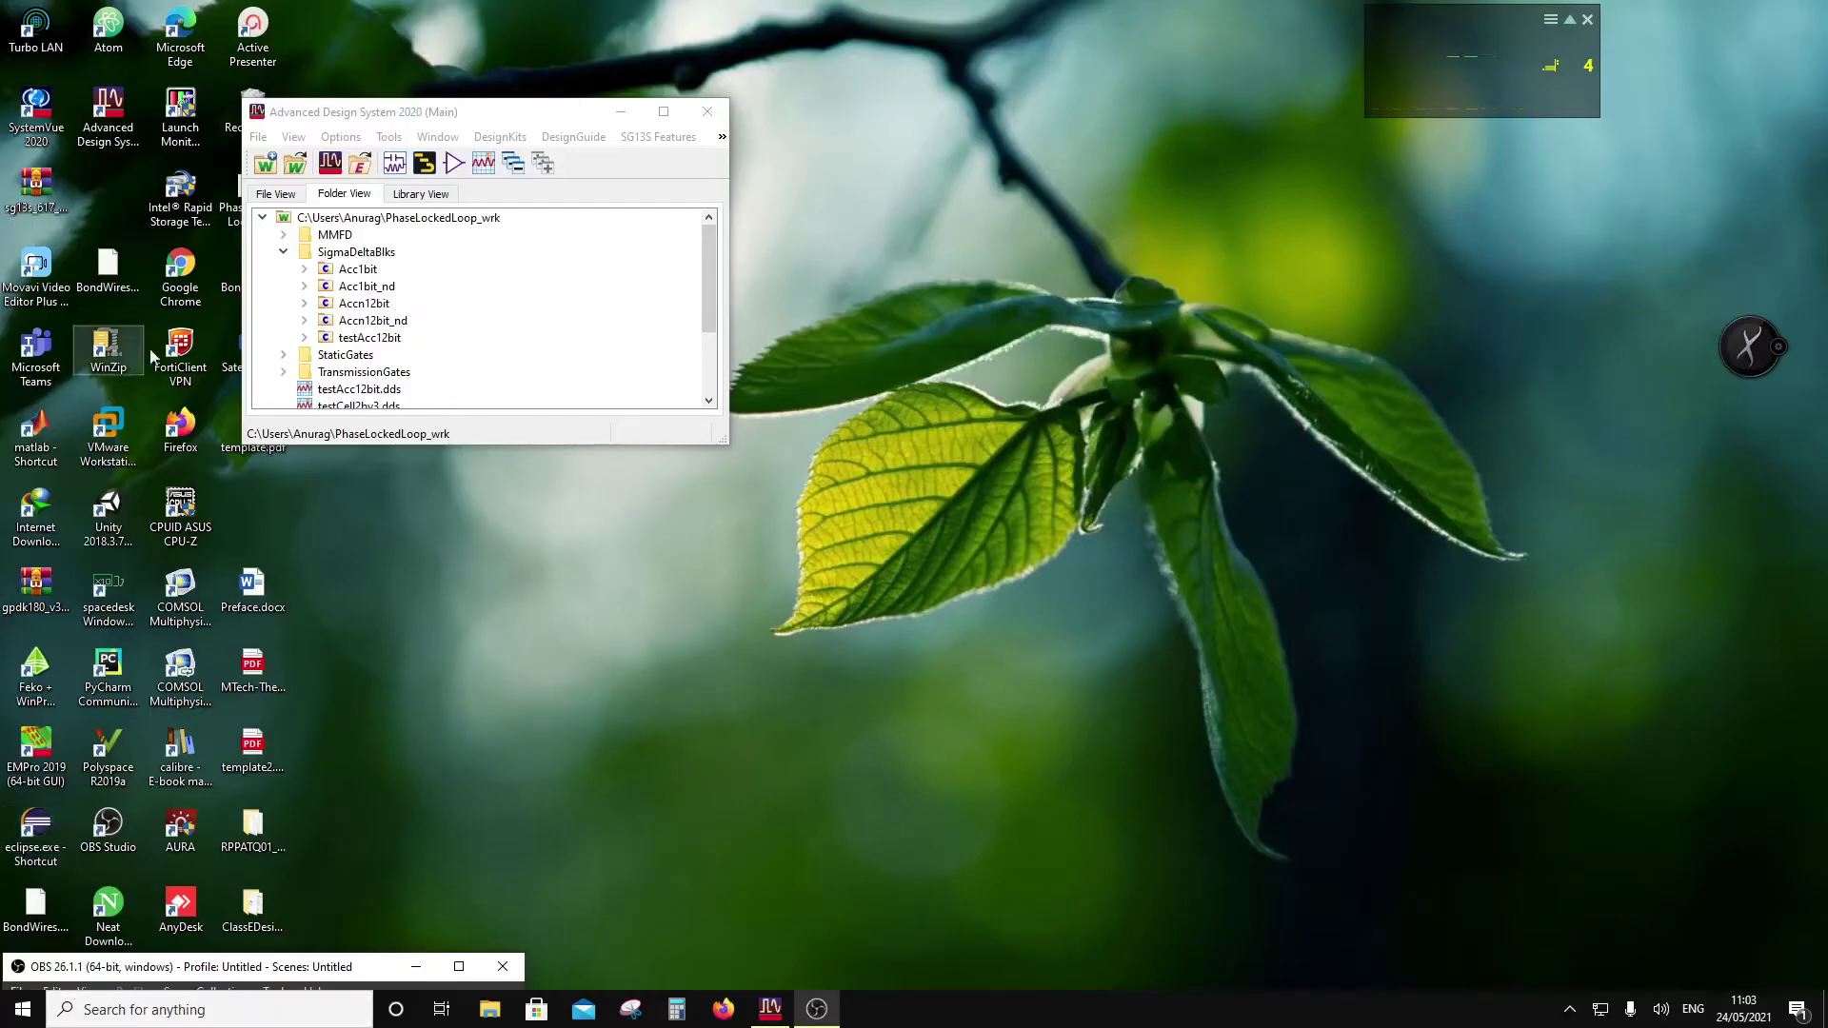
Step: Create a new schematic cell named HAdd in the StaticGates folder of PhaseLockedLoop_lib
drag(347, 102, 516, 161)
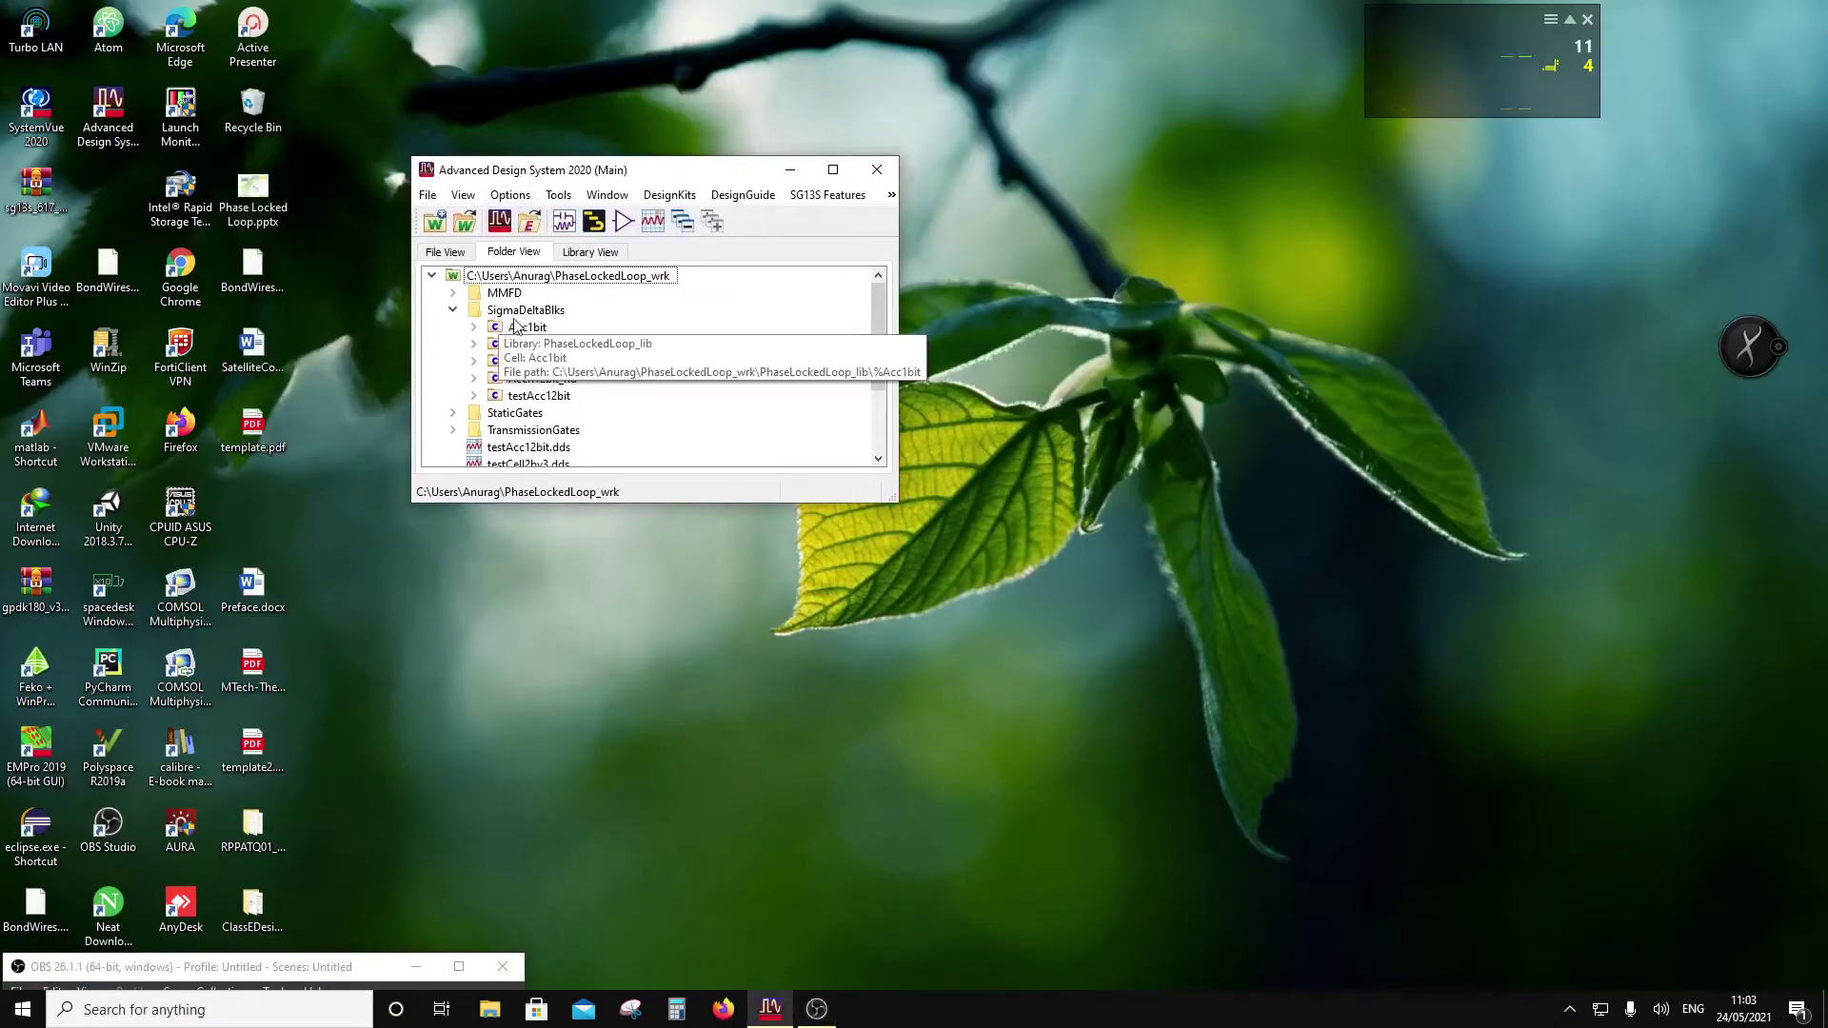
scroll(536, 416, down, 2)
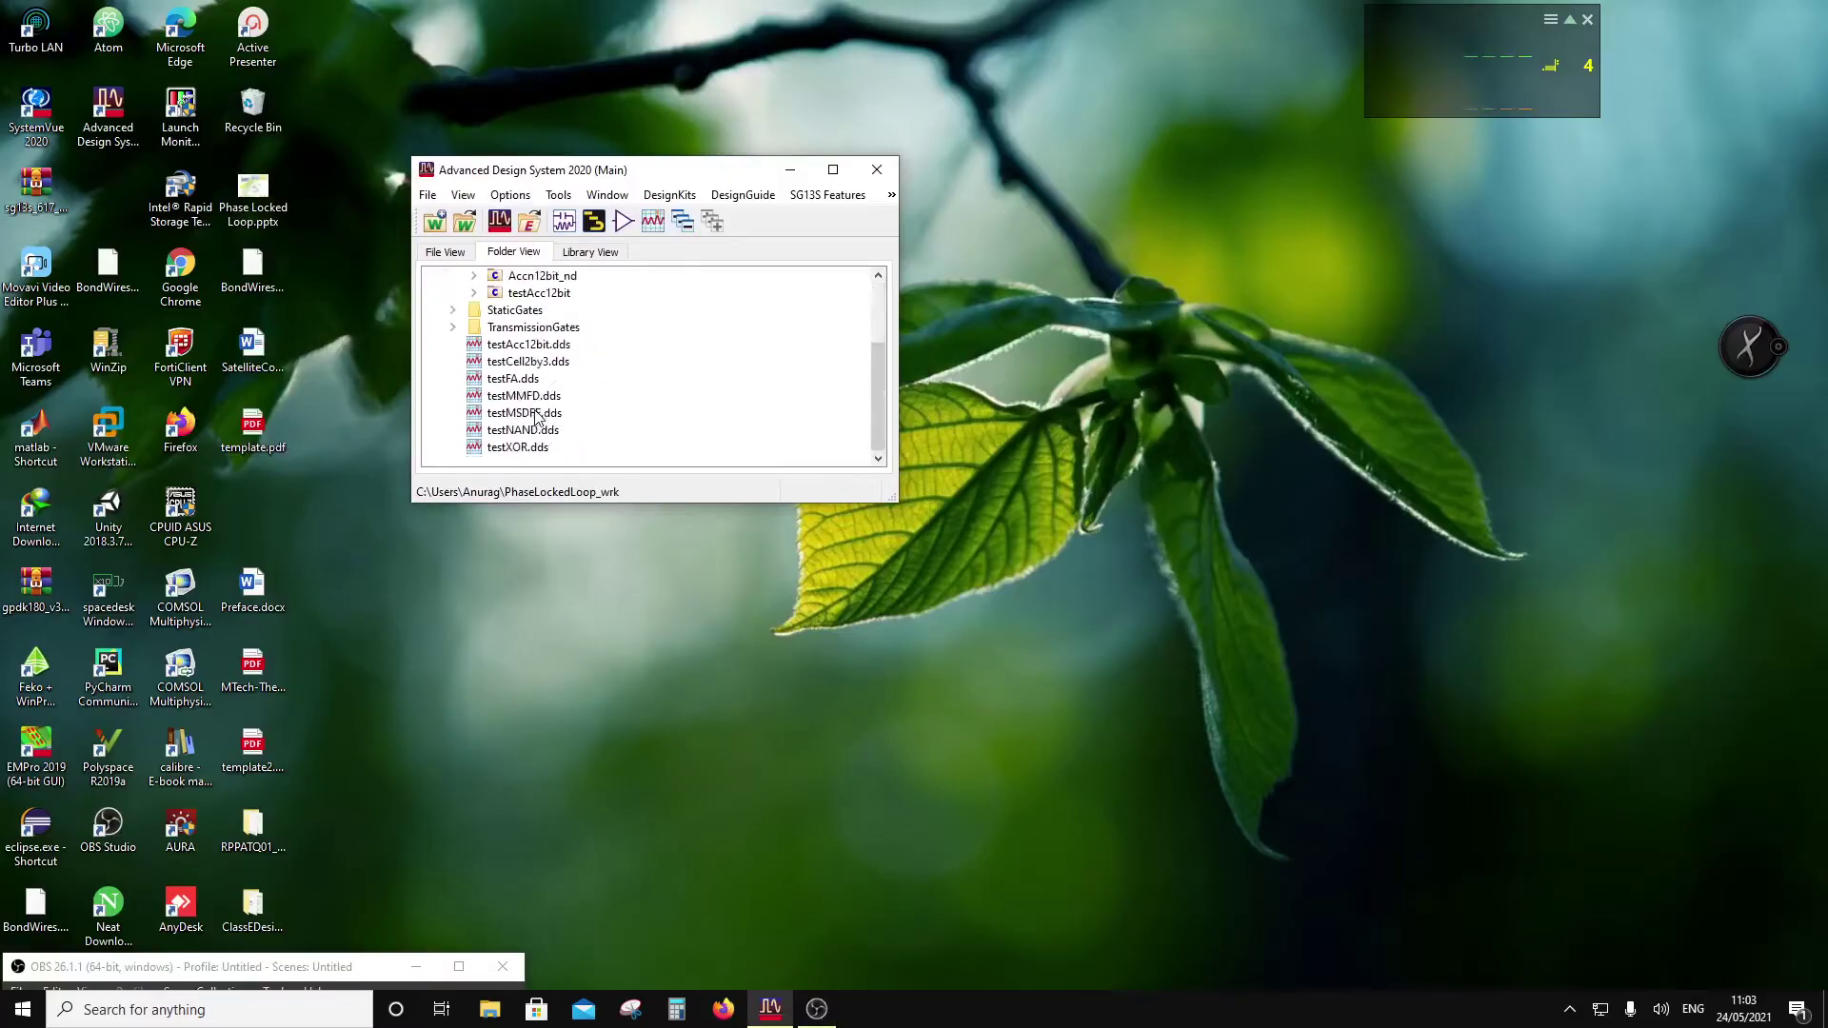
click(451, 311)
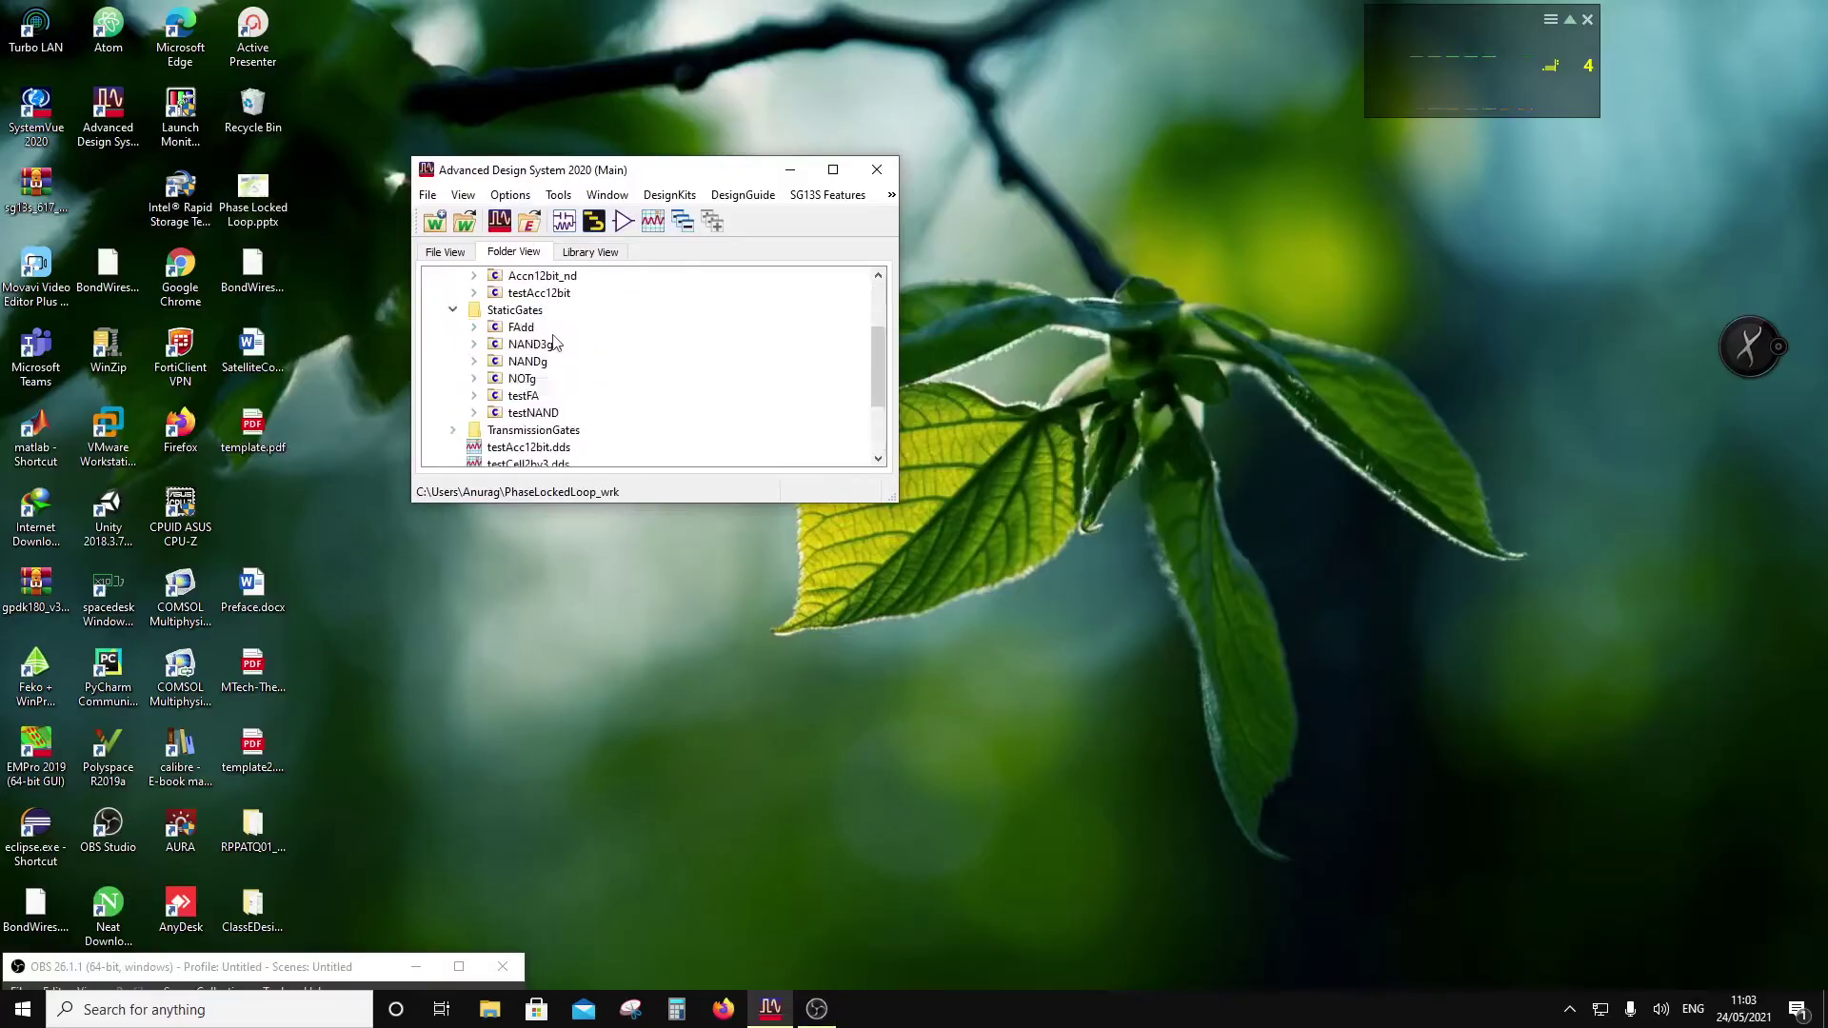
right_click(533, 316)
mouse_move(594, 329)
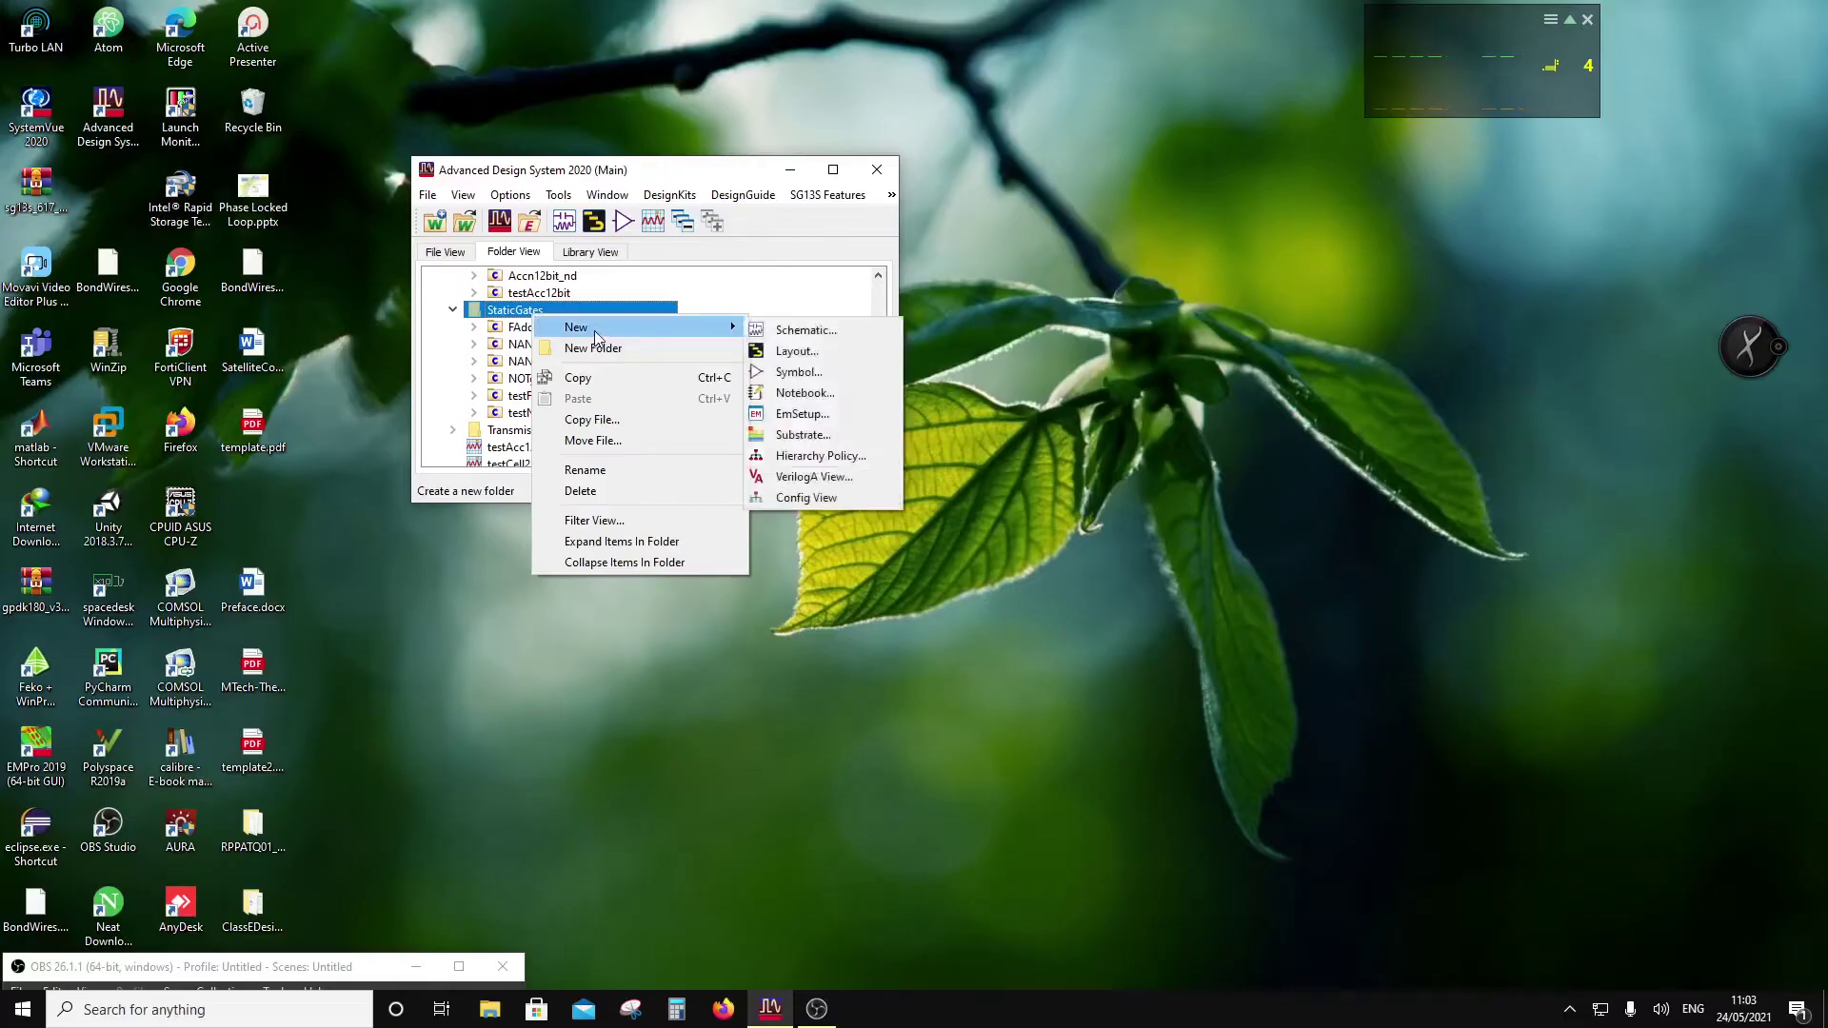
click(794, 338)
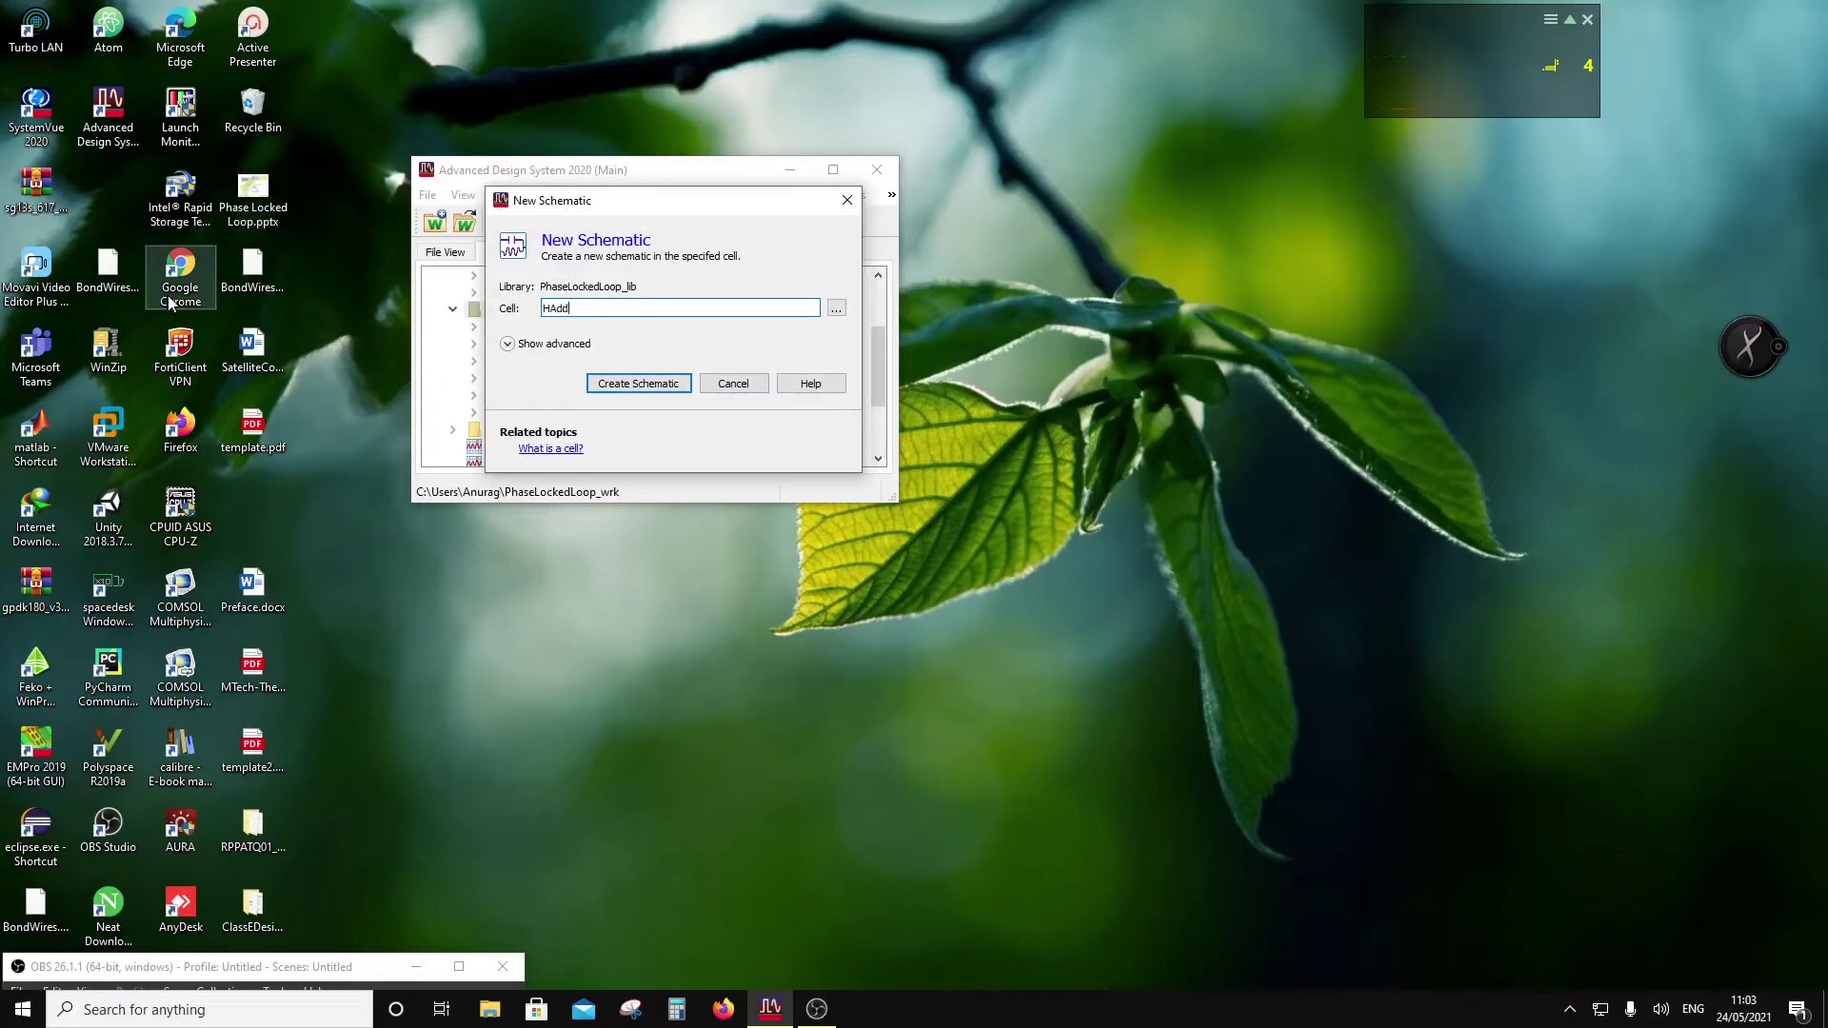
click(678, 385)
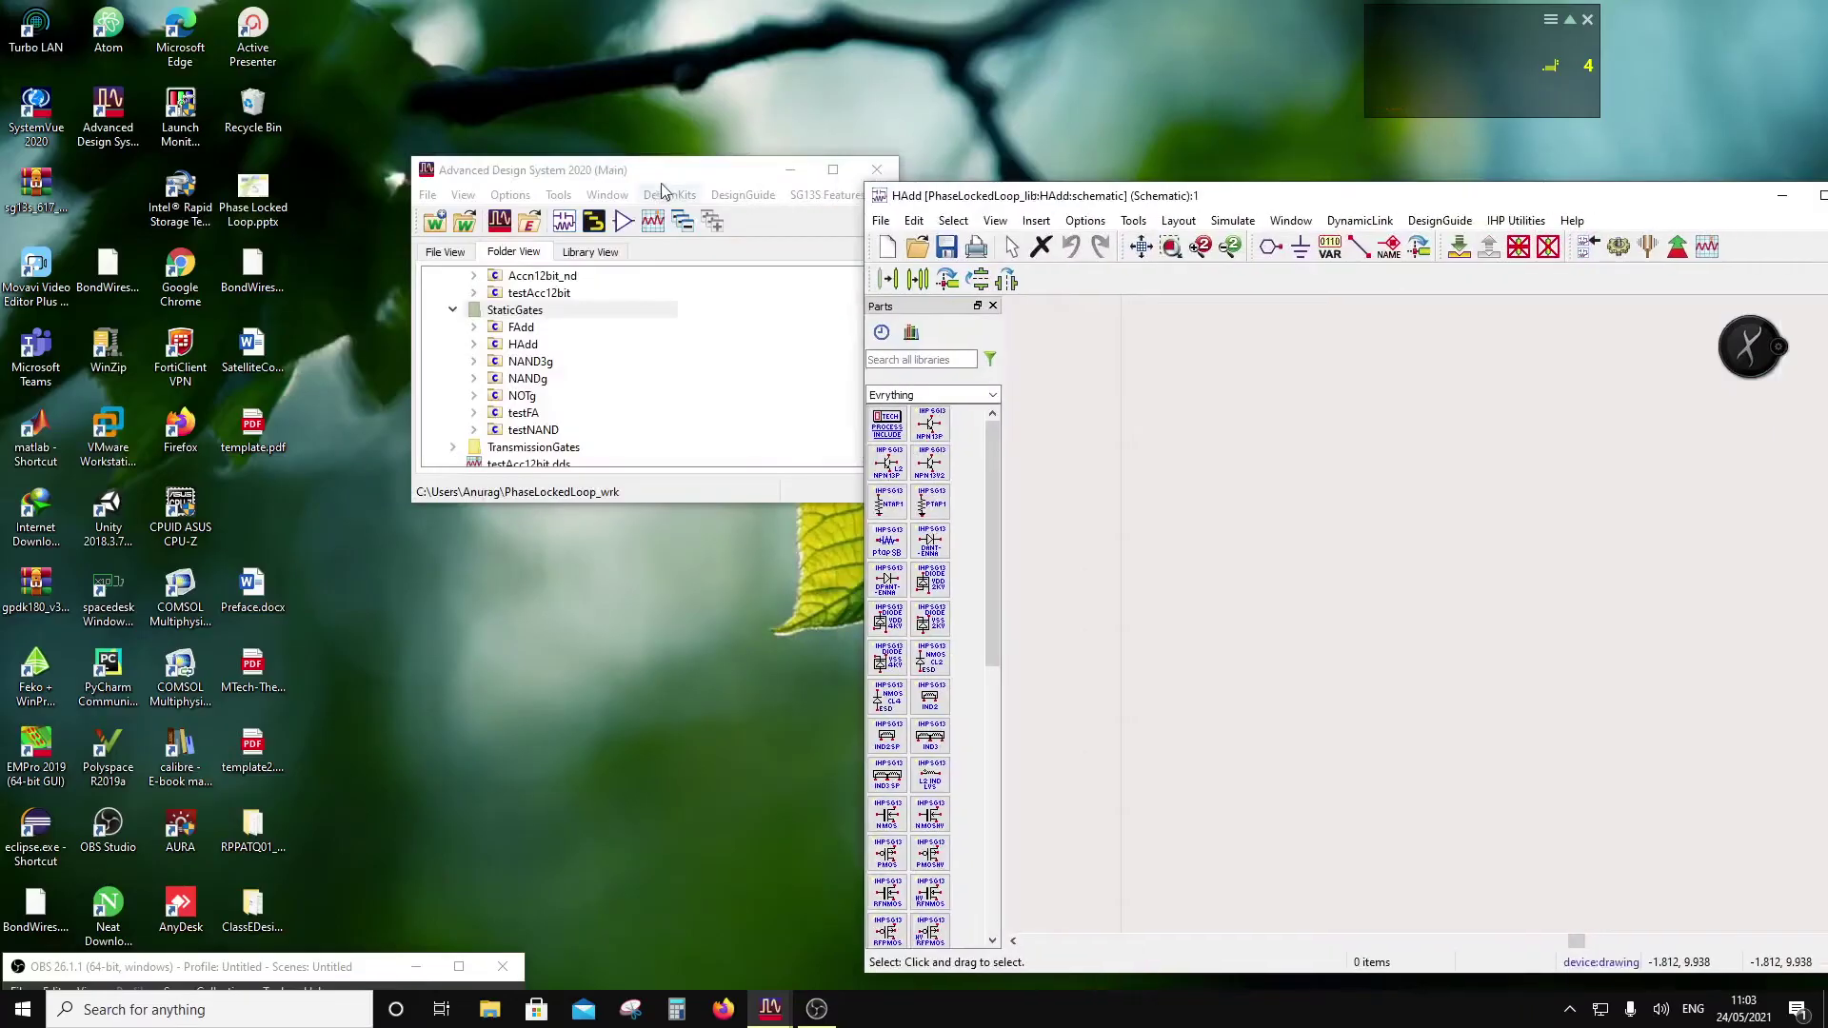
Step: Place an XORg gate symbol from the TransmissionGates folder in the HAdd schematic
drag(376, 177, 284, 177)
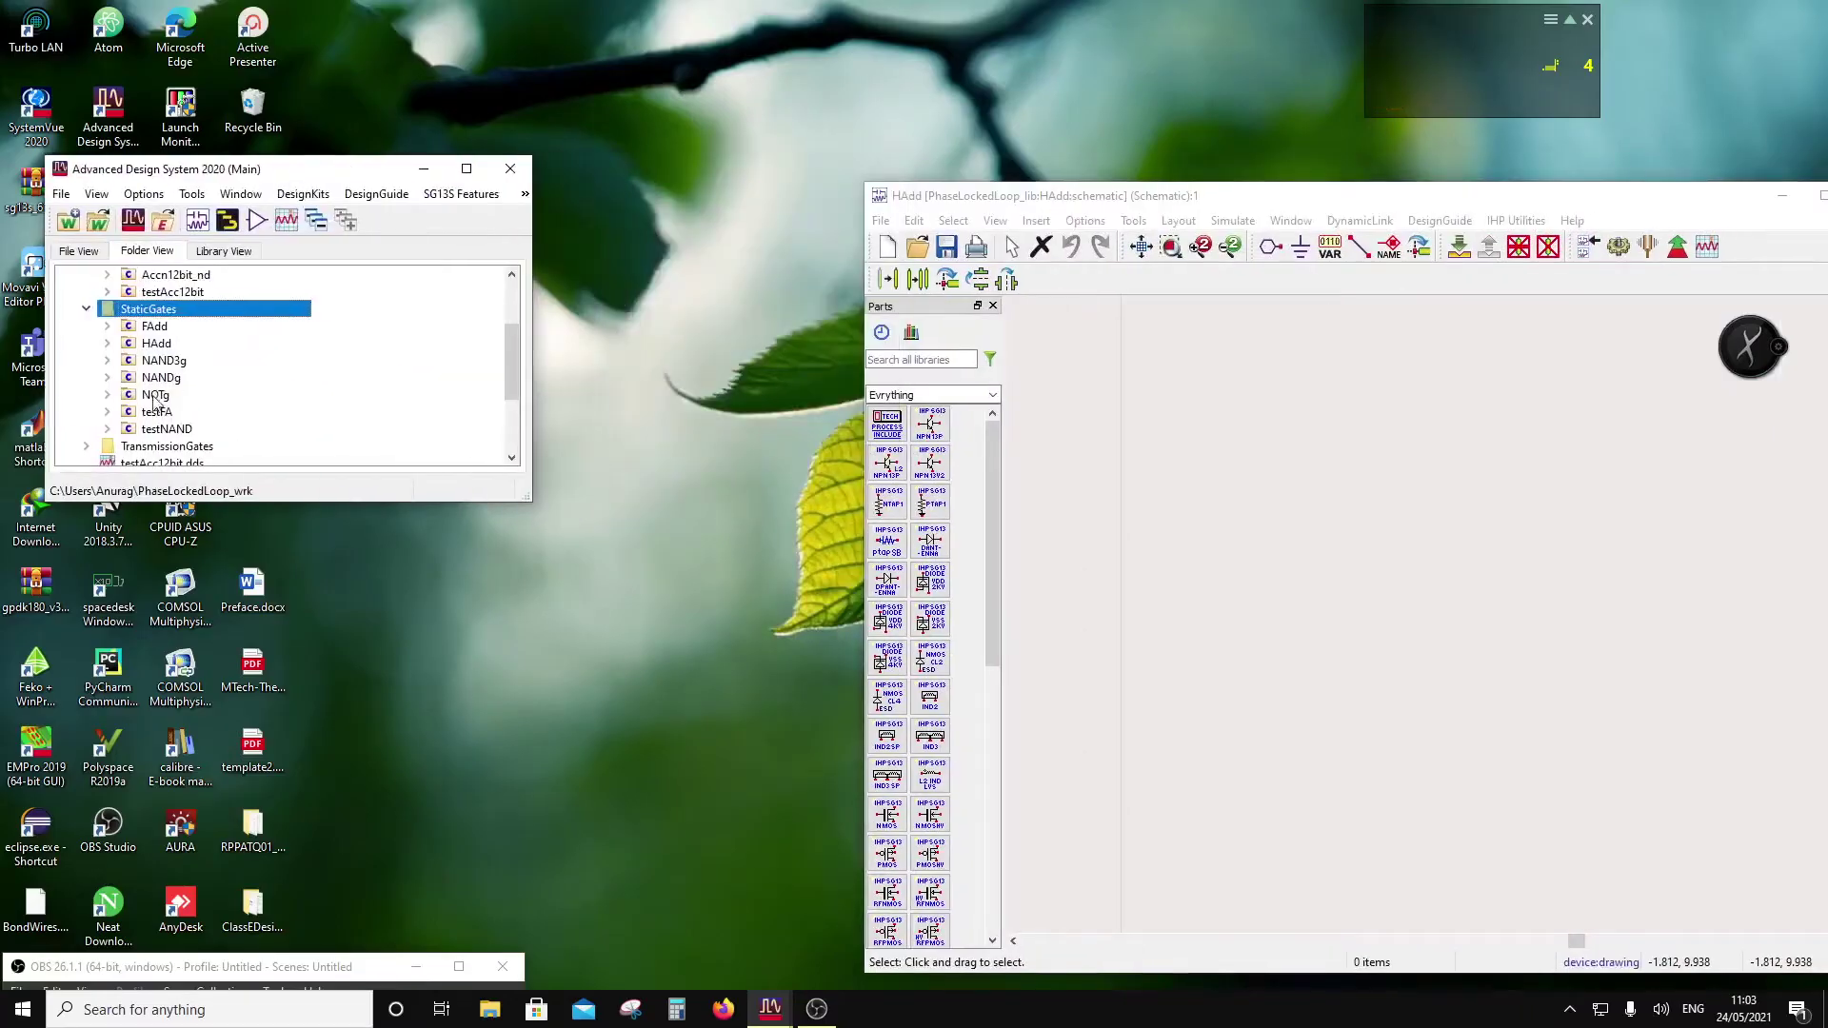
scroll(153, 418, down, 2)
click(87, 344)
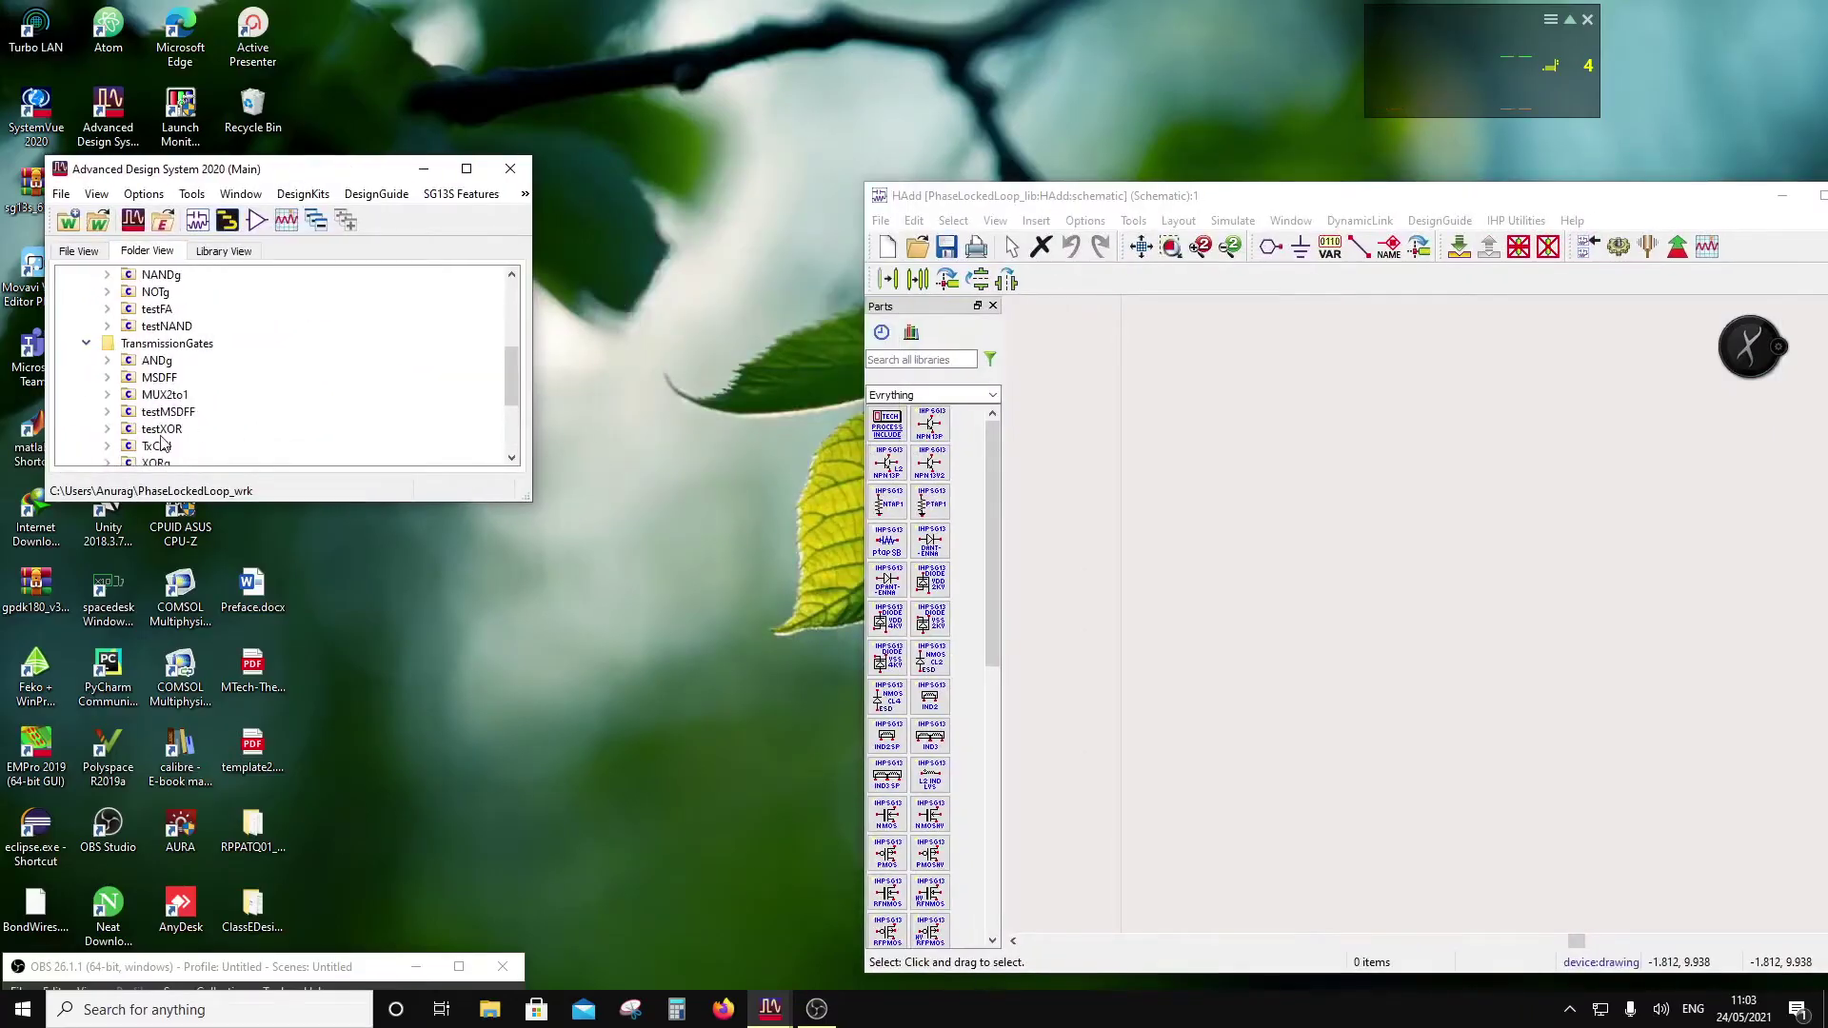
scroll(155, 441, down, 2)
click(109, 360)
drag(130, 363, 1248, 672)
scroll(1349, 672, down, 2)
scroll(1411, 742, up, 2)
click(1214, 663)
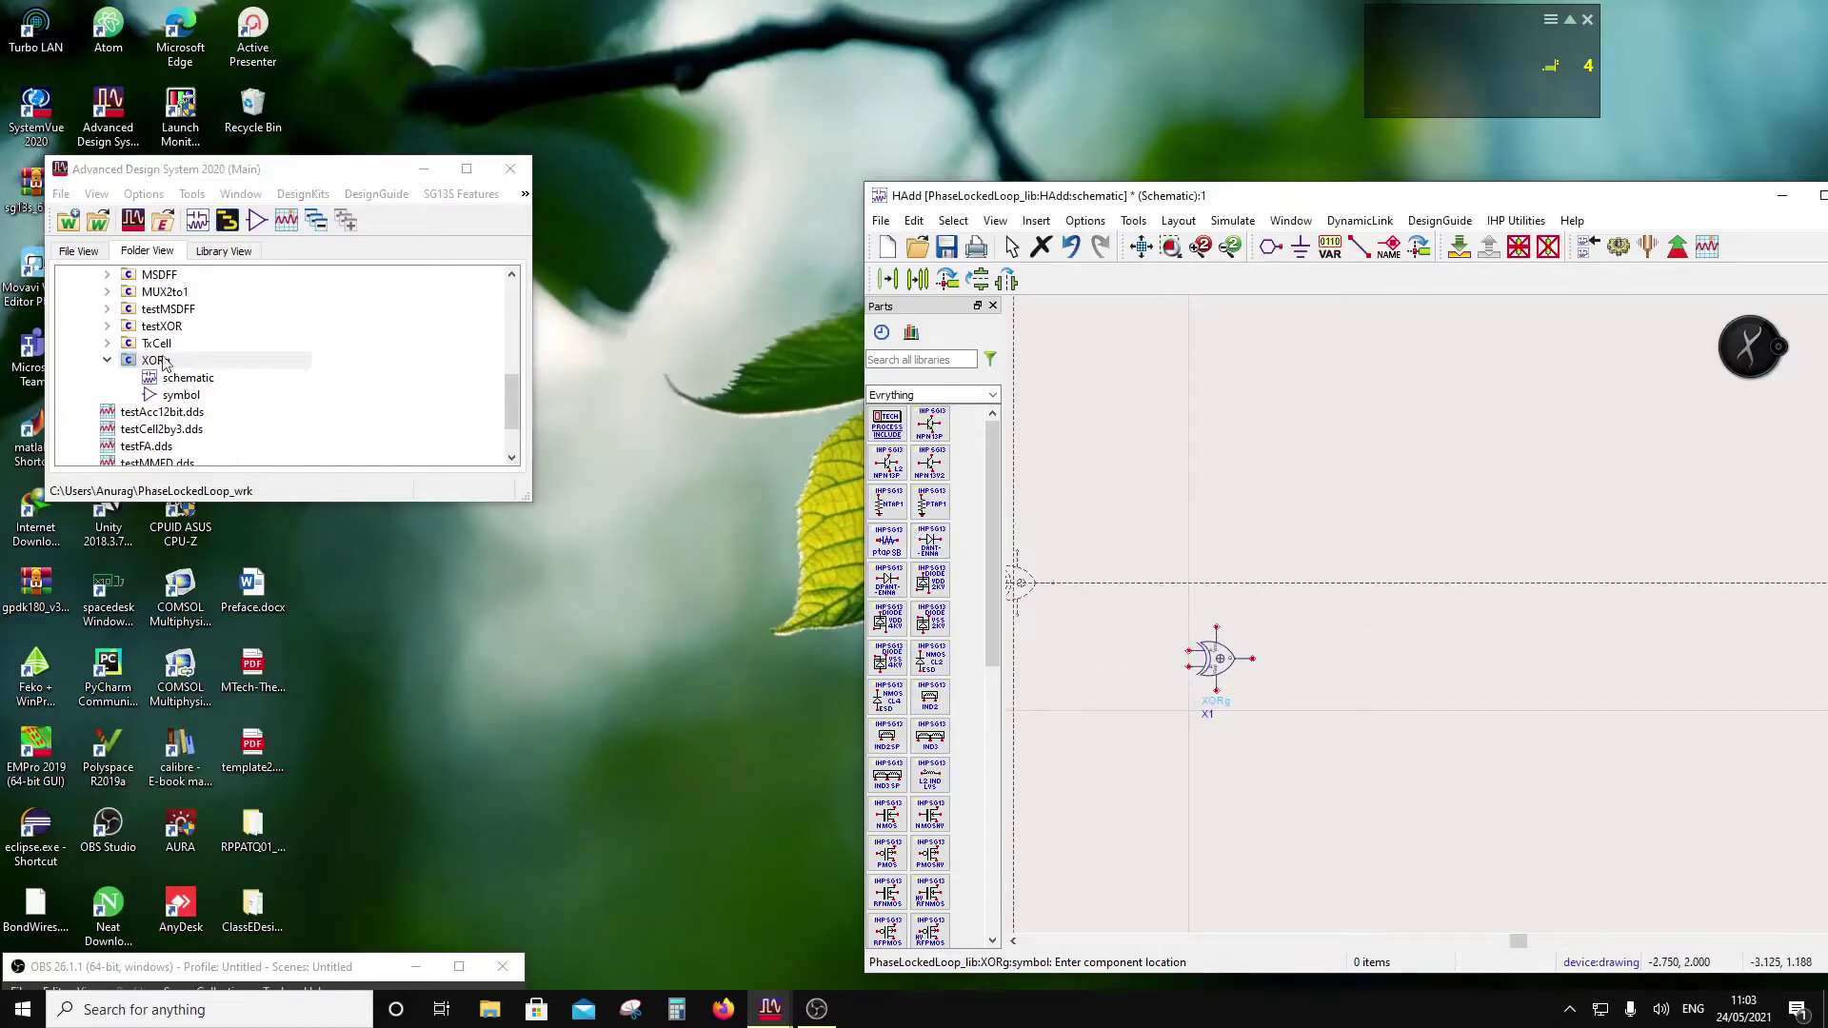
Step: Place a second XORg gate directly below the first one in the schematic
scroll(162, 342, up, 1)
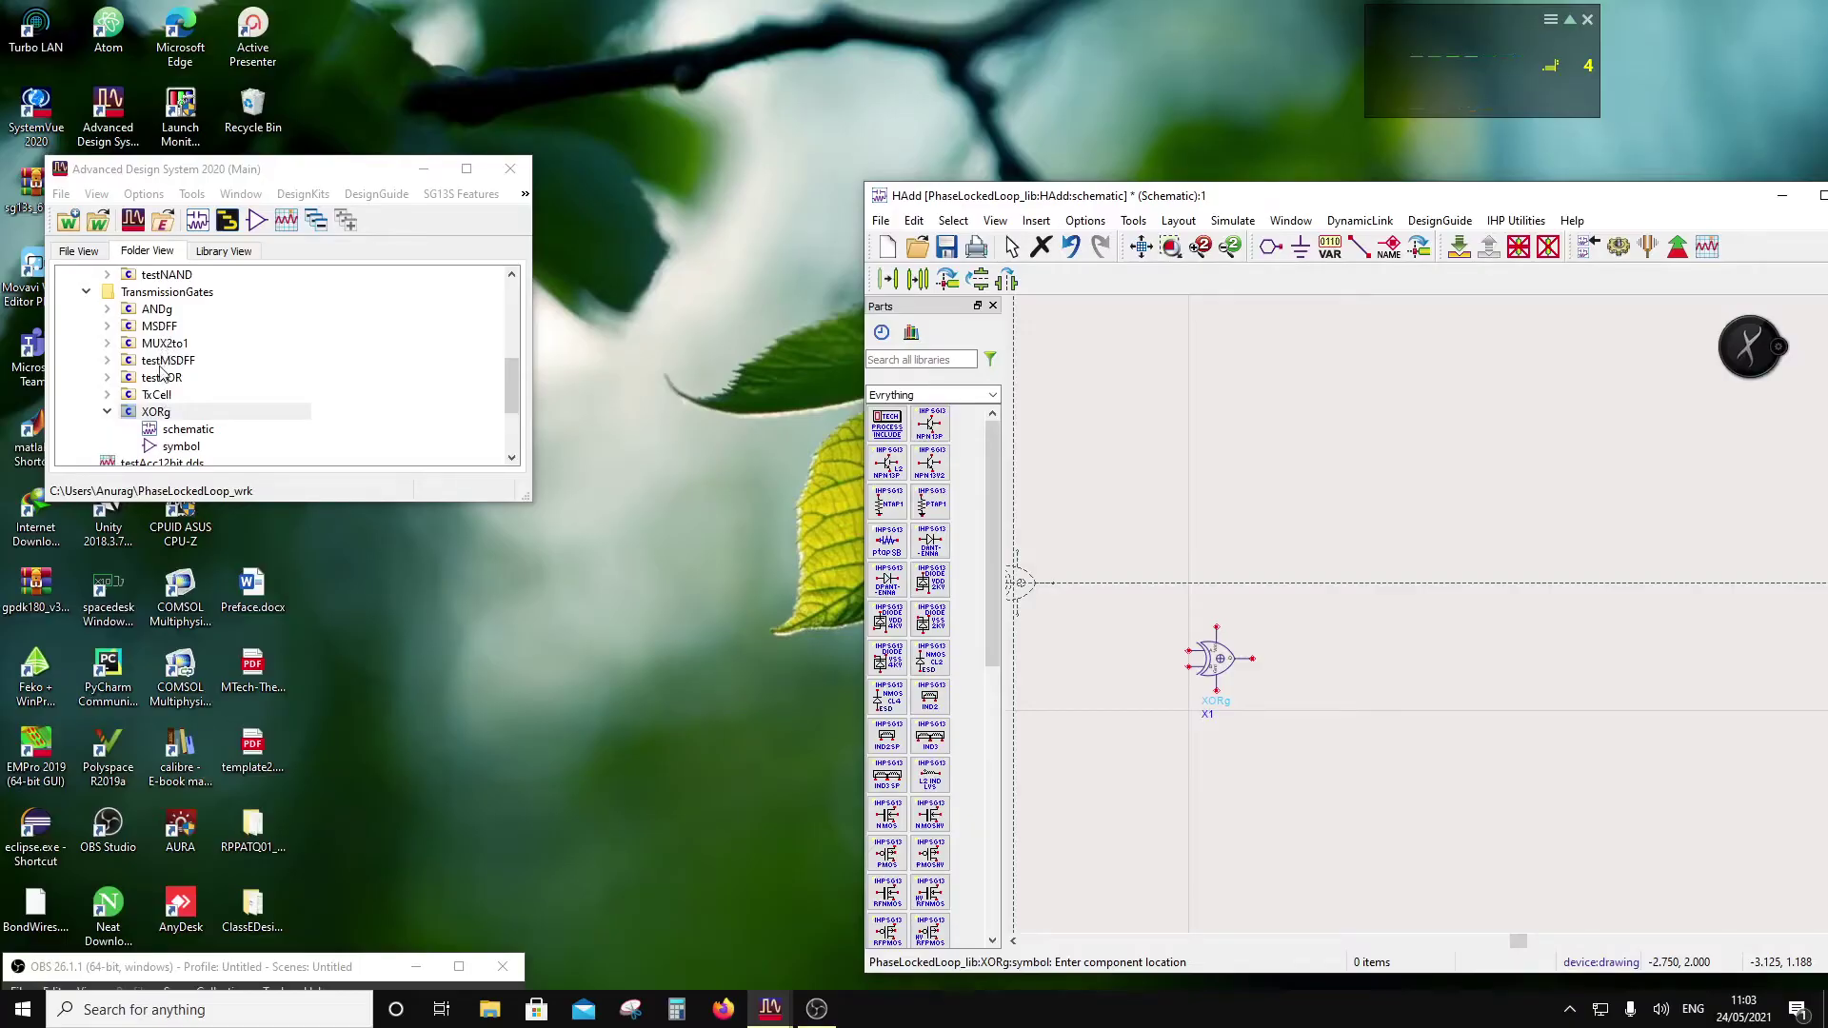
scroll(161, 370, up, 2)
scroll(164, 380, up, 1)
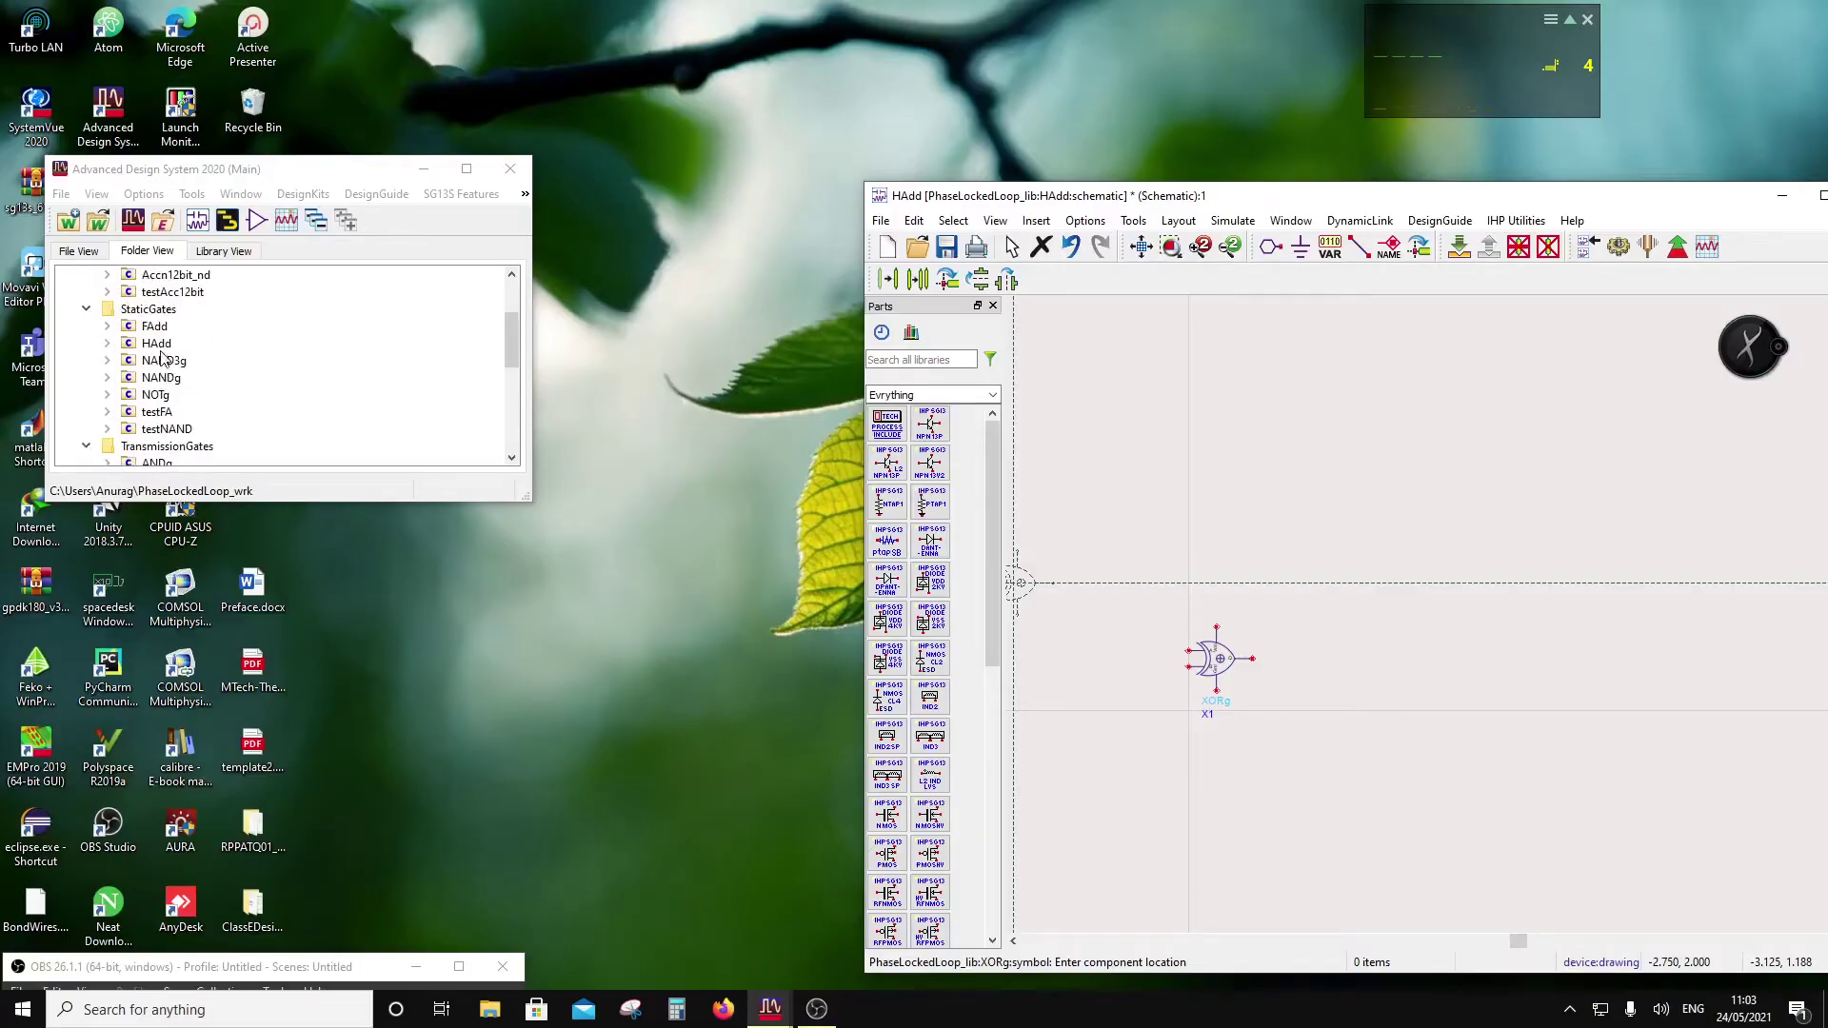
click(159, 379)
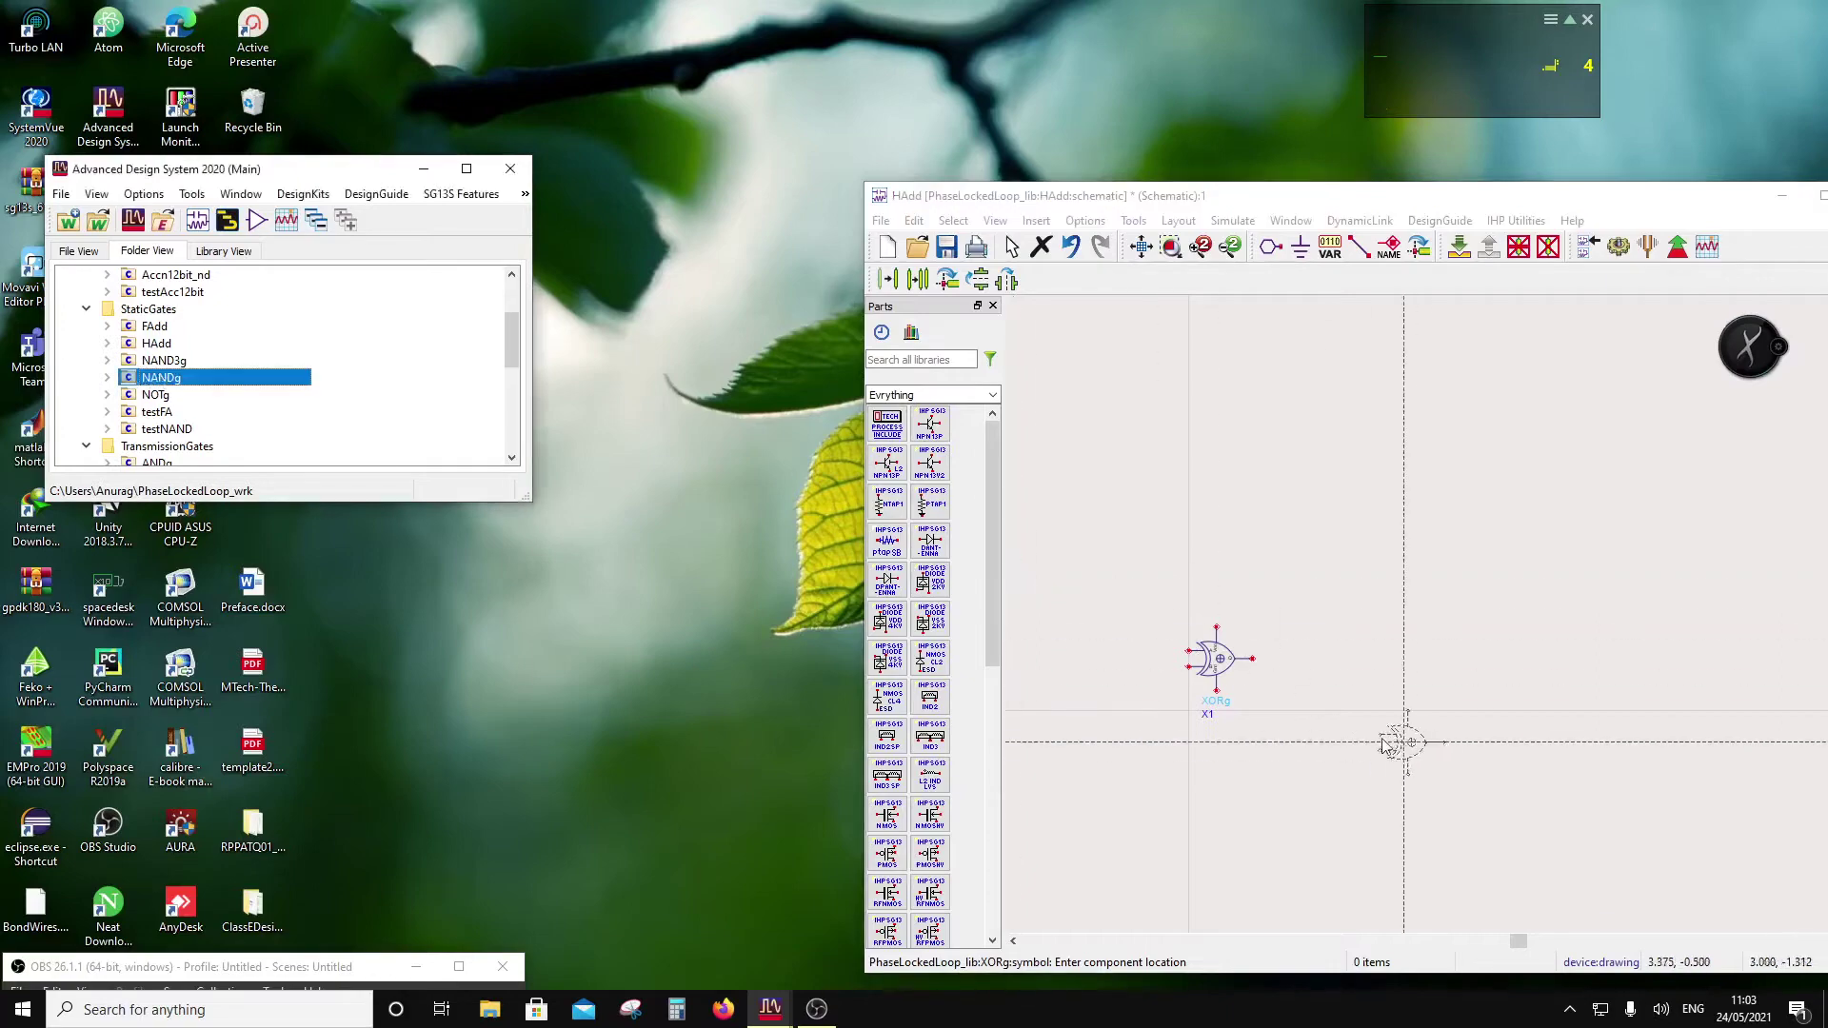
click(1216, 757)
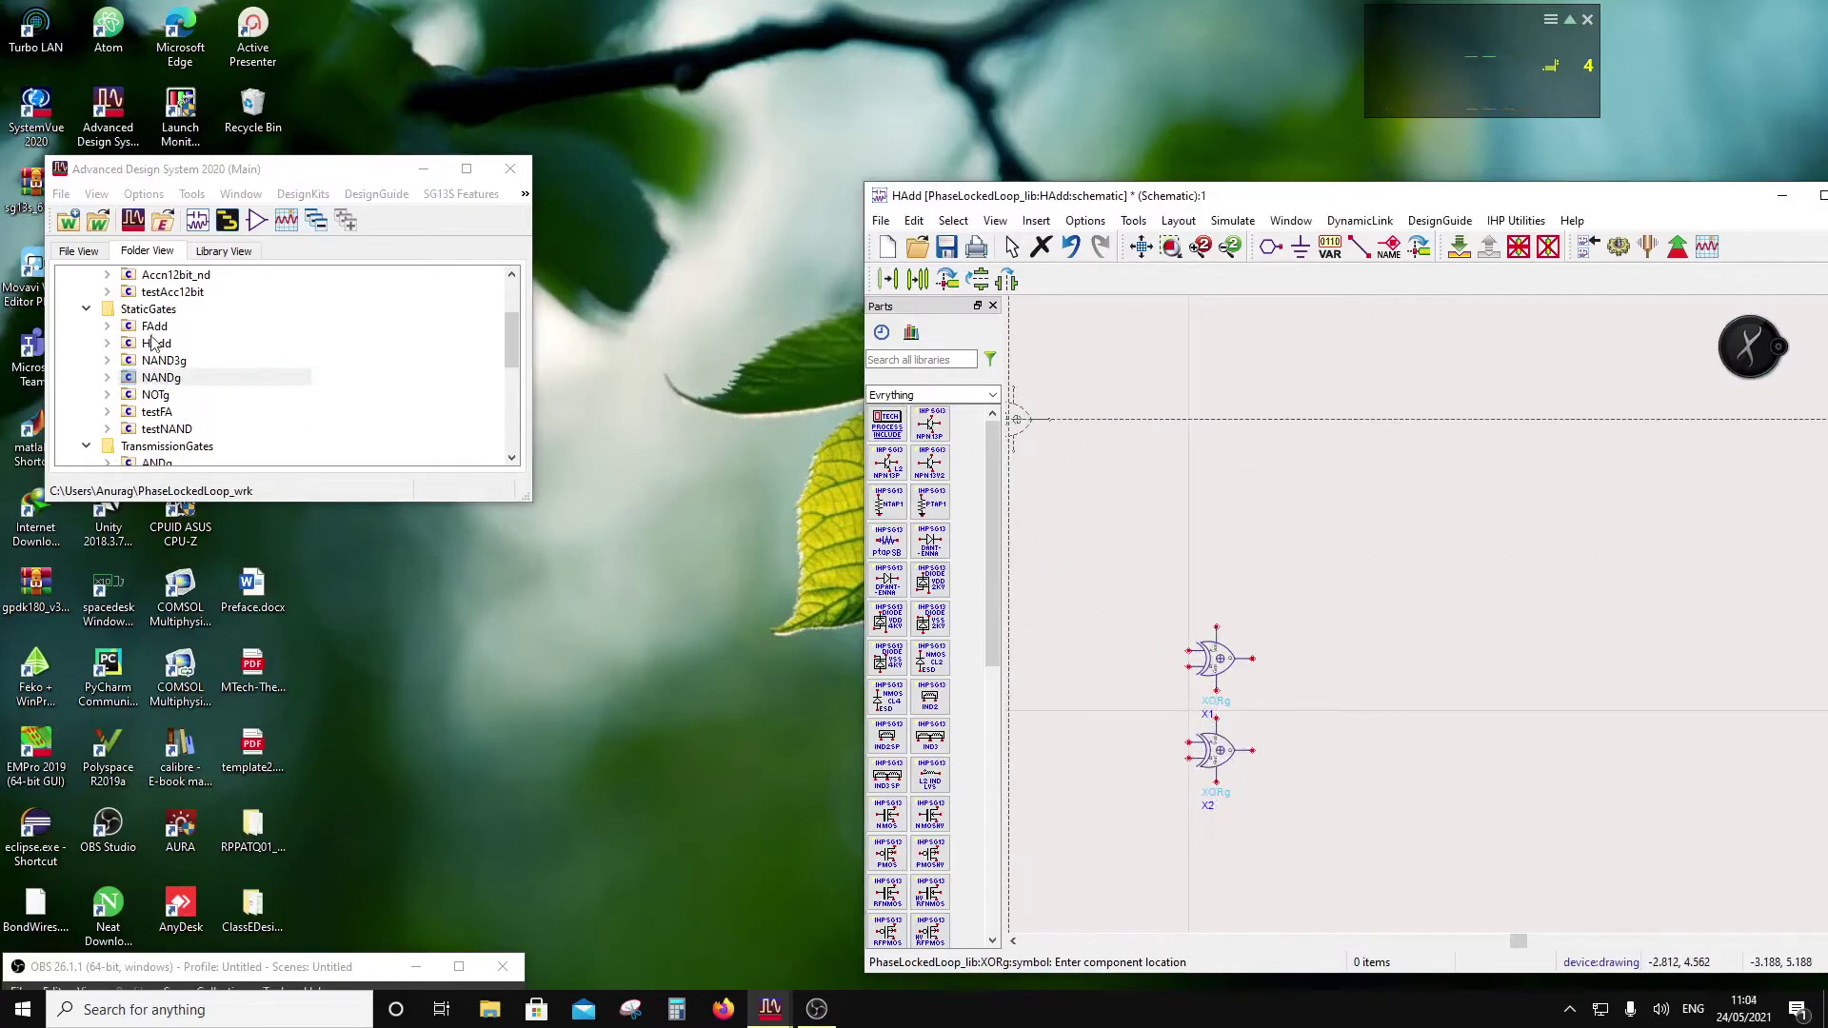
Step: Place a NOTg inverter from the StaticGates folder directly at the output of the lower XORg gate
scroll(190, 386, up, 2)
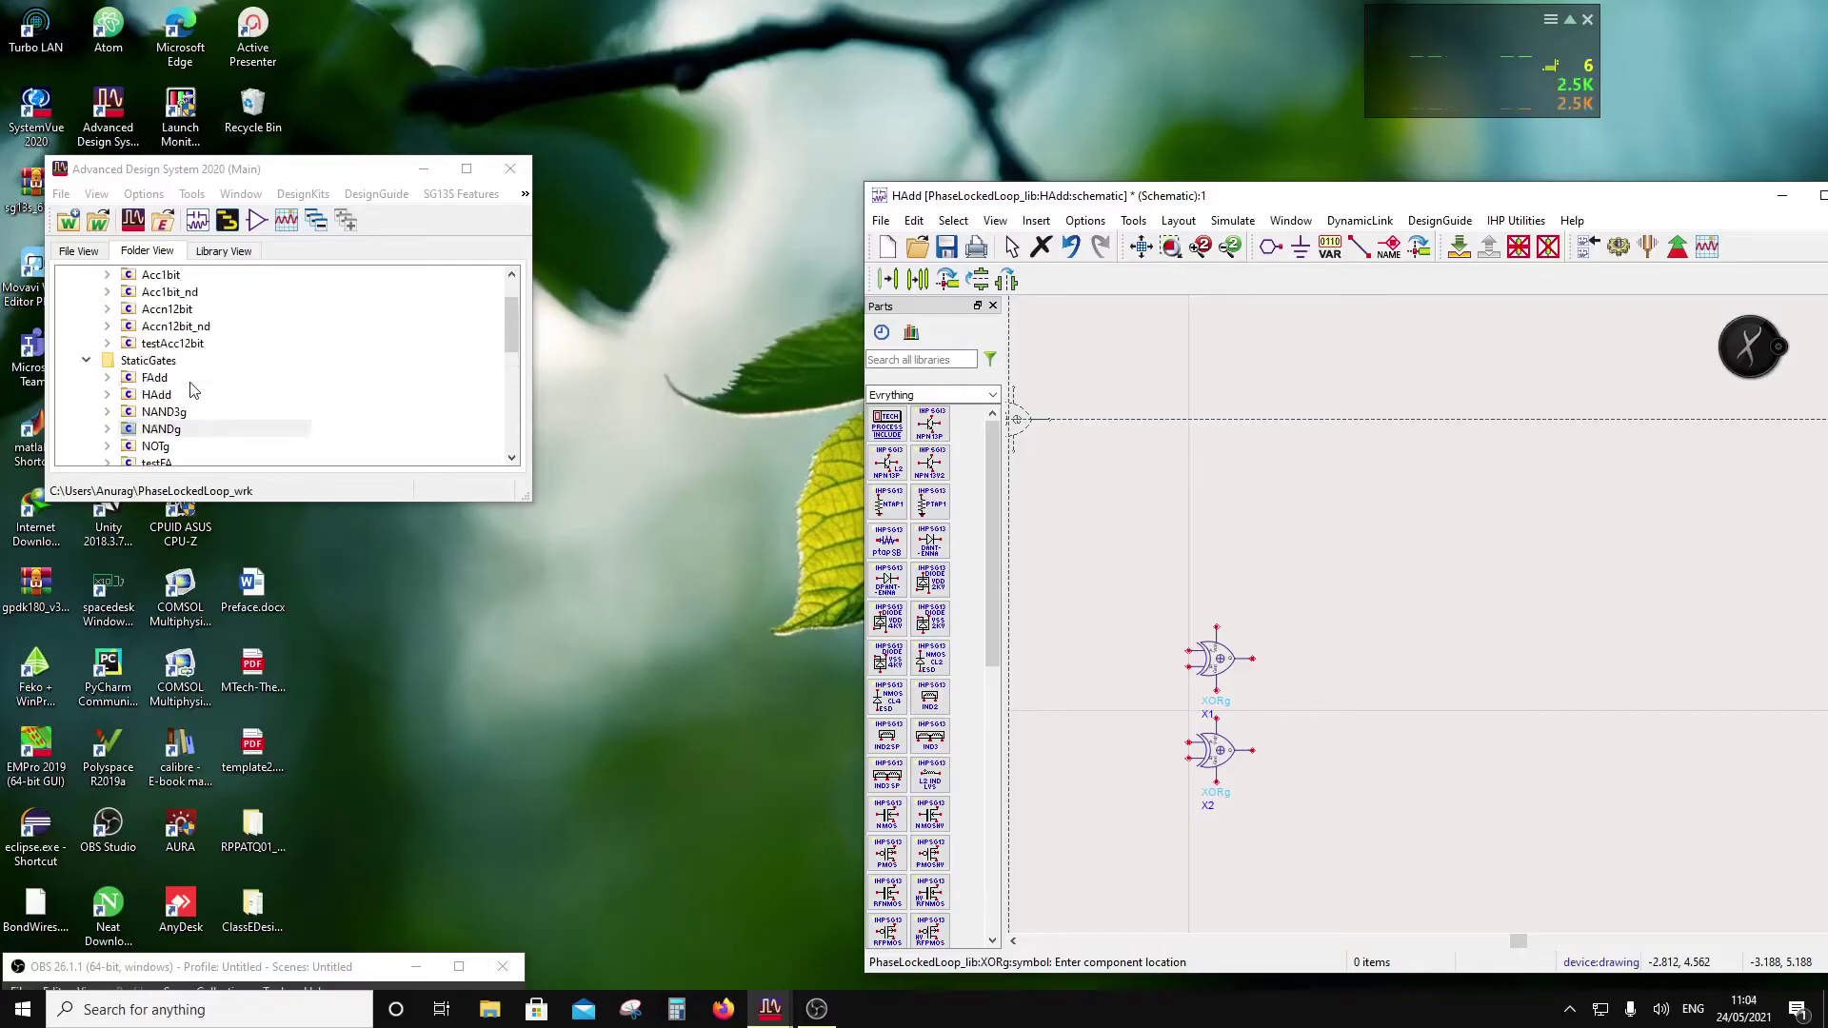
scroll(190, 388, down, 2)
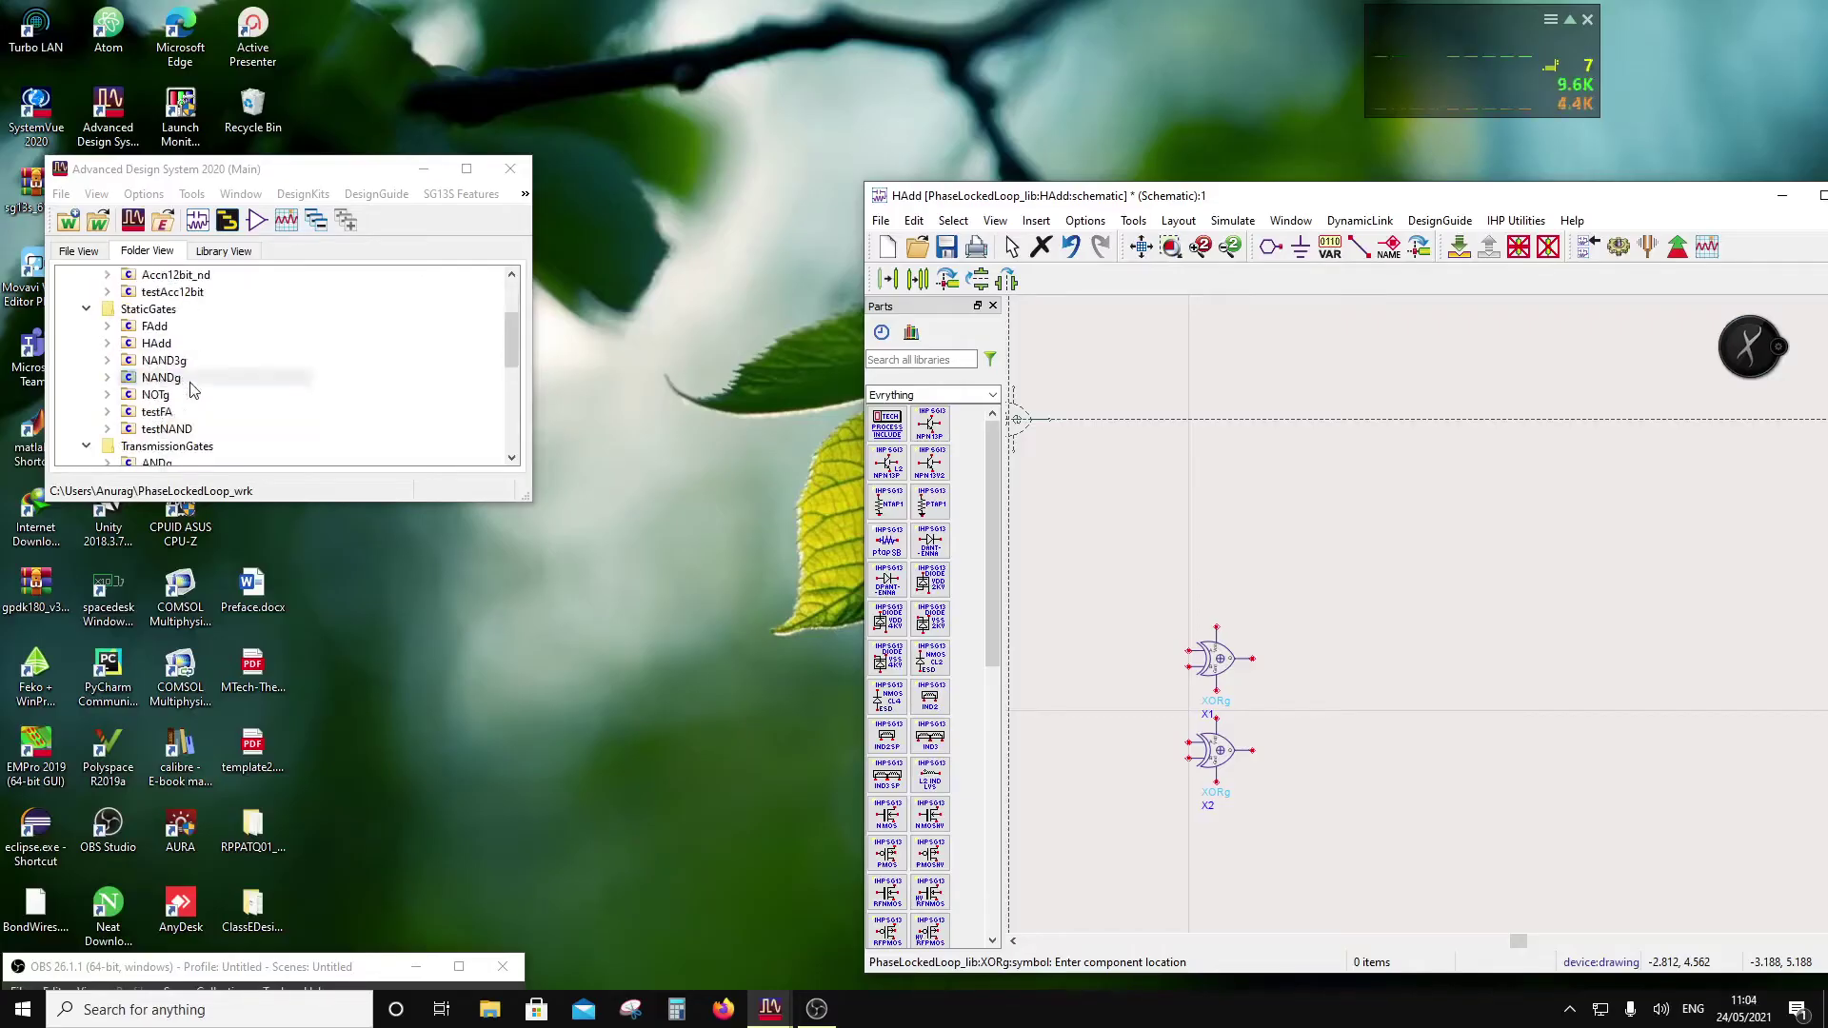
click(158, 395)
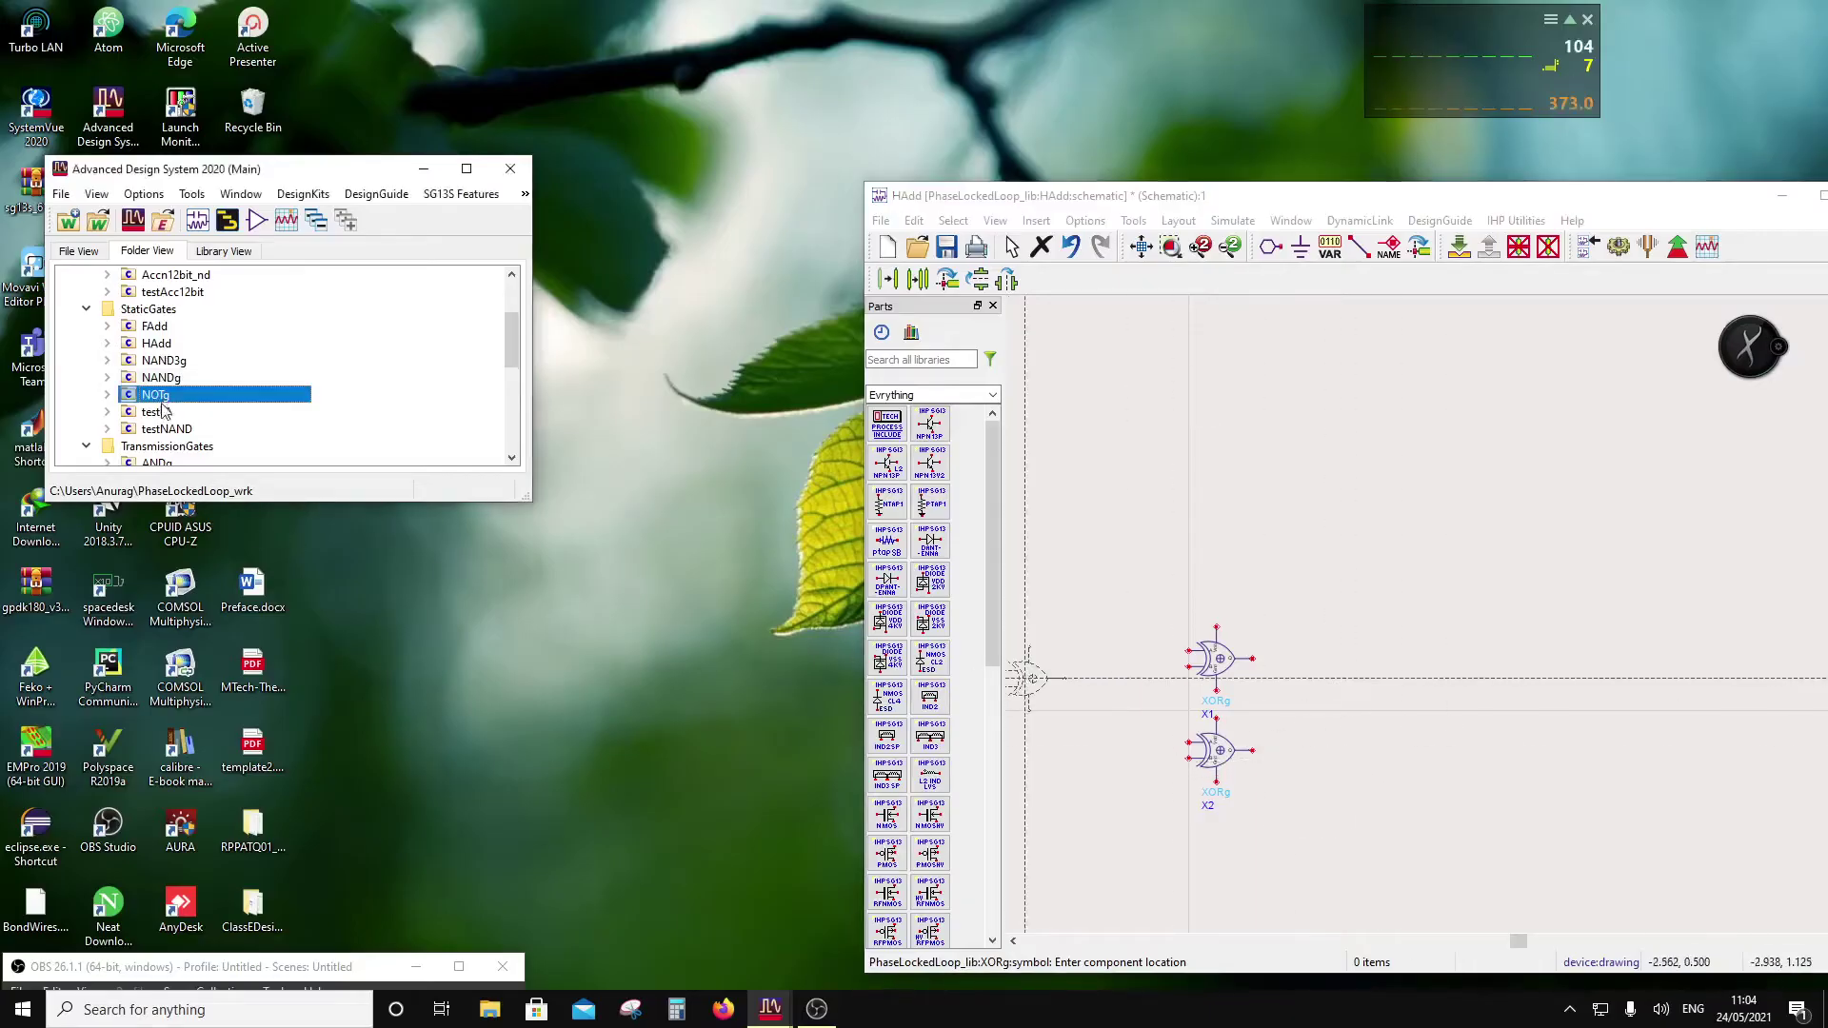
key(F2)
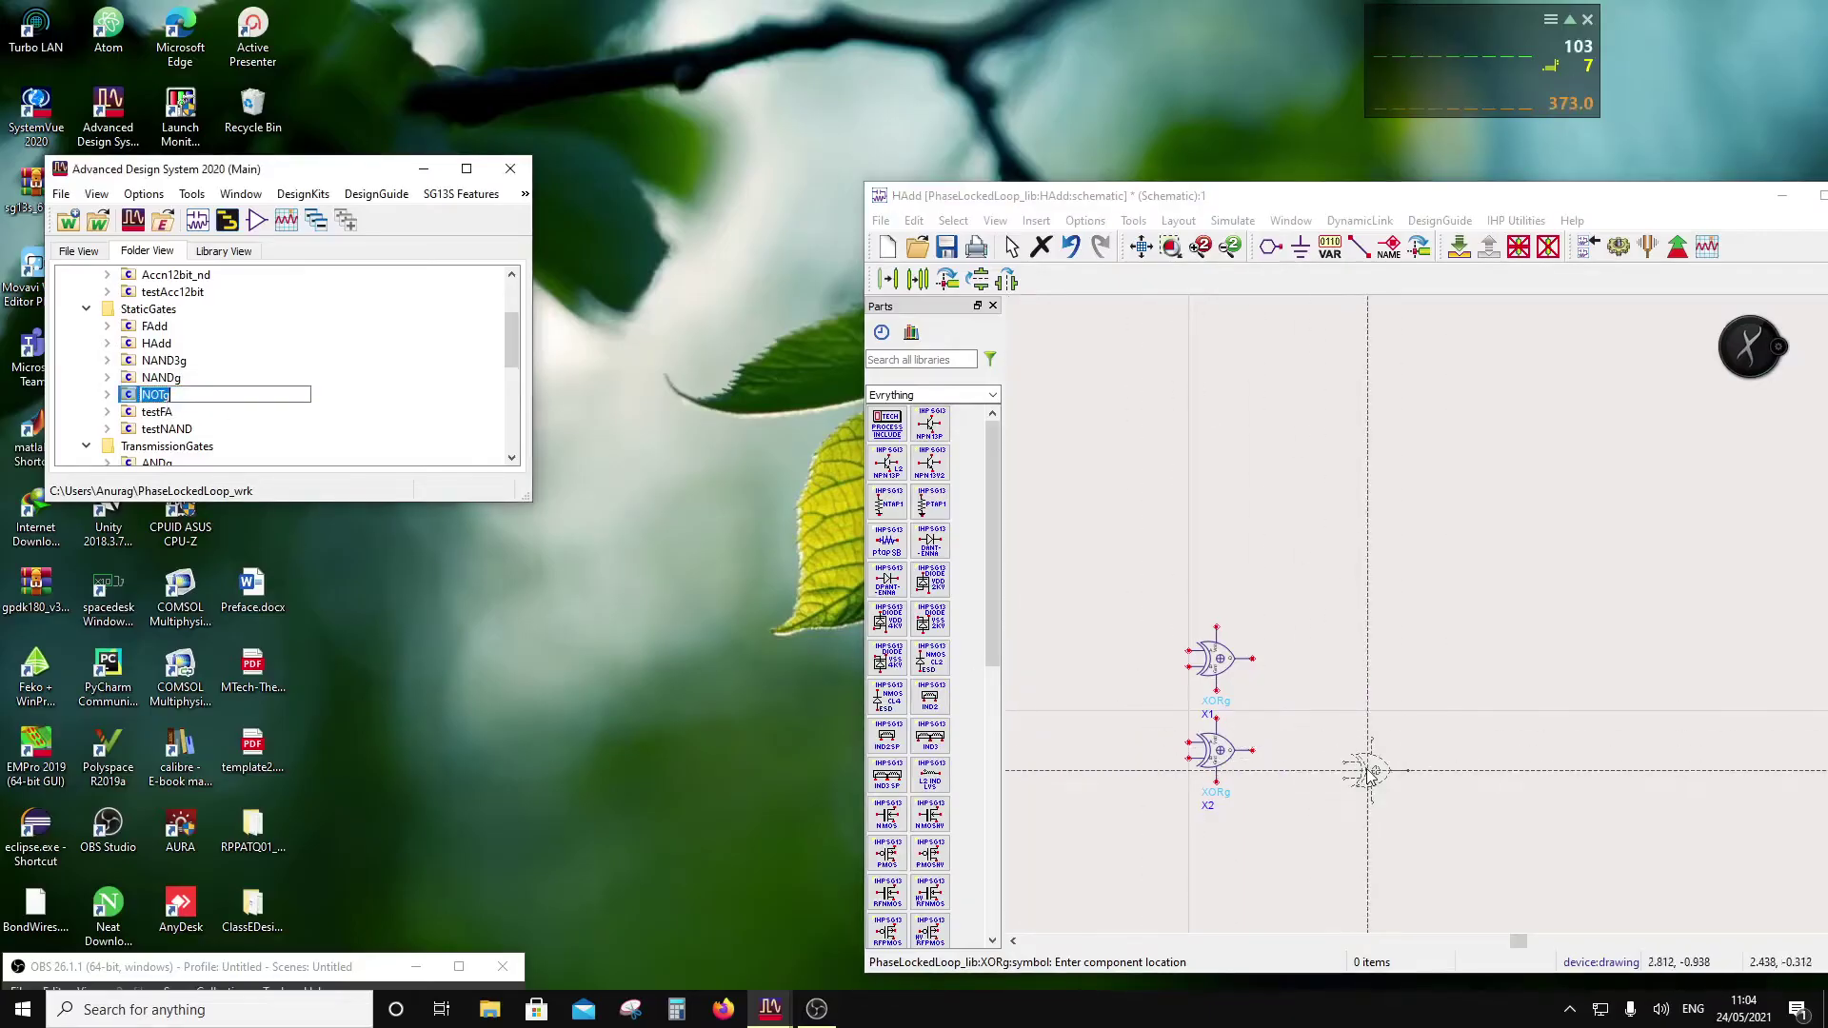
drag(131, 398, 743, 606)
drag(1259, 802, 1285, 760)
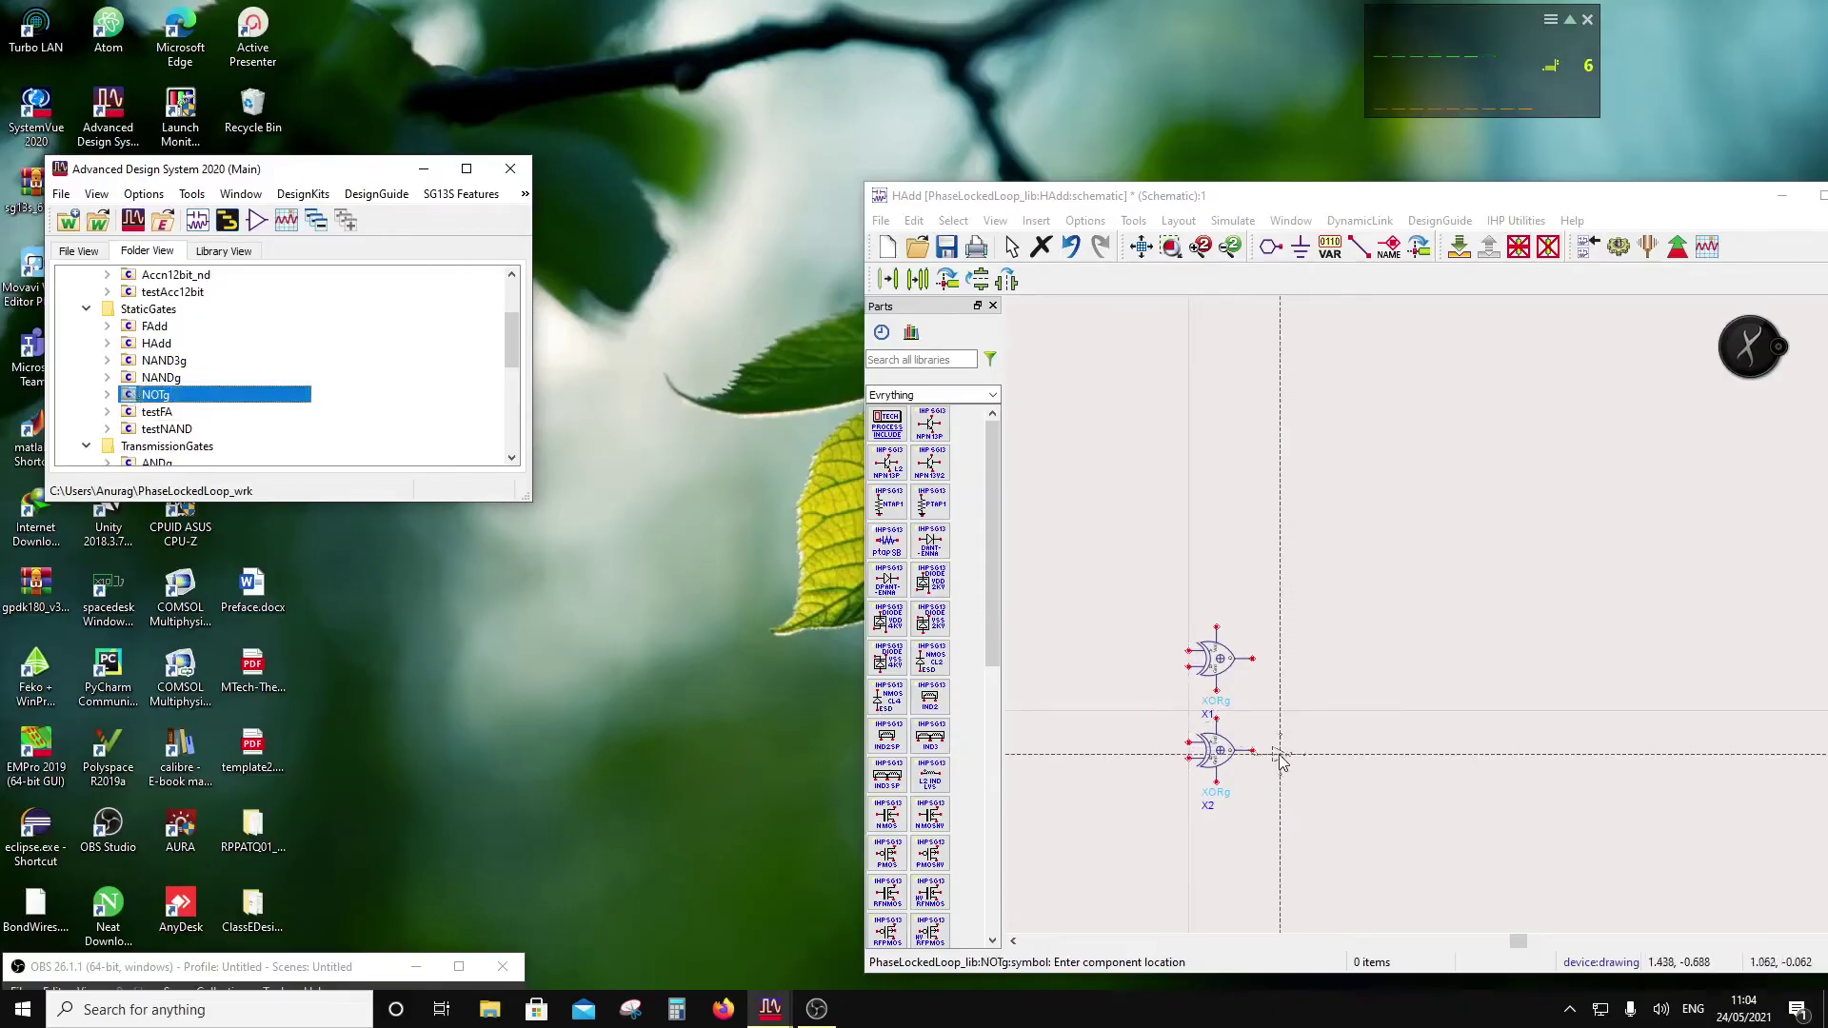
click(1280, 754)
key(Escape)
key(f)
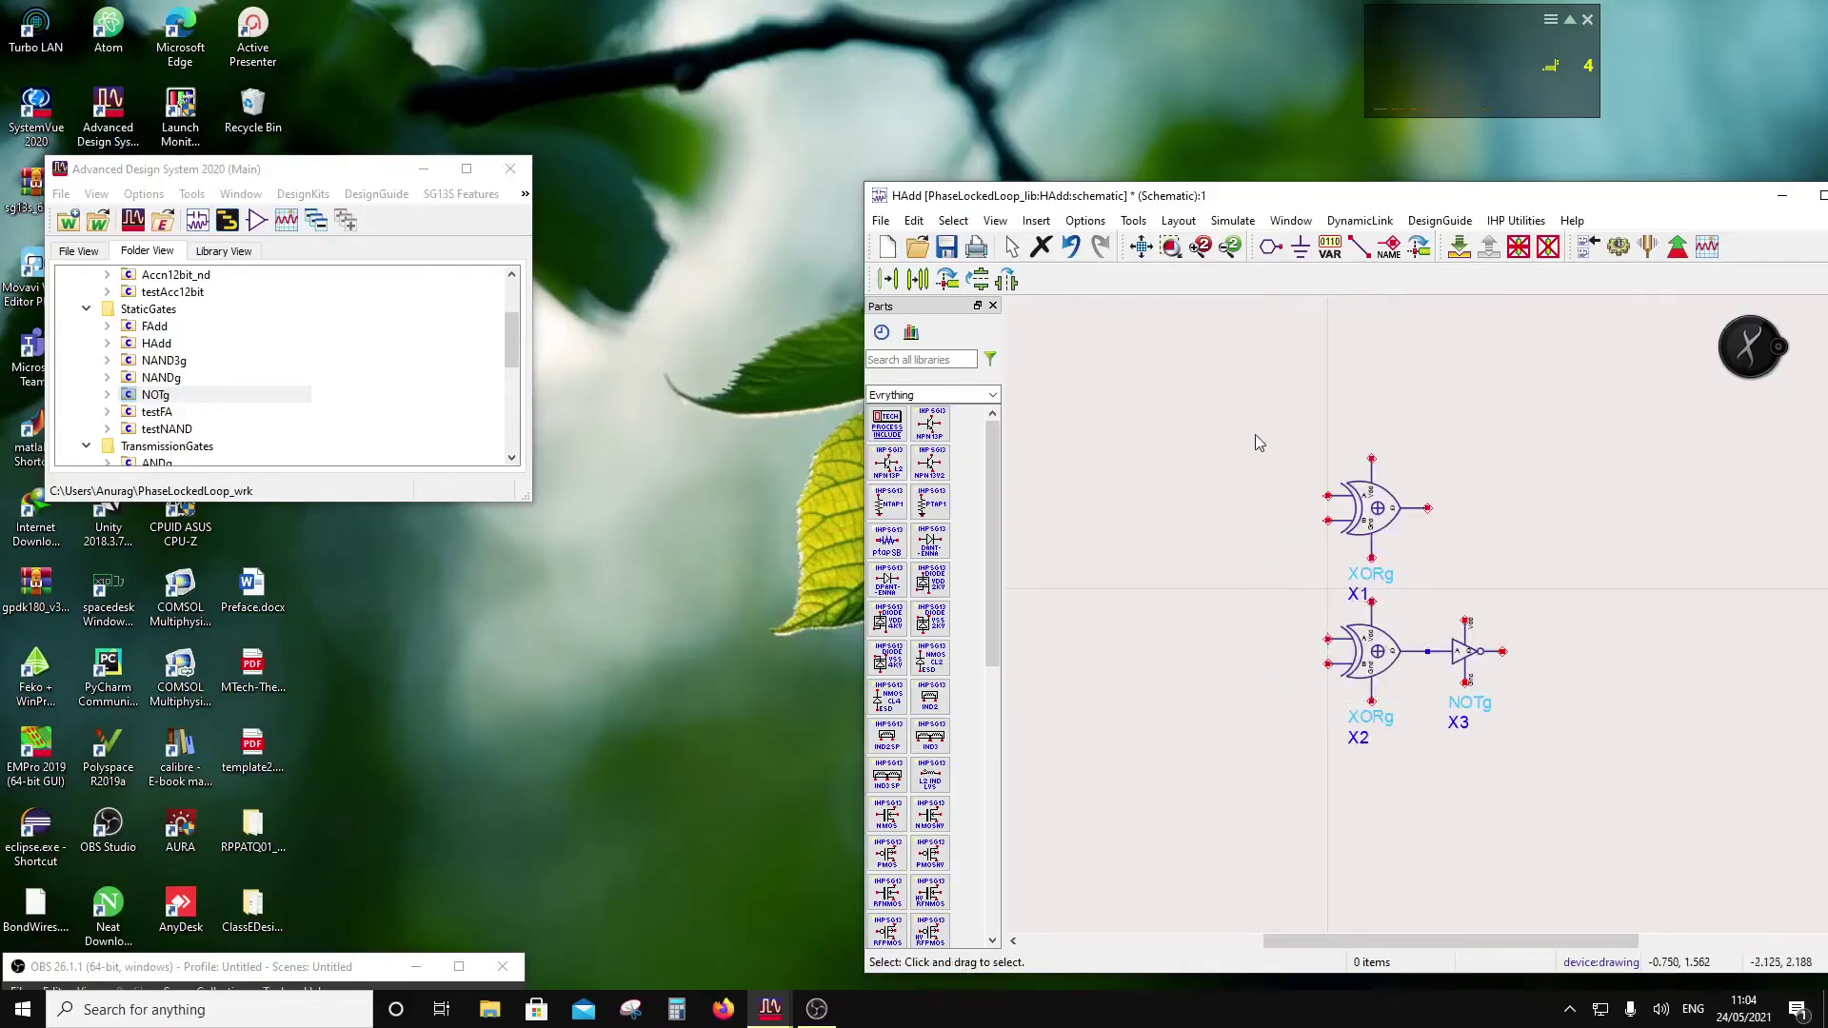
Step: Add inOut pins Vdd and Gnd, one below the other, on the input side of the gates
click(1270, 247)
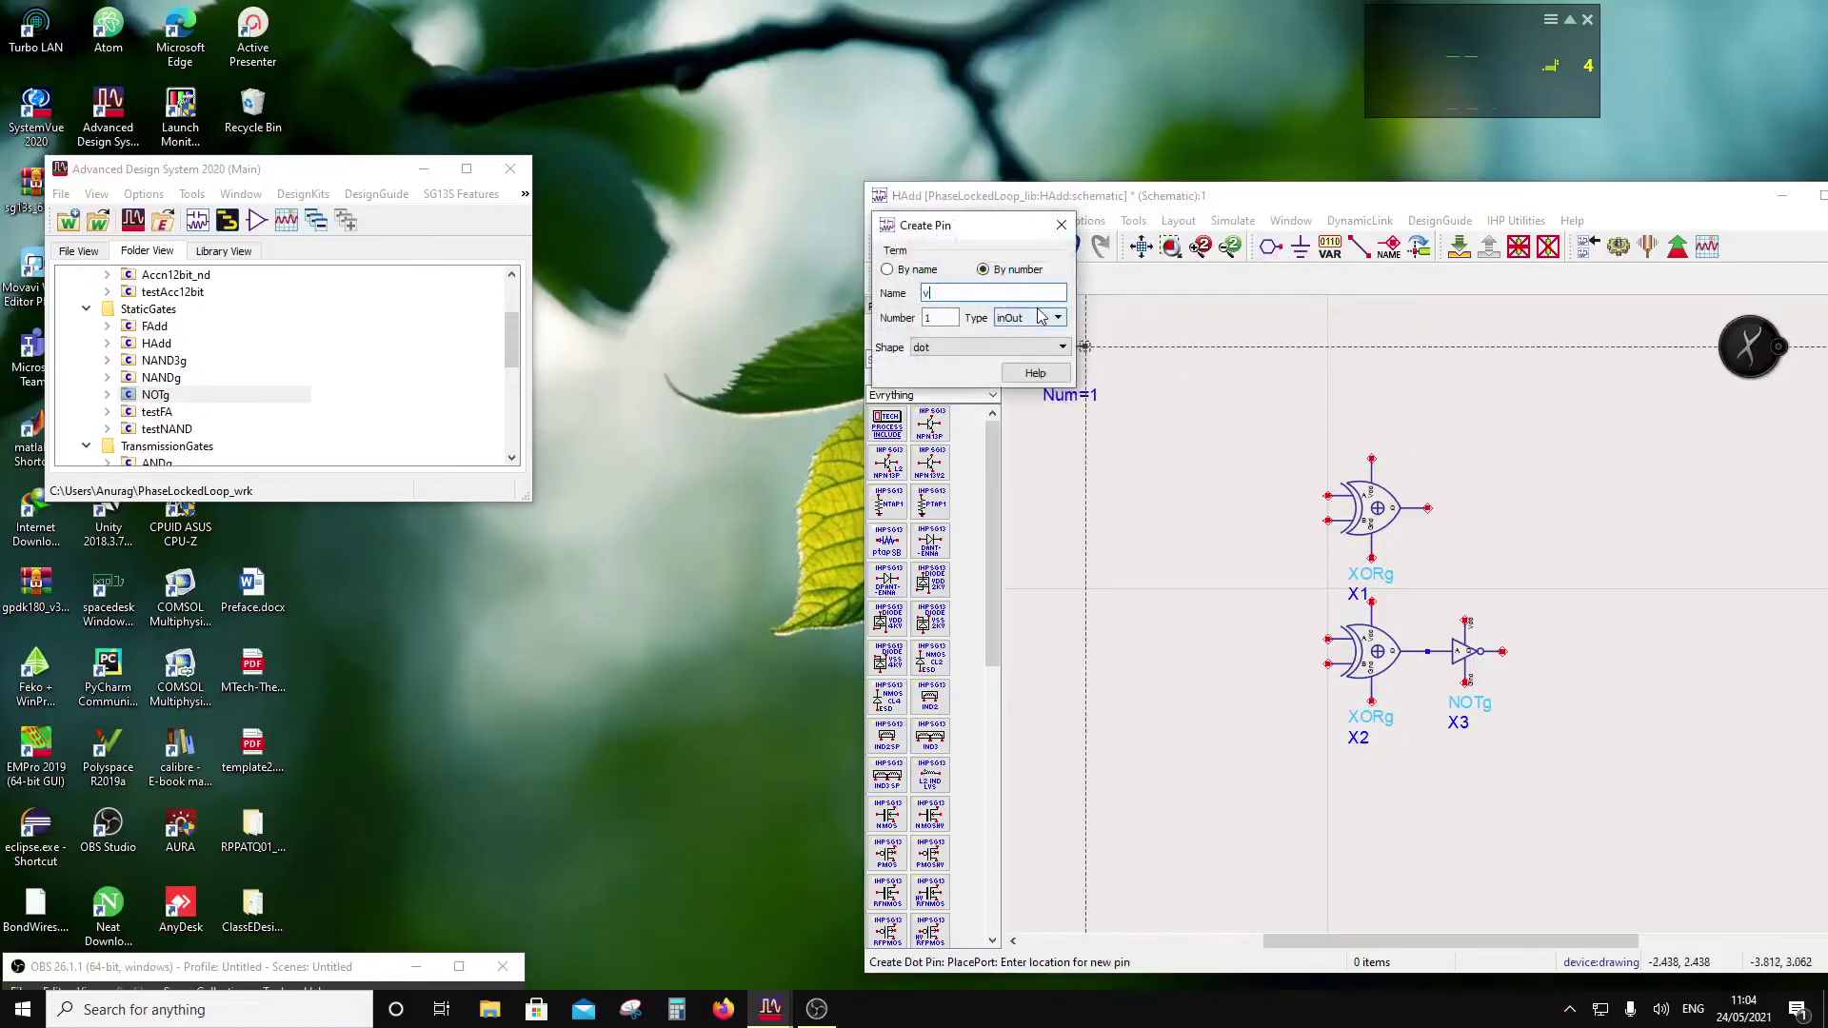
text(v)
key(BackSpace)
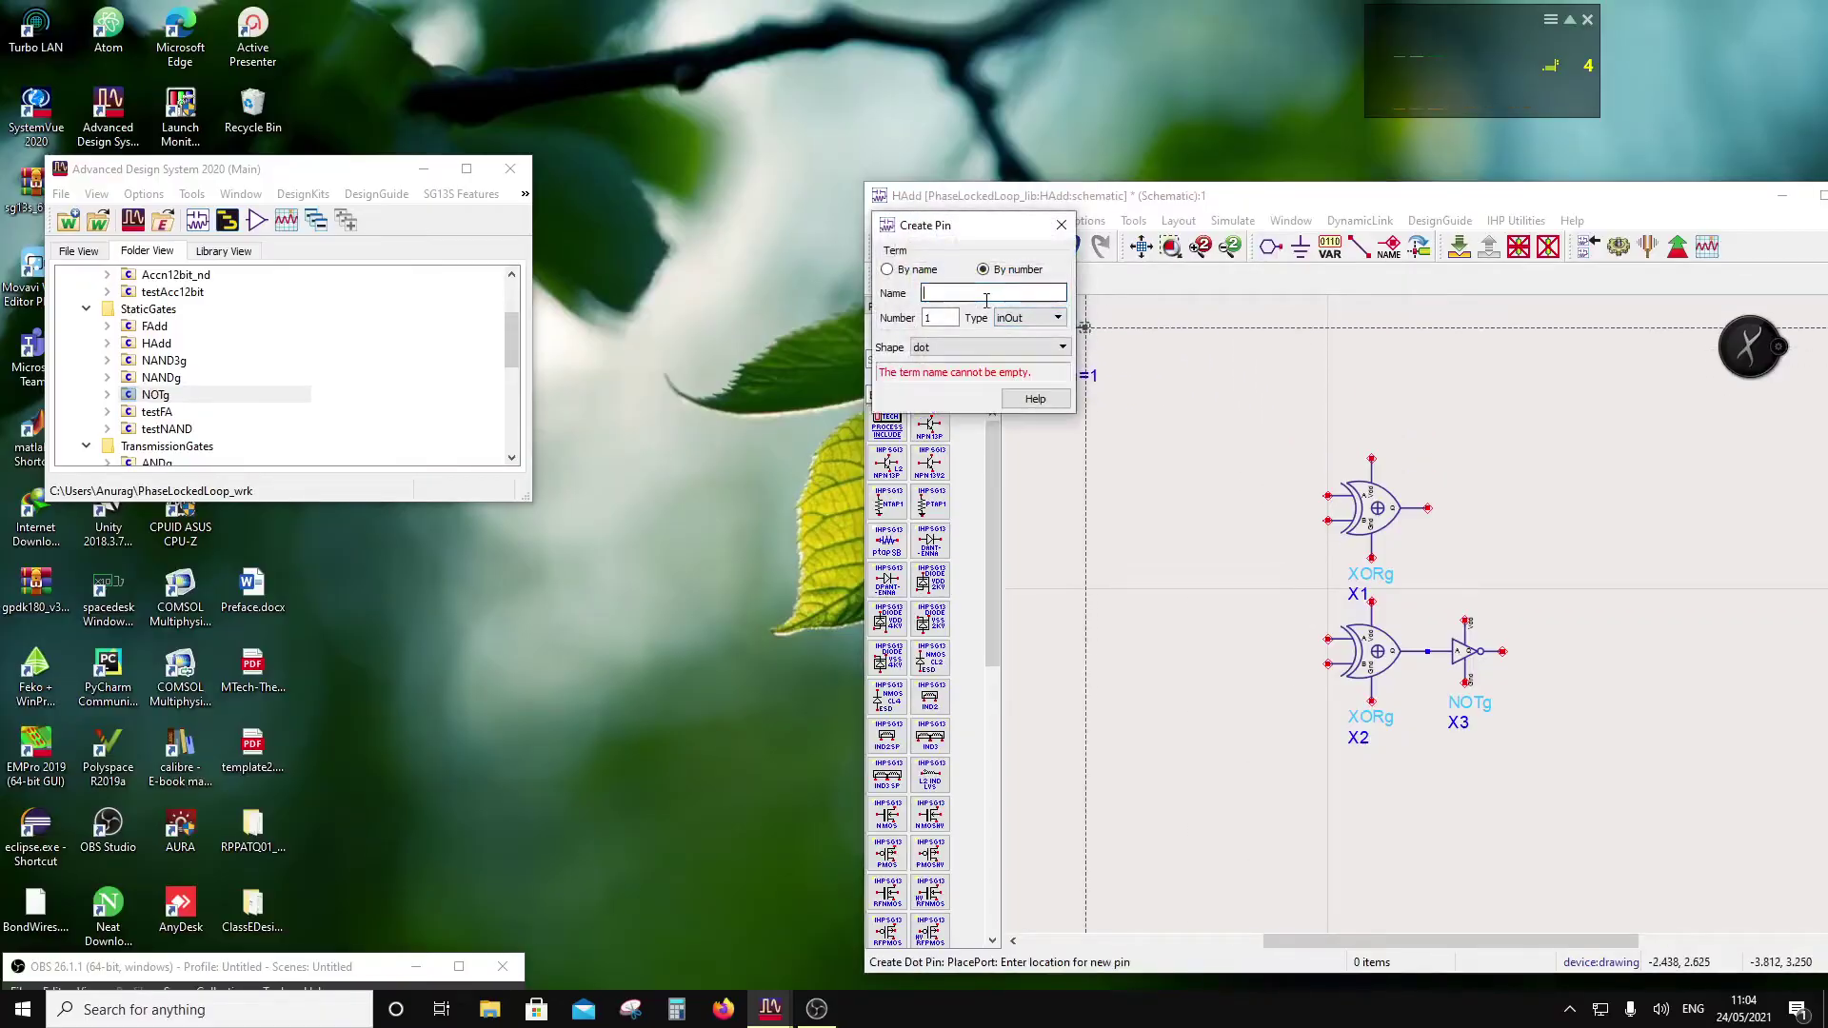
text(vdd)
click(1209, 364)
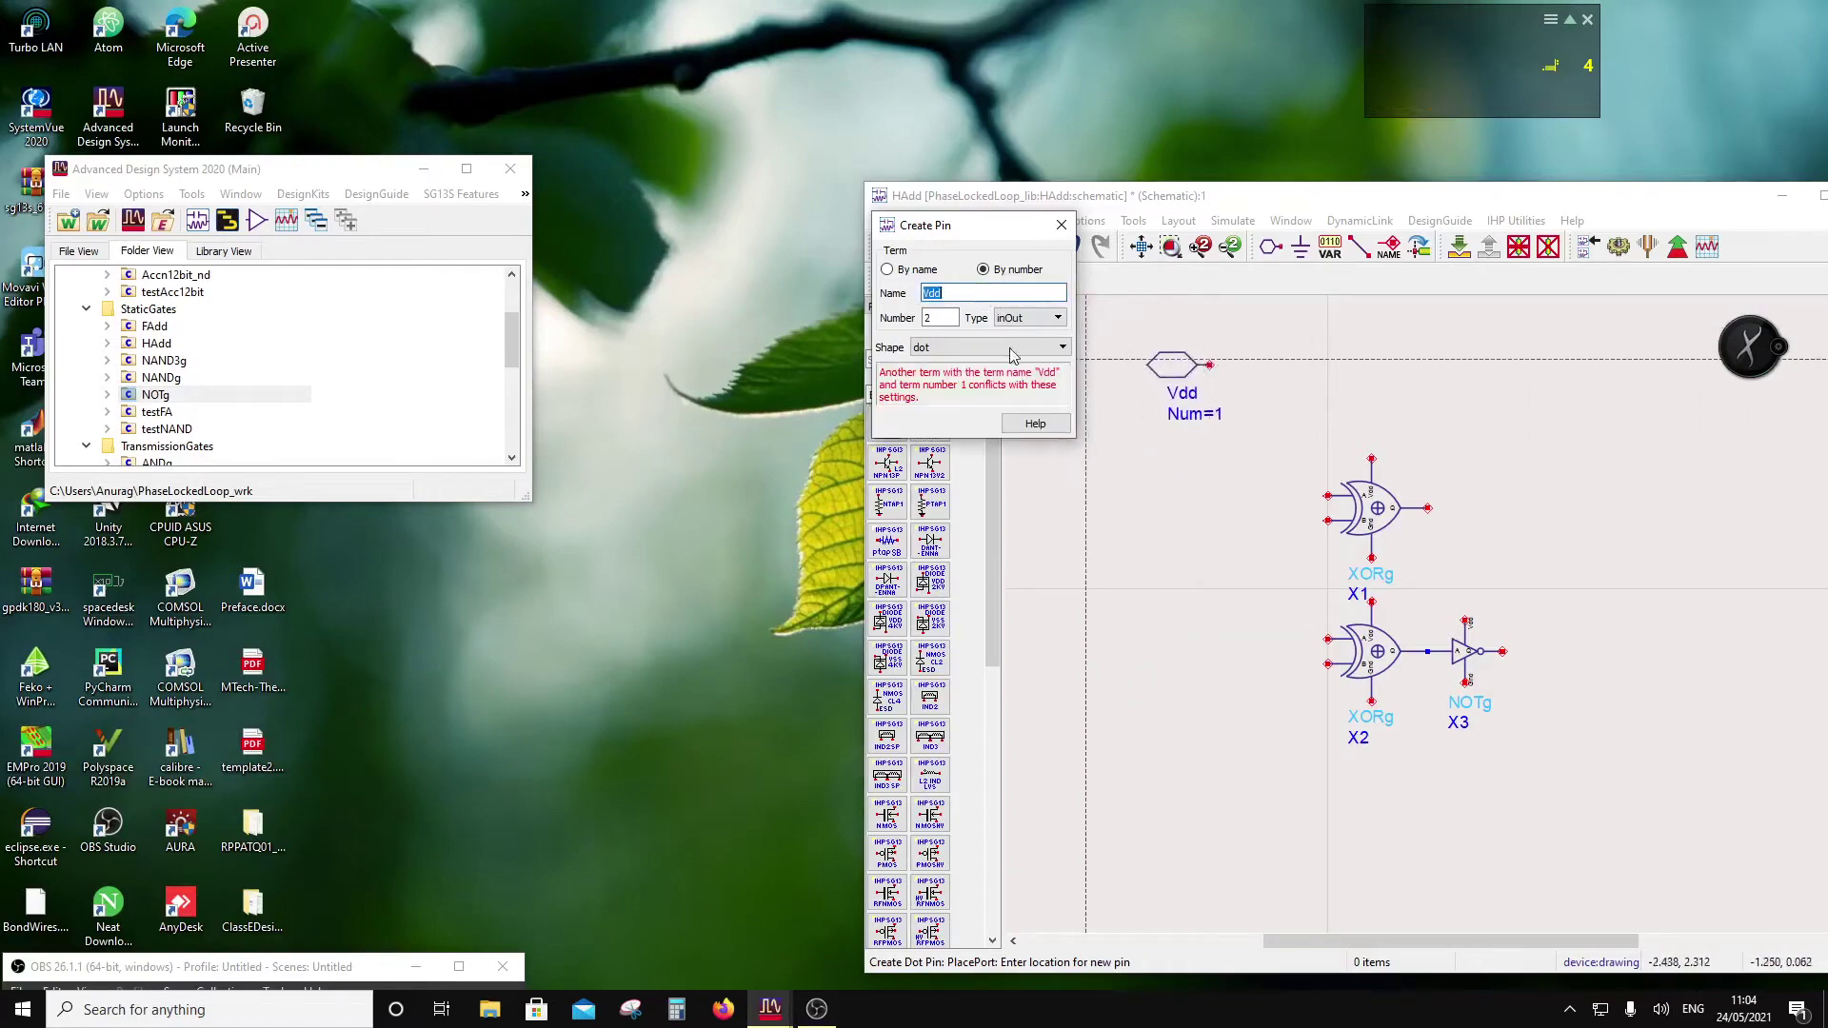
text(Gnd)
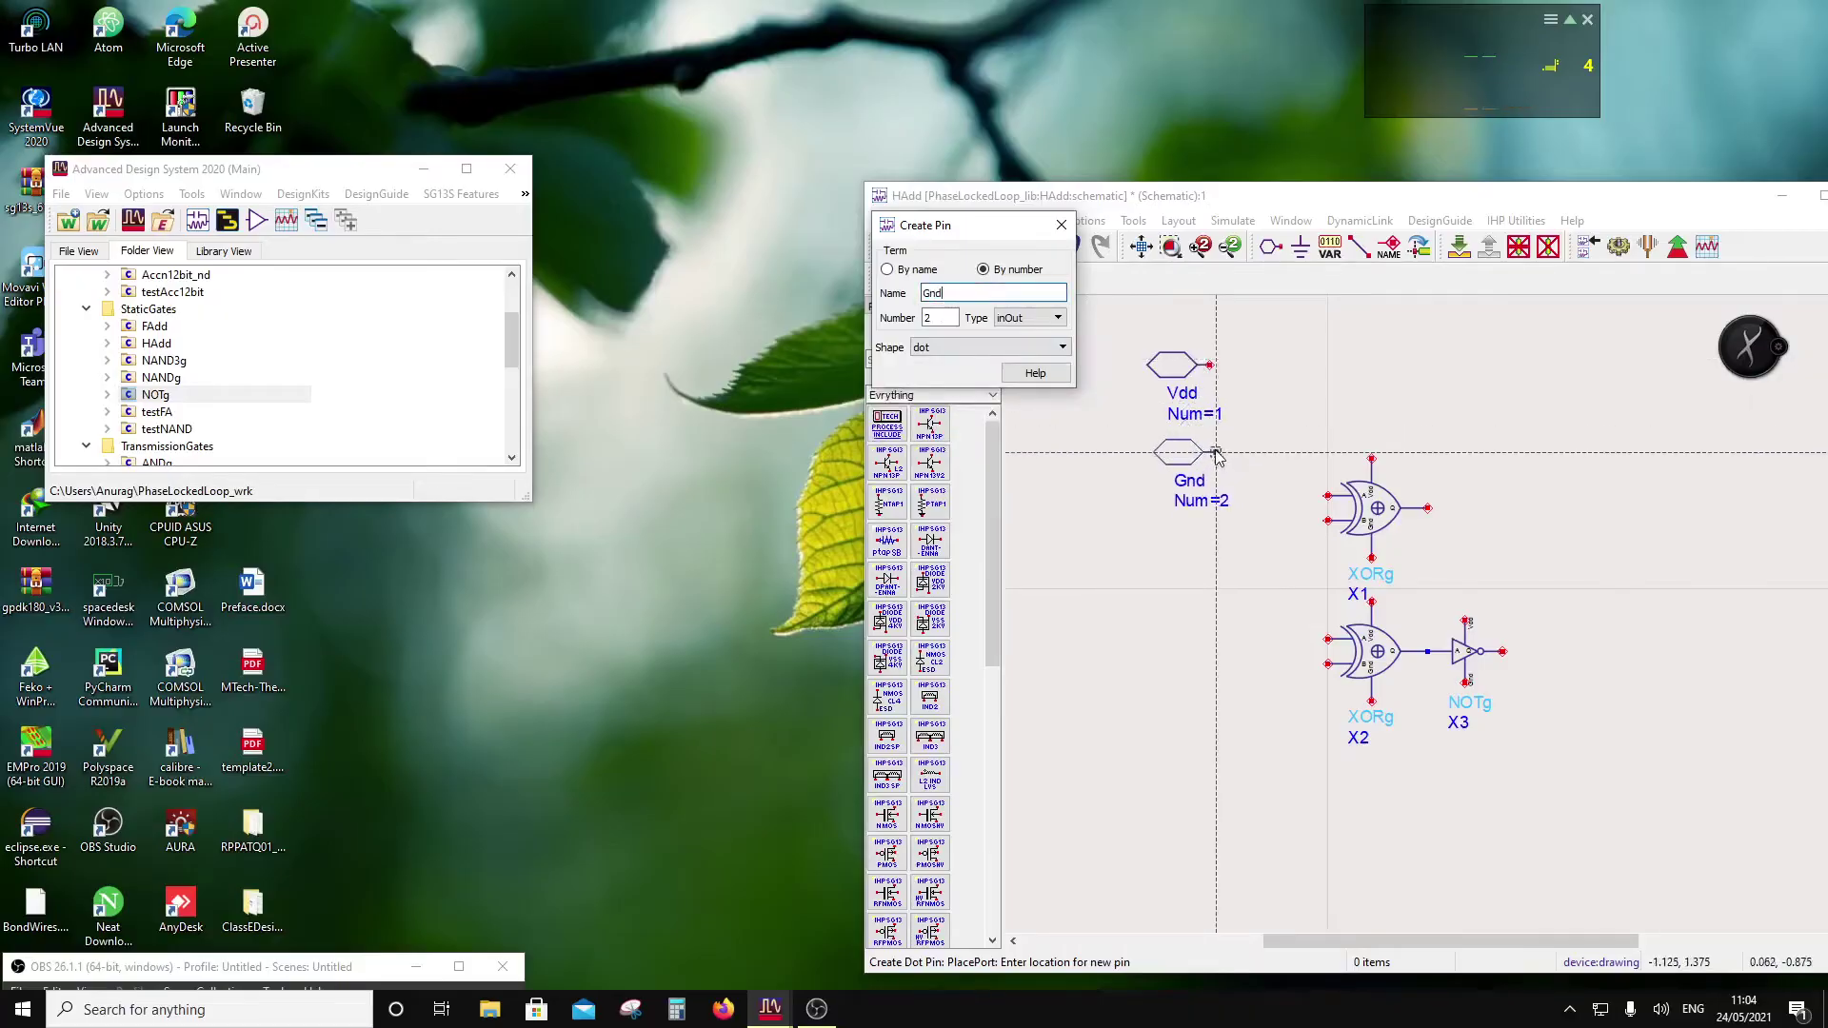
click(1210, 446)
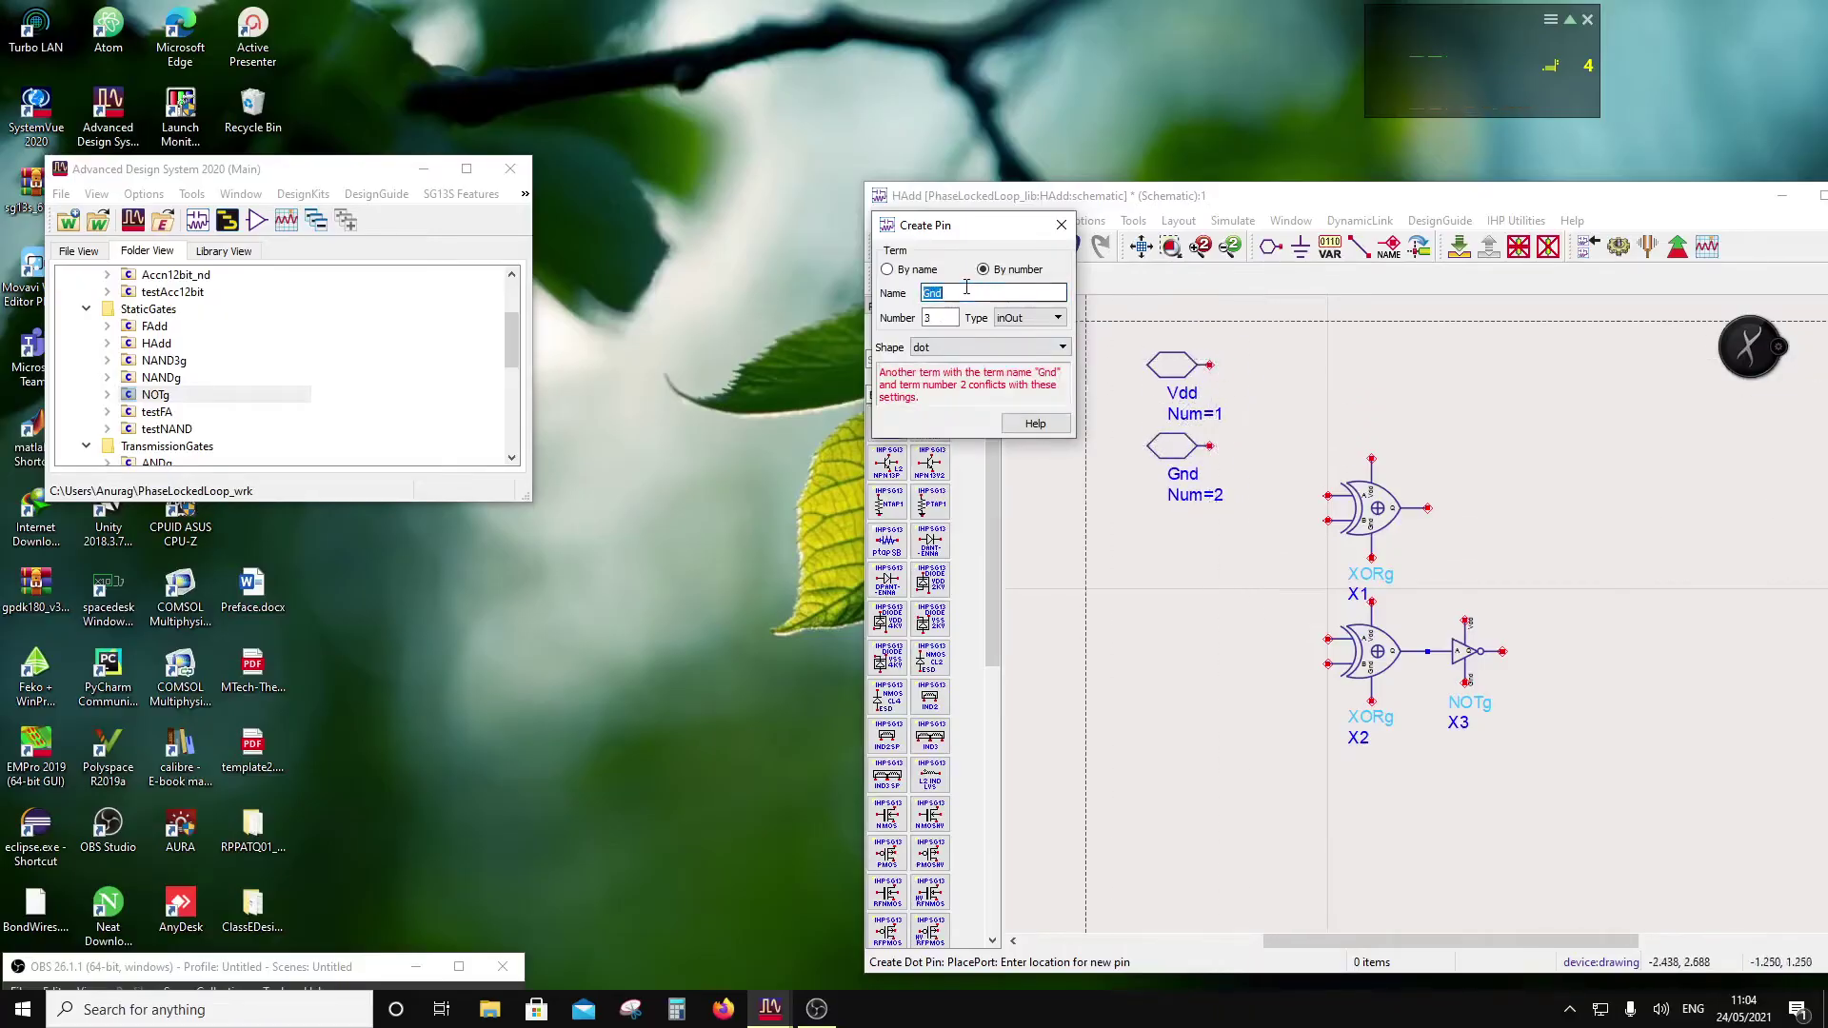
Step: Add input-side pins A and B below the Gnd pin in the same column
text(A)
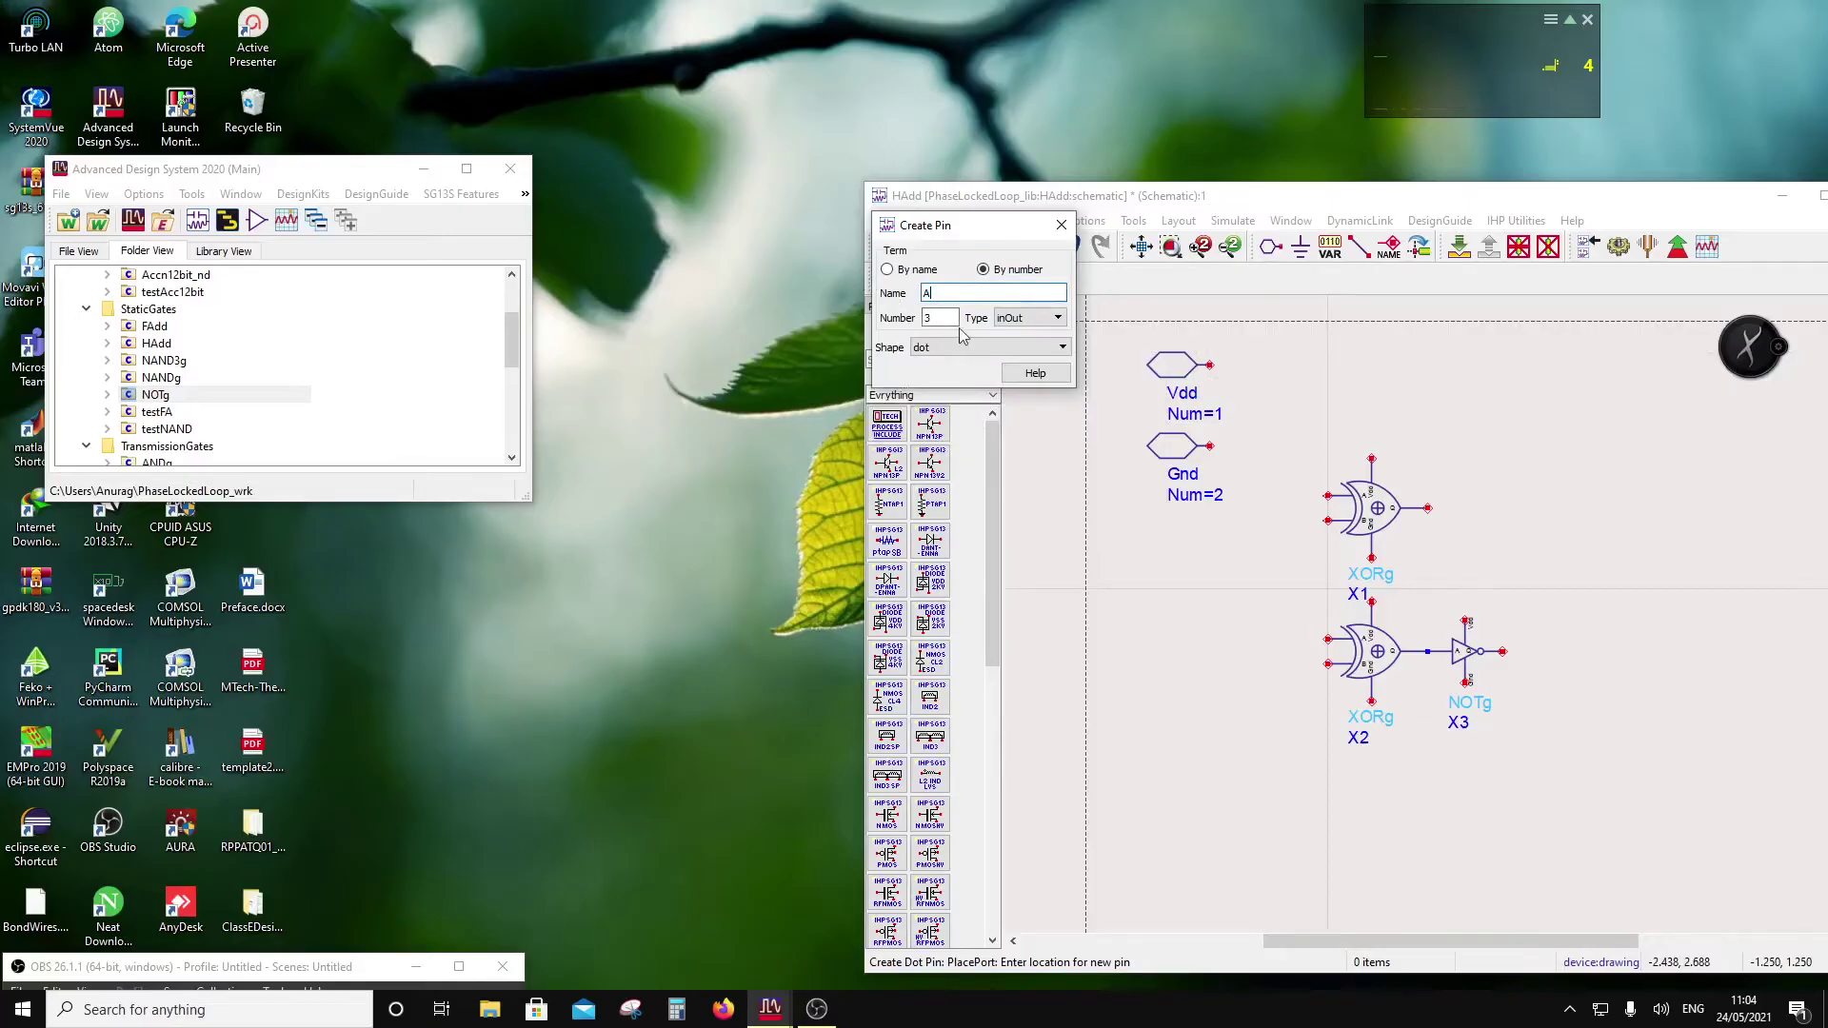
click(1211, 535)
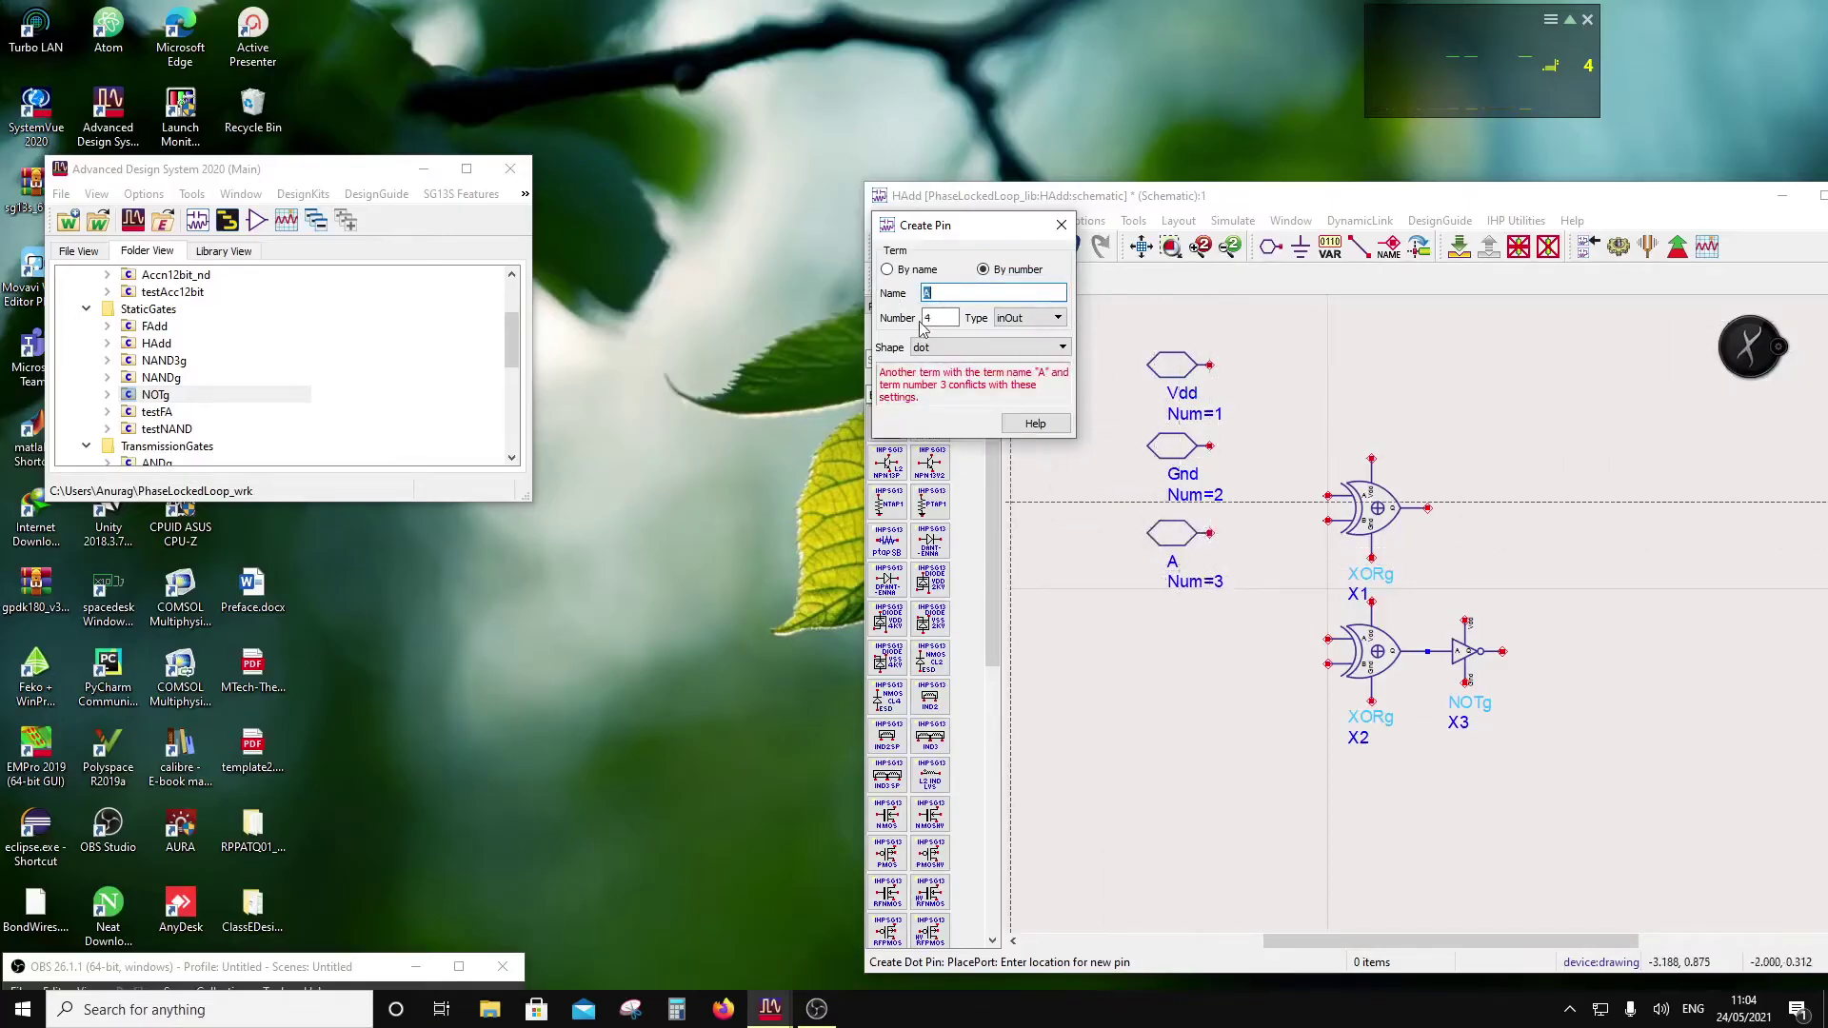
text(B)
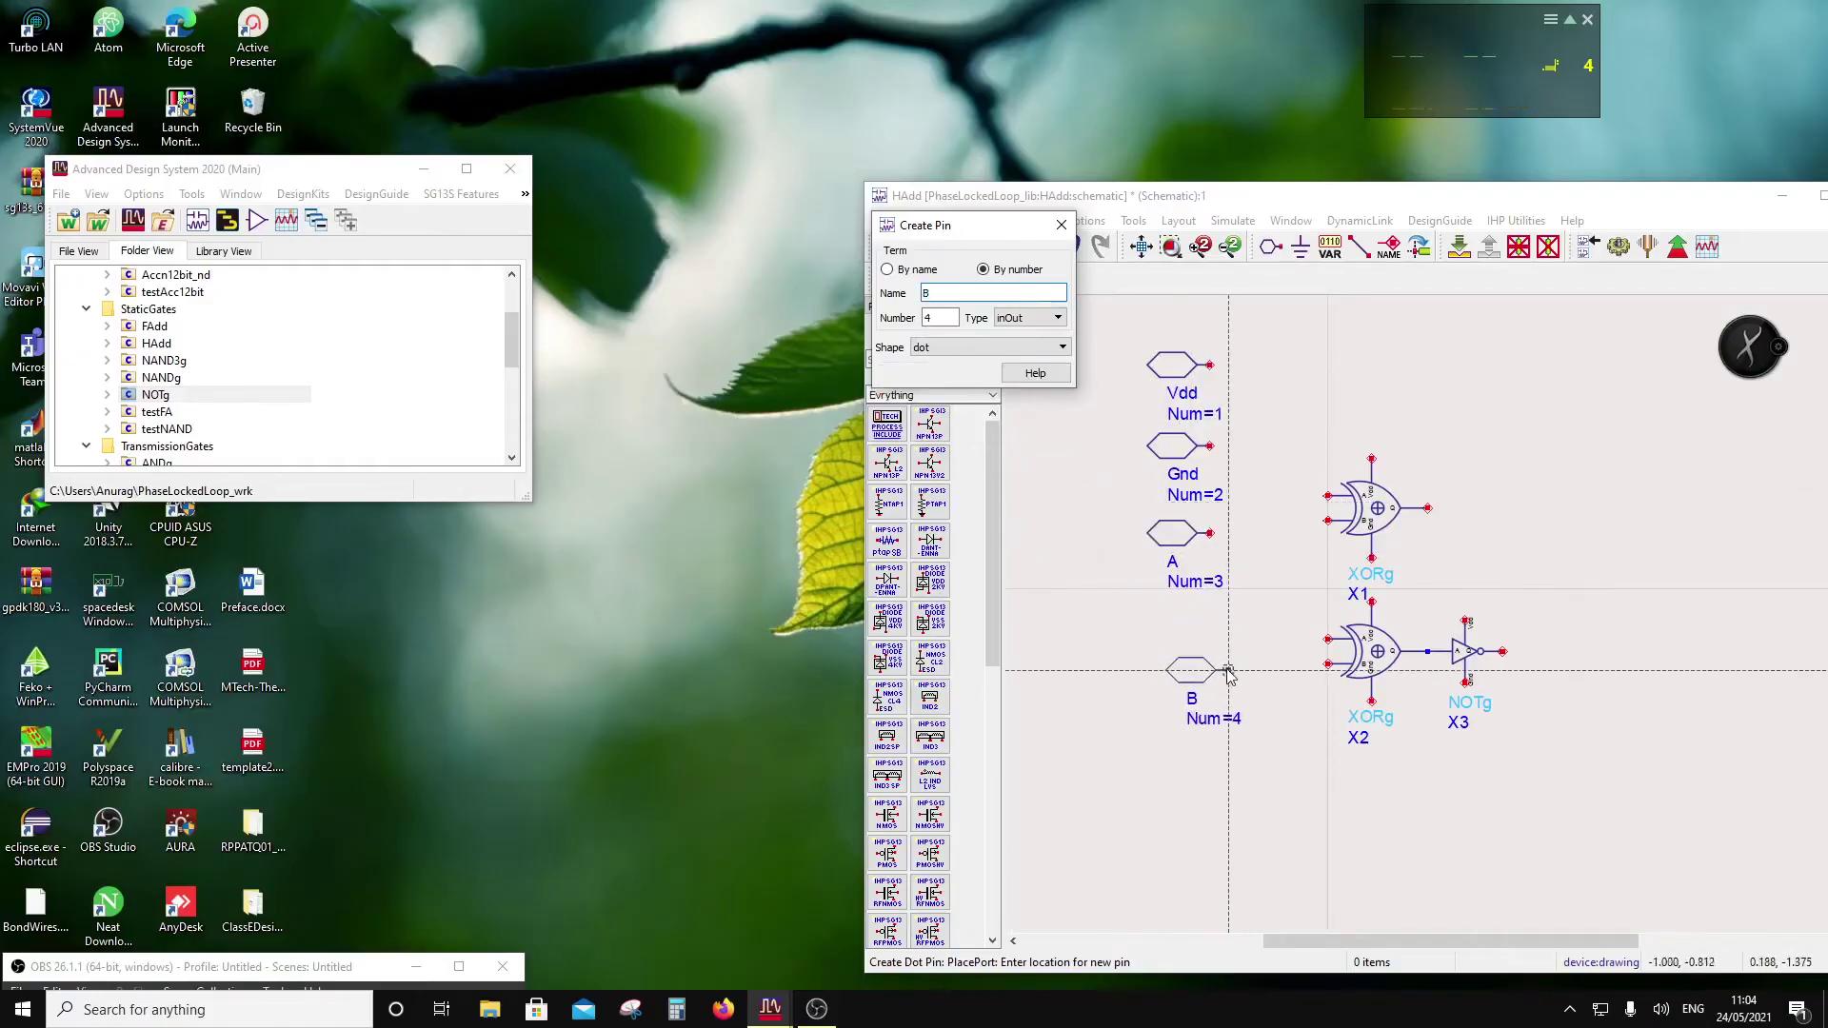
click(1211, 626)
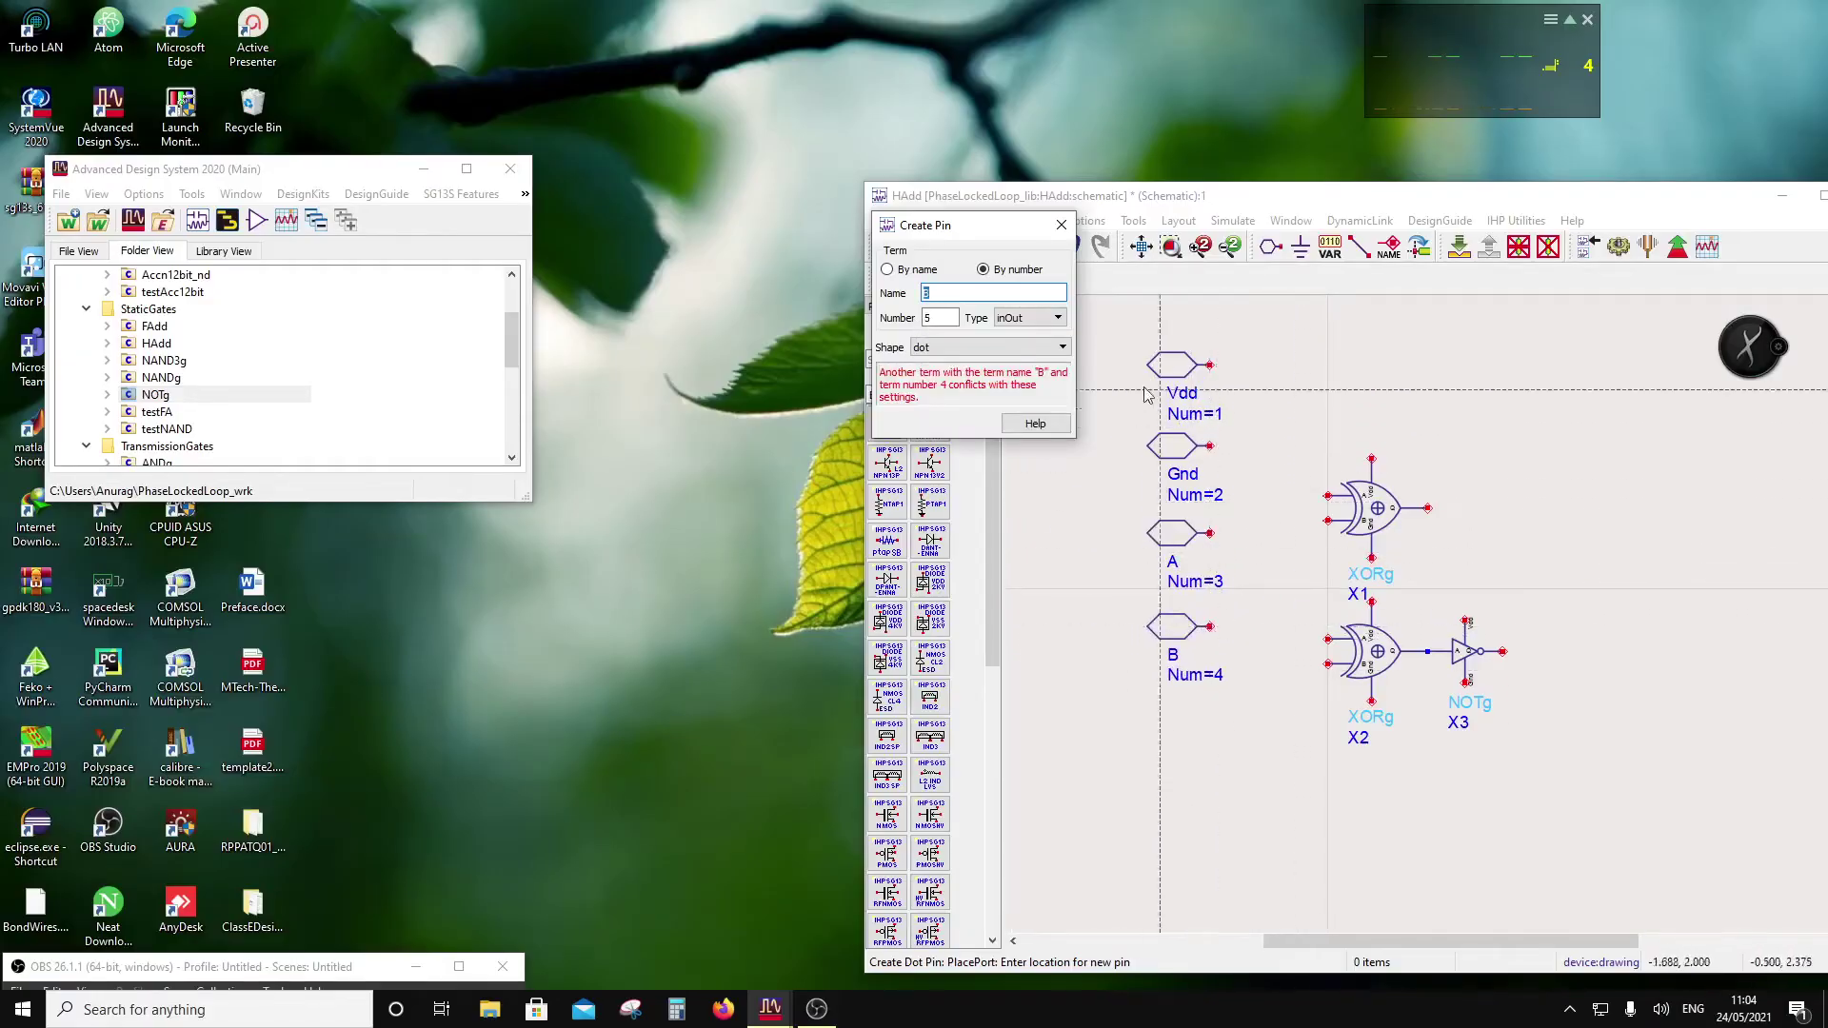
Step: Add rotated output pins: S level with the upper XORg output and C directly on the NOTg output
text(S)
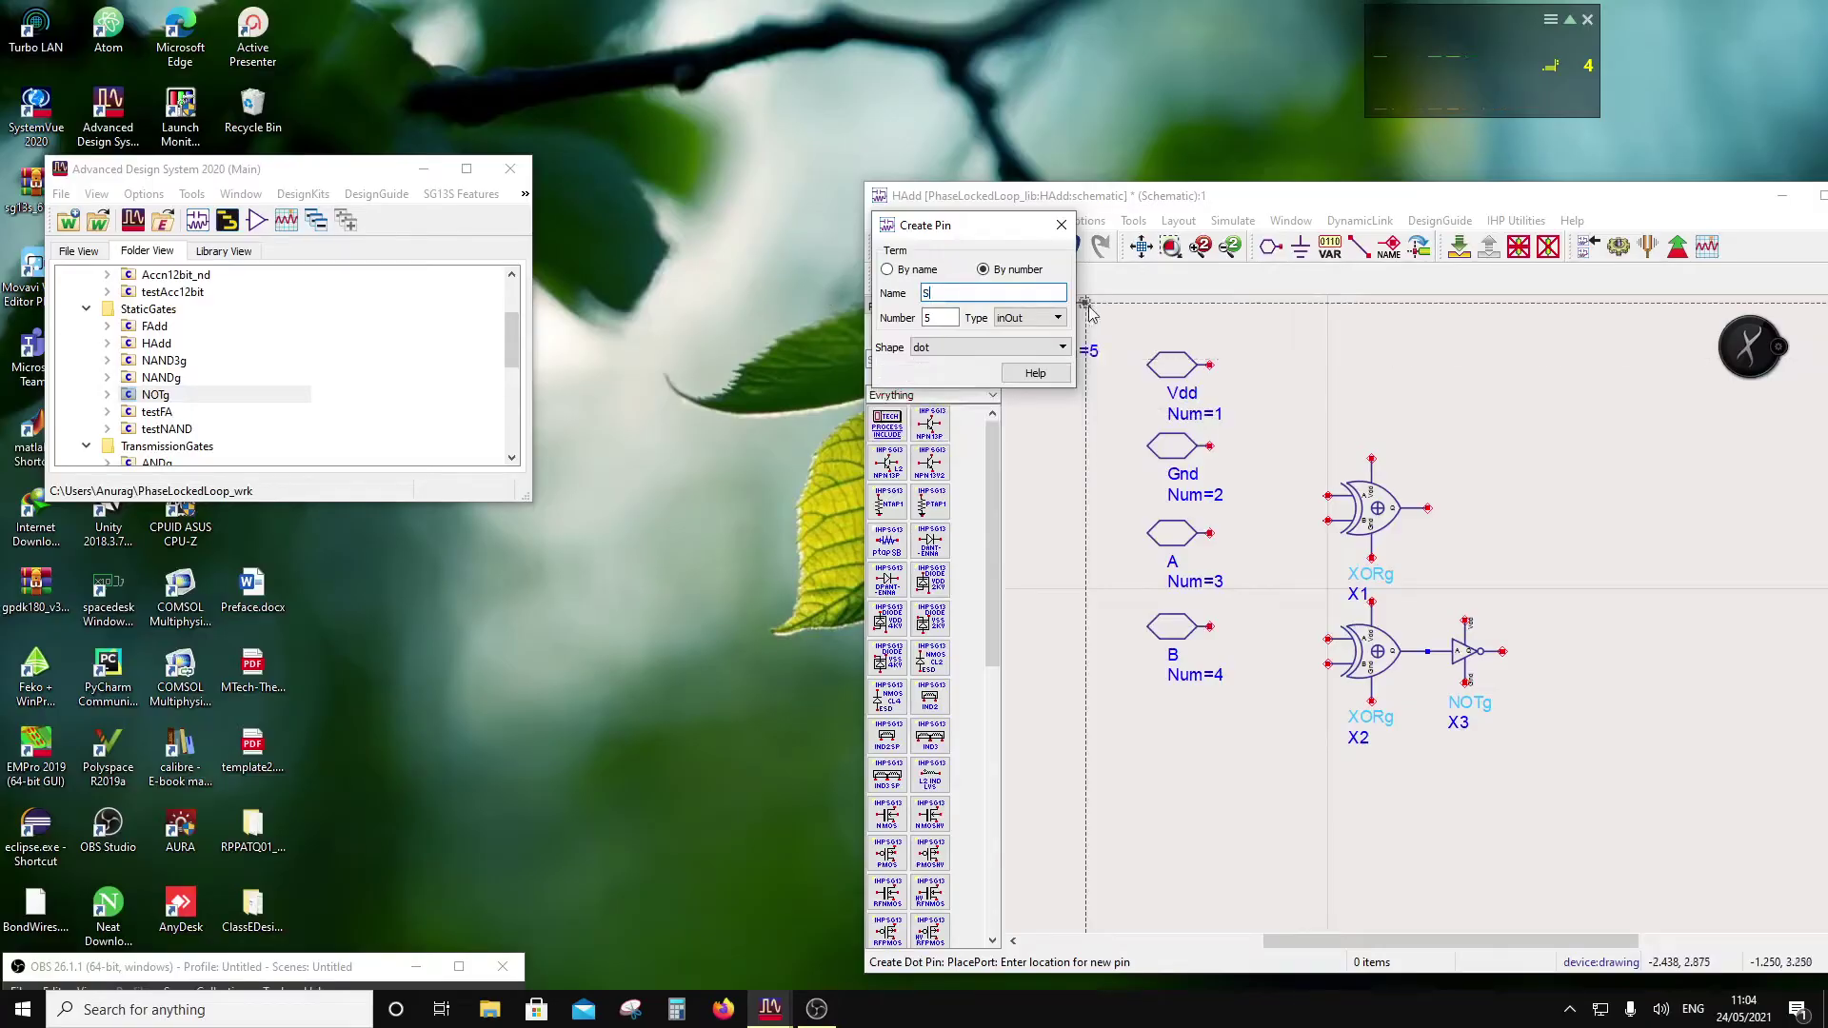
click(1425, 251)
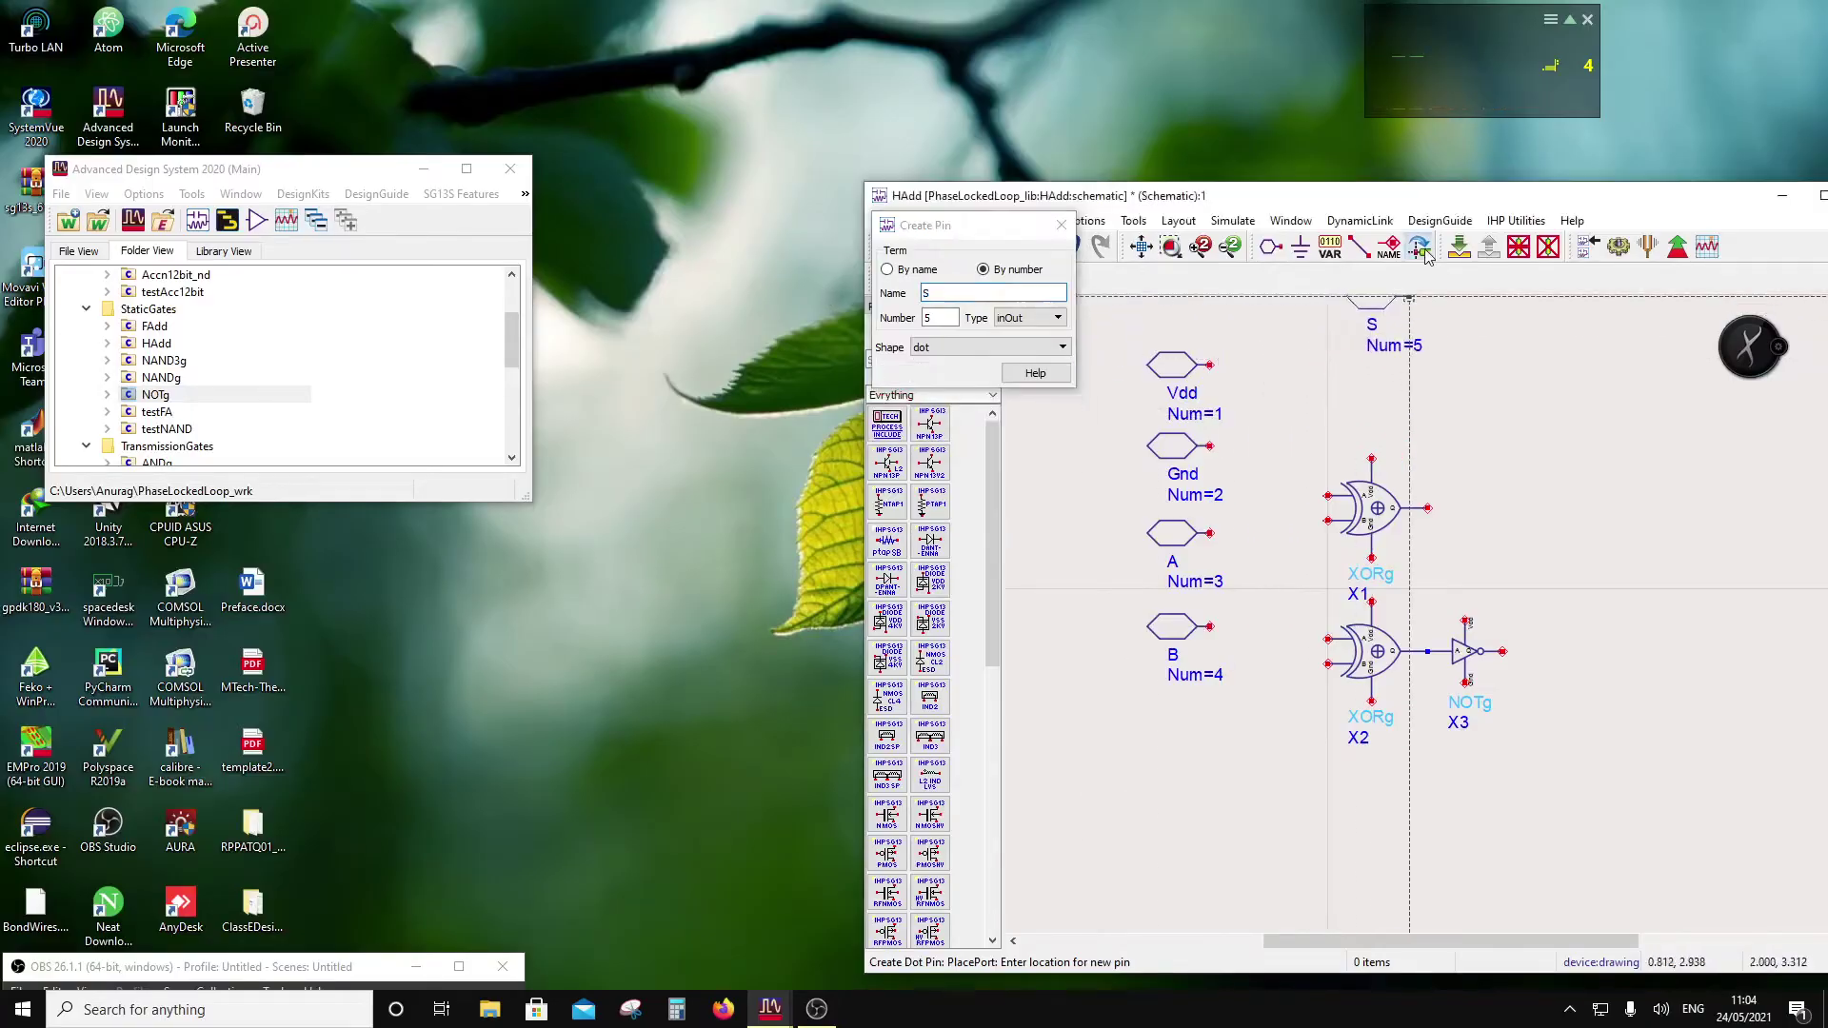
click(1544, 508)
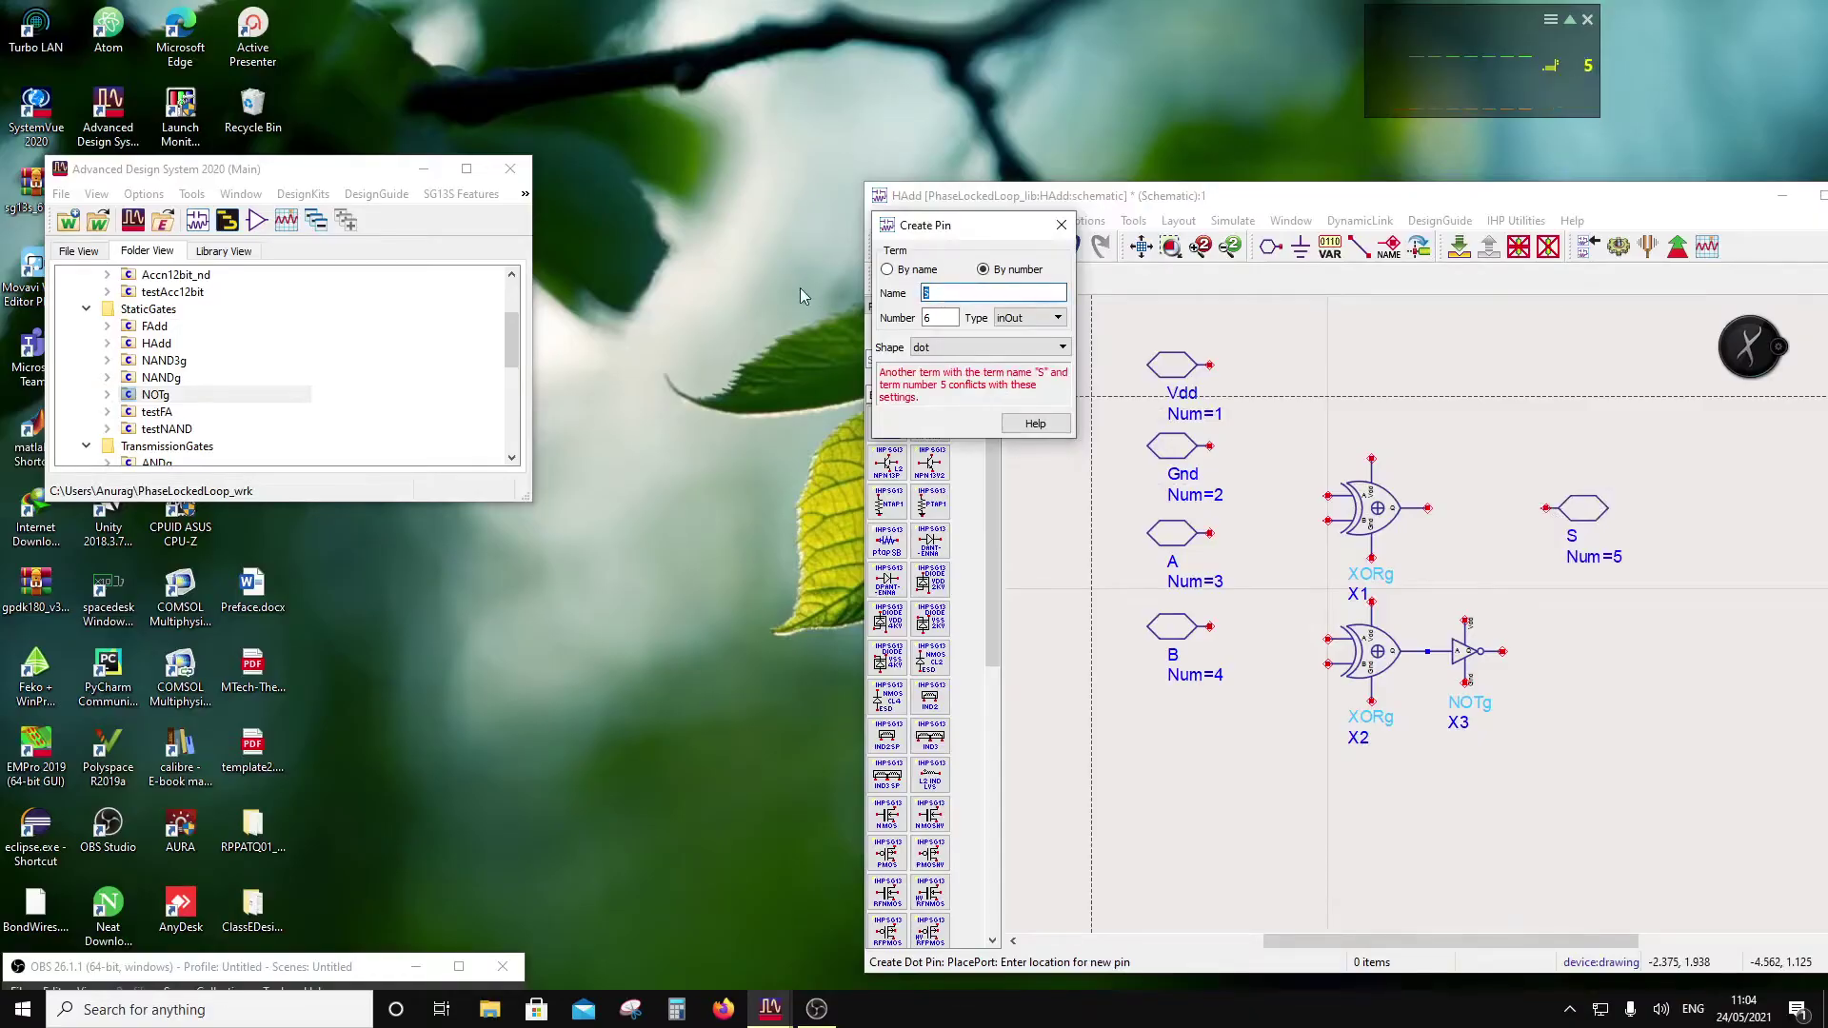
text(C)
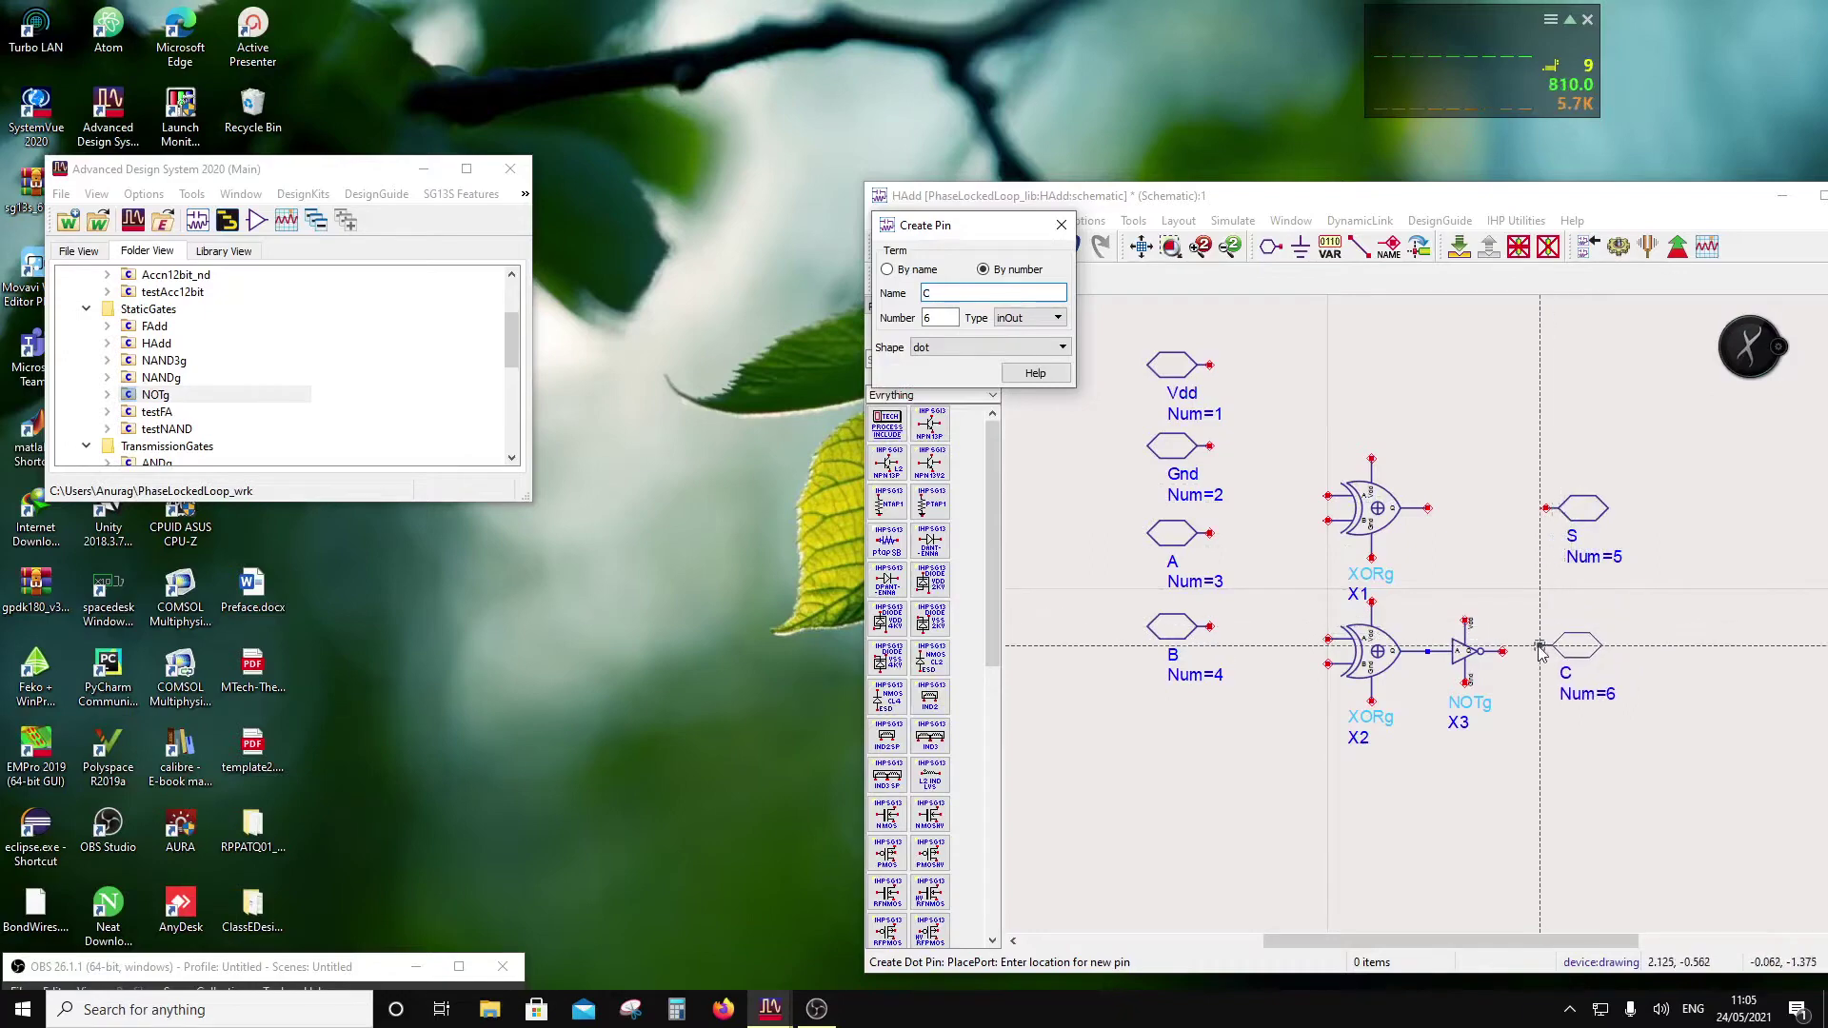
click(1504, 652)
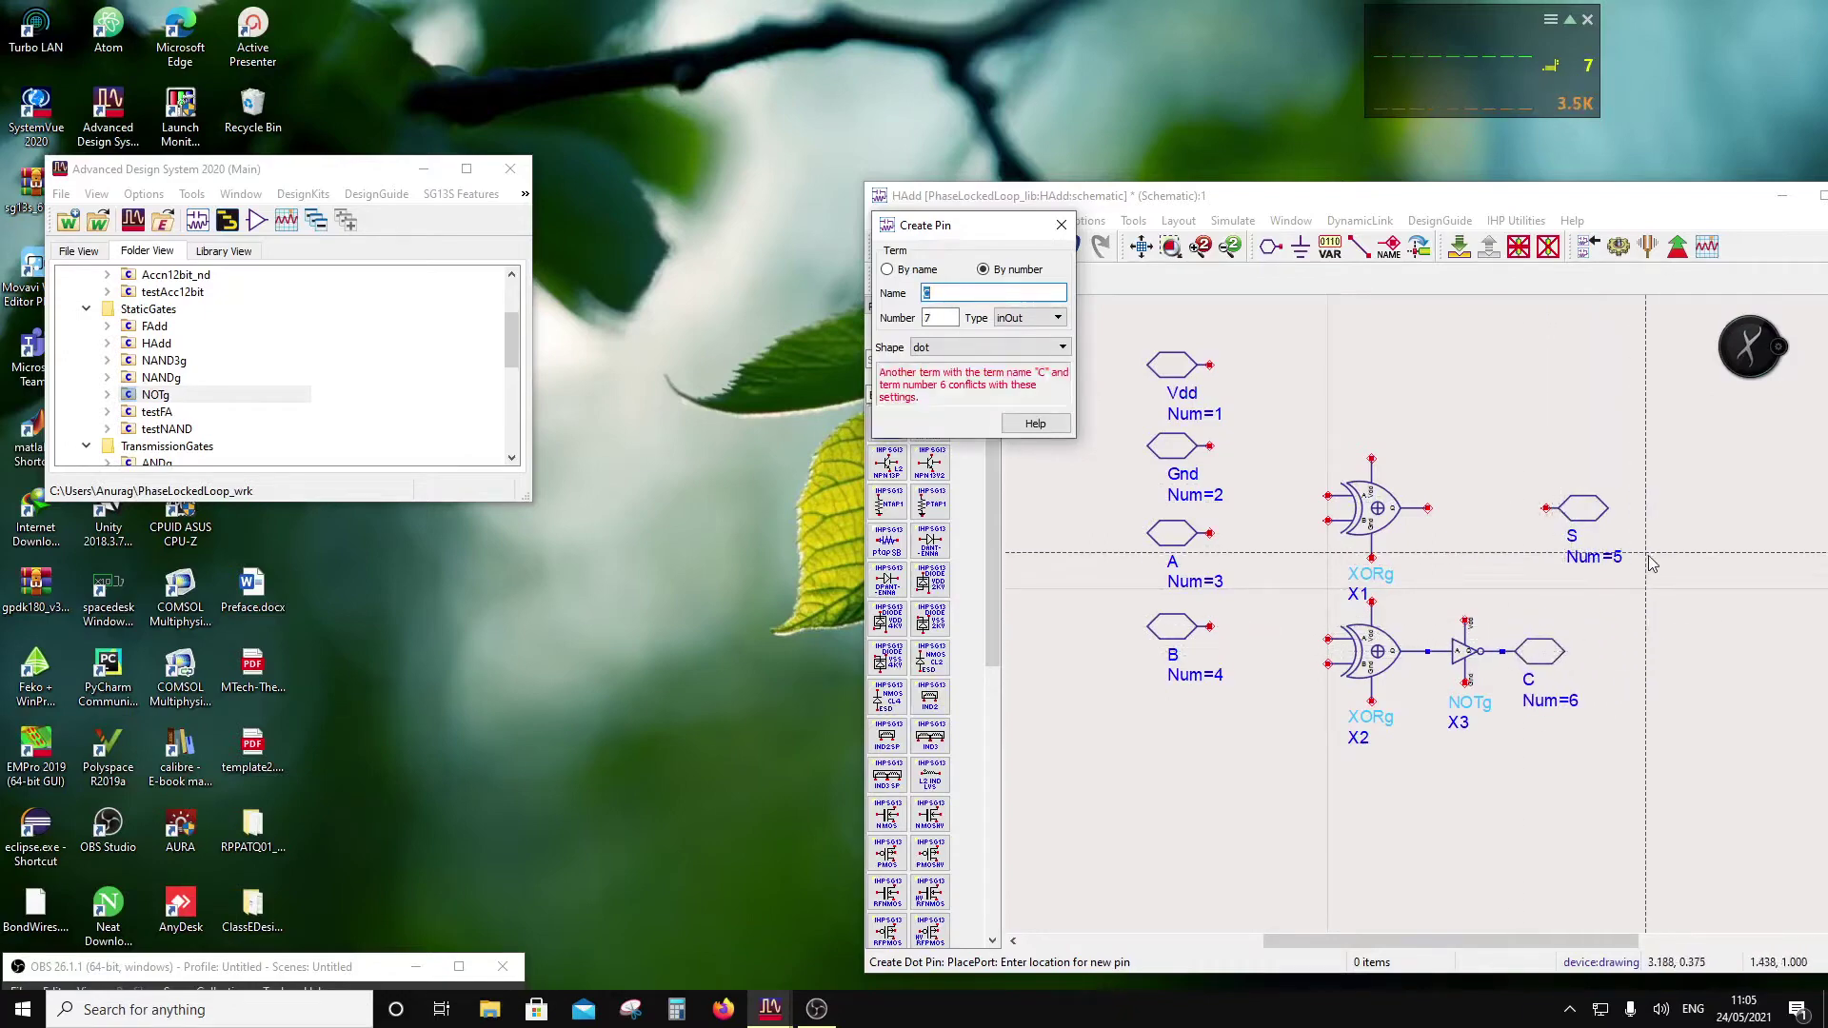
key(Escape)
Step: Attach pin S to the upper XORg output, then pull it away to leave a connecting wire
drag(1585, 513, 1466, 523)
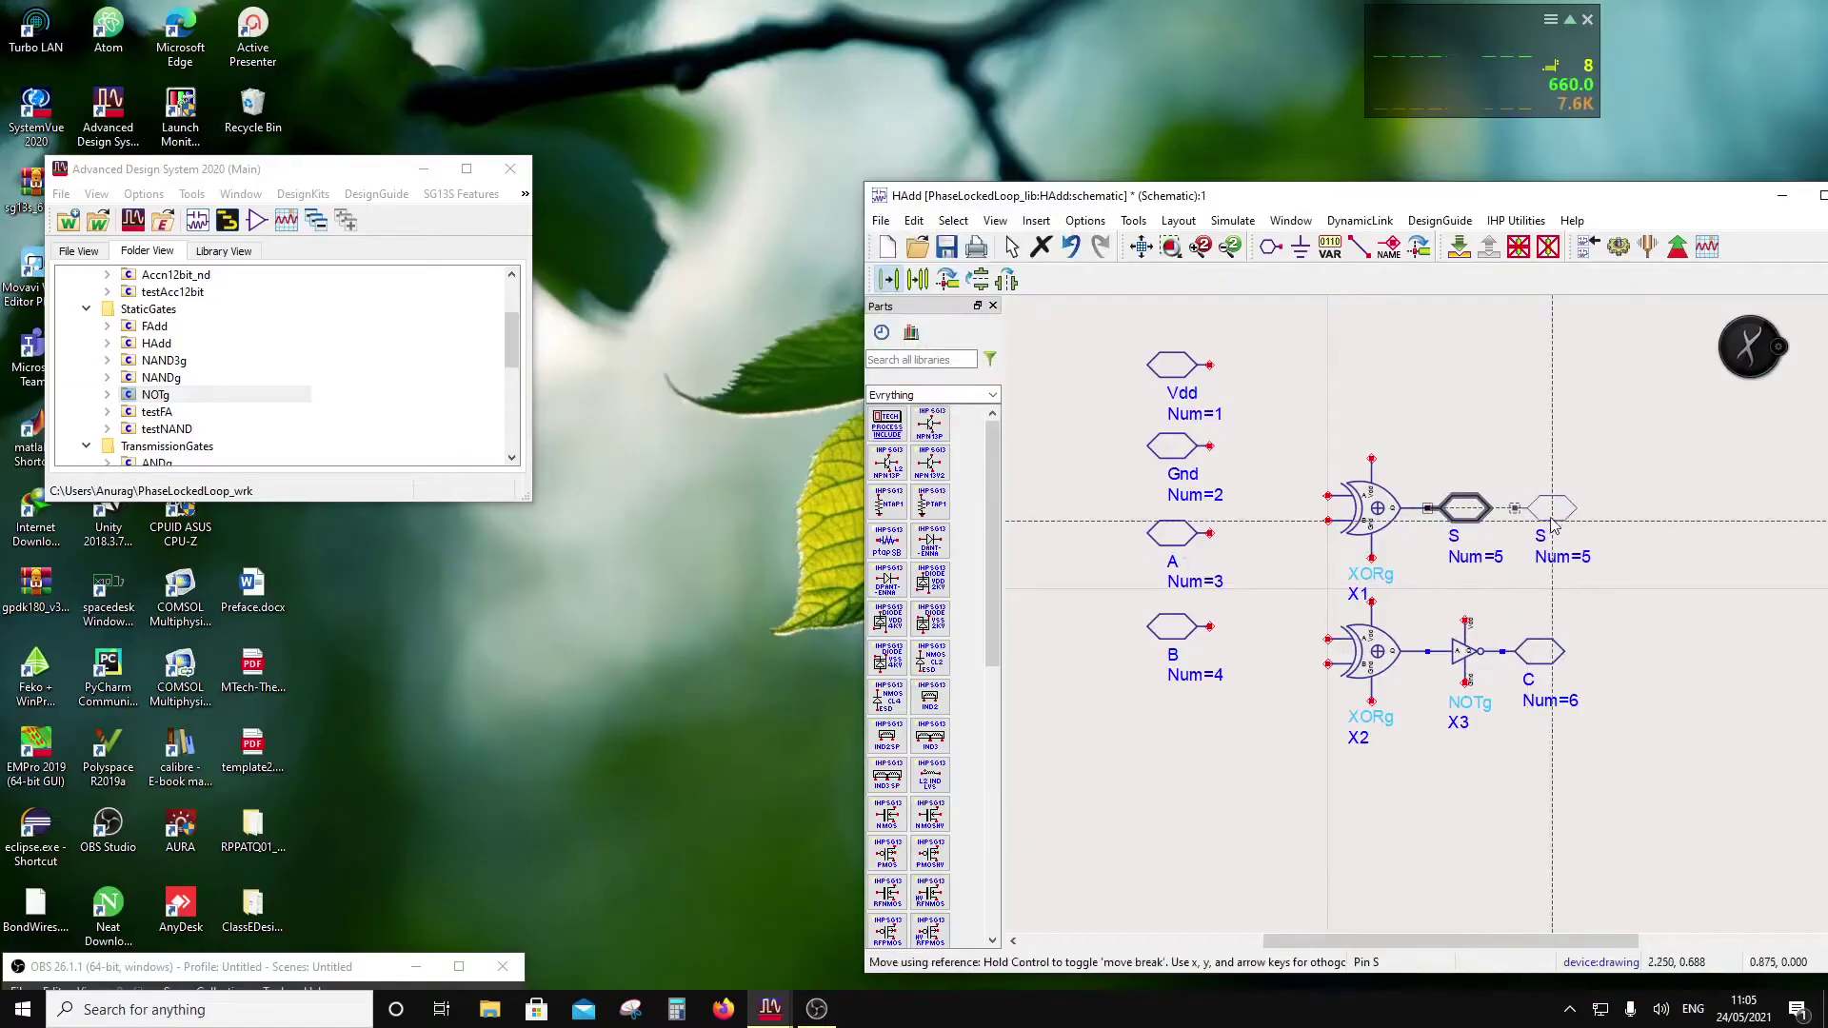
click(1546, 523)
key(Escape)
Step: Wire pin A to the upper inputs of both XORg gates, branching the second wire off the first
click(1360, 246)
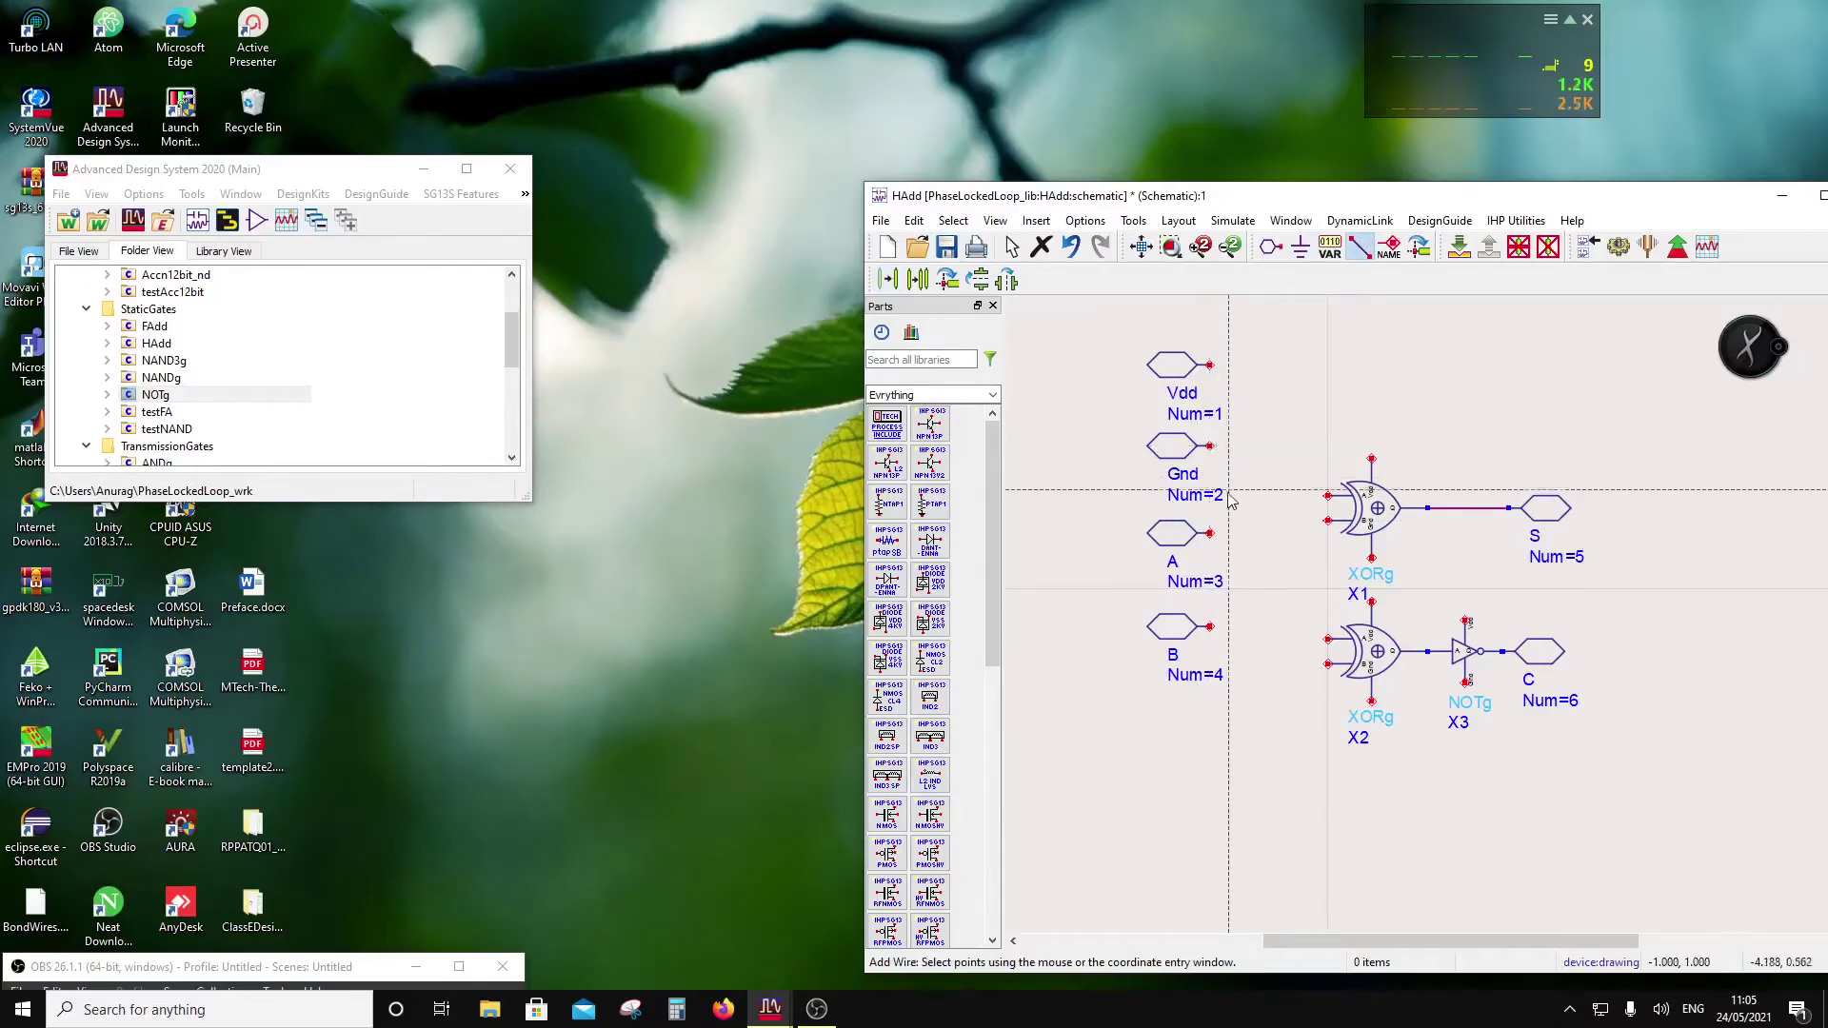
click(1209, 533)
click(1329, 496)
click(1266, 533)
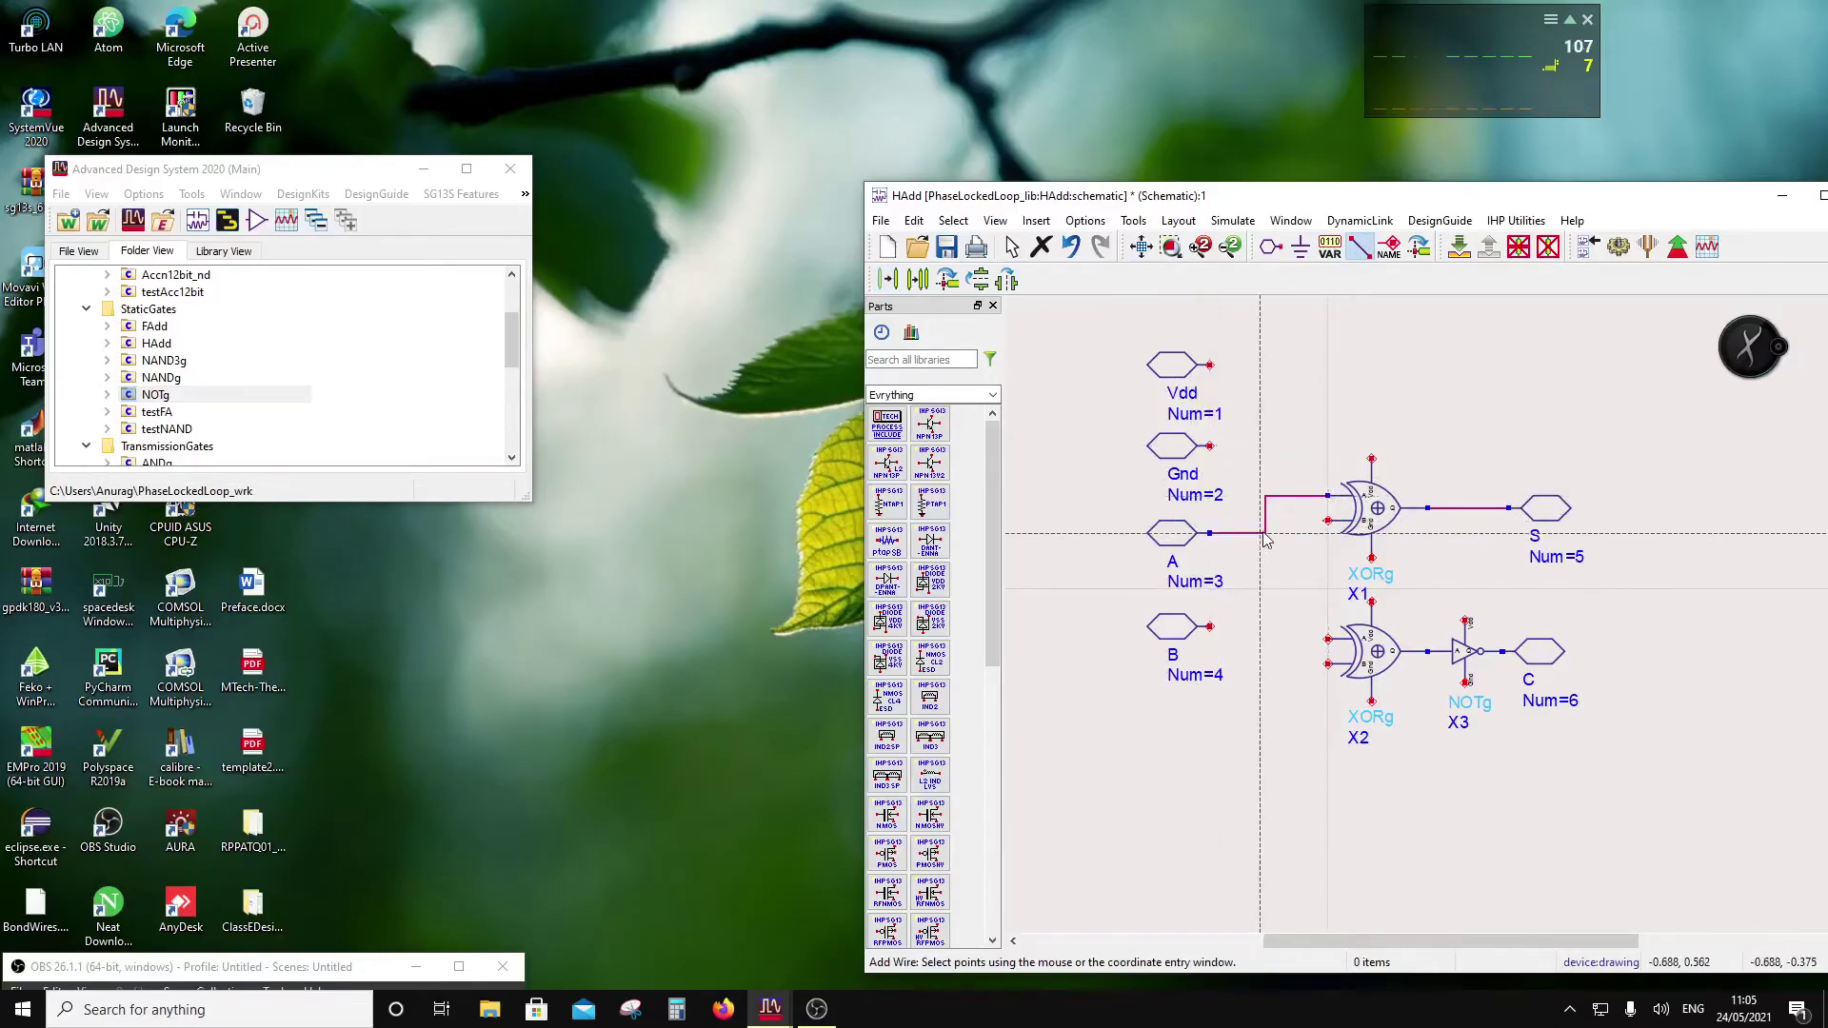
click(1328, 639)
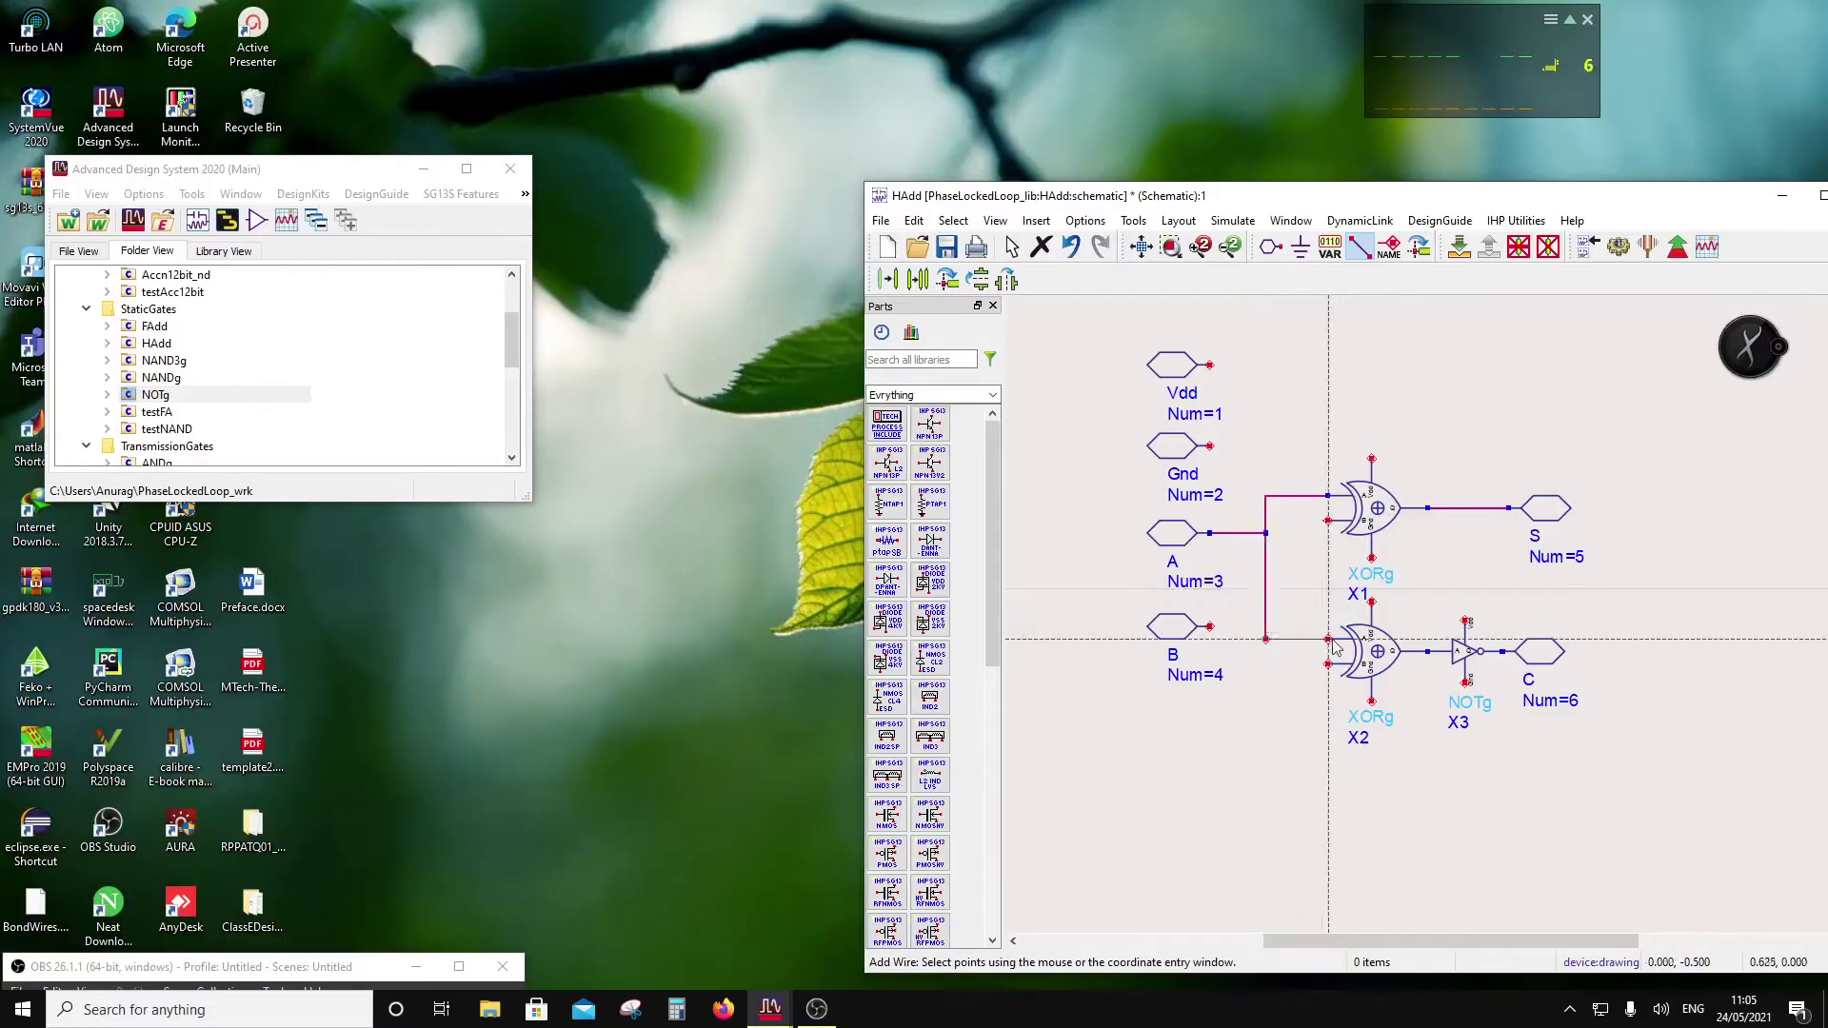
Step: Wire pin B to the lower inputs of both XORg gates and align the lower branch with the vertical wire above
click(1235, 625)
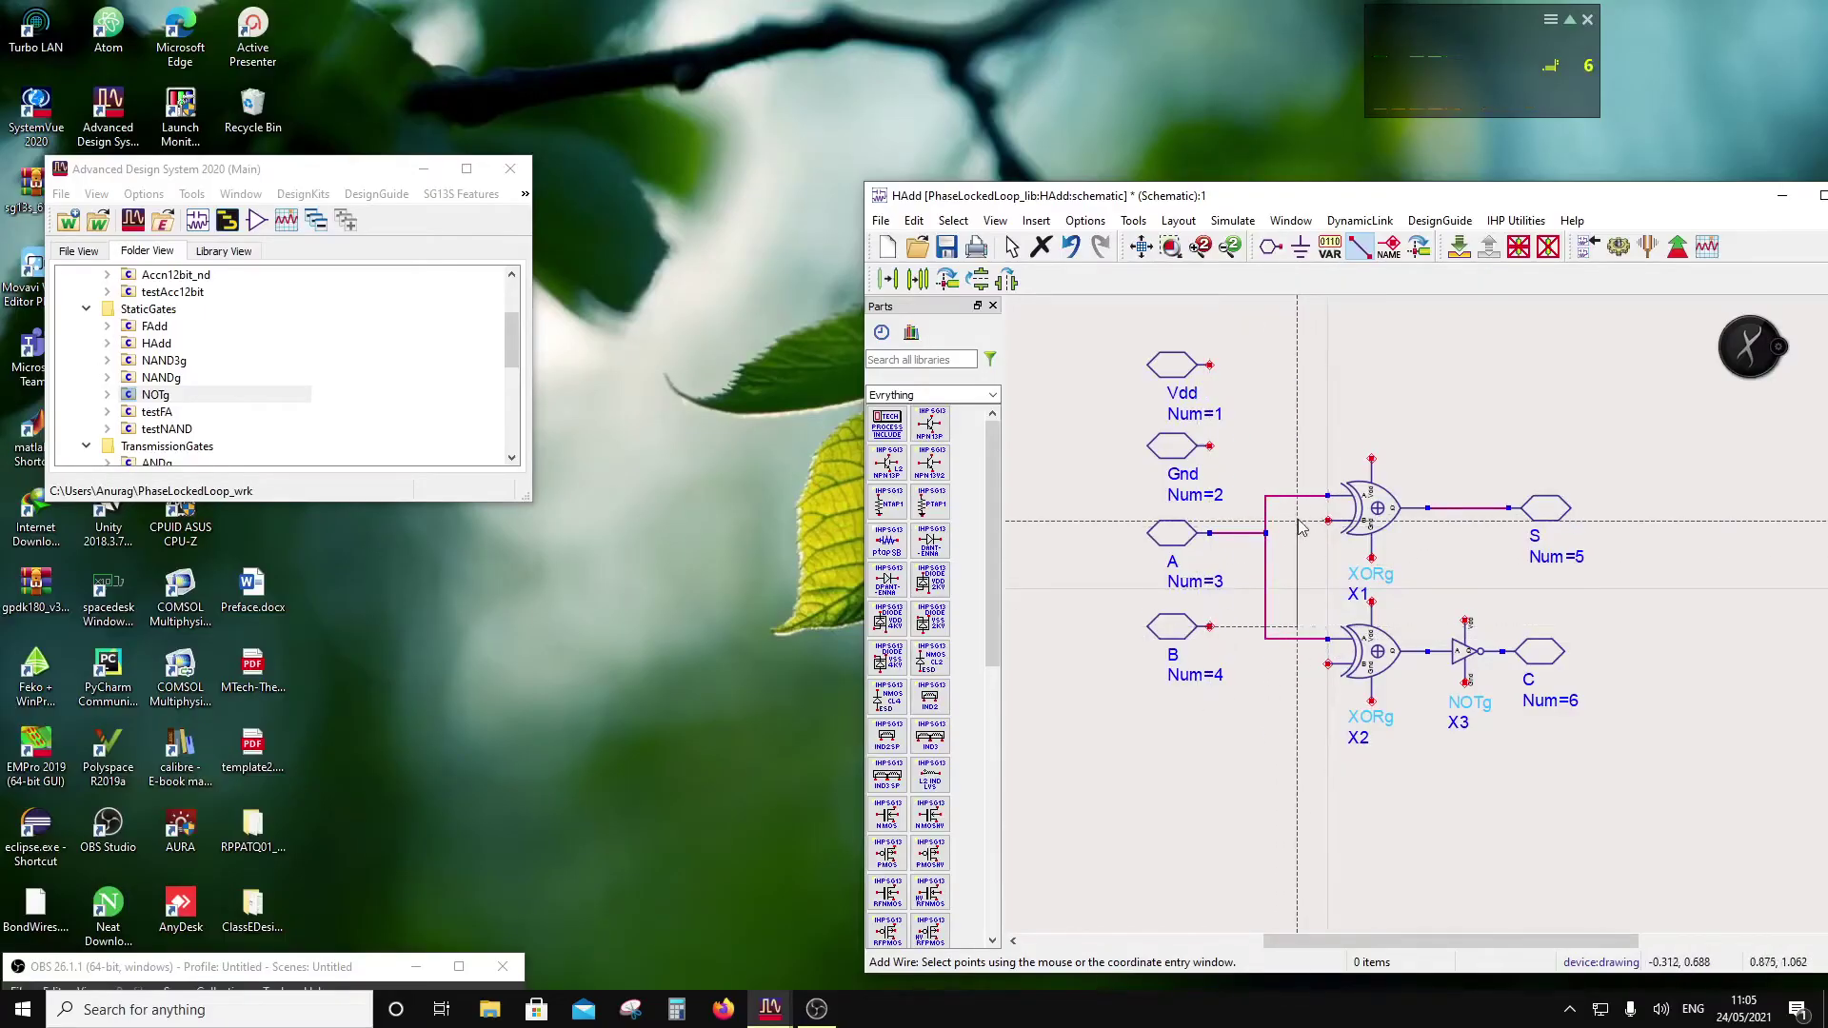
click(1290, 520)
click(1329, 521)
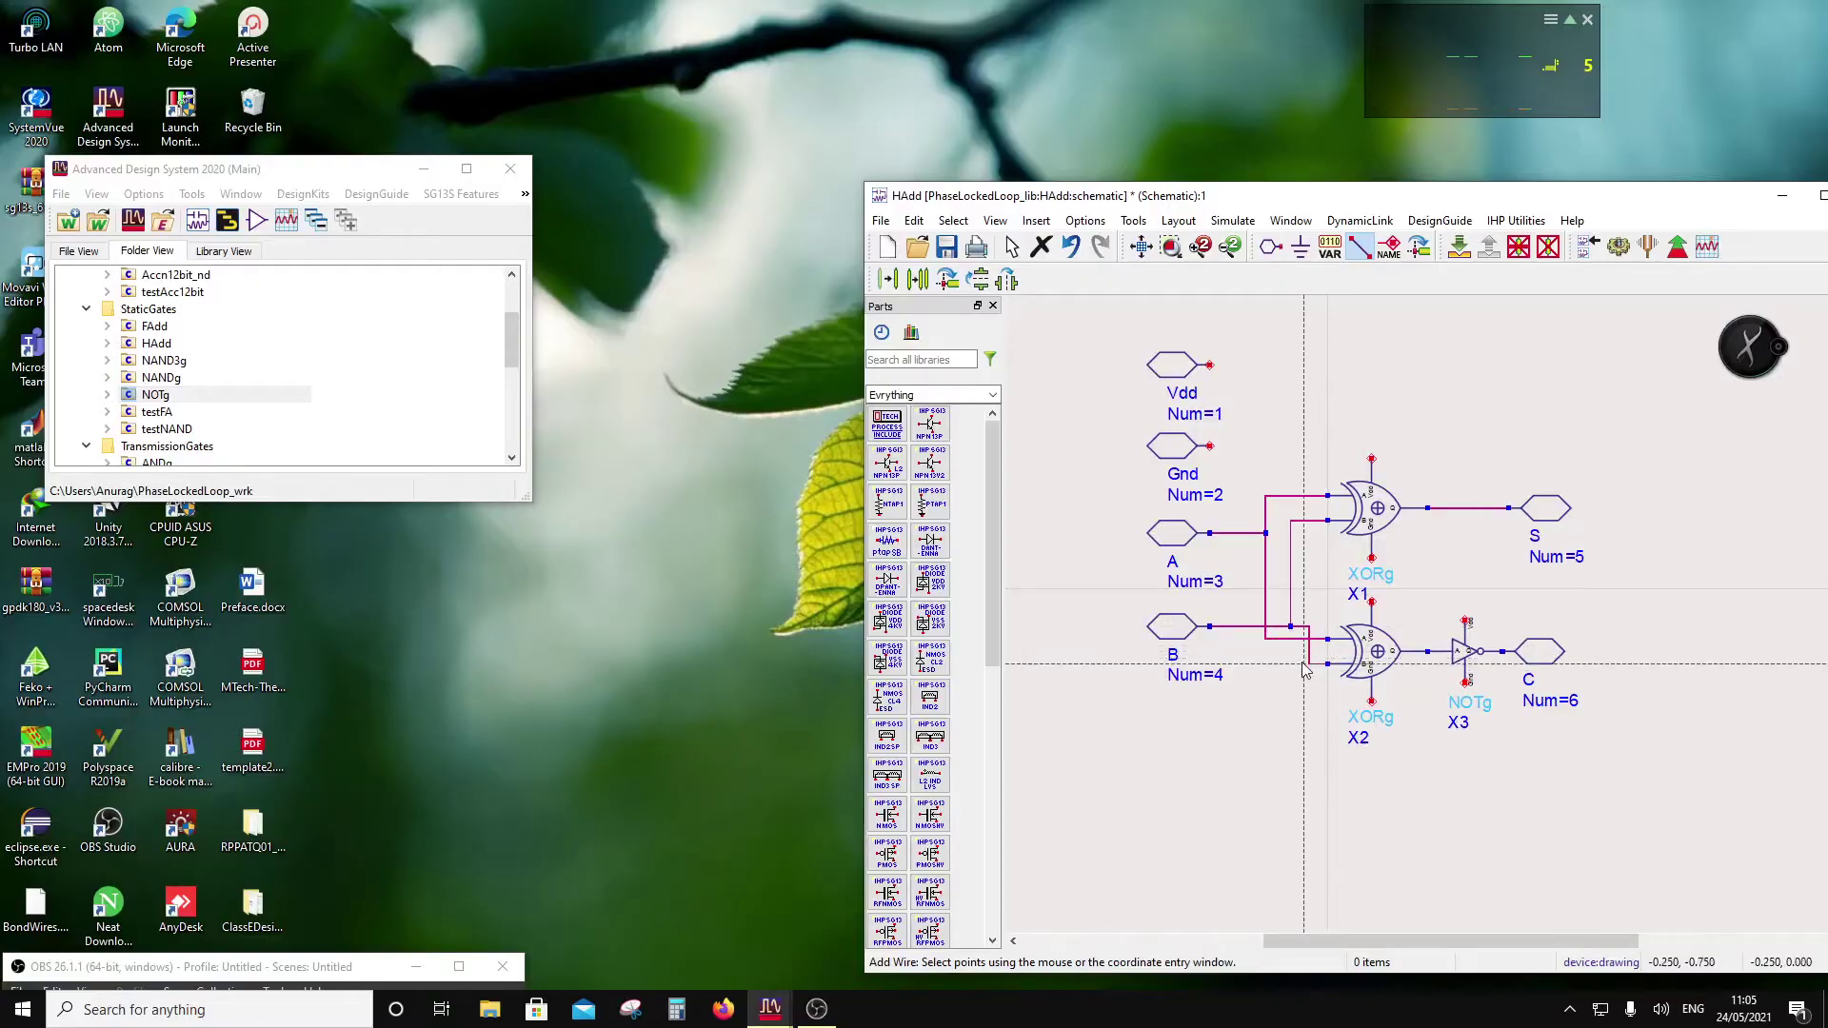
key(Escape)
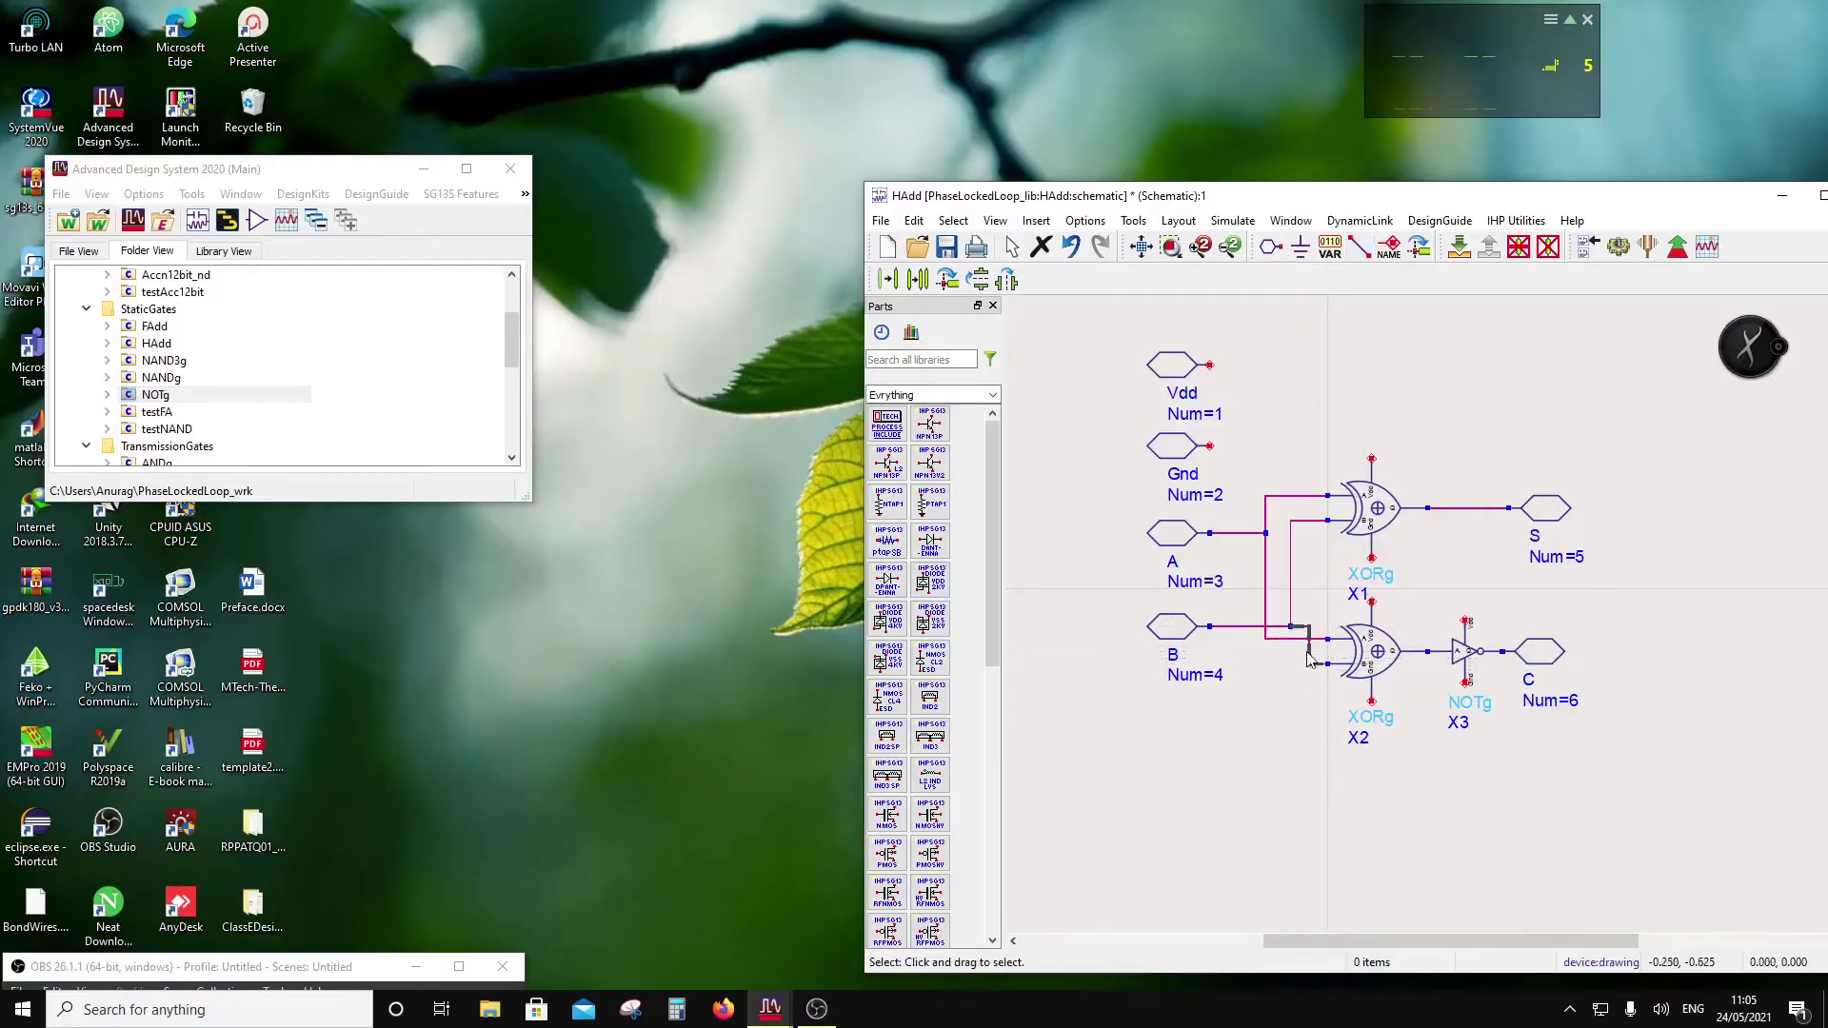
drag(1309, 656, 1290, 647)
Step: Add the wire label Vdd to the Vdd pin and to the supply terminals of both XORg gates and the NOTg gate
click(1389, 247)
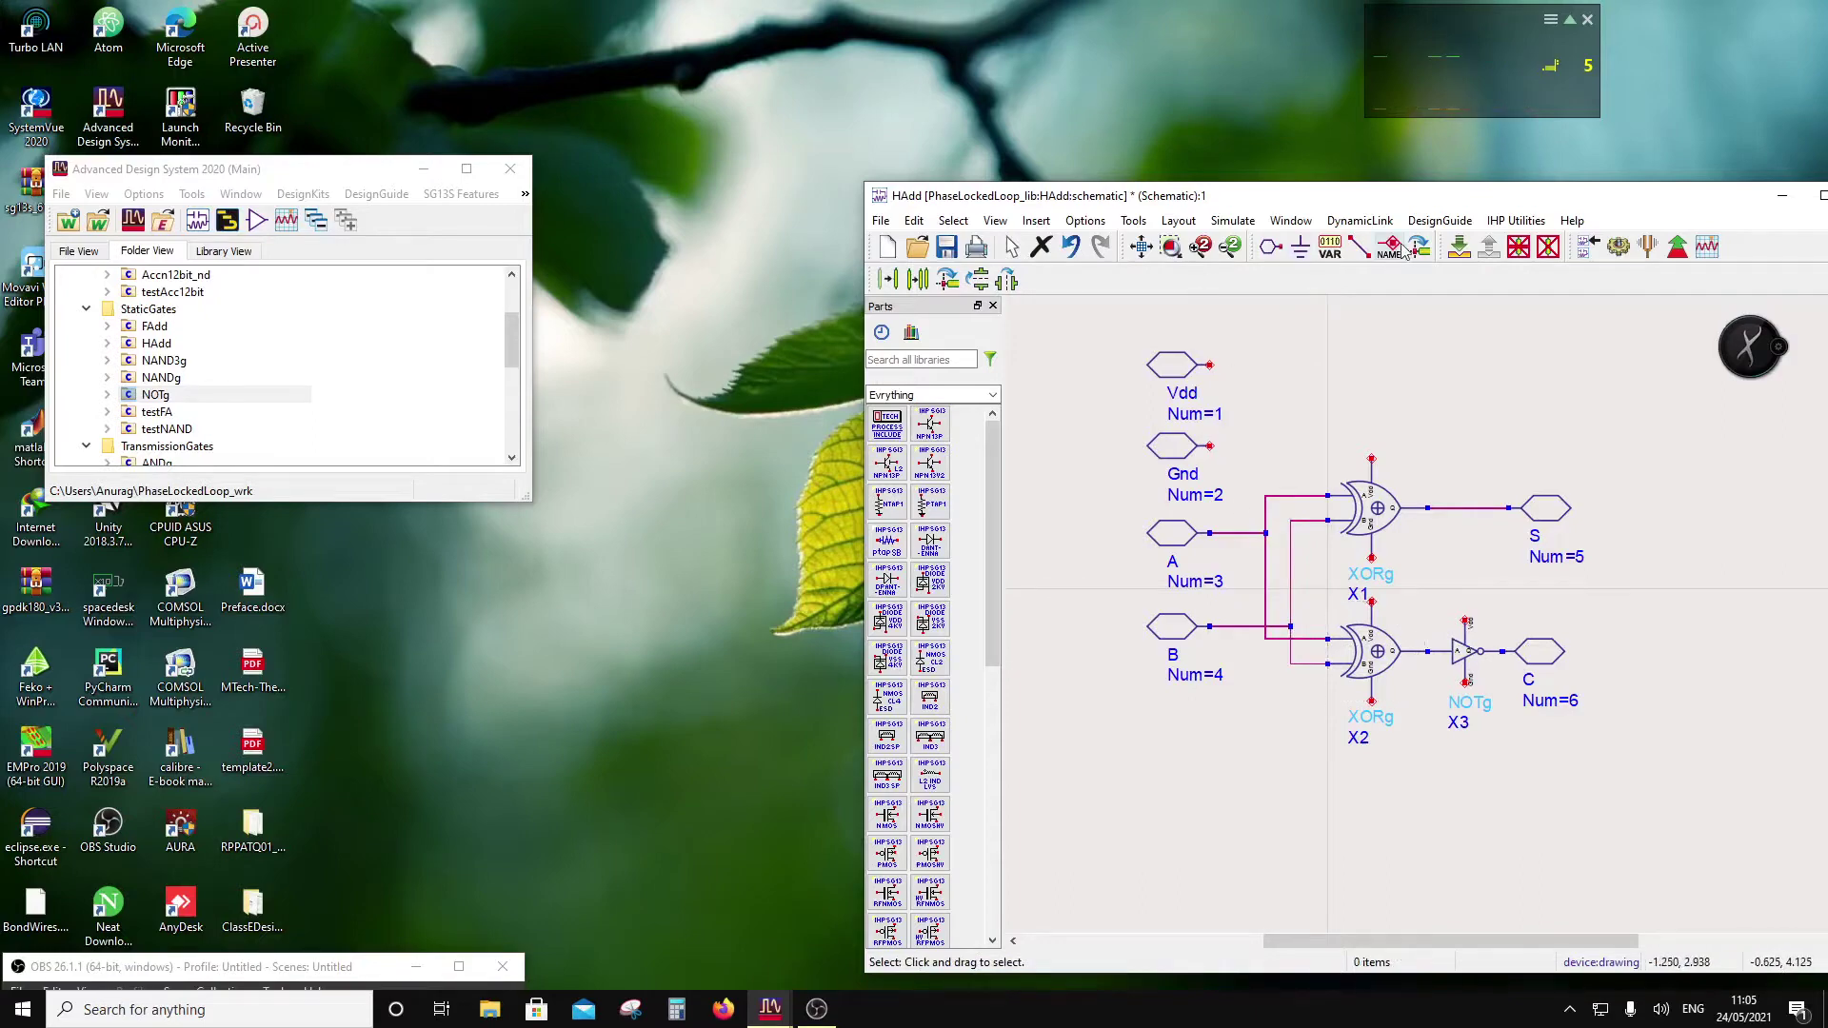
click(1213, 366)
text(Vdd)
key(Return)
click(1371, 461)
key(Return)
click(1371, 603)
key(Return)
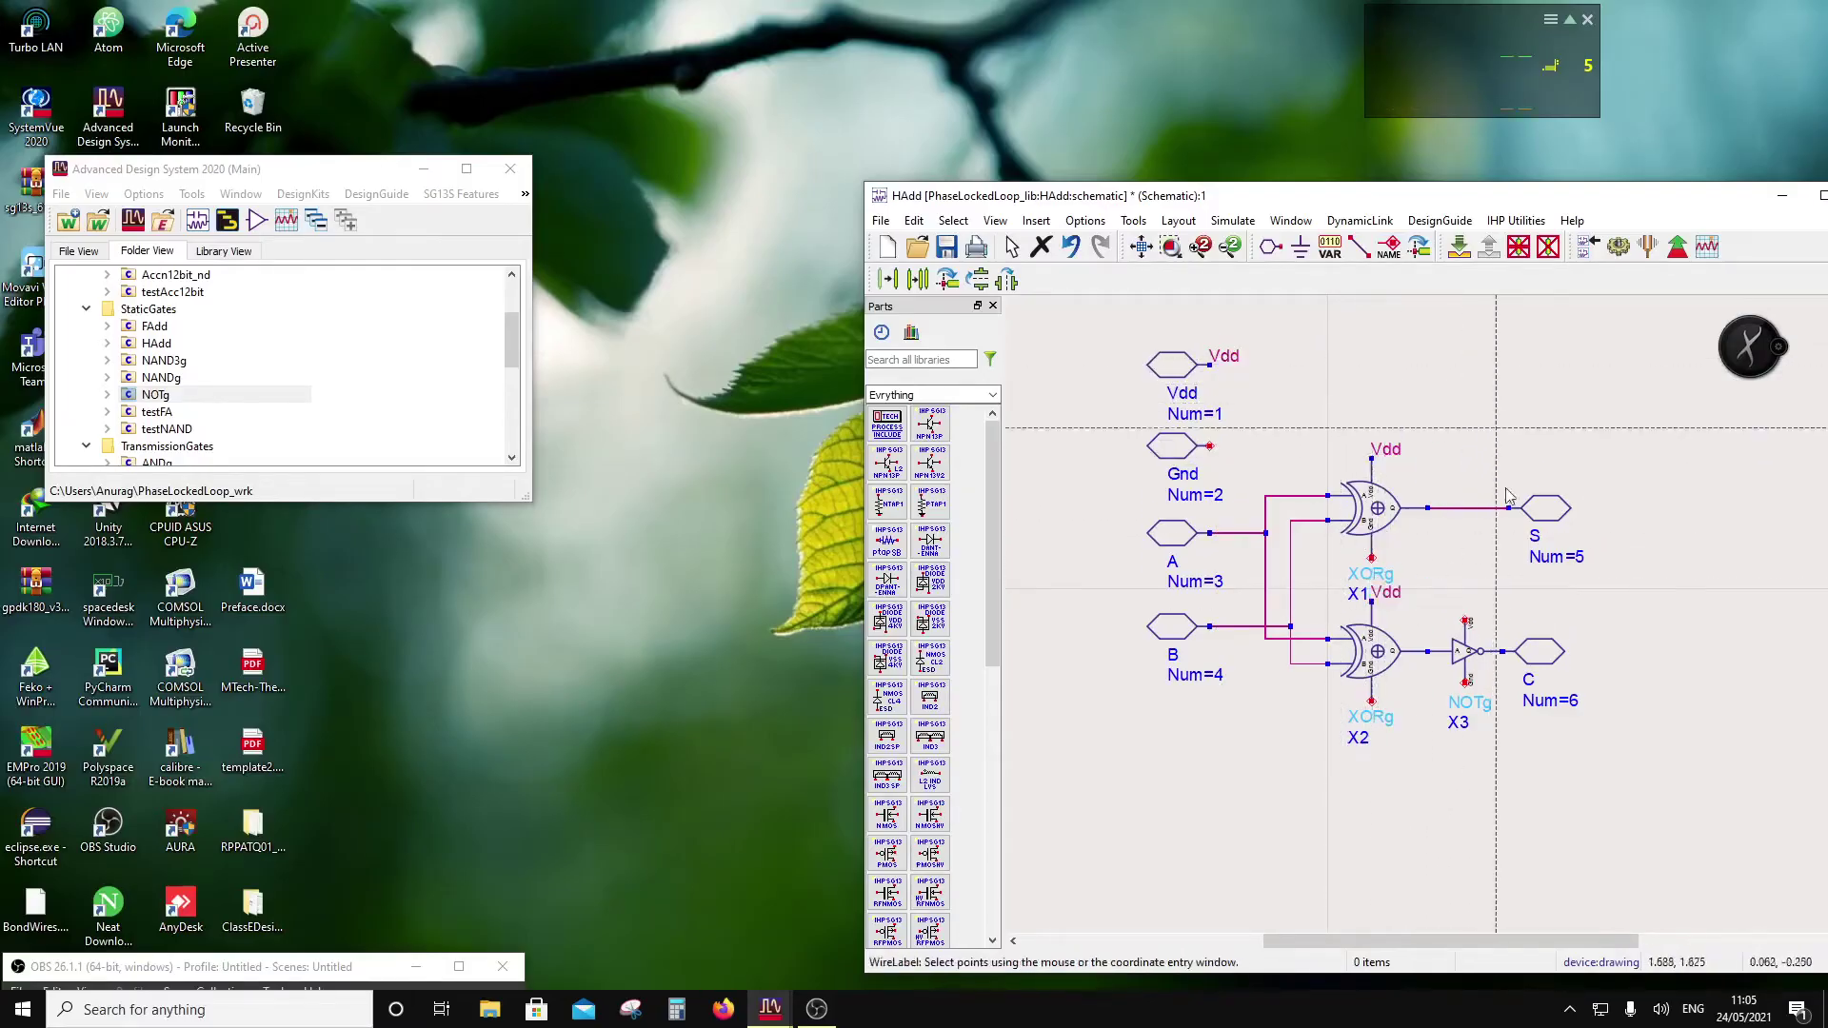
click(1466, 621)
key(Return)
Step: Add the wire label Gnd to the Gnd pin and the ground terminals of all three gates, and save the schematic
click(1216, 447)
text(Gnd)
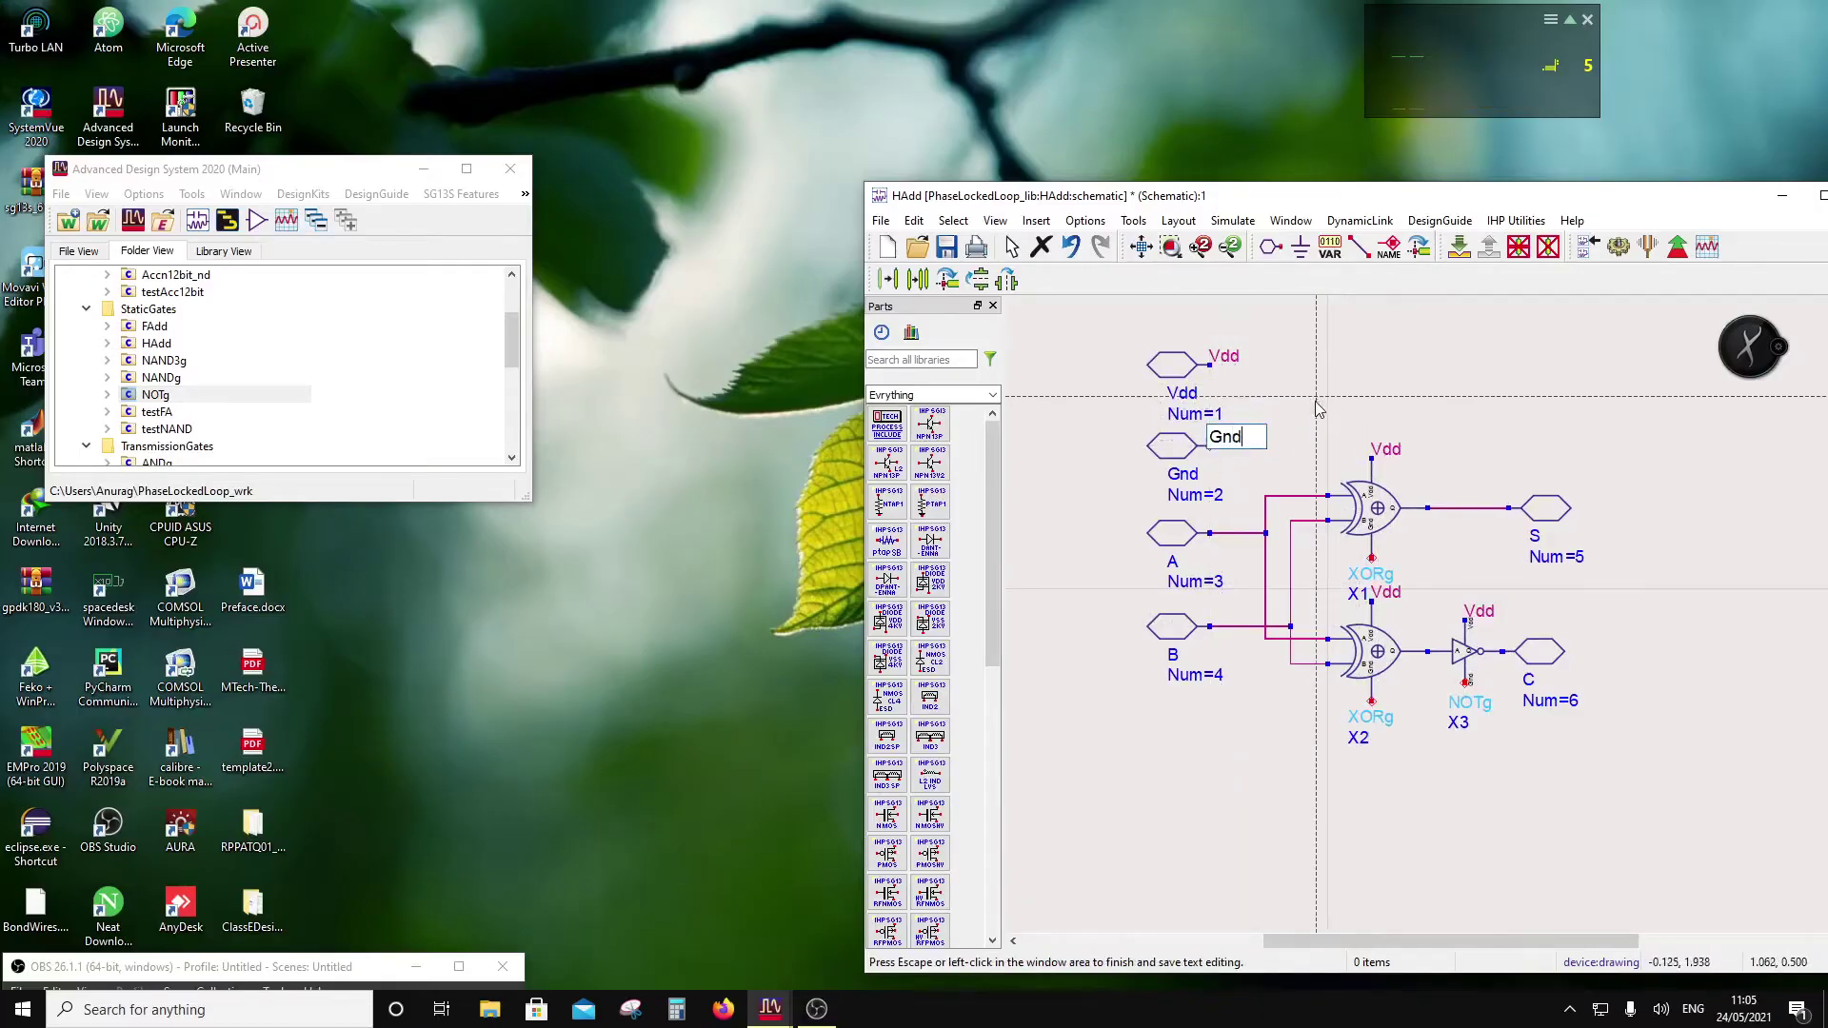
key(Return)
click(1371, 558)
key(Return)
click(1373, 704)
key(Return)
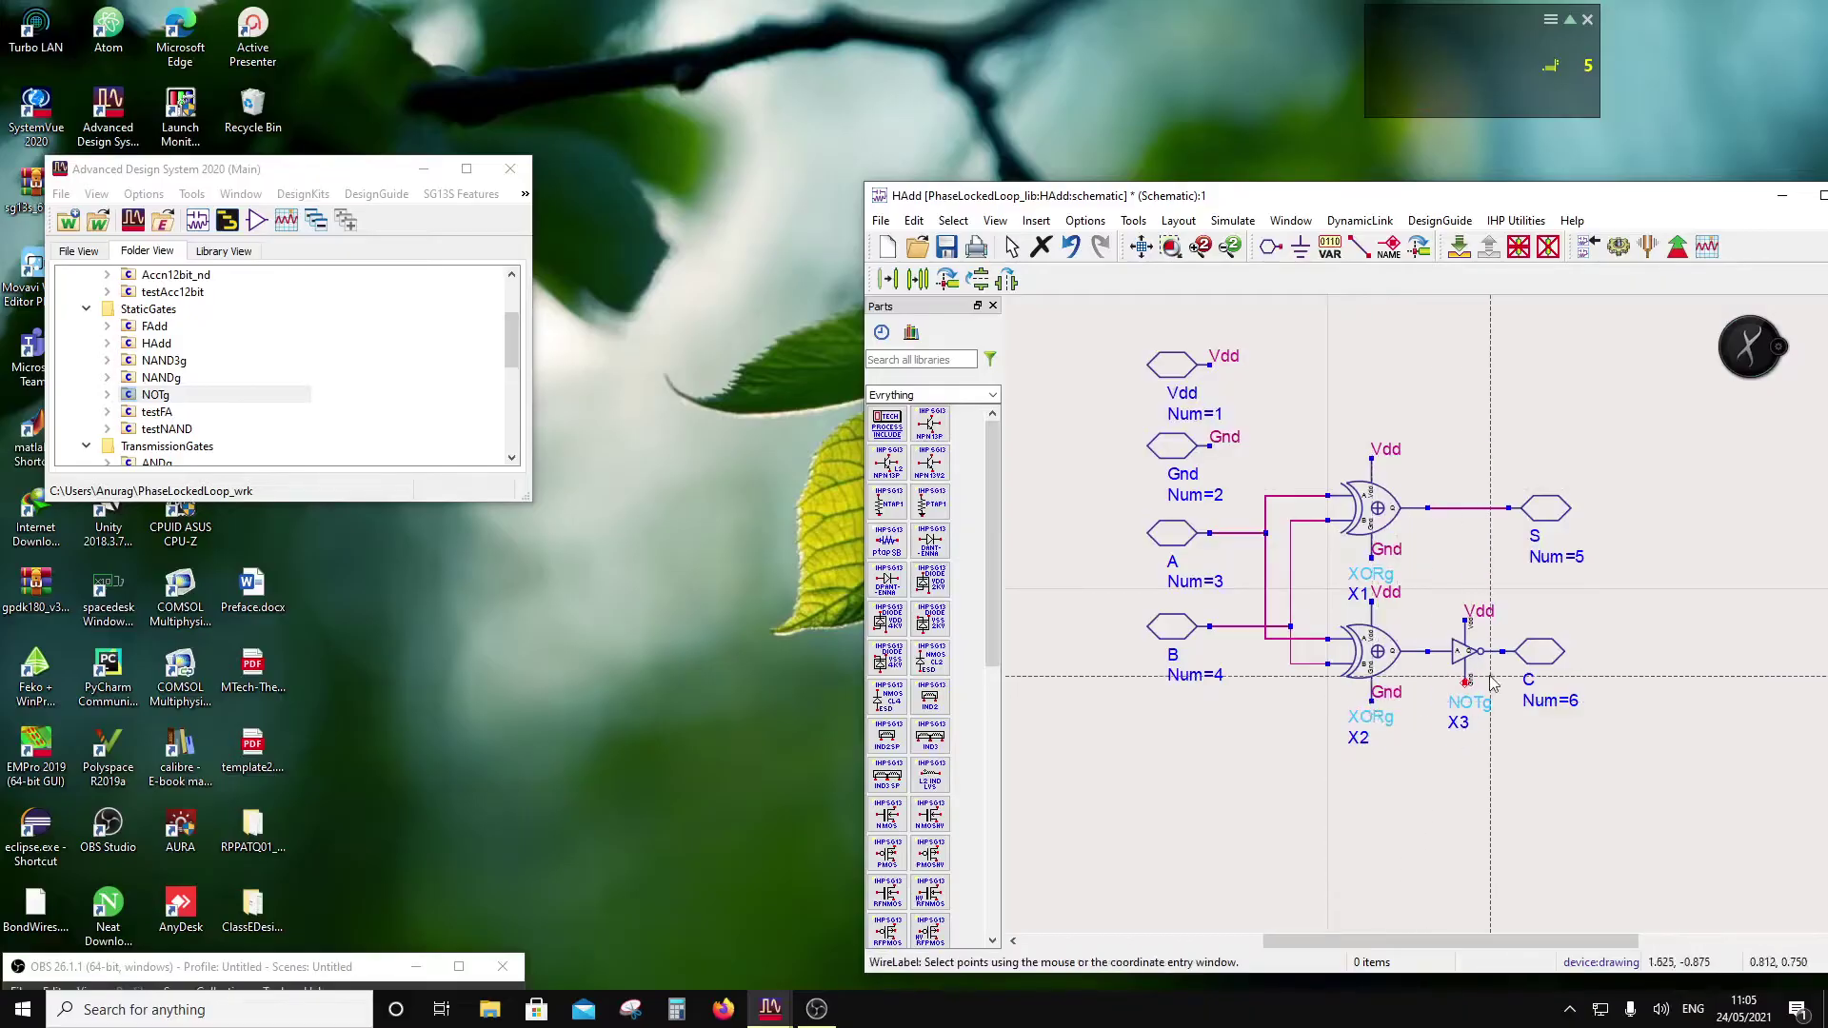
click(1466, 683)
key(Return)
key(Escape)
drag(1049, 198, 855, 185)
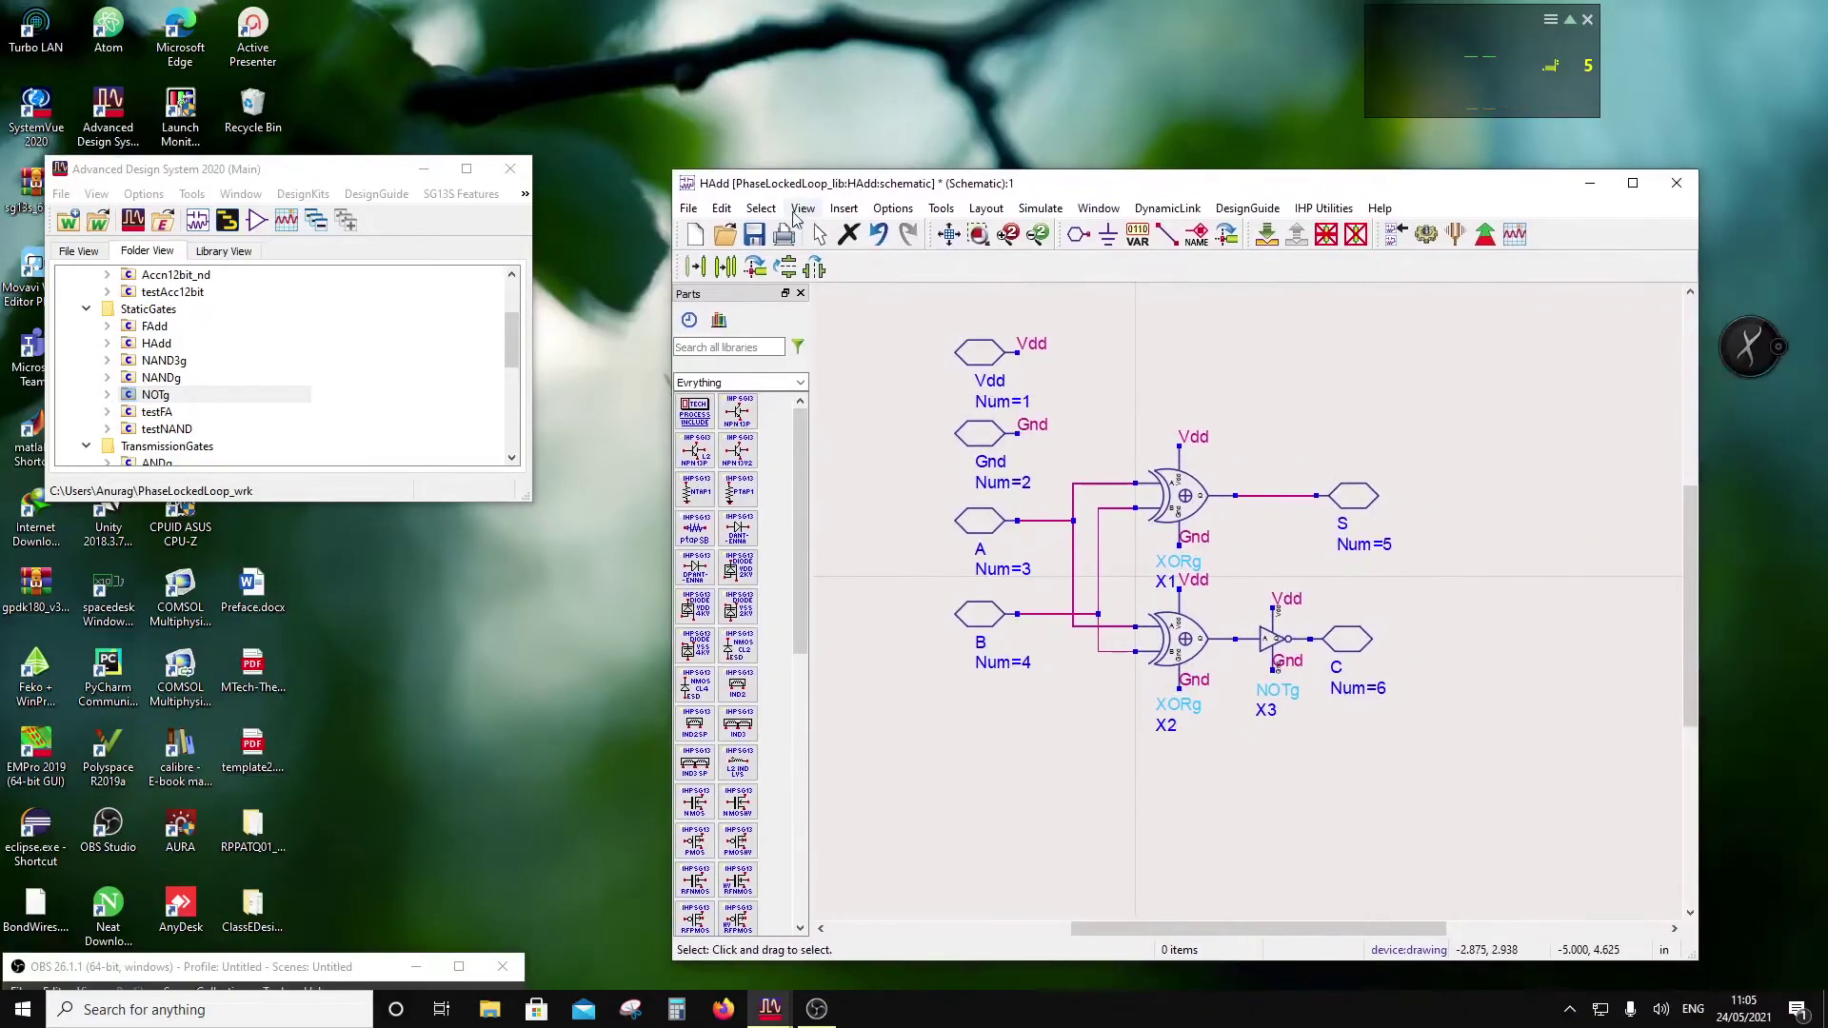
click(754, 235)
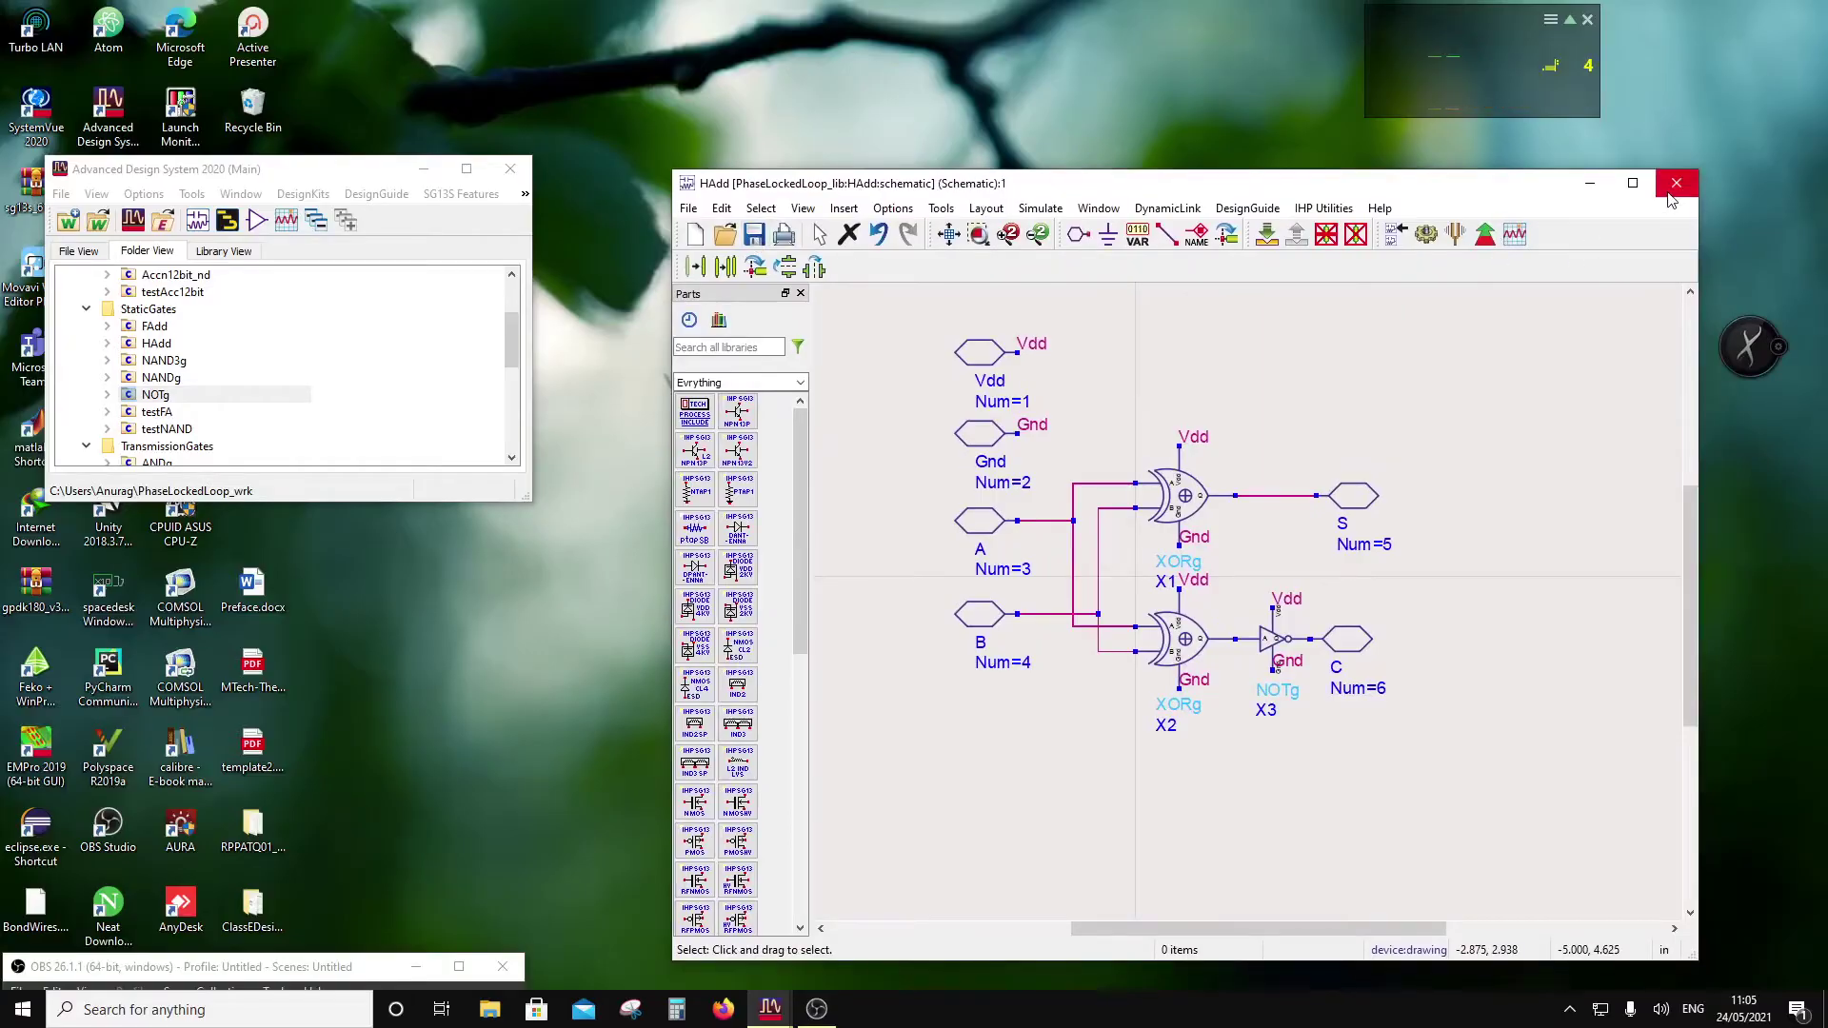
Step: Replace the lower XORg gate with a NANDg cell placed on the same input wires and the NOTg input
click(1188, 644)
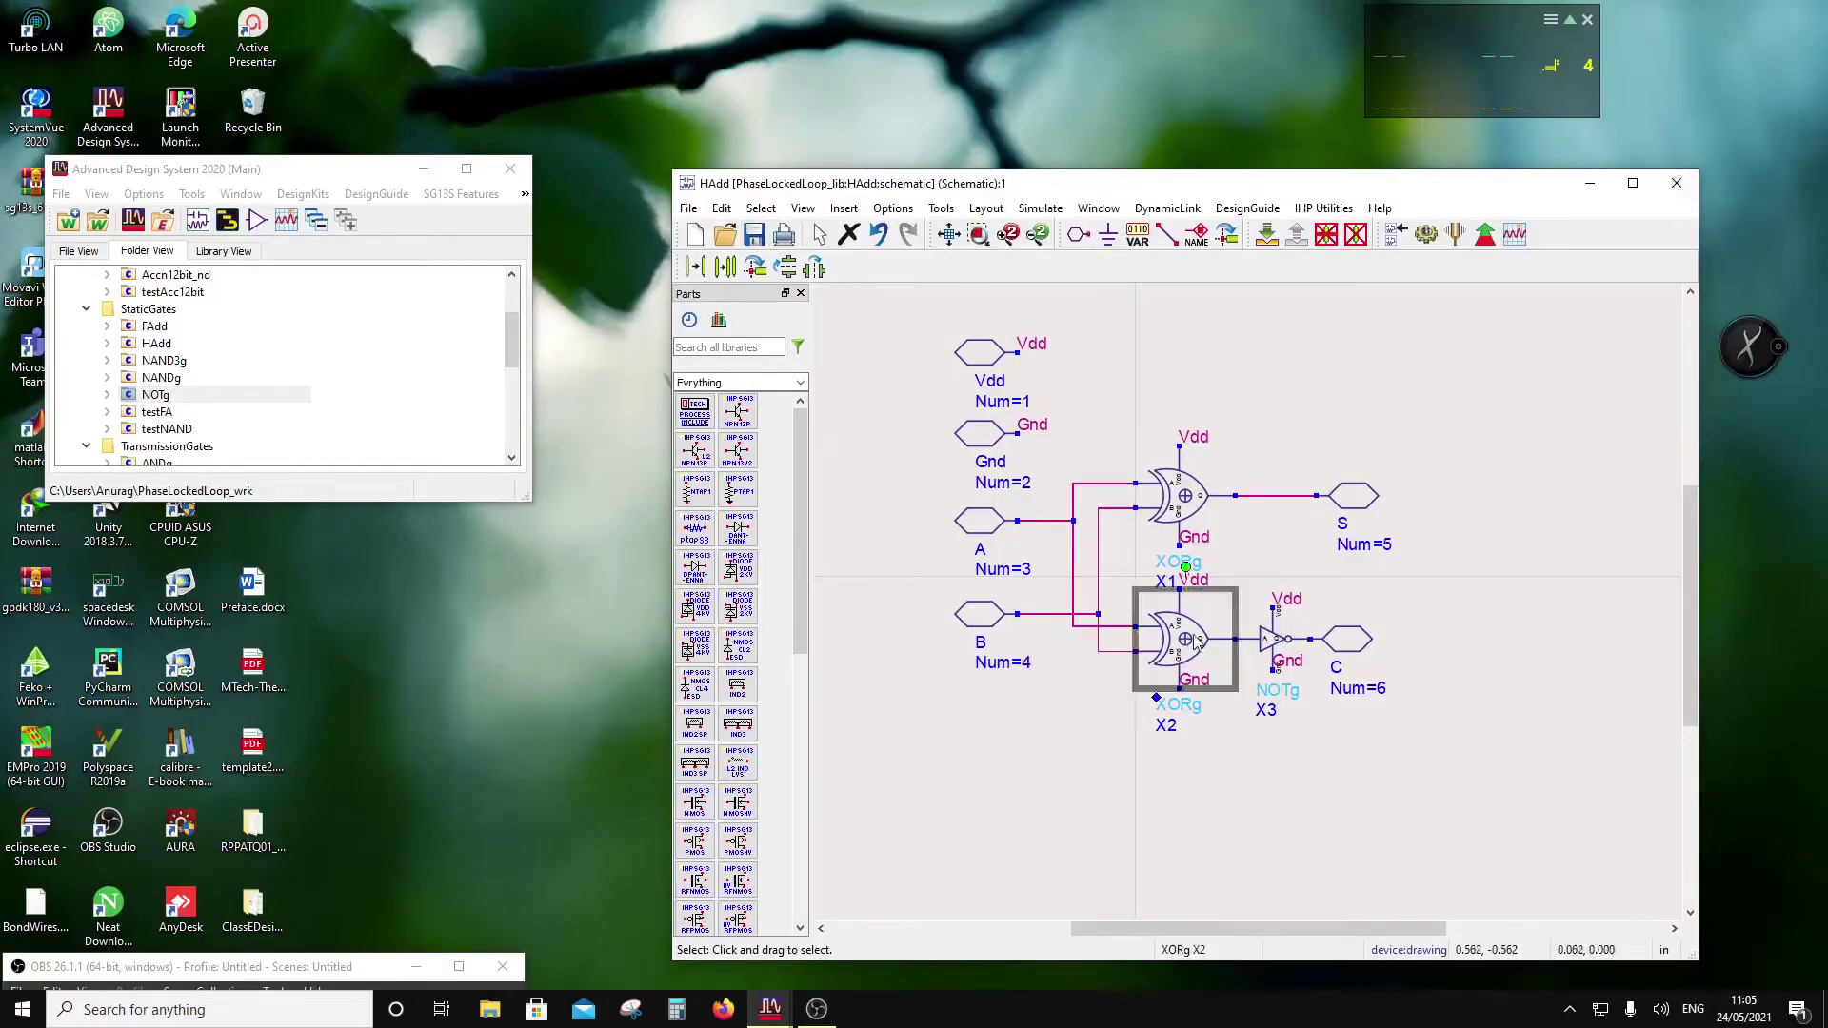
key(Delete)
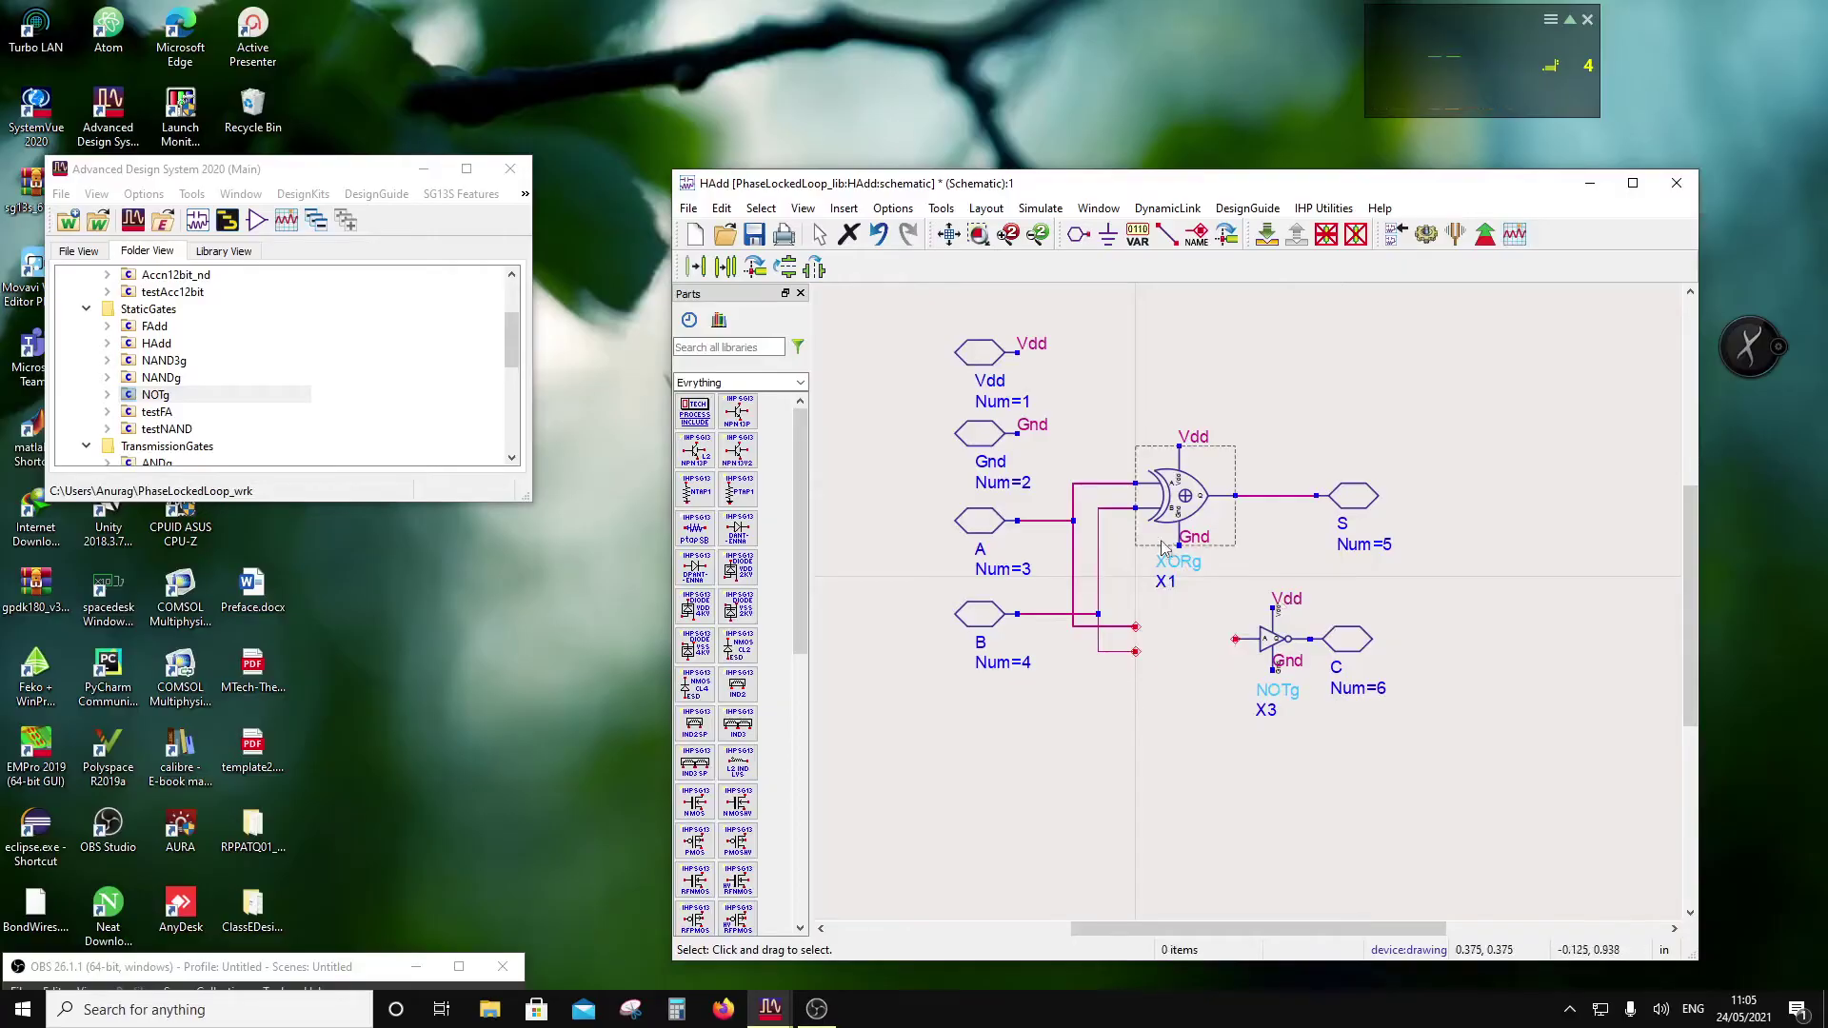
click(164, 379)
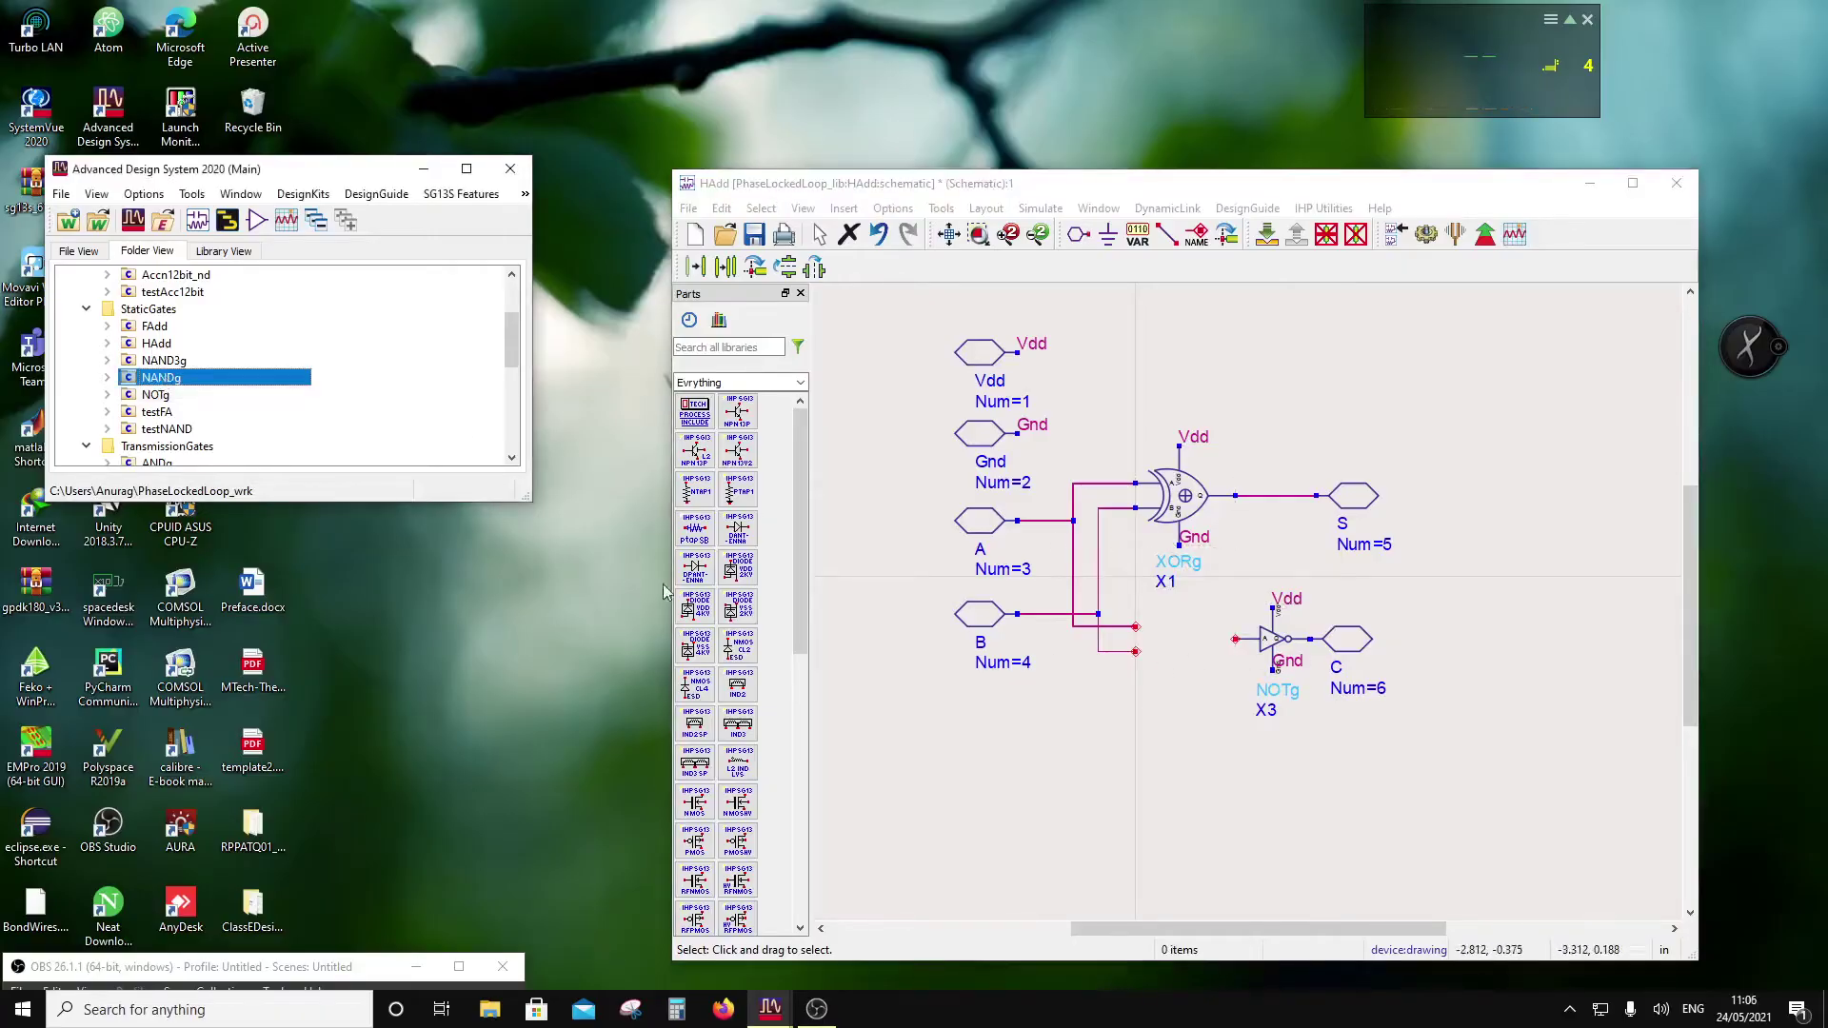
click(138, 379)
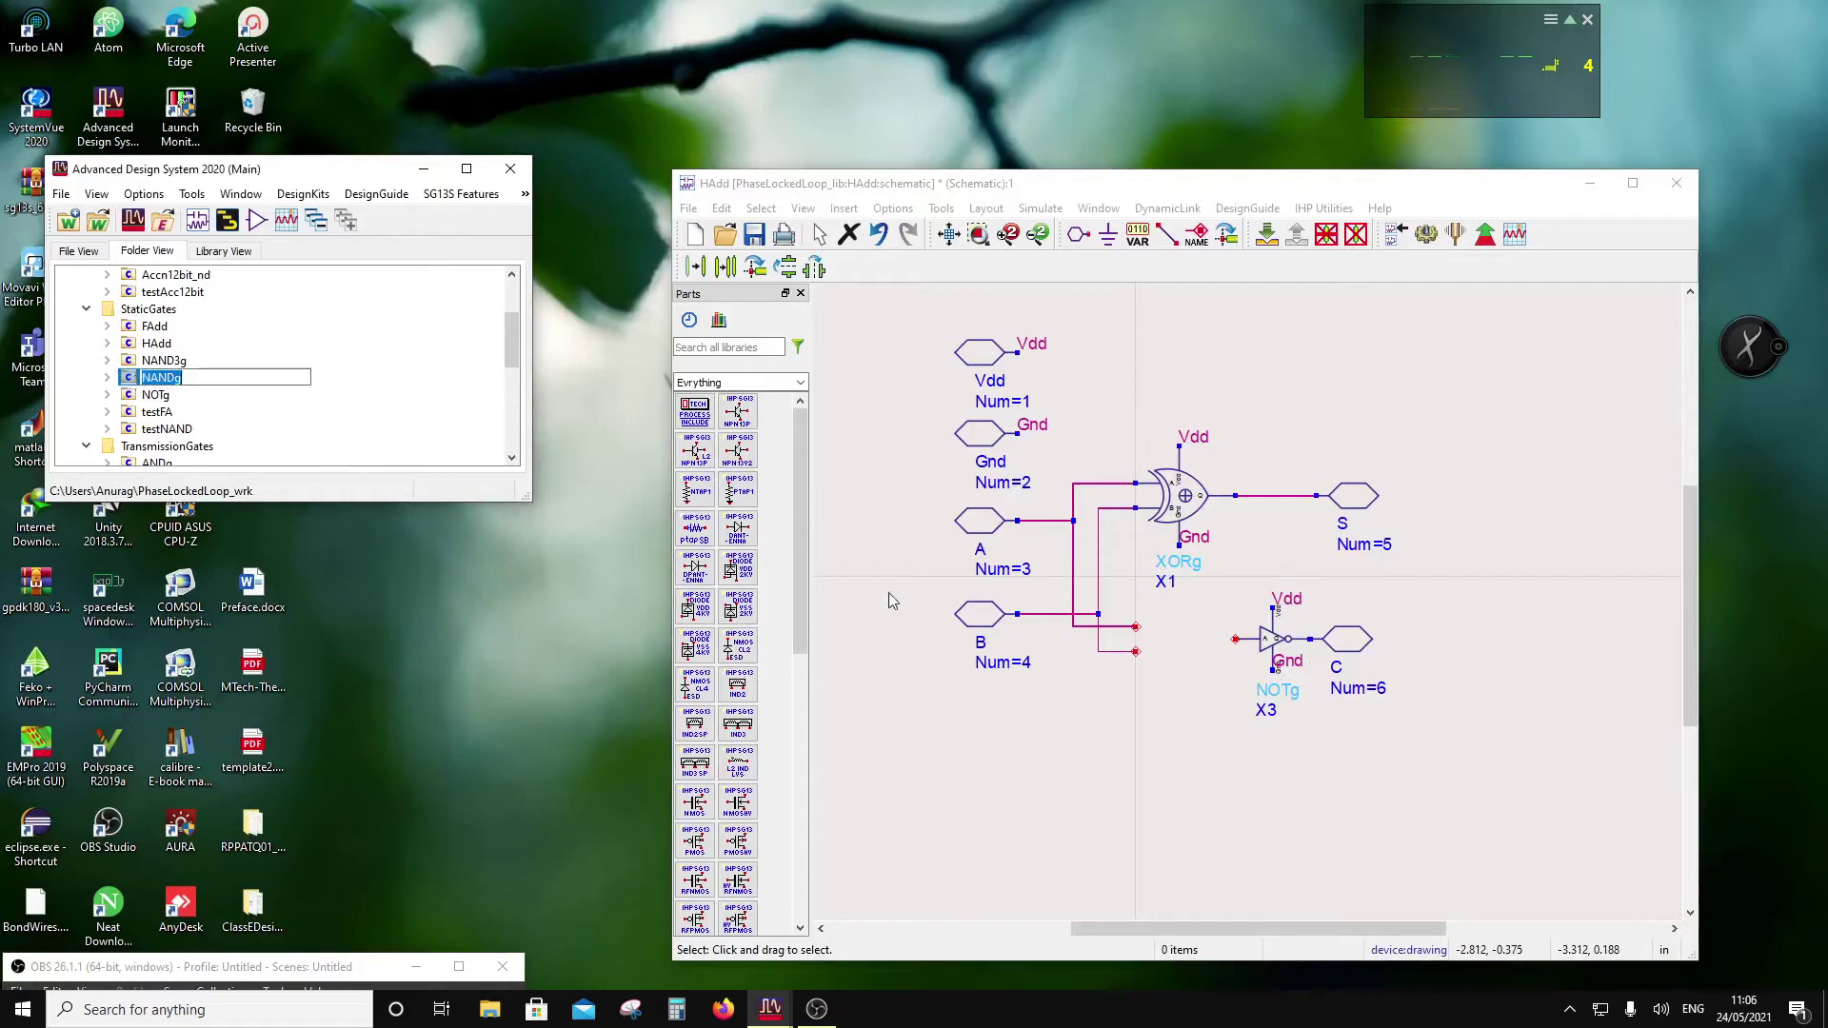
click(108, 378)
drag(152, 378, 1185, 633)
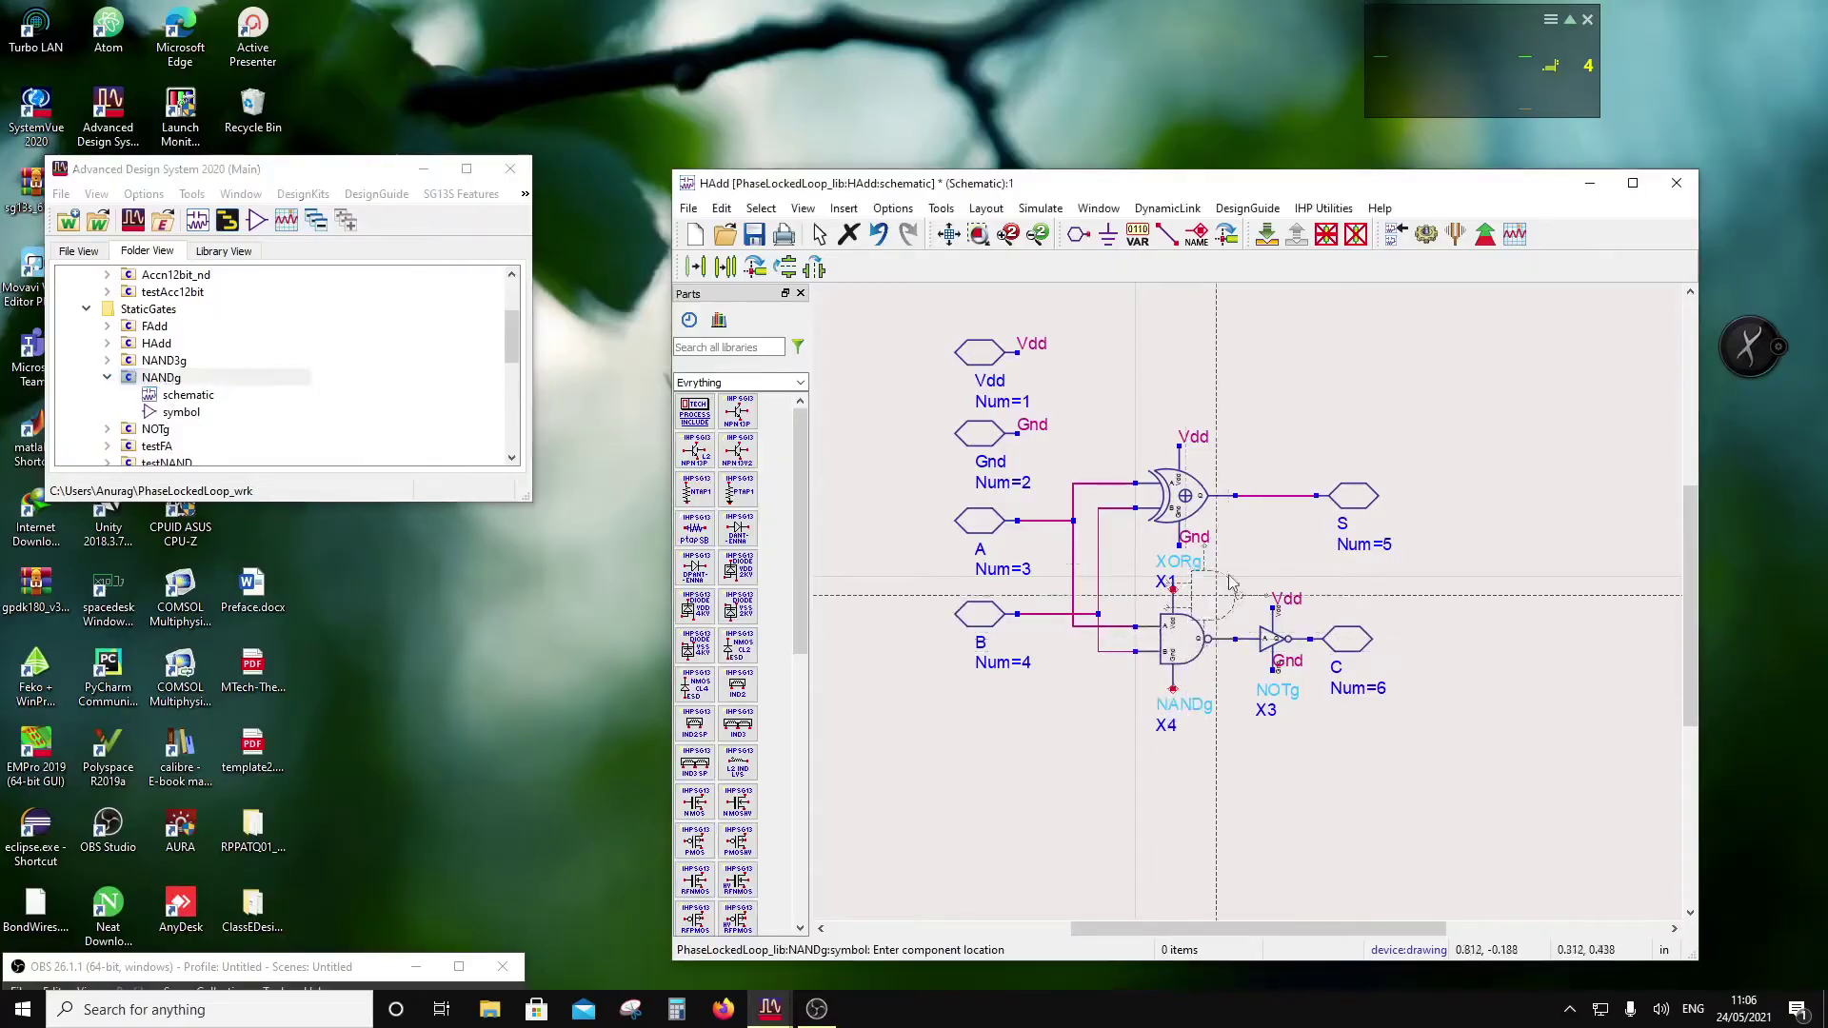
key(Escape)
Step: Label the supply terminal of the NANDg gate Vdd and its ground terminal Gnd
click(1201, 238)
click(1177, 584)
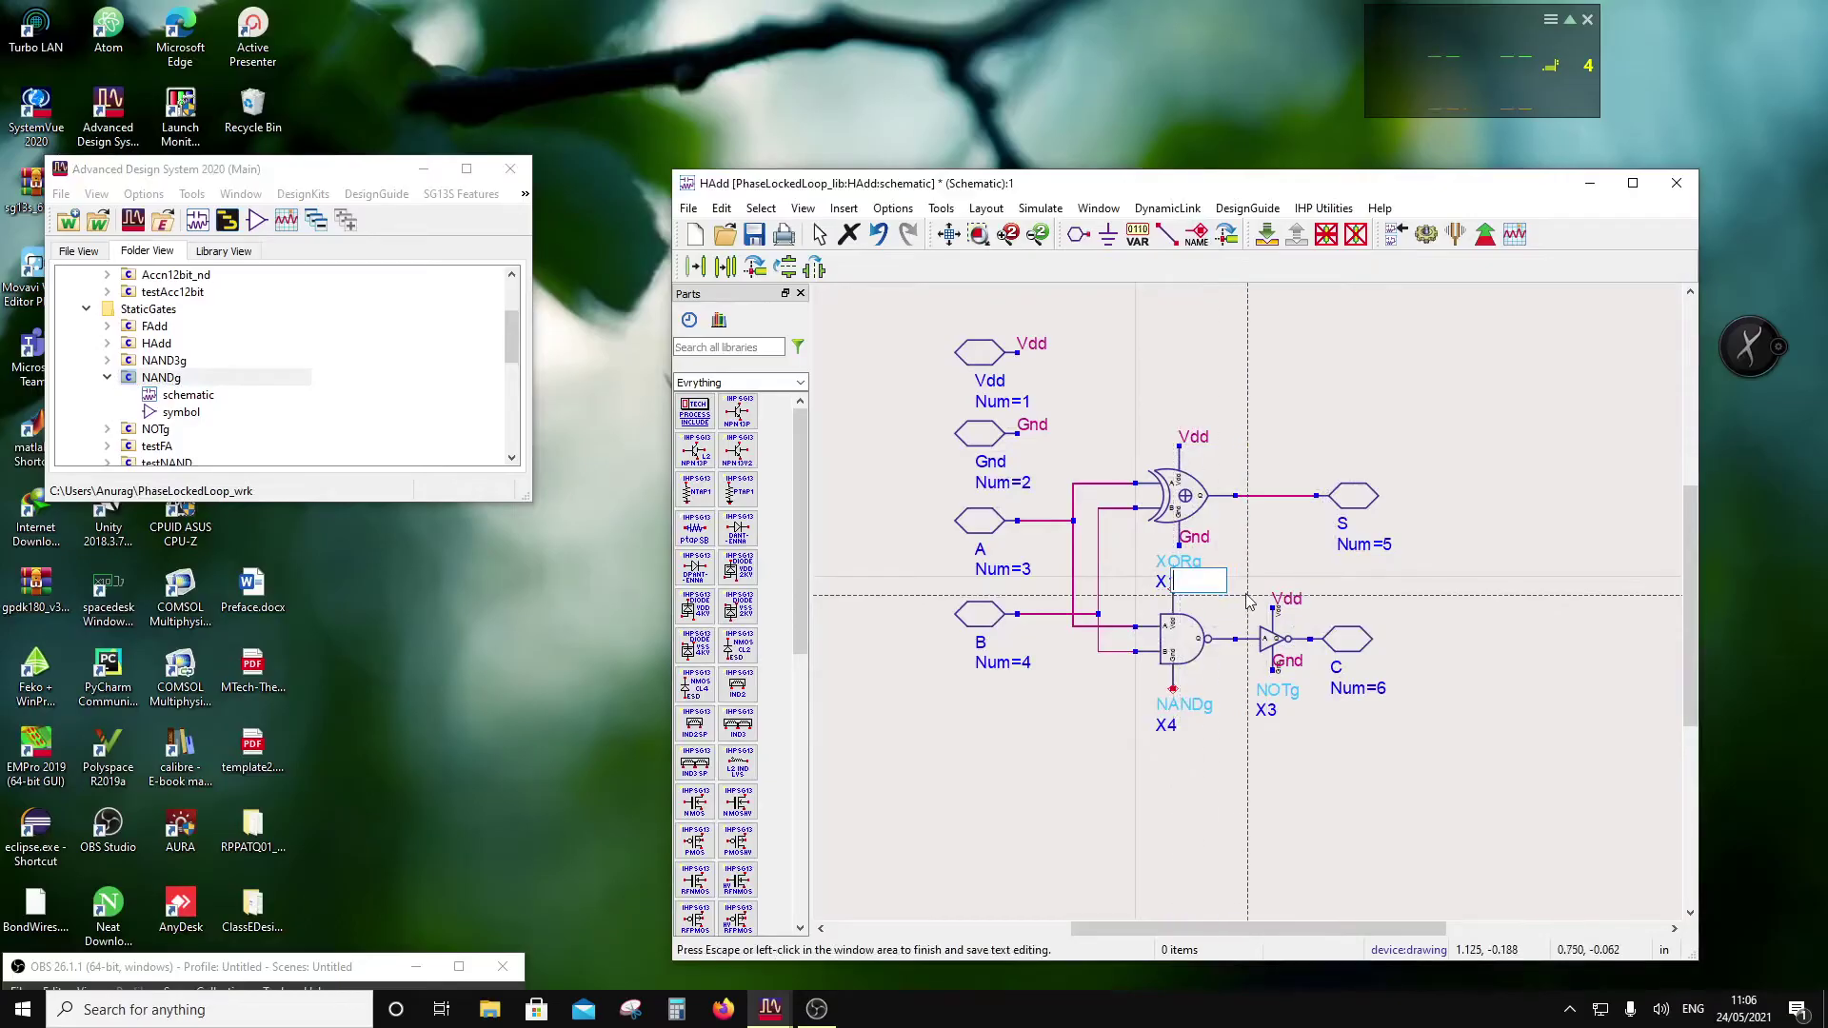
text(Vdd)
click(1177, 712)
click(1173, 687)
text(Gnd)
key(Escape)
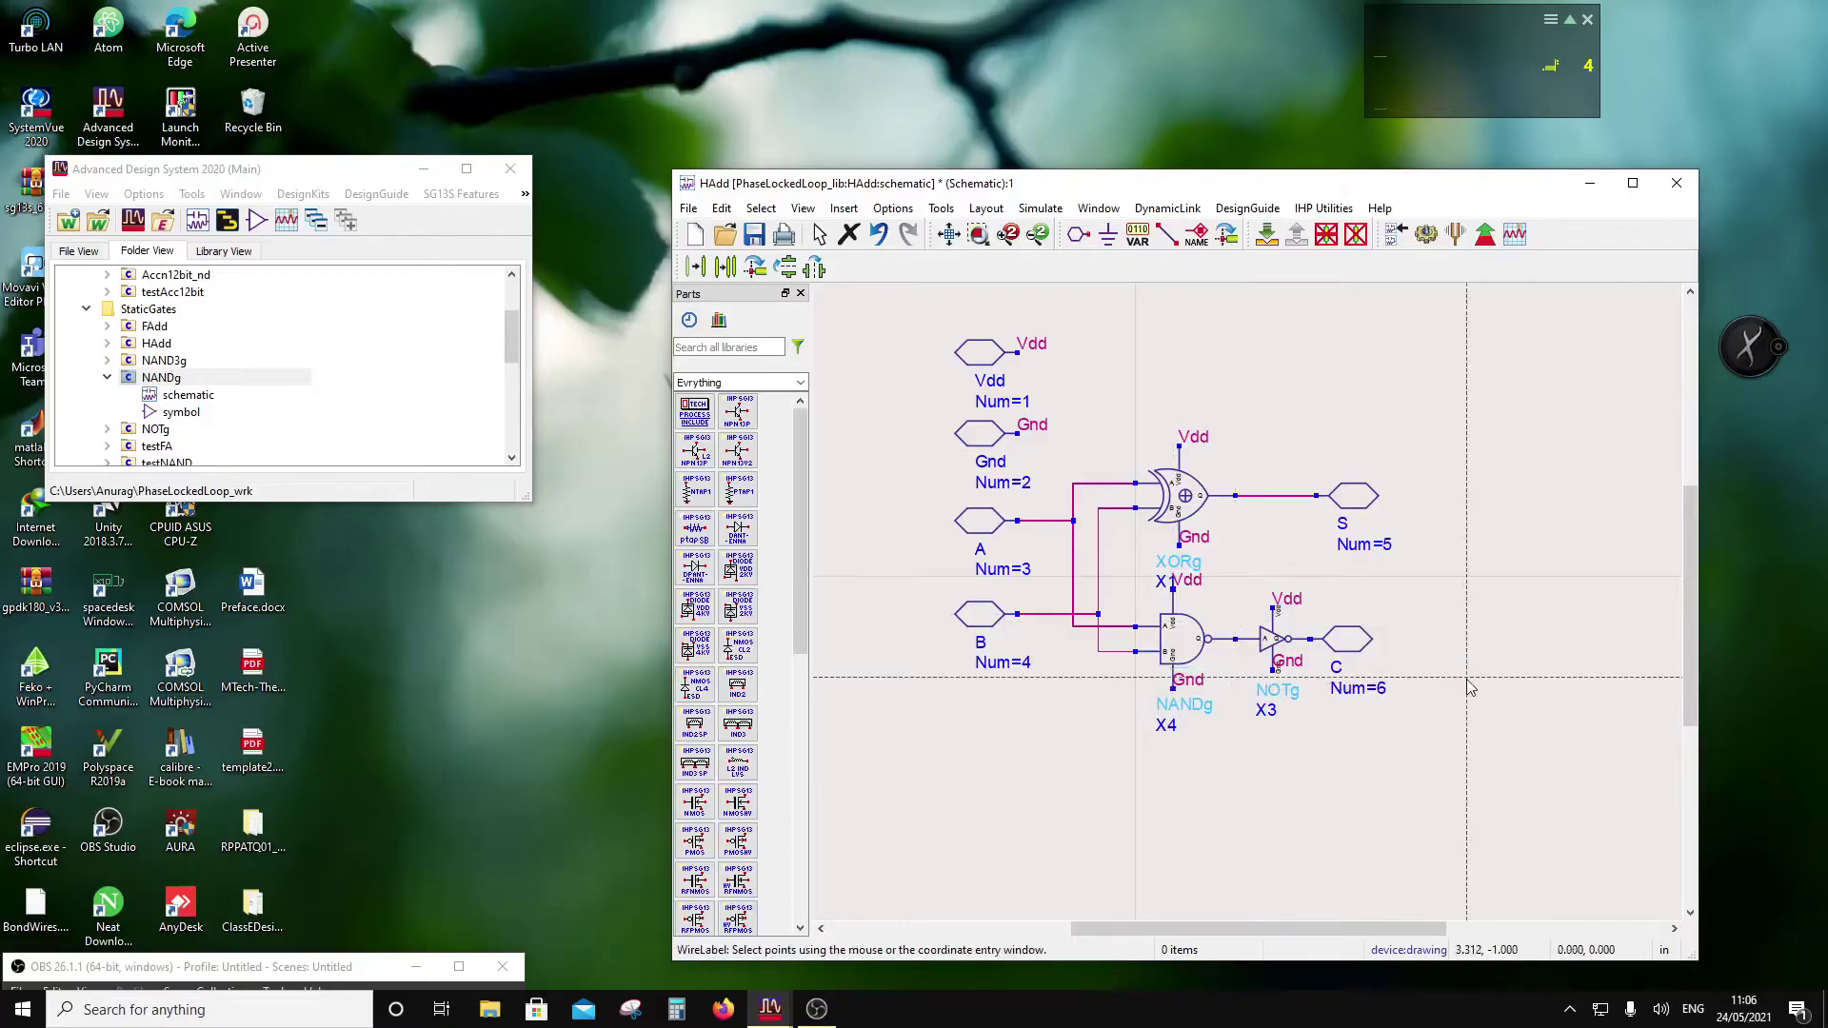
Step: Save the HAdd schematic and close its window
click(754, 234)
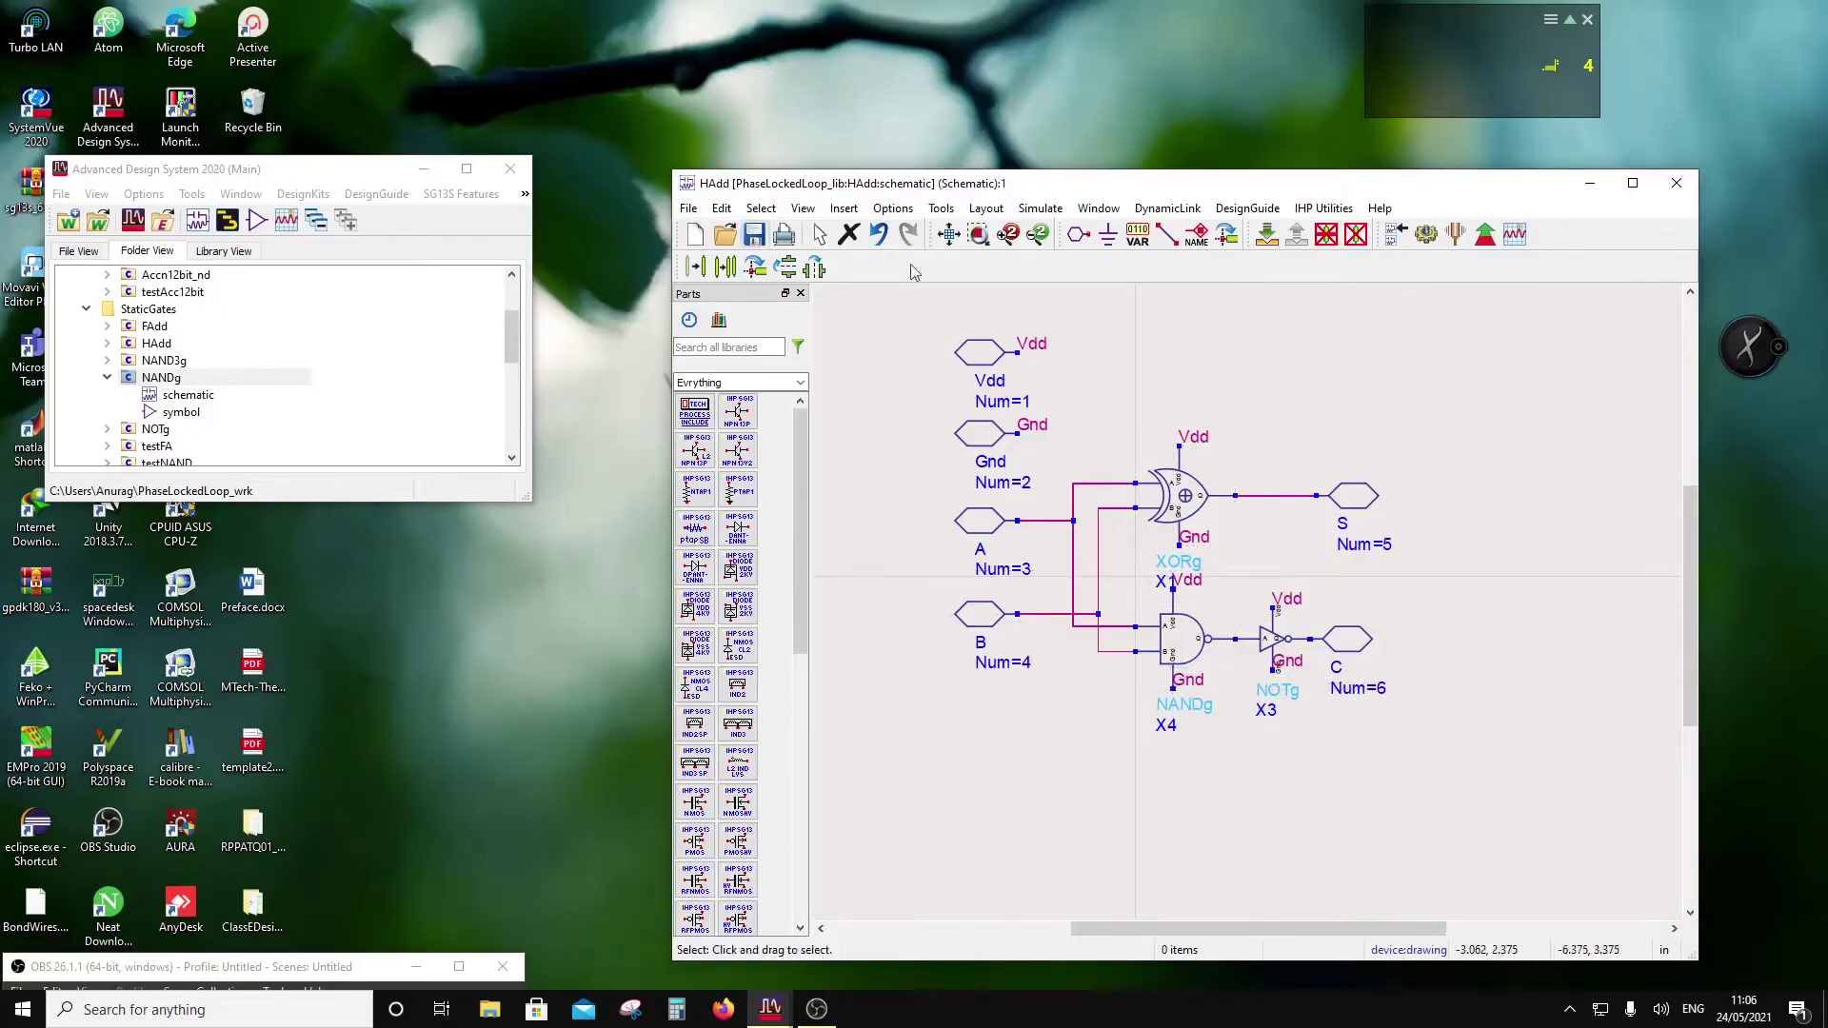
click(1668, 193)
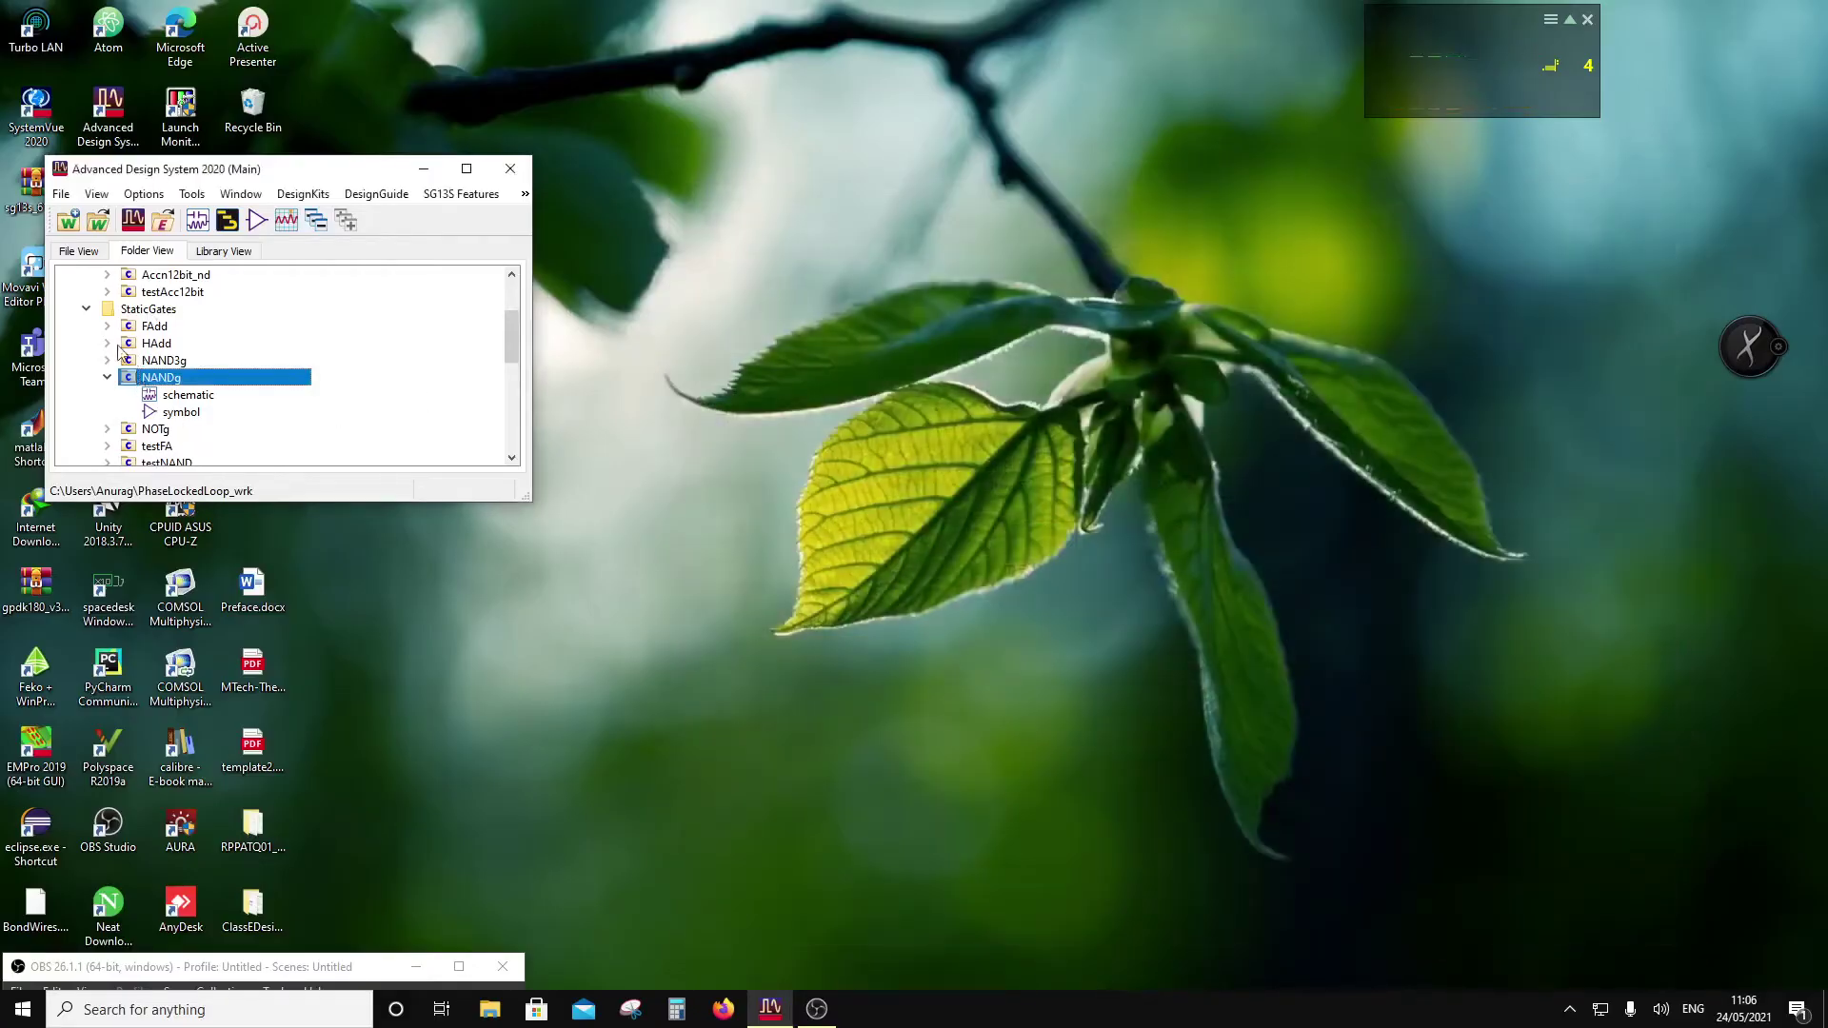
right_click(118, 348)
mouse_move(181, 386)
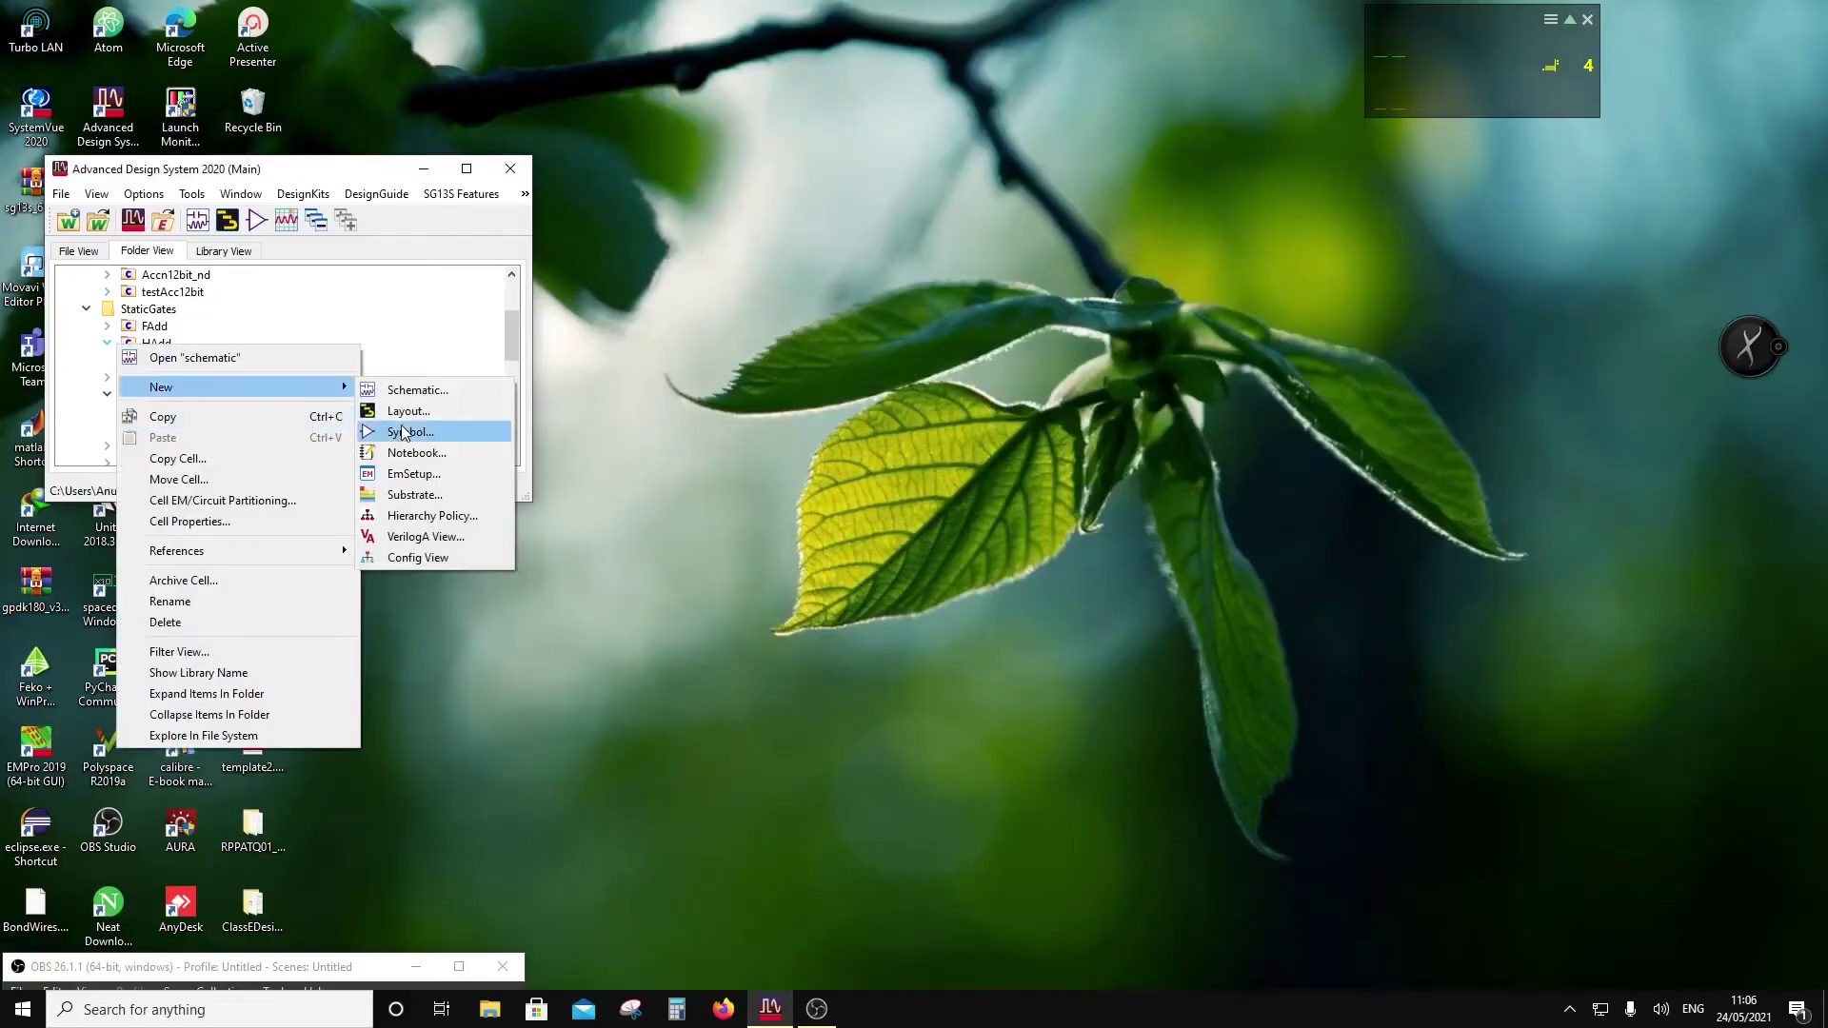
click(403, 433)
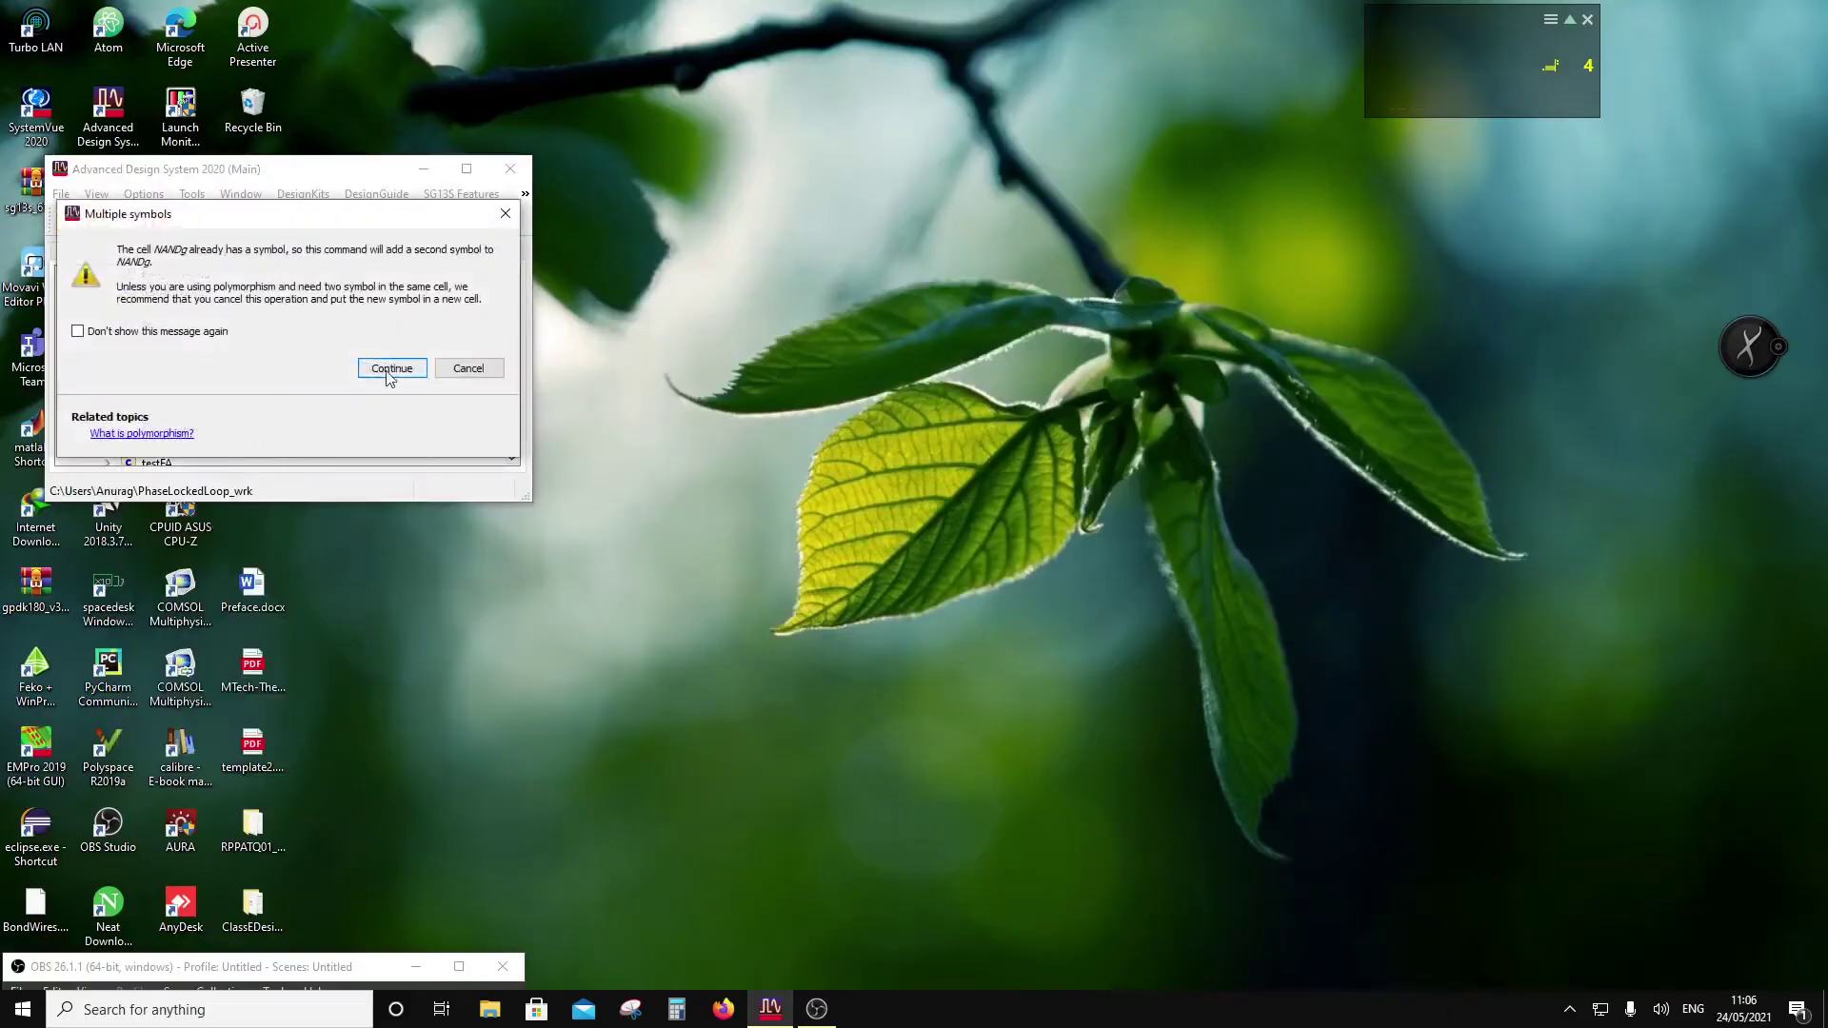
click(505, 213)
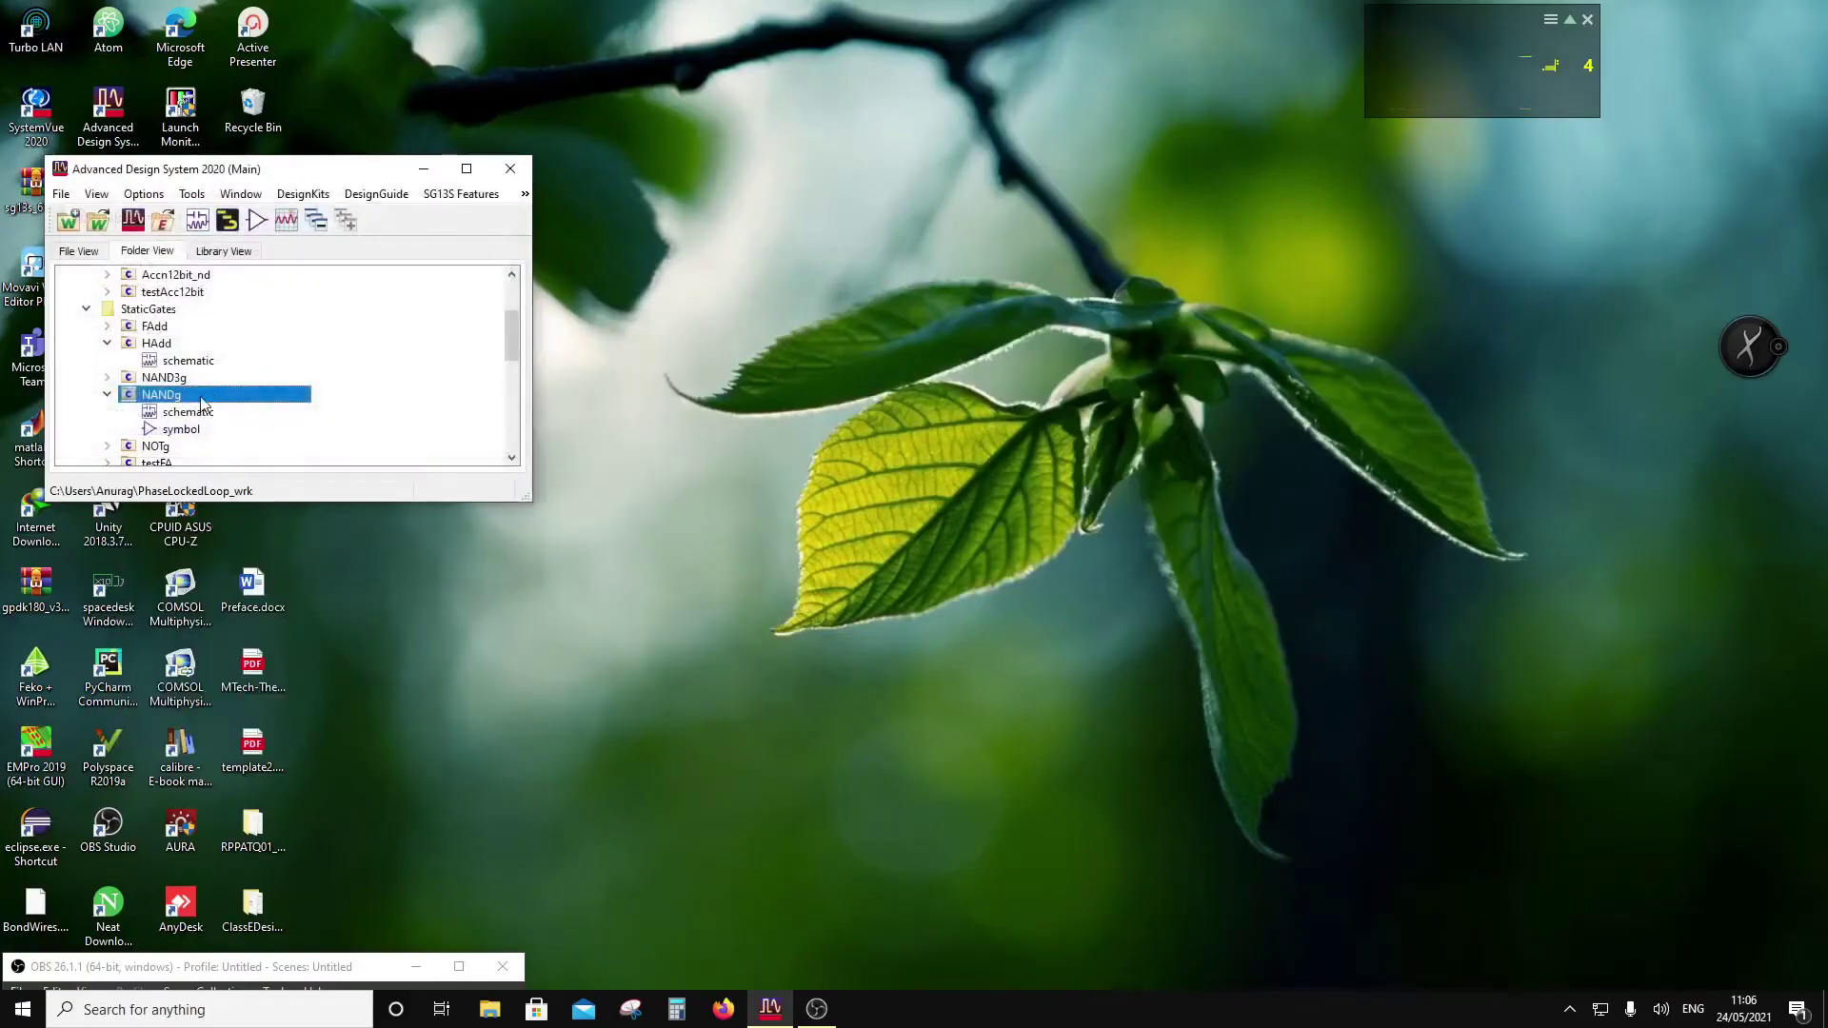
Step: Create a new symbol for the HAdd cell, auto-generated from its schematic as a Dual type with the default size settings
right_click(168, 346)
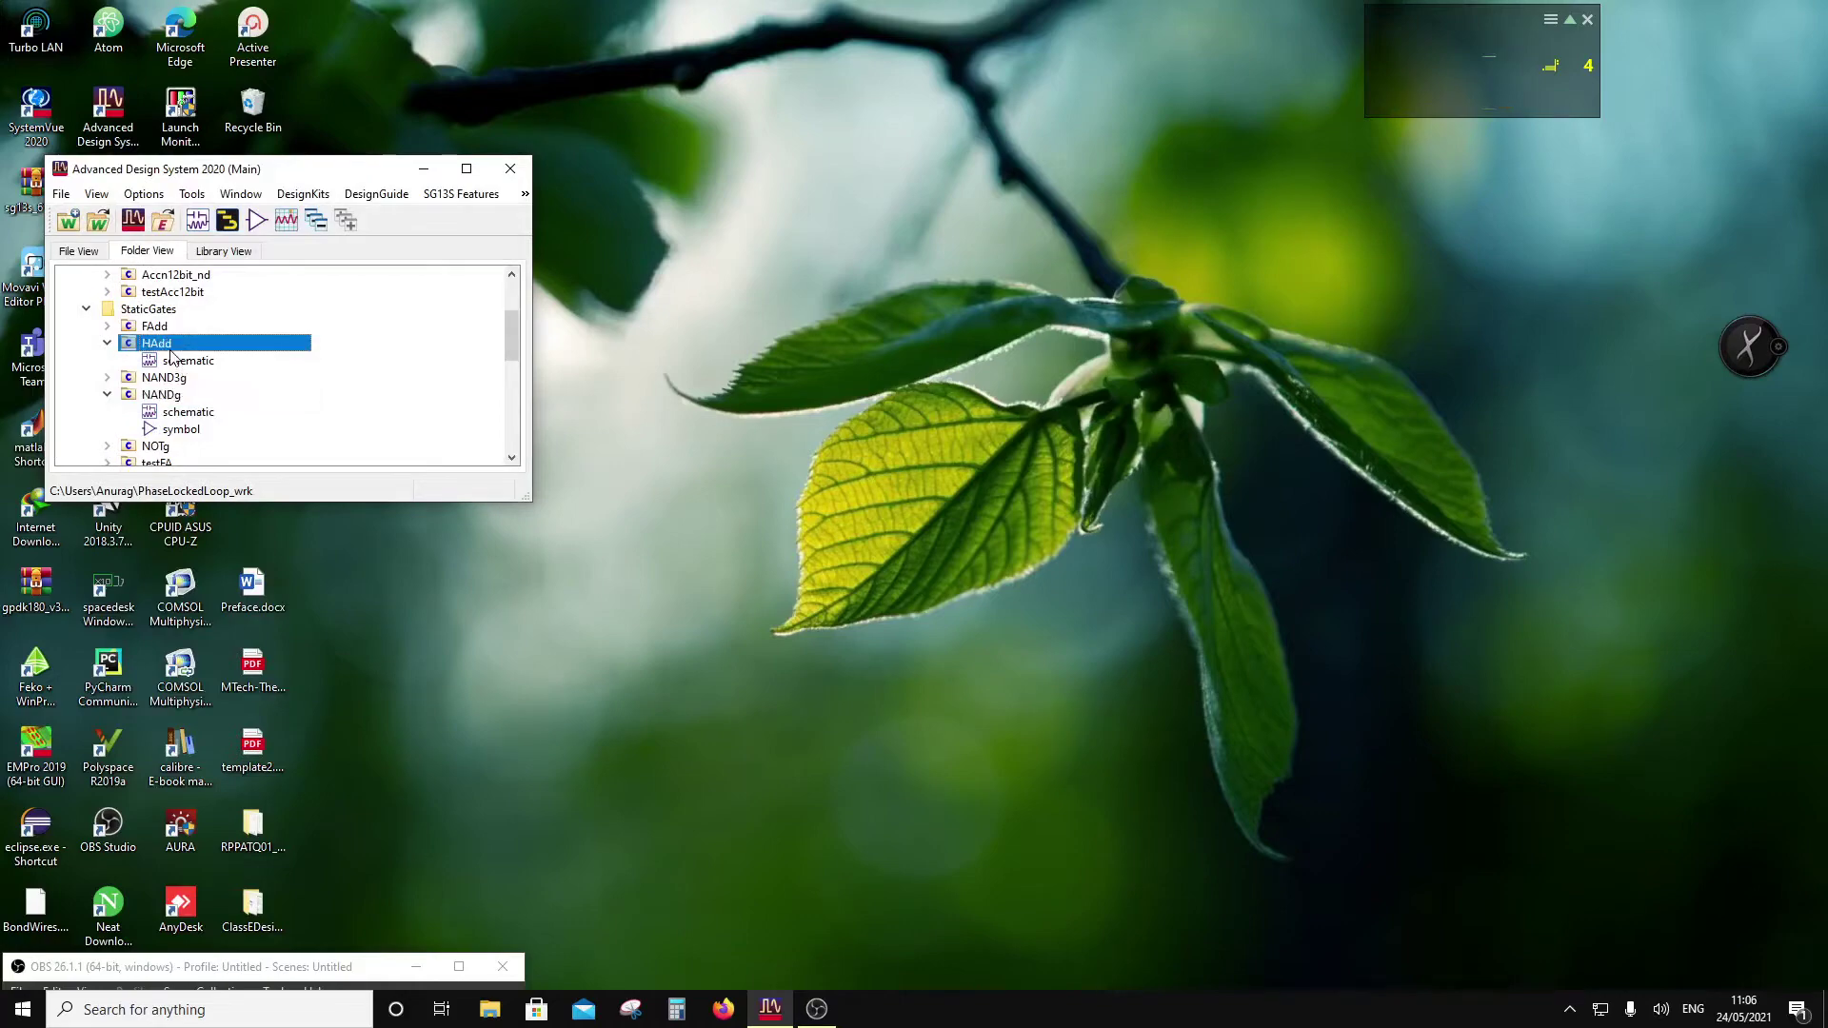
mouse_move(267, 385)
click(447, 438)
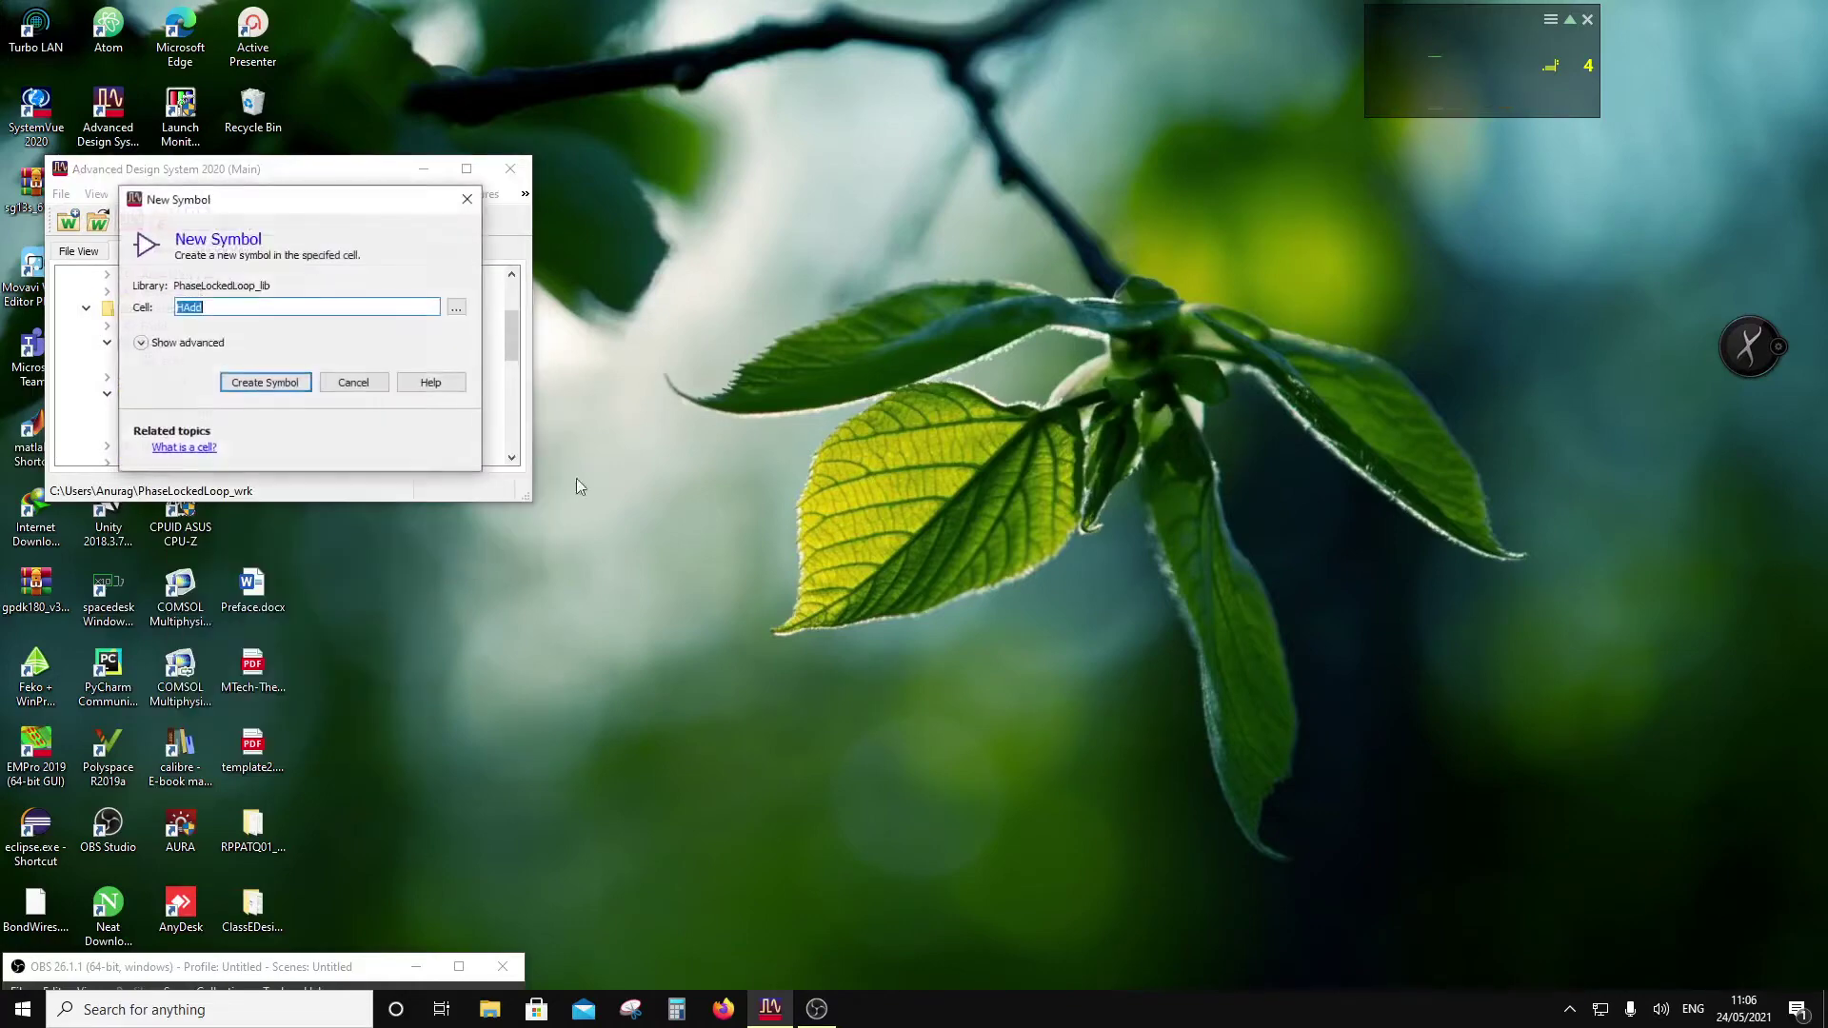
click(266, 388)
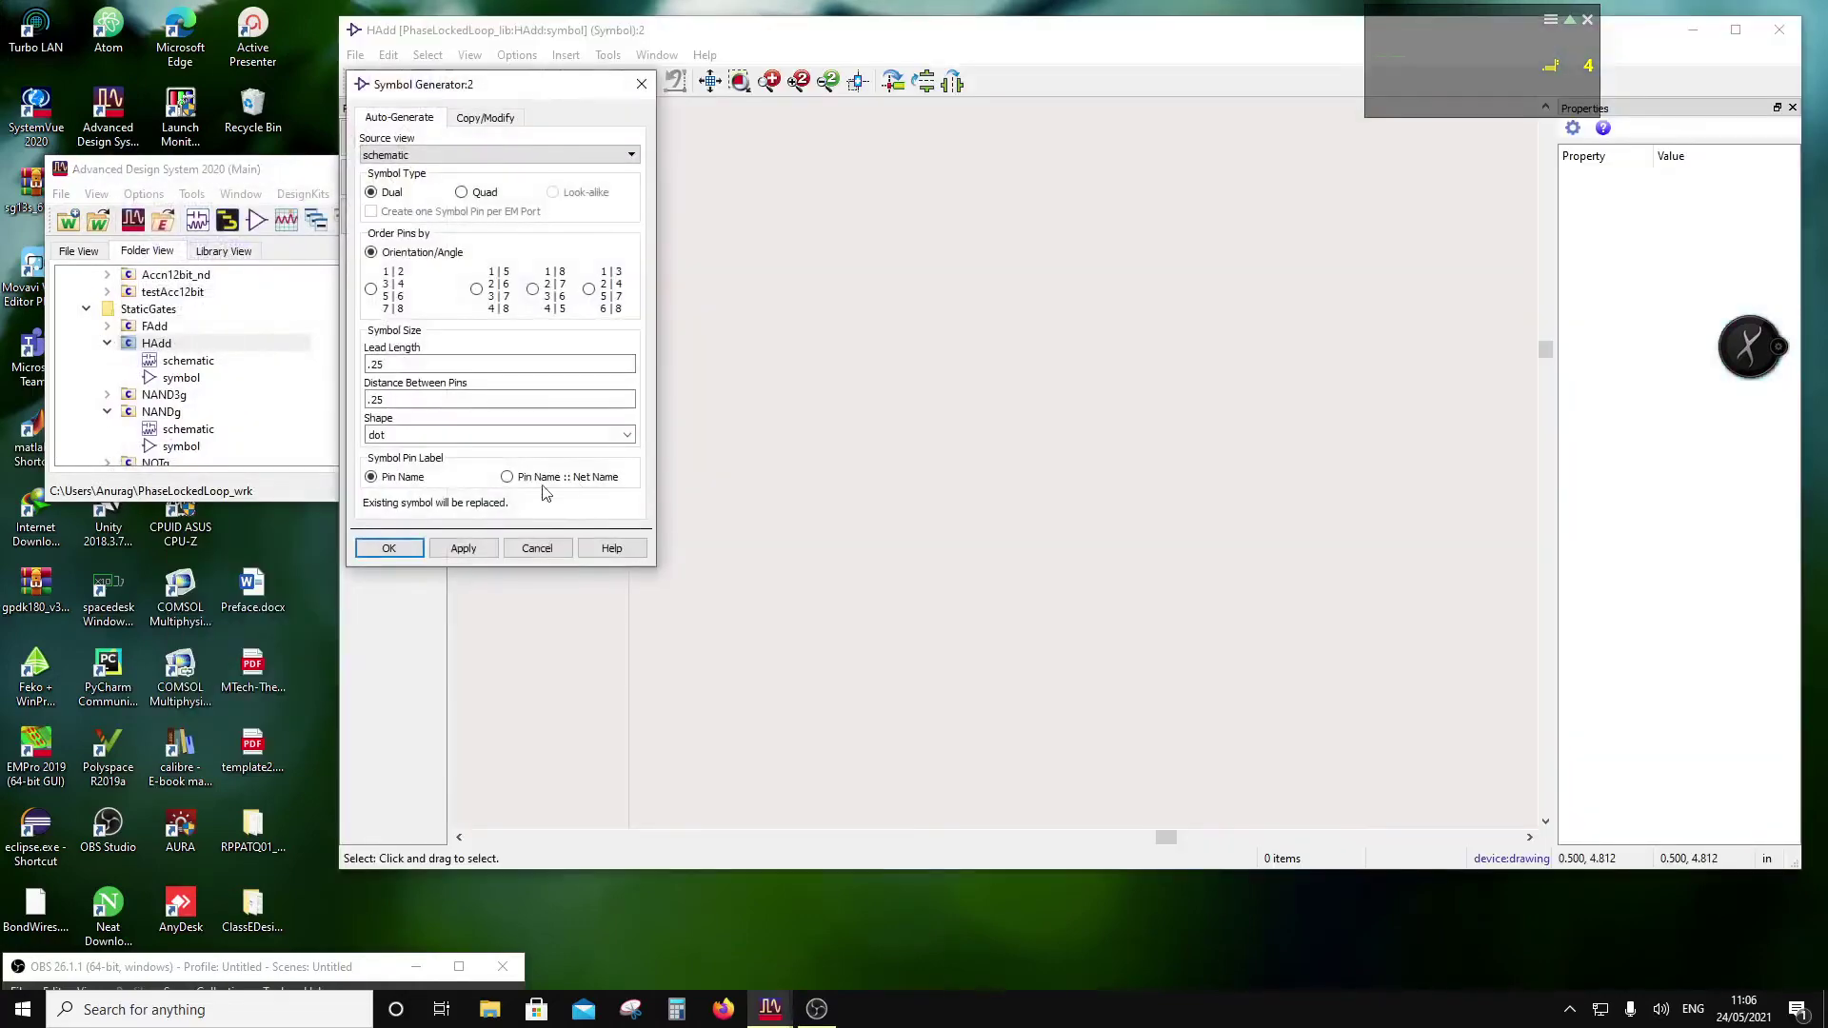
click(390, 547)
key(Escape)
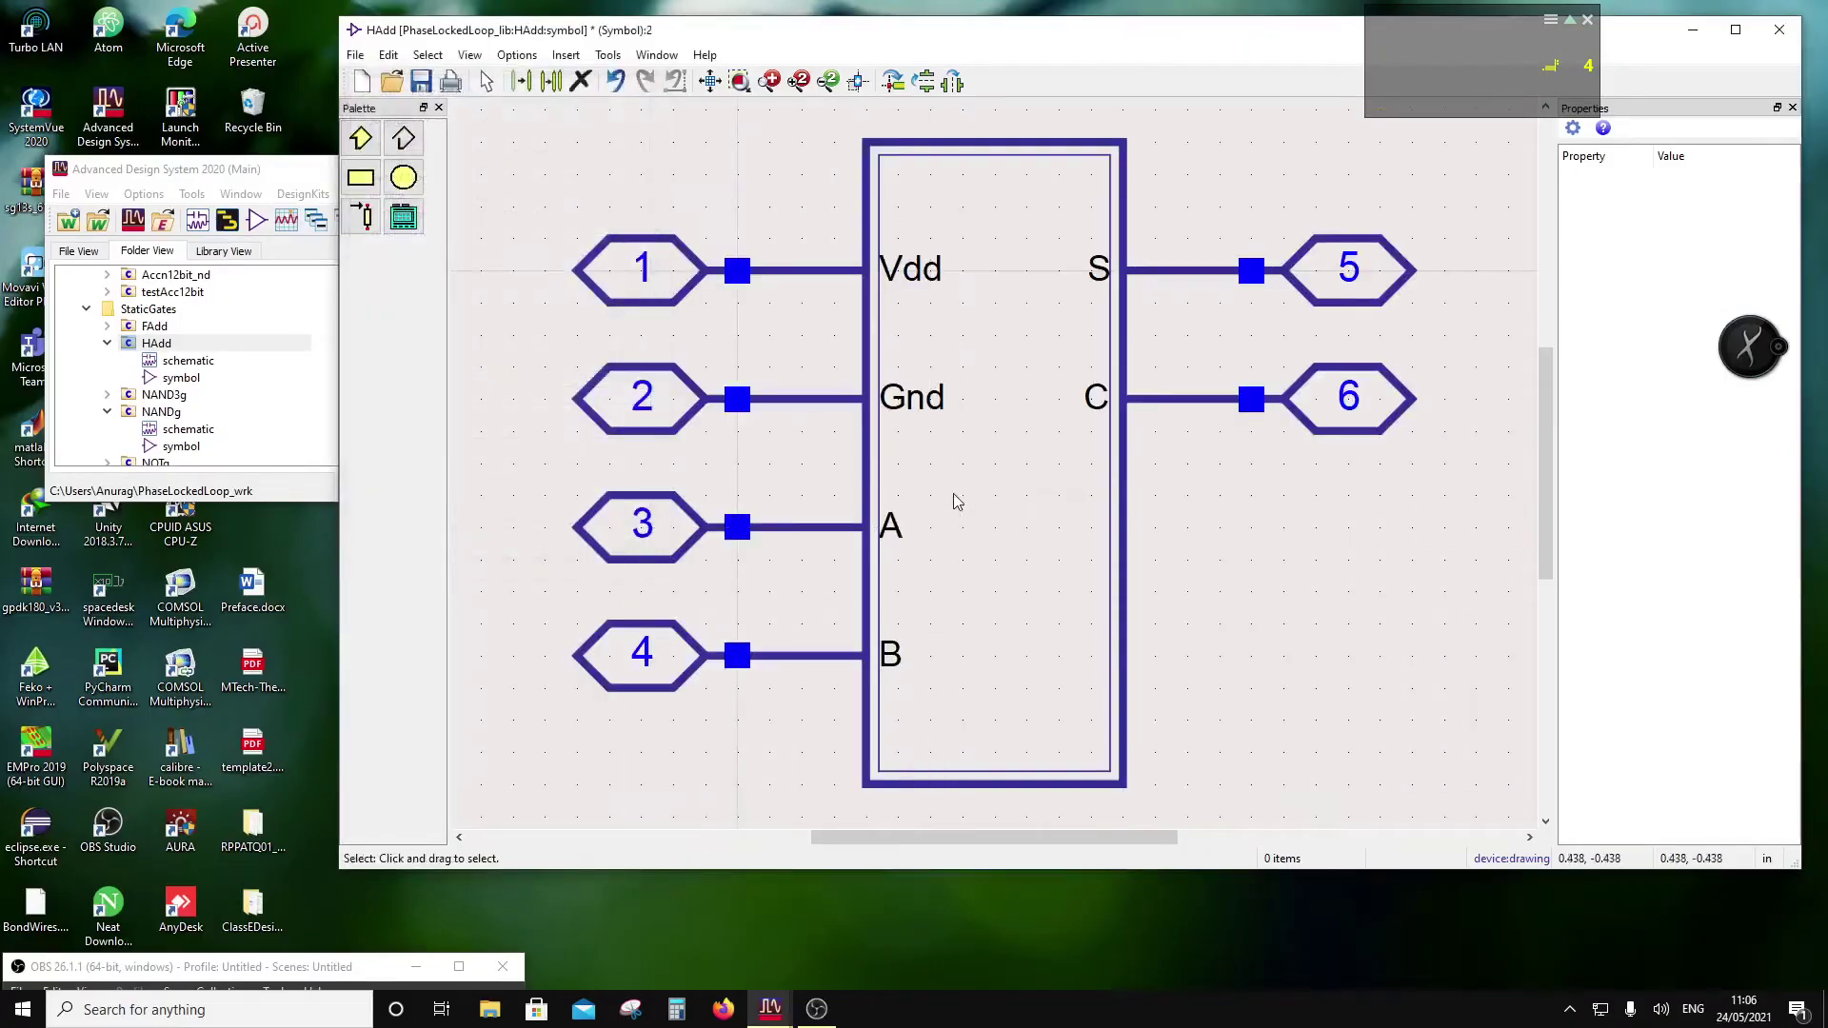
Step: Move the S and C pins of the symbol down together so they are level with pins A and B
scroll(966, 488, down, 2)
click(1347, 489)
click(1070, 296)
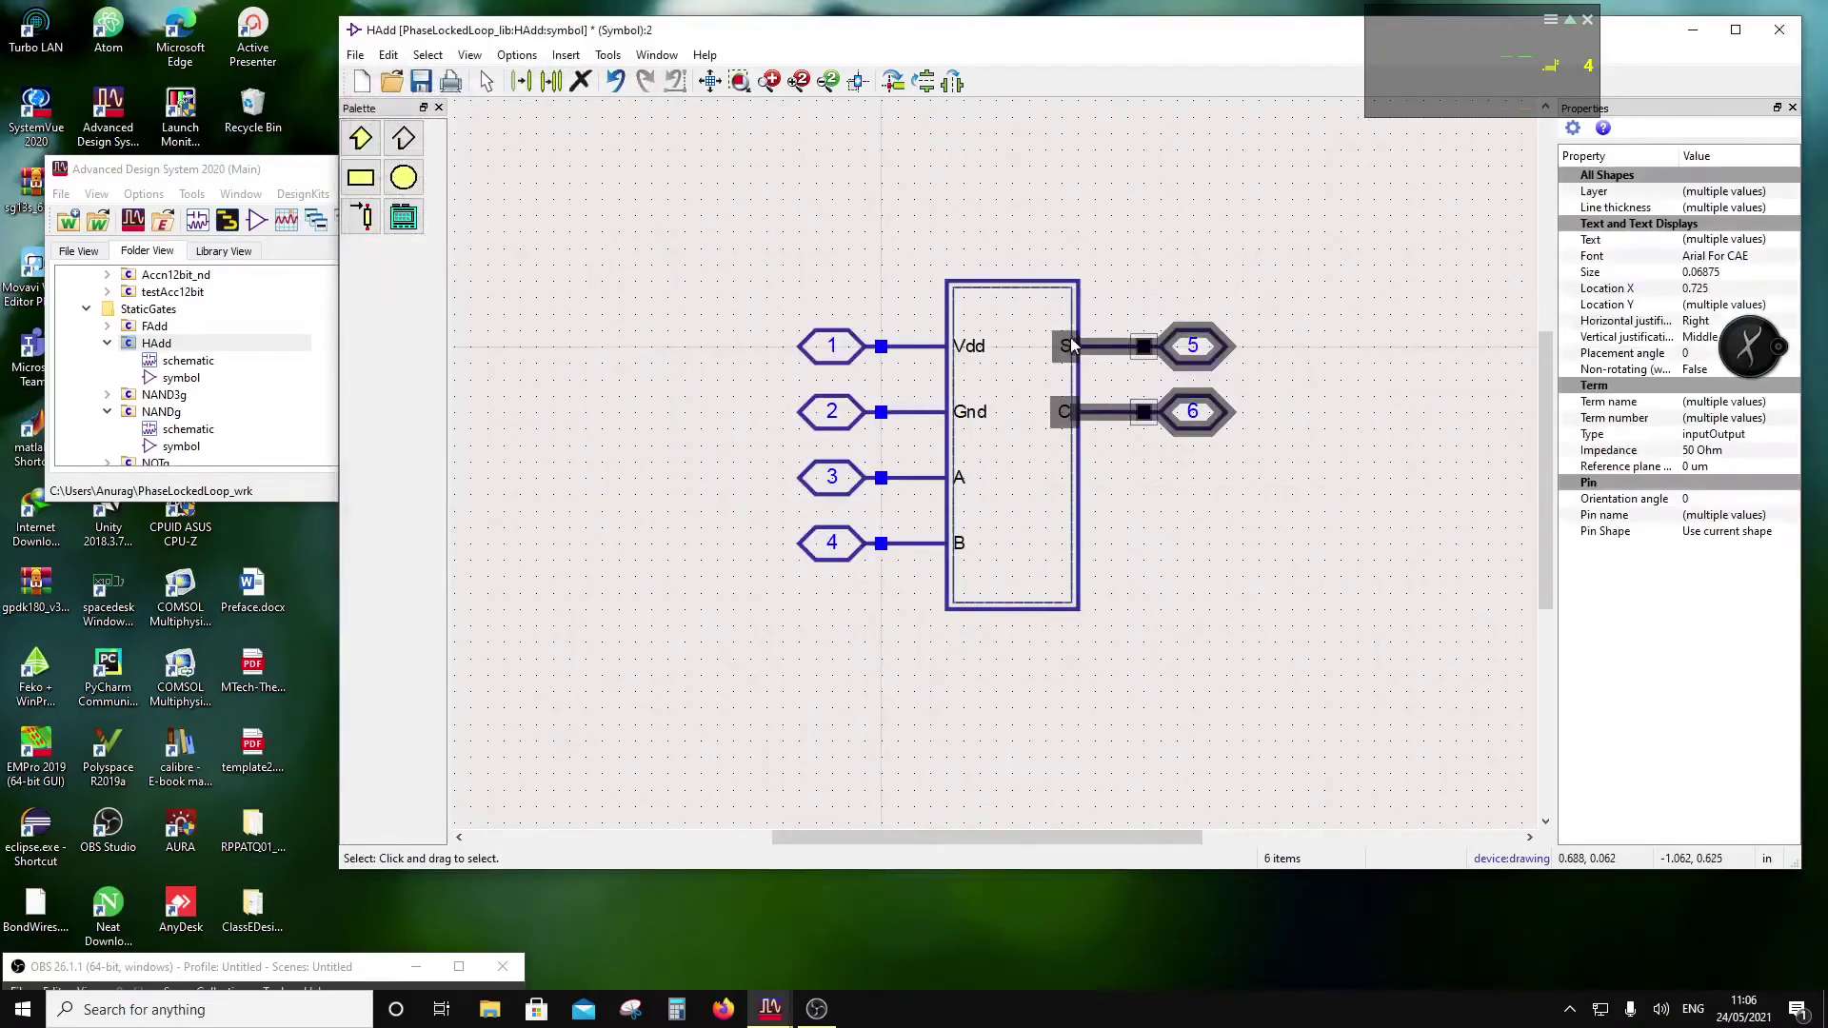
drag(1094, 348, 1077, 487)
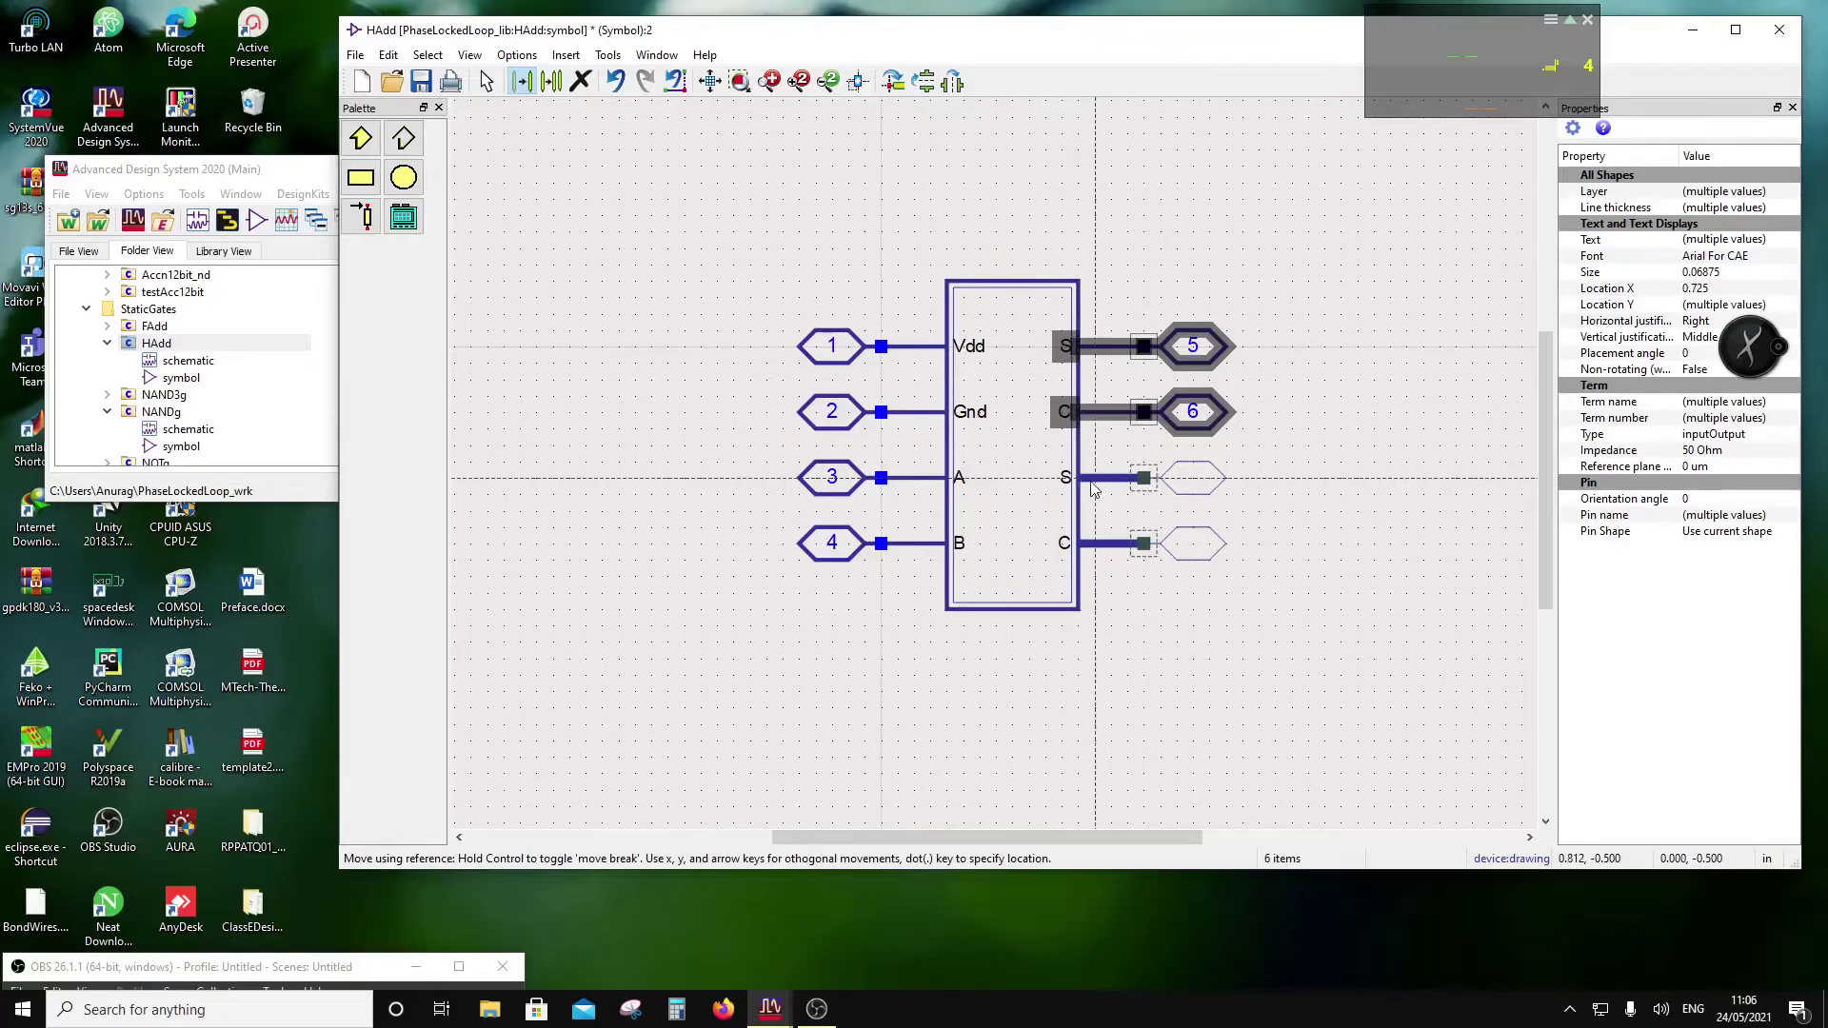
click(1082, 489)
Step: Rotate the Gnd pin until it points downward and attach it to the middle of the symbol body's bottom edge
click(697, 368)
click(943, 448)
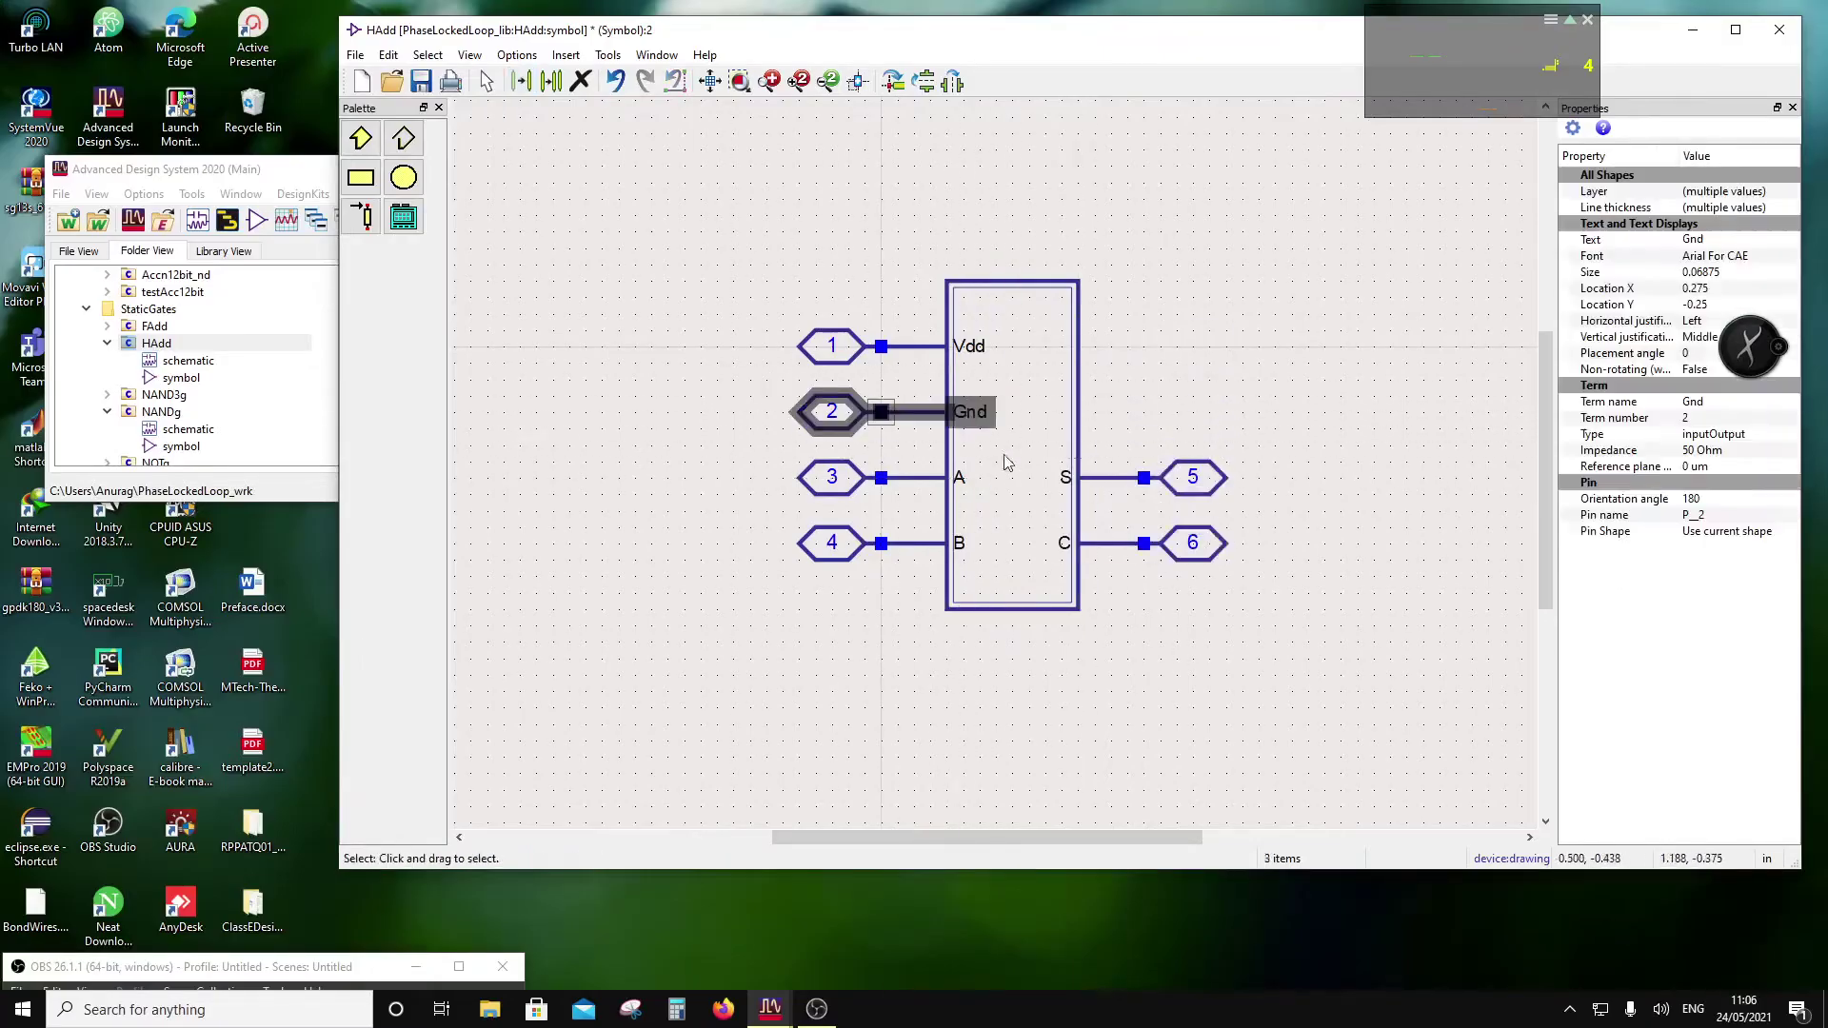
click(896, 84)
click(896, 84)
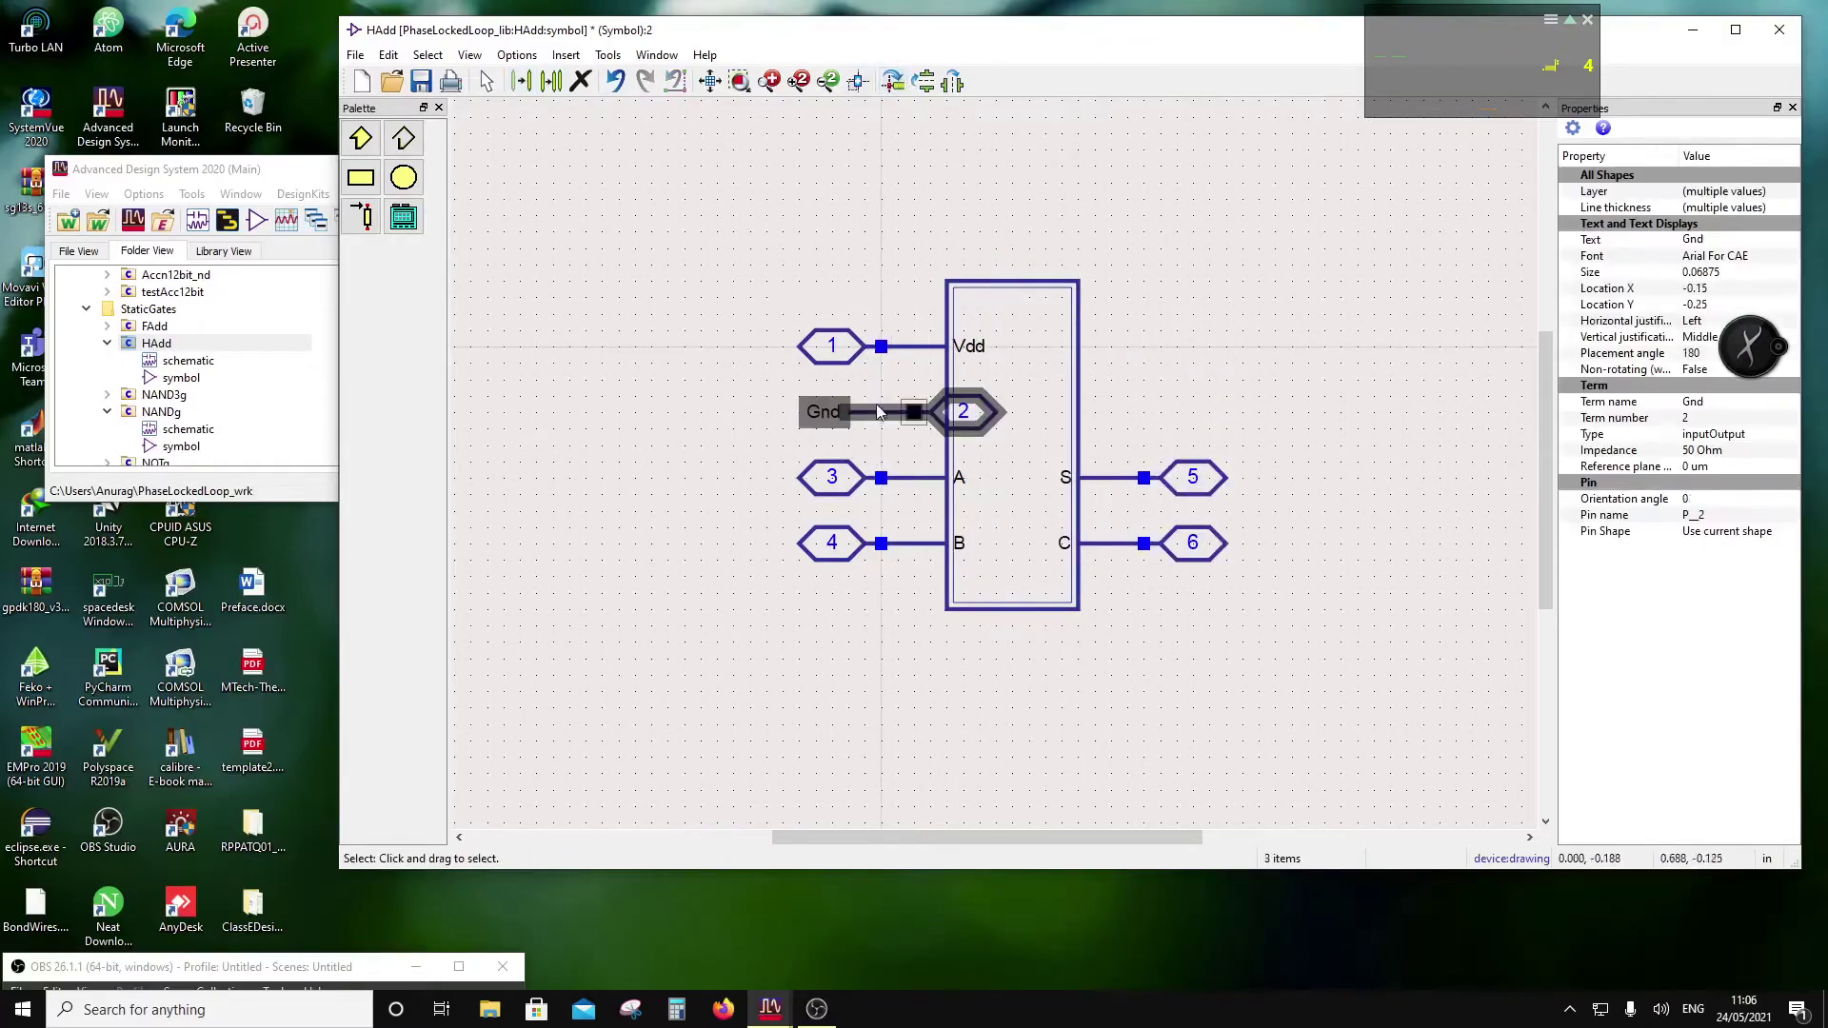
click(894, 83)
drag(919, 448, 1036, 676)
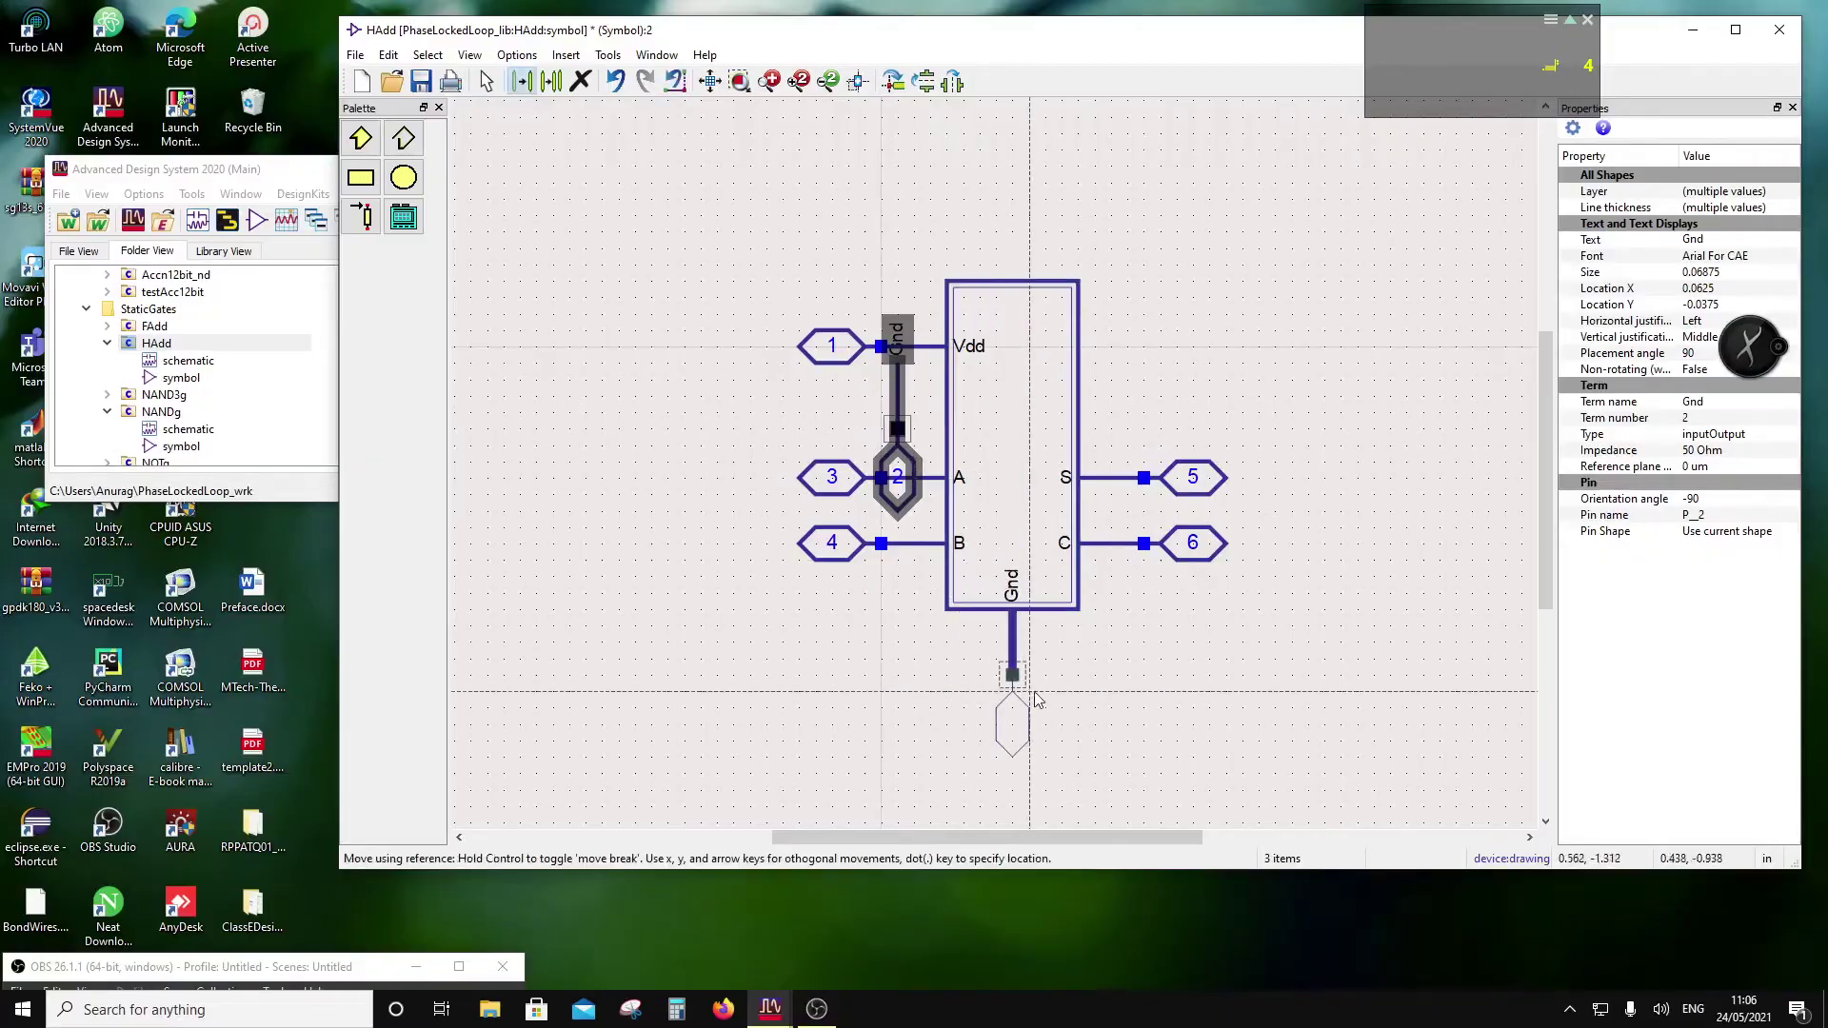
click(1035, 693)
click(1060, 766)
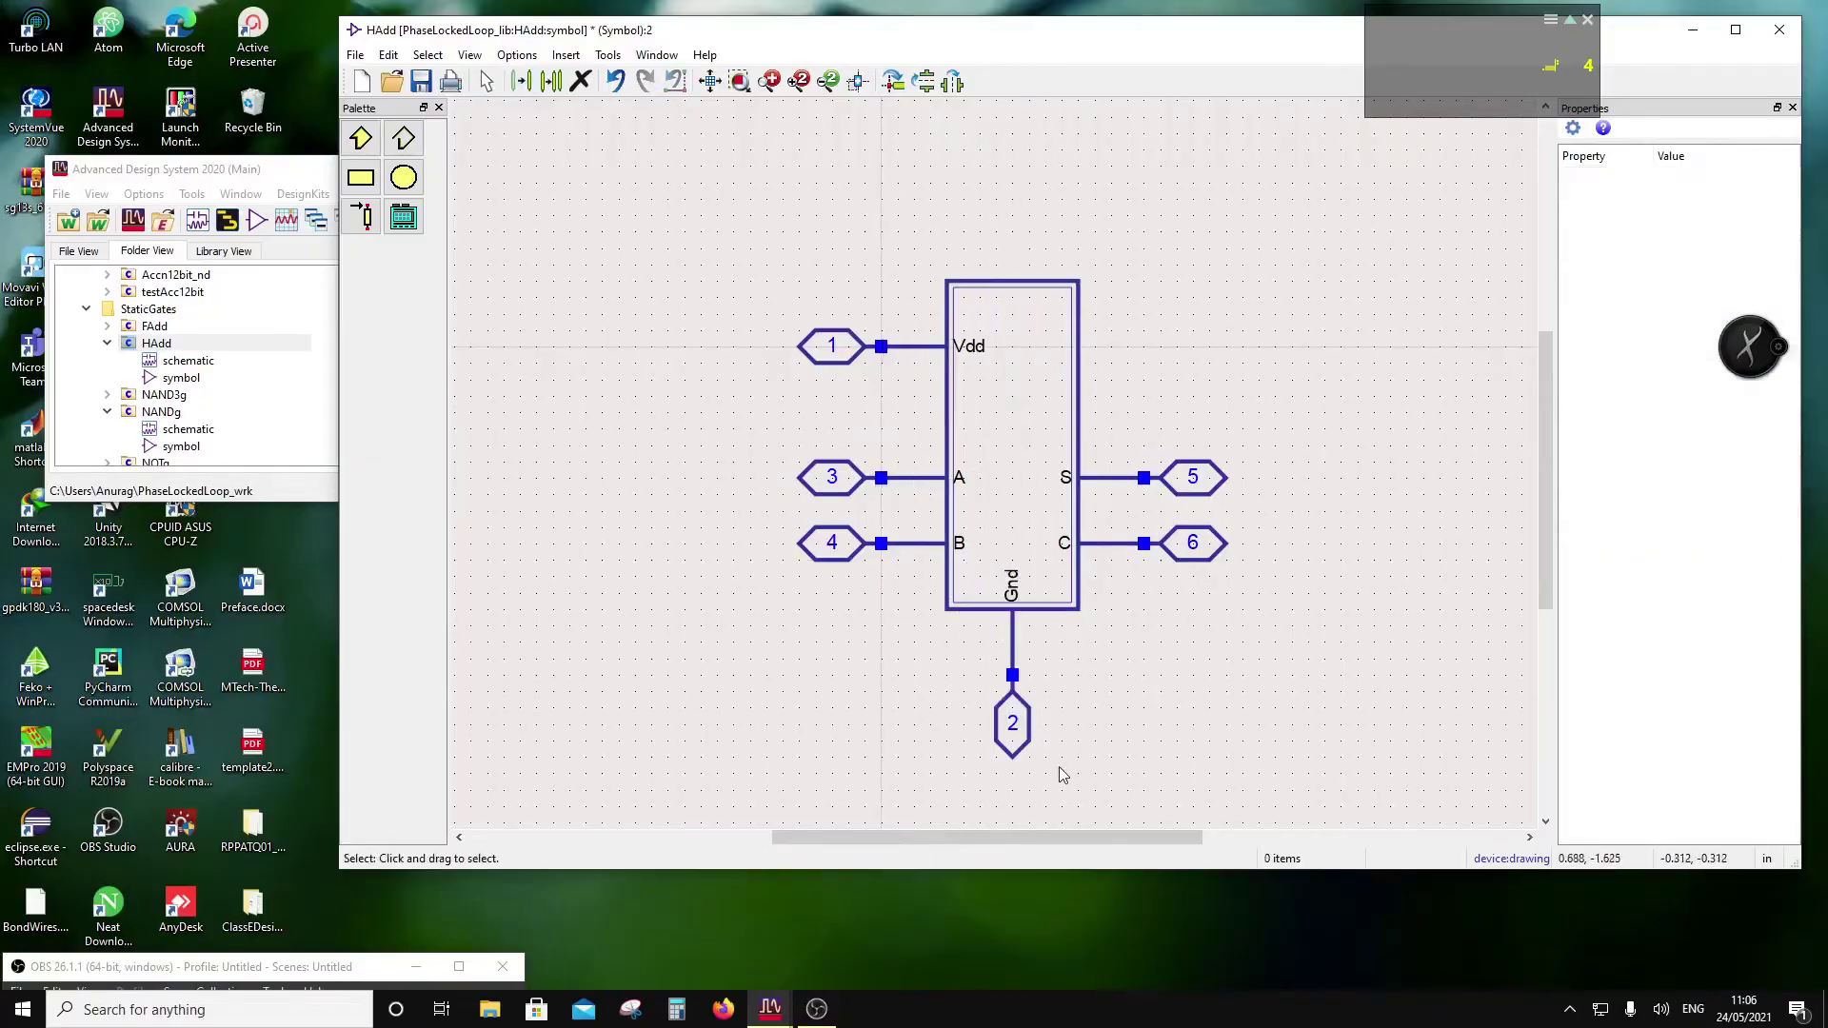
click(986, 552)
click(1097, 623)
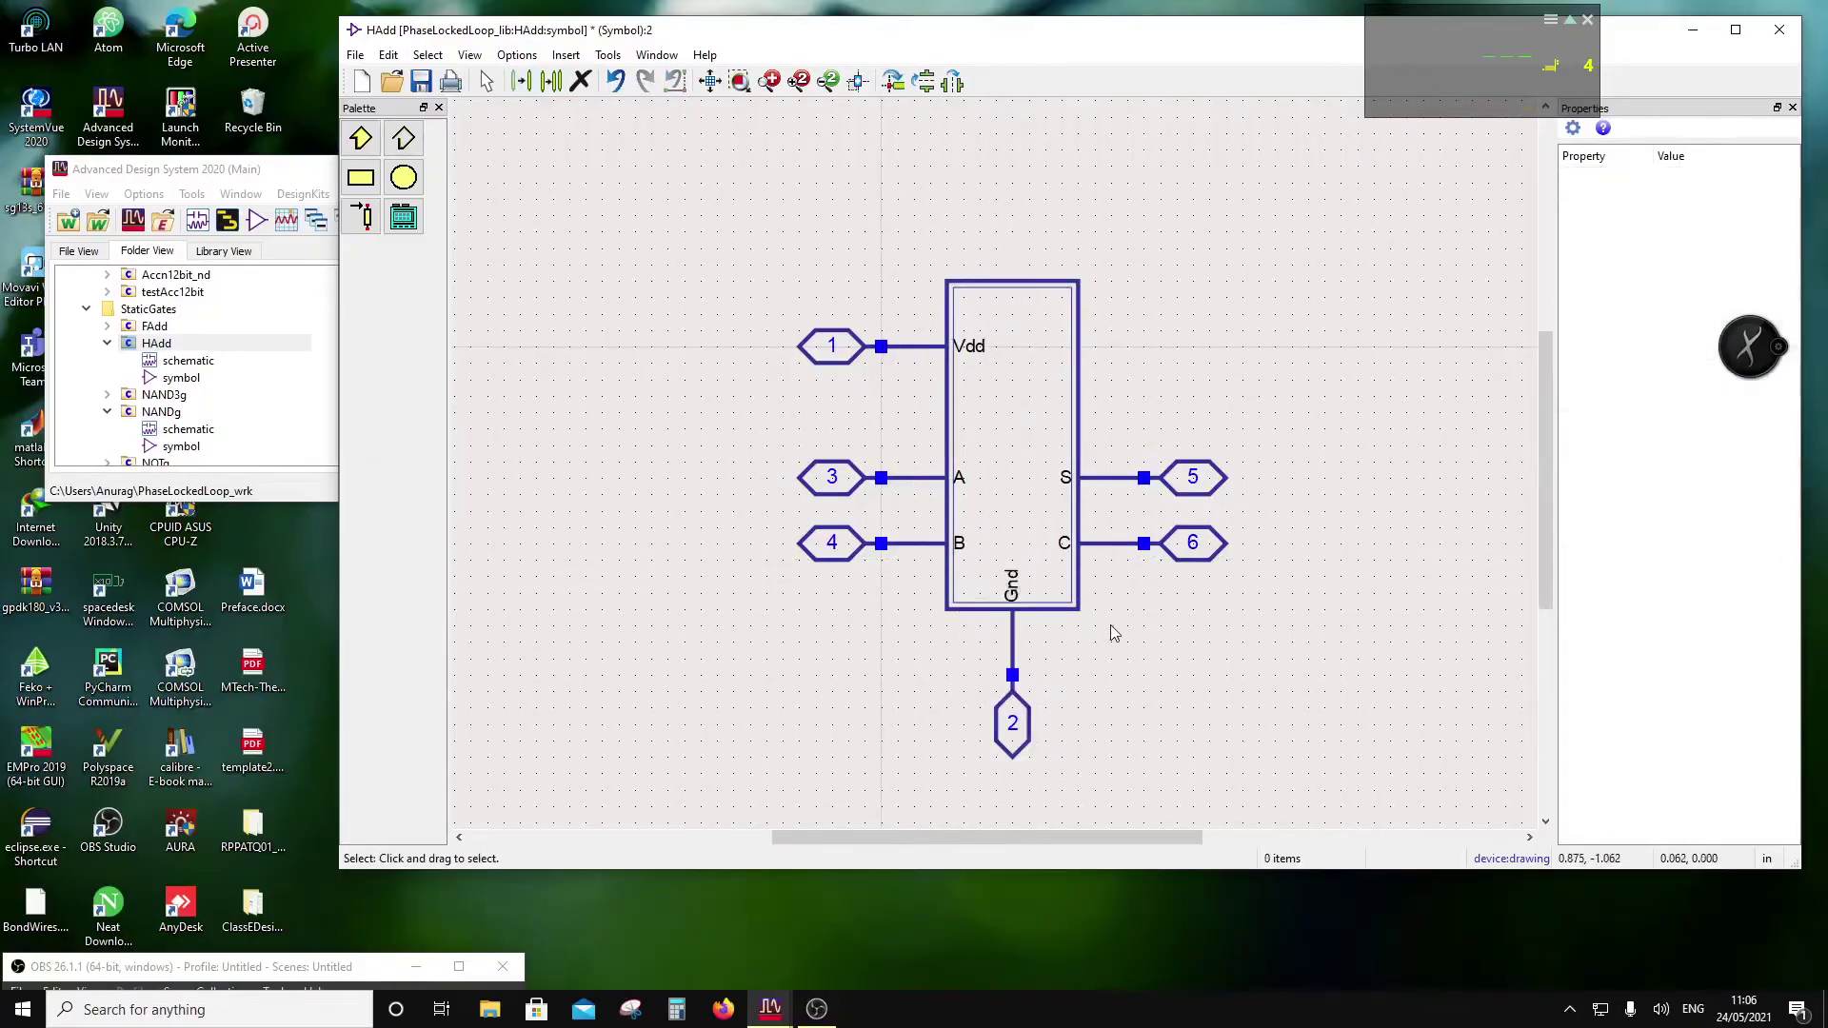
Step: Raise the bottom edge of the HAdd symbol body slightly, shortening the rectangle by about 0.06 in
click(930, 591)
drag(1078, 611, 1079, 599)
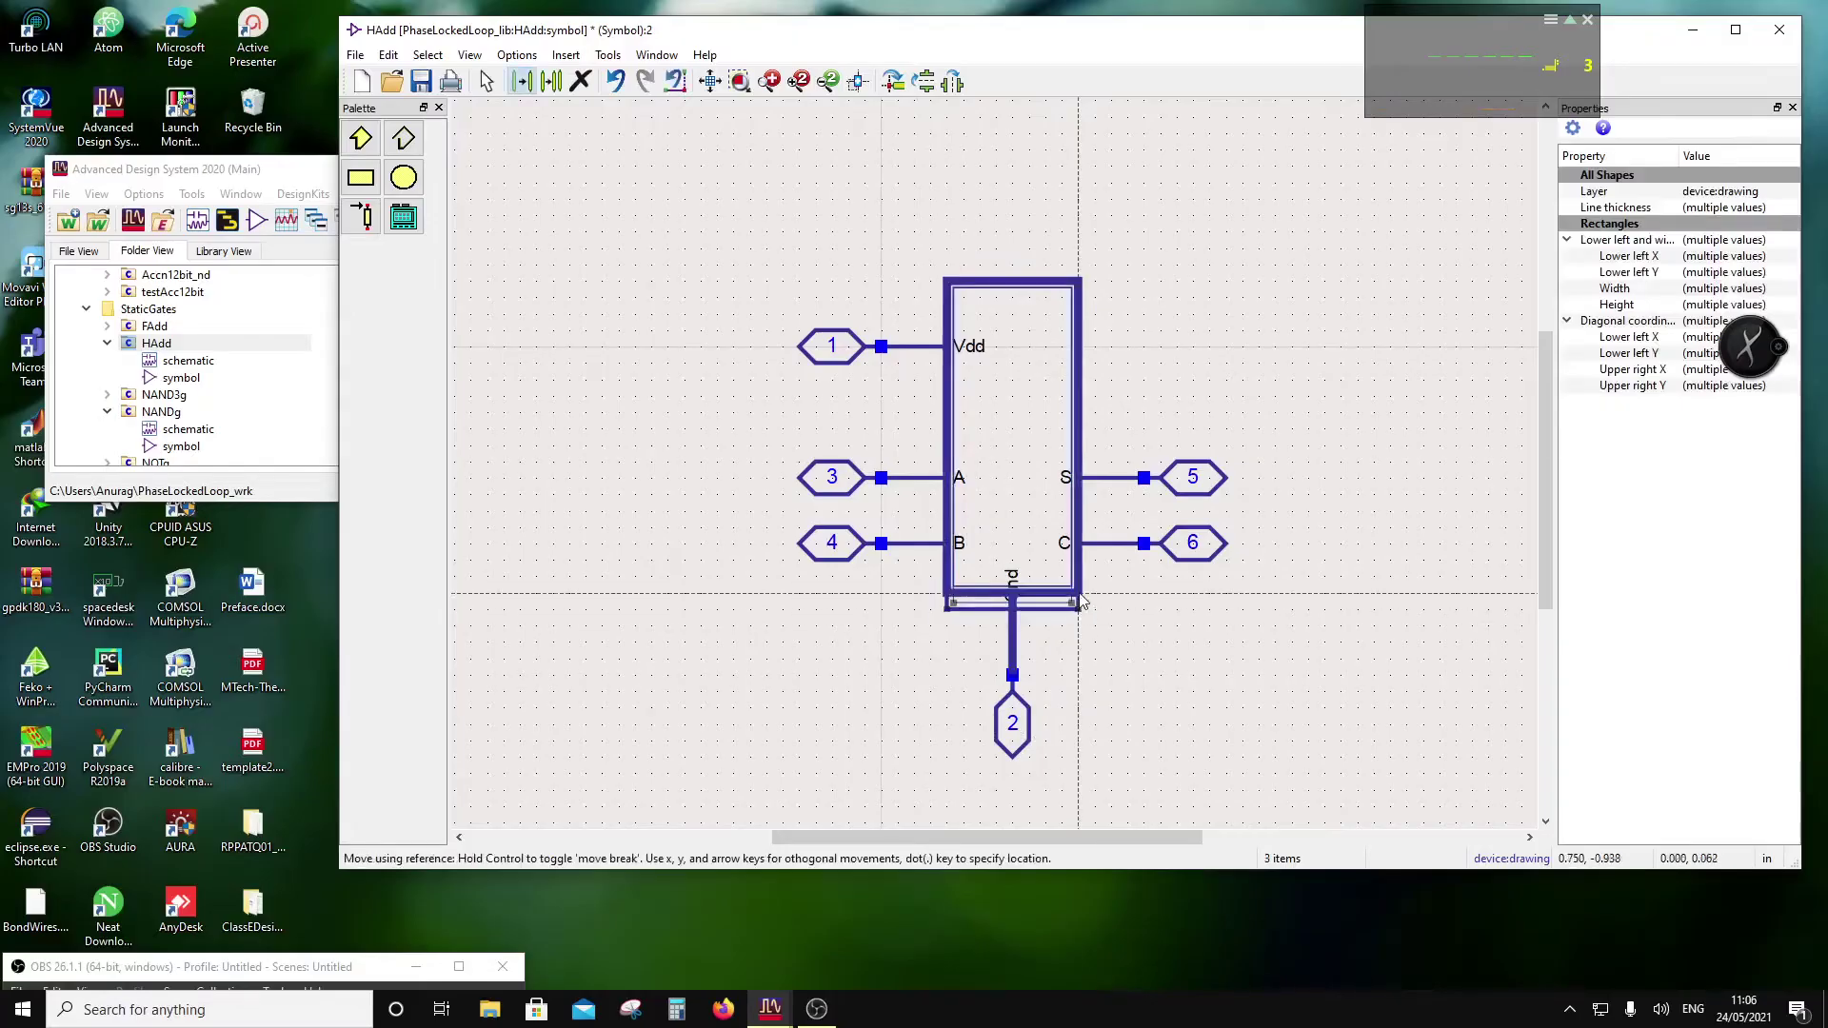
click(1079, 600)
click(1085, 656)
Step: Move the Gnd pin's text label up so it sits fully inside the symbol body above the bottom edge
click(1006, 595)
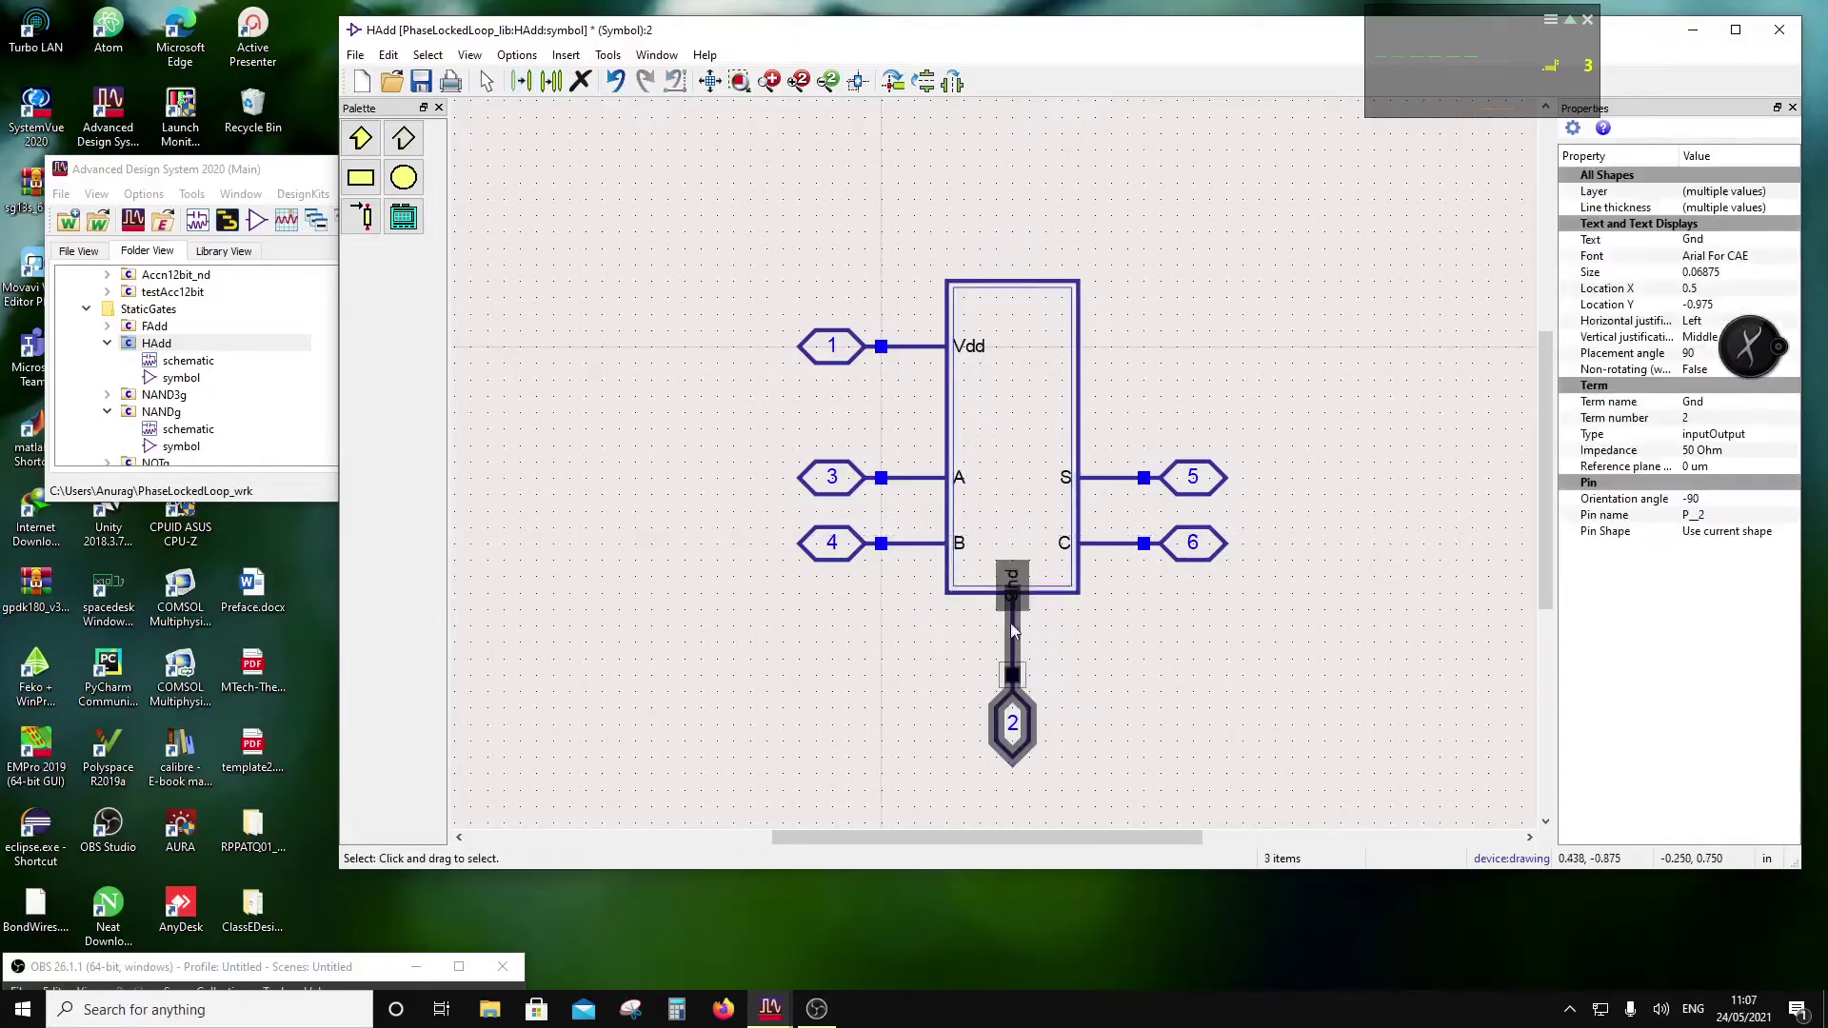
mouse_move(1017, 707)
mouse_down()
mouse_move(1018, 670)
mouse_move(1028, 693)
mouse_up()
click(1104, 704)
click(1018, 587)
drag(1018, 587, 1015, 571)
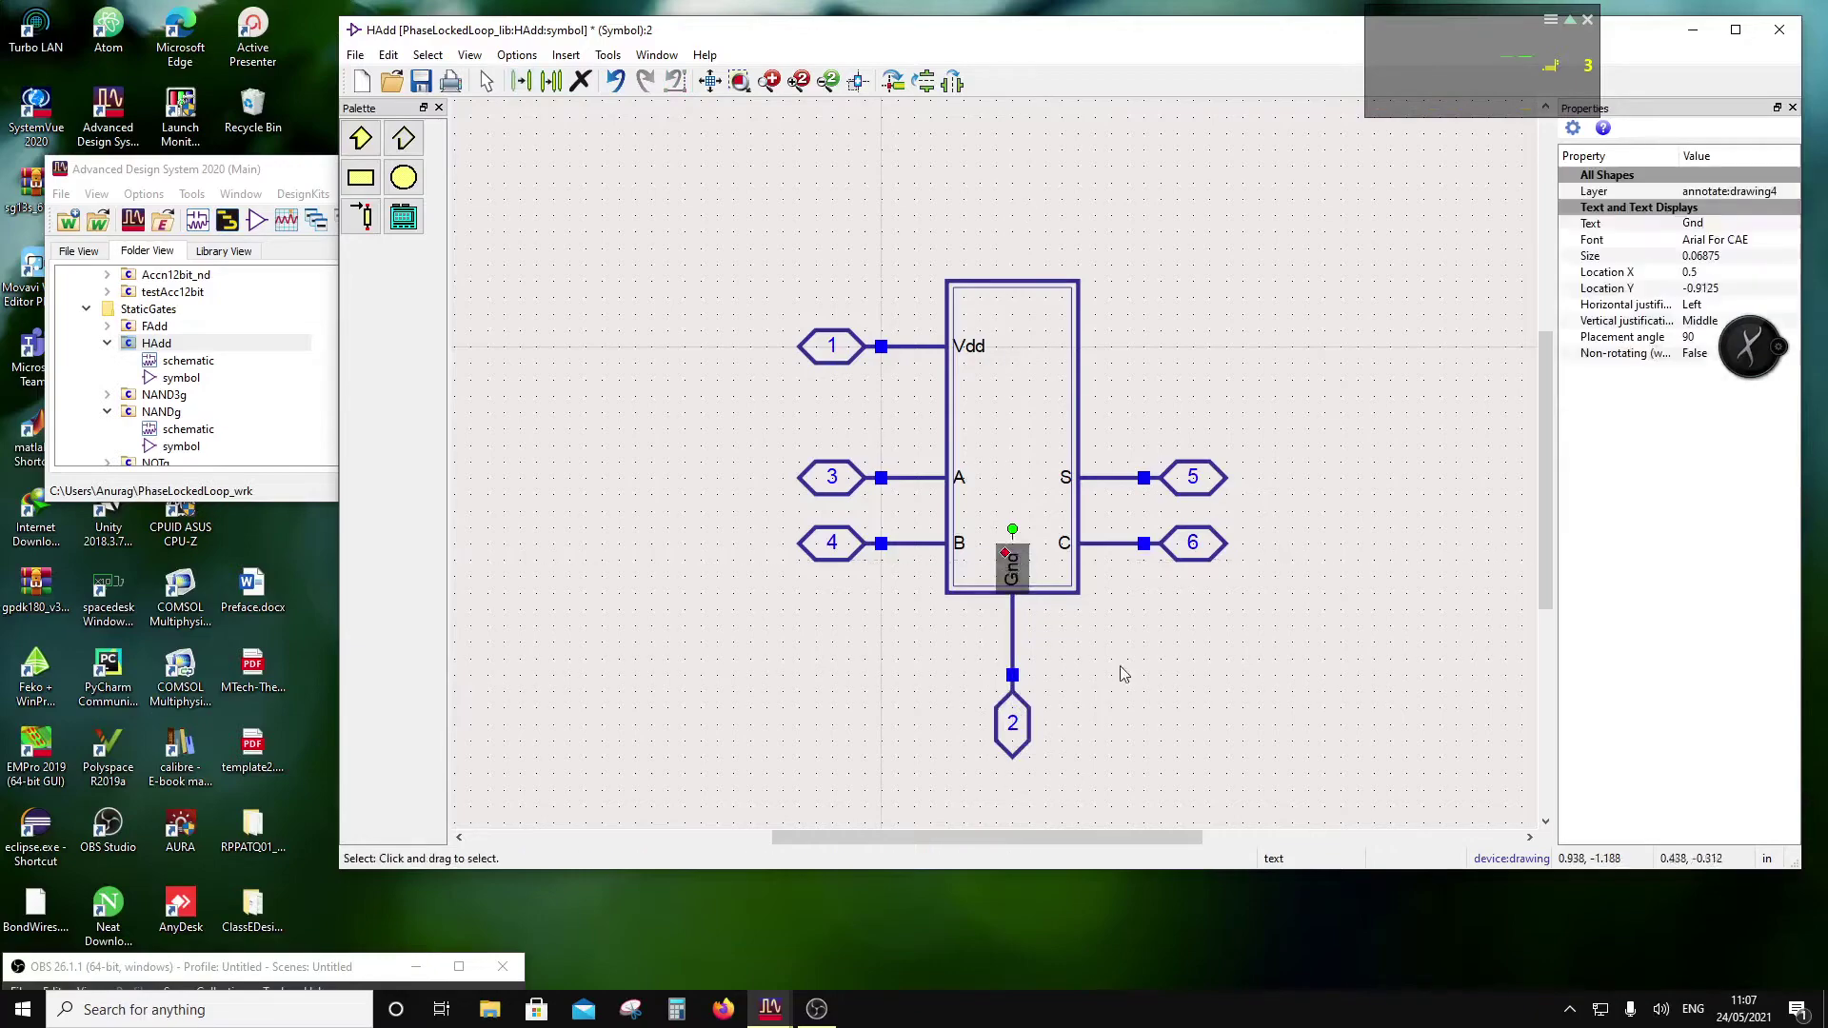
click(1122, 671)
Step: Lower the symbol body's top edge to just above pins A and S, and attach the Vdd pin pointing upward at its middle
drag(913, 255, 1092, 434)
drag(718, 297, 1028, 396)
click(892, 81)
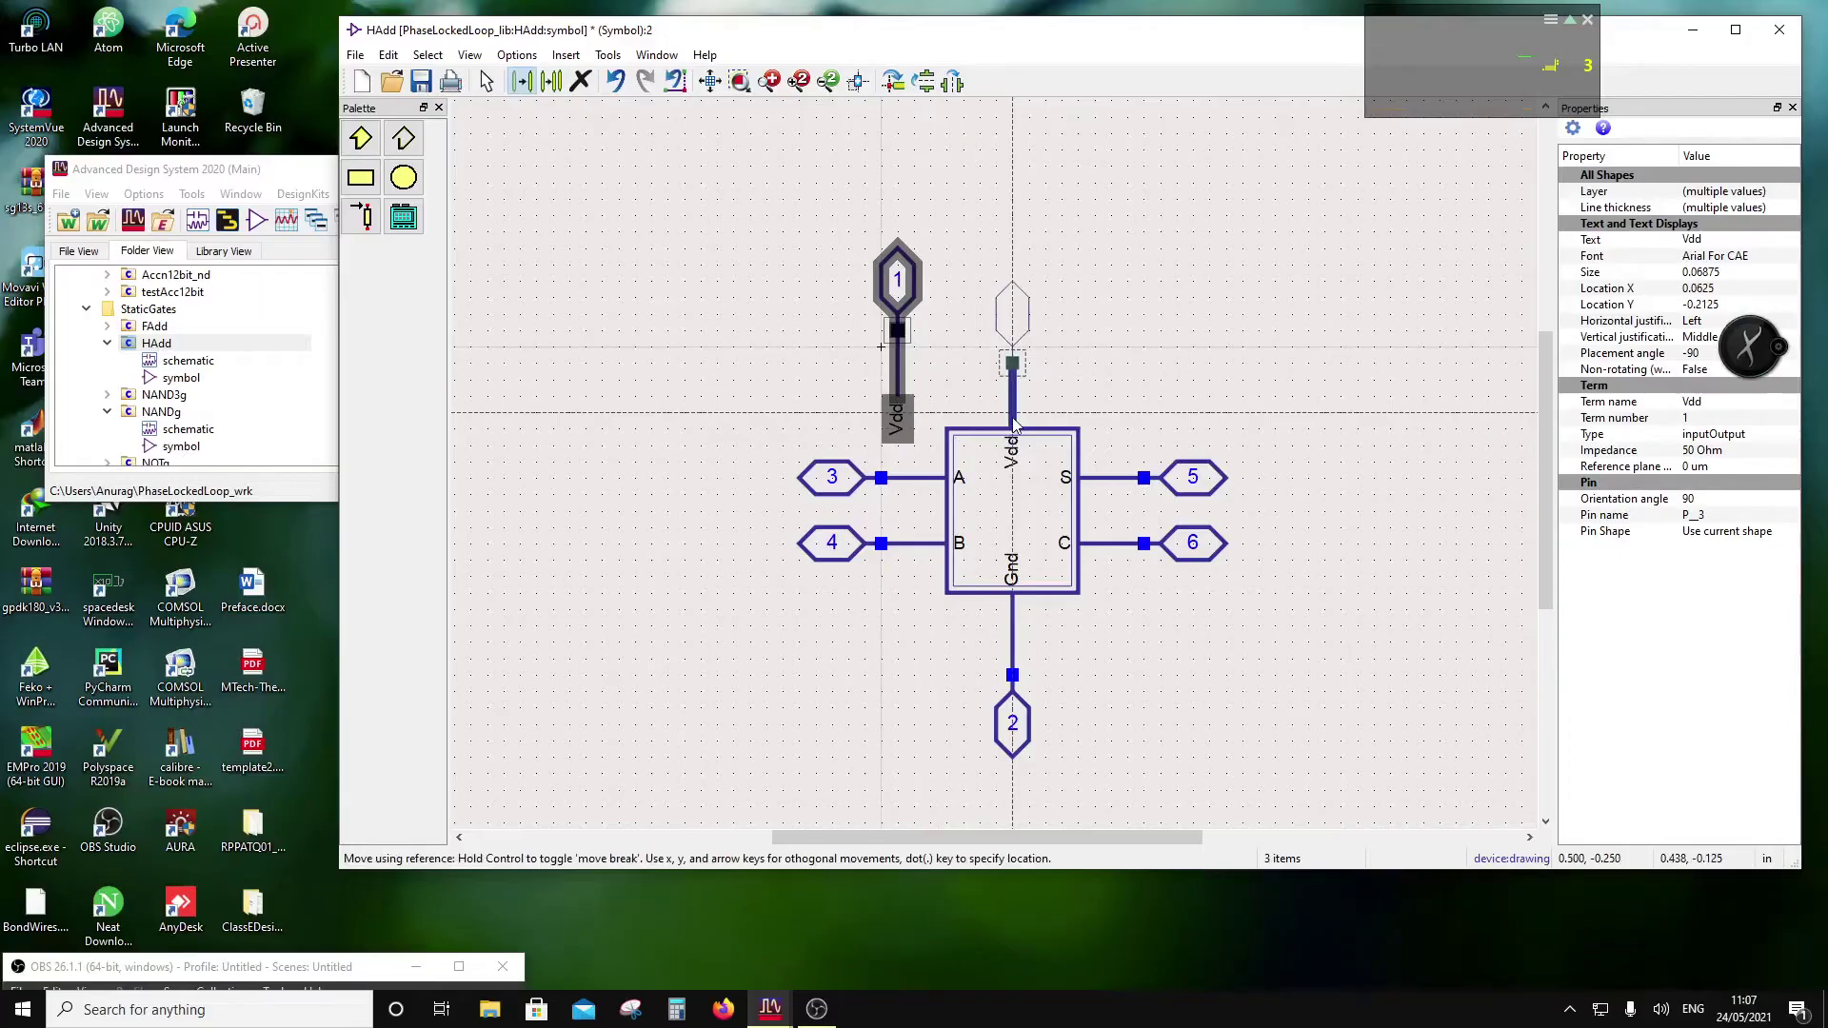
click(1018, 418)
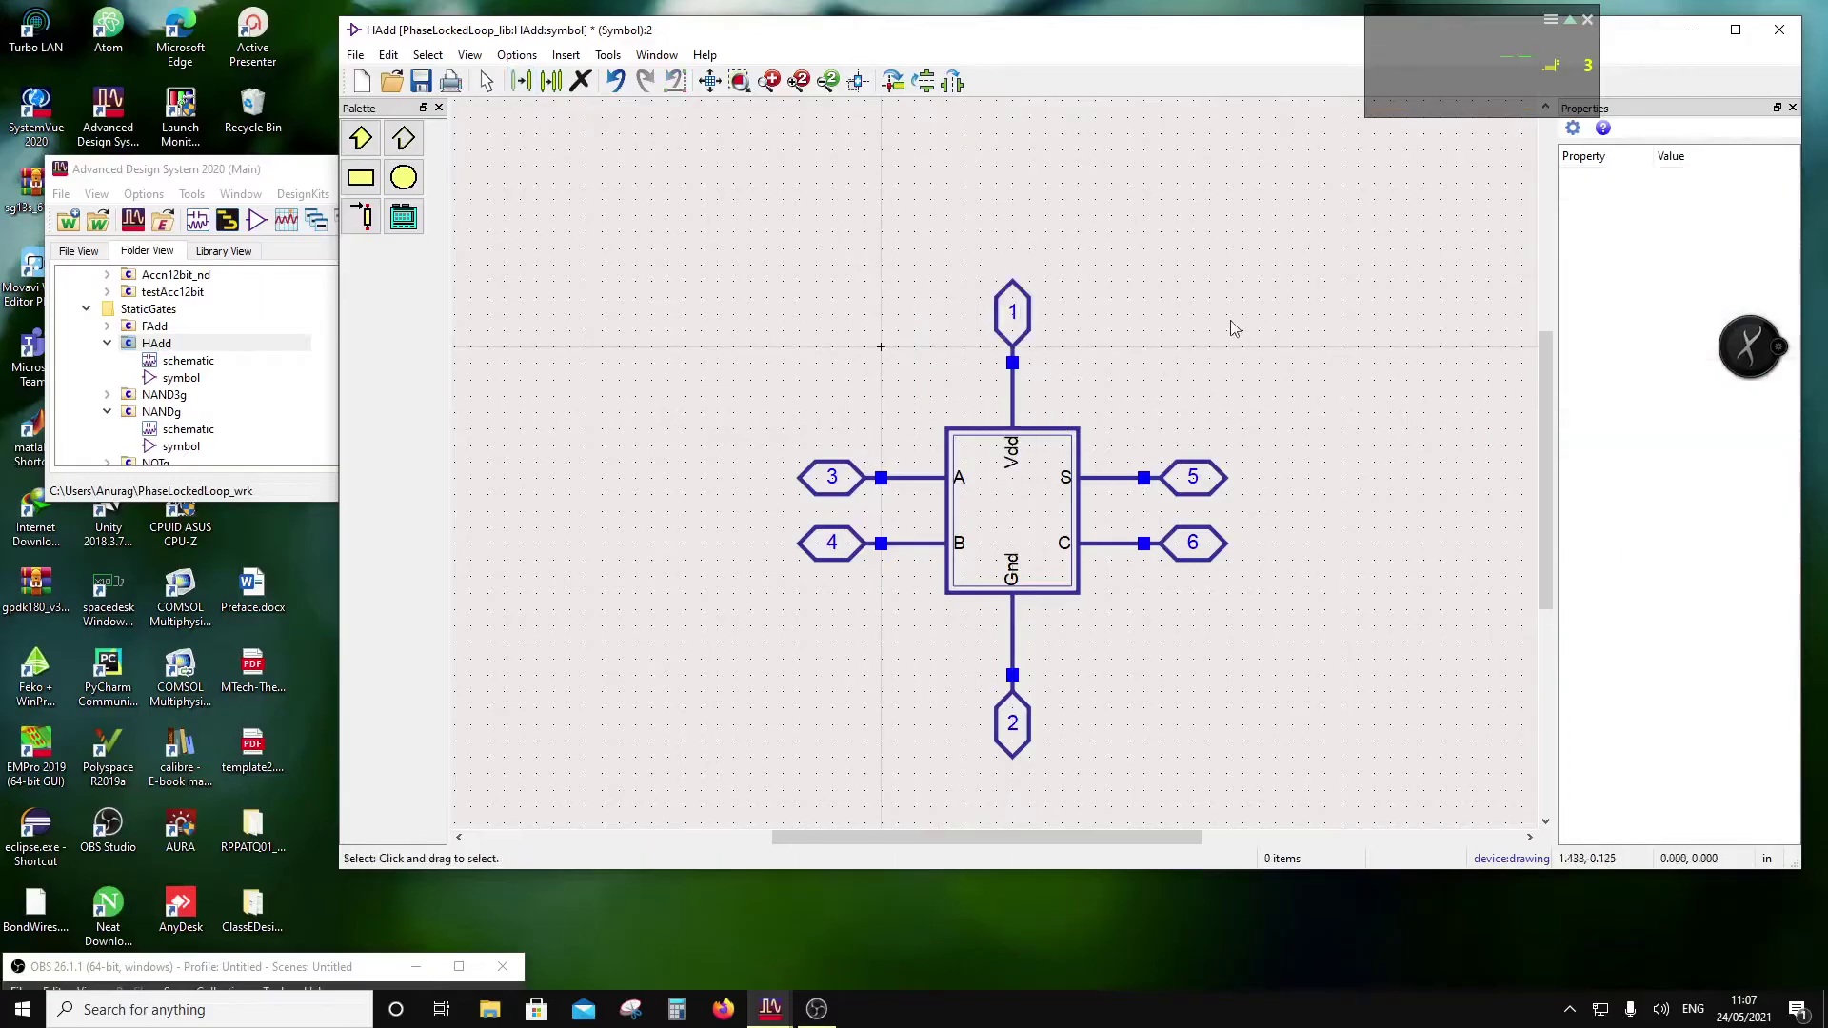
Step: Examine the FAdd cell's schematic and symbol as a reference, close them and return to the HAdd symbol
click(108, 326)
click(191, 343)
double_click(191, 344)
double_click(180, 361)
click(1797, 48)
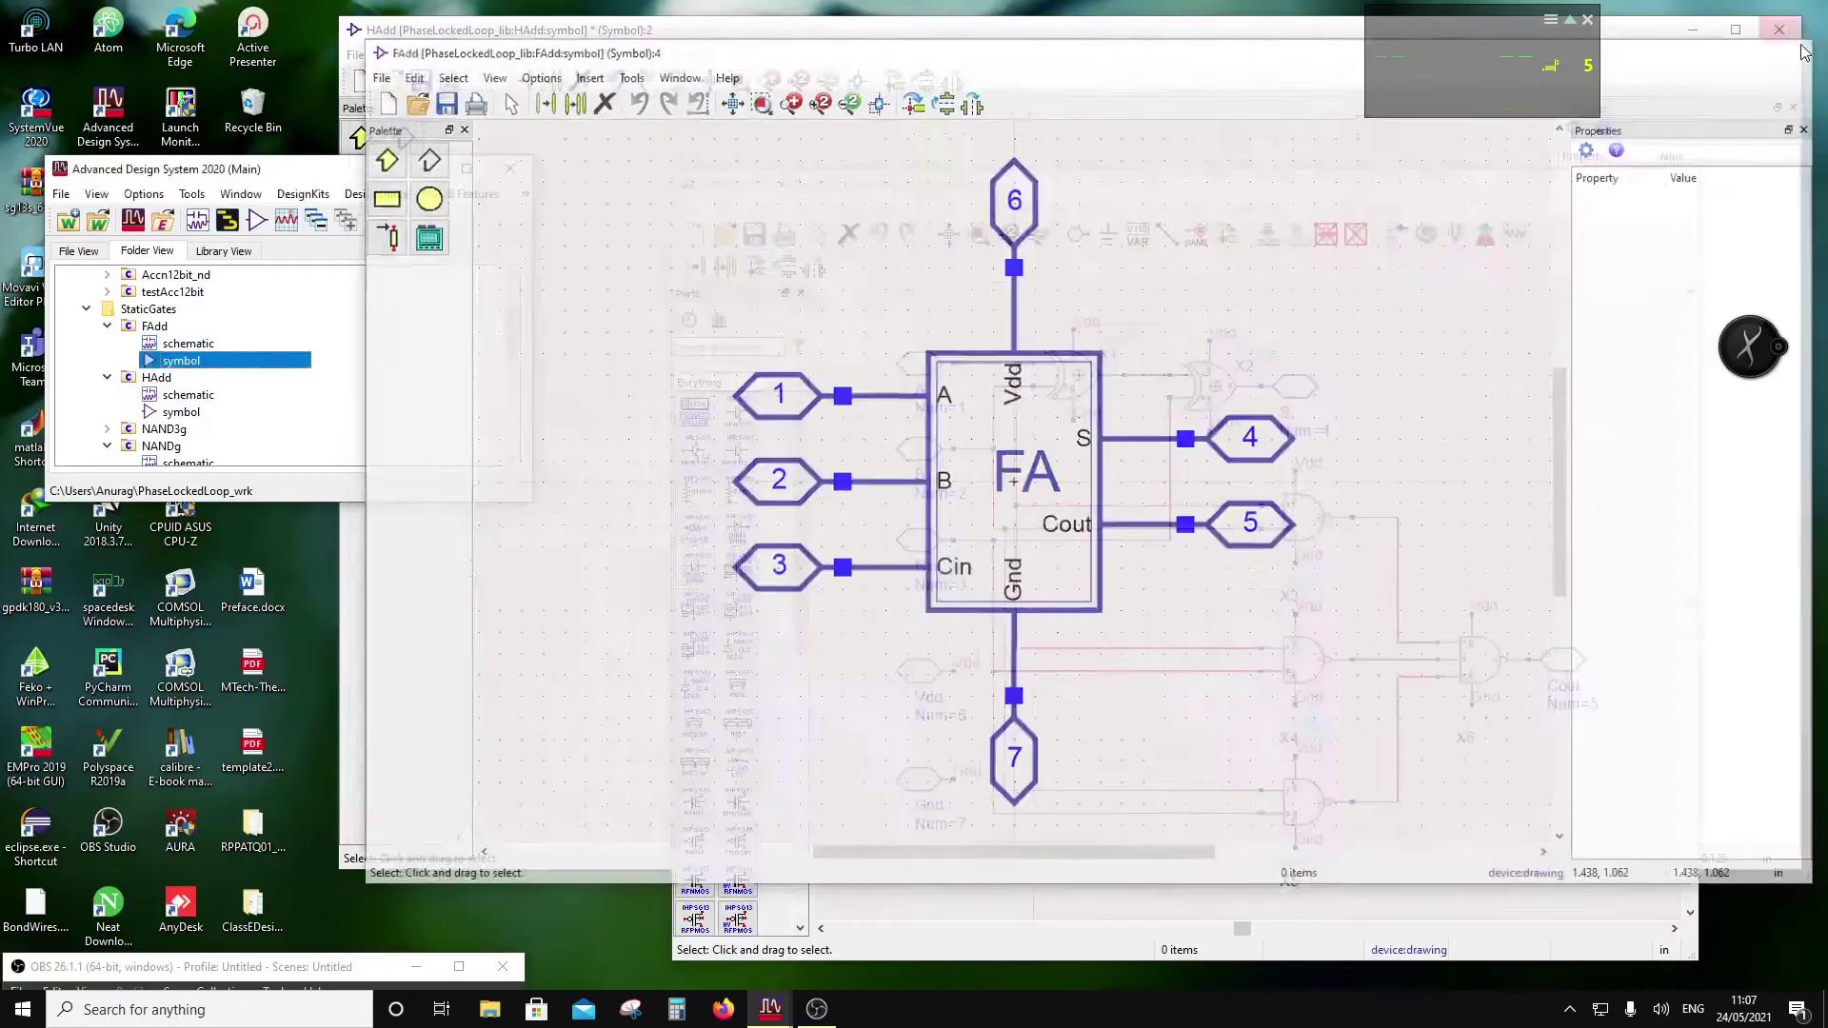
click(1675, 182)
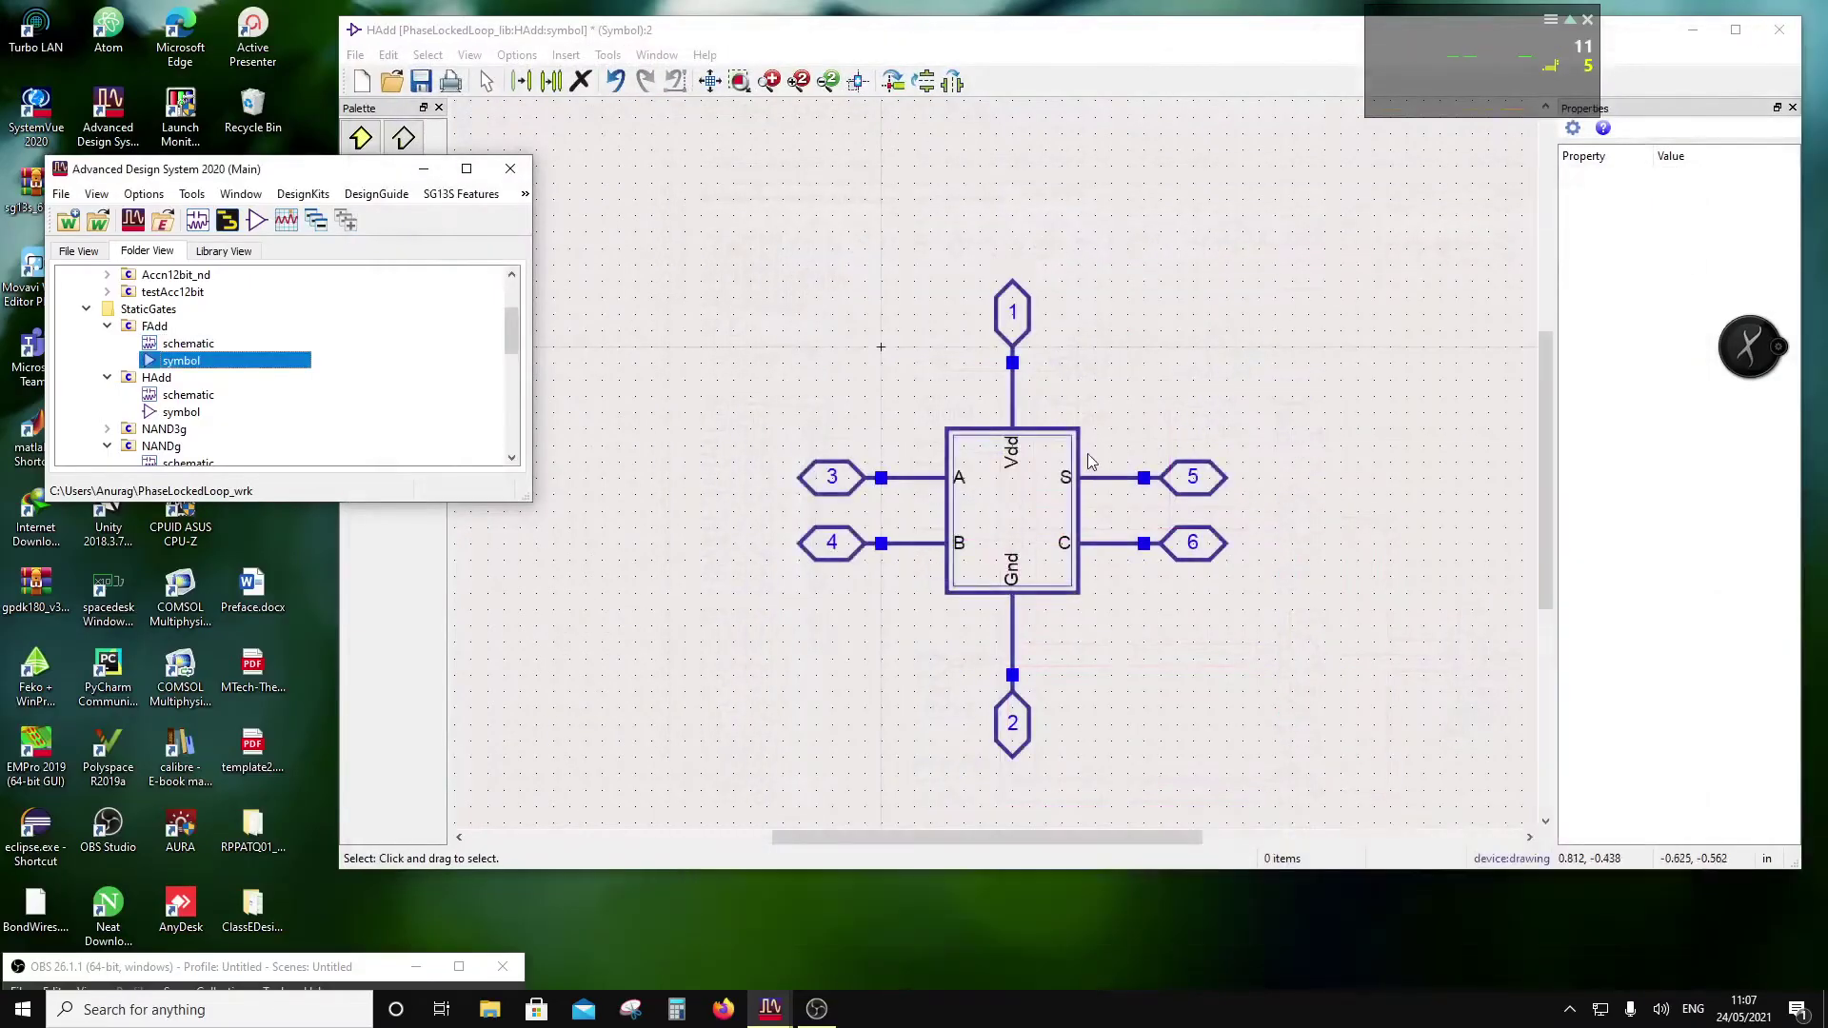
click(203, 413)
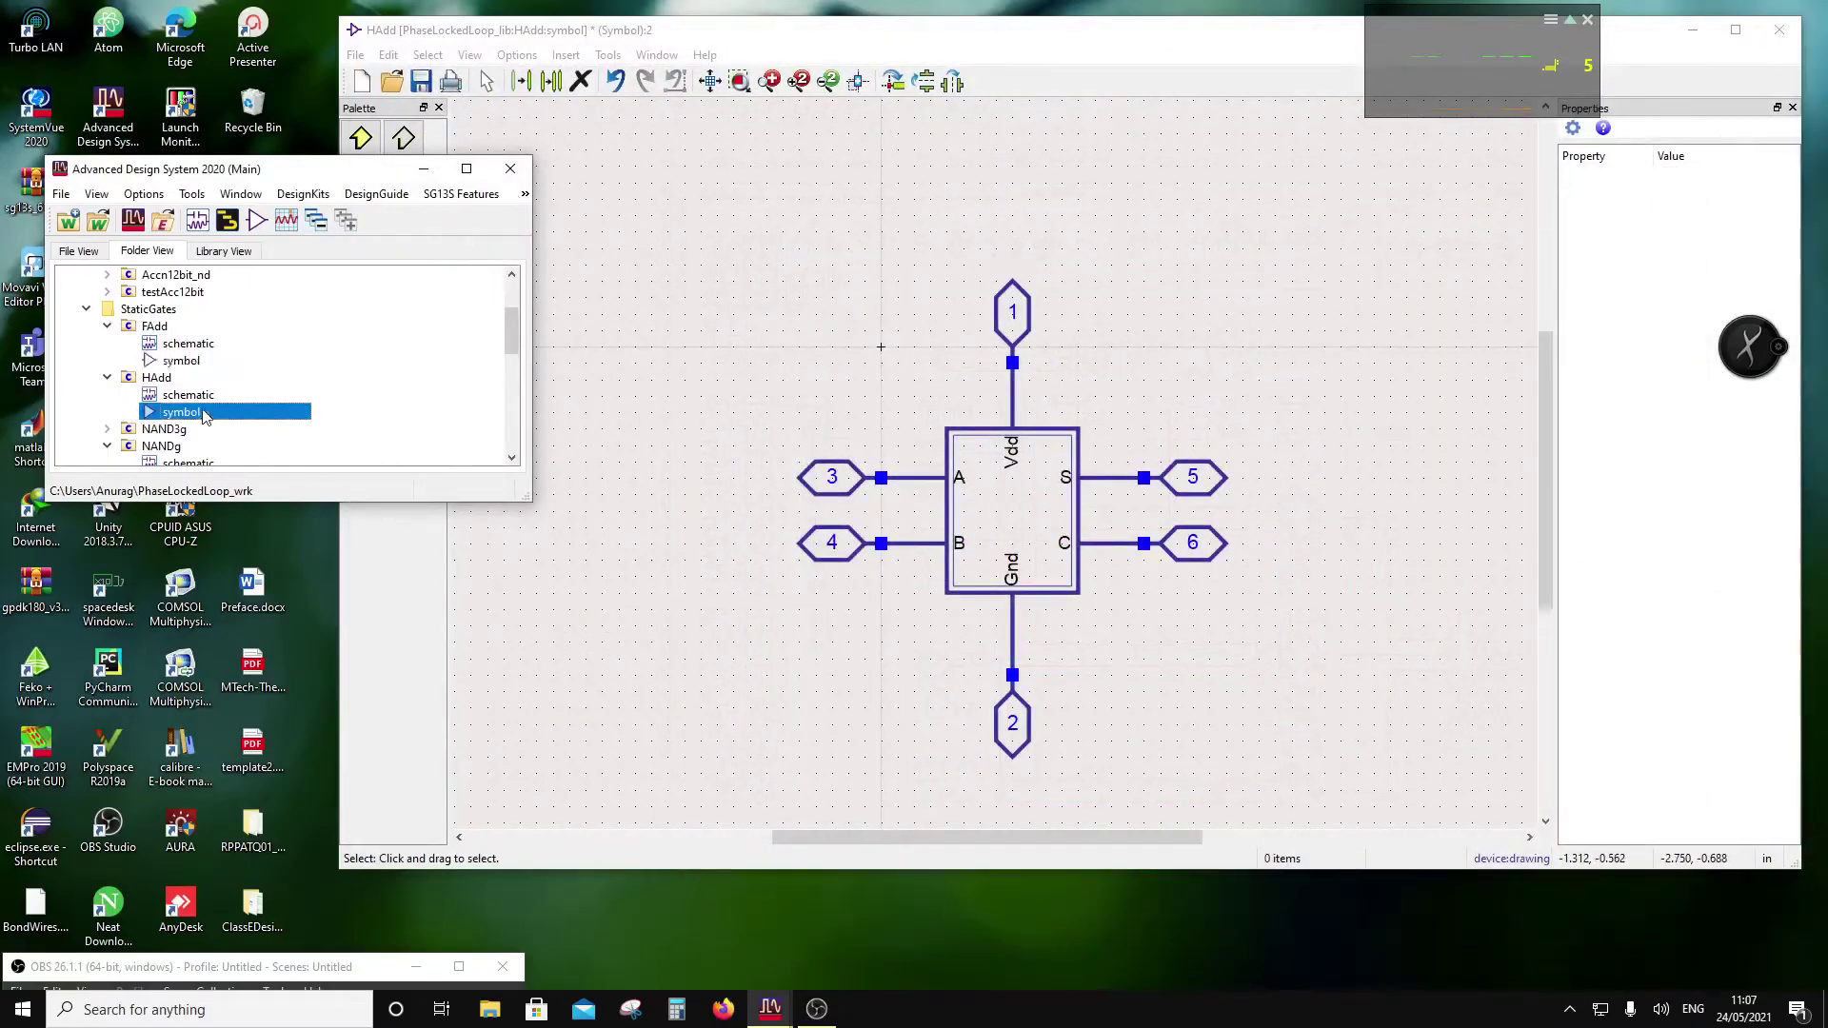
click(716, 373)
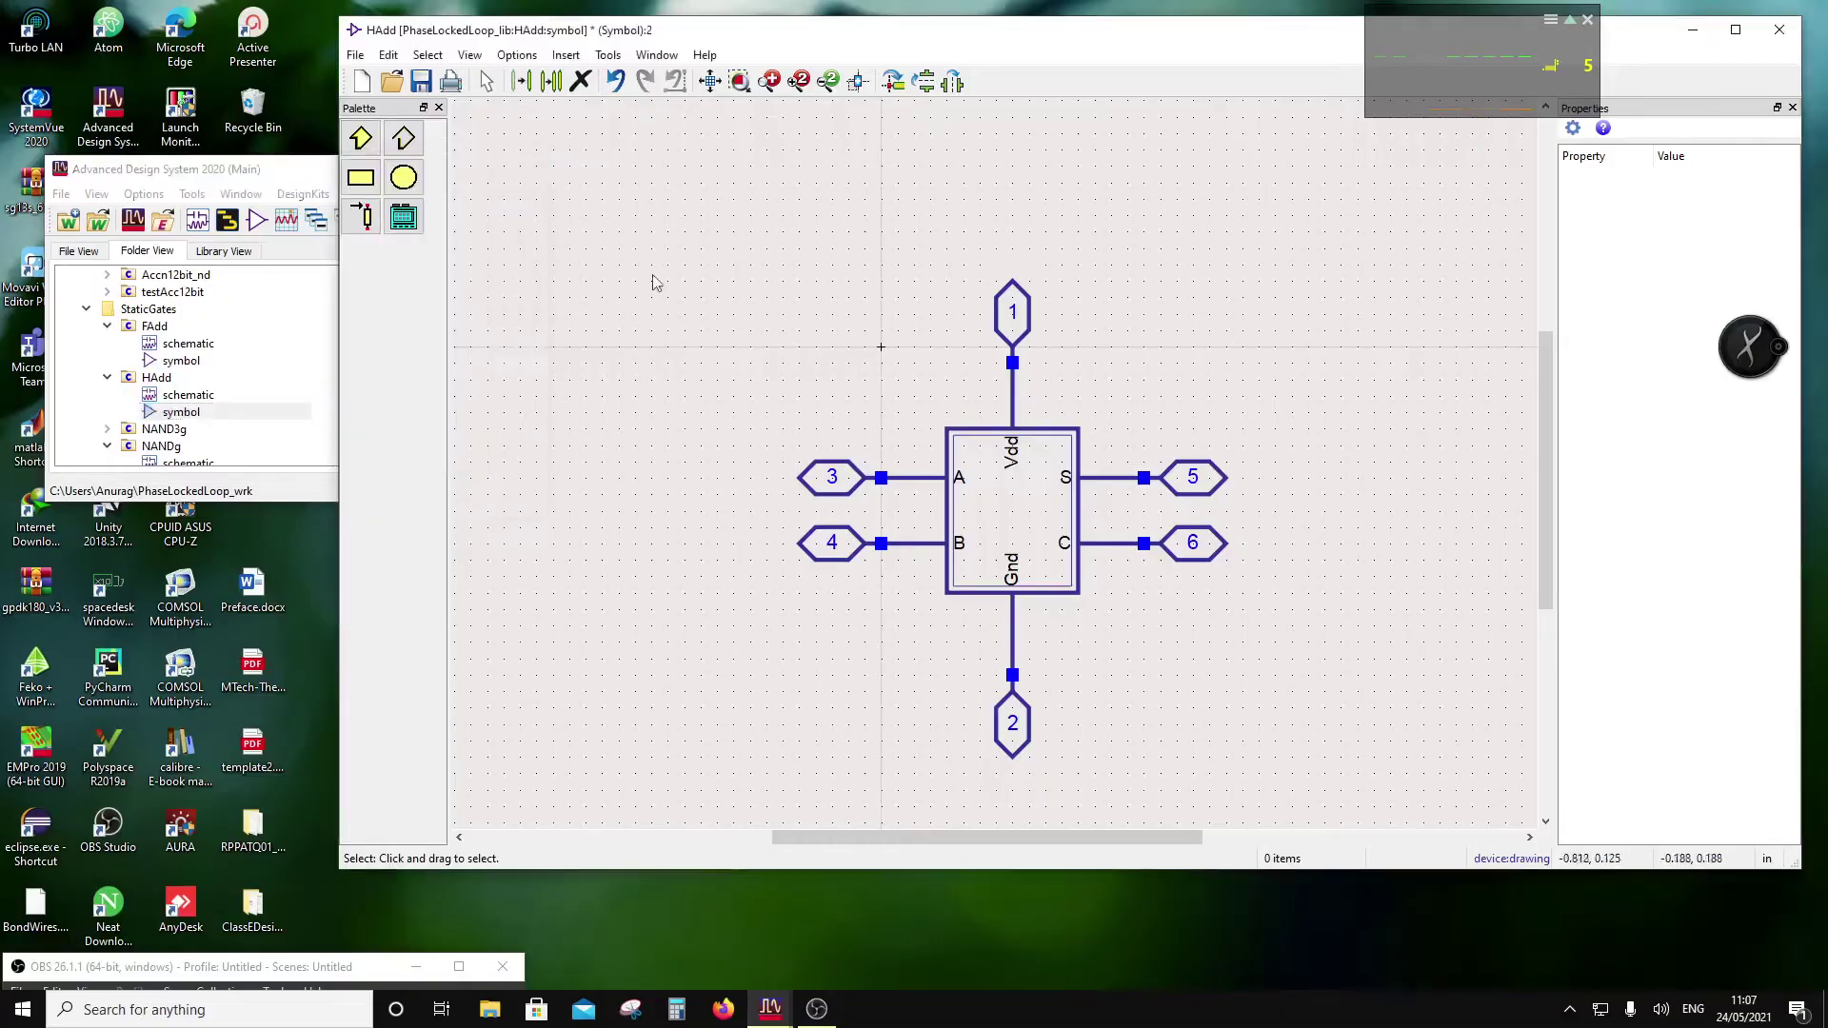
Step: Add the text "HA" to the symbol and place it in the centre of the body
click(565, 55)
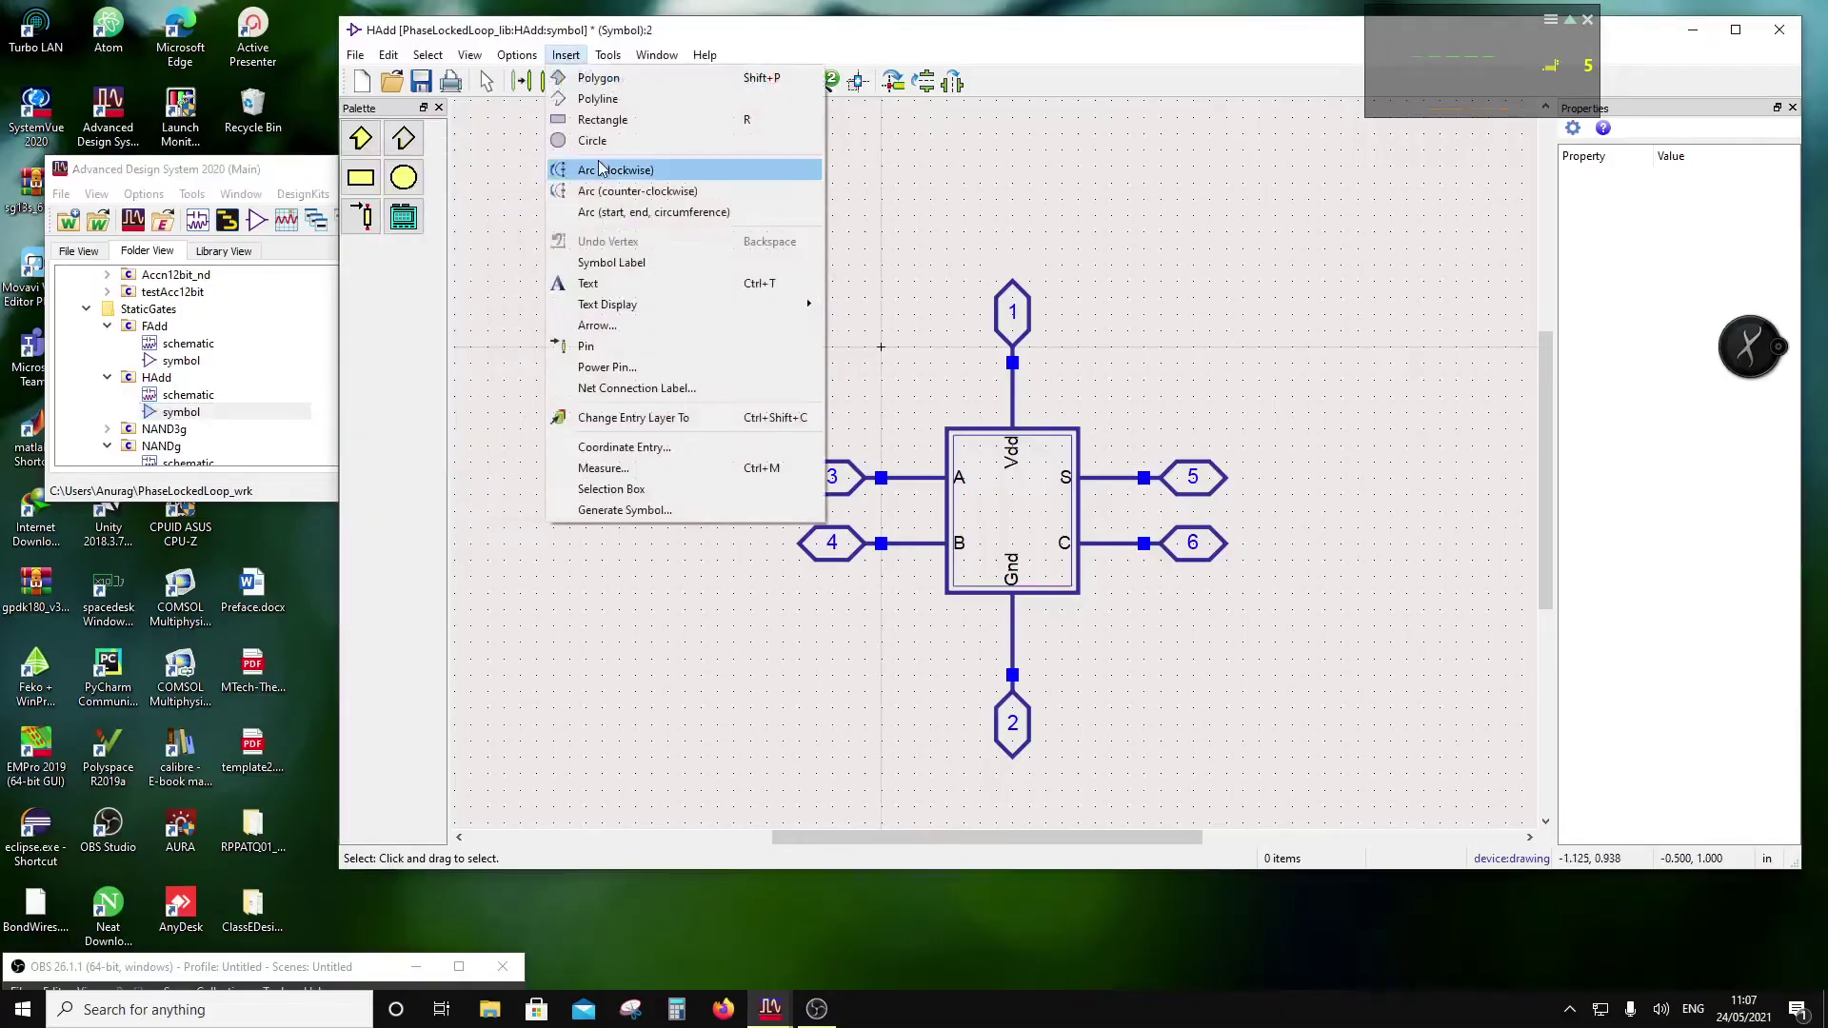
click(599, 284)
click(1175, 661)
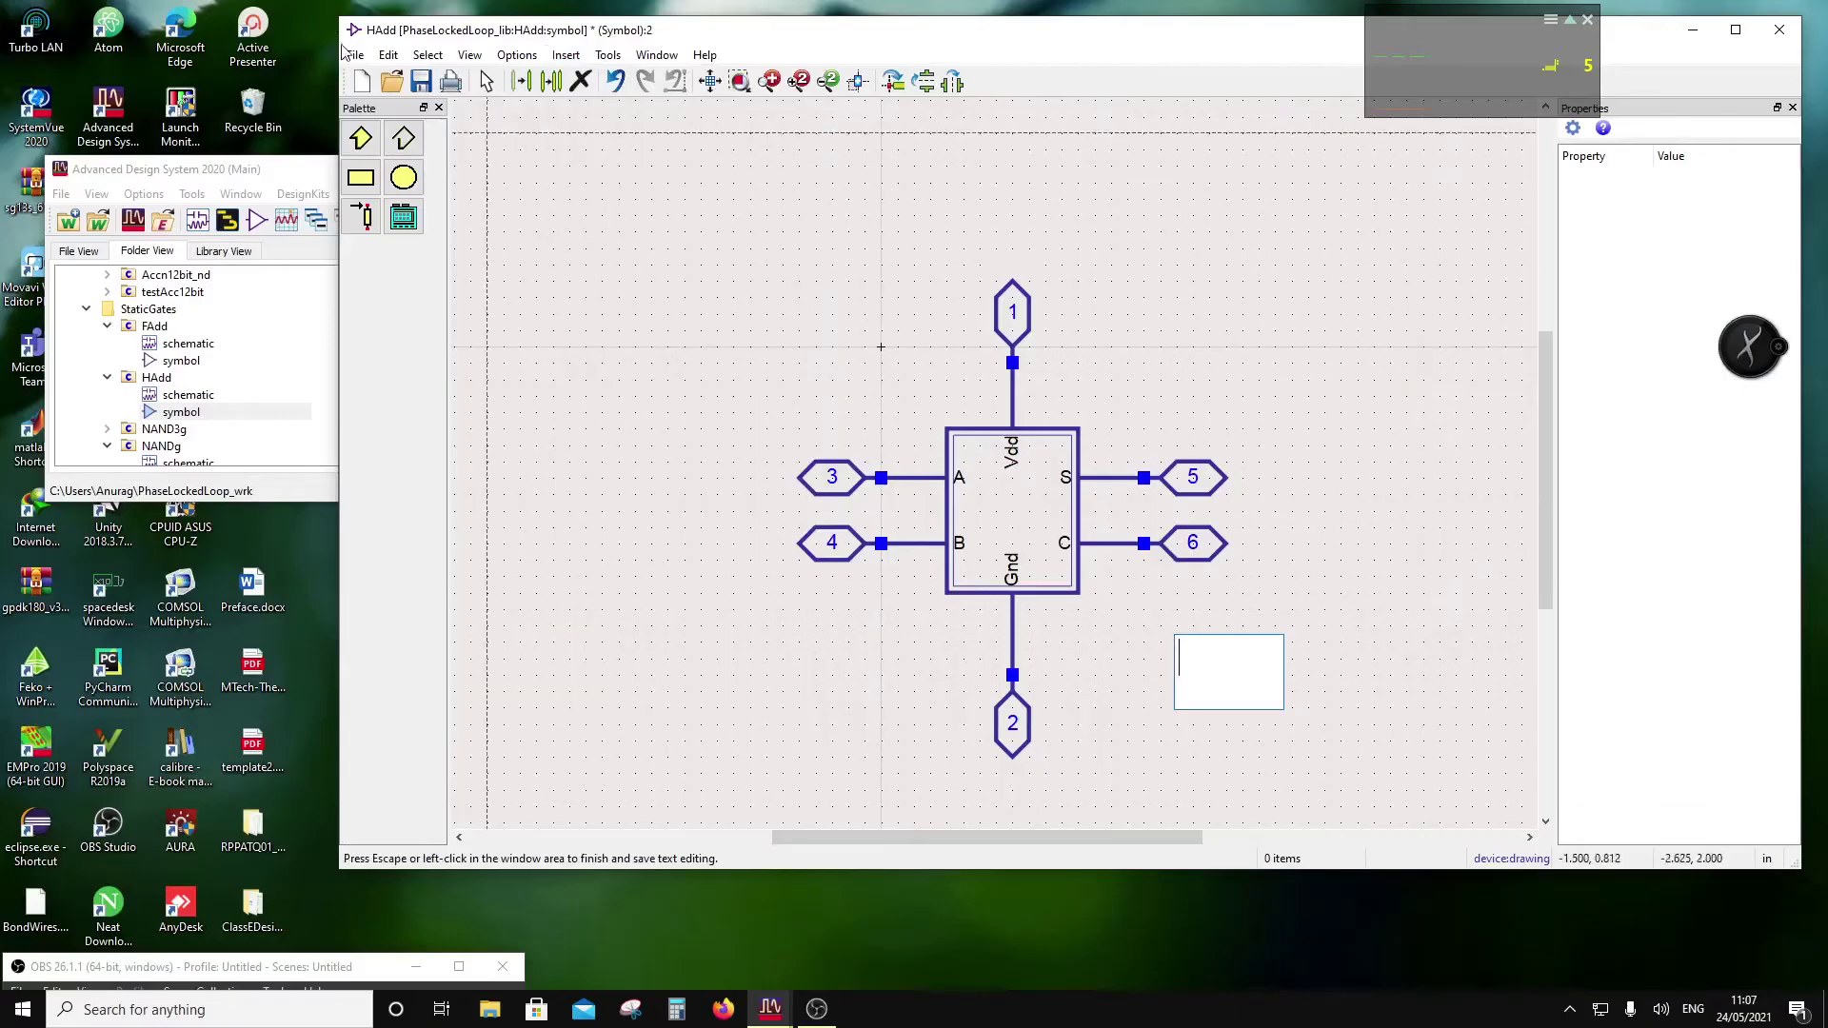
text(HA)
click(1449, 617)
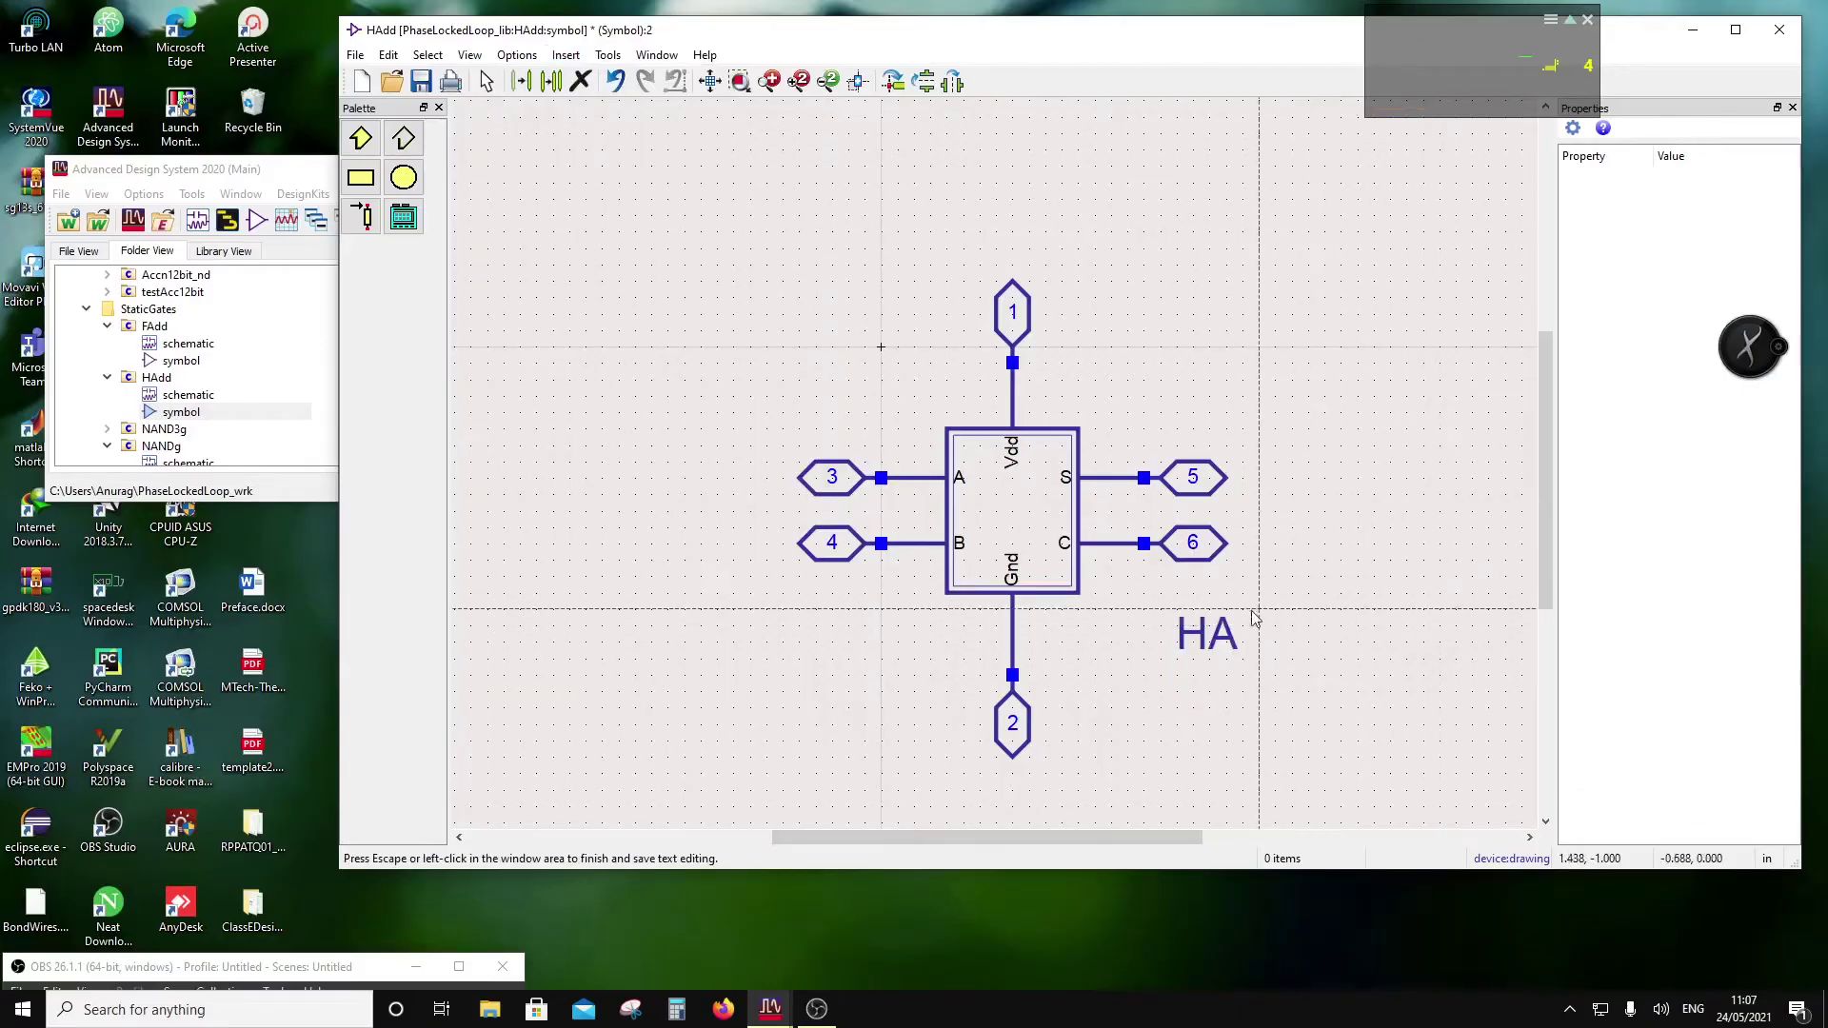
drag(1230, 632, 1028, 514)
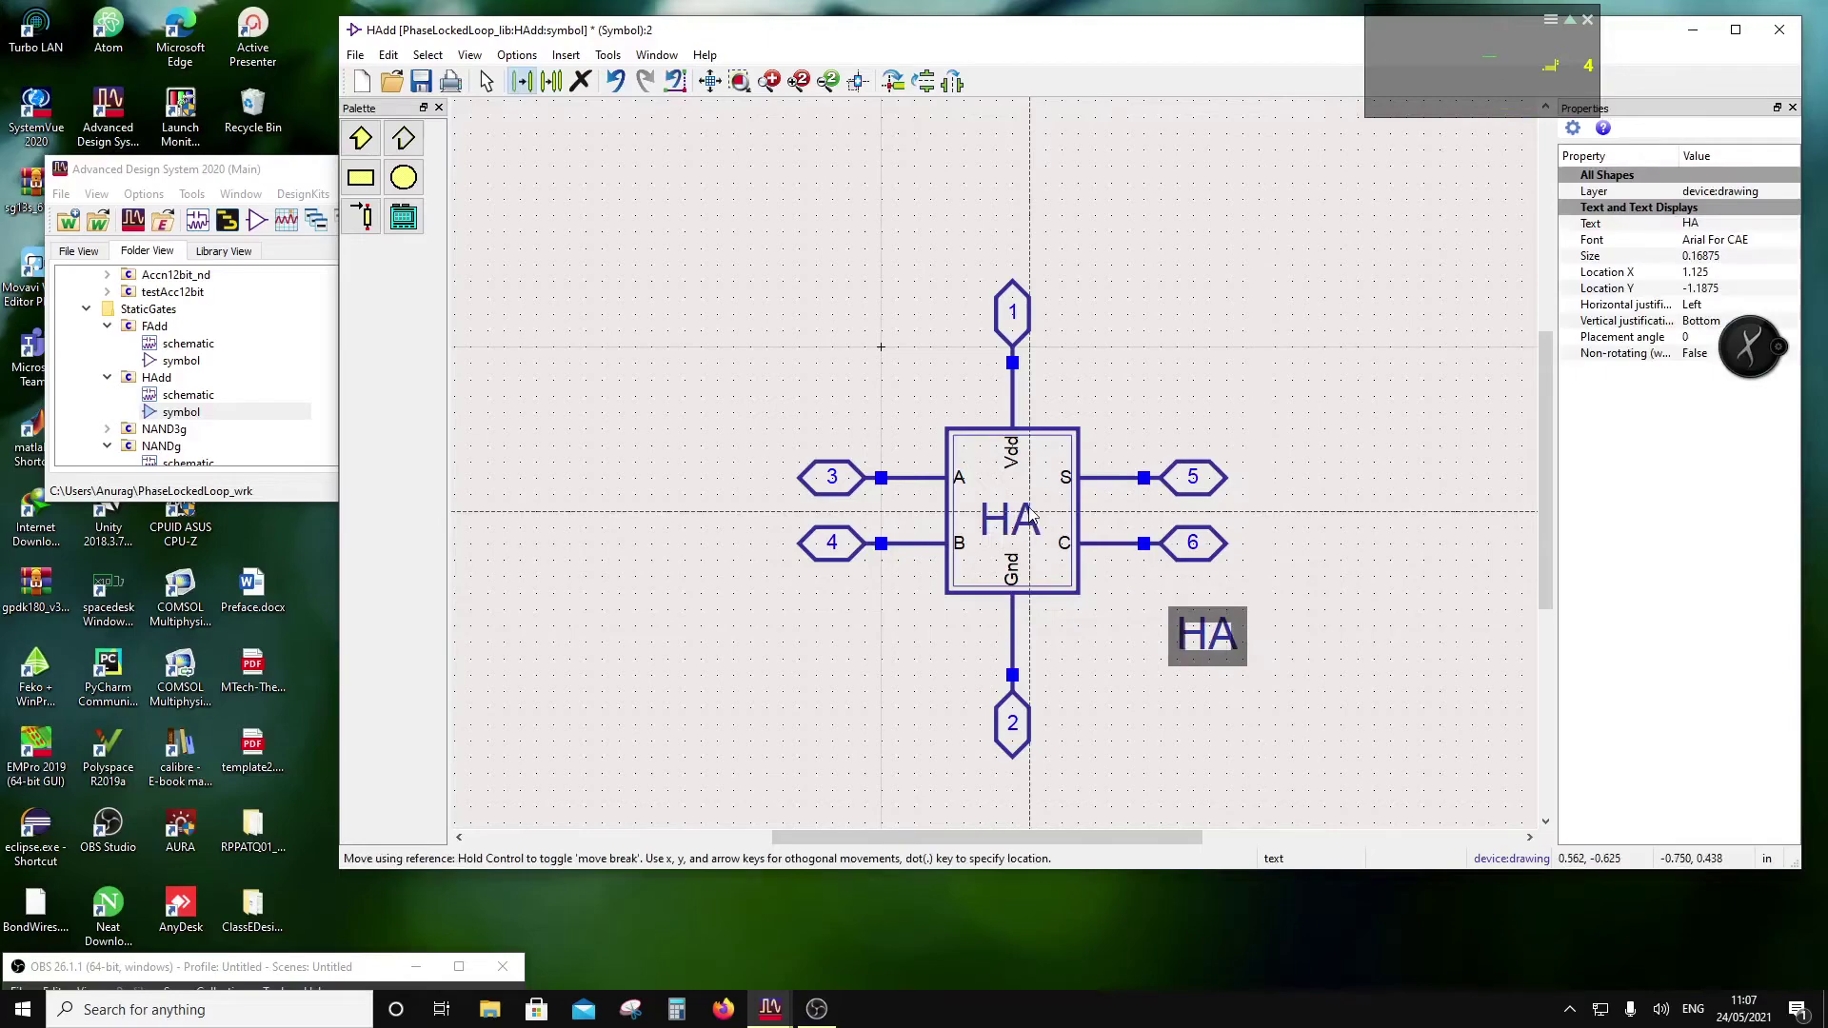
click(1030, 514)
click(1167, 637)
Step: Move the entire HAdd symbol, pins included, so that its body is centred on the drawing origin
click(689, 237)
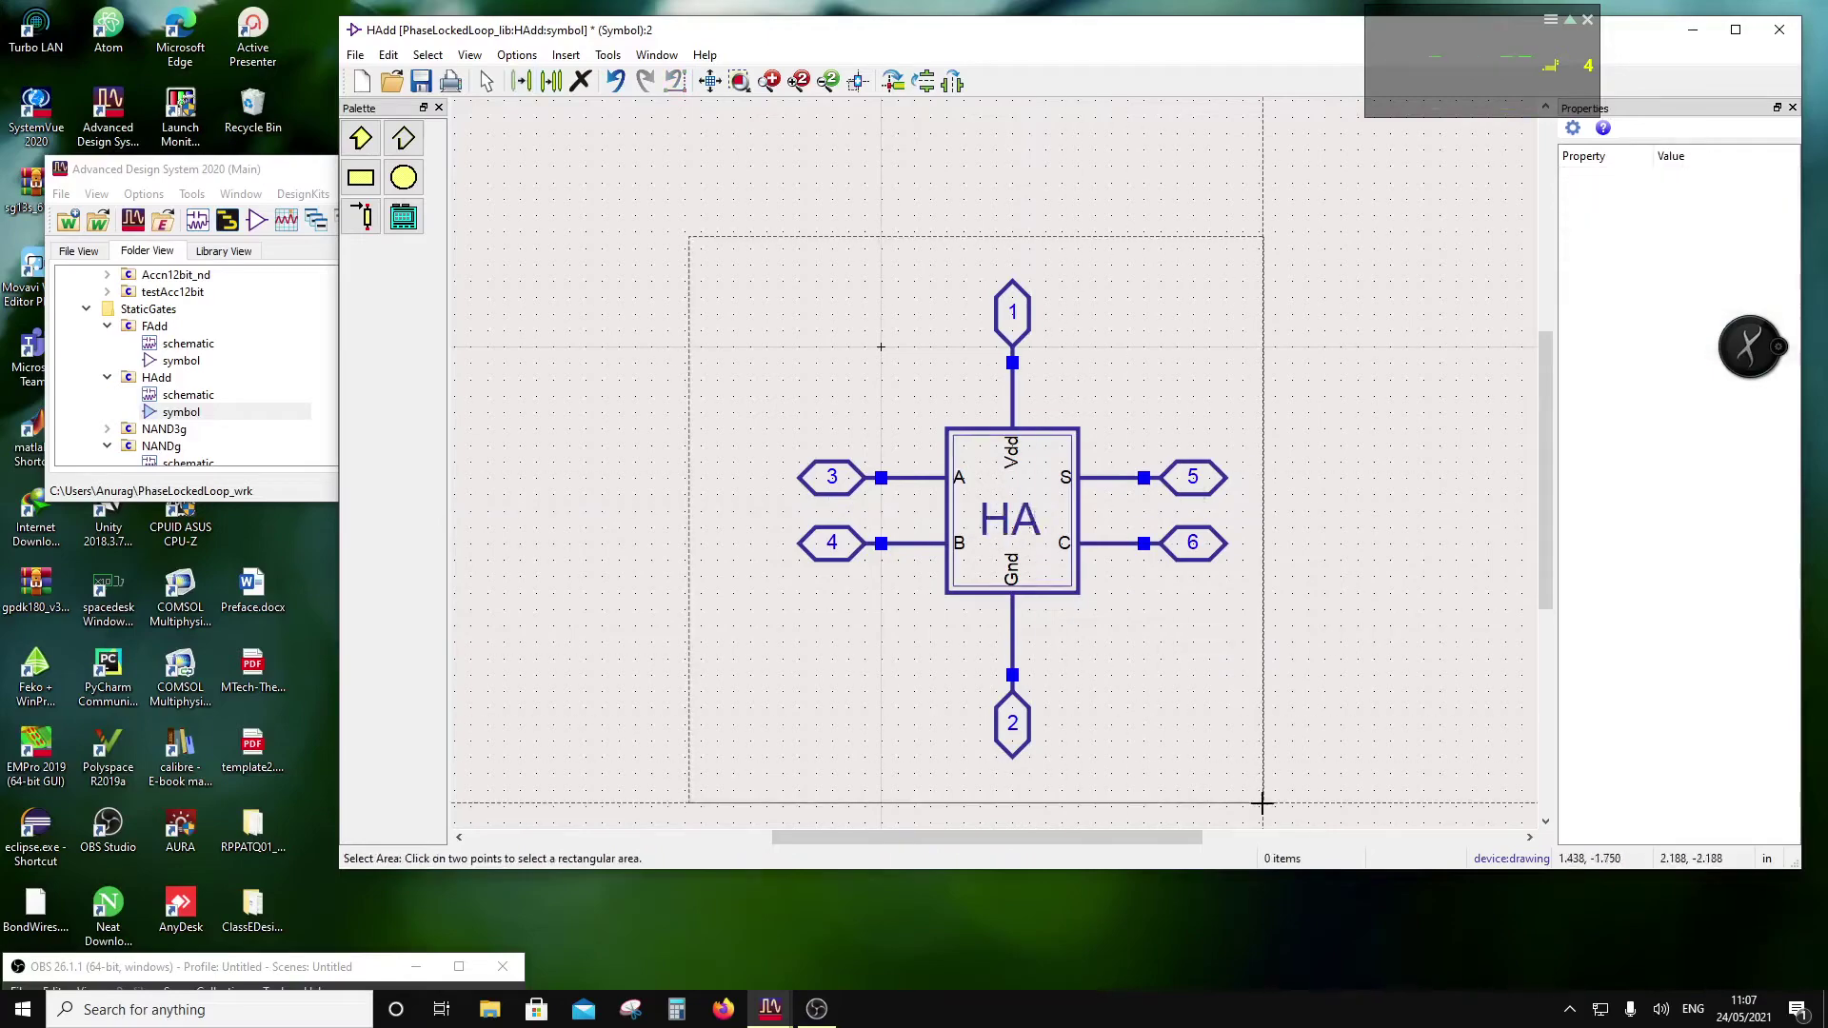
click(1259, 802)
drag(1030, 592, 898, 426)
click(1187, 549)
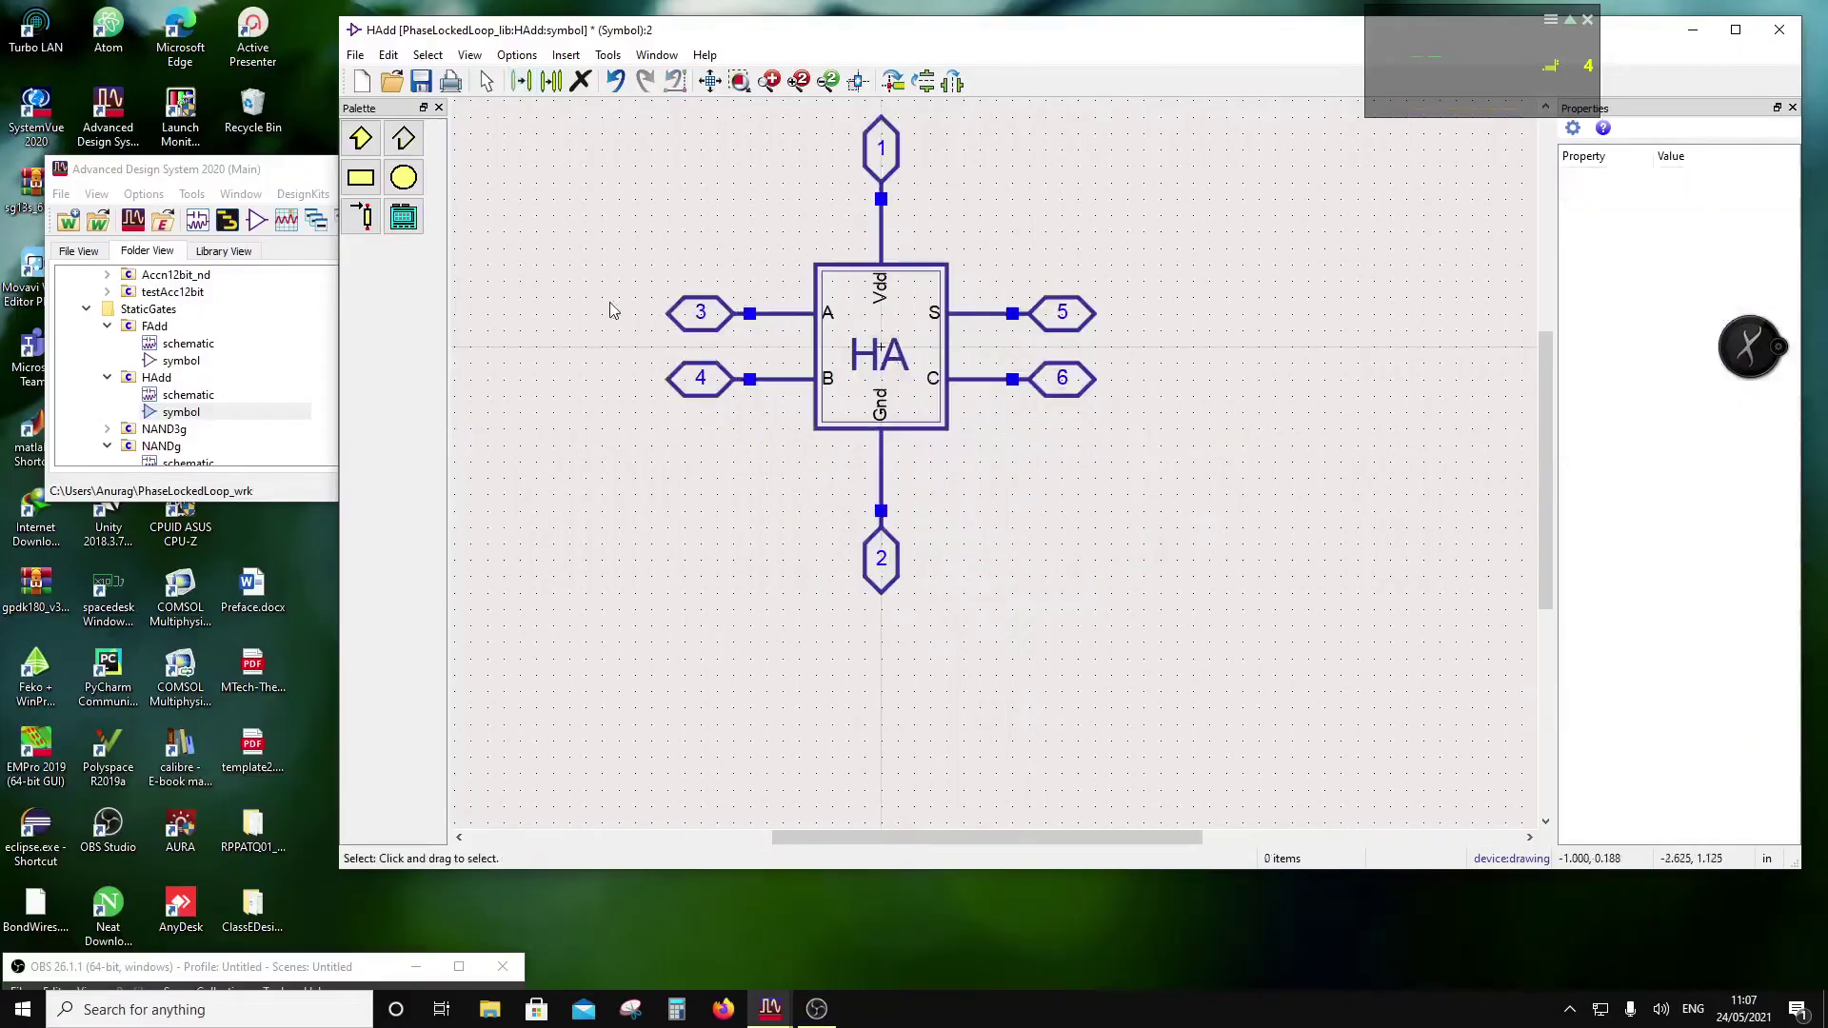
Step: Save the HAdd symbol and close its window
click(423, 81)
drag(617, 31, 274, 164)
click(1443, 169)
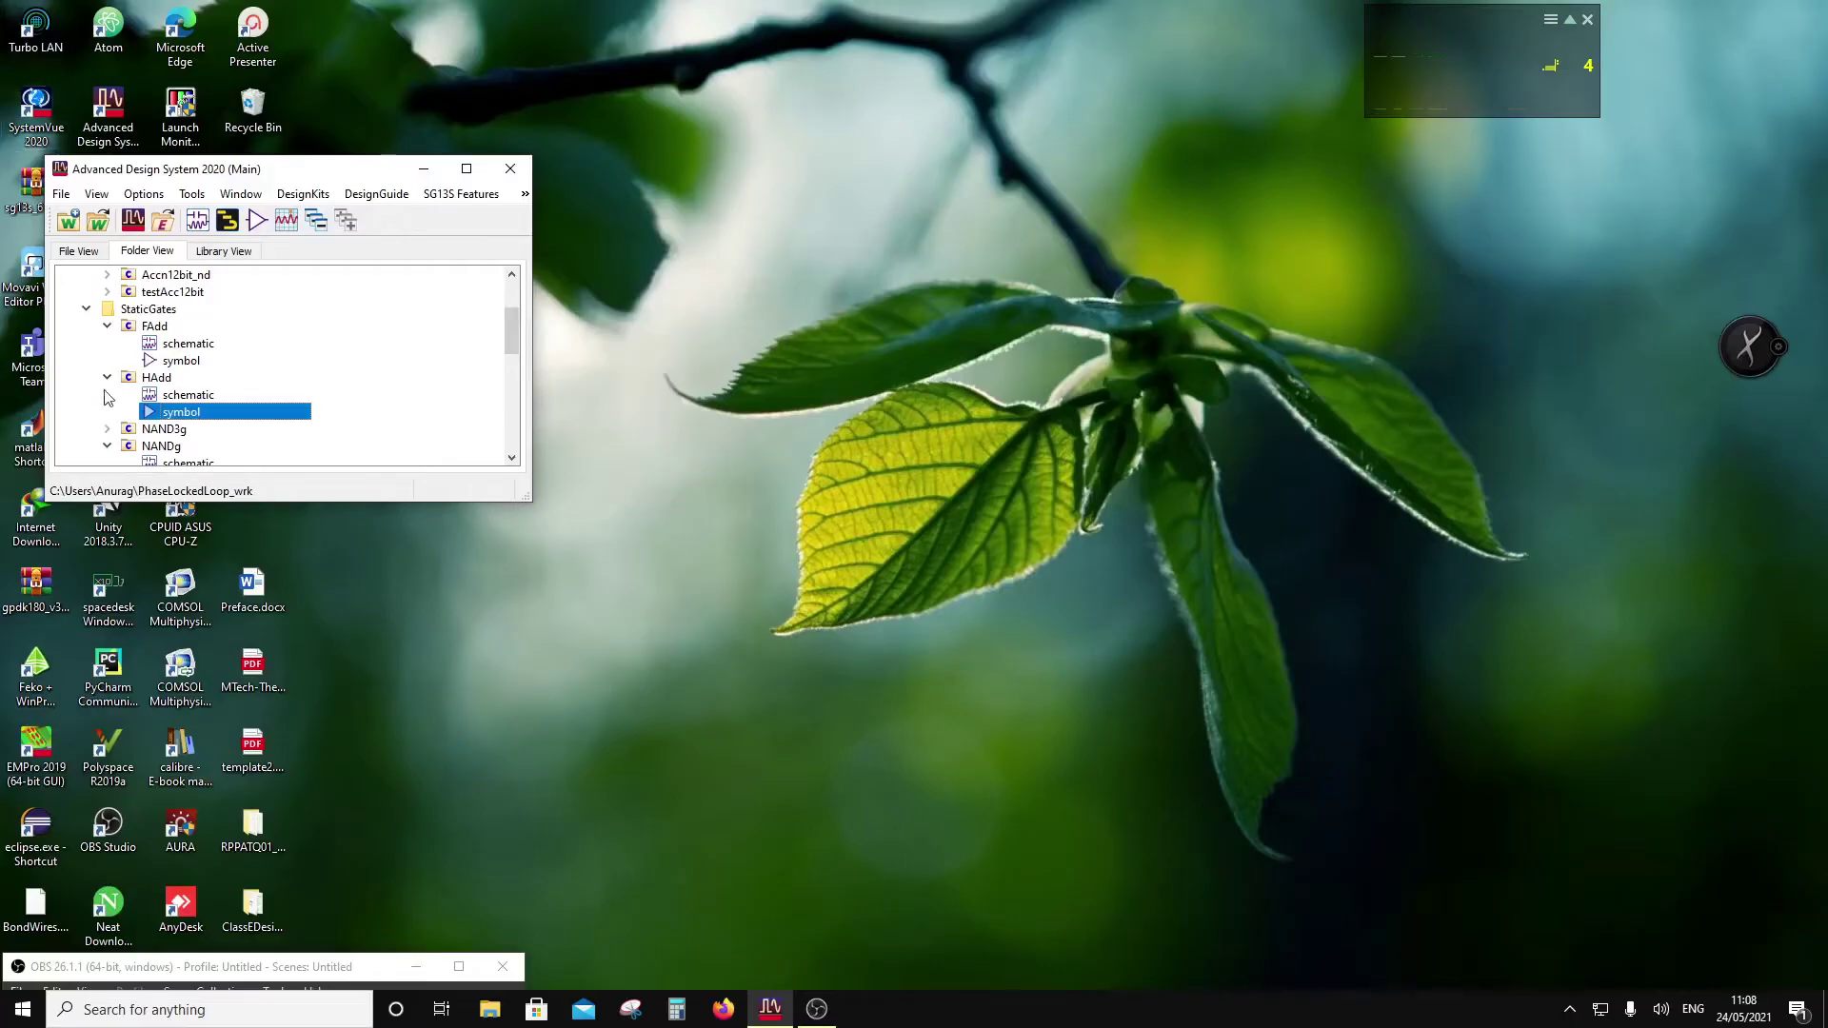
Step: Examine the schematic of the MSDFF cell in the TransmissionGates folder and close it
scroll(116, 371, down, 3)
scroll(147, 434, down, 3)
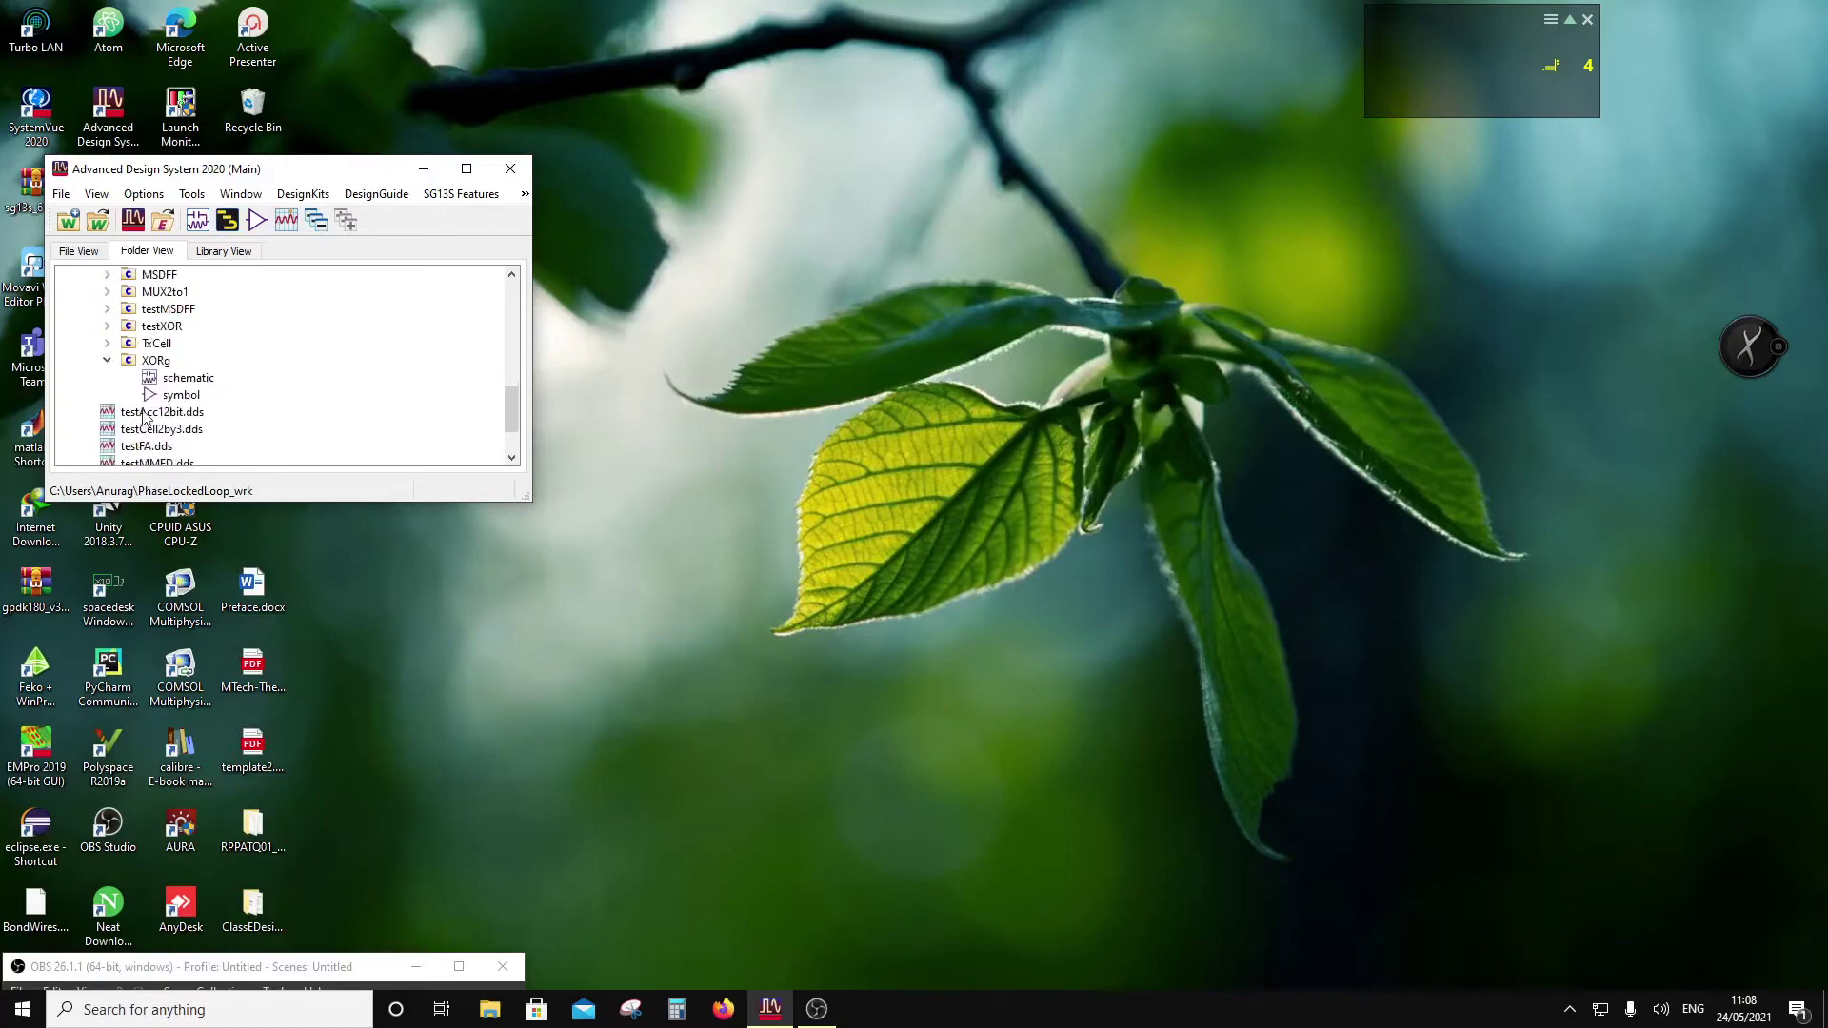
scroll(143, 416, up, 1)
click(107, 325)
double_click(188, 343)
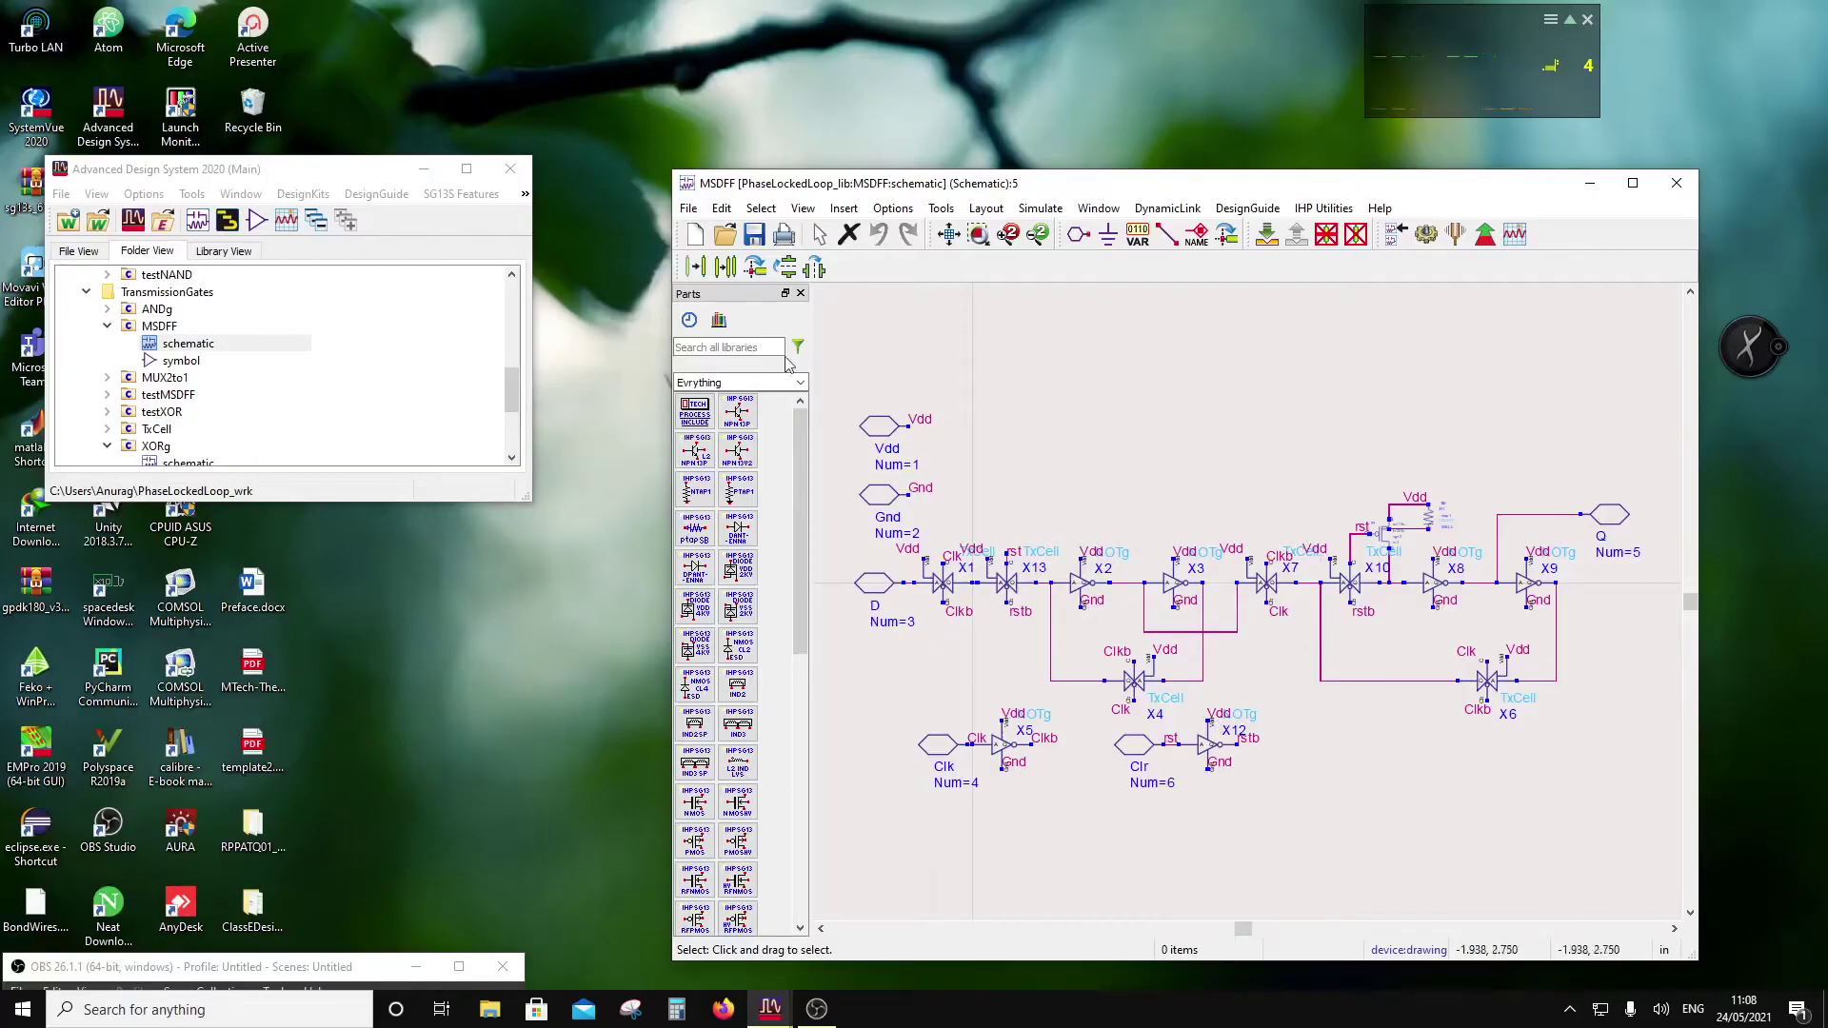
click(1676, 182)
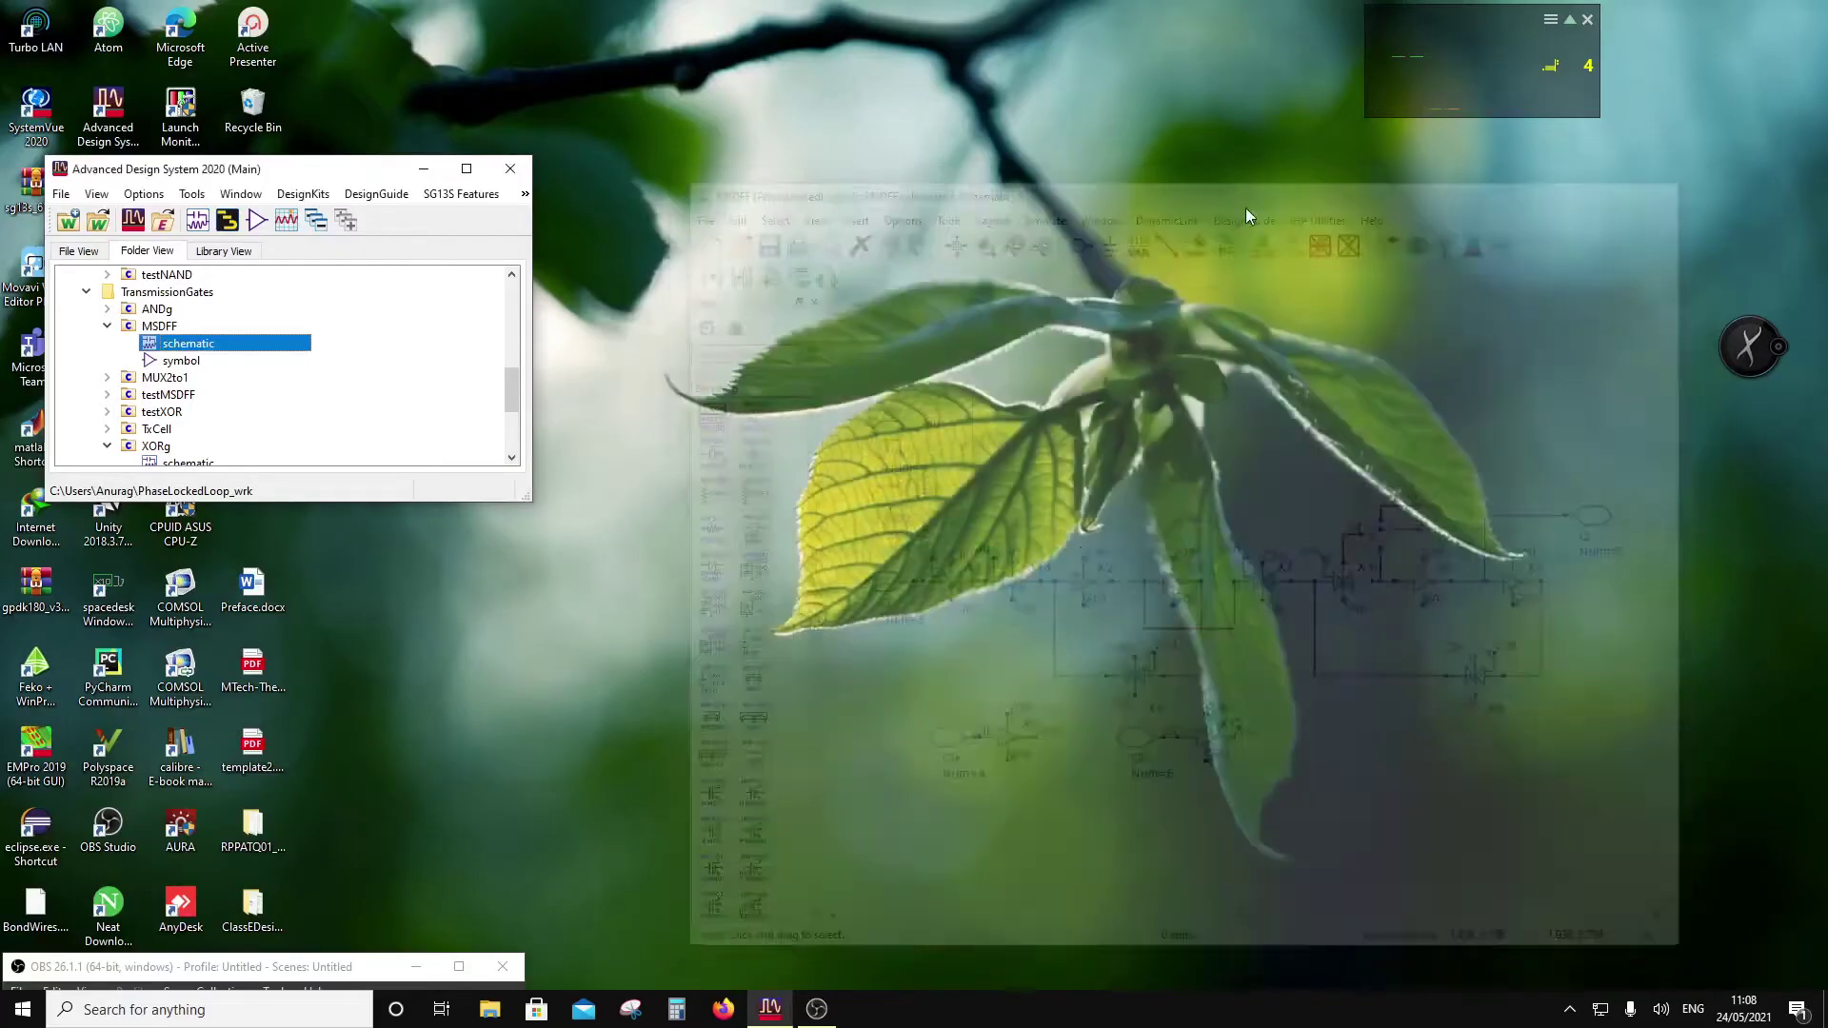
Step: Copy the MSDFF cell without hierarchy into the TransmissionGates workspace folder under the new name MSDFnoclr
right_click(142, 330)
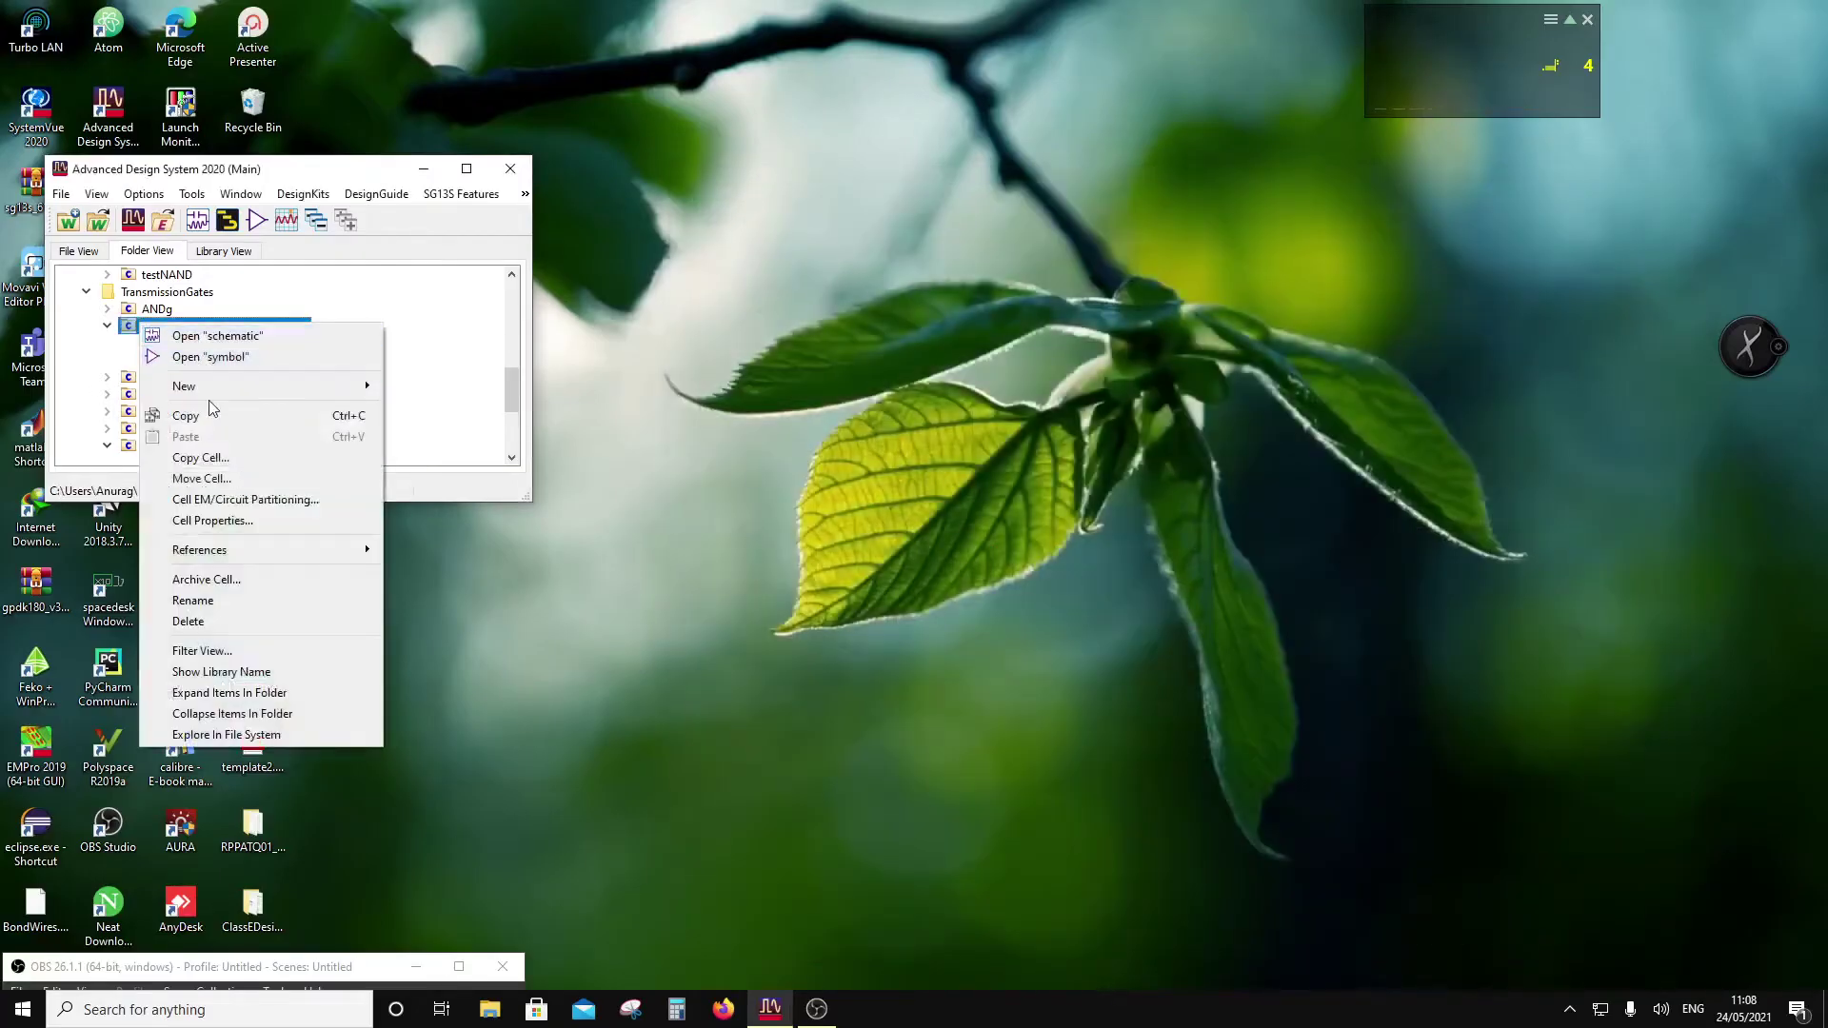
mouse_move(205, 391)
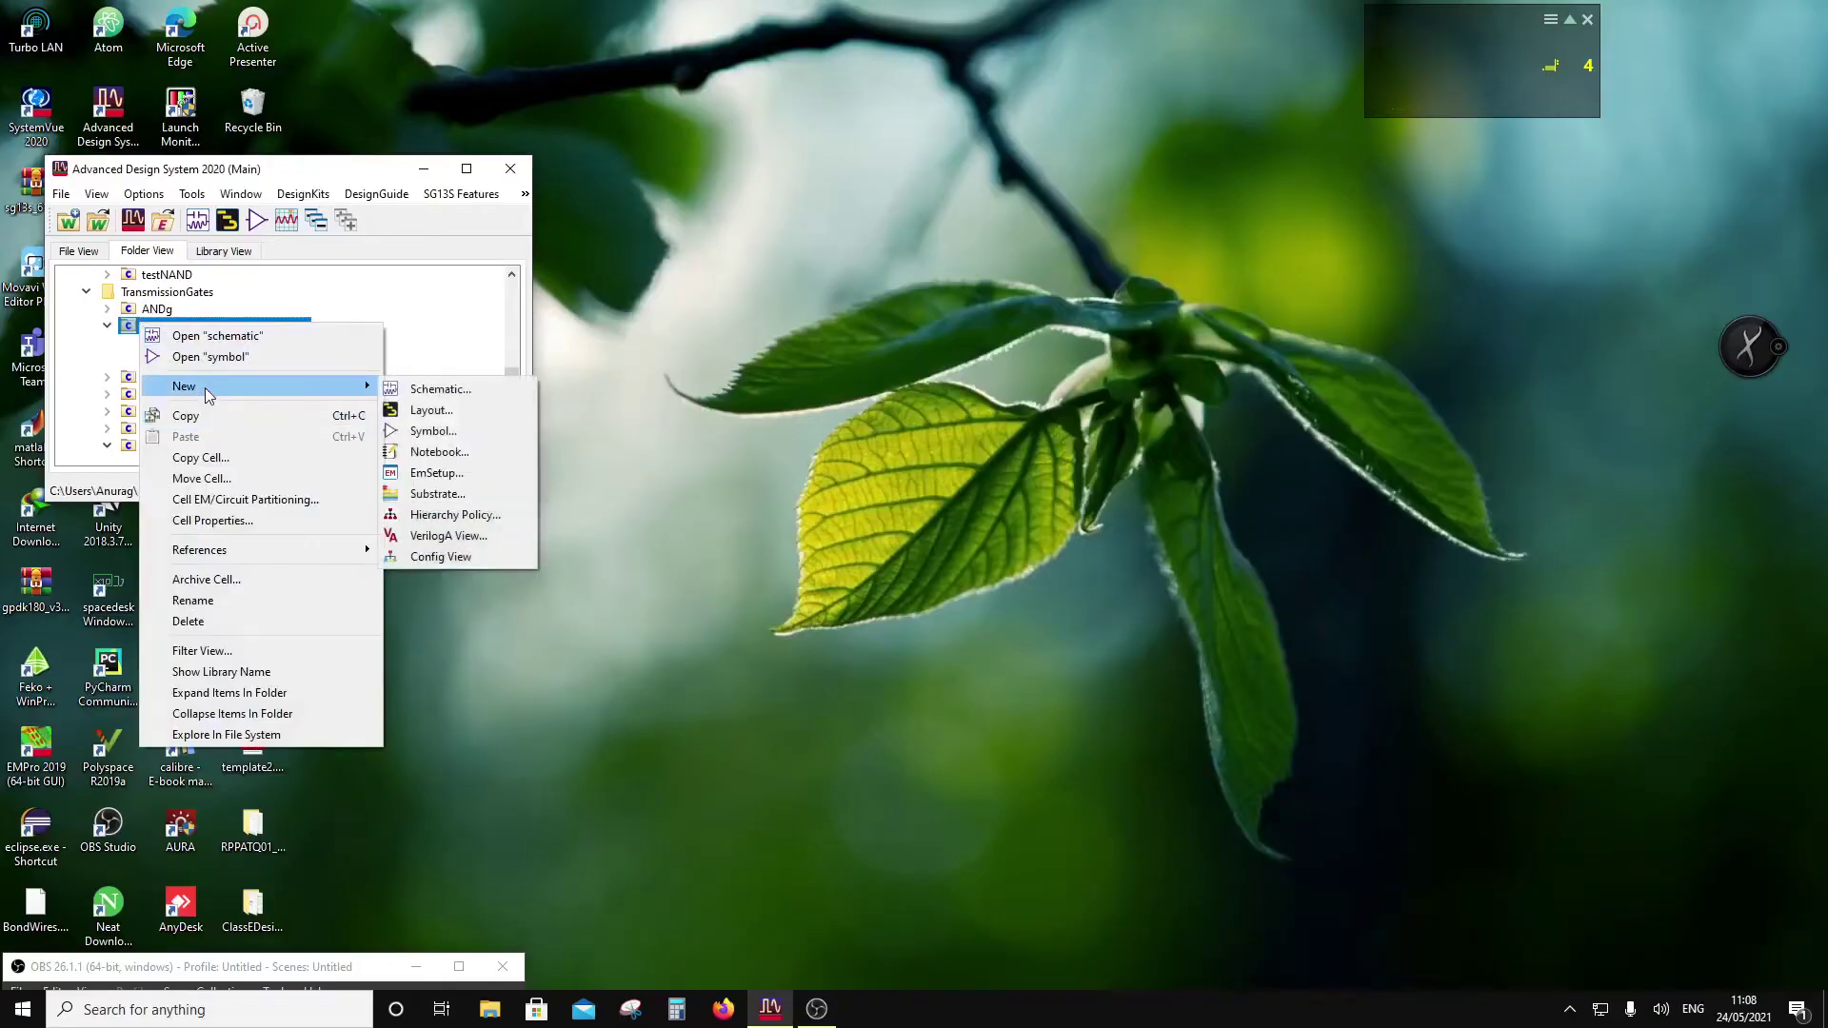
click(200, 458)
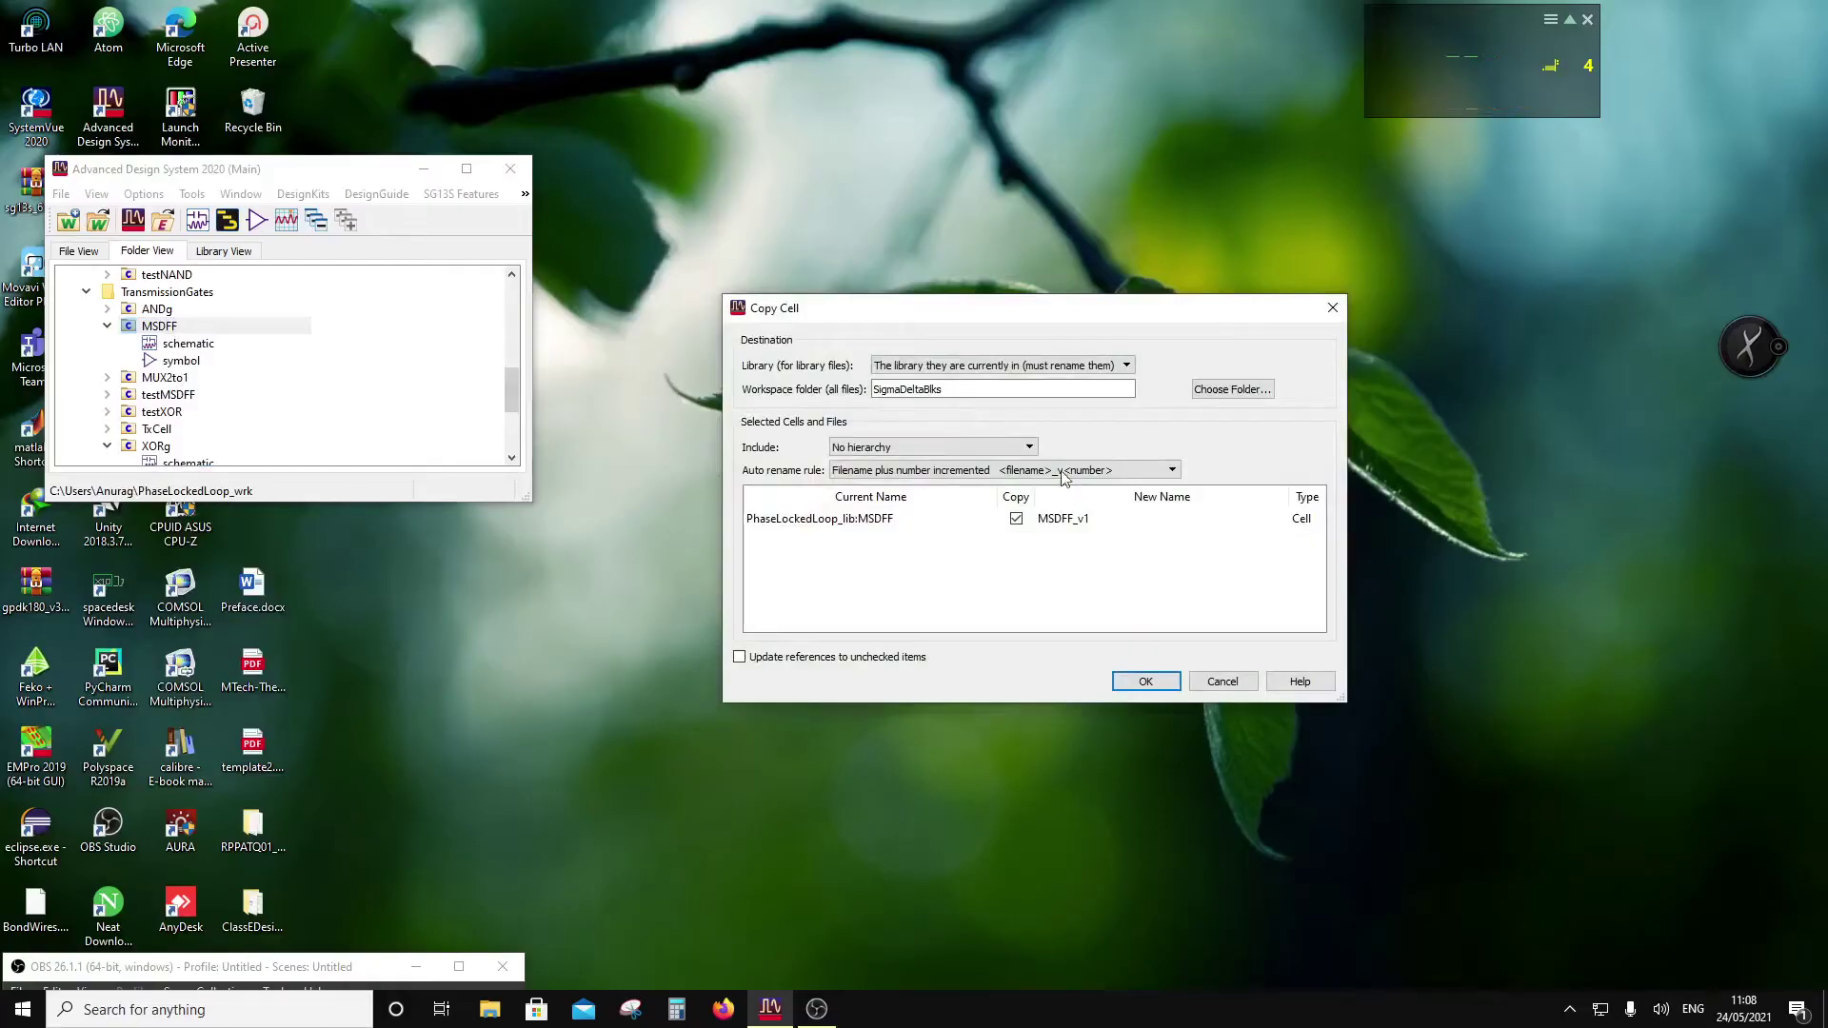
click(1110, 530)
drag(1094, 519, 1064, 522)
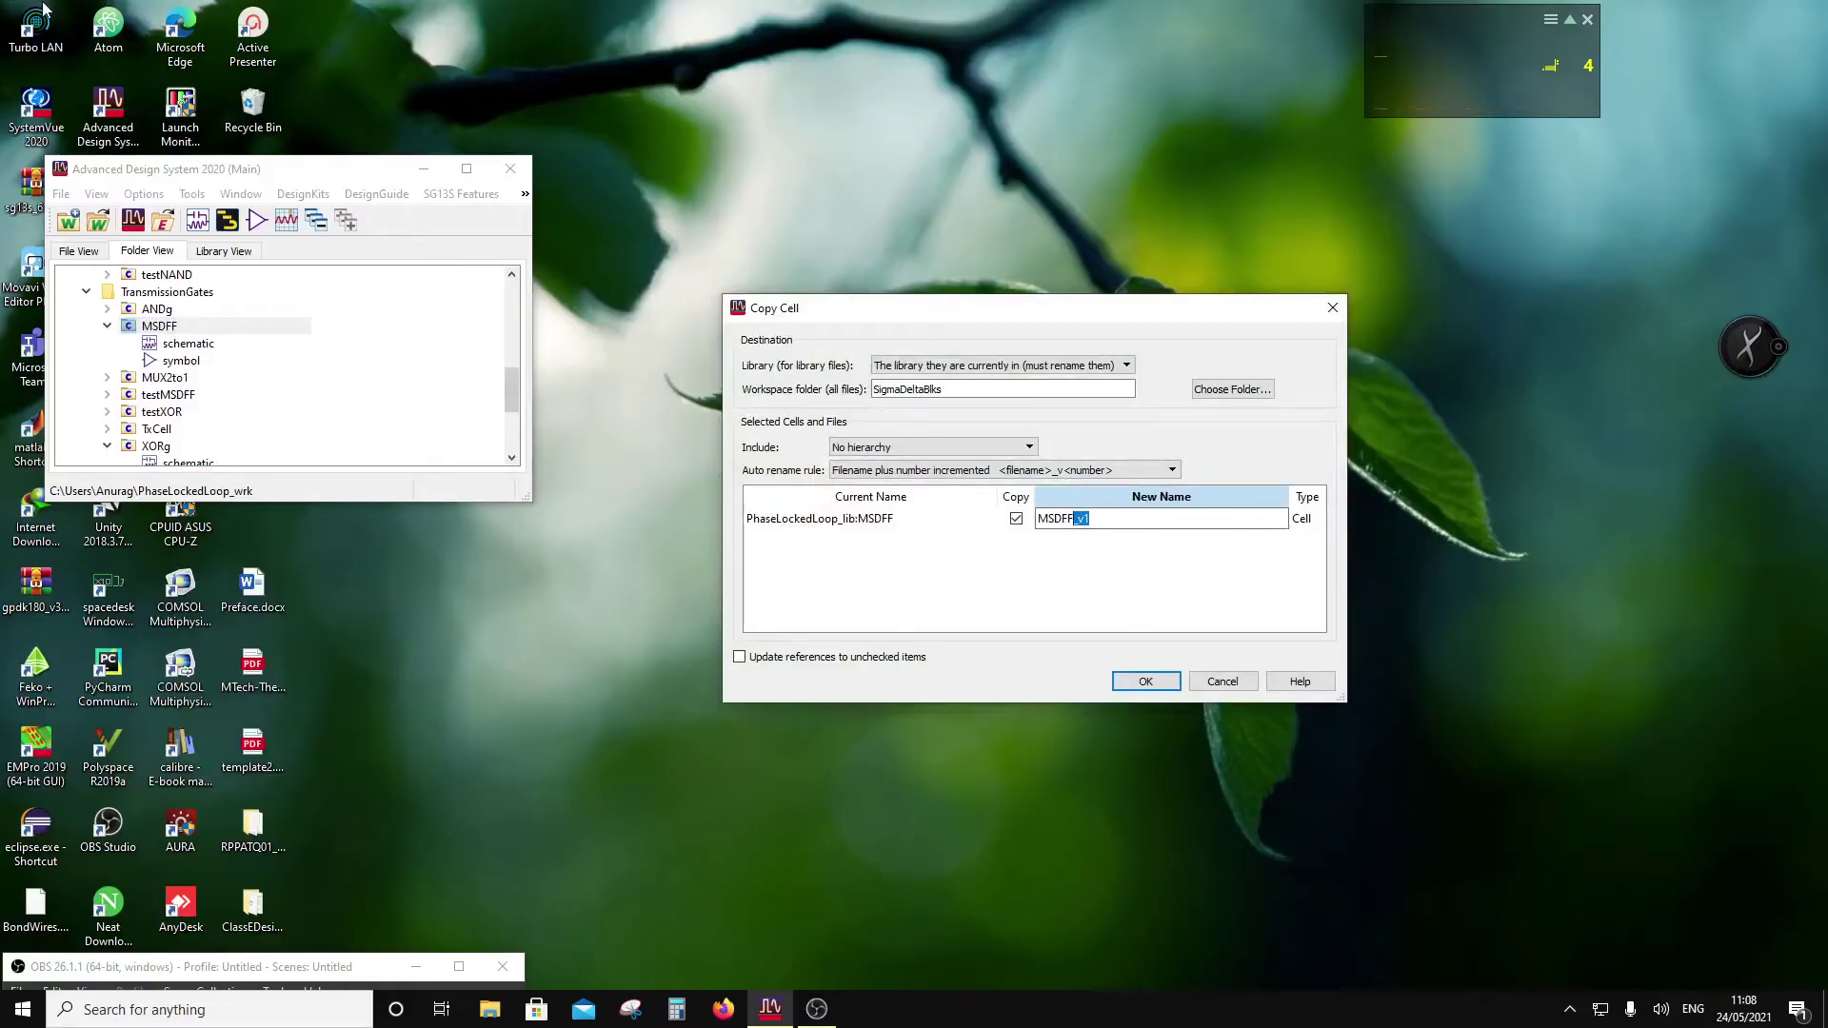
click(1230, 389)
click(971, 437)
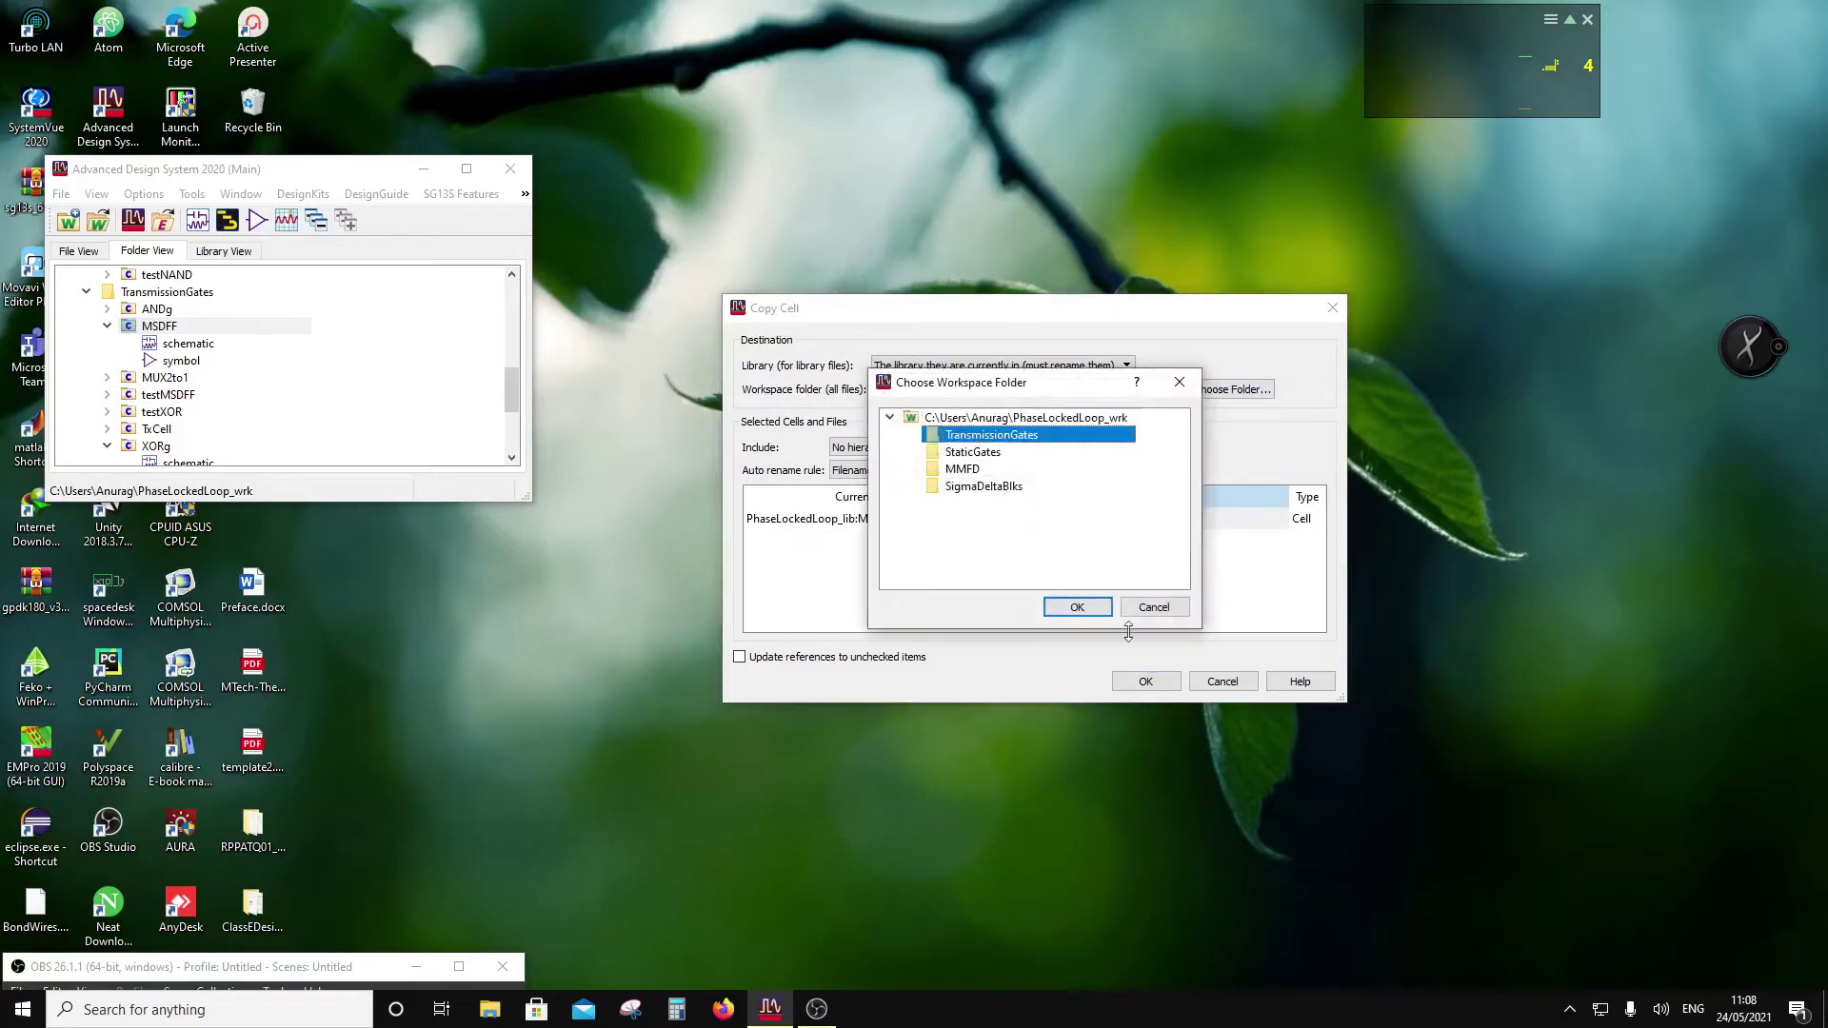
click(1077, 606)
click(1094, 521)
click(1093, 519)
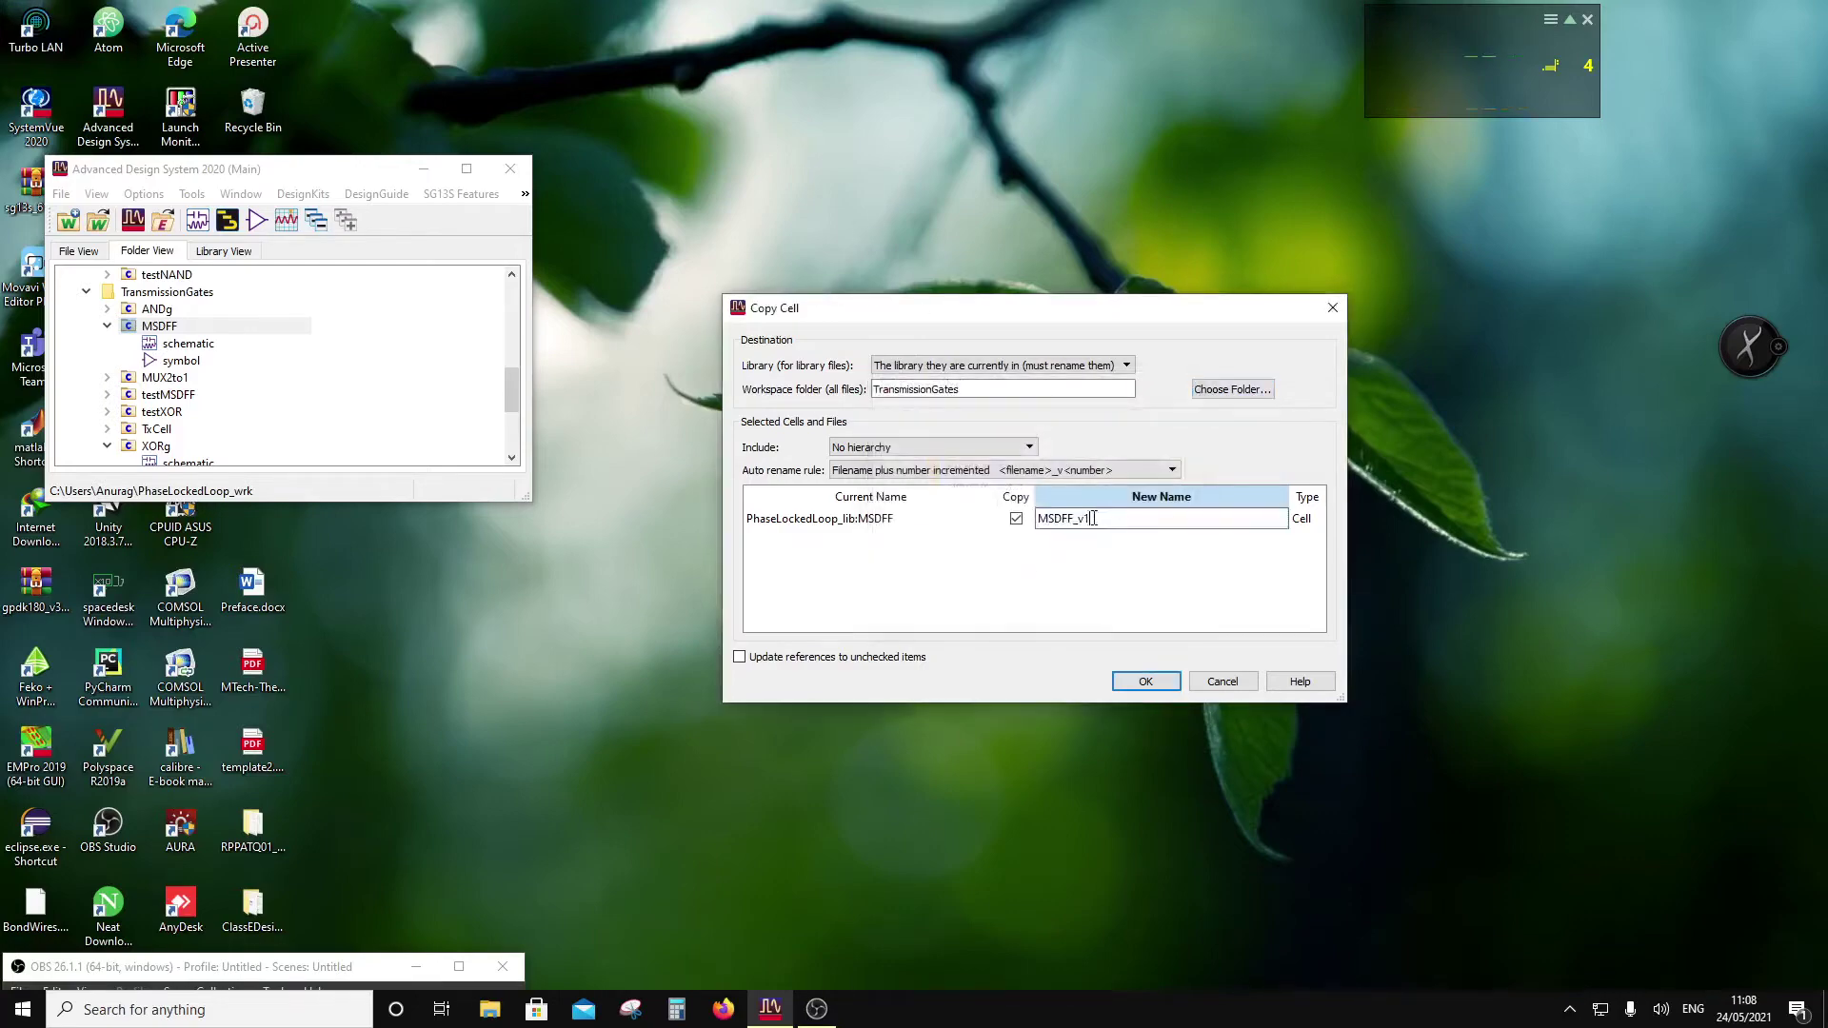
text(noclr)
click(1146, 680)
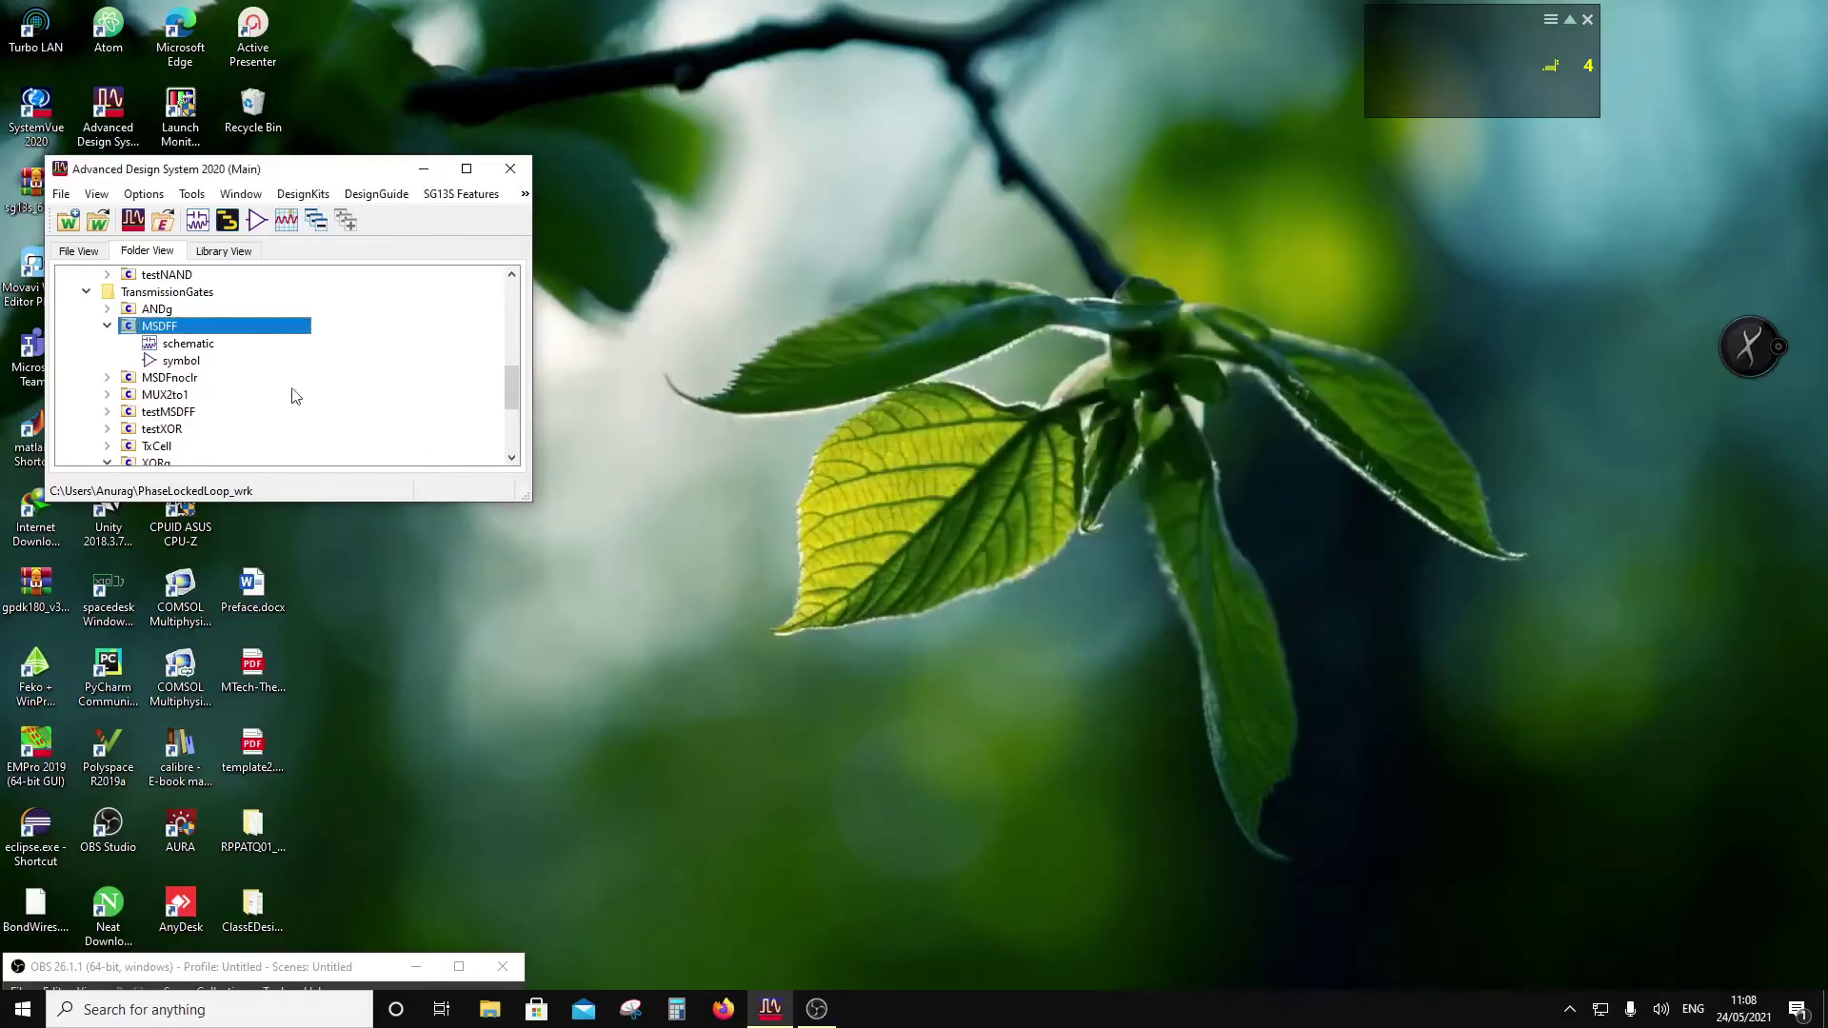
Step: In the MSDFnoclr schematic, delete transmission gate X10 and the reset transistor circuit above it, including its wires and labels
click(106, 377)
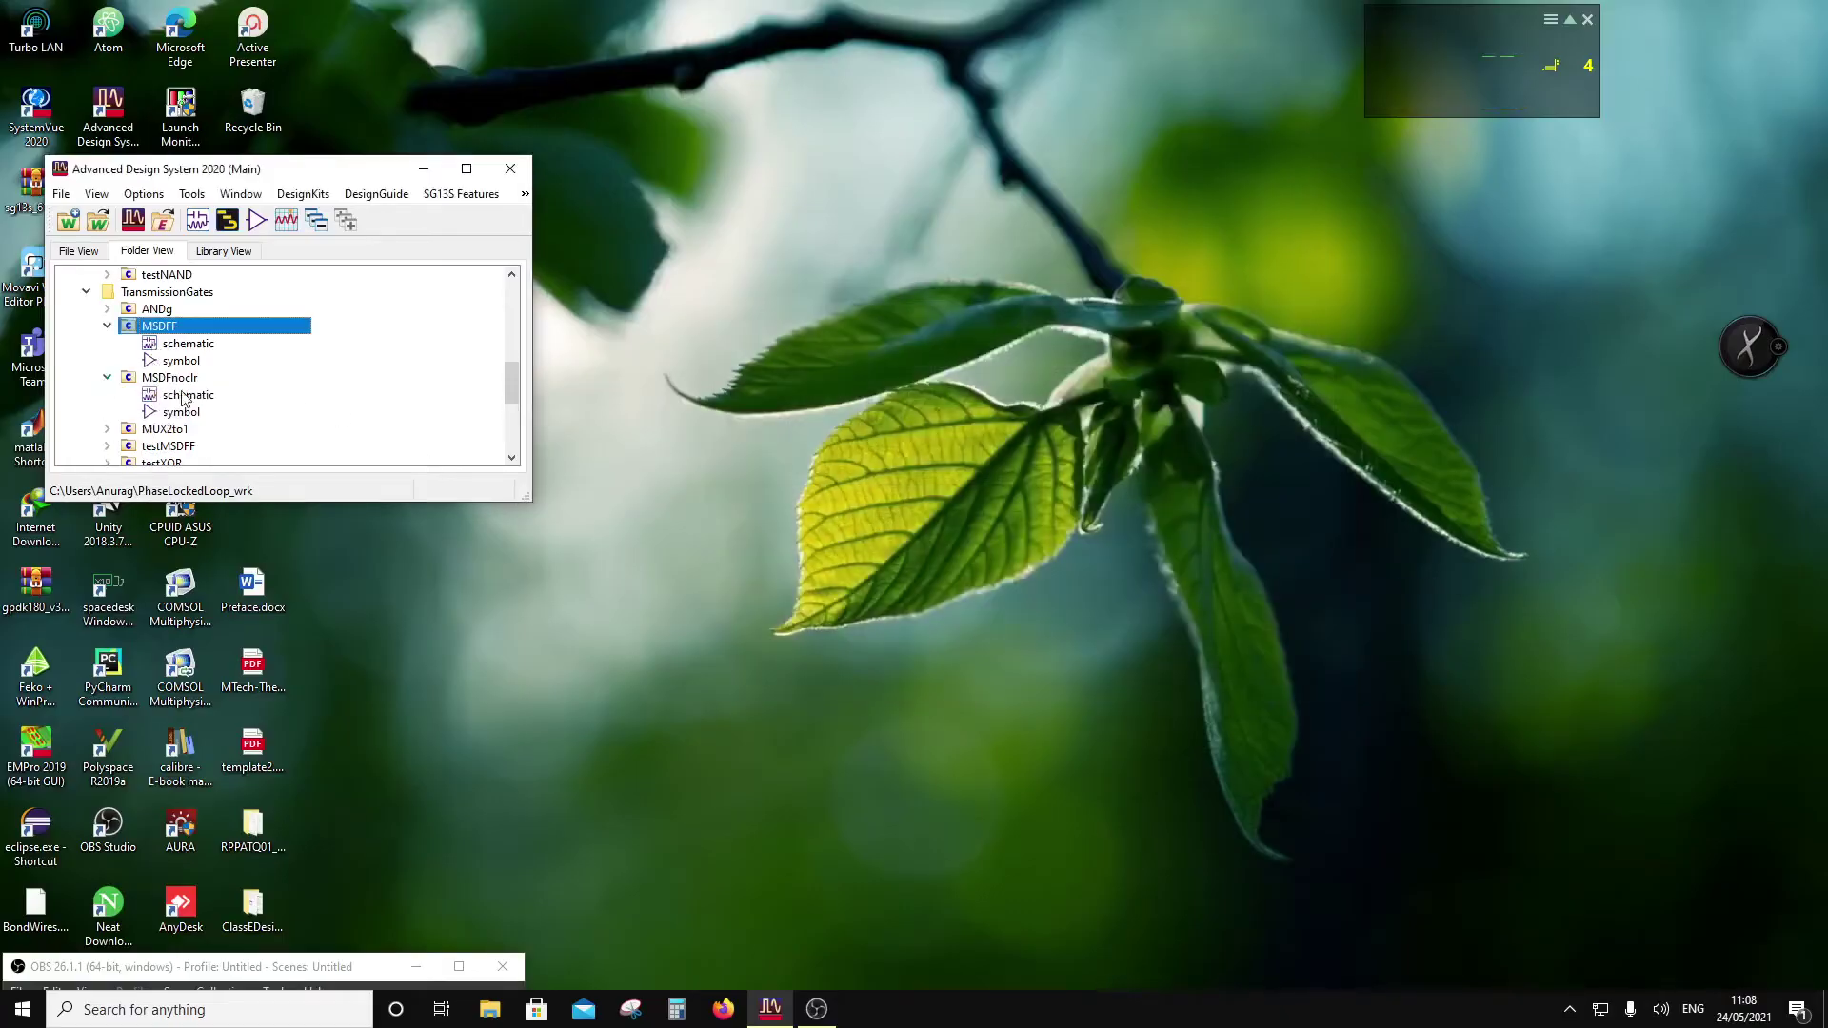
double_click(185, 395)
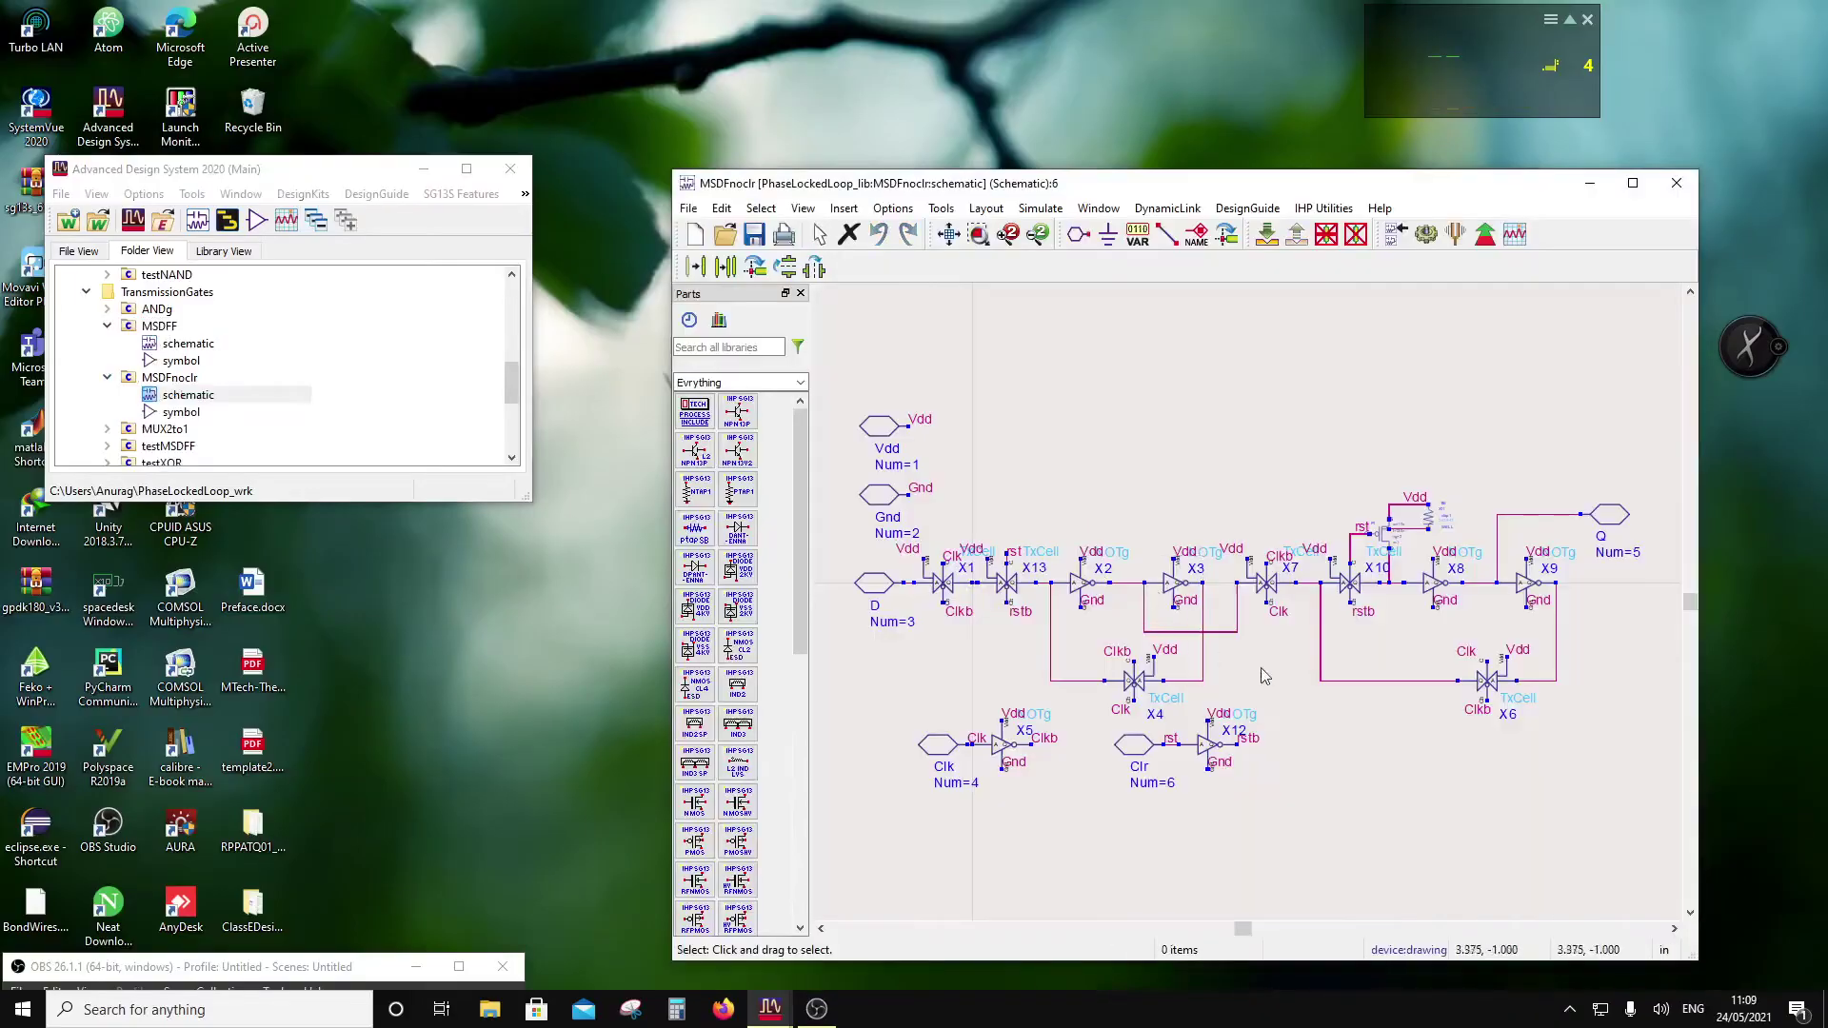
drag(1329, 451, 1456, 628)
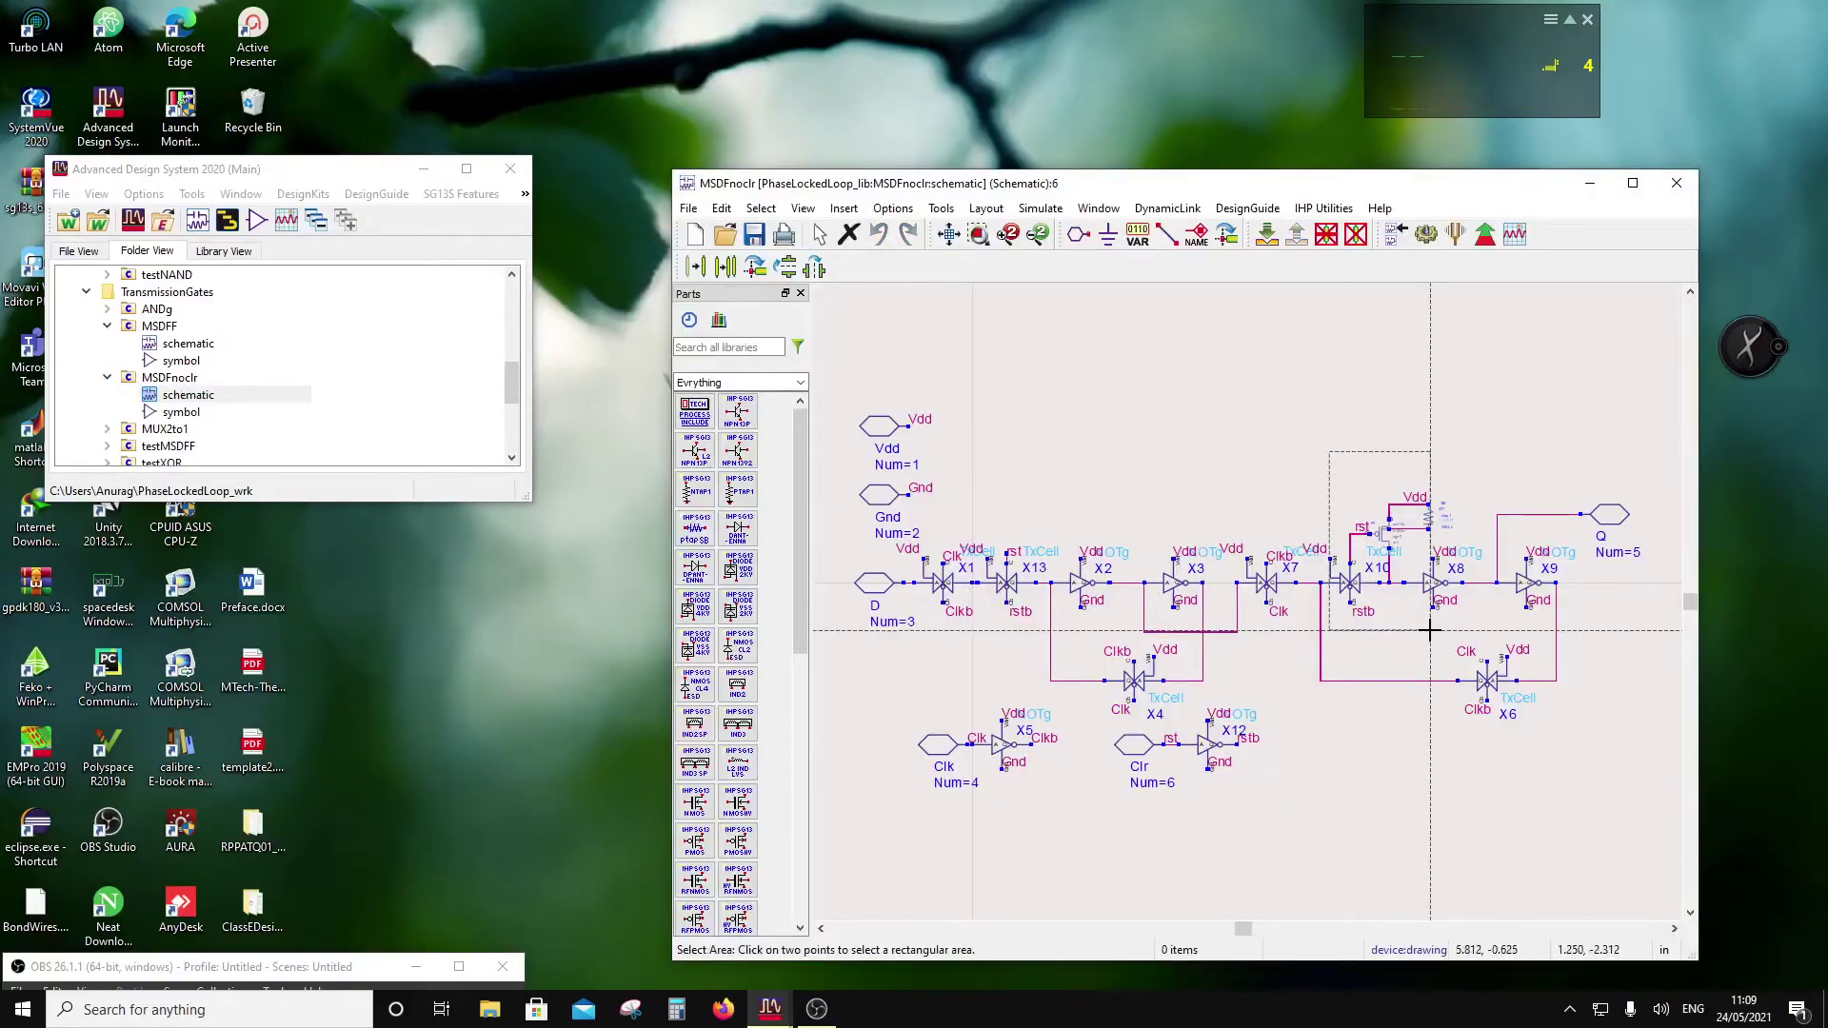
click(1455, 628)
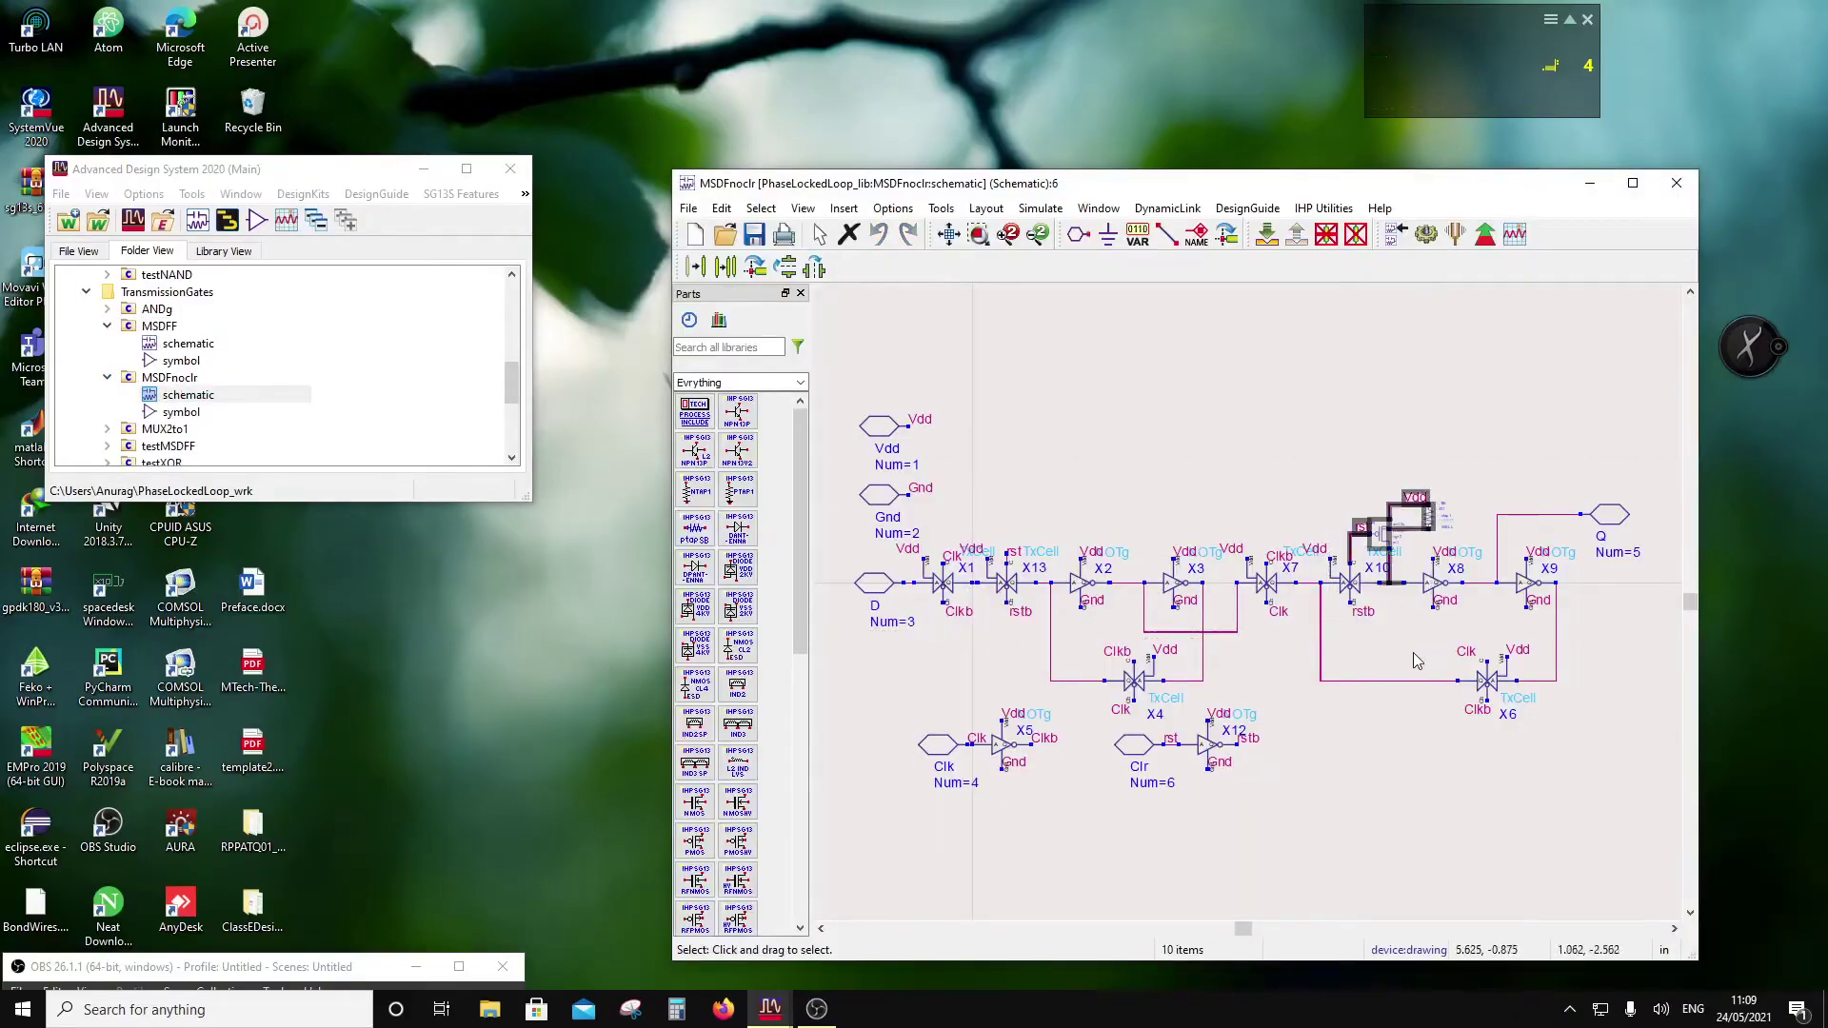
key(Delete)
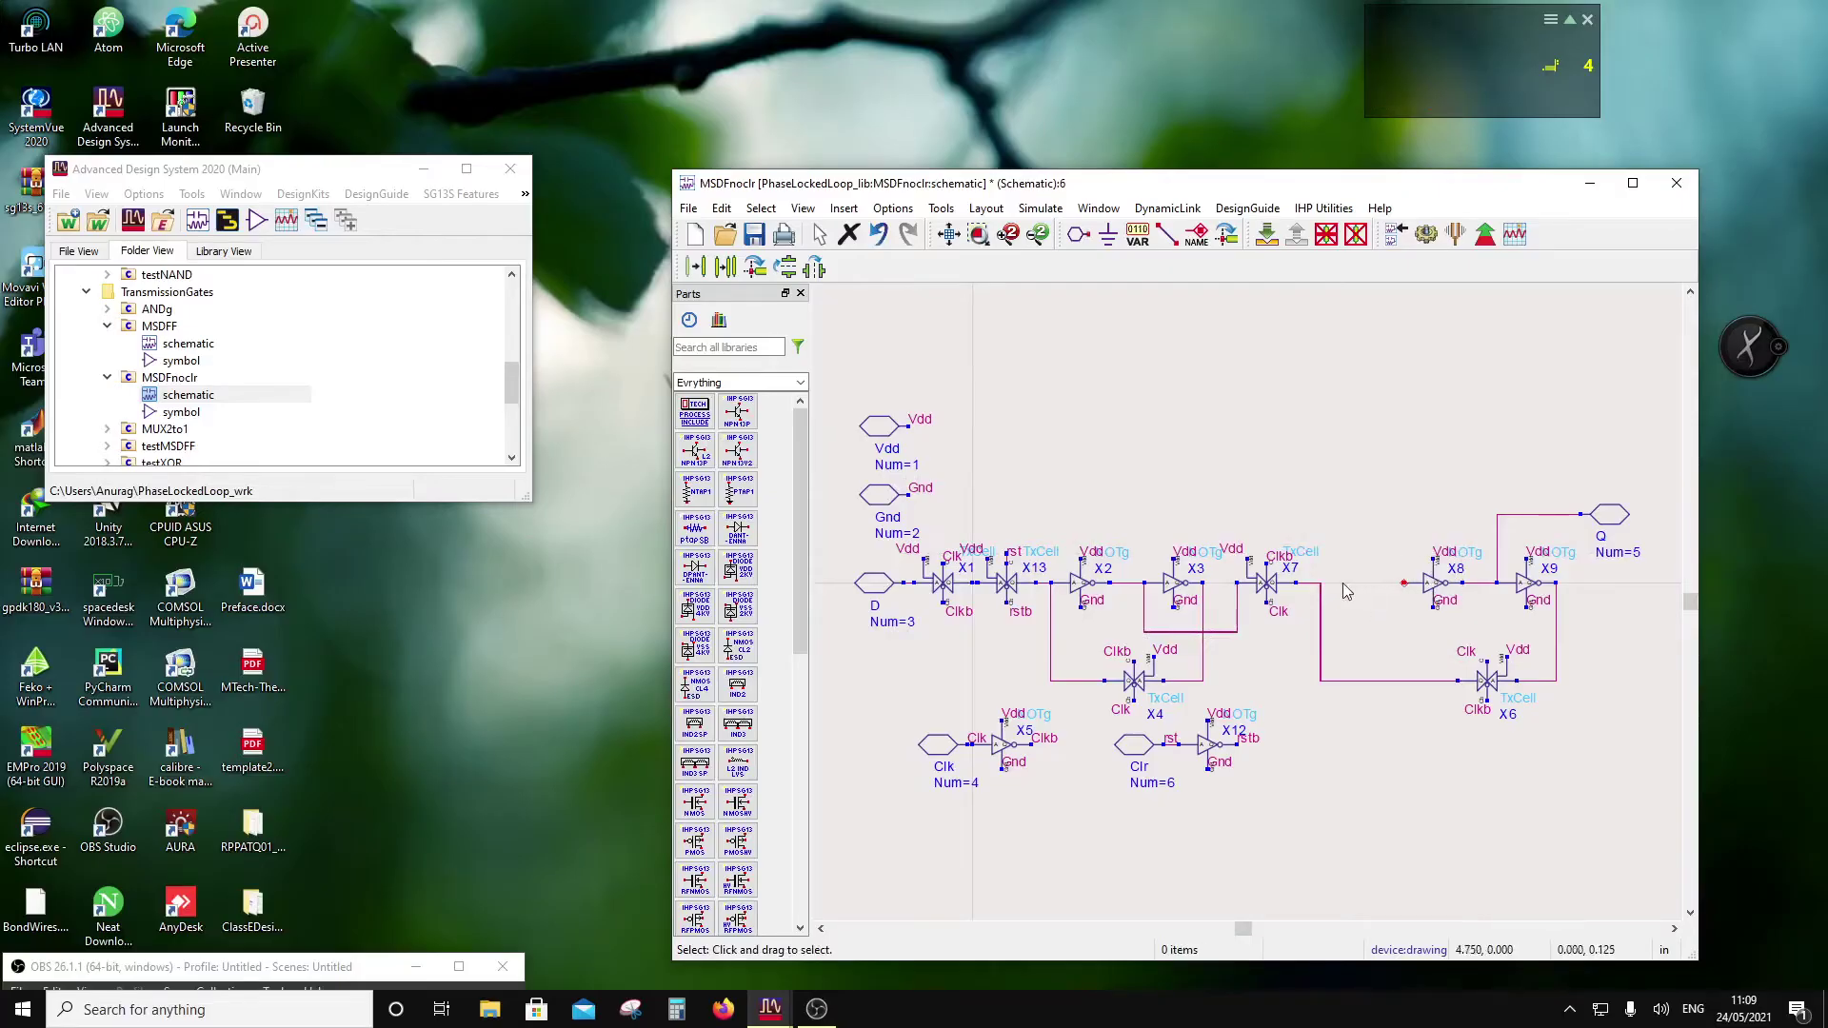
Step: Move X8, X9 and X6 together toward X7 so the output latch connects directly to X7's output
drag(1373, 460, 1623, 747)
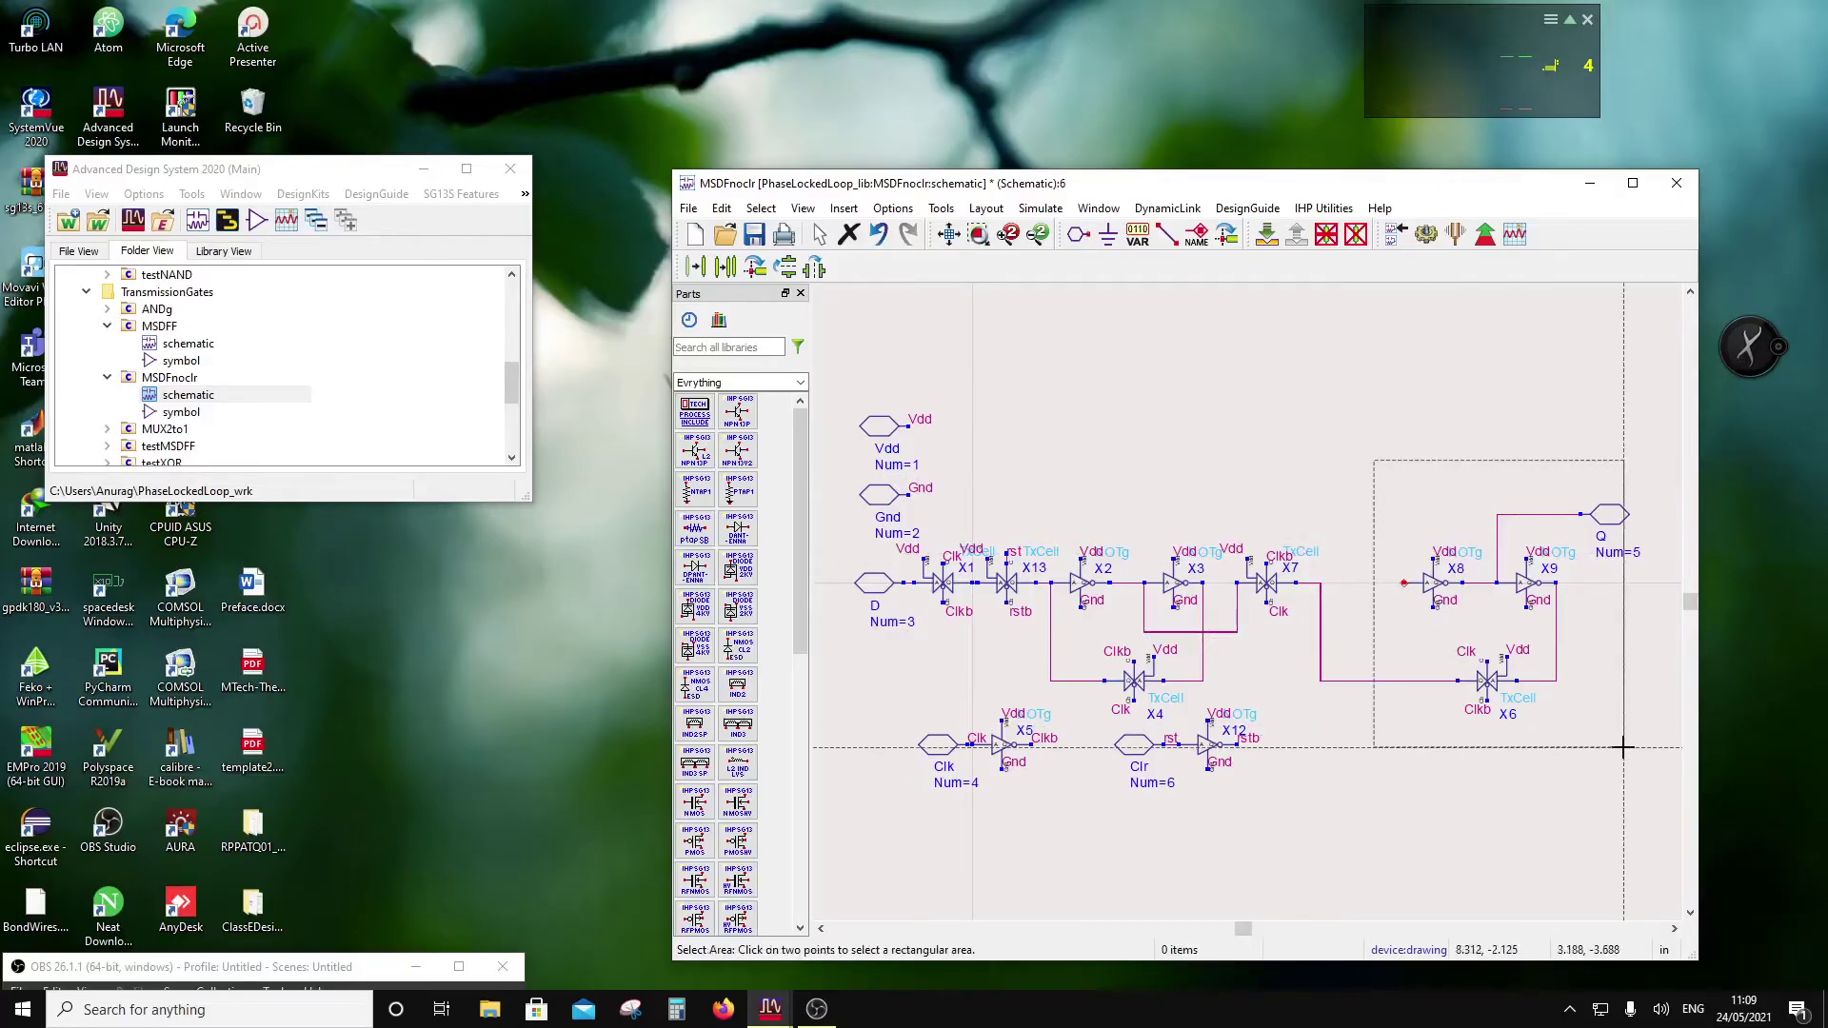
click(1573, 757)
drag(1441, 597, 1330, 641)
Step: Delete the Clr port with its inverter X12 and rst labels, and save the MSDFnoclr schematic
drag(1367, 830, 1094, 705)
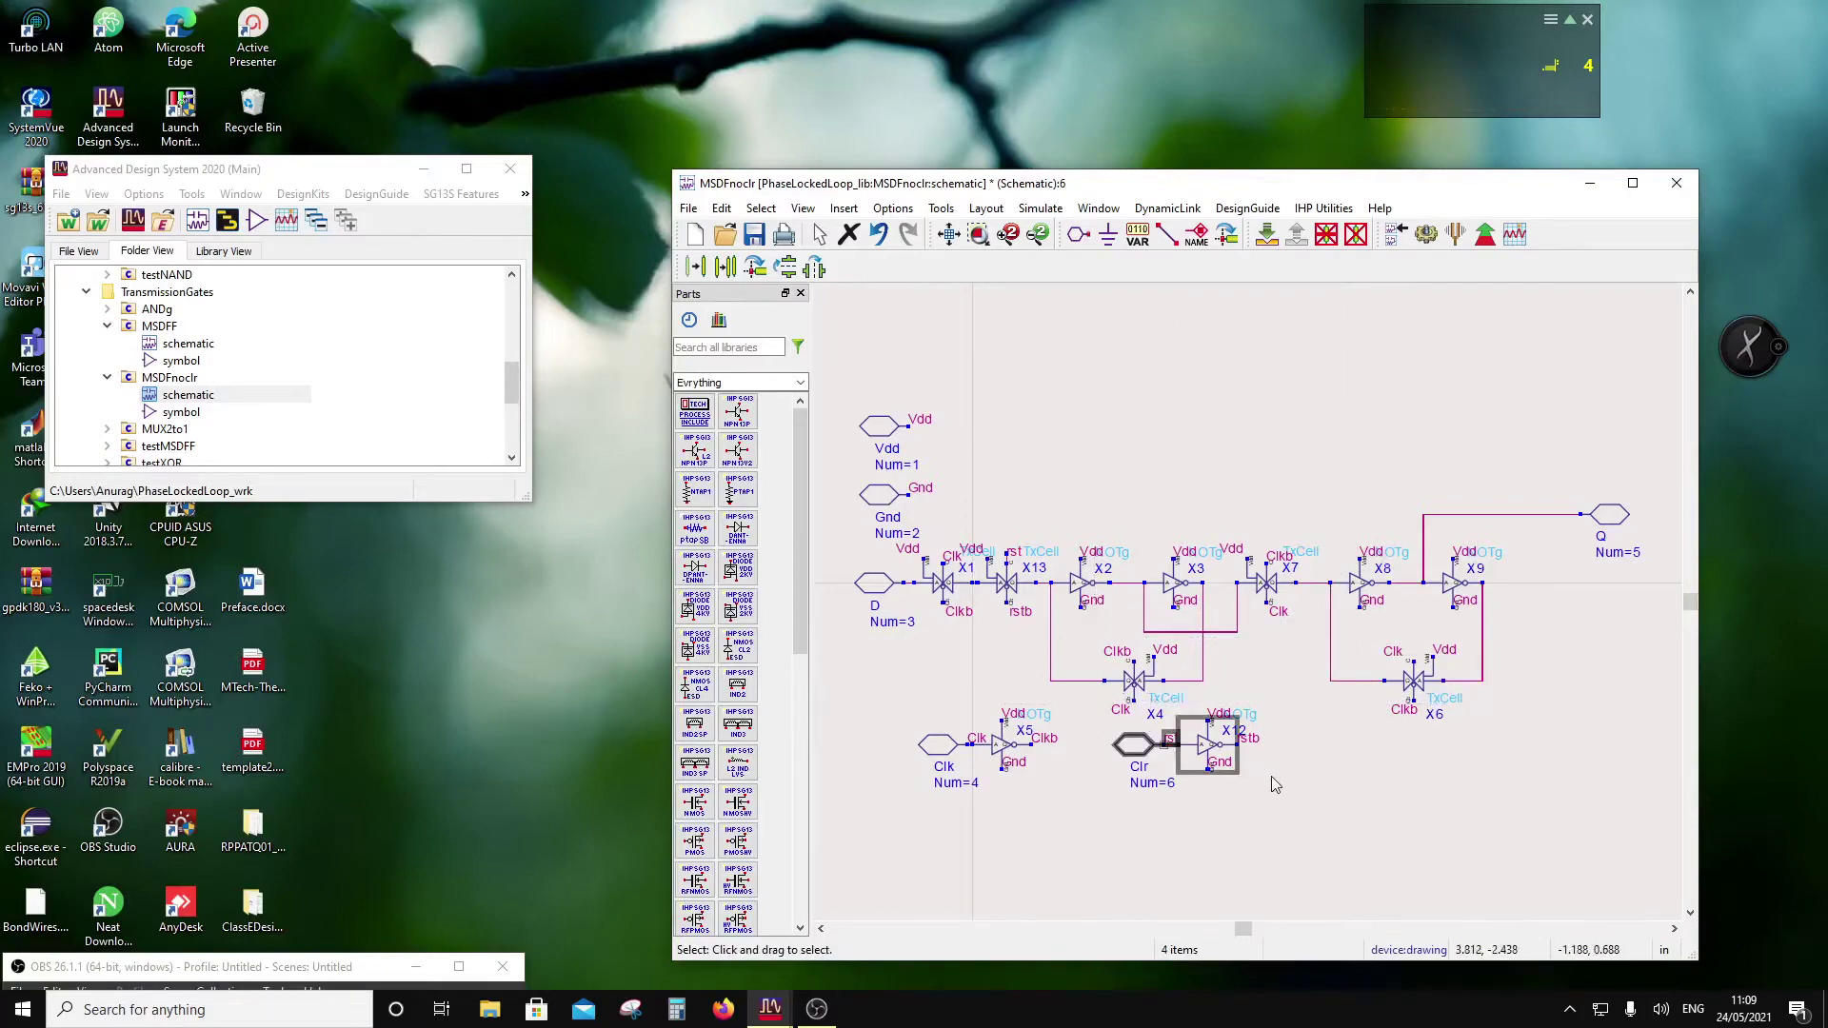
key(Delete)
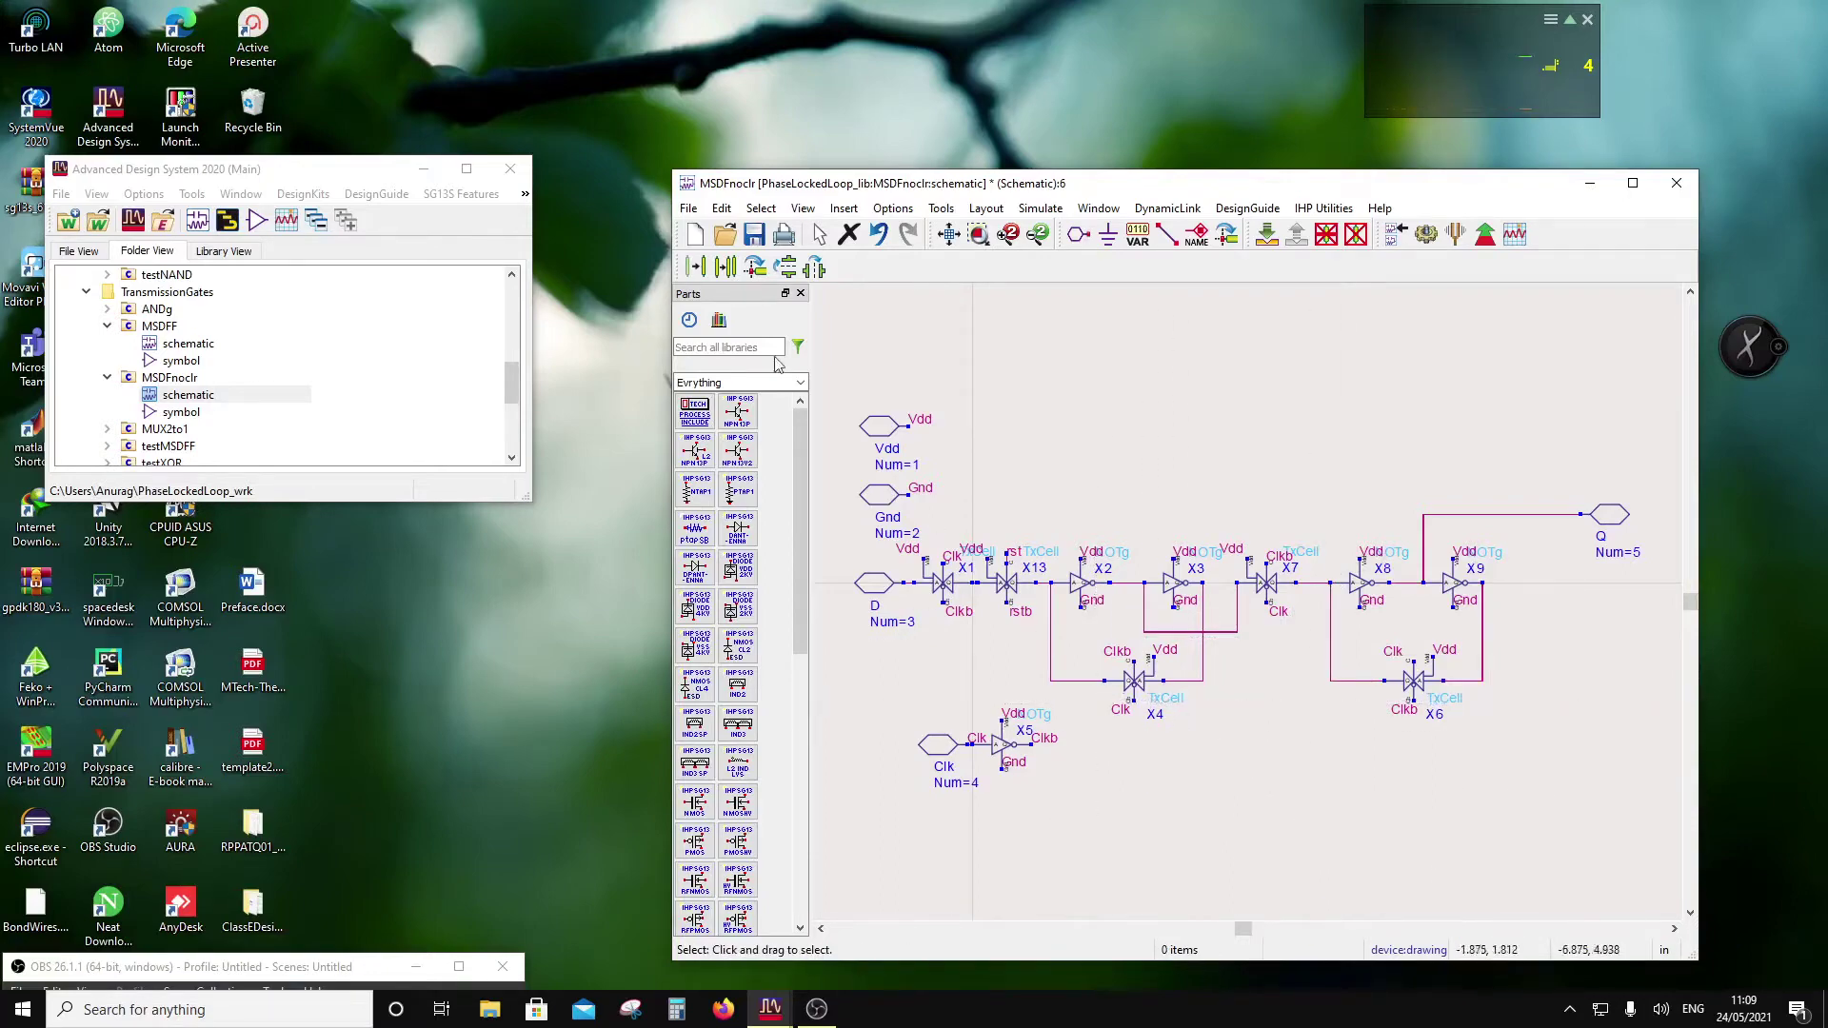
click(753, 234)
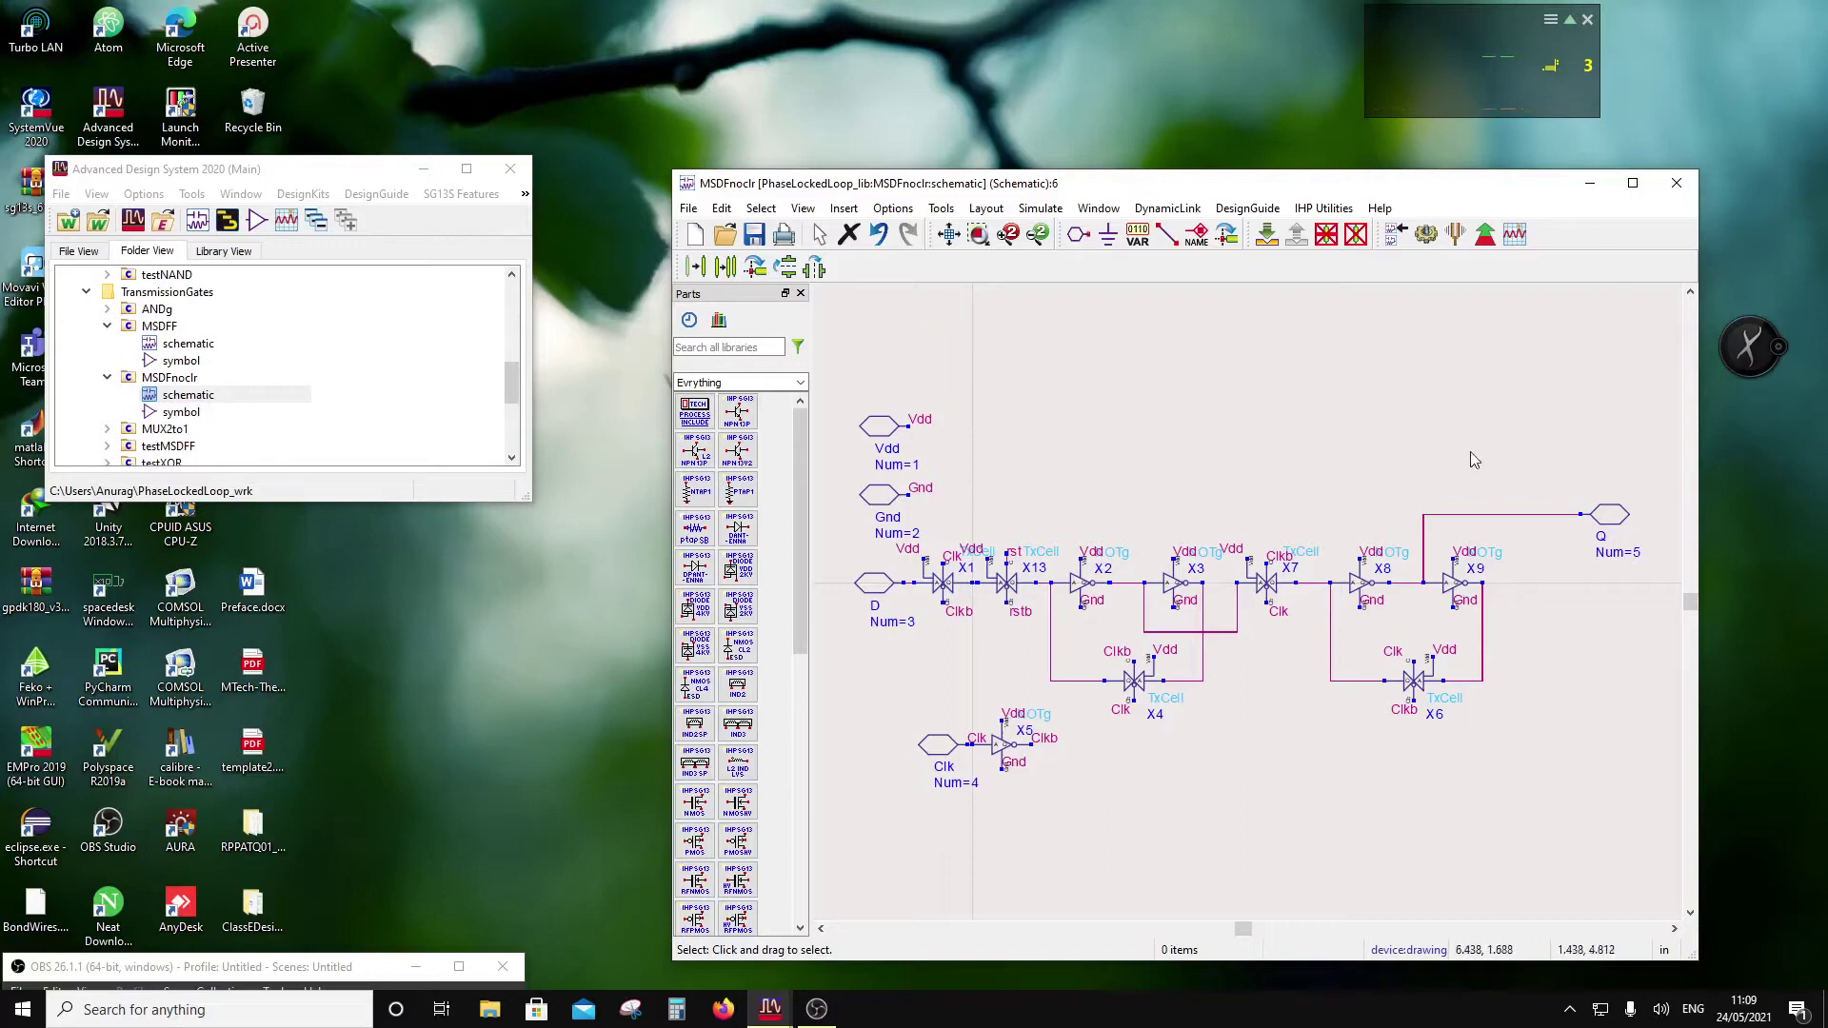
Step: Delete the wire from X8's output to port Q, and connect Q in line with X9's output instead
click(1424, 545)
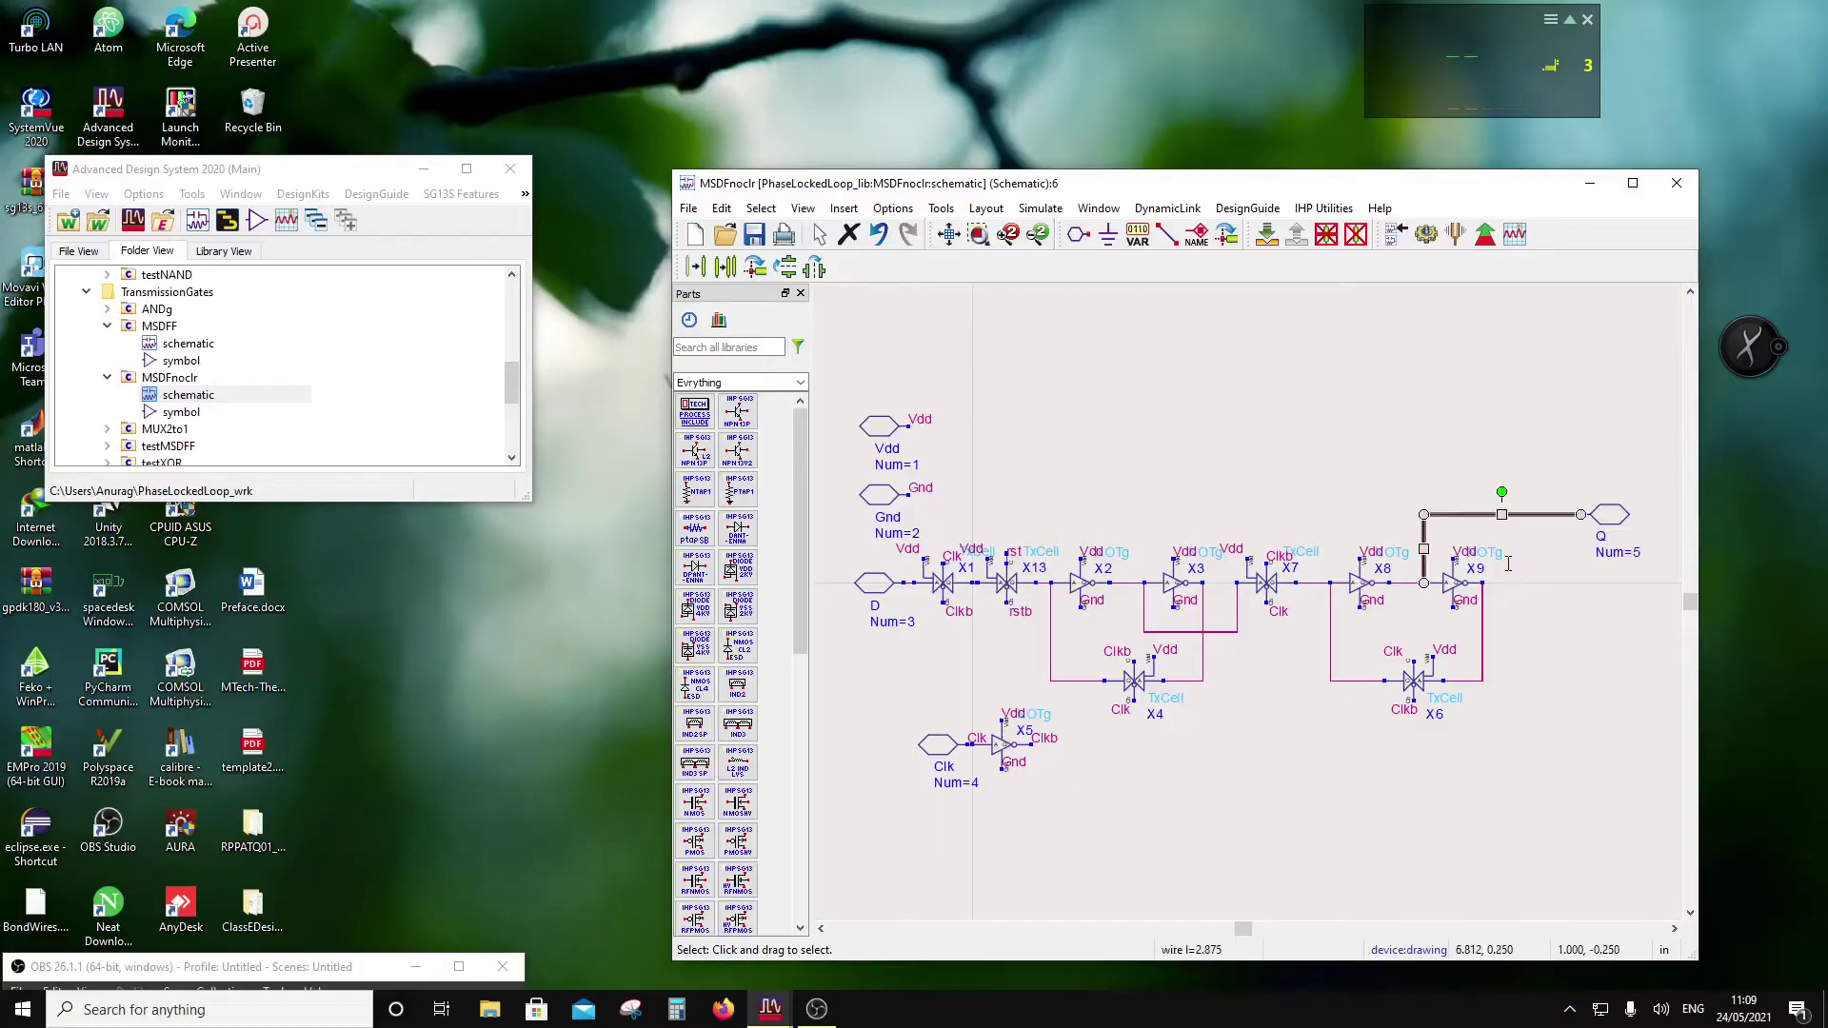
key(Delete)
click(1167, 234)
click(1580, 514)
click(1531, 582)
click(1482, 583)
key(Escape)
drag(1615, 511, 1601, 579)
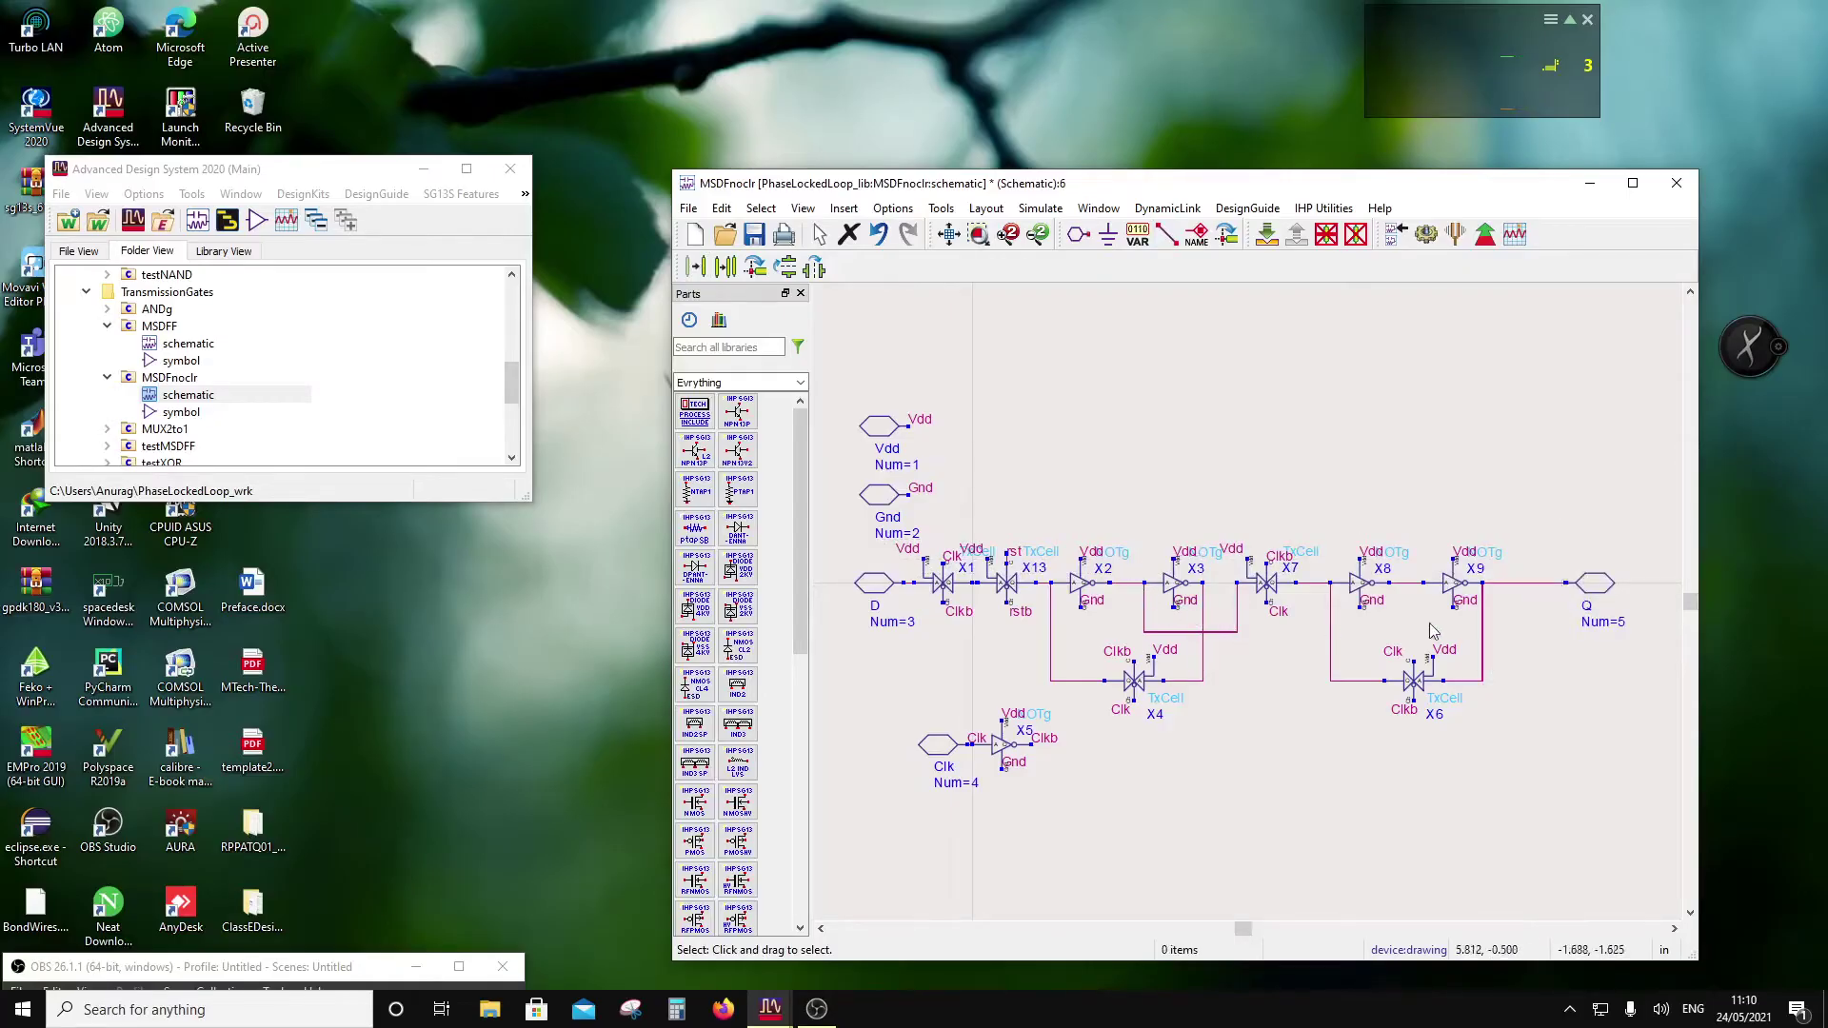
Step: Rename output pin 5 as Qb and close the MSDFnoclr schematic
double_click(1612, 584)
click(753, 277)
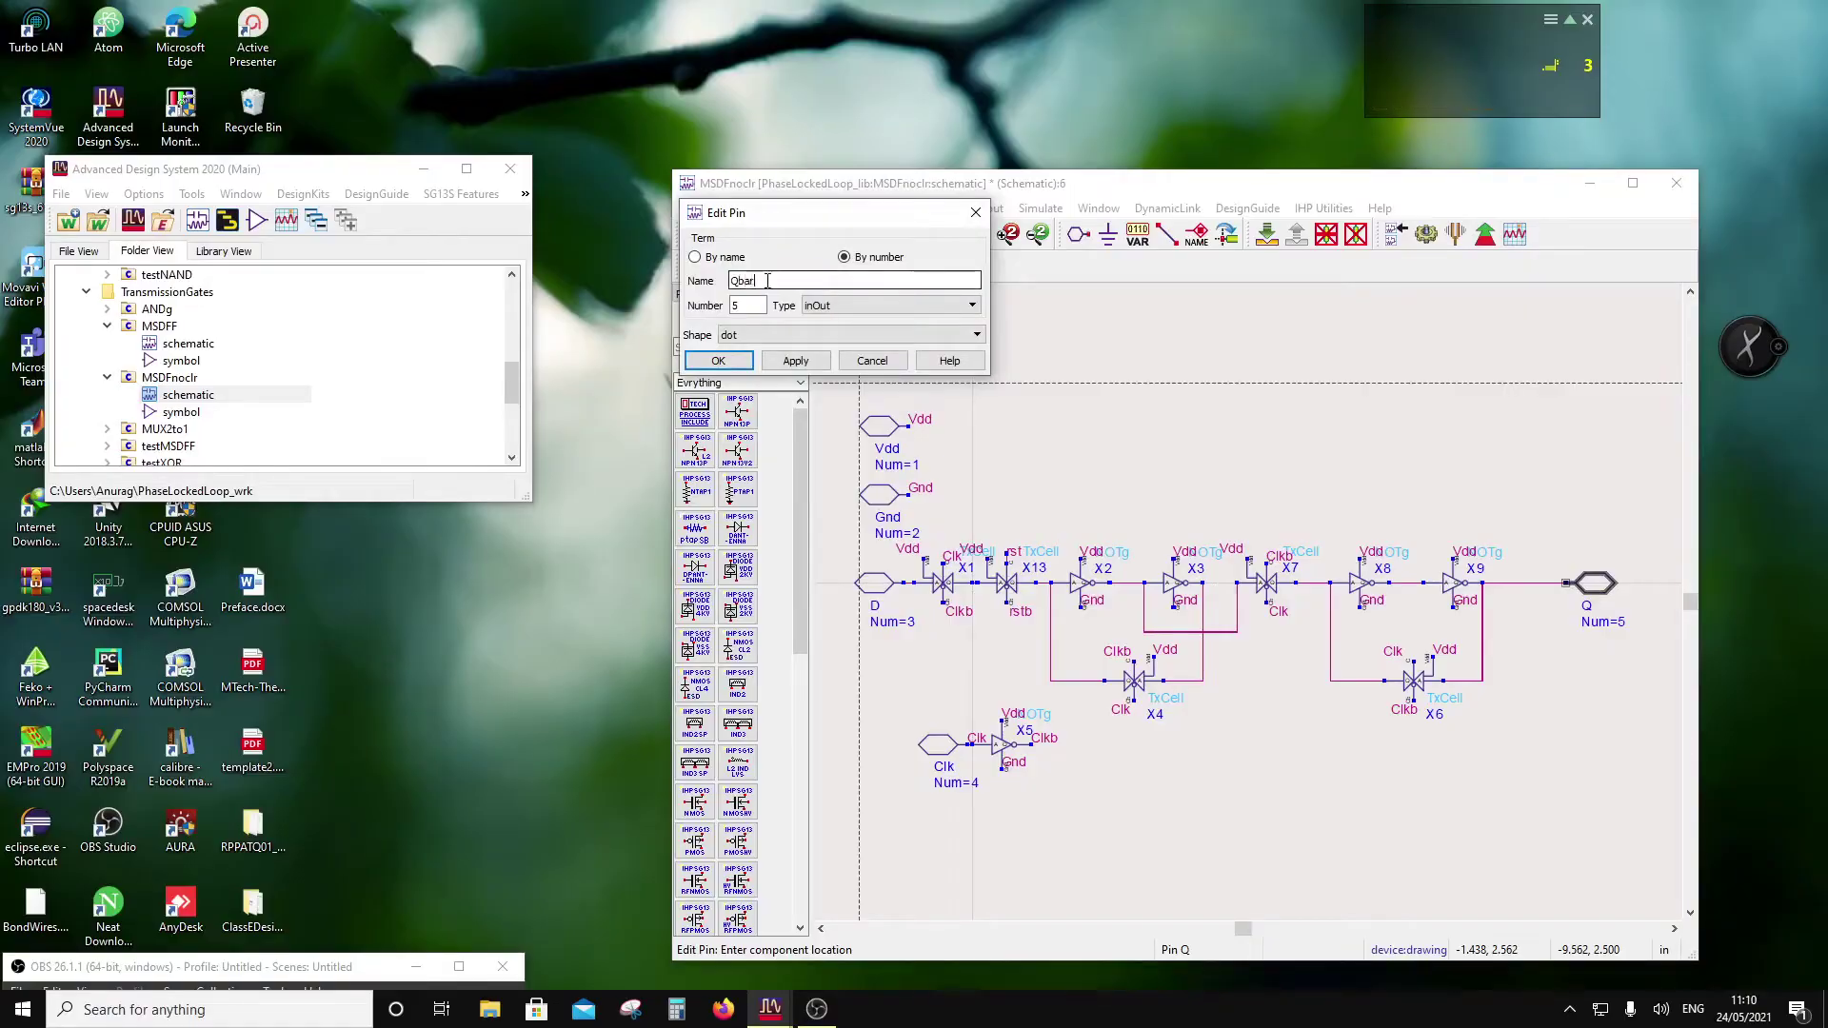
click(718, 360)
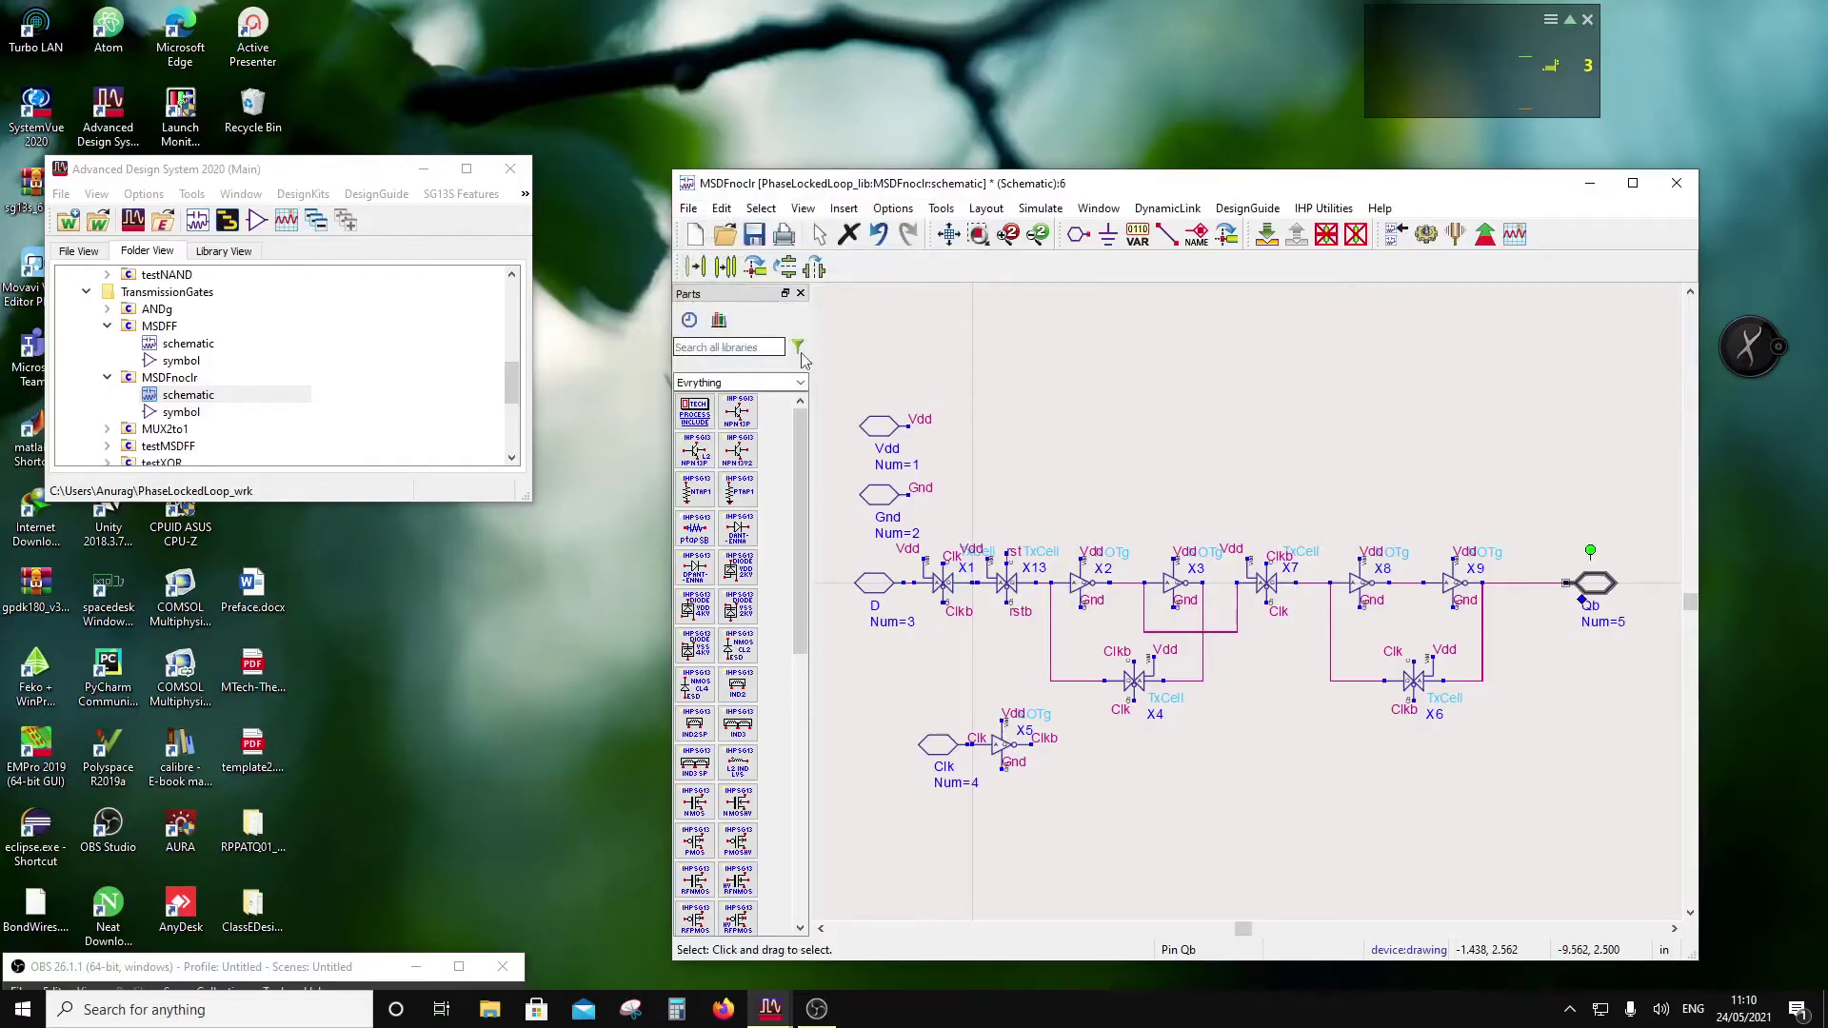
click(1675, 183)
Step: In the MSDFnoclr symbol, delete pin 6 together with its line and Clr label
double_click(159, 413)
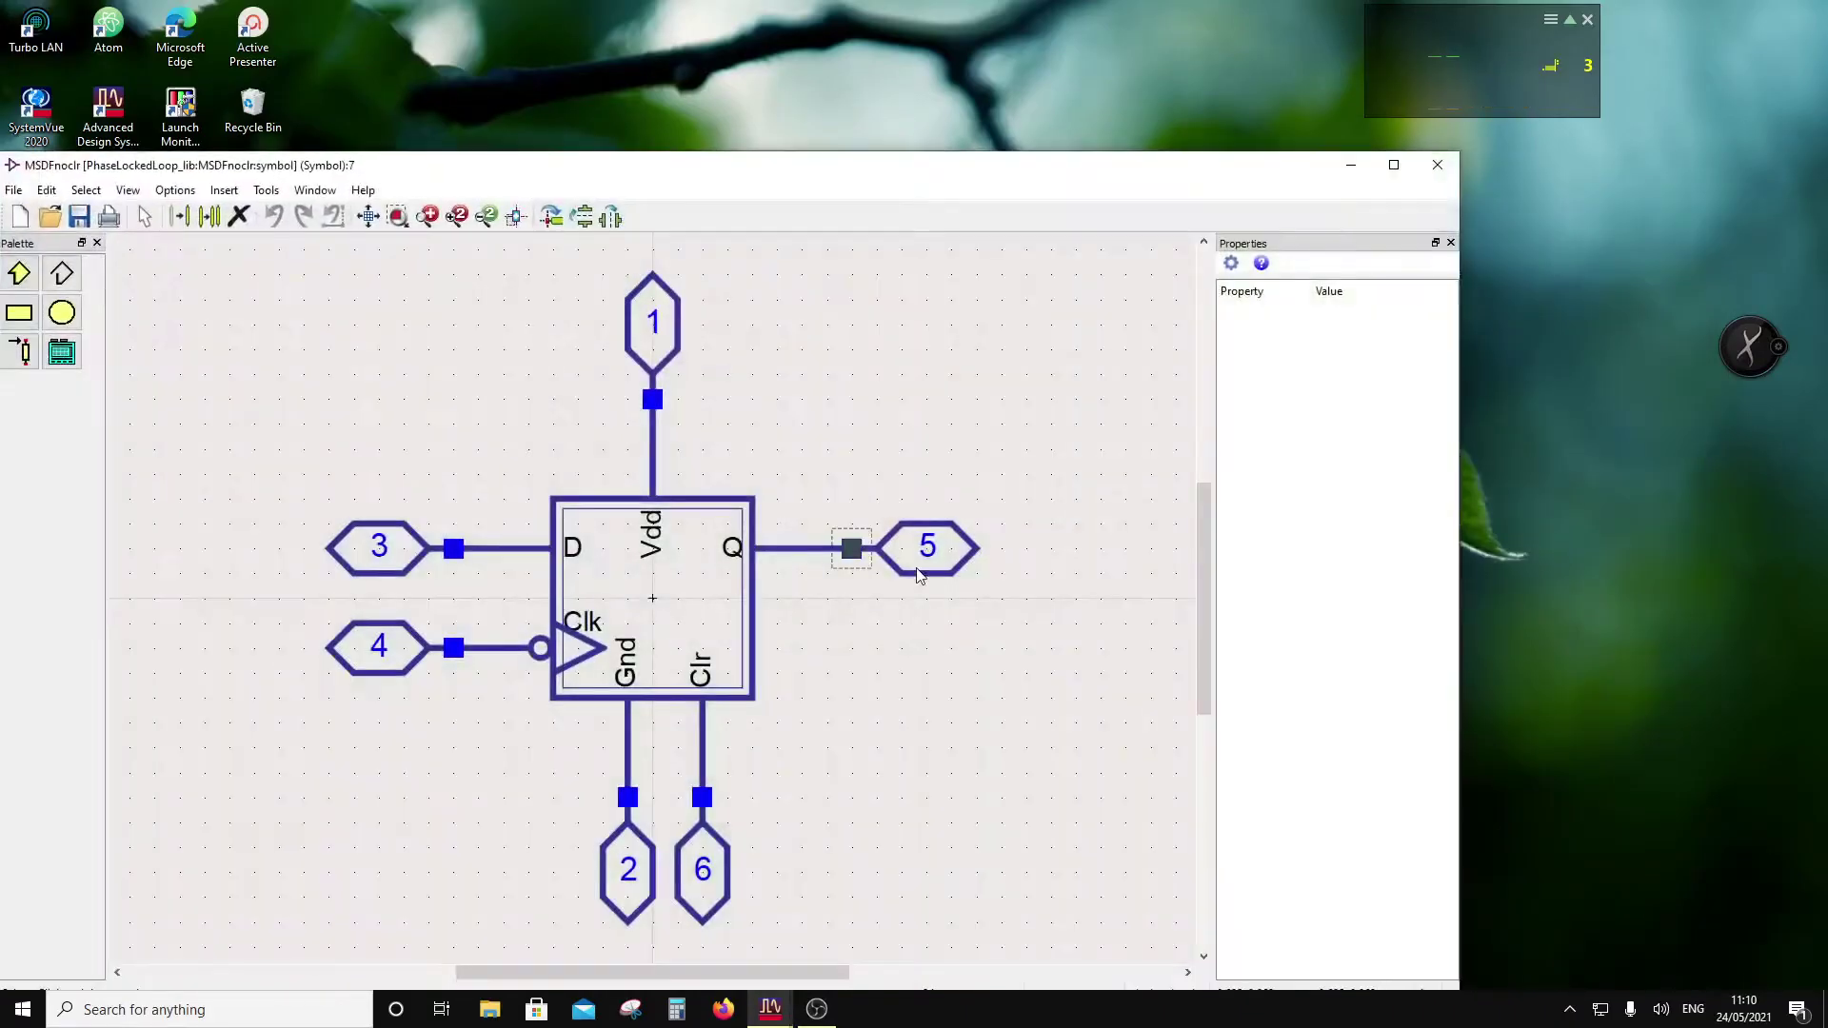
scroll(677, 694, down, 1)
drag(713, 827, 642, 552)
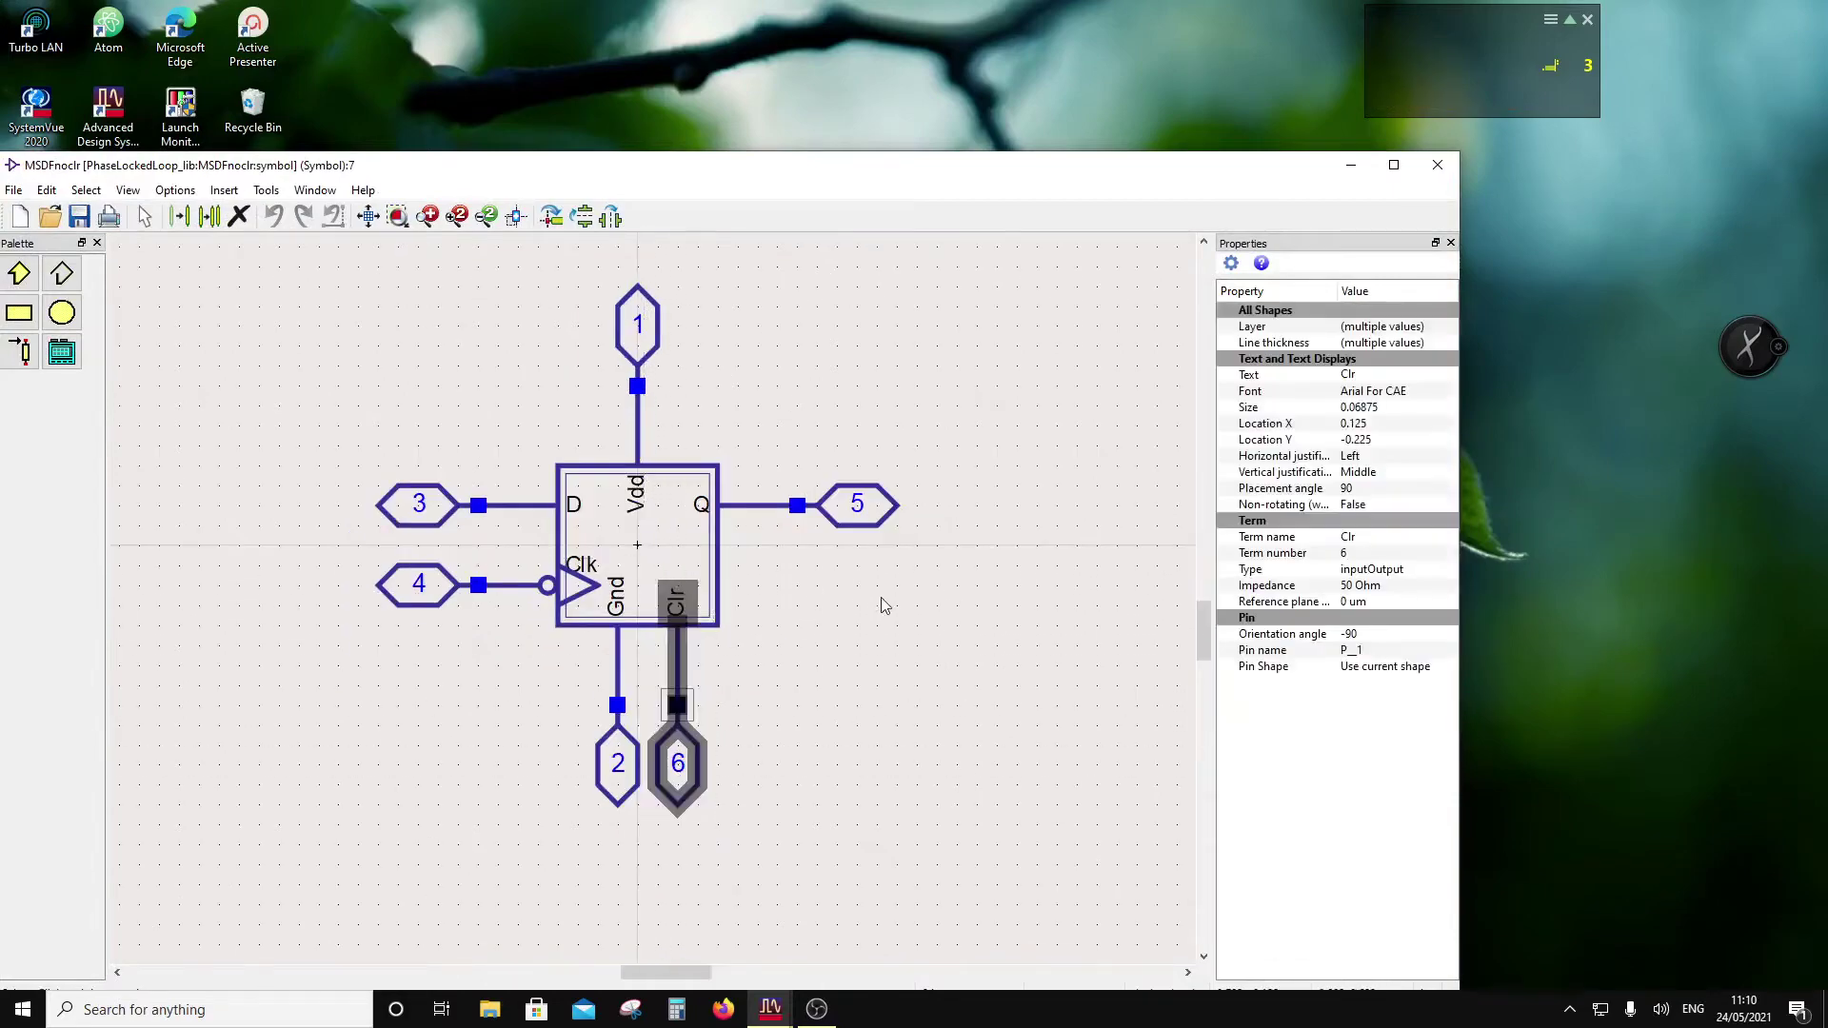
key(Delete)
Step: Move the Gnd pin, line and label together so they line up with the symbol's vertical centre axis
drag(674, 827, 590, 567)
drag(614, 659, 634, 667)
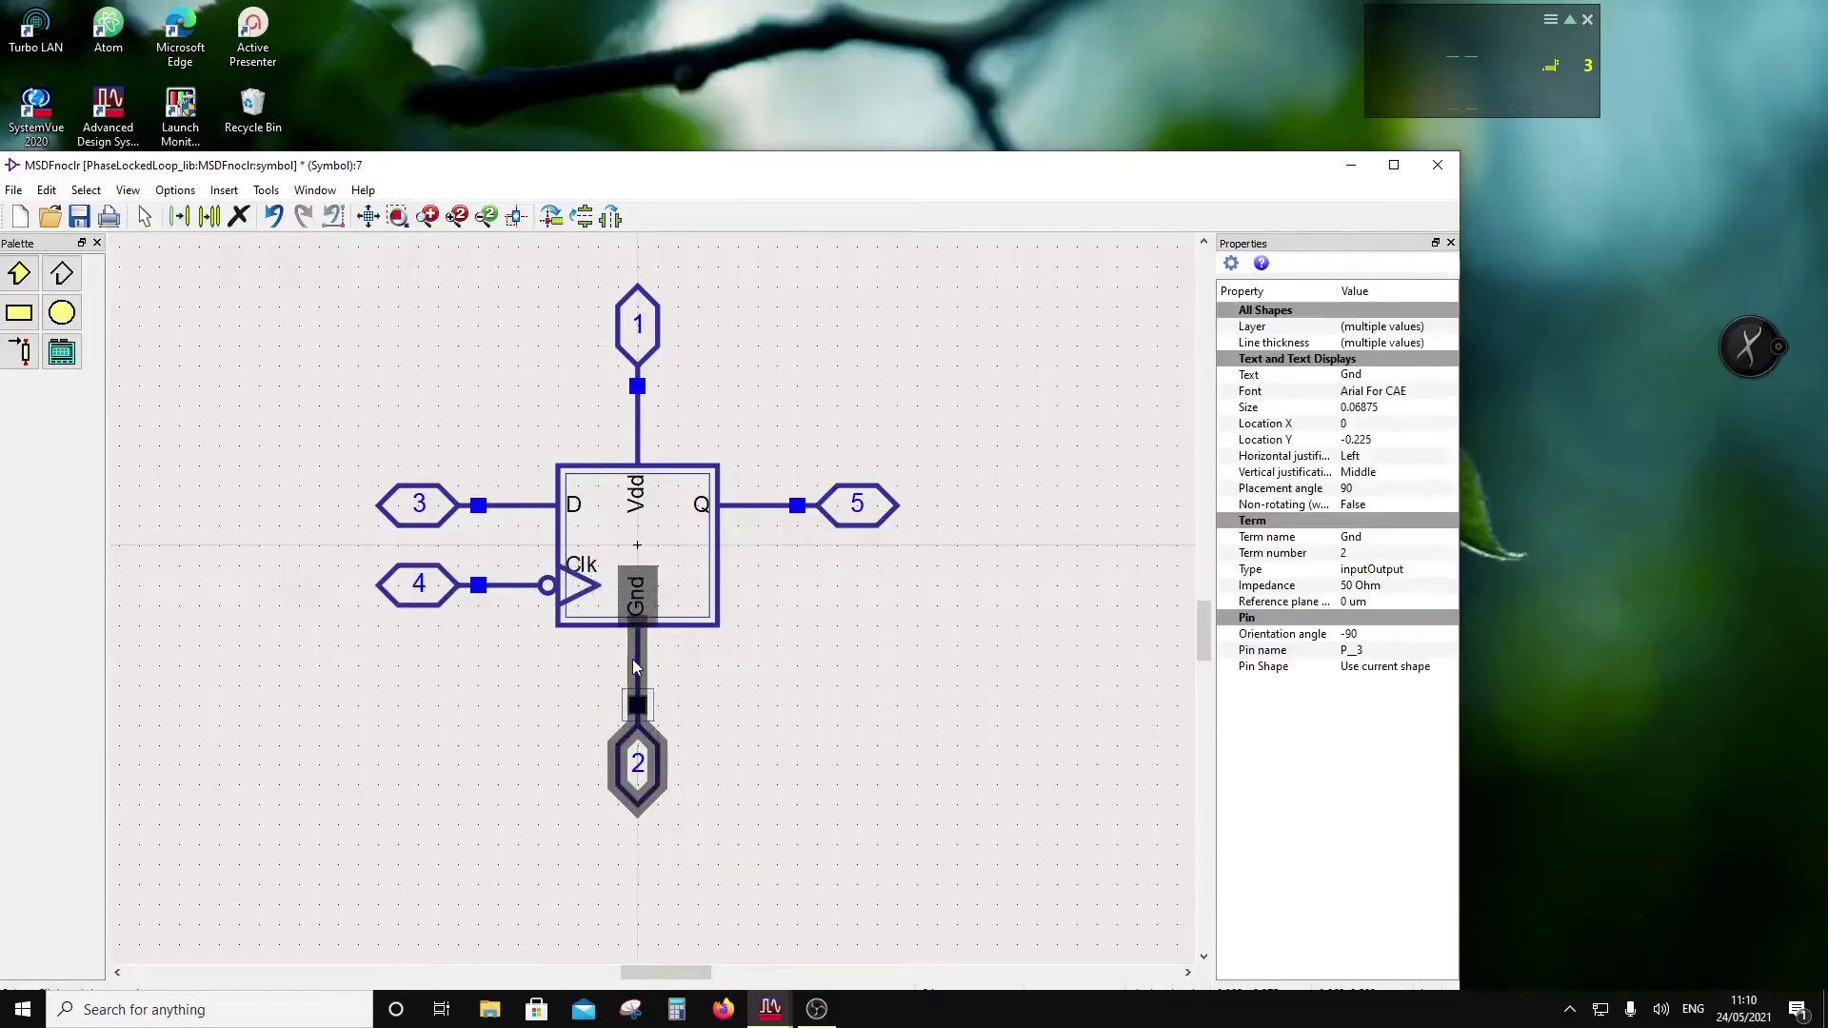
click(834, 738)
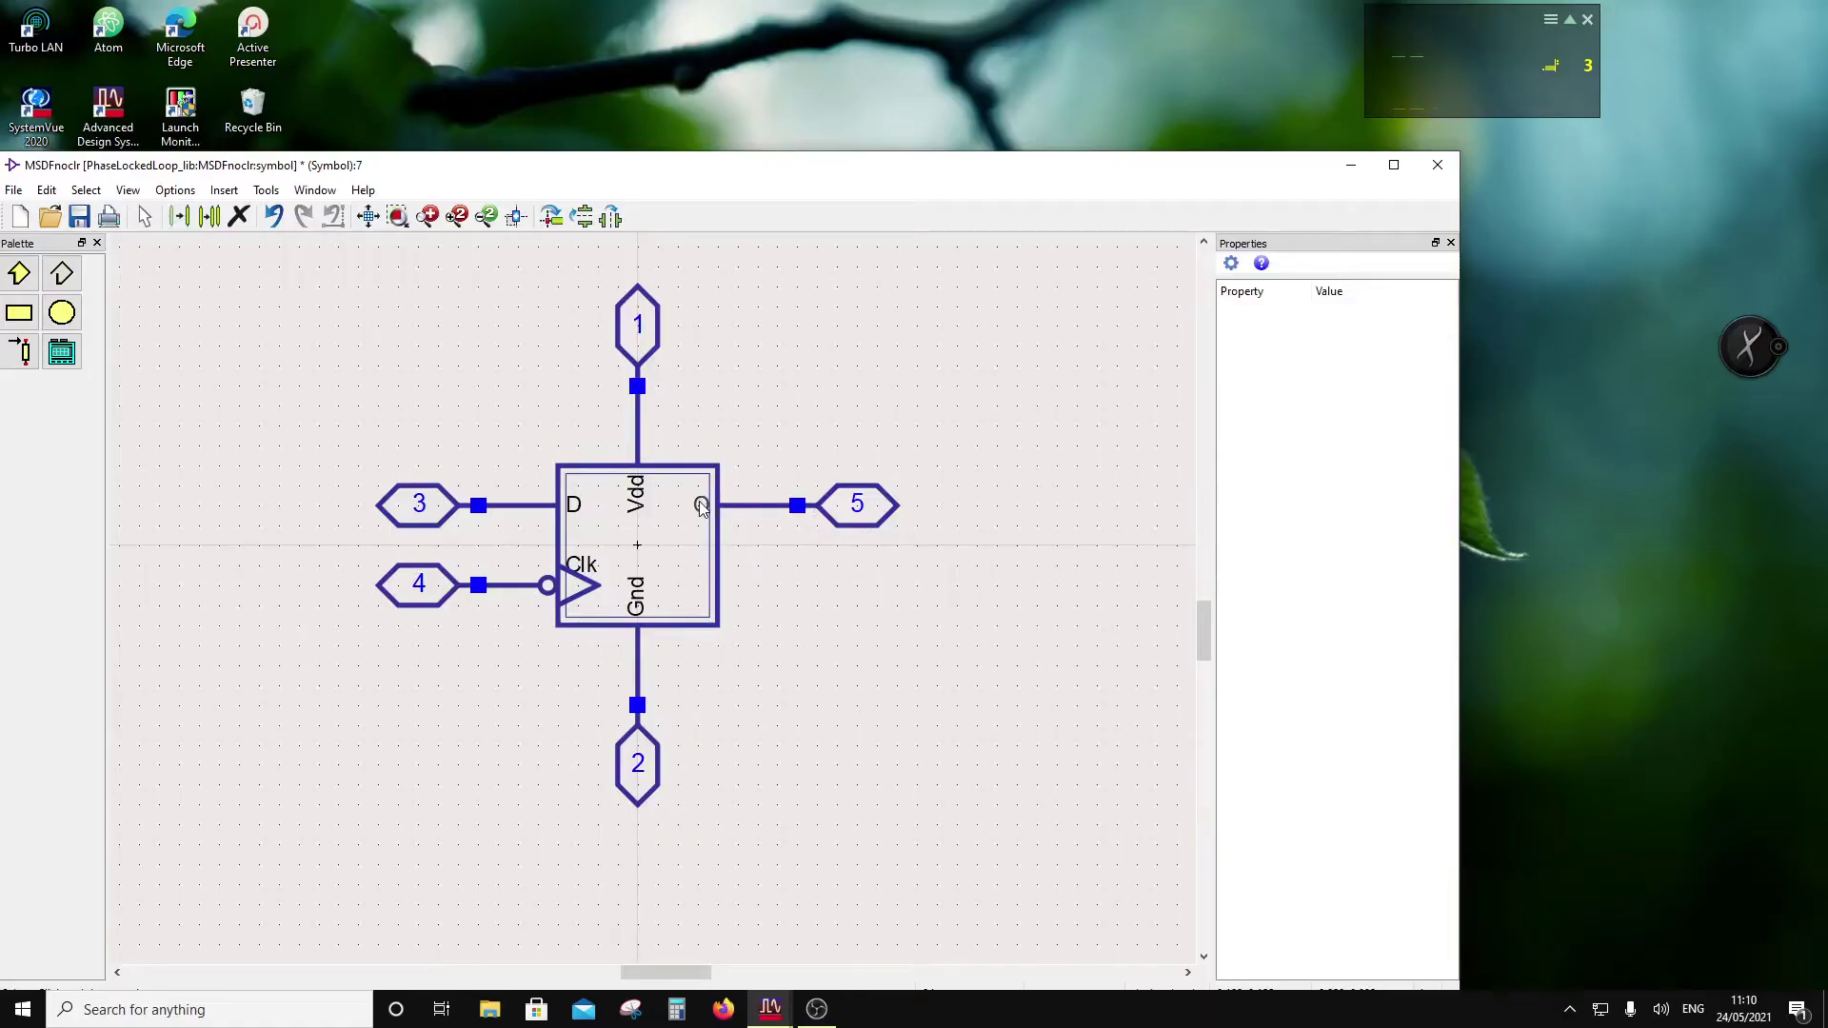
Step: Rename pin 5 of the MSDFnoclr symbol as Qb
double_click(837, 509)
click(100, 263)
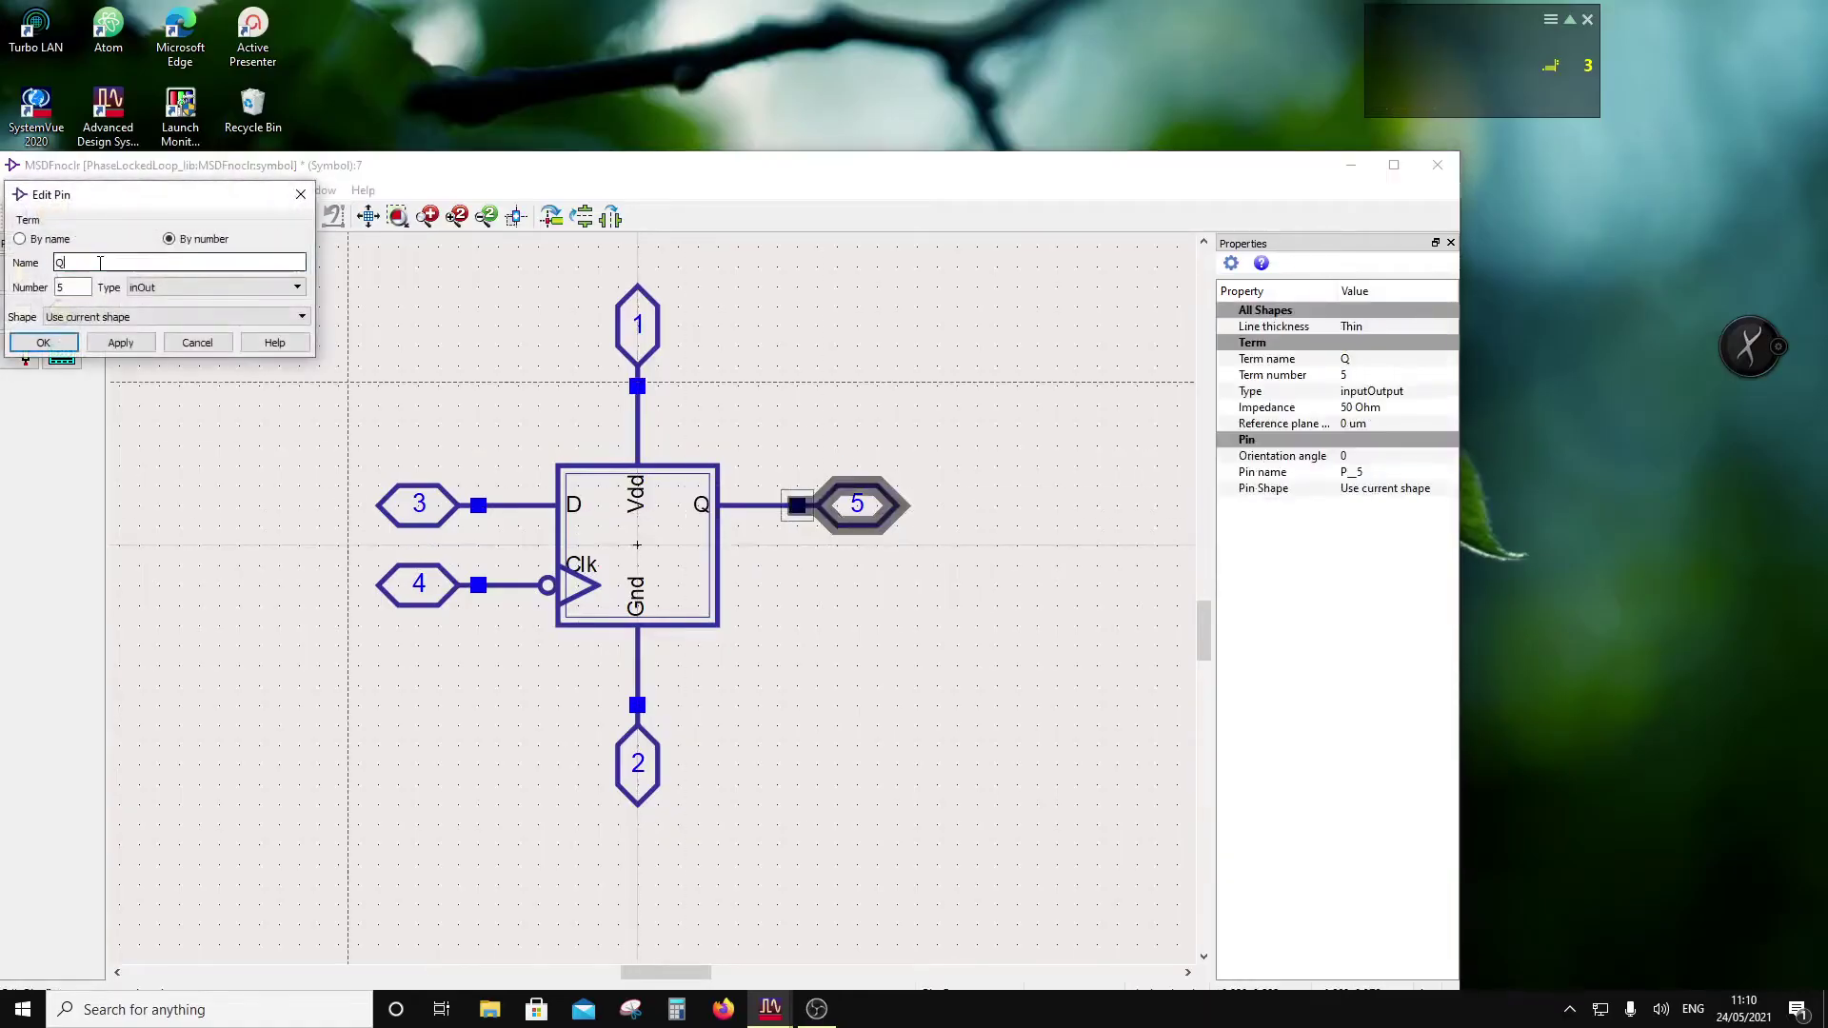
text(b)
click(43, 341)
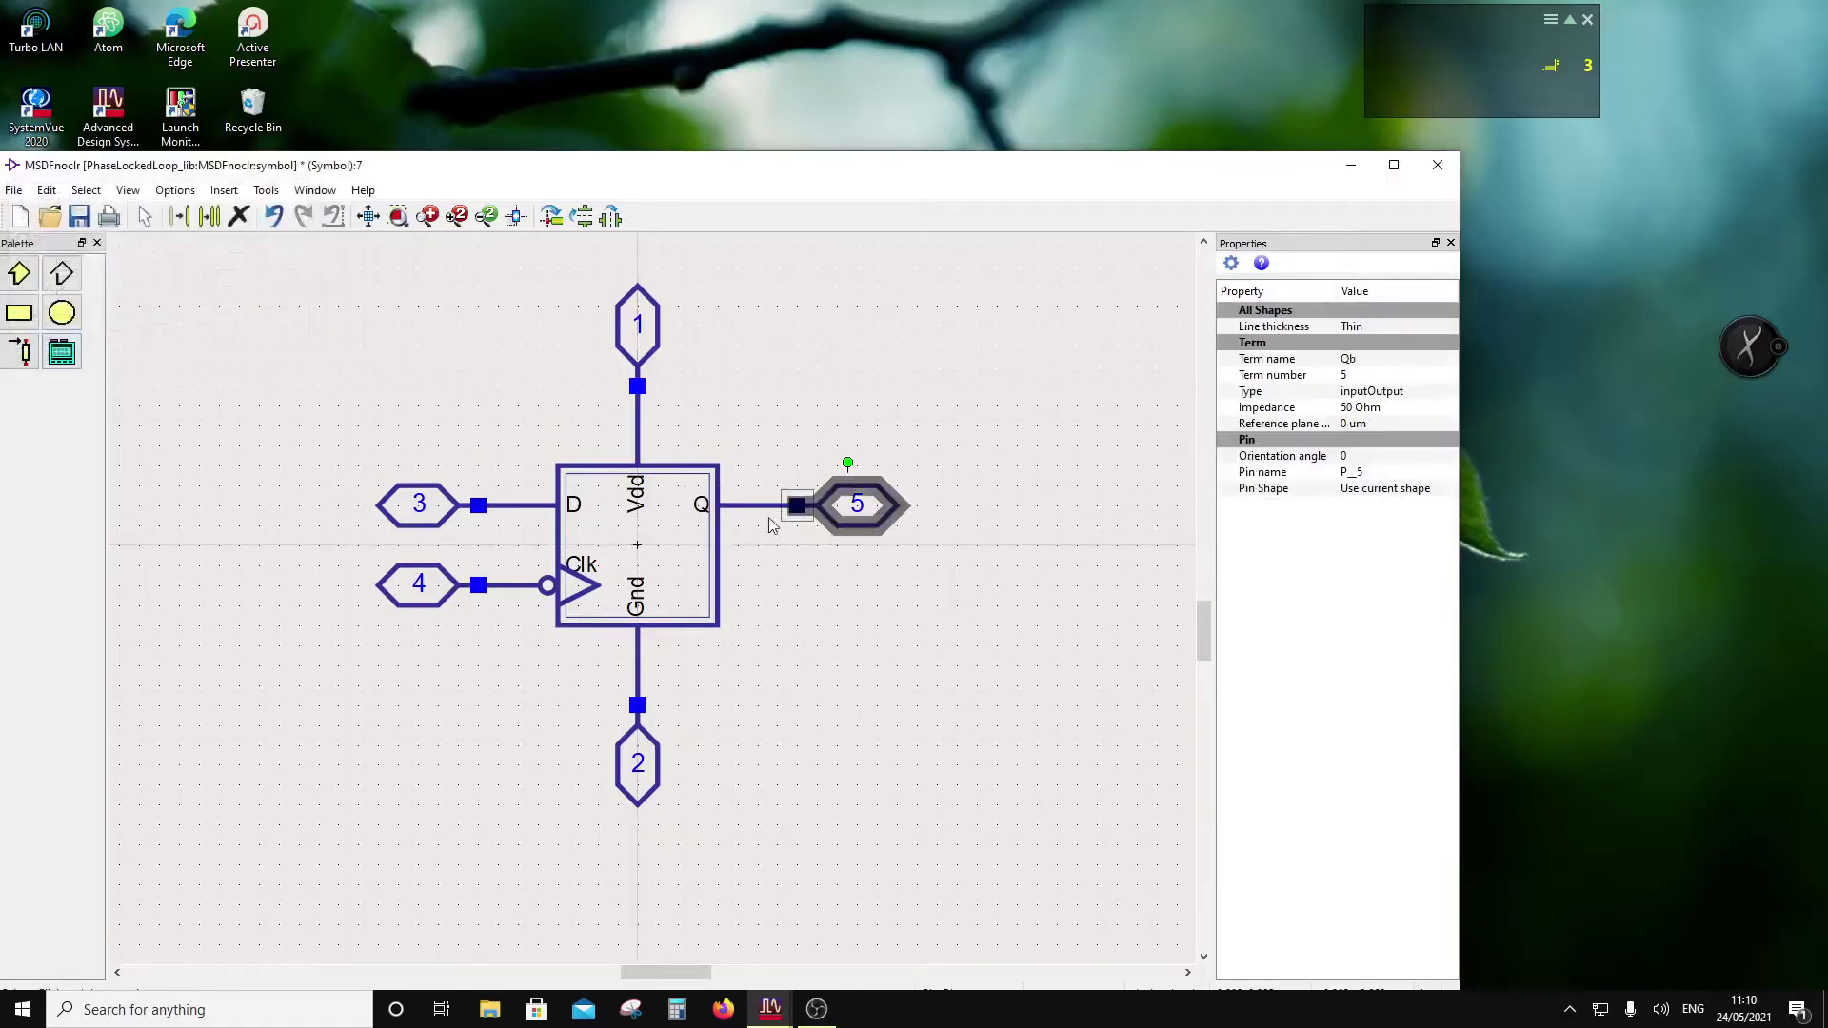
double_click(857, 510)
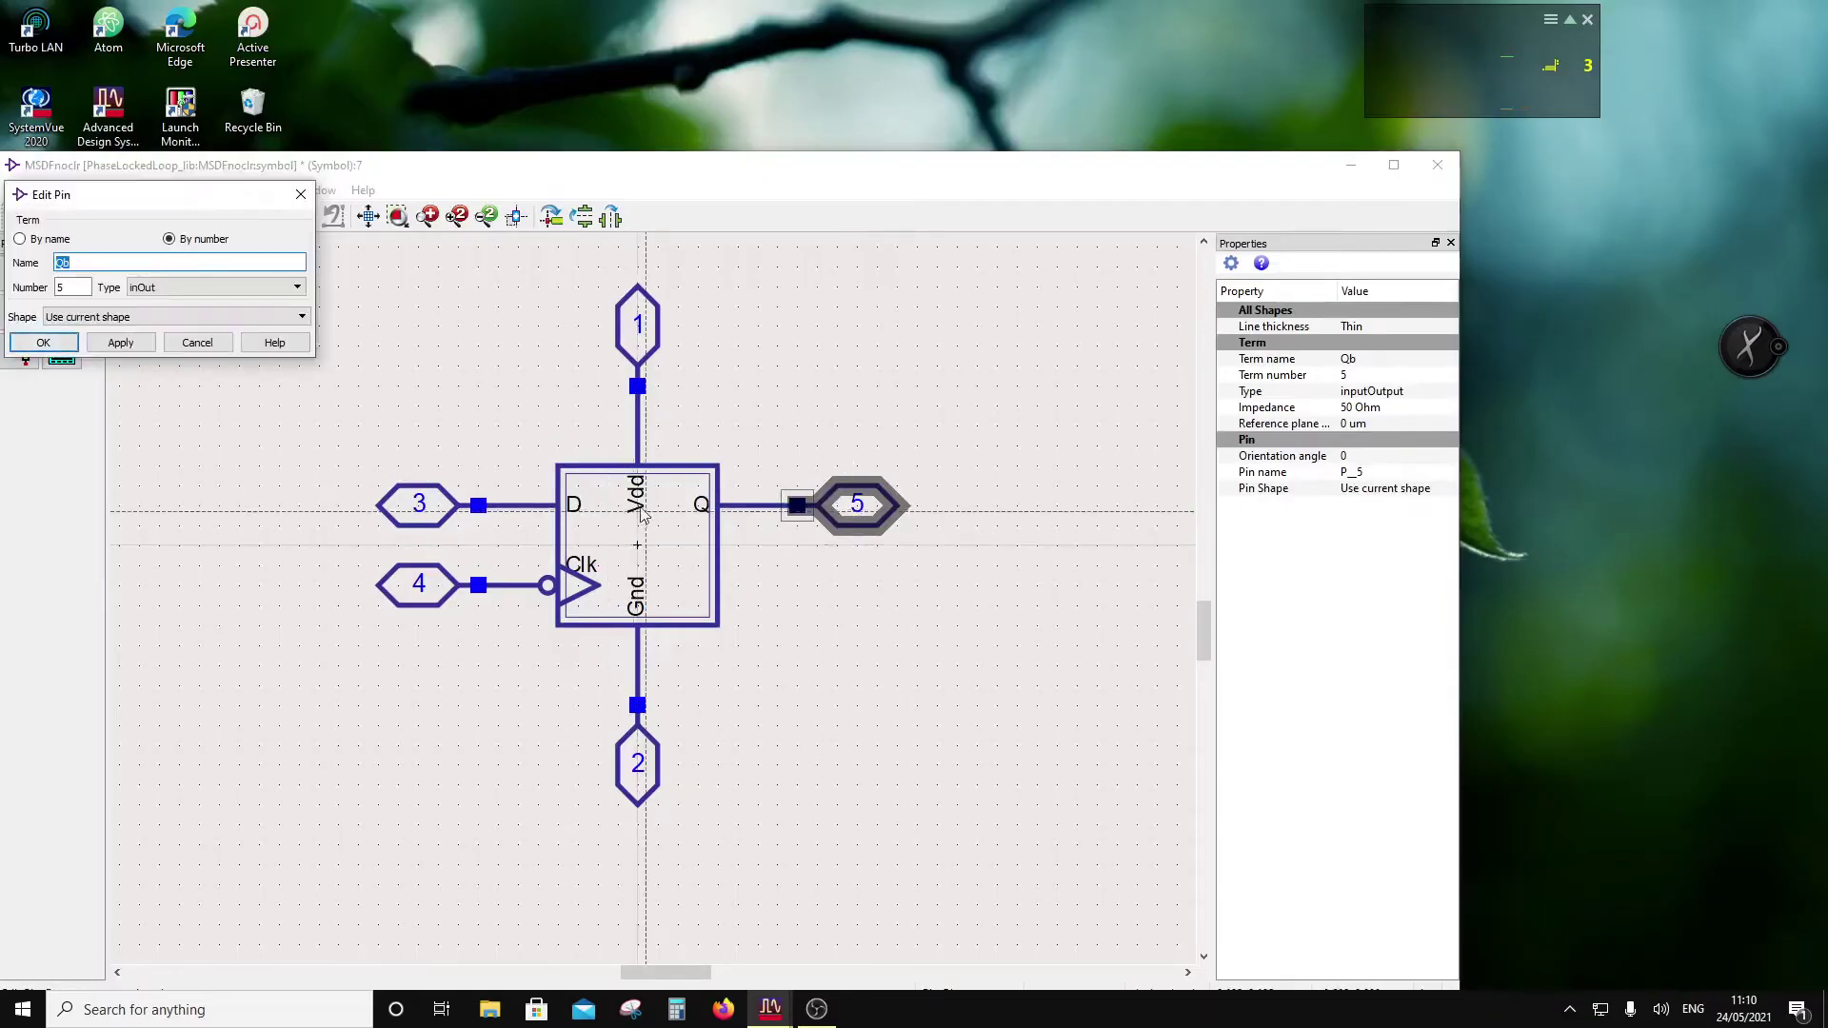
click(43, 343)
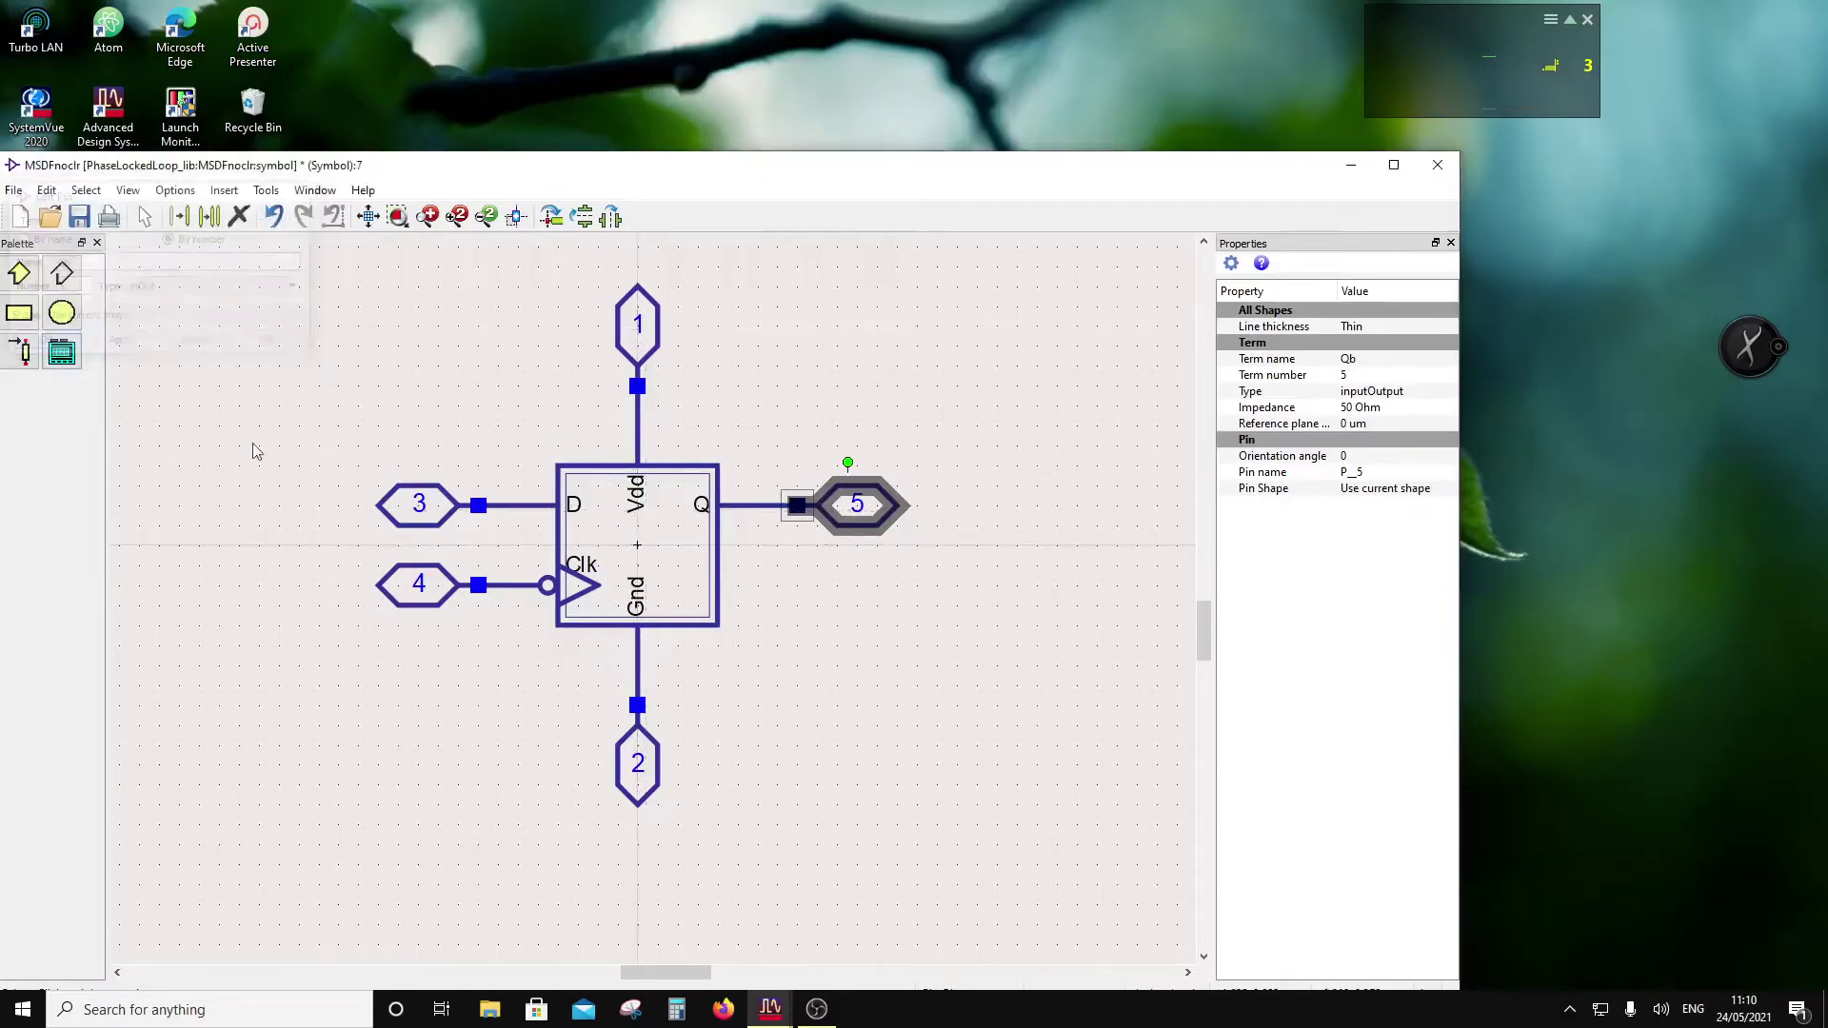
Step: Change the symbol's Q label text to Qb, then save and close the MSDFnoclr symbol
click(702, 504)
click(701, 506)
text(b)
key(Return)
click(830, 414)
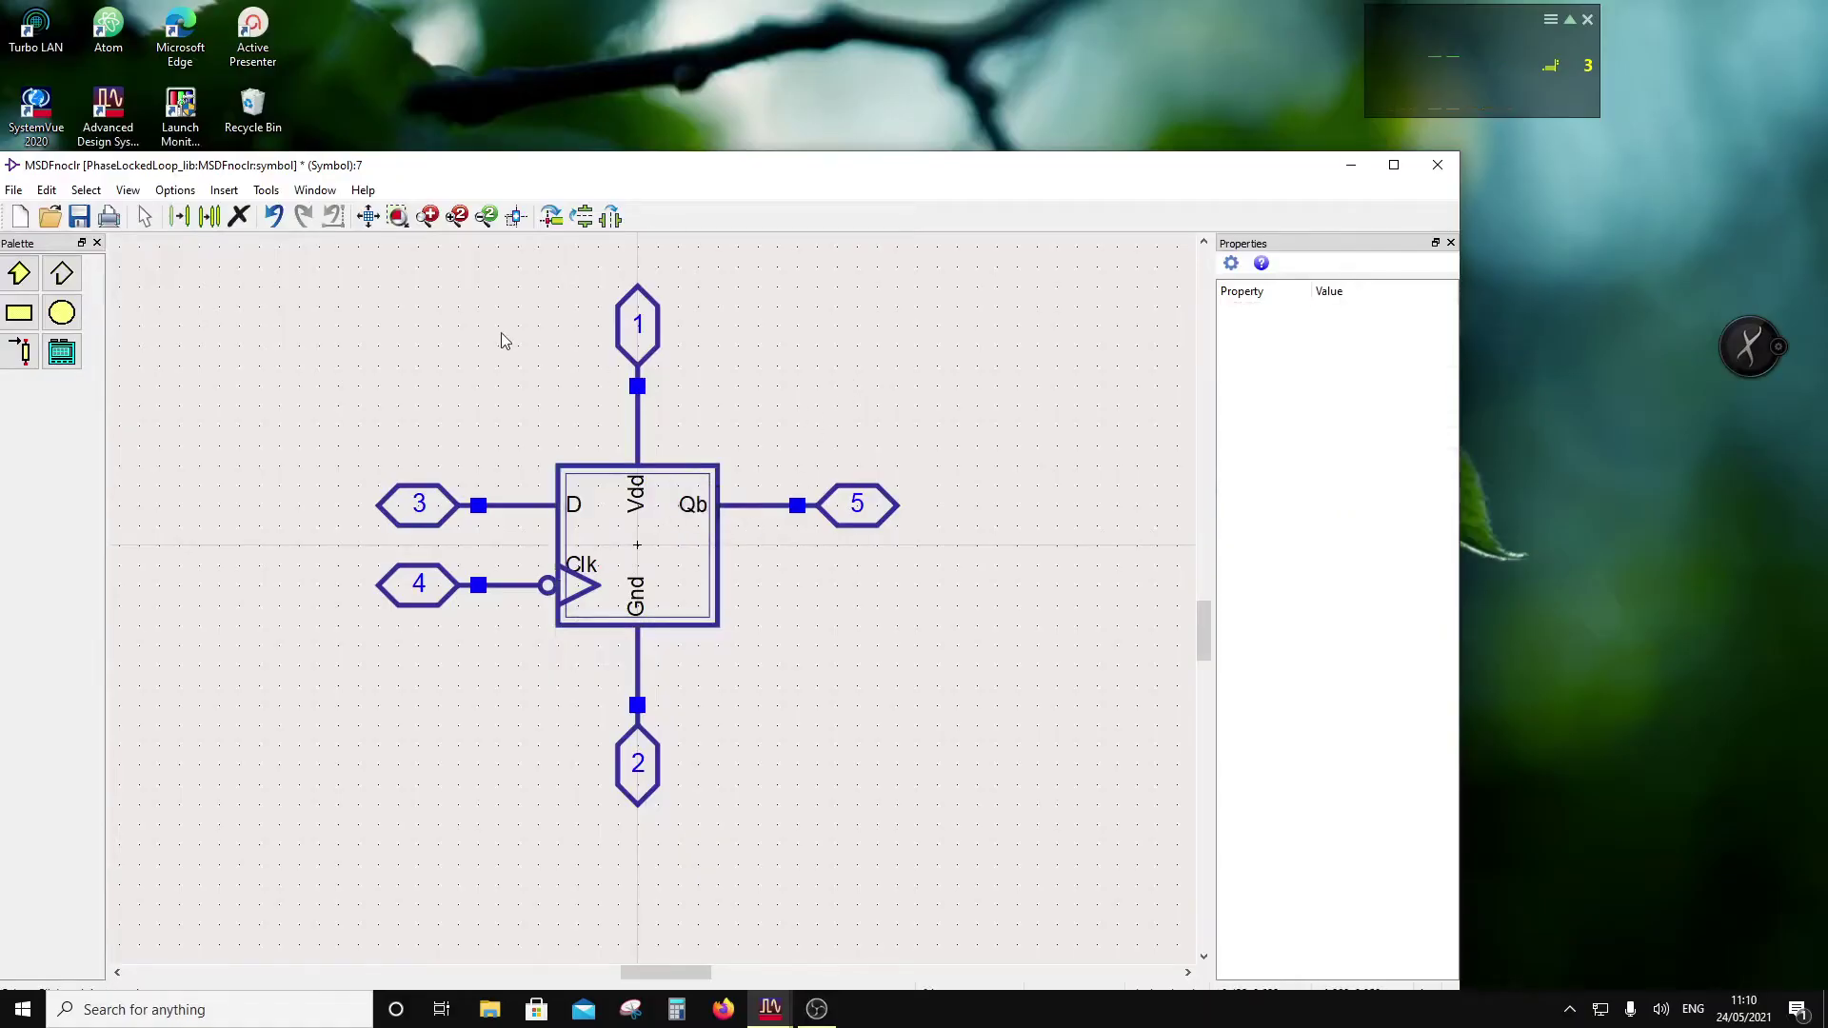
click(79, 217)
click(1437, 171)
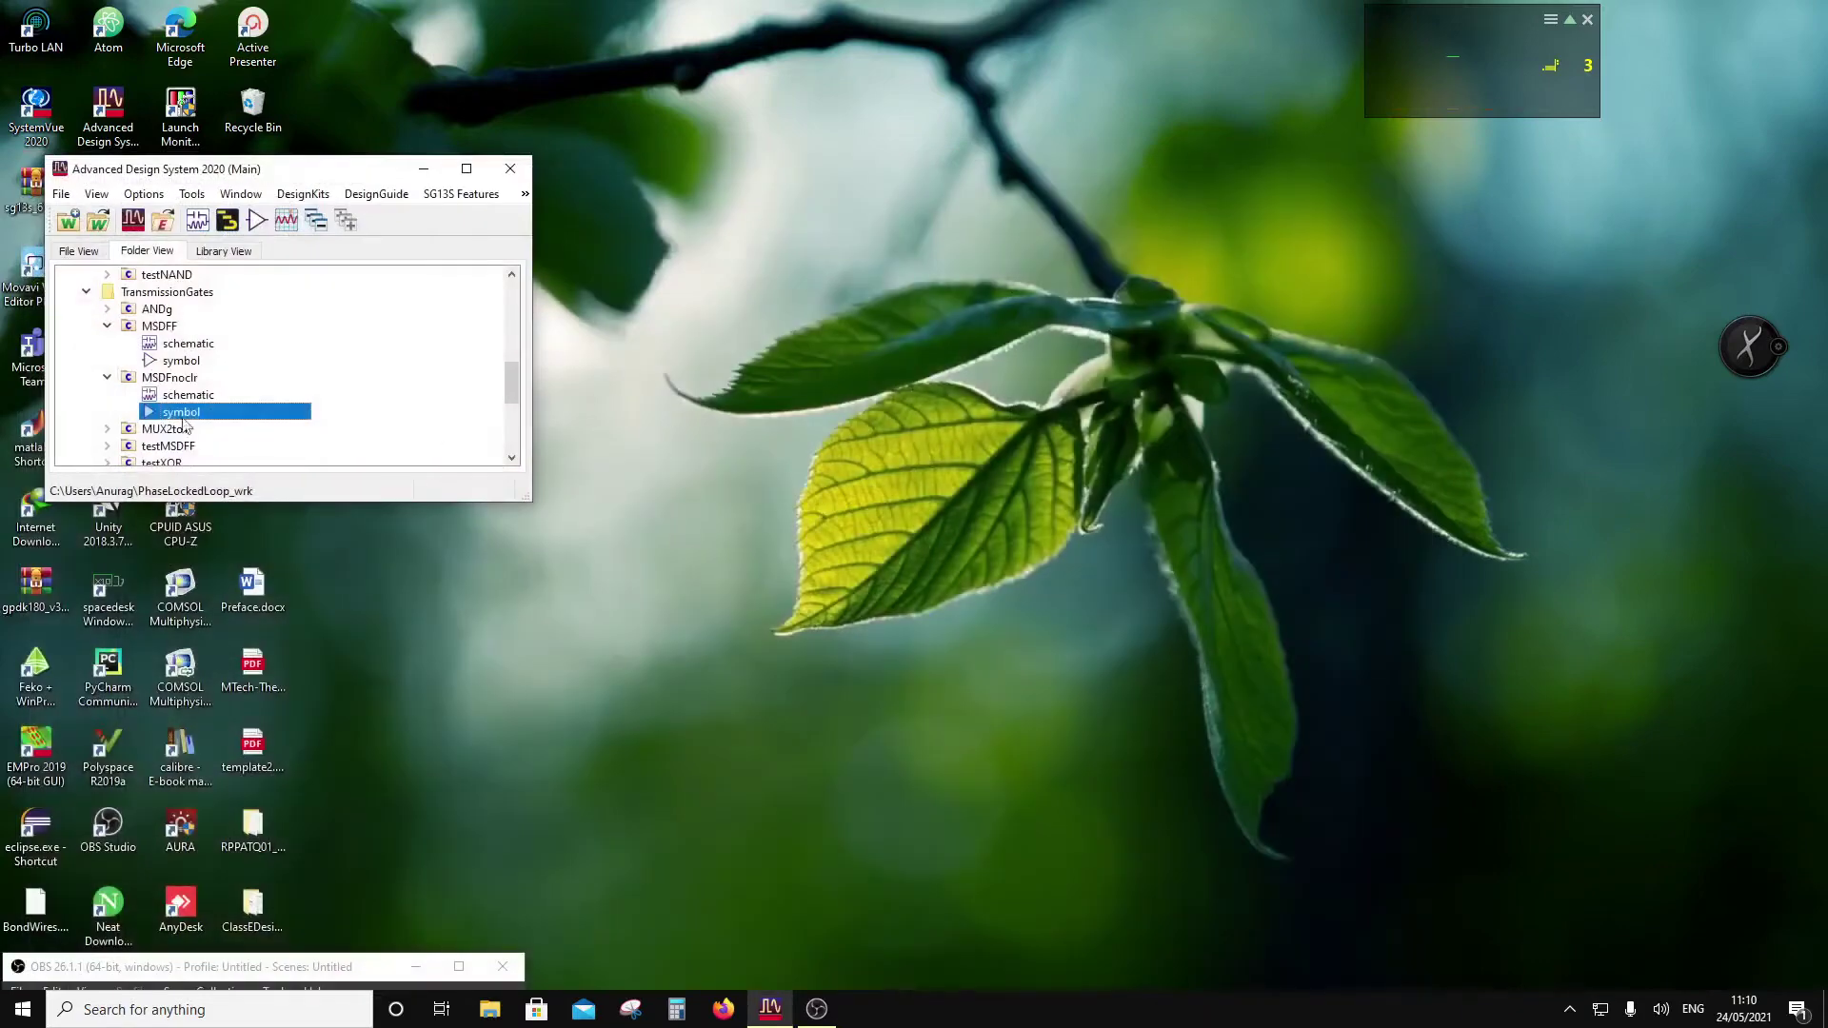
Step: Copy the MSDFF cell without hierarchy into the TransmissionGates folder under the new name MSDFFn
right_click(158, 327)
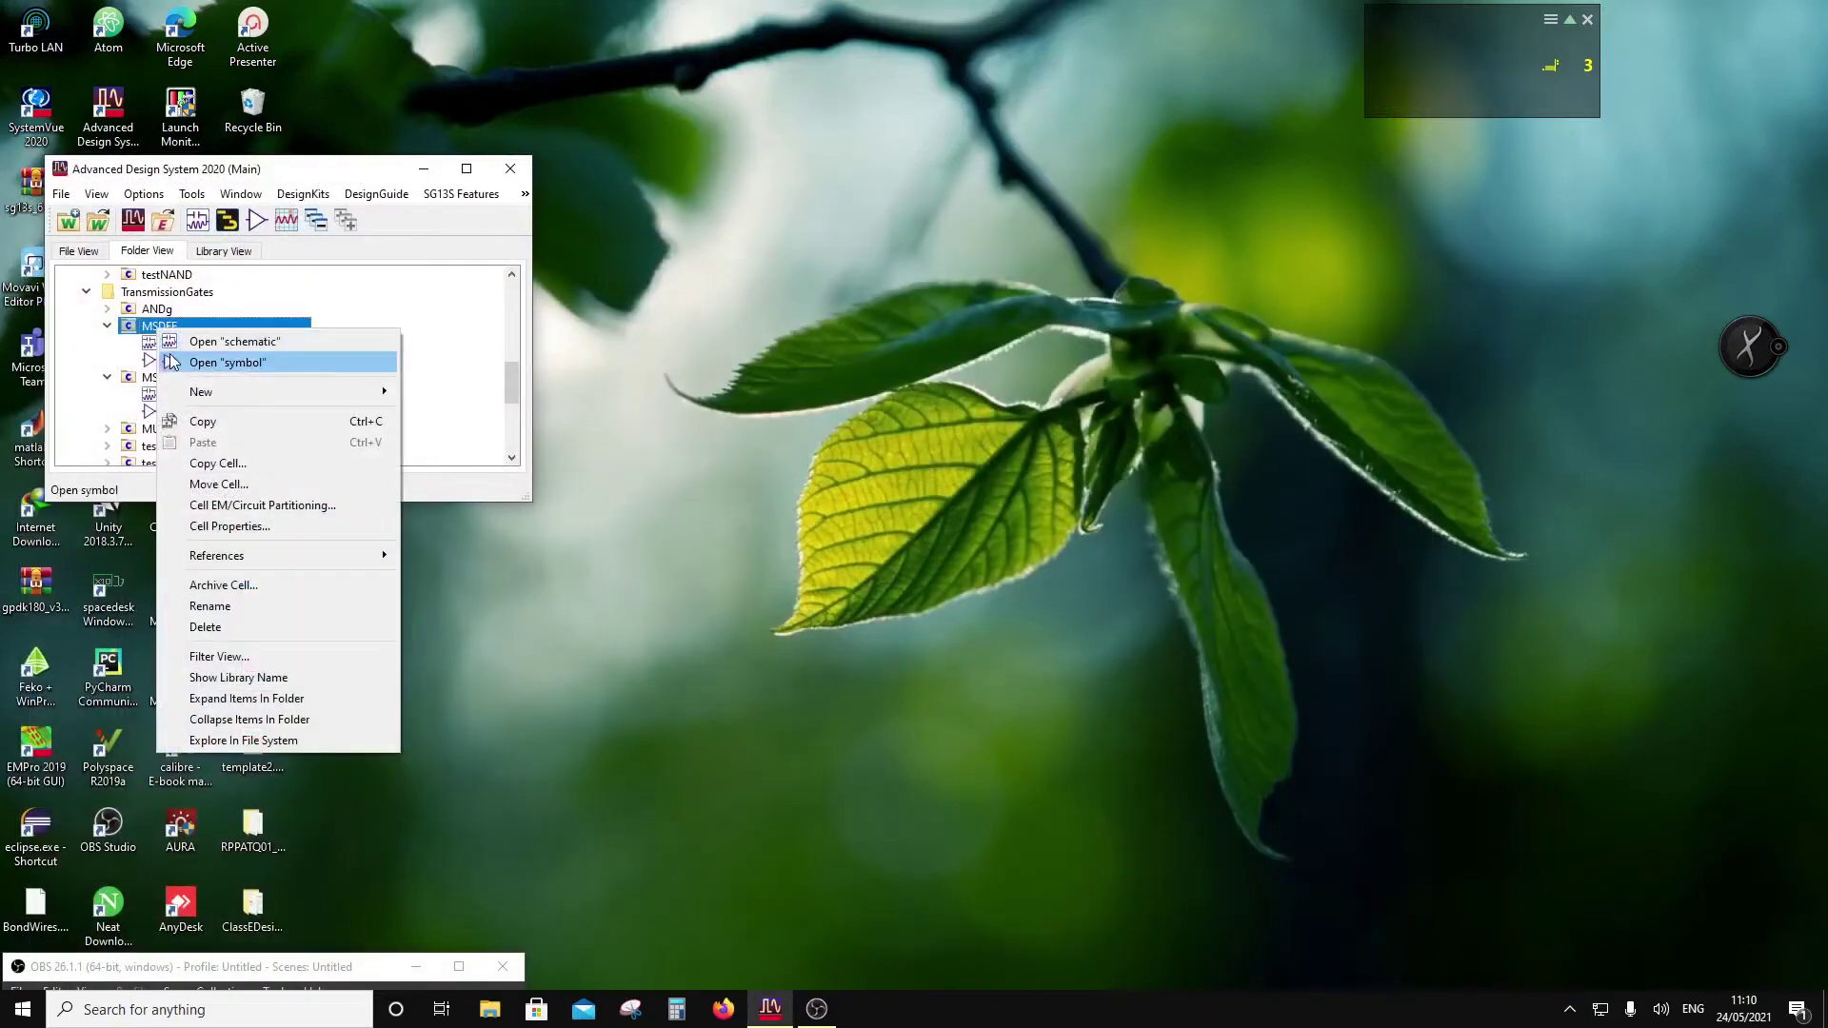
click(221, 464)
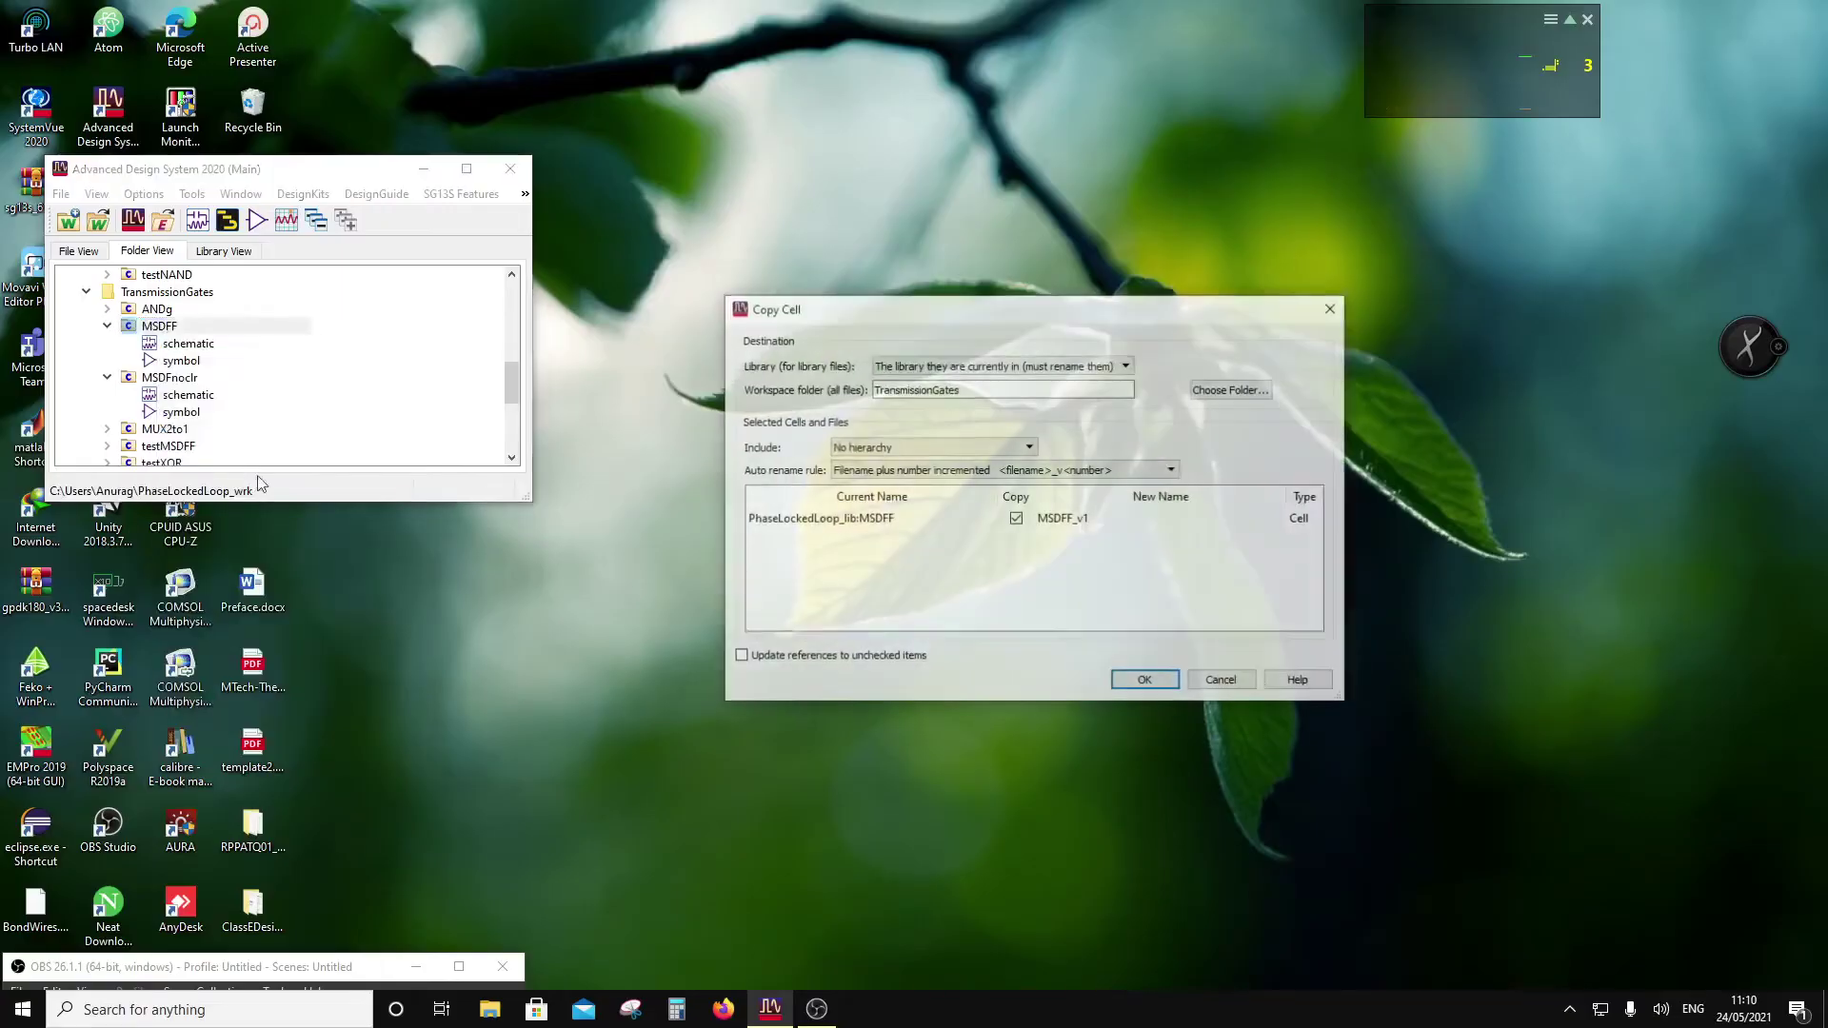
double_click(1082, 520)
drag(1088, 520, 1077, 521)
text(n)
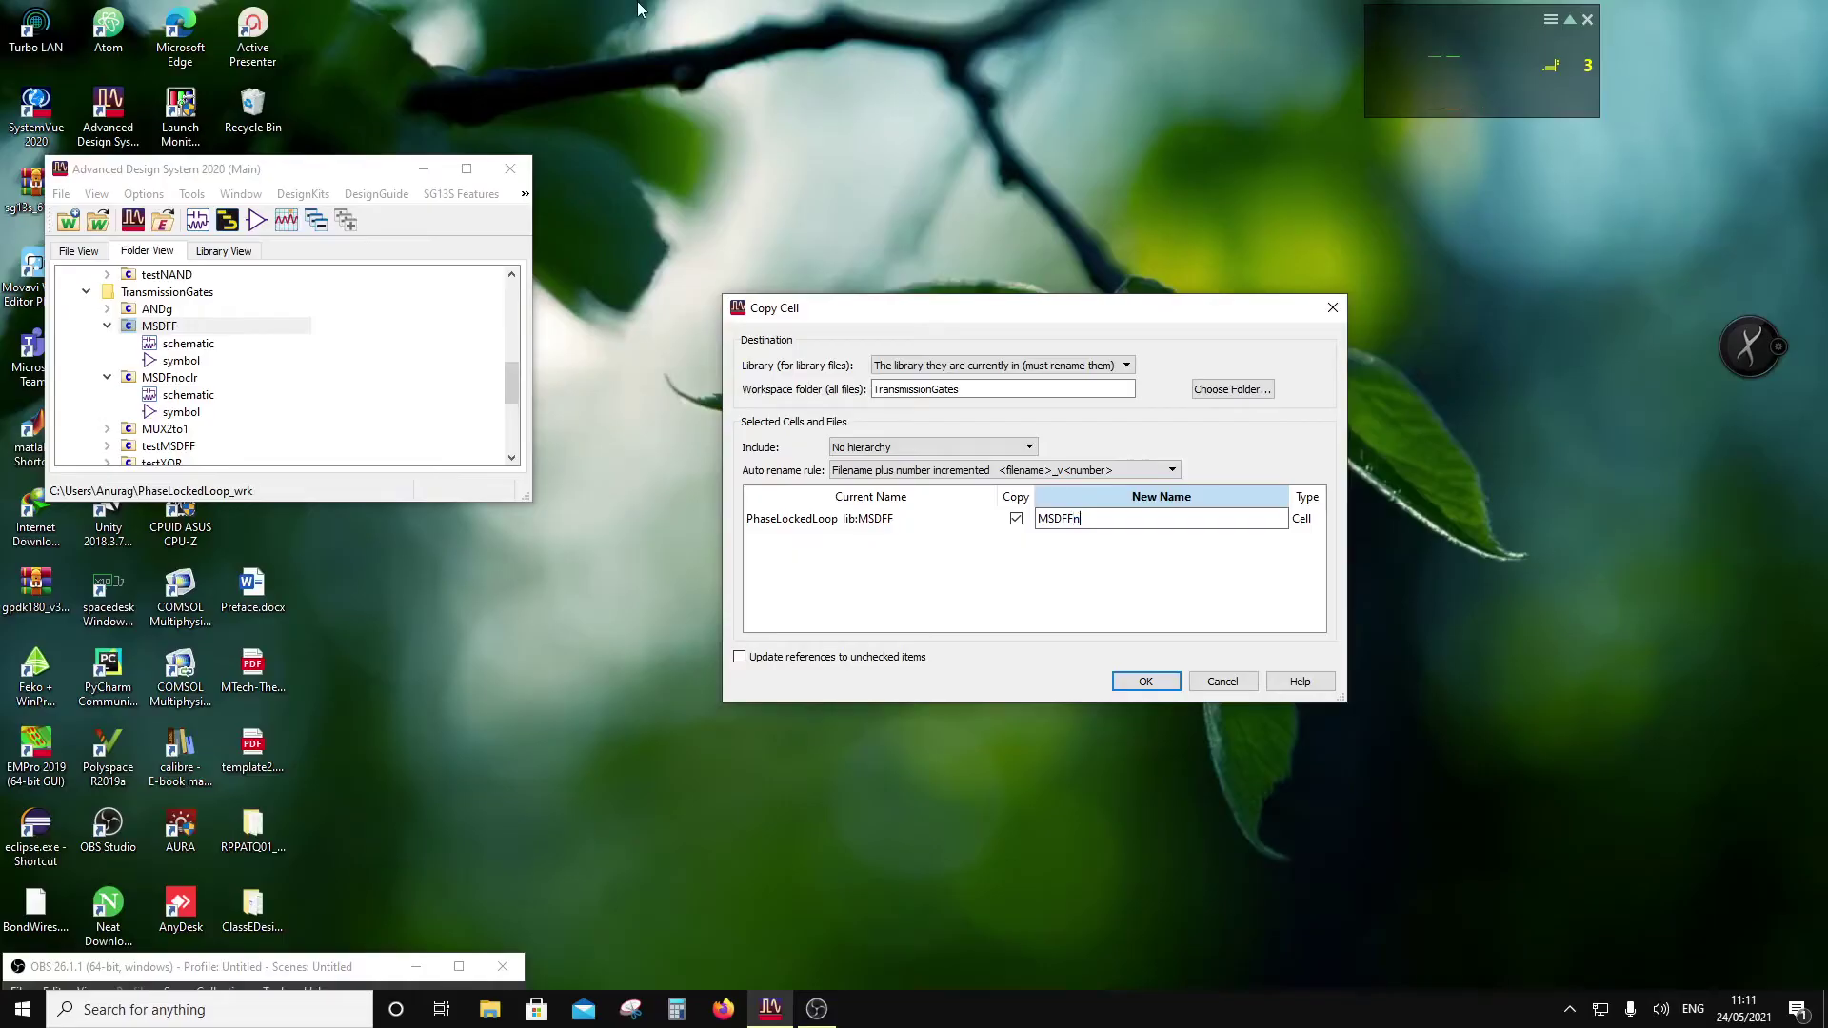
click(1152, 679)
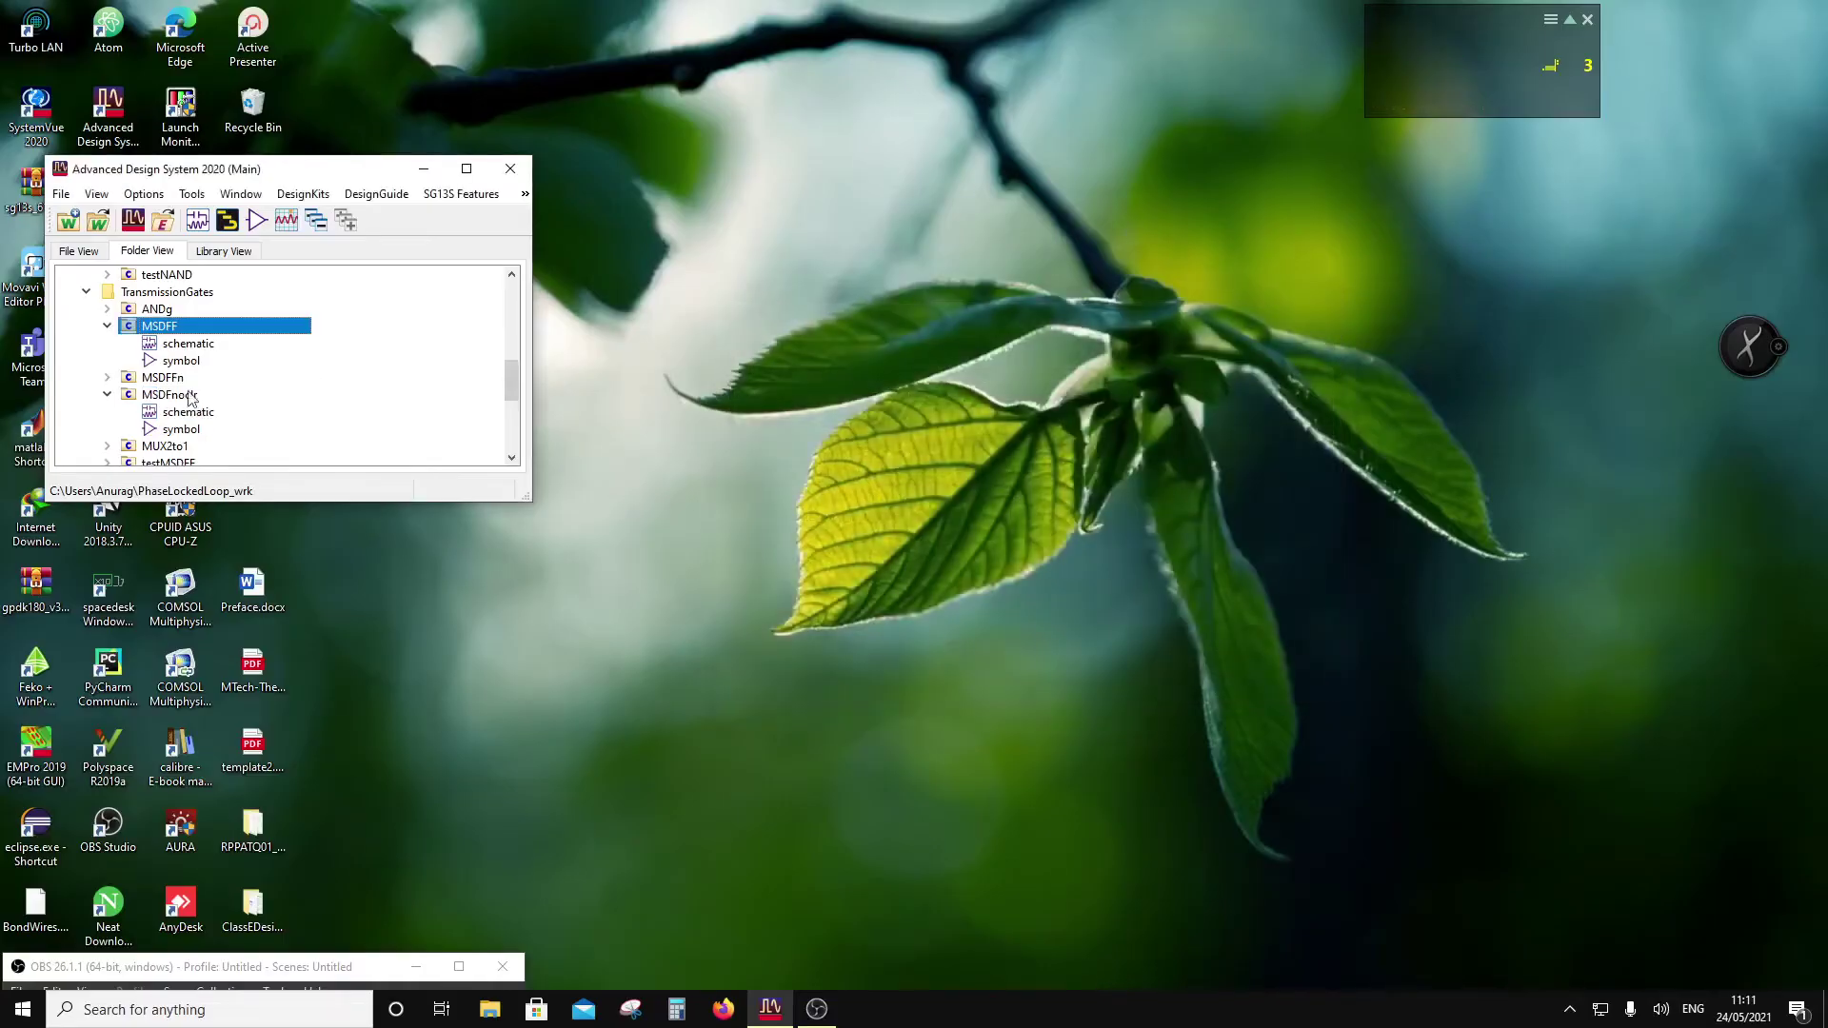
Step: In the MSDFFn schematic, delete the wire from X8's output to port Q and attach Q to X9's output
click(107, 377)
double_click(171, 395)
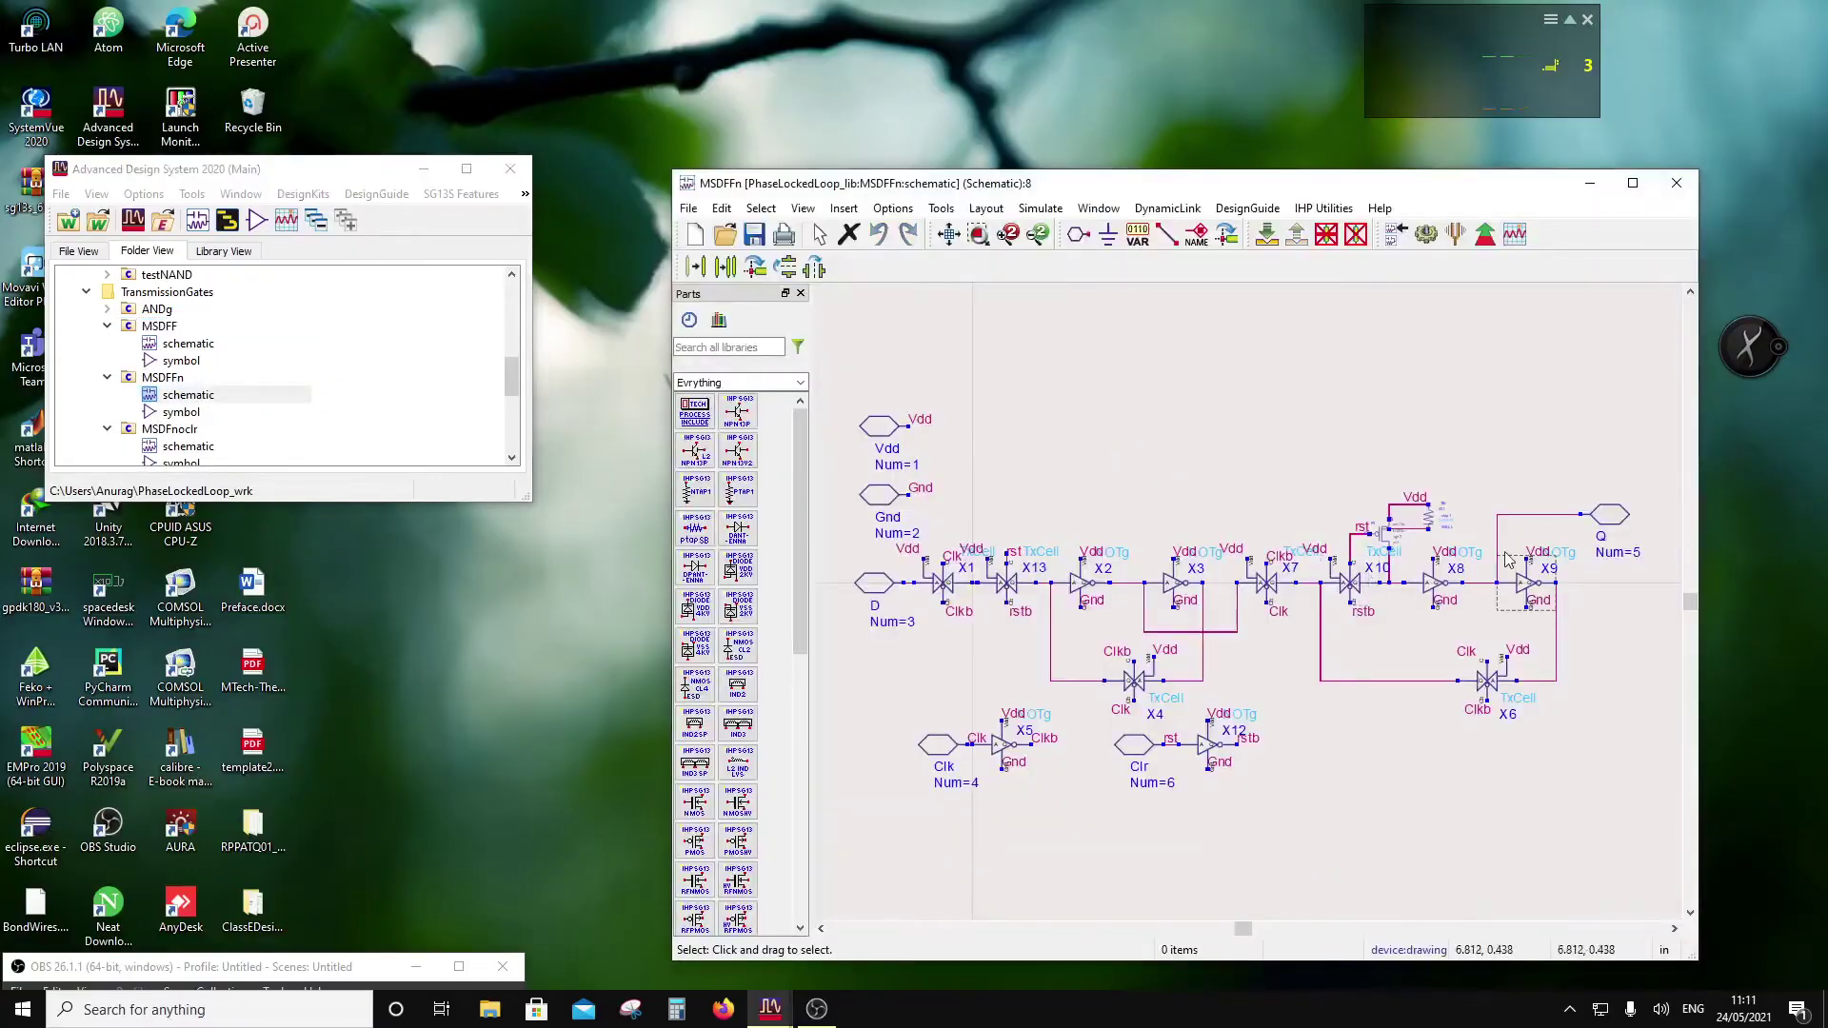
click(1500, 556)
key(Delete)
drag(1611, 519, 1631, 595)
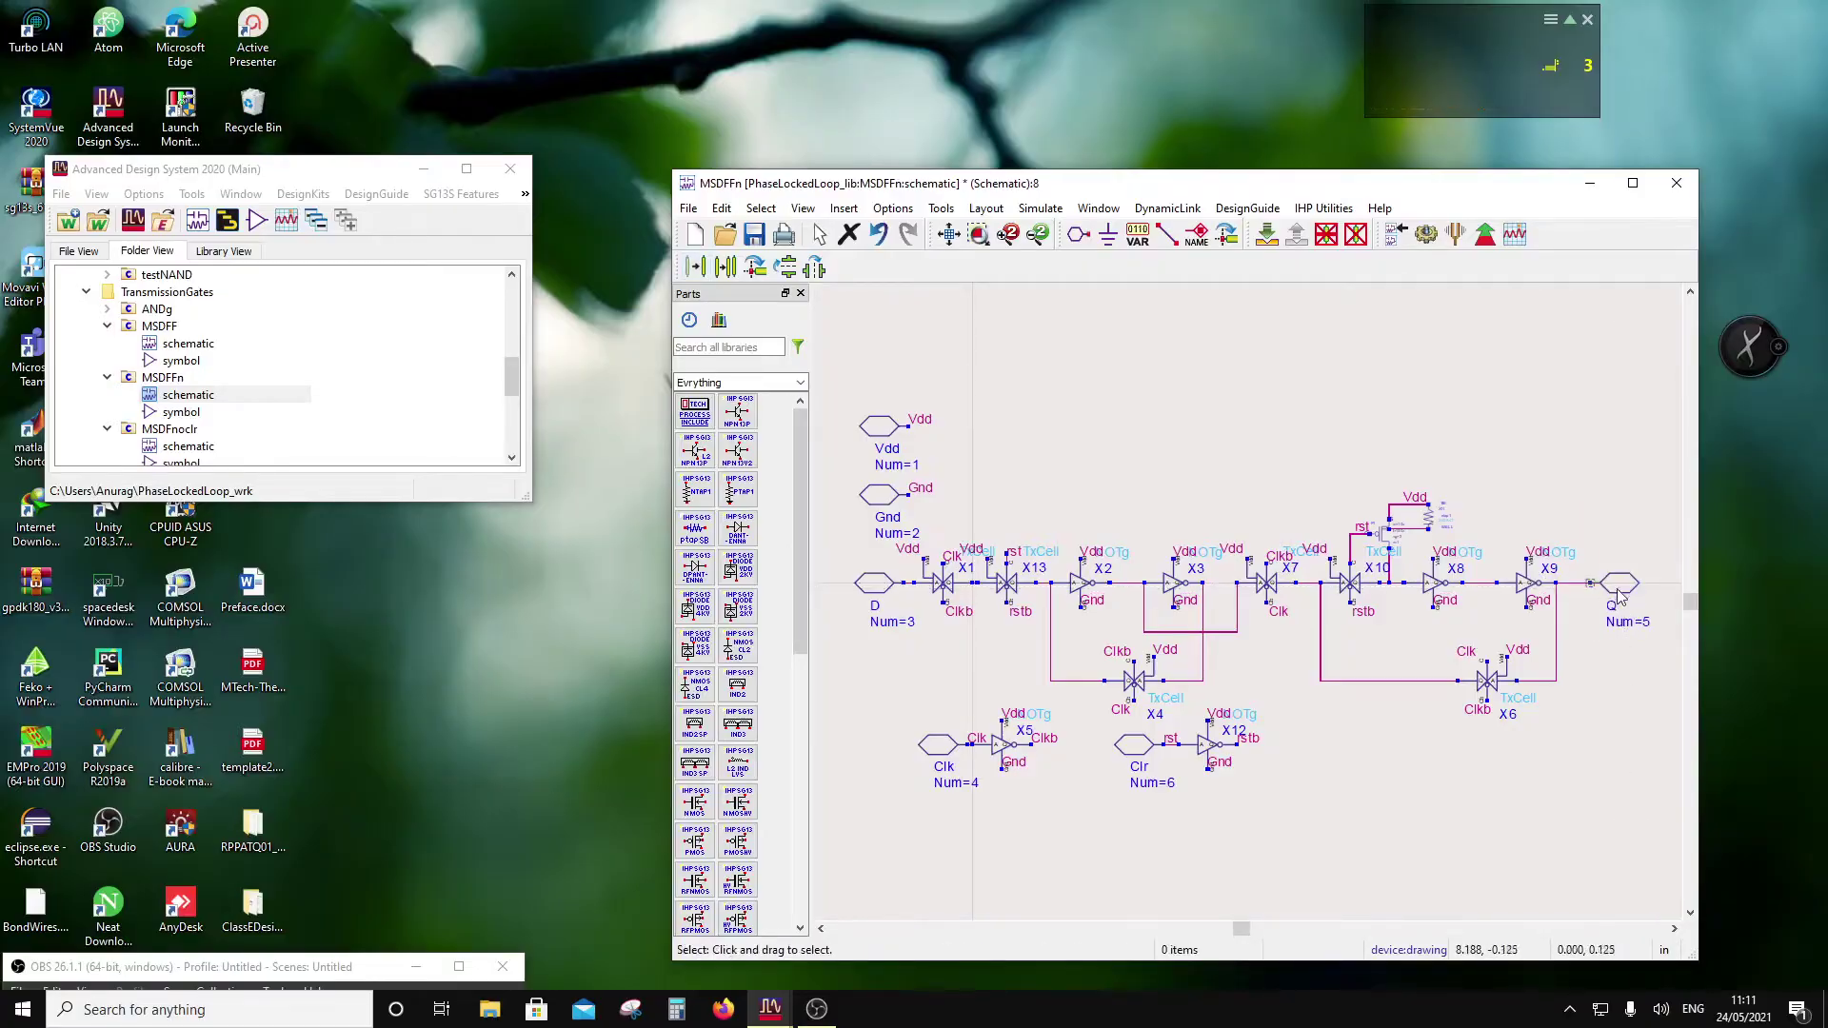
Step: Rename output pin 5 of the MSDFFn schematic as Qb, then save and close the schematic
double_click(1620, 586)
click(761, 279)
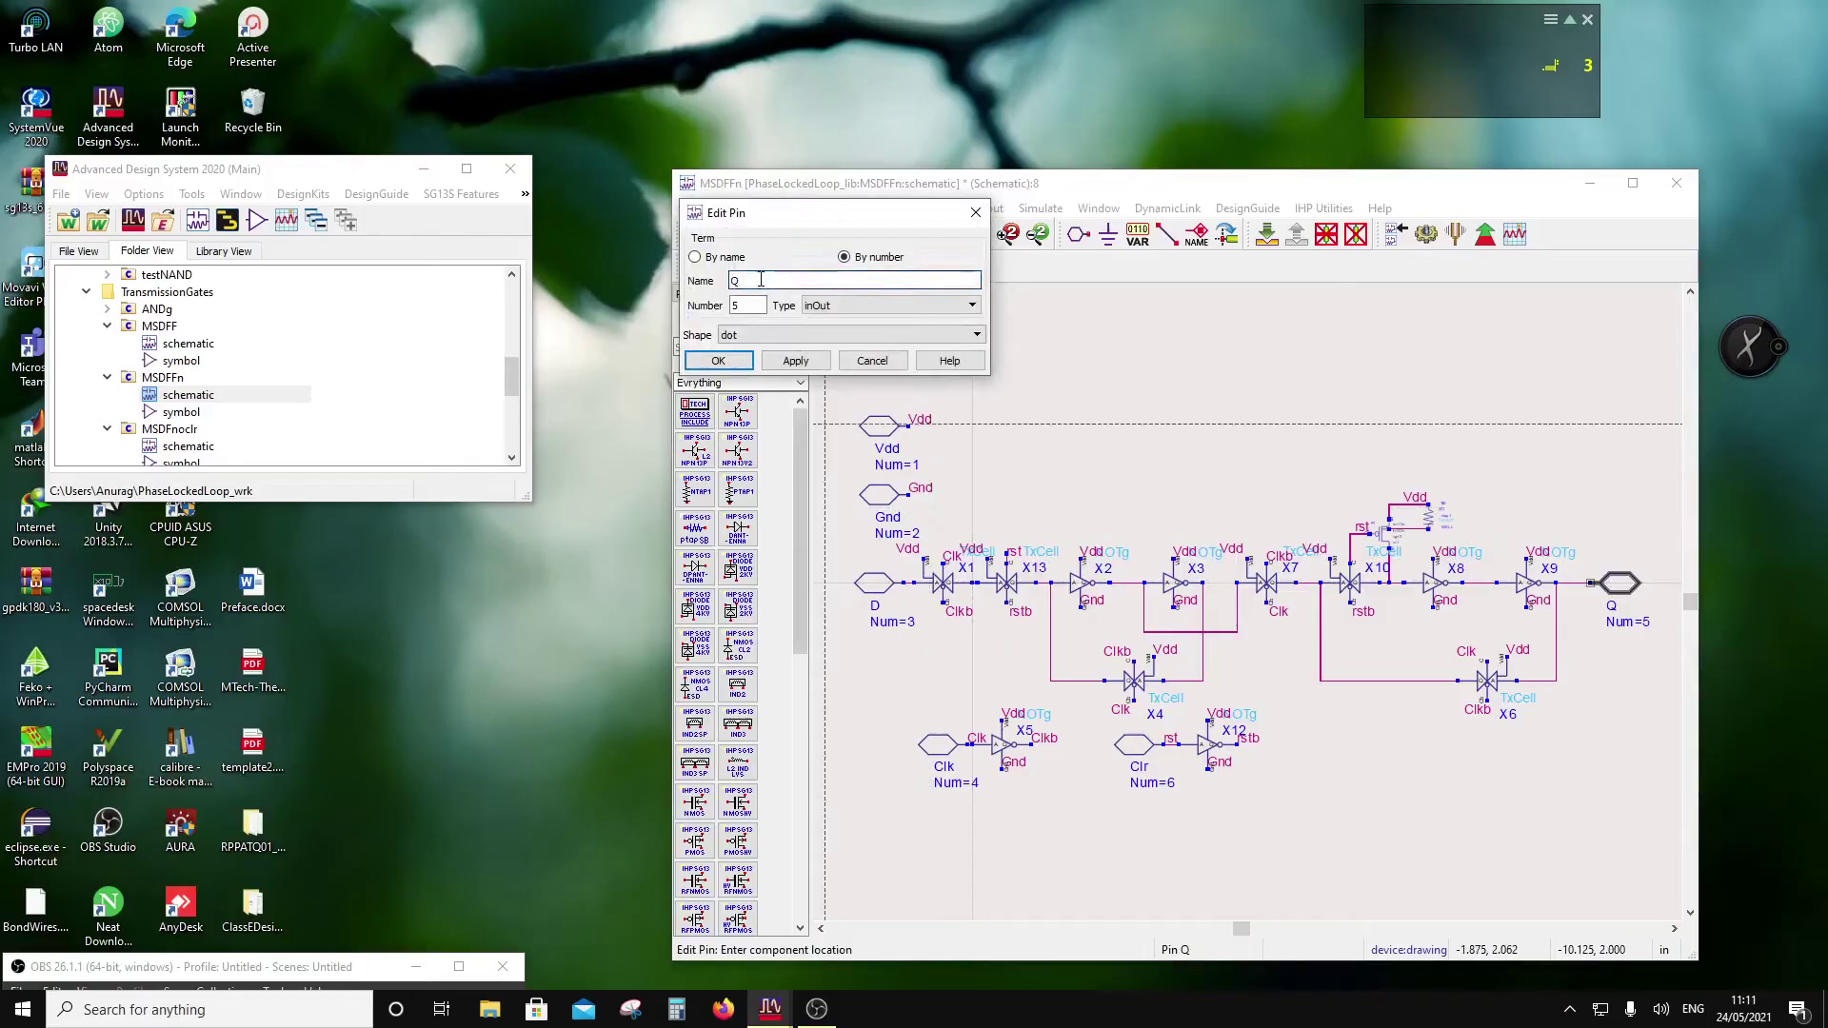
text(b)
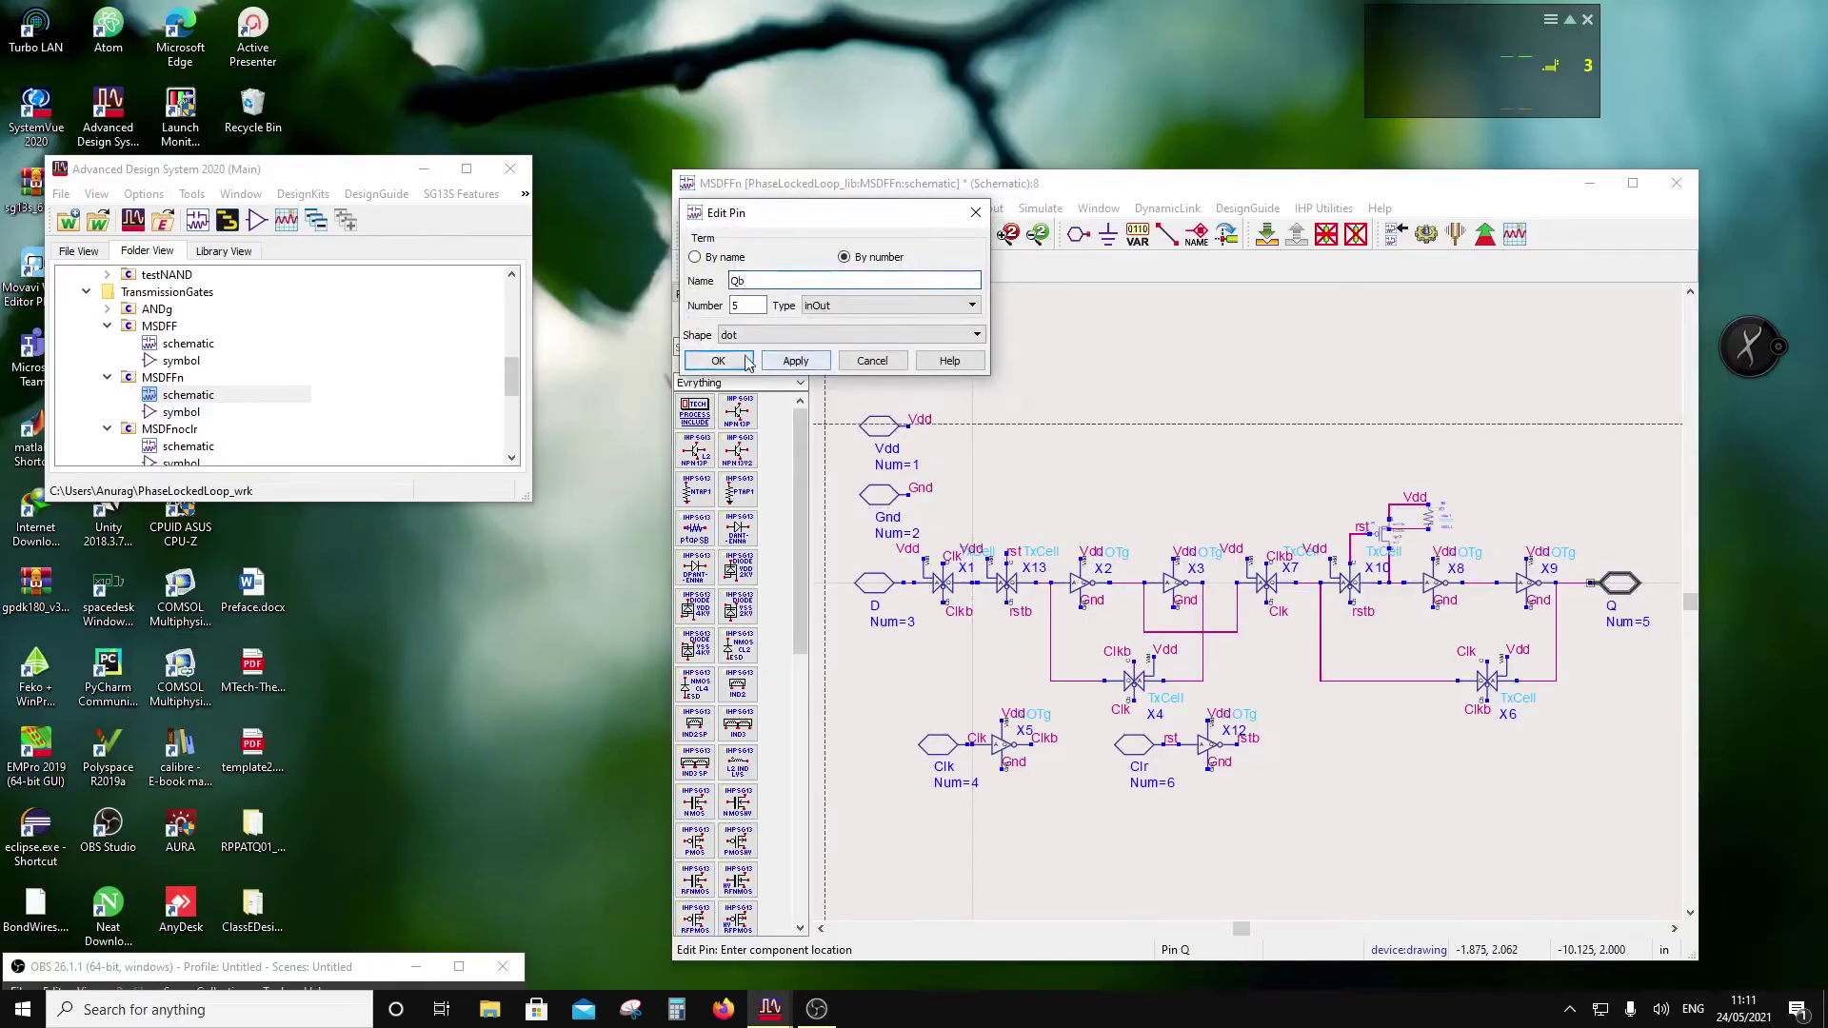
click(733, 361)
drag(249, 969, 216, 929)
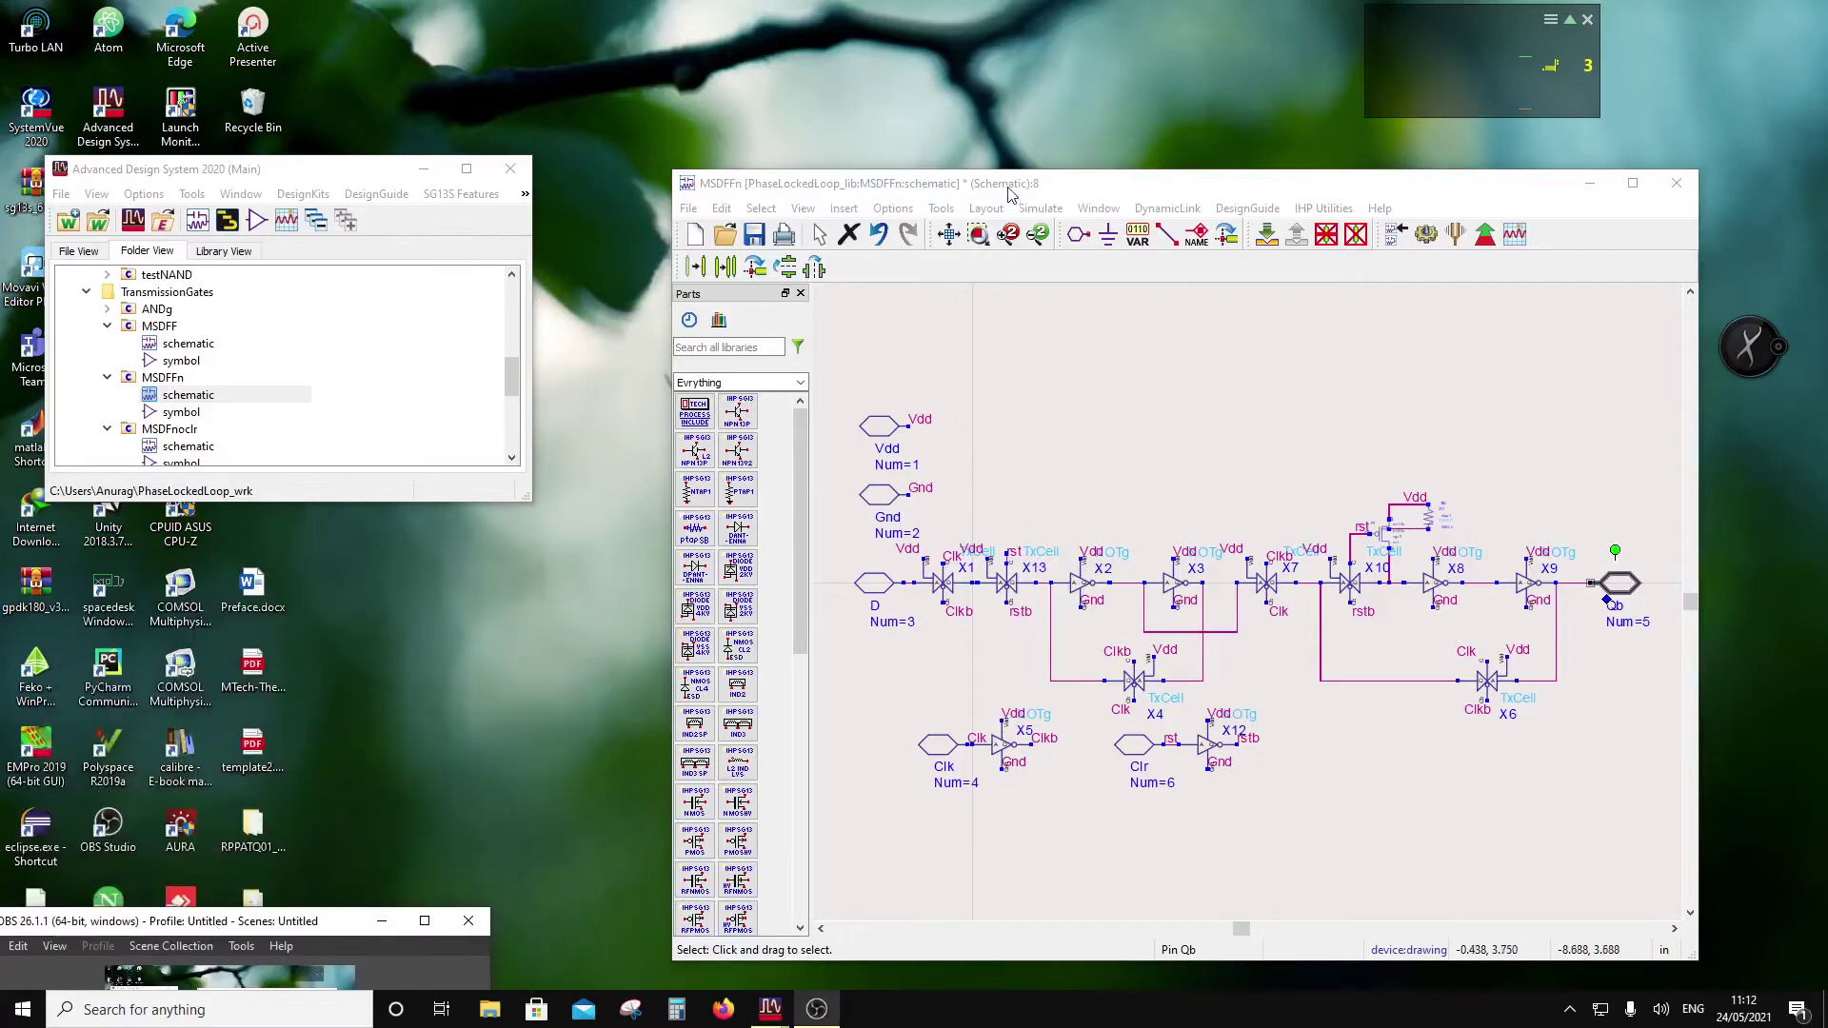
drag(1011, 194, 660, 155)
click(401, 198)
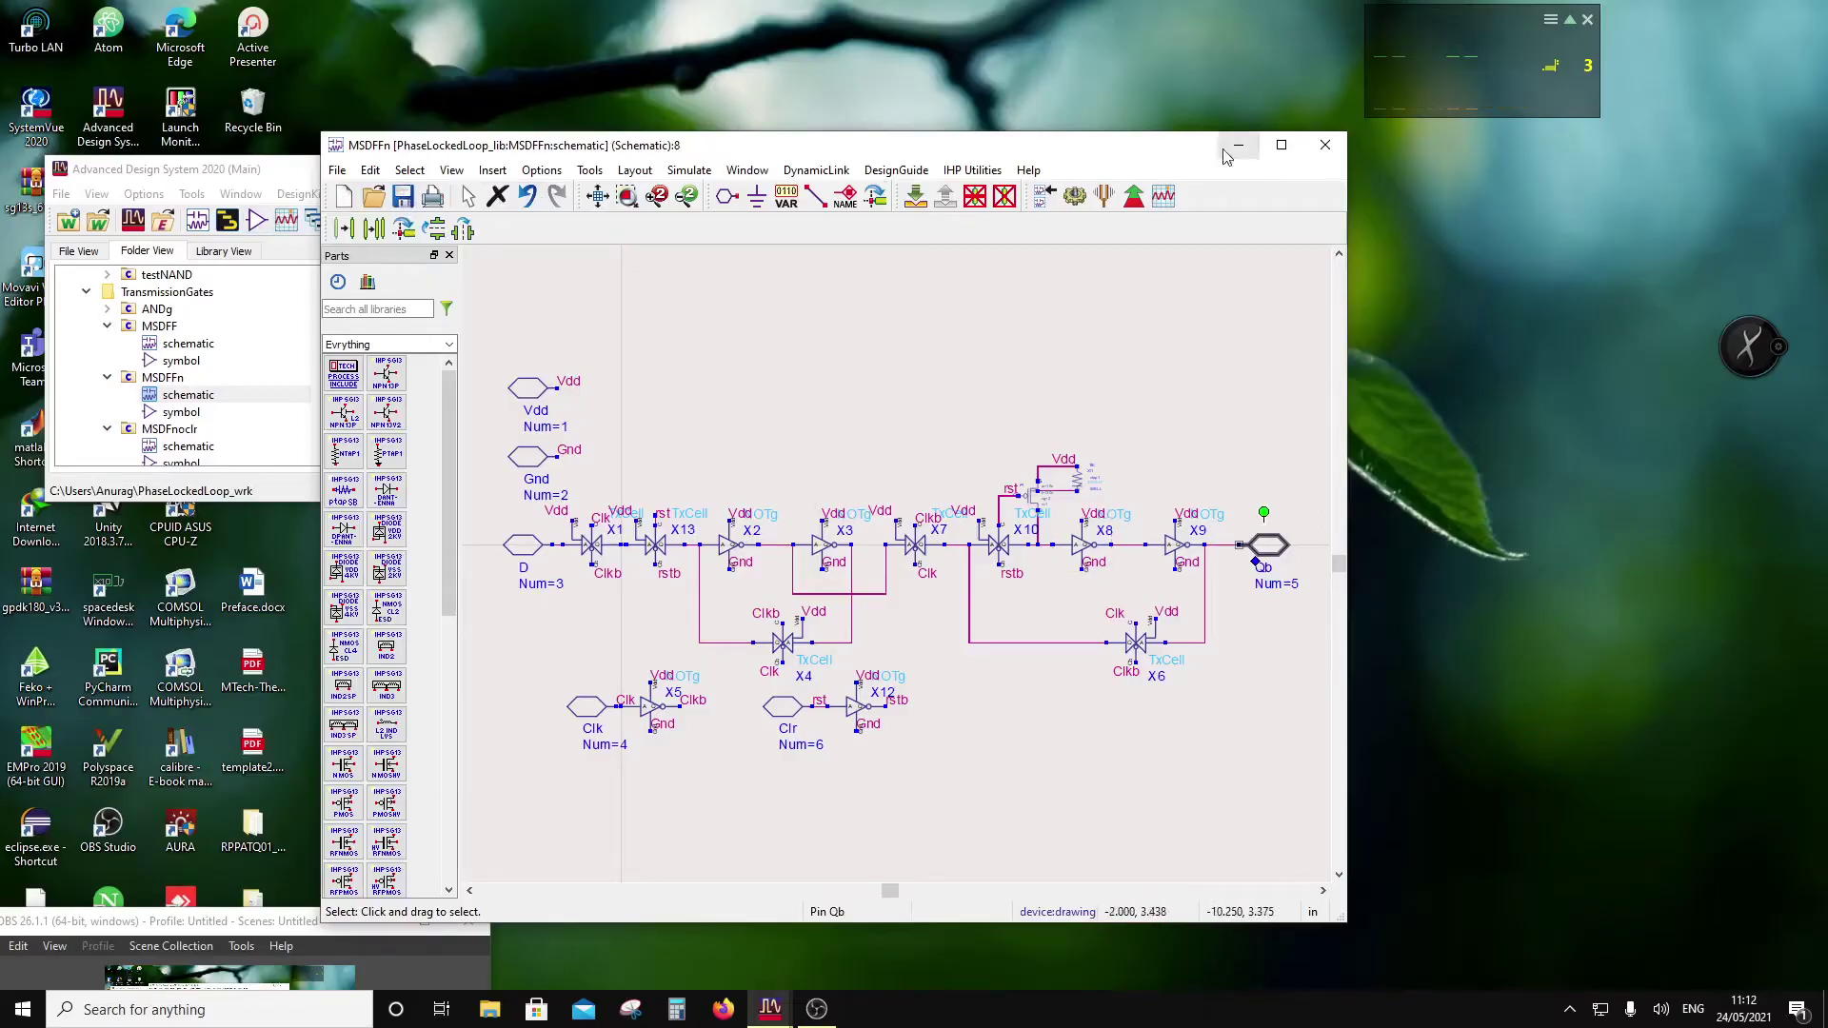
click(1324, 144)
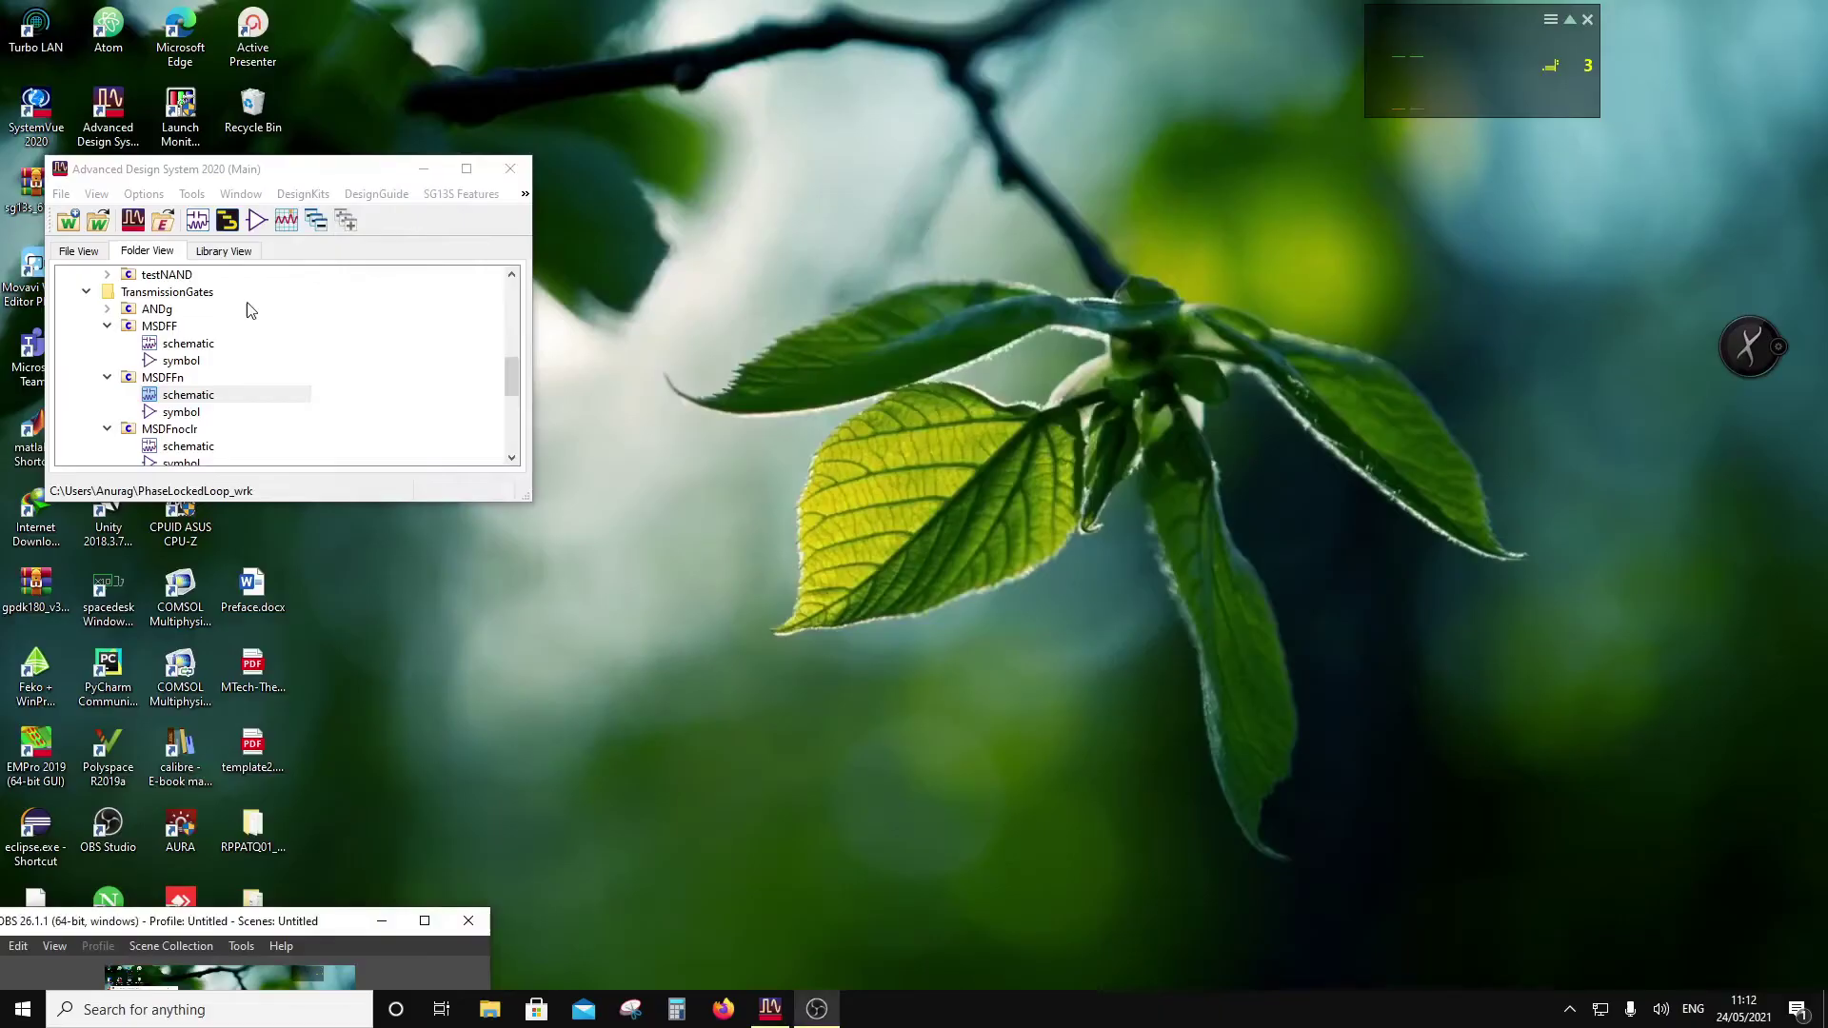
Step: Open the MSDFFn symbol and rename its pin 5 as Qb
double_click(172, 412)
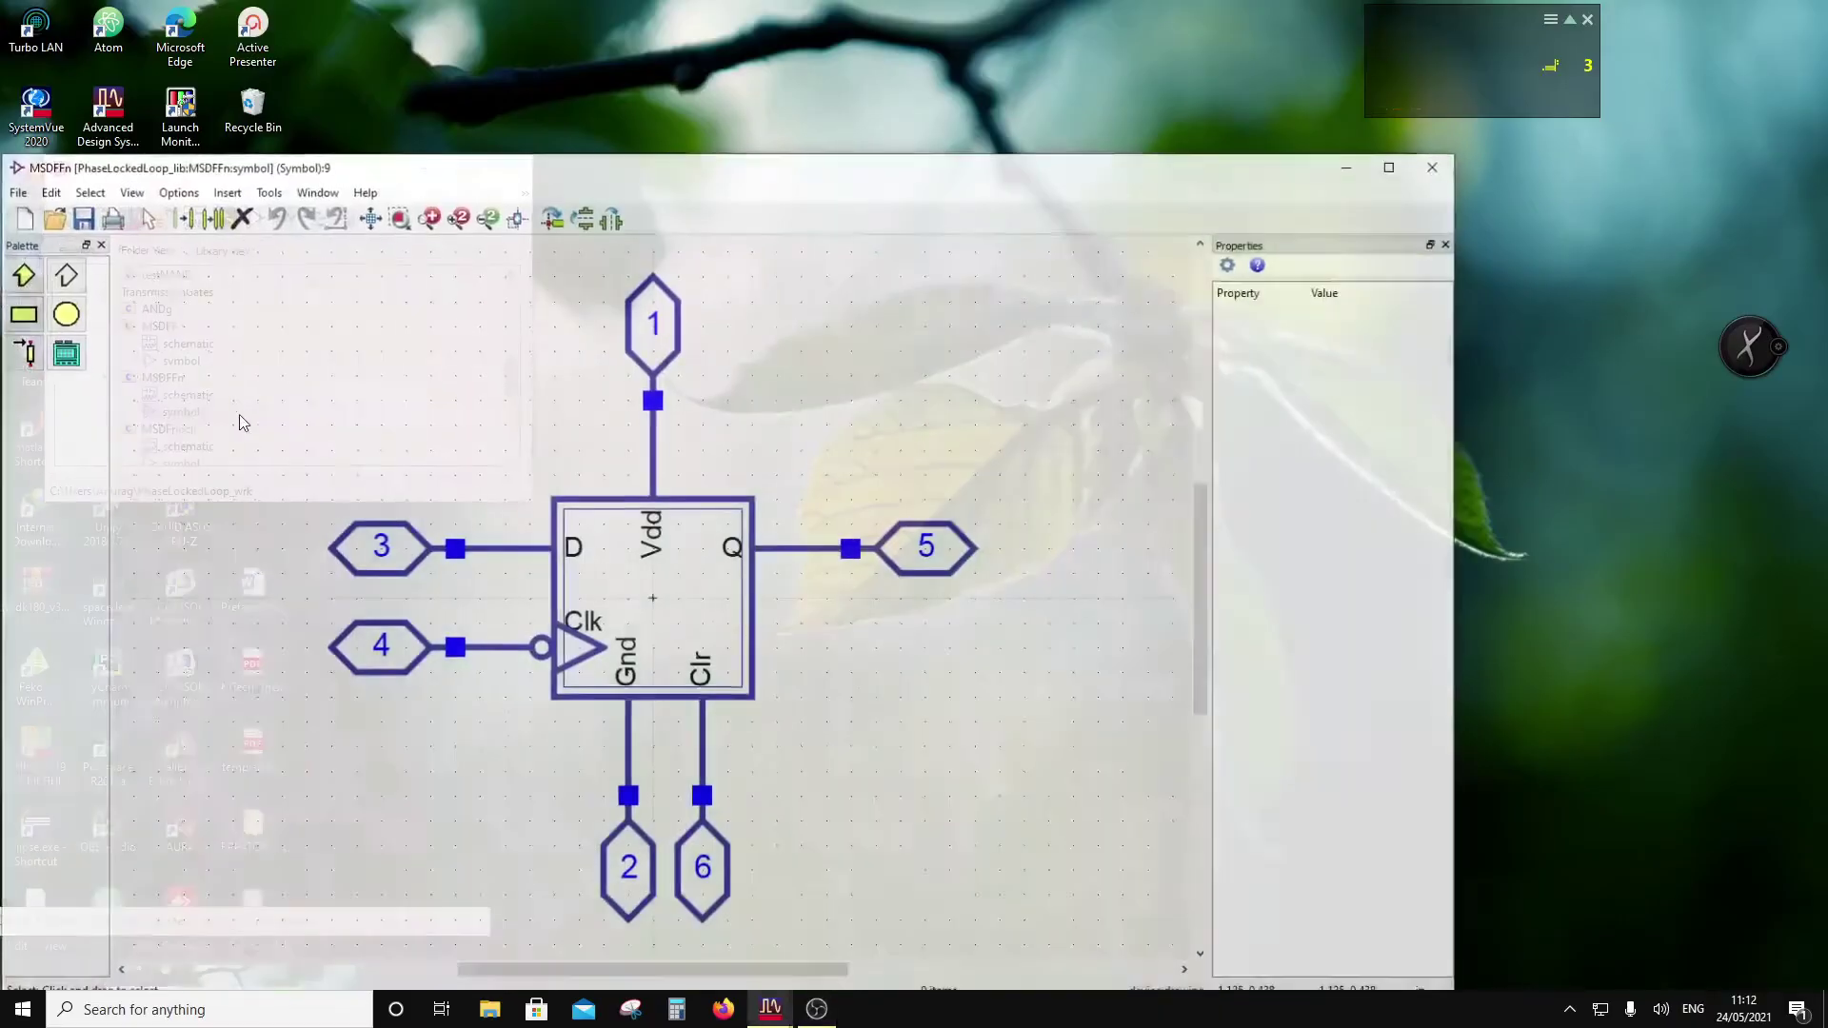
click(962, 552)
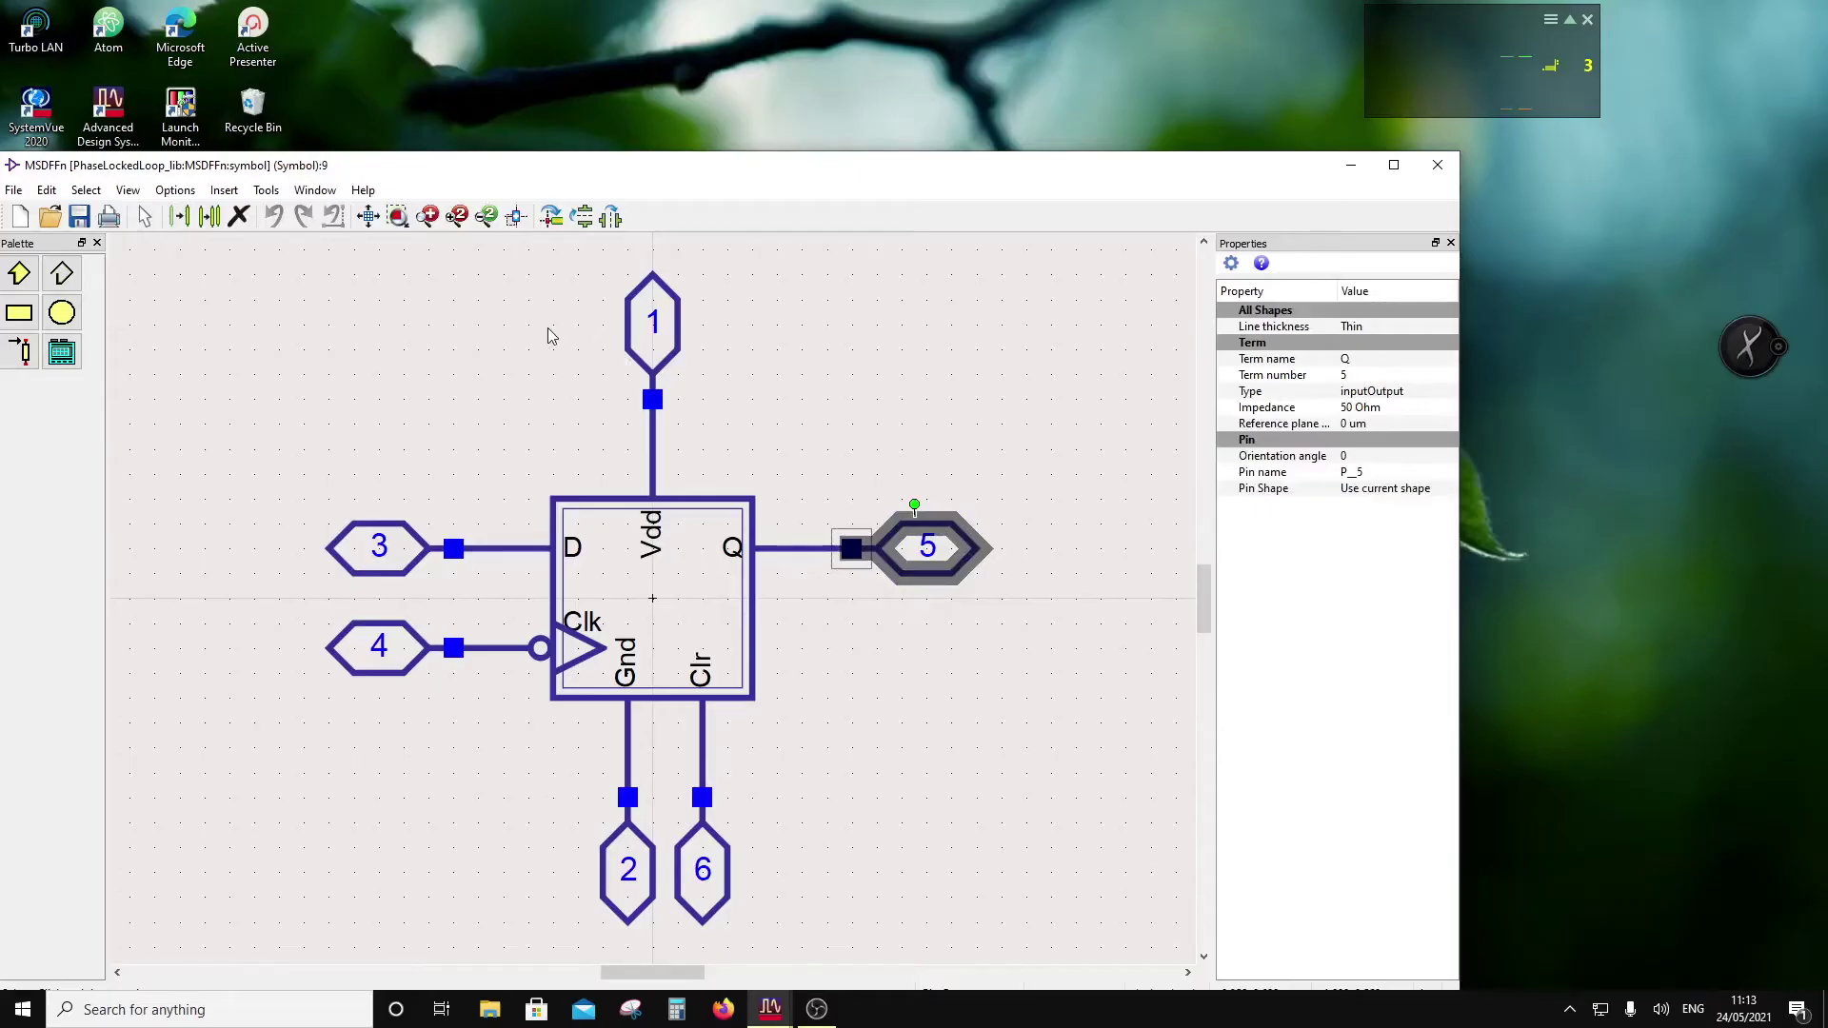
double_click(960, 578)
click(87, 259)
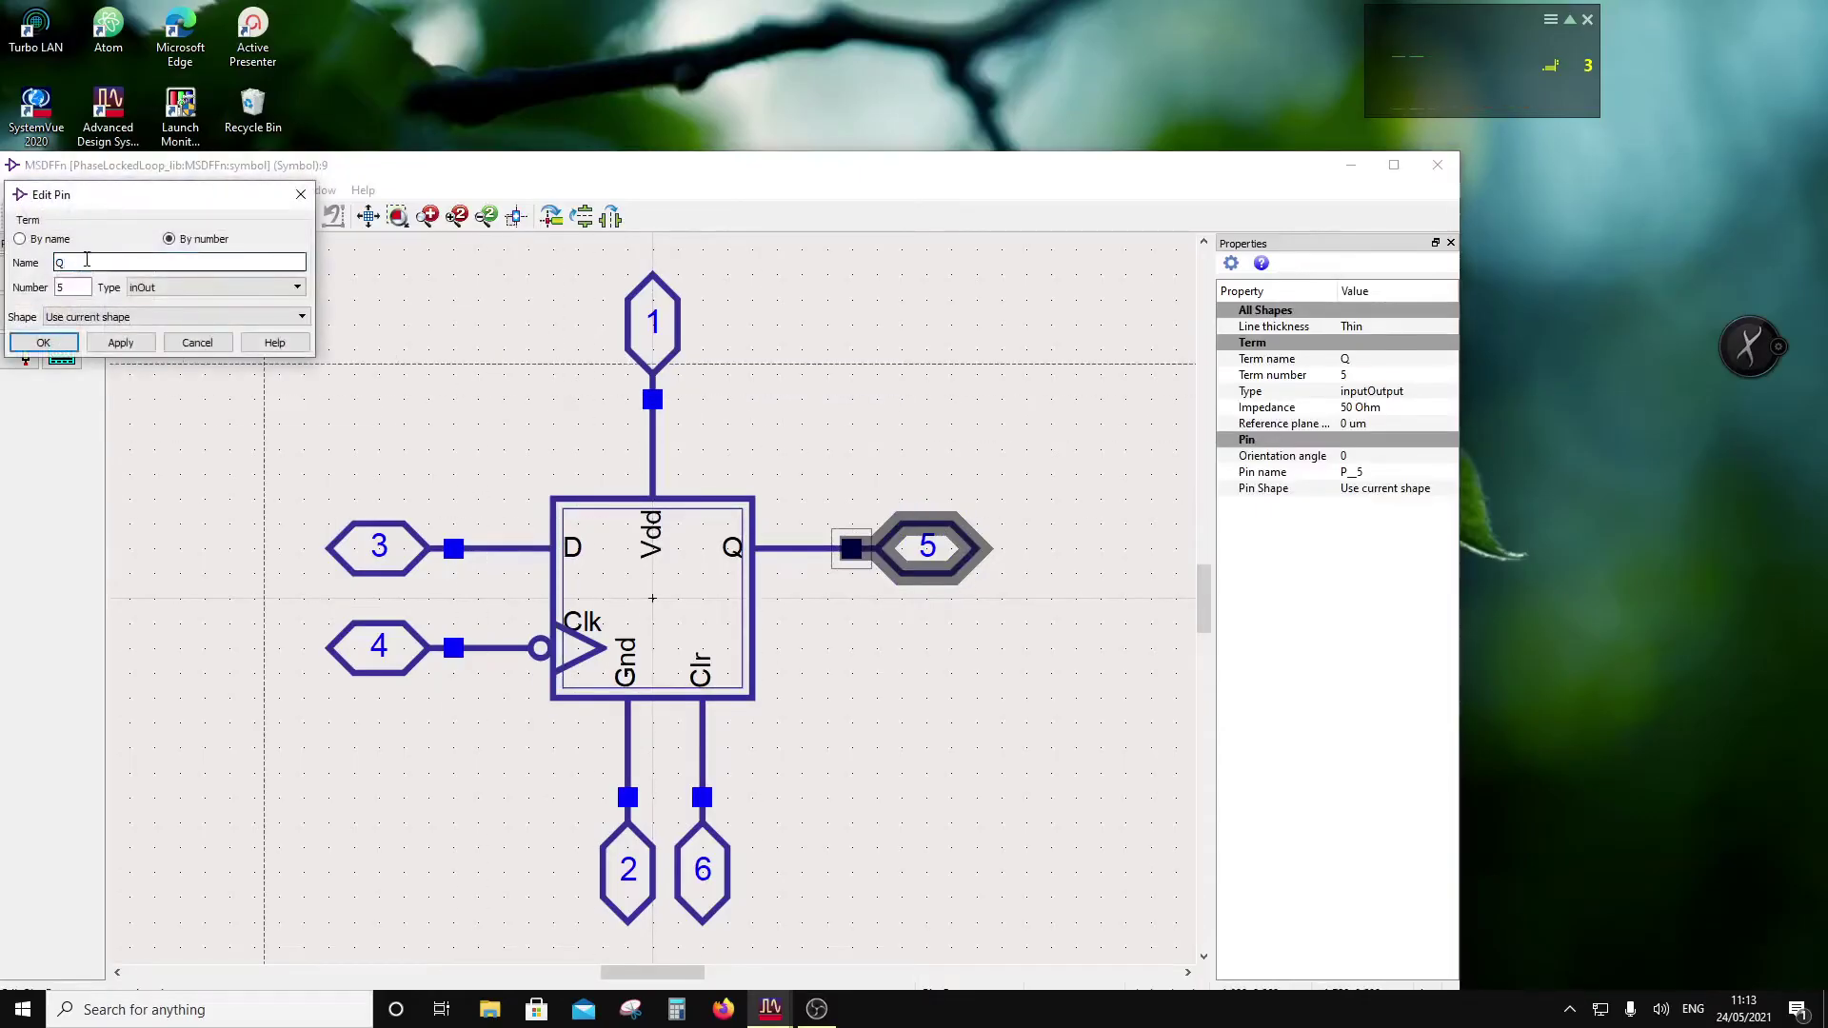
click(44, 341)
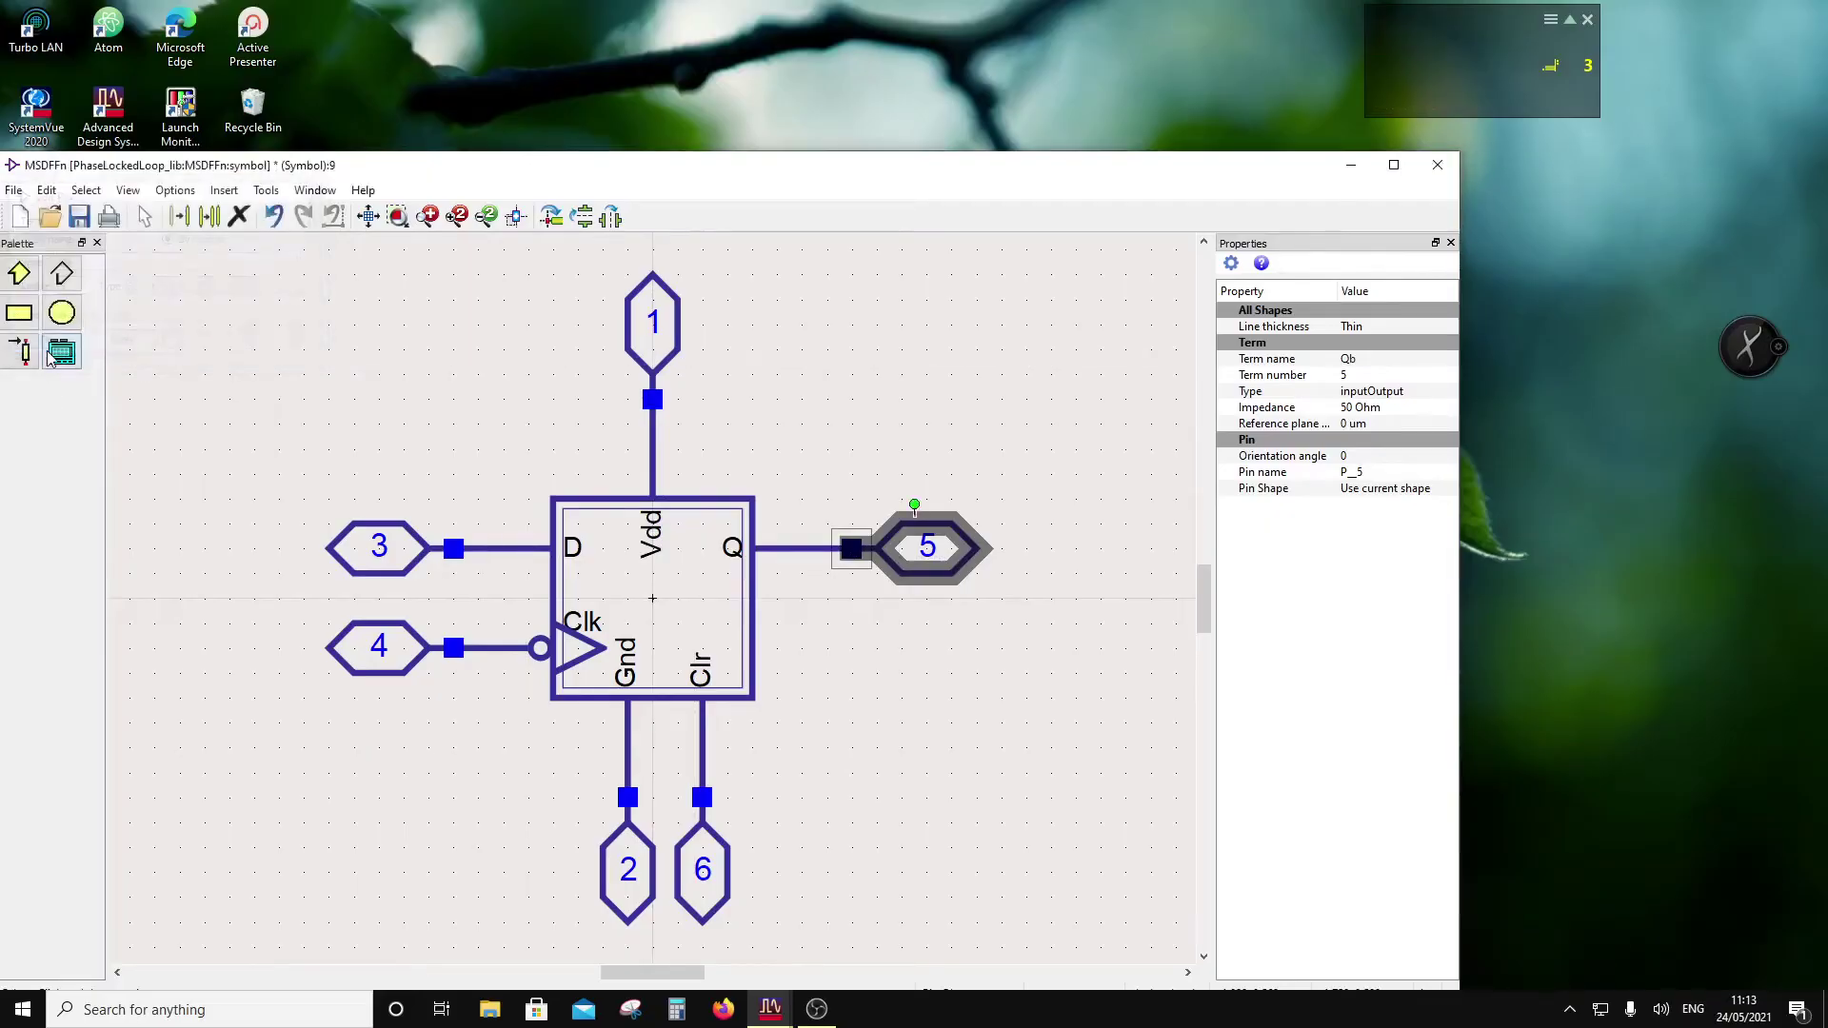
Step: Change the Q label text to Qb in the MSDFFn symbol, then save and close it
click(732, 547)
double_click(740, 553)
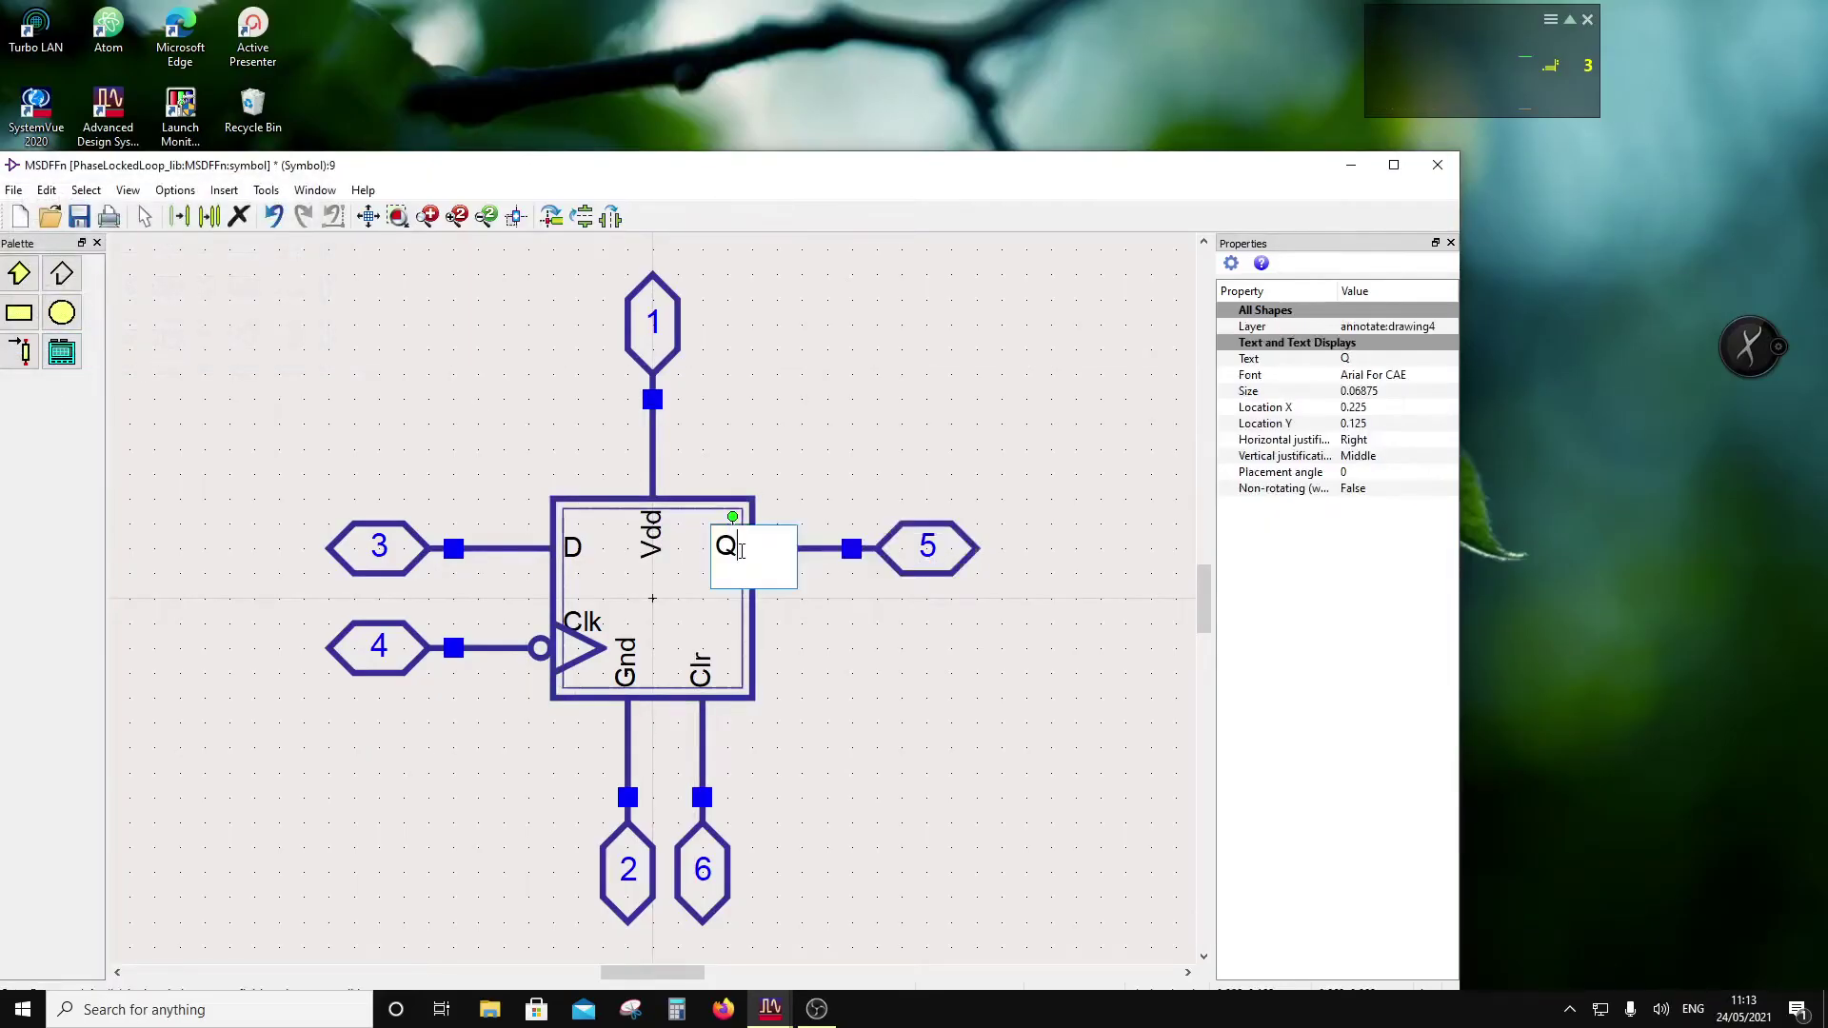
text(b)
key(Return)
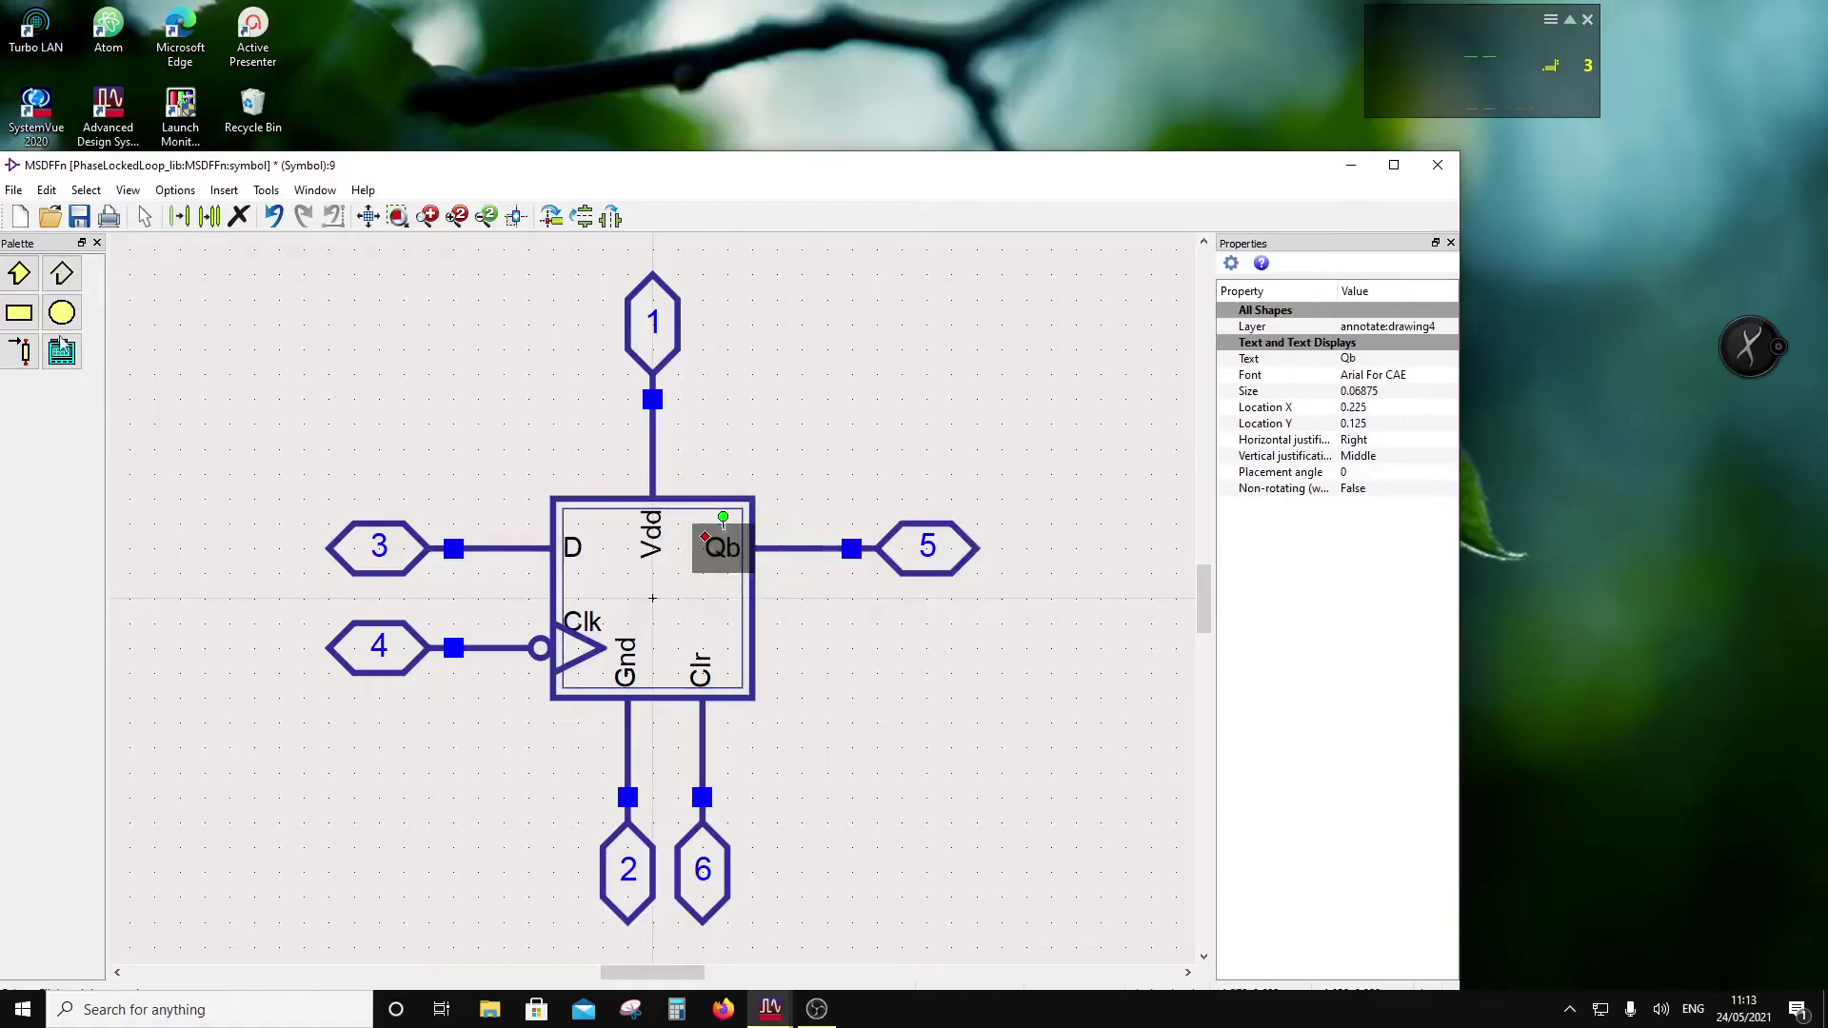
click(79, 216)
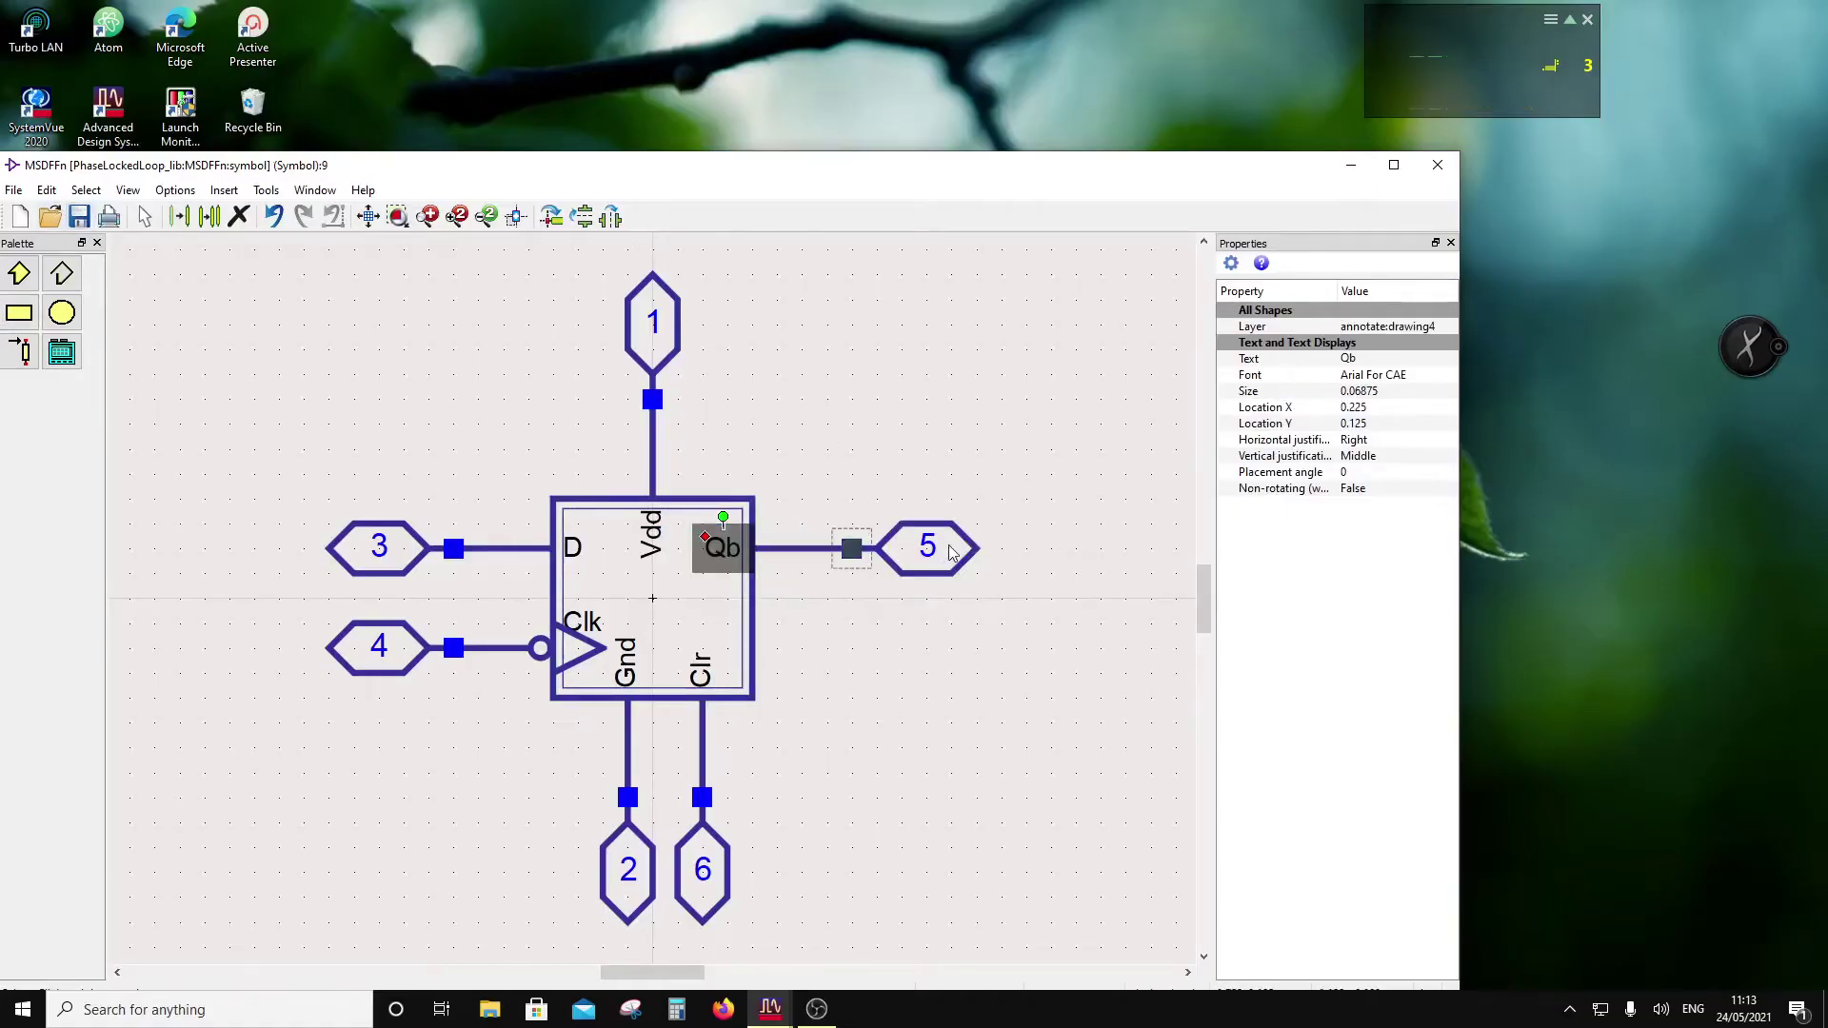
click(909, 707)
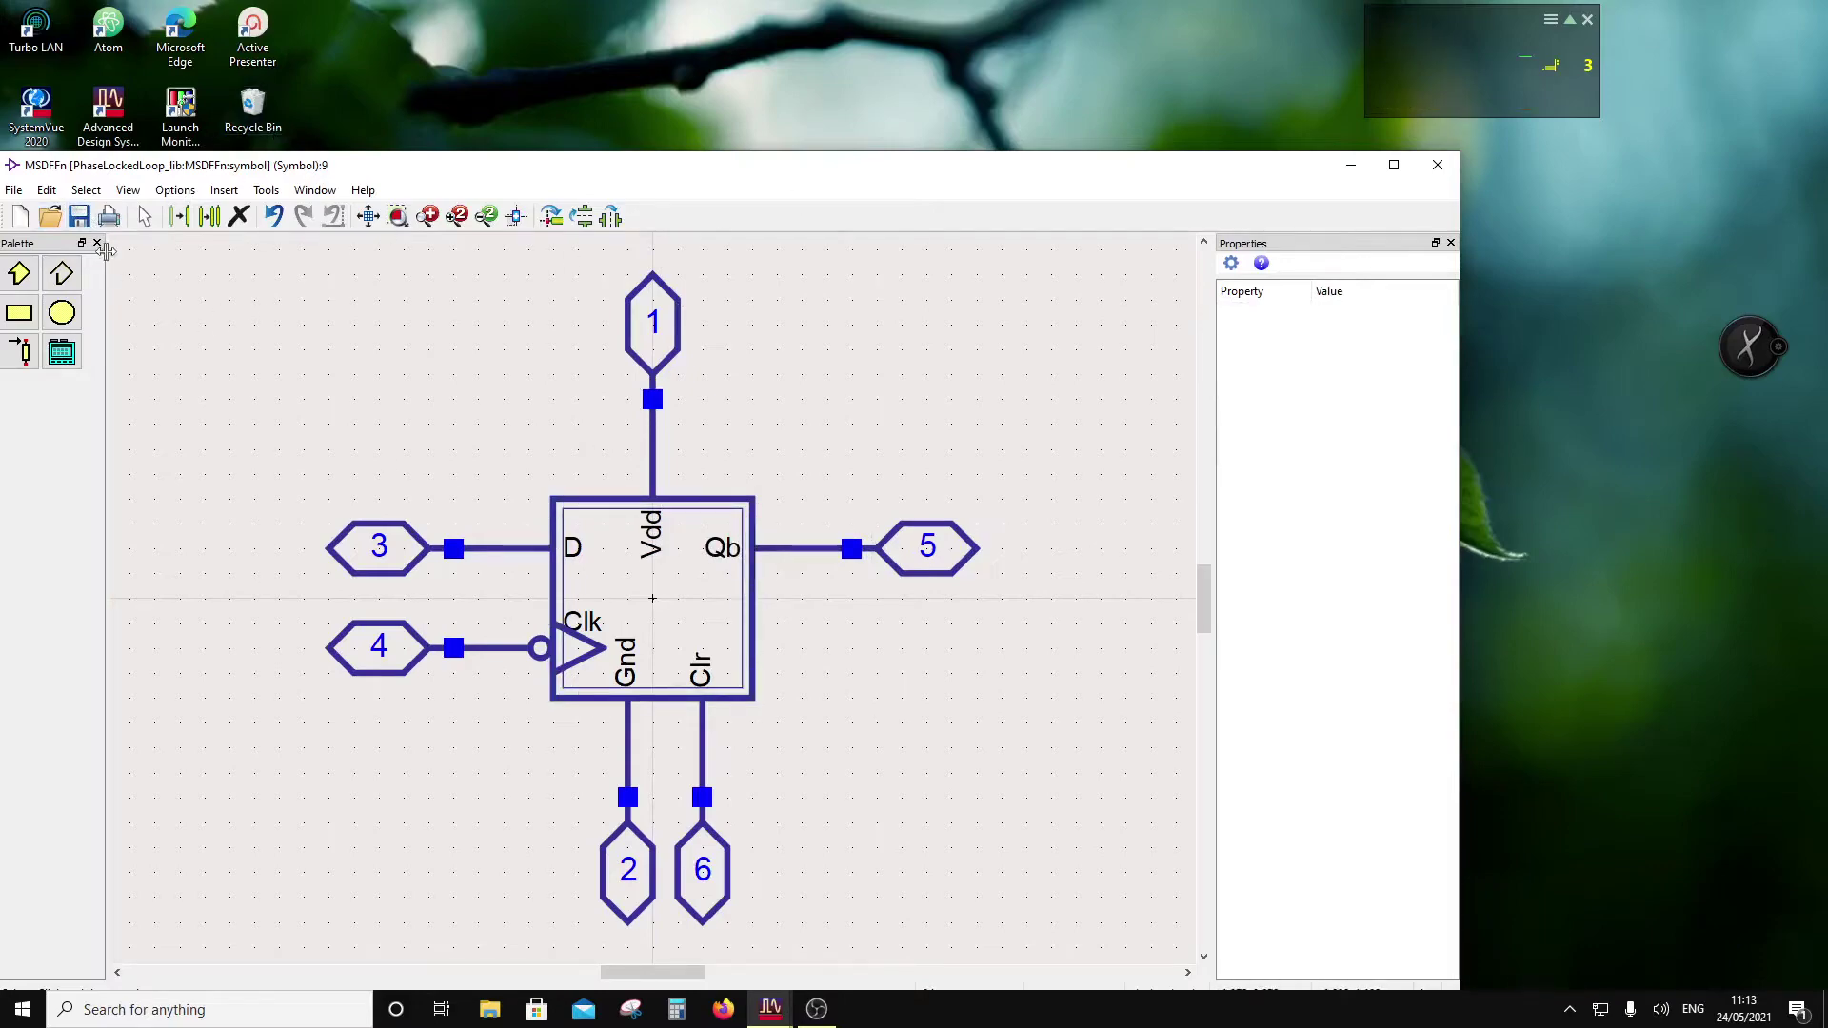
click(1437, 165)
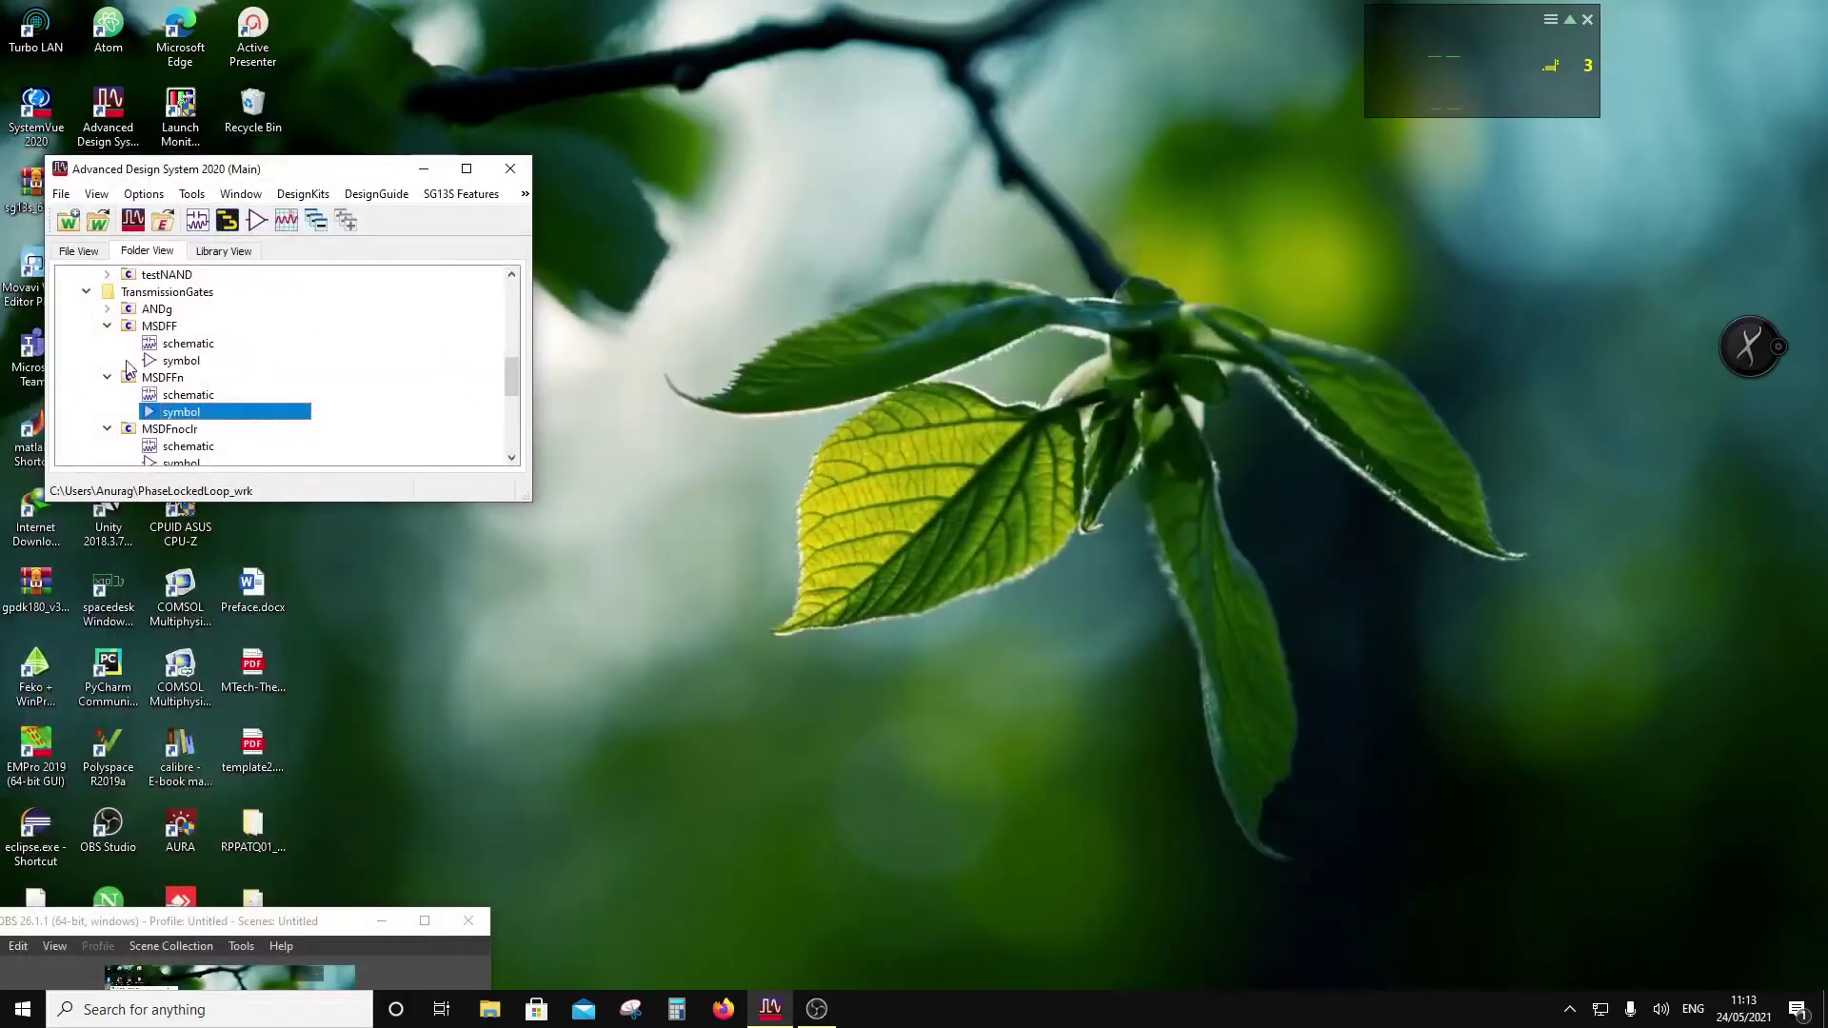
Step: Collapse the MSDFF, MSDFFn and MSDFnoclr cells and bring the StaticGates folder's cells into view
click(106, 325)
click(107, 344)
click(107, 360)
scroll(157, 329, up, 5)
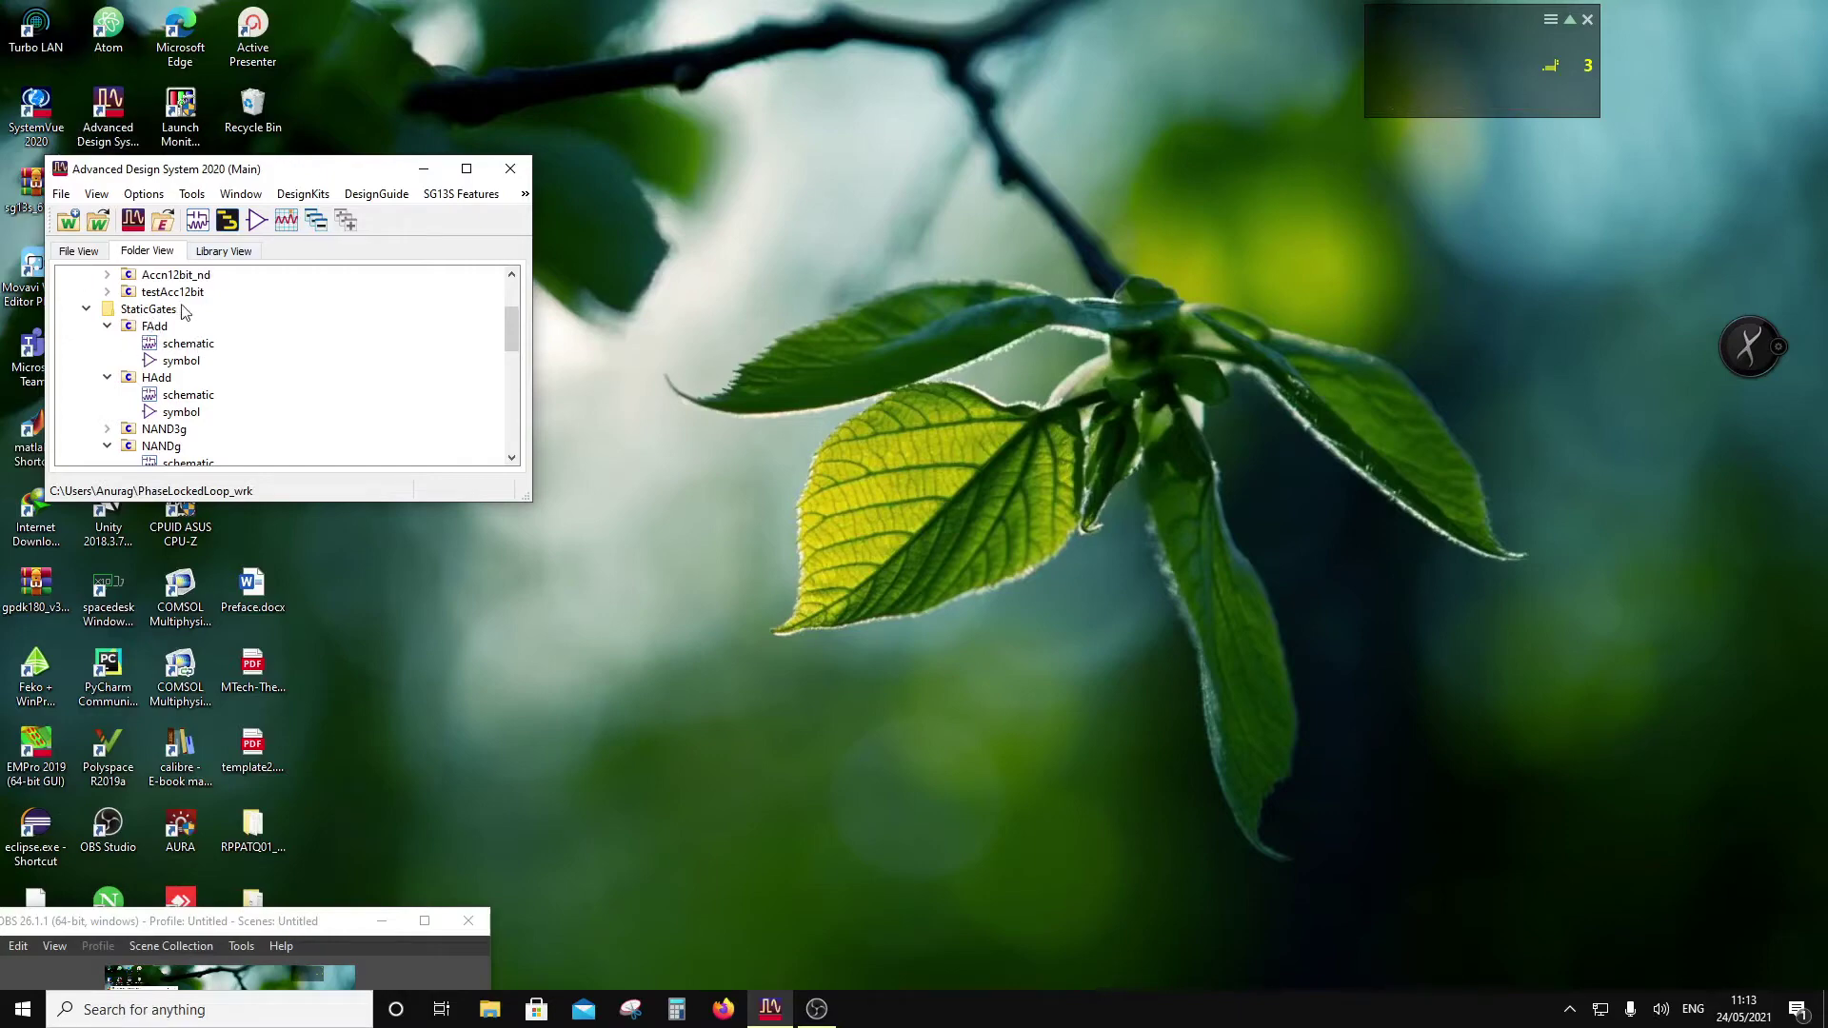
Step: Create a new schematic for a cell named Differentiator in the SigmaDeltaBlks folder
scroll(184, 311, up, 2)
right_click(143, 313)
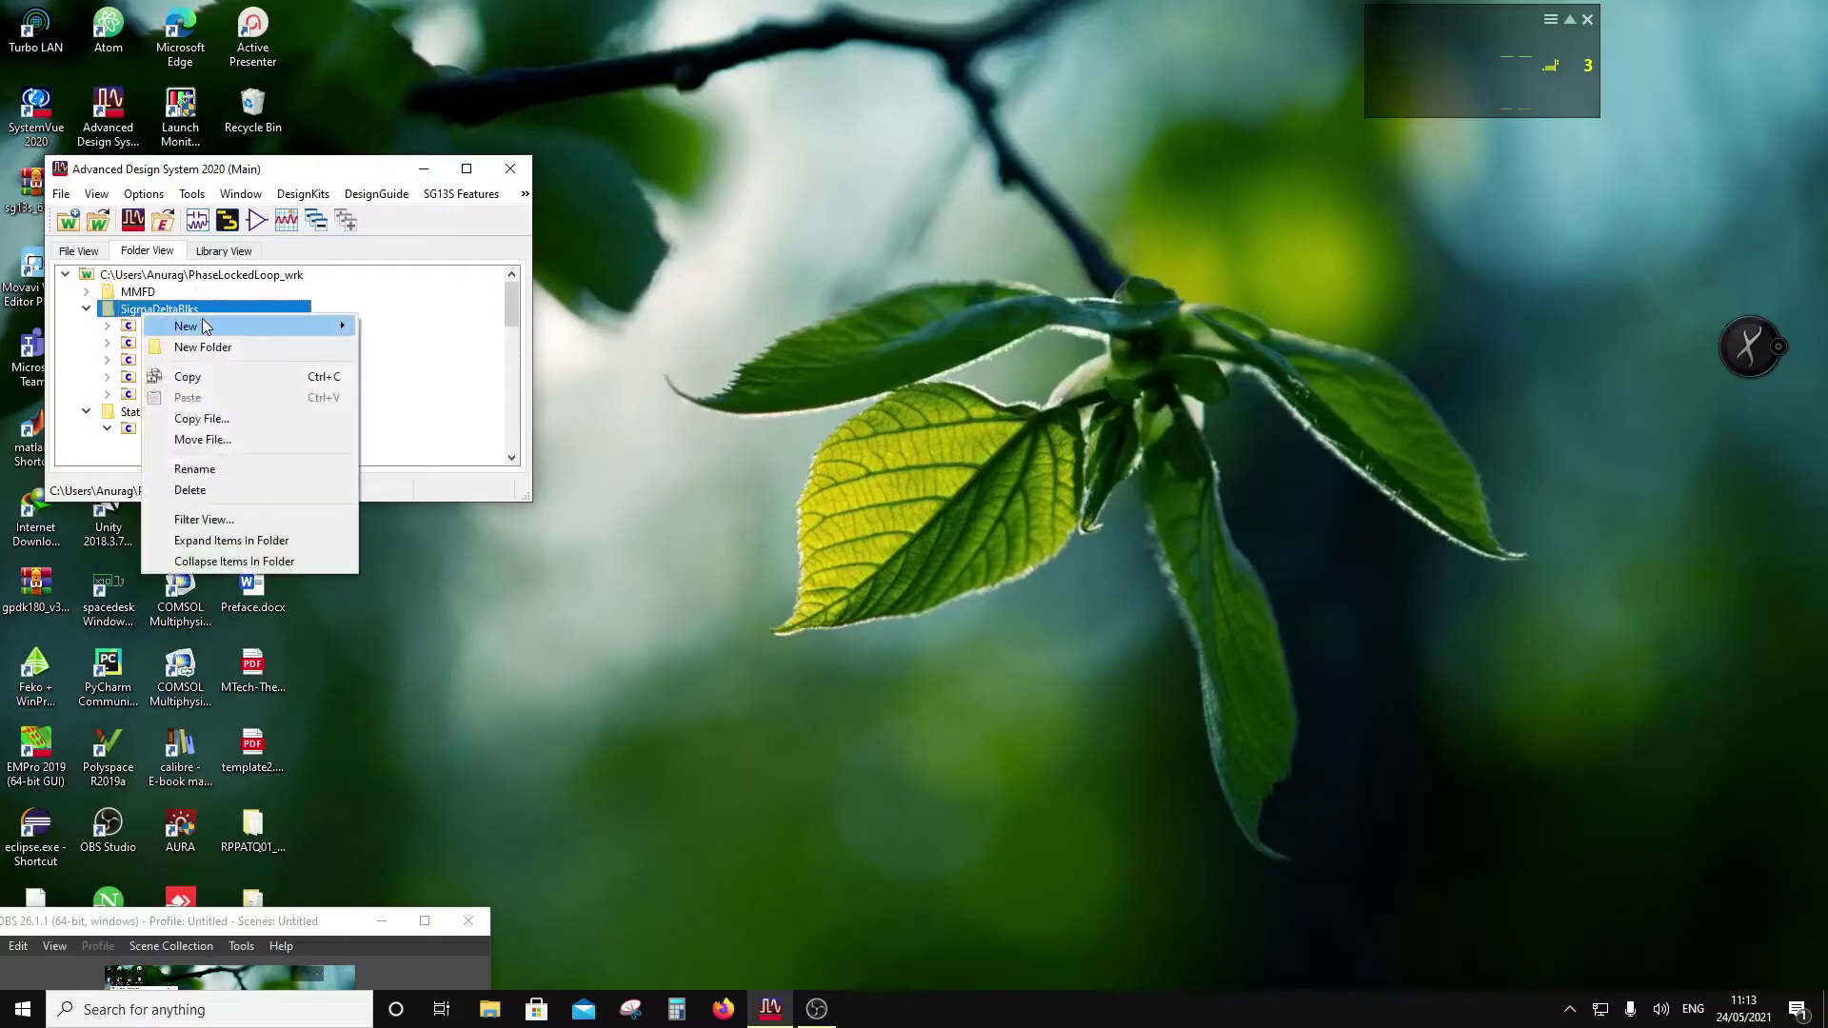
mouse_move(206, 327)
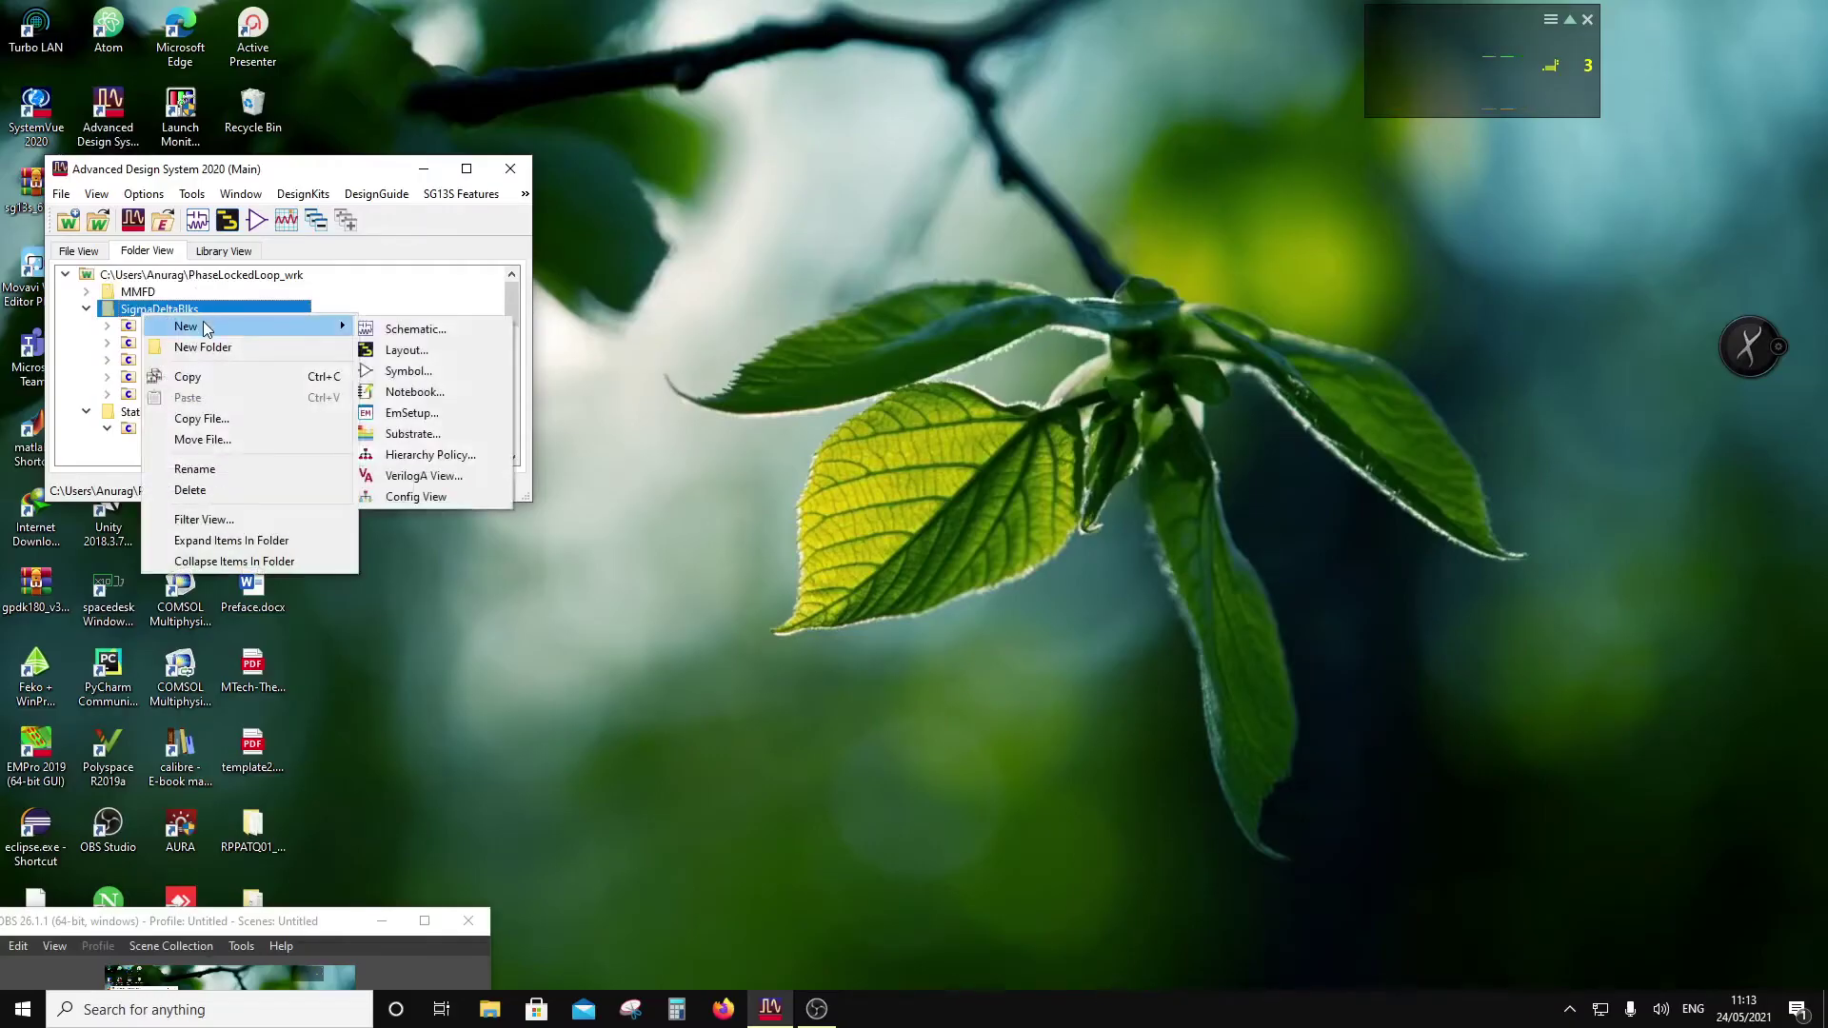
click(420, 335)
text(Differentiator)
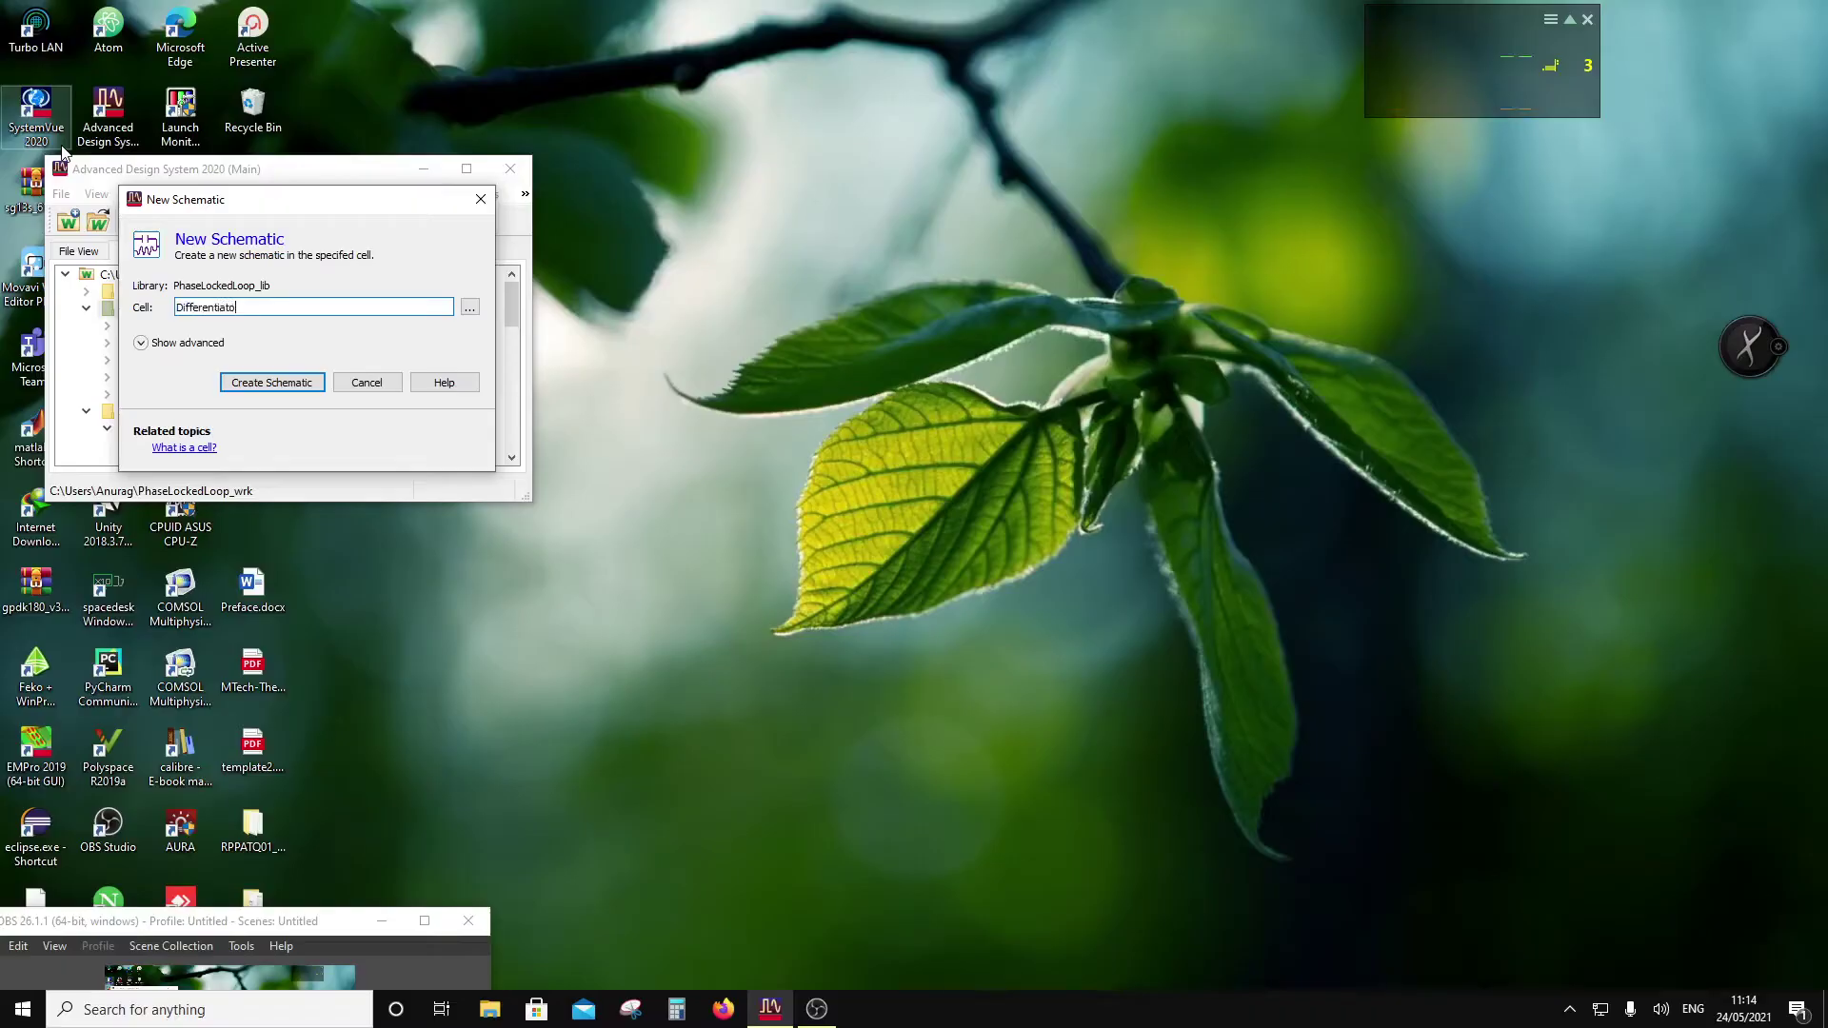
click(269, 381)
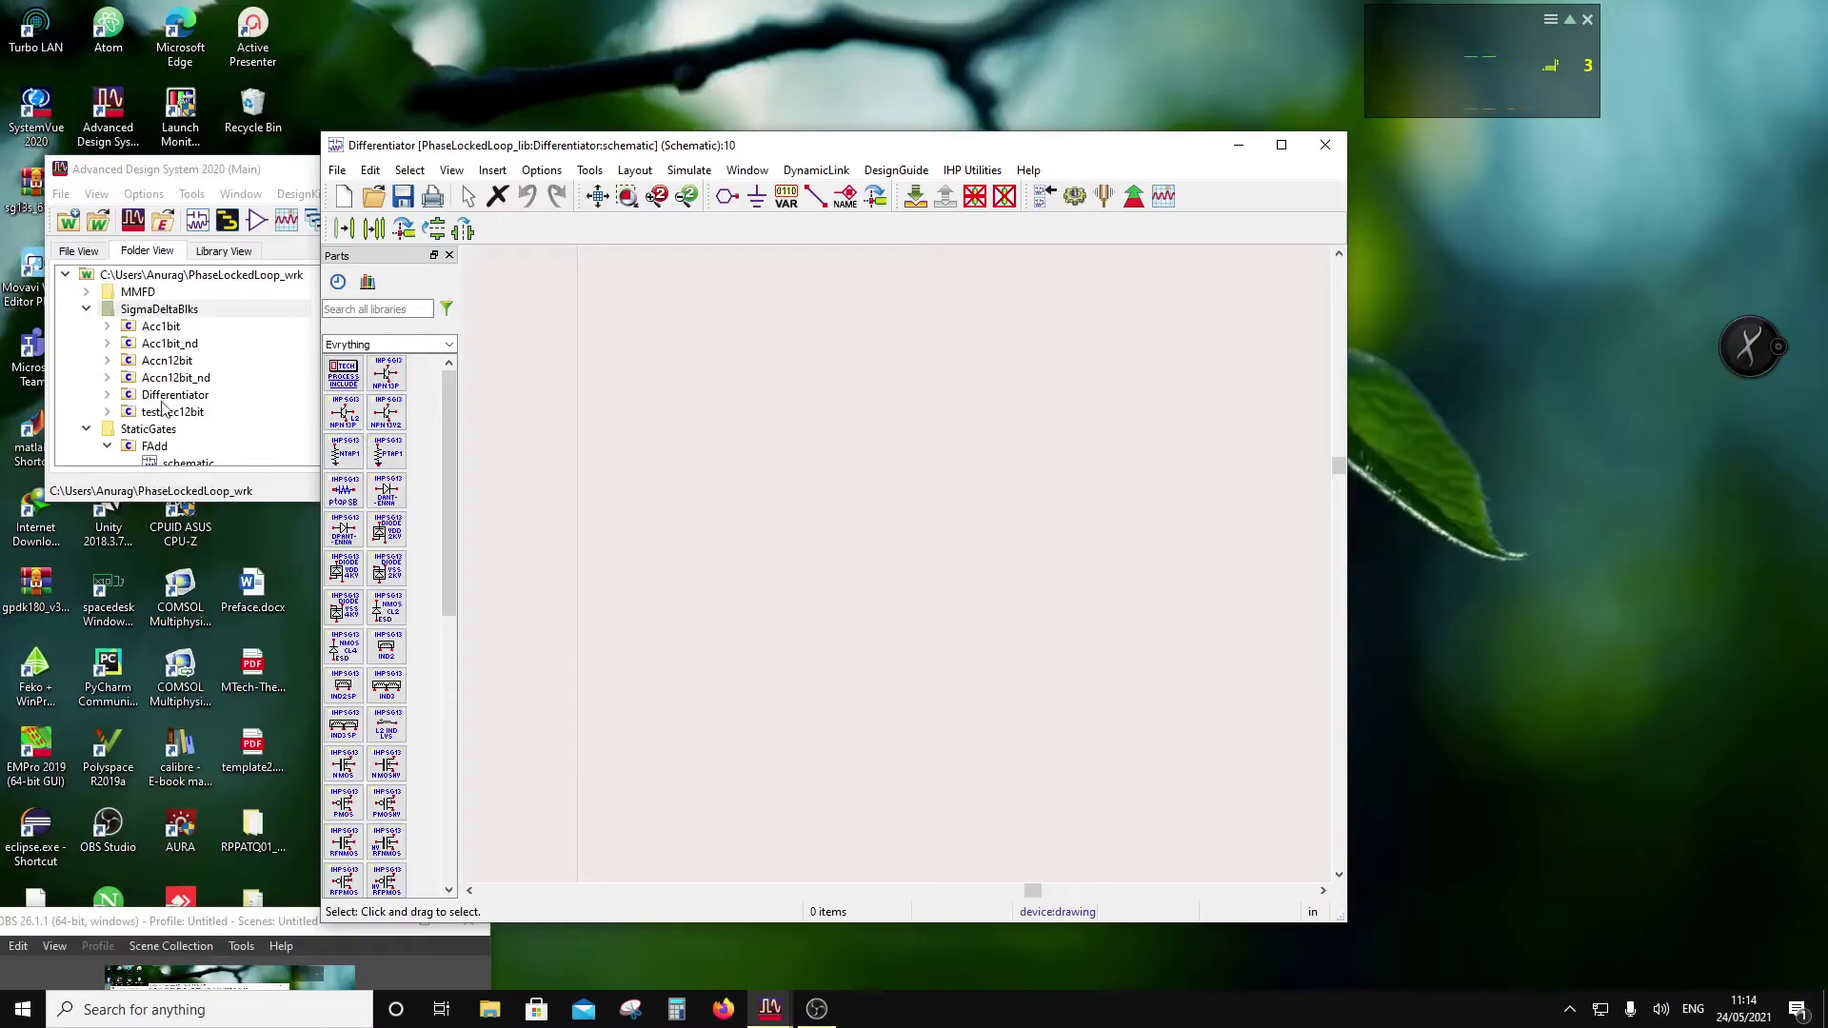
Step: Place three MSDFFn flip-flops from the TransmissionGates folder in a vertical column in the Differentiator schematic
scroll(164, 409, down, 3)
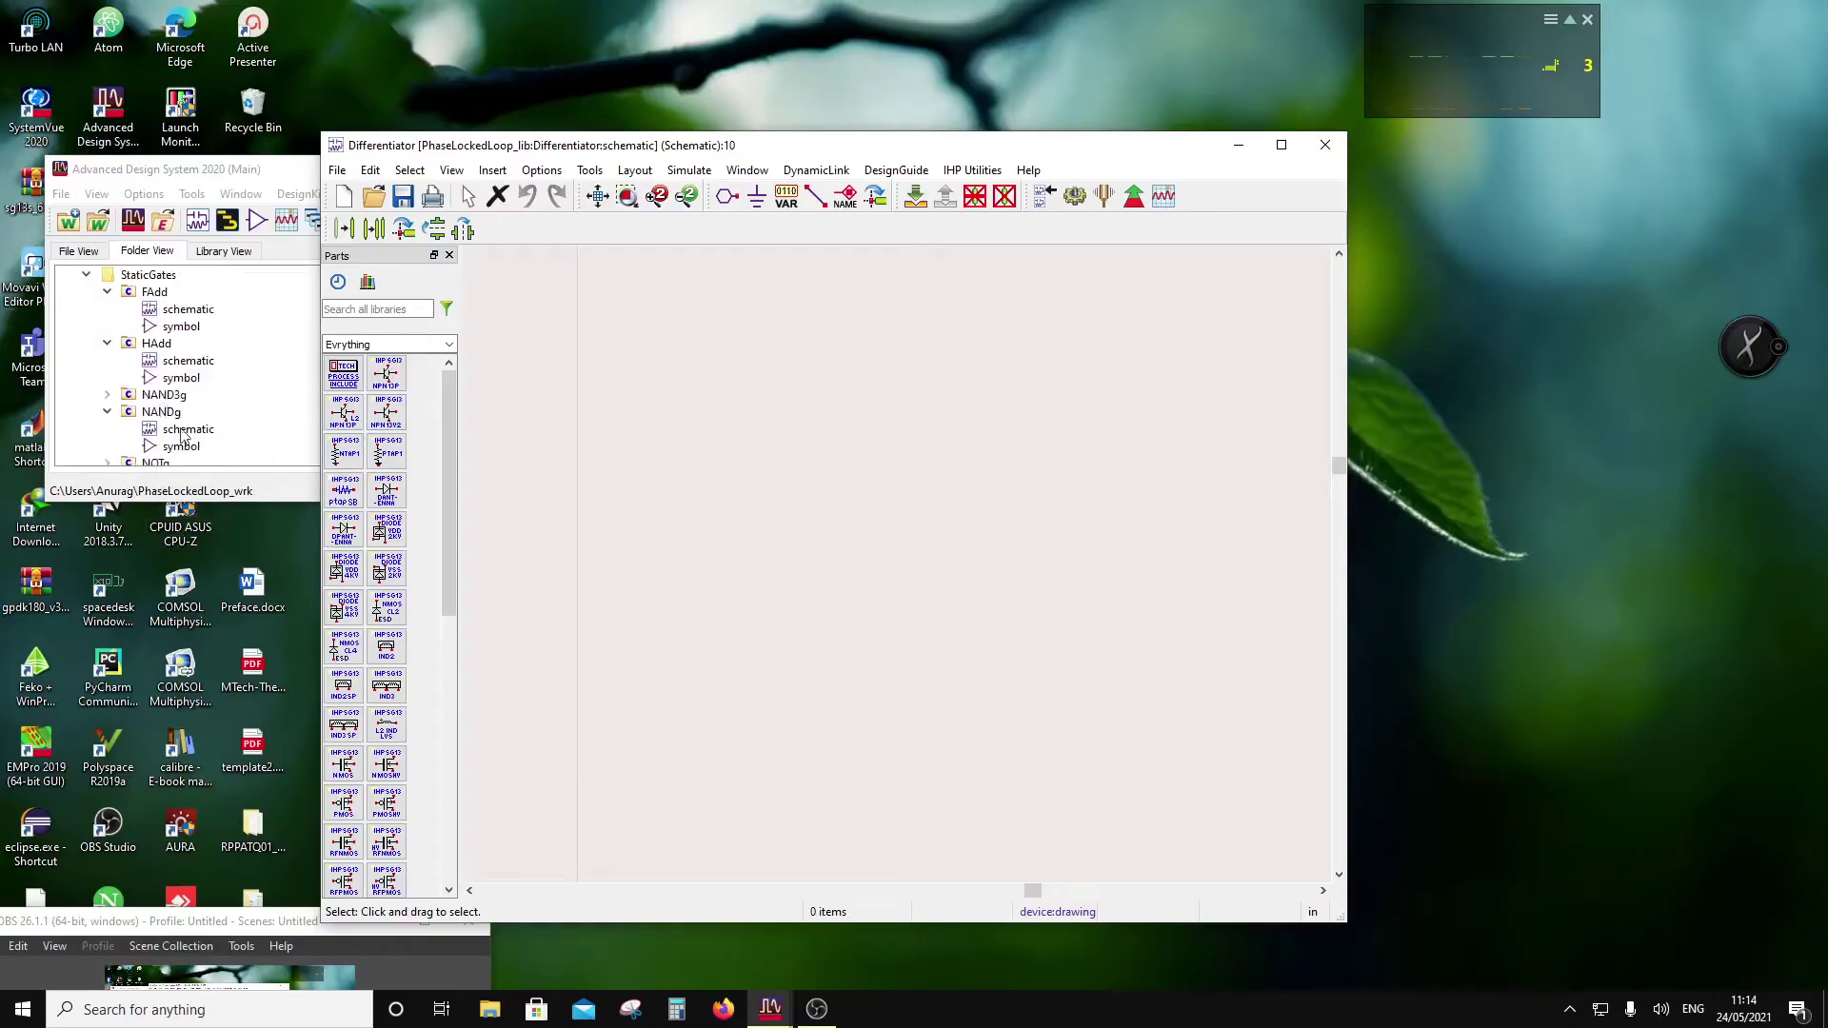
scroll(181, 429, down, 1)
scroll(181, 428, down, 3)
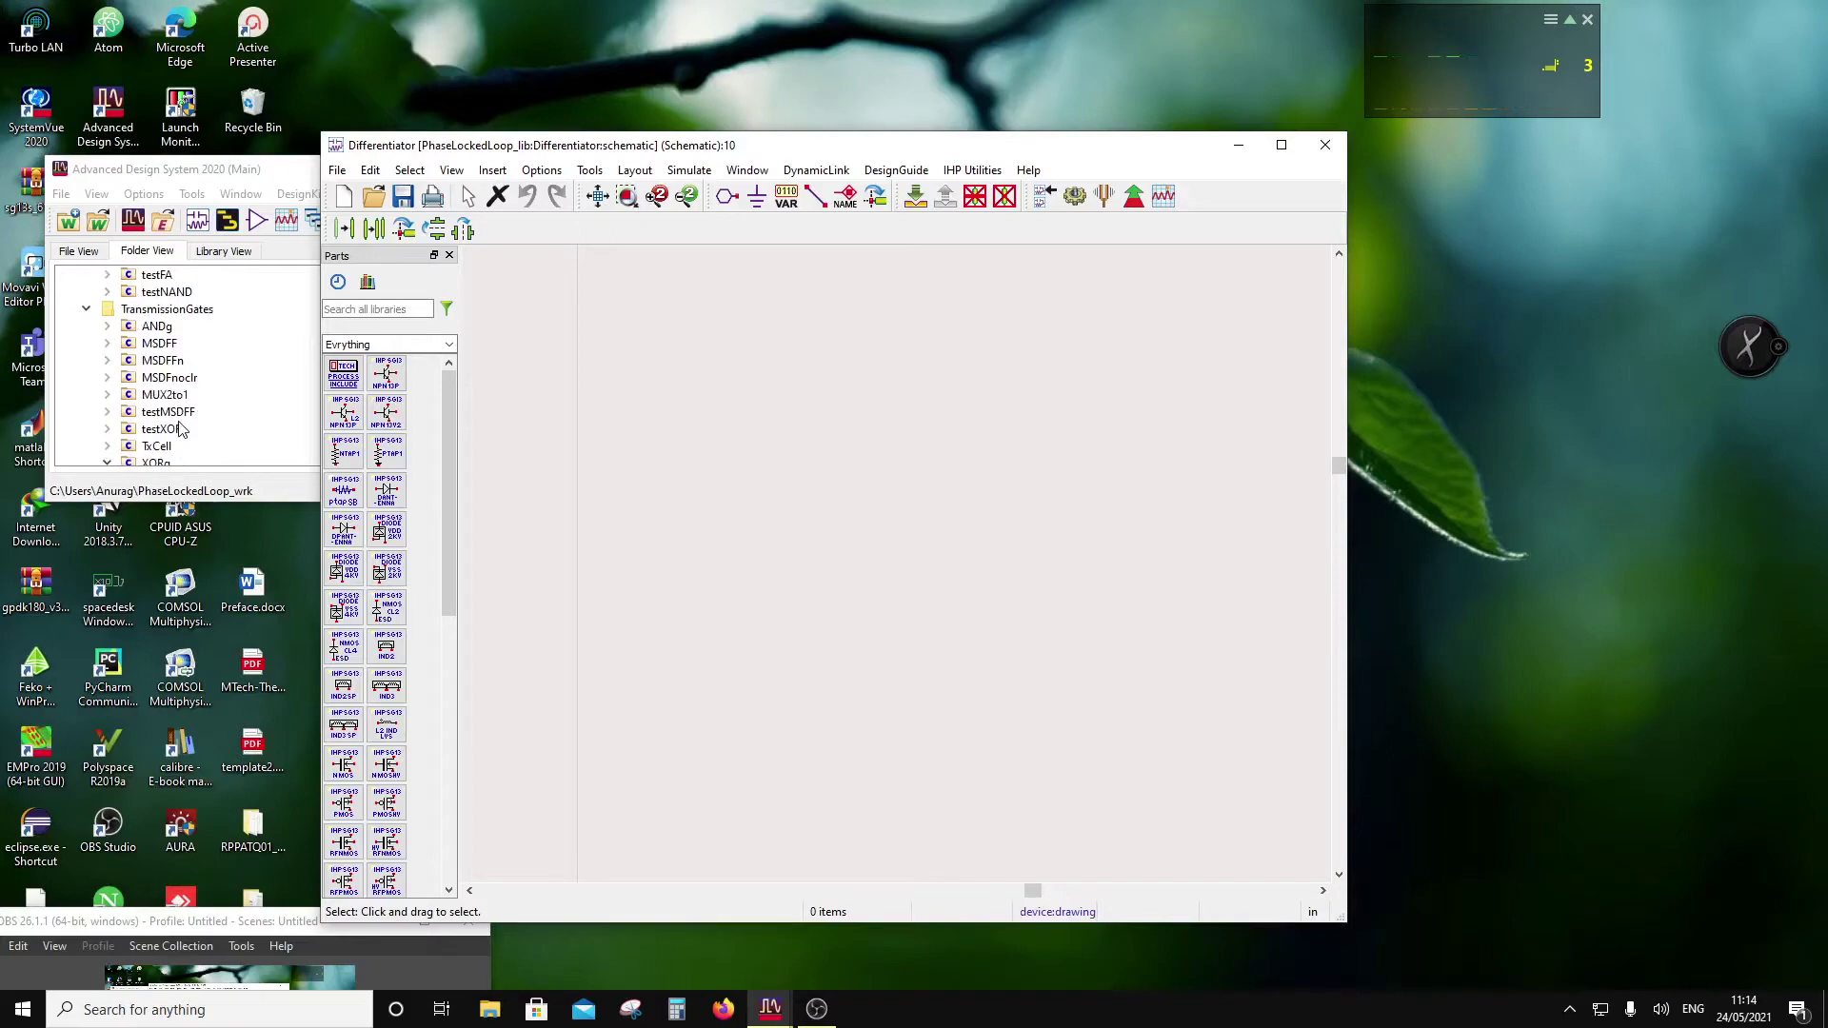
click(180, 368)
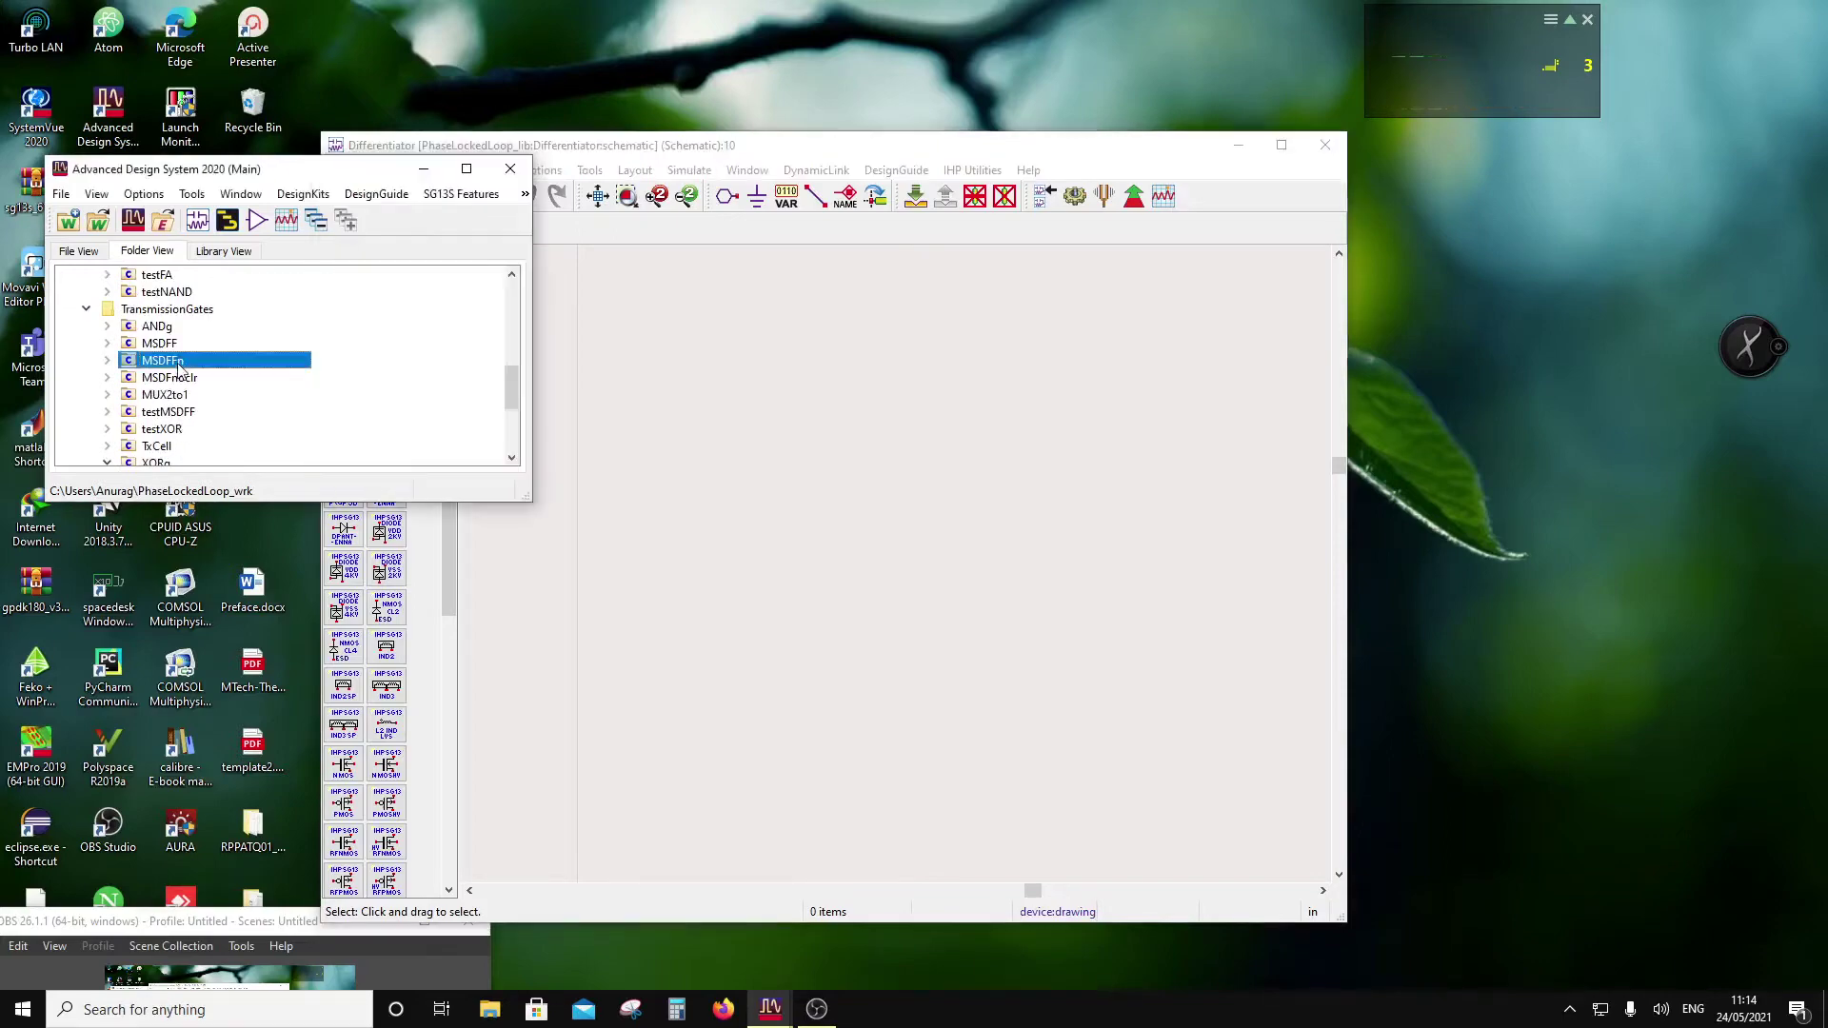
drag(814, 633, 718, 706)
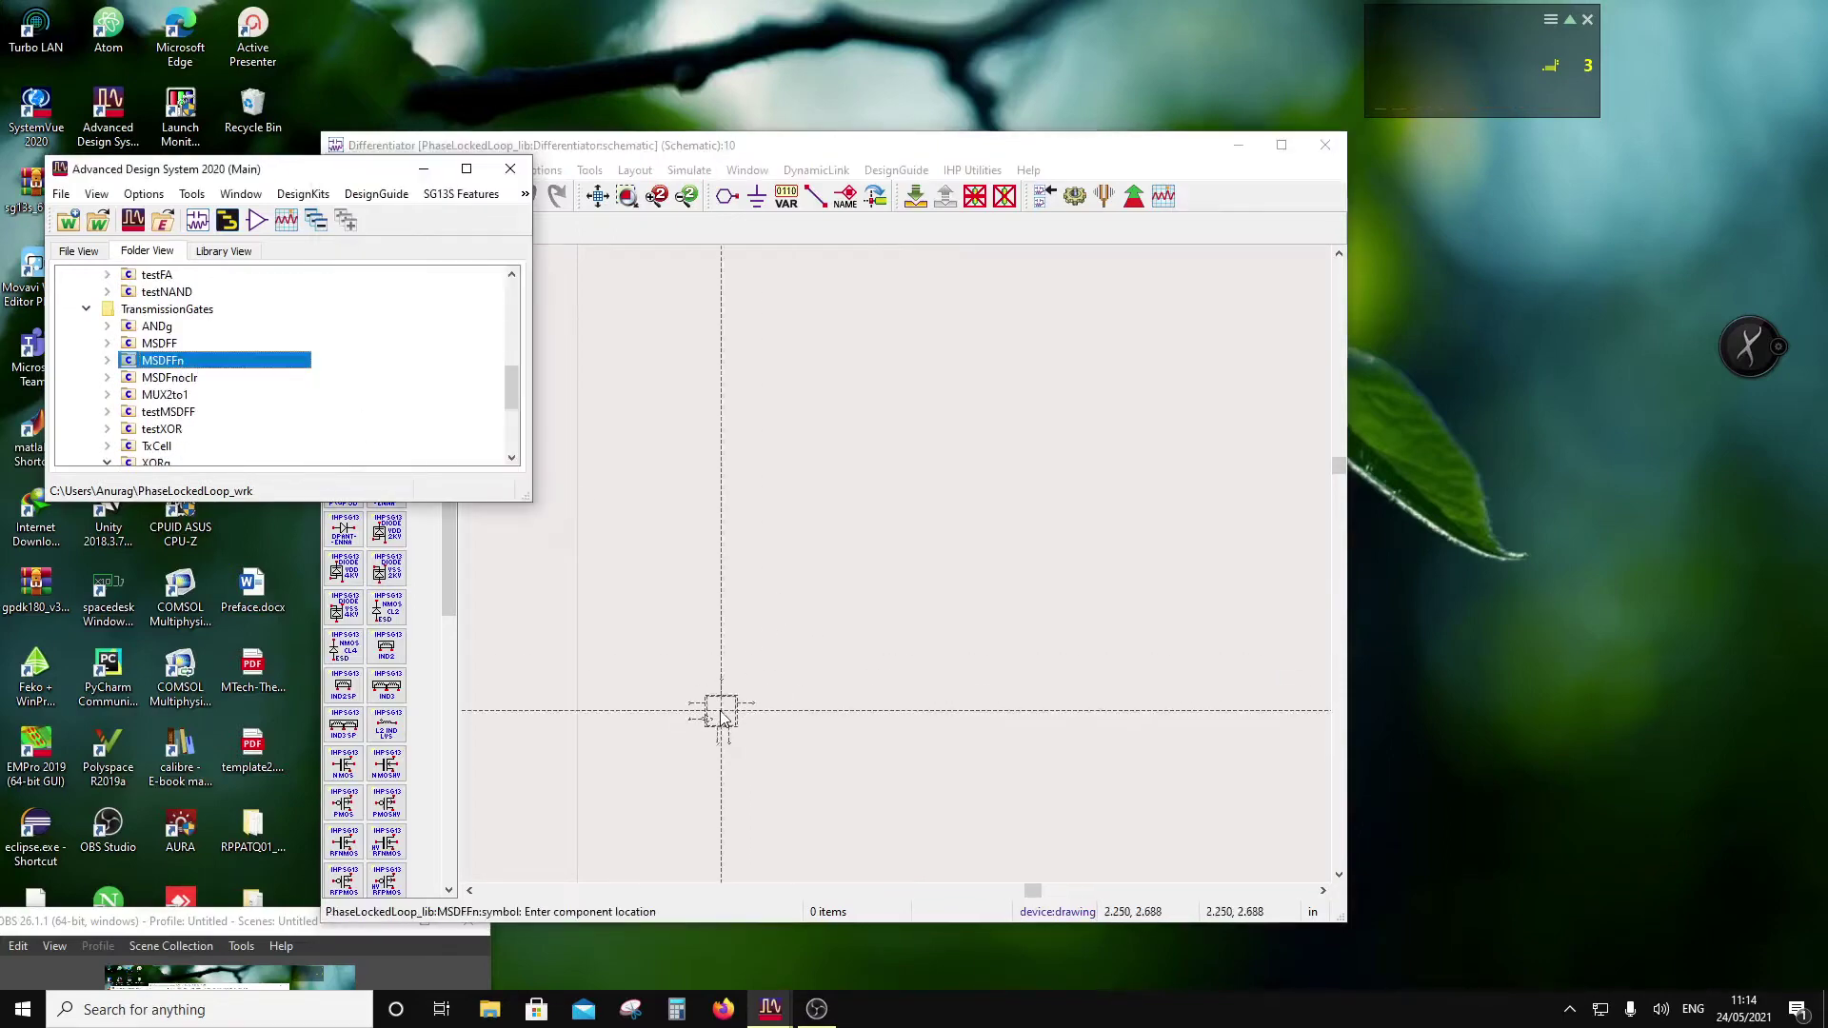
scroll(858, 640, up, 5)
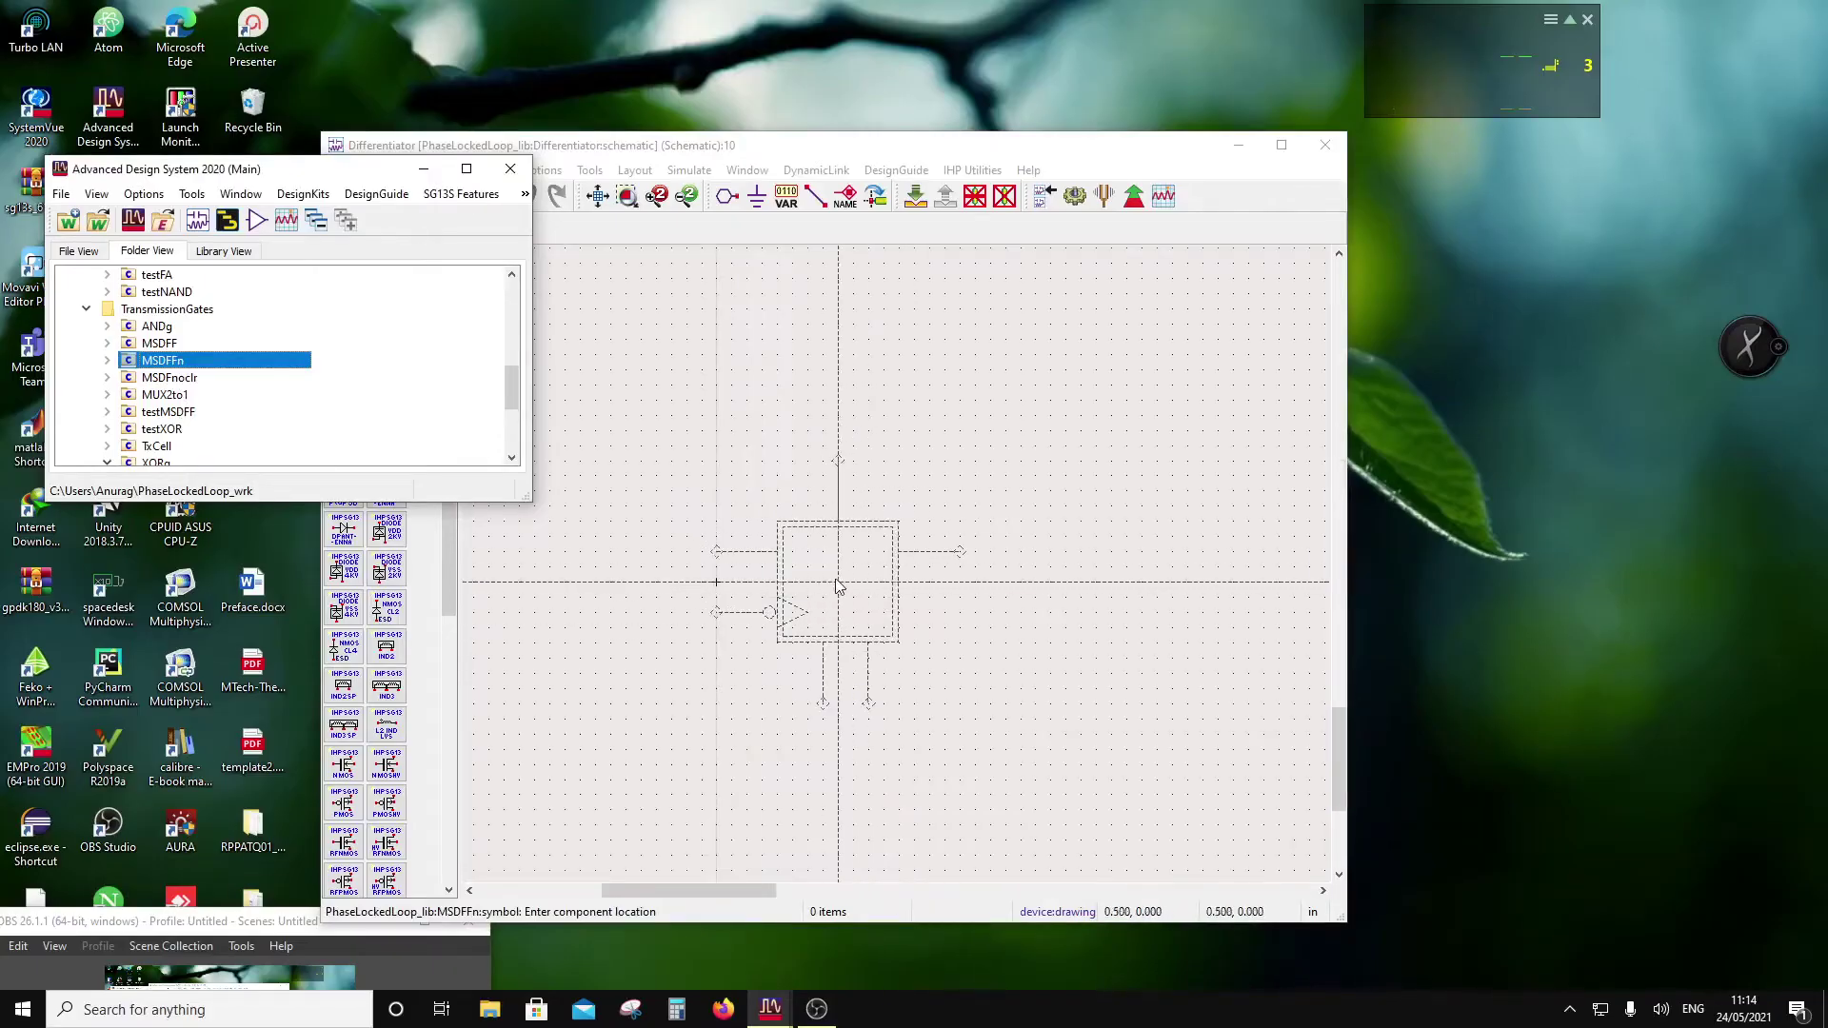
click(849, 584)
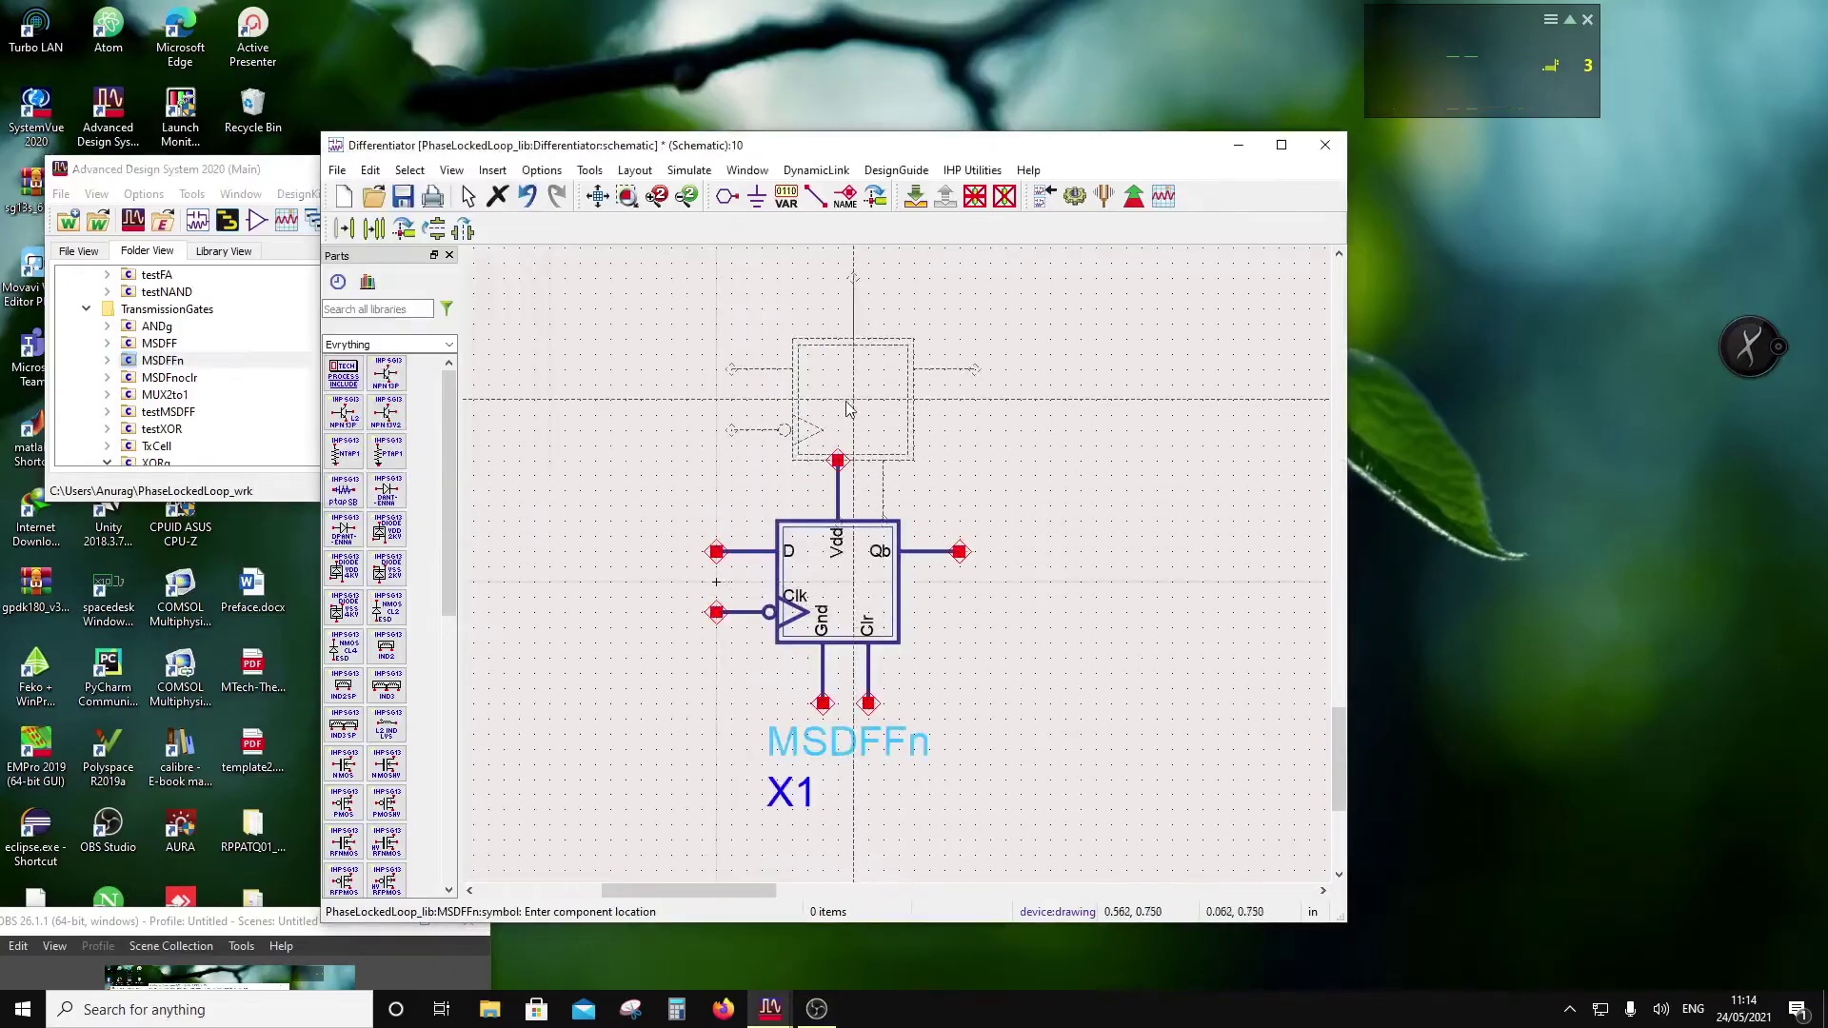
scroll(857, 419, down, 2)
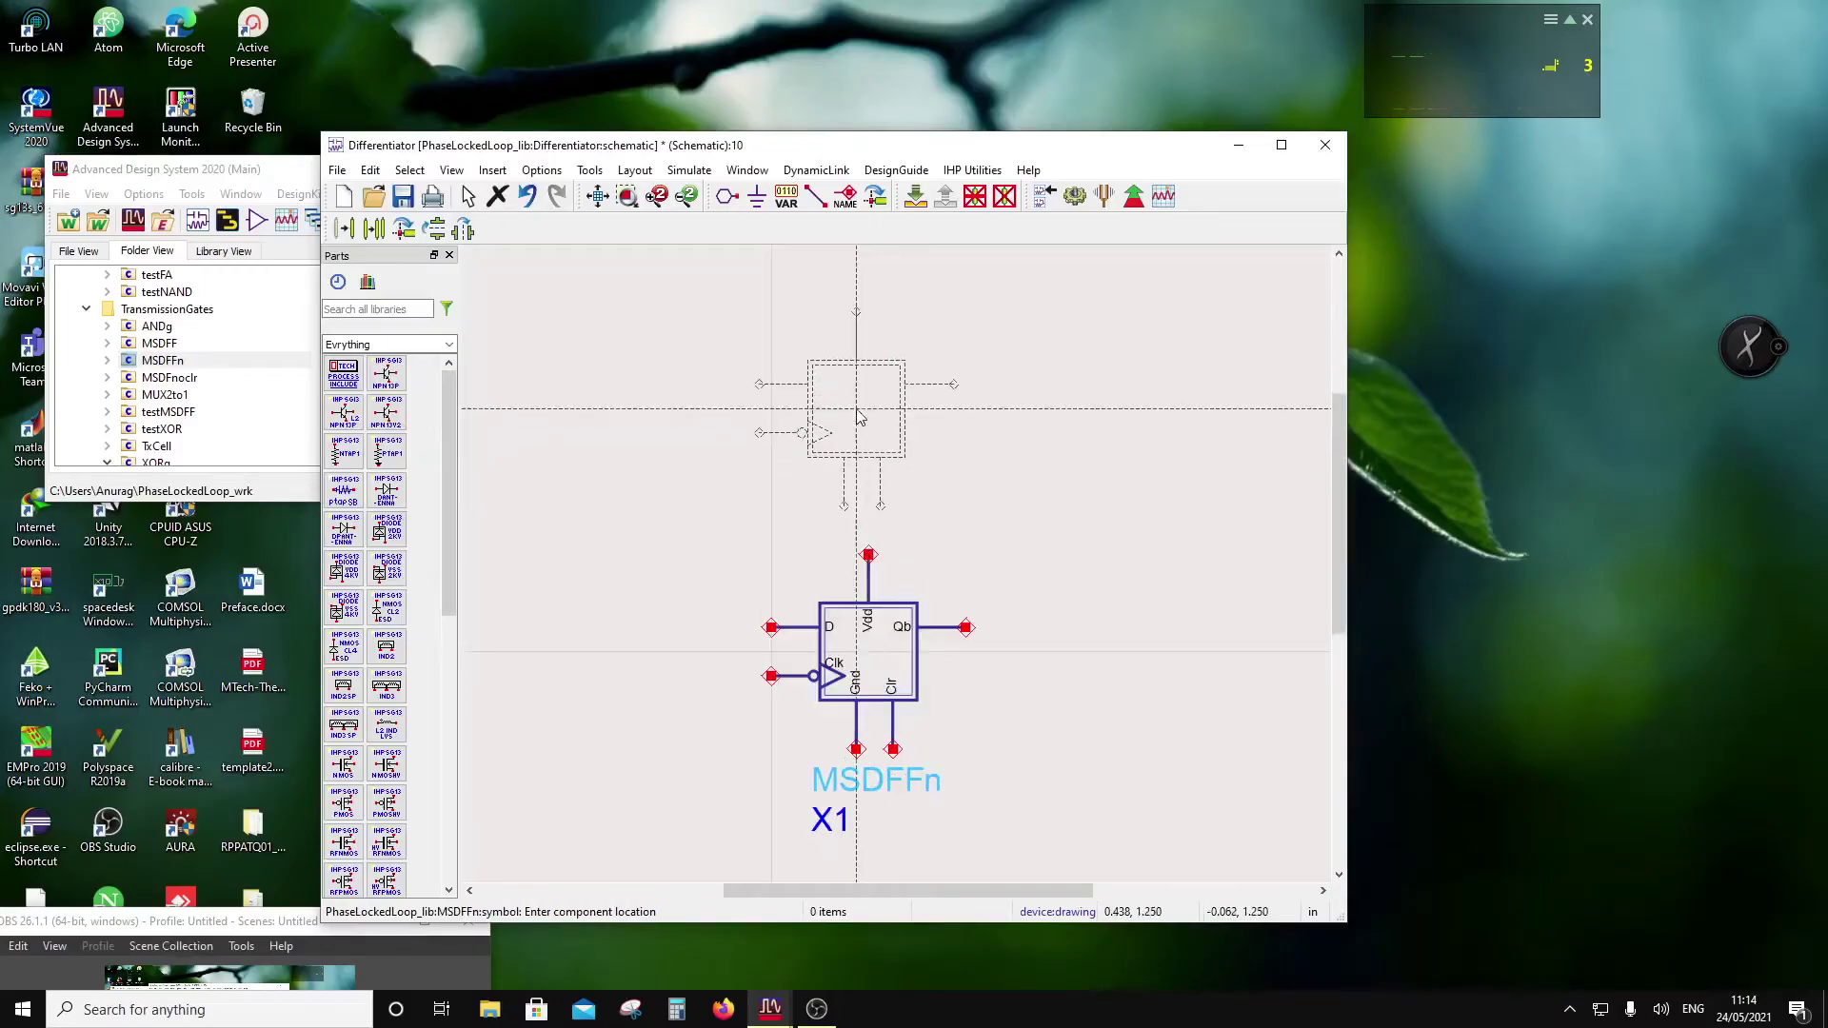
click(866, 411)
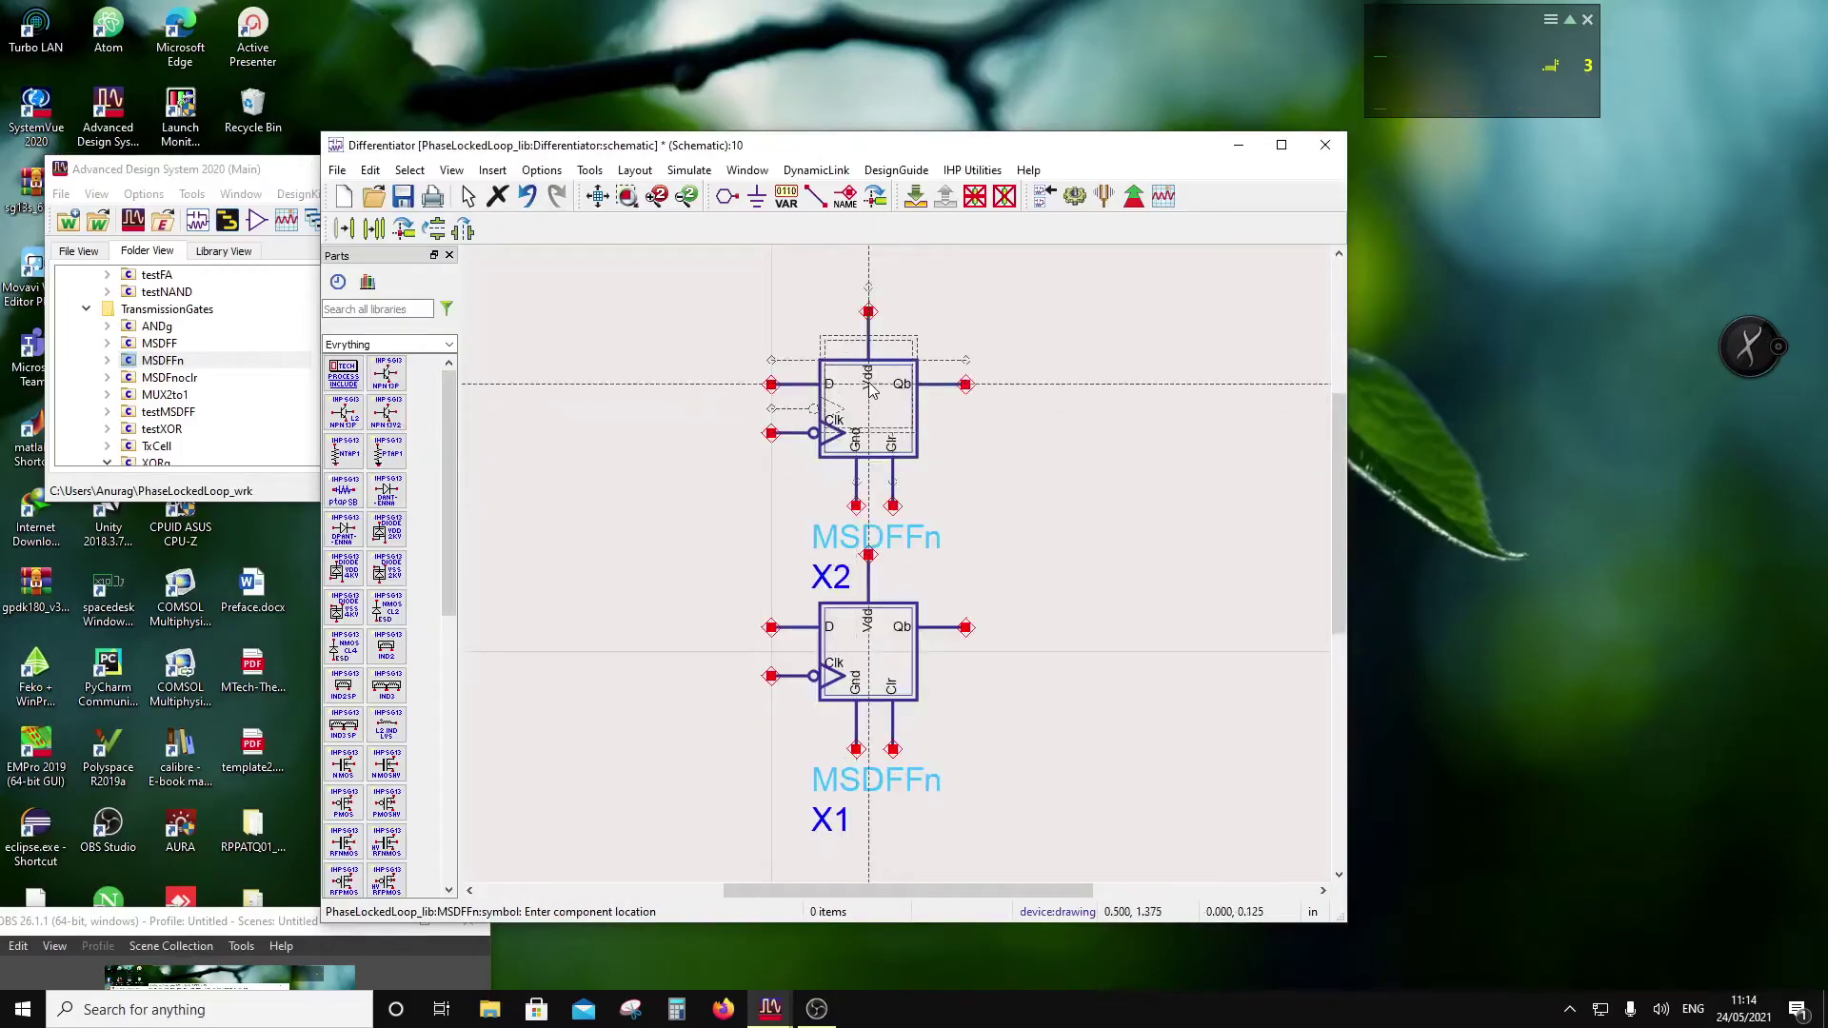
scroll(881, 419, down, 3)
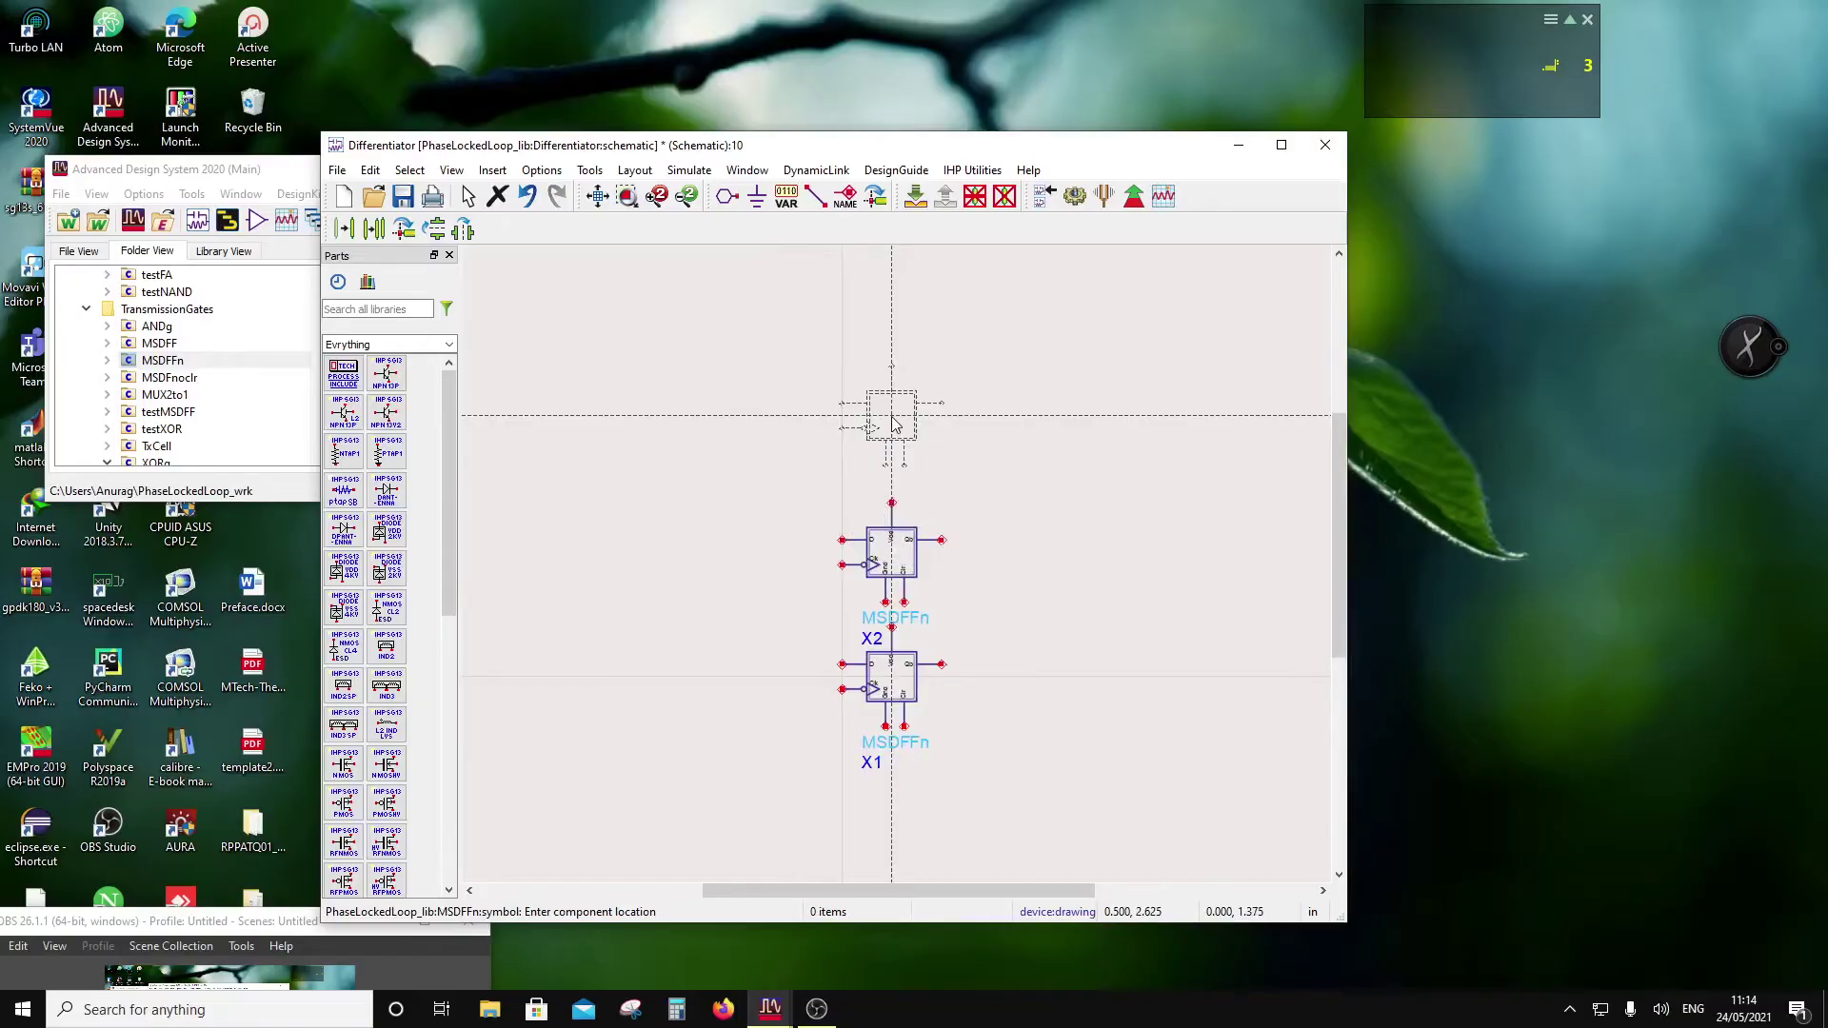
click(895, 424)
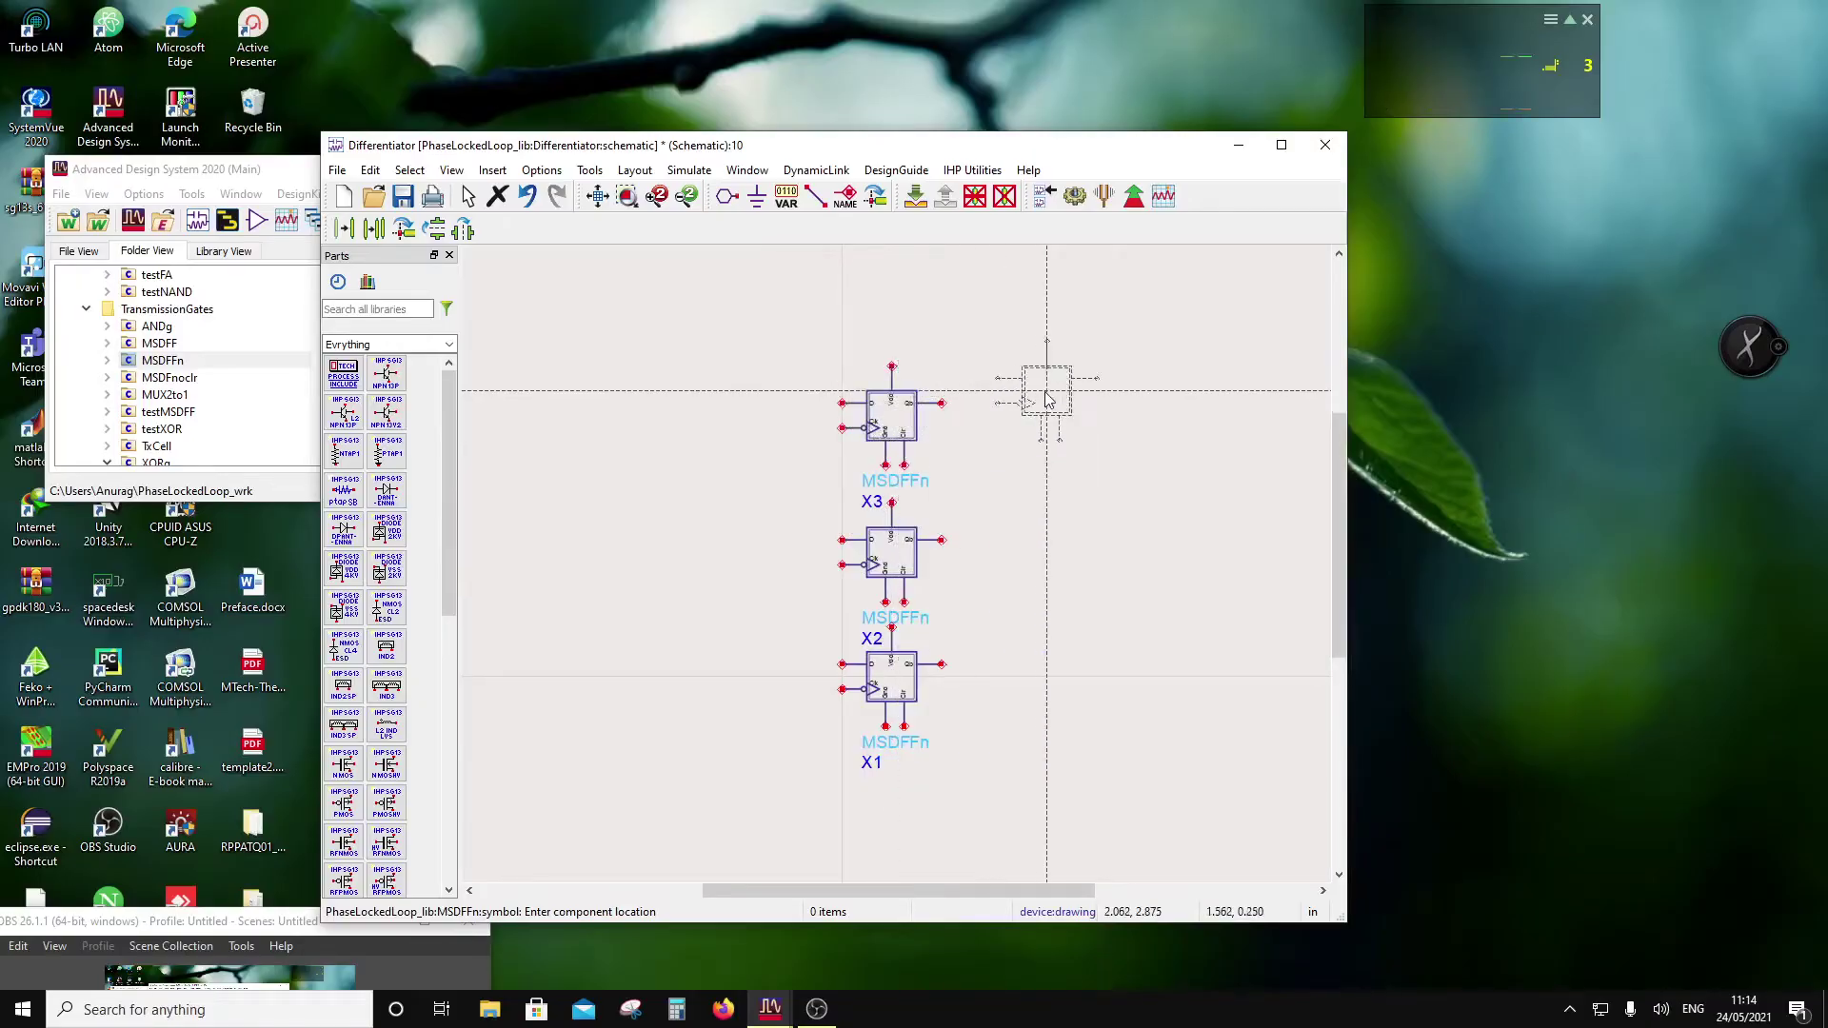
key(Escape)
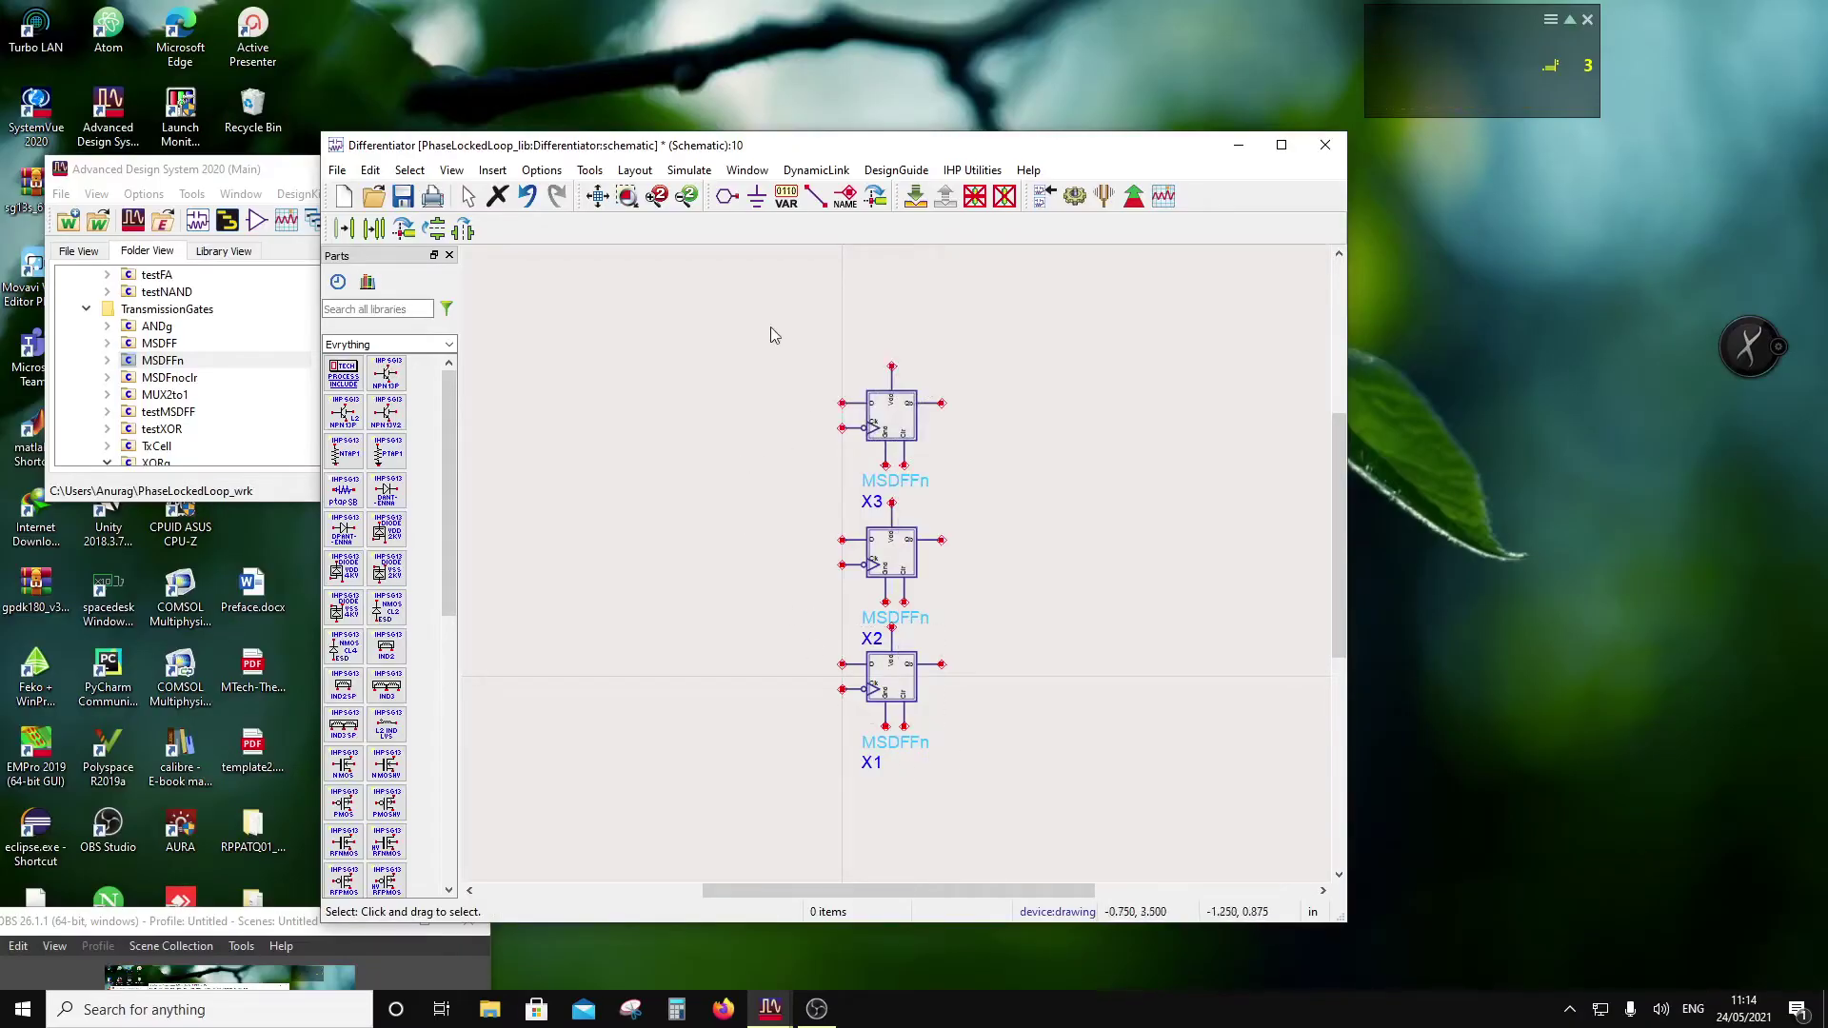
Step: Place a Vdd pin and a Gnd pin, numbered 1 and 2, above and to the left of the flip-flops
click(726, 195)
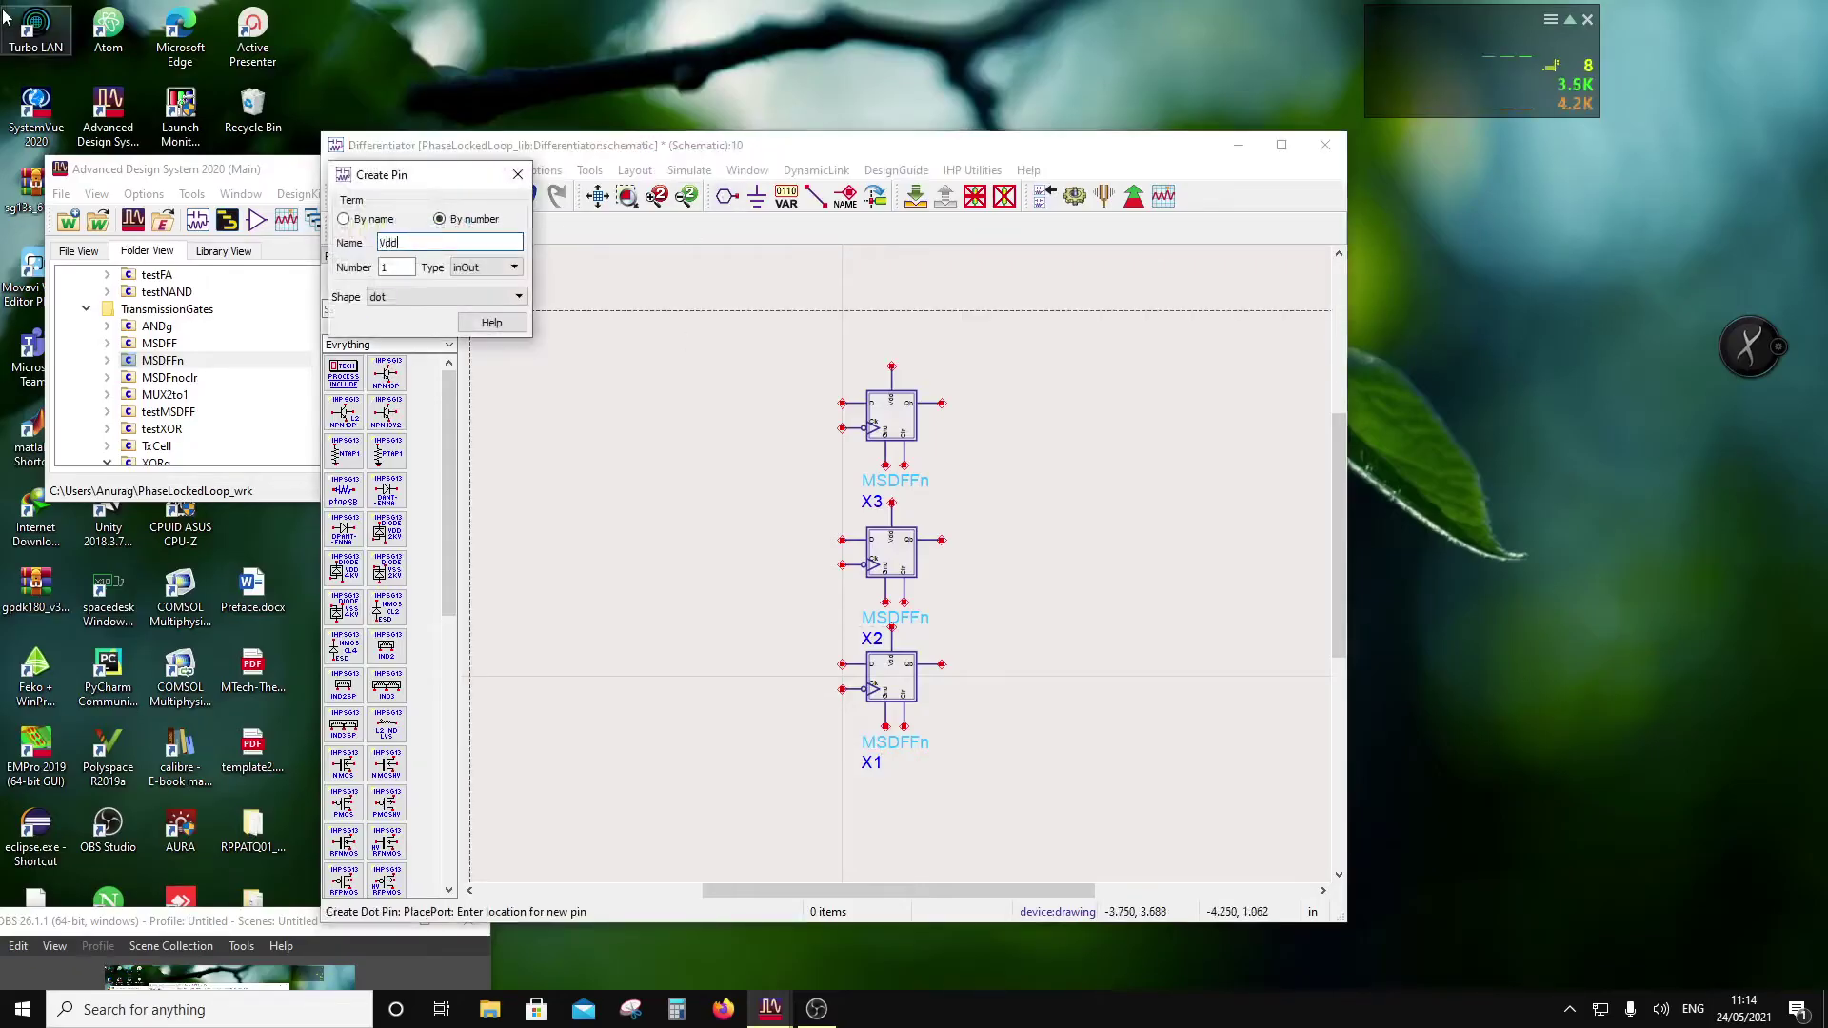
click(630, 285)
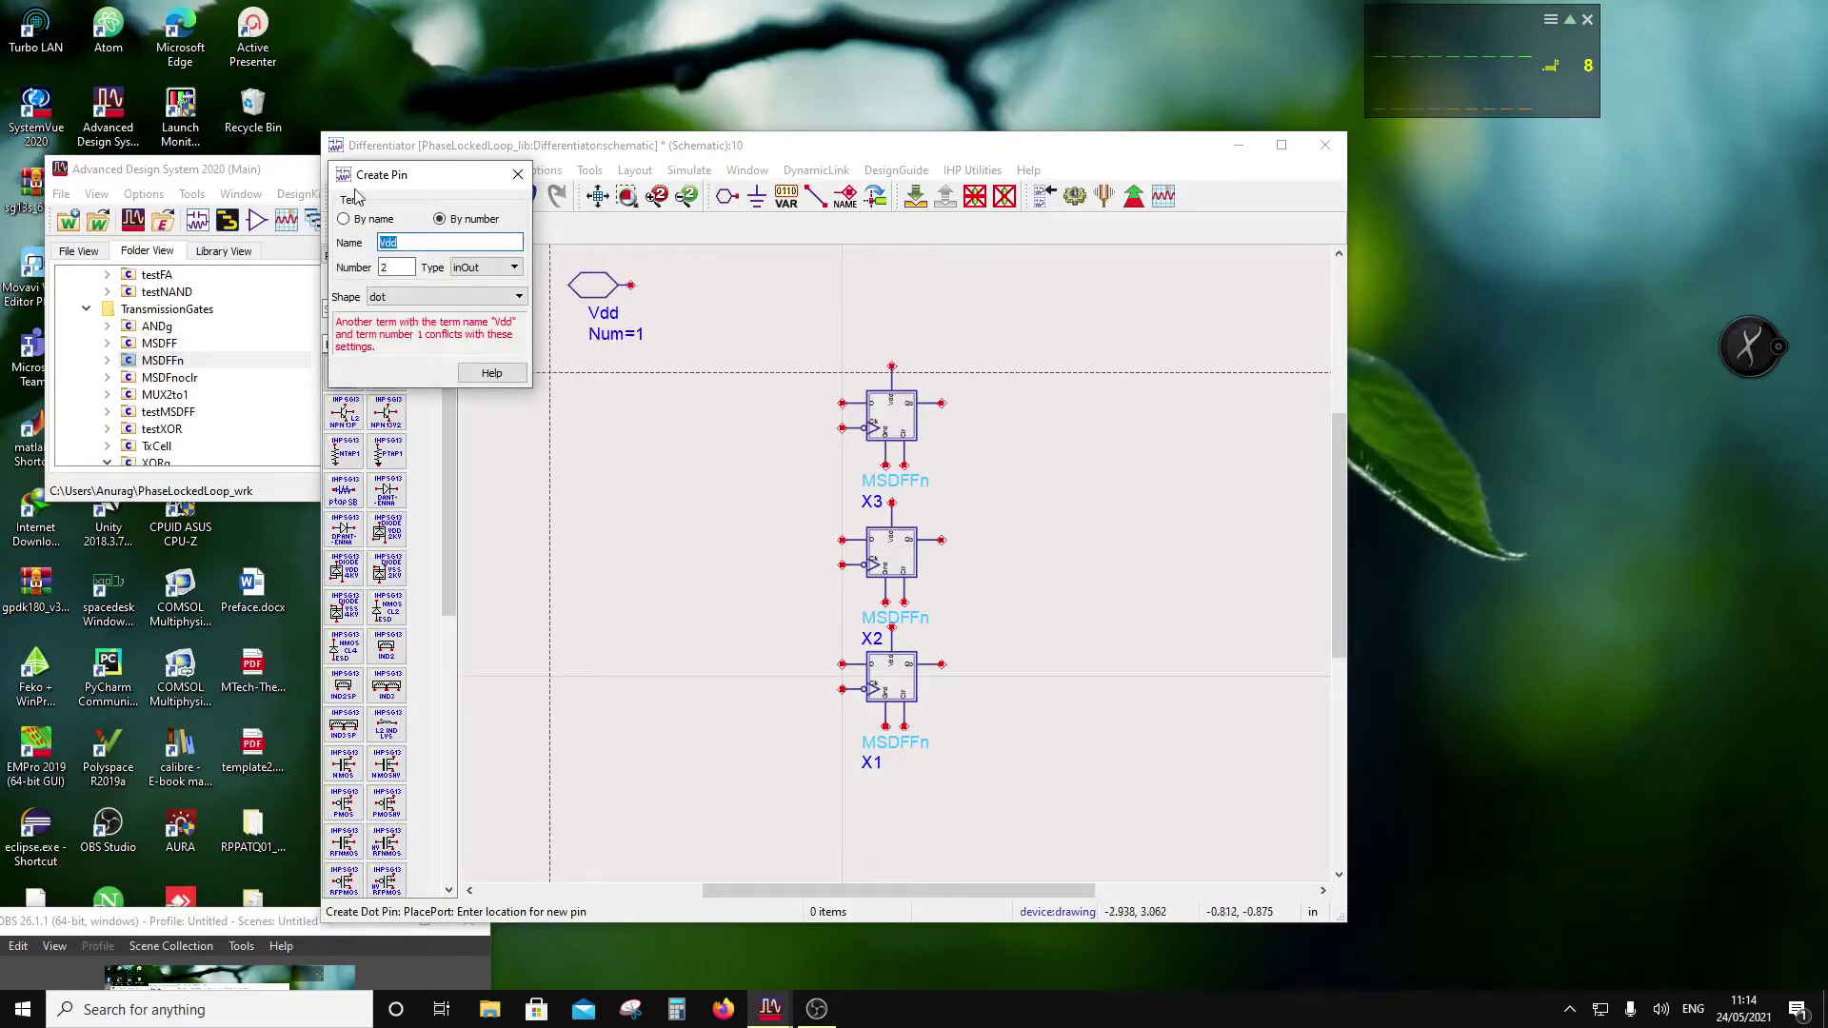
text(Gnd)
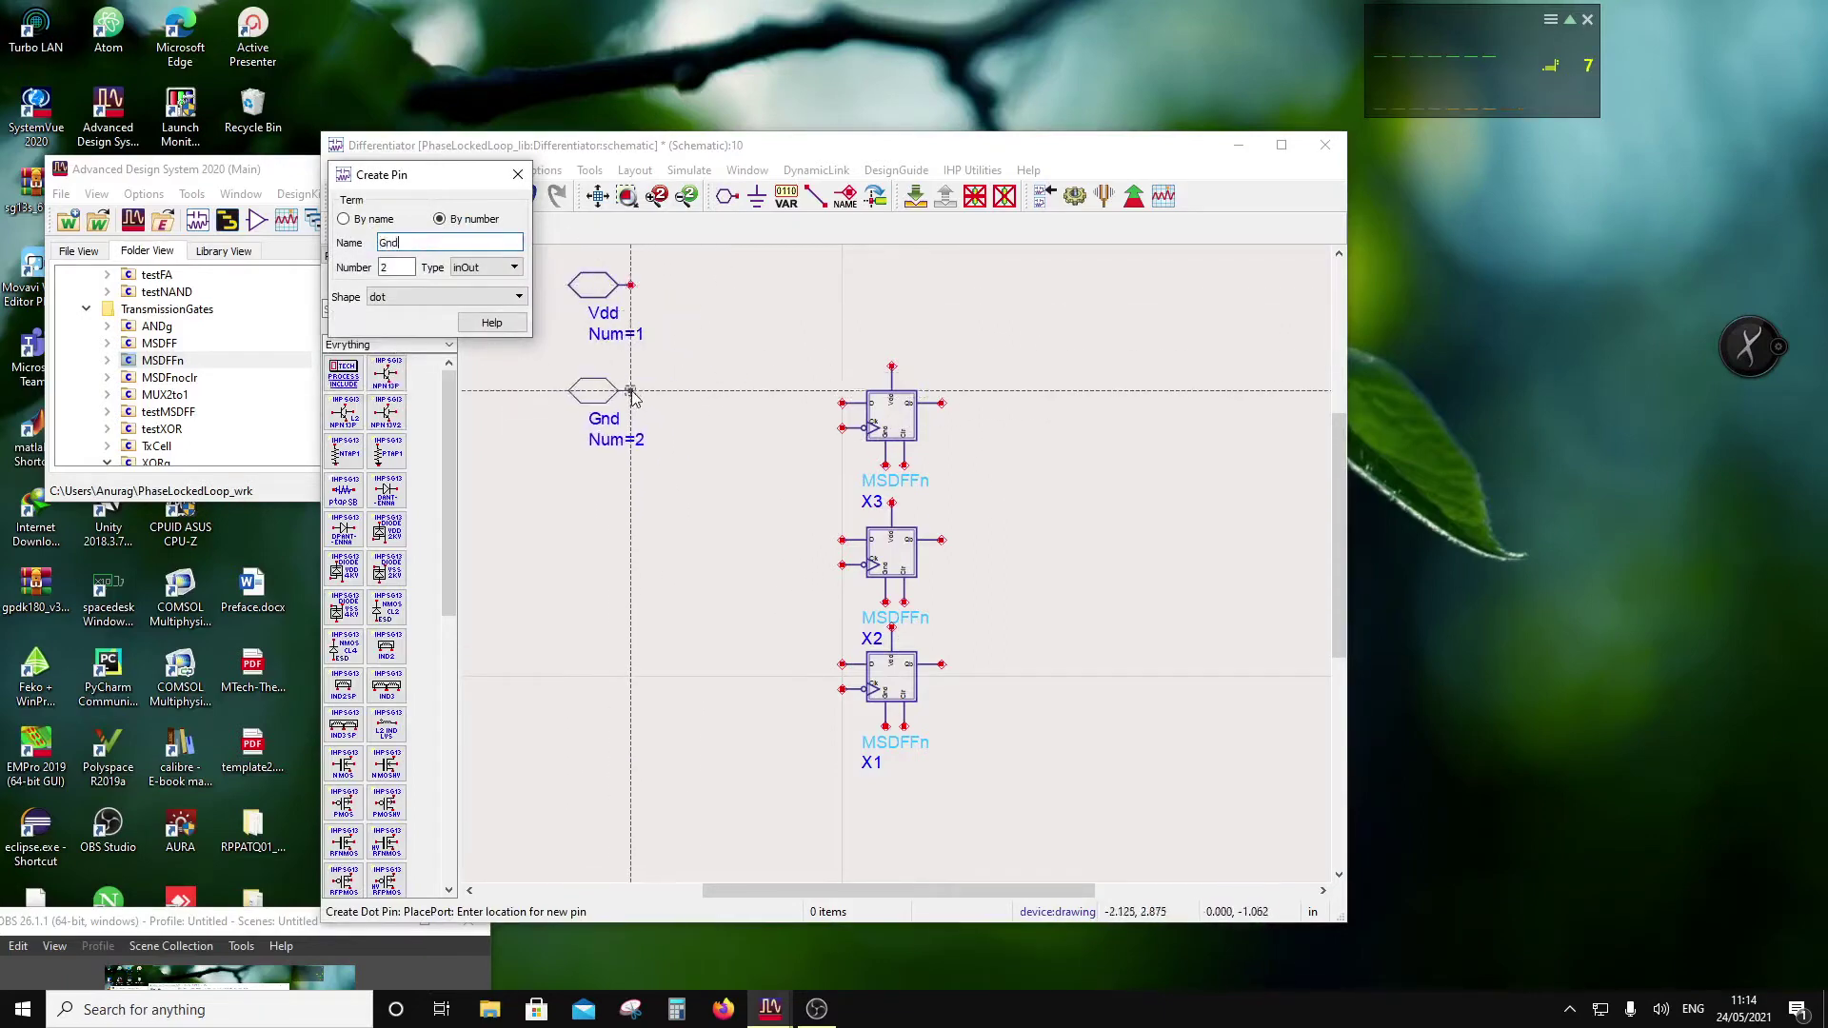
click(626, 385)
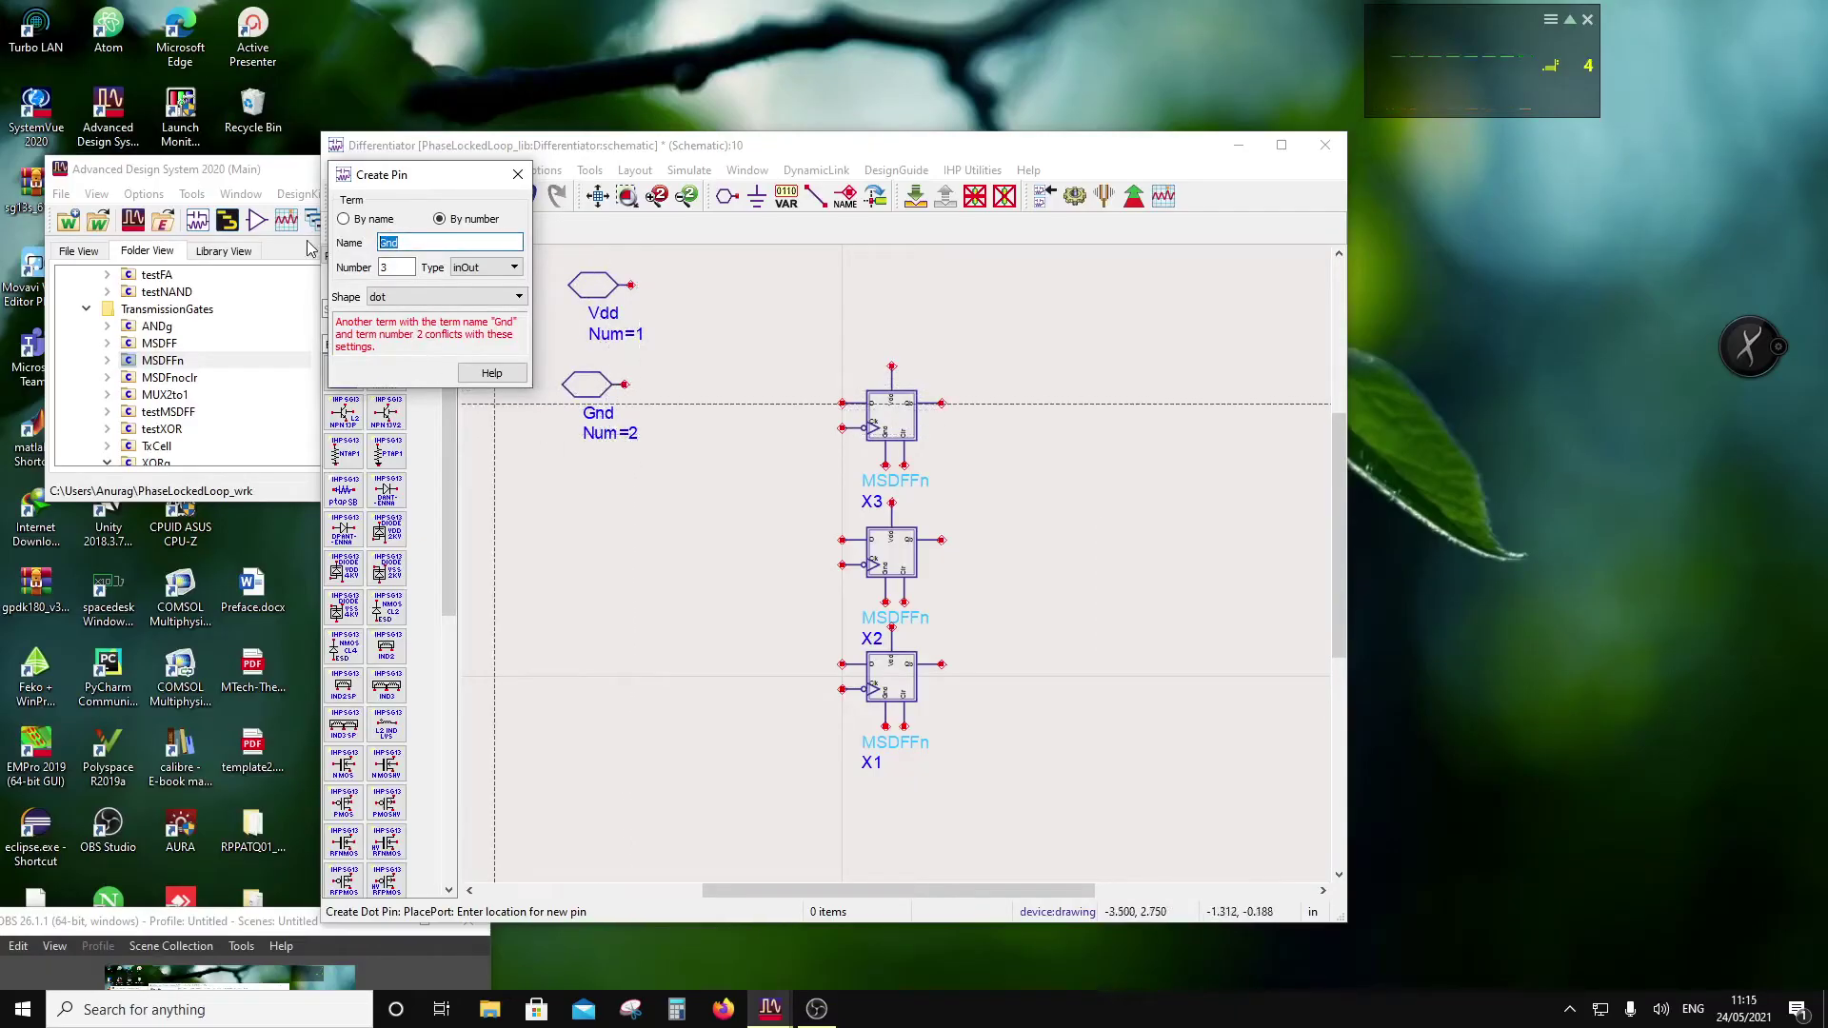
Step: Place input pins A0, A1 and A2 from bottom to top, each level with a flip-flop's D input
text(A0)
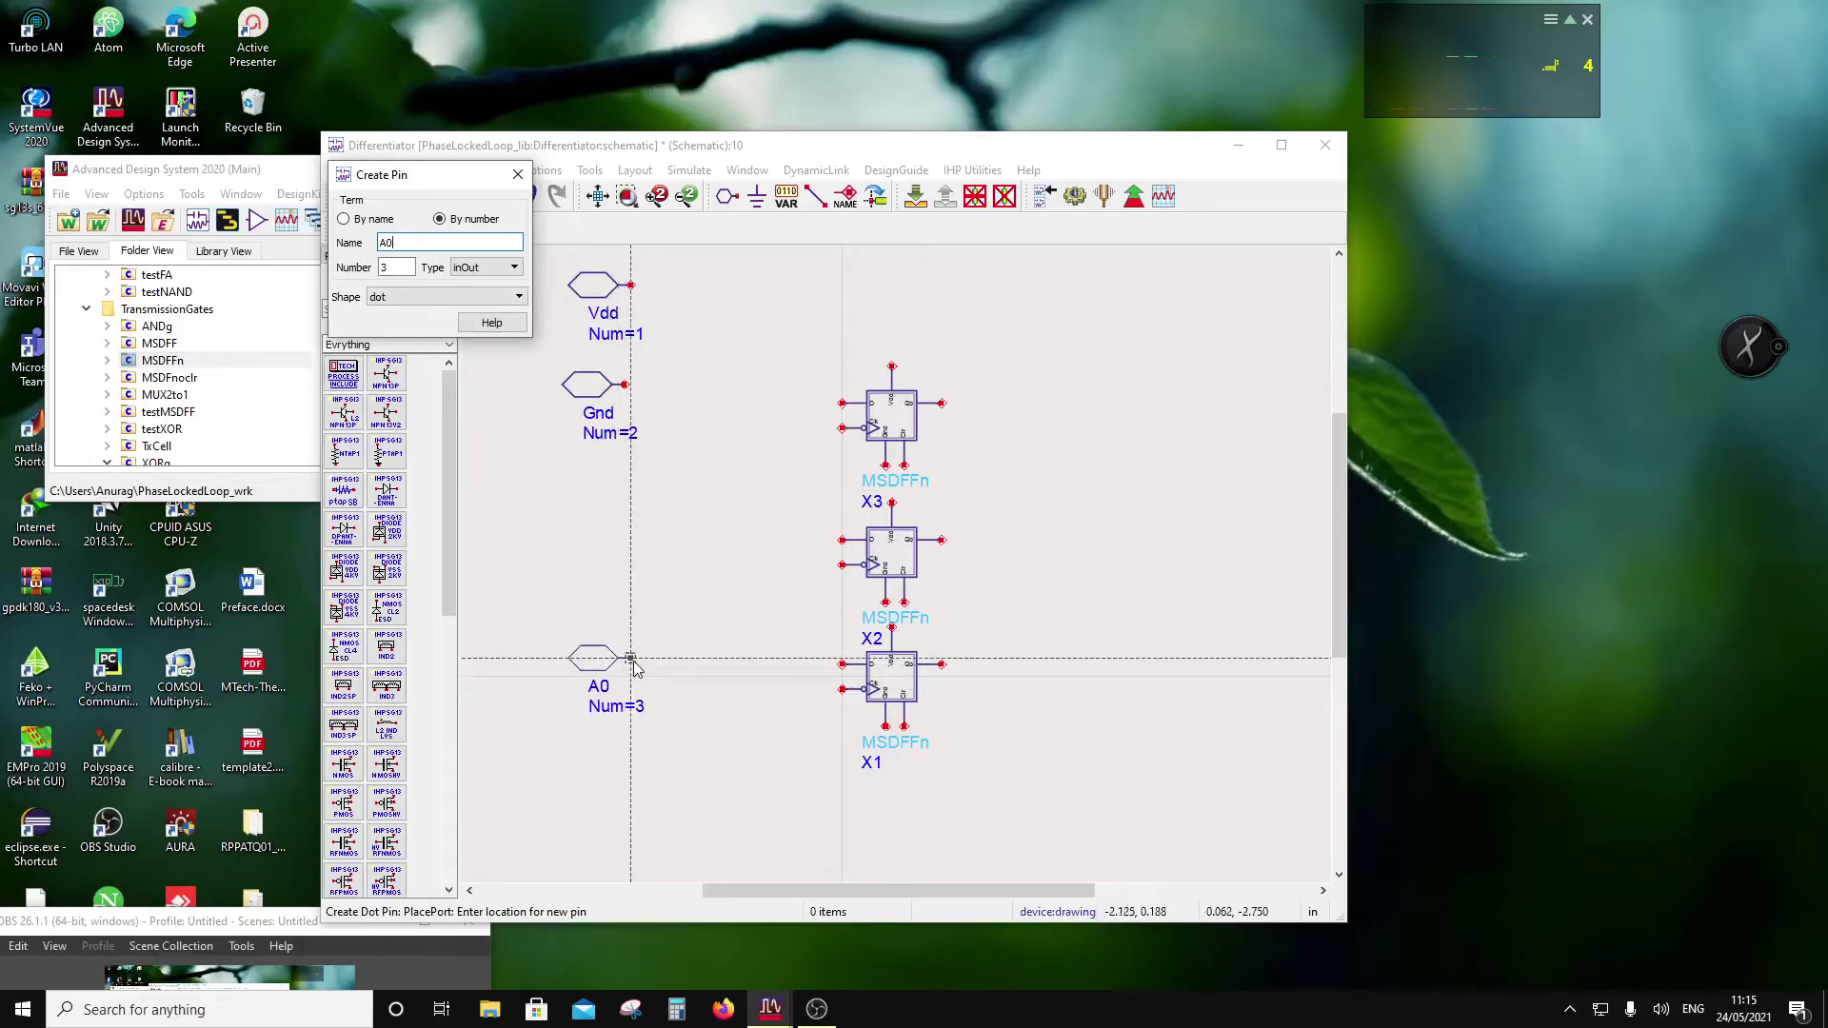
click(631, 665)
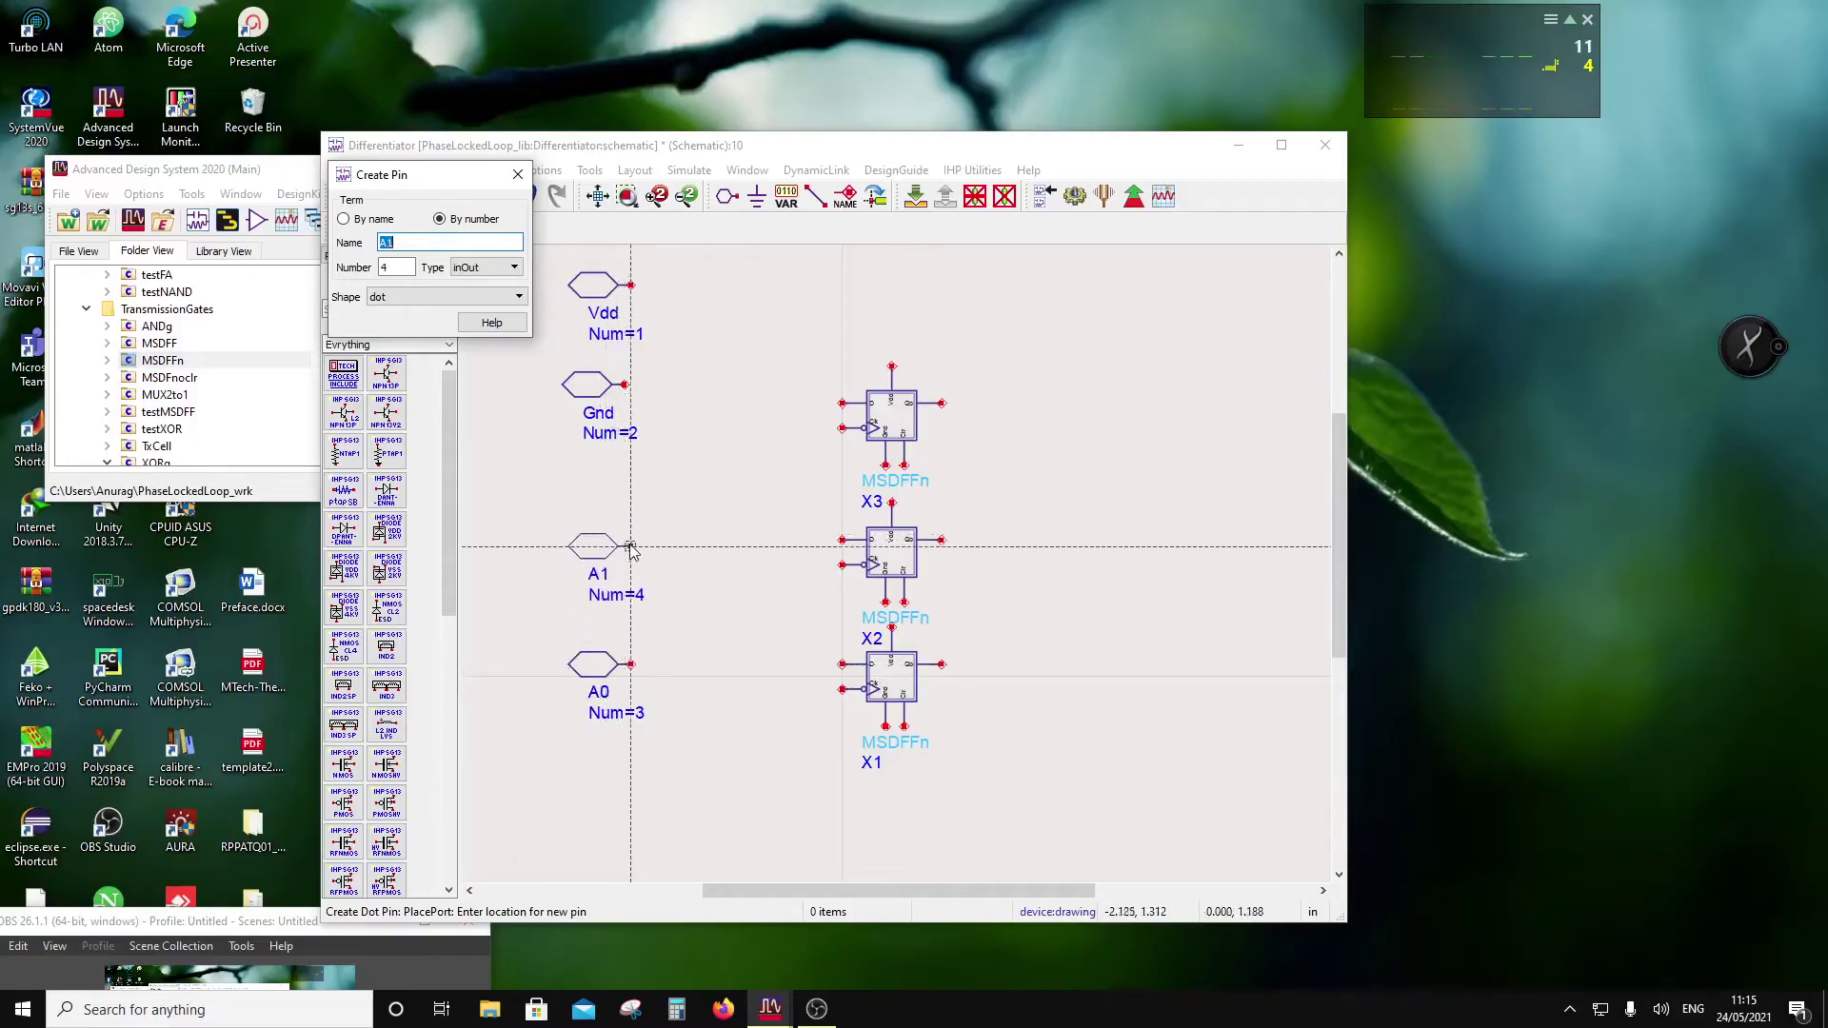
click(630, 541)
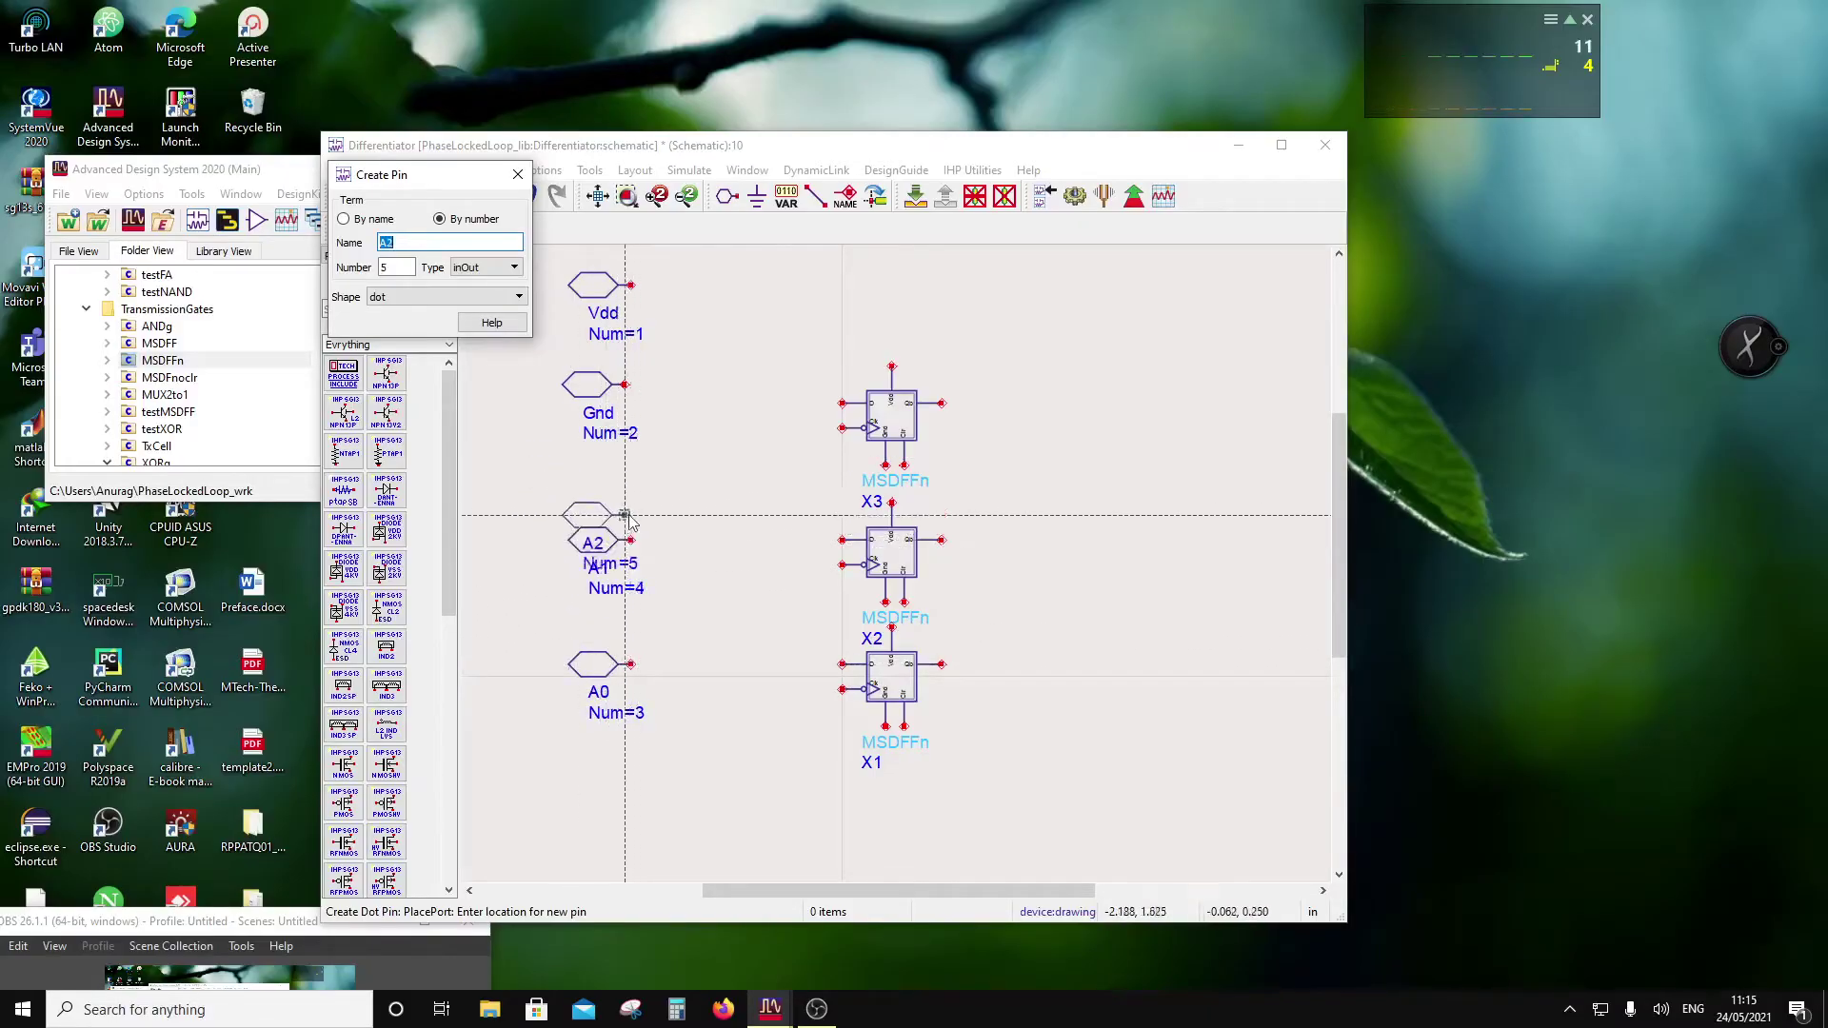
click(632, 403)
key(Escape)
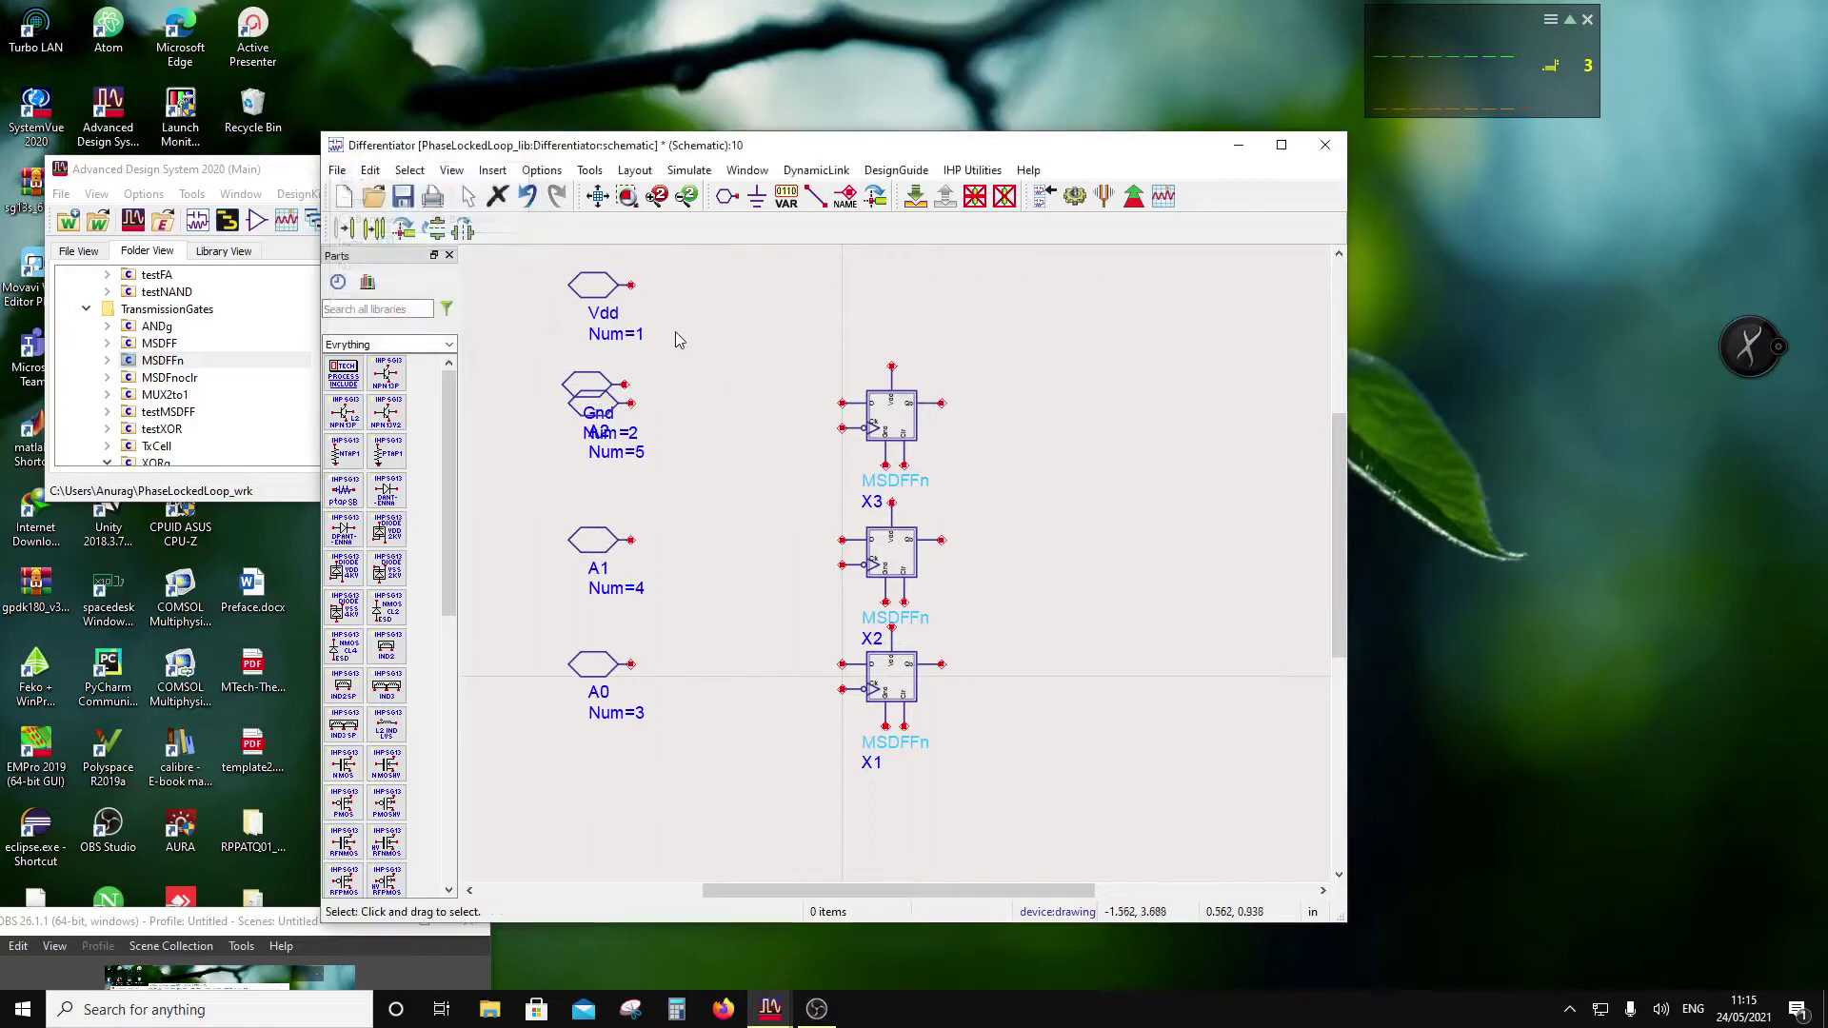
Step: Move the Vdd and Gnd pins upward so that they clear the A2 pin
scroll(835, 507, down, 2)
drag(806, 486, 806, 454)
drag(800, 538, 816, 578)
scroll(874, 533, up, 2)
scroll(914, 605, down, 2)
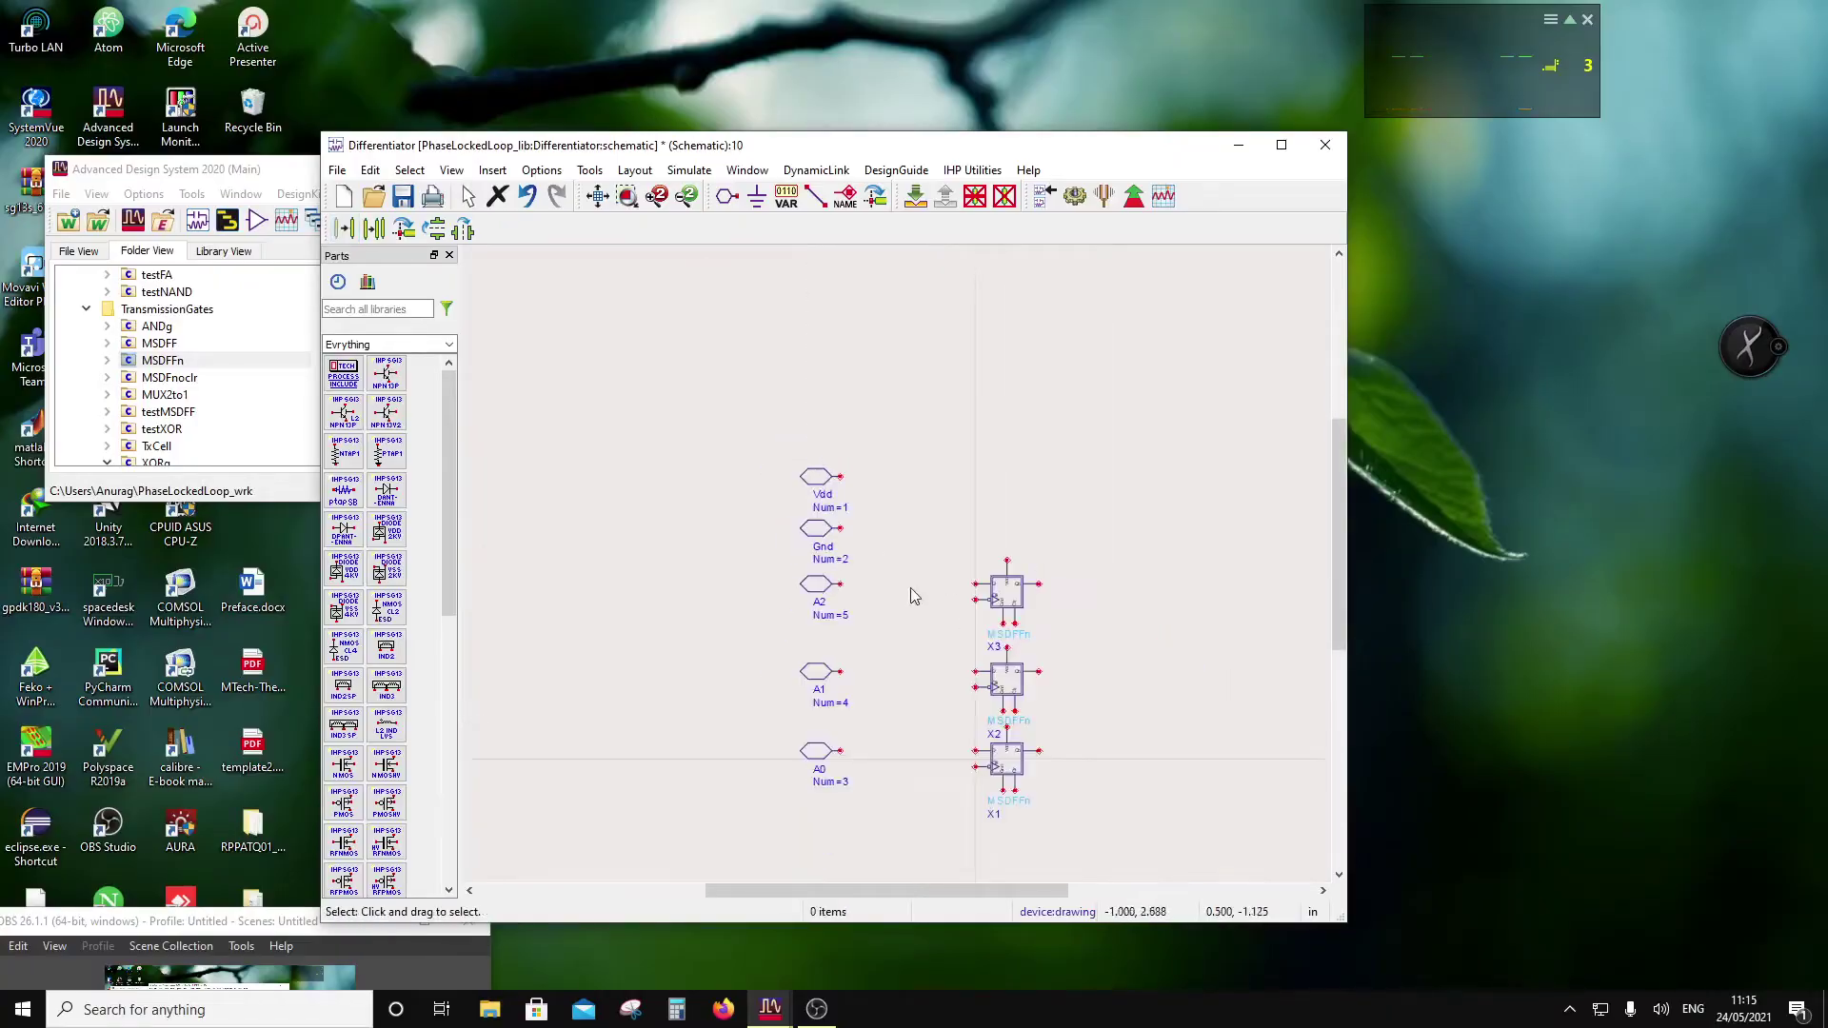
Step: Wire pins A0, A1 and A2 to the D inputs of flip-flops X1, X2 and X3 respectively
click(815, 195)
click(839, 751)
click(975, 751)
click(840, 672)
click(975, 672)
click(840, 583)
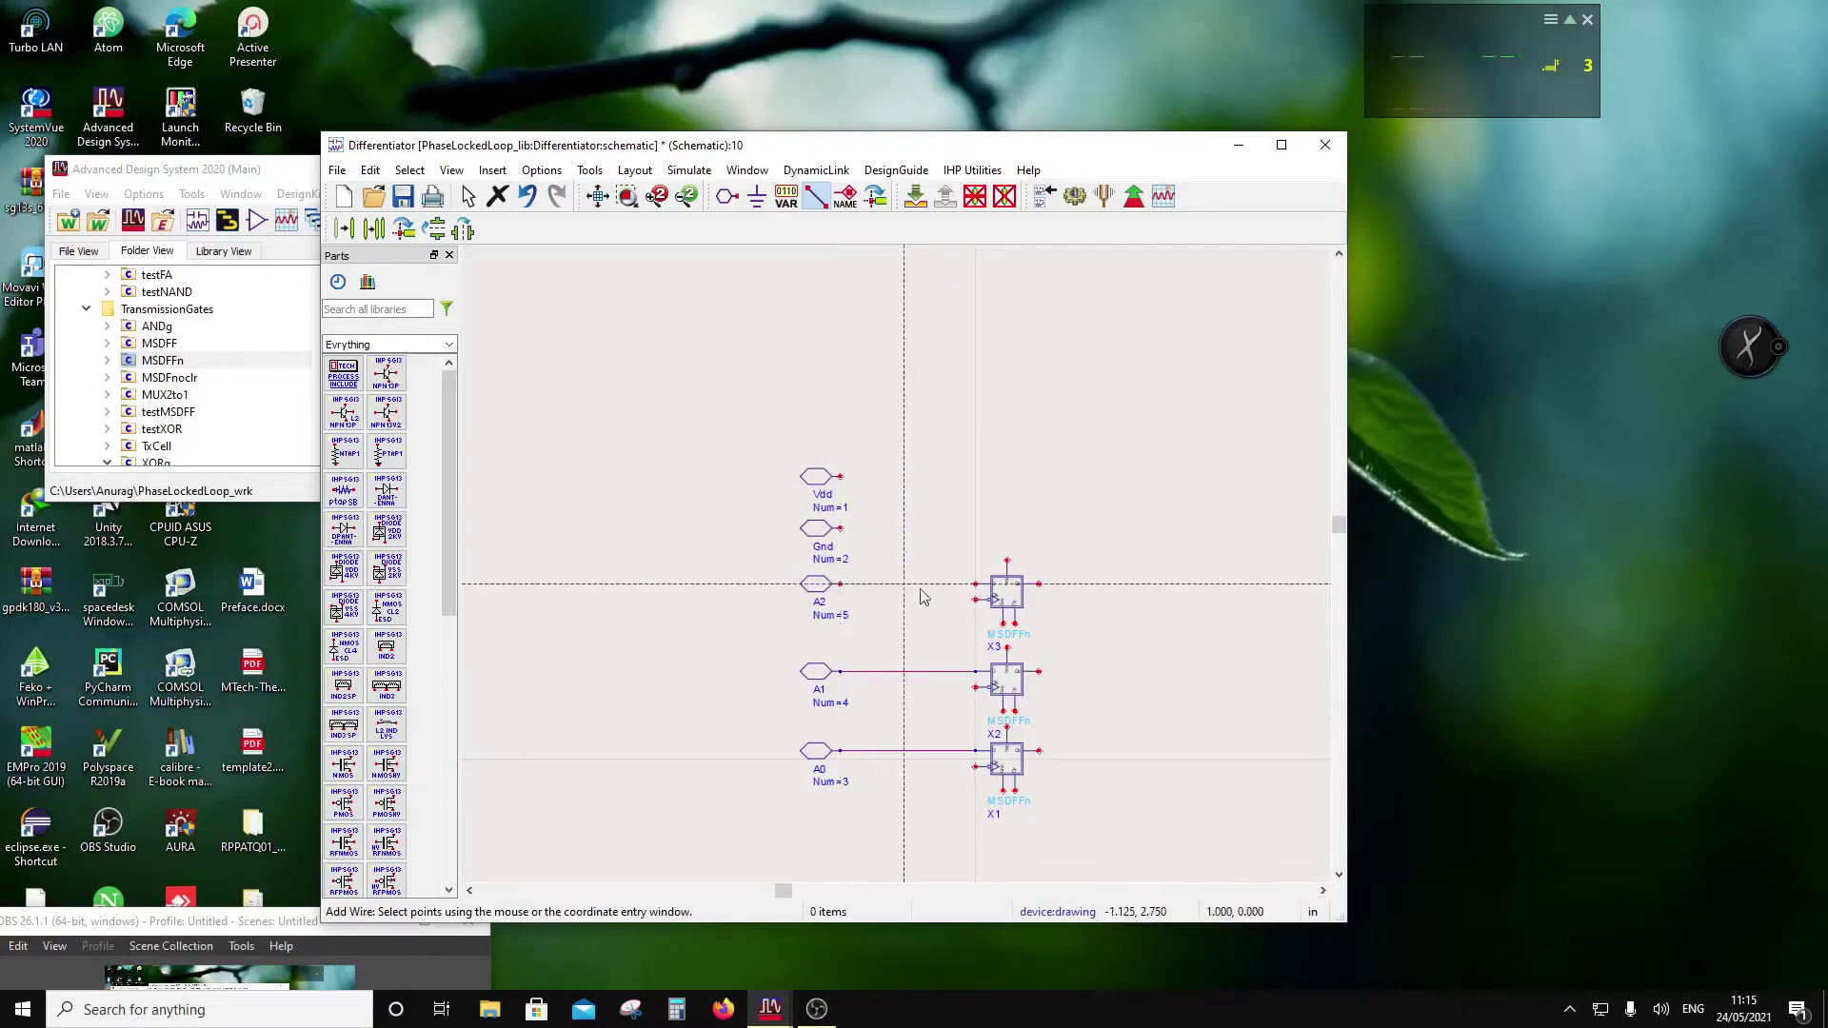
click(975, 584)
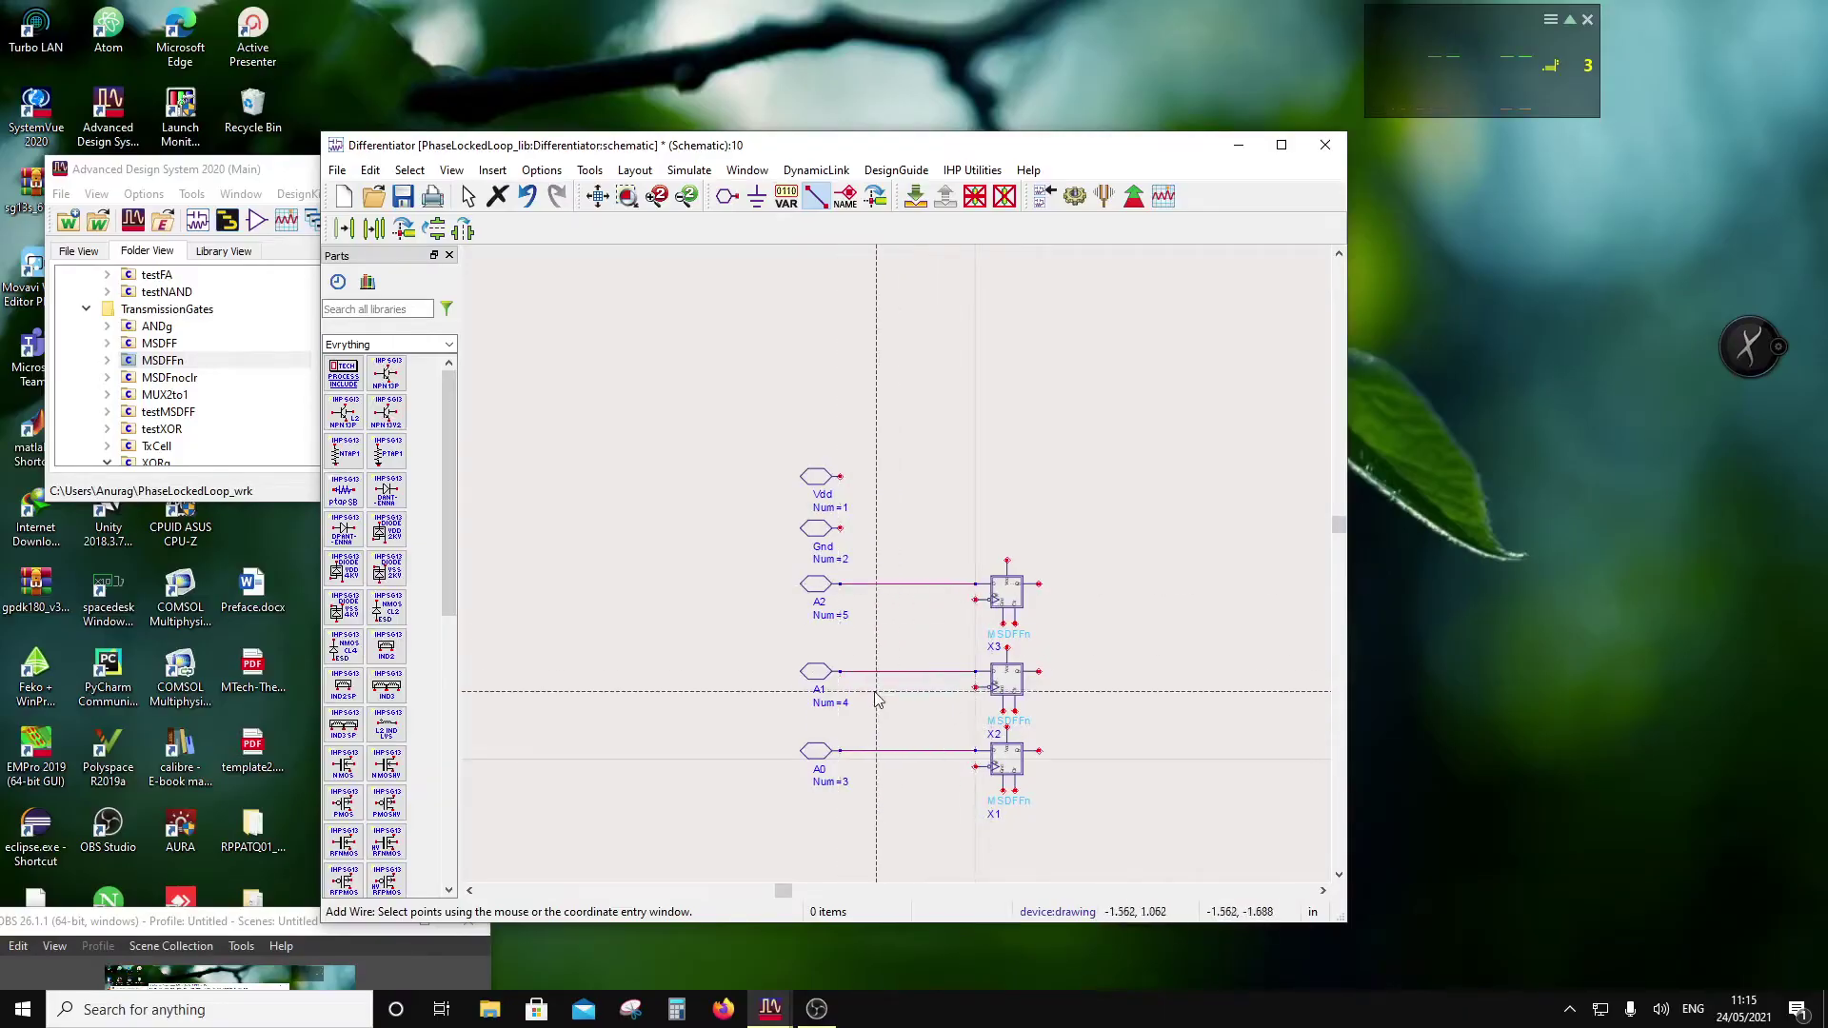
scroll(930, 726, down, 1)
scroll(884, 545, up, 1)
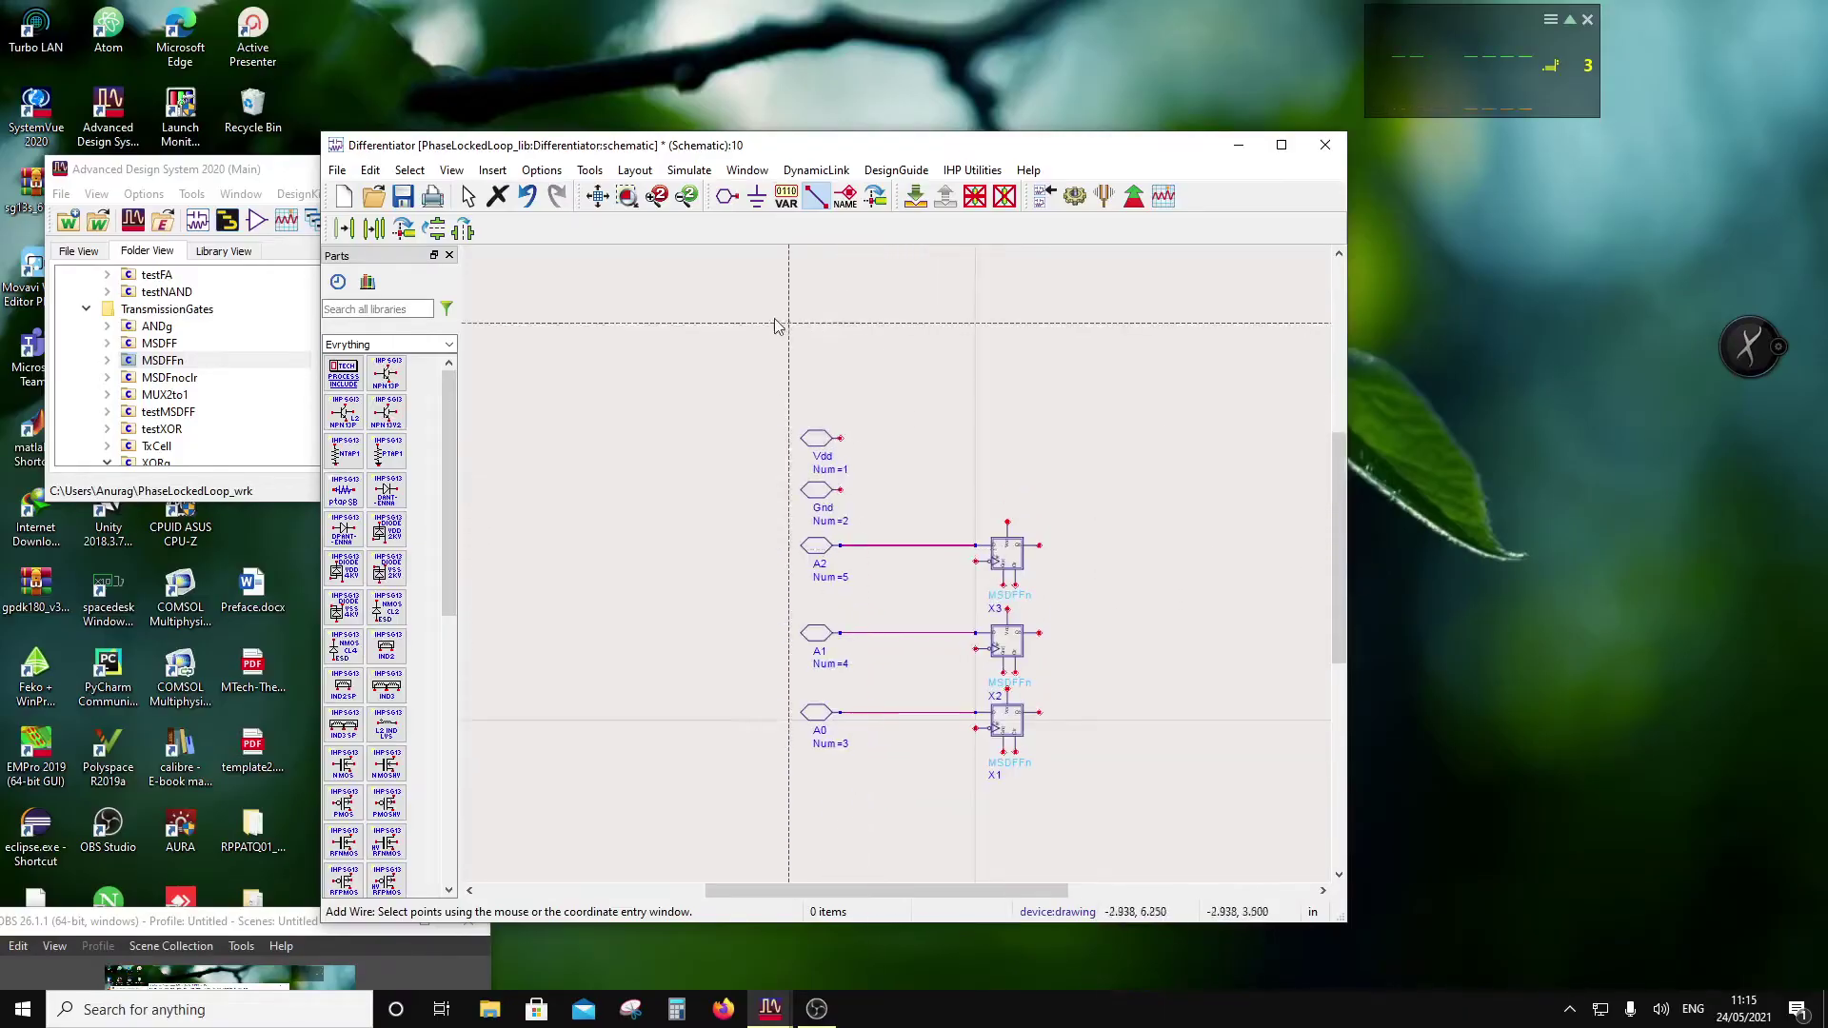
Step: Add wire labels Vdd and Gnd to the connection points of the Vdd and Gnd pins
click(845, 195)
click(841, 438)
text(Vdd)
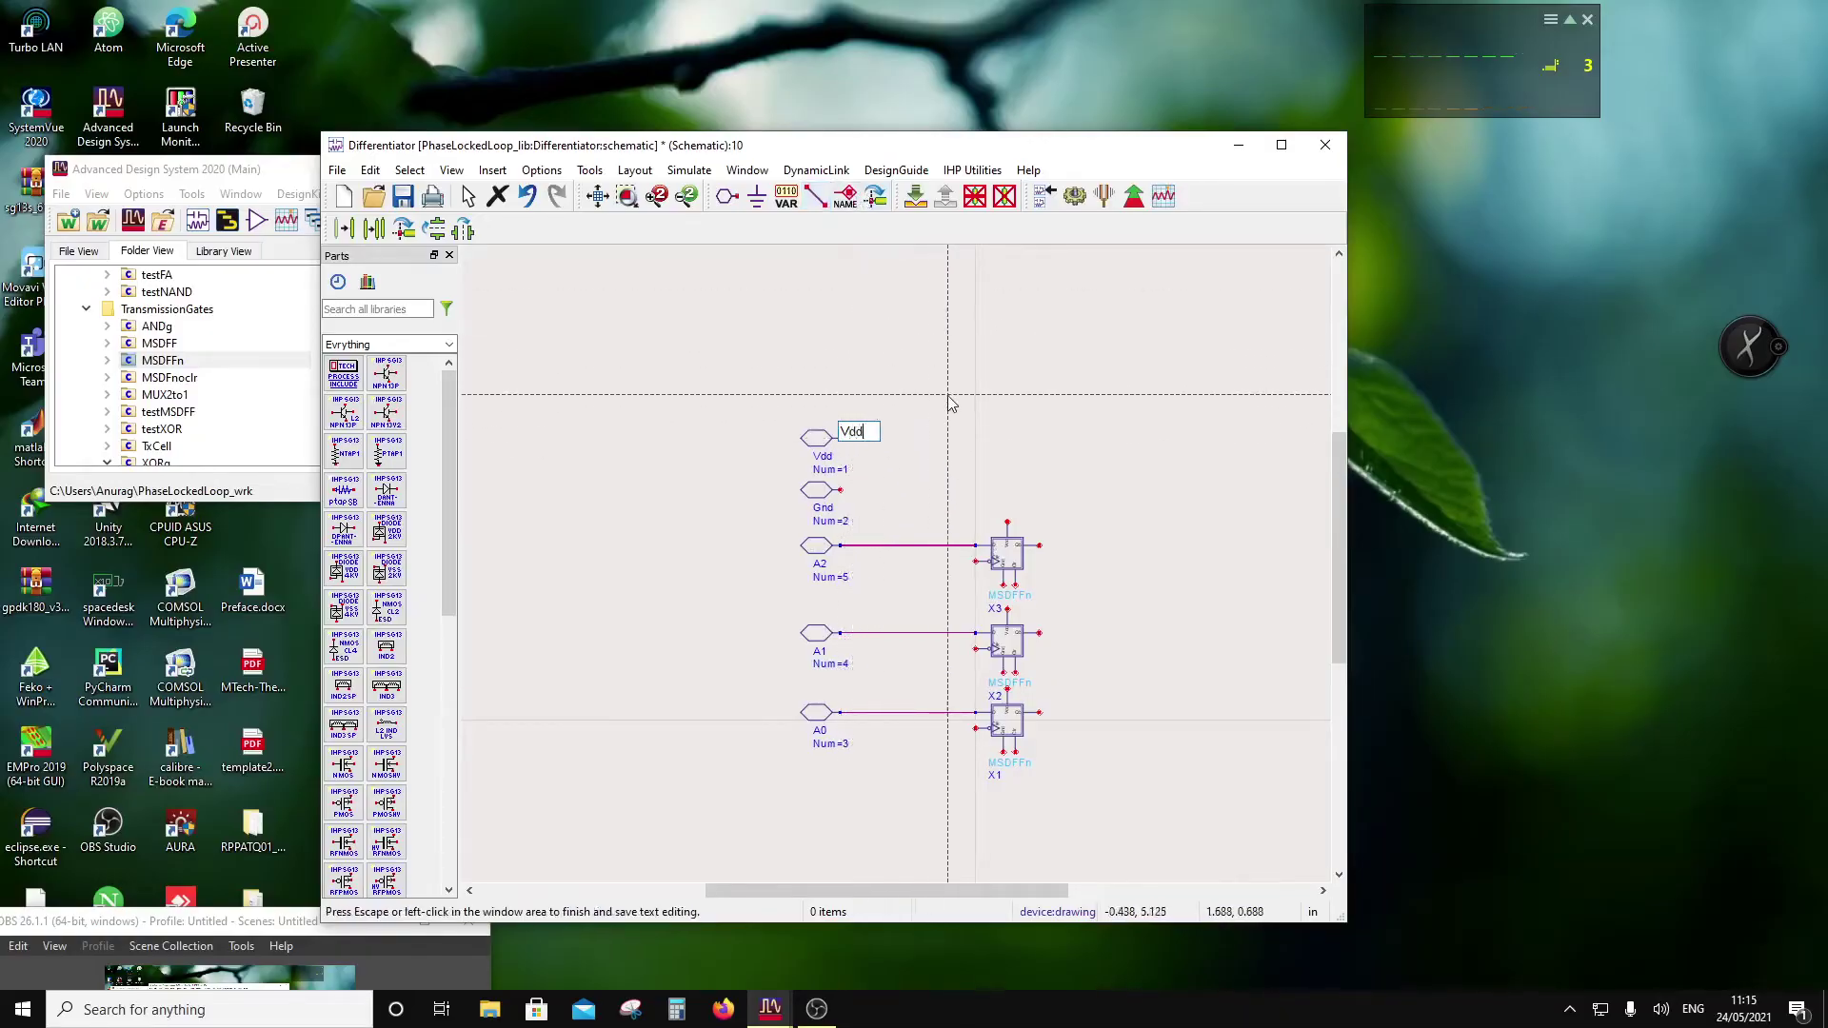
click(838, 486)
click(841, 491)
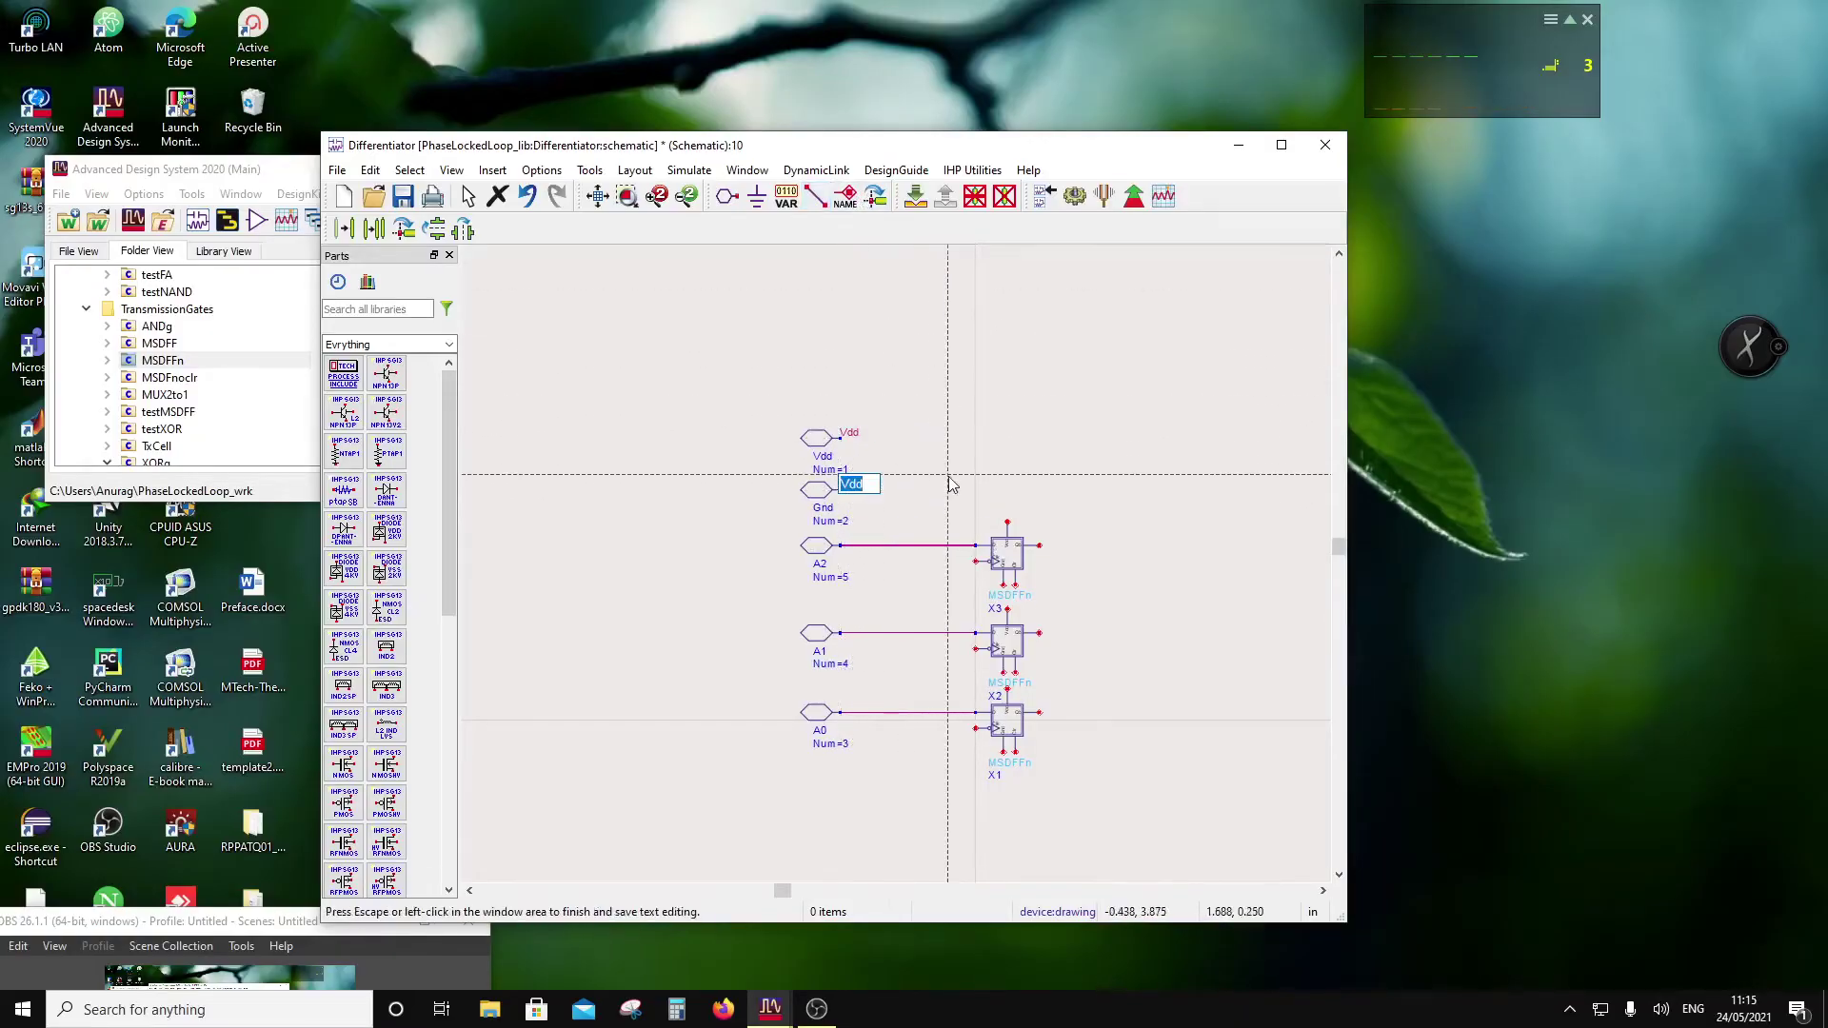
text(Gnd)
click(1009, 449)
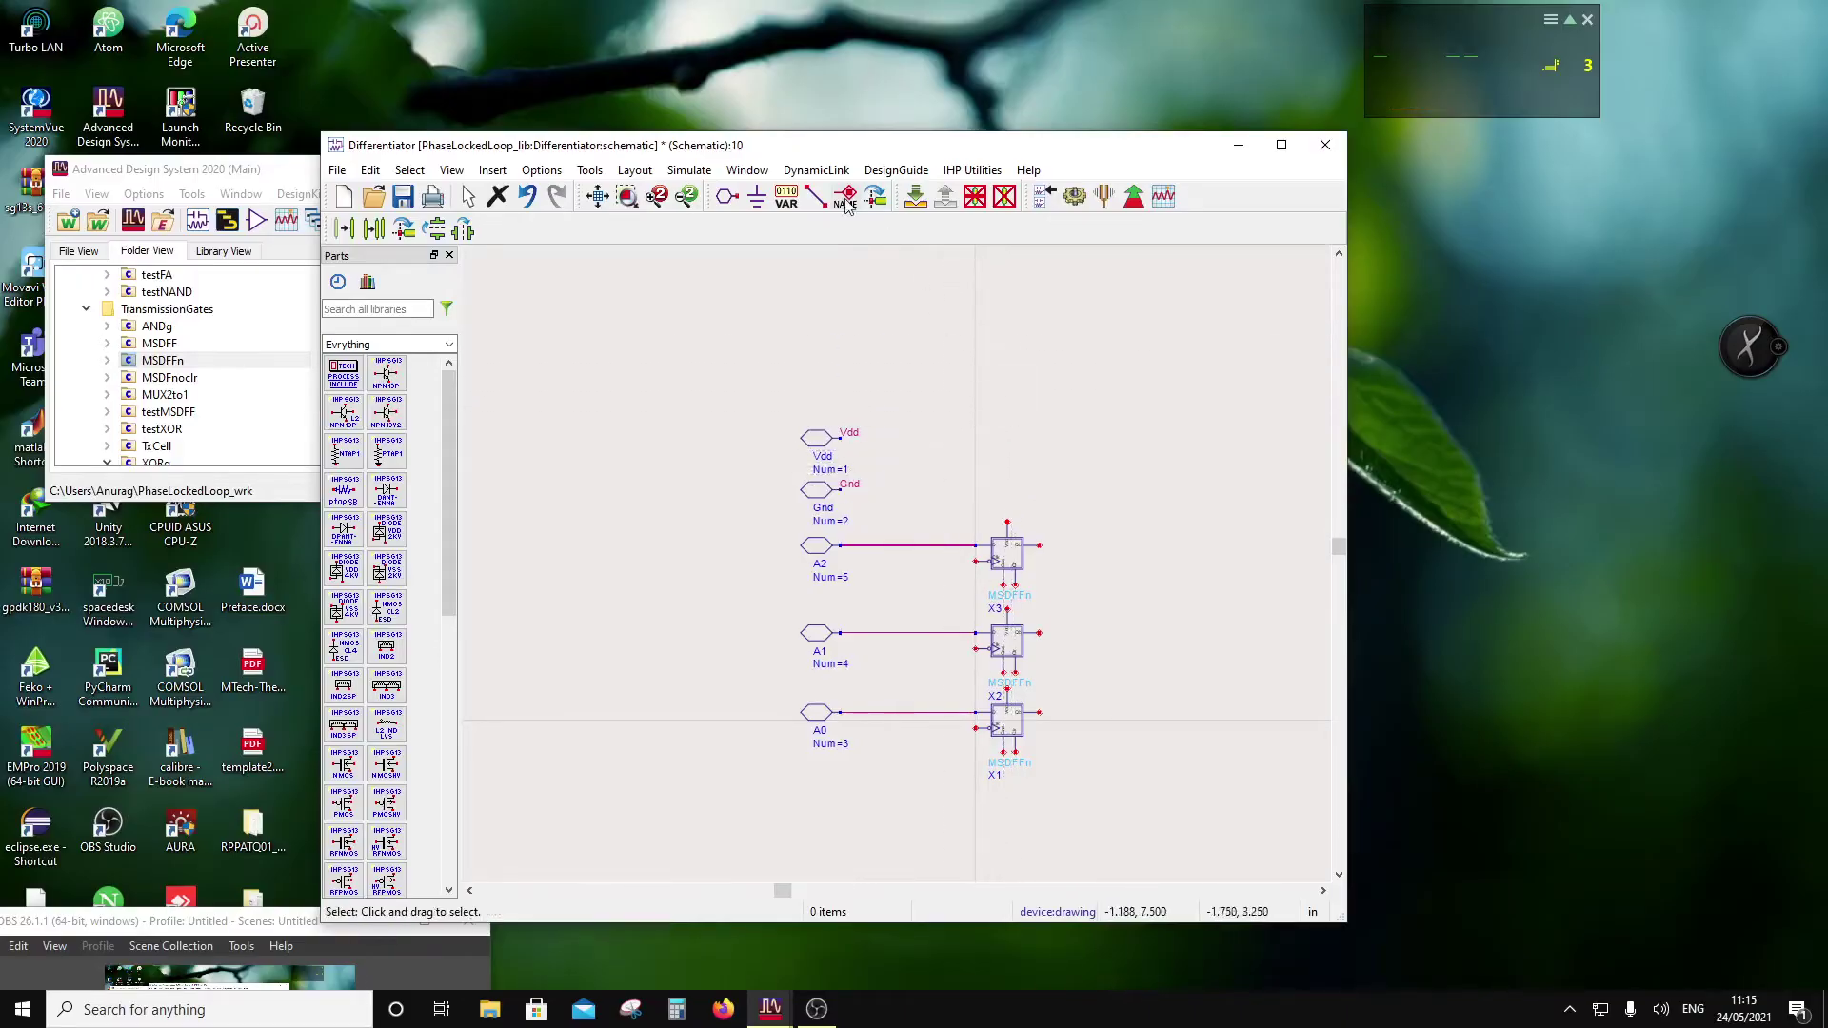
Step: Add Vdd wire labels to the Vdd terminals of flip-flops X3, X2 and X1
click(1007, 523)
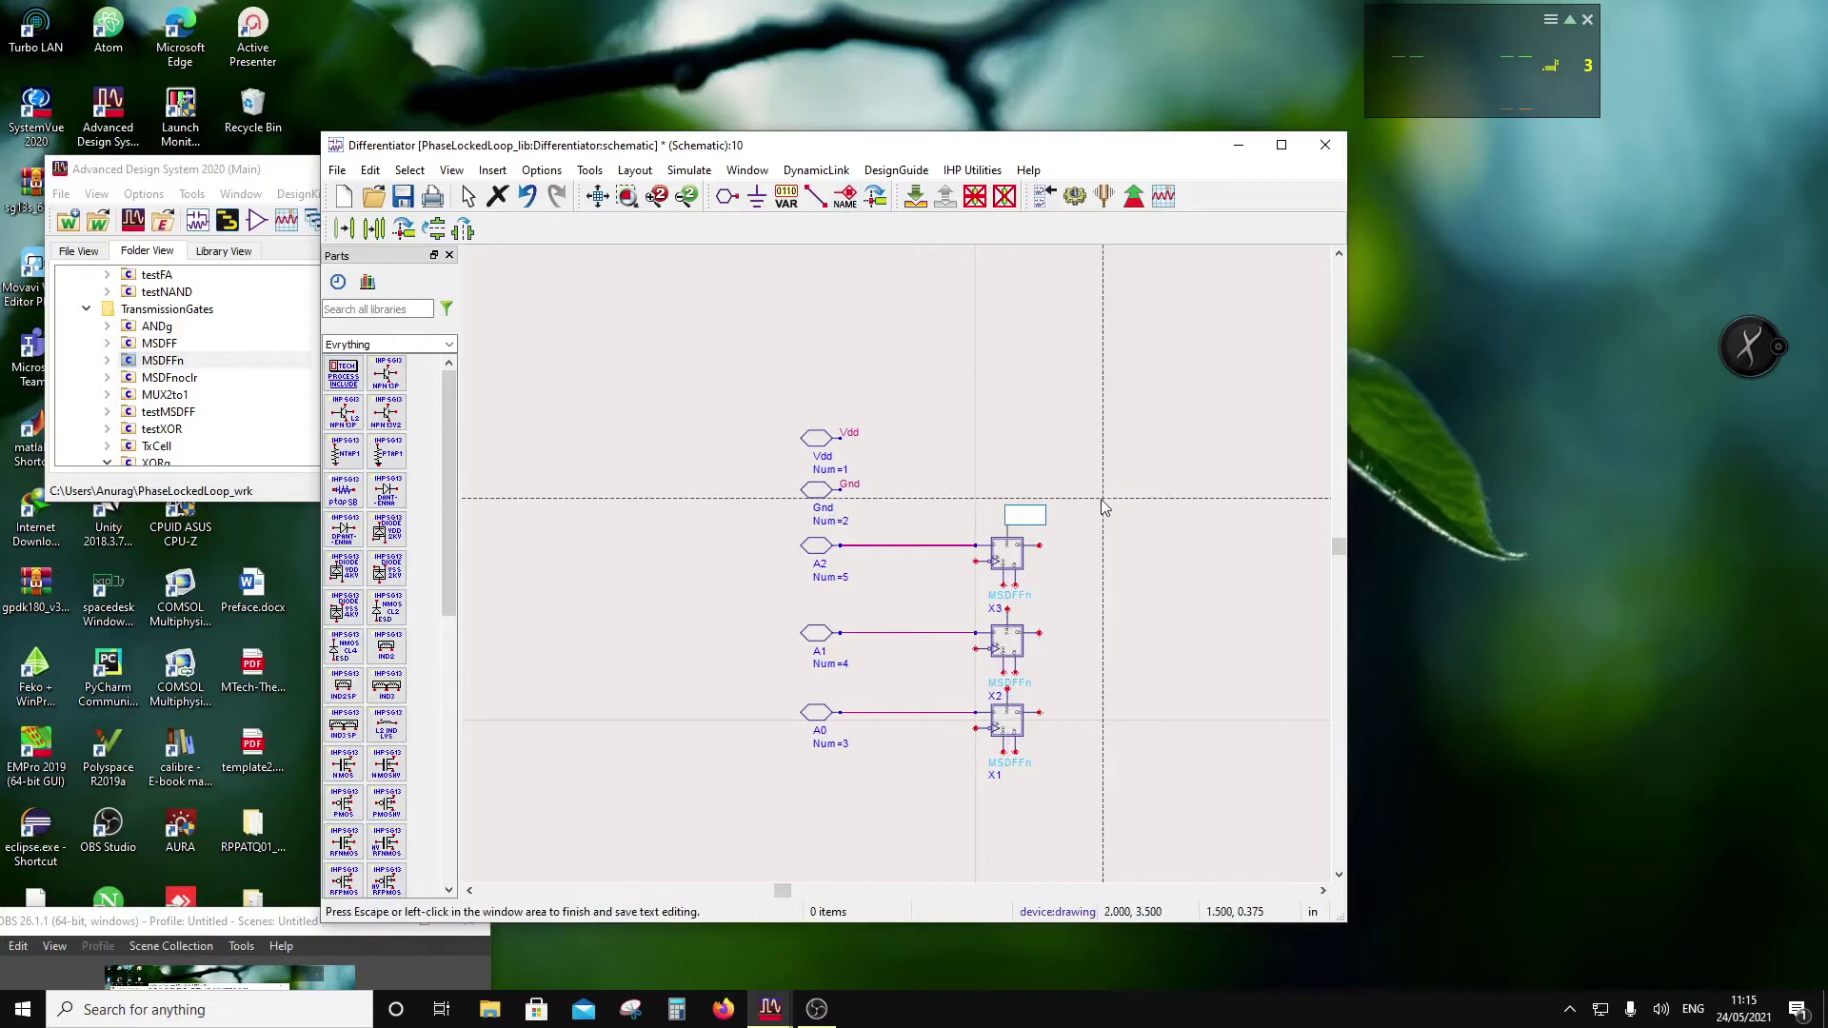
text(Vdd)
click(1095, 476)
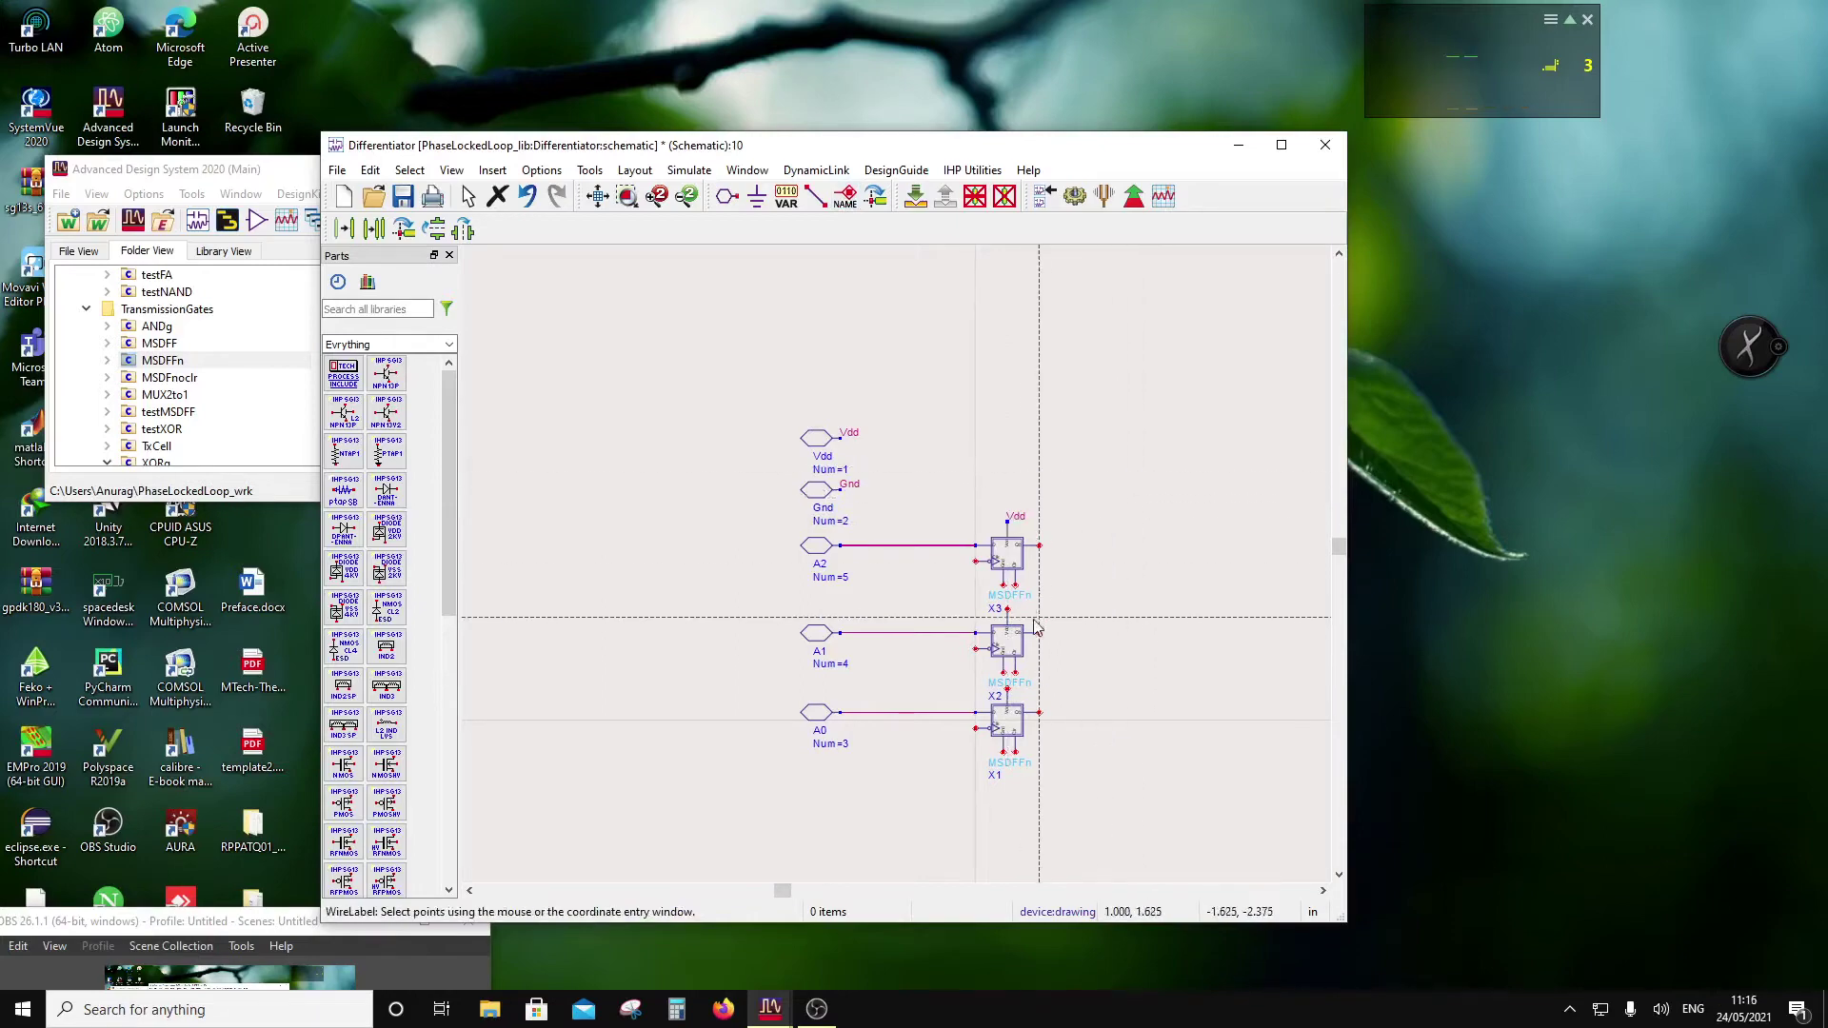
scroll(1000, 585, up, 2)
click(1004, 585)
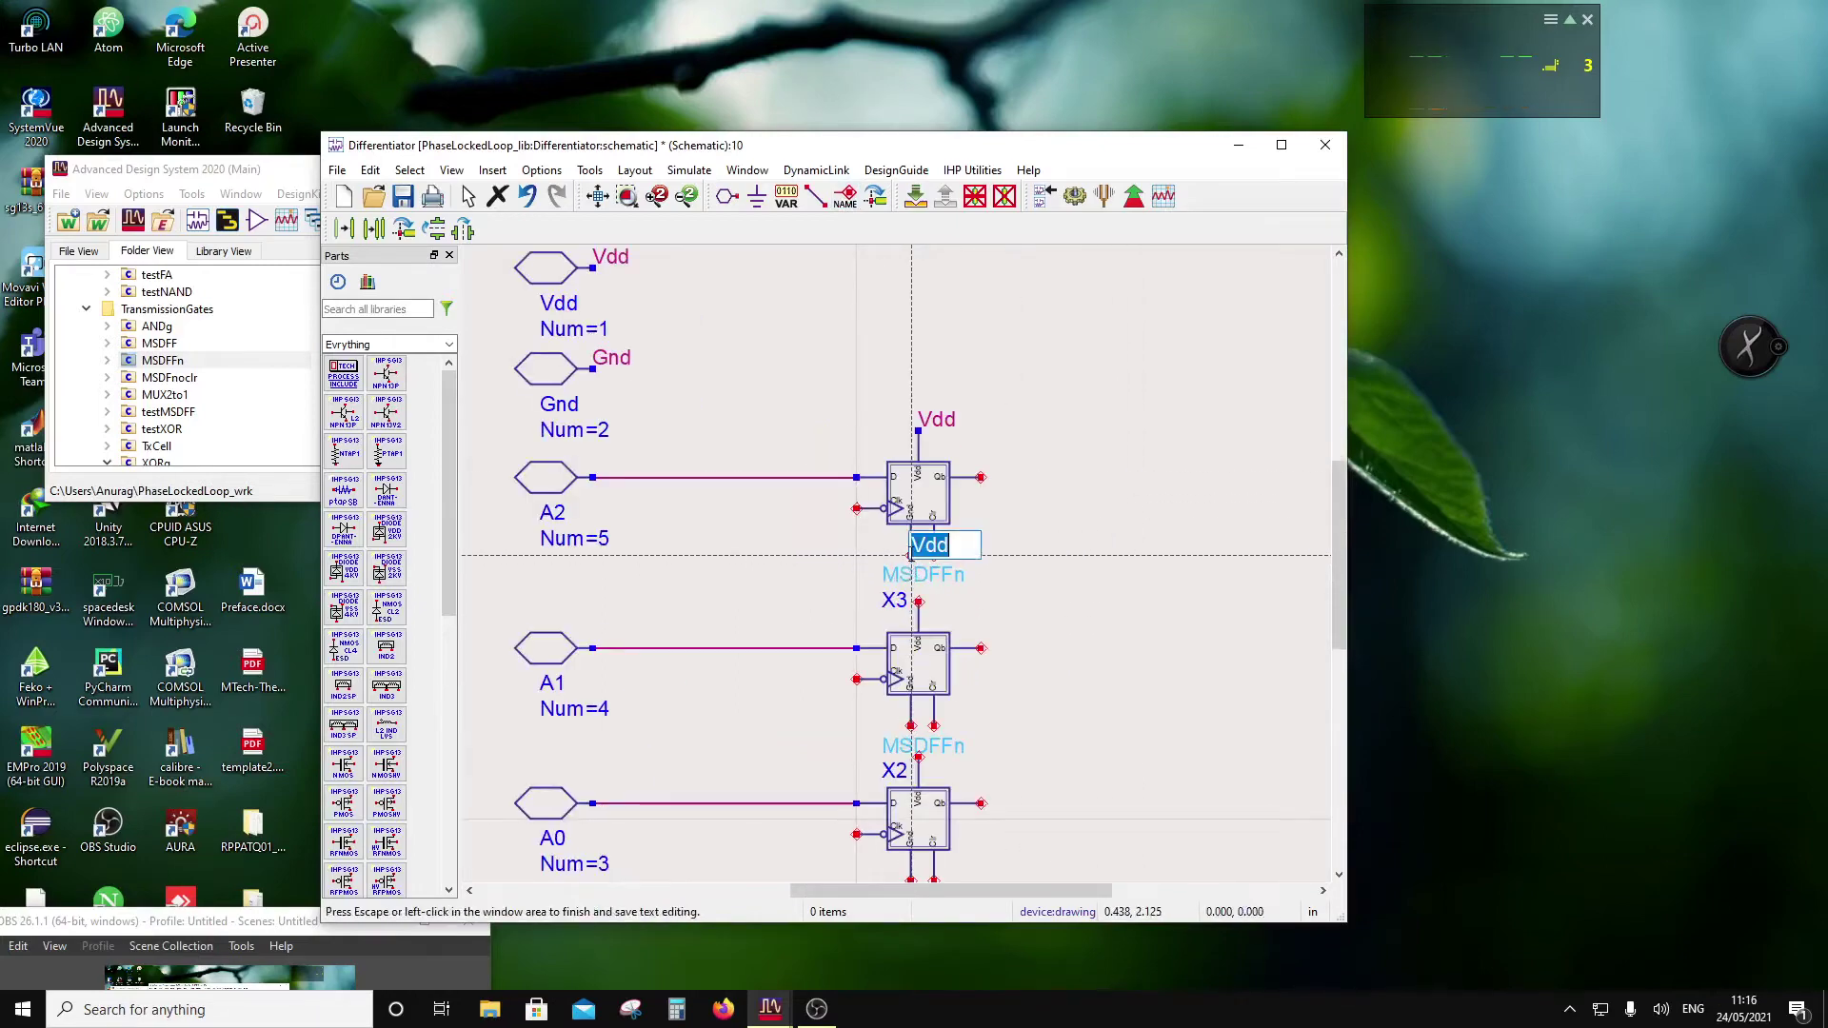
click(1009, 592)
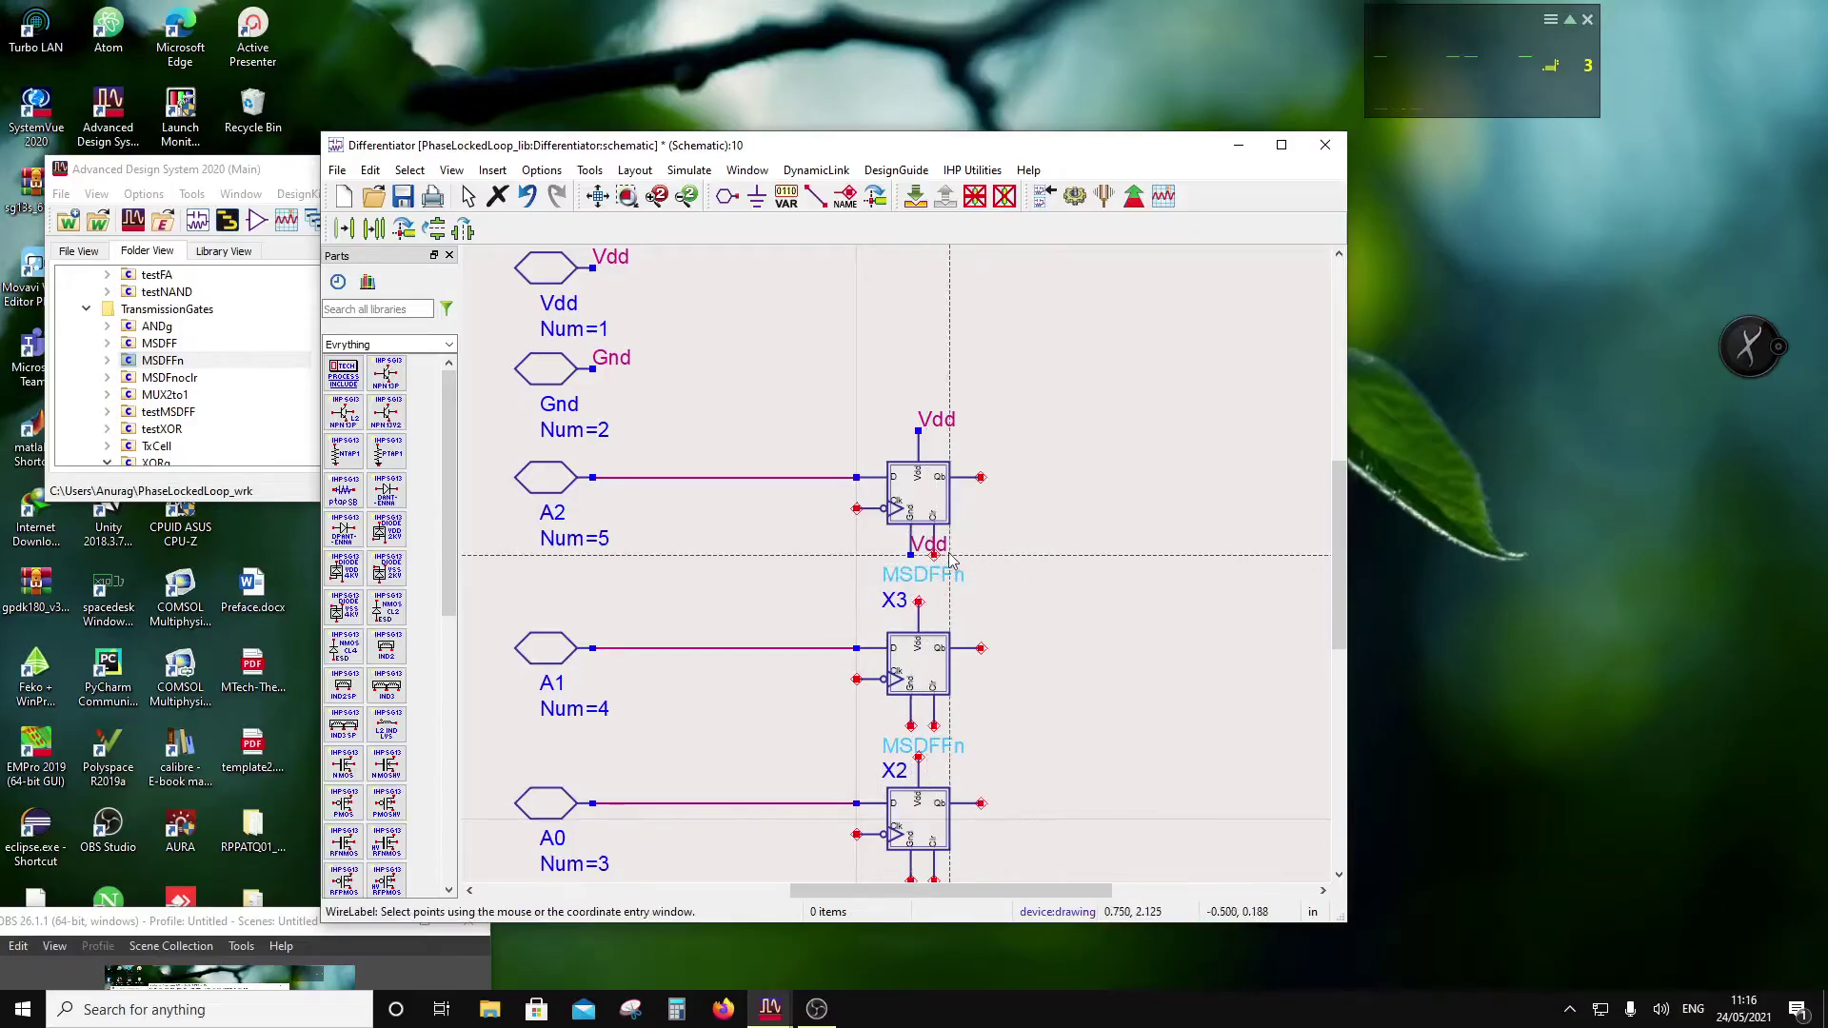
click(917, 602)
click(1101, 600)
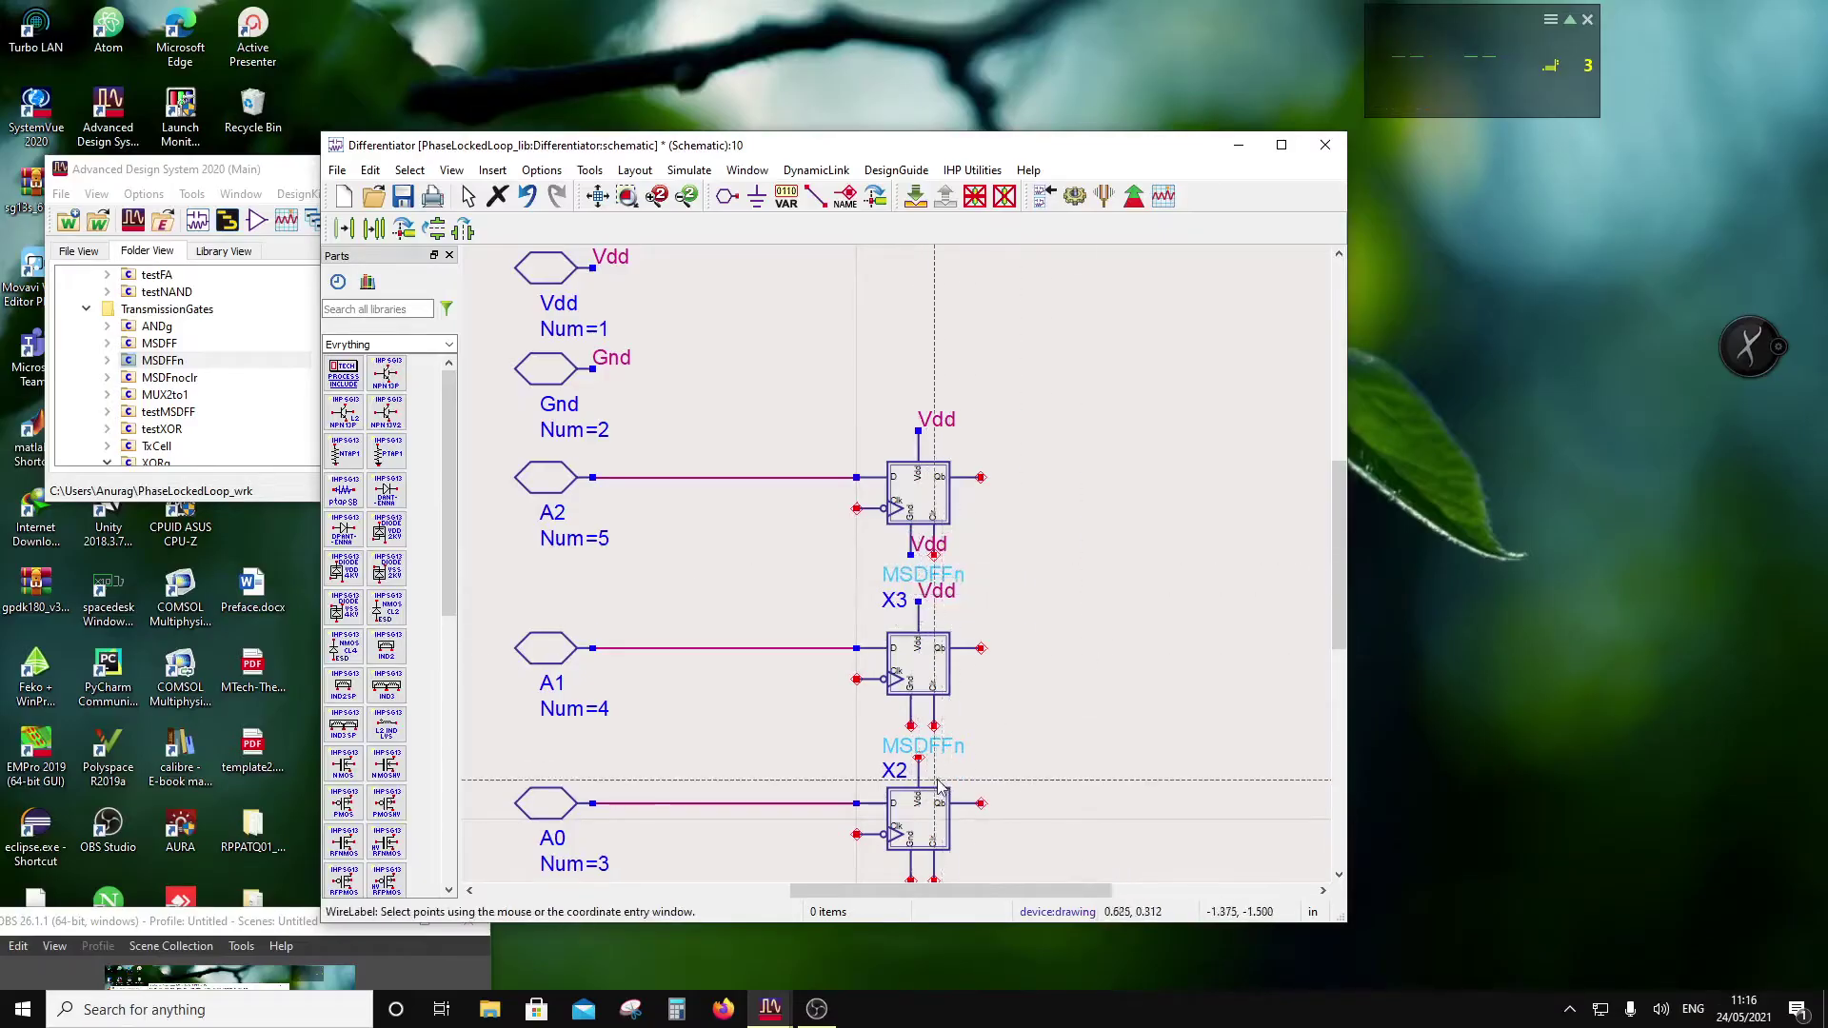
click(918, 759)
click(1171, 727)
Step: Add Gnd wire labels to the Gnd terminals of X3, X2 and X1, replacing the wrong Vdd label on X3's Gnd terminal
click(912, 555)
text(Gnd)
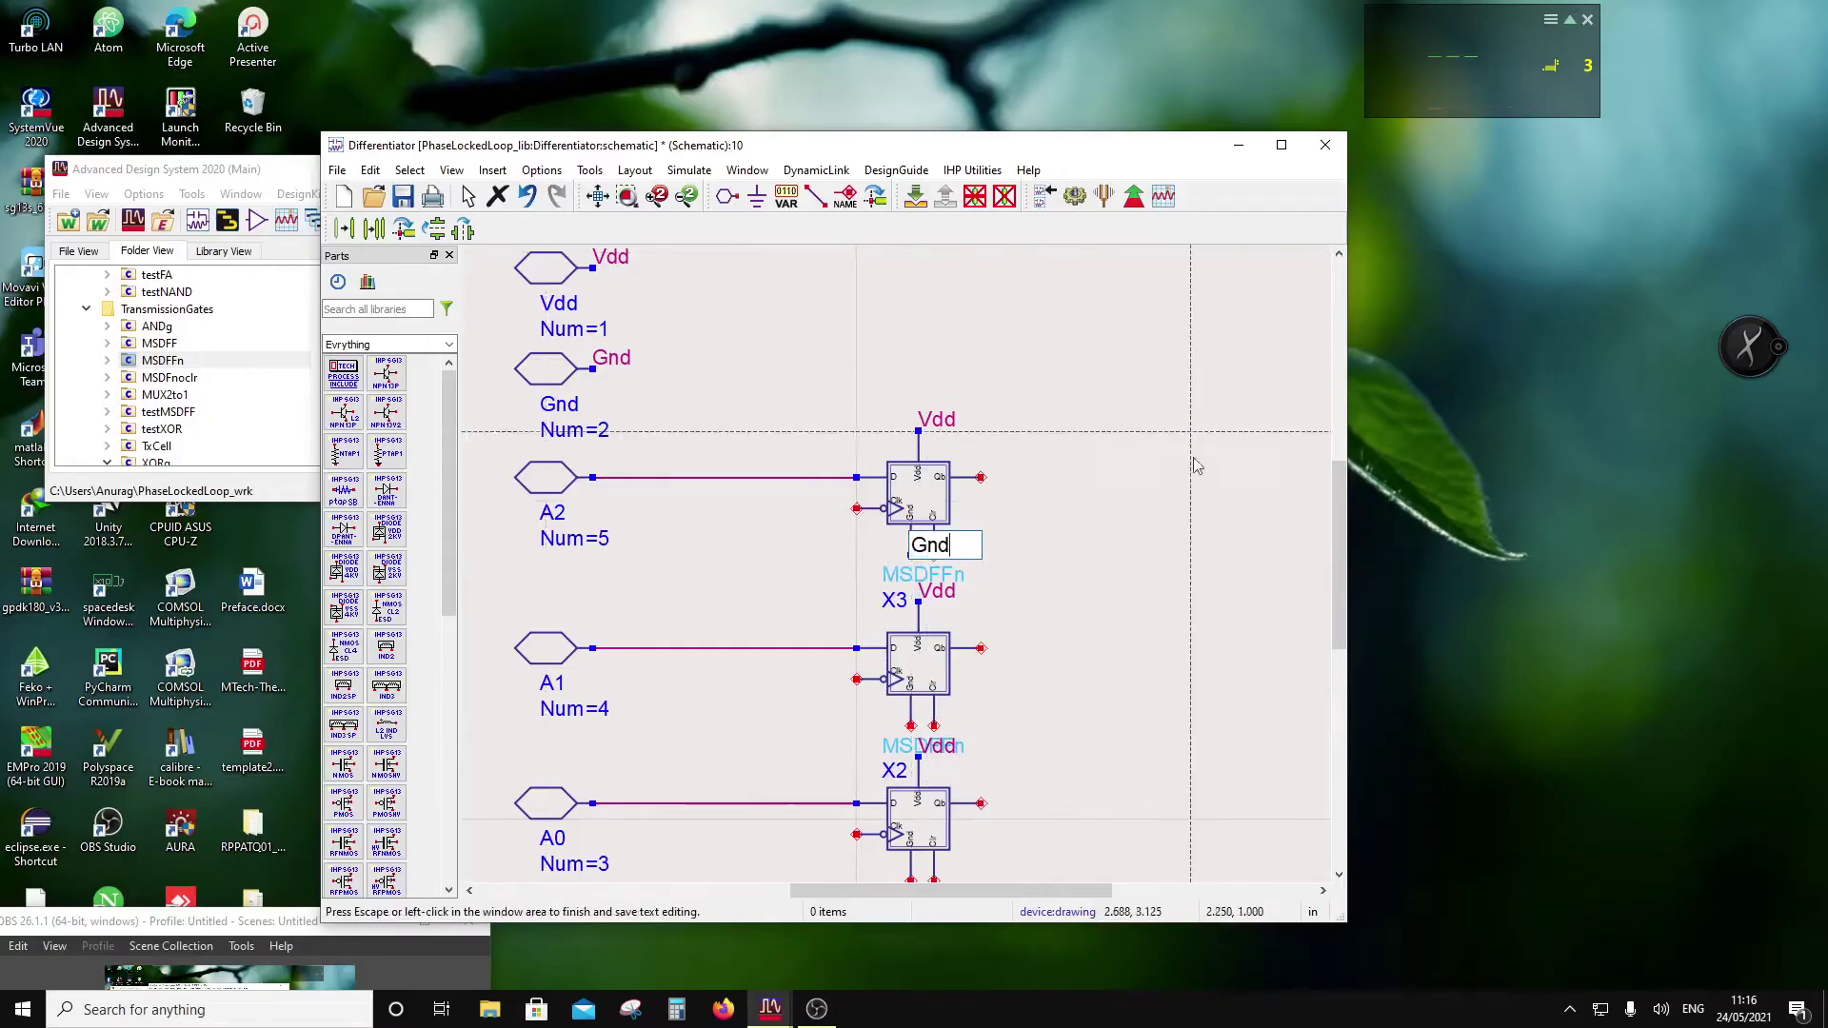
click(1123, 591)
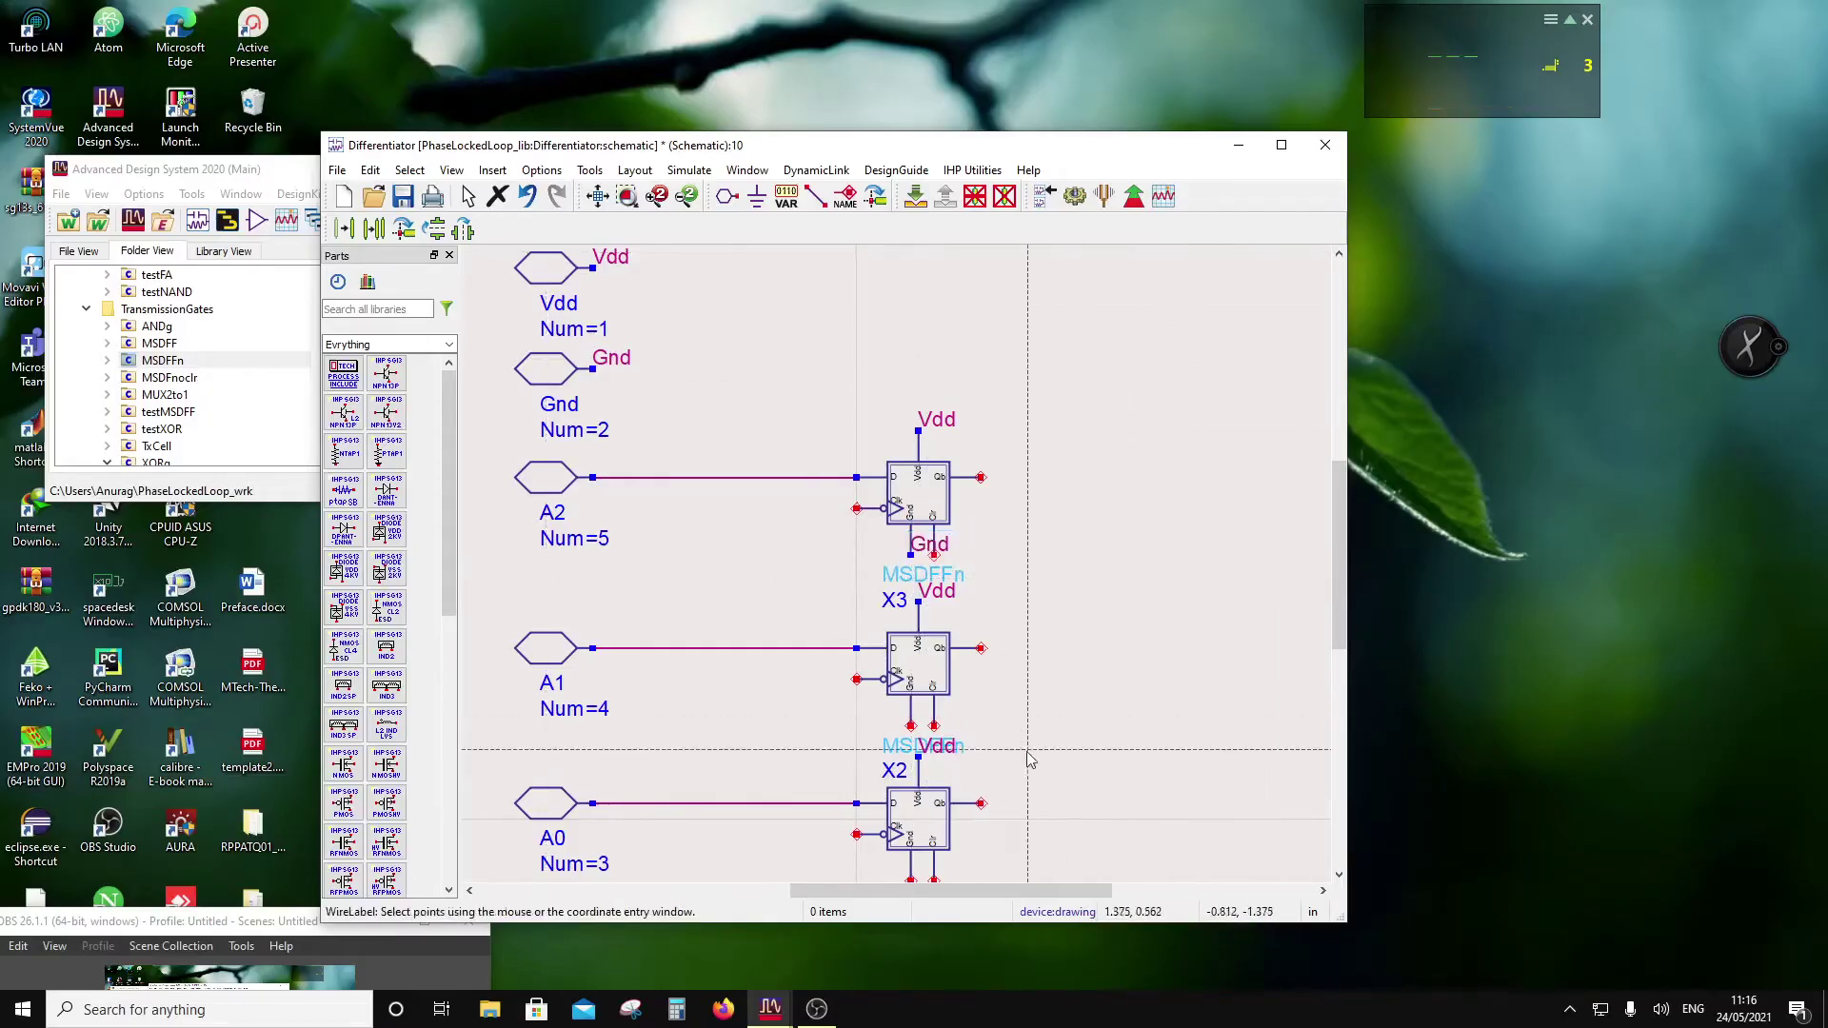
click(911, 725)
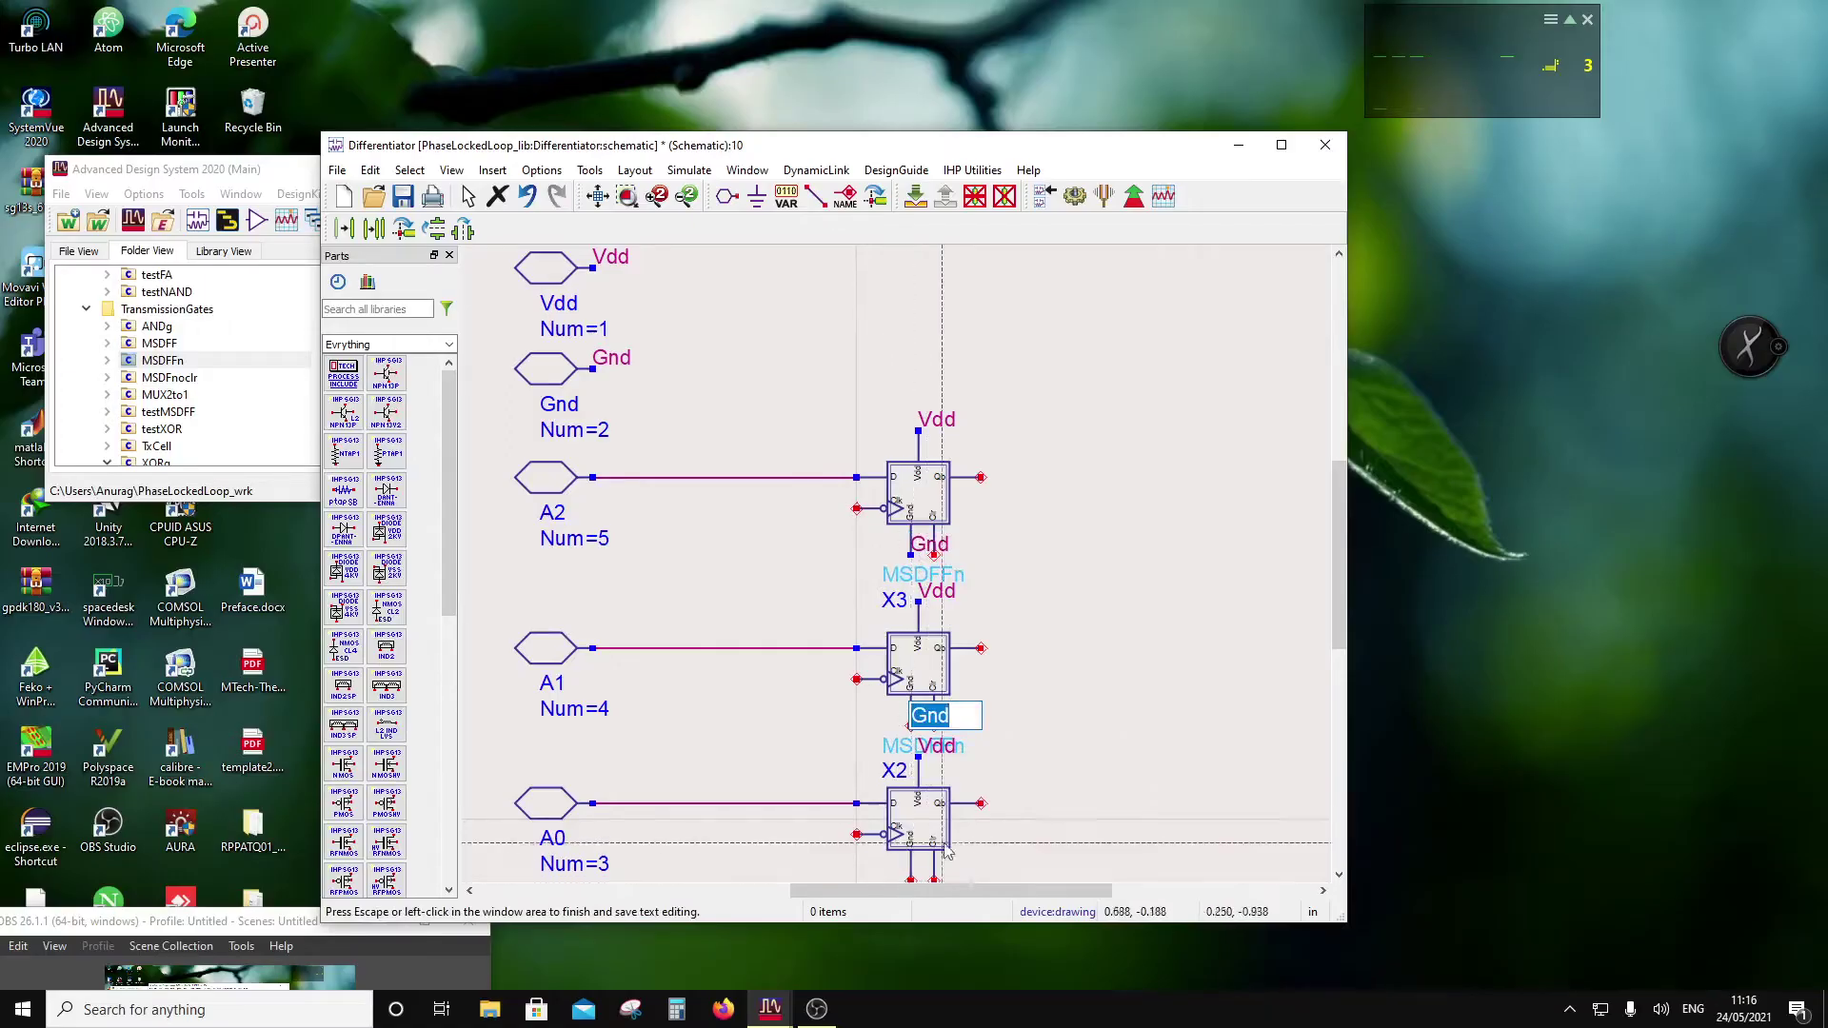
scroll(917, 704, down, 1)
click(888, 741)
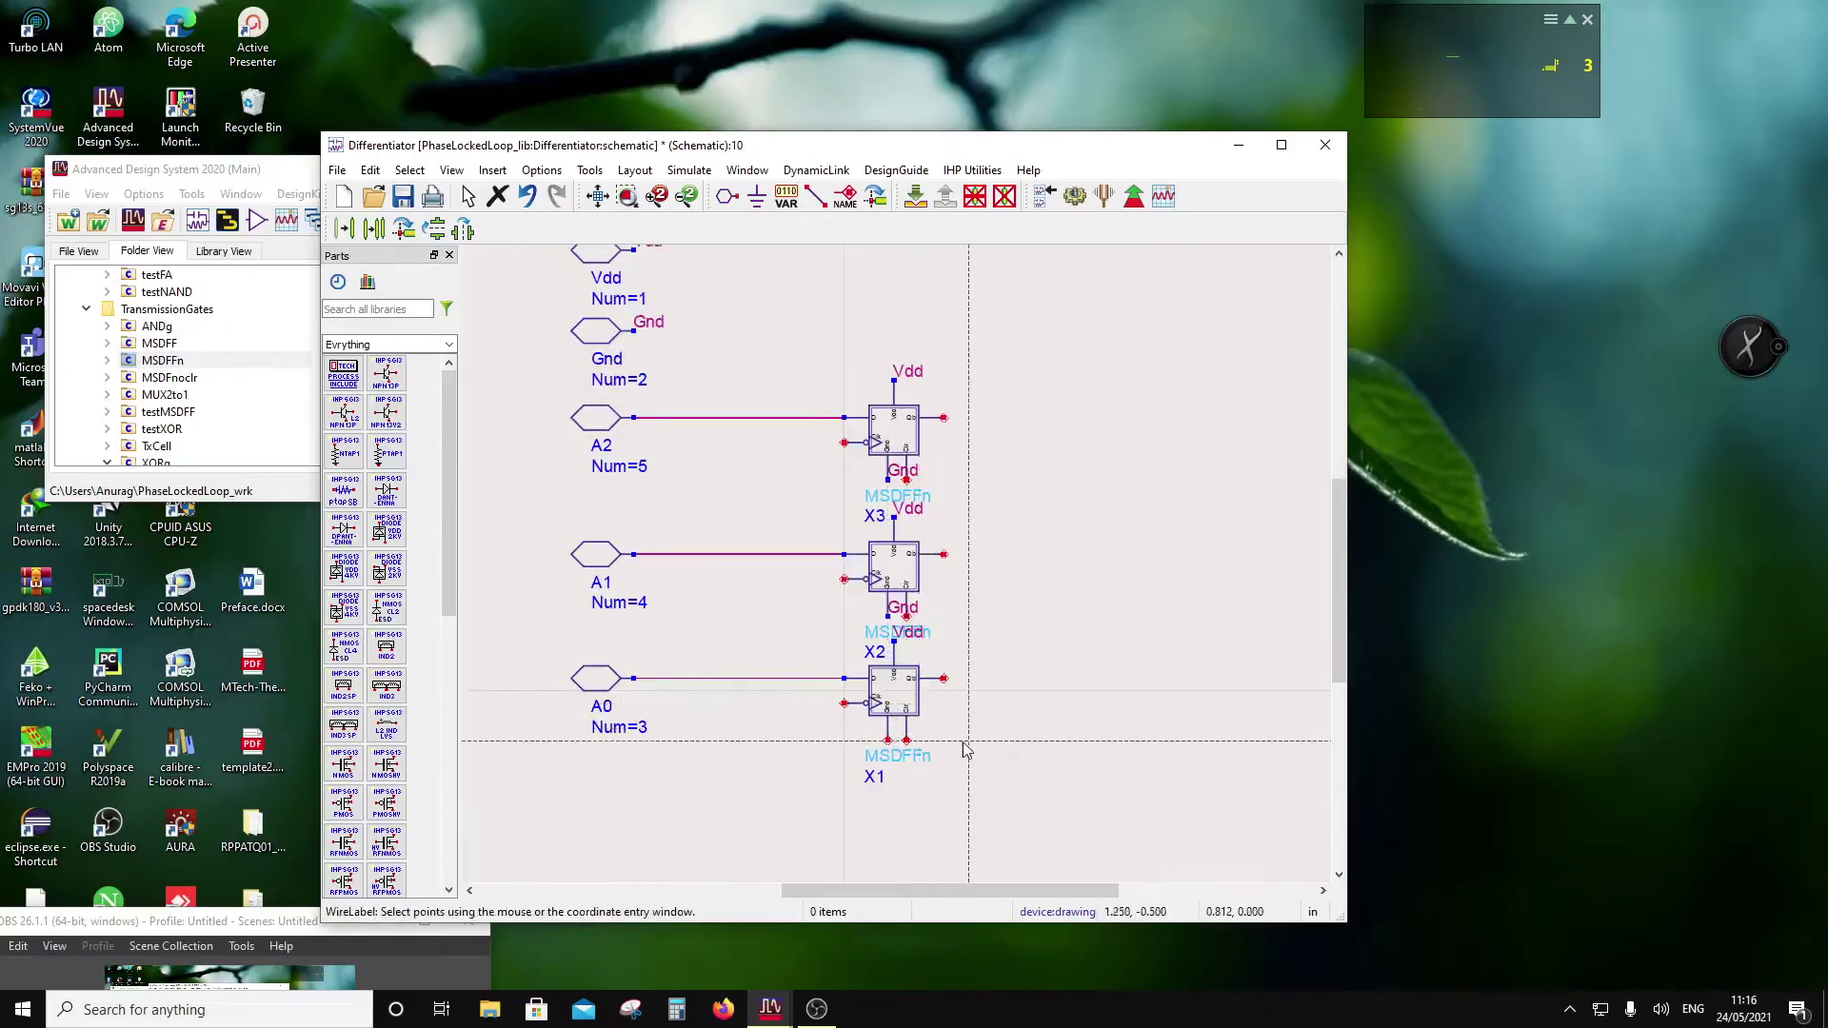
click(888, 741)
click(1080, 666)
key(Escape)
Step: Move the three flip-flops' Gnd labels to the left of their terminals so they clear the neighbouring Clr terminals
drag(904, 476, 869, 473)
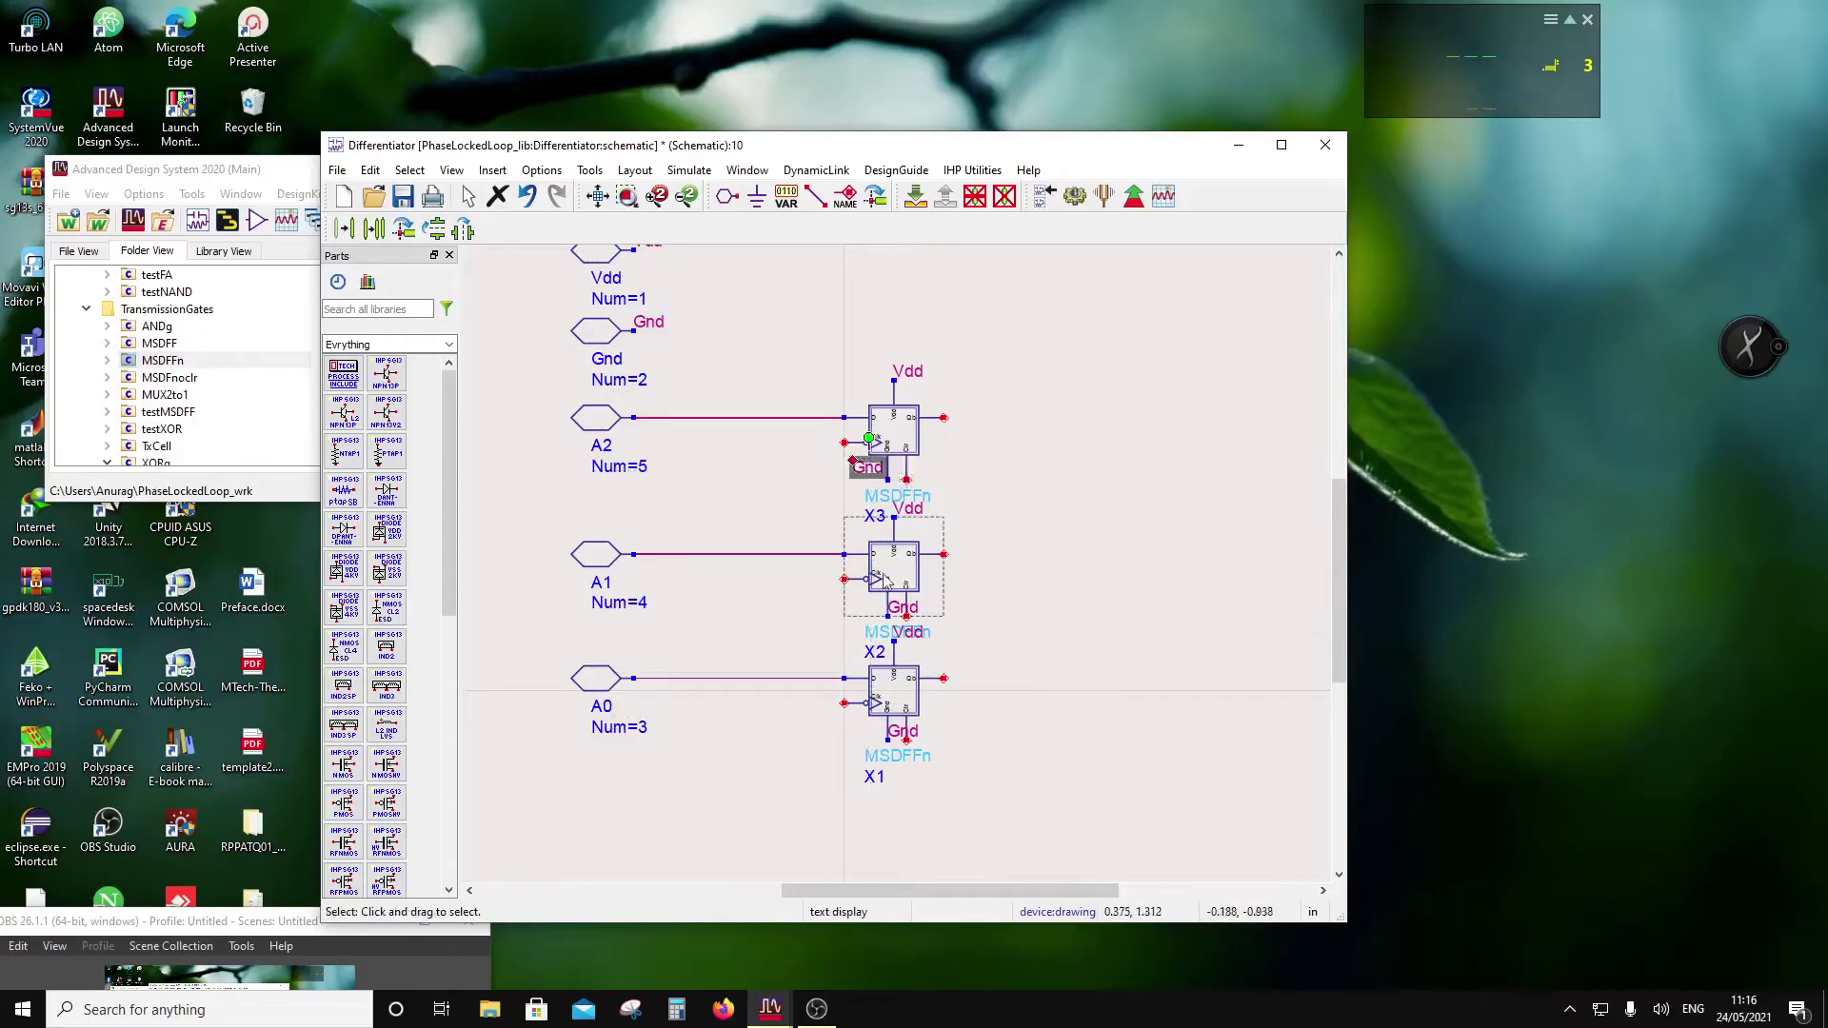
drag(902, 621, 866, 617)
drag(887, 743, 850, 742)
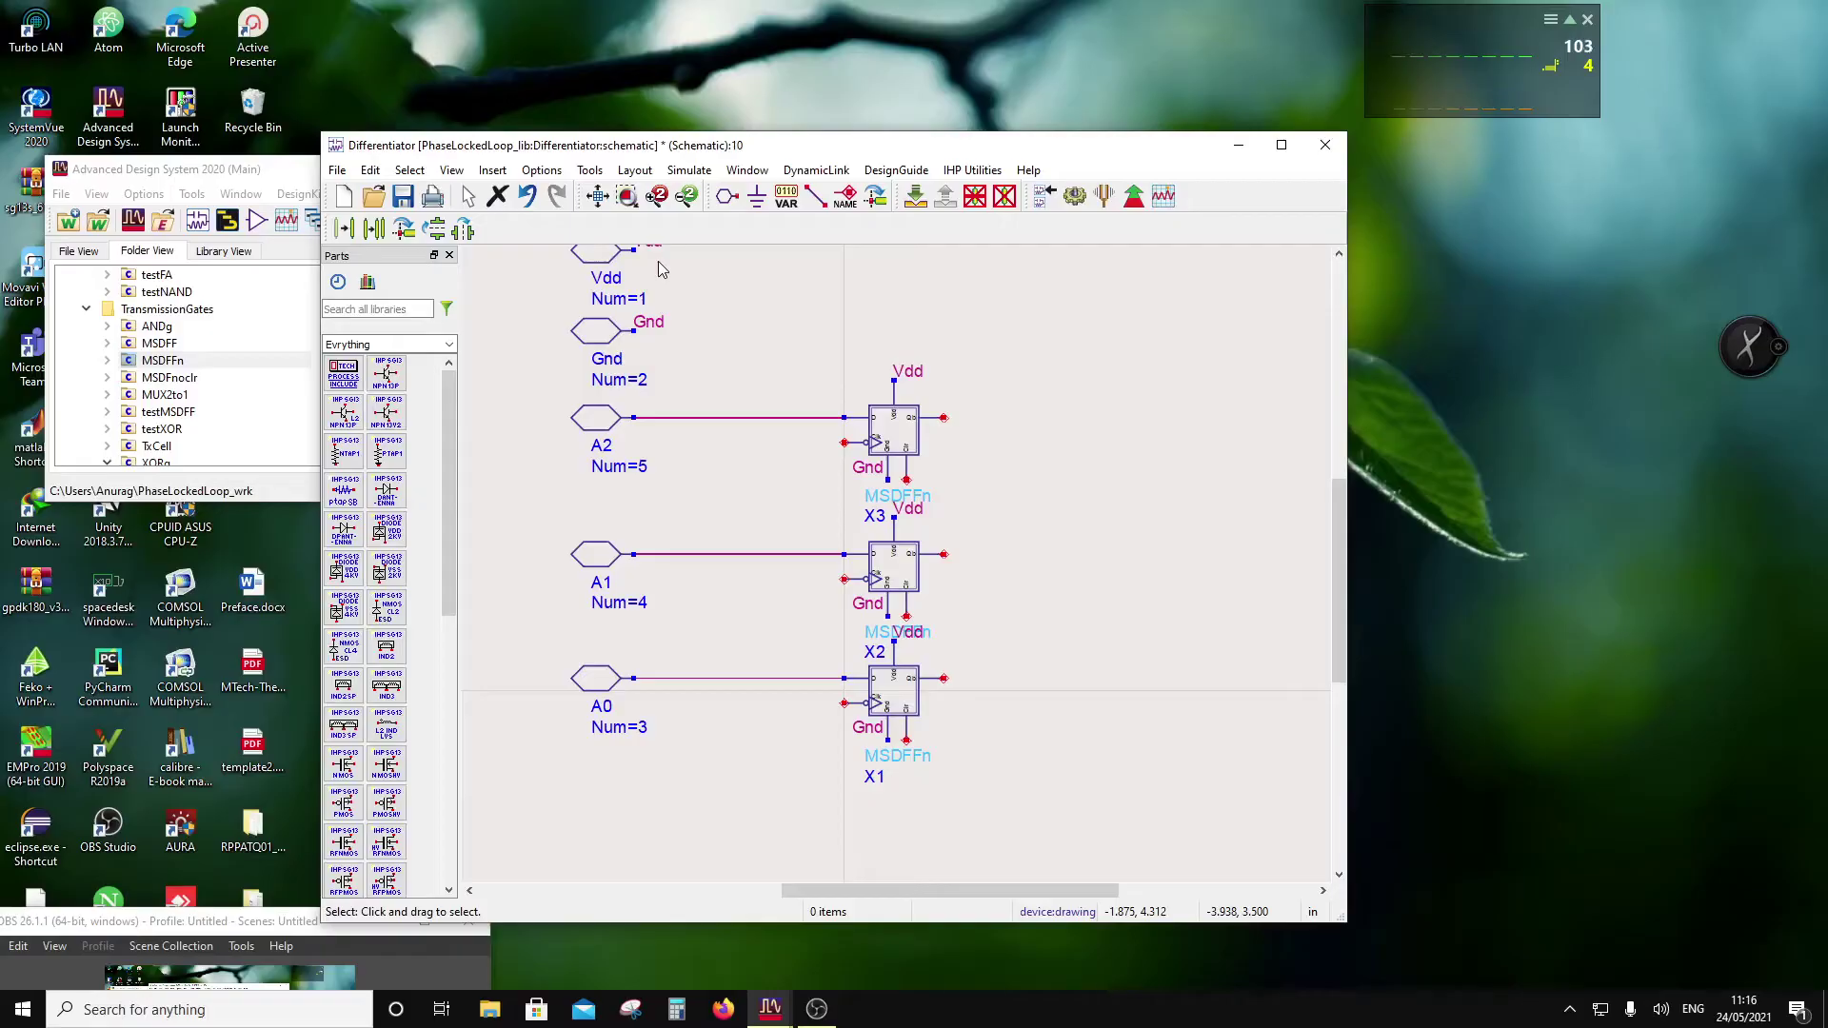
drag(253, 928, 327, 770)
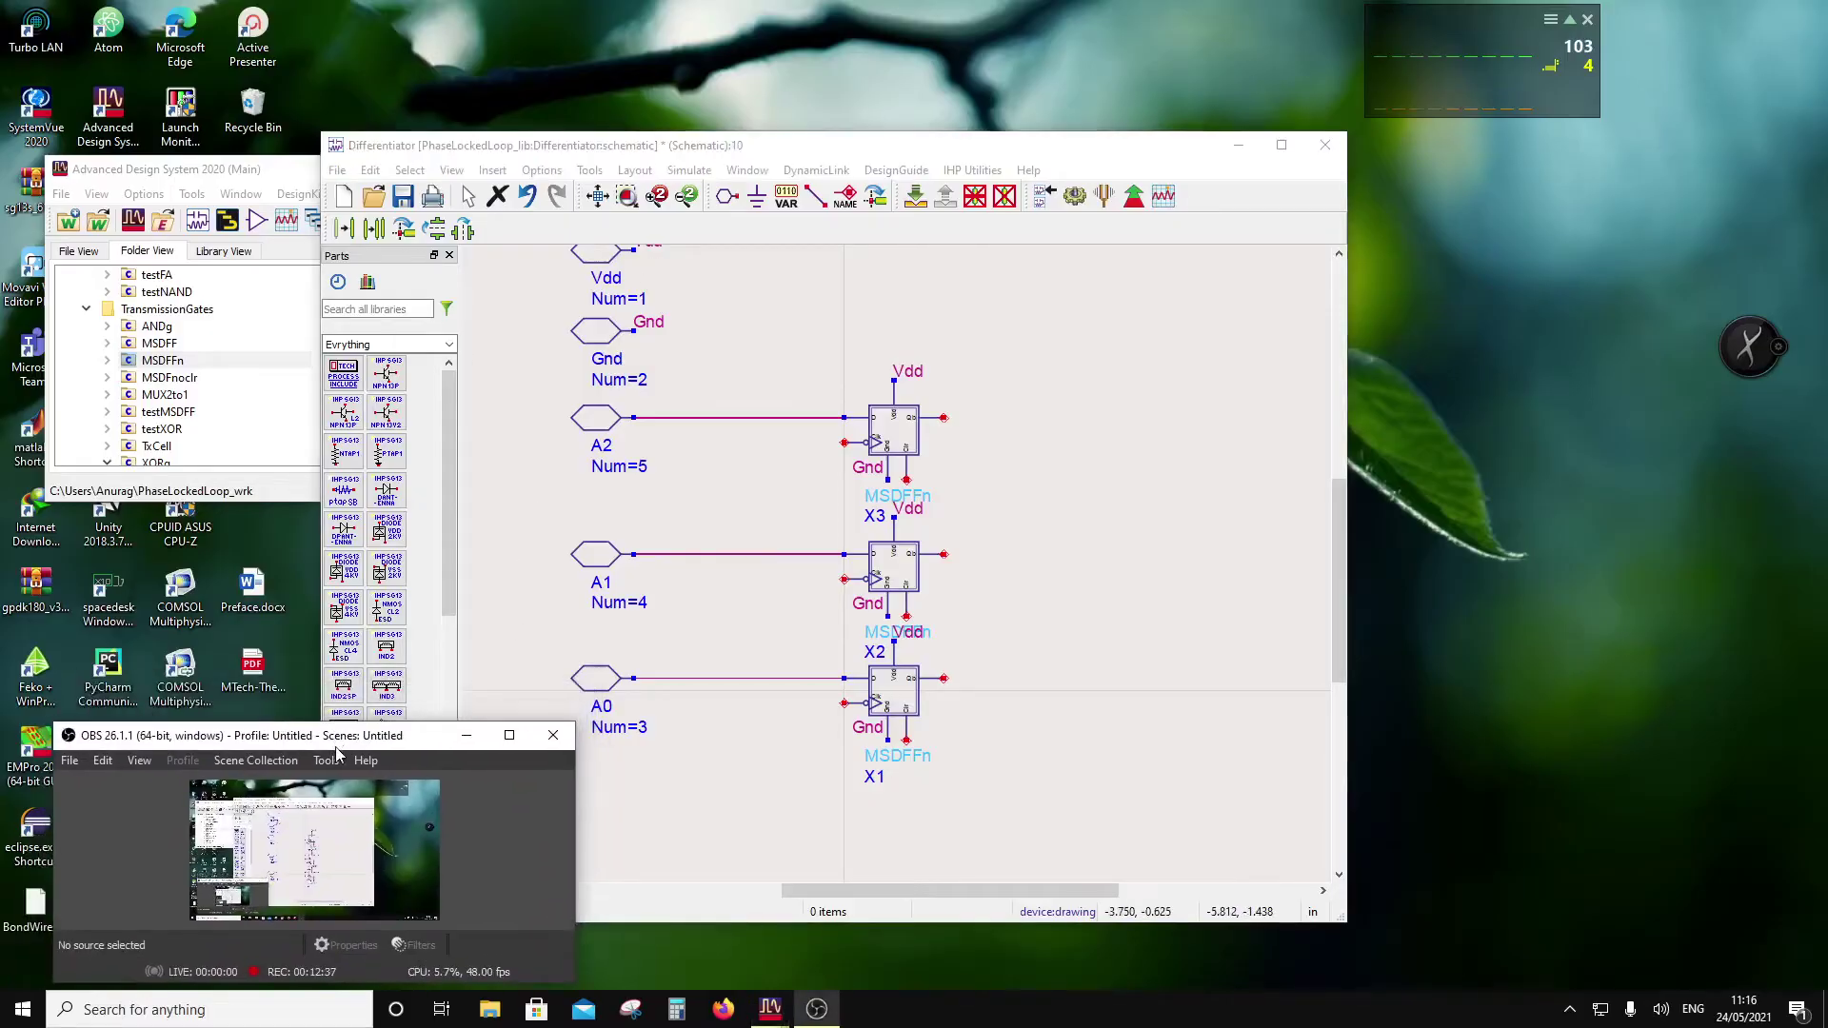
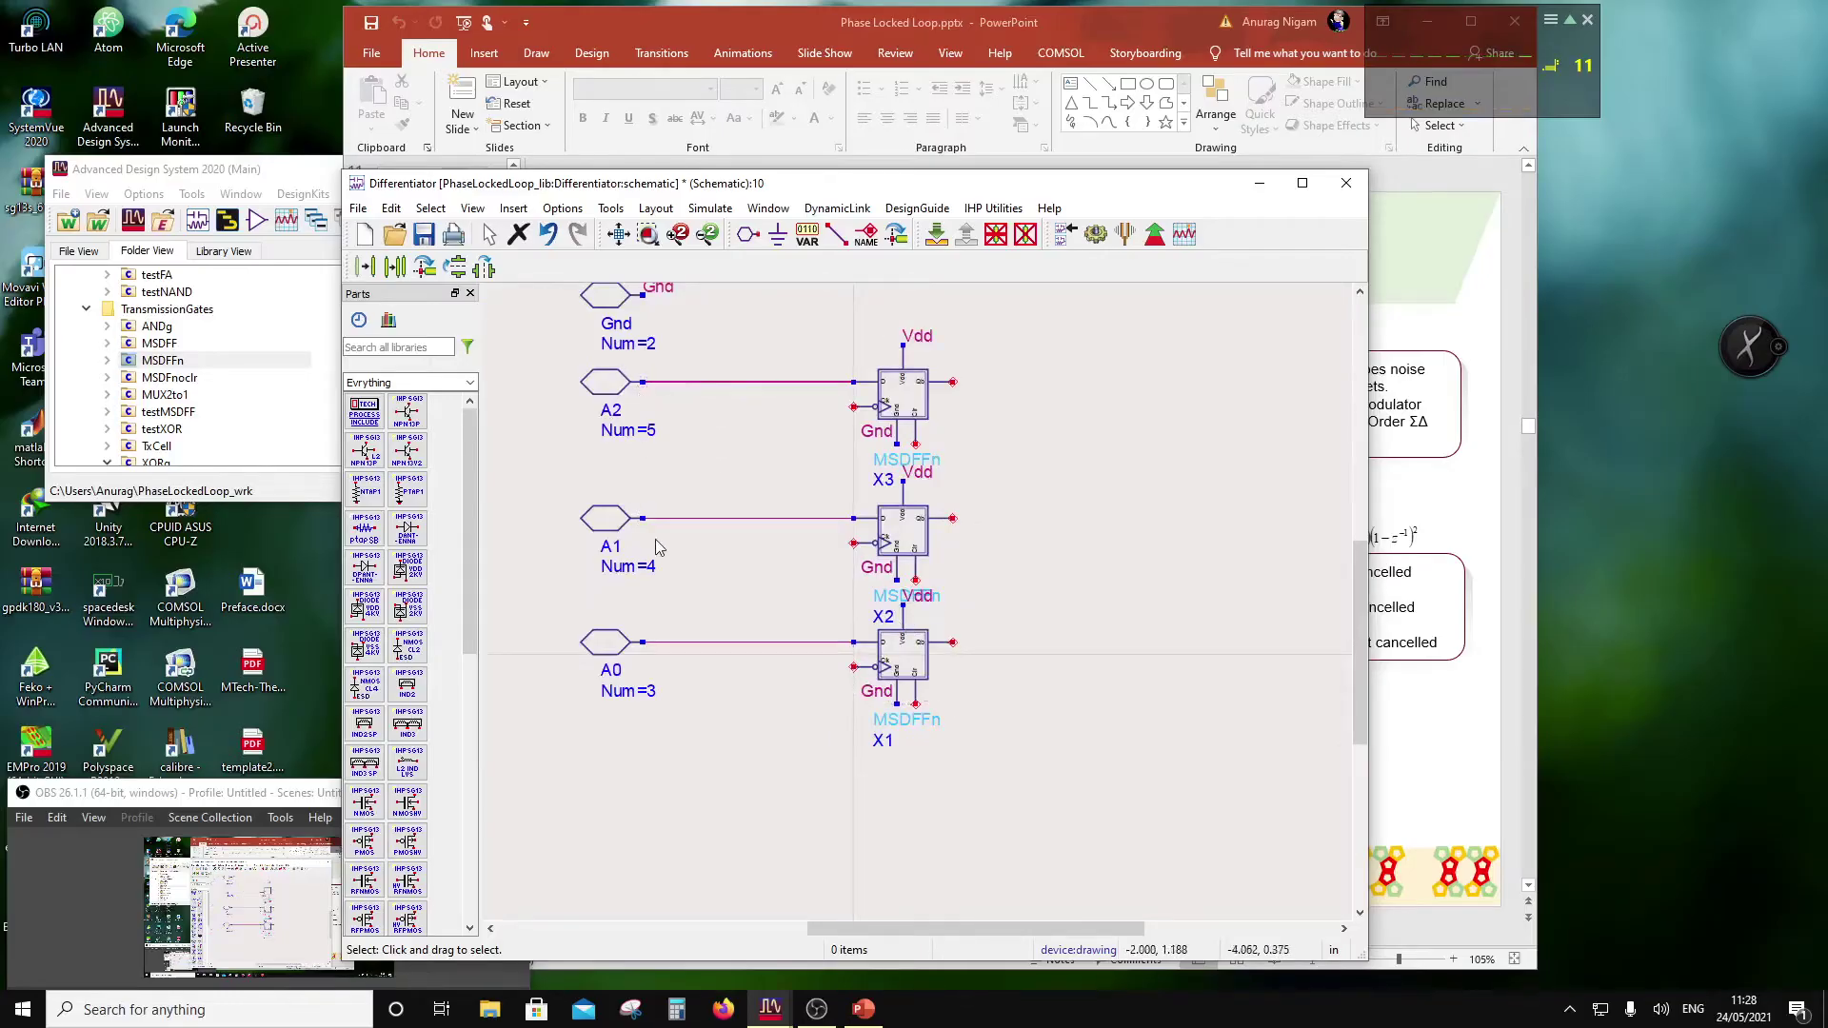
Step: Place a pin named Clk, number 6, below pin A0 and aligned with the other input pins
scroll(655, 547, down, 1)
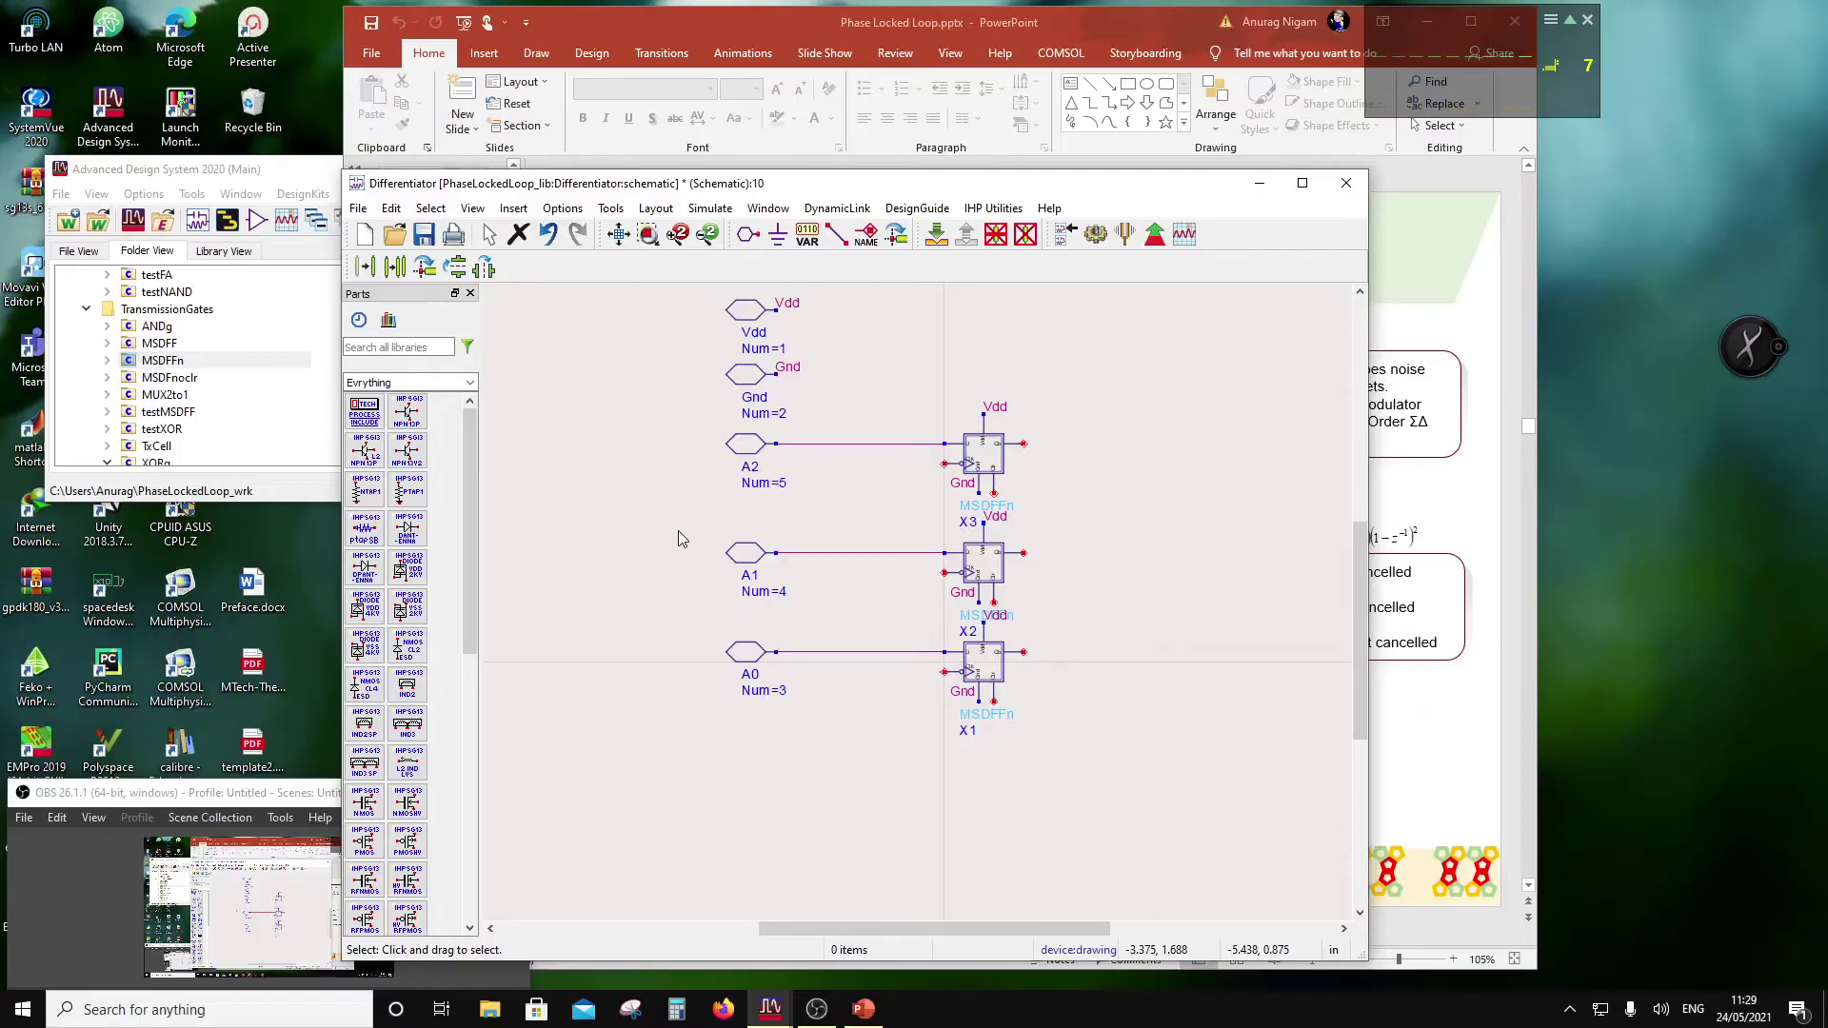
click(748, 234)
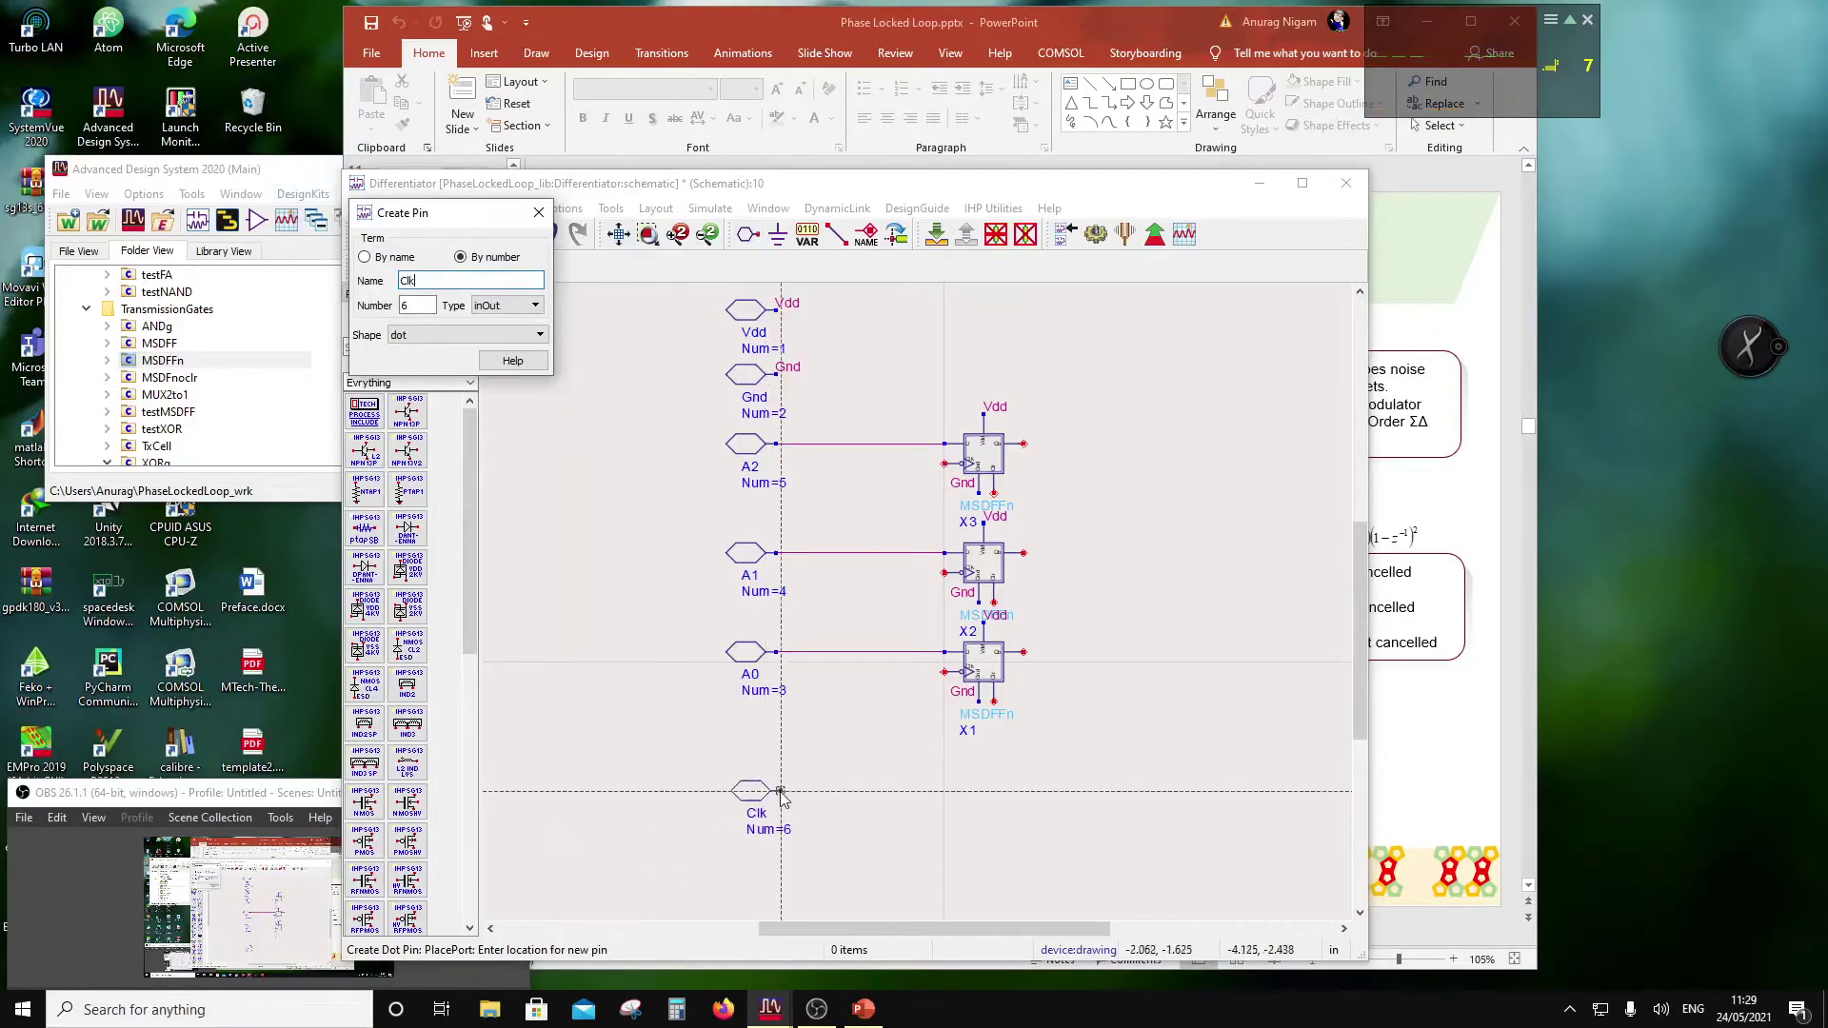
click(786, 788)
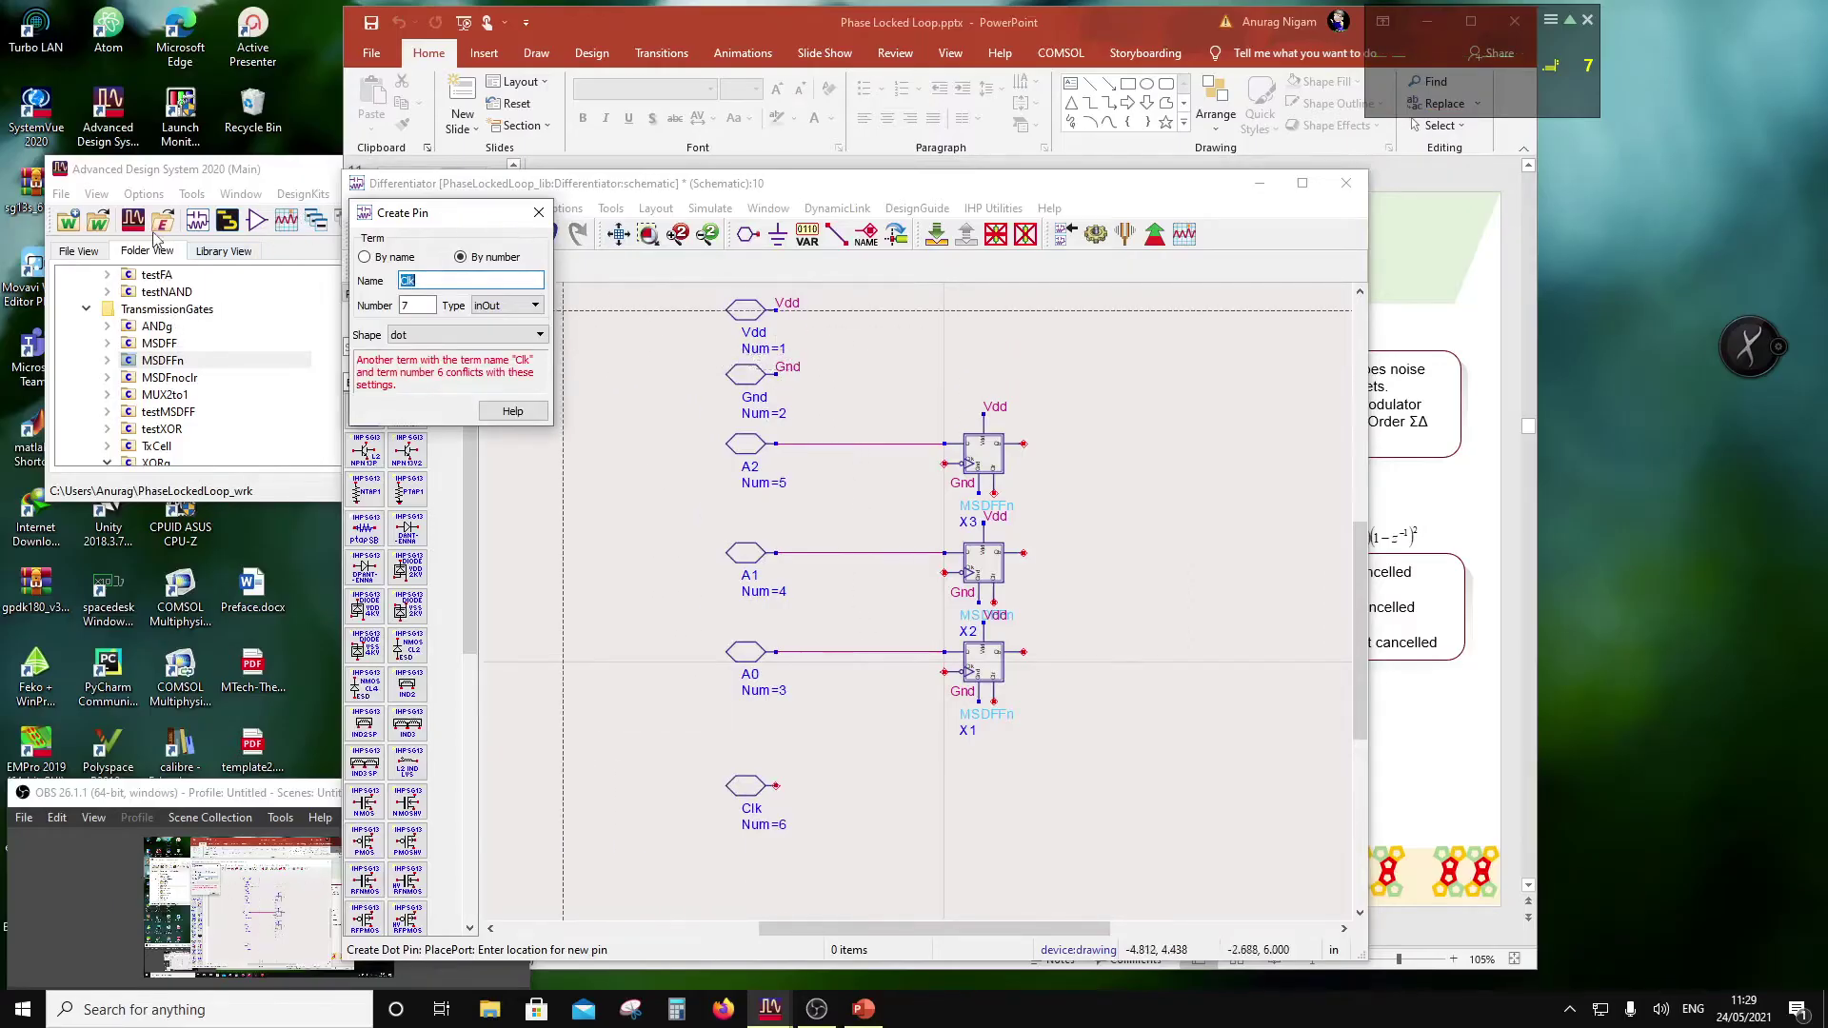
Step: Place two NOTg inverters in series level with the Clk pin, and wire Clk to the first inverter's input
click(167, 171)
scroll(182, 385, down, 2)
scroll(184, 384, up, 2)
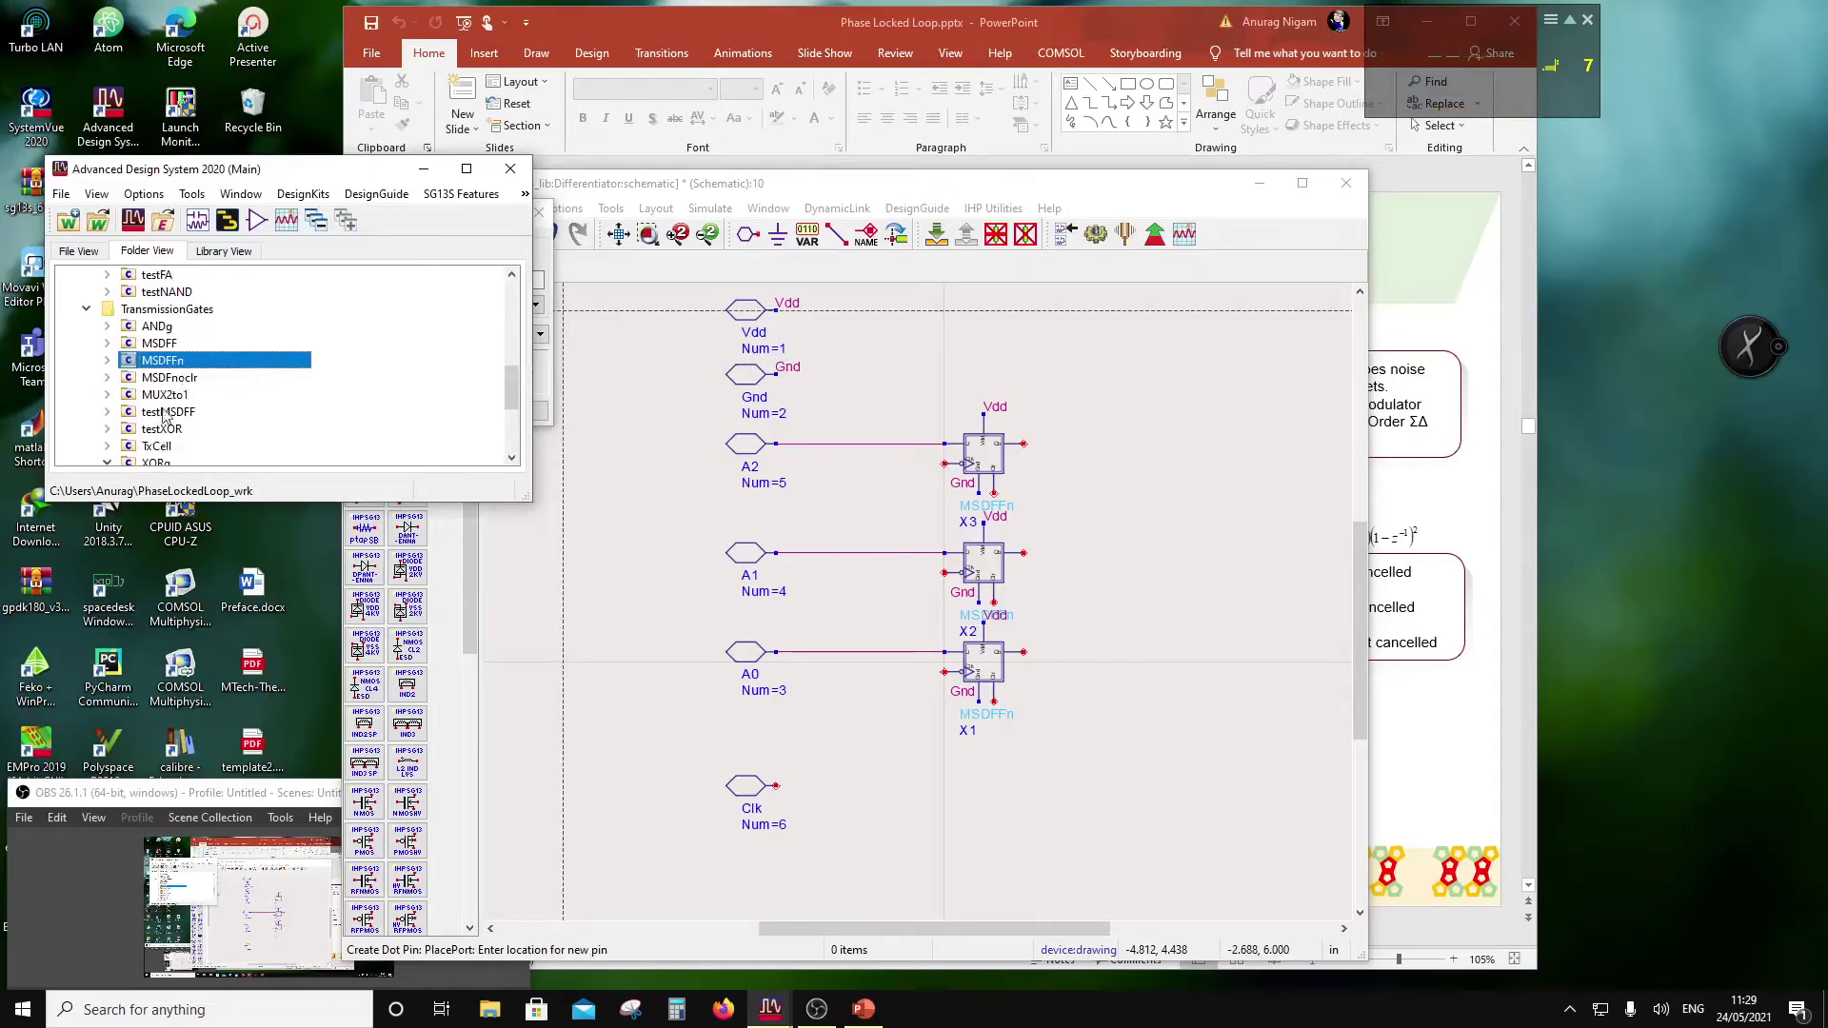
scroll(166, 371, up, 2)
click(157, 361)
drag(174, 361, 805, 667)
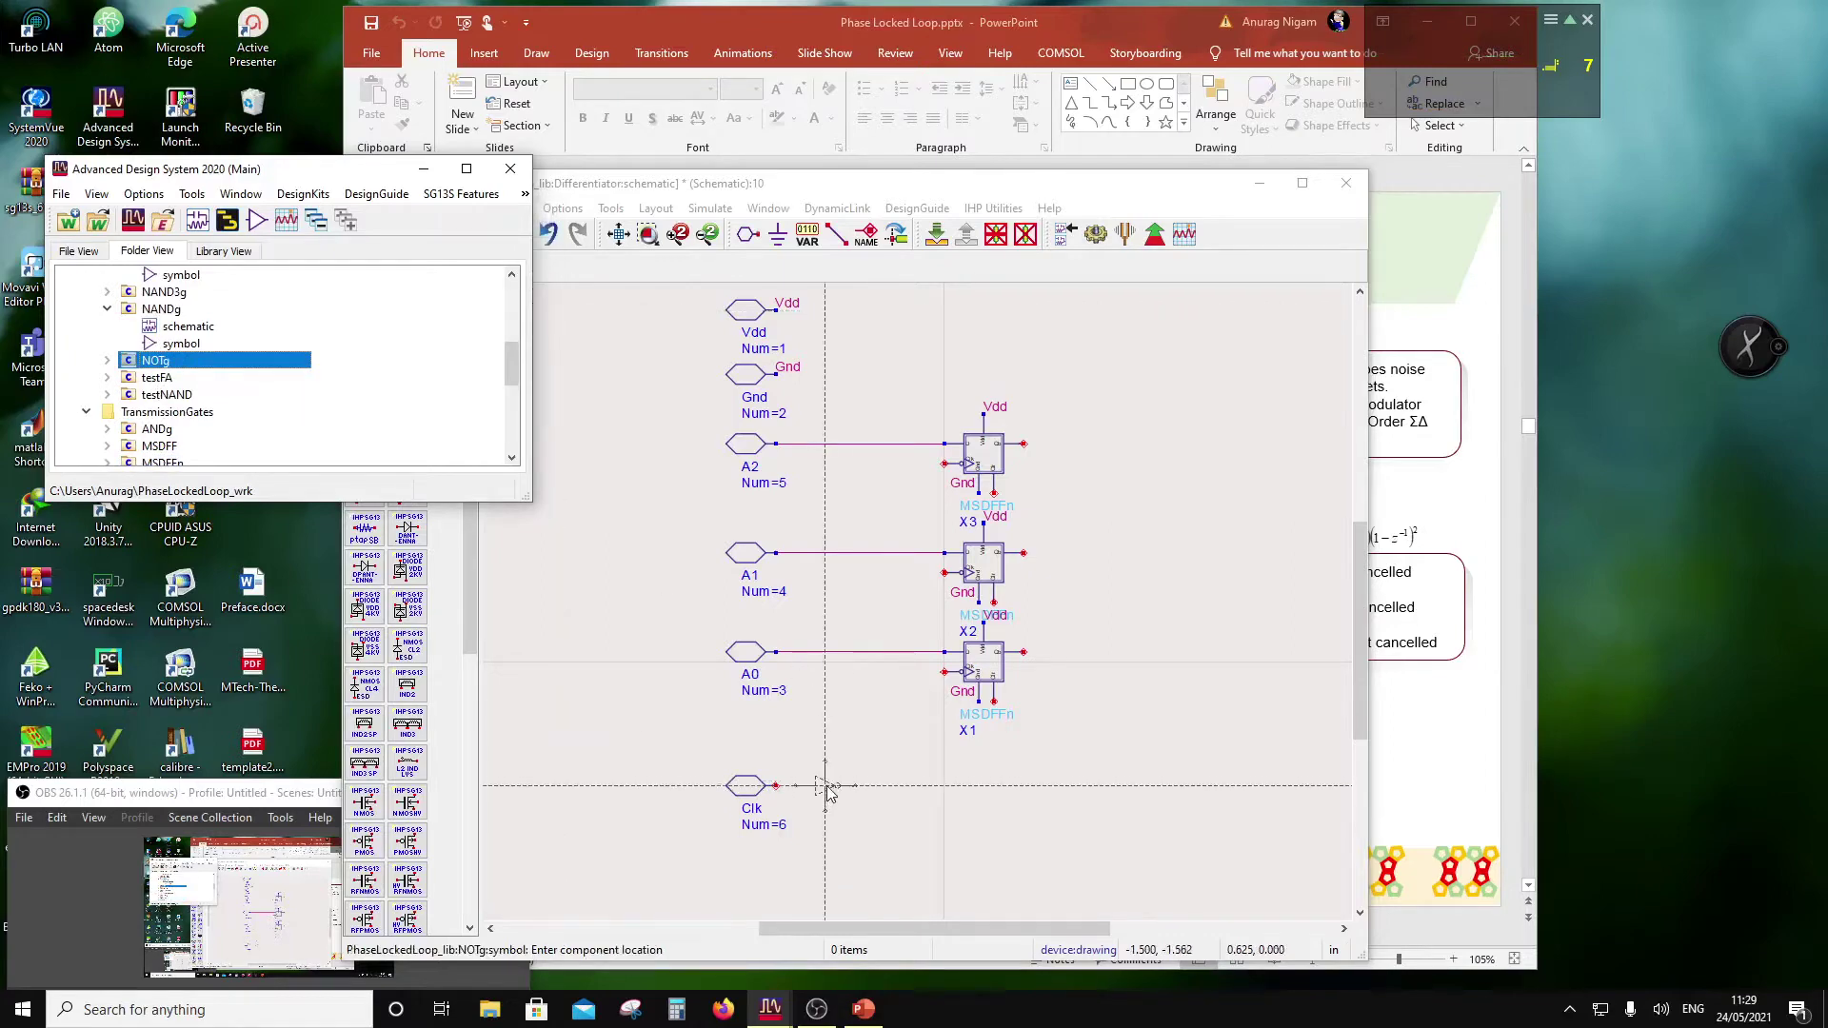
click(827, 789)
click(883, 788)
key(Escape)
click(842, 236)
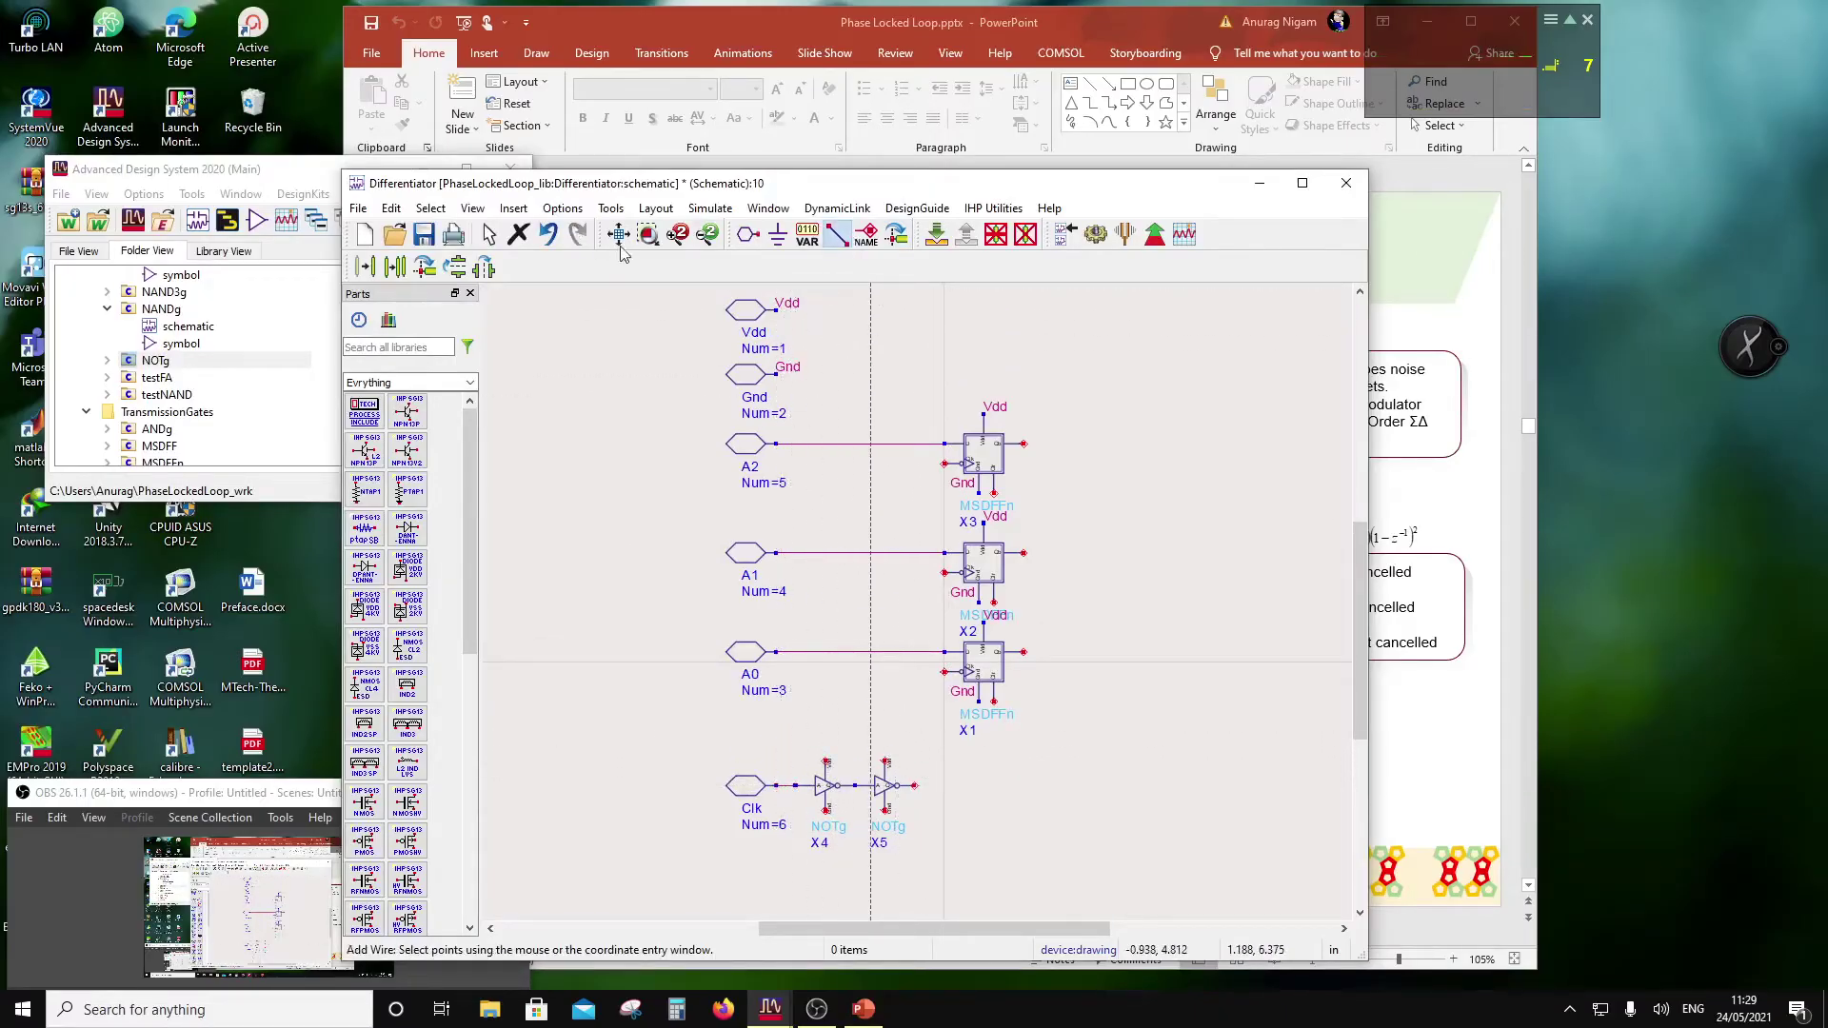
Step: Add Vdd wire labels to the upper supply terminals of inverters X4 and X5
click(807, 238)
click(866, 239)
click(825, 761)
text(Vd)
click(843, 733)
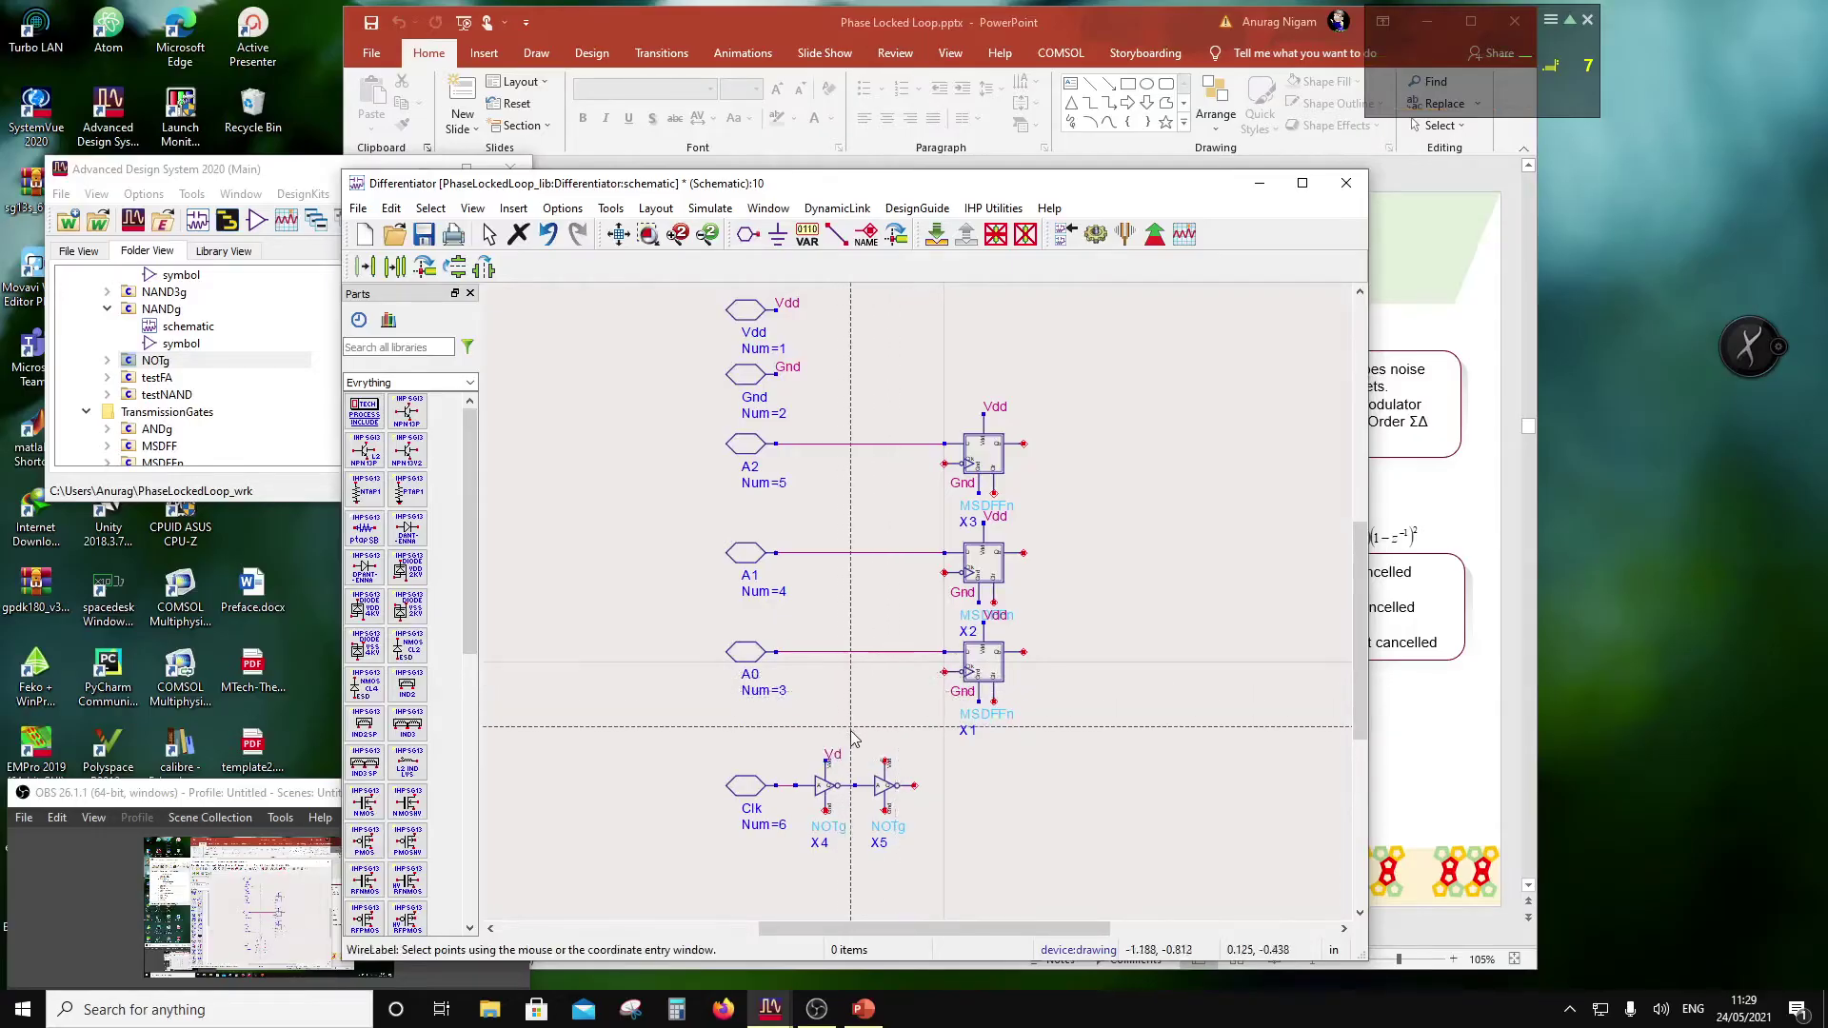
click(827, 762)
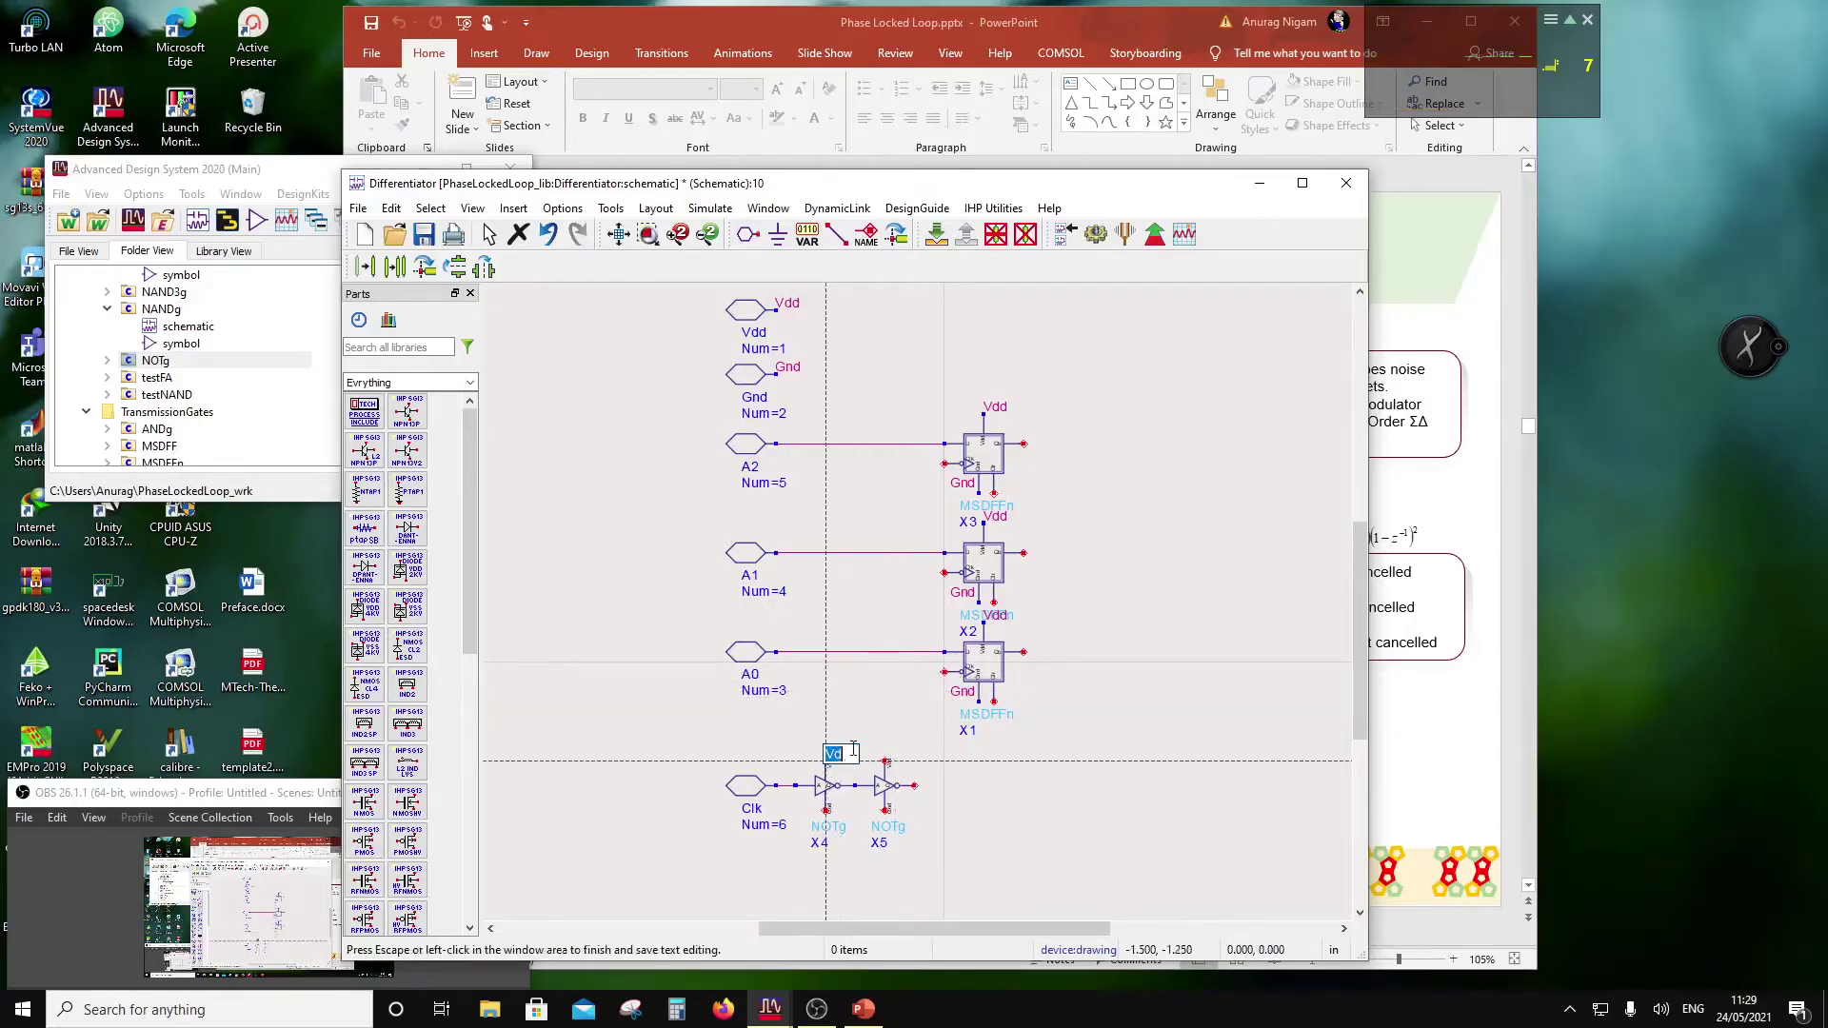
text(d)
click(895, 757)
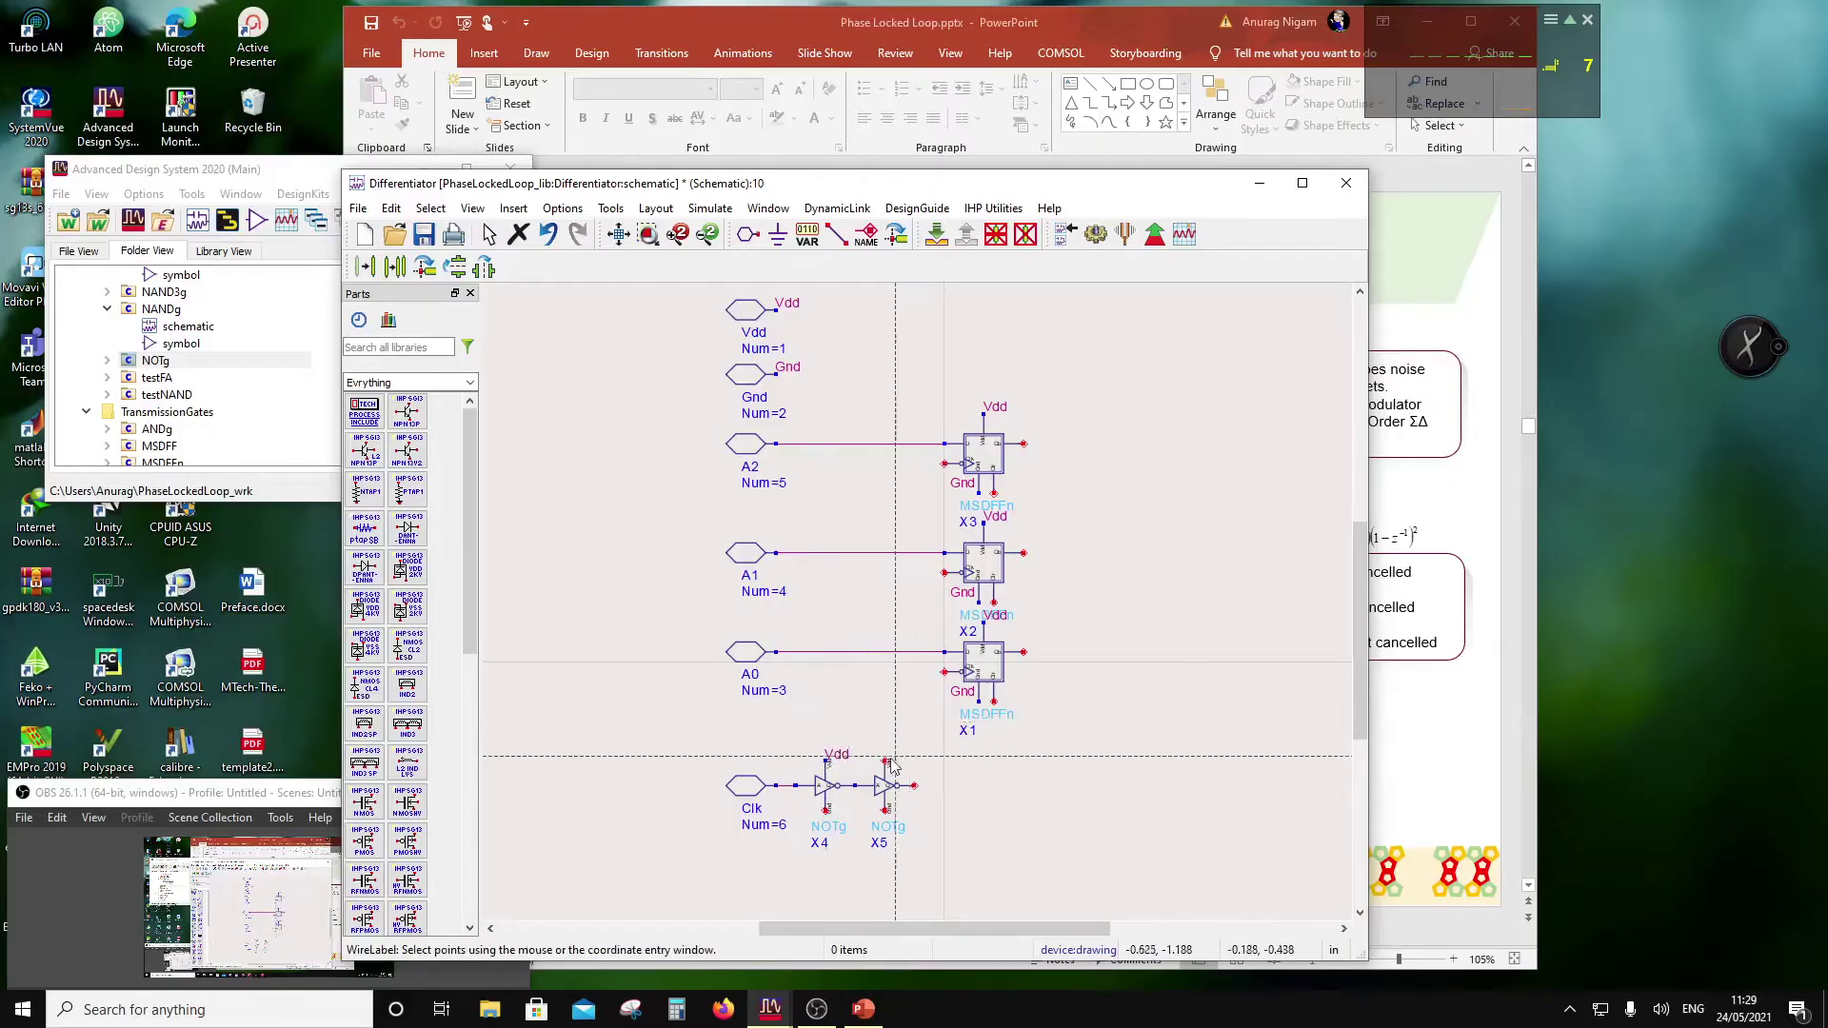
click(885, 761)
click(884, 725)
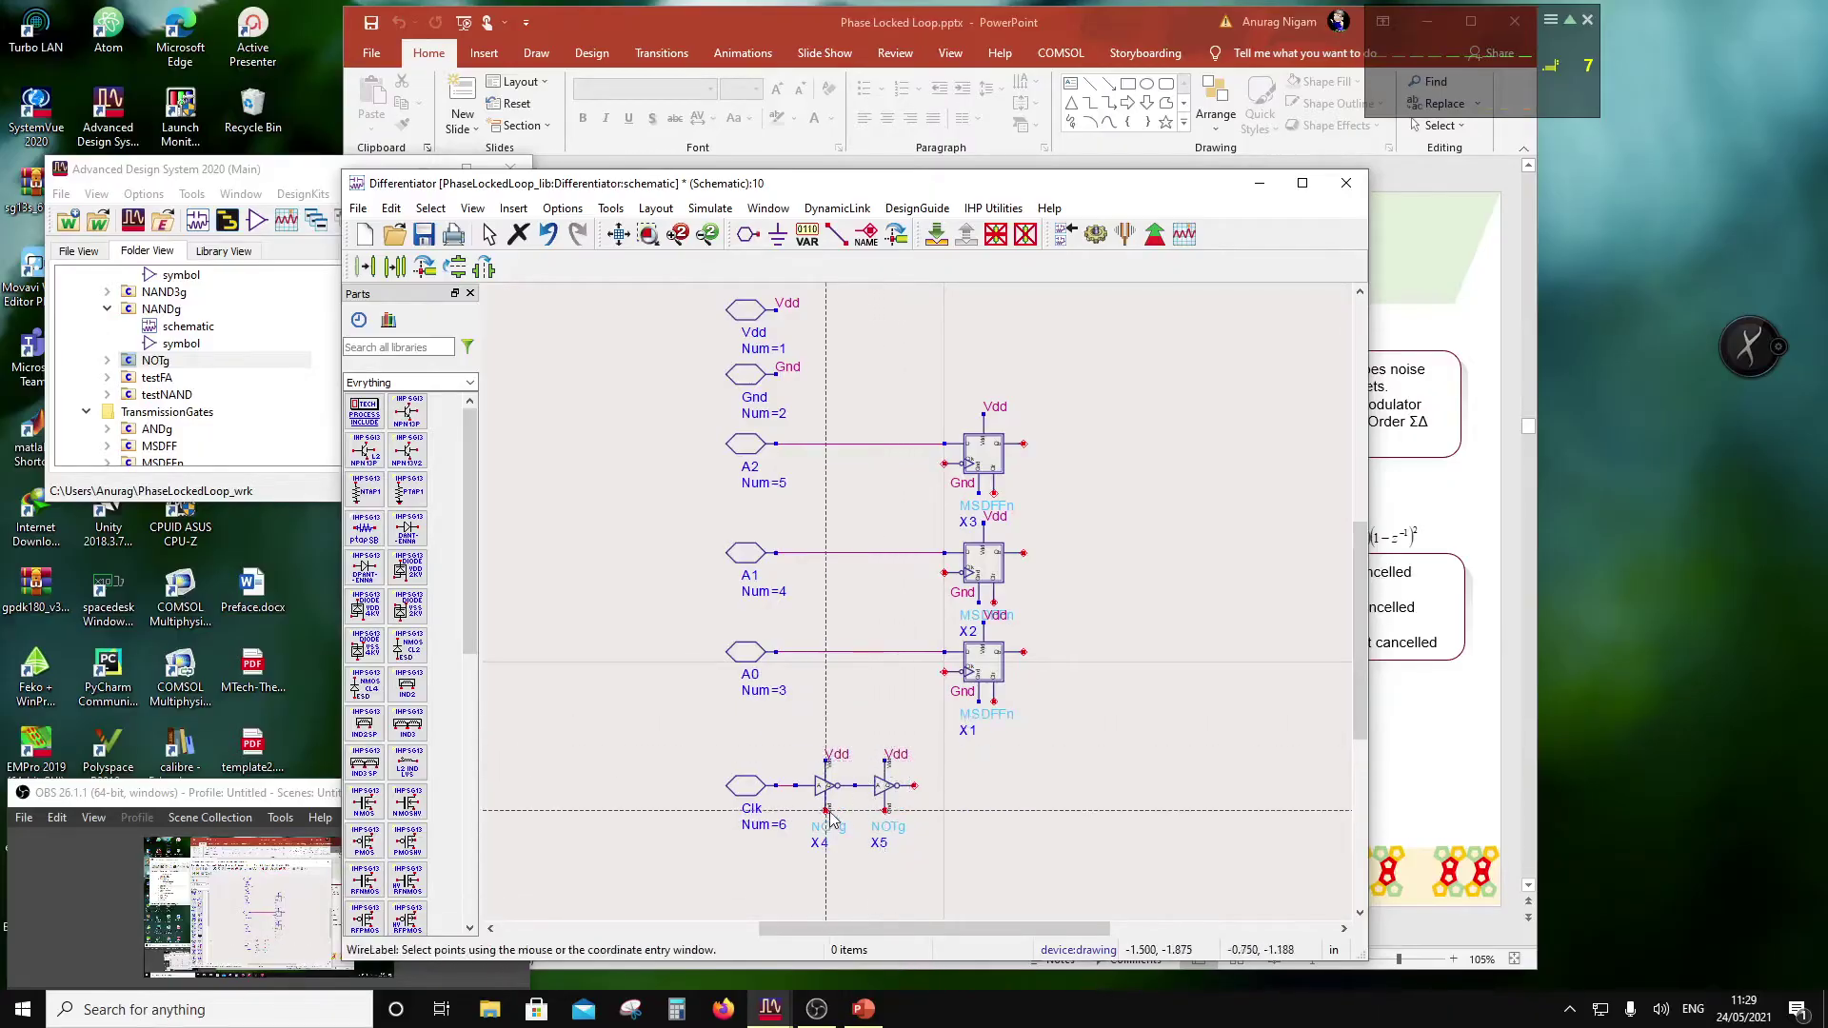
Step: Add Gnd wire labels to the lower supply terminals of inverters X4 and X5
click(826, 811)
text(Gnd)
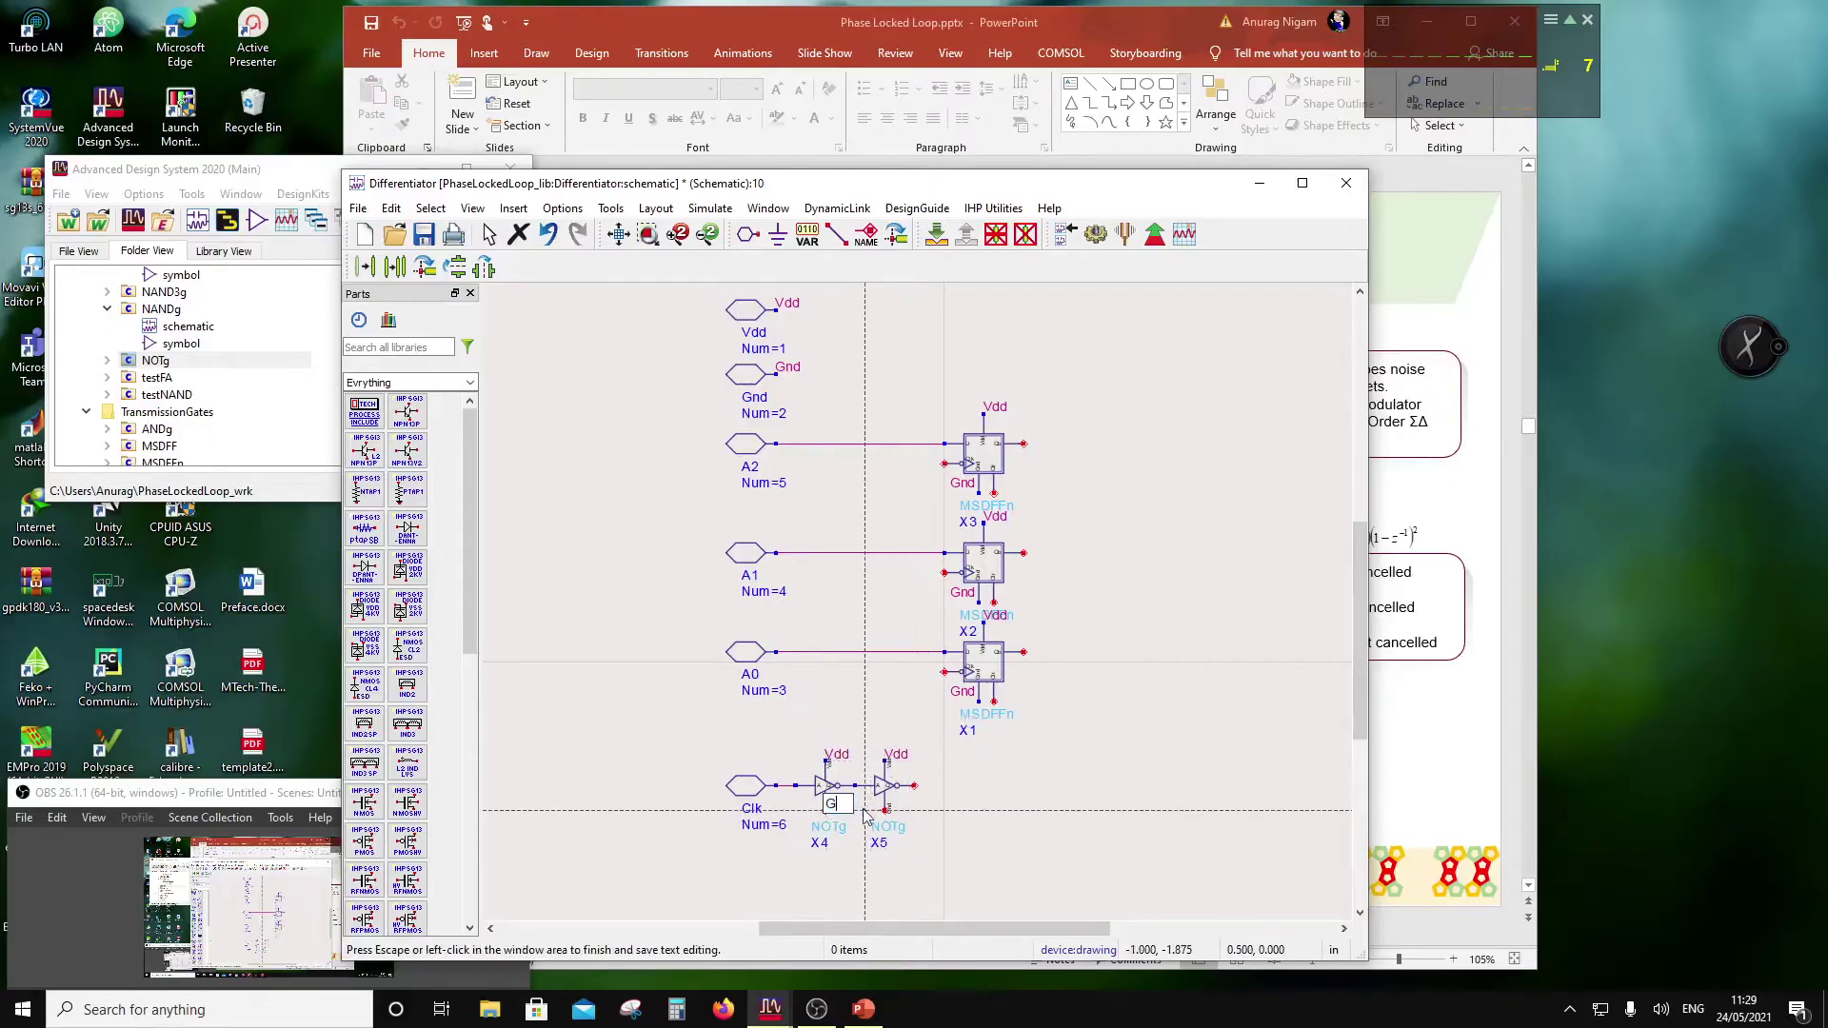
click(1006, 819)
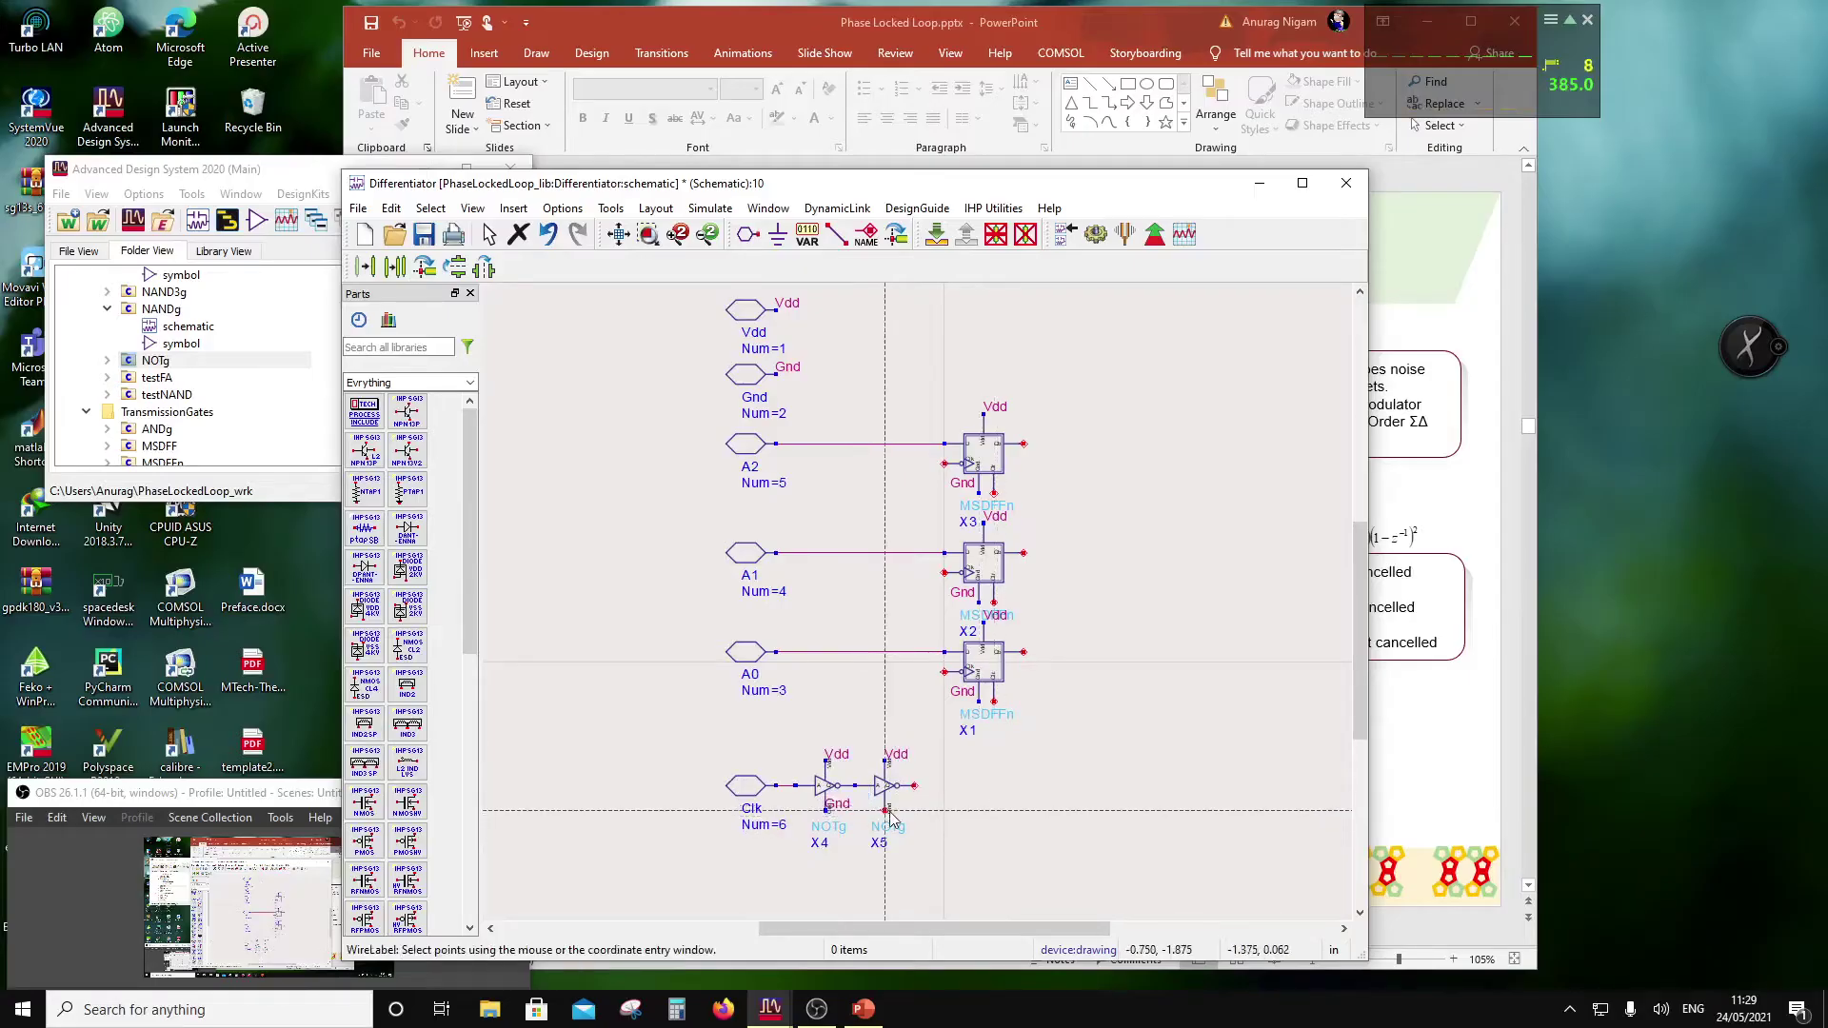
click(889, 817)
click(924, 800)
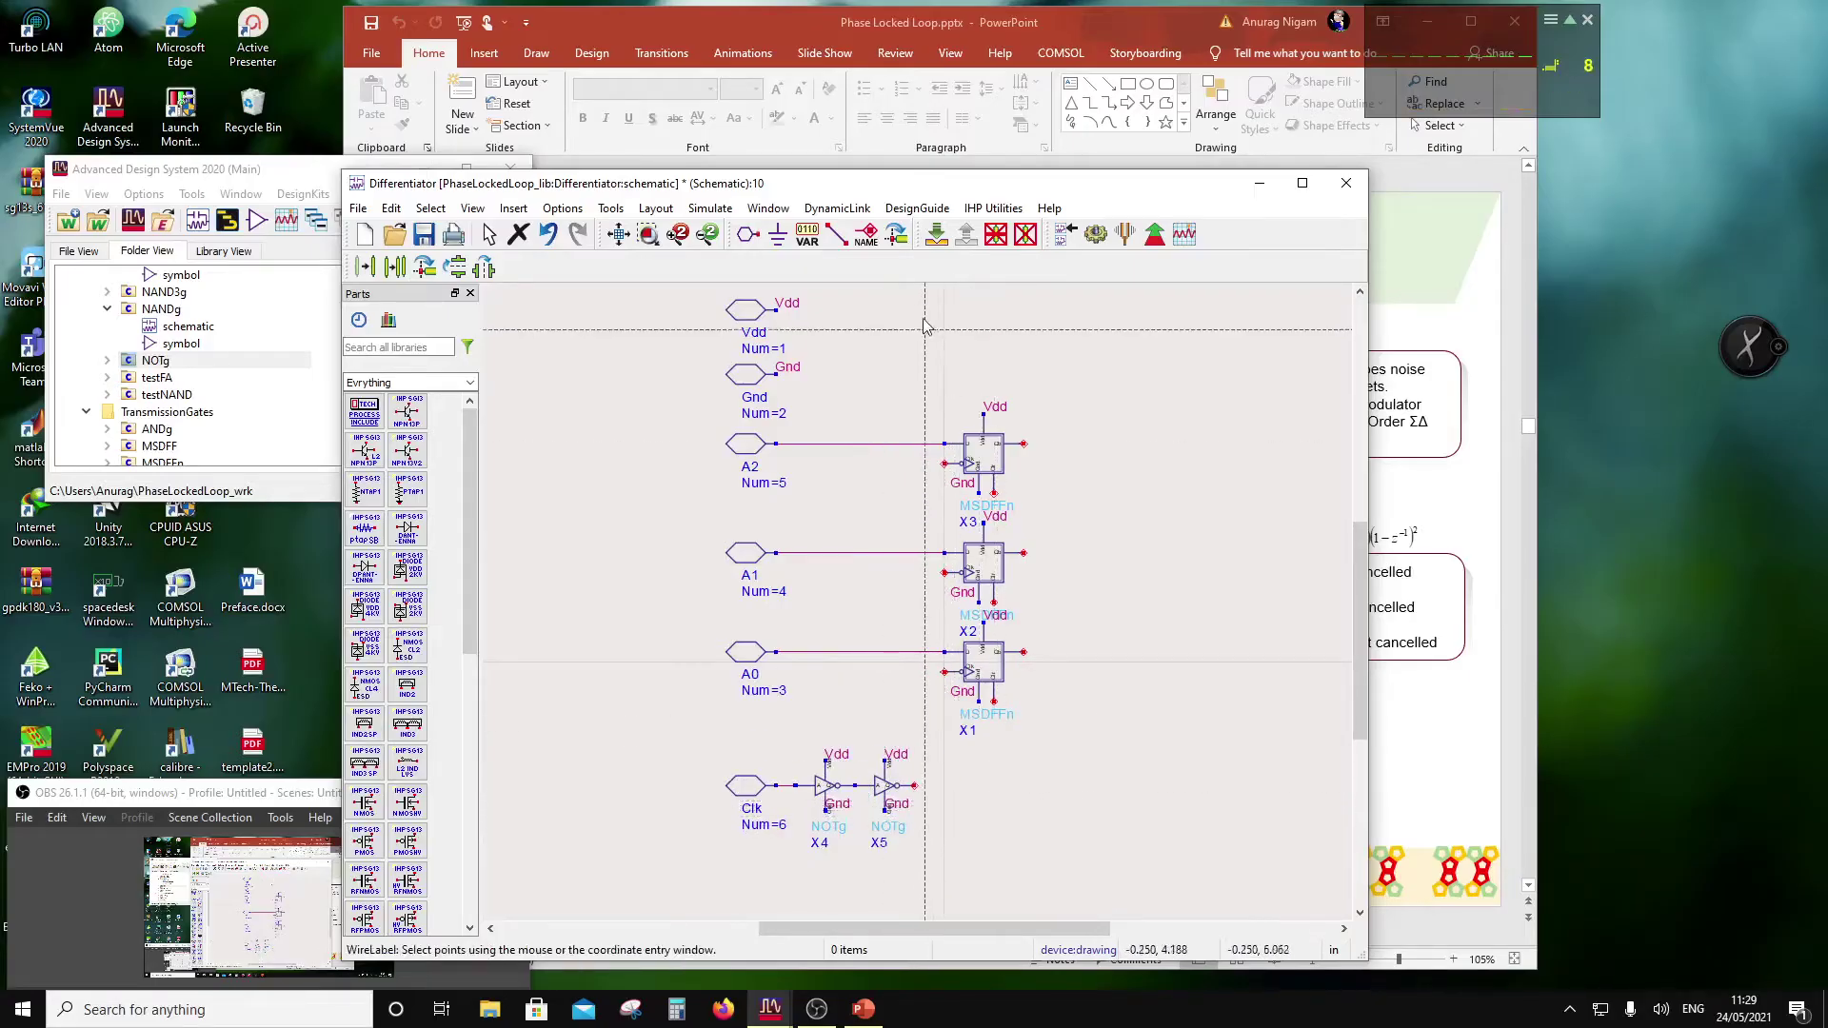
Step: Wire the output of inverter X5 to the clock inputs of flip-flops X3, X2 and X1
click(837, 235)
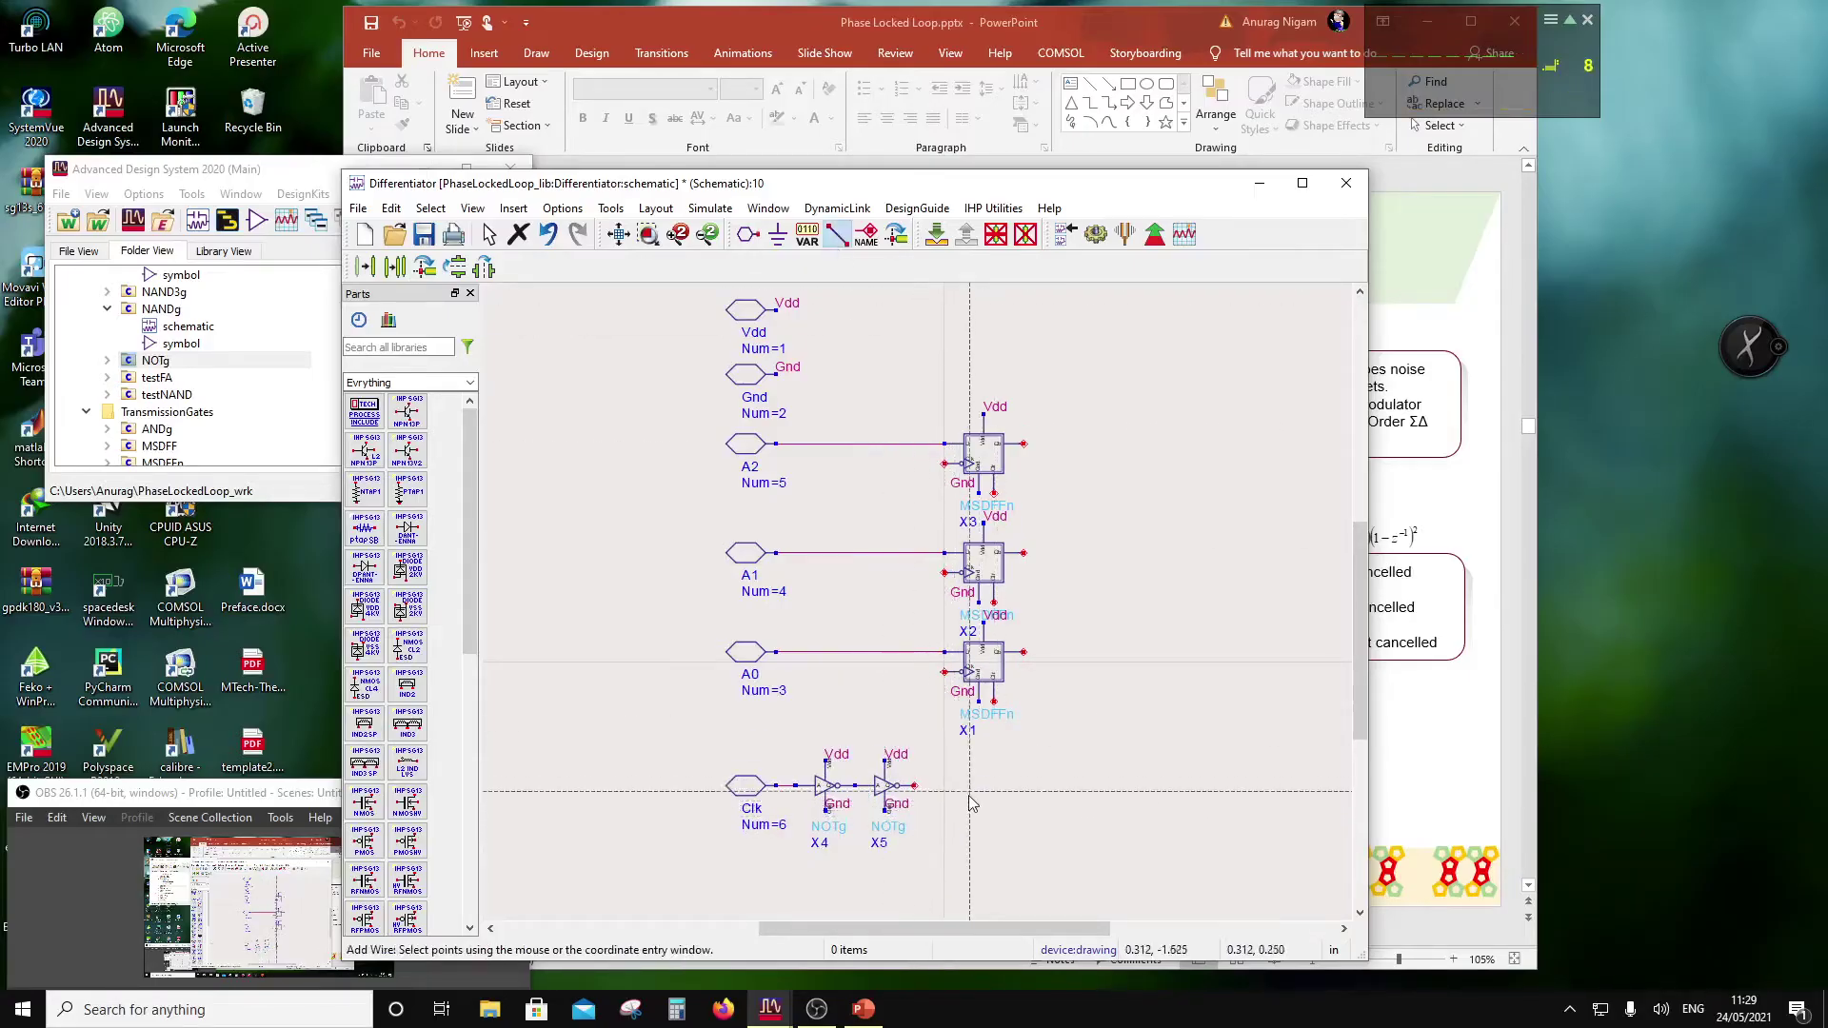
click(916, 785)
click(944, 463)
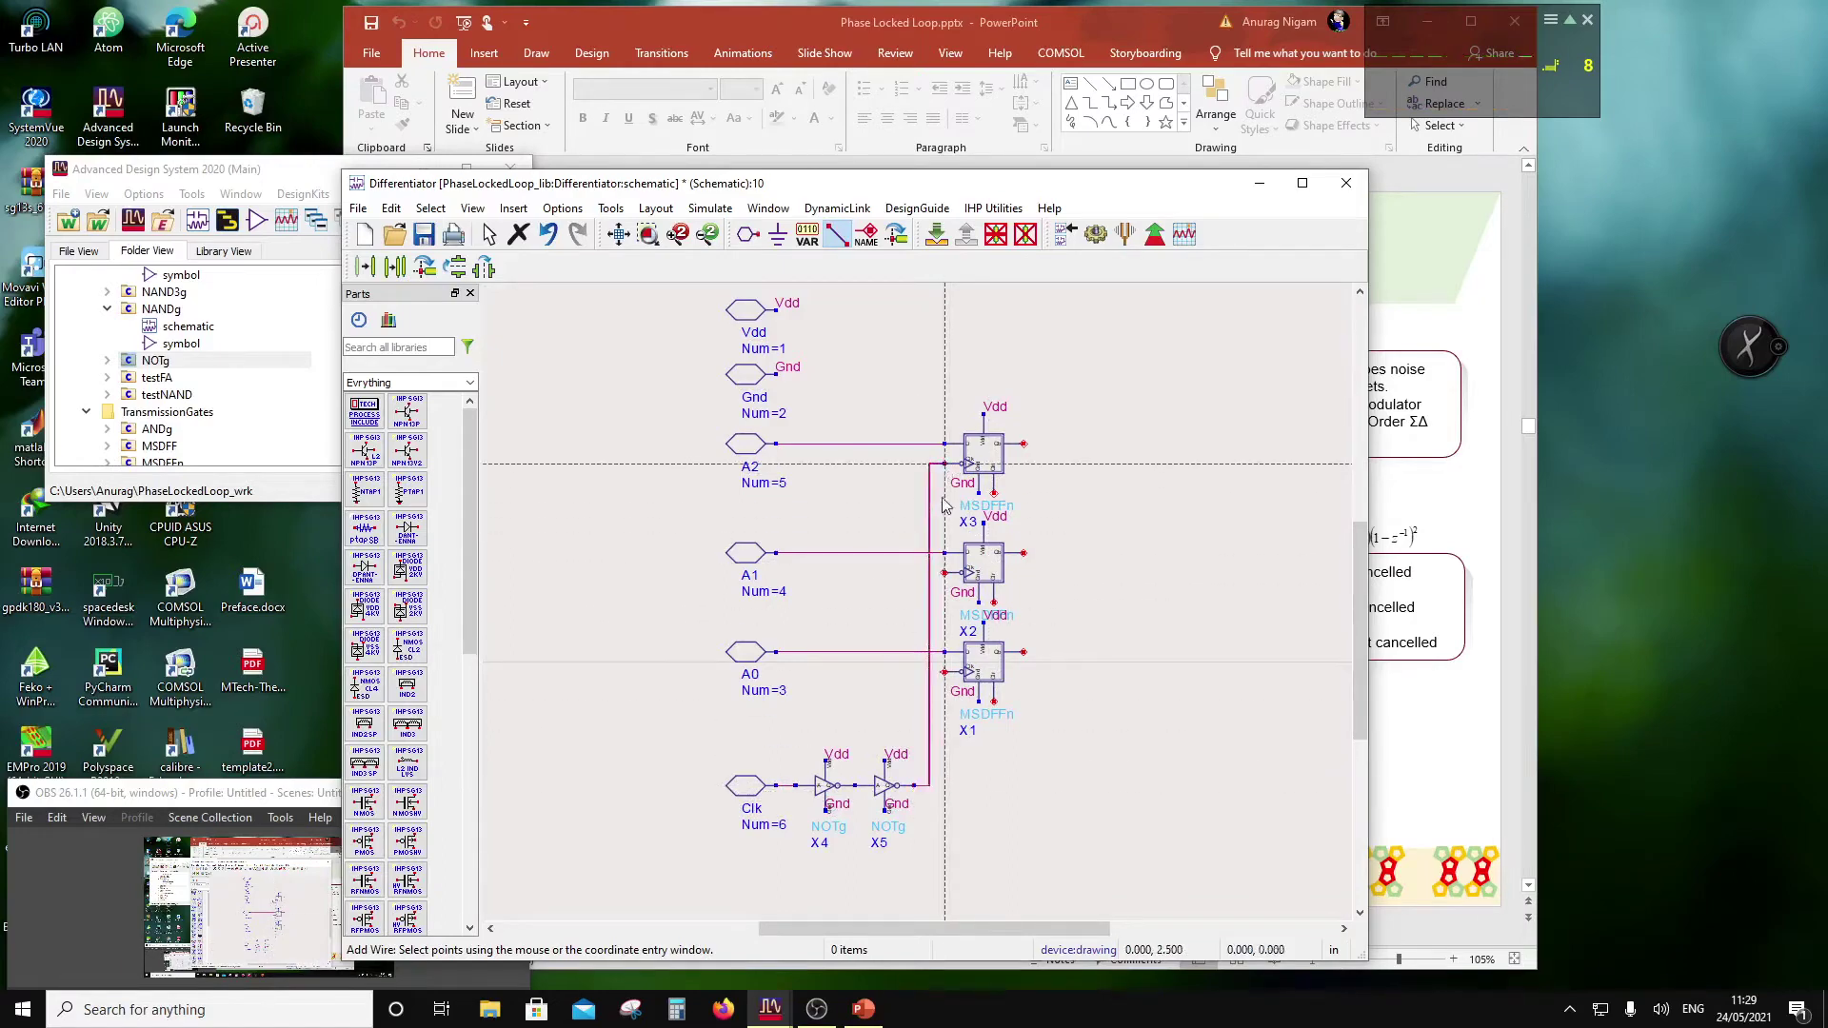
click(930, 572)
click(943, 572)
click(930, 672)
click(943, 672)
key(Escape)
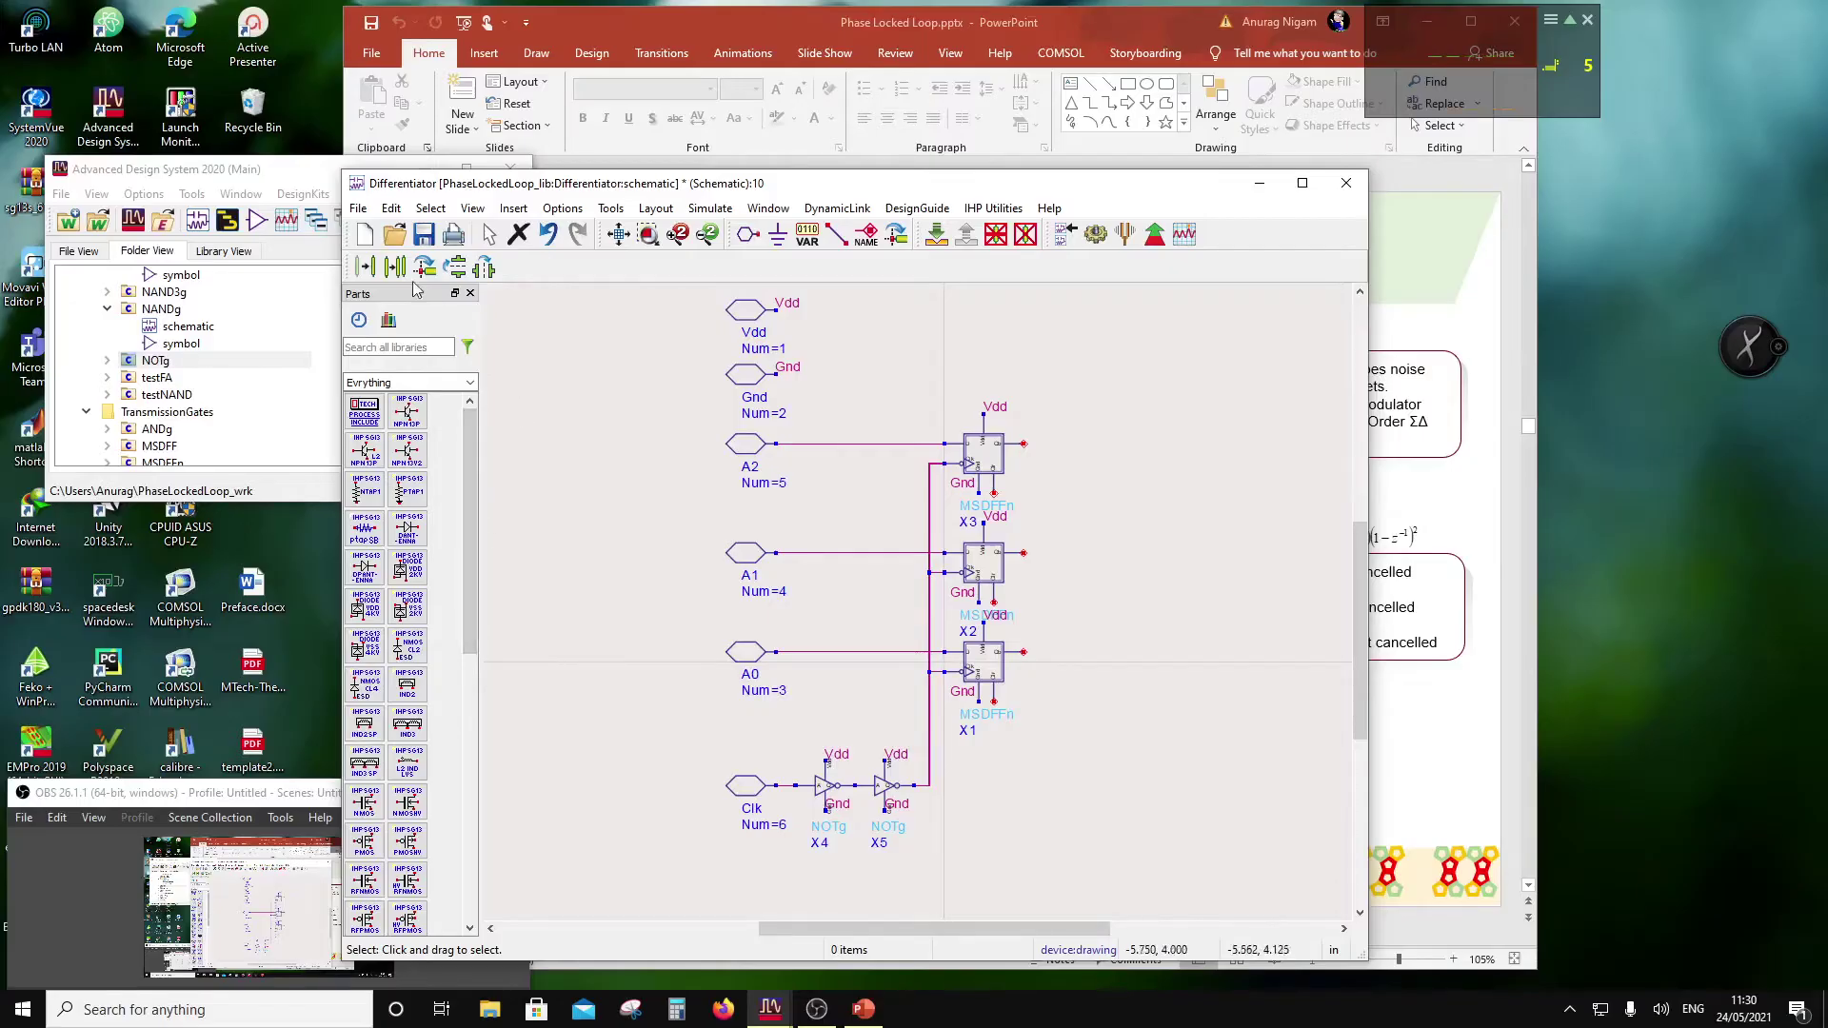
Step: Place a pin named Clr, number 7, below the Clk pin
click(748, 234)
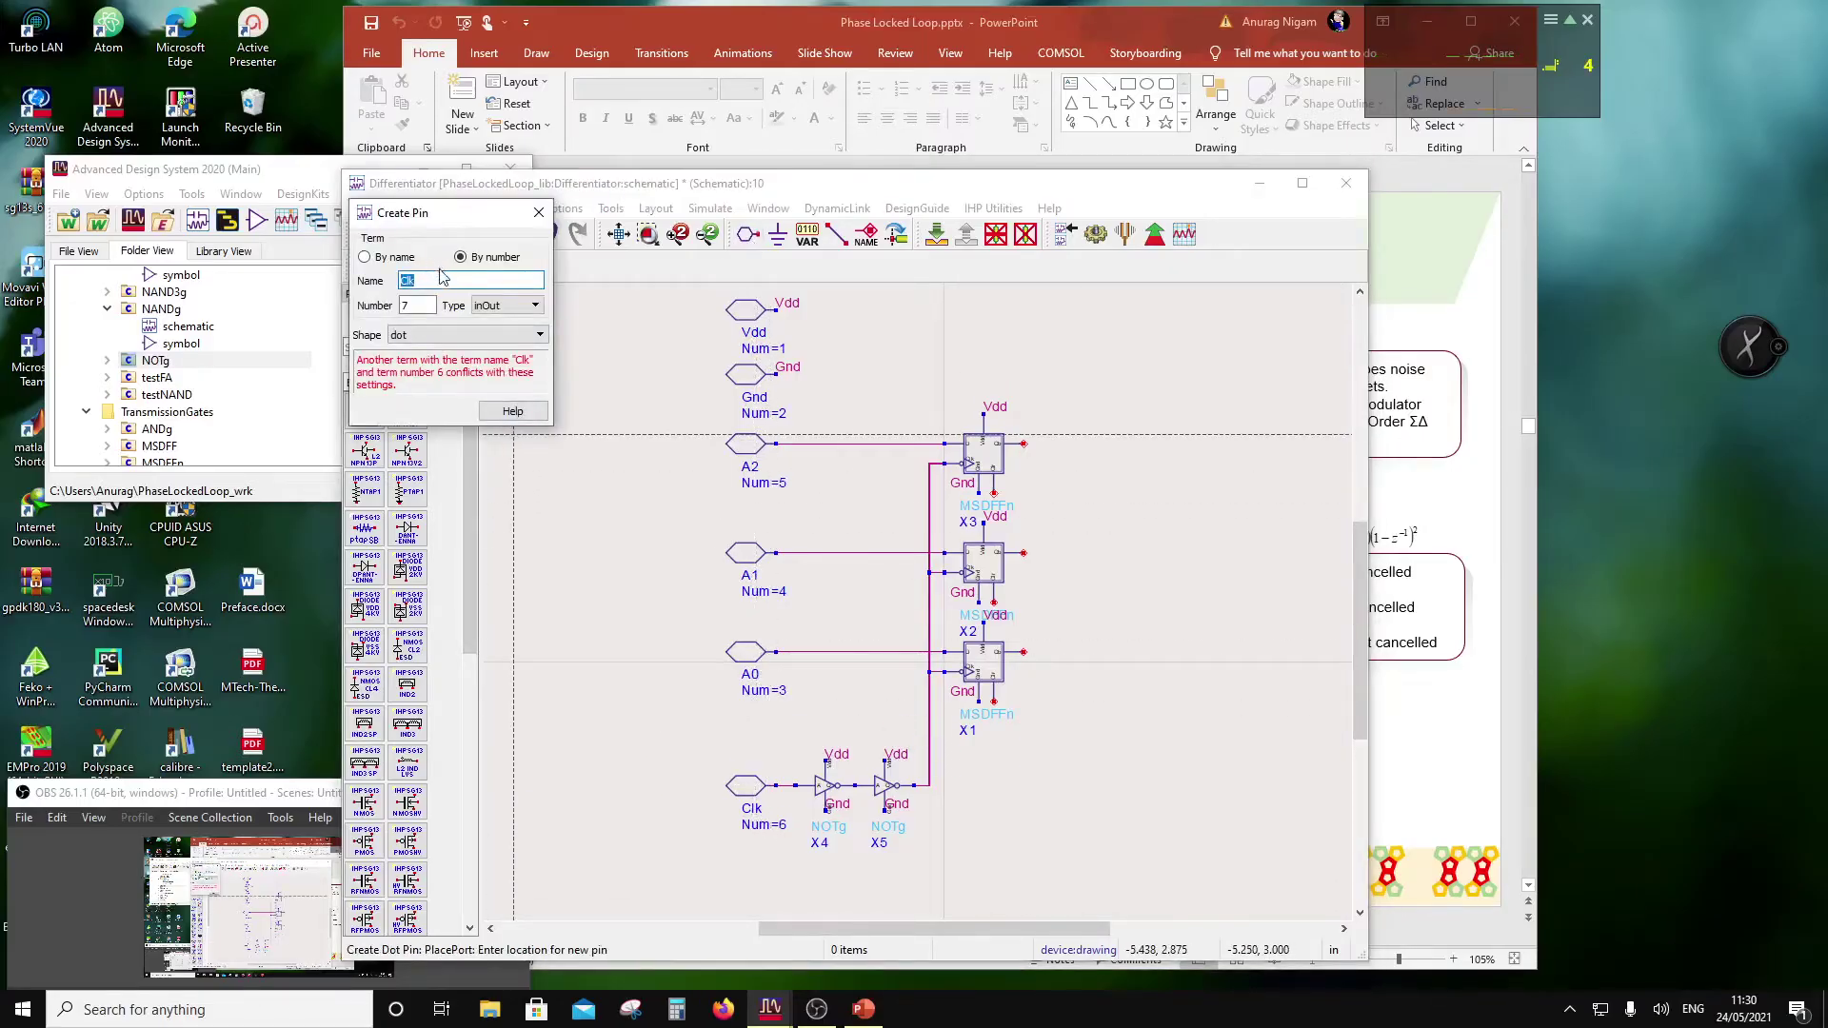
text(C)
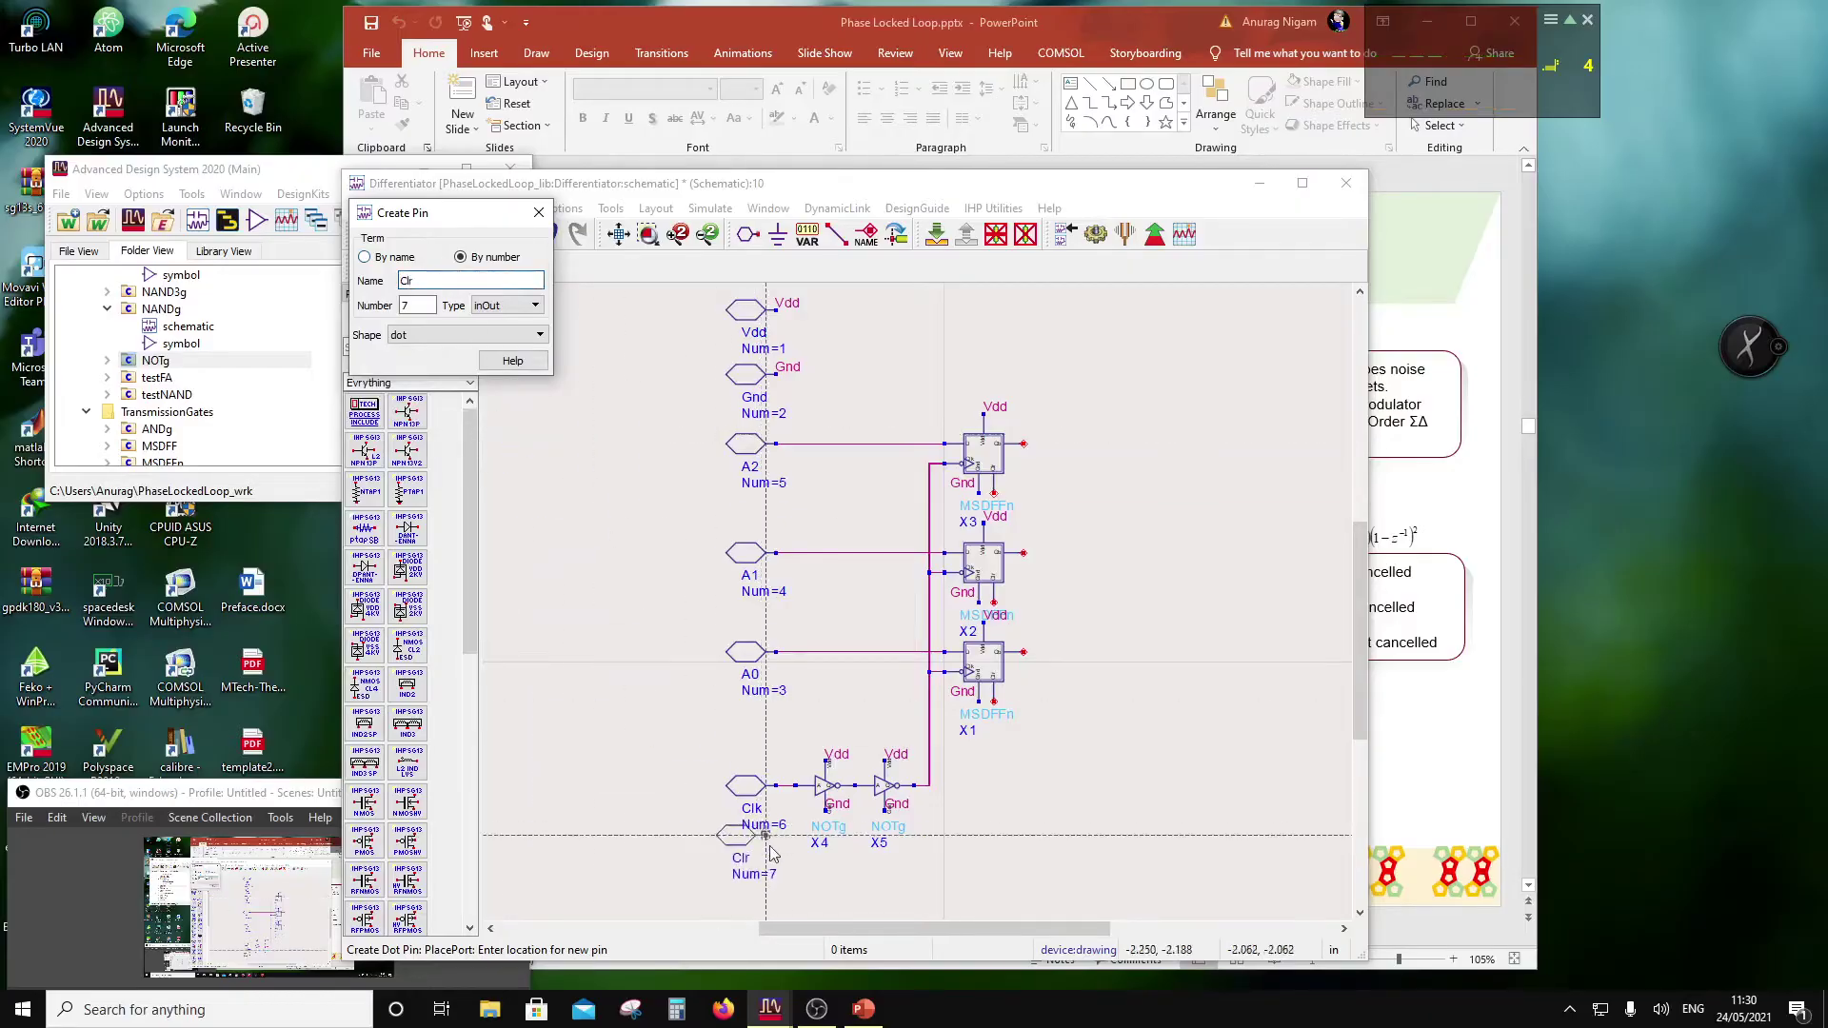
click(776, 882)
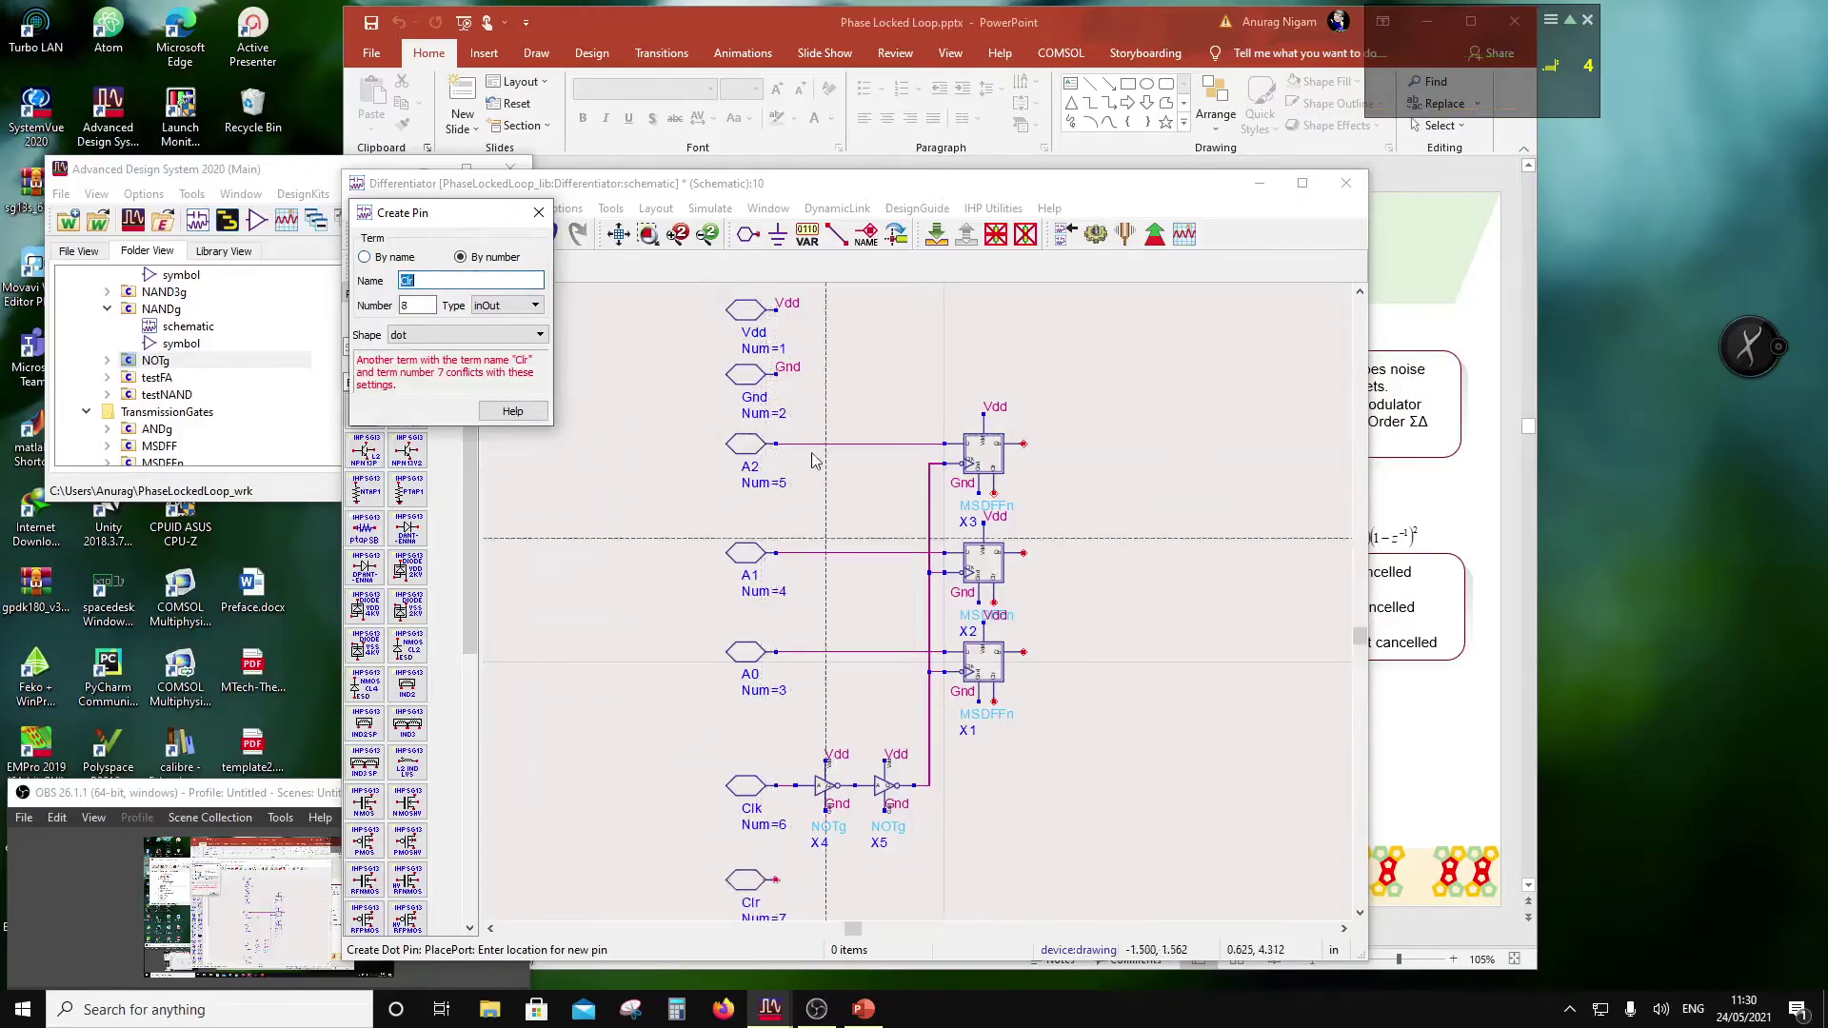
Step: Wire the Clr pin to the clear inputs of flip-flops X3, X2 and X1
click(836, 233)
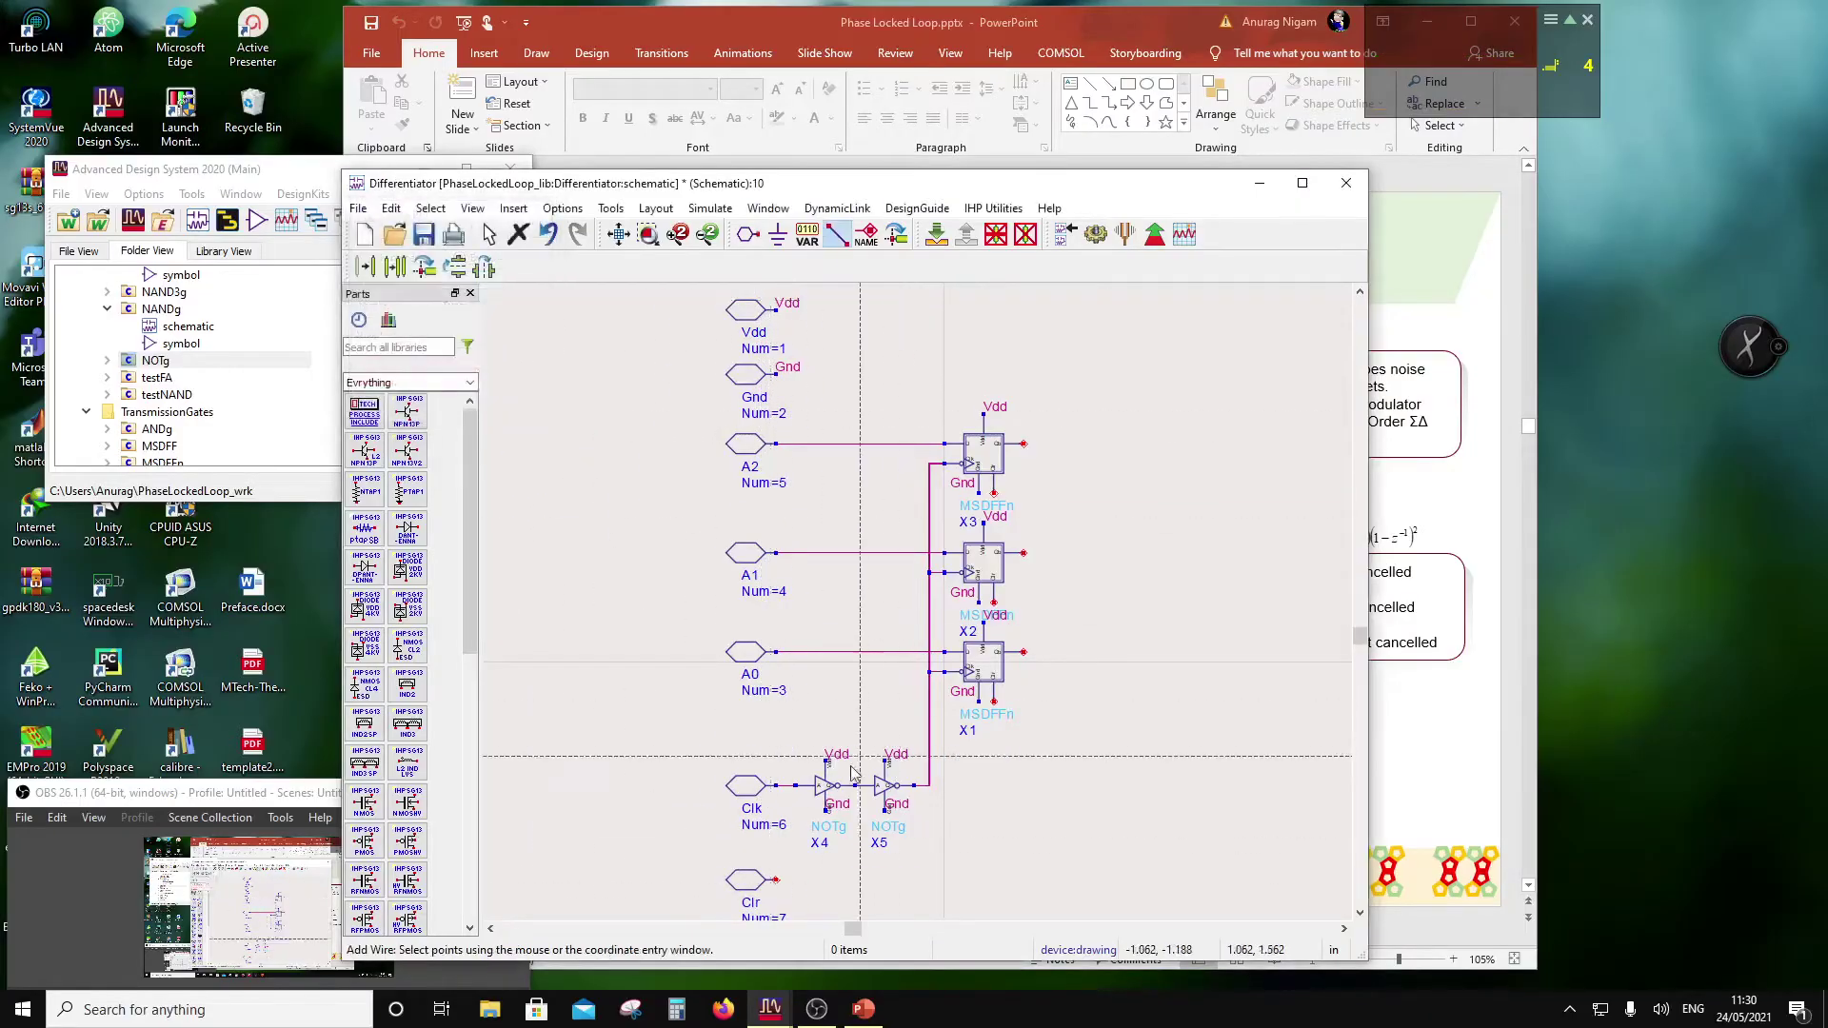
click(777, 879)
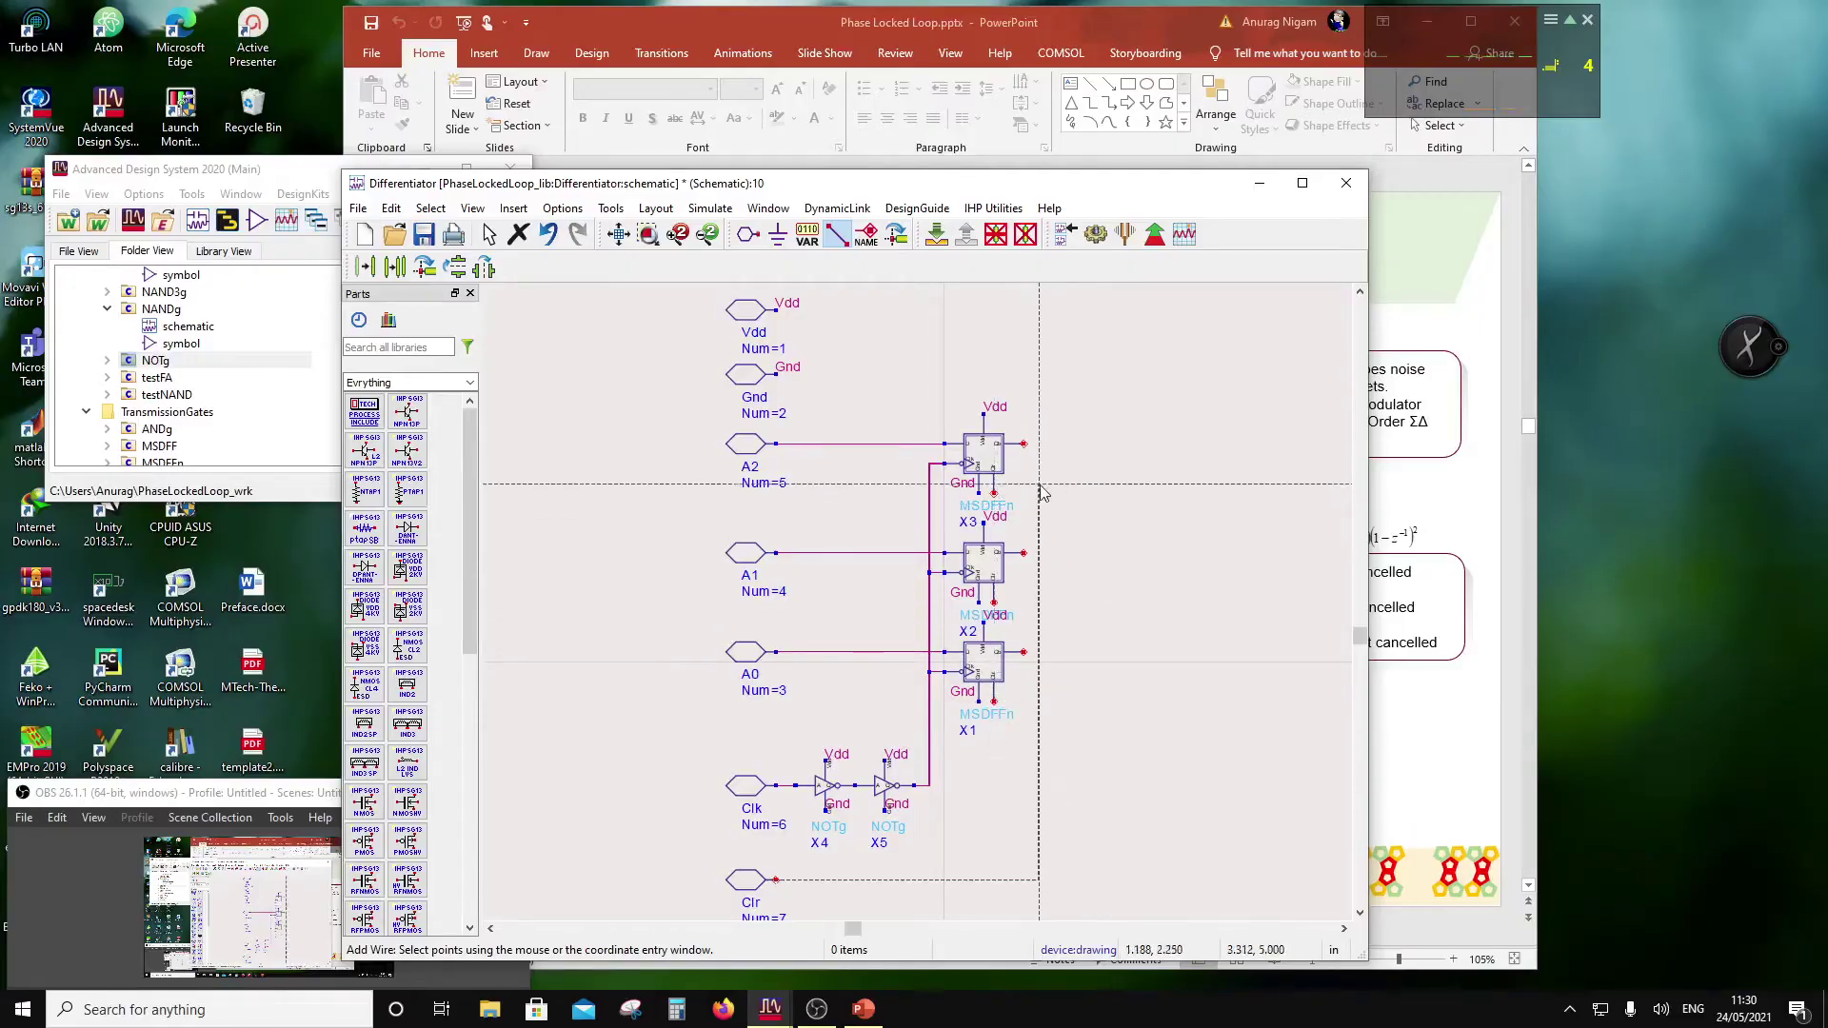
click(919, 504)
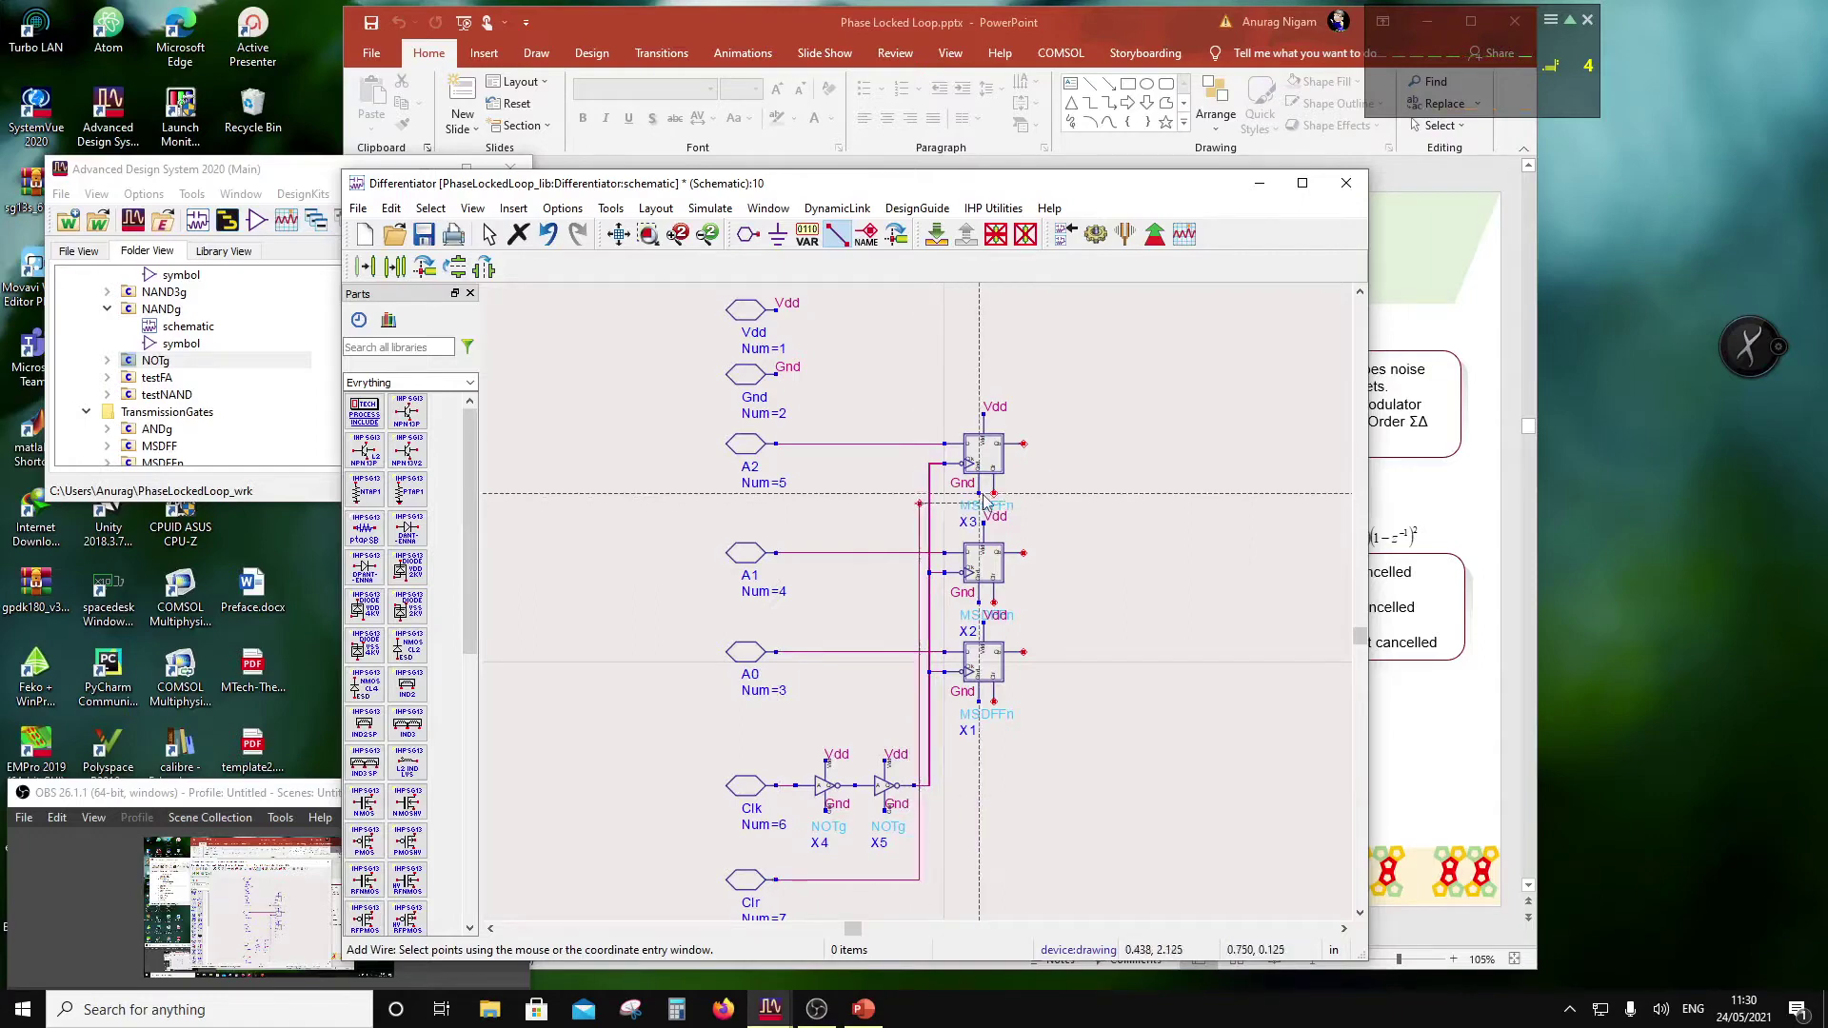
click(920, 607)
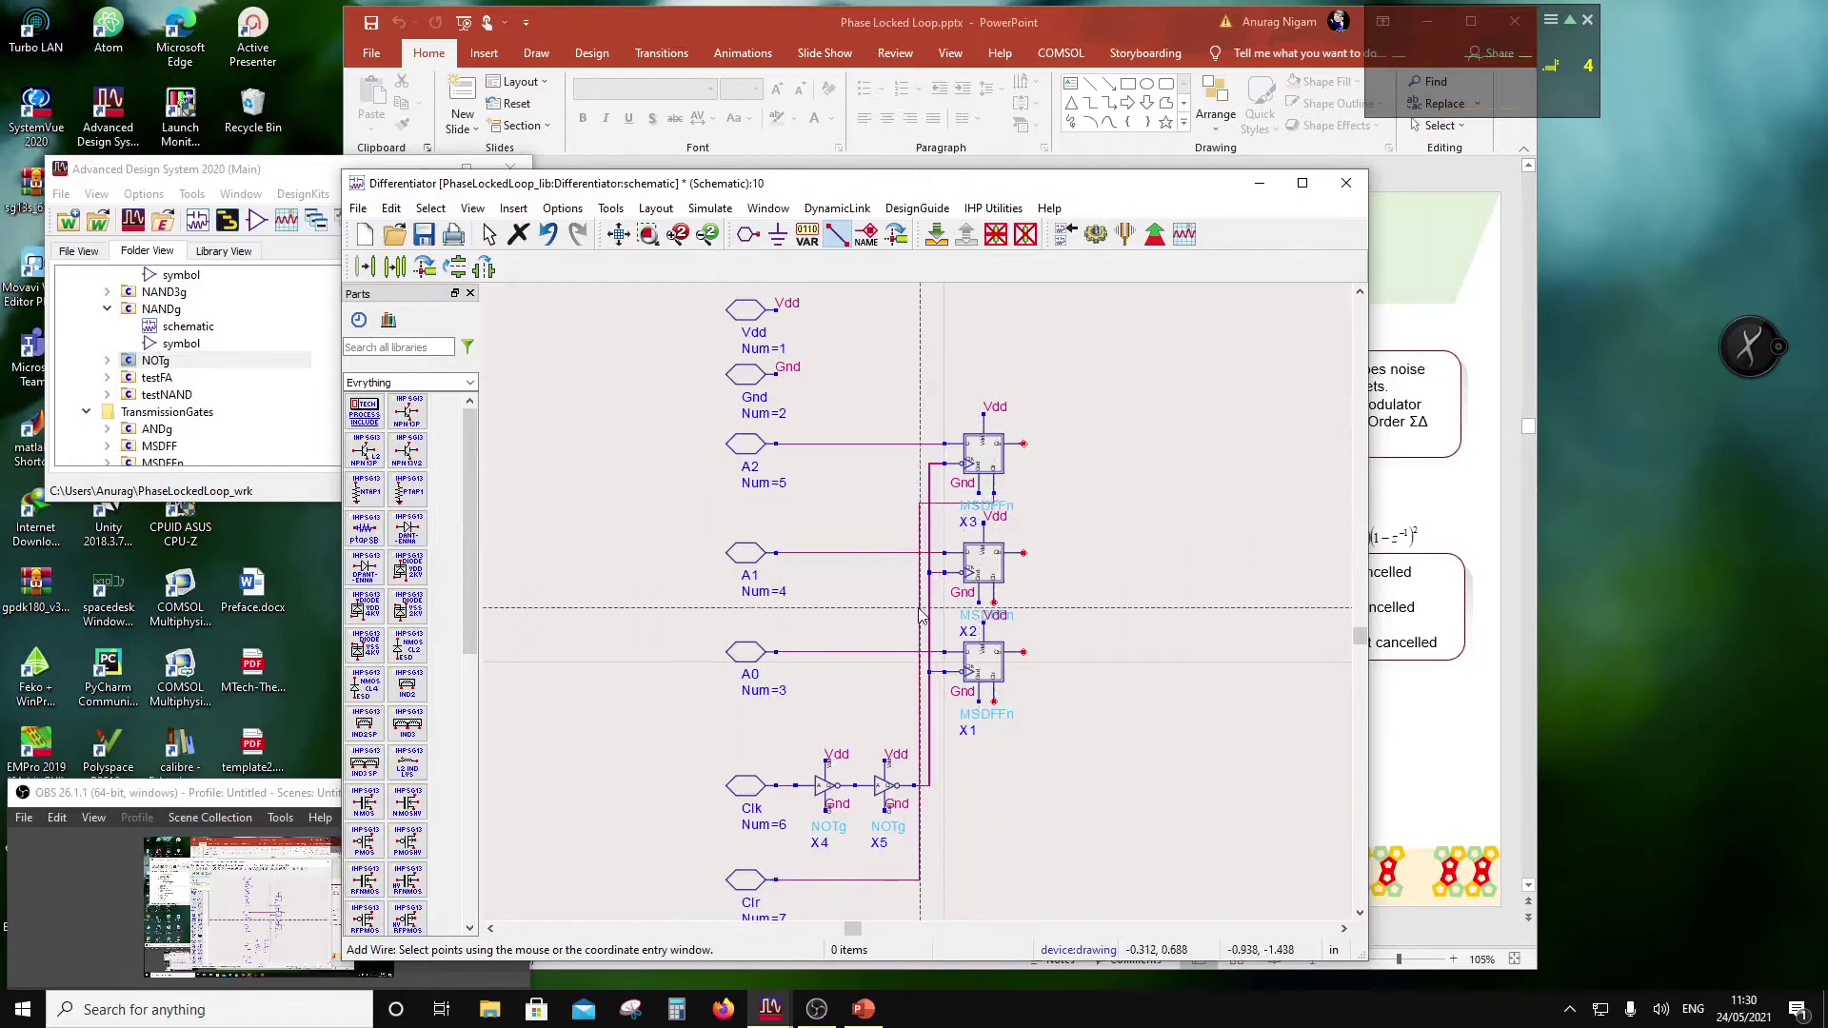
click(921, 706)
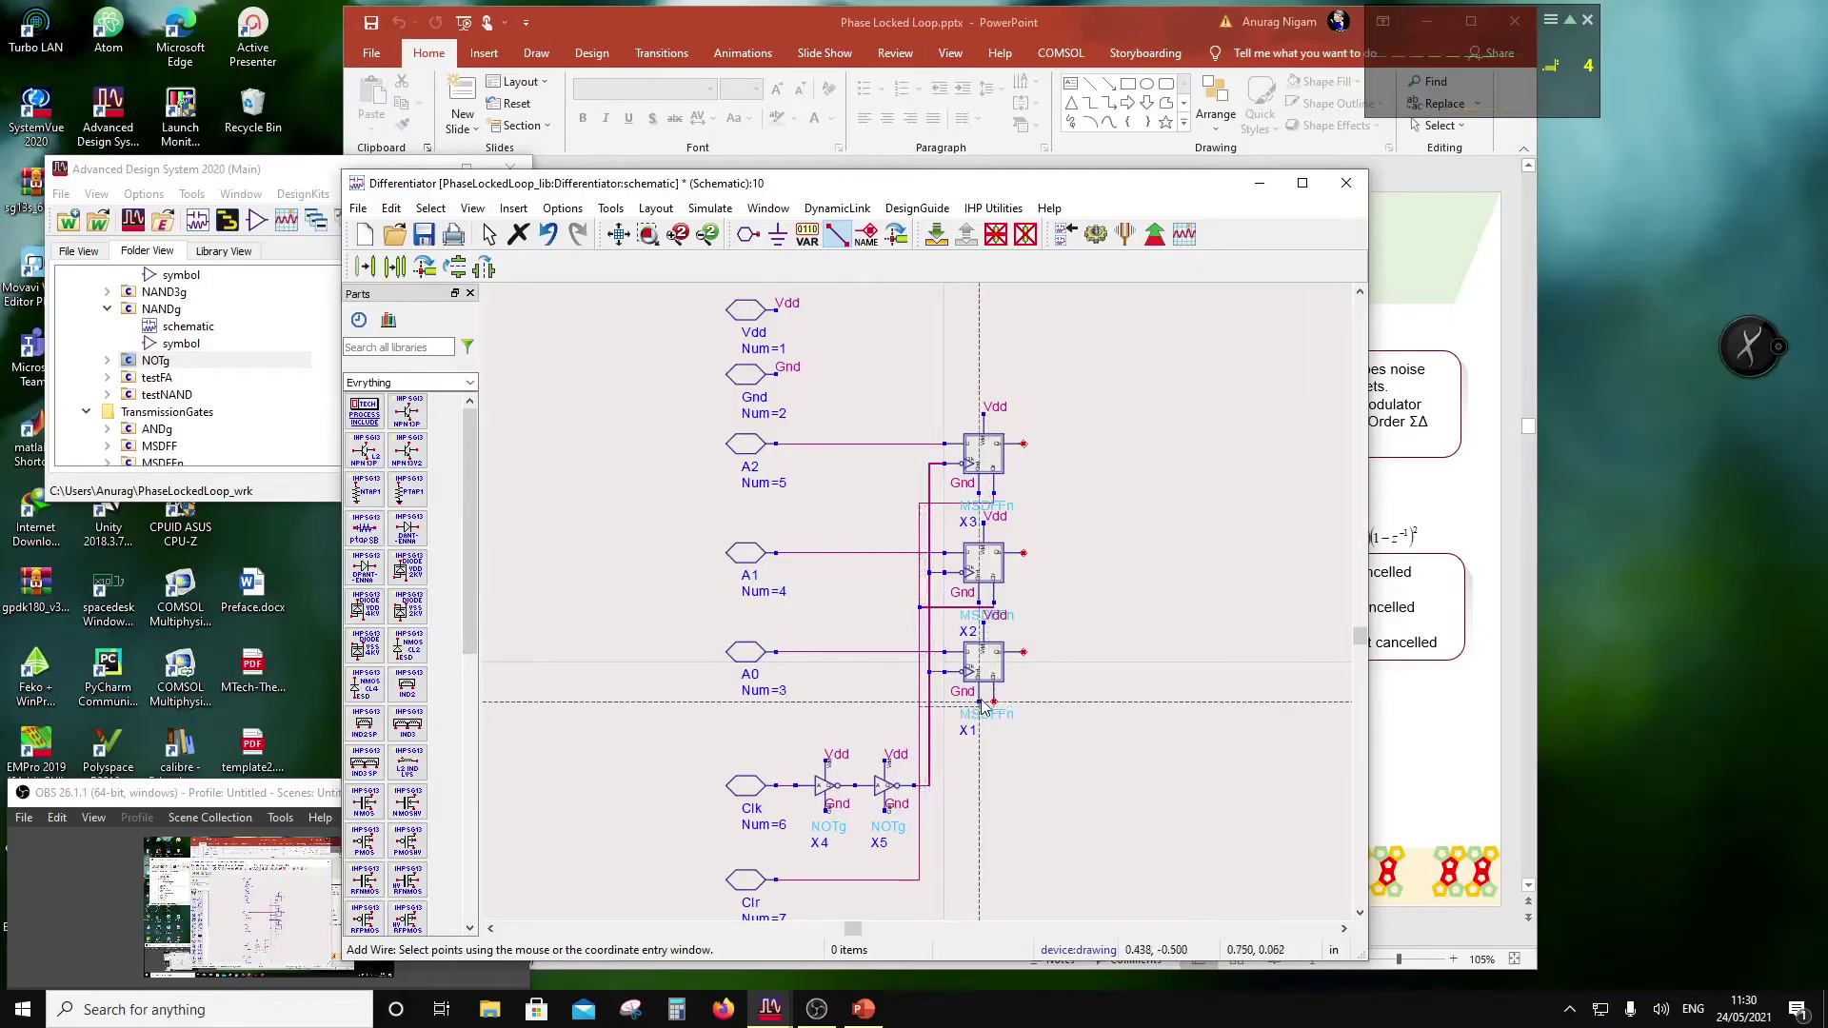
click(994, 705)
key(Escape)
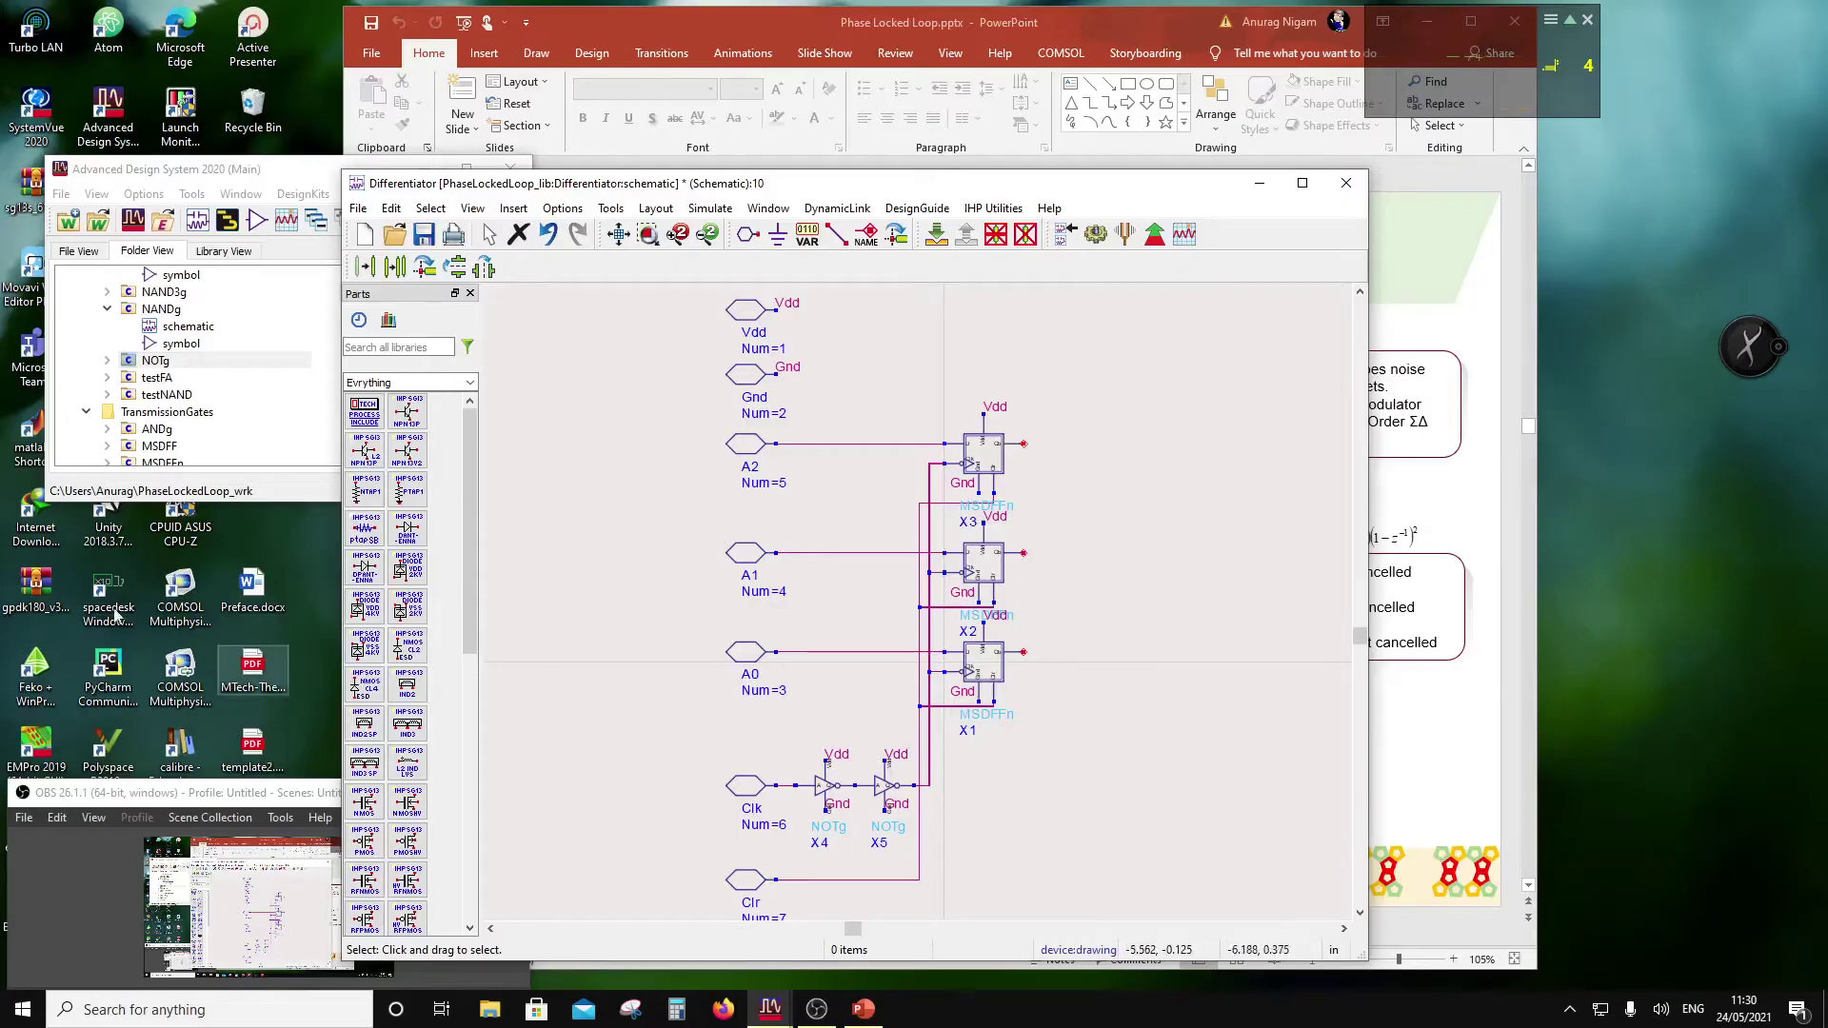
Step: Place two HAdd half adders, one above the other, beside the outputs of flip-flops X1 and X2
scroll(160, 373, up, 3)
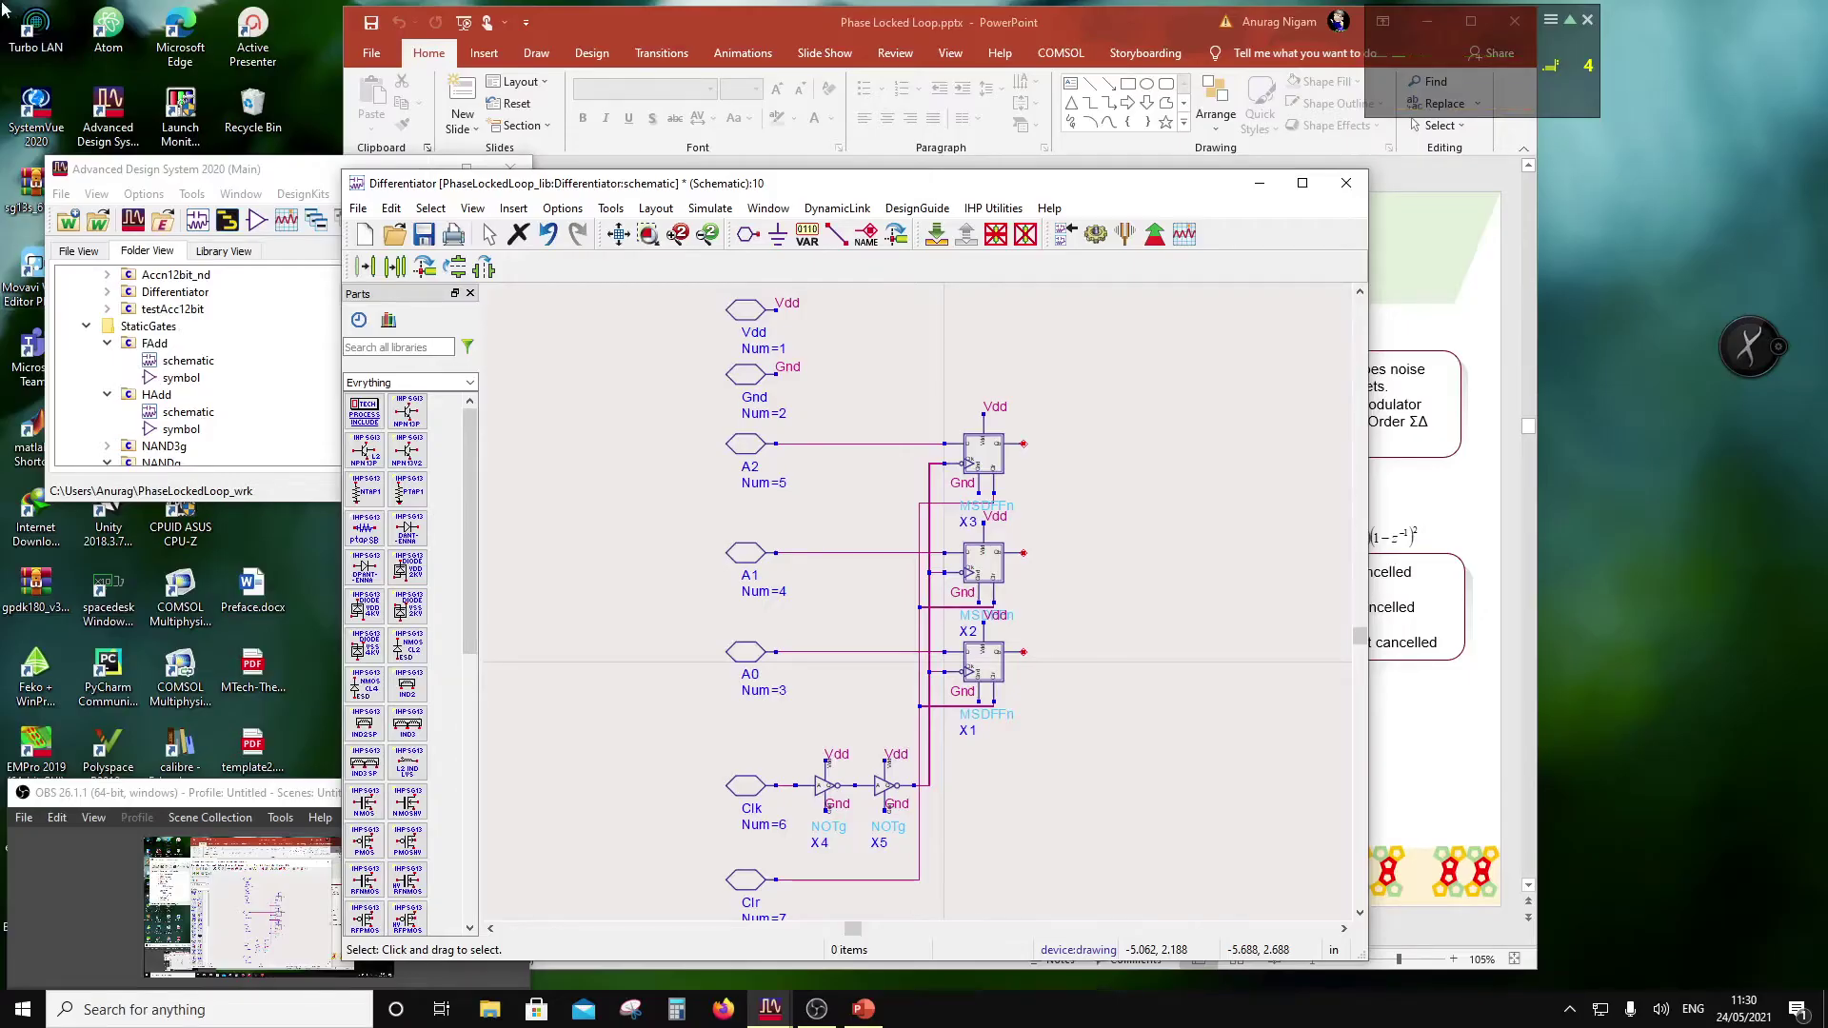
click(167, 396)
drag(993, 718, 1057, 742)
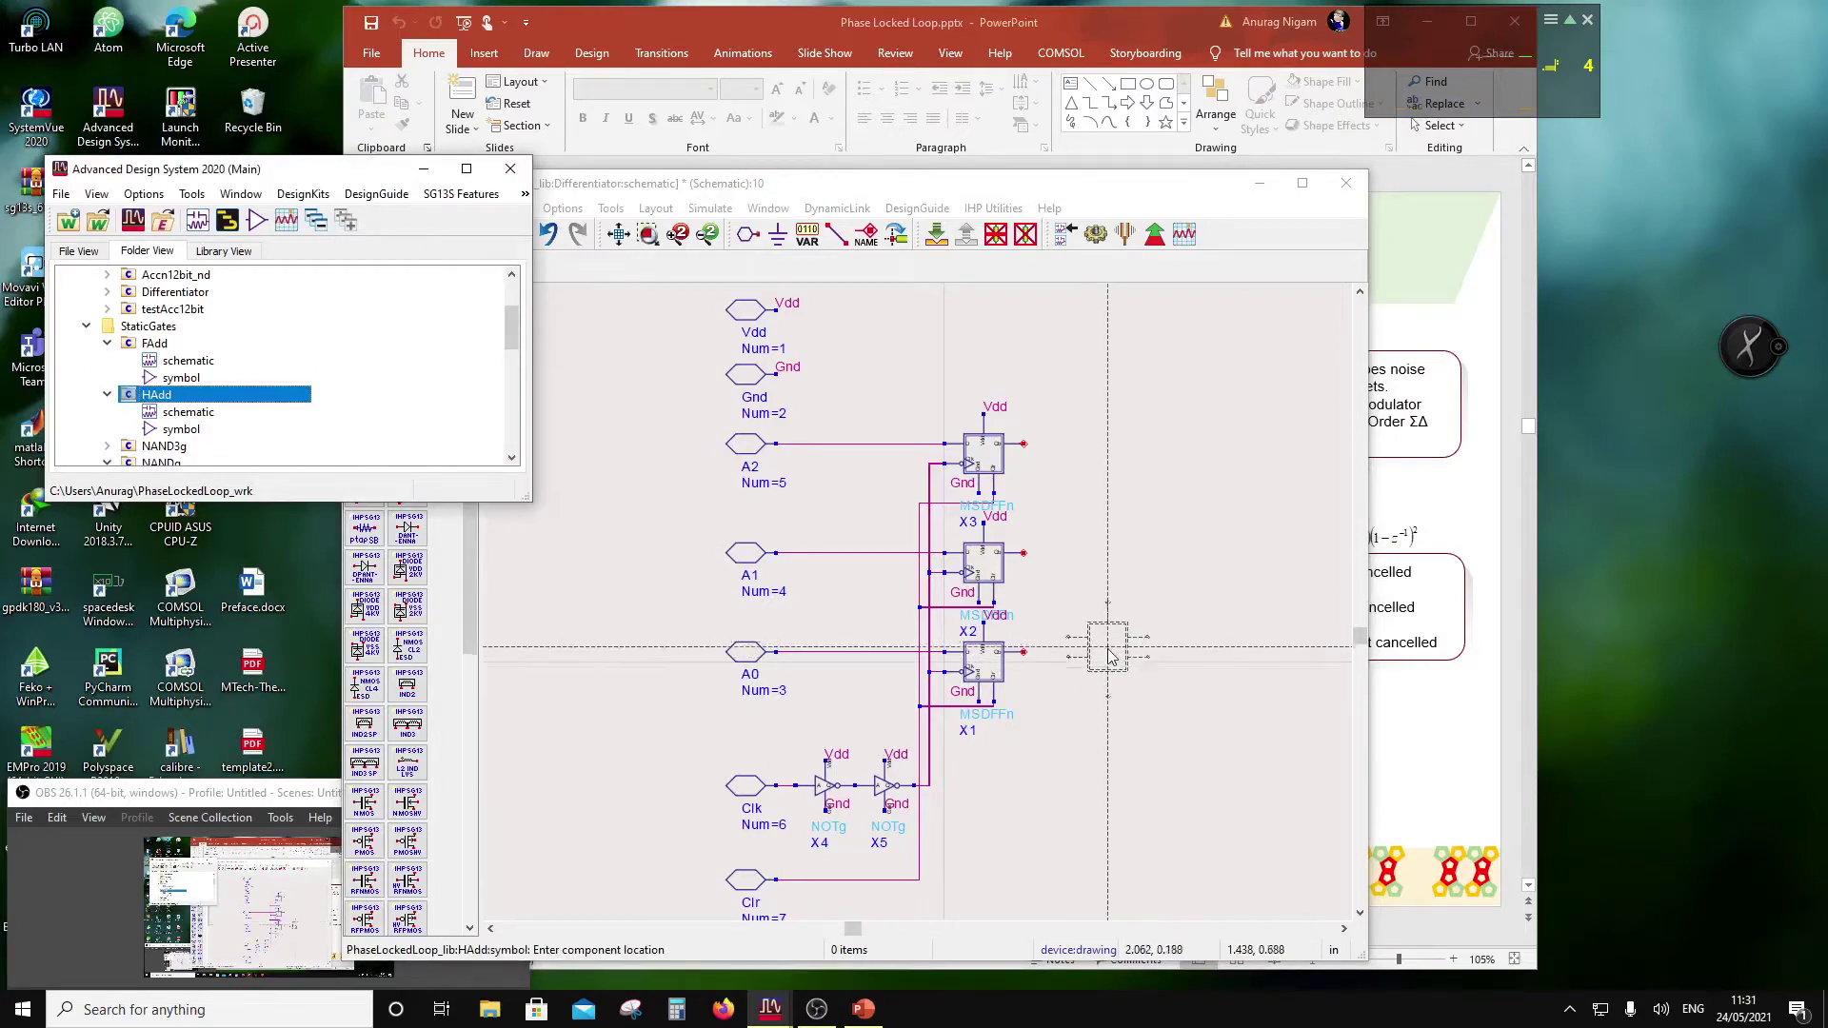
click(1104, 663)
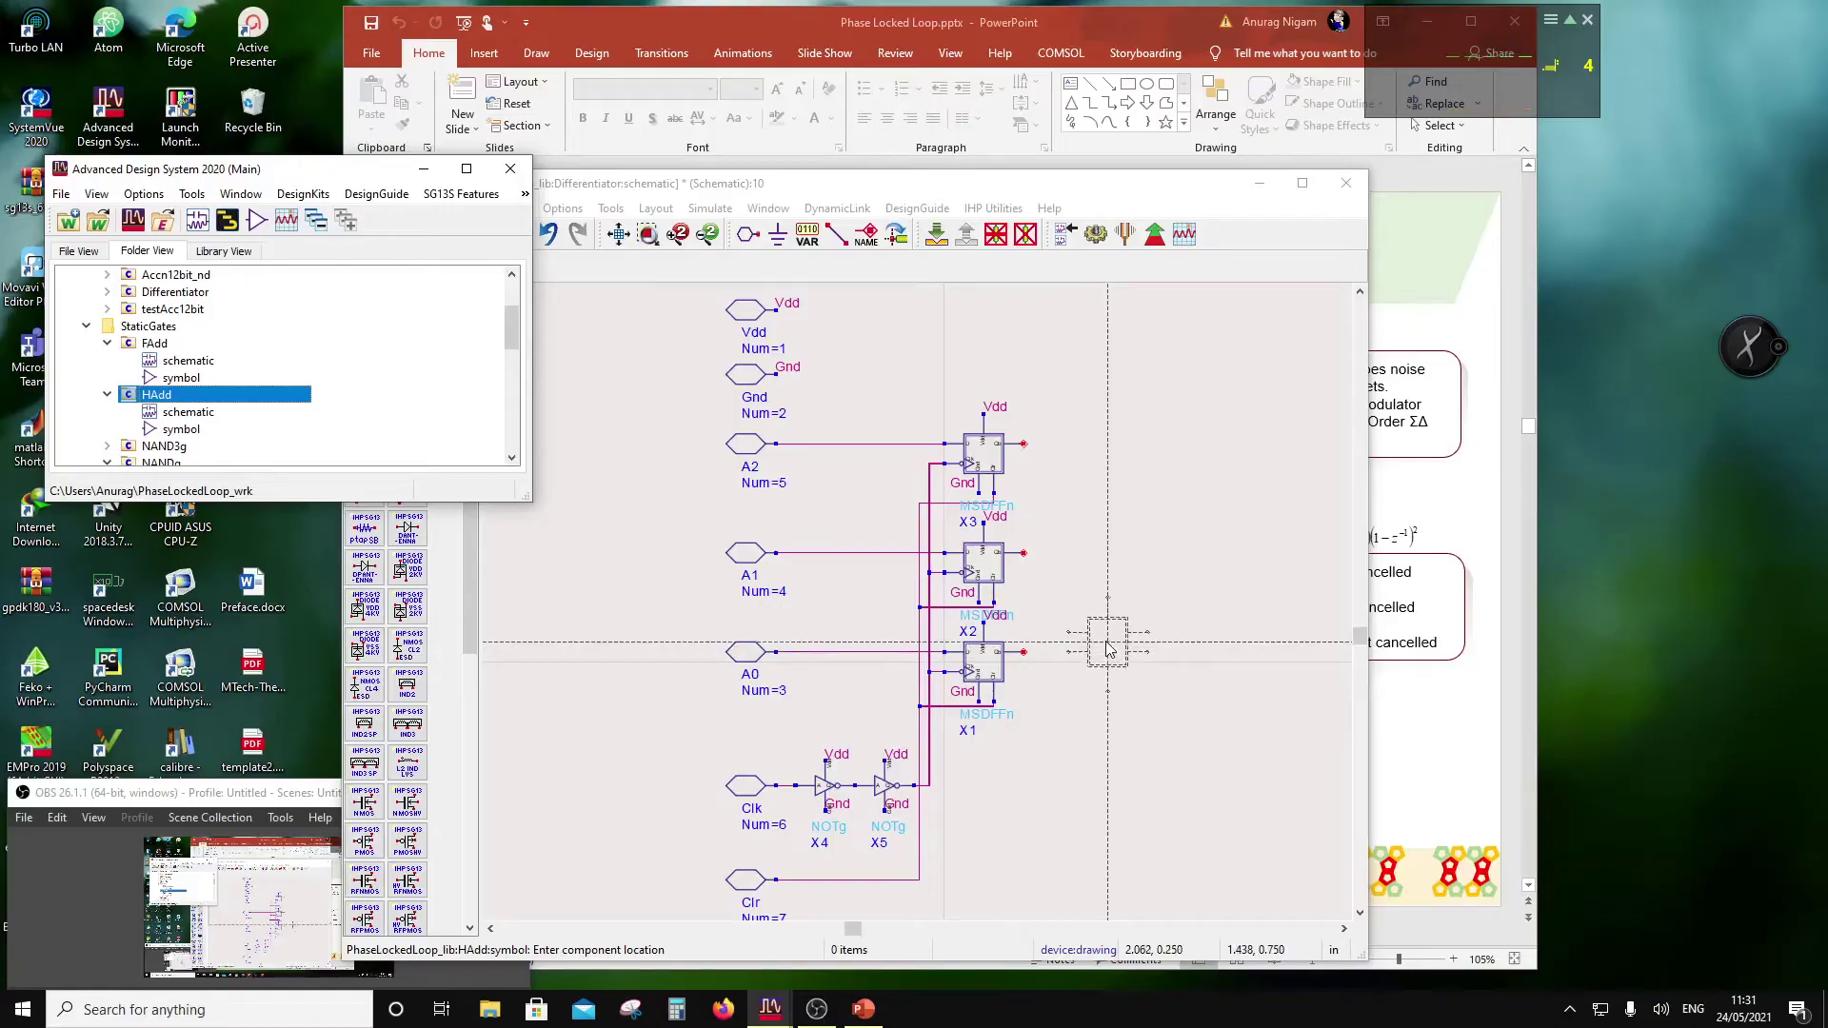
click(1109, 543)
key(Escape)
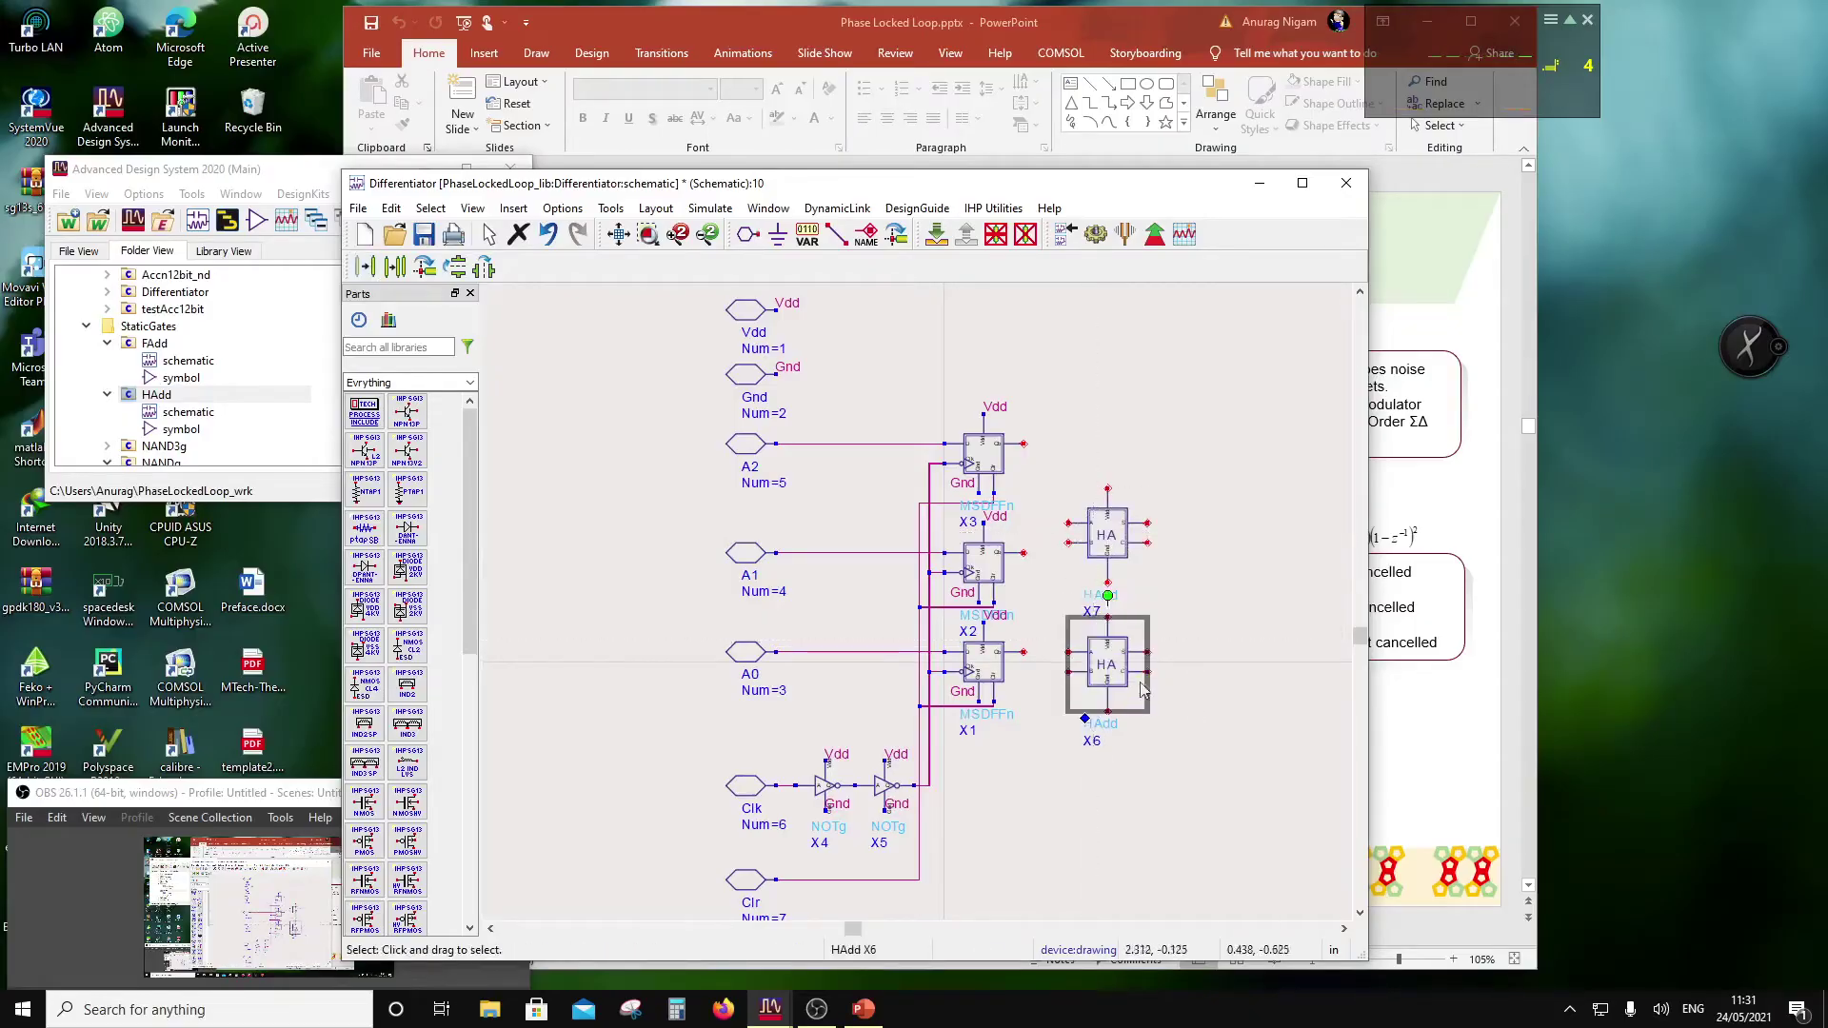
Step: Add Vdd wire labels to the upper supply terminals of half adders X7 and X6 and to input A of X6
scroll(1091, 685, up, 2)
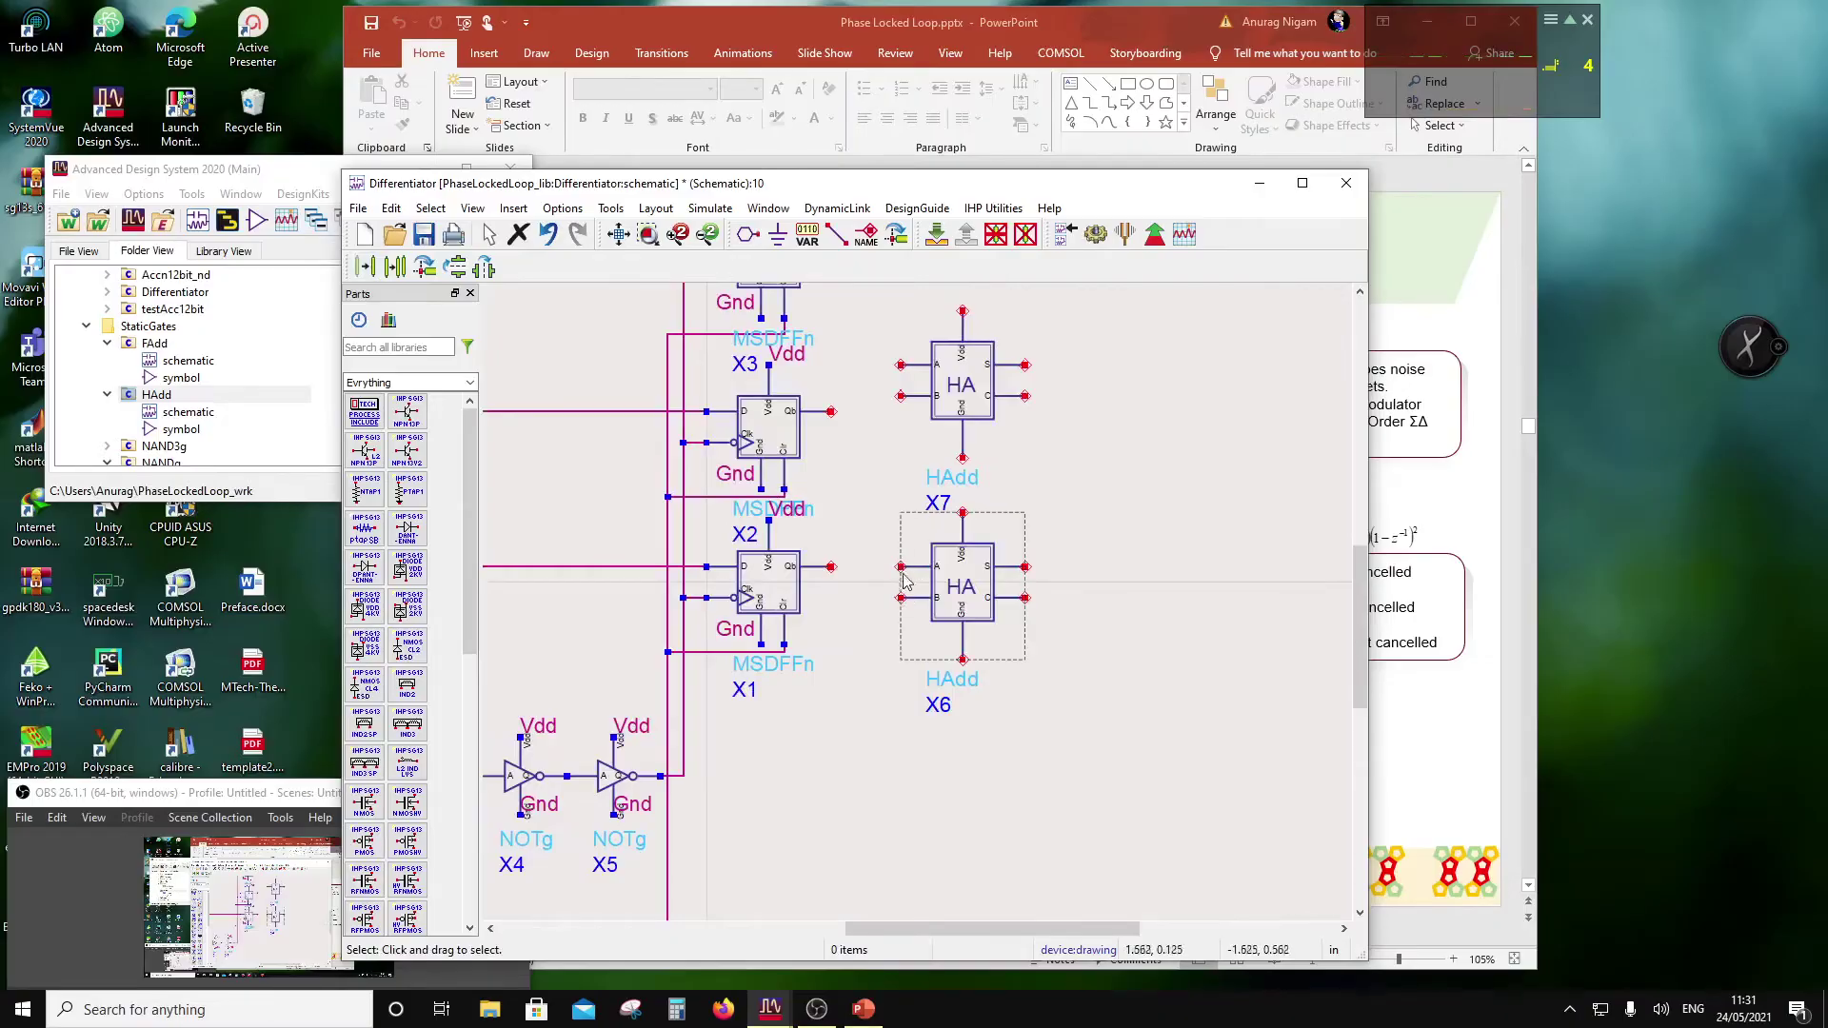
click(866, 235)
click(962, 311)
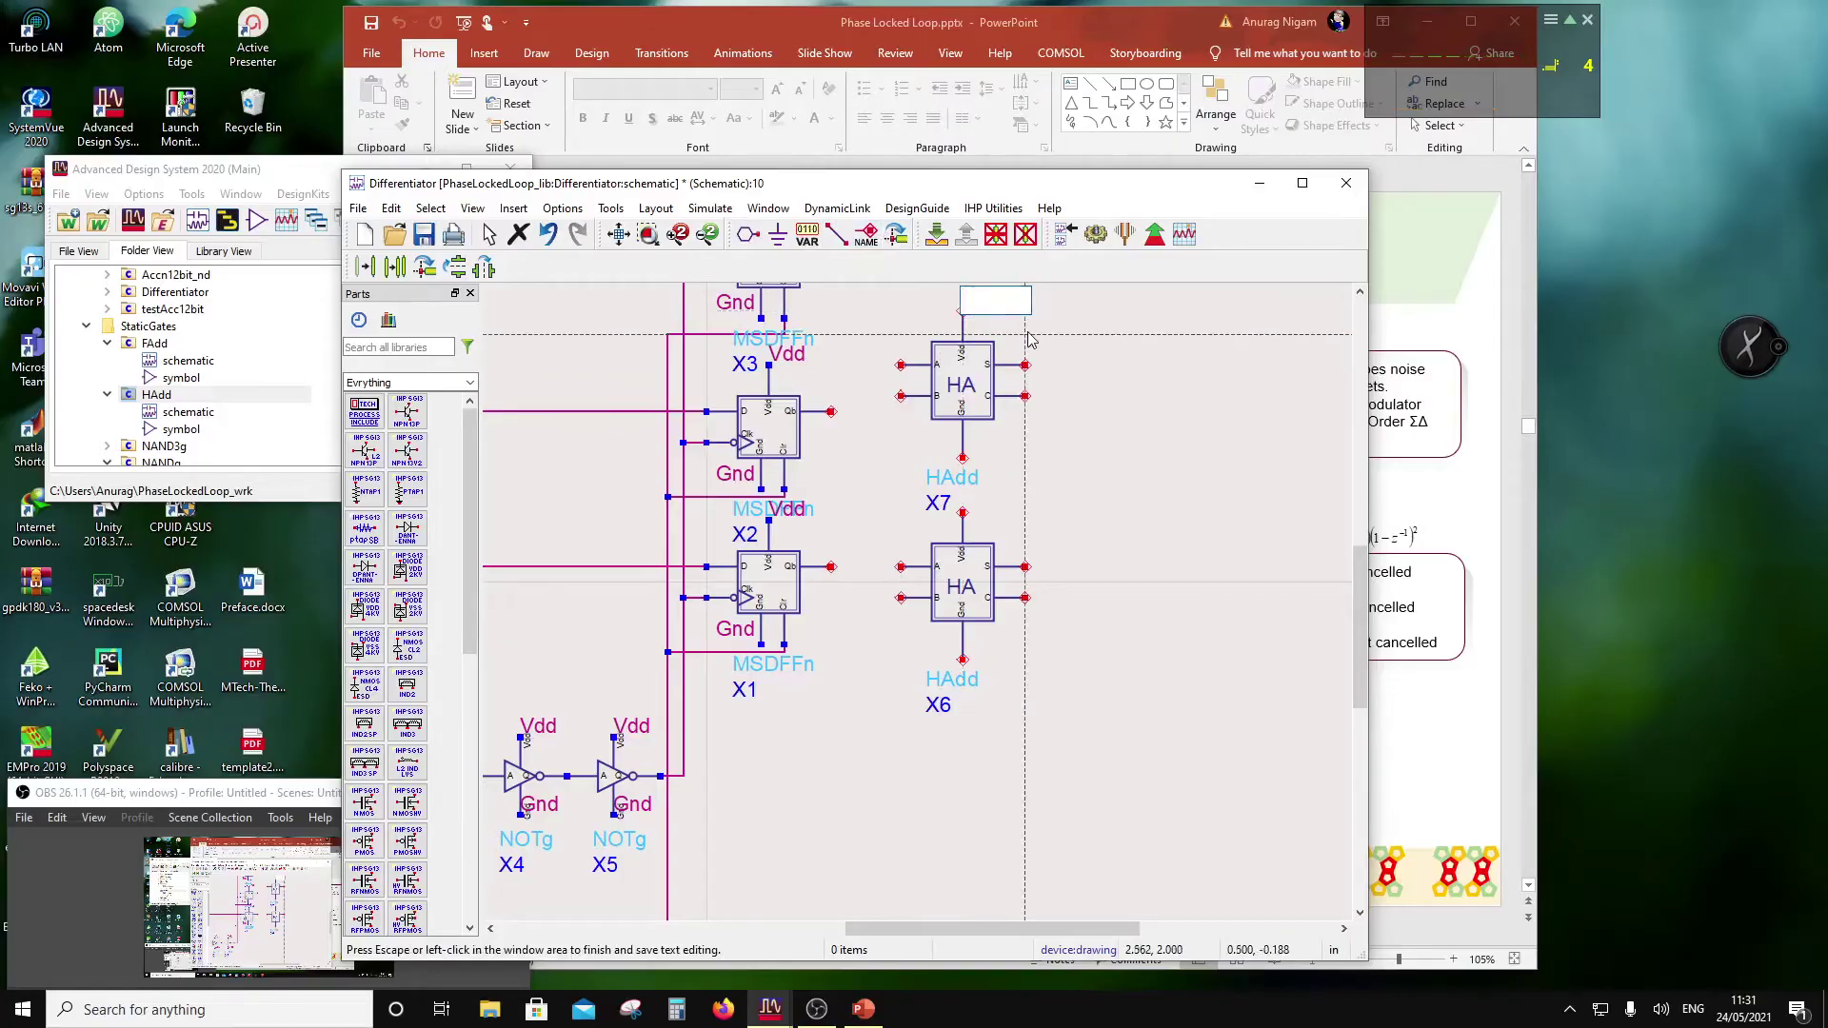
text(Vdd)
key(Return)
click(963, 512)
key(Return)
click(900, 565)
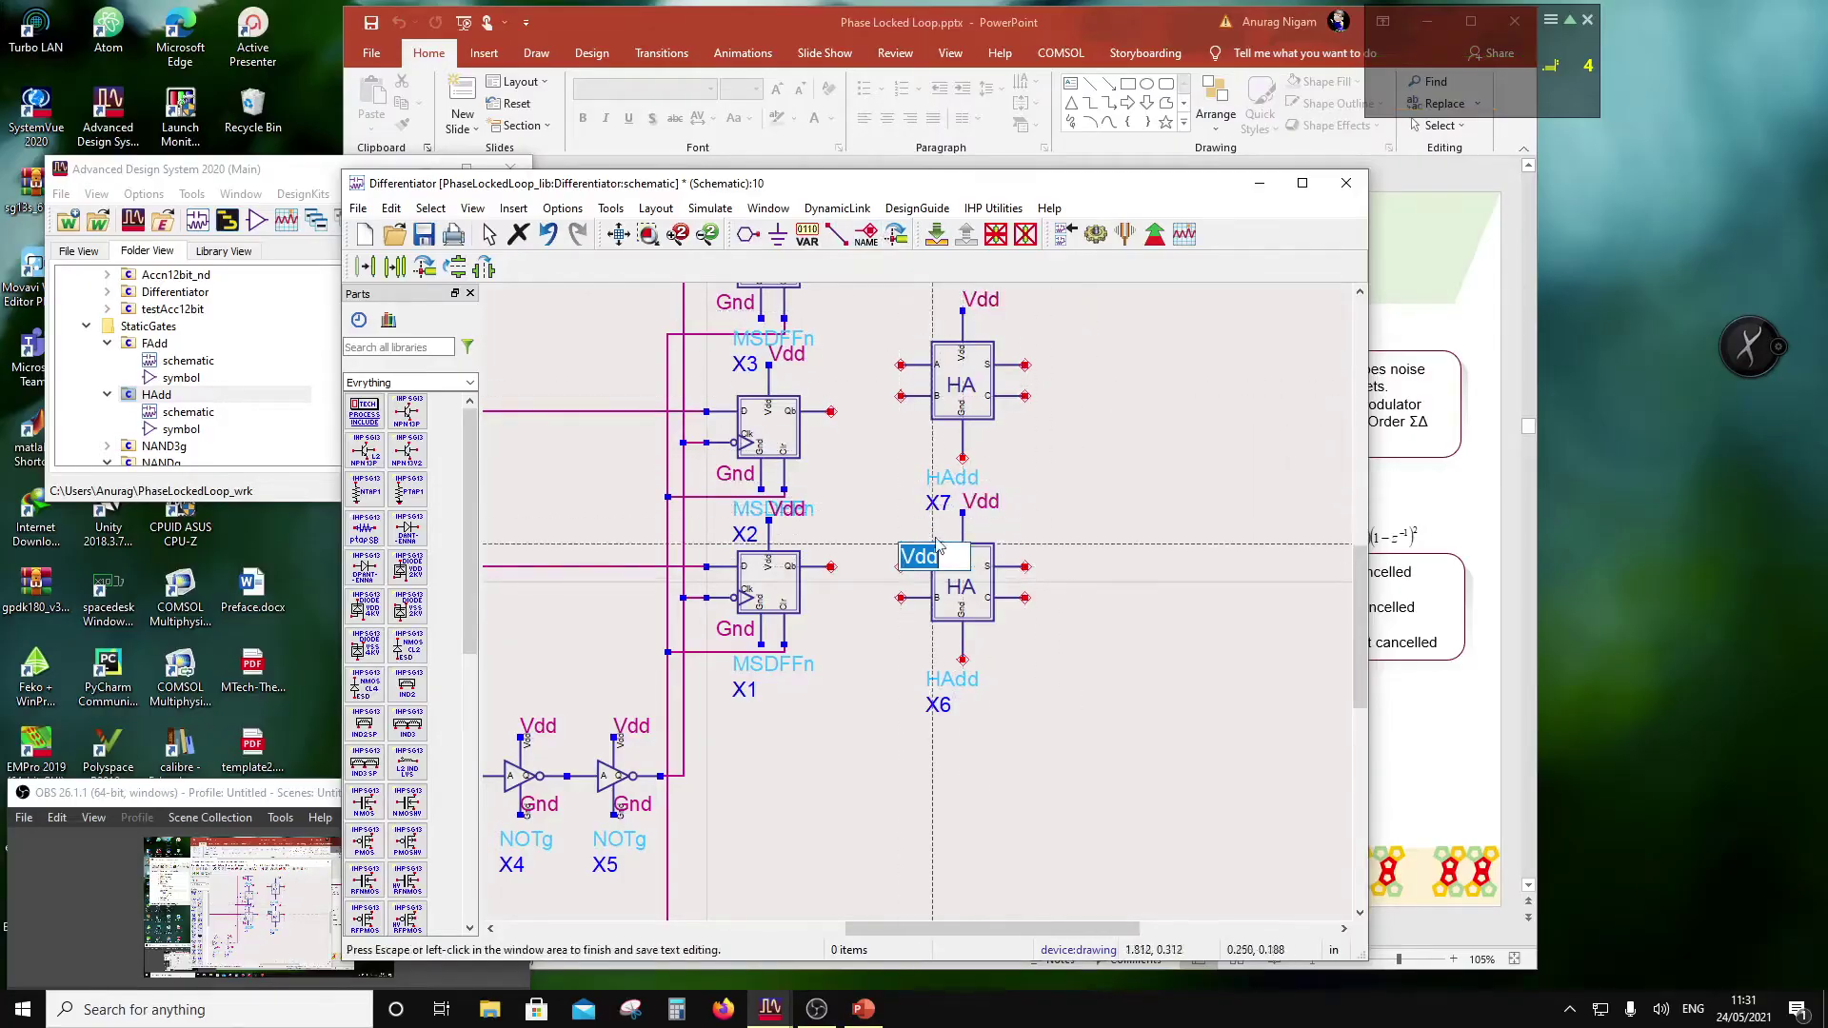
key(Return)
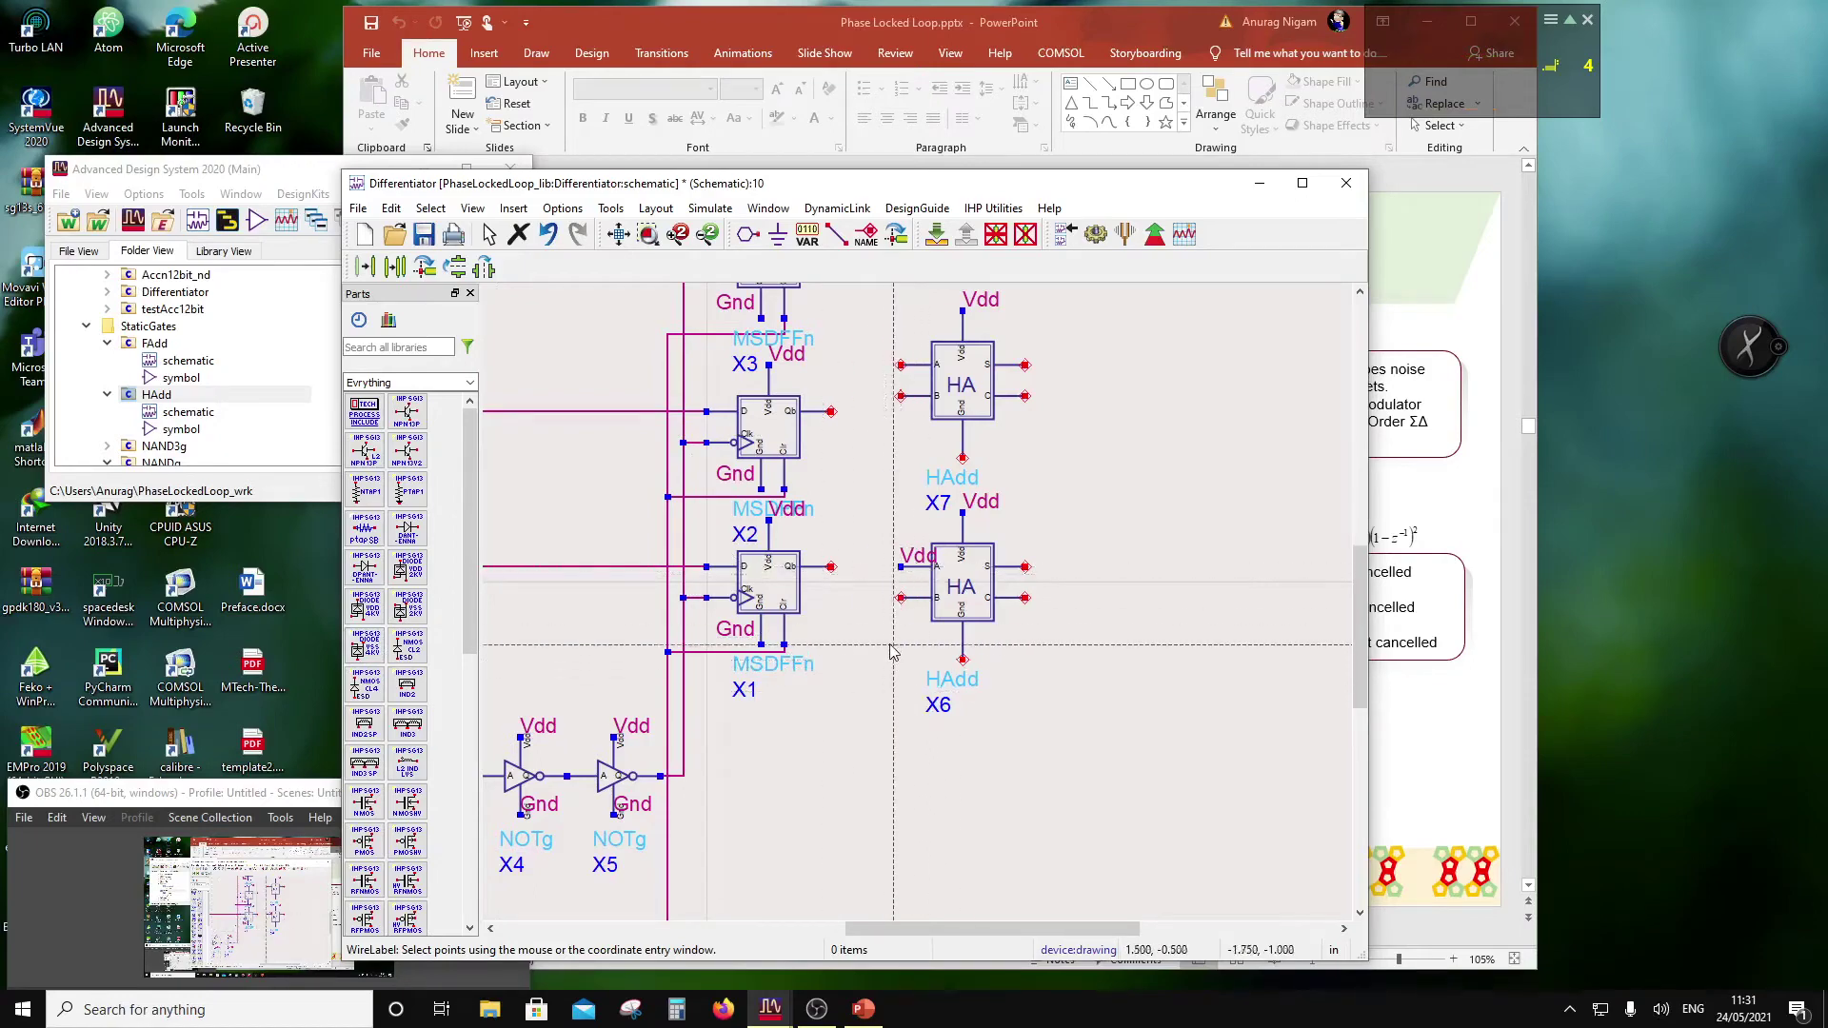
click(833, 568)
click(882, 582)
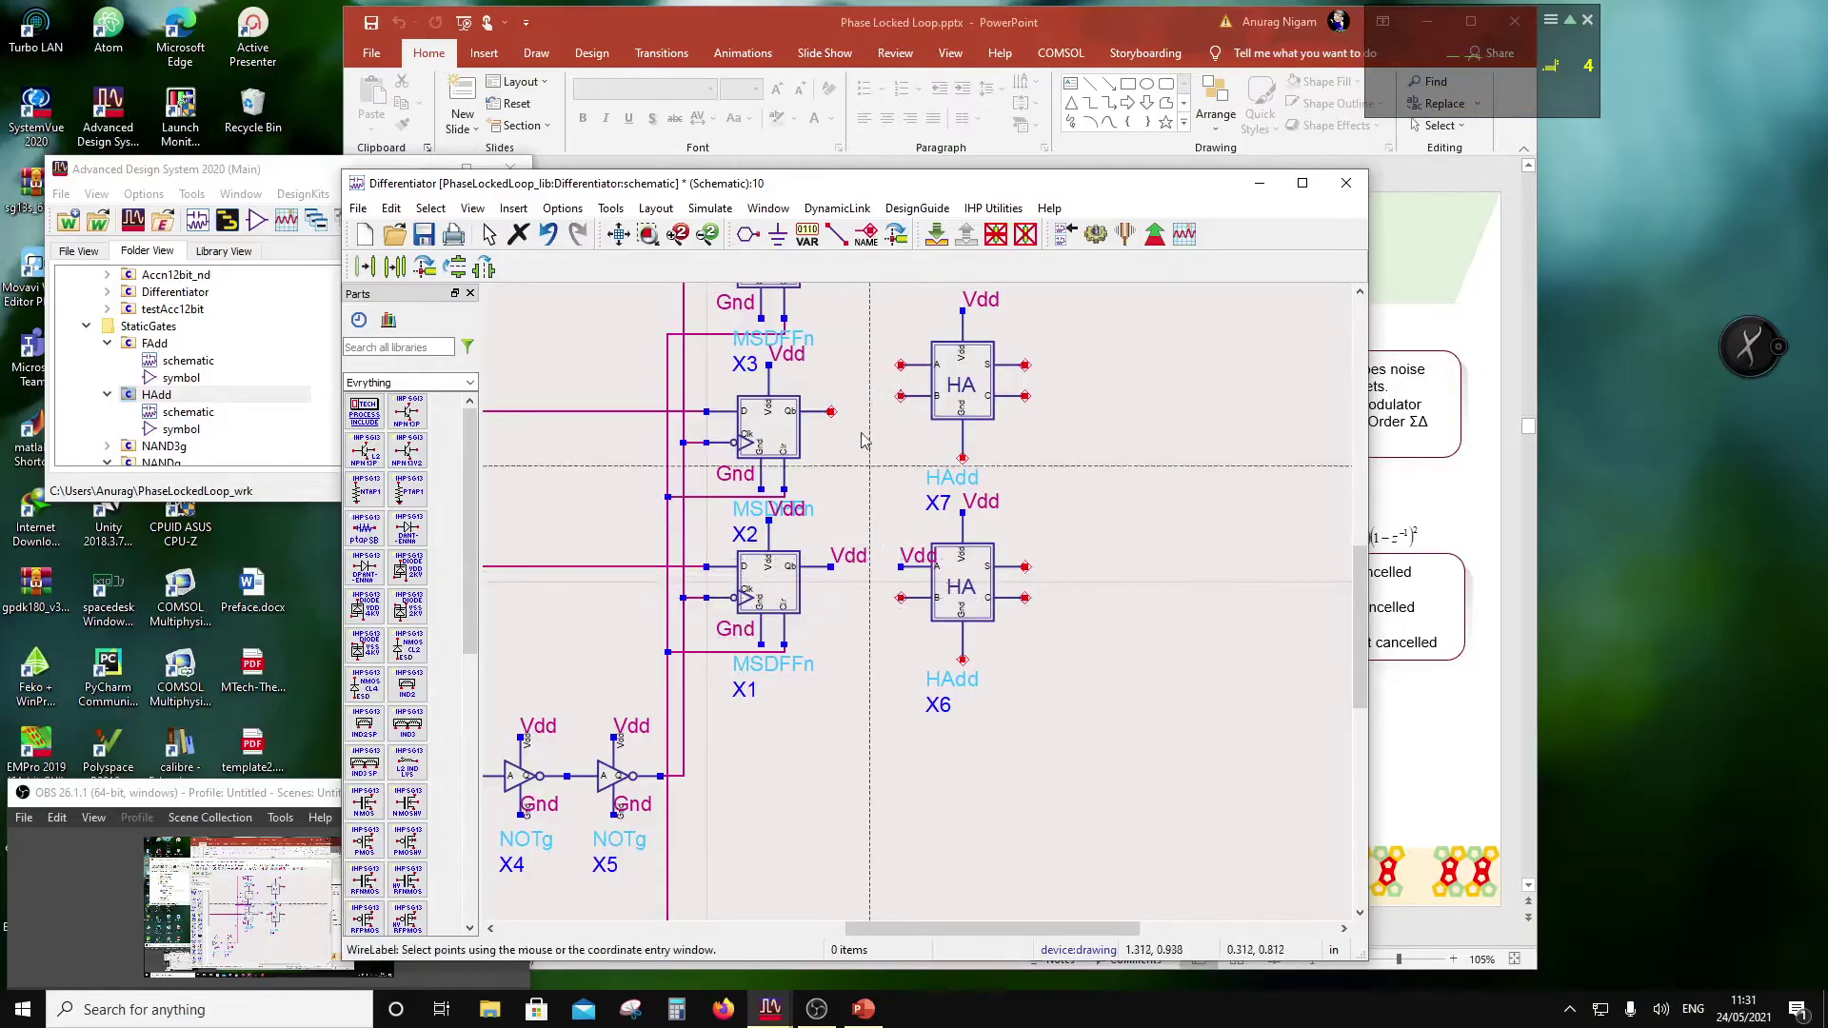
click(548, 236)
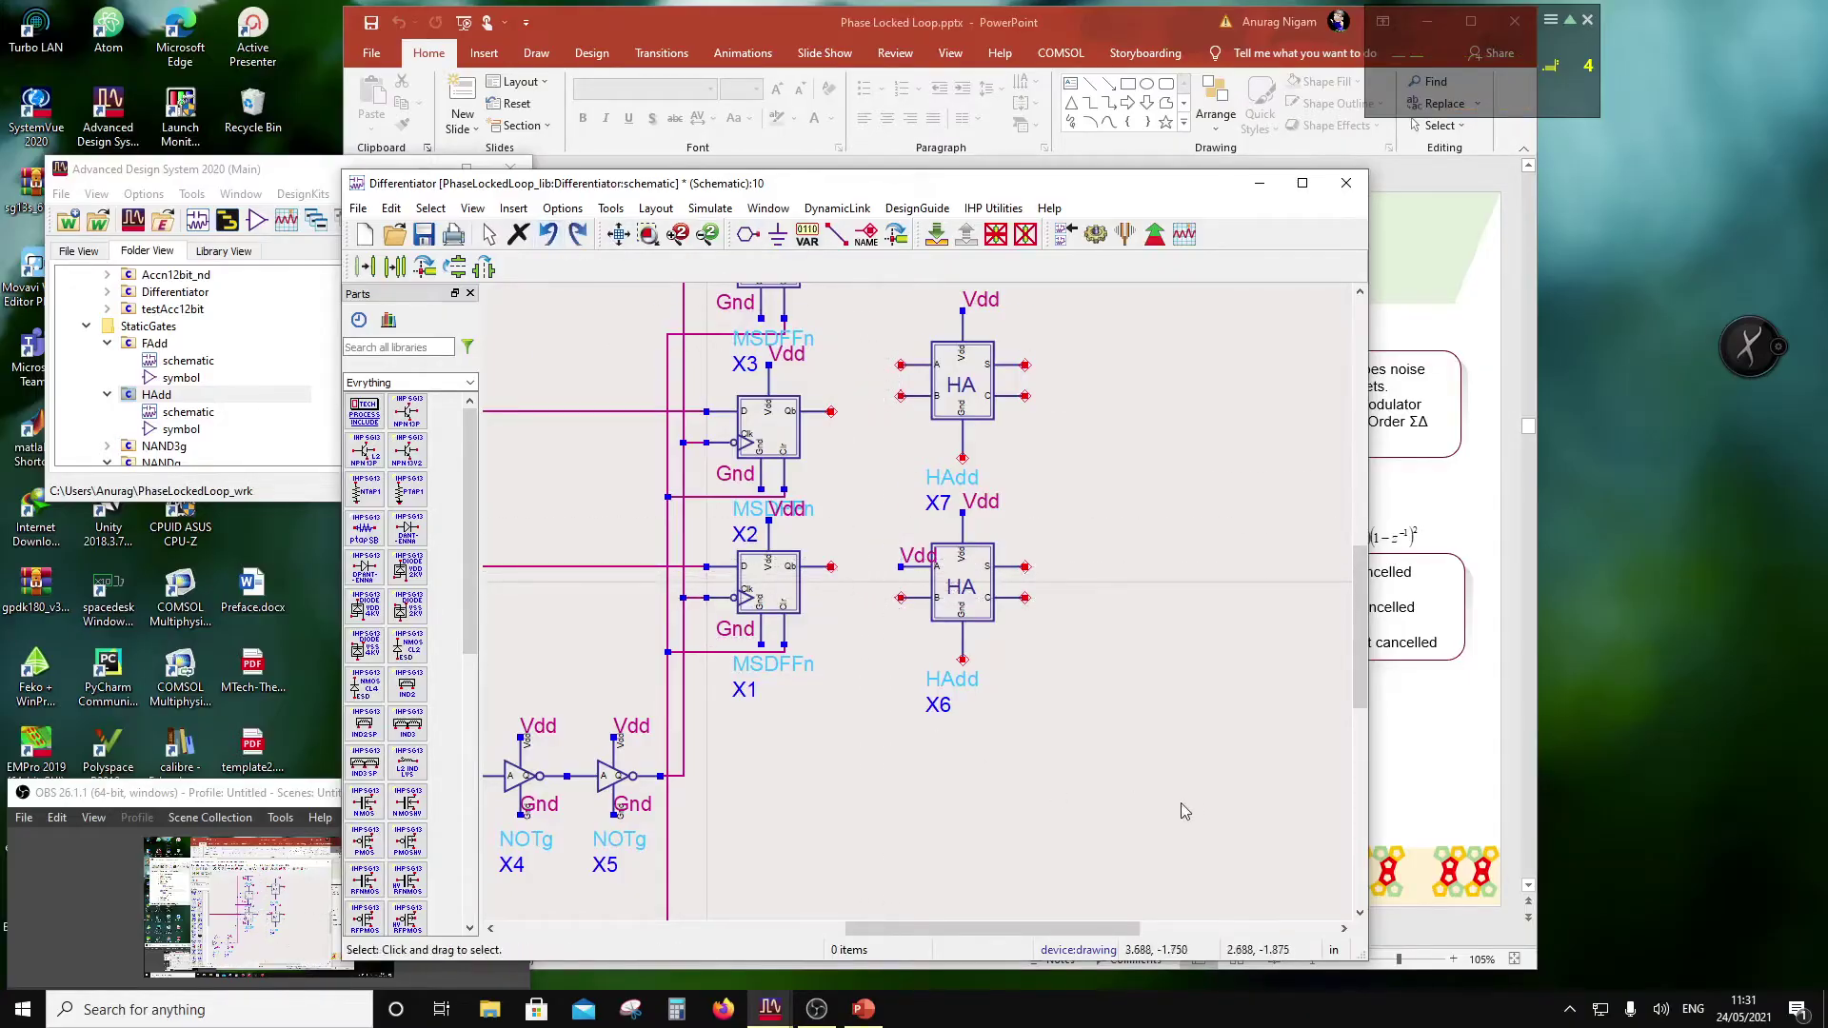
Step: Add Gnd wire labels to the lower supply terminals of half adders X7 and X6
click(866, 235)
click(961, 458)
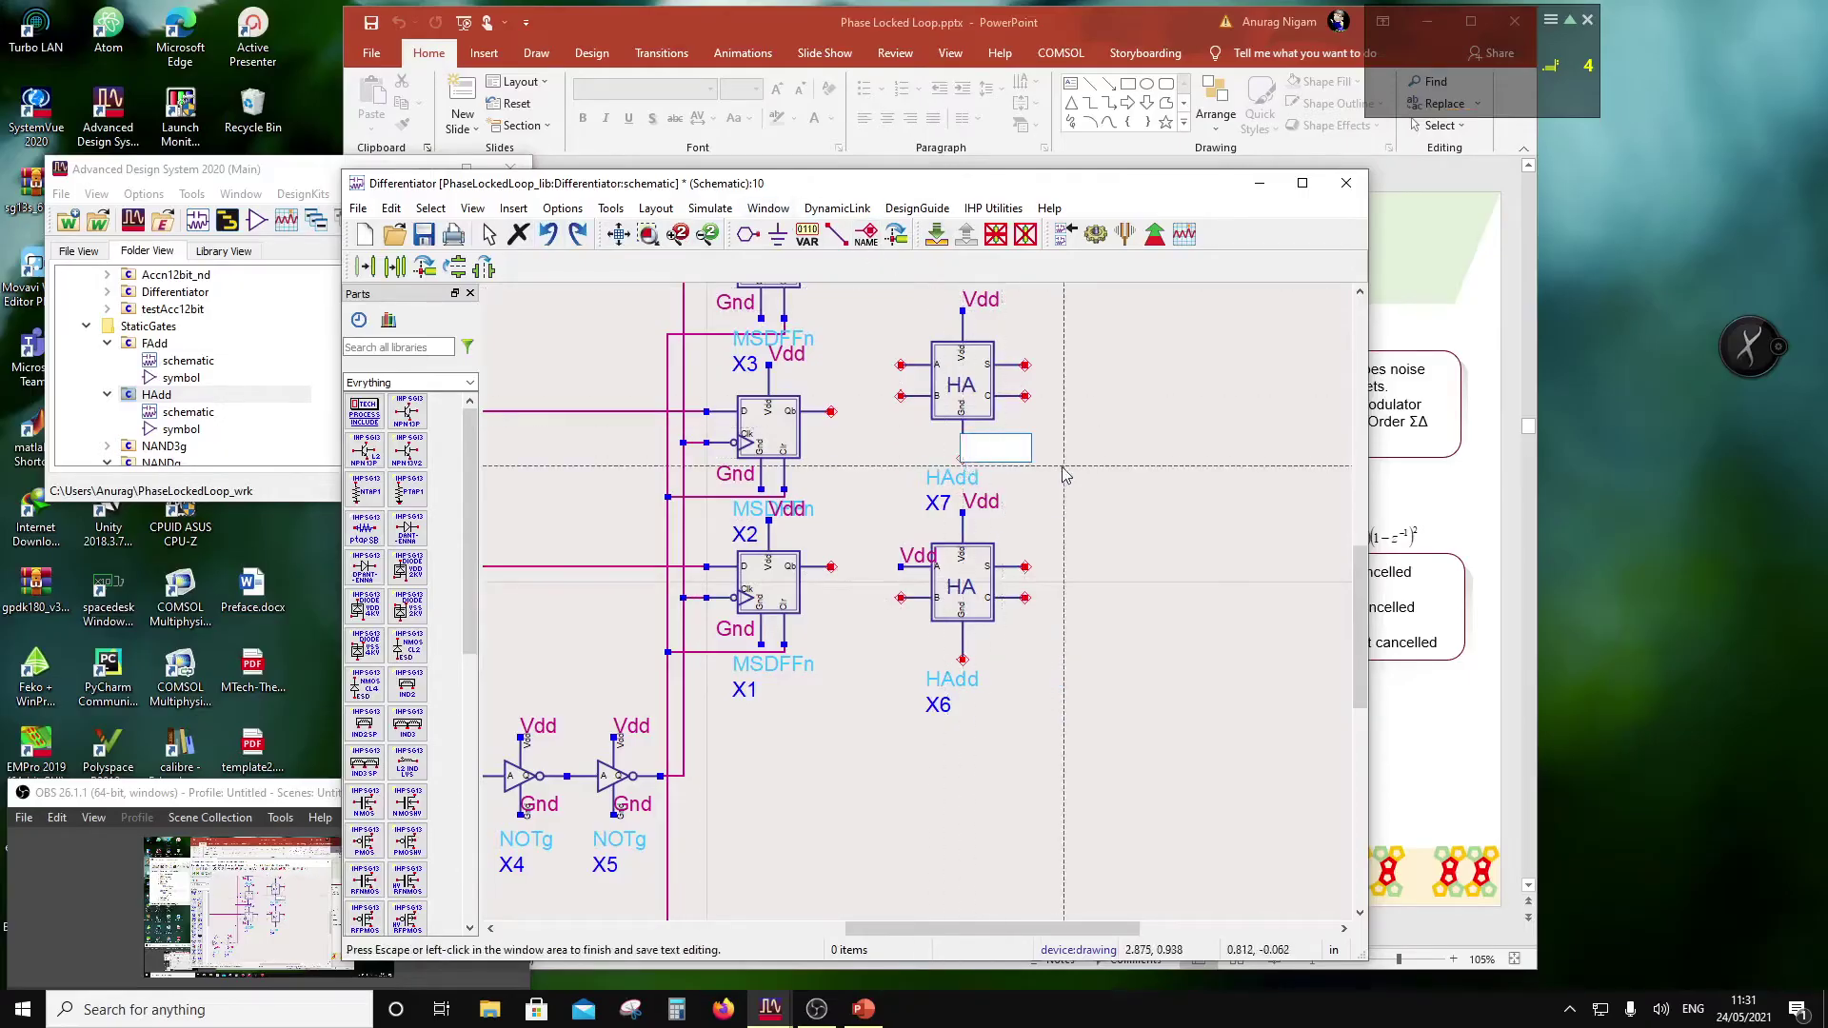
text(Gnd)
key(Return)
click(963, 660)
text(Gnd)
key(Return)
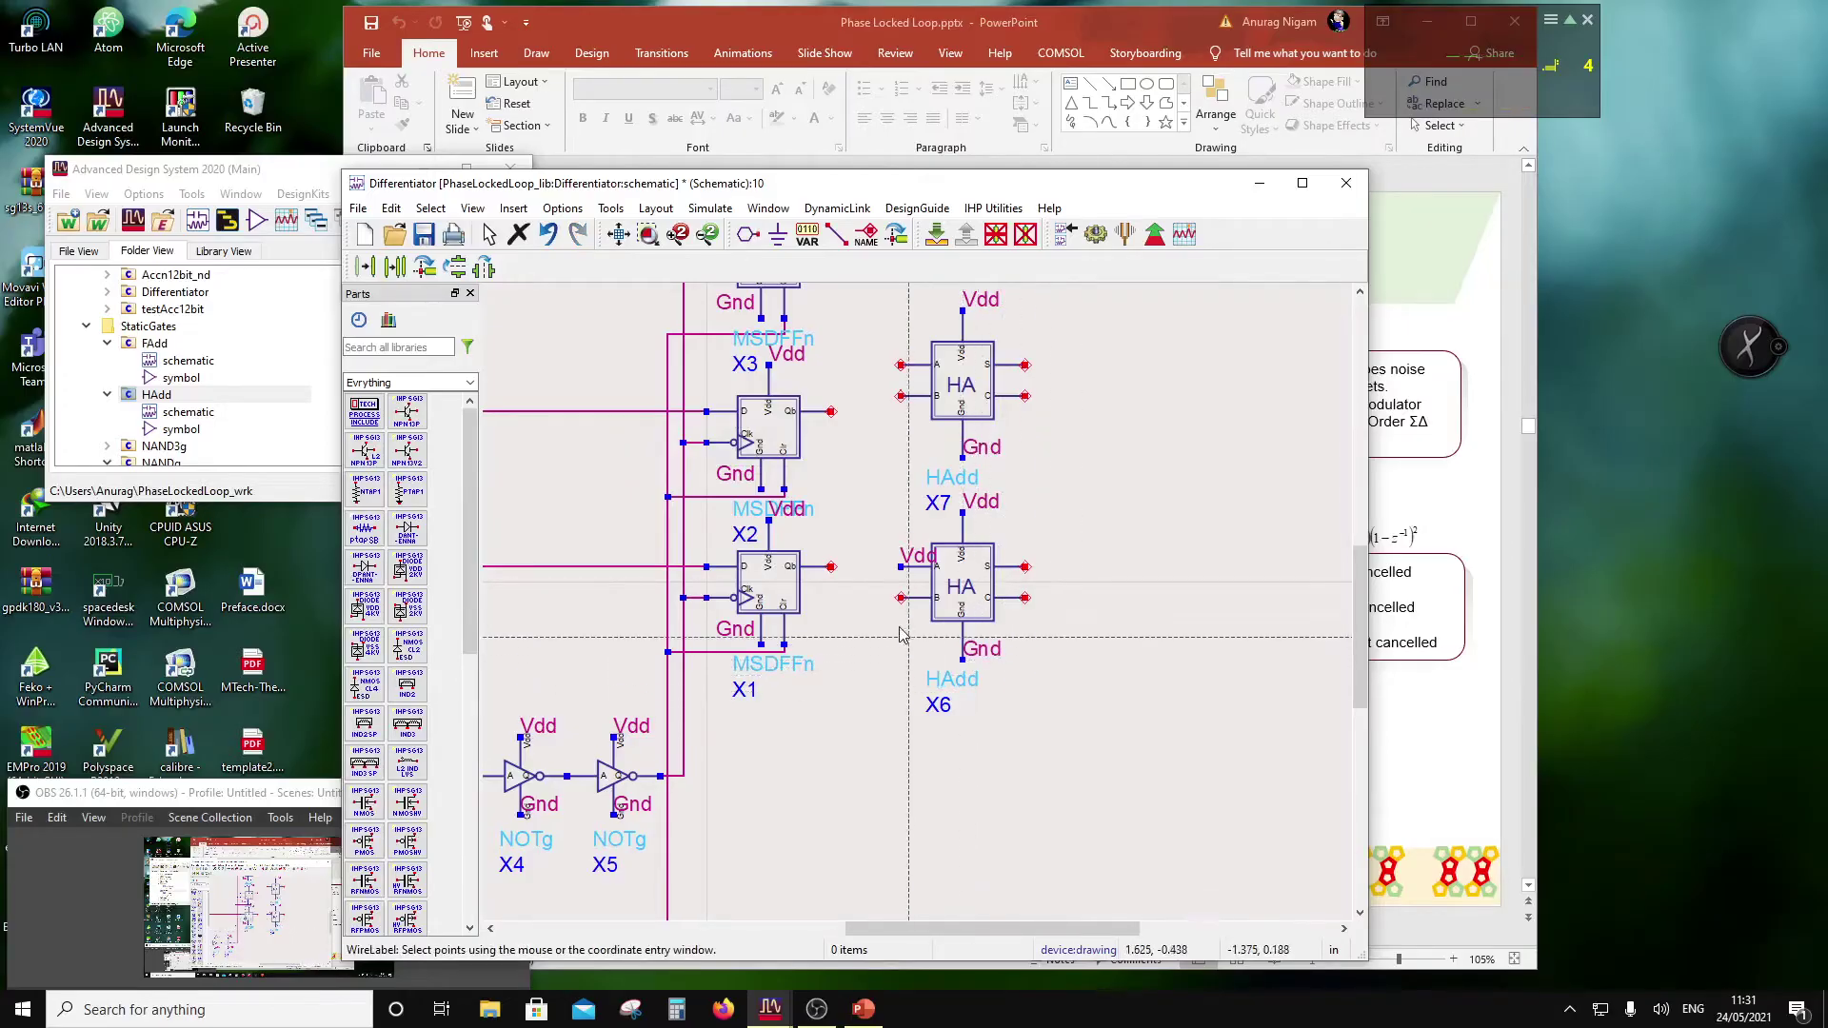
Step: Wire flip-flop X1's output to input B of half adder X6, and X6's C output to input B of half adder X7
click(837, 233)
click(831, 566)
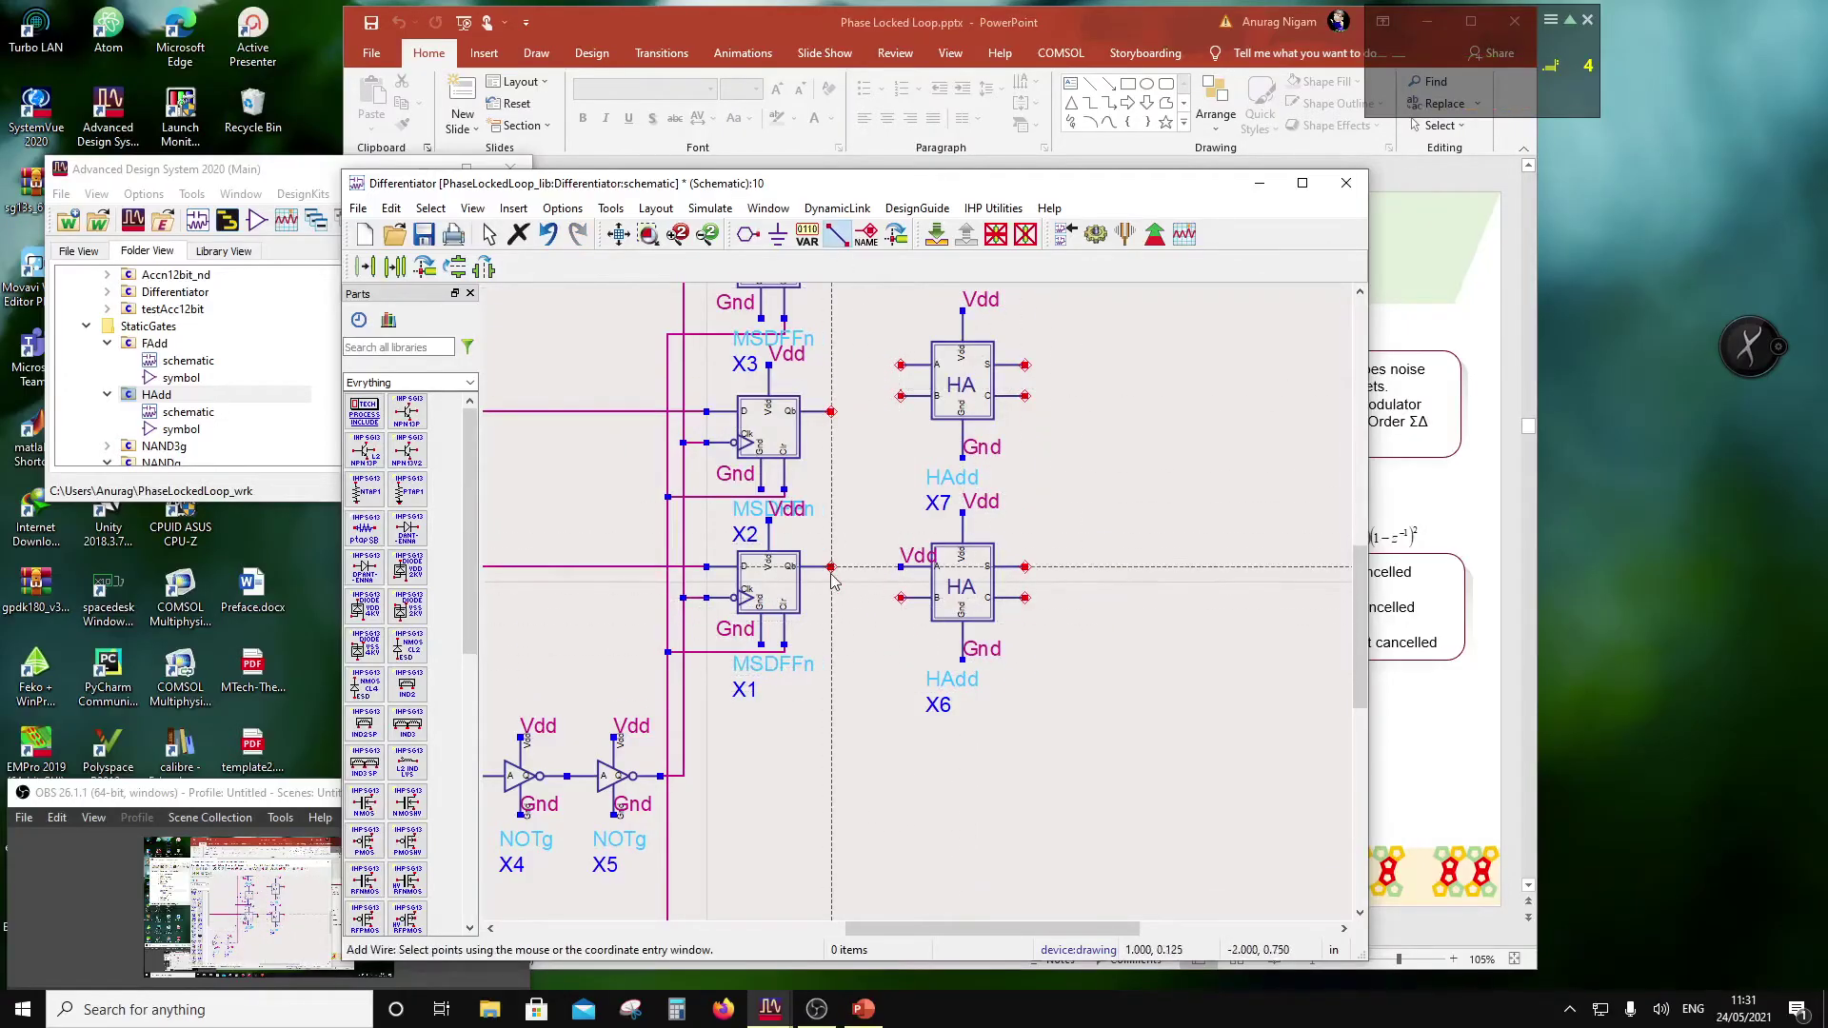
click(900, 599)
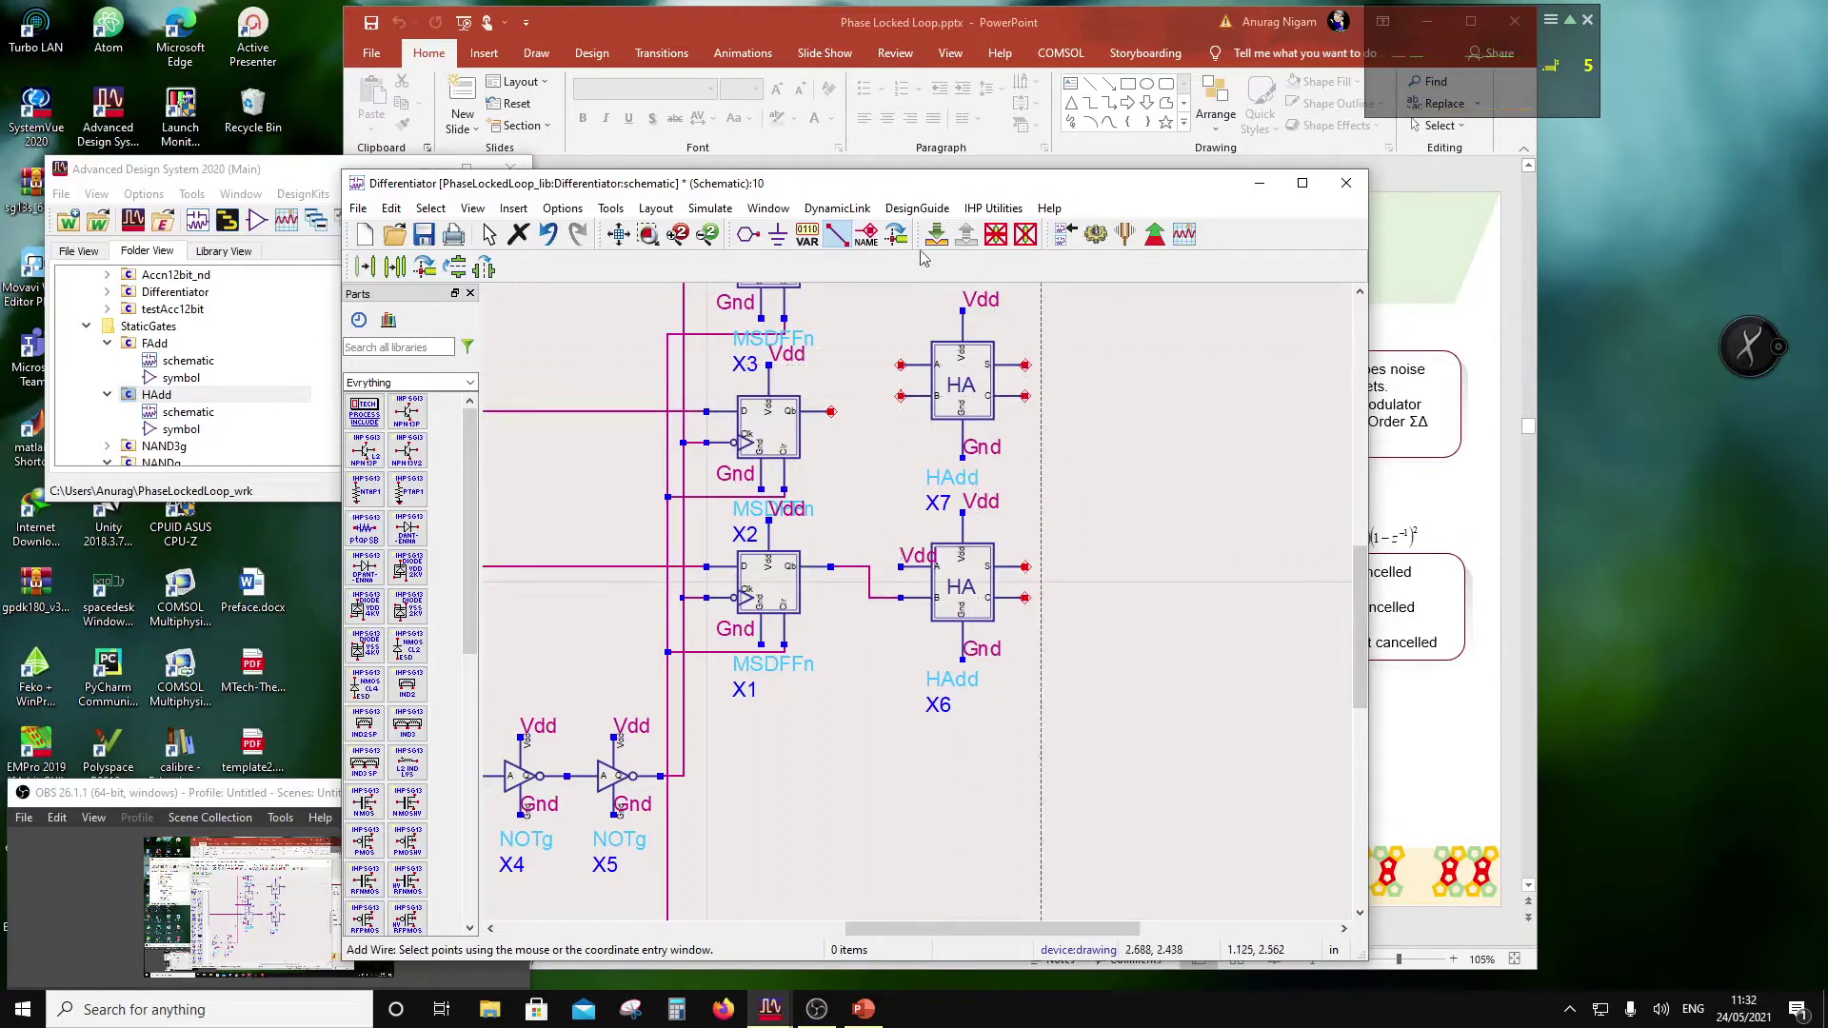
click(1024, 598)
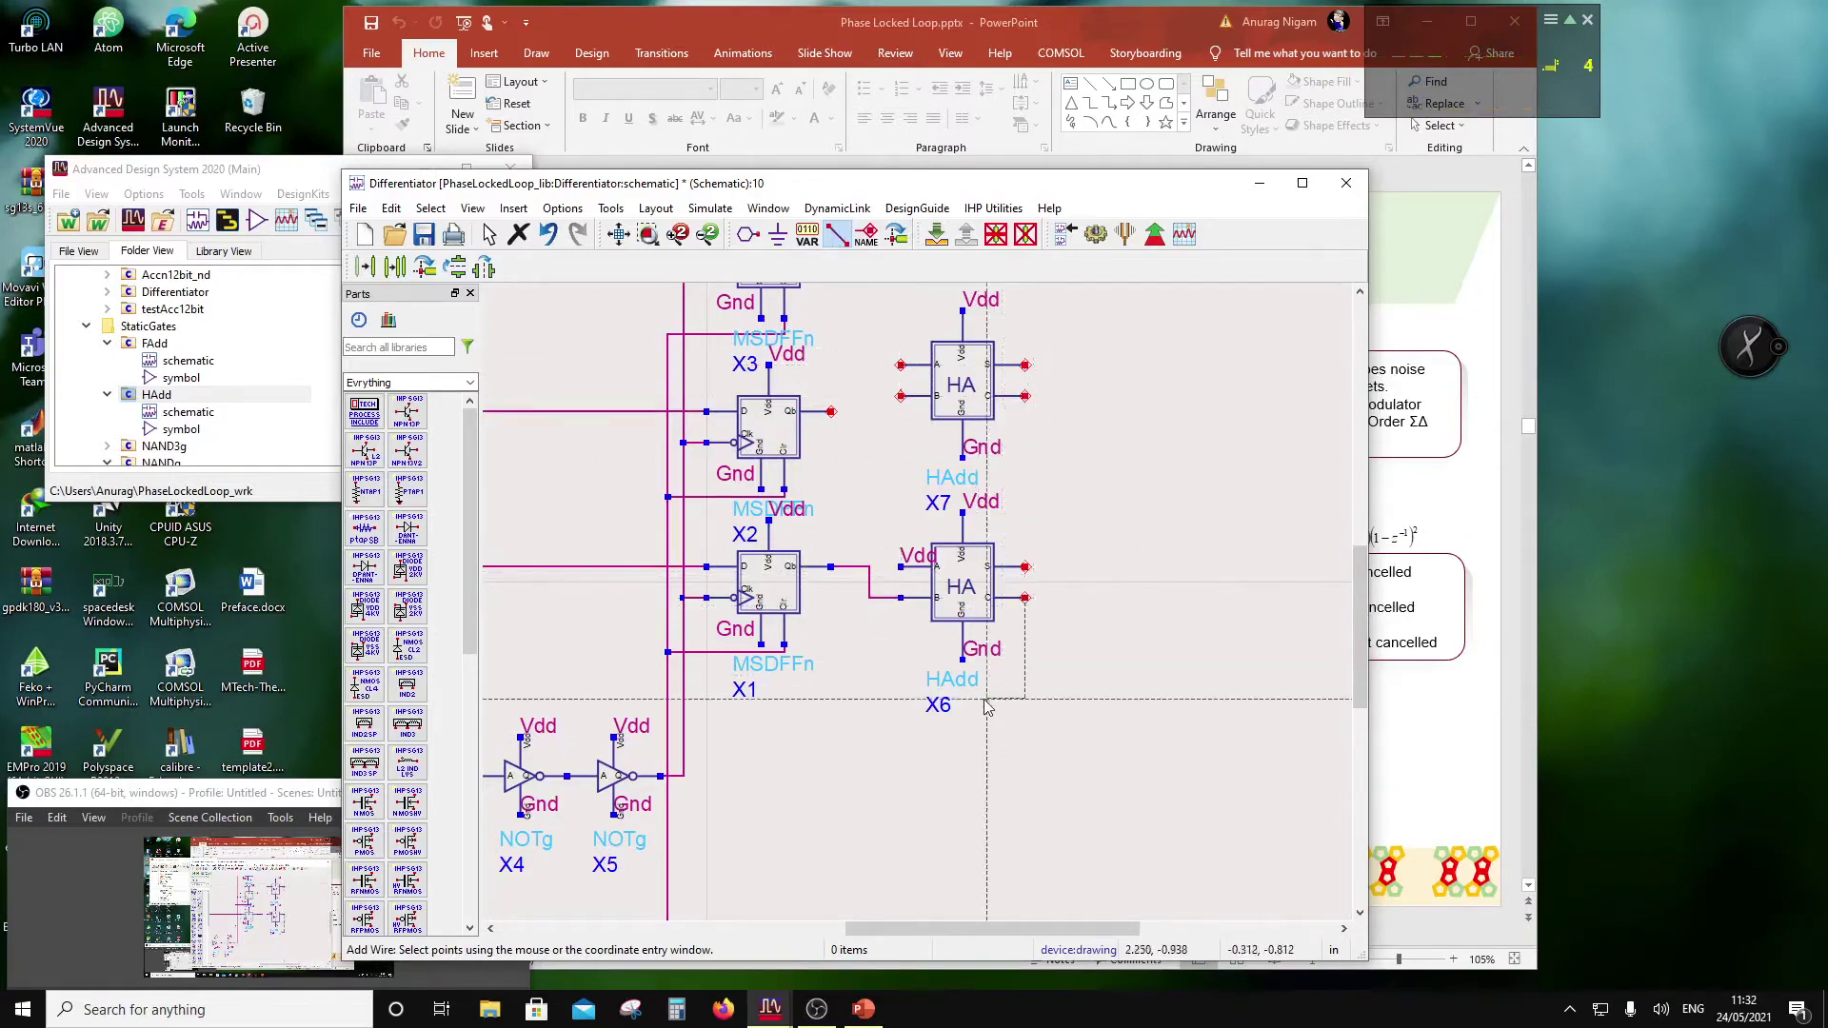
double_click(886, 700)
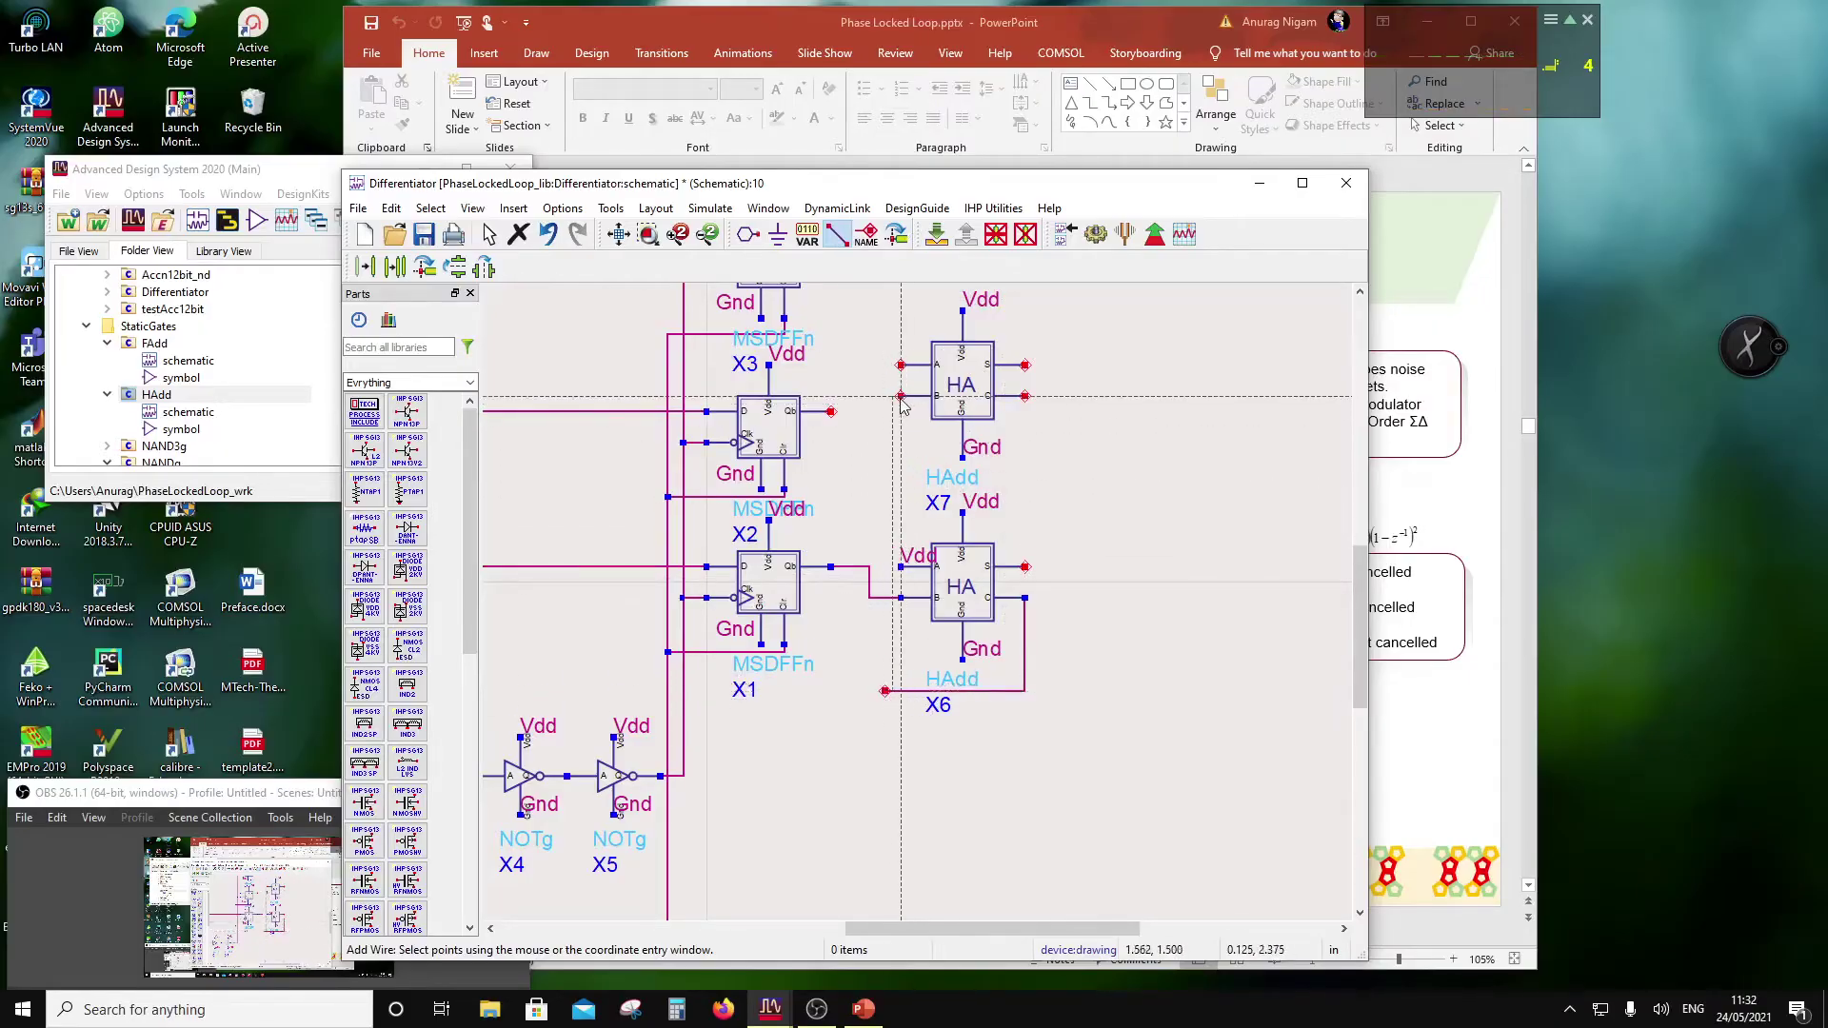
click(900, 396)
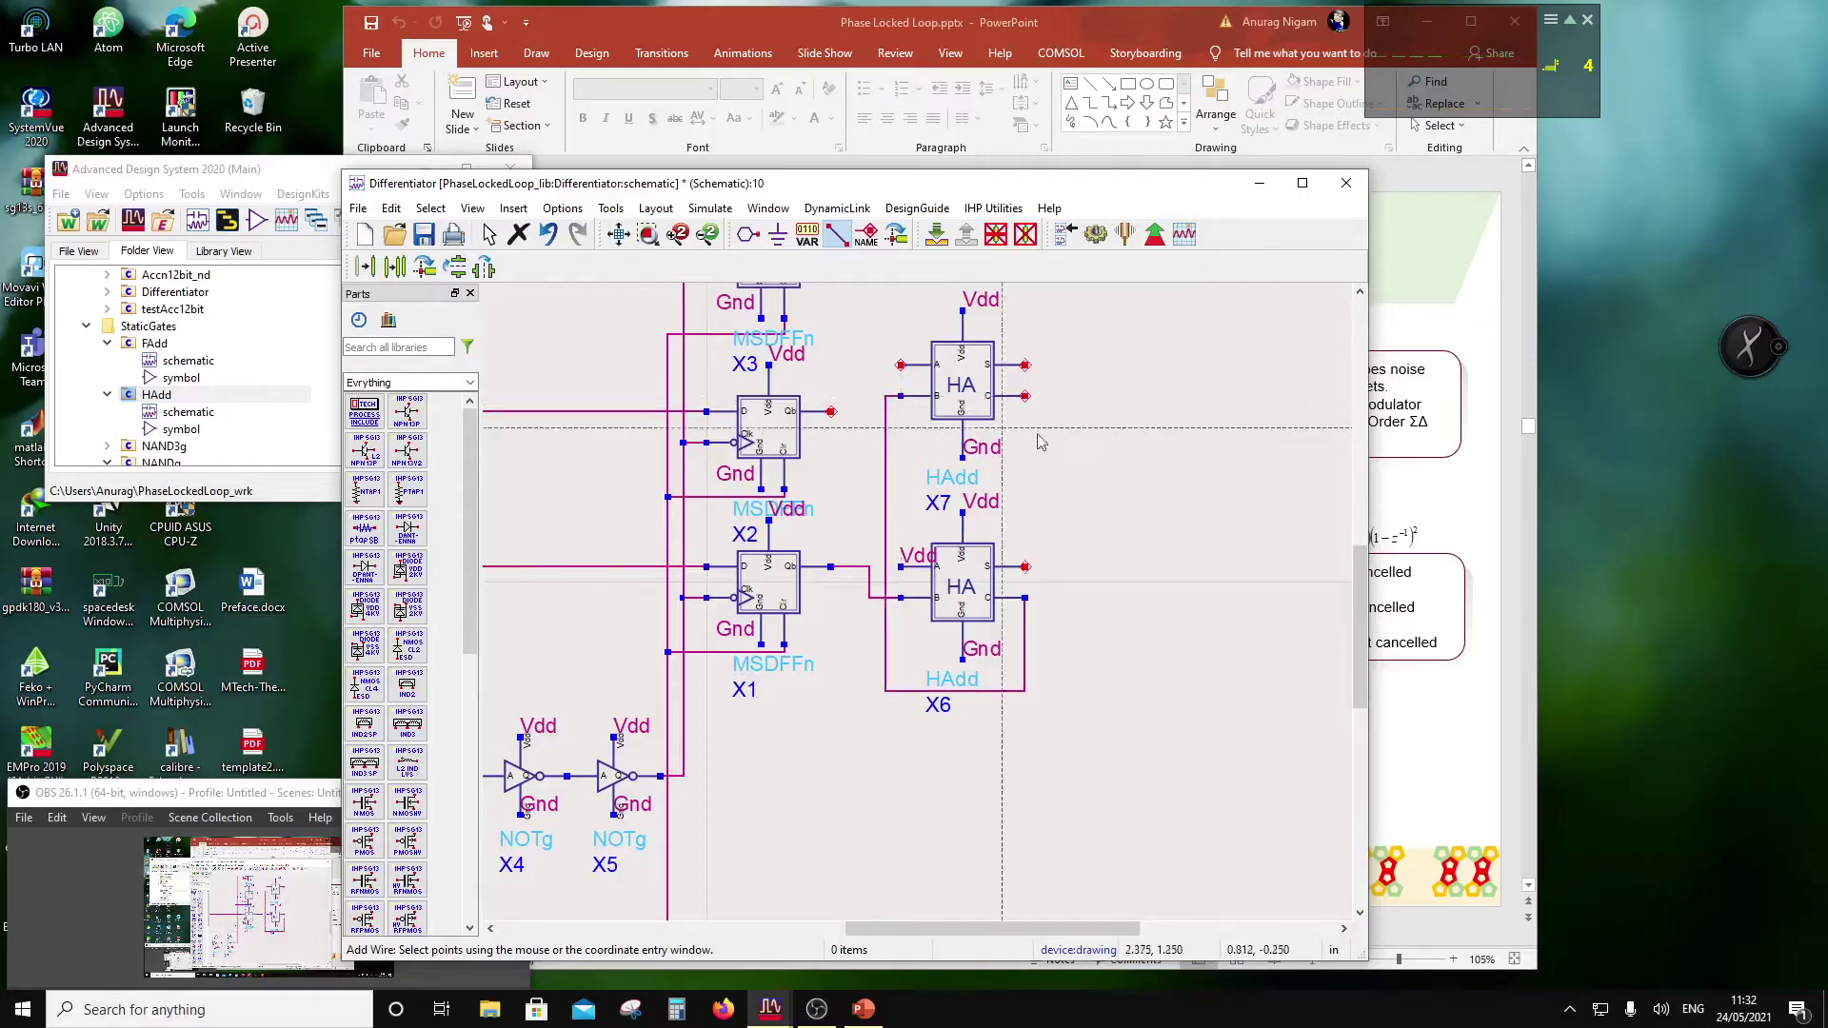
Step: Wire the output of flip-flop X2 to input A of half adder X7
scroll(1042, 461, down, 1)
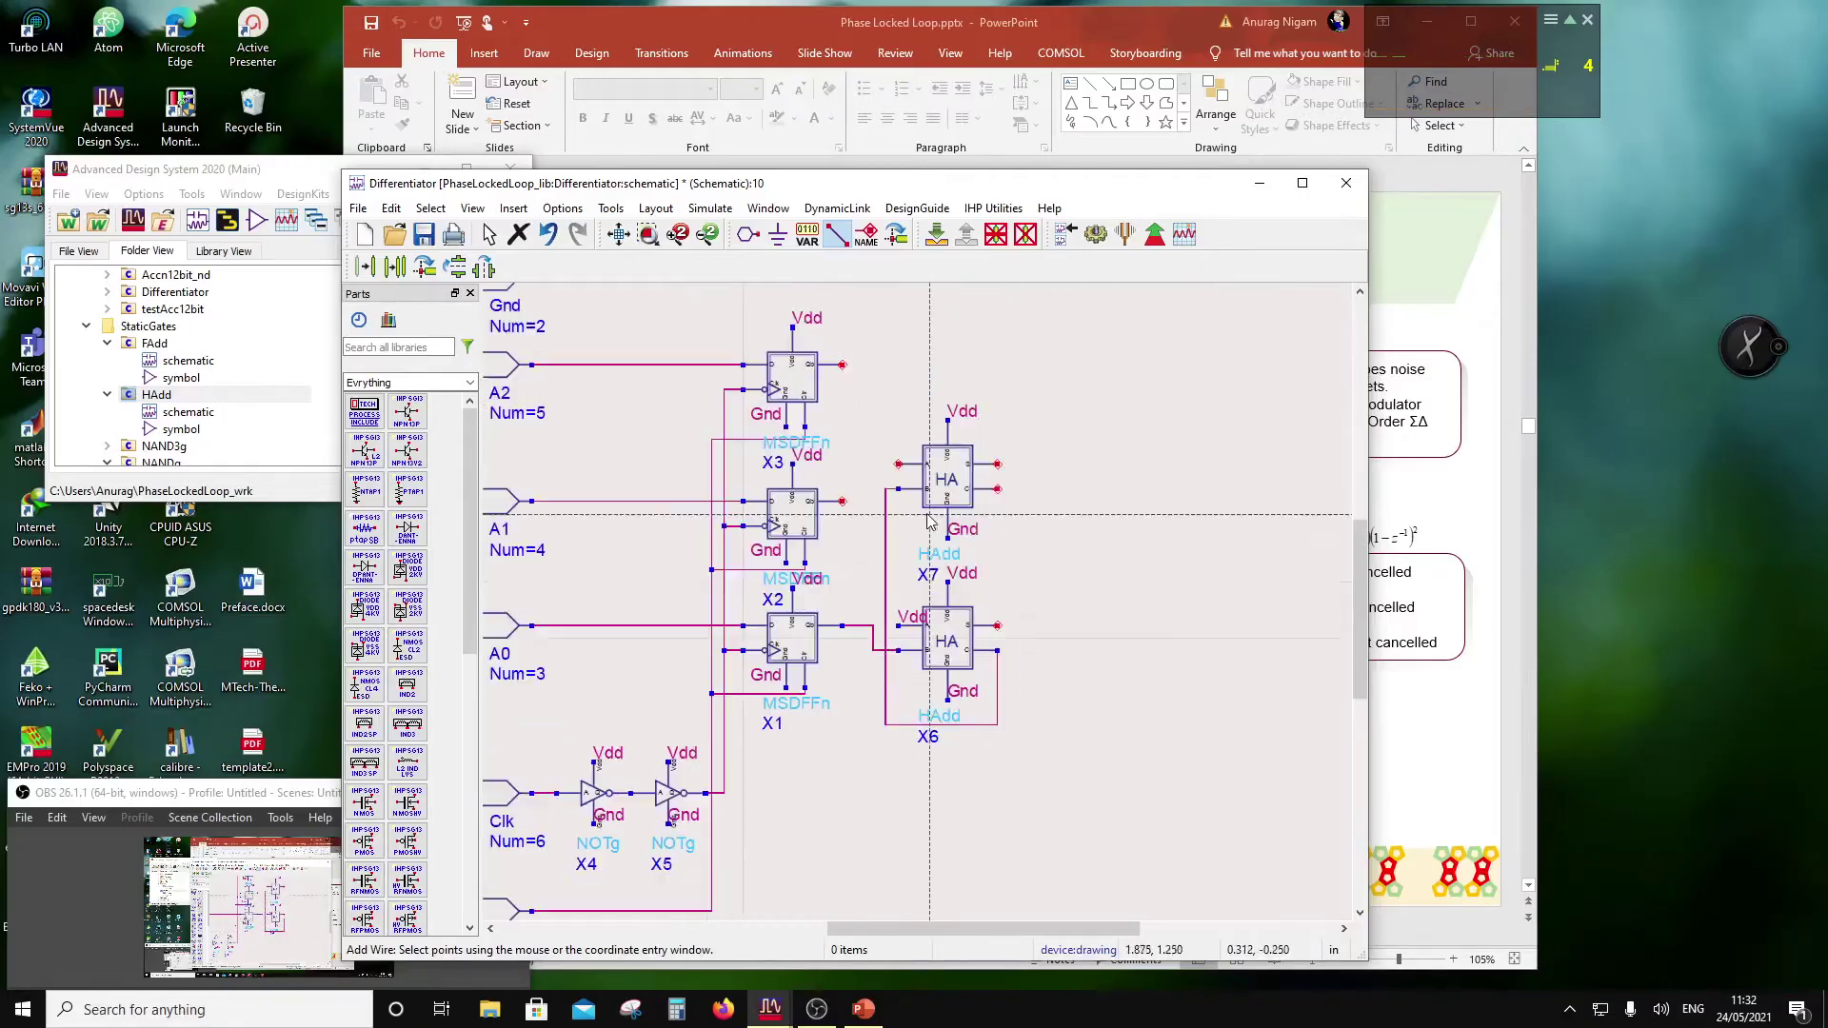
click(843, 501)
click(897, 463)
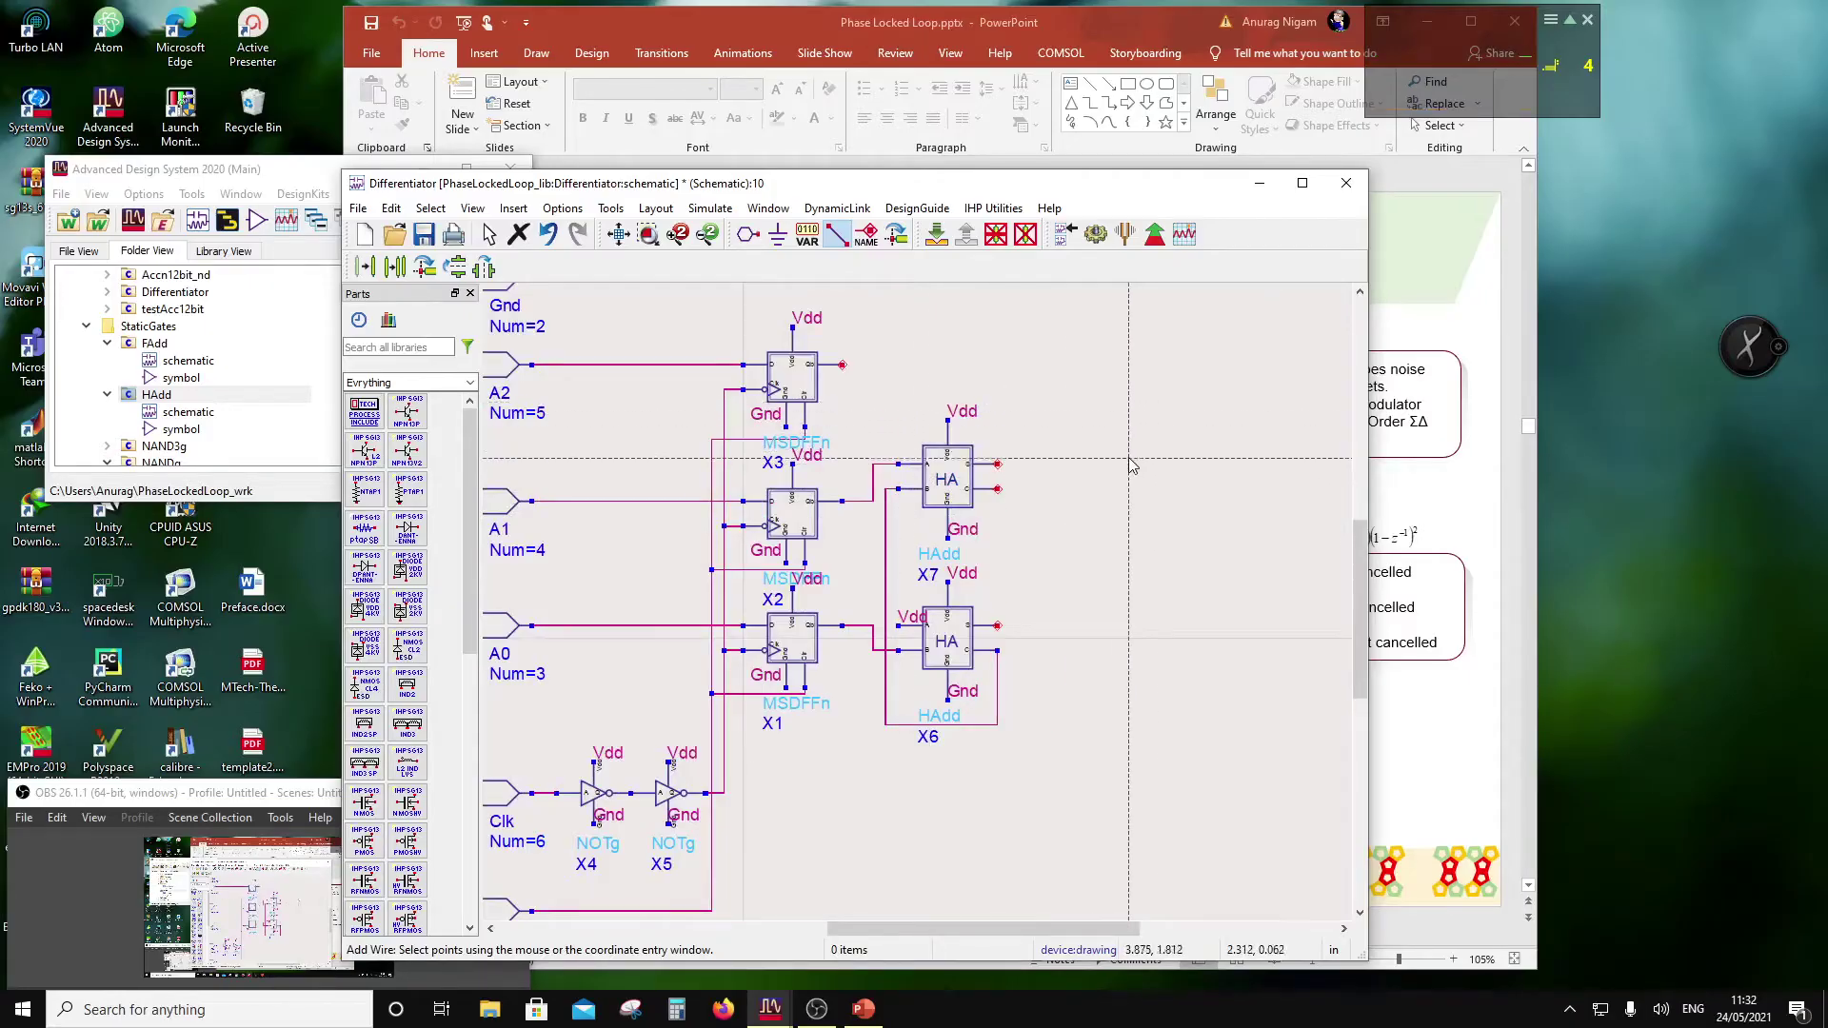
key(Escape)
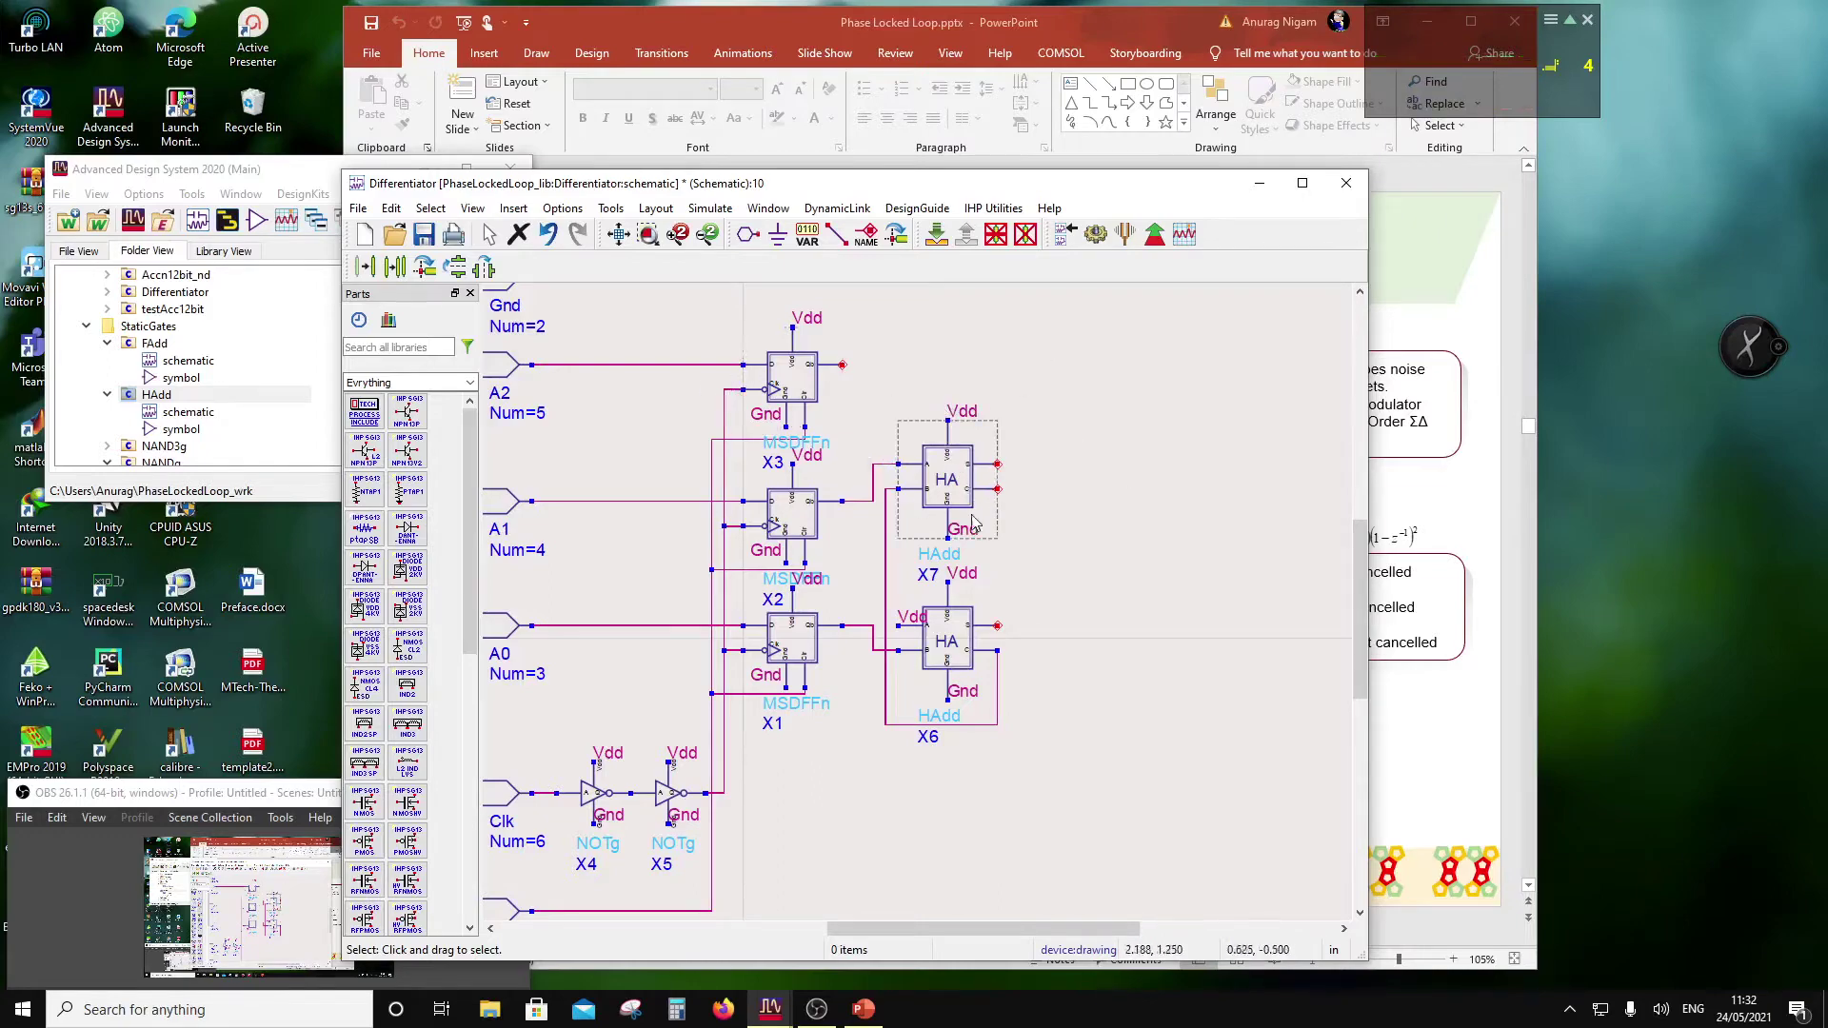
Step: Place an XORg gate from the TransmissionGates folder above half adder X7, beside the output of flip-flop X3
scroll(137, 412, down, 4)
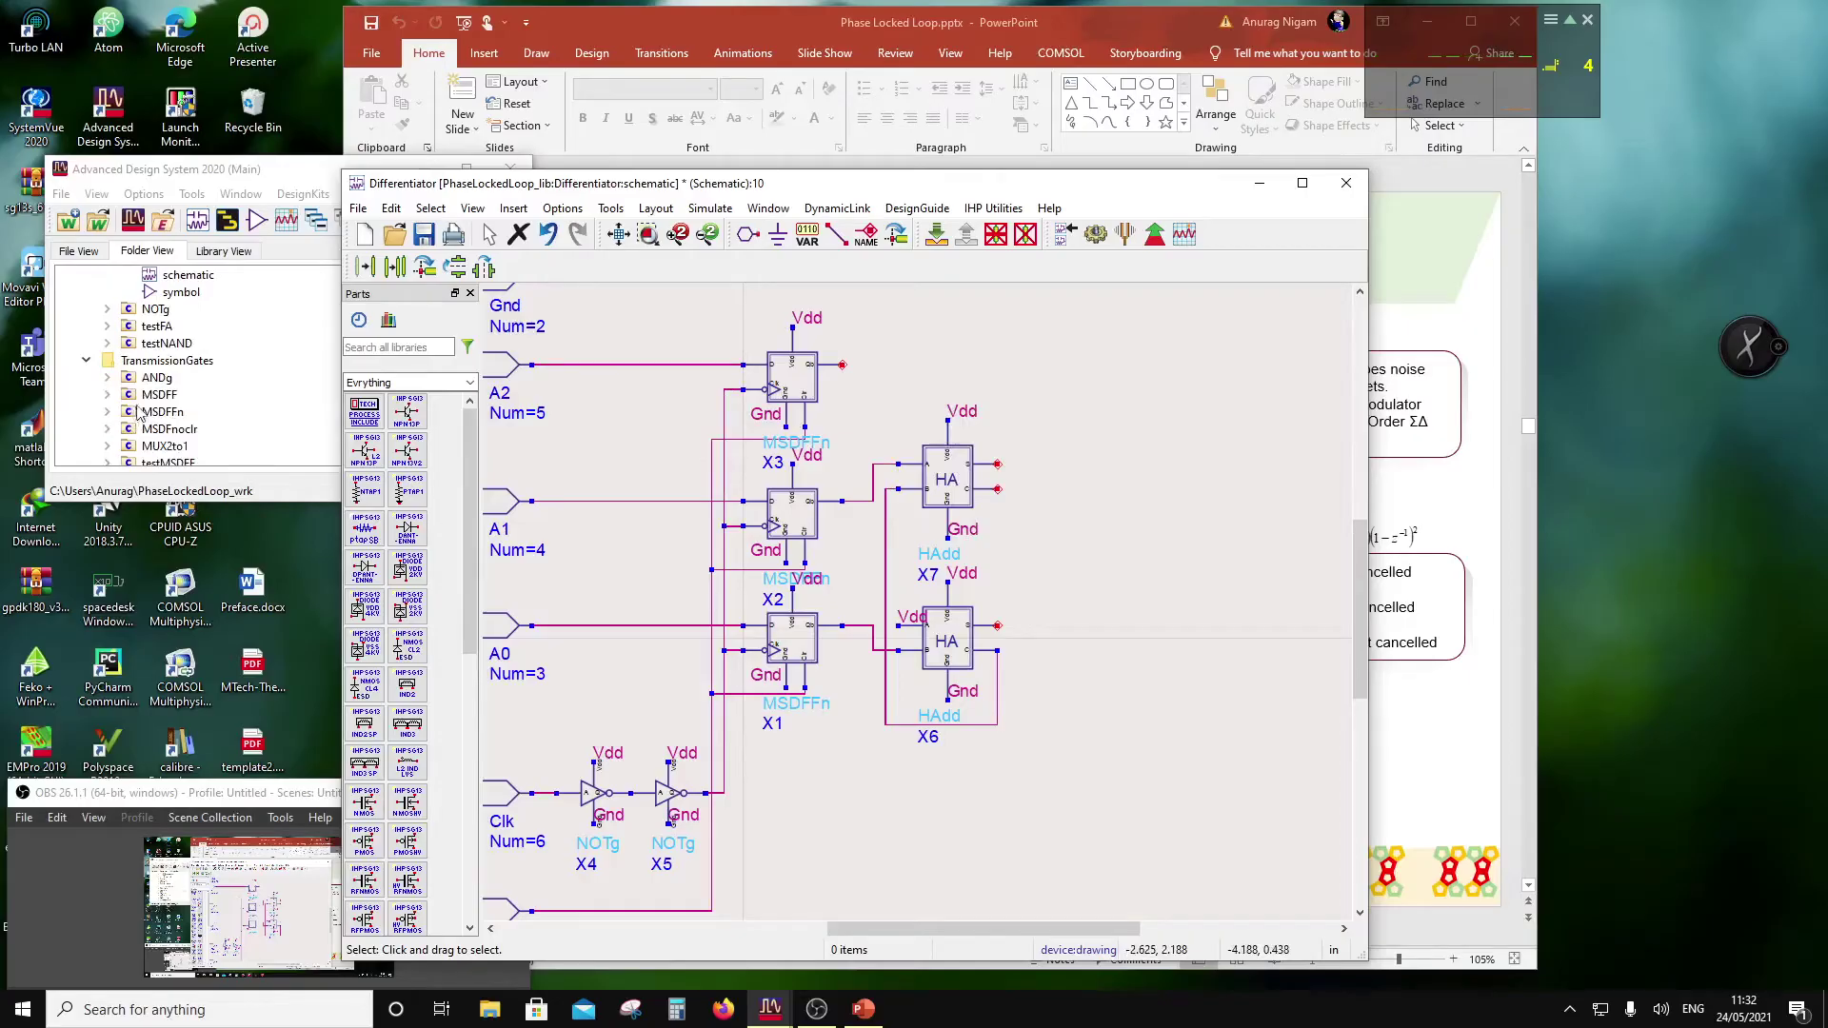
scroll(160, 385, down, 2)
click(157, 411)
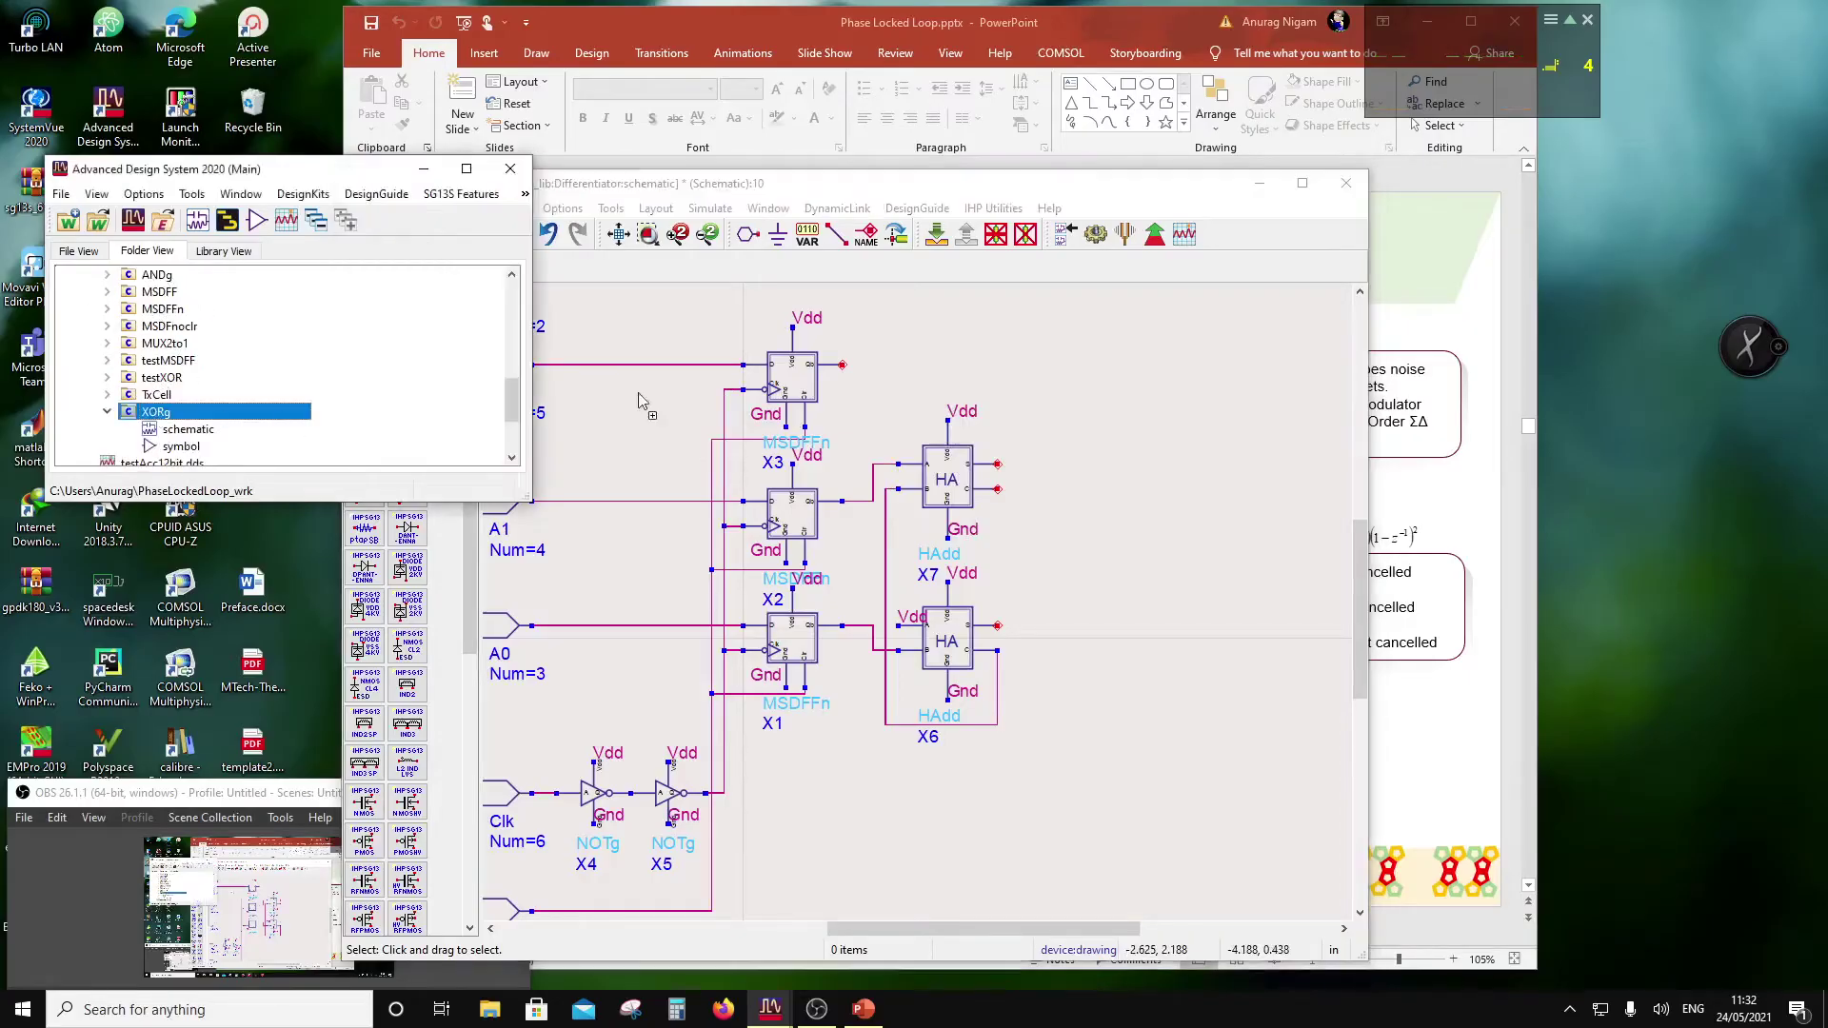
click(951, 353)
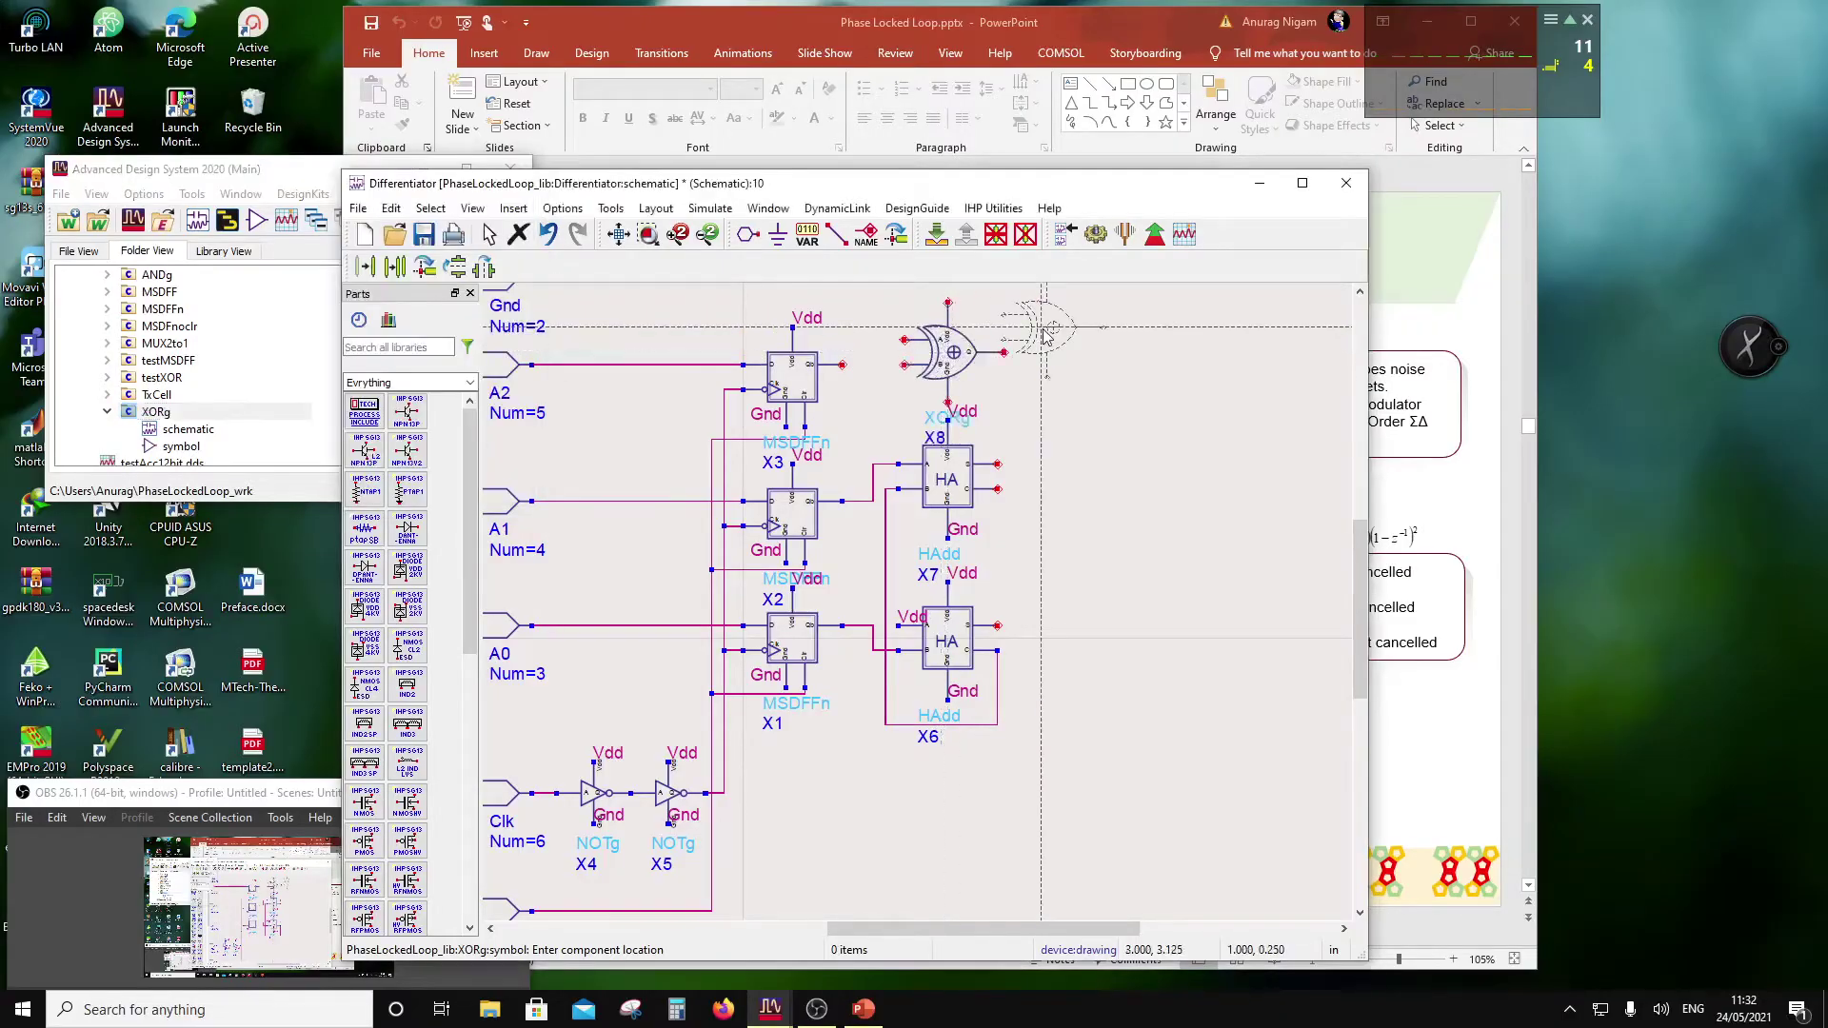
key(Escape)
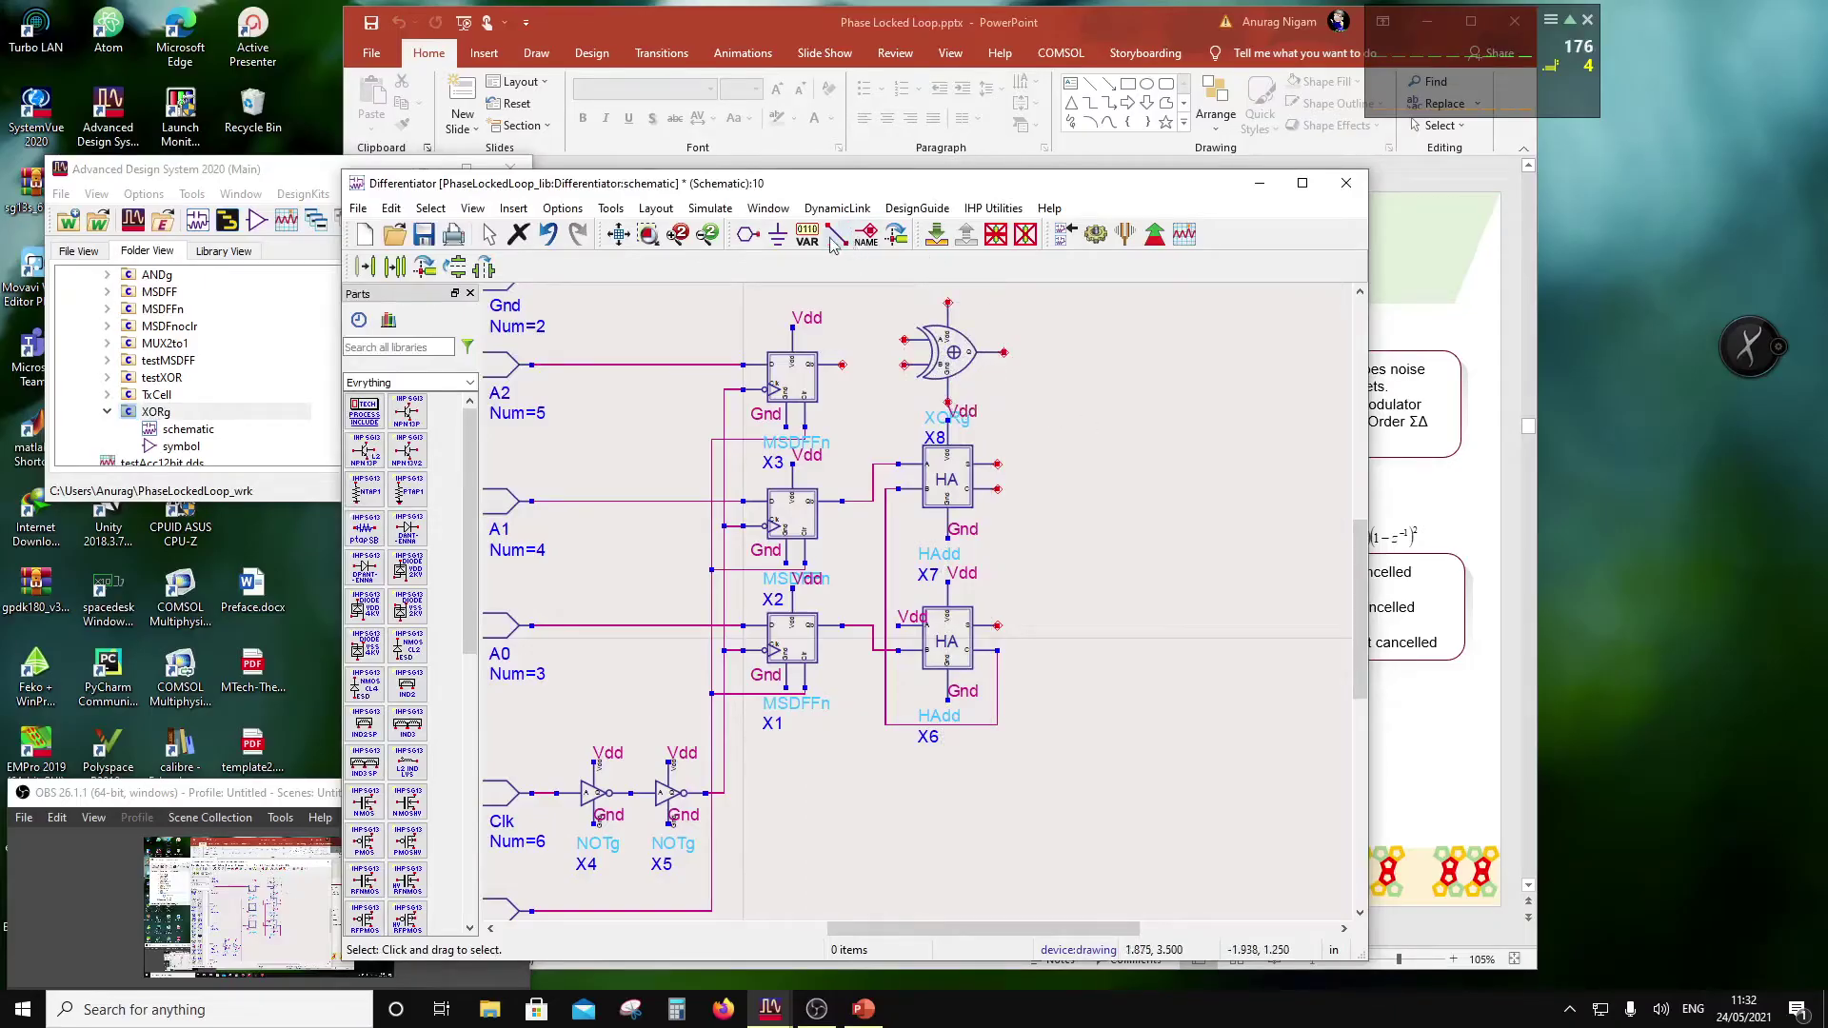
Step: Label the XOR gate's upper supply terminal Vdd and its lower supply terminal Gnd
click(867, 235)
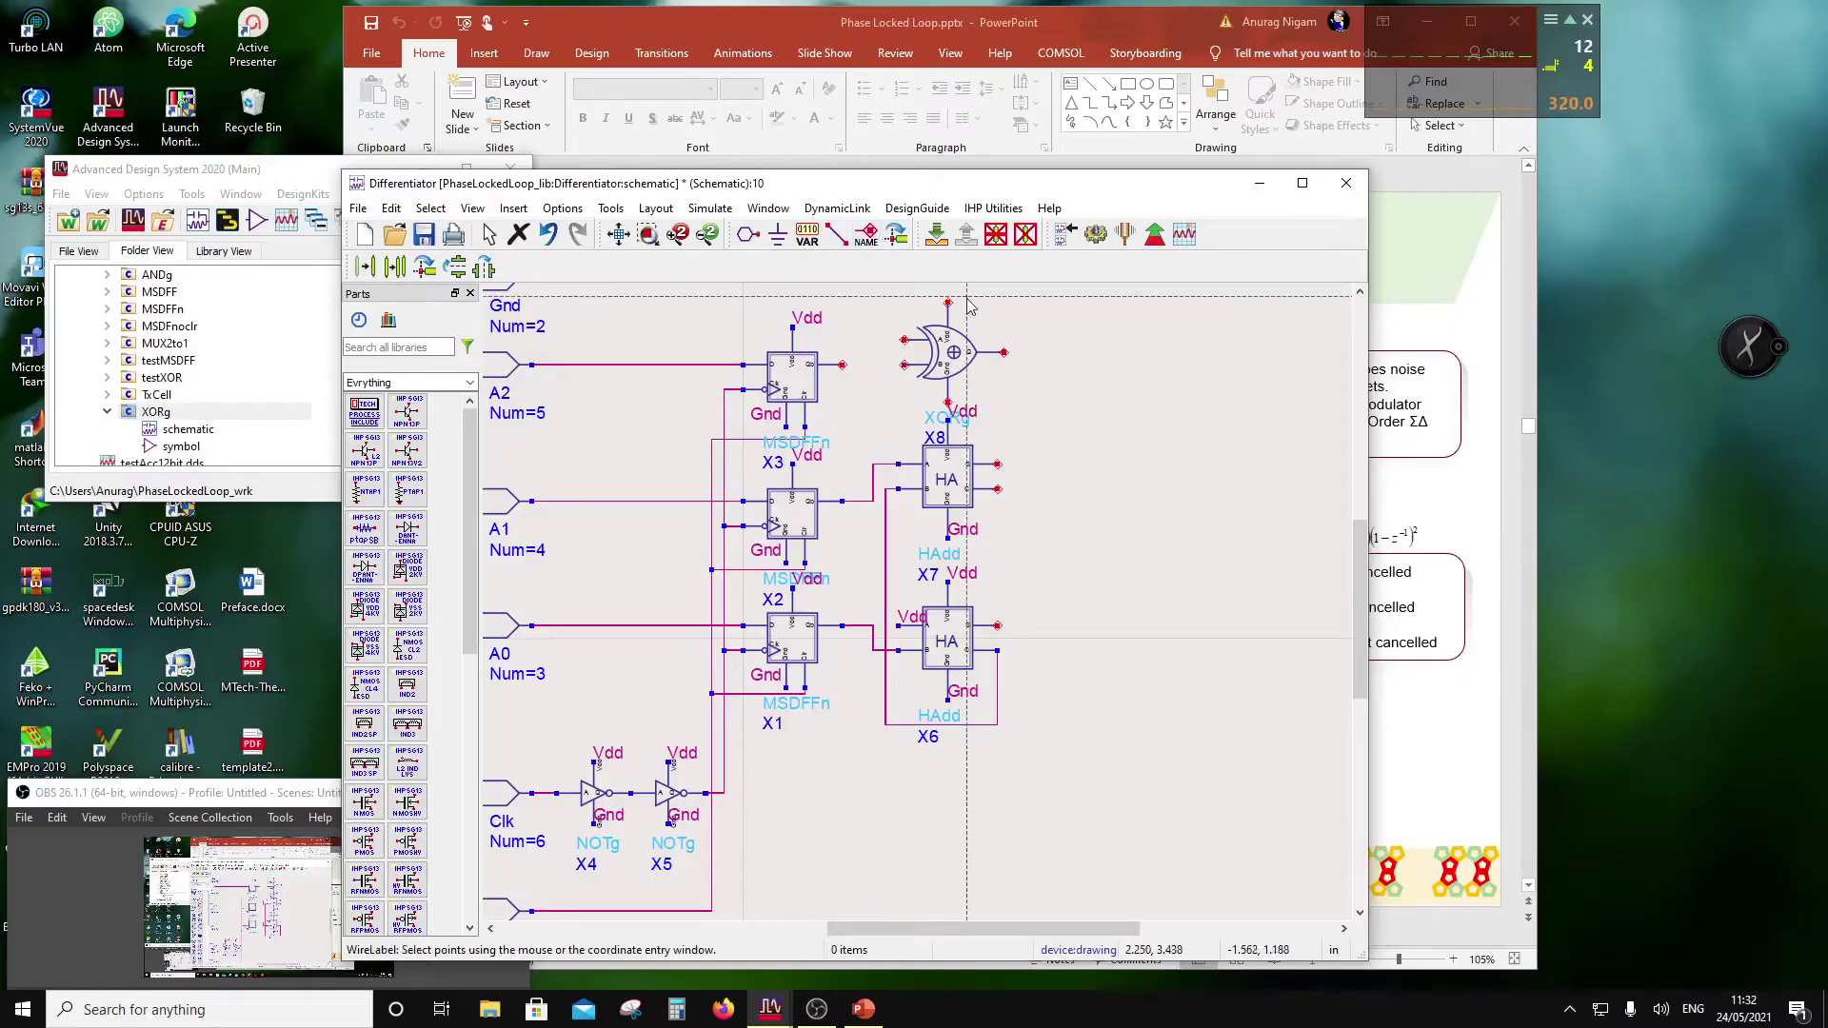
click(948, 303)
text(Vdd)
key(Return)
click(946, 396)
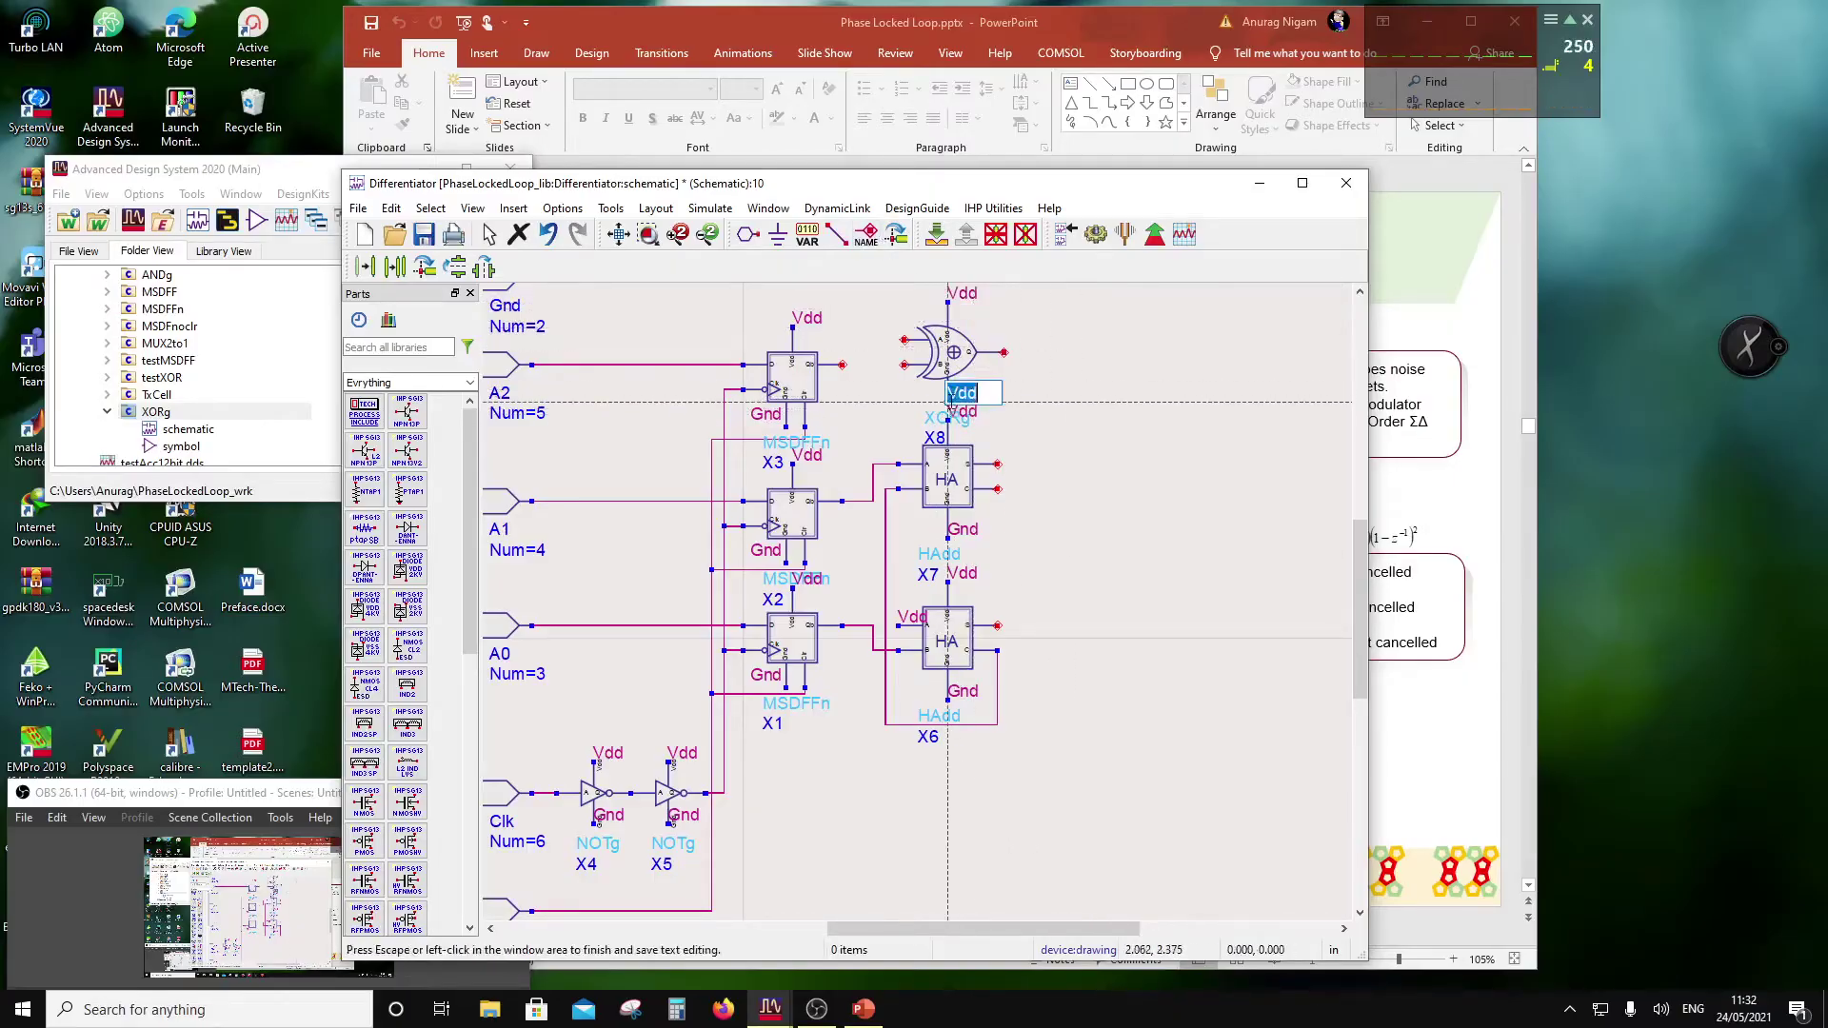
text(Gnd)
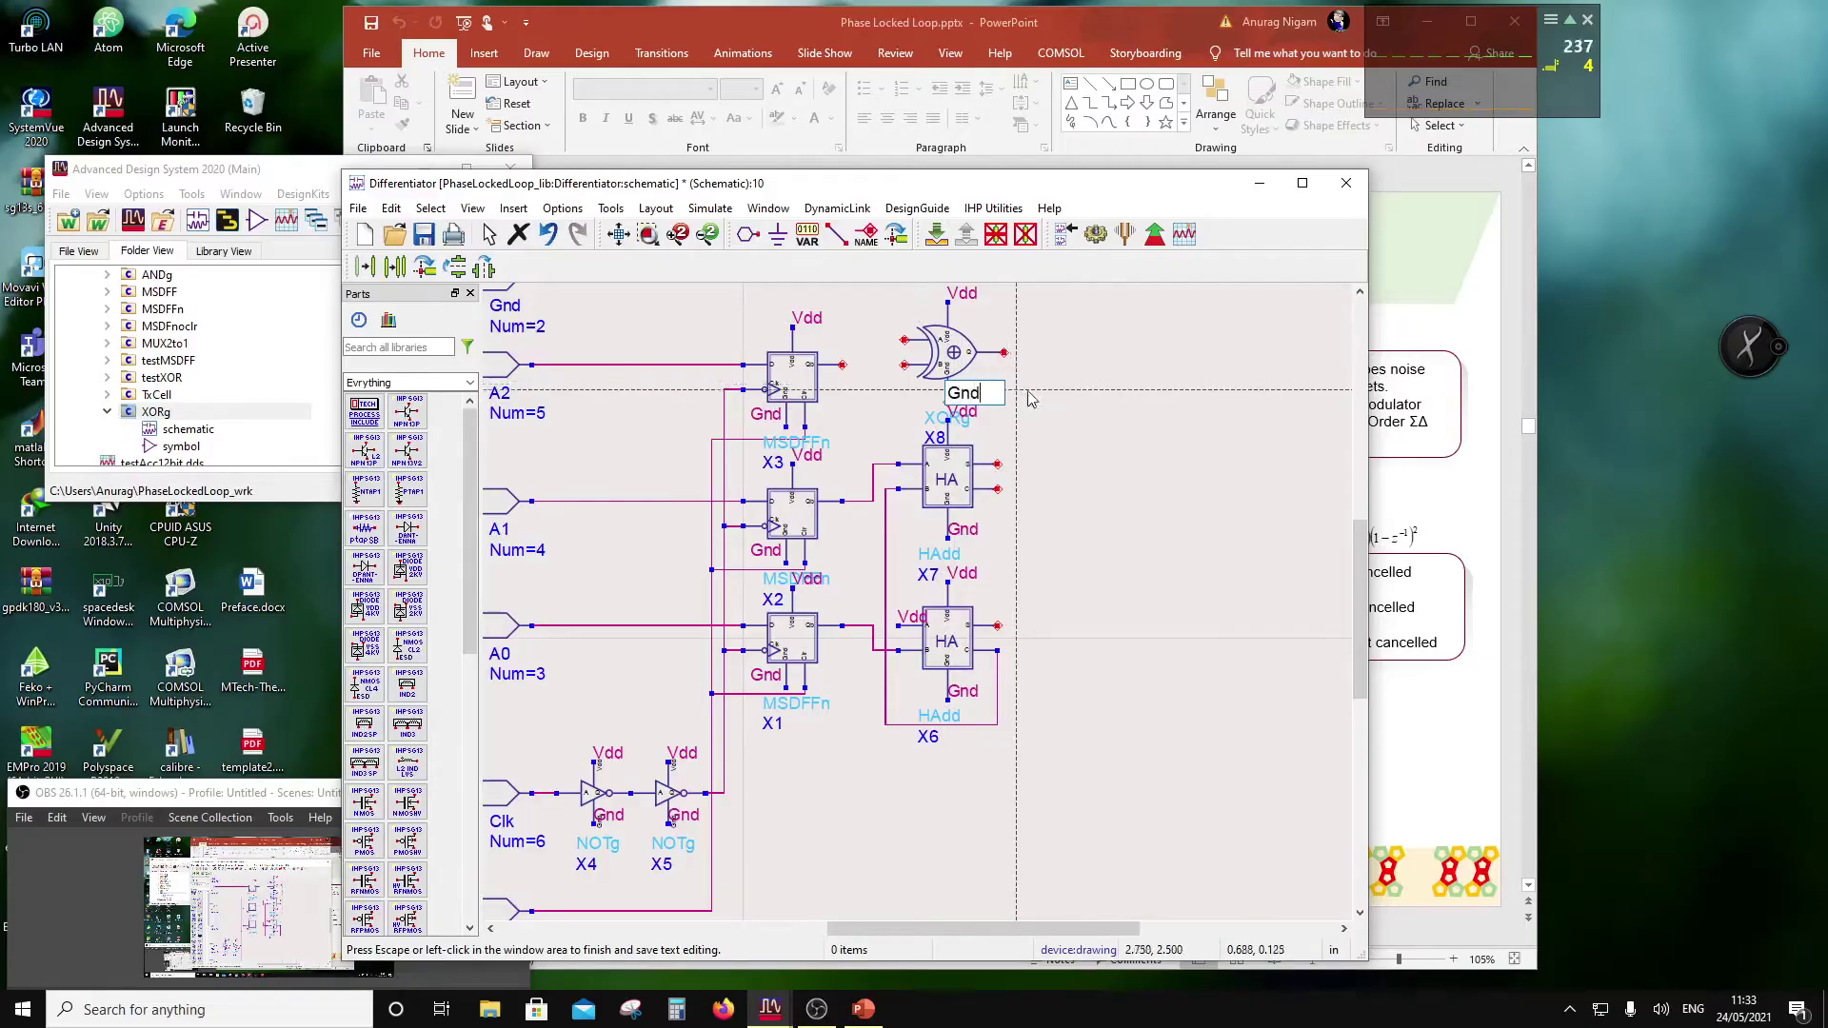
key(Return)
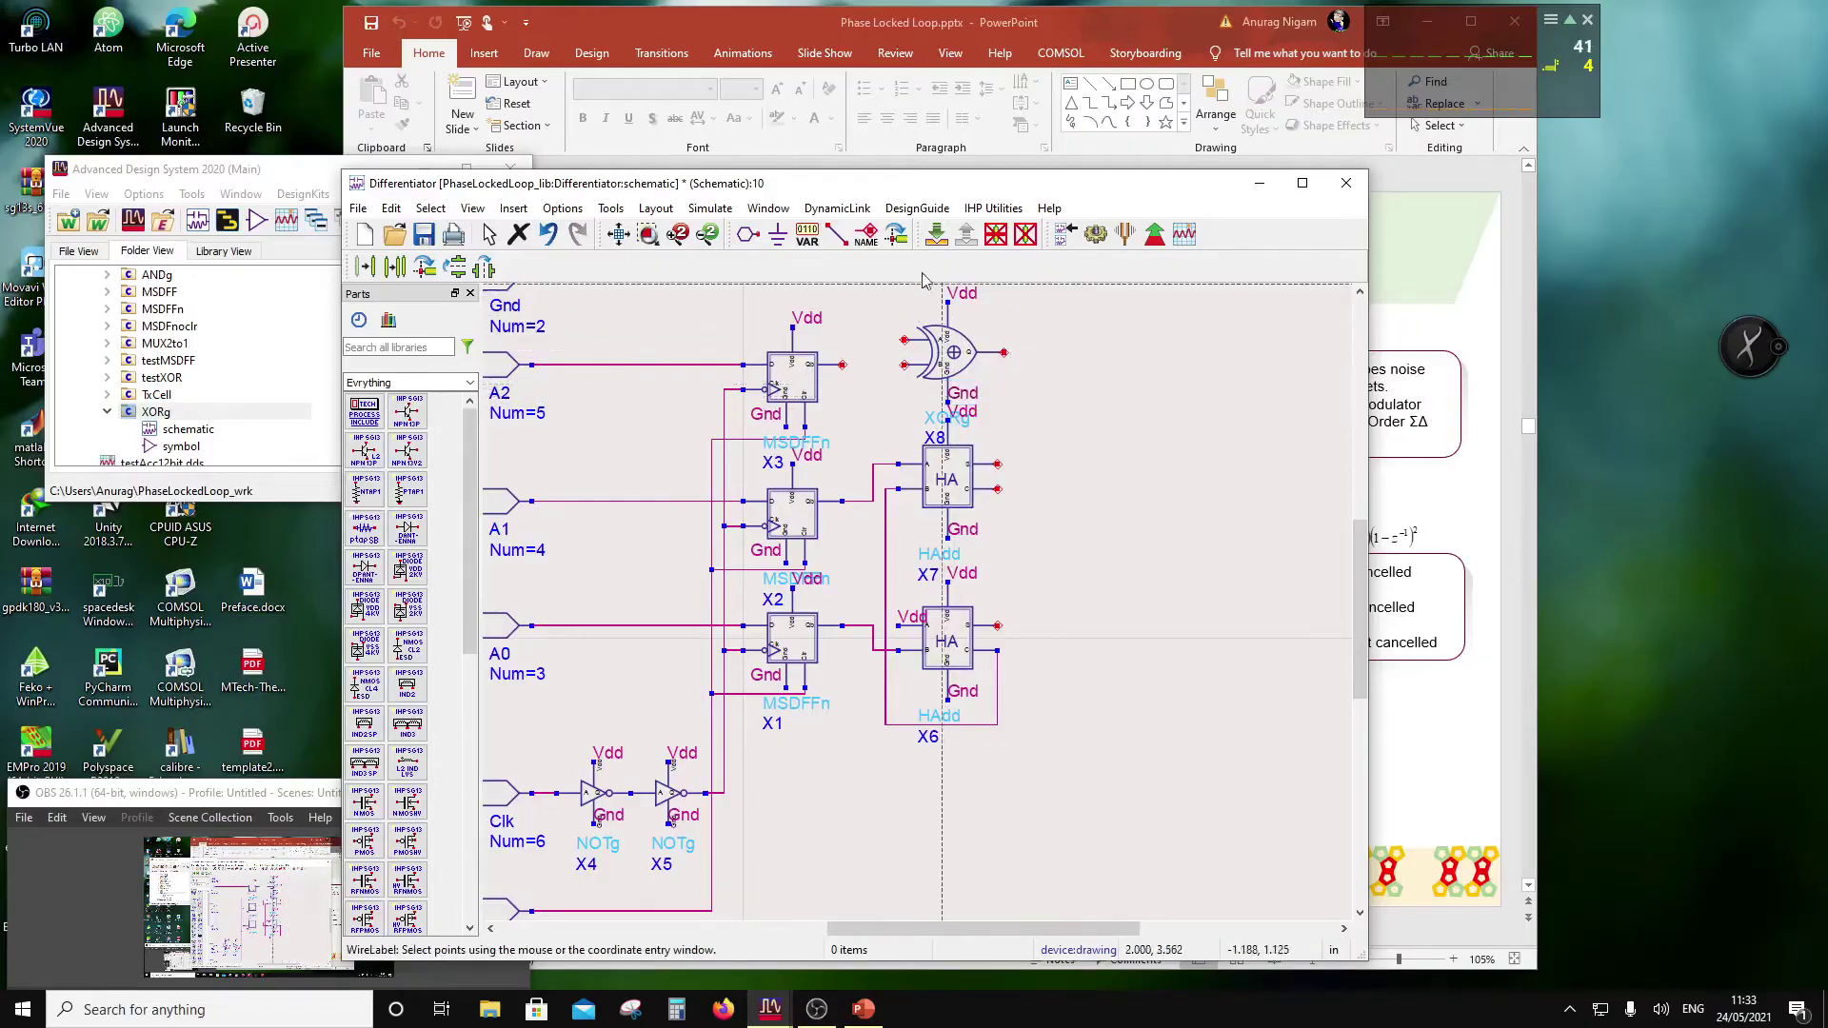
Step: Wire half adder X7's C output to the XOR gate's lower input, and flip-flop X3's output to its upper input
click(836, 234)
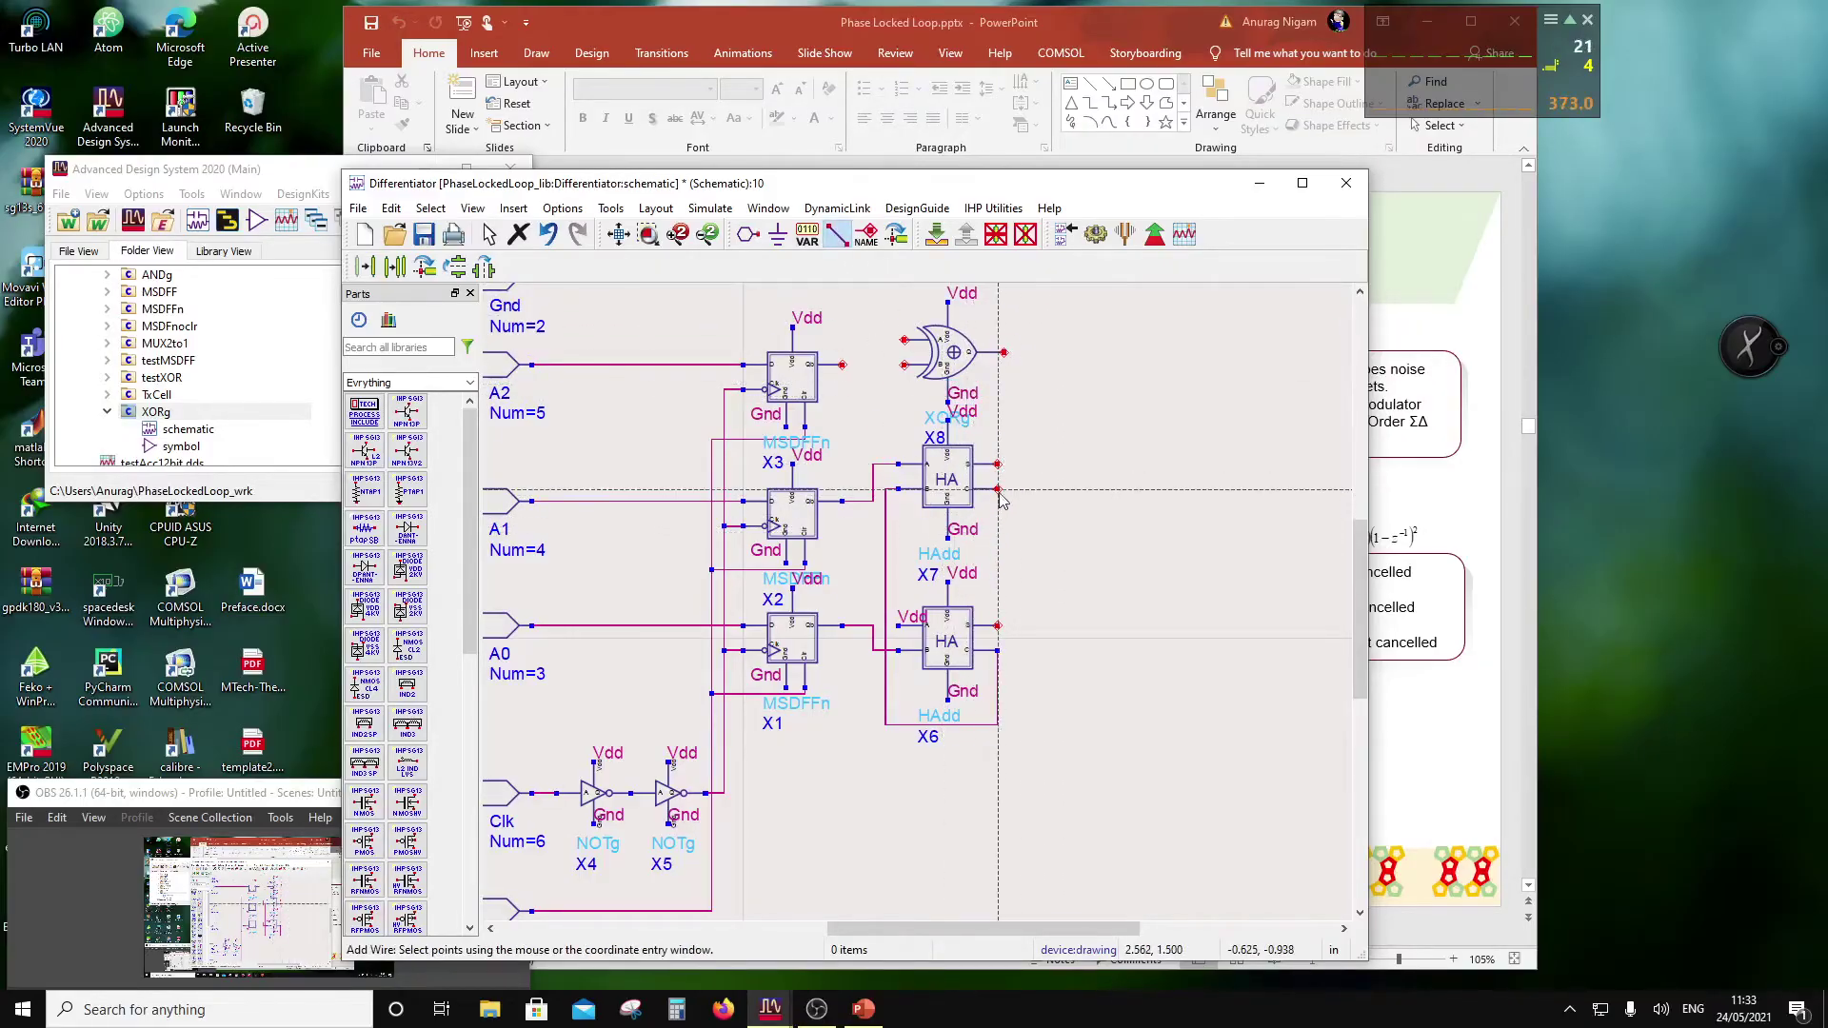
click(996, 489)
click(893, 546)
click(903, 365)
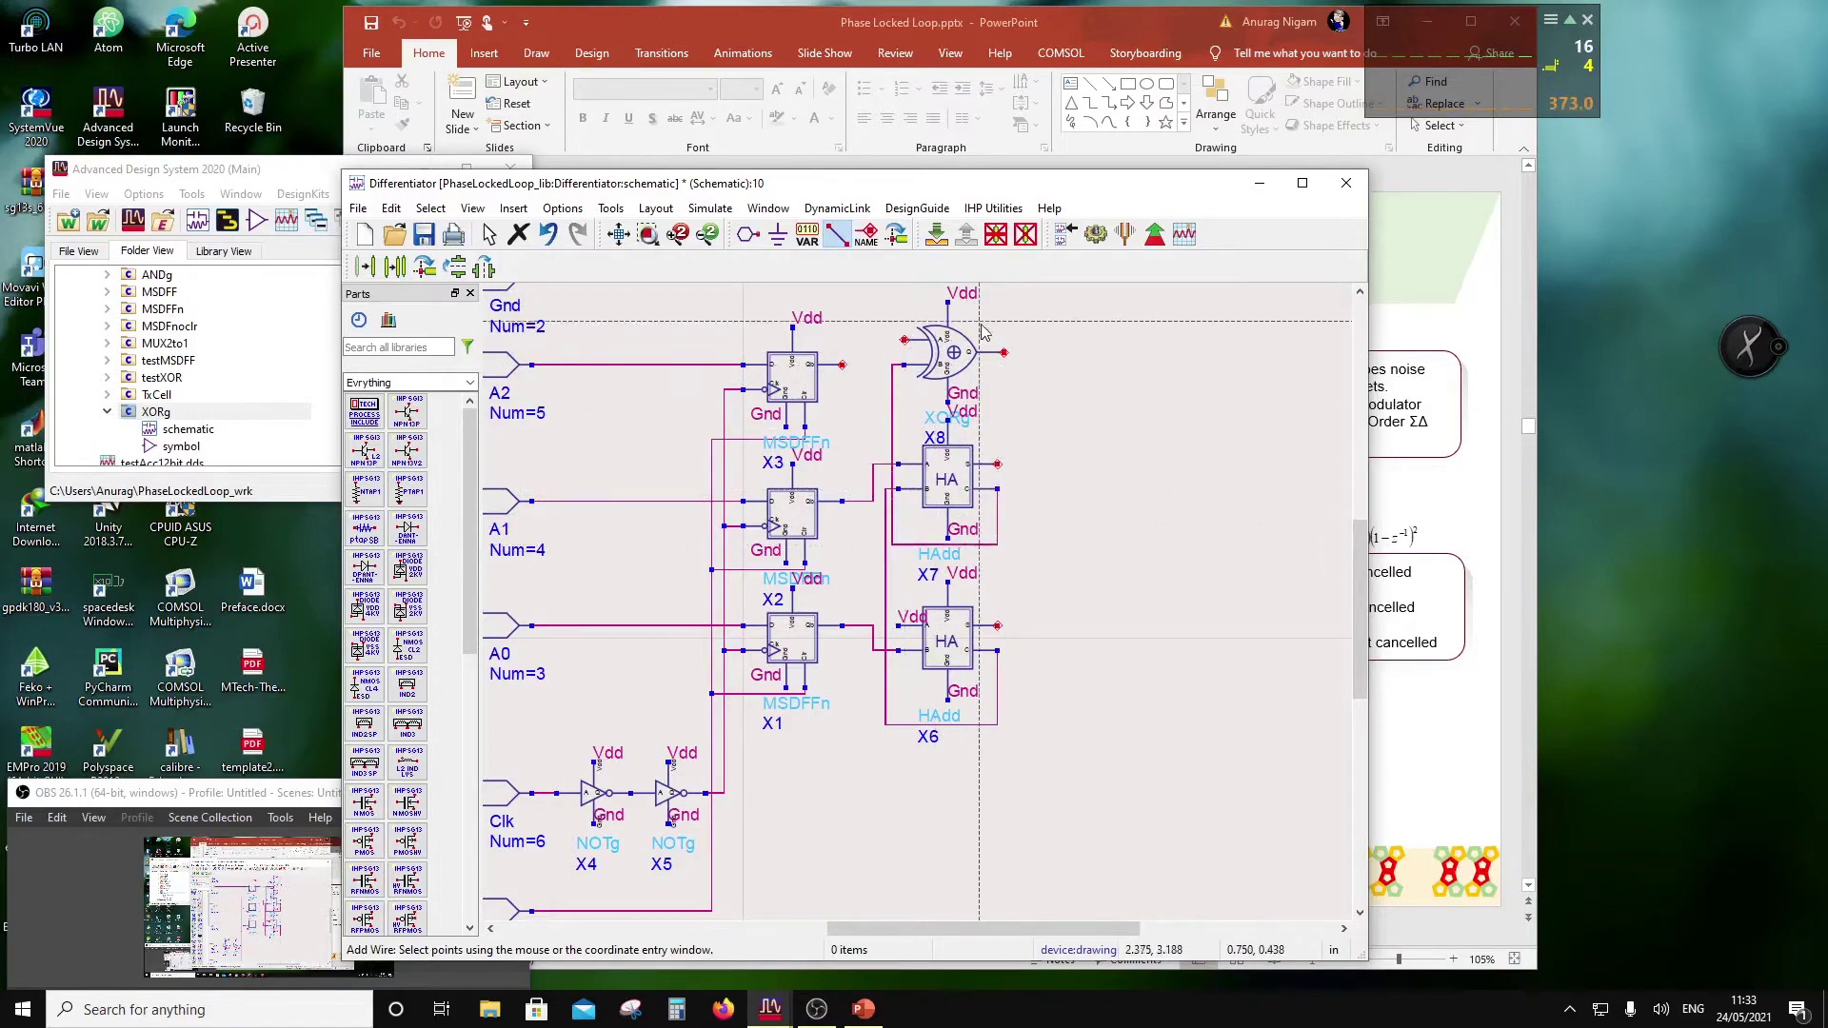
click(903, 341)
click(843, 364)
scroll(961, 562, down, 2)
key(Escape)
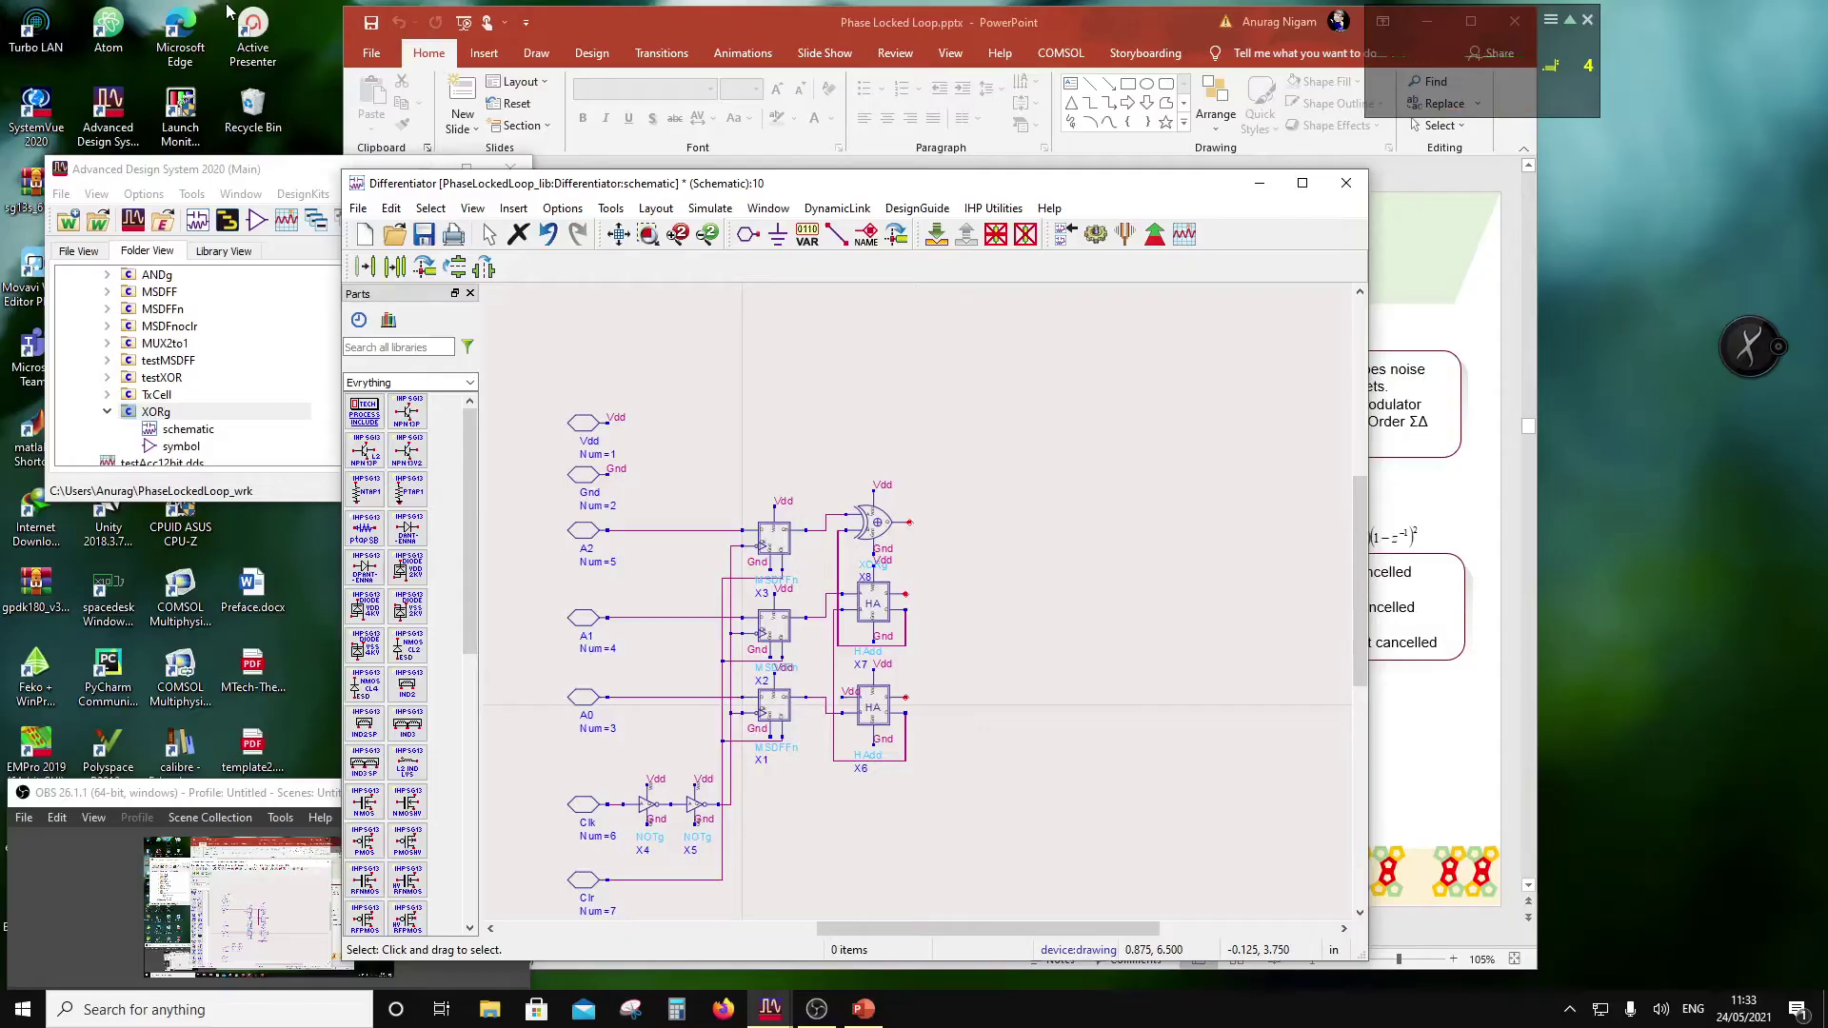
Step: Place three FAdd full adders from the StaticGates folder in a column beside the XOR gate and half adders X7 and X6
click(168, 176)
scroll(196, 328, down, 5)
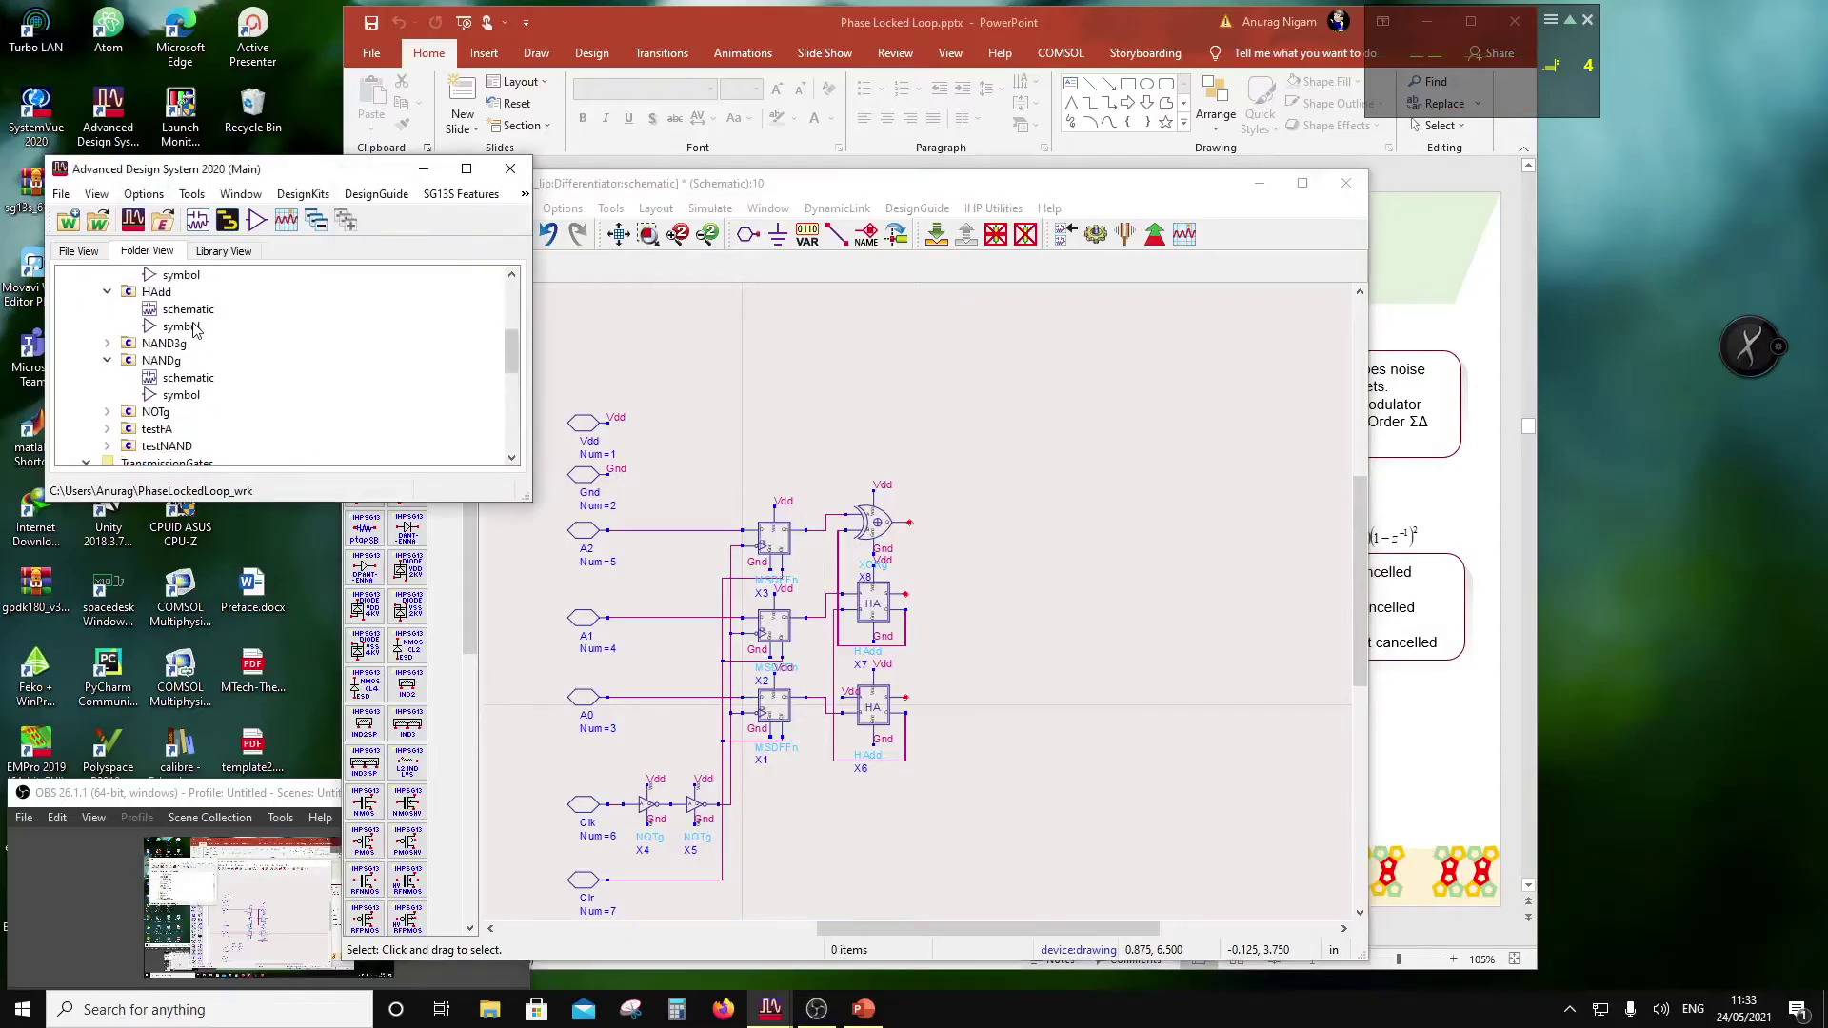
scroll(195, 331, up, 2)
scroll(167, 335, up, 1)
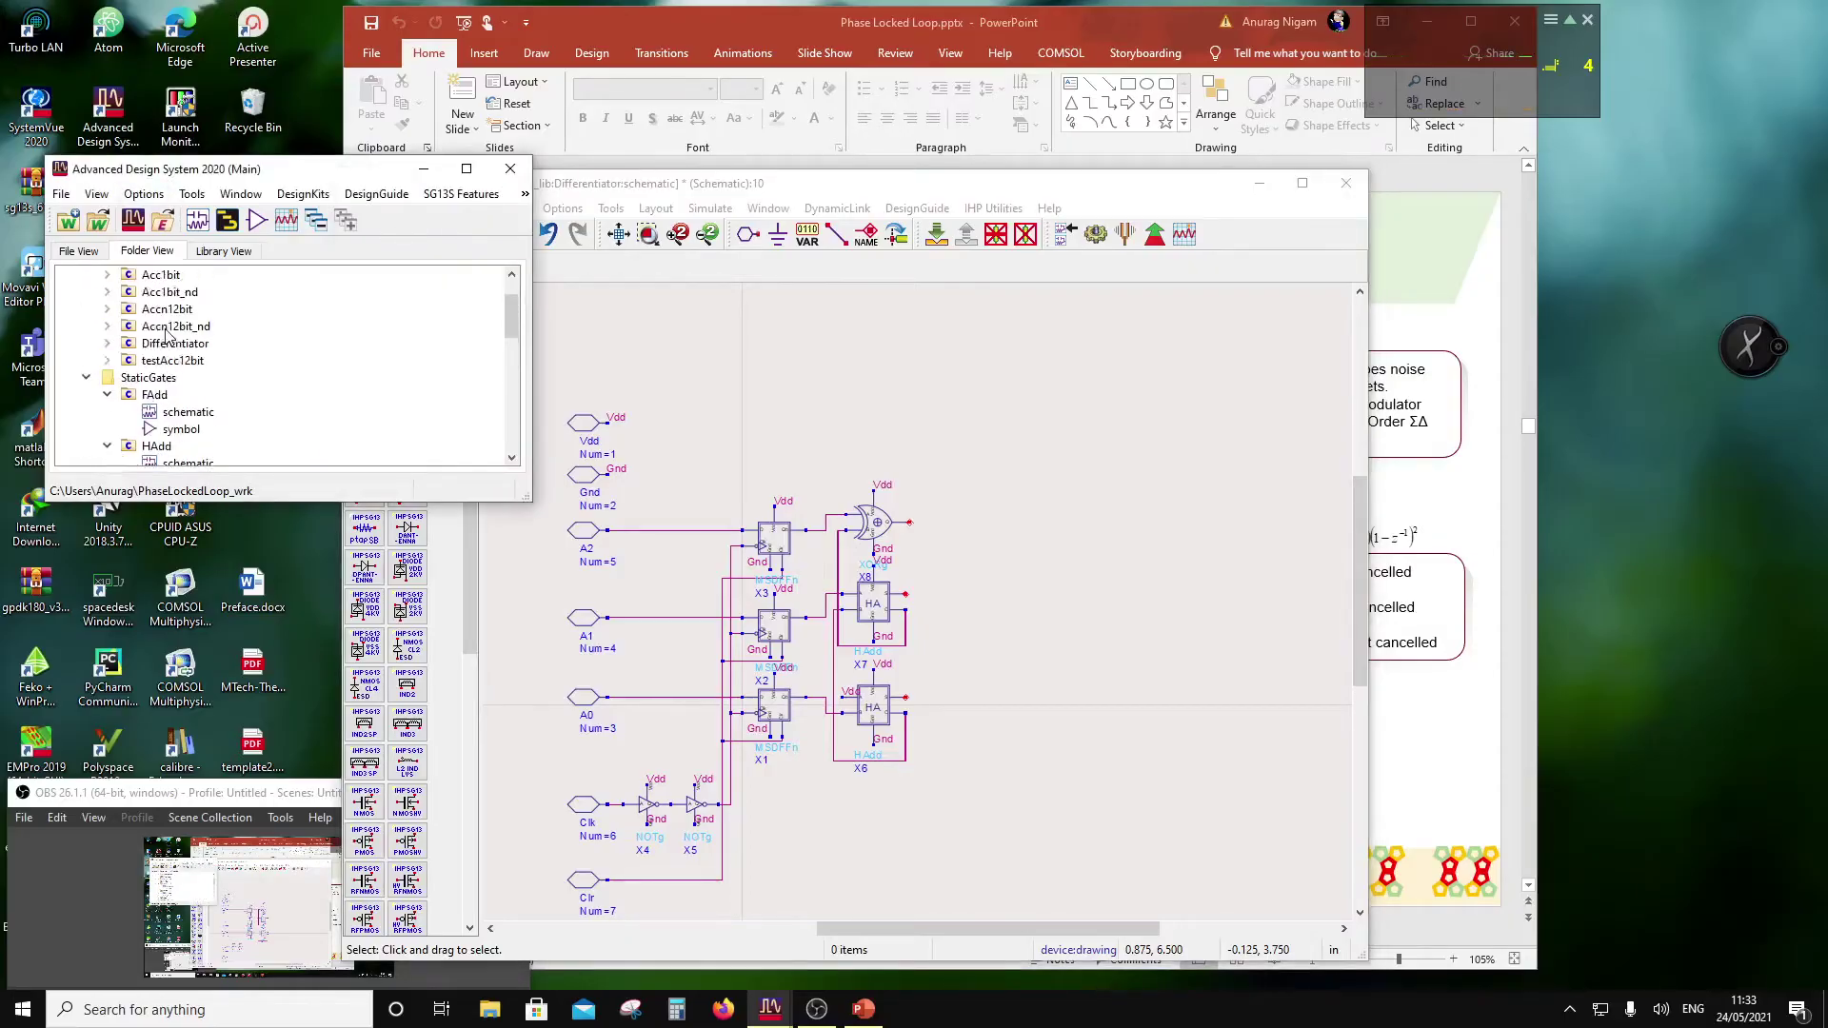
scroll(167, 335, down, 1)
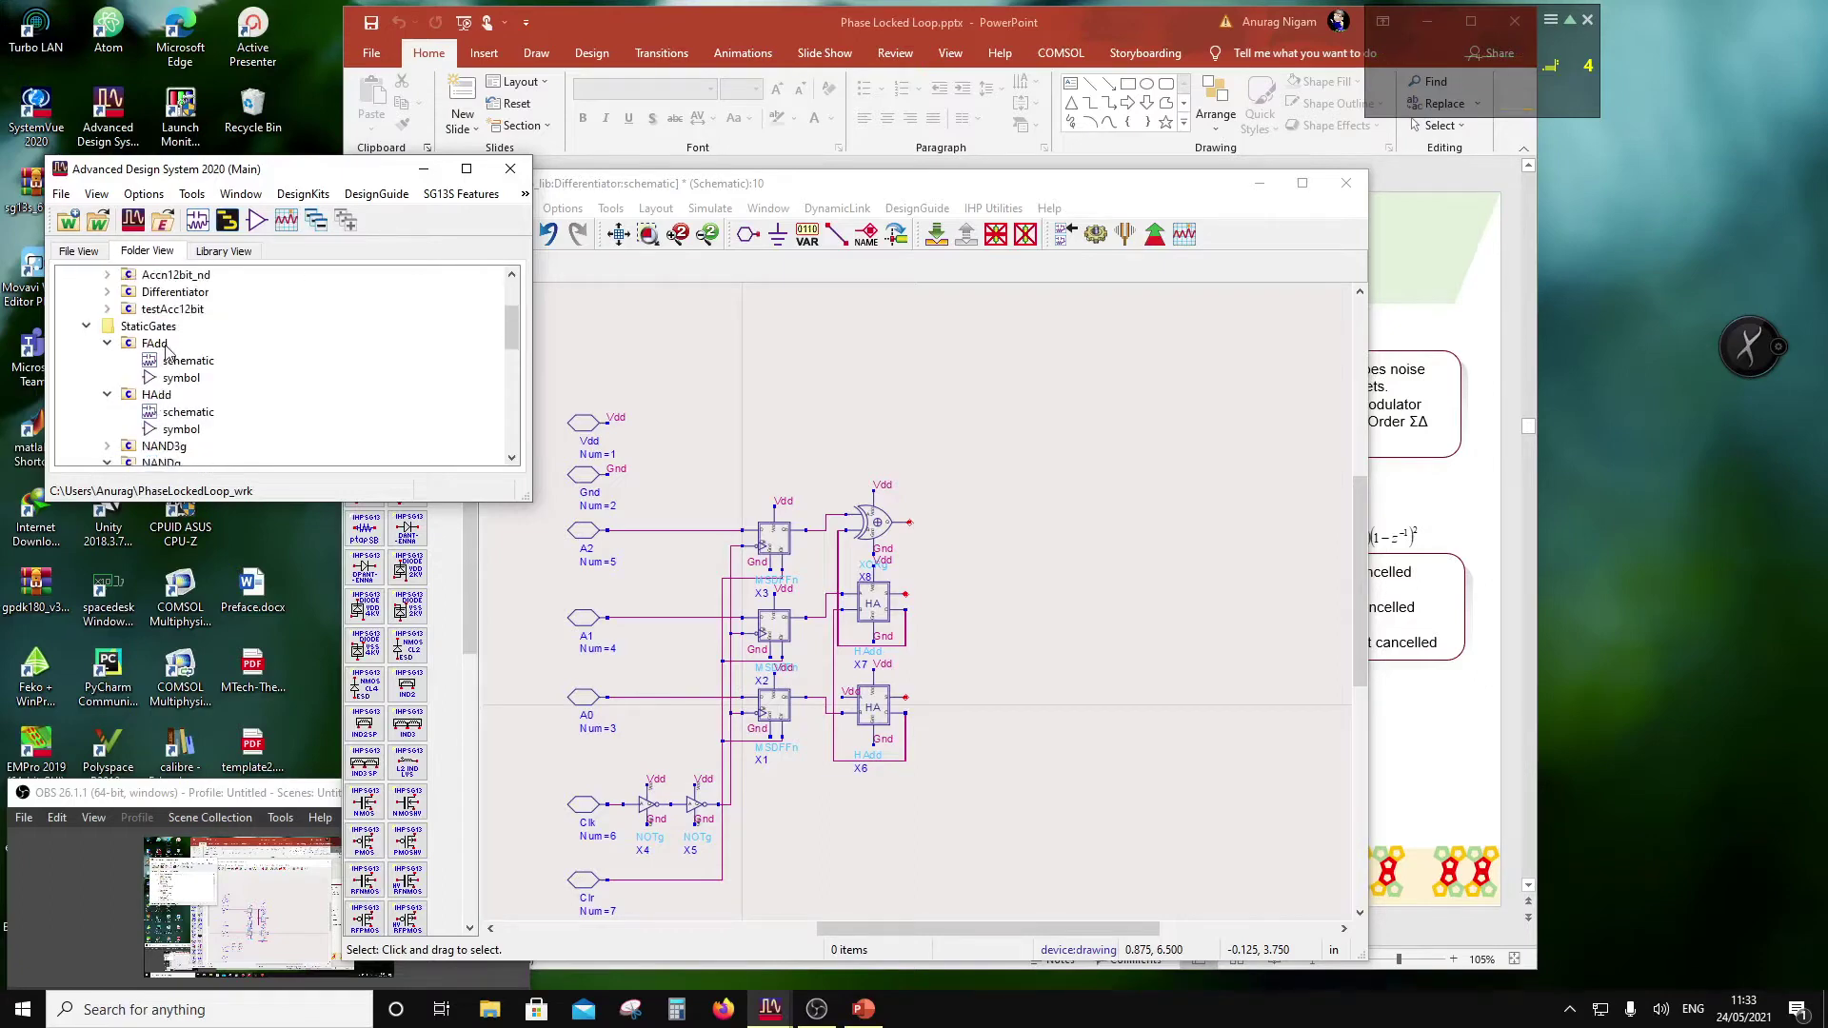
drag(162, 348, 1040, 685)
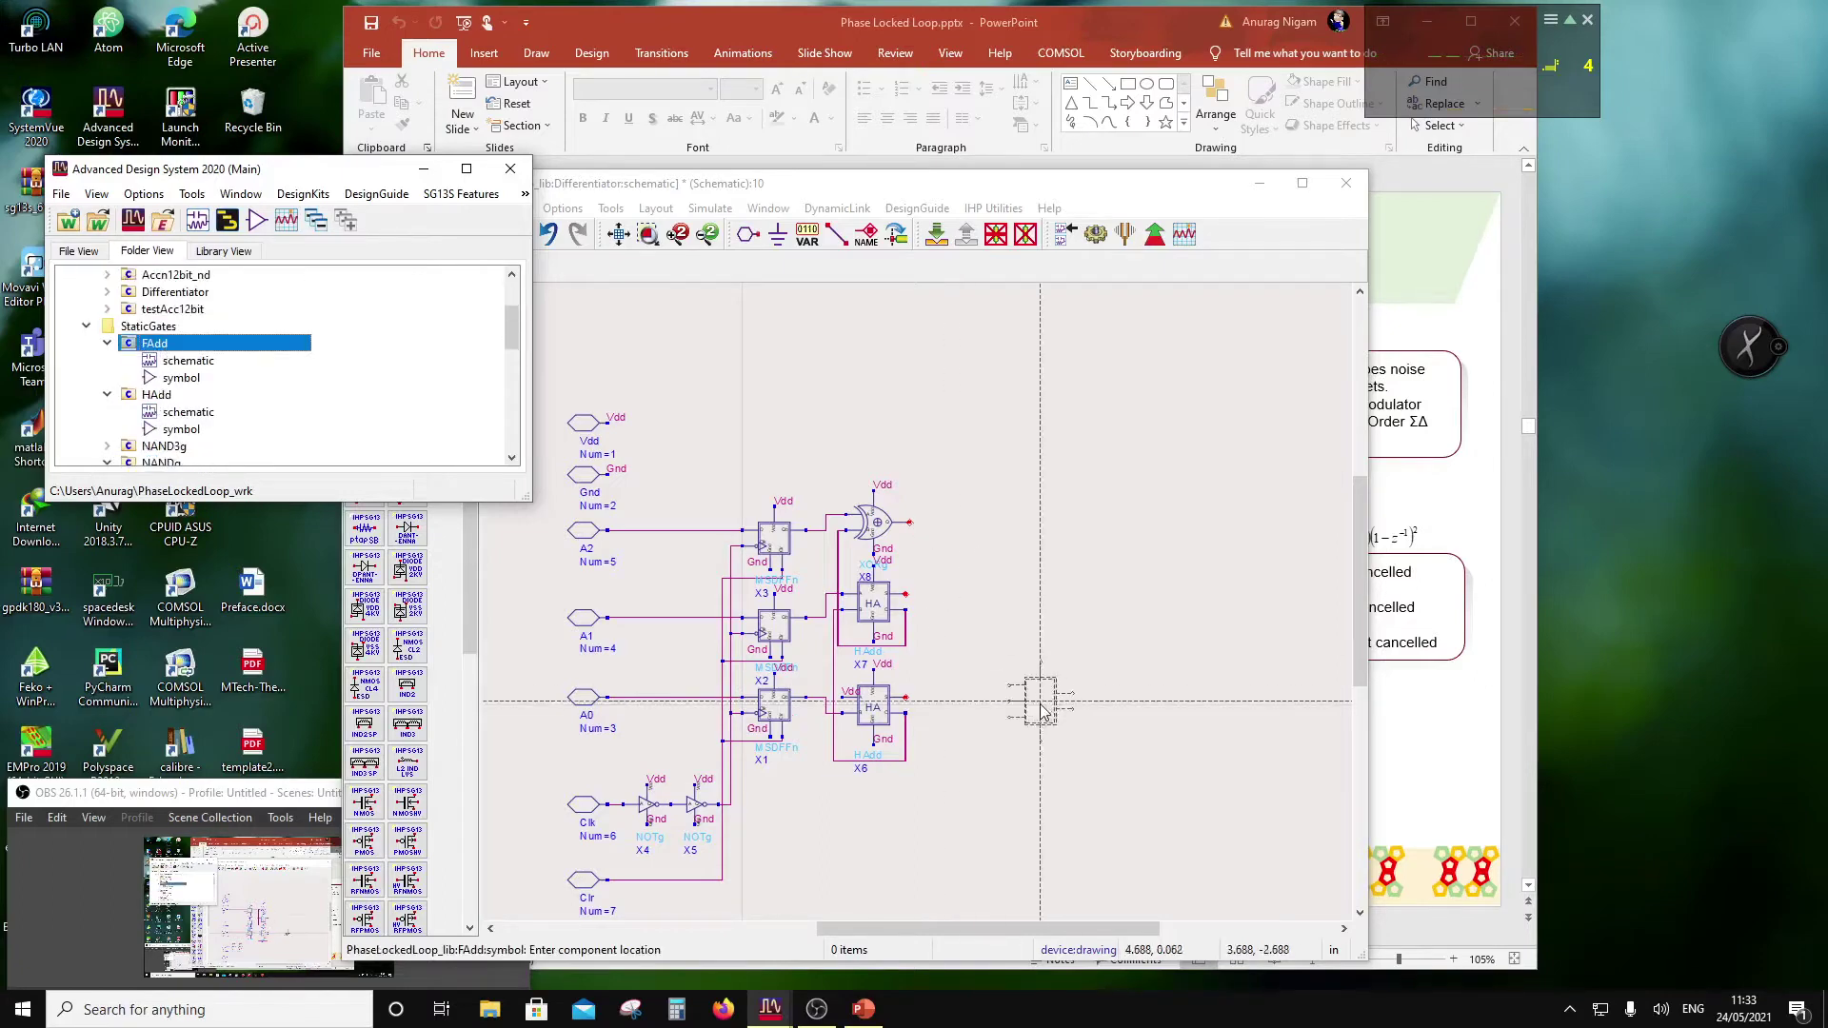
click(978, 721)
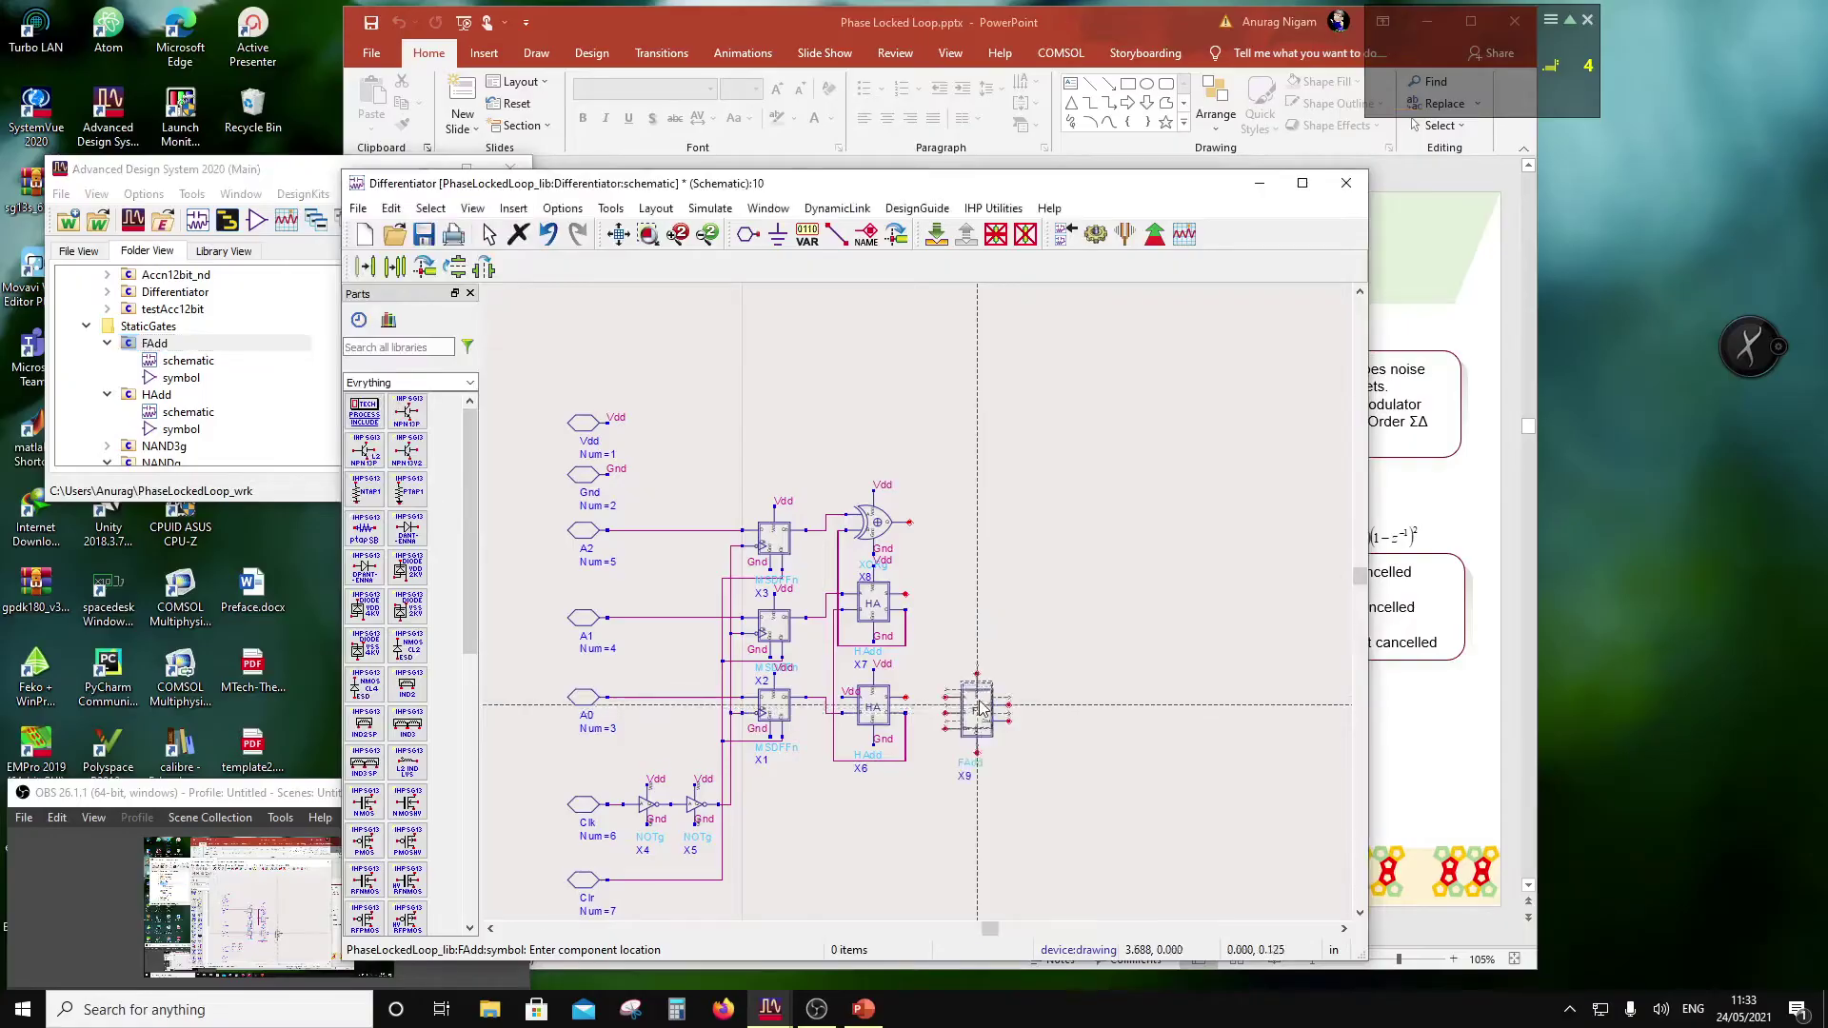
click(979, 627)
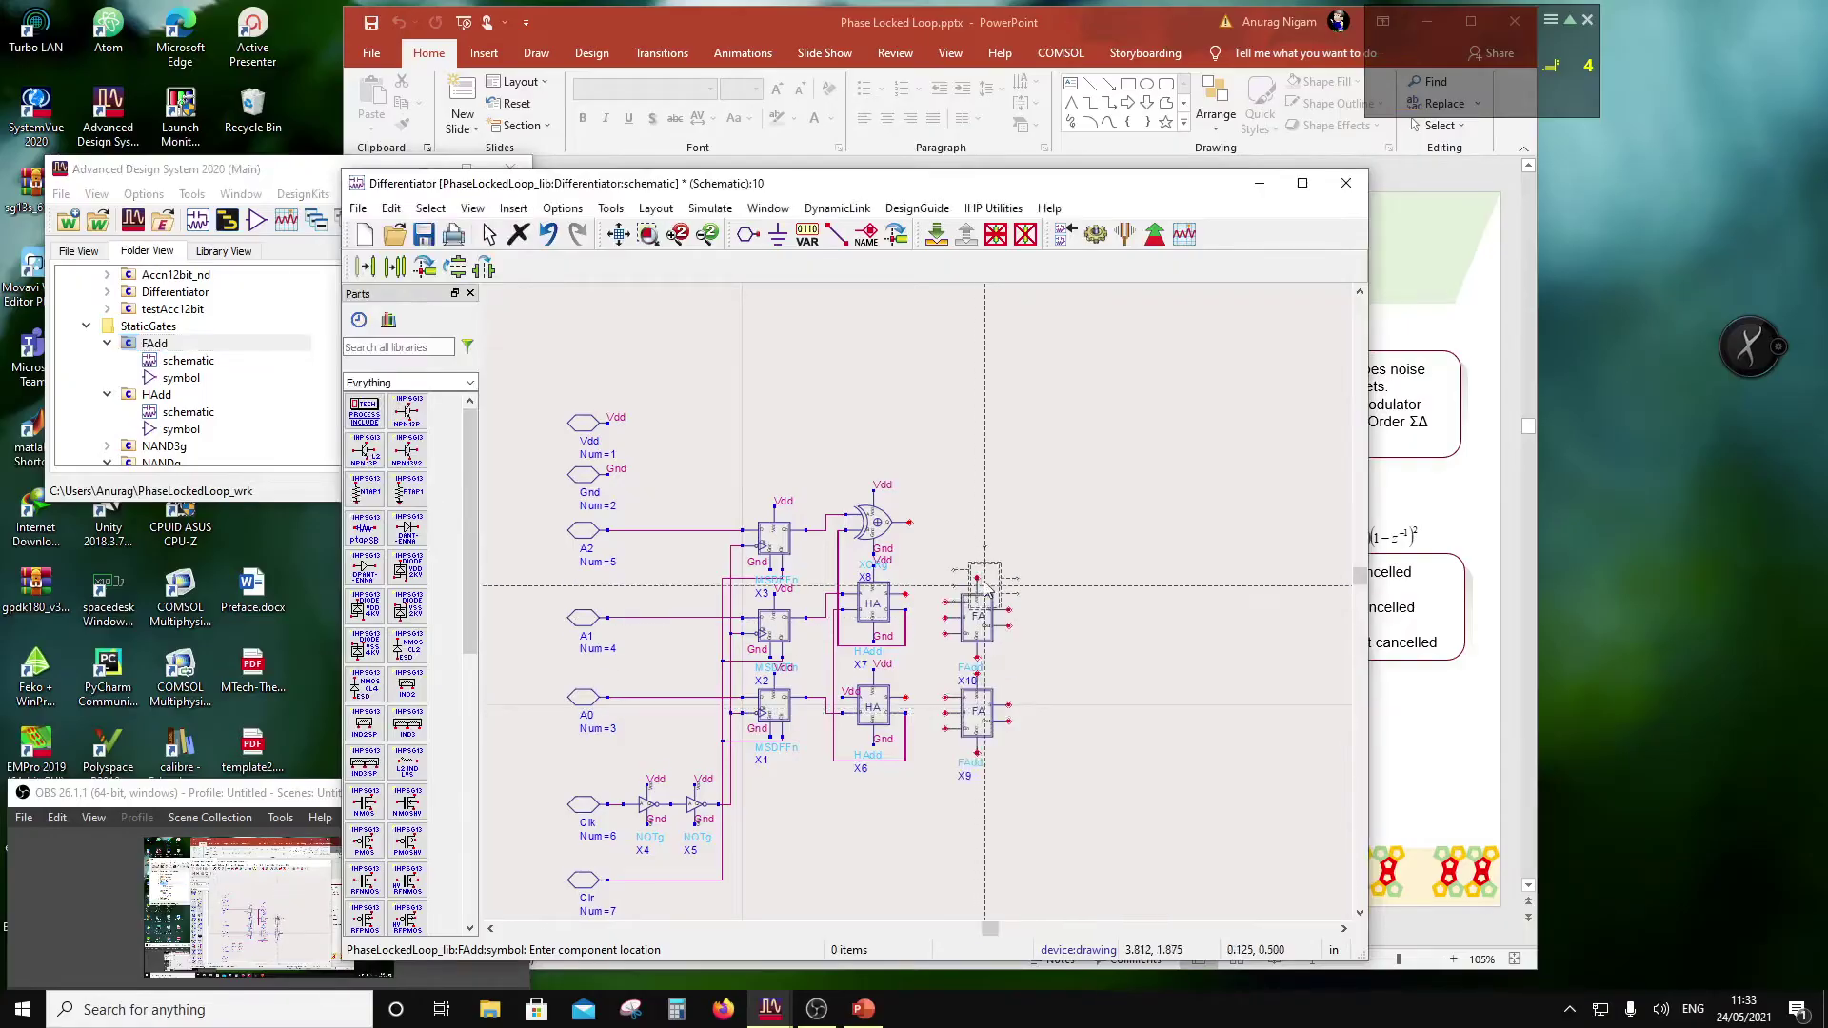
click(980, 532)
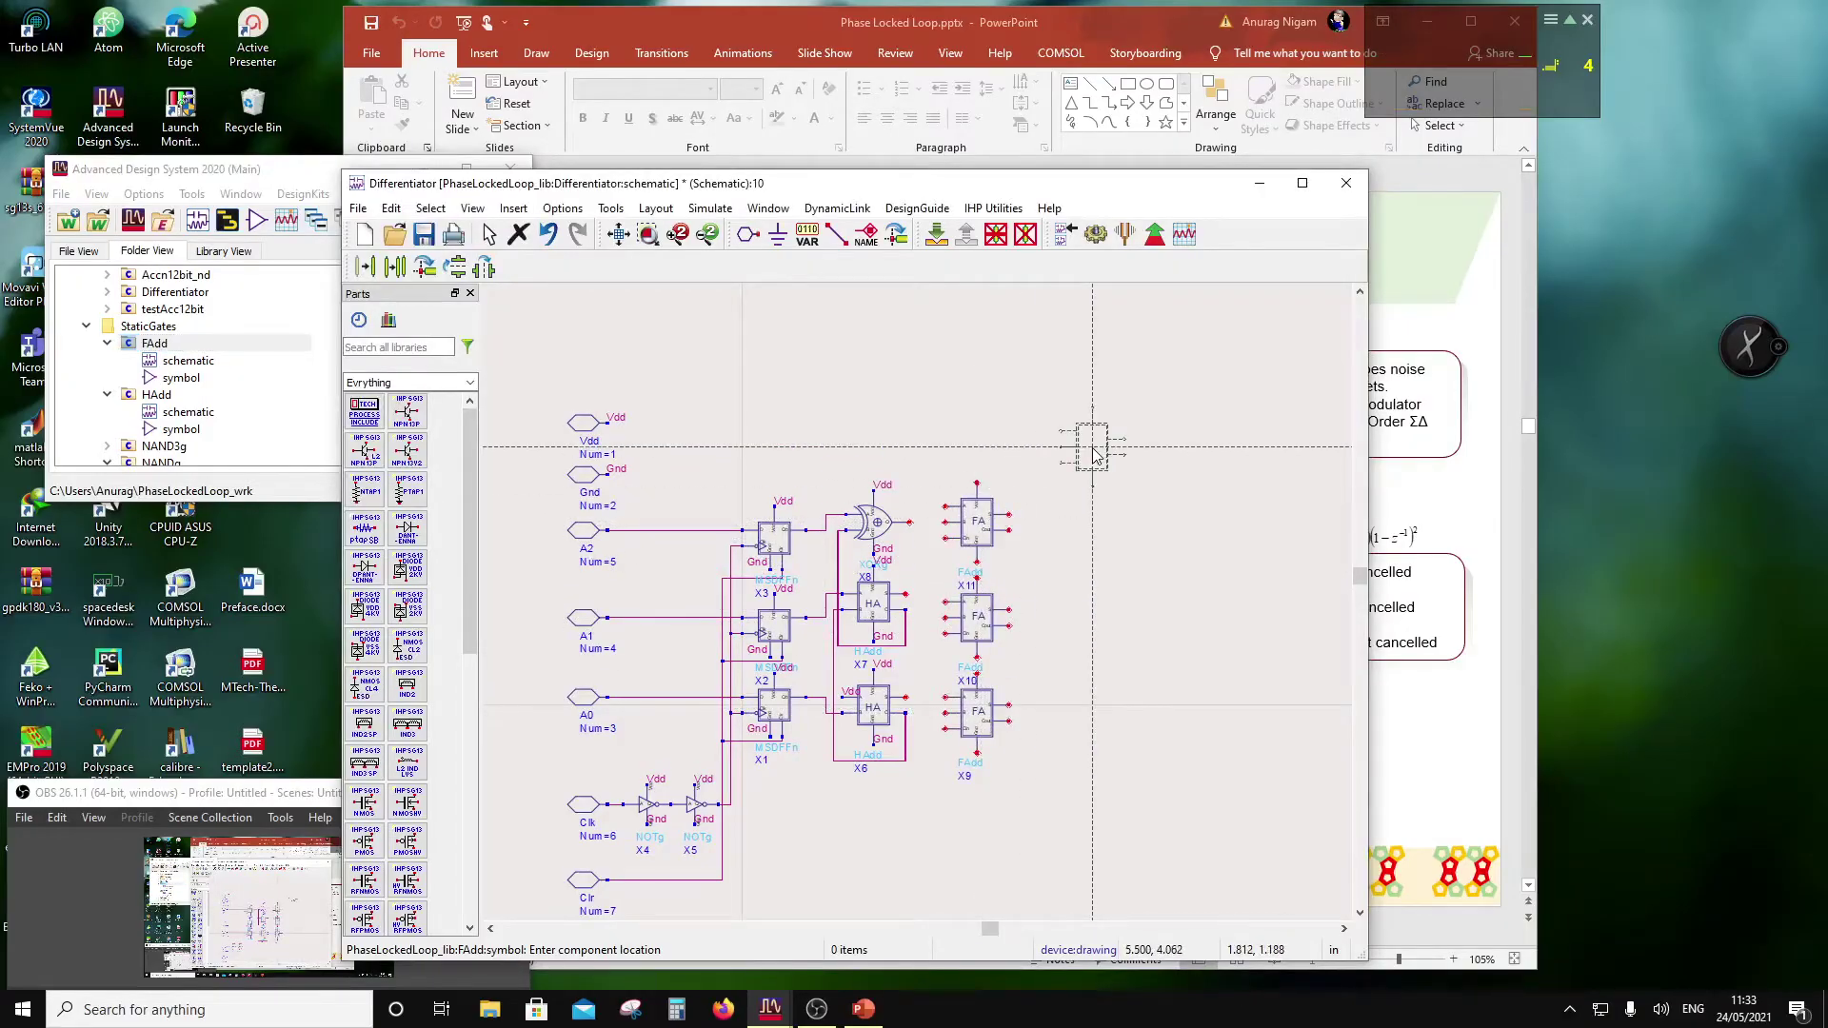
key(Escape)
Step: Label the upper supply terminals of the three full adders Vdd
scroll(1047, 533, up, 1)
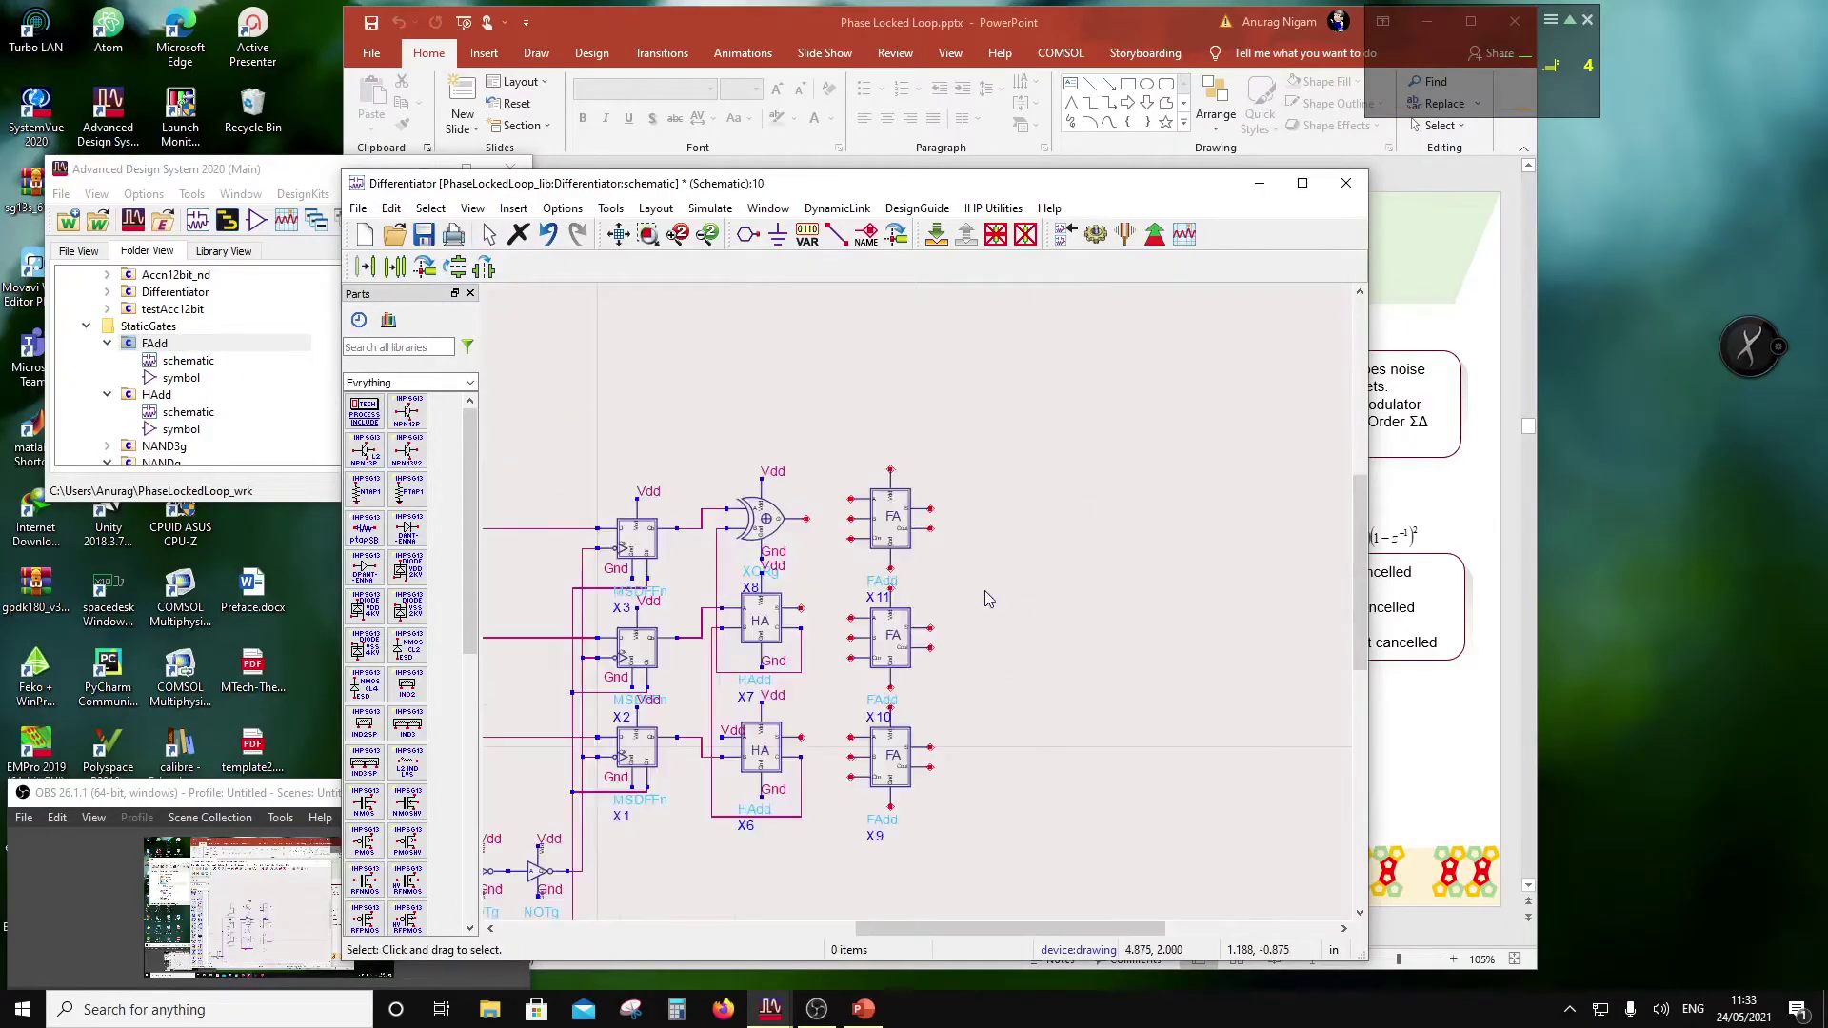
click(869, 240)
click(891, 470)
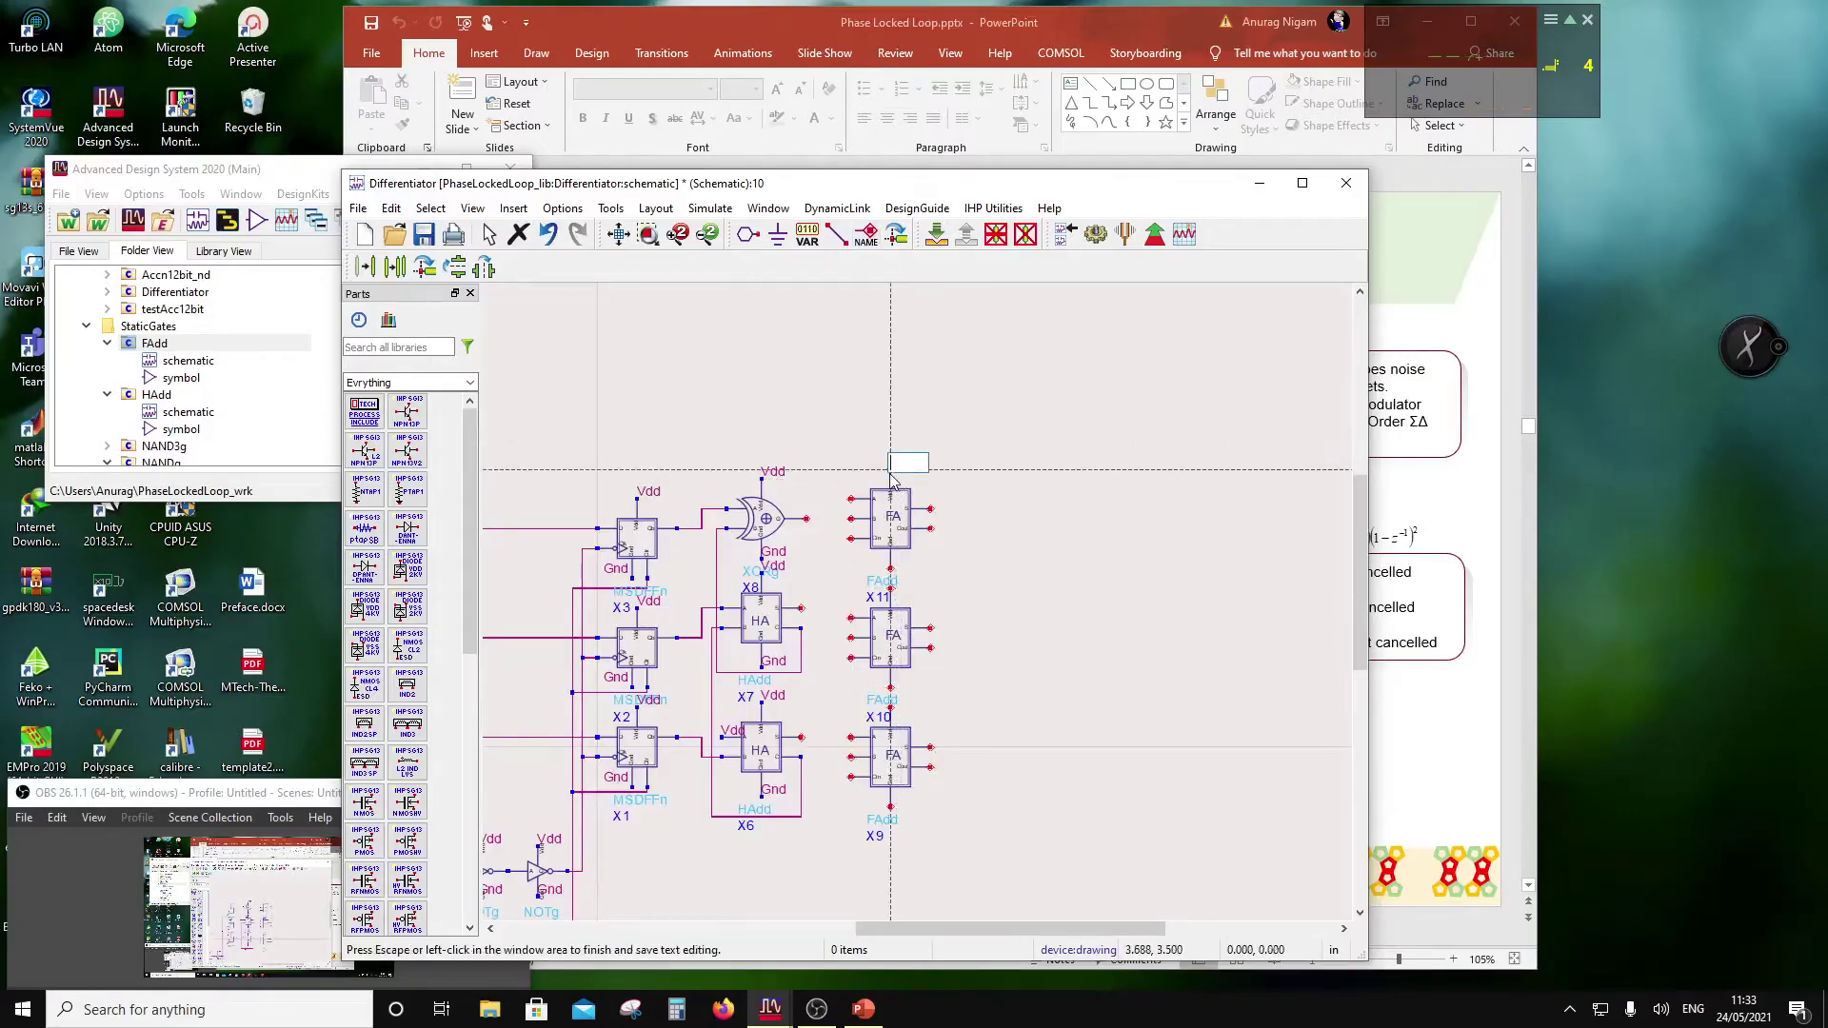
text(Vd)
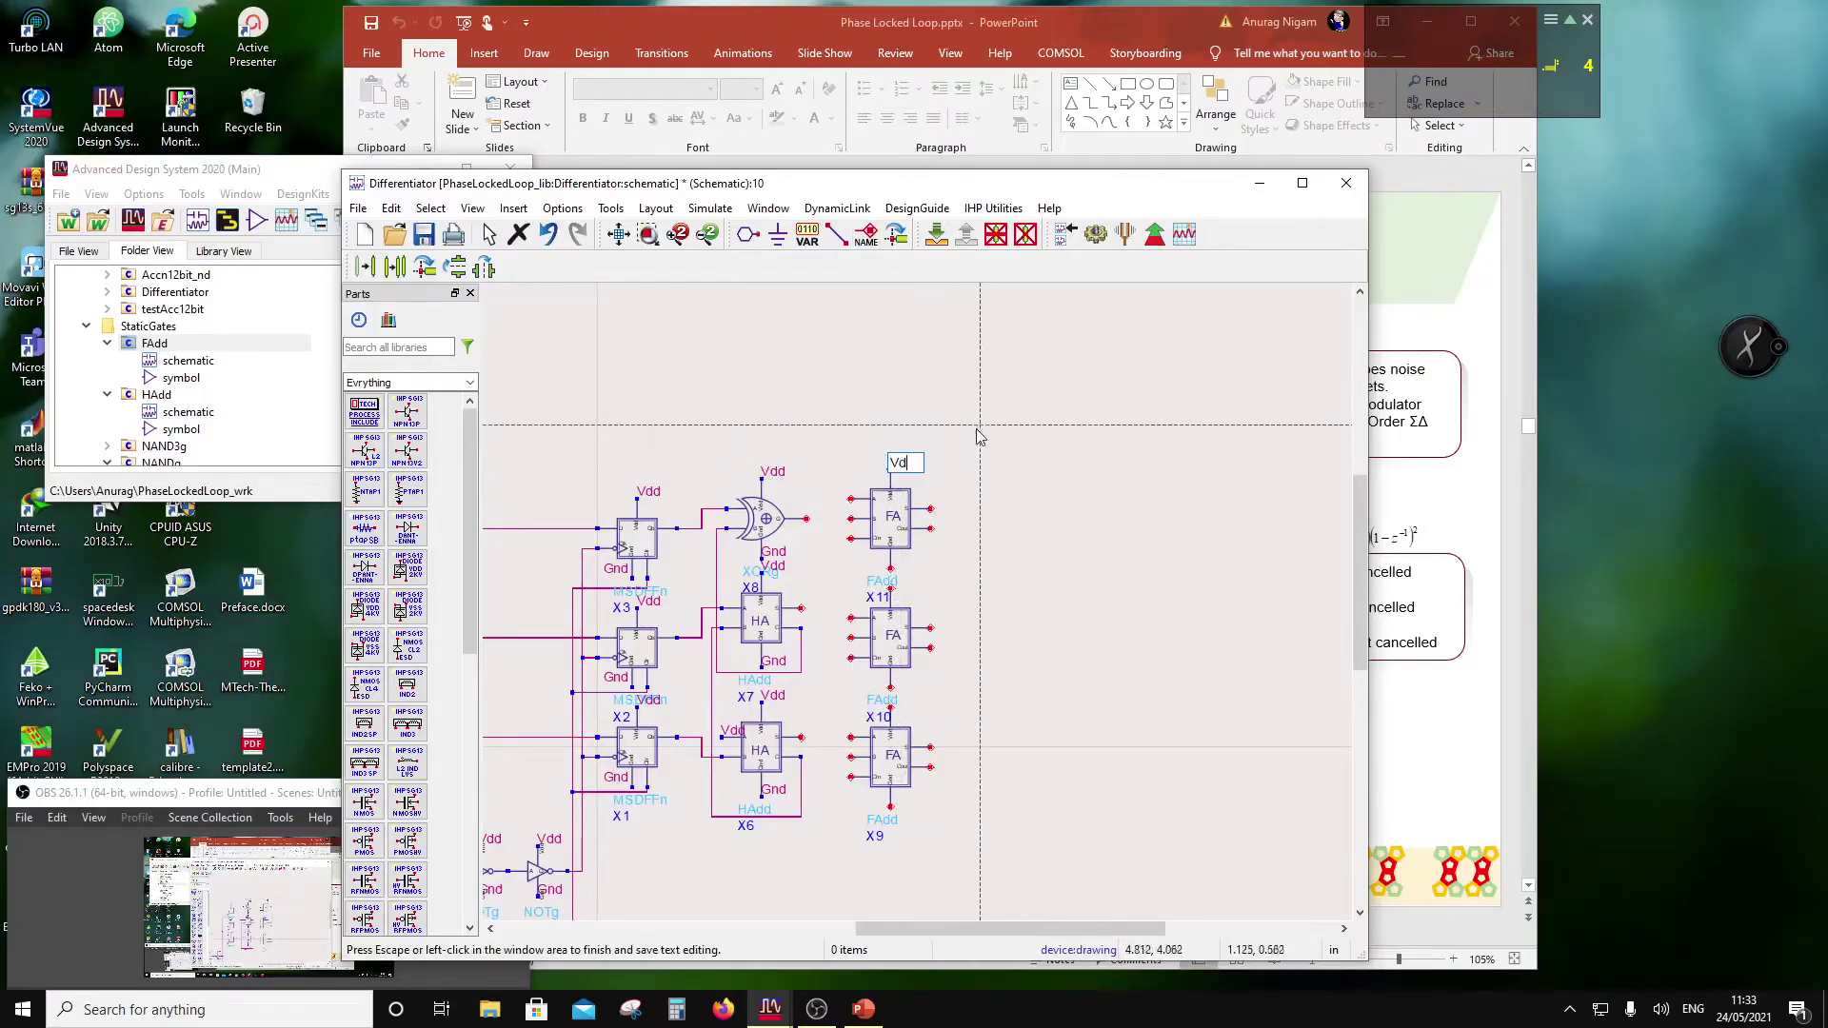
text(d)
key(Return)
click(891, 589)
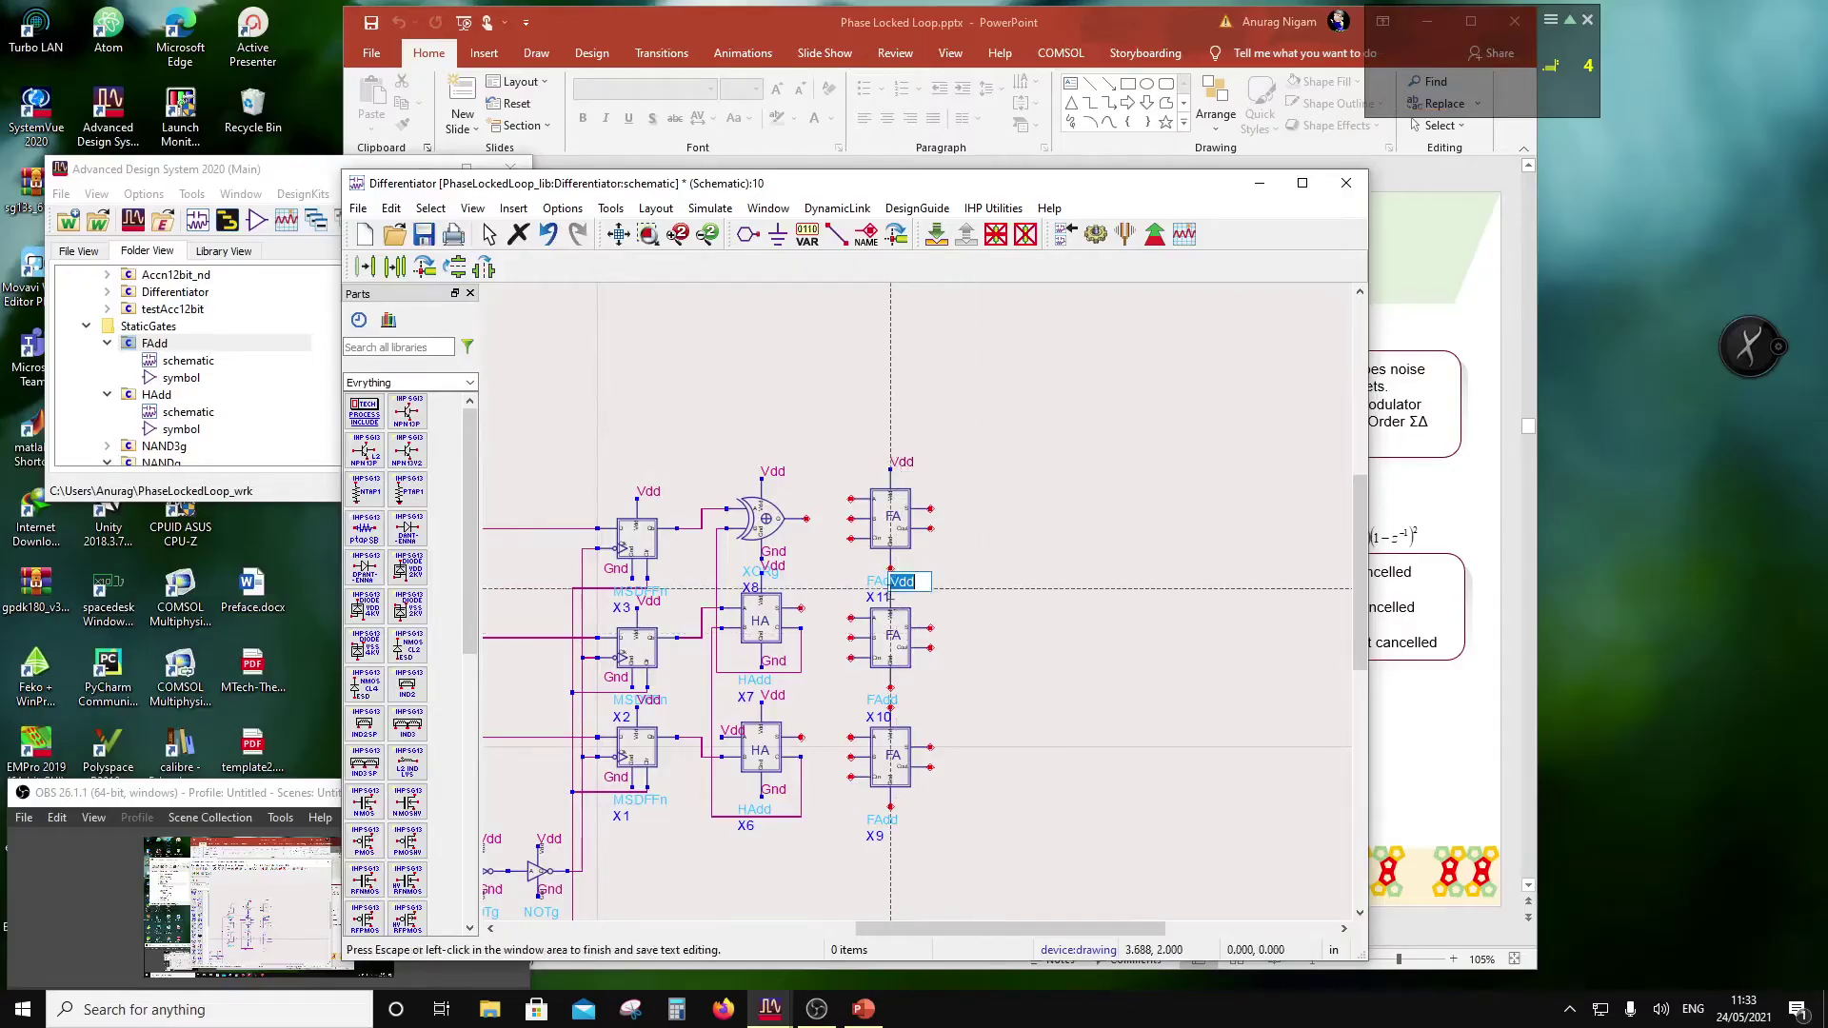
click(892, 709)
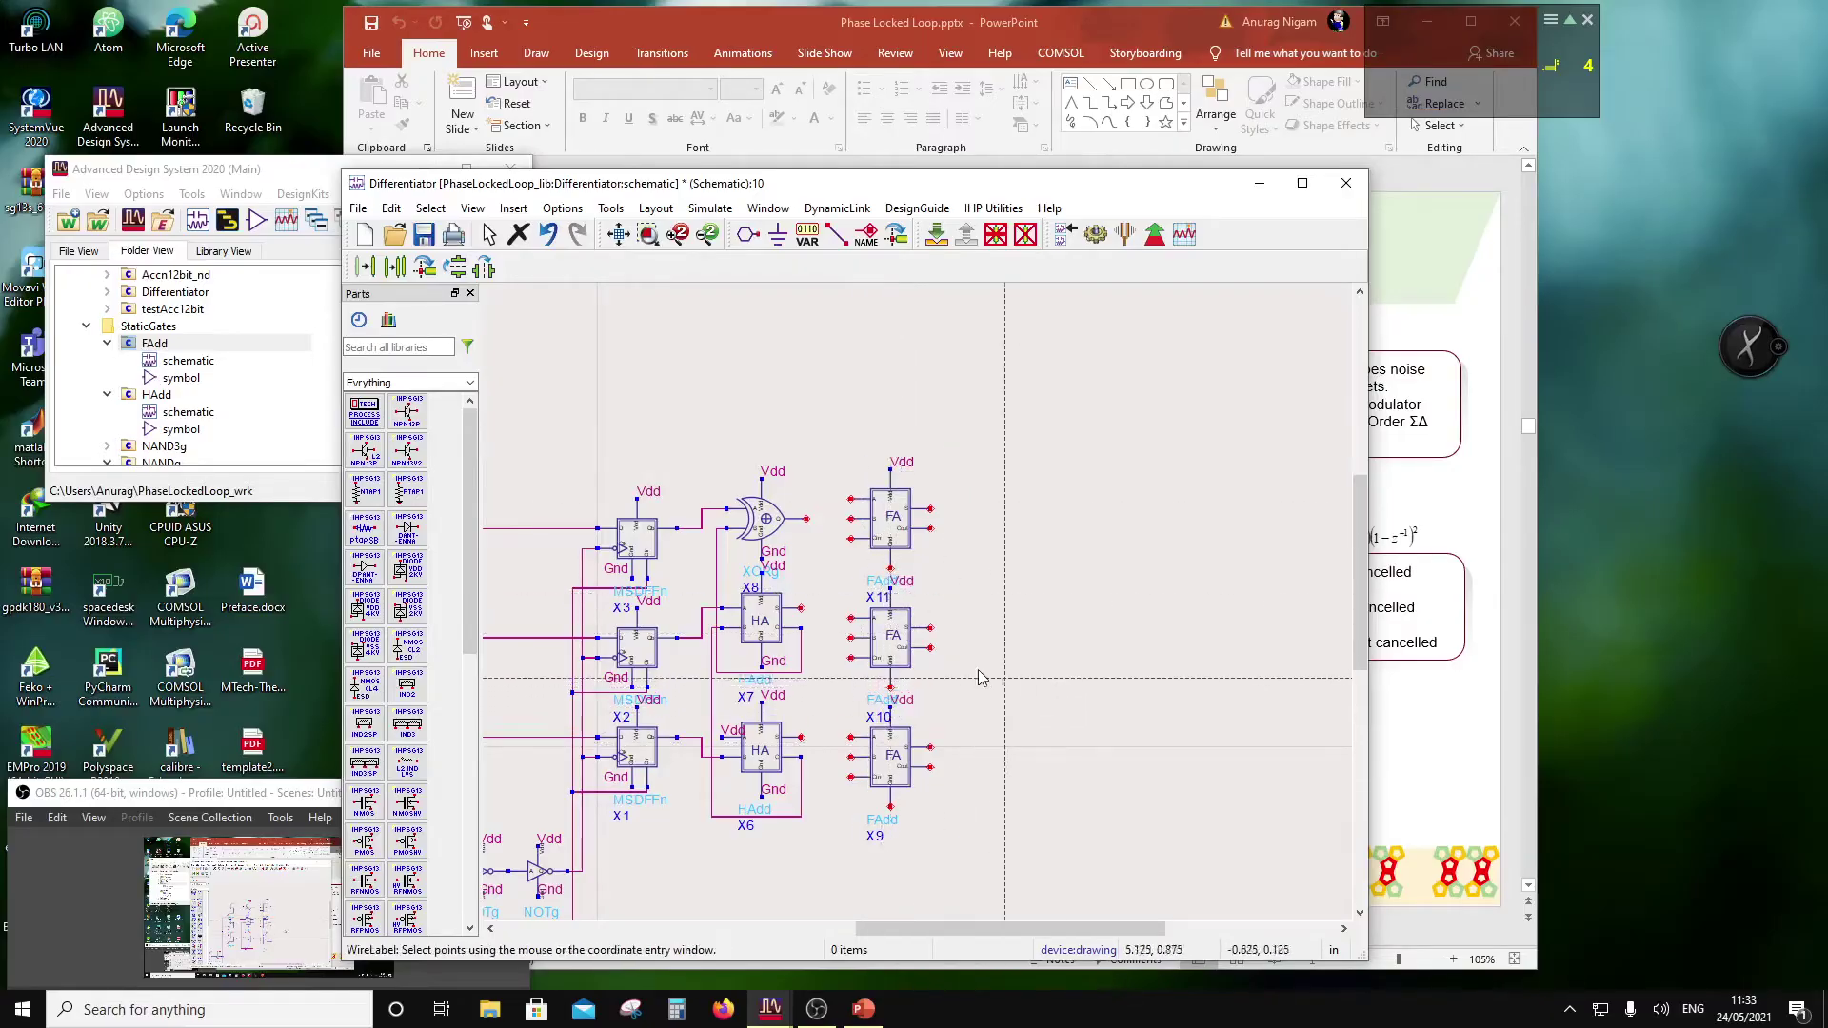
Step: Label the lower supply terminals of the three full adders Gnd
click(891, 806)
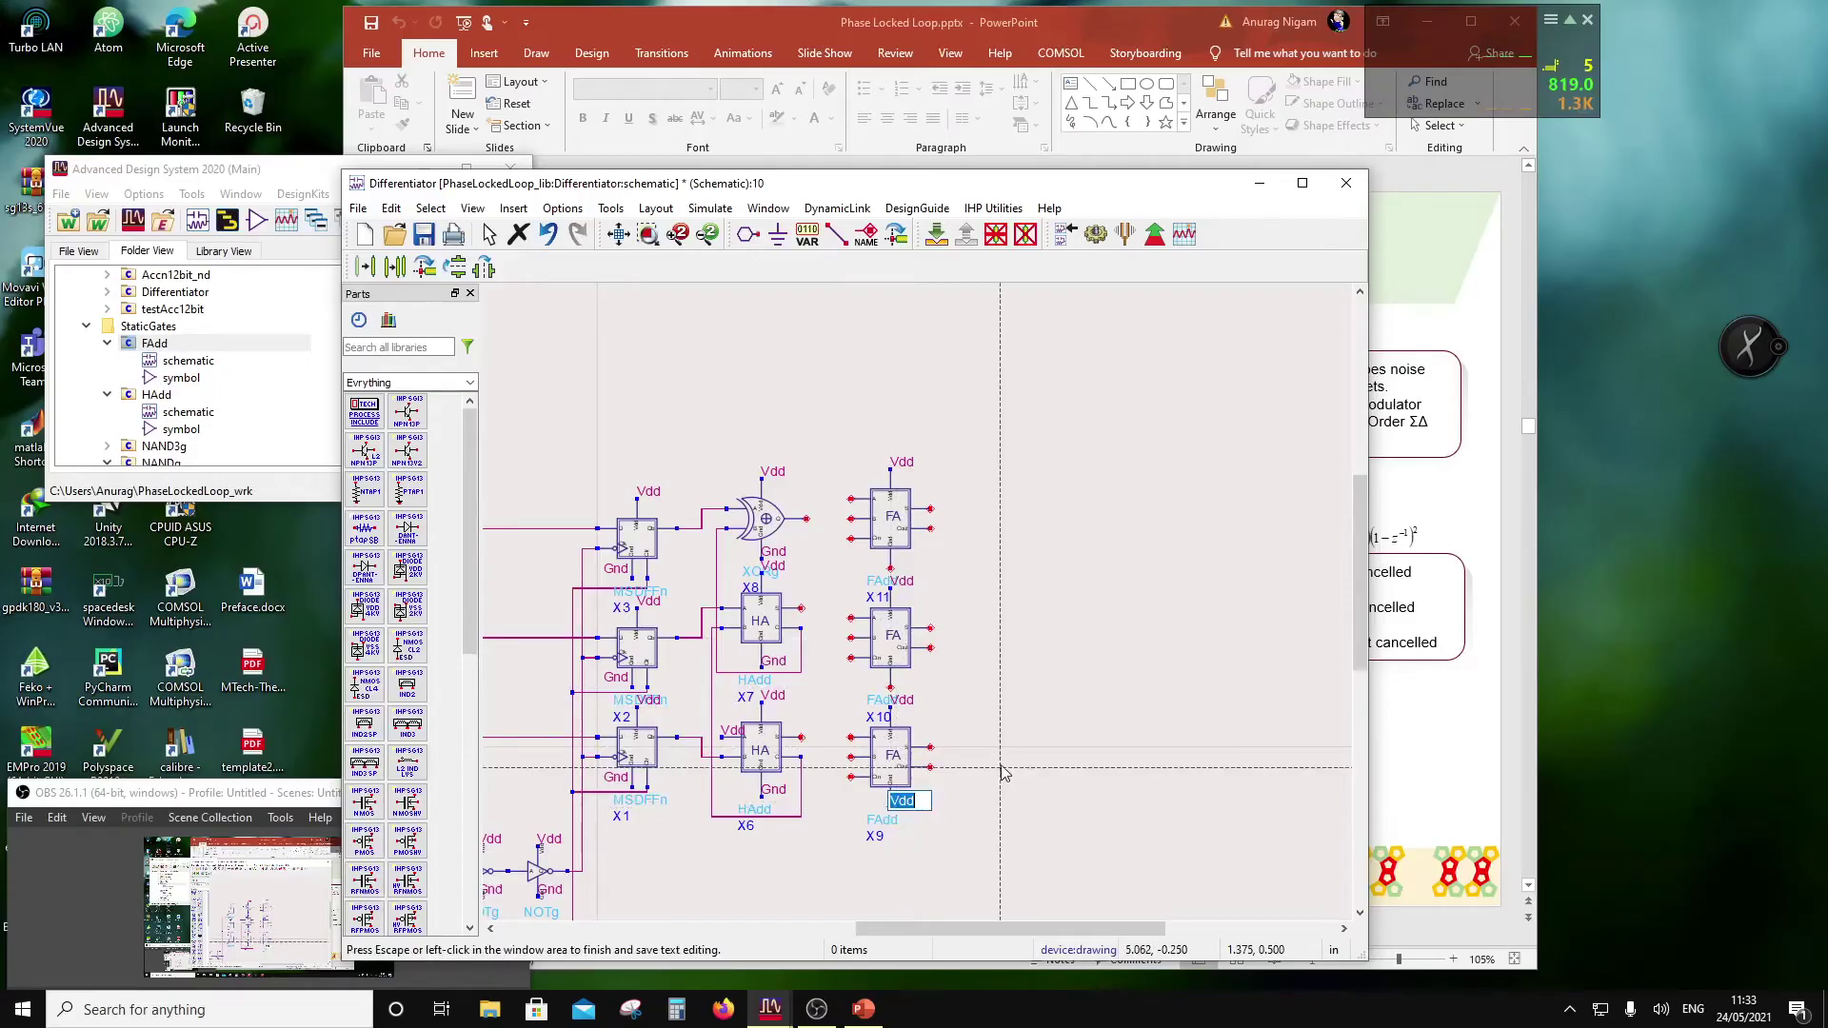
key(BackSpace)
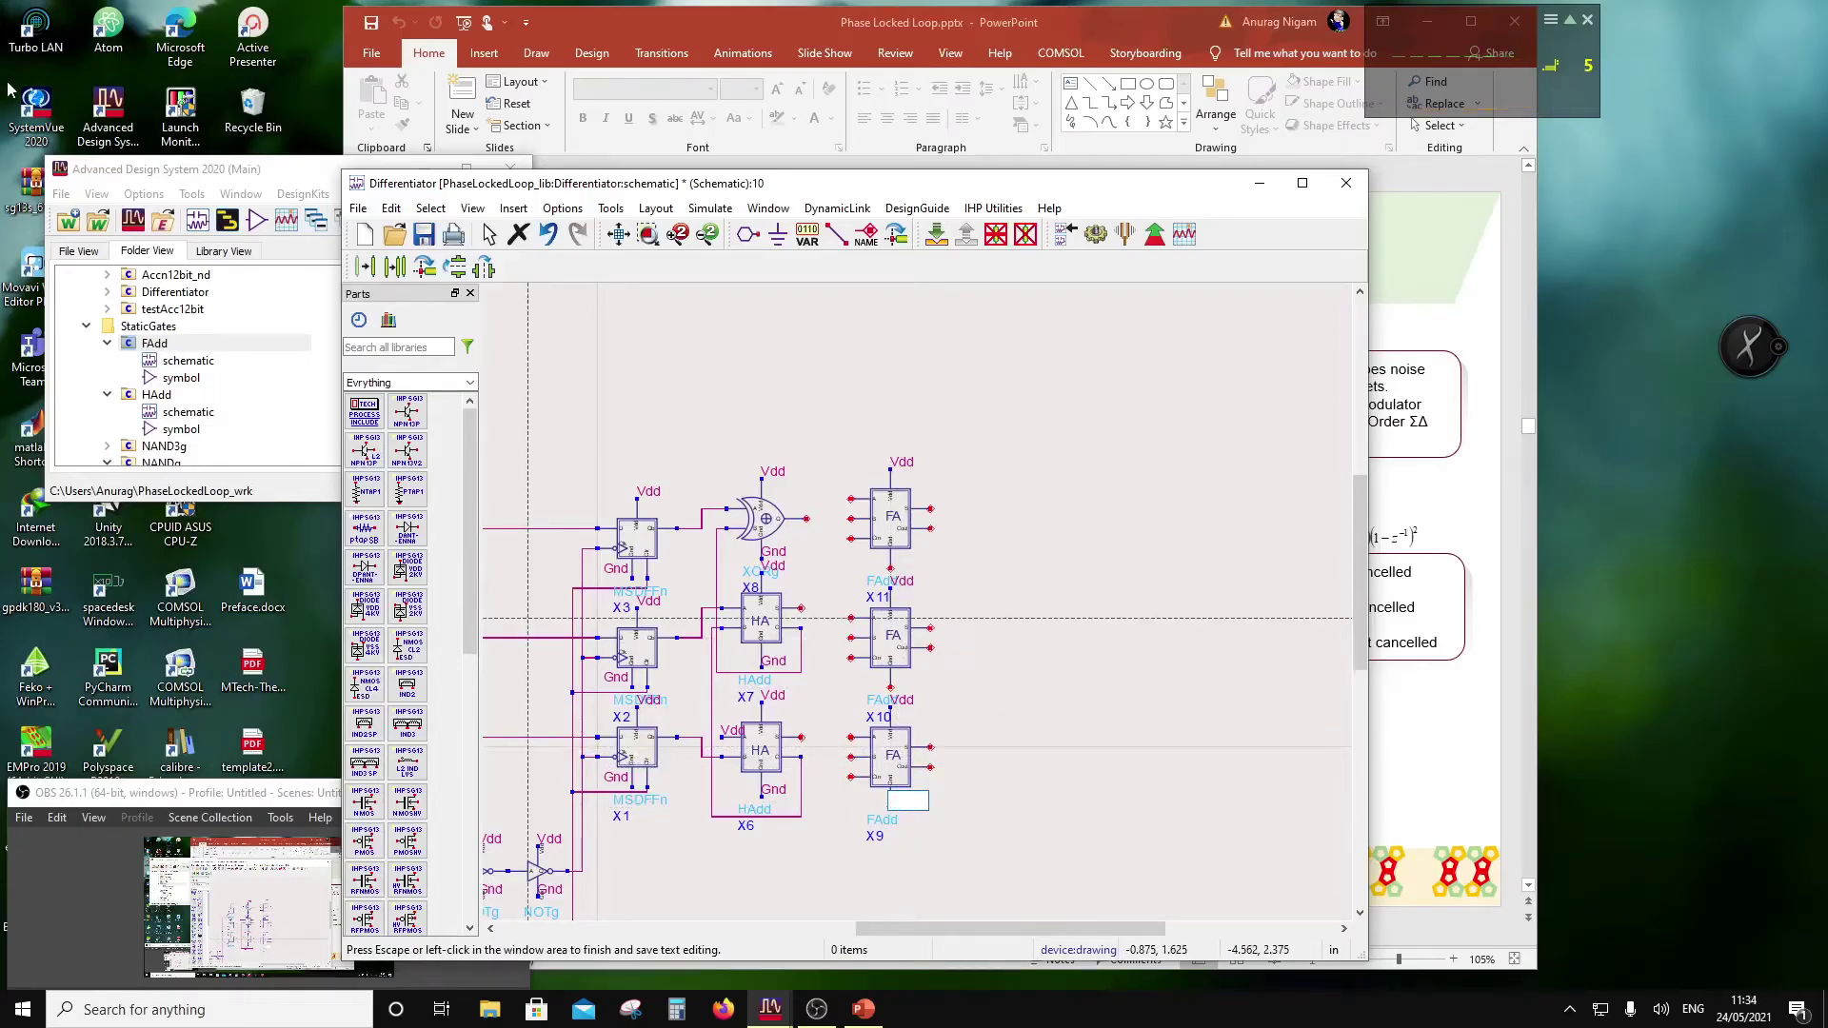
text(Gnd)
click(966, 702)
click(890, 568)
click(1009, 490)
key(Escape)
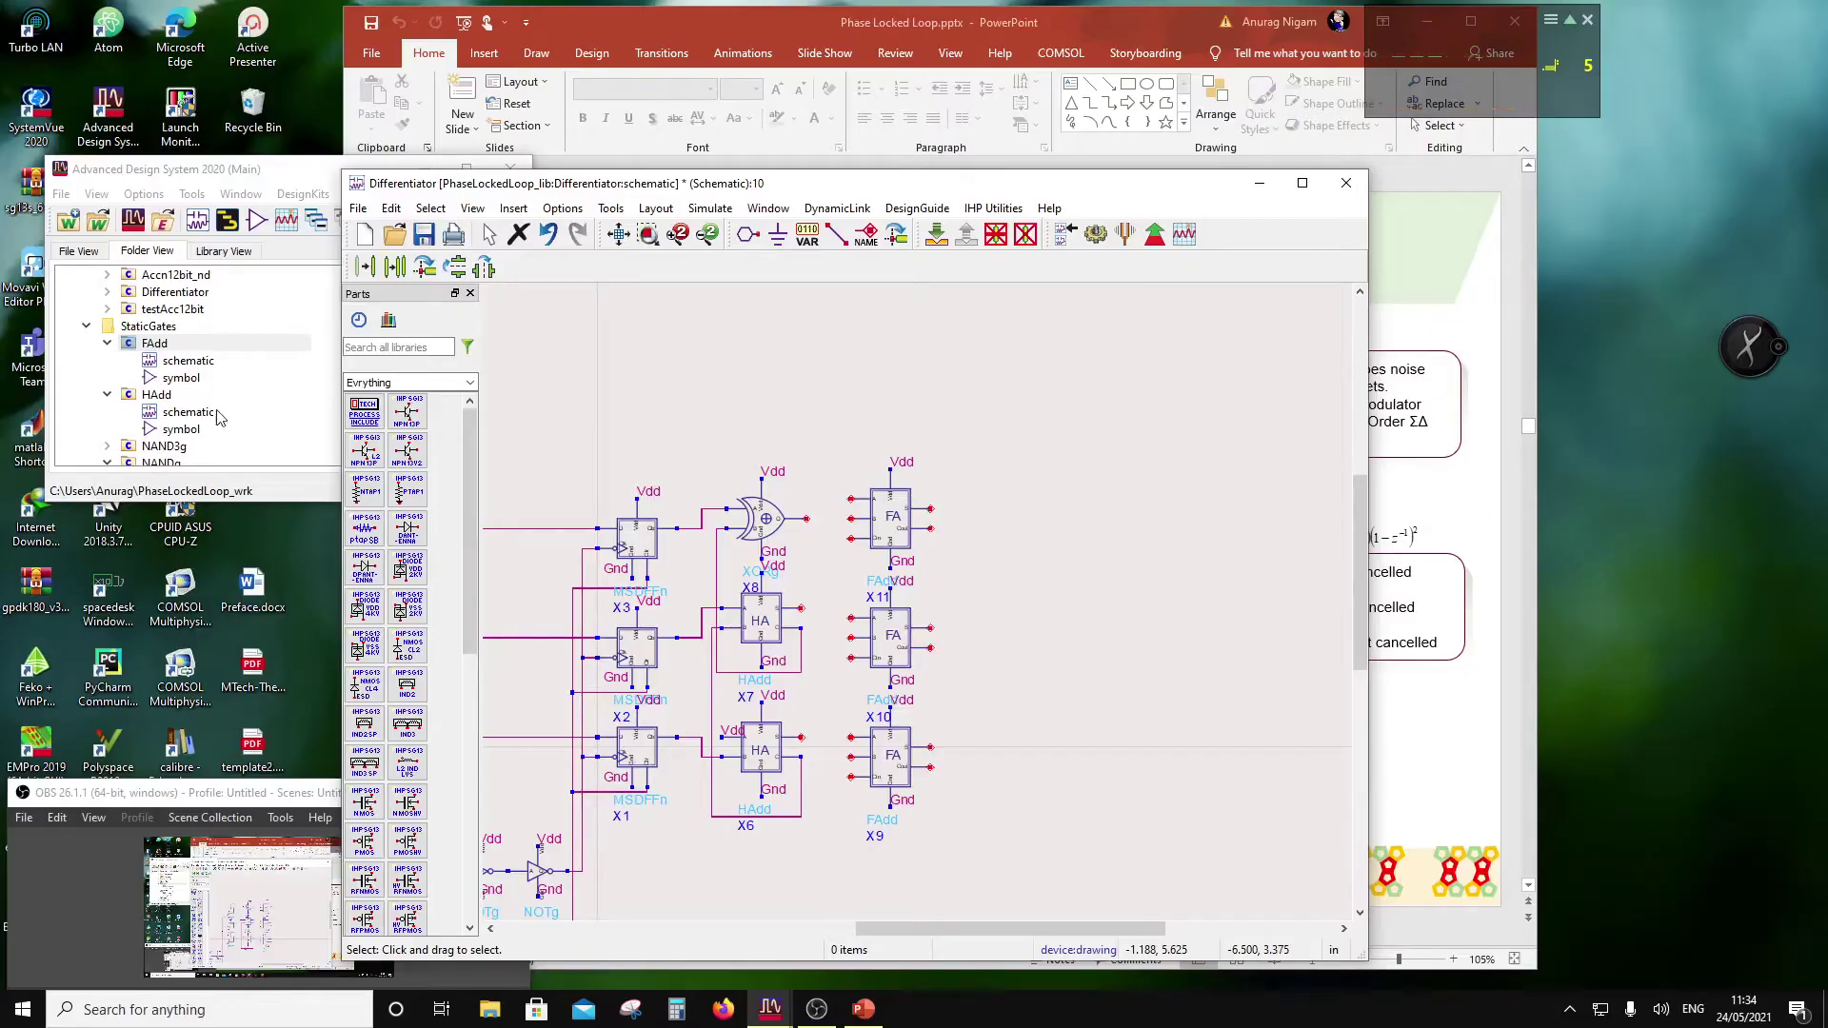
Step: Replace the lowest full adder X9 with a copy of half adder X6, and remove the Vdd label from the copy's input A
click(873, 761)
key(Delete)
click(720, 792)
click(409, 273)
click(723, 767)
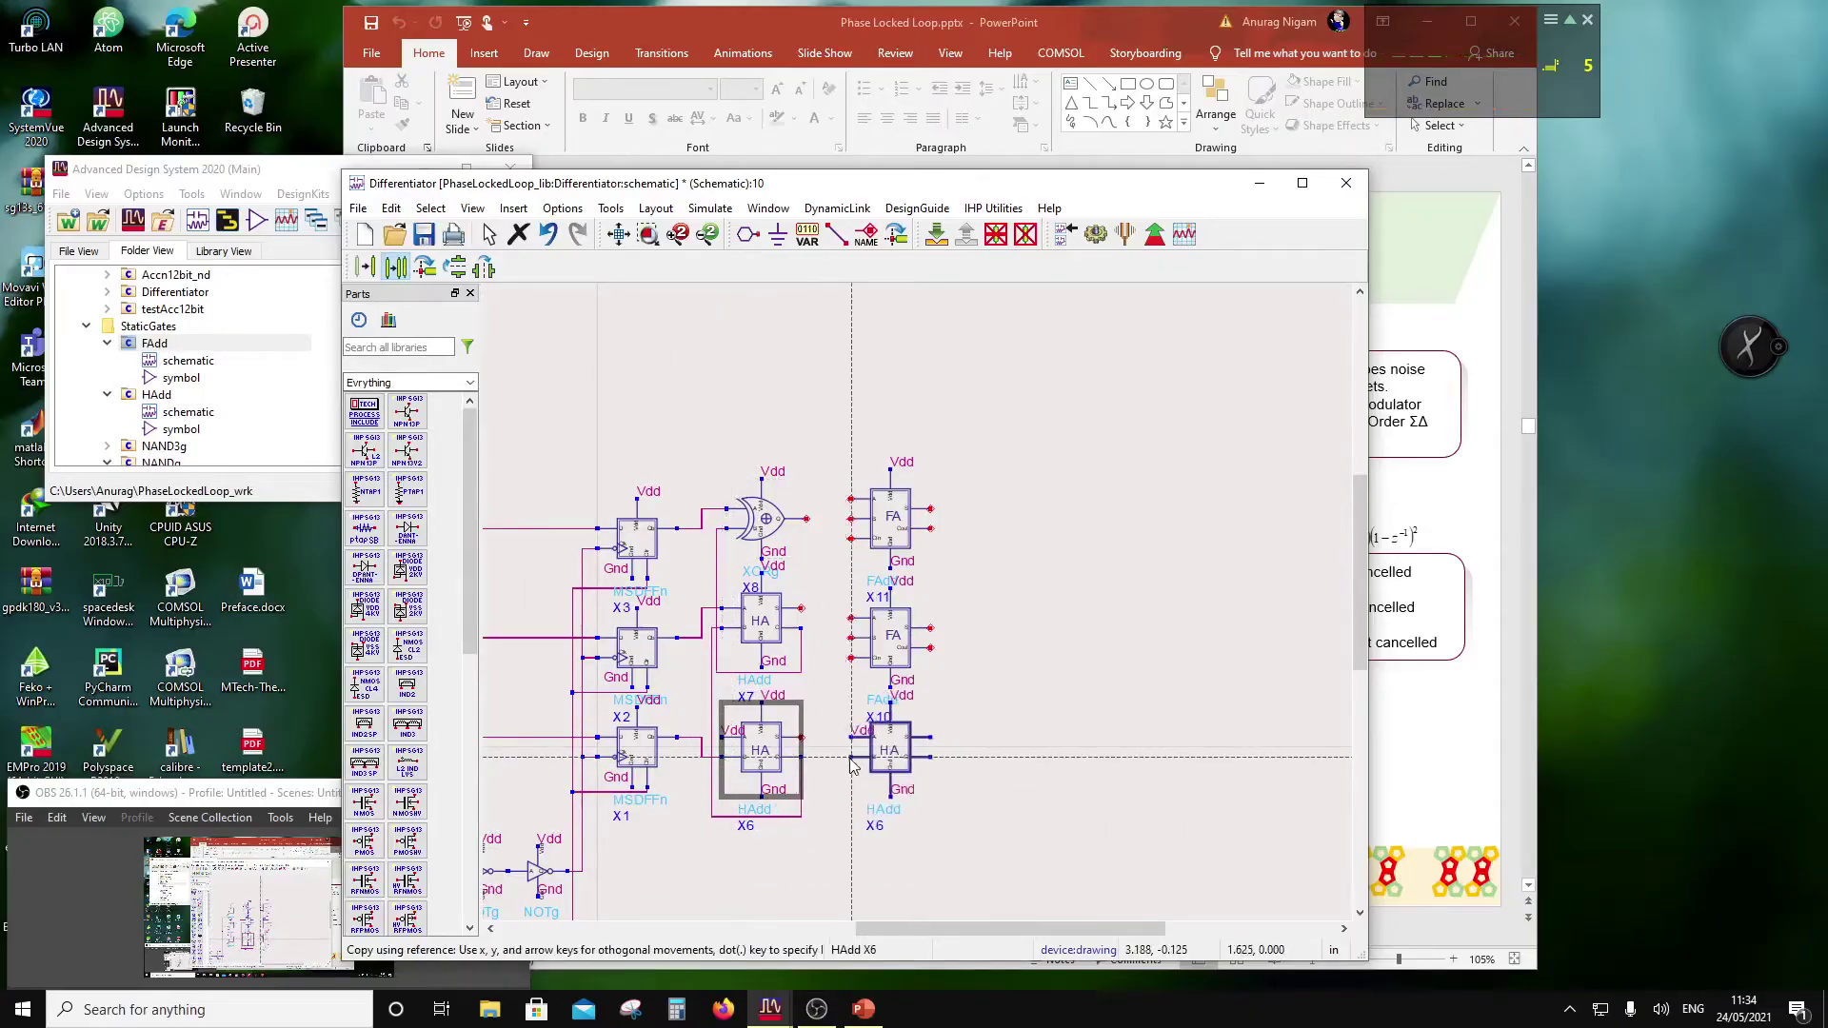
click(853, 767)
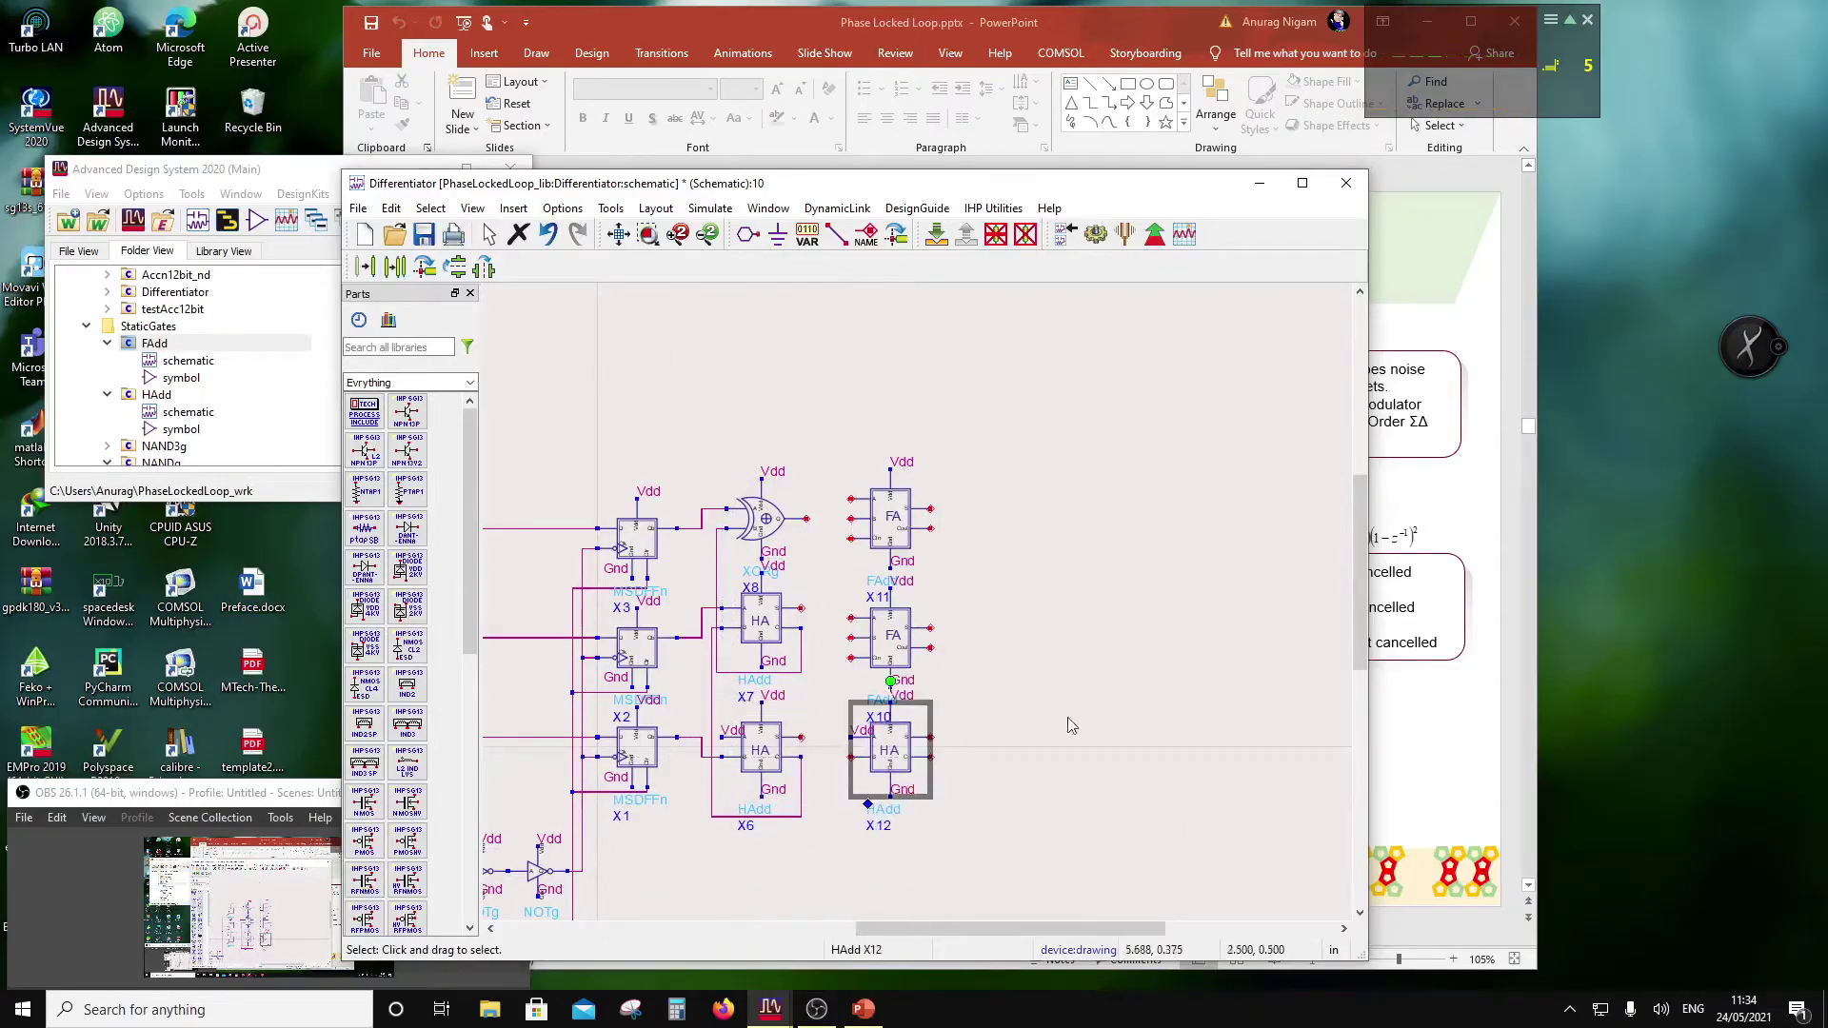
click(862, 739)
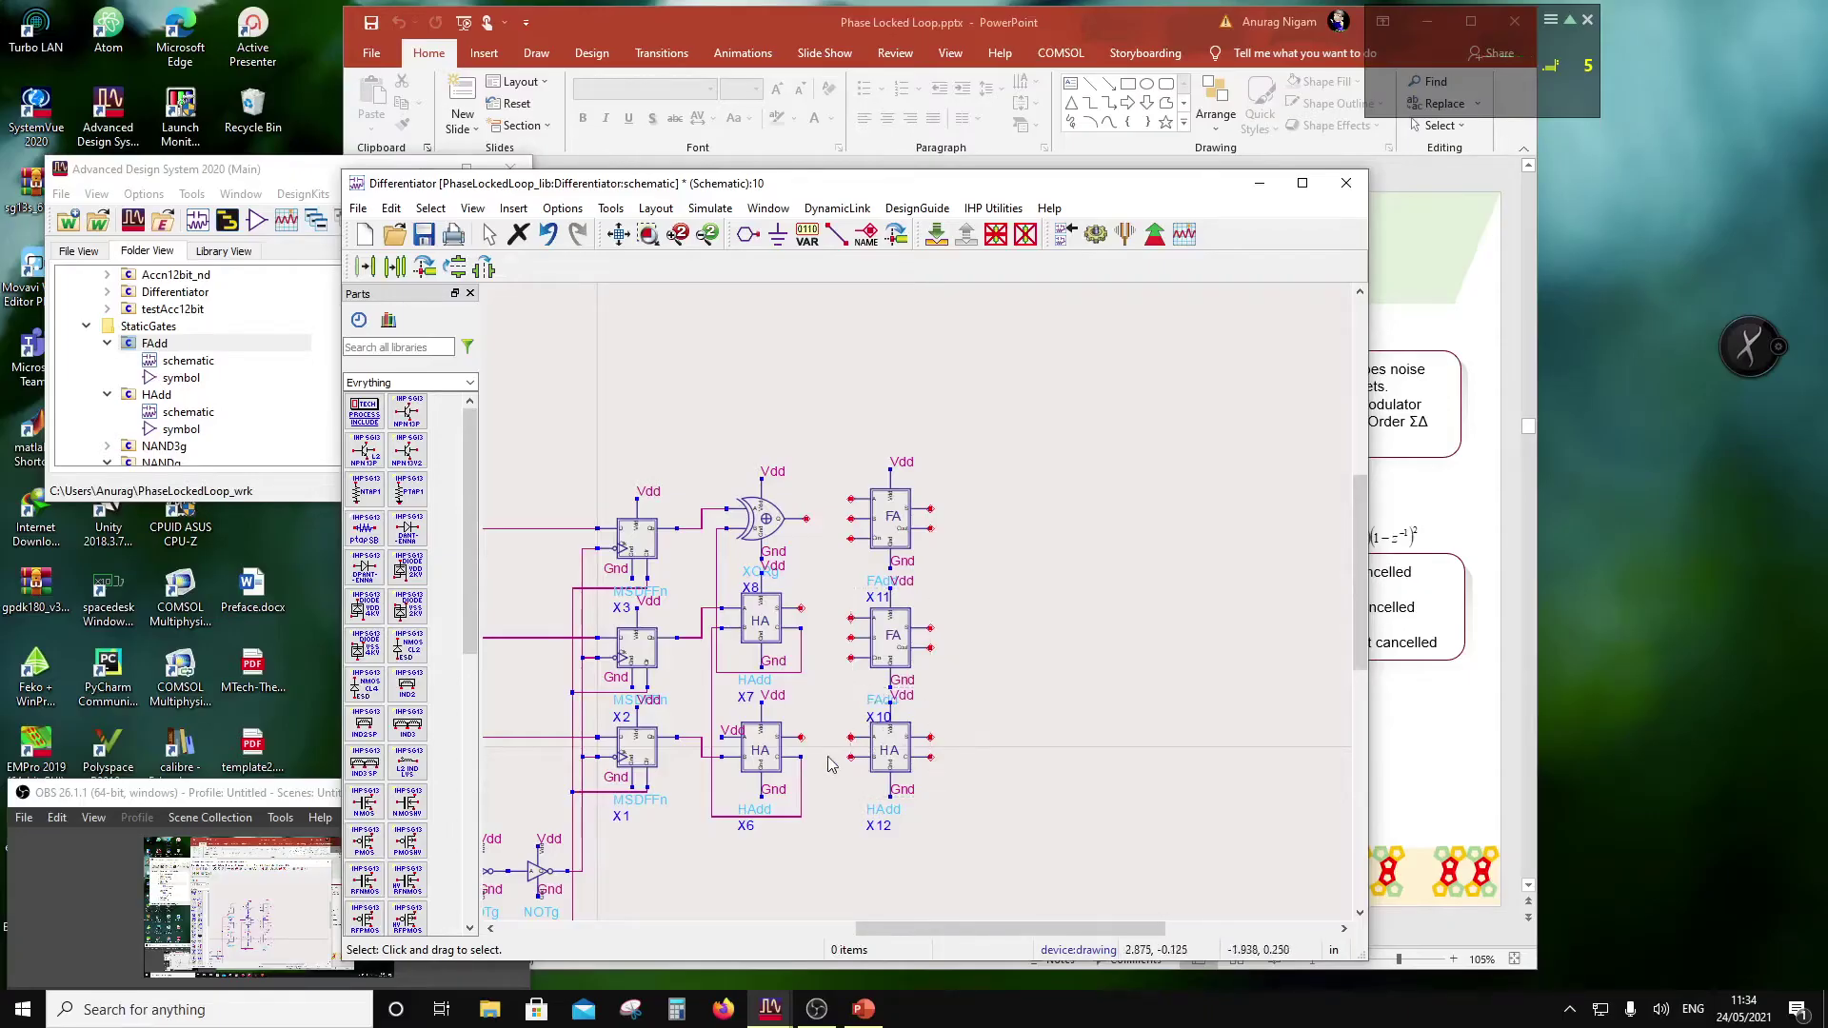
Step: Wire half adder X6's S output to input B of half adder X12, and the A0 line to X12's input A
scroll(867, 674, down, 1)
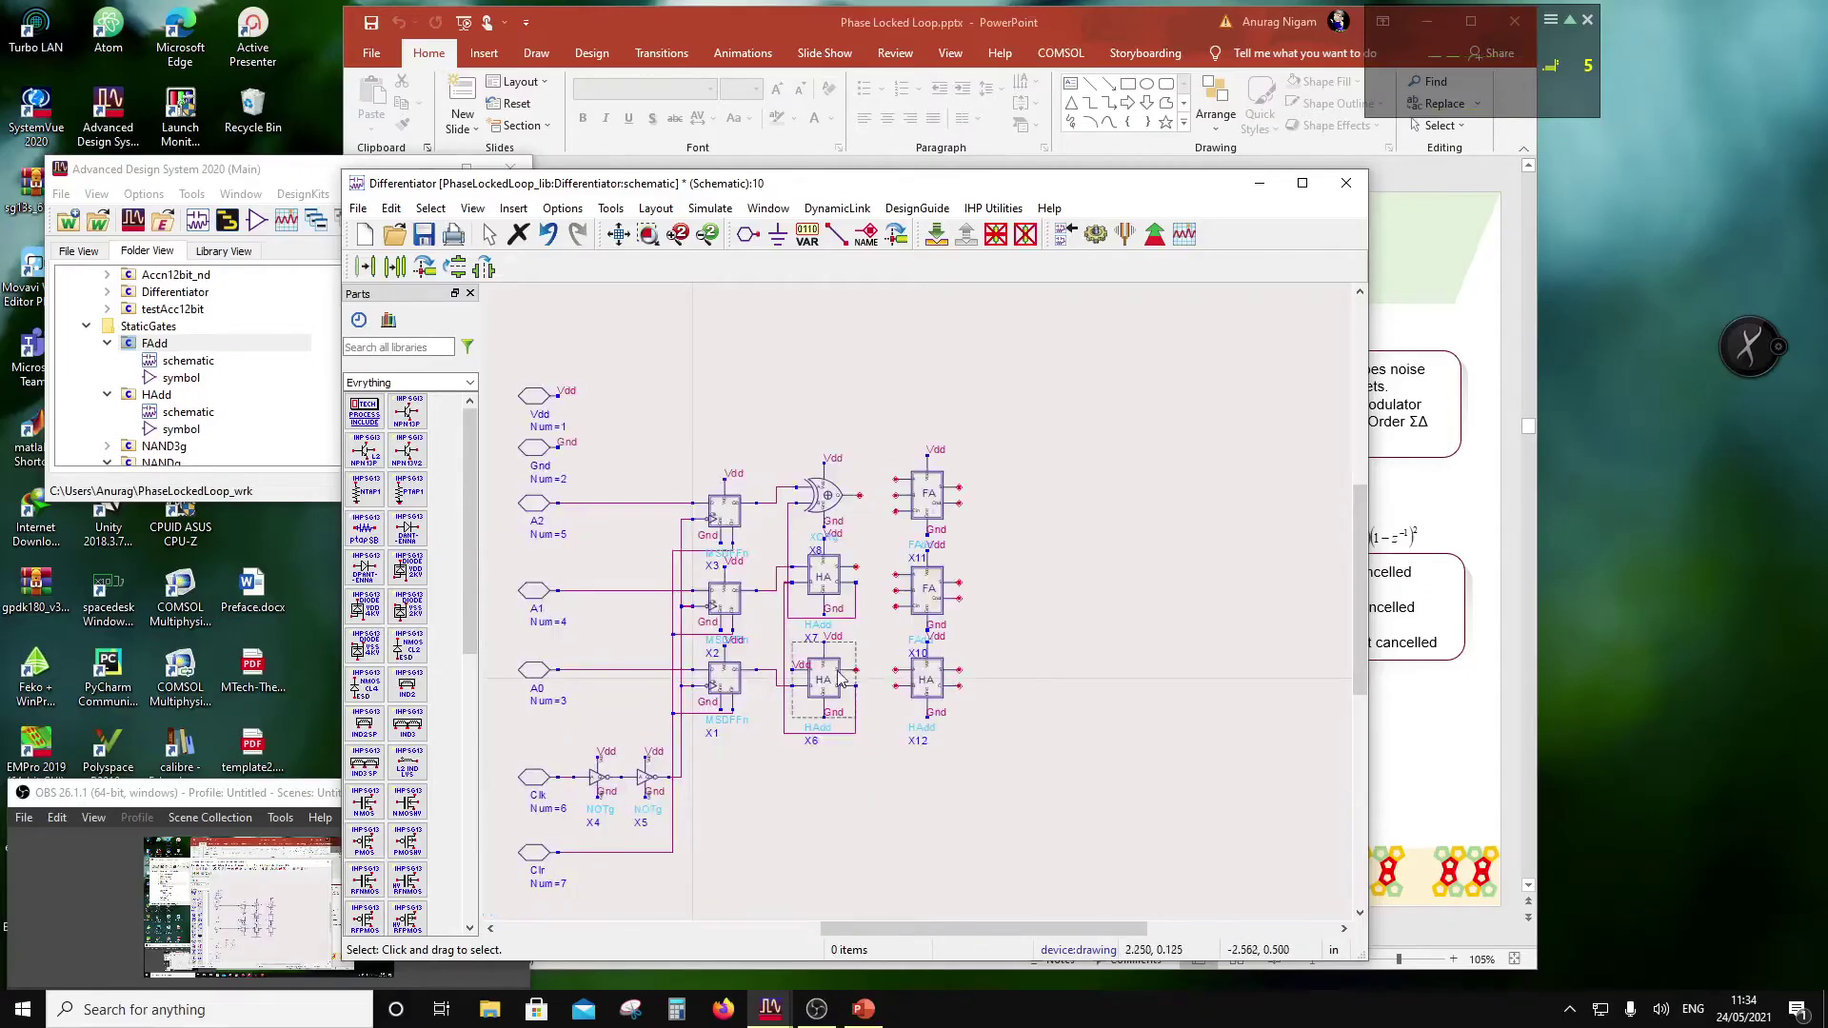
click(837, 234)
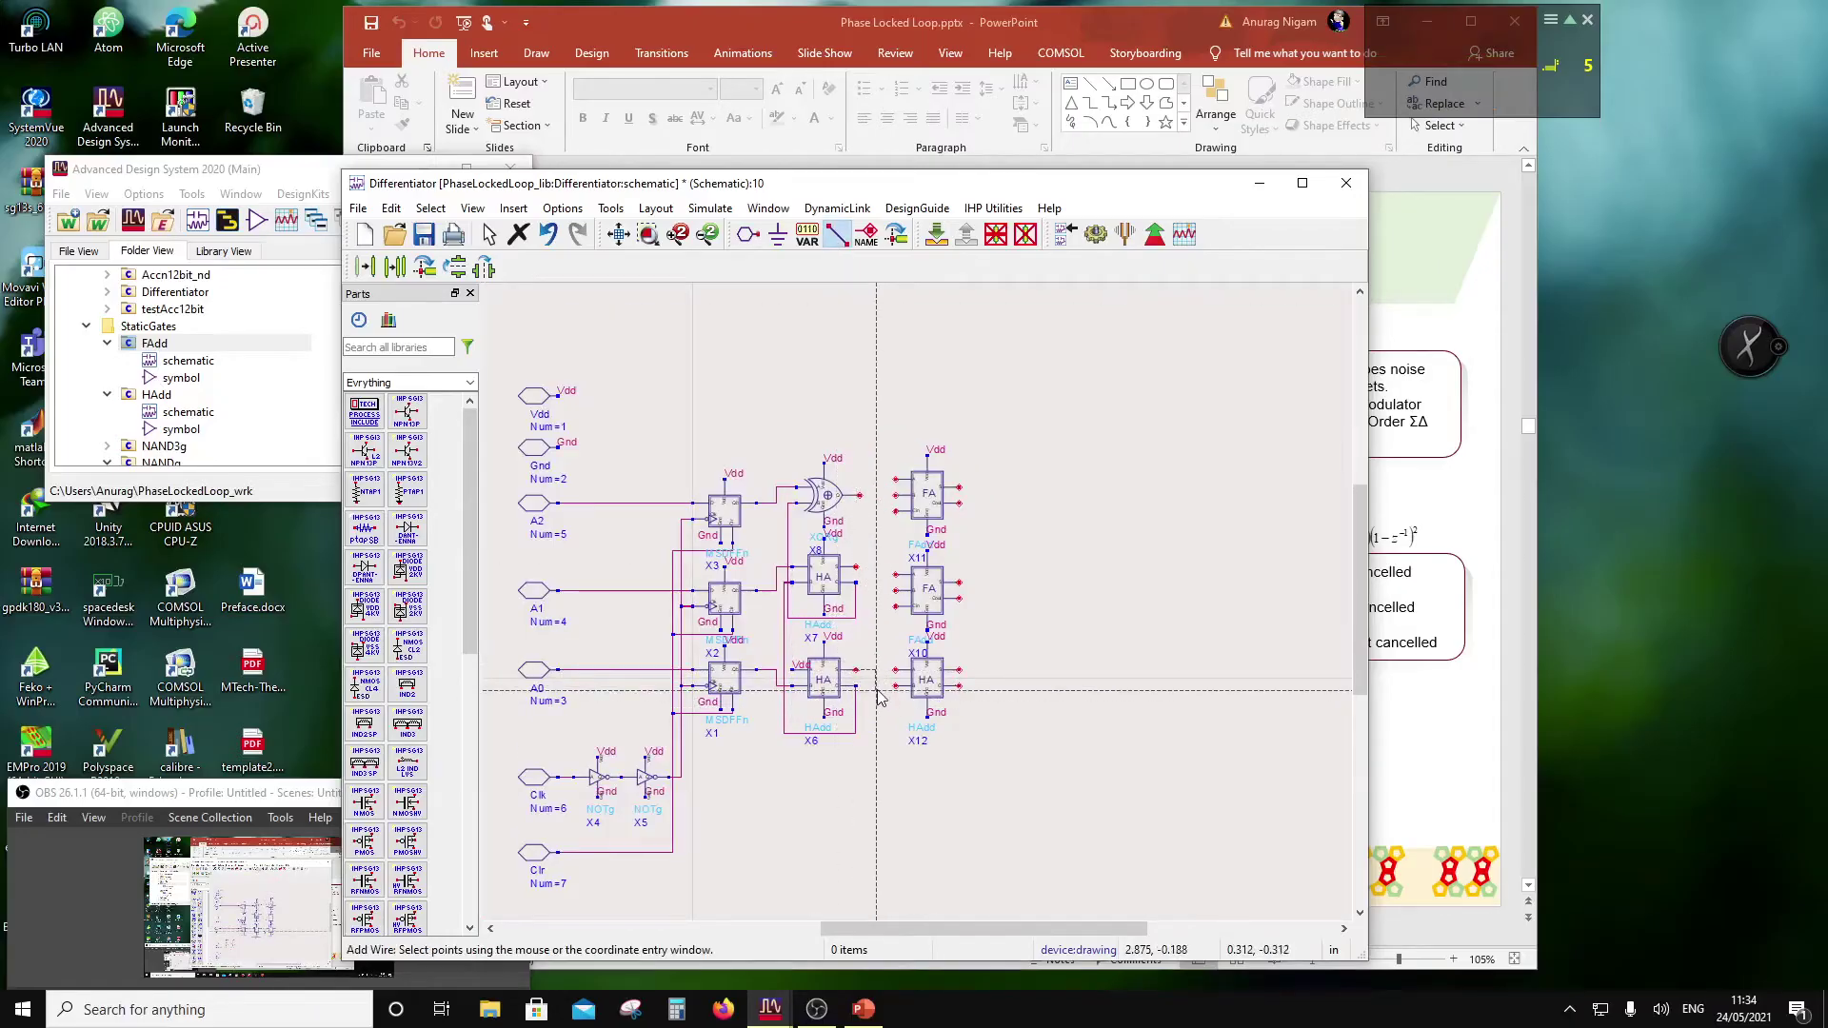
click(876, 685)
click(894, 685)
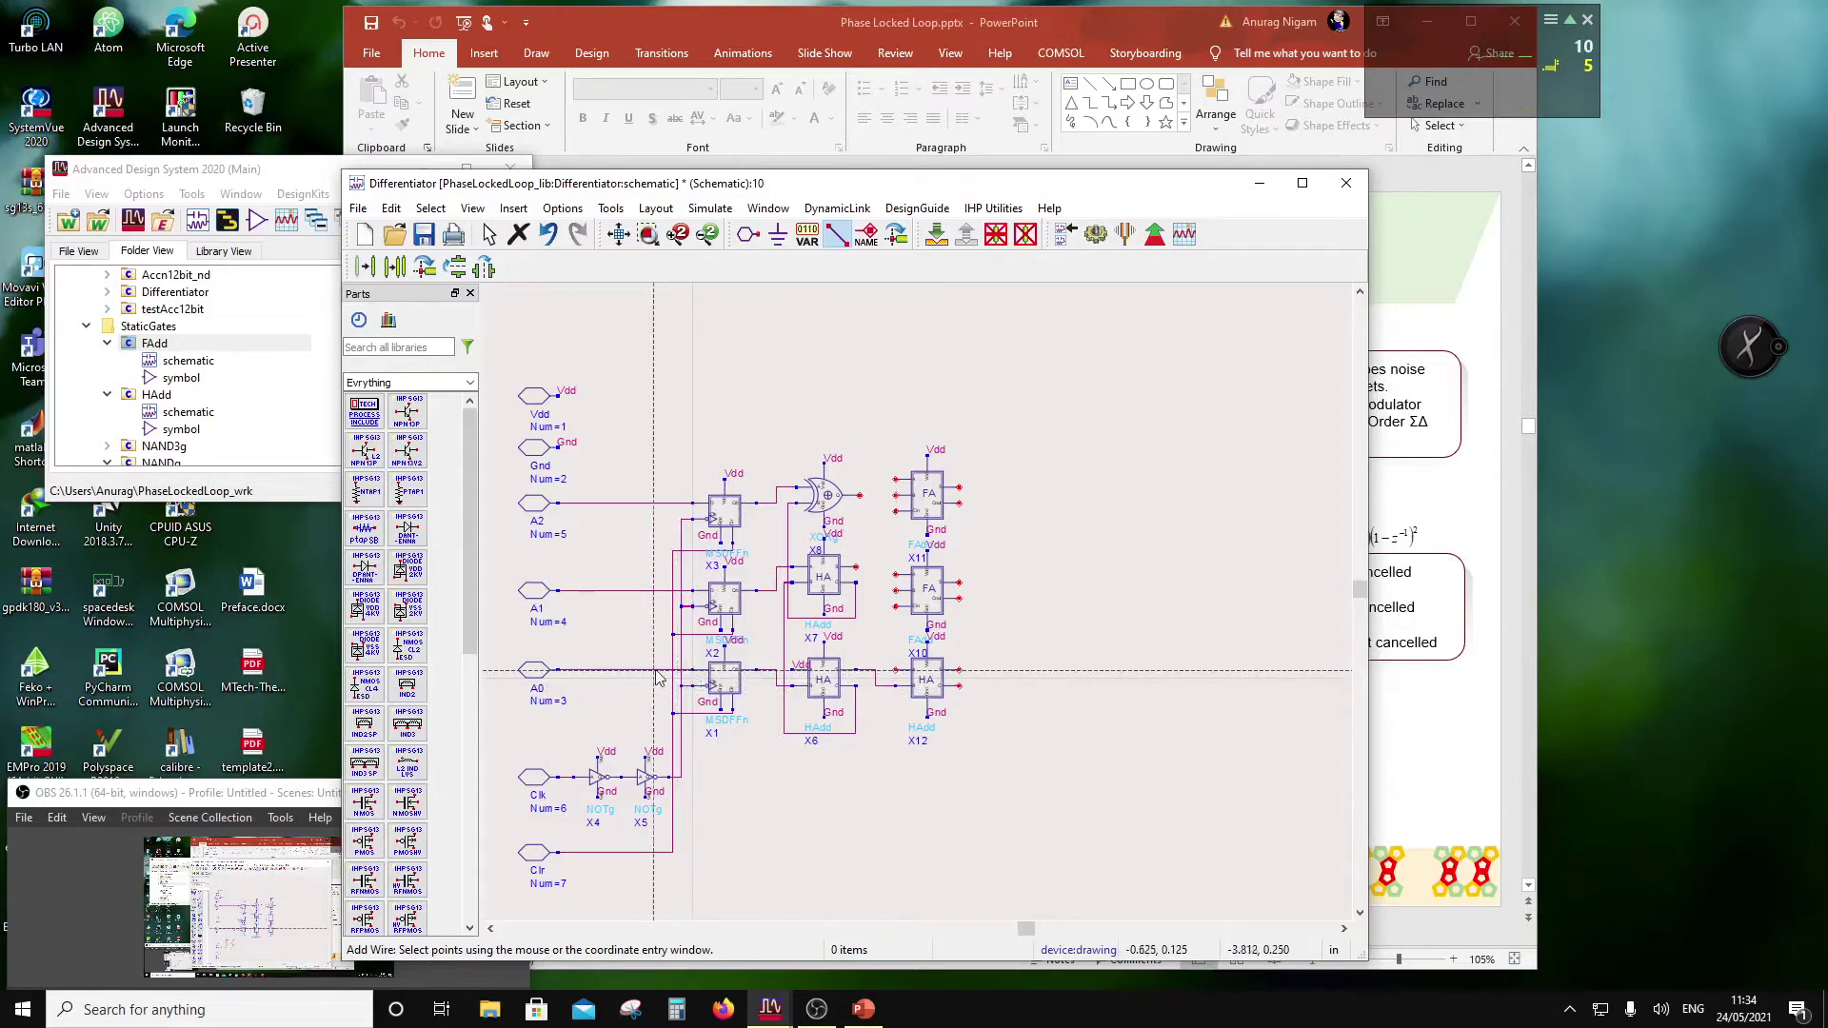
click(656, 743)
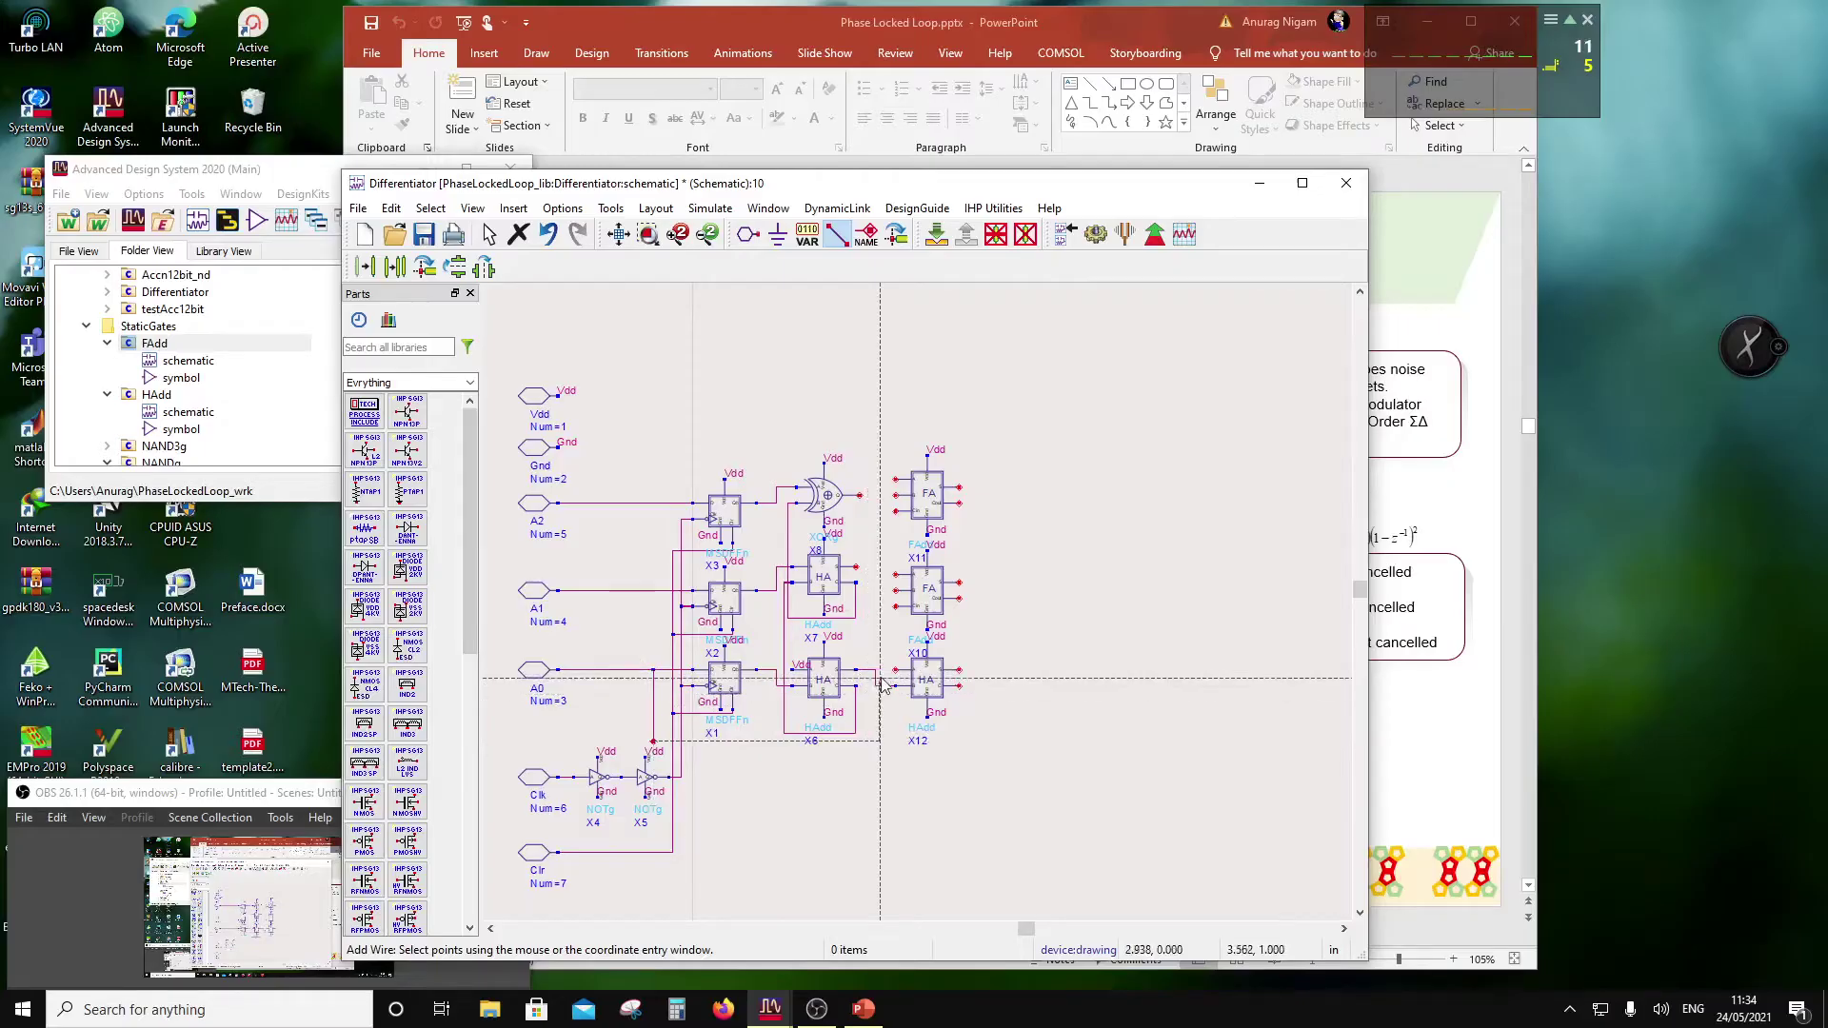
click(895, 671)
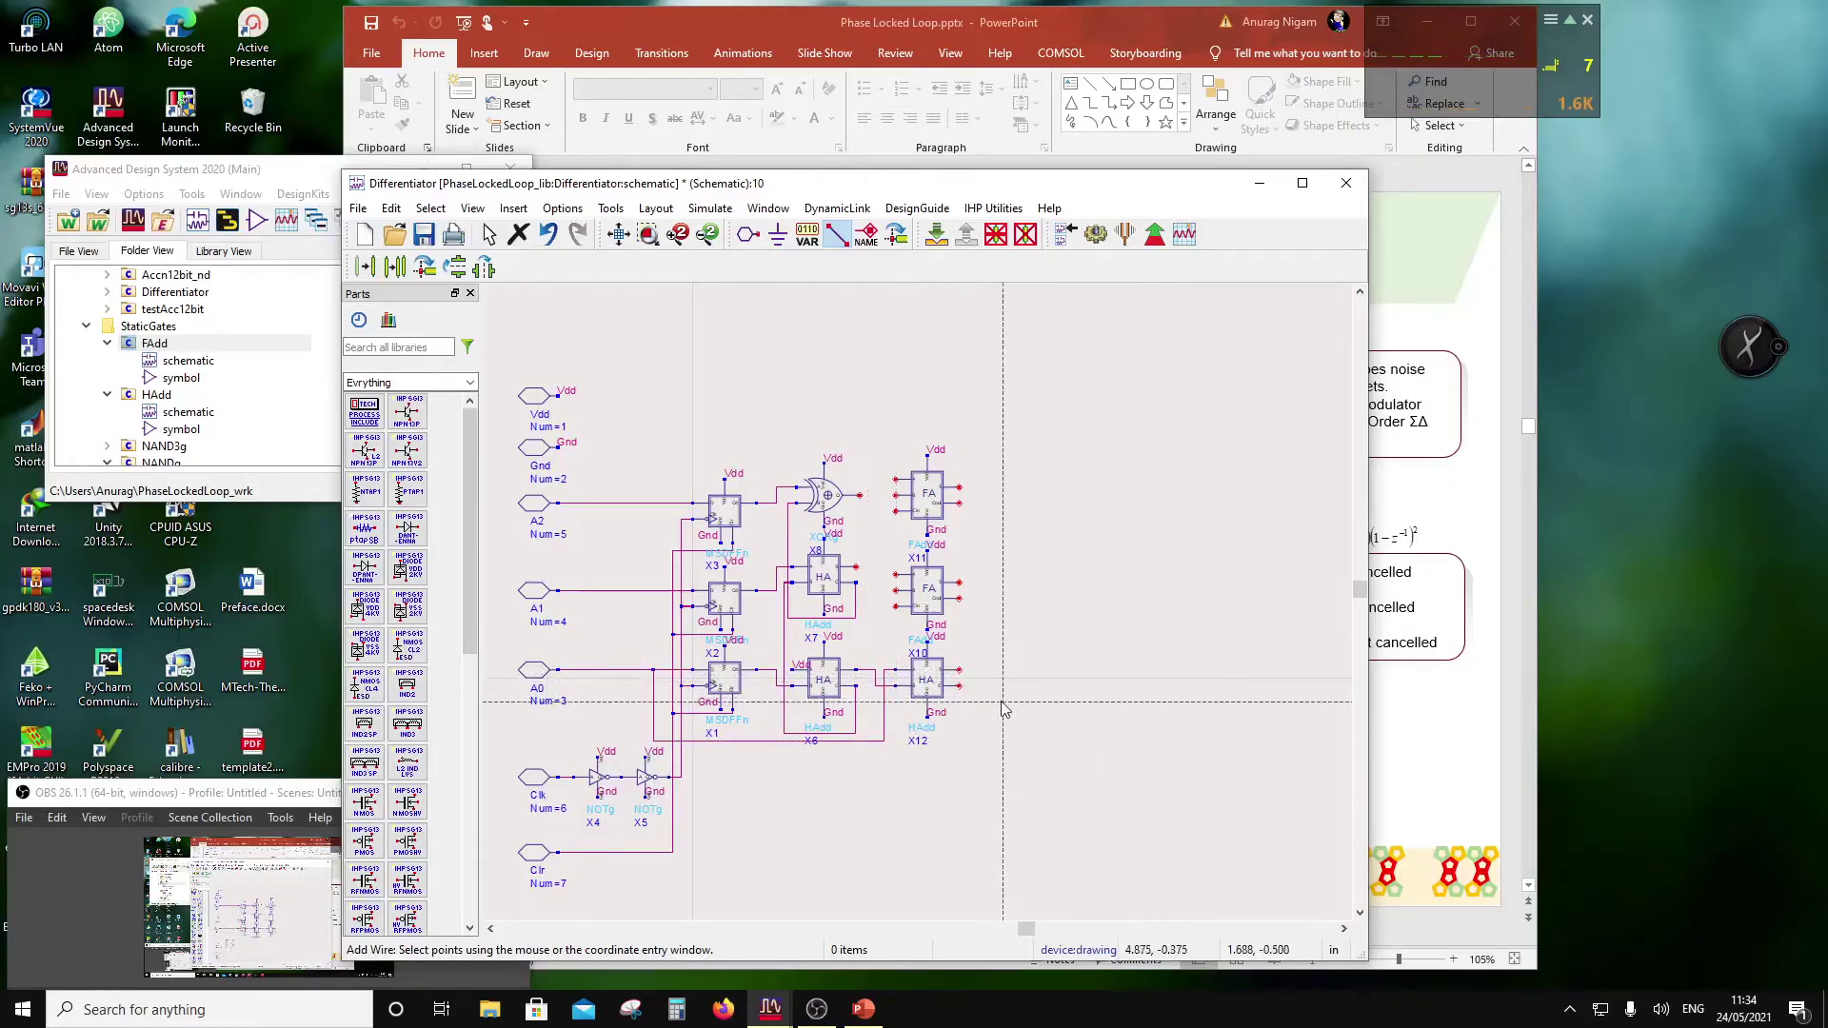
Step: Wire half adder X12's C output to the Cin input of full adder X10, and delete the stray wire stub below X12
click(961, 690)
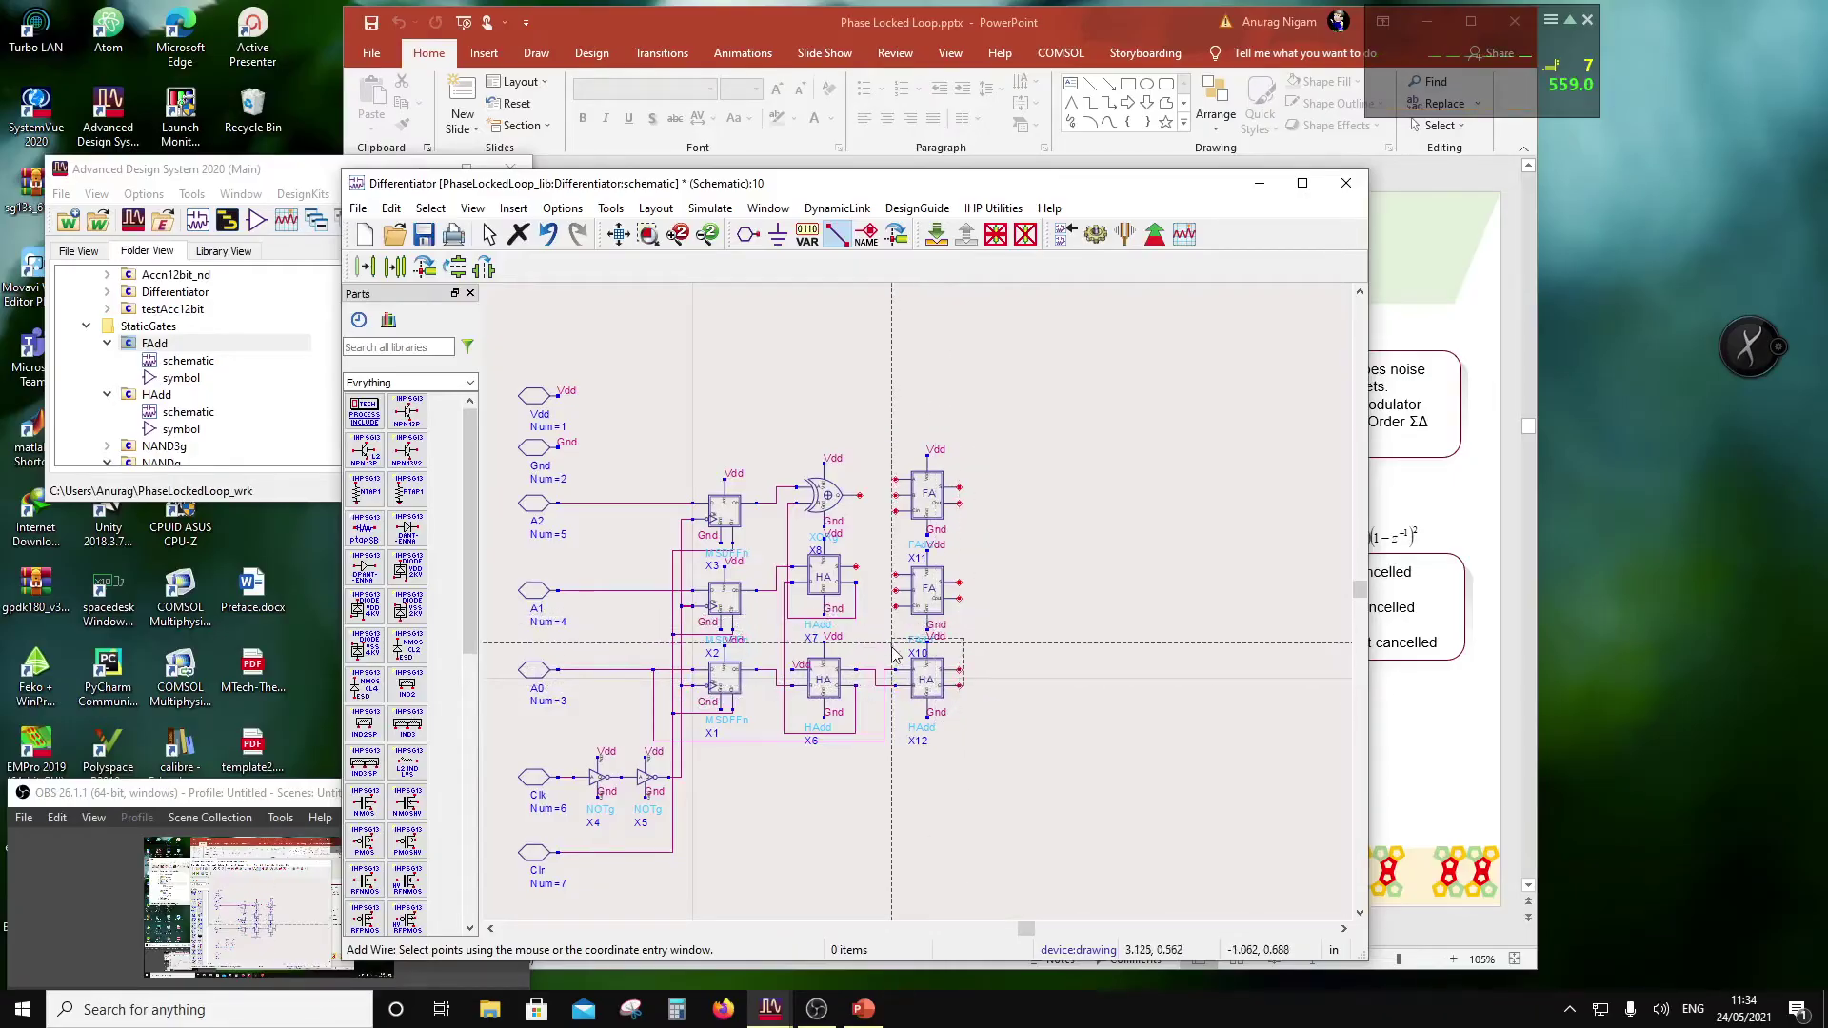
click(888, 741)
click(895, 606)
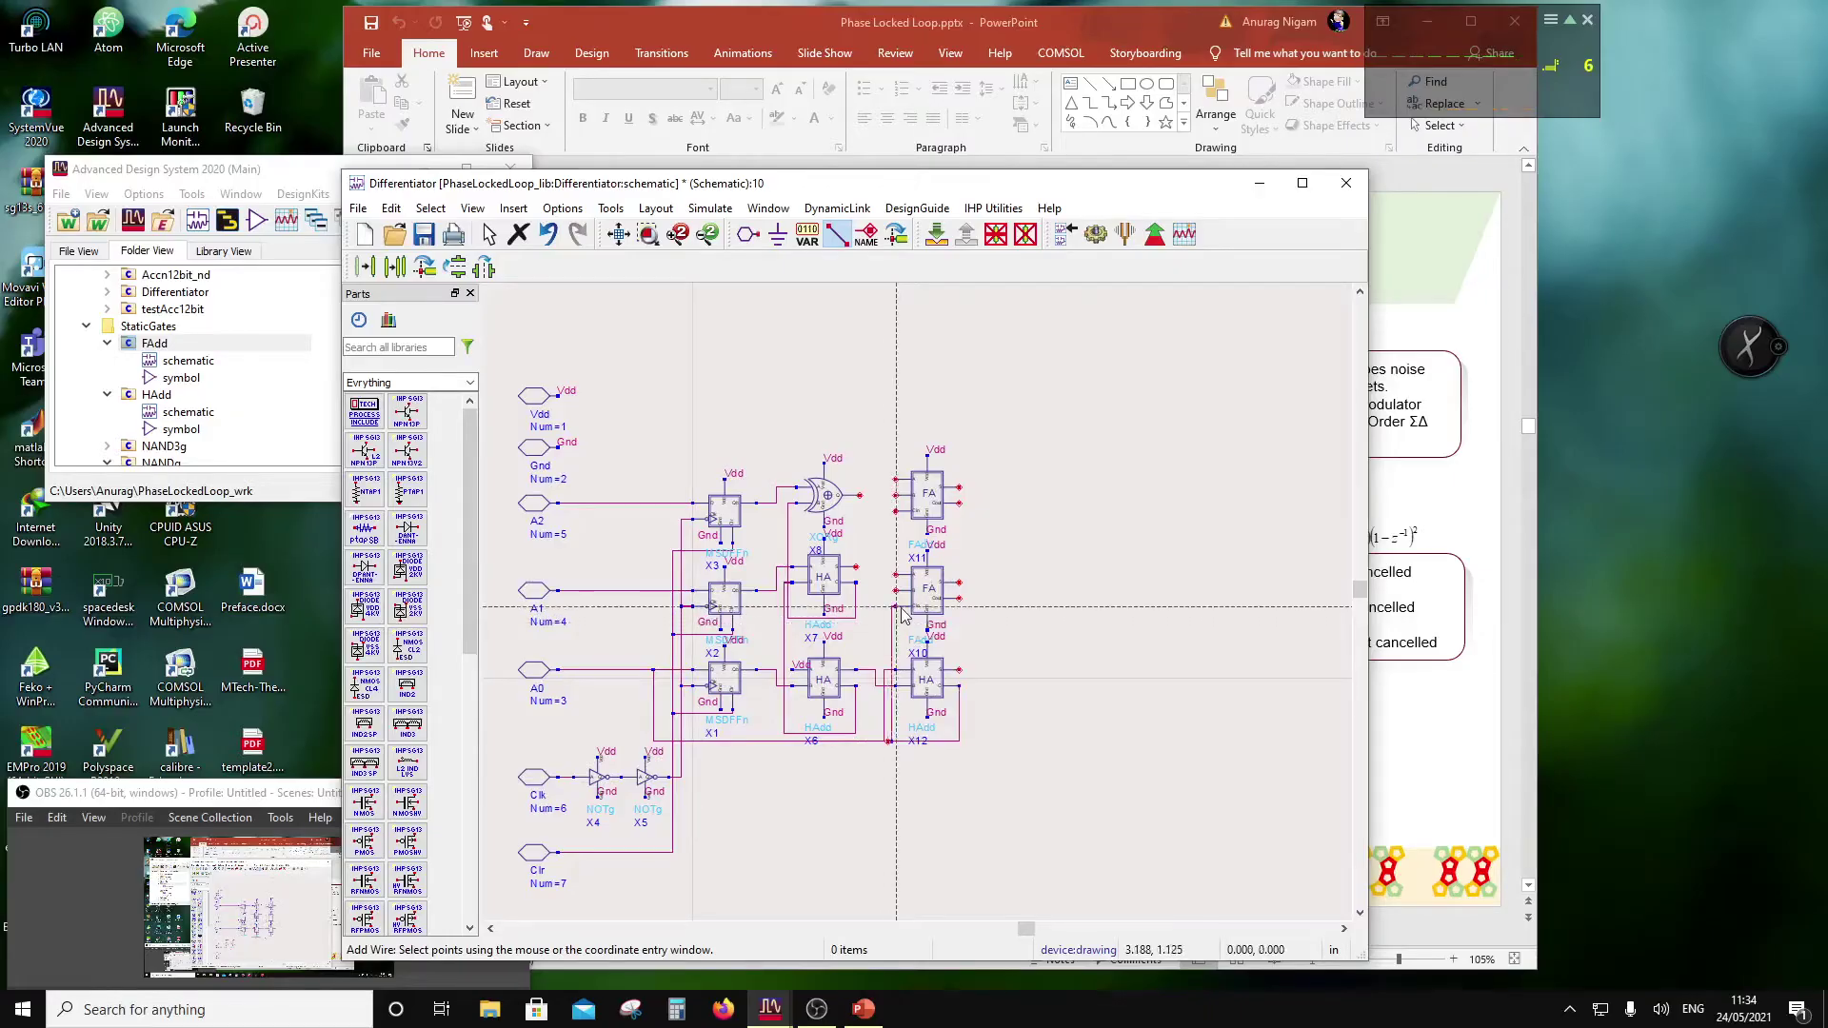
key(Escape)
scroll(920, 617, up, 1)
scroll(922, 714, up, 3)
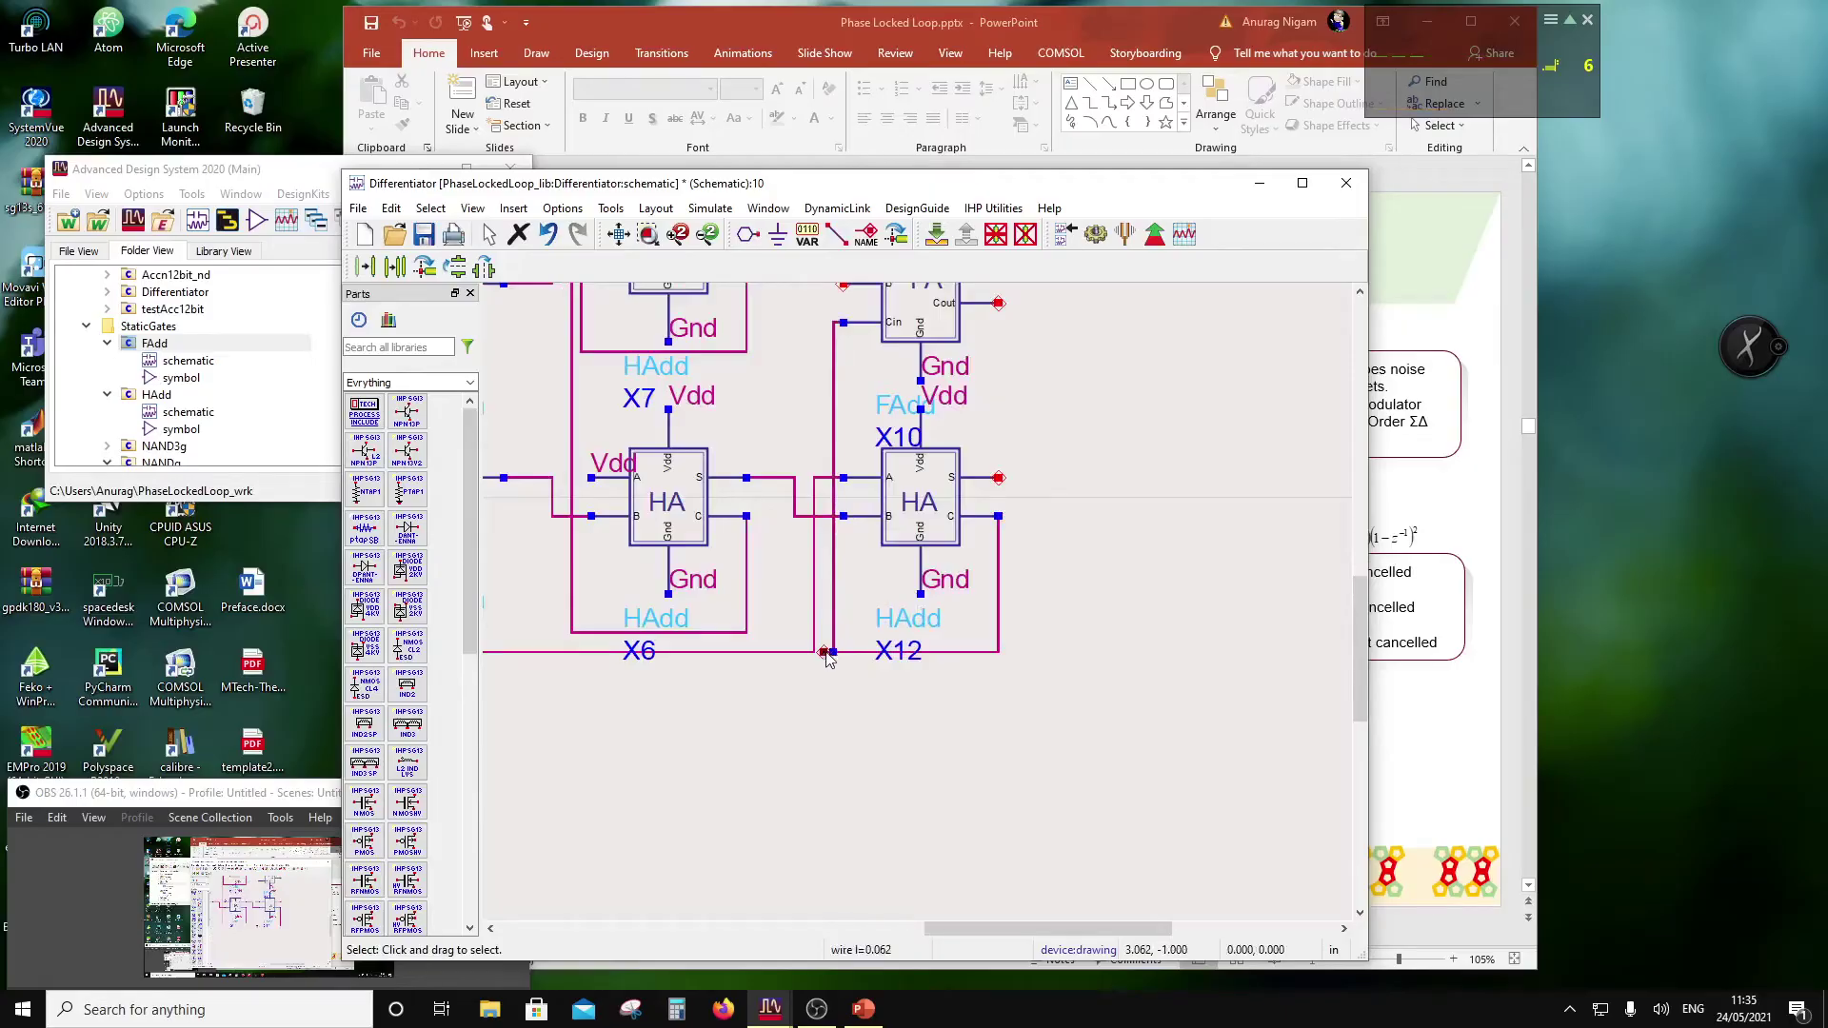
key(Delete)
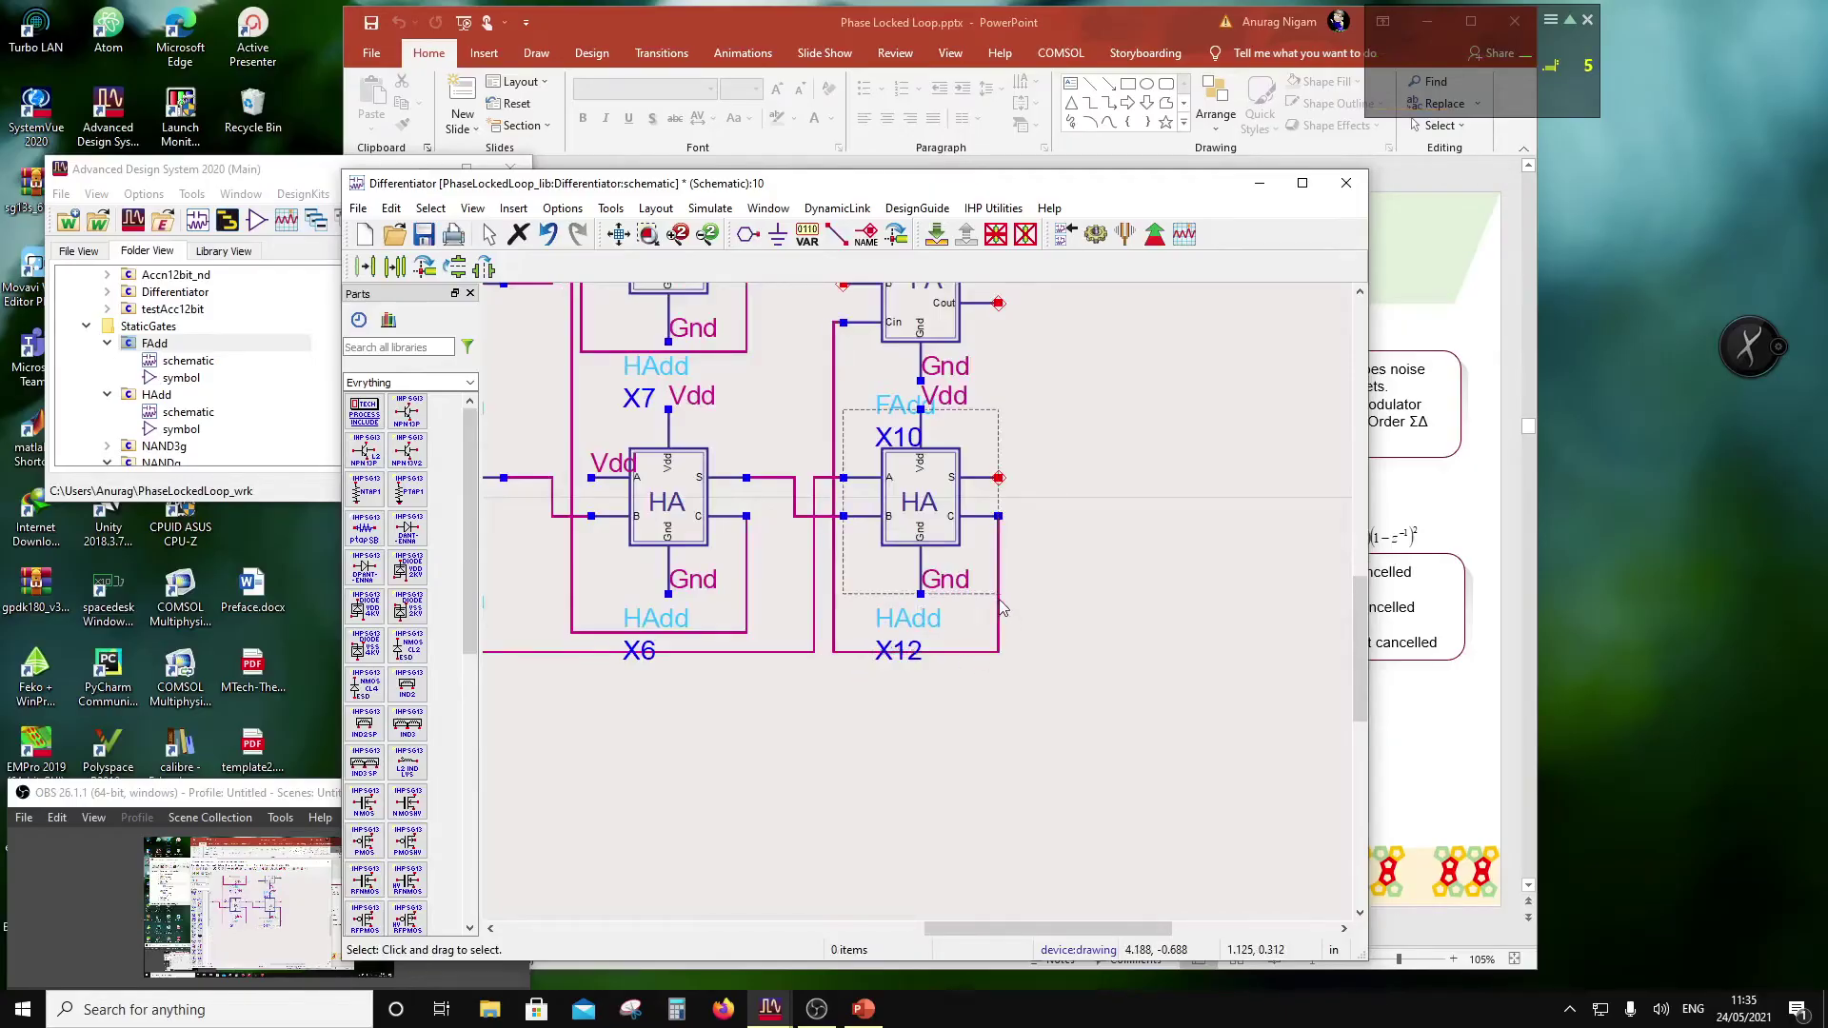
scroll(1028, 541, down, 3)
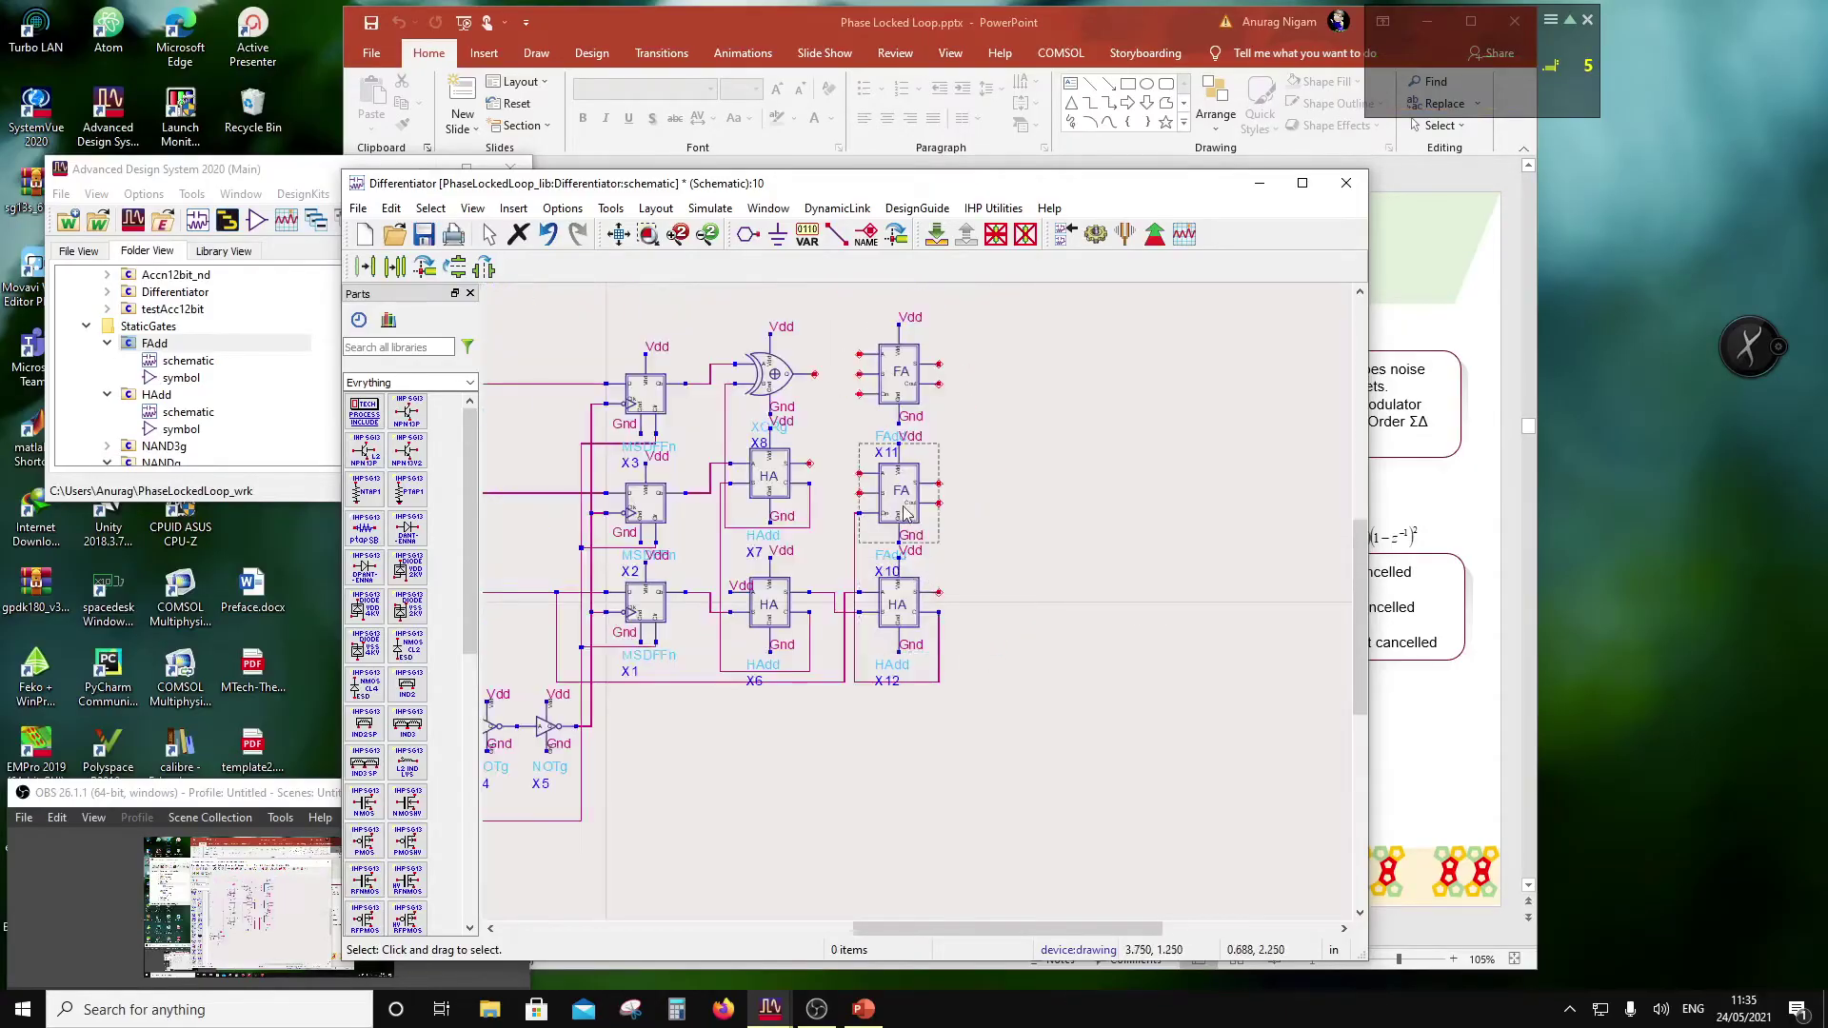
Step: Wire half adder X7's S output to the middle input of full adder X10, and the A1 line to X10's upper input
click(837, 237)
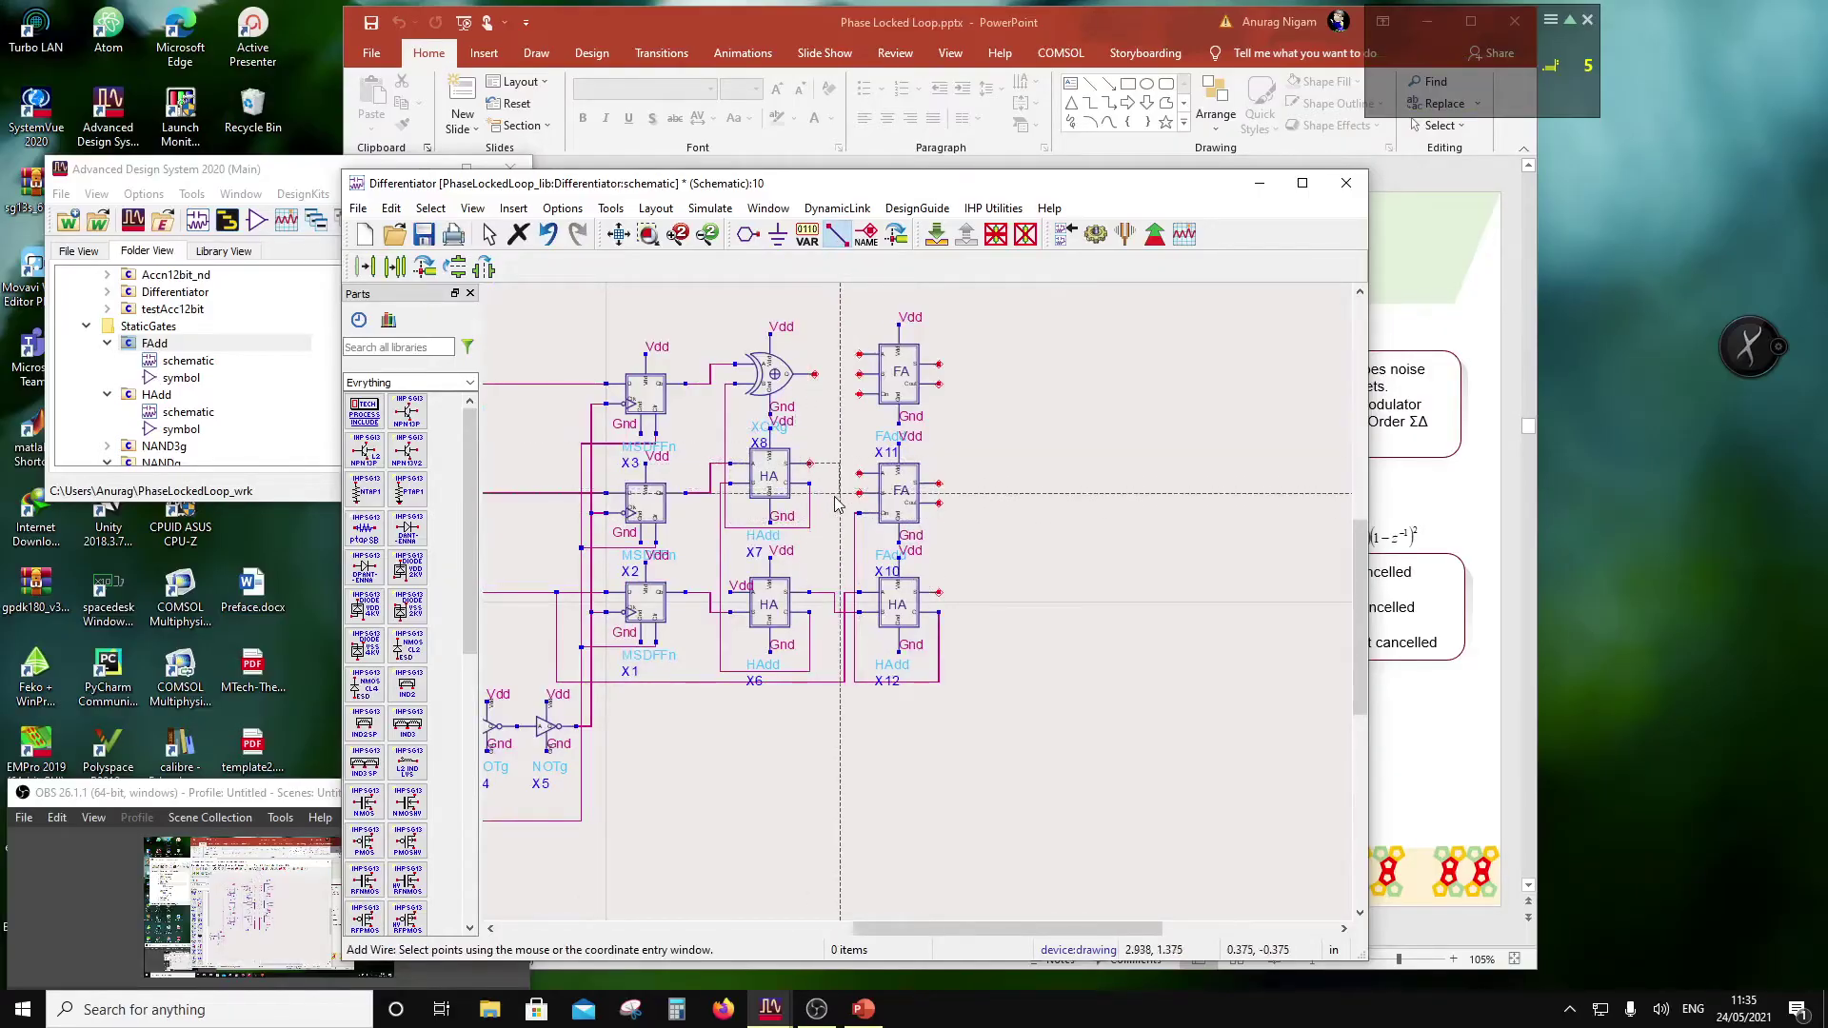
scroll(752, 524, down, 1)
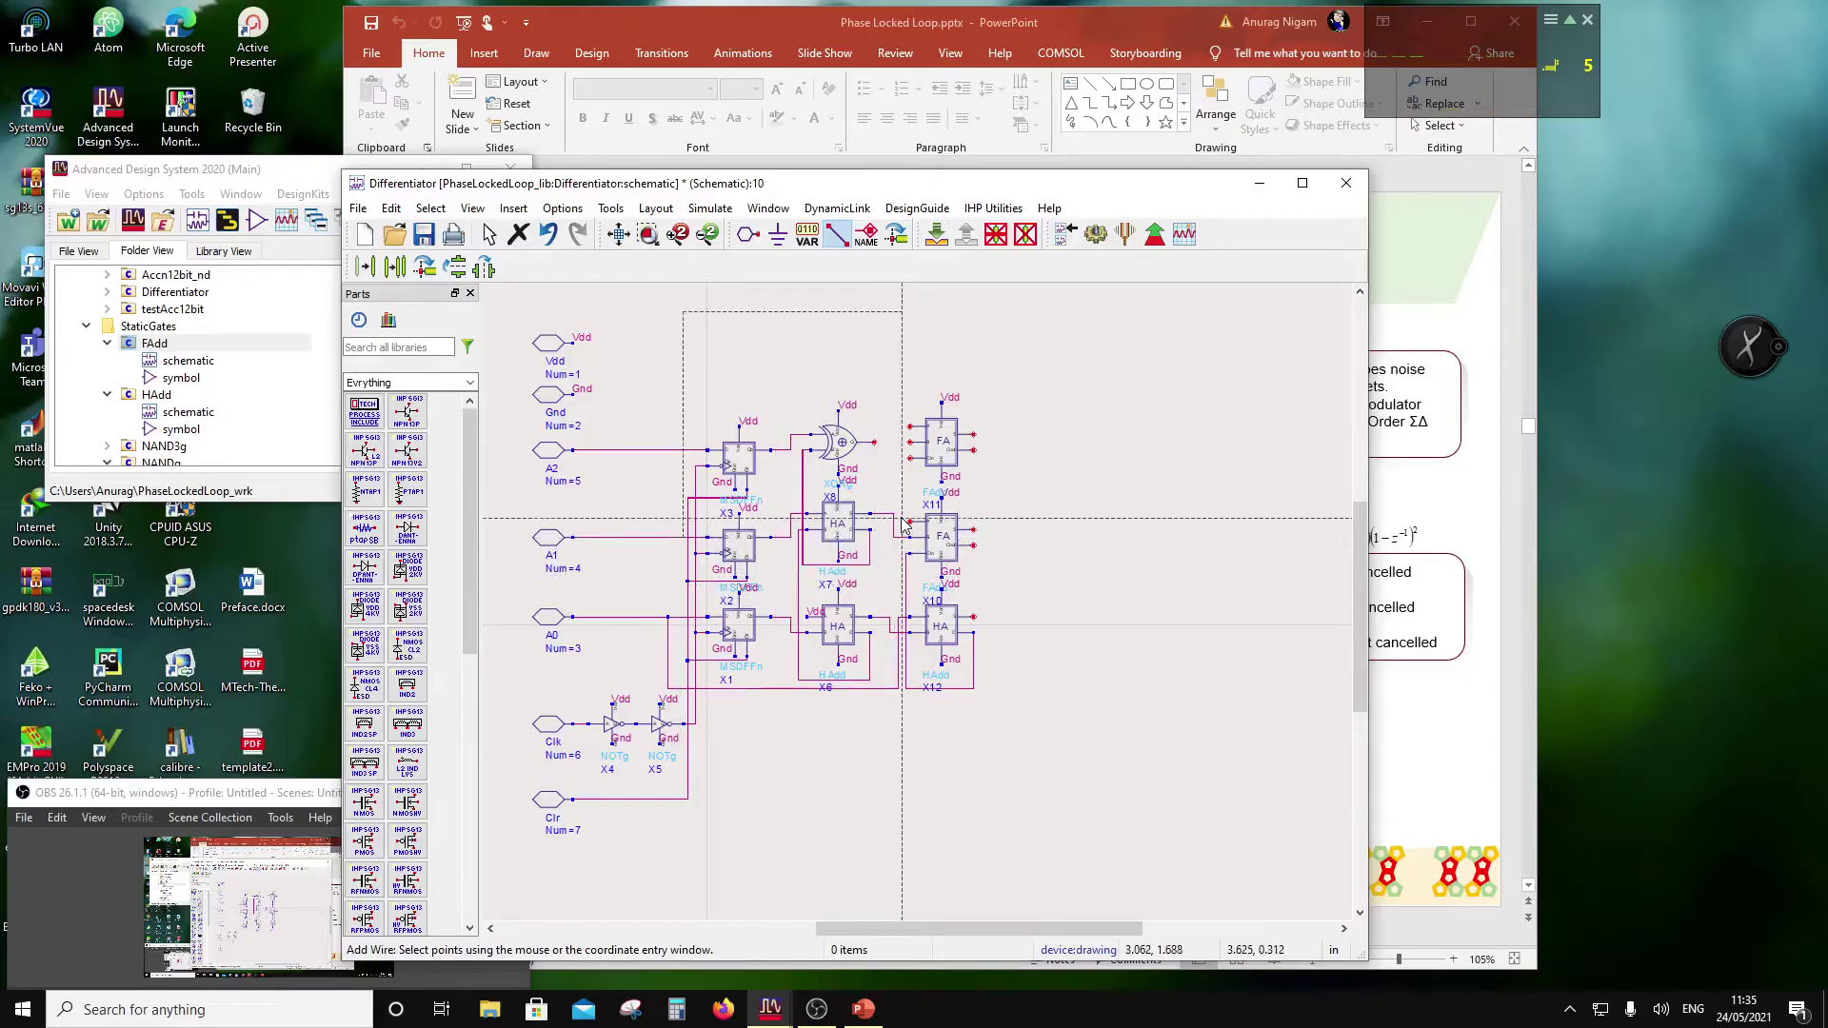
click(900, 587)
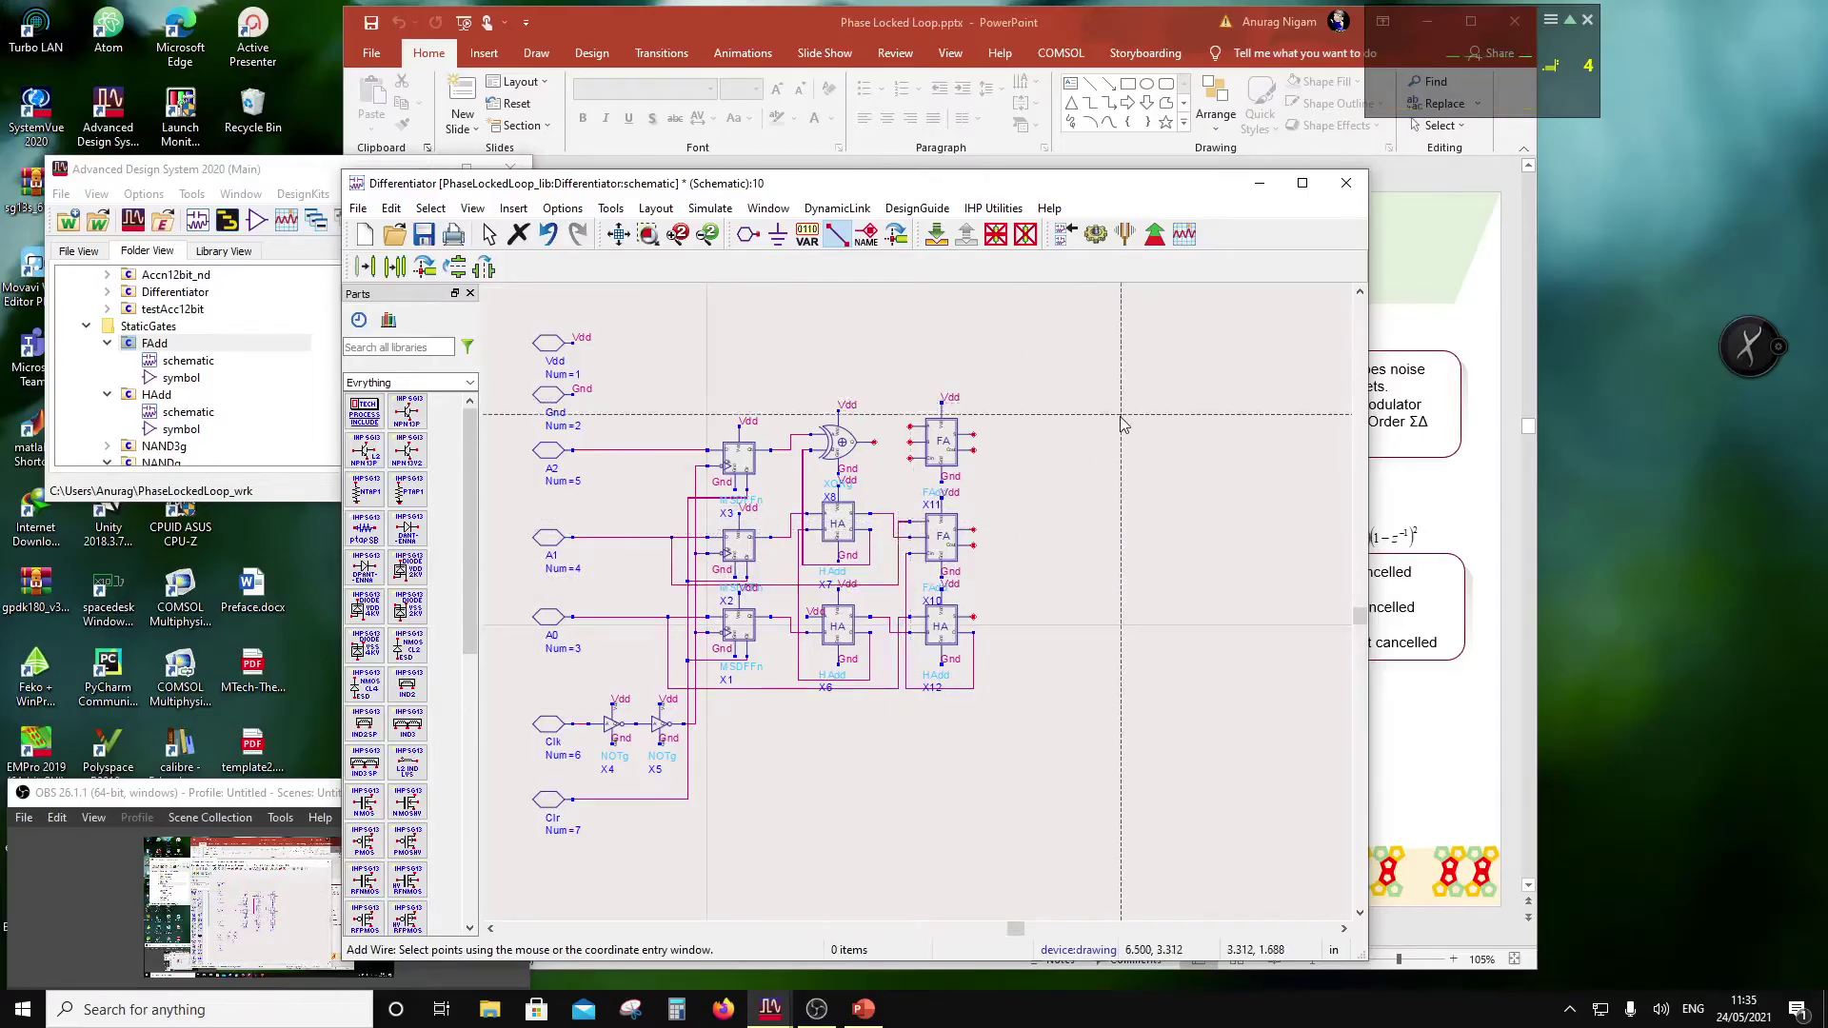
key(Escape)
click(953, 540)
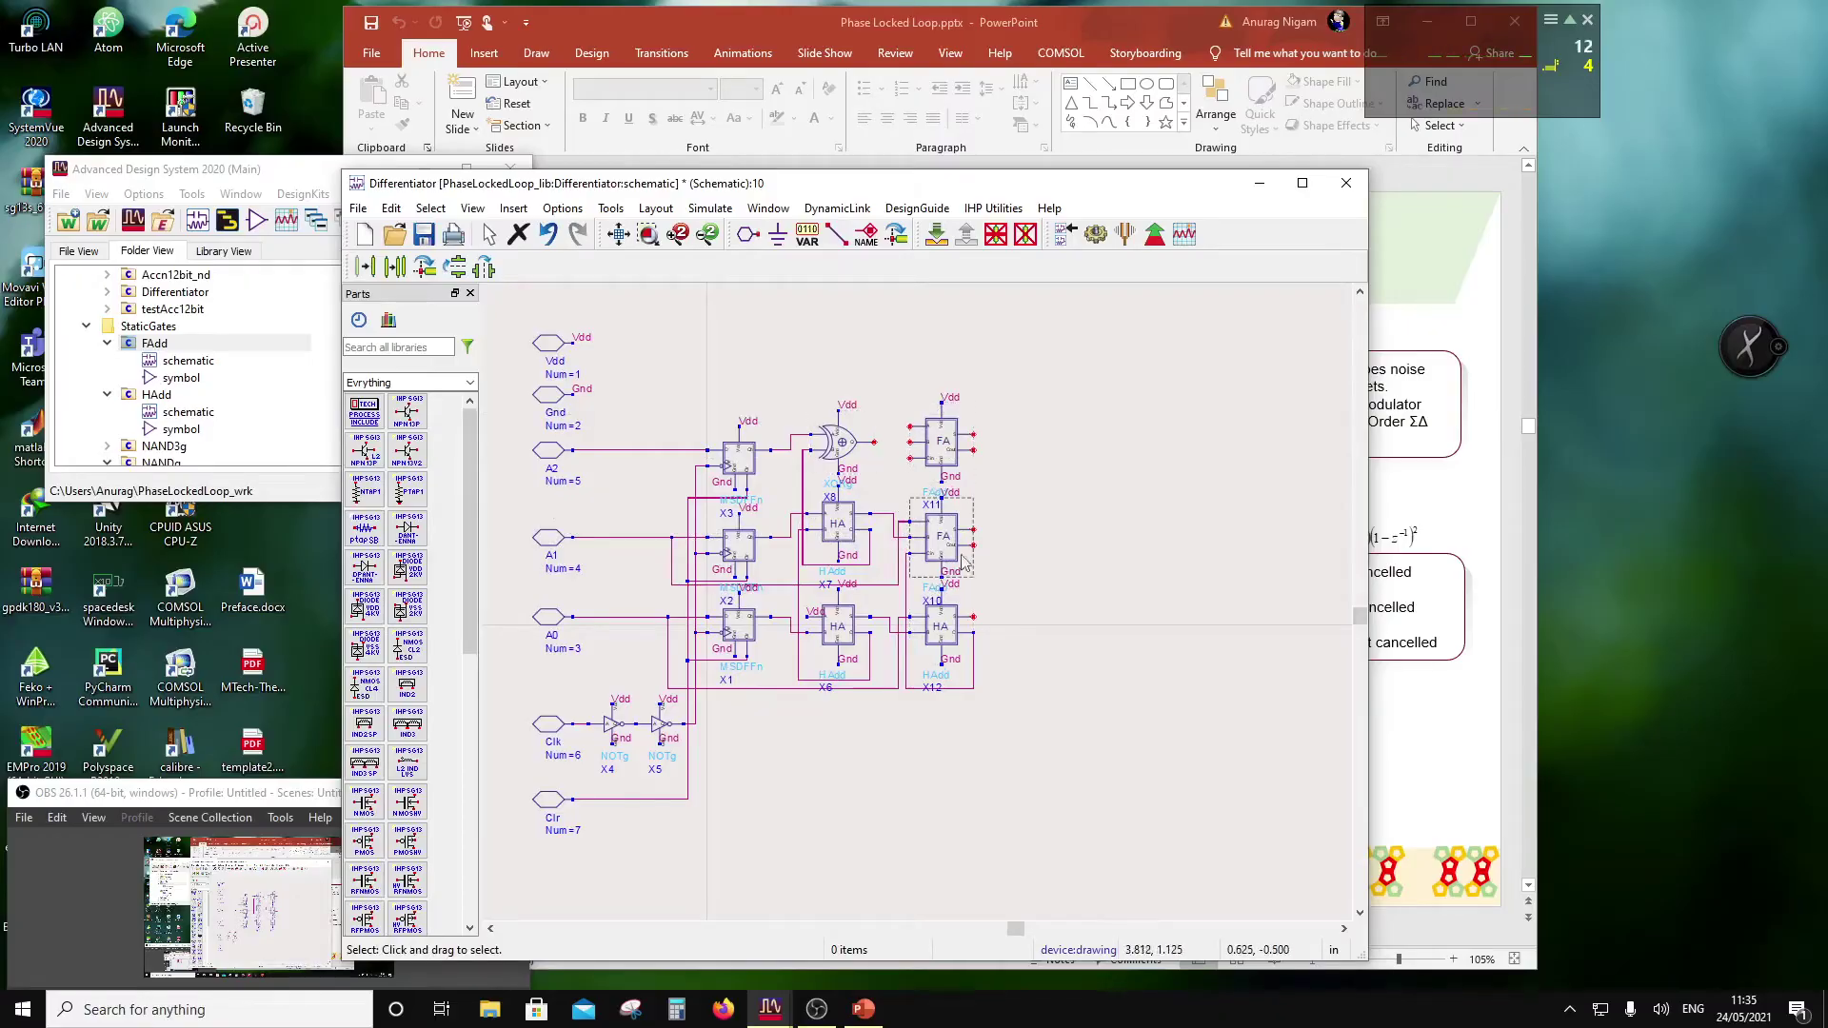
Step: Wire full adder X10's Cout output to the Cin input of full adder X11
click(838, 236)
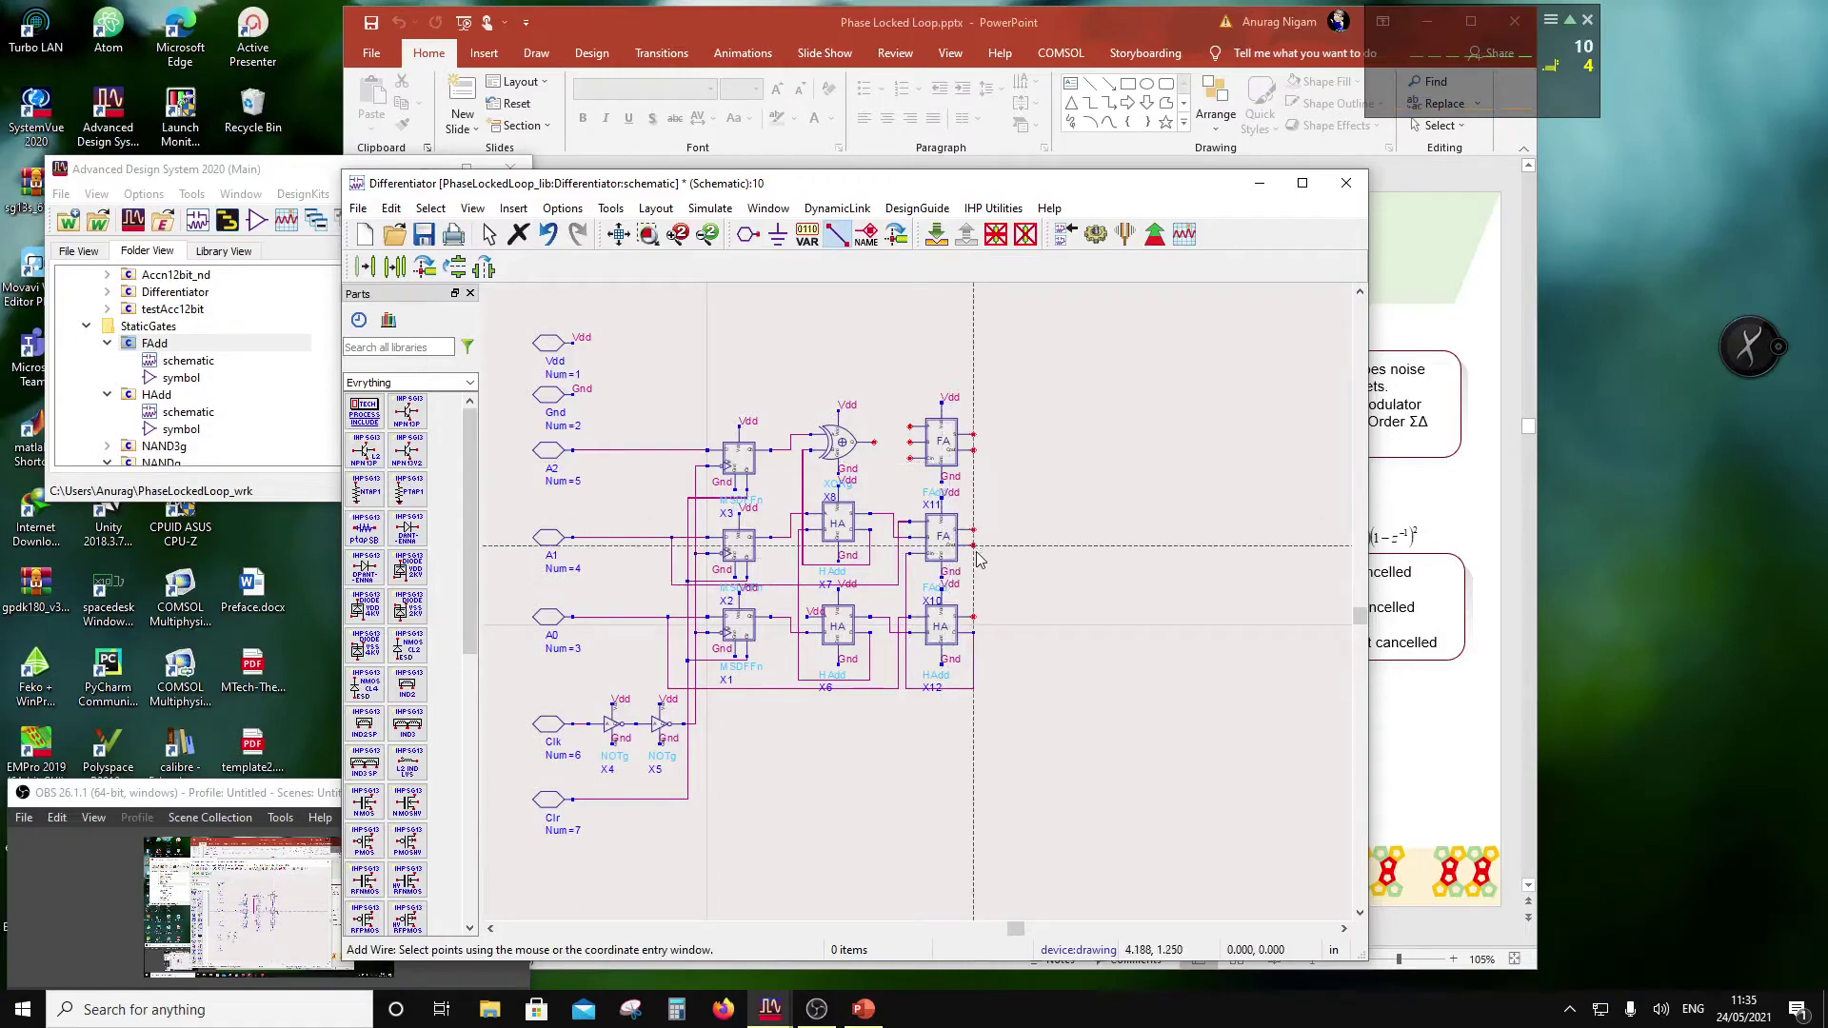
click(891, 583)
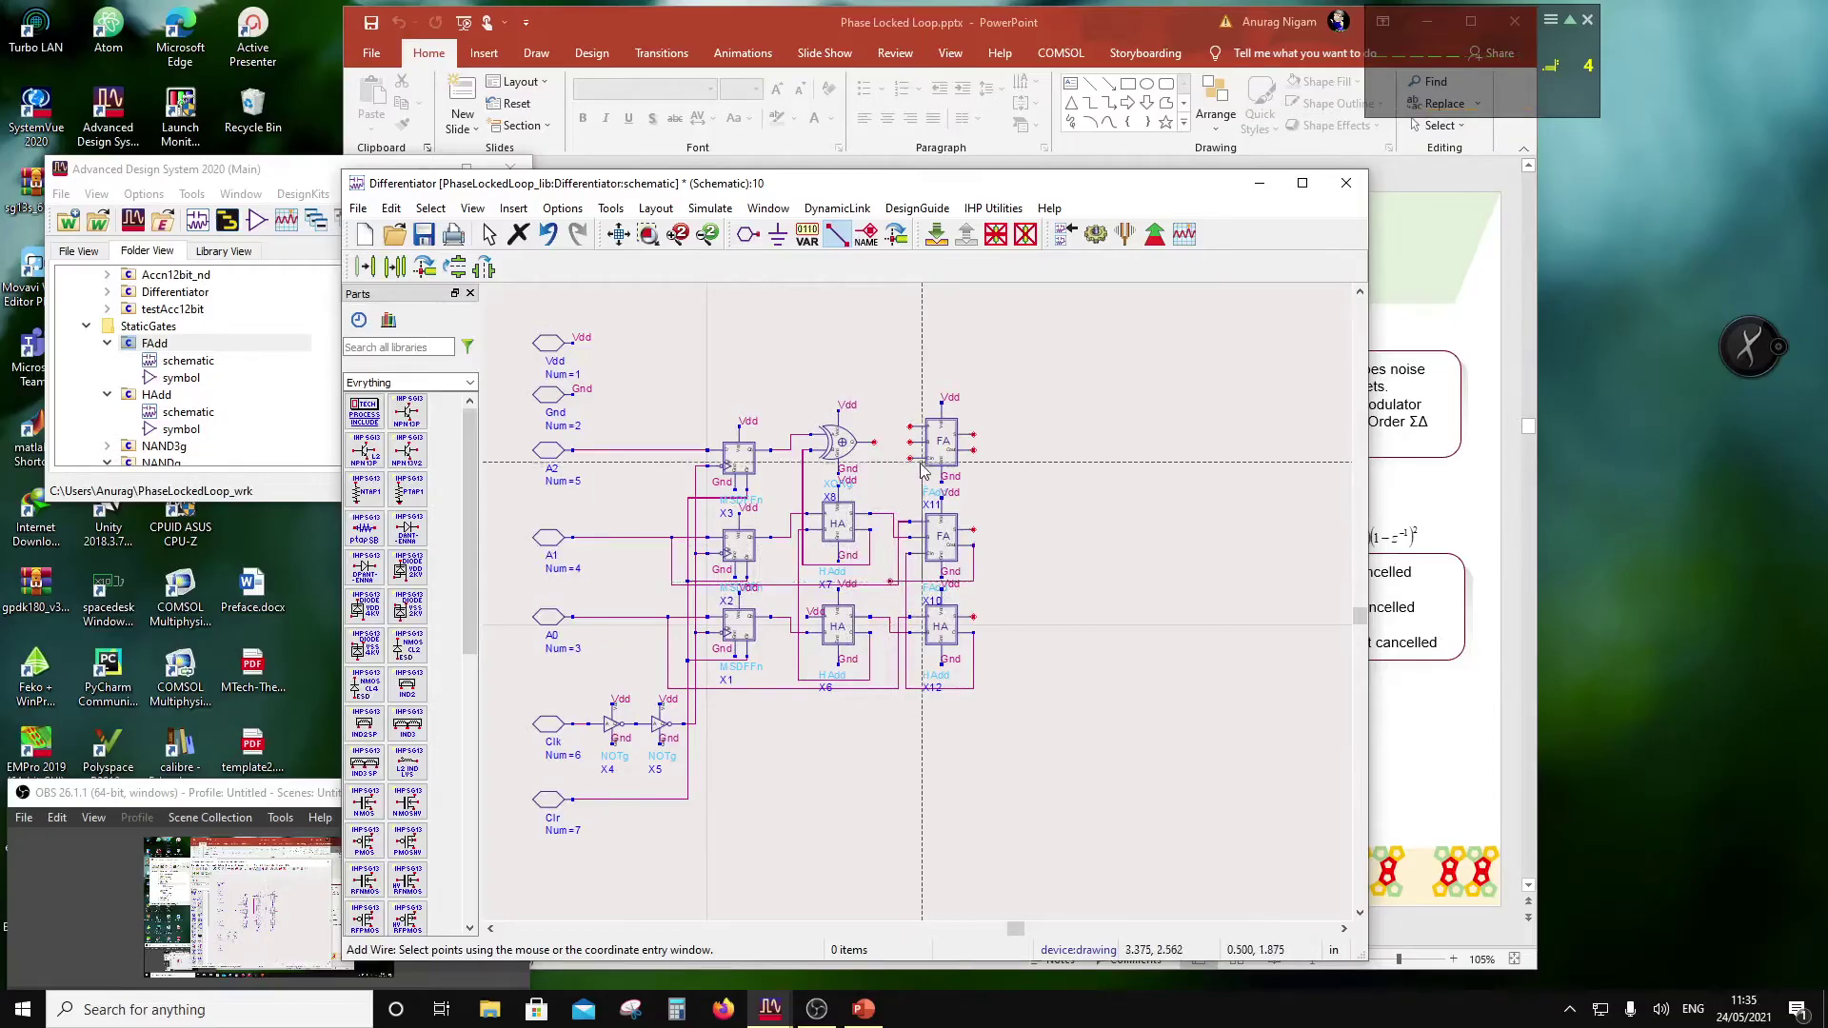
click(914, 458)
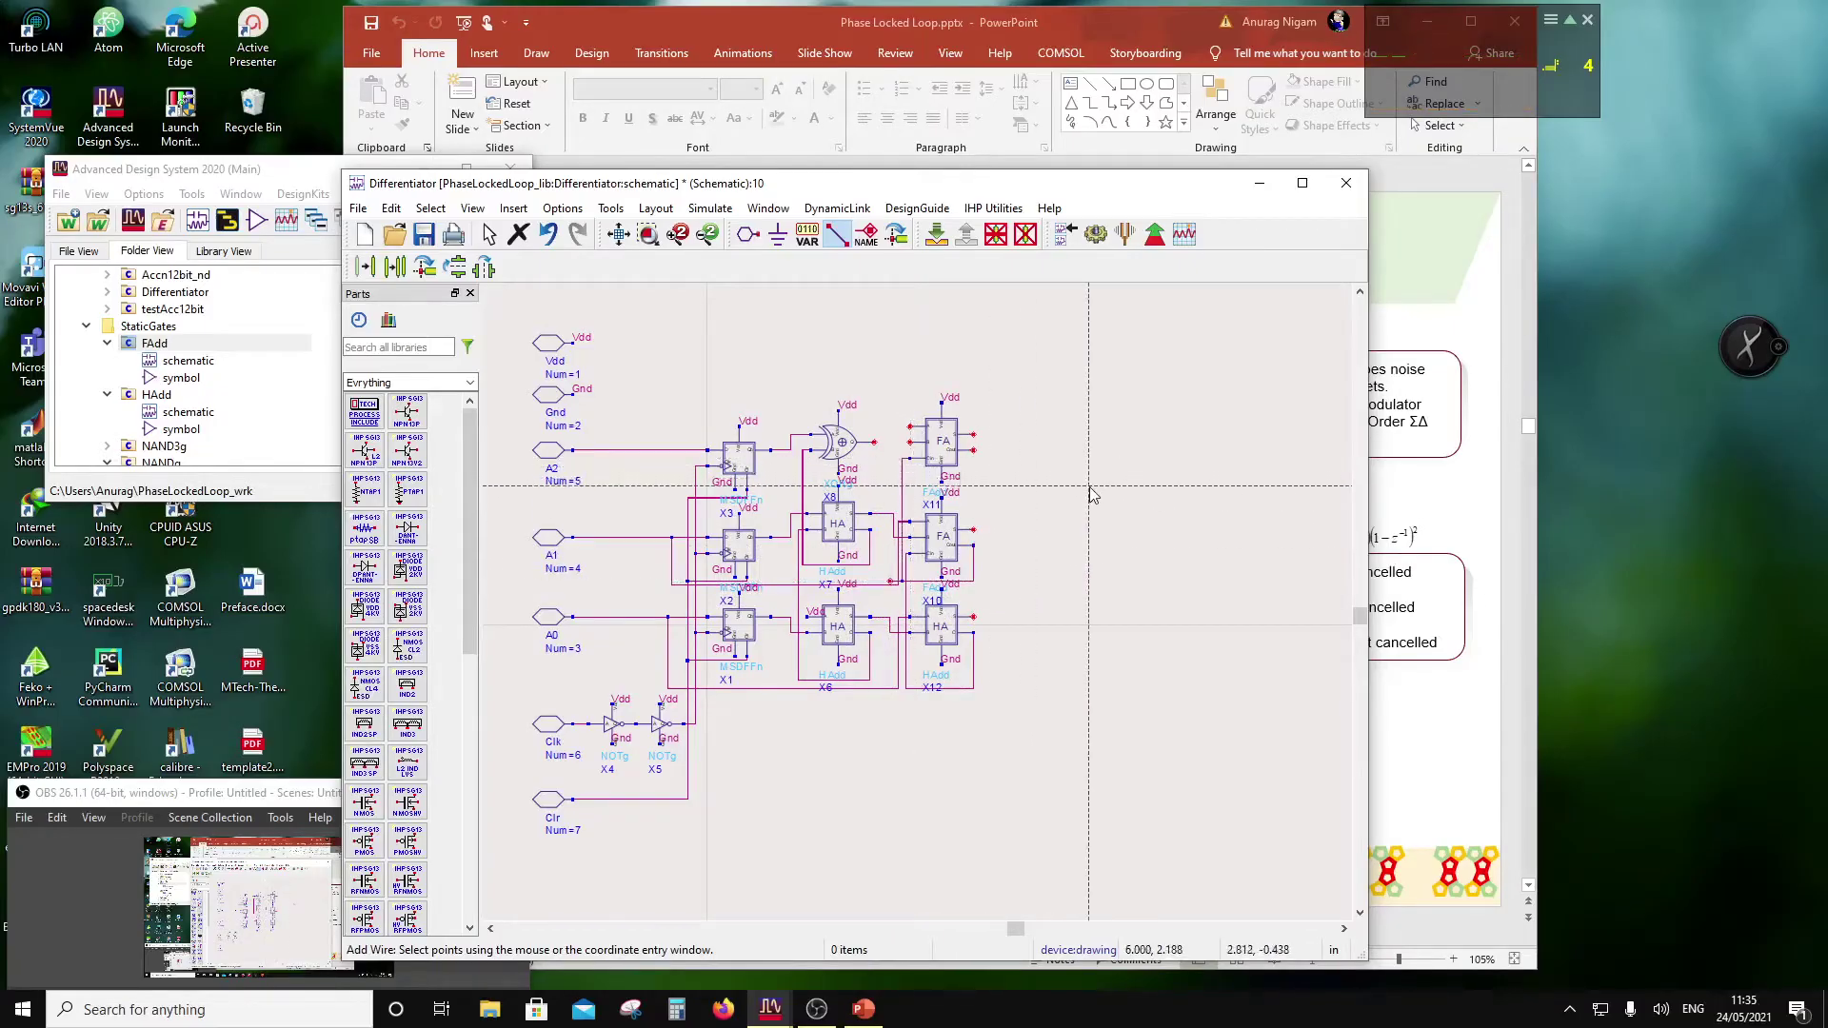
key(Escape)
scroll(919, 601, up, 2)
click(864, 610)
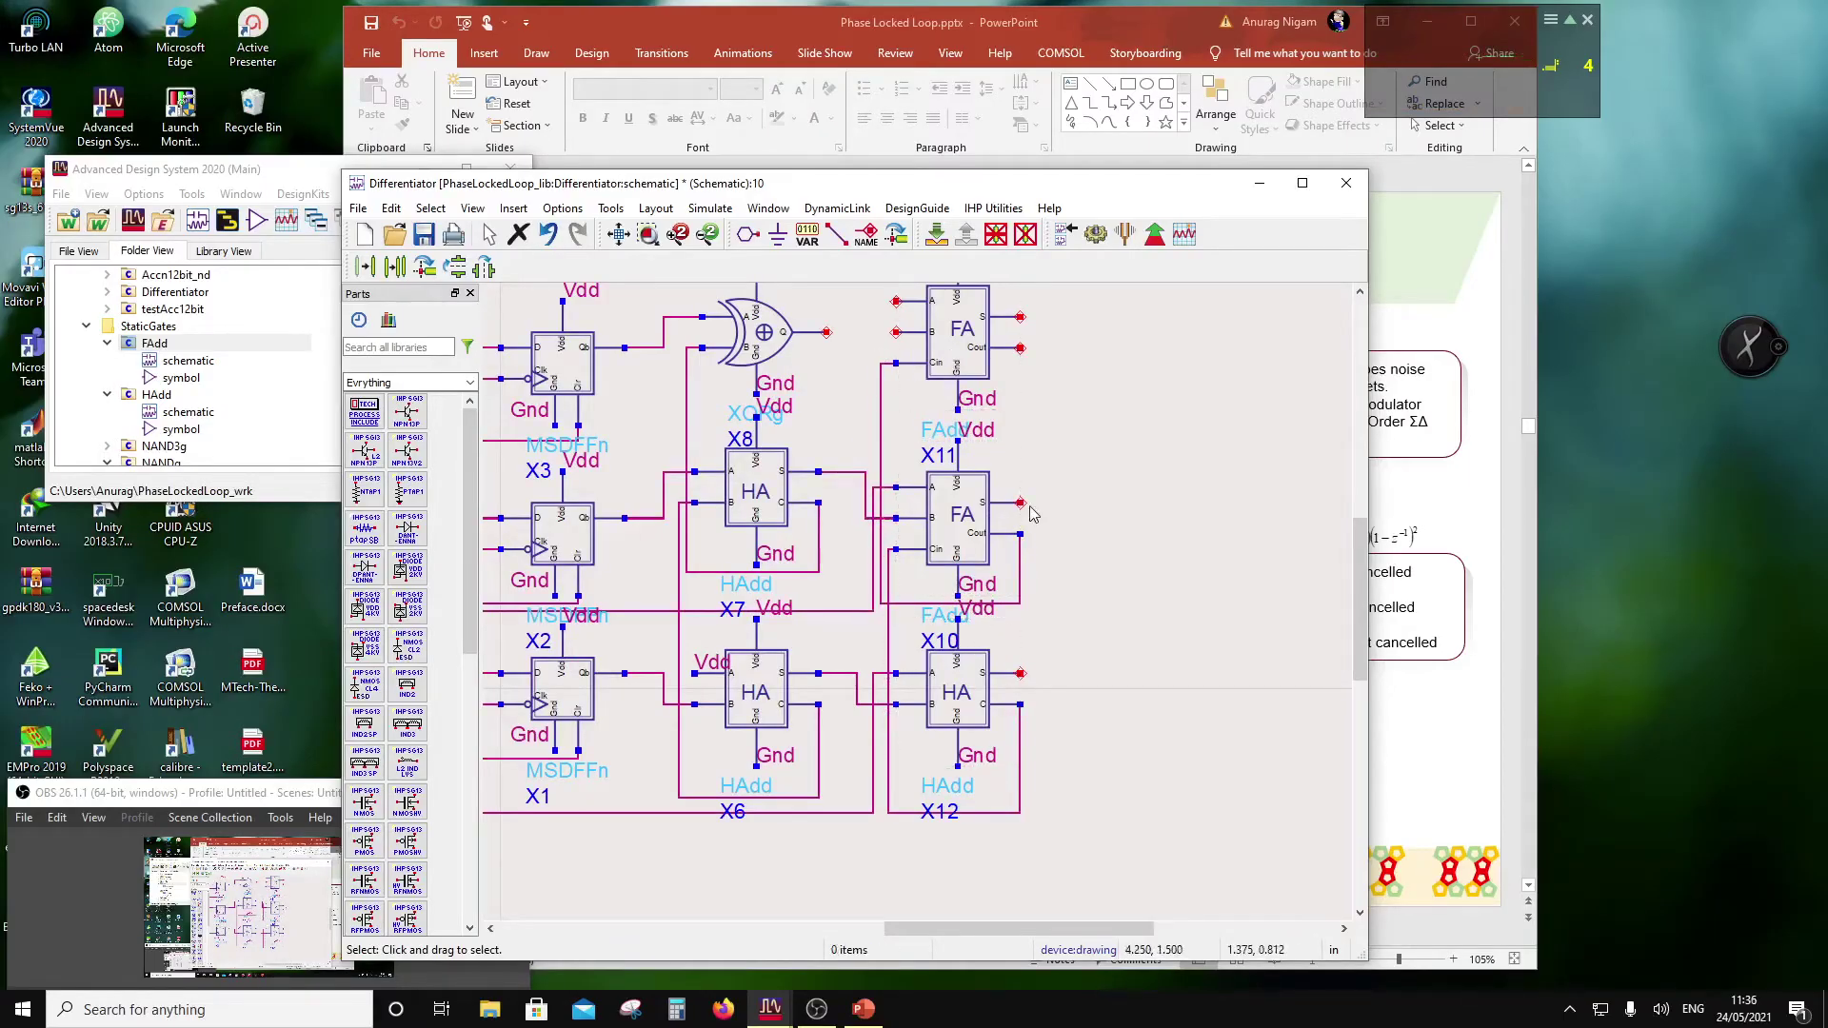
Step: Wire XOR gate X8's output to input B of full adder X11, and the A2 line over the top to X11's input A
scroll(1033, 514, down, 1)
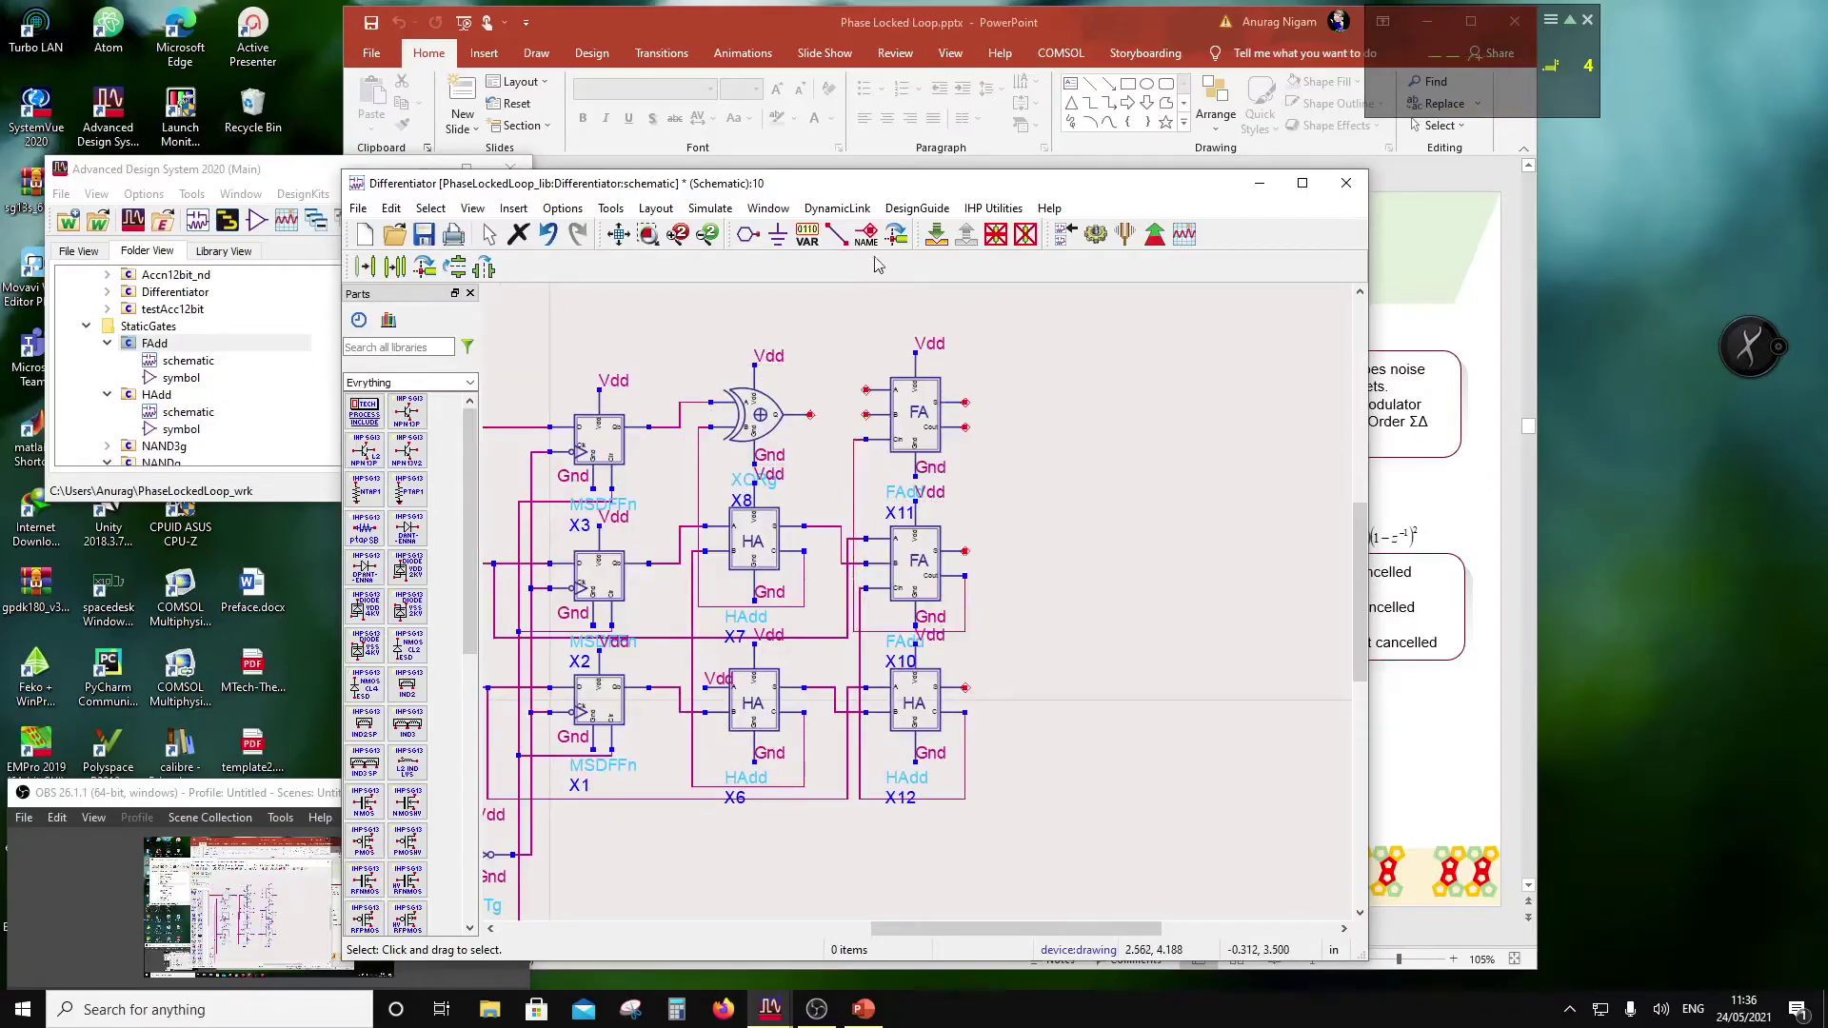
click(837, 234)
click(810, 414)
click(865, 414)
scroll(719, 445, down, 2)
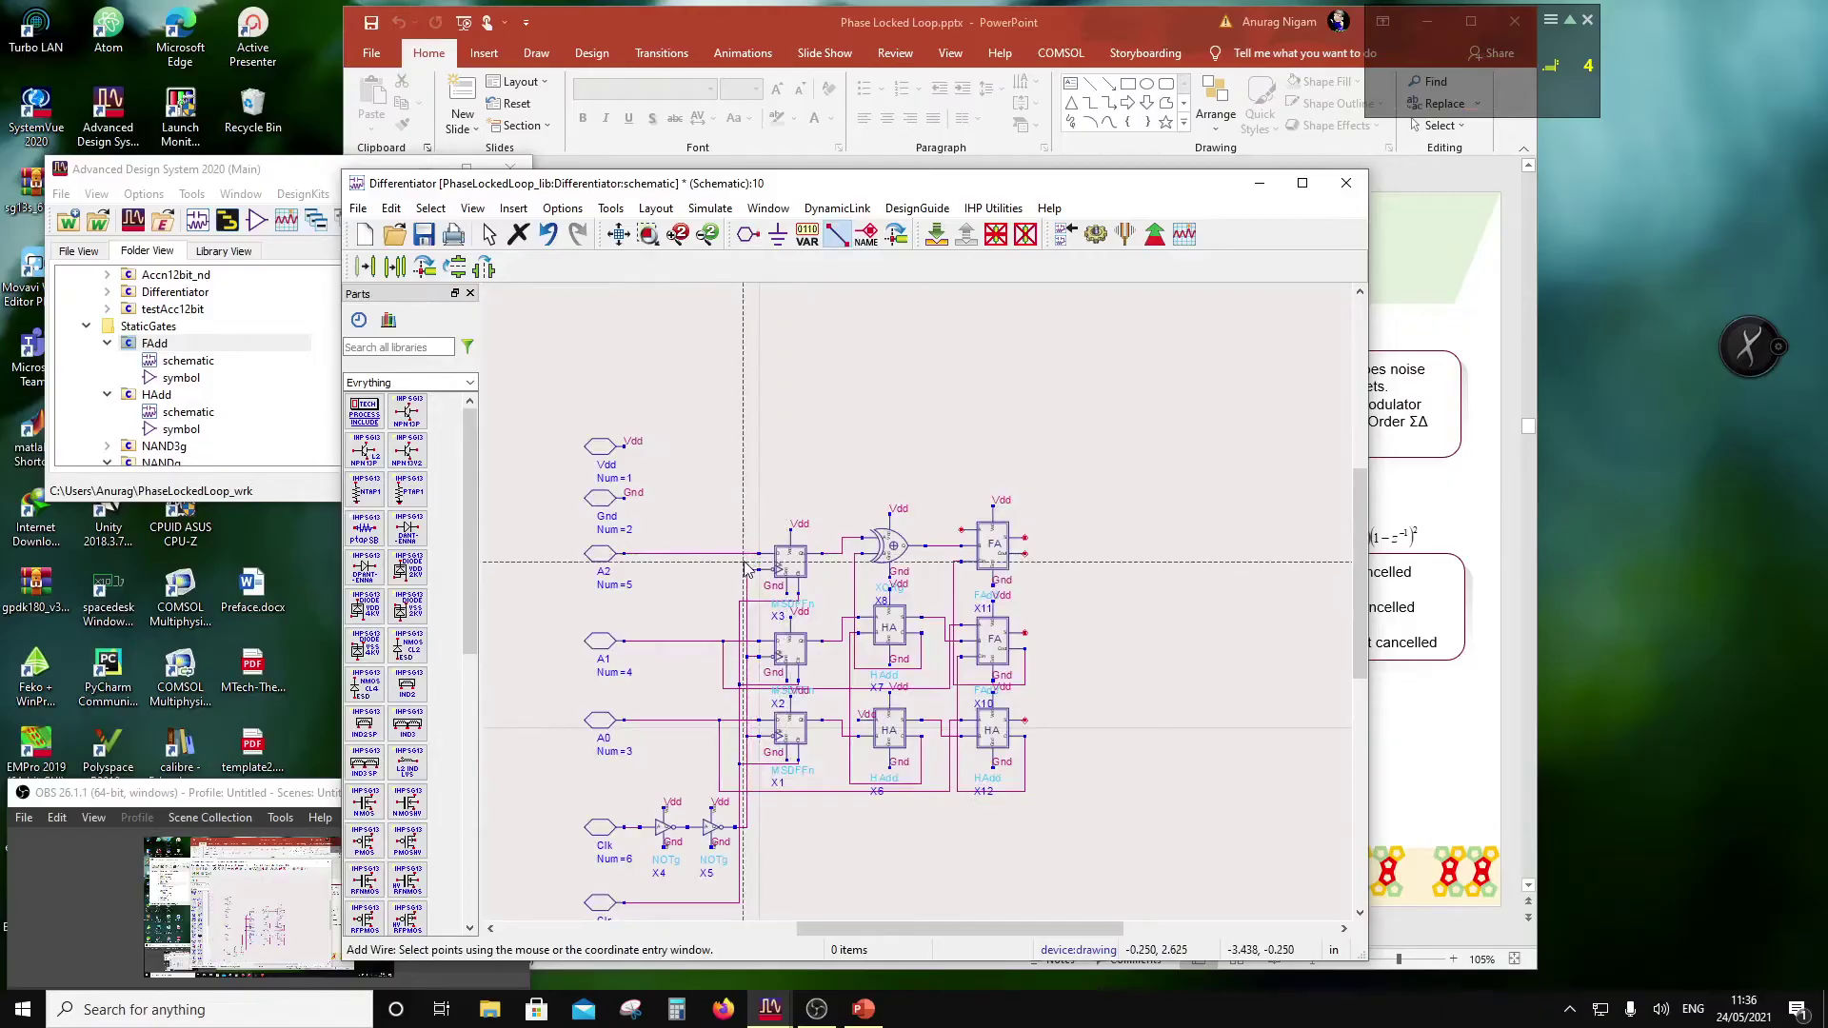
click(945, 503)
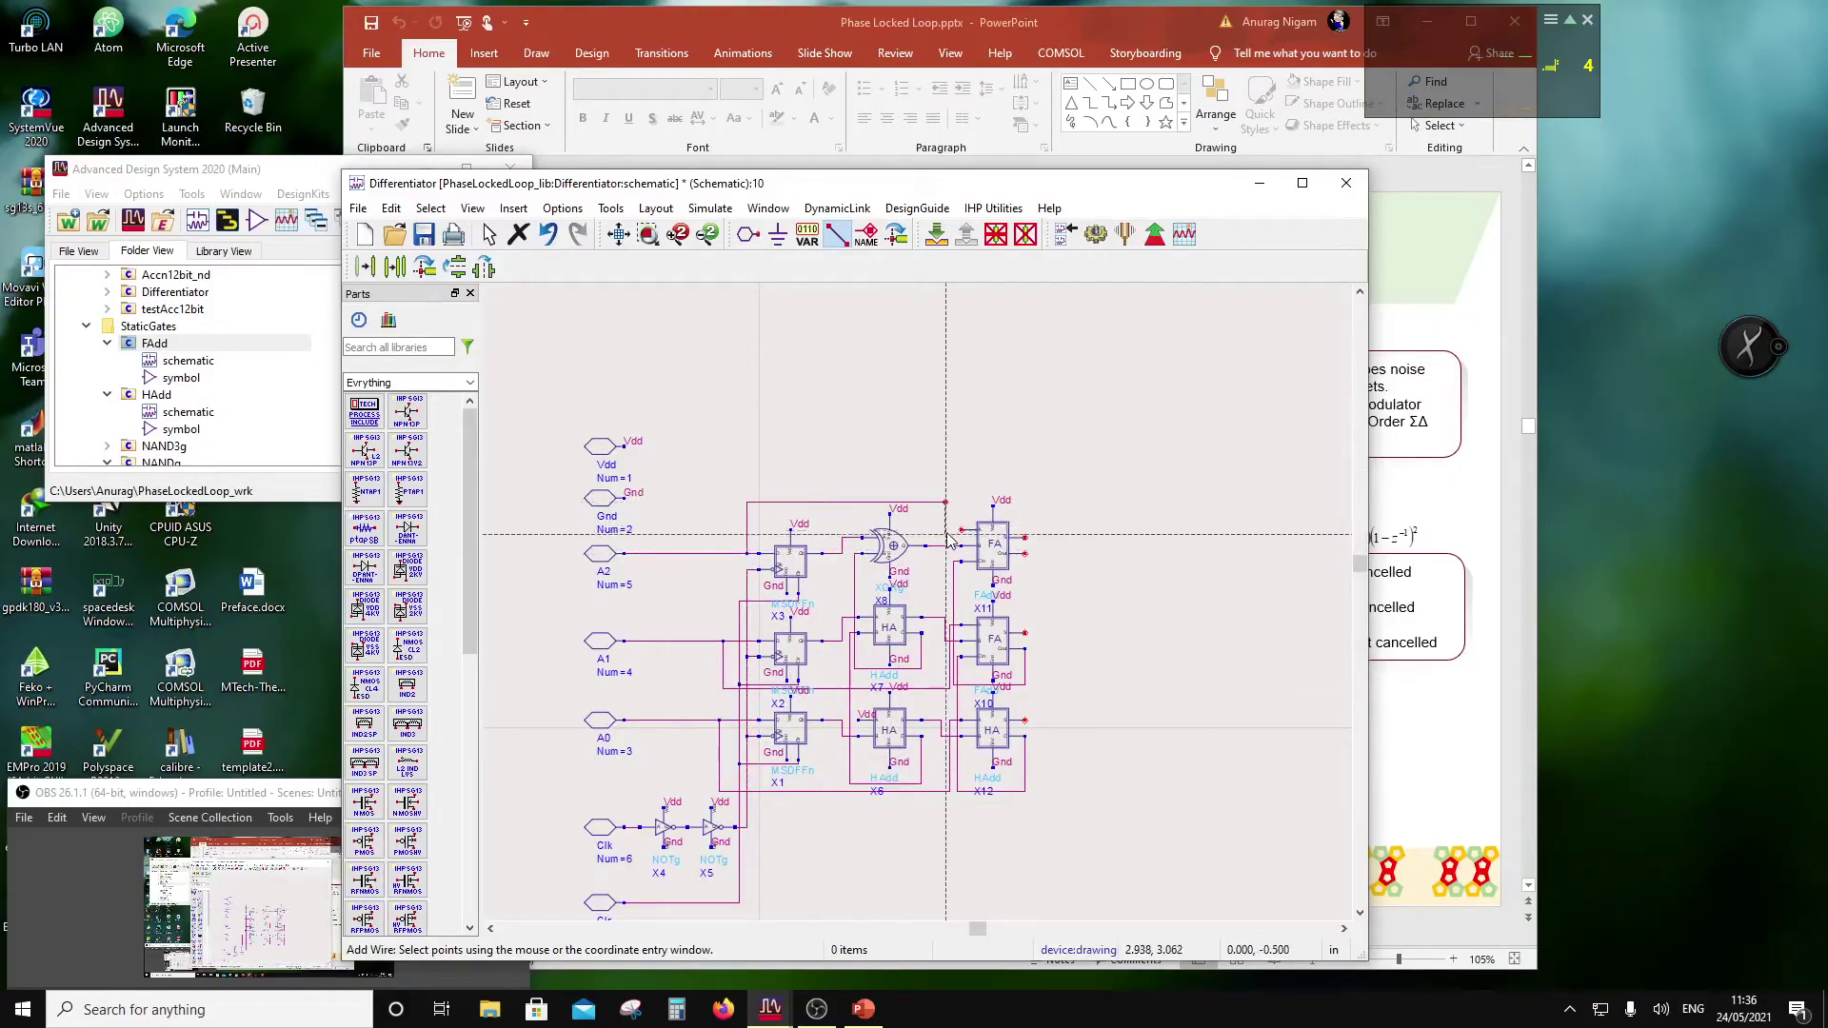
click(976, 530)
key(Escape)
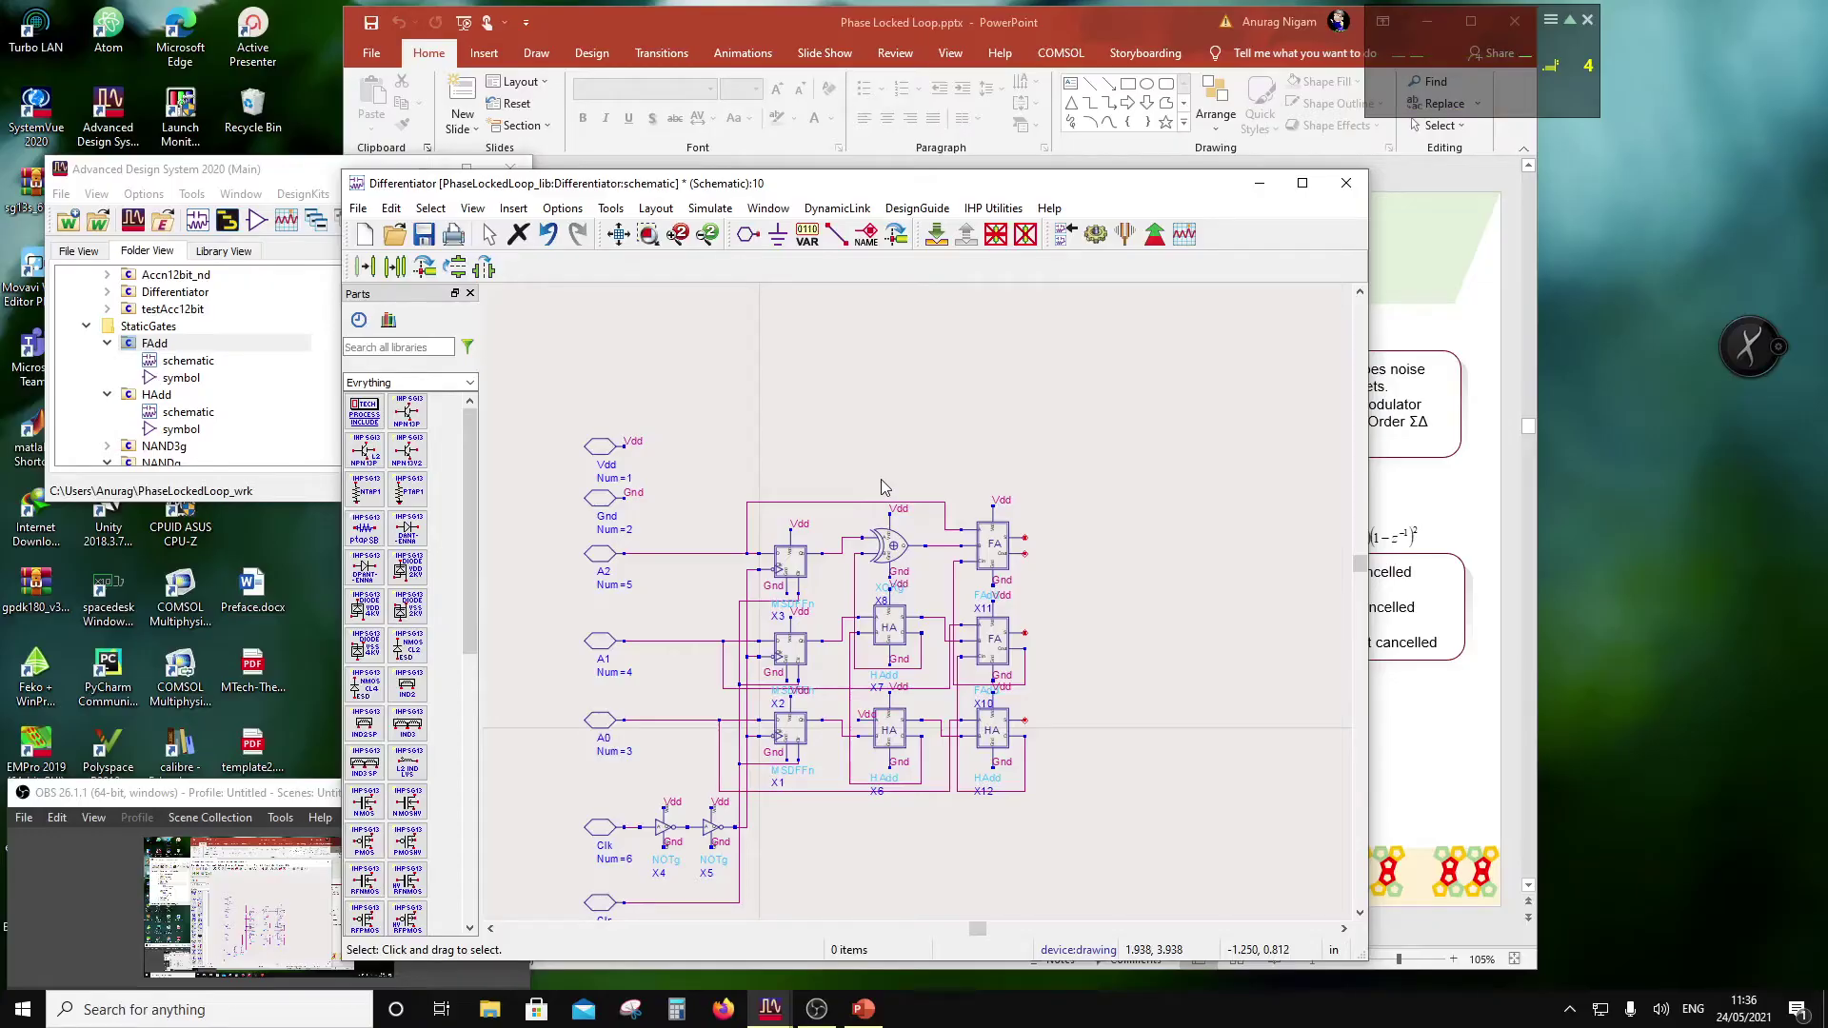
Step: Place a Lumped-Components capacitor at full adder X11's Cout output and add a ground at the capacitor's lower end
scroll(934, 598, up, 2)
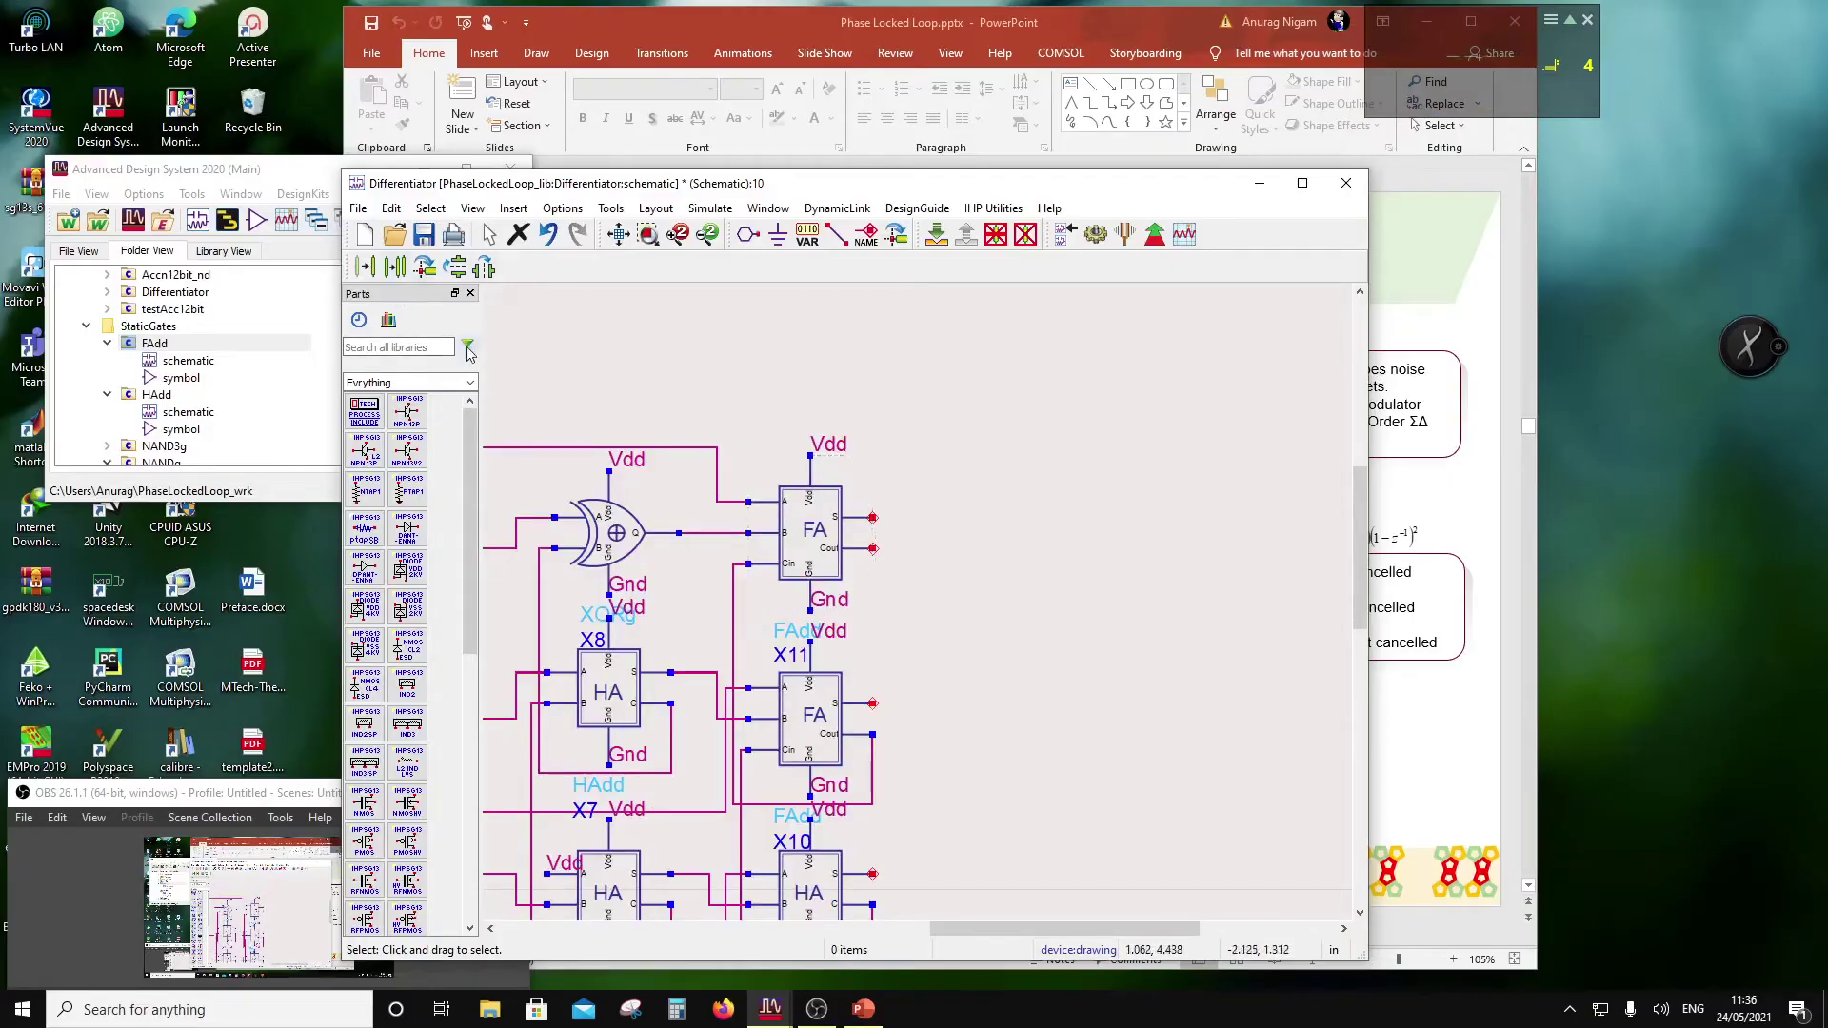
click(470, 381)
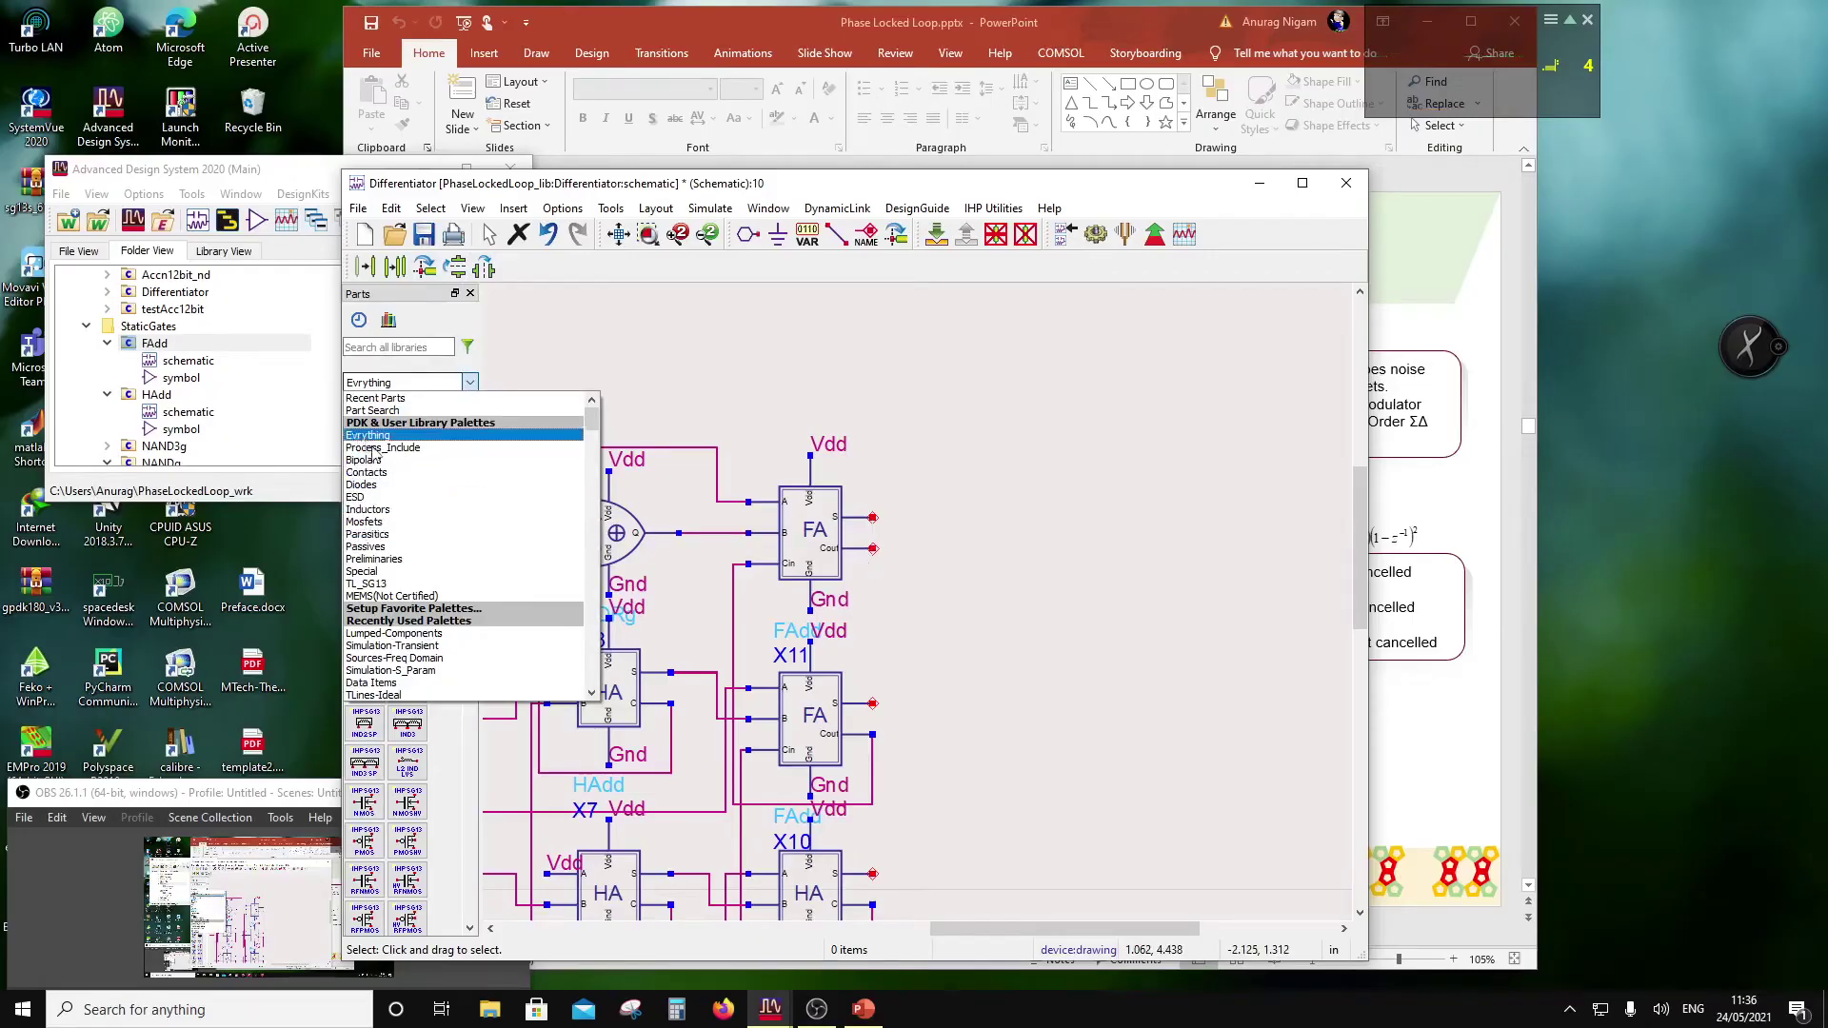
scroll(419, 576, down, 1)
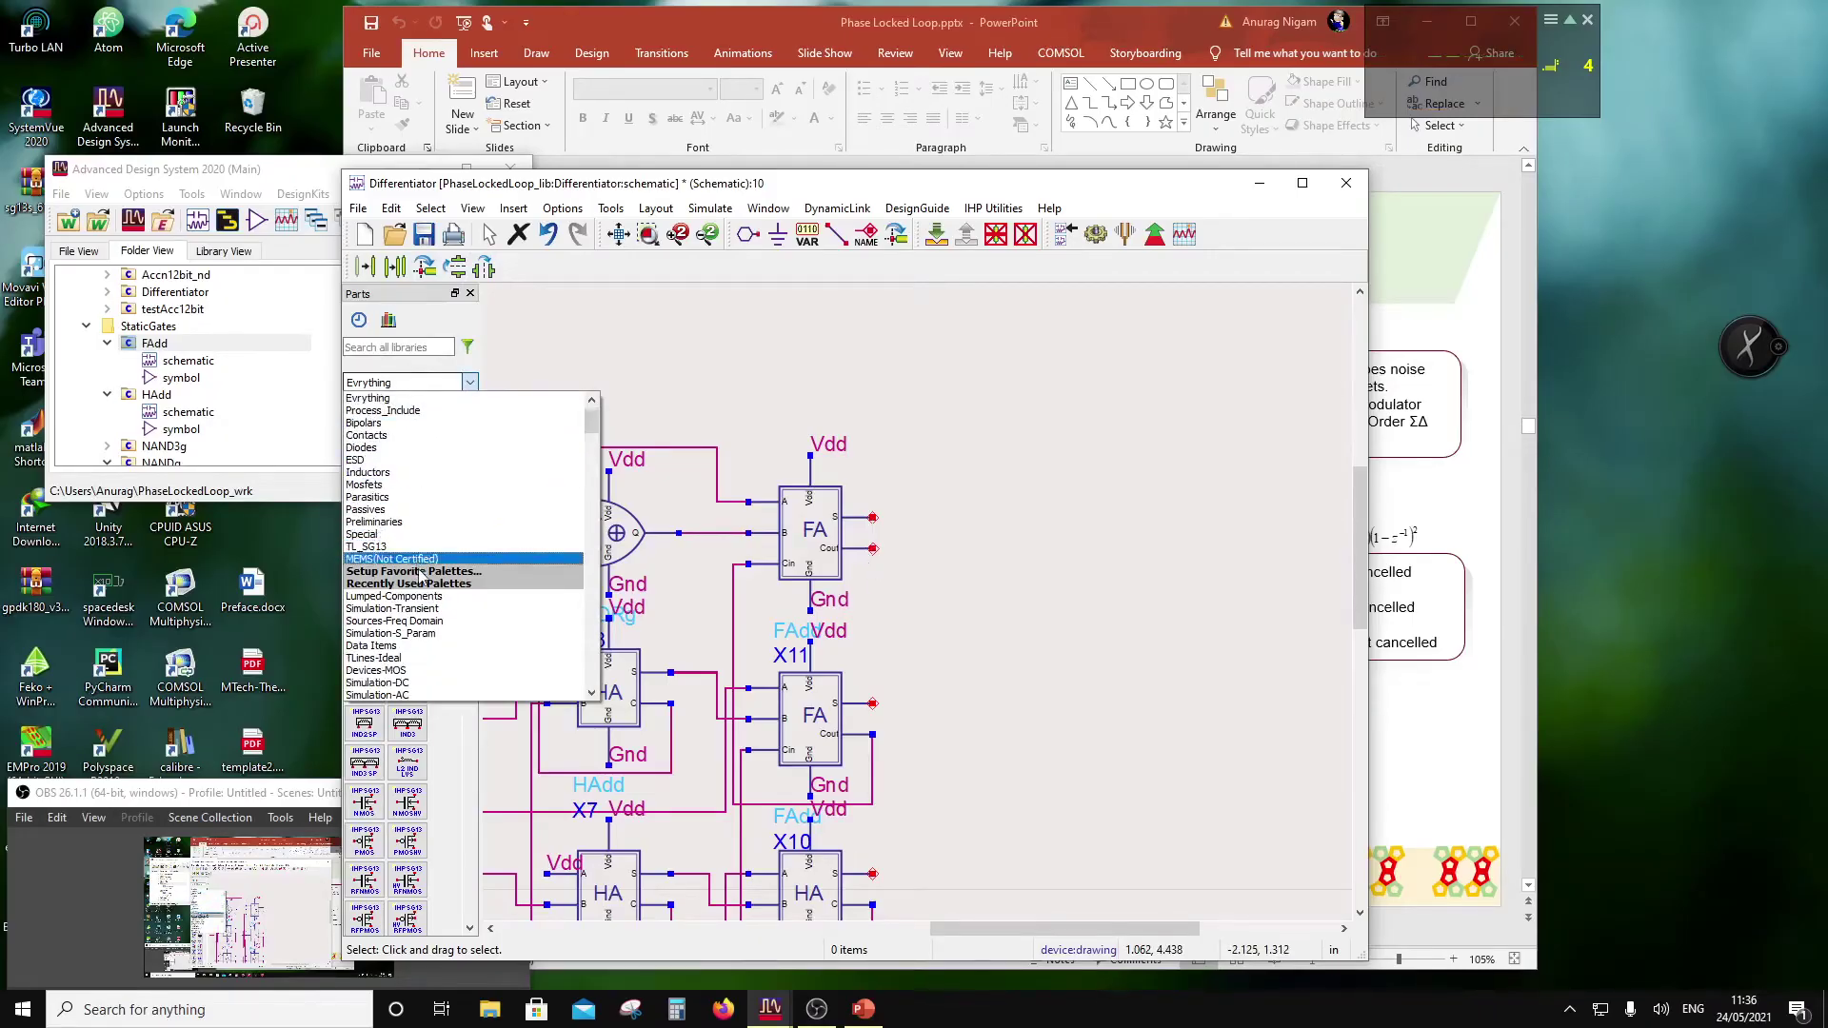
click(424, 565)
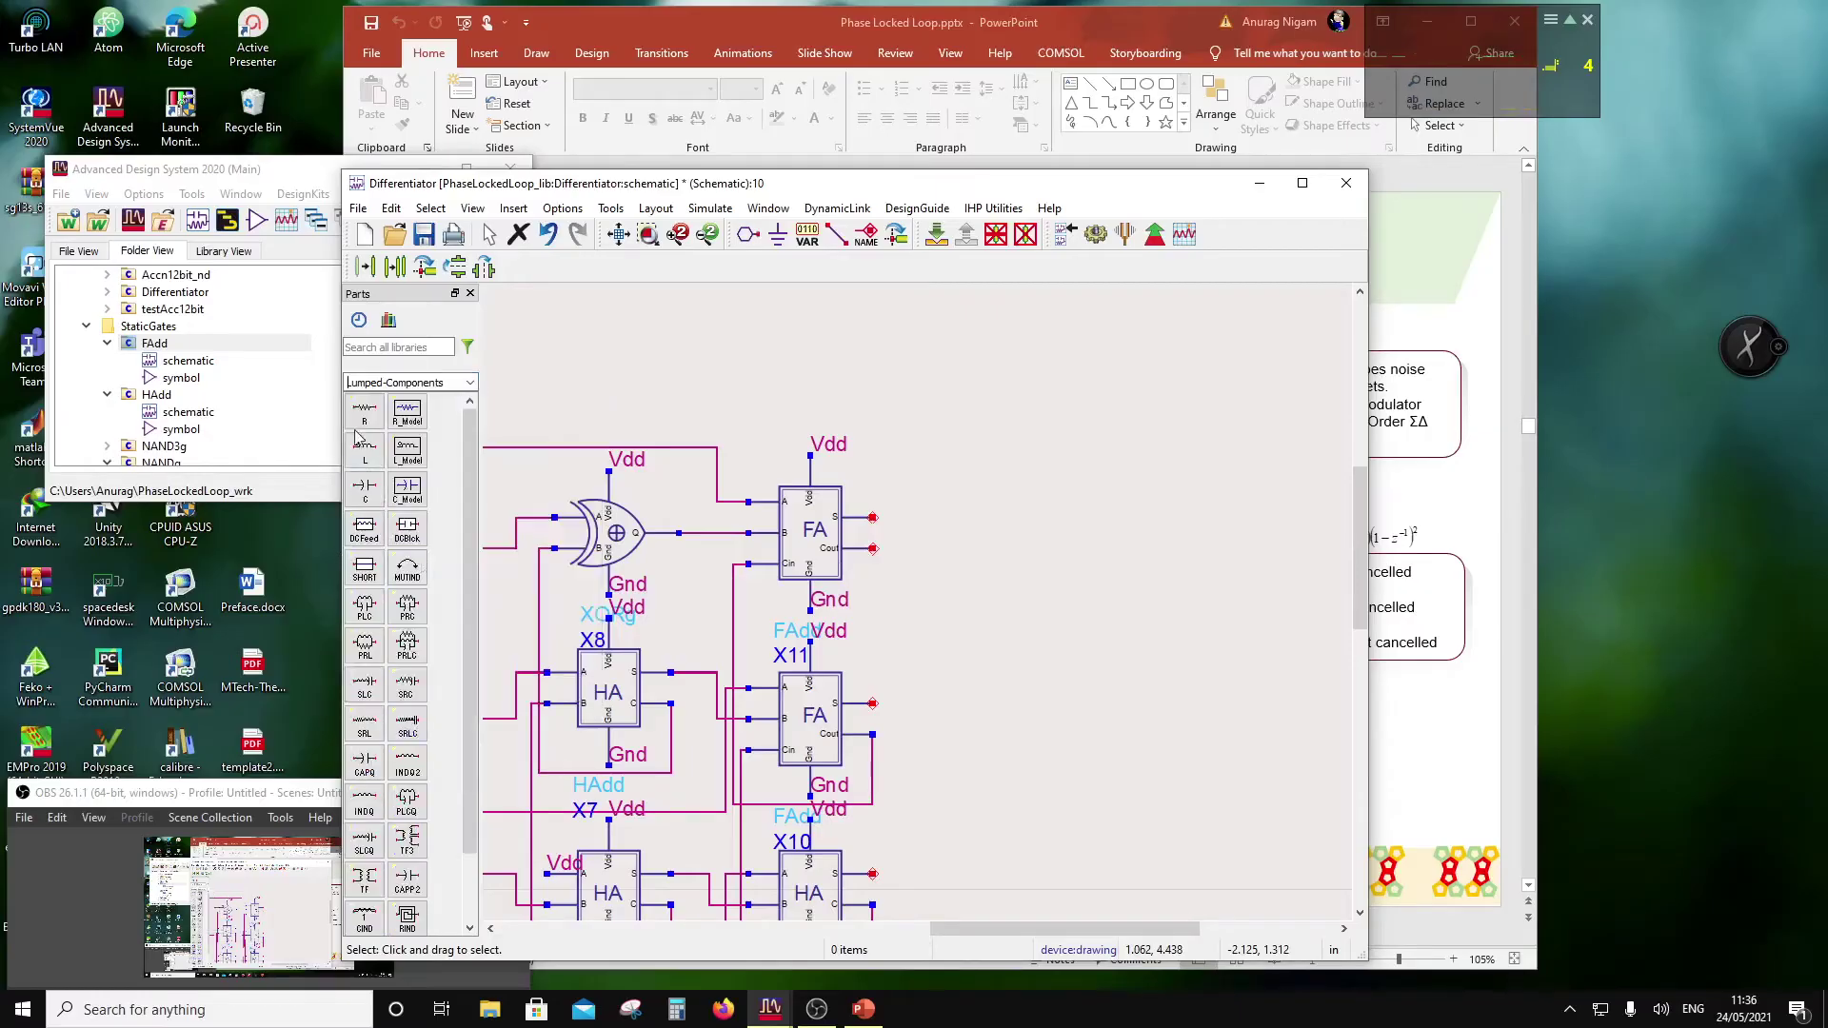
click(364, 488)
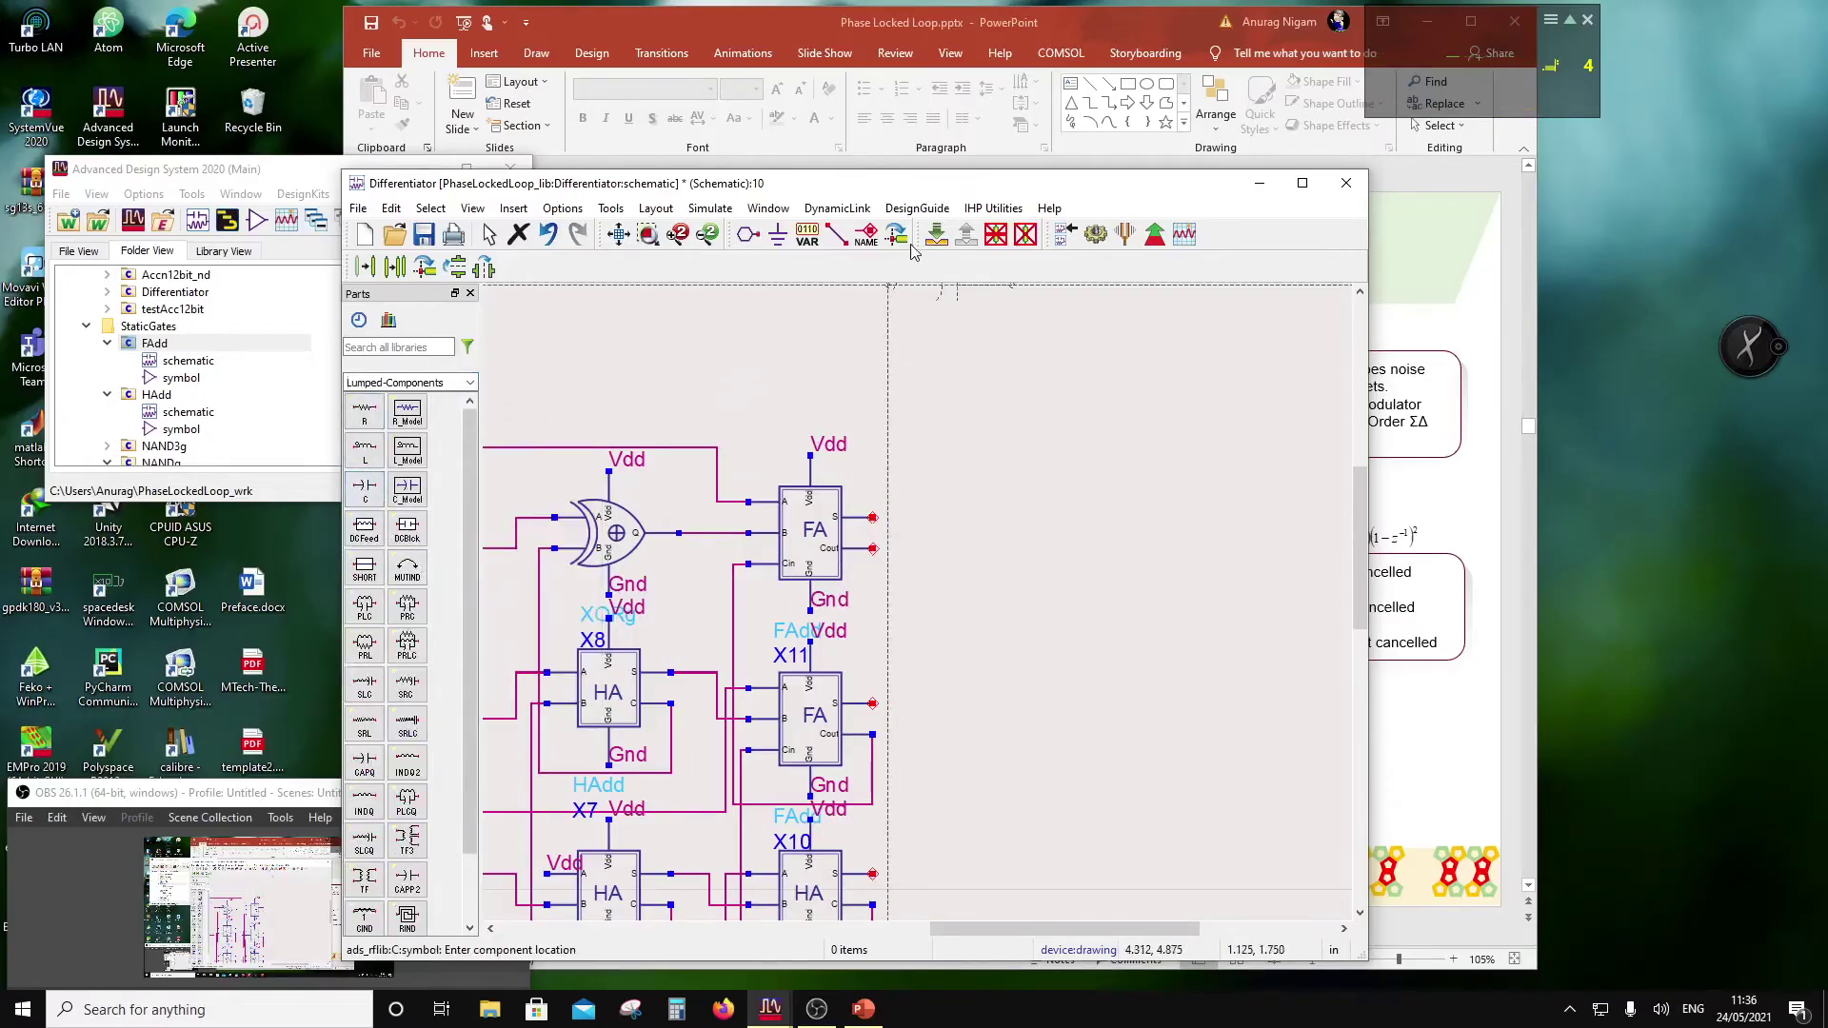
click(872, 548)
click(779, 234)
click(872, 674)
key(Escape)
Step: Move the capacitor and its ground away from full adder X11, keeping the Cout connection, and set the capacitance to 5 fF
drag(876, 628, 942, 630)
drag(872, 683, 947, 687)
double_click(1009, 610)
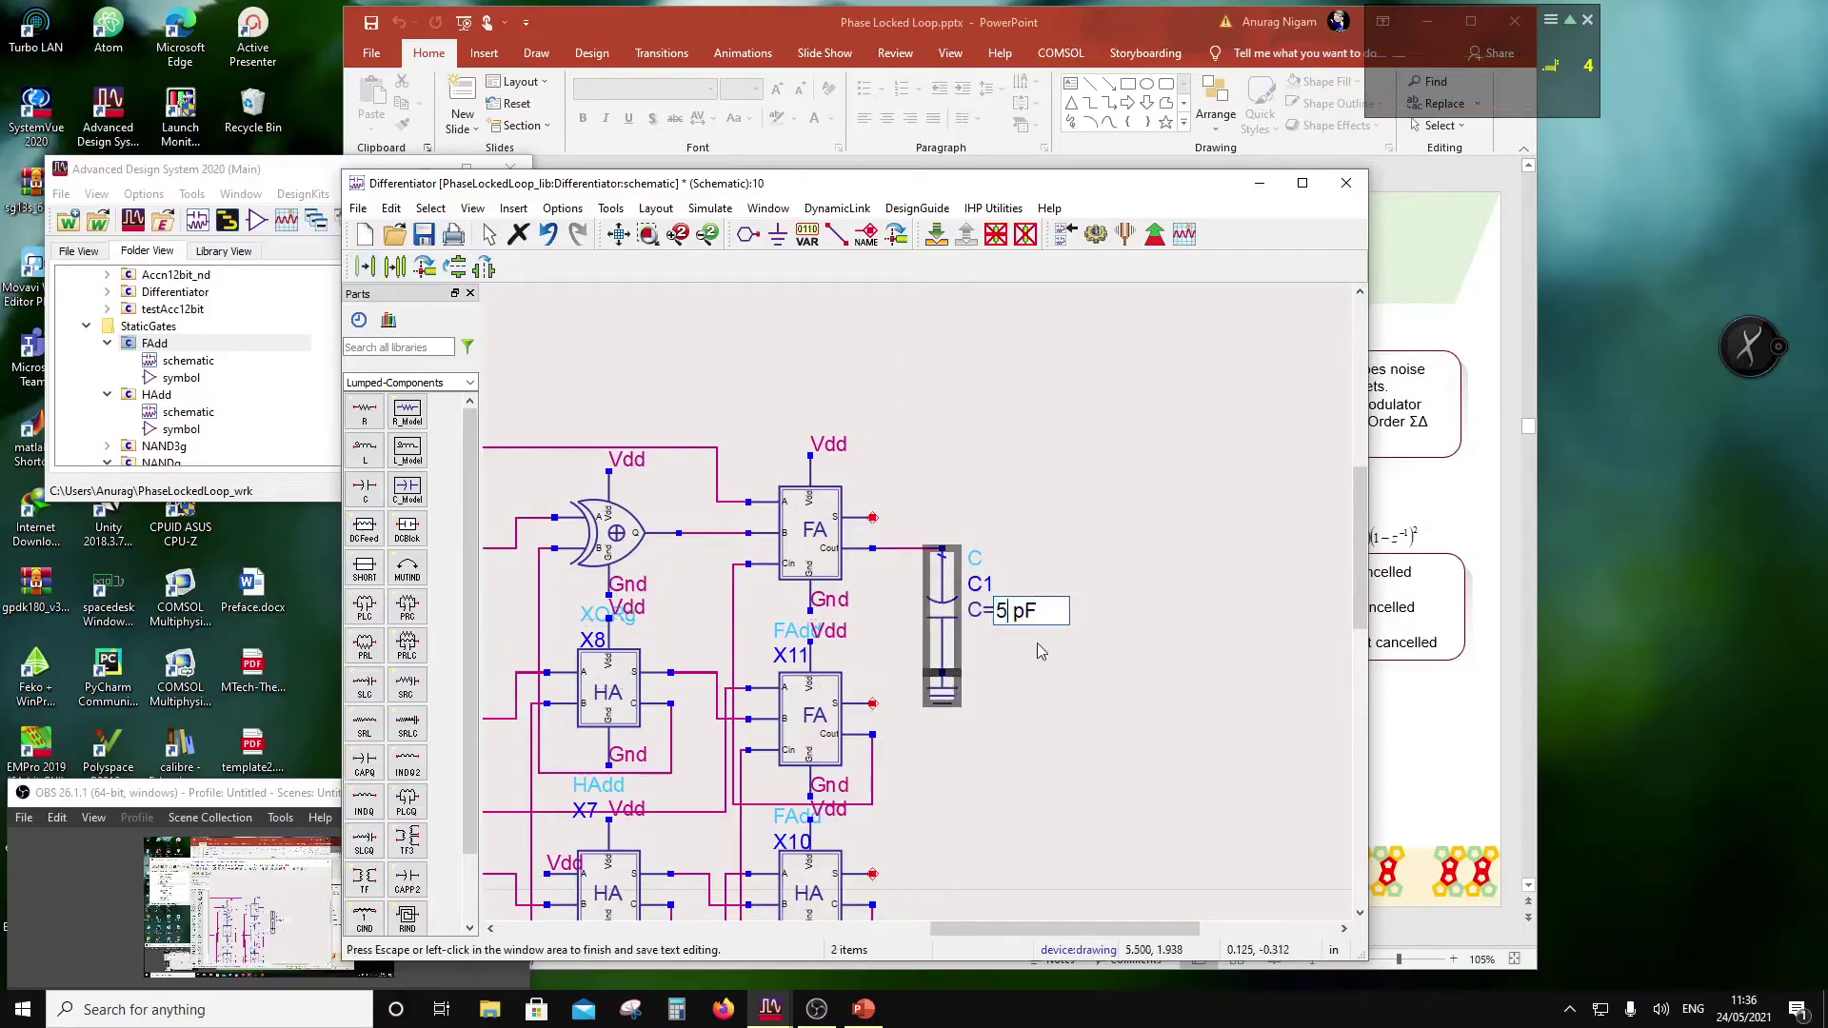
text(5 f)
click(1093, 620)
Step: Add output pins D0, D1 and D2 in line with the S outputs of X12, X10 and X11
scroll(940, 630, down, 3)
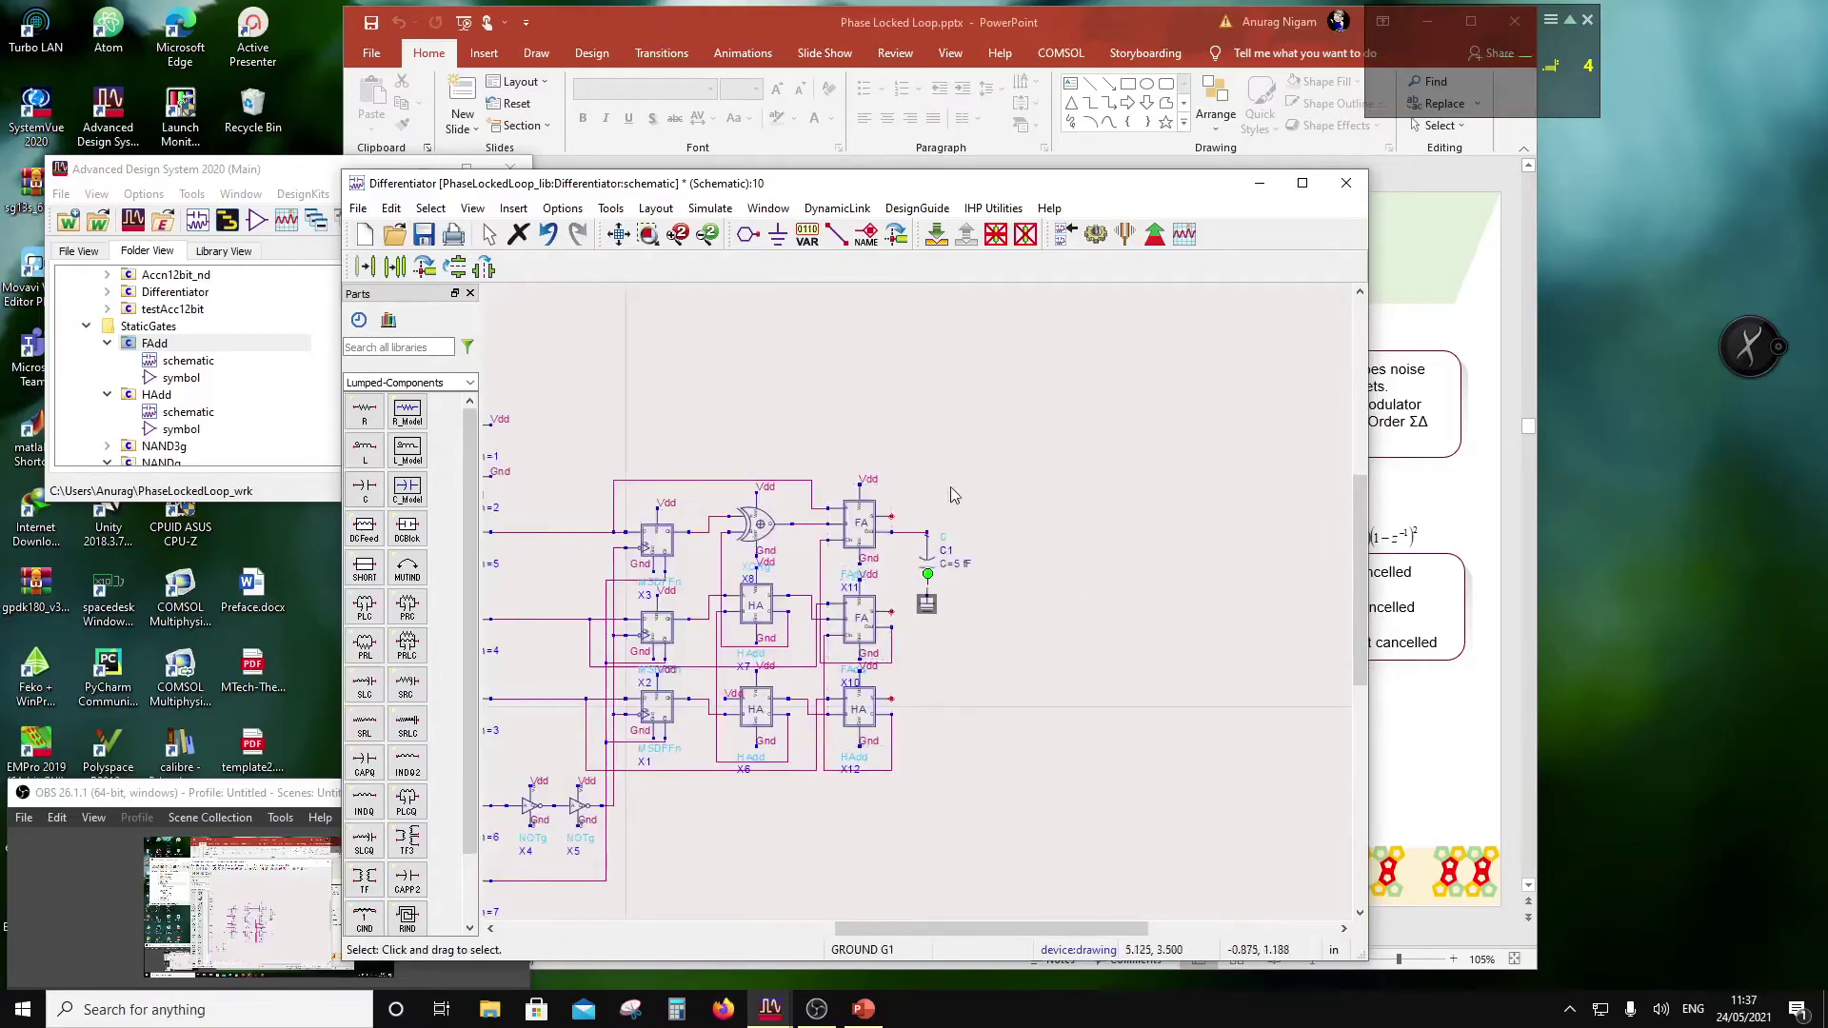
click(748, 234)
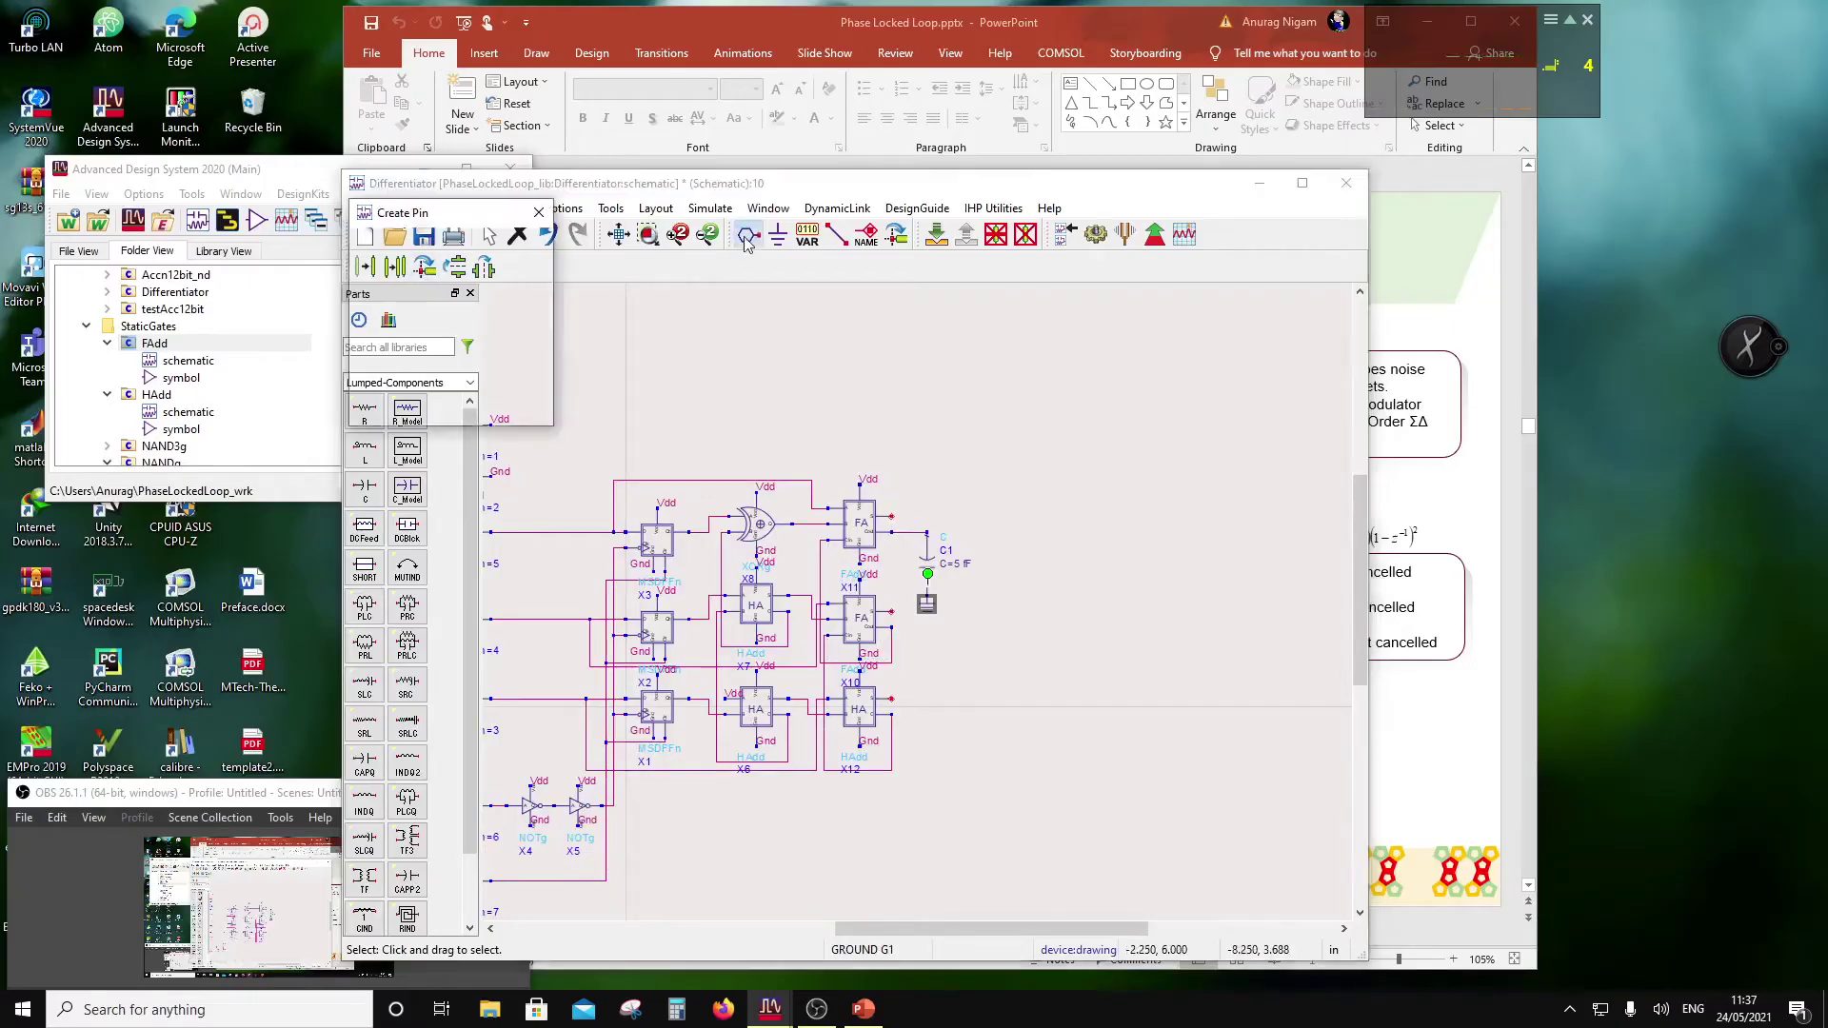
text(D0)
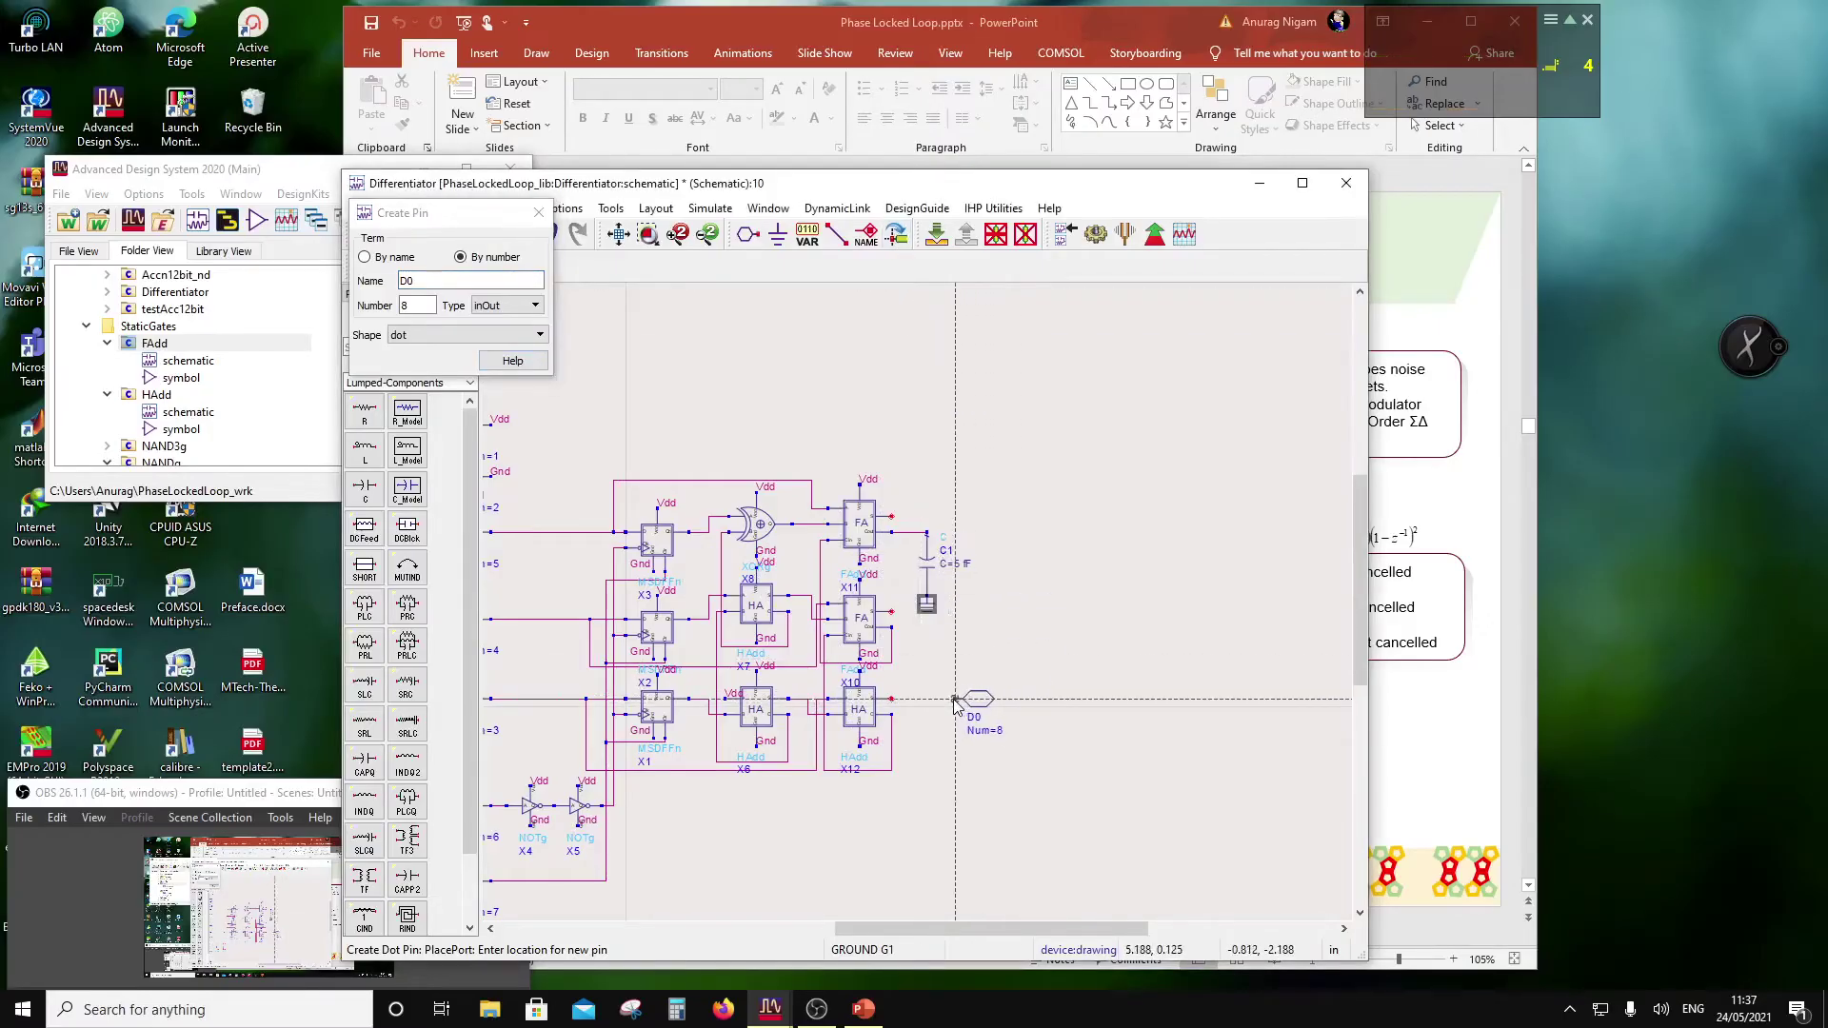
click(956, 702)
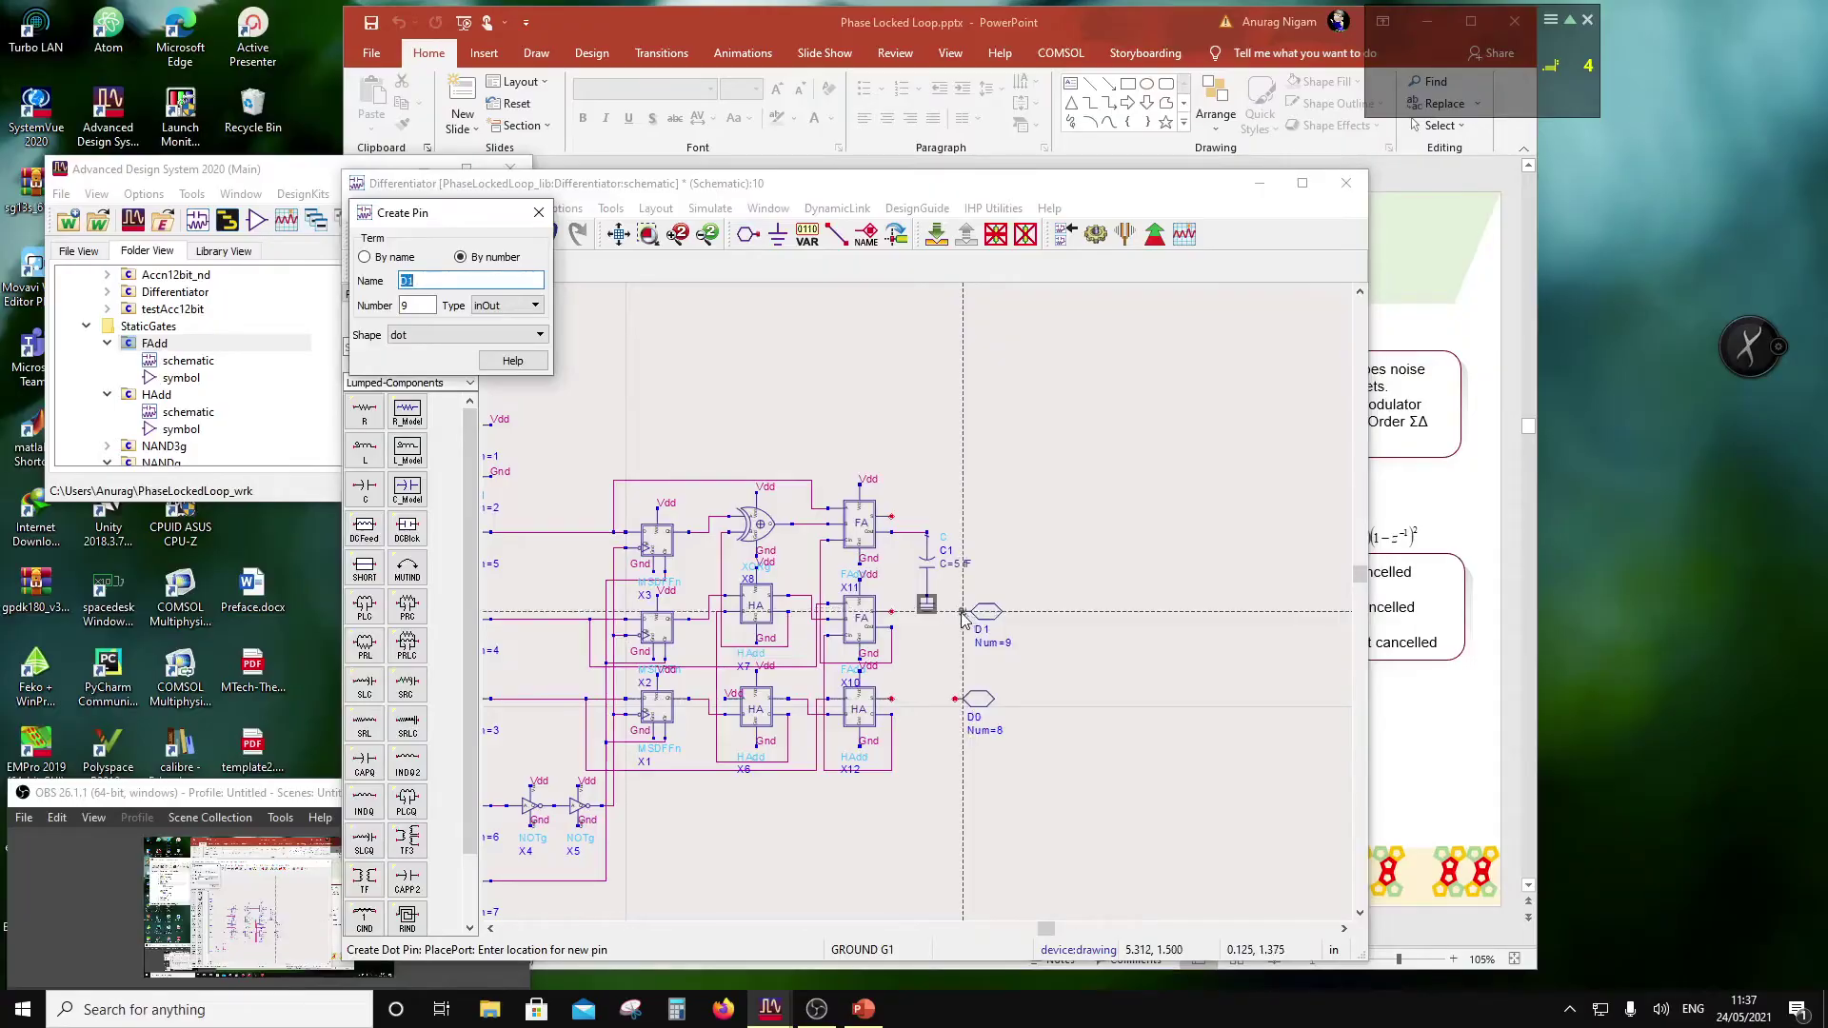
click(956, 612)
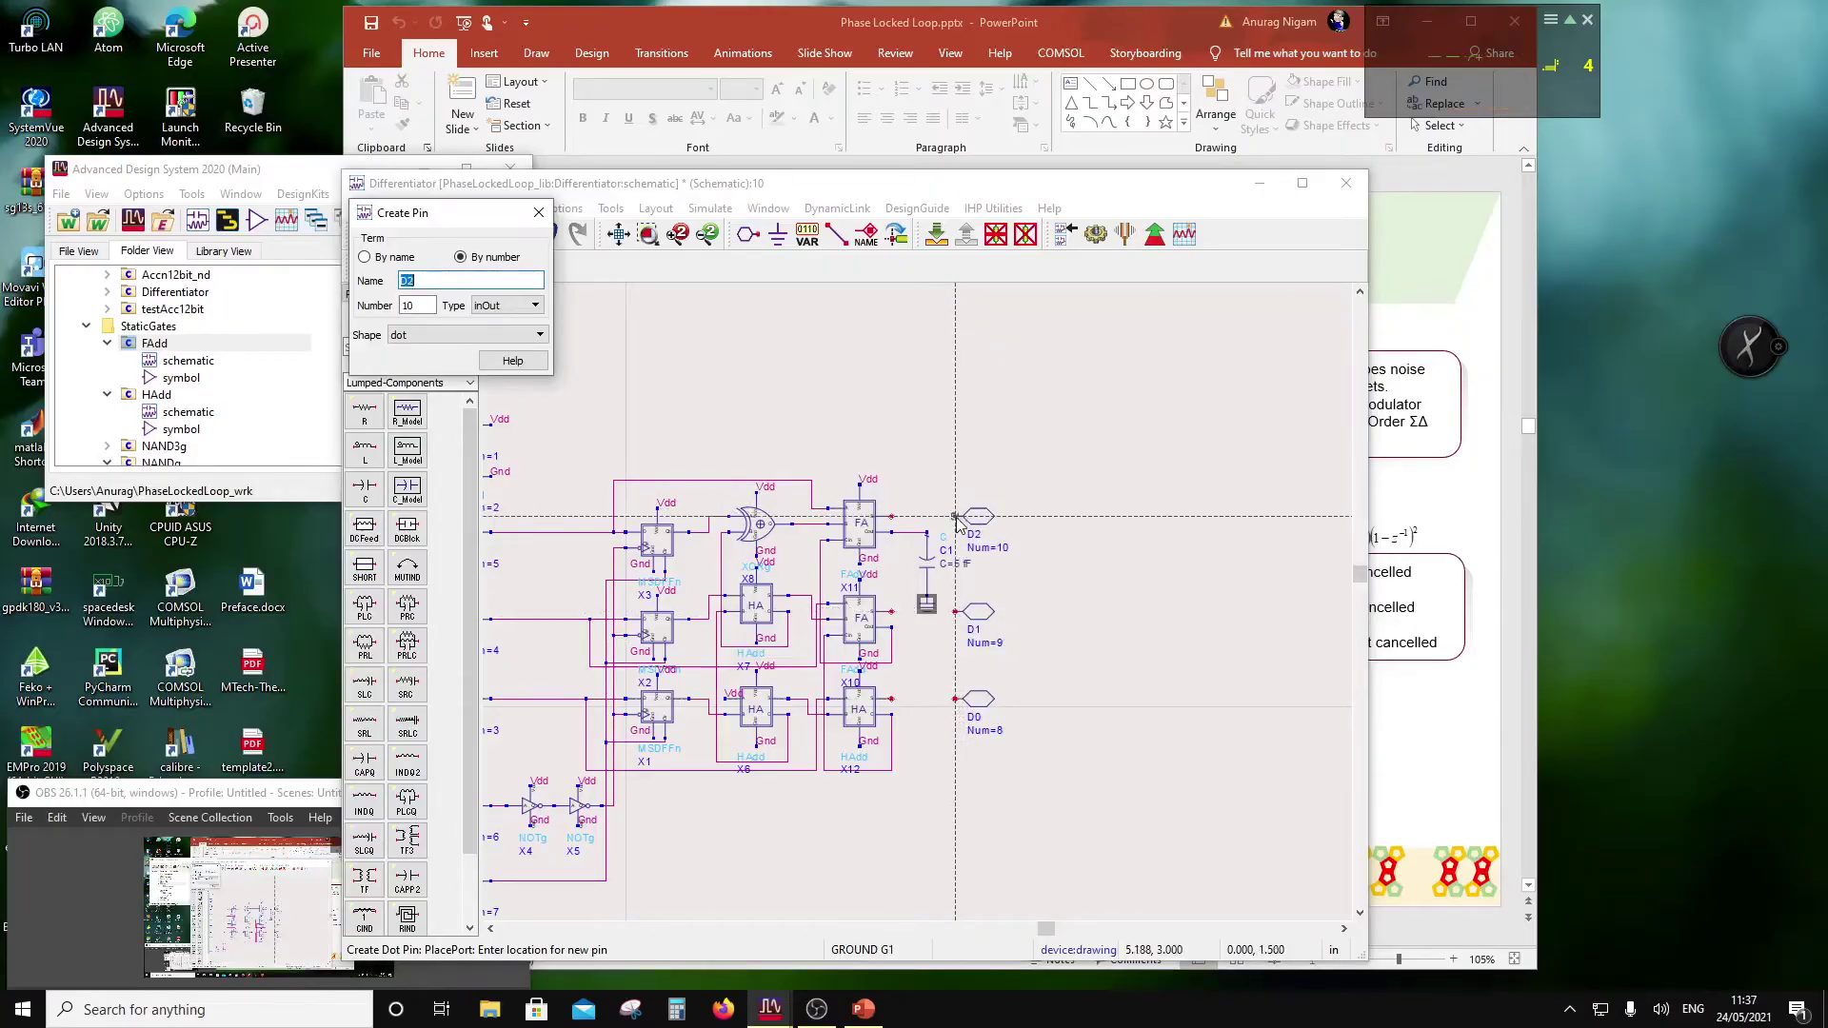
Step: Wire pins D2, D1 and D0 to the S outputs of X11, X10 and X12 respectively
key(ctrl+w)
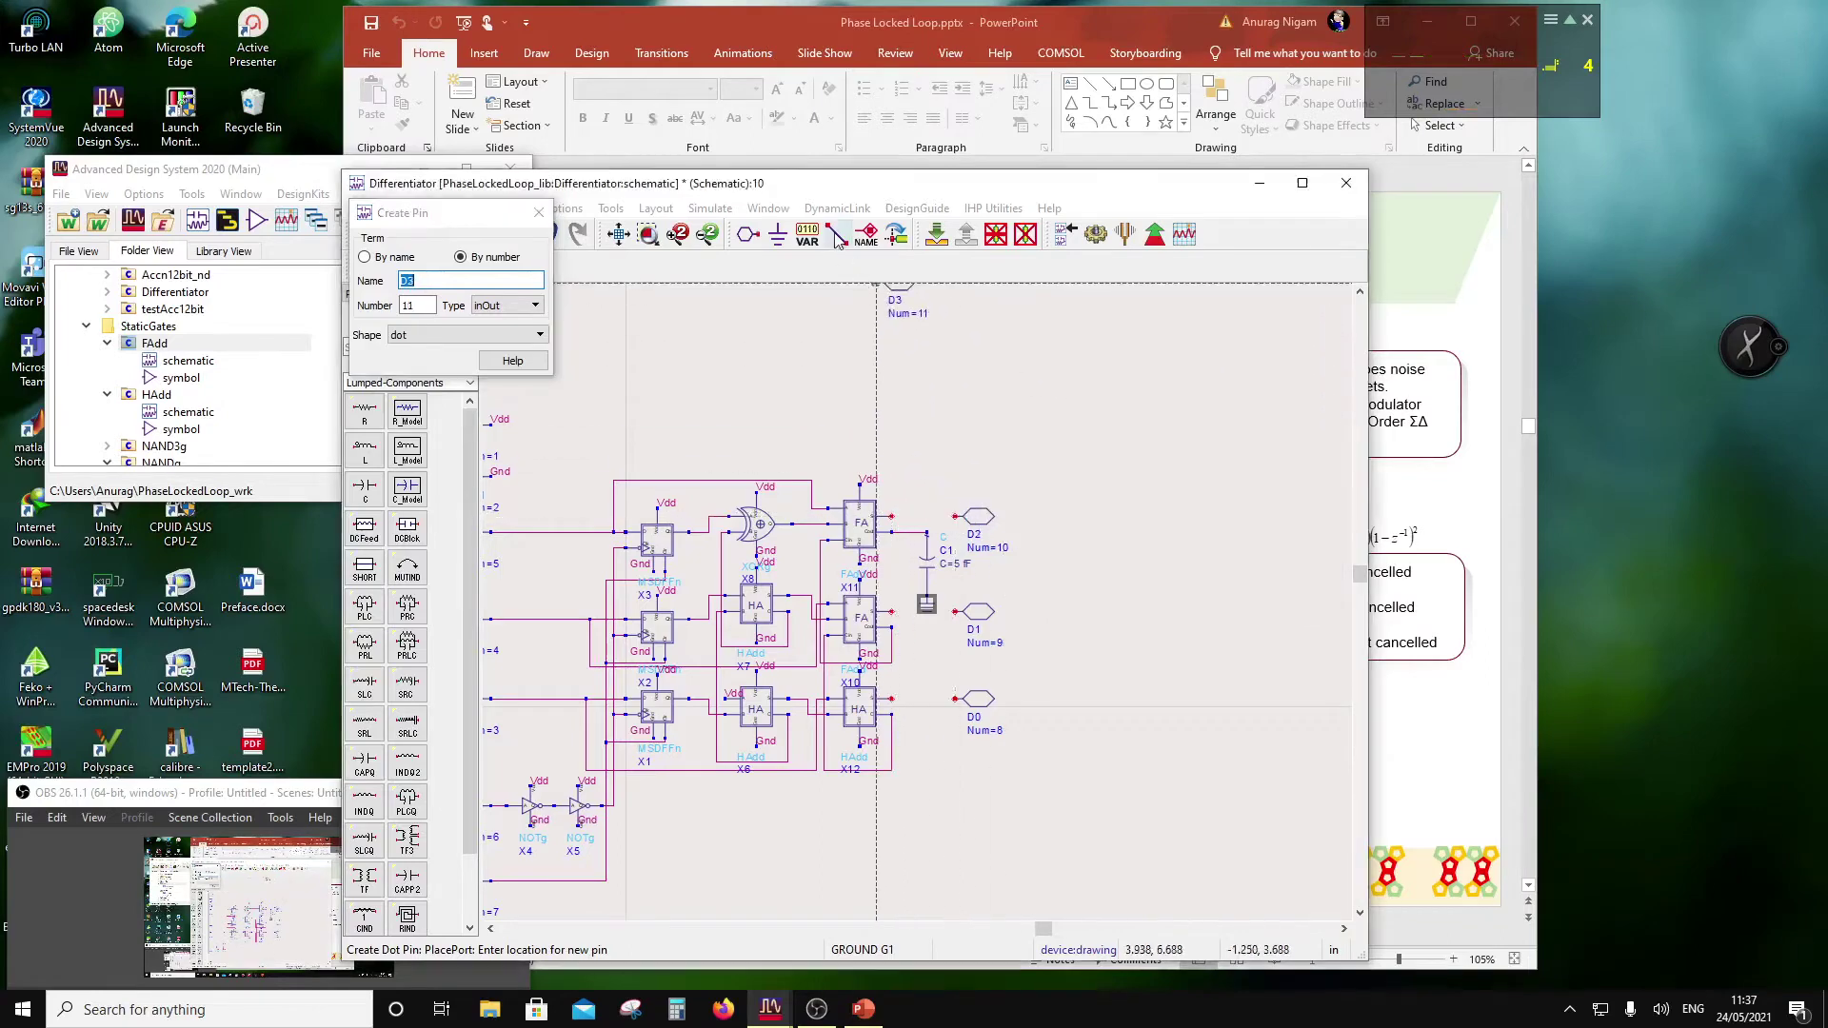
click(955, 517)
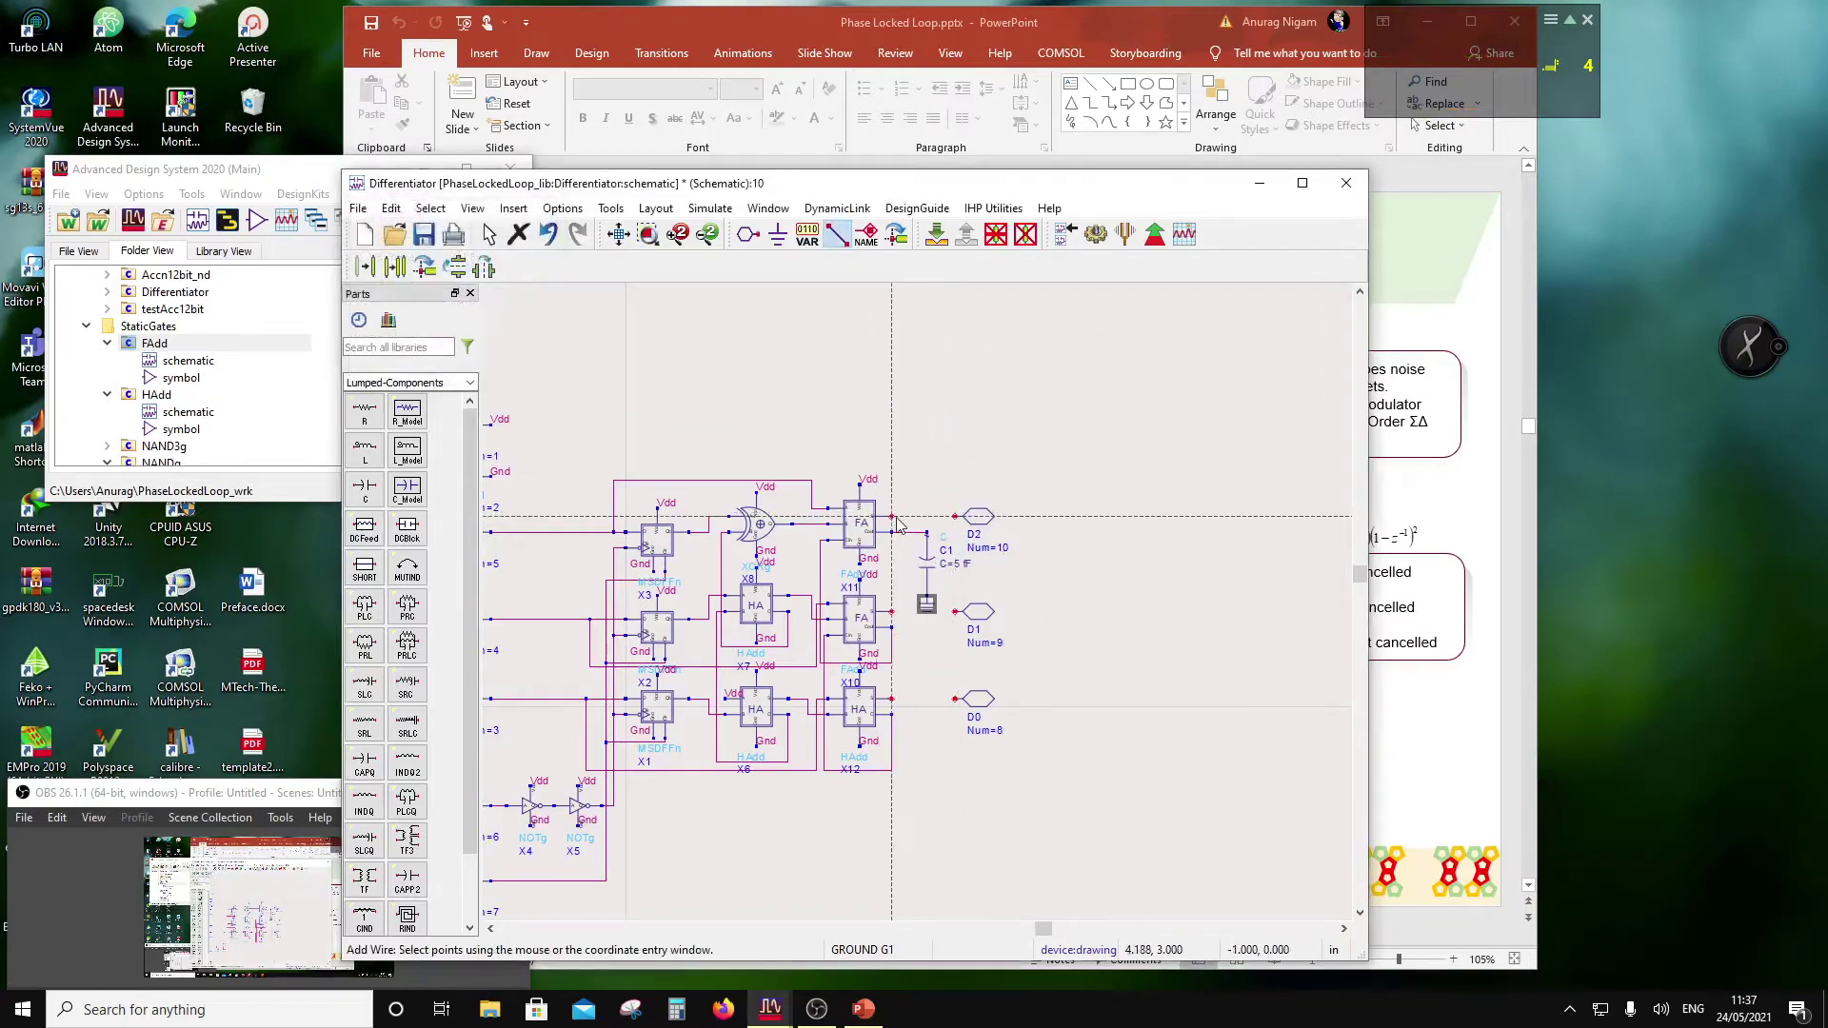
click(957, 613)
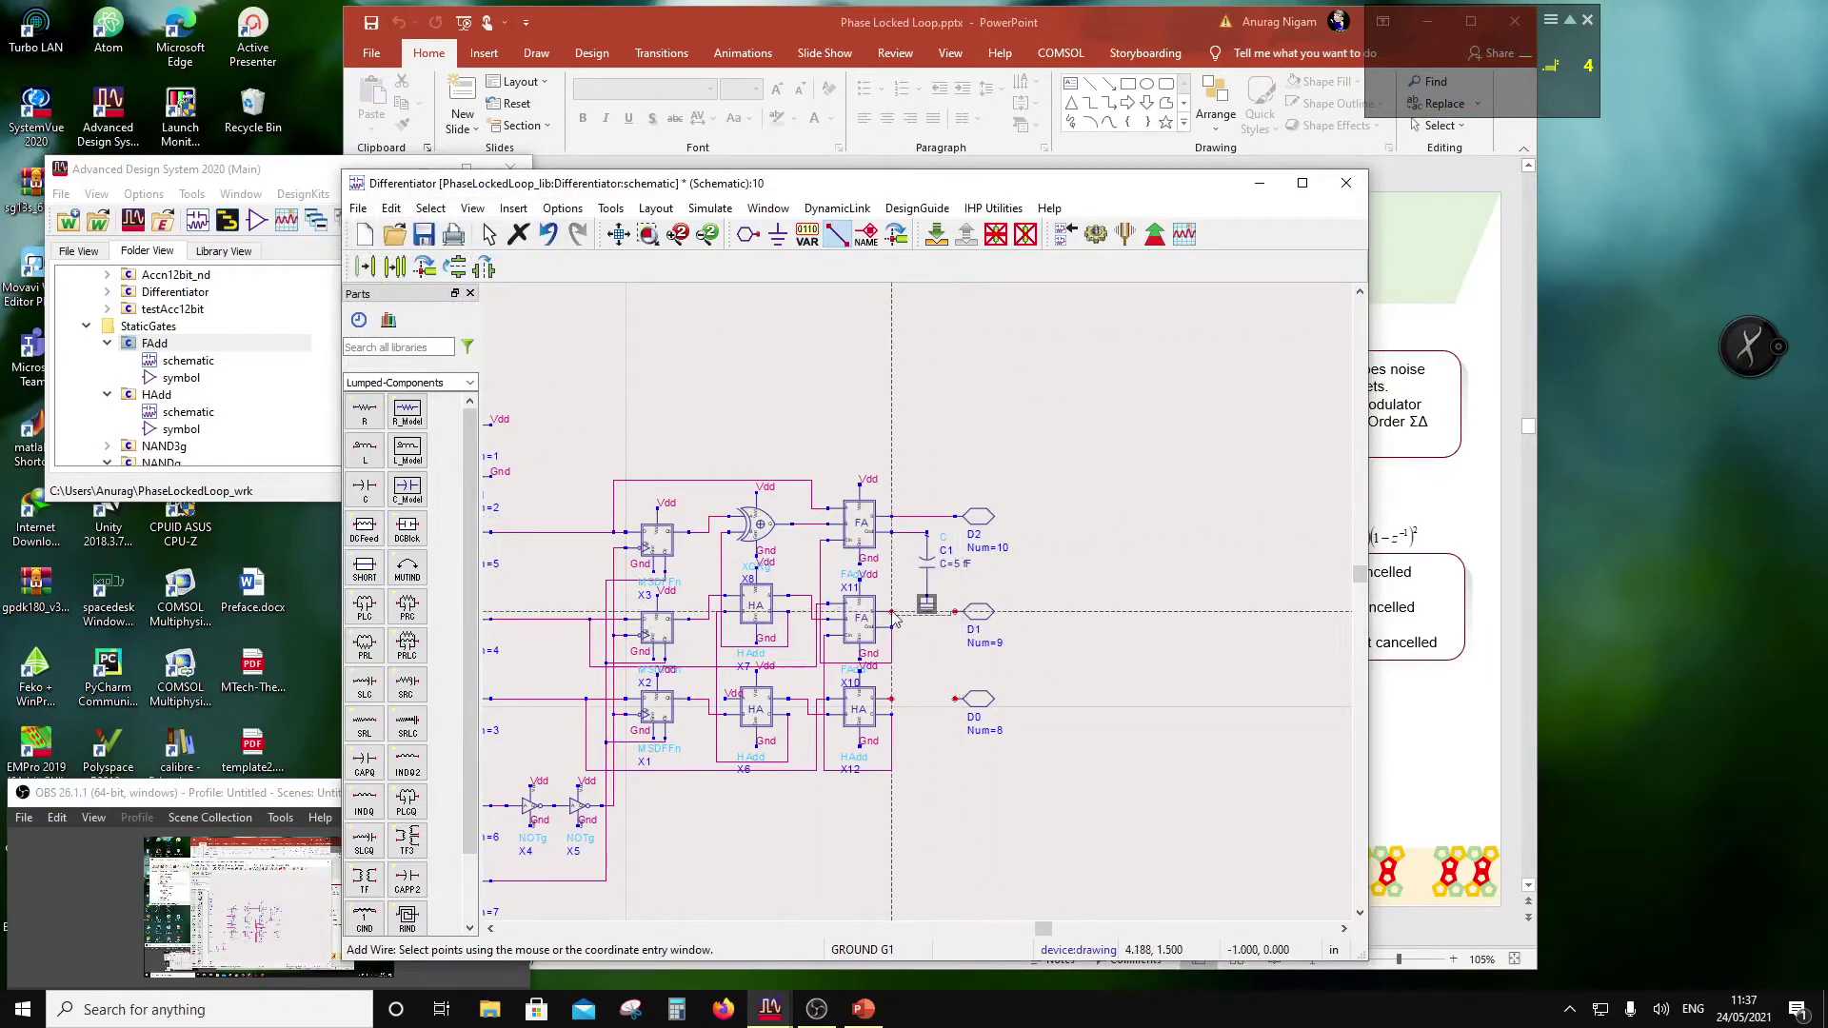
click(892, 614)
click(956, 699)
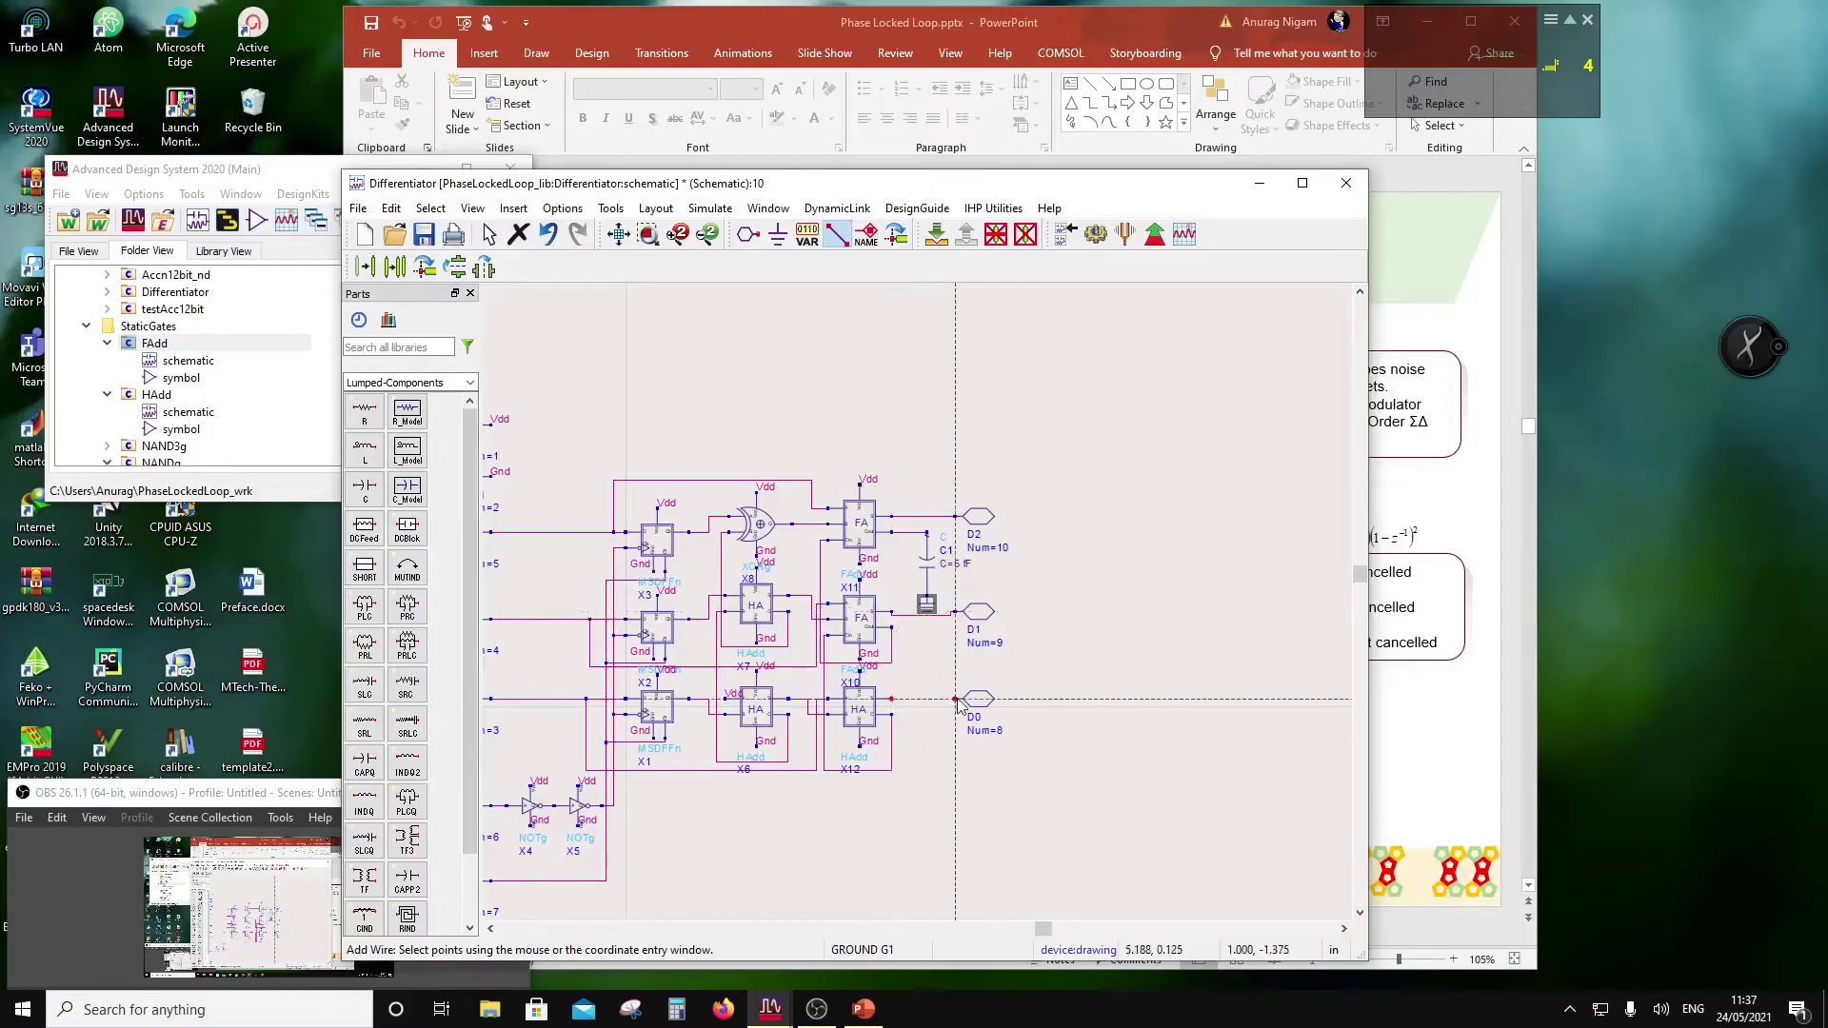
click(892, 700)
key(Escape)
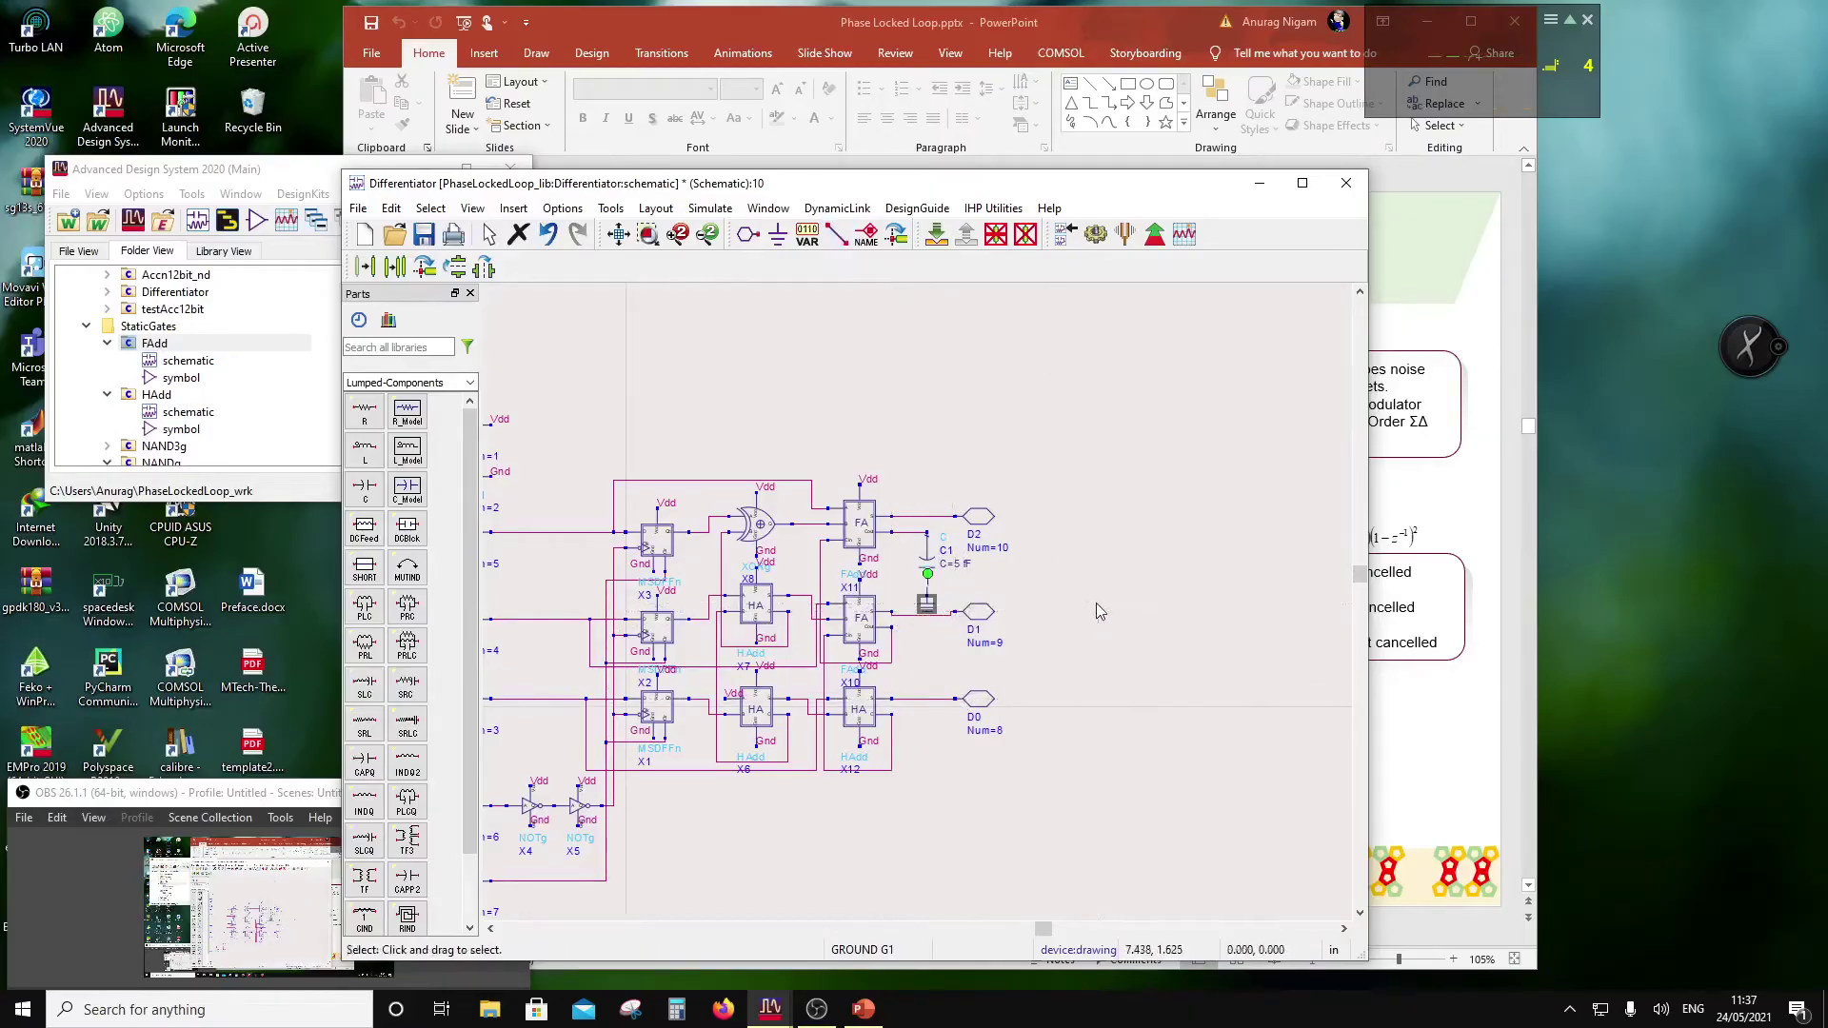
Step: Arrange the PowerPoint ΣΔ Modulator slide beside the enlarged Differentiator schematic and compare the circuit with the block diagram
scroll(842, 619, down, 1)
scroll(1147, 550, up, 1)
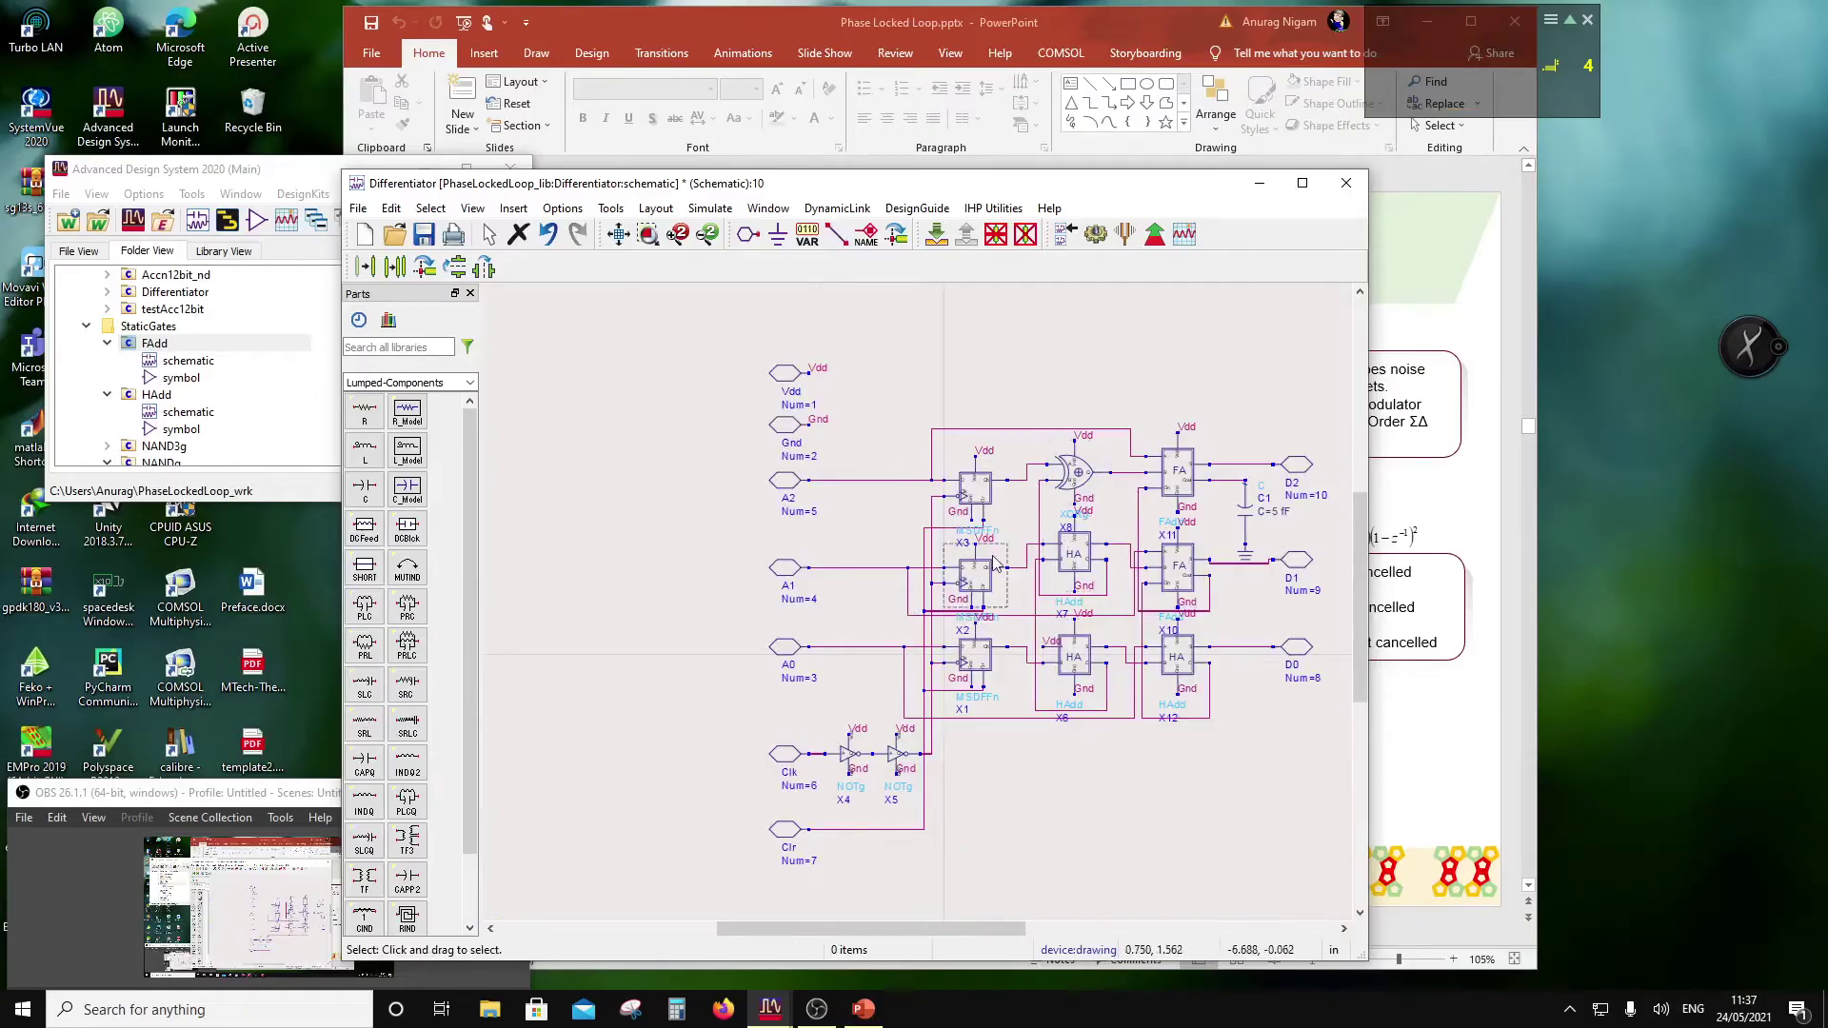
click(975, 43)
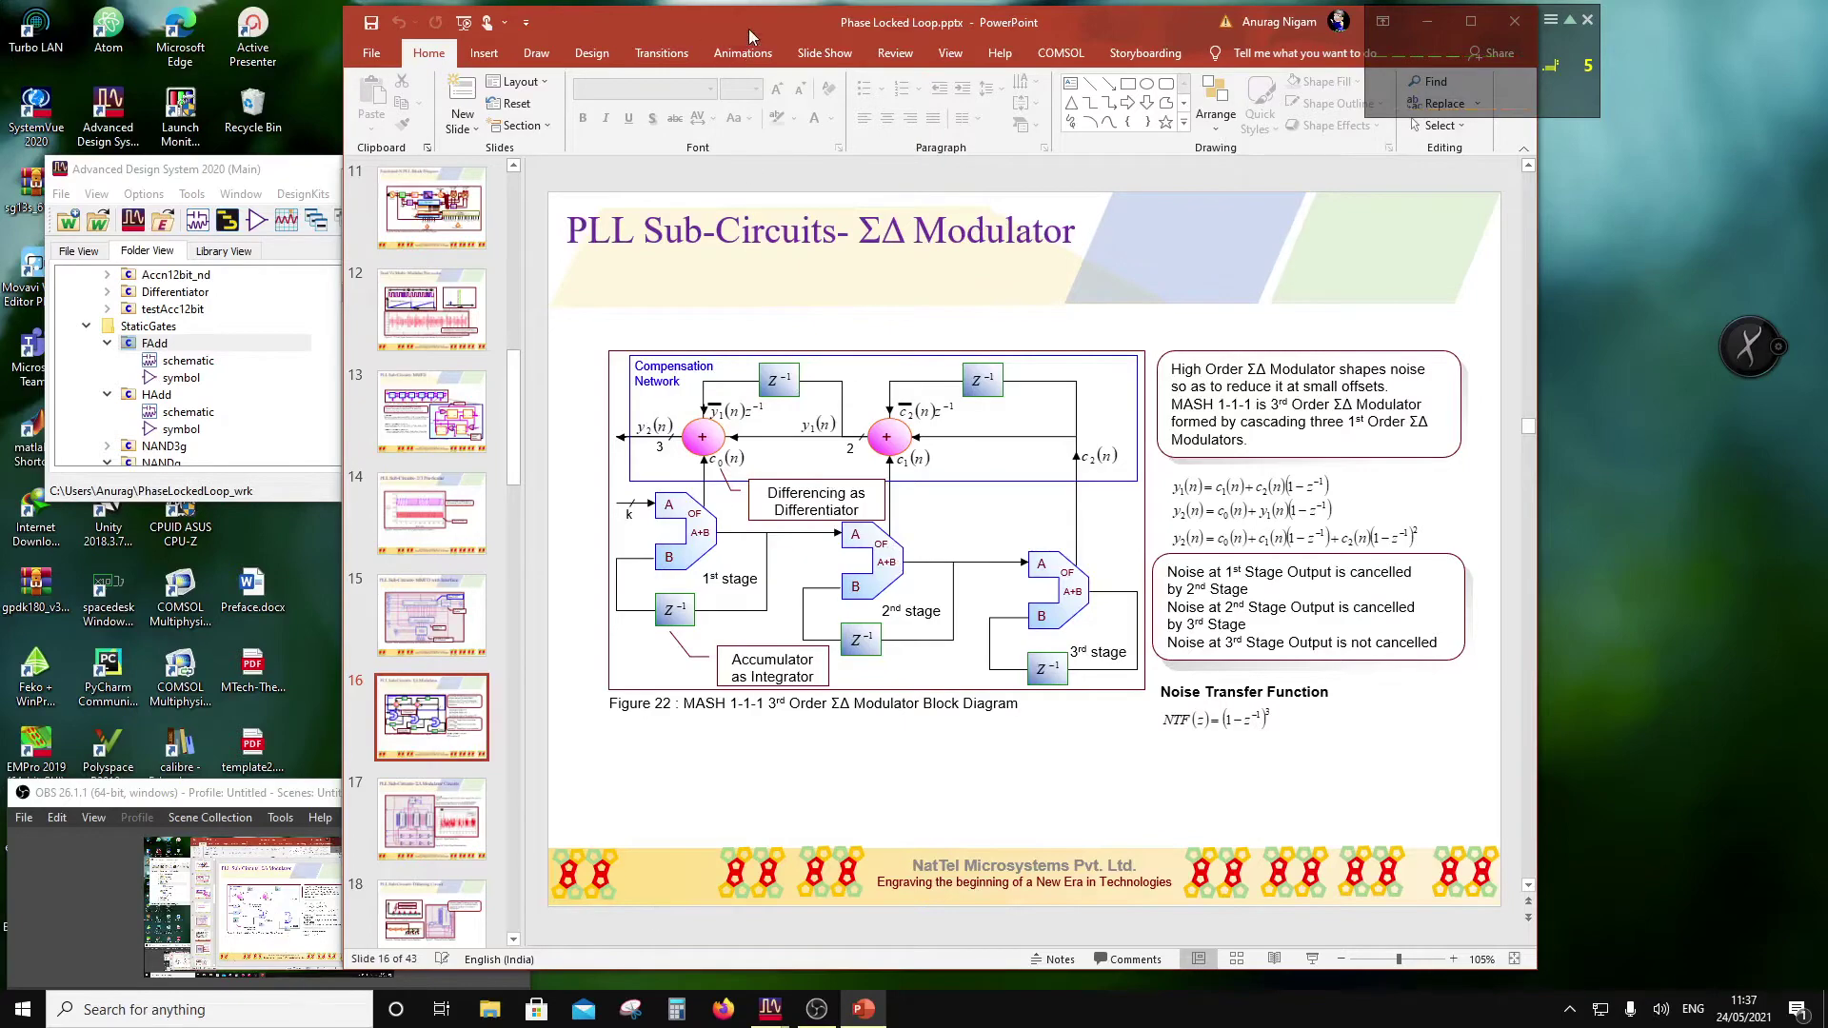
drag(748, 28, 1382, 255)
drag(871, 174, 767, 115)
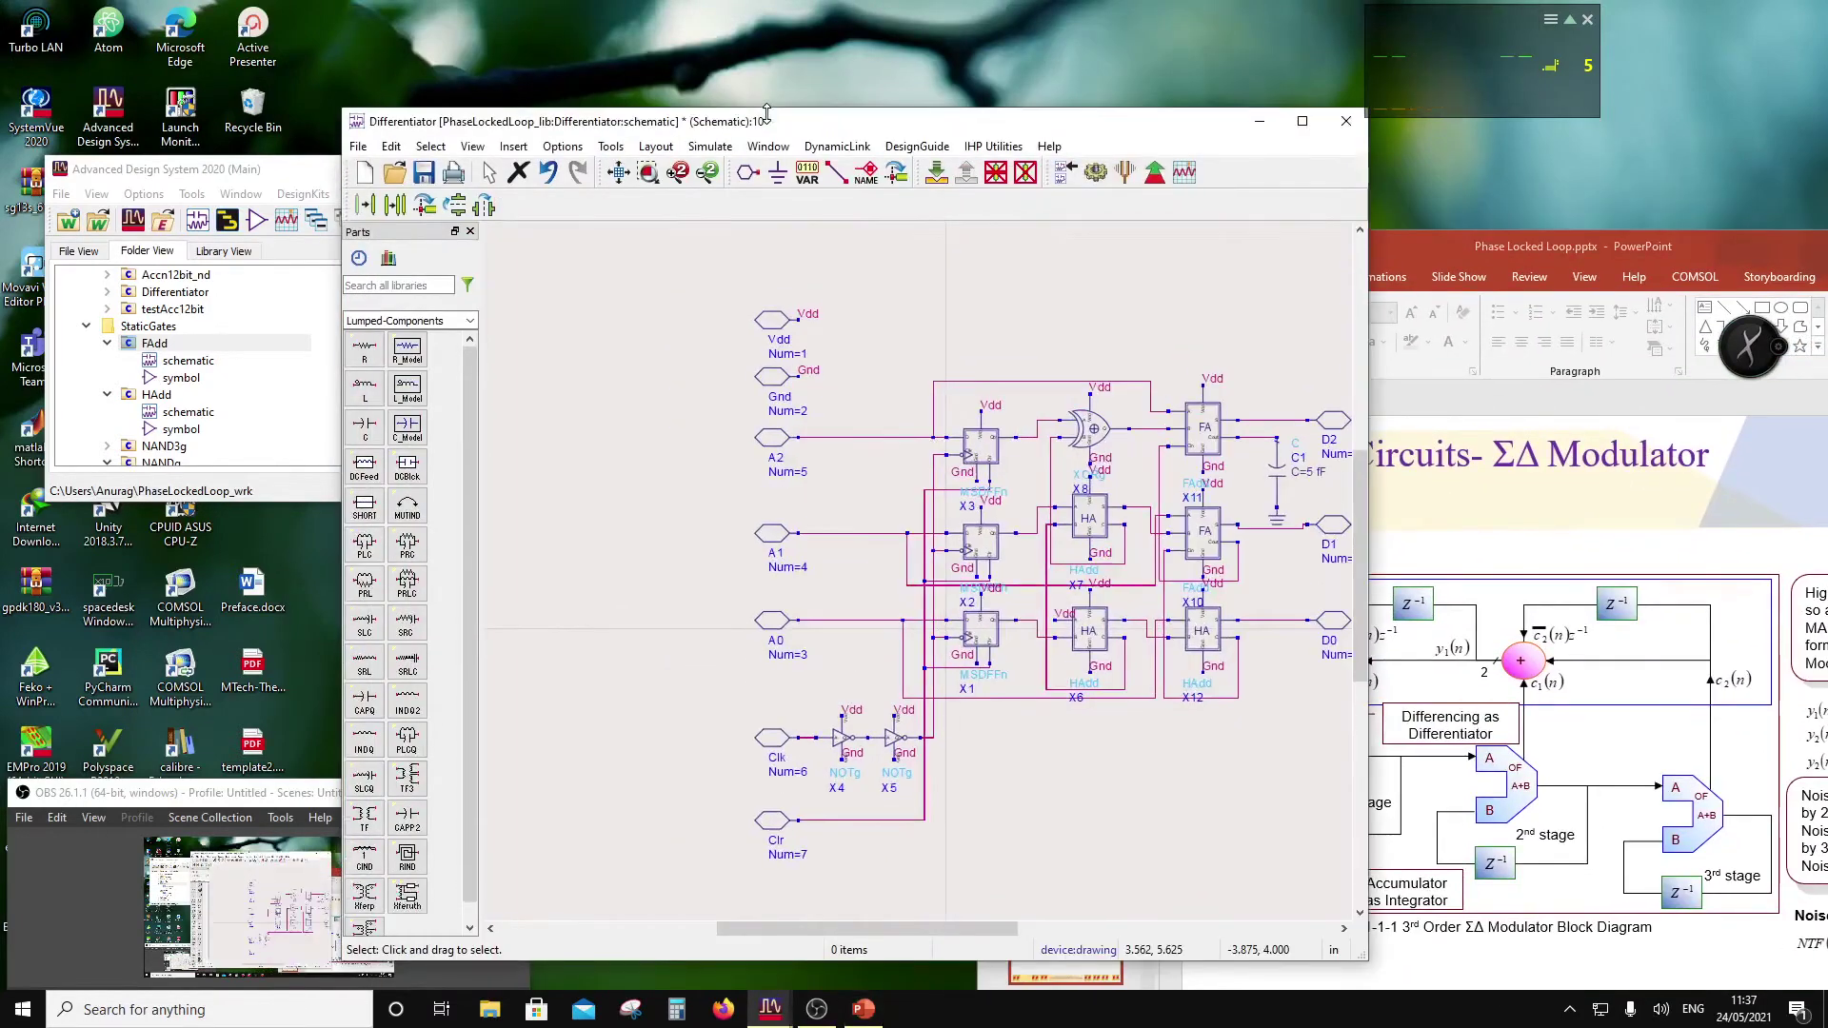
scroll(541, 352, down, 2)
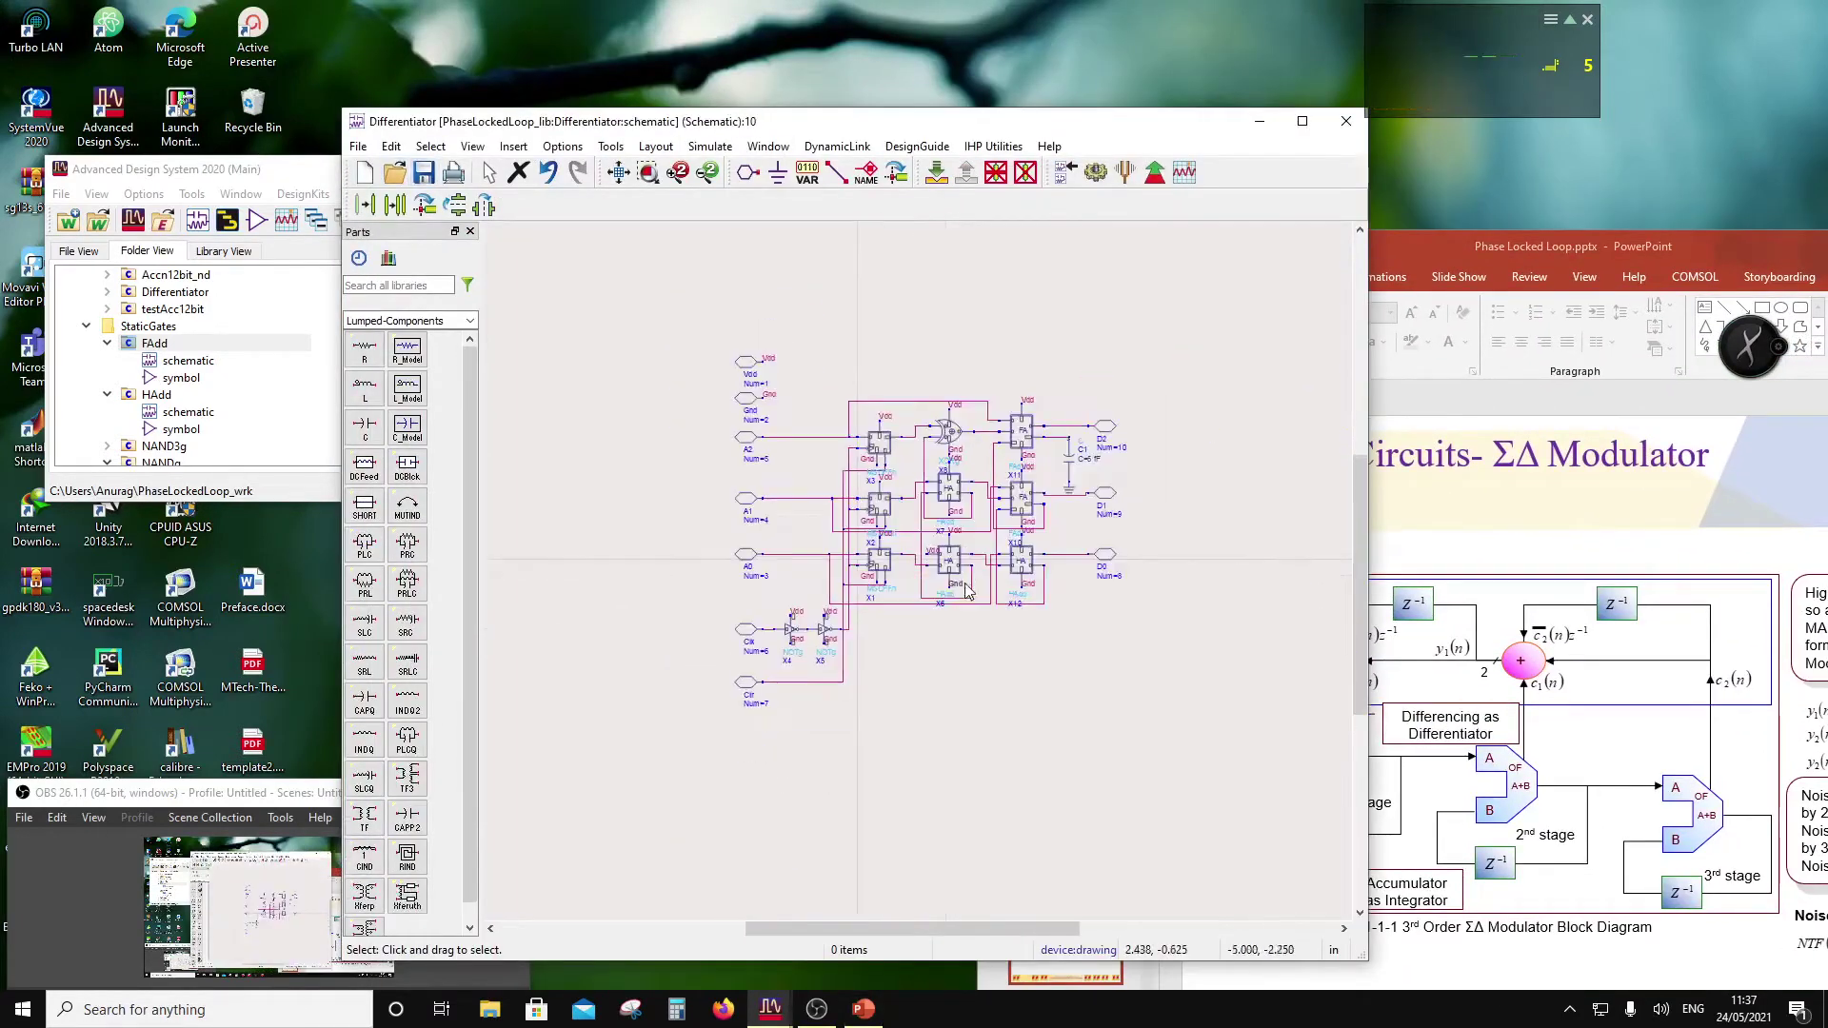
scroll(541, 352, up, 2)
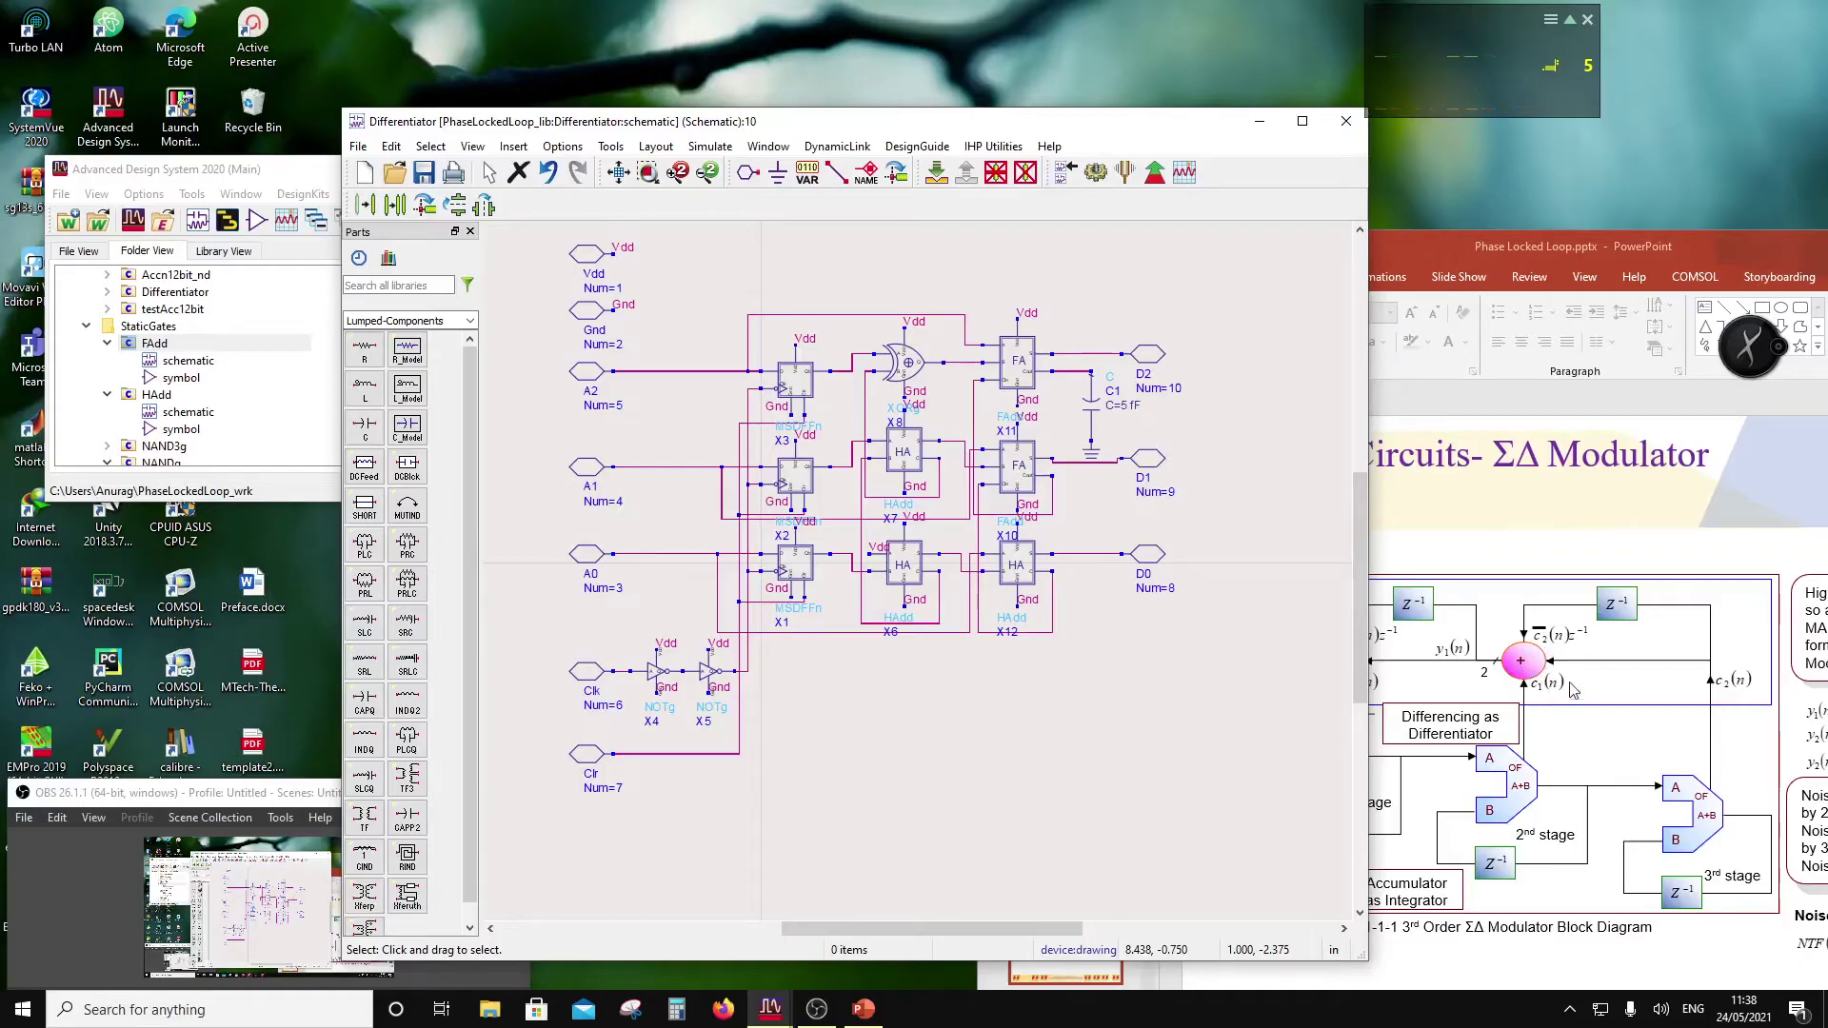
Step: Save the Differentiator schematic and close its window
click(424, 176)
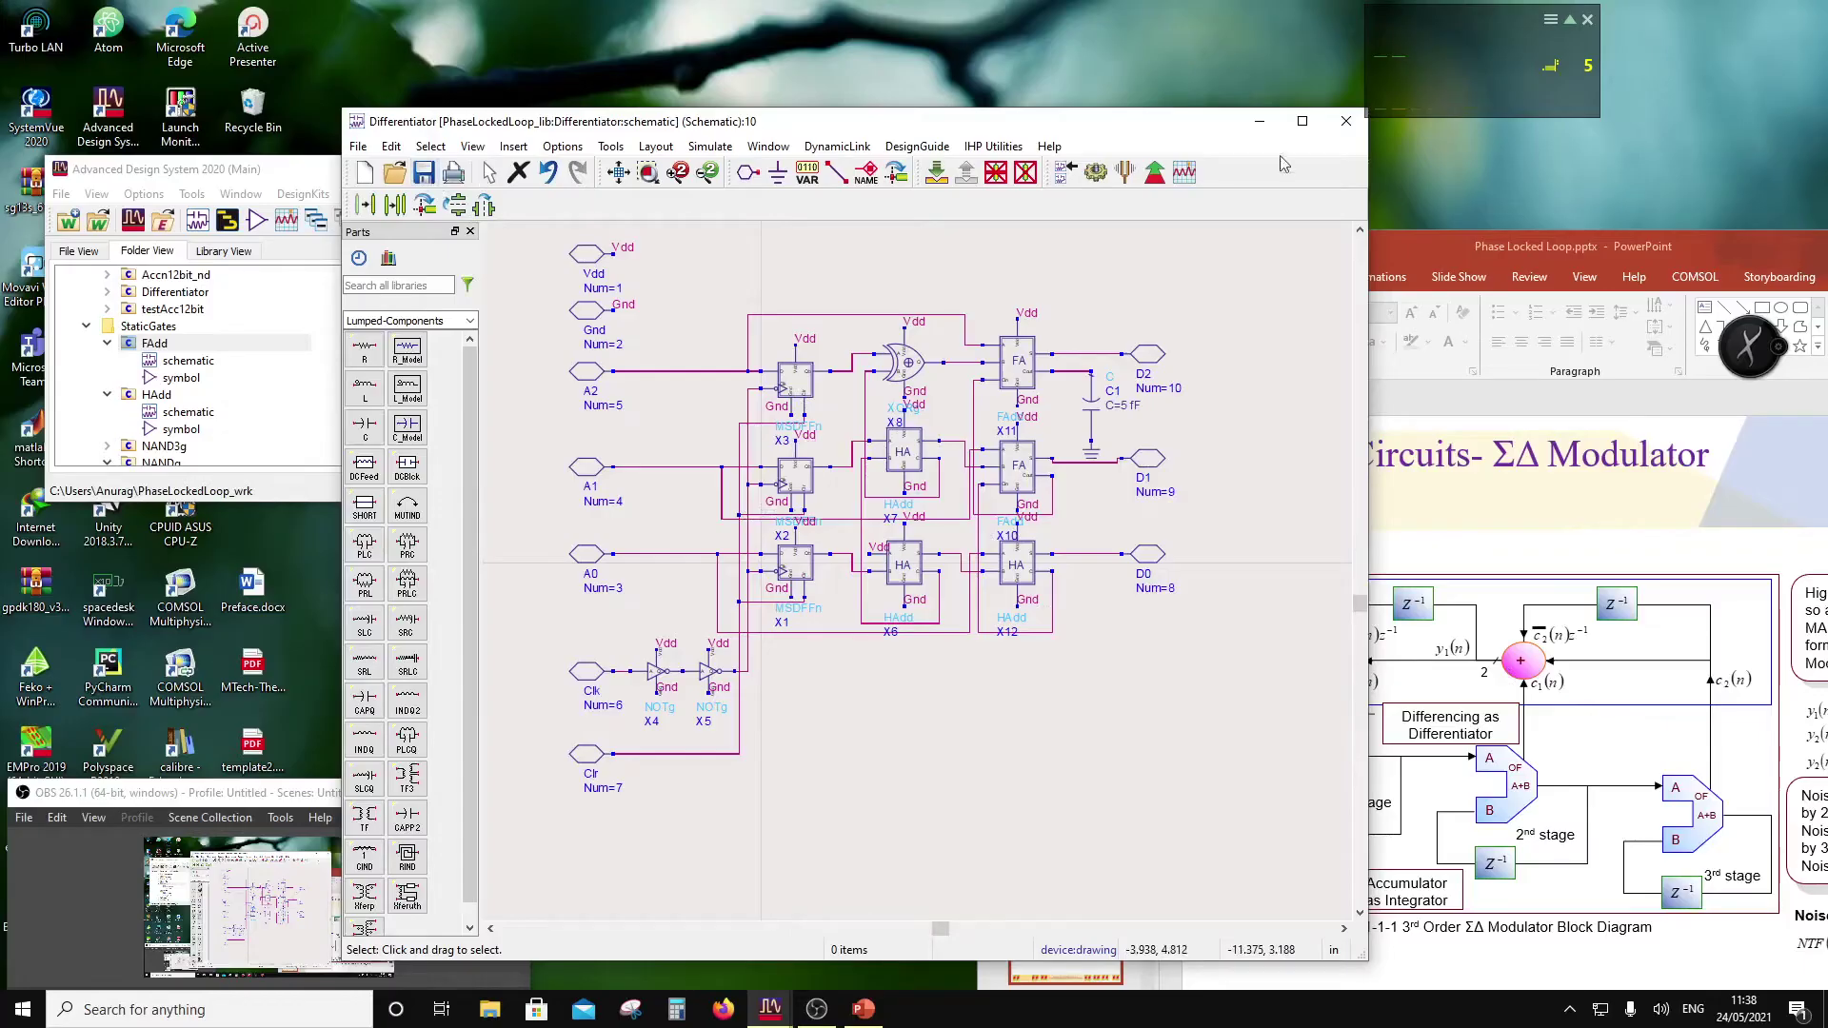
click(1346, 122)
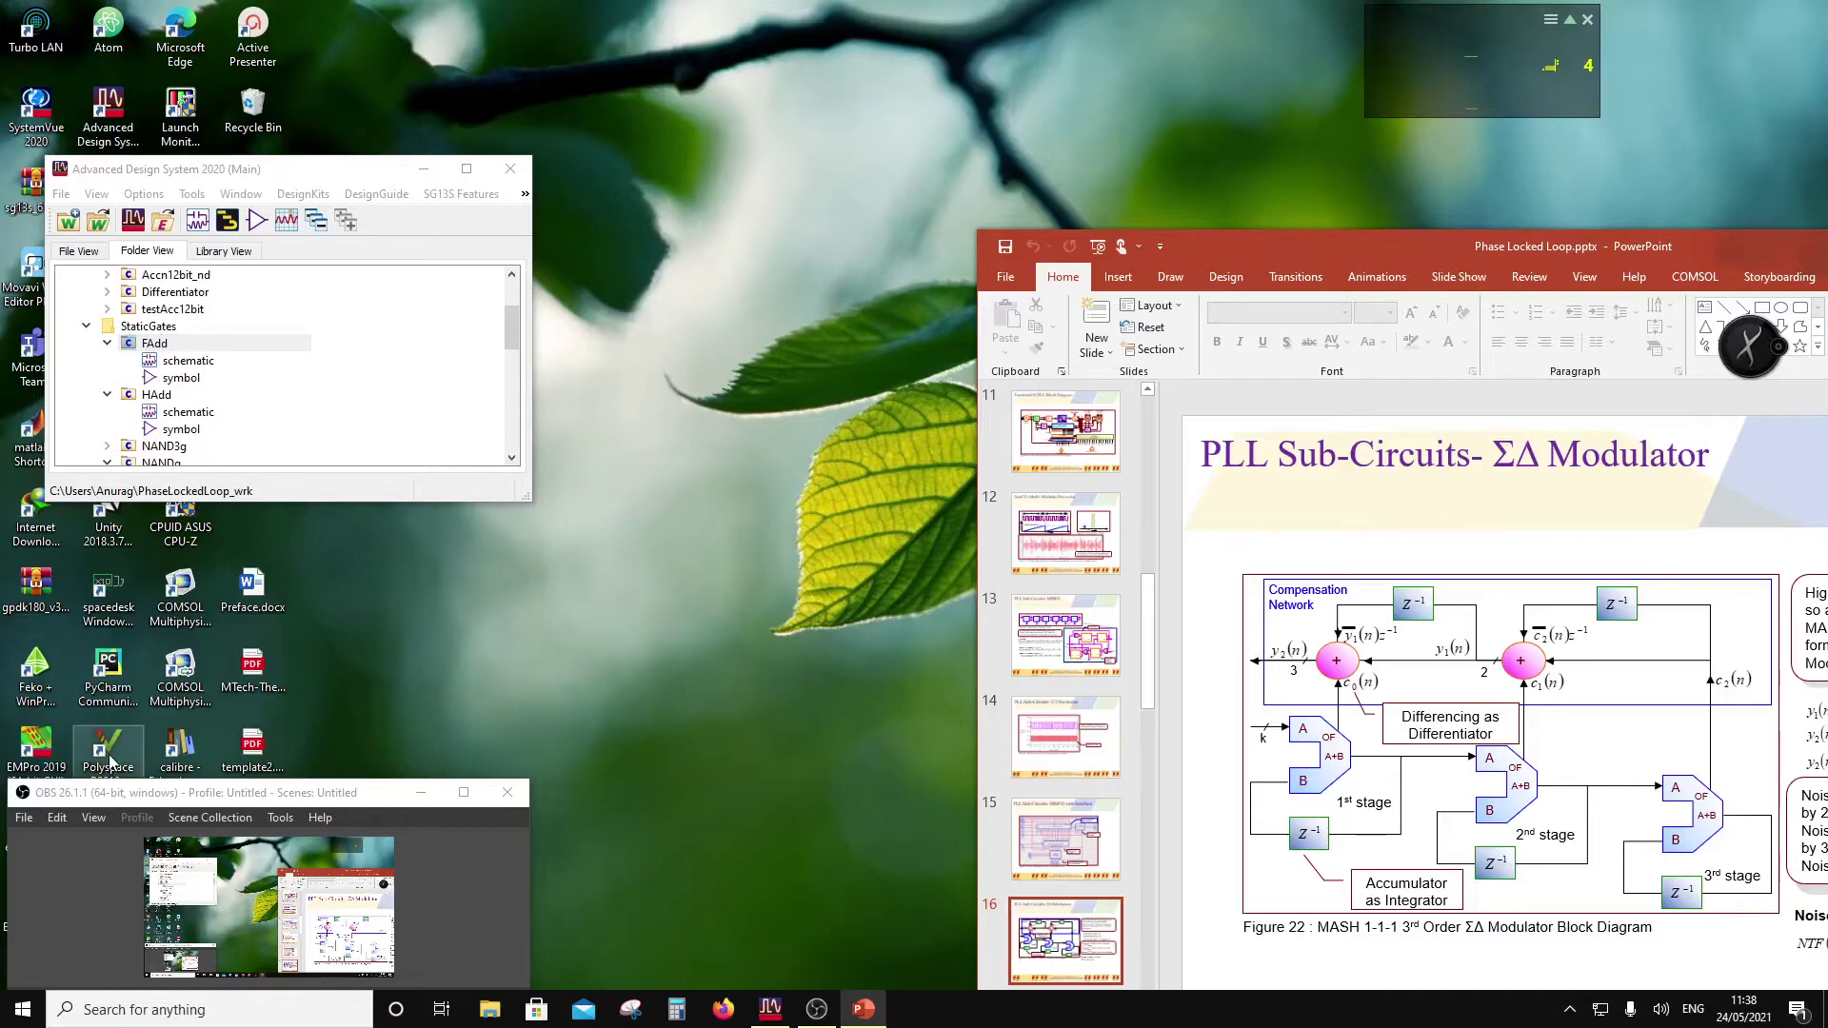
Step: Create a symbol view for the Differentiator cell and generate it with the cell's ten pins
scroll(157, 354, down, 2)
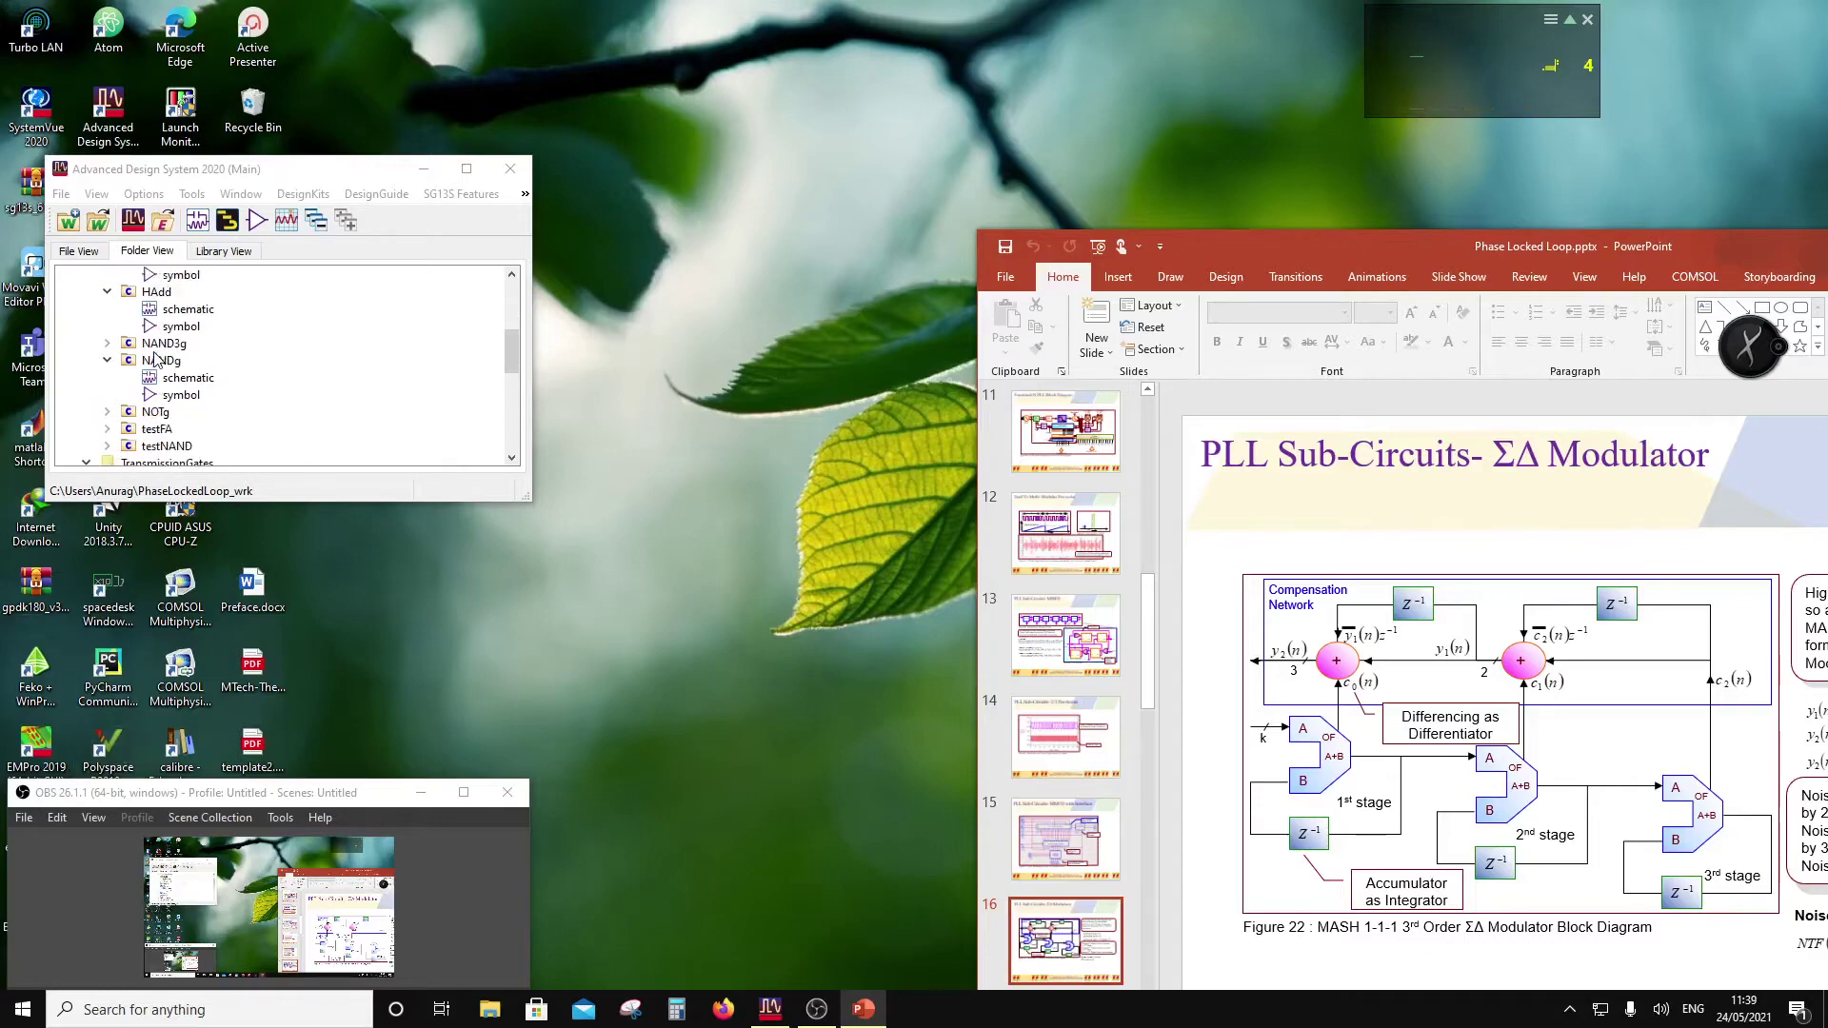
scroll(160, 355, up, 1)
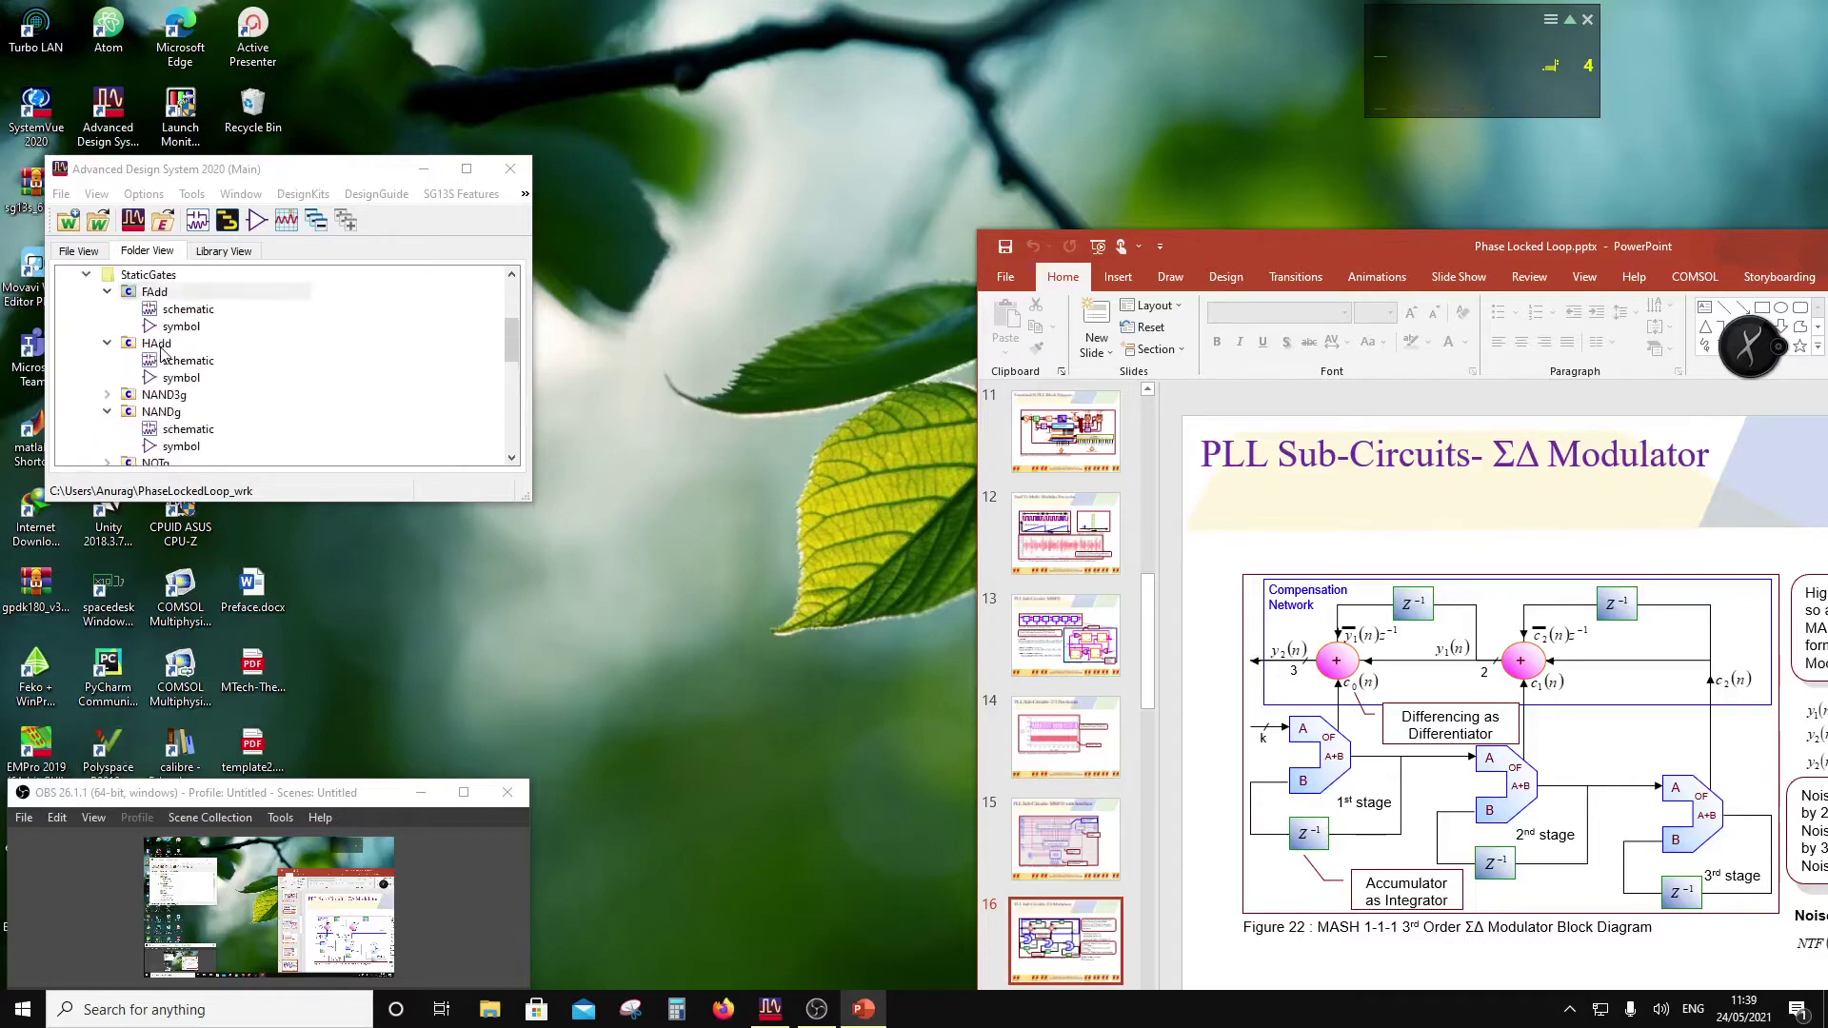
scroll(196, 400, up, 1)
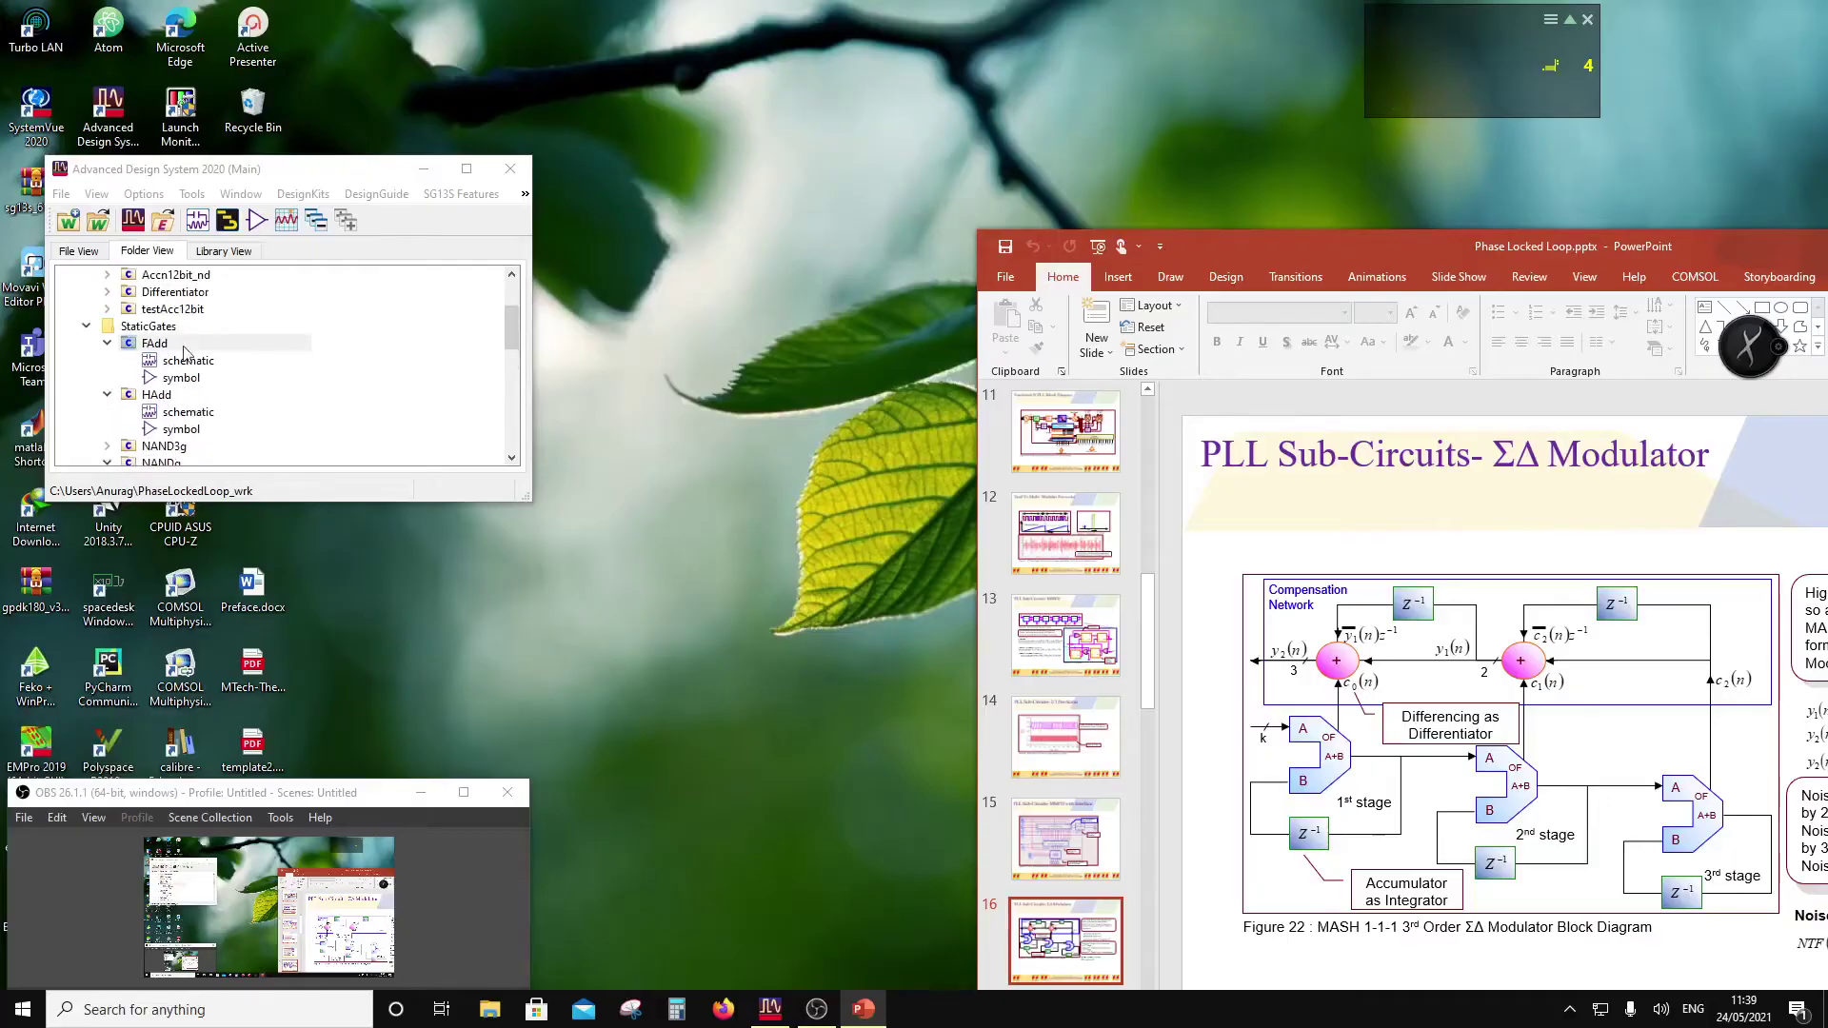
right_click(181, 295)
mouse_move(232, 338)
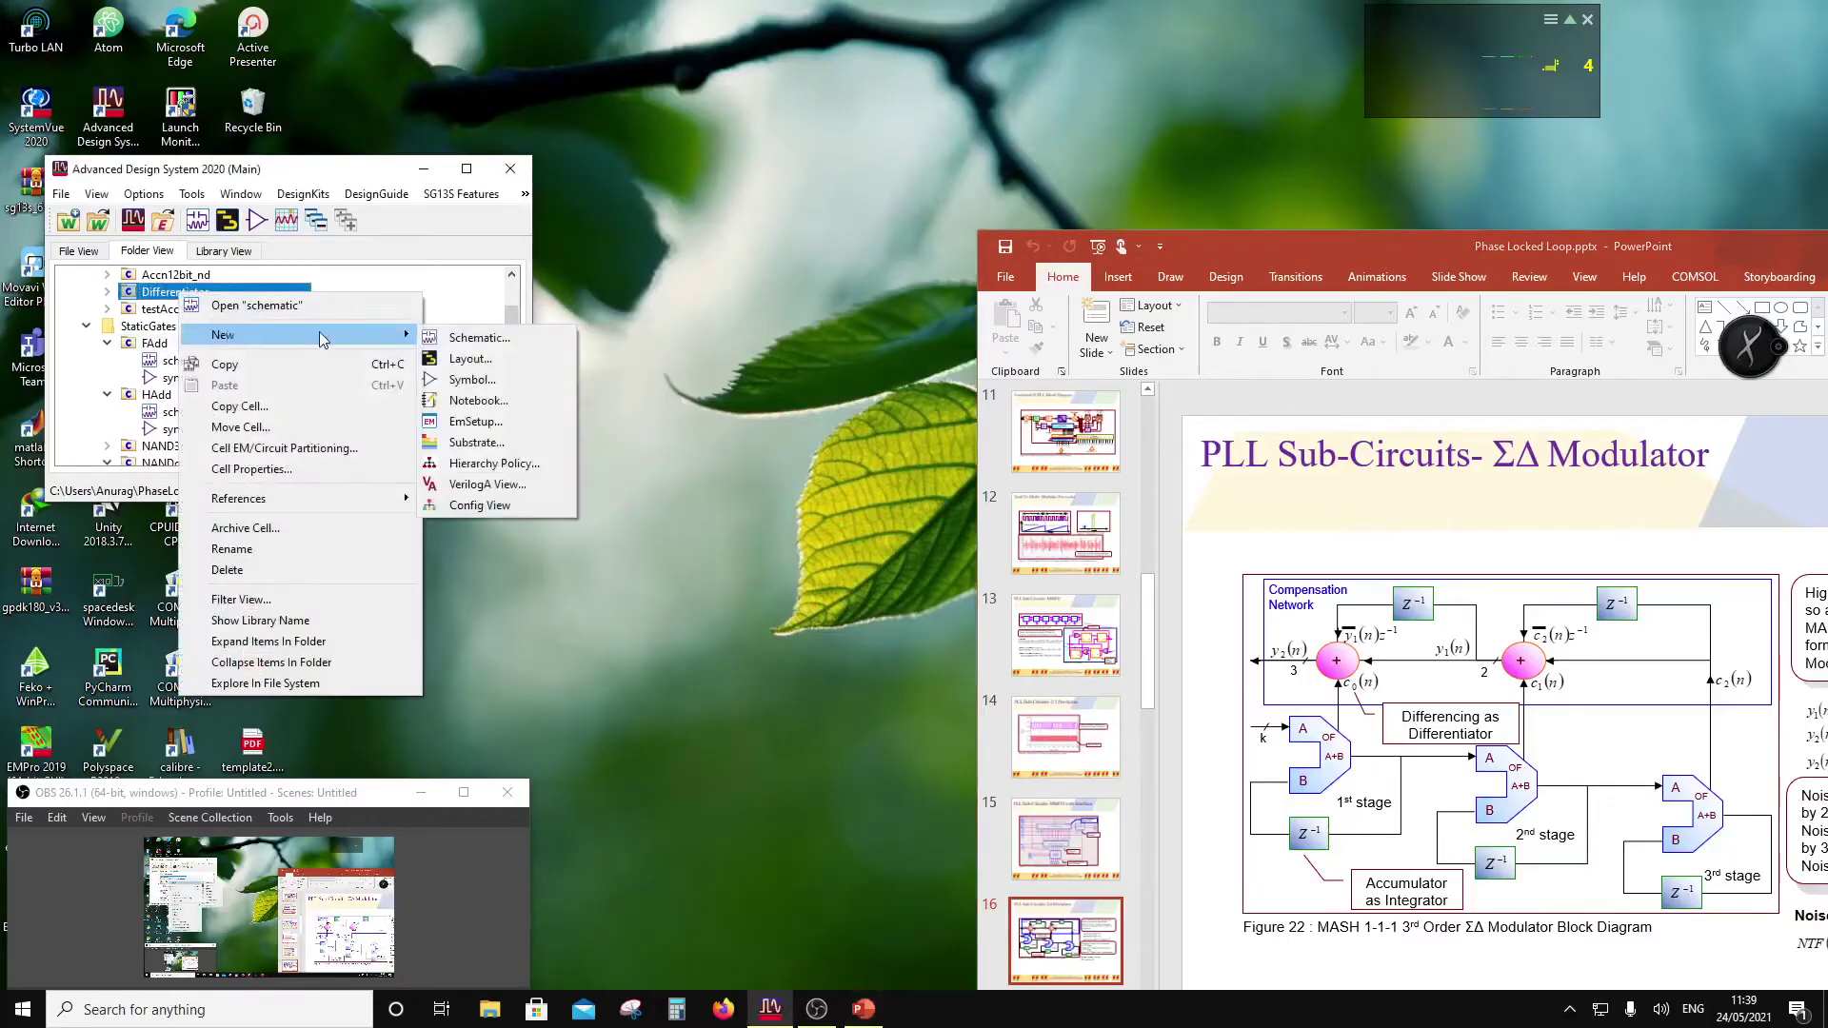
click(463, 381)
click(265, 381)
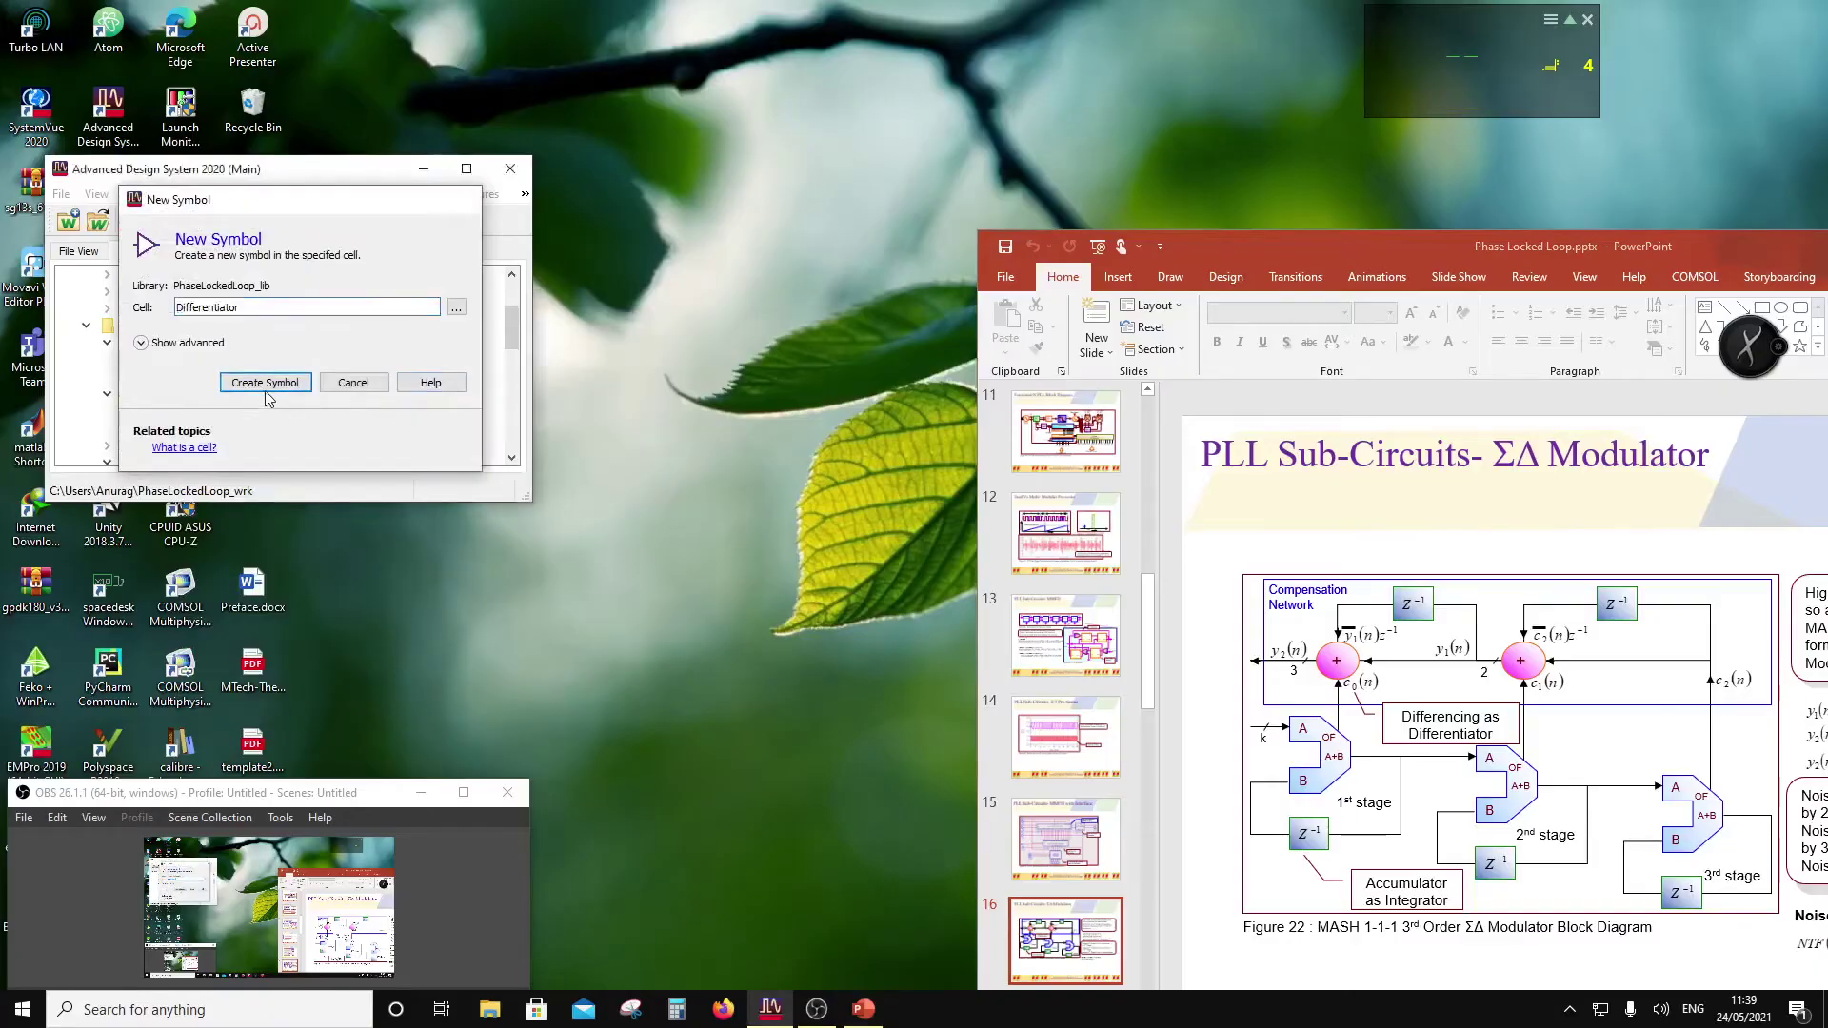
click(49, 682)
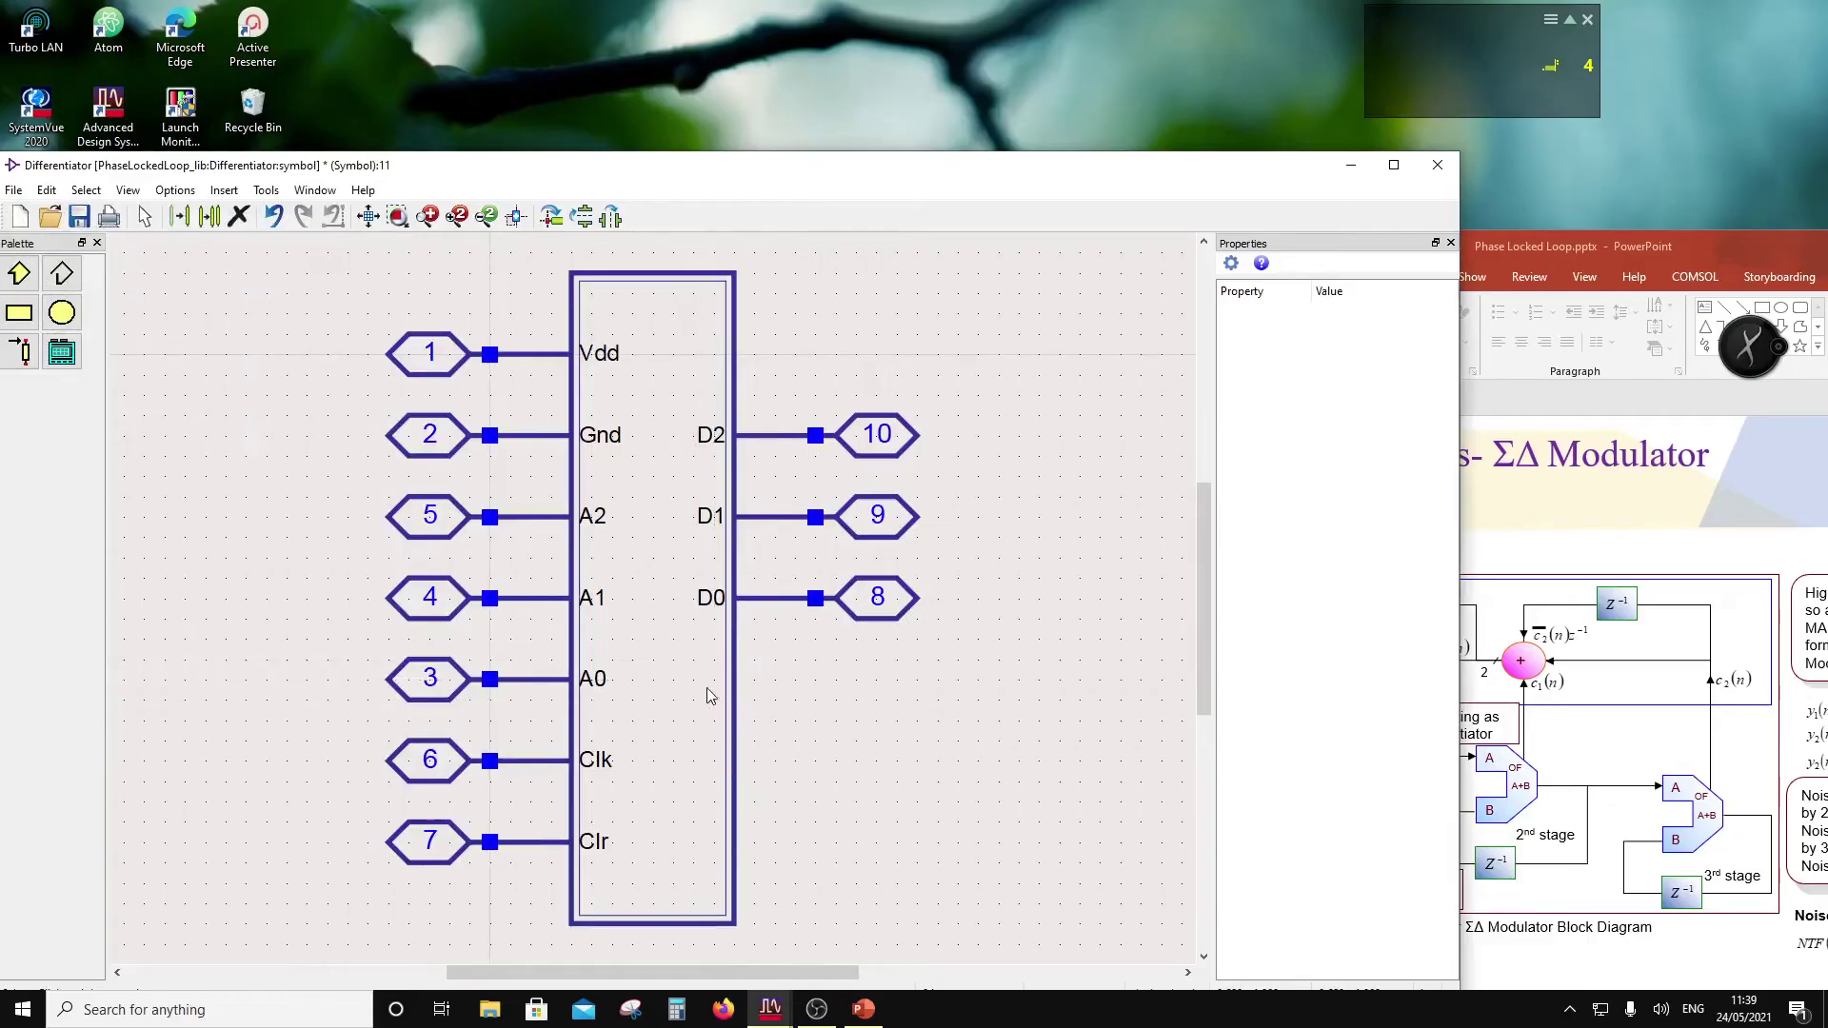
Step: Move output pins D2, D1 and D0 down together to line up with inputs A2, A1 and A0
drag(983, 661, 632, 375)
drag(761, 443, 764, 524)
click(796, 838)
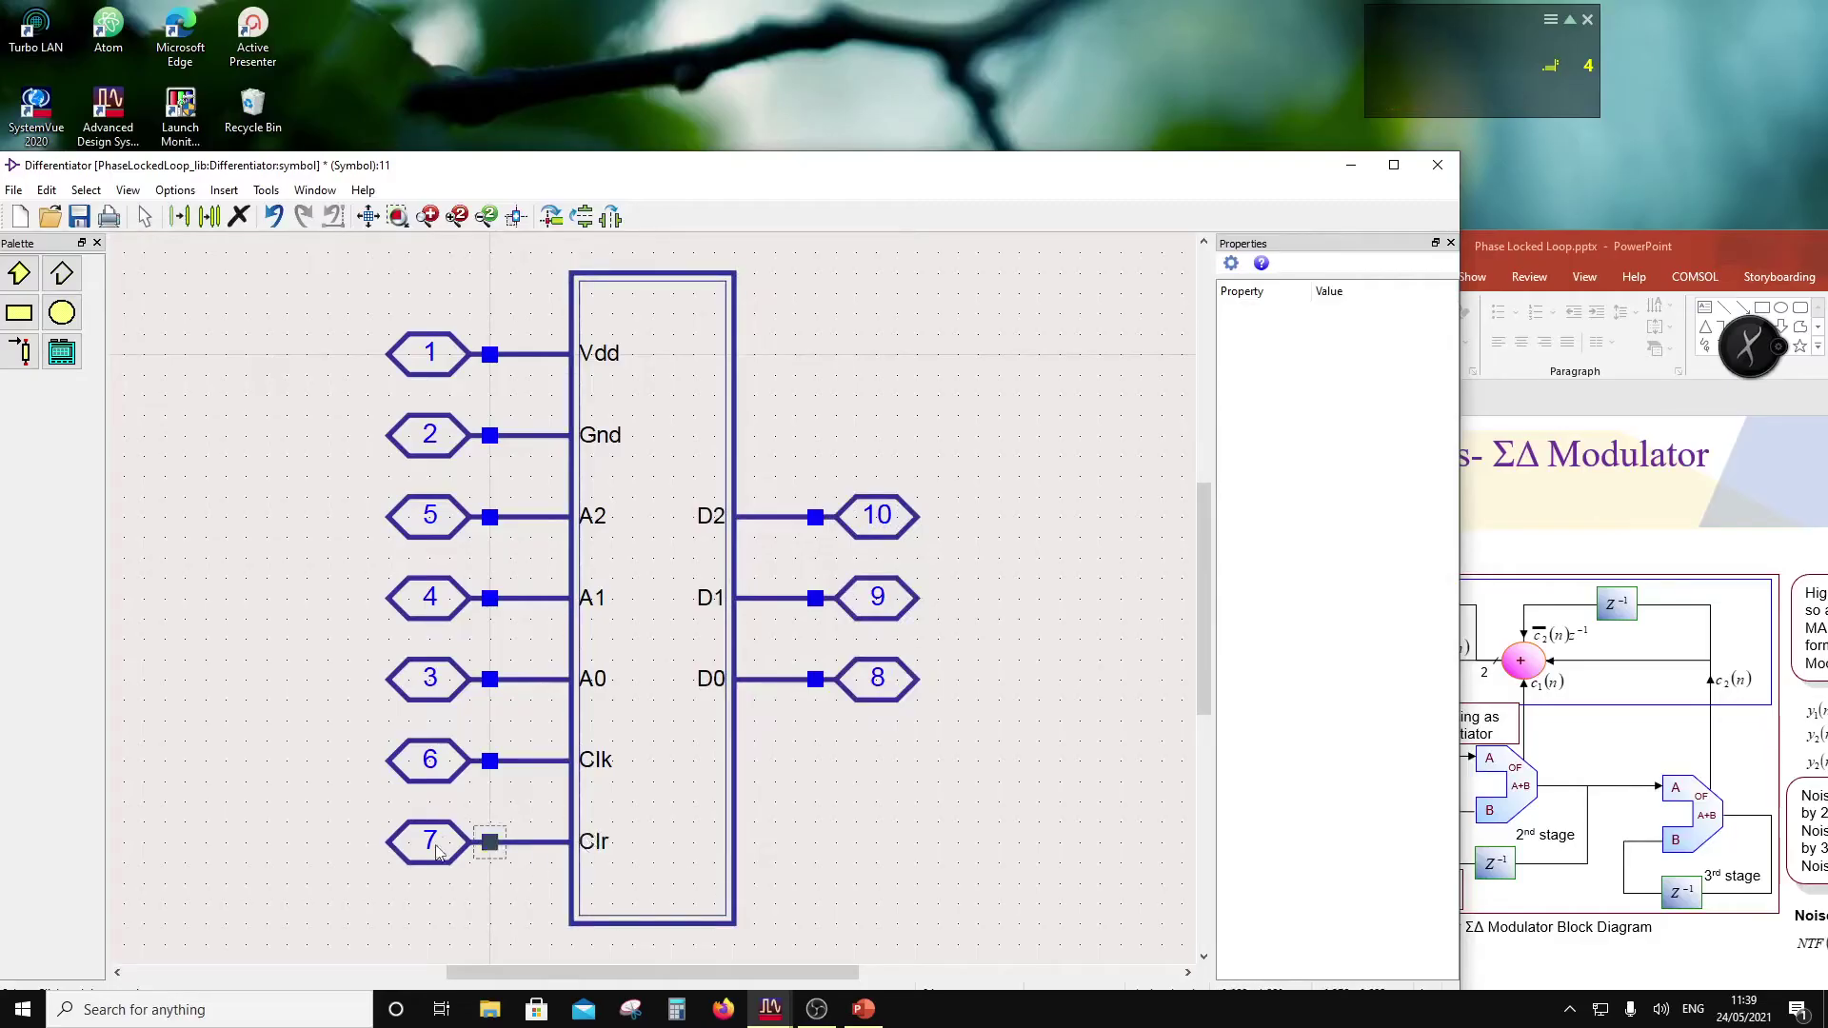
Step: Set the Clk and Clr pins aside, shorten the symbol body from below, and reattach Clk under A0
drag(362, 733, 320, 837)
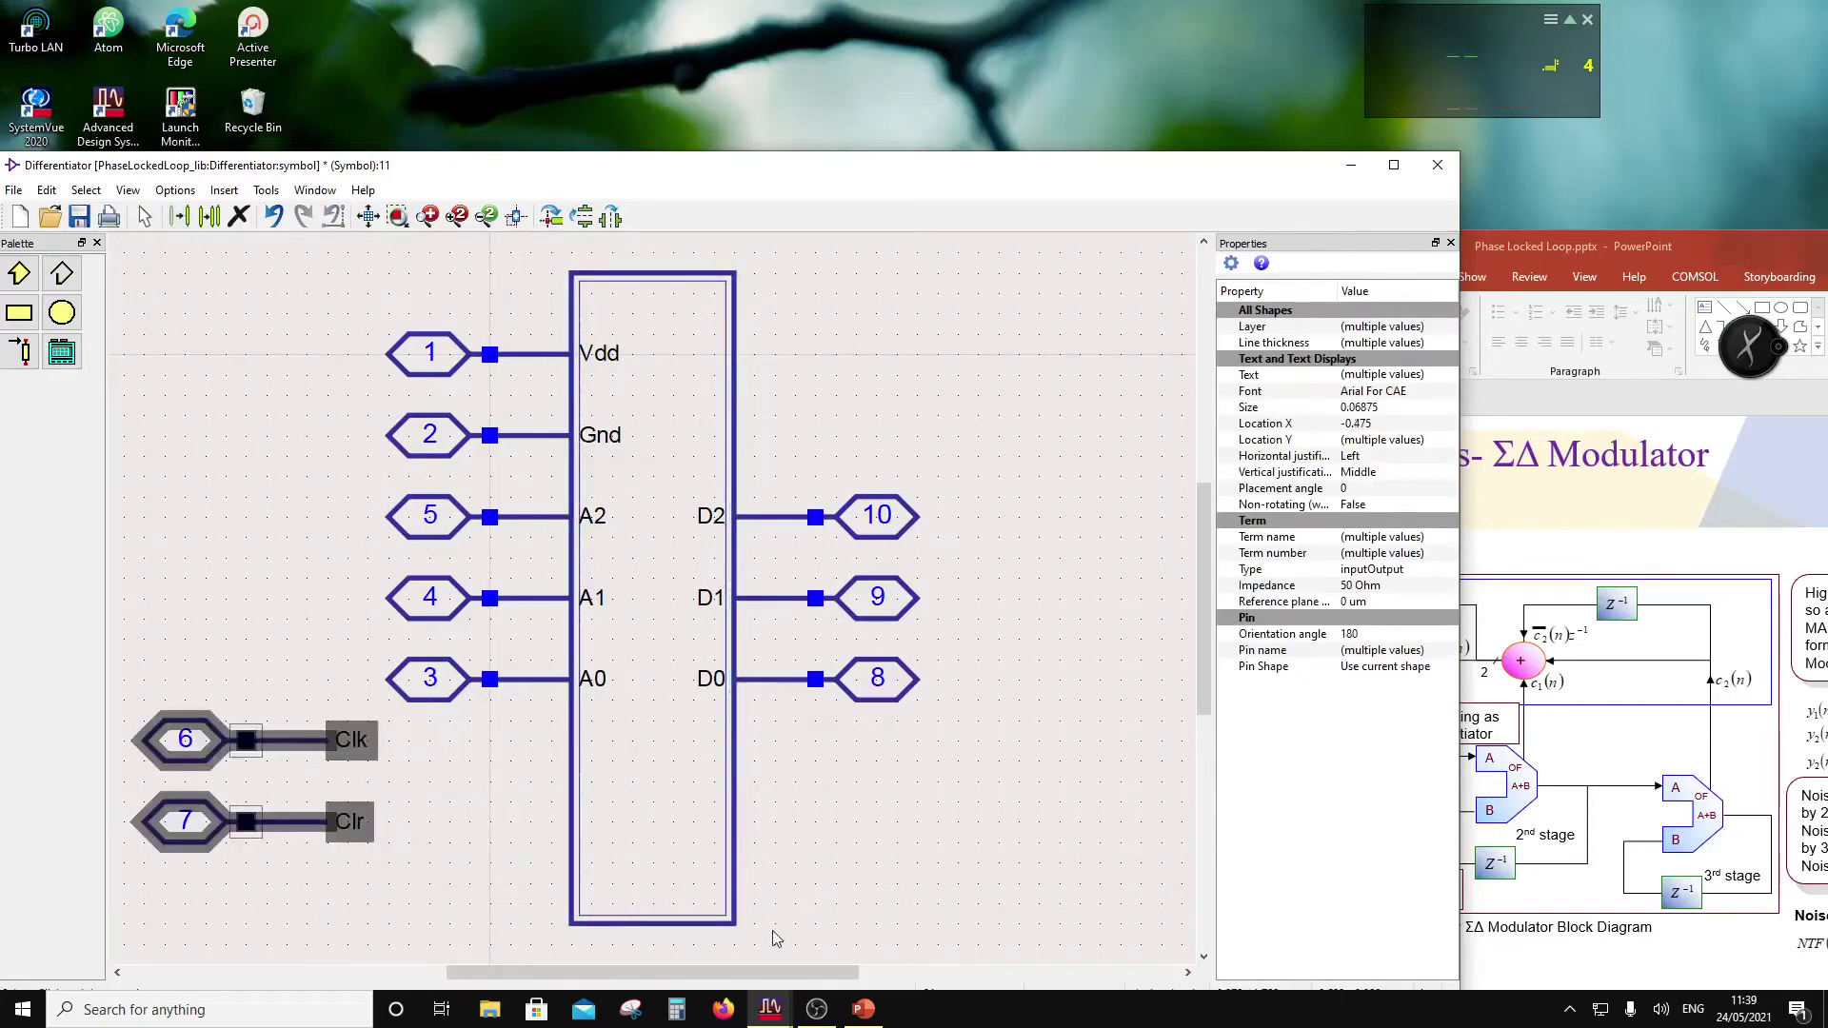
drag(777, 945, 733, 806)
drag(145, 685, 373, 783)
drag(281, 746, 545, 743)
drag(130, 687, 629, 779)
Step: Rotate the Clr pin to point downward and attach it to the right part of the body's lower edge
drag(193, 761, 454, 873)
click(553, 216)
click(553, 216)
click(553, 216)
drag(324, 858, 772, 921)
click(855, 904)
Step: Rotate the Gnd pin to point downward and attach it to the body's lower edge, left of Clr
drag(441, 413, 705, 469)
click(556, 218)
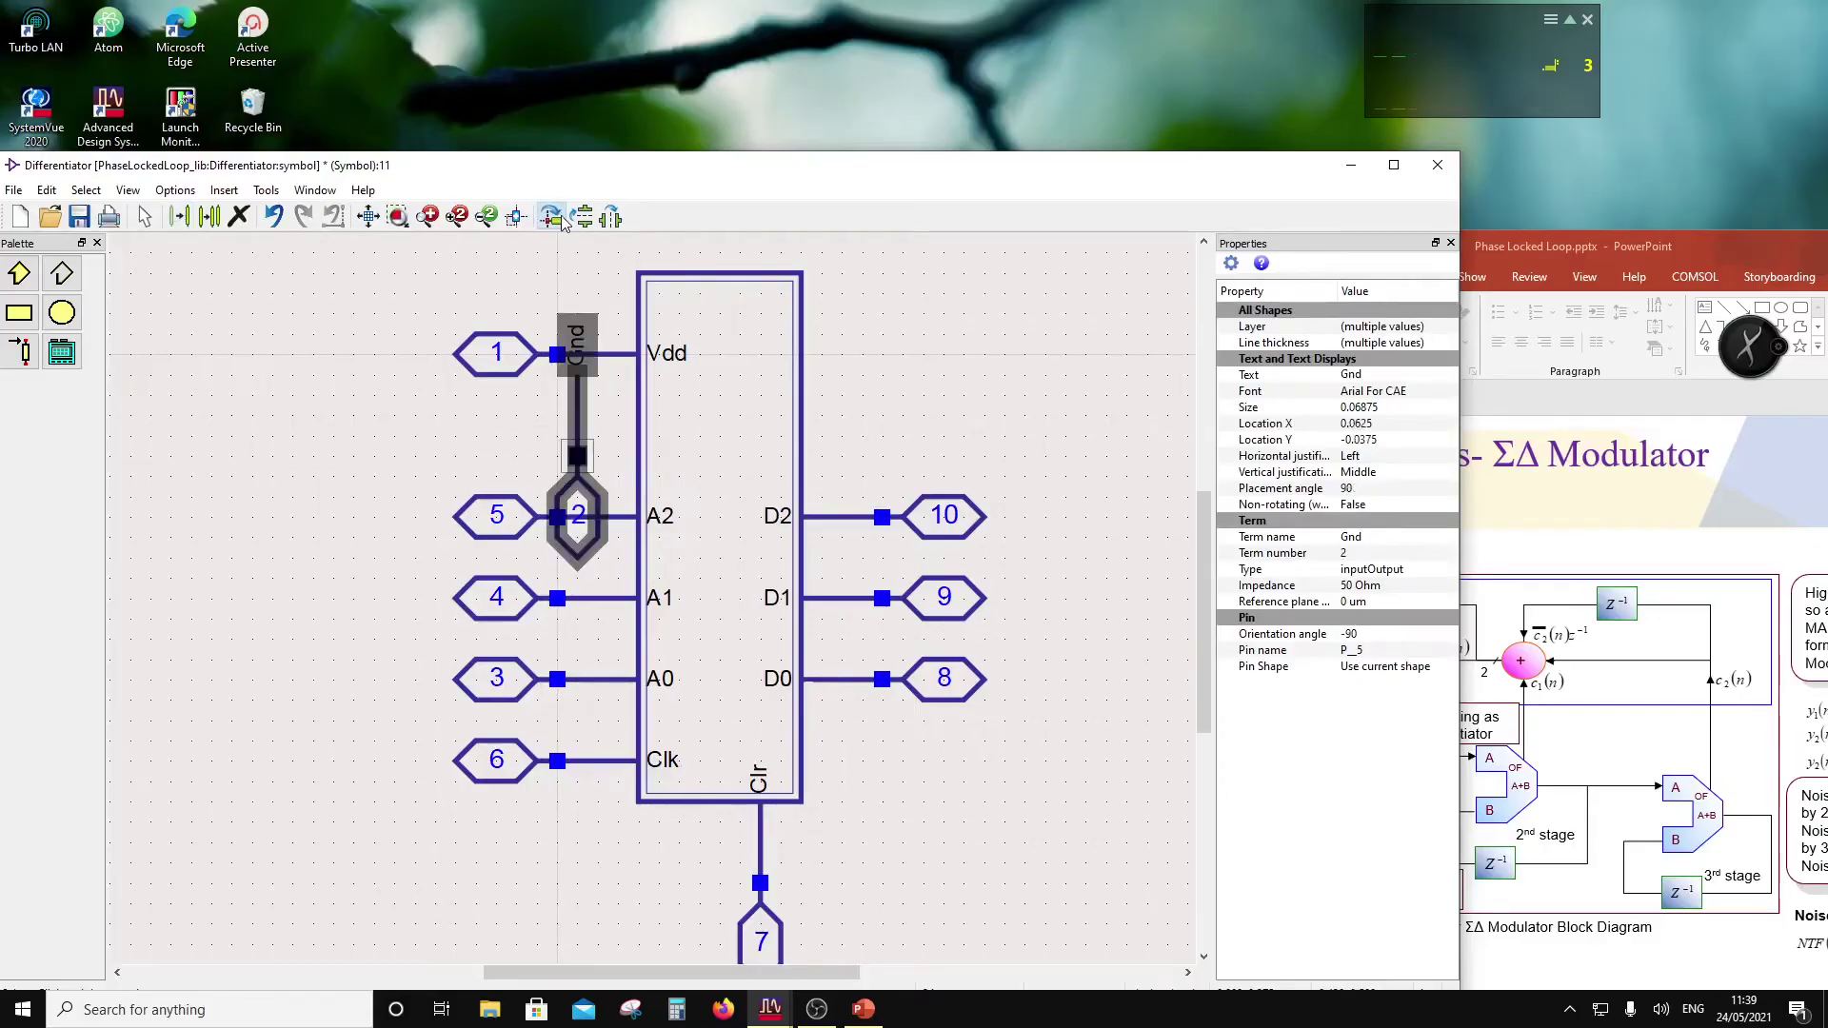
drag(605, 527, 708, 928)
key(f)
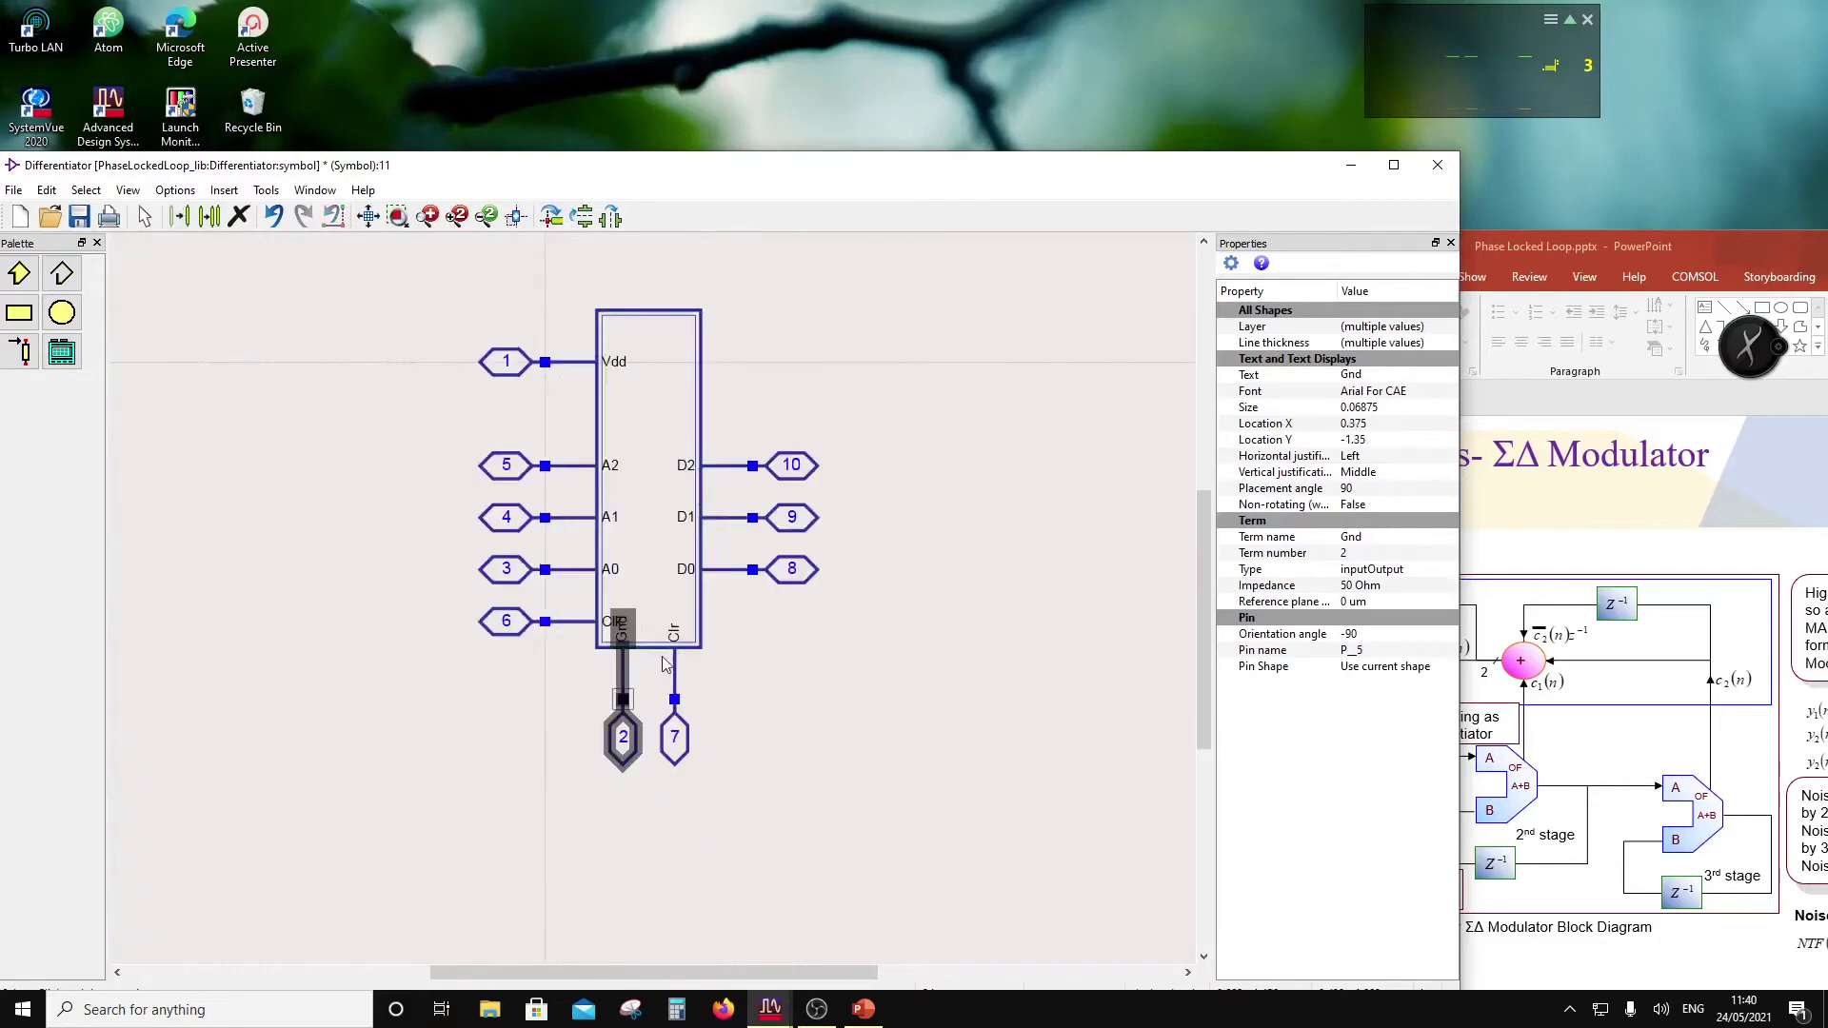
click(748, 687)
Step: Raise the Clk label above its pin line, clear of the Gnd label
scroll(655, 671, up, 3)
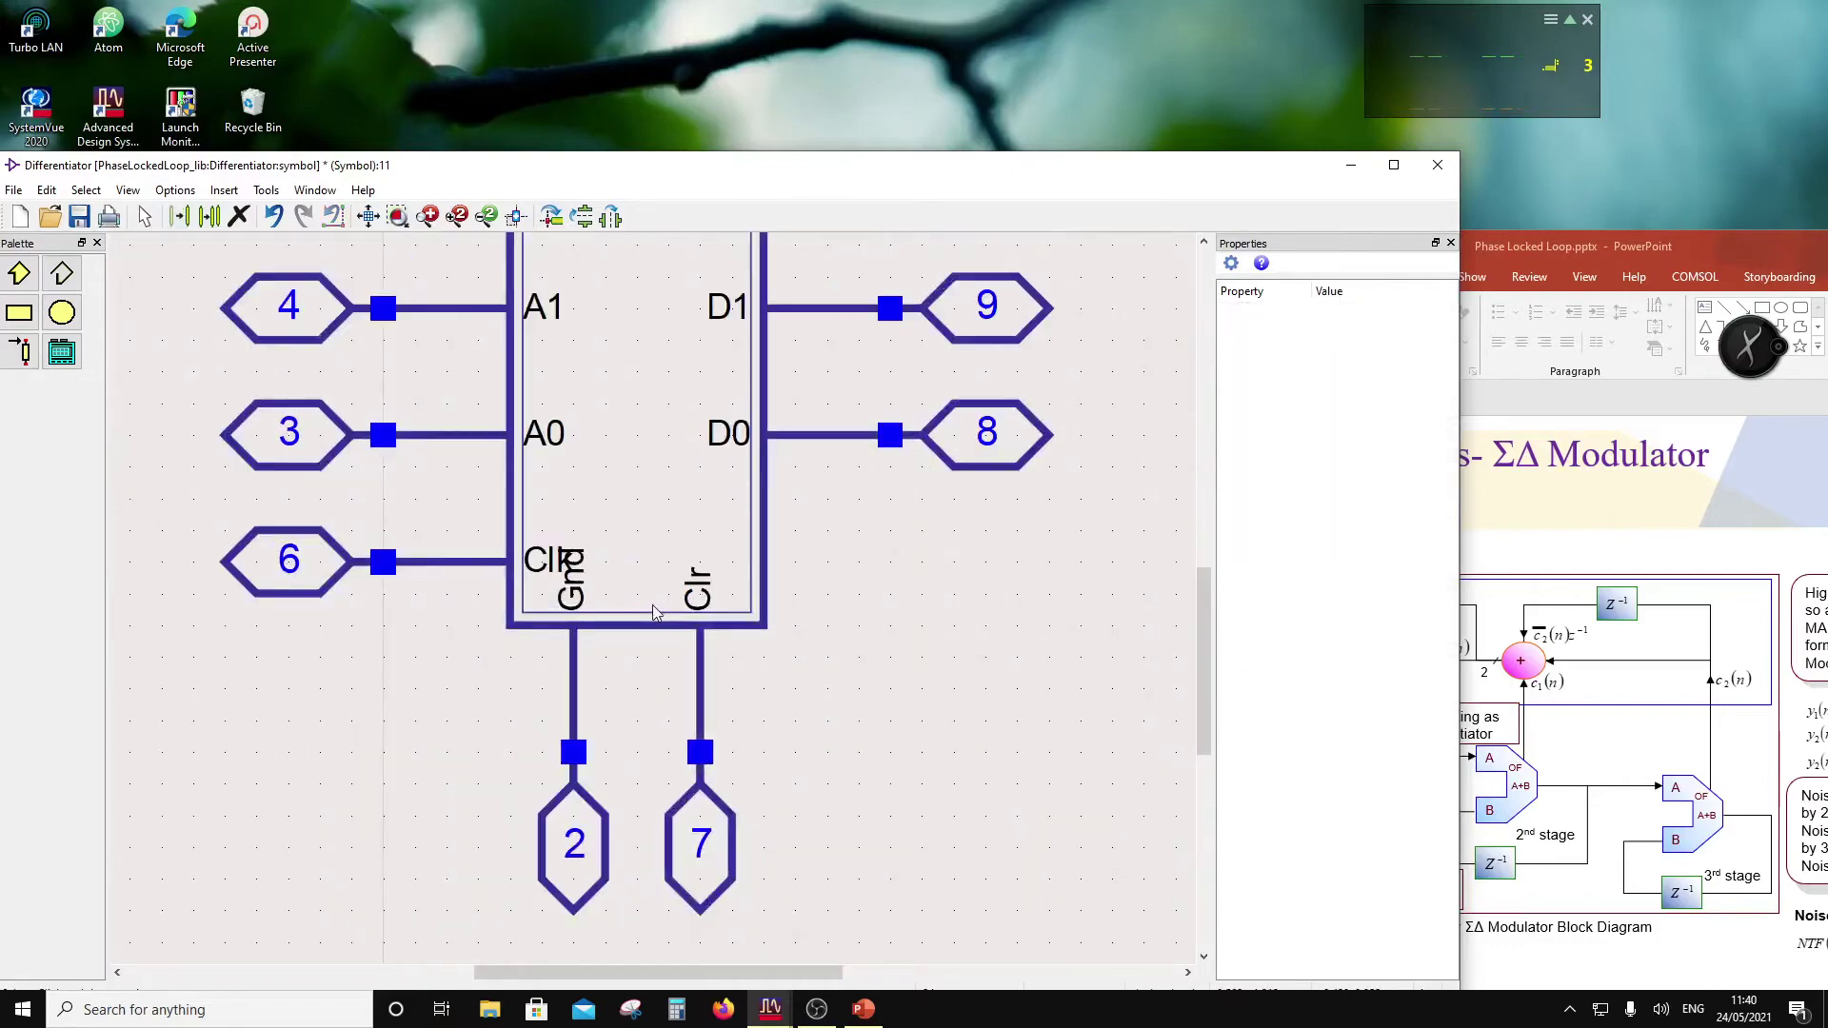
drag(560, 565, 558, 503)
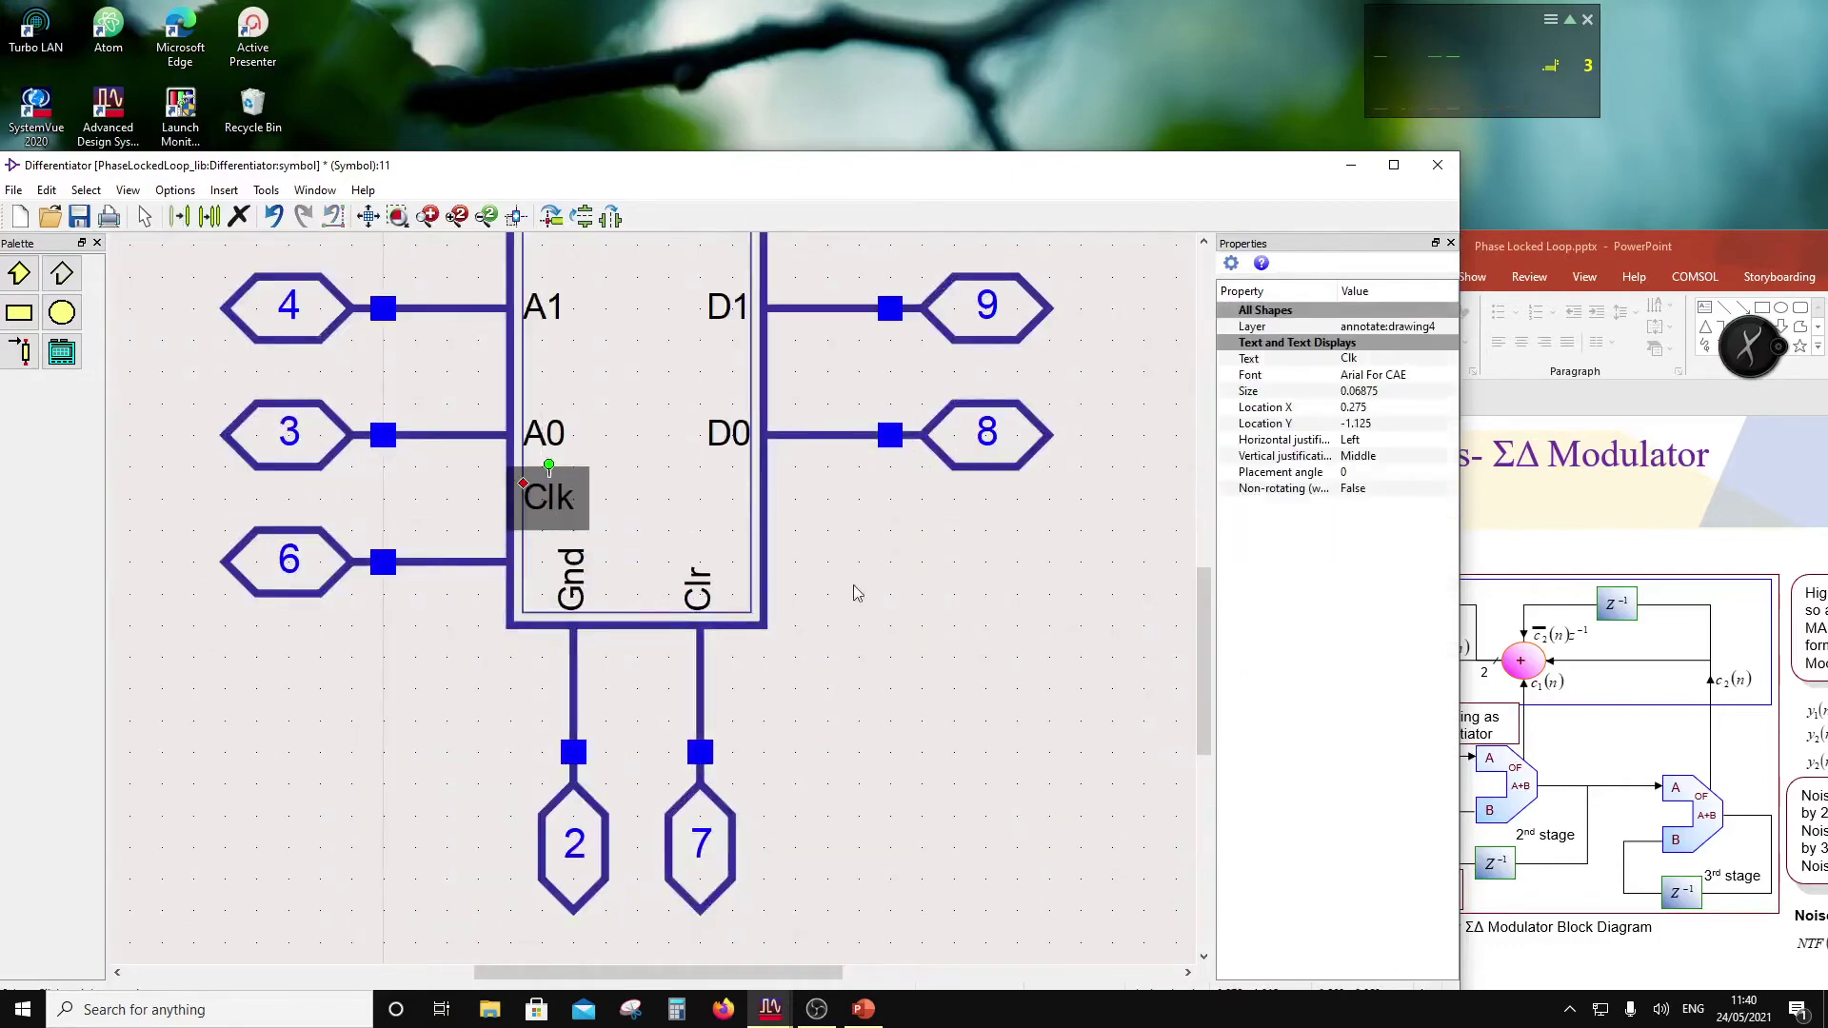
click(449, 427)
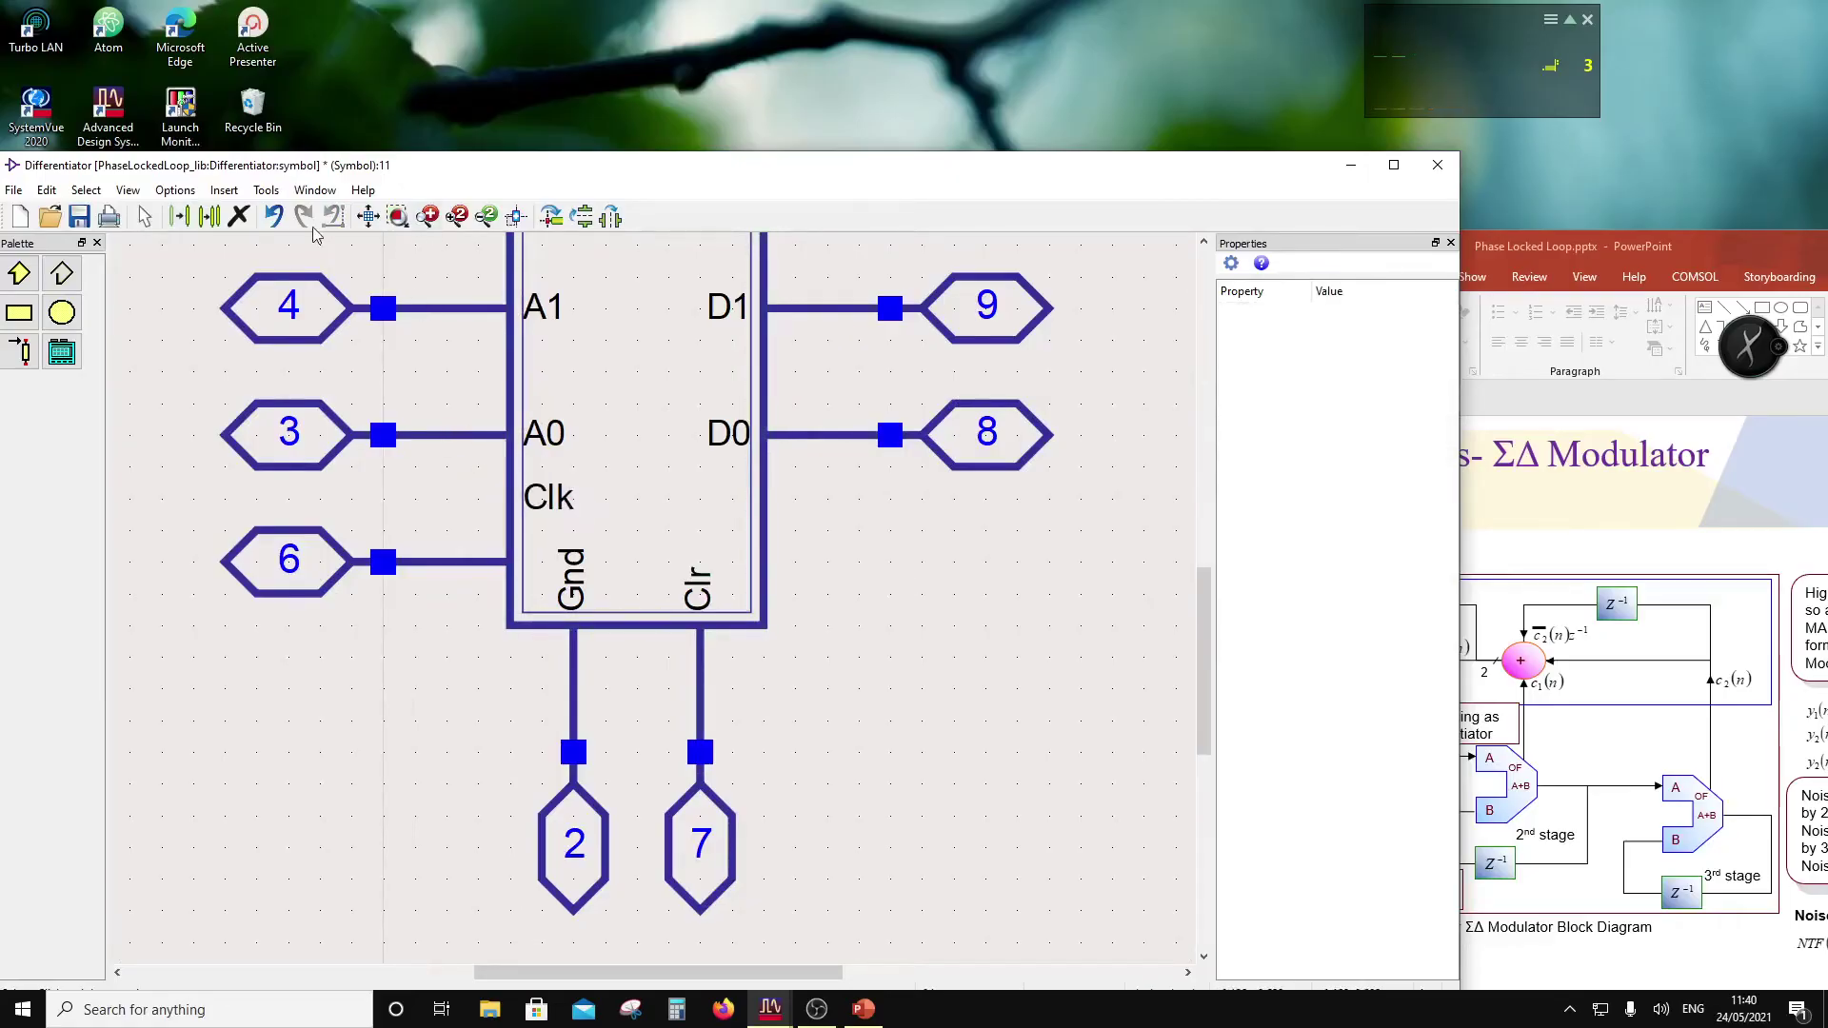
Step: Draw a medium-thickness polyline clock triangle inside the body where the Clk pin line enters
click(62, 273)
click(36, 73)
click(514, 538)
click(560, 562)
double_click(514, 592)
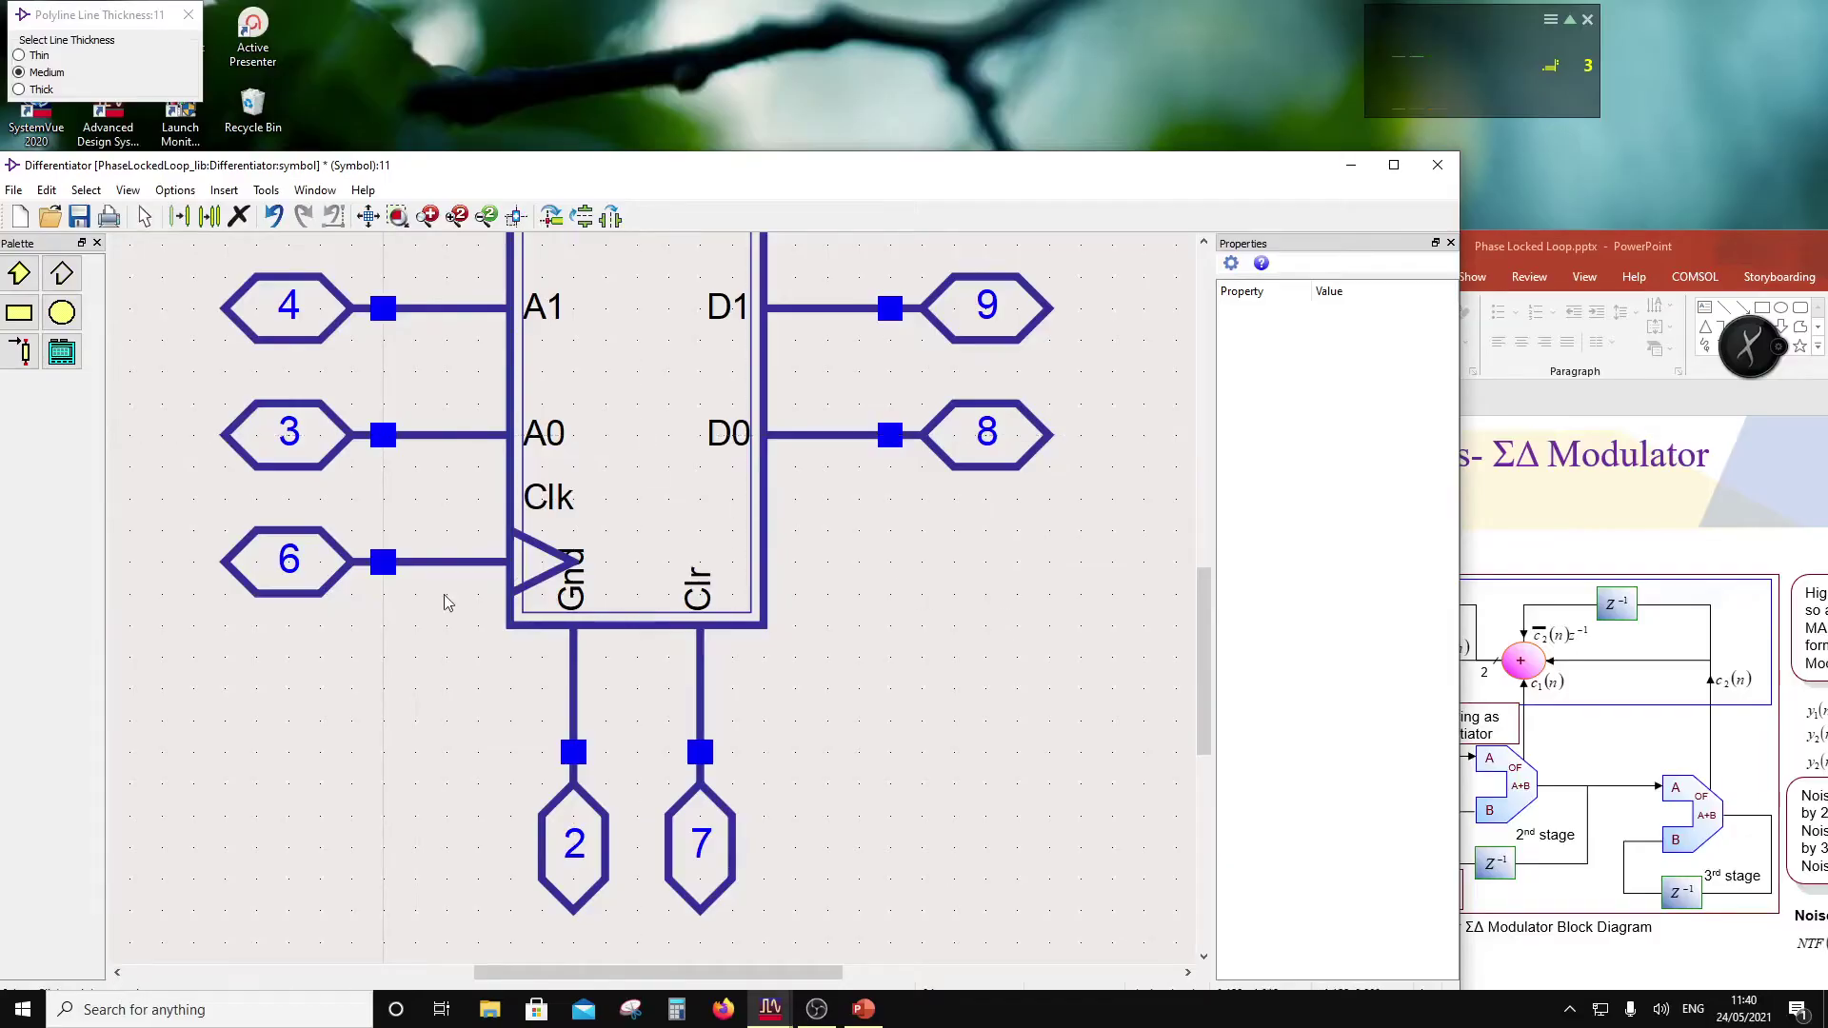
click(489, 568)
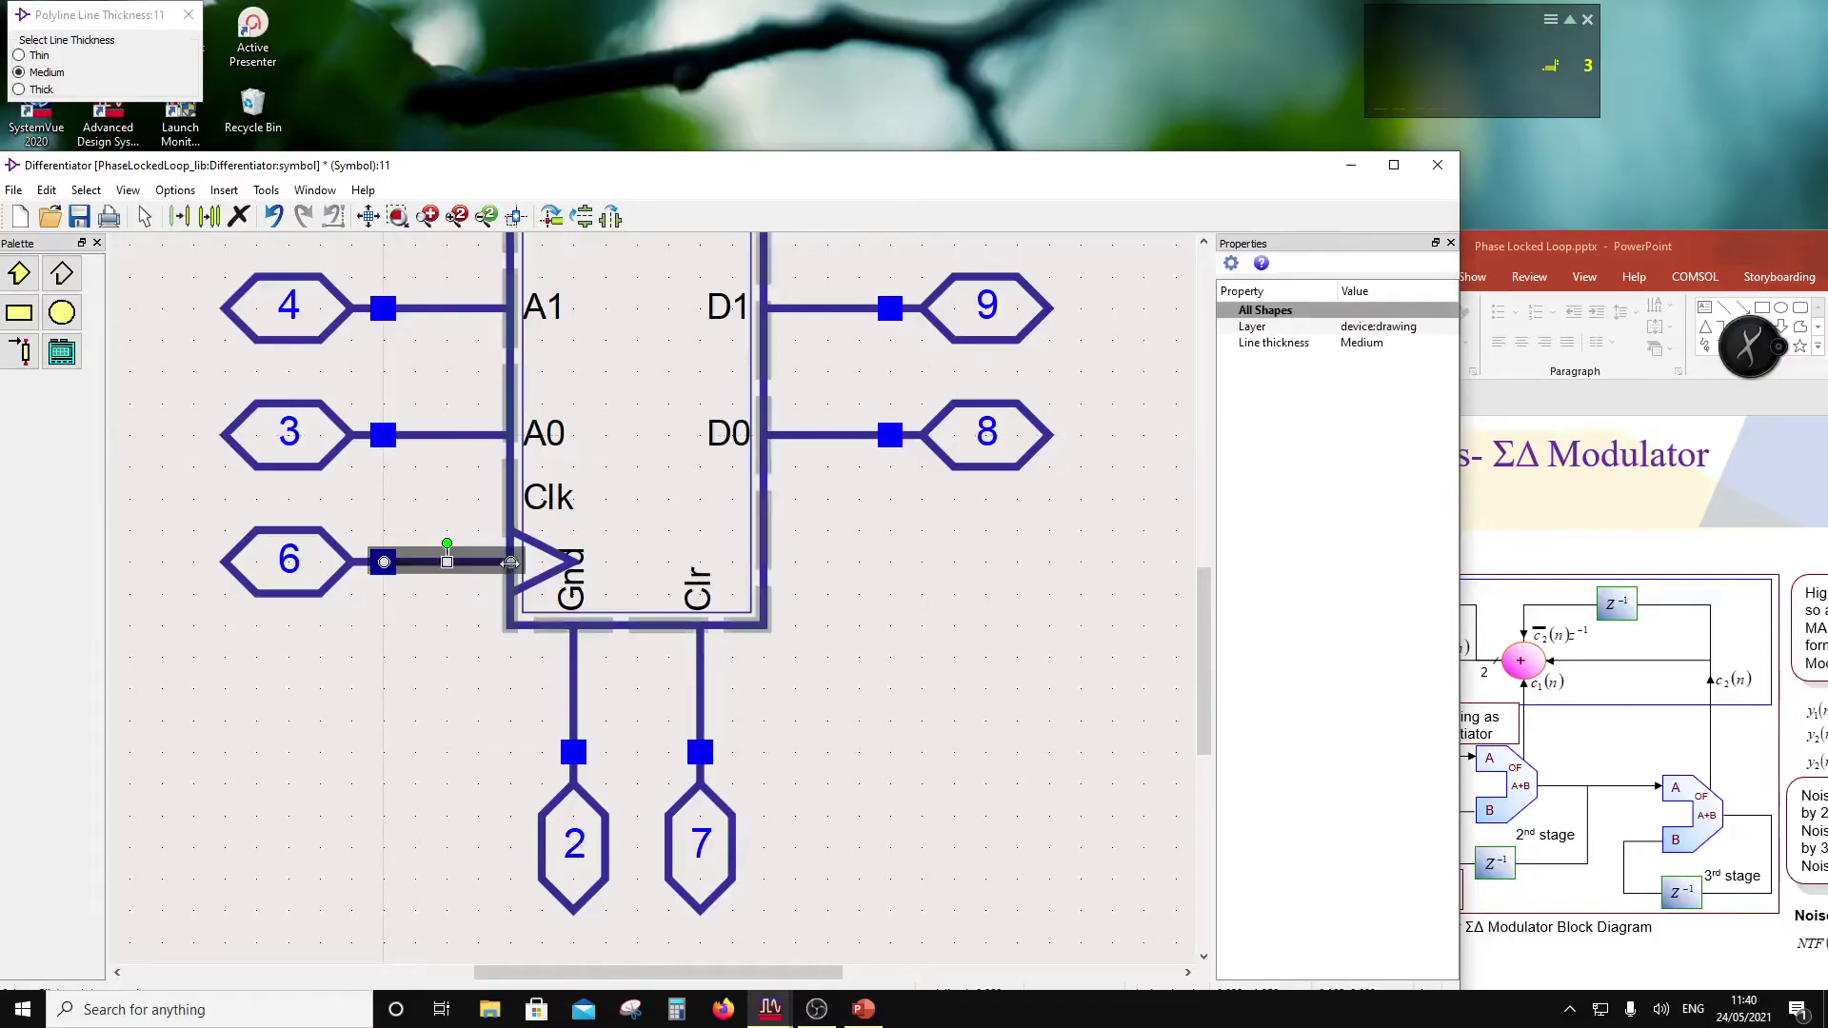
click(324, 625)
Step: Move the Vdd pin aside, rotate it to point upward, and lower the body's upper edge to just above A2
scroll(401, 372, down, 3)
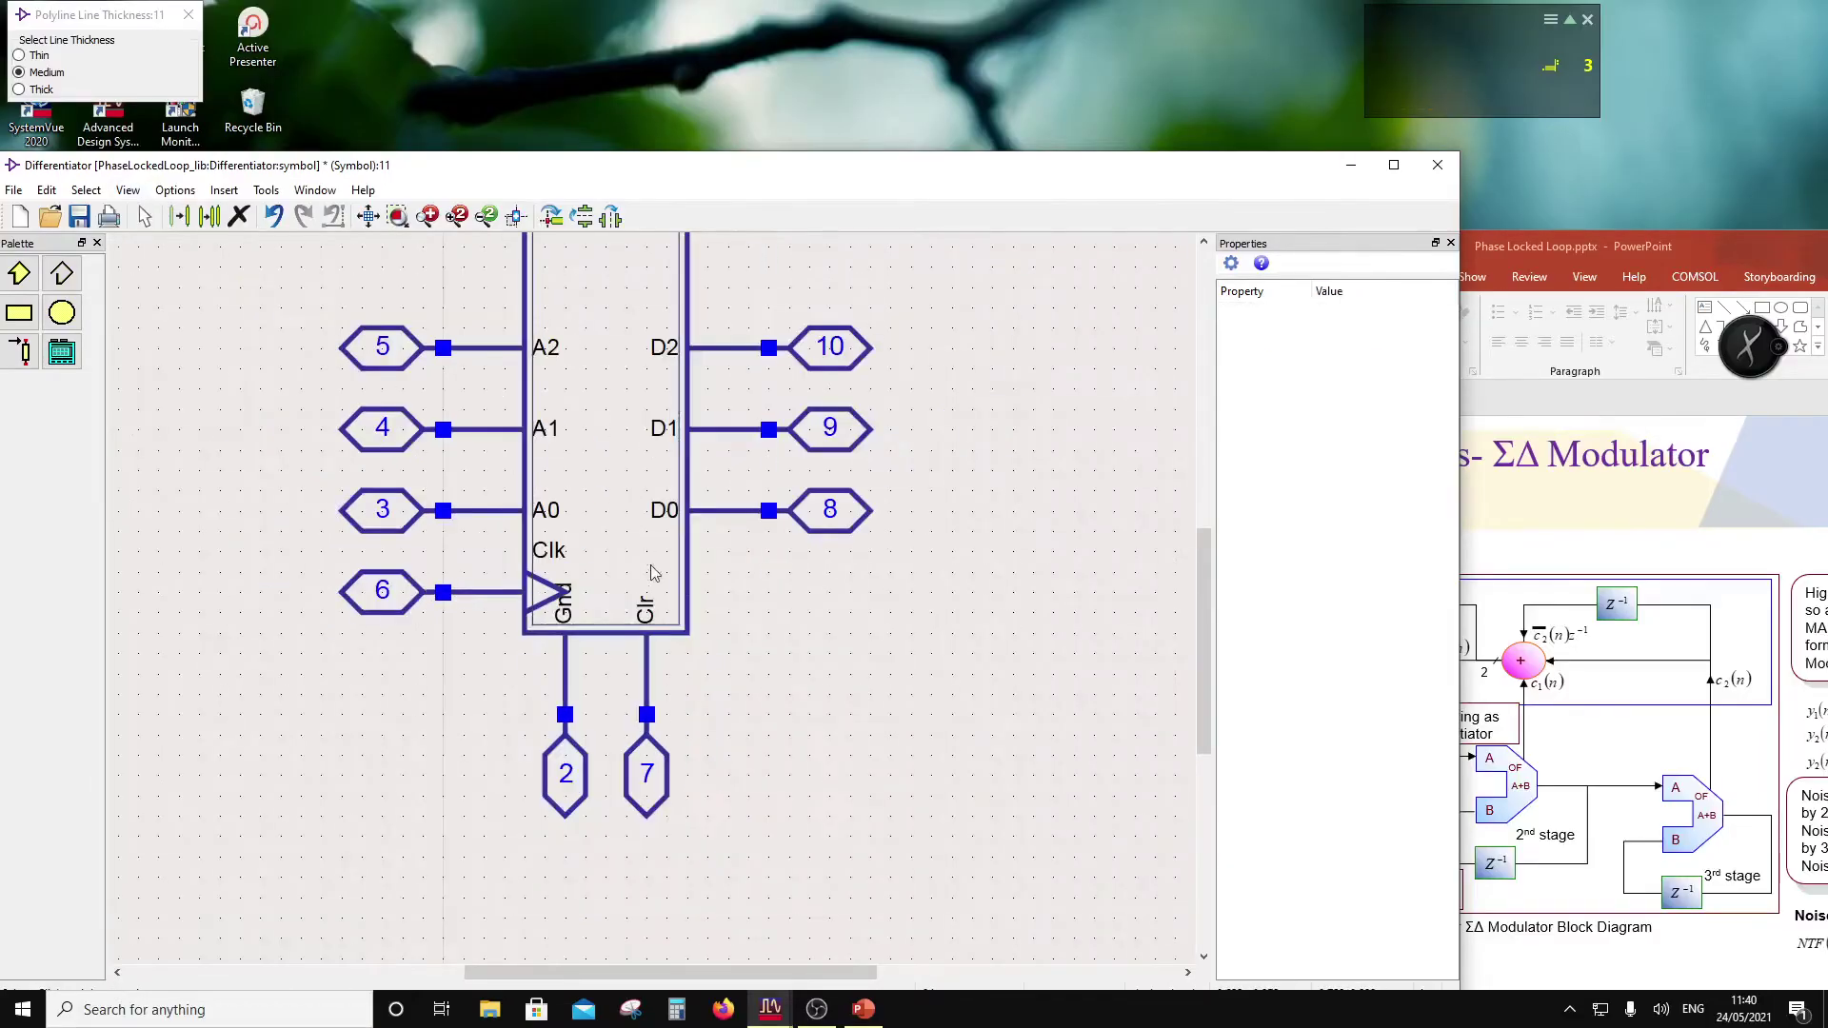
drag(402, 371, 276, 427)
click(551, 216)
drag(530, 306, 872, 441)
drag(677, 340, 677, 451)
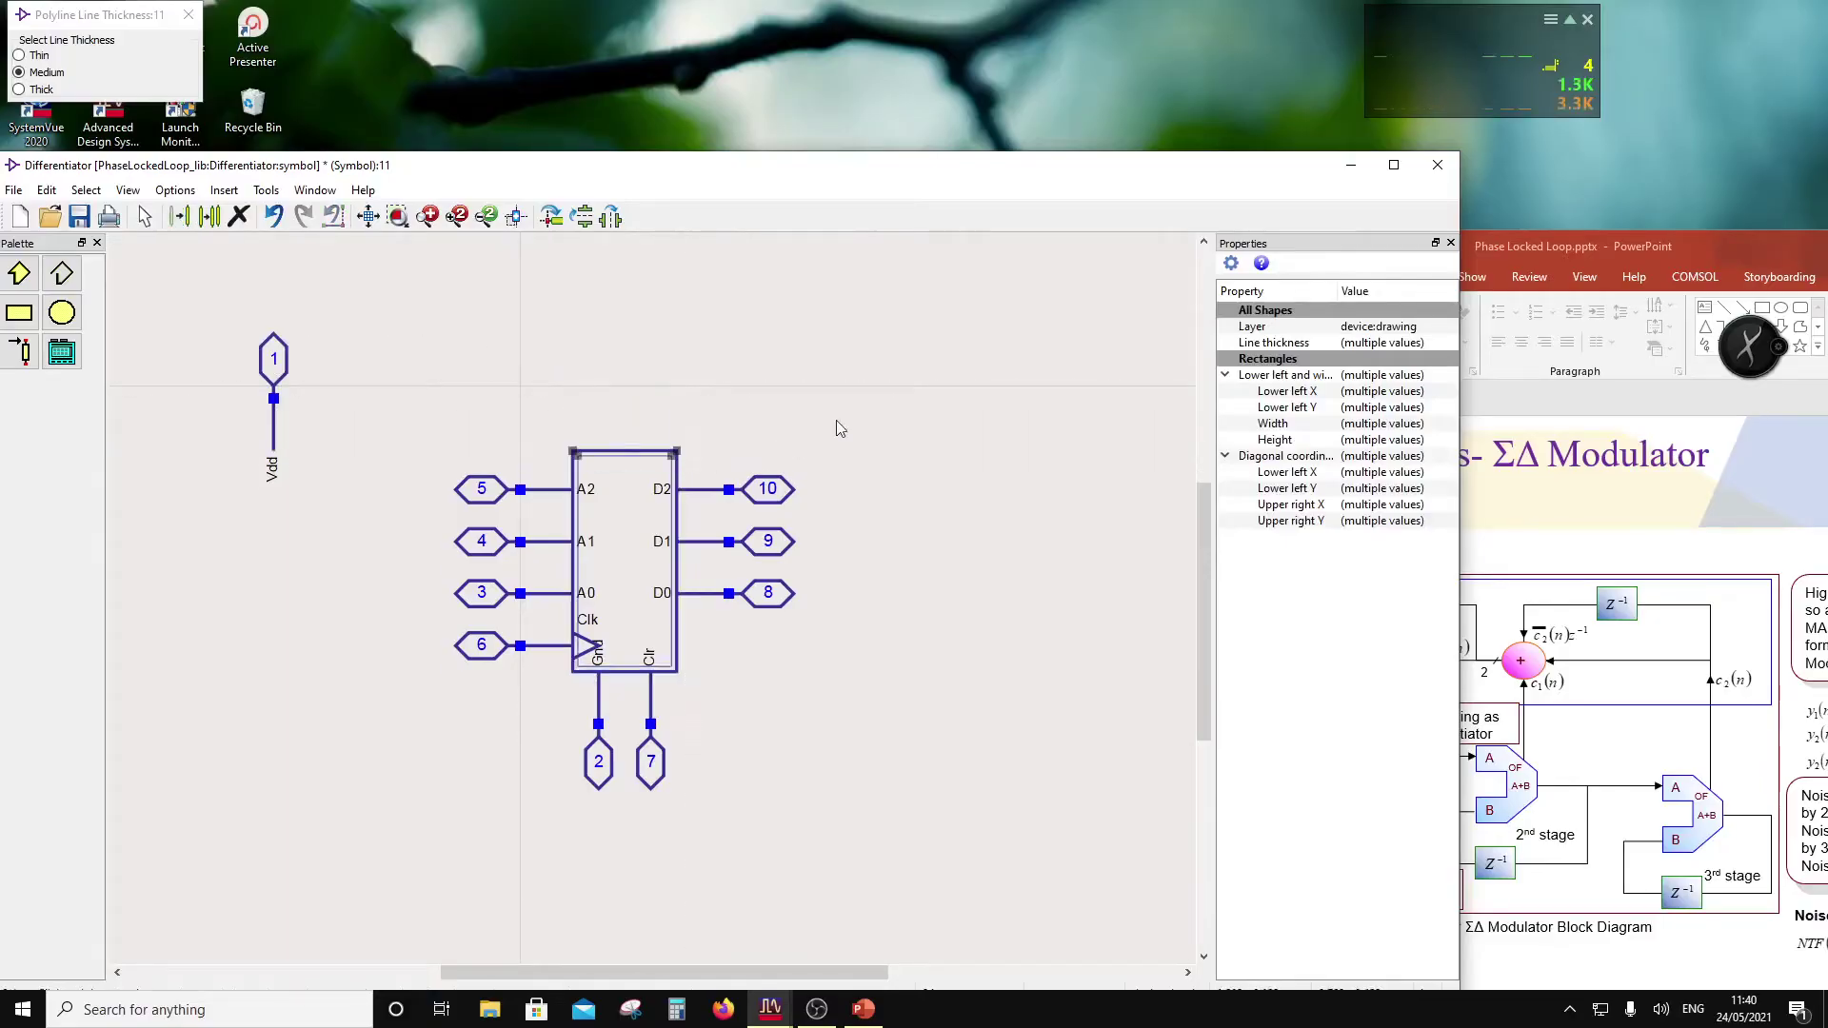
click(830, 432)
Step: Attach the rotated Vdd pin to the middle of the body's upper edge
drag(224, 306, 348, 533)
drag(277, 440, 626, 445)
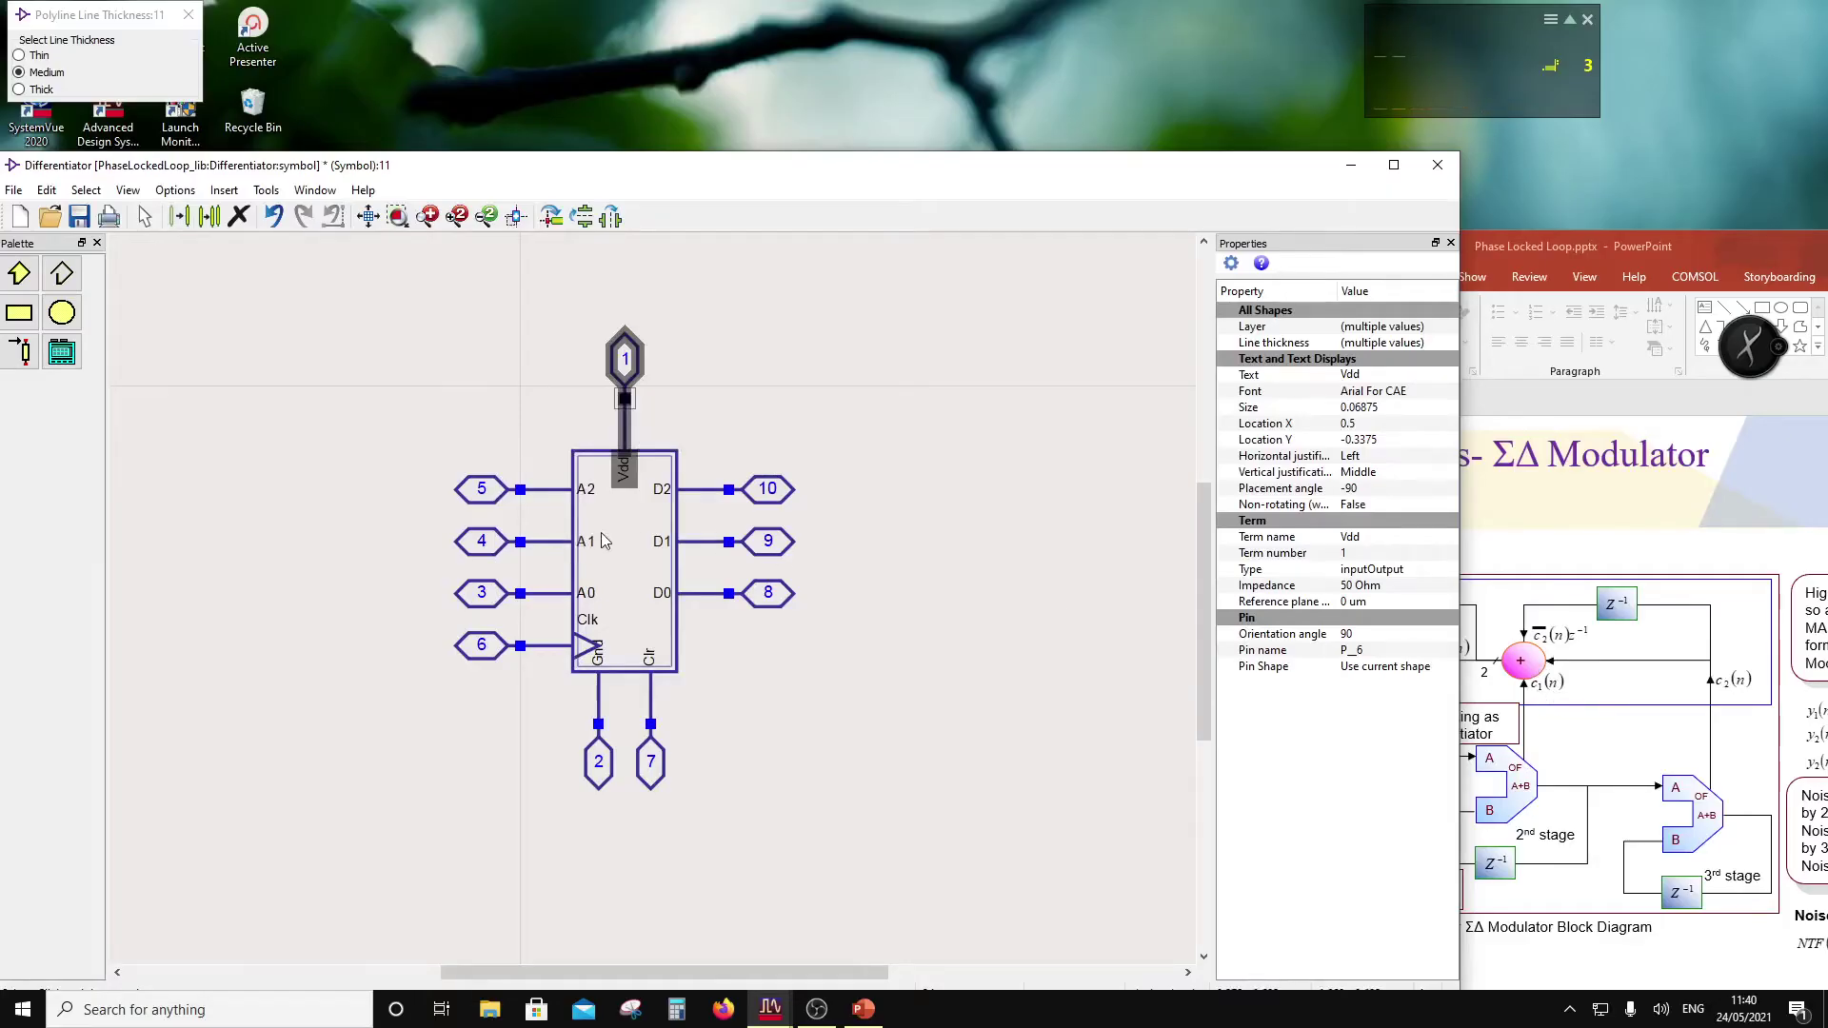
scroll(610, 552, up, 1)
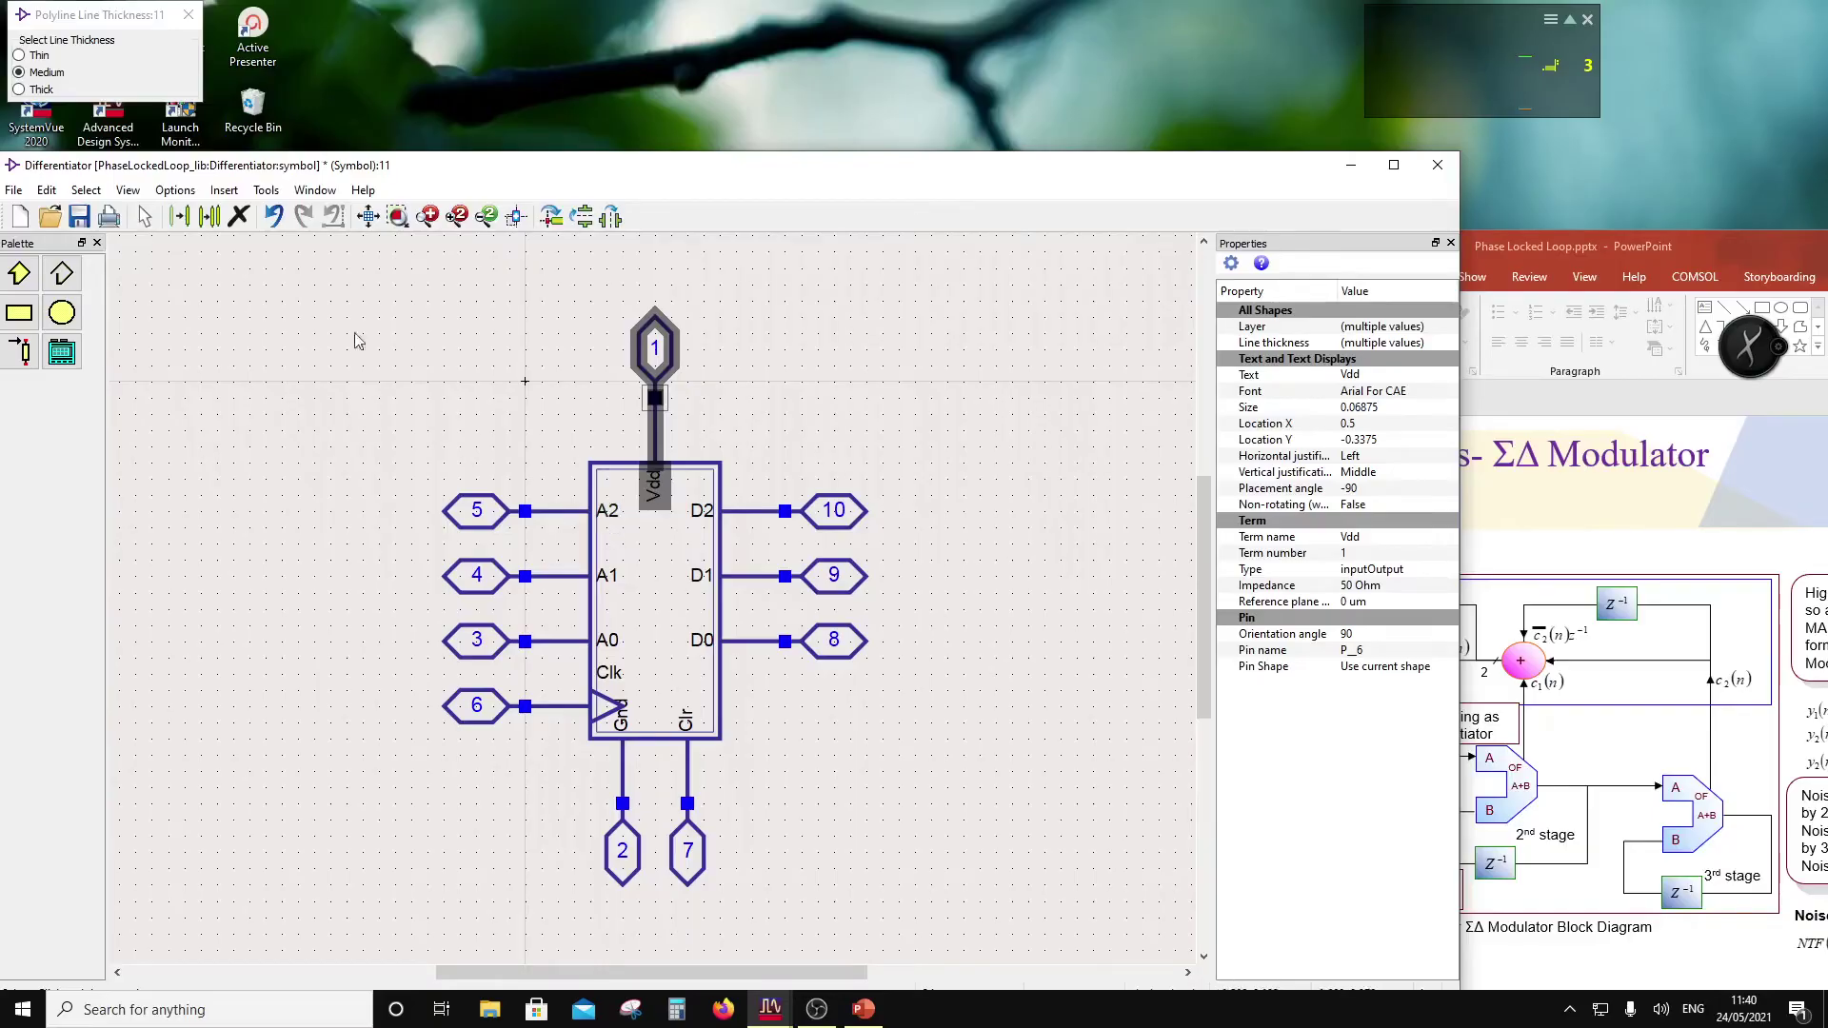
Step: Move the whole symbol so that its body is centred on the drawing origin
scroll(471, 419, down, 1)
drag(481, 428, 939, 946)
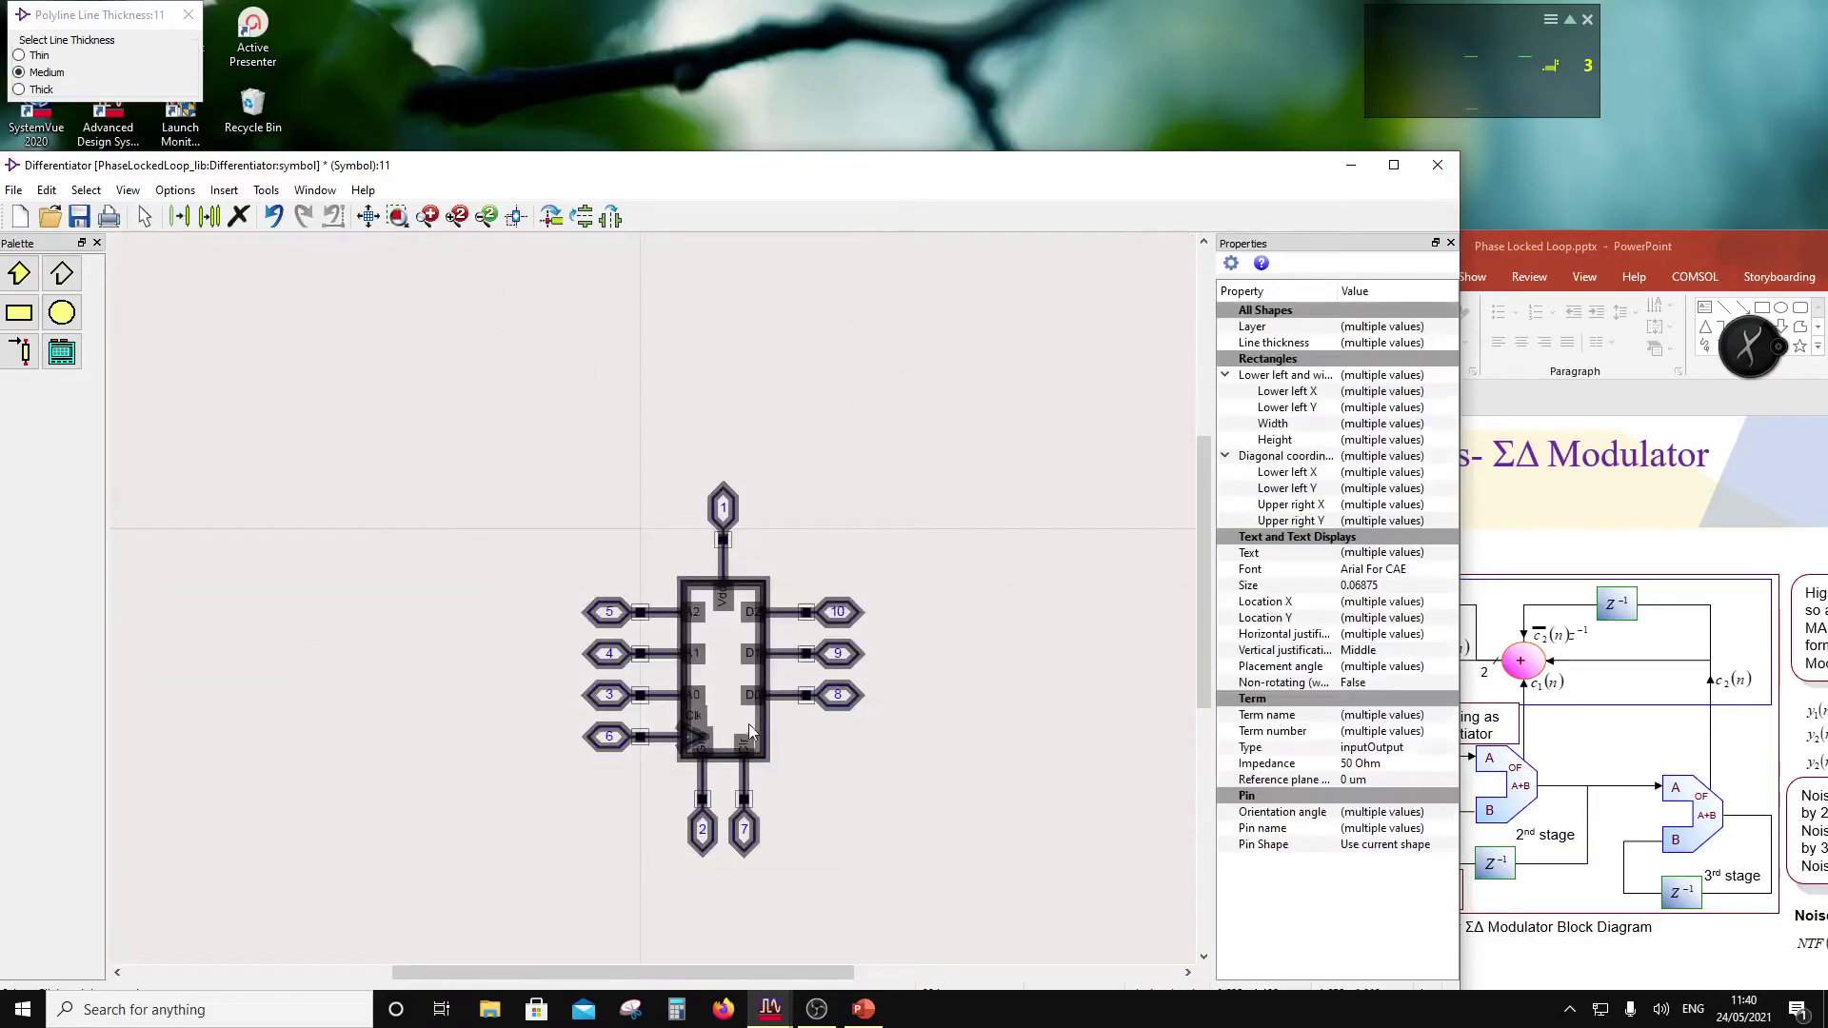
drag(768, 742, 681, 600)
click(971, 686)
Step: Shift the Gnd label slightly to the right so it clears the clock triangle
scroll(656, 604, up, 2)
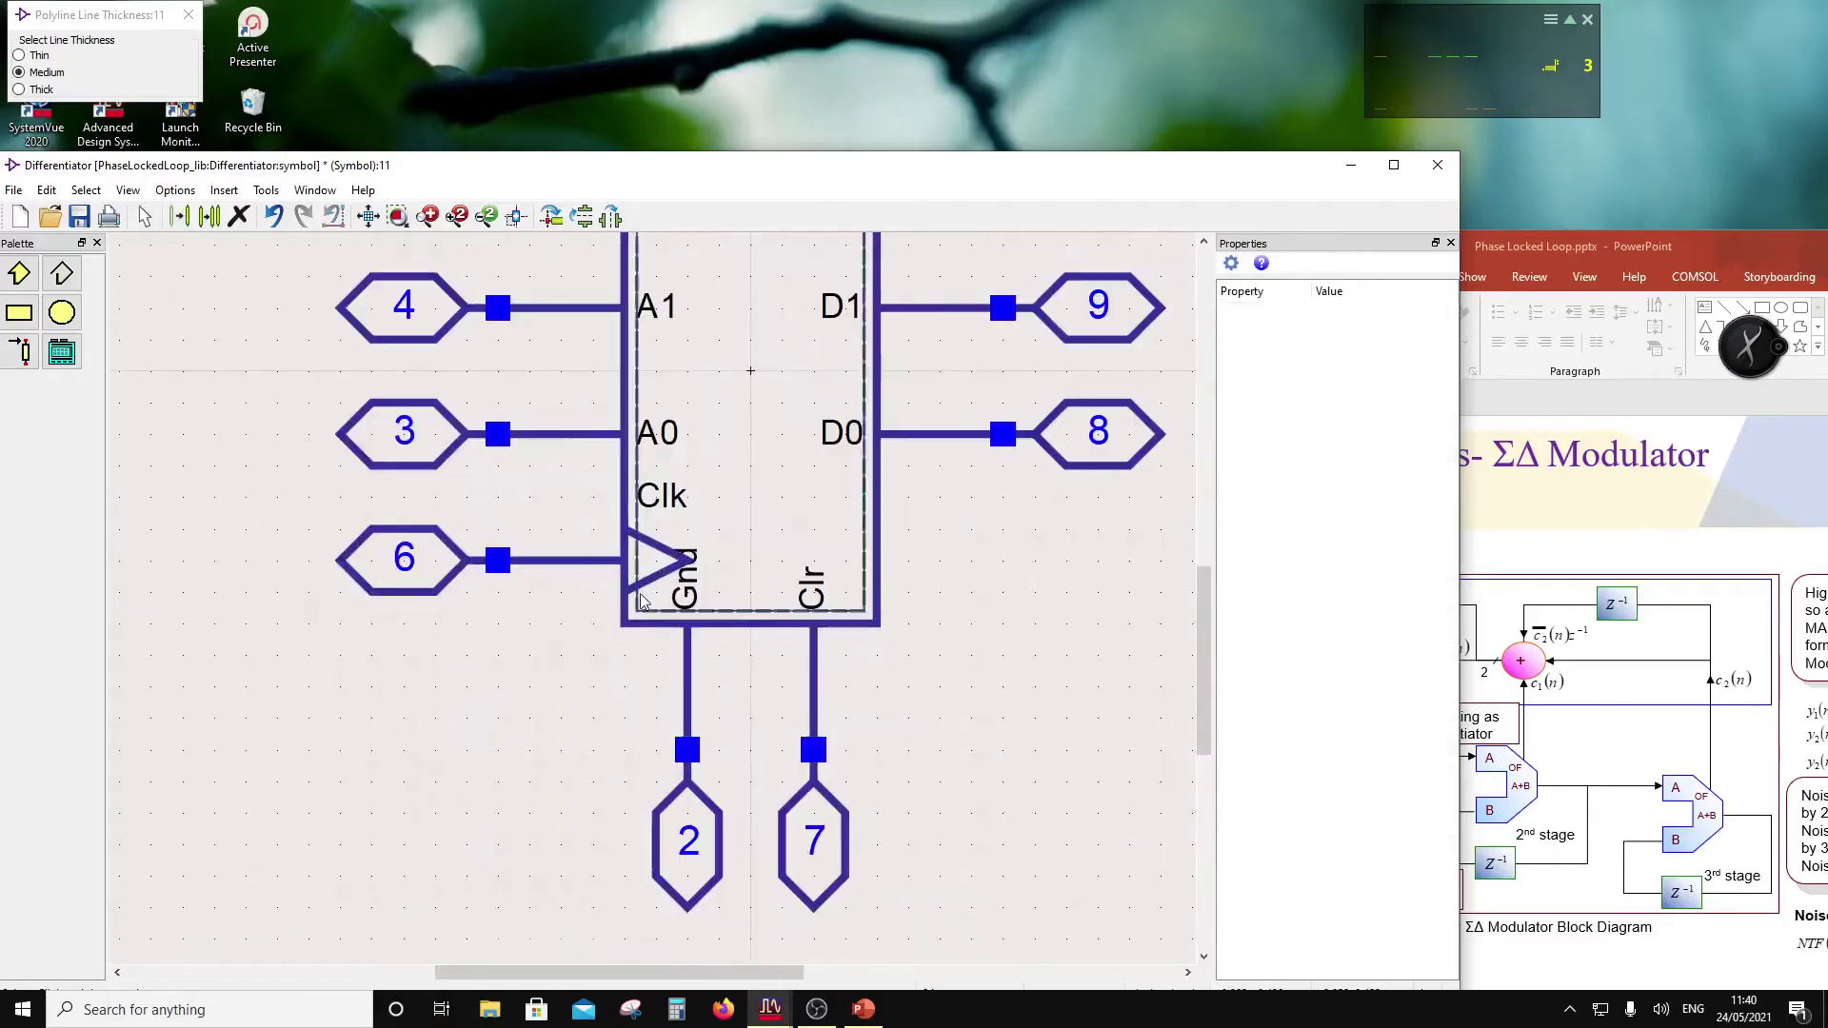
mouse_move(655, 491)
mouse_down()
mouse_move(653, 522)
mouse_move(655, 493)
mouse_up()
click(685, 575)
drag(685, 576, 719, 576)
click(1088, 521)
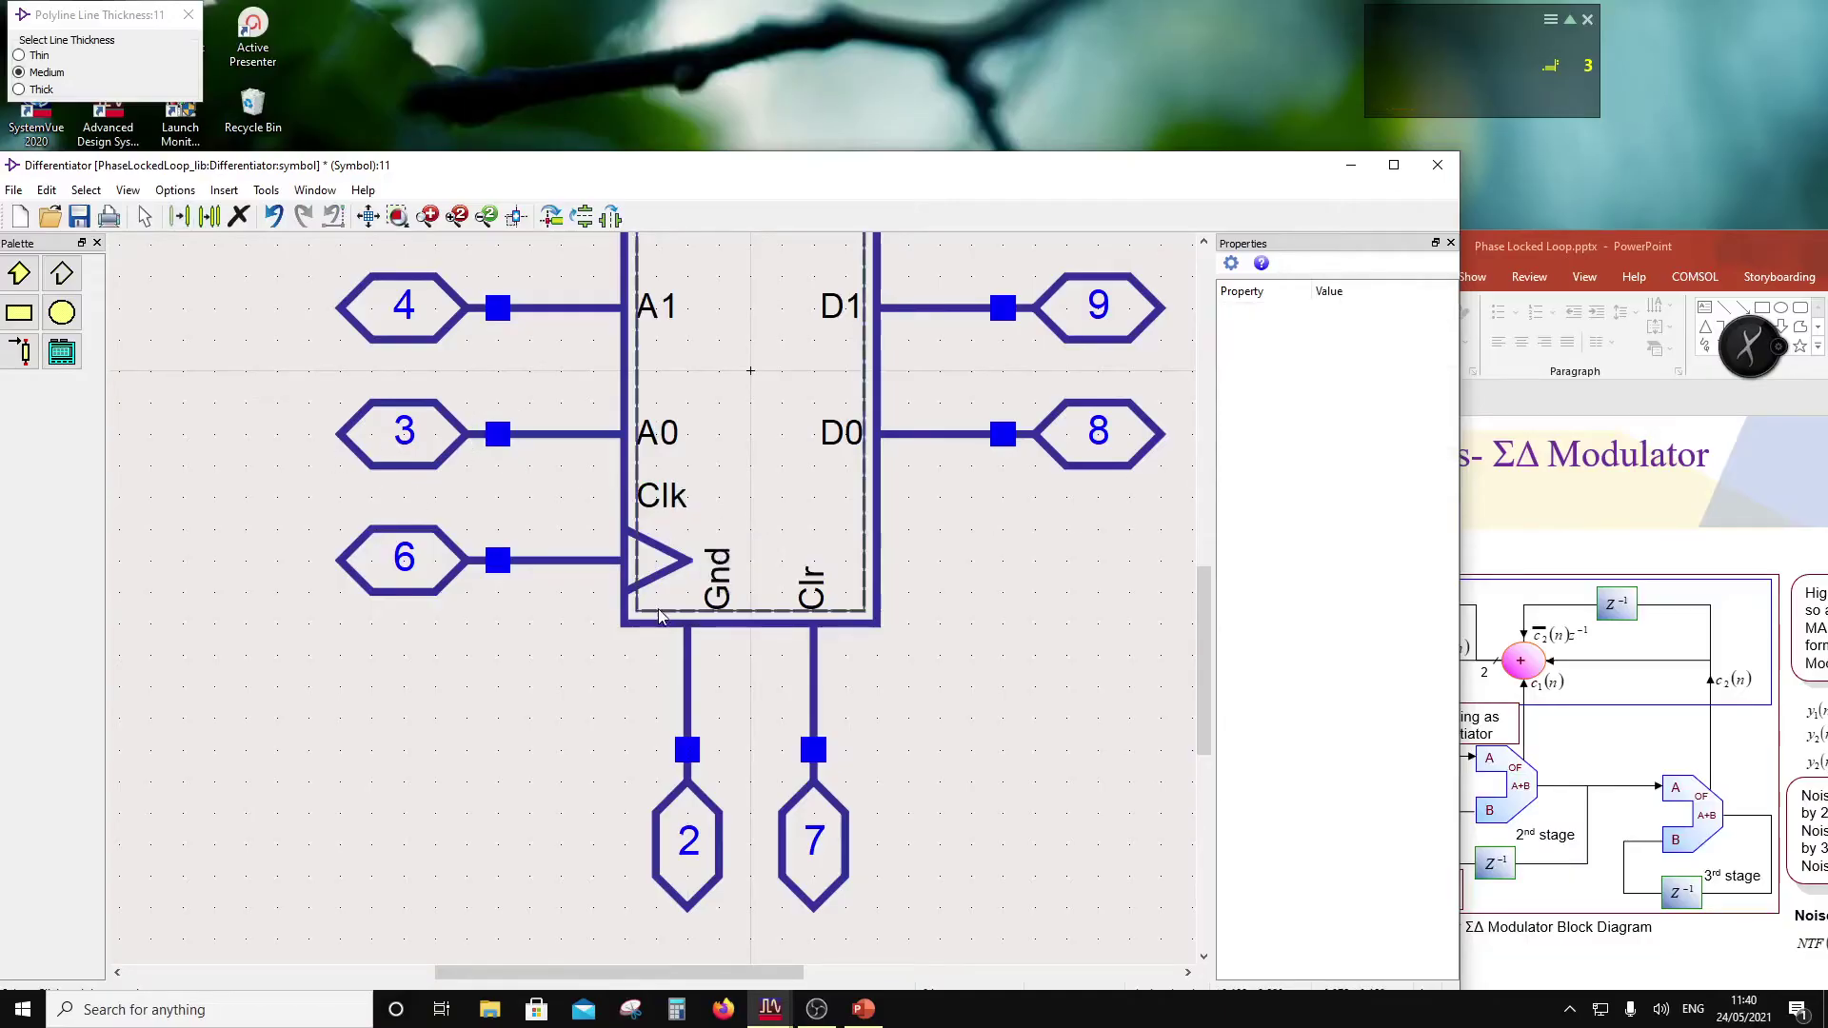
Step: Shorten the Clk pin's line to leave a small gap before the body's left edge
click(176, 190)
click(196, 285)
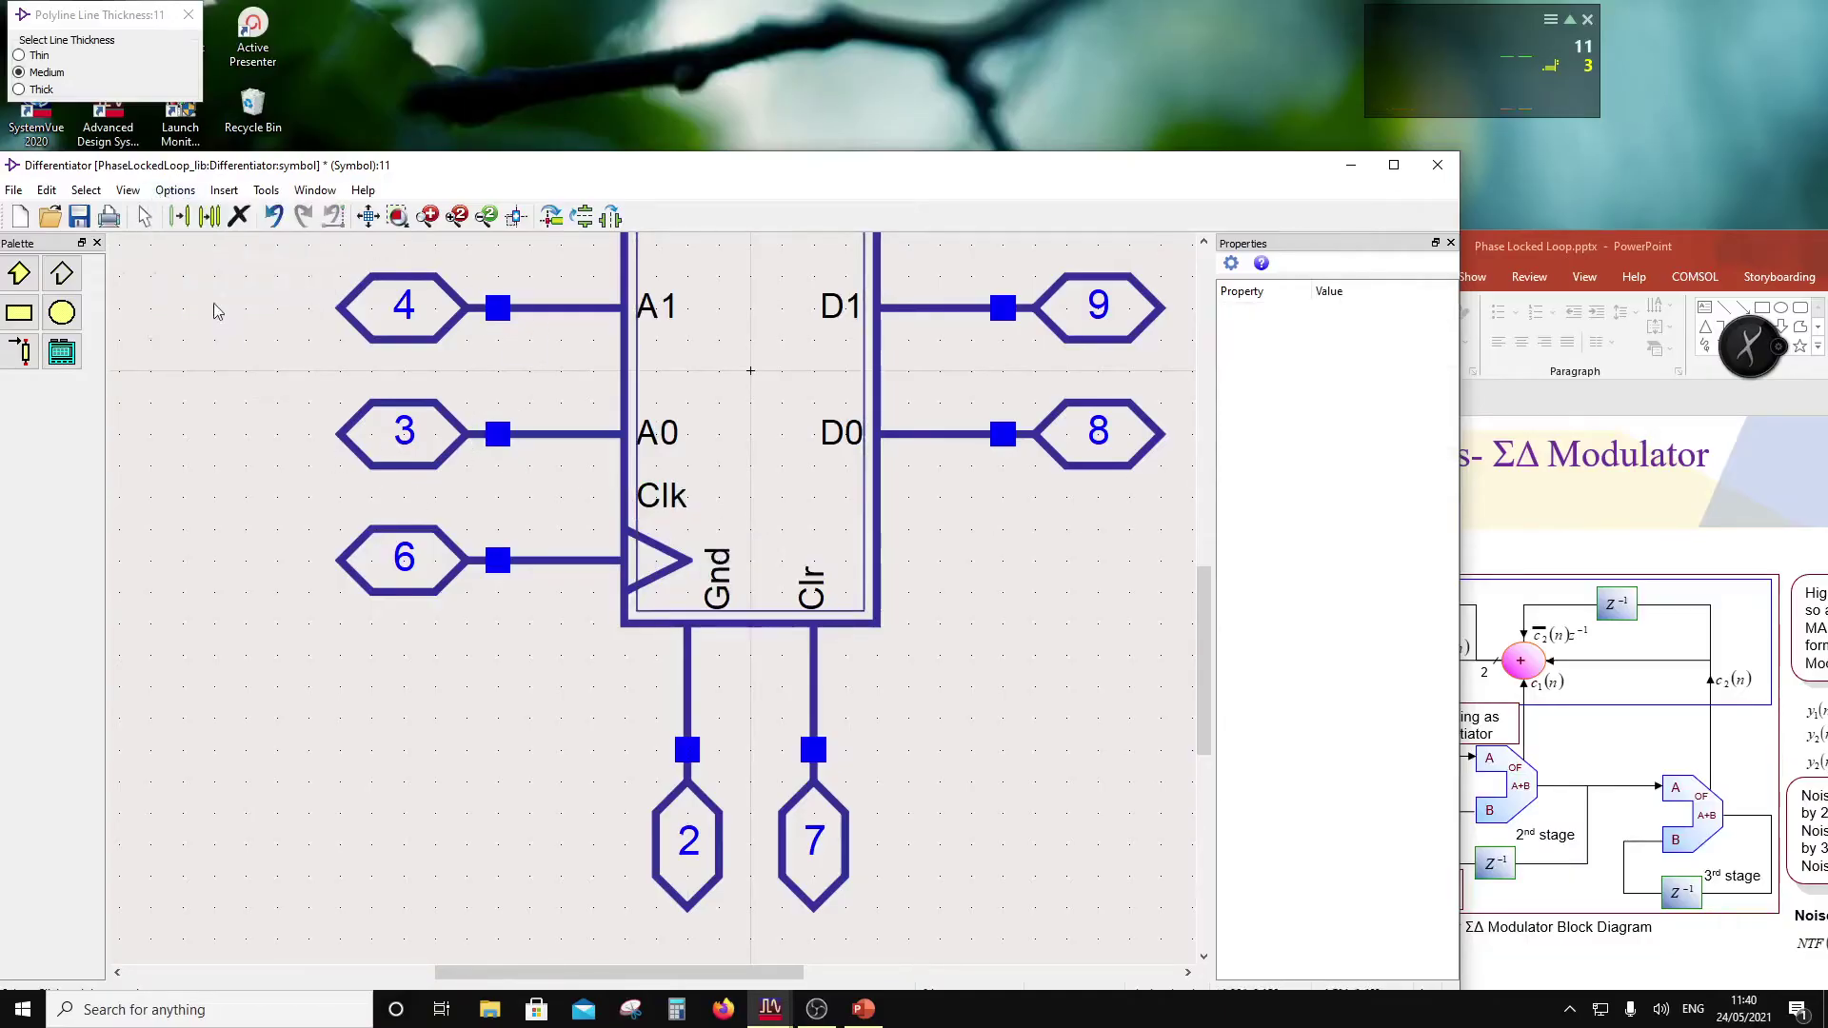
click(554, 560)
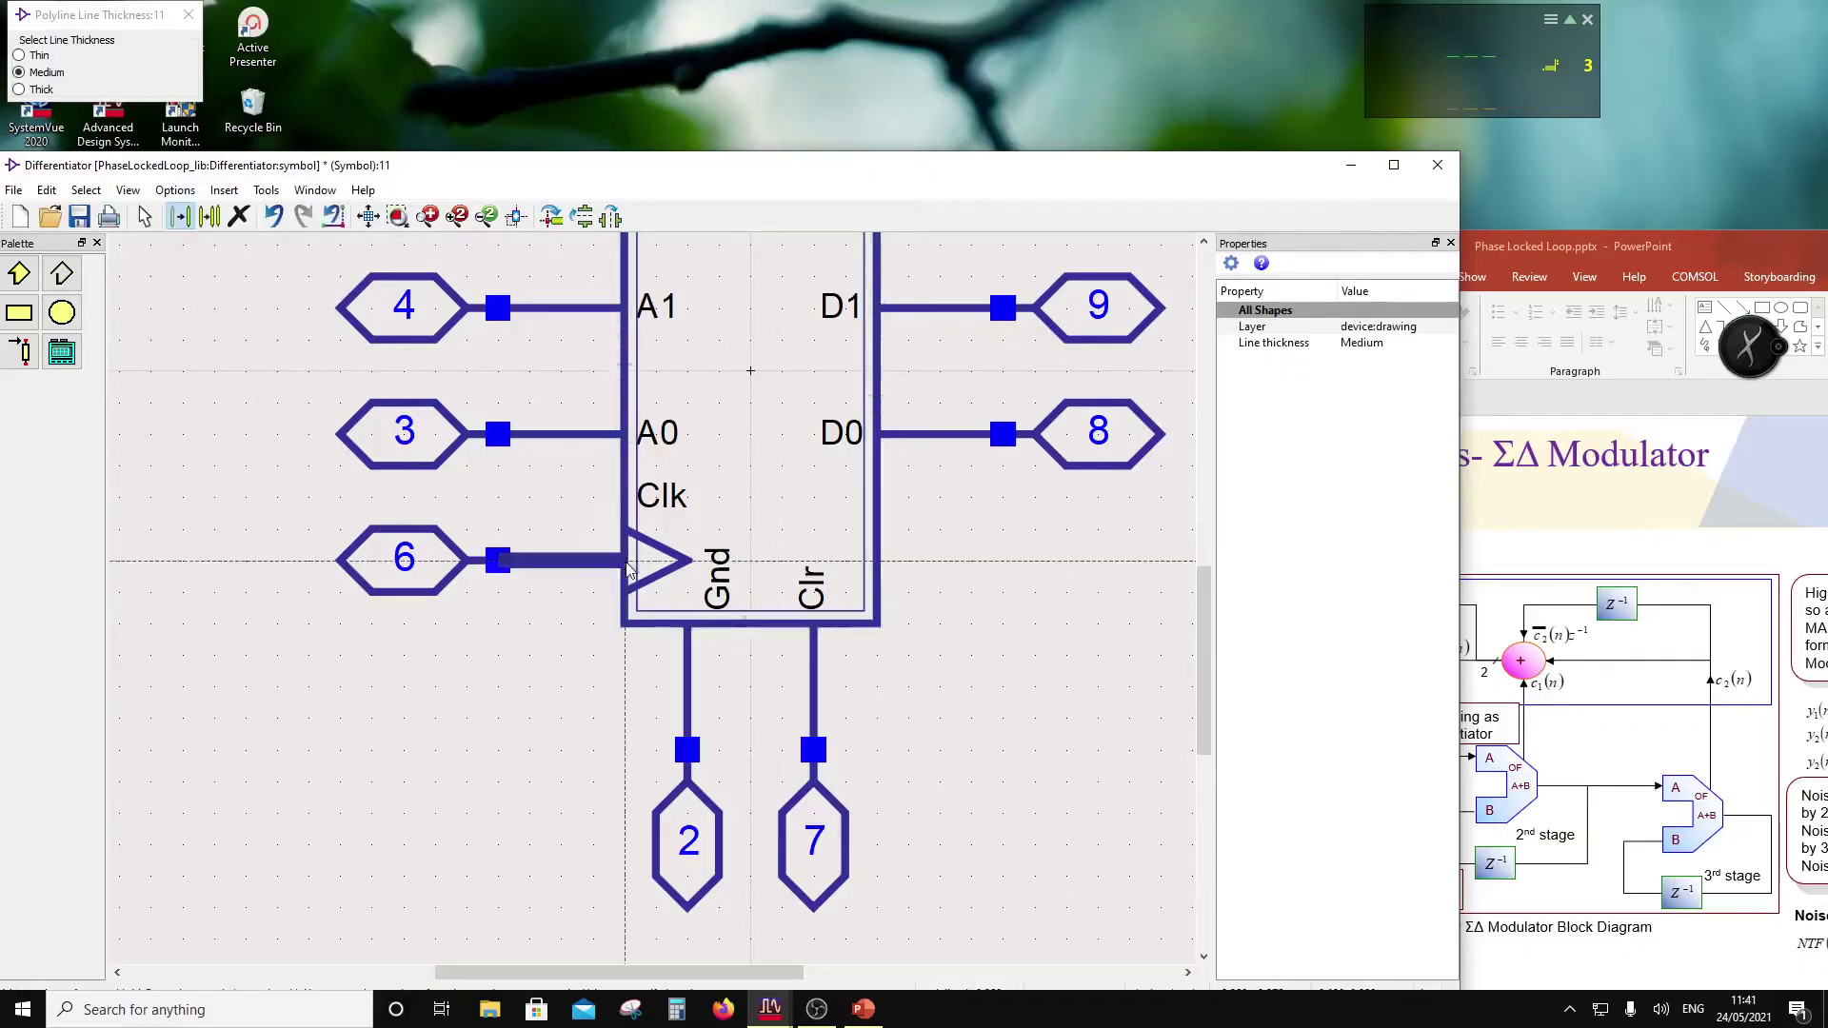
click(587, 561)
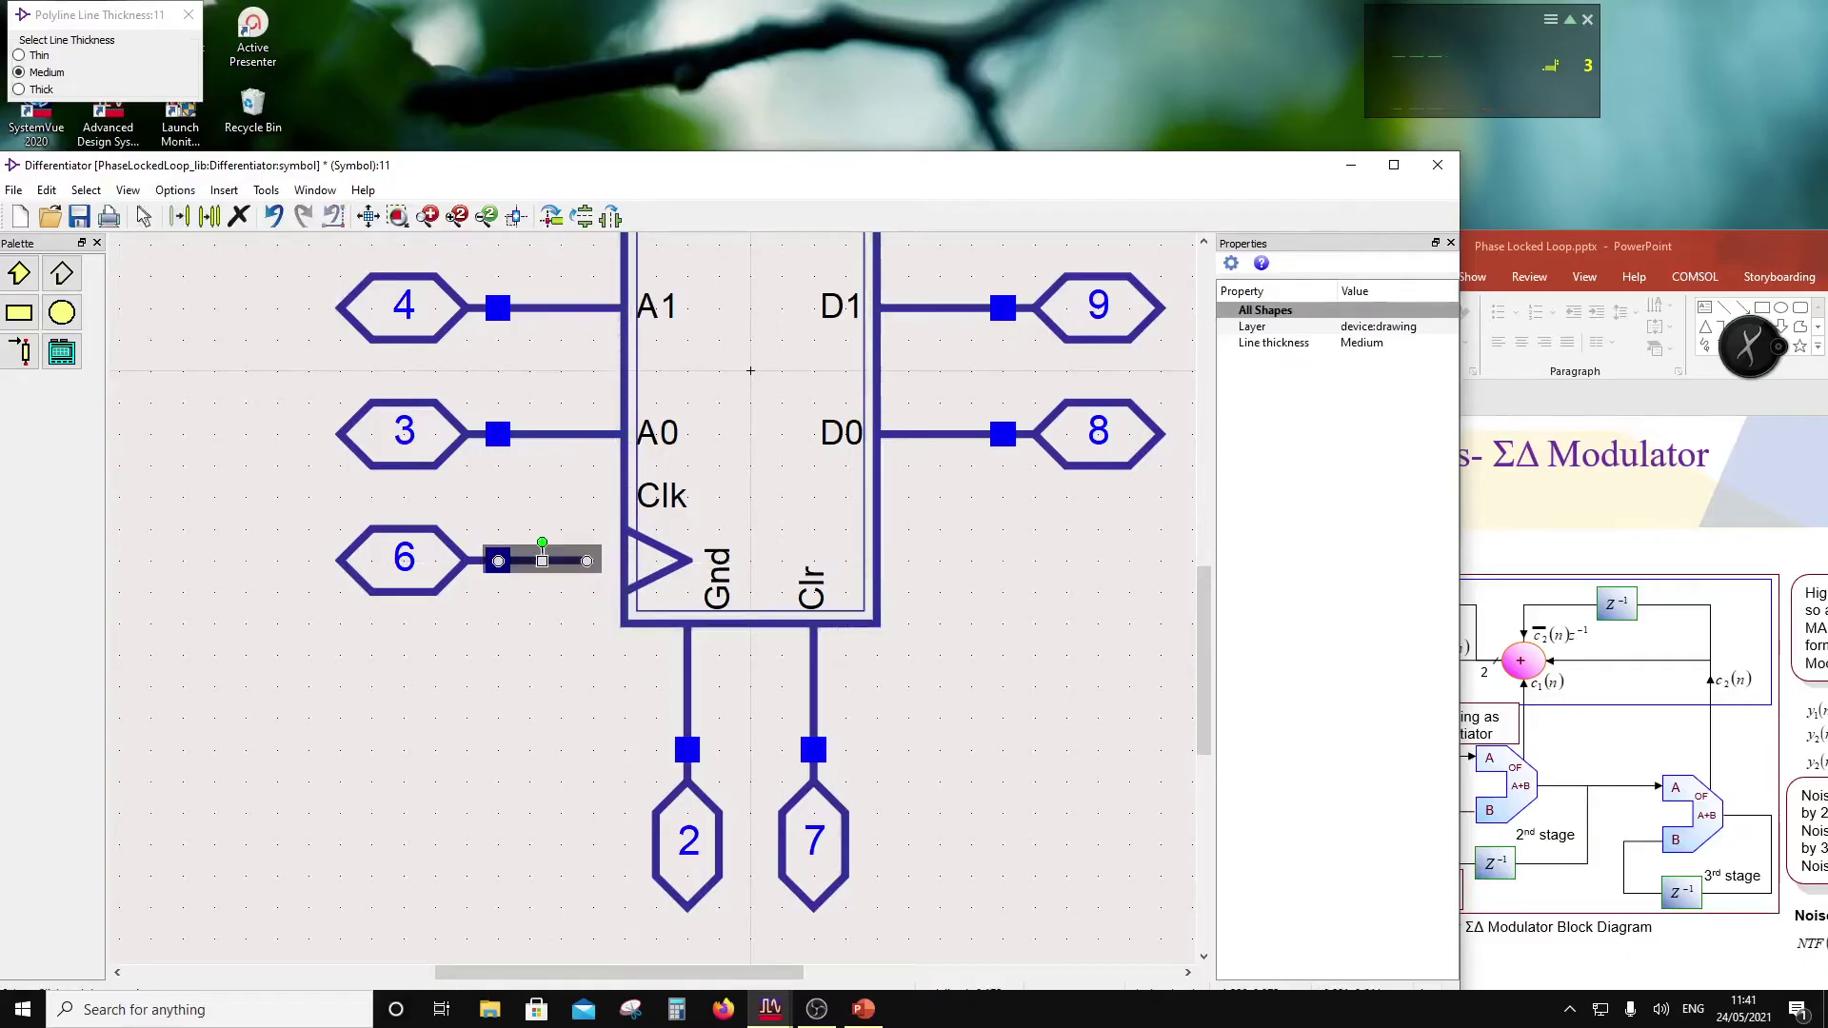
click(177, 223)
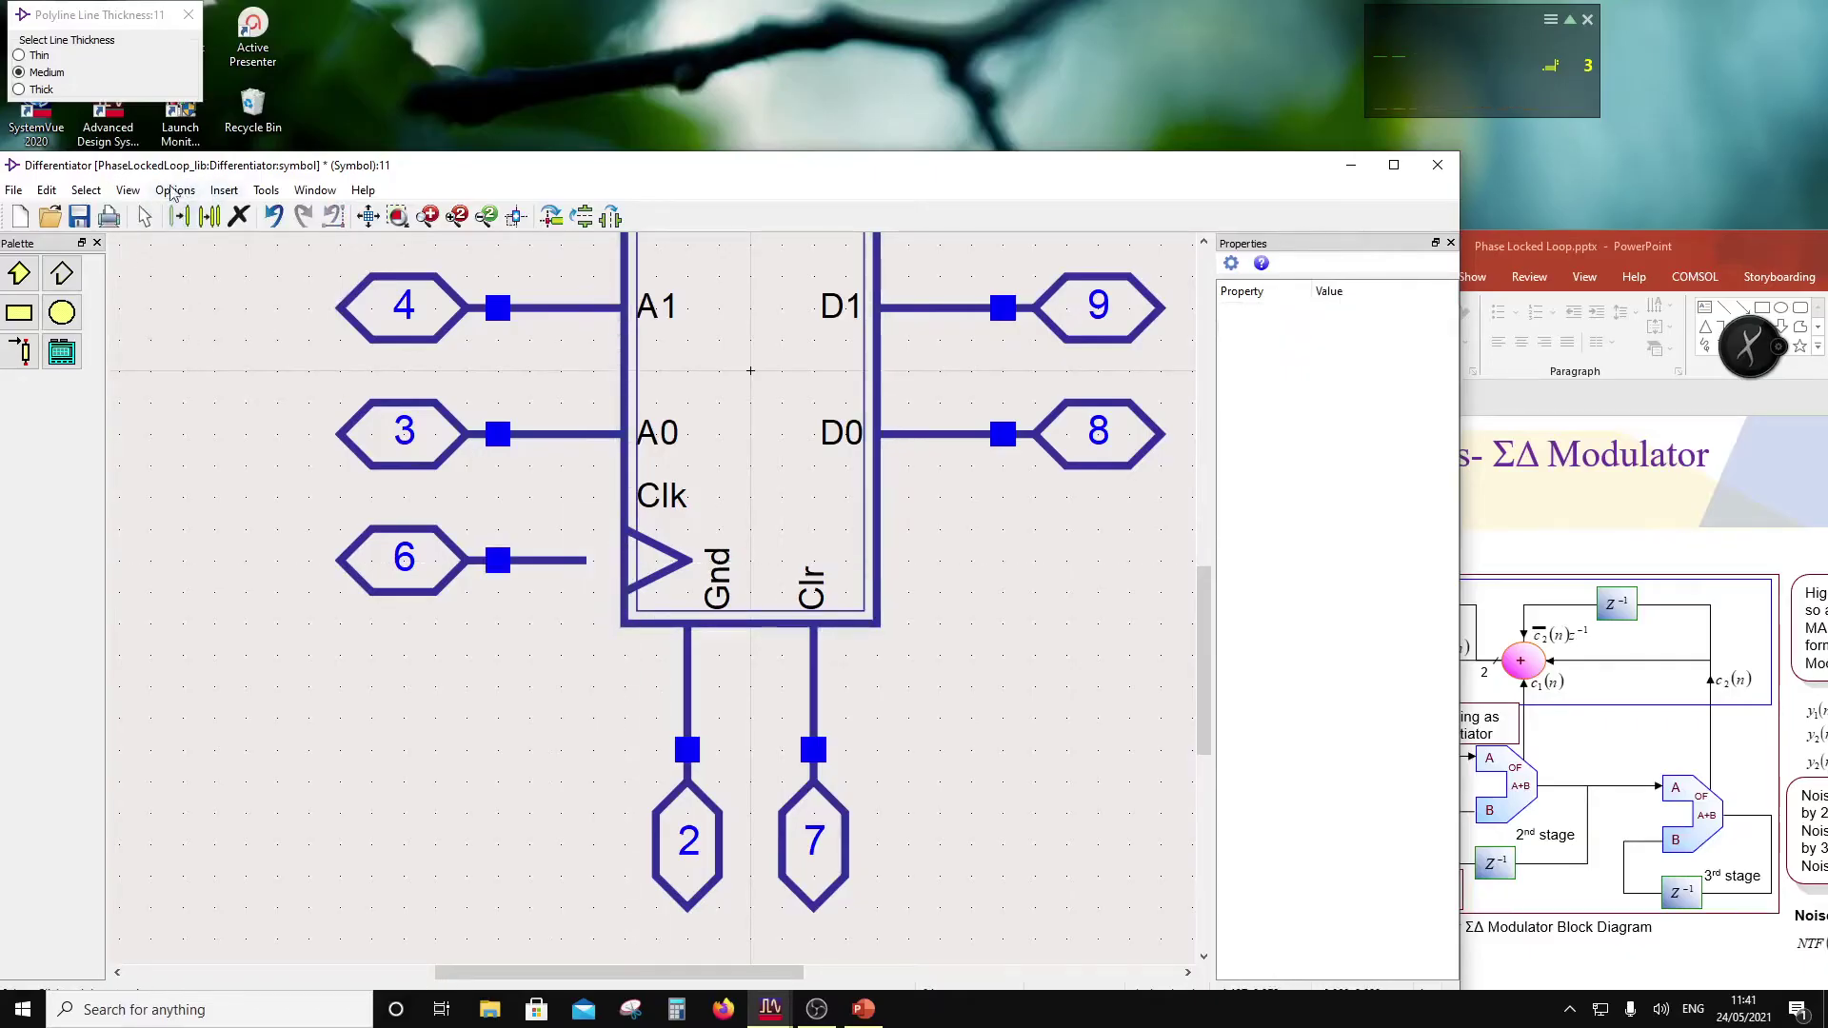
Step: Draw a medium-thickness circle of radius 0.03125, place it as an inversion bubble in the Clk line gap, and save the symbol
click(69, 316)
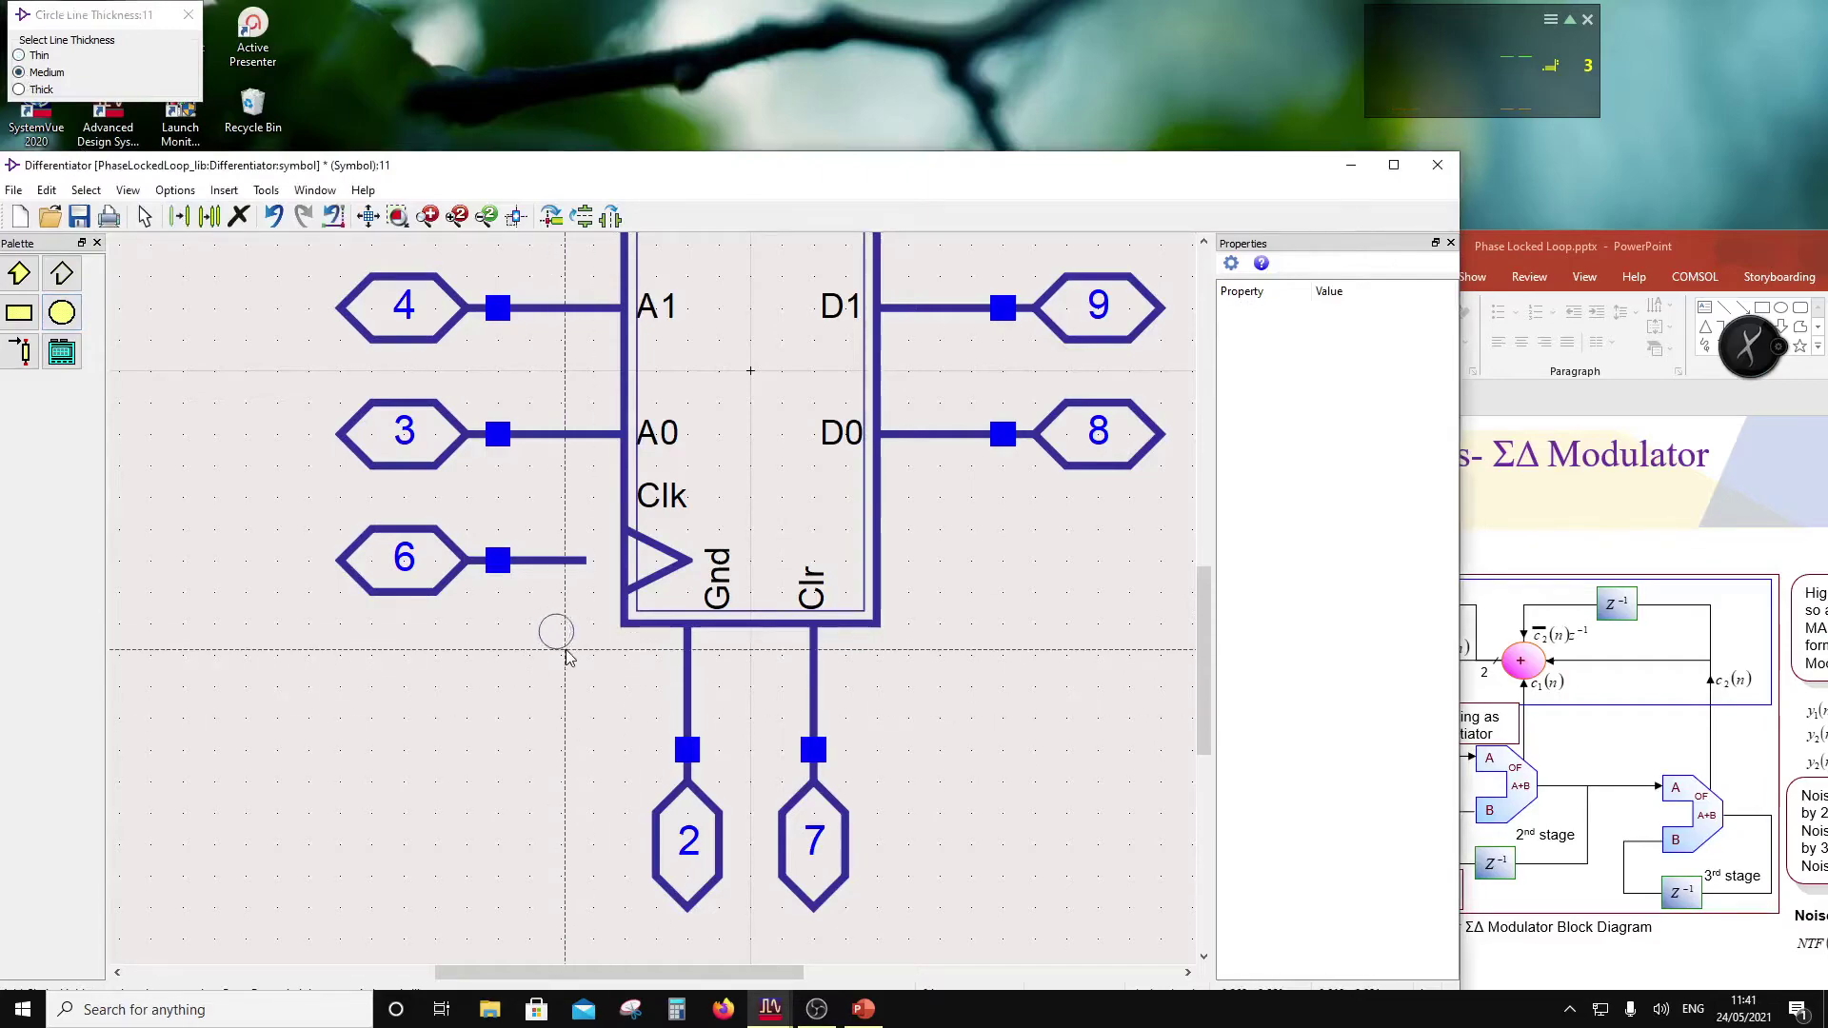
click(618, 569)
click(620, 592)
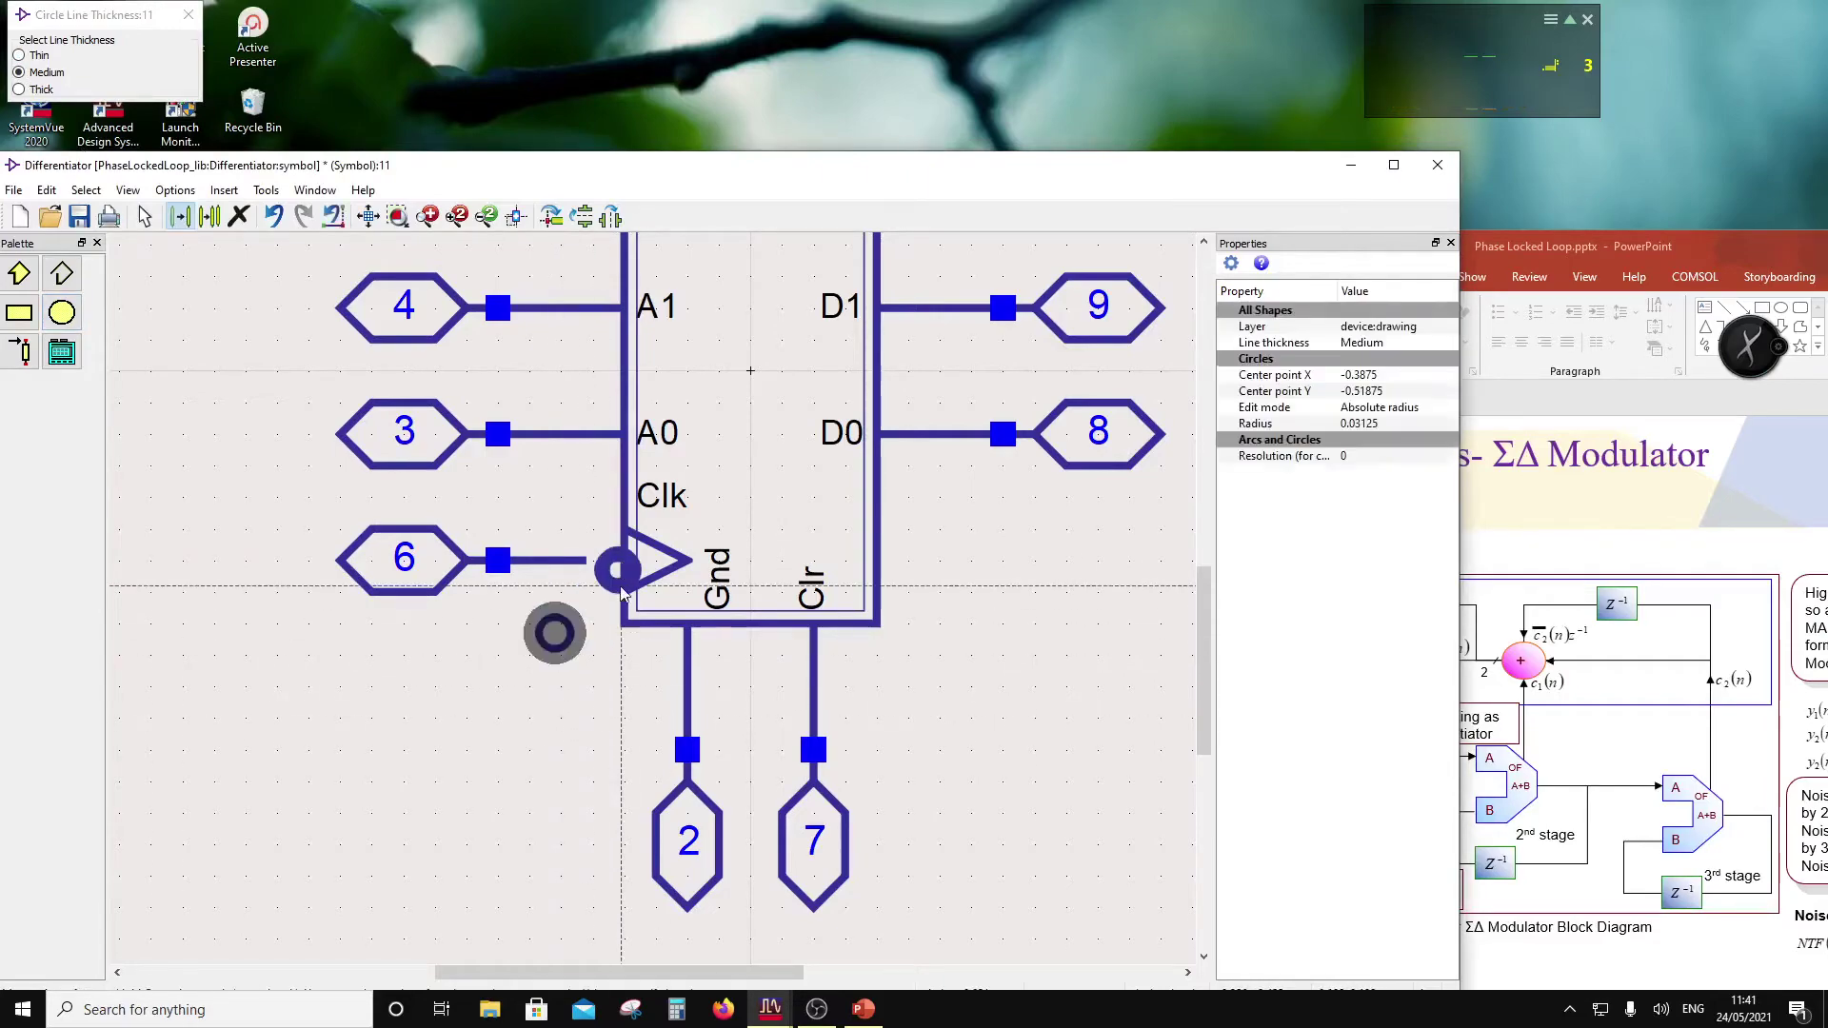
click(523, 707)
click(78, 217)
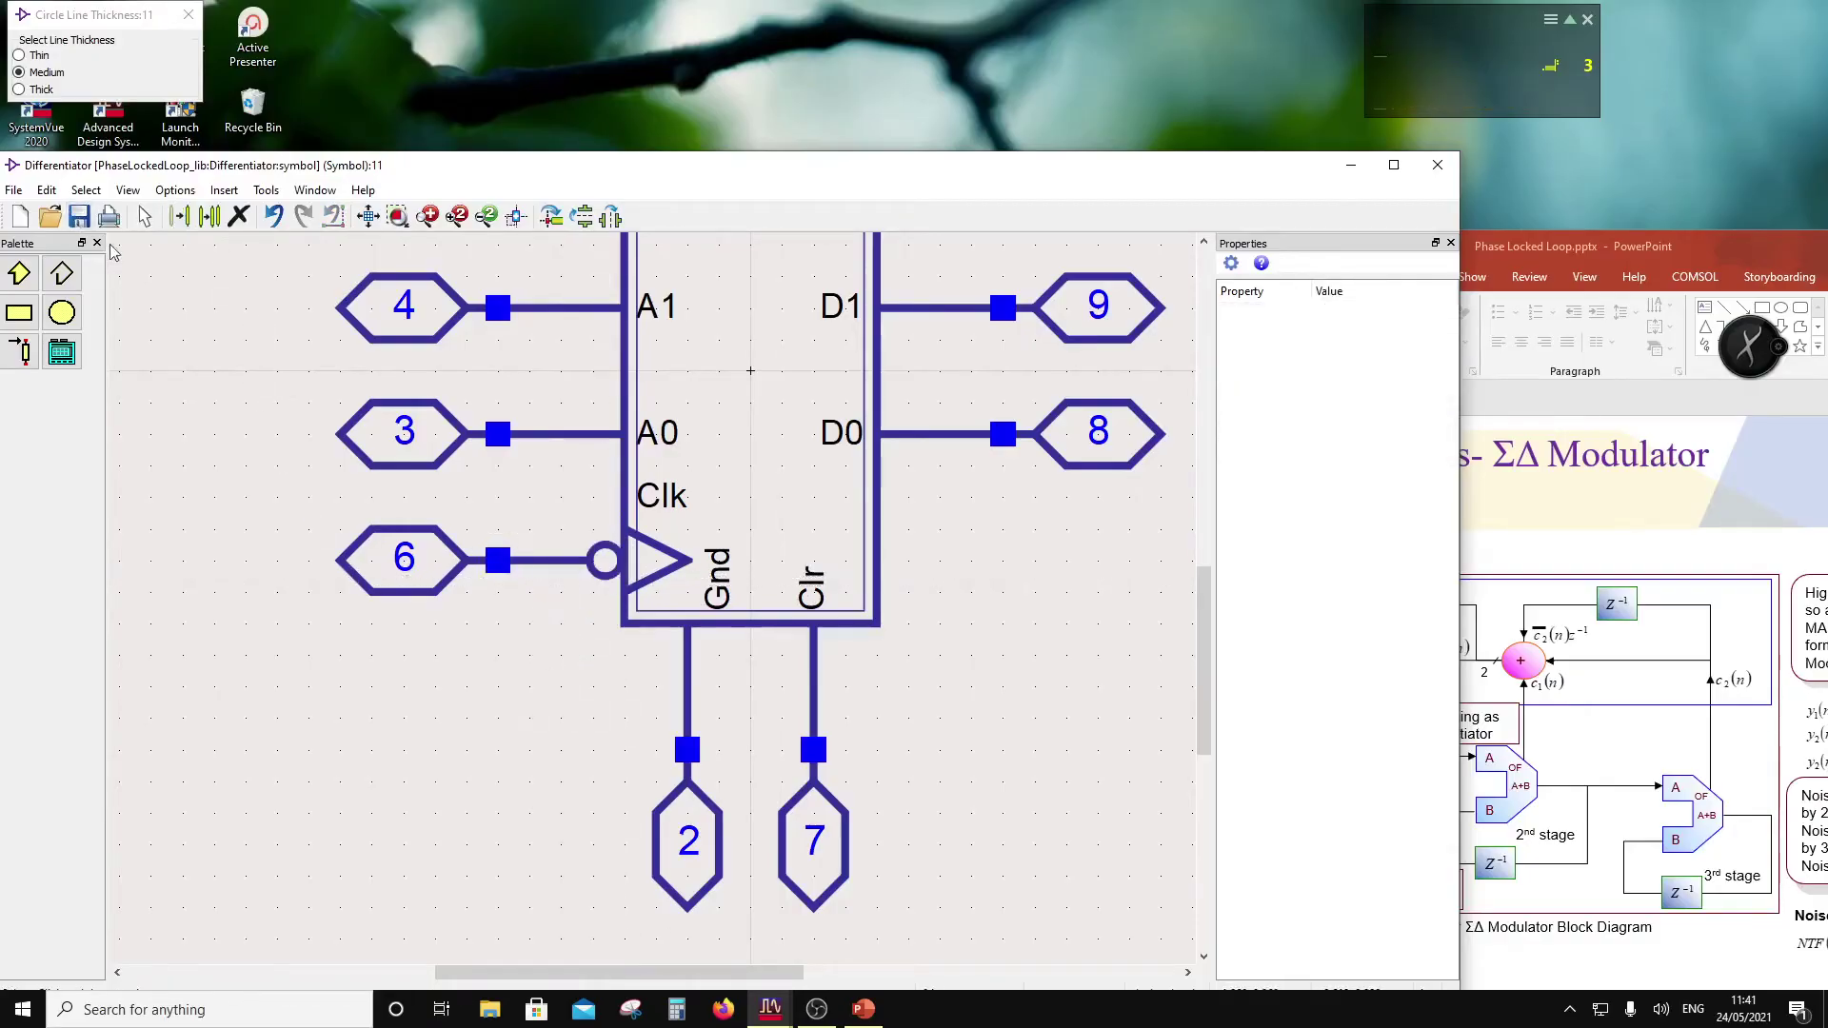
Step: Fit the whole Differentiator symbol in view, close its window, and reposition the presentation window to show the ΣΔ Modulator slide
click(175, 191)
click(243, 319)
key(f)
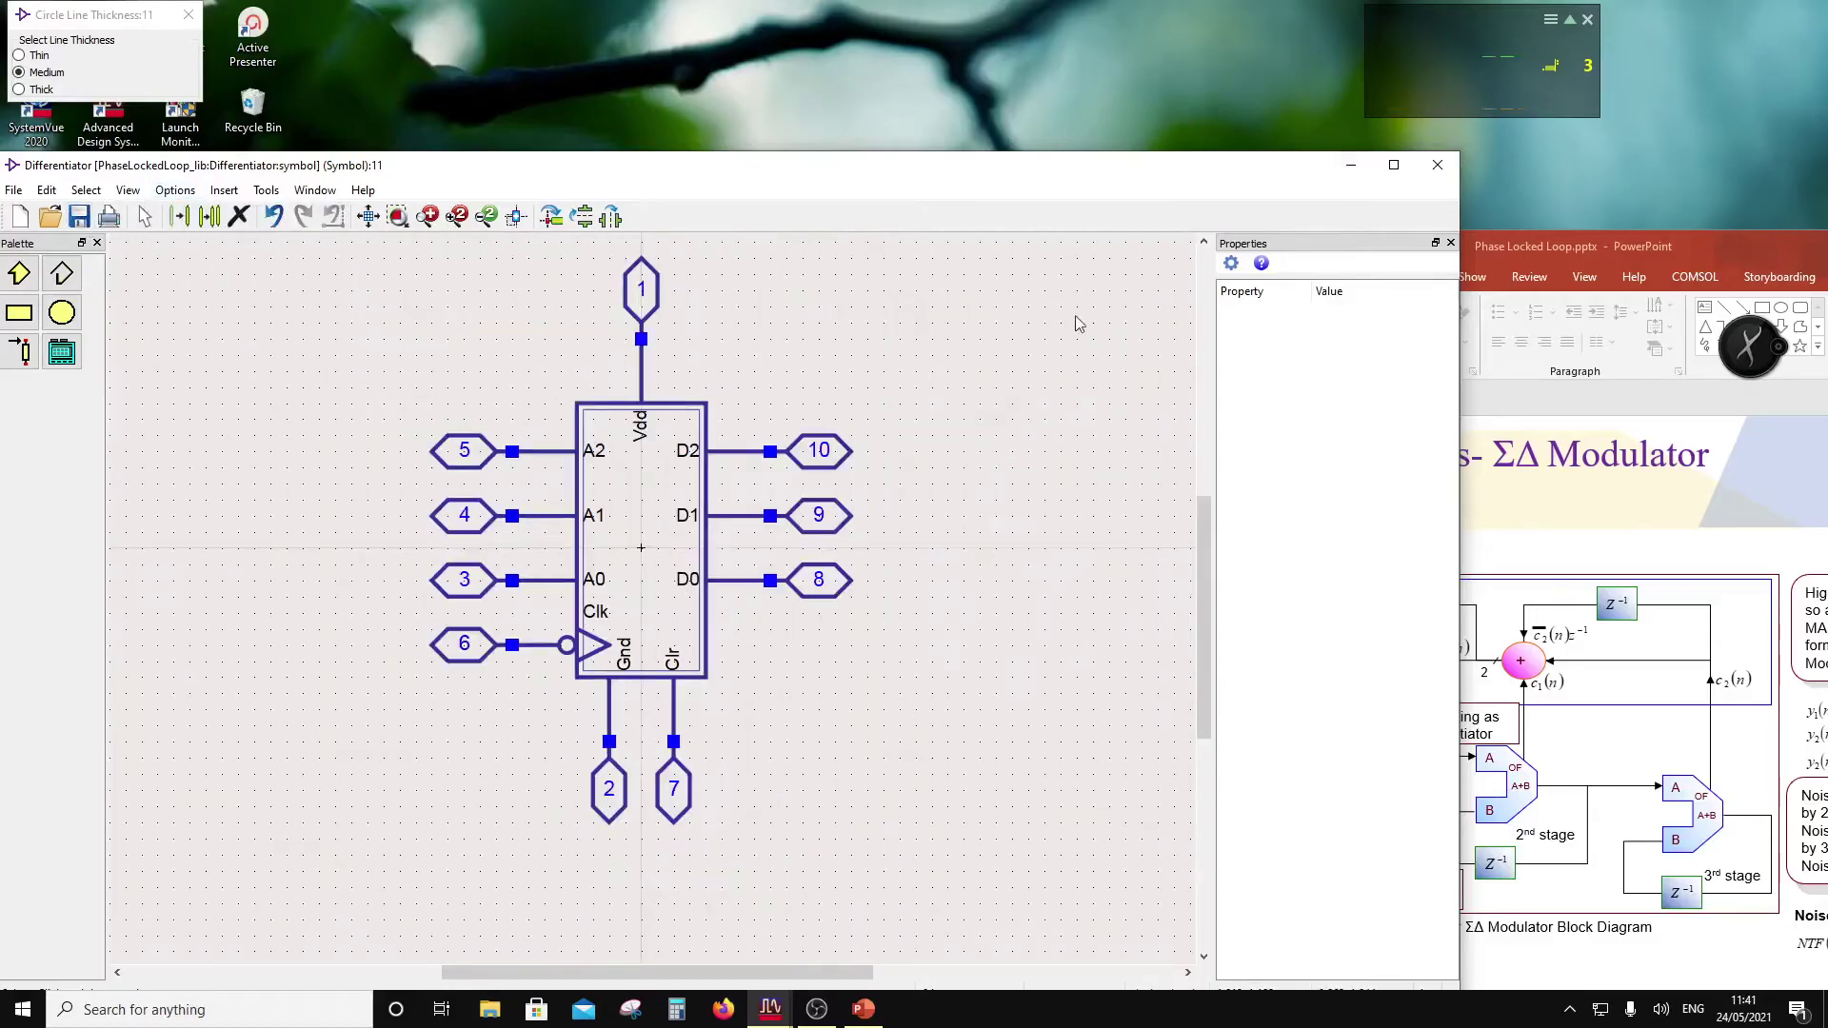
key(alt+F4)
drag(1357, 254, 1051, 165)
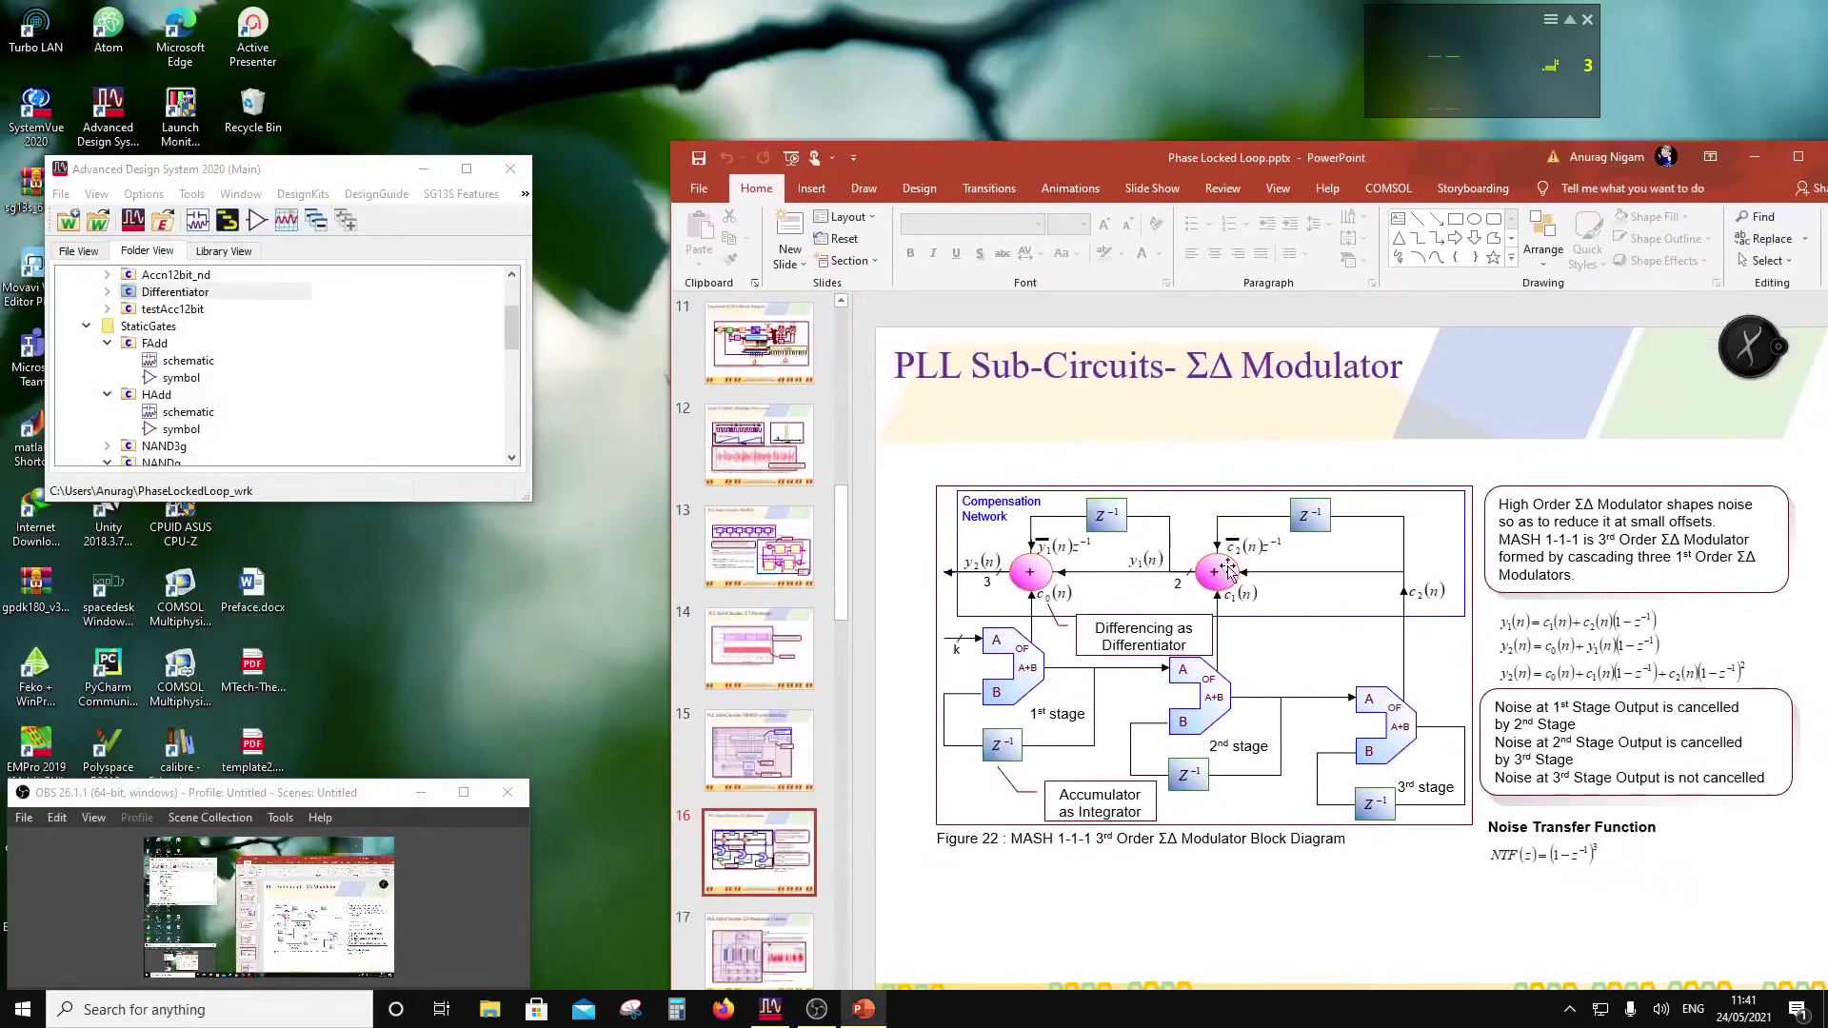
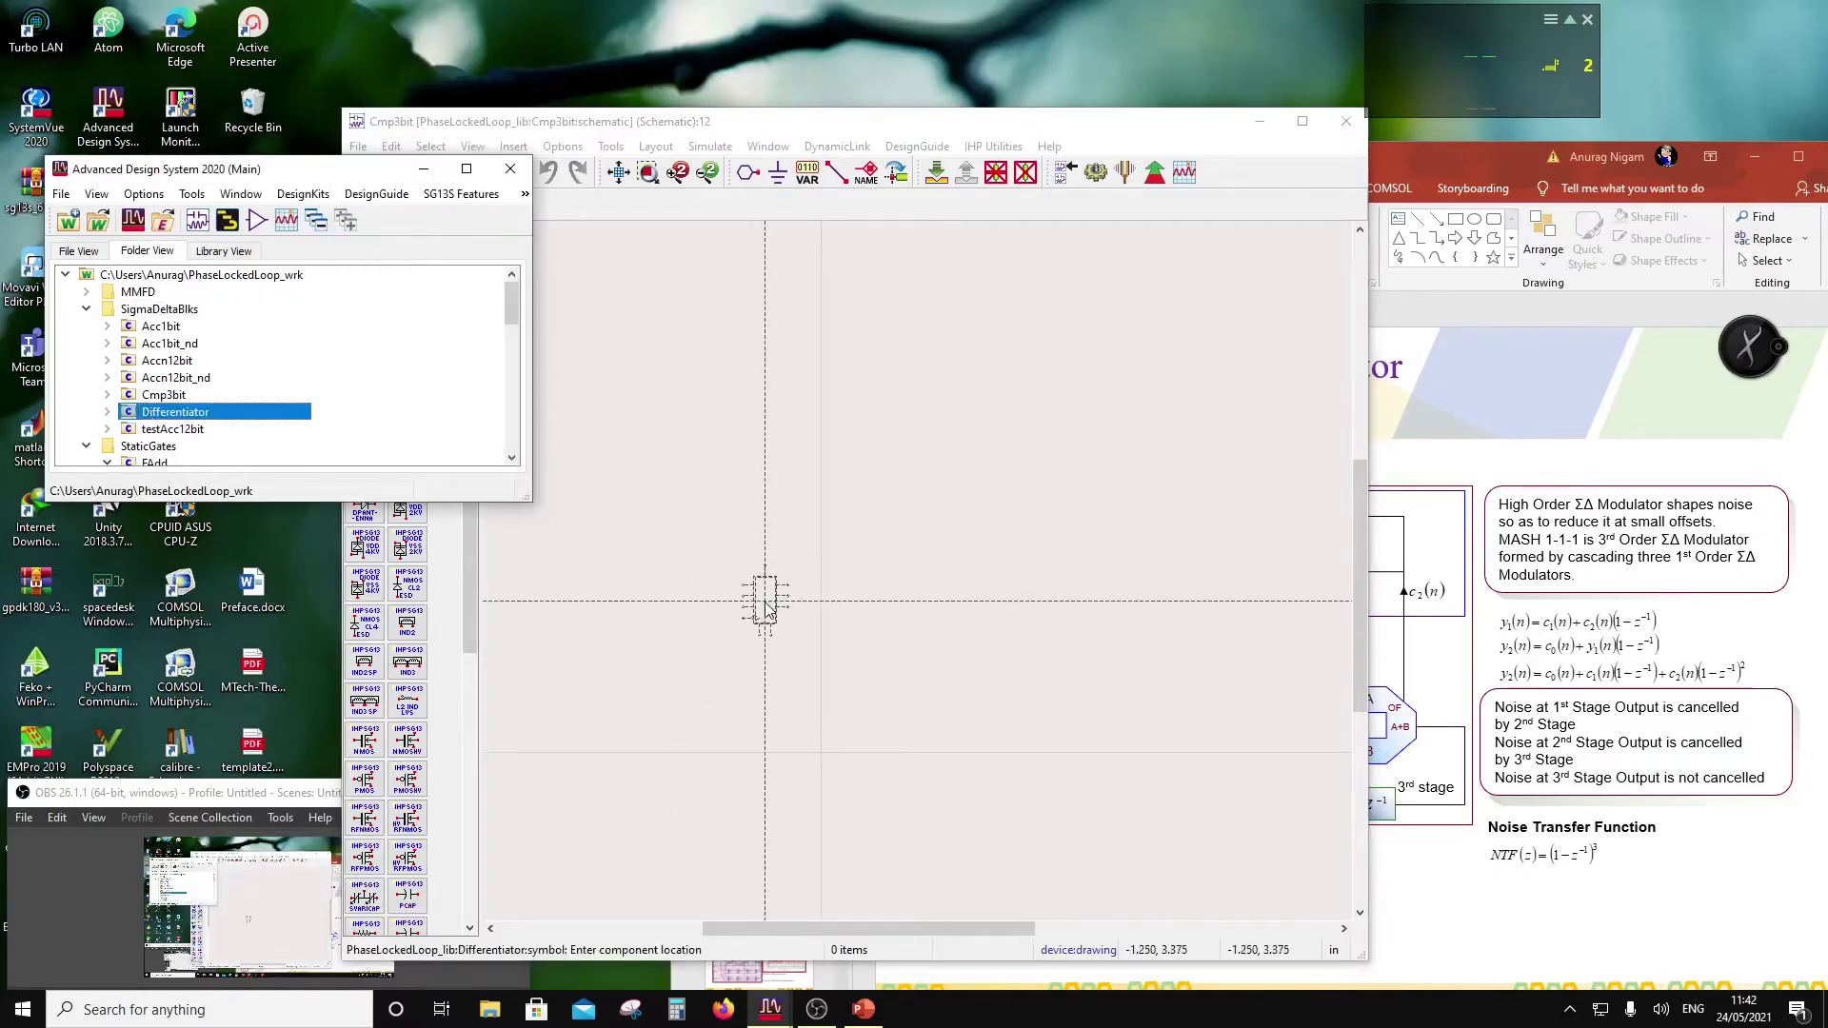
Step: Place one Differentiator instance in the Cmp3bit schematic and move its name label just above the symbol's upper-right corner
key(Escape)
click(778, 606)
drag(793, 642, 812, 555)
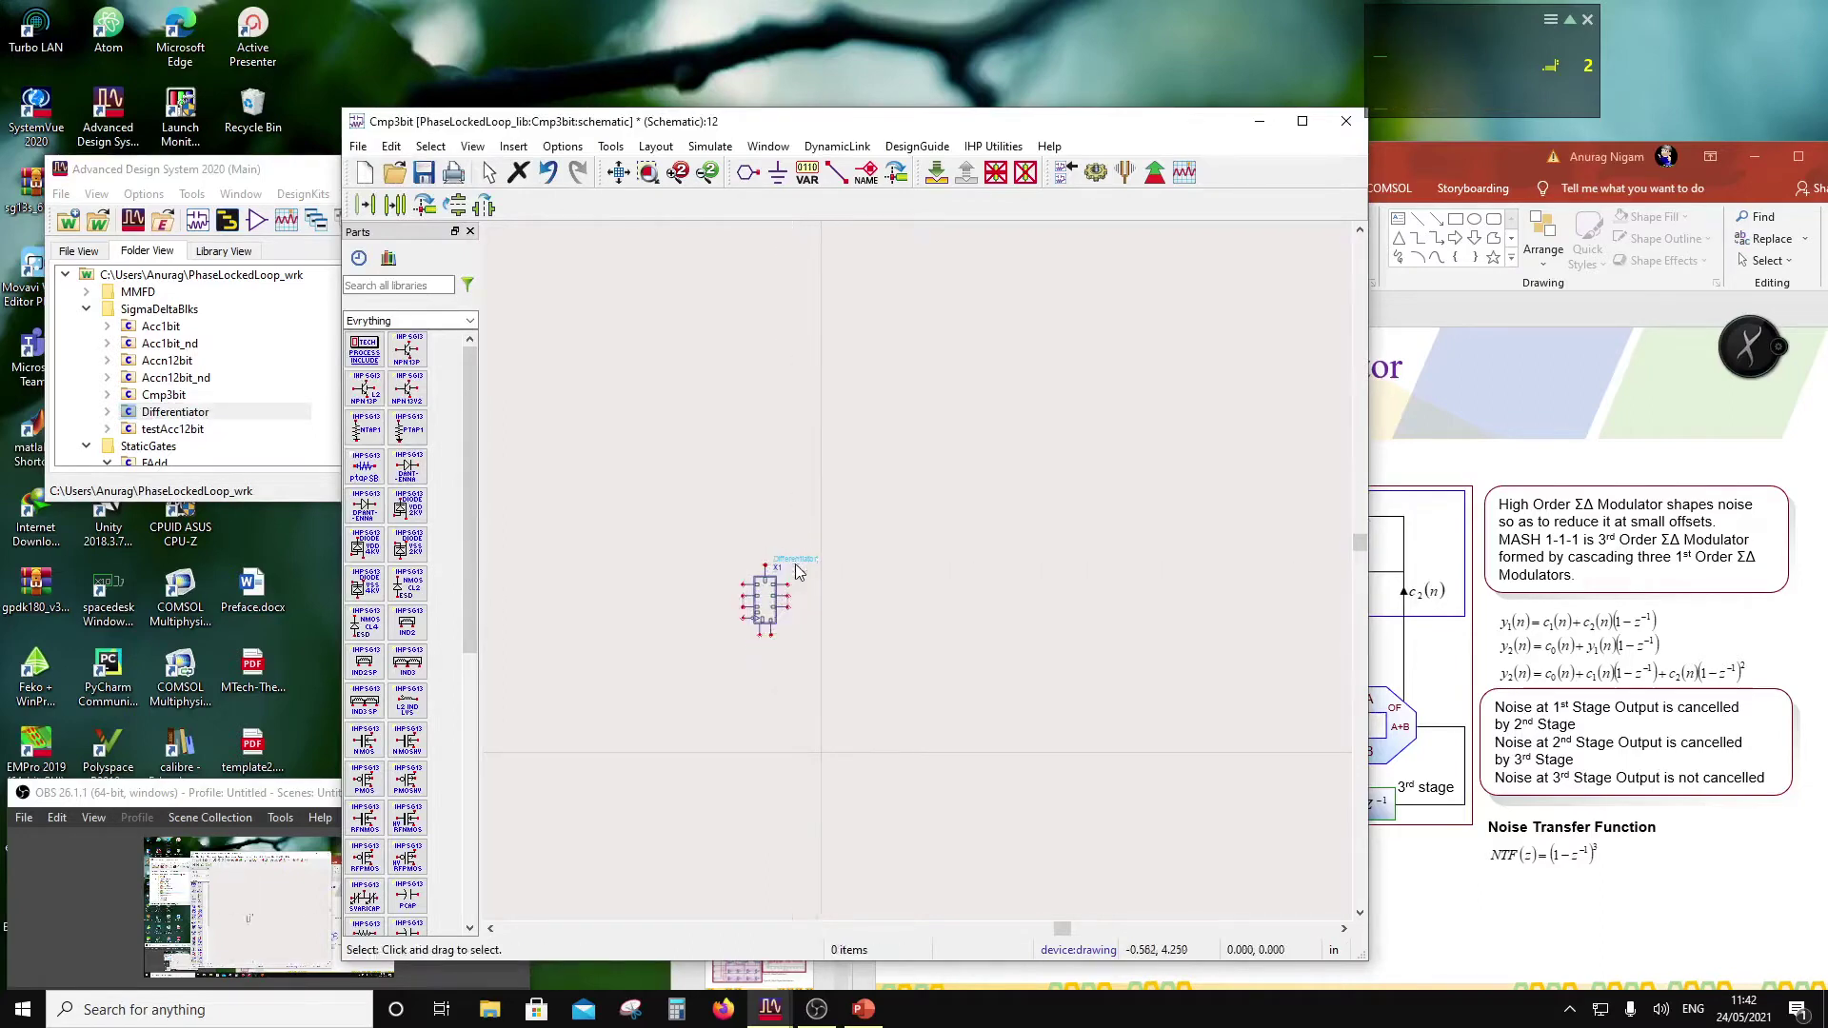
Step: Place two pins numbered 1 and 2, one below the other, above and to the left of the Differentiator
click(748, 172)
click(689, 299)
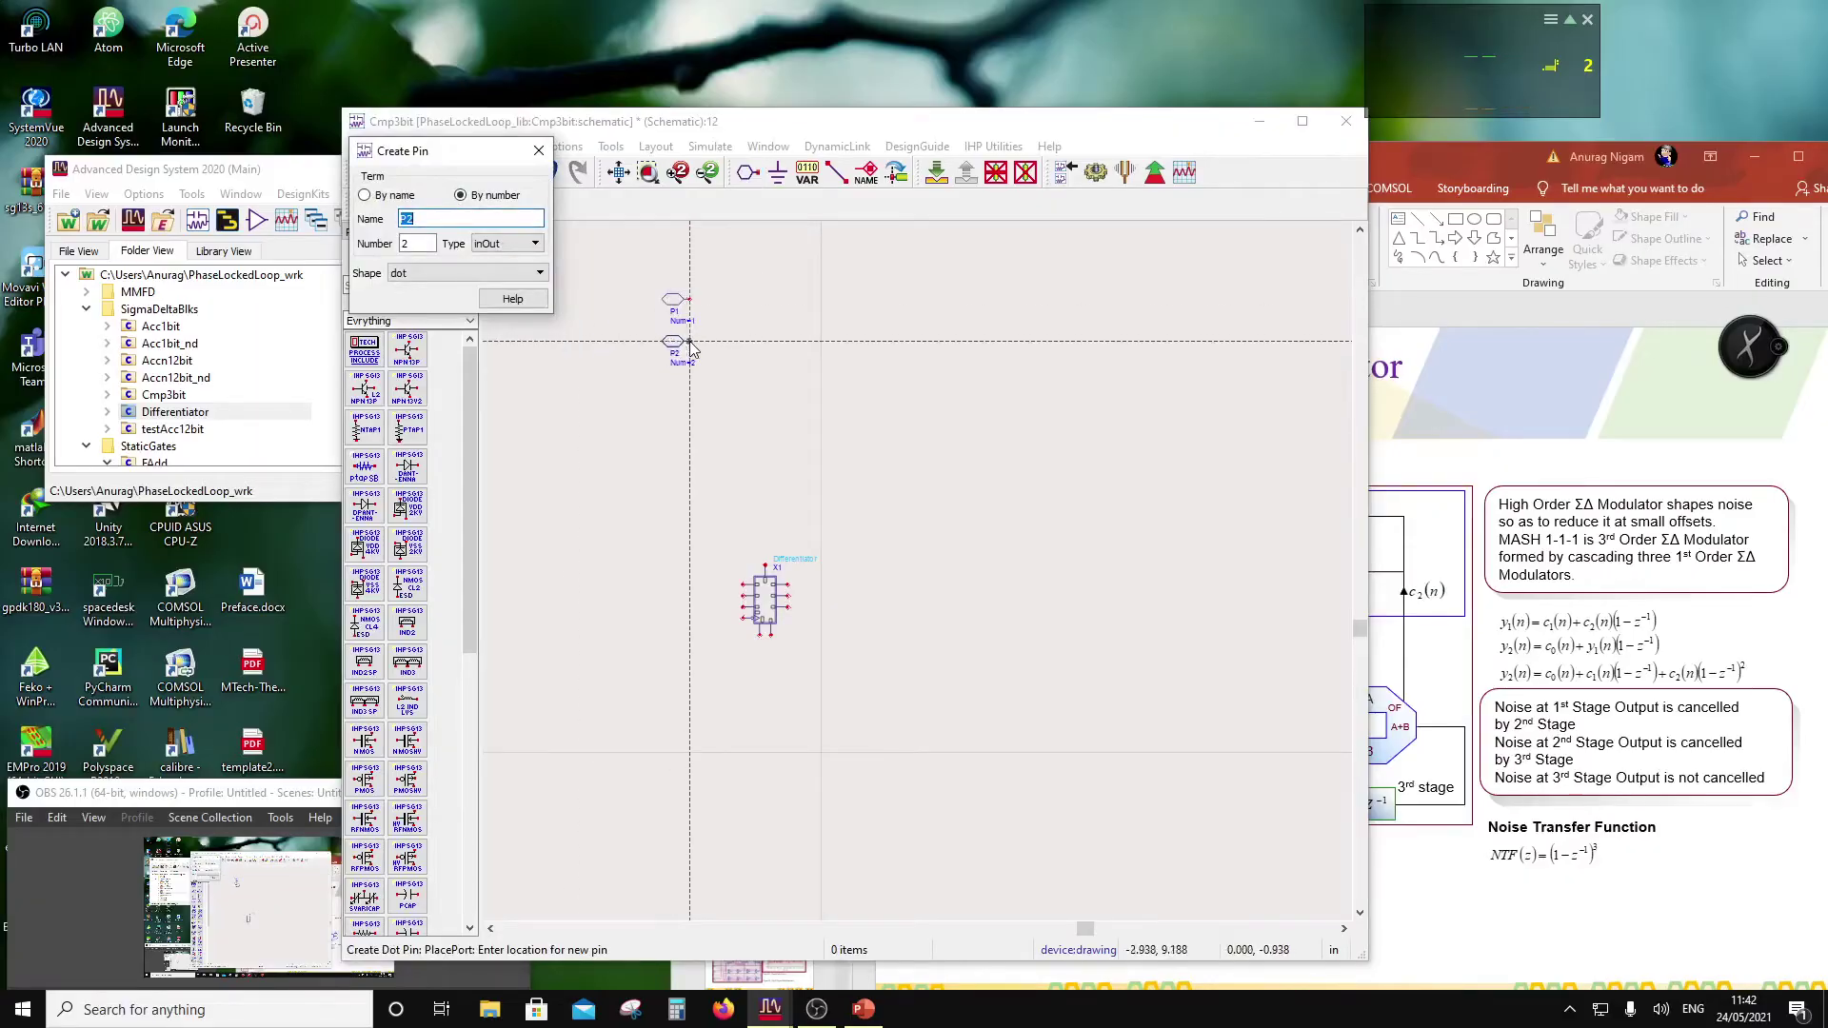
click(689, 343)
key(Escape)
Step: Rename pin 1 as Vdd and pin 2 as Gnd
double_click(674, 299)
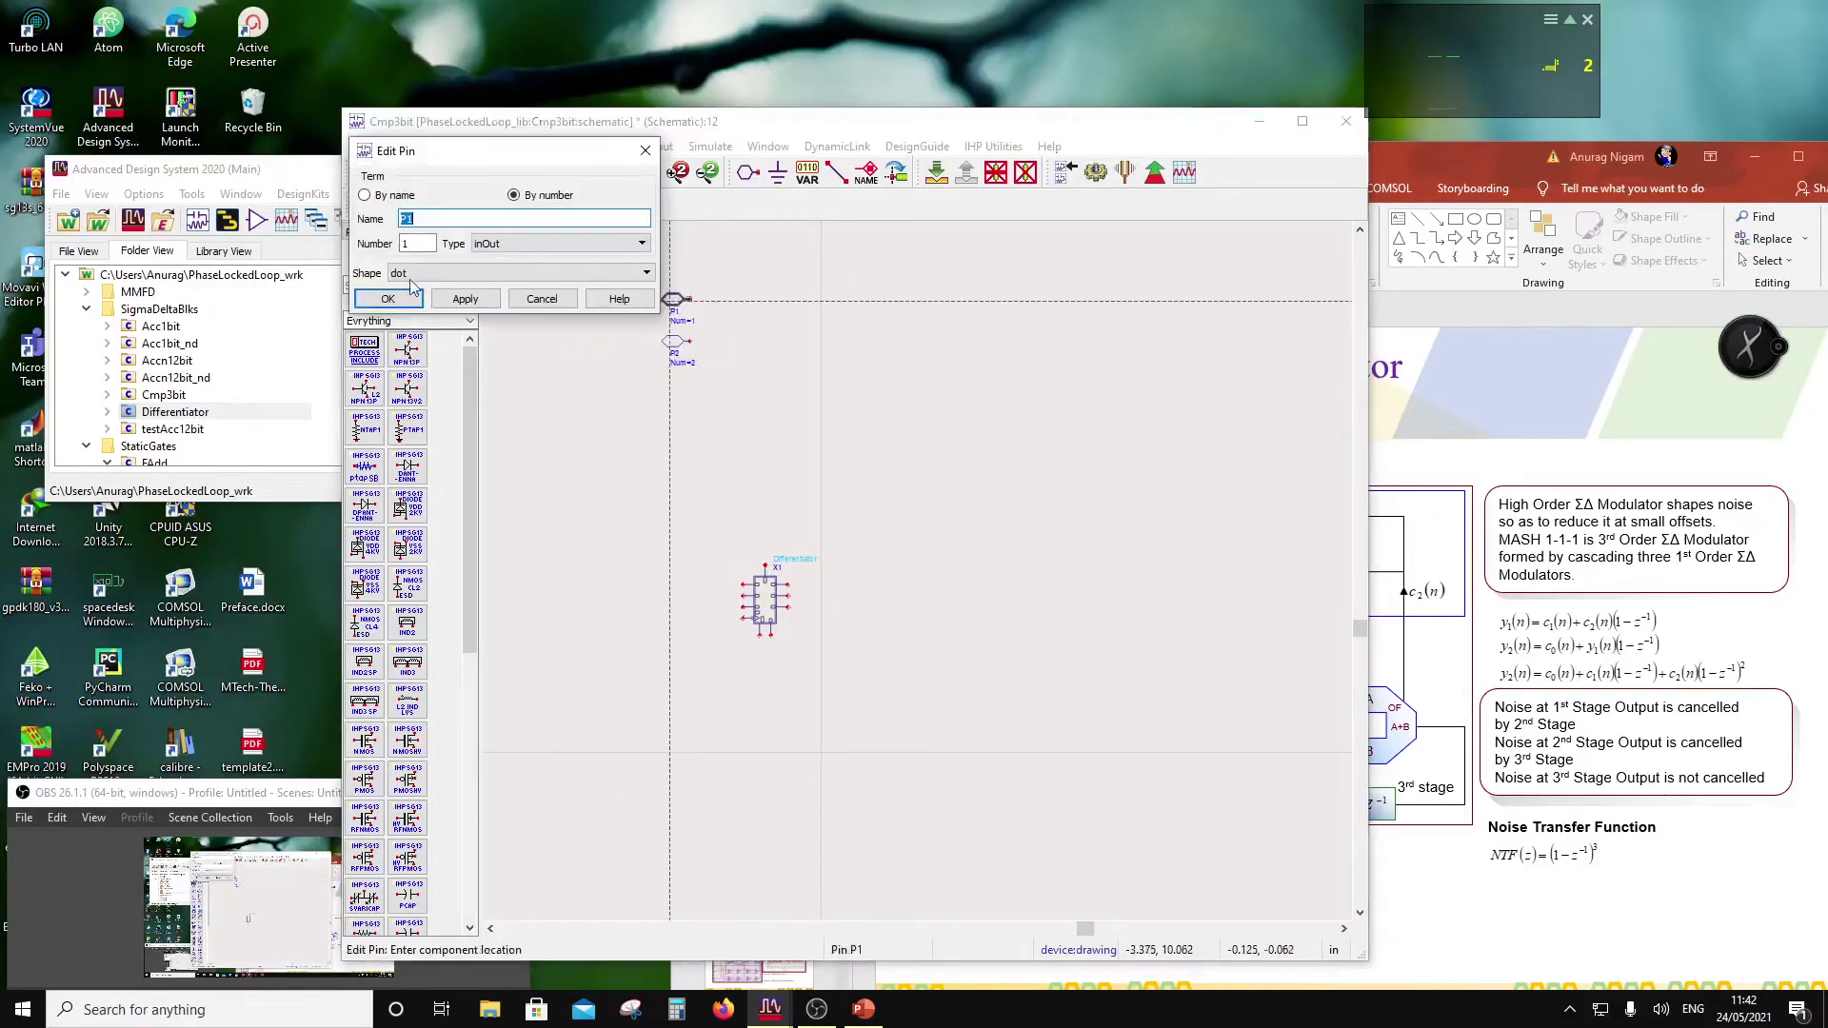
text(Vdd)
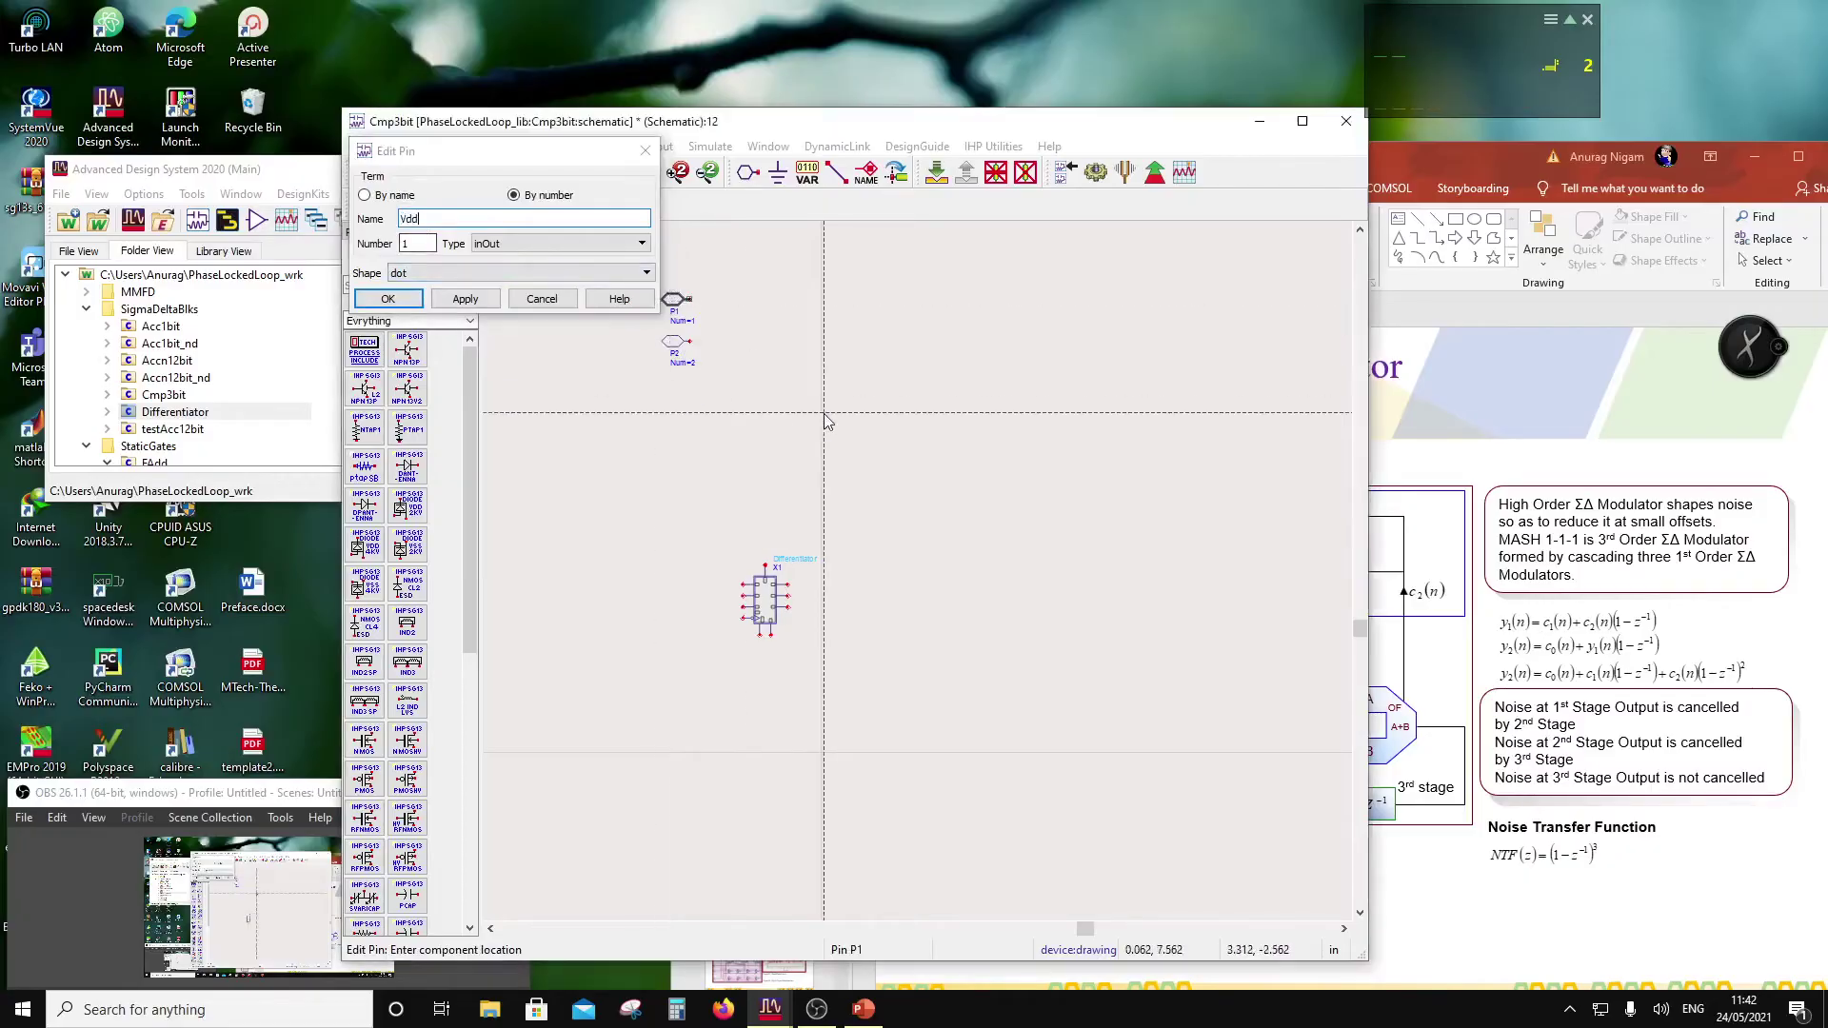
click(388, 301)
double_click(676, 341)
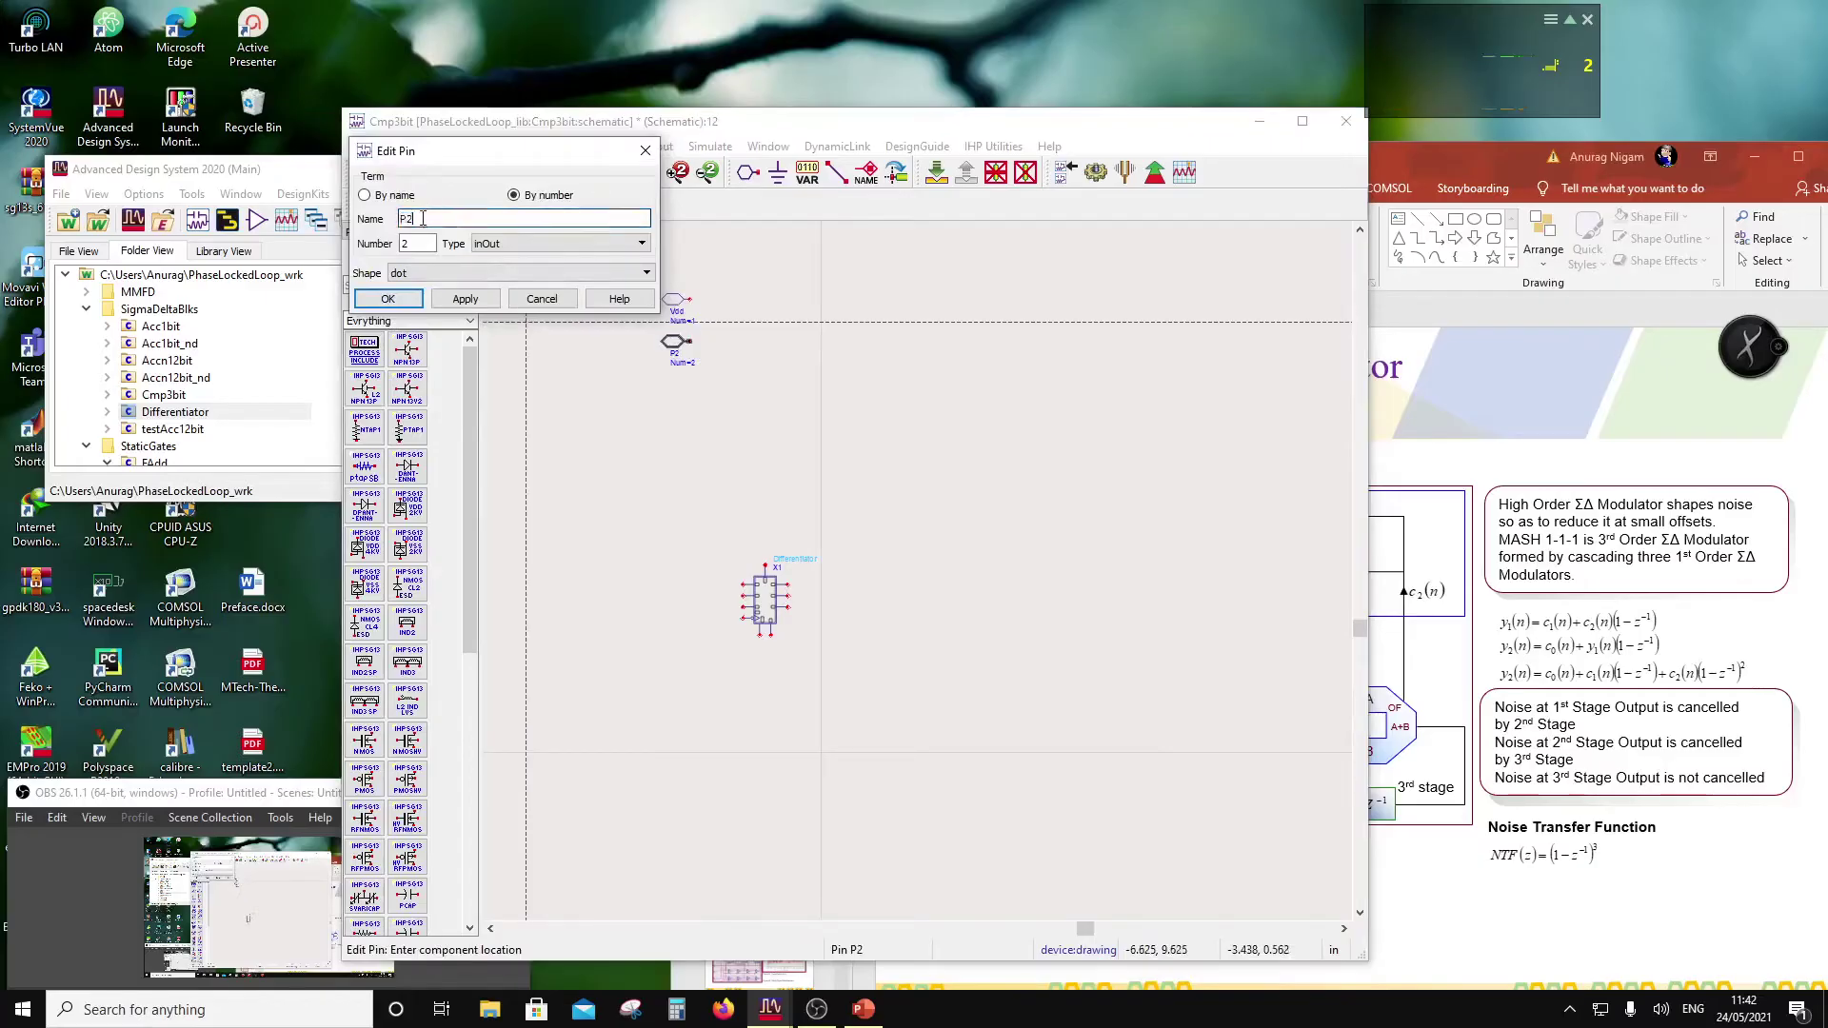
text(Gnd)
click(387, 299)
click(825, 470)
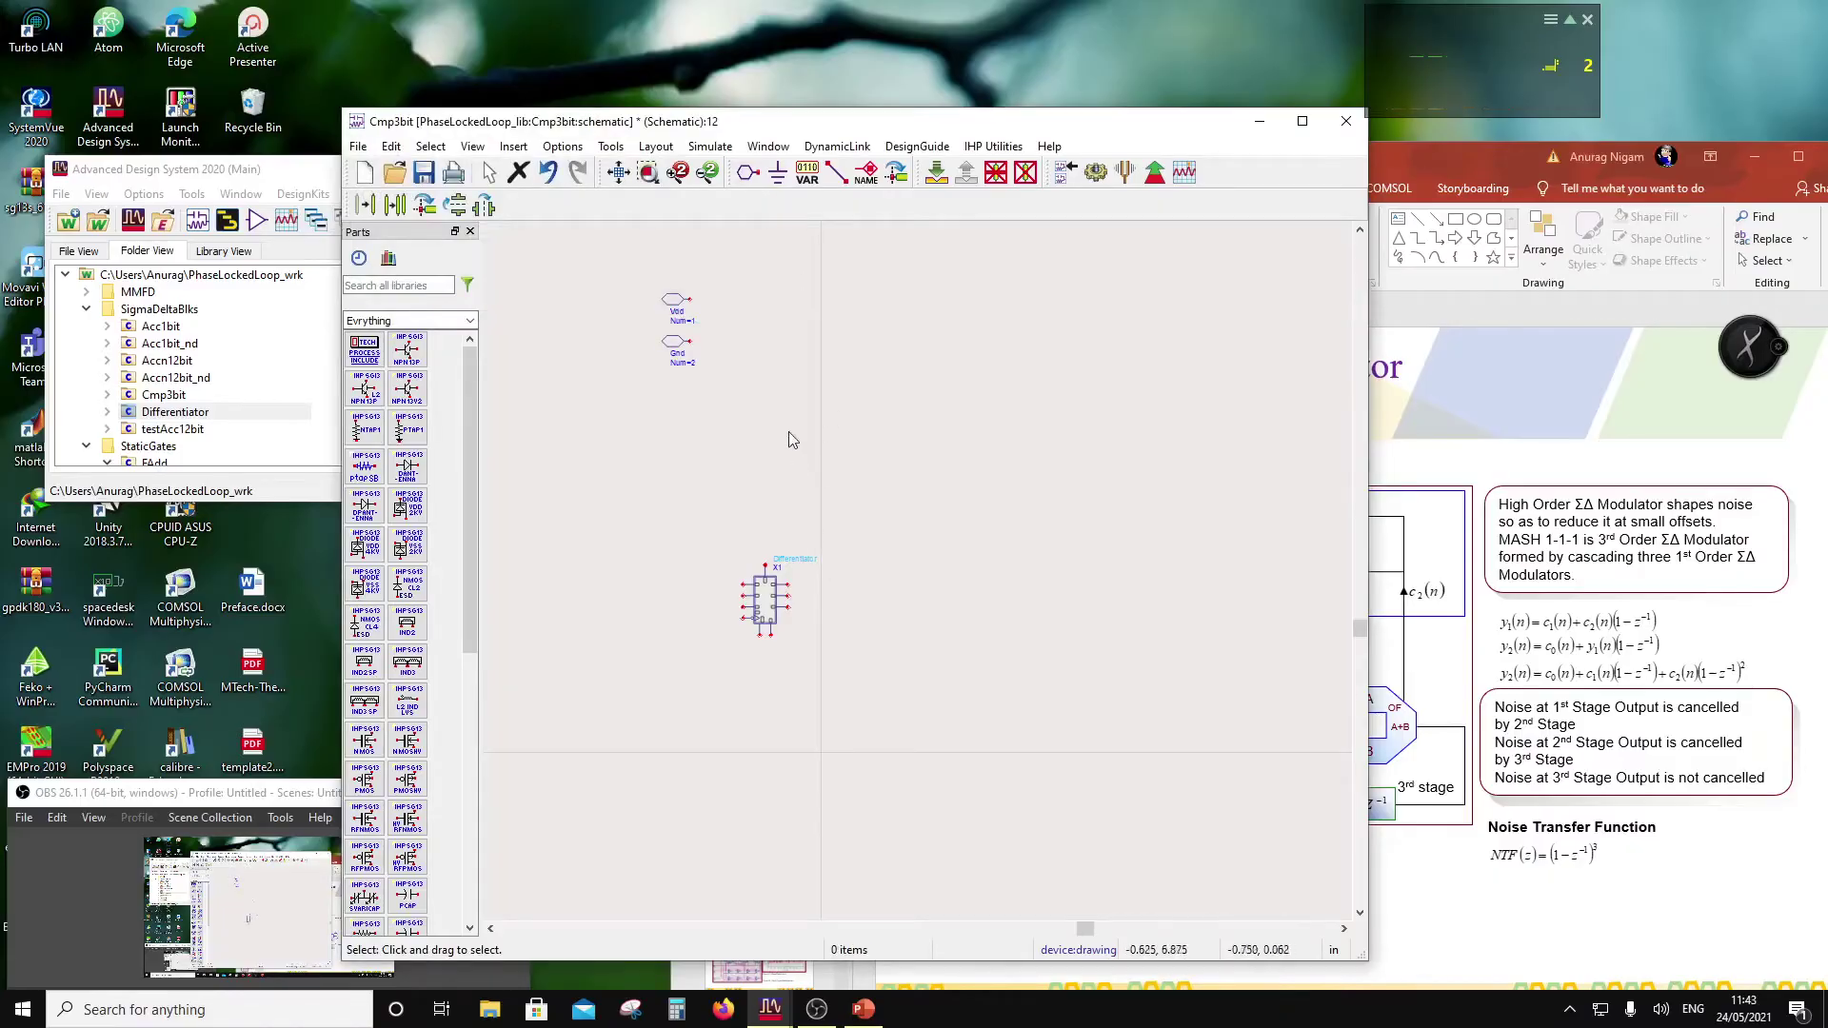
Step: Add the wire labels Vdd and Gnd to the terminals of the matching schematic pins
click(865, 174)
click(690, 306)
text(Vdd)
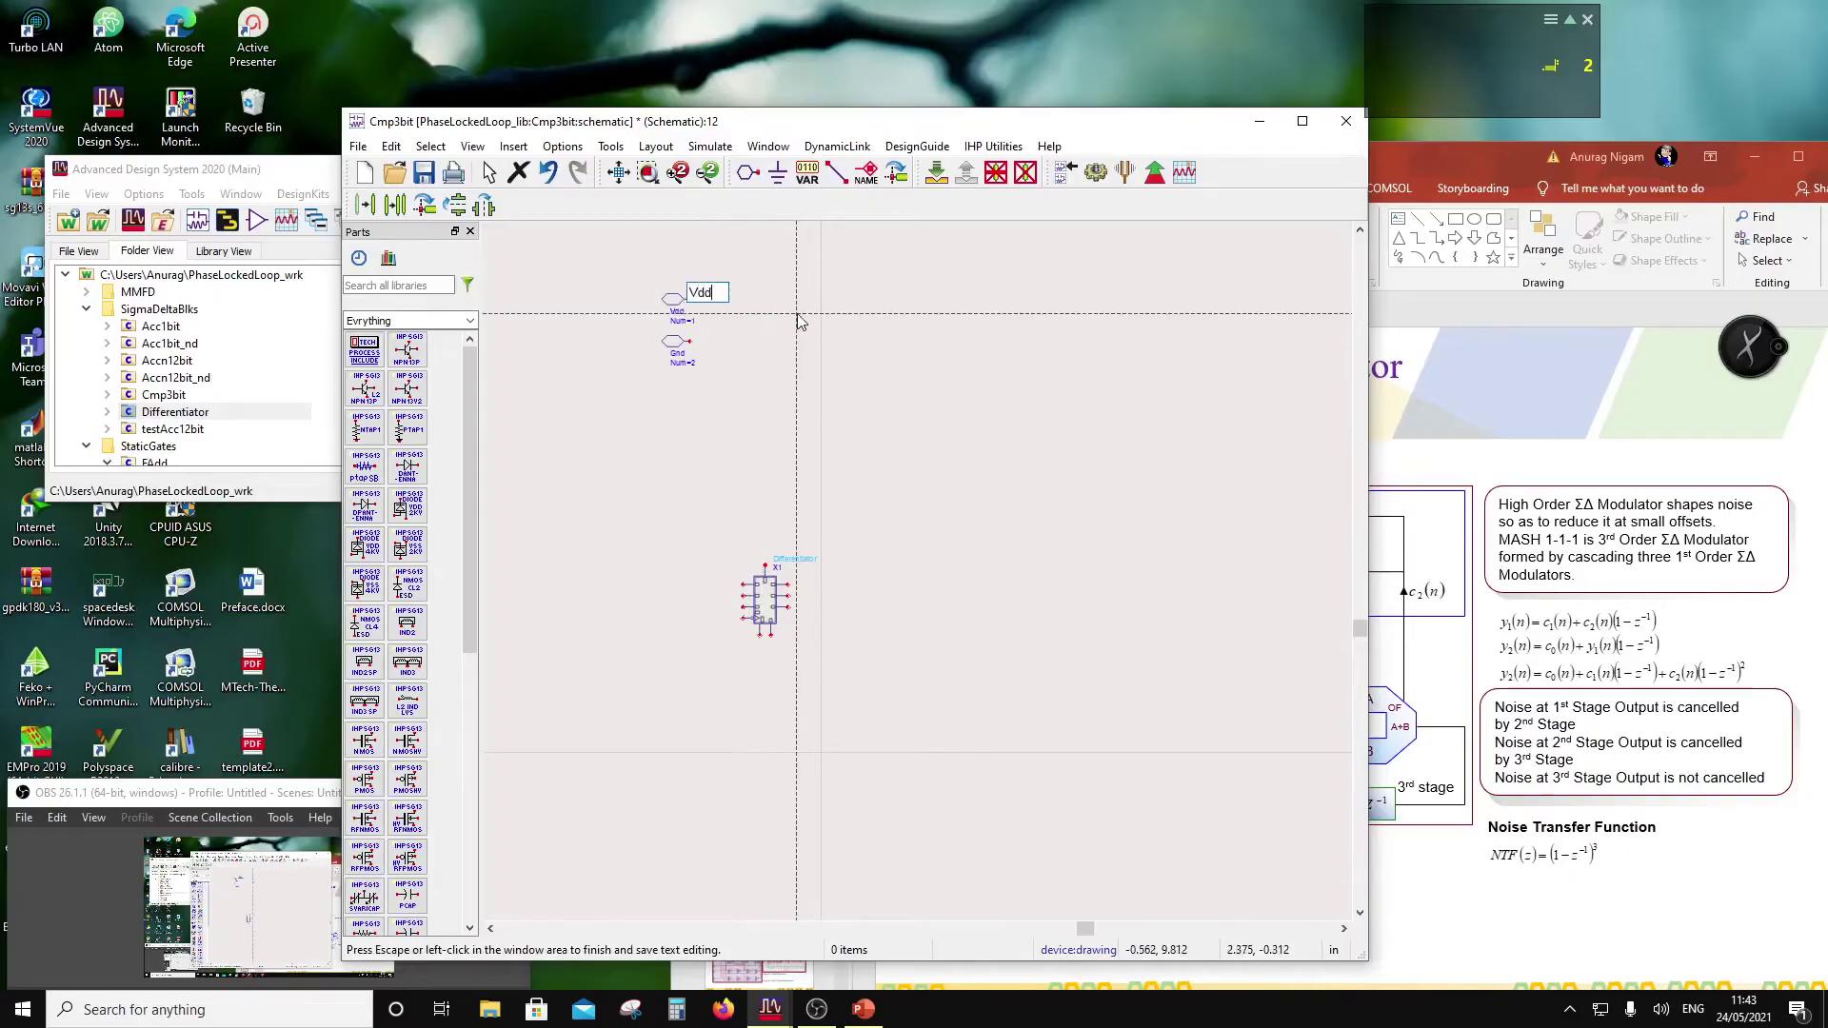
click(687, 340)
text(Gnd)
click(836, 346)
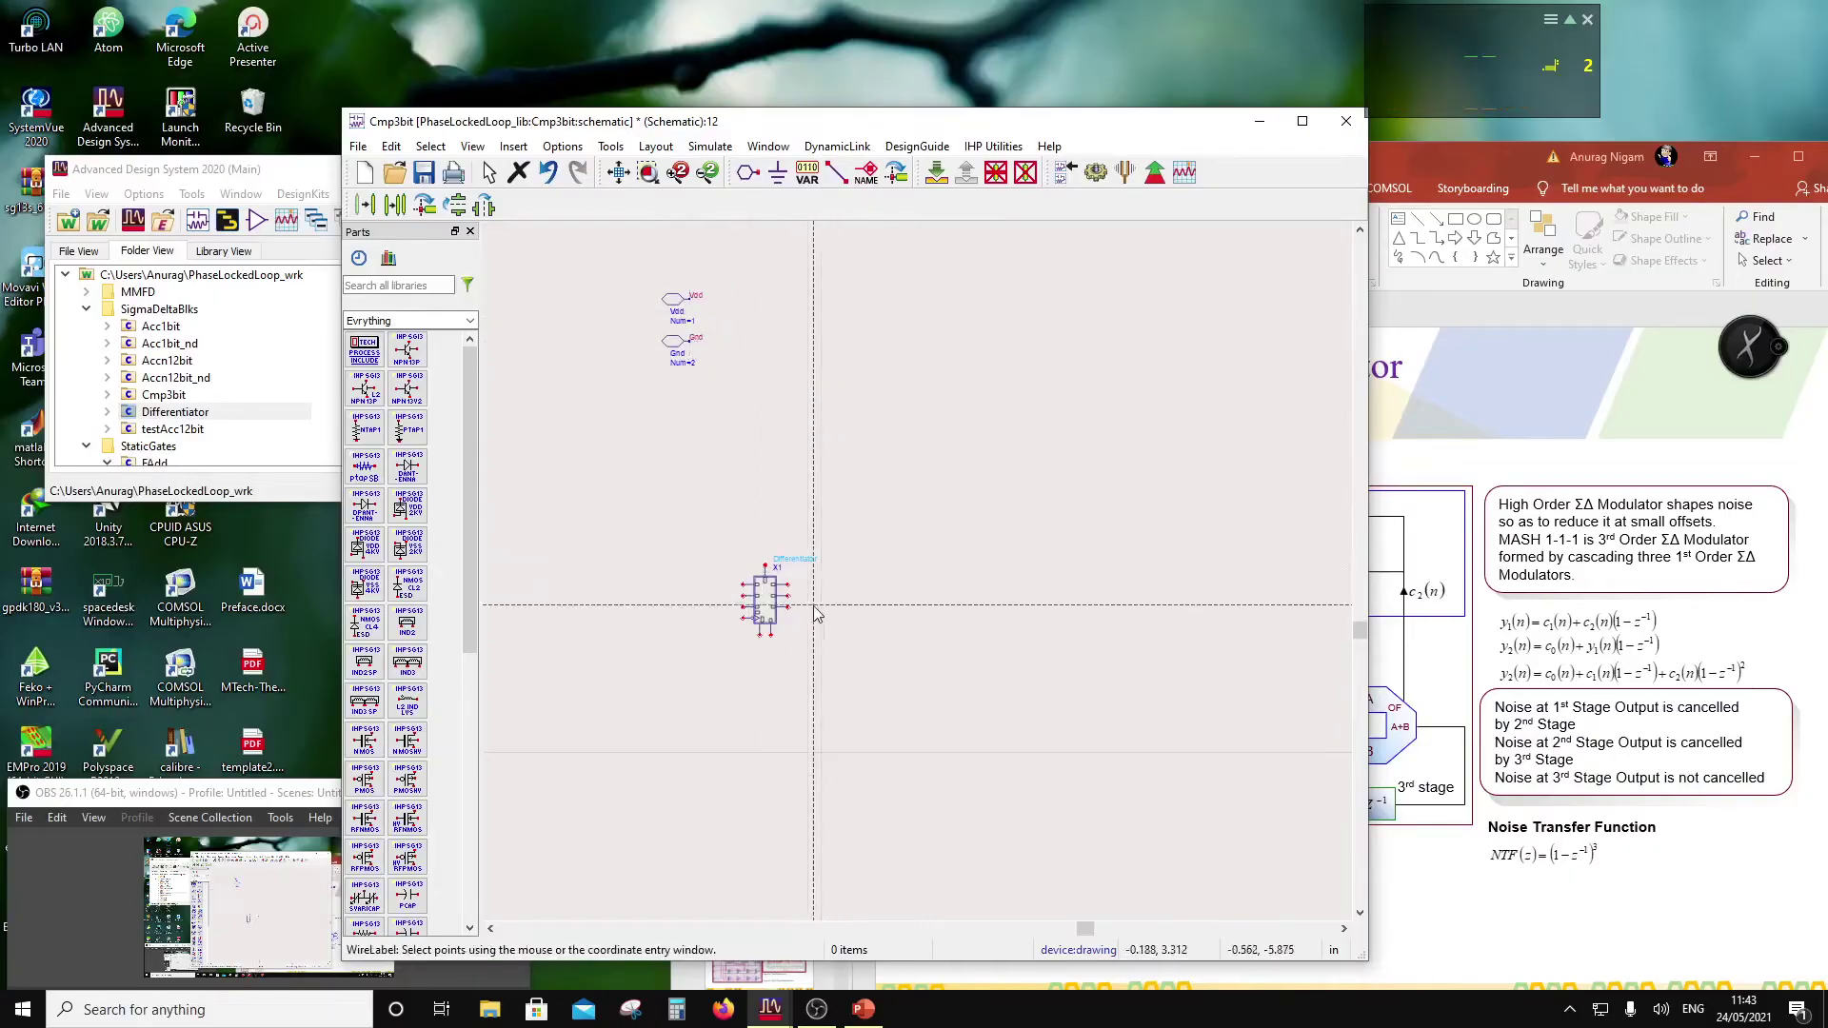
Step: Add the wire label Gnd to the Differentiator's ground terminal and Vdd to its supply terminal
scroll(815, 614, up, 4)
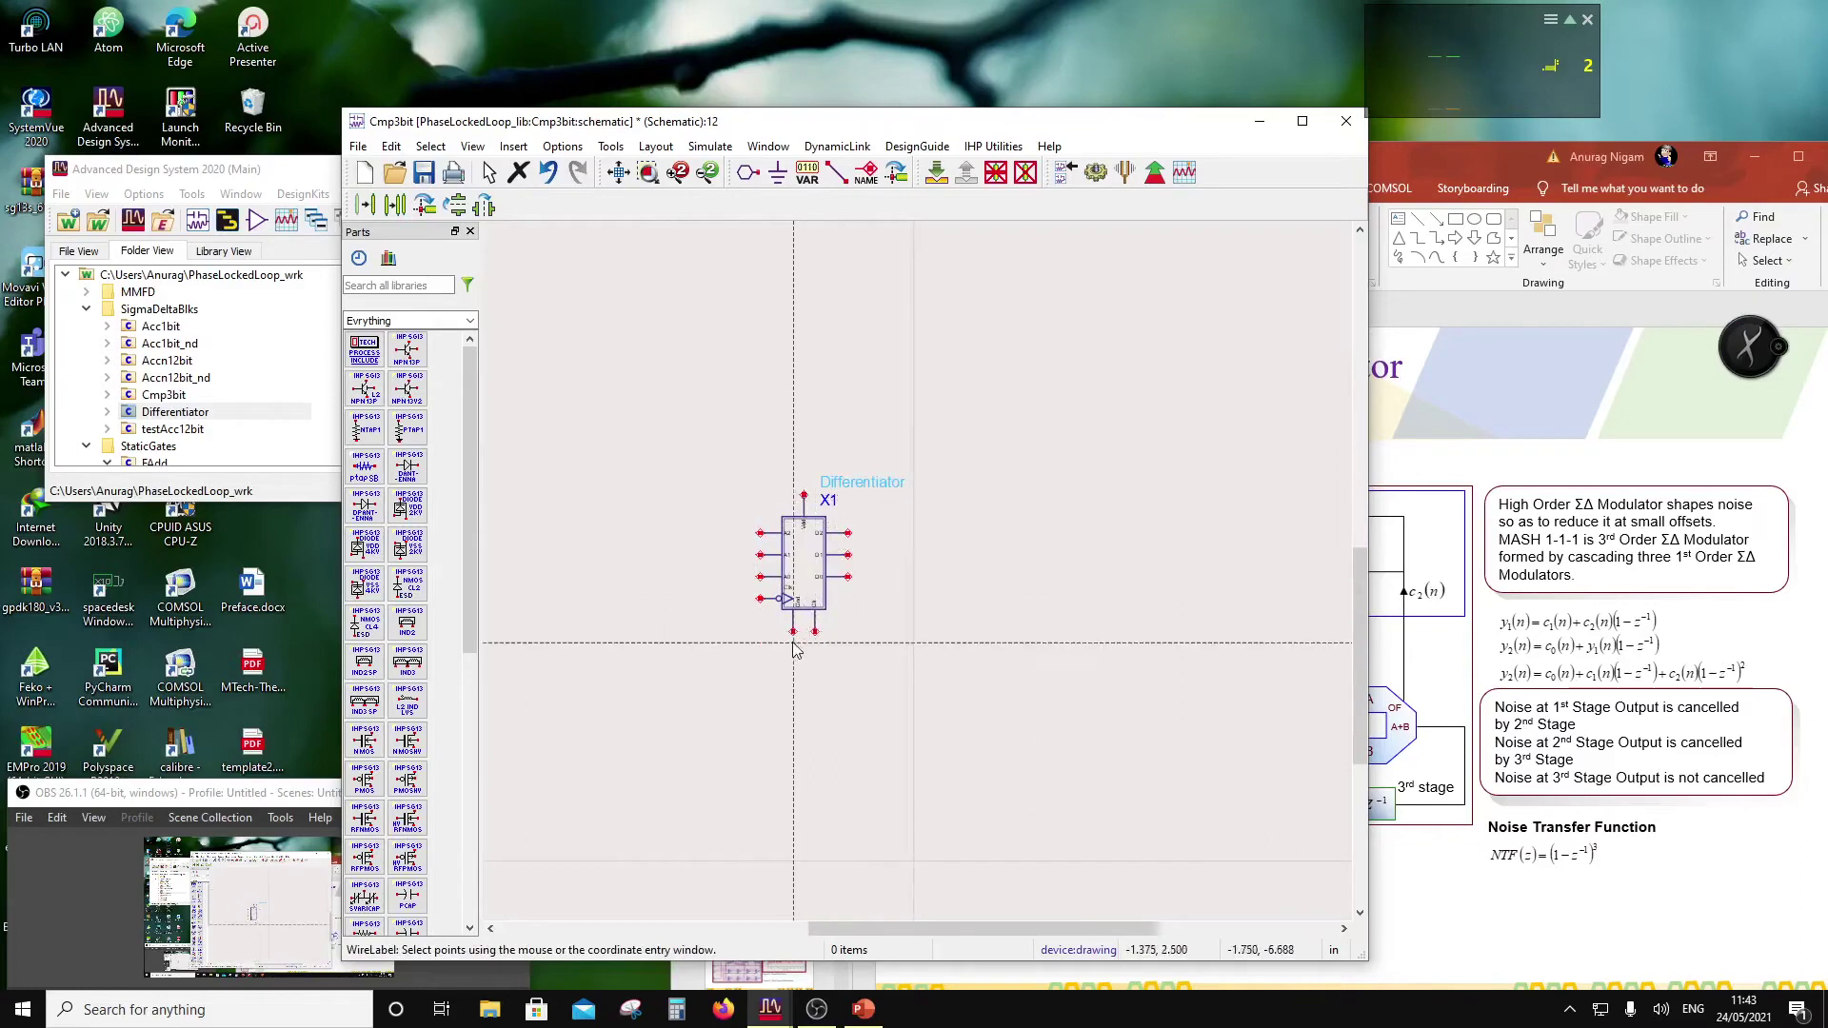
scroll(795, 640, up, 3)
click(898, 568)
key(Return)
scroll(961, 461, down, 2)
click(903, 443)
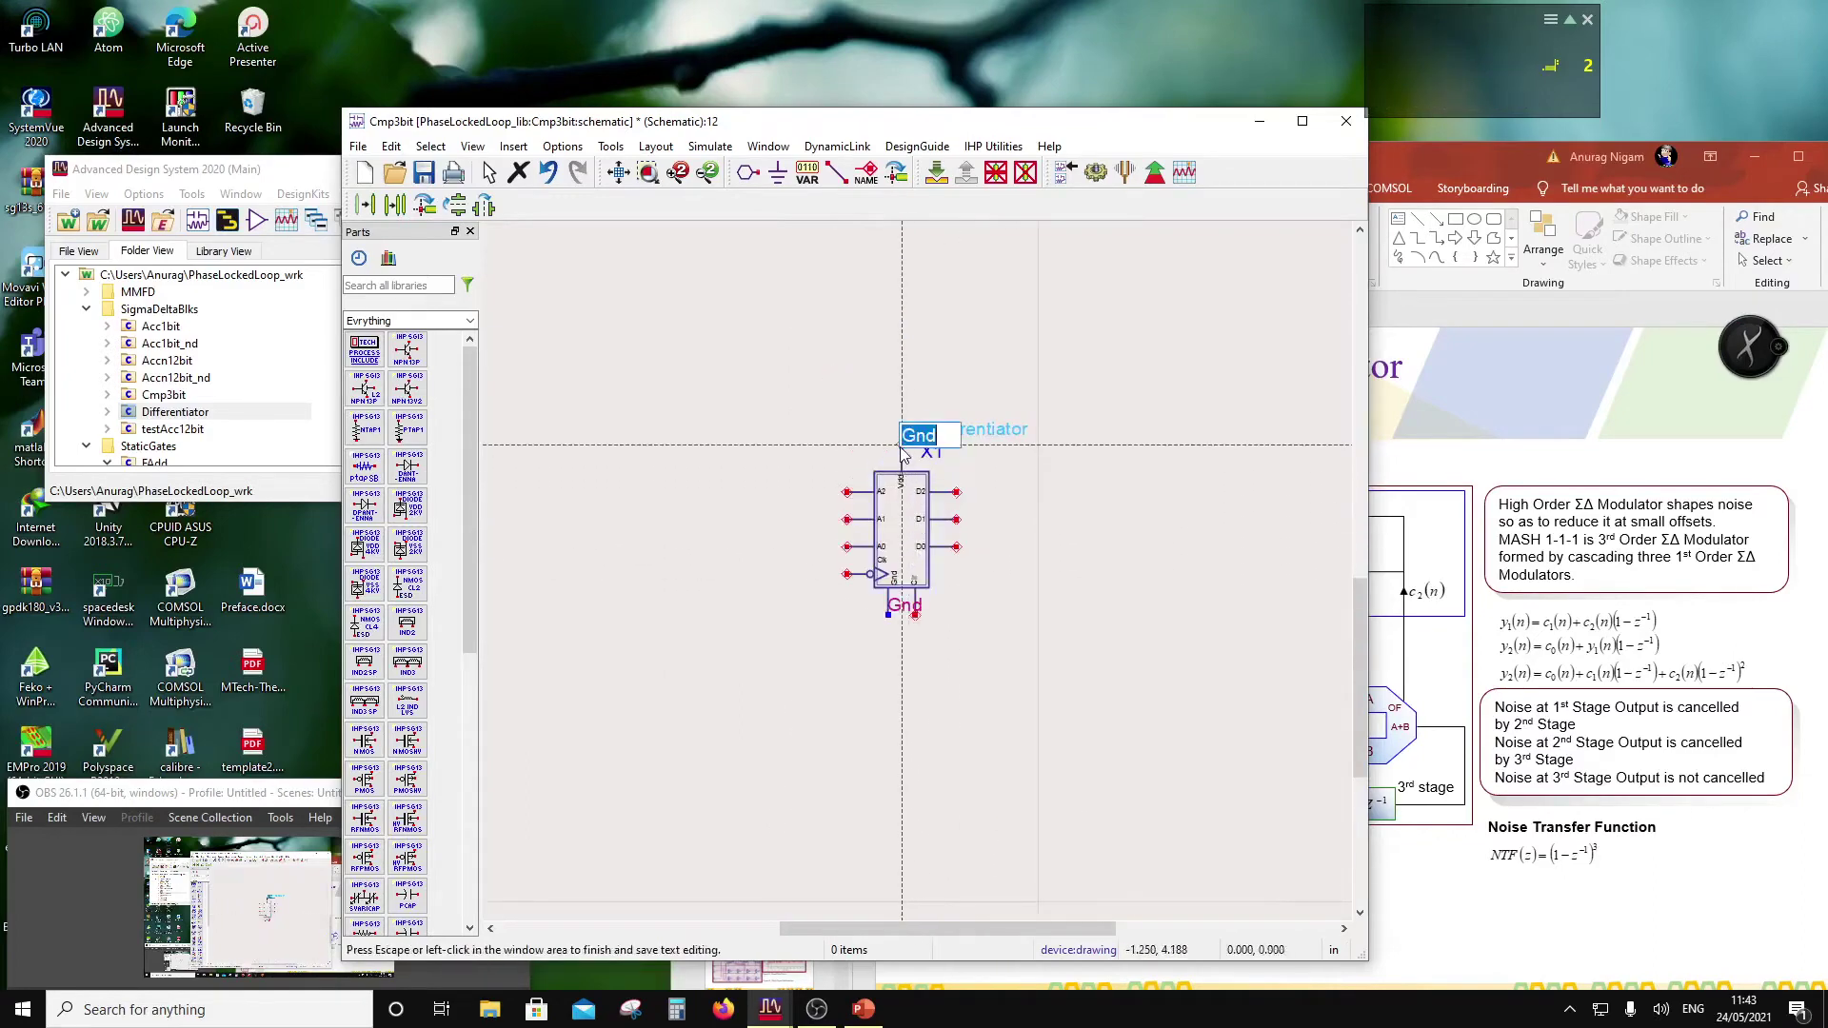
text(Vdd)
key(Return)
key(Escape)
Step: Move the Differentiator's Gnd and Vdd wire labels to the left of their terminals
drag(904, 605, 867, 602)
drag(910, 443, 873, 435)
click(984, 652)
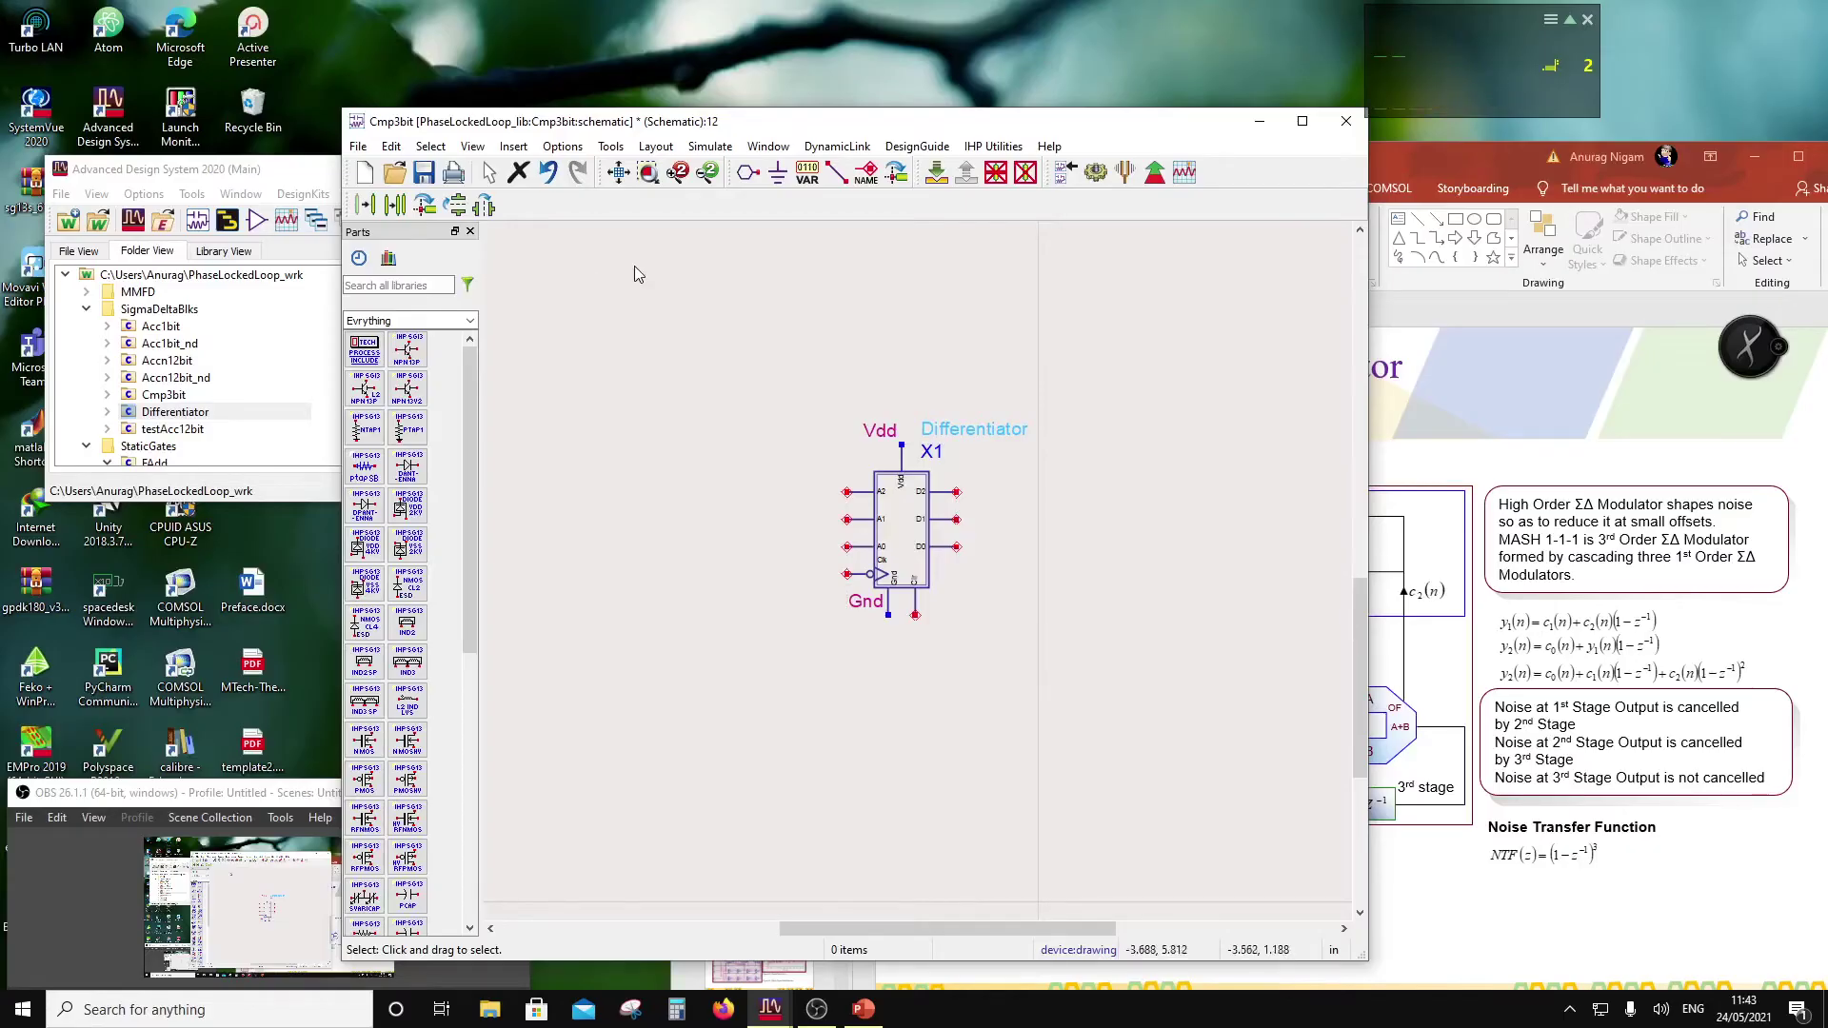
Step: Consult the ΣΔ Modulator block diagram in PowerPoint, and place pin 3 named A2 left of the Differentiator in the Cmp3bit schematic
click(1442, 408)
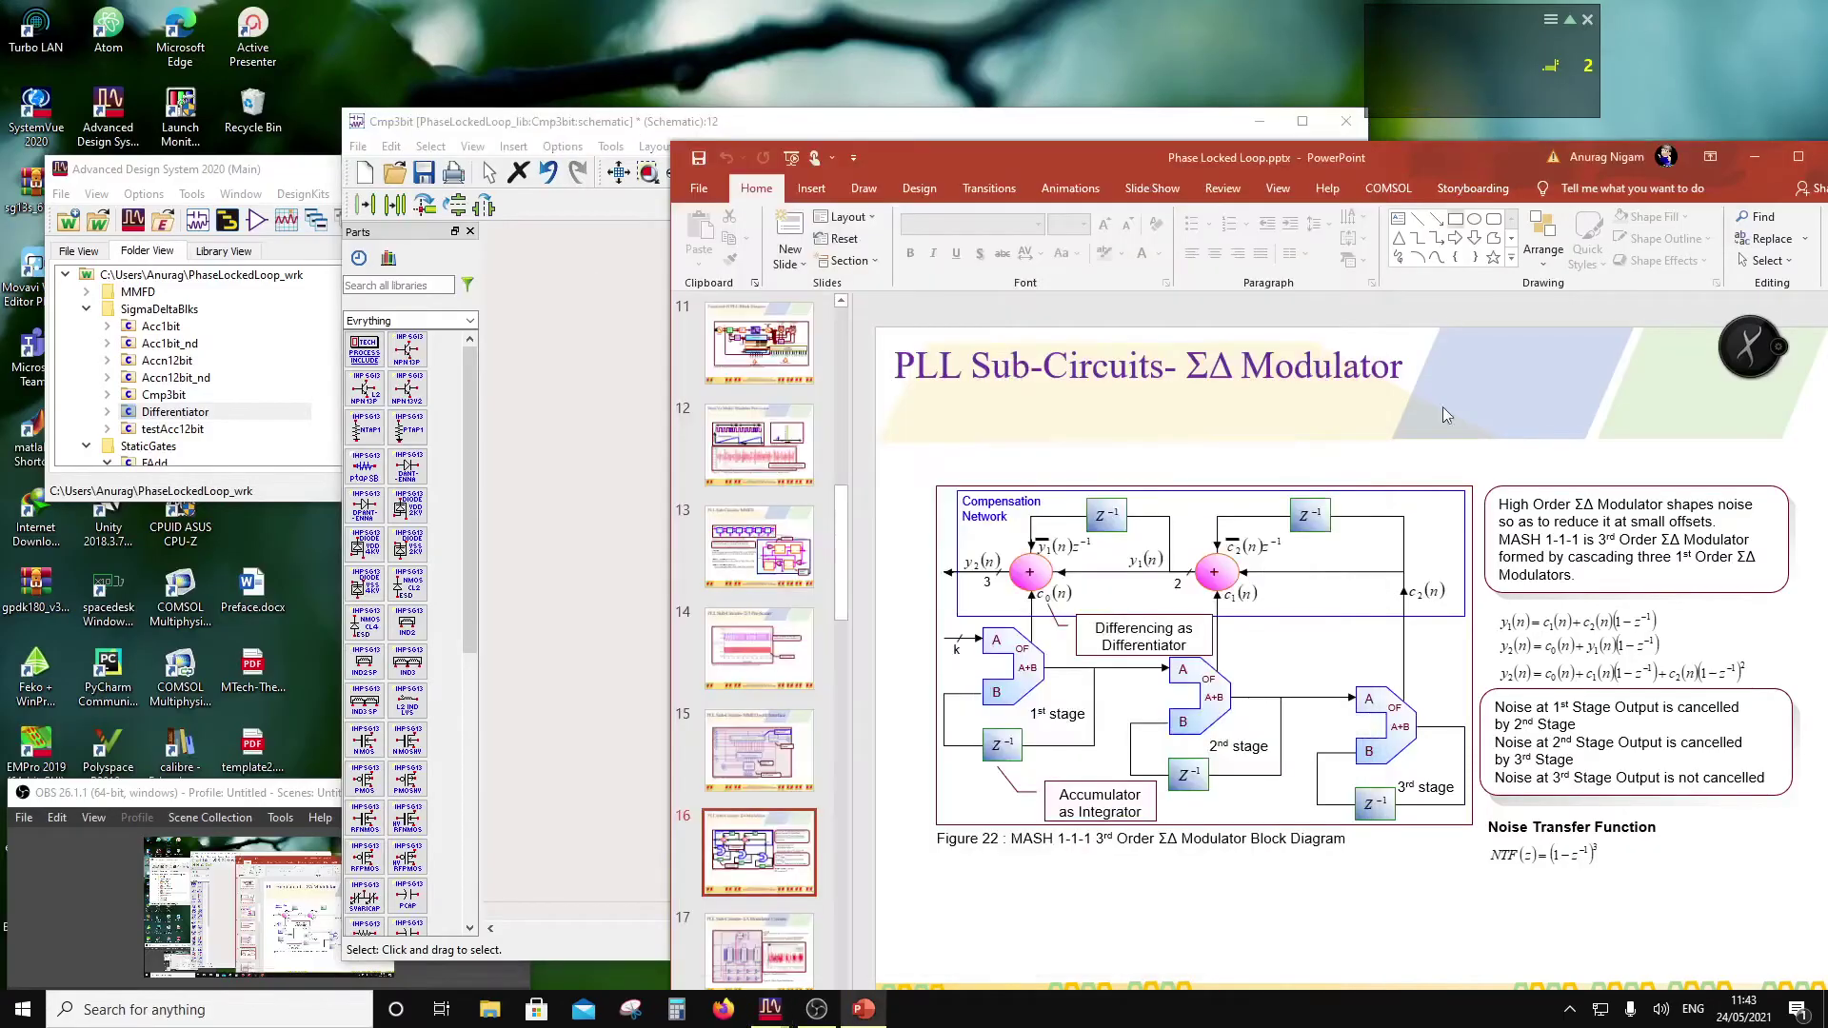
click(596, 126)
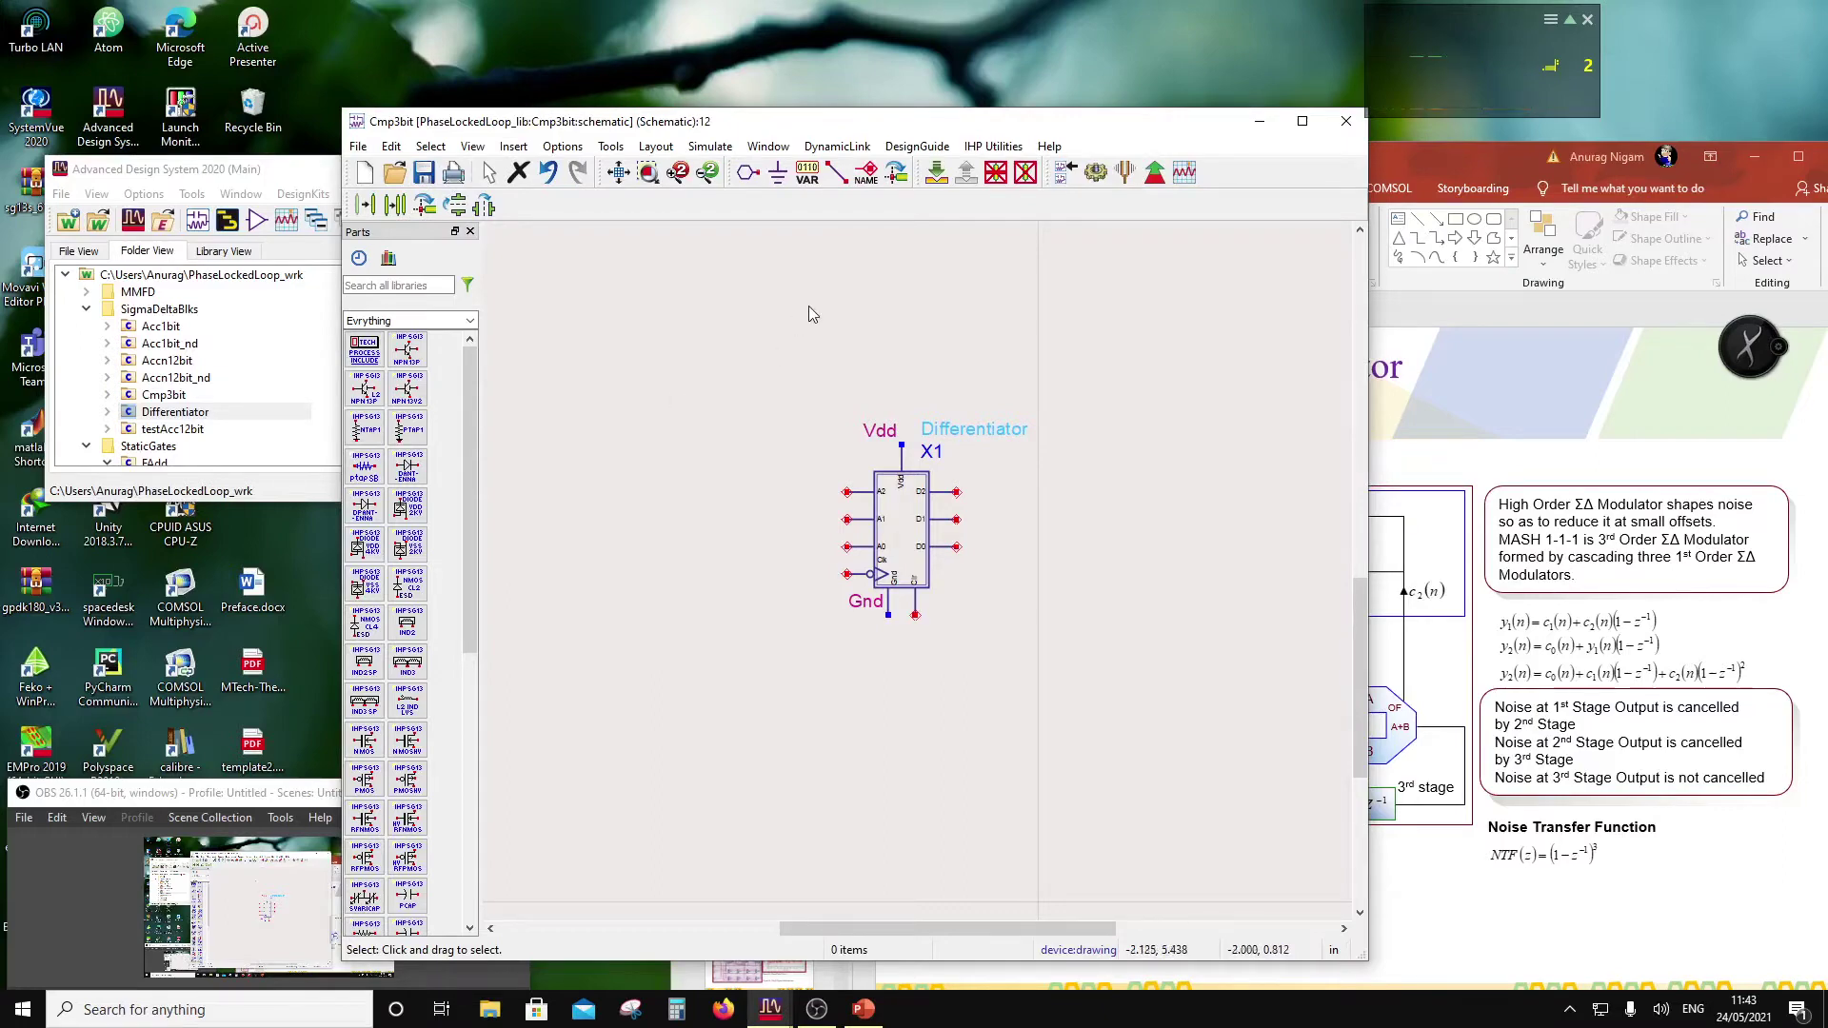
click(747, 171)
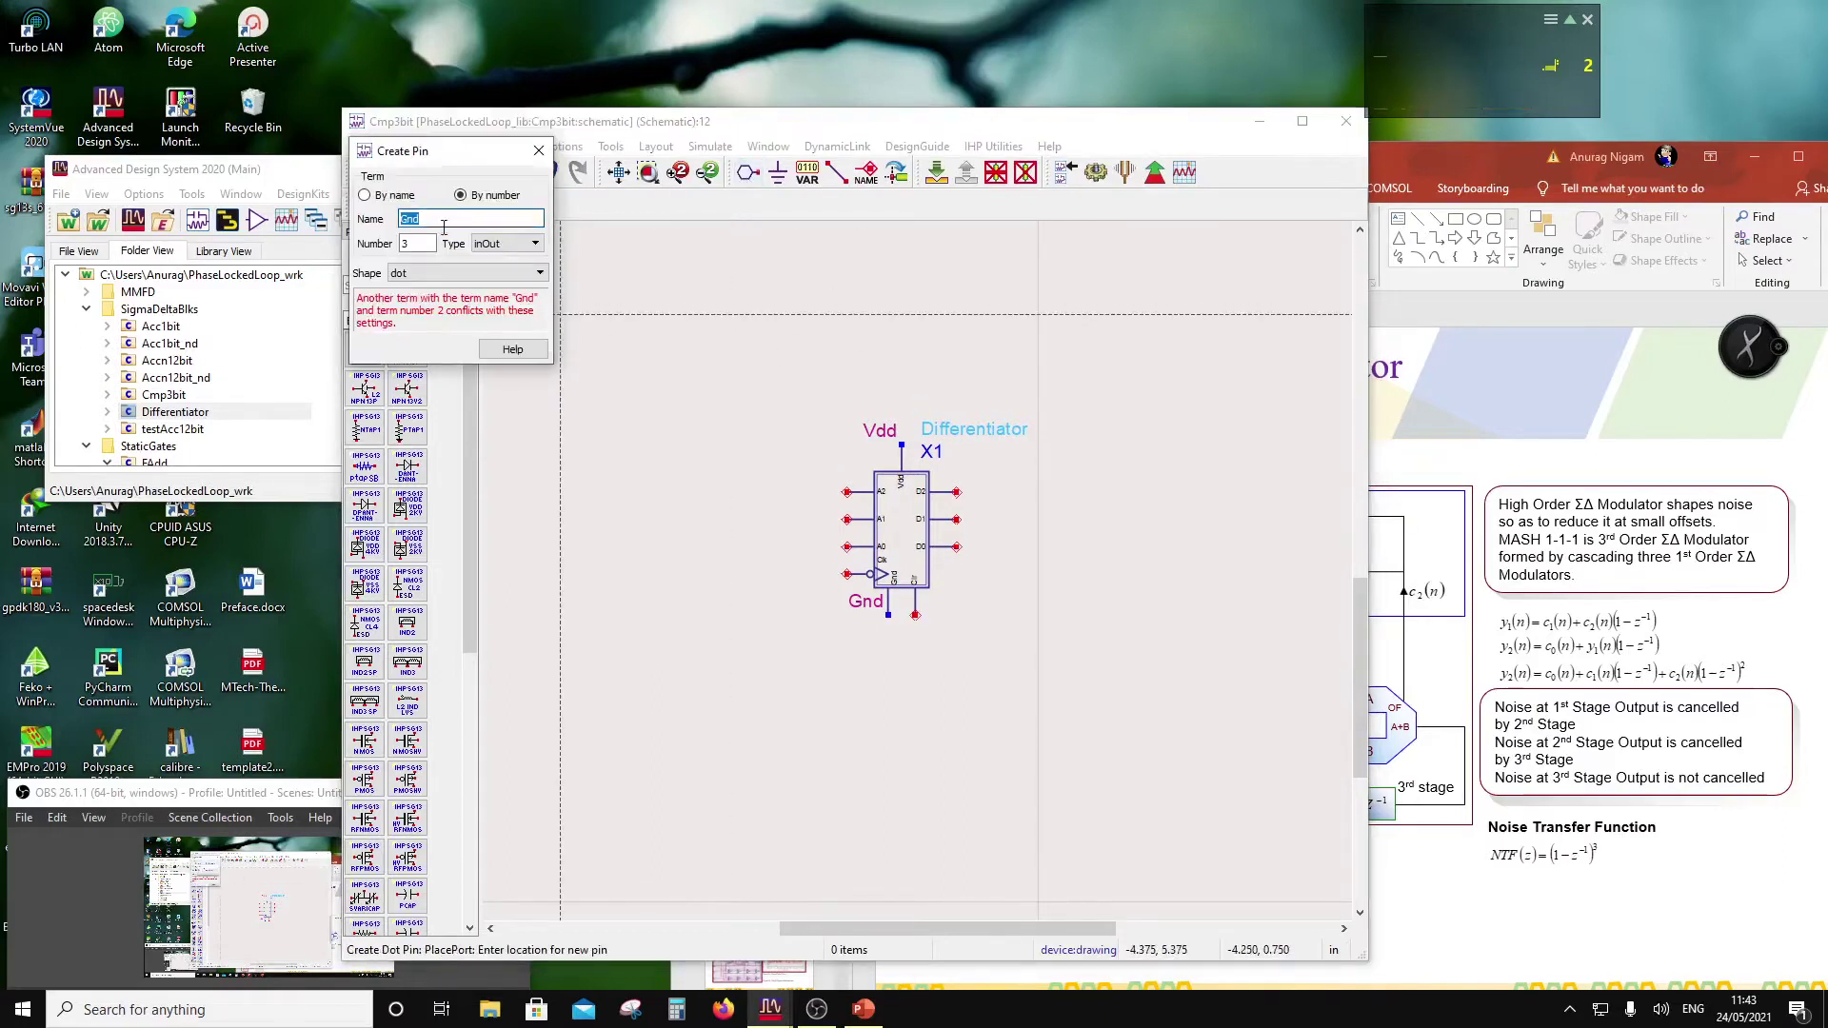
text(A2)
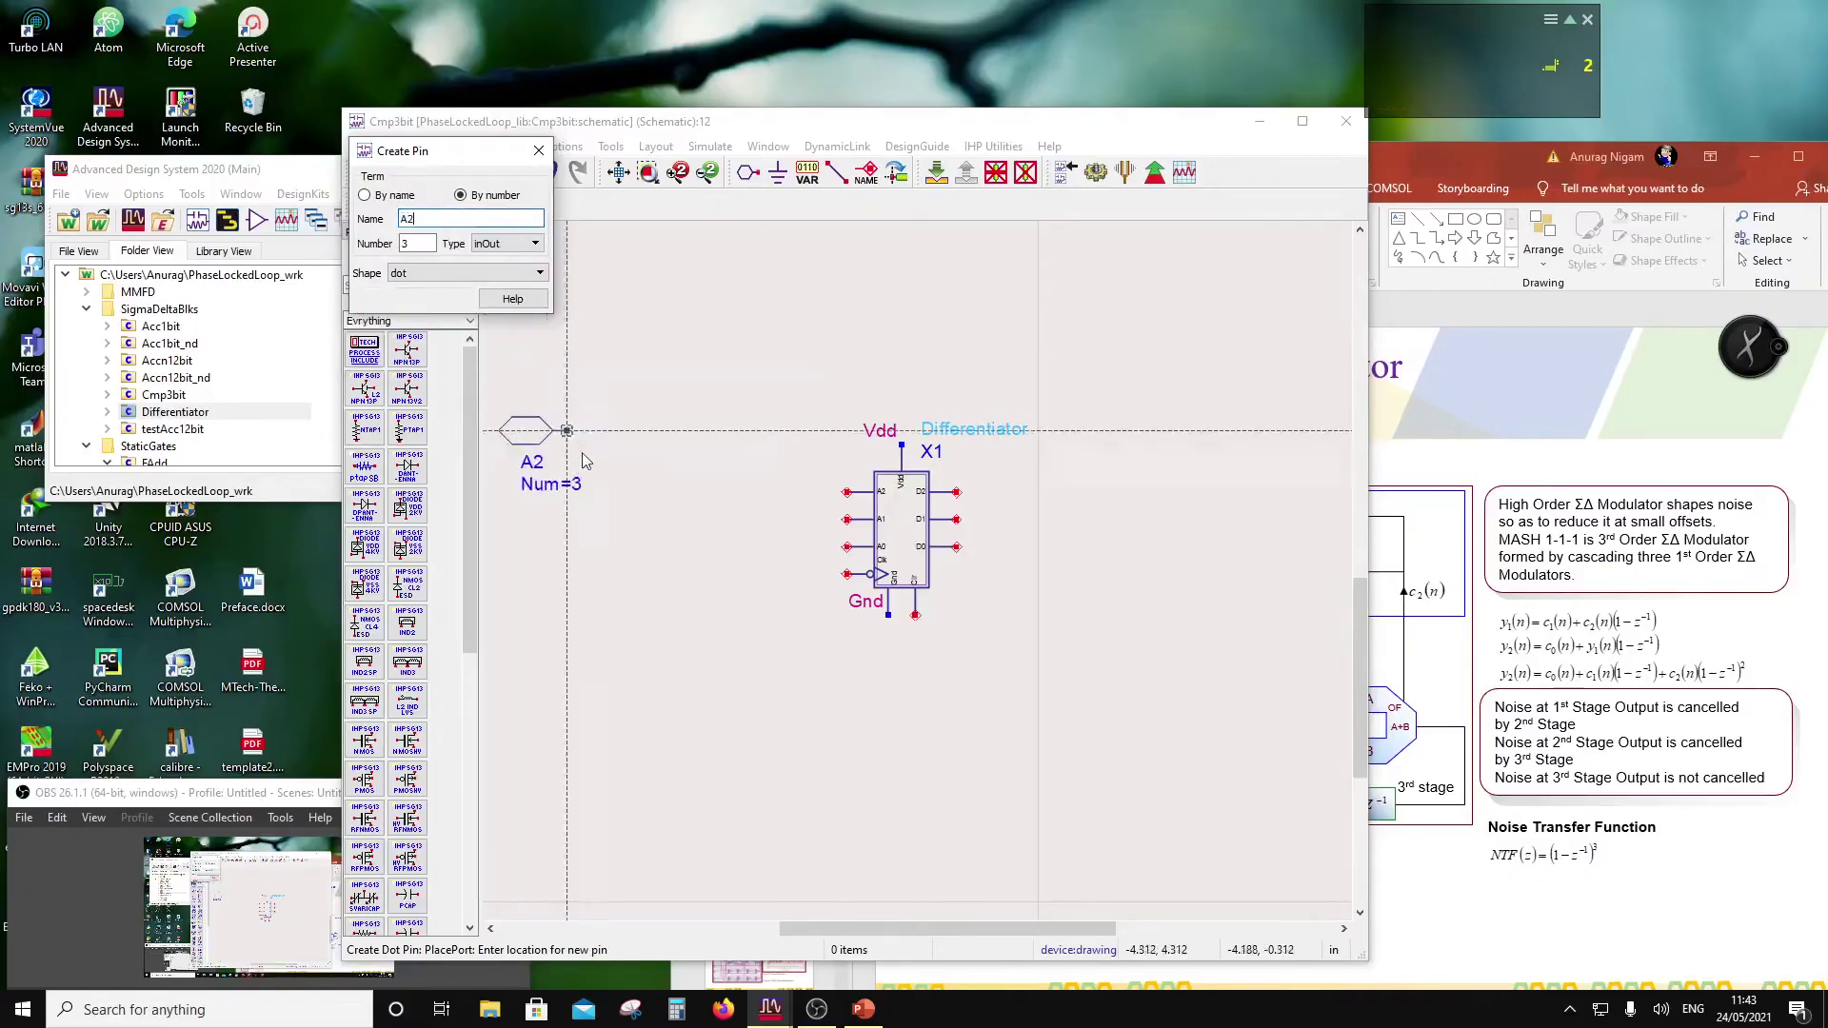
click(669, 550)
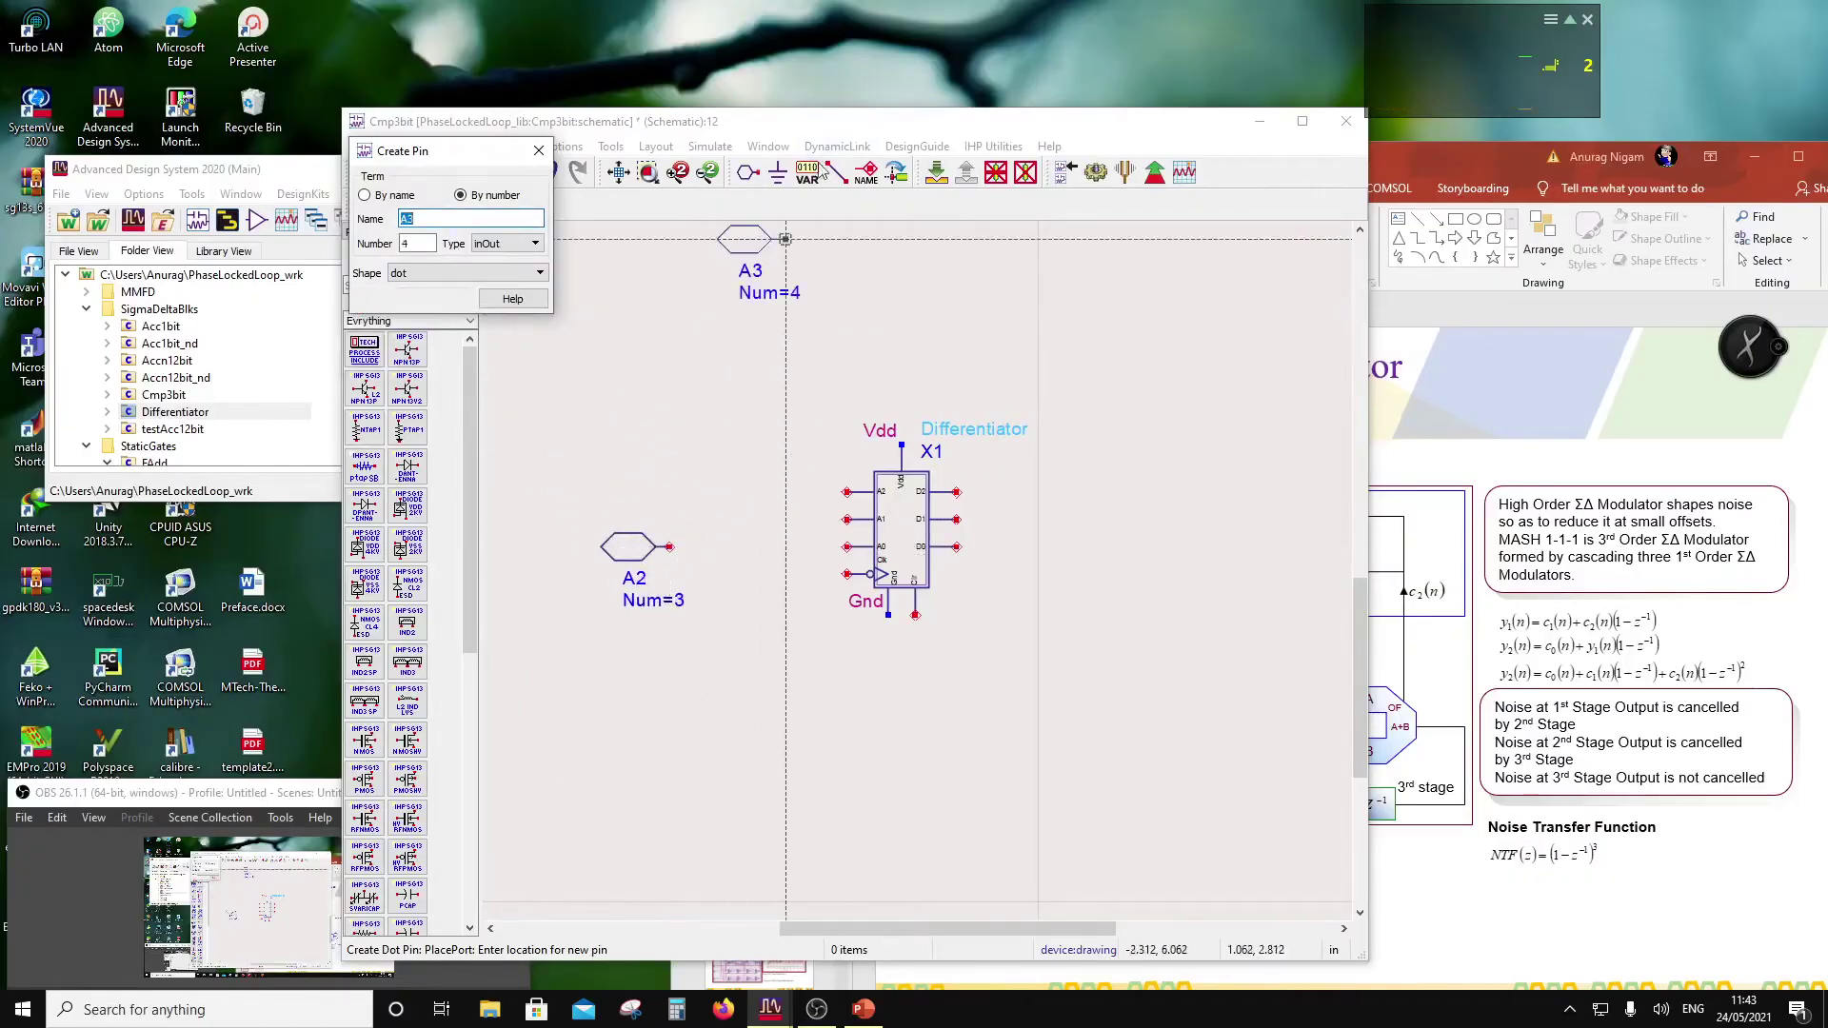
Step: Wire the schematic pin A2 straight to the Differentiator's A0 input
click(836, 171)
click(669, 547)
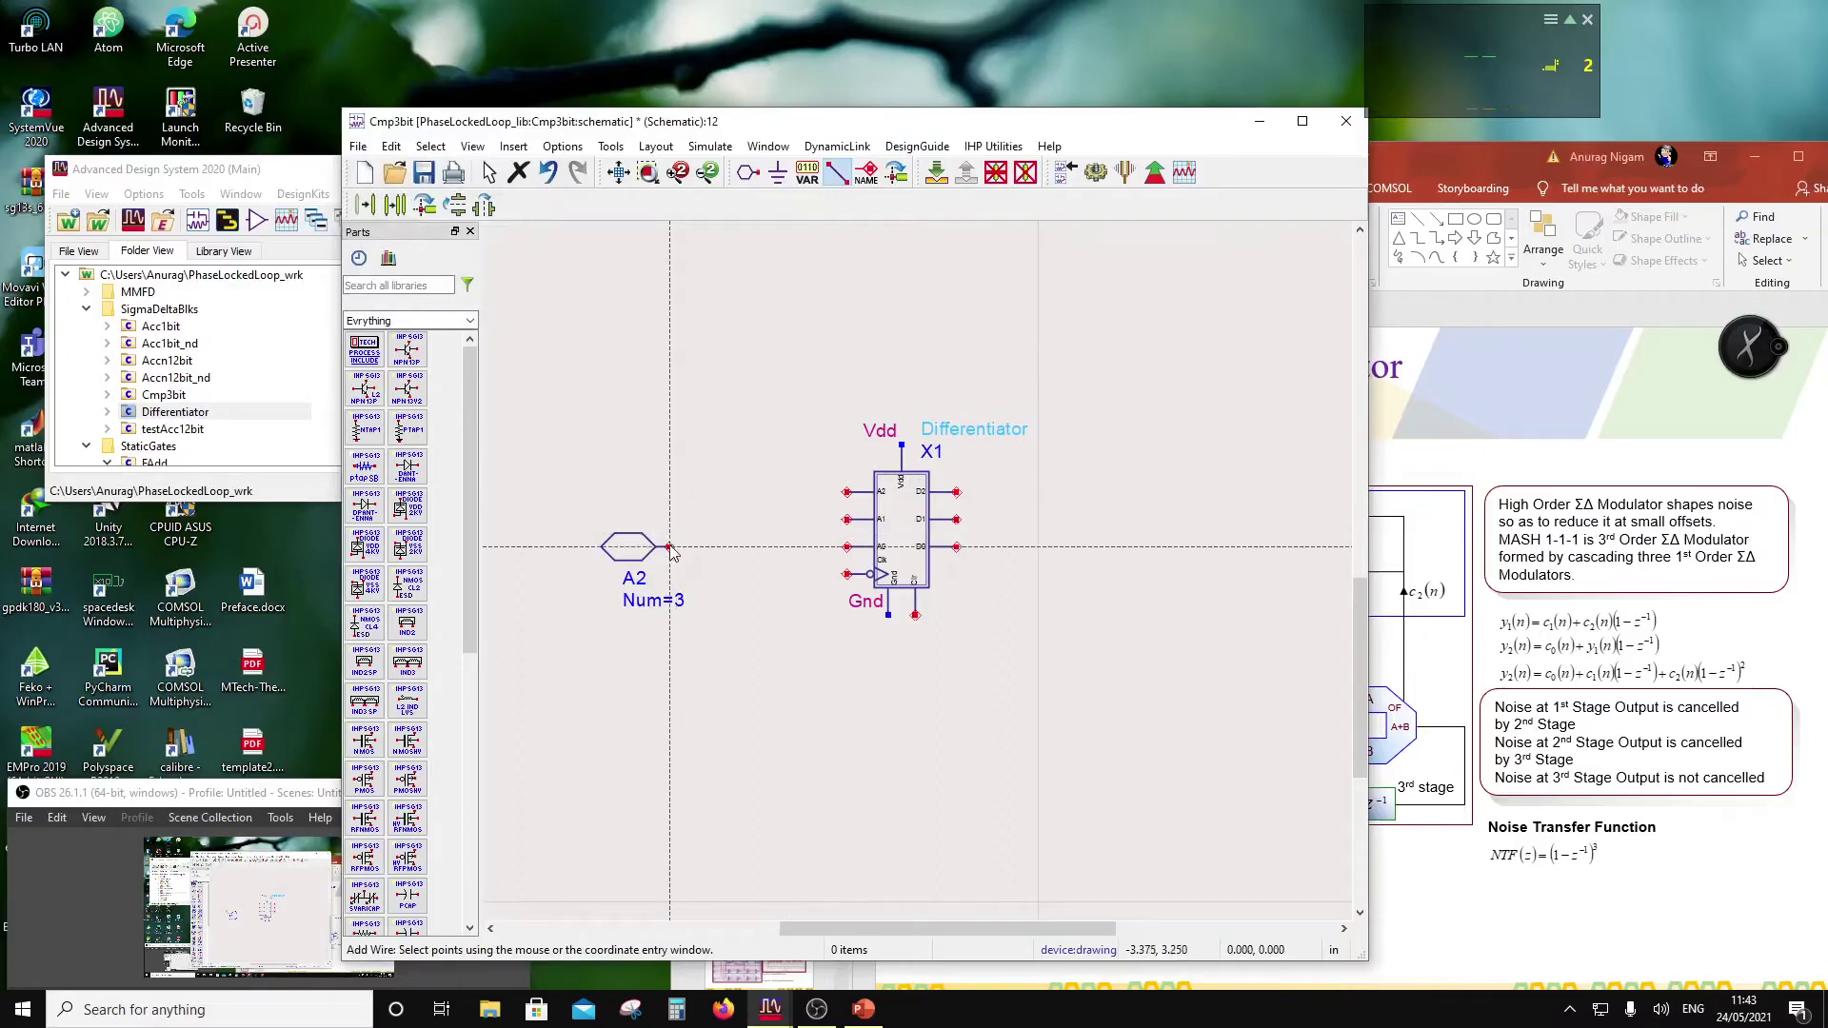
click(846, 547)
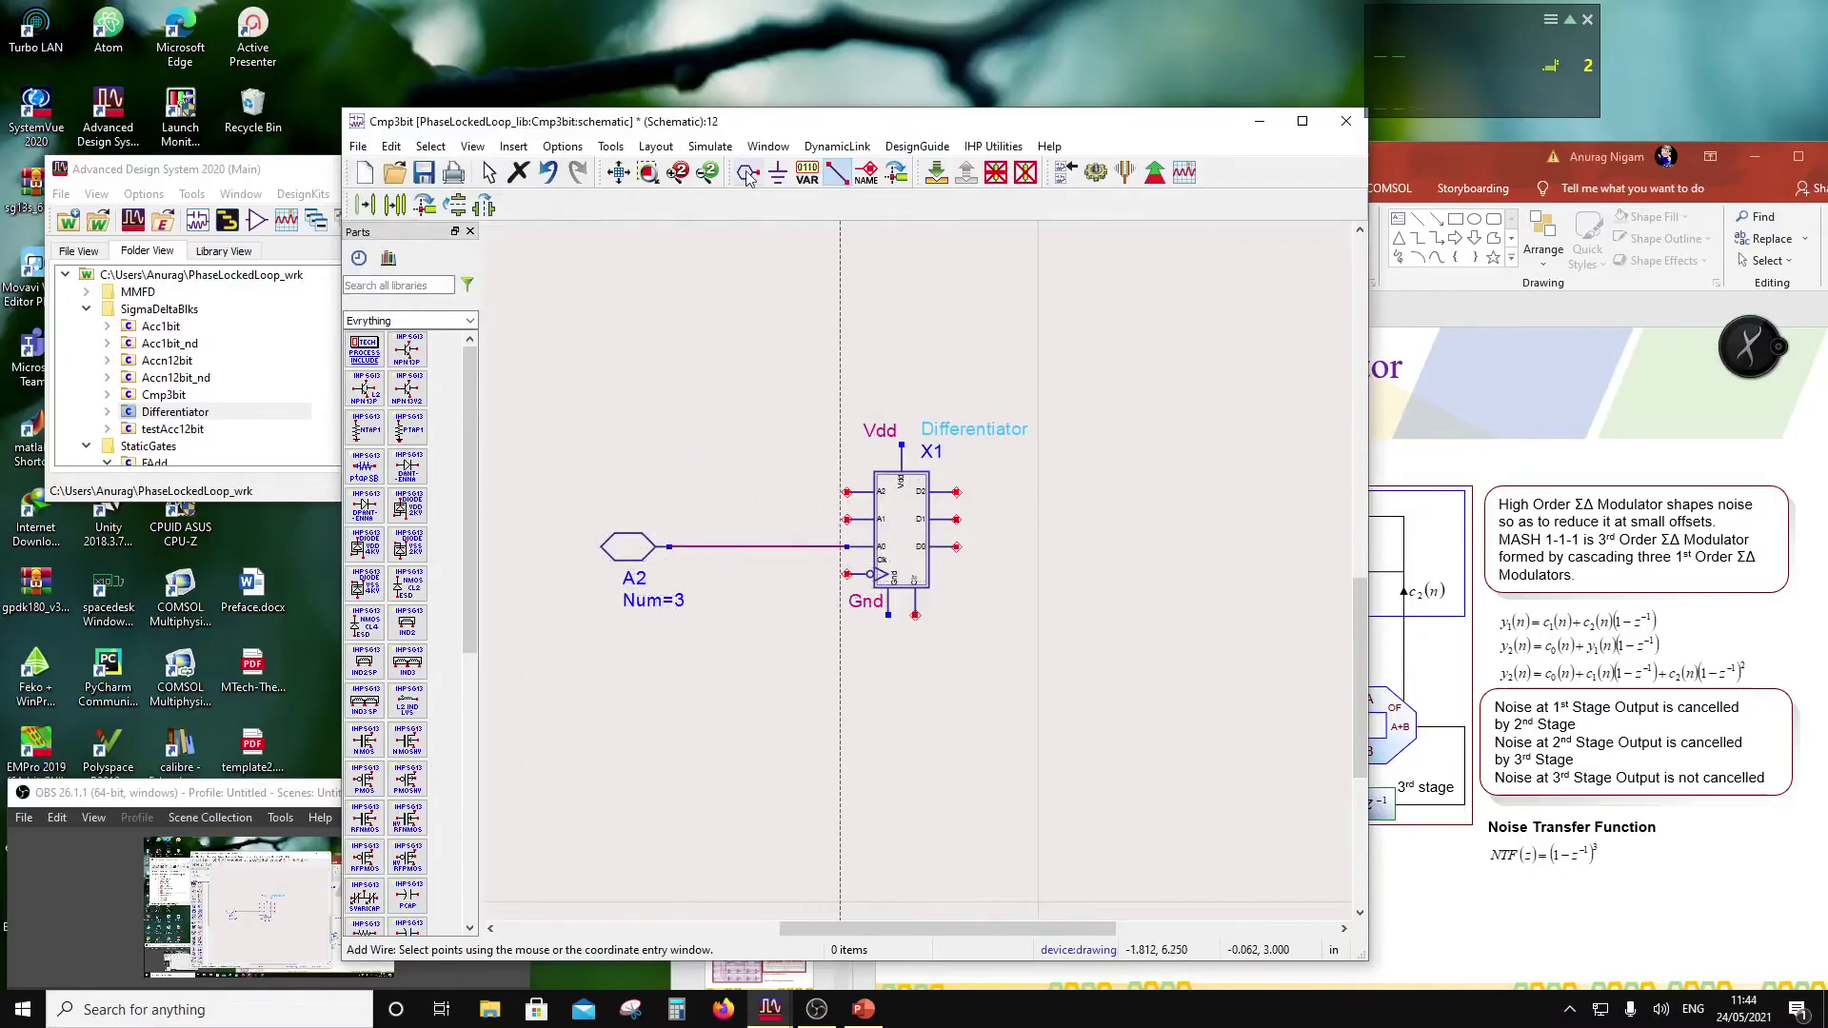
Step: Label the Differentiator's A2 and A1 inputs Gnd, and move both labels to the left of their terminals
click(868, 181)
click(846, 491)
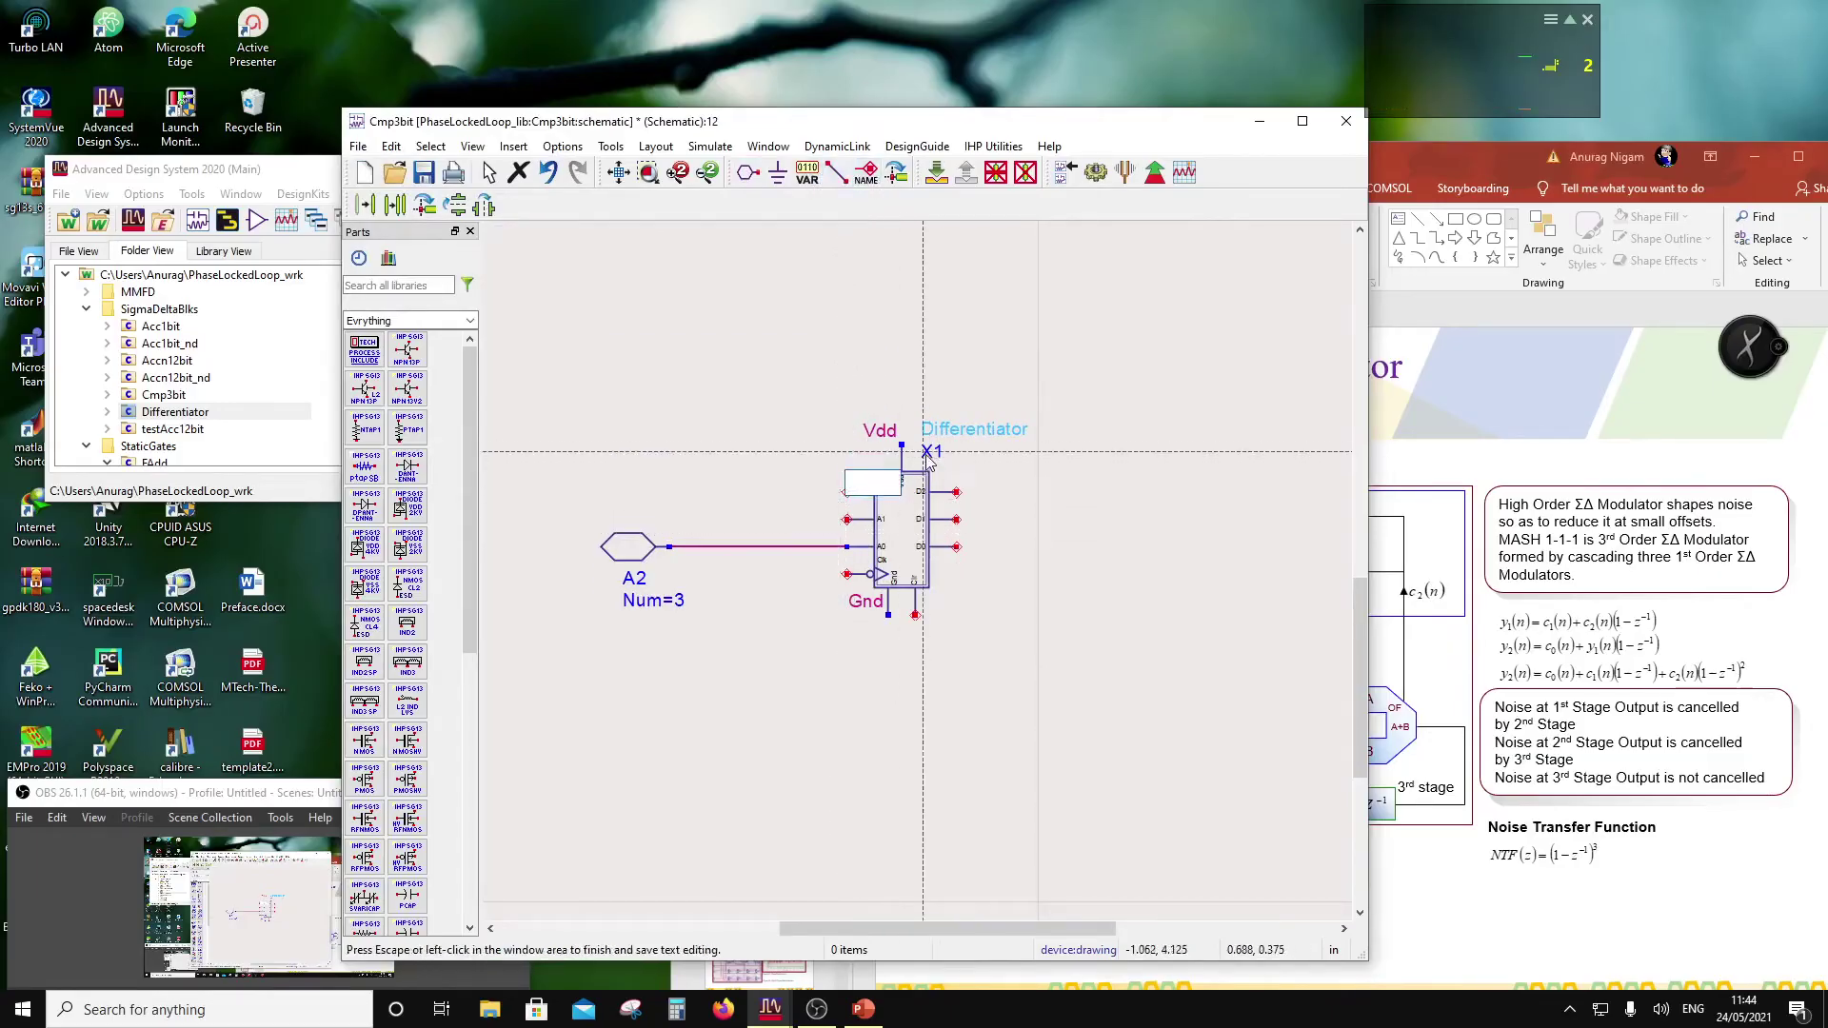
text(Gnd)
click(853, 500)
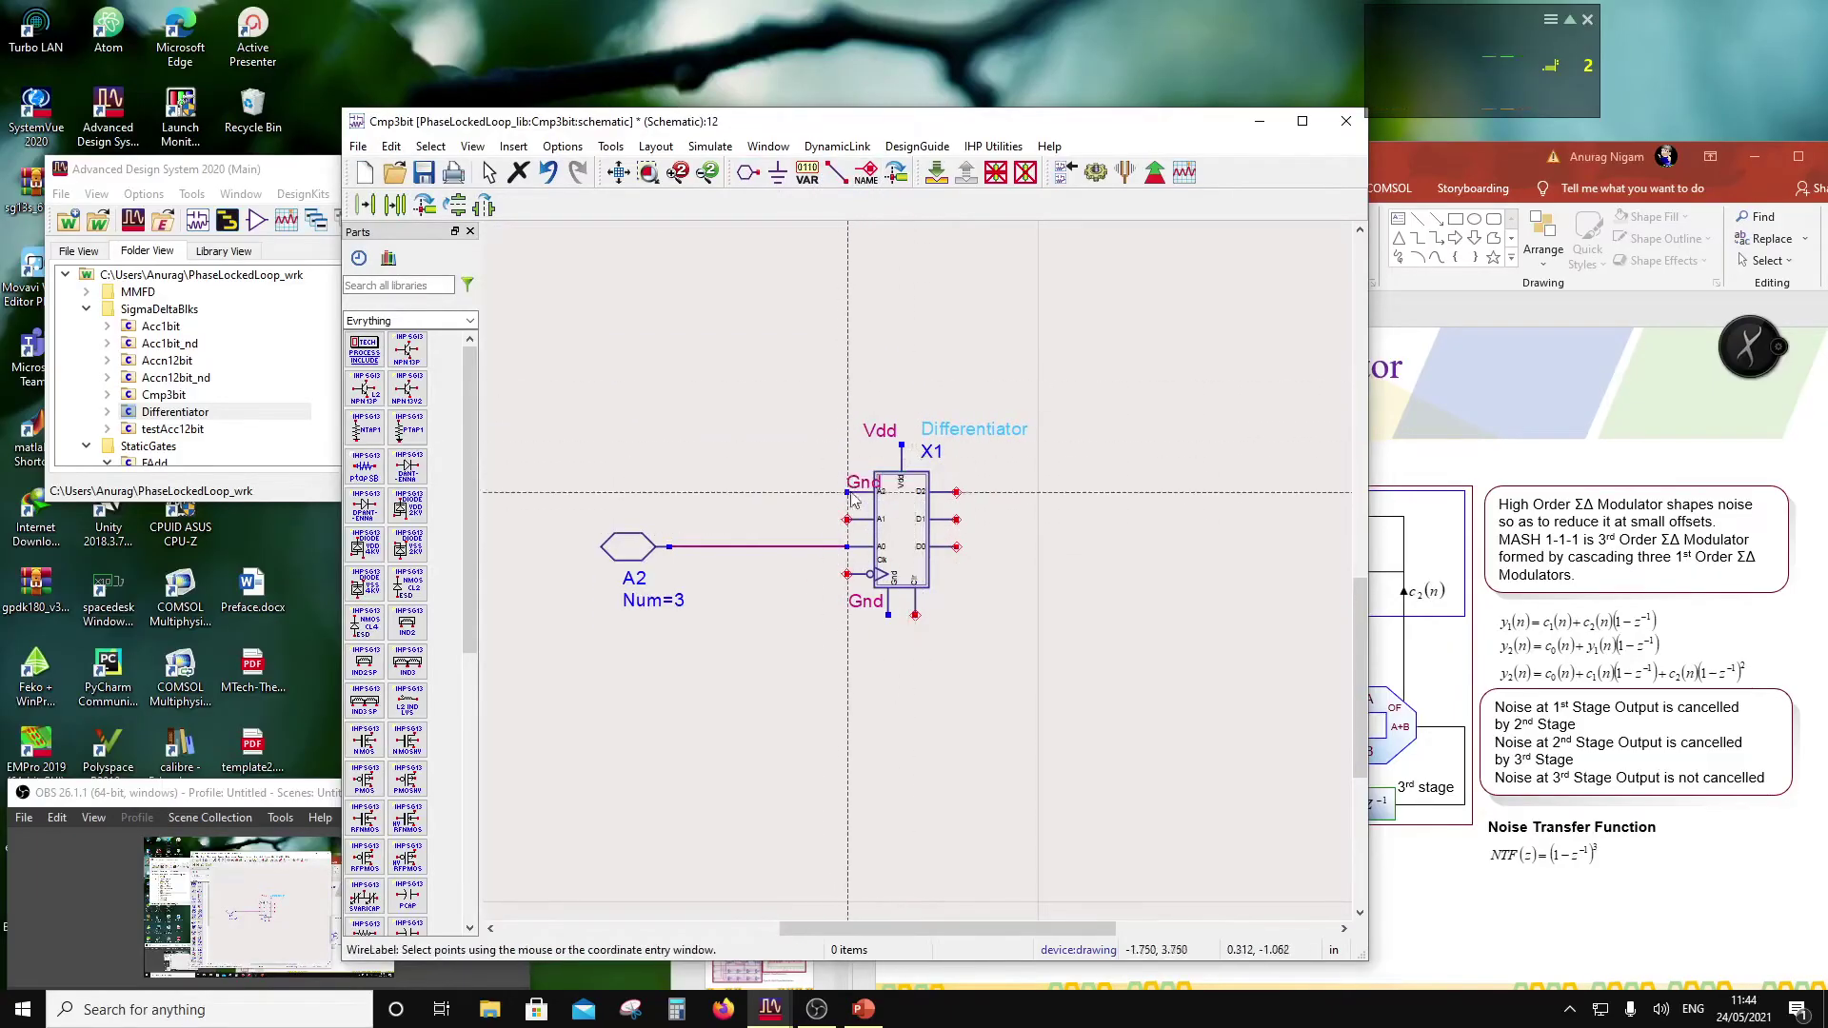
click(847, 518)
click(819, 452)
key(Escape)
drag(864, 482, 824, 504)
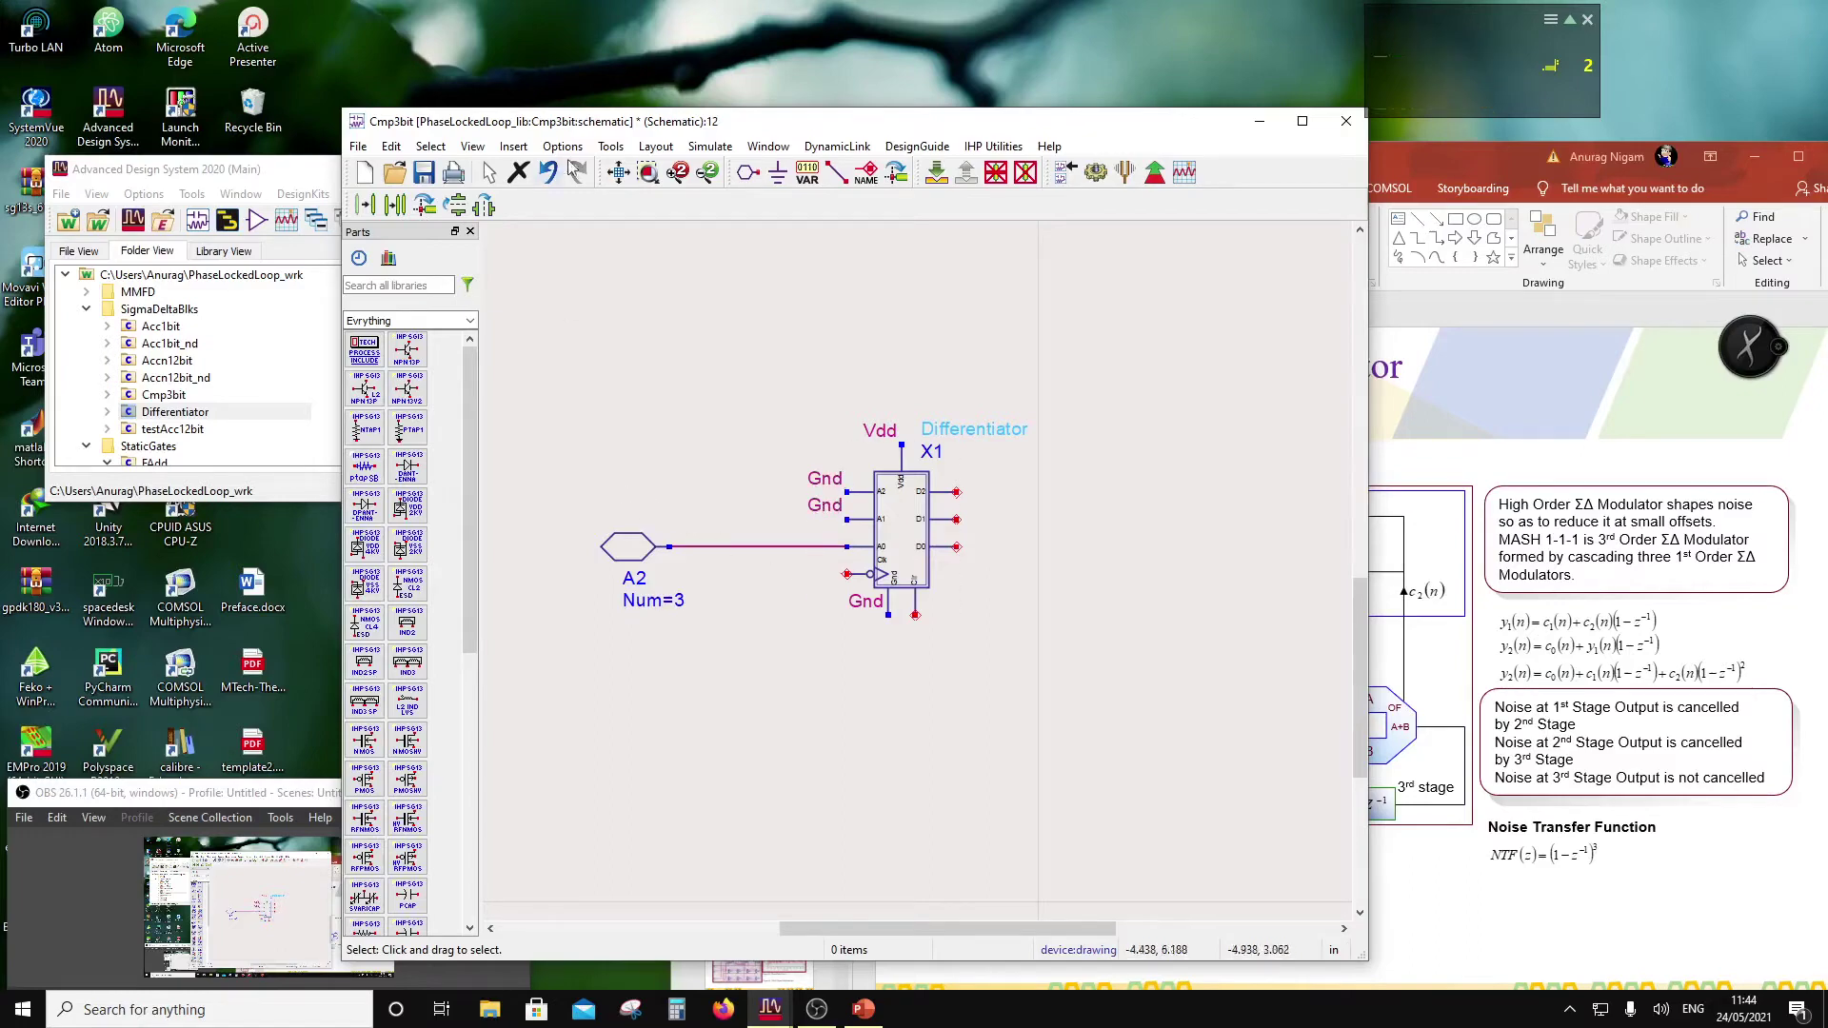
Step: Place pin 4 named Clk below pin A2 and wire it to the Differentiator's clock input
click(748, 171)
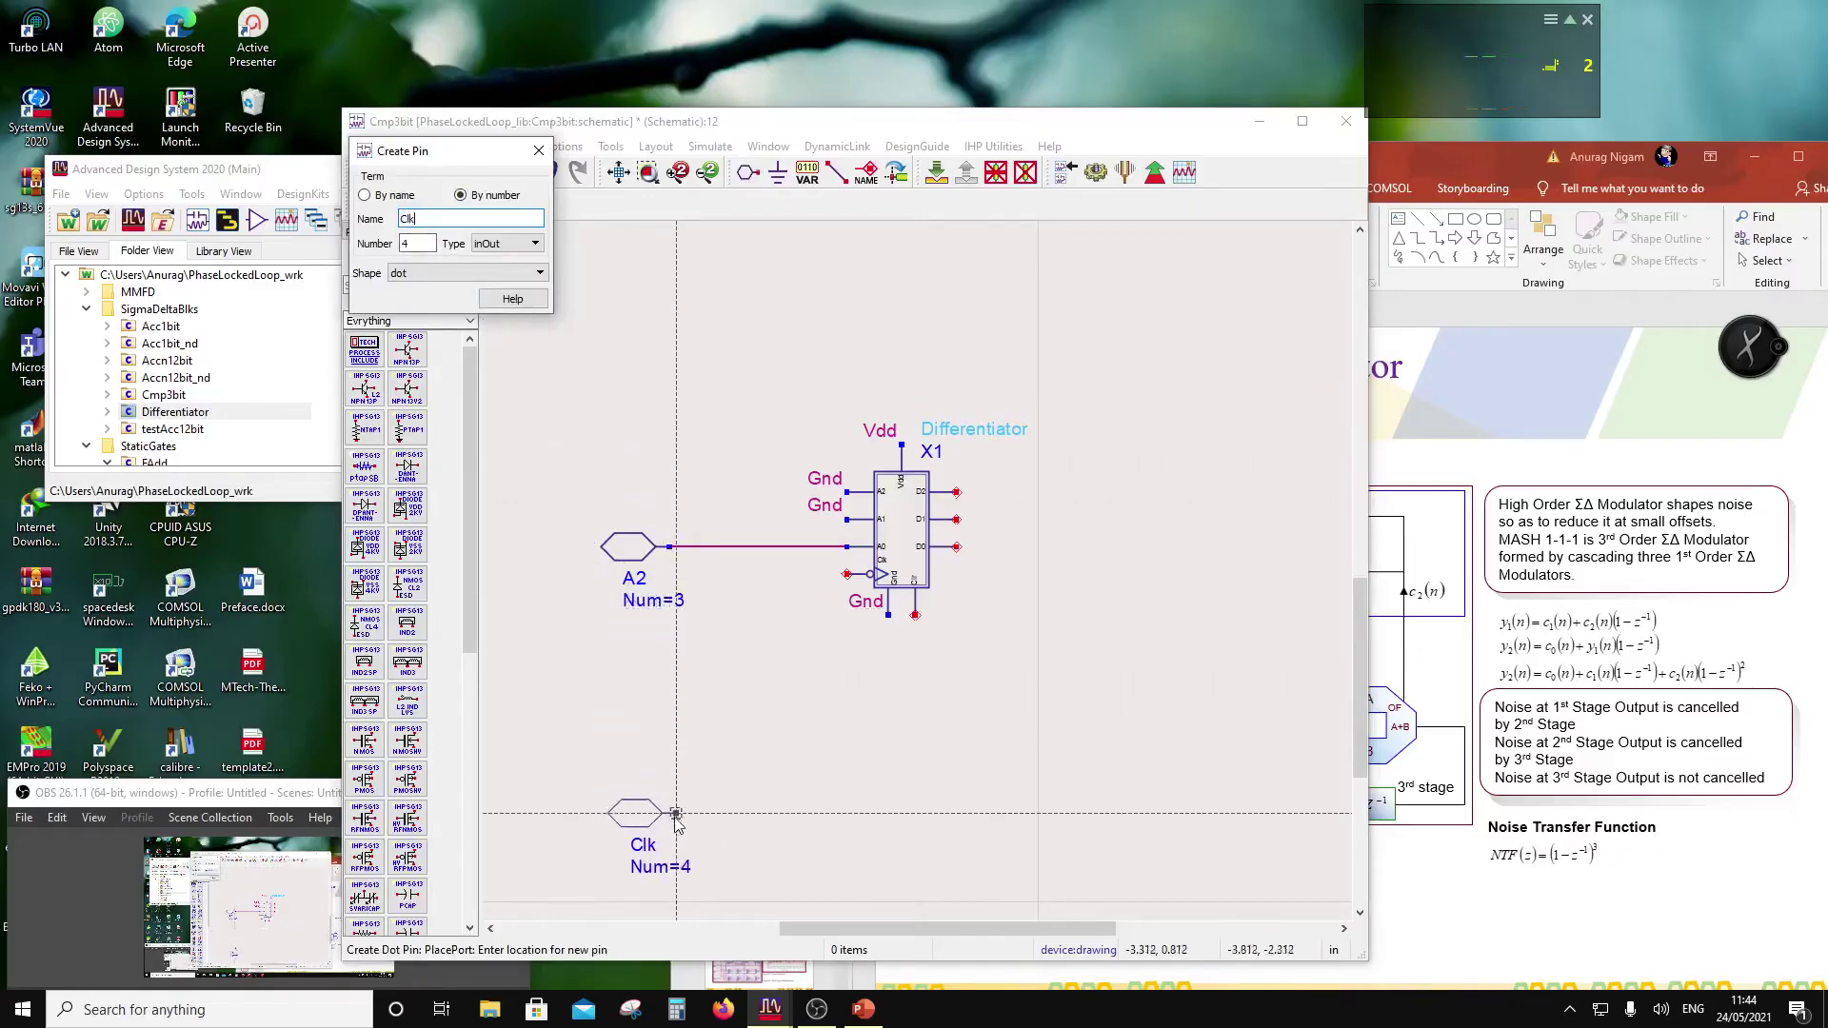
click(671, 856)
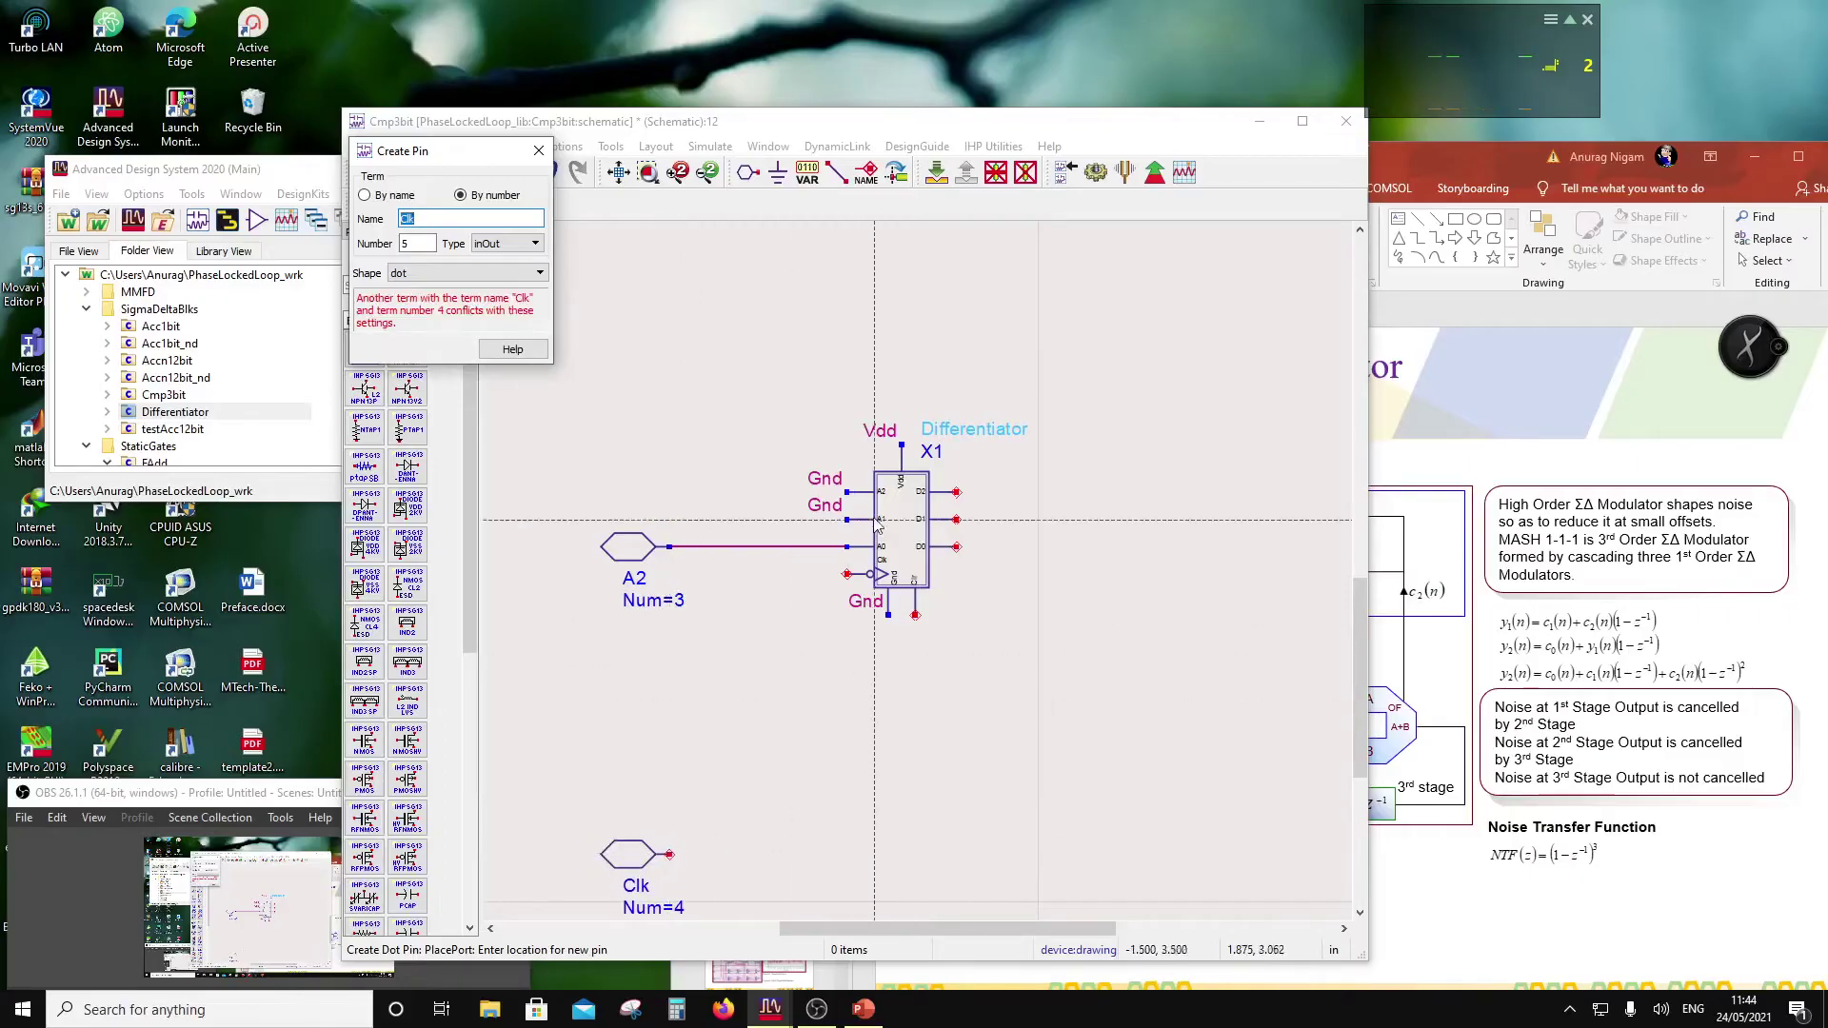
key(Escape)
click(833, 175)
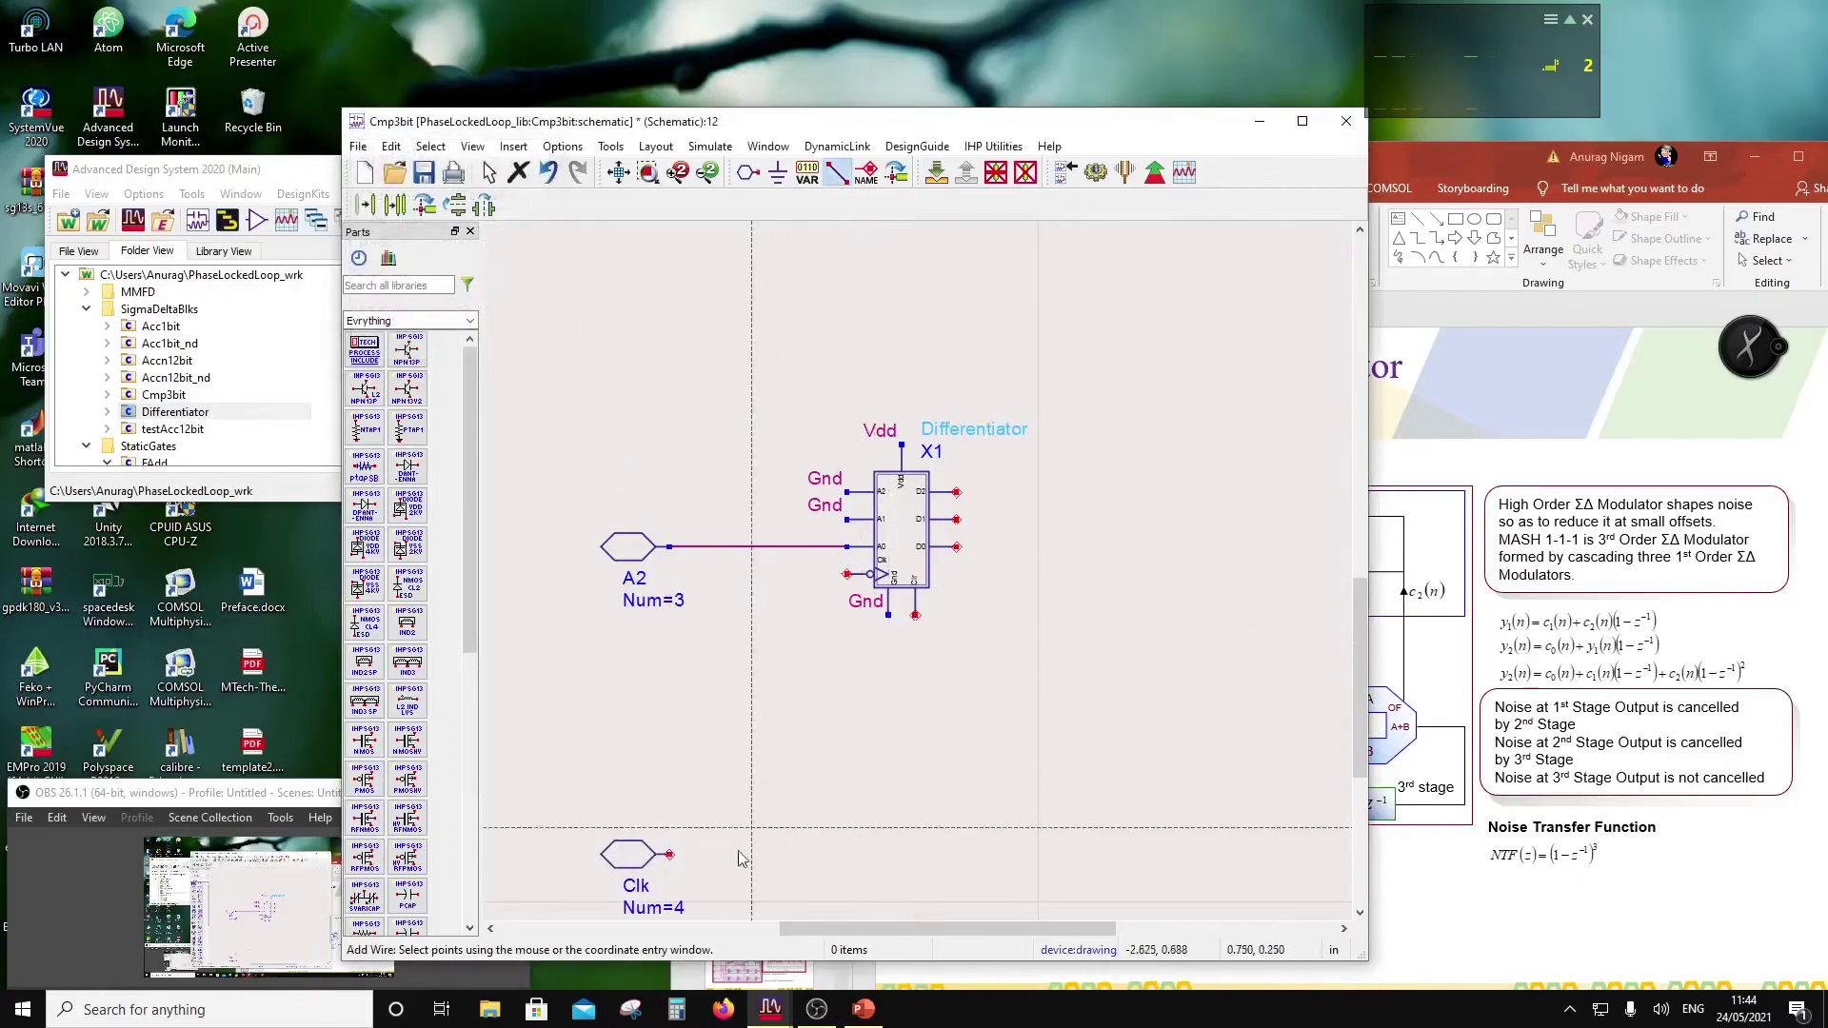
click(670, 854)
click(847, 574)
key(Escape)
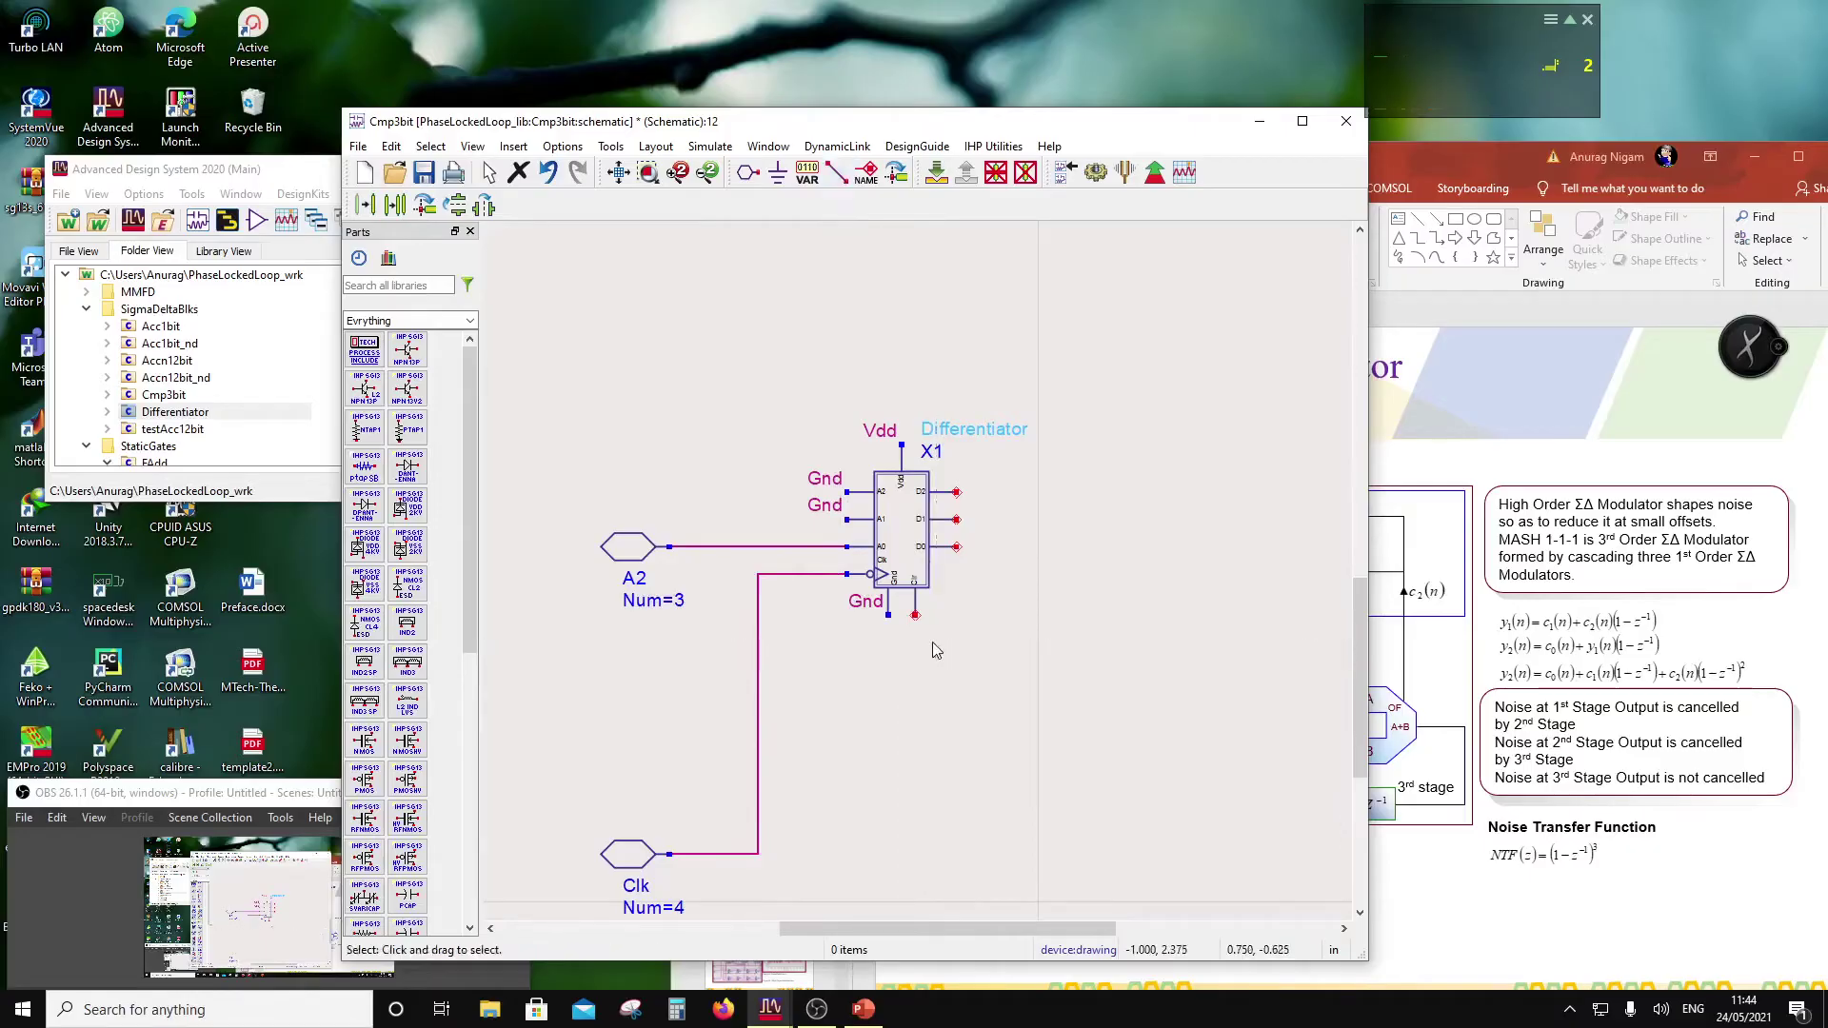
Step: Place pin 5 named Clr below the Clk pin and wire it to the Differentiator's Clr terminal
scroll(807, 691, down, 2)
scroll(681, 515, up, 1)
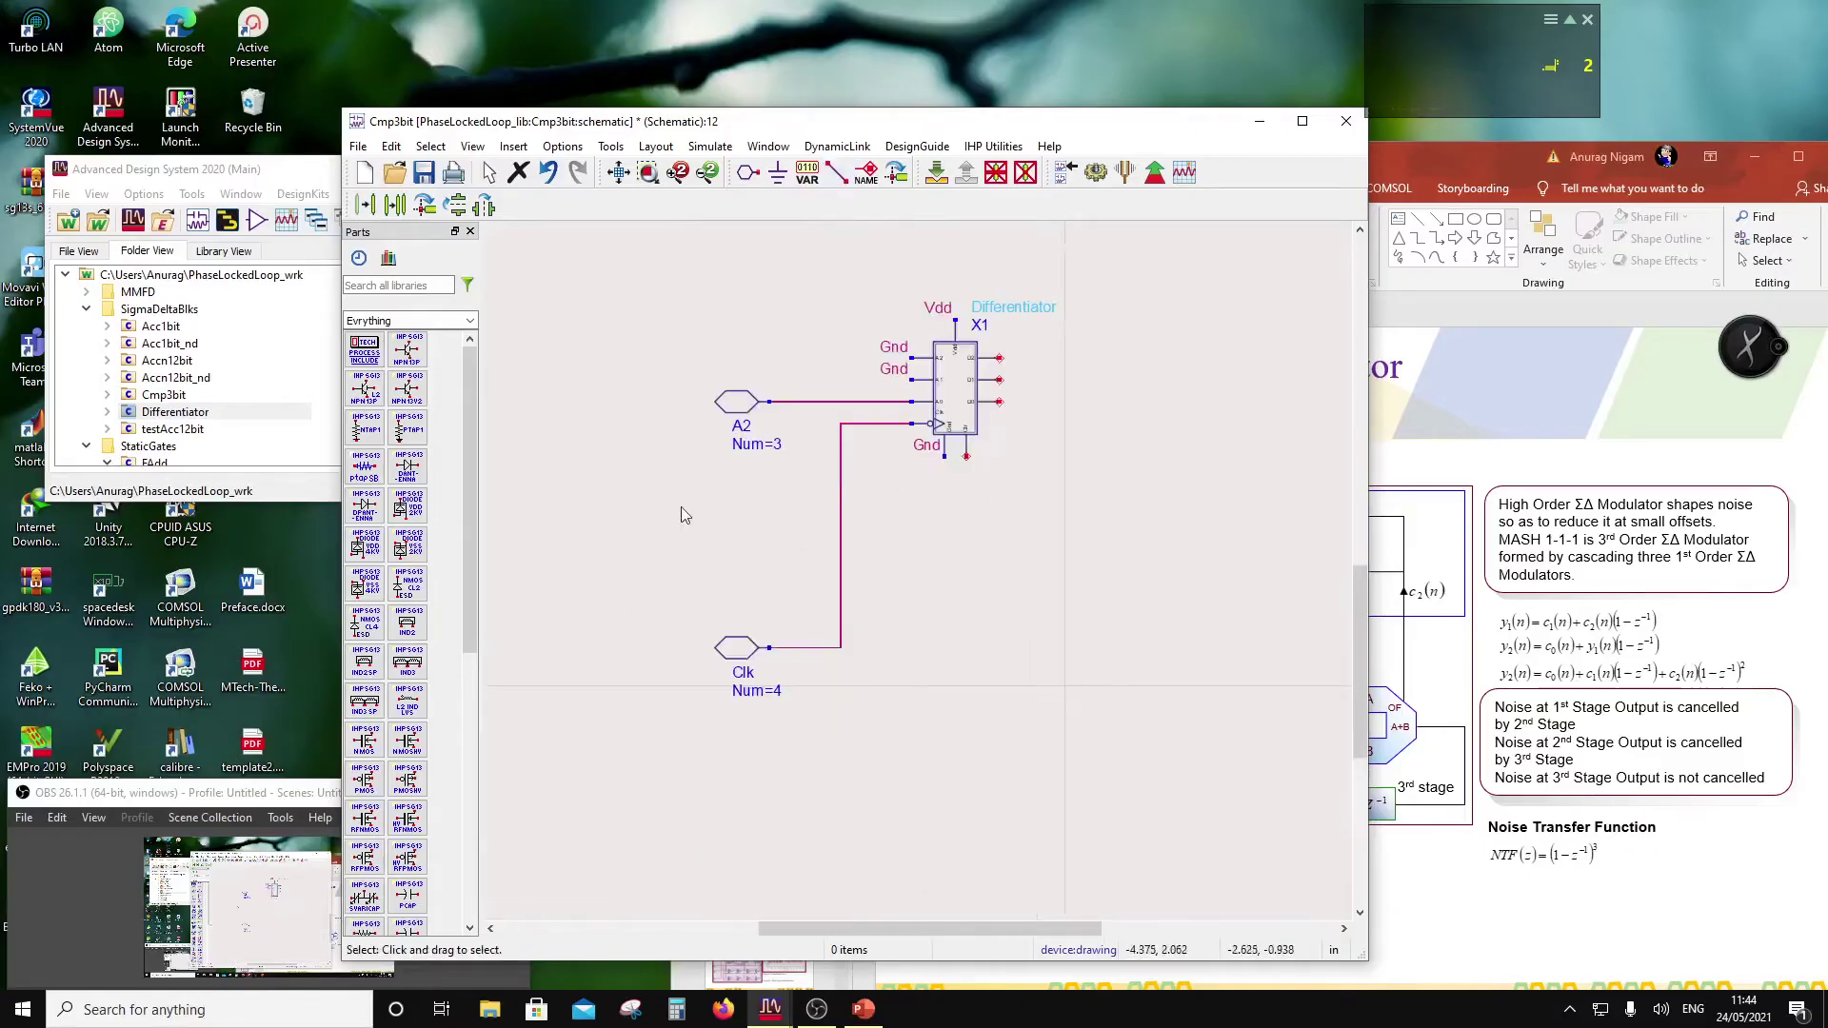
click(760, 188)
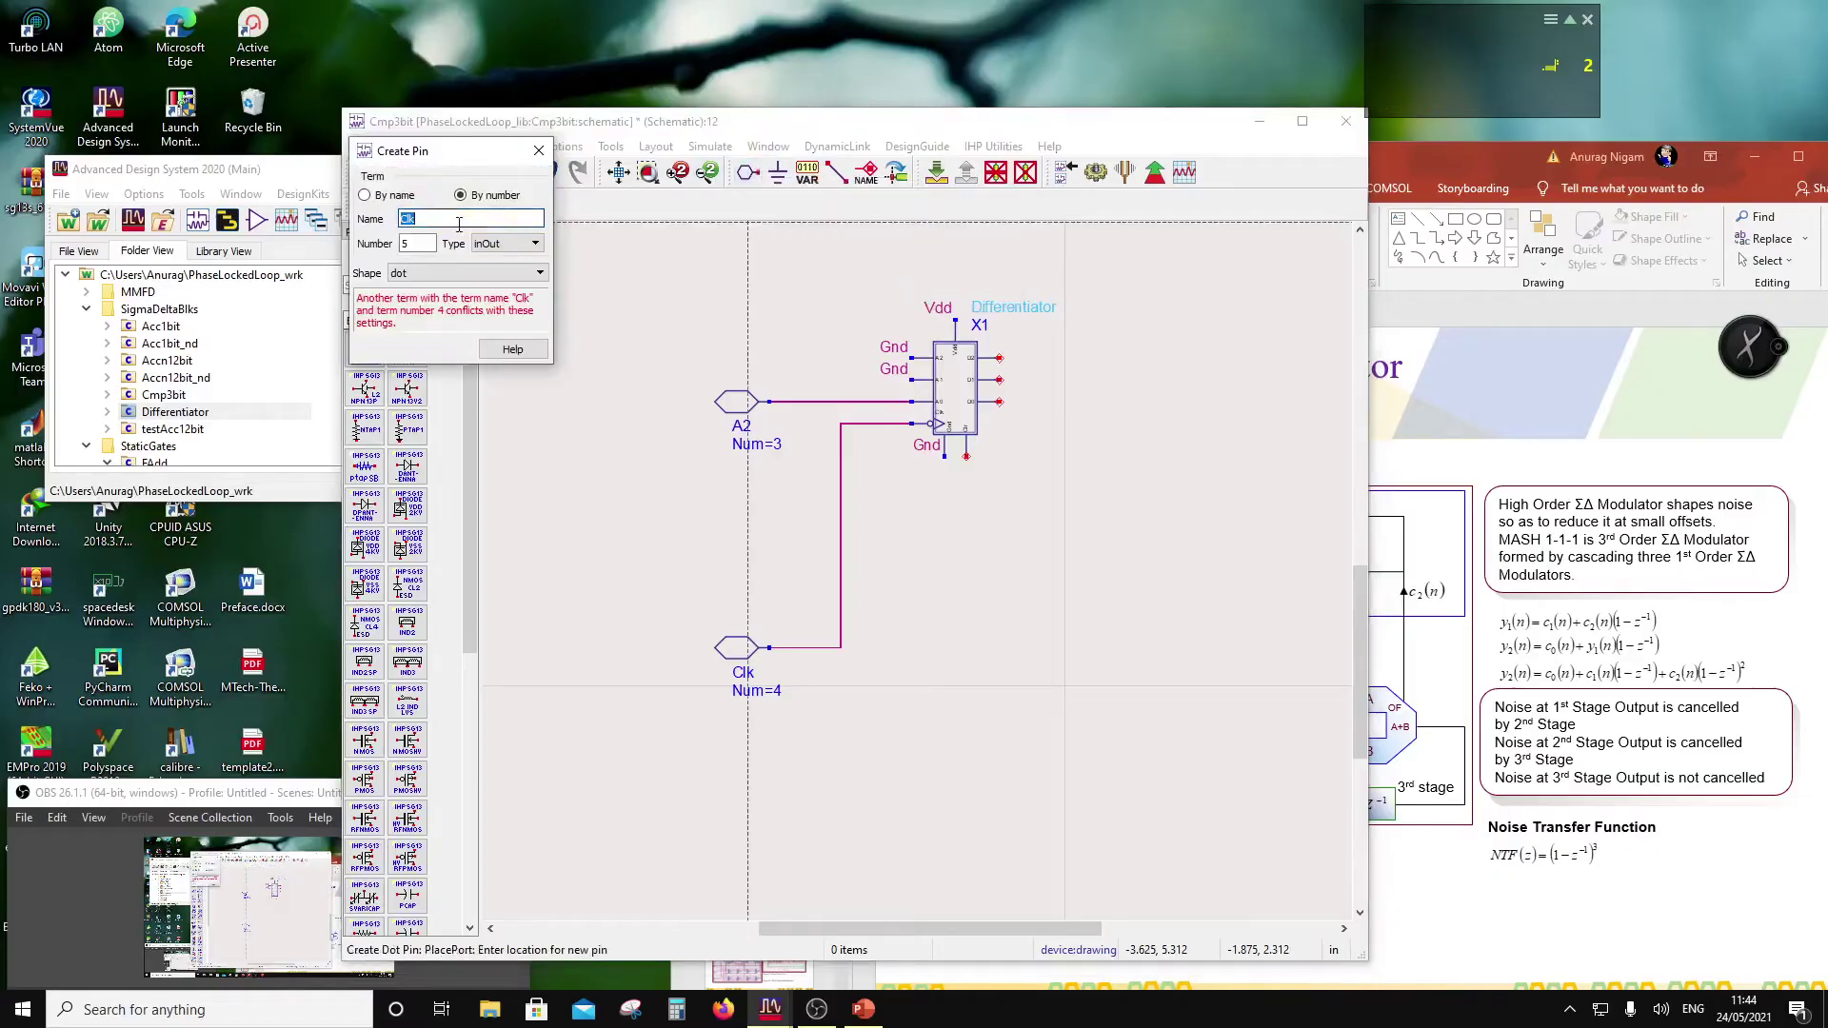
text(Clr)
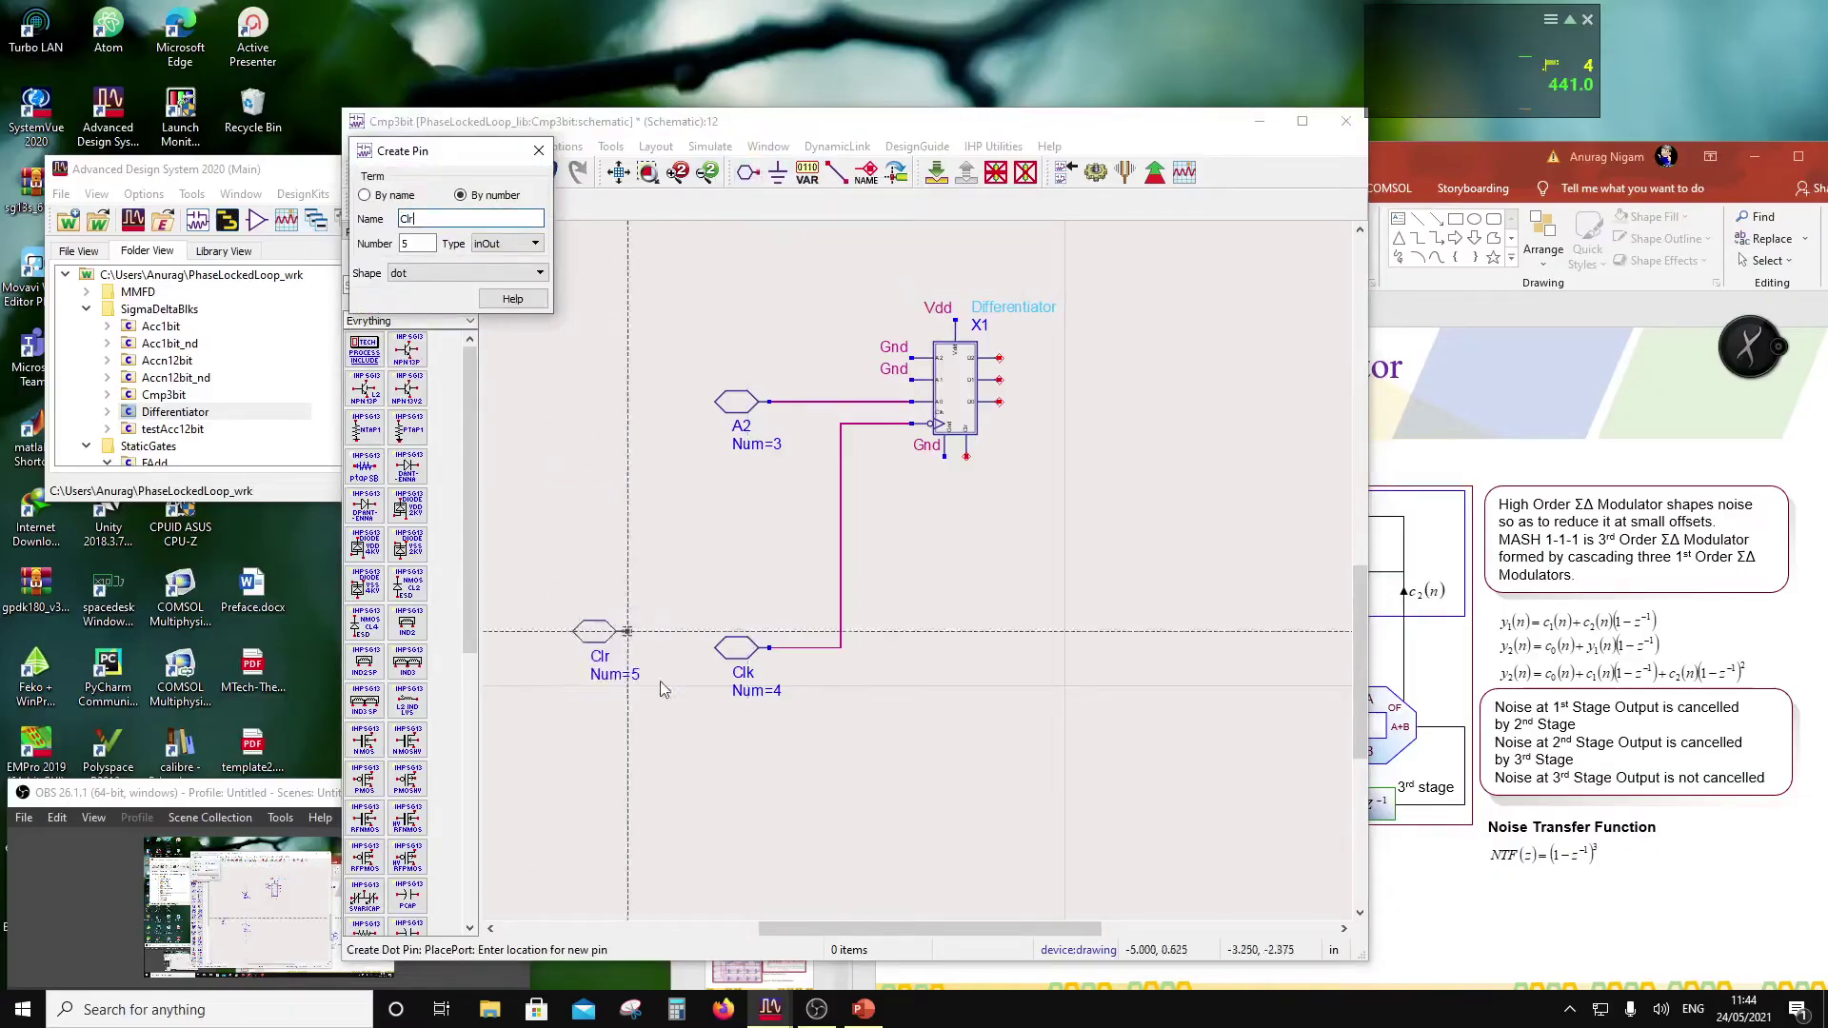
click(771, 769)
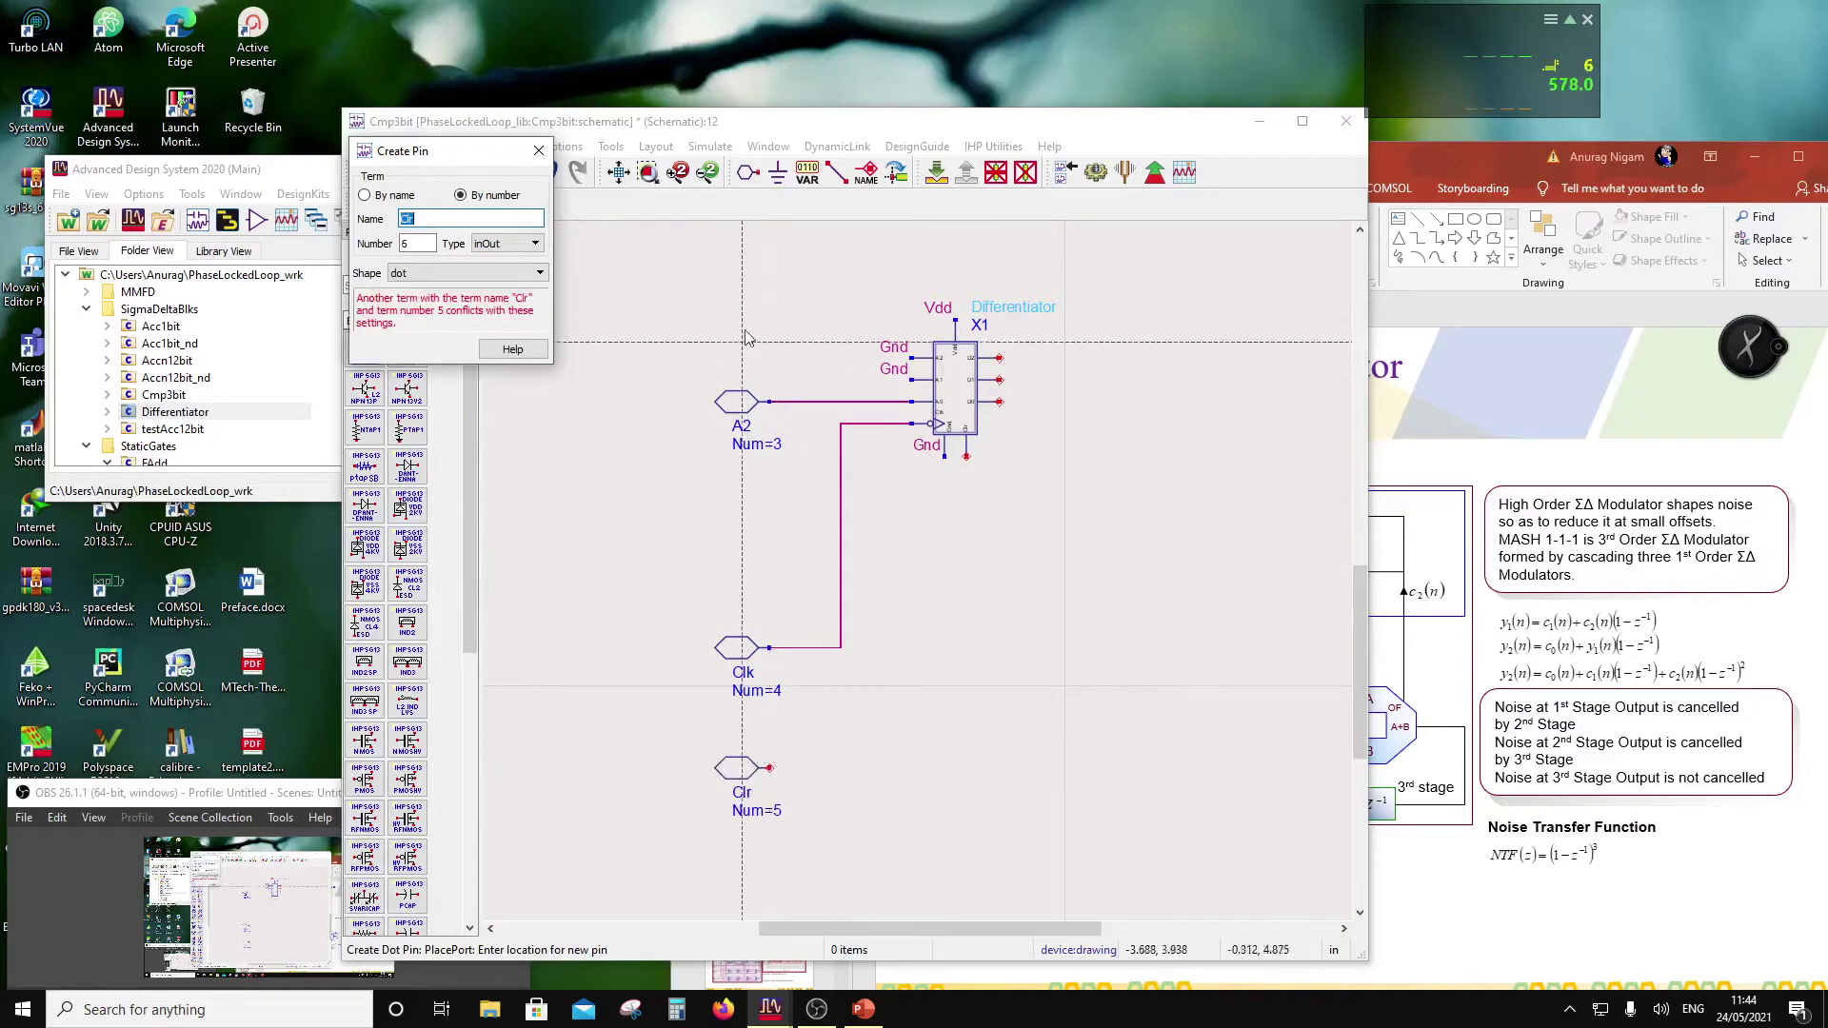
click(837, 172)
click(771, 769)
click(967, 458)
key(Escape)
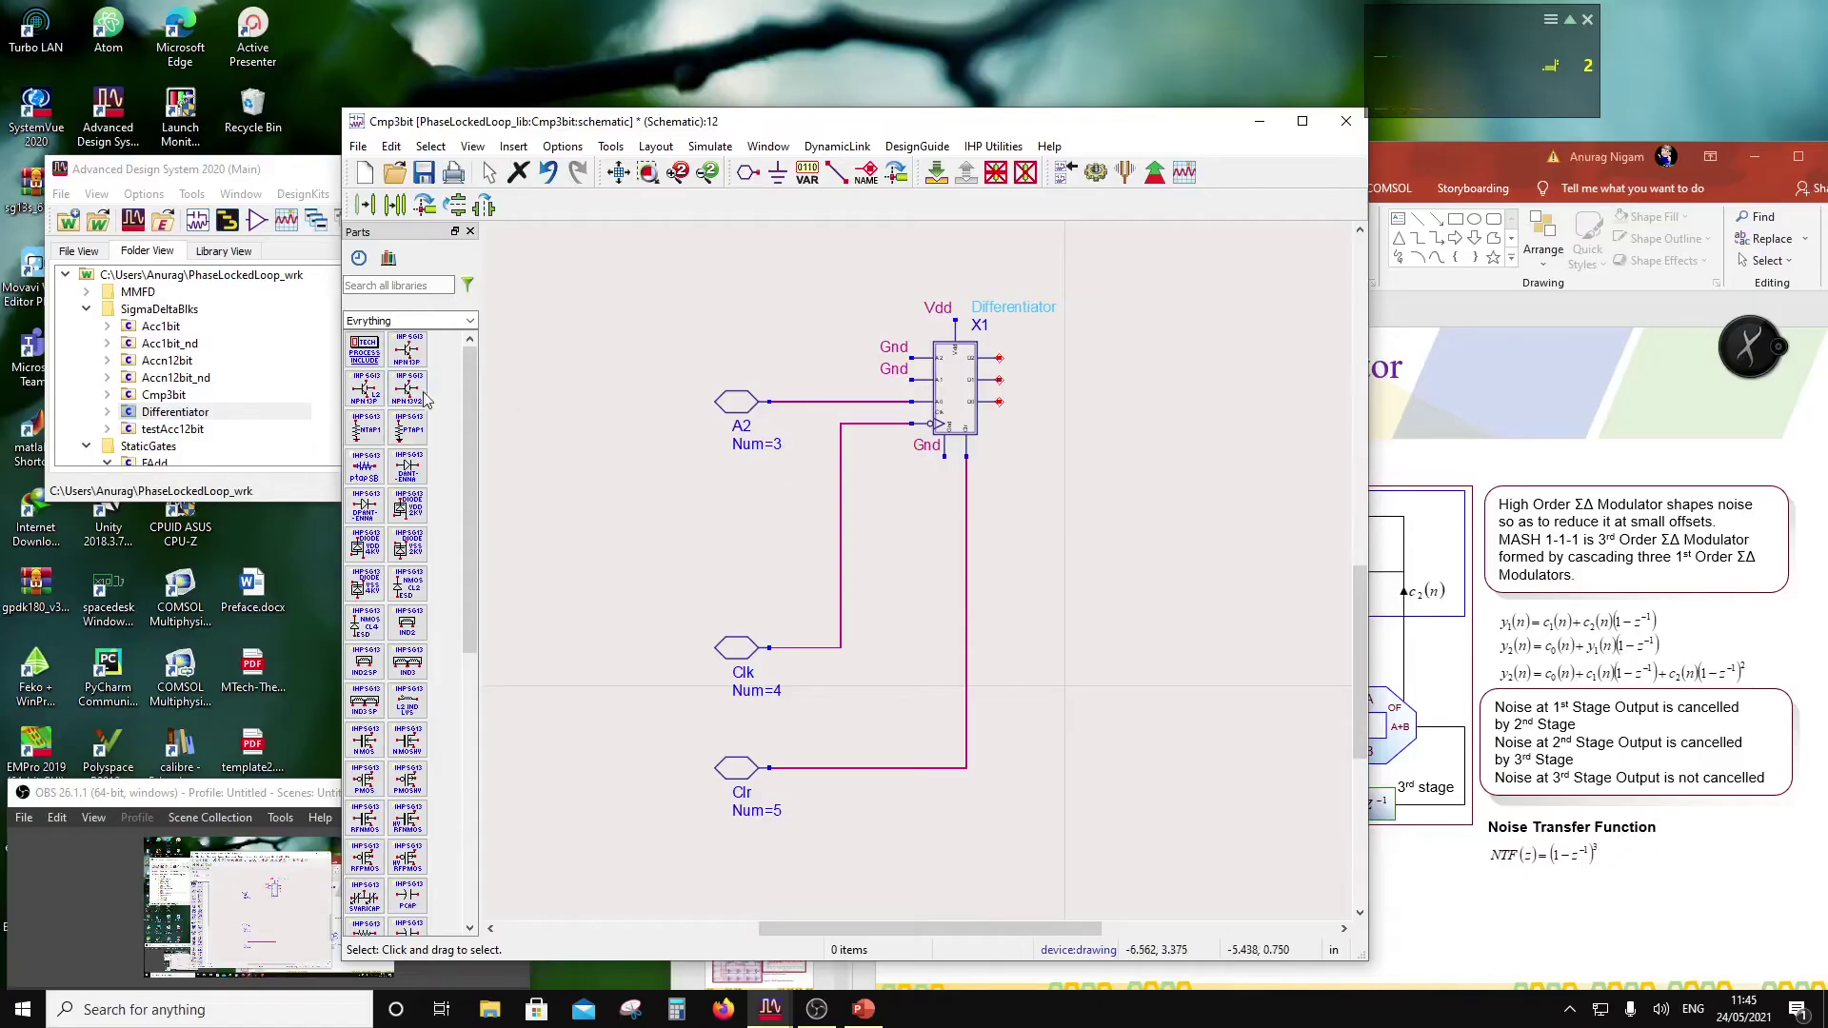
Step: Open the schematic of the Differentiator cell from the SigmaDeltaBlks folder
click(114, 436)
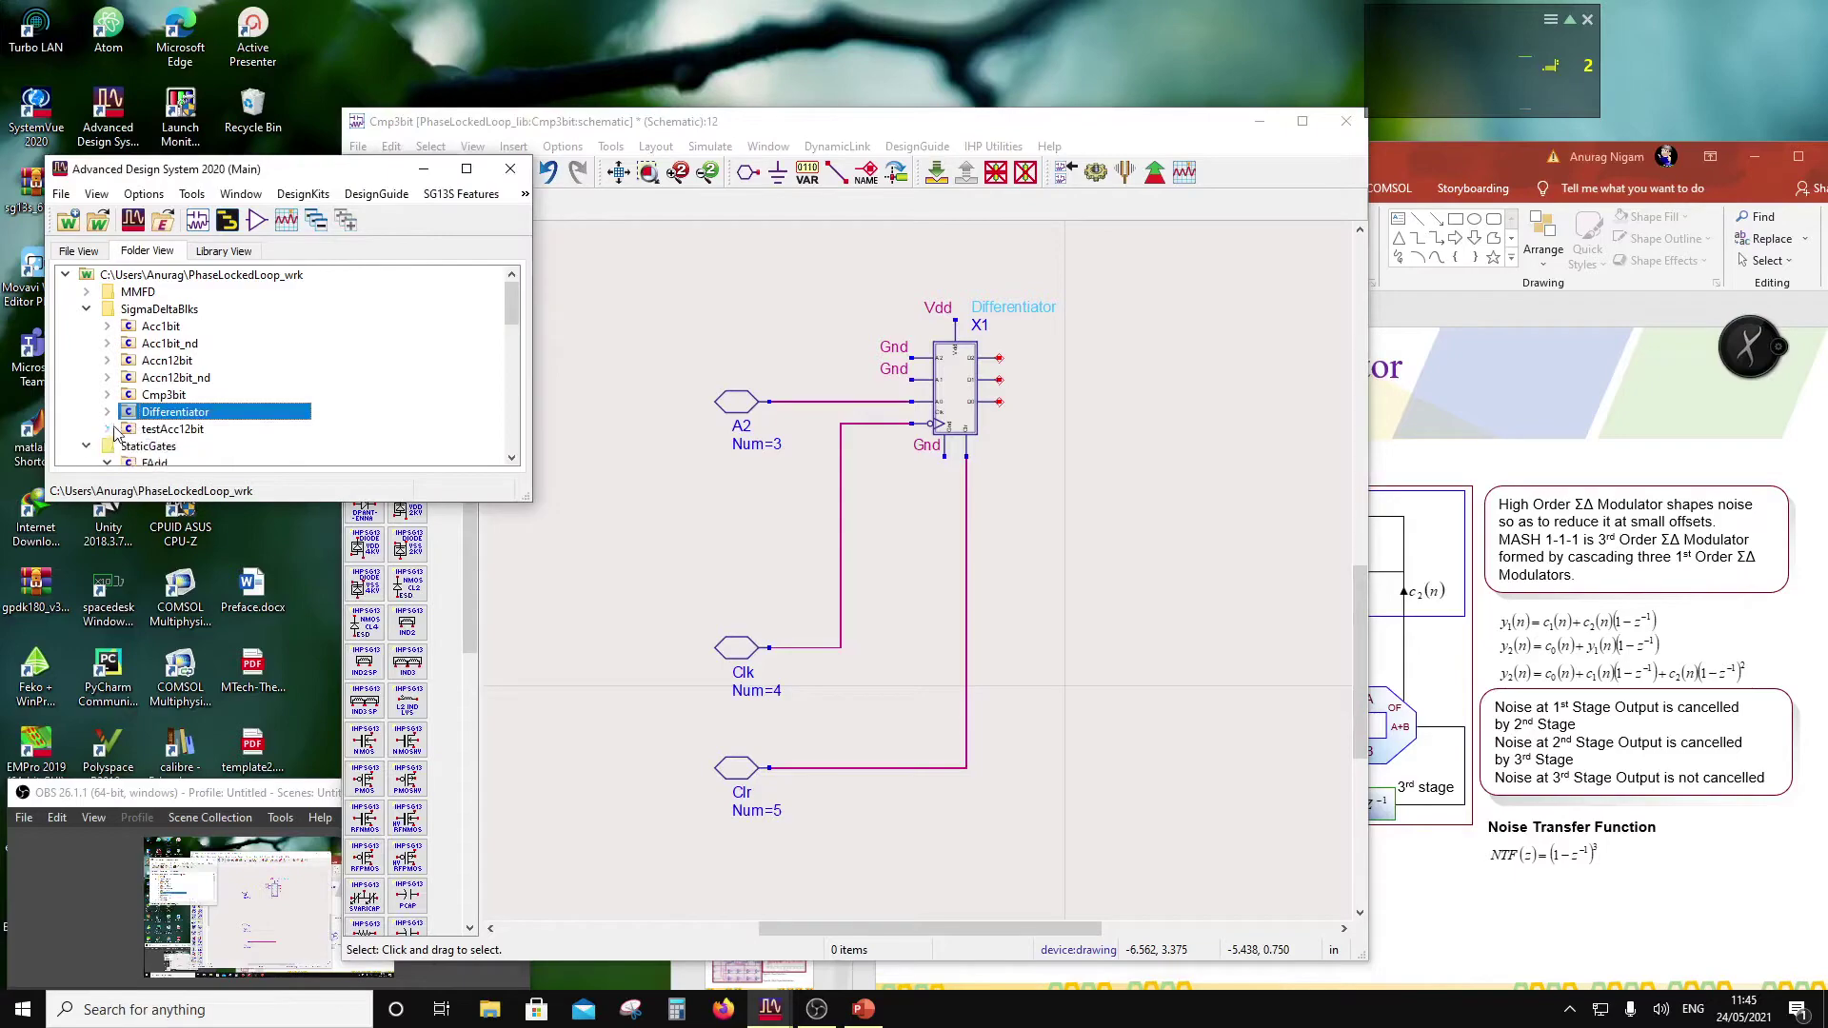
double_click(124, 419)
double_click(167, 432)
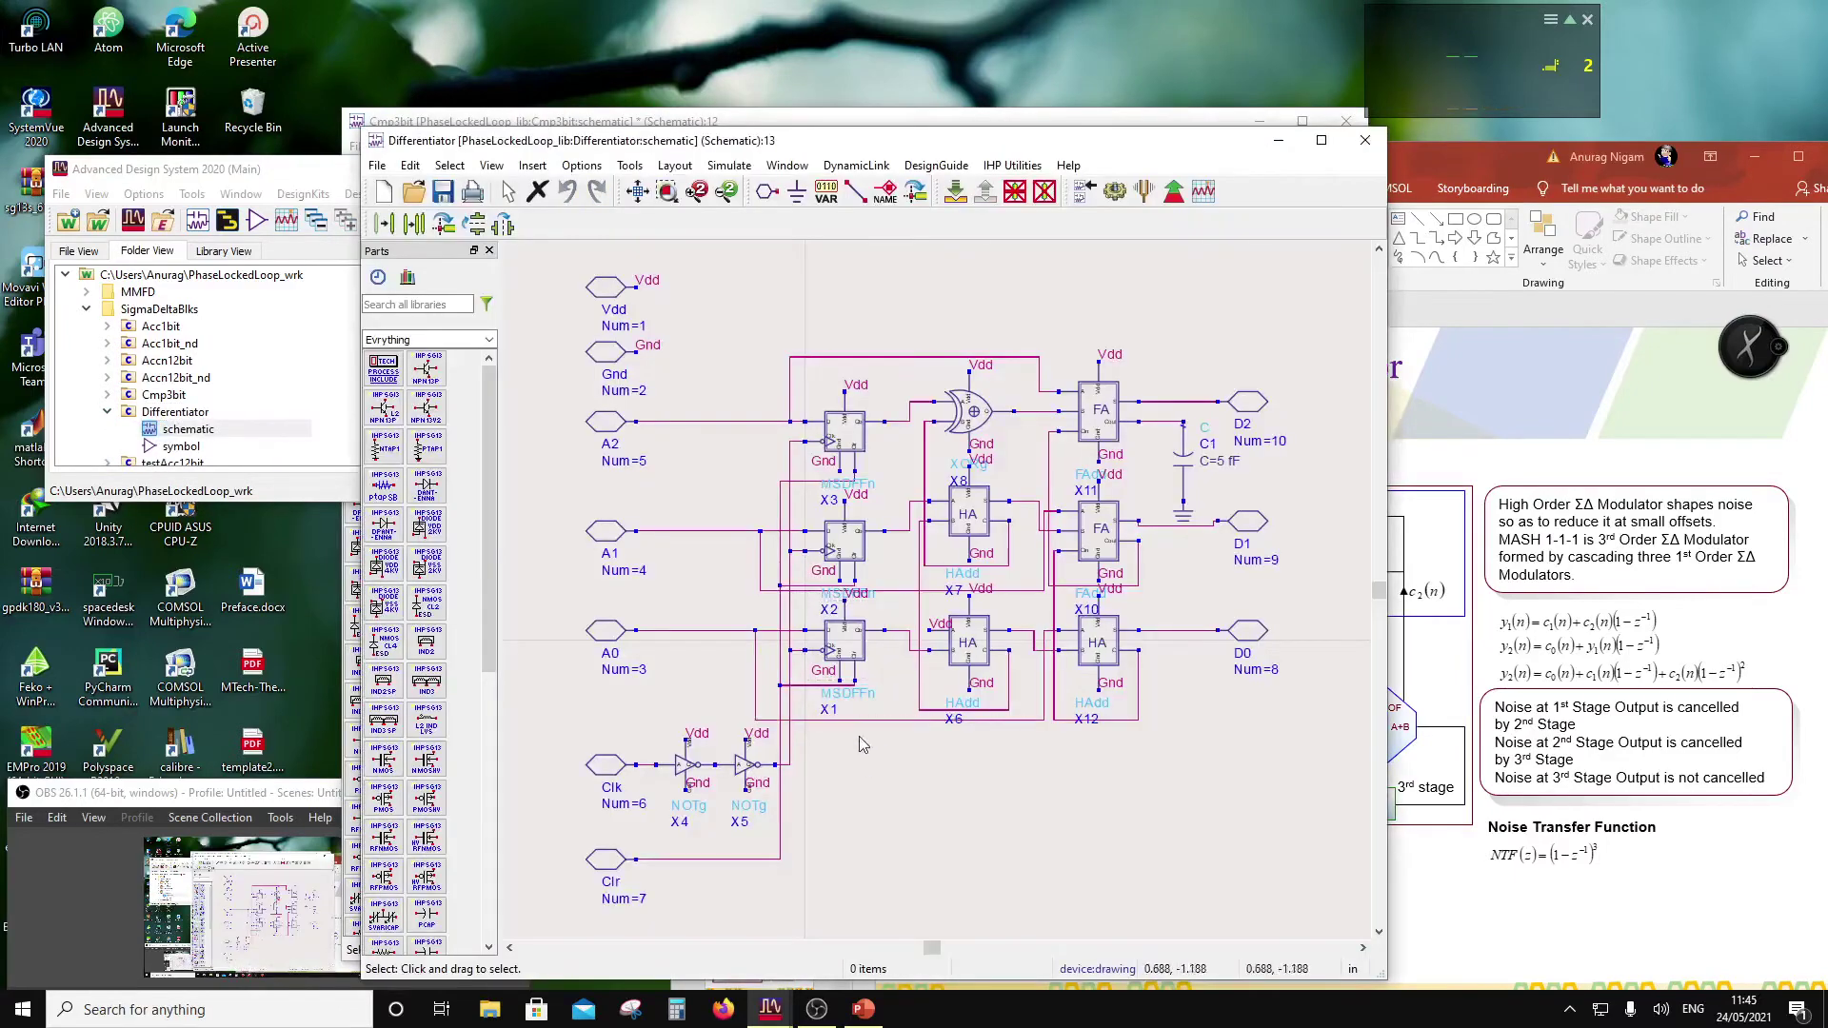
drag(883, 765, 807, 367)
scroll(808, 366, down, 2)
drag(1030, 696, 919, 269)
click(982, 521)
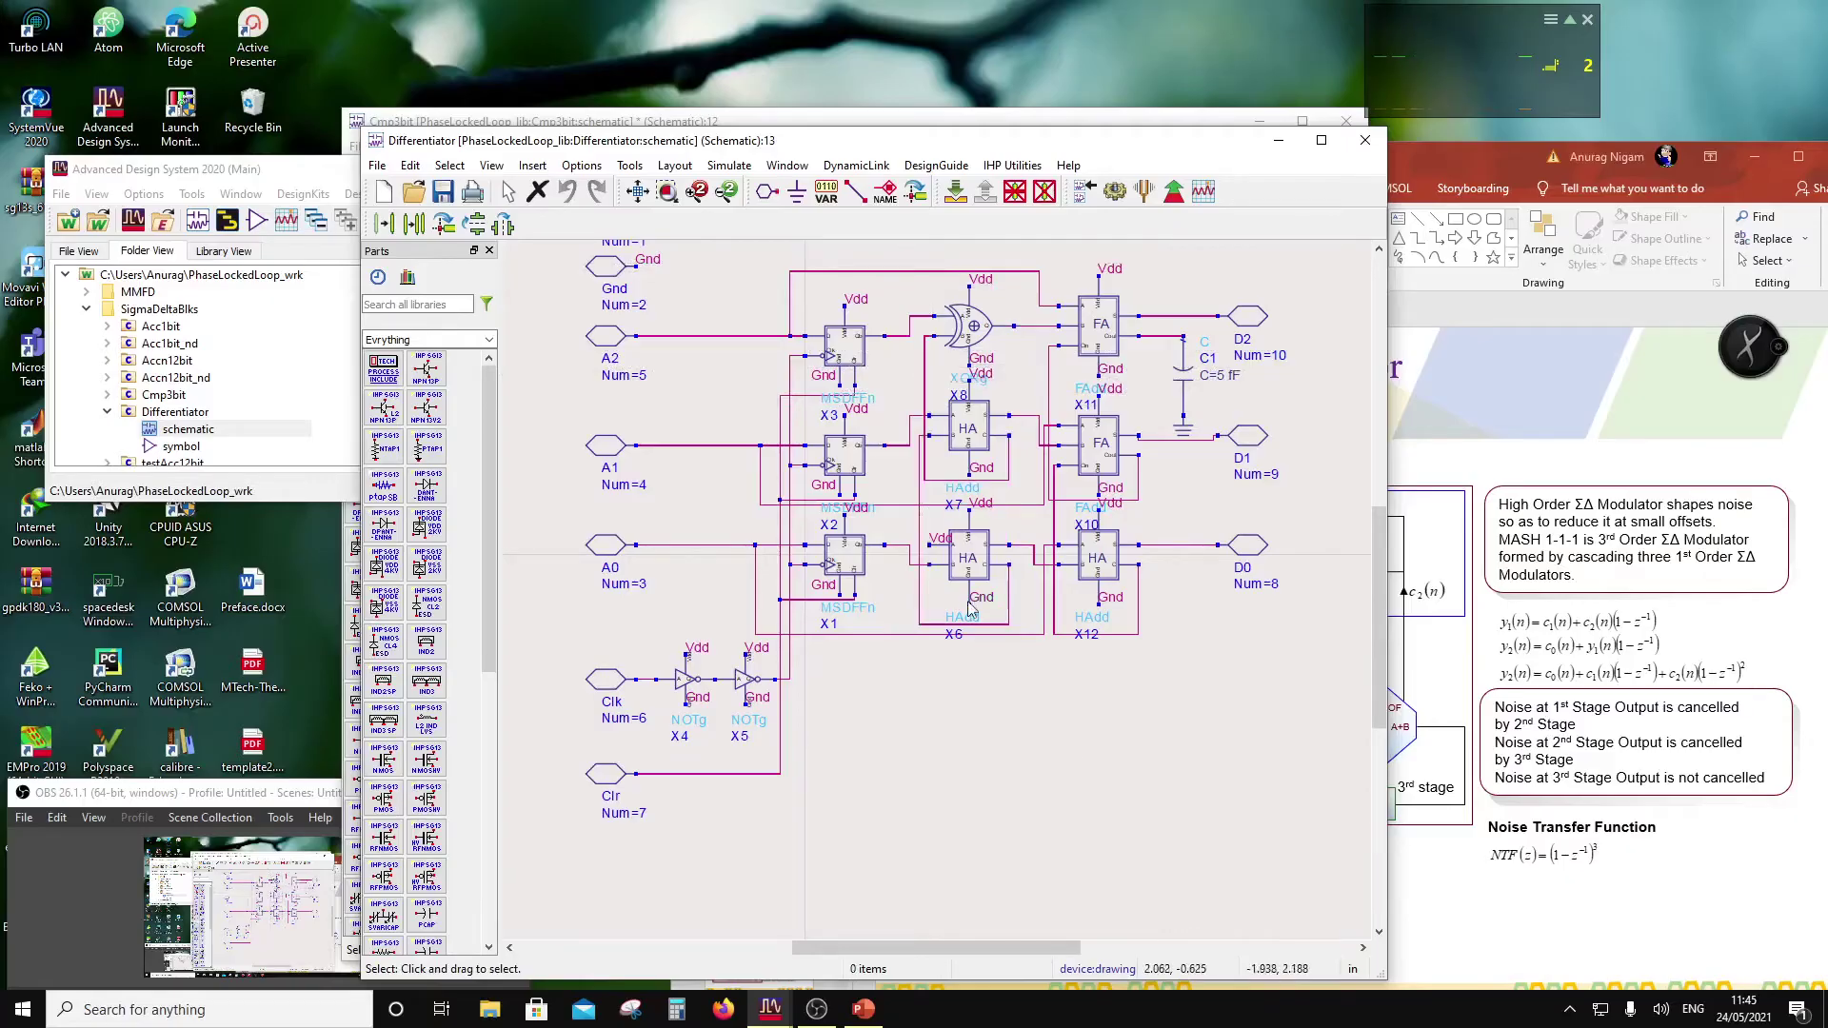
ctrl+click(975, 433)
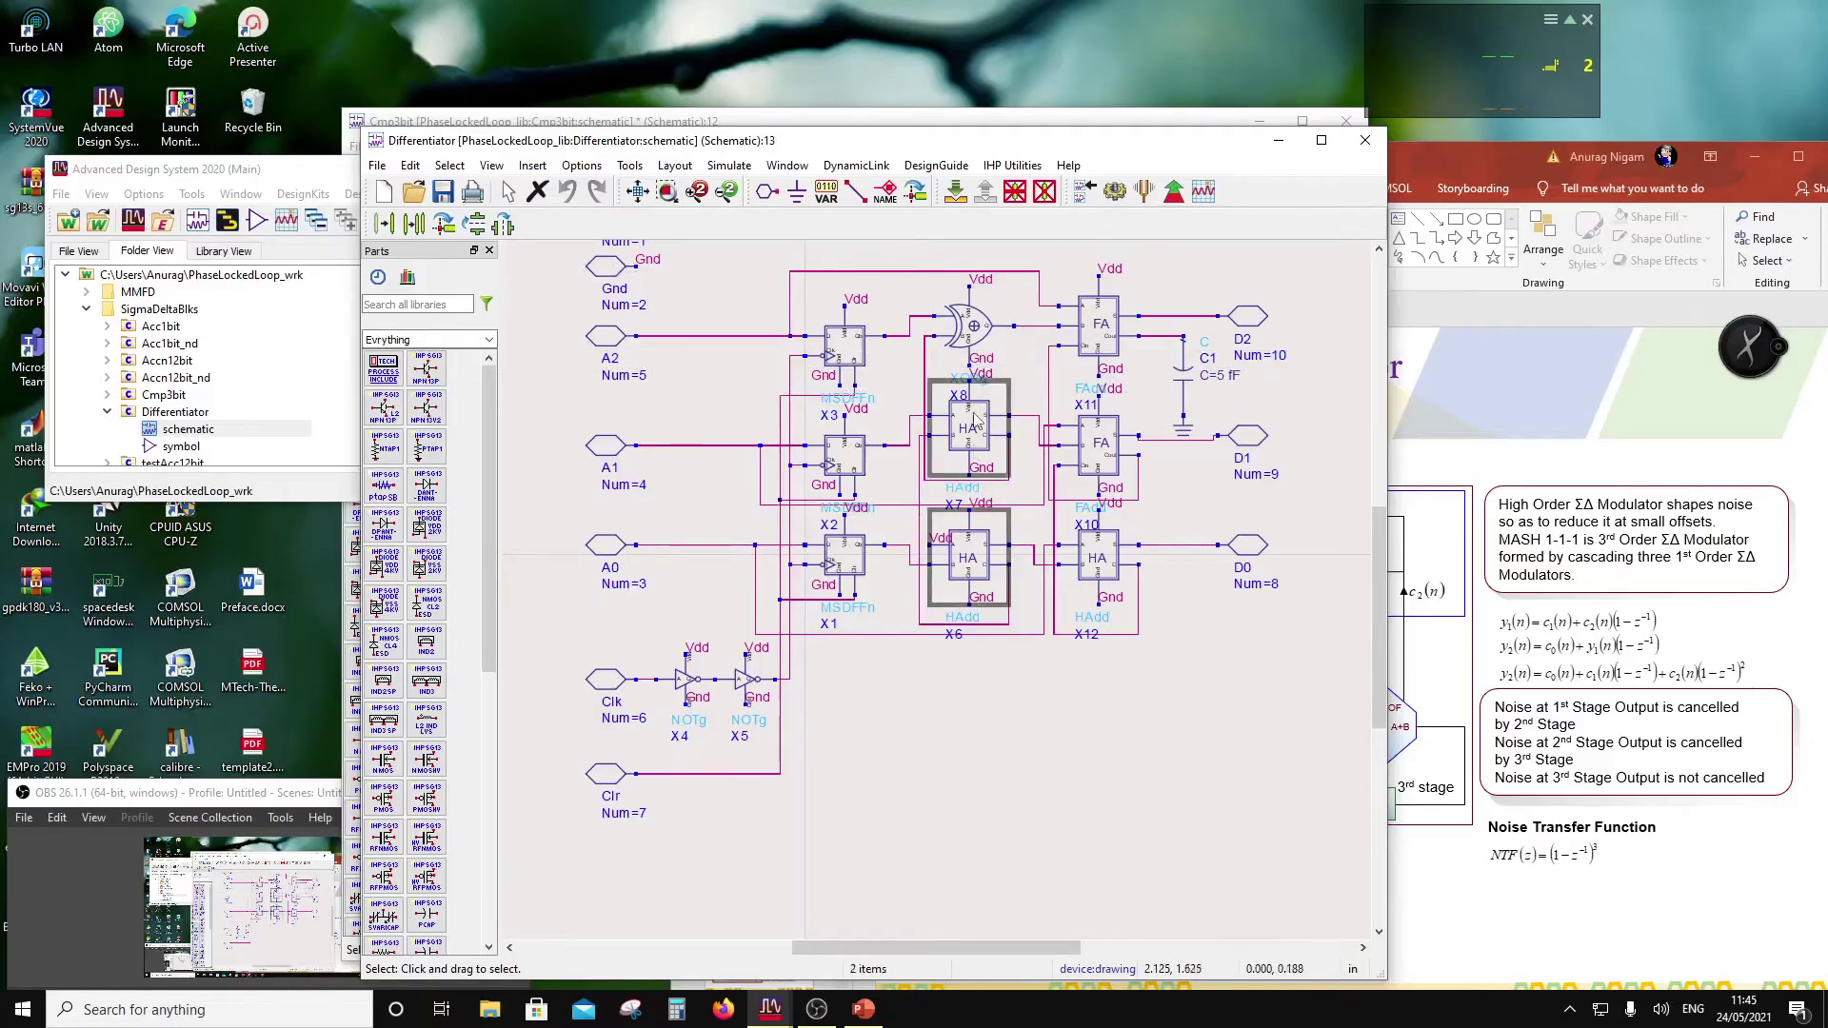
ctrl+click(979, 333)
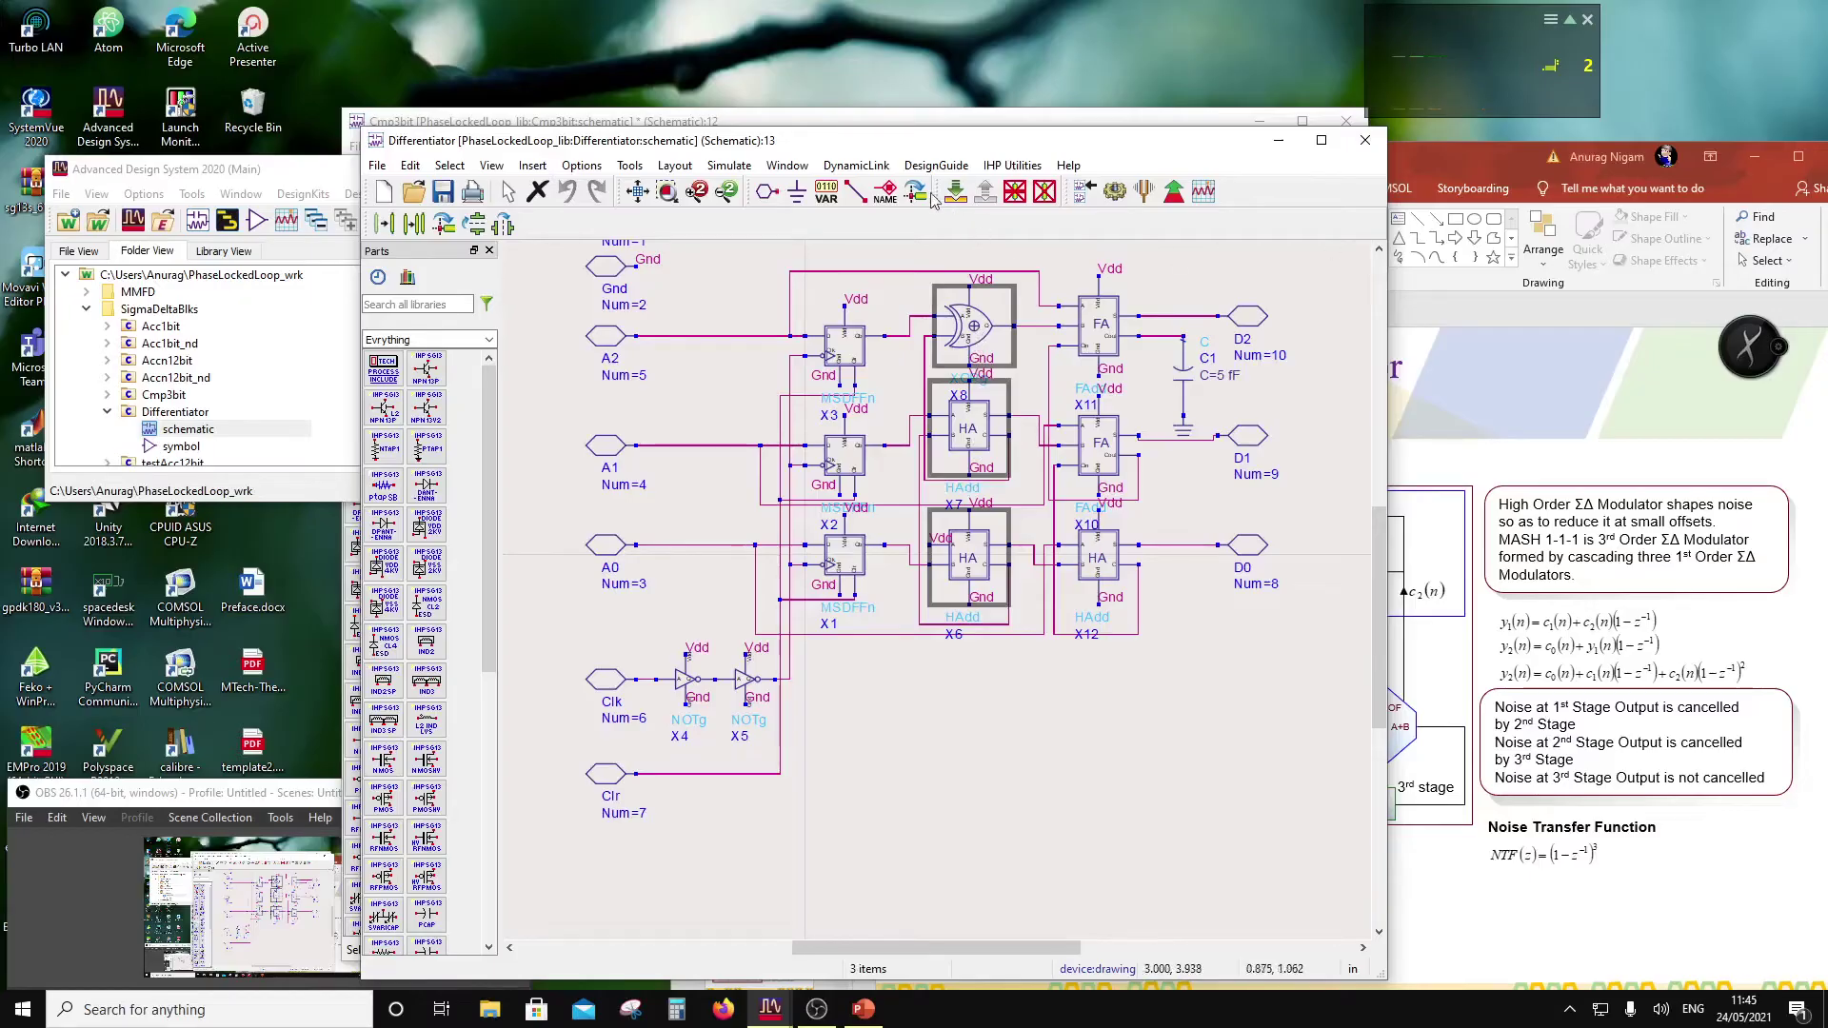
click(1365, 140)
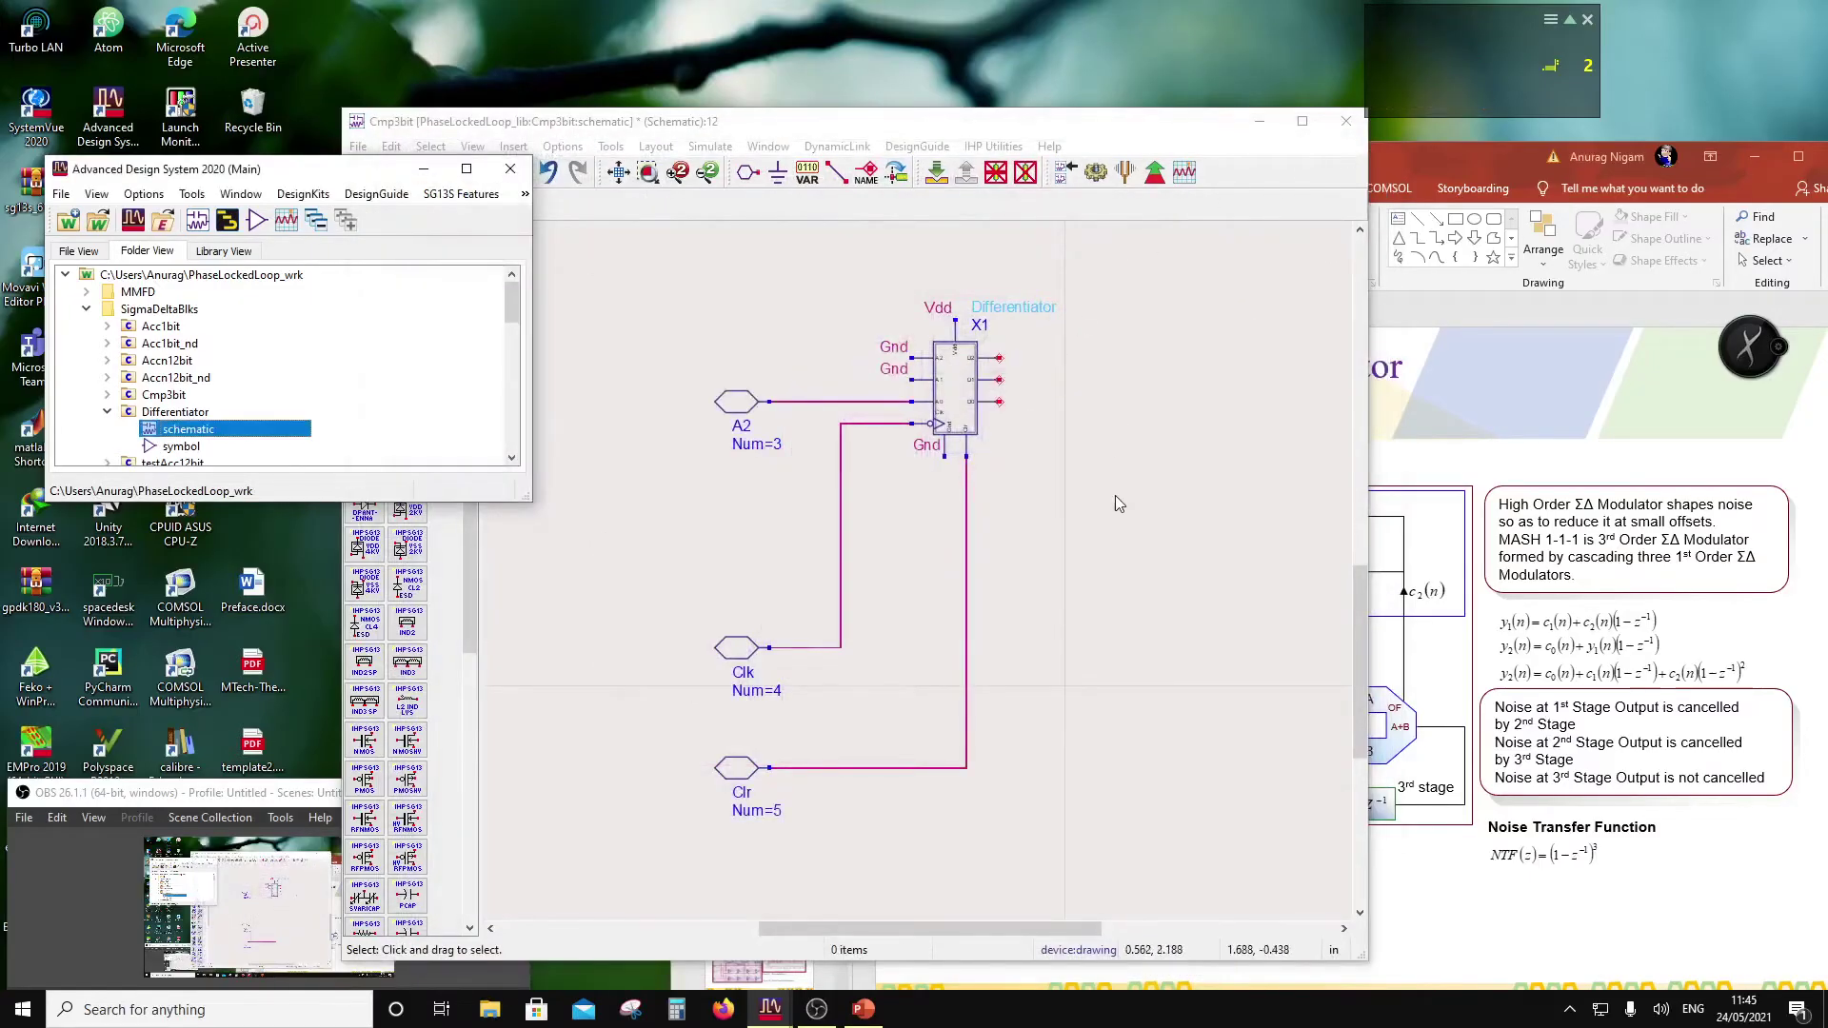
click(995, 469)
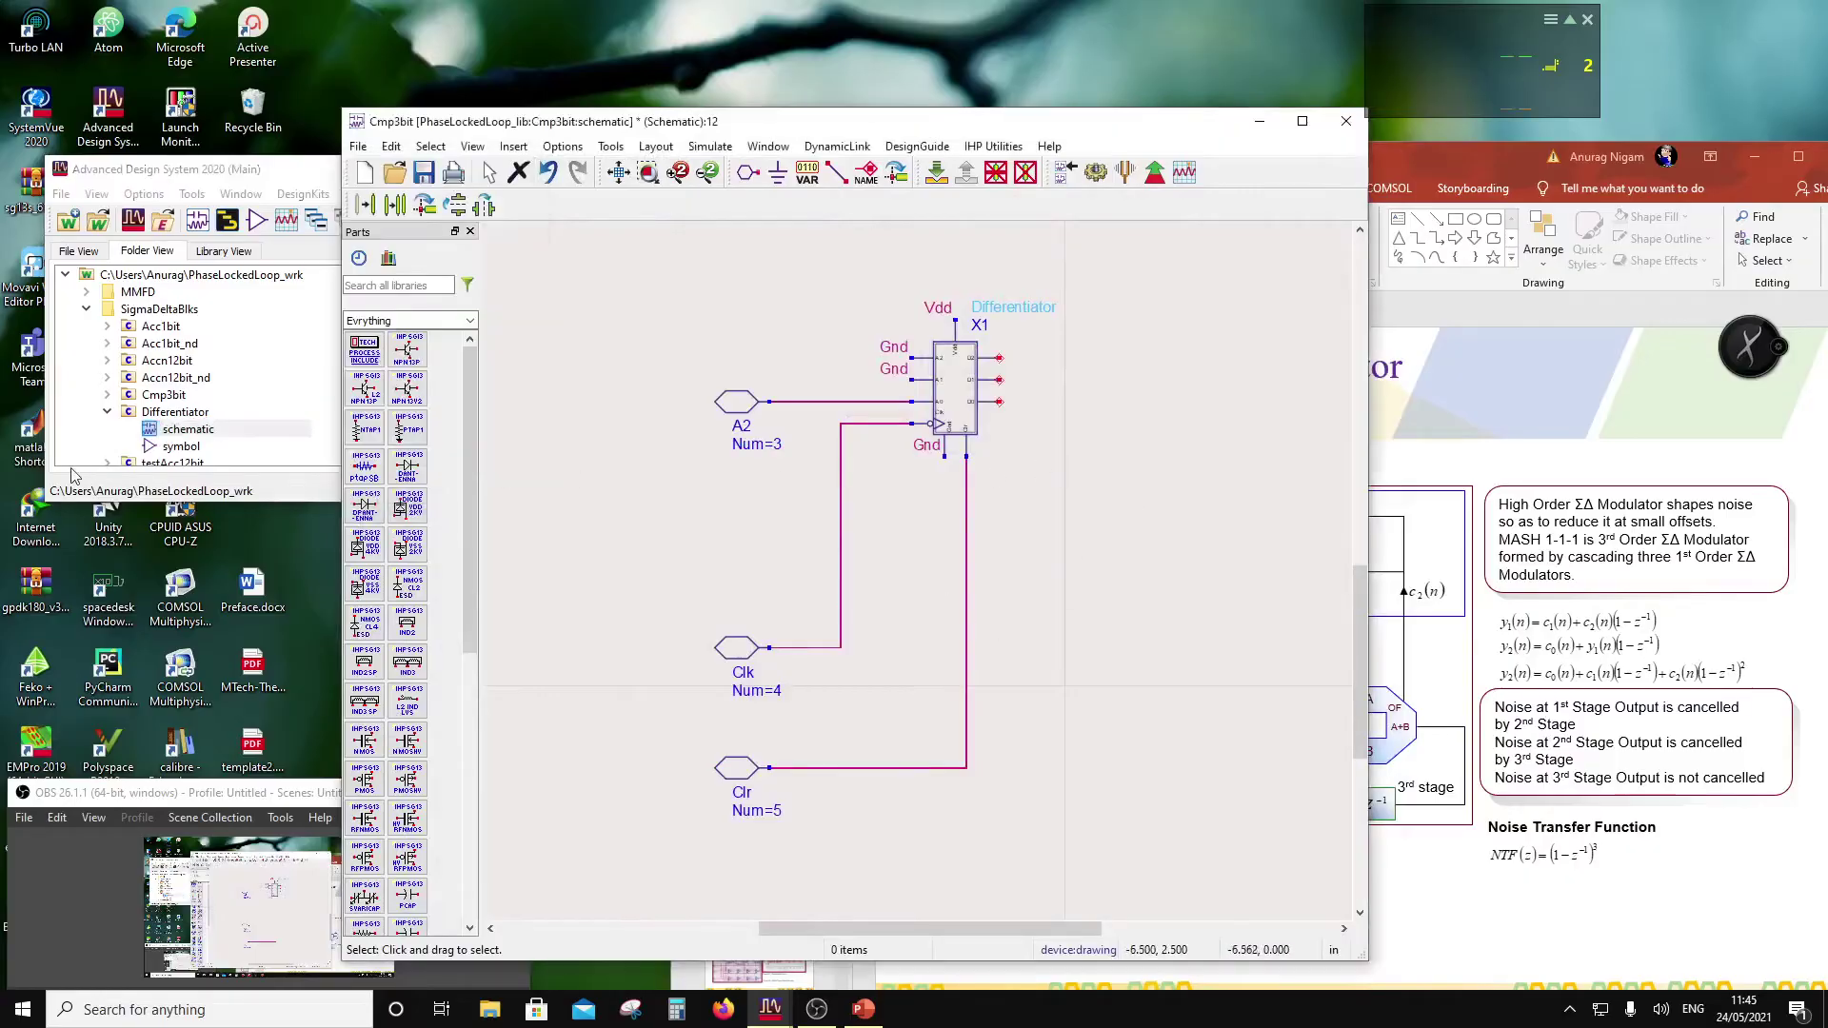
Step: Reopen the Differentiator schematic and copy its XOR gate X8 and the half adders X7 and X6 below it
double_click(150, 431)
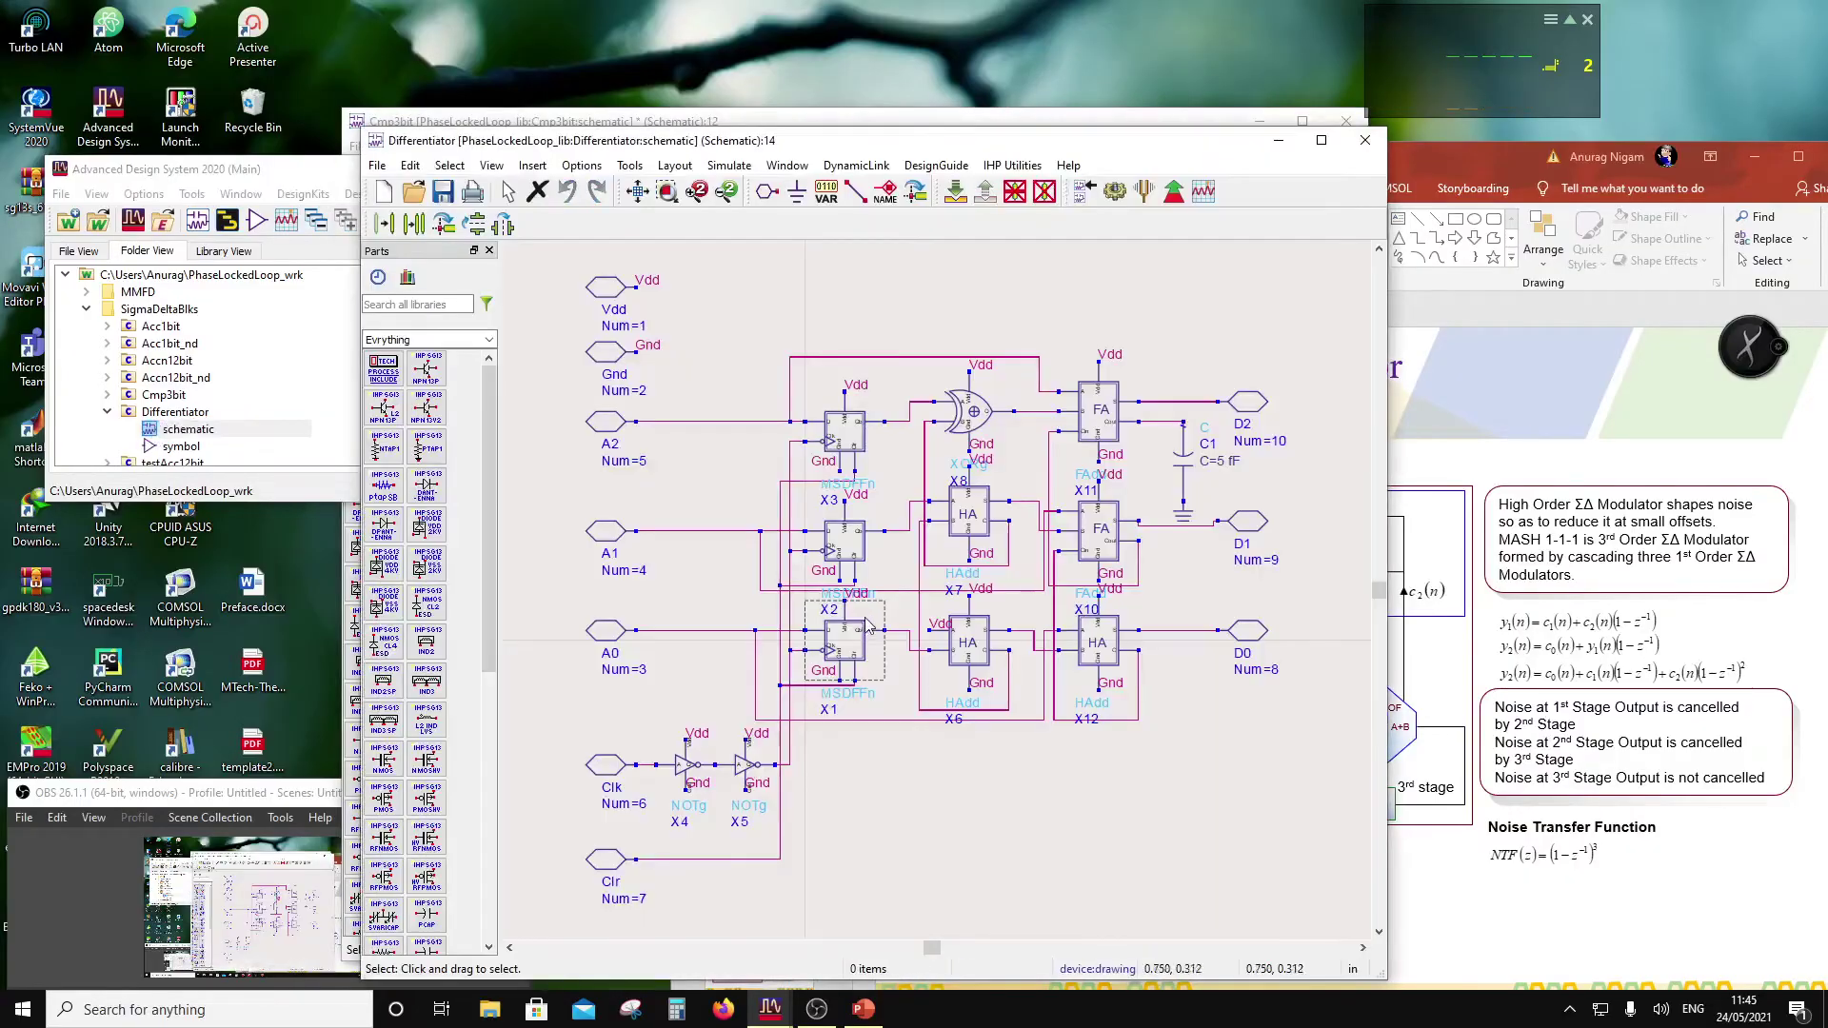
click(964, 656)
ctrl+click(976, 502)
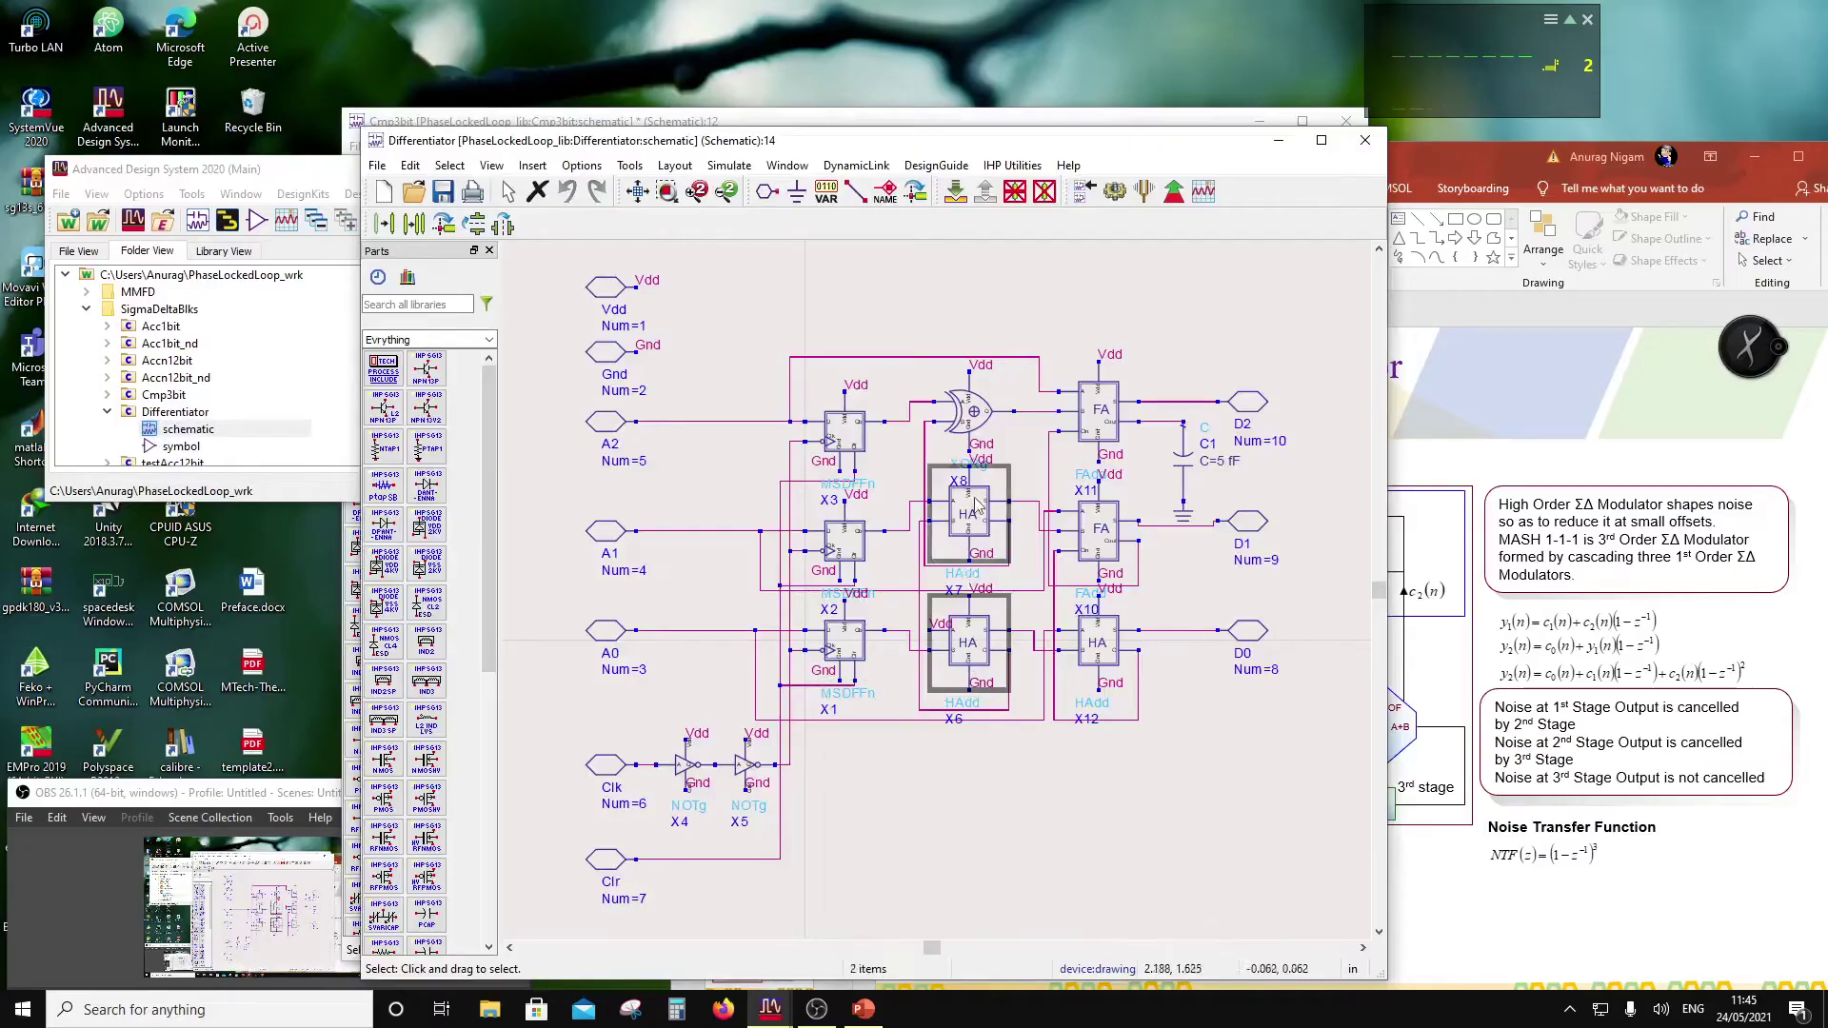
ctrl+click(971, 423)
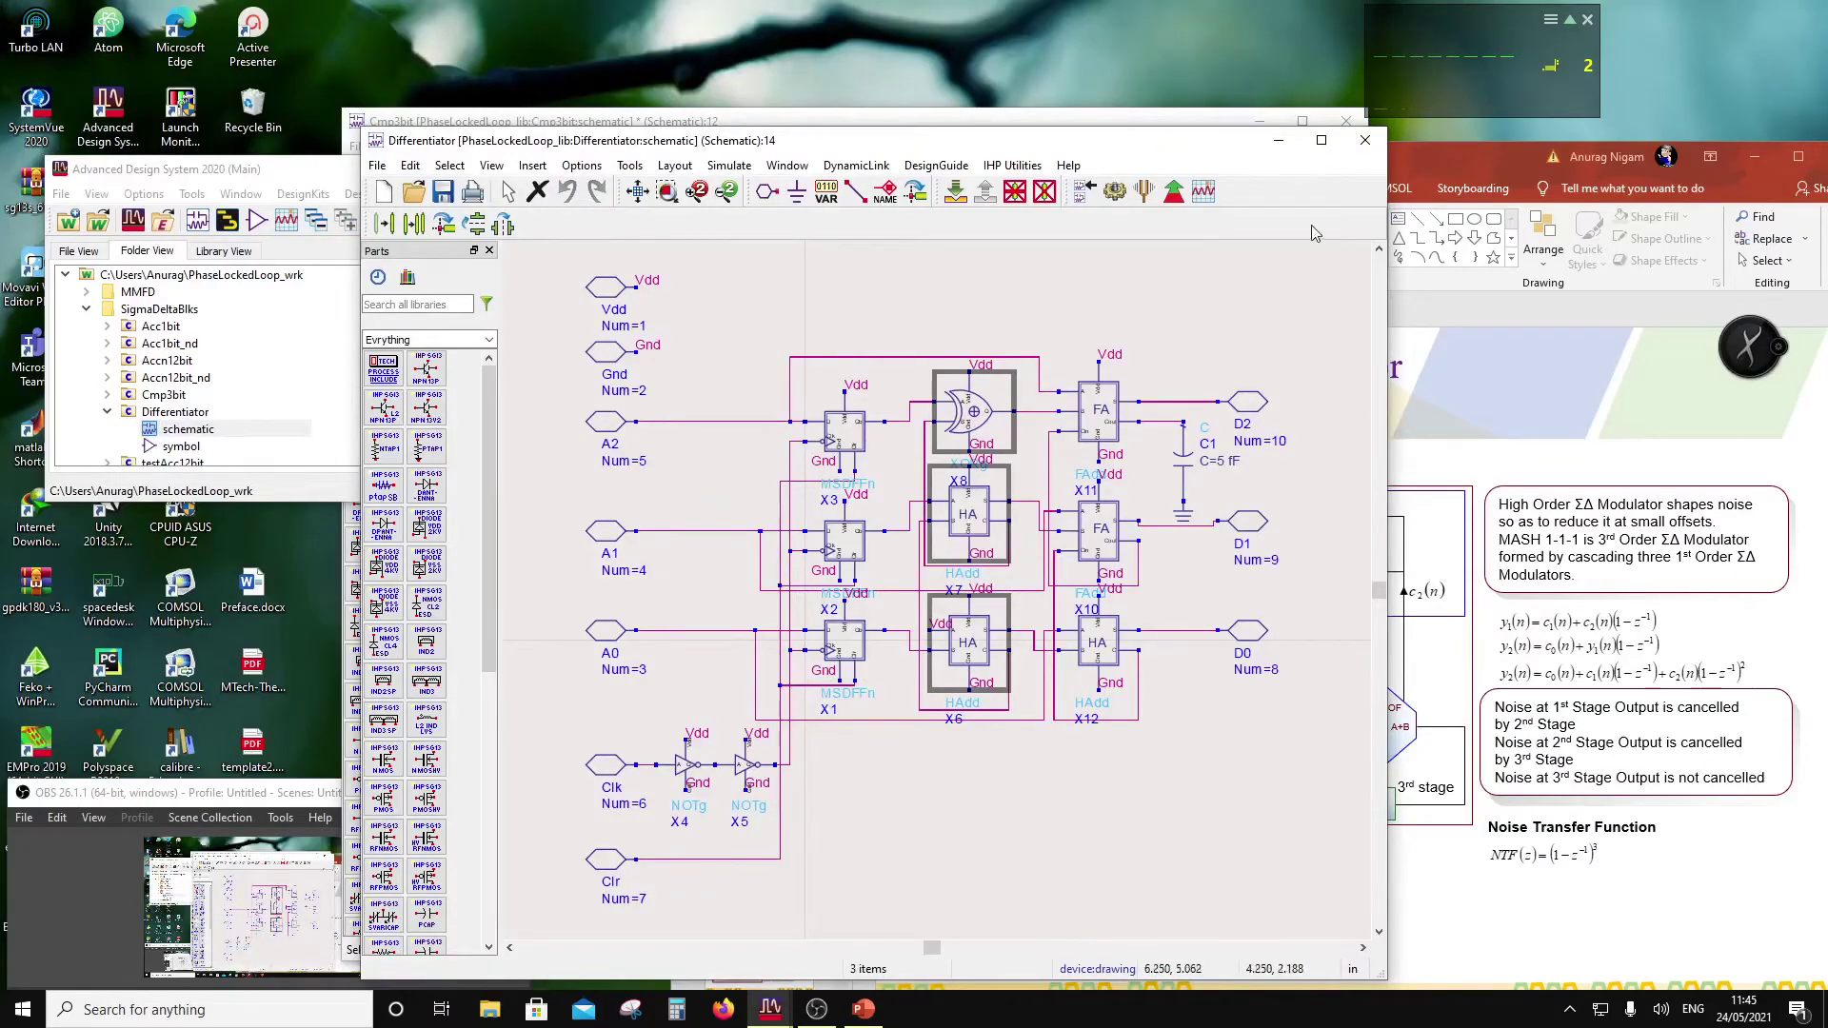
click(1279, 140)
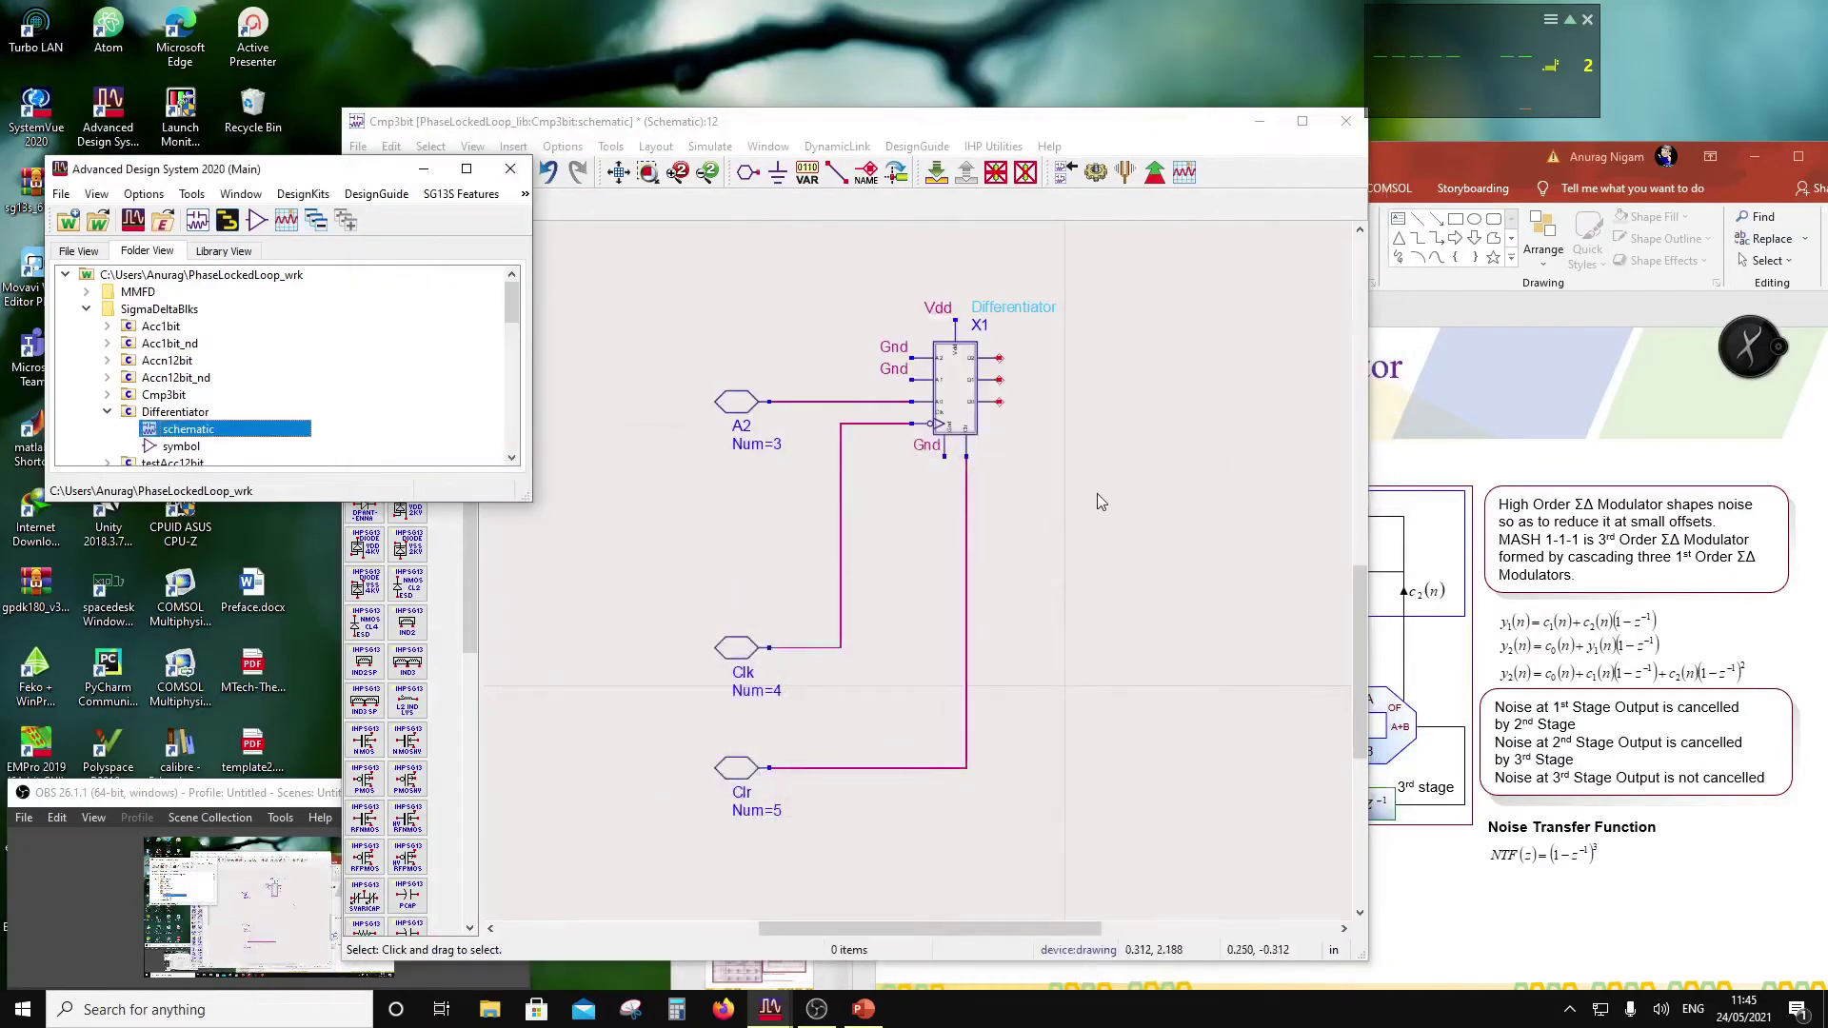
Step: Paste the XOR gate and two half adders into Cmp3bit beside the Differentiator's outputs, and shift all three upward
click(1058, 468)
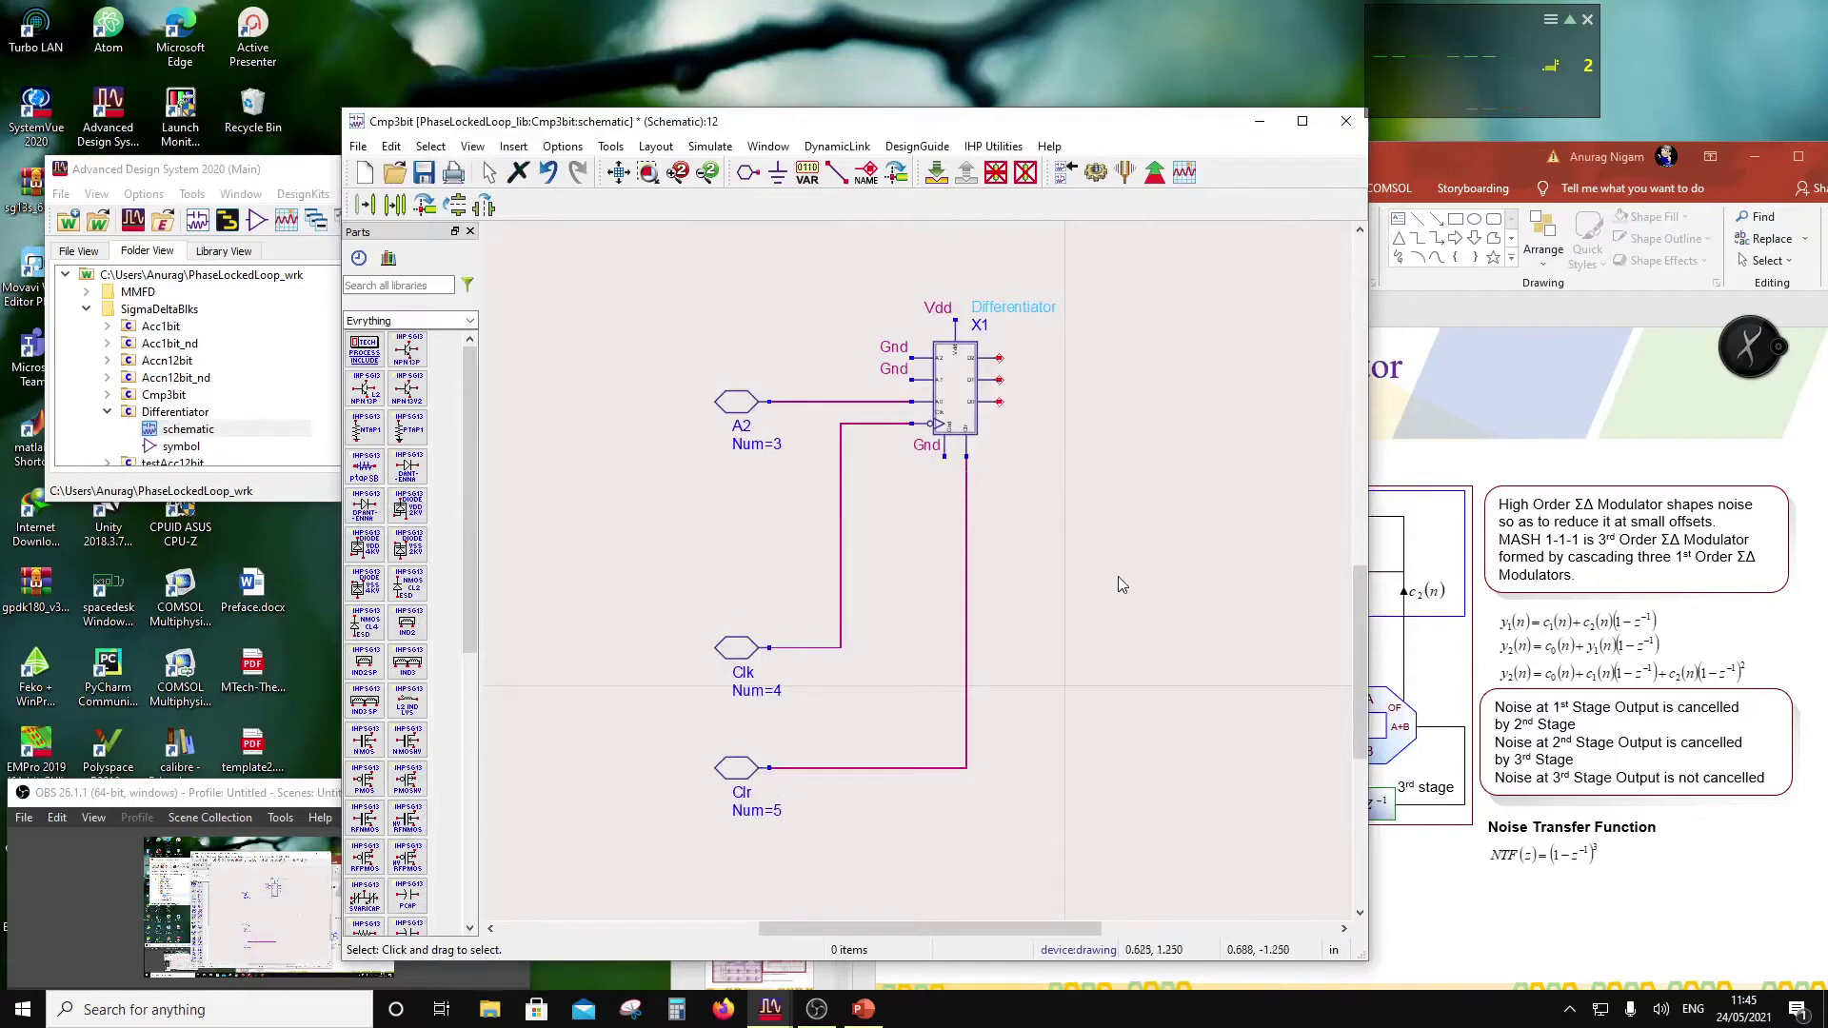
key(ctrl+v)
click(1125, 675)
drag(986, 563, 898, 665)
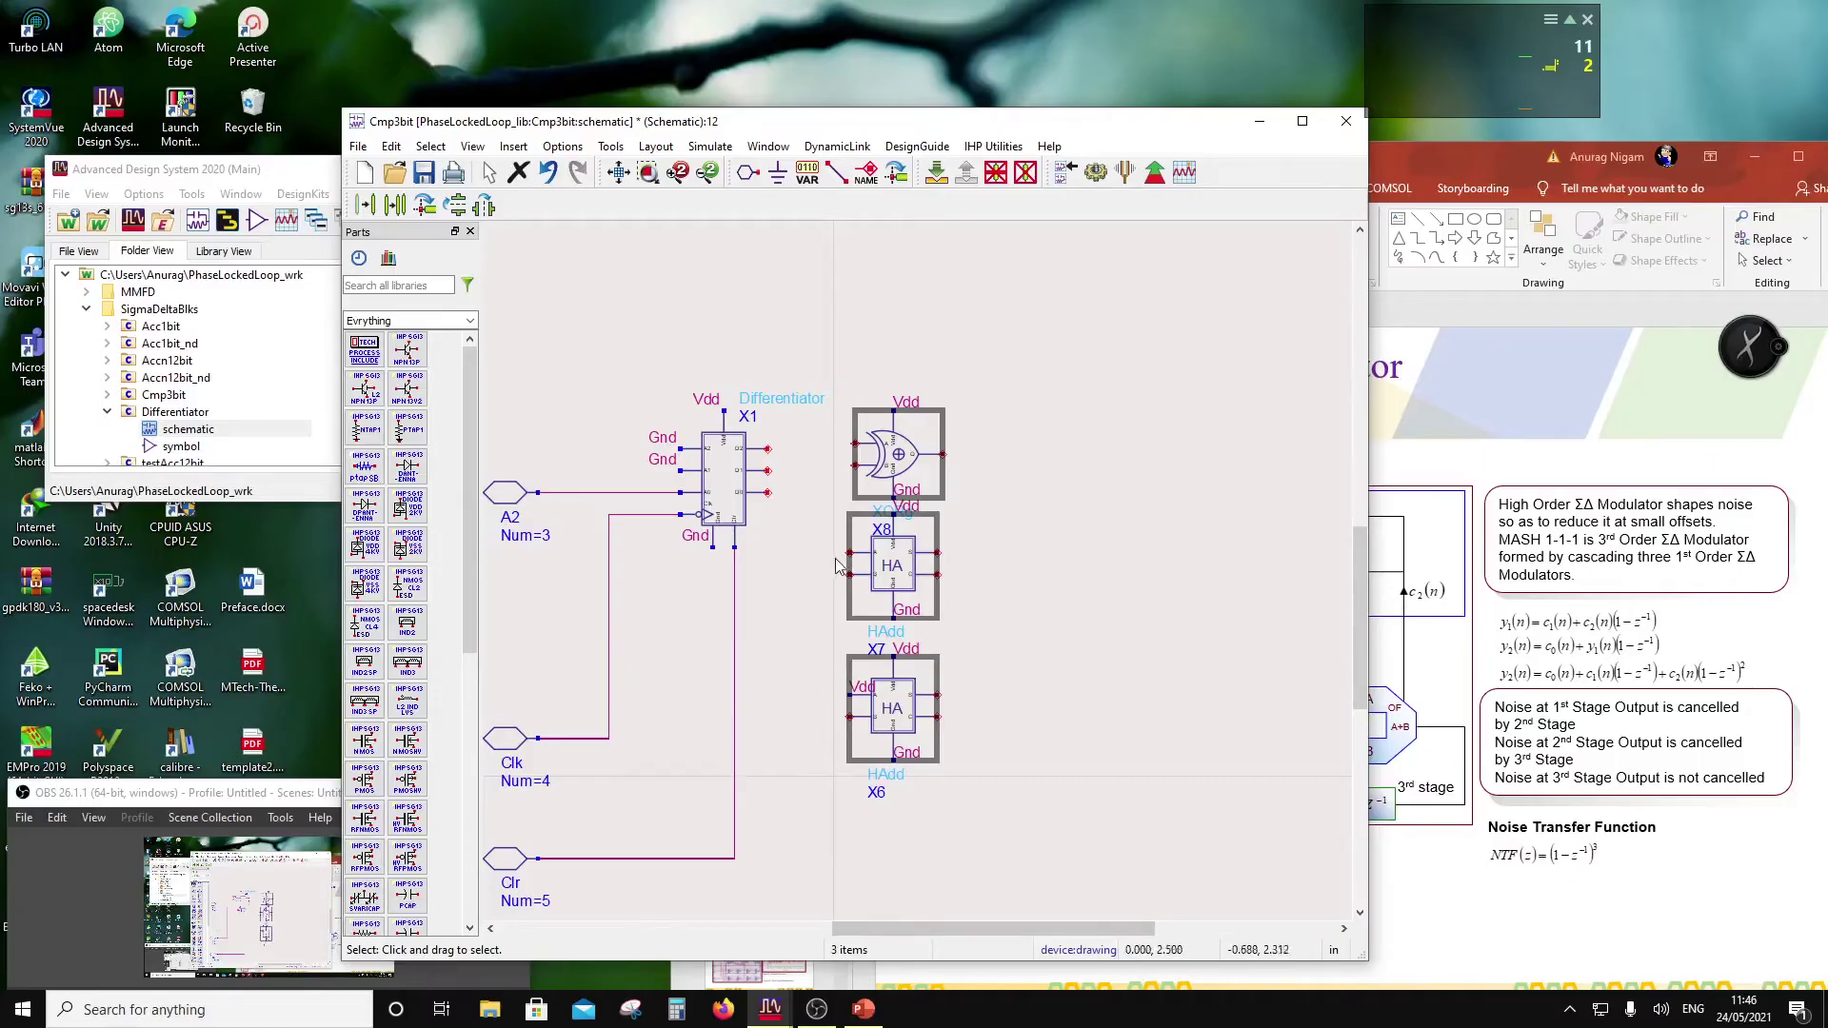
click(1033, 588)
drag(826, 409, 1047, 838)
drag(900, 702, 895, 620)
click(1091, 689)
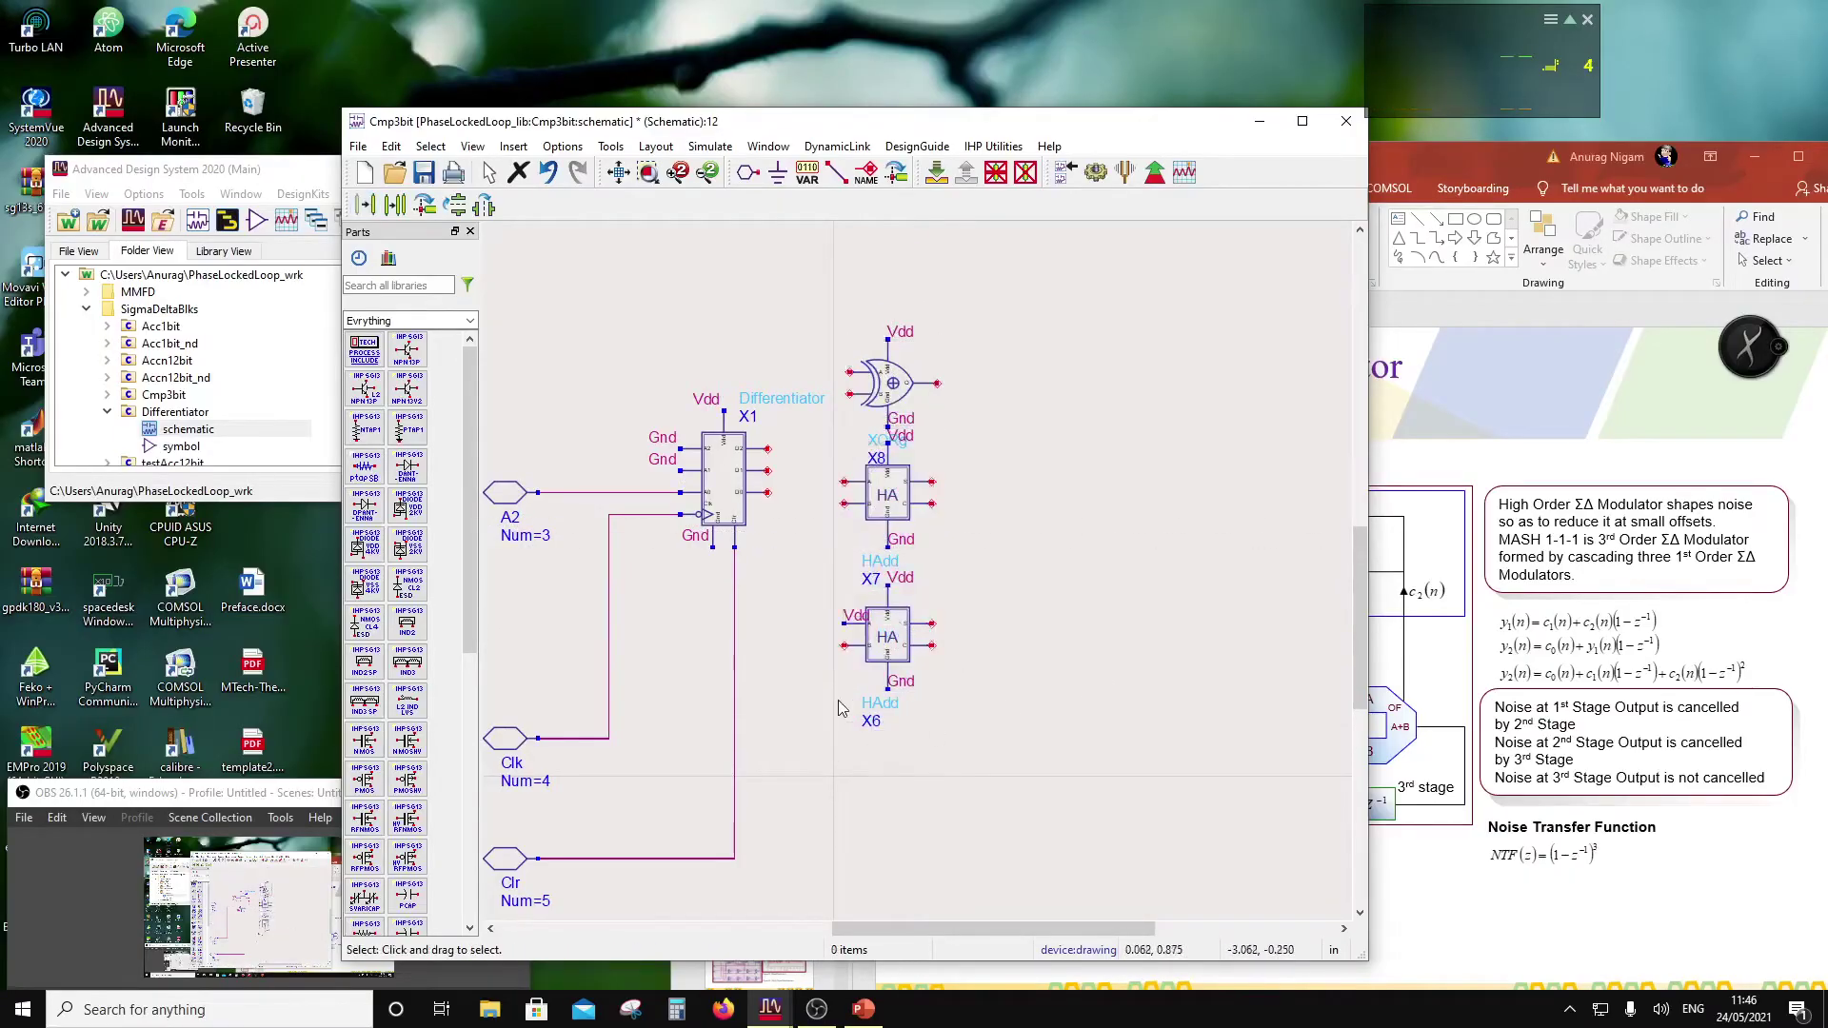
Step: Delete the Vdd label at half adder X6's input and wire X6's lower output to the lower input of half adder X7
click(860, 615)
key(Delete)
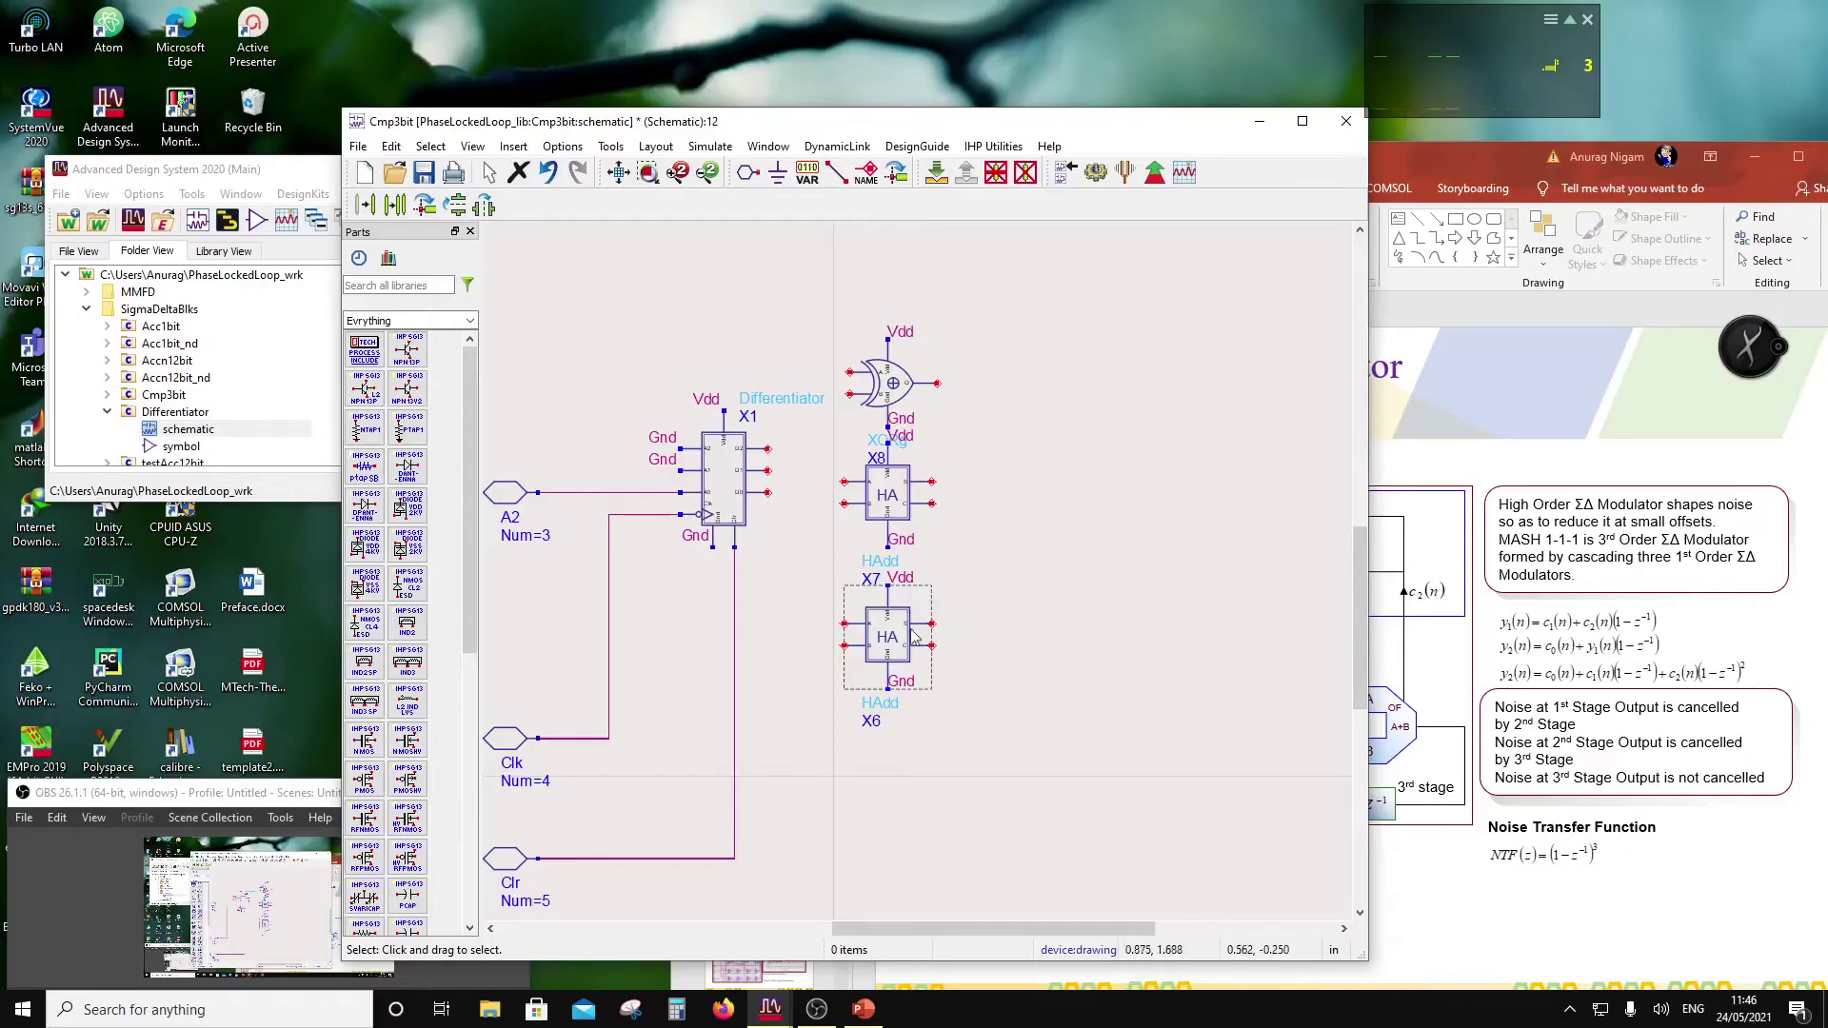
click(836, 172)
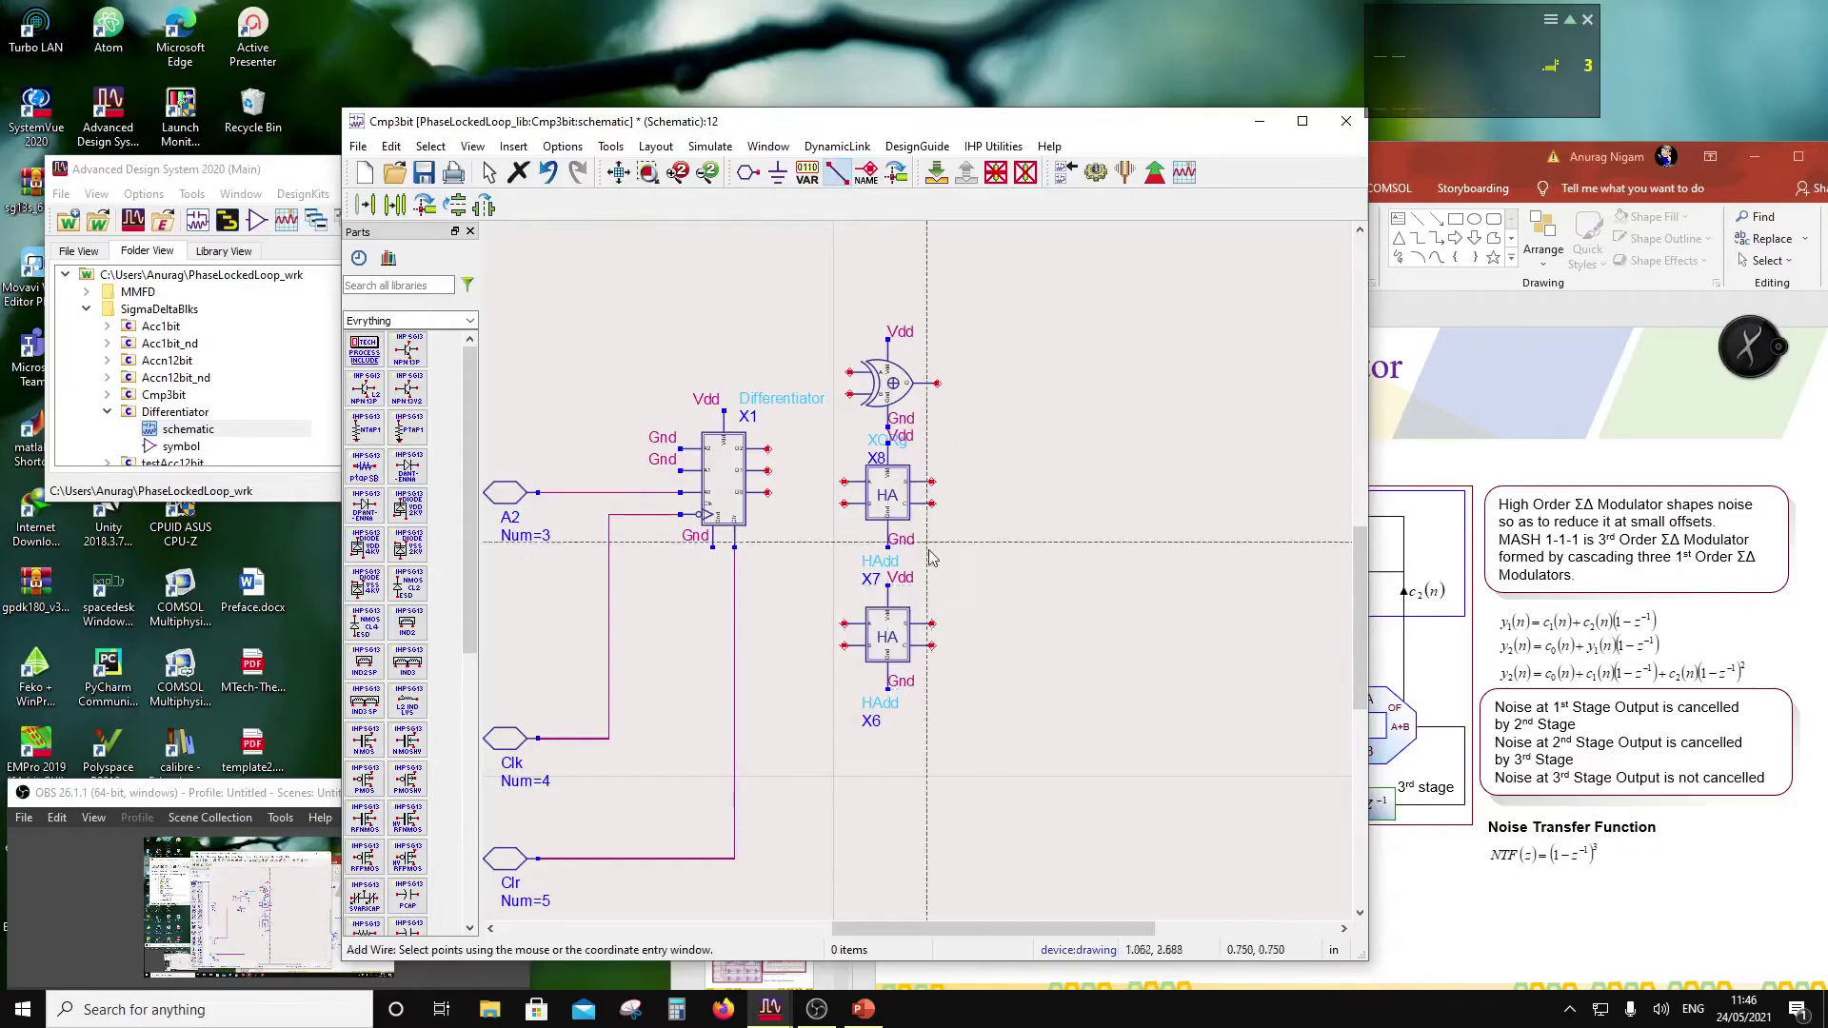
click(932, 648)
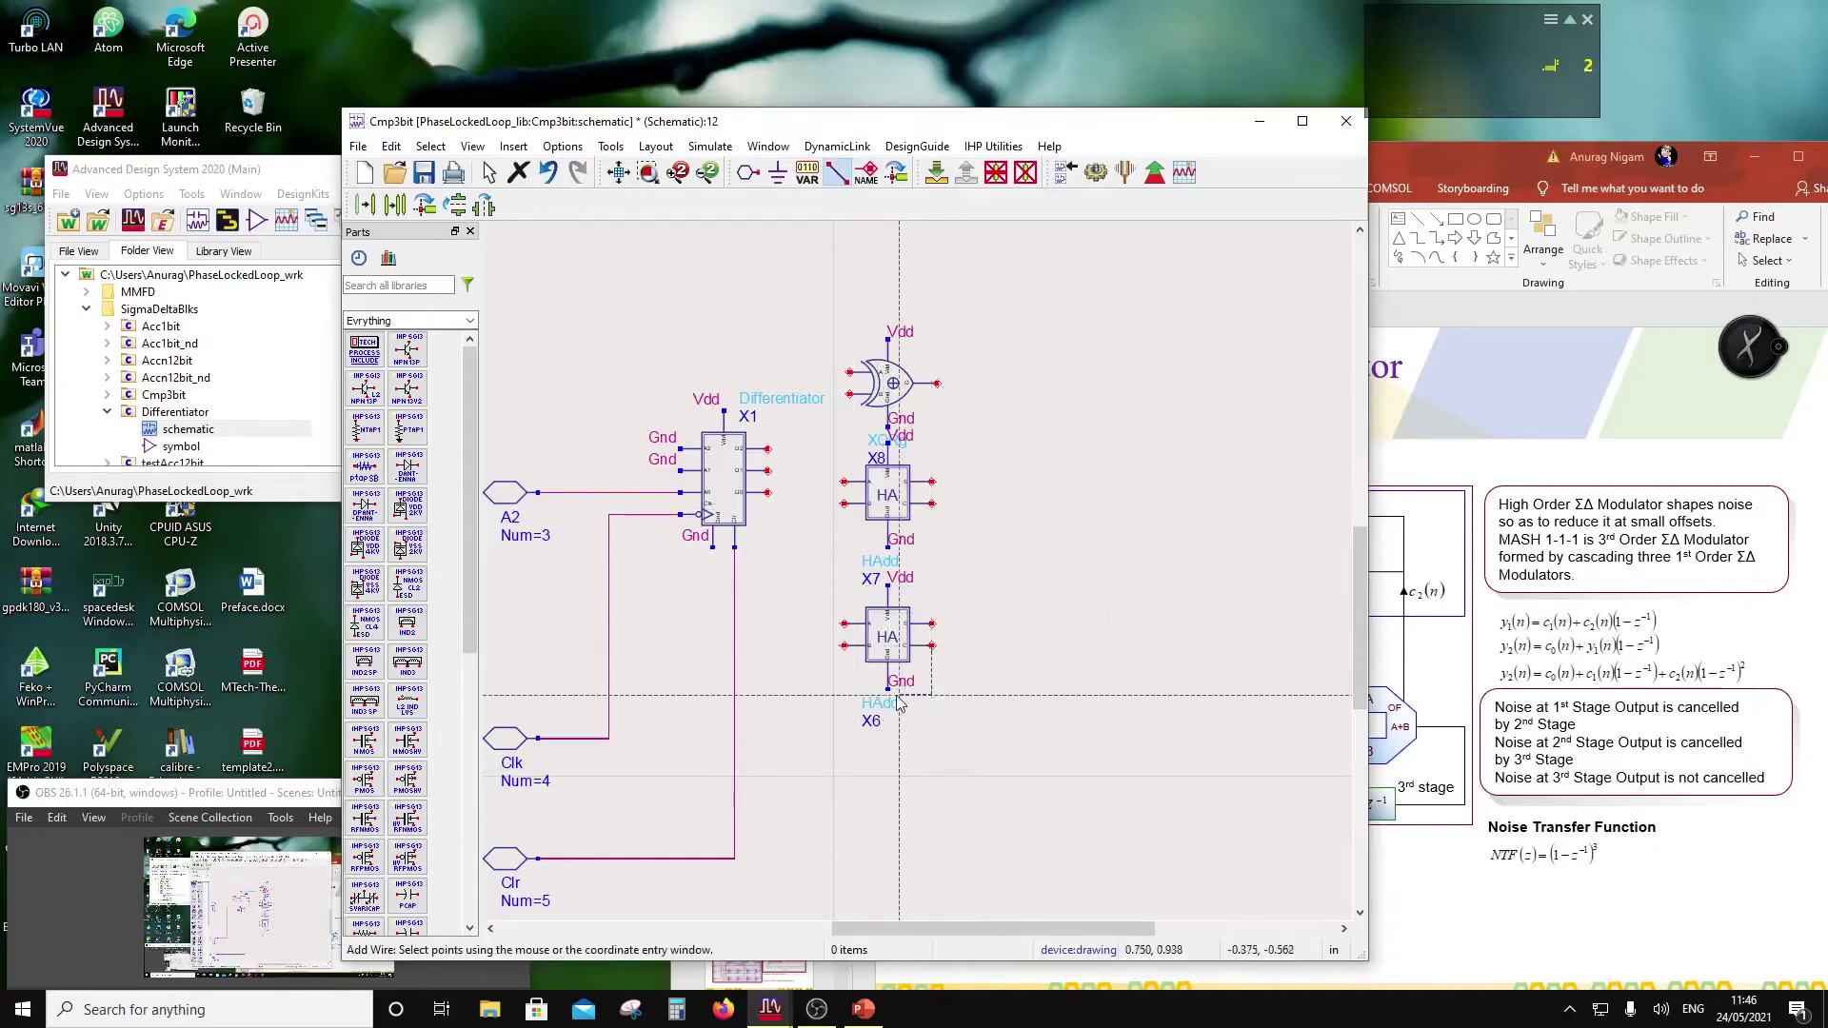
click(822, 700)
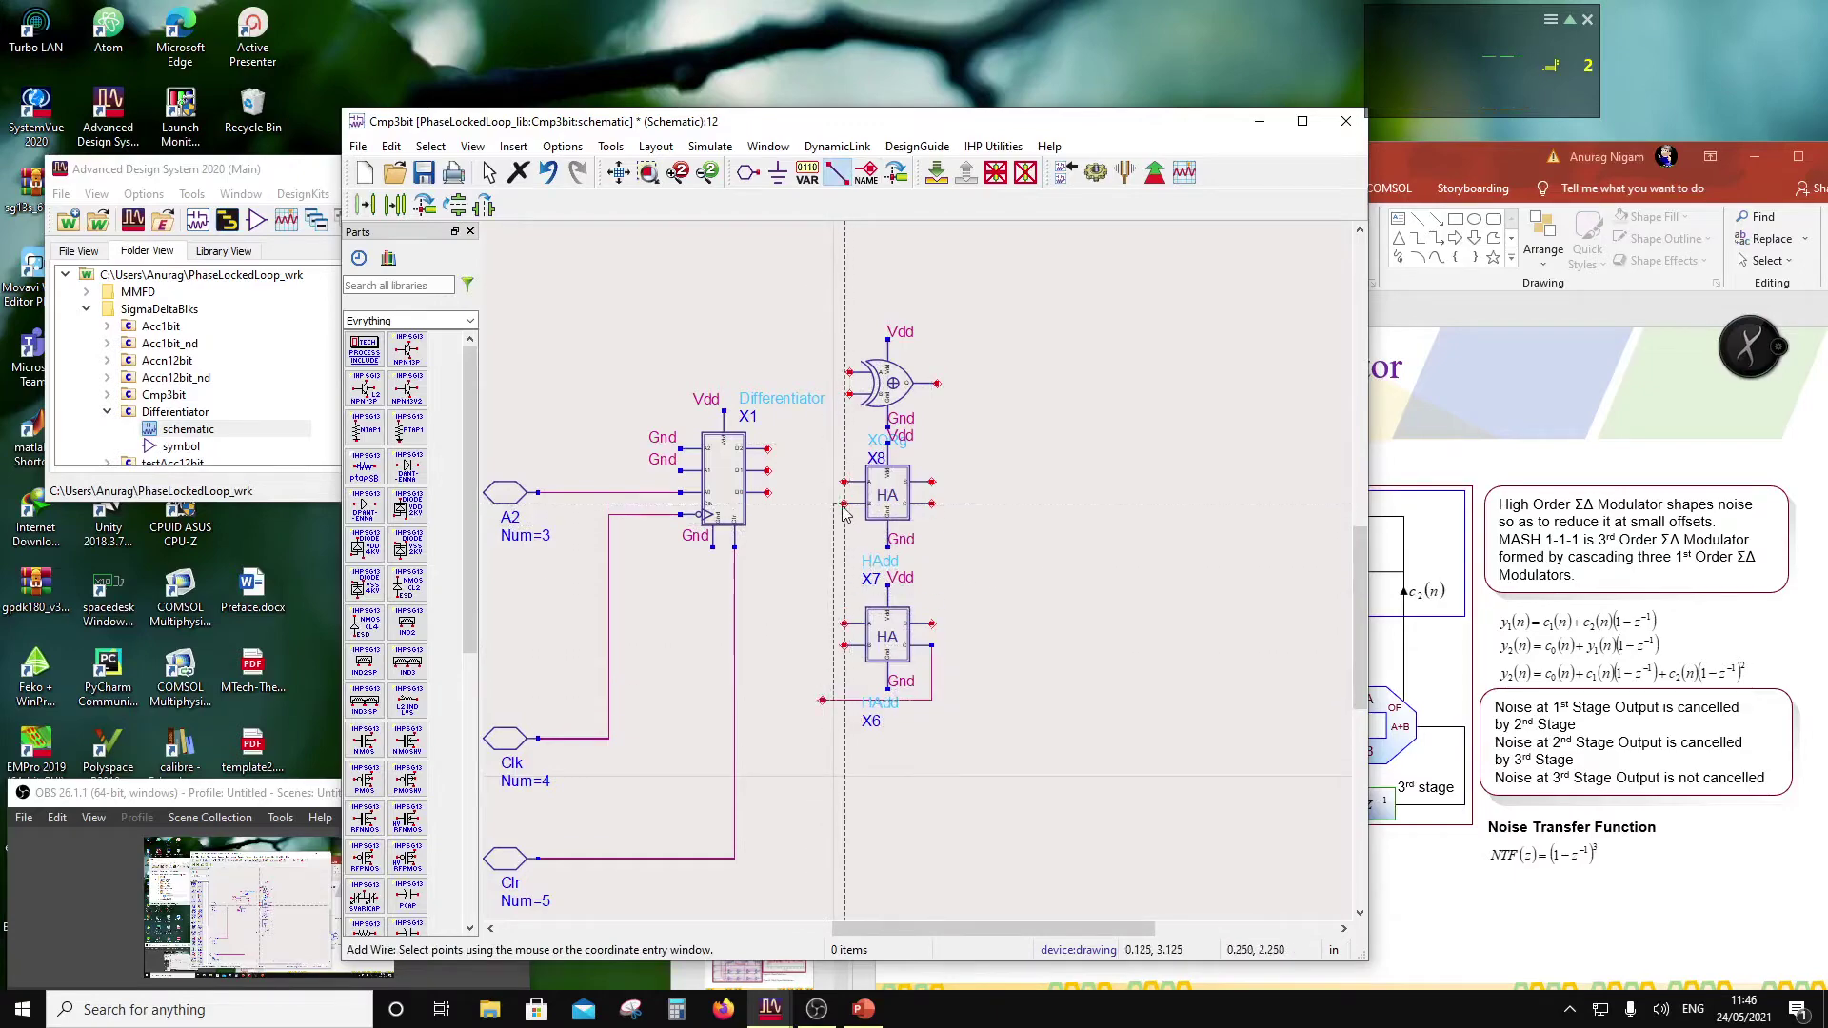
click(845, 504)
key(Escape)
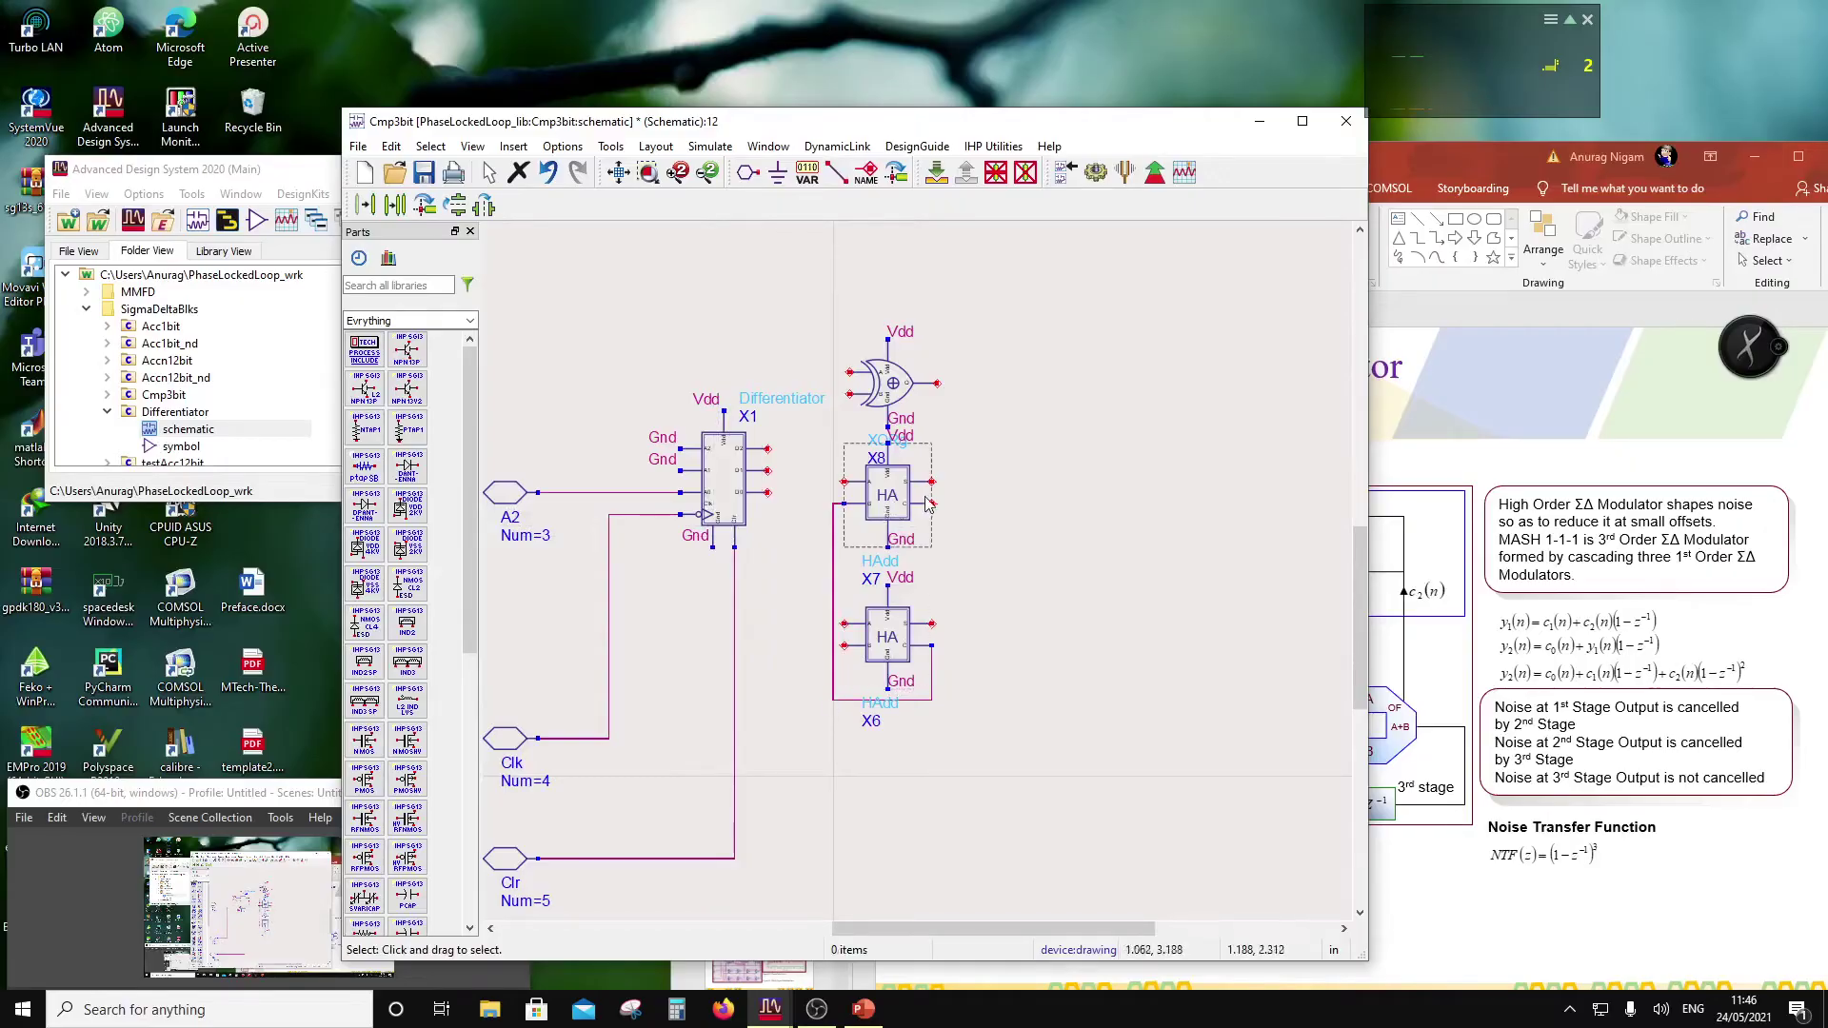
Step: Wire the lower output of half adder X7 to the lower input of XOR gate X8
click(836, 172)
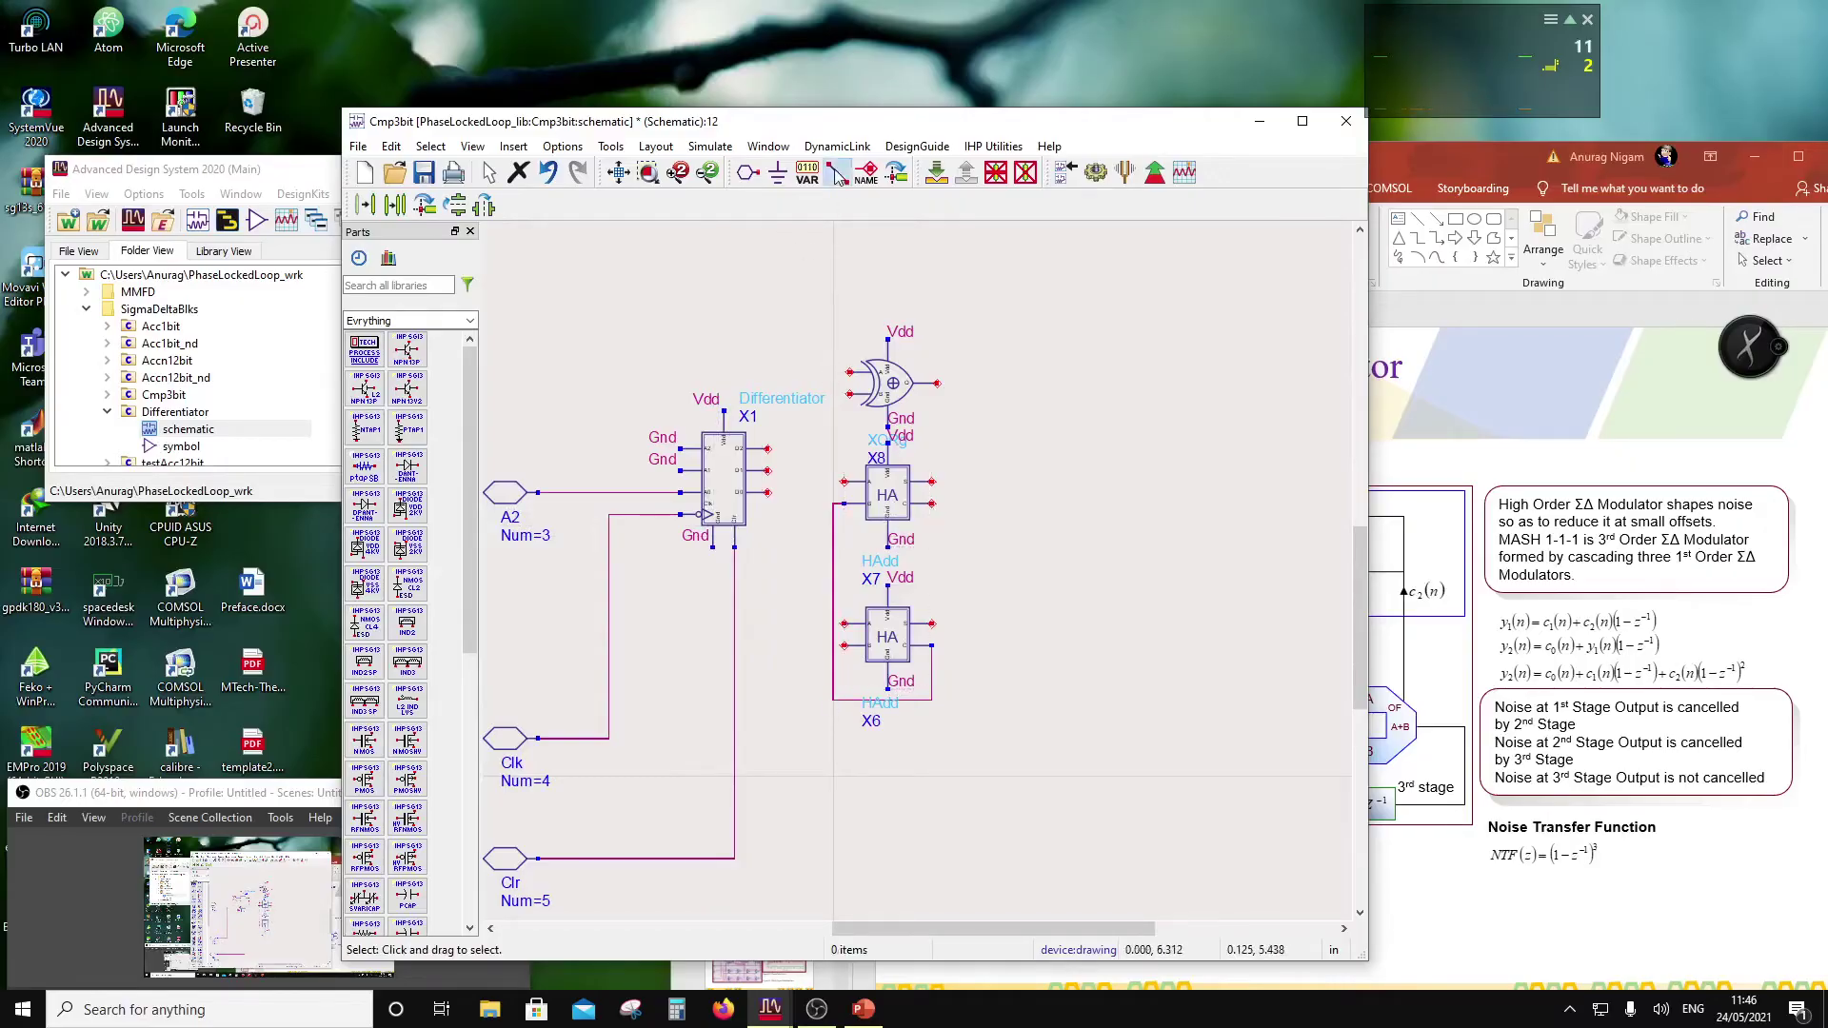
click(933, 503)
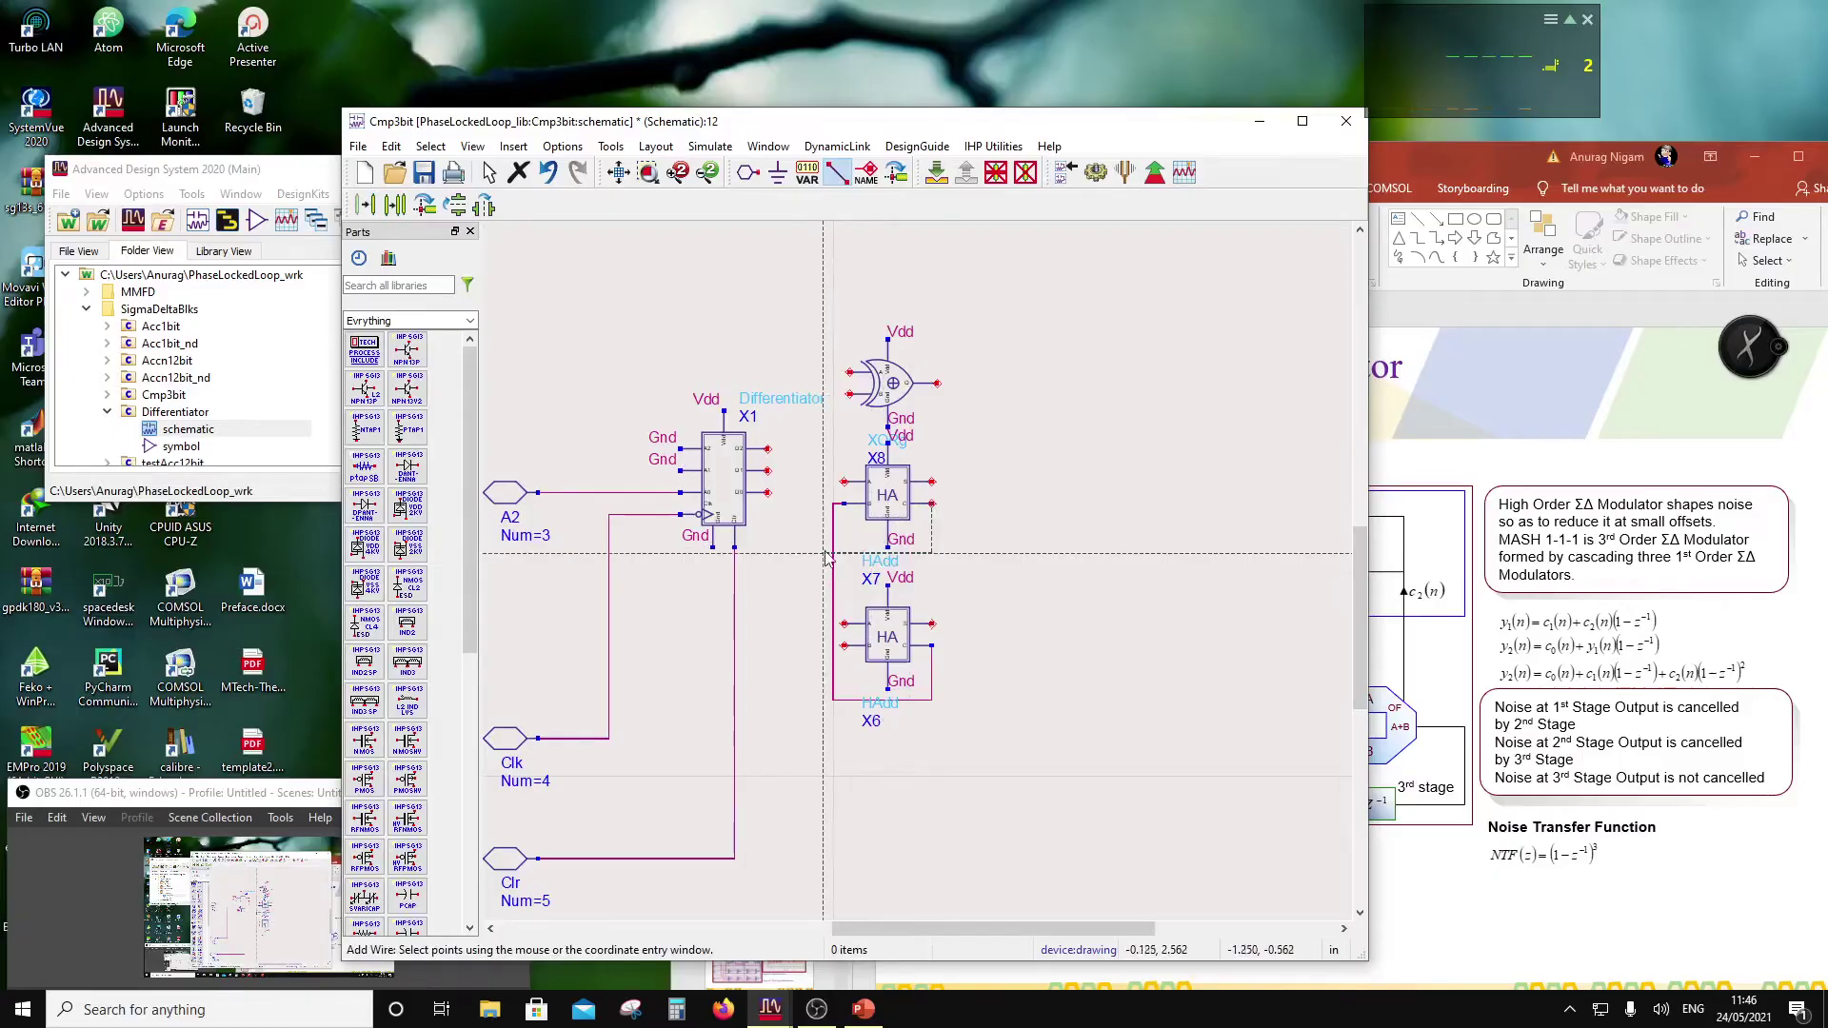
click(830, 552)
click(849, 393)
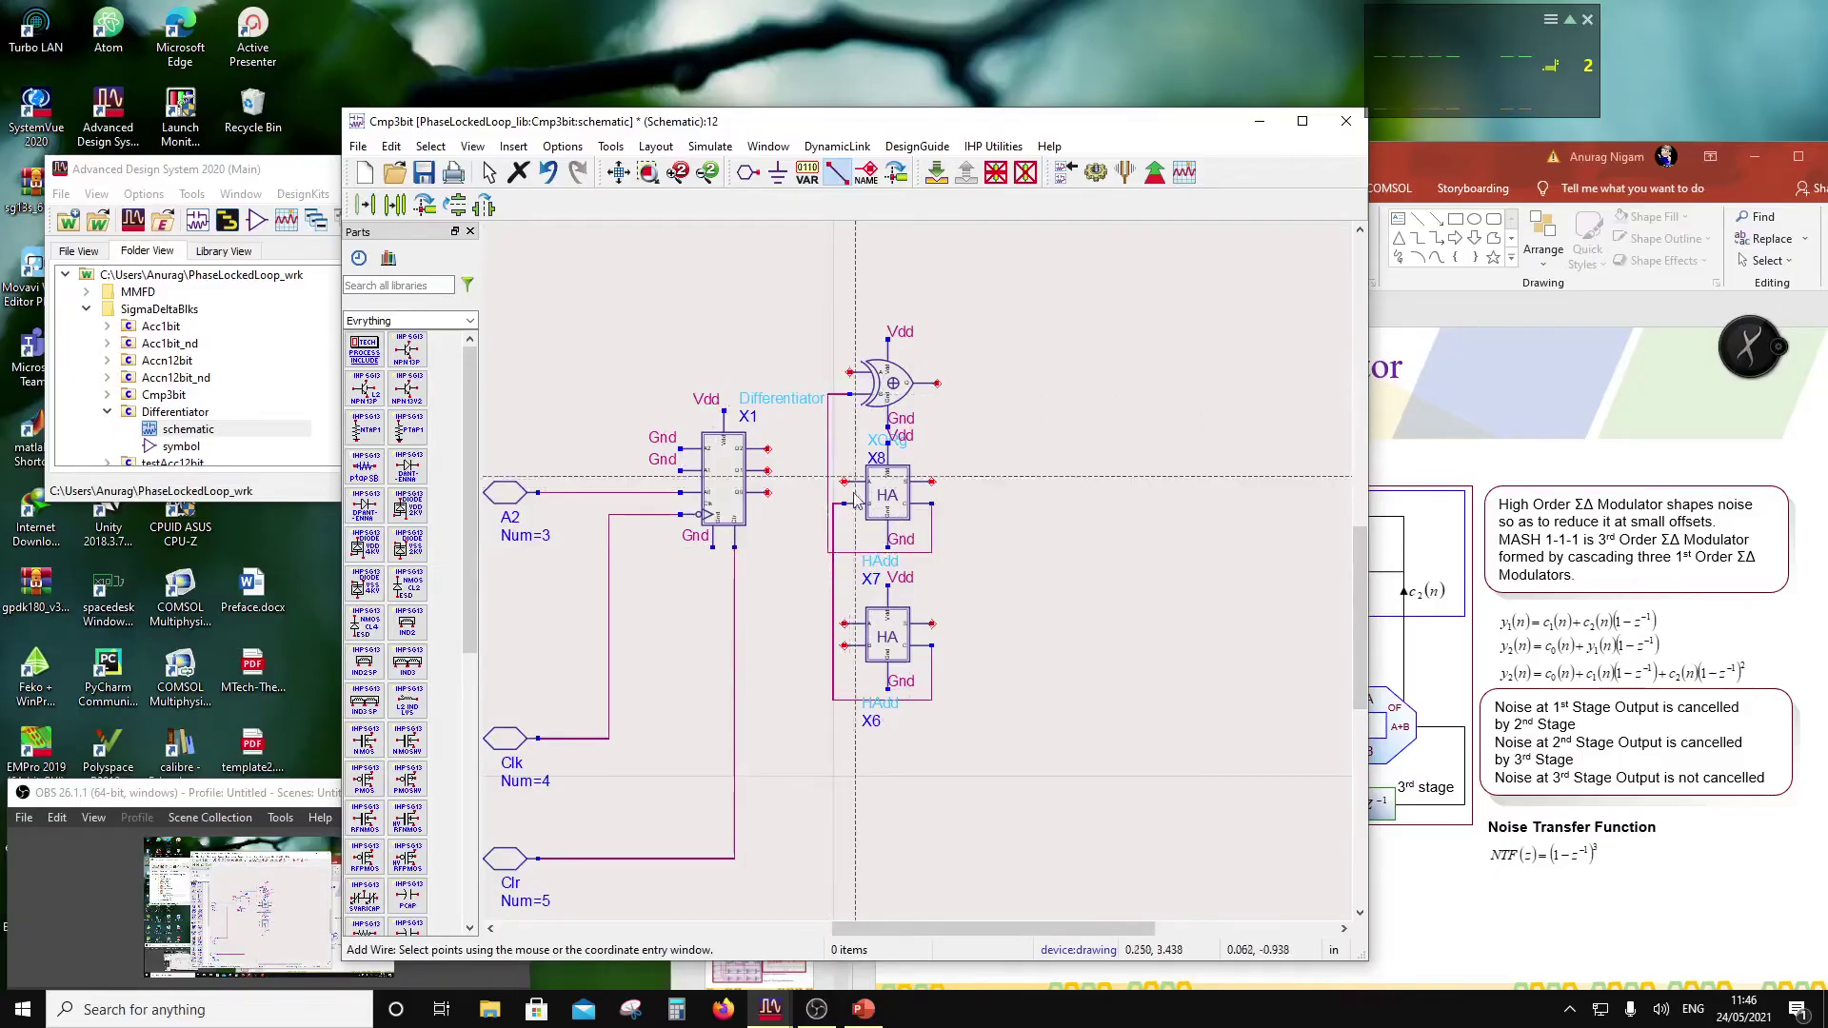
key(Escape)
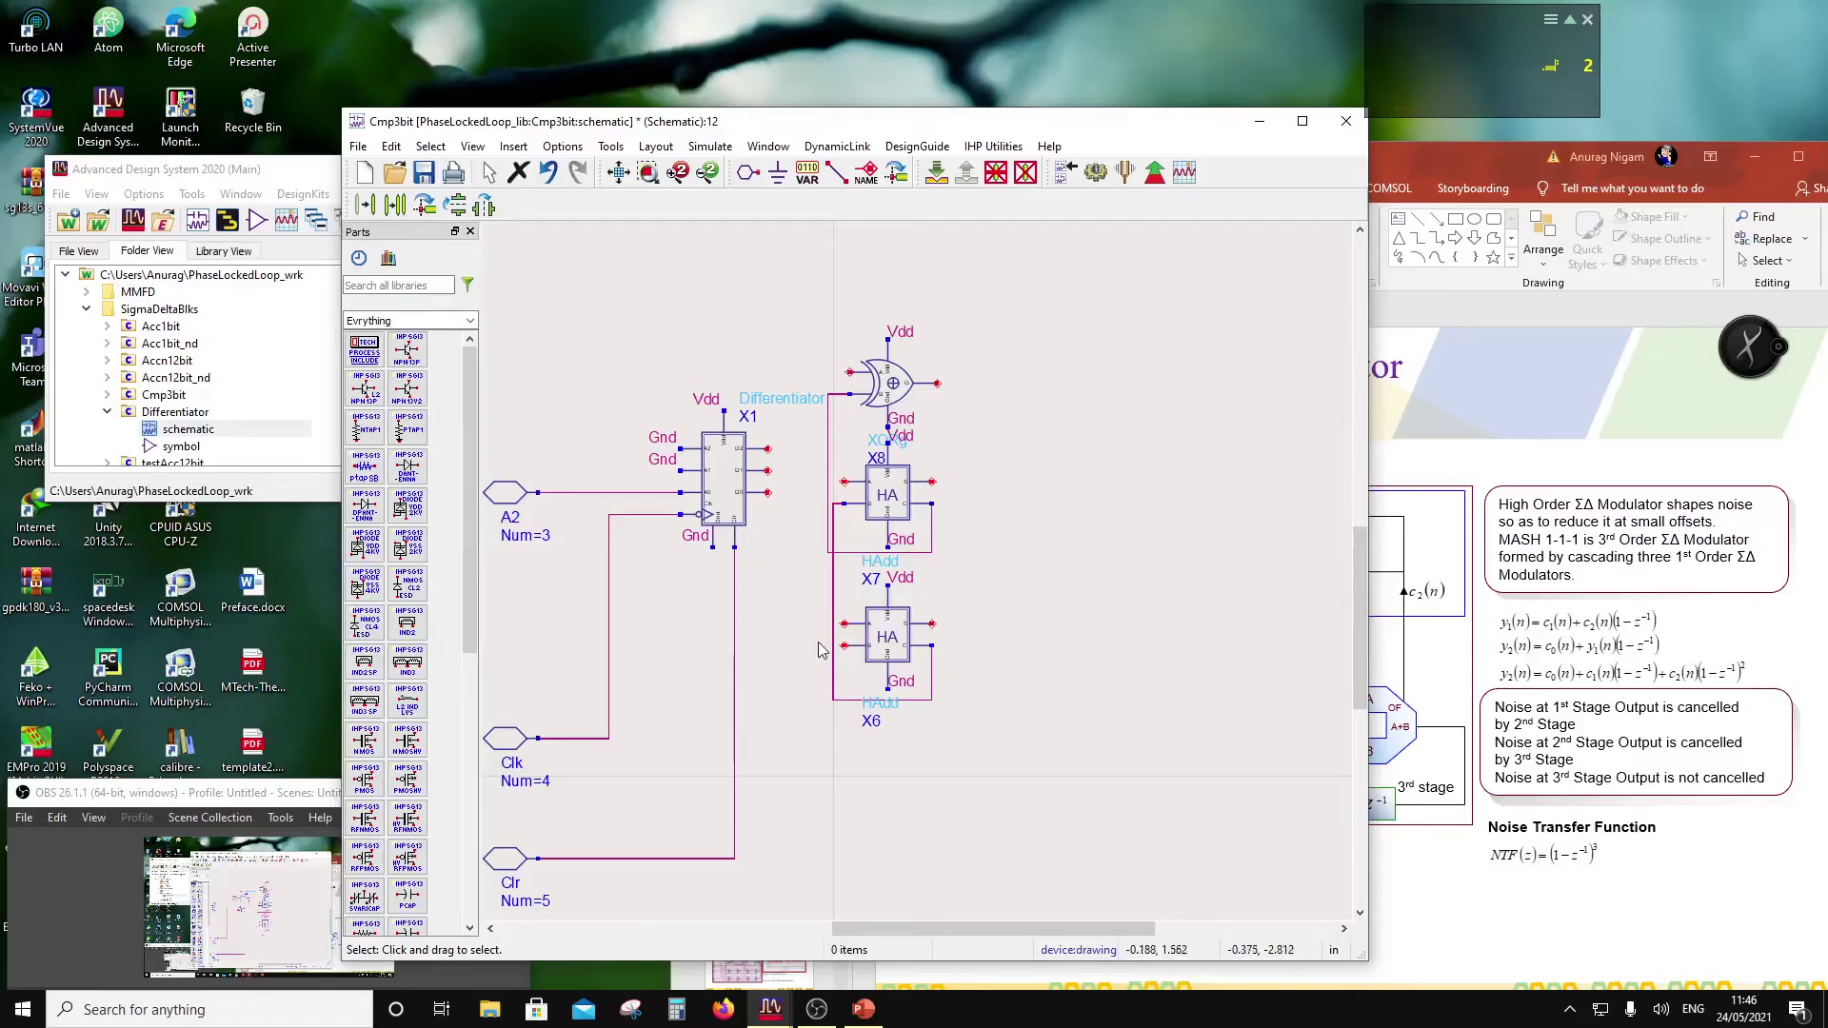
Step: Wire the Differentiator's lowest output to the upper input of half adder X6
click(836, 171)
click(767, 492)
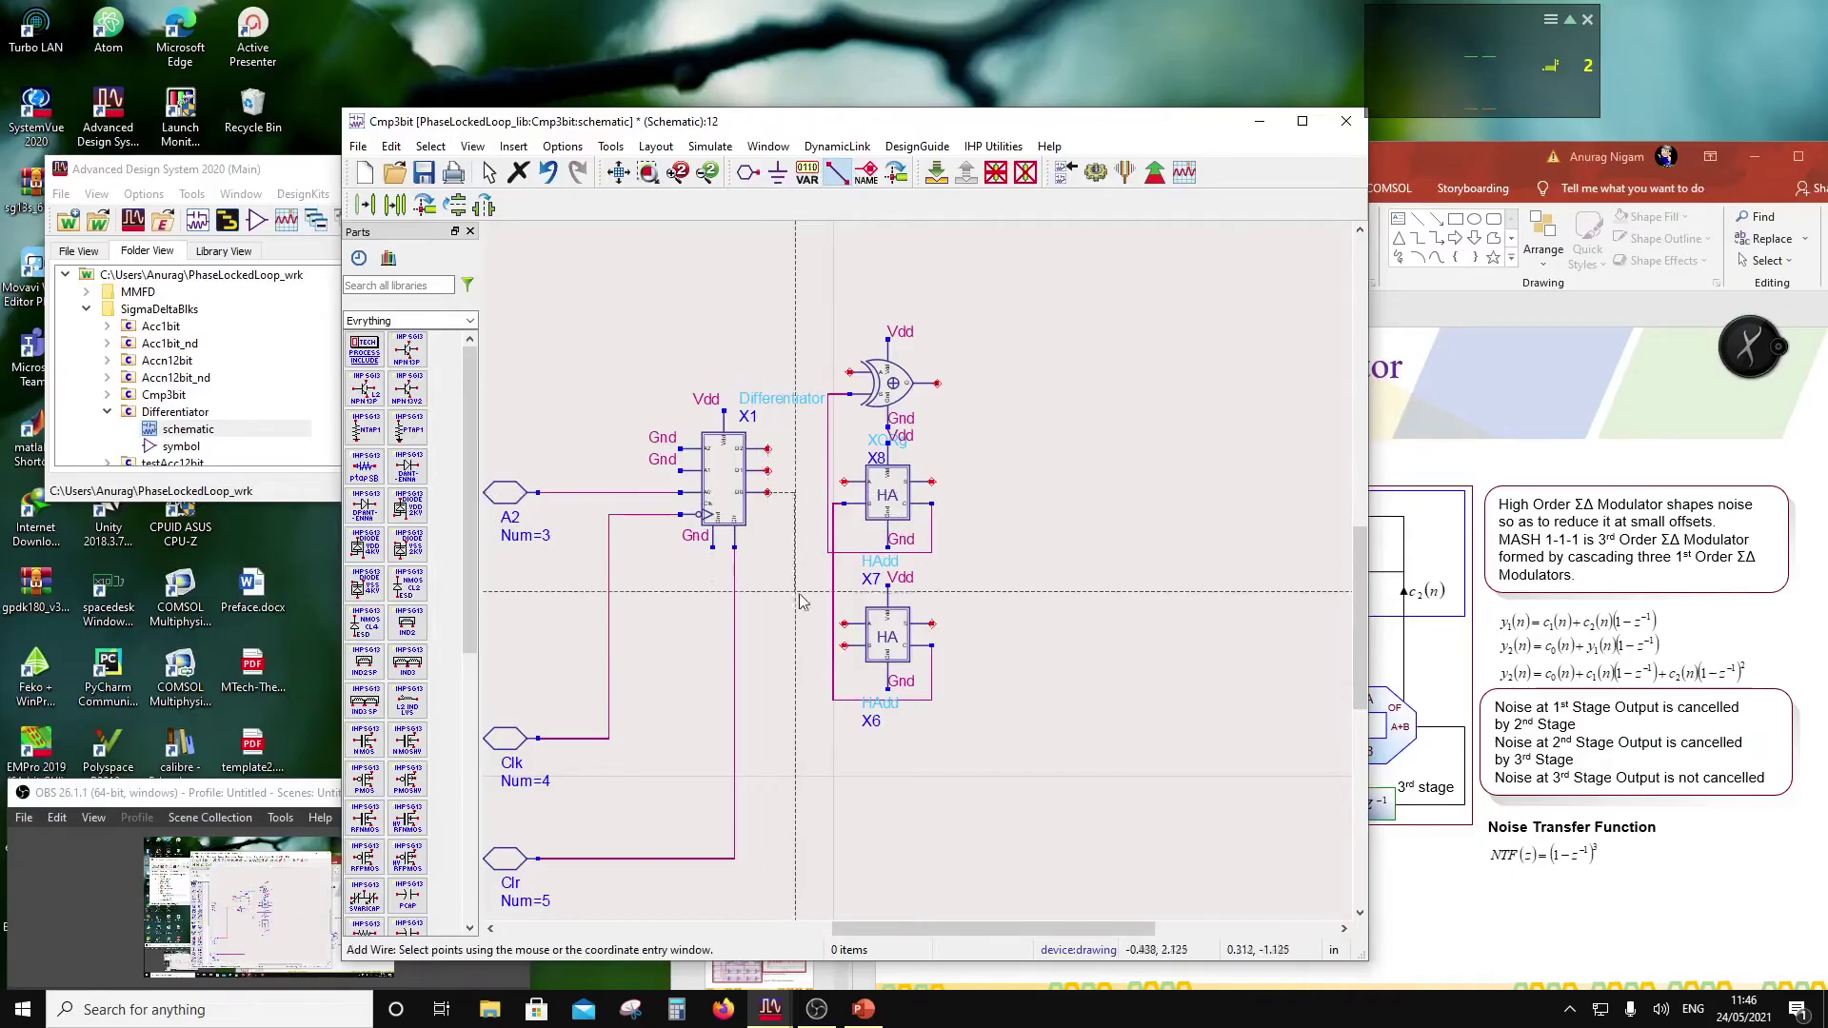
click(845, 623)
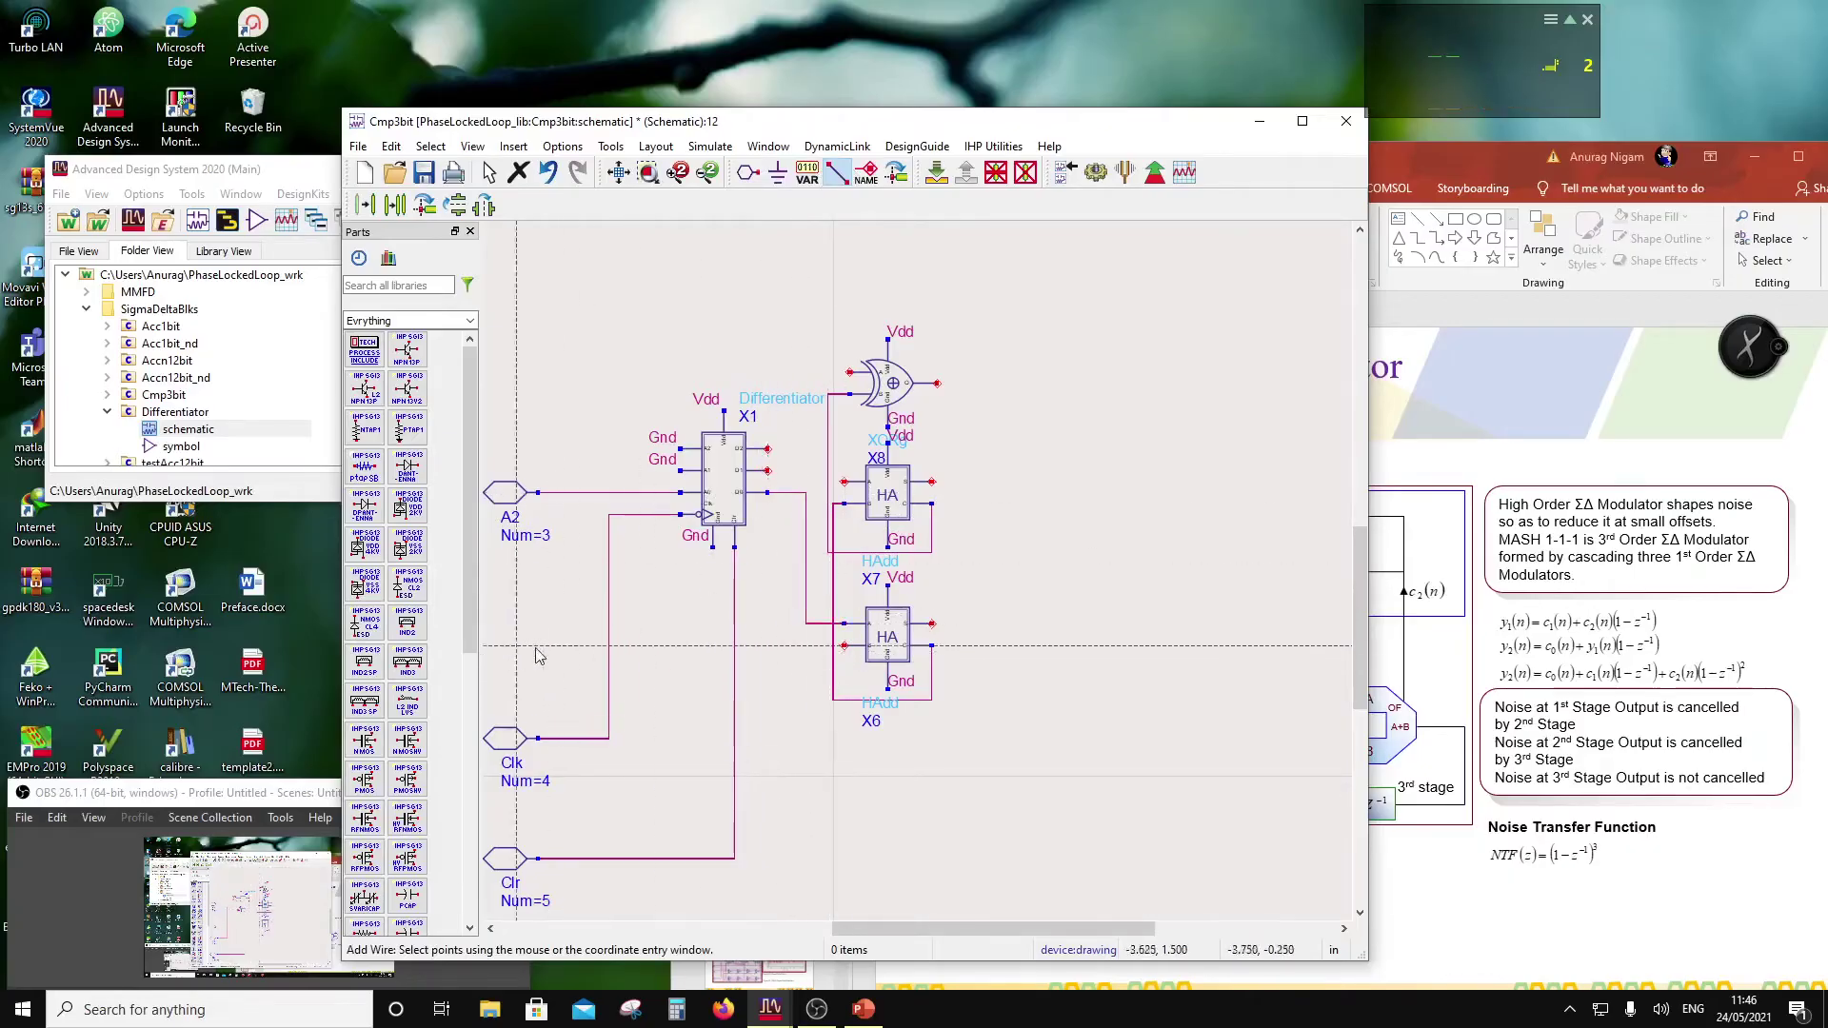
Step: Place pin 6 named A1 between the A2 and Clk pins and wire it to the lower input of half adder X6
click(748, 172)
text(A1)
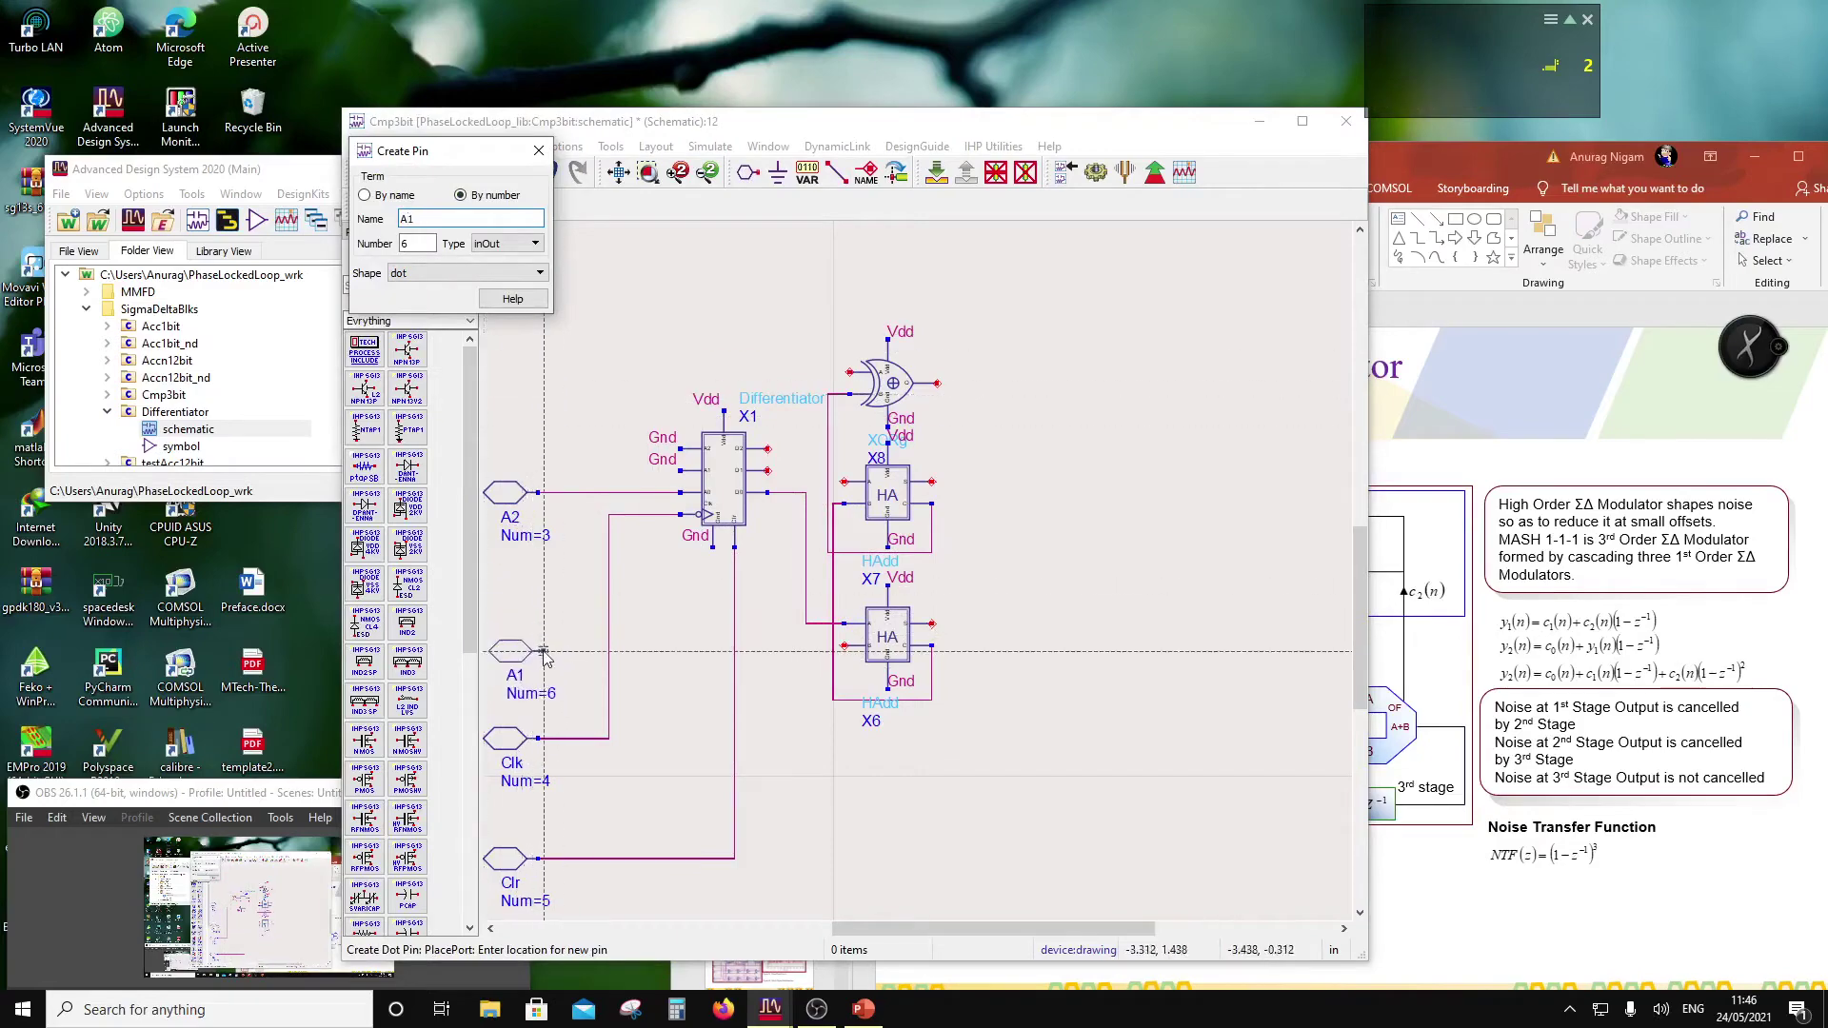
click(539, 647)
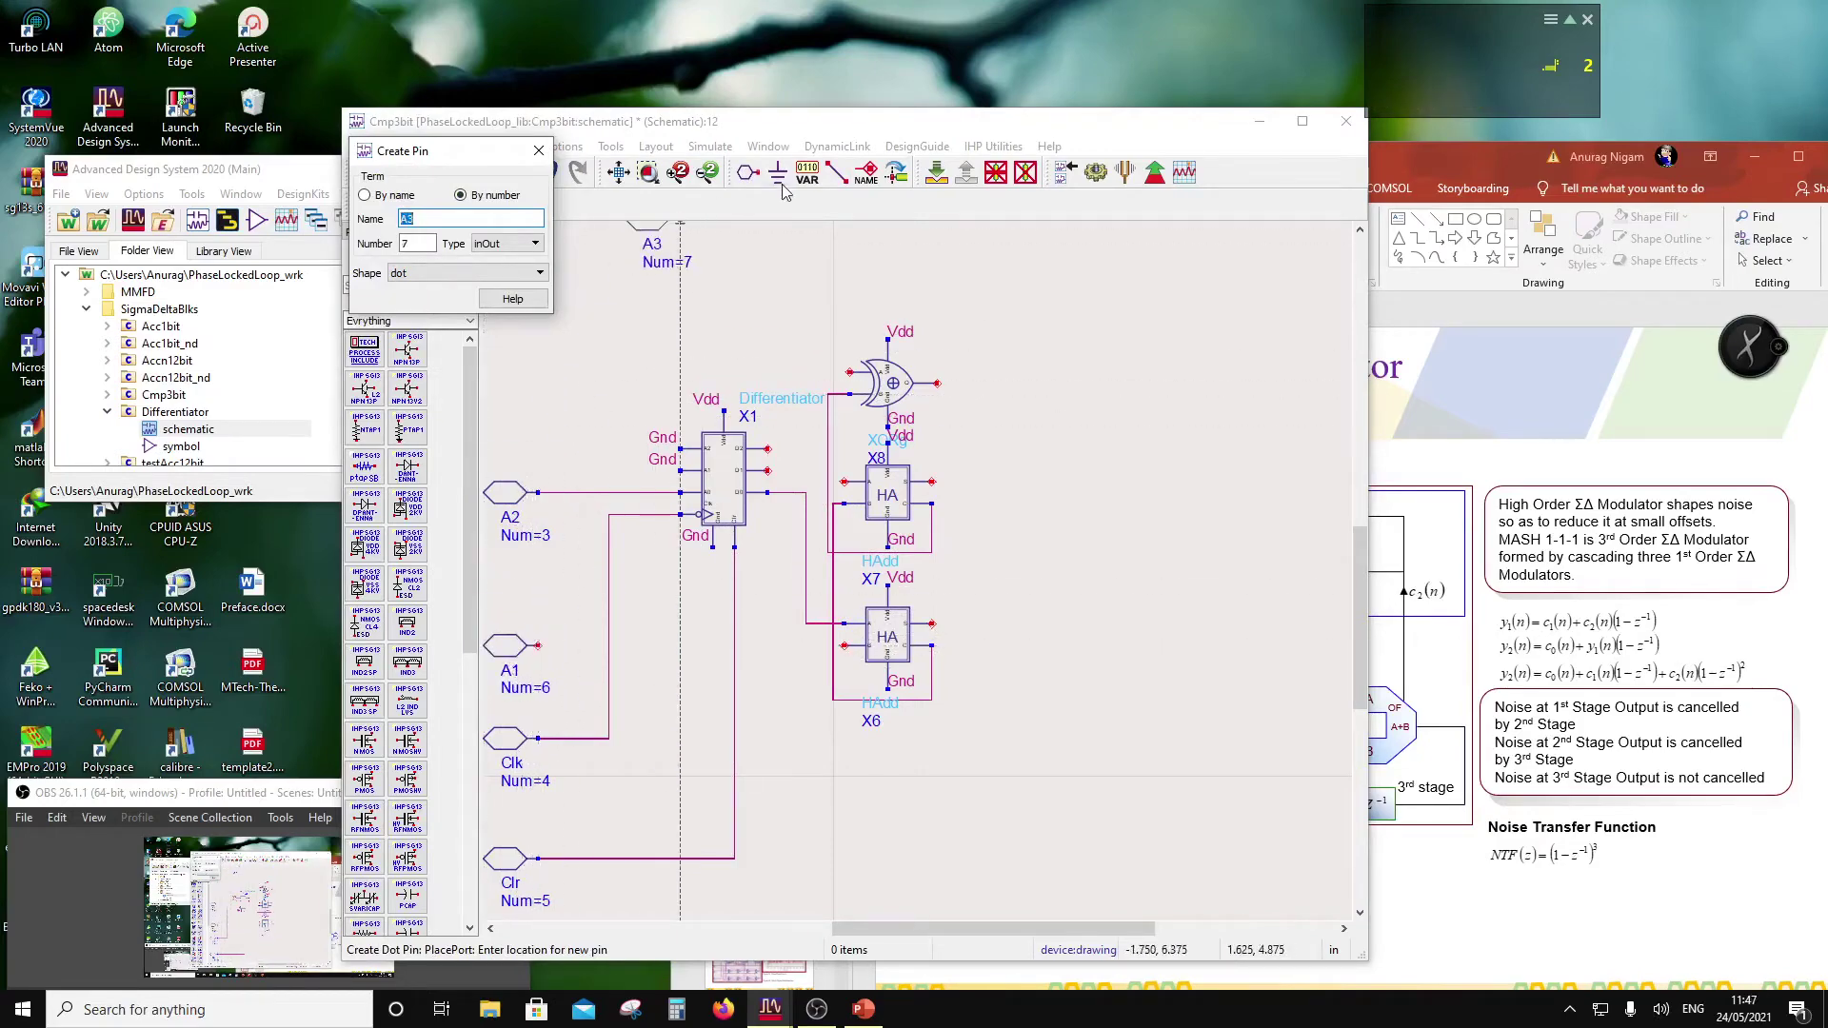
click(835, 171)
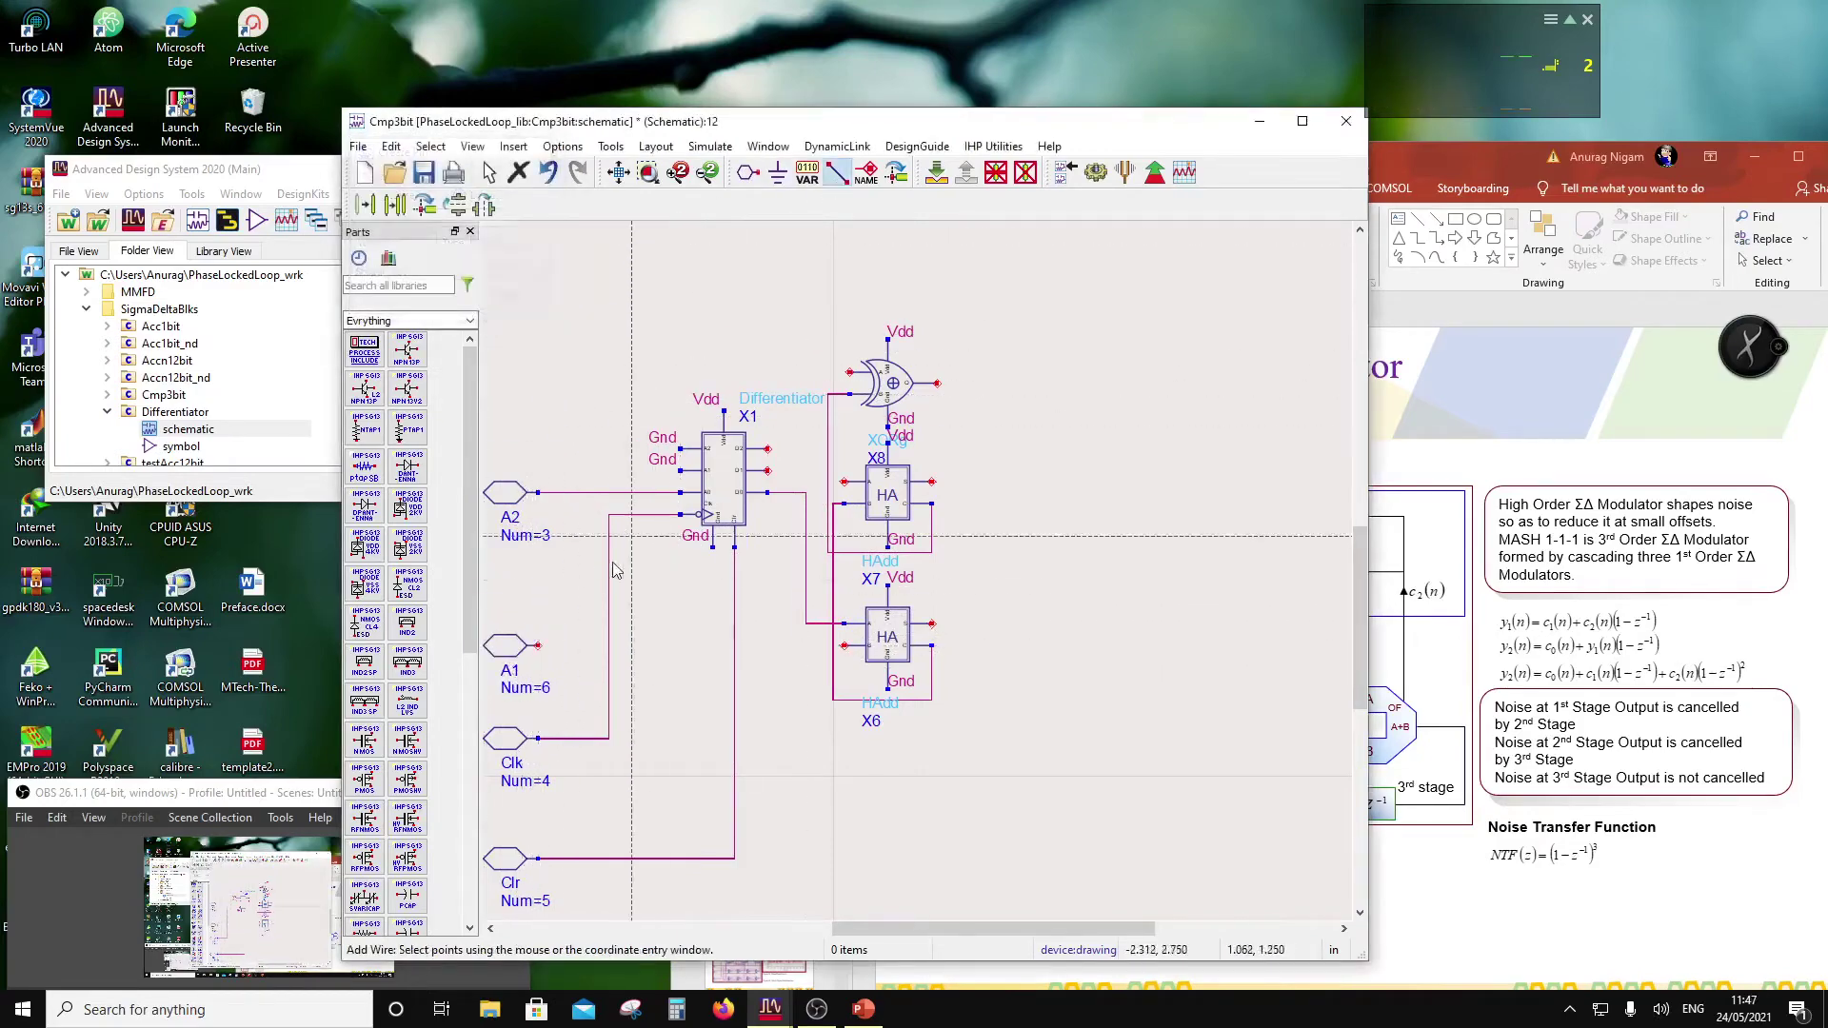
click(538, 646)
click(844, 646)
key(Escape)
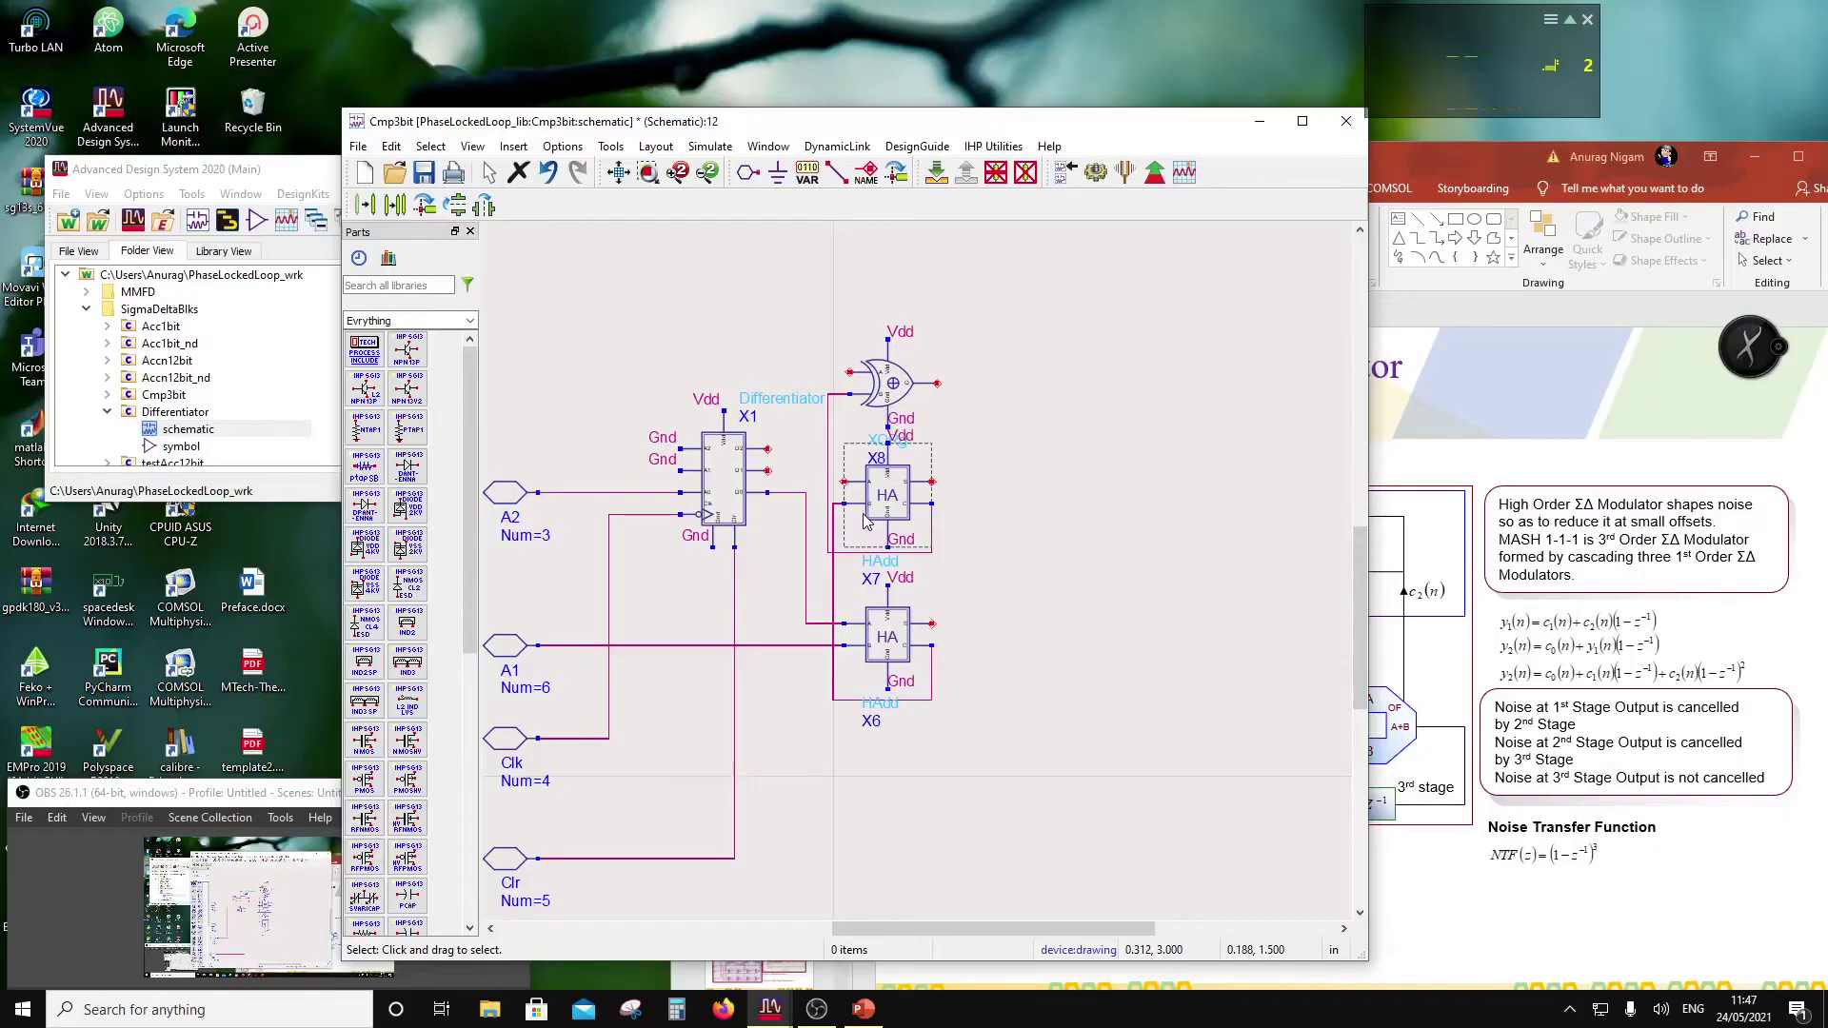
Step: Wire the Differentiator's middle output to half adder X7's upper input and its top output to XOR gate X8's upper input
click(850, 276)
click(836, 173)
click(767, 470)
click(843, 482)
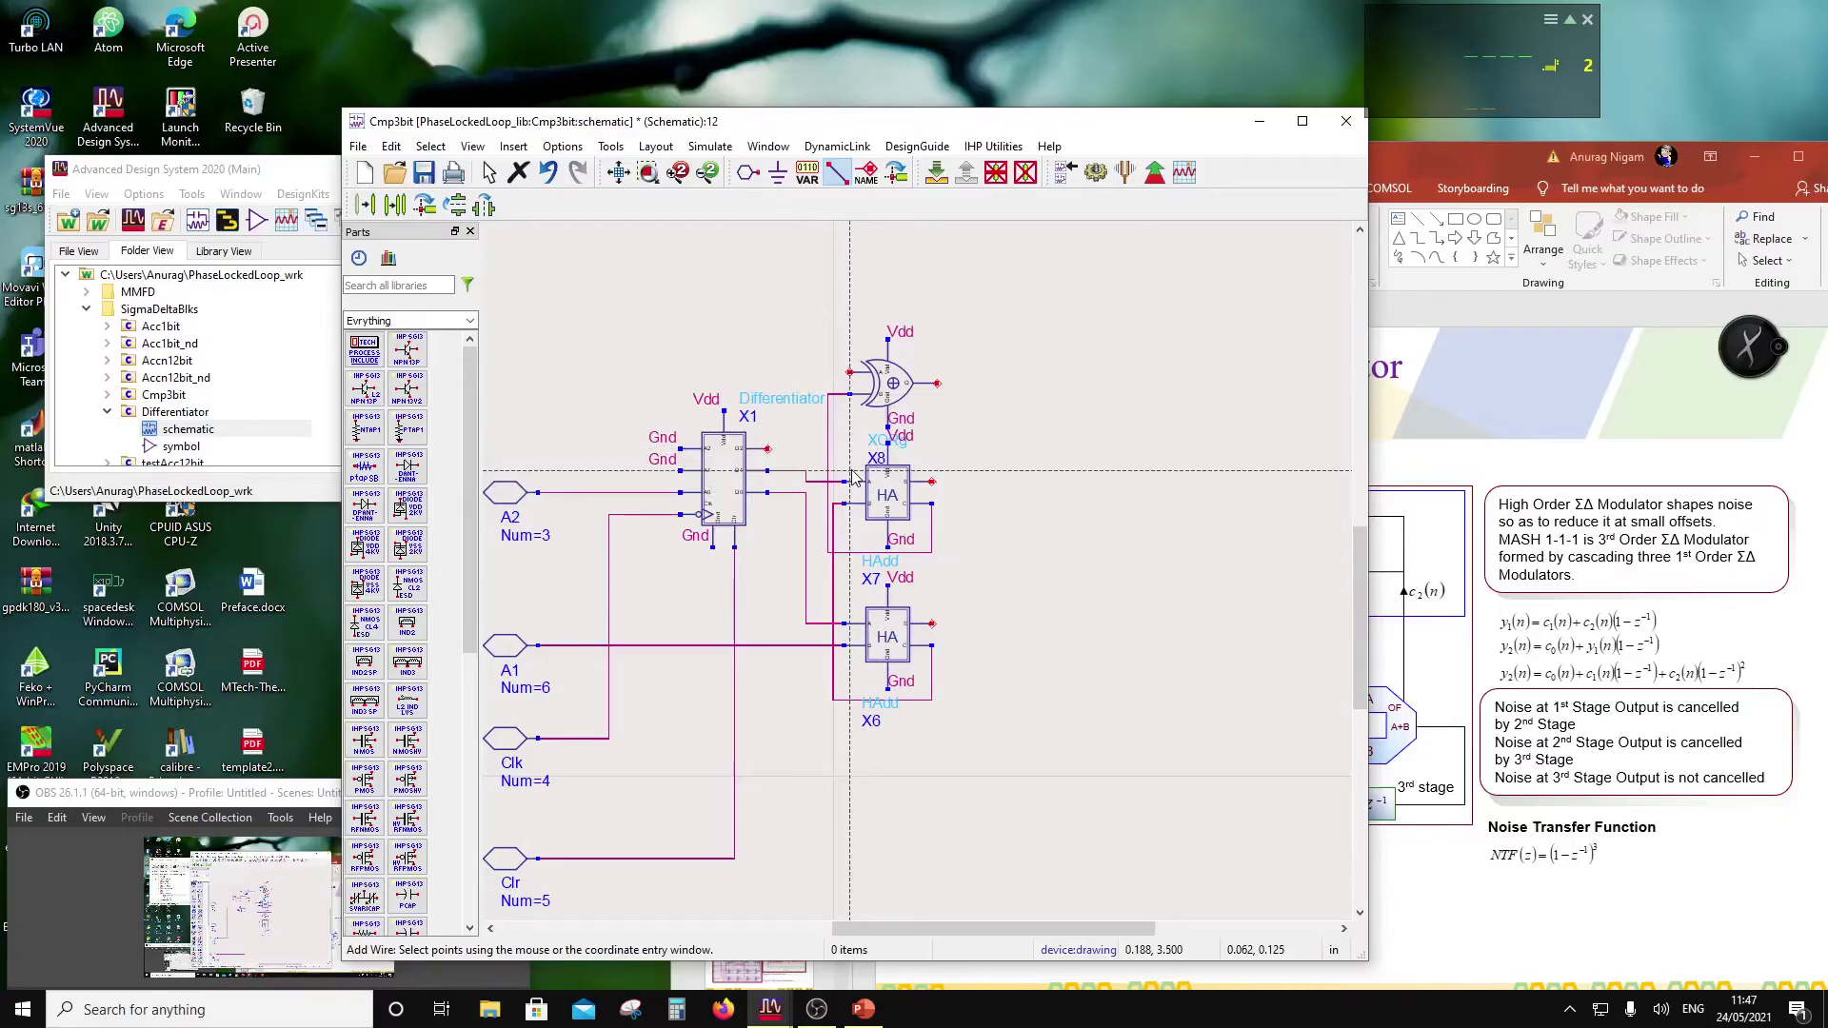
click(768, 448)
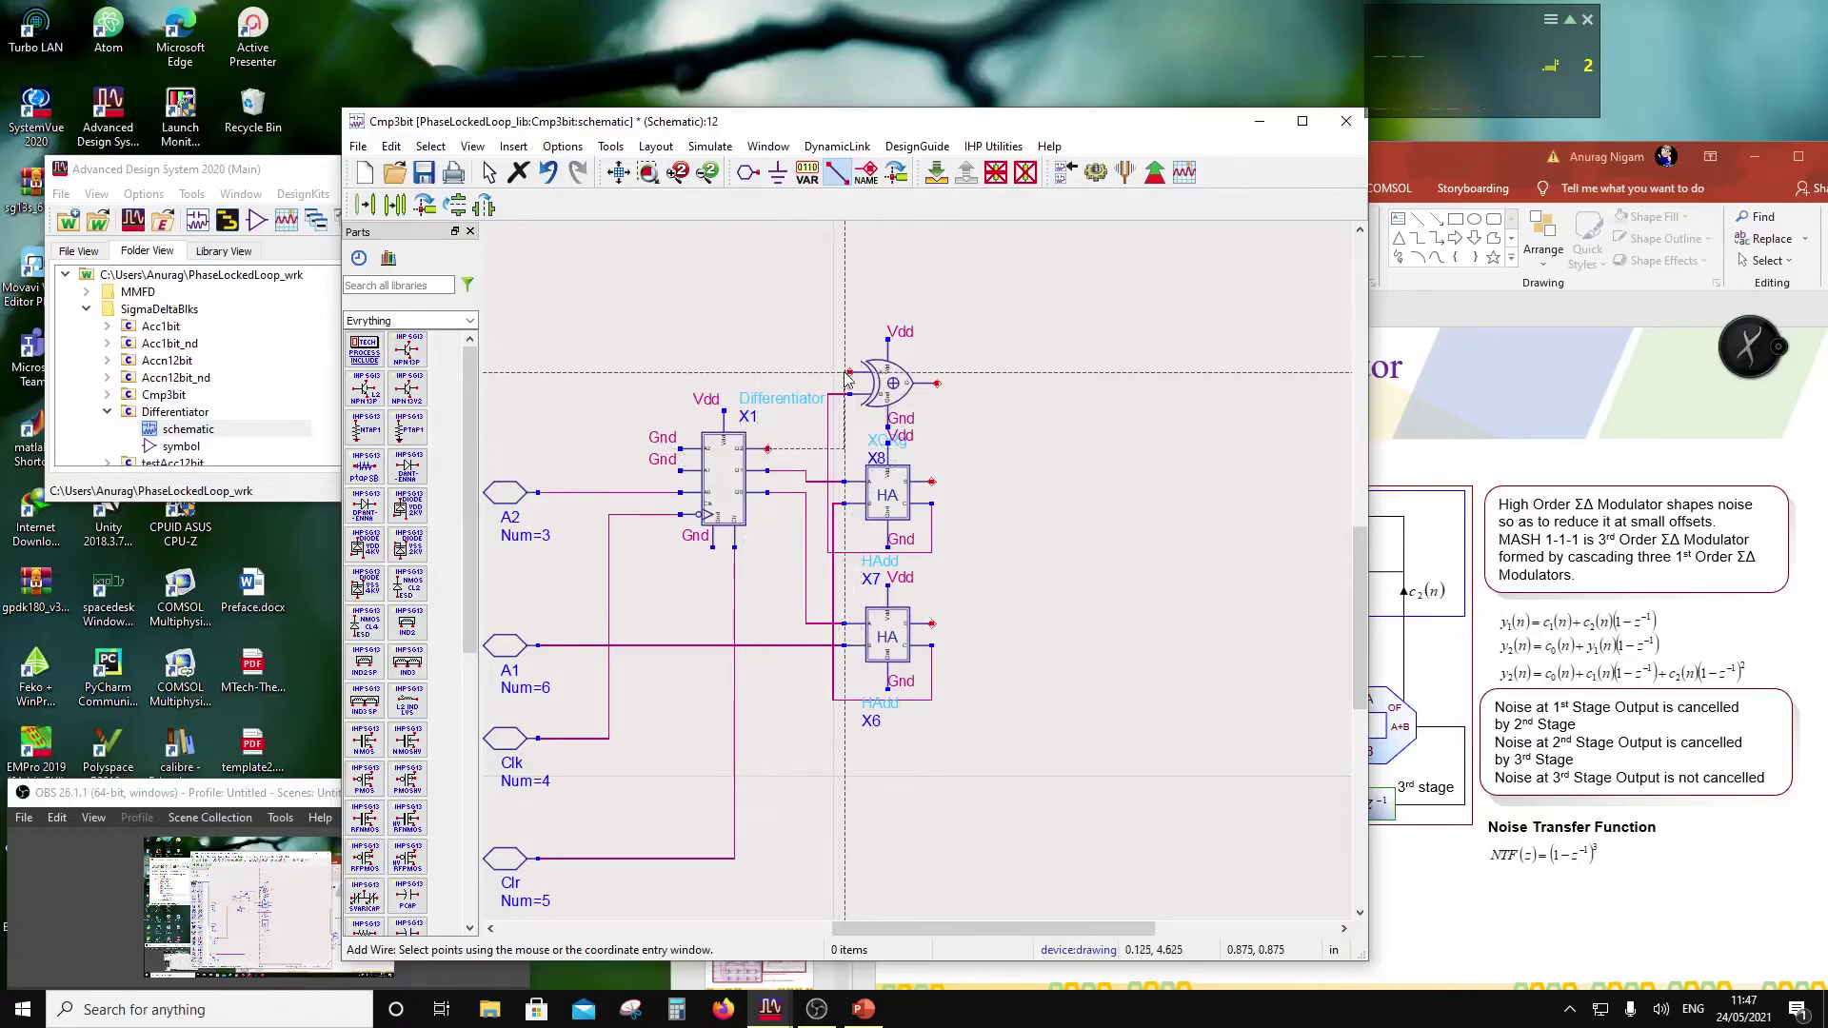
click(848, 373)
key(Escape)
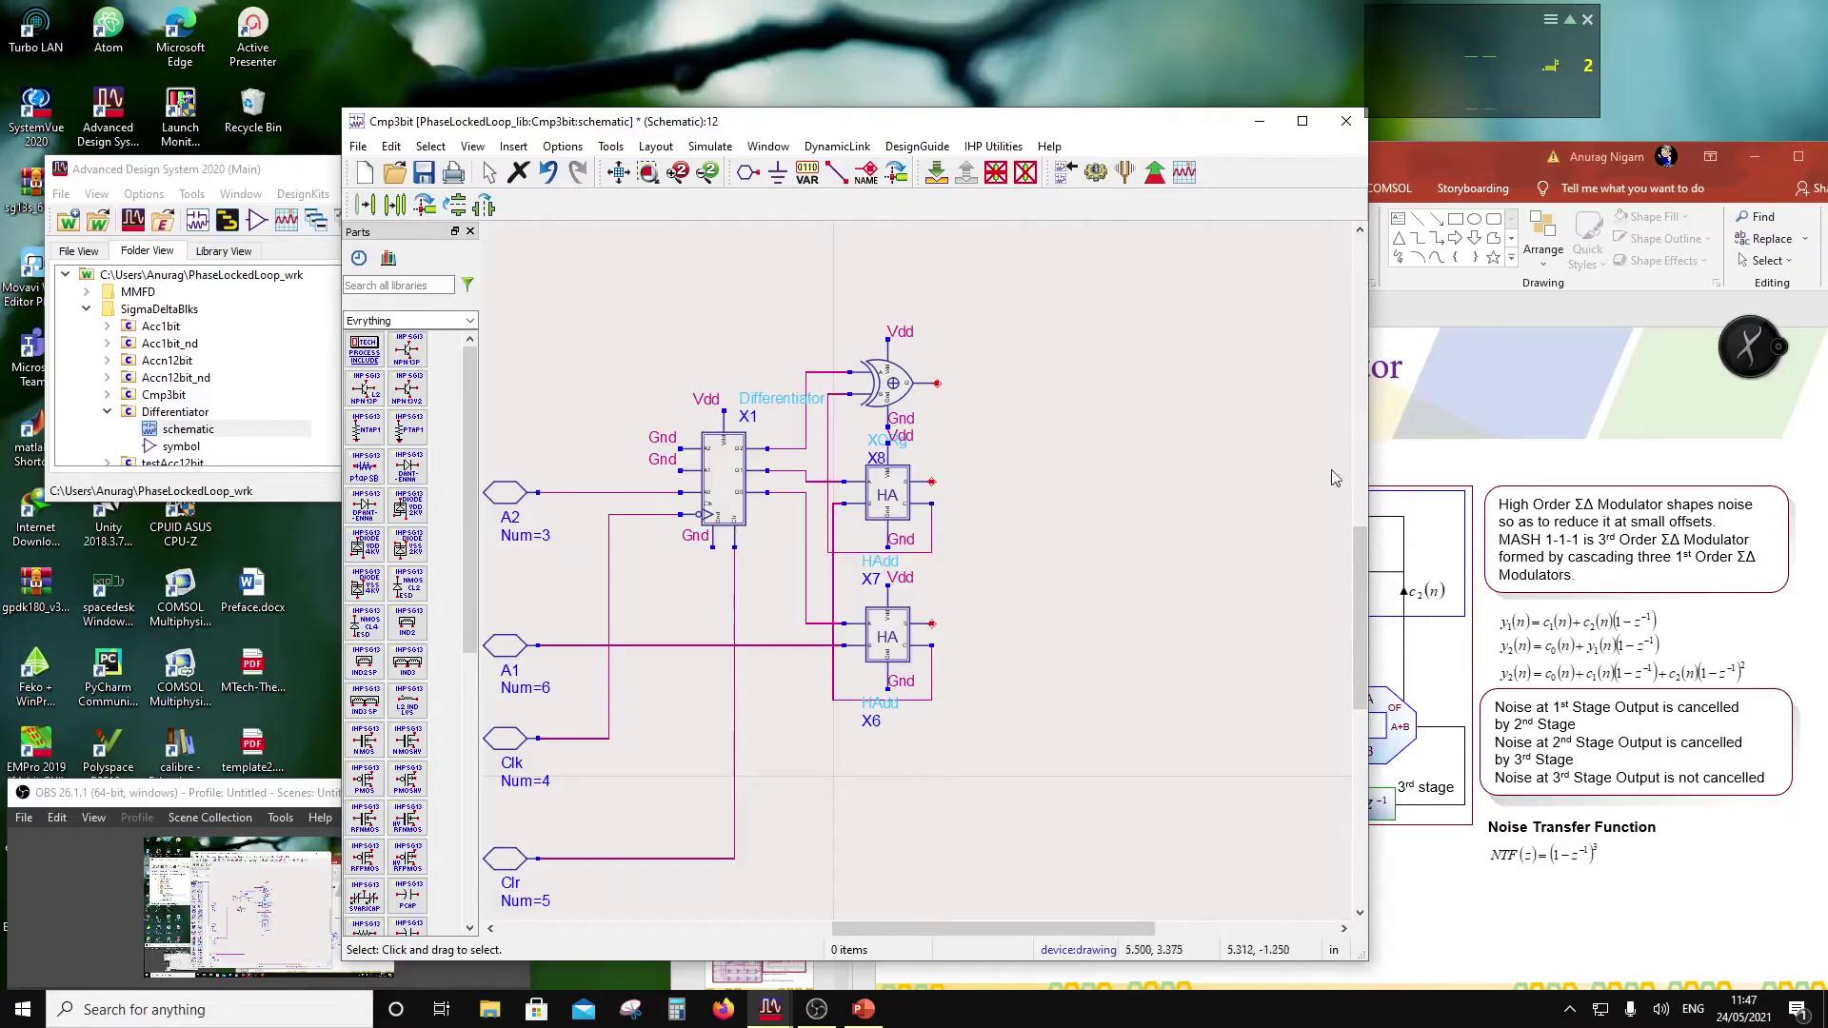
Step: Move the Cmp3bit schematic window aside to examine the ΣΔ modulator block diagram on the slide behind it
drag(1173, 124, 878, 108)
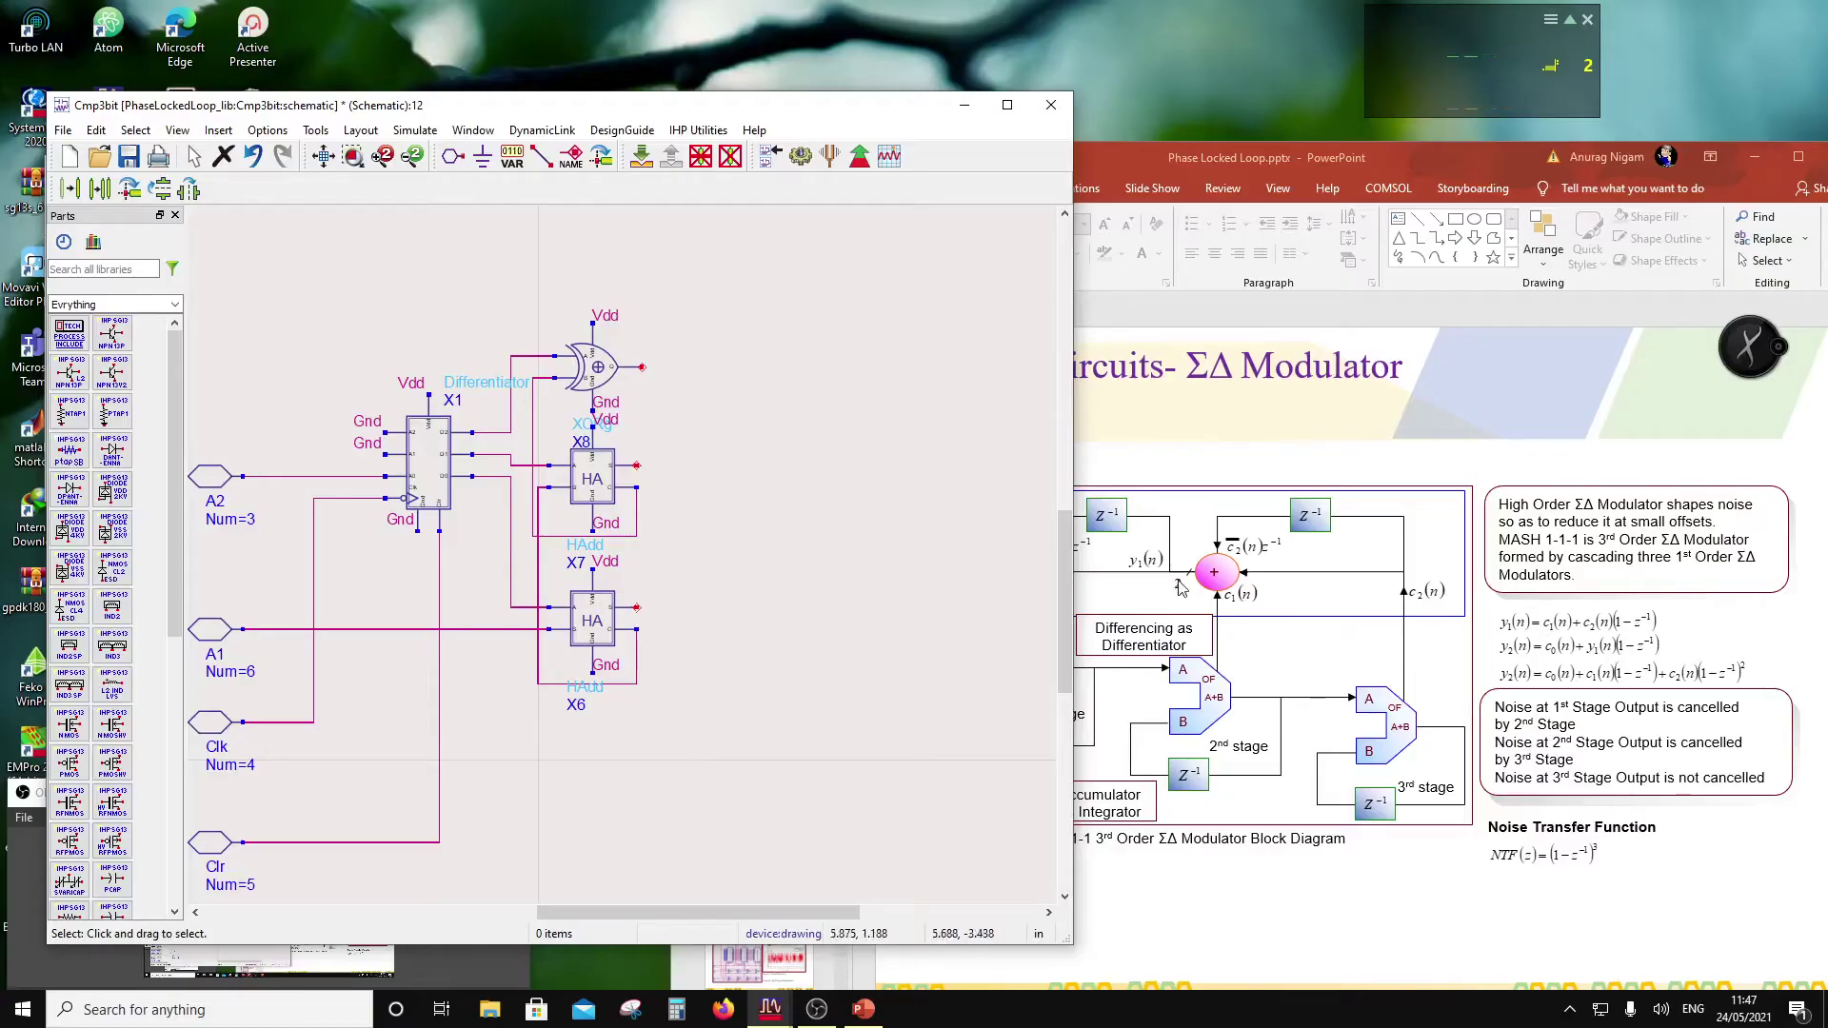
mouse_move(788, 122)
mouse_down()
mouse_move(544, 148)
mouse_move(707, 152)
mouse_move(743, 115)
mouse_move(783, 133)
mouse_up()
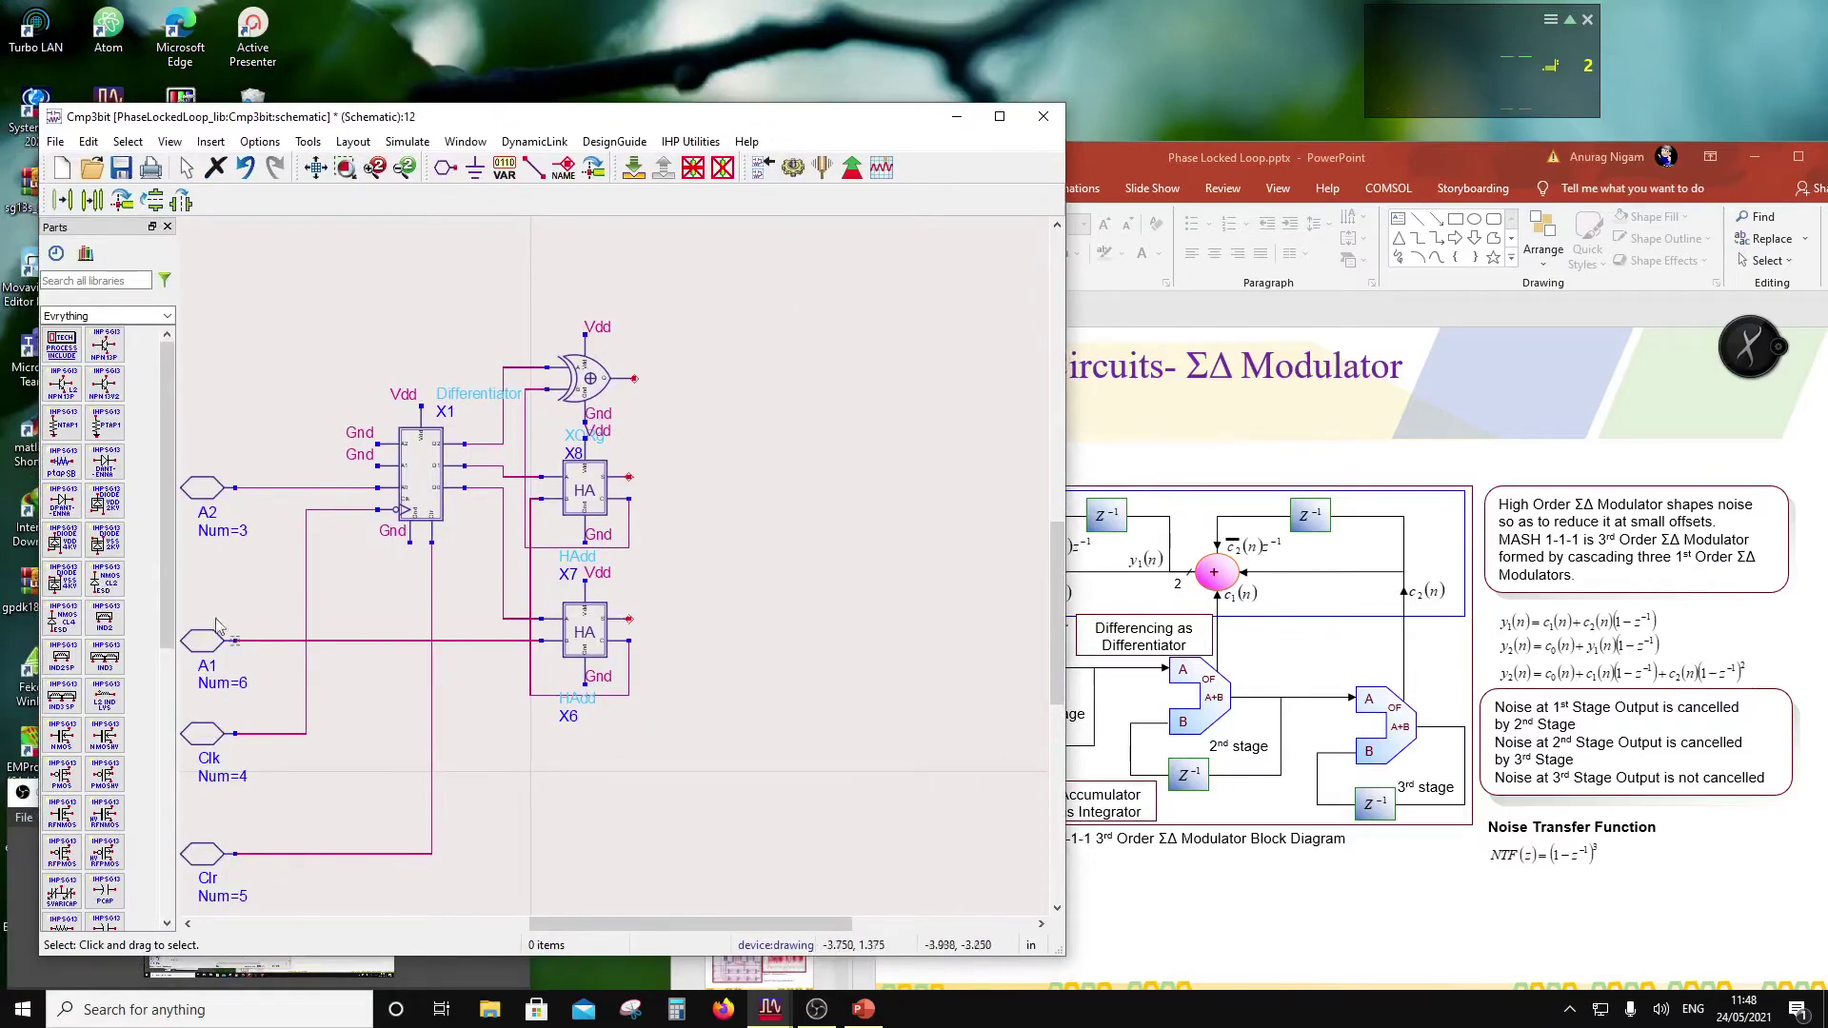
Step: Place three MSDFF flip-flops from the TransmissionGates folder, one beside each output of half adders X6, X7 and XOR gate X8
drag(408, 123, 928, 133)
scroll(189, 395, down, 2)
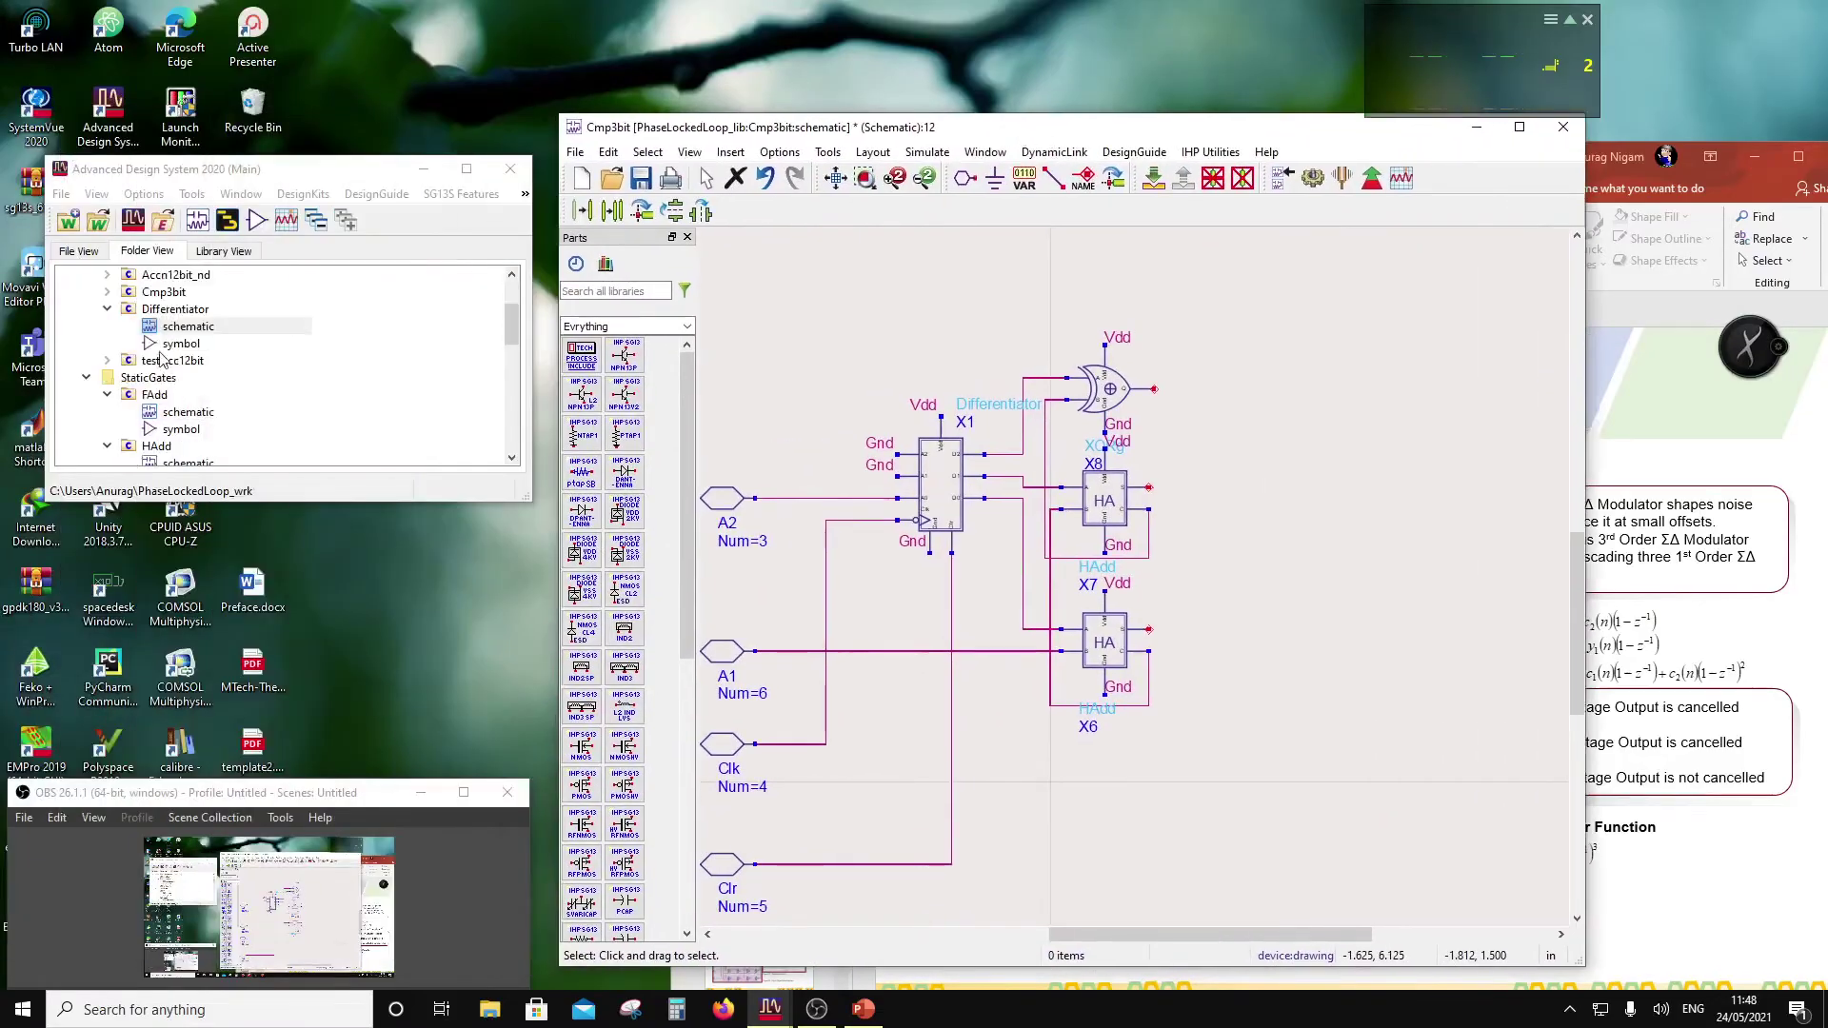
scroll(162, 359, down, 1)
scroll(169, 428, down, 2)
scroll(168, 428, down, 2)
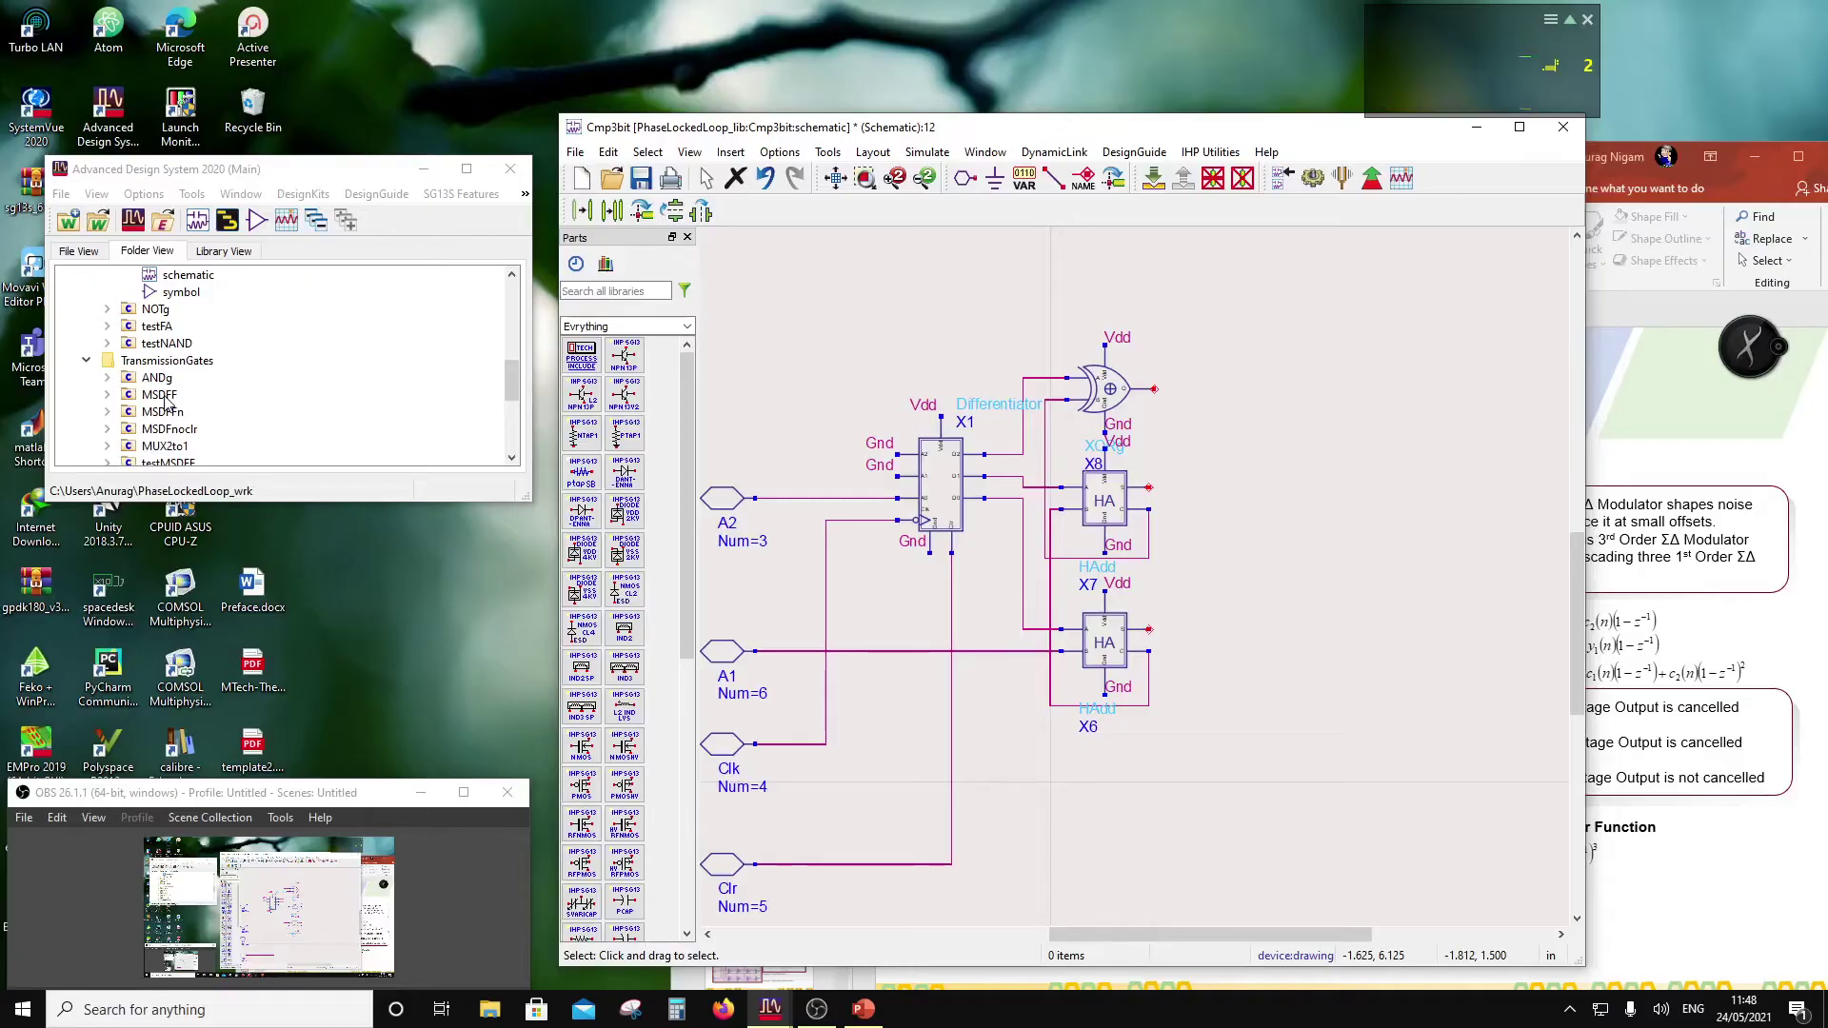
click(164, 396)
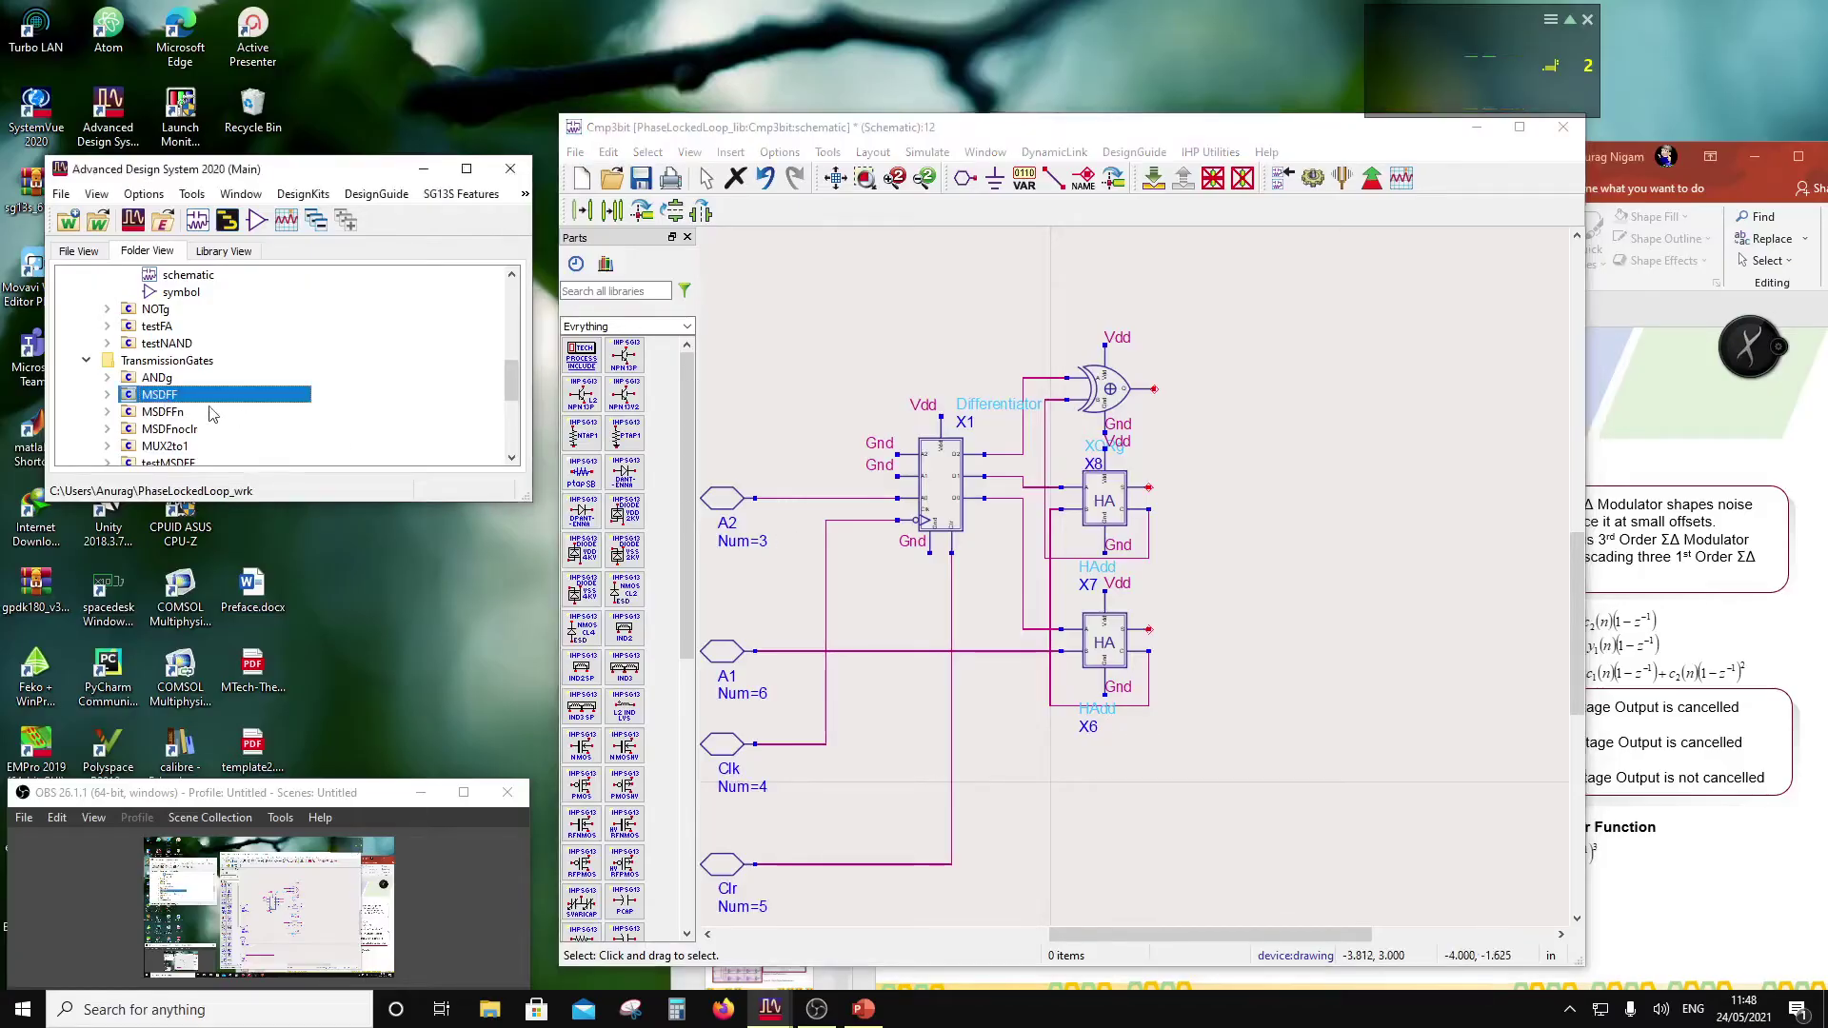
drag(1073, 563, 1218, 640)
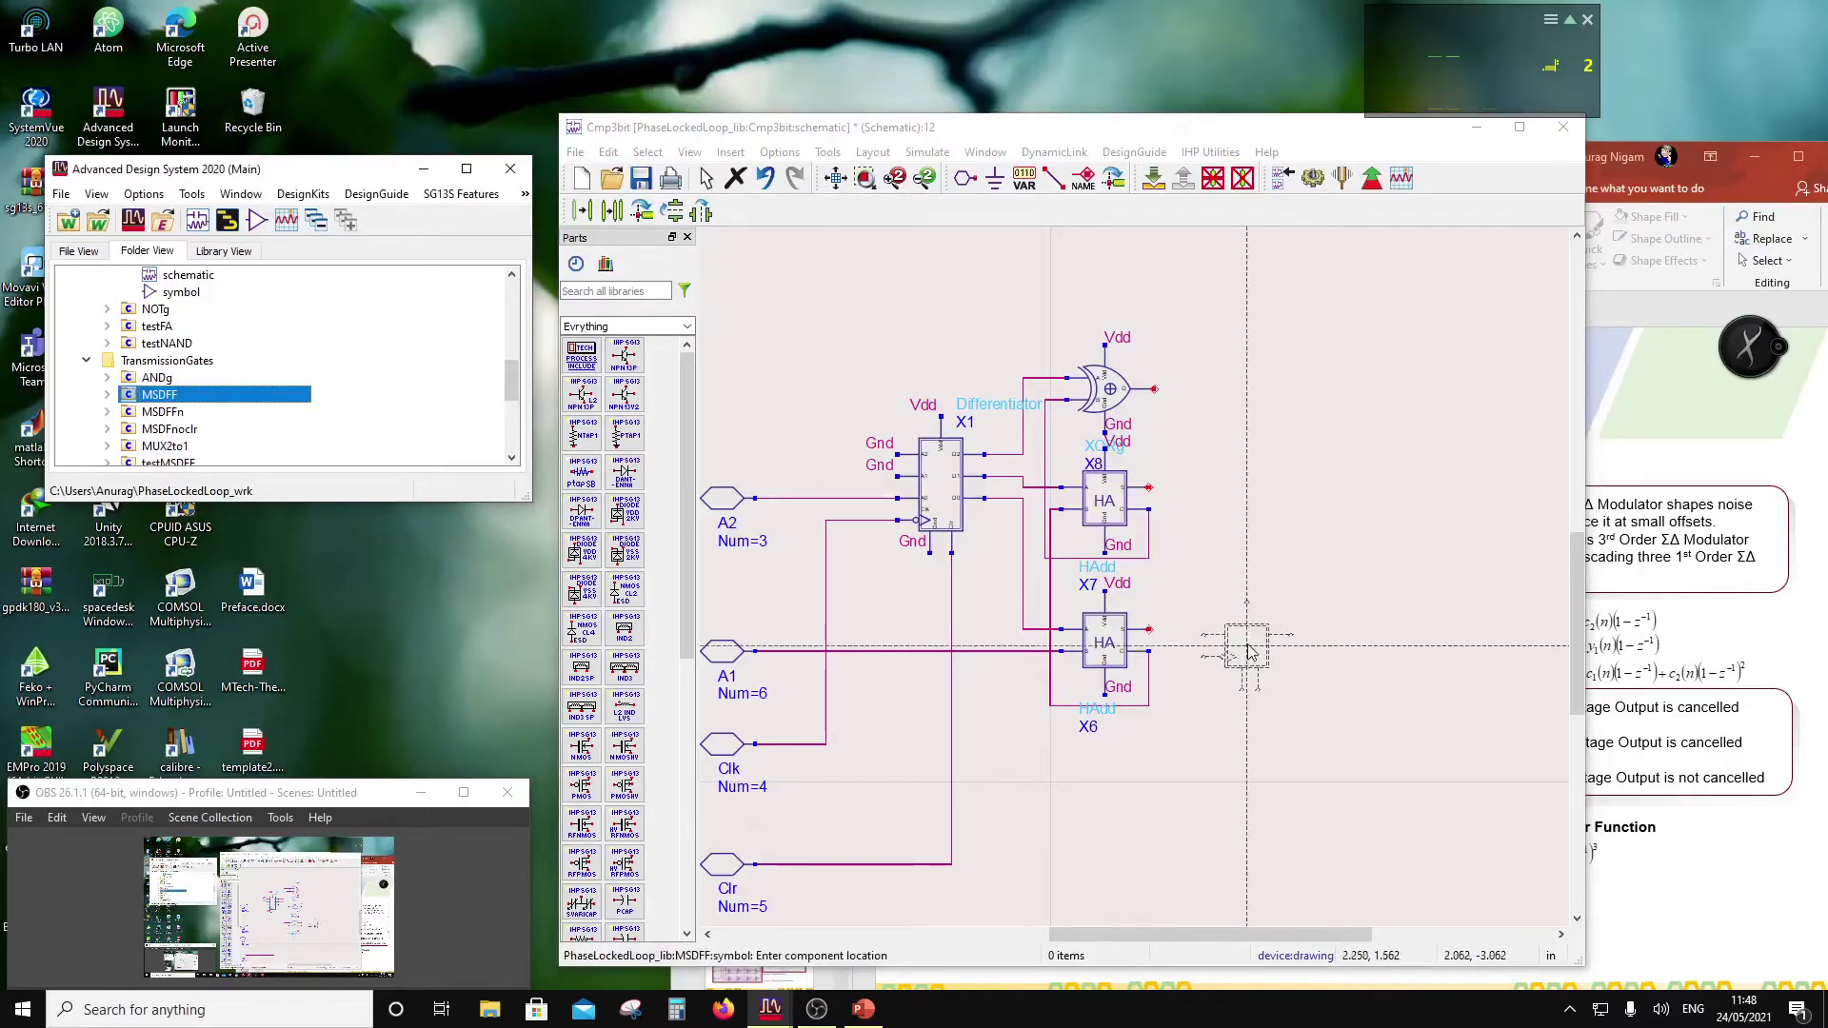
click(1243, 645)
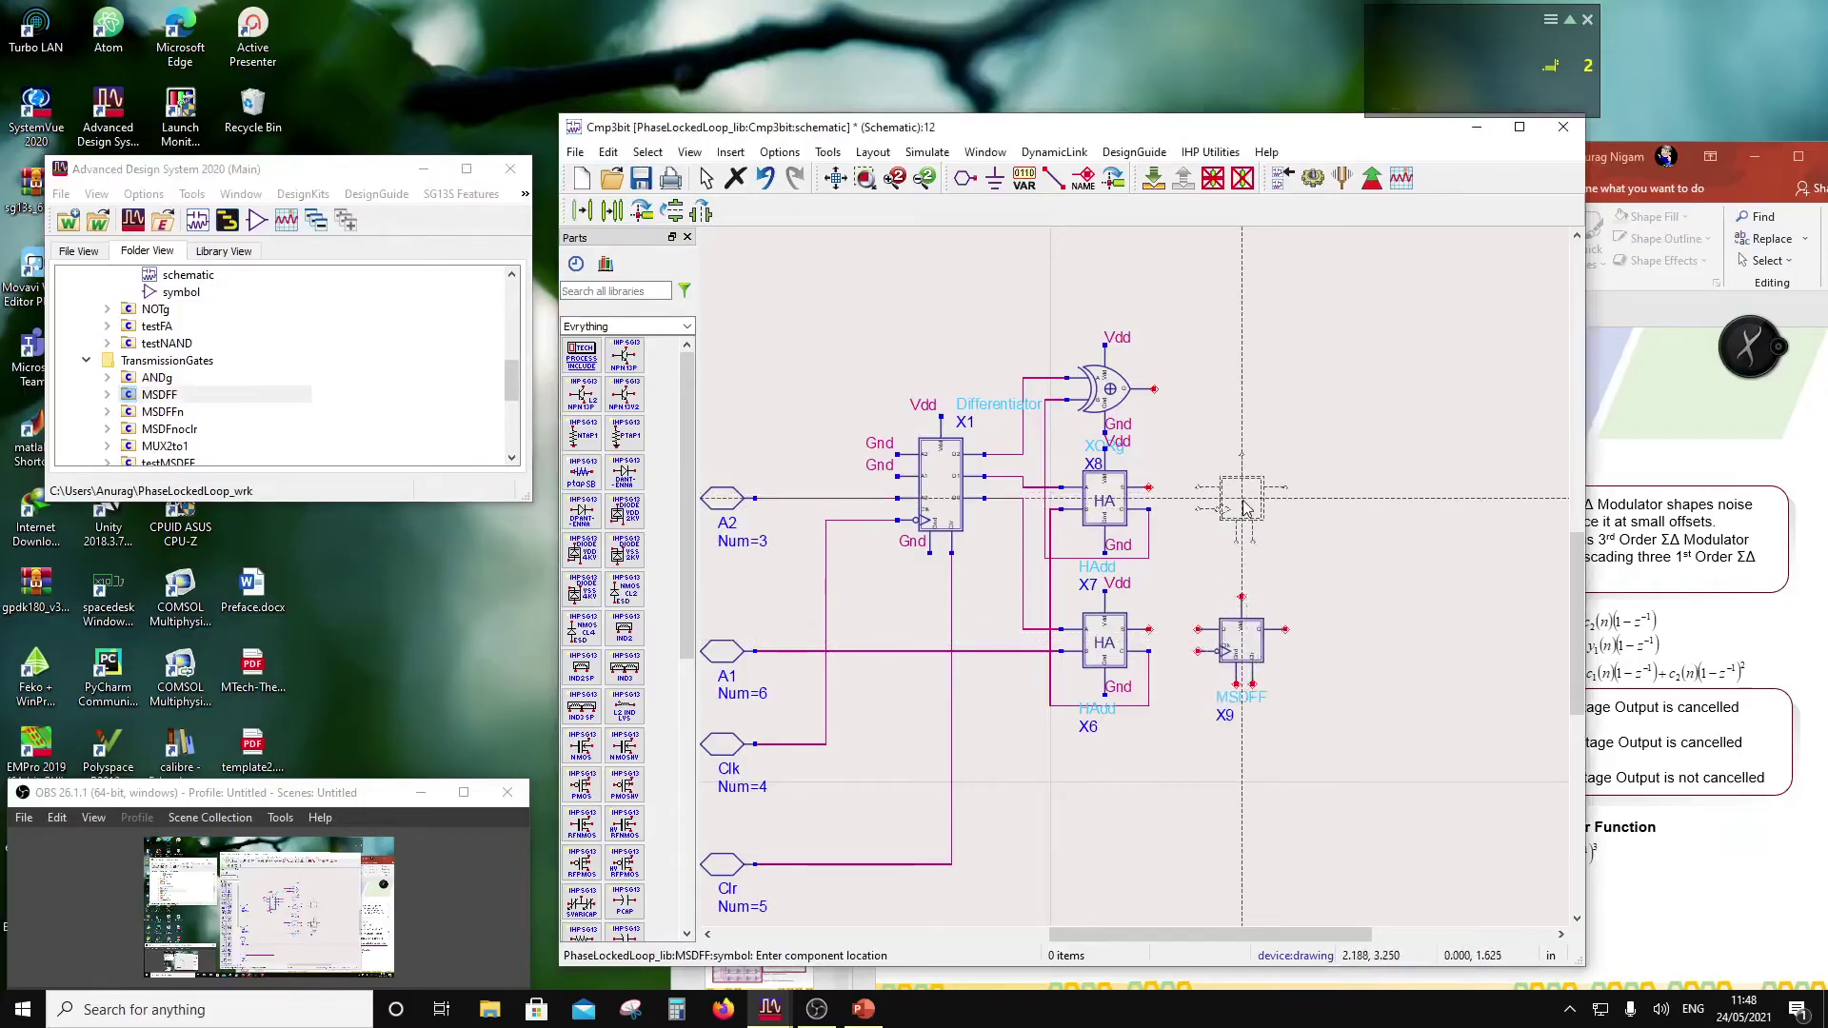
click(1243, 503)
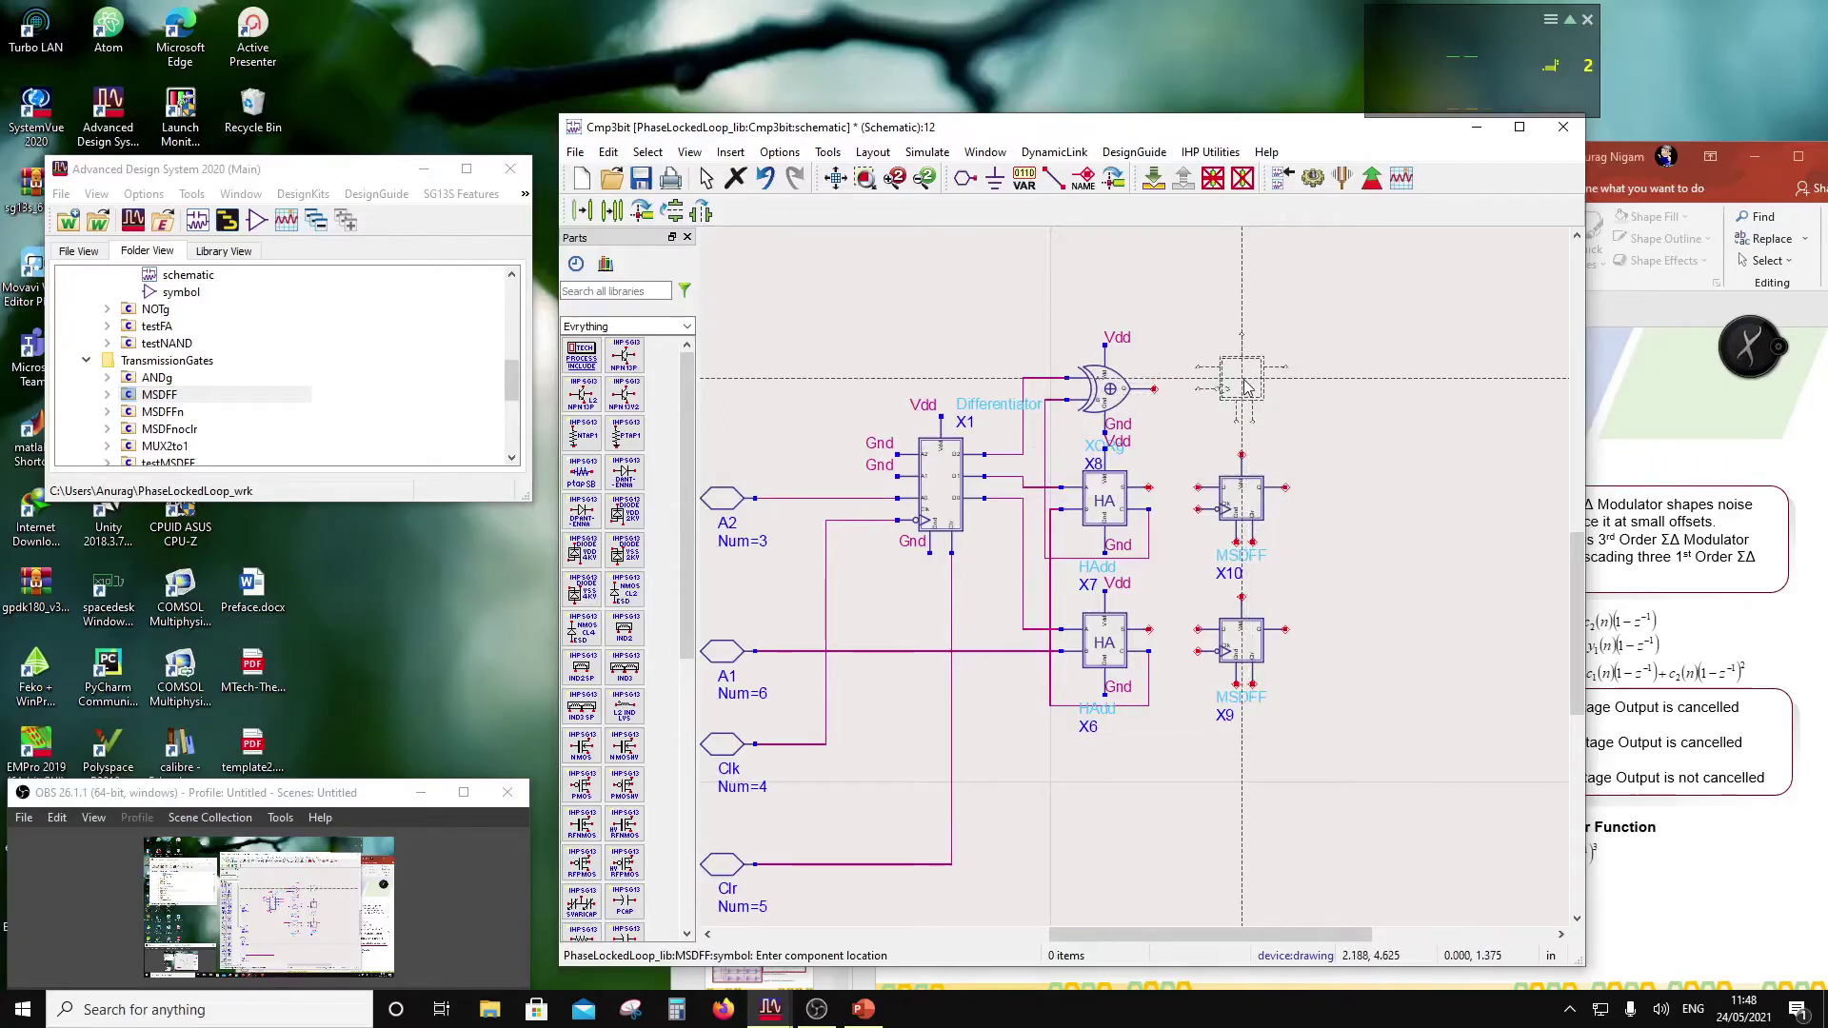
click(1246, 382)
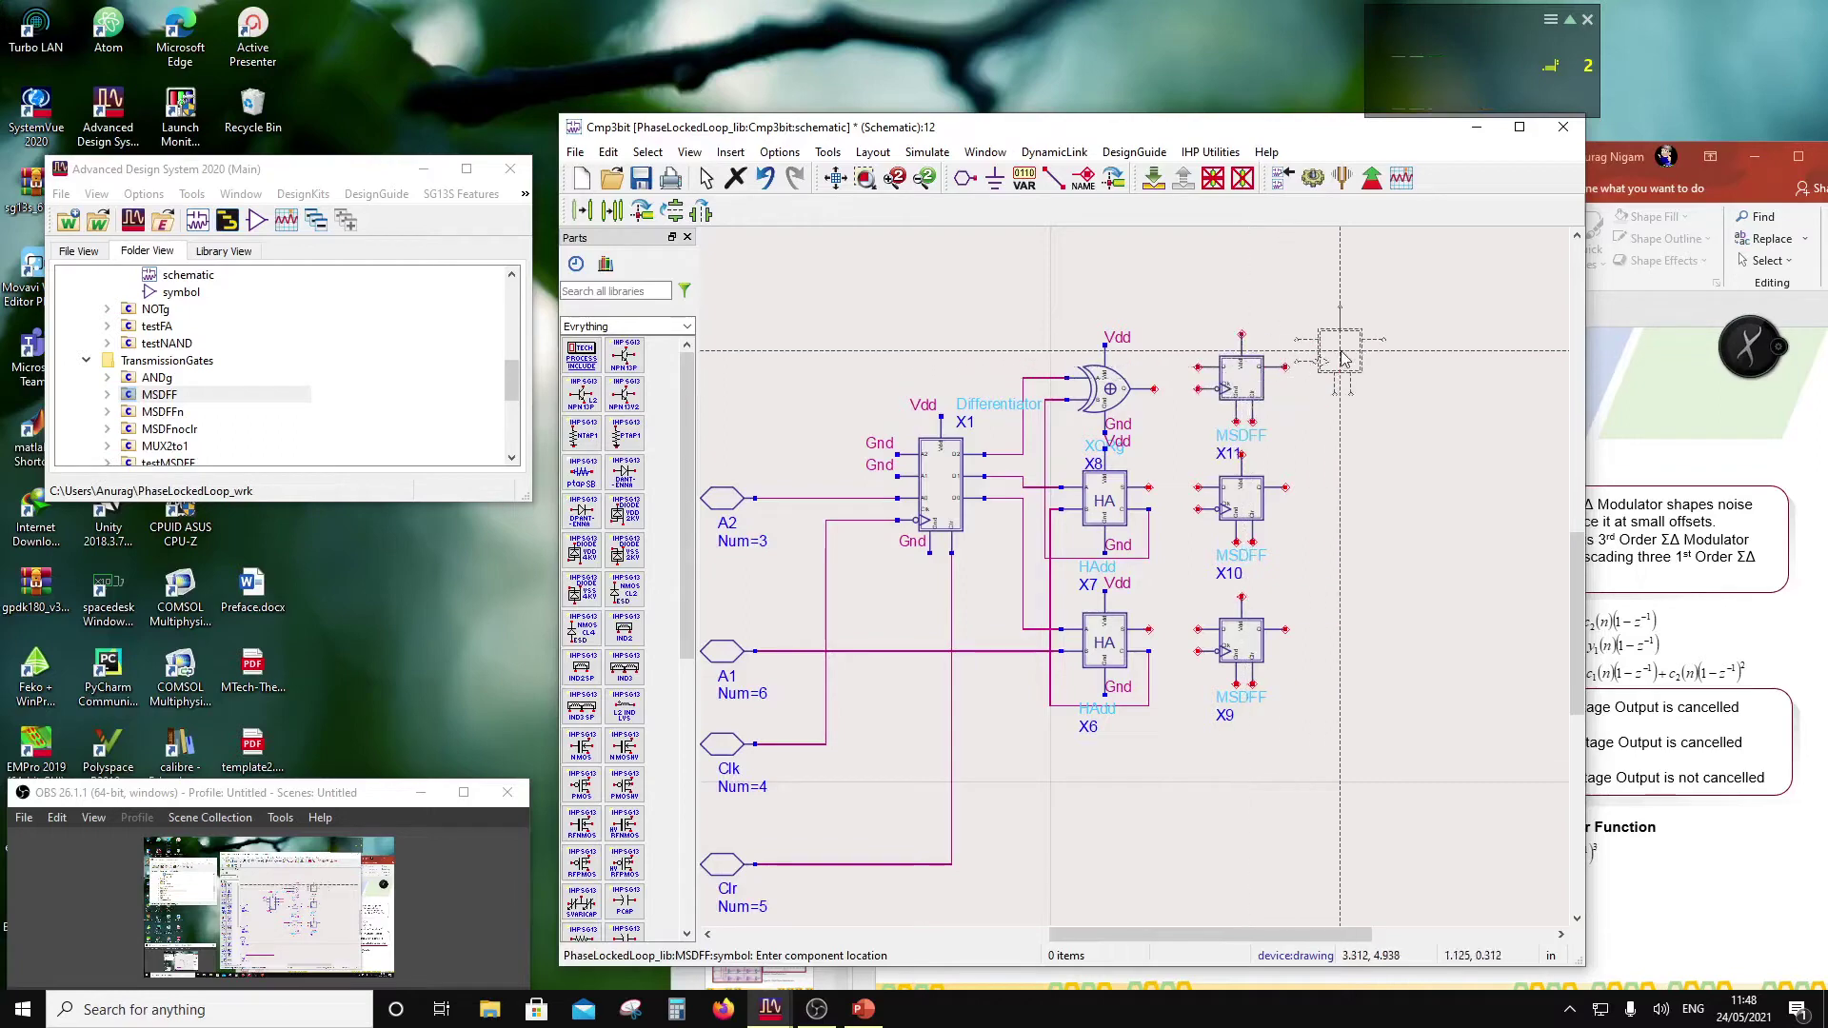
key(Escape)
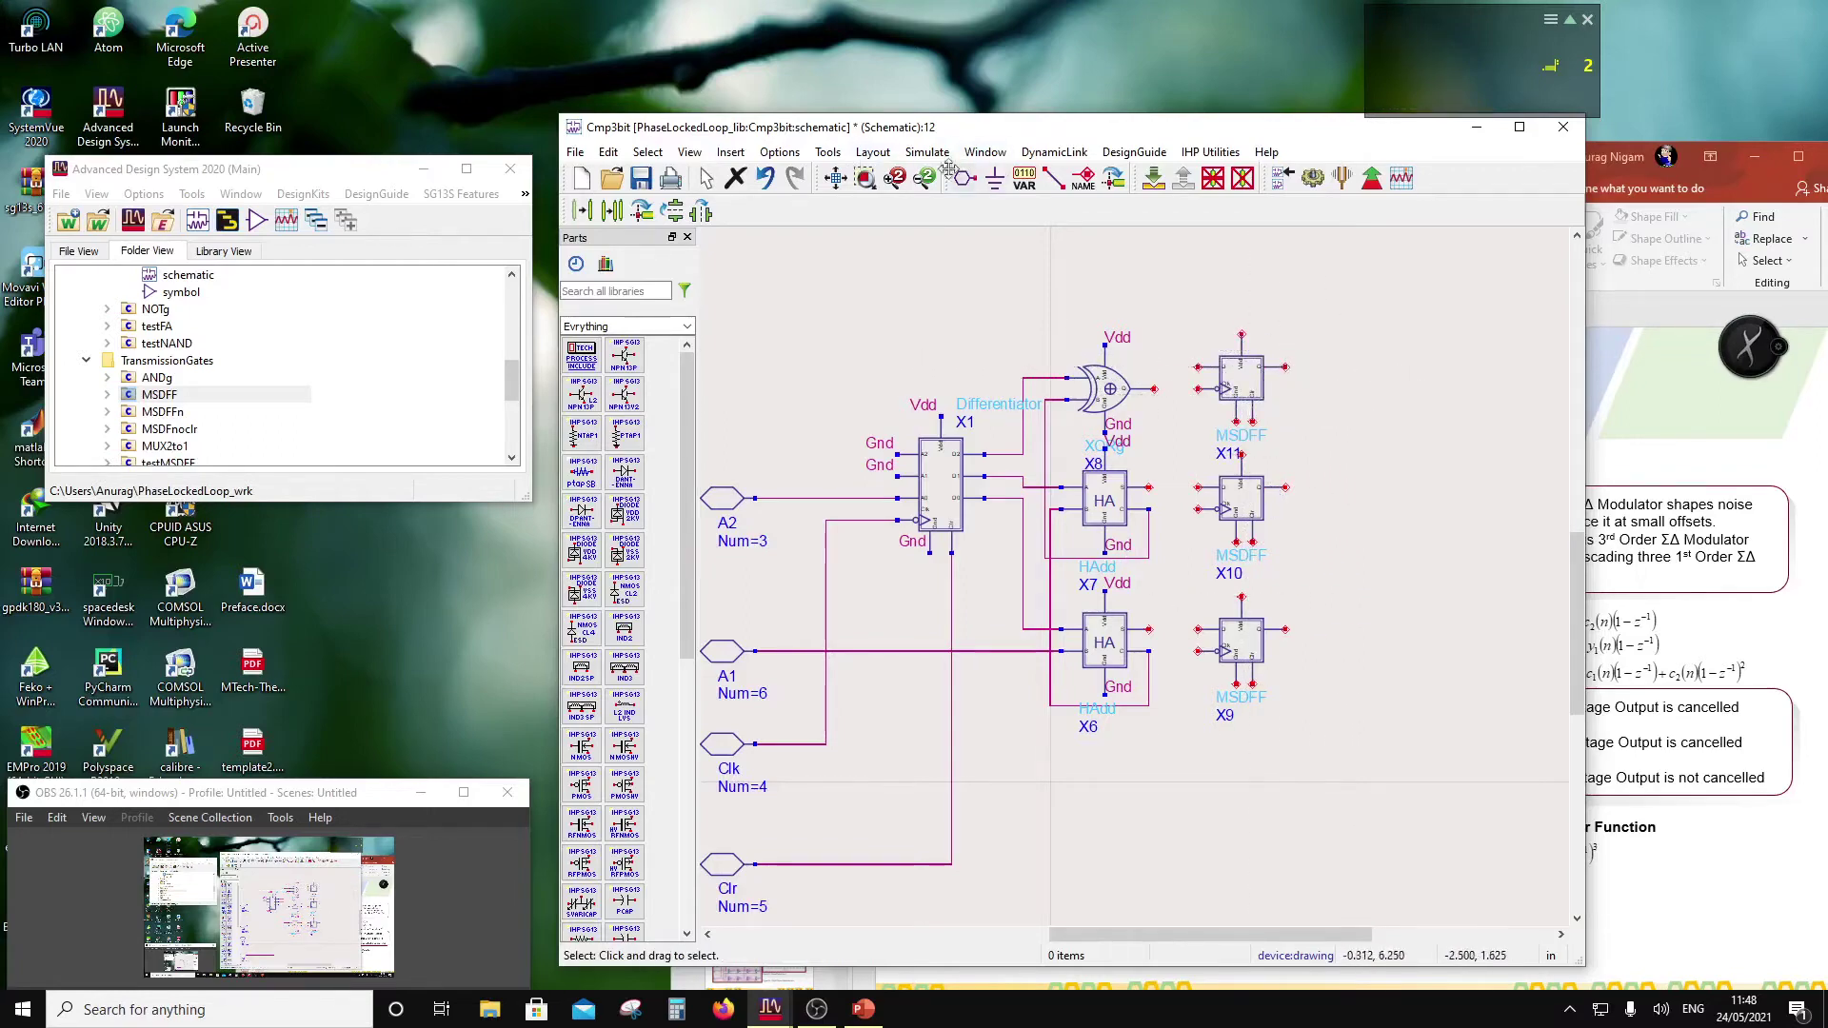
Step: Label the supply pins of all three MSDFF flip-flops Vdd
click(1083, 181)
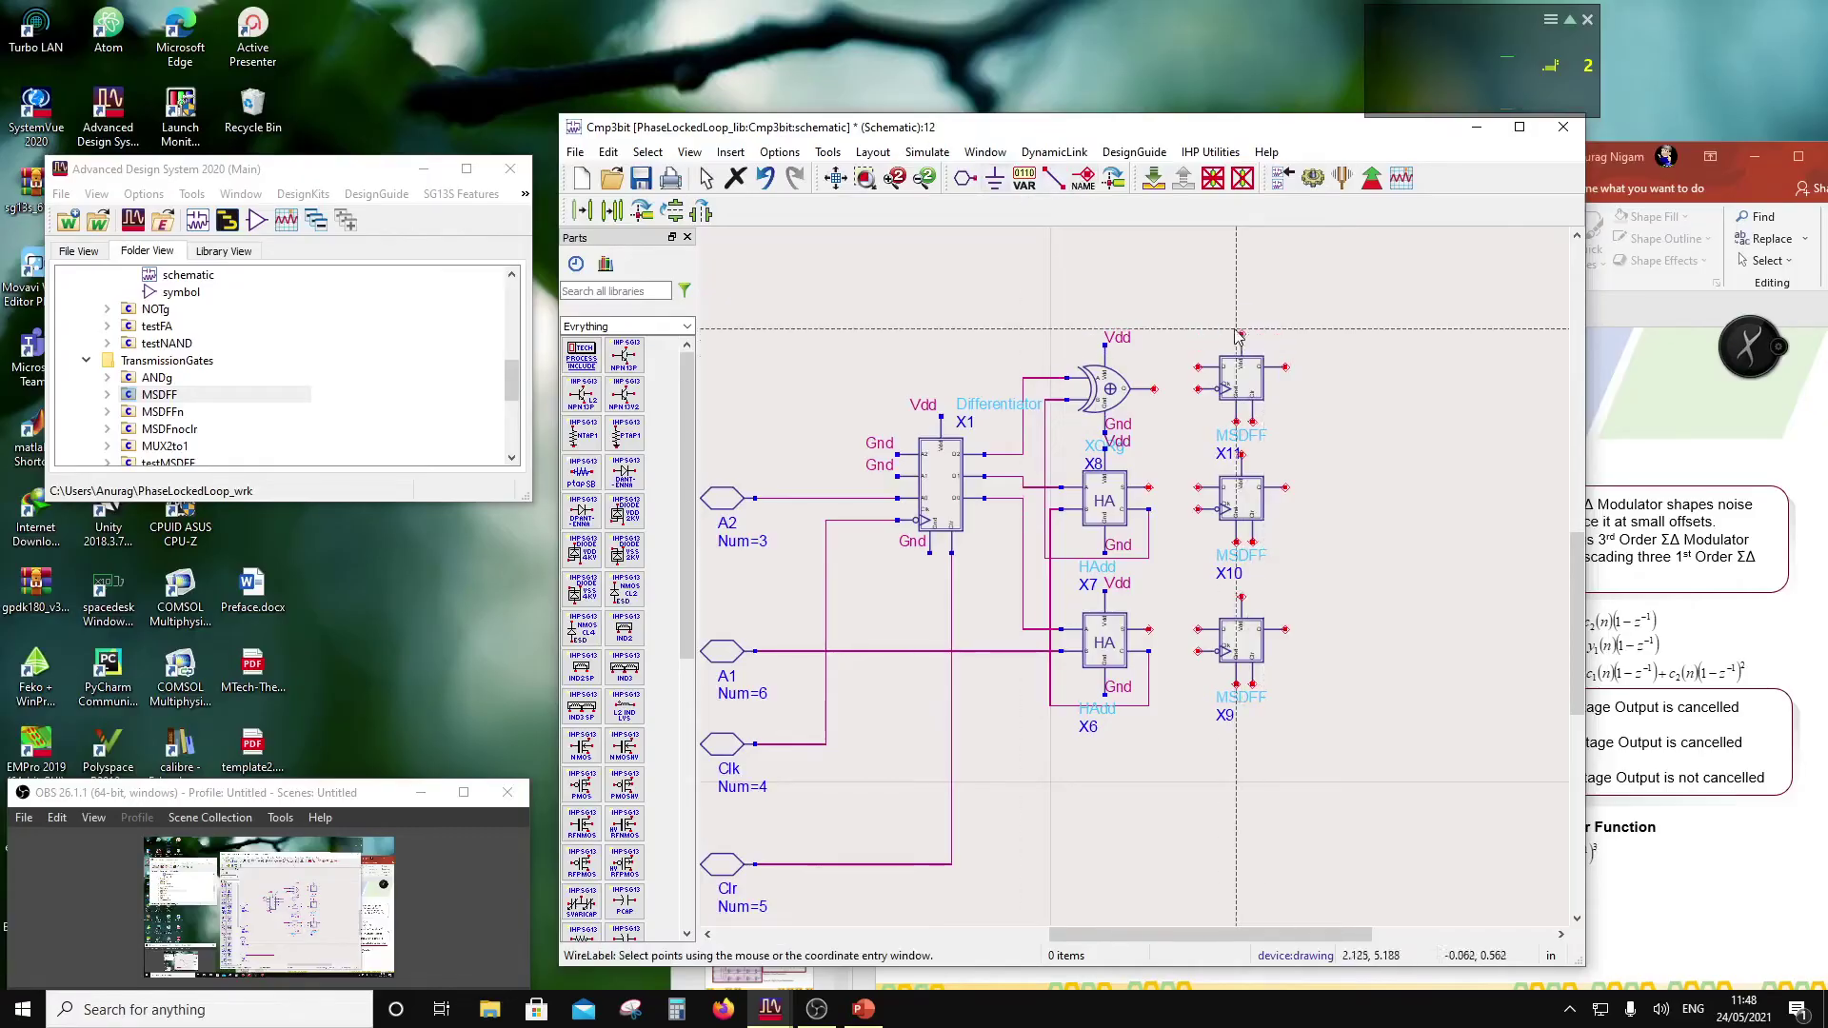
click(1241, 323)
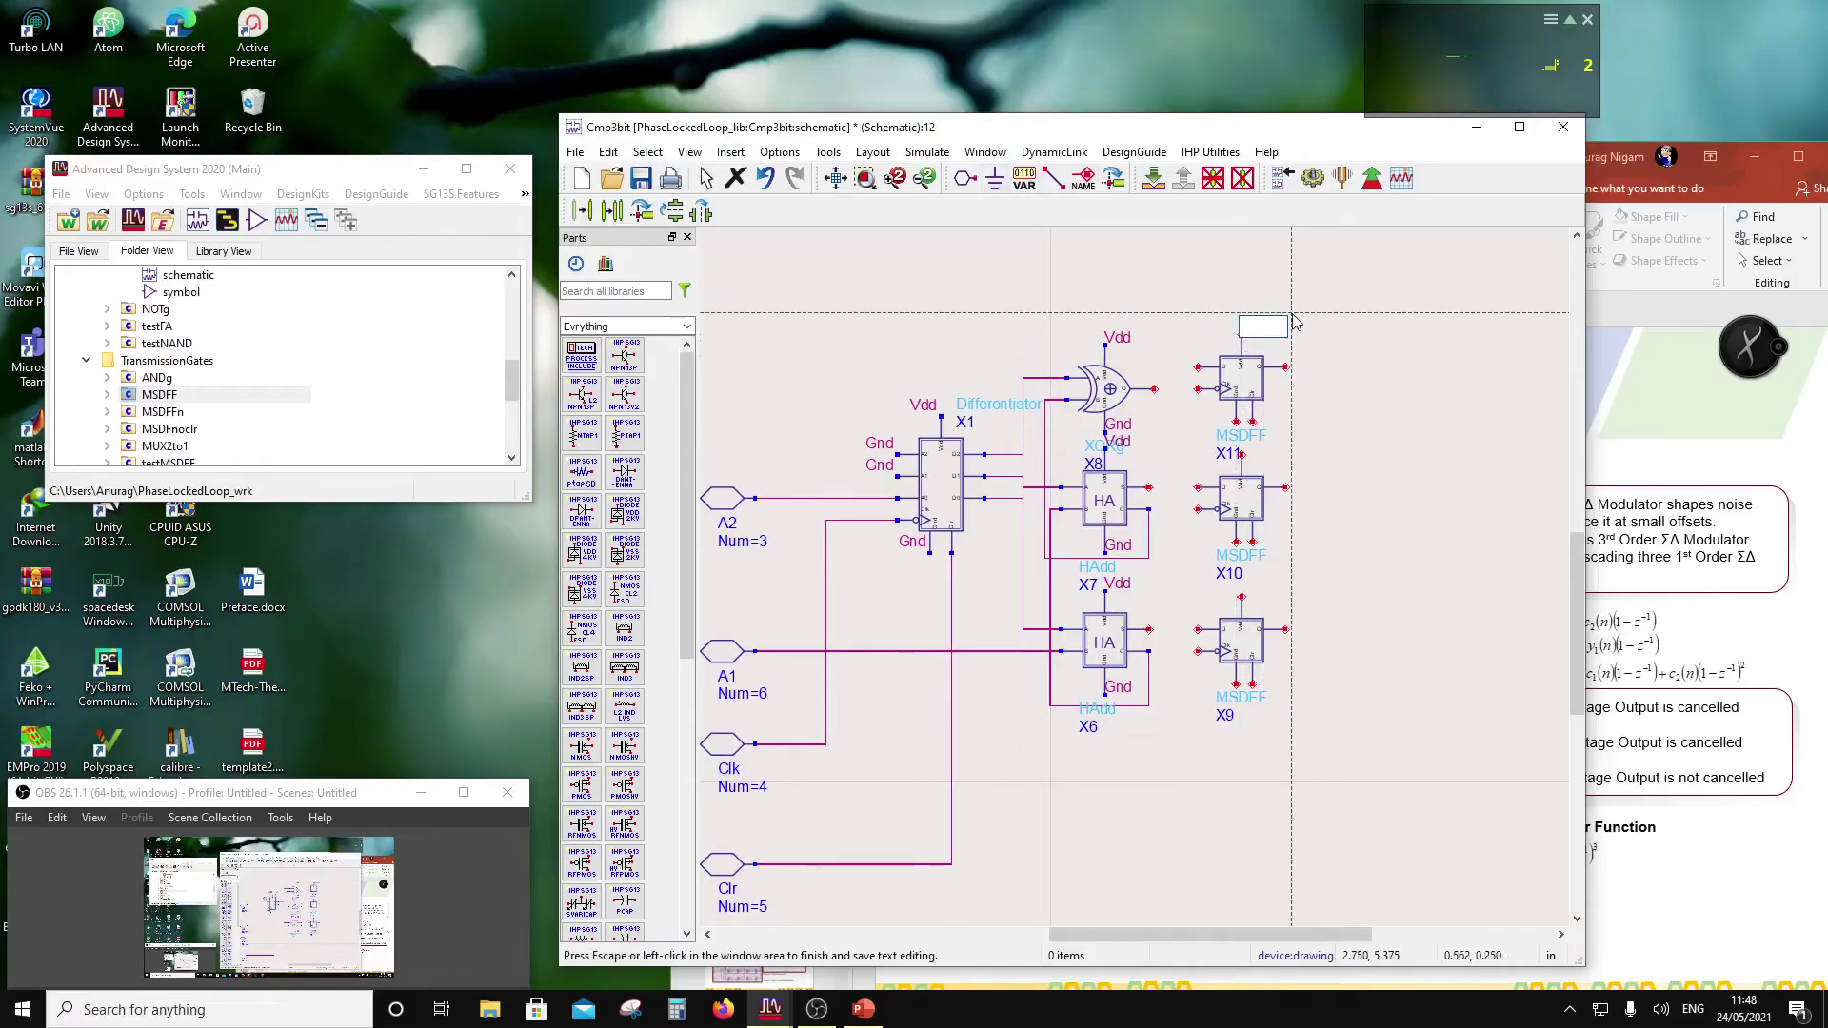
text(Vdd)
key(Escape)
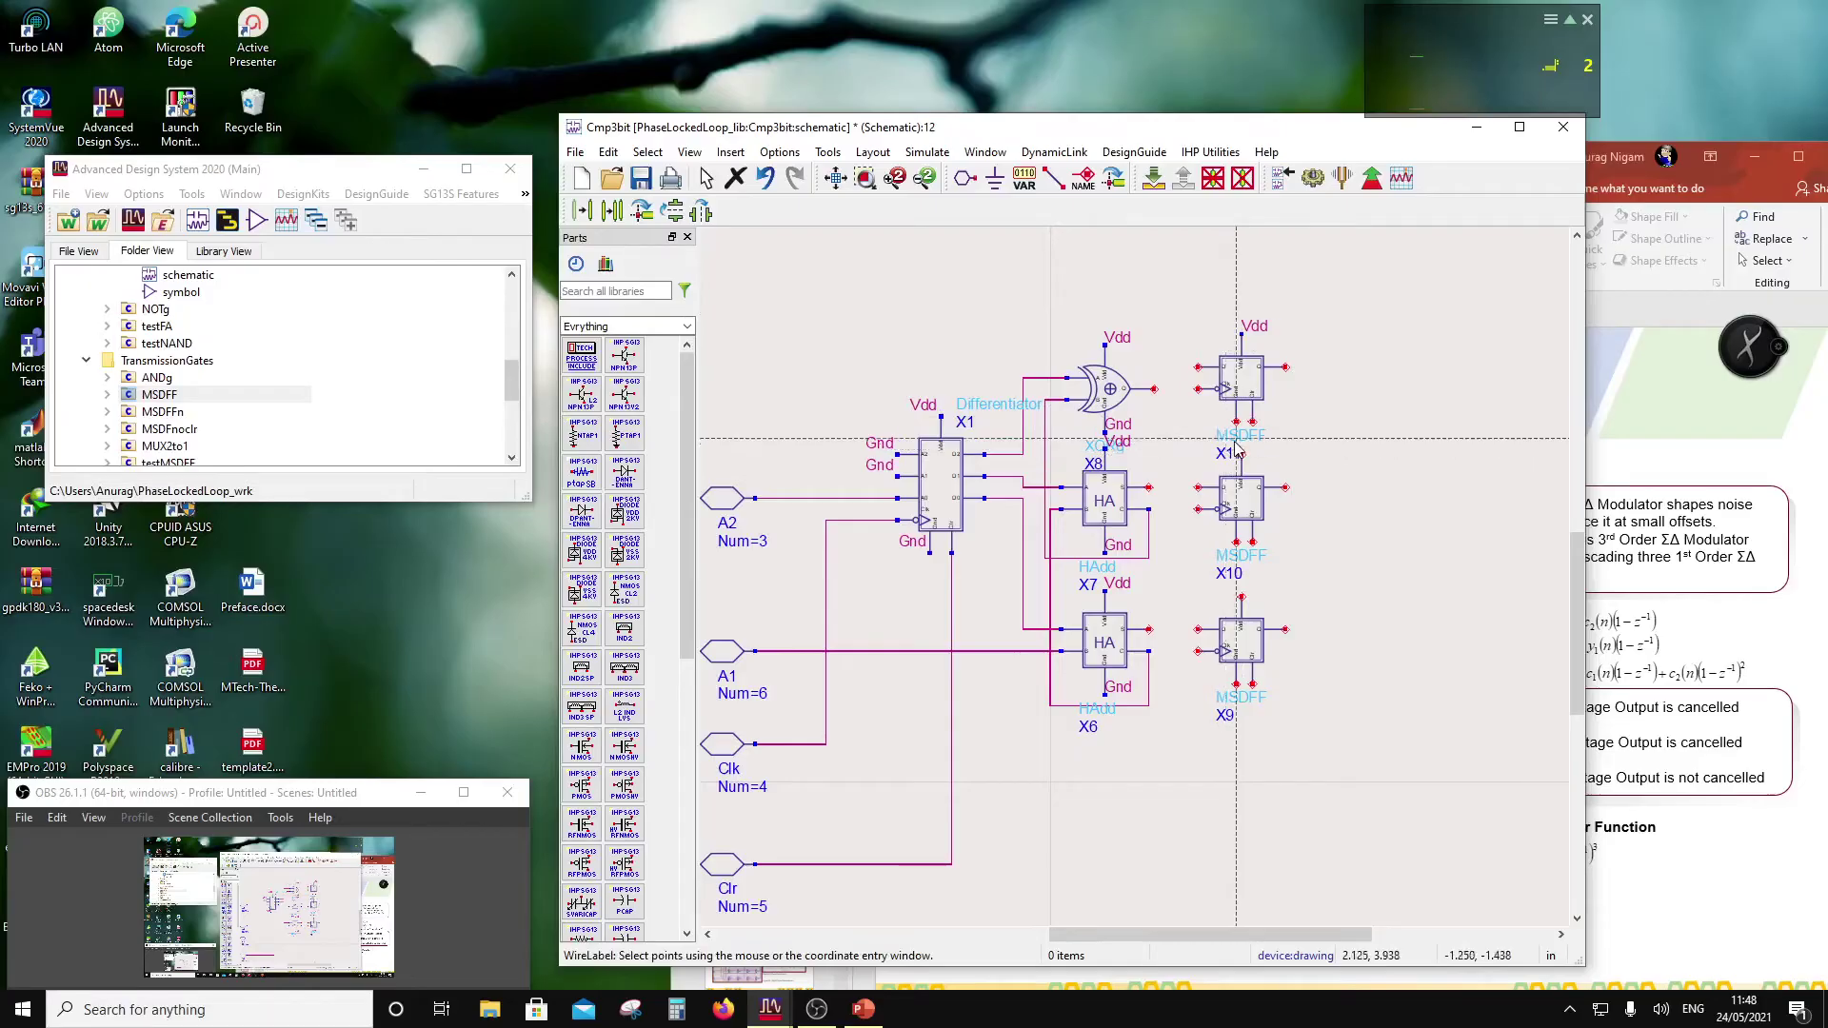
click(1241, 454)
click(1241, 594)
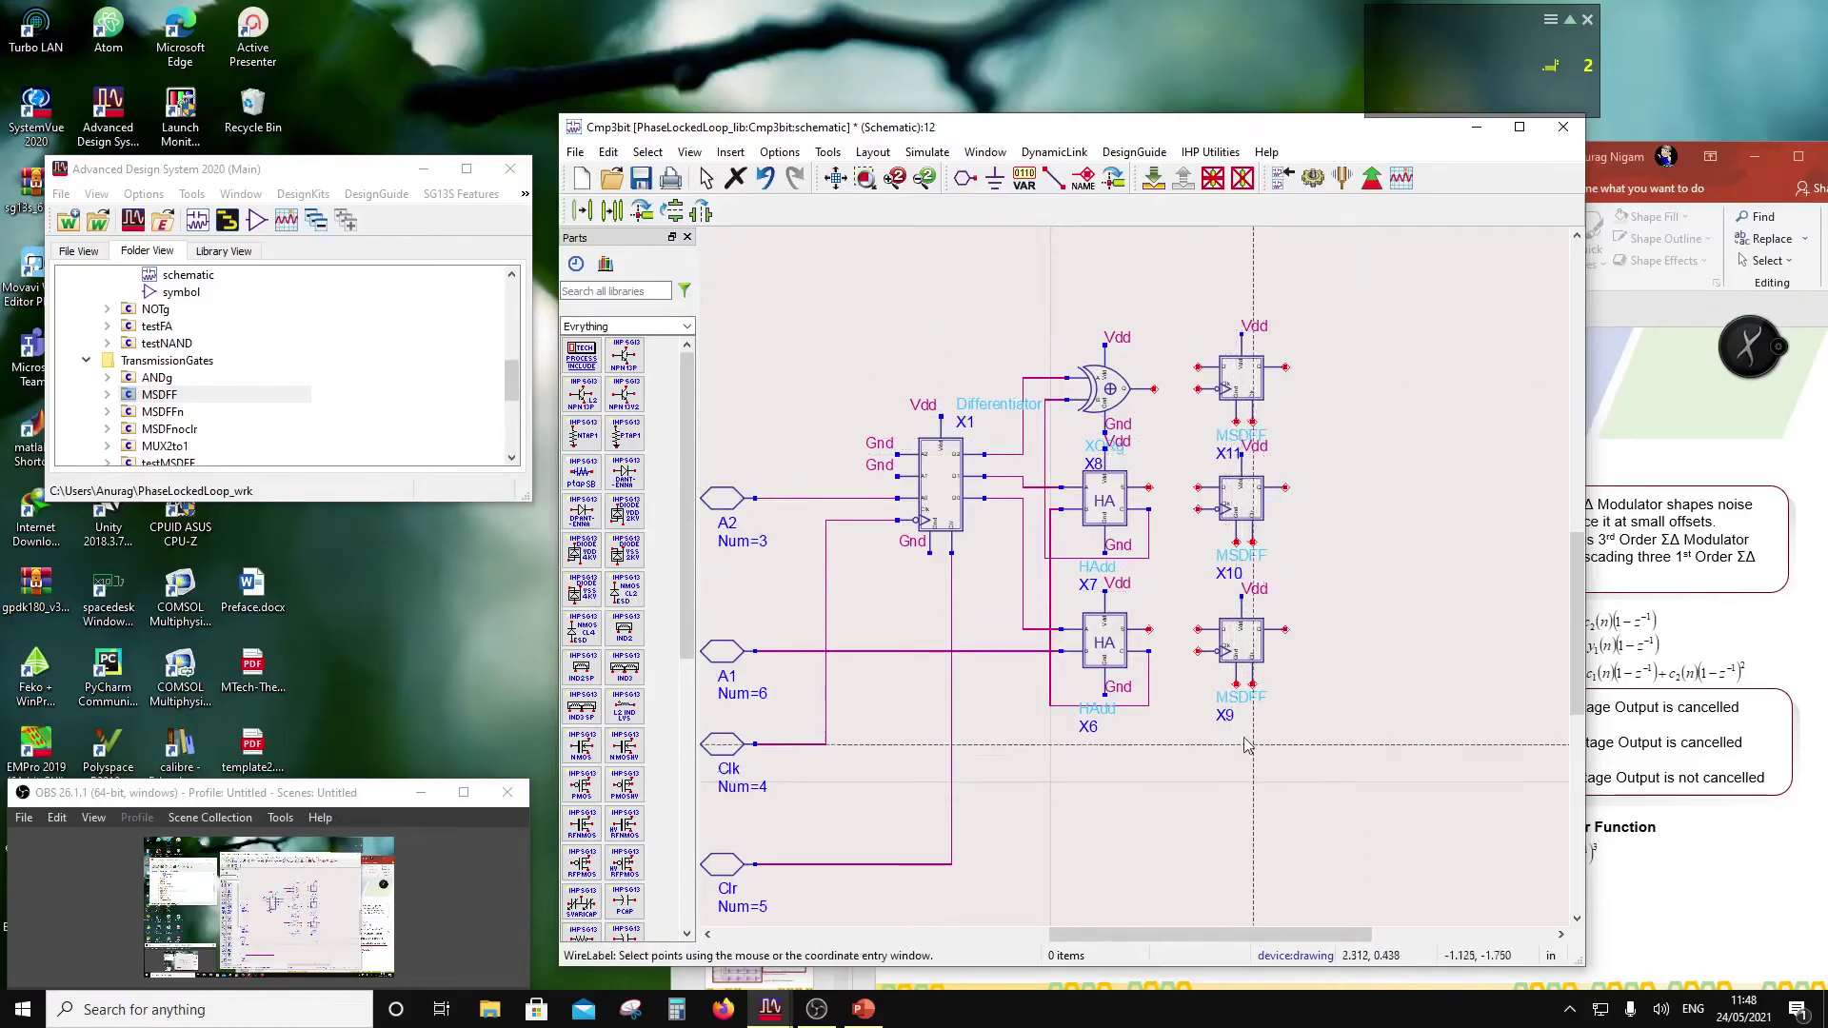
Step: Label the ground pins of all three MSDFF flip-flops Gnd
click(1236, 684)
text(Gnd)
key(Escape)
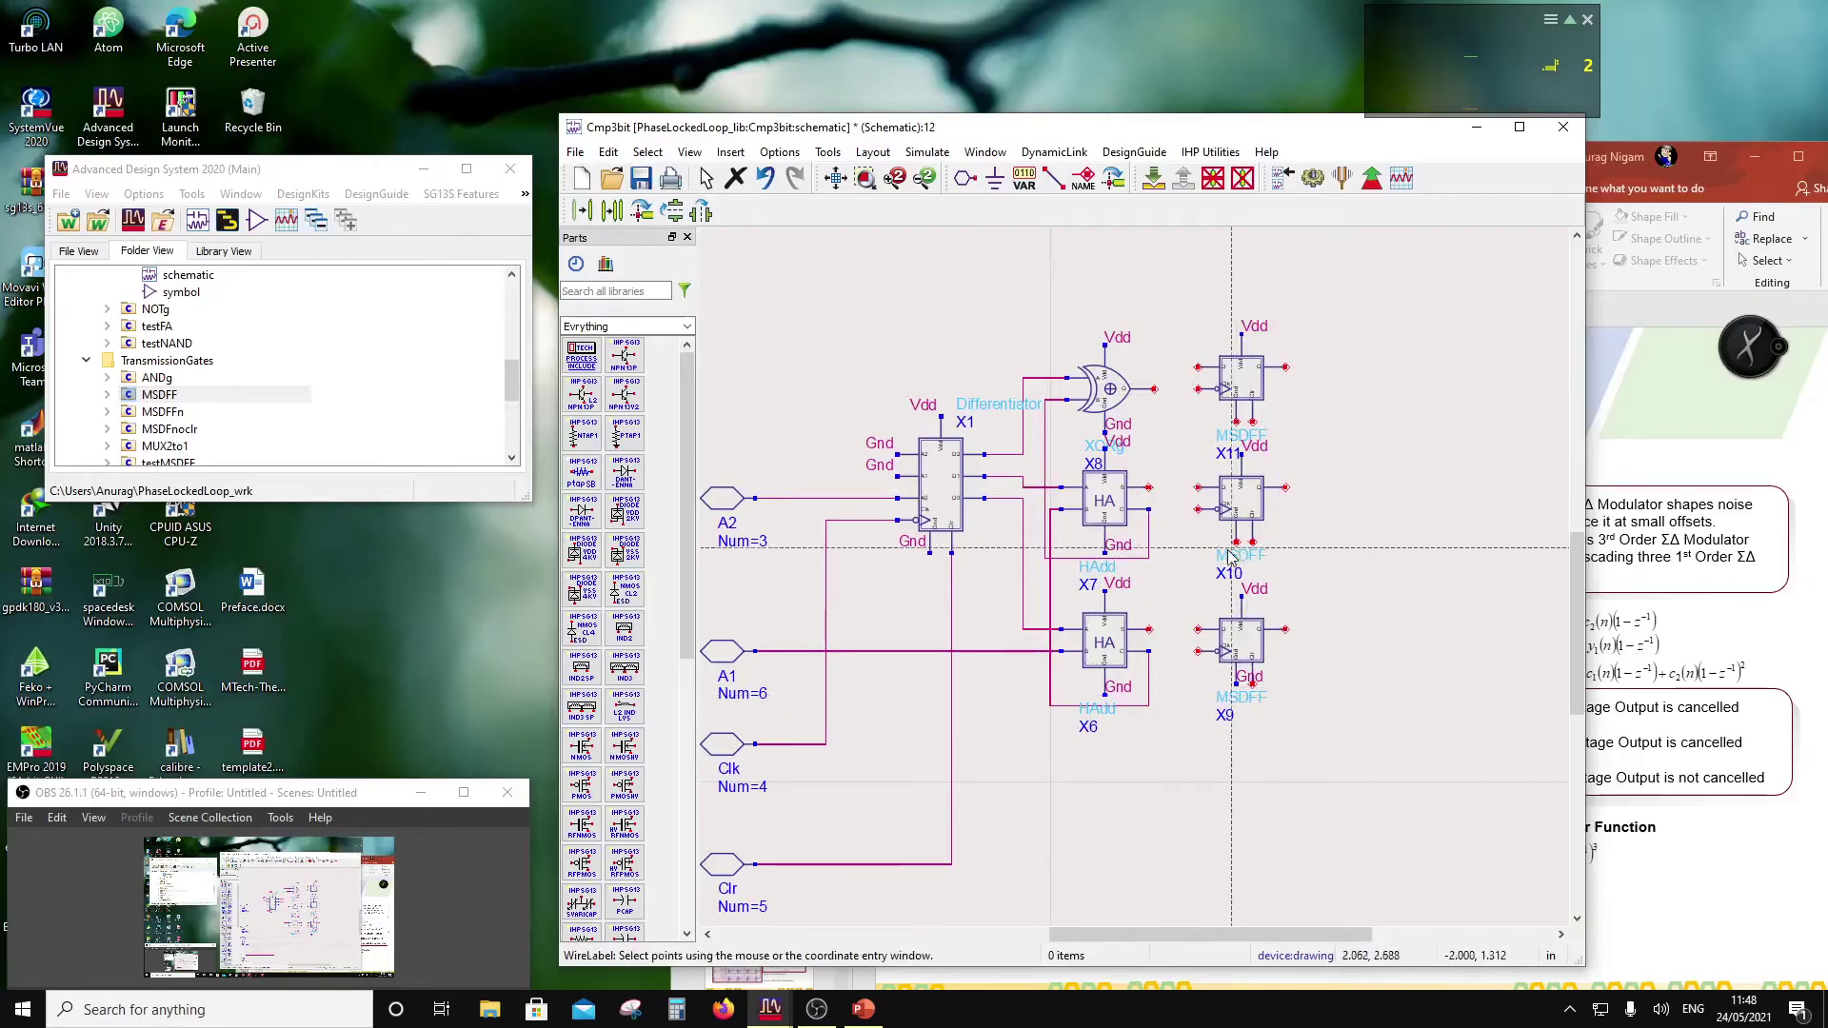
click(1236, 541)
key(Escape)
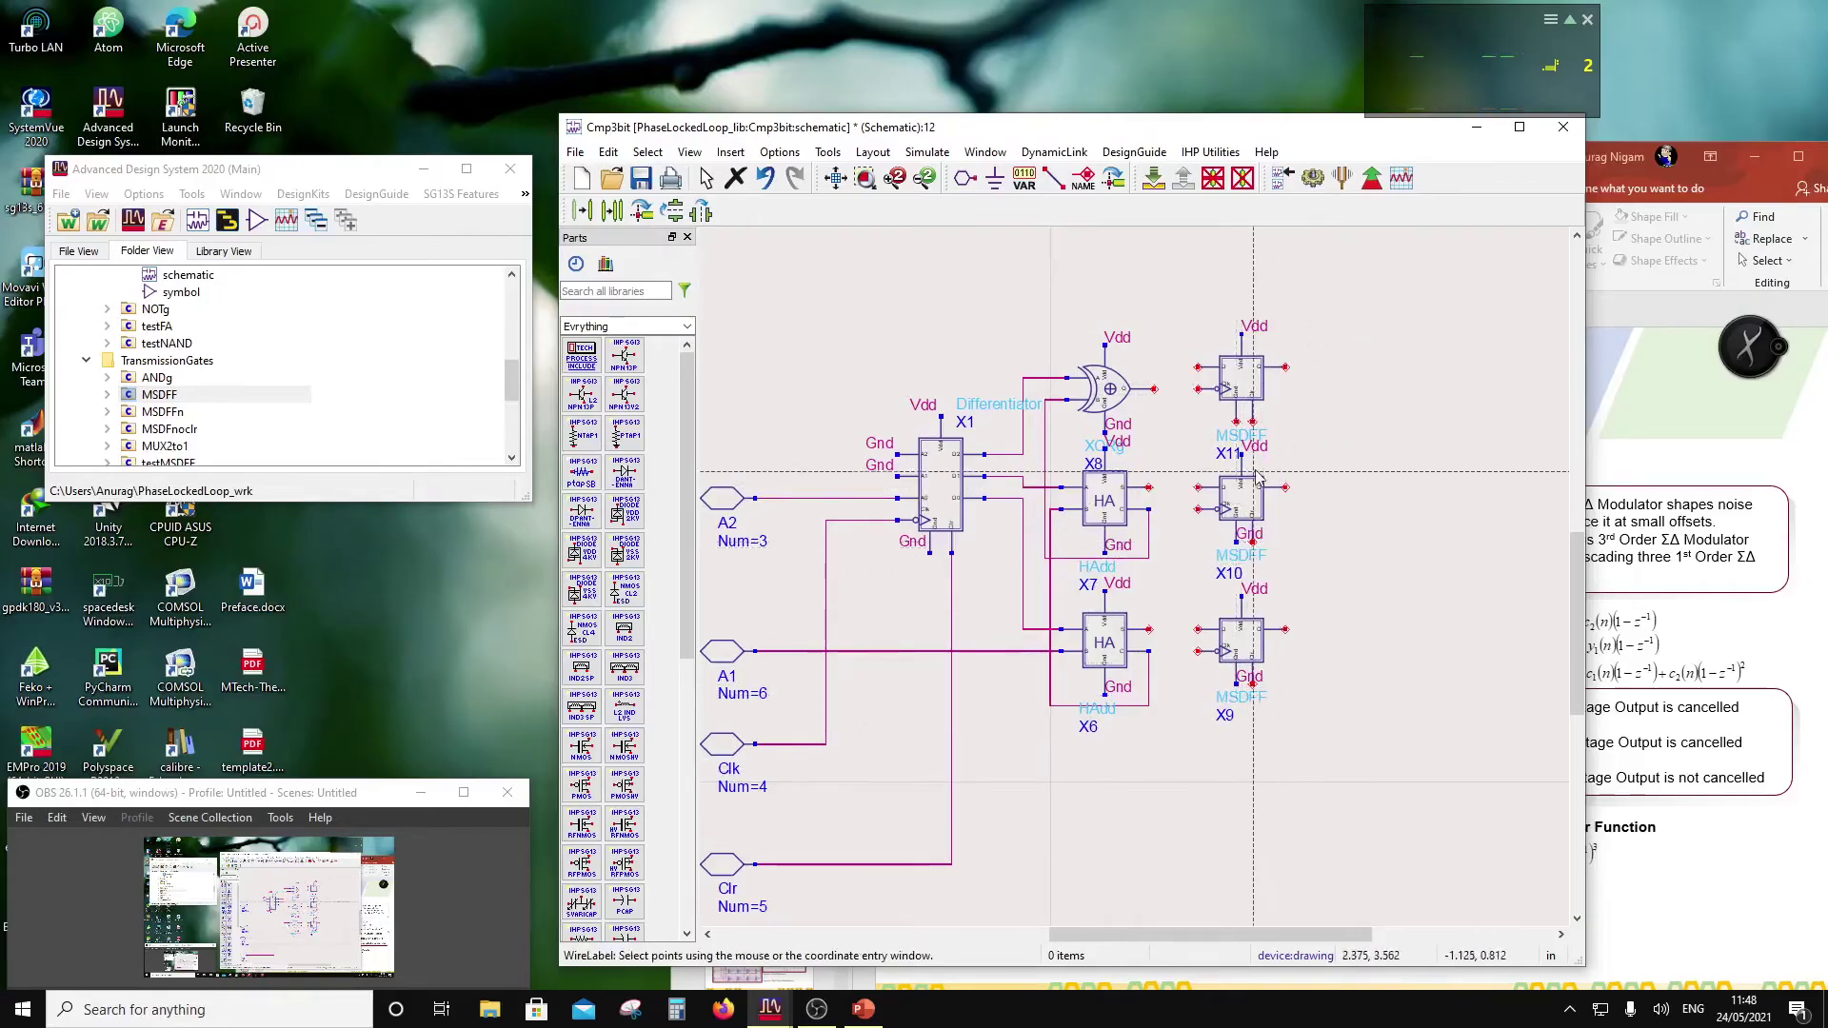
click(1236, 422)
key(Escape)
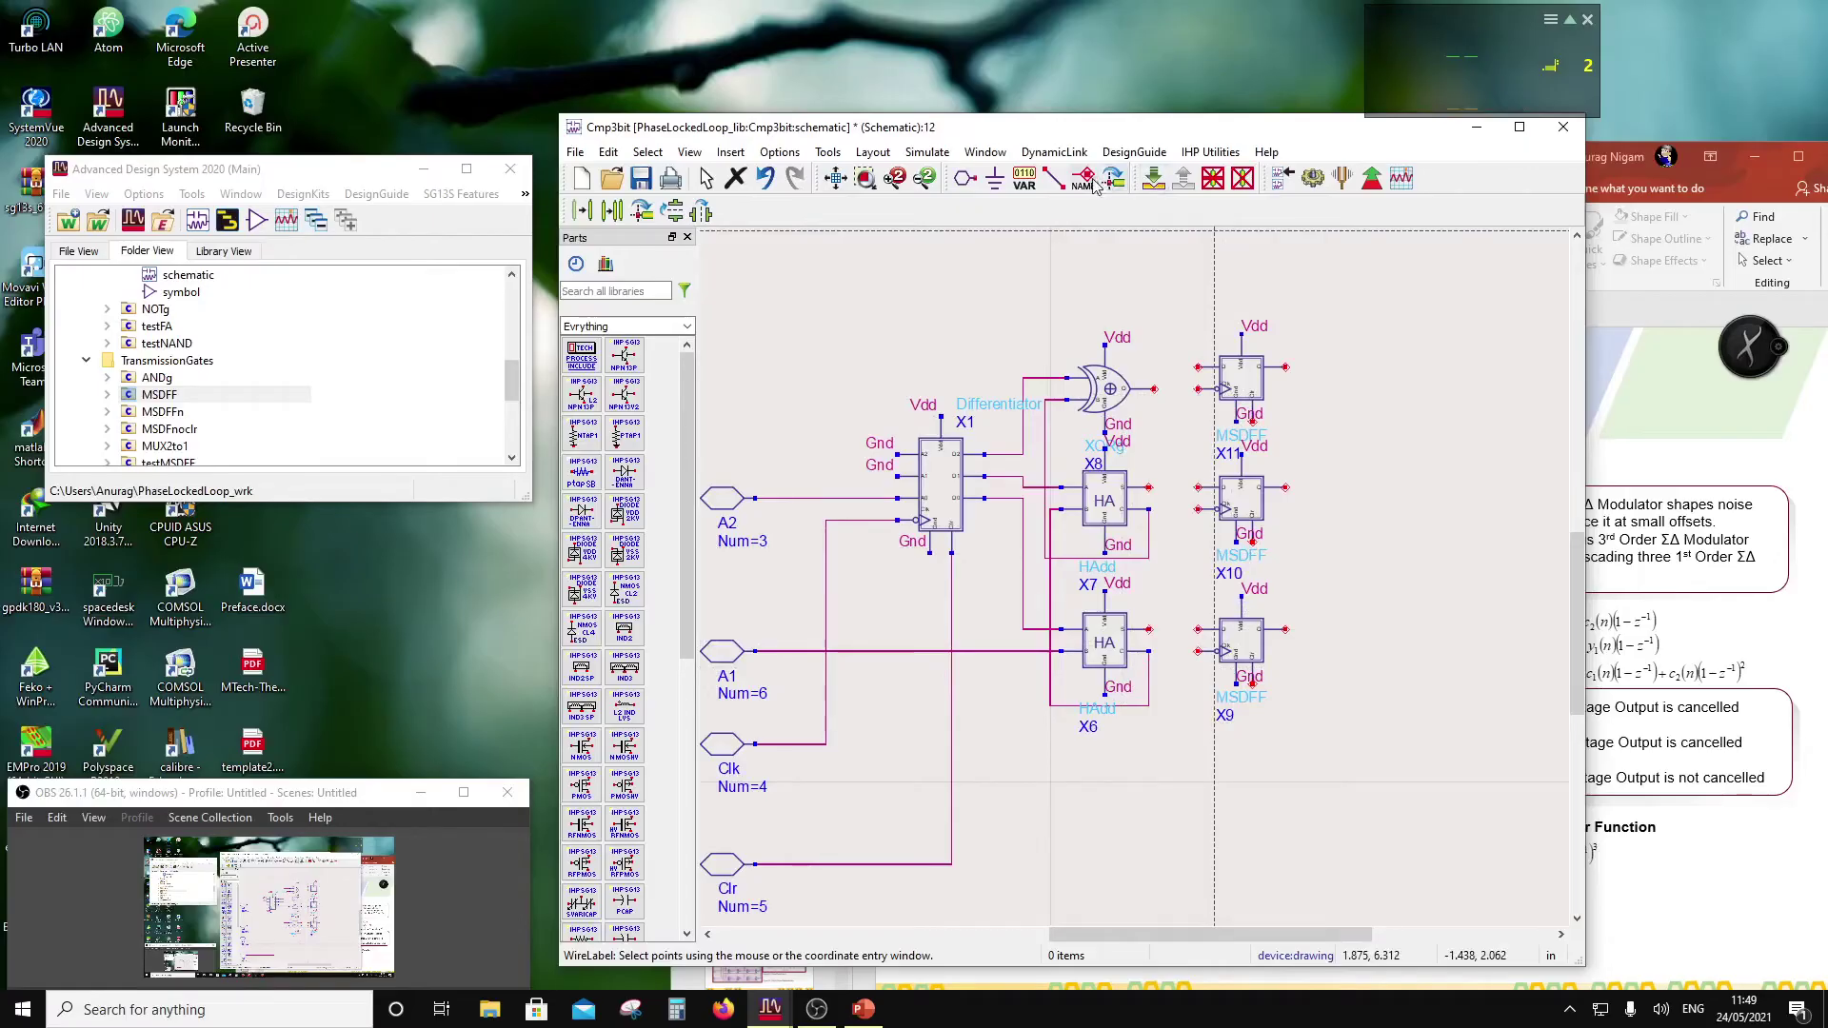
Step: Wire the clear pins of all three MSDFF flip-flops to the Clr input line
click(1053, 178)
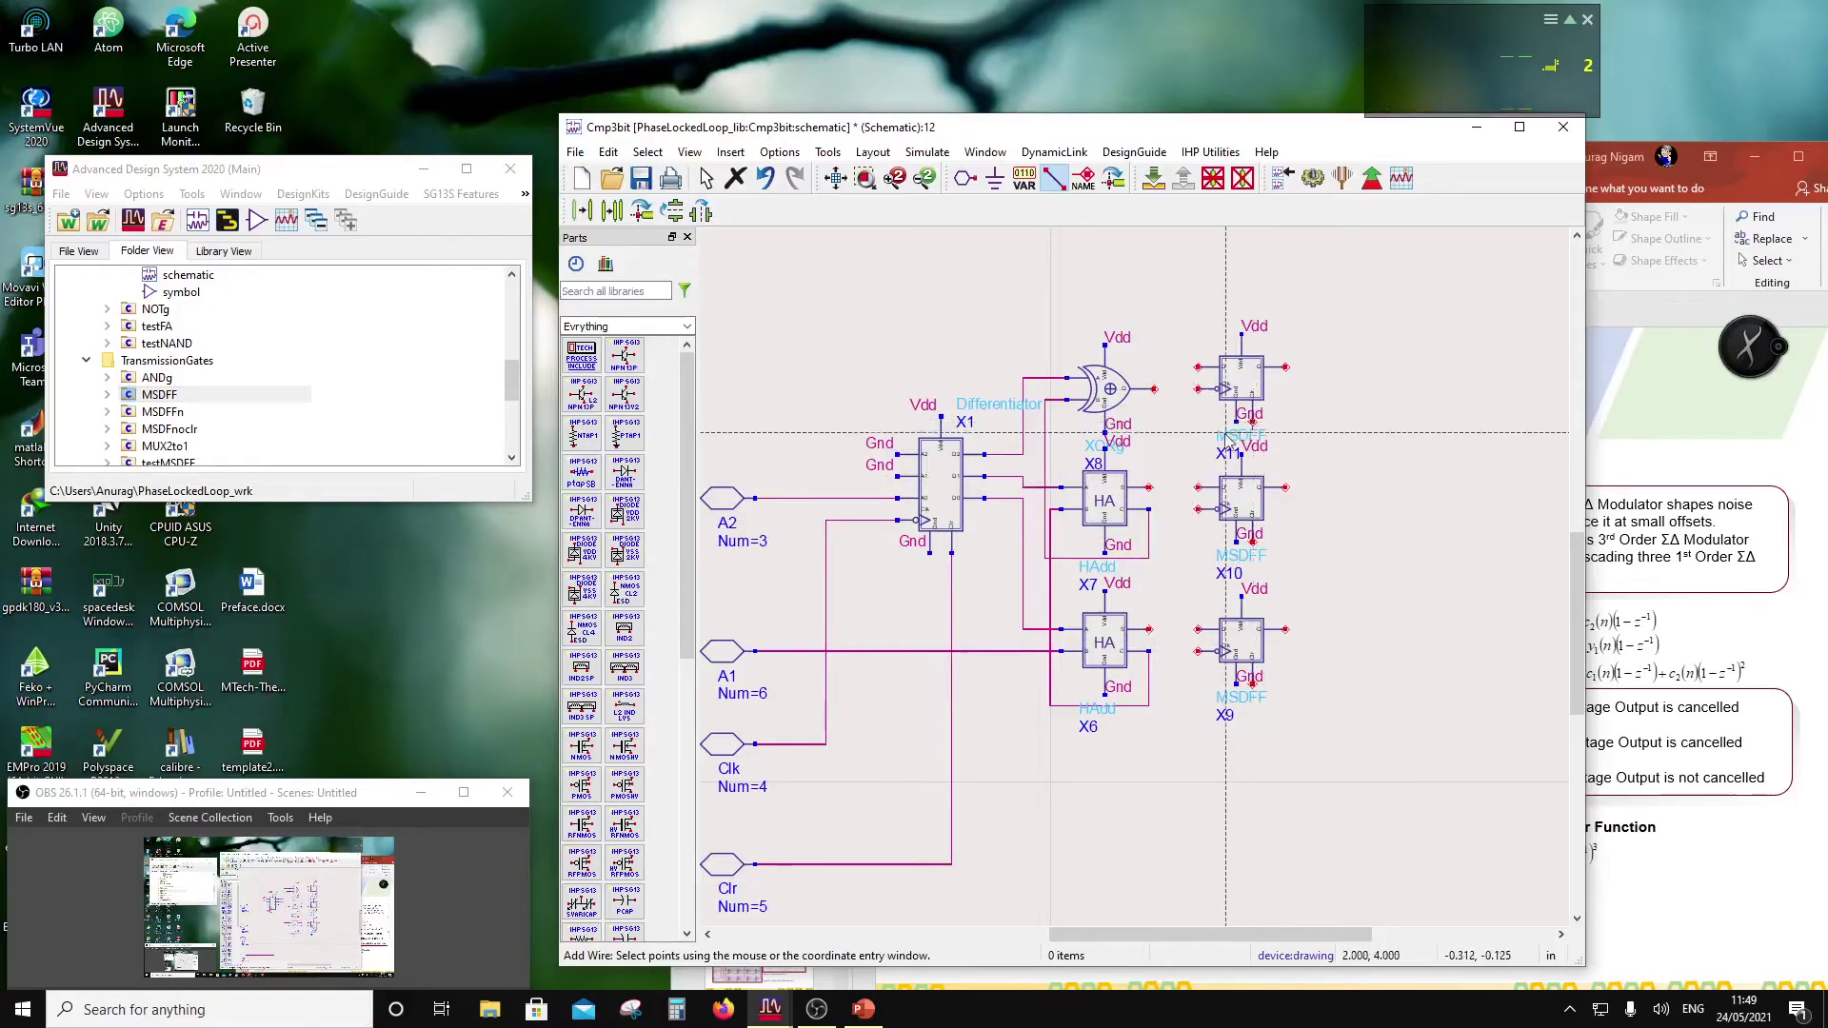
click(1165, 434)
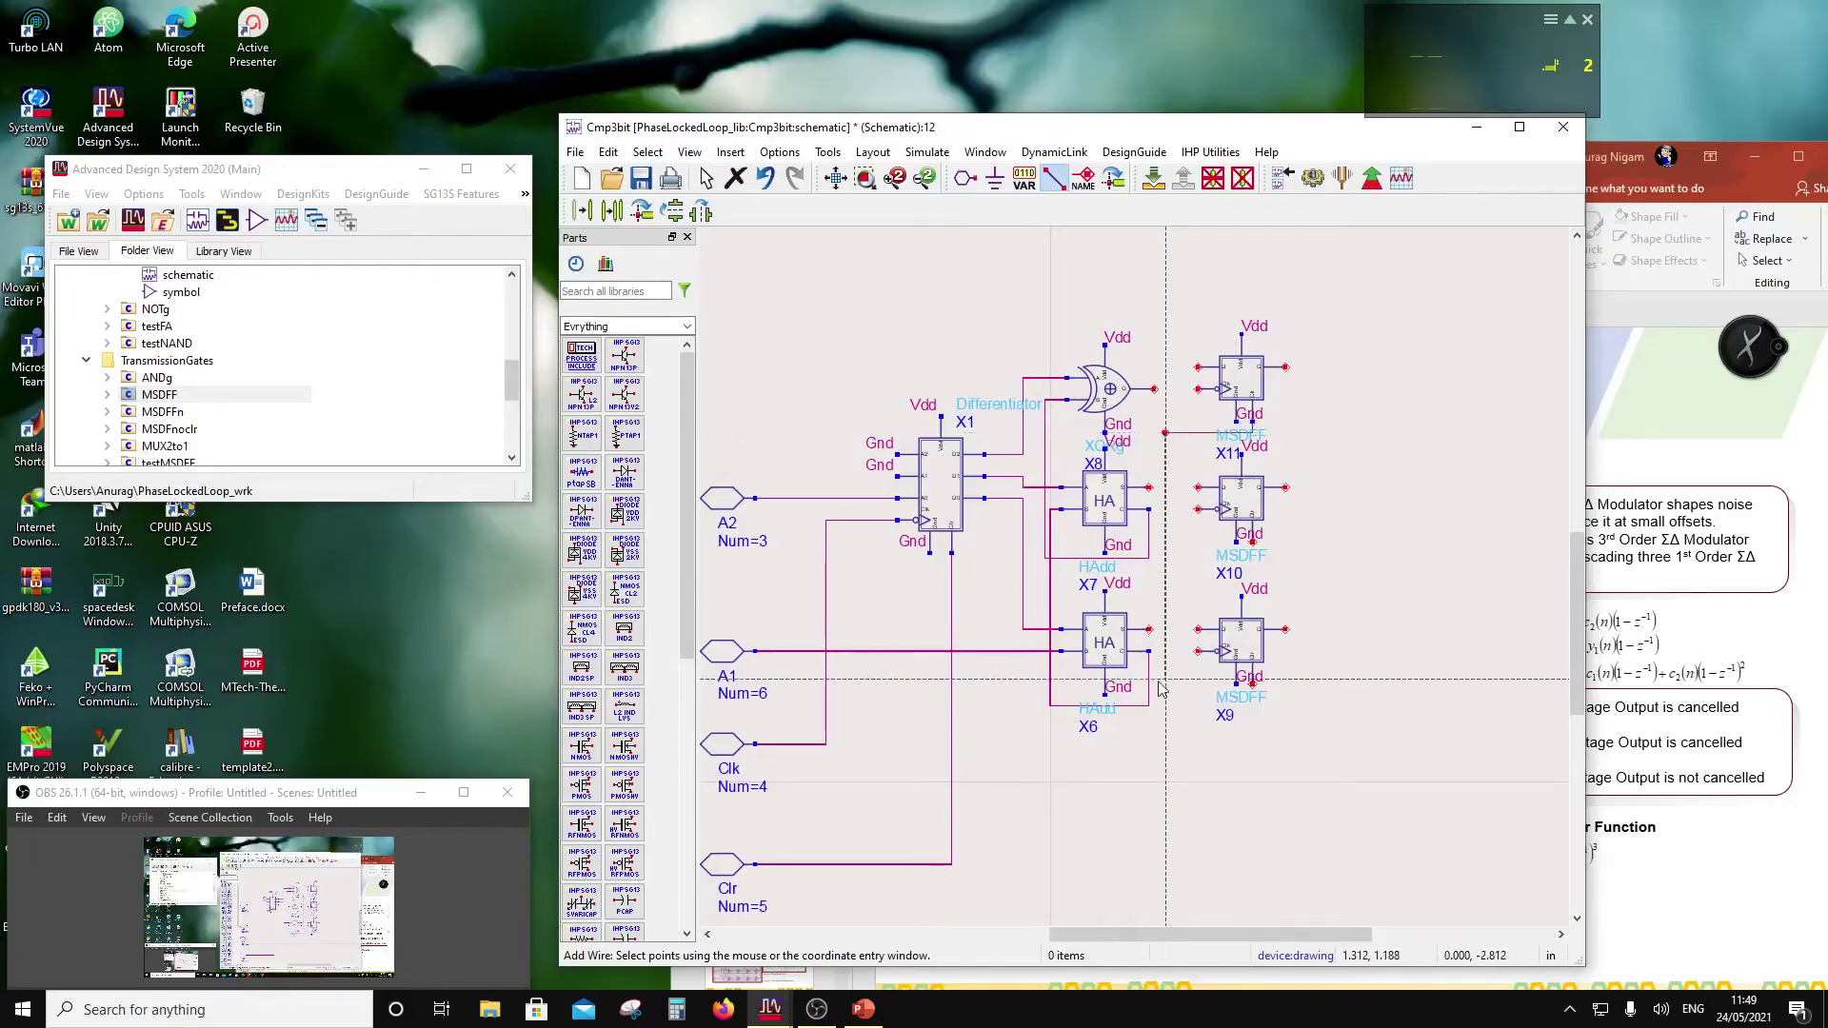
click(952, 865)
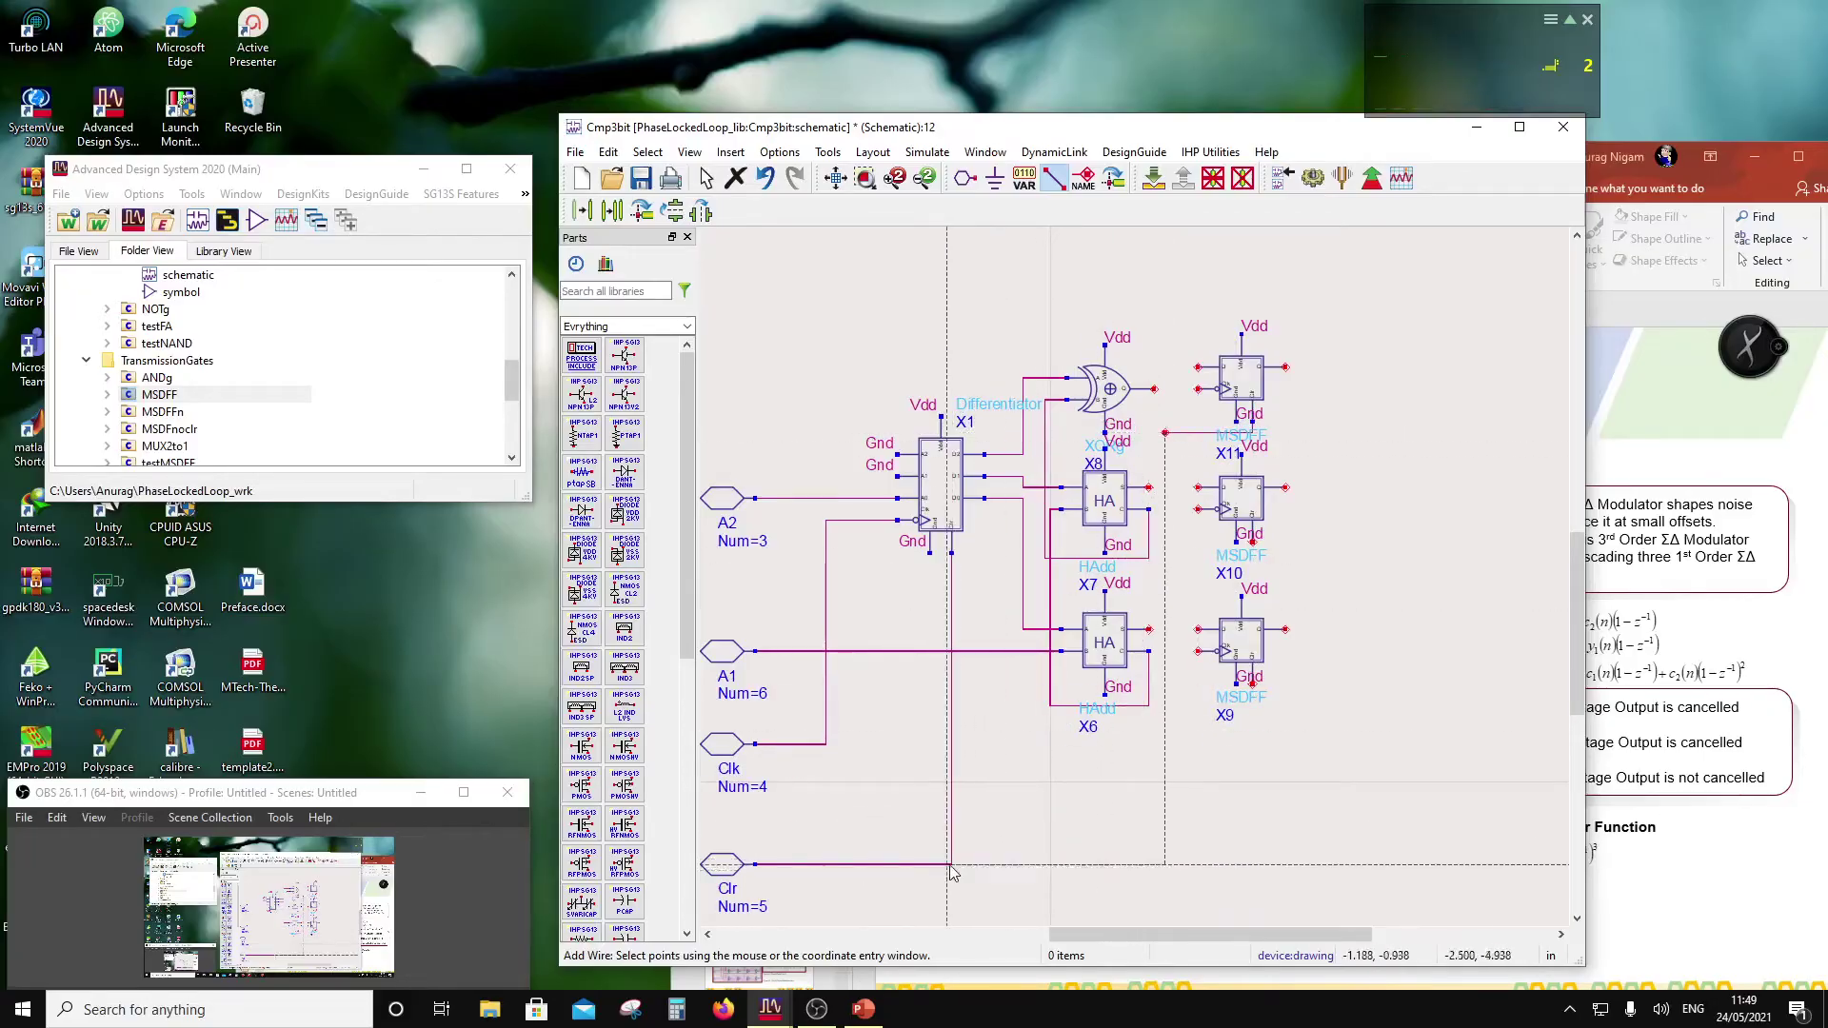
click(1253, 543)
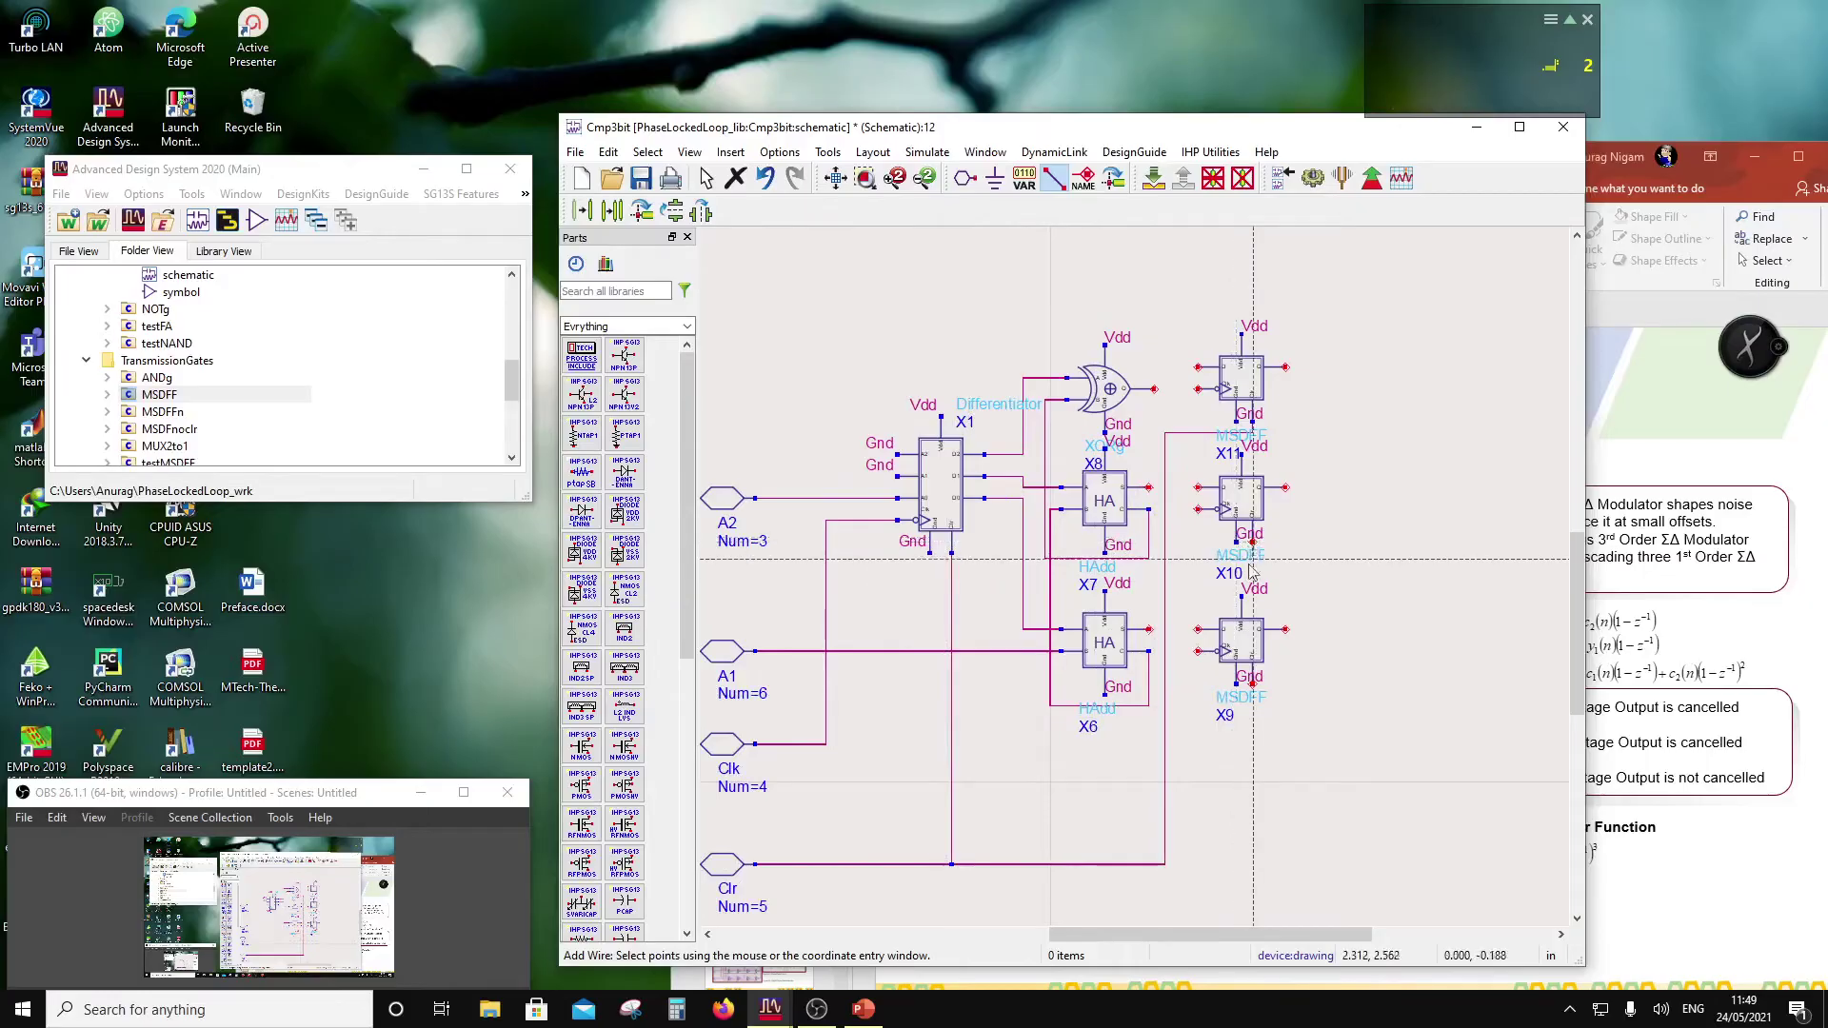
click(1166, 558)
click(1252, 687)
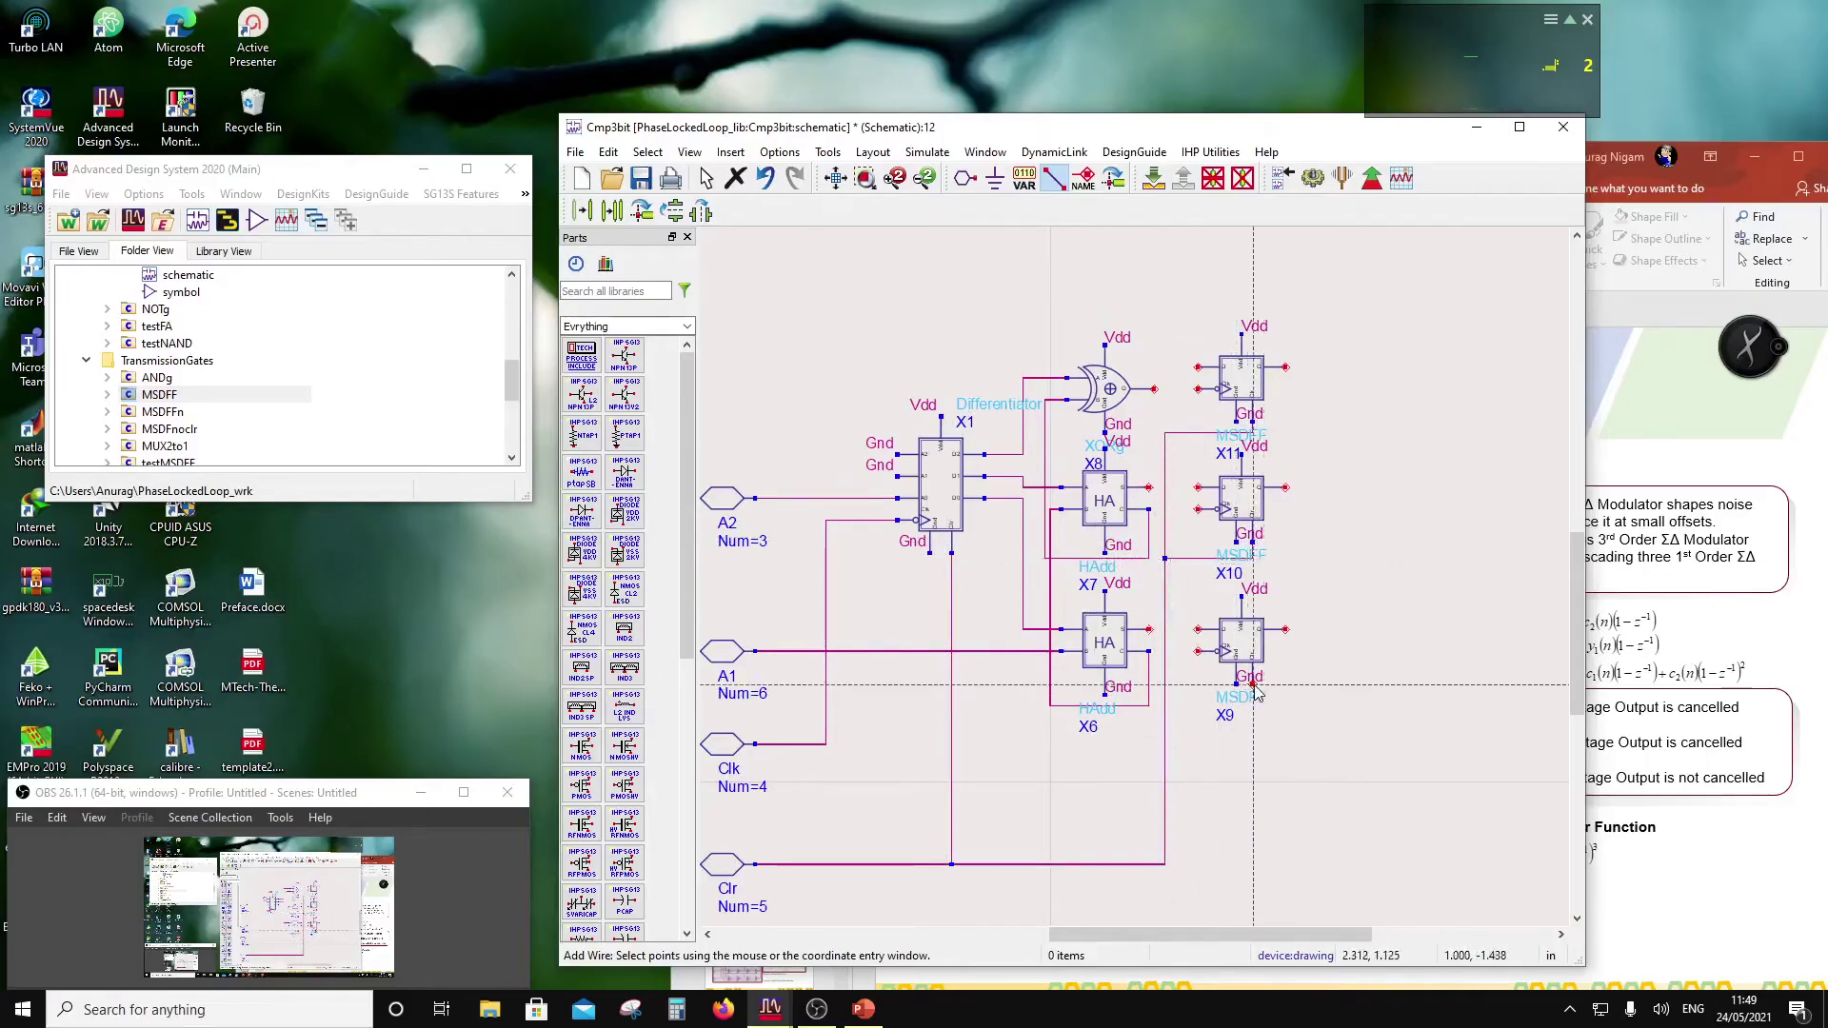
click(1165, 706)
key(Escape)
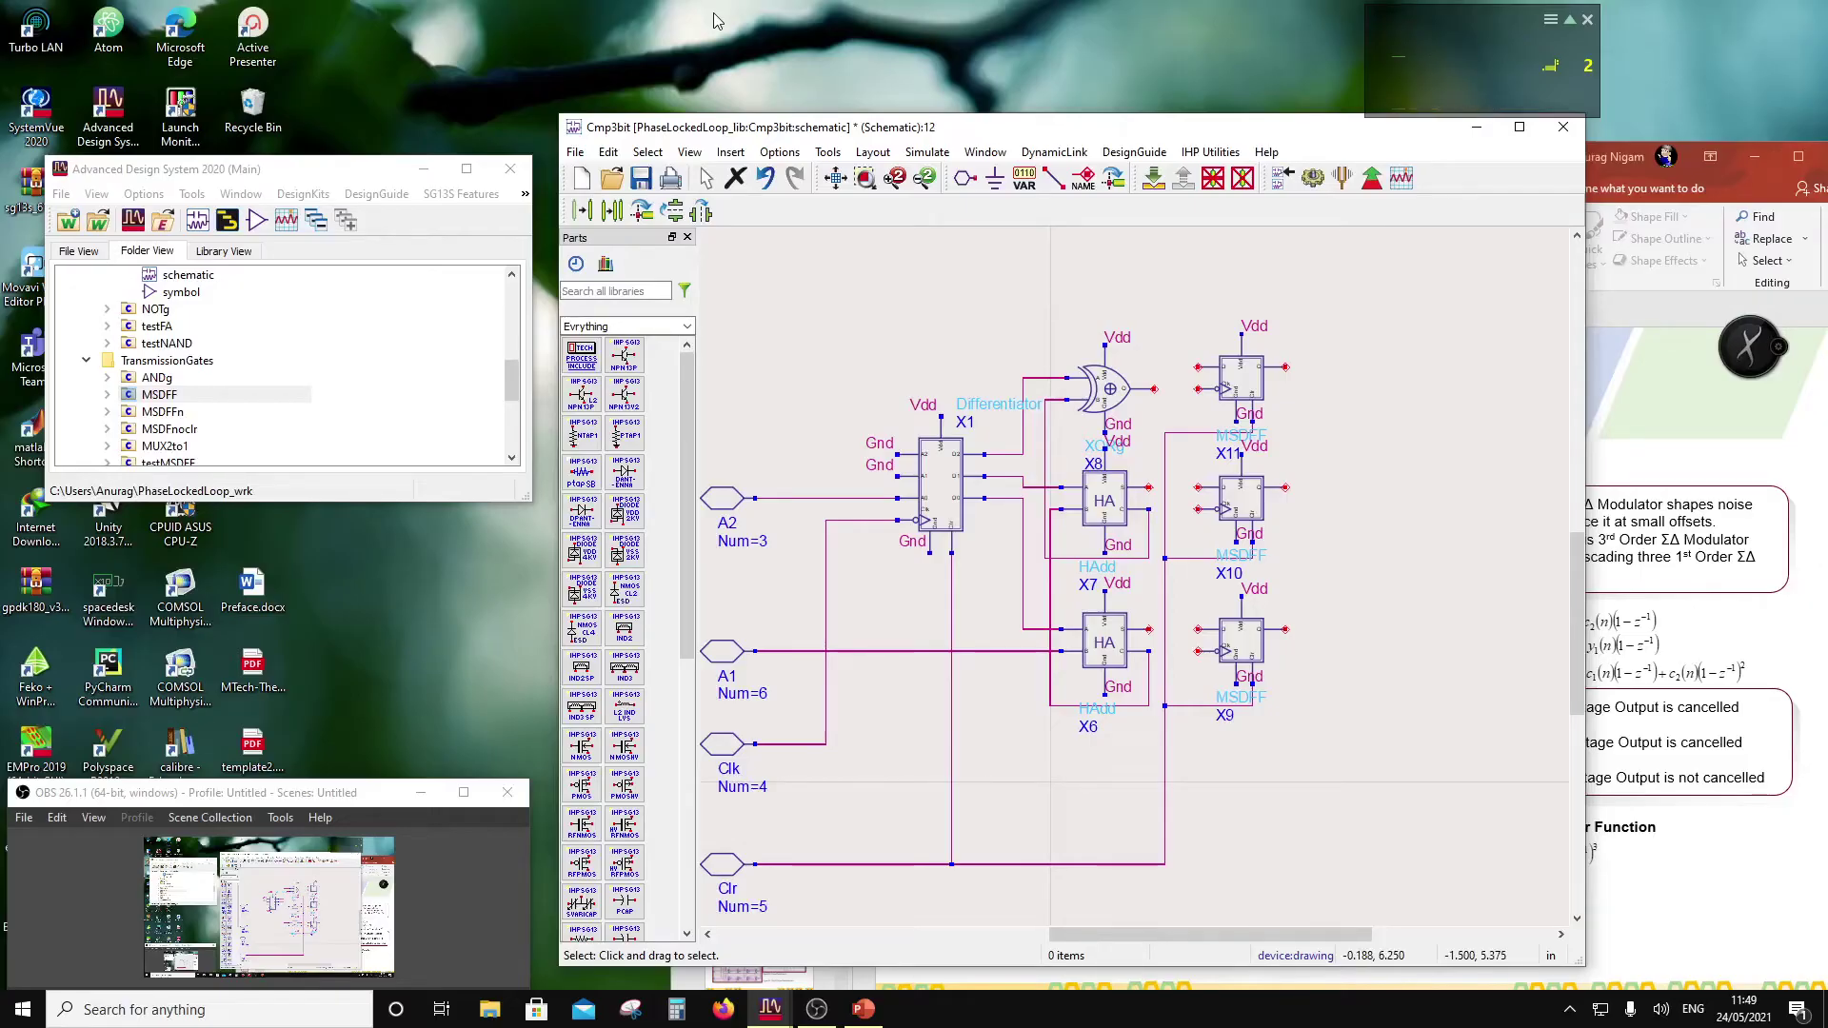
Step: Move the Clk pin down so that it sits just above the Clr pin
scroll(1024, 660, down, 1)
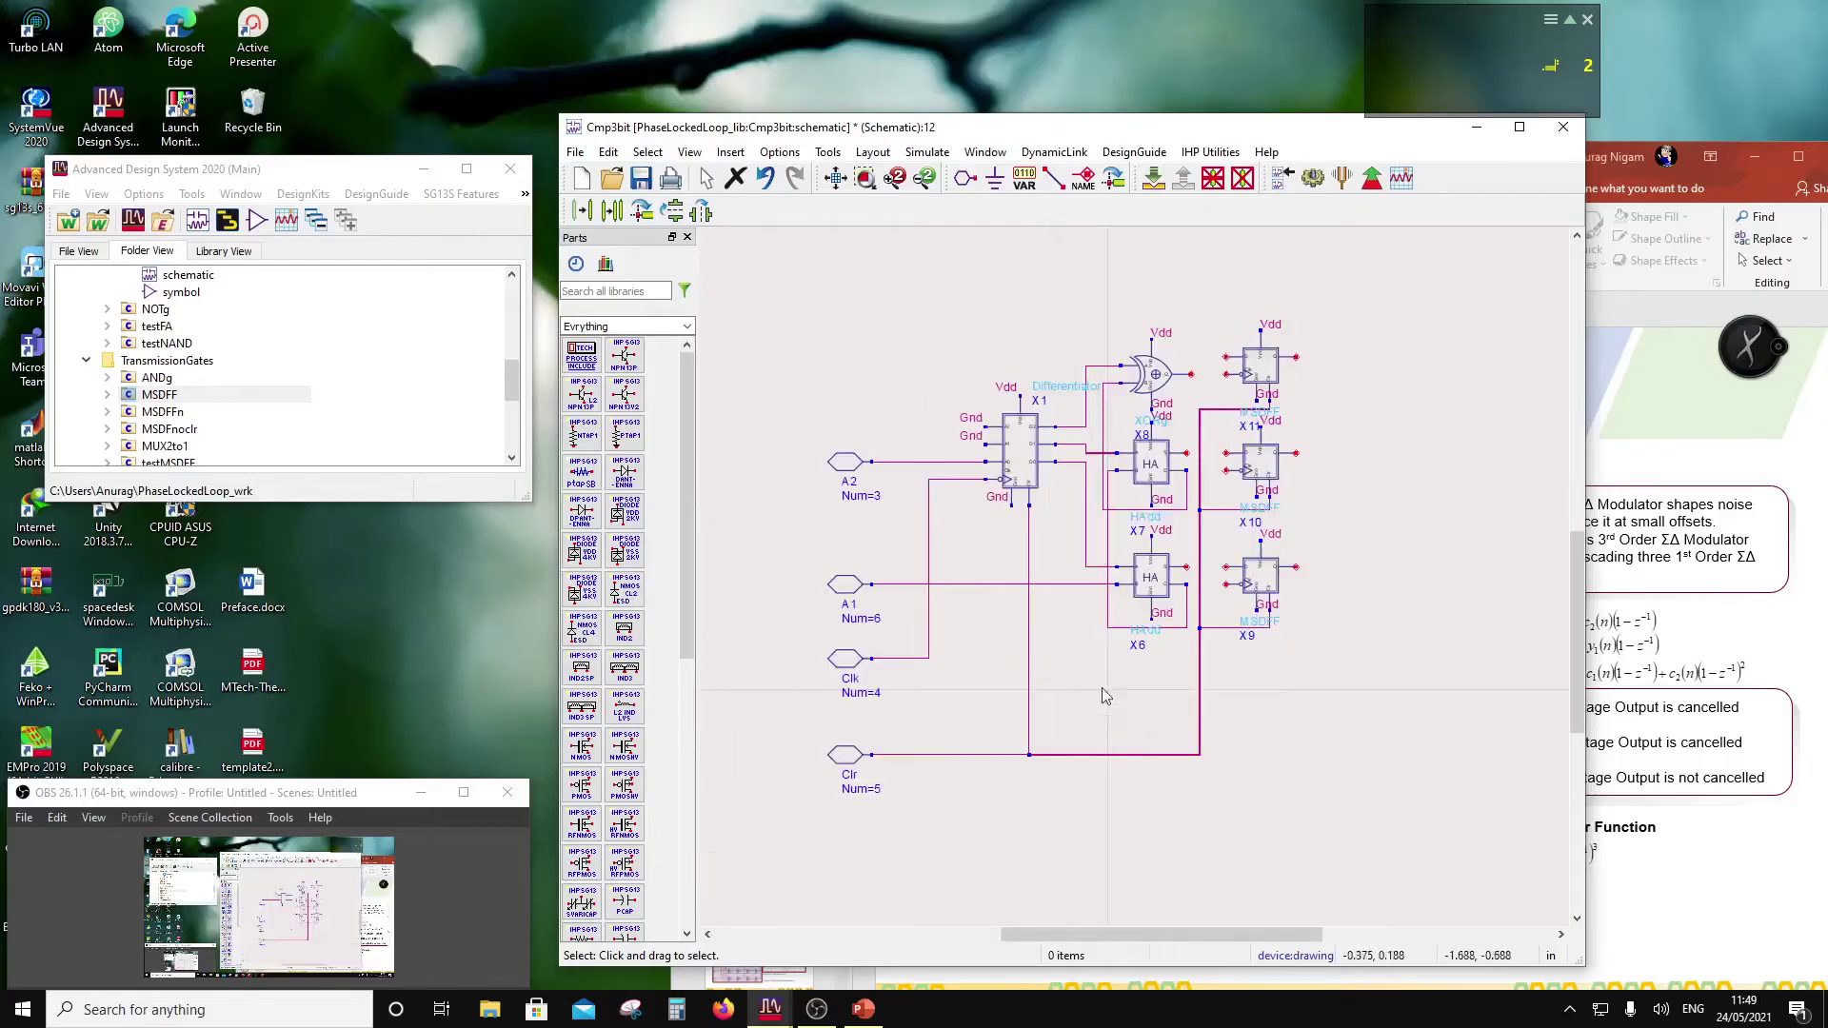
drag(851, 661, 854, 694)
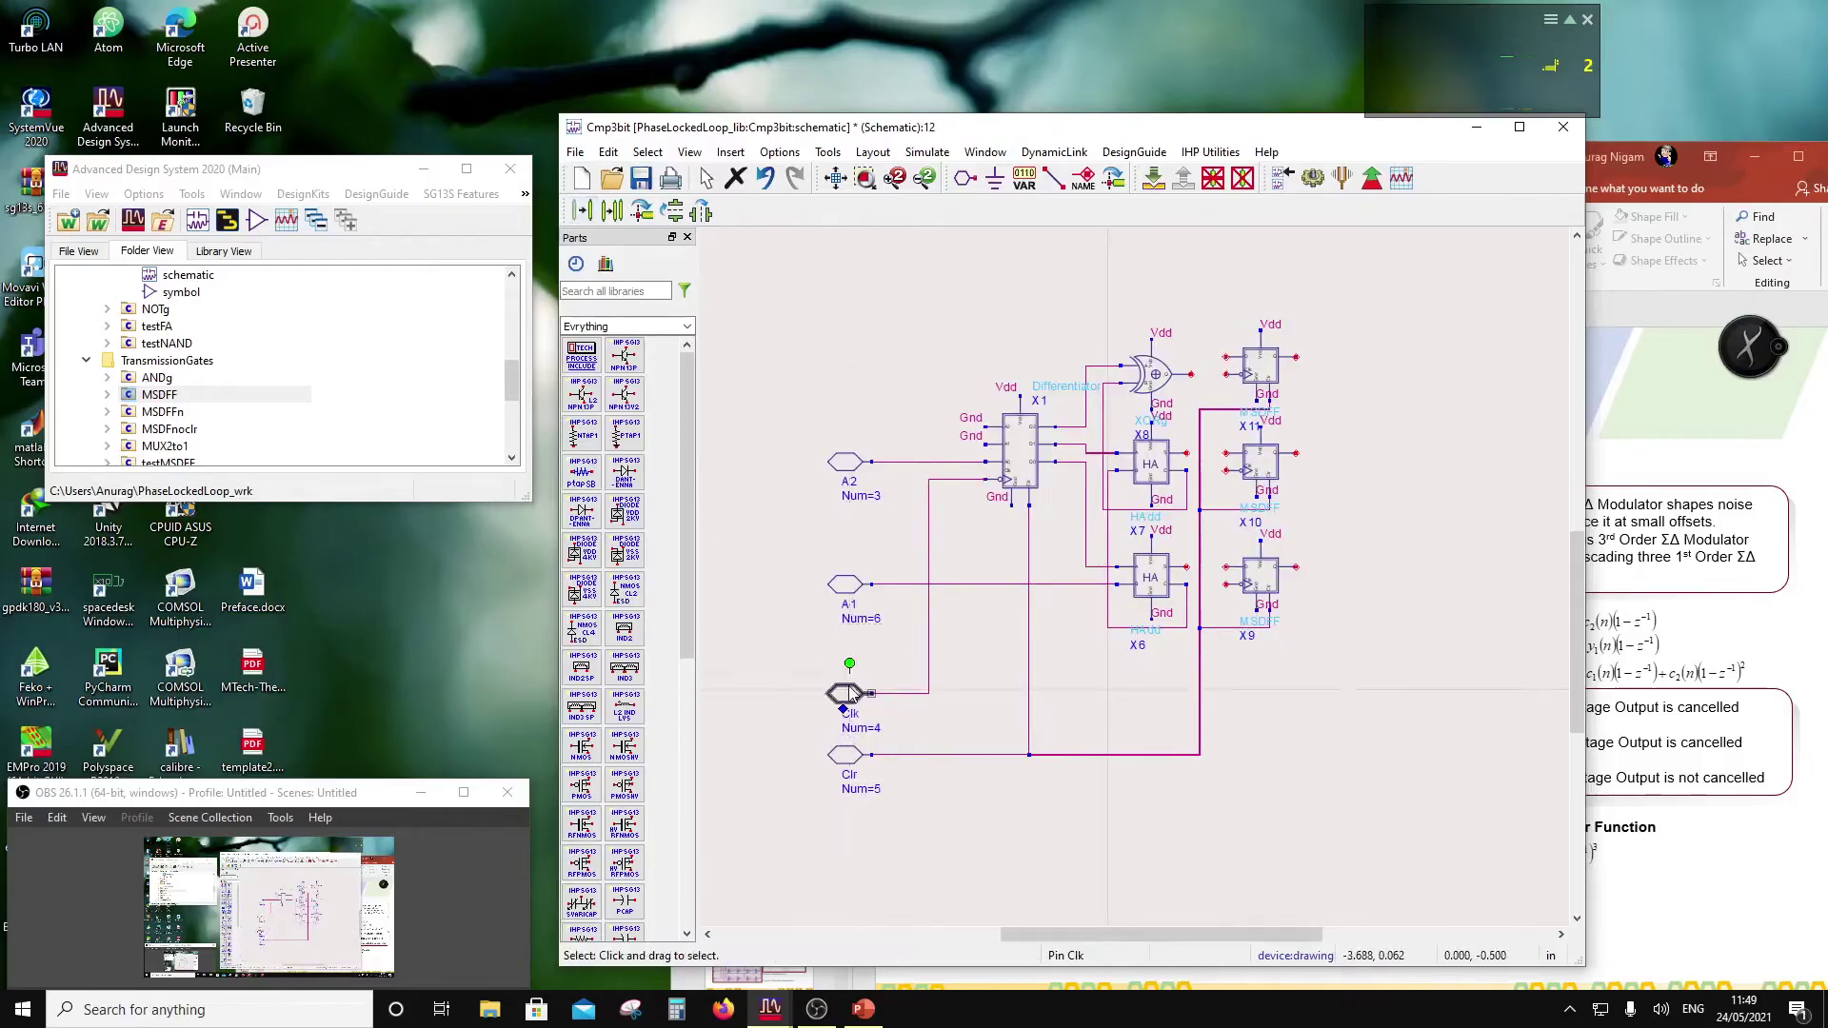
click(962, 793)
Step: Place two NOTg inverters in series on the Clk line, starting at the branch to the Differentiator's clock
scroll(162, 419, down, 1)
scroll(162, 423, down, 2)
scroll(172, 393, up, 4)
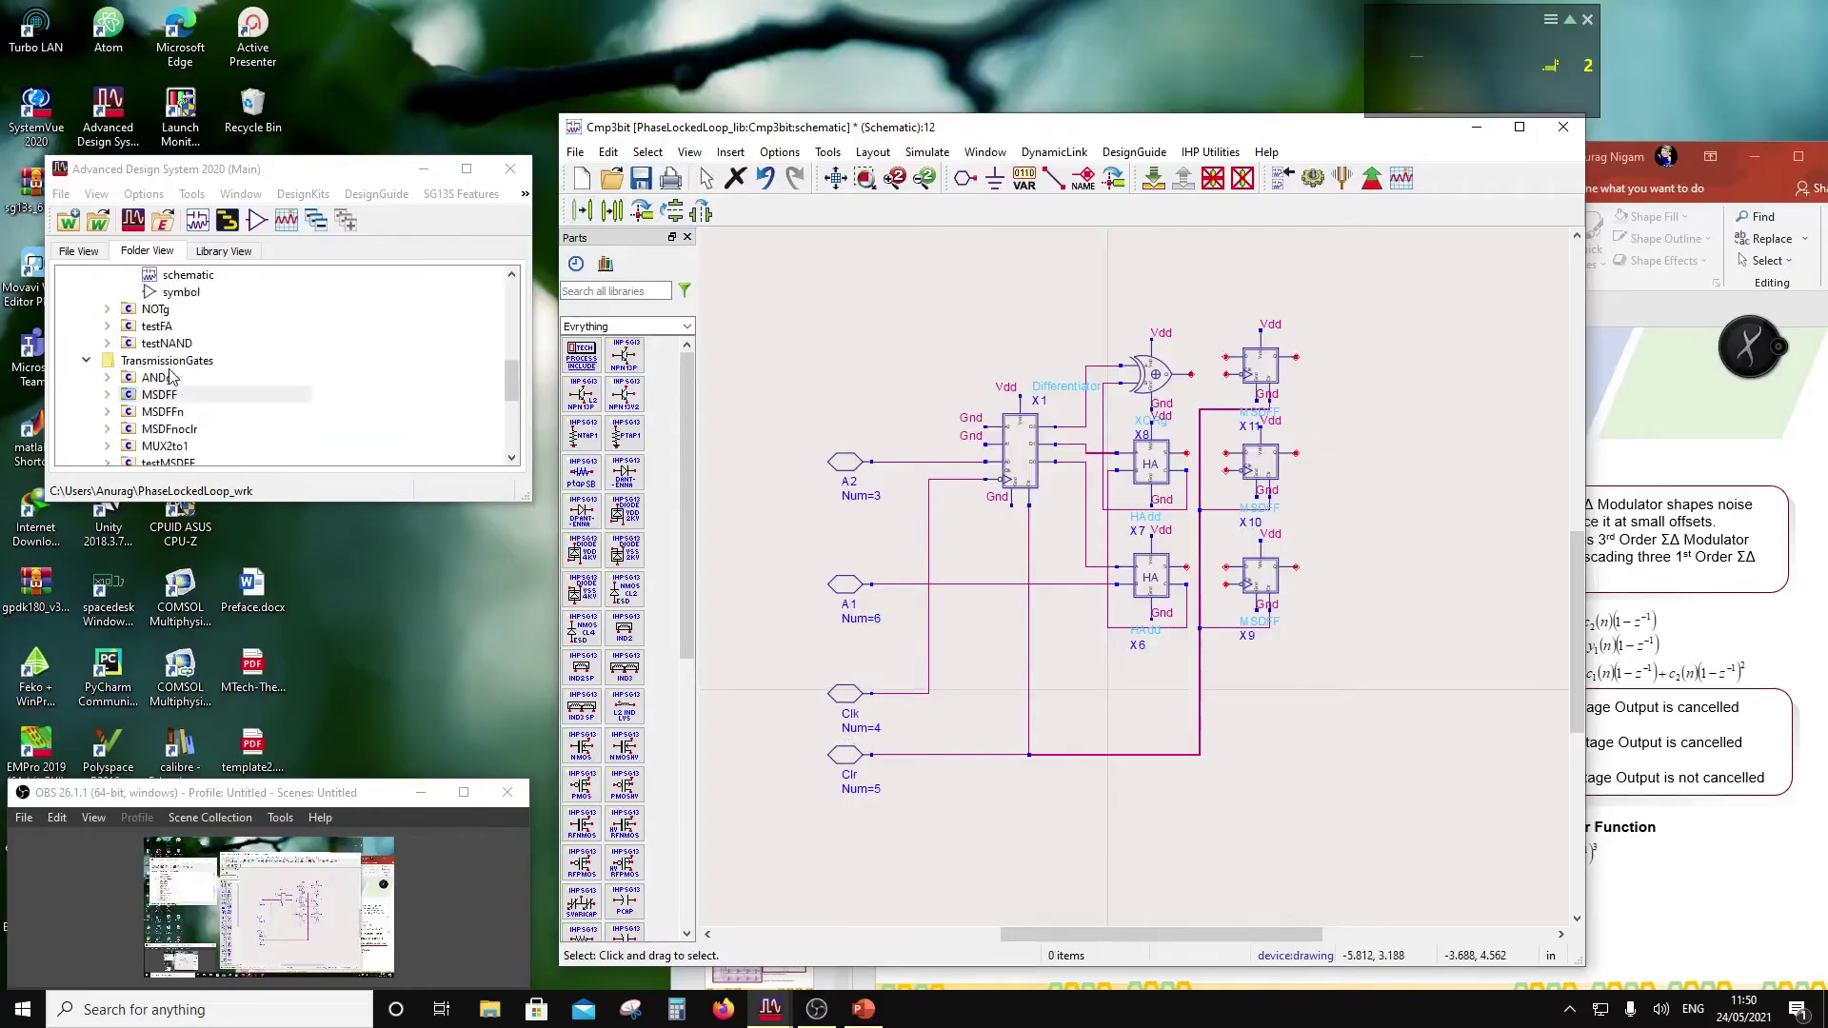
click(165, 362)
drag(165, 361, 960, 696)
click(957, 695)
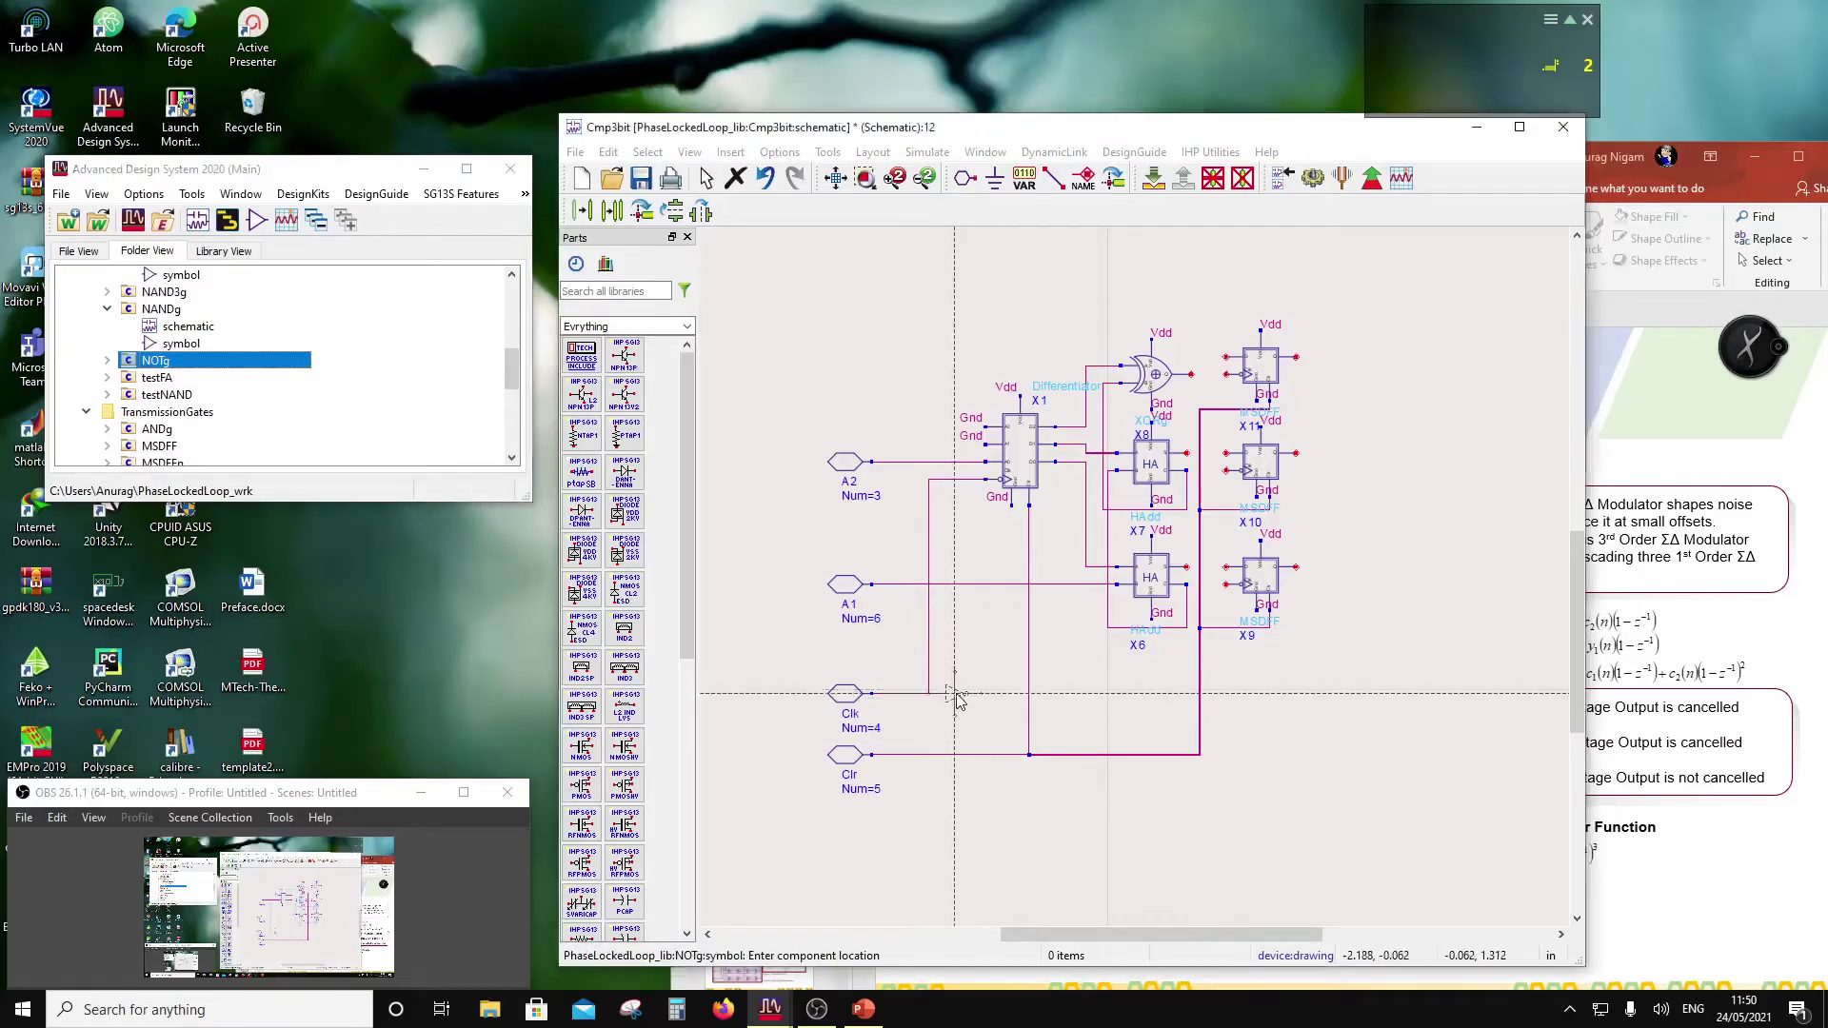
click(1014, 696)
key(Escape)
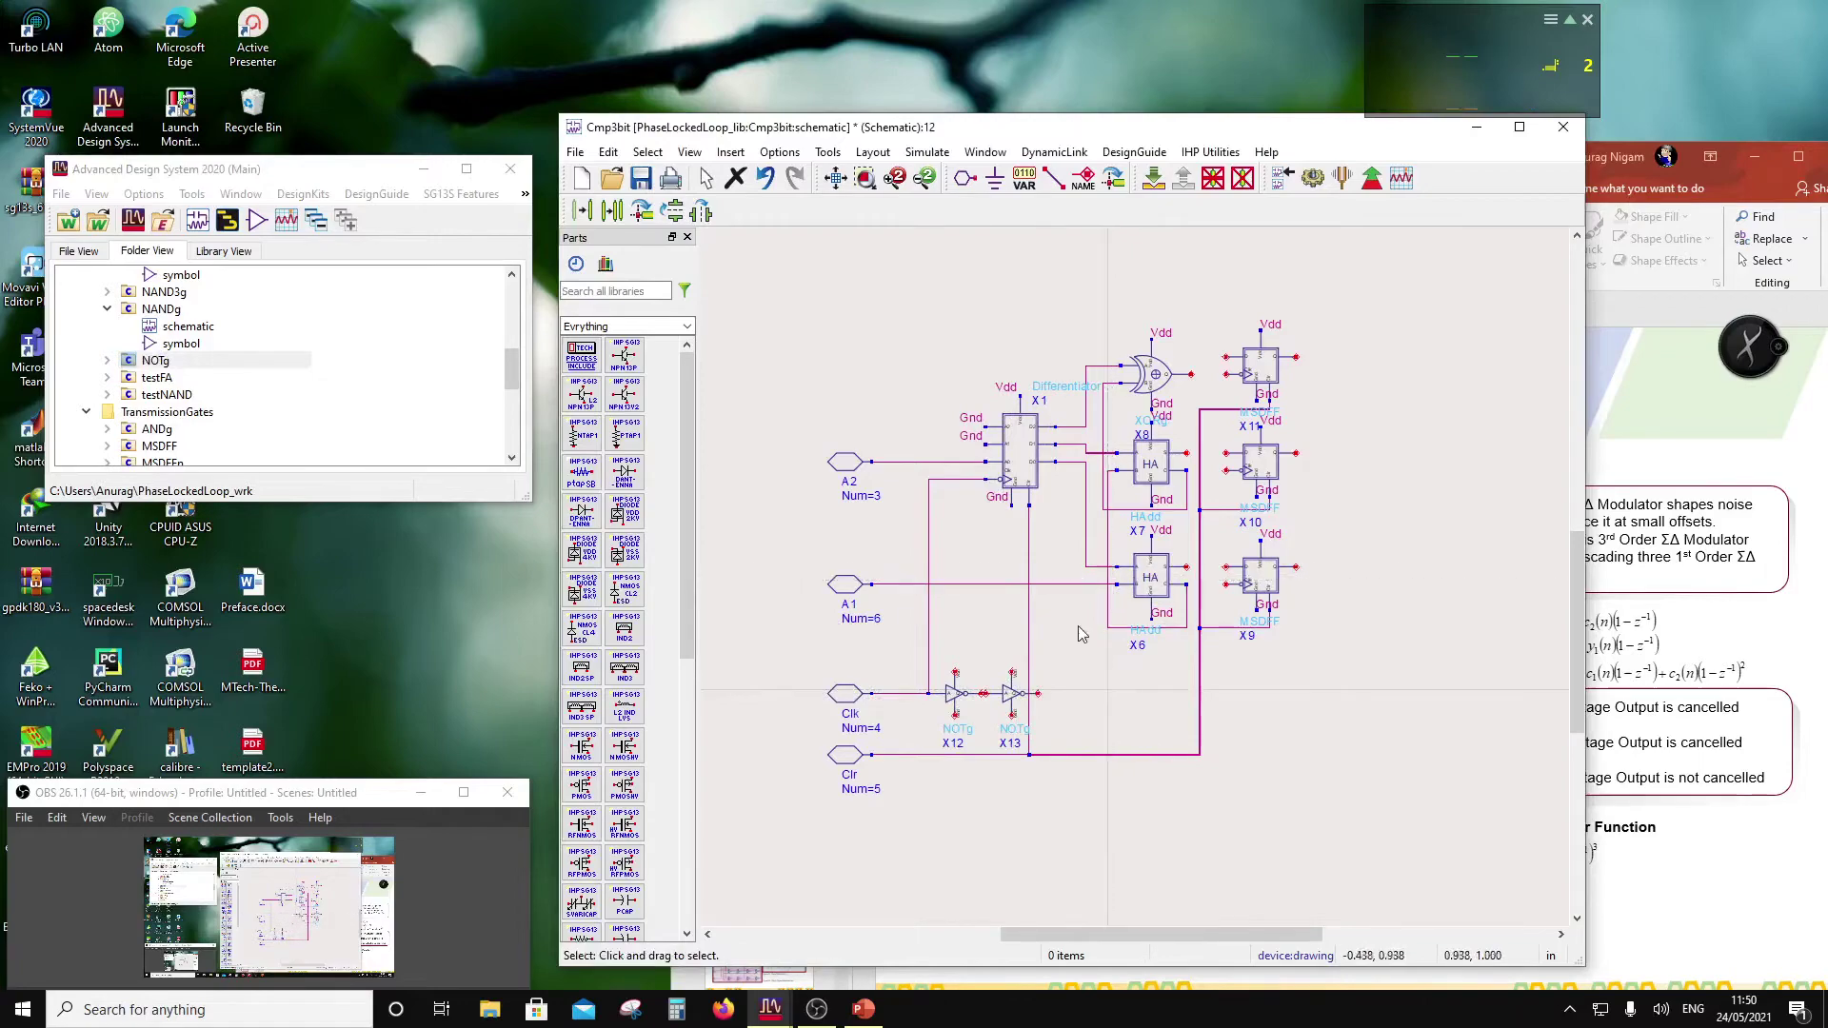
Step: Wire the output of inverter X12 to the input of inverter X13
scroll(1056, 685, up, 3)
click(1053, 177)
click(1033, 545)
double_click(1045, 544)
Step: Label the supply pins of both NOTg inverters Vdd
click(1083, 177)
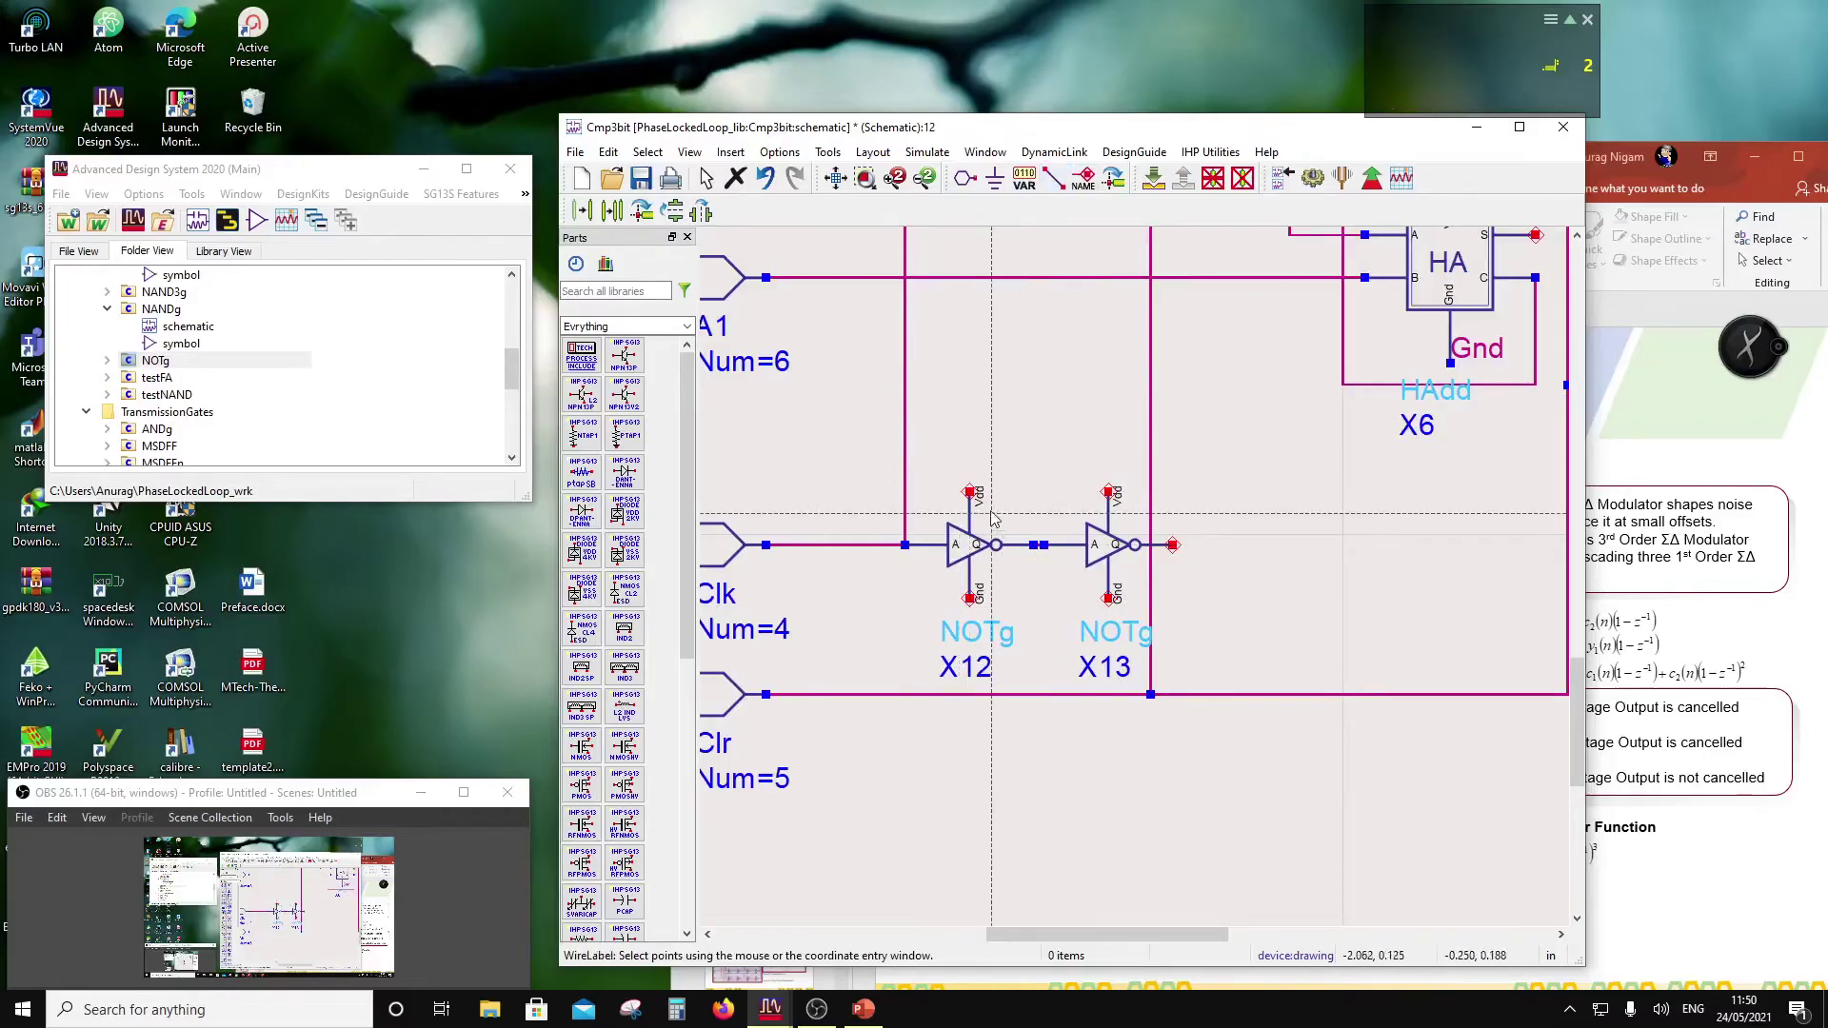
click(1033, 544)
text(Vdd)
key(Return)
click(1108, 492)
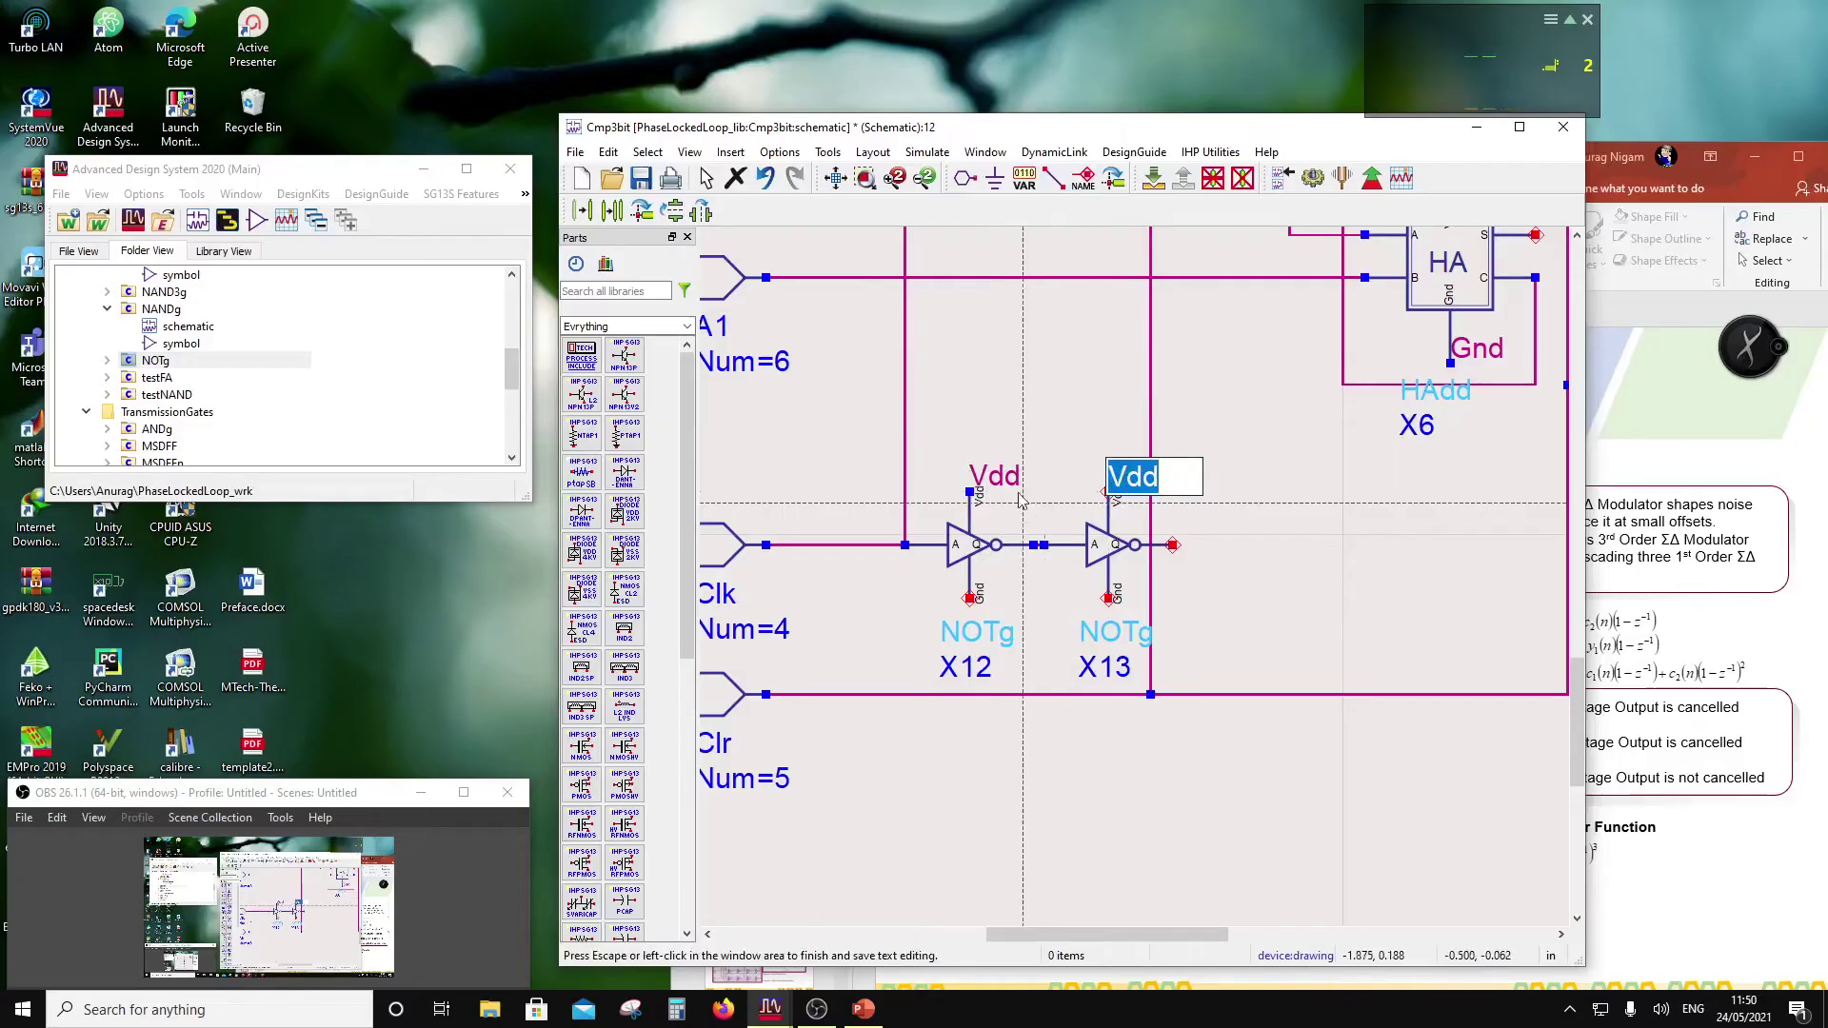
key(Return)
Step: Label the ground pins of both NOTg inverters Gnd
click(969, 597)
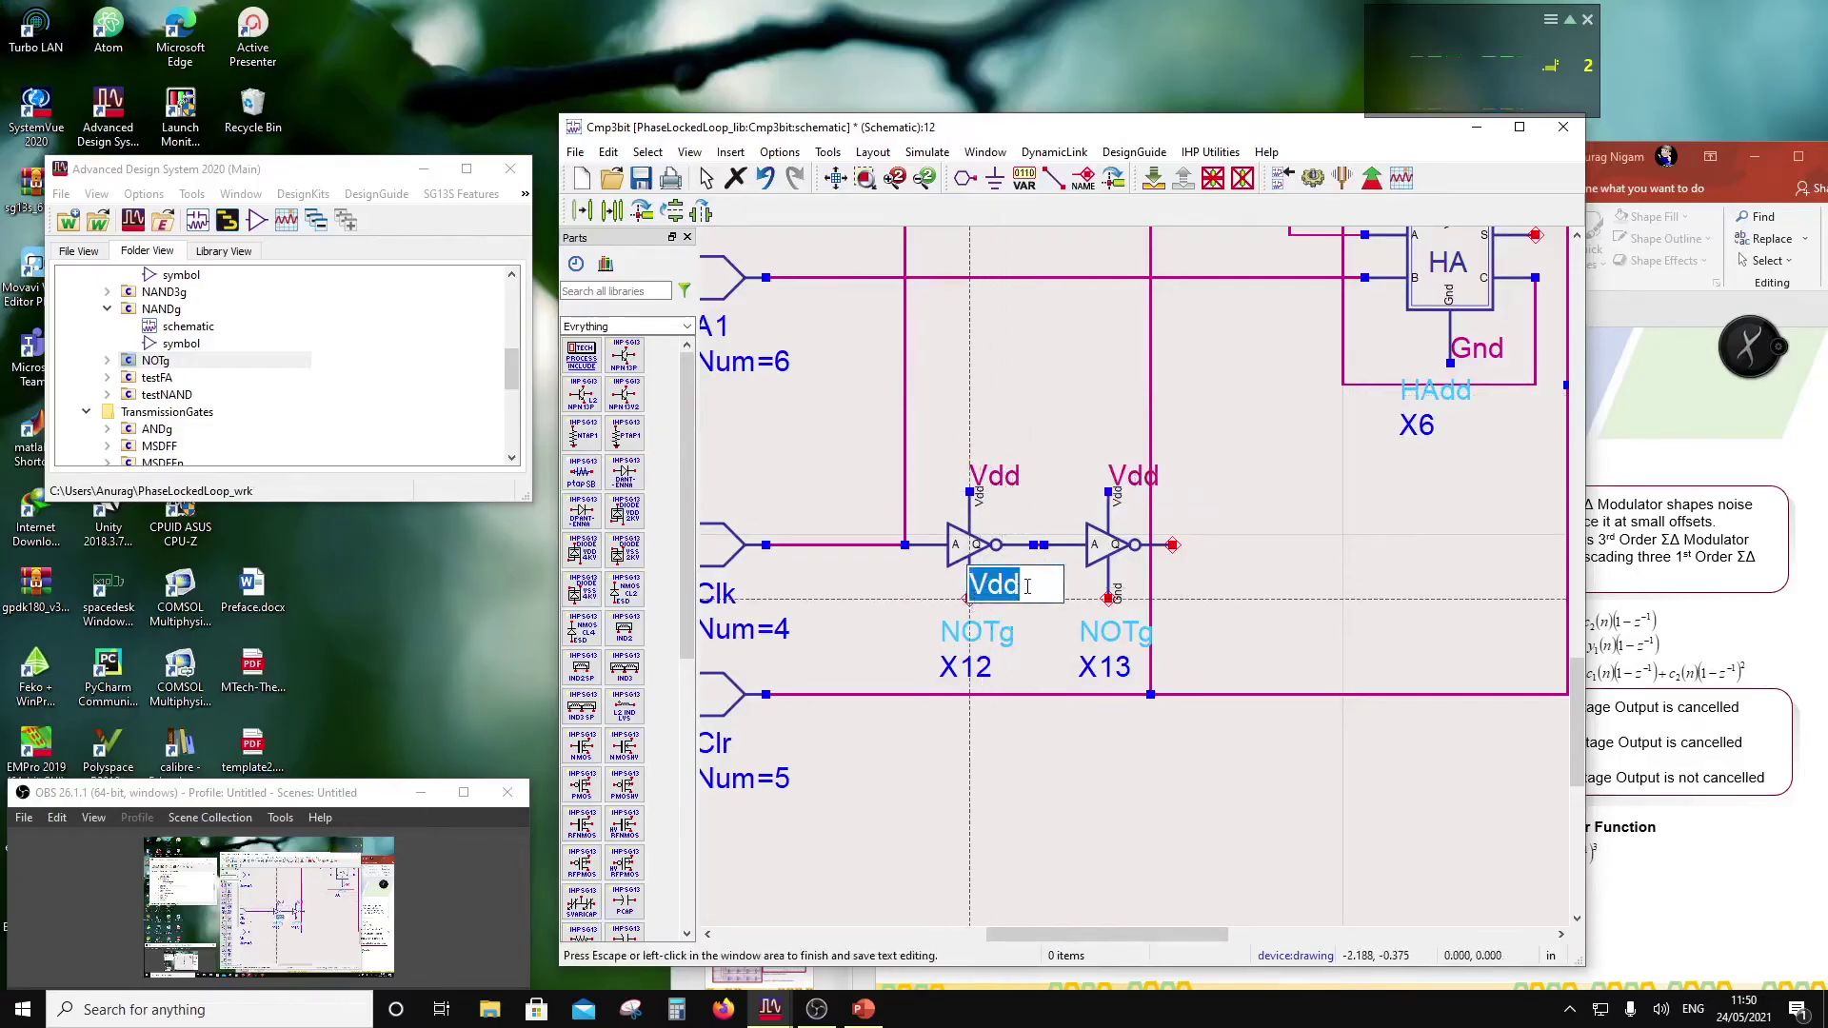
text(Gnd)
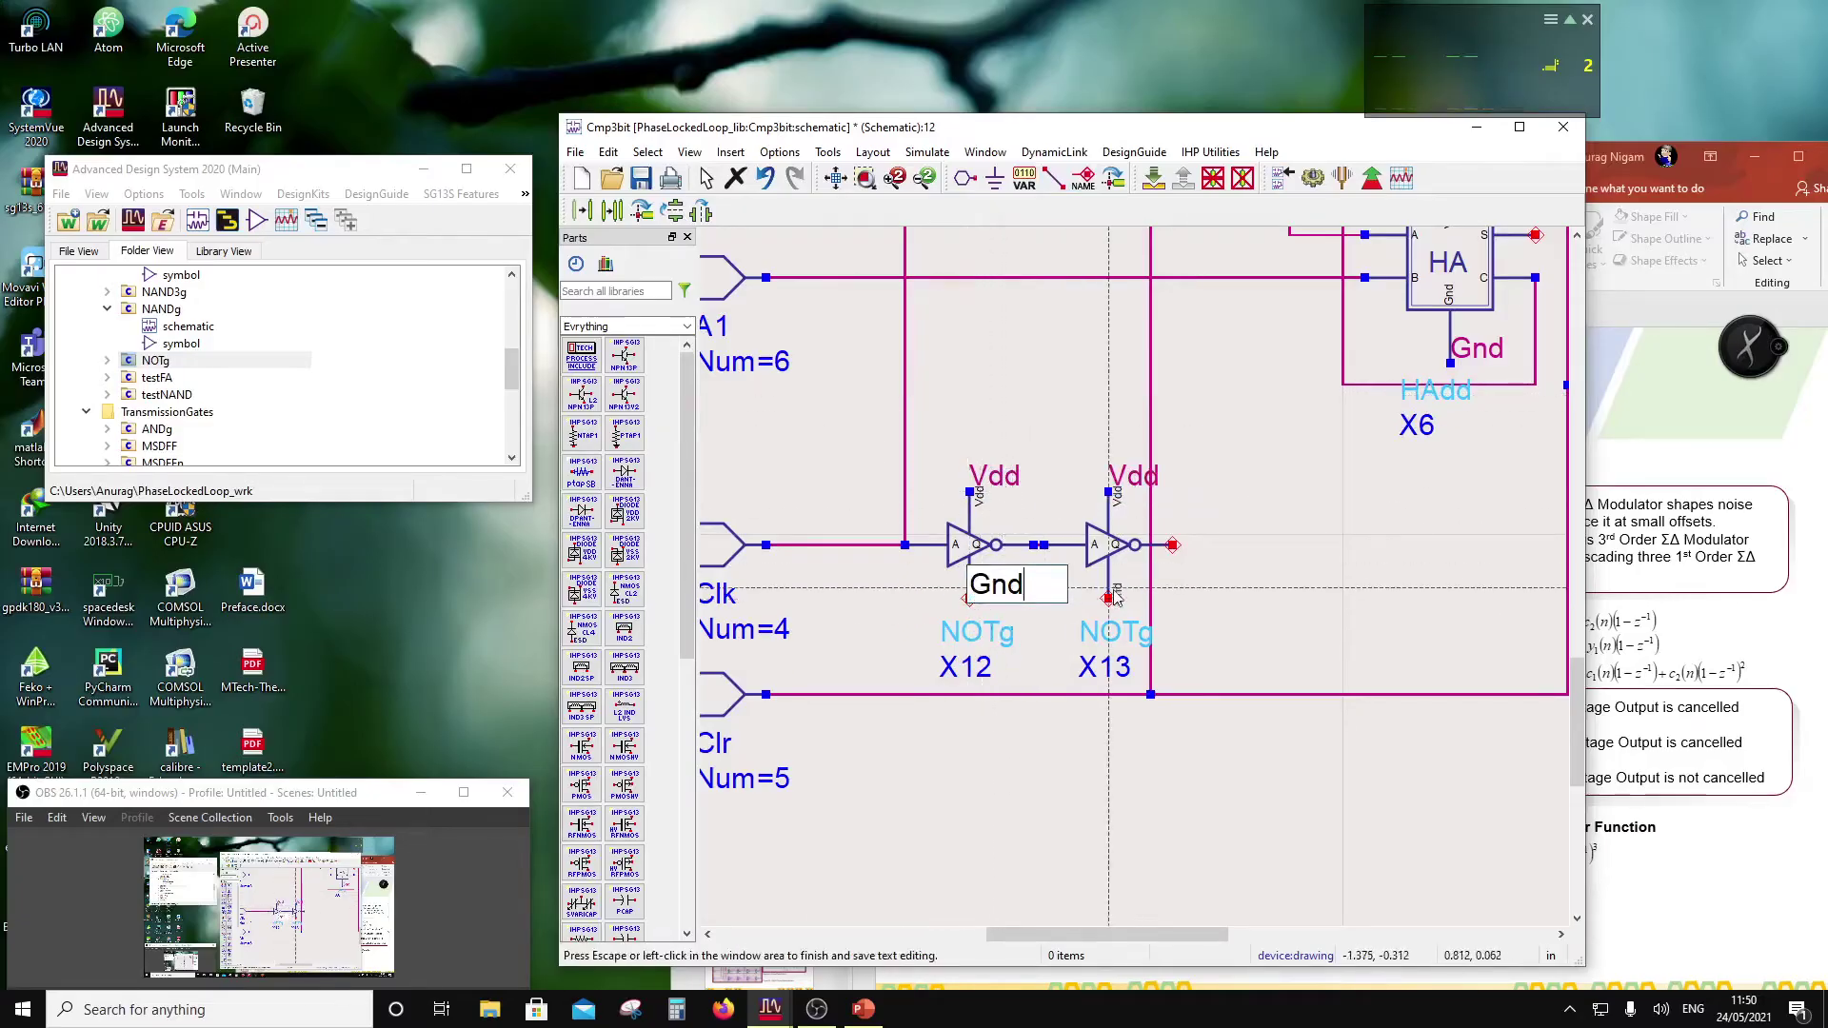
key(Return)
click(1109, 600)
key(Return)
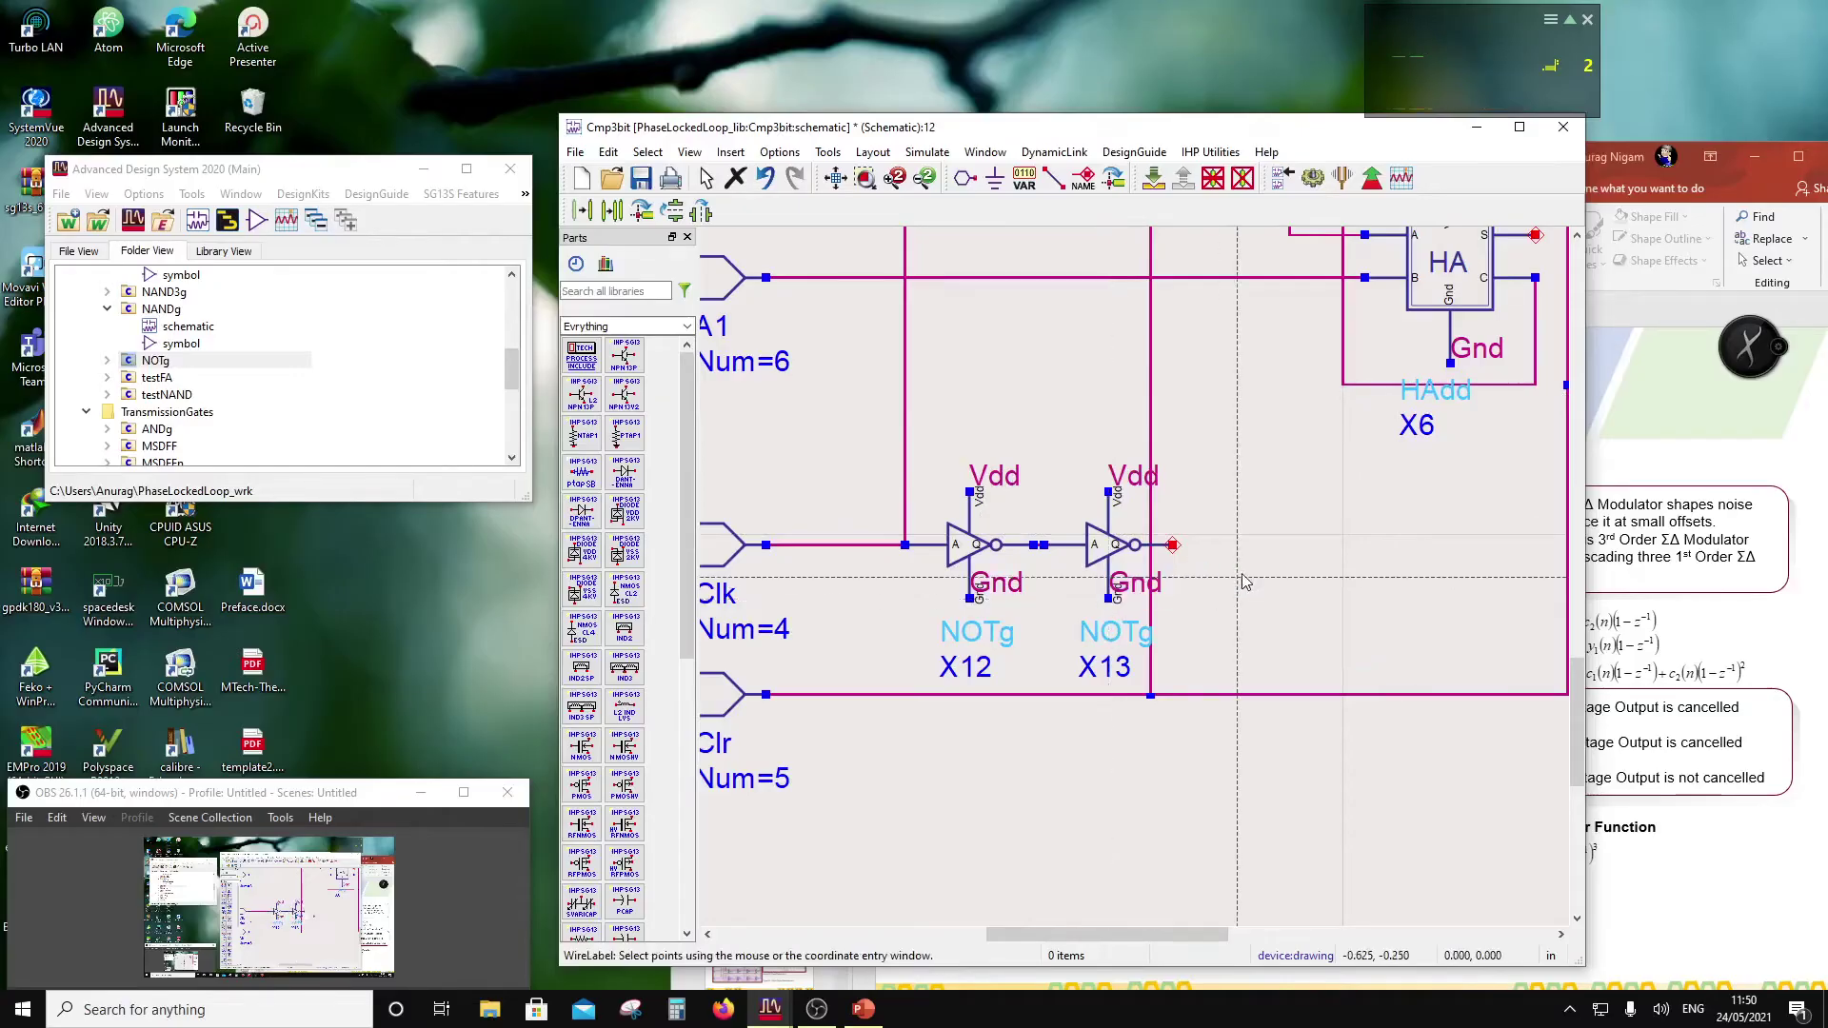
key(Escape)
Step: Wire the output of inverter X13 to the clock inputs of MSDFF flip-flops X11, X10 and X9
key(f)
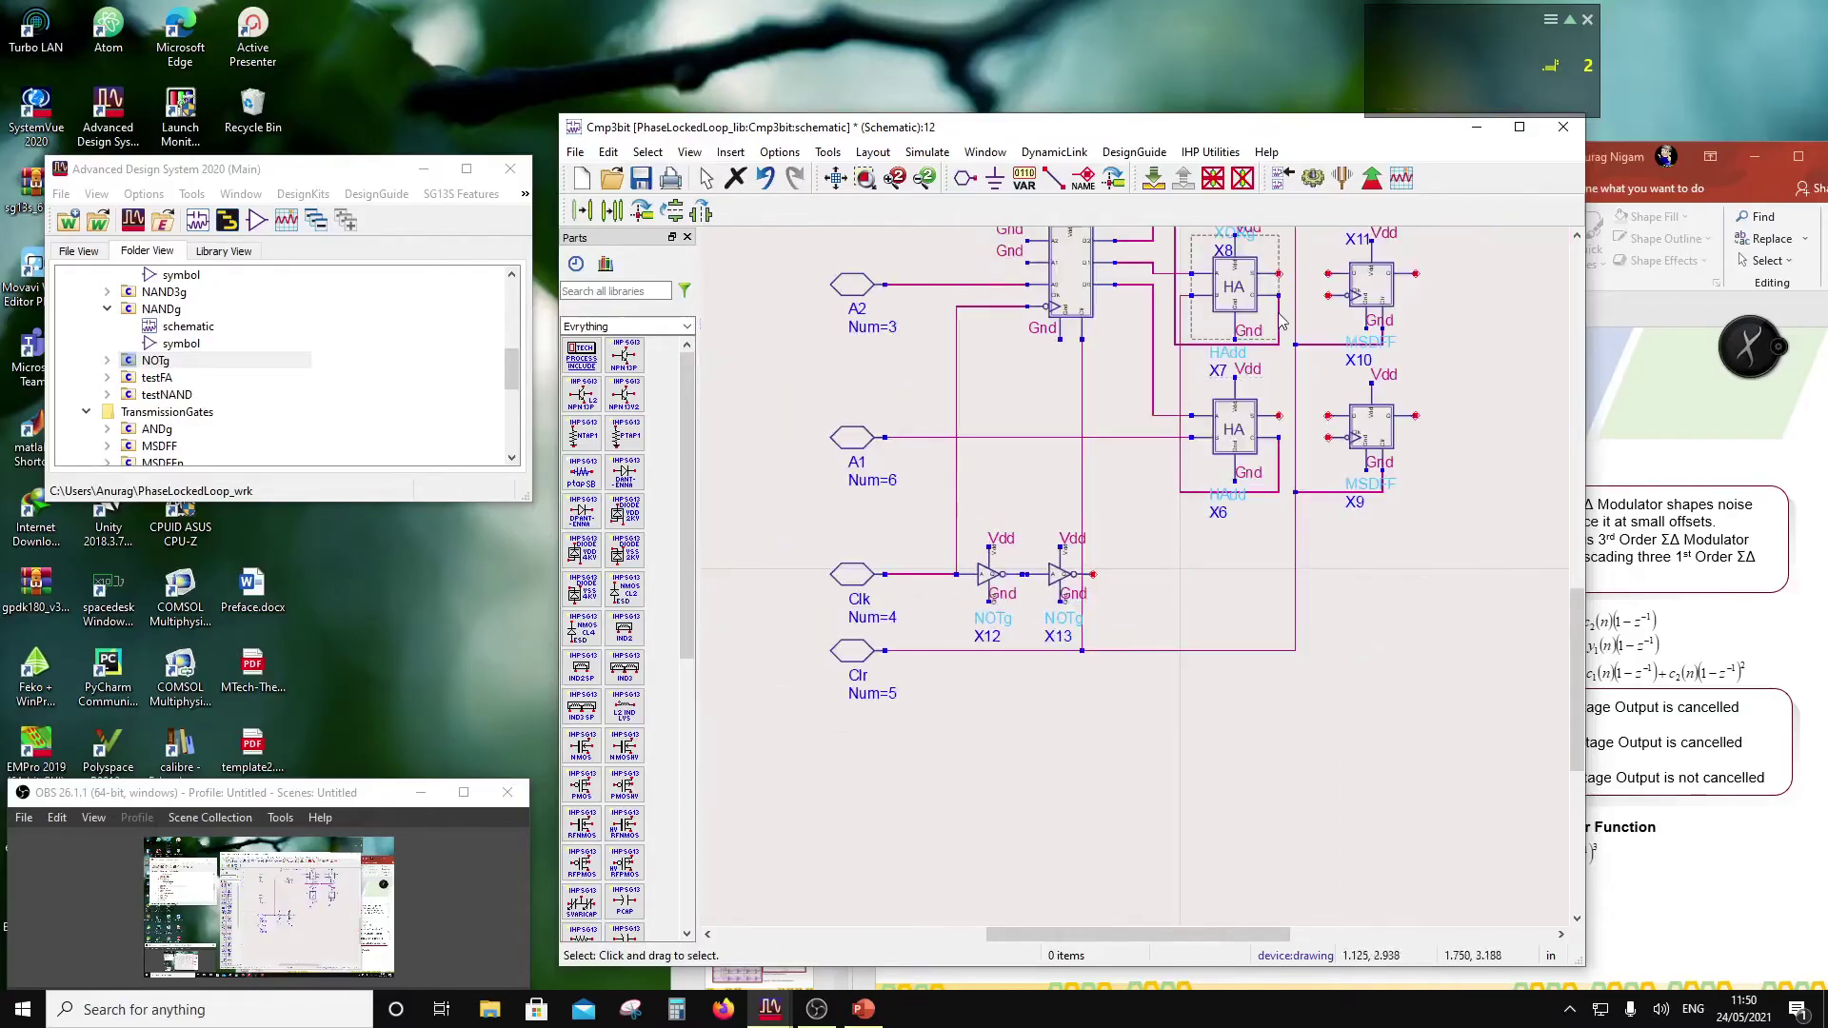
click(1054, 180)
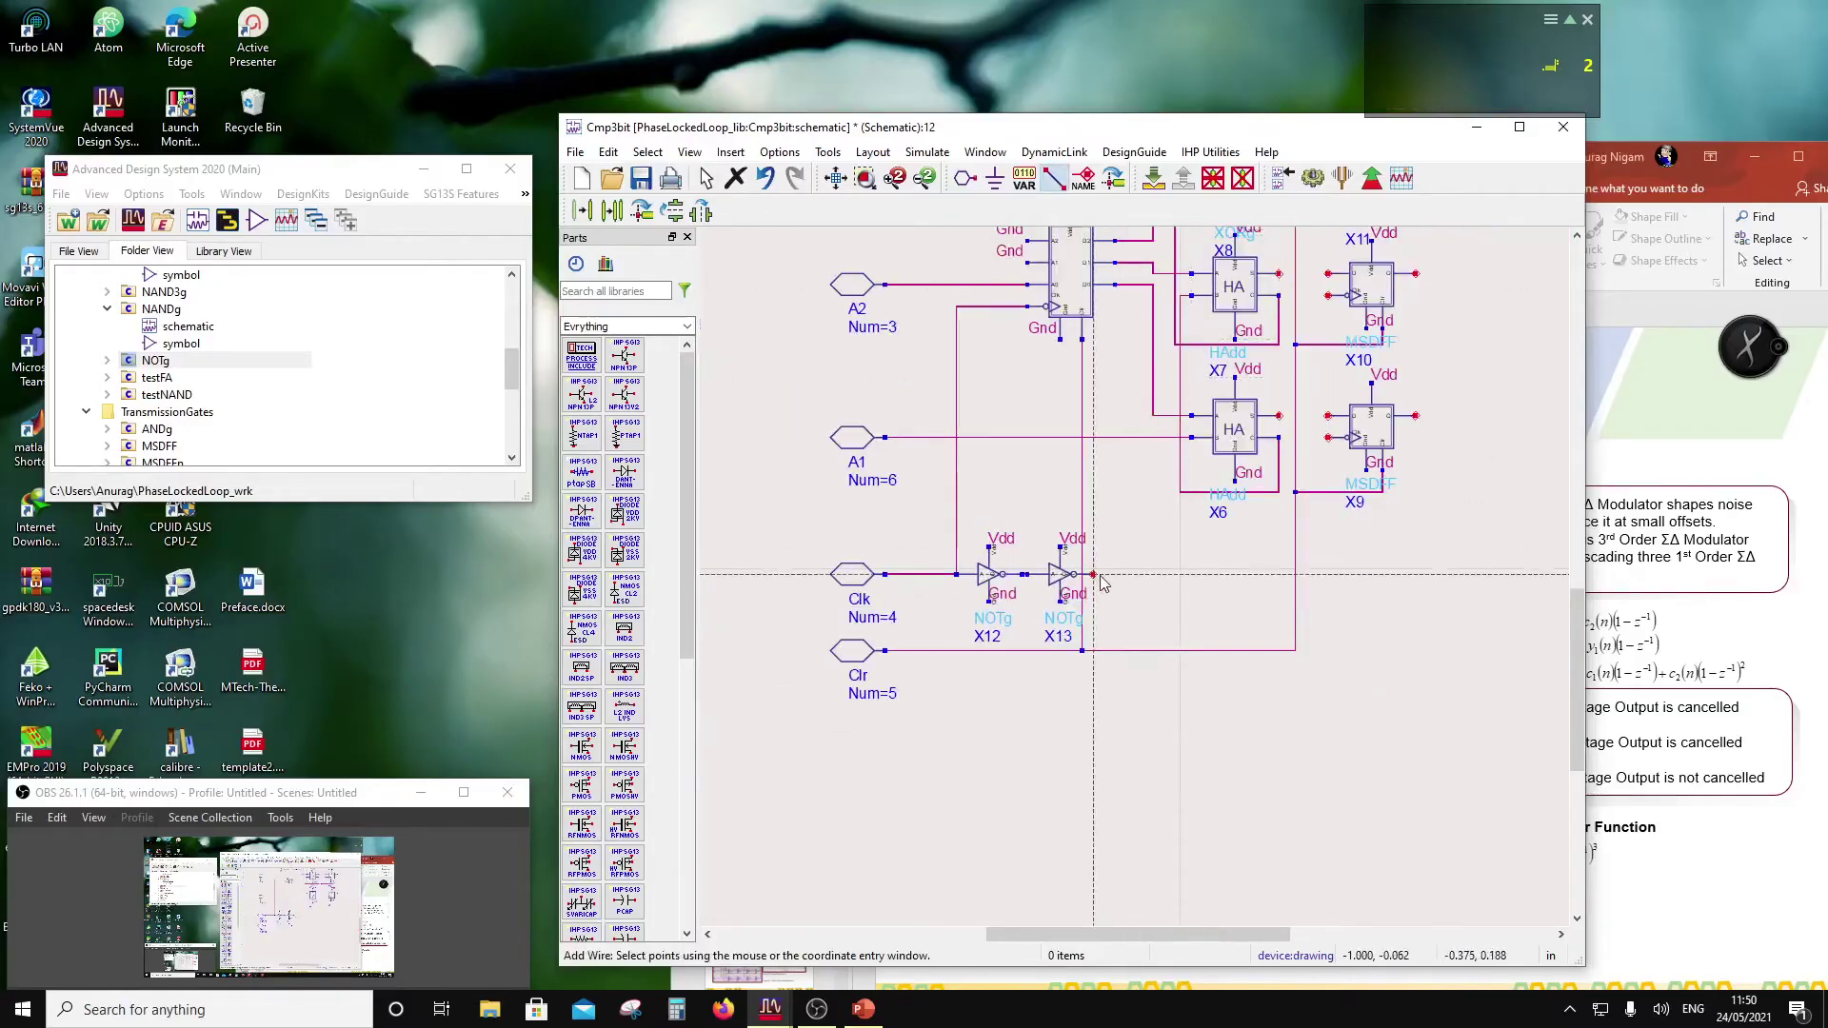
scroll(1338, 389, up, 2)
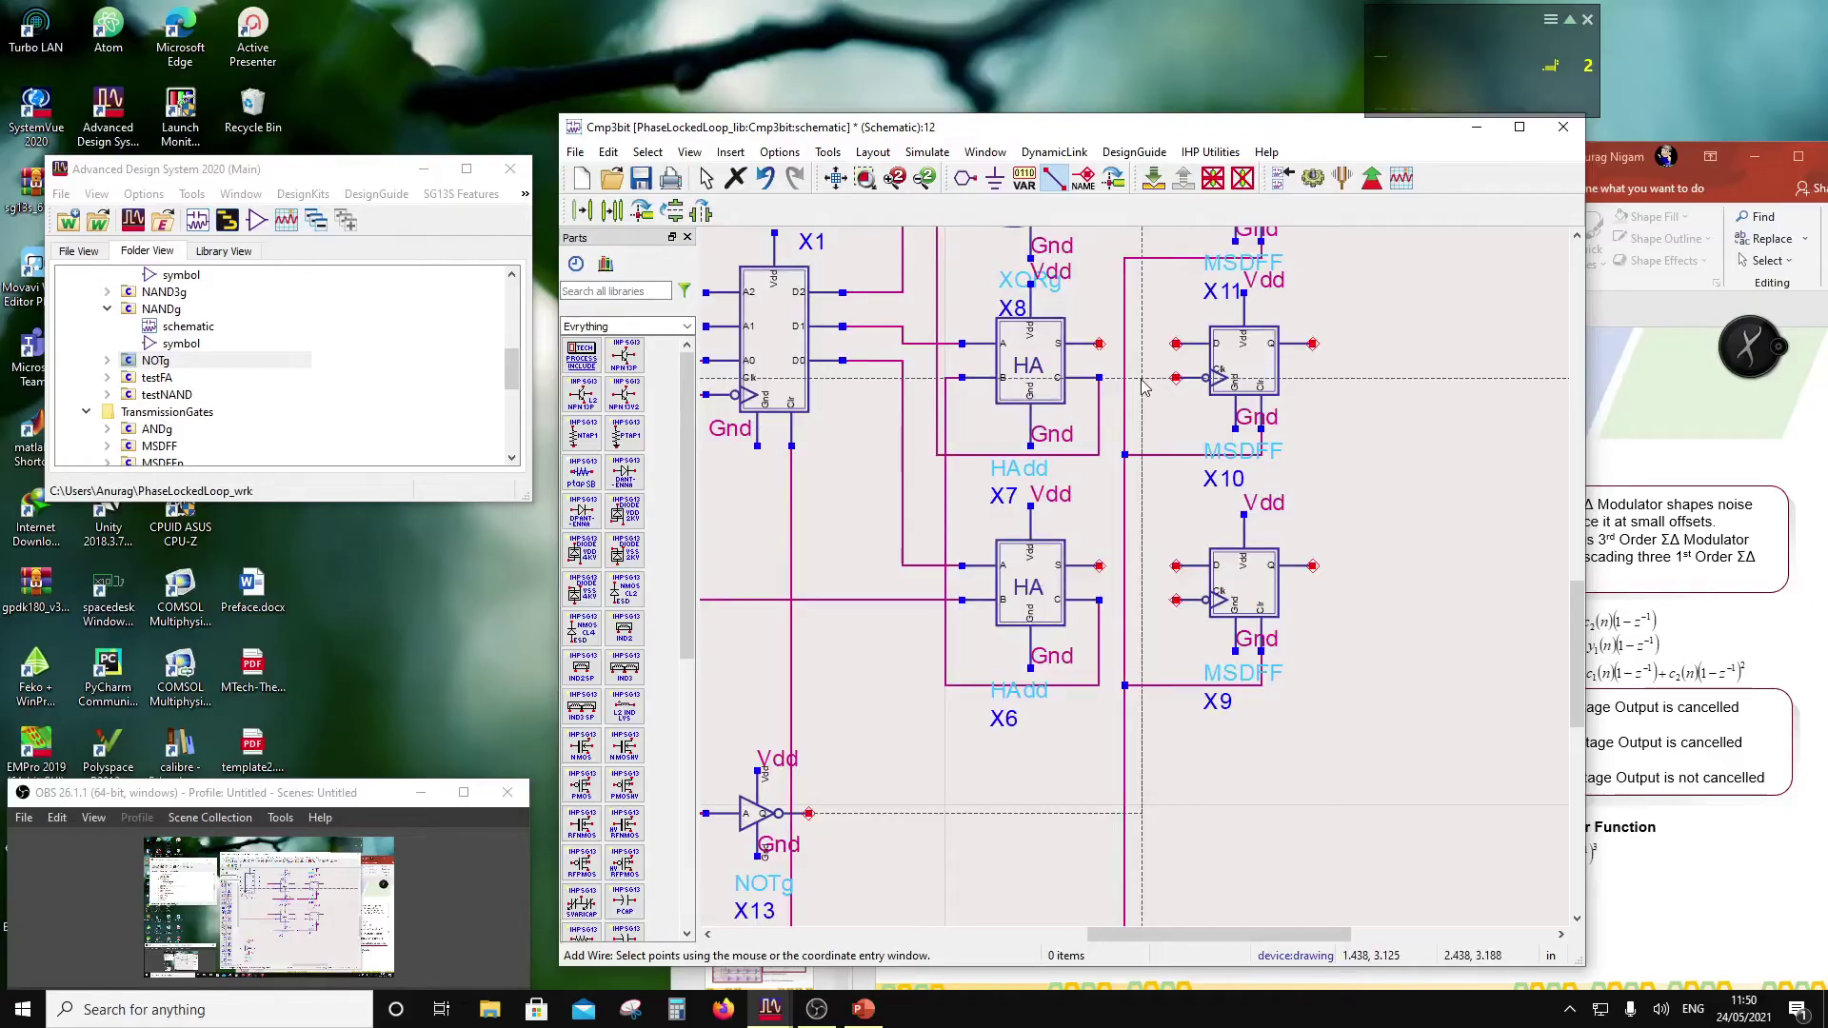
scroll(1143, 386, down, 1)
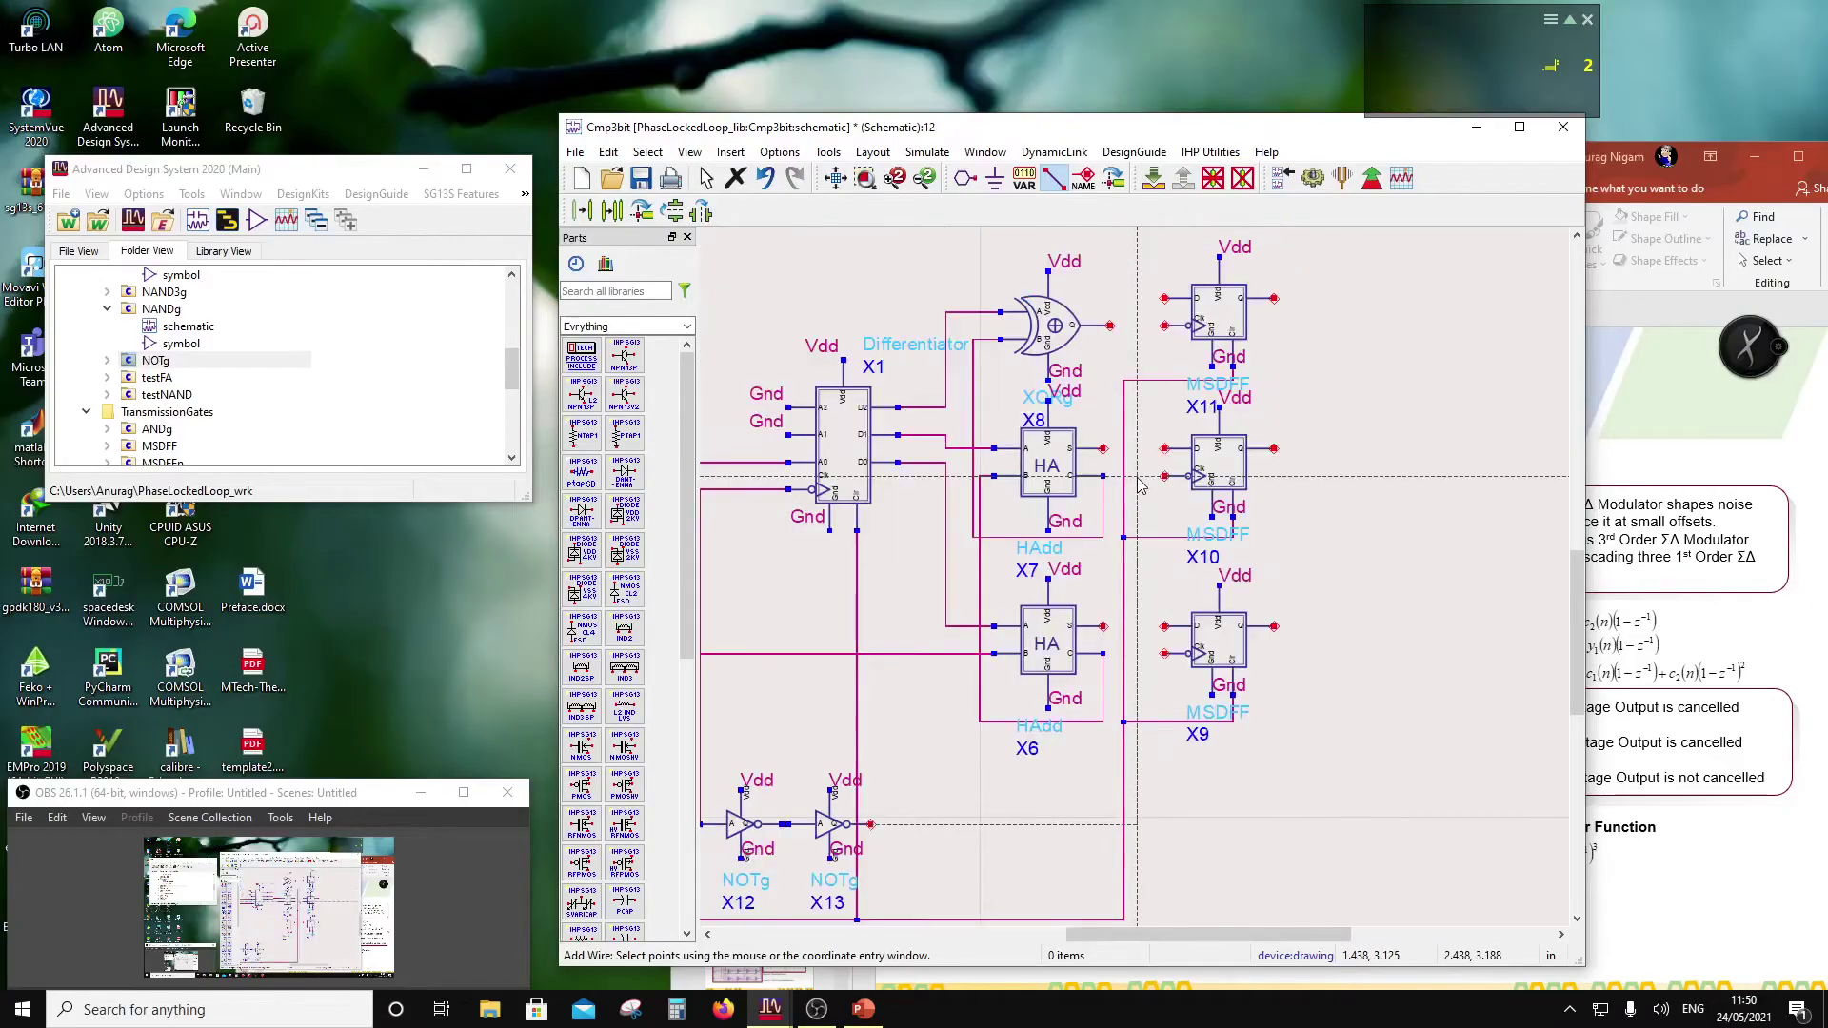
click(1137, 326)
click(1167, 329)
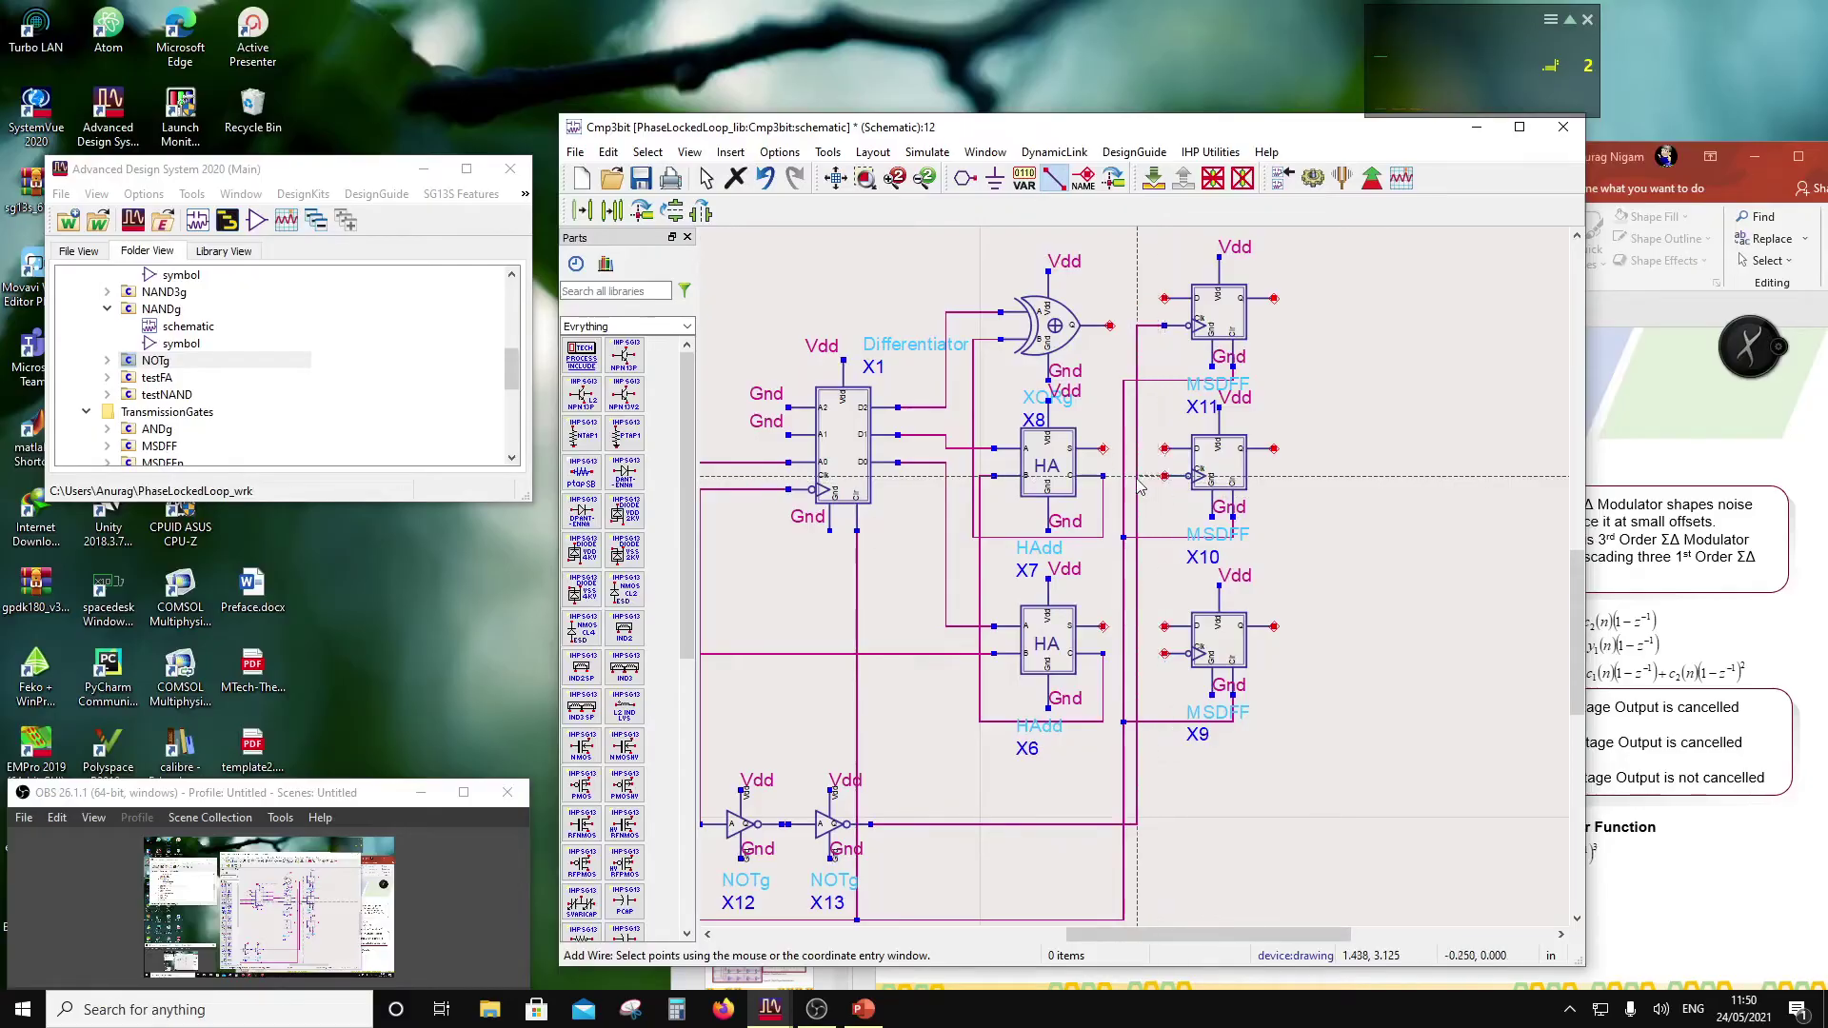
click(1138, 477)
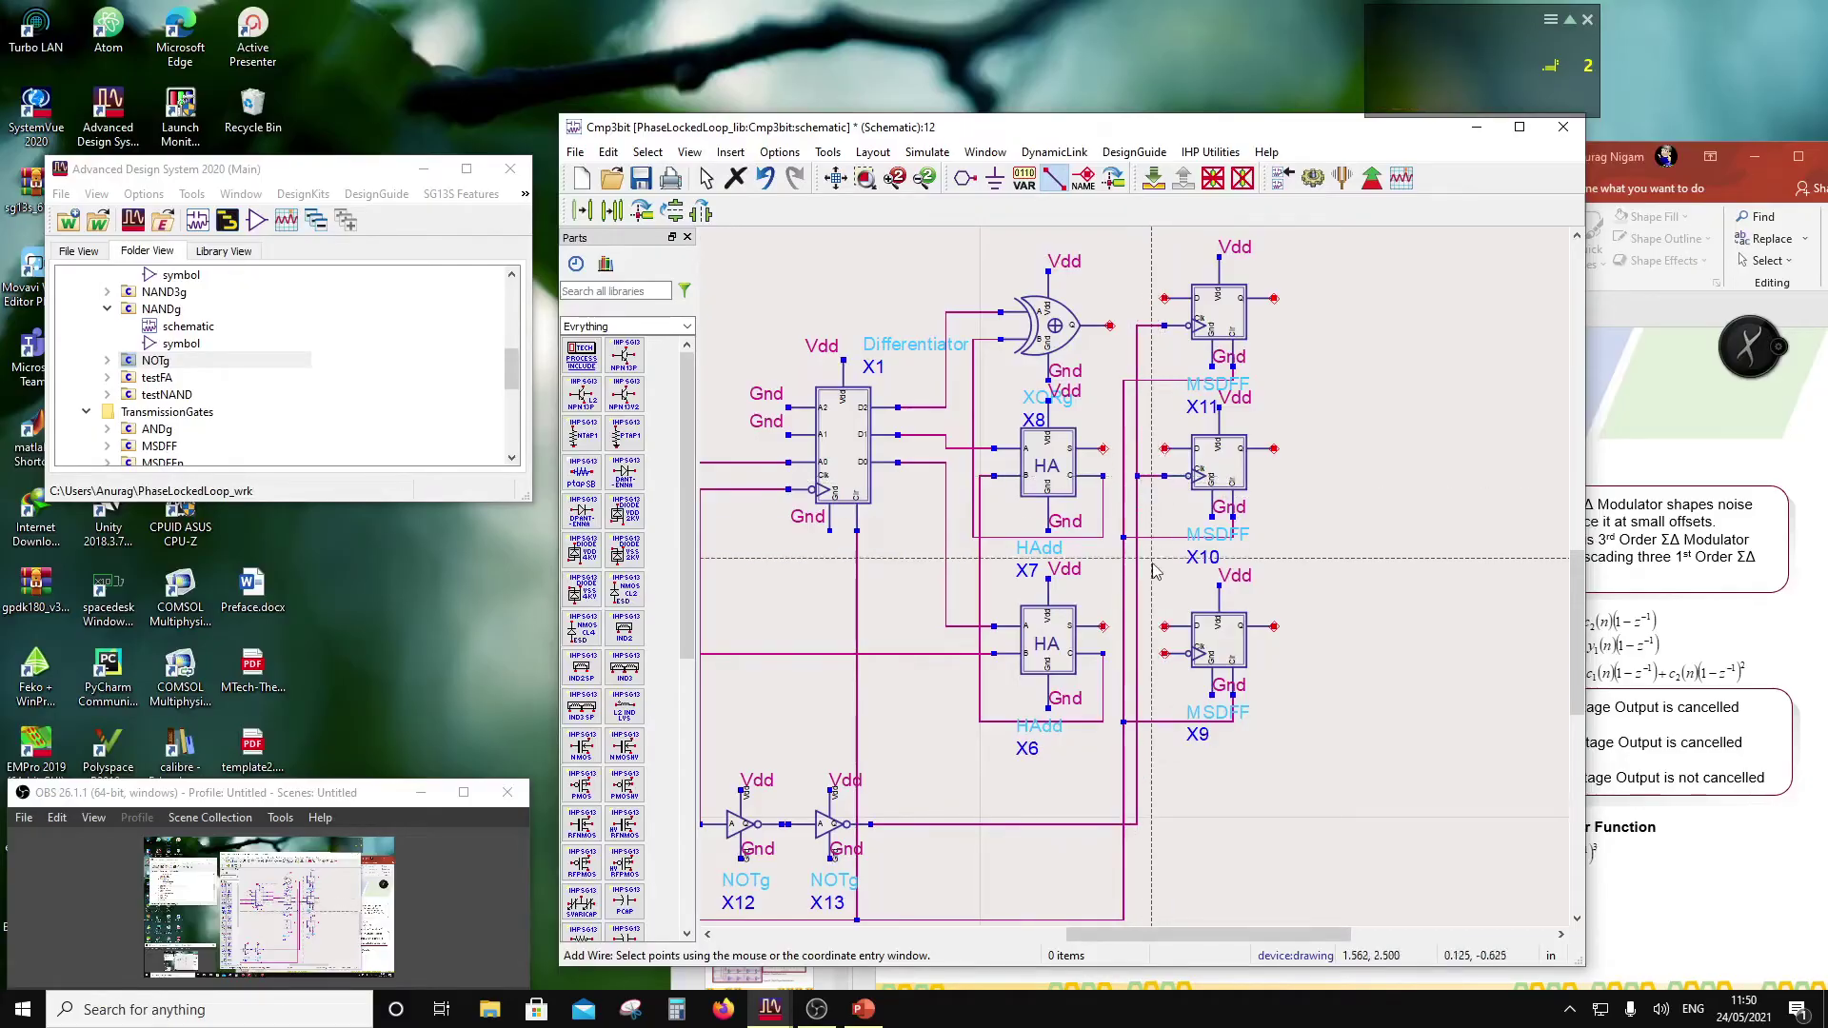
click(1140, 655)
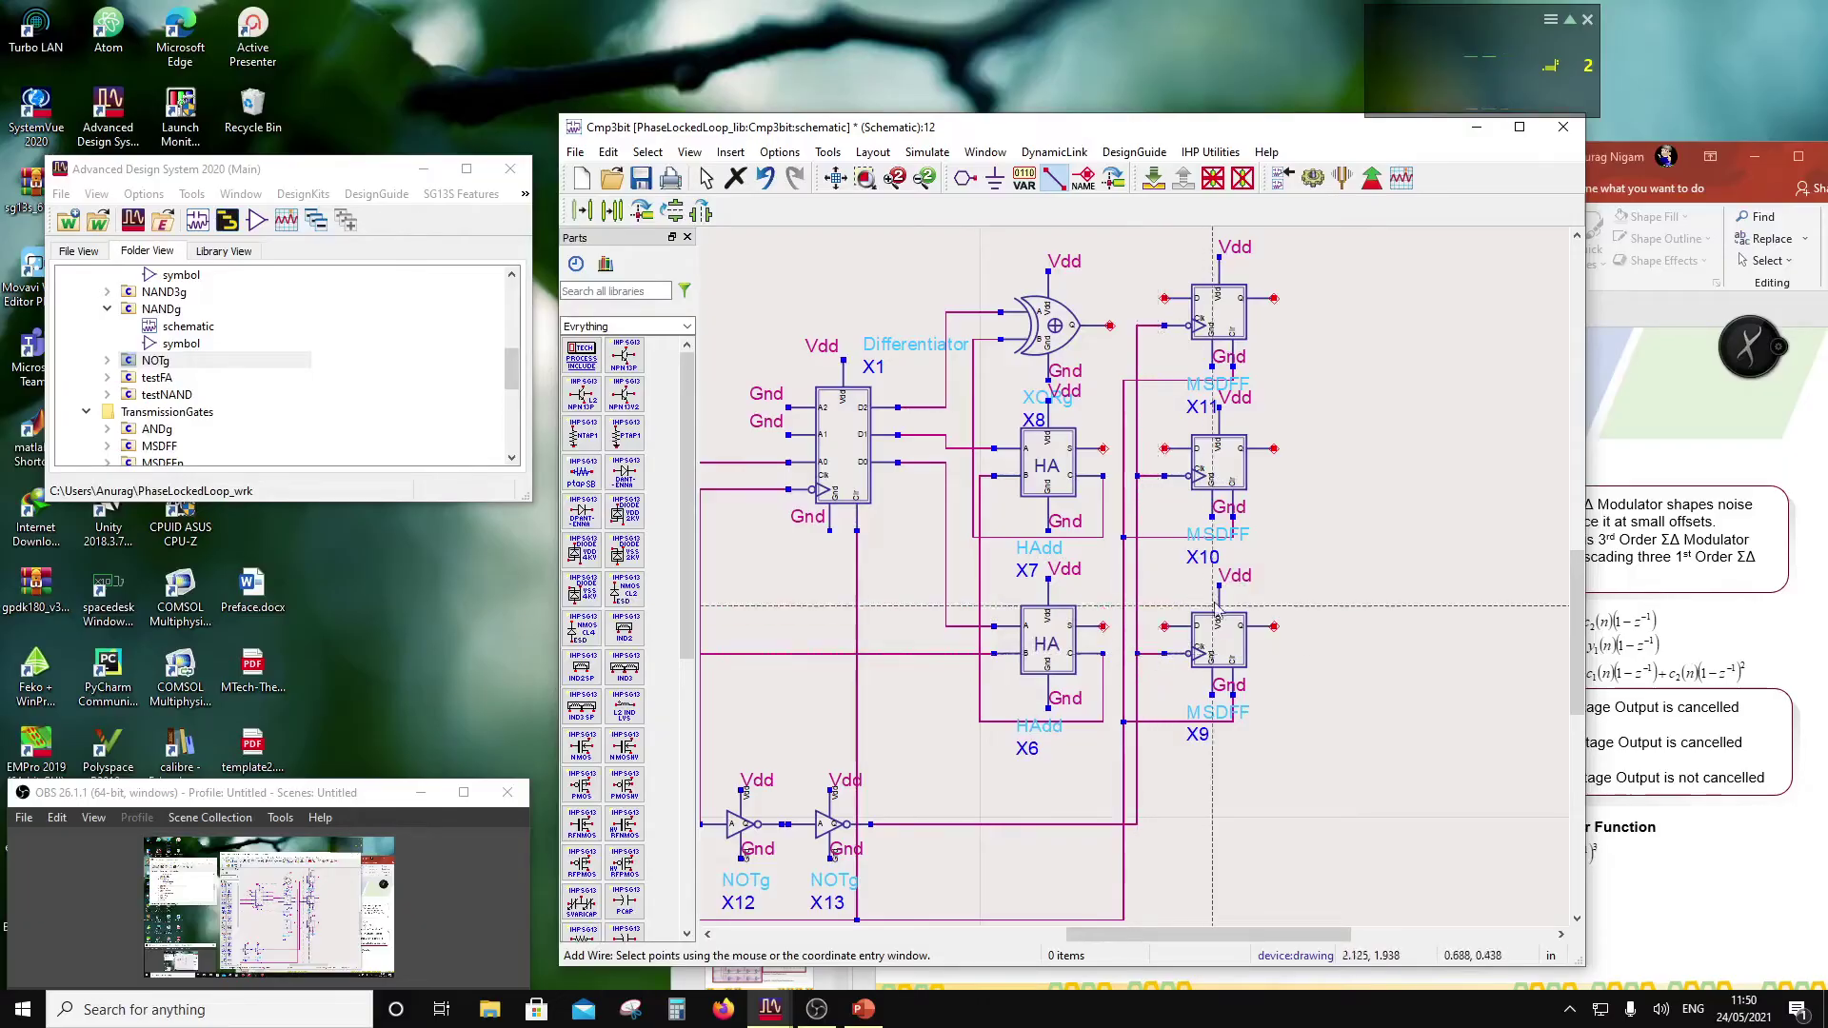
key(Escape)
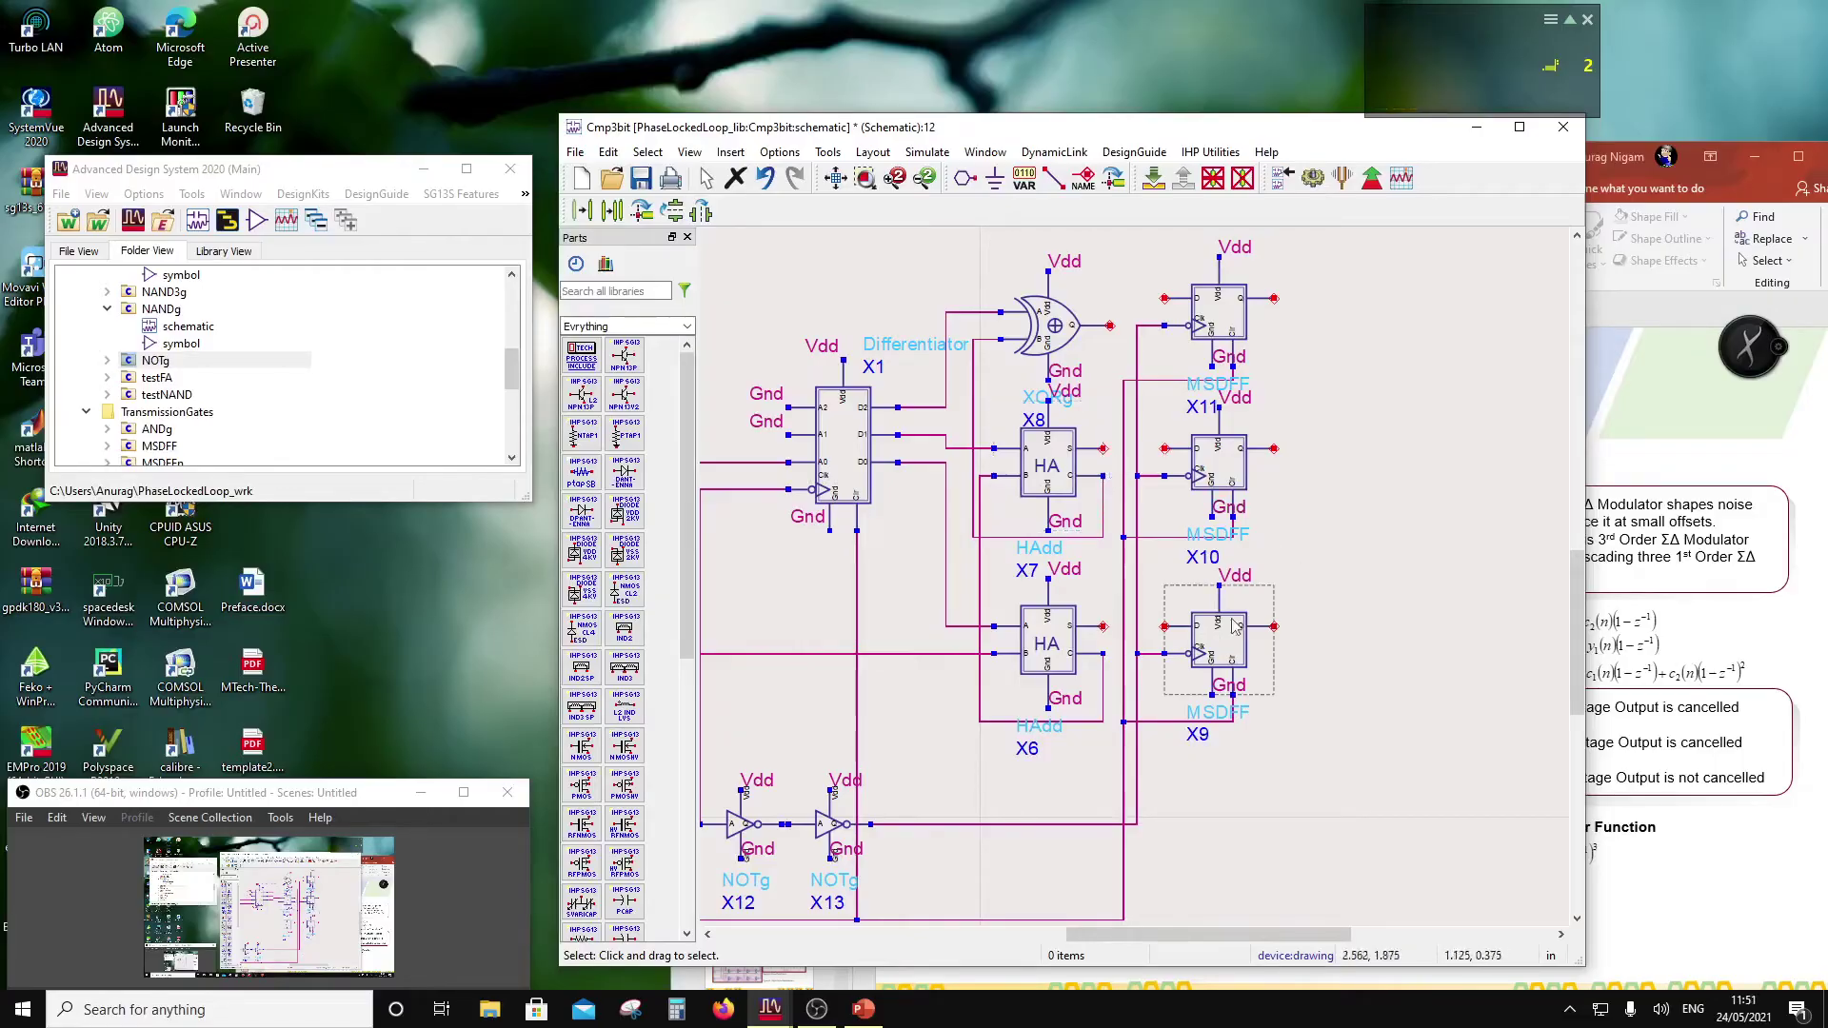
Step: Wire the XOR gate output and both half adder sum outputs to the D inputs of the three MSDFF flip-flops
click(1053, 179)
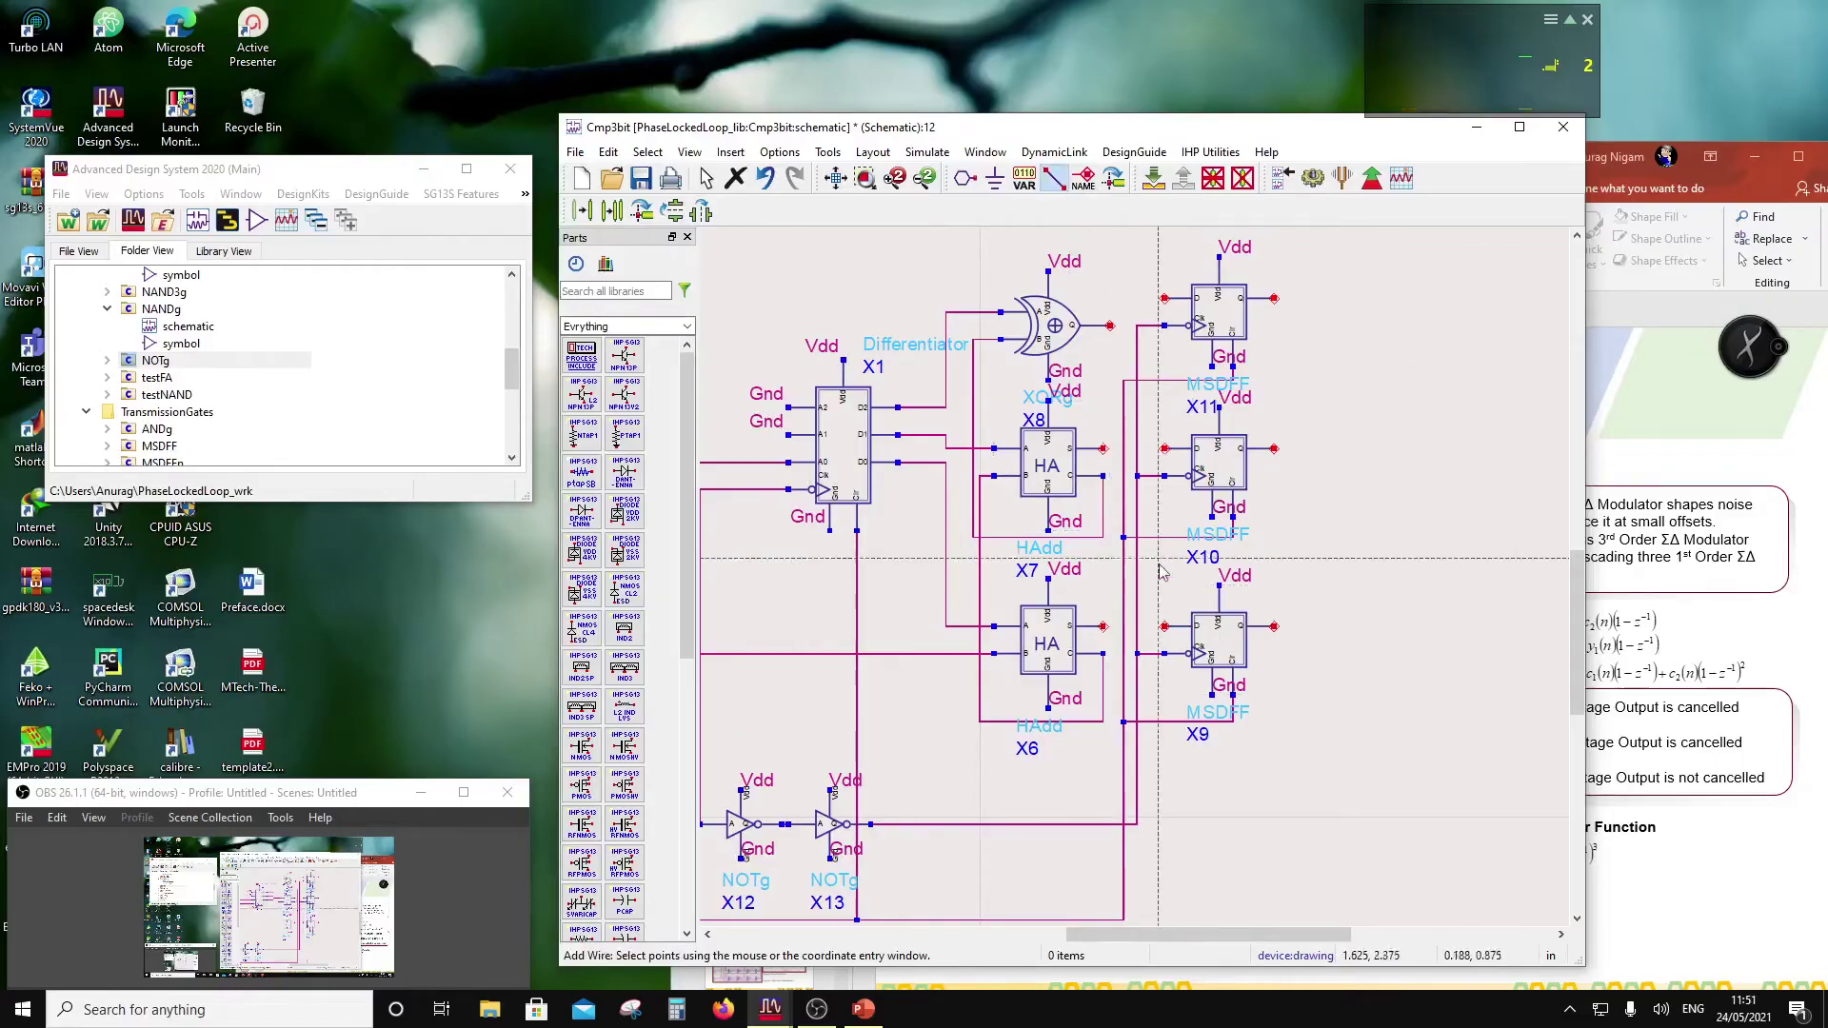
click(1163, 625)
click(1163, 448)
click(1110, 326)
click(1163, 299)
key(Escape)
Step: Move the schematic window aside to examine the MASH 1-1-1 modulator block diagram on the slide behind it
scroll(1202, 583, down, 2)
scroll(1152, 596, up, 2)
drag(1004, 128, 439, 374)
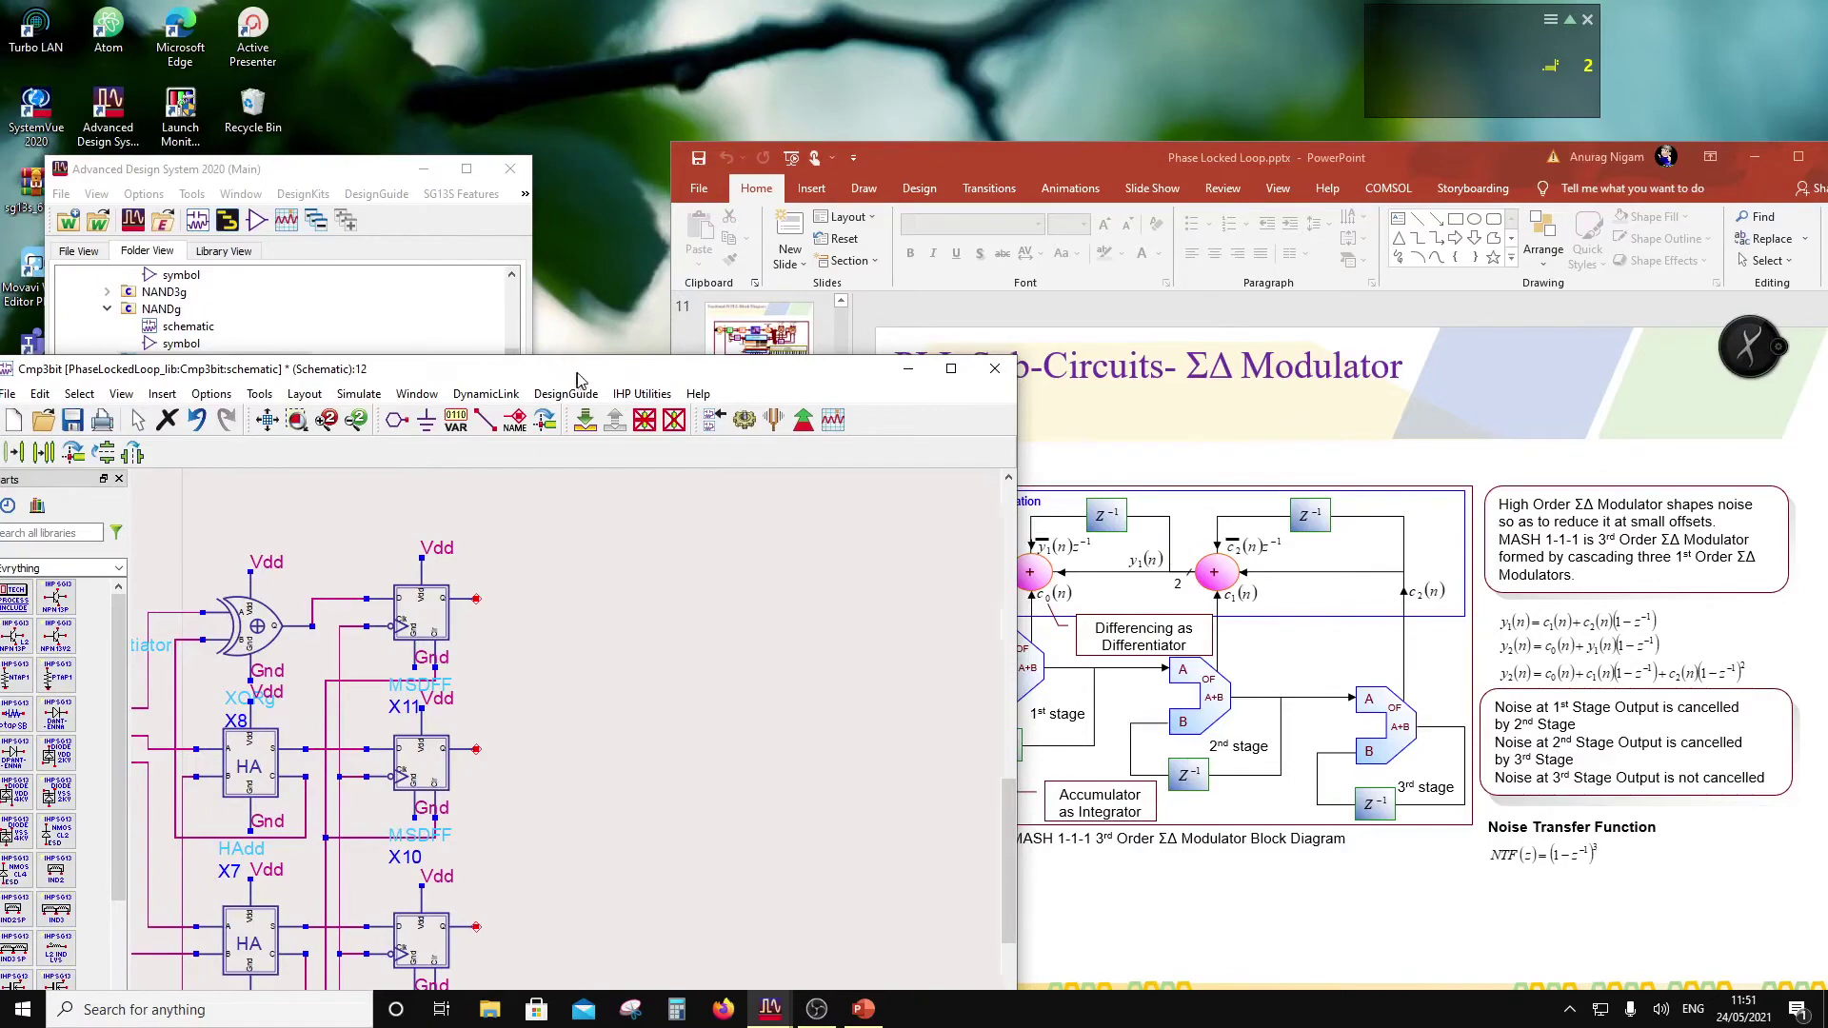
drag(579, 379, 855, 113)
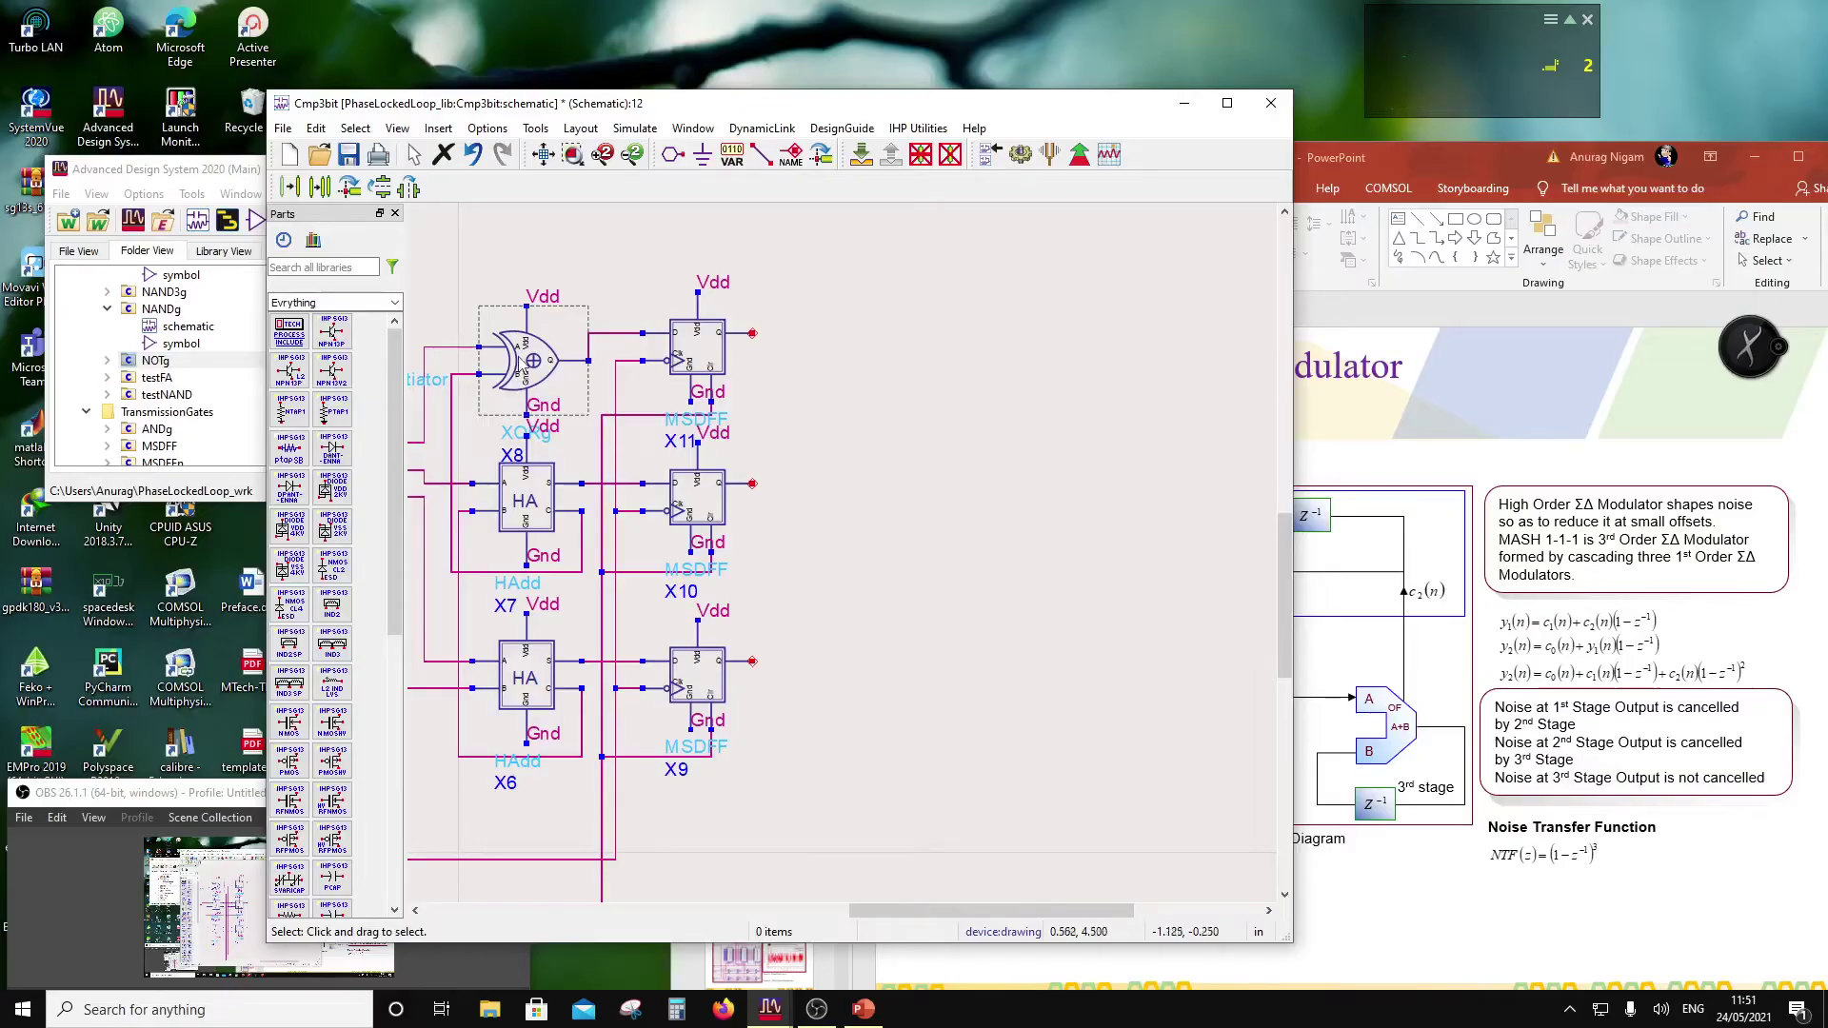
Step: Copy Differentiator X1 to beyond the MSDFF flip-flops and delete the Gnd labels from the copy's A2 and A1 inputs
scroll(826, 540, down, 2)
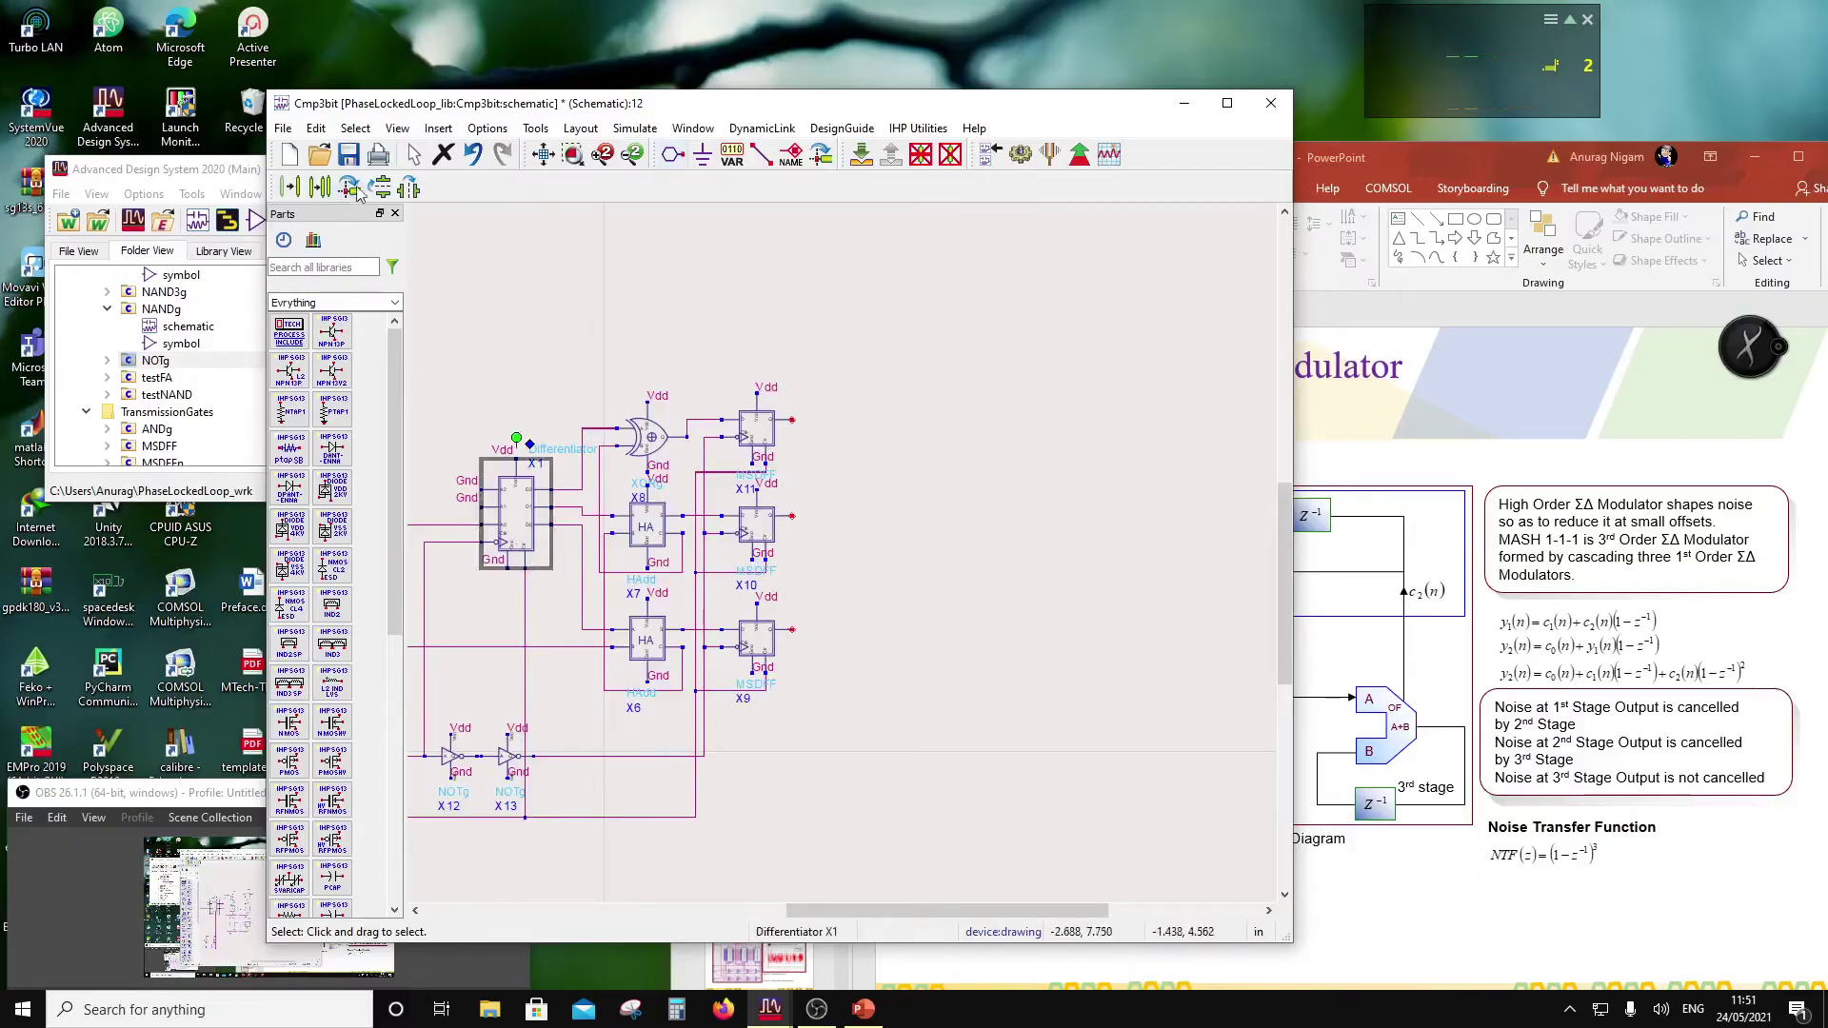
key(ctrl+c)
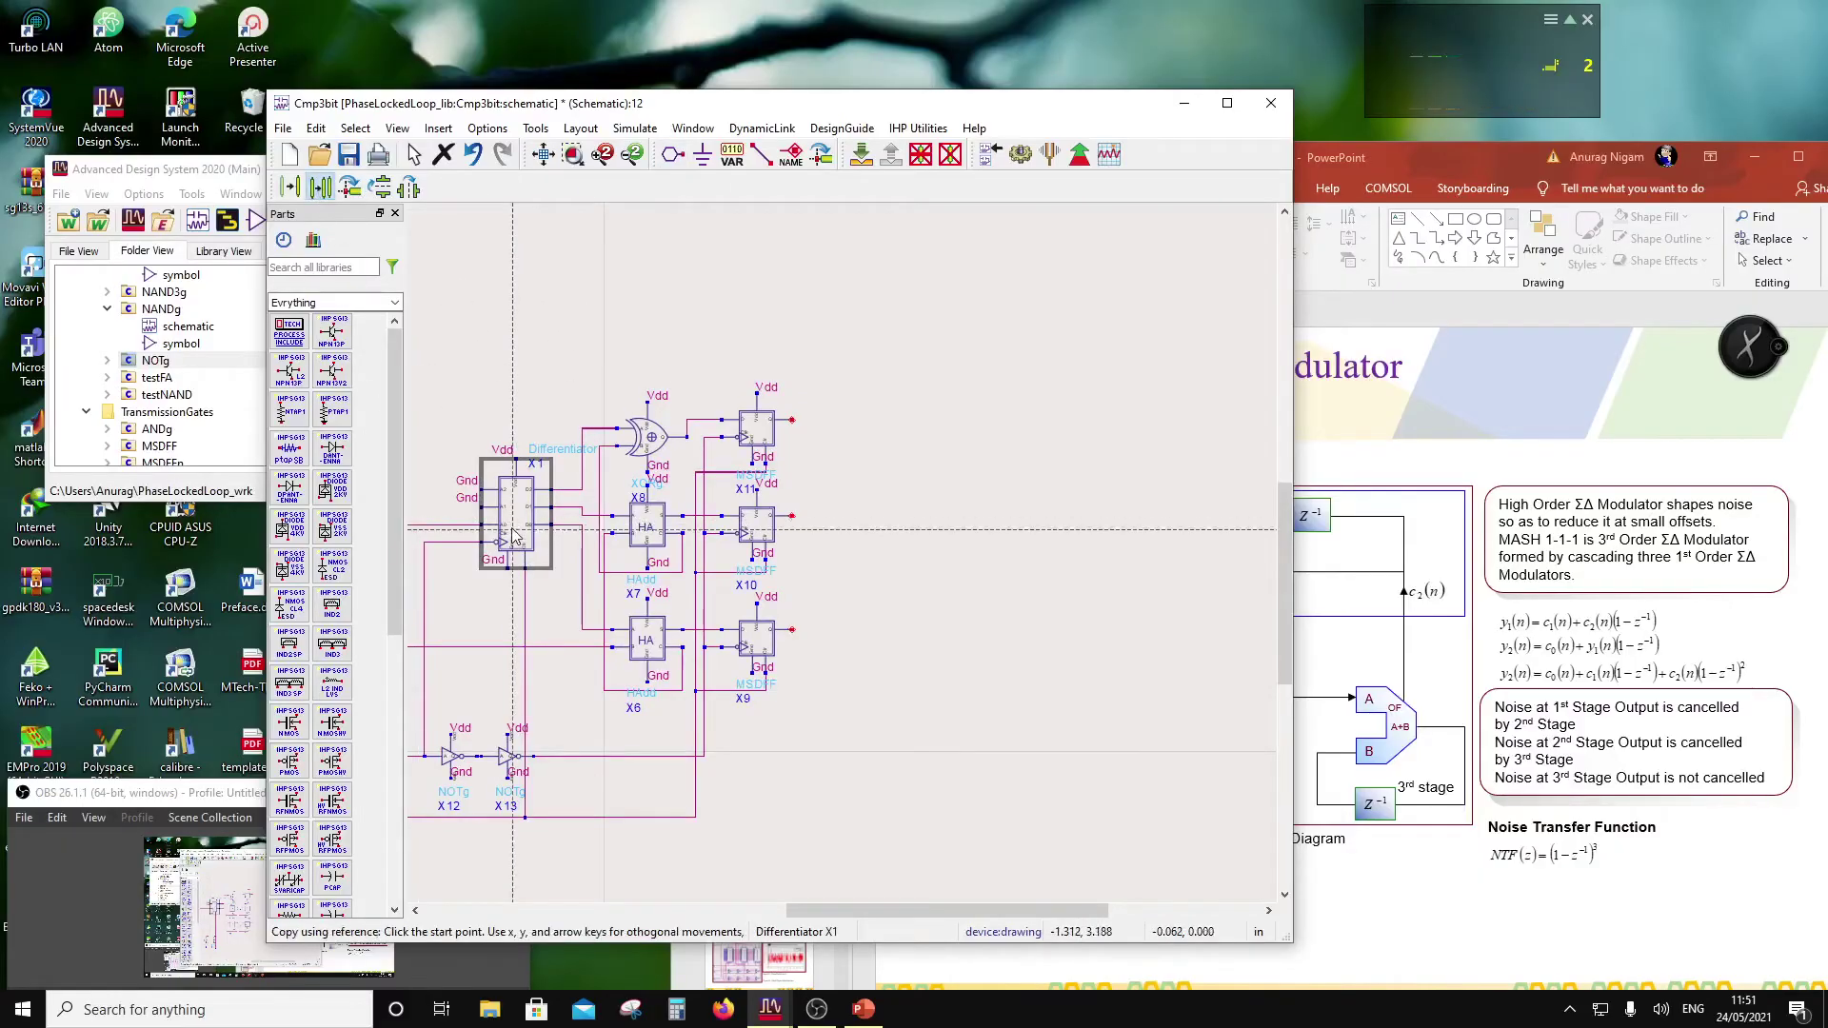
click(514, 536)
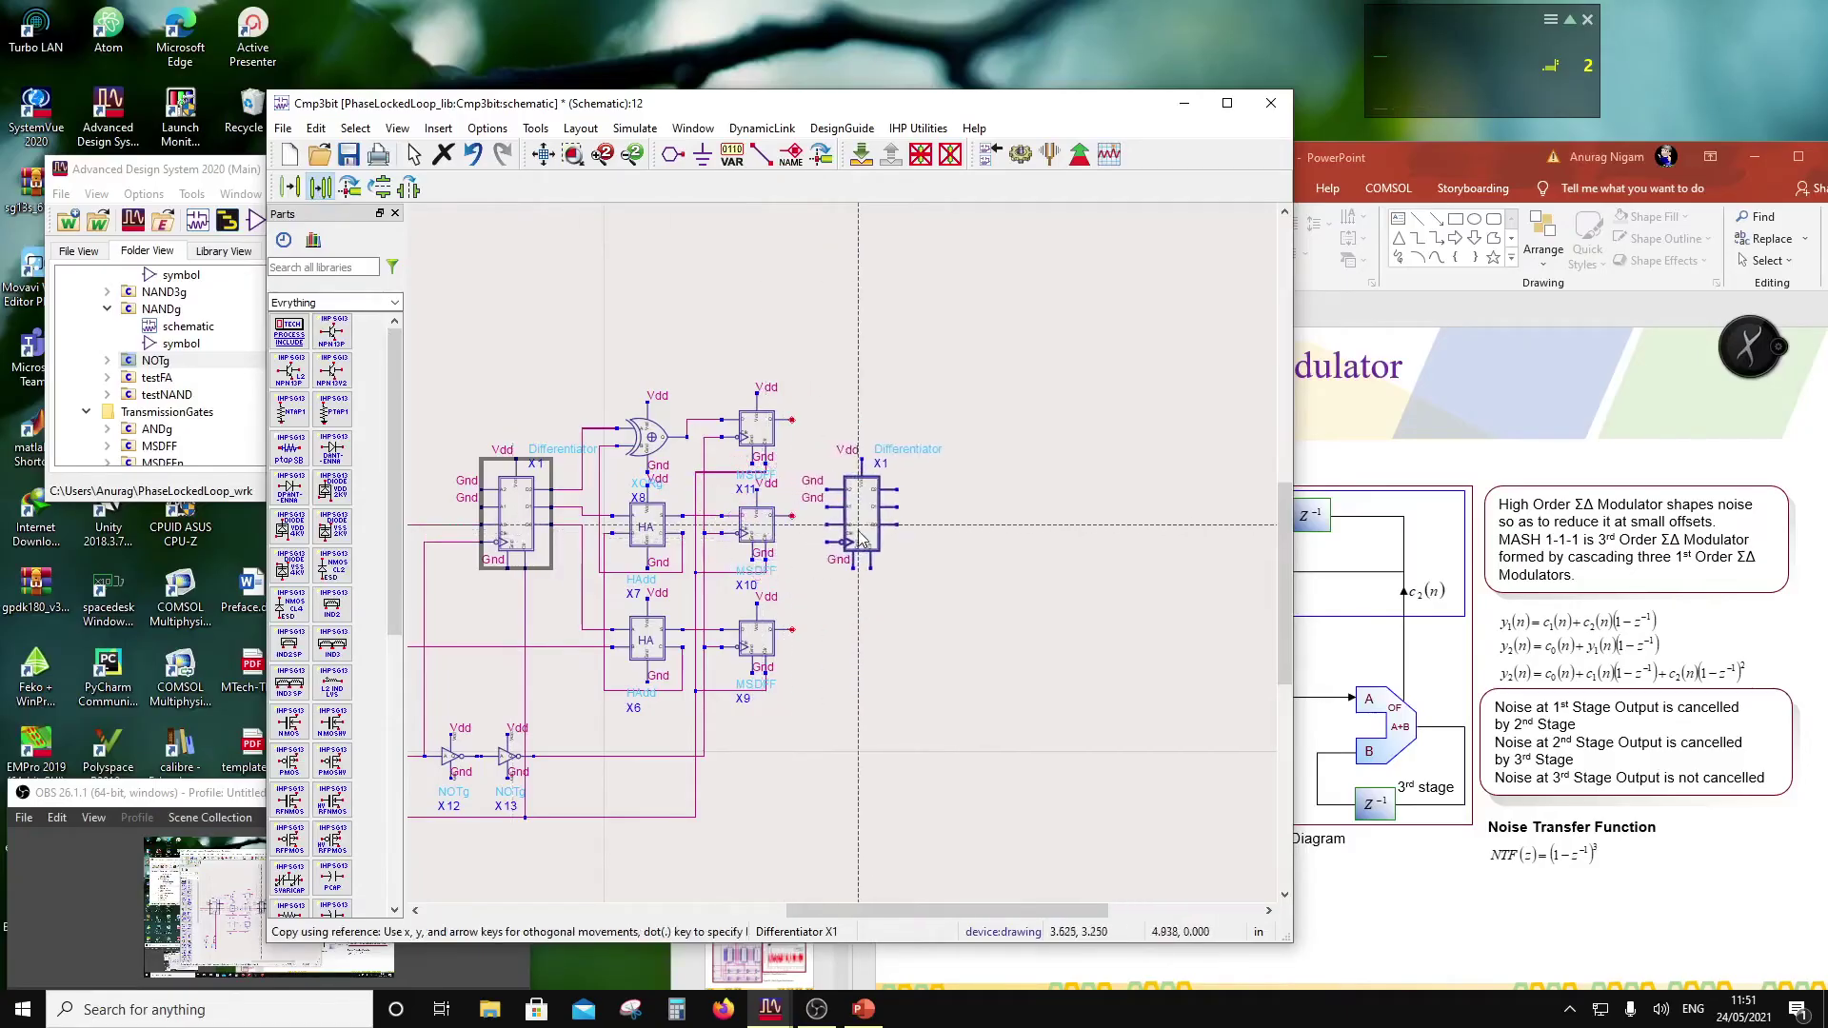
click(866, 538)
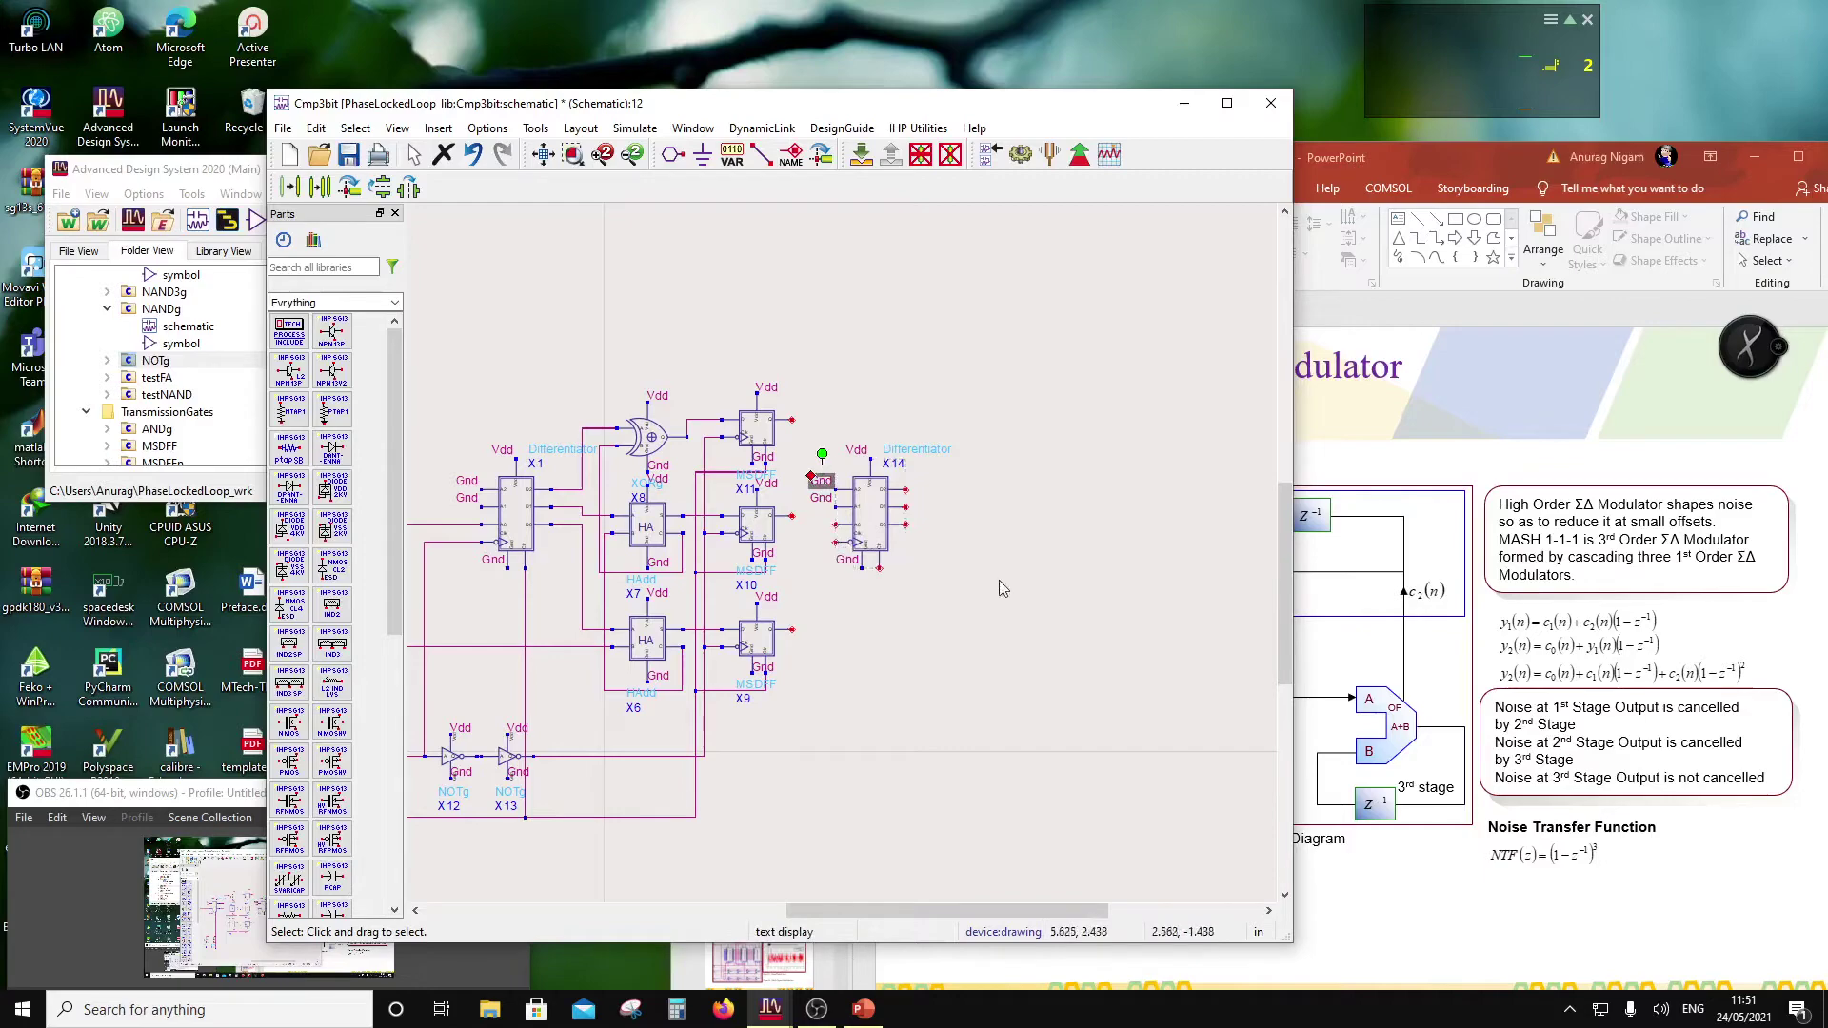
click(827, 496)
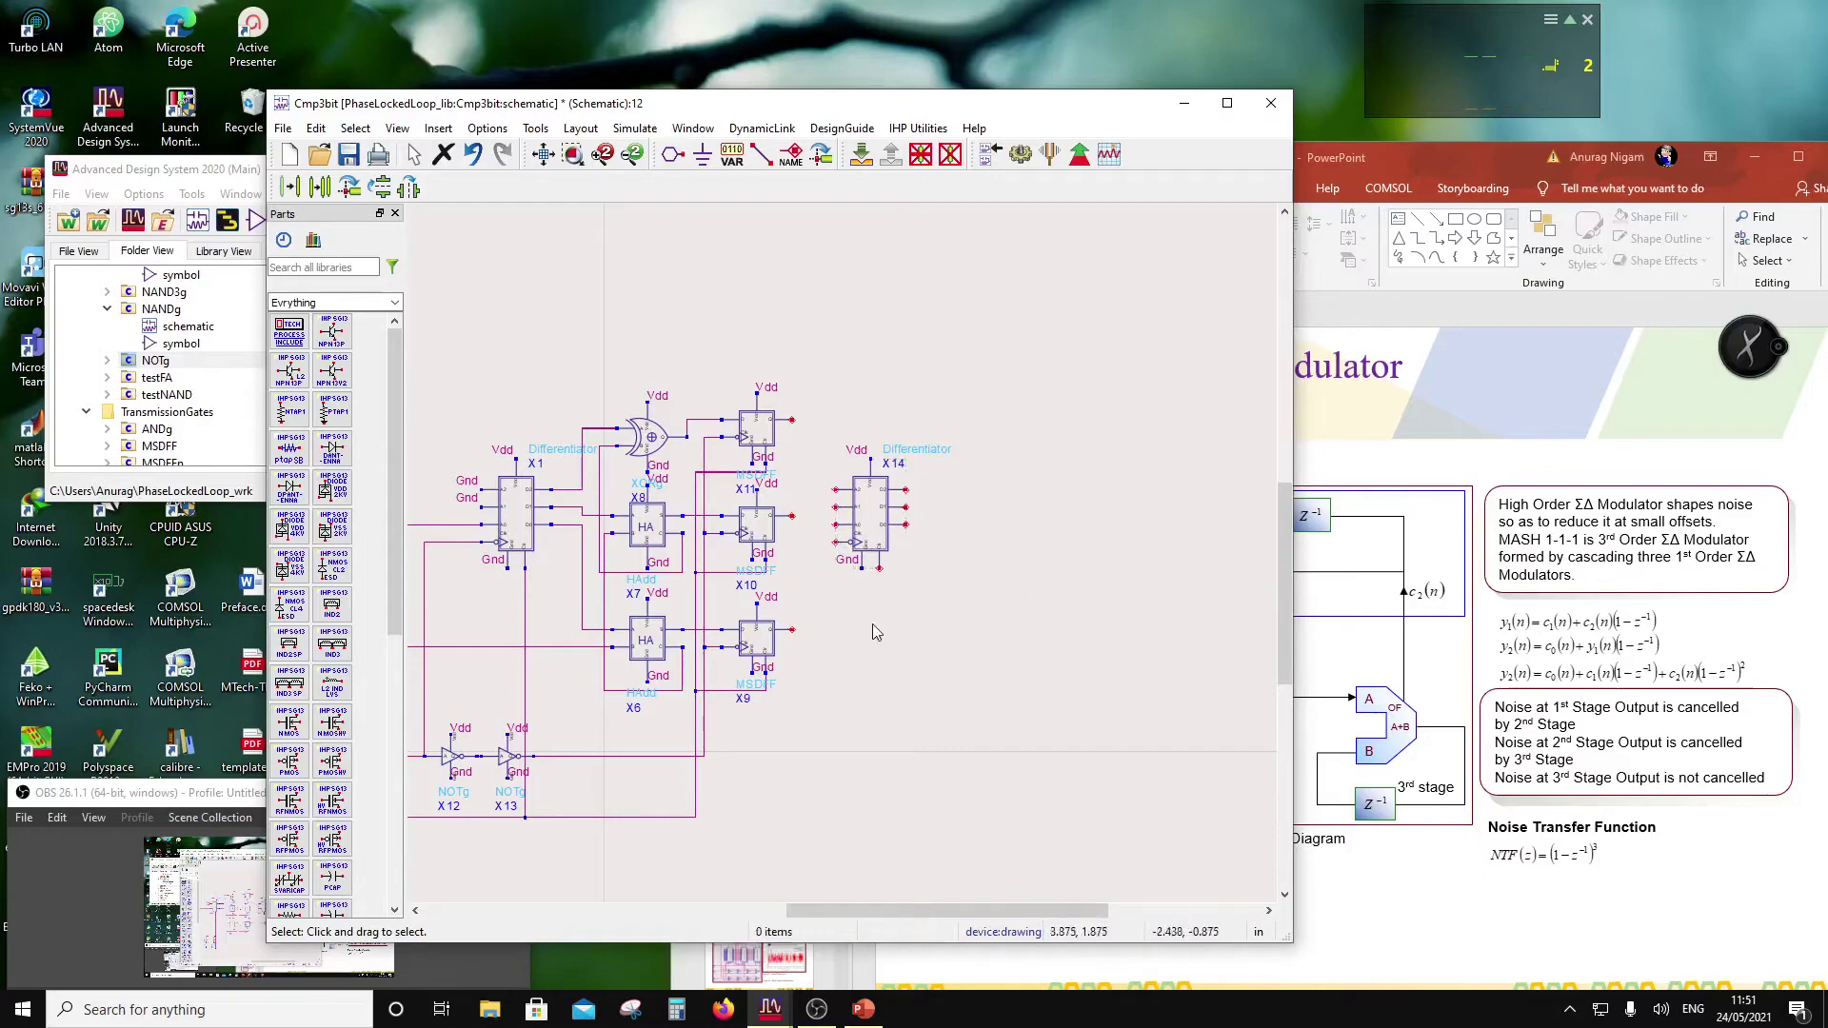
Step: Copy the NOTg inverter pair X12 and X13 onto the clock line where it branches to the MSDFF flip-flops
scroll(842, 593, down, 1)
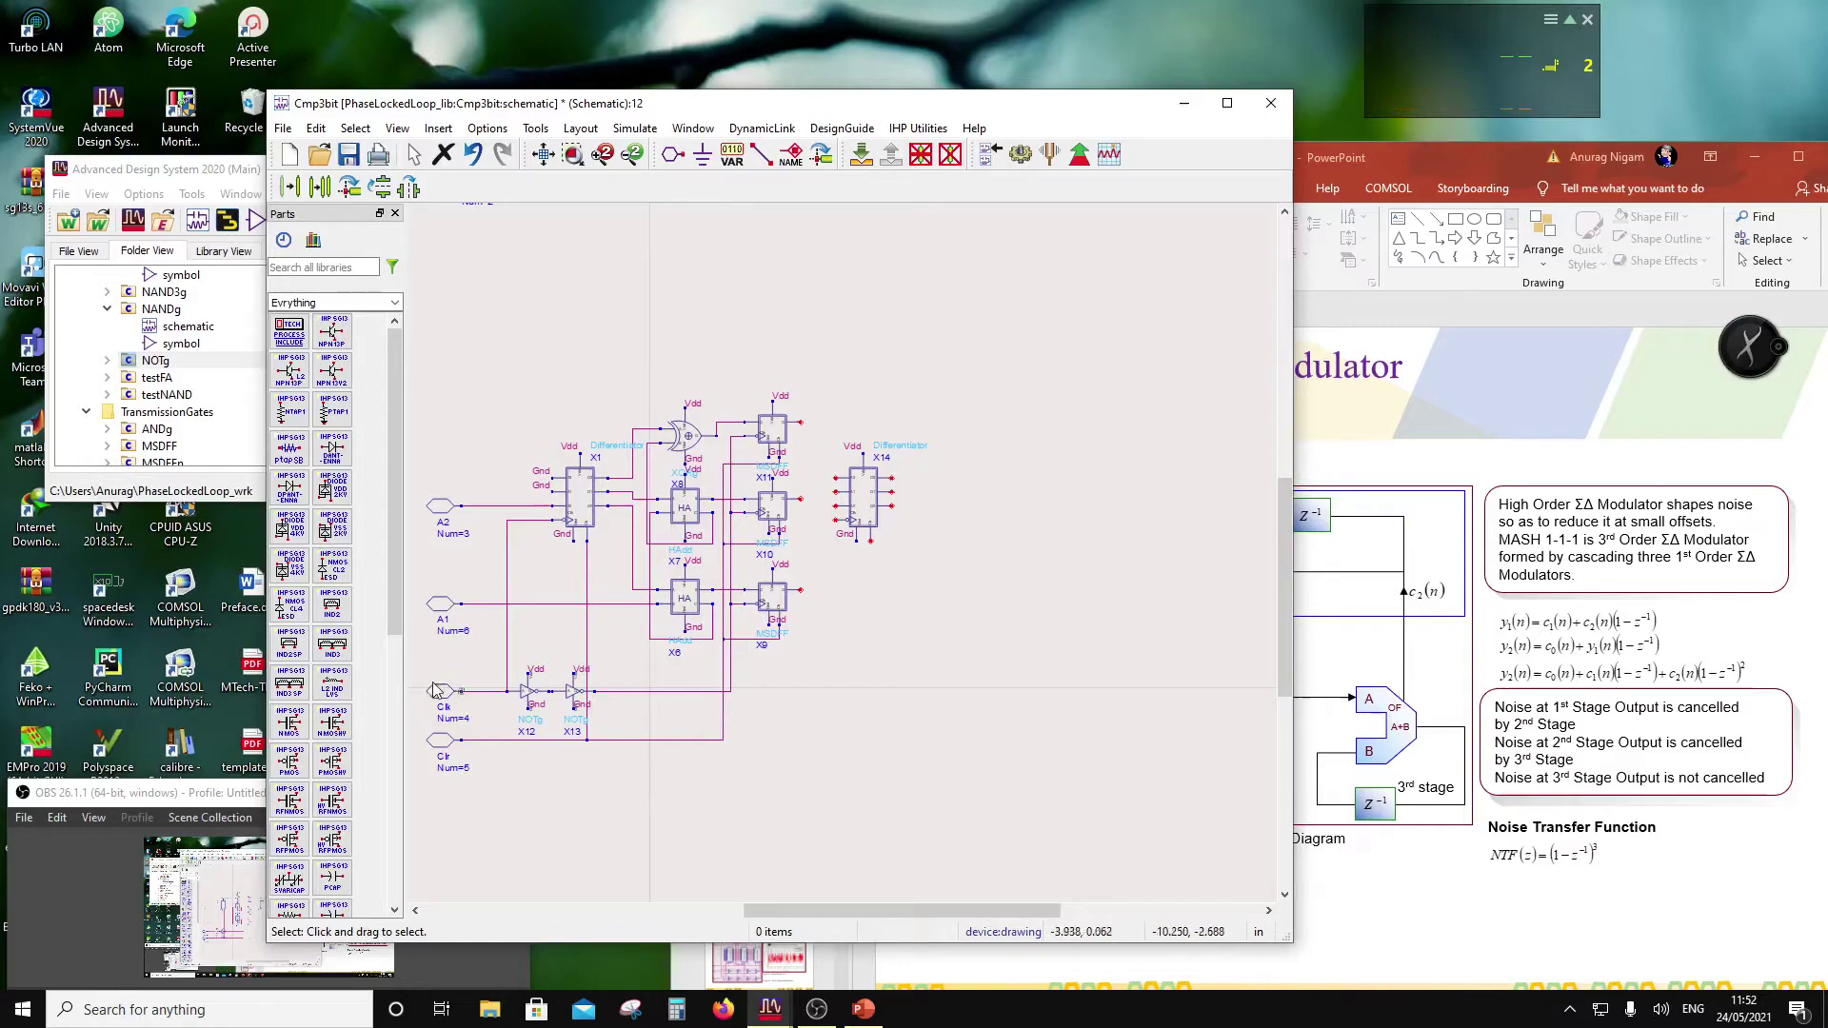
drag(486, 660, 606, 719)
click(321, 188)
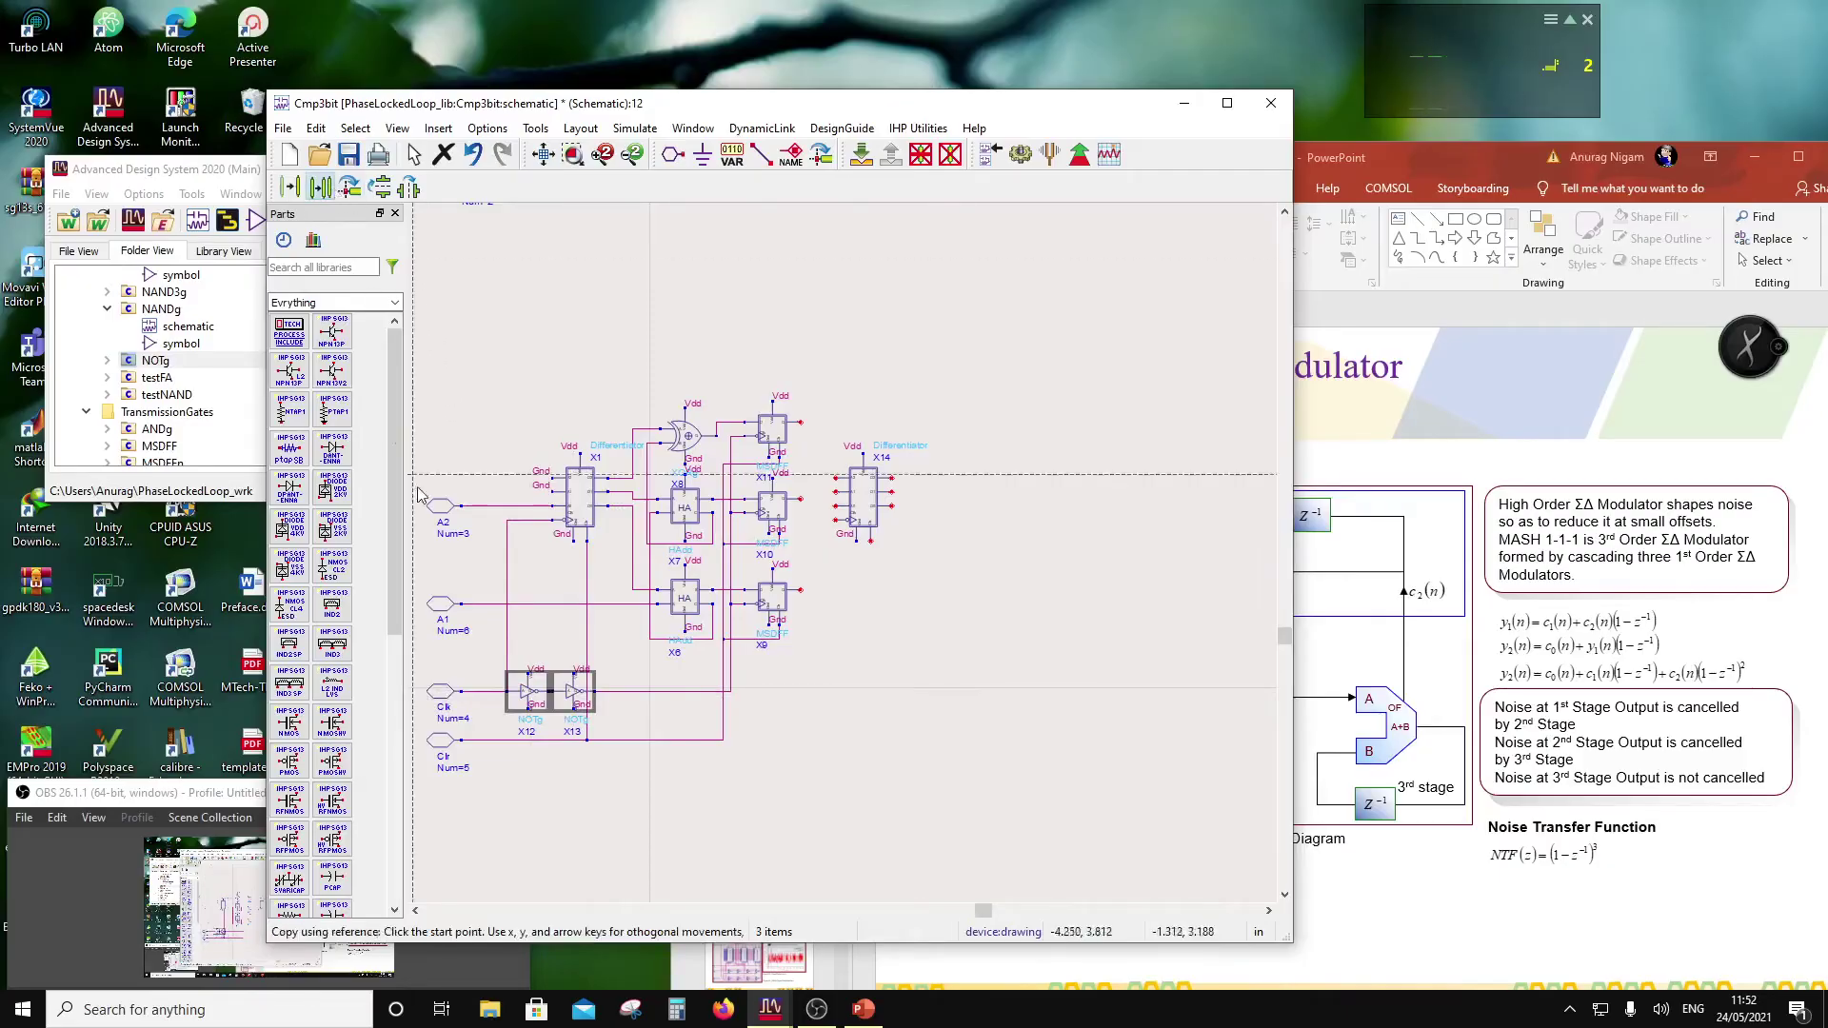
click(512, 698)
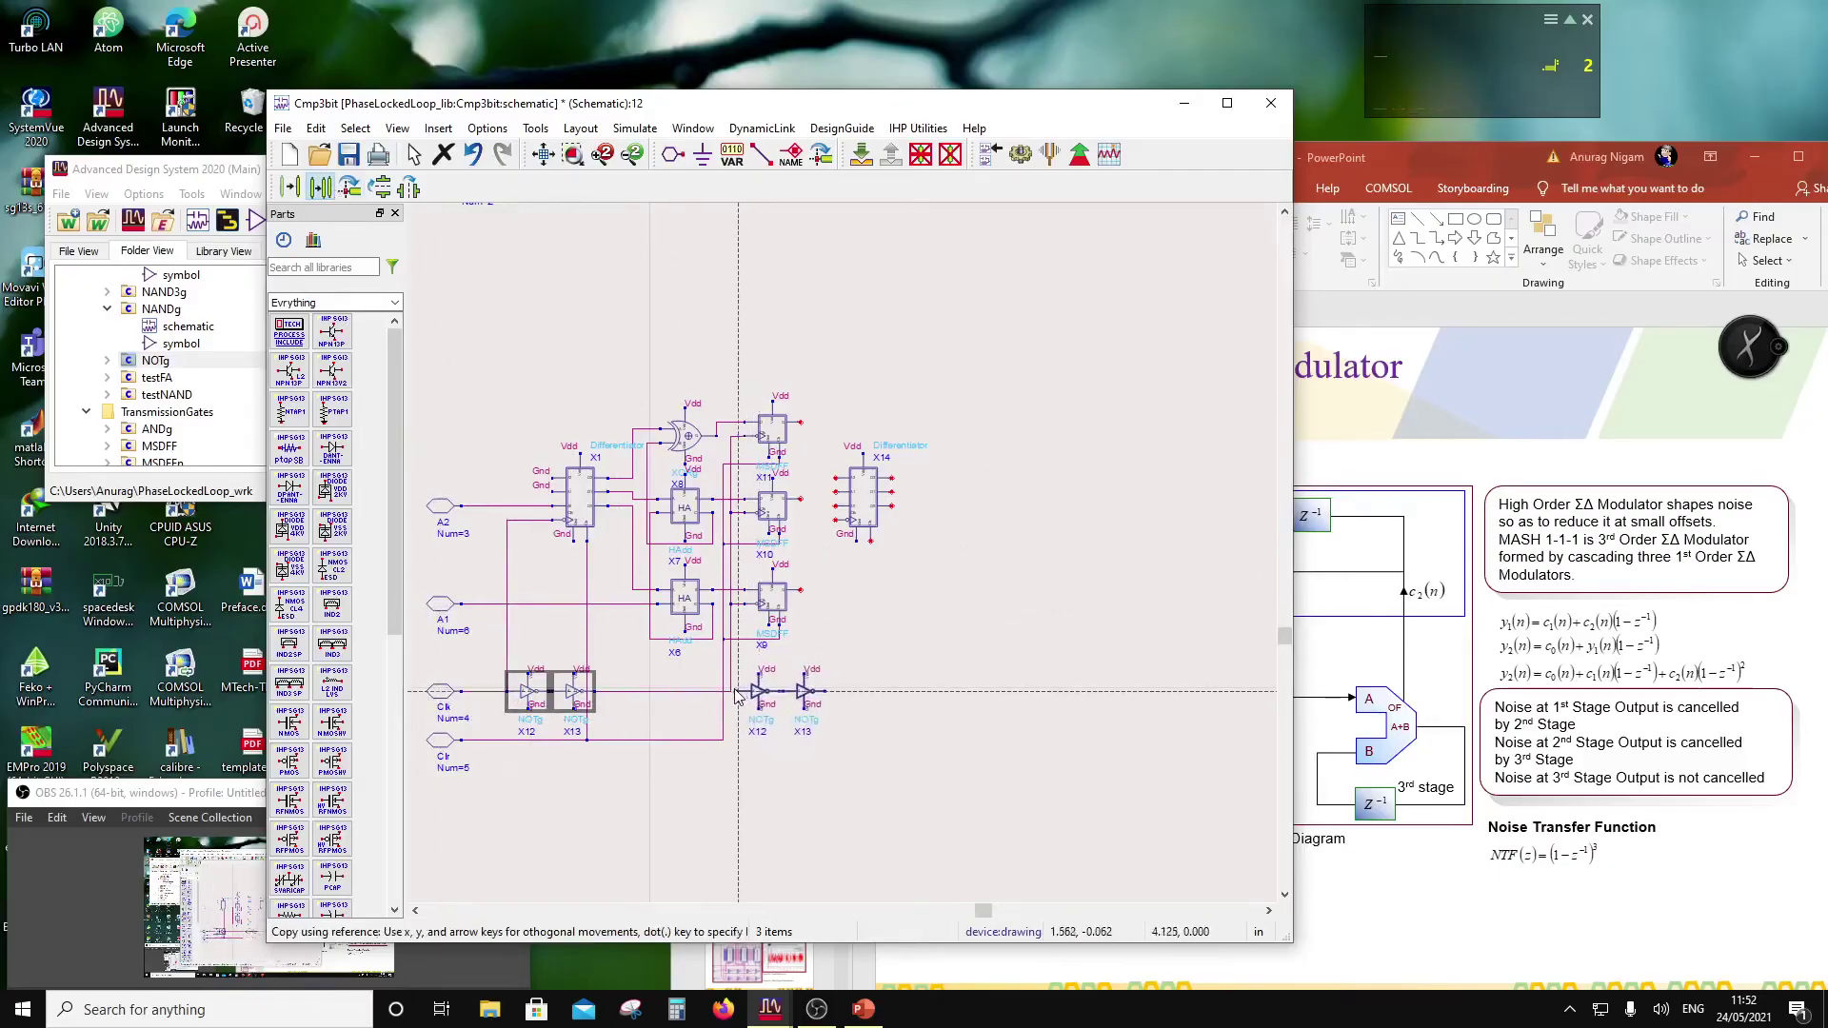
click(731, 697)
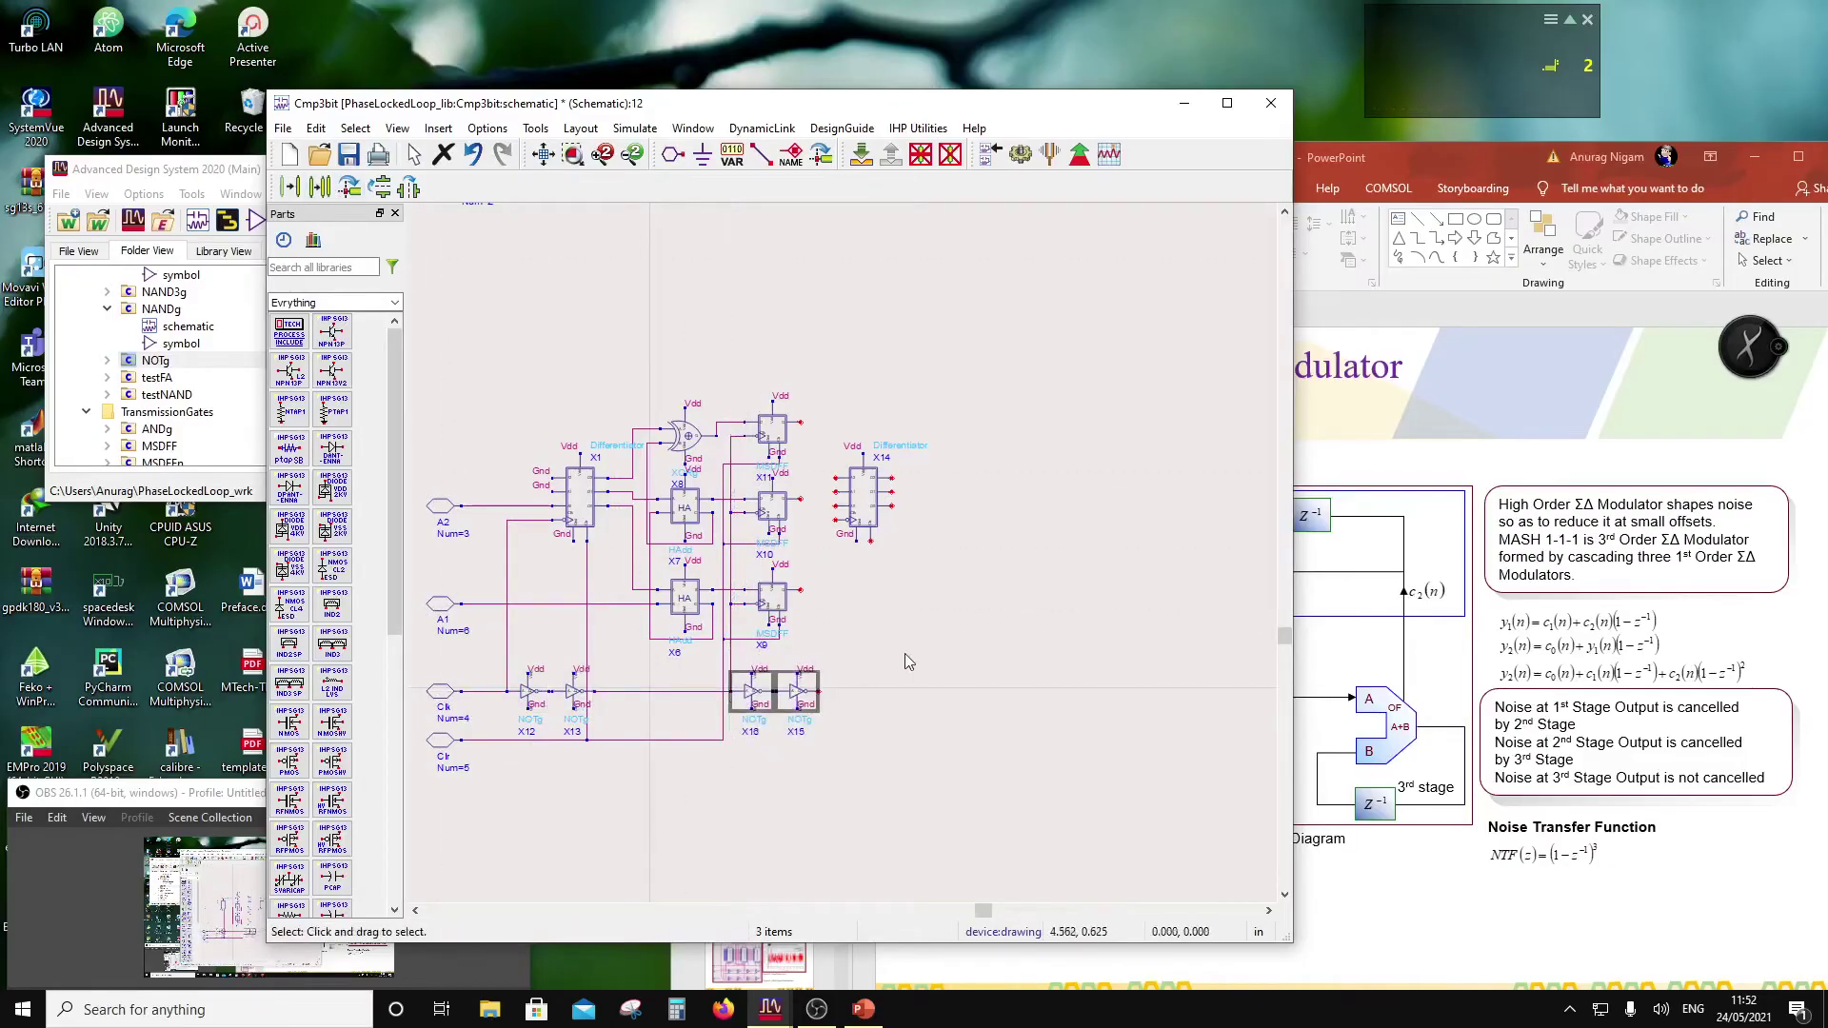
Step: Shift Differentiator X14 slightly away from the flip-flops and wire the output of inverter X15 to its Clk input
drag(872, 492, 887, 492)
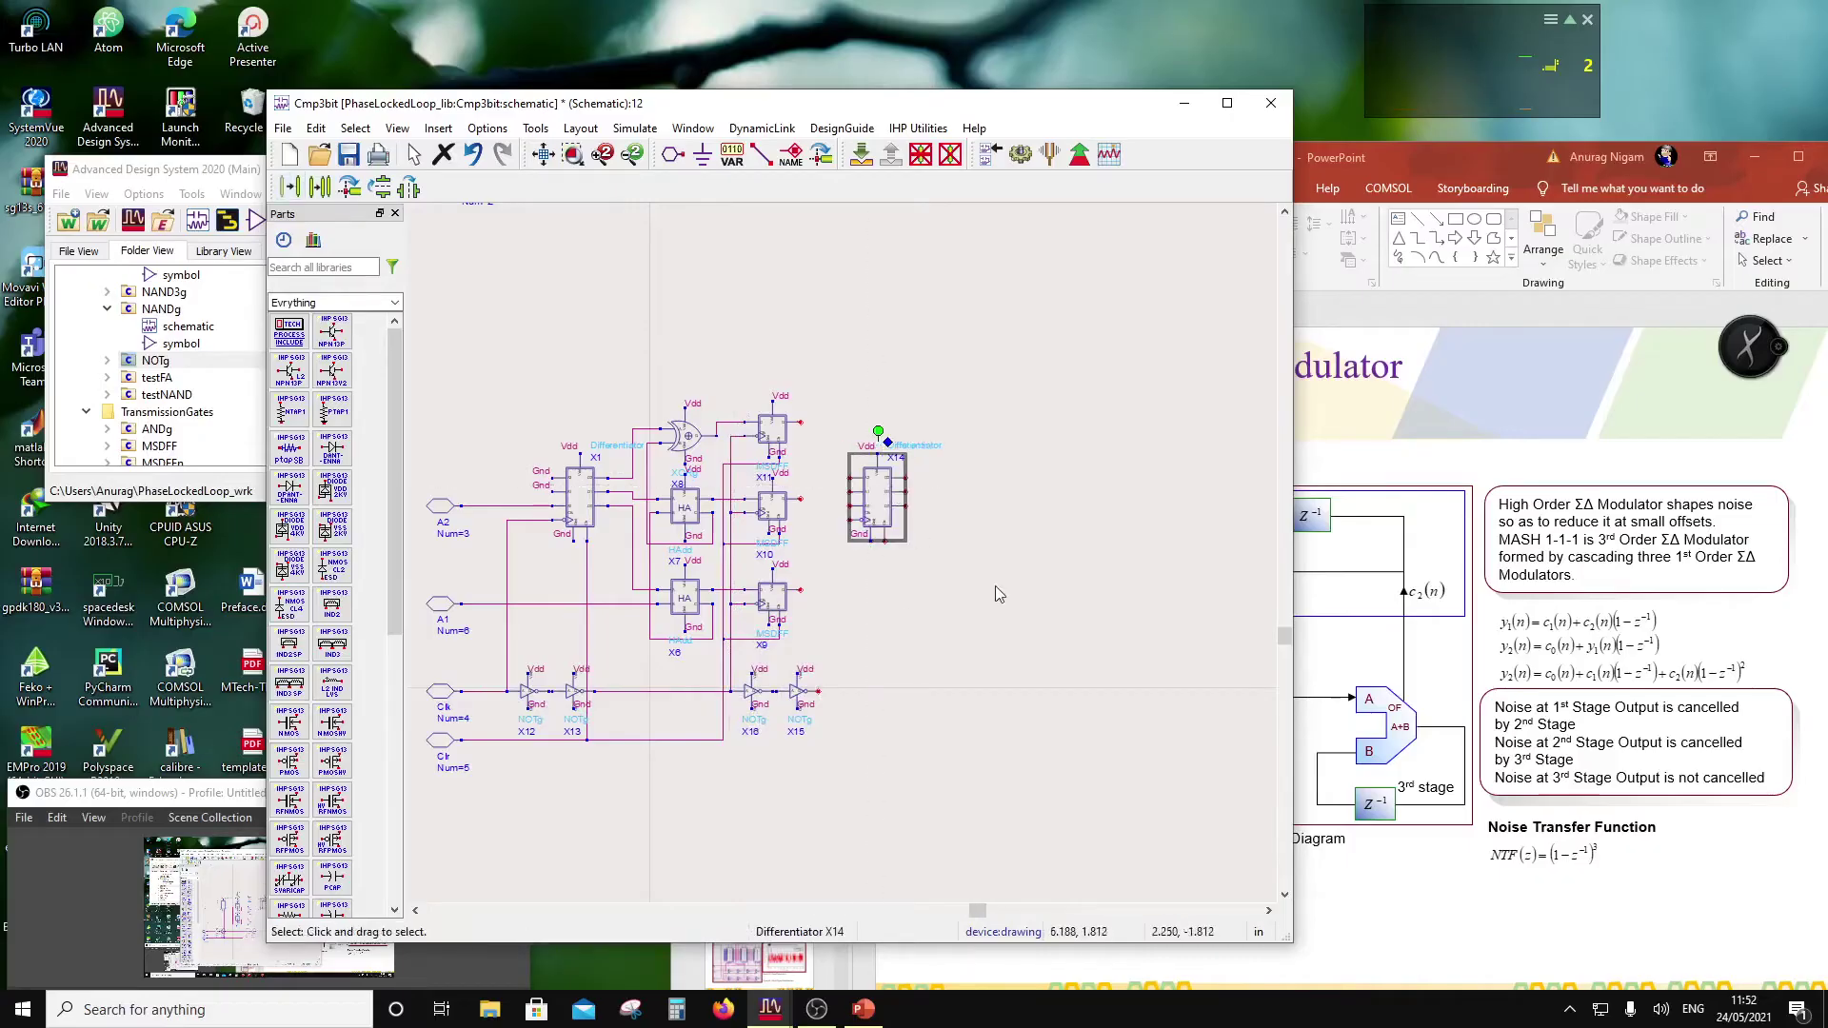
click(760, 154)
scroll(855, 590, up, 4)
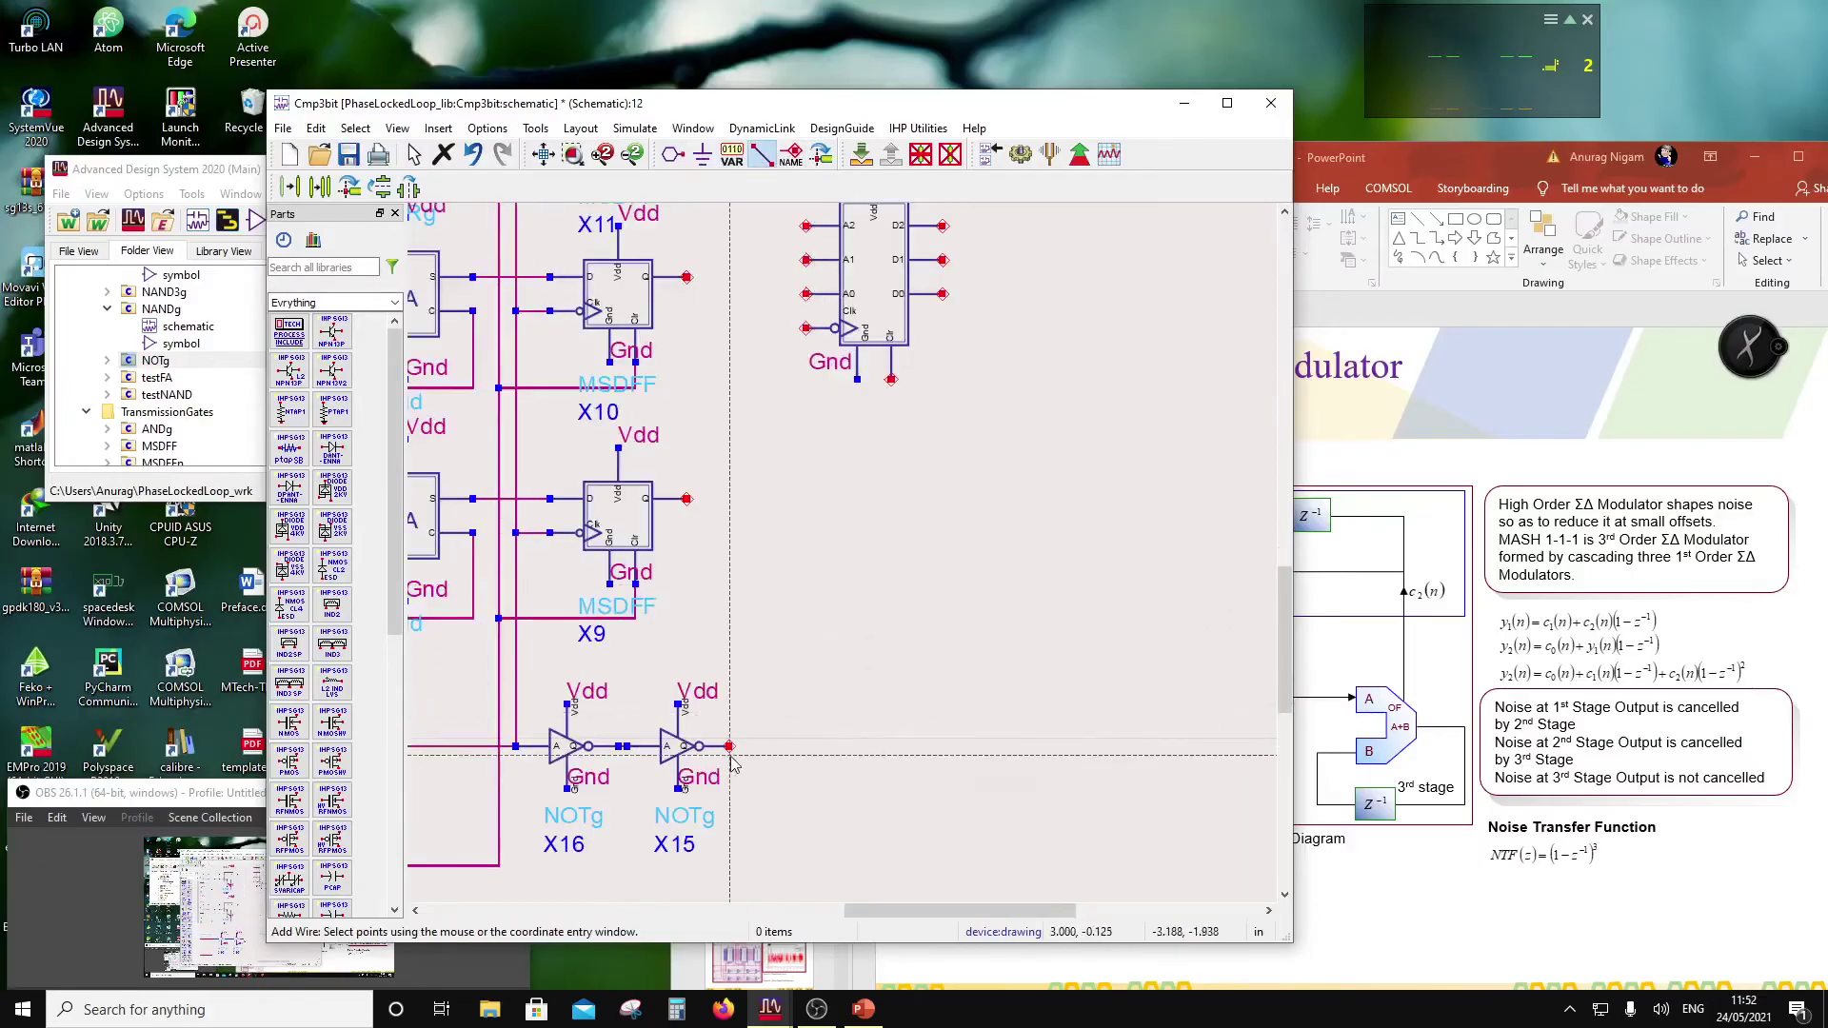
click(806, 328)
Step: Wire the Clr pin of Differentiator X14 to the Clr line
scroll(850, 533, down, 2)
scroll(850, 533, down, 1)
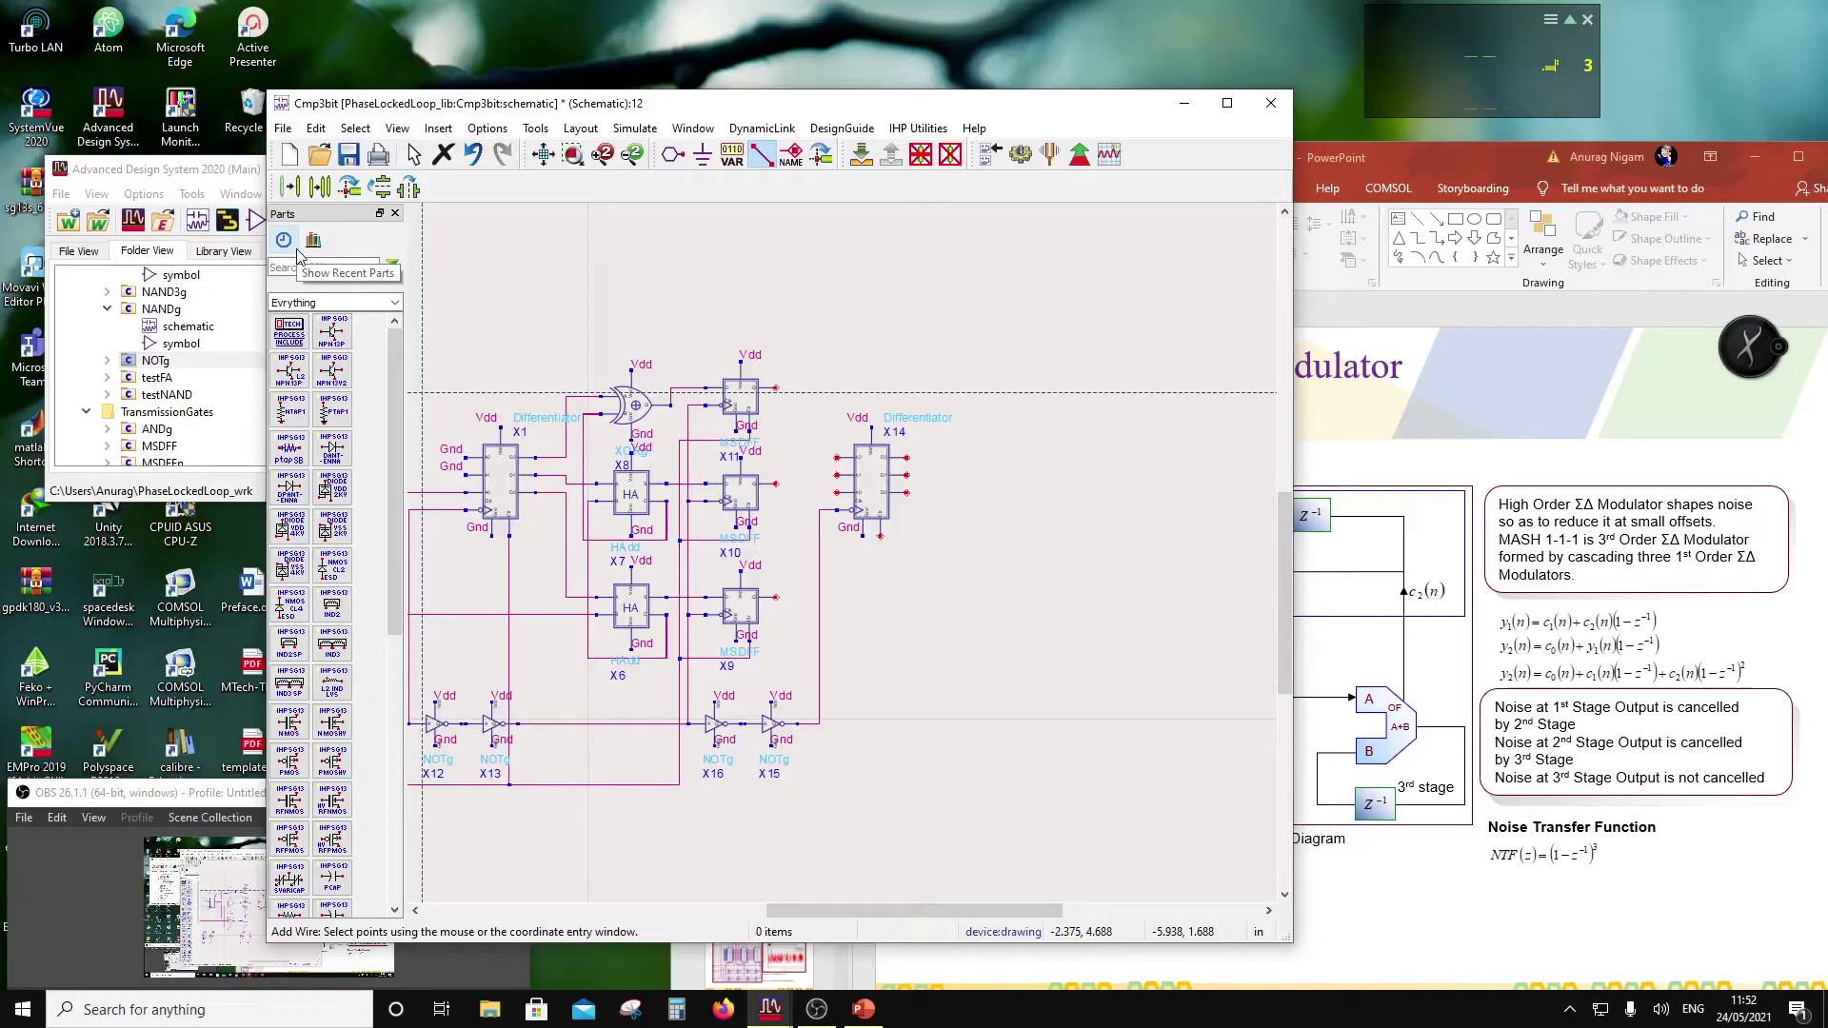
click(879, 536)
scroll(857, 691, down, 3)
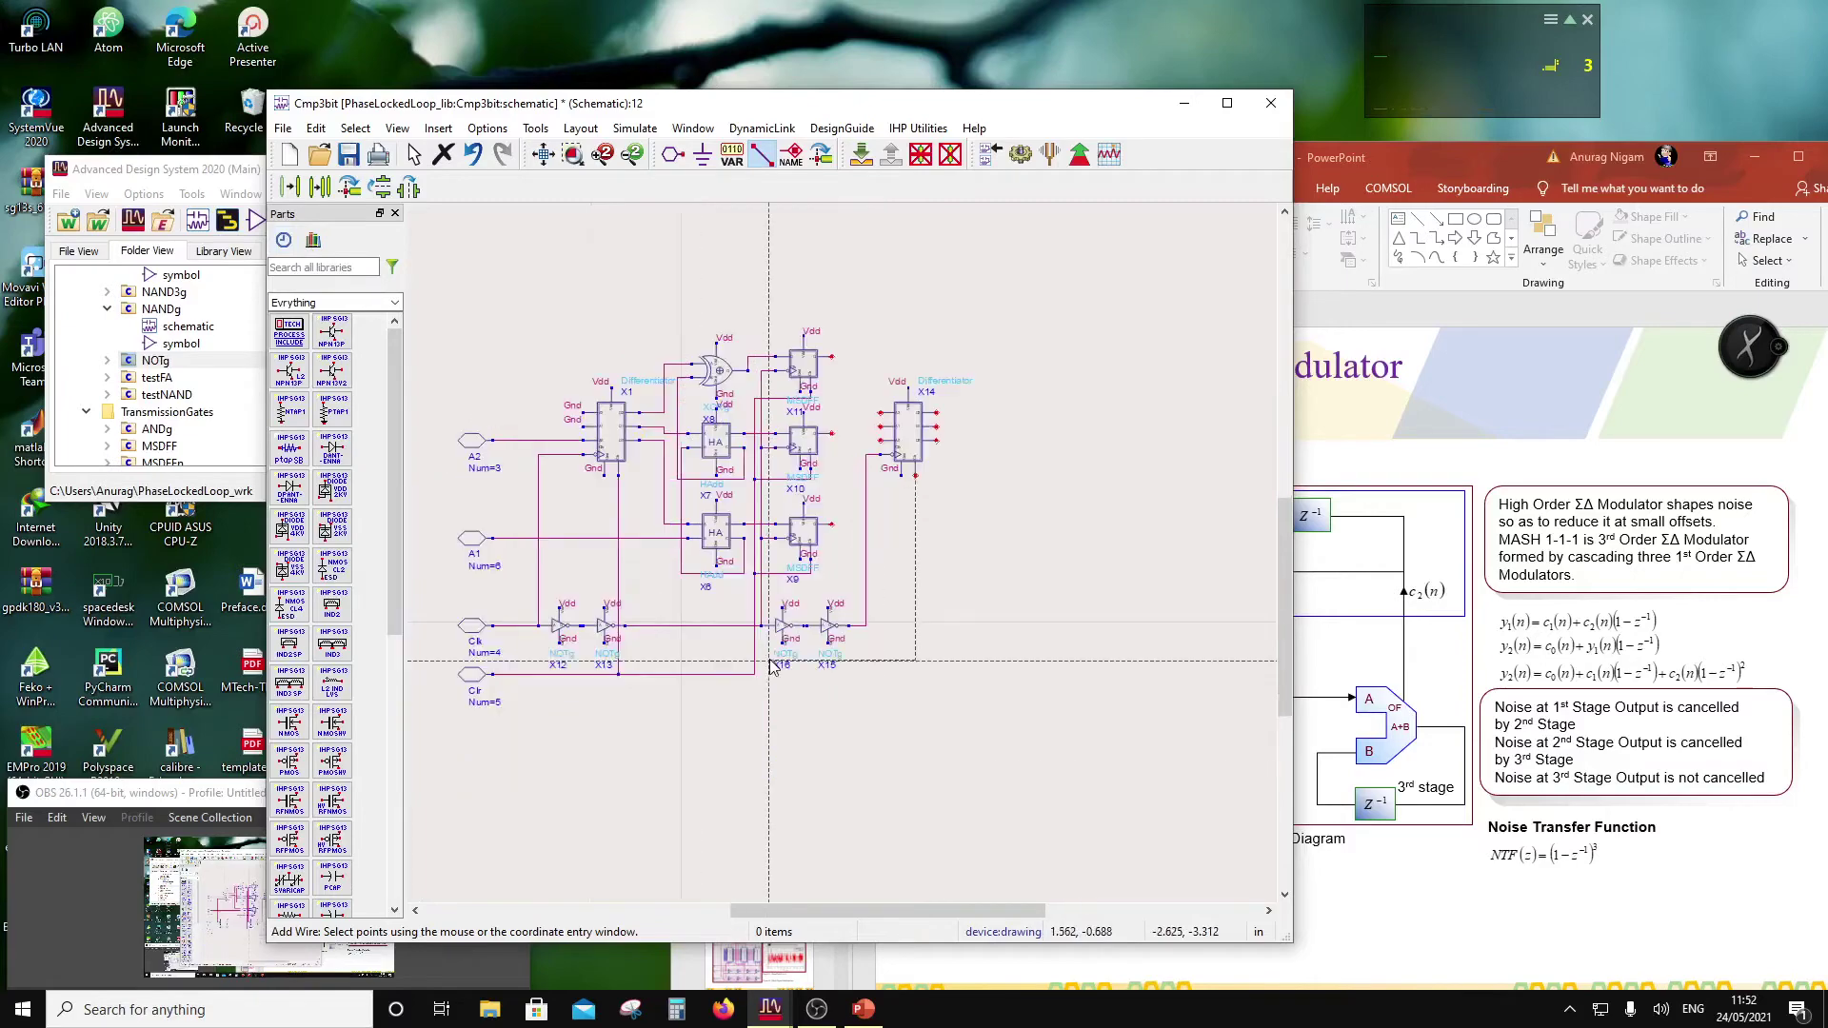
scroll(755, 679, up, 1)
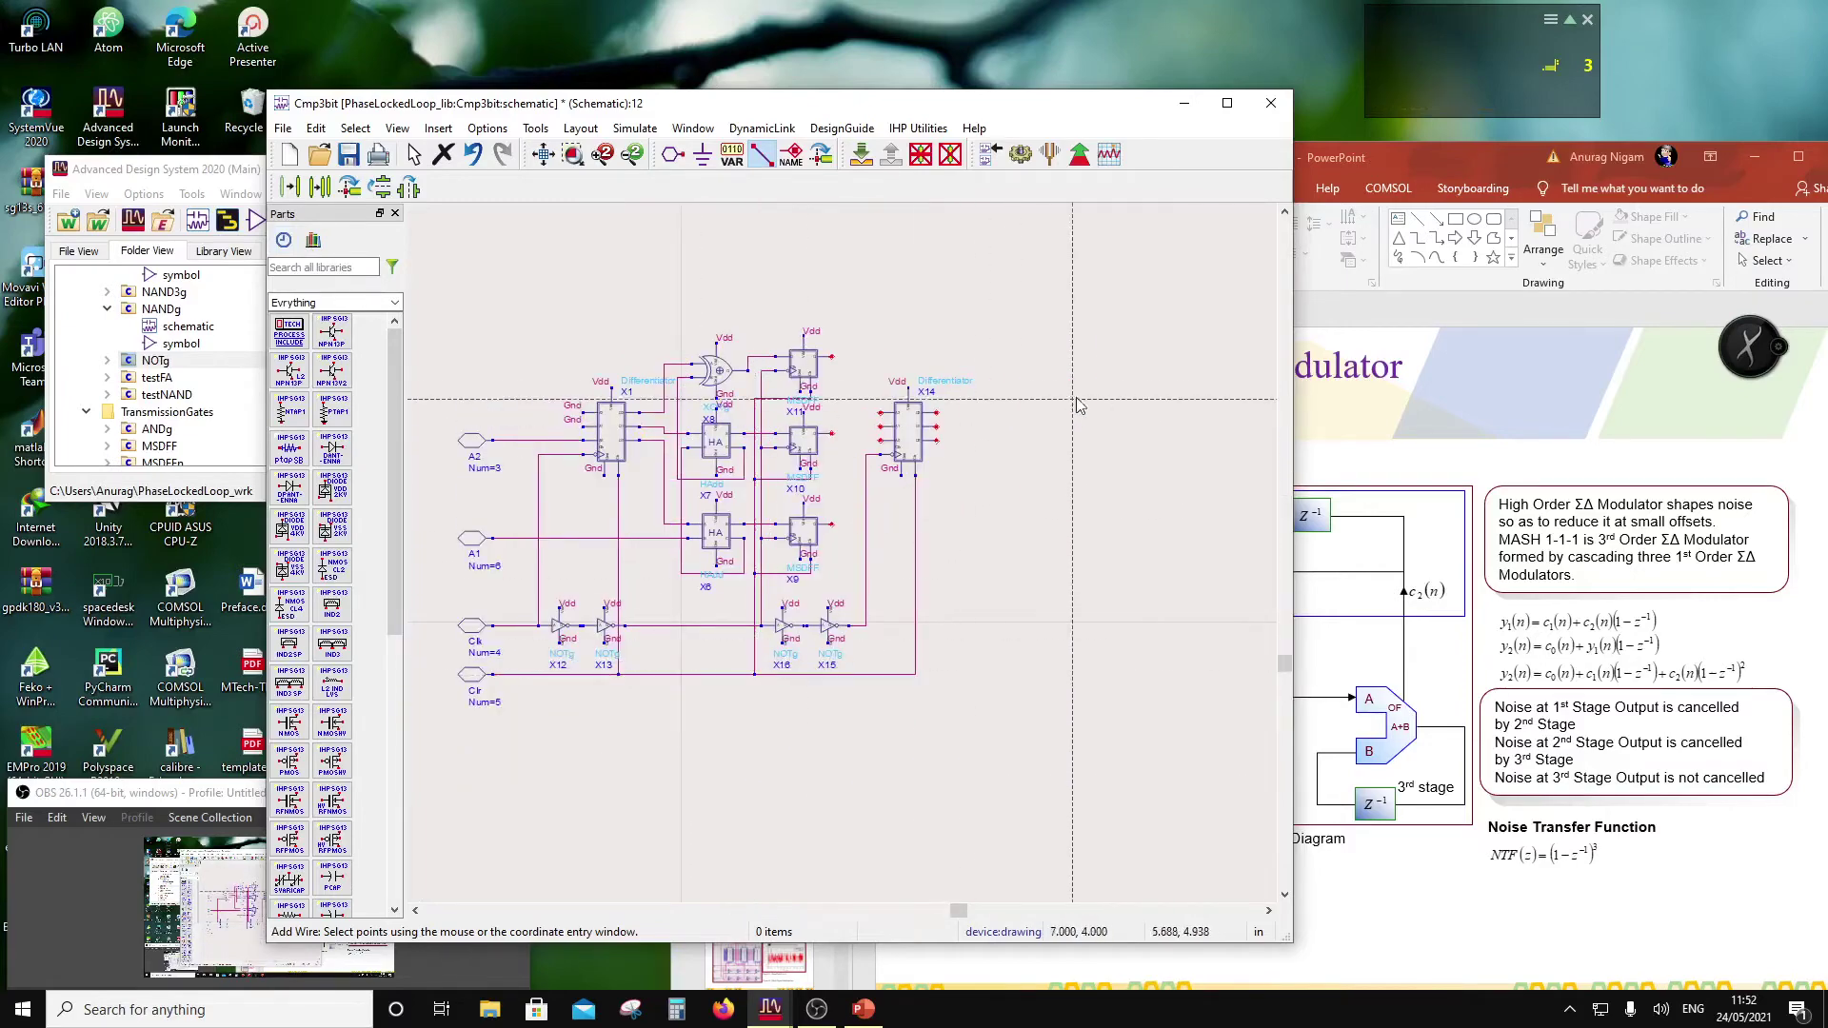
Step: Wire the Q output of MSDFF X11 to the A2 input of Differentiator X14 and align the wire end with the Q pin
scroll(795, 542, up, 3)
scroll(795, 543, down, 1)
scroll(514, 586, up, 1)
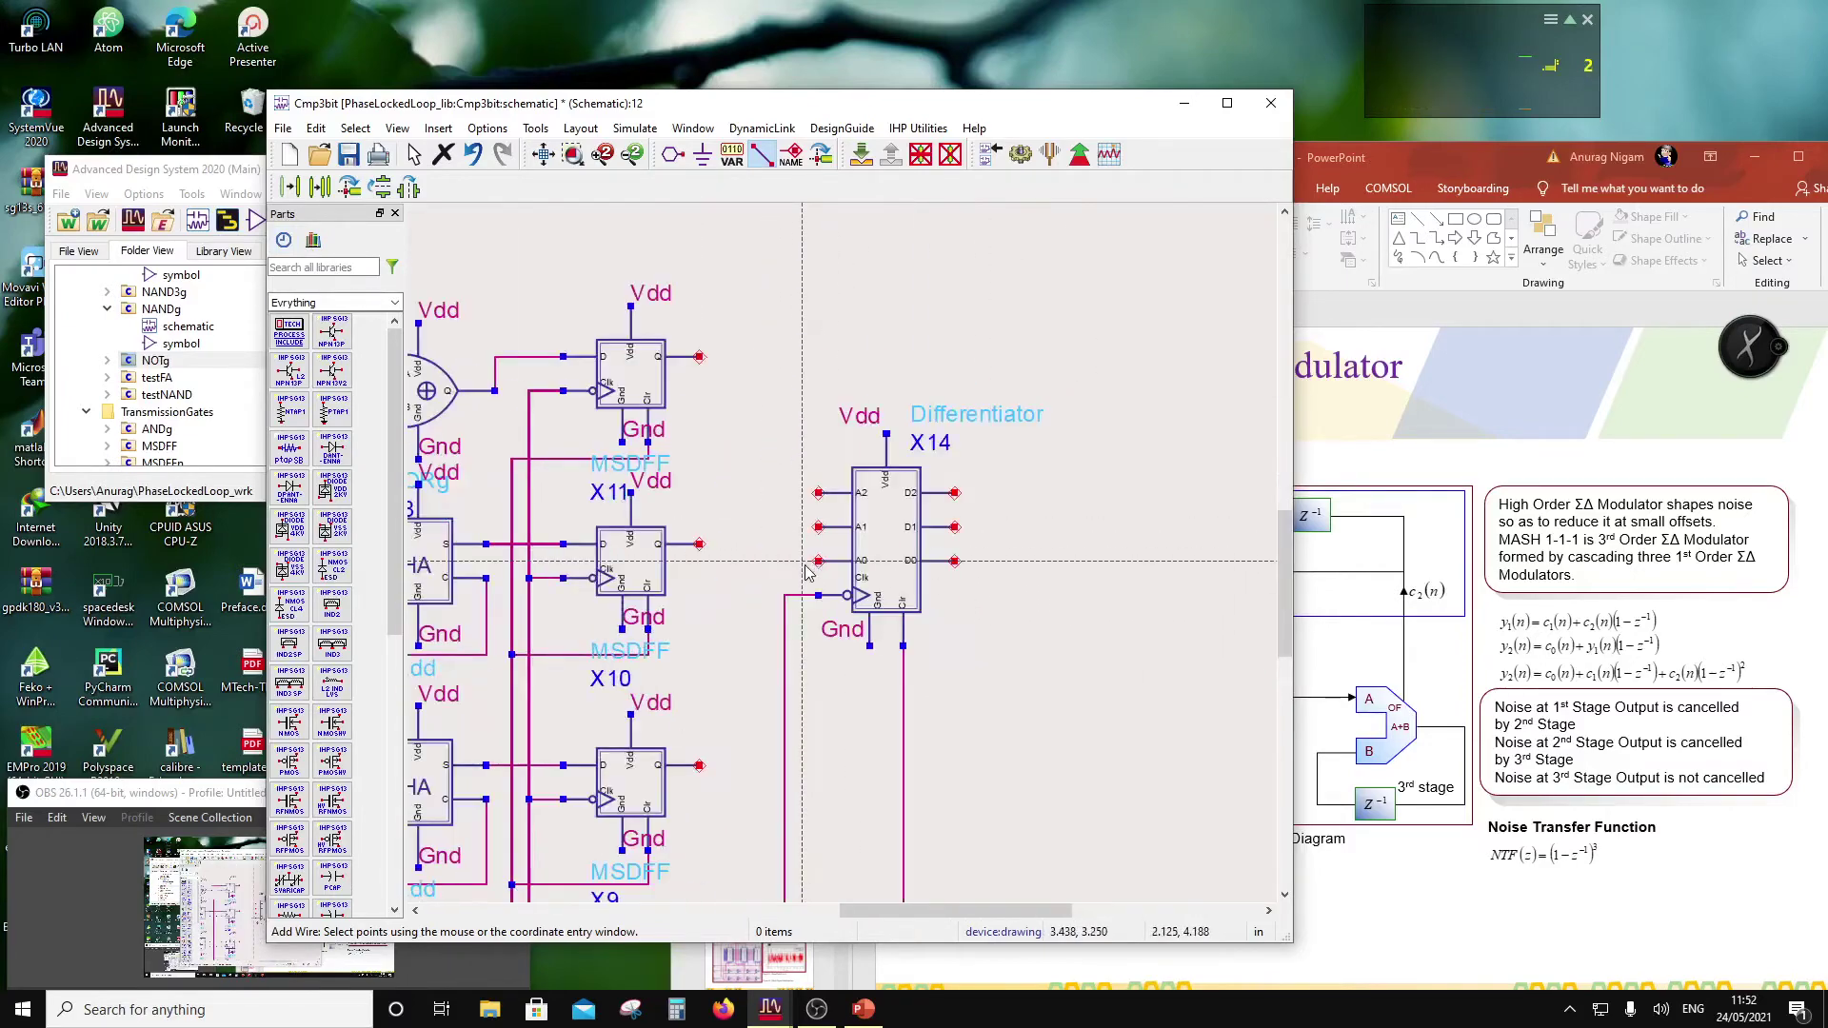
click(761, 156)
click(762, 155)
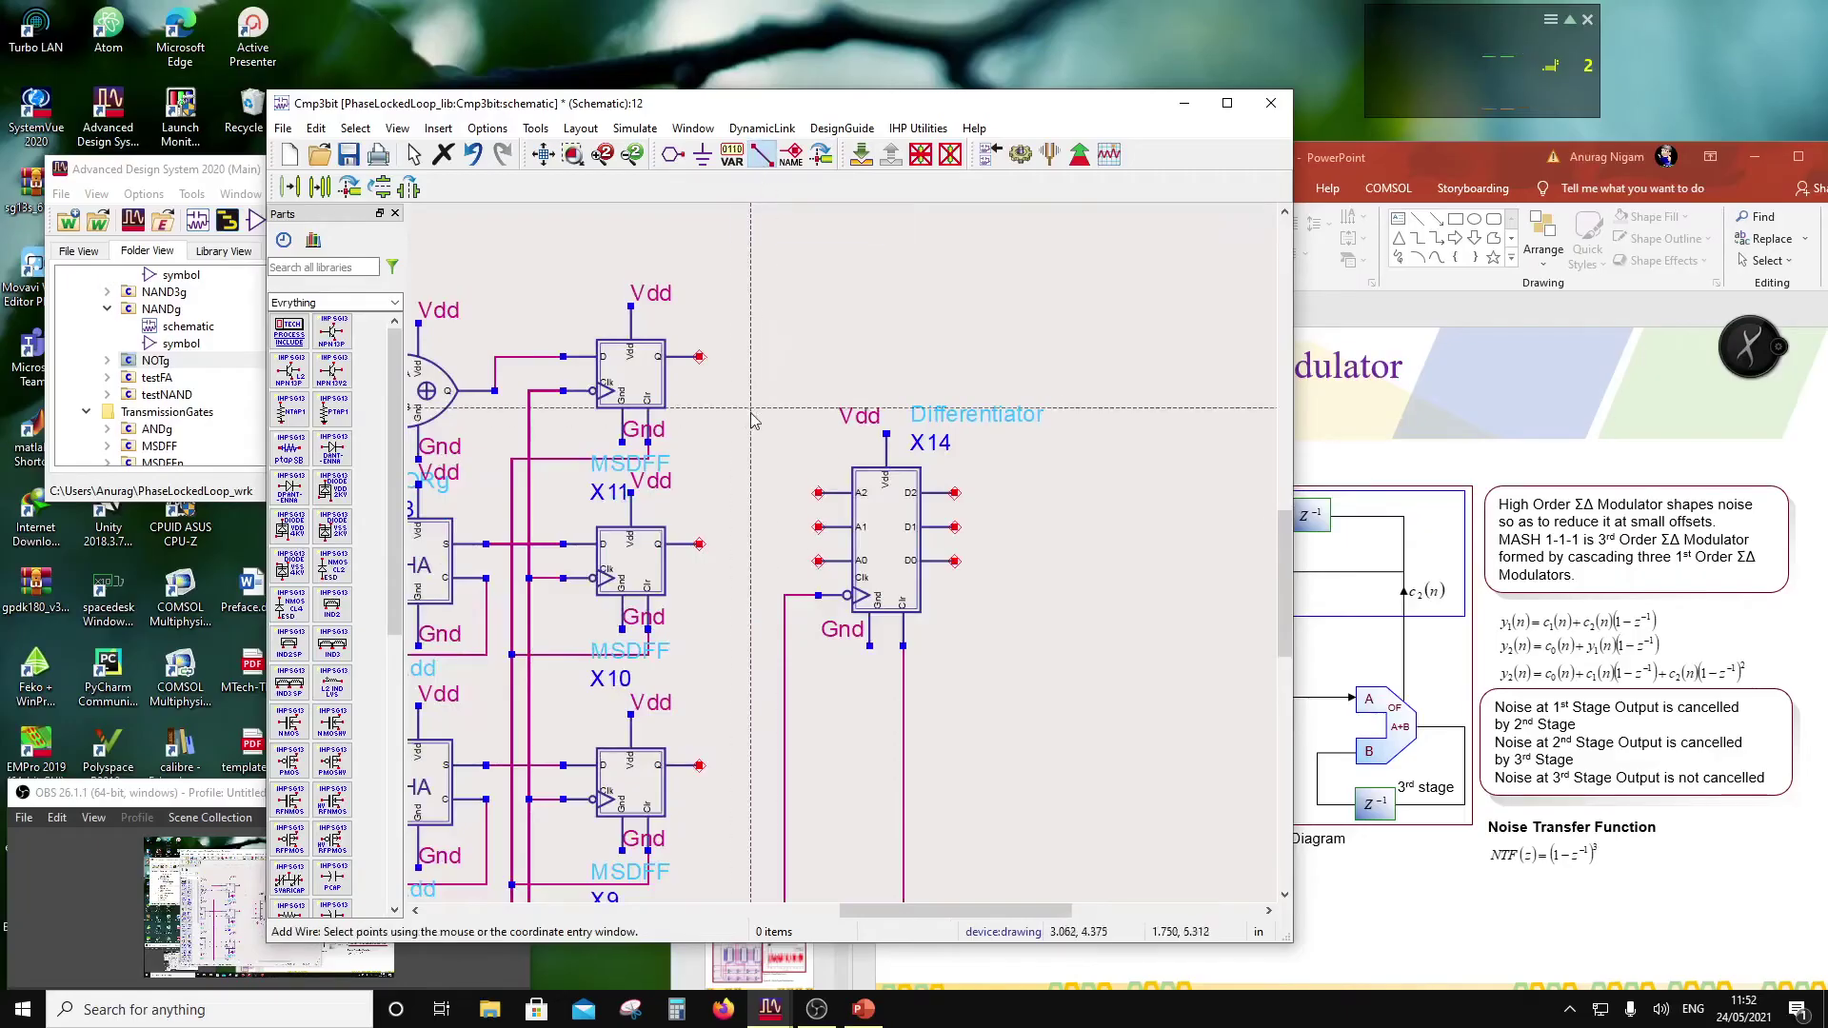
click(700, 358)
click(699, 492)
click(817, 492)
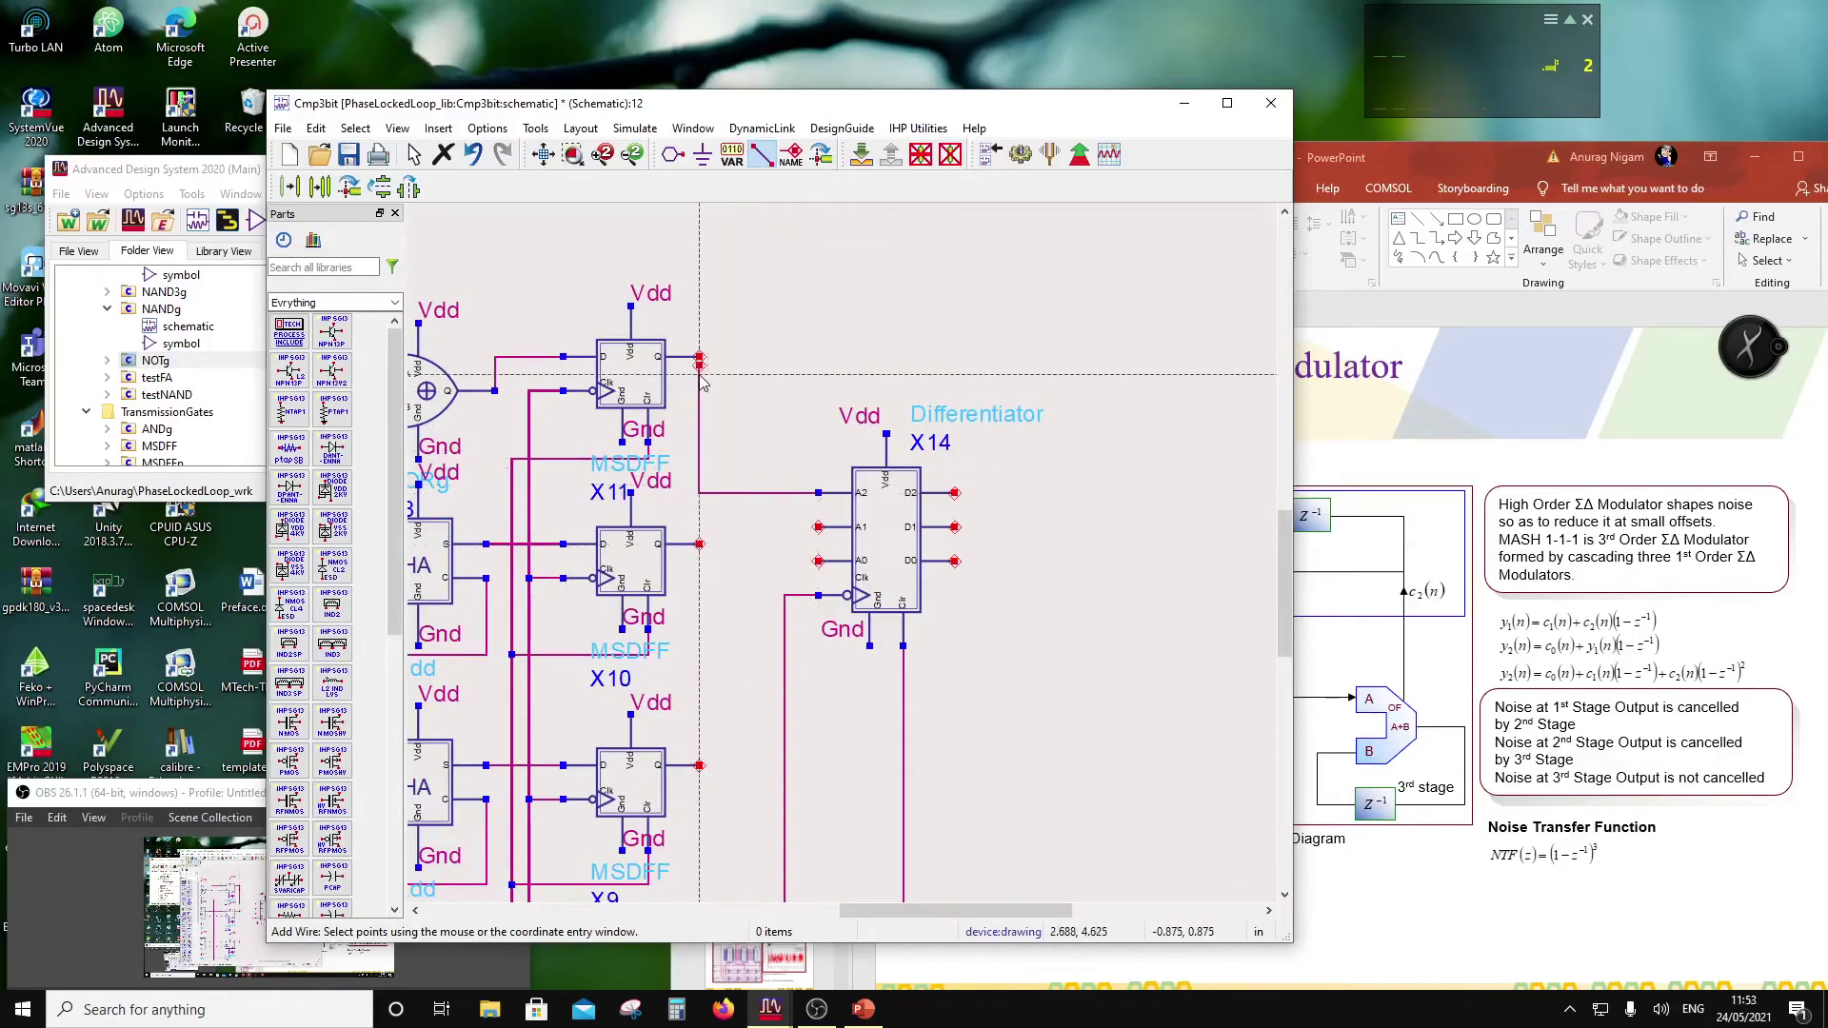
key(Escape)
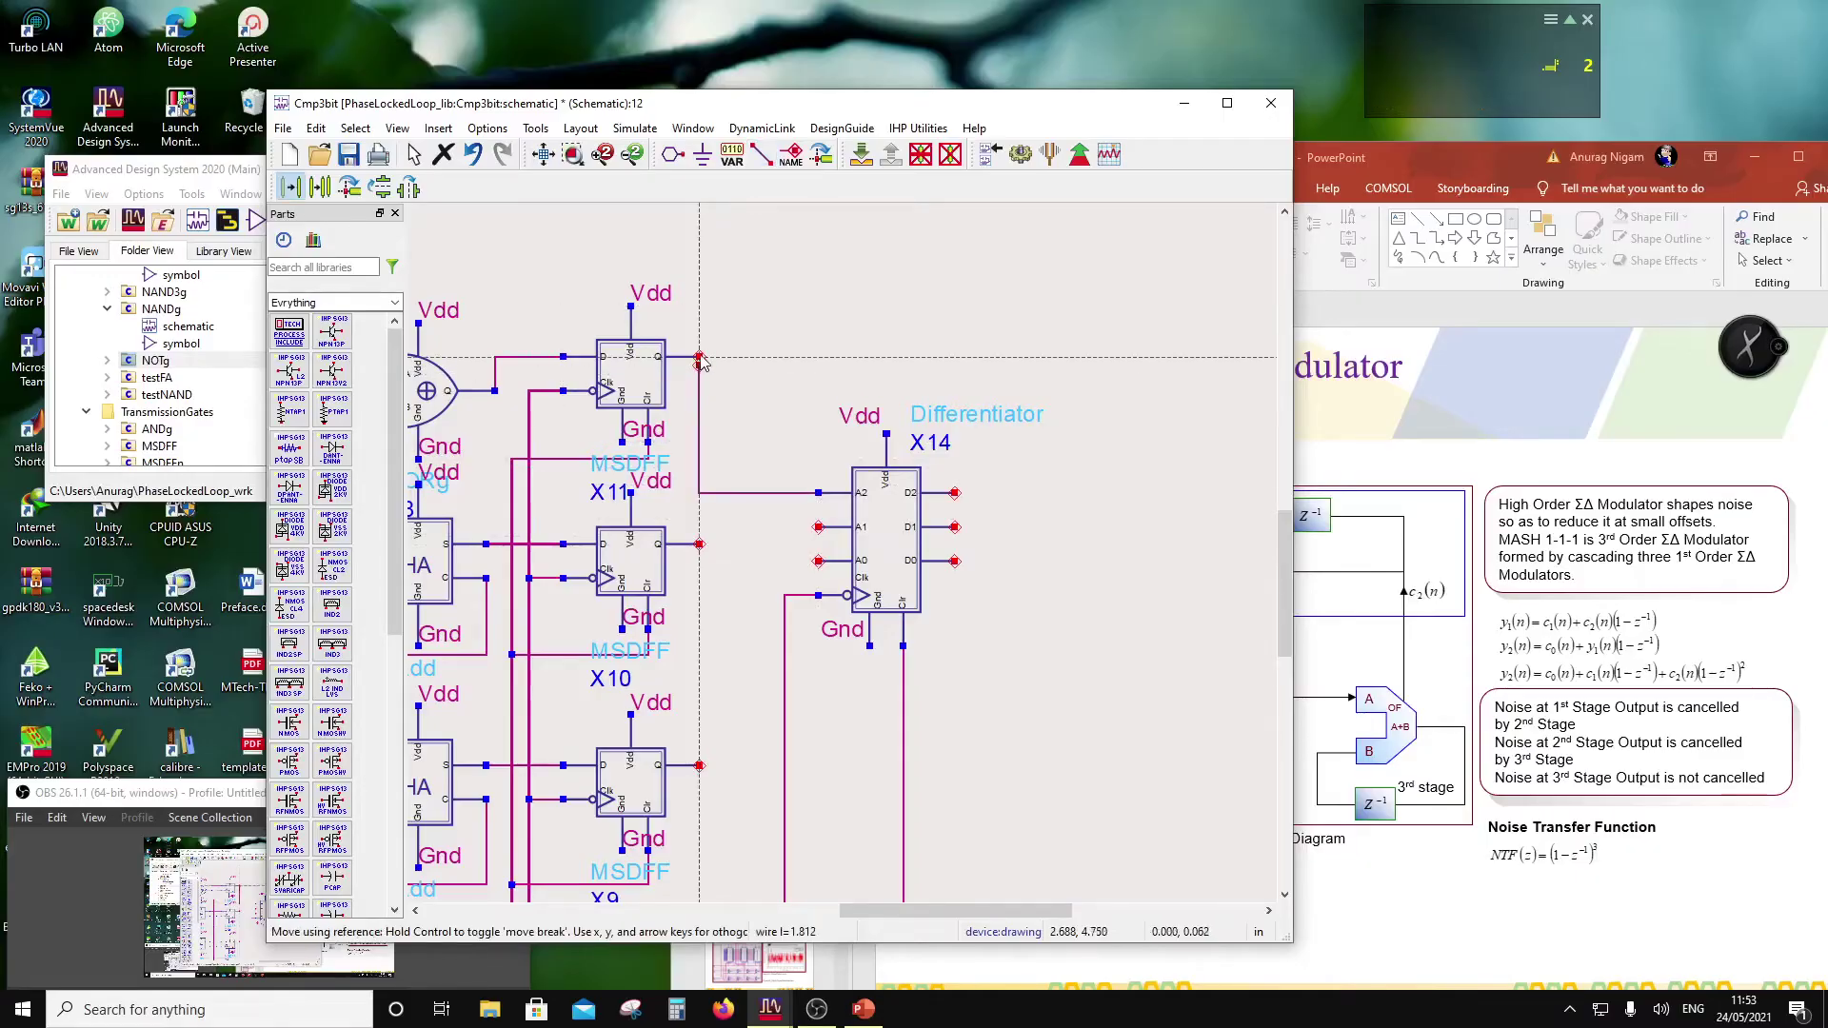
Step: Wire the Q outputs of MSDFF X10 and X9 to inputs A1 and A0 of Differentiator X14
click(761, 153)
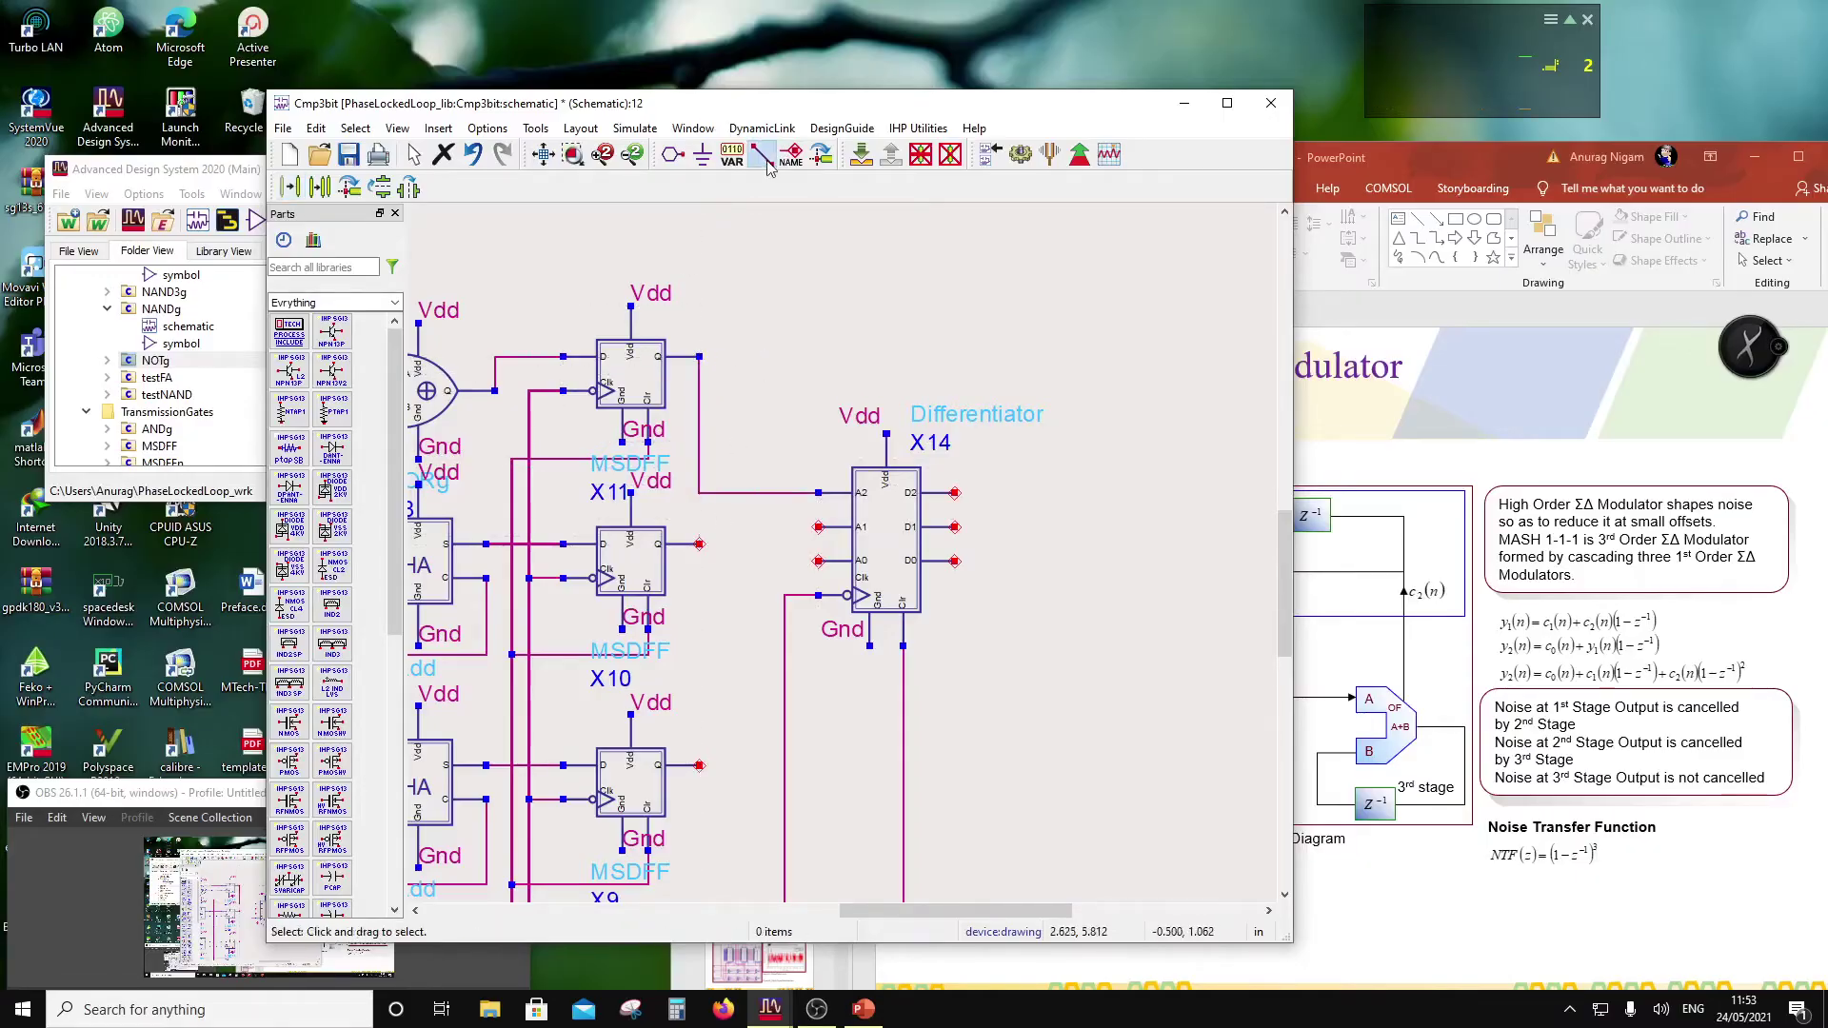
click(699, 544)
click(818, 527)
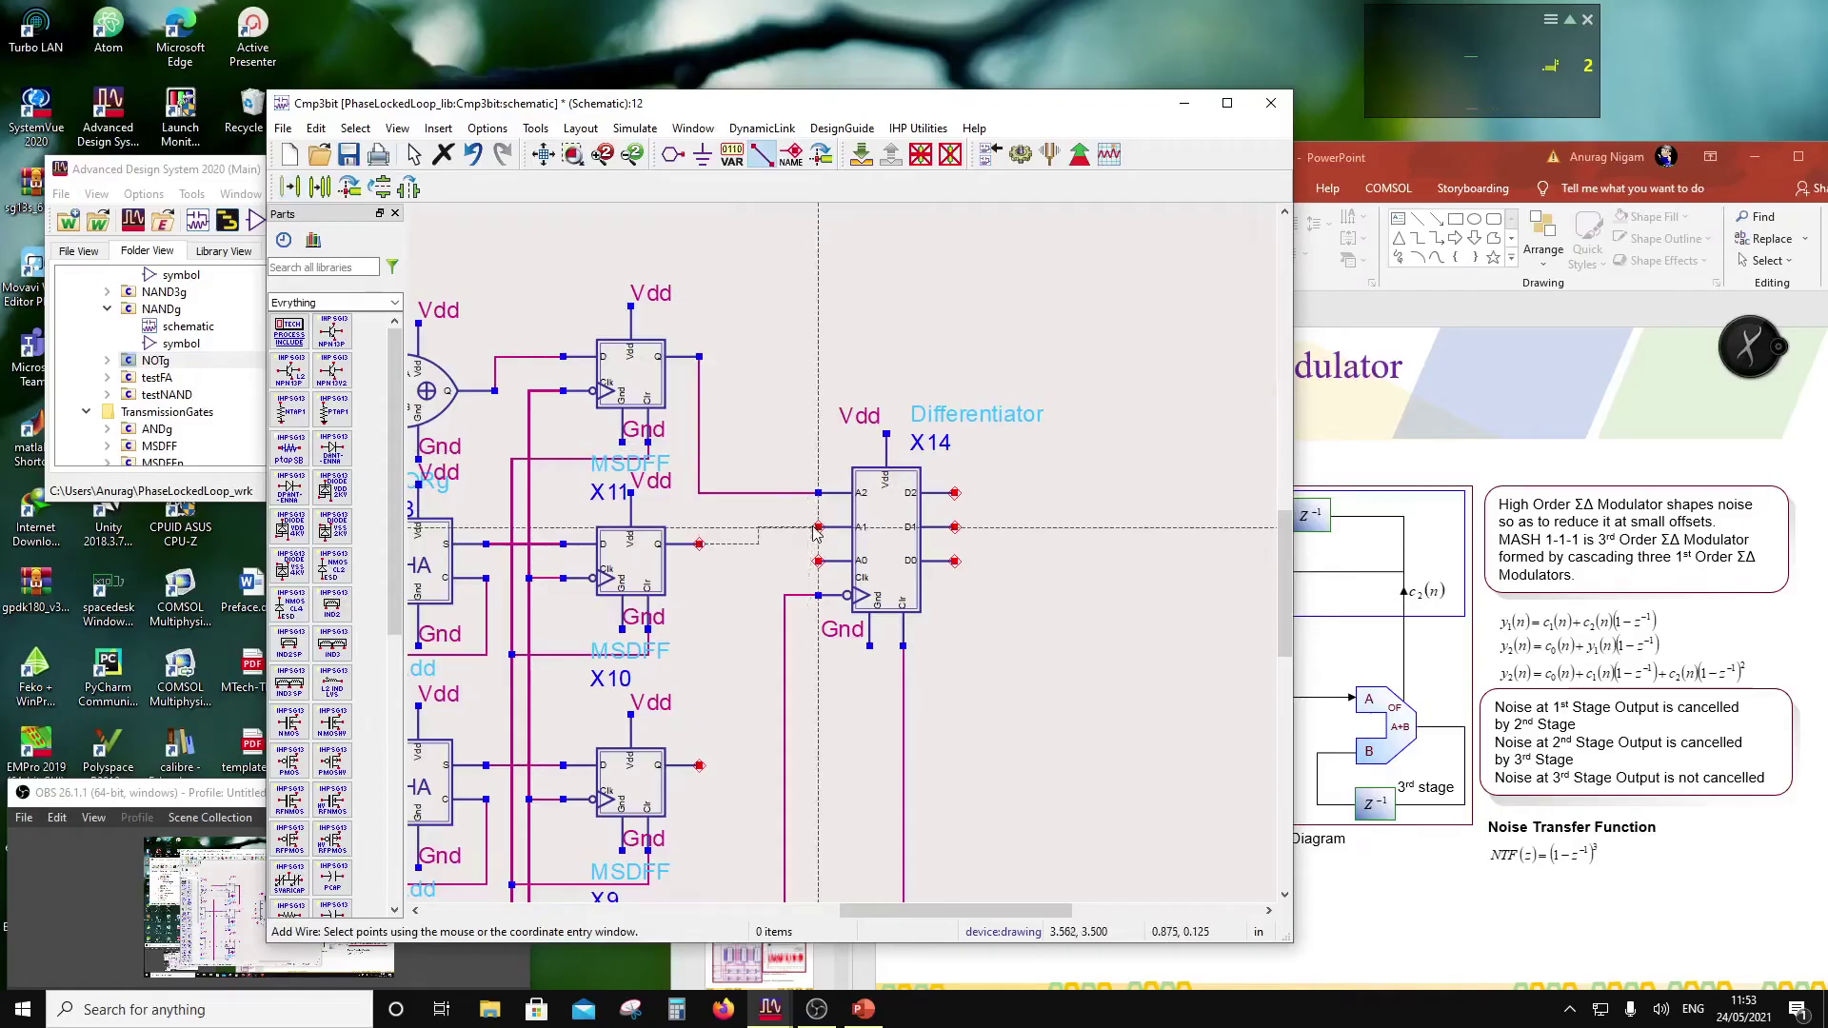
click(699, 765)
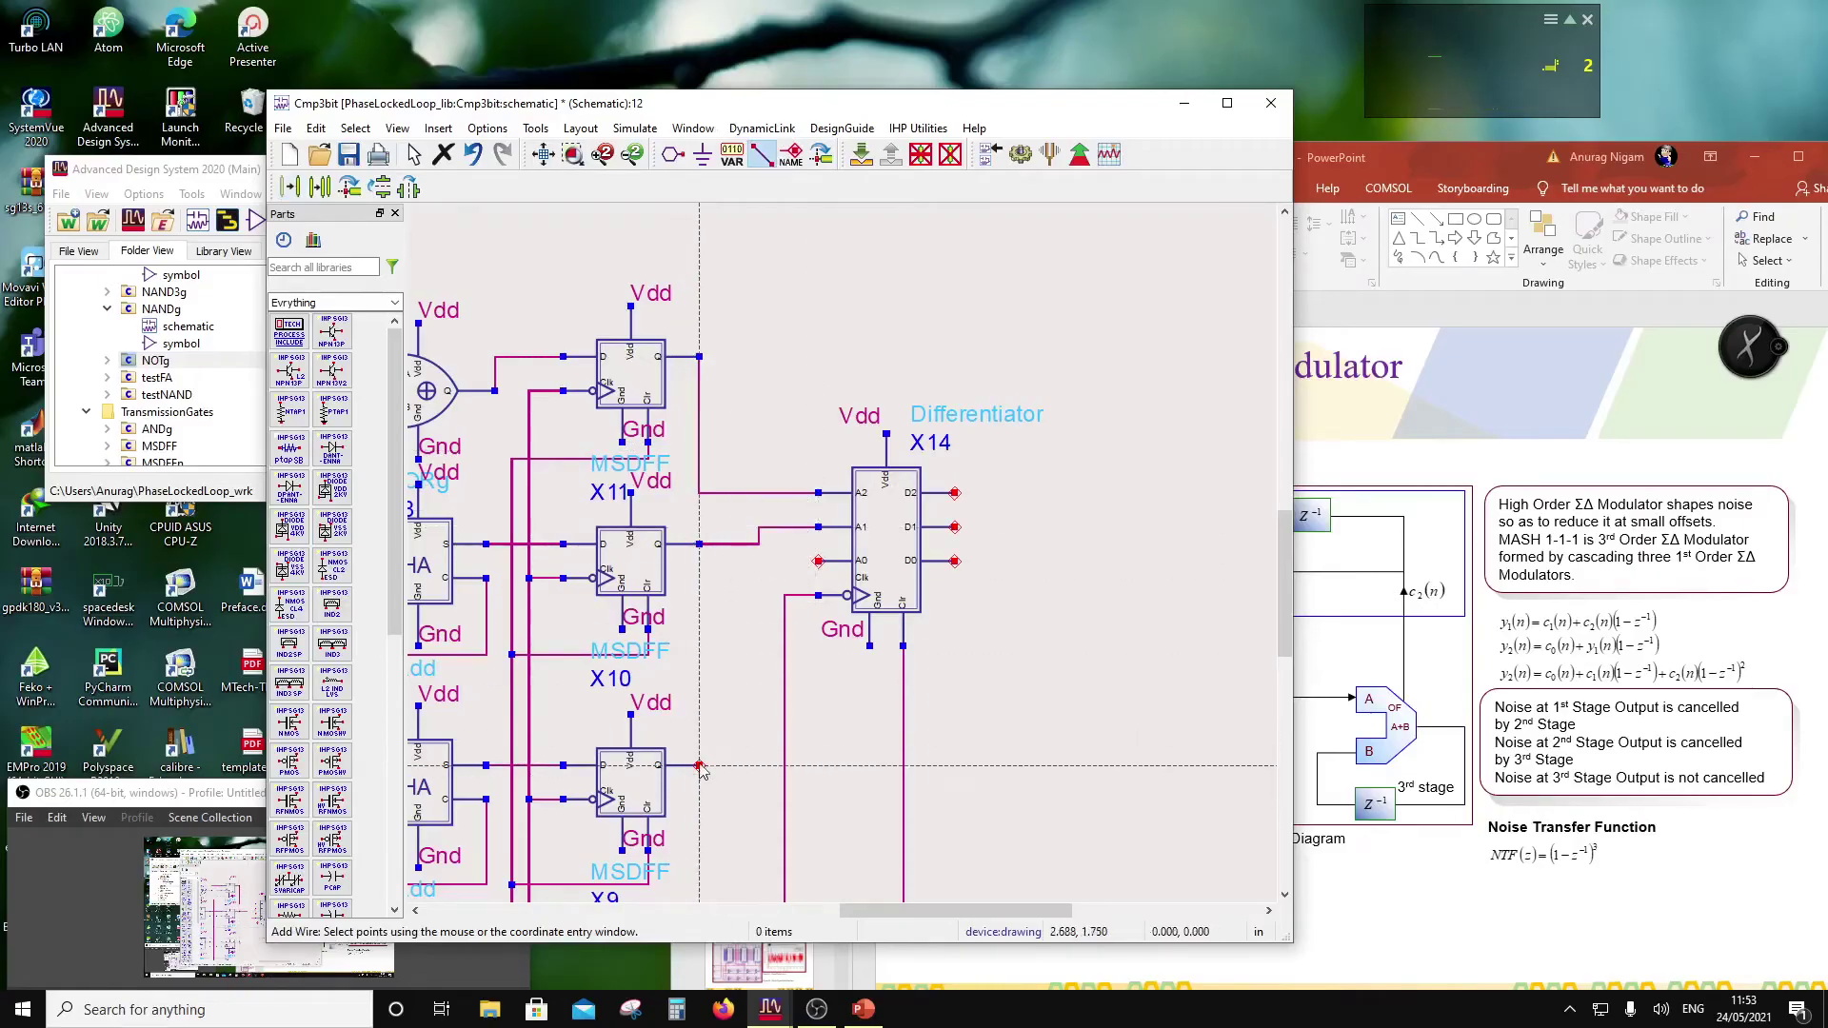
click(818, 561)
key(Escape)
Step: Move the vertical segment of the X11-to-A2 wire in line with the vertical segments of the A1 and A0 wires
click(735, 544)
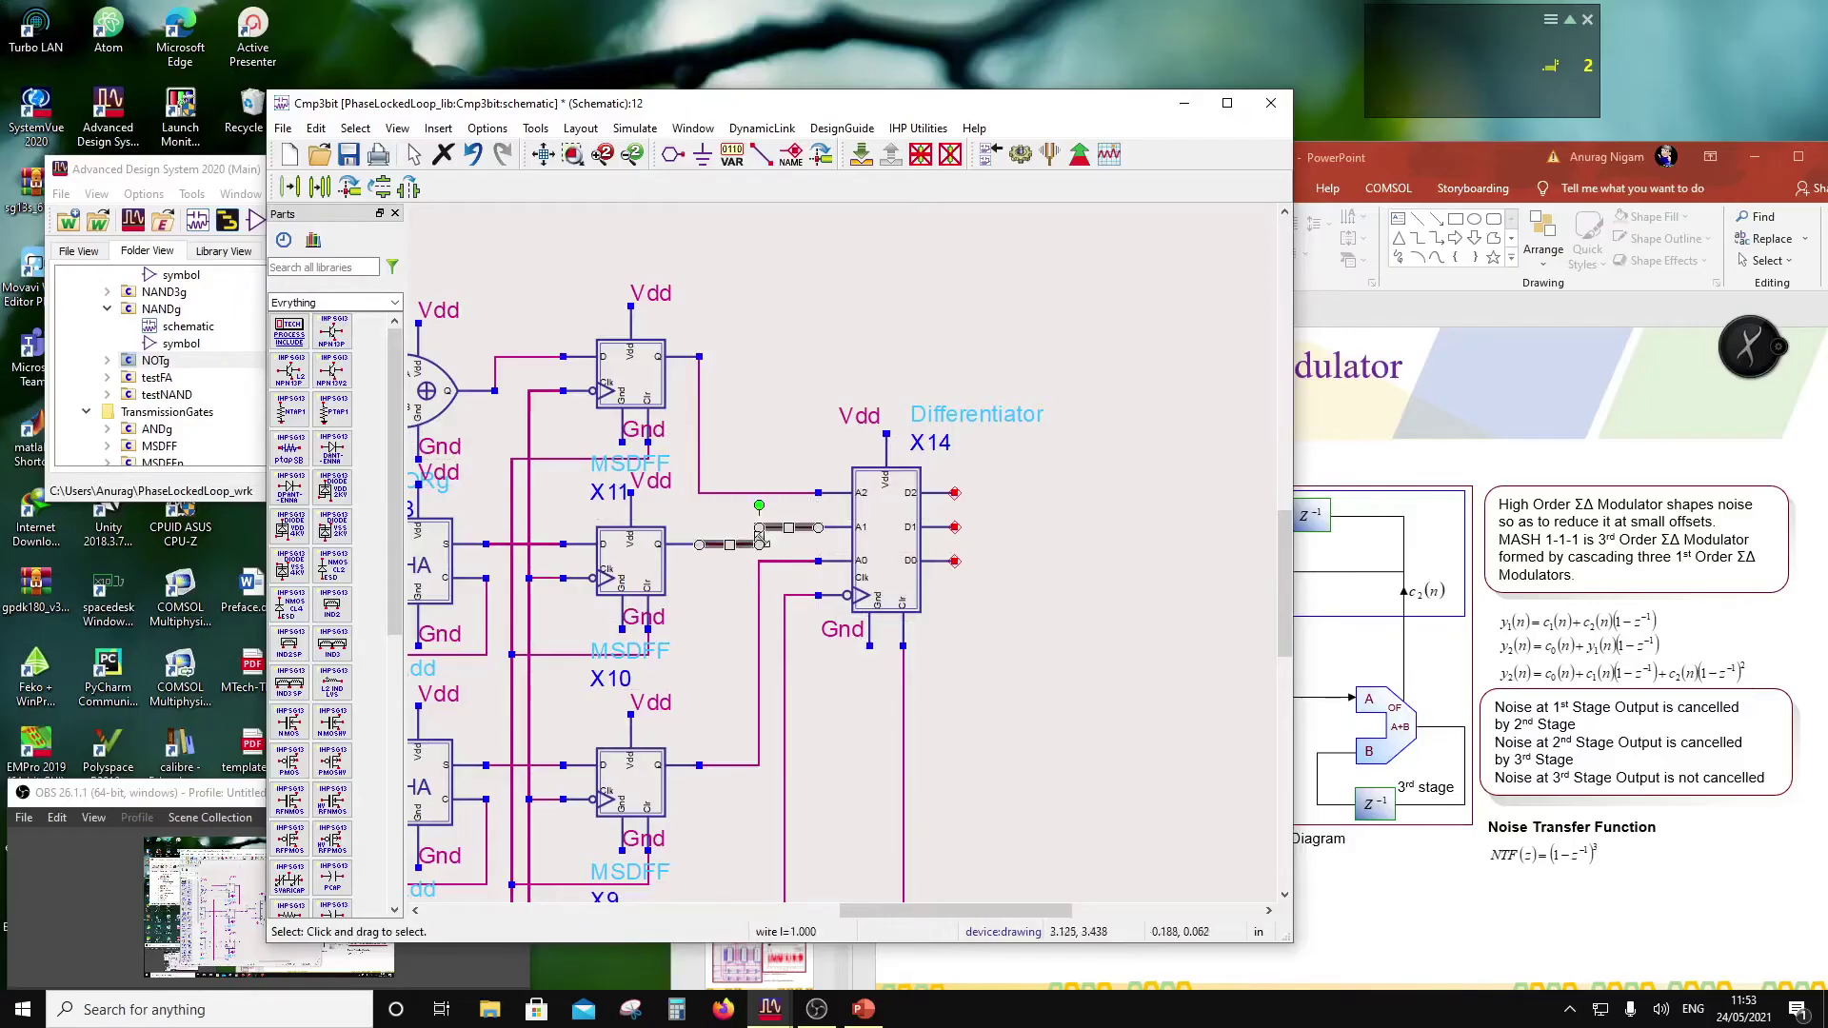
click(701, 449)
drag(700, 426, 759, 436)
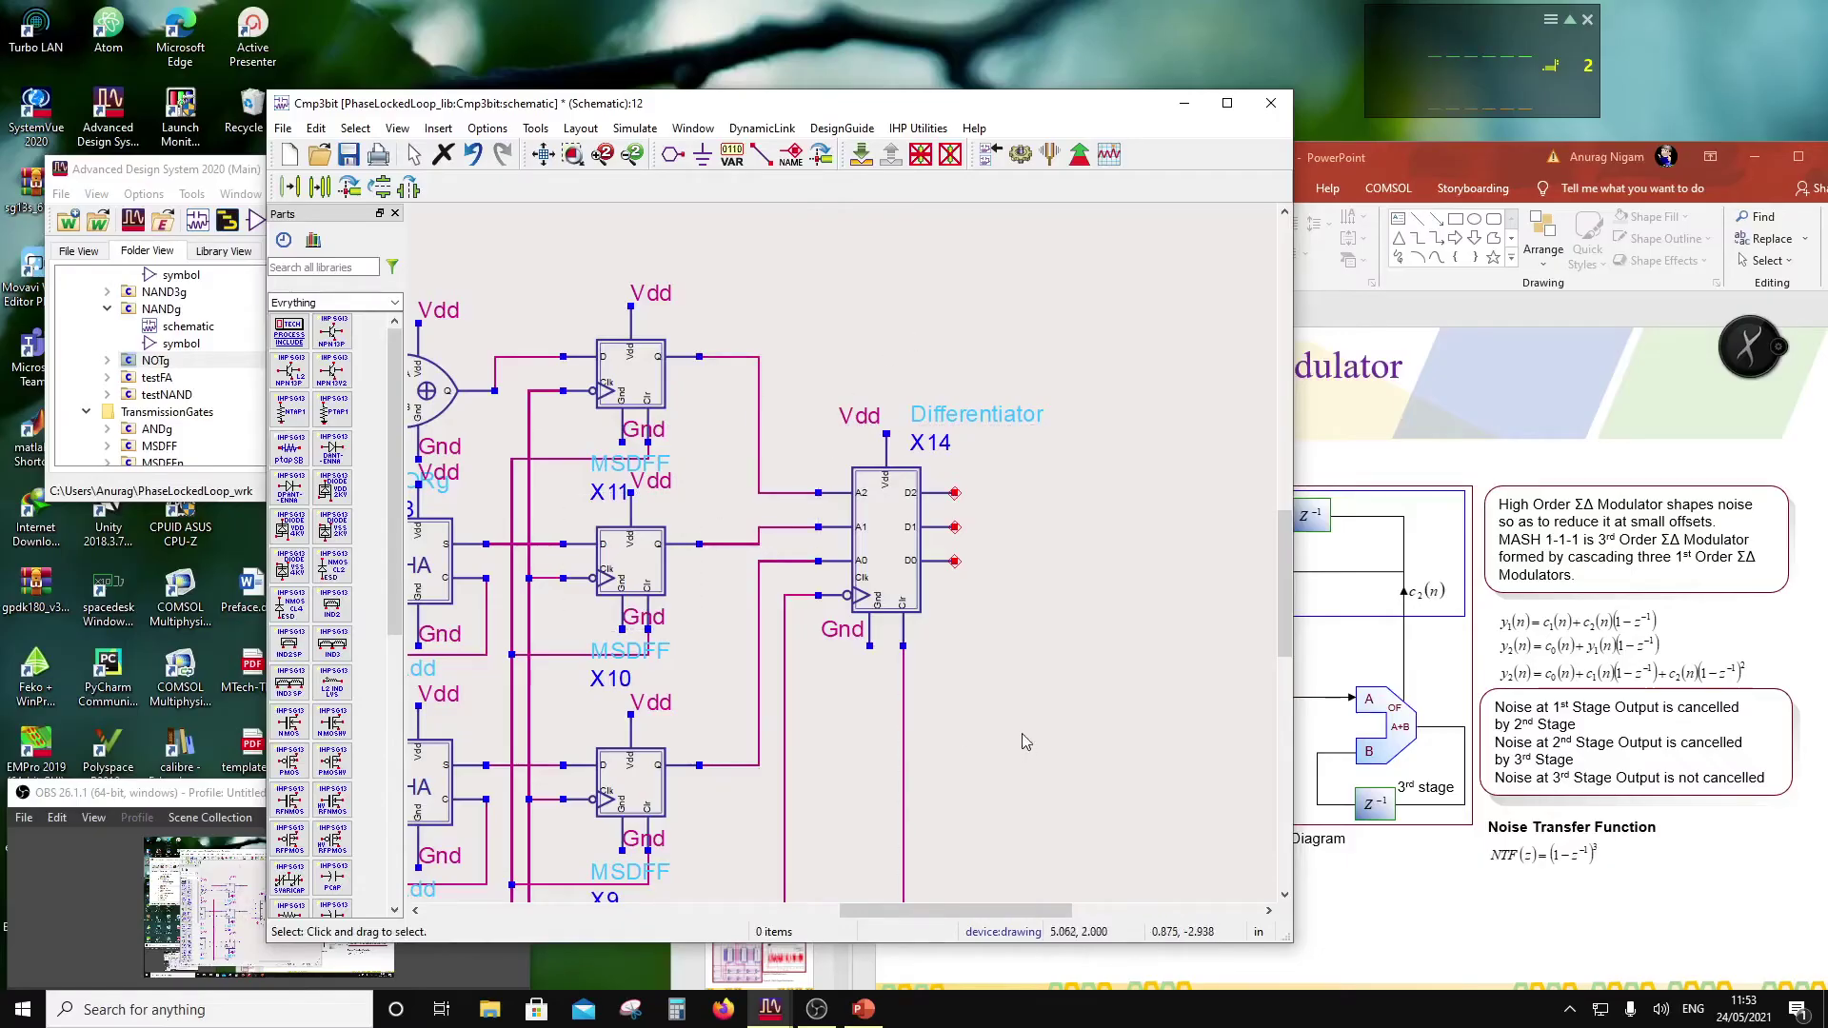
scroll(848, 562, down, 2)
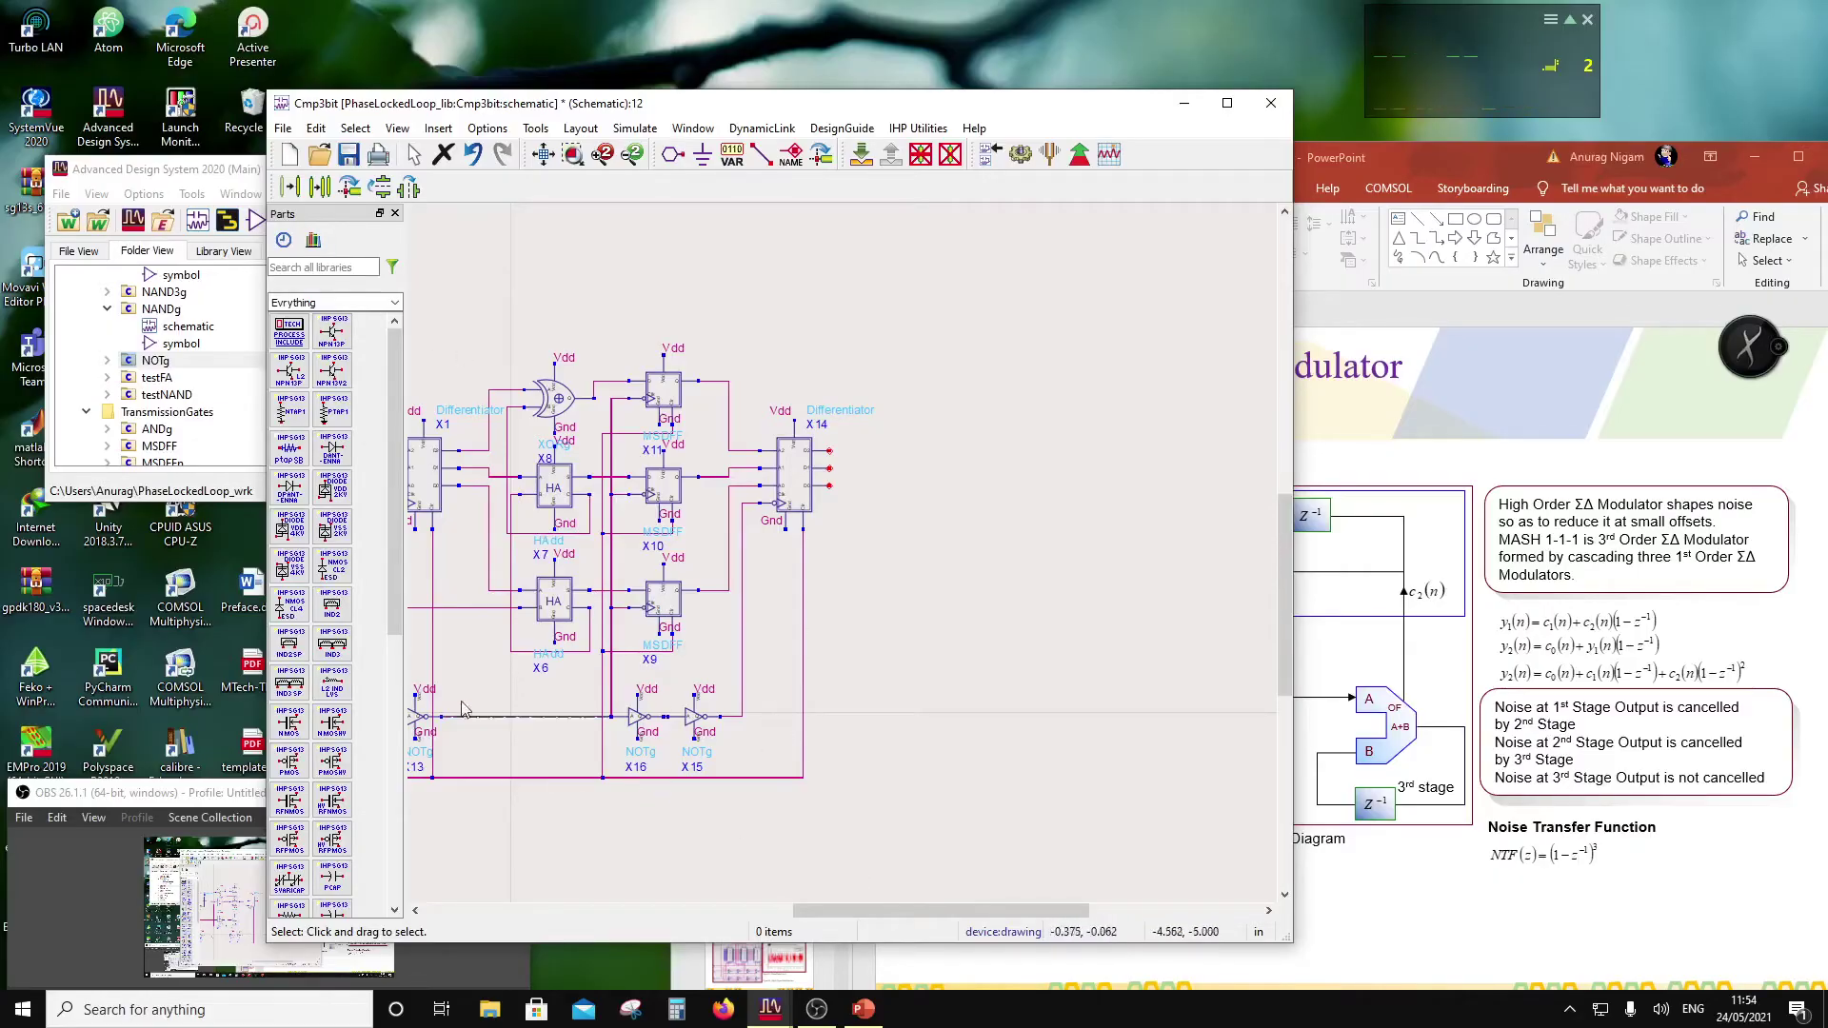
Step: Place one MSDFnoclr flip-flop from the TransmissionGates folder beyond inverter X15, level with the clock inverters
scroll(681, 584, down, 1)
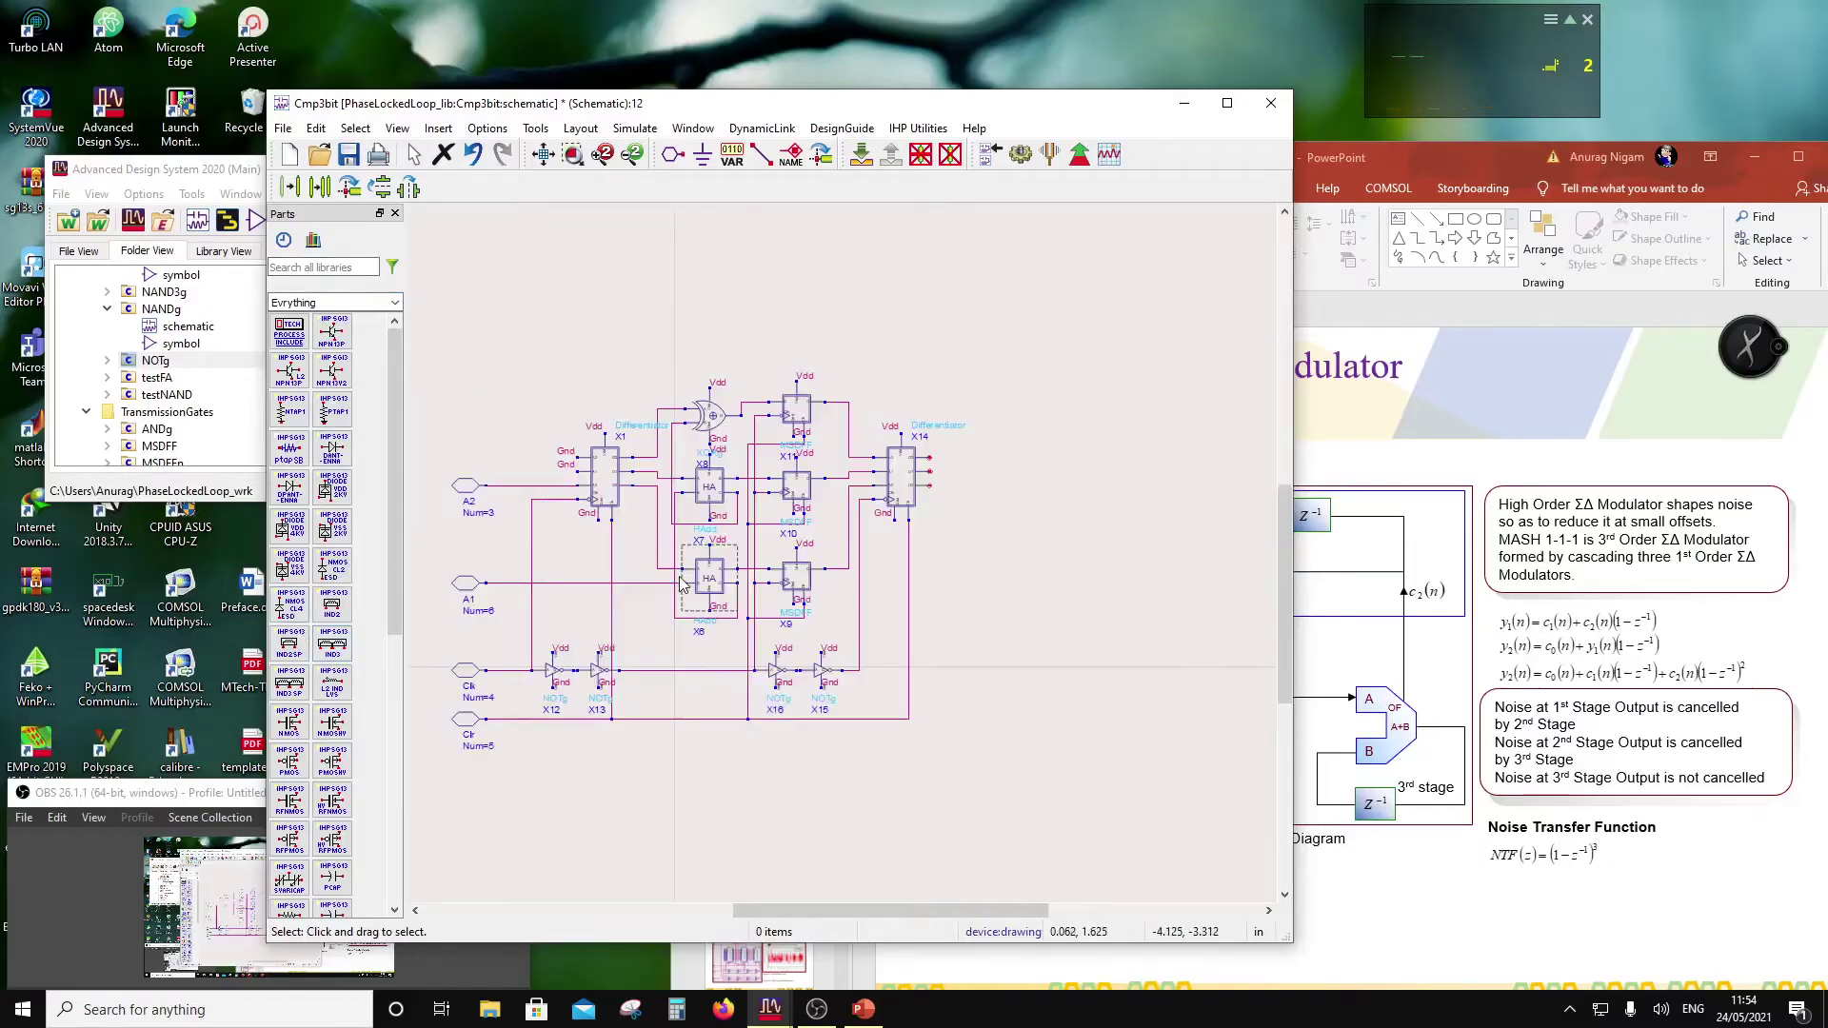
scroll(850, 583, up, 1)
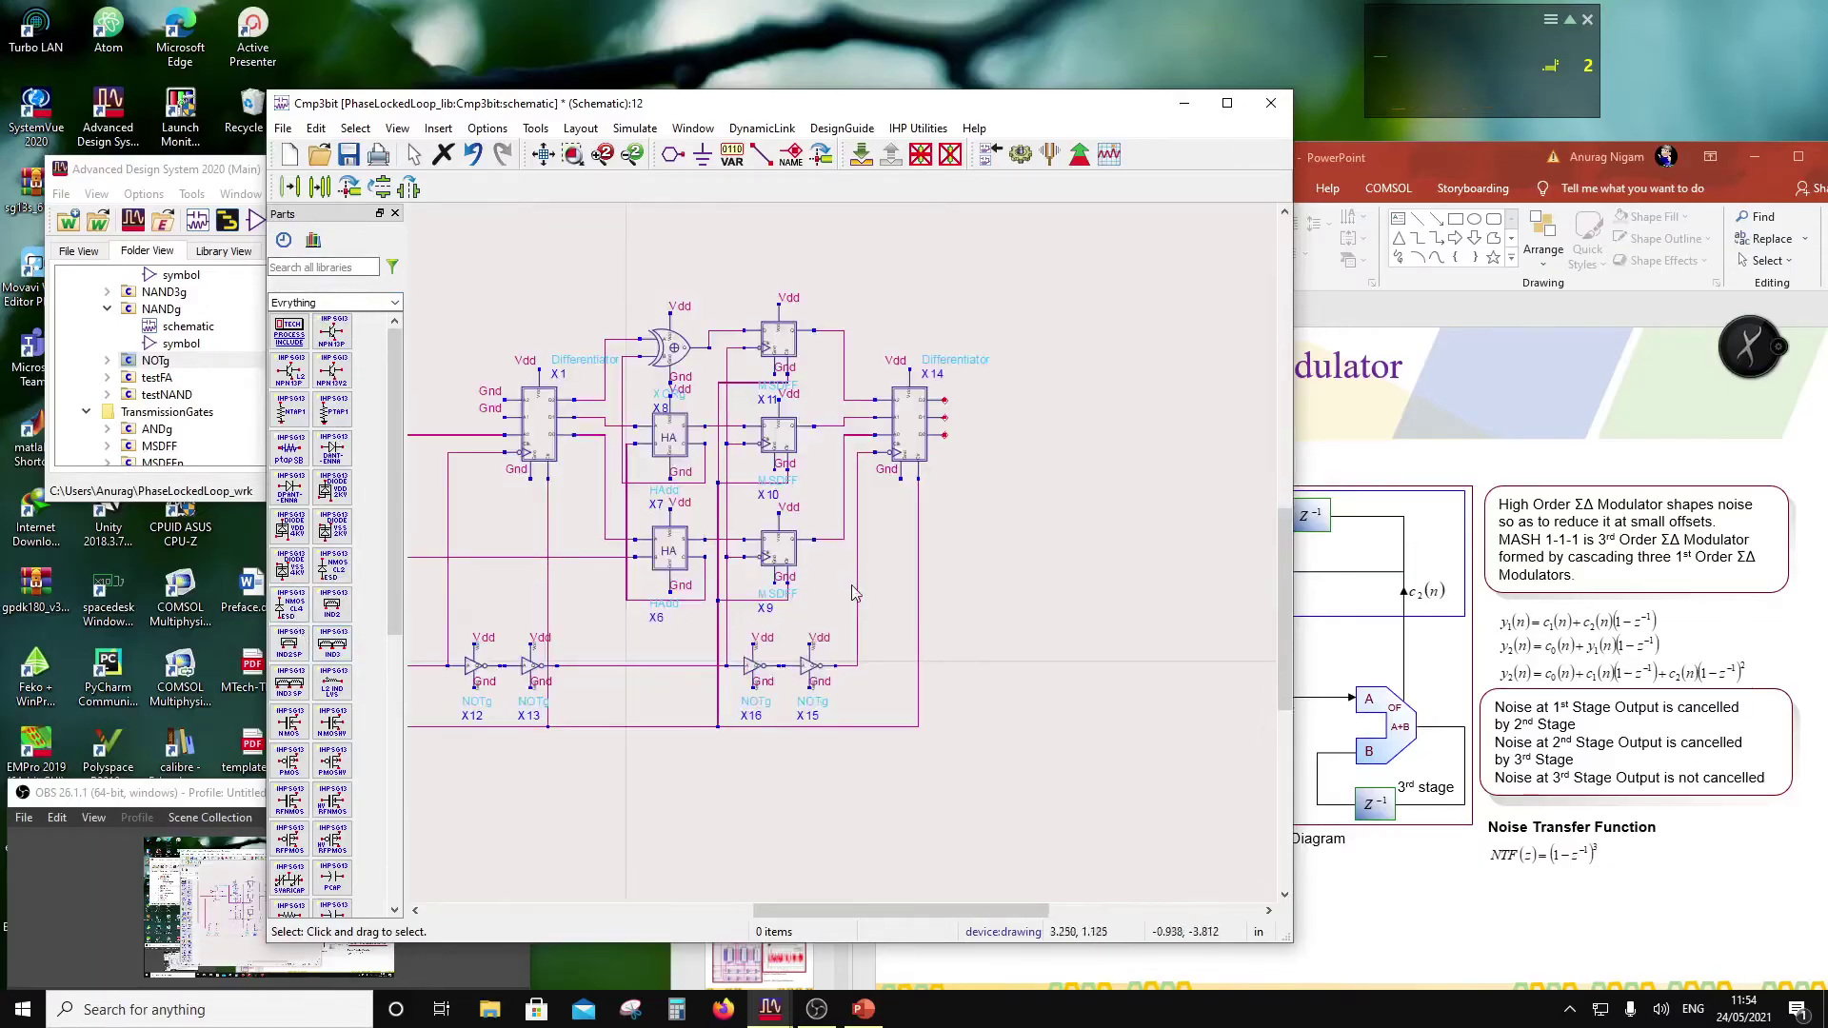
scroll(195, 379, down, 5)
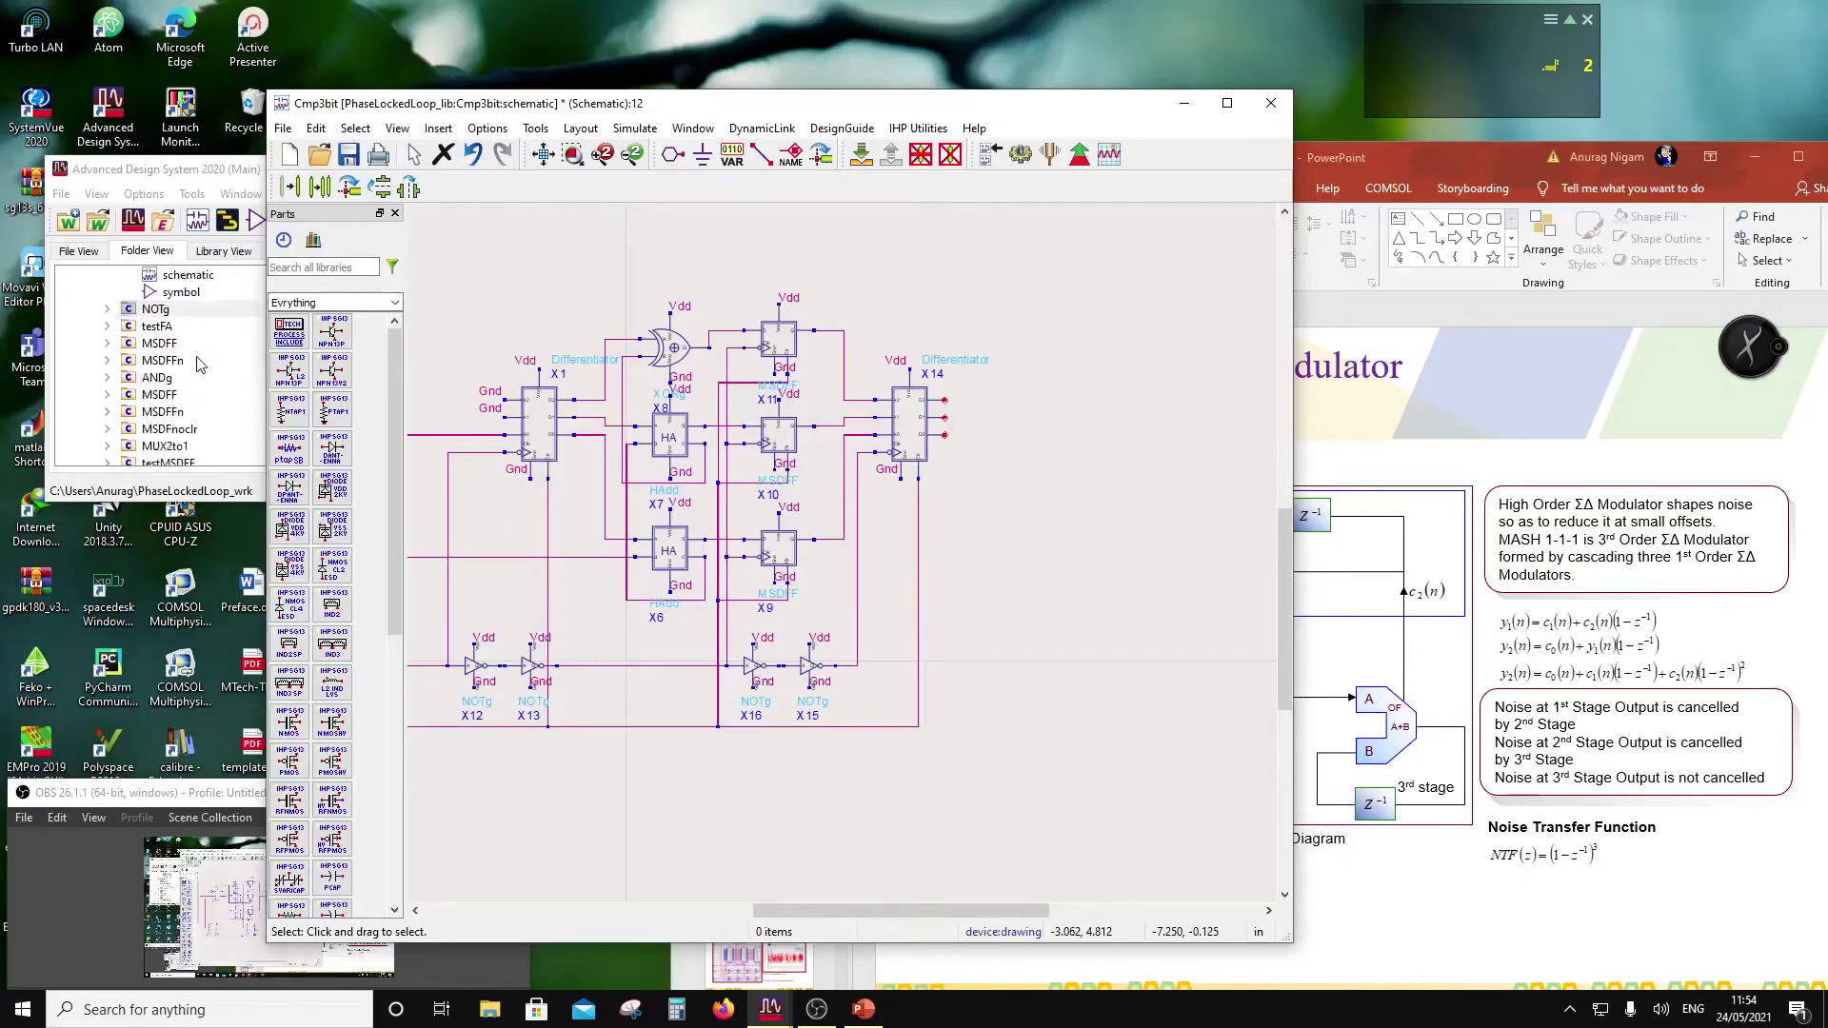
scroll(195, 379, up, 3)
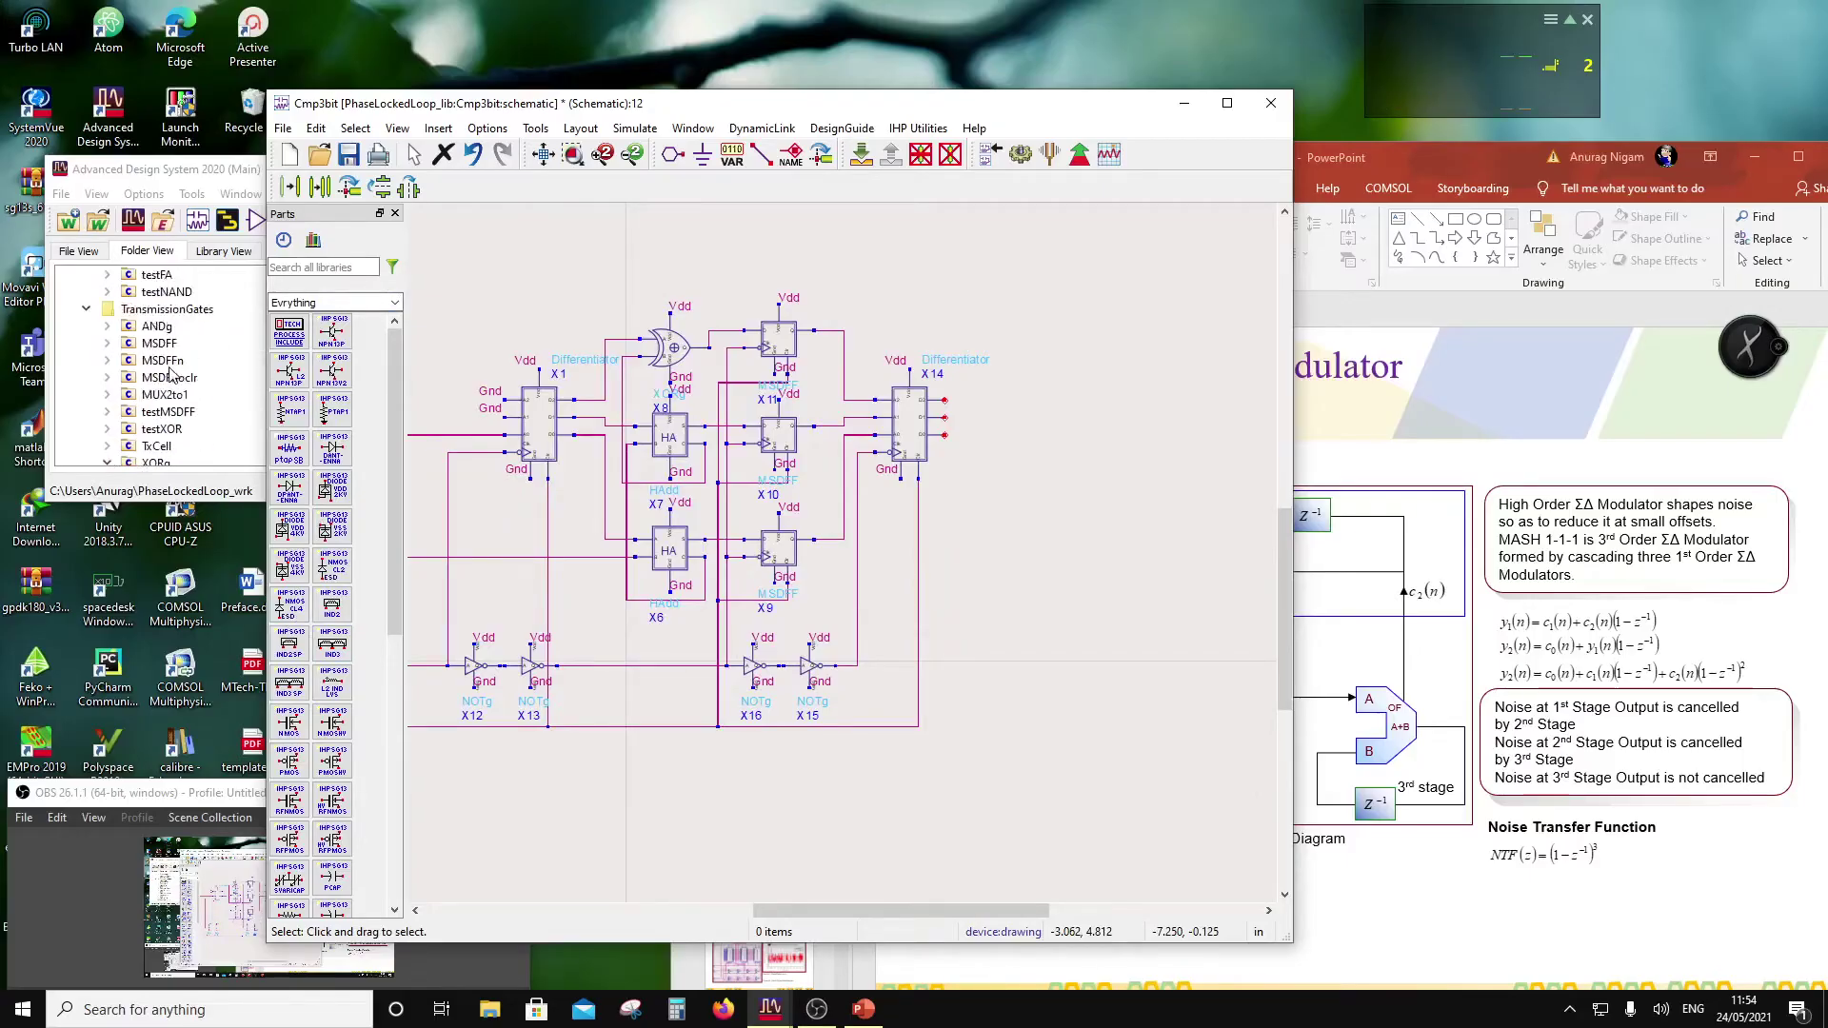
click(169, 378)
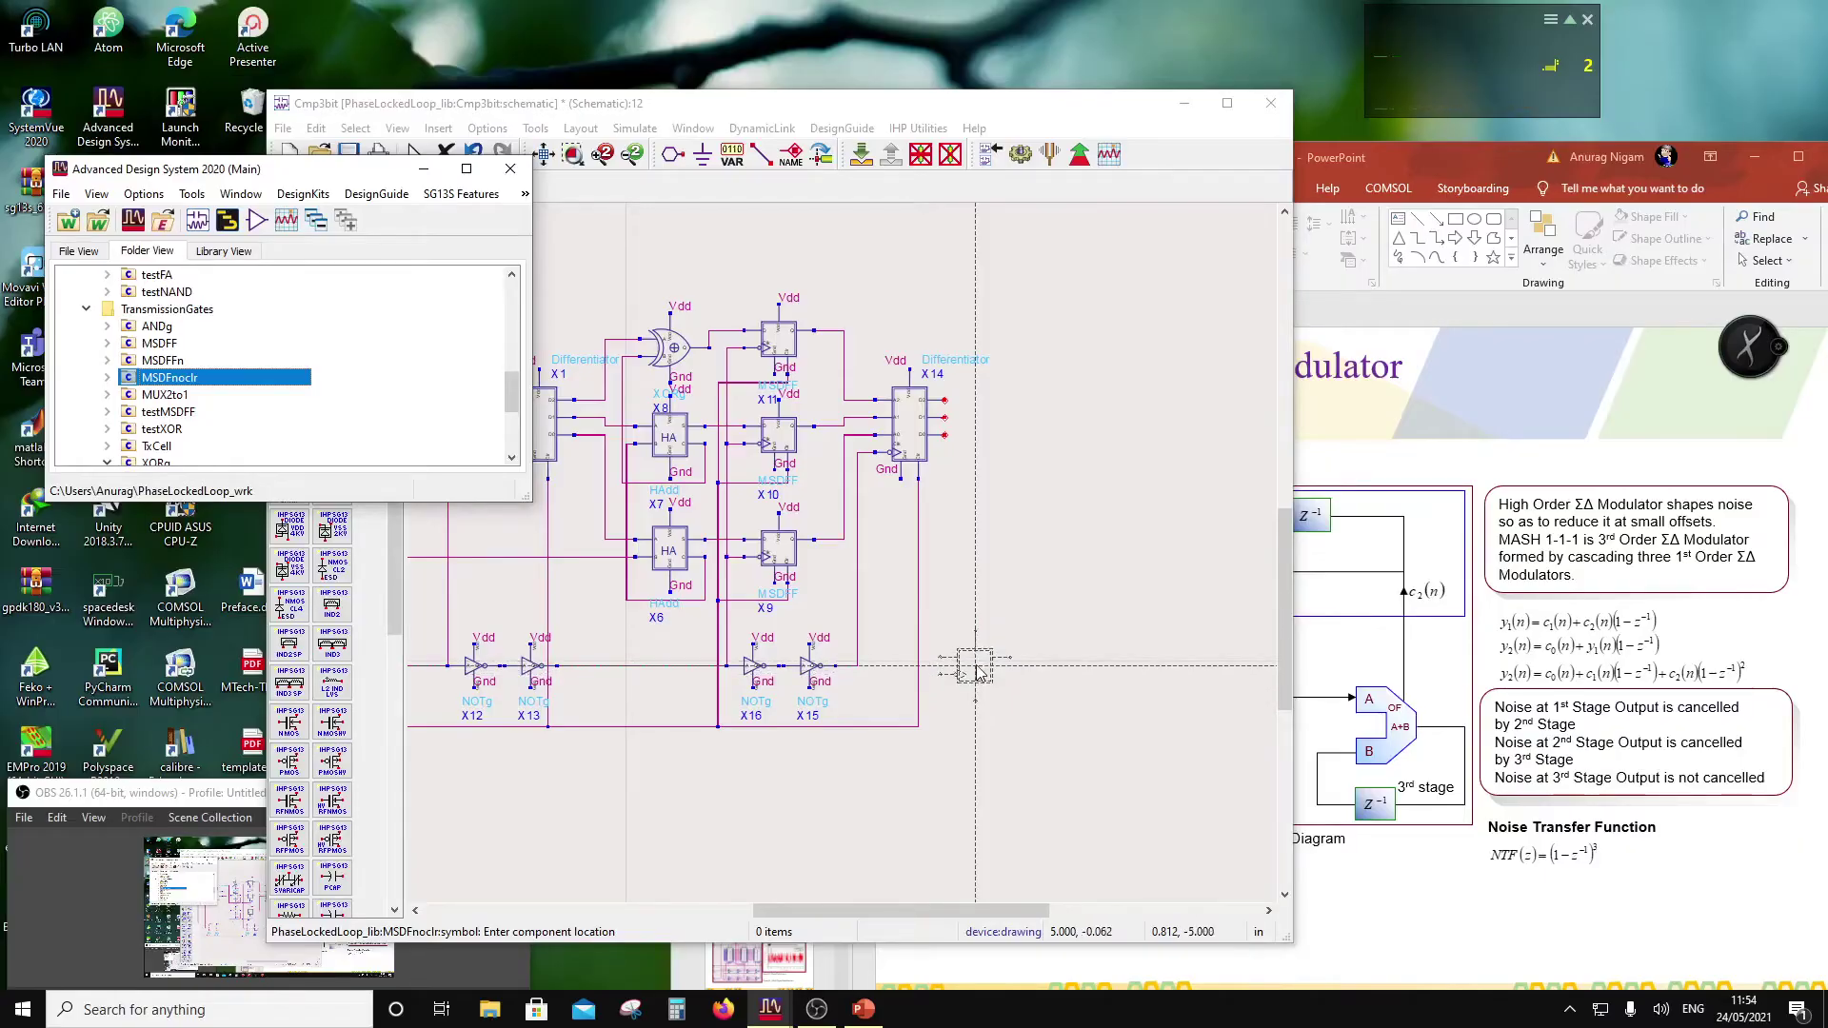
click(976, 671)
key(Escape)
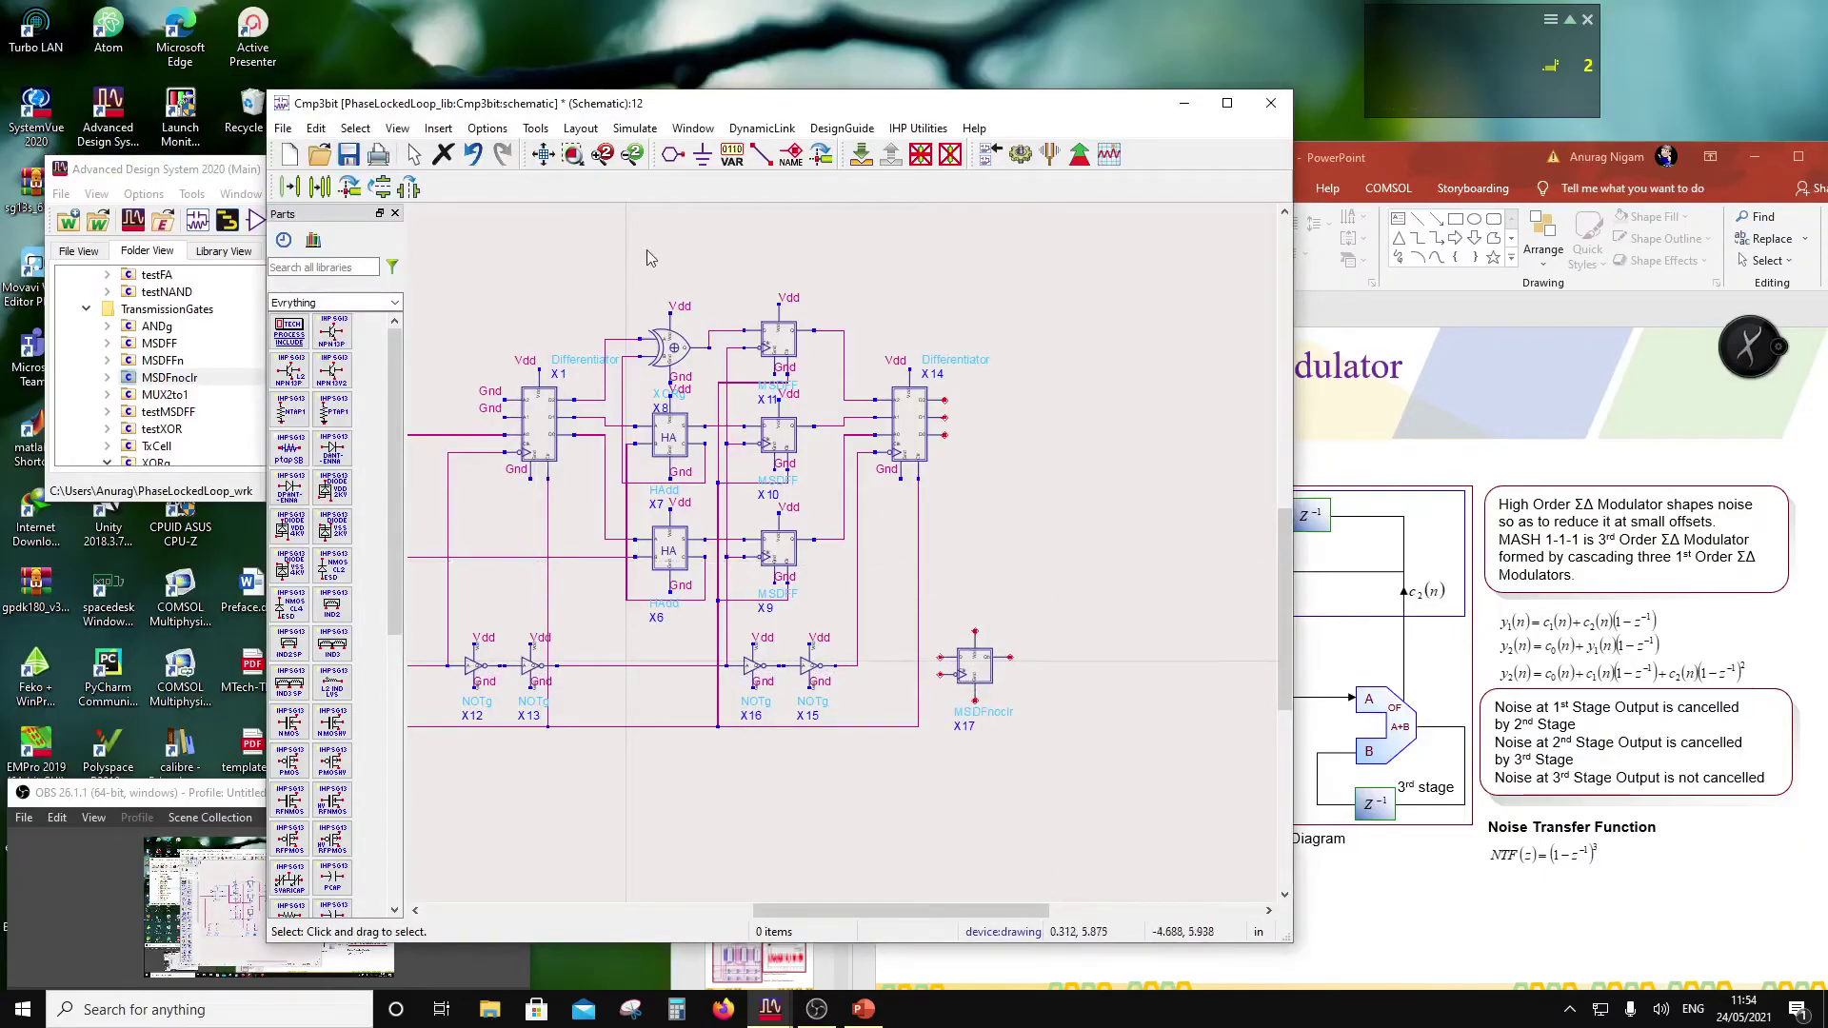
Step: Label the supply pin of MSDFnoclr X17 as Vdd and its ground pin as Gnd
click(791, 154)
click(977, 628)
text(Vdd)
key(Return)
click(976, 701)
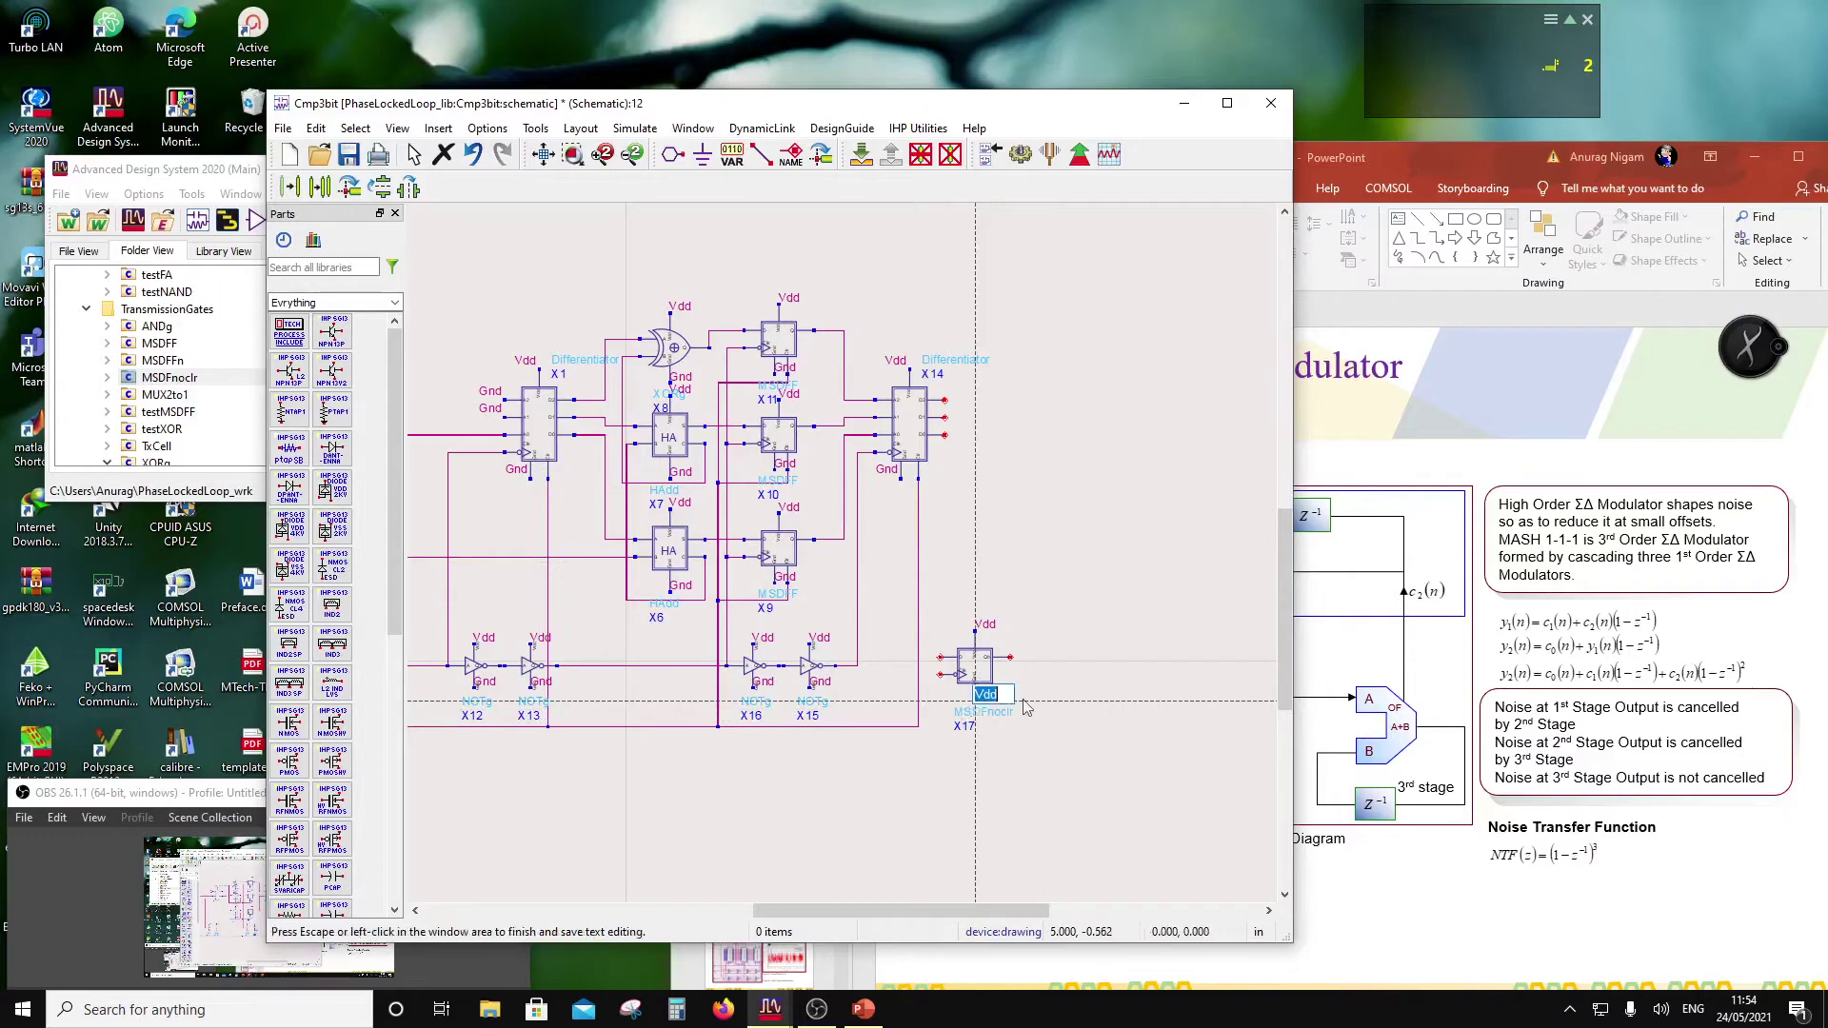
text(Gnd)
key(Return)
scroll(841, 569, up, 2)
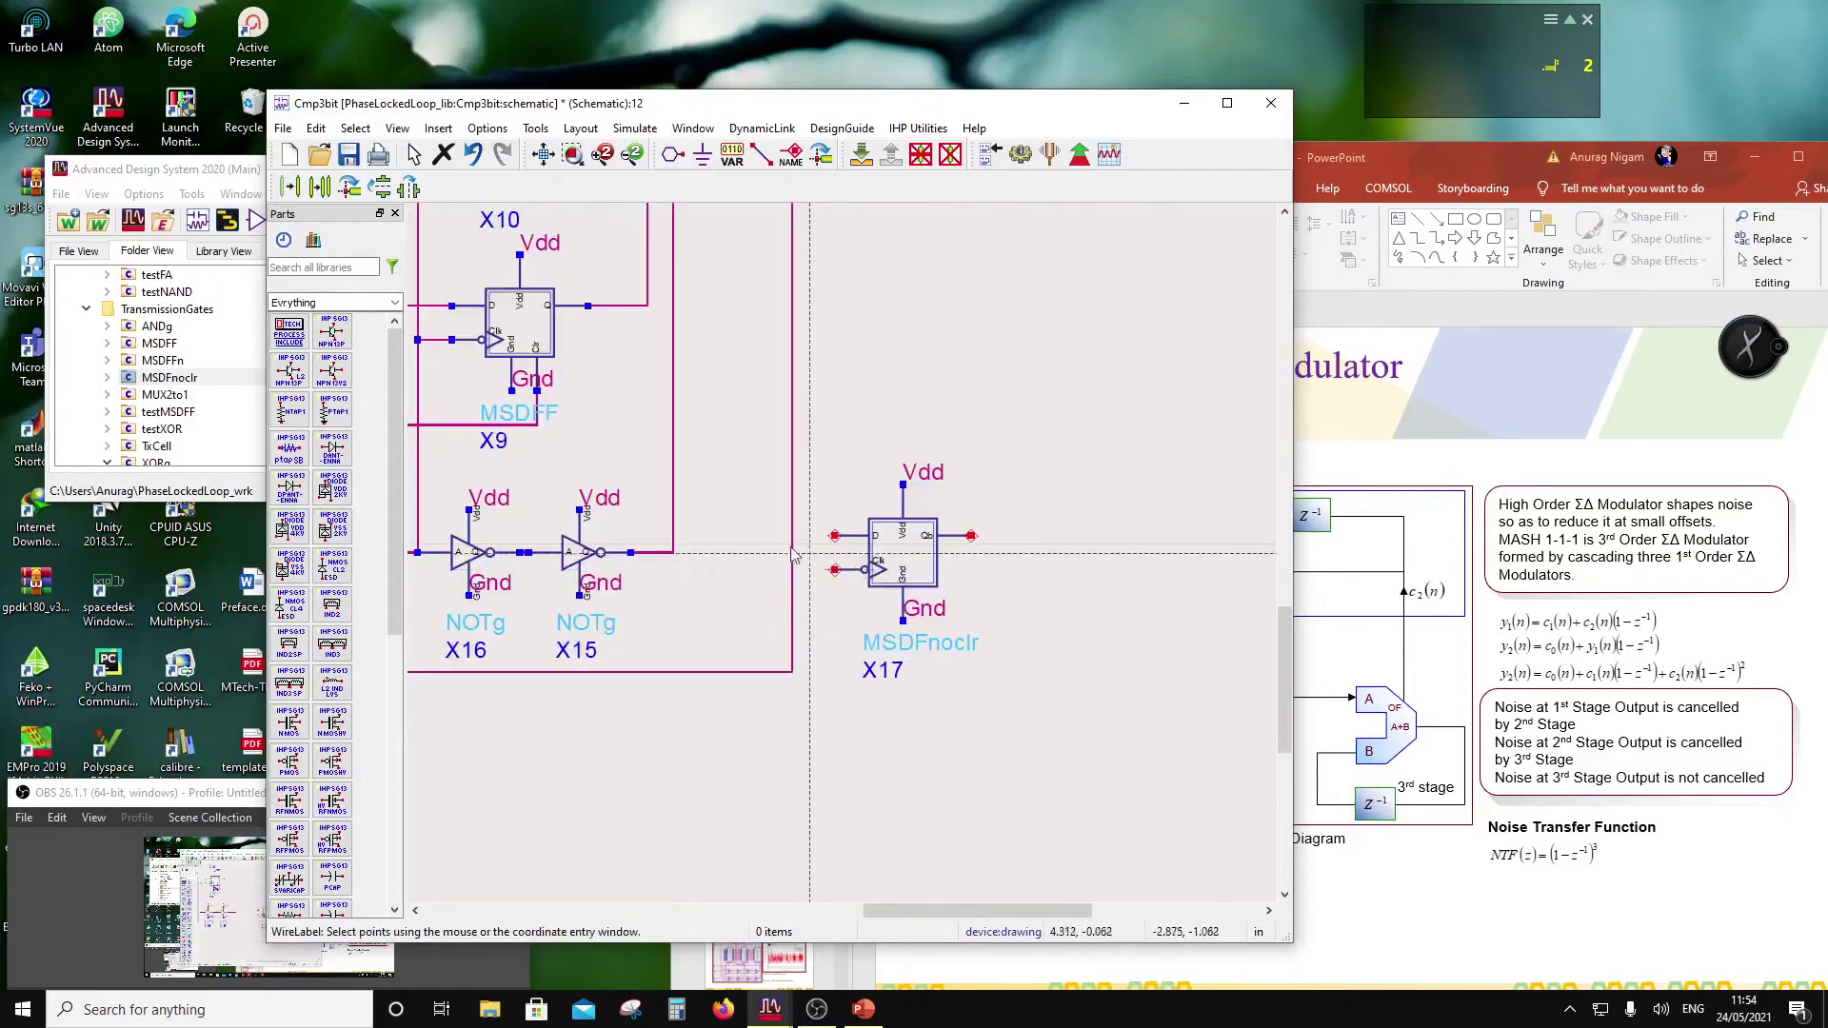
Step: Wire the output of inverter X15 to the clock input of MSDFnoclr X17 and shift the wire's vertical bend closer to X15
scroll(840, 569, down, 2)
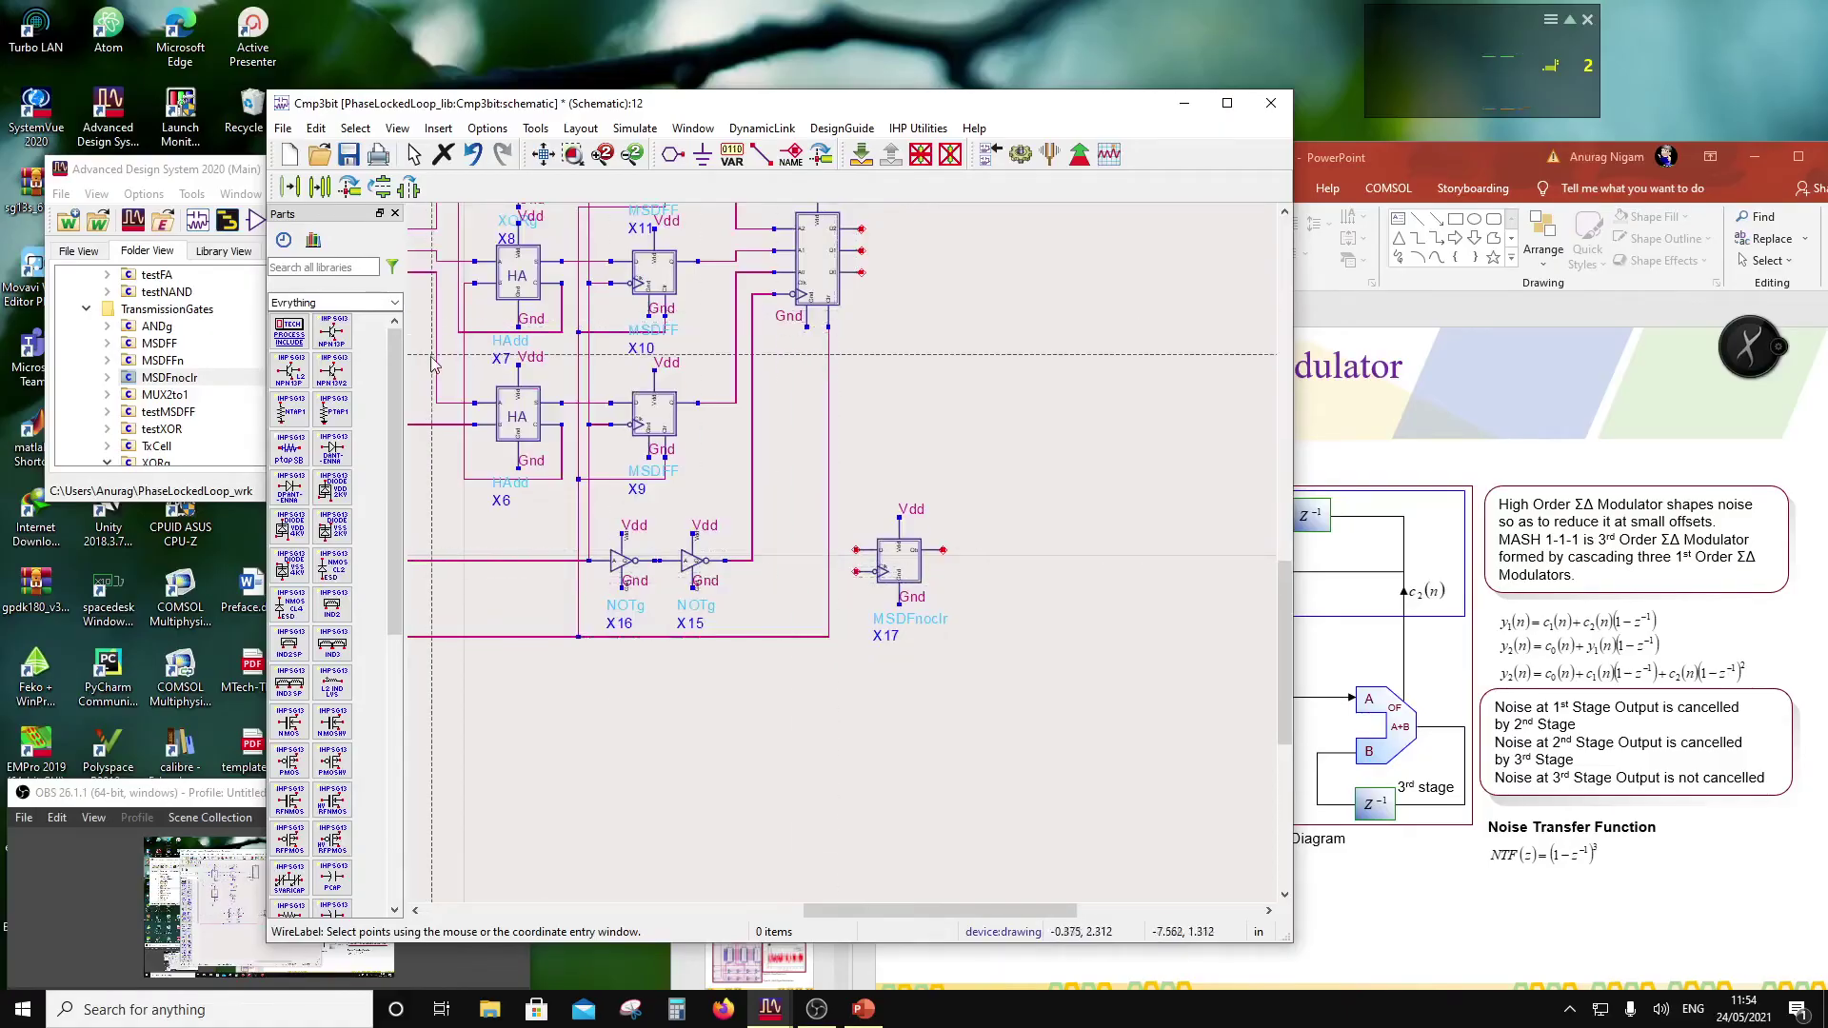
click(762, 154)
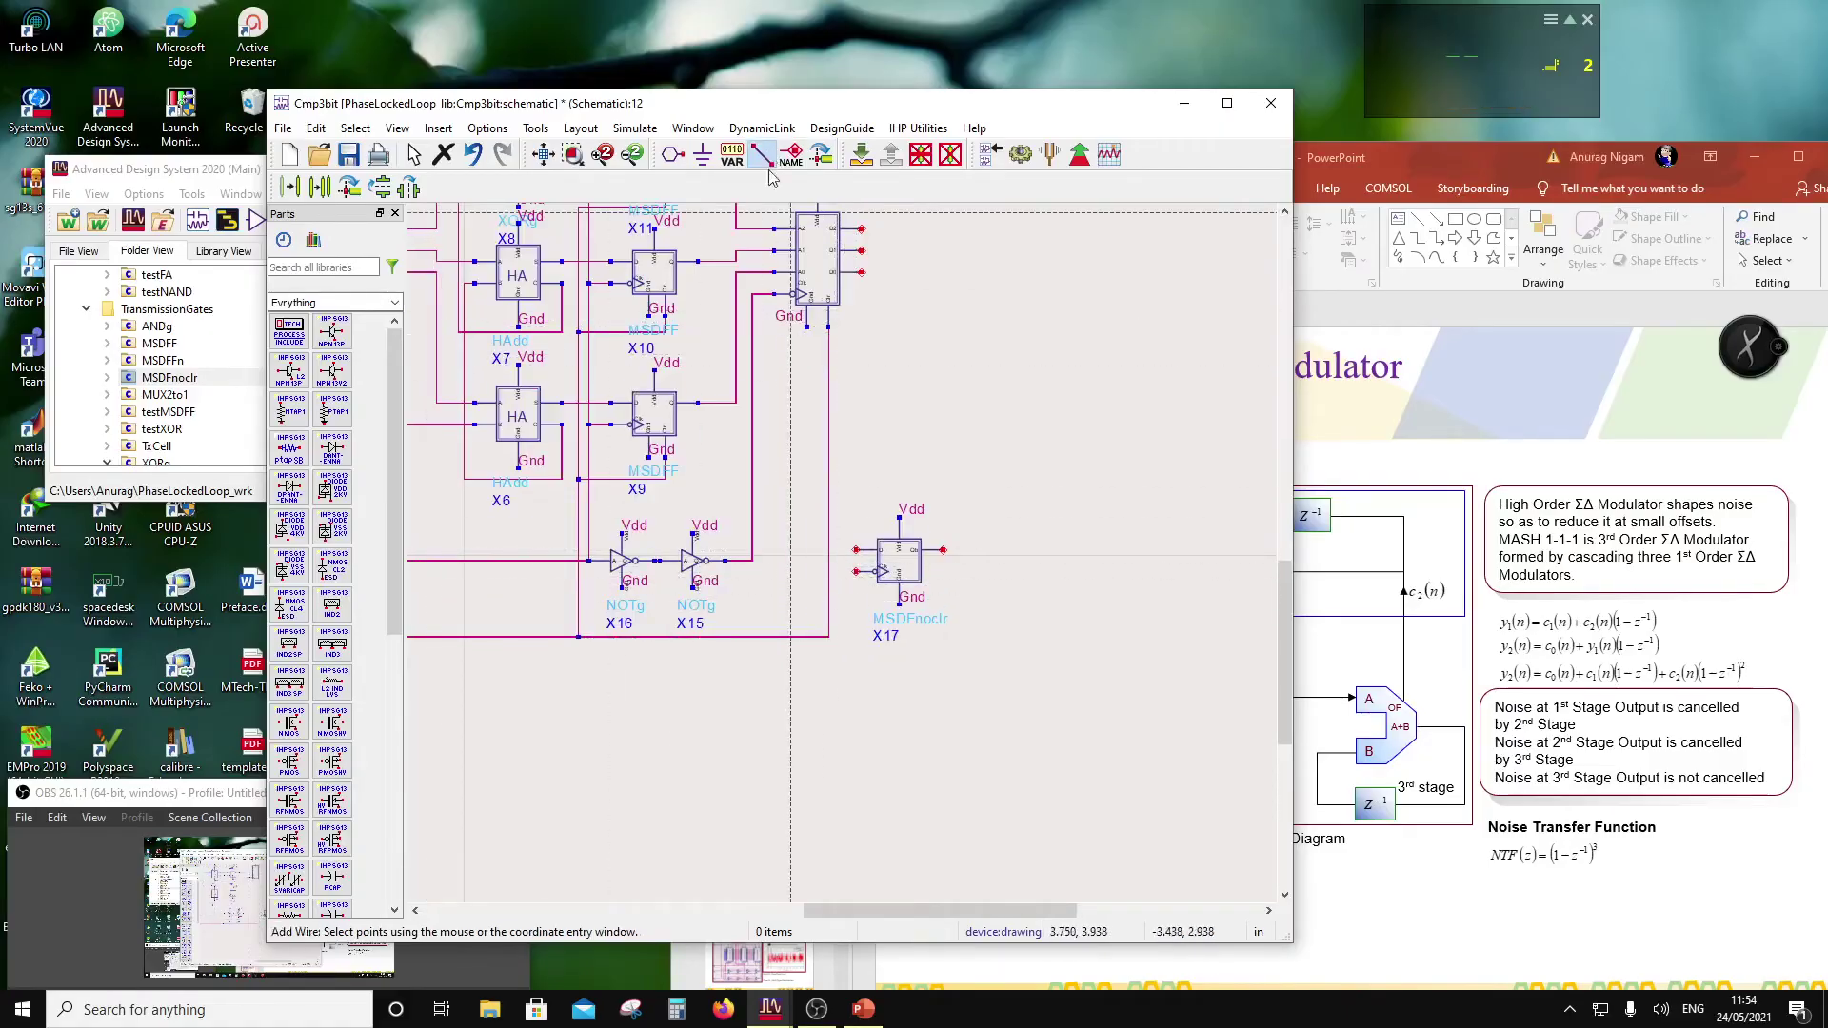
click(725, 561)
click(857, 572)
key(Escape)
click(801, 569)
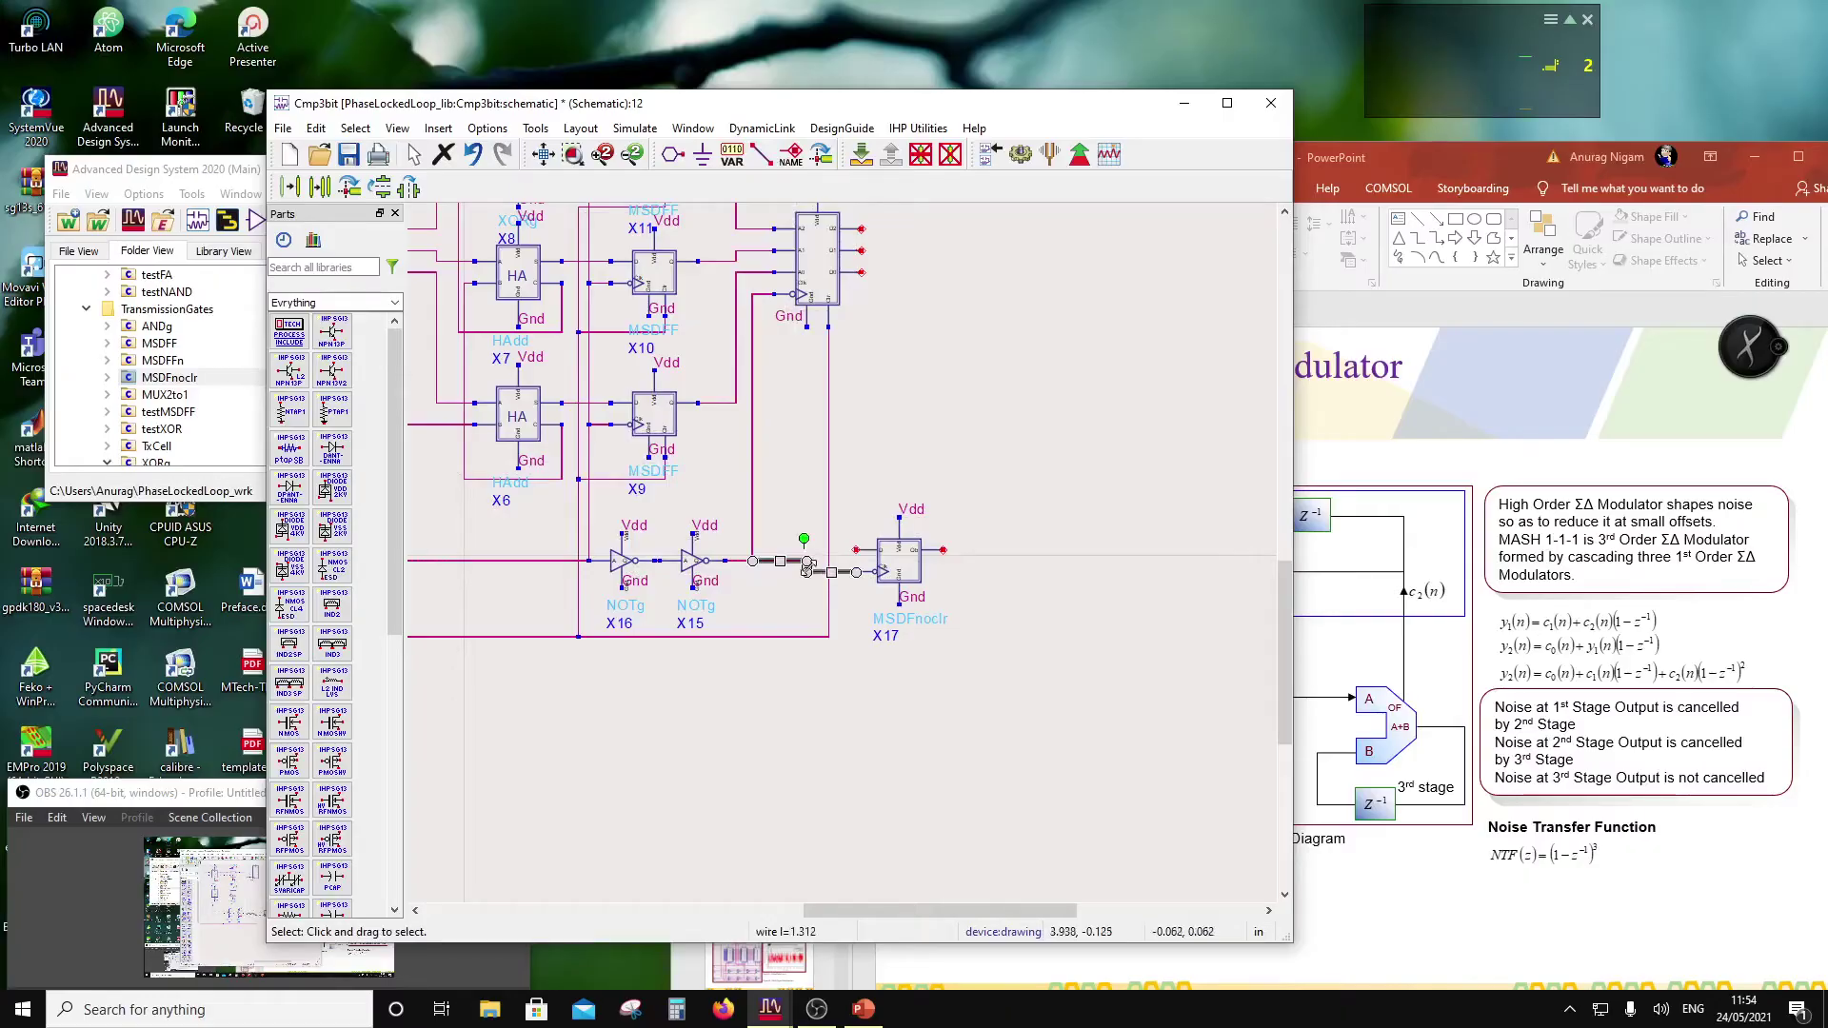
scroll(806, 568, up, 2)
drag(837, 560, 821, 560)
scroll(837, 559, down, 3)
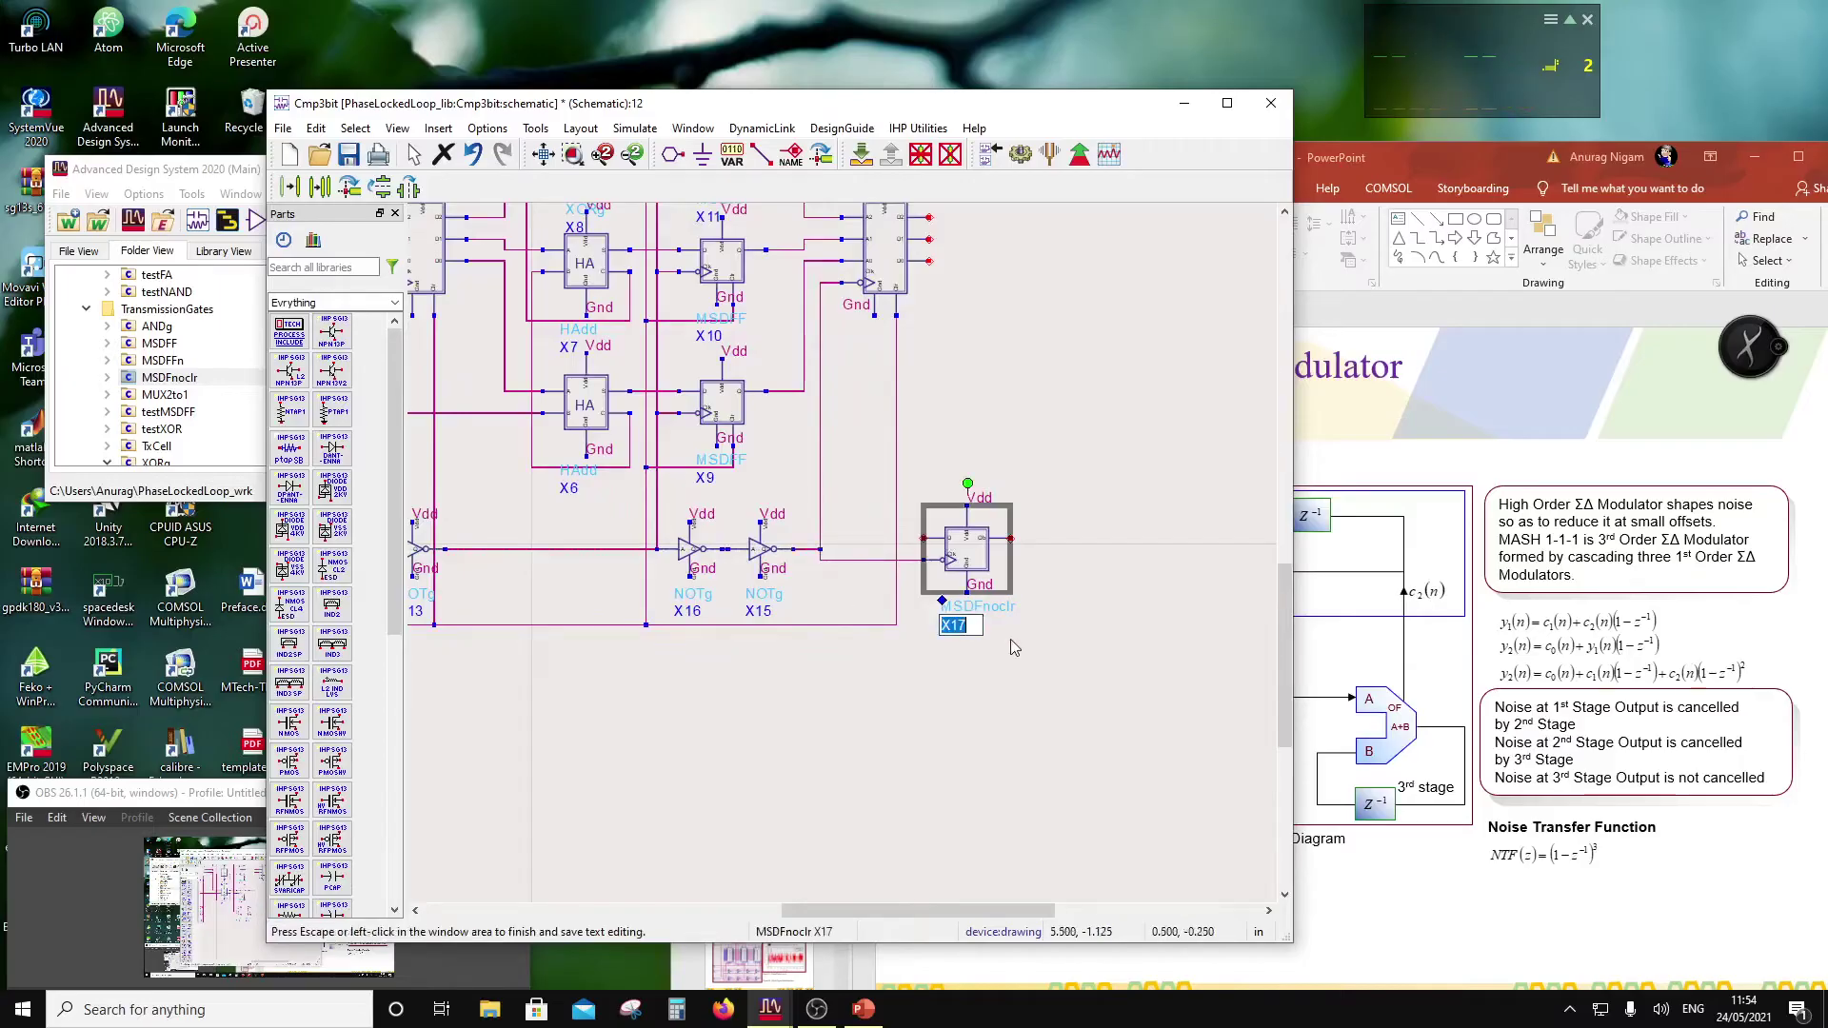
Step: Add an inOut pin named A0 with number 7 between the A1 and Clk pins
scroll(838, 562, down, 1)
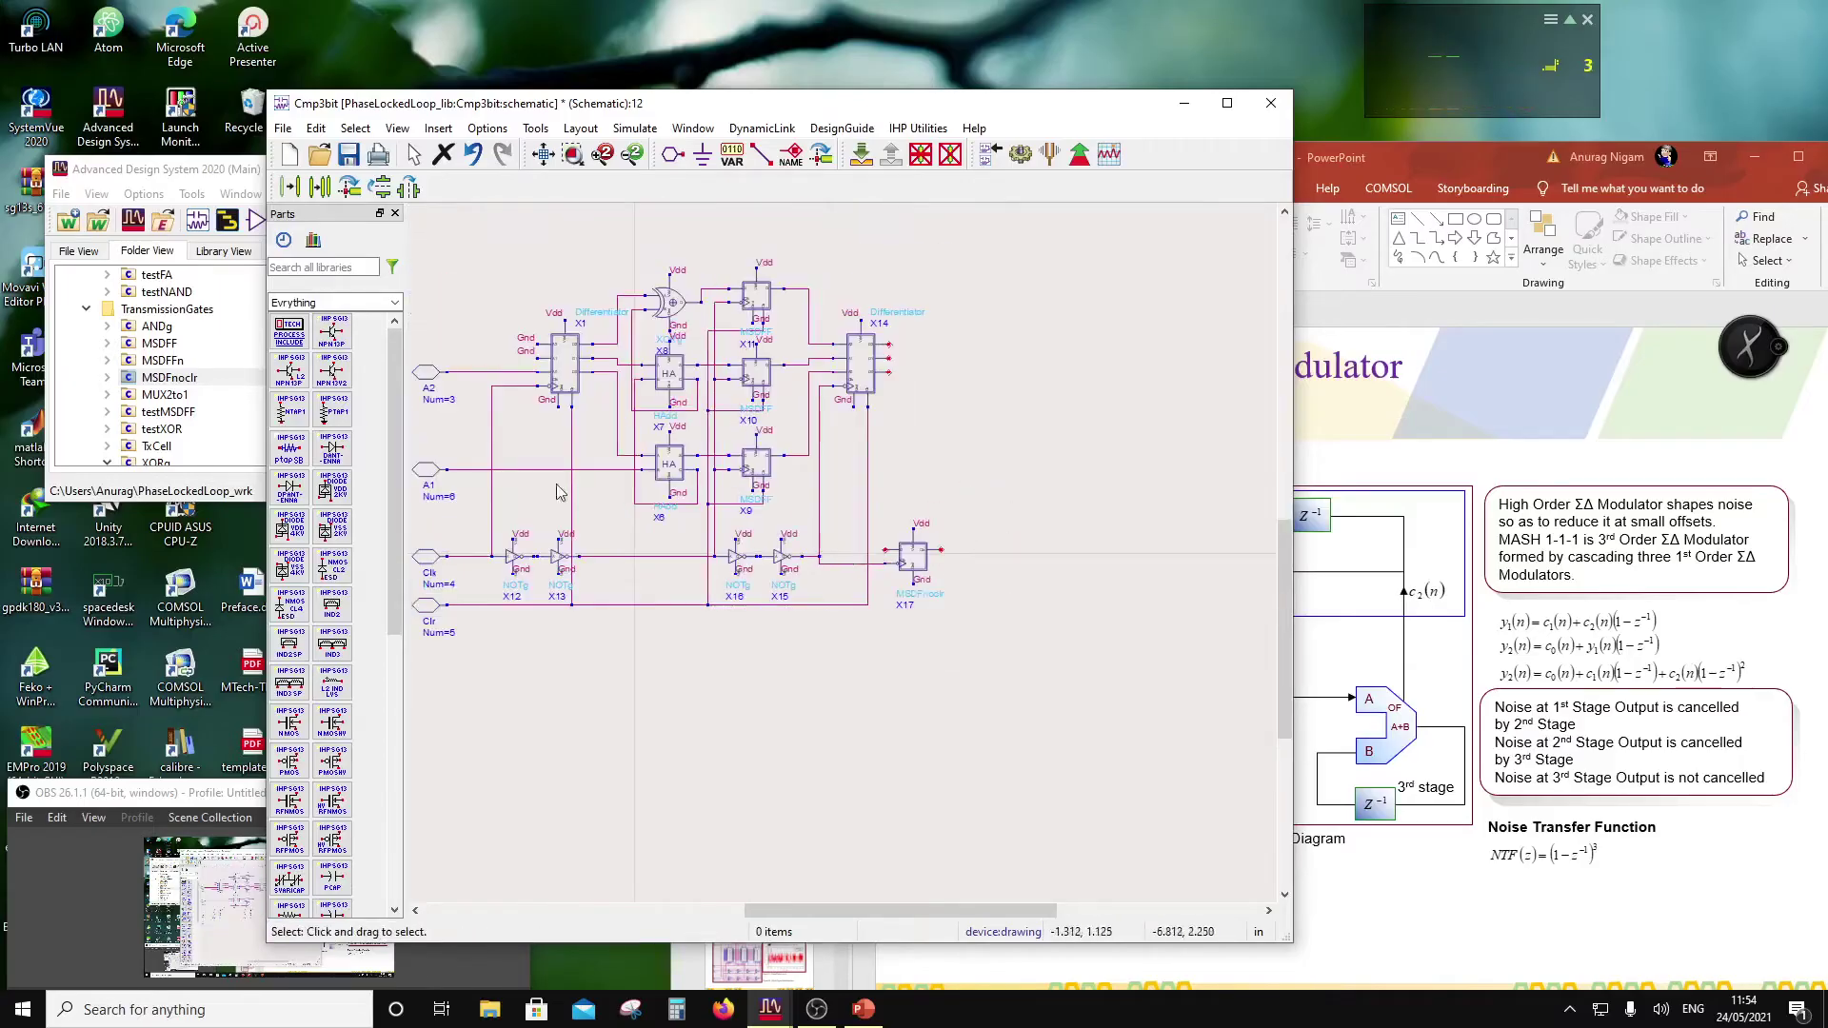
scroll(530, 545, down, 1)
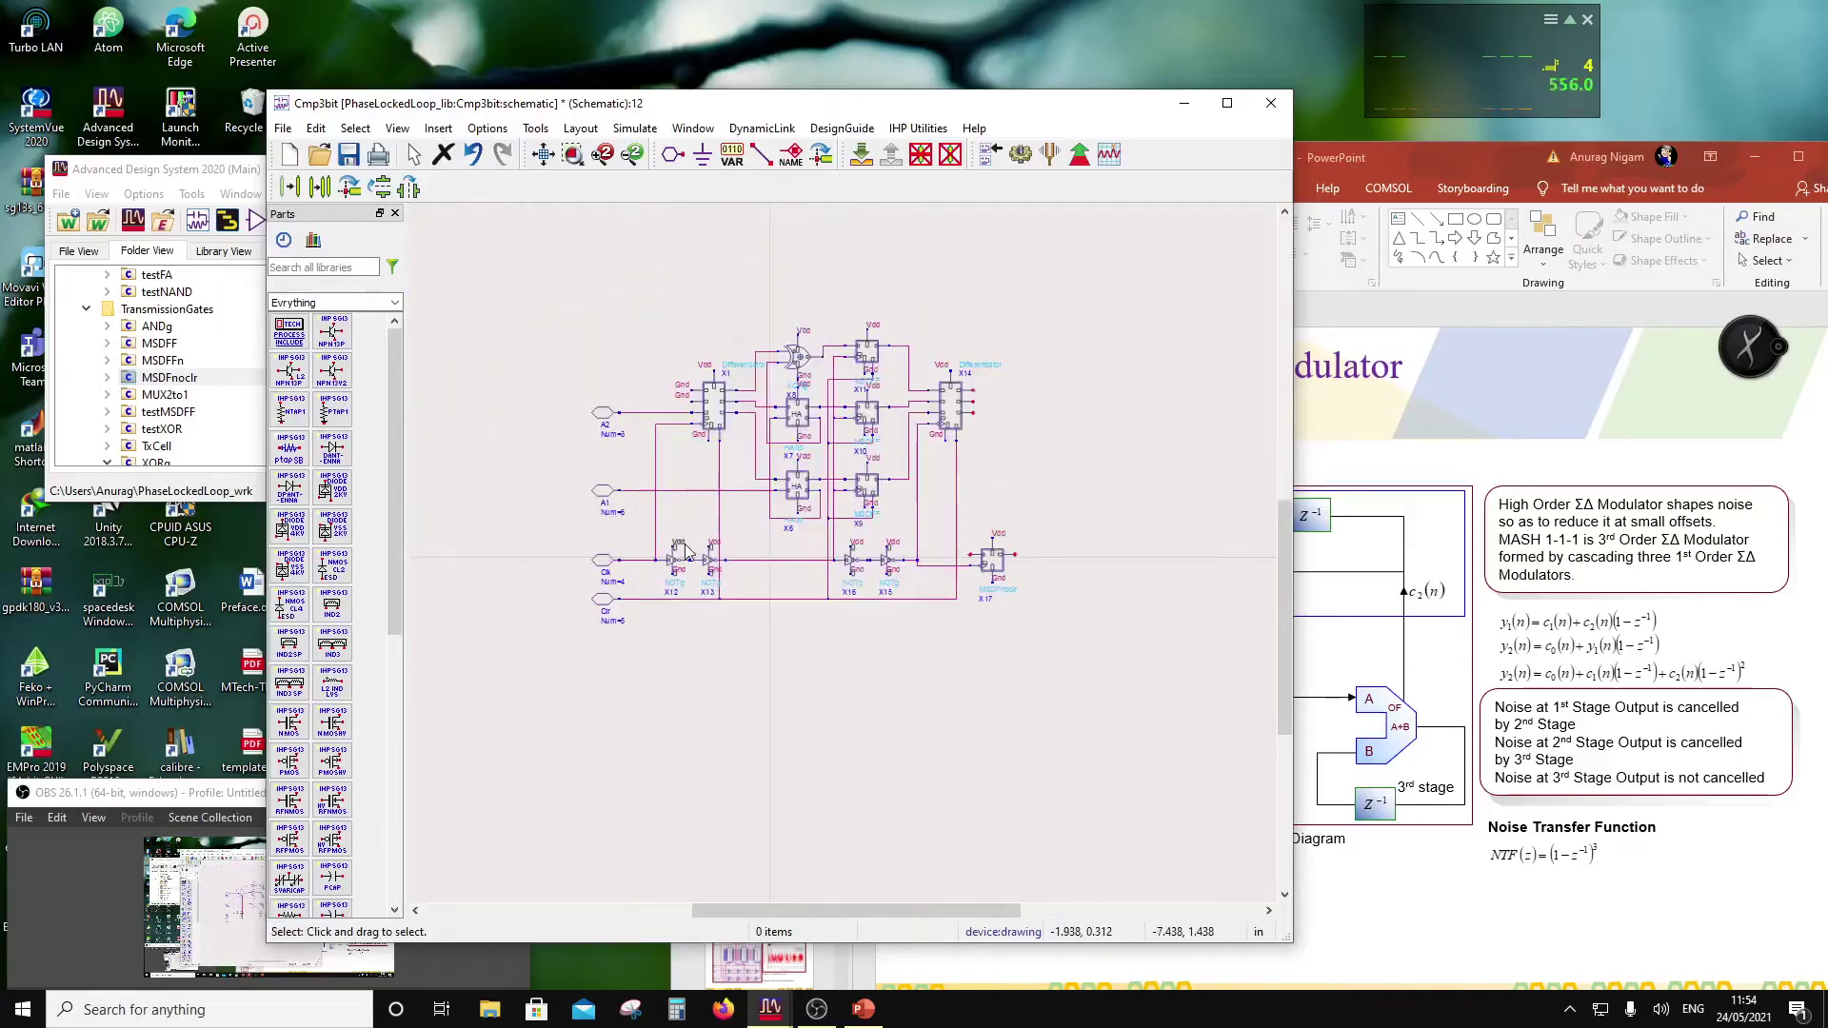
scroll(783, 544, up, 1)
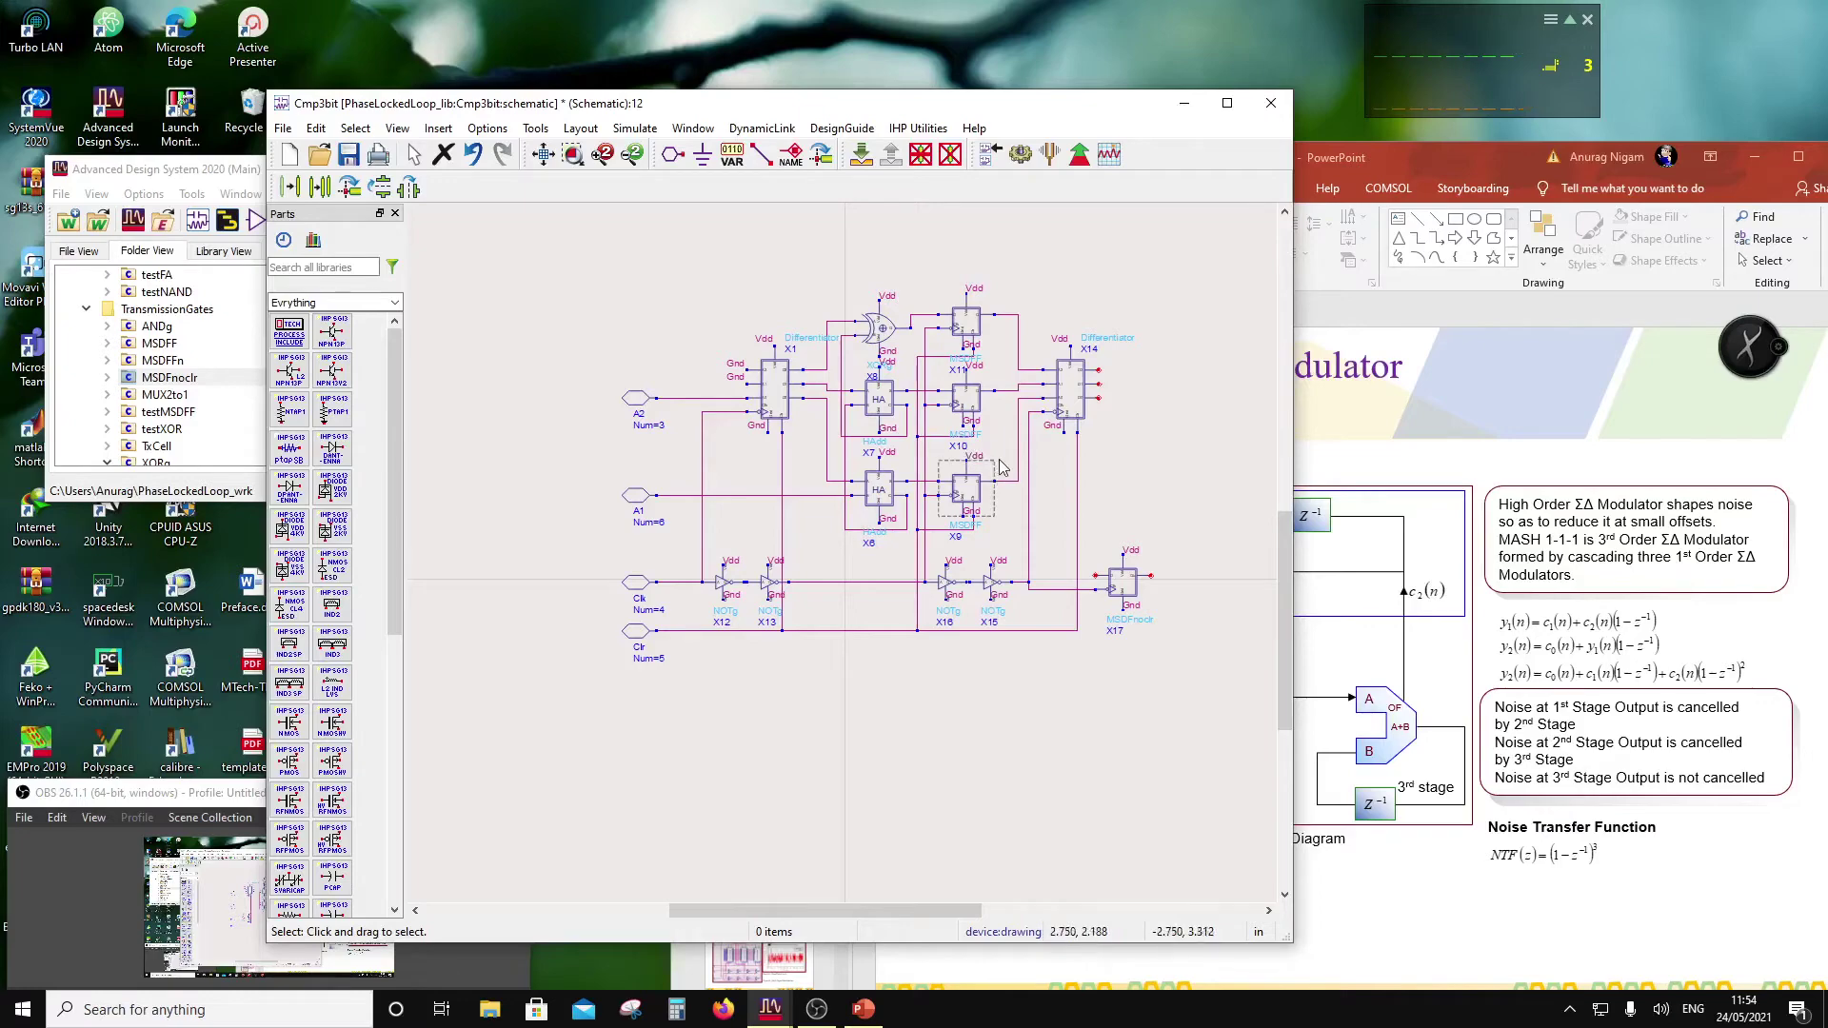
click(675, 158)
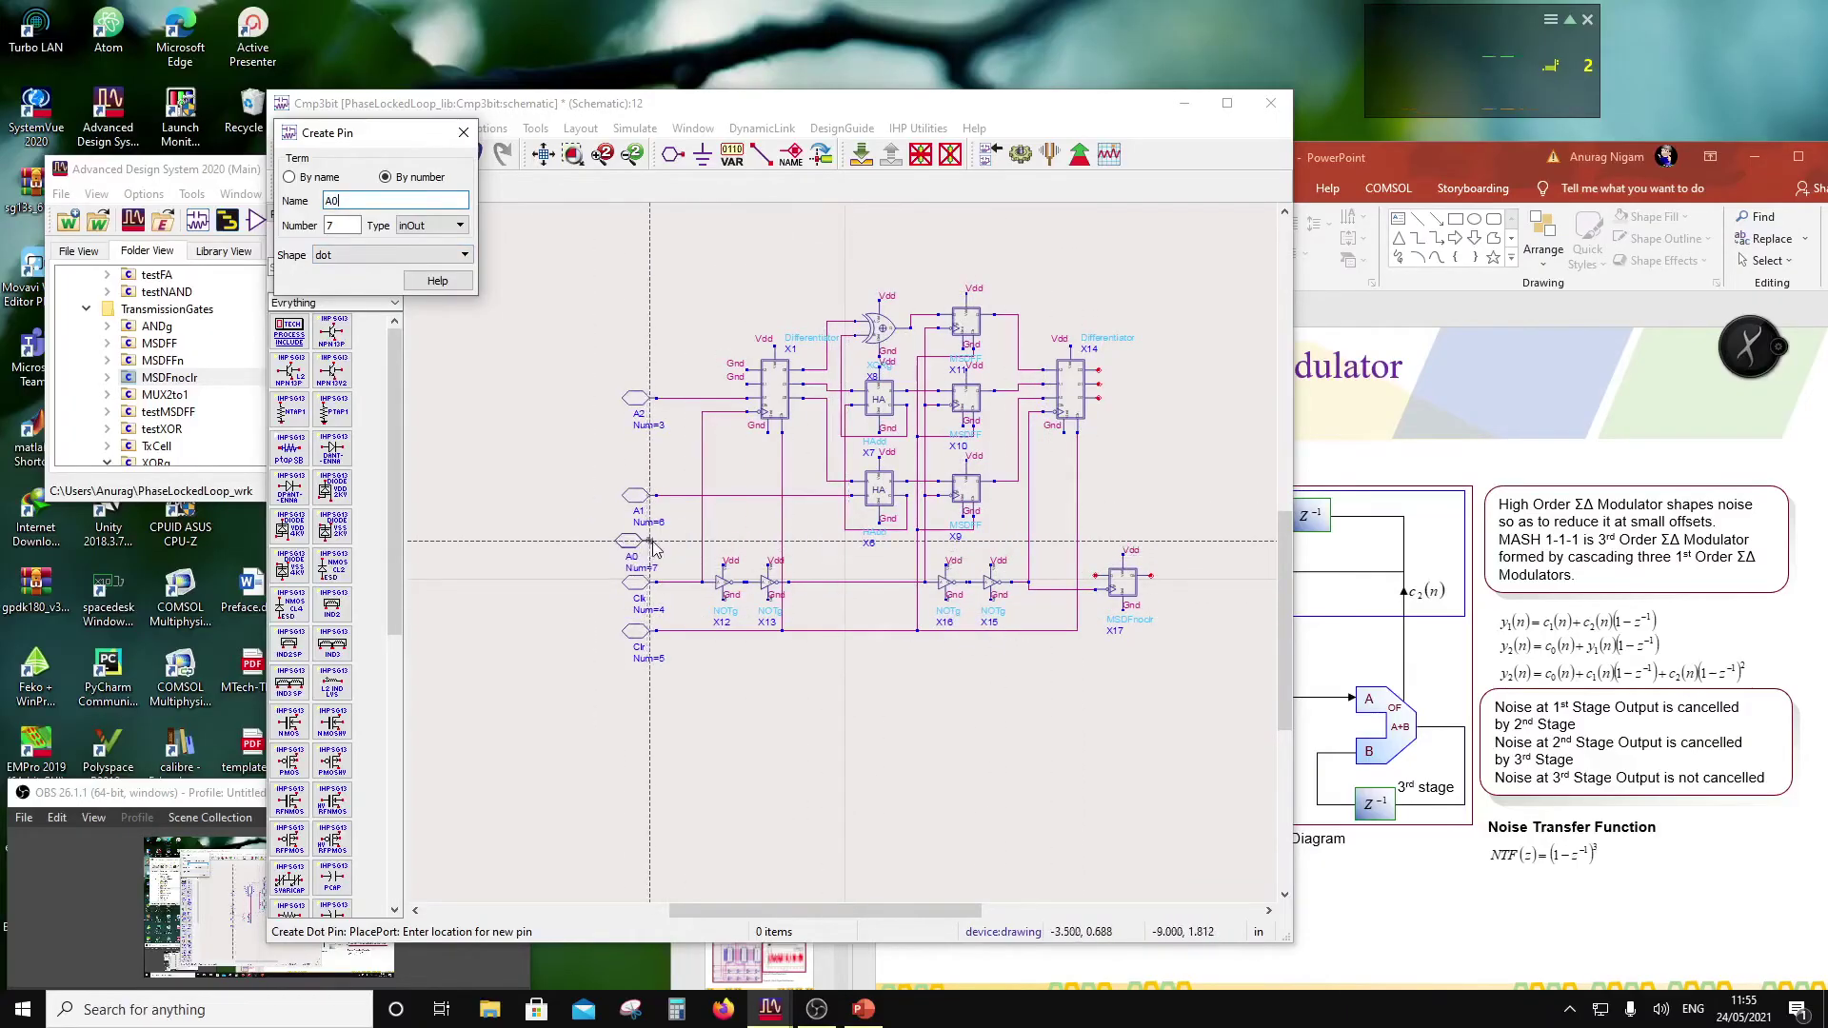
click(656, 541)
key(Escape)
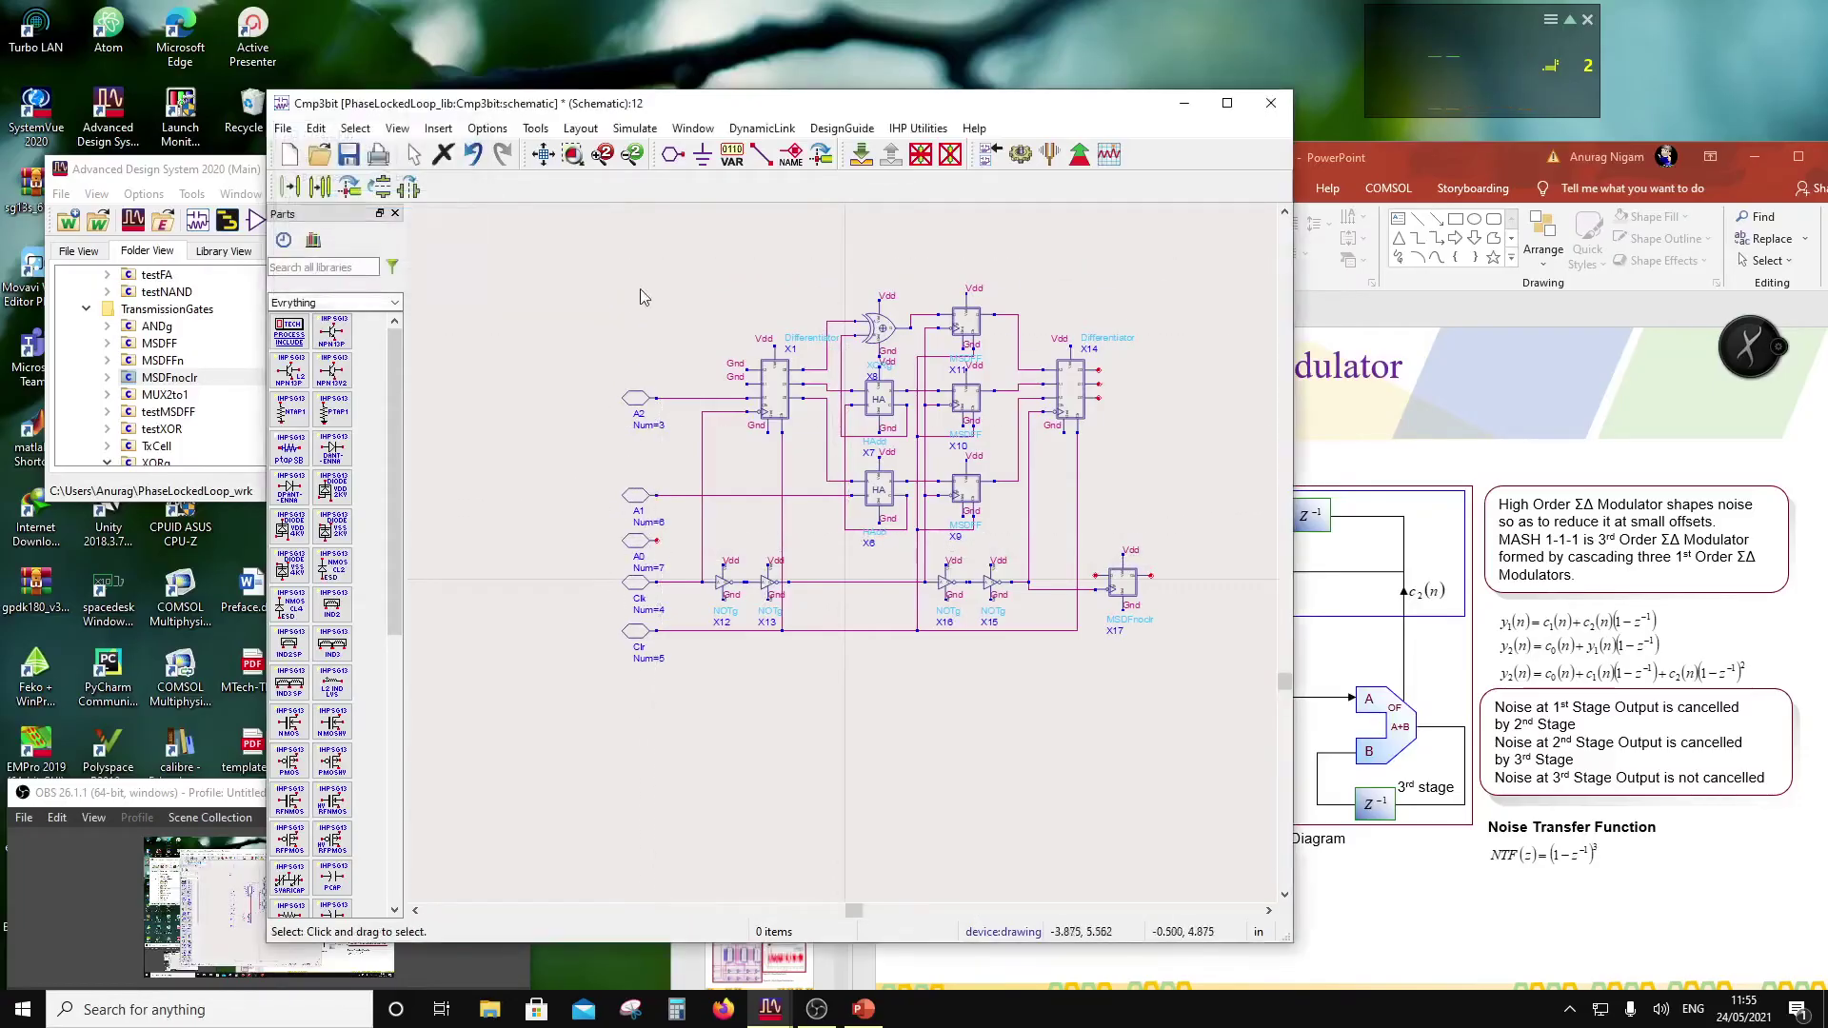
Step: Wire pin A0 to the D input of MSDFnoclr X17
drag(180, 795, 211, 575)
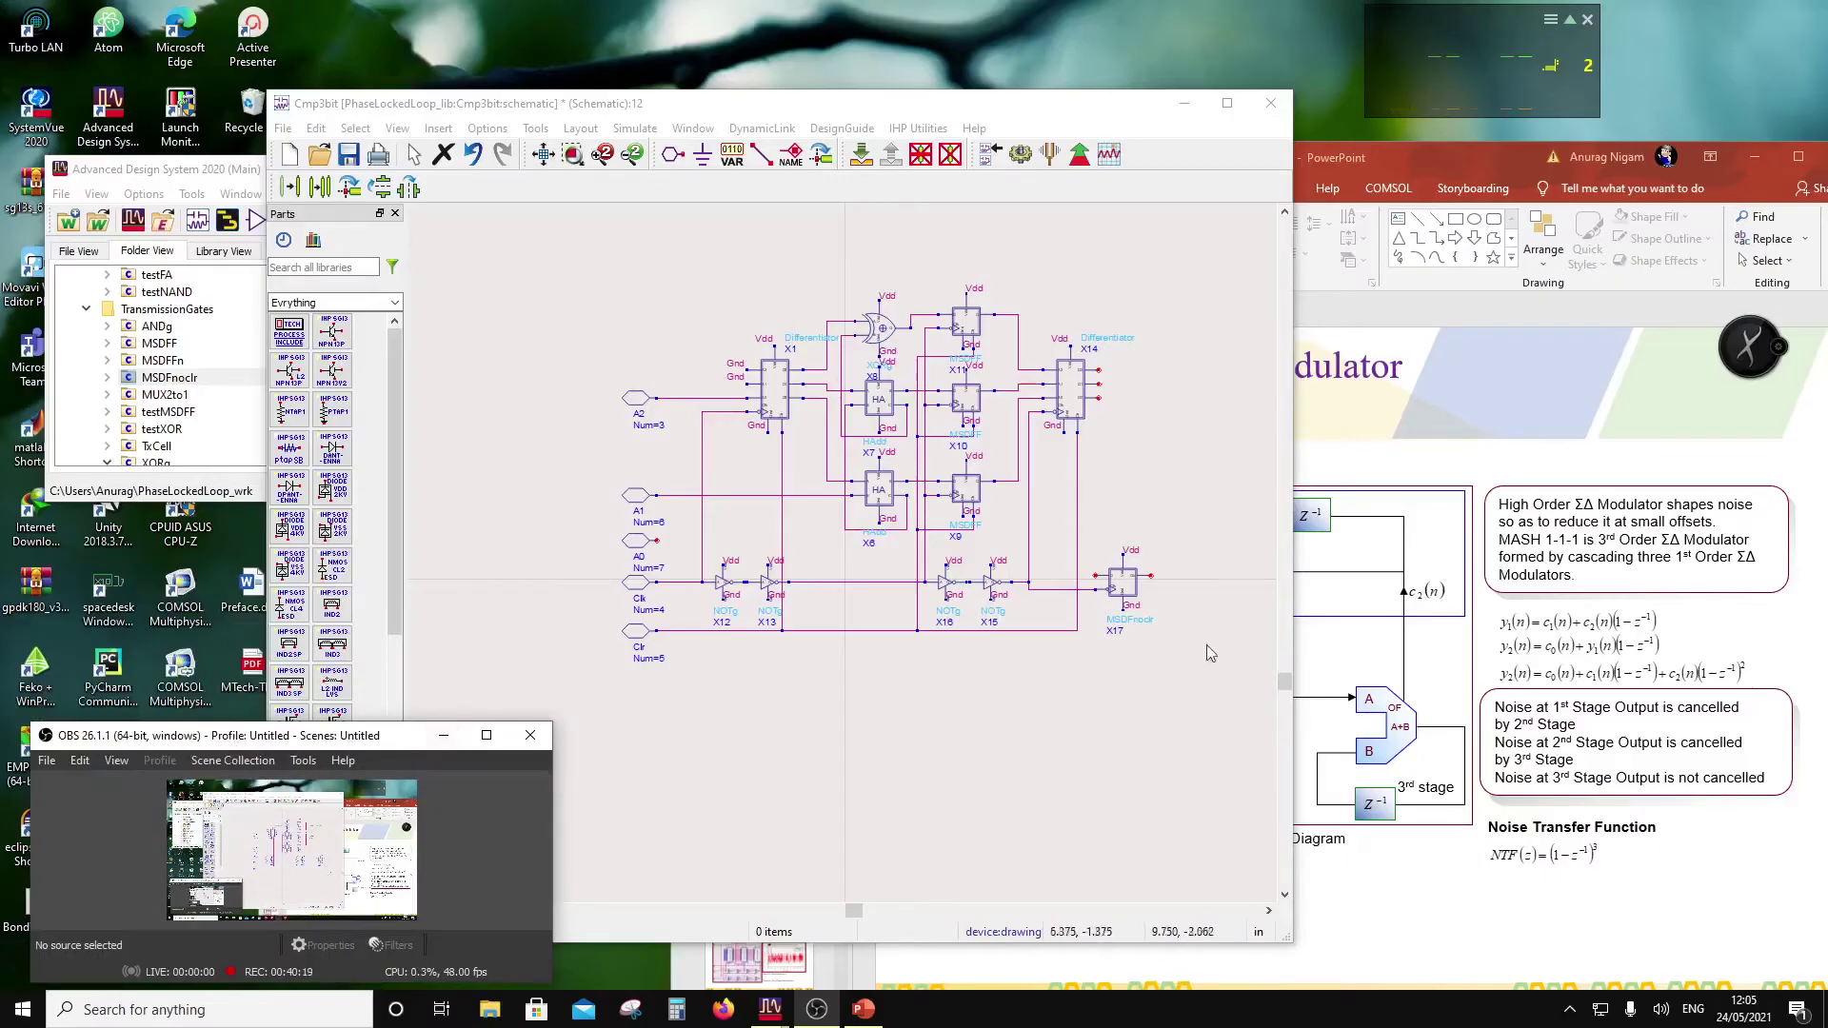
click(761, 154)
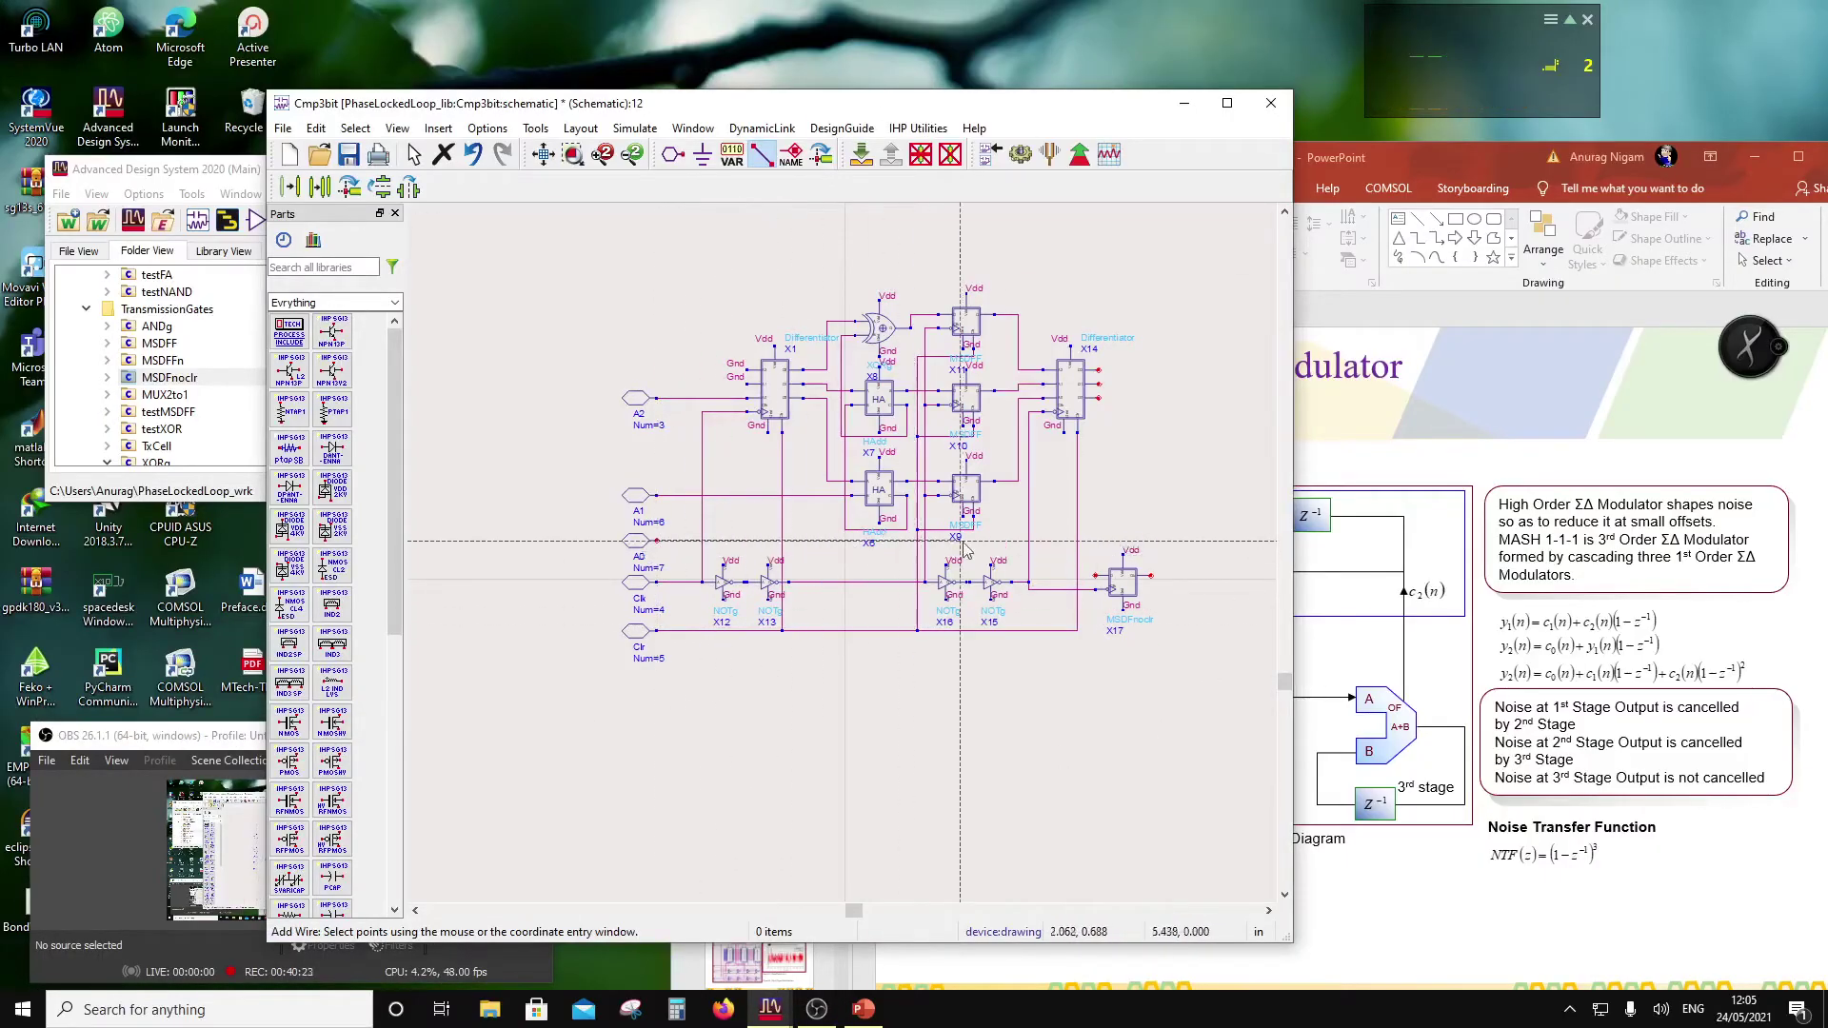
click(1095, 583)
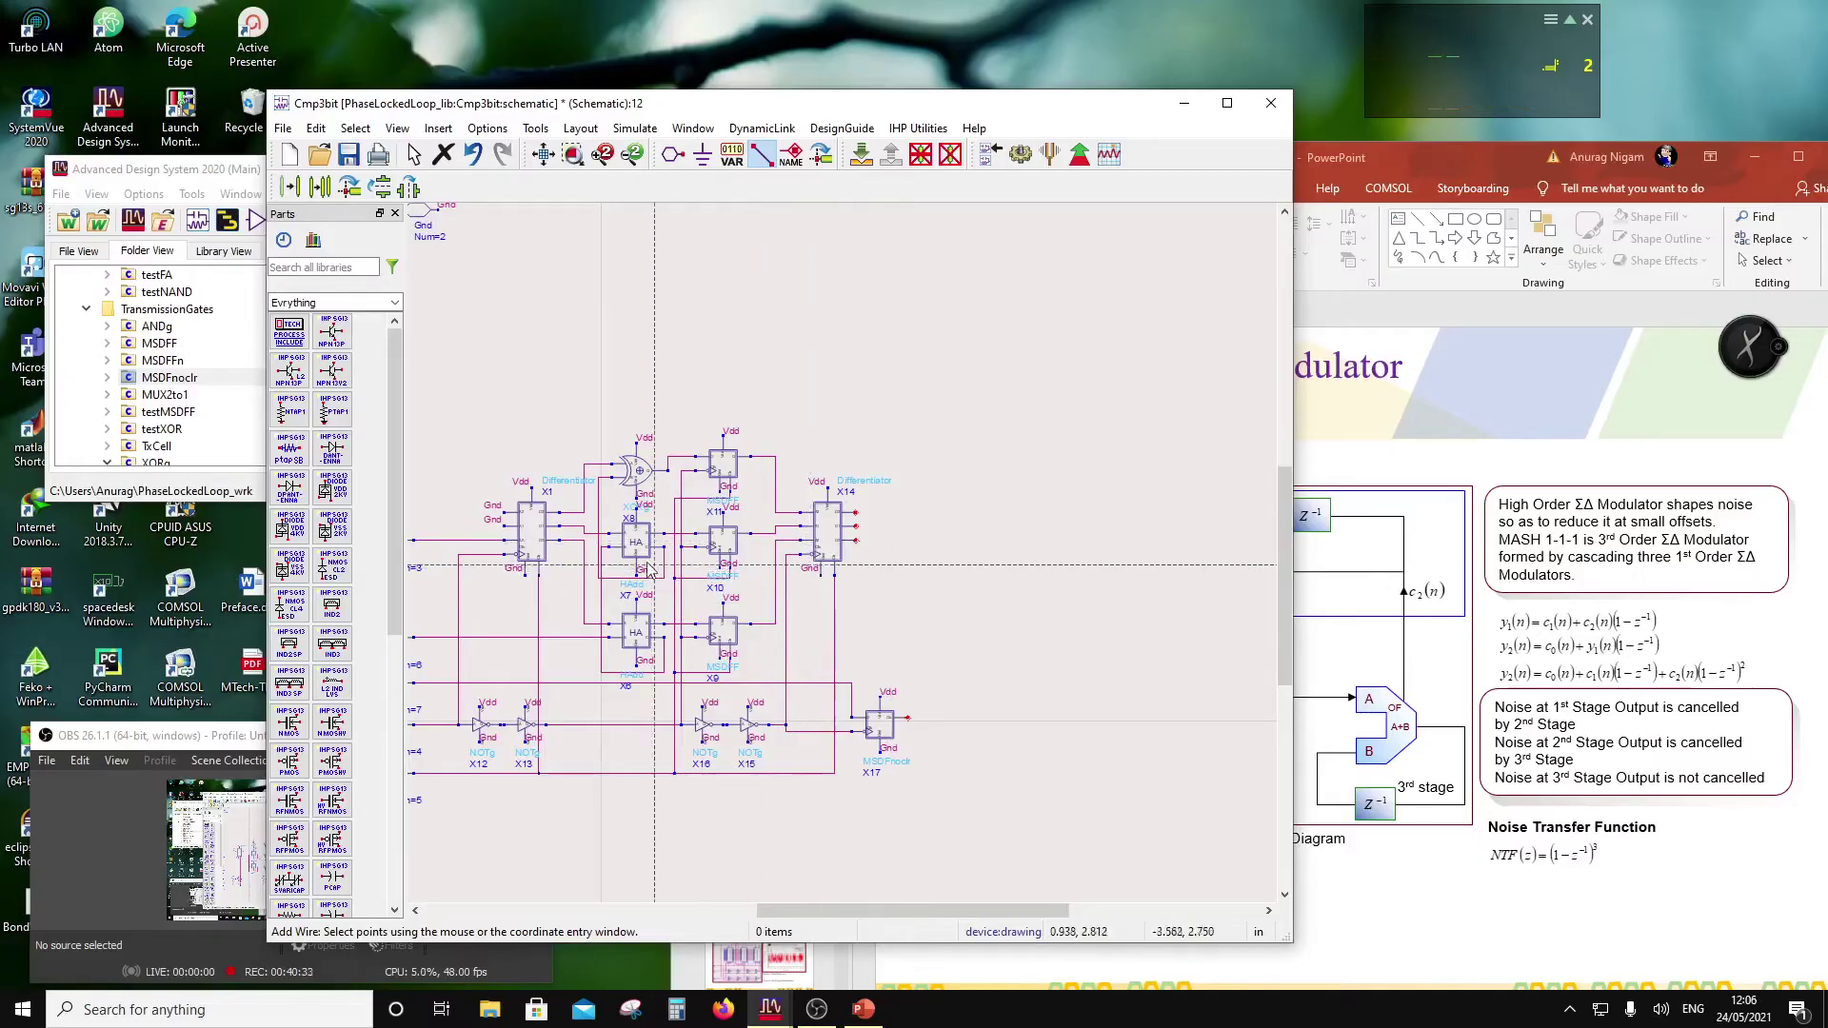
key(Escape)
Step: Place one HAdd half adder from the StaticGates folder beyond Differentiator X14, level with half adder X6
scroll(121, 365, up, 4)
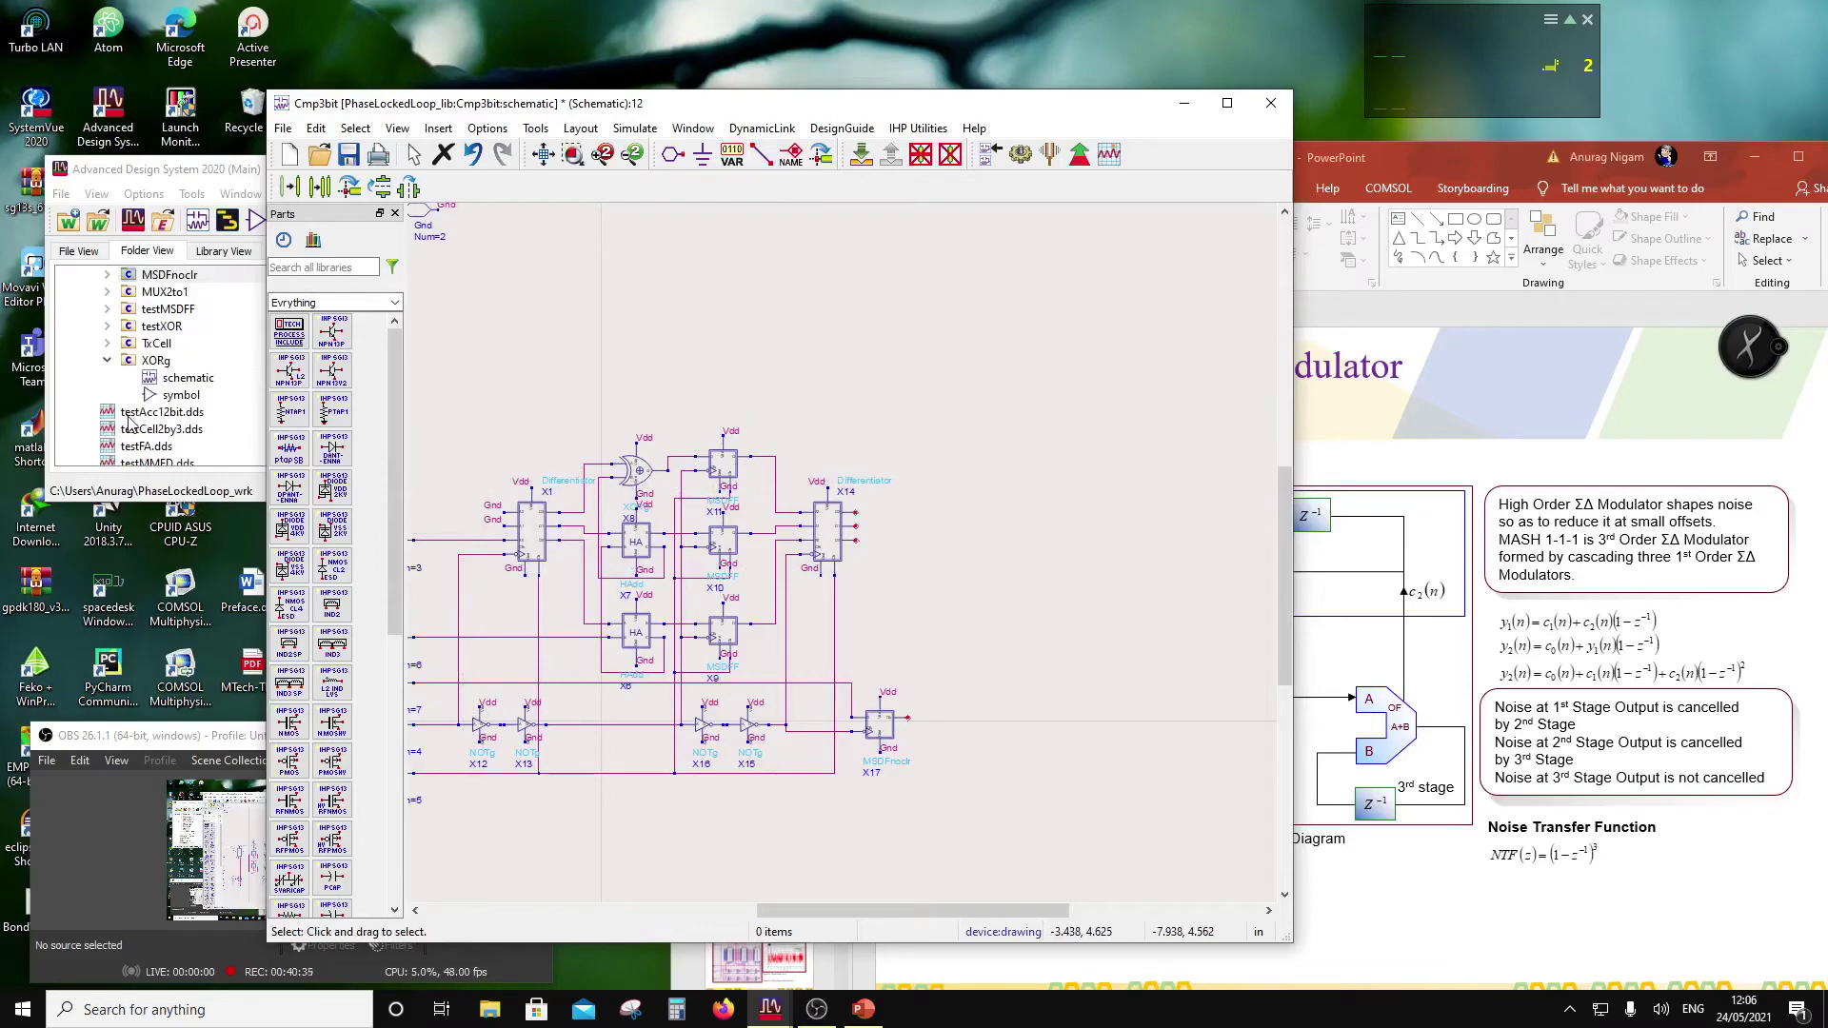
scroll(134, 386, up, 3)
drag(155, 394, 931, 603)
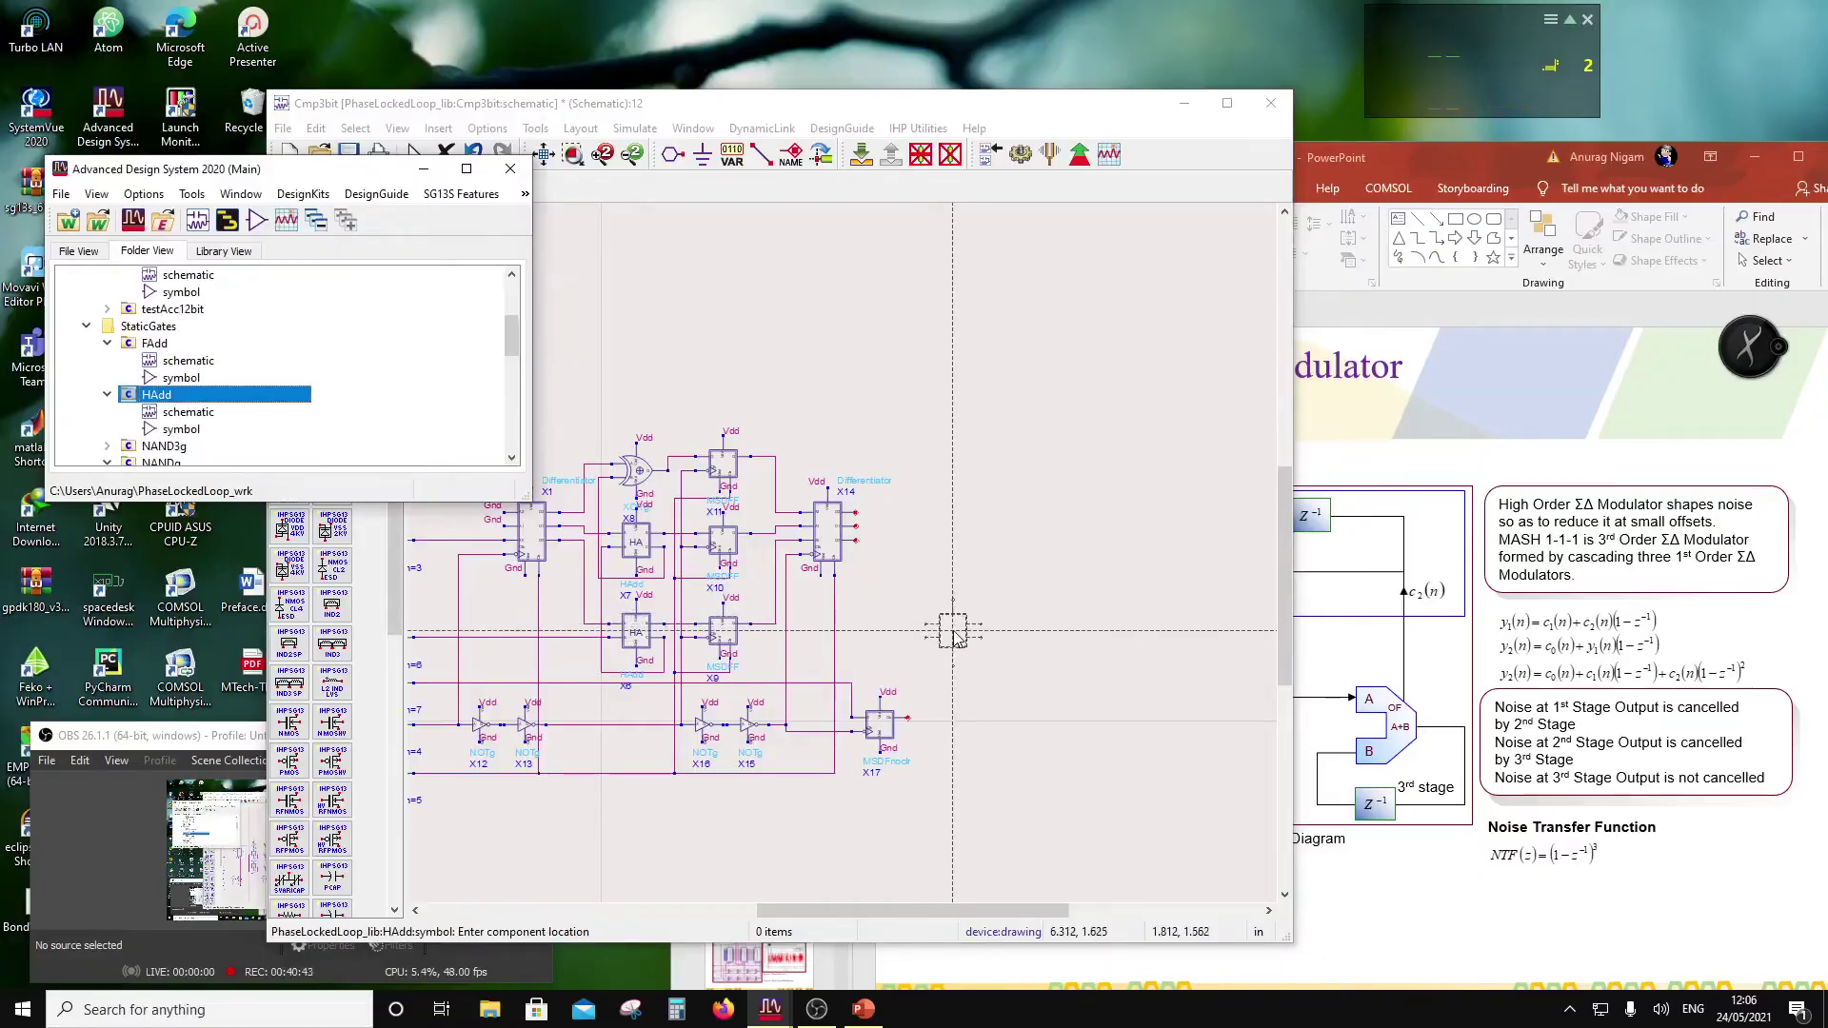
click(956, 636)
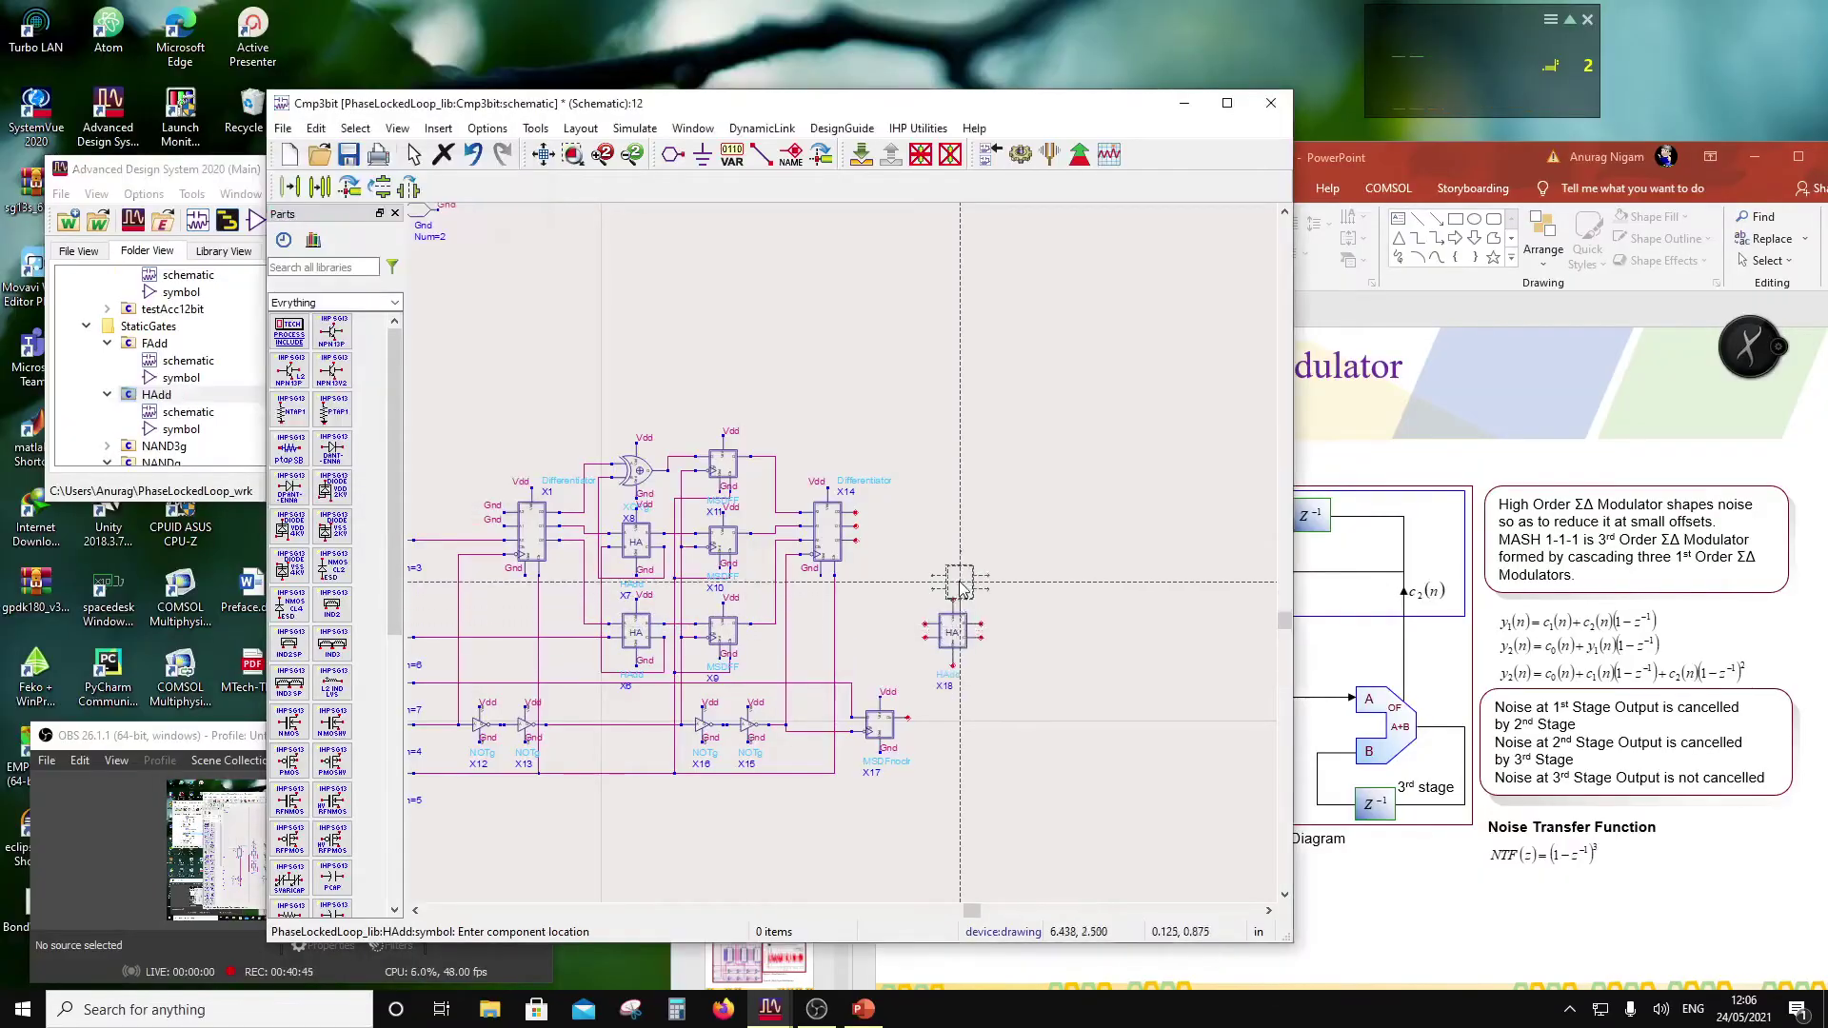
Step: Place two FAdd full adders in a column above half adder X18 and move the upper one farther up
click(154, 343)
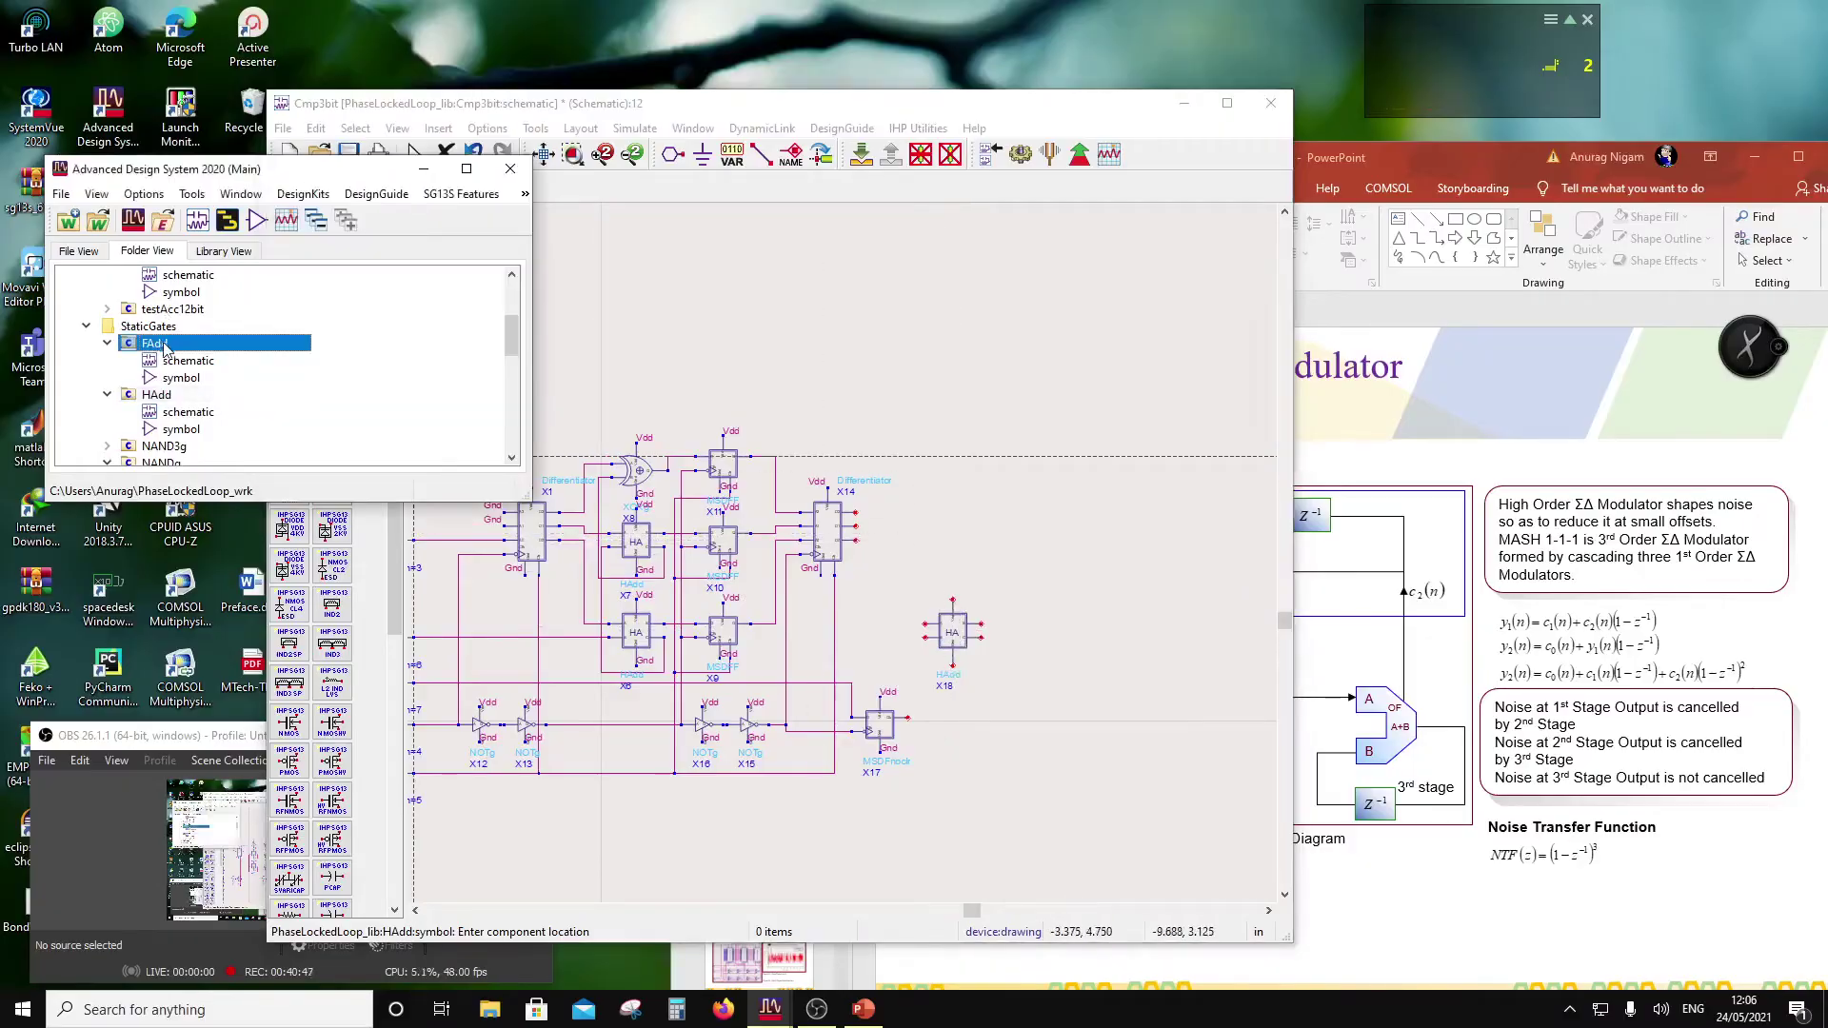
click(957, 539)
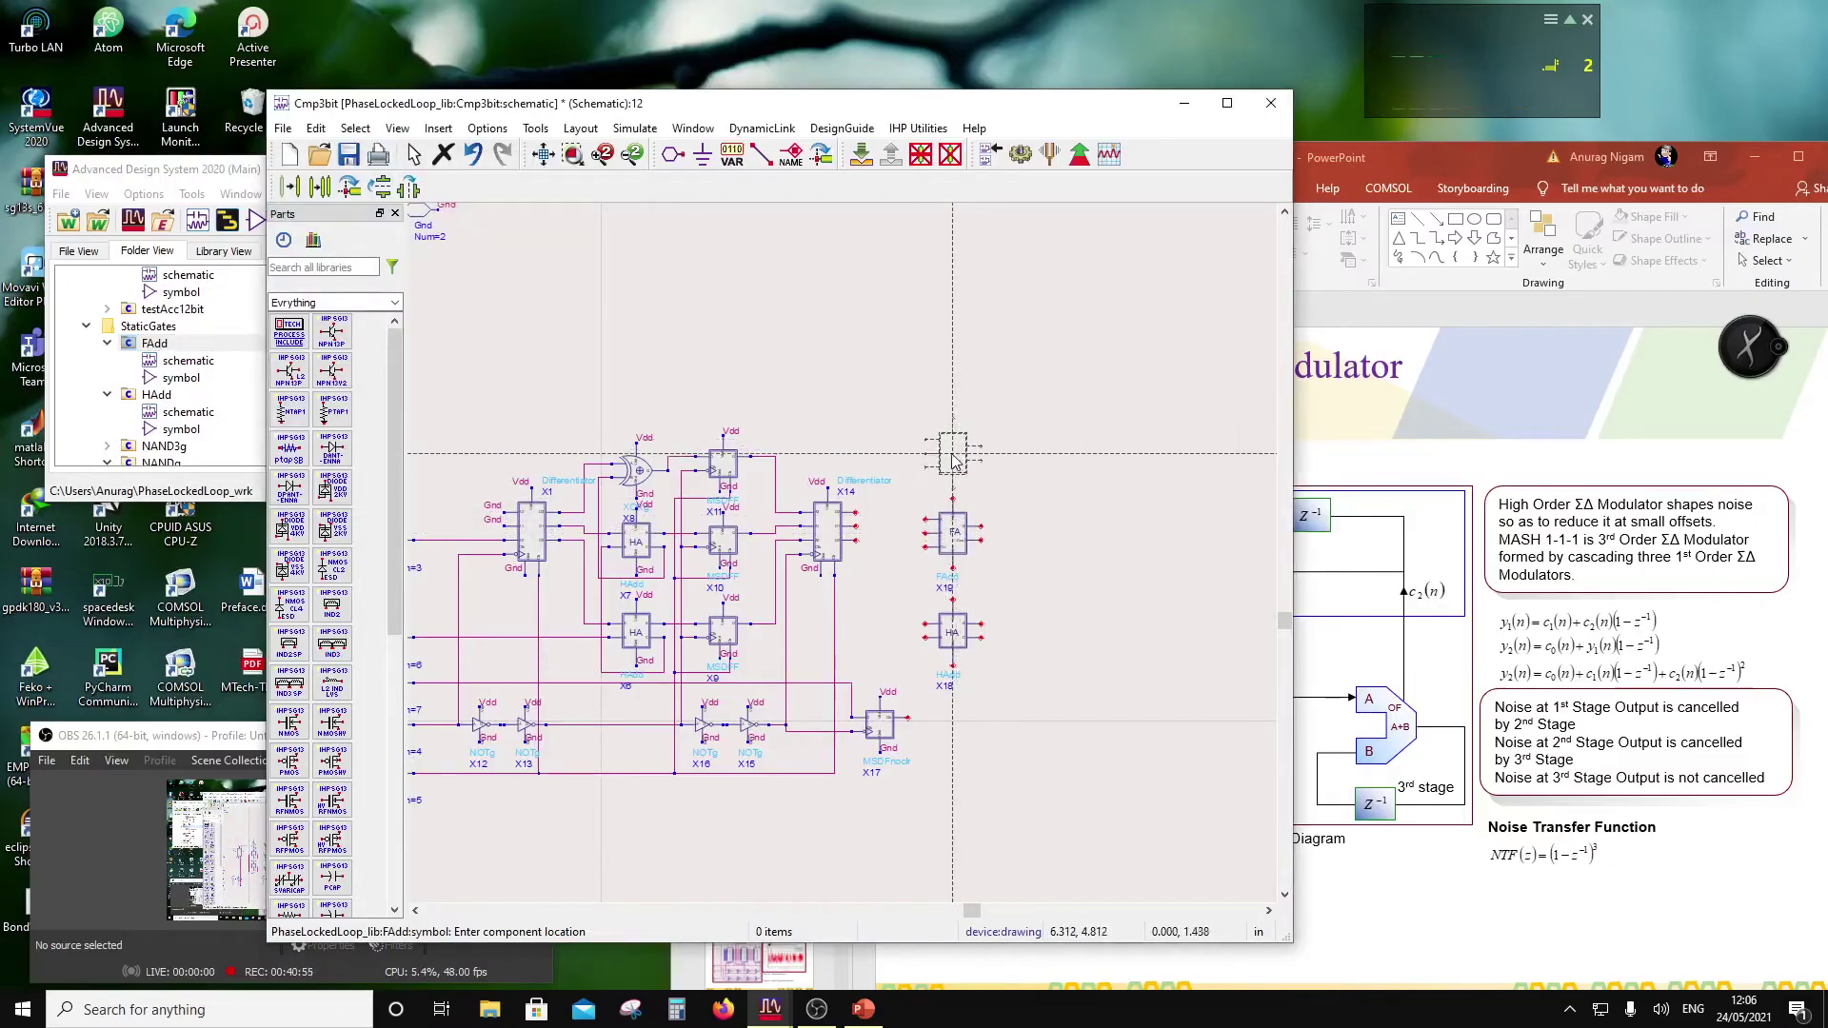
click(954, 455)
key(Escape)
drag(955, 447, 958, 419)
click(1059, 550)
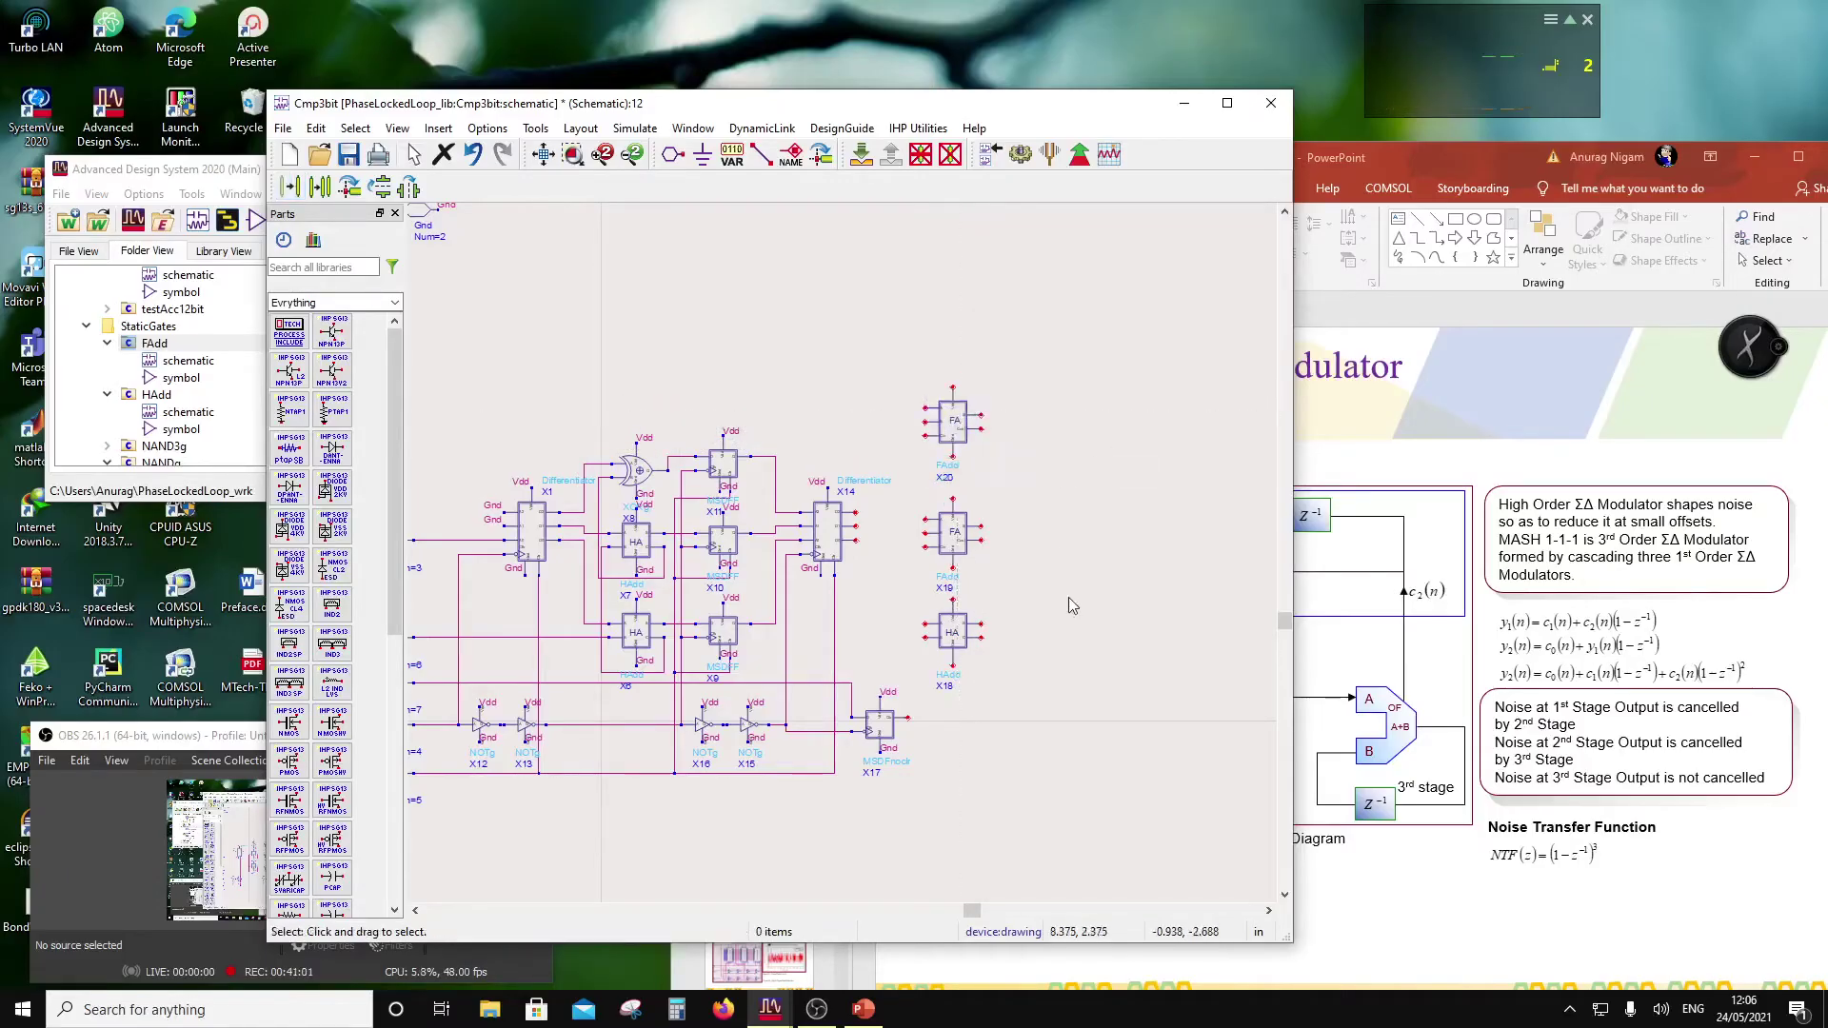
Step: Label the supply pins of full adders X20 and X19 and half adder X18 as Vdd
scroll(1058, 550, up, 1)
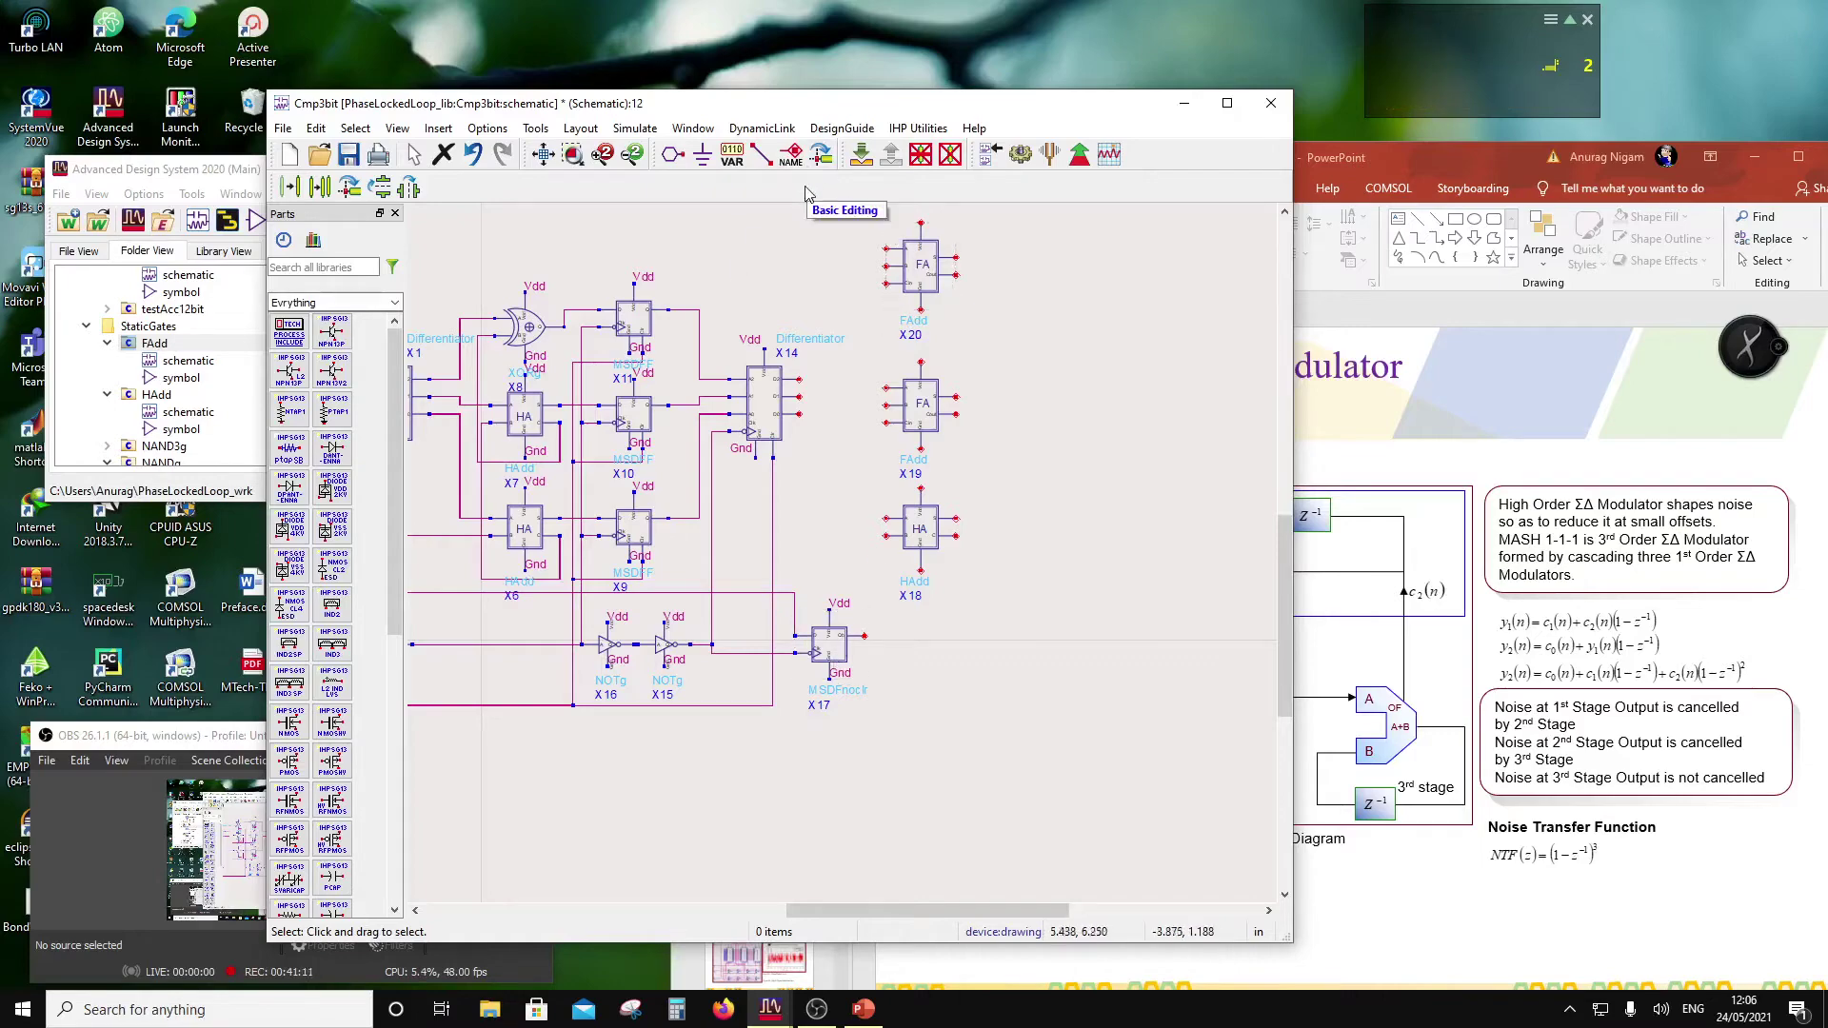
click(790, 153)
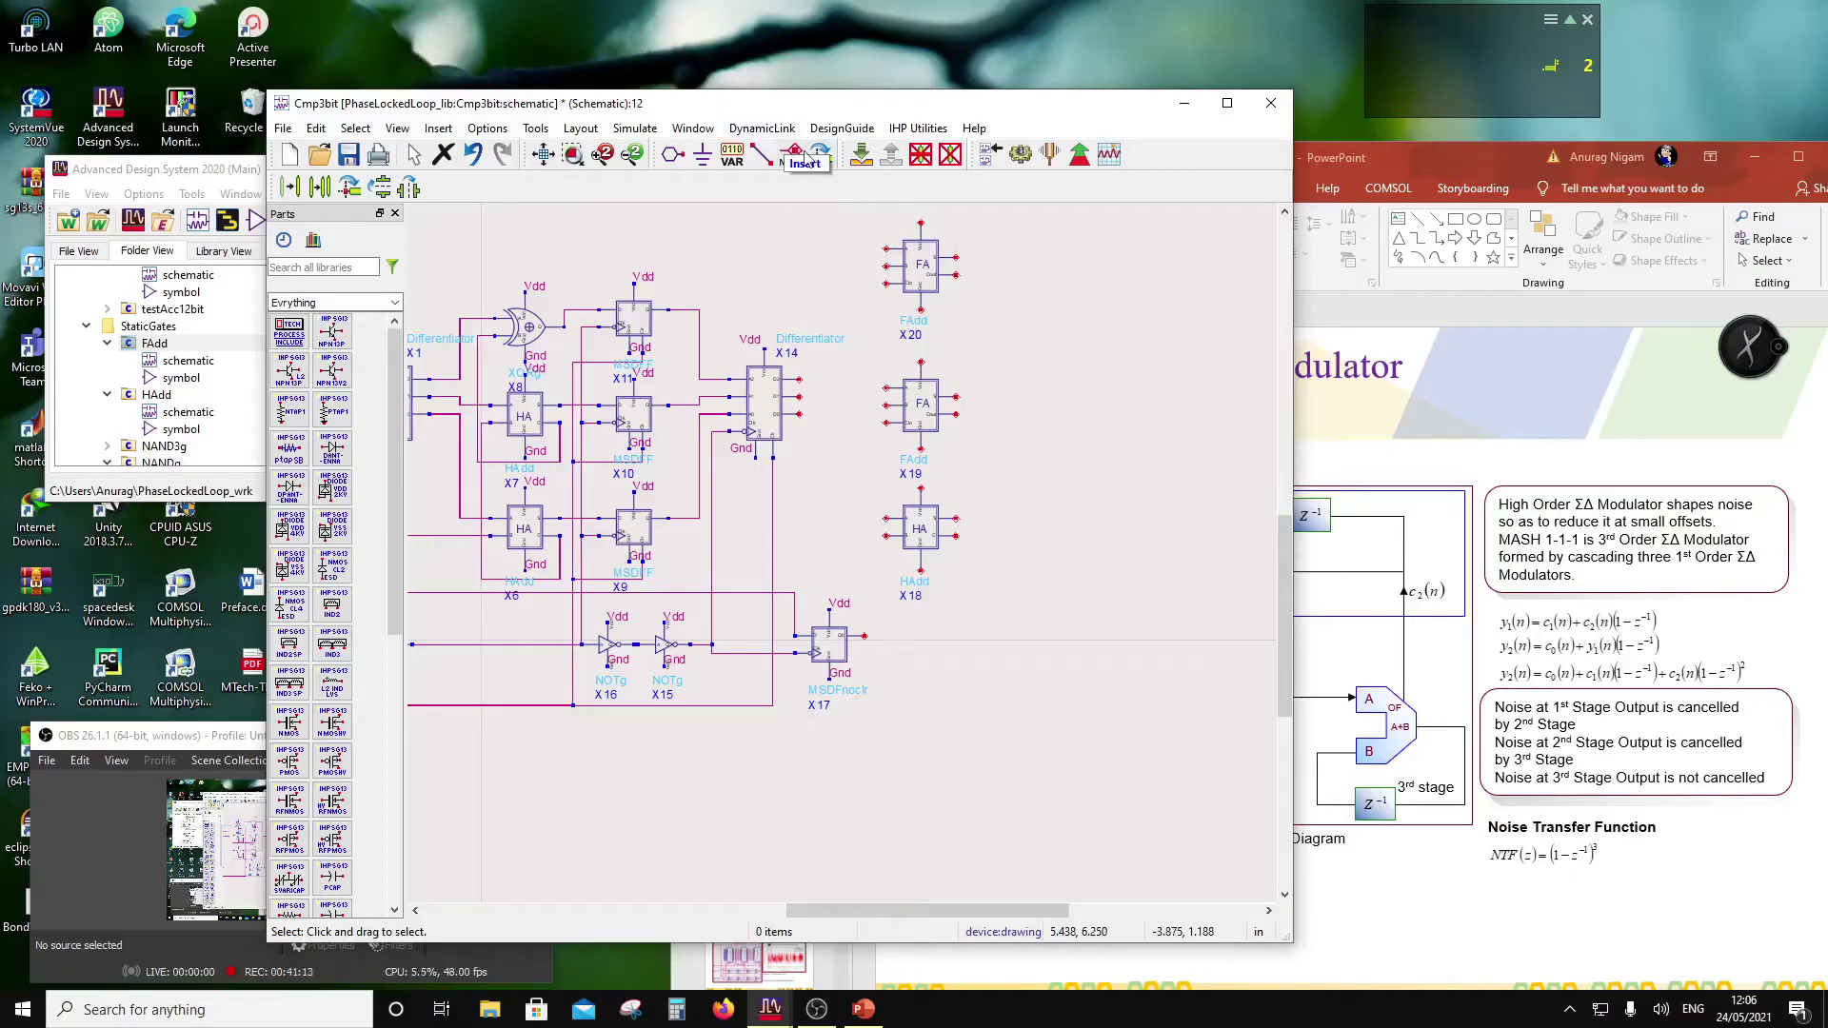
click(917, 228)
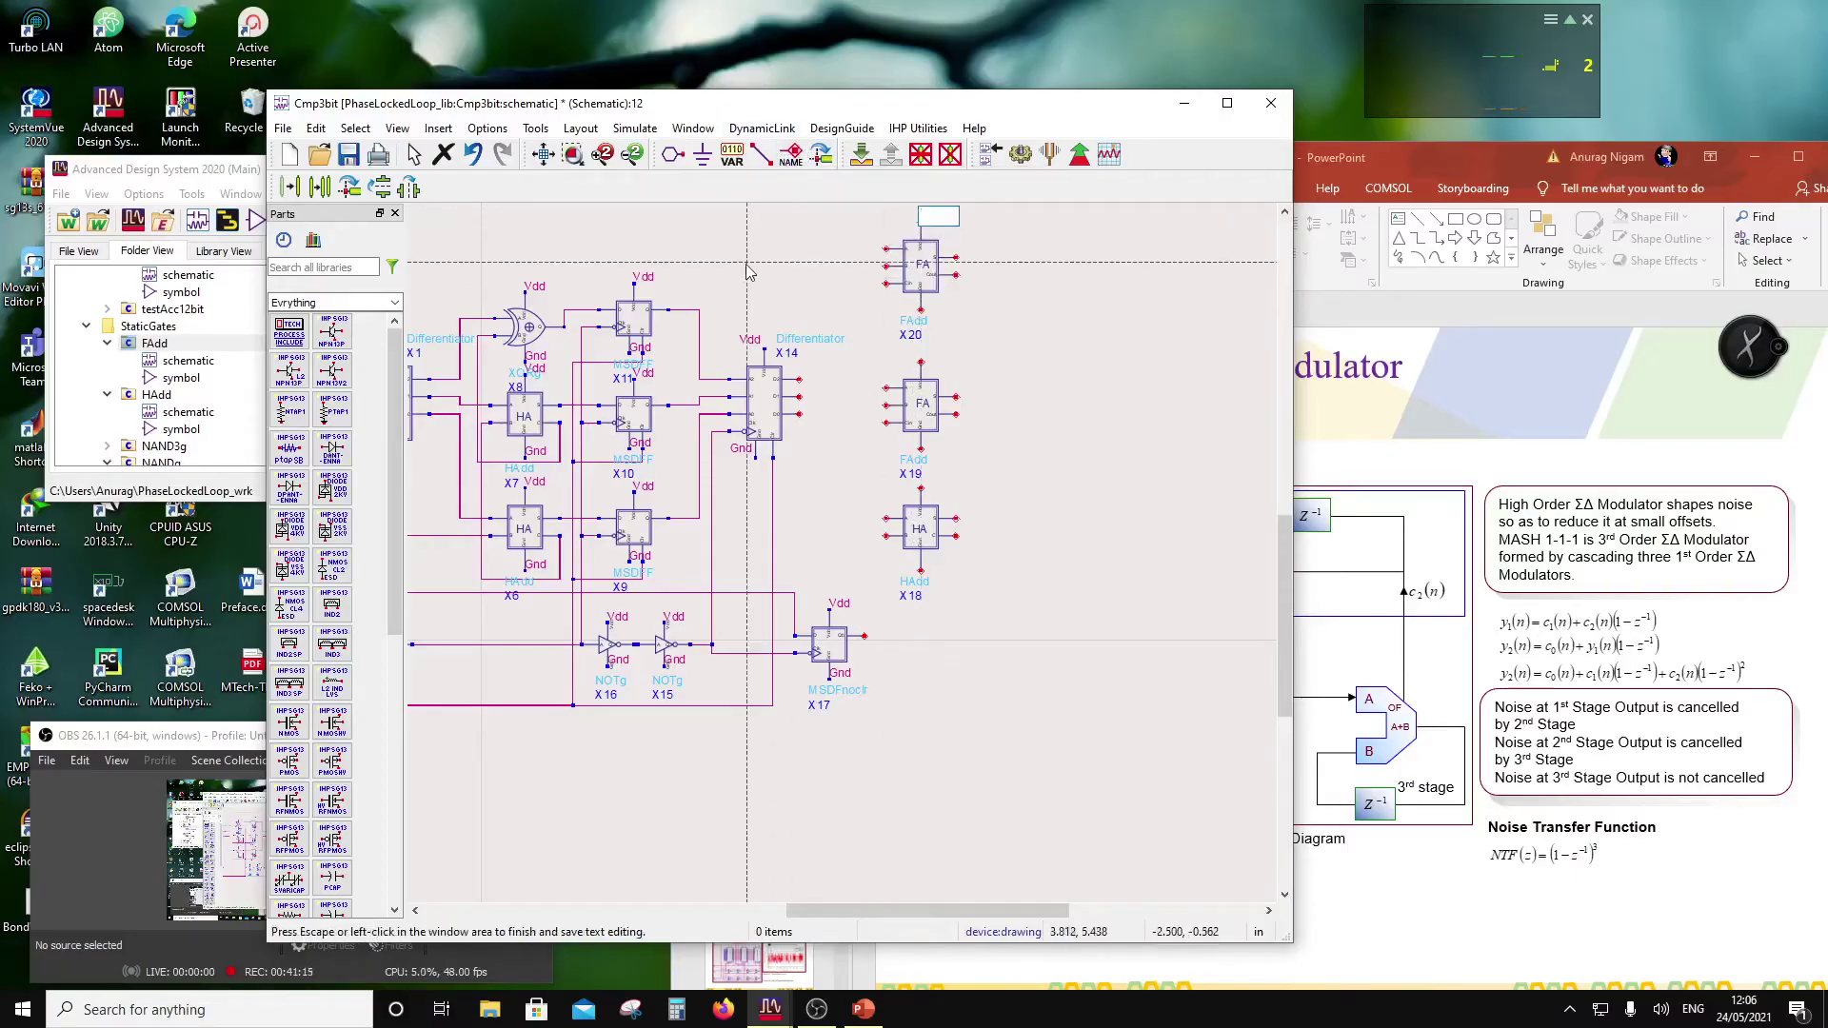
text(Vdd)
click(1012, 368)
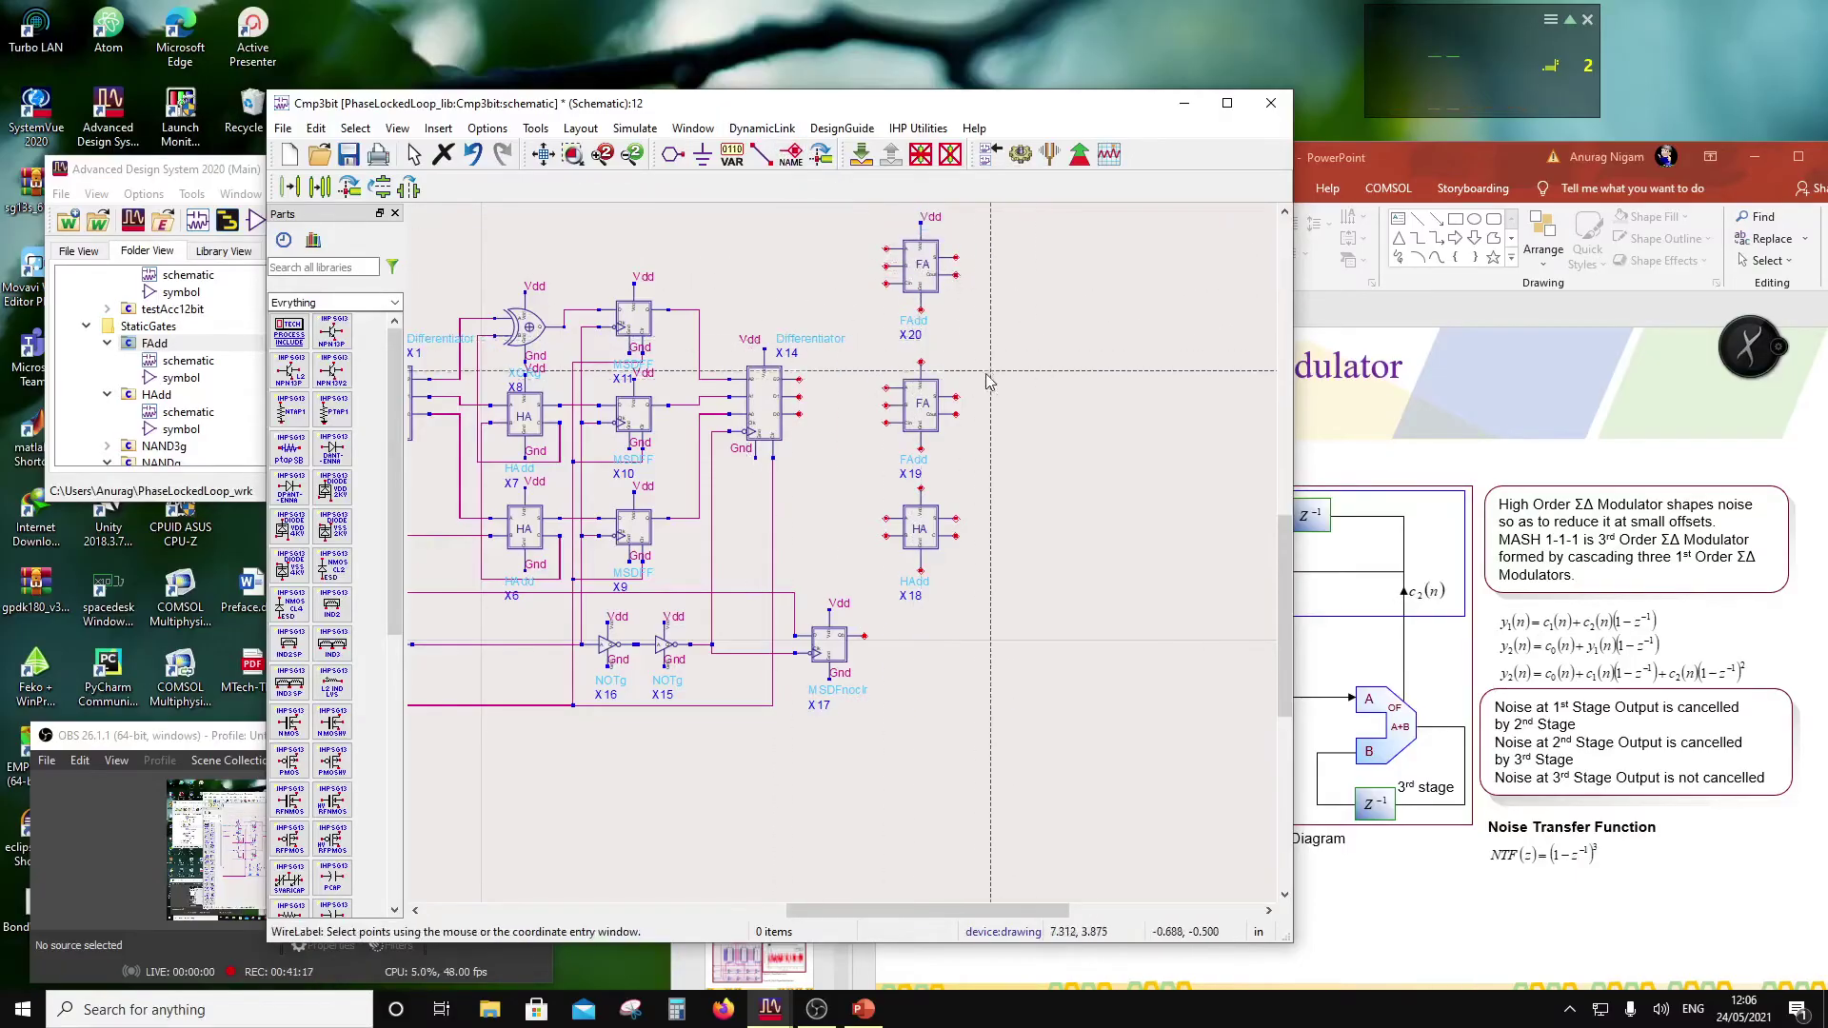
click(920, 365)
click(1105, 373)
click(920, 489)
click(1044, 480)
Step: Label the ground pins of full adders X20 and X19 and half adder X18 as Gnd
click(920, 293)
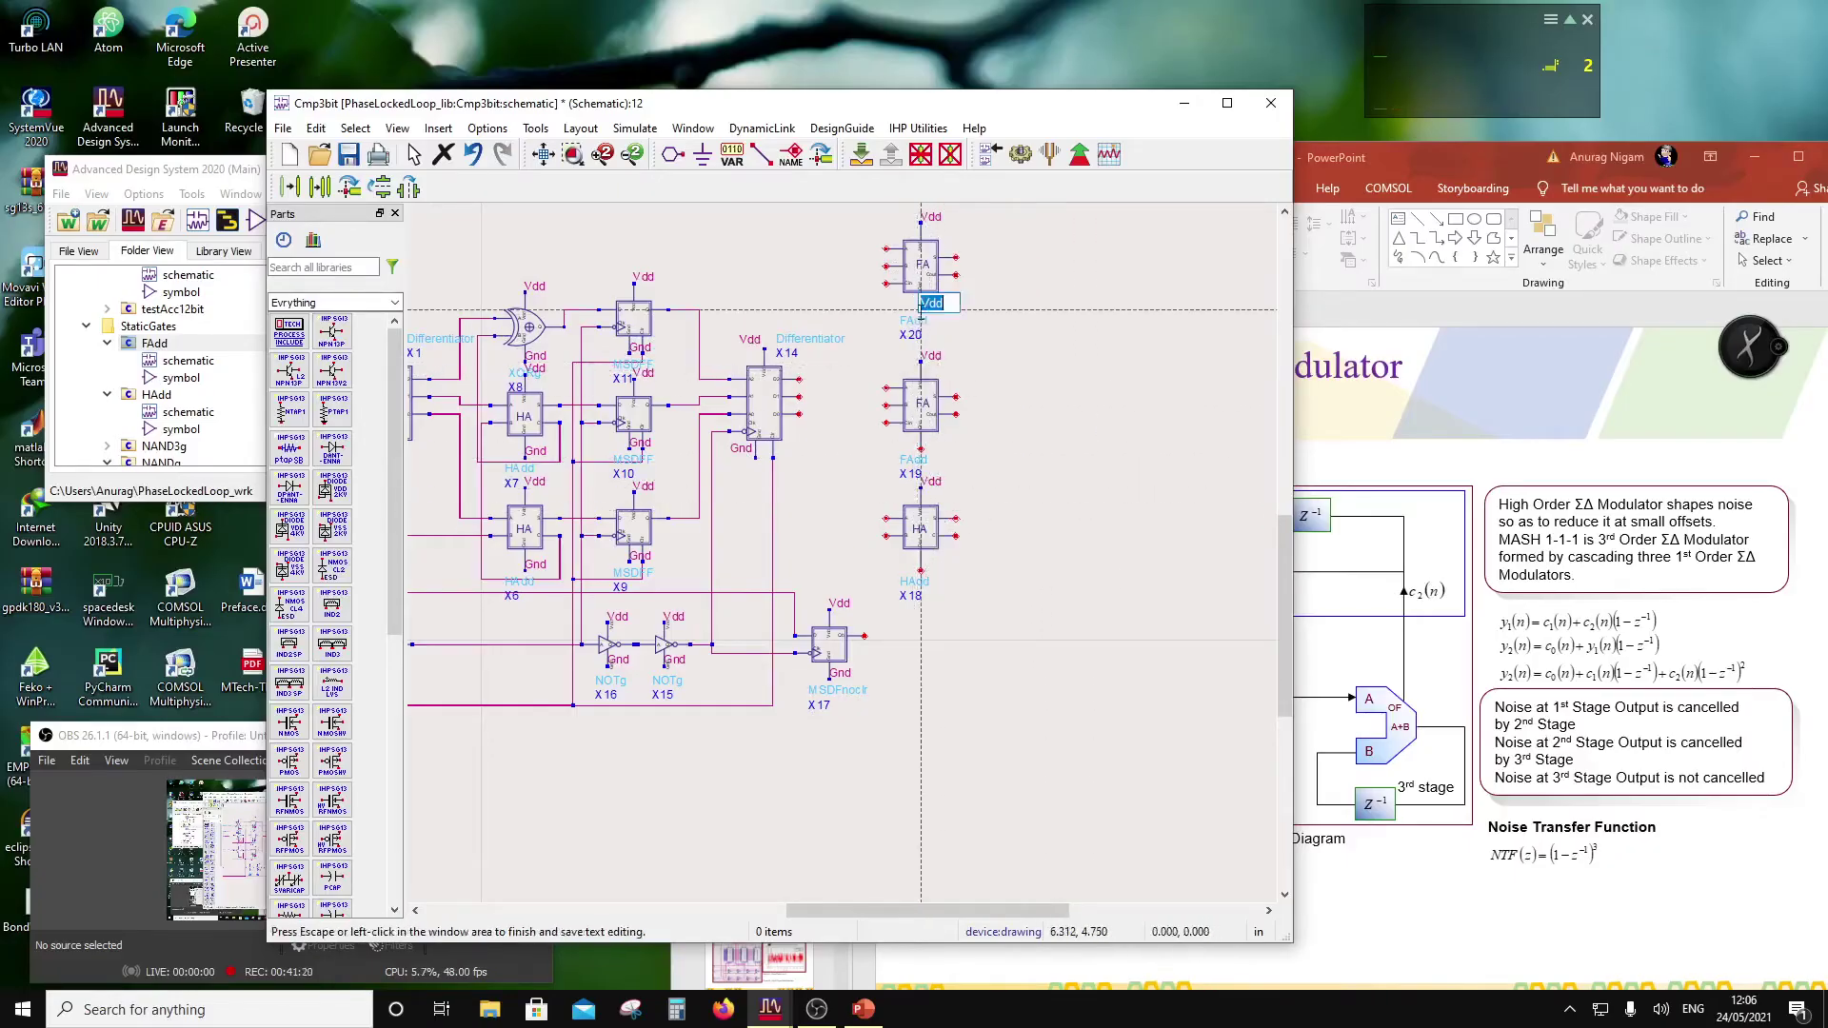
text(Gnd)
click(1062, 324)
click(920, 433)
click(1100, 474)
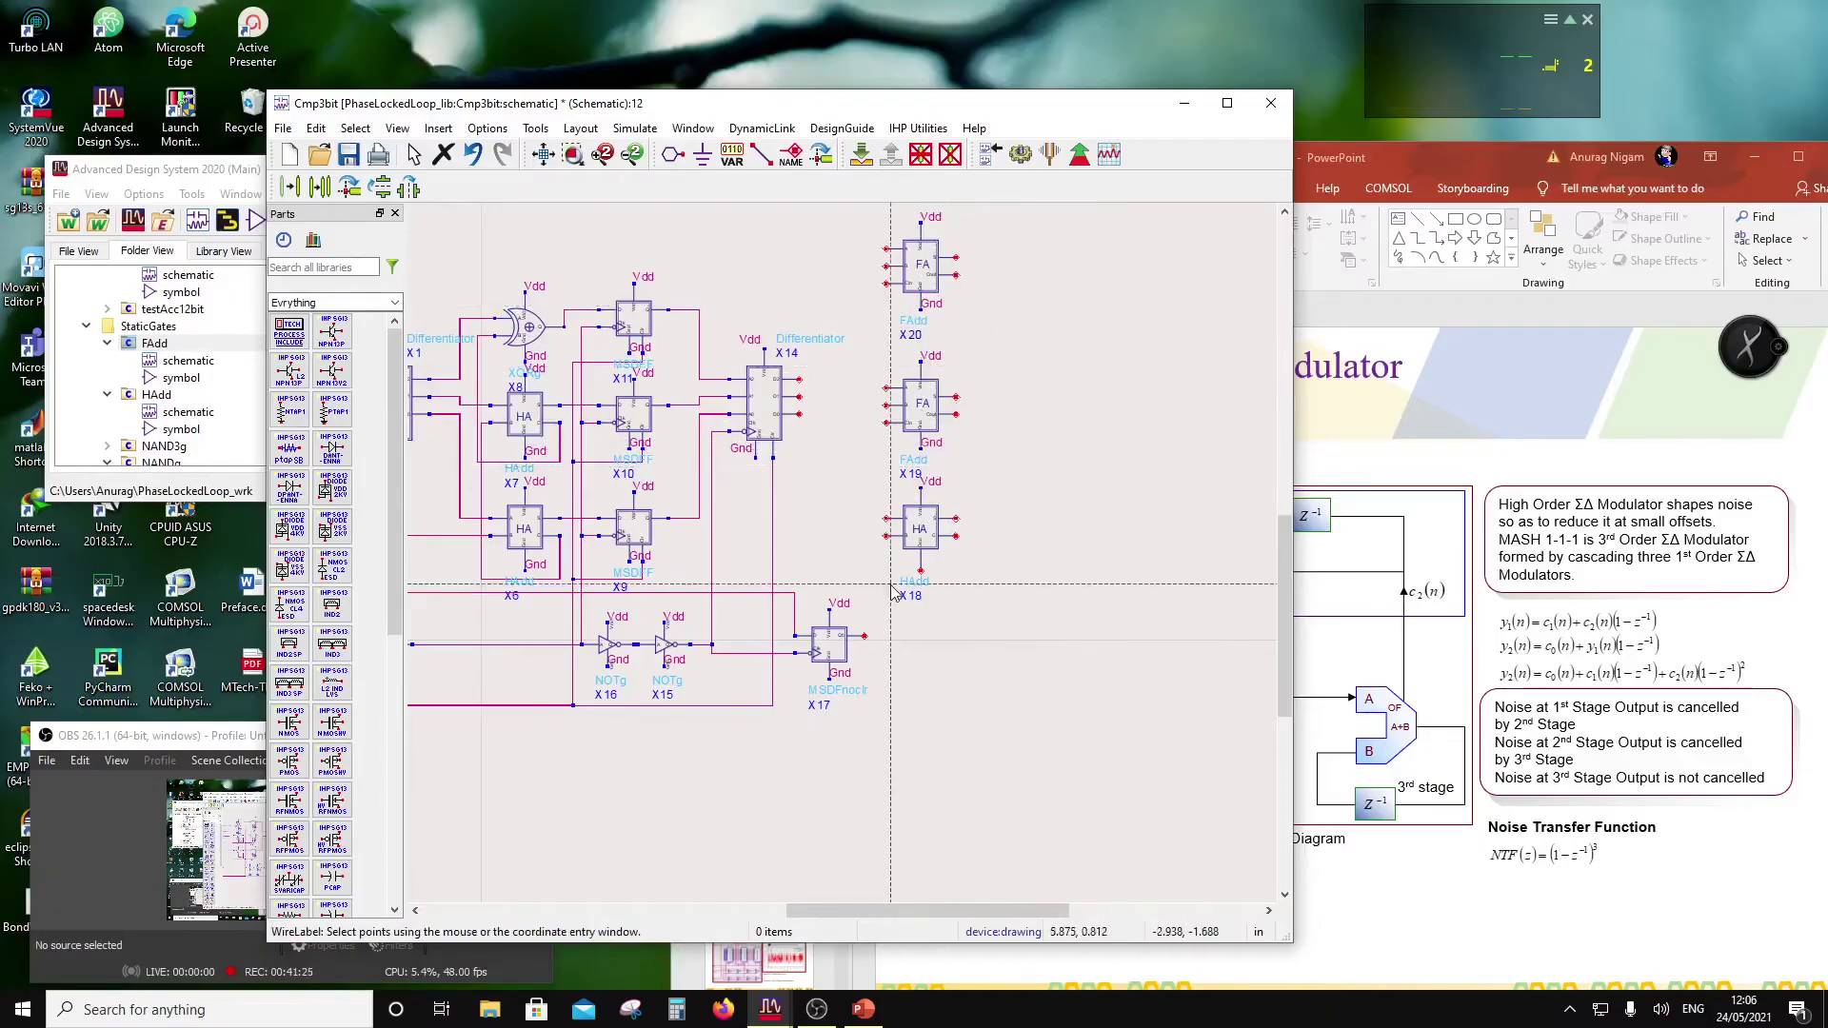
click(919, 571)
click(1080, 495)
key(Escape)
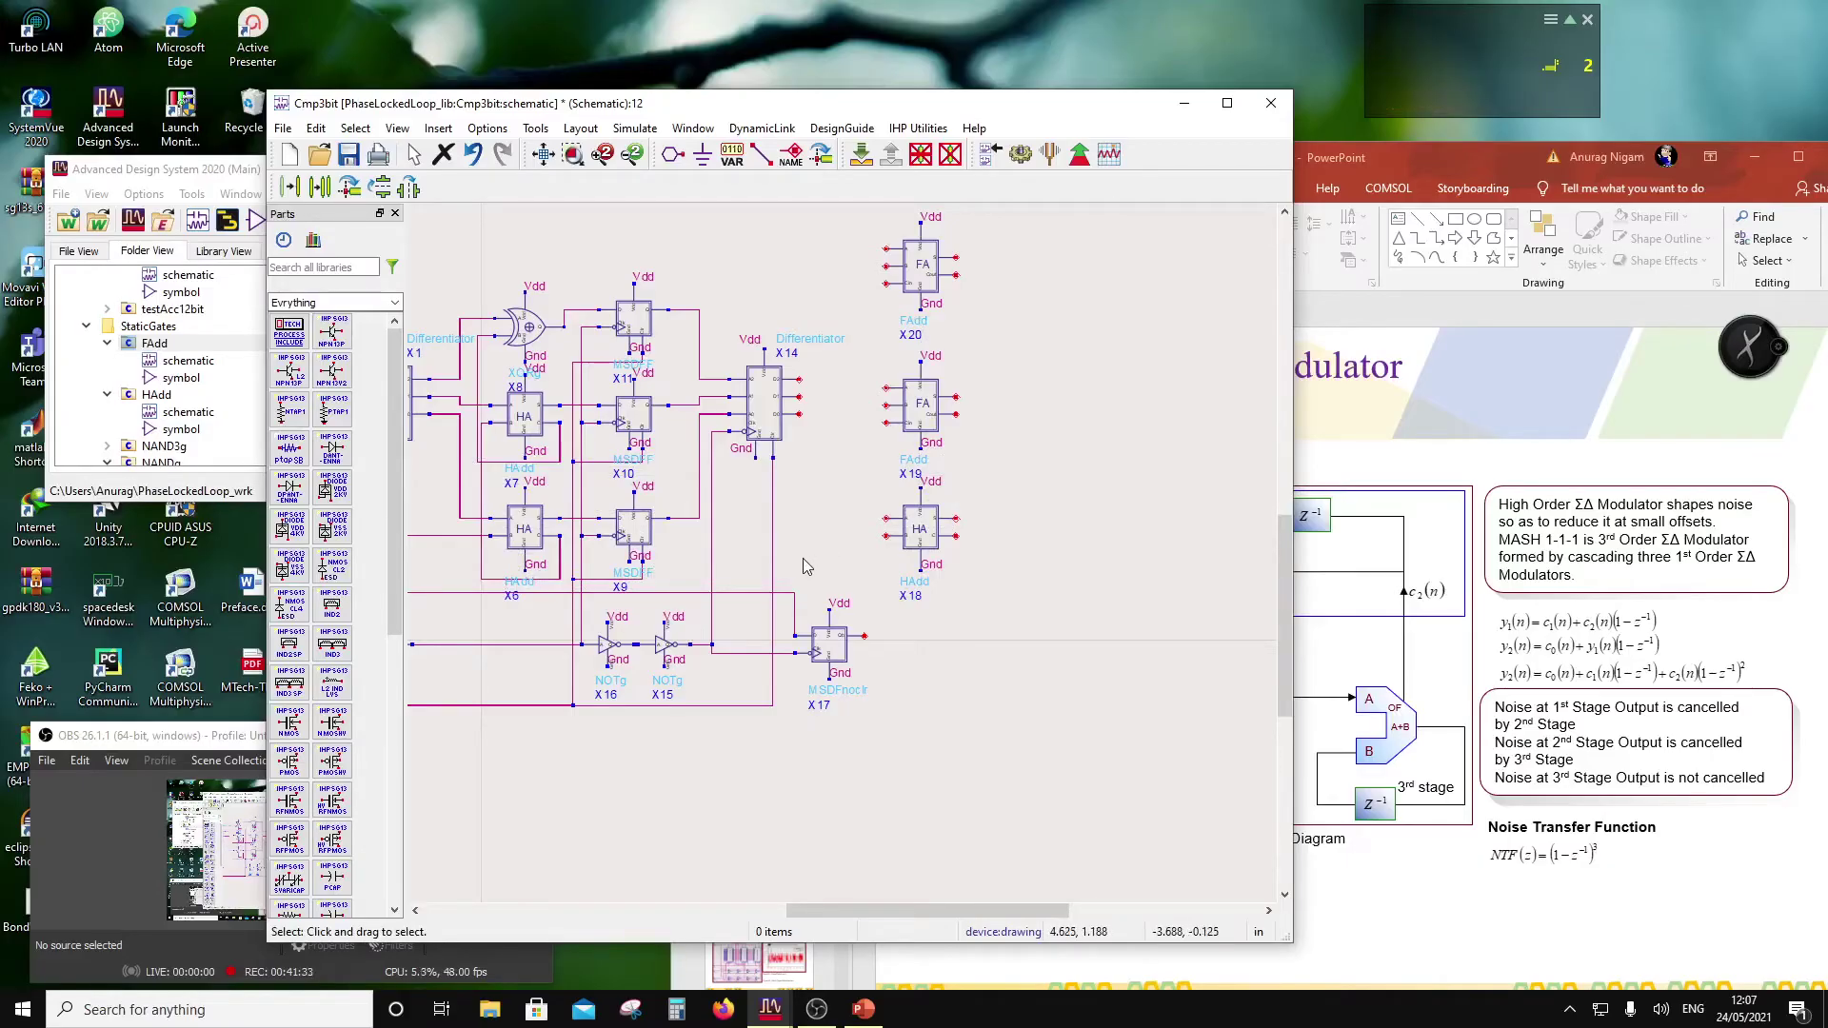
Step: Wire flip-flop X17's output to half adder X18's B input and Differentiator X14's D0 output to X18's A input
scroll(904, 257, down, 1)
drag(847, 362, 930, 669)
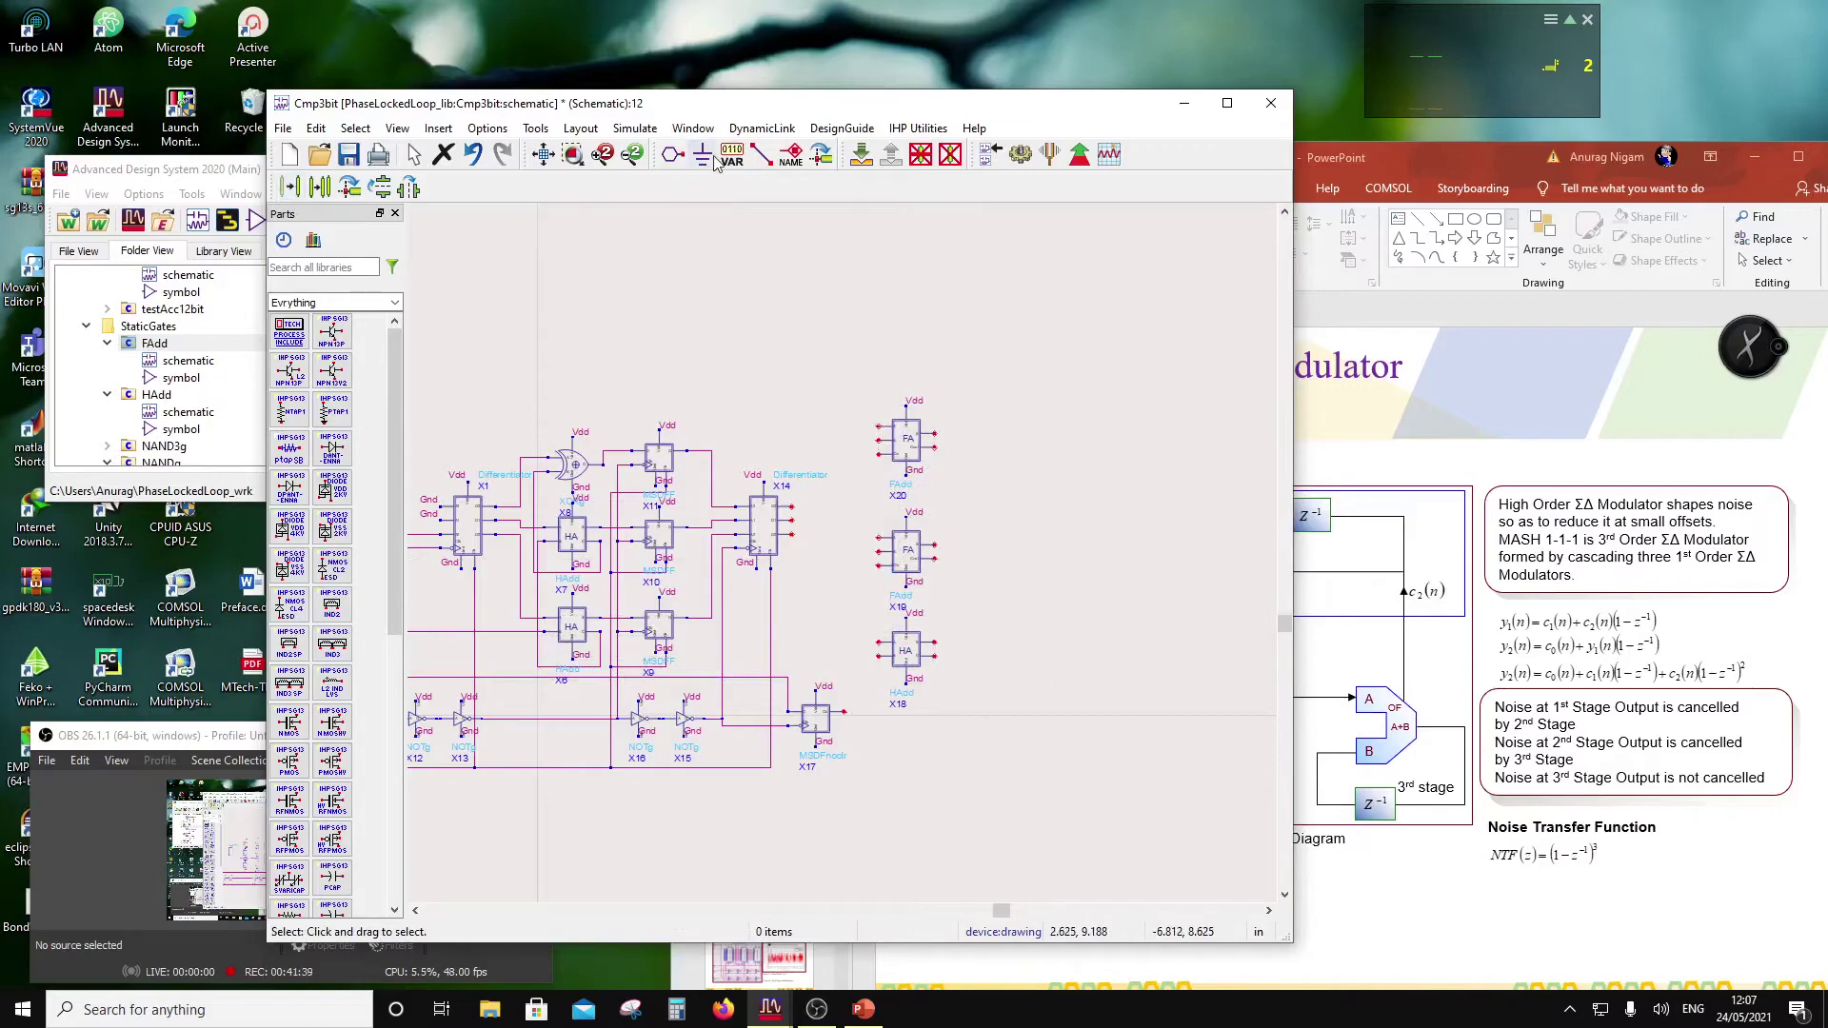
click(761, 158)
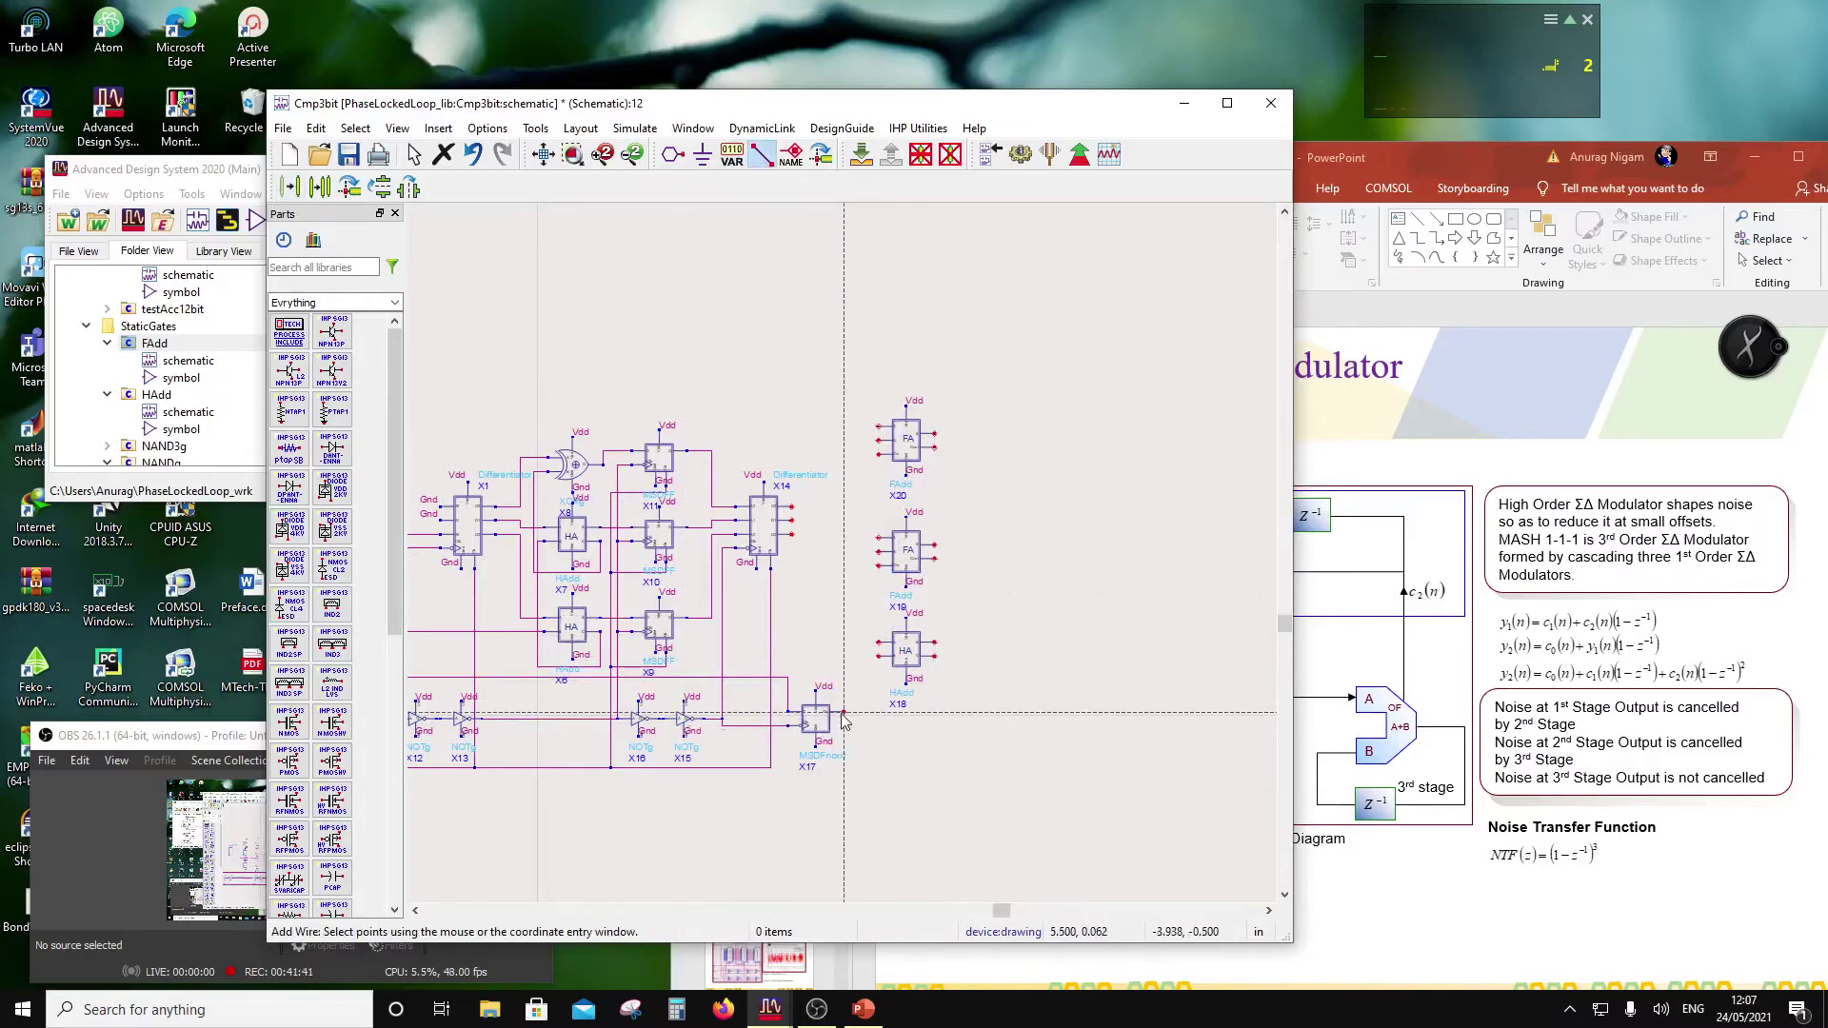
click(846, 711)
click(877, 657)
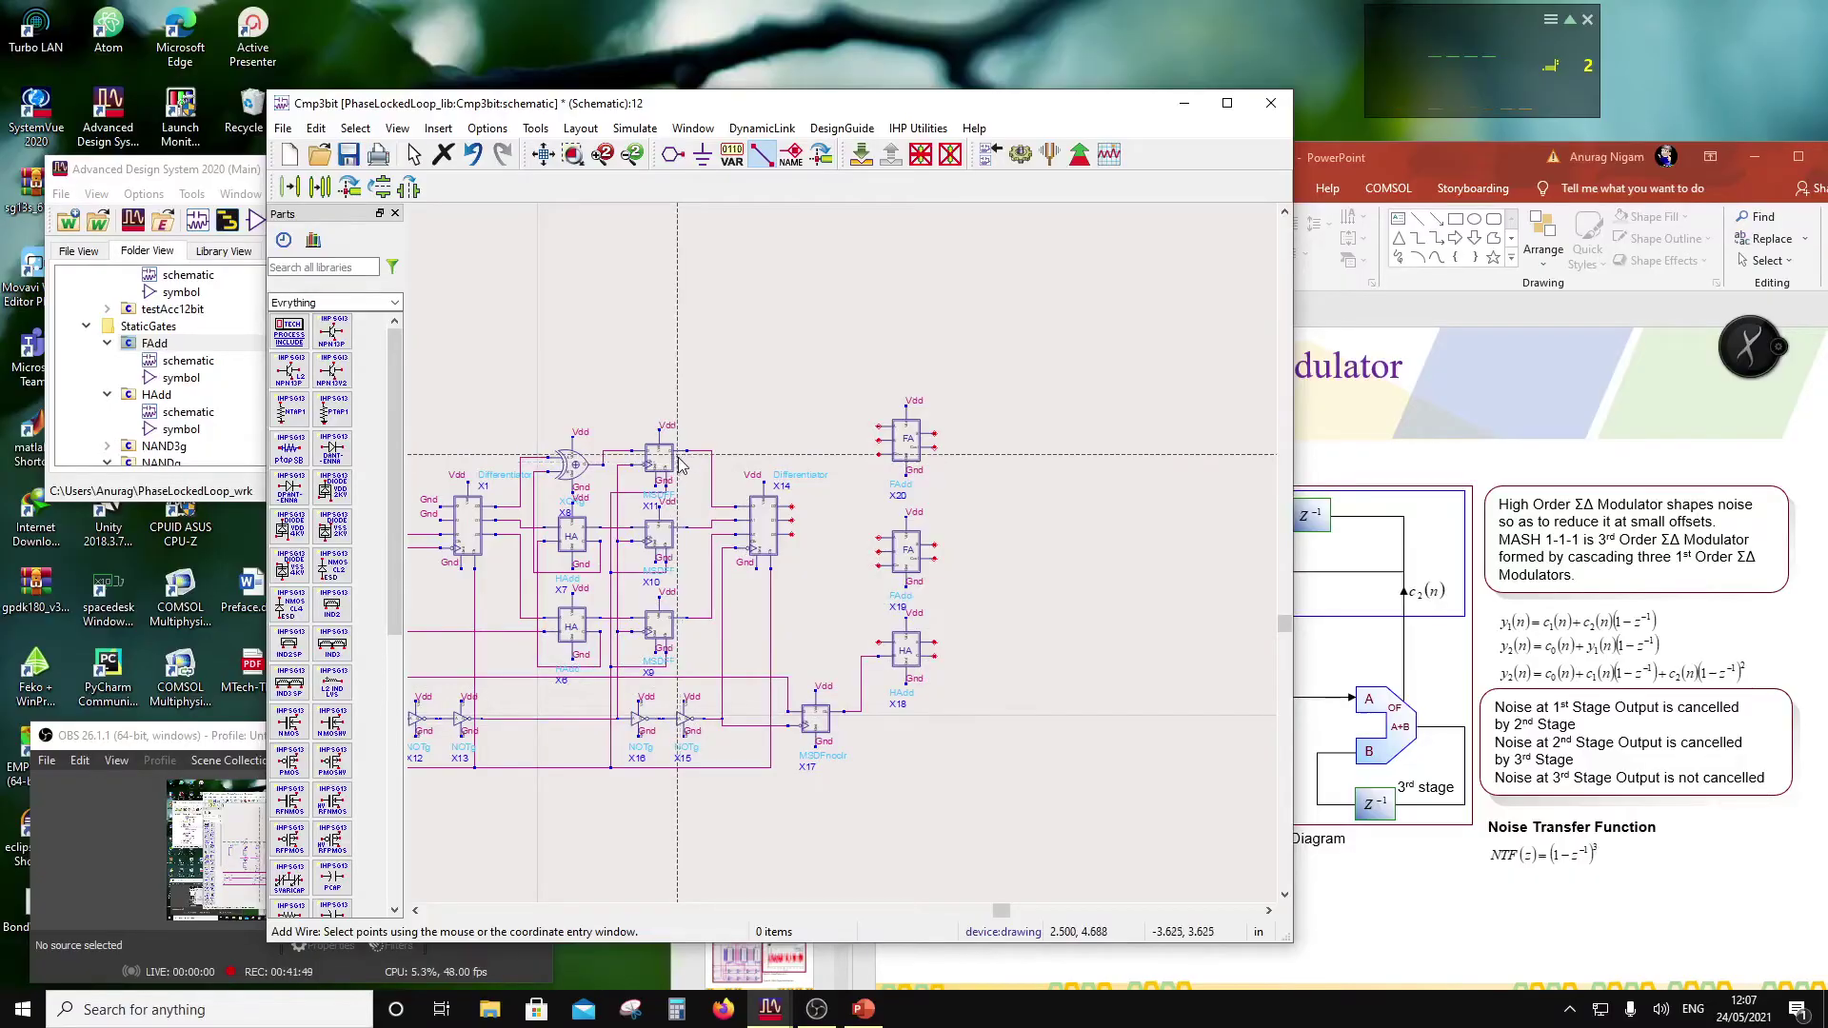
click(791, 534)
click(877, 642)
Step: Wire half adder X18's carry output around beneath the block and up to full adder X19's Cin input
scroll(931, 514, up, 1)
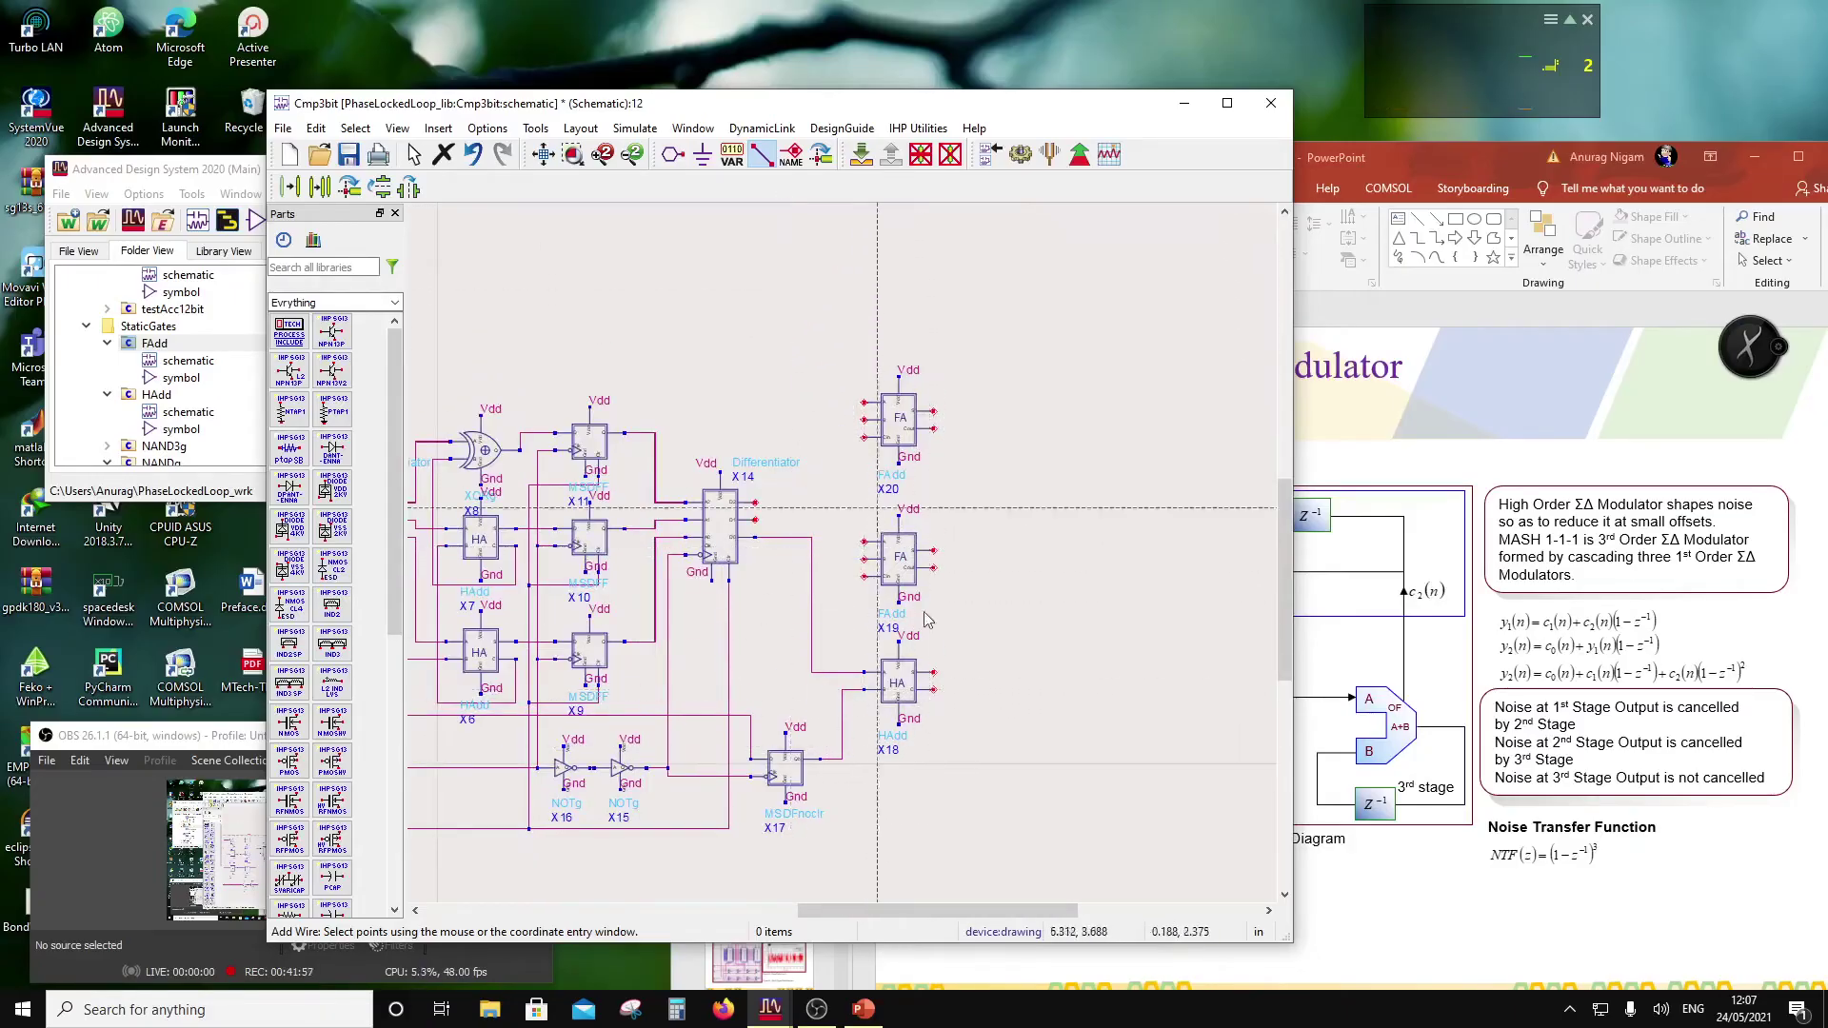
click(932, 692)
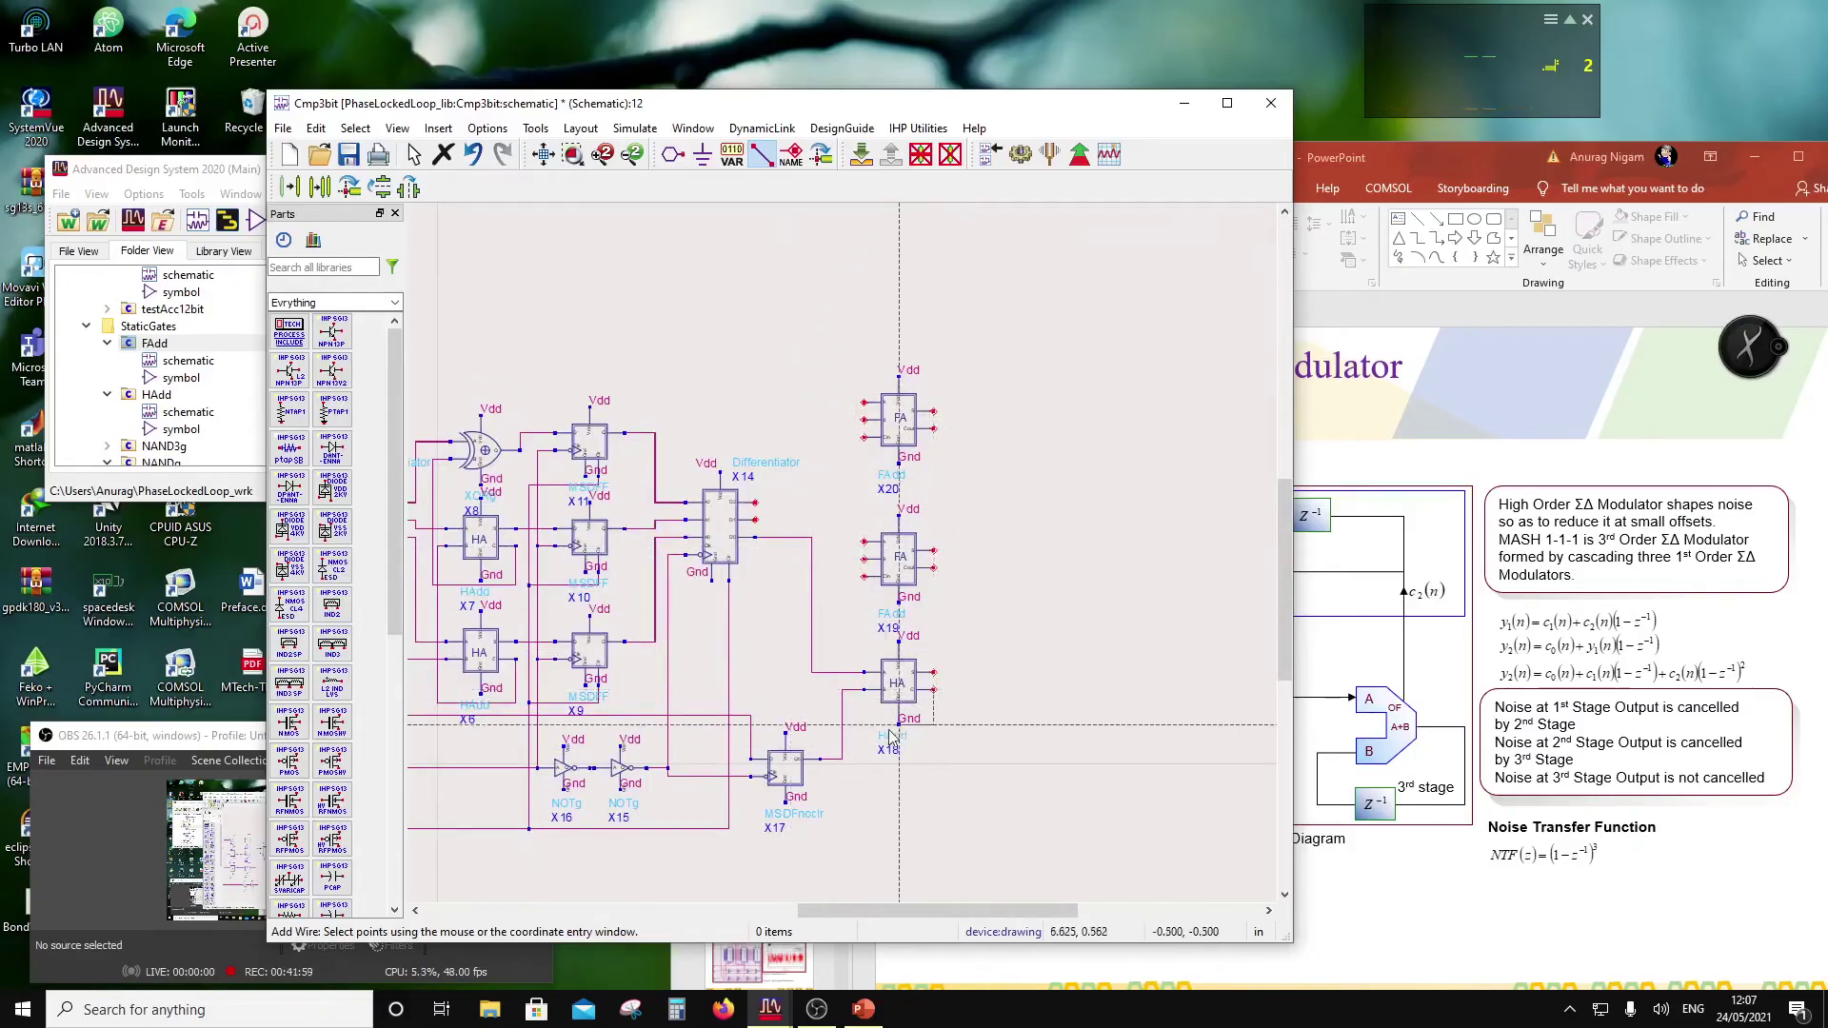
double_click(833, 729)
click(863, 577)
click(833, 728)
key(Escape)
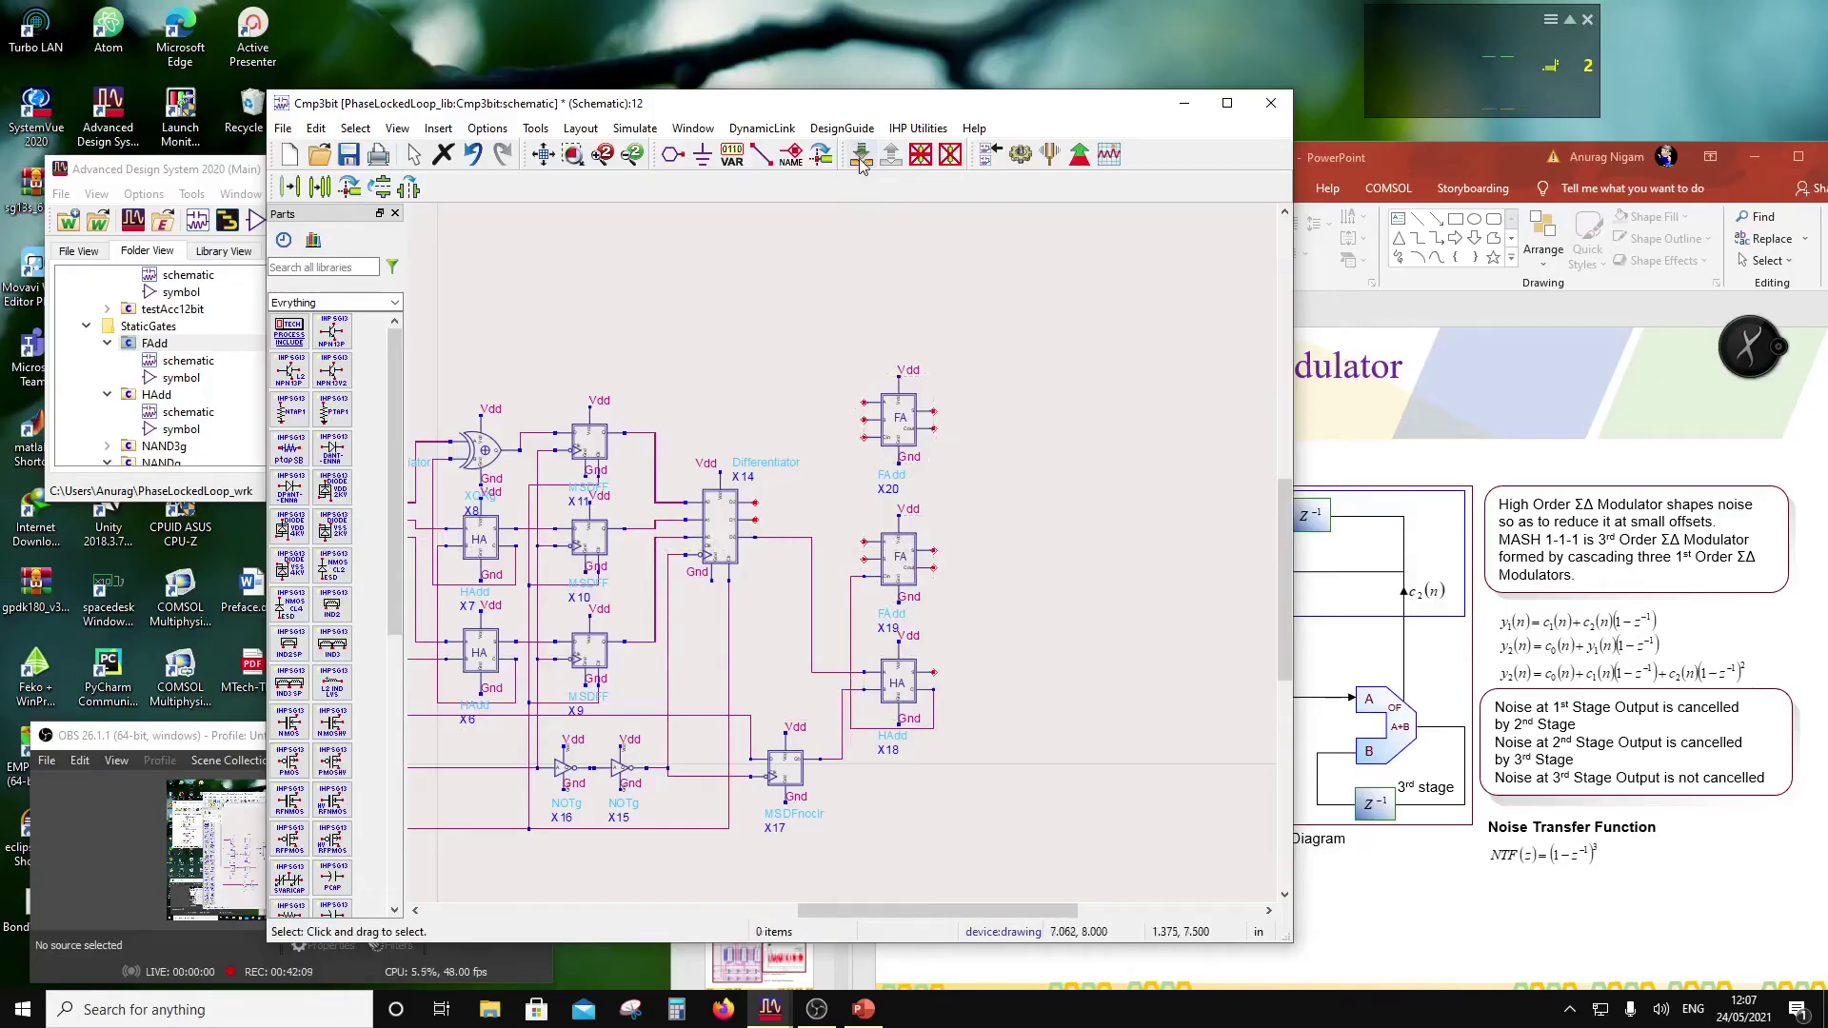
Step: Wire half adder X18's B input net to full adder X19's B input and Differentiator X14's D1 output to X19's A input
click(761, 154)
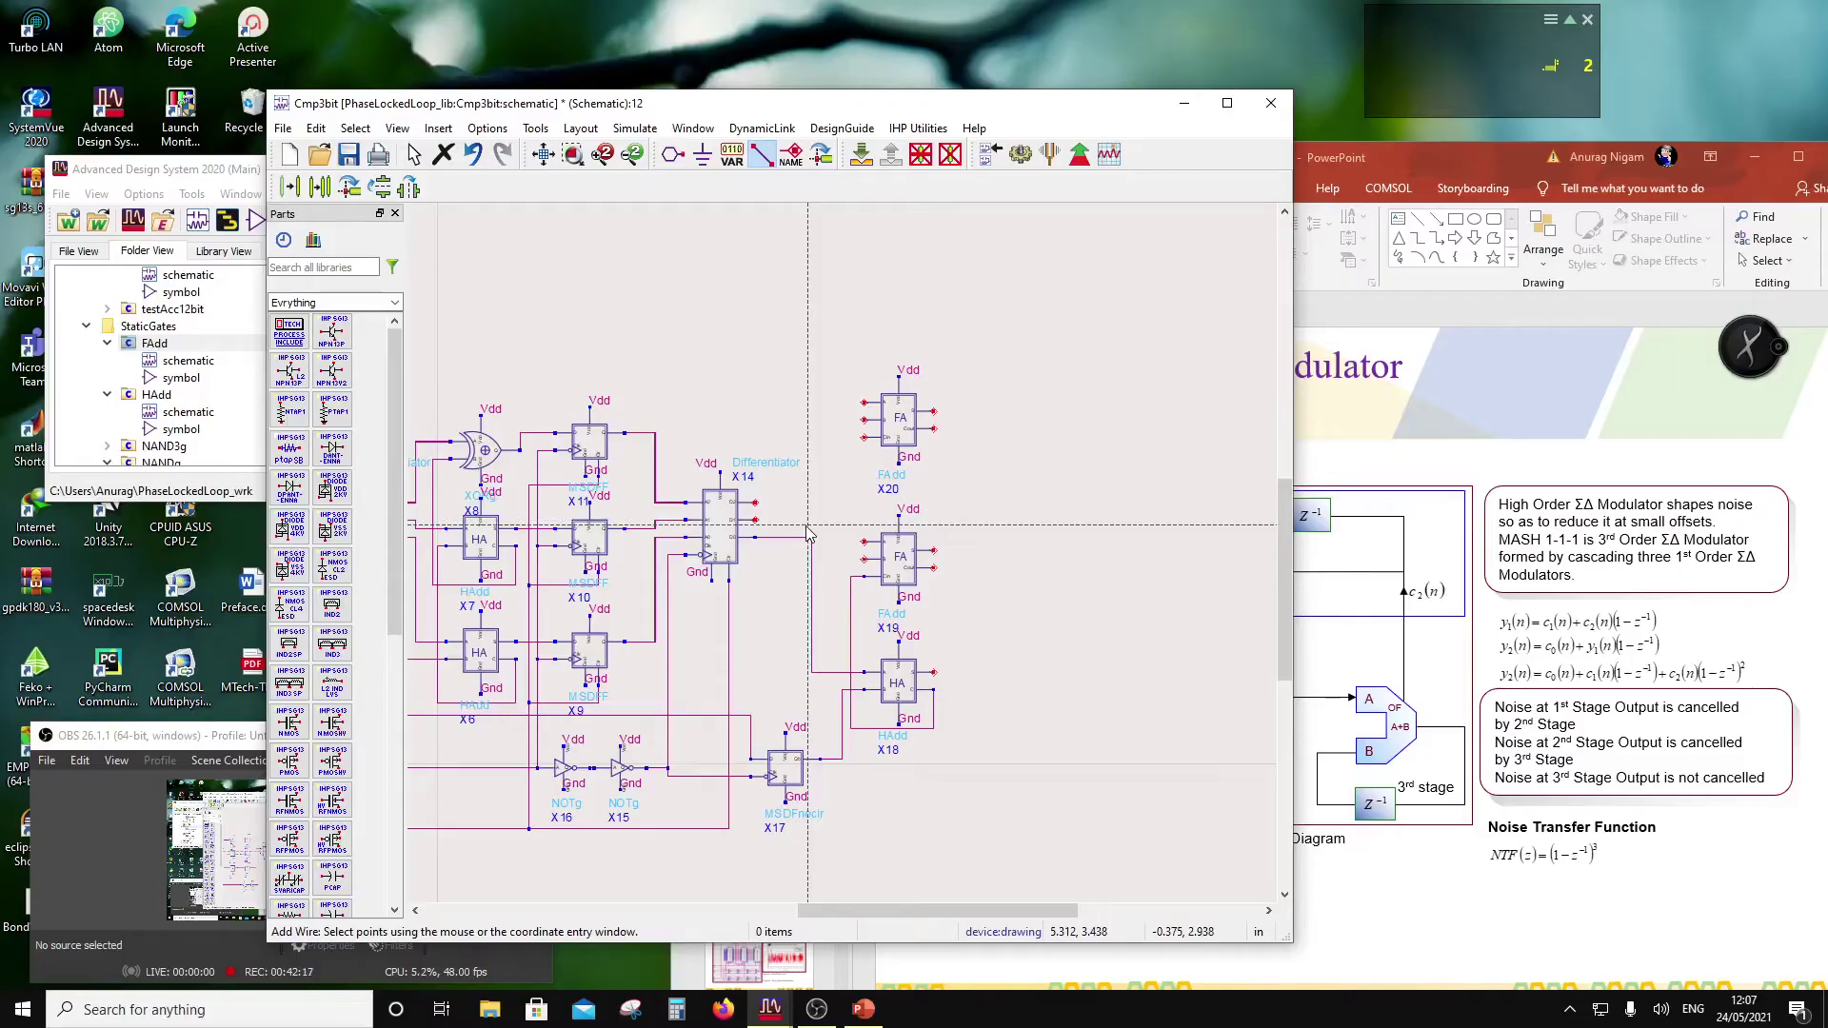
click(853, 584)
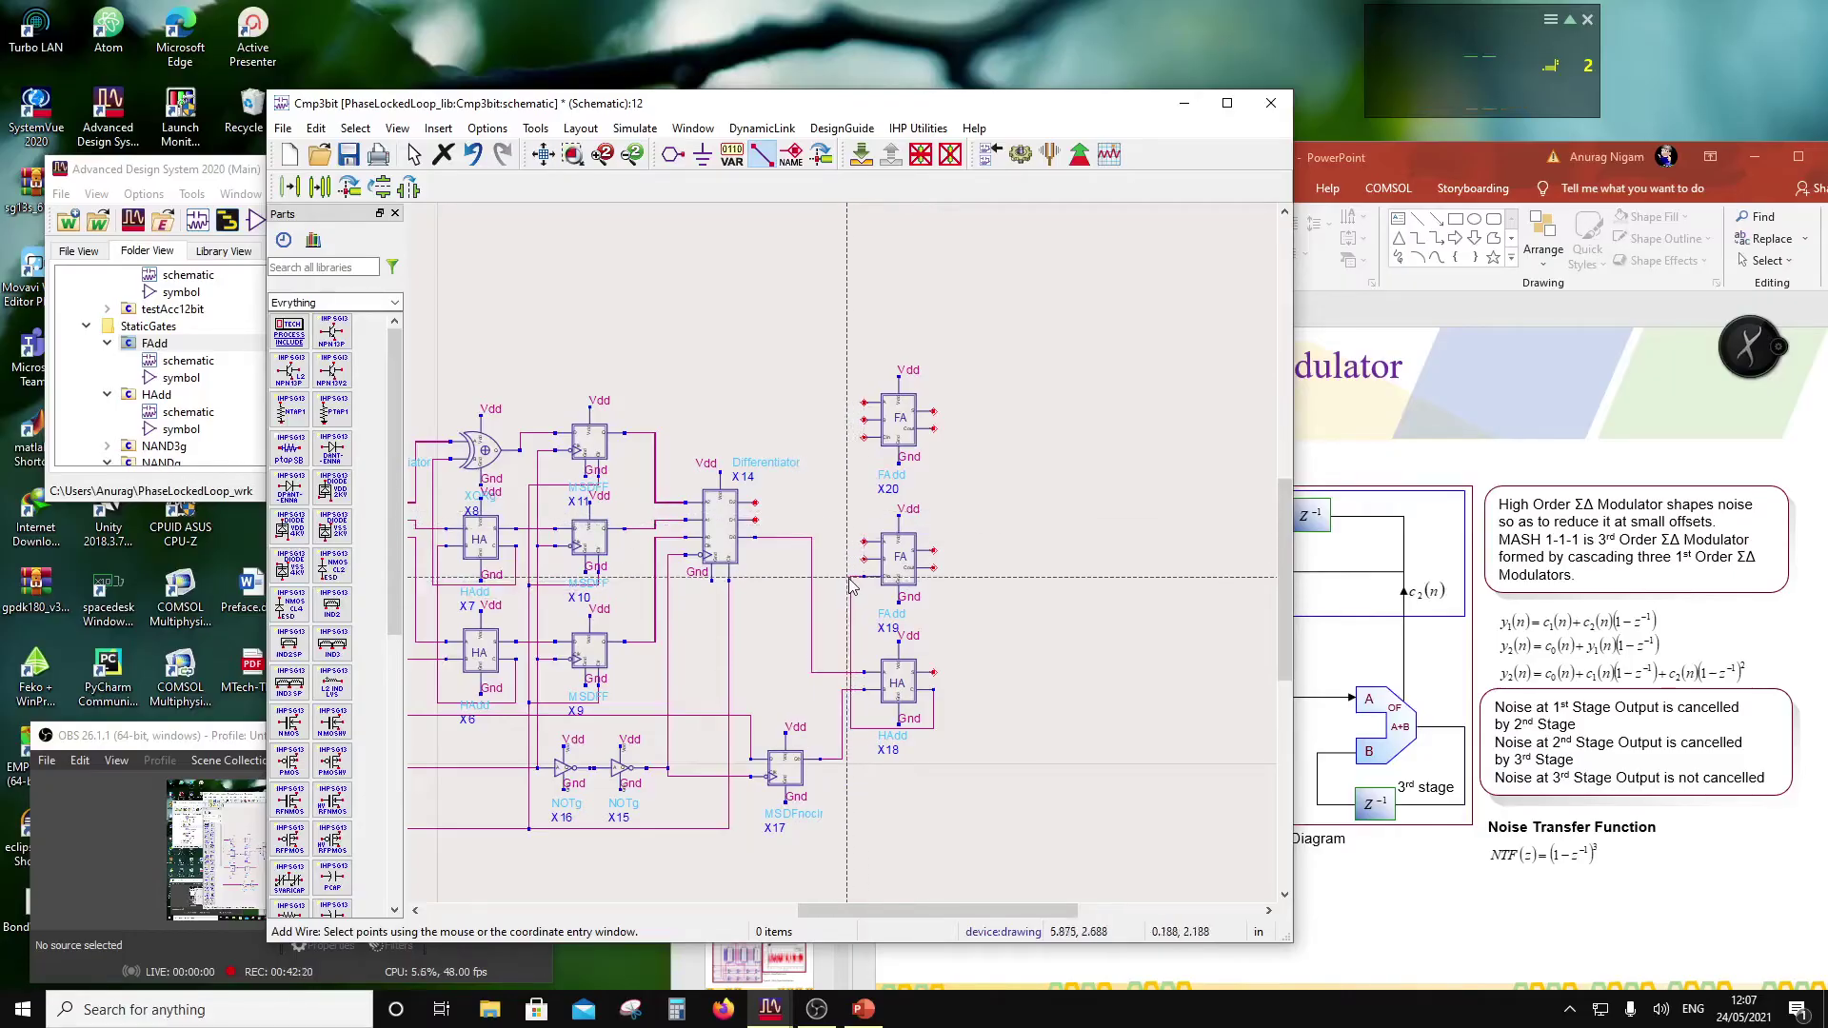
click(843, 699)
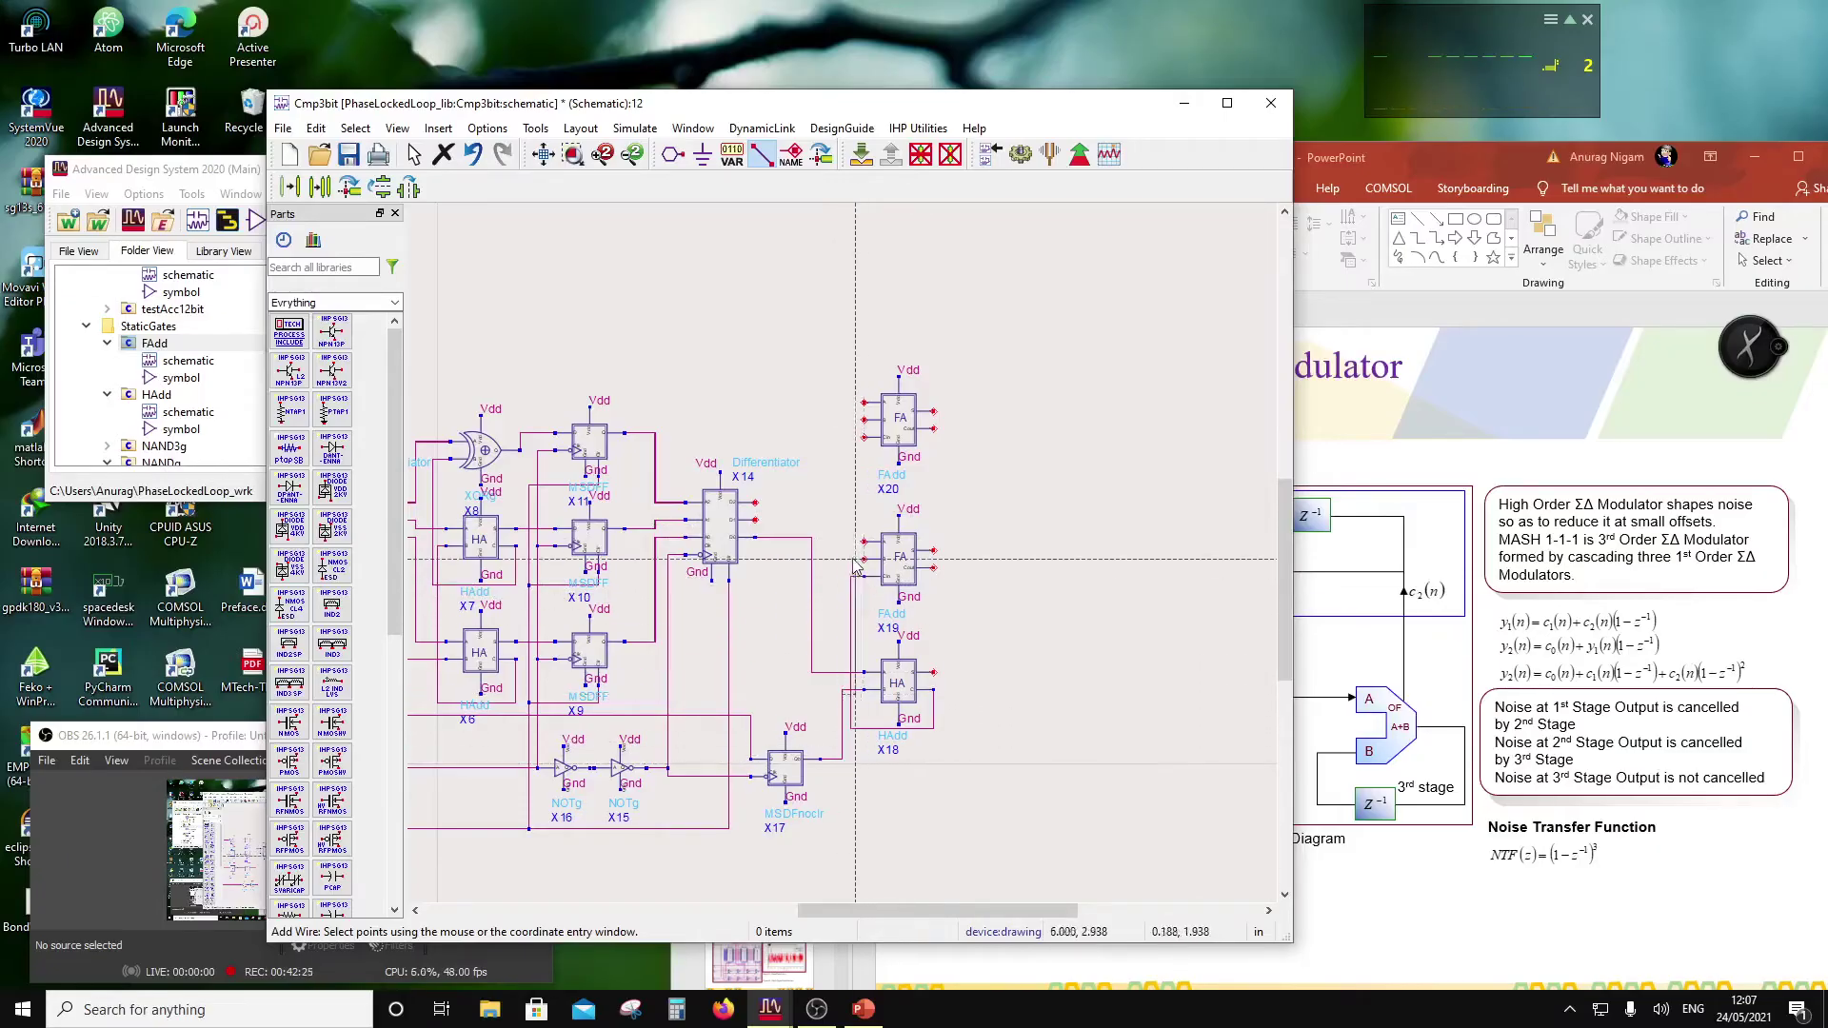
click(862, 576)
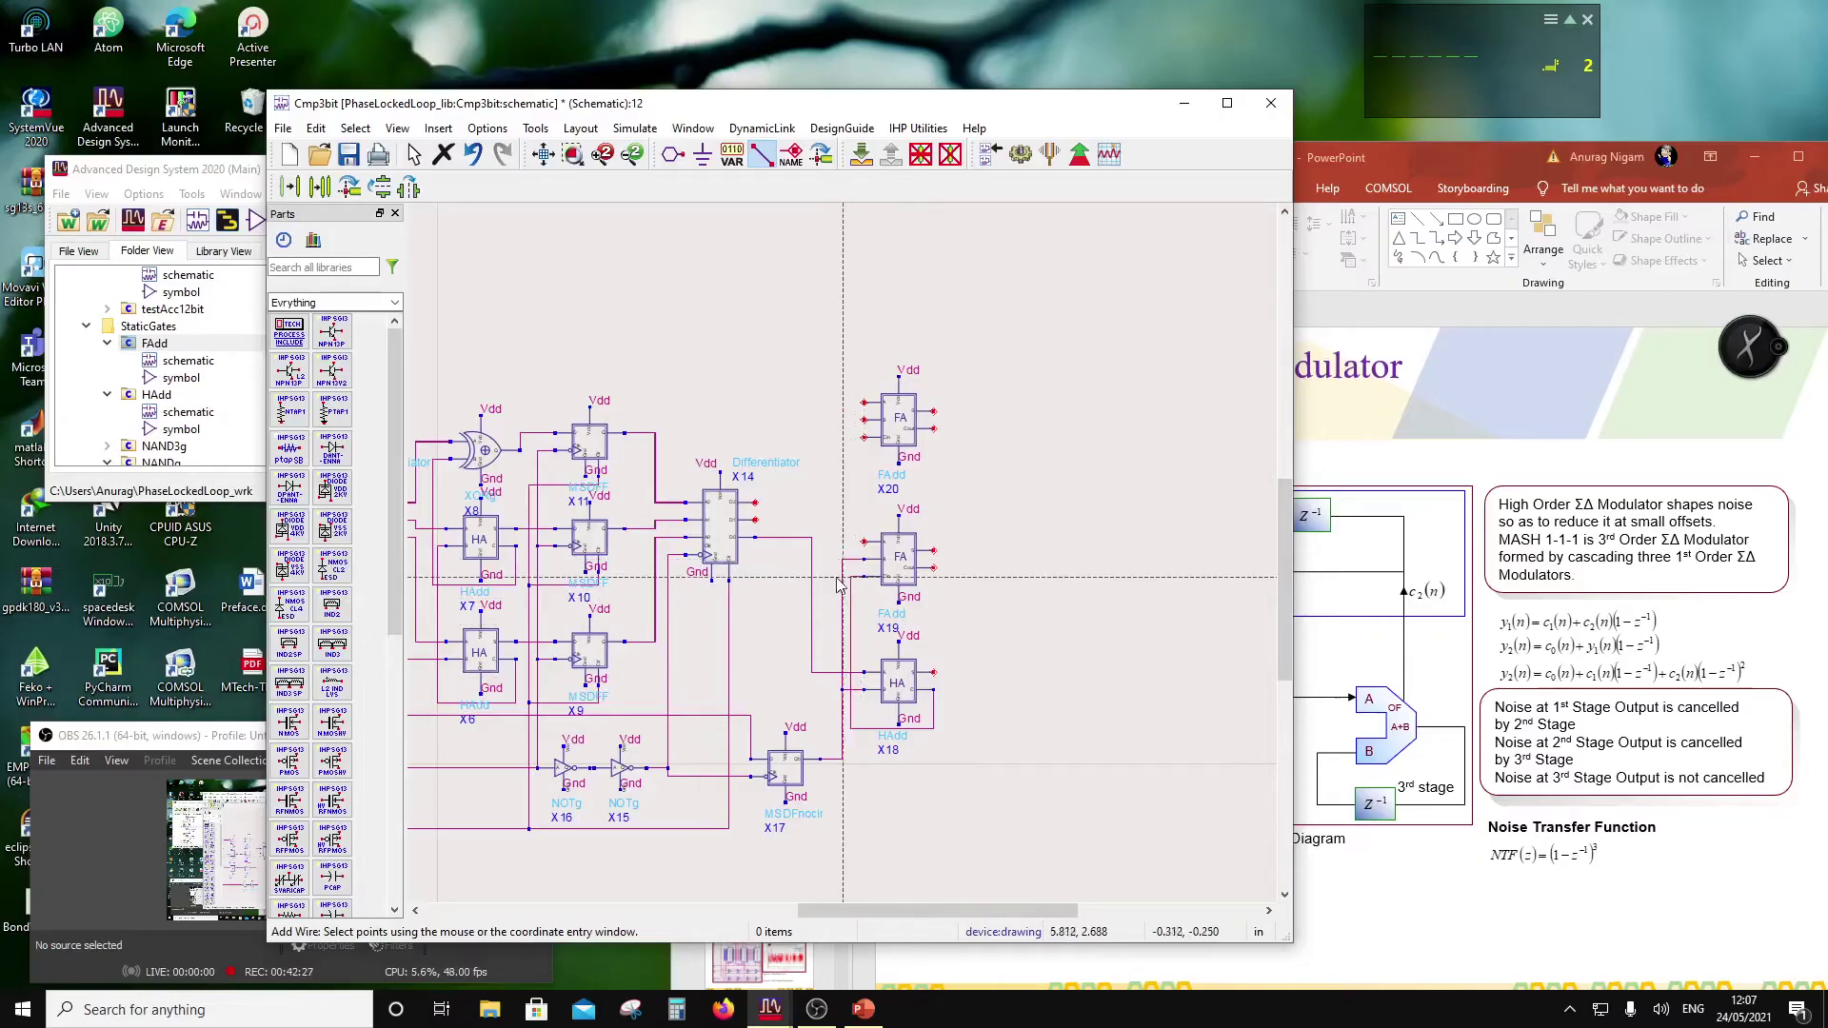
click(756, 520)
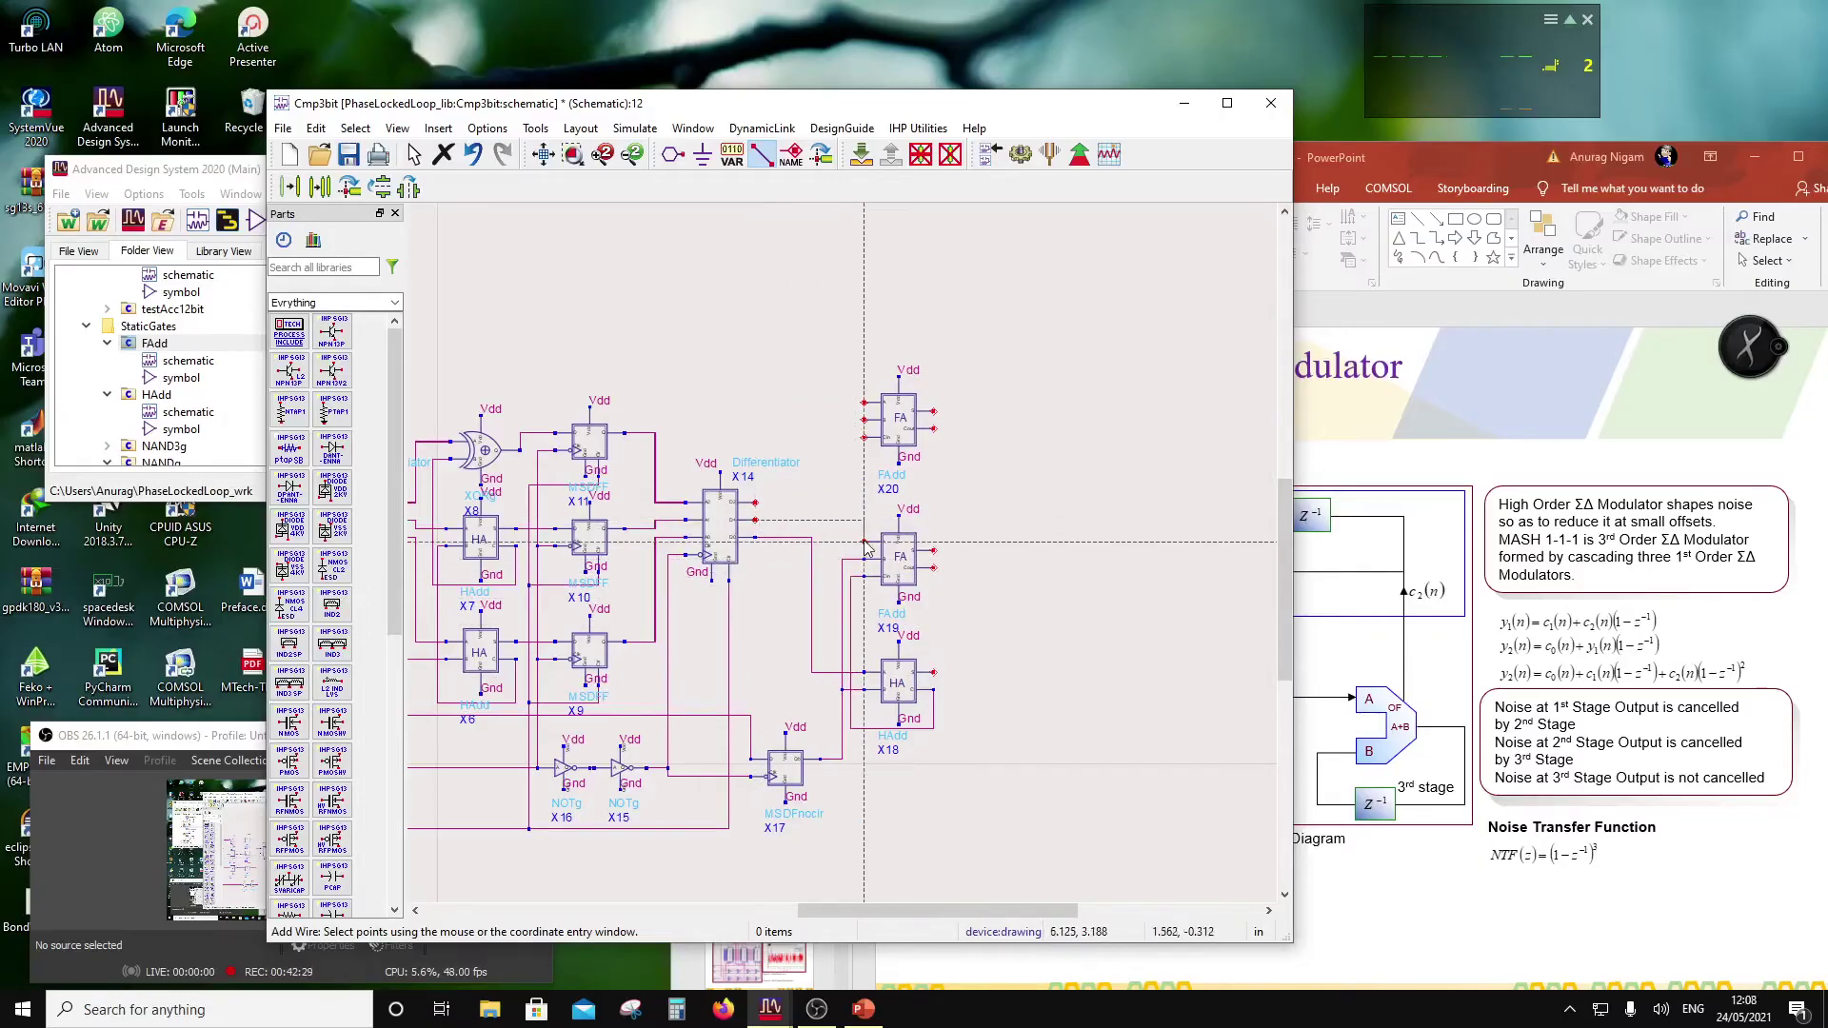
click(843, 539)
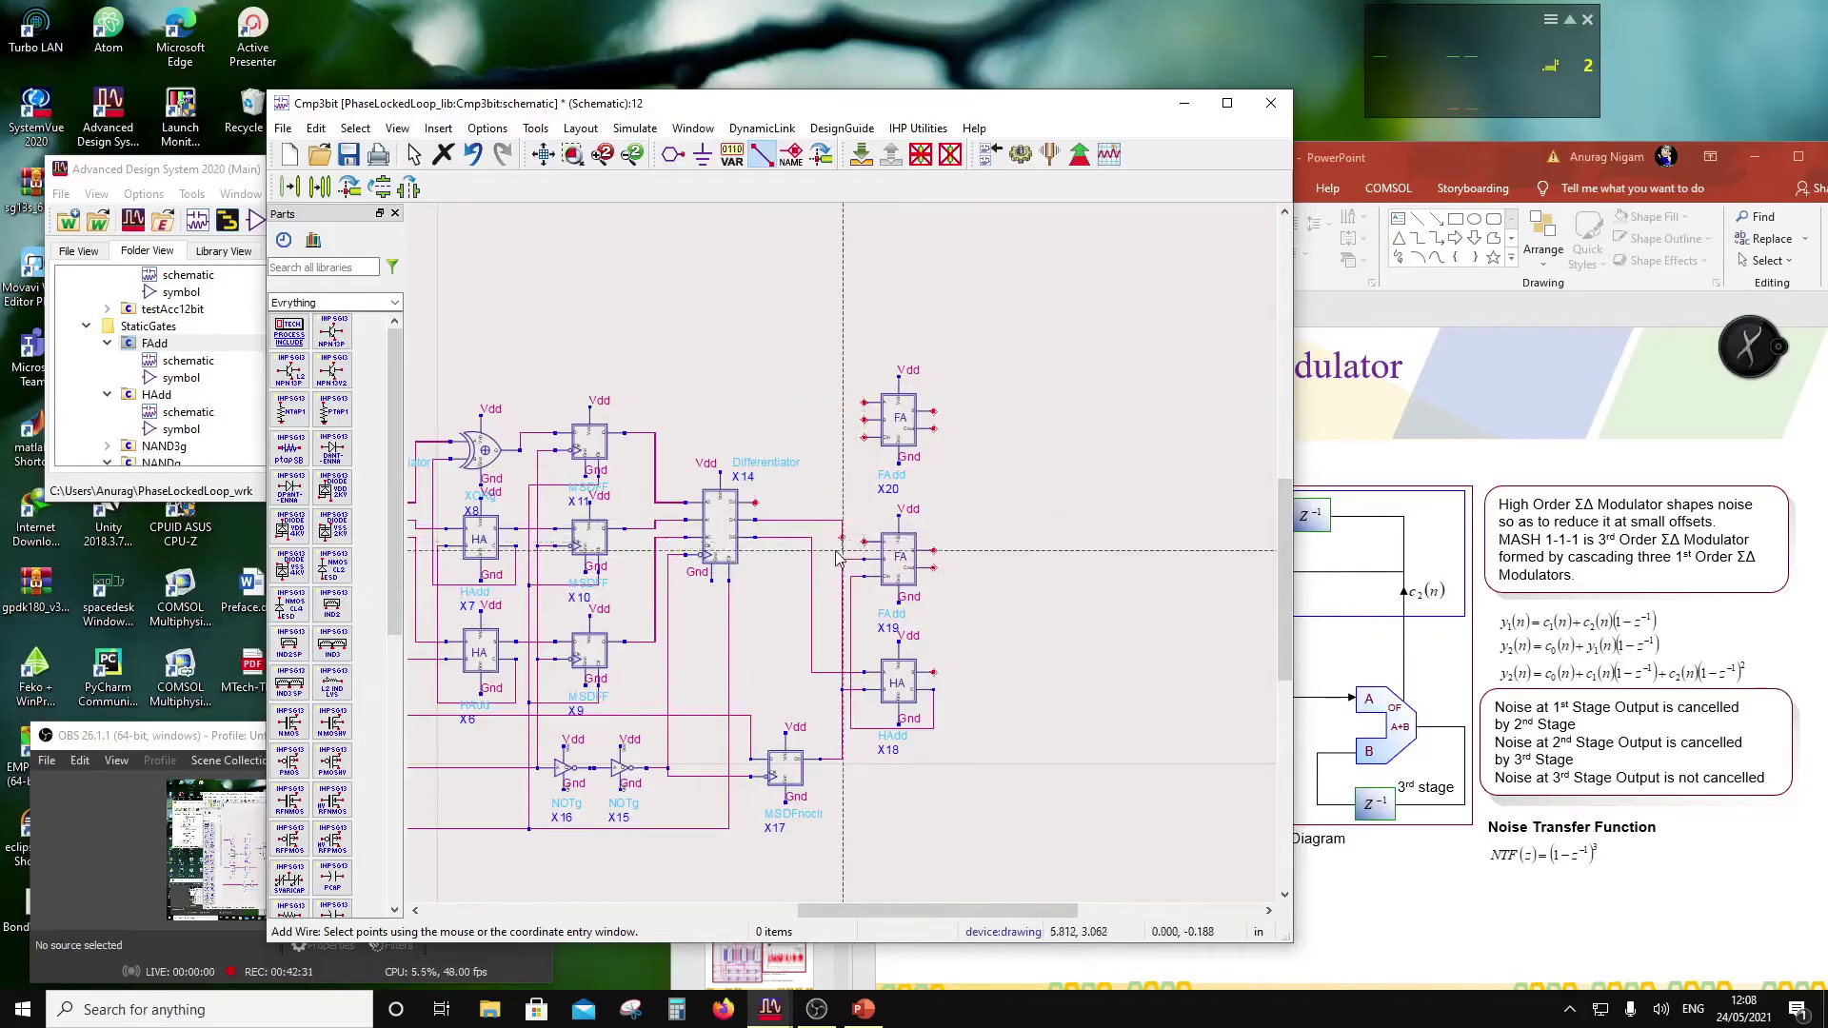
Step: Wire full adder X19's Cout output around beneath the block and up to full adder X20's Cin input
scroll(842, 552, up, 2)
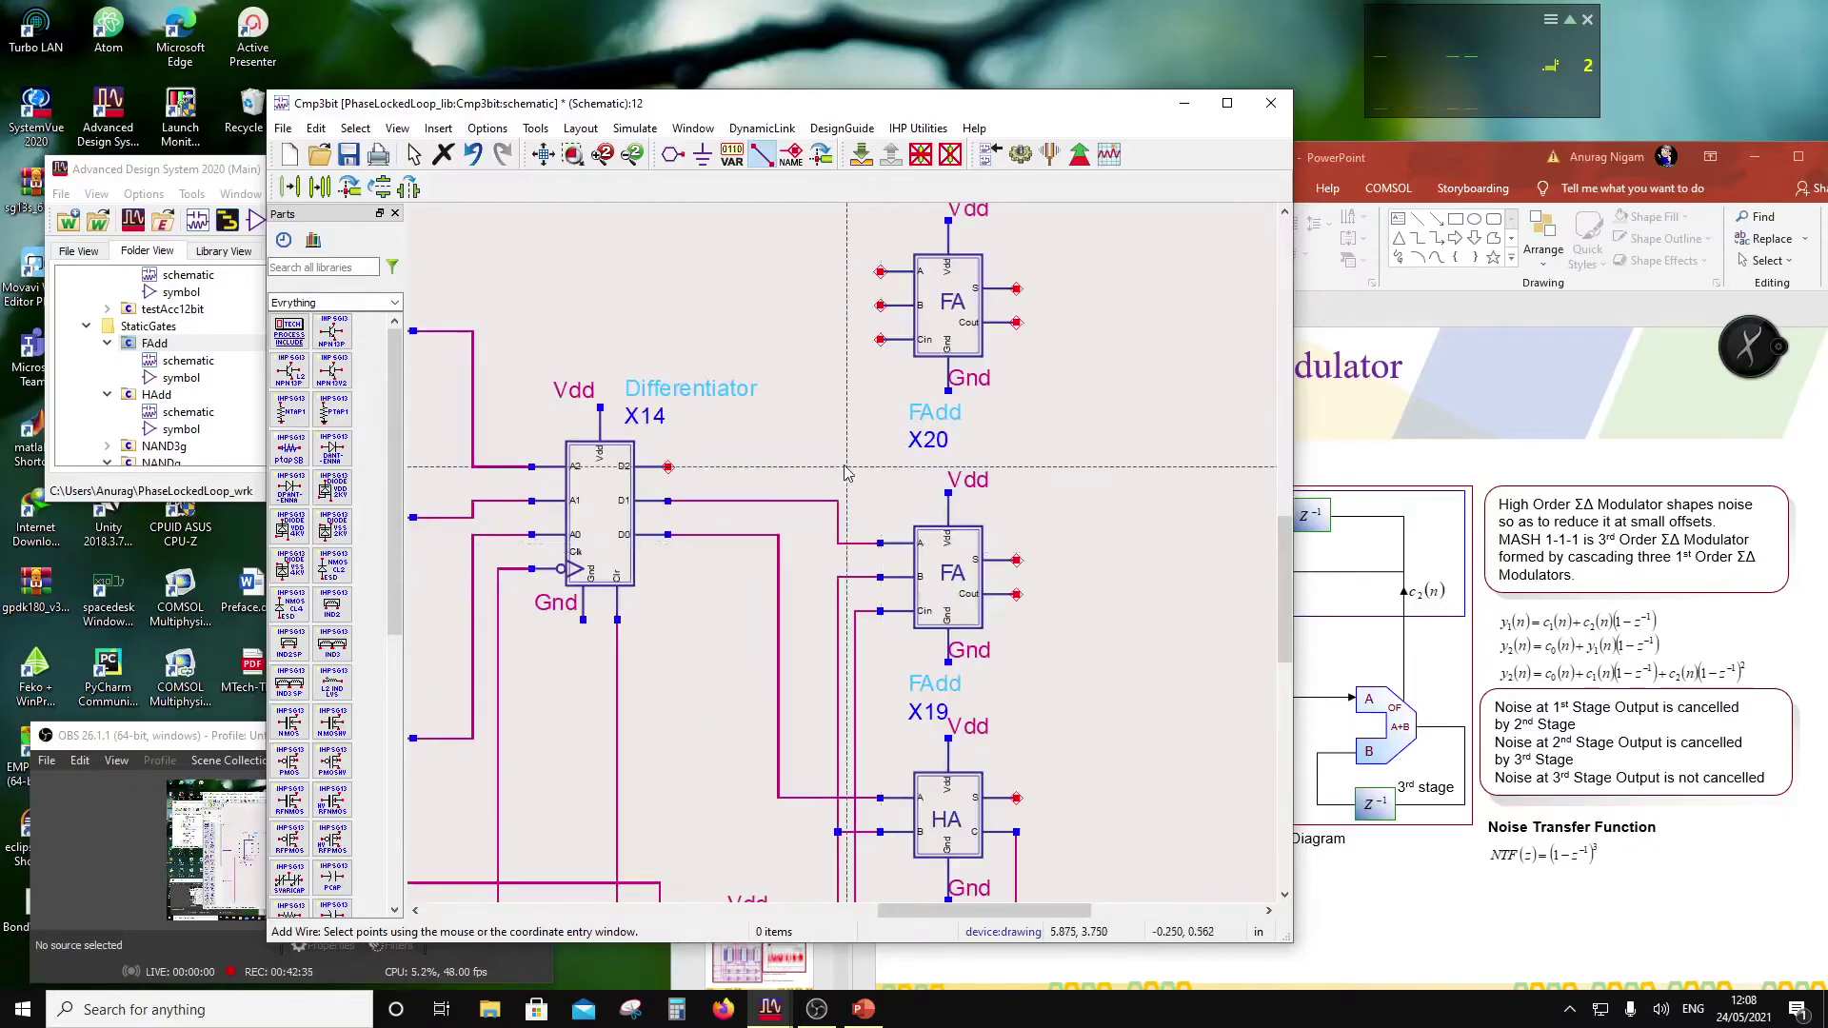
scroll(854, 546, down, 2)
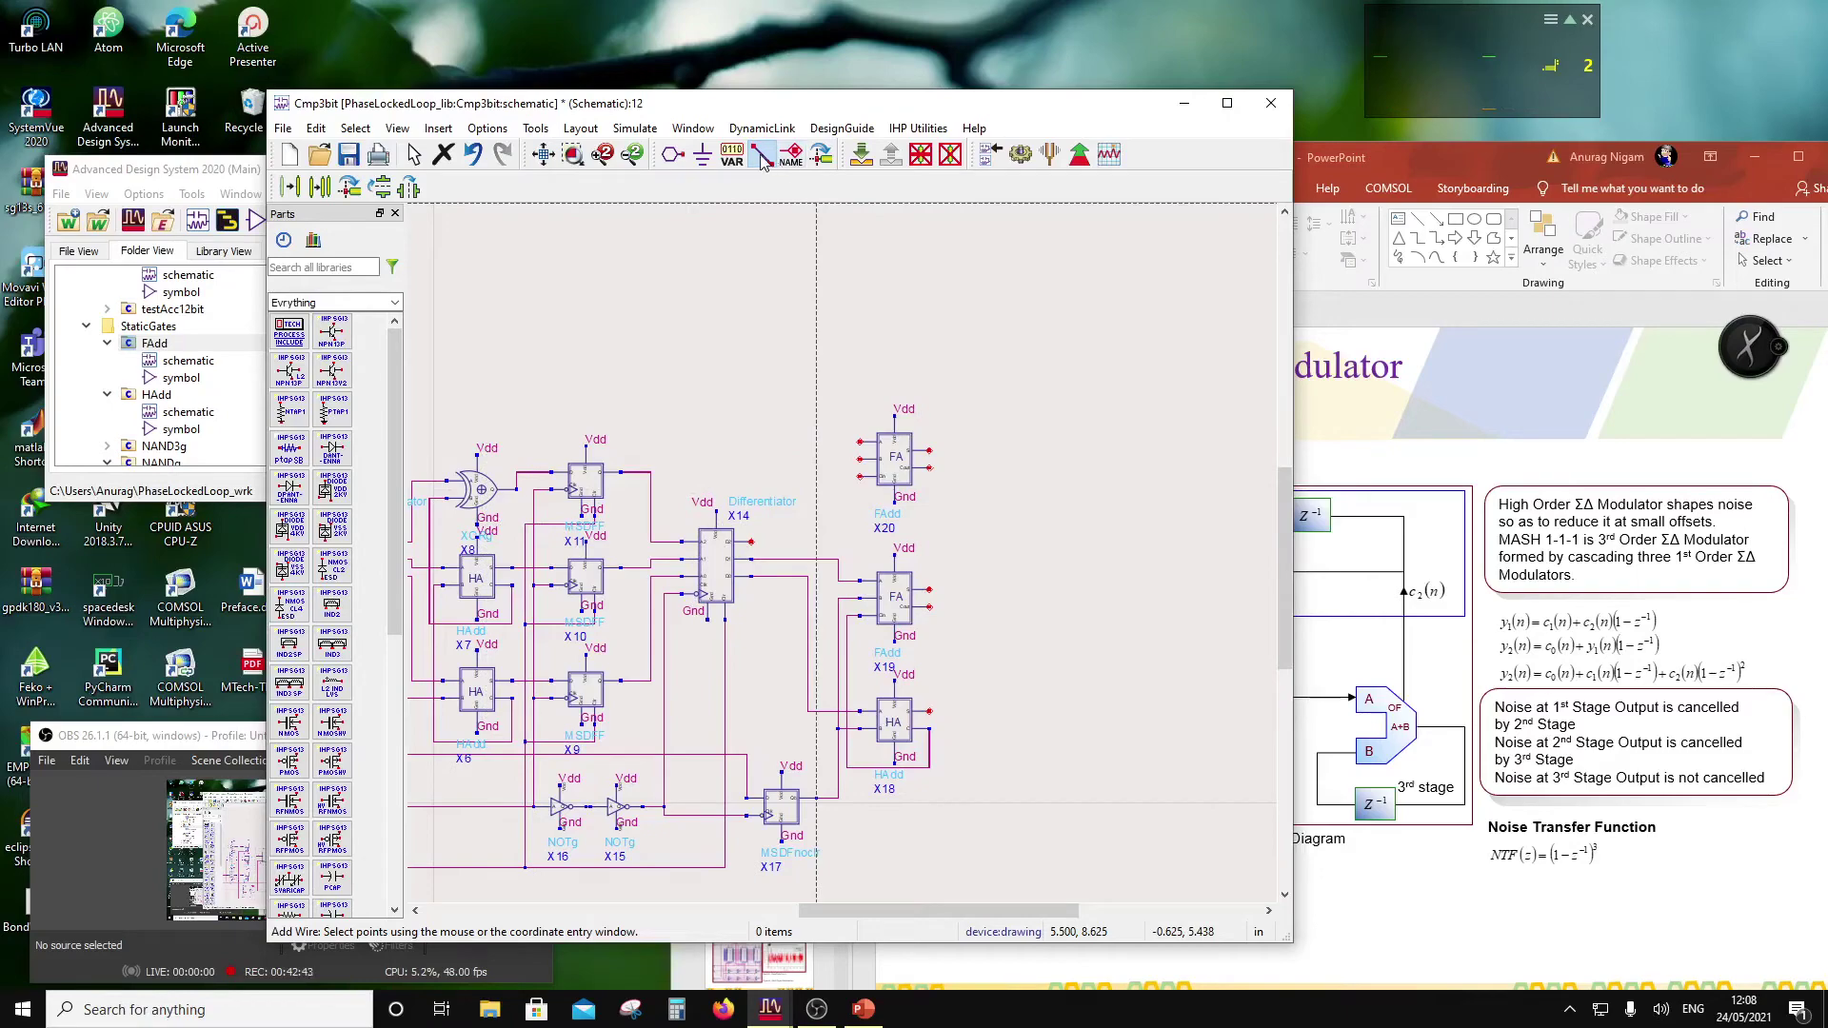
click(852, 651)
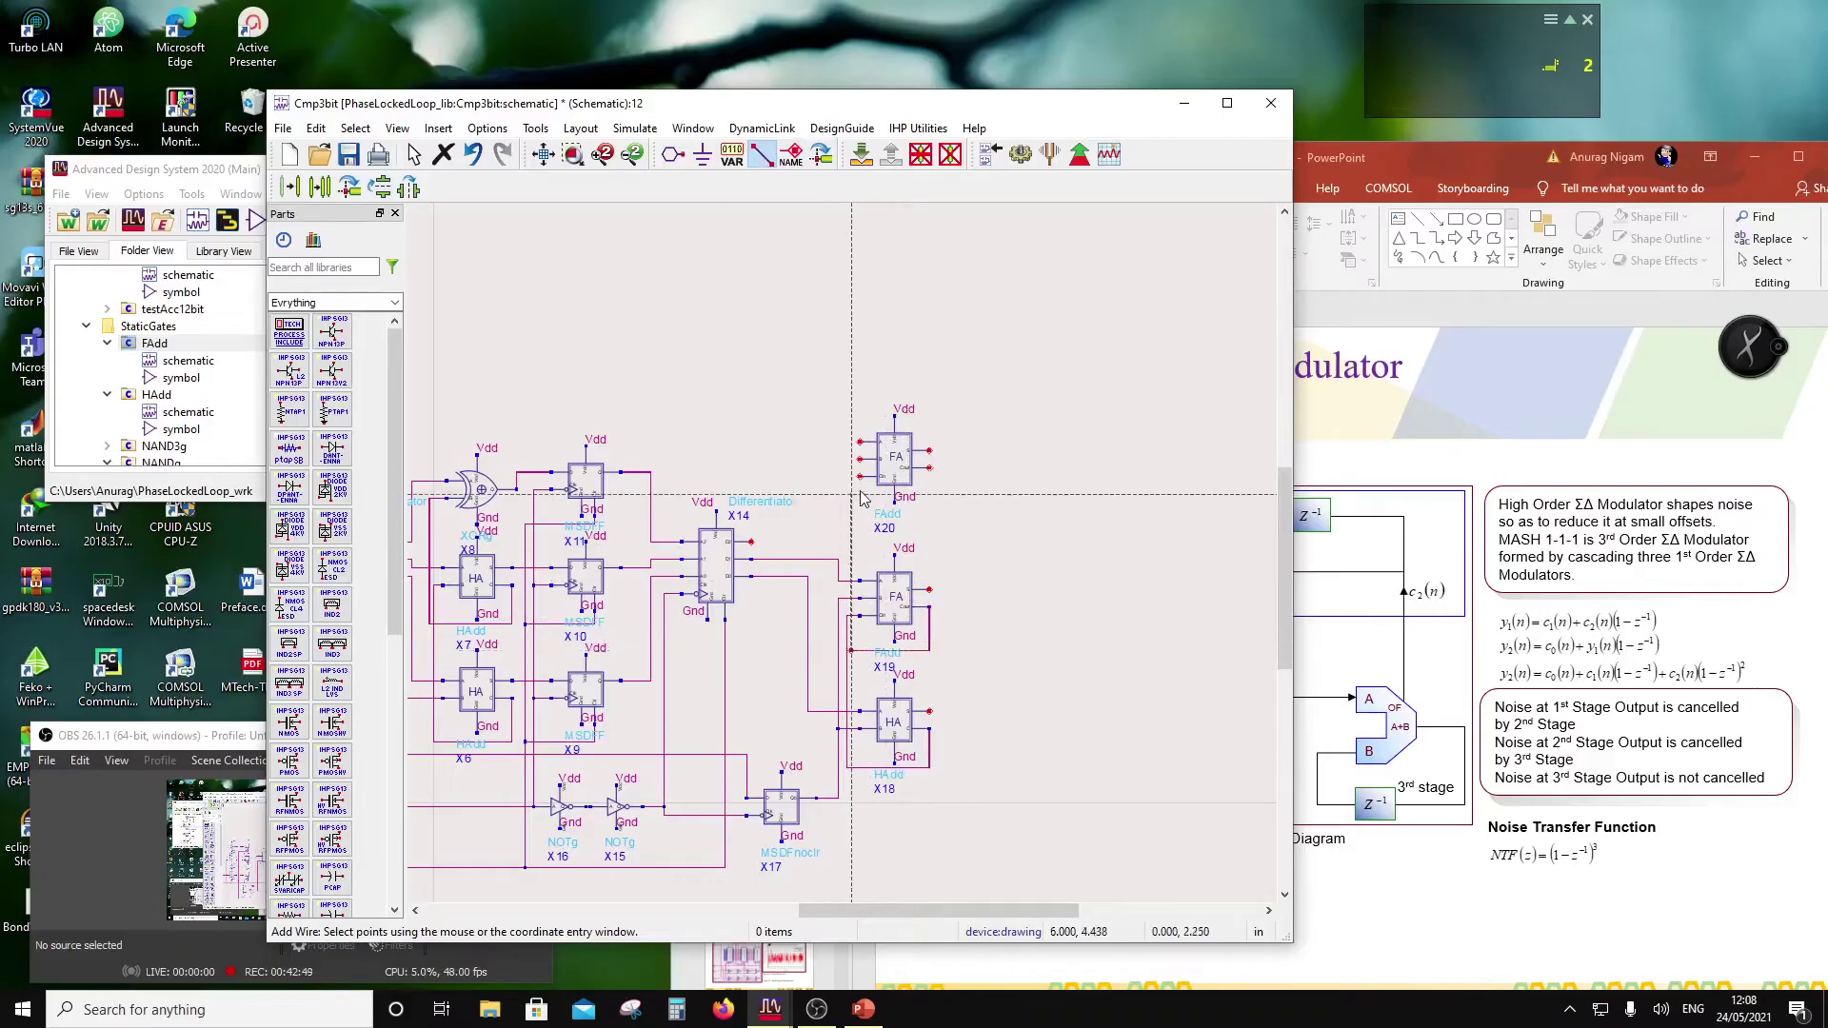
key(Escape)
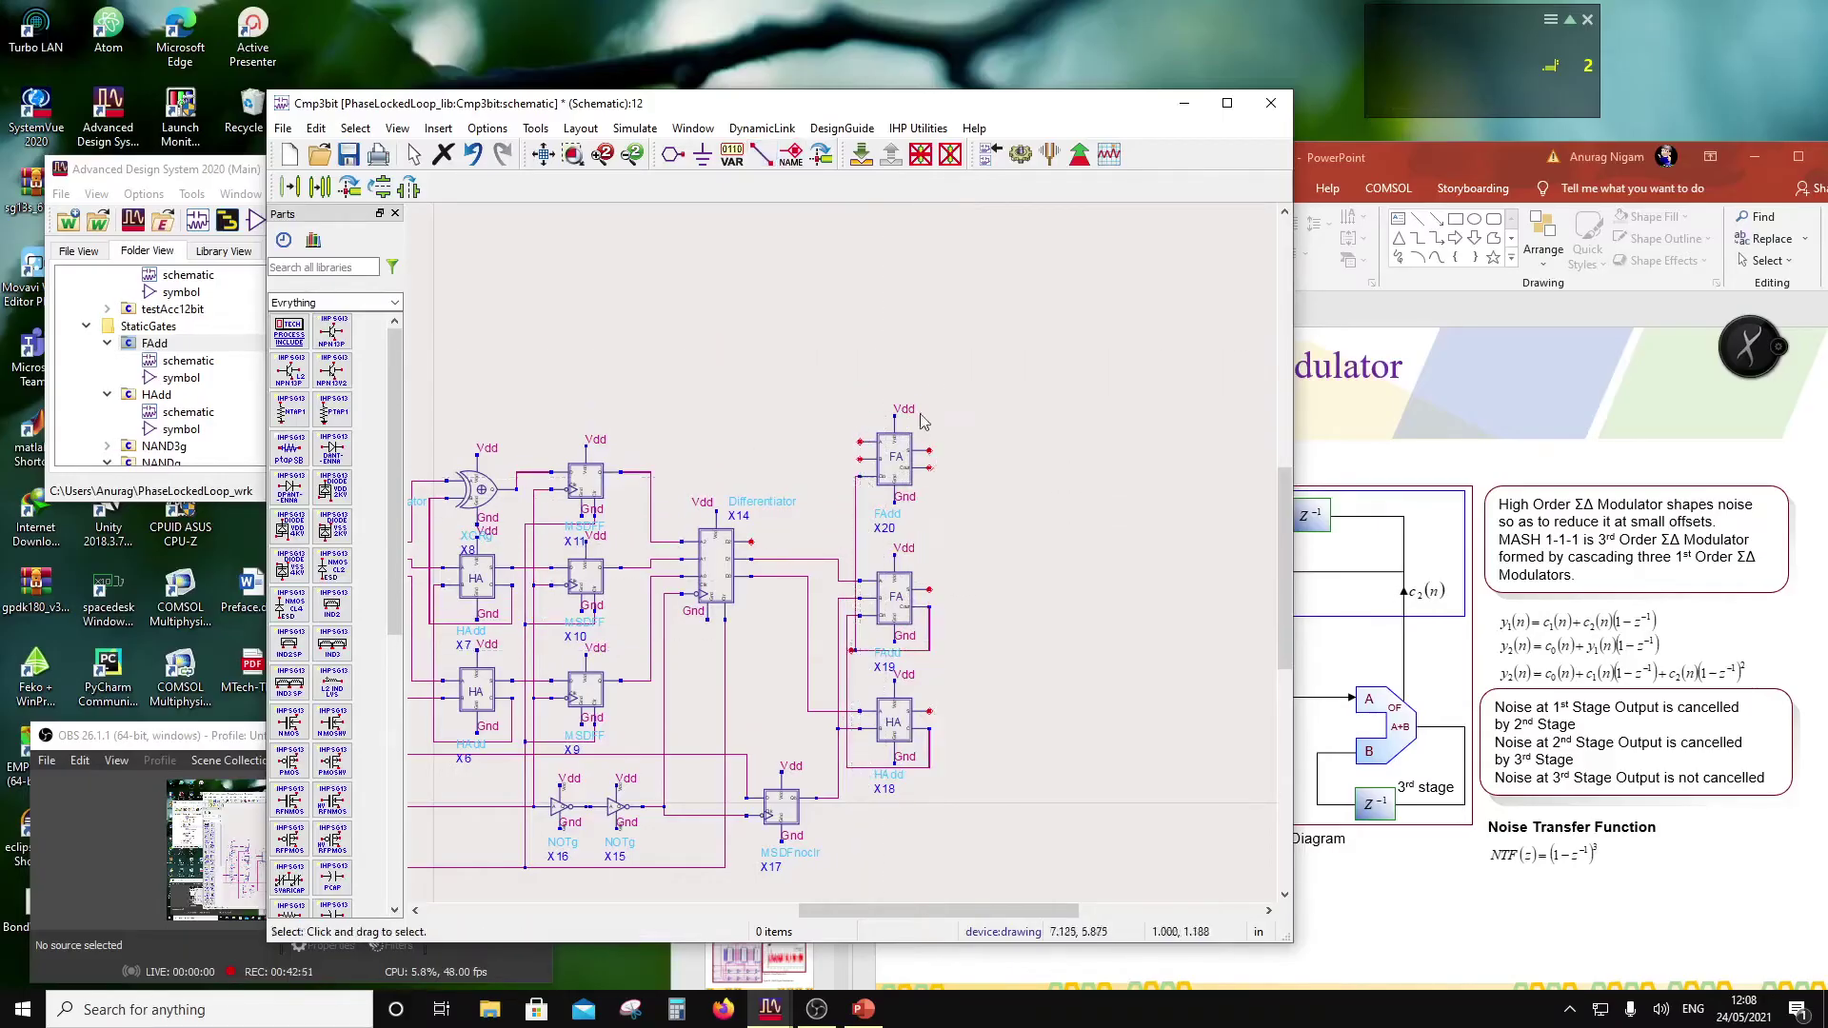
scroll(933, 386, up, 2)
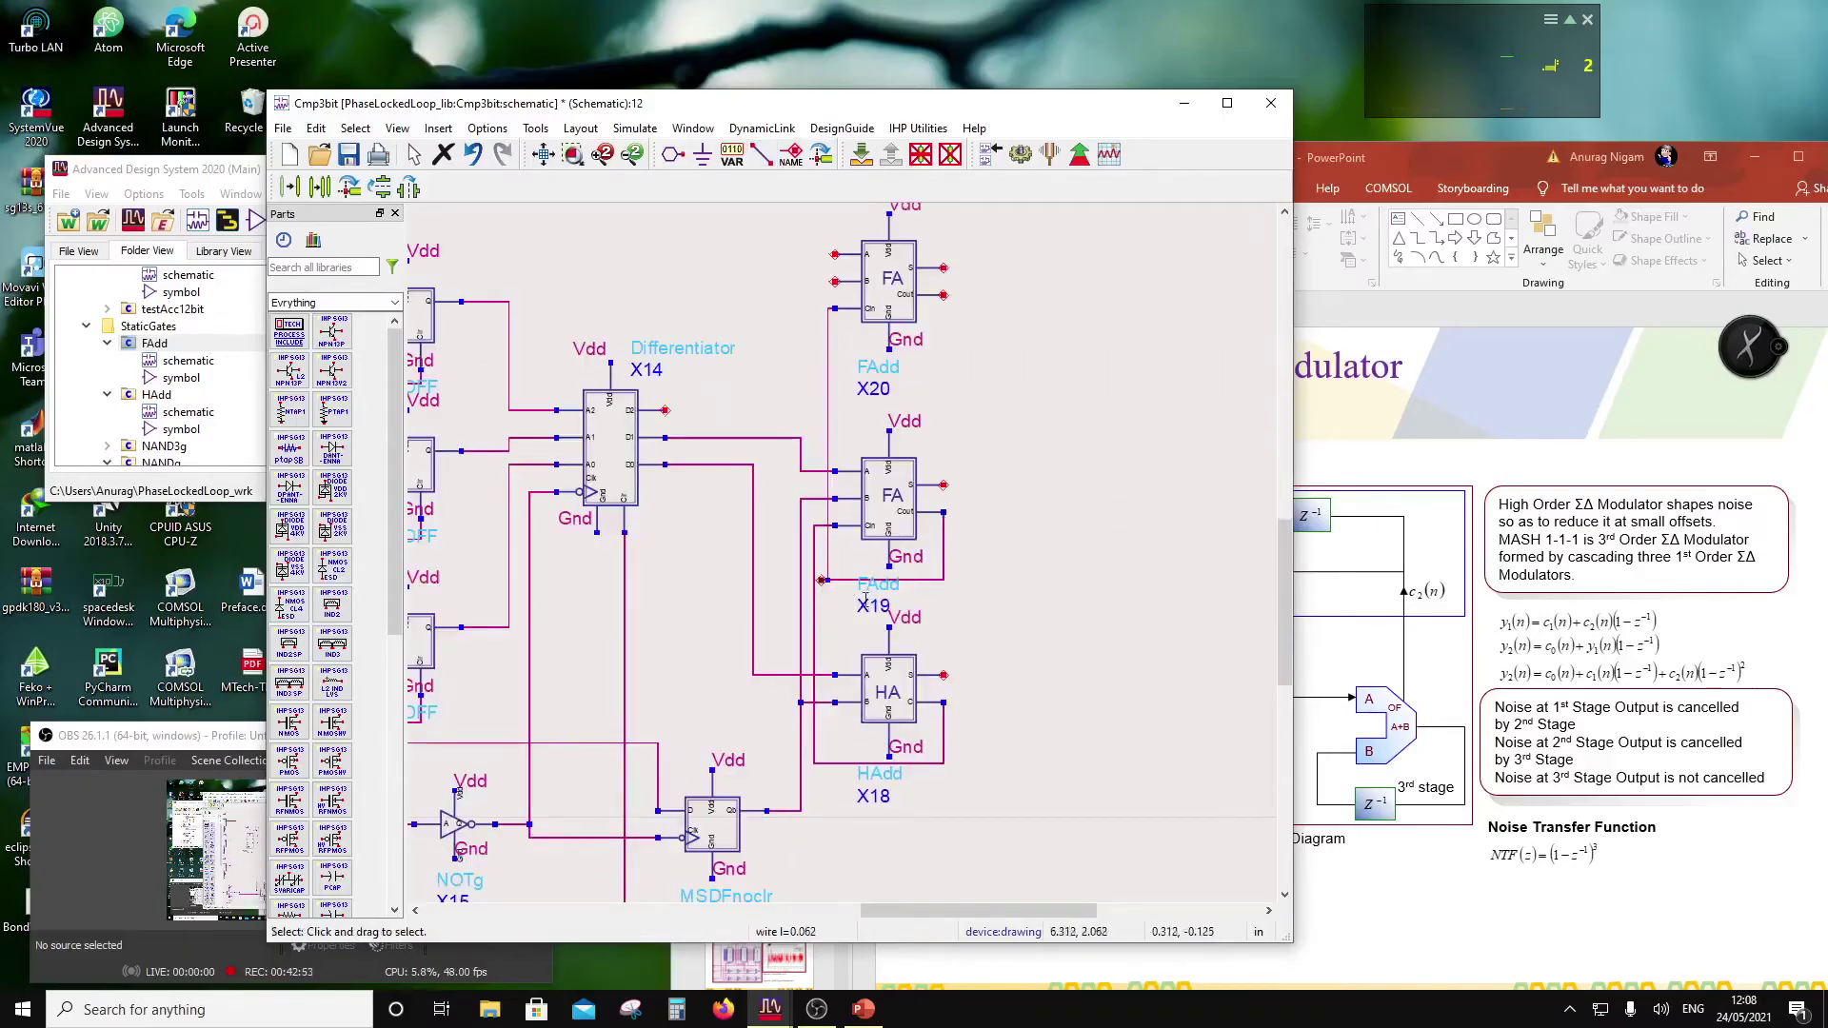
scroll(857, 491, down, 1)
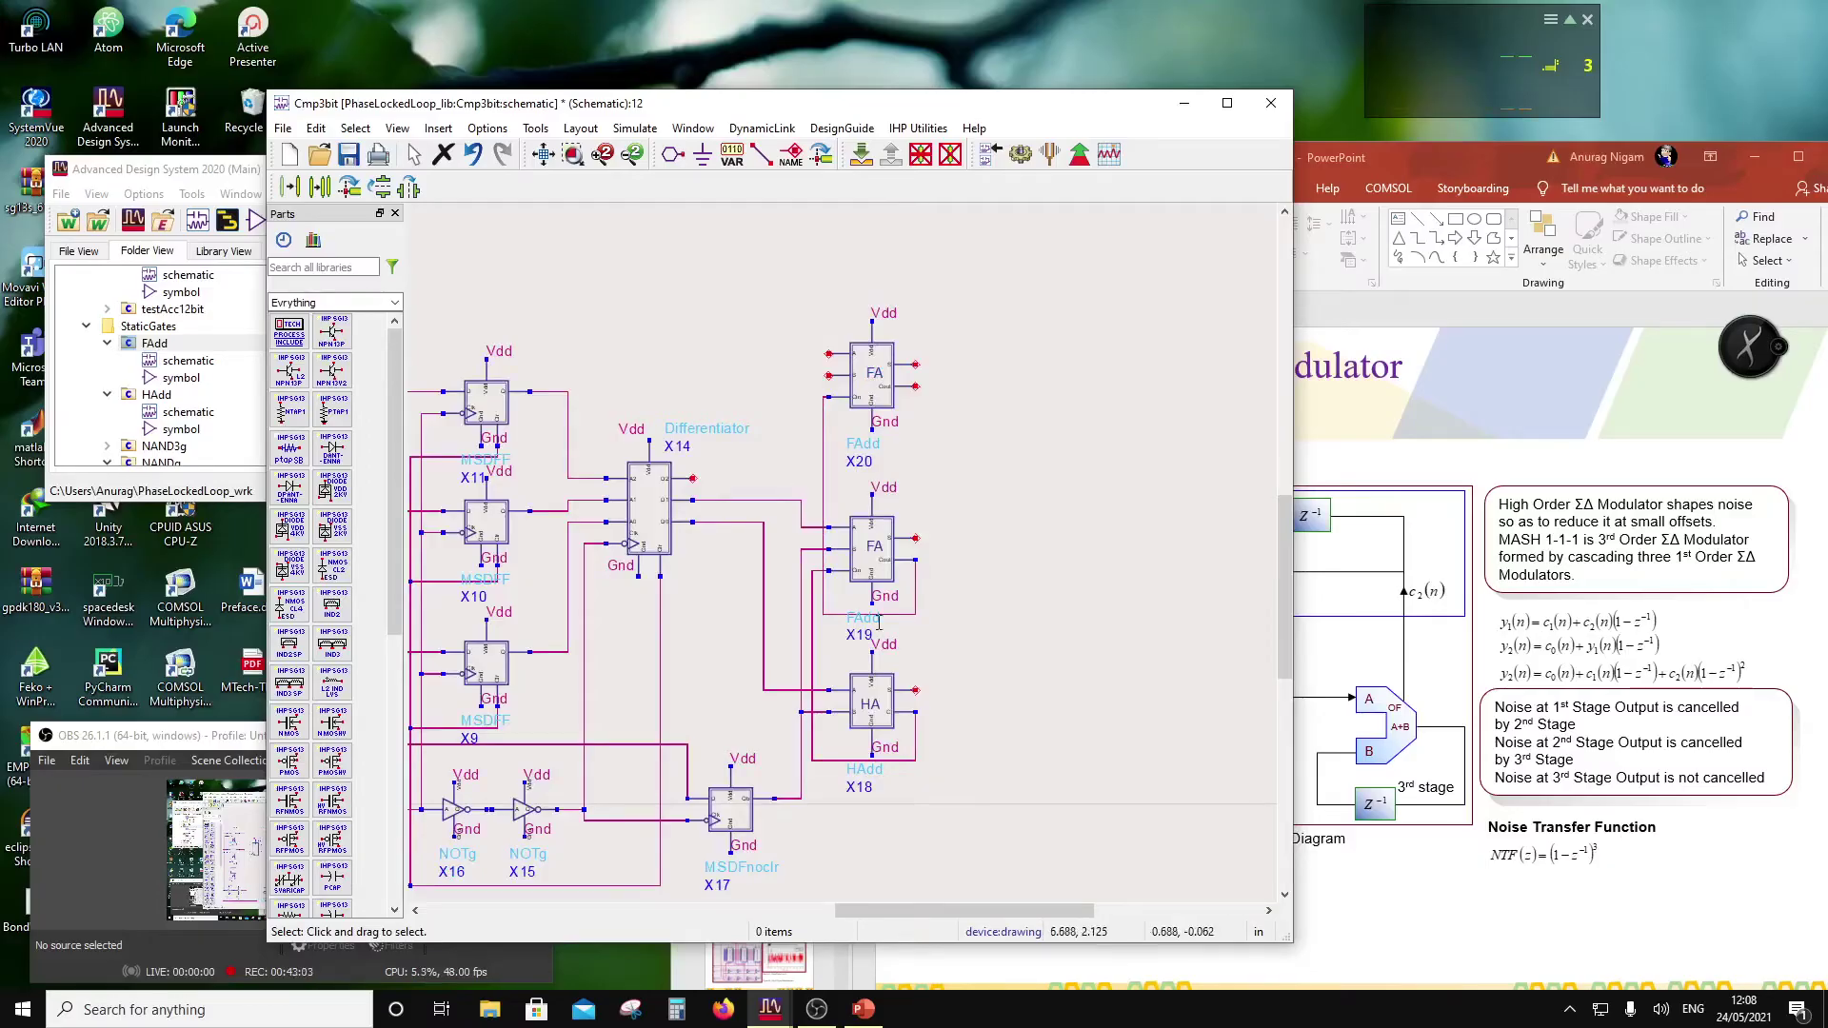
Step: Wire full adder X19's B net to X20's B input and shift the net's vertical segments away from the adders, clear of the D1 wire
click(759, 158)
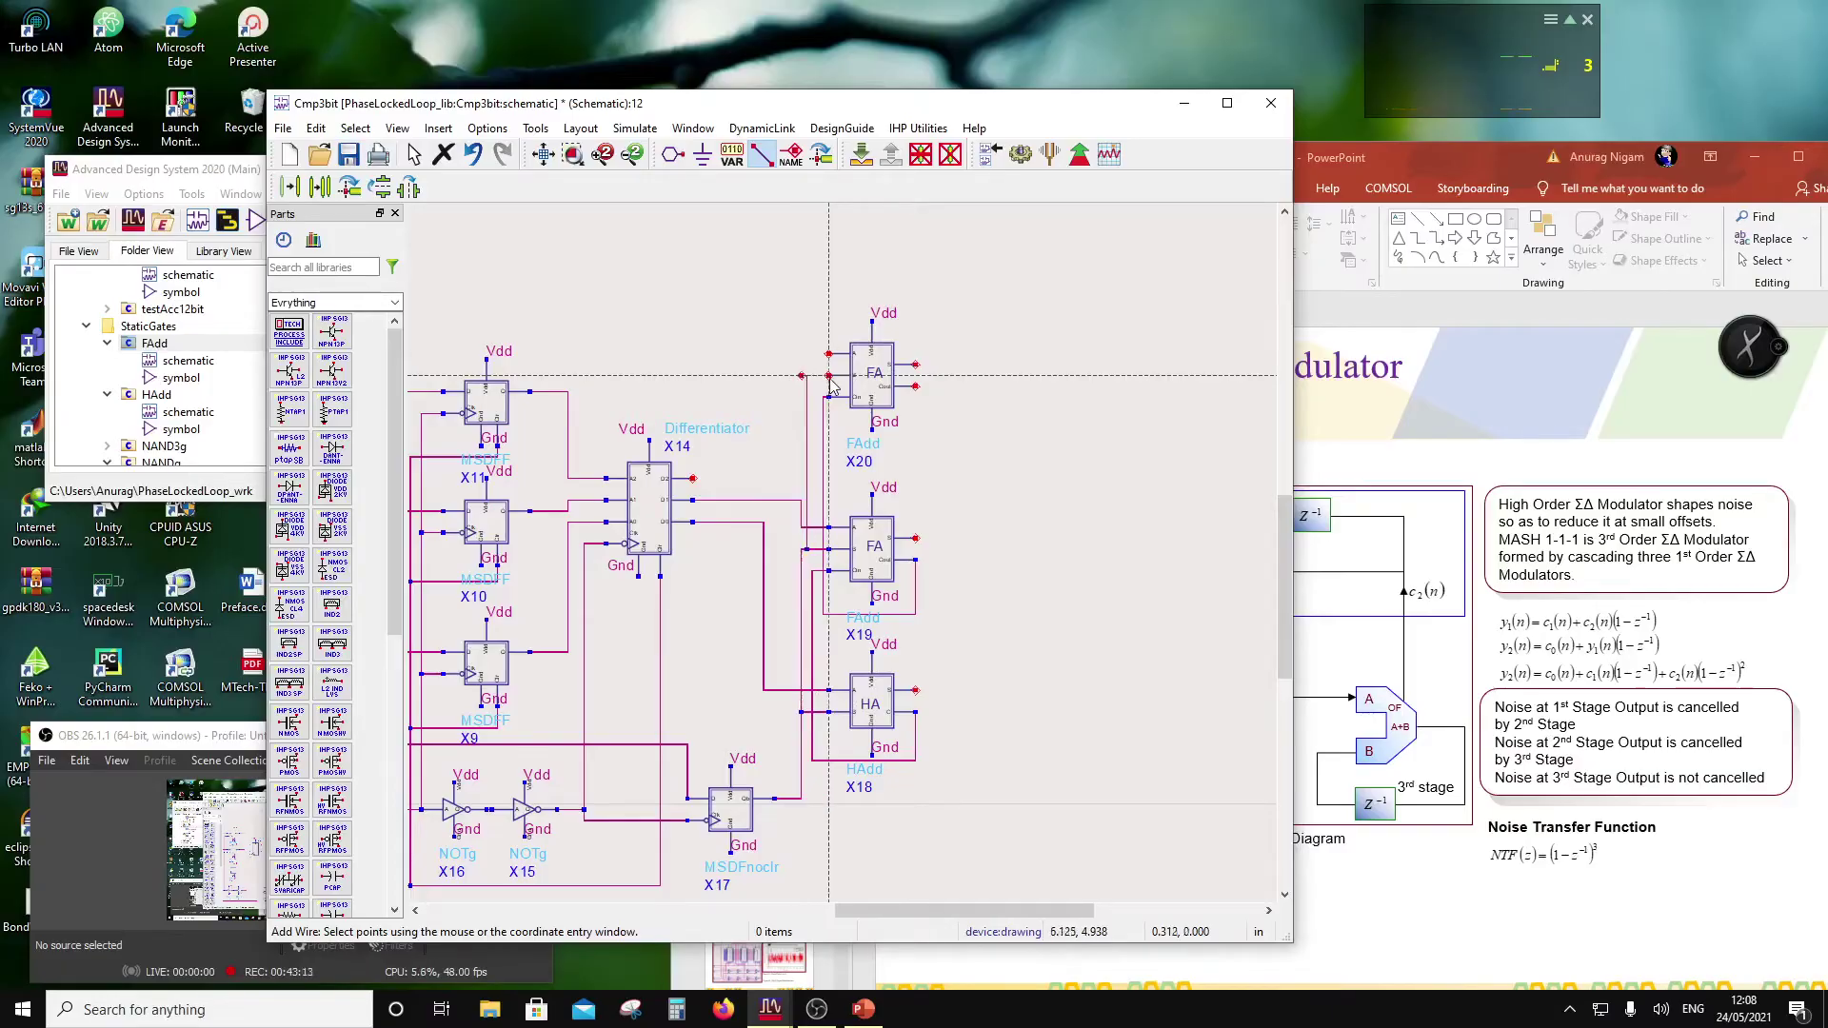
key(Escape)
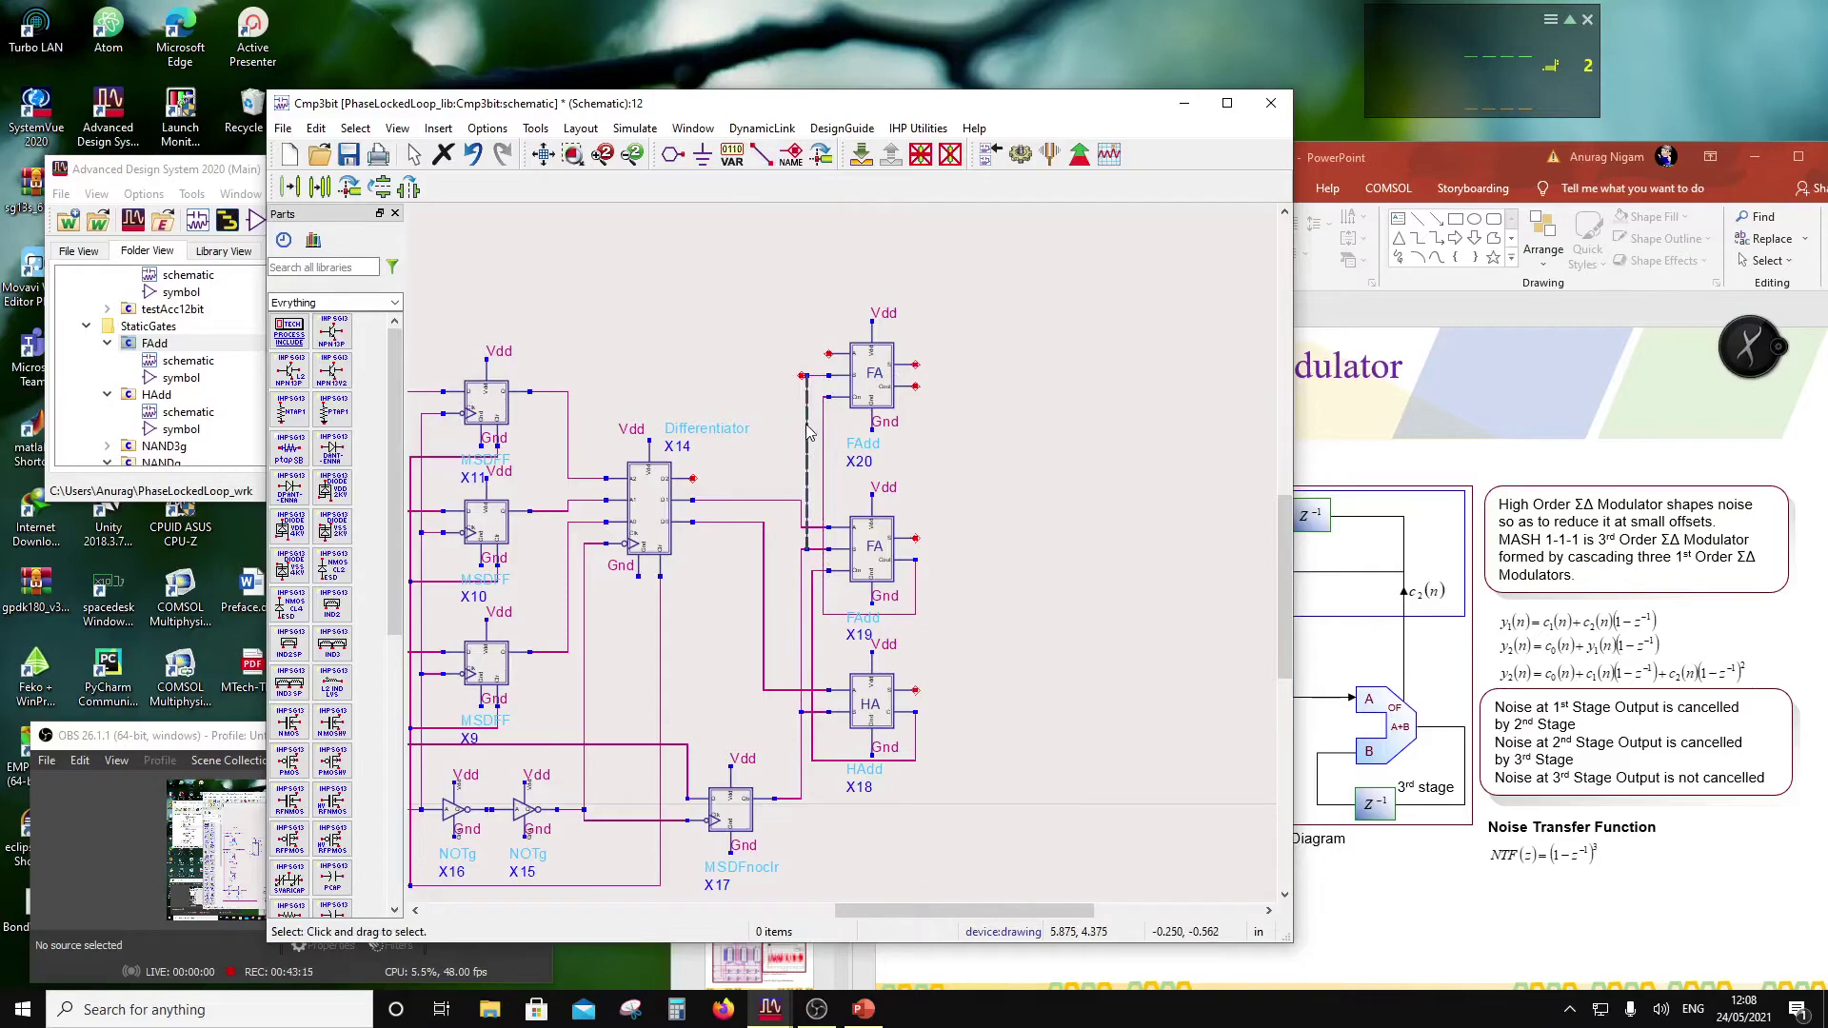
click(802, 601)
drag(803, 628, 785, 628)
drag(807, 467, 788, 468)
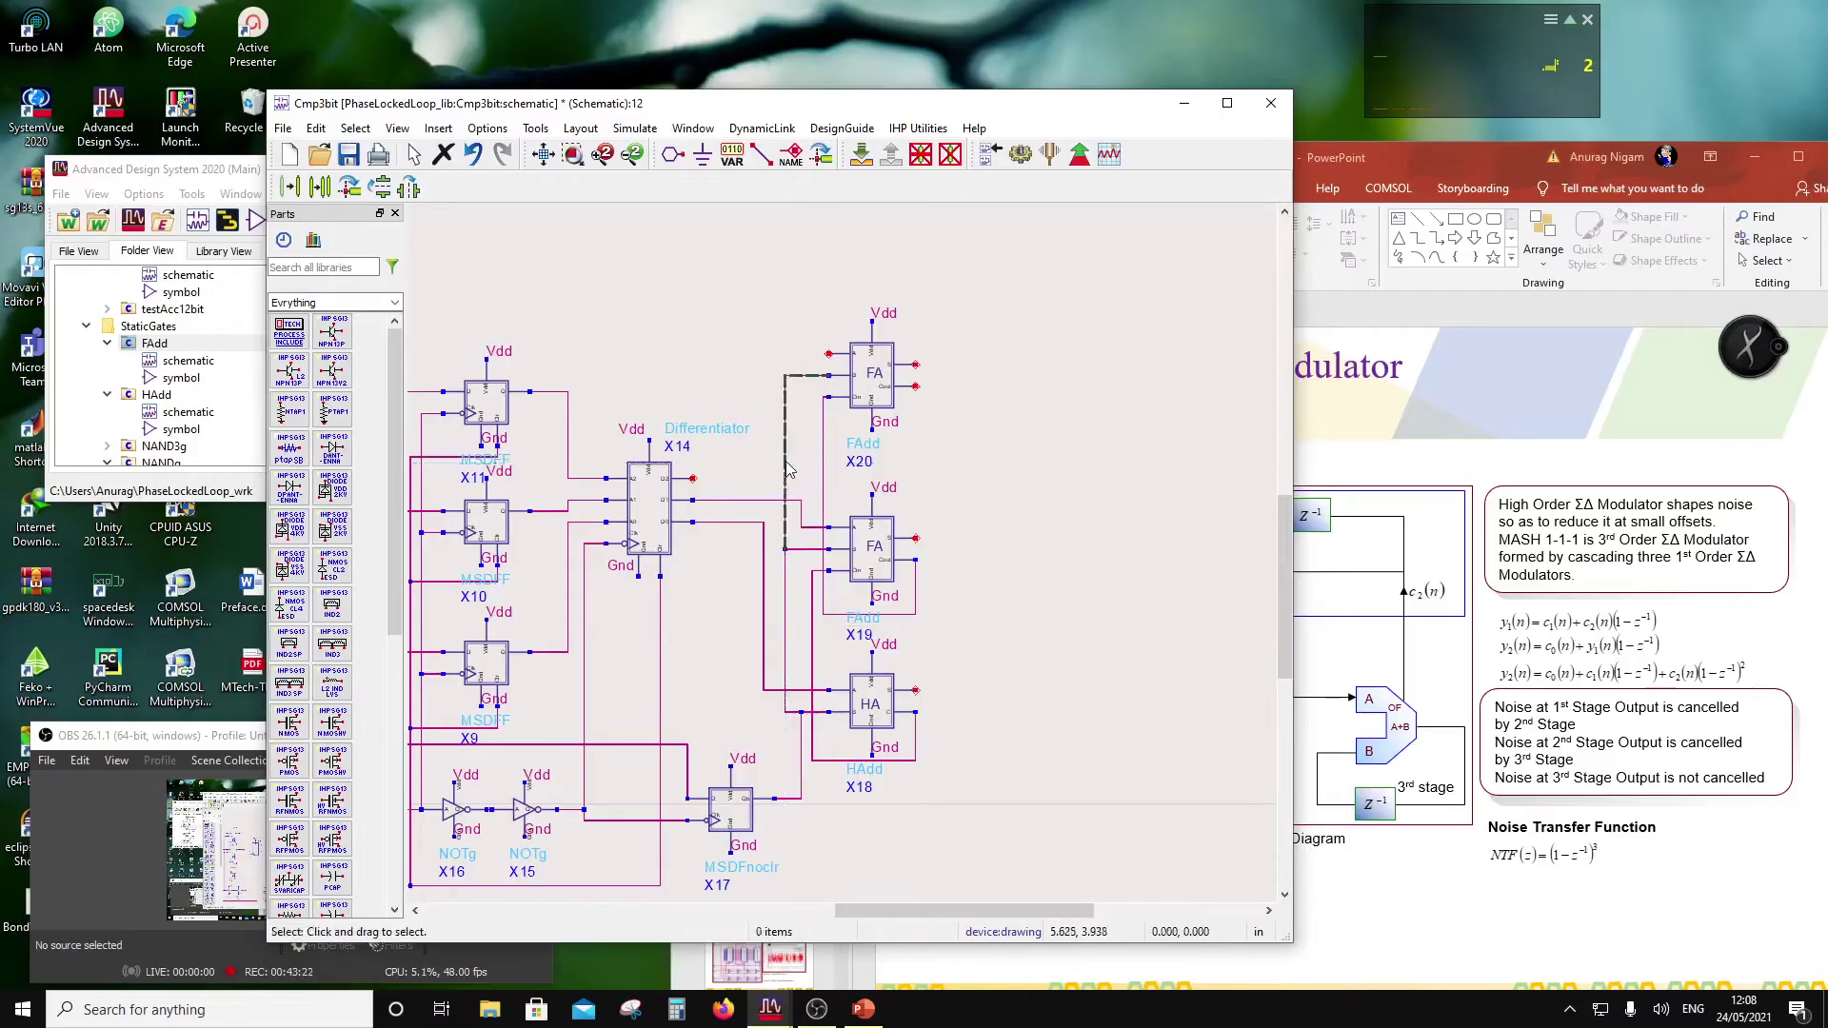
click(802, 754)
drag(801, 754, 785, 757)
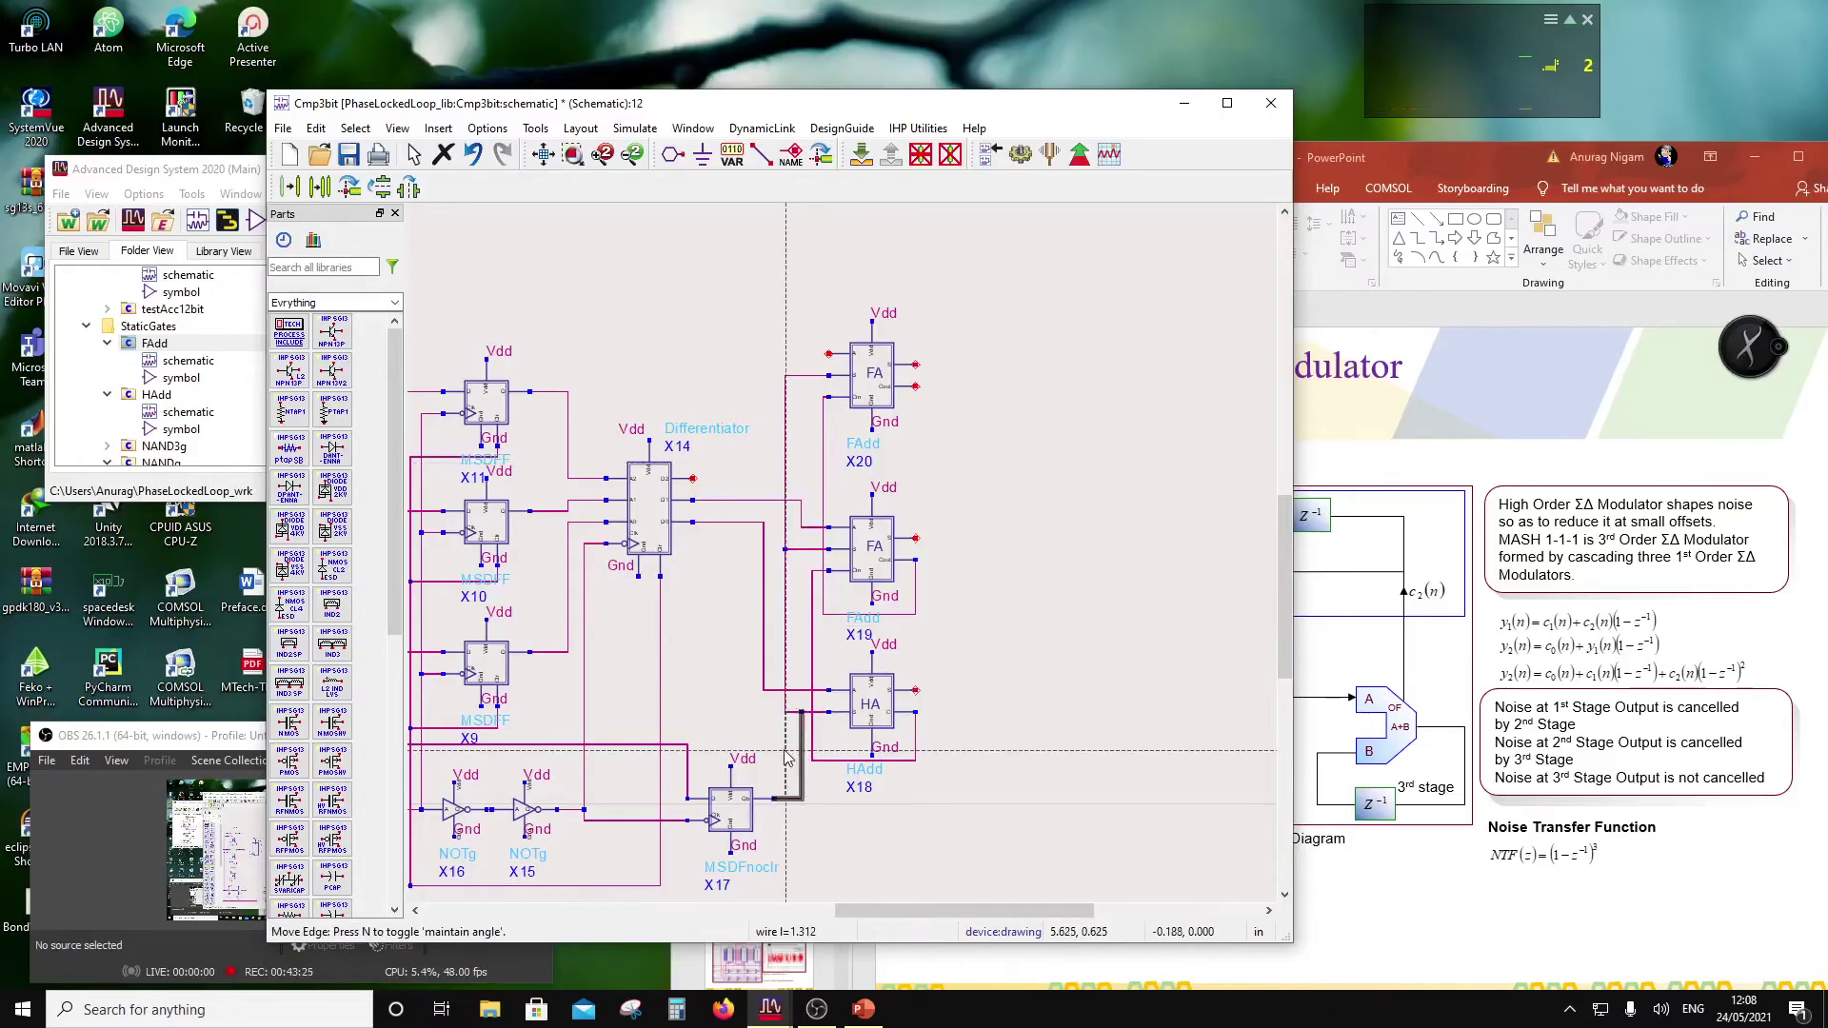
Step: Wire Differentiator X14's D2 output to full adder X20's A input
click(761, 153)
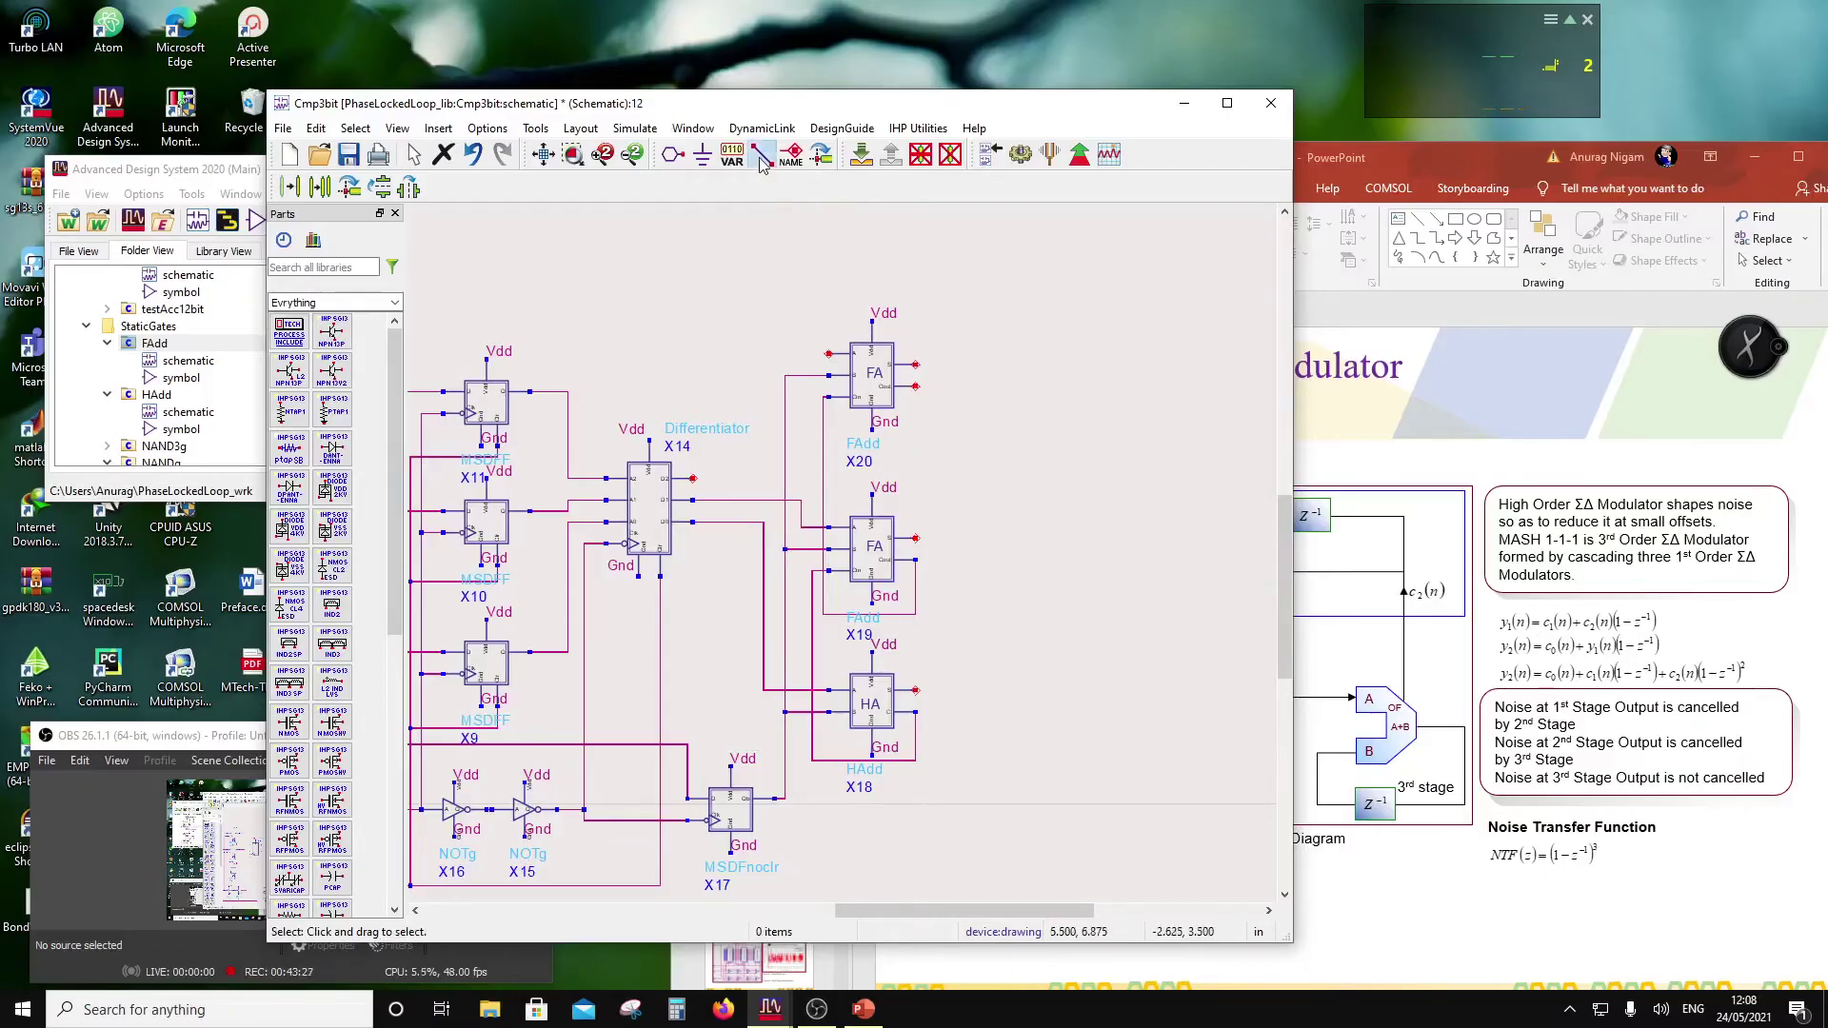
click(694, 480)
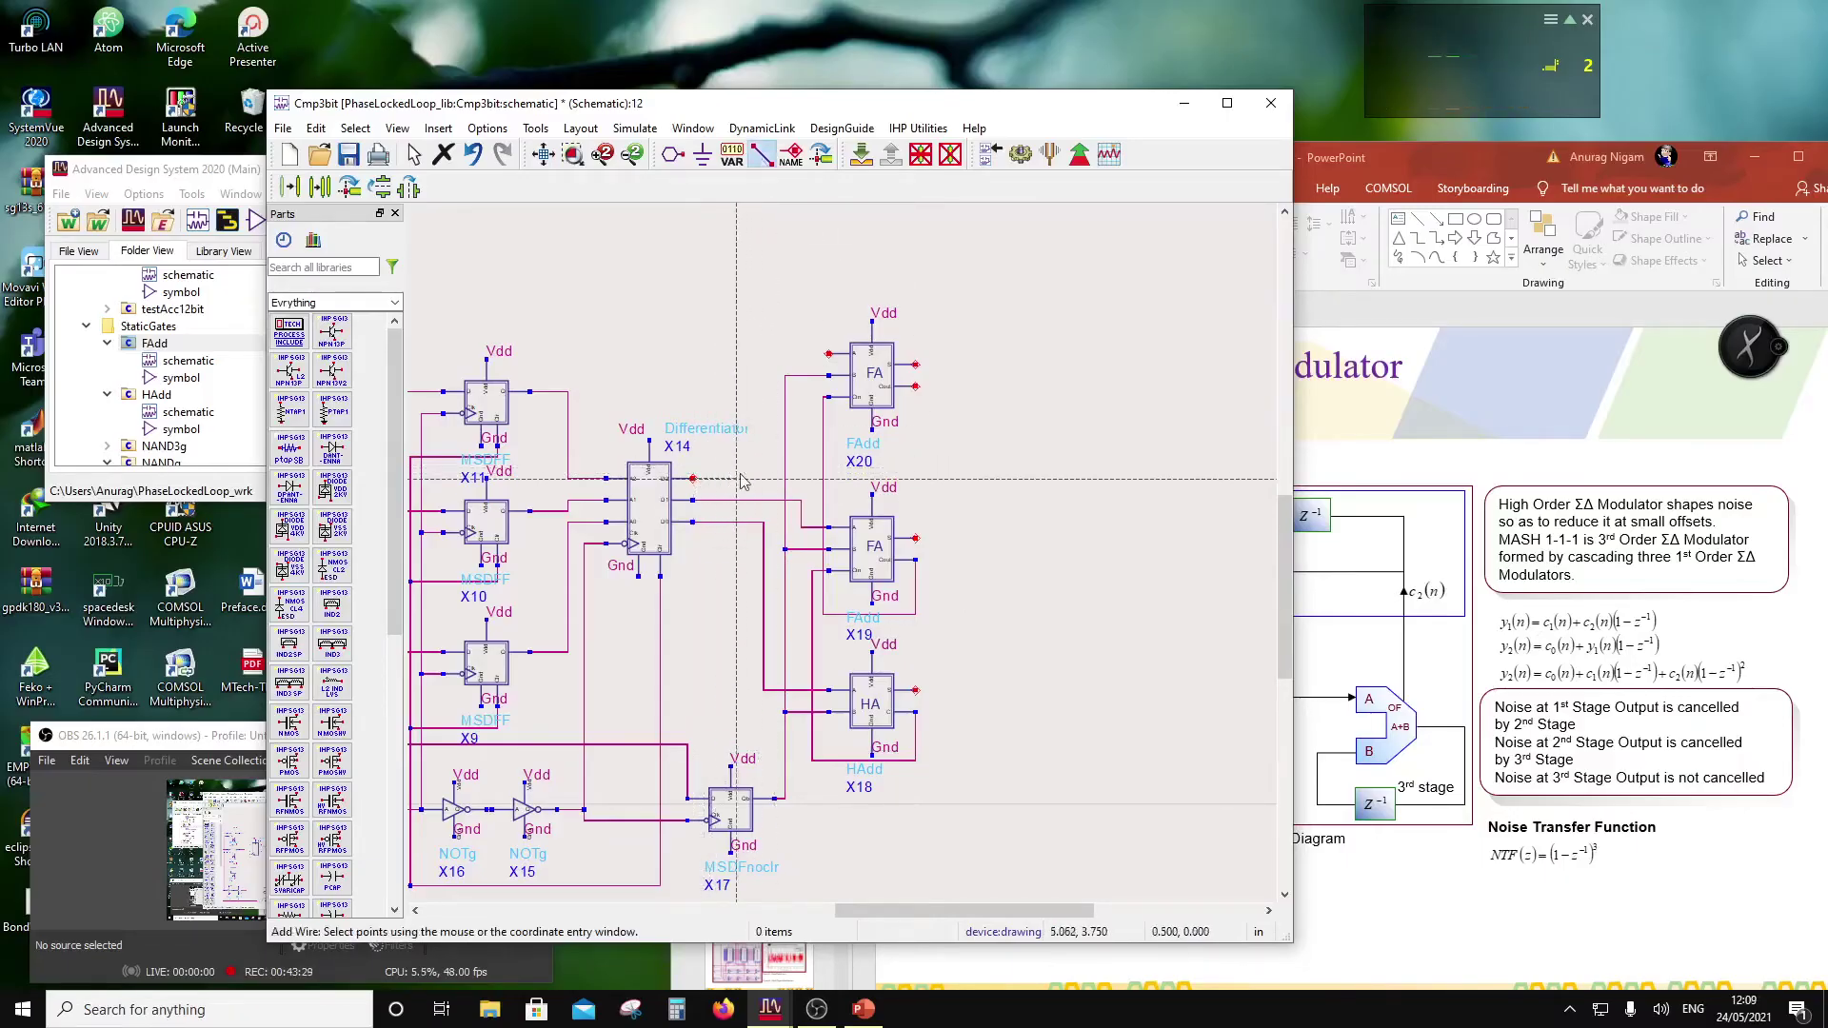
click(828, 359)
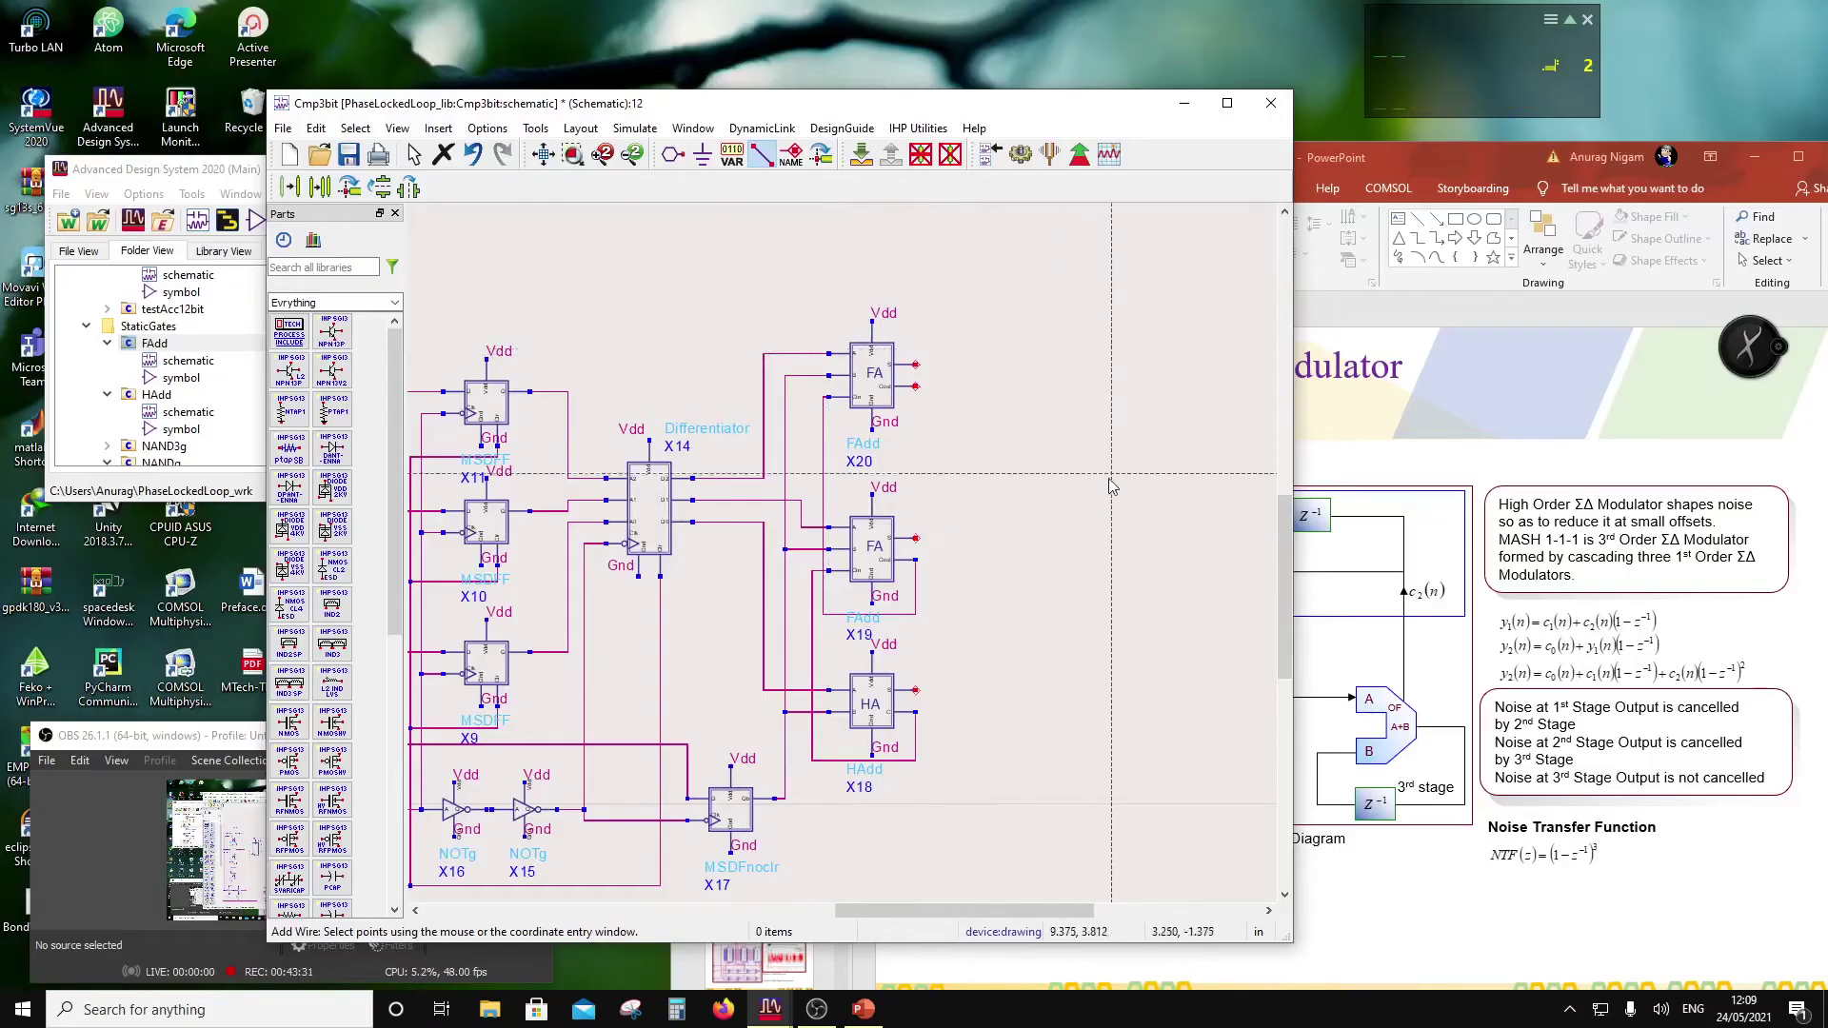
scroll(927, 574, down, 1)
key(Escape)
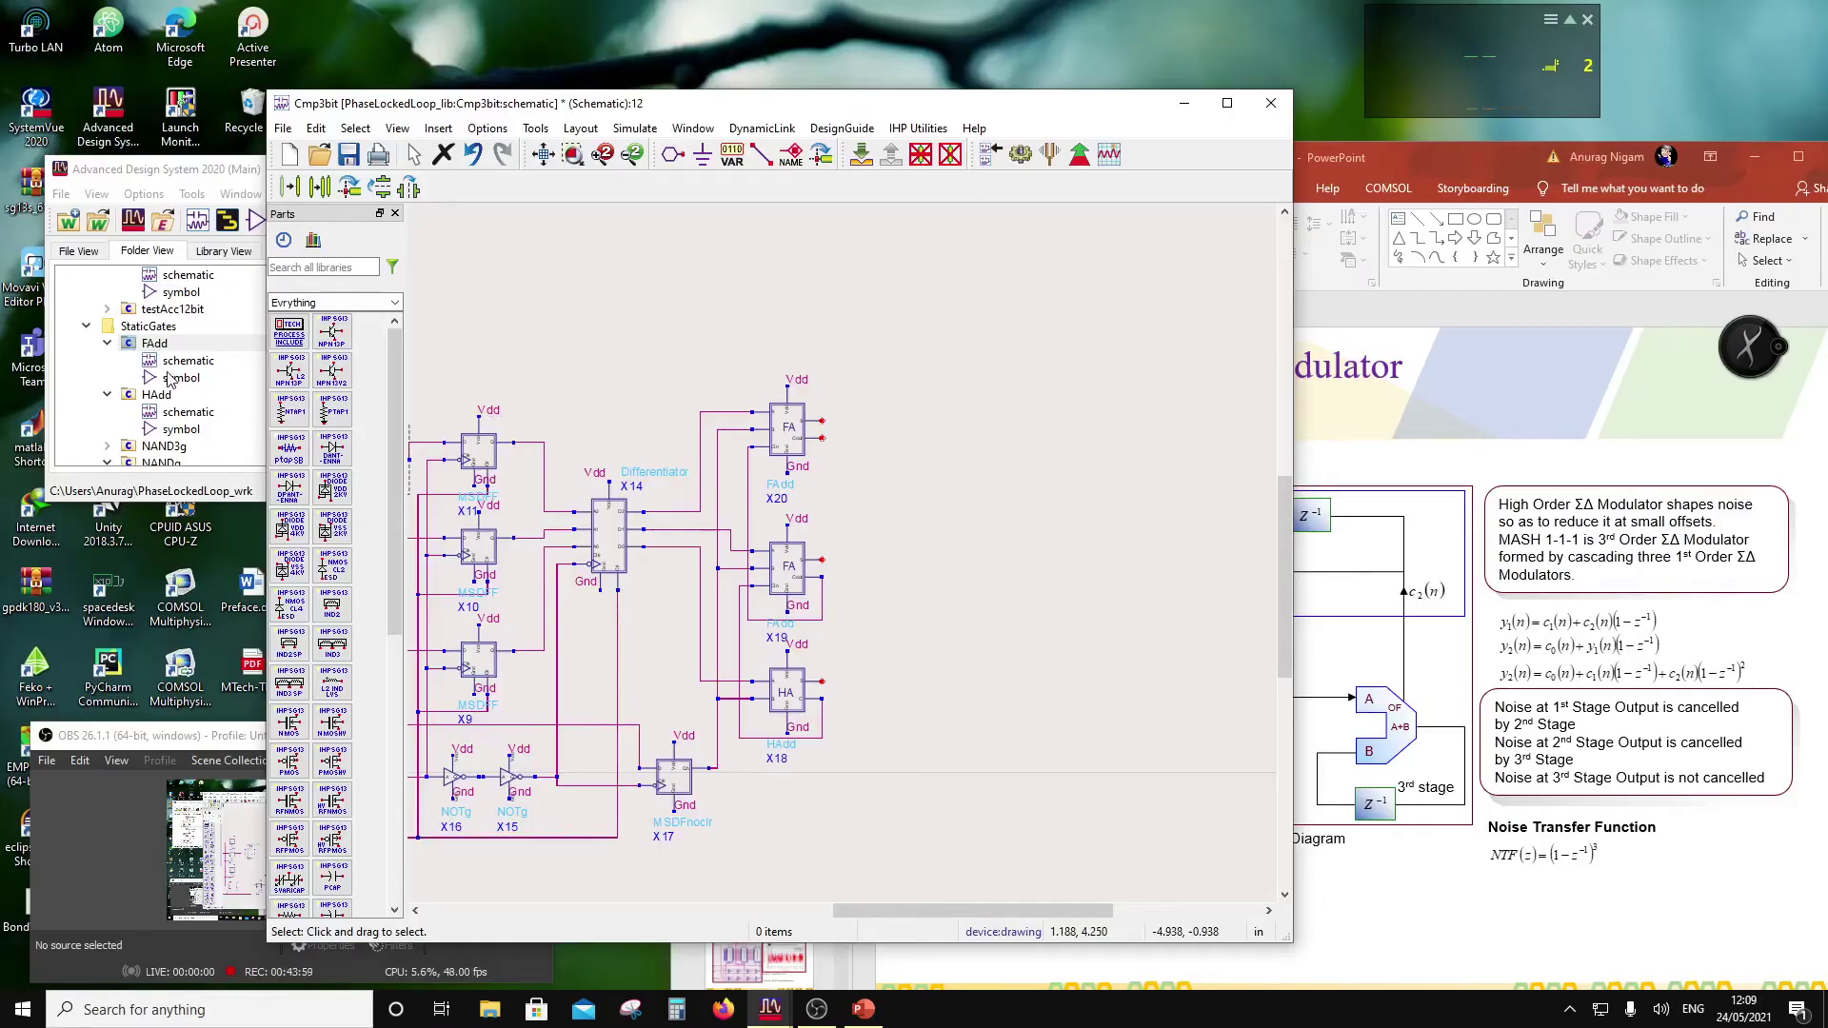
Step: Copy MSDFF flip-flop X9 to the output side of half adder X18
scroll(798, 559, up, 2)
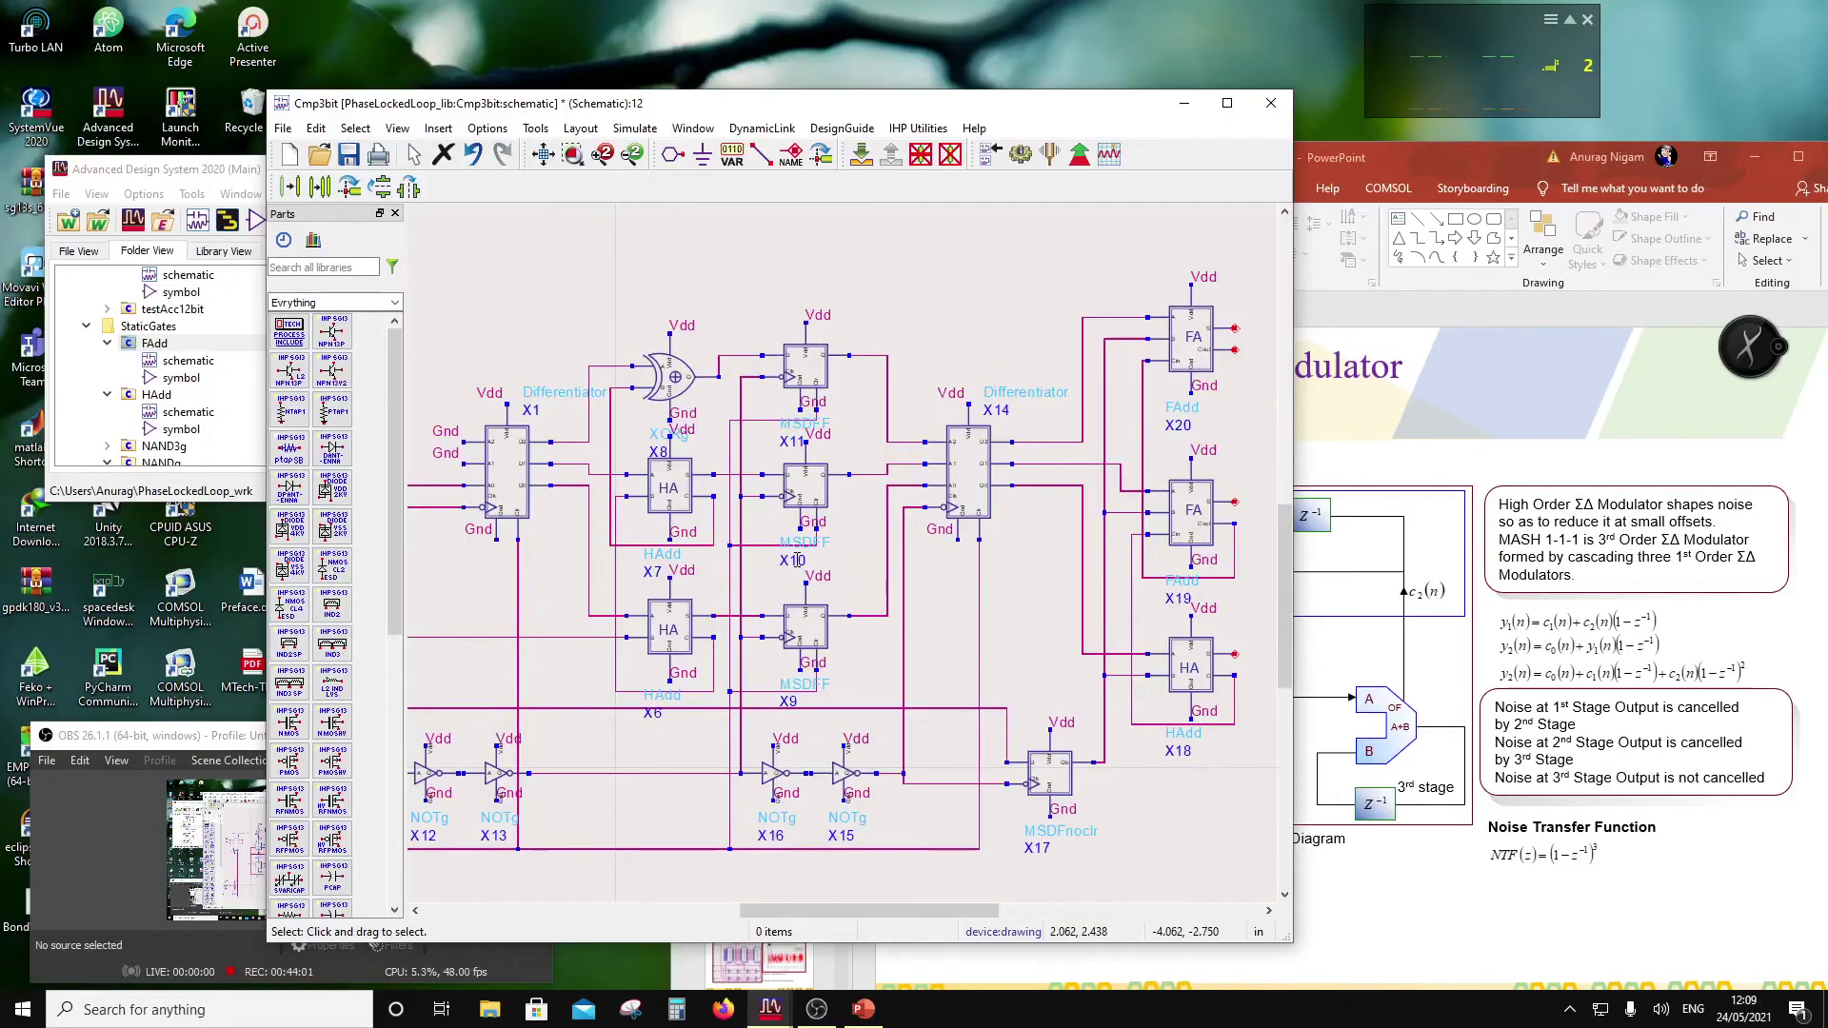
scroll(819, 555, down, 2)
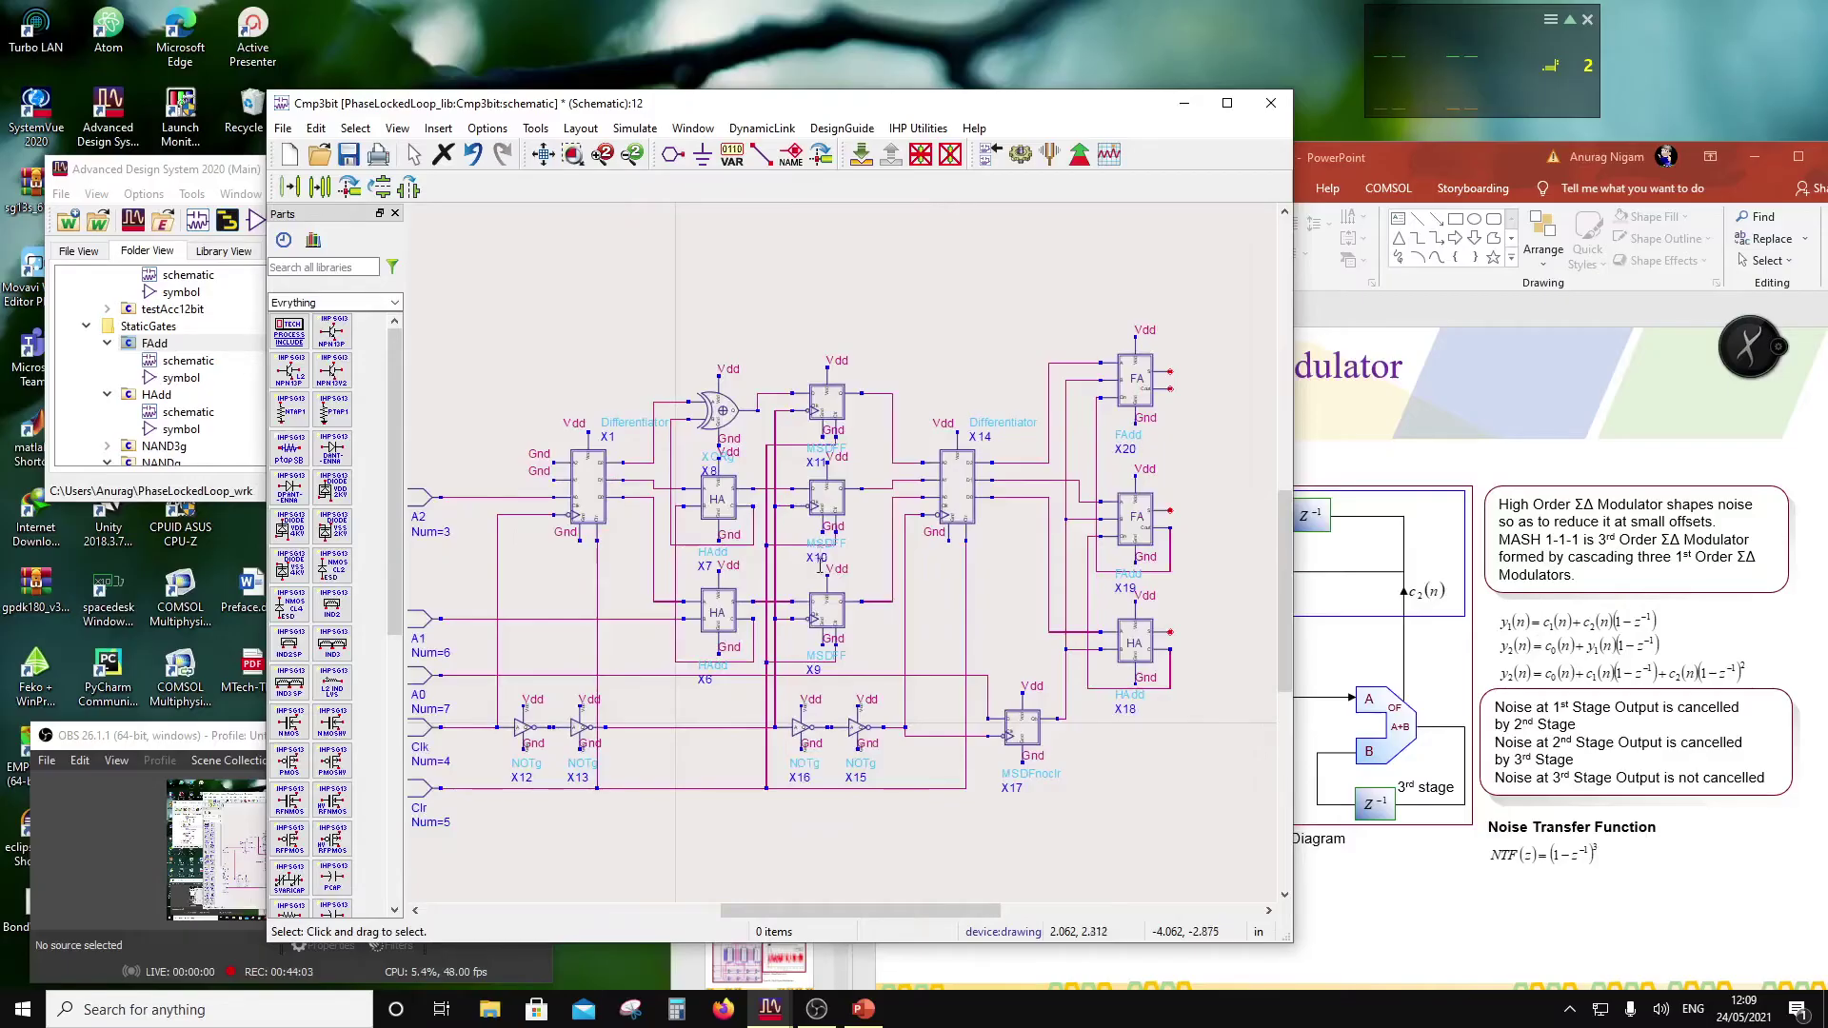
click(320, 187)
scroll(1212, 560, right, 2)
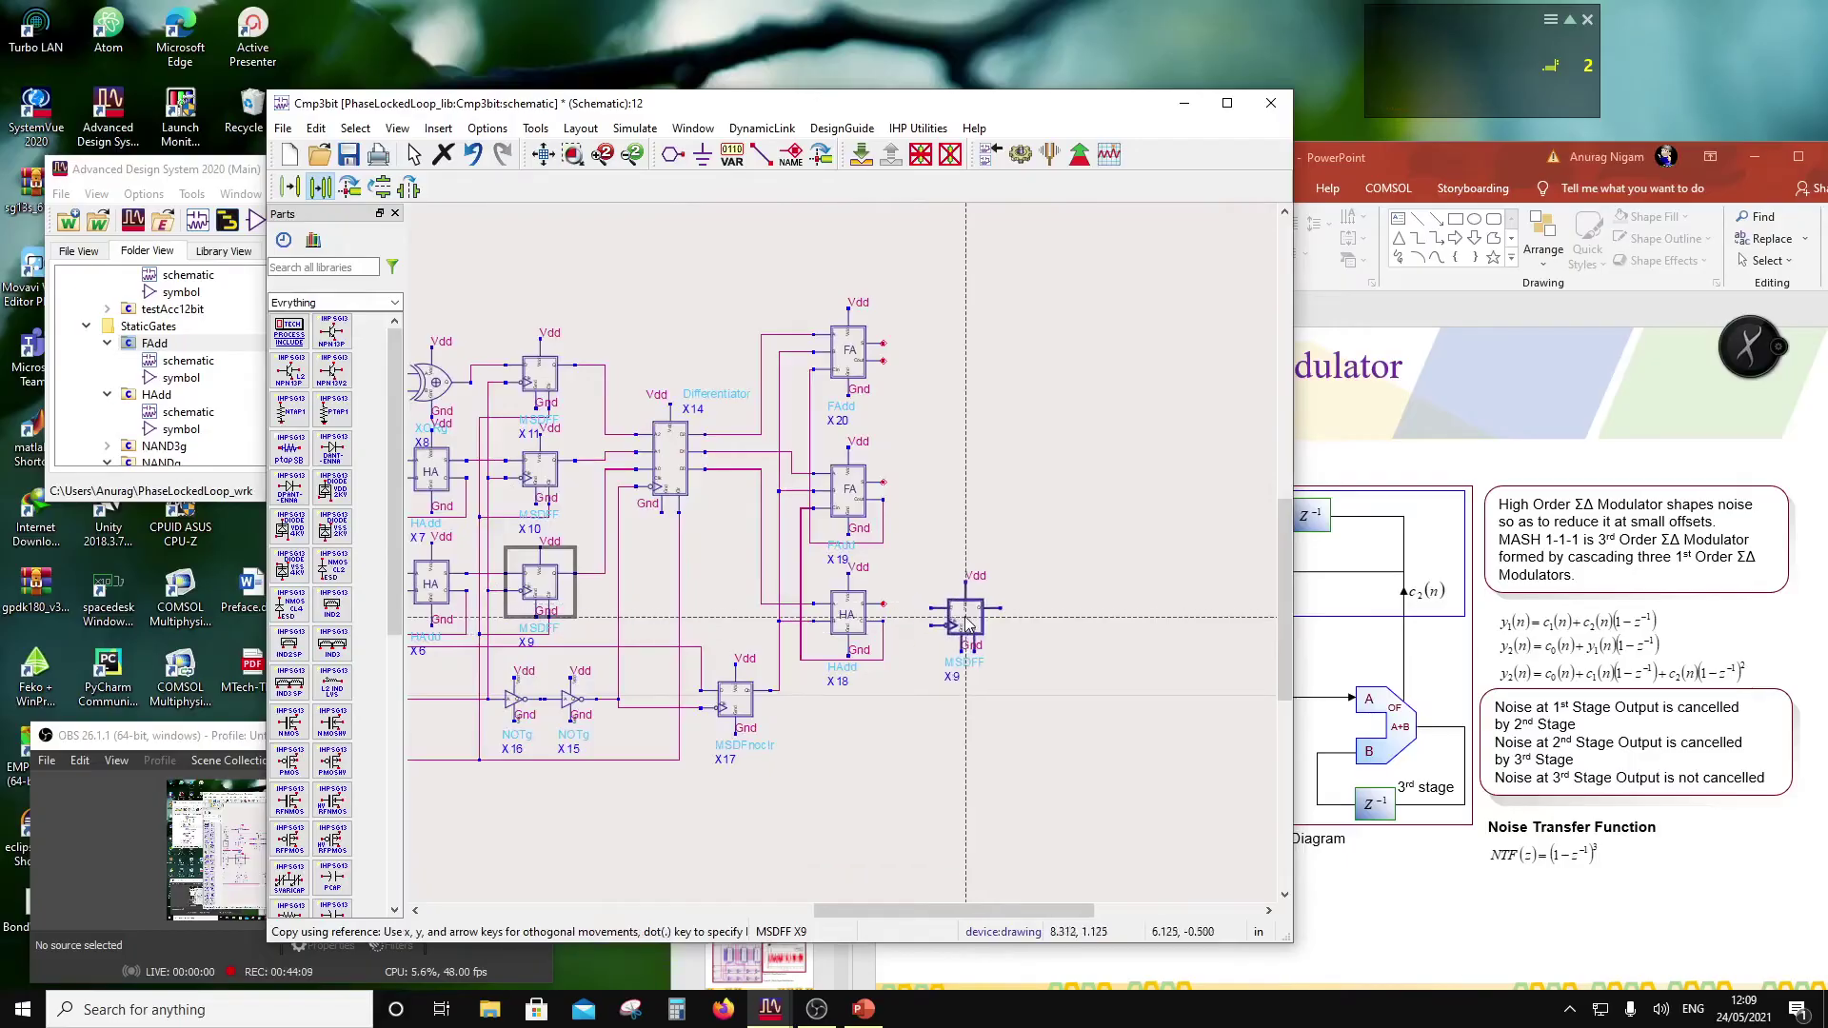
click(966, 624)
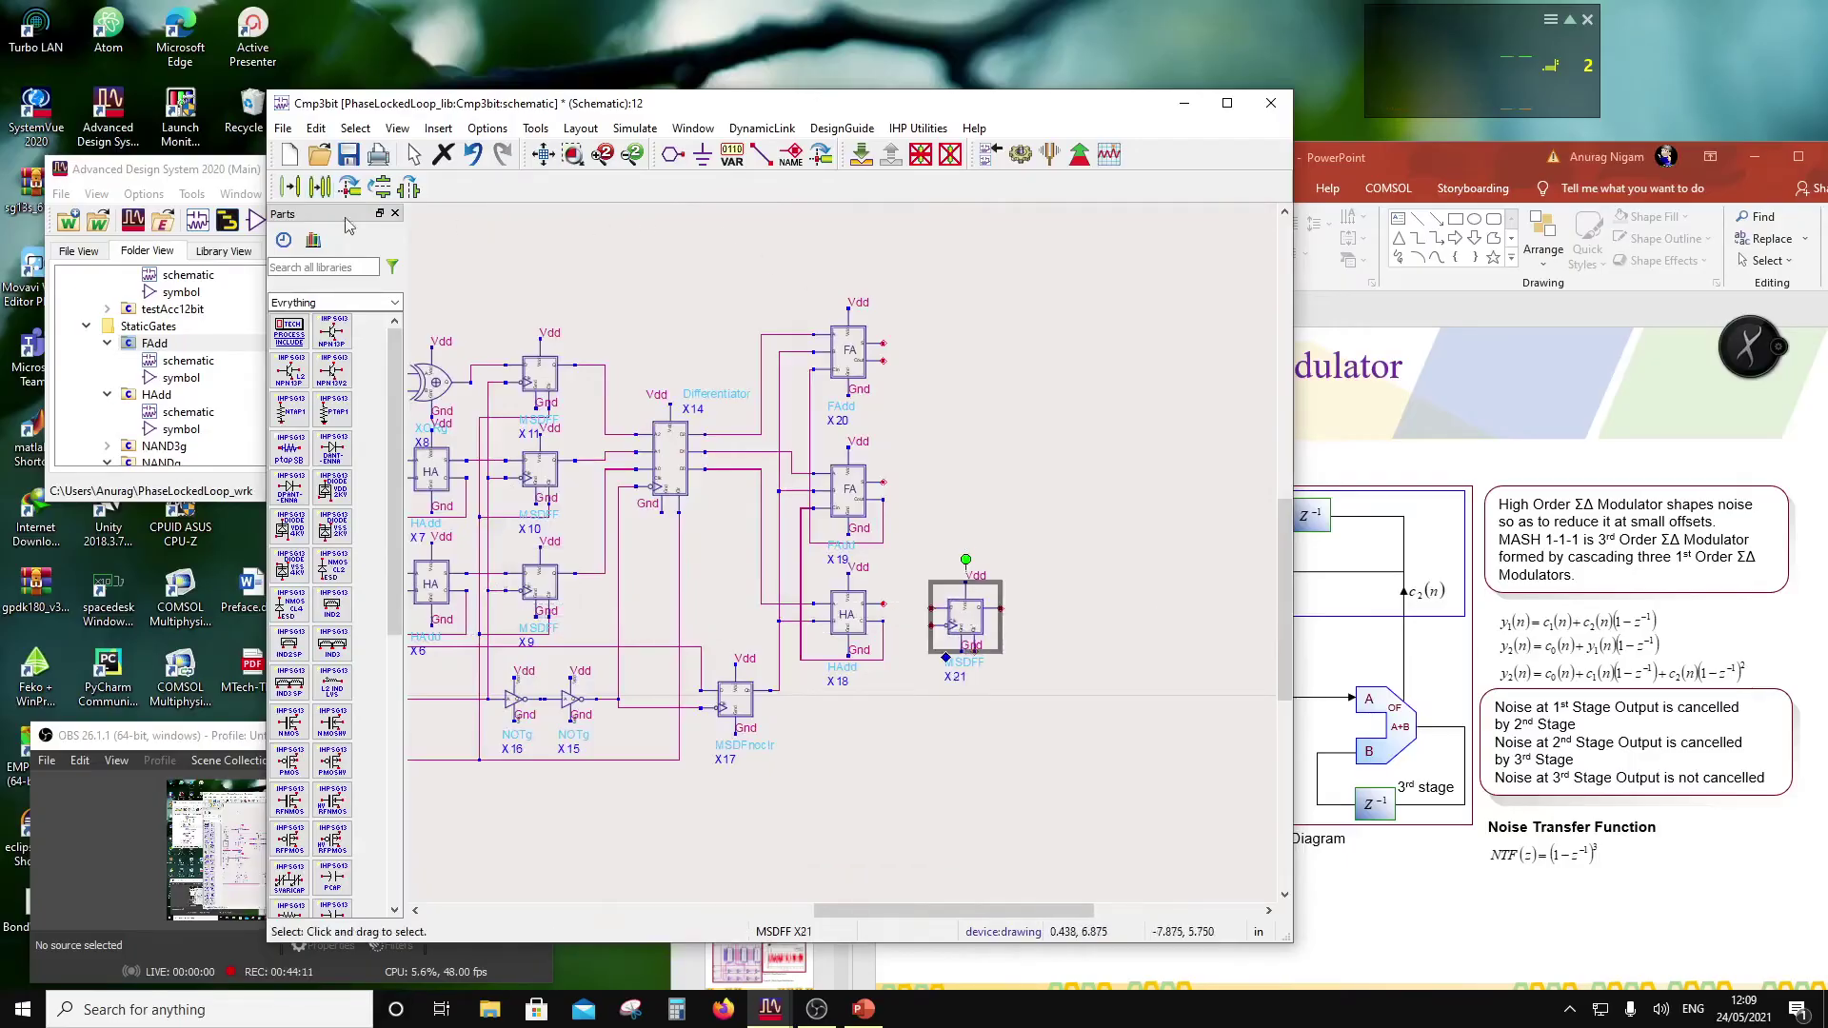
Step: Copy the new MSDFF flip-flop beside full adders X19 and X20, and move the upper copy farther from X20
click(324, 185)
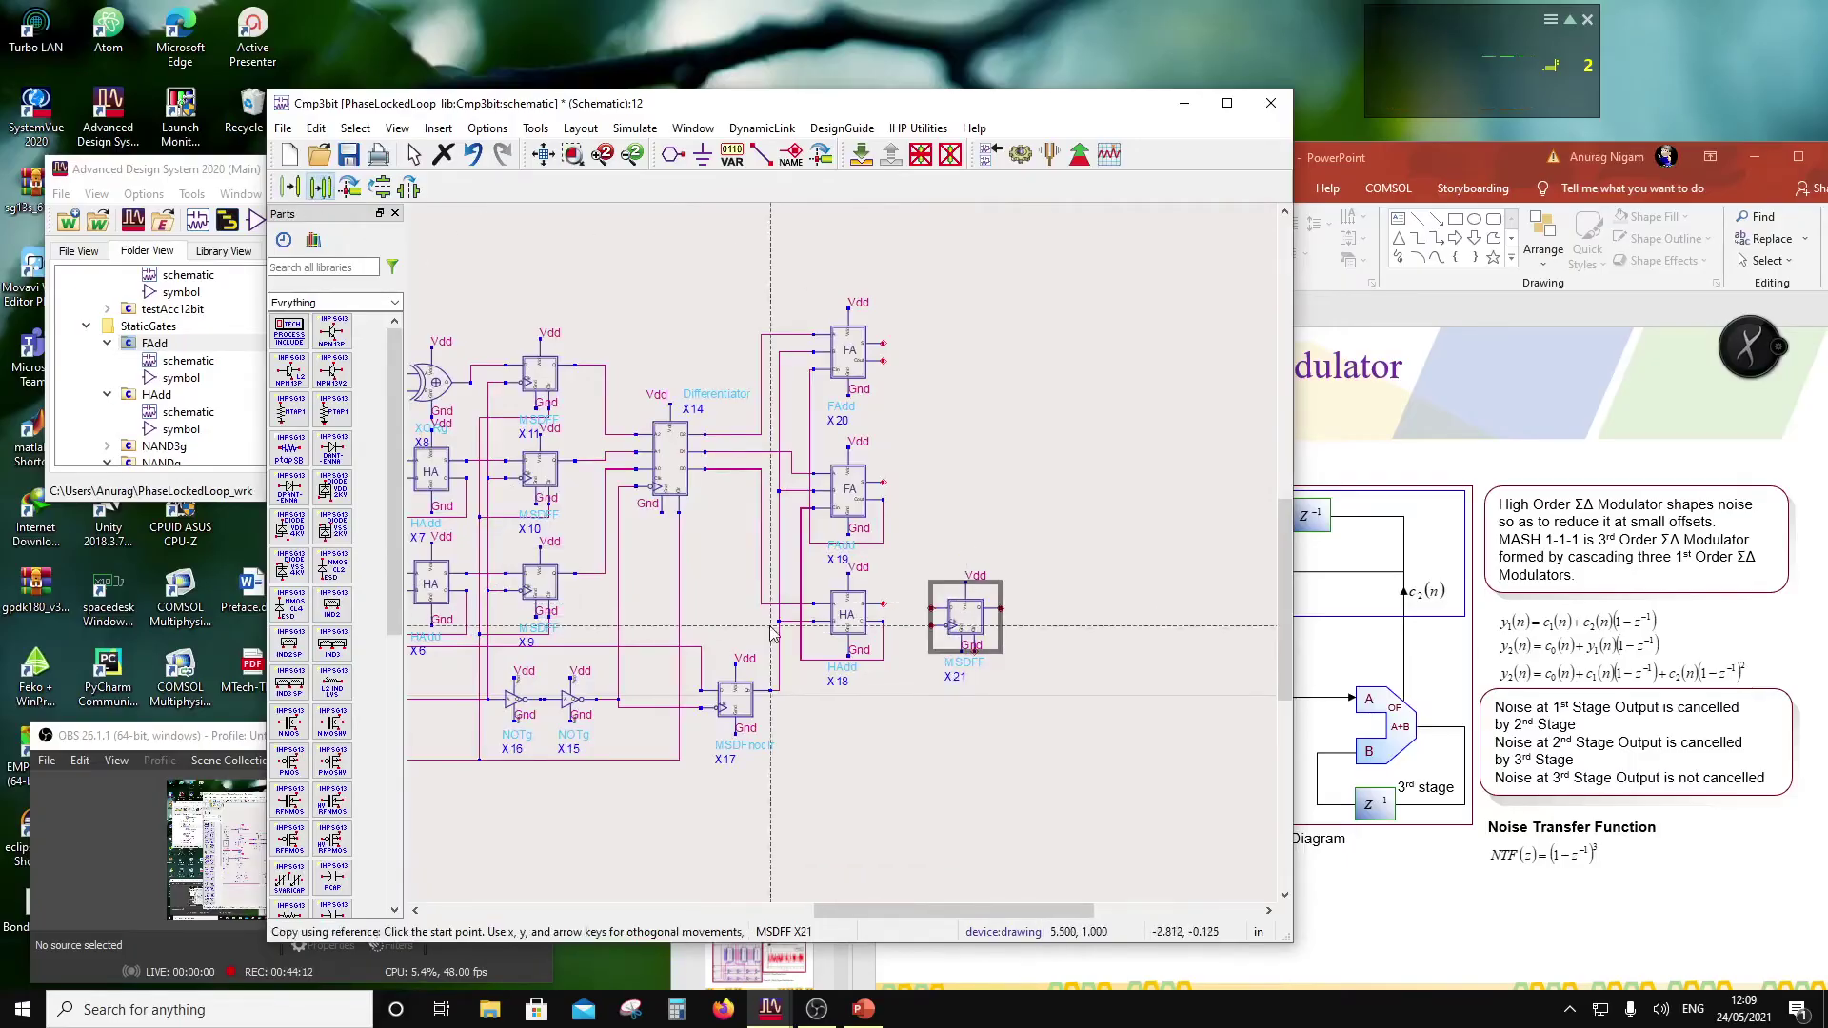
click(933, 614)
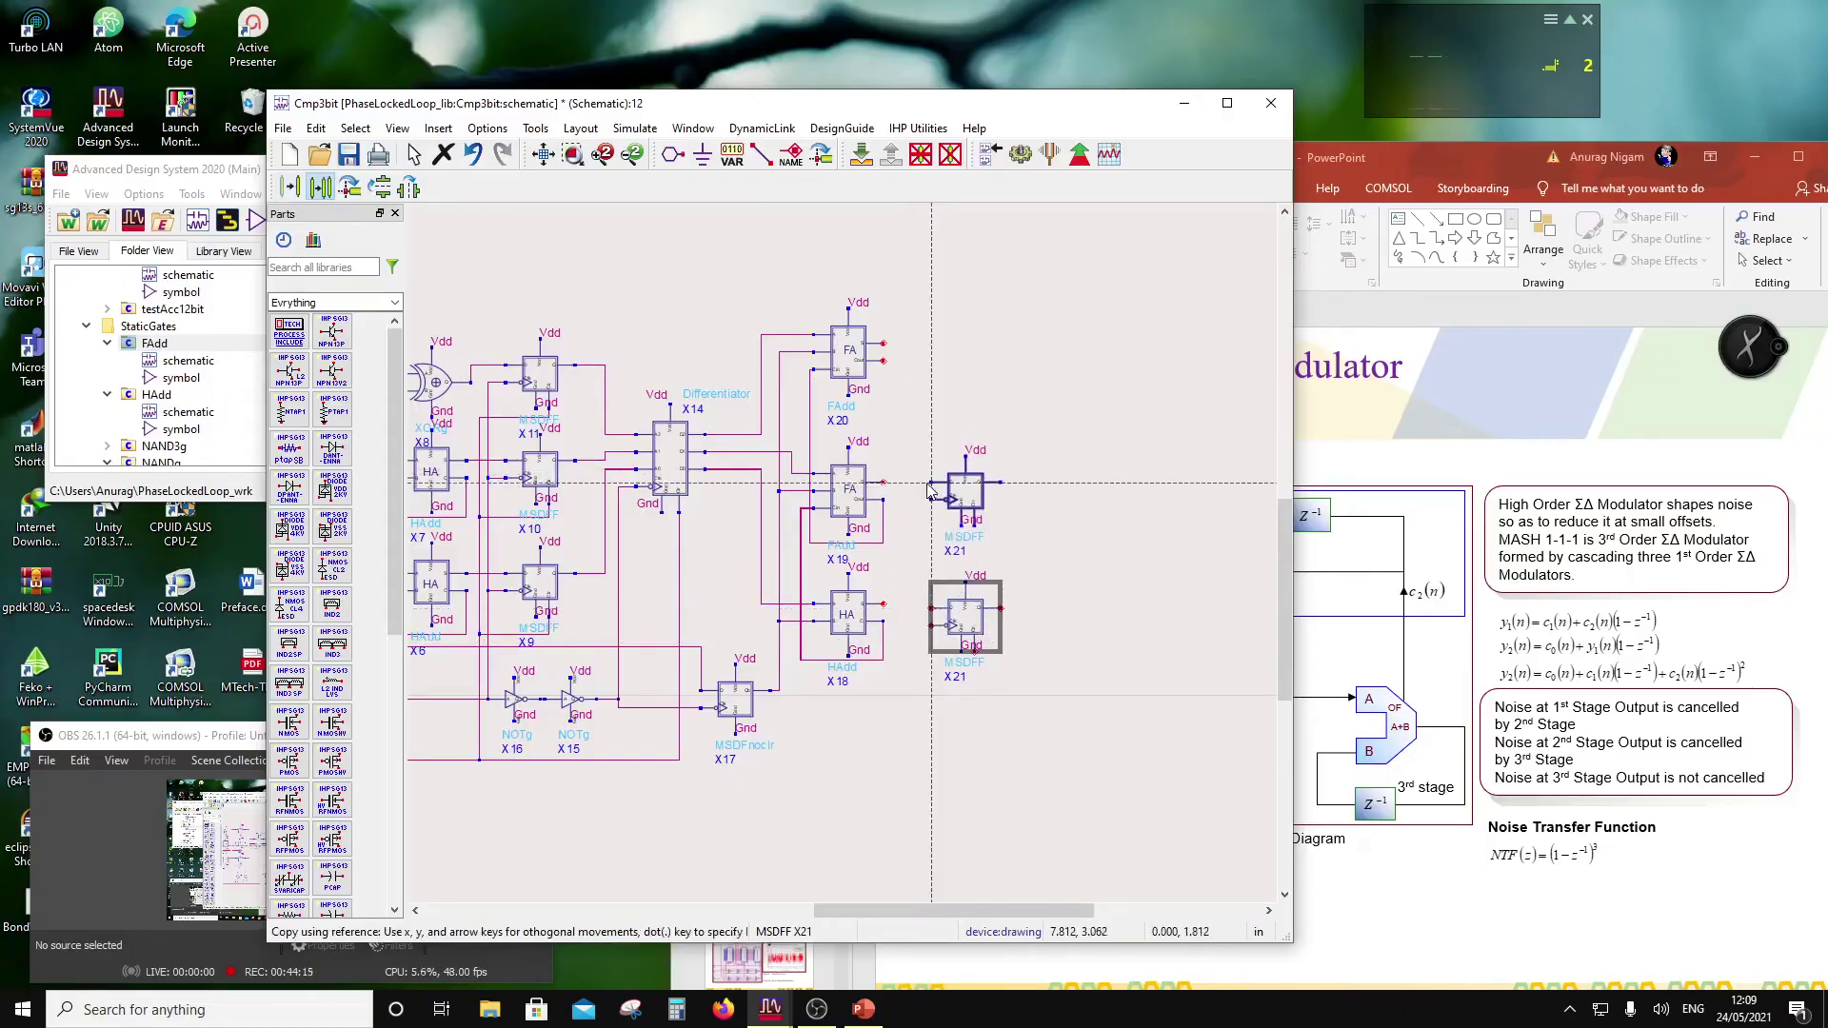
click(931, 490)
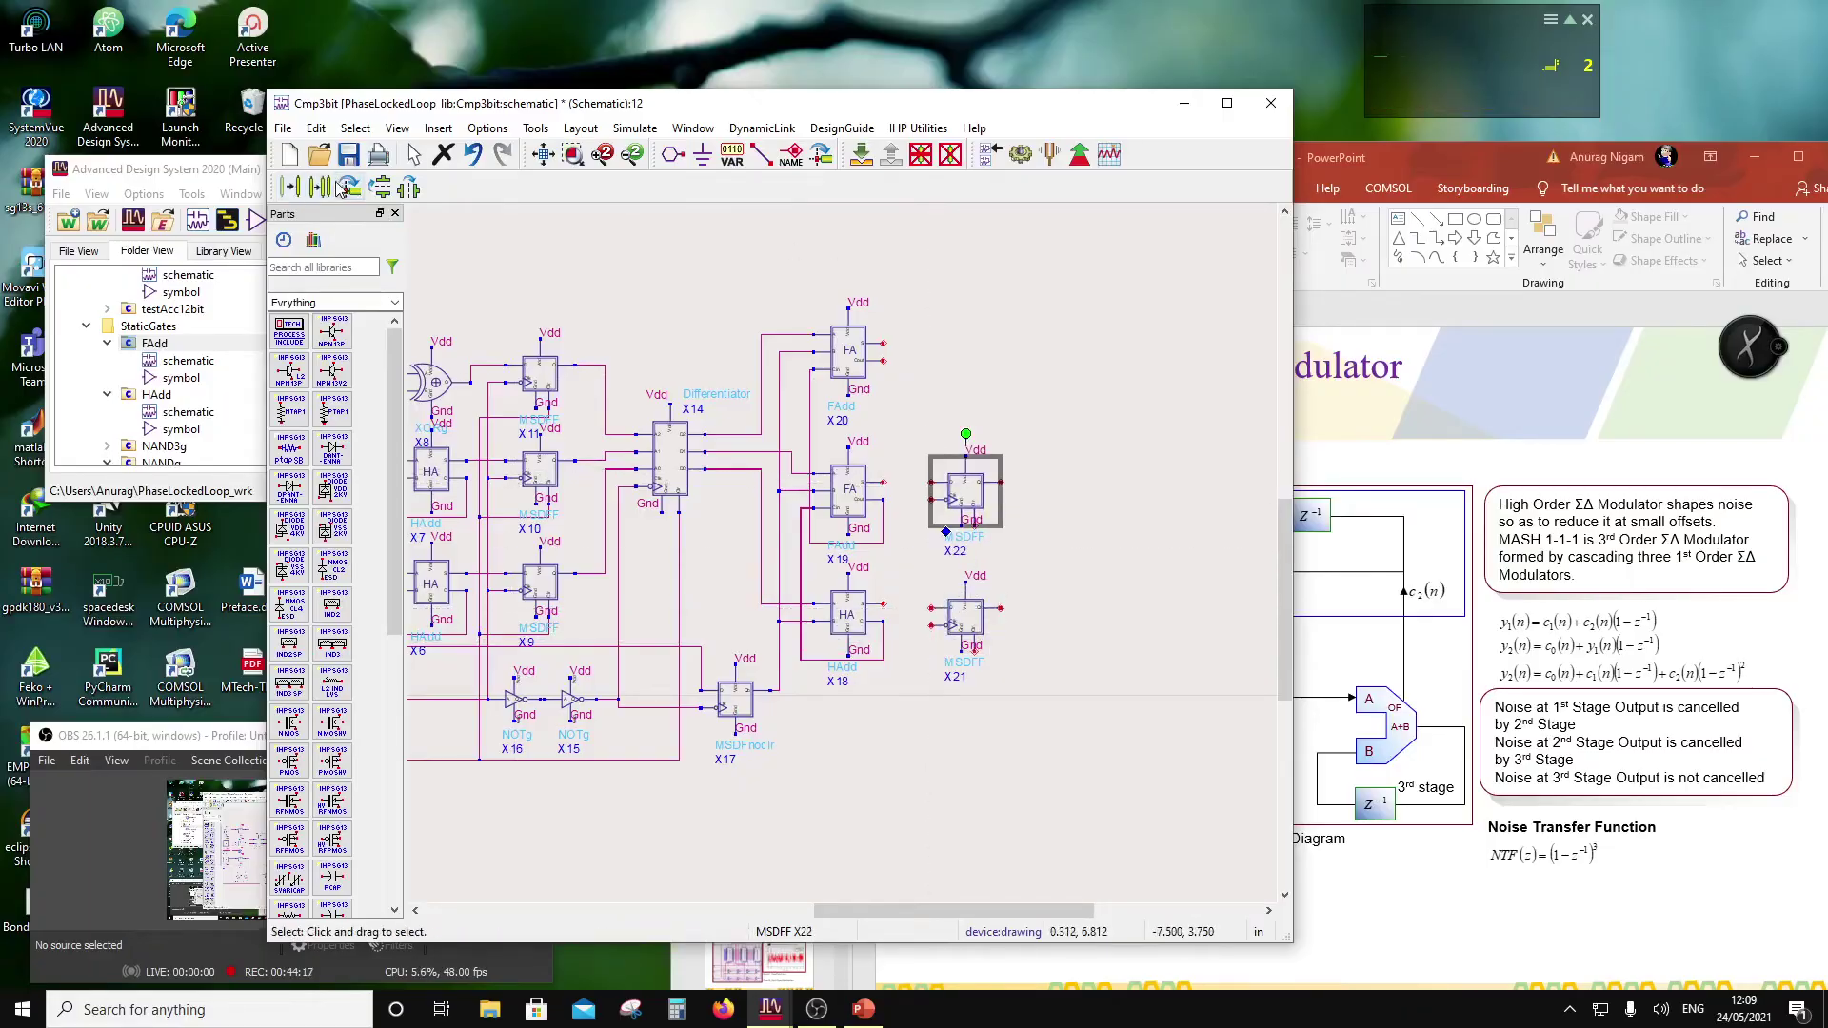
click(931, 490)
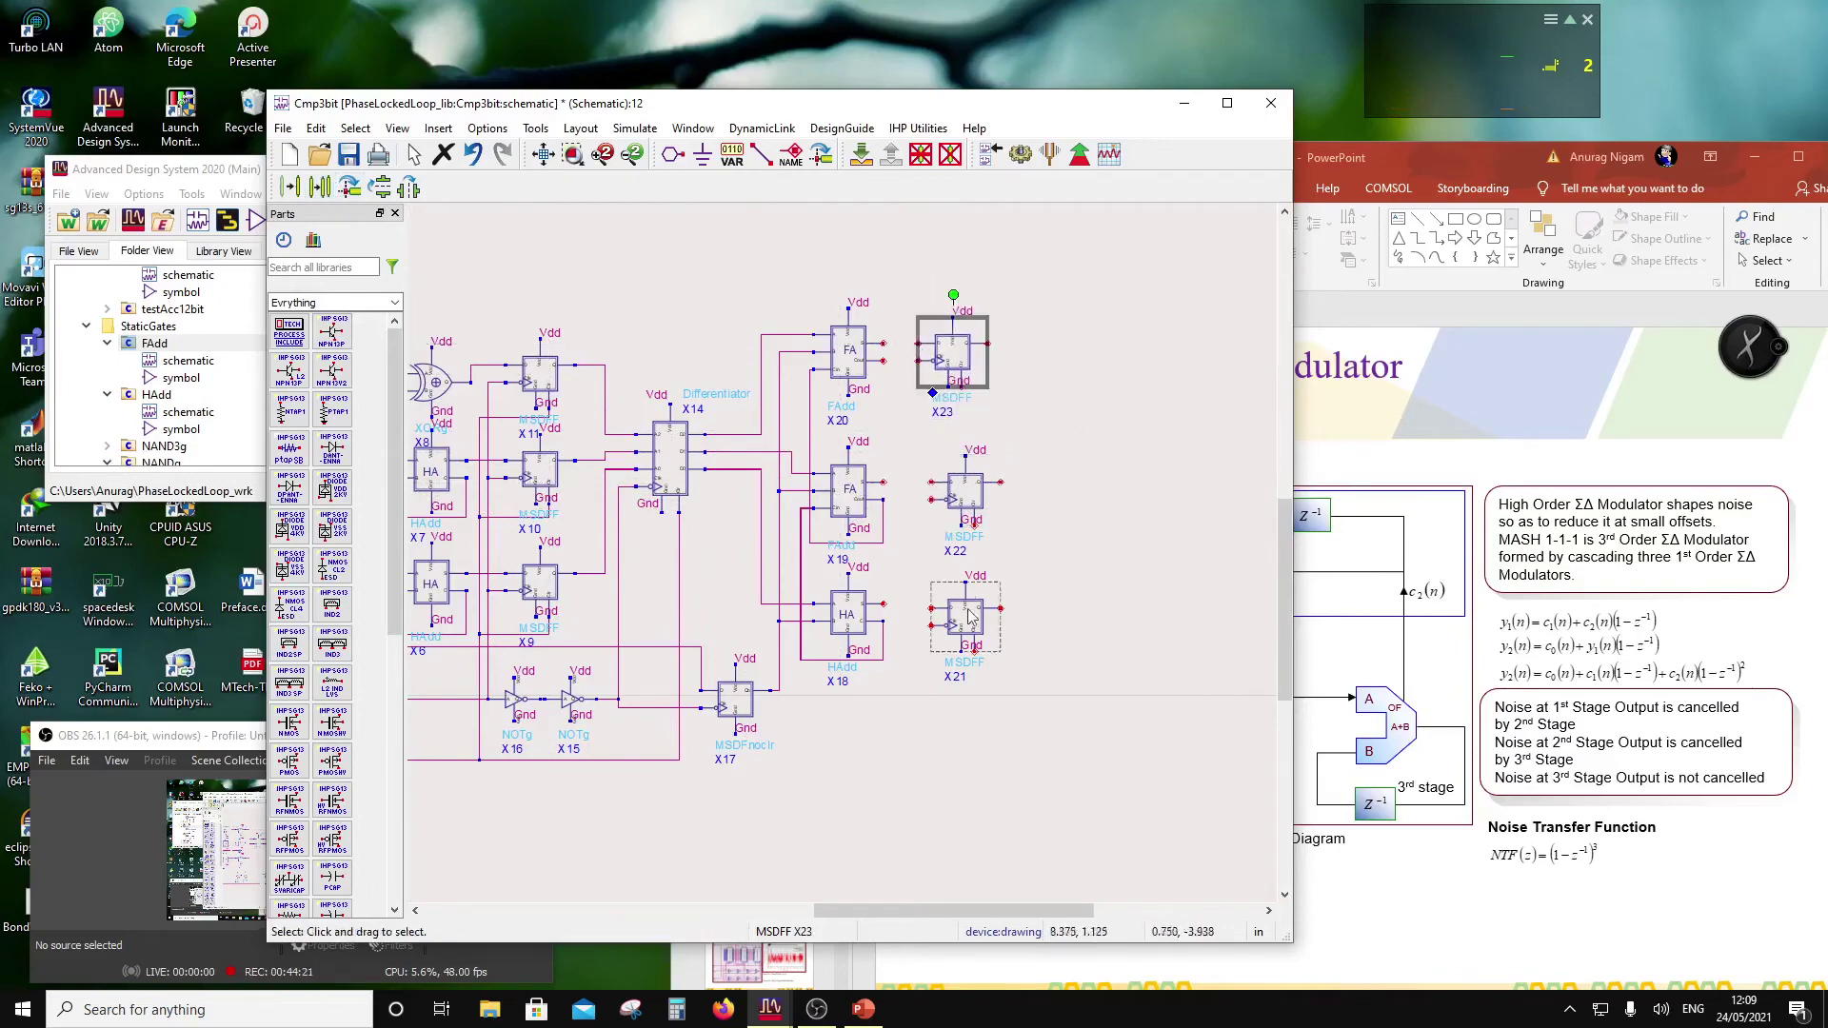
drag(955, 357, 1006, 358)
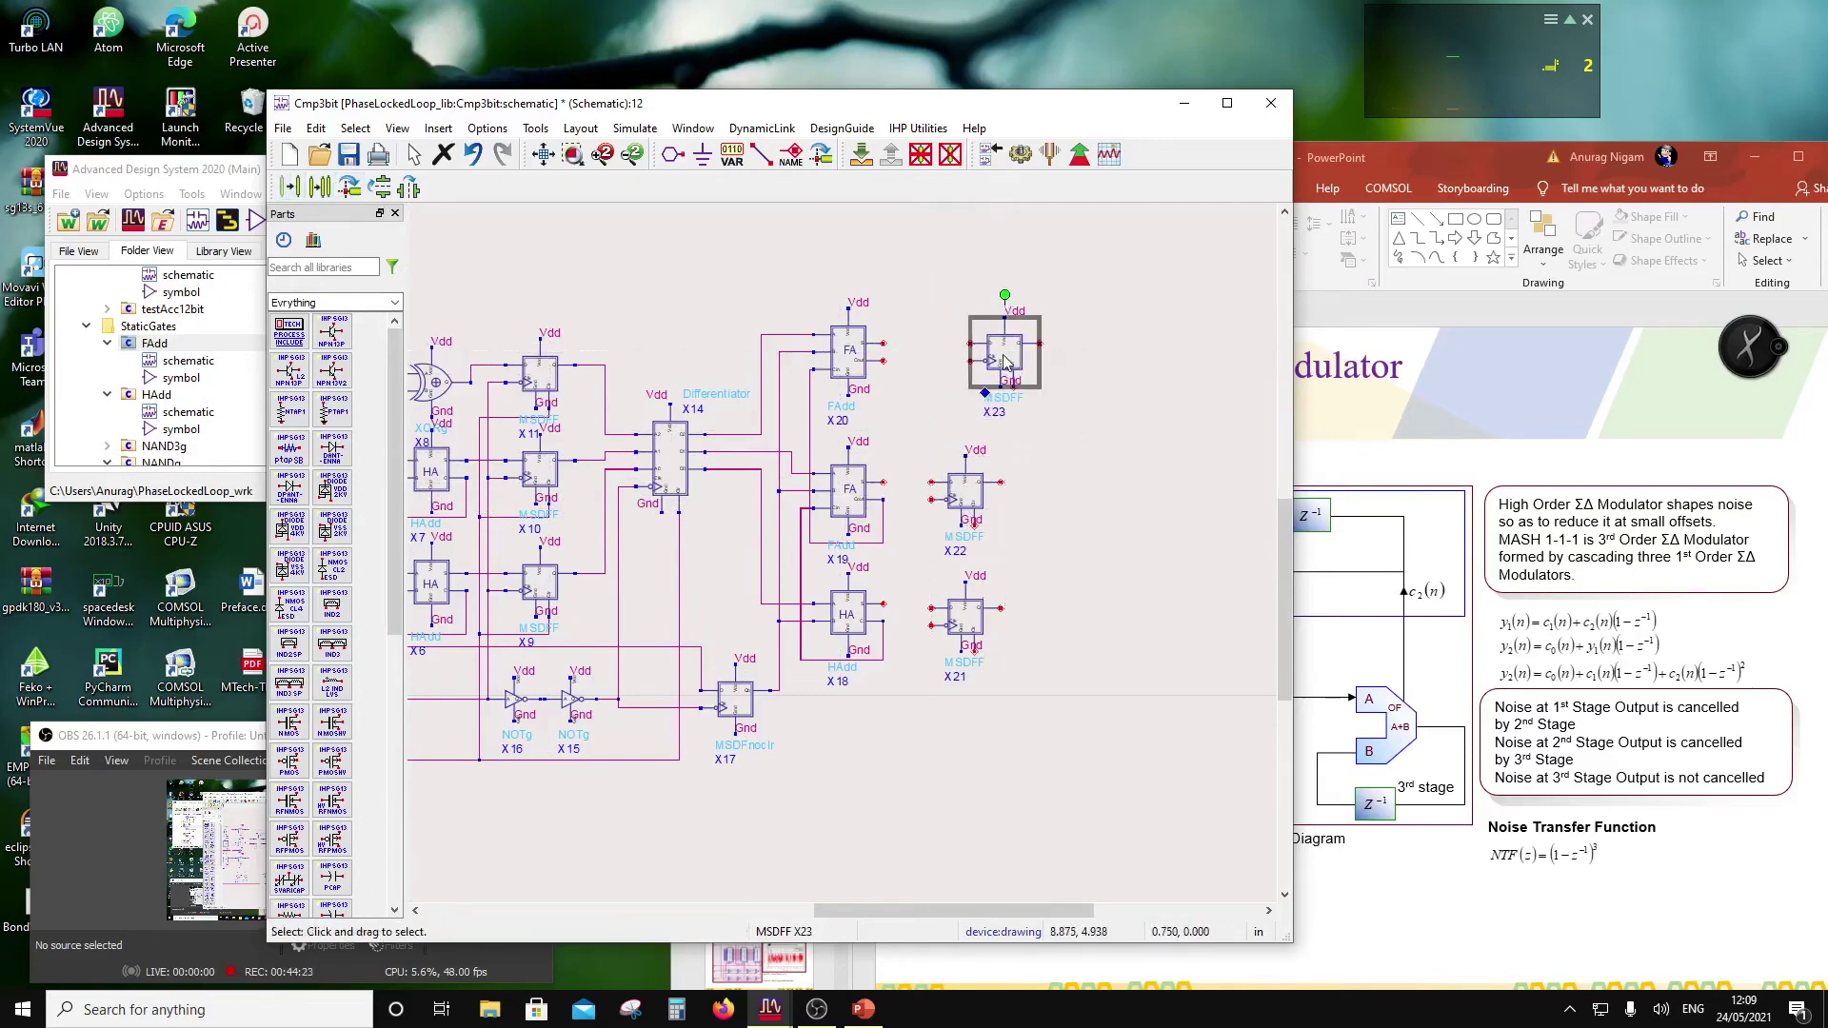
Step: Move MSDFF flip-flops X22 and X21 farther from the adders, bringing X22 in line beneath X23
drag(965, 492, 1002, 493)
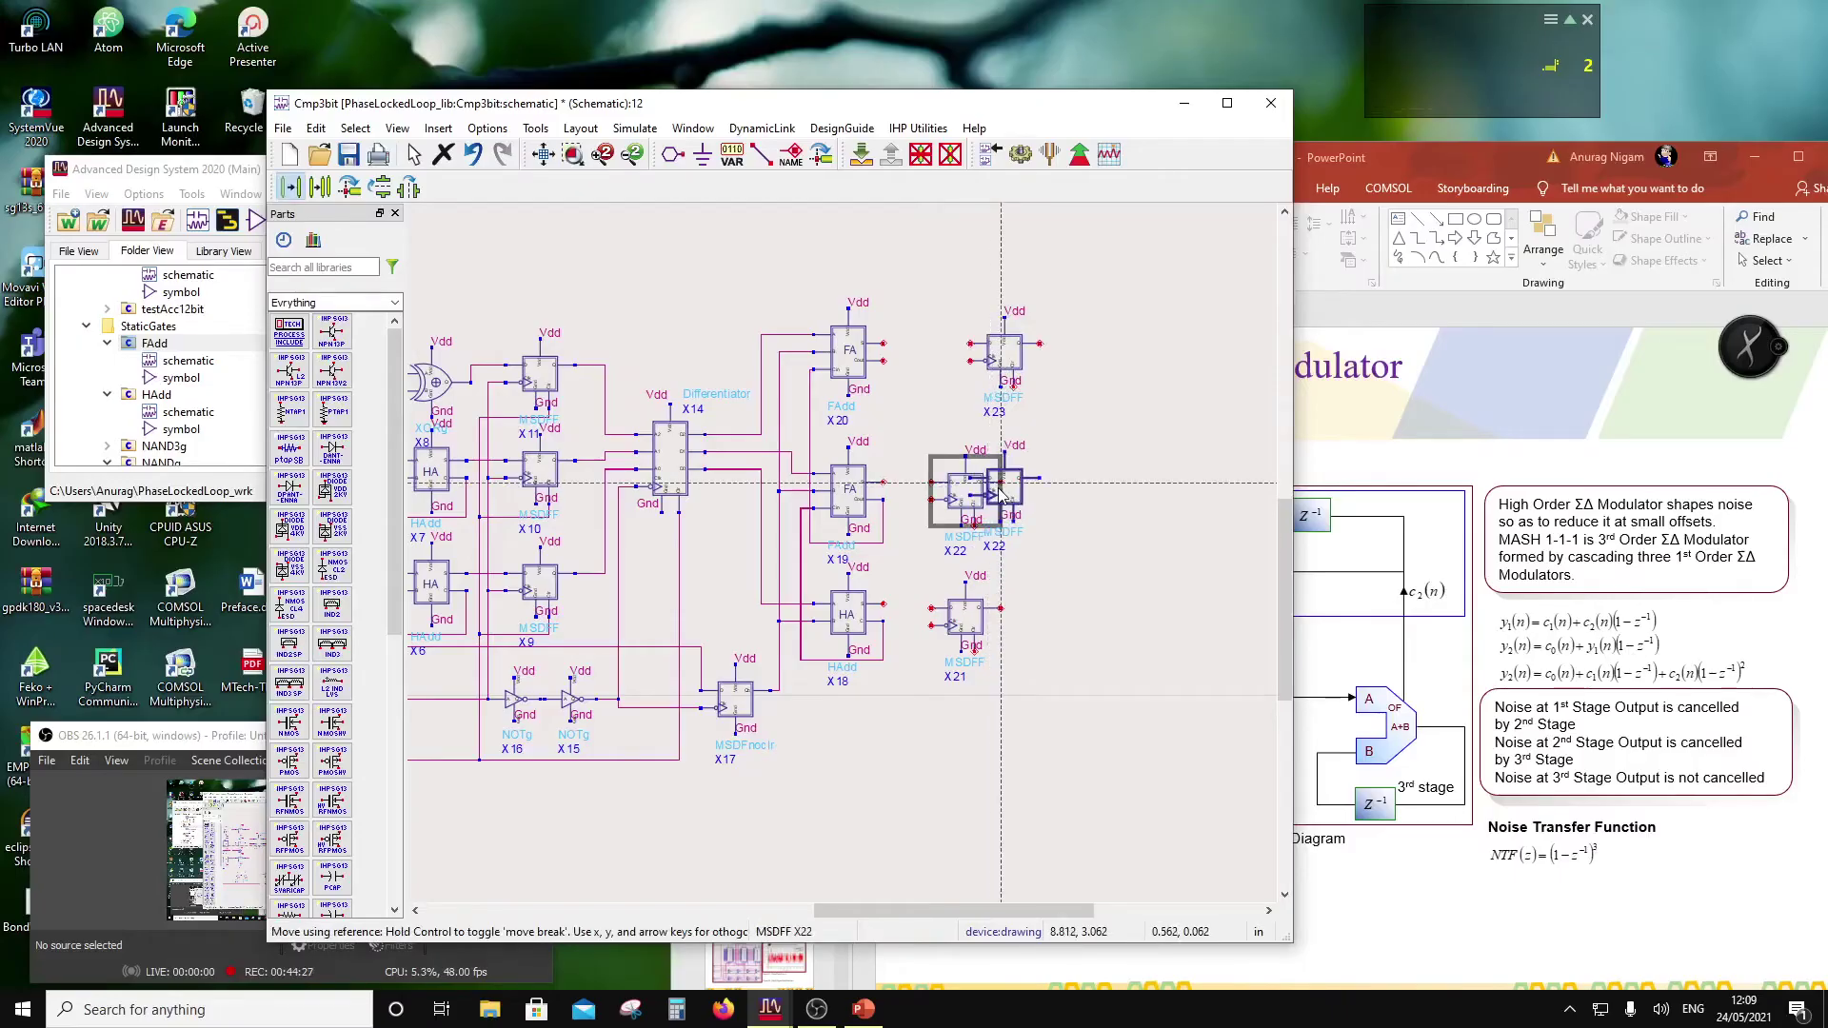
click(1001, 493)
drag(974, 623, 1000, 614)
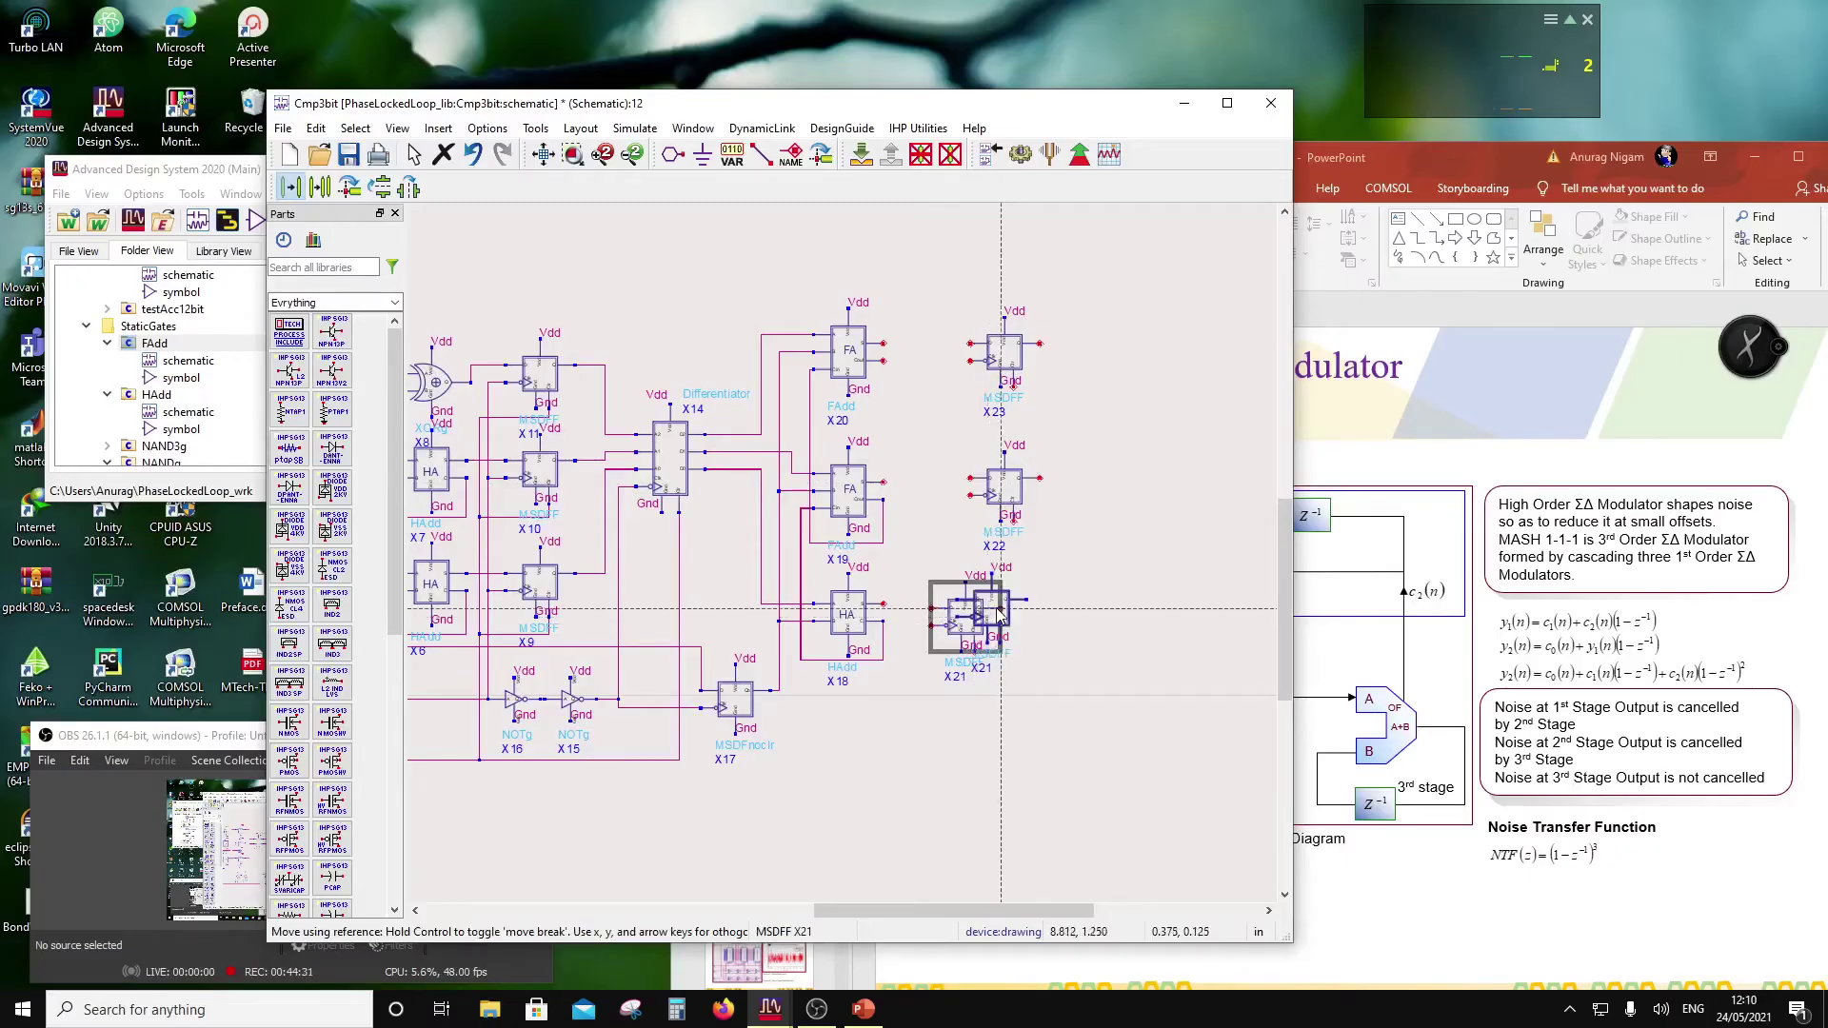
drag(1001, 610, 1003, 615)
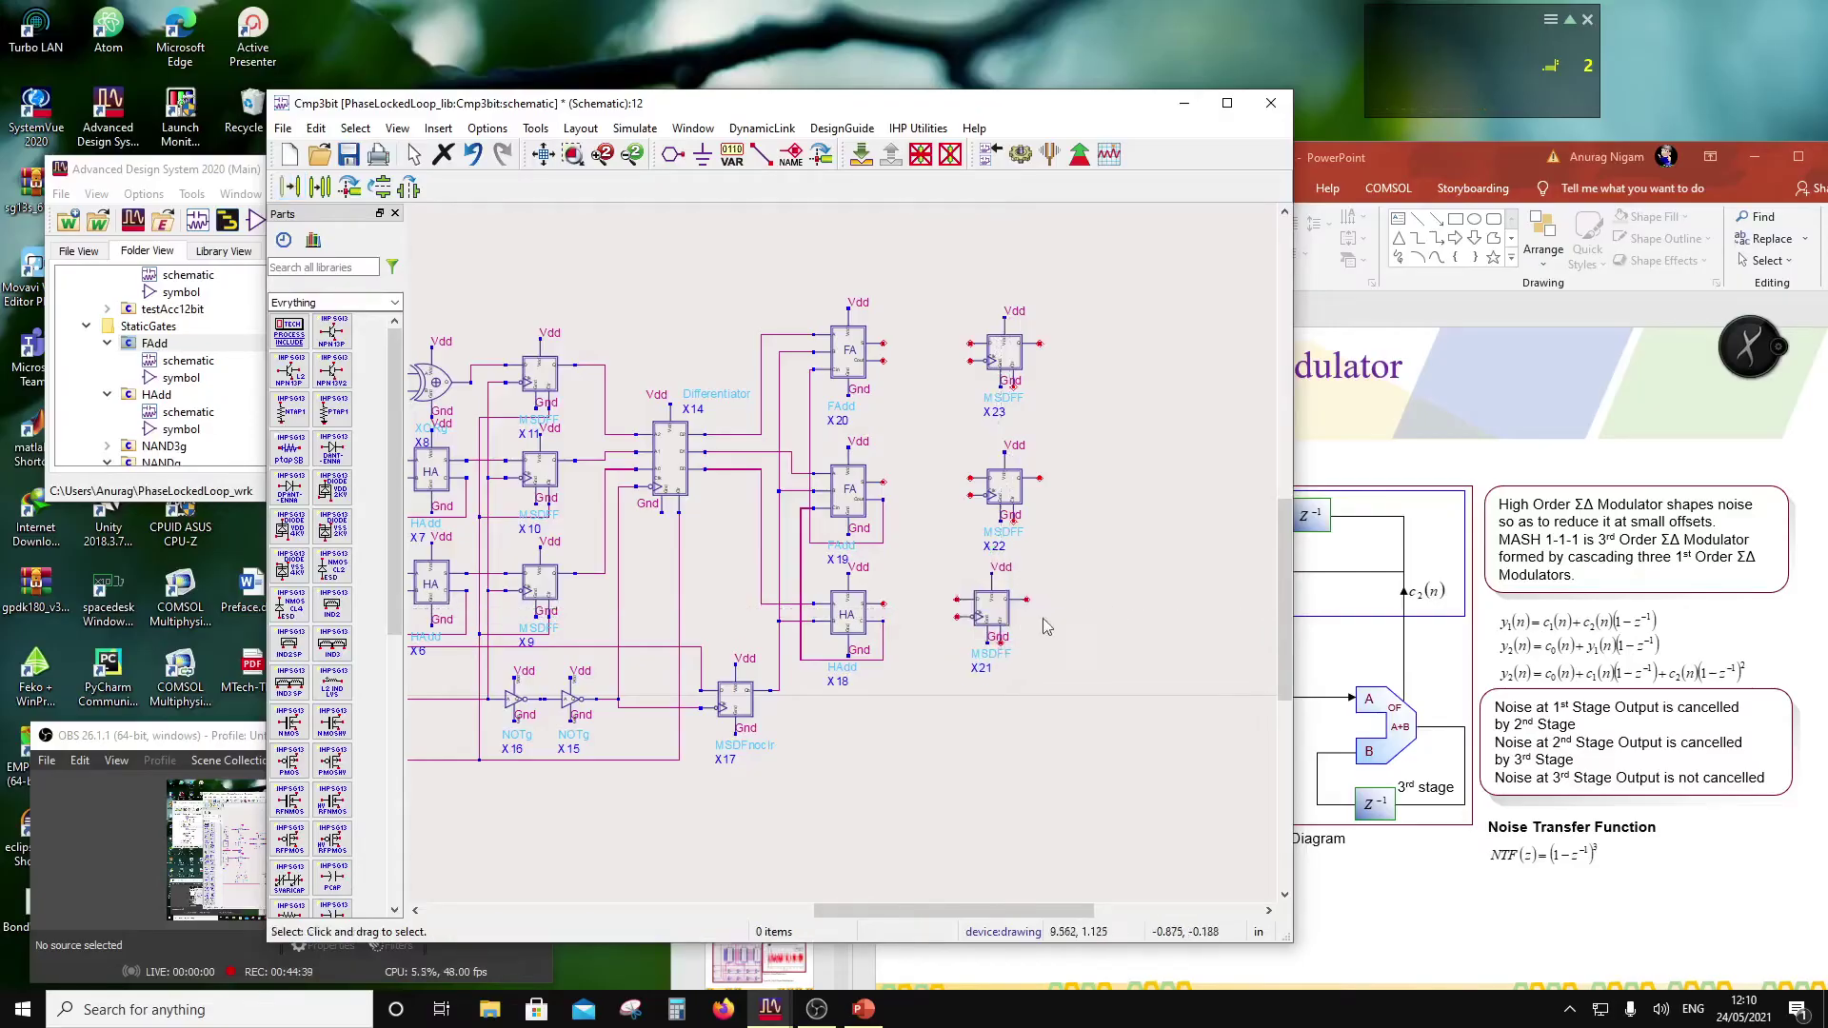
Step: Copy the clock inverter pair X16 and X15 to just below half adder X18
scroll(1007, 624, up, 2)
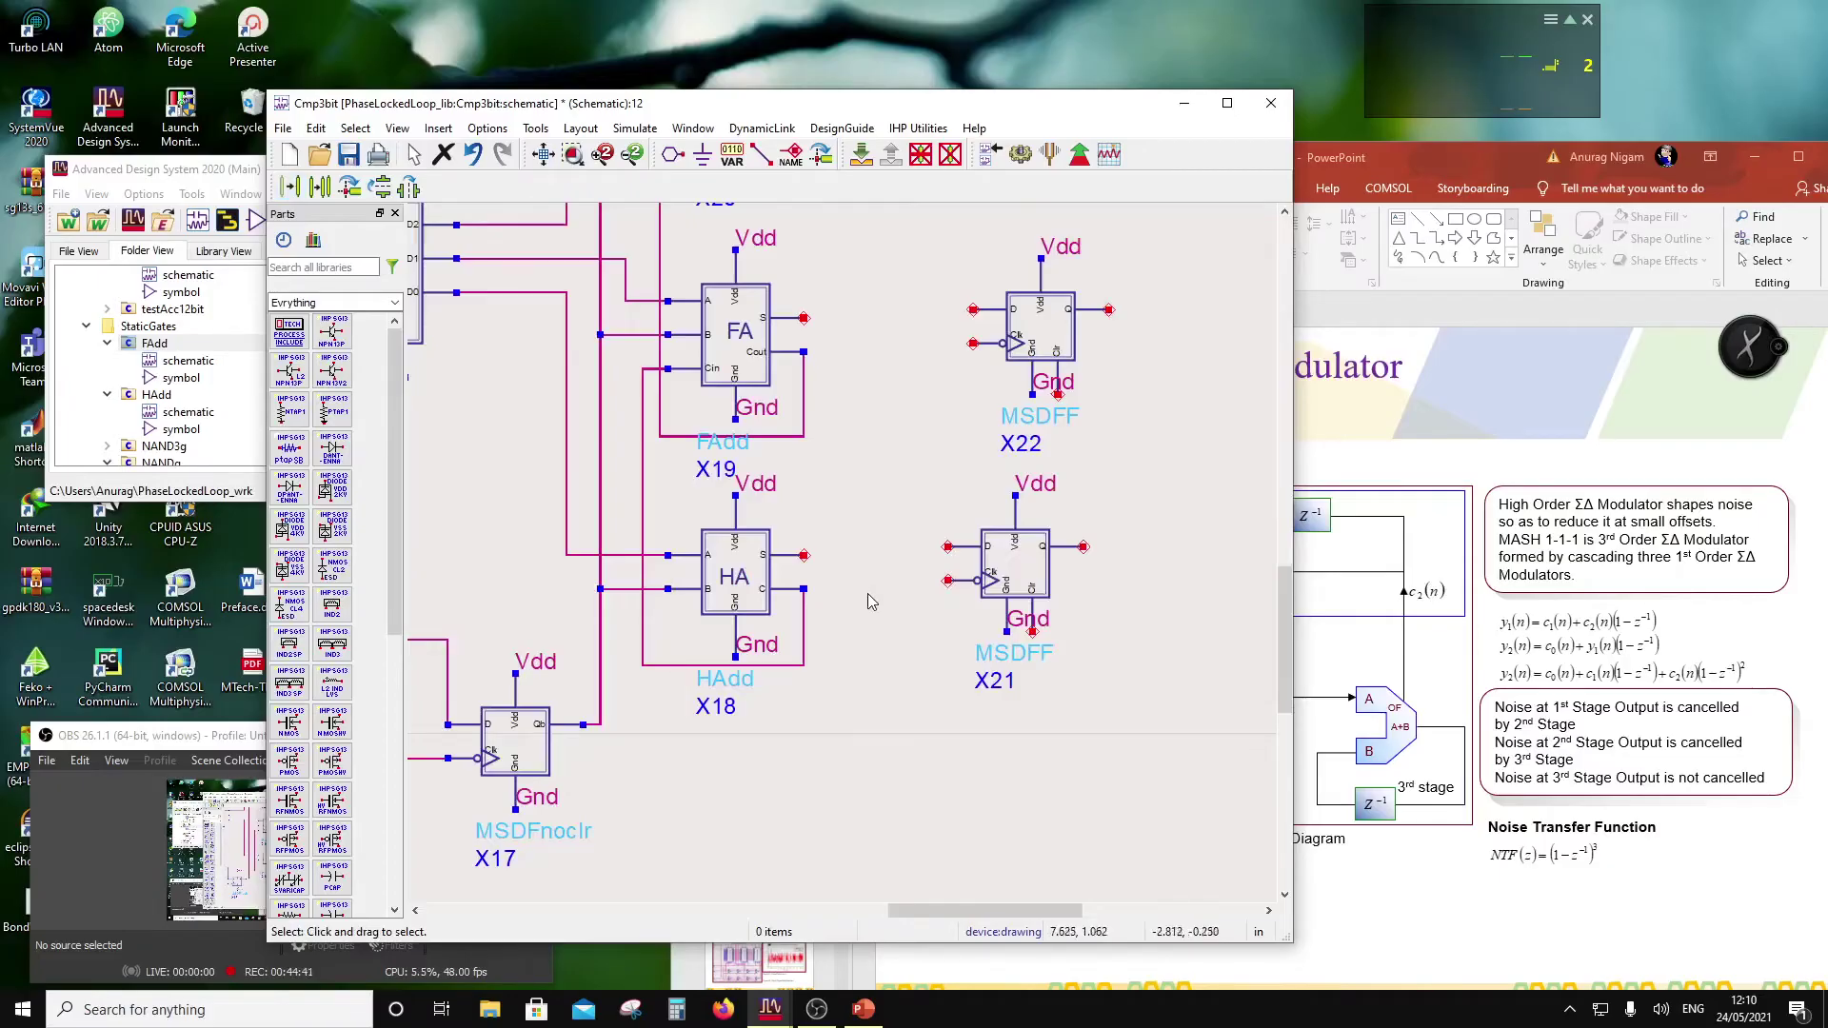
scroll(490, 830, down, 1)
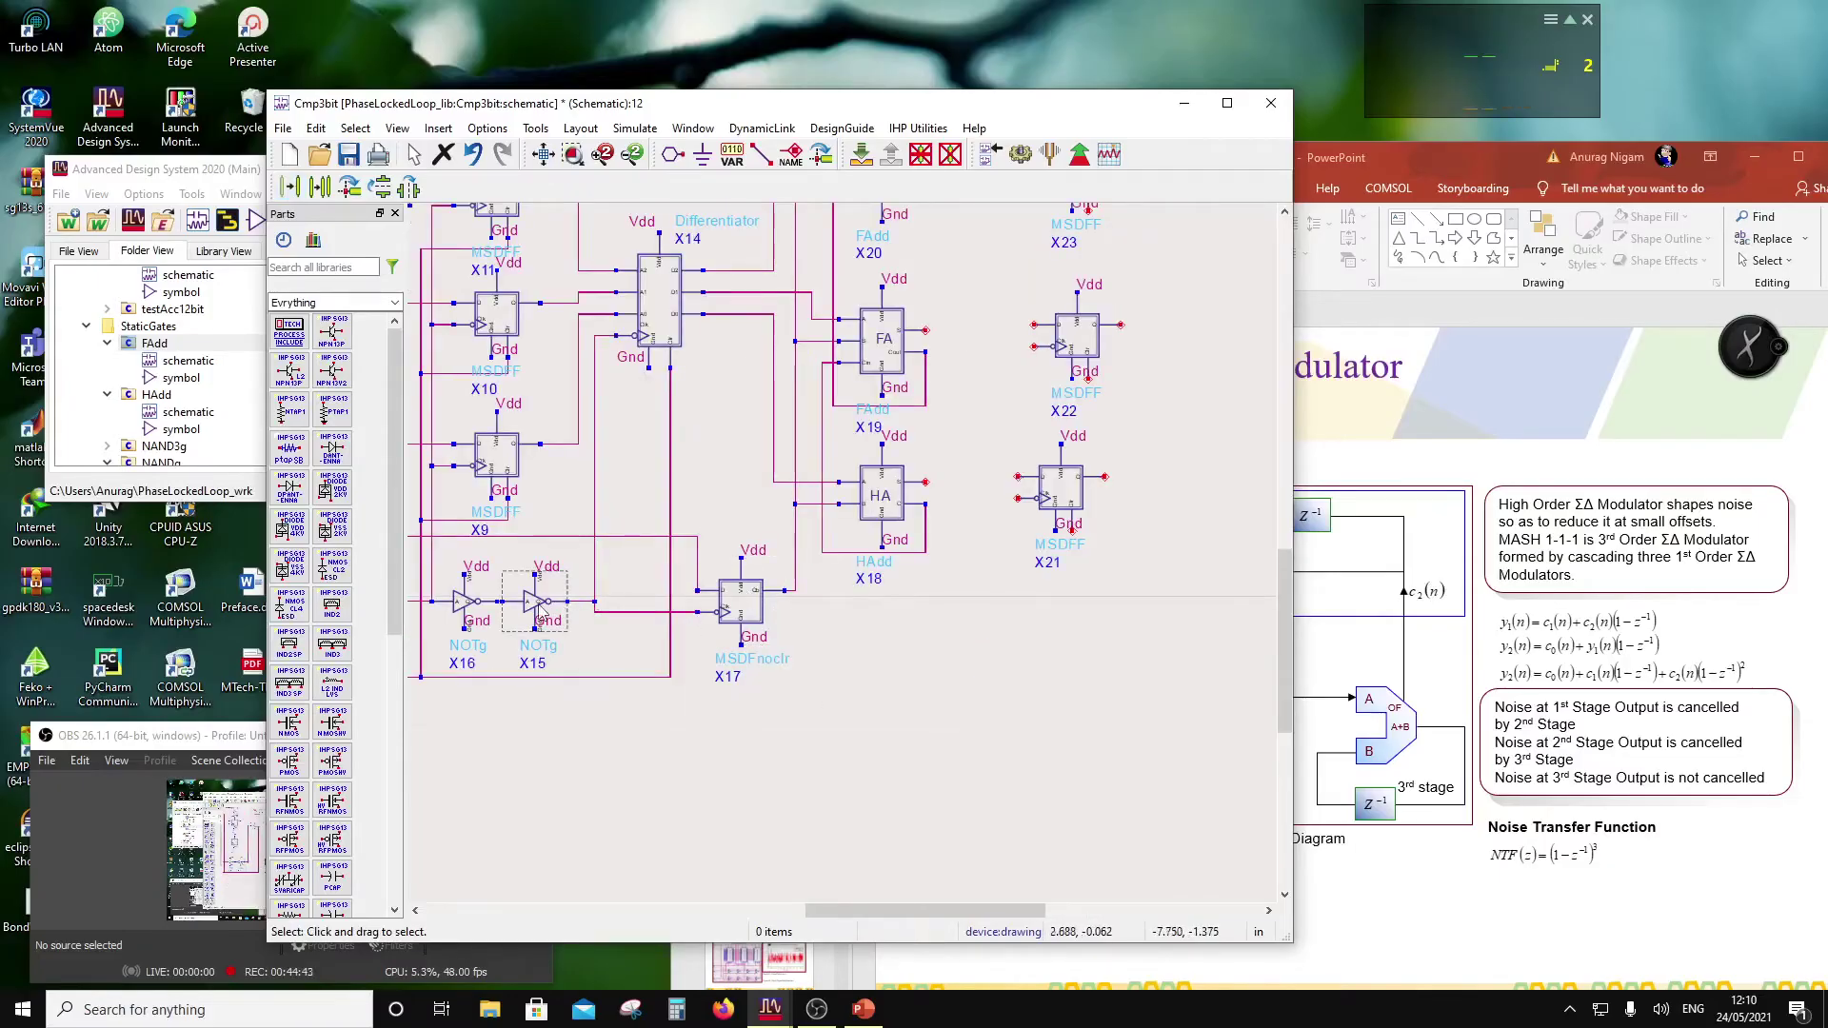
scroll(578, 627, down, 1)
drag(712, 606, 589, 528)
click(320, 188)
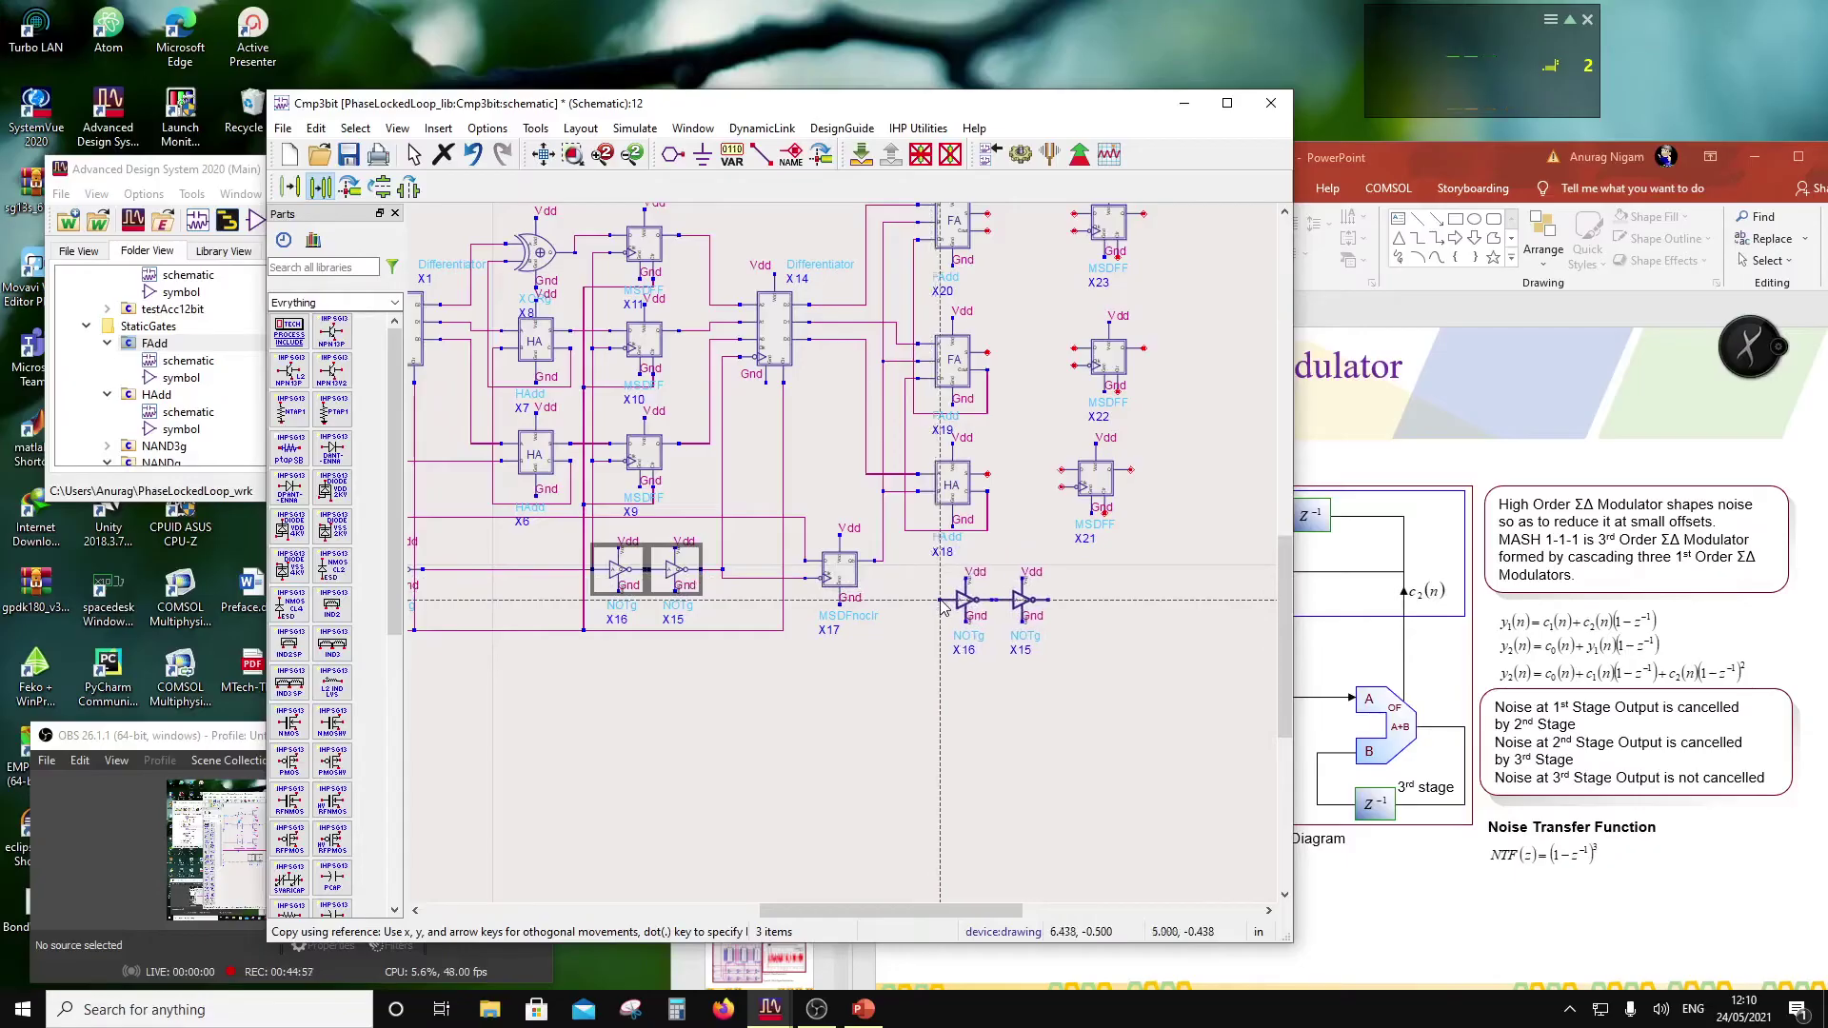
click(943, 607)
Step: Wire inverter X15's output to X24's input, and X25's output to the clock inputs of flip-flops X23, X22 and X21
click(761, 154)
click(722, 572)
click(942, 607)
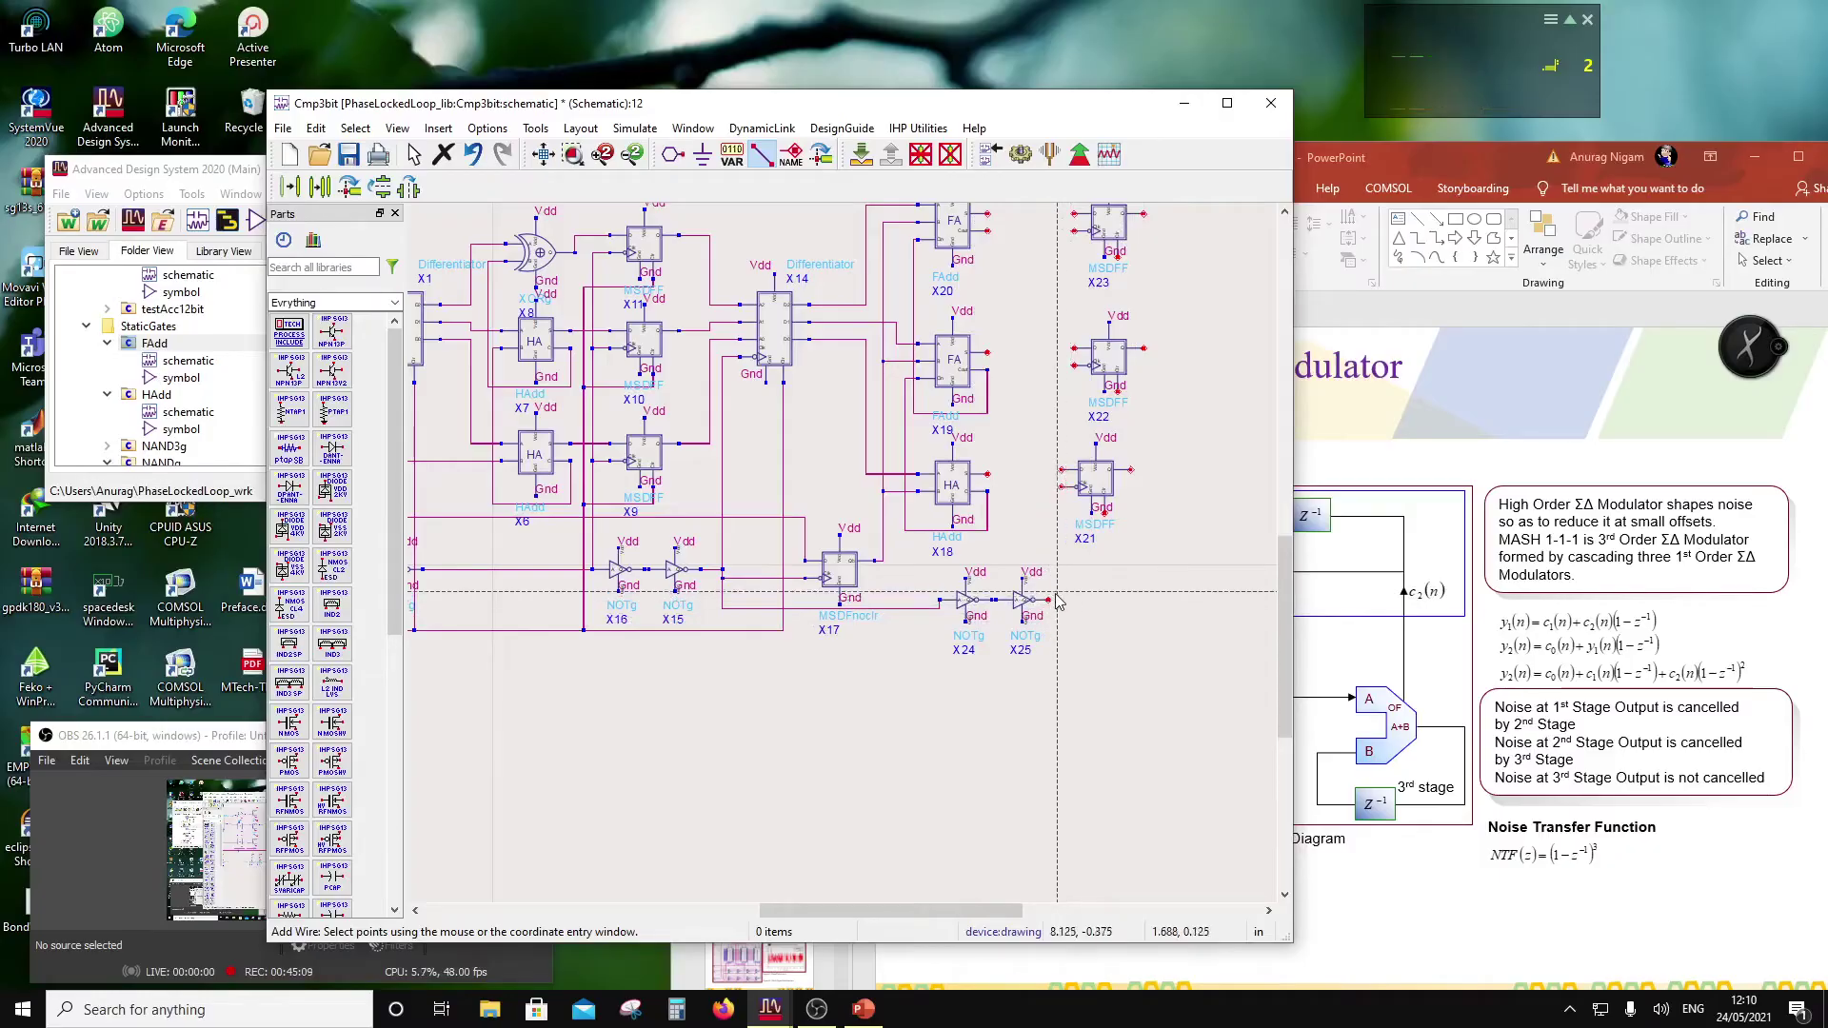
click(1074, 231)
click(1074, 365)
click(1047, 366)
click(1062, 488)
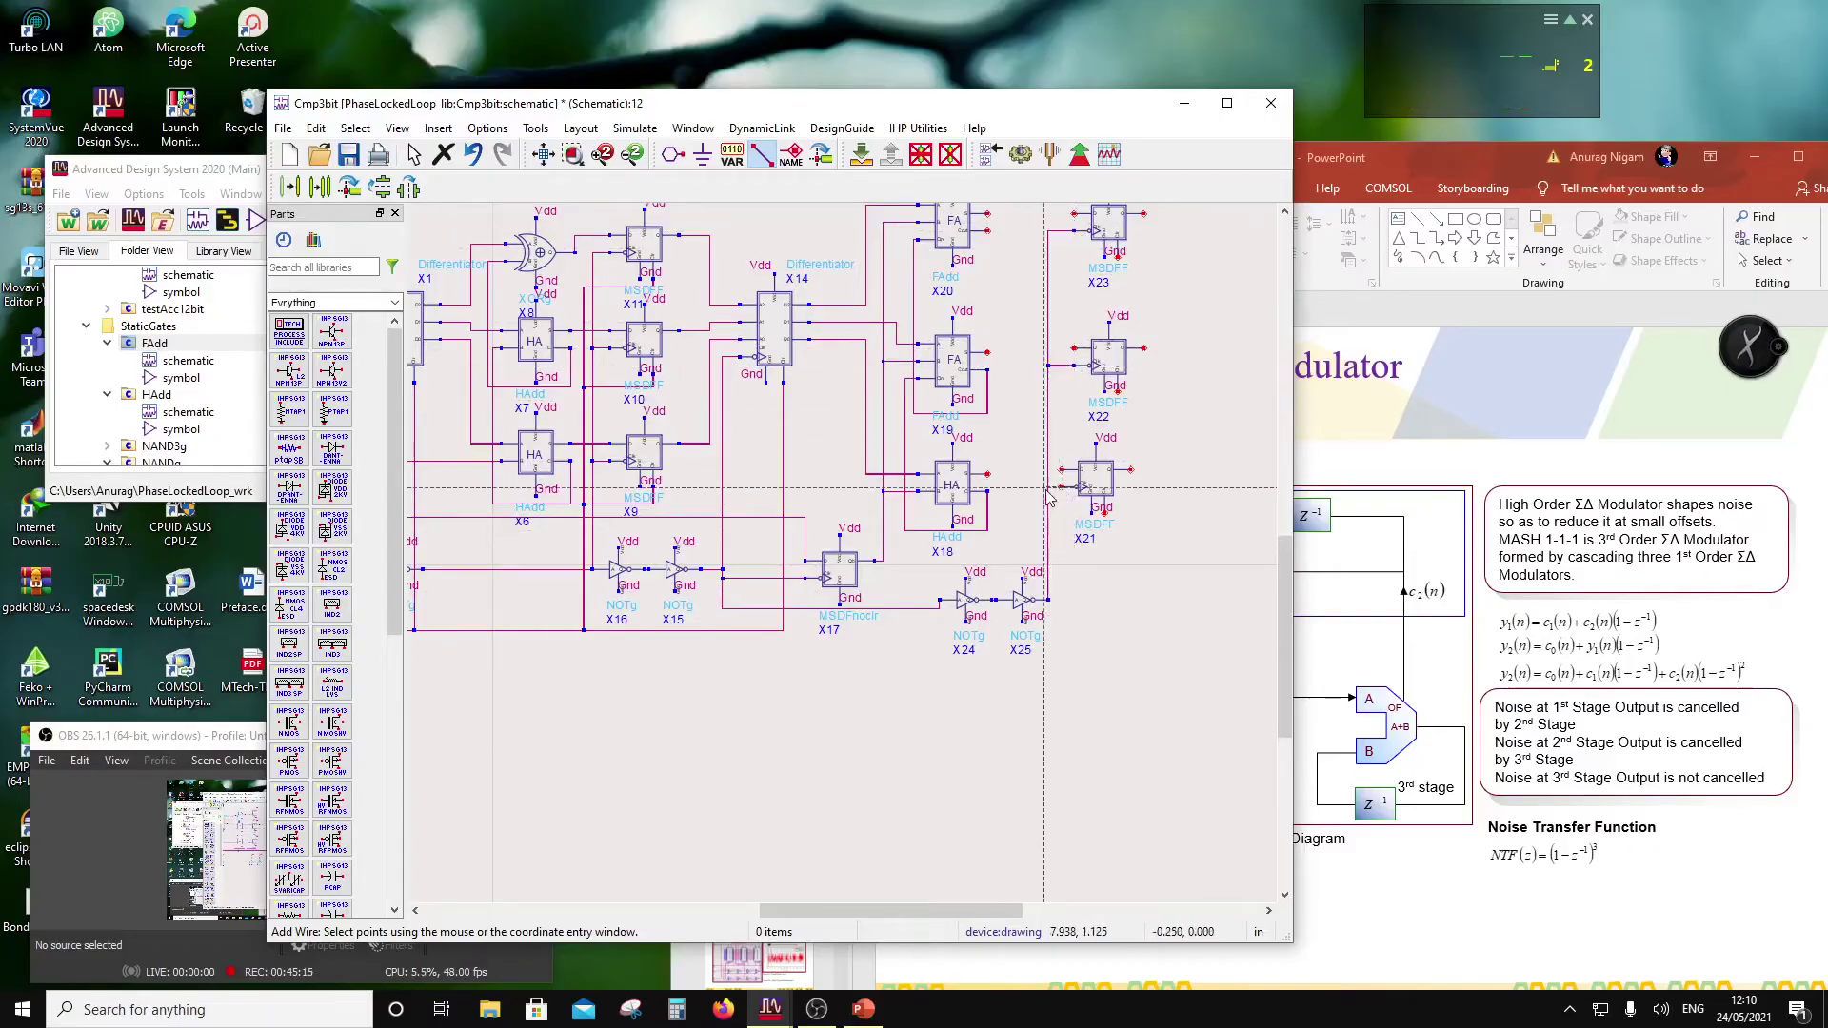
click(1051, 494)
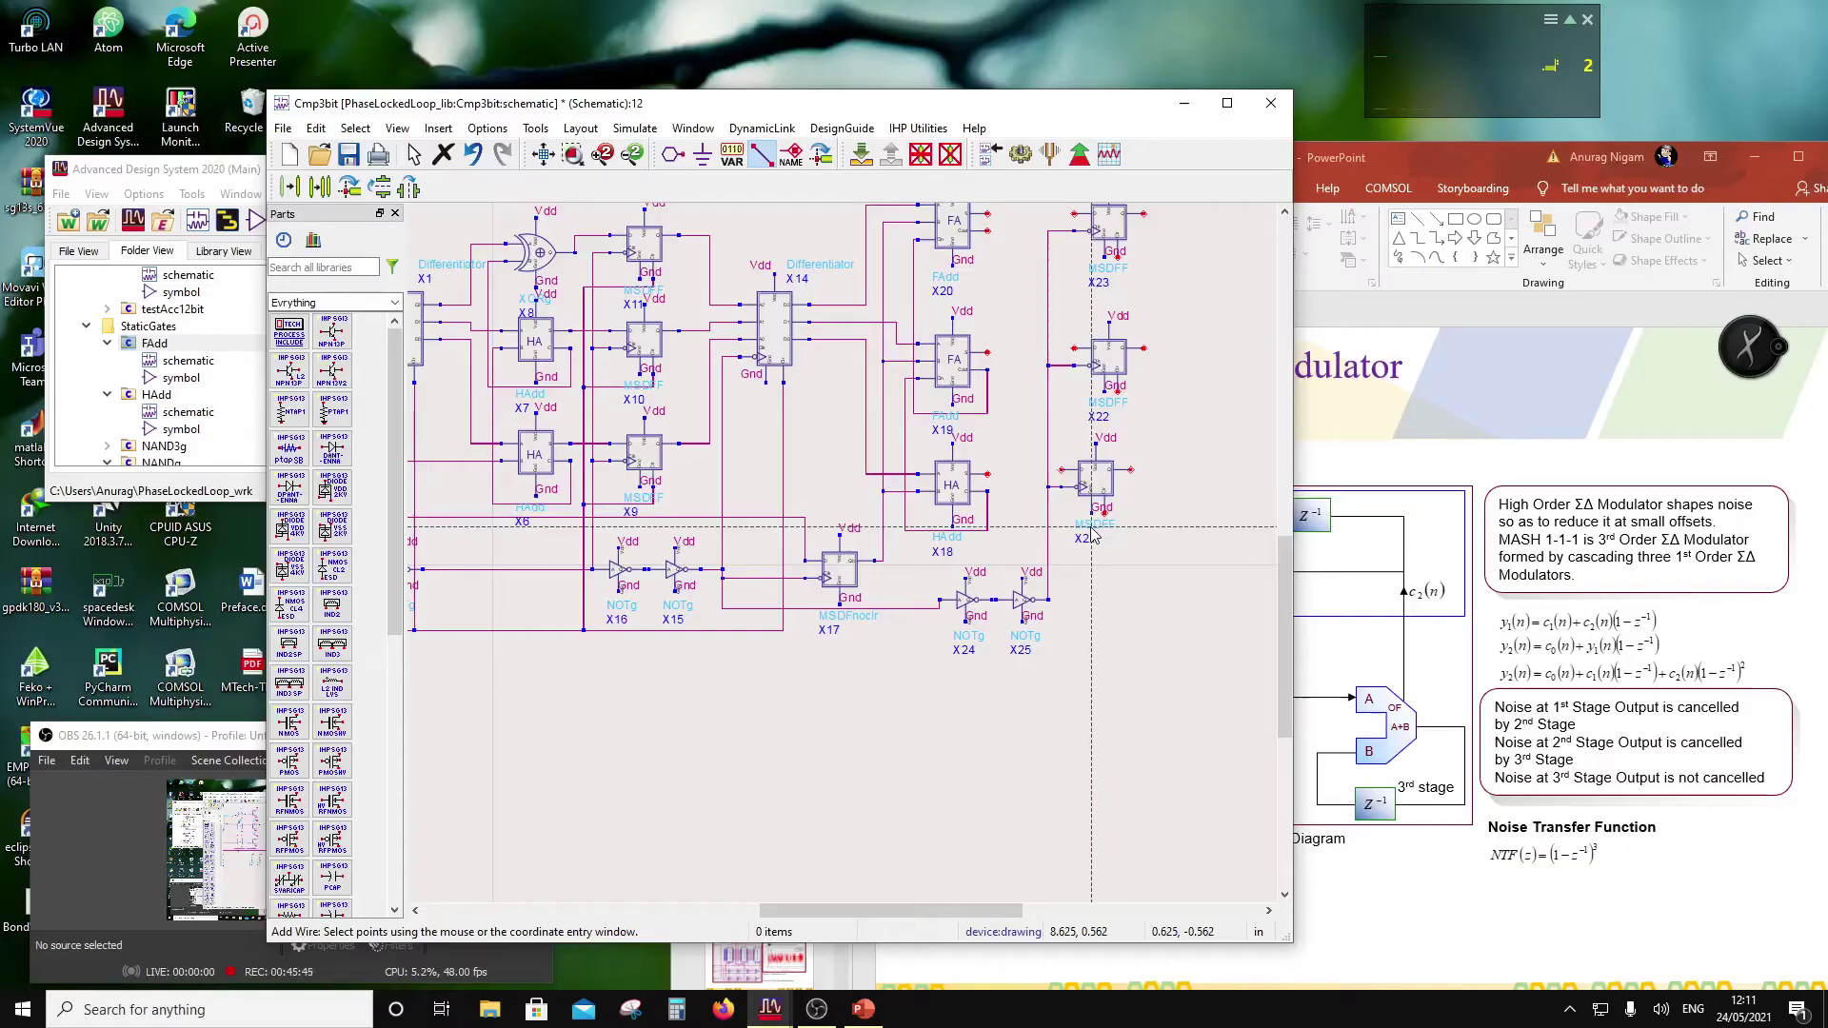
Step: Extend the clear line from flip-flop X21's Clr net to the Clr pins of X23 and X22
scroll(934, 665, down, 4)
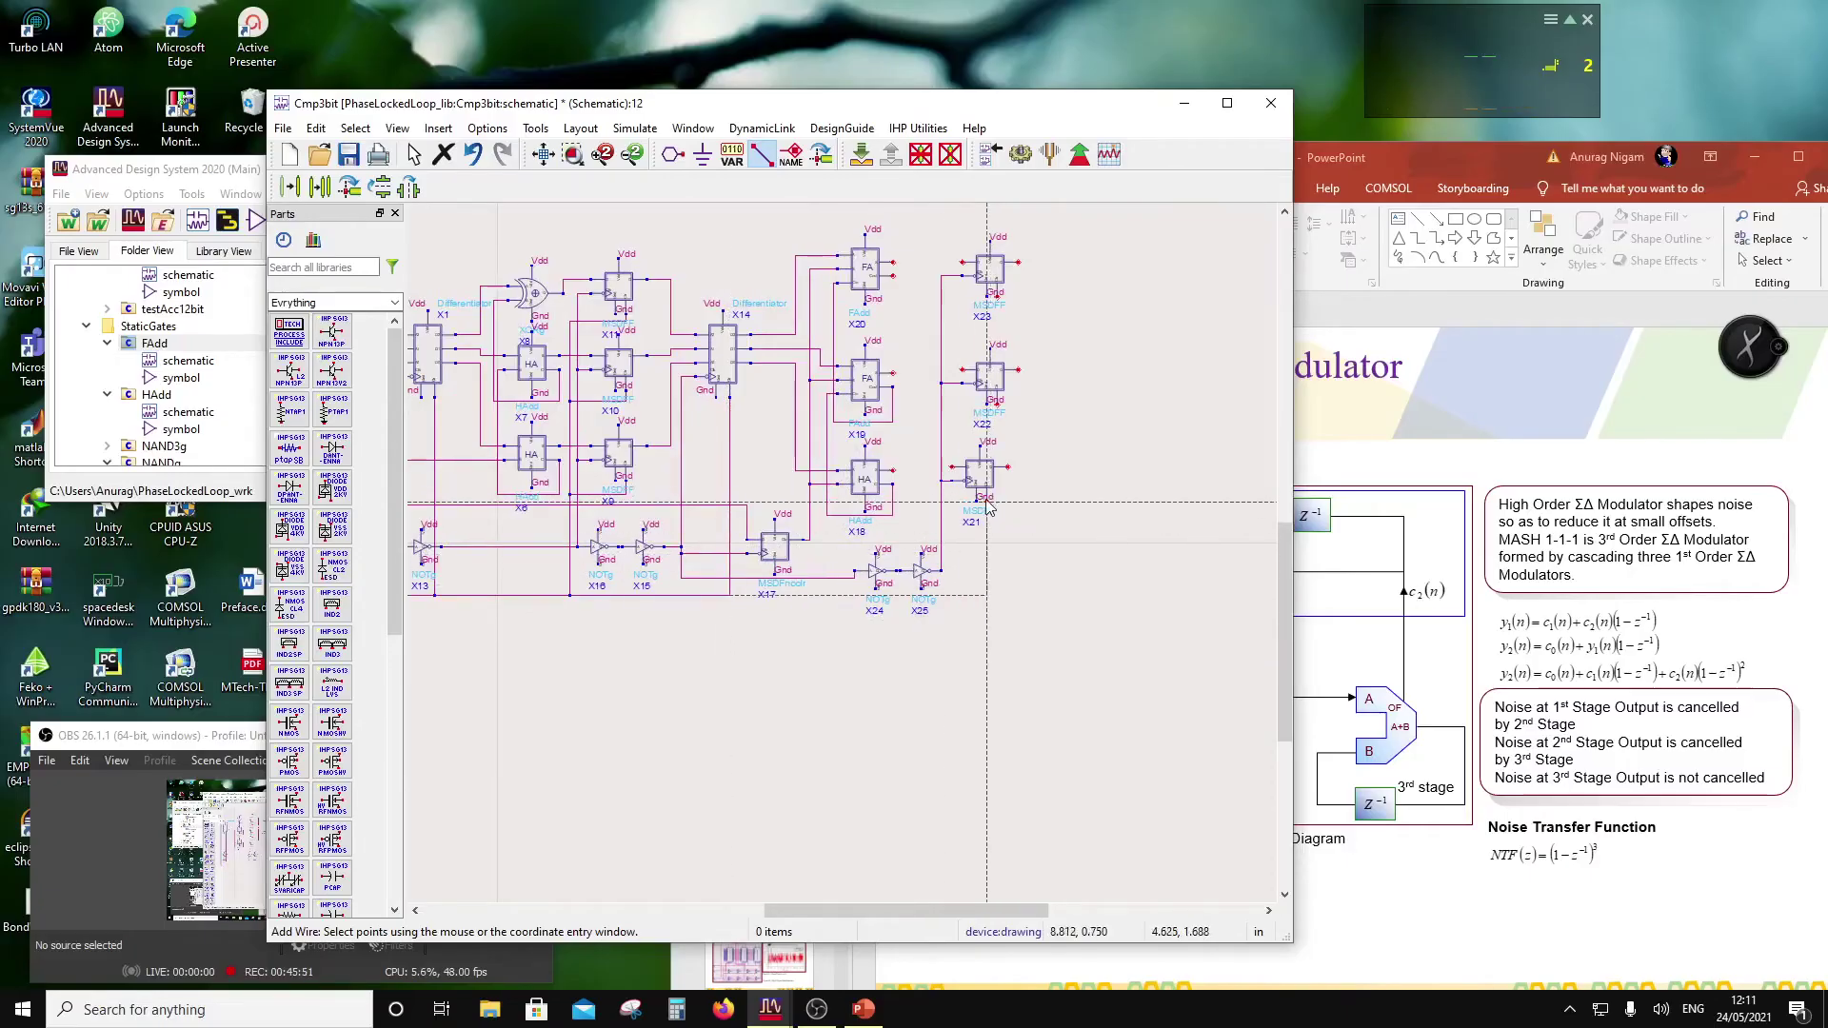
scroll(986, 507, up, 2)
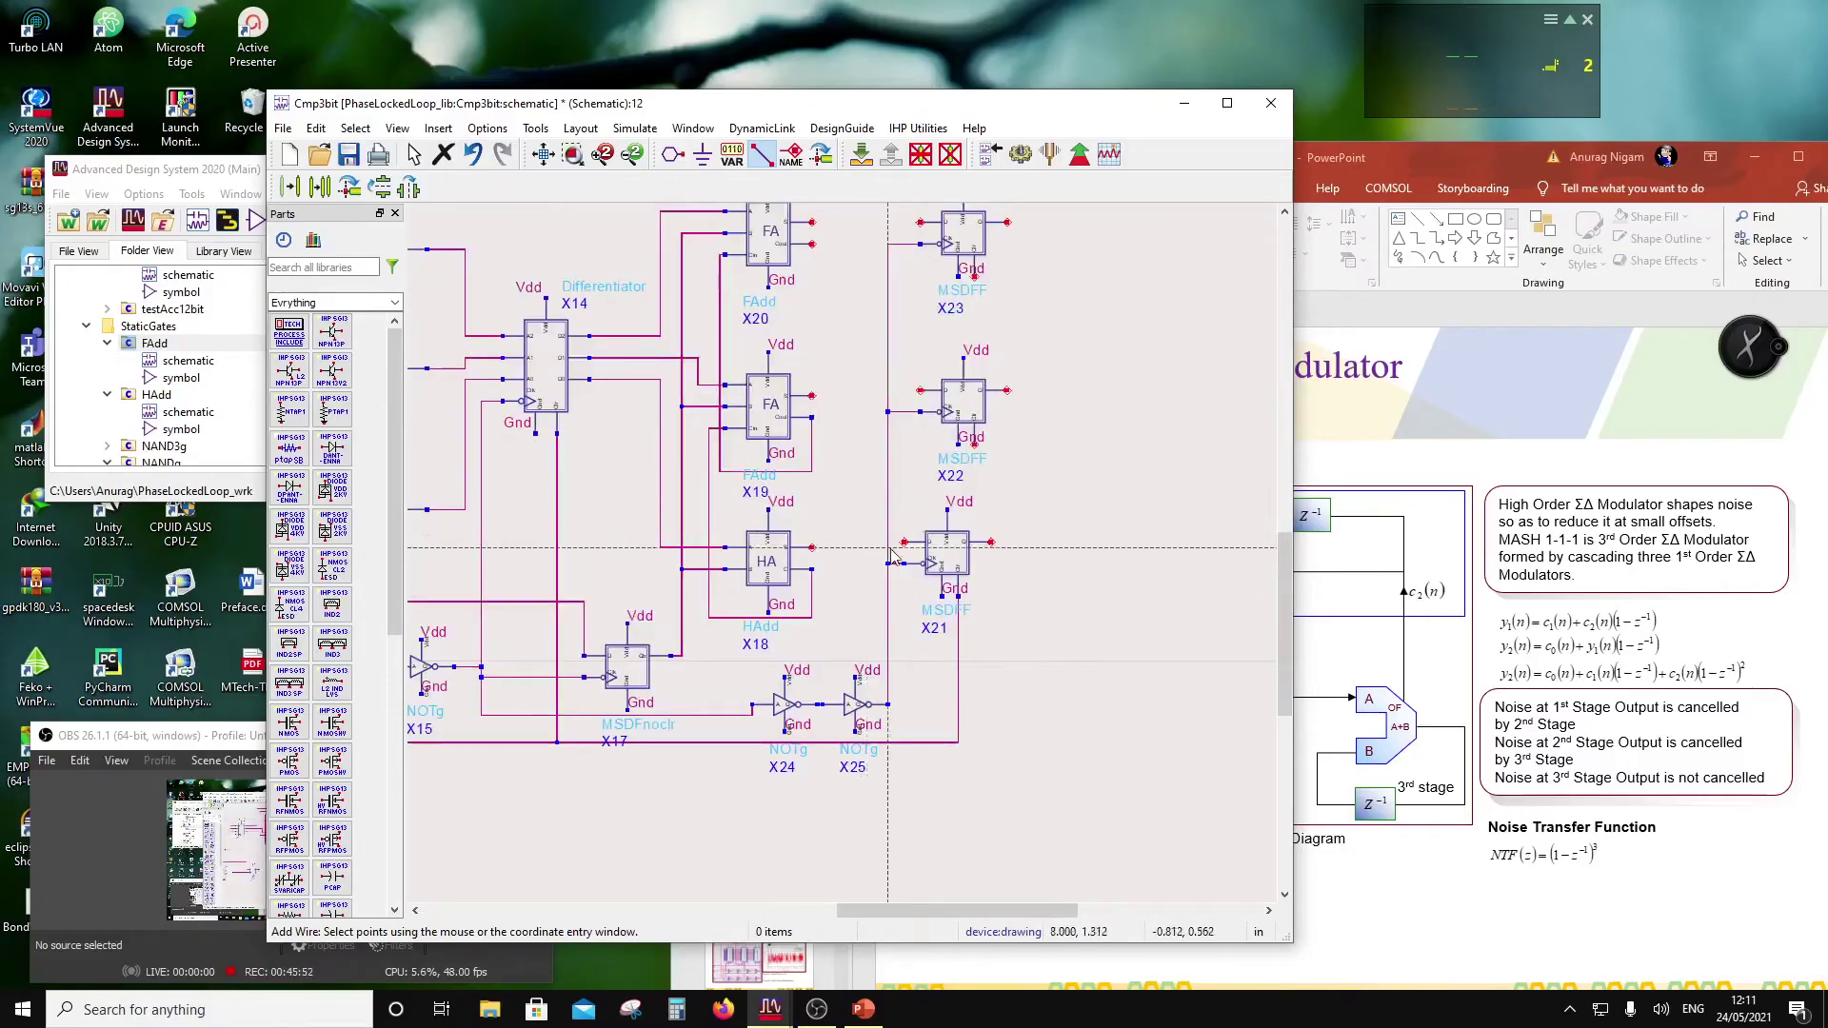
click(958, 640)
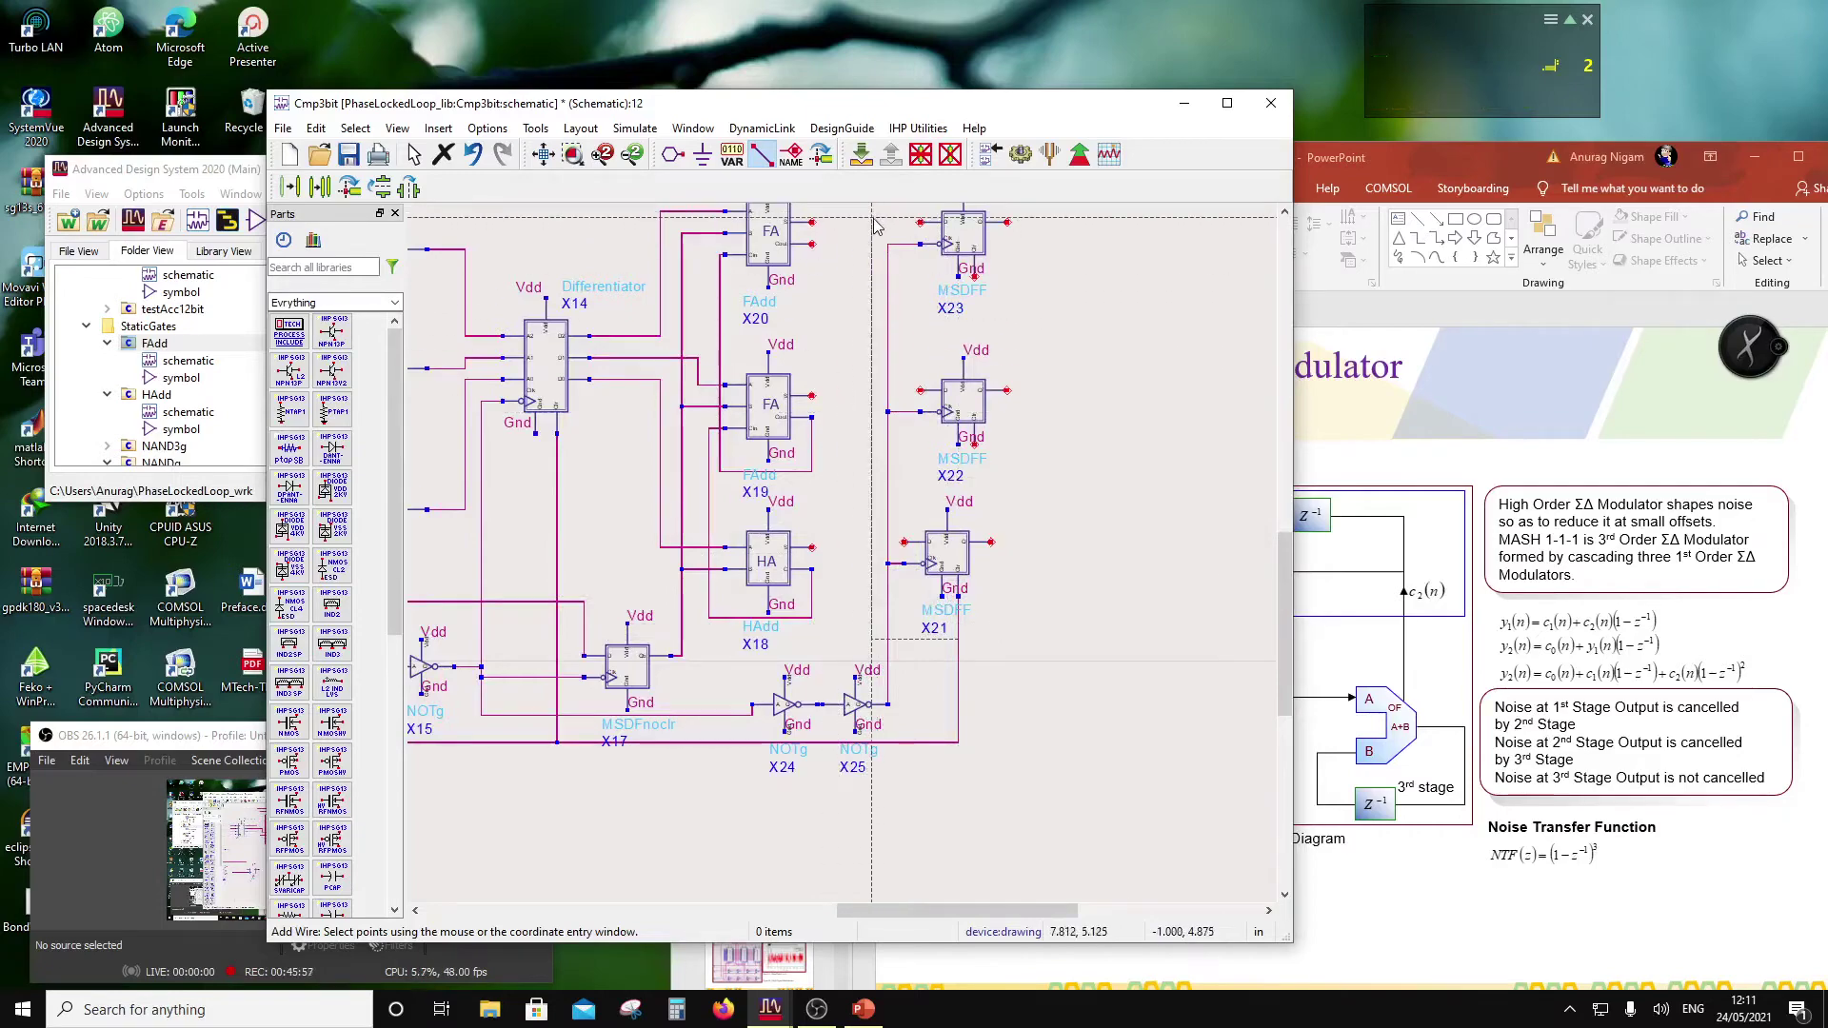
click(875, 294)
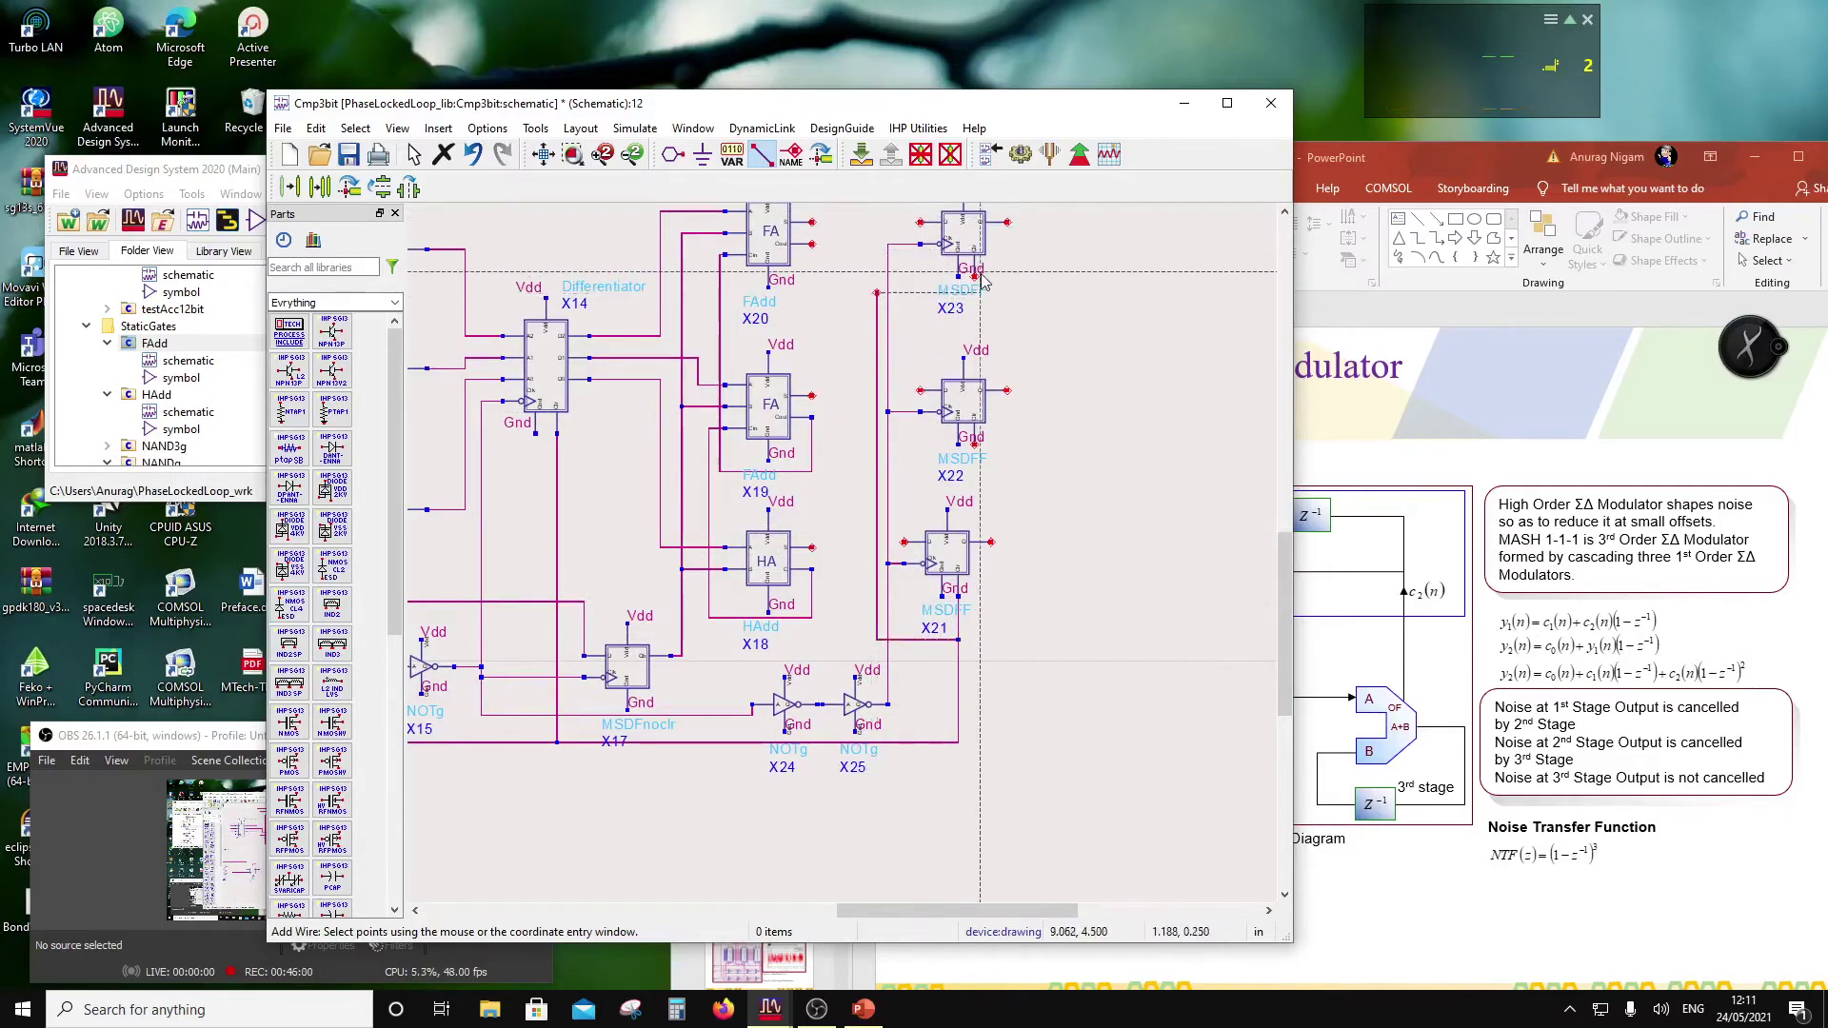
click(972, 448)
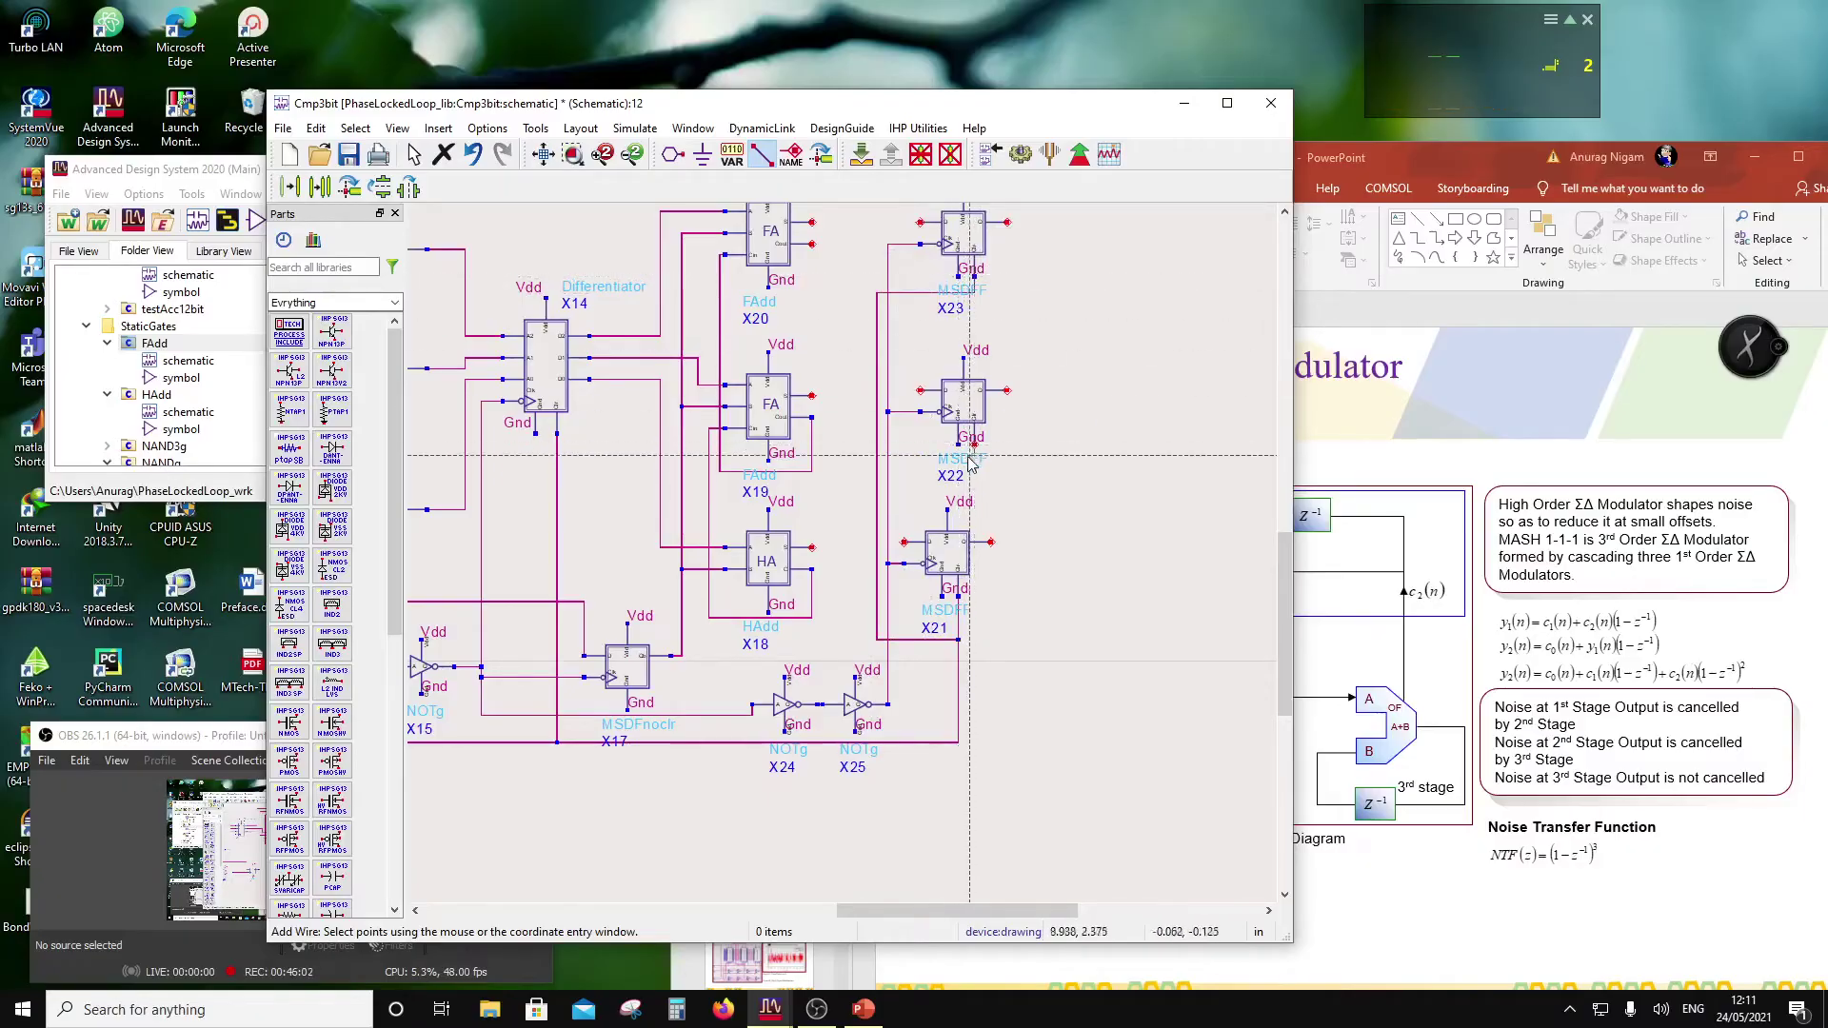
click(877, 446)
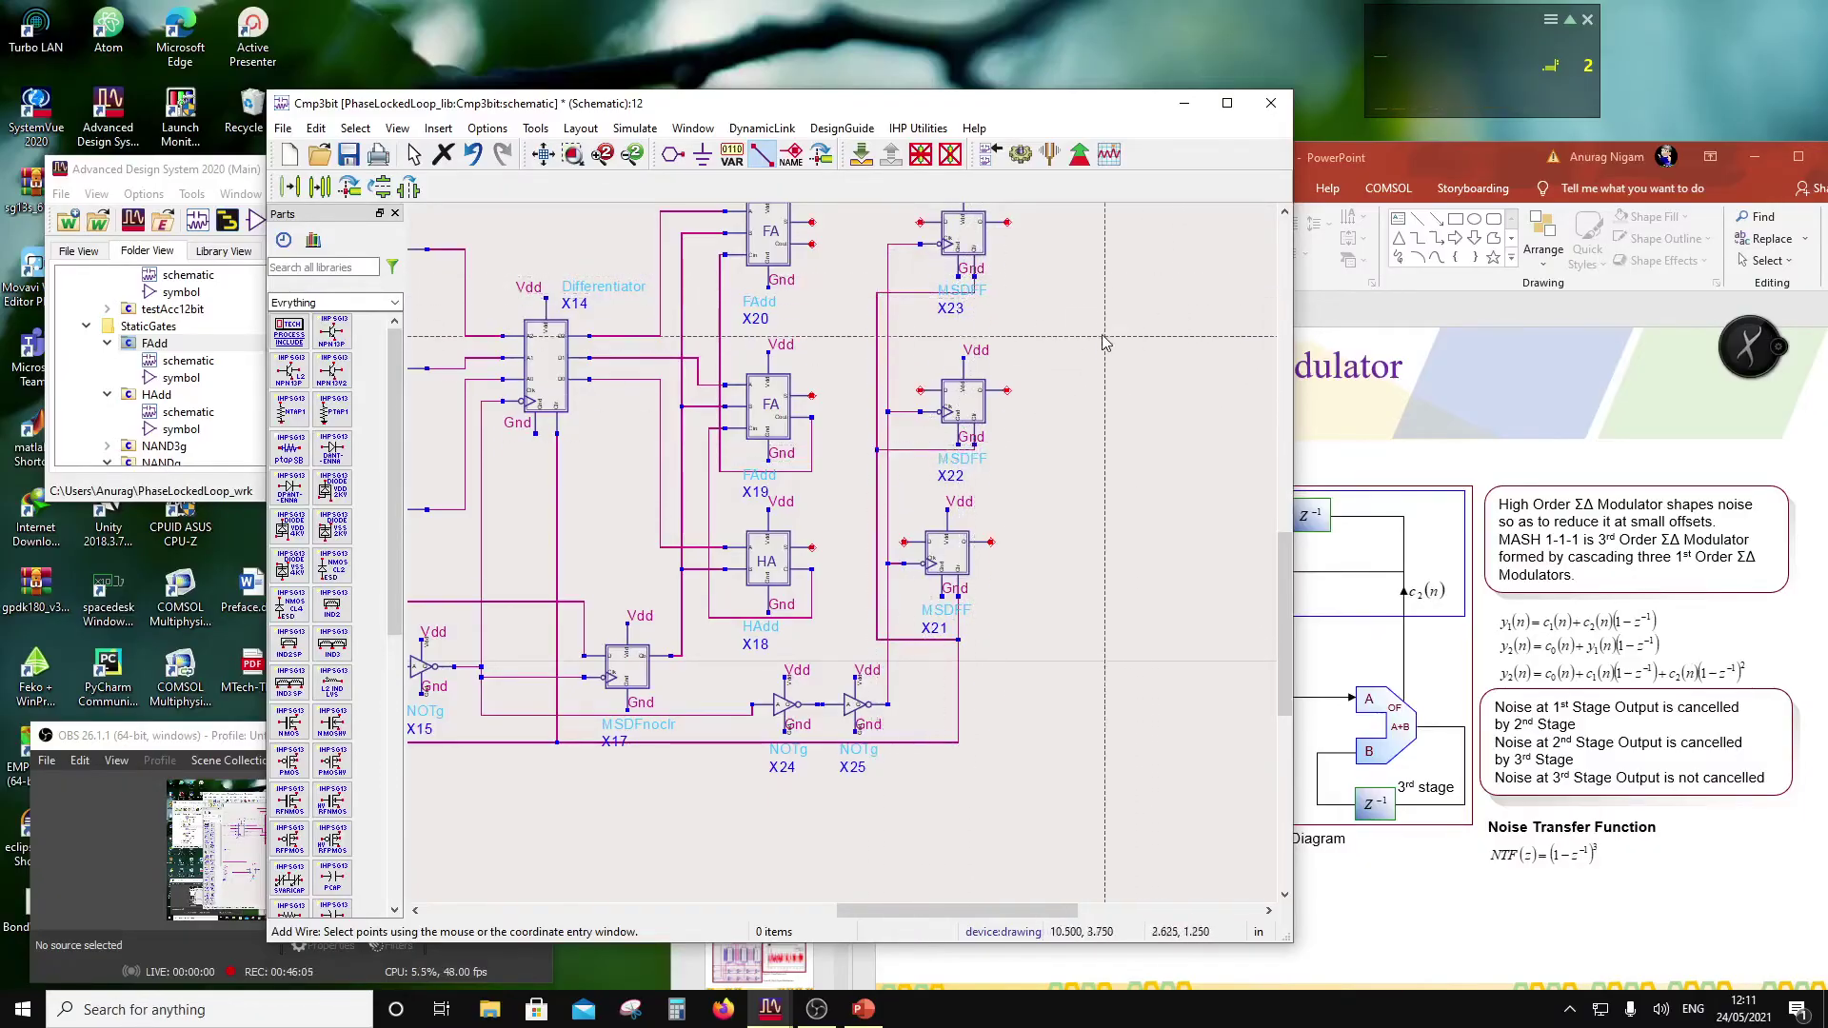
key(Escape)
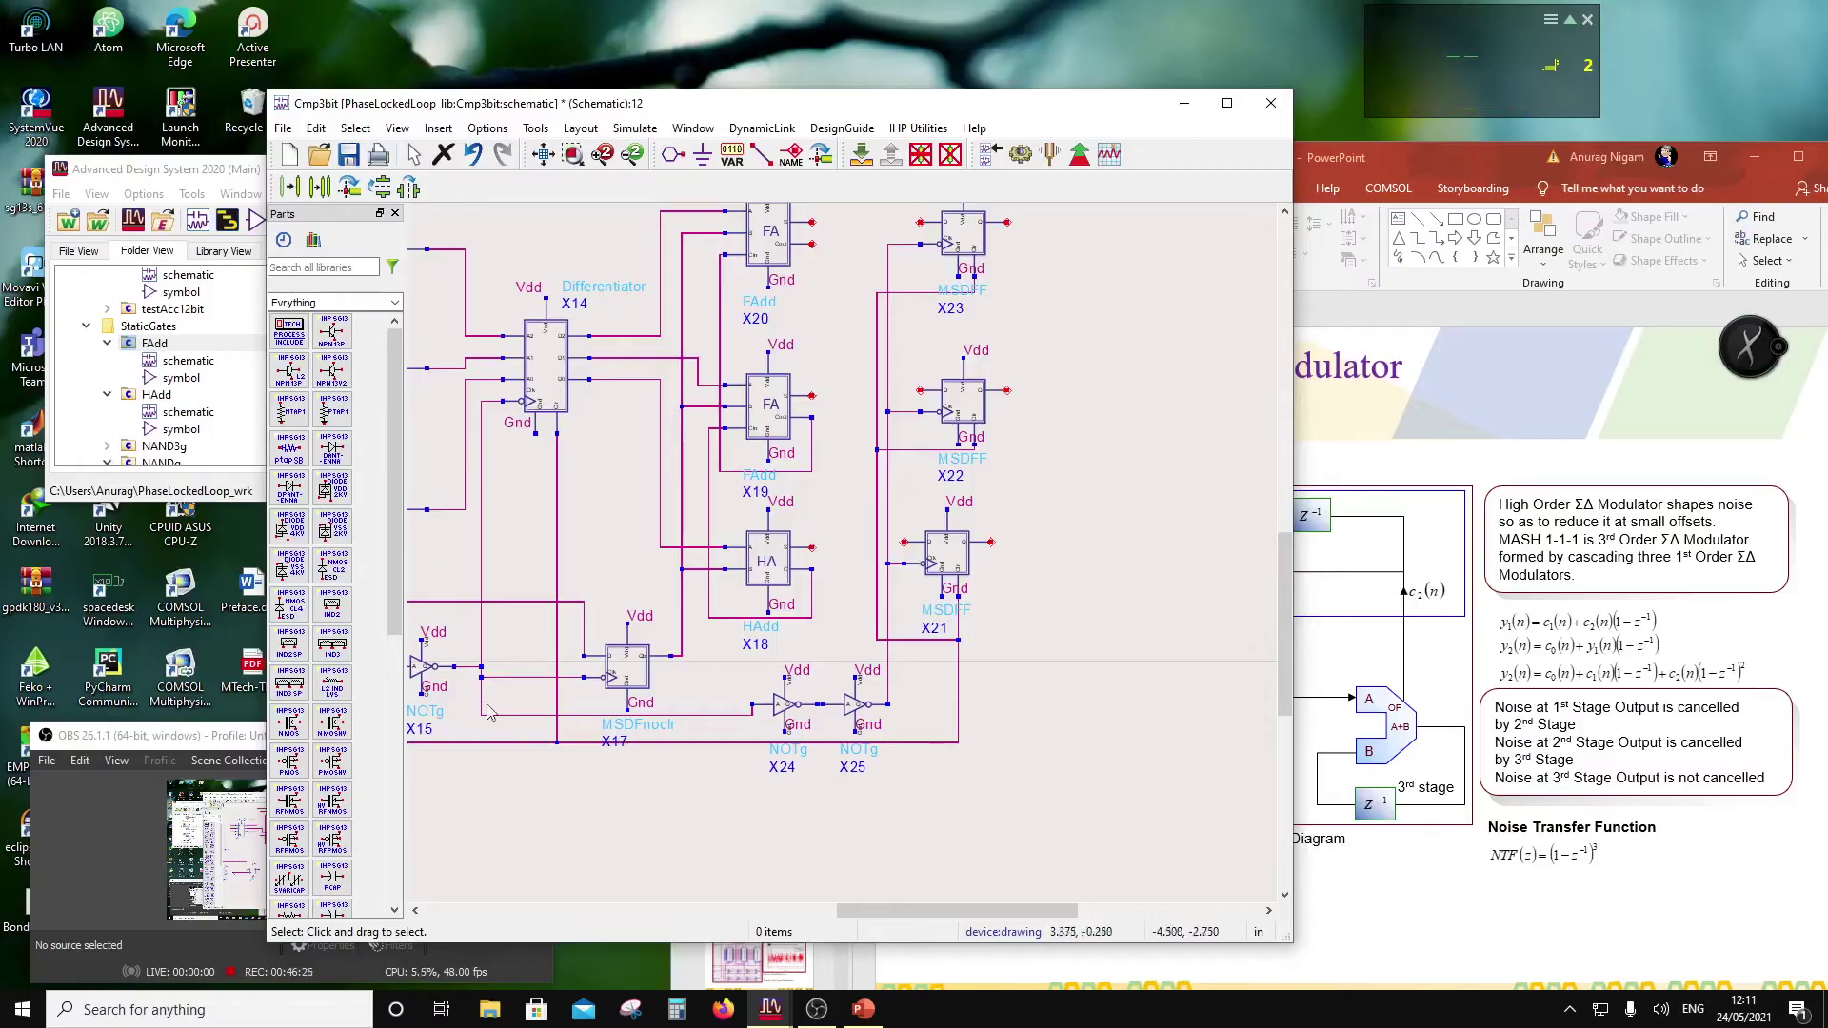
Step: Copy NOTg inverter X24 onto the S output of full adder X20
scroll(862, 636, down, 1)
click(862, 630)
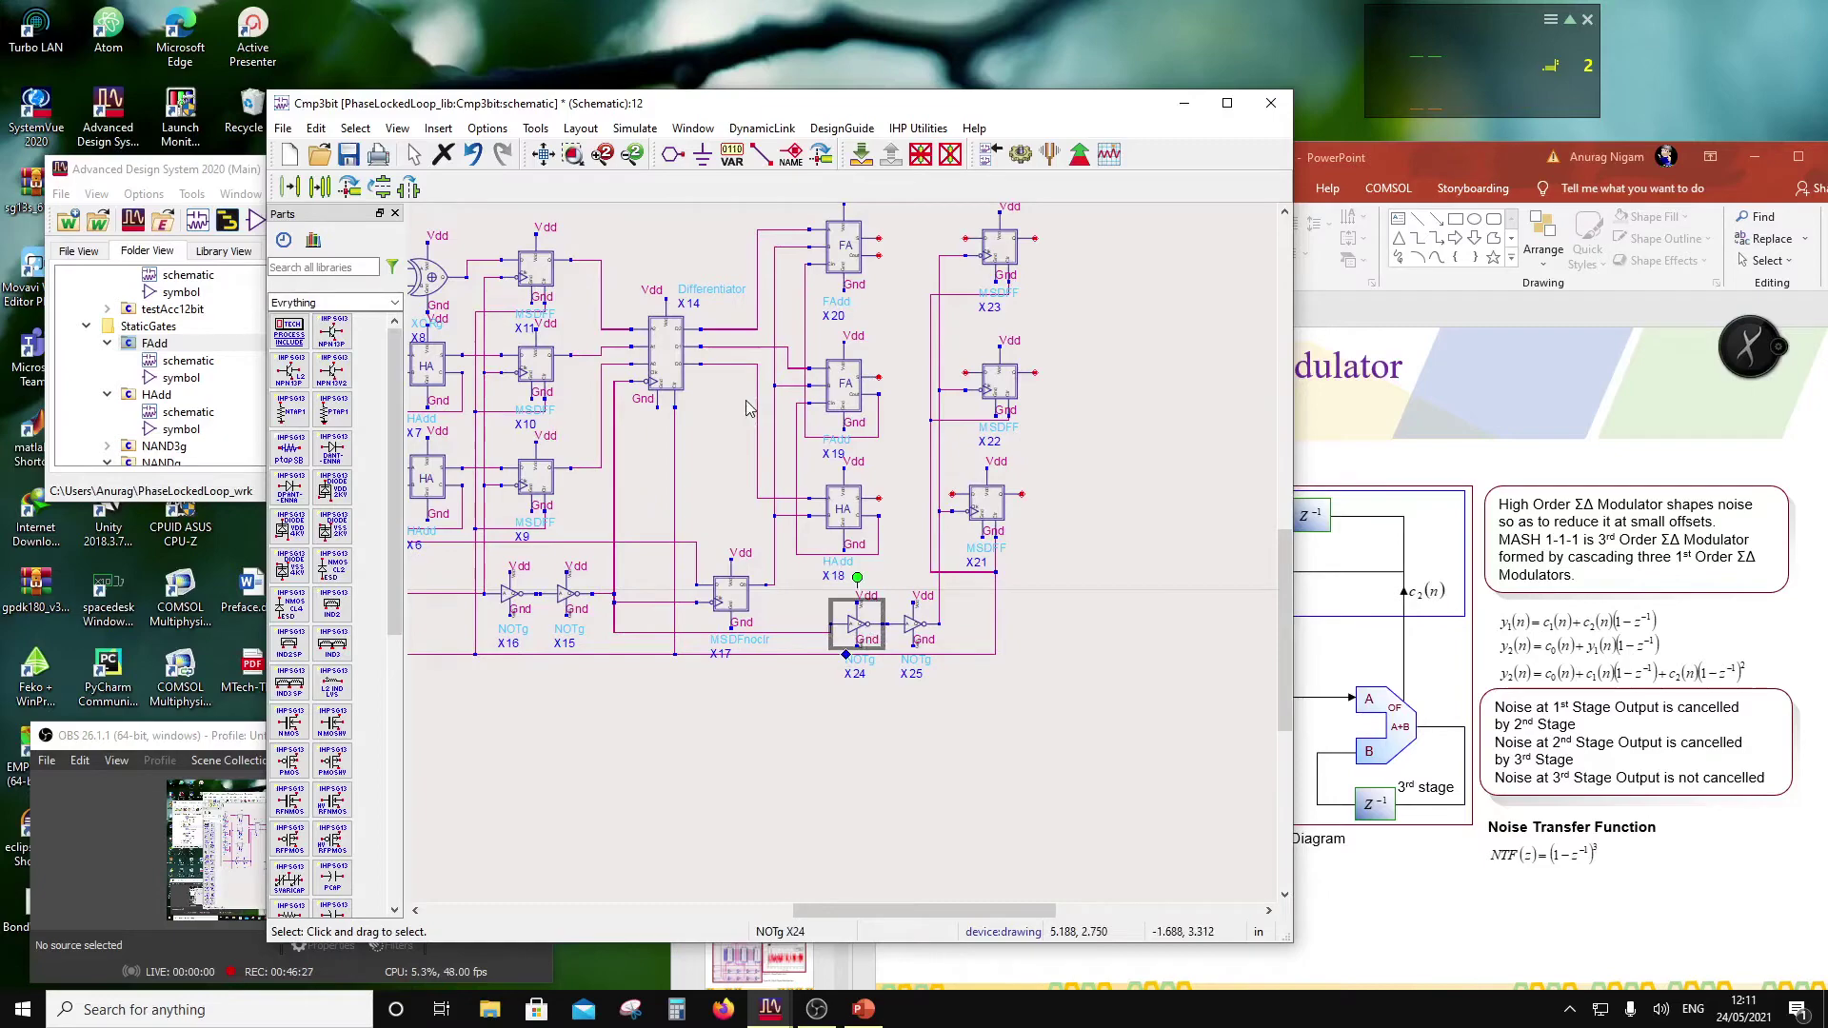
key(ctrl+c)
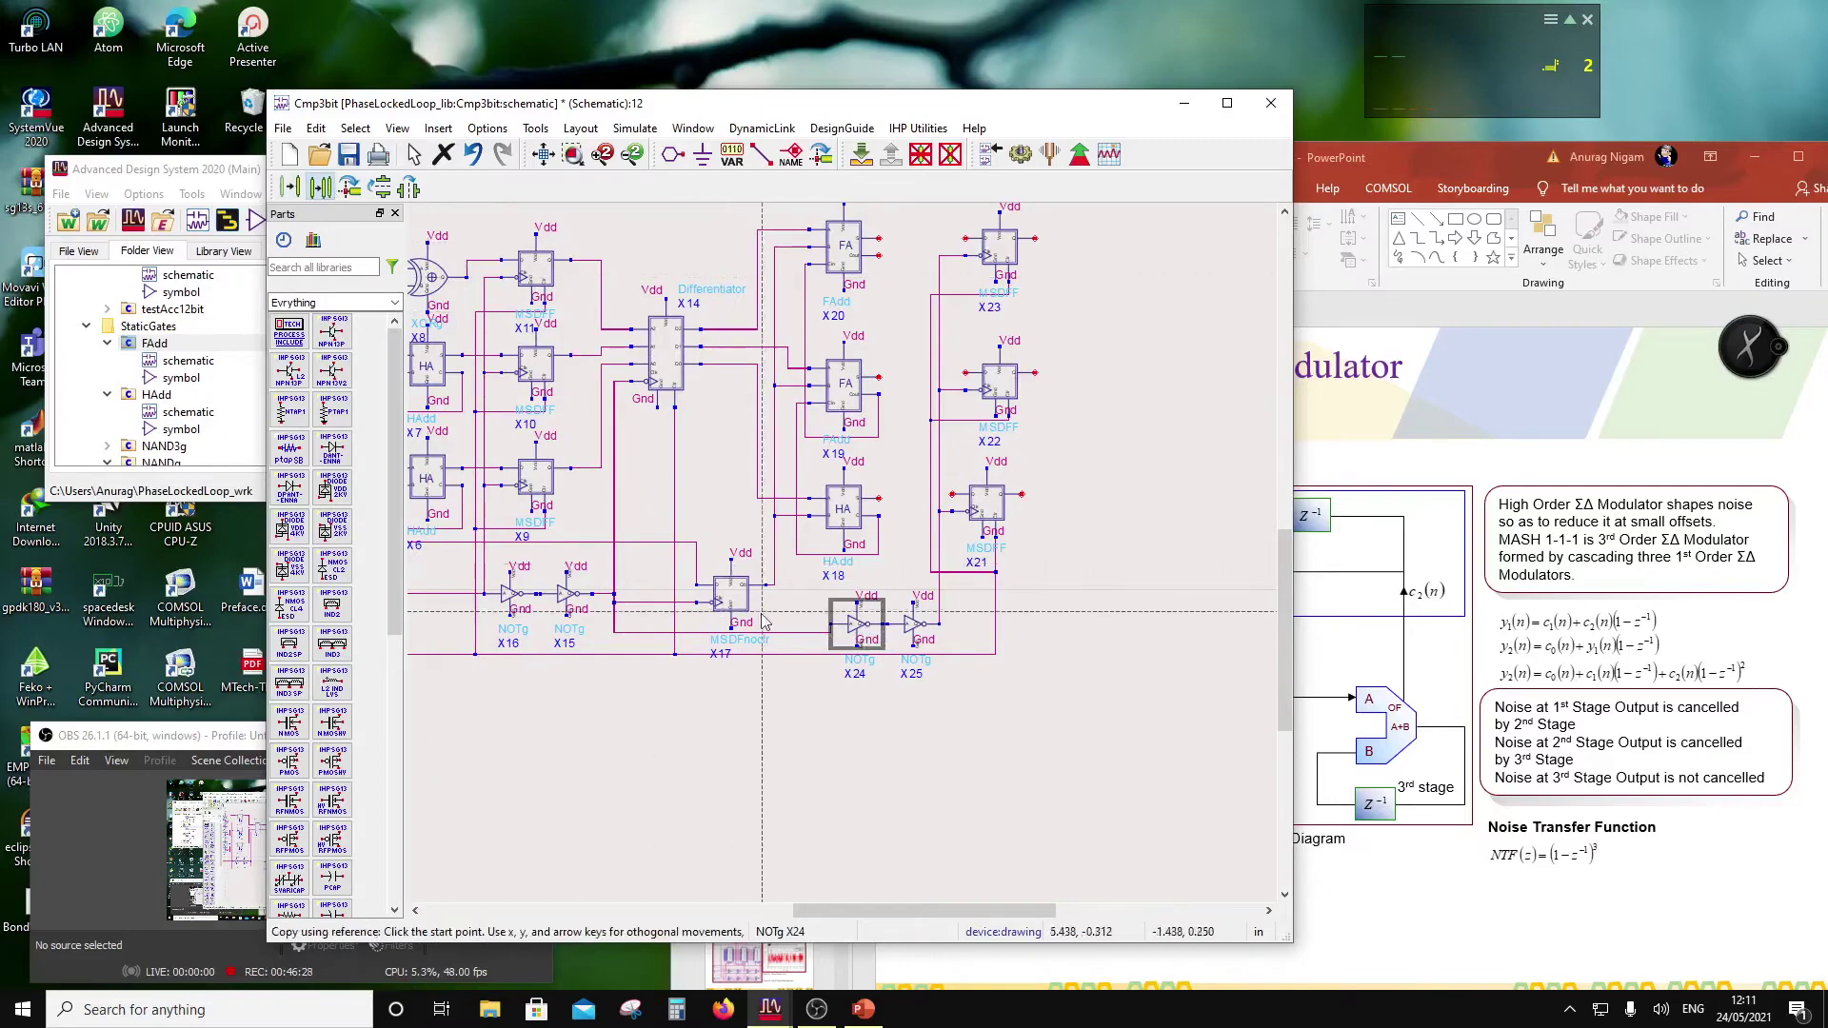
click(833, 625)
scroll(857, 235, up, 2)
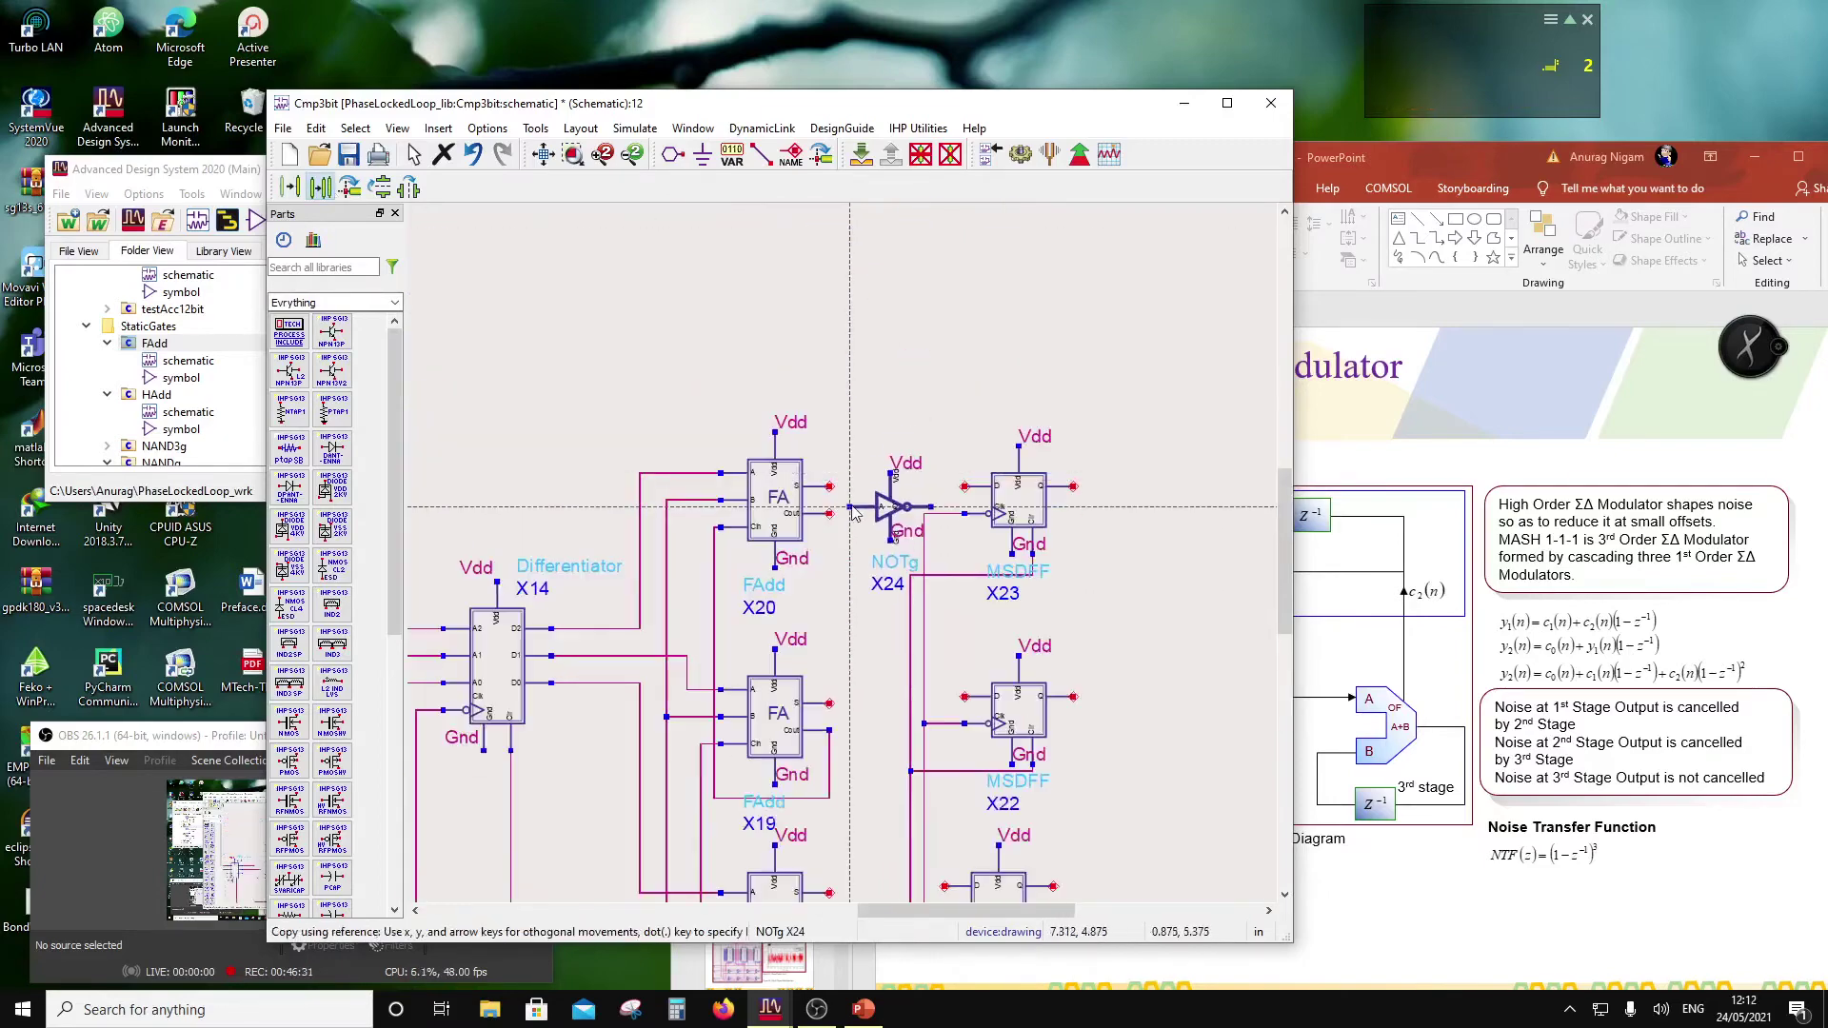
scroll(852, 490, up, 2)
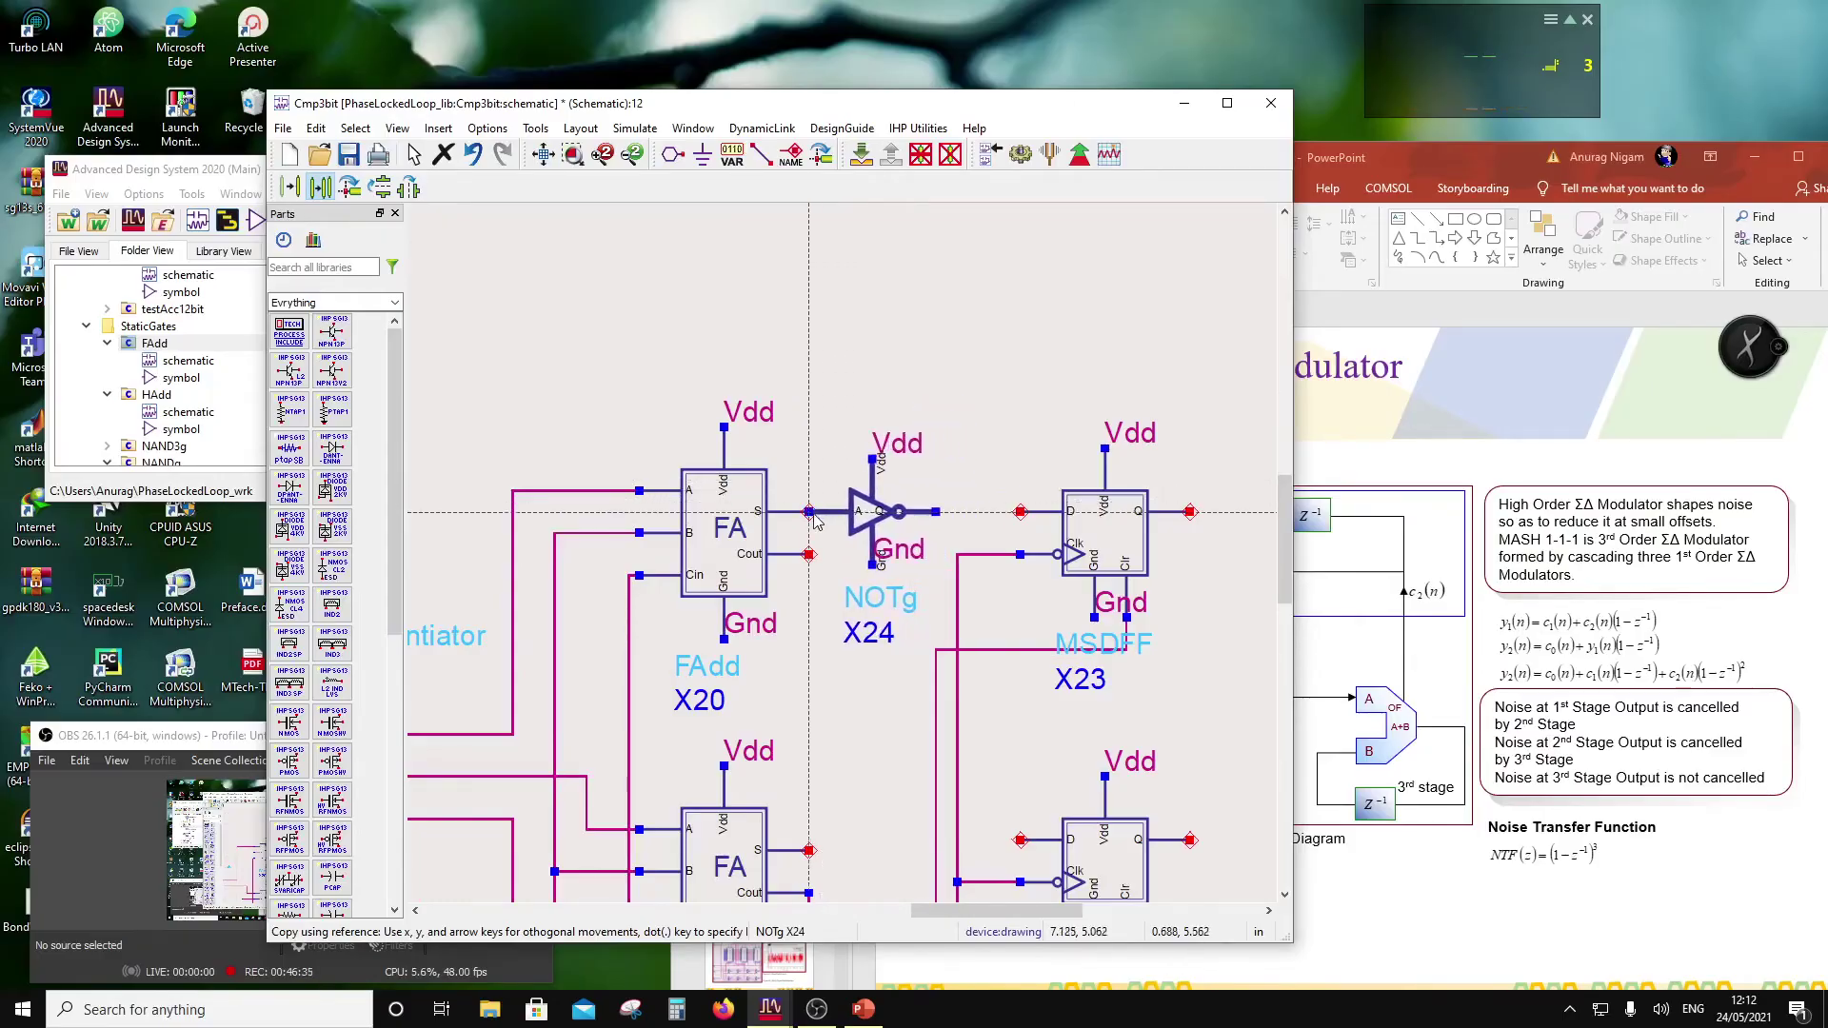
click(810, 515)
Step: Wire inverter X26's output and the S outputs of adders X19 and X18 to the D inputs of flip-flops X23, X22 and X21
click(761, 153)
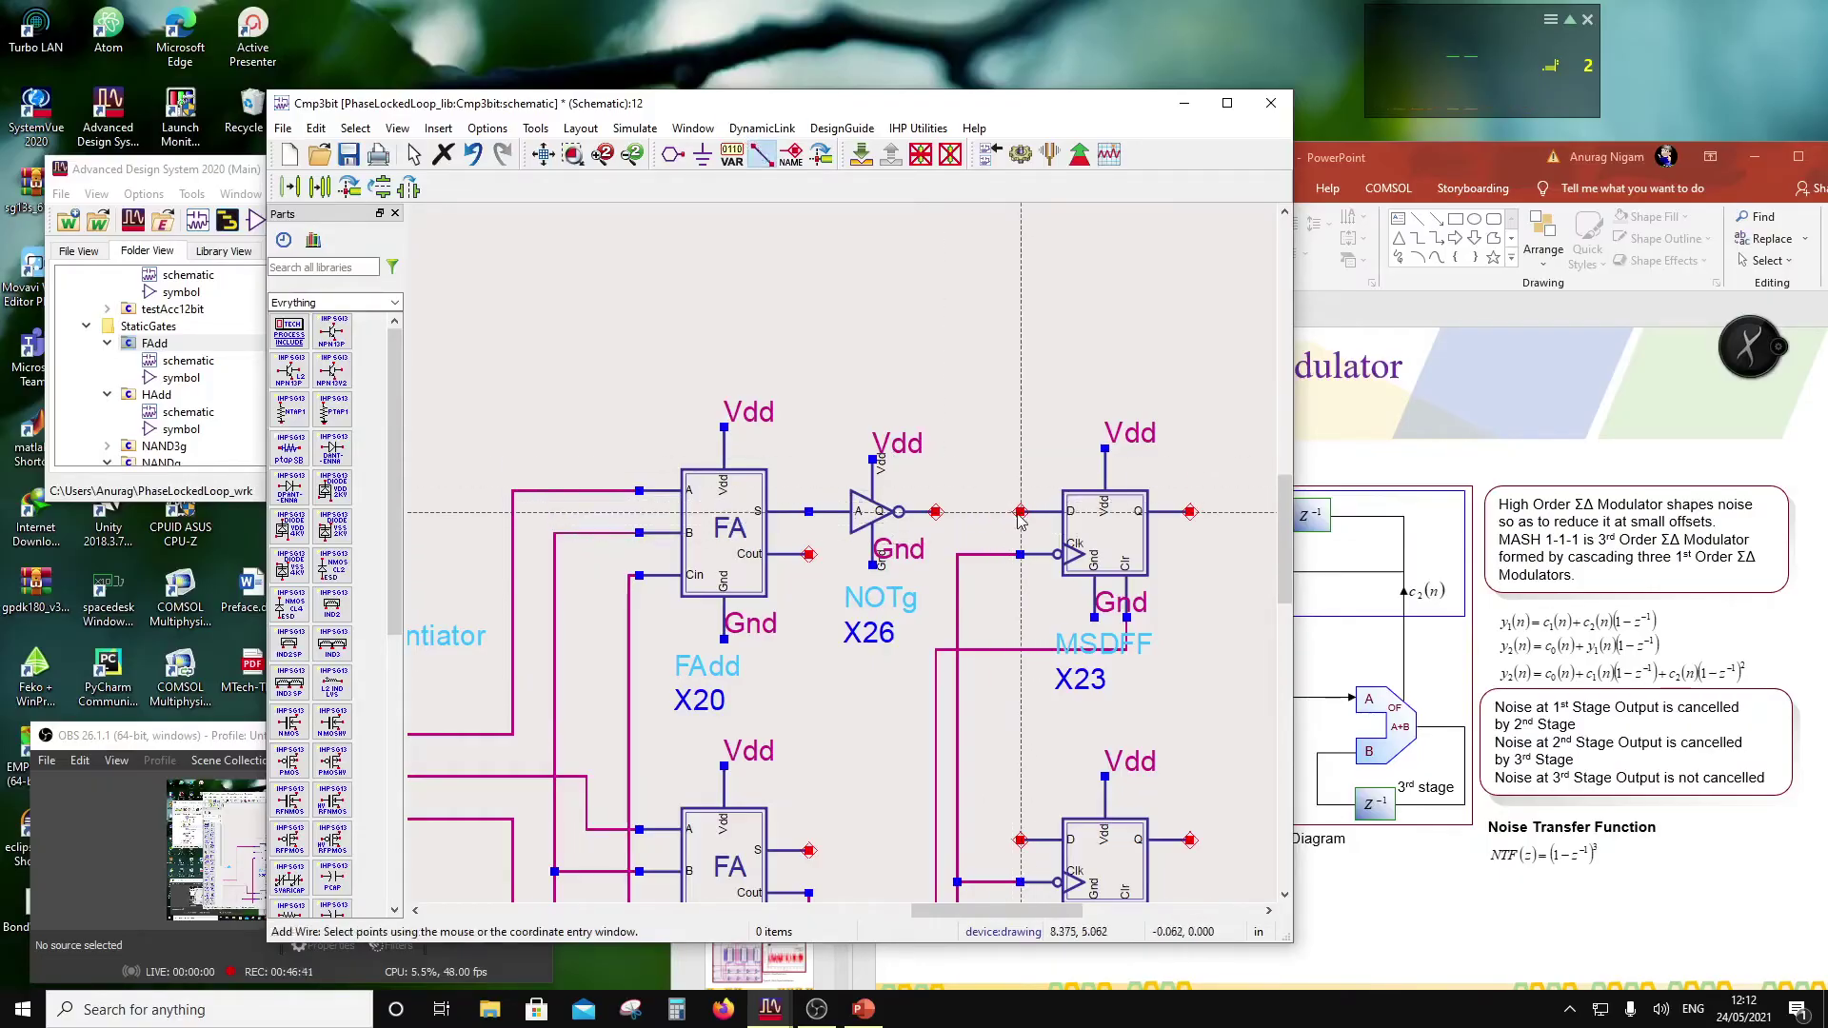
scroll(938, 526, down, 3)
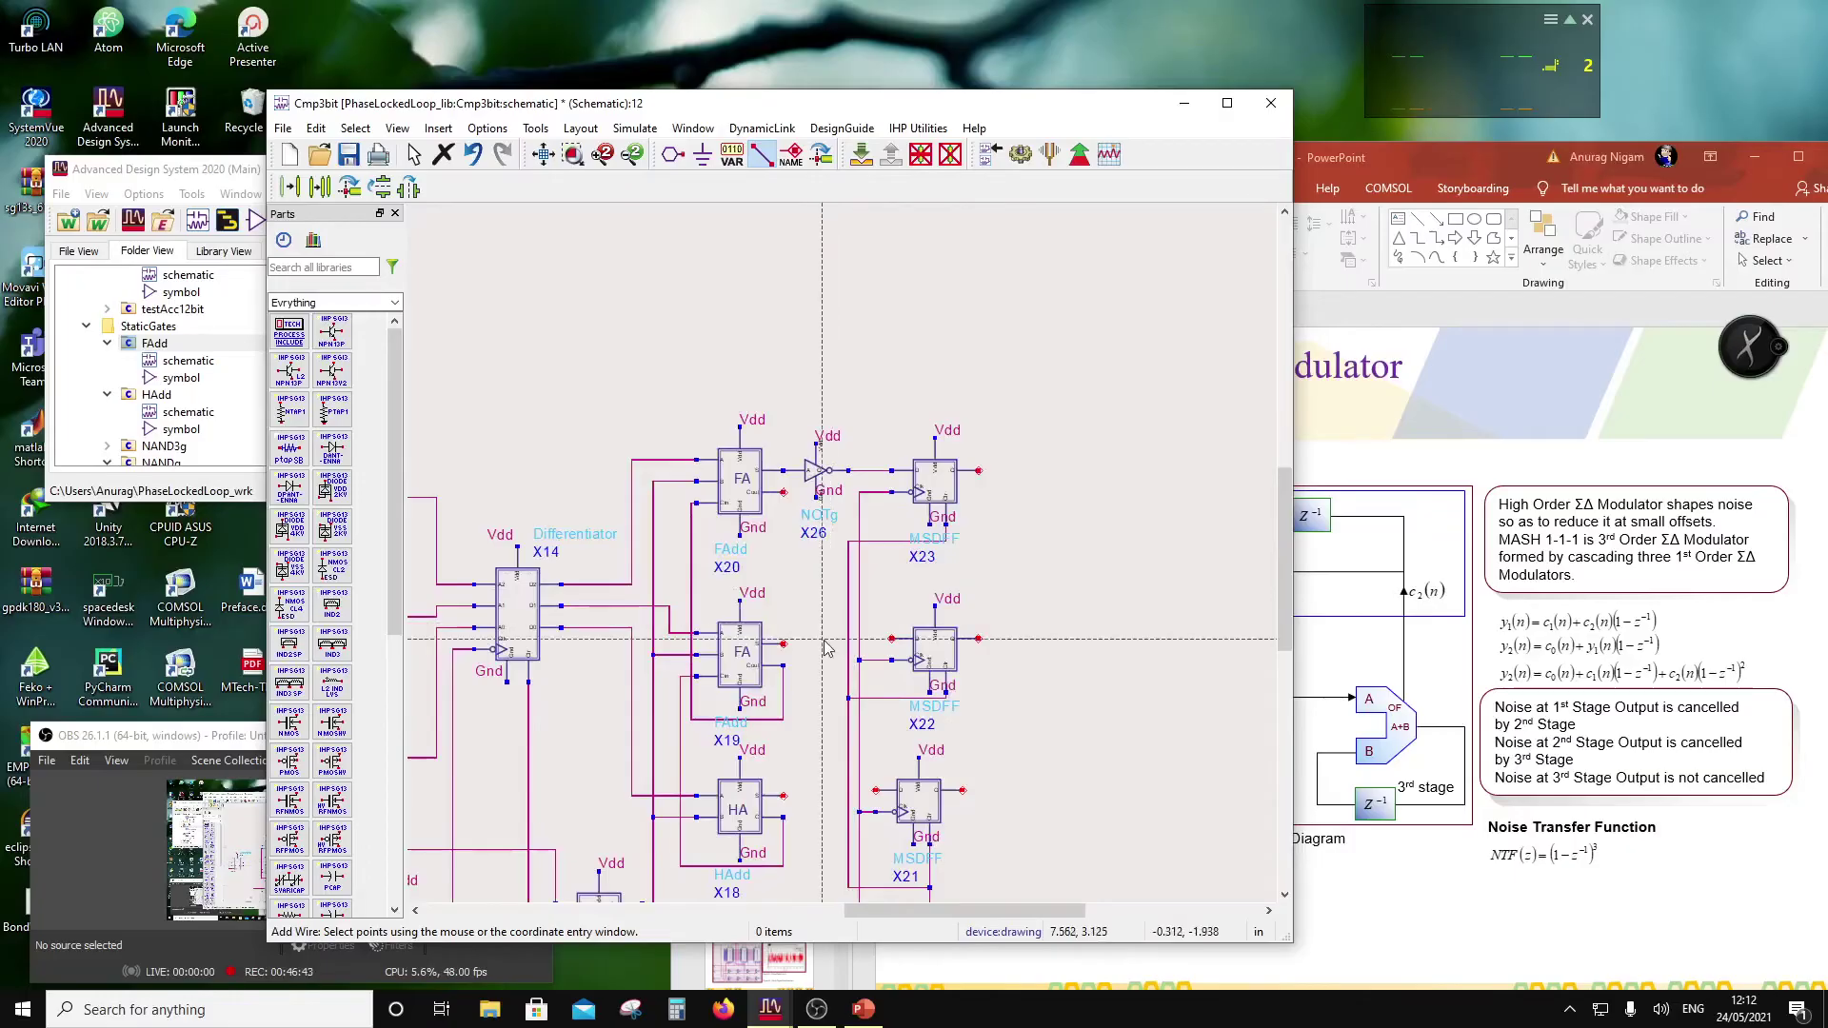
scroll(828, 607, up, 2)
scroll(804, 657, down, 1)
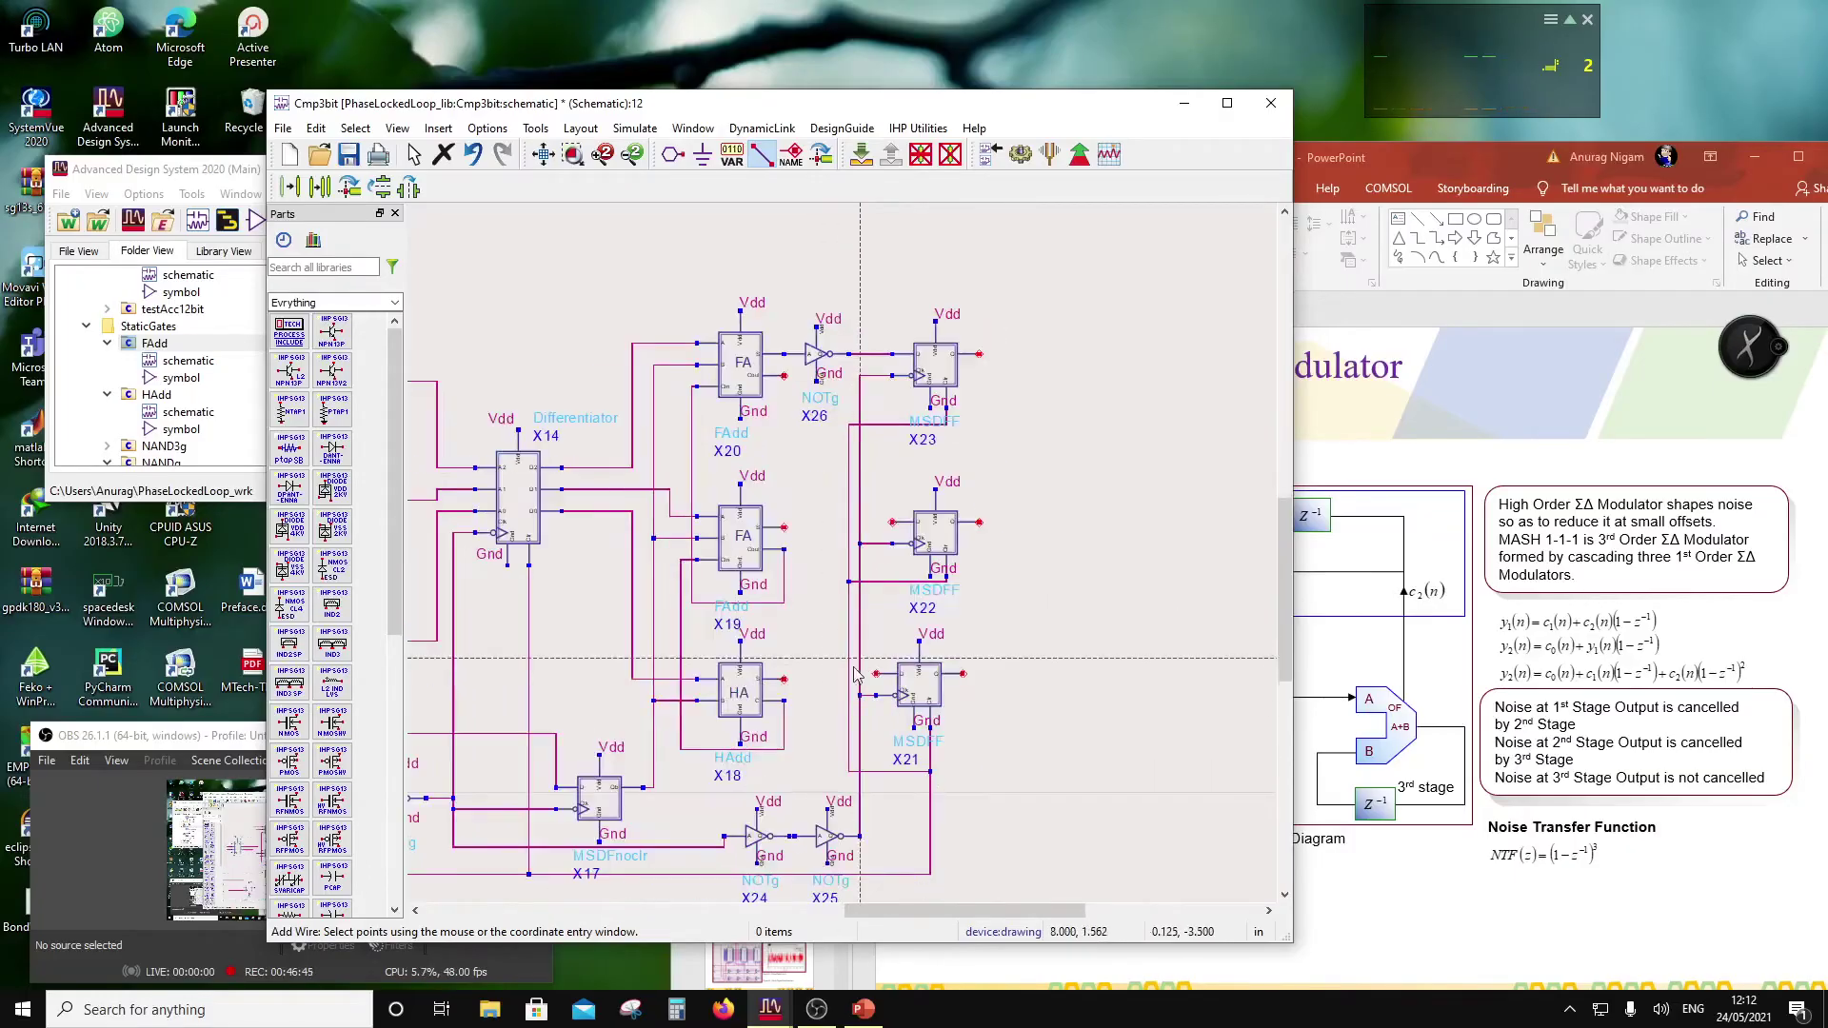
click(784, 679)
click(876, 673)
click(784, 528)
click(897, 529)
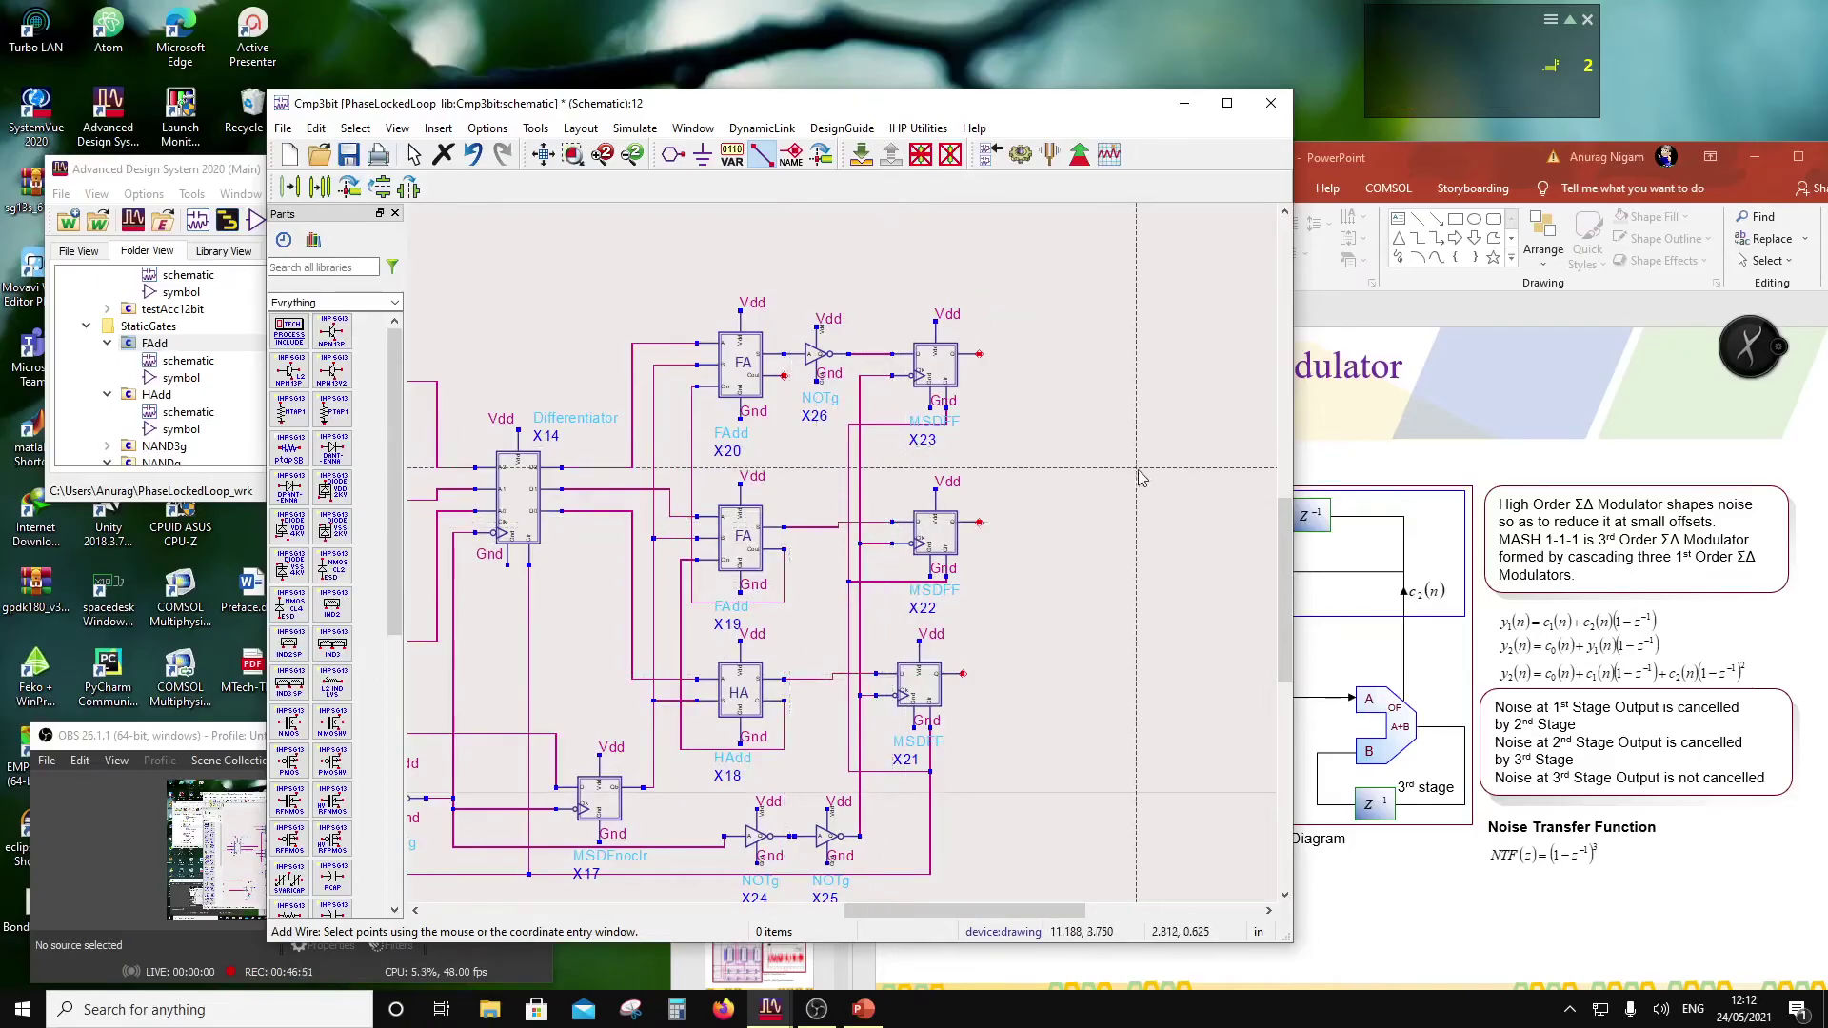
key(Escape)
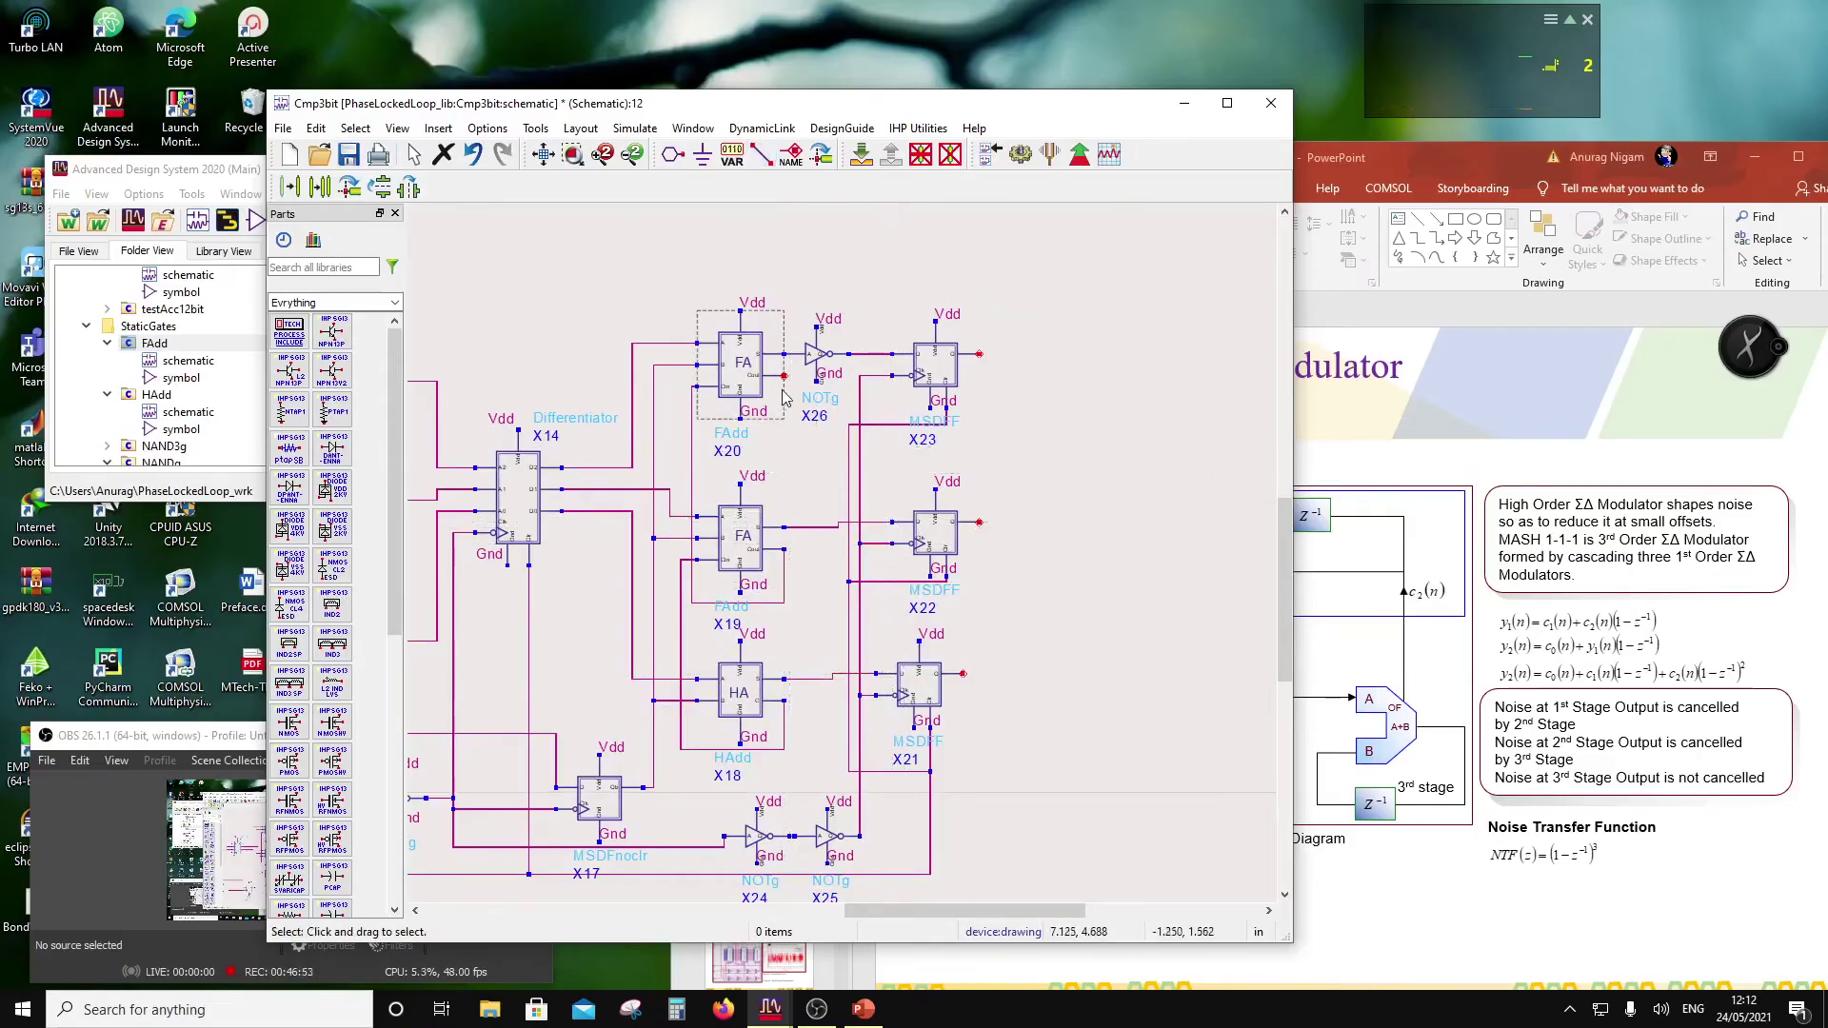
Step: Copy the 5 fF capacitor and its ground from inside Differentiator X14 and return to the Cmp3bit schematic
scroll(785, 398, down, 1)
click(627, 569)
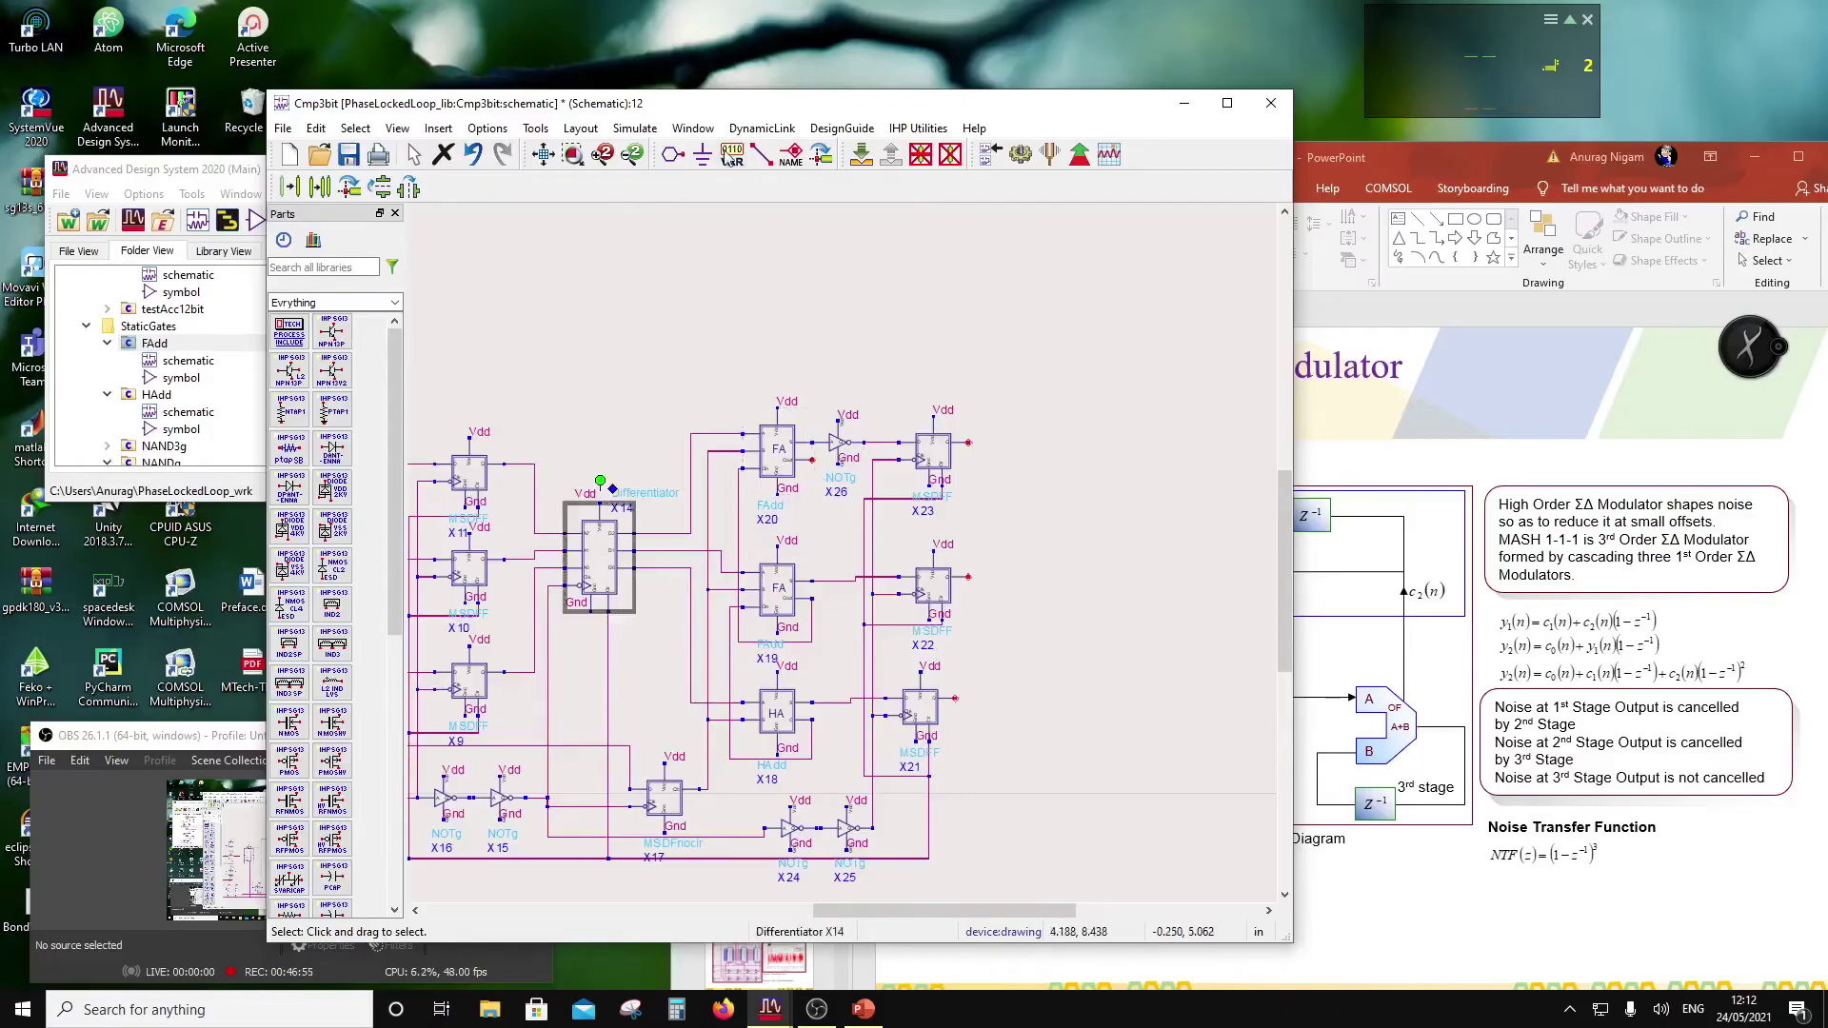
click(866, 164)
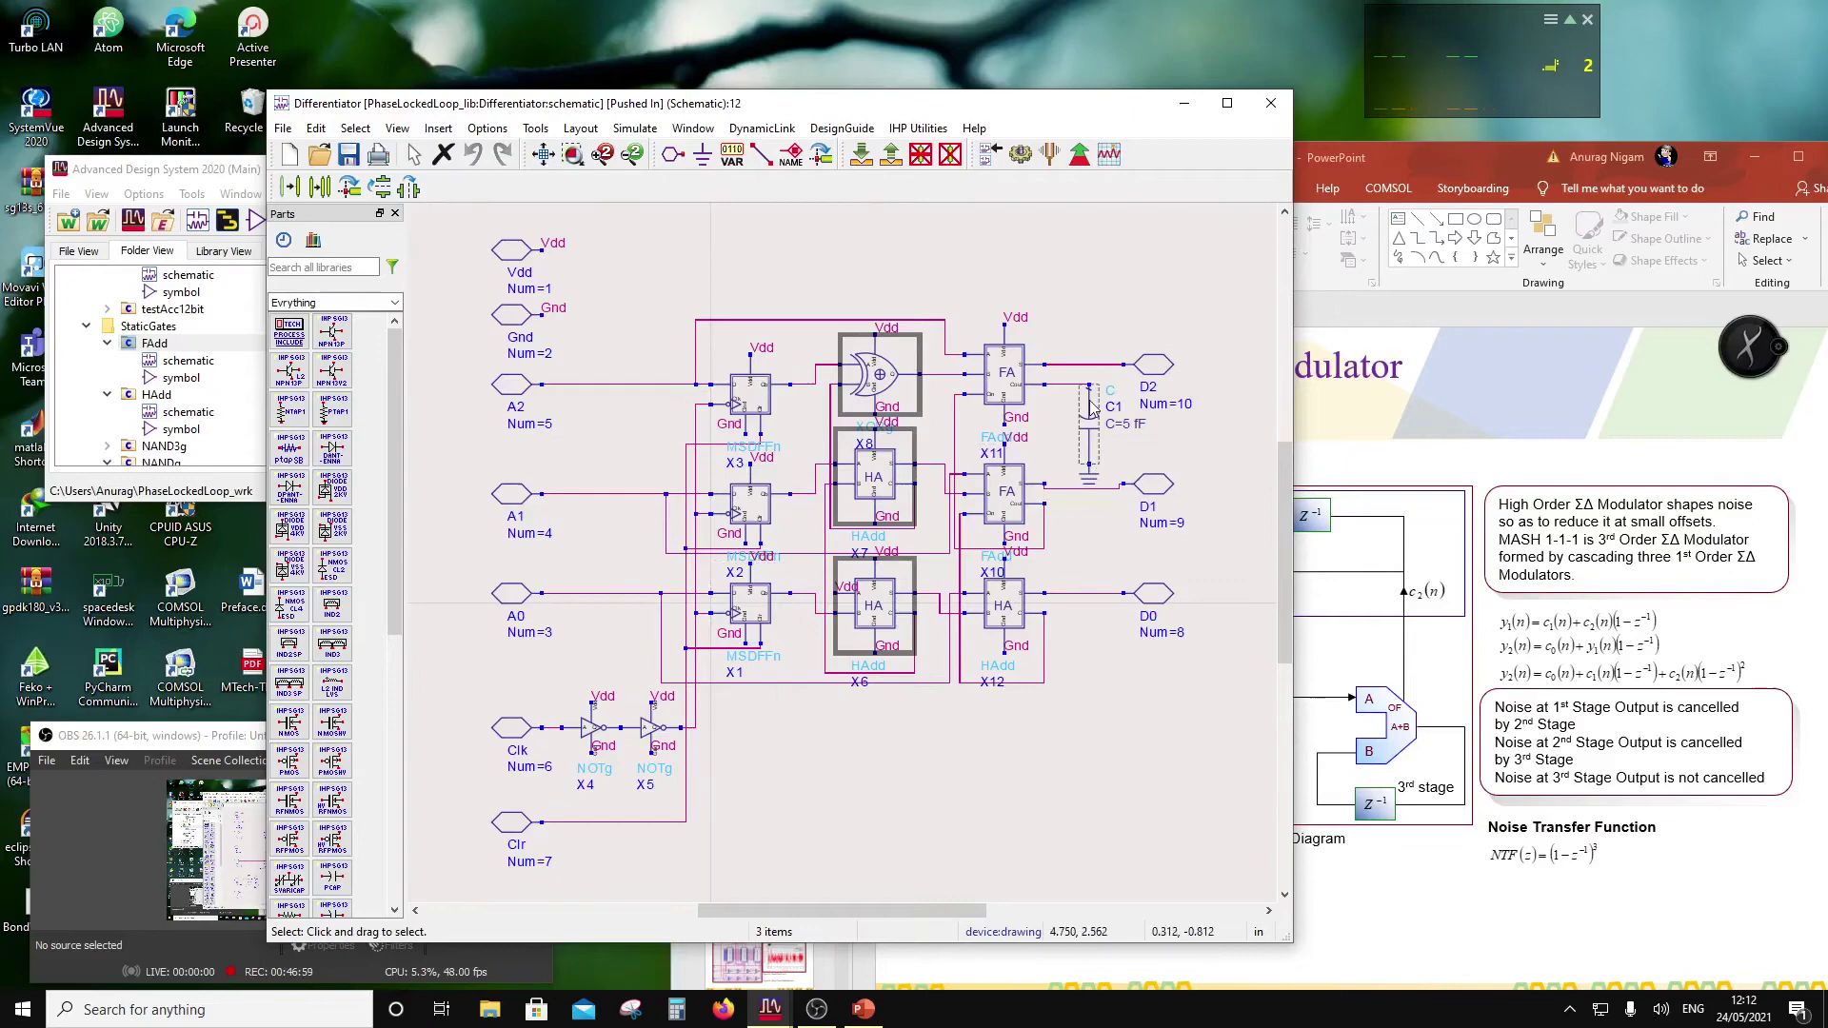
click(1092, 407)
ctrl+click(1088, 467)
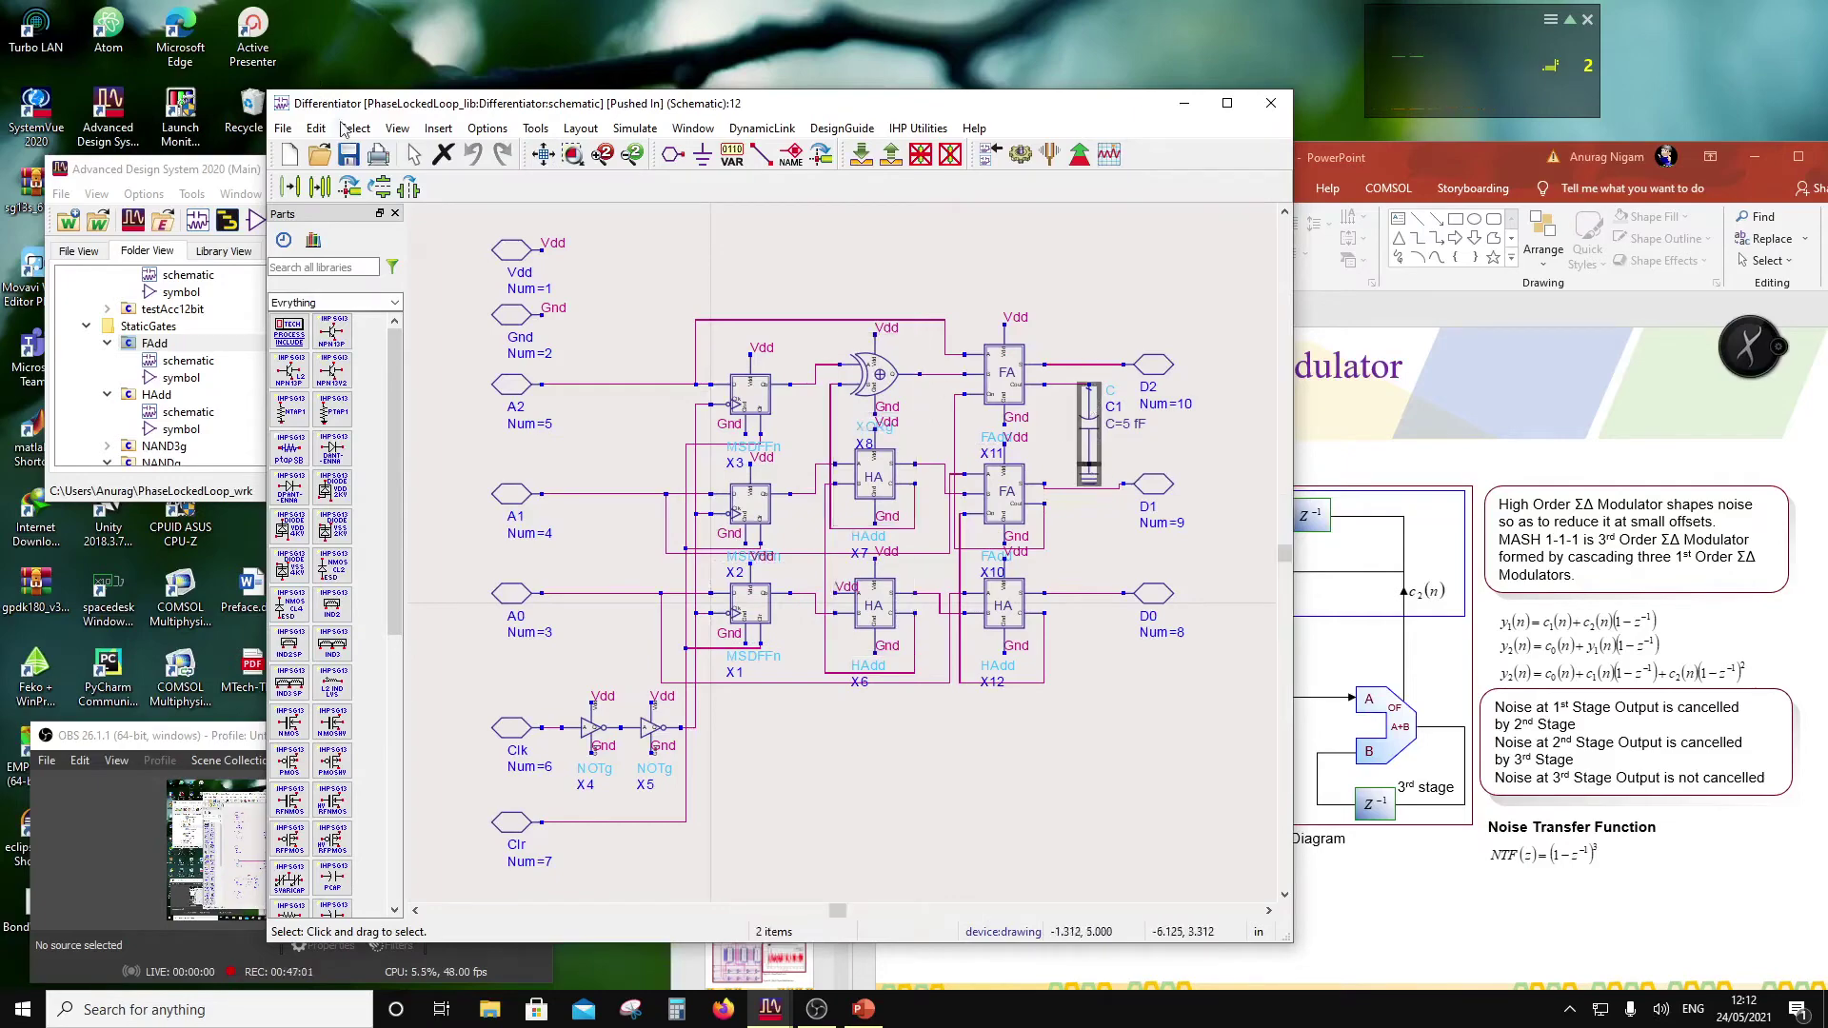
click(315, 128)
click(344, 239)
click(891, 154)
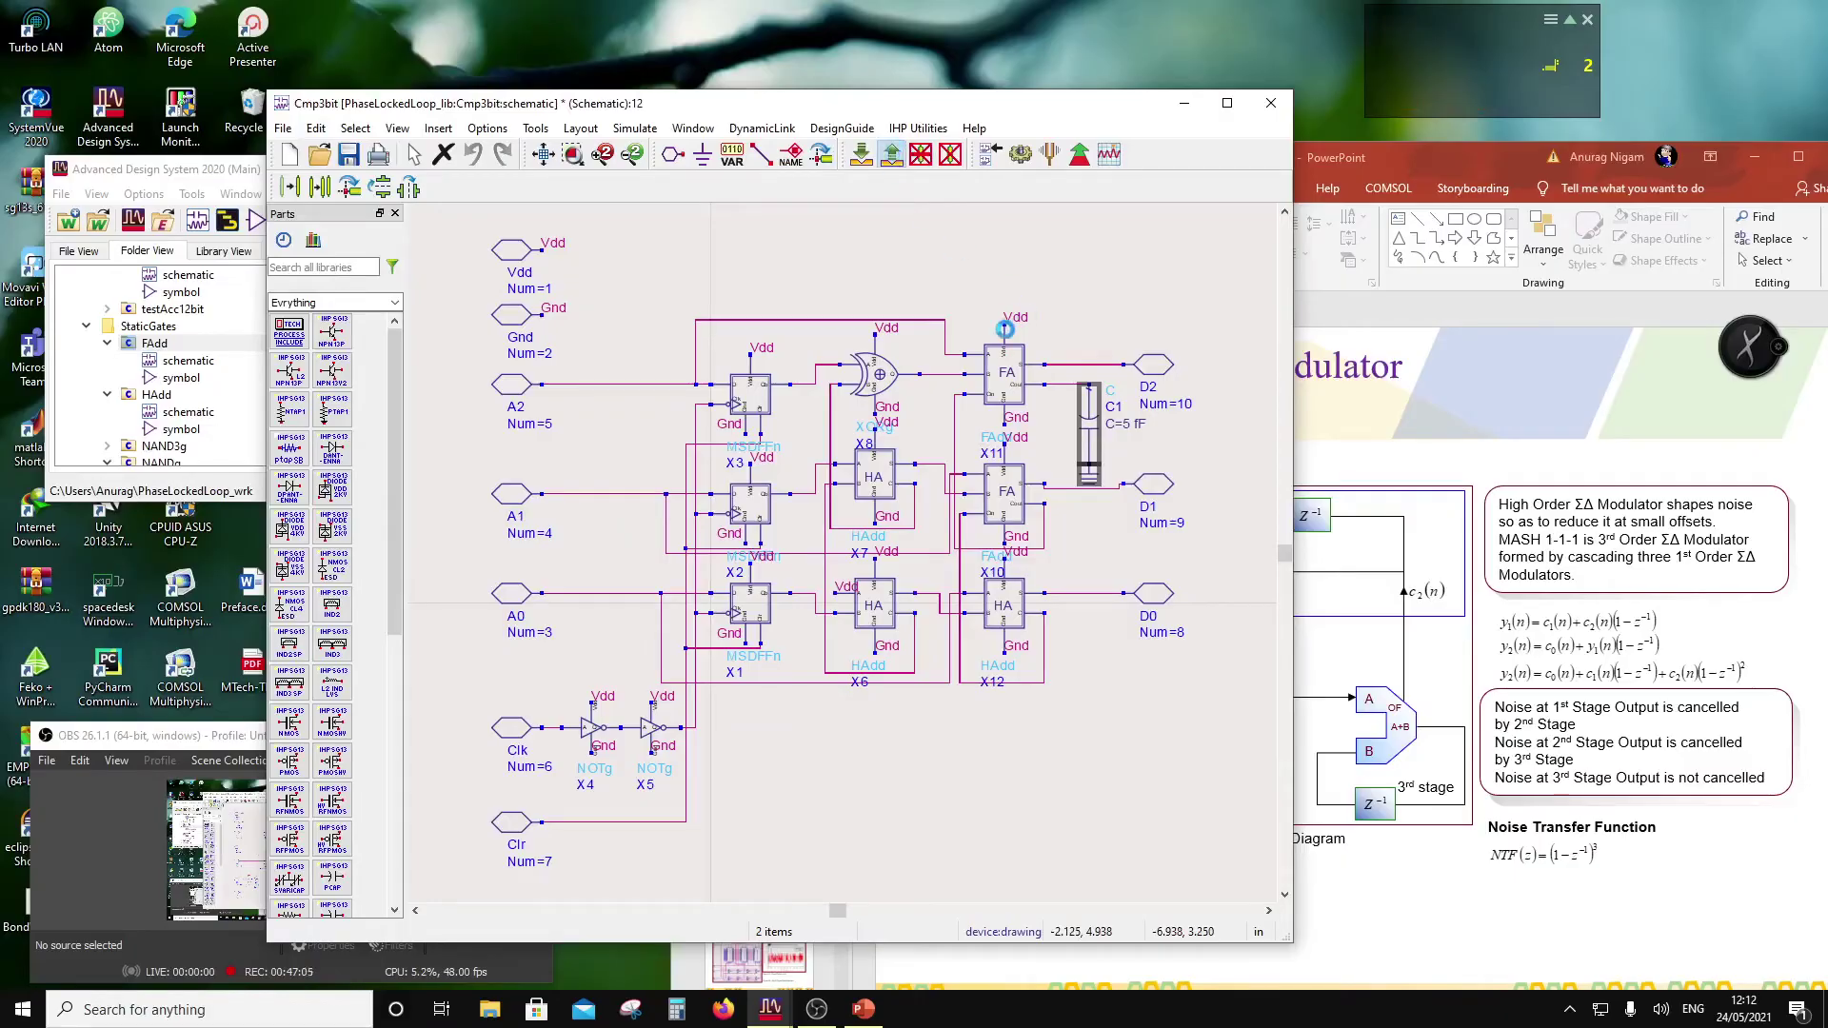
Step: Paste the grounded 5 fF capacitor onto the unused Cout output of full adder X20
click(317, 129)
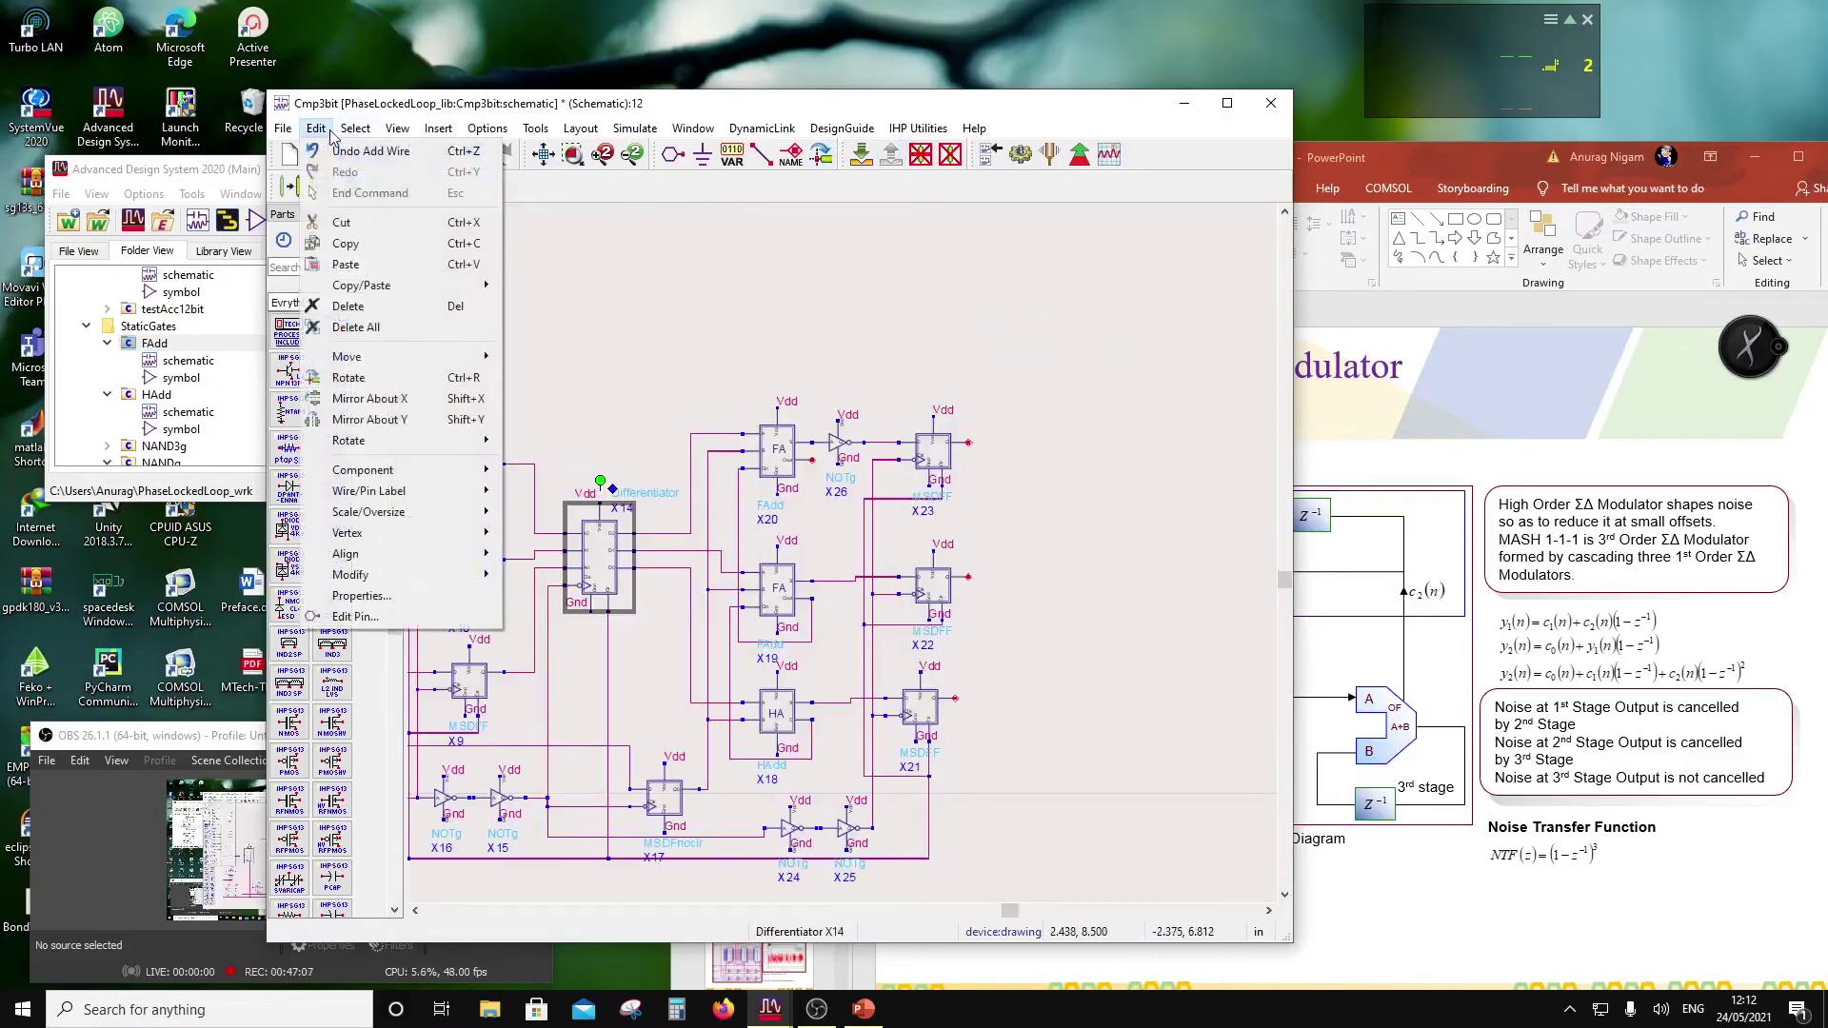
click(345, 265)
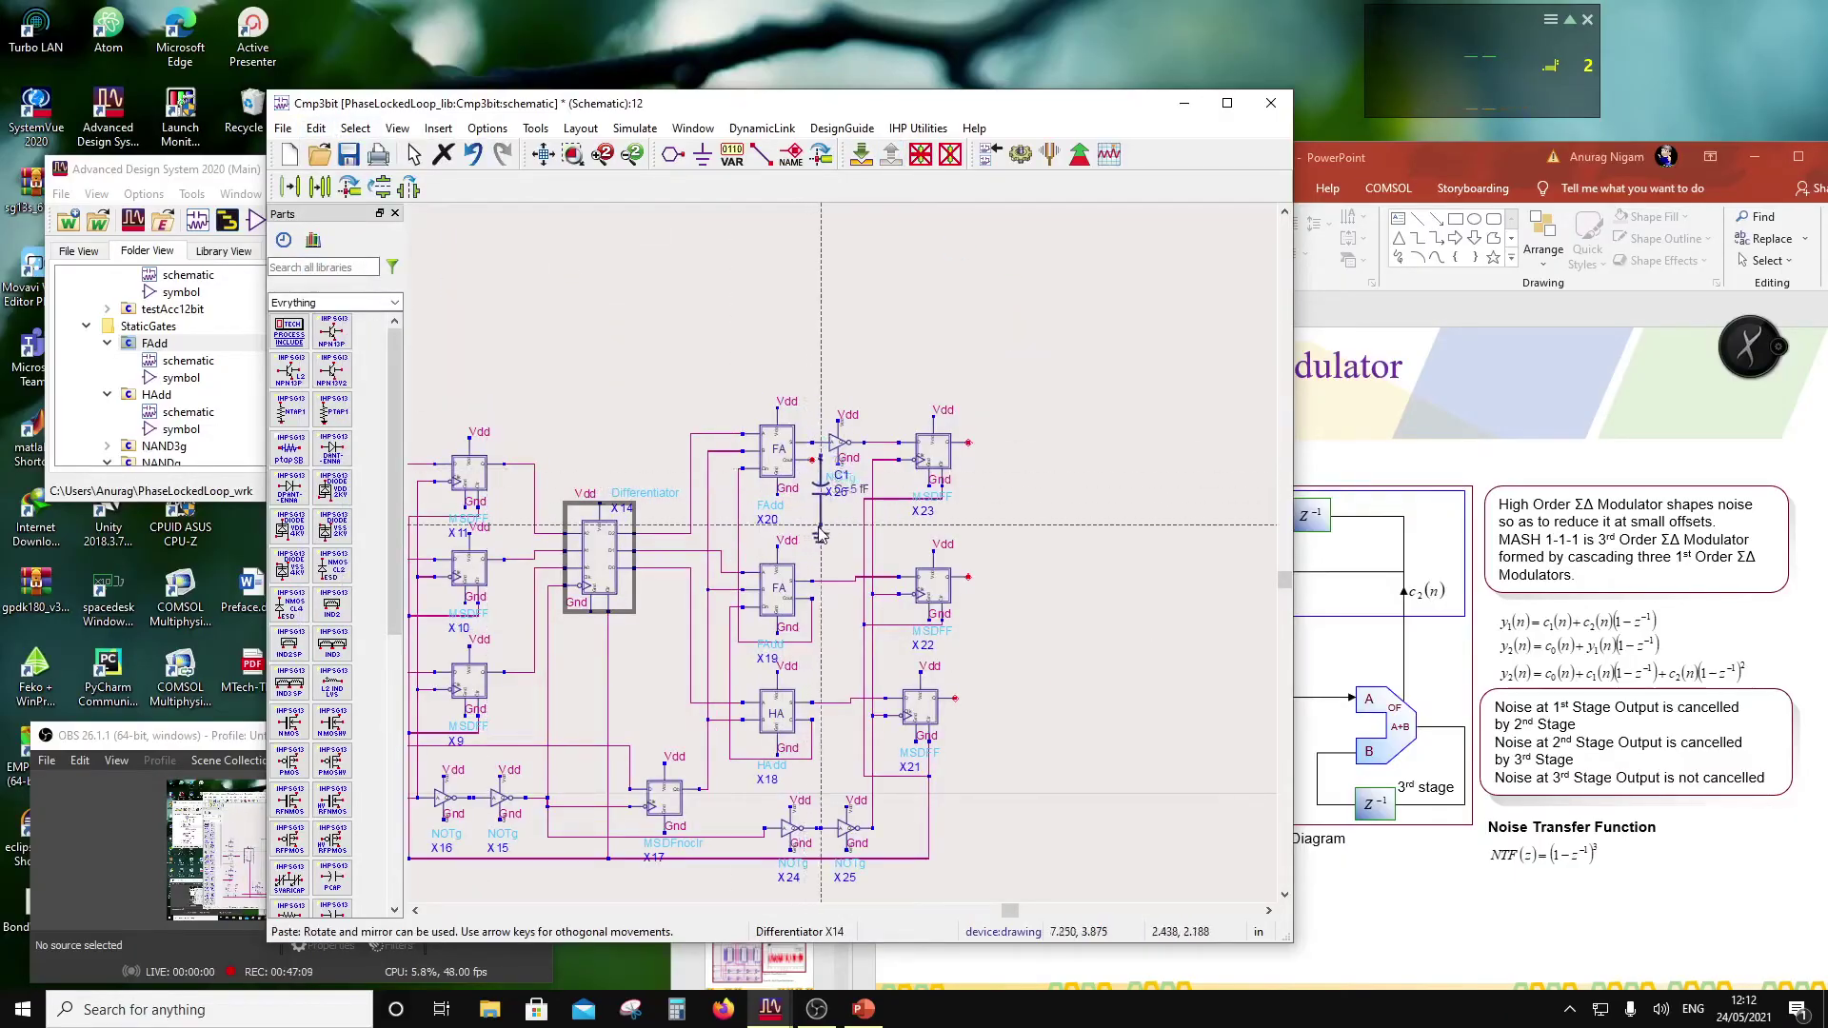
click(812, 538)
key(Escape)
click(1122, 464)
Step: Place pin D0, number 8, on the Q output of flip-flop X21
scroll(928, 580, down, 2)
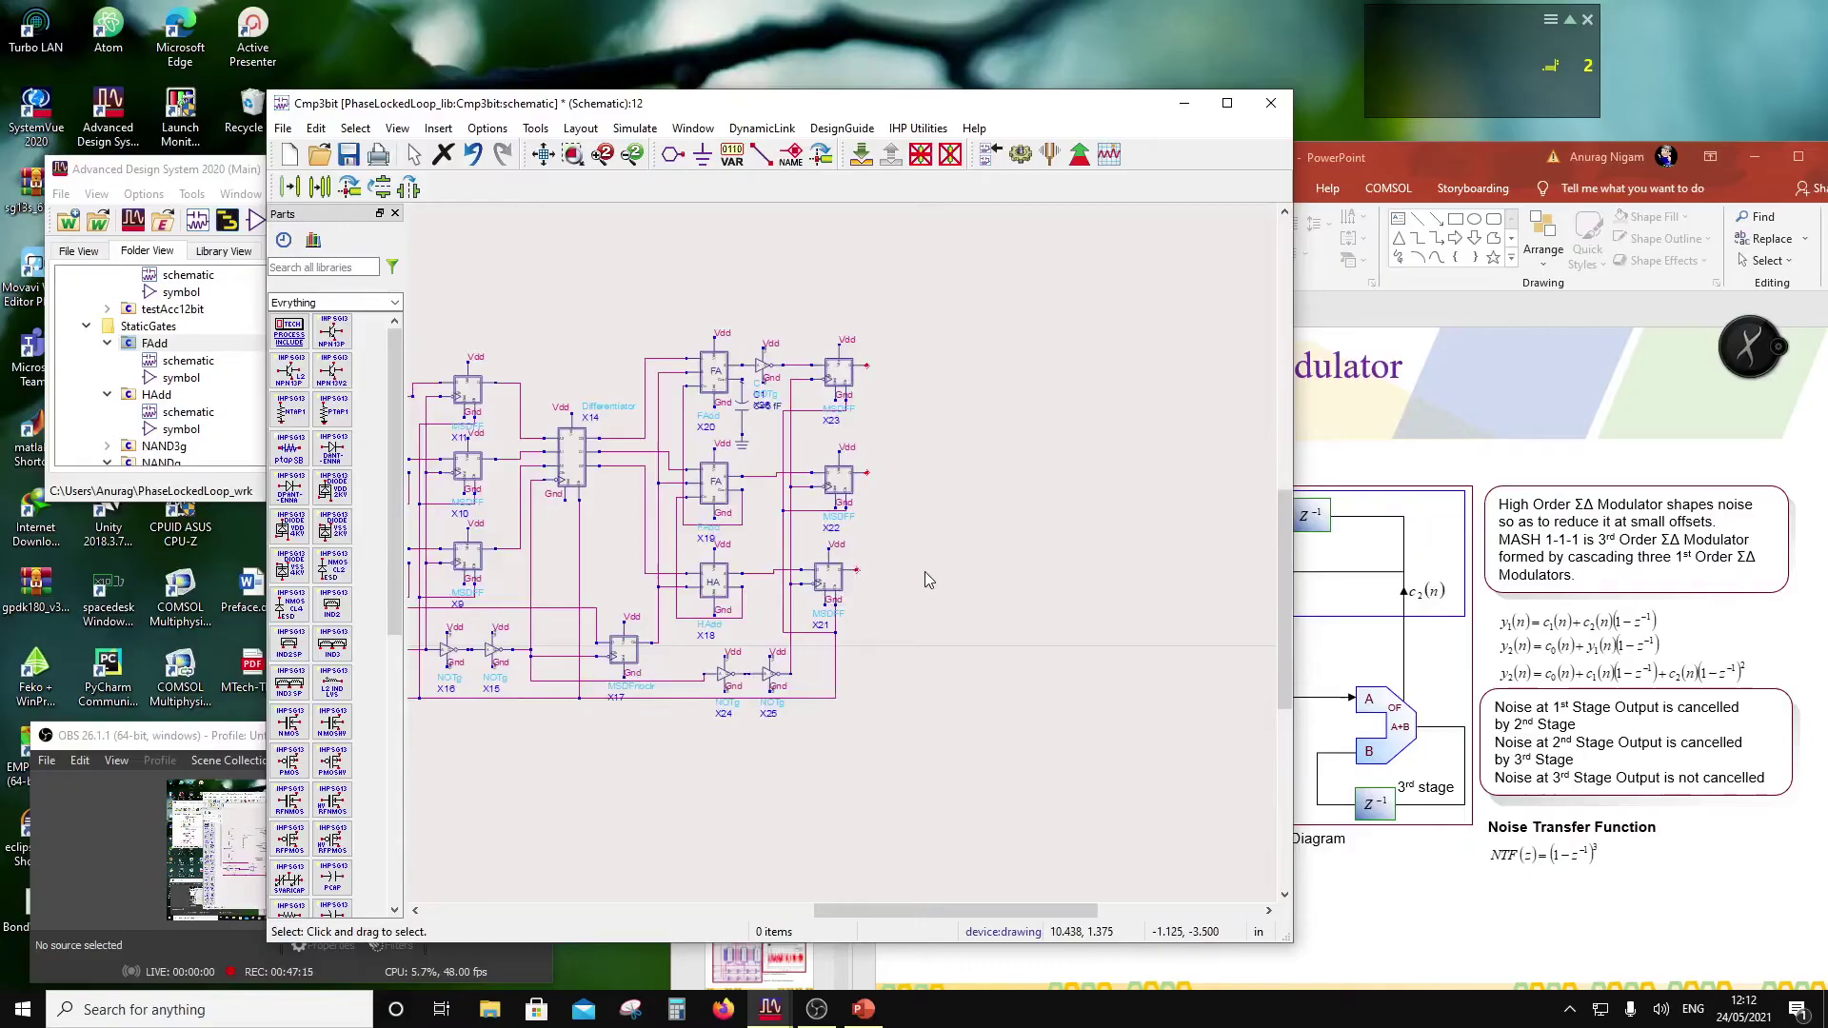
scroll(912, 558, down, 1)
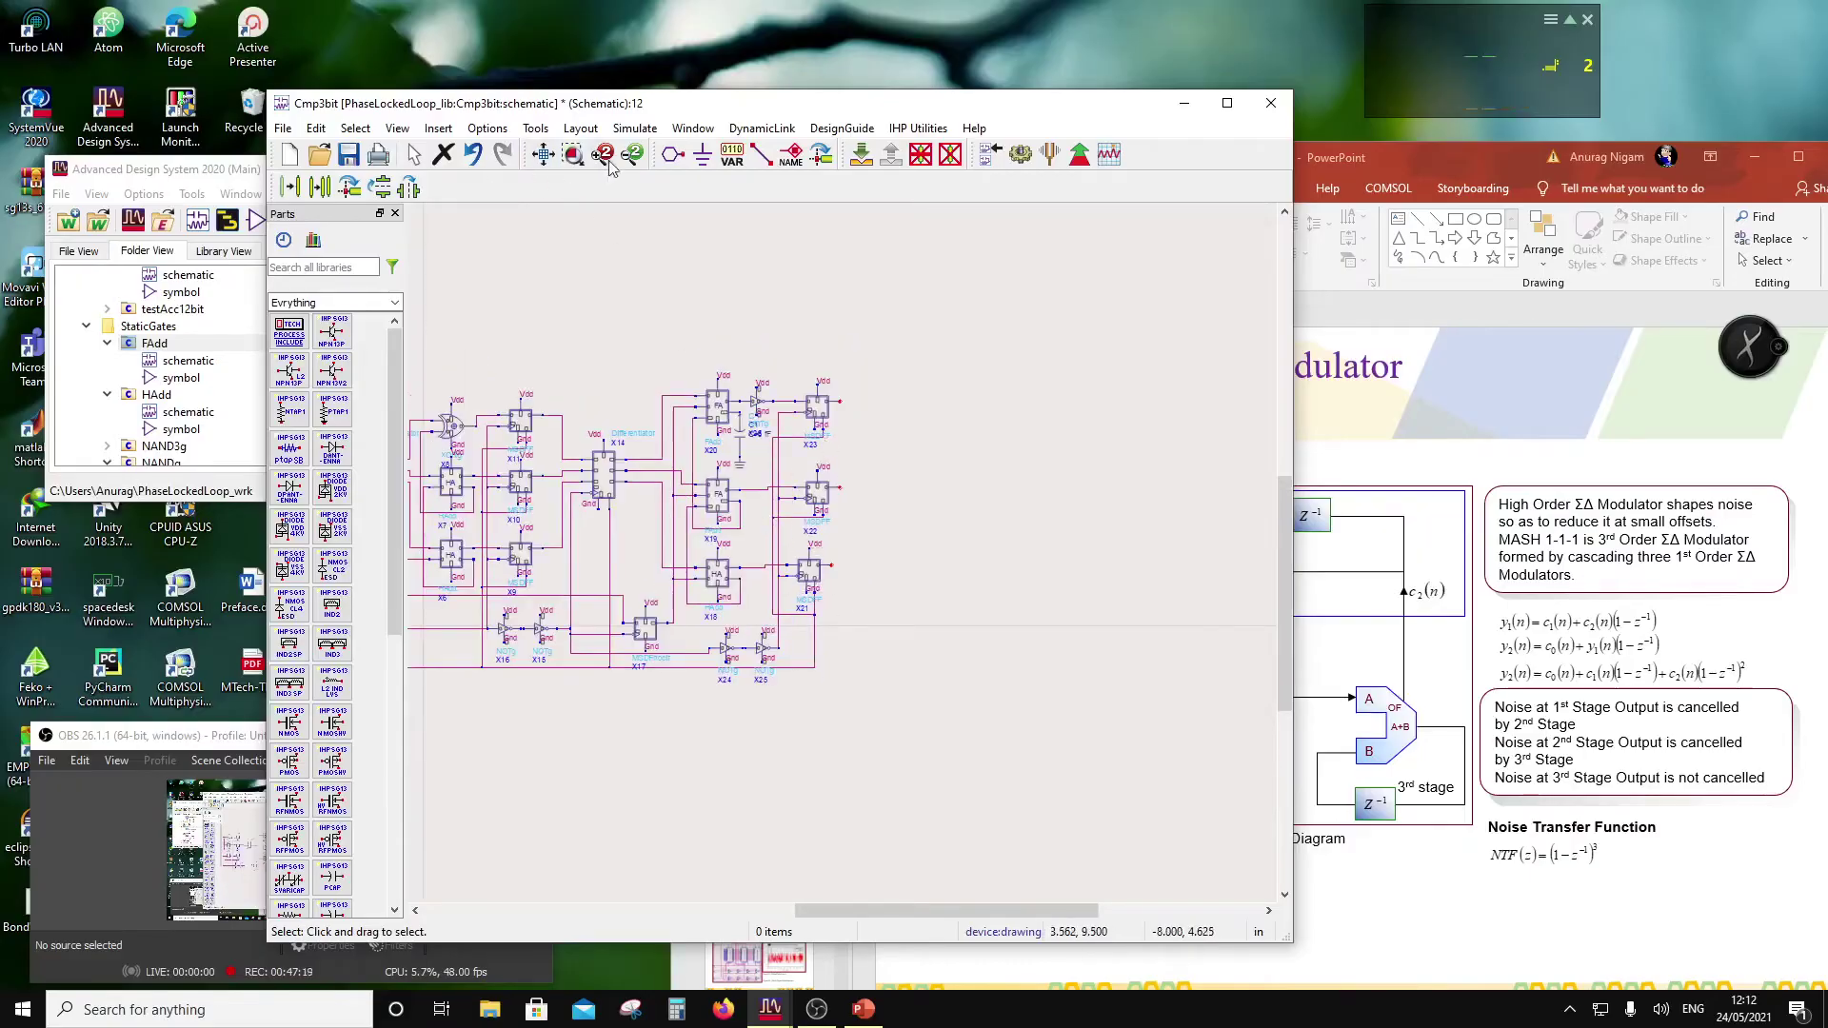
click(673, 153)
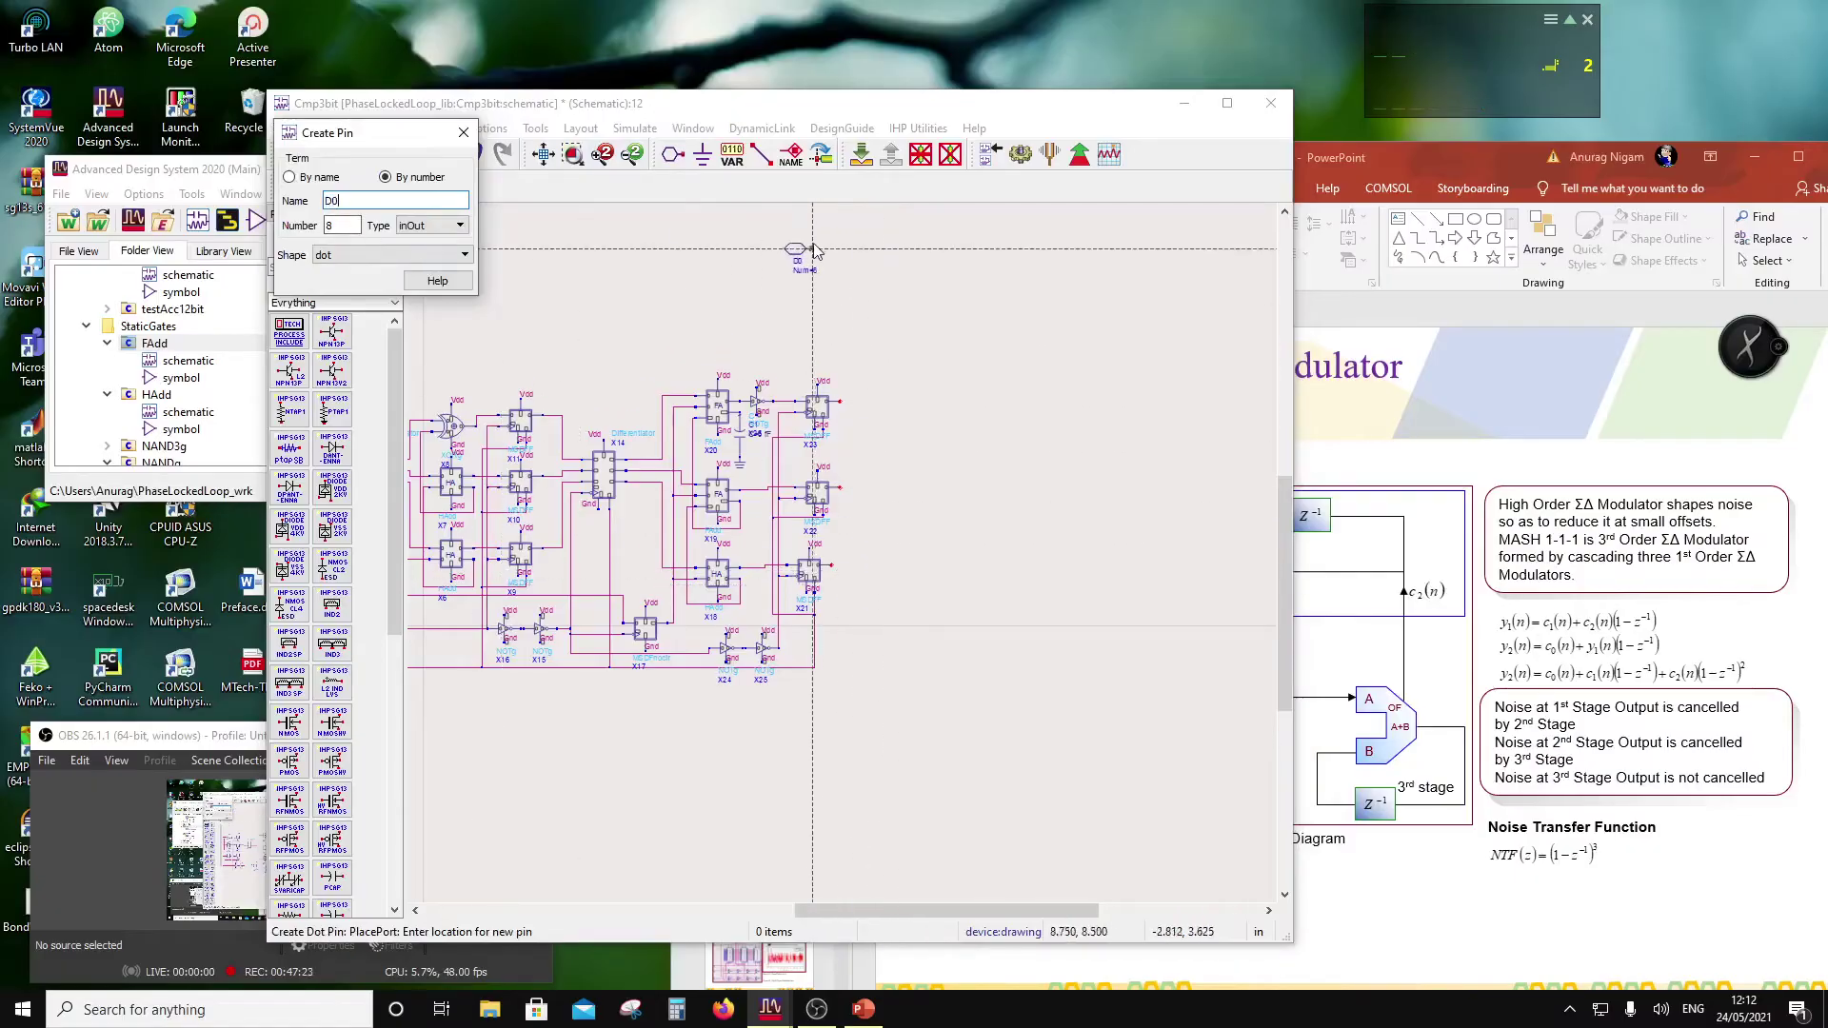
click(838, 565)
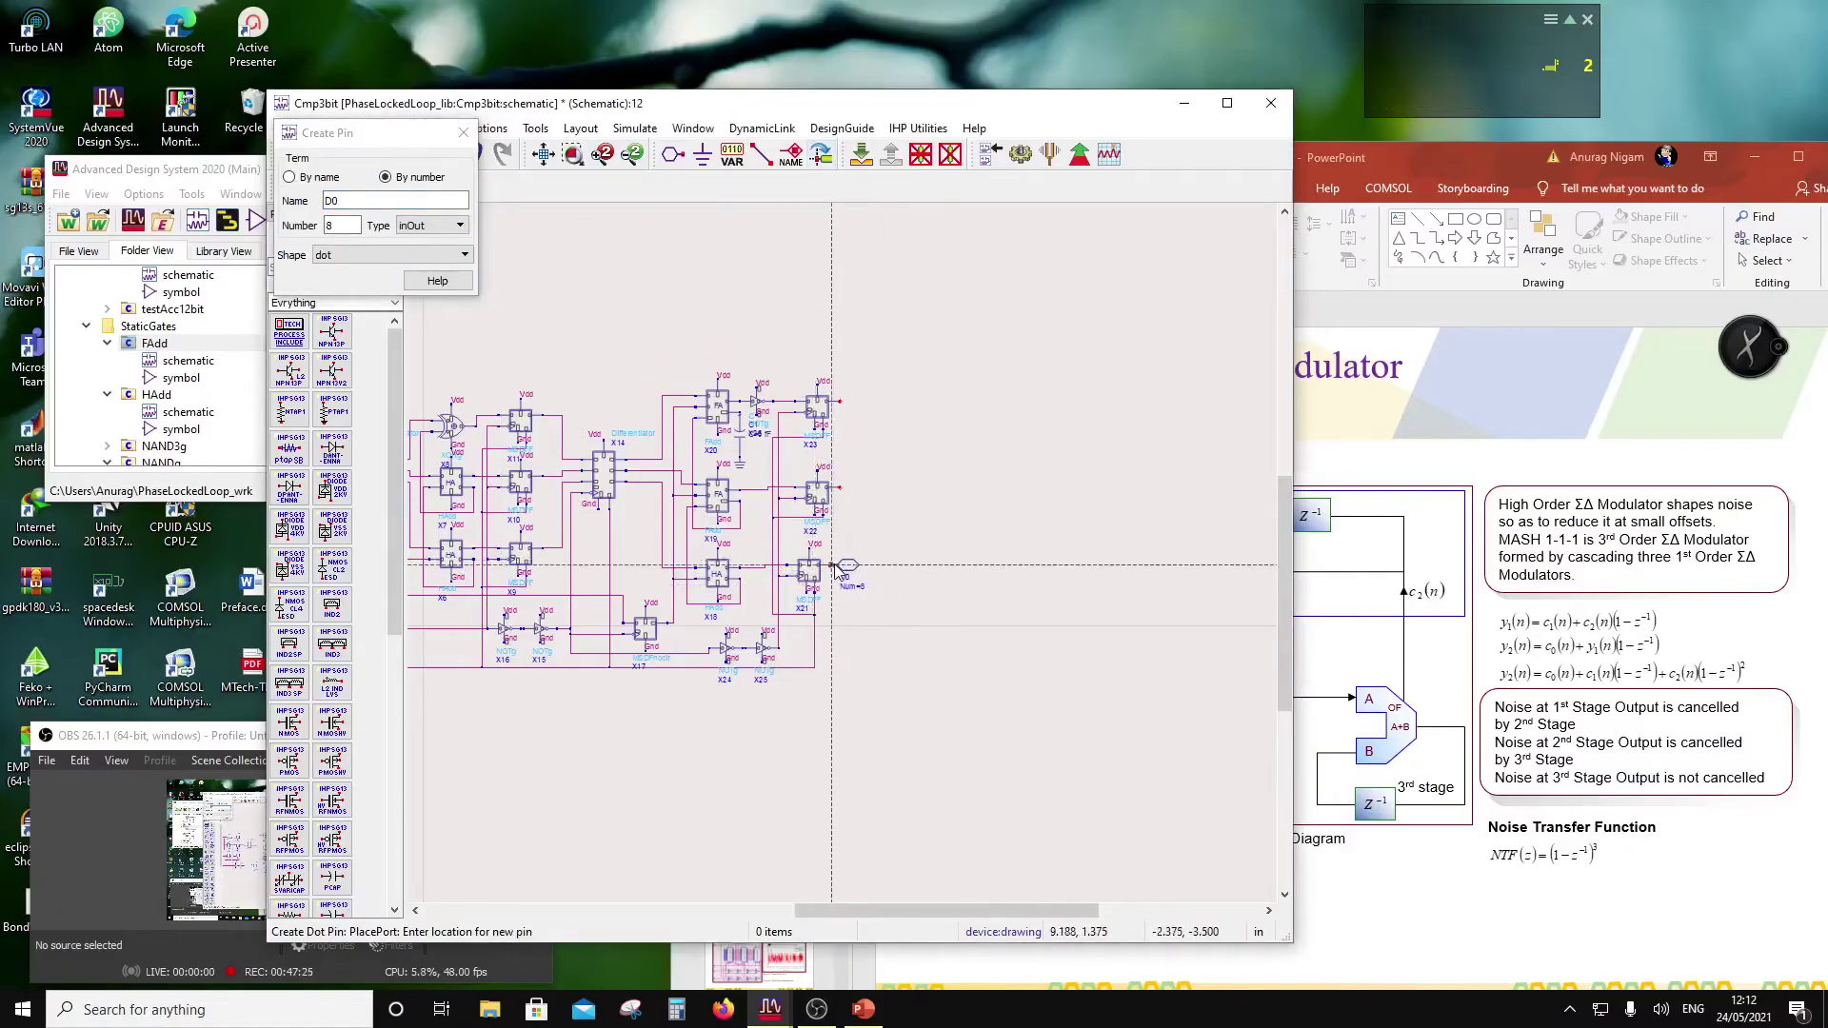
Step: Place output pin D1, number 9, on flip-flop X22's Q output and pin D2, number 10, on X23's
click(846, 486)
click(846, 401)
key(Escape)
scroll(838, 562, down, 3)
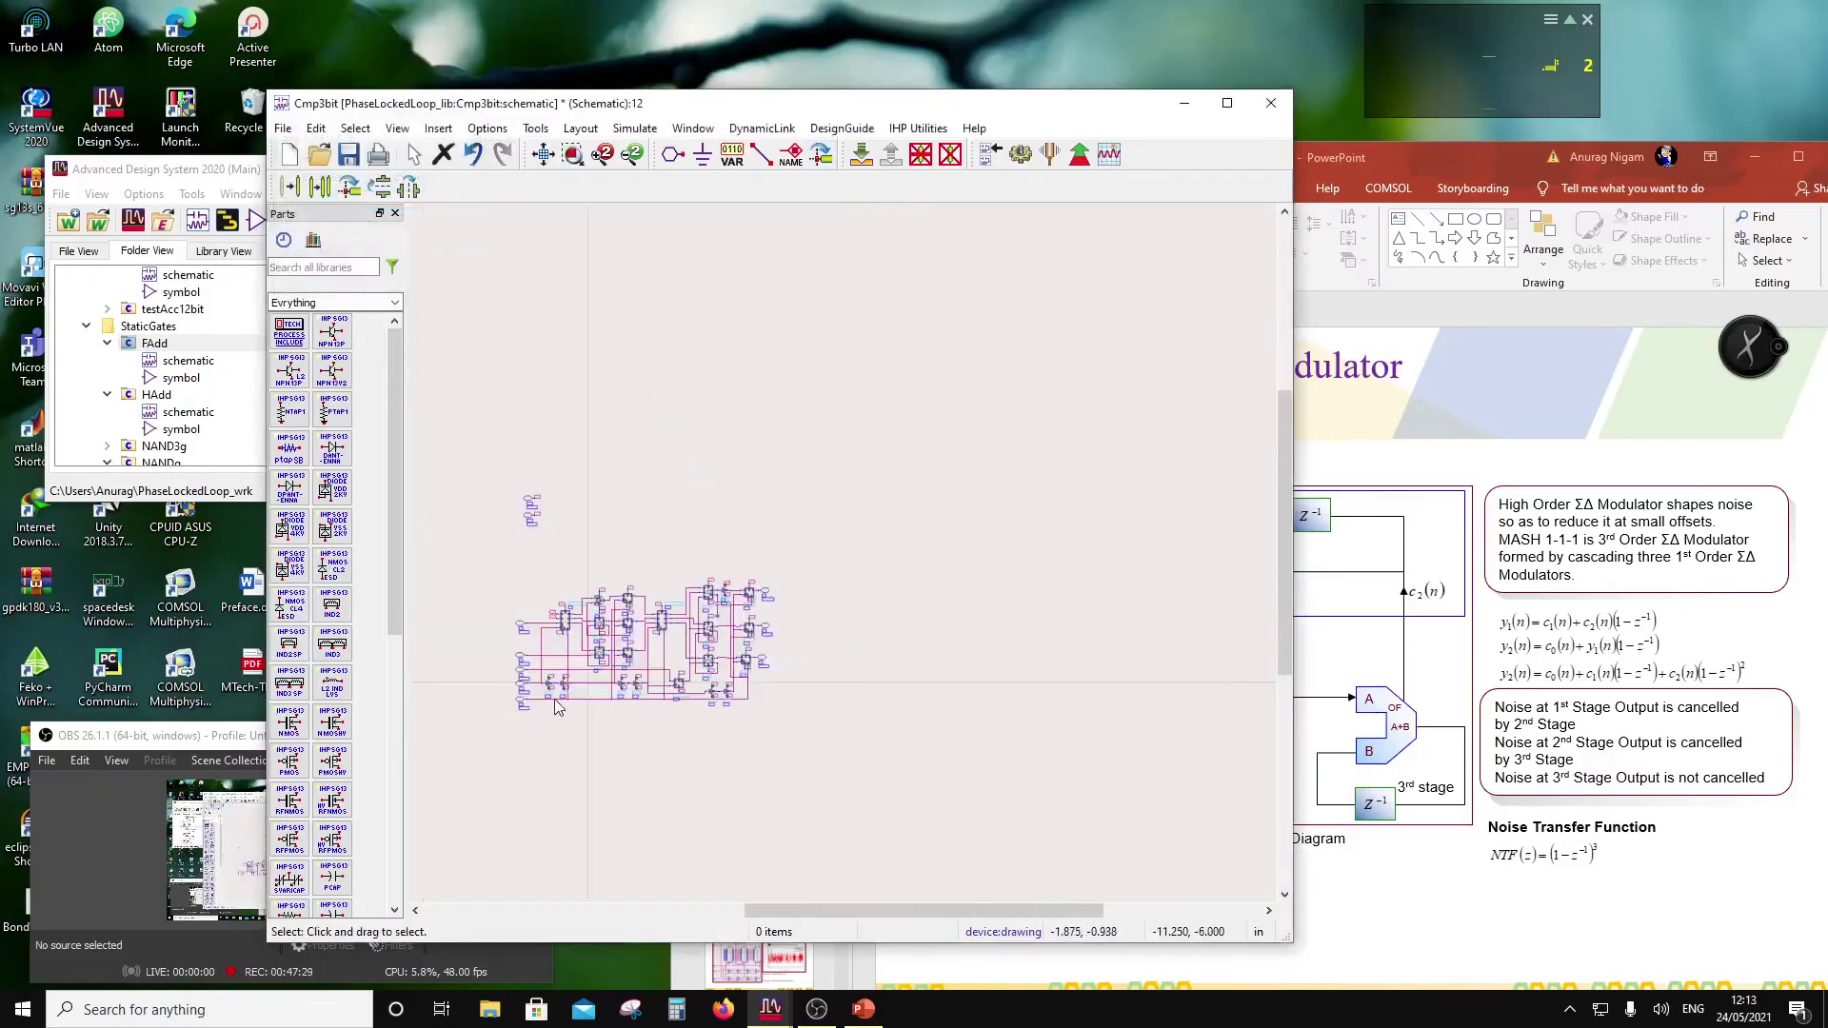
scroll(846, 495, up, 3)
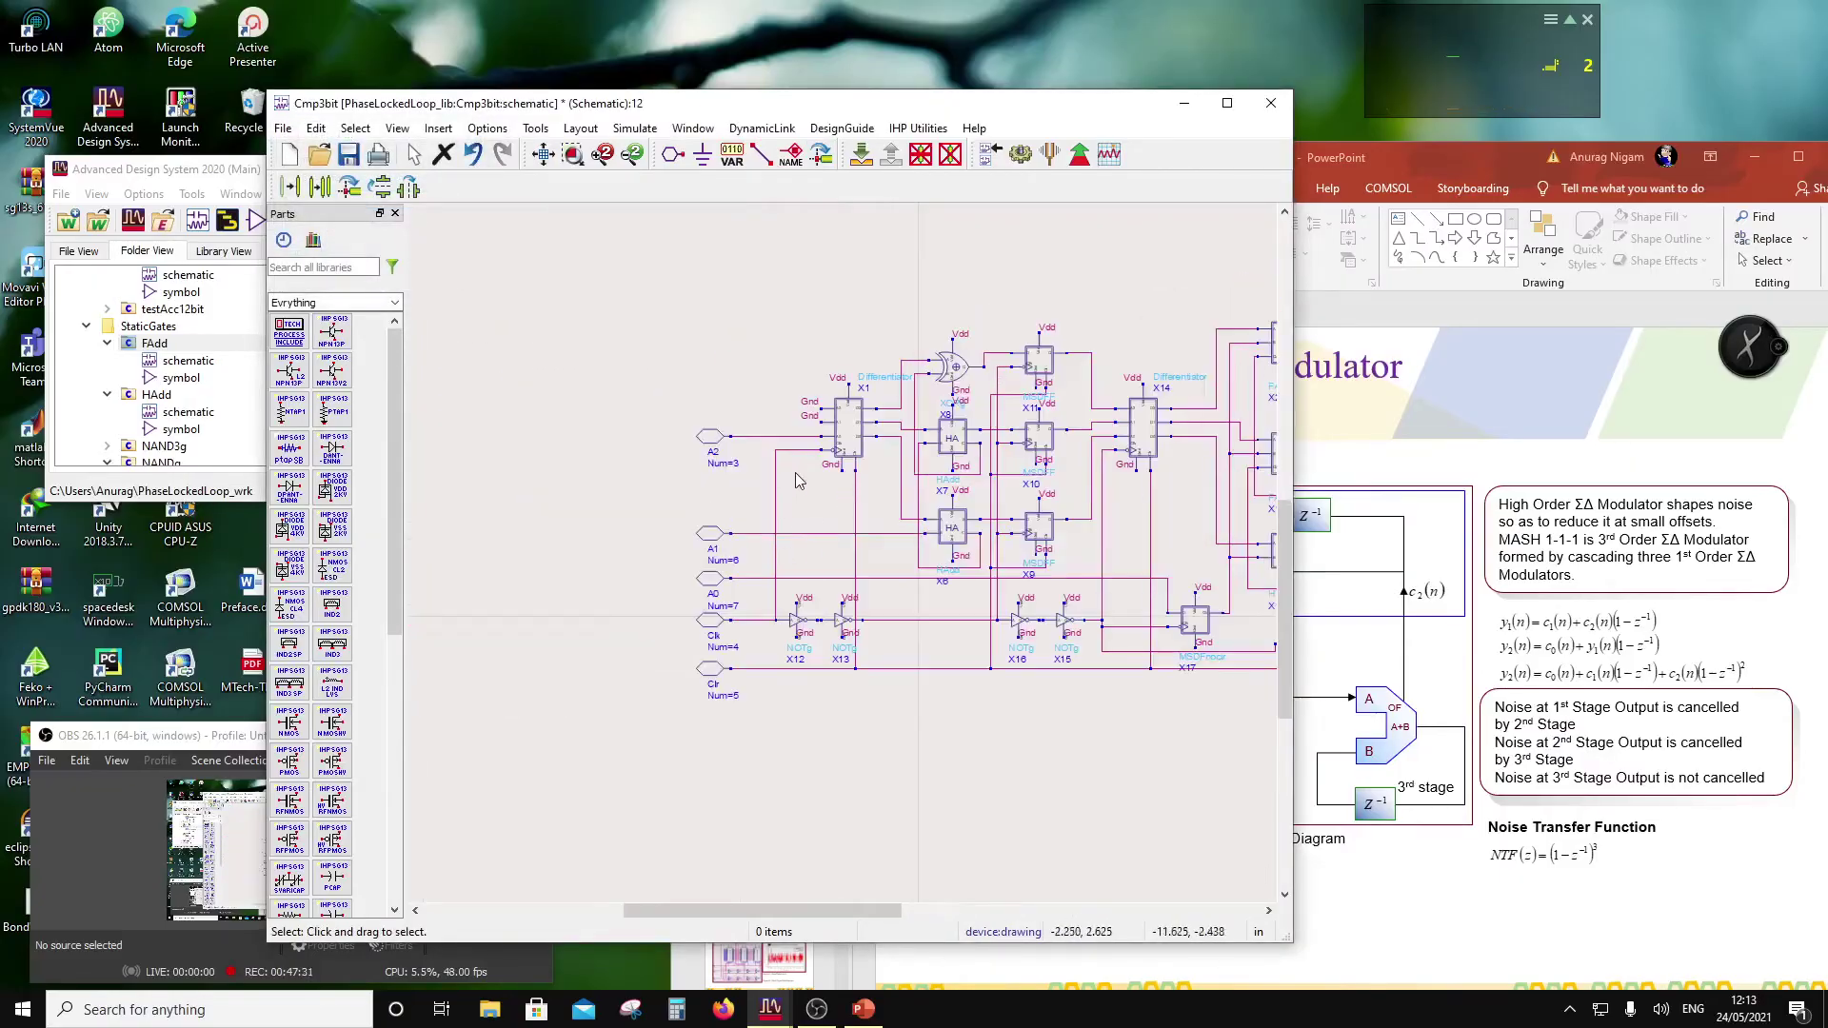
scroll(857, 436, down, 2)
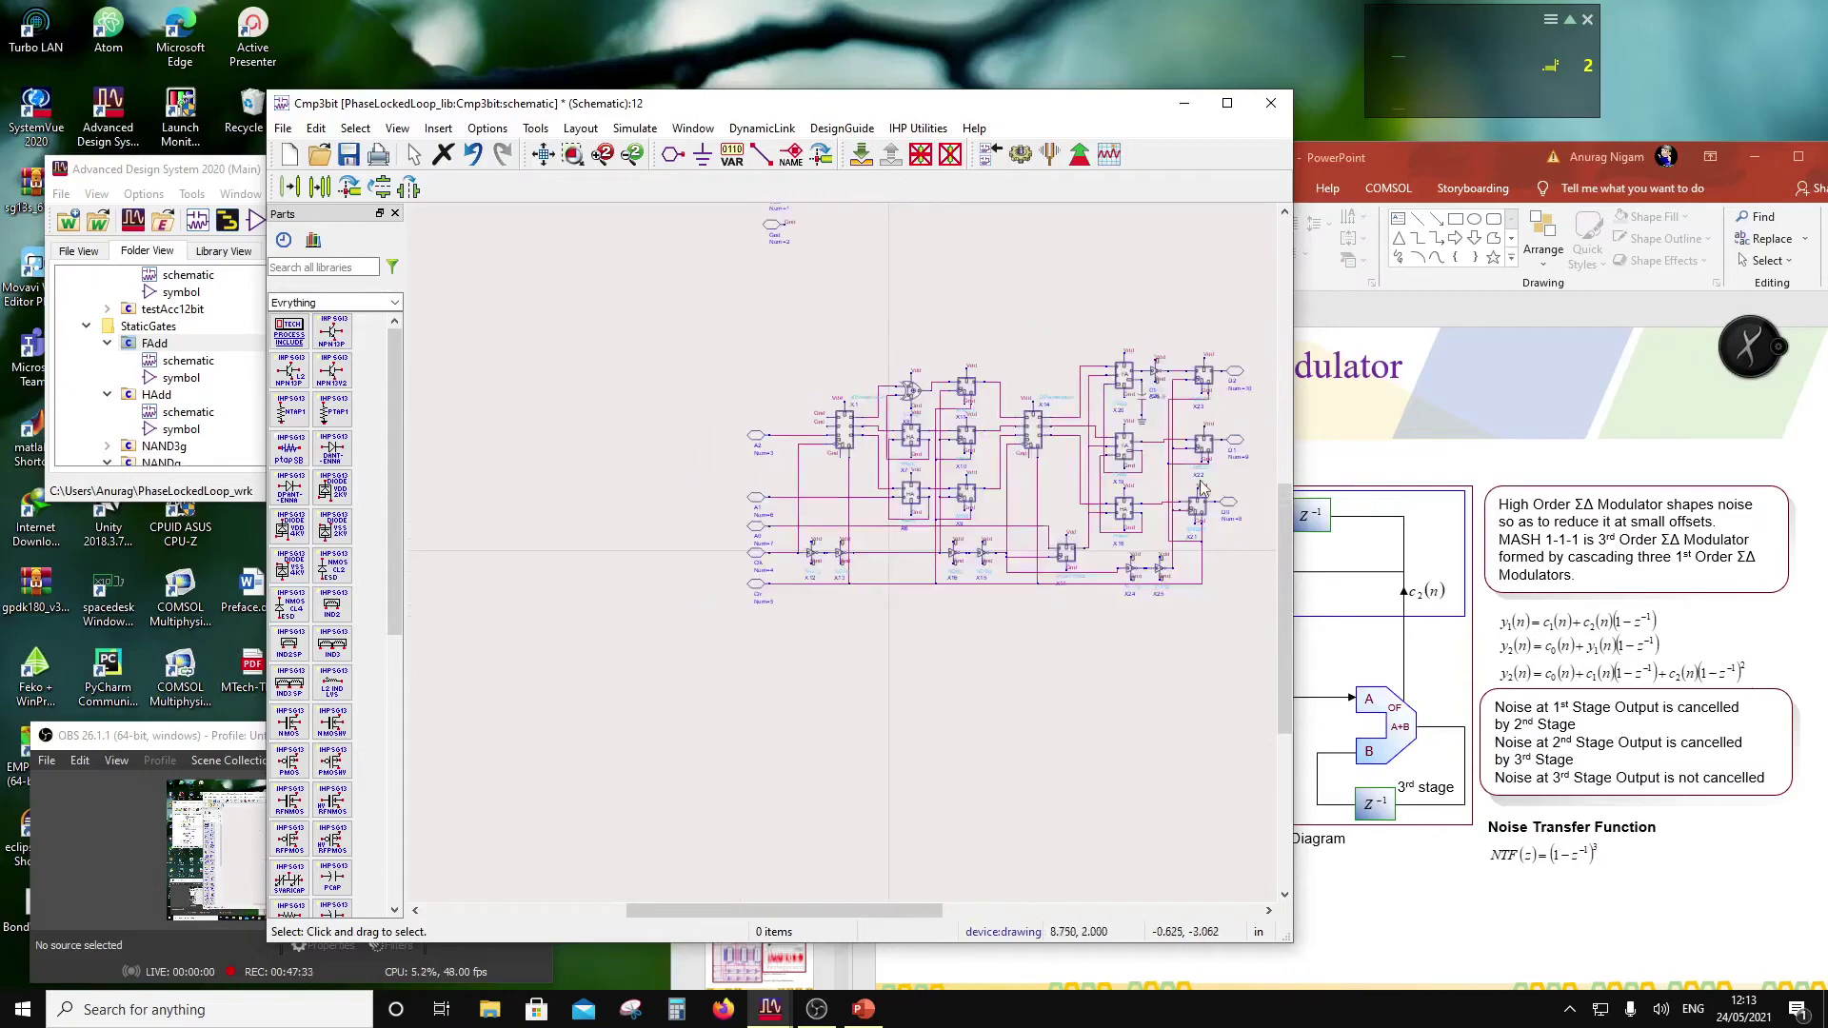
scroll(1202, 461, up, 1)
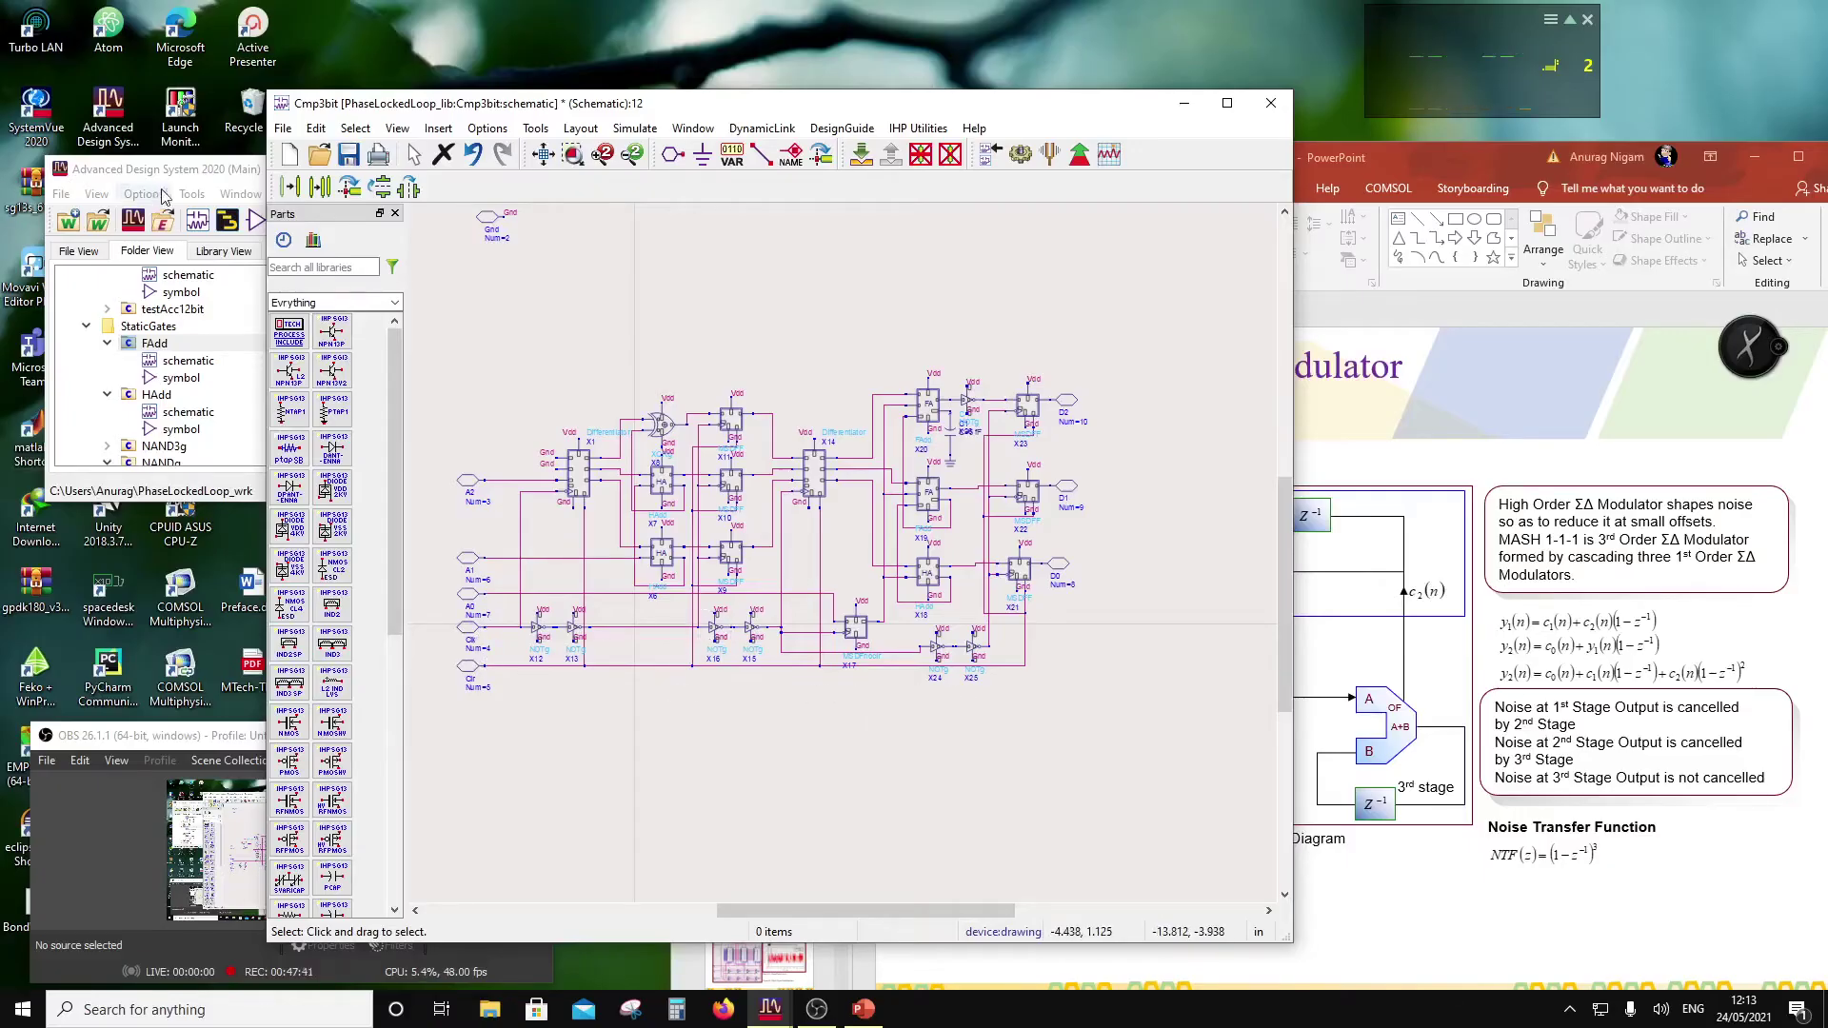
Step: Move the Vdd and Gnd pins down to just above the A2 input pin and save the Cmp3bit schematic
scroll(678, 419, down, 1)
drag(628, 348, 727, 399)
key(ctrl+c)
key(ctrl+v)
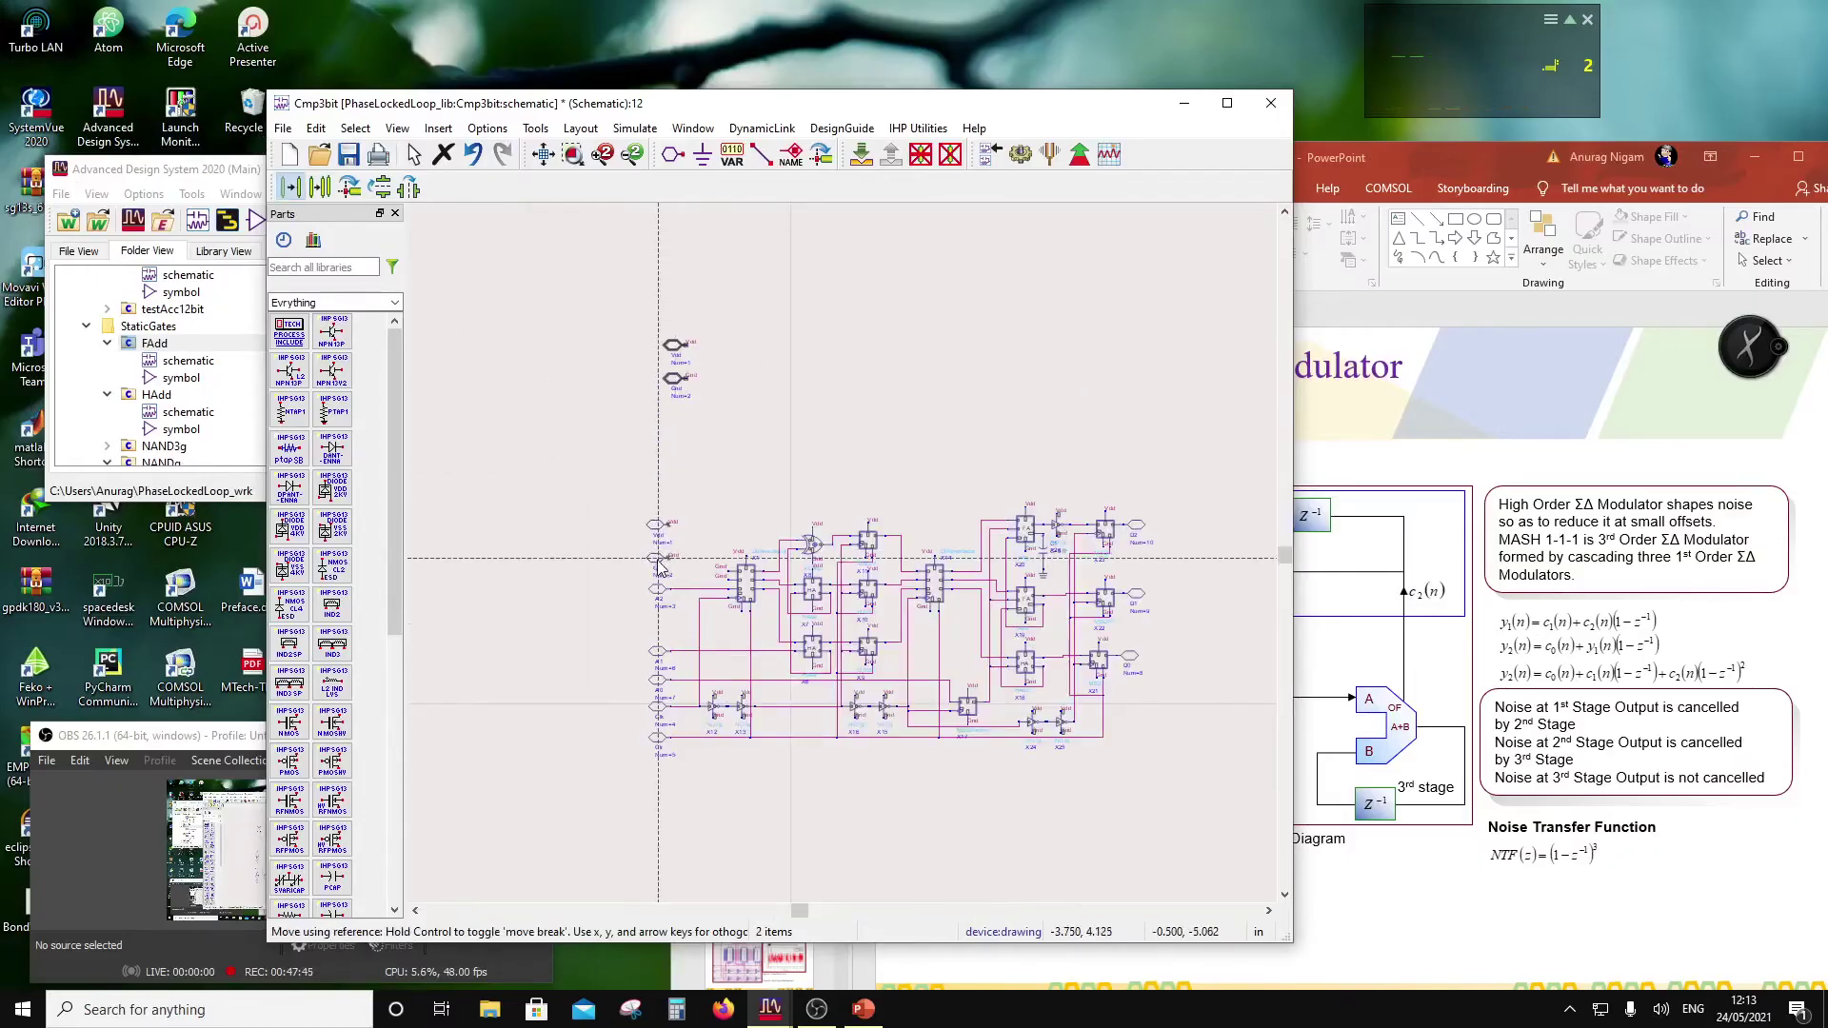
key(Escape)
key(ctrl+s)
Step: Check the modulator block diagram slide, close the Cmp3bit schematic and locate its cell in the SigmaDeltaBlks folder
click(1450, 170)
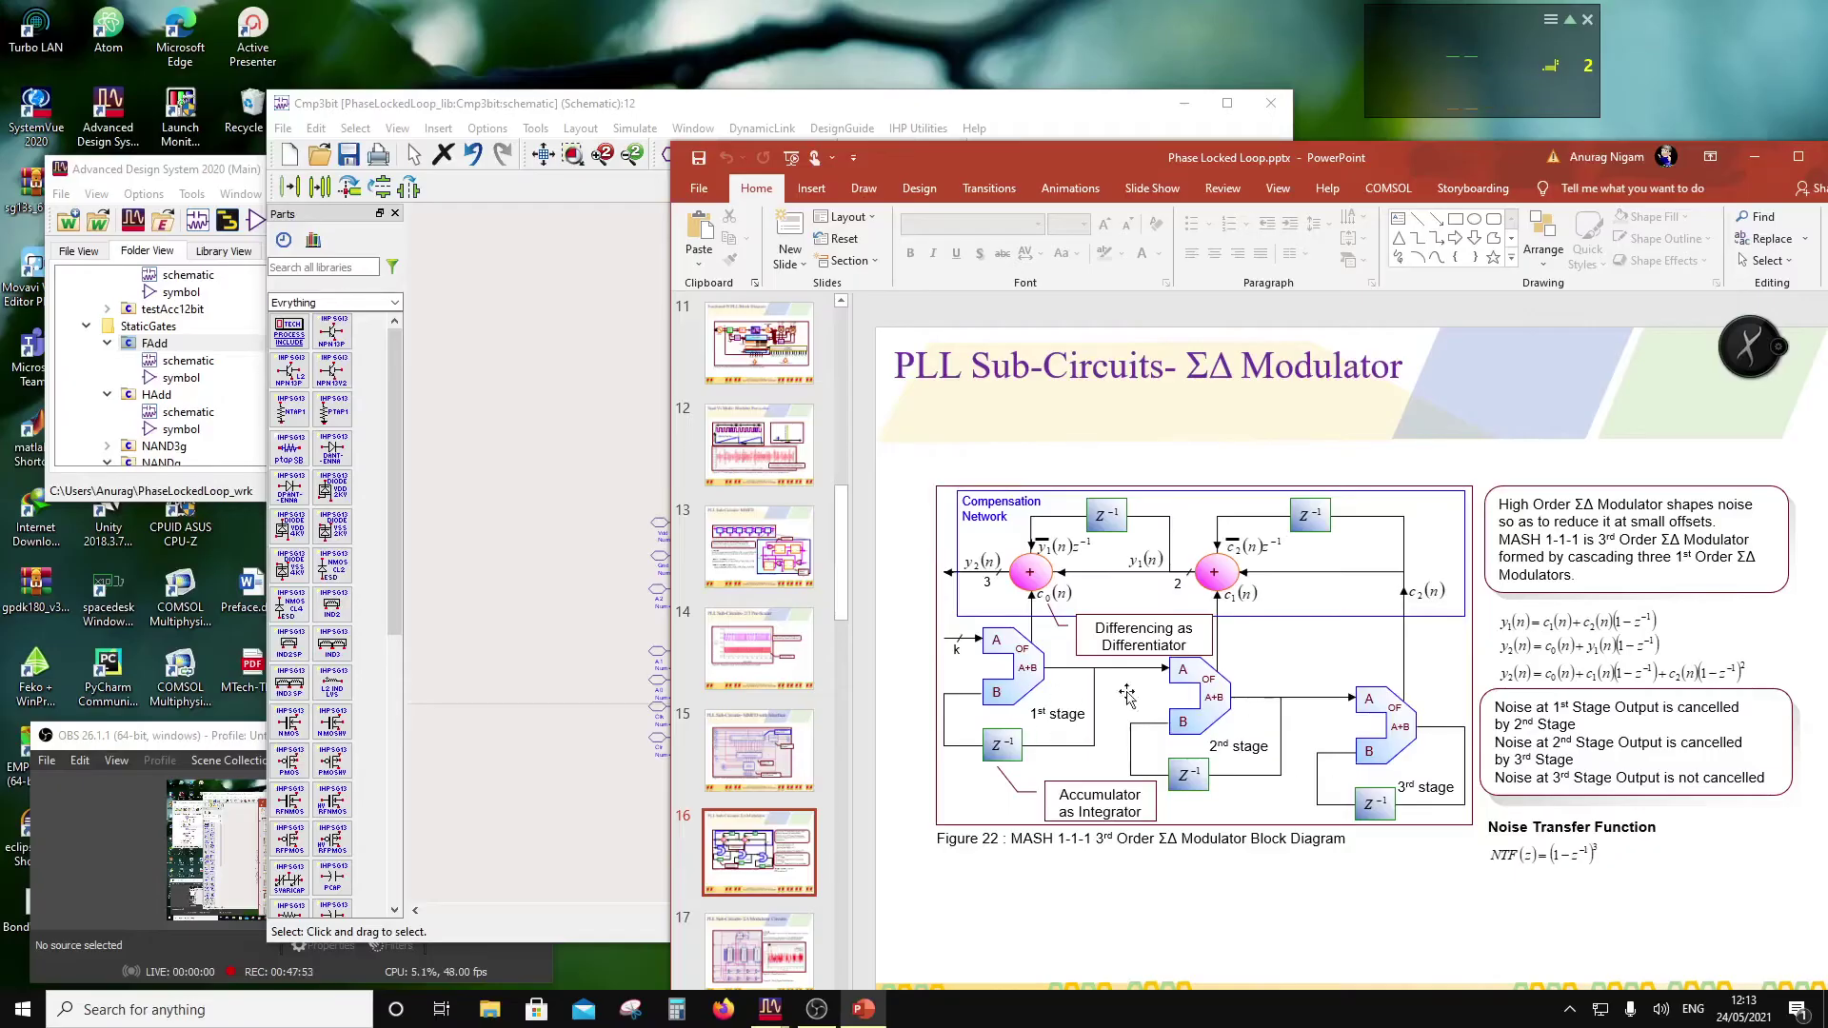
click(480, 104)
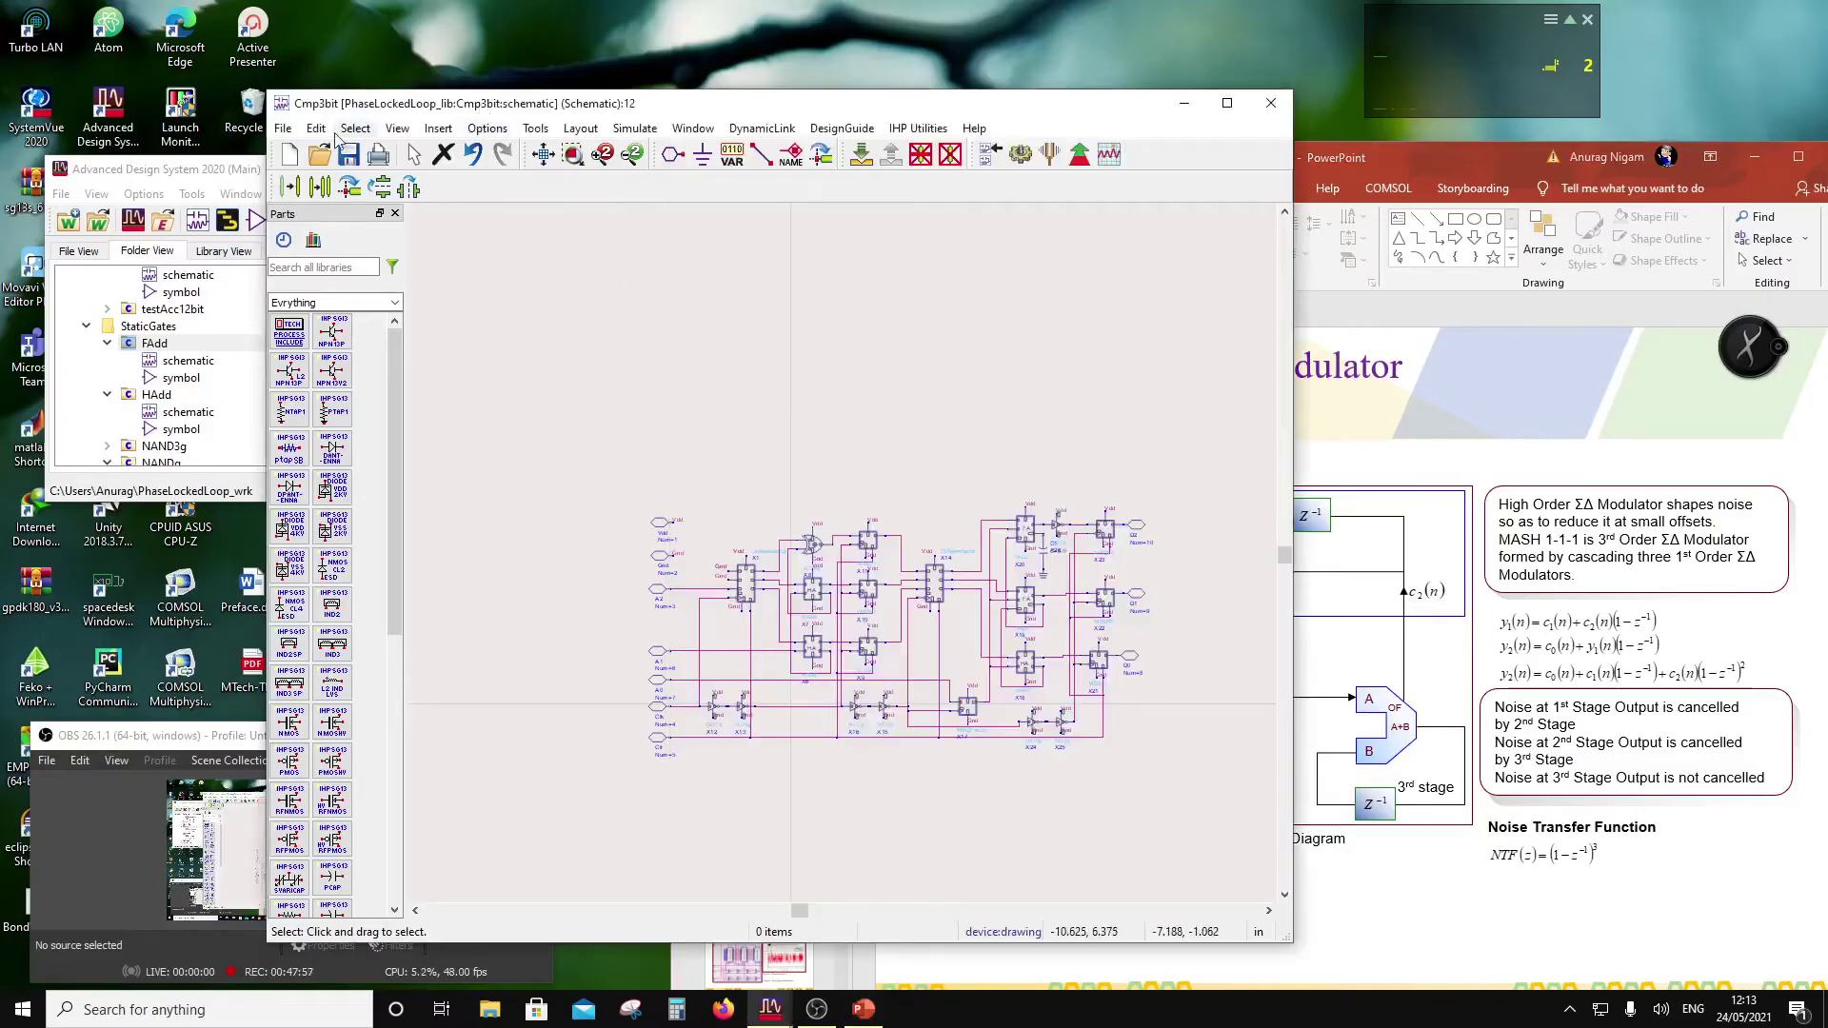
click(1272, 103)
scroll(262, 395, up, 3)
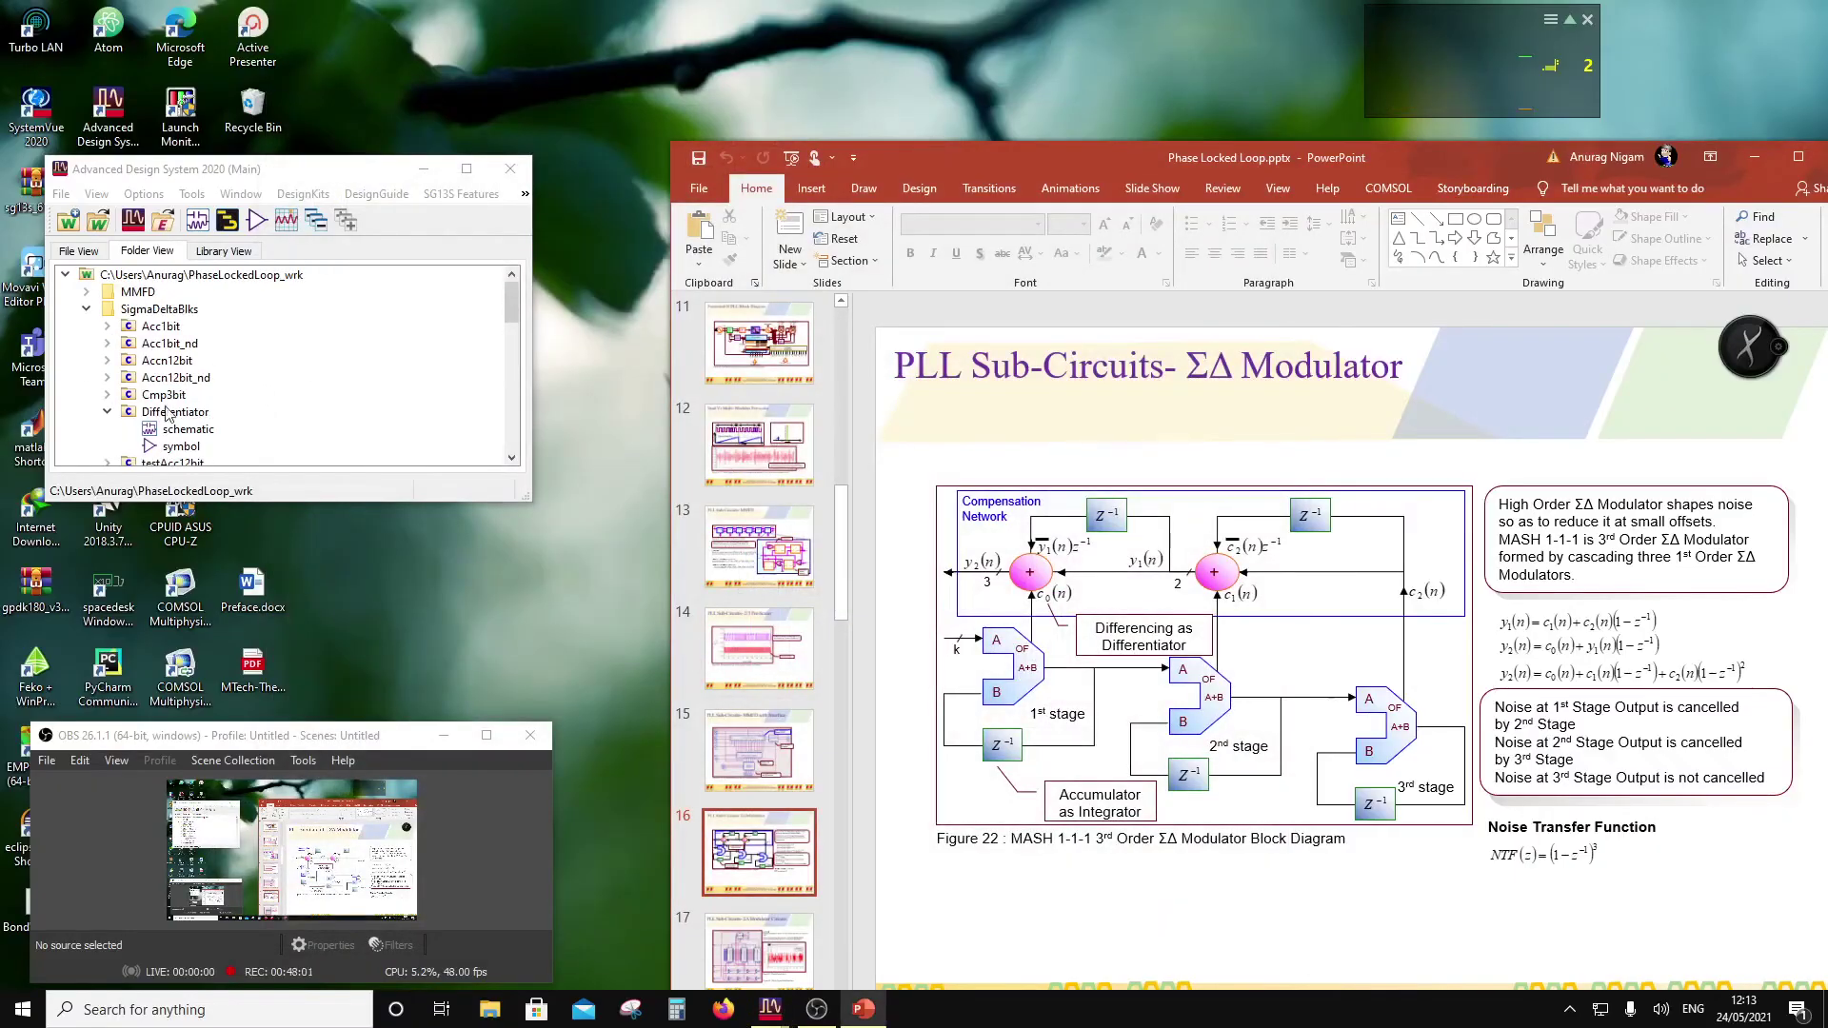
scroll(167, 412, down, 1)
Step: Create a new symbol view for the Cmp3bit cell and generate its default rectangular symbol
right_click(159, 348)
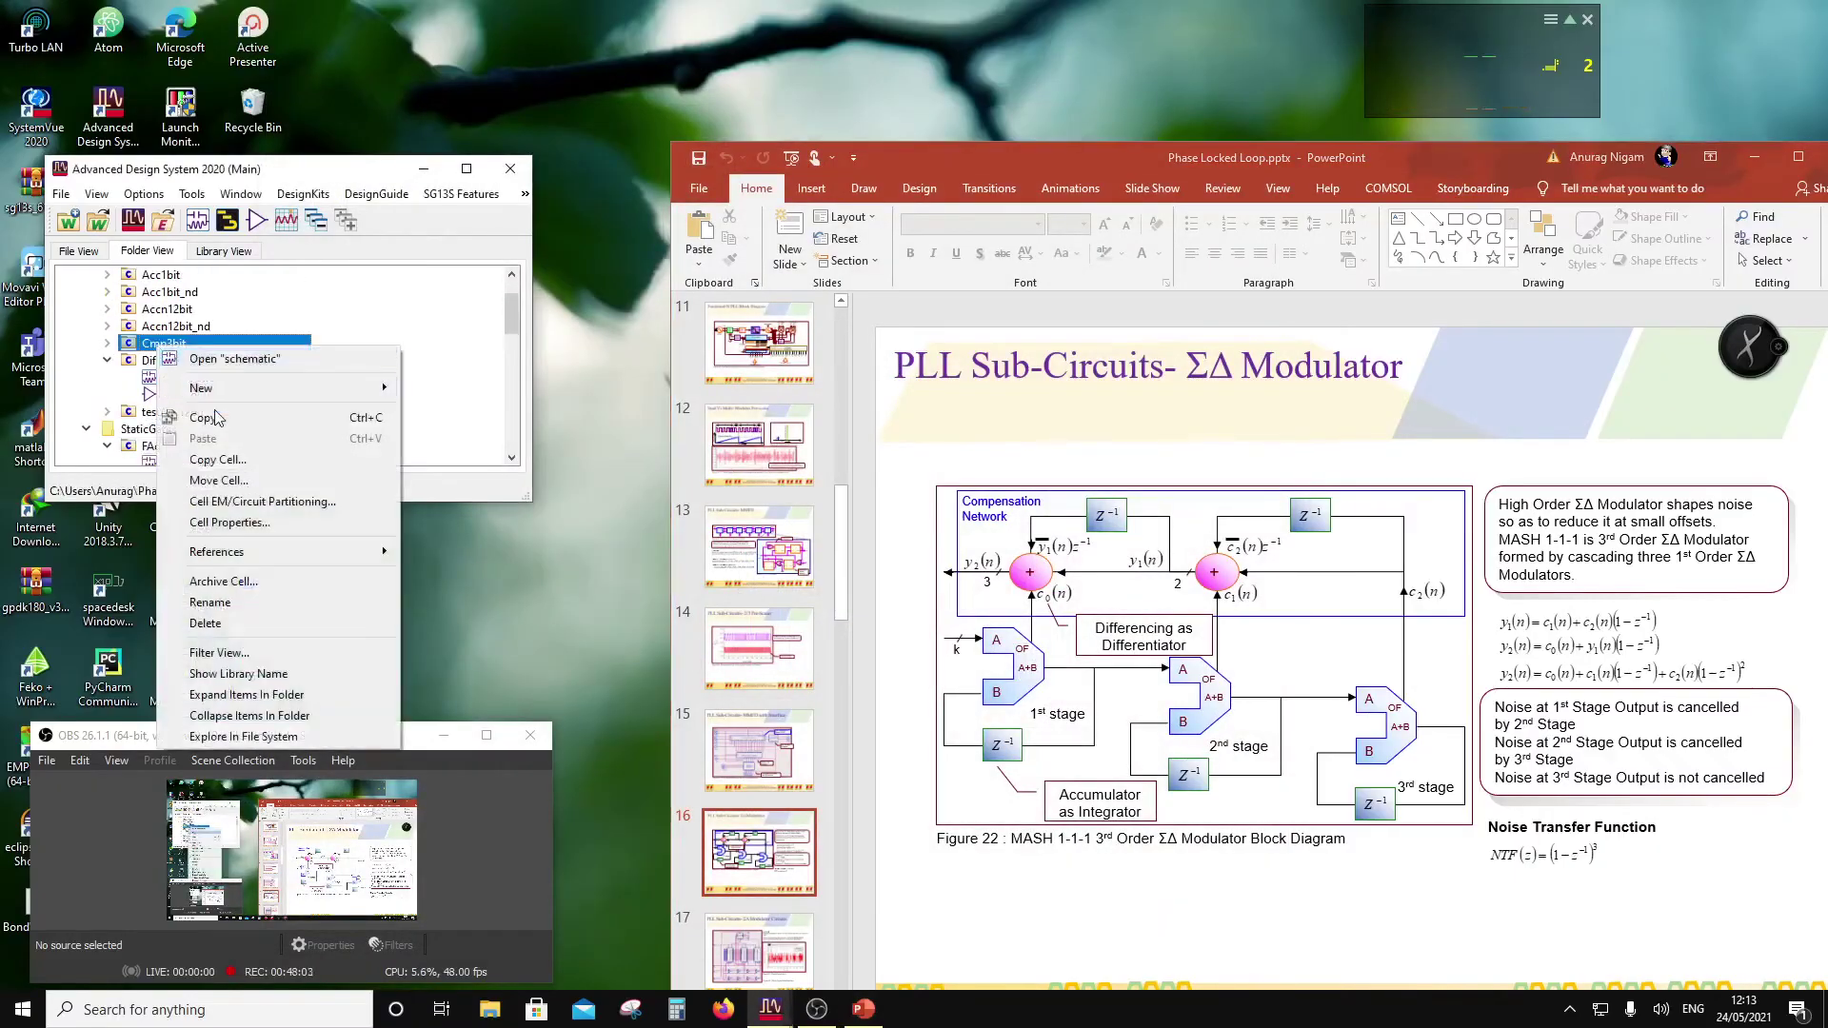
mouse_move(343, 398)
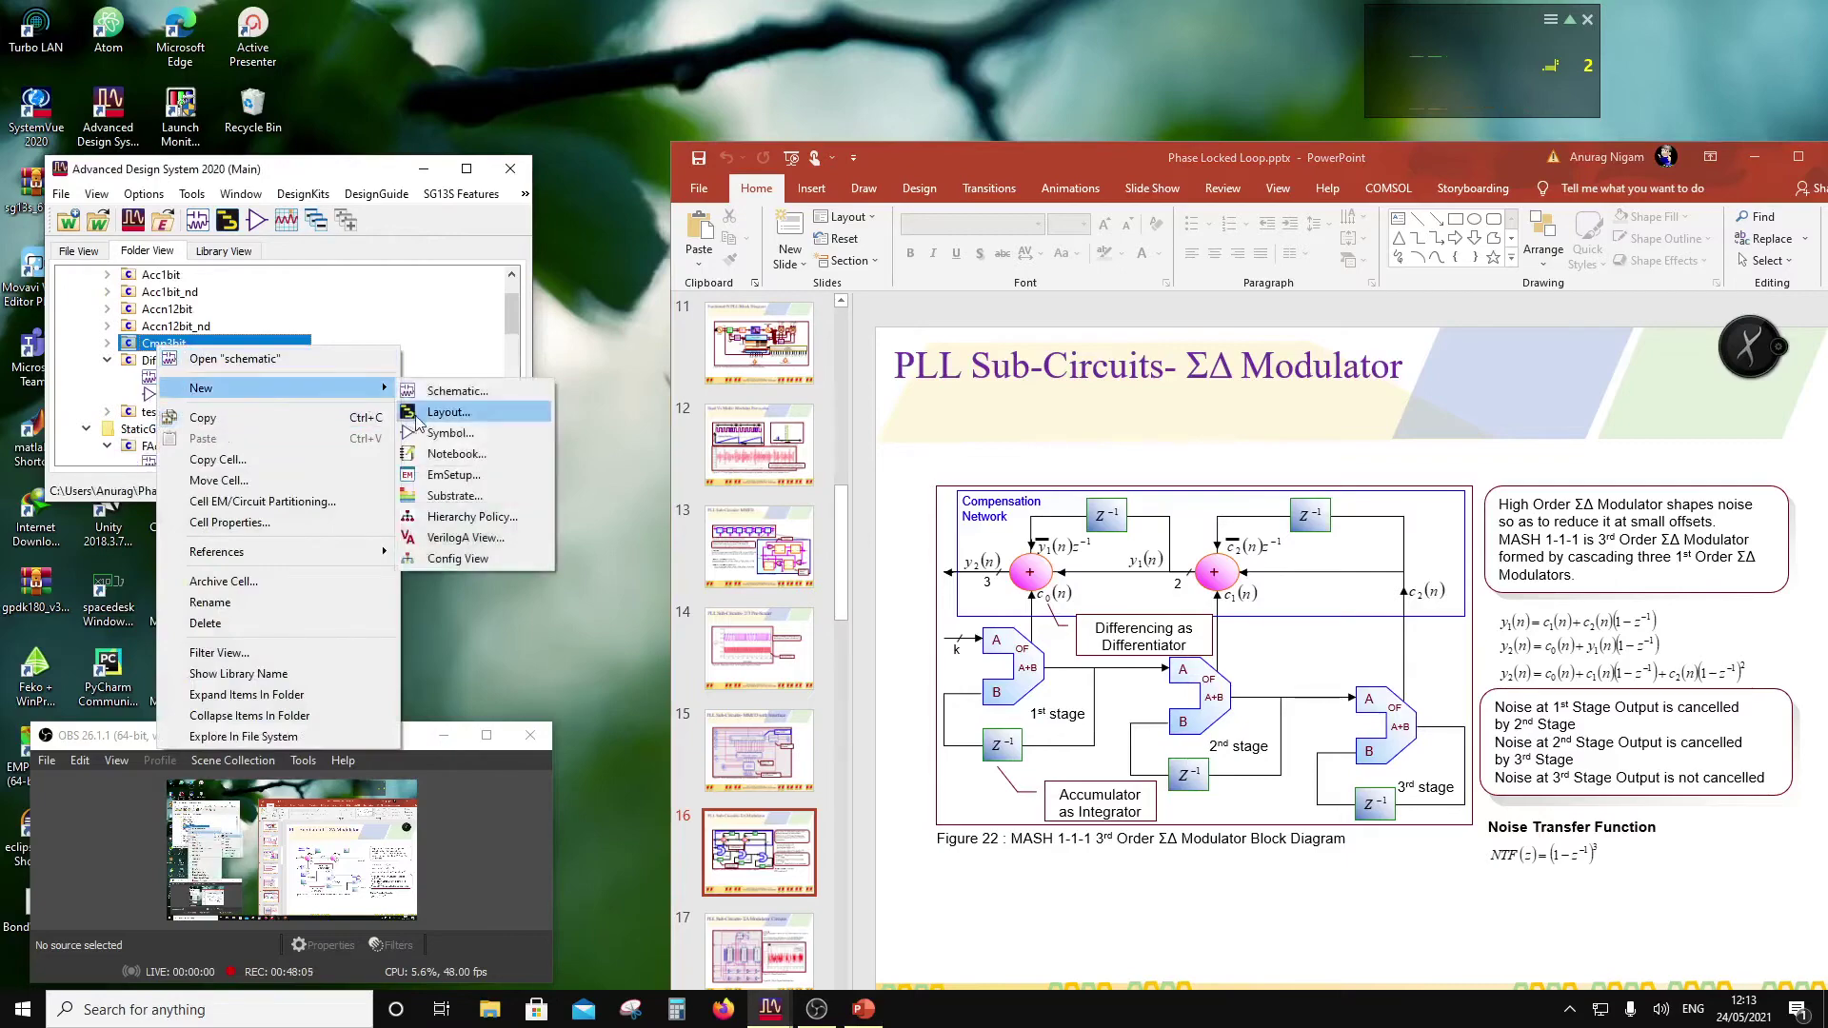
click(449, 432)
click(265, 382)
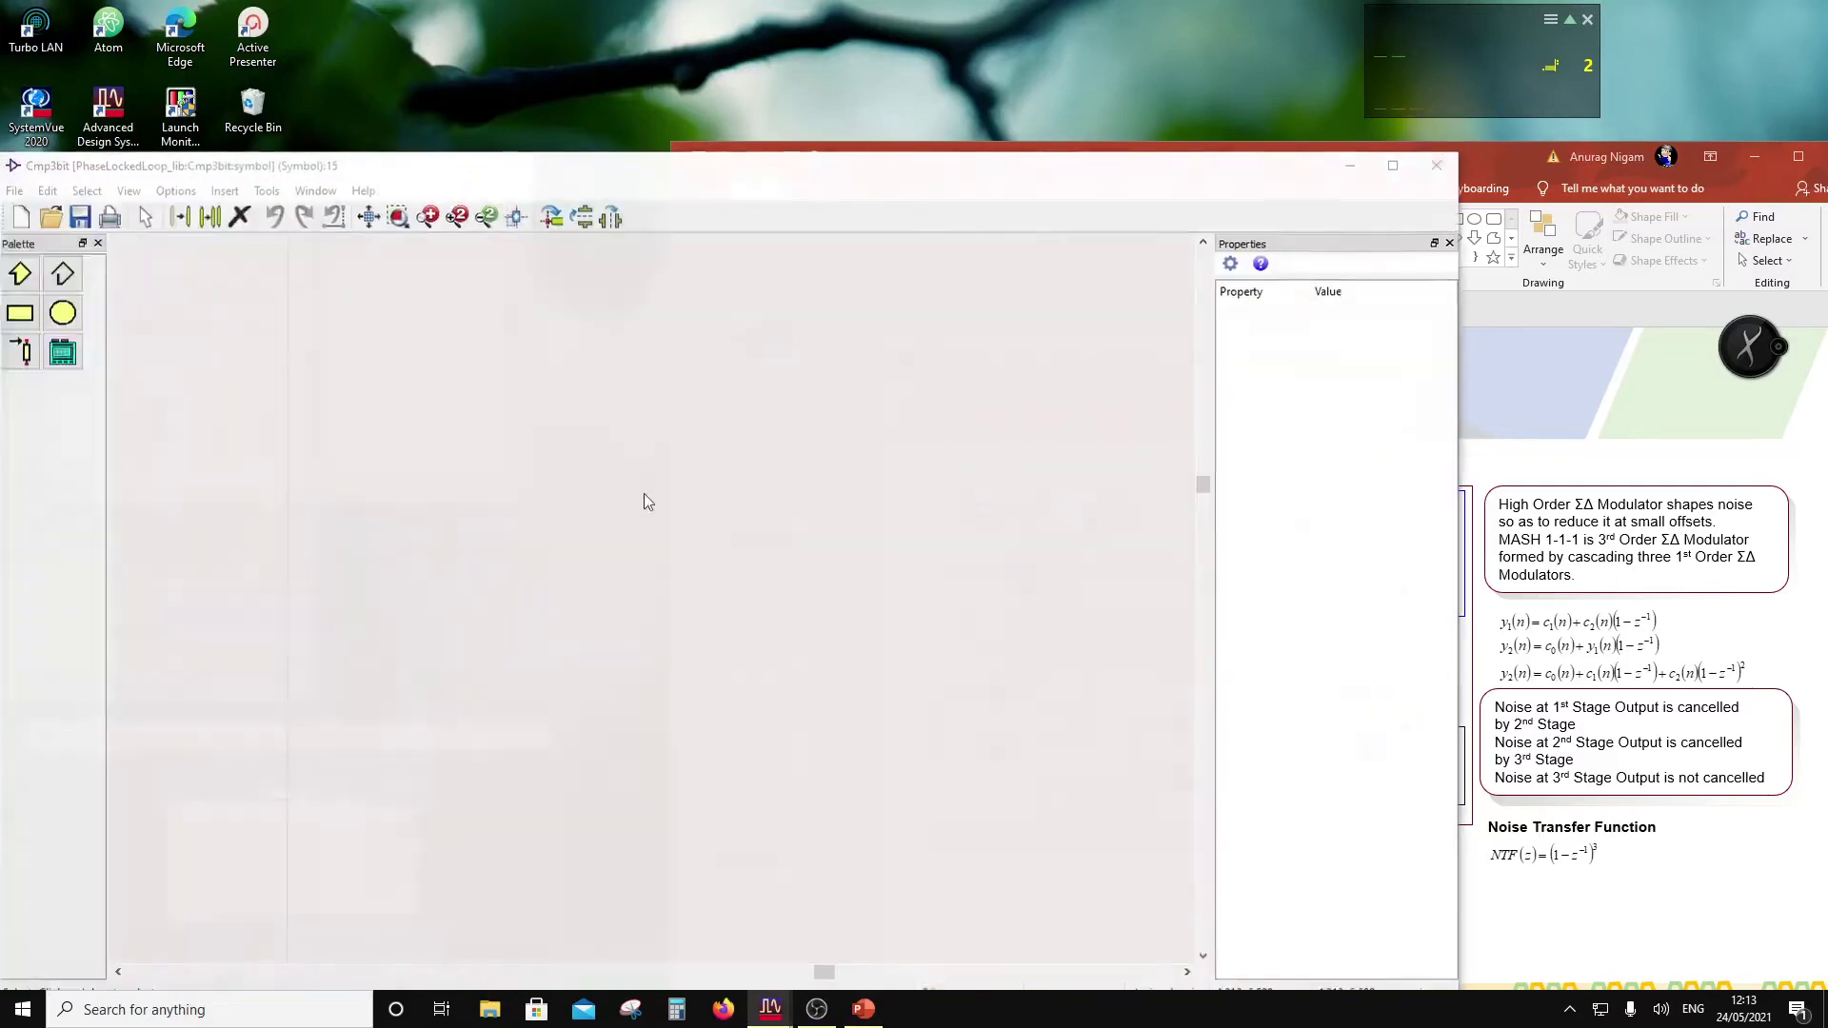
click(82, 686)
drag(653, 167, 1093, 160)
key(Escape)
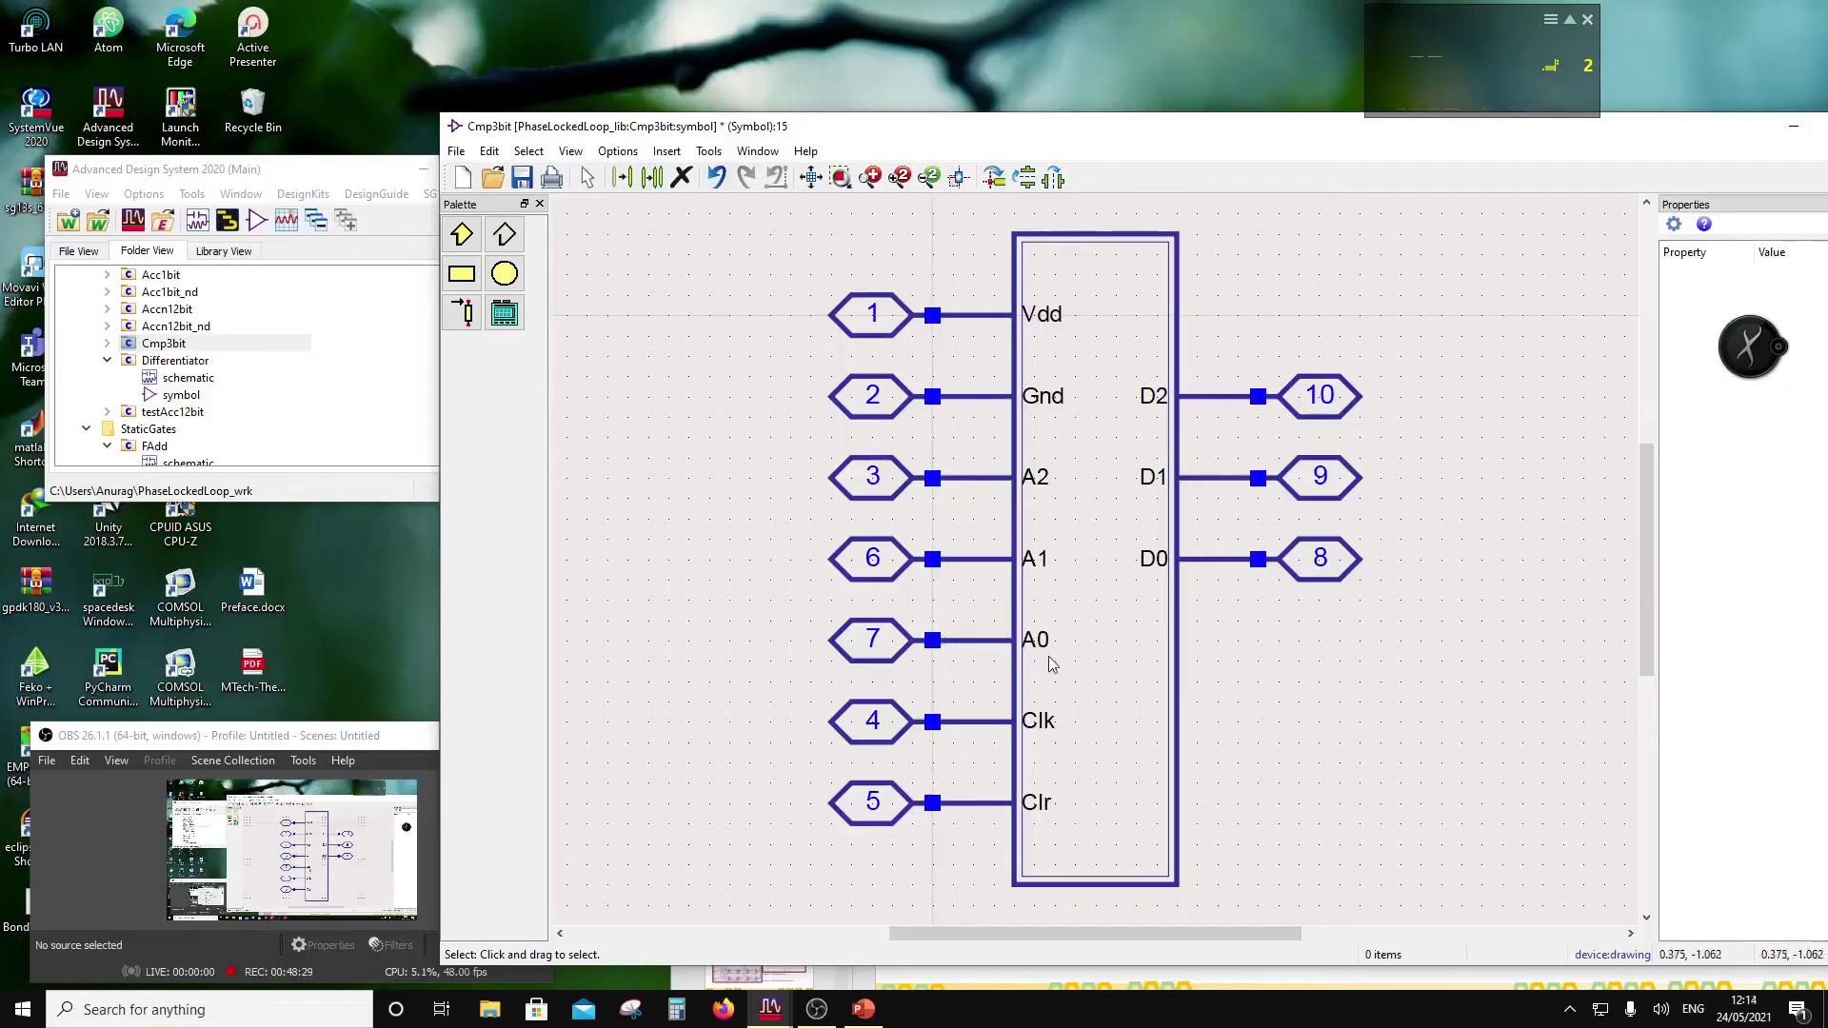
Step: Rotate pins A2, A1 and A0 to point downward, set them beside the symbol body and mirror them into A0, A1, A2 order
drag(1036, 655, 796, 460)
scroll(795, 460, down, 2)
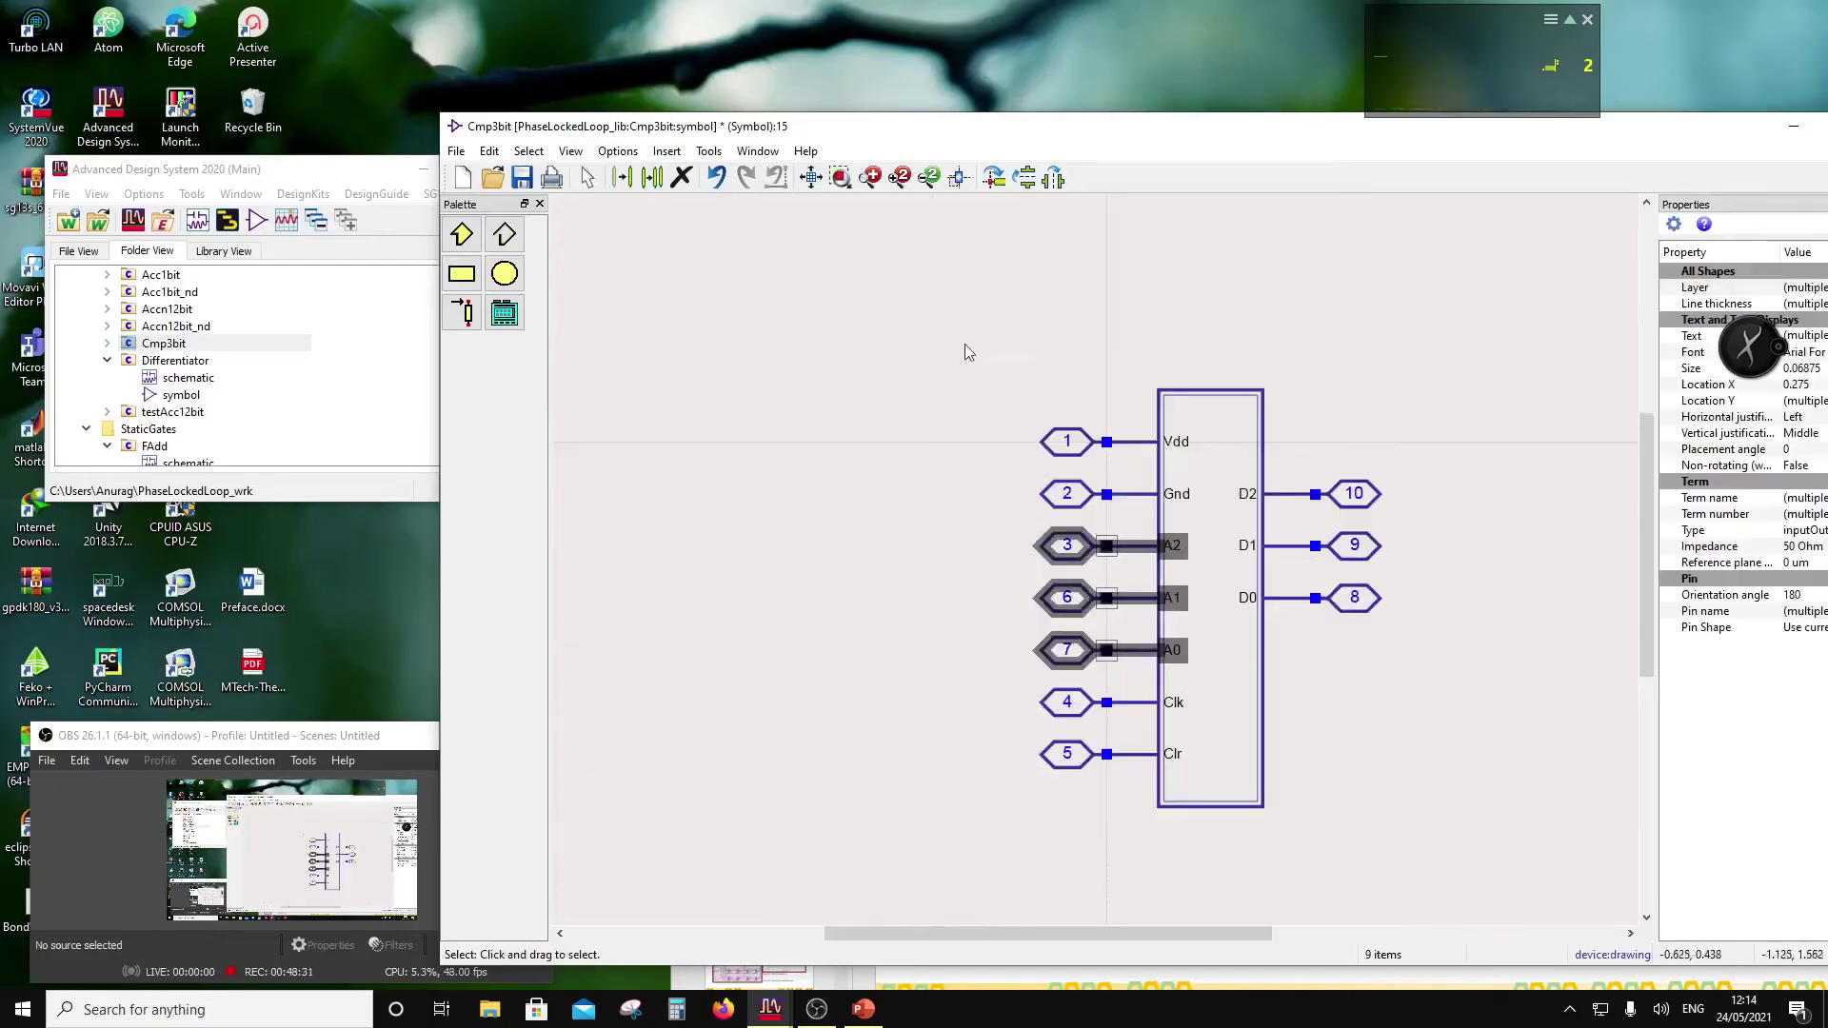
click(994, 178)
click(995, 178)
click(995, 178)
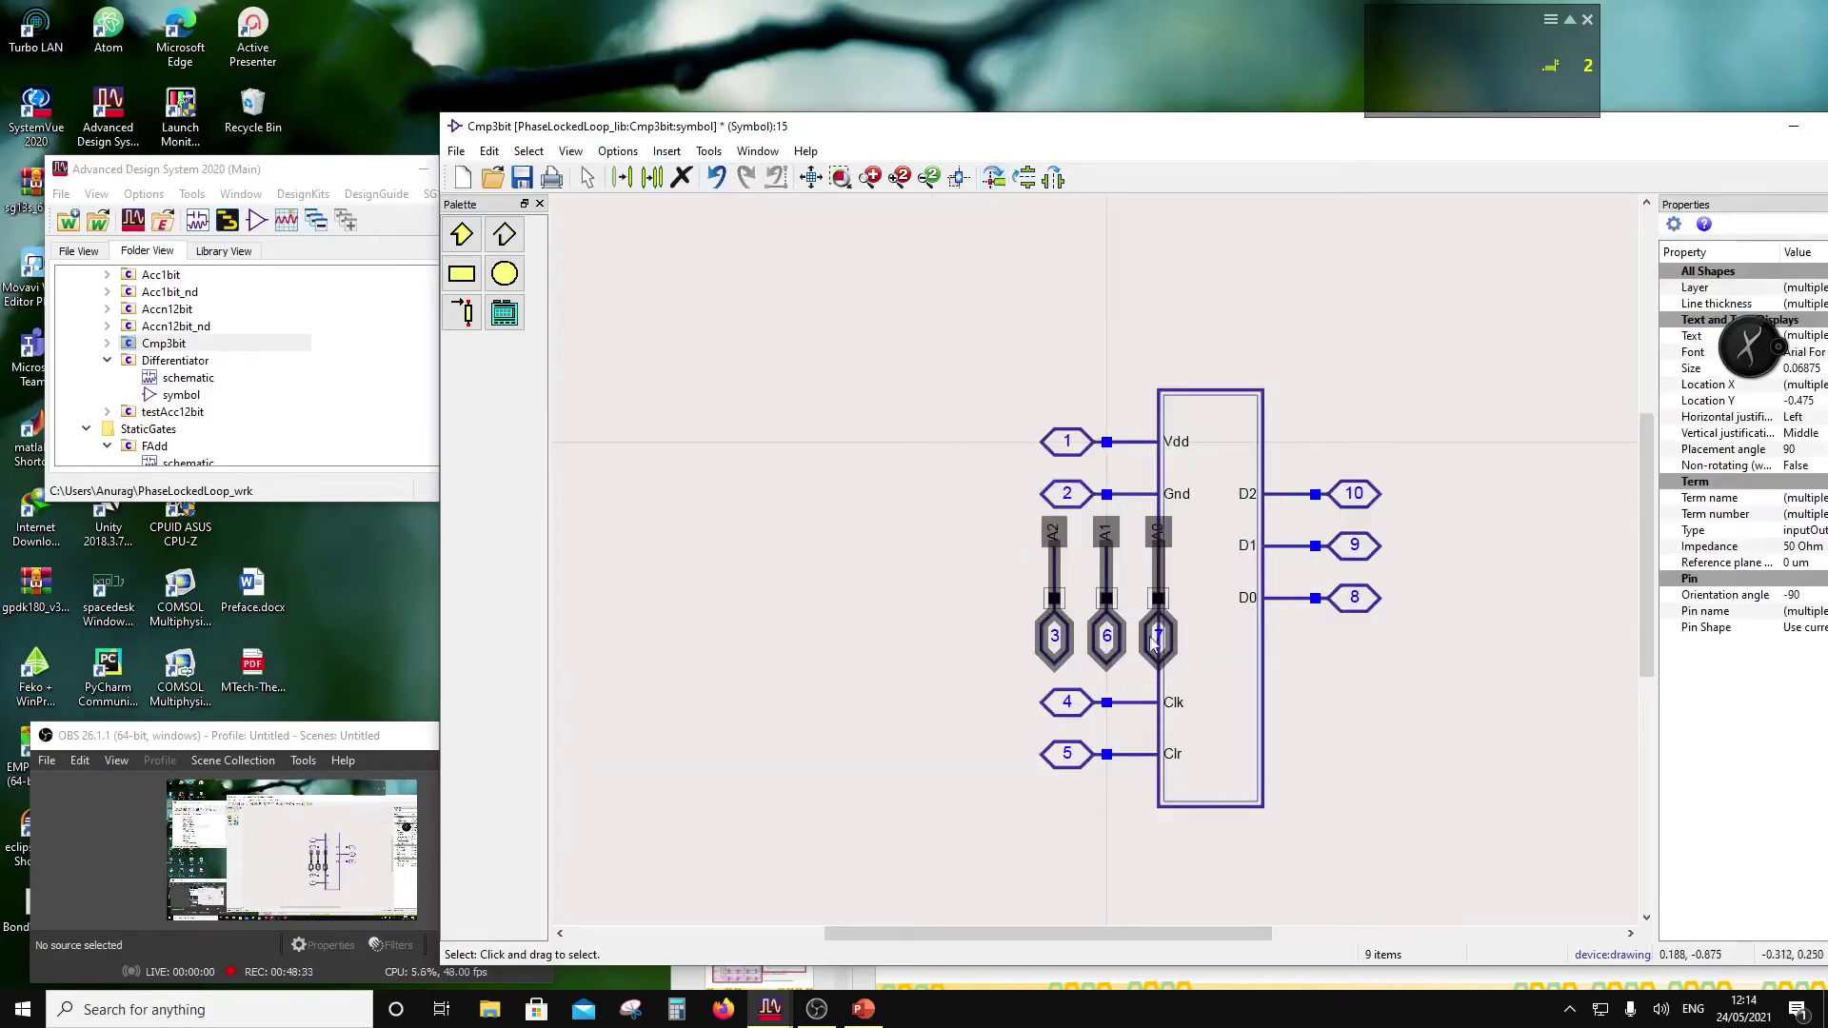
drag(1123, 642, 868, 625)
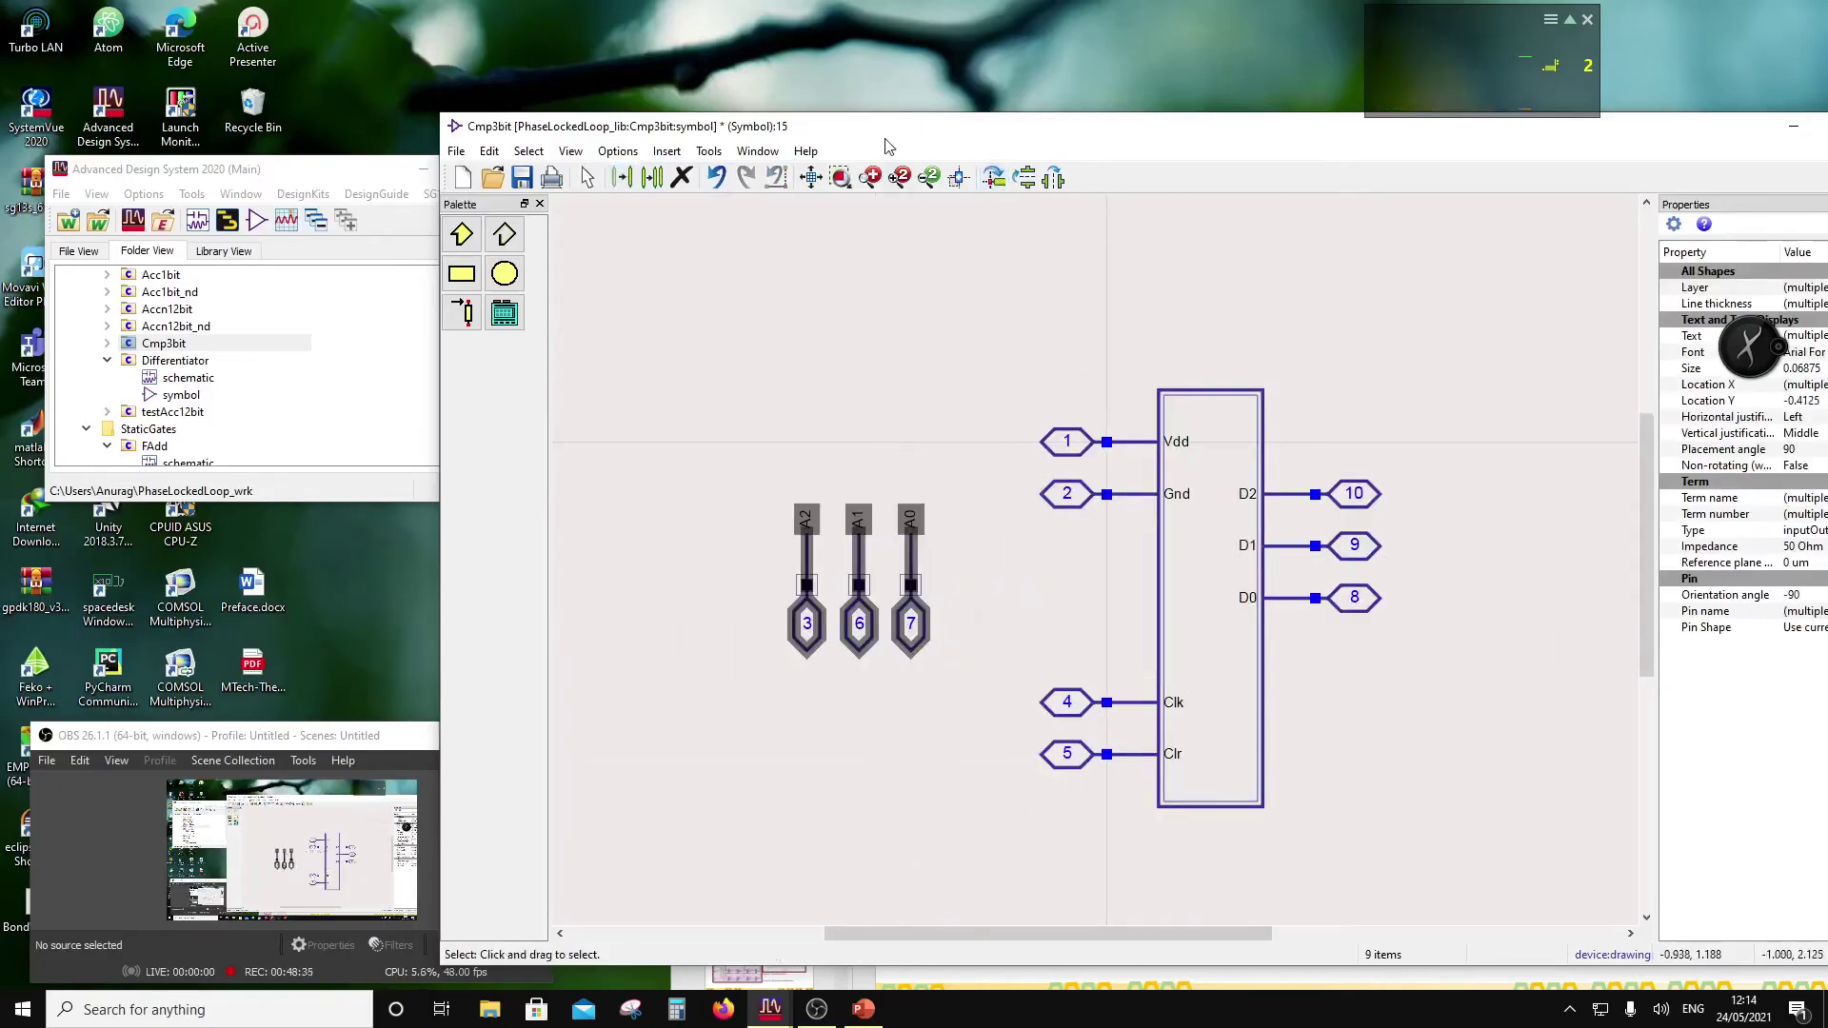
click(1054, 178)
click(855, 535)
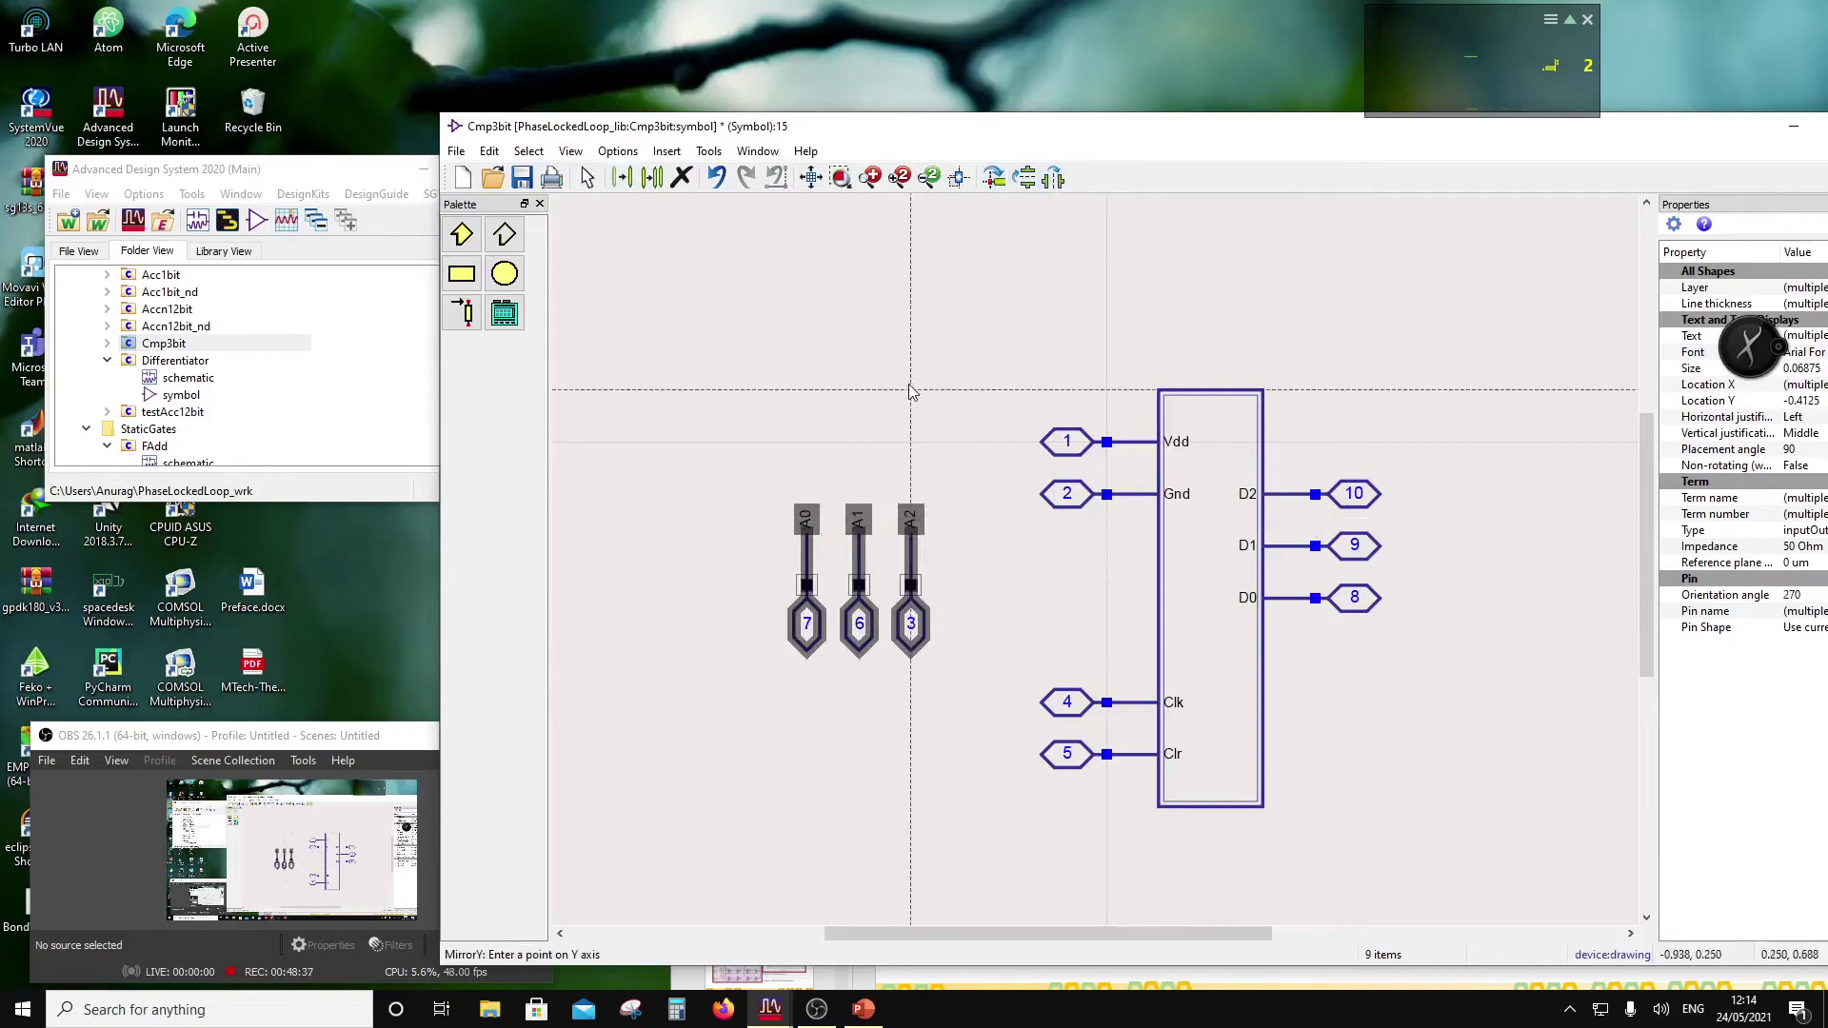
key(Escape)
click(912, 386)
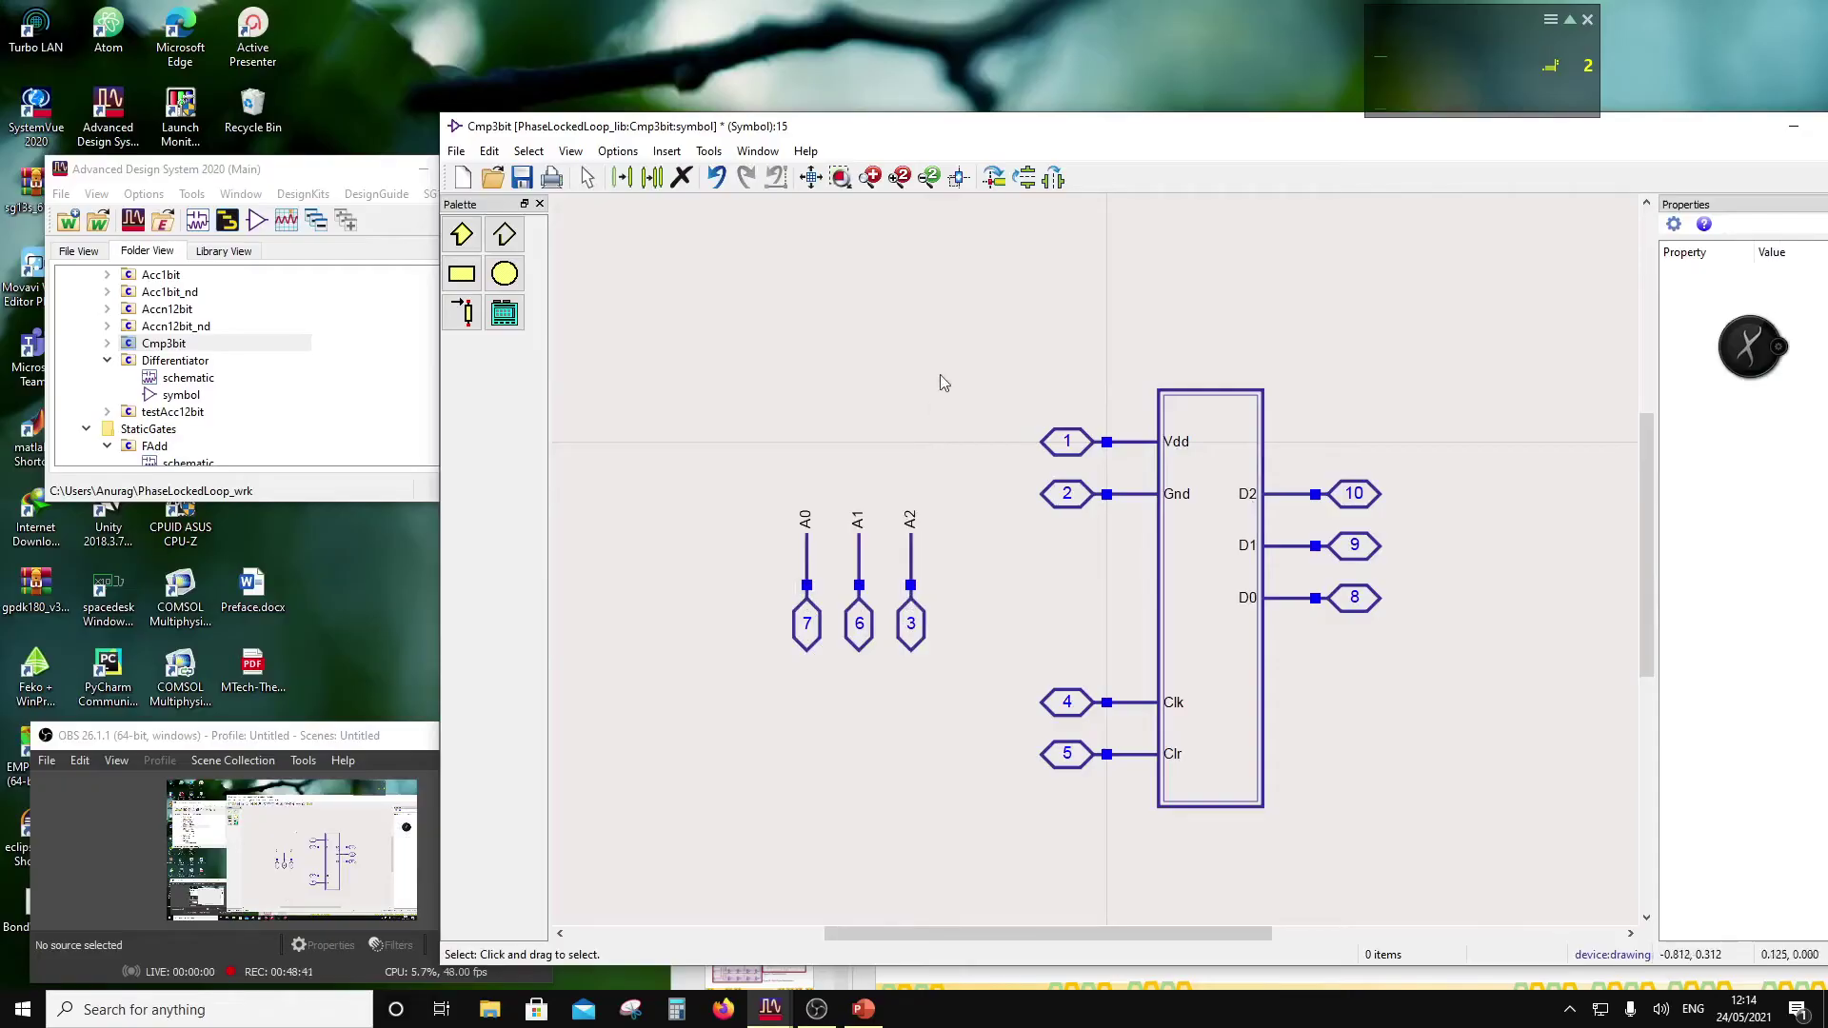
Step: Shift the symbol body and remaining pins aside, and place the D2, D1 and D0 pins up and right of the A pins
drag(1010, 341, 1396, 790)
drag(1260, 759, 1382, 772)
drag(1549, 714, 971, 394)
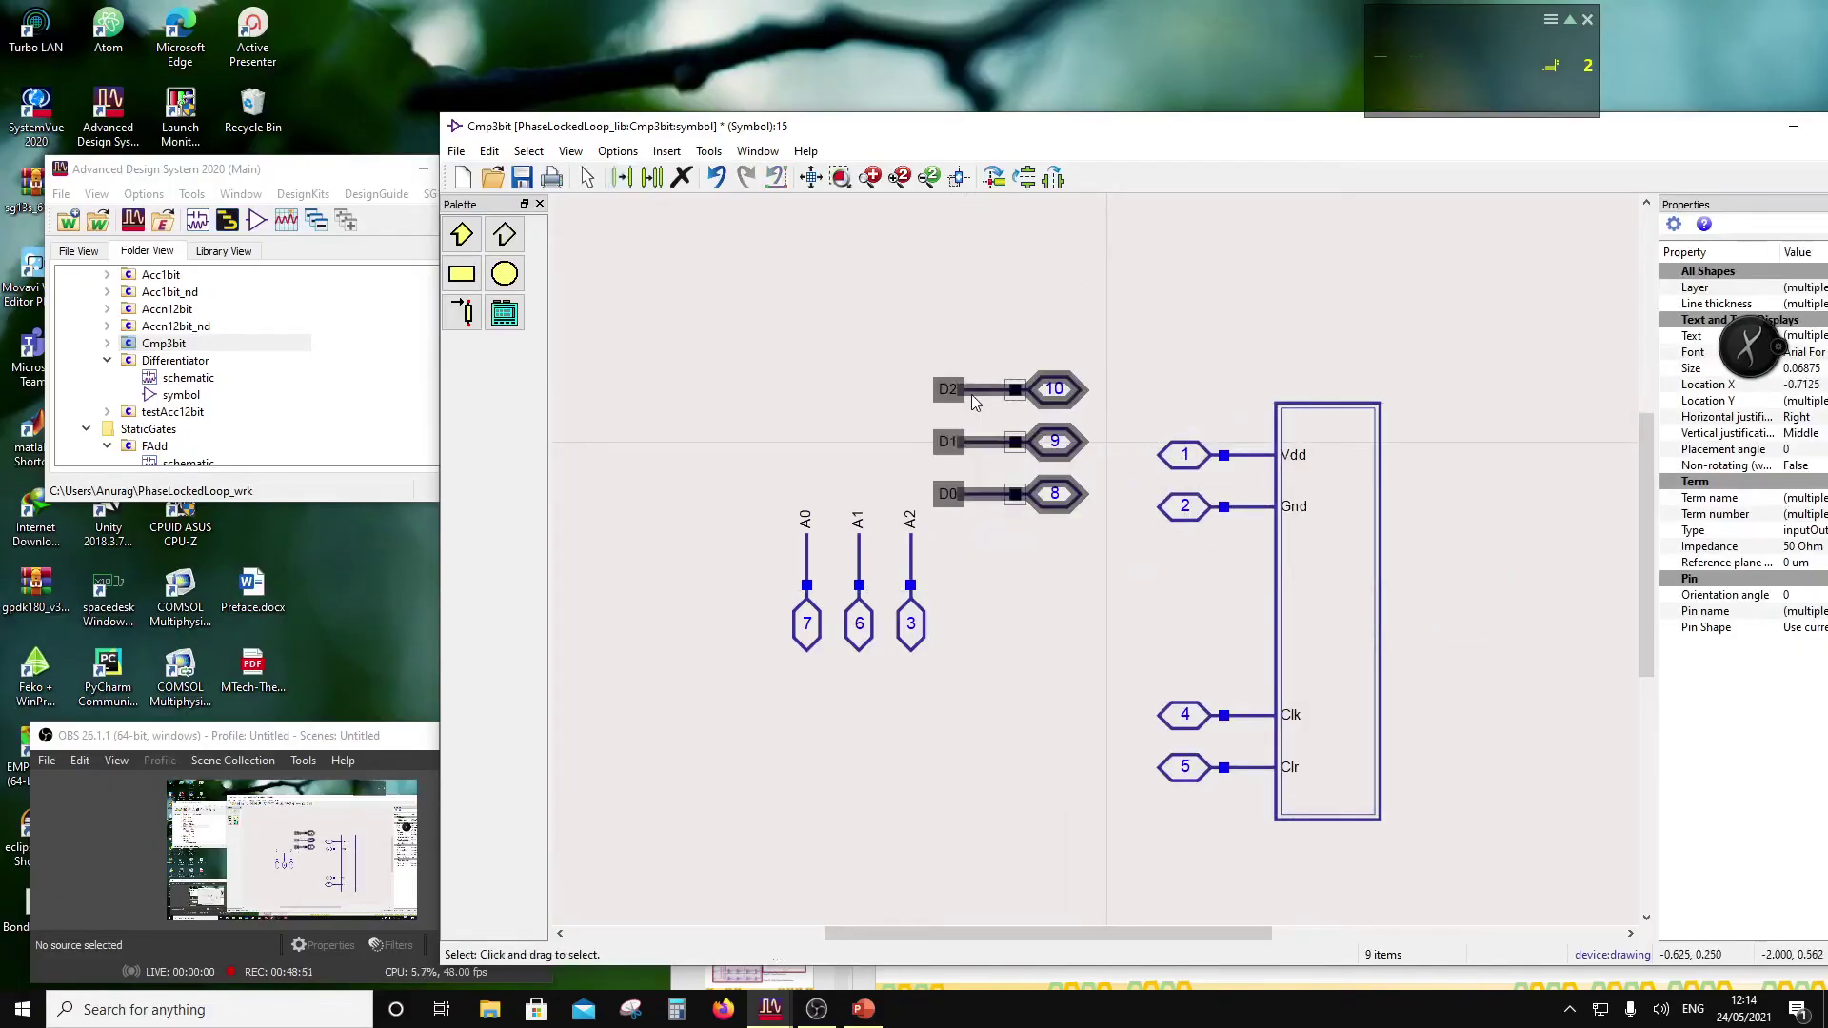
click(1037, 591)
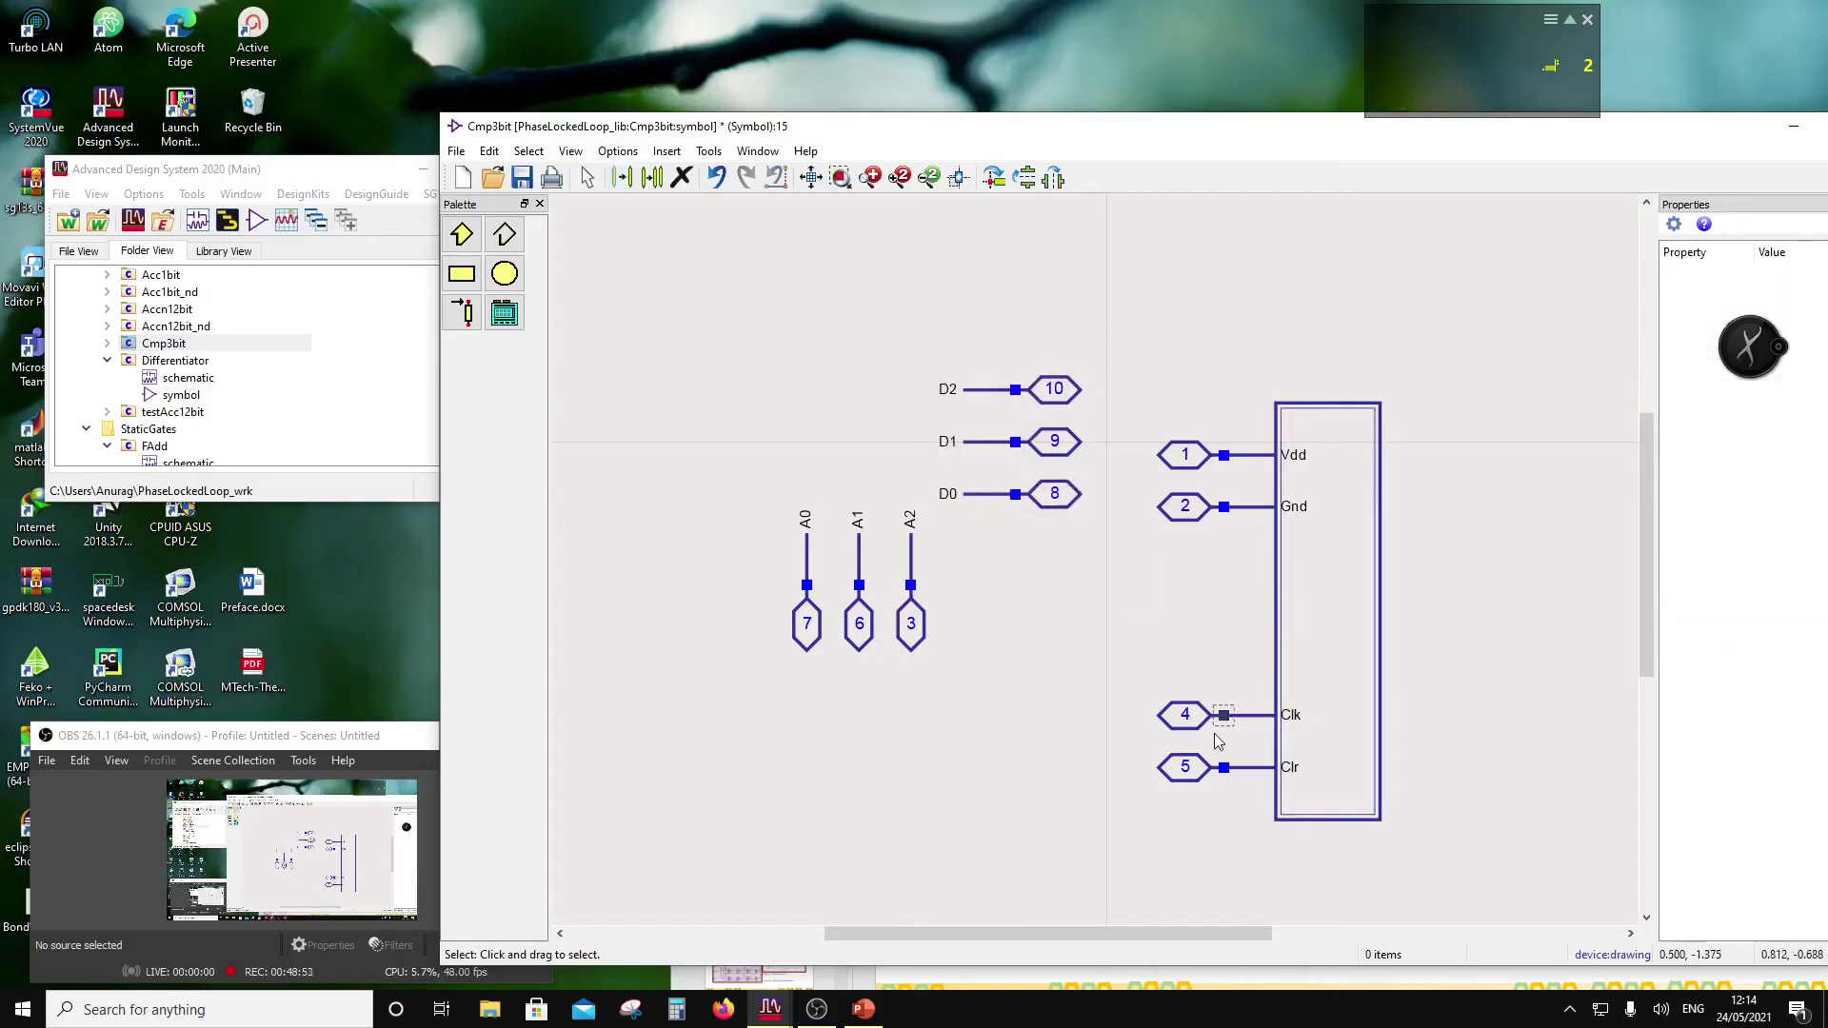
Step: Rotate the Vdd pin to point upward and place it above pin A0
drag(1150, 430, 1378, 490)
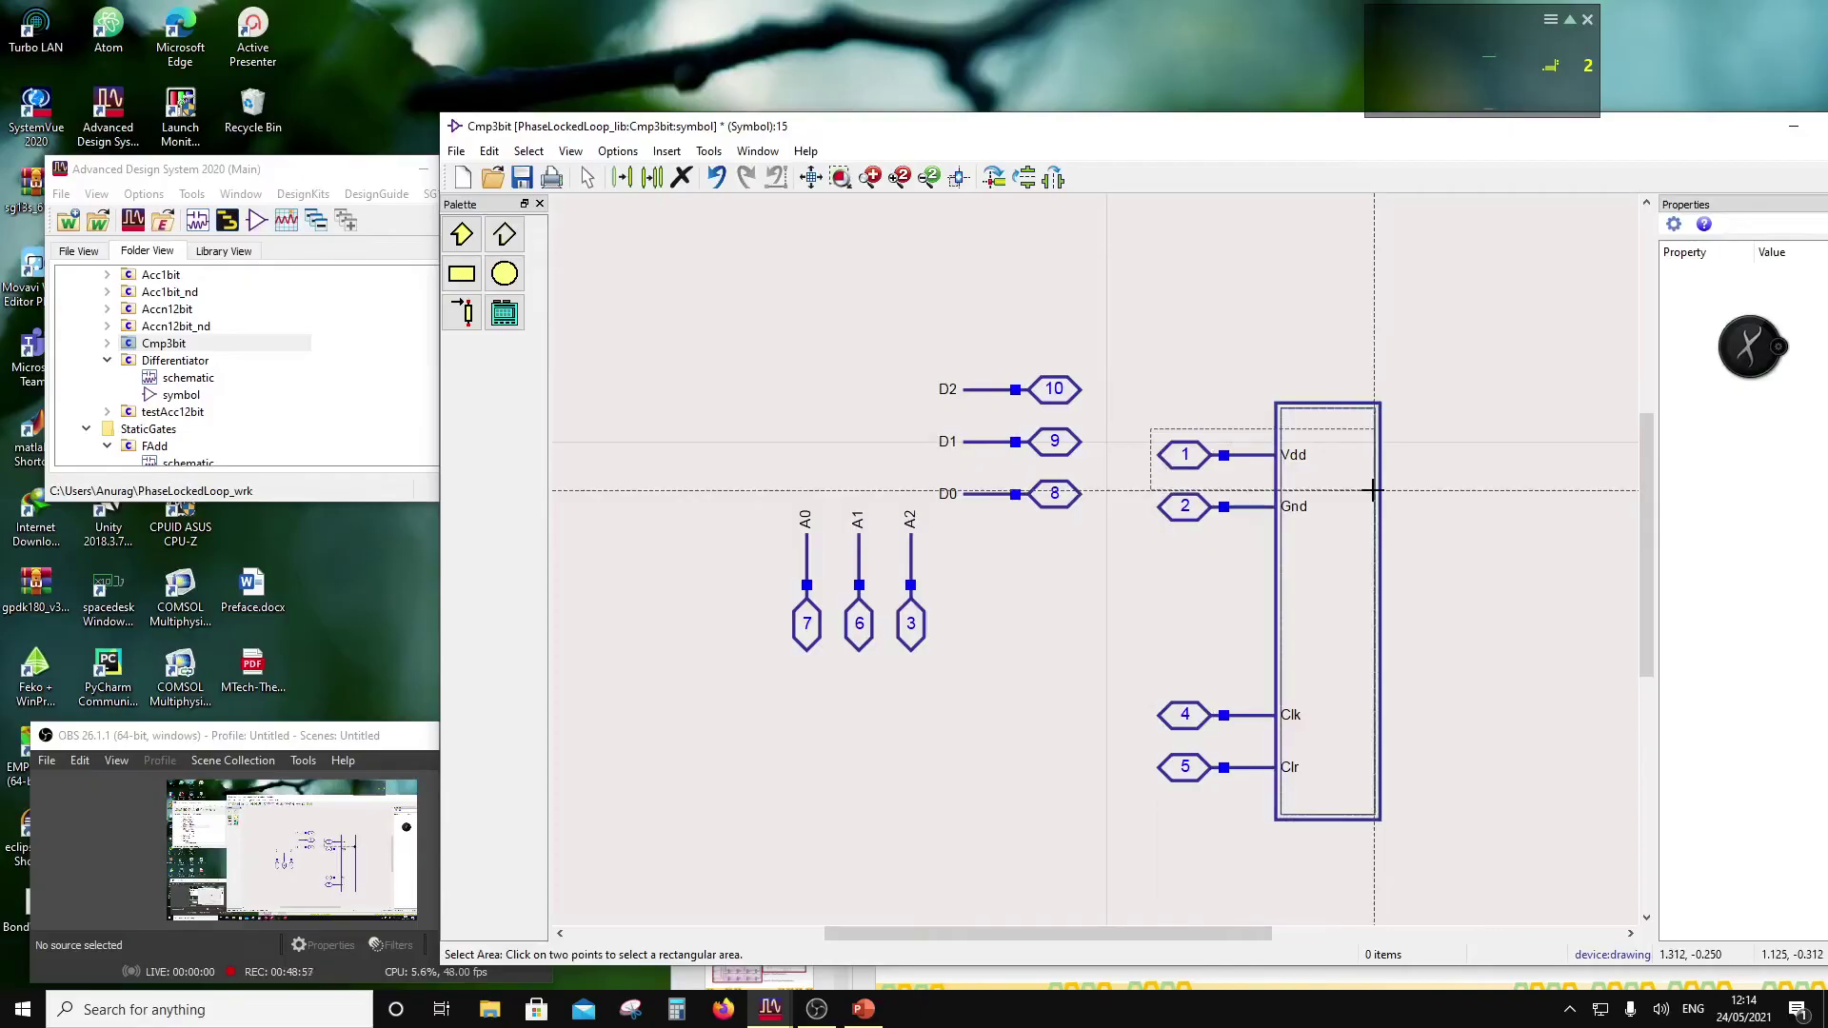
click(1371, 490)
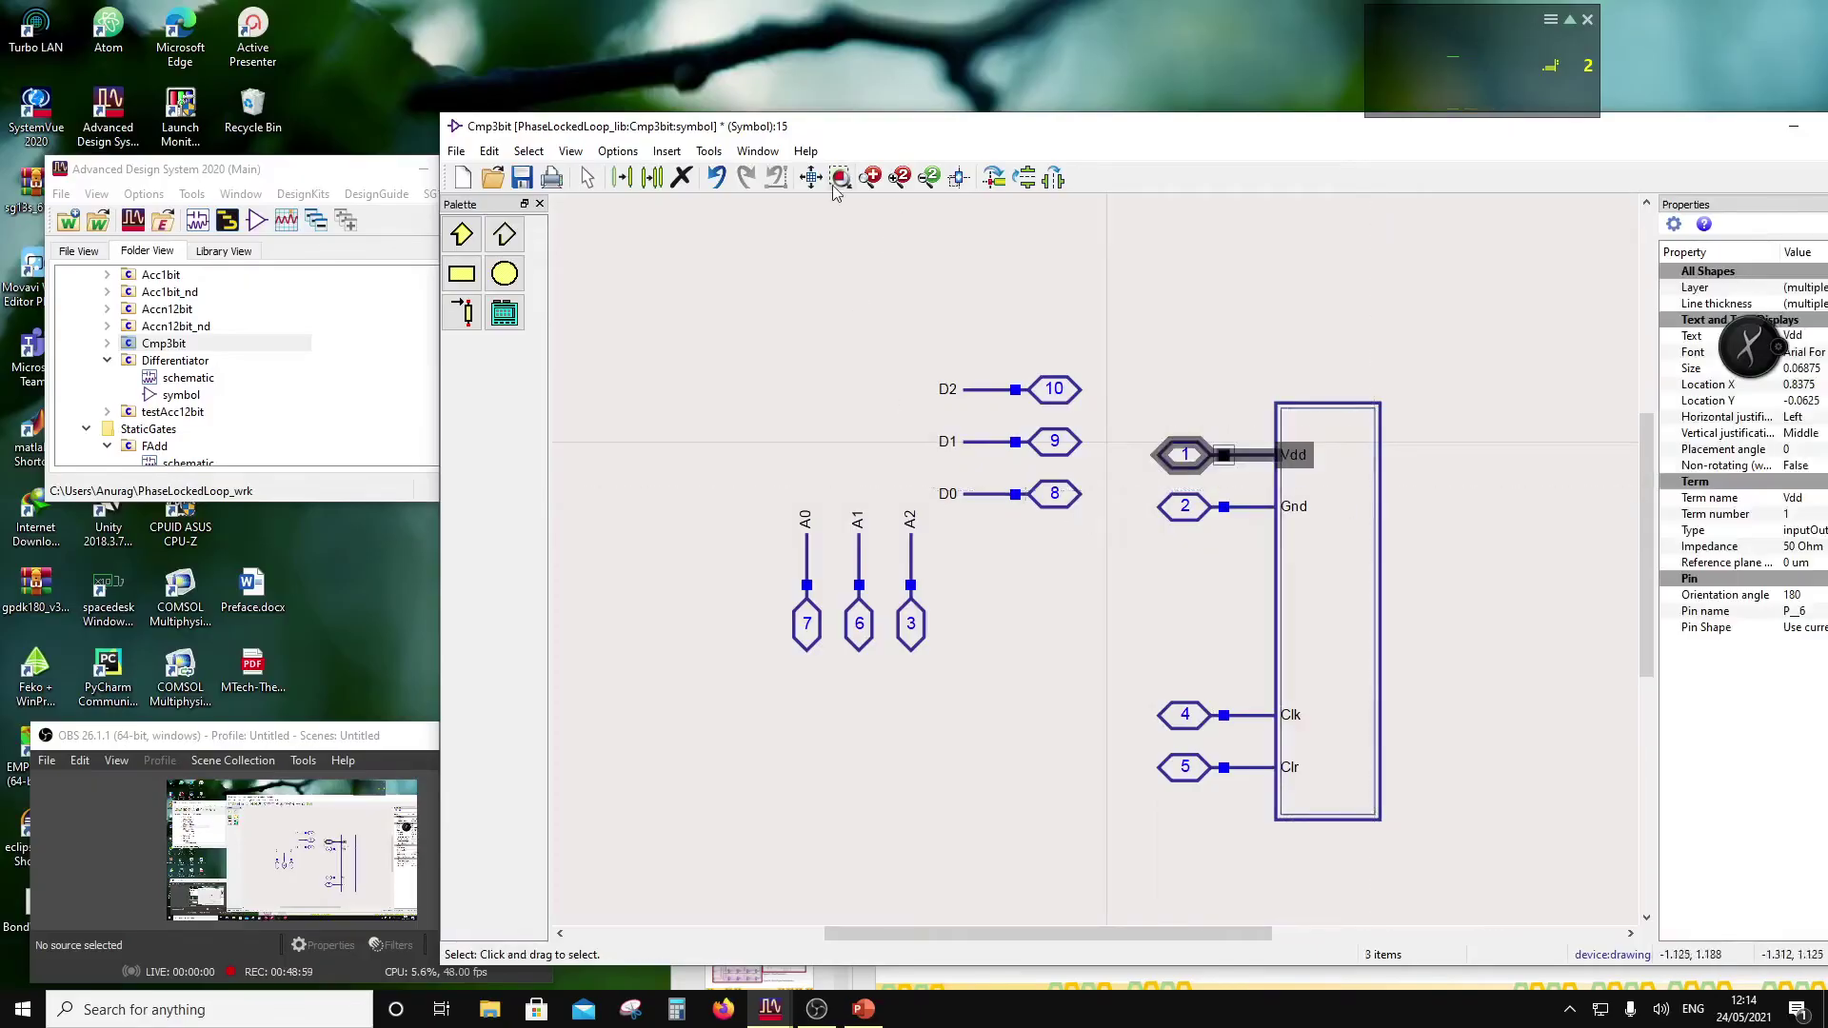
click(1007, 186)
drag(1233, 465, 810, 343)
key(Escape)
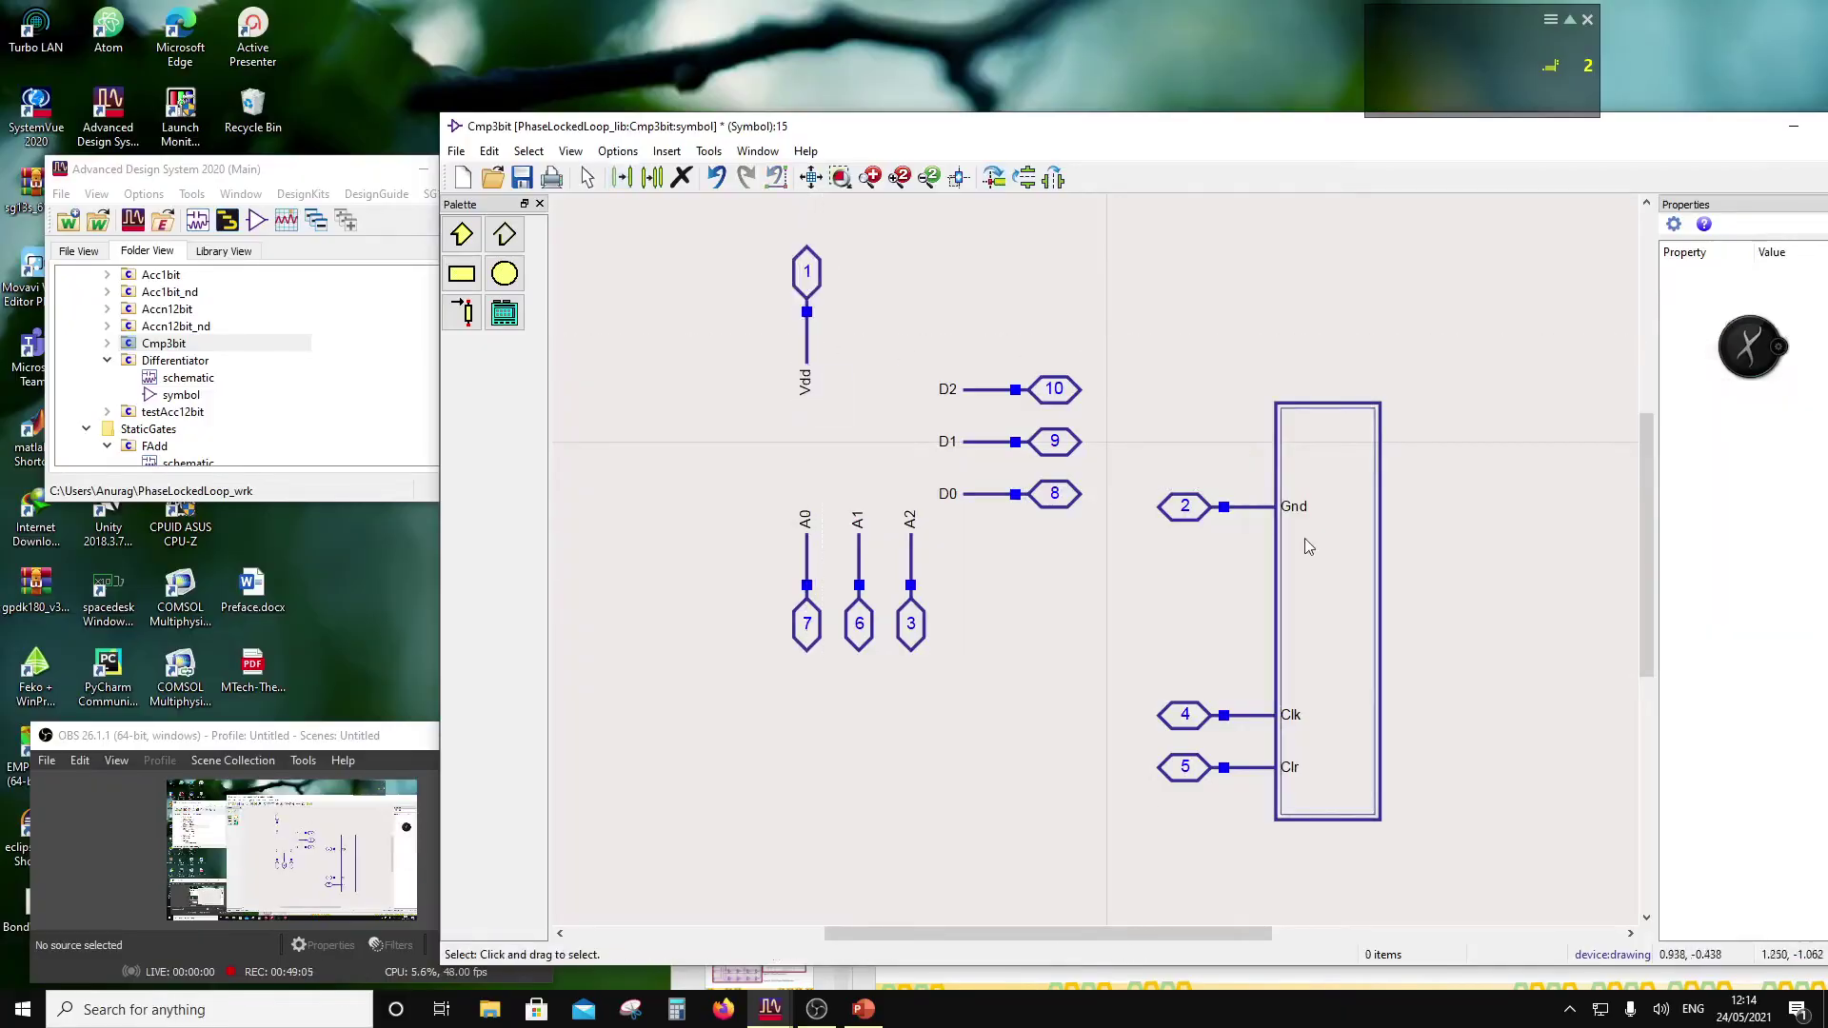
Step: Rotate the Gnd pin to point downward and place it beside A0 at the start of the bottom pin row
click(1163, 463)
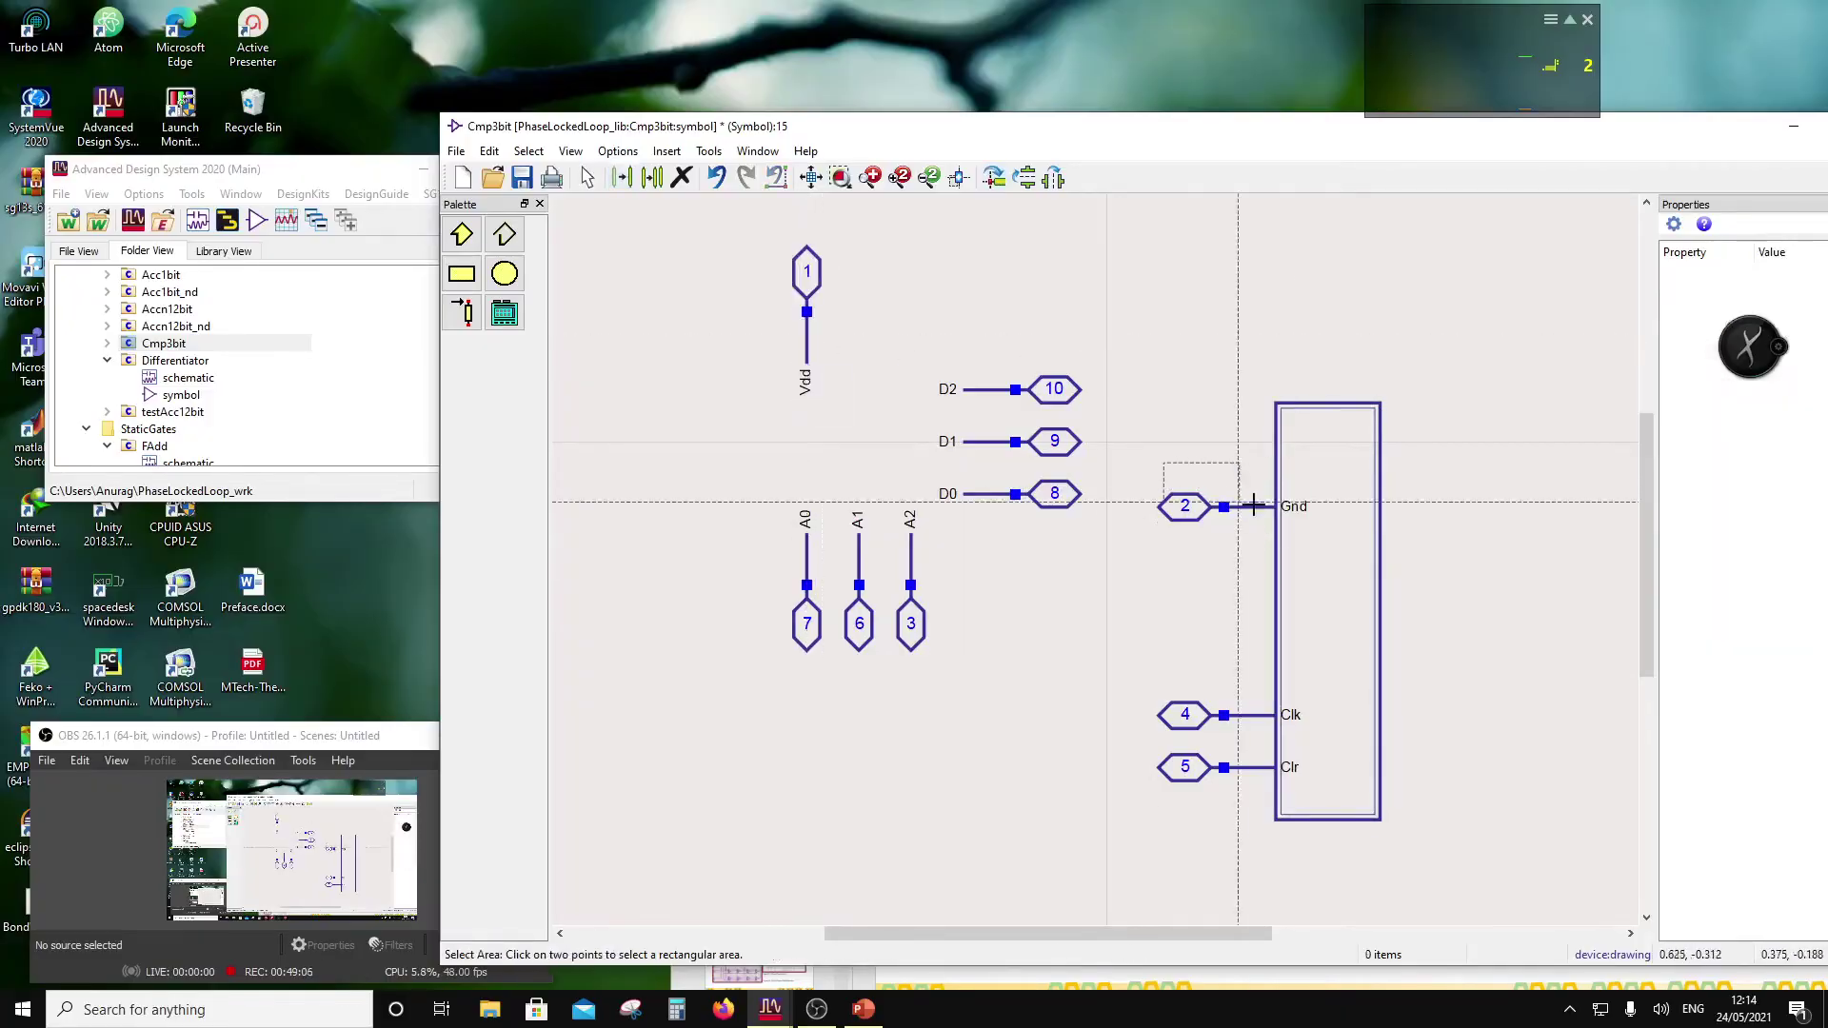
click(1346, 542)
click(993, 177)
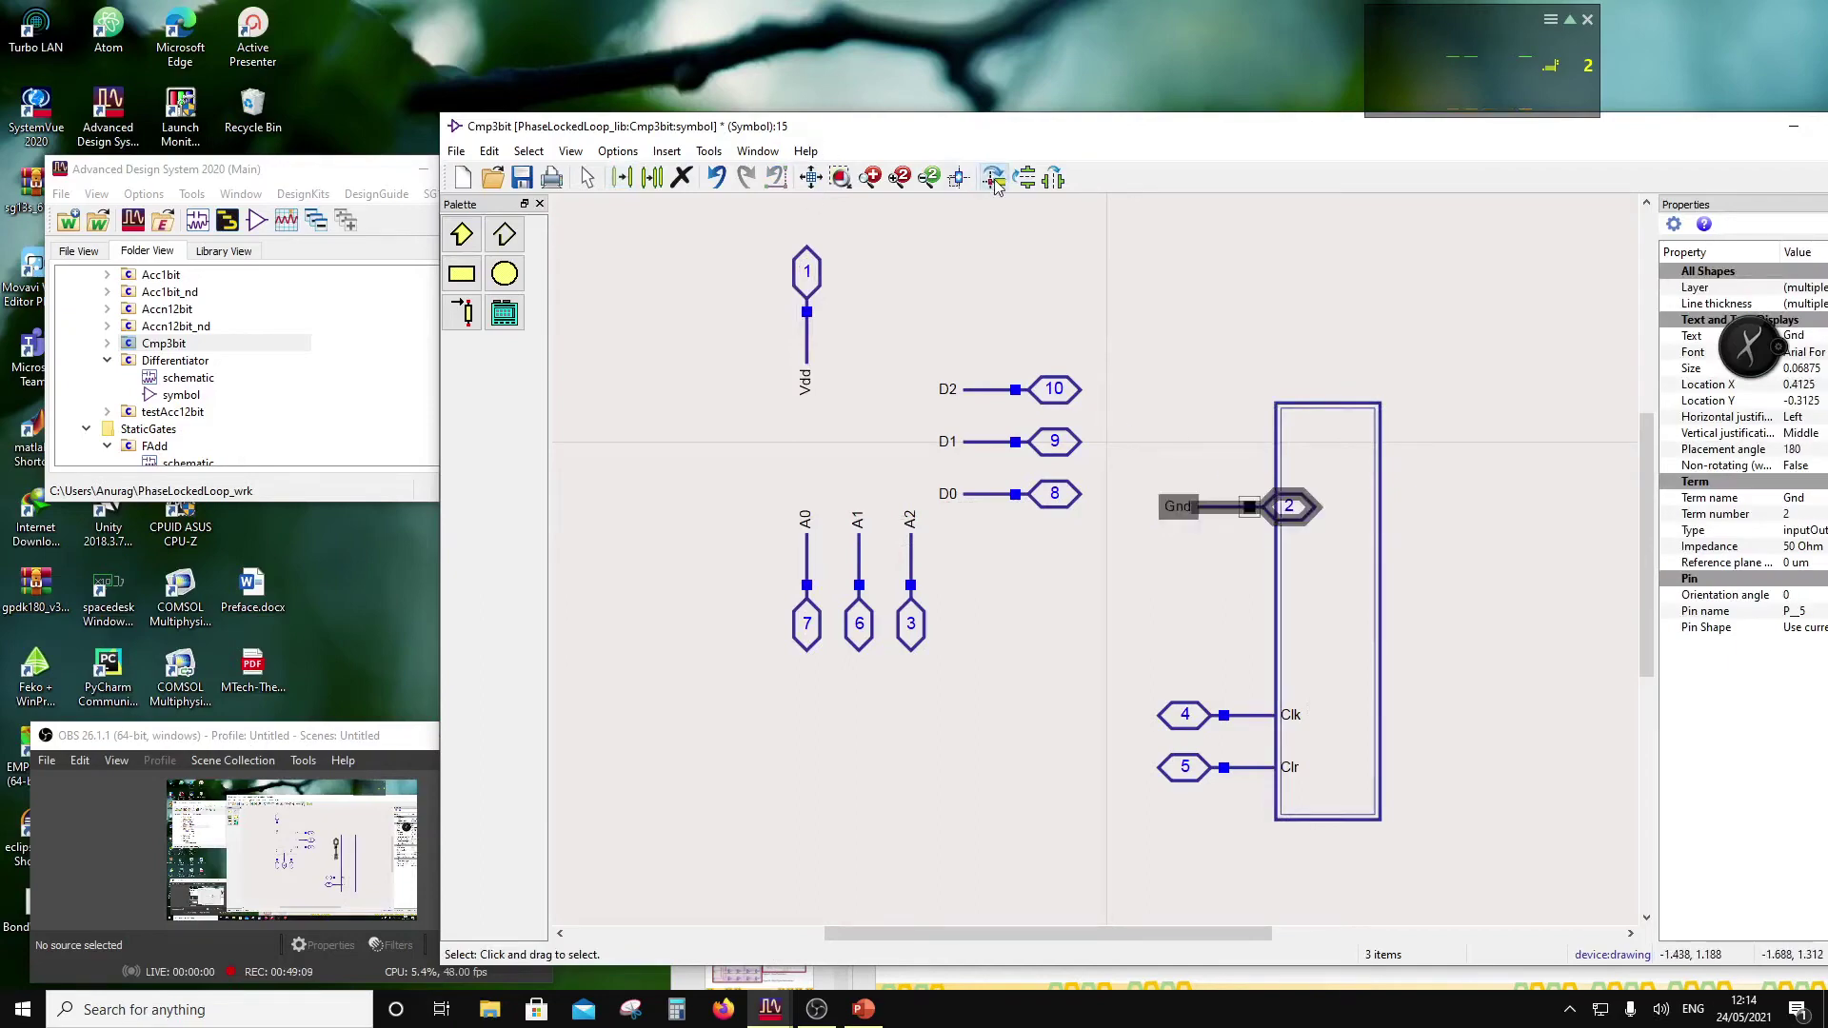
click(992, 177)
drag(1243, 560, 754, 621)
Step: Move the Clk and Clr pins to the left side of the new pin arrangement, opposite the D pins
click(1026, 672)
click(1125, 682)
click(1252, 773)
drag(1262, 771, 709, 496)
Step: Move the symbol's double rectangle in among the rearranged pins and shorten it so its upper edge meets the Vdd pin
click(1285, 523)
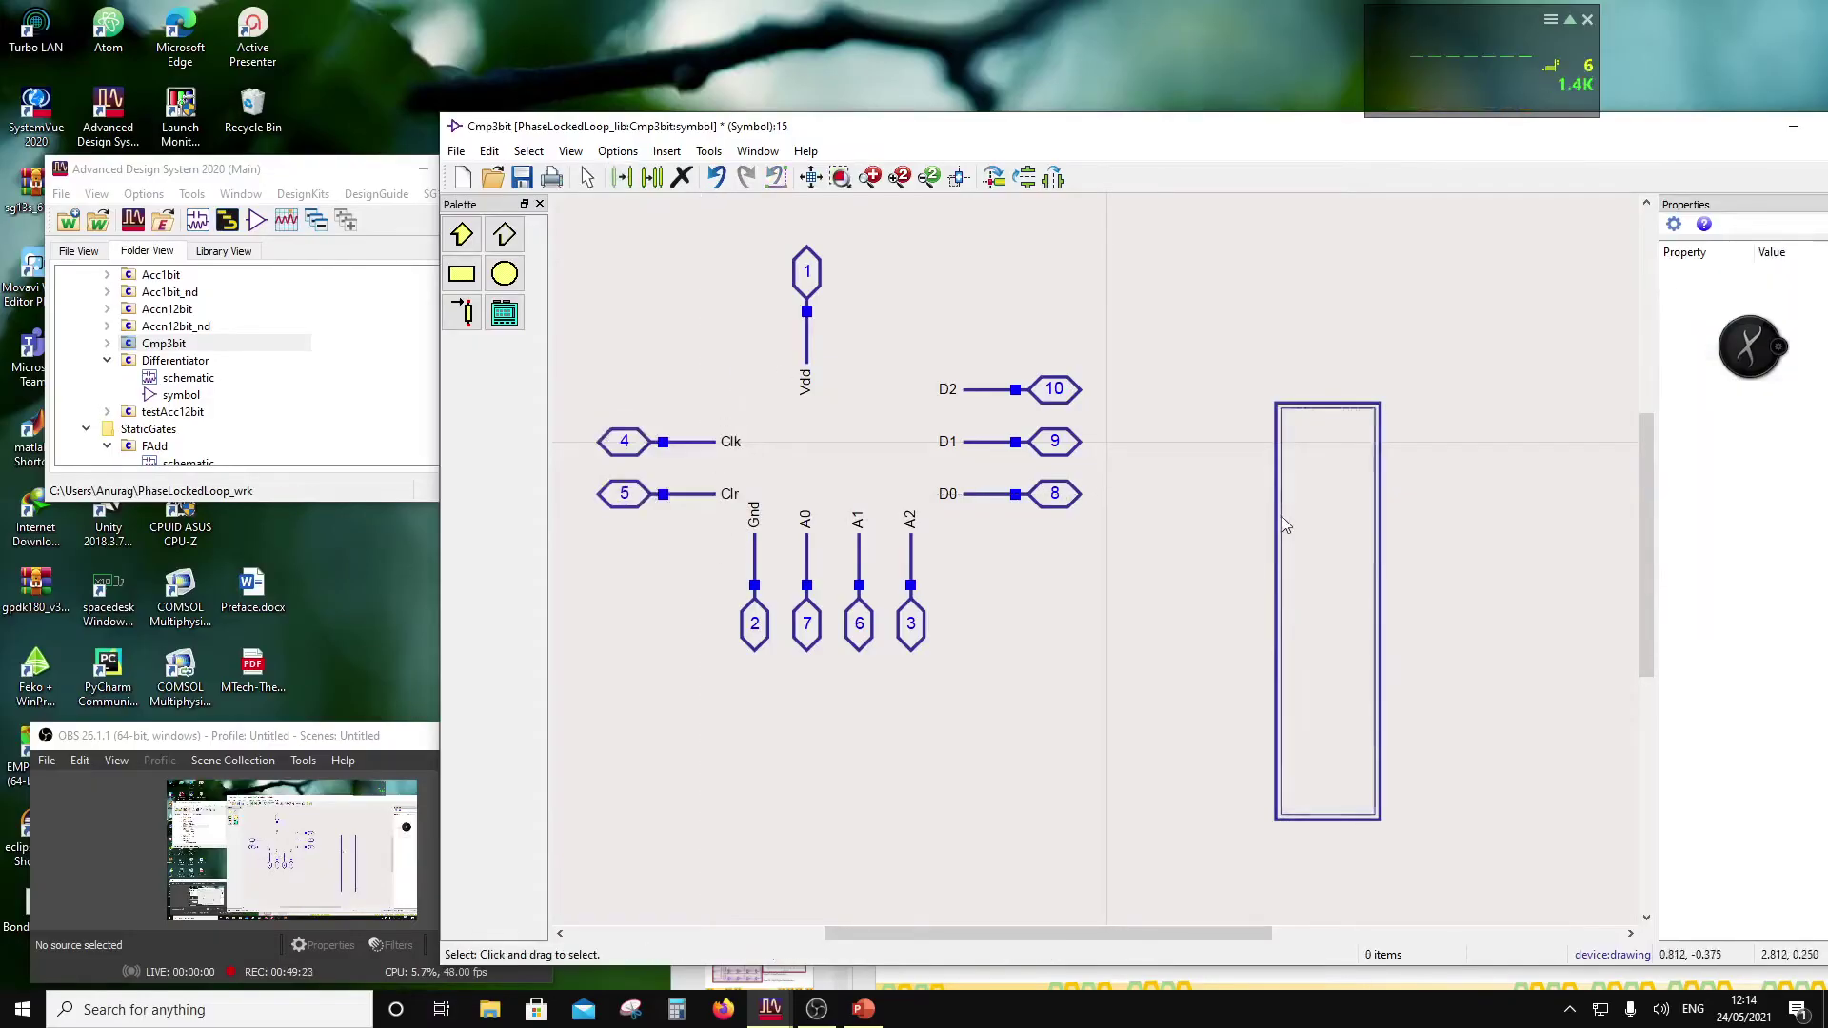
drag(1245, 394, 812, 529)
scroll(969, 465, down, 2)
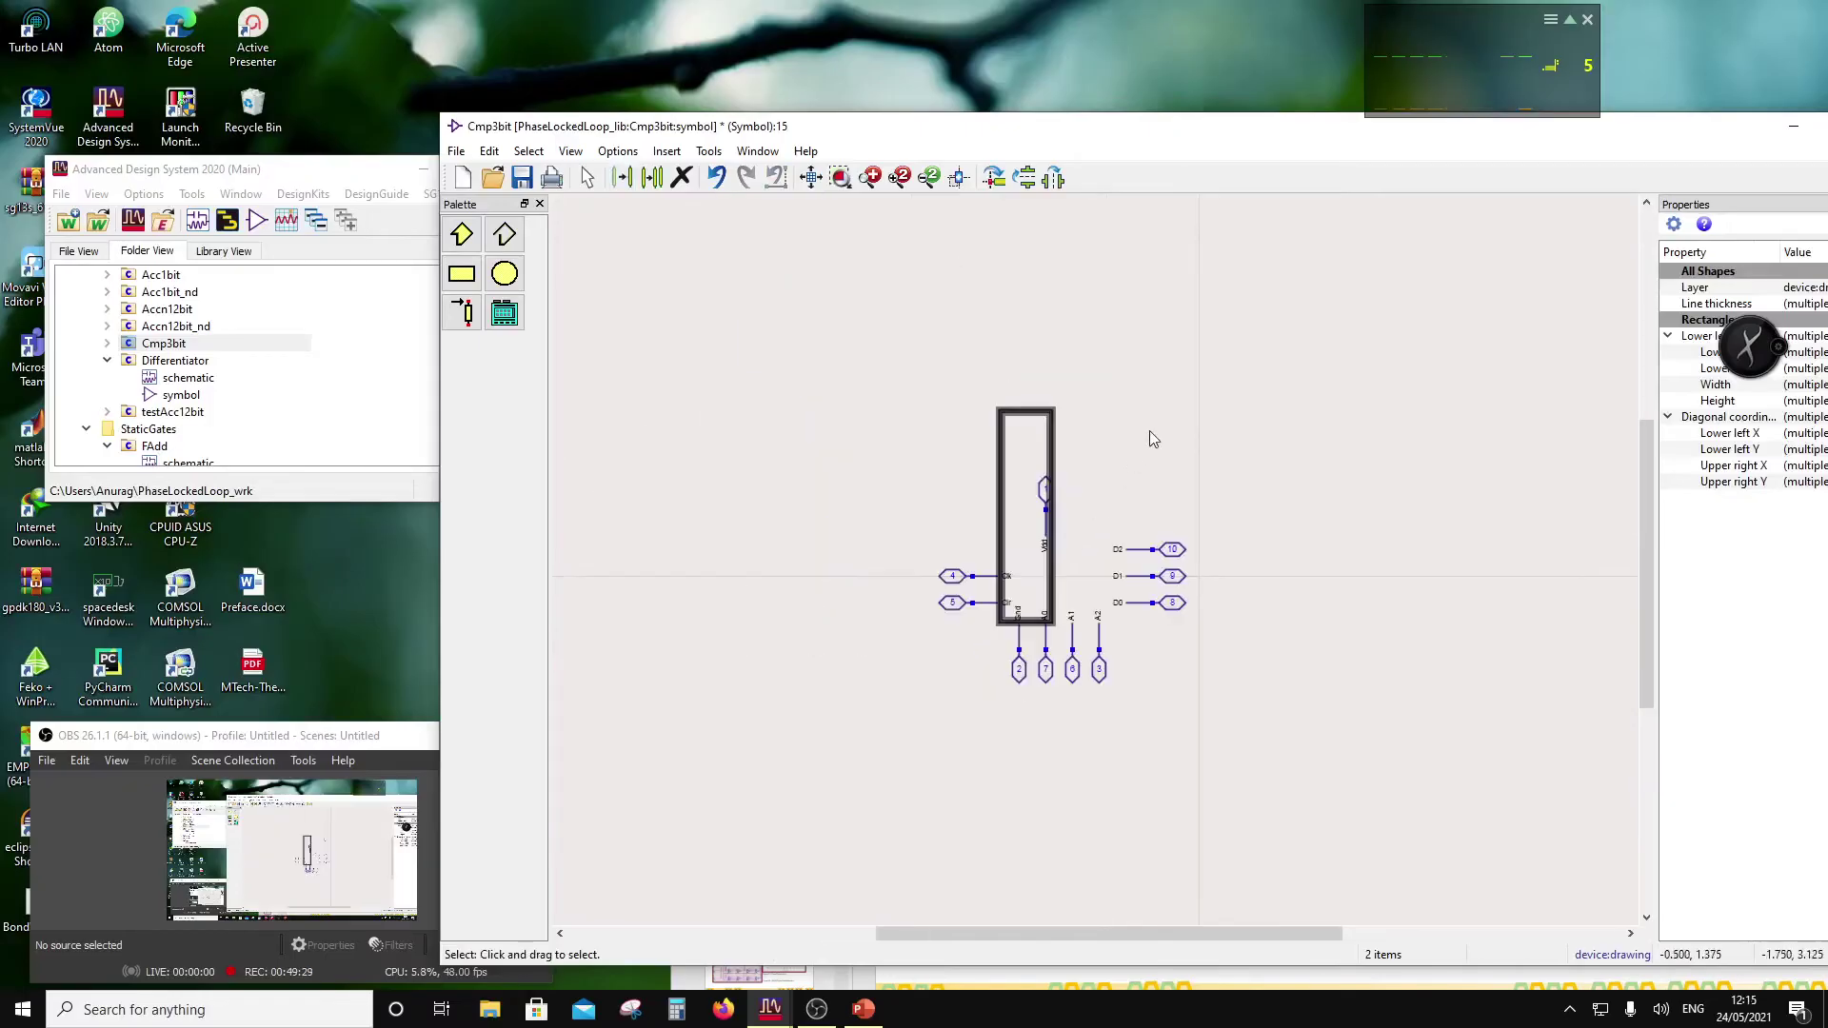
click(1150, 430)
drag(971, 387, 1128, 539)
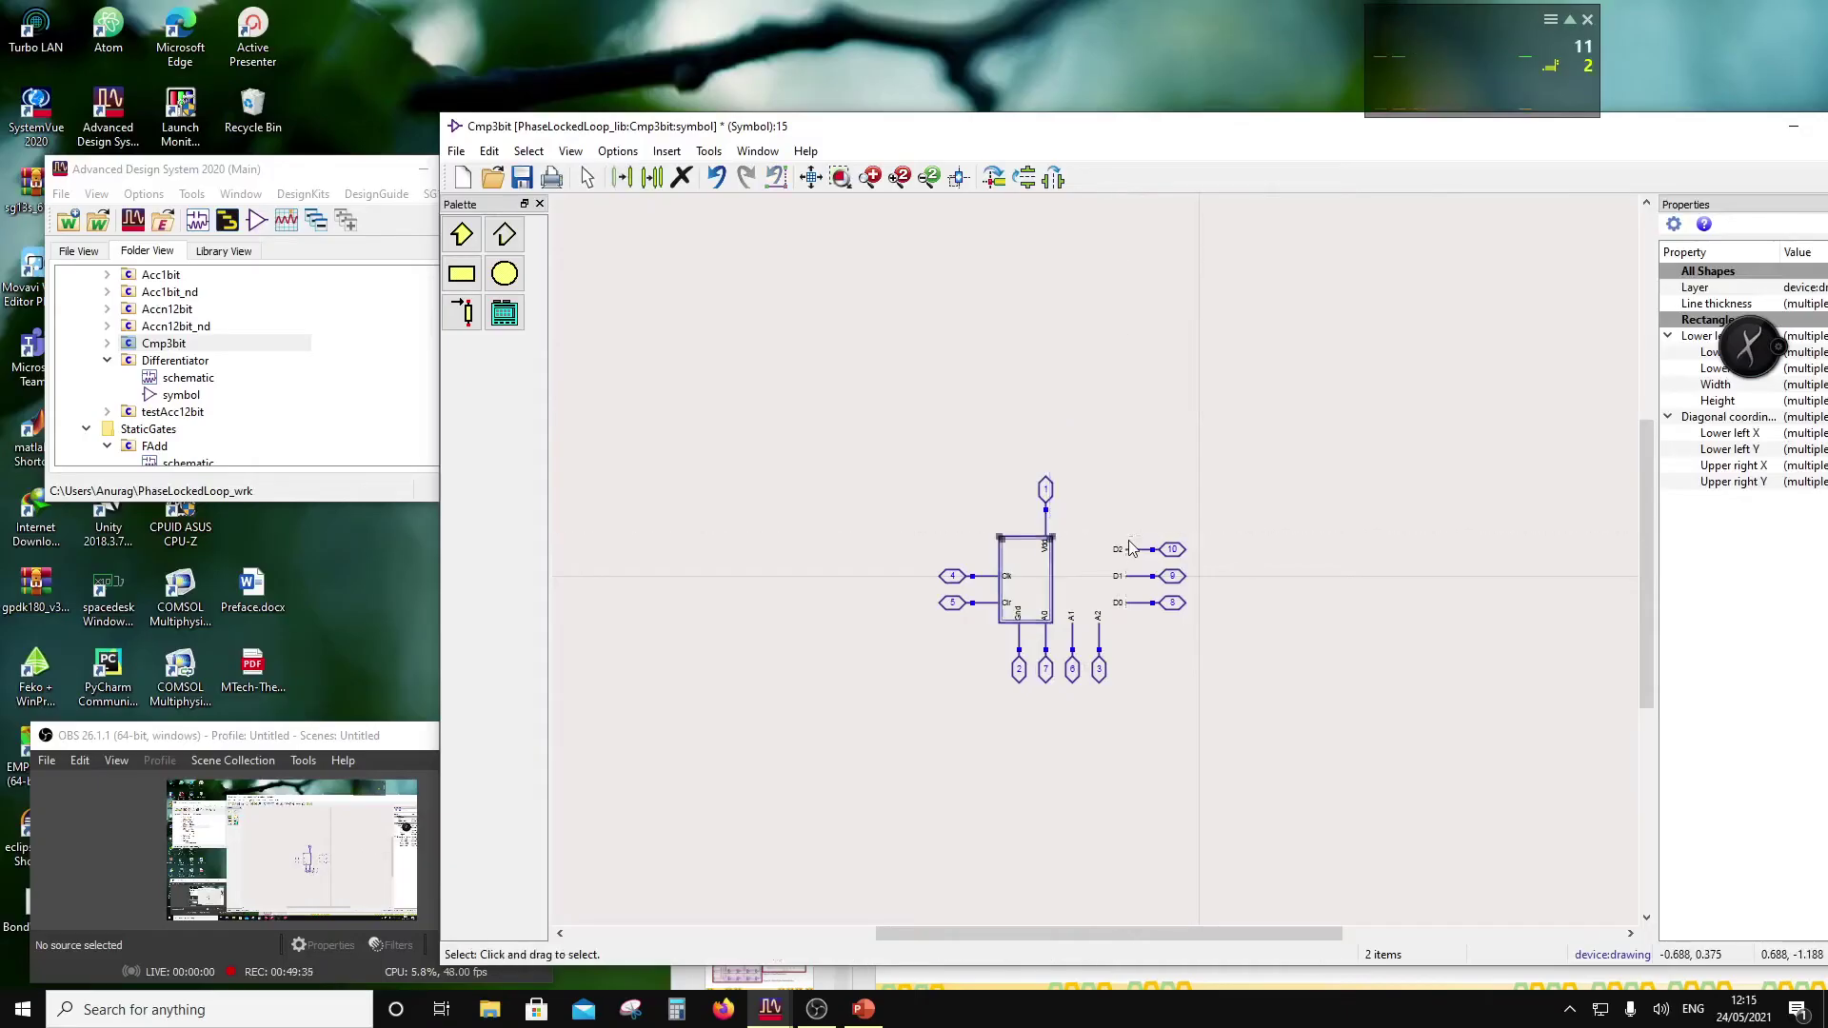
Step: Widen the symbol's double rectangle to the right until its edge meets the D2, D1 and D0 pins
scroll(1095, 575, up, 3)
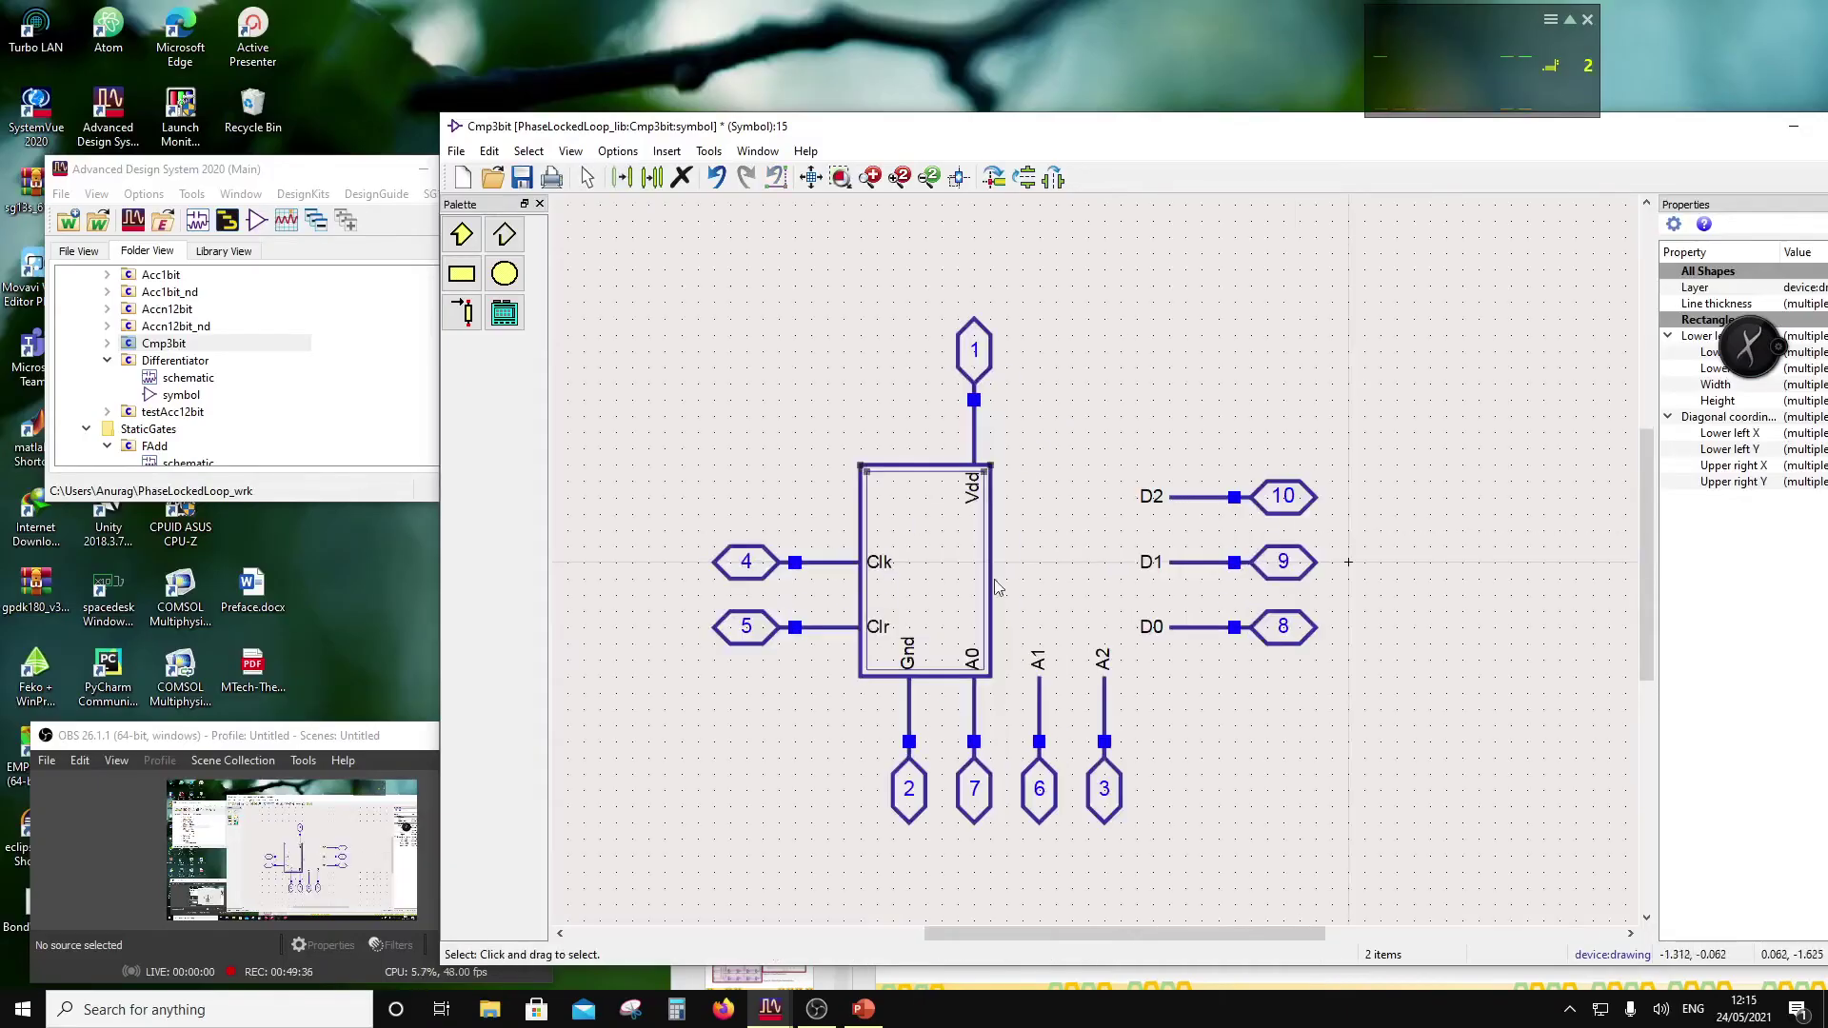
click(1033, 541)
drag(1021, 443, 1176, 693)
click(1330, 735)
scroll(1112, 614, down, 1)
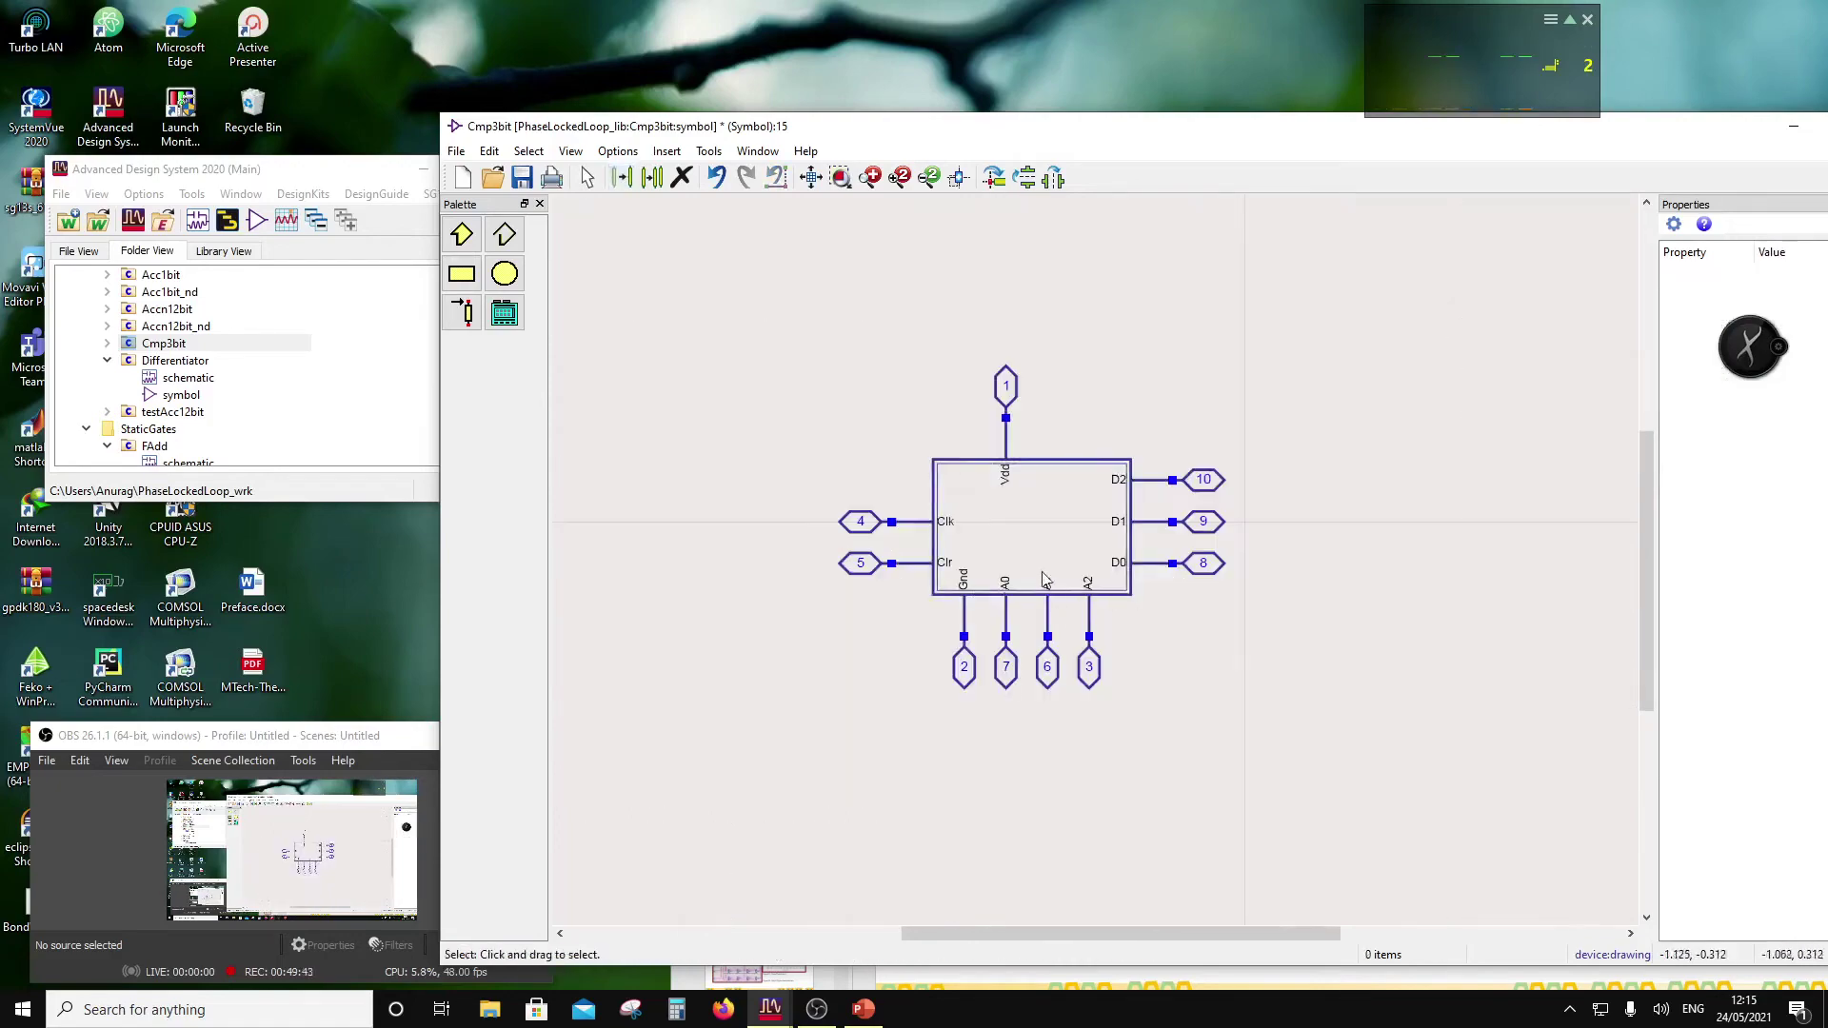
Step: Move the Clk and Clr pins up half a pin spacing to centre them on the body's left edge
drag(799, 509, 945, 556)
click(1383, 594)
scroll(1169, 573, down, 2)
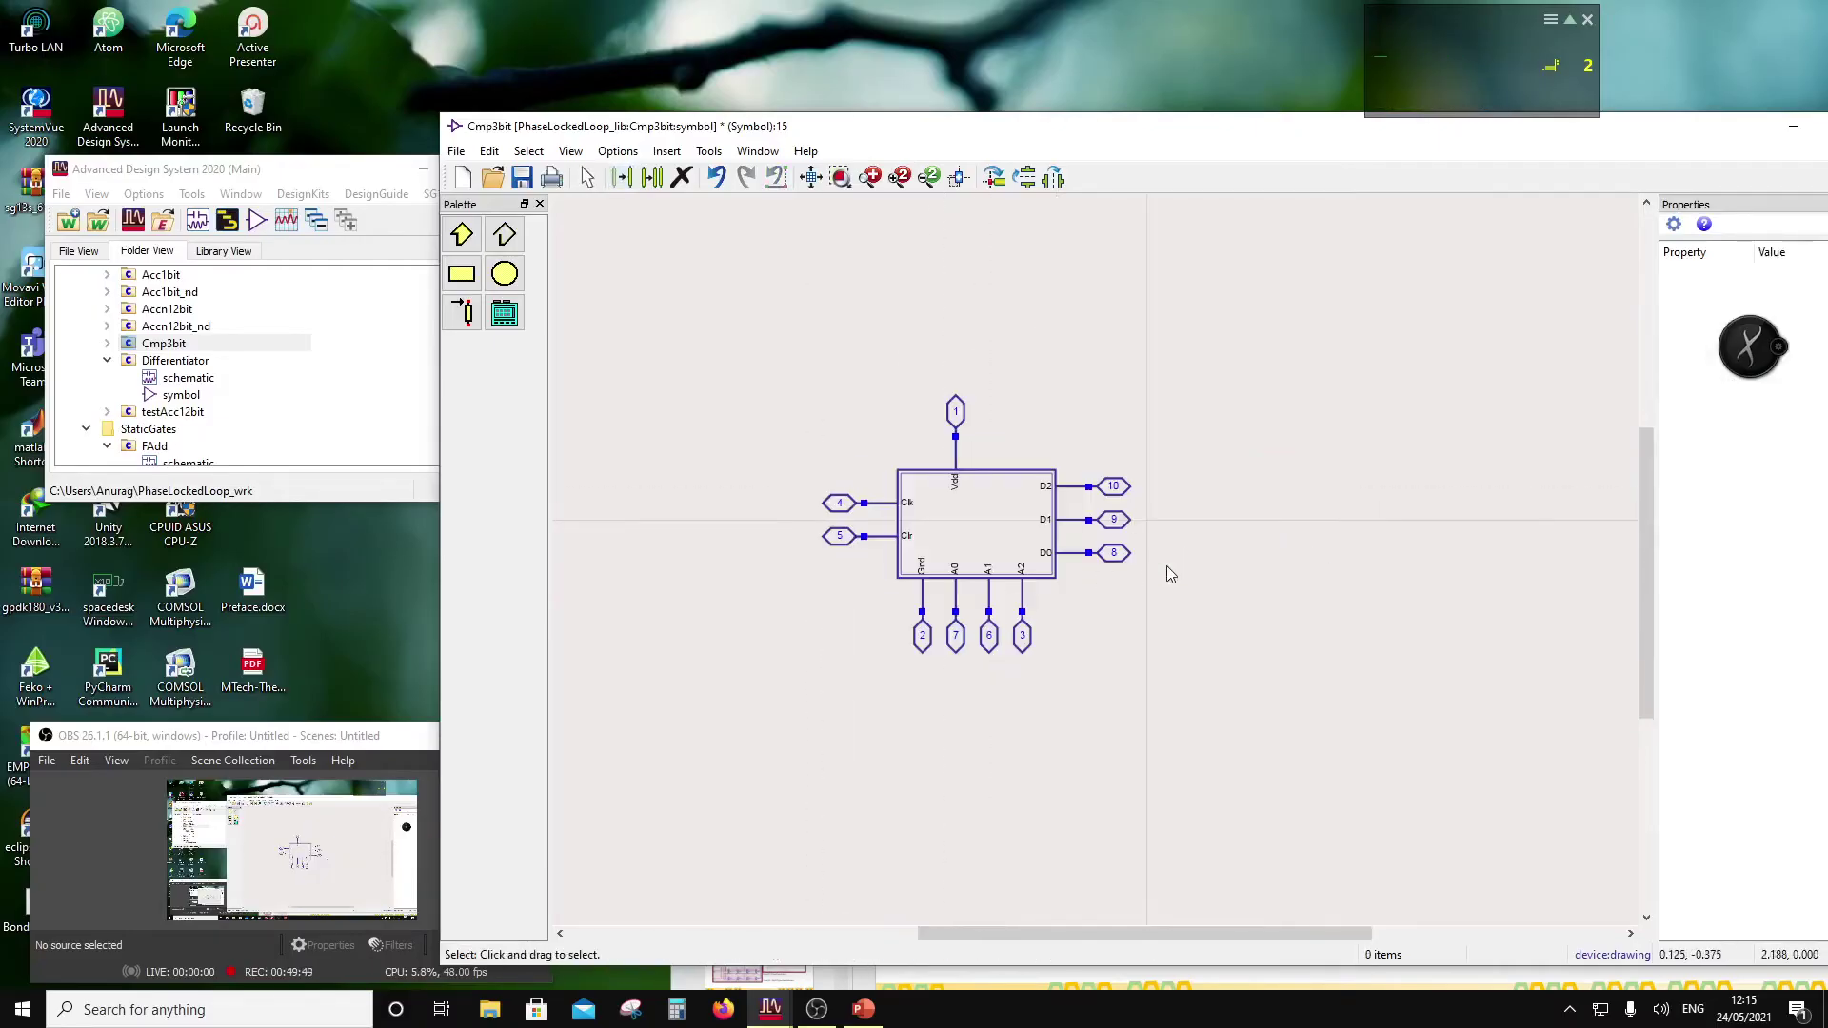
Step: Centre the Vdd pin on the body's upper edge and move the whole symbol so it is centred on the origin
drag(692, 324, 1232, 714)
drag(1008, 582, 1170, 585)
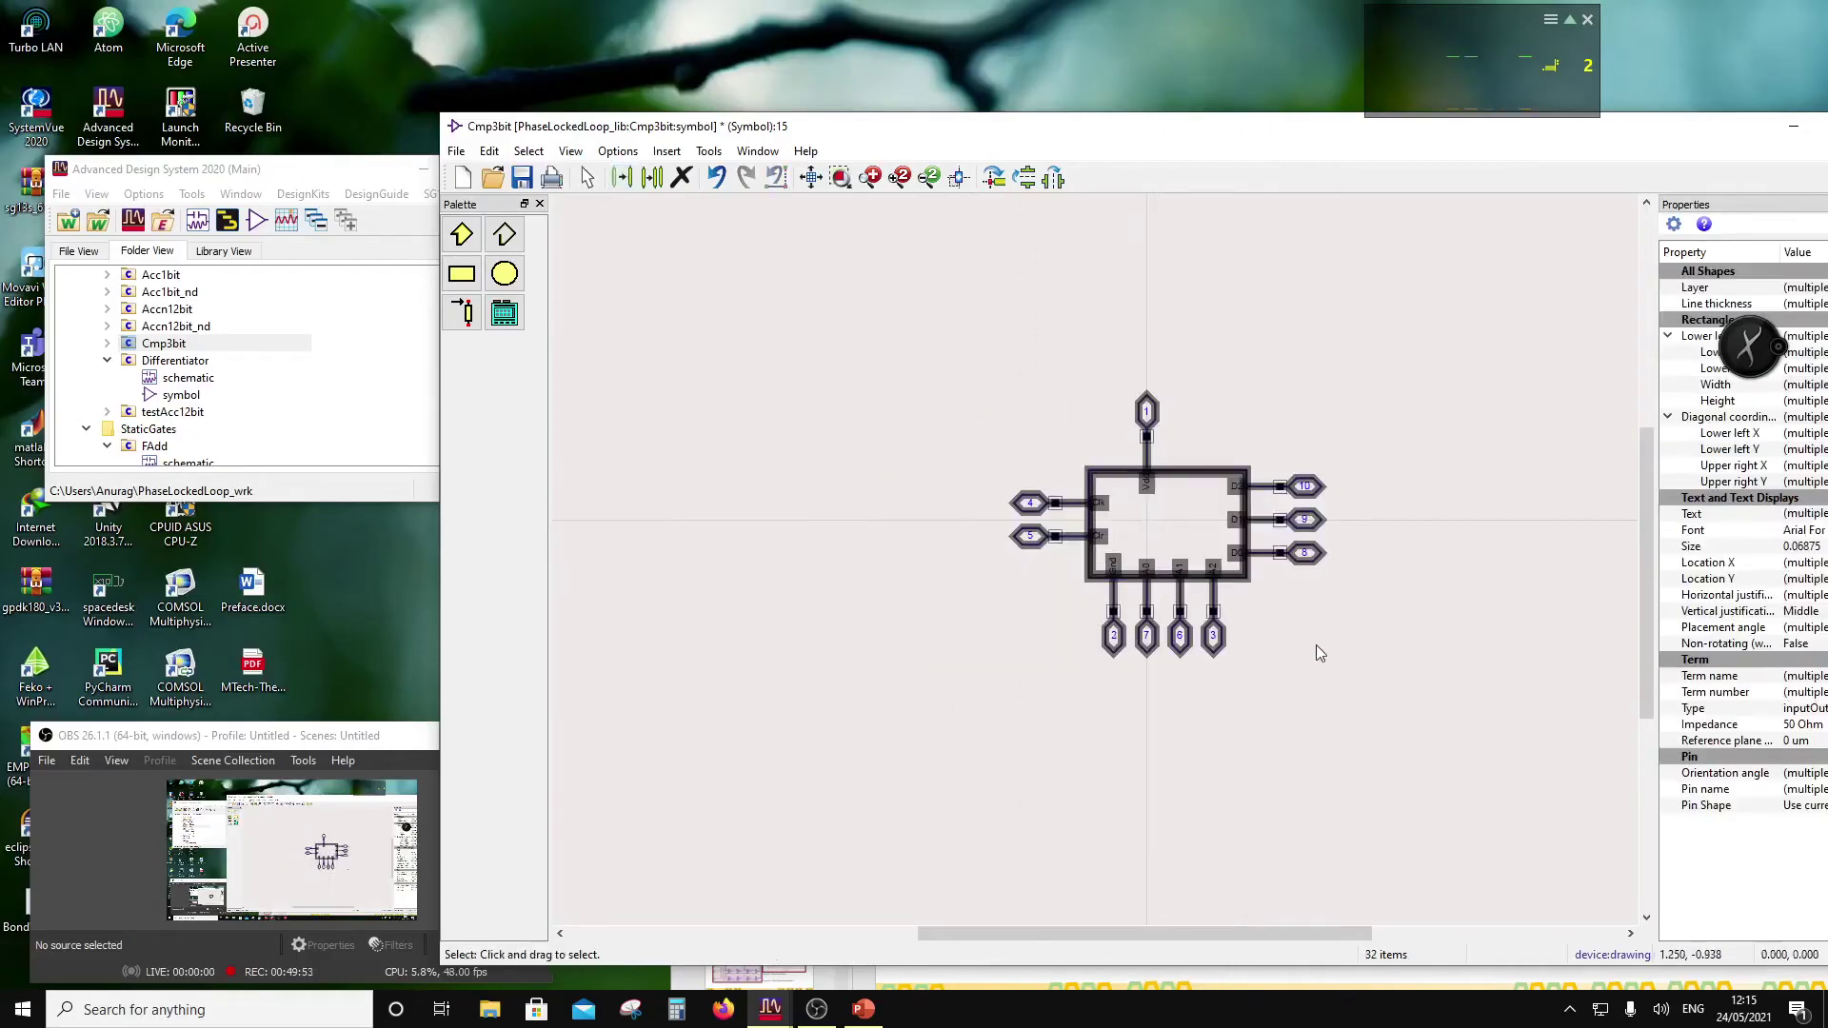
click(1314, 644)
drag(1095, 373, 1168, 476)
click(1082, 409)
drag(948, 337, 1399, 775)
drag(1172, 588, 1155, 584)
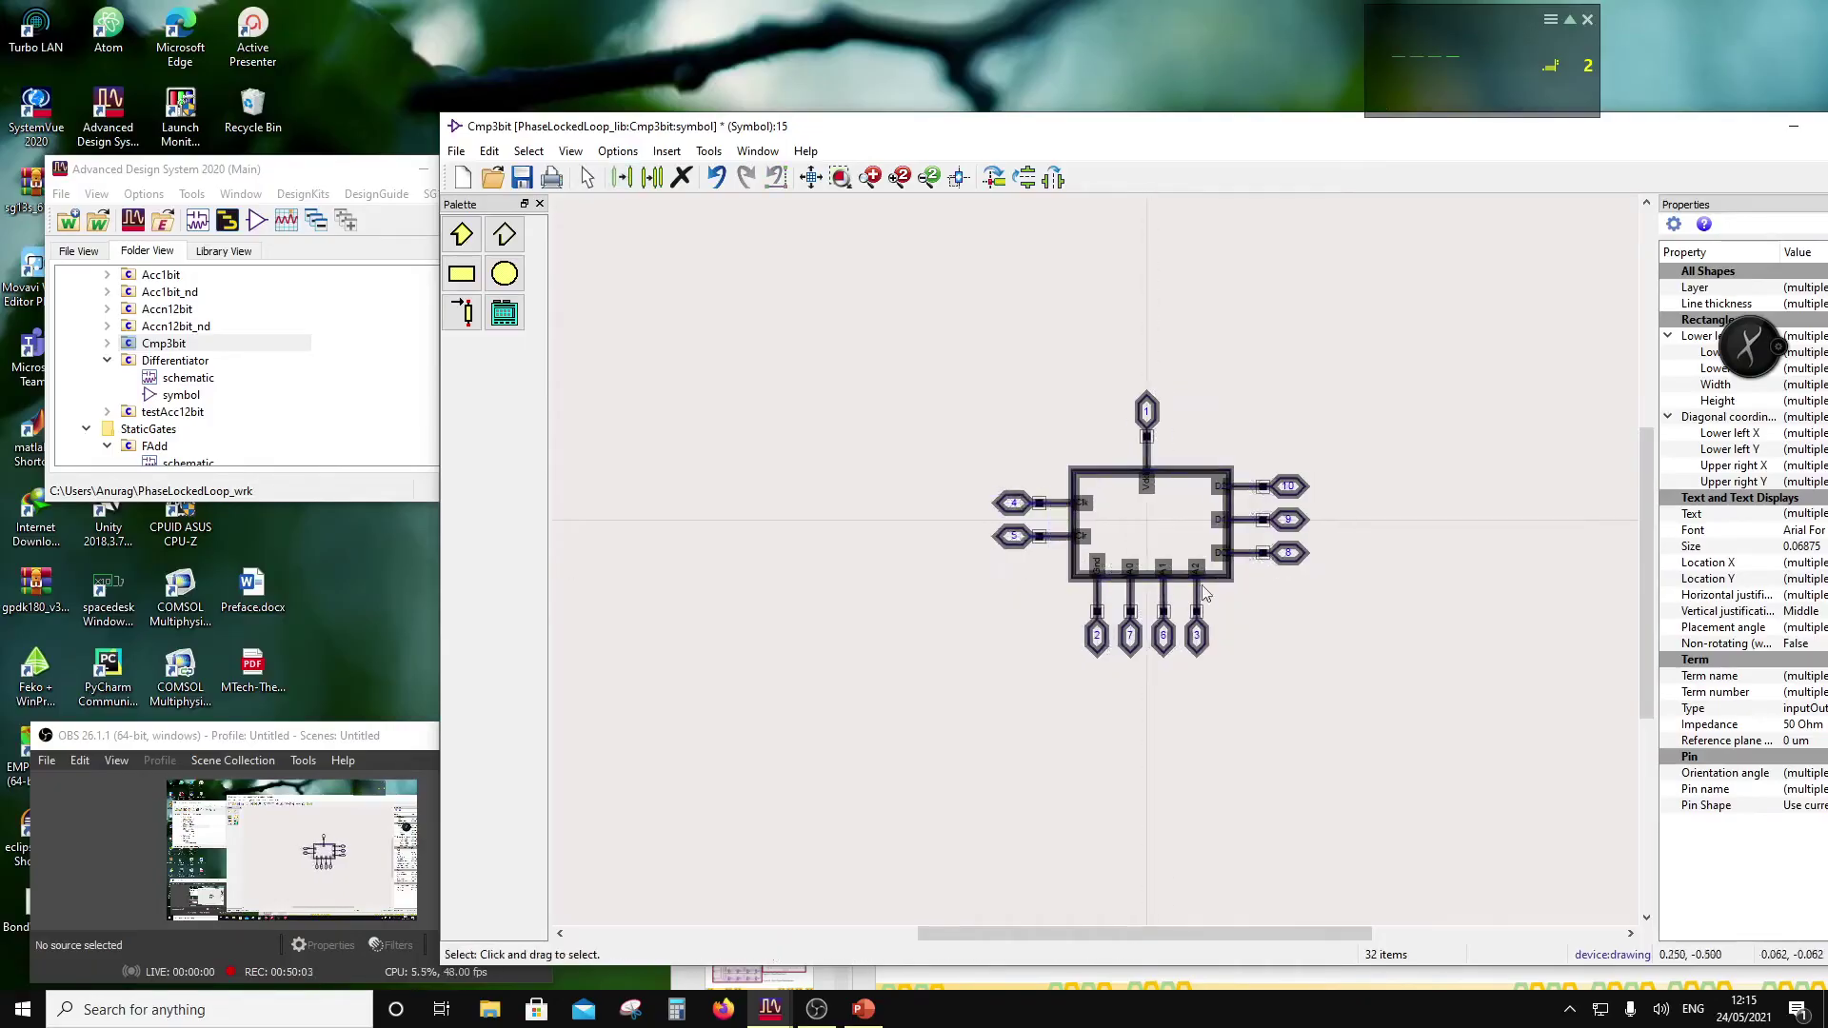
click(1380, 620)
Step: Move the Clk label slightly upward inside the symbol body, off the line of its pin
scroll(1177, 559, up, 2)
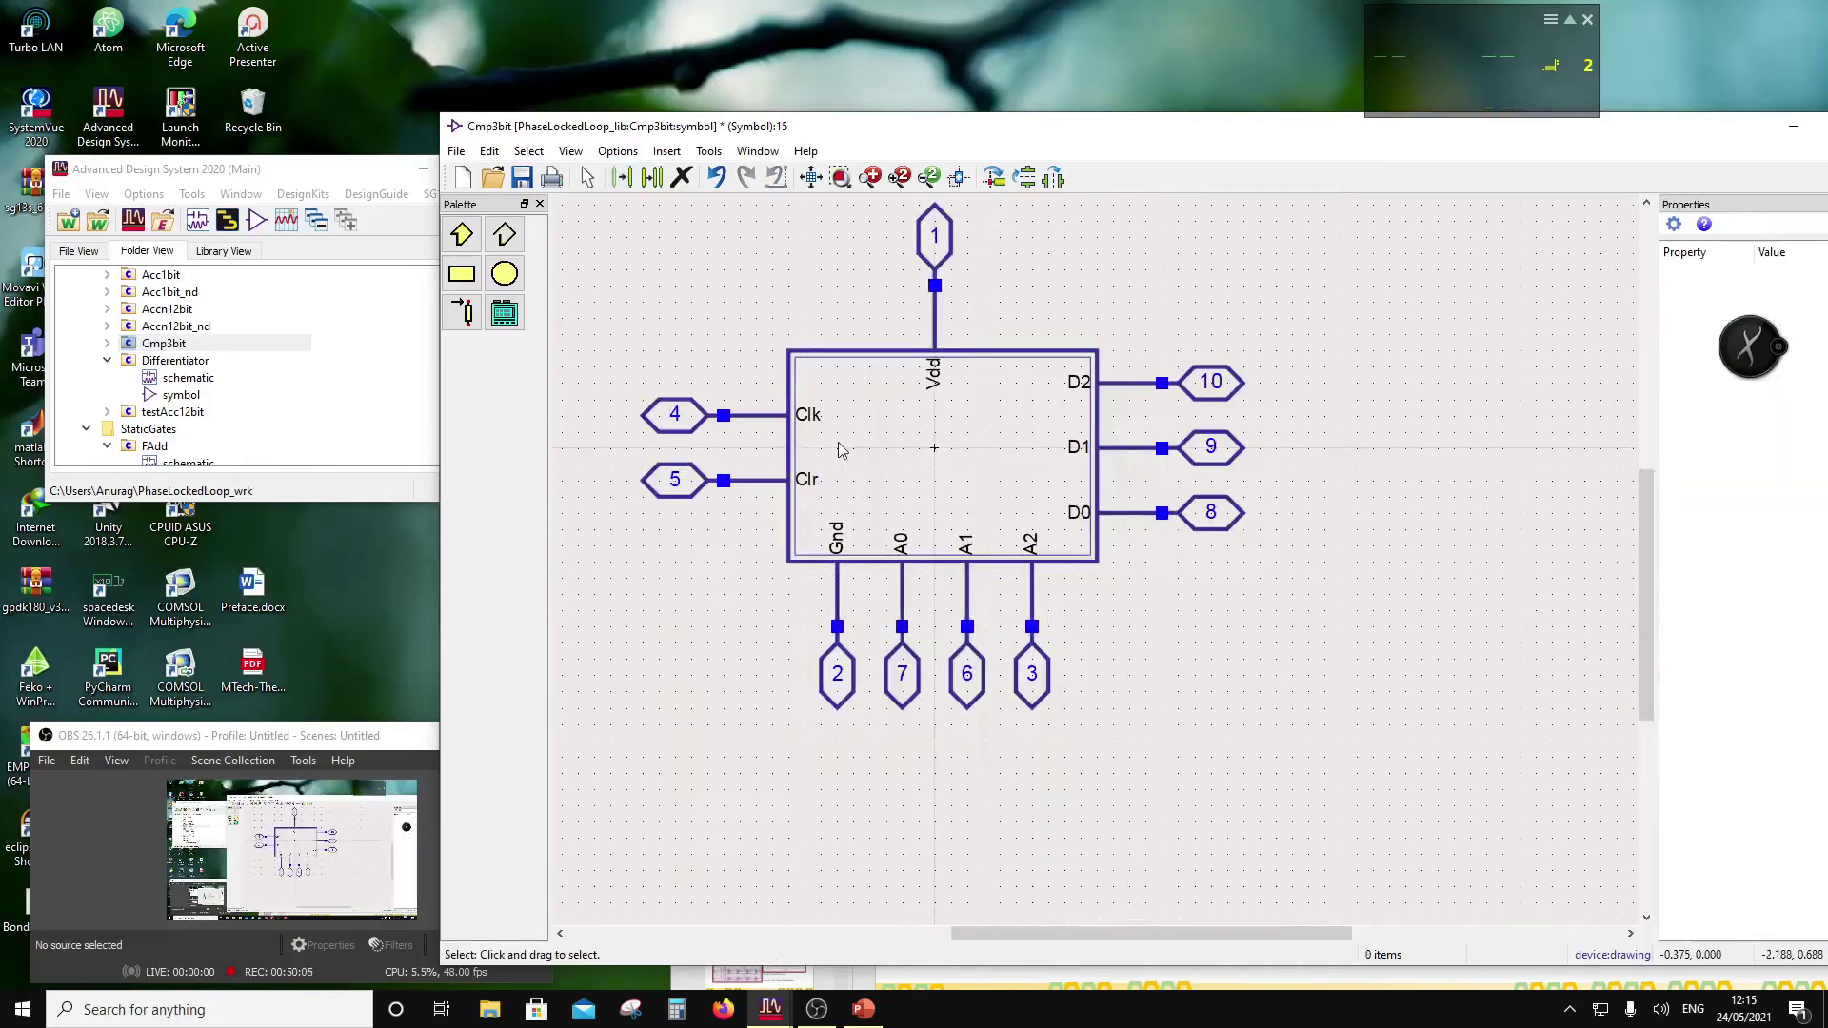
scroll(824, 372, down, 1)
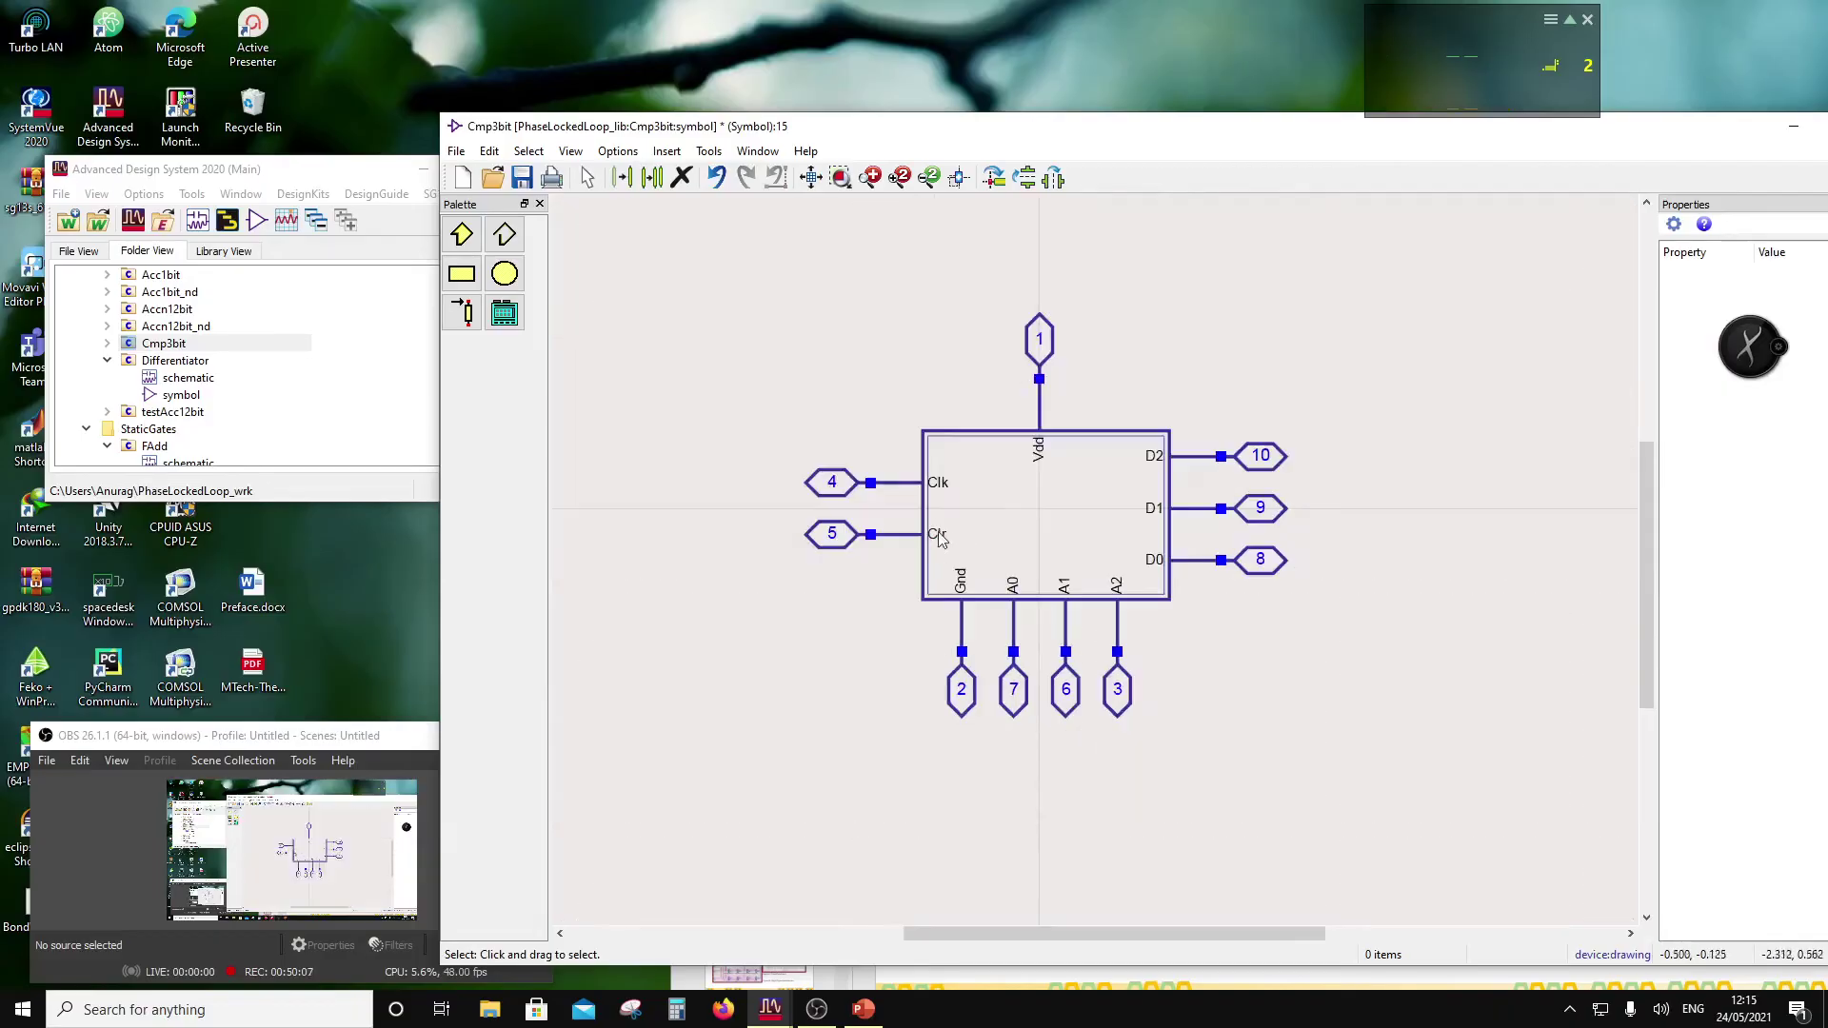
click(940, 481)
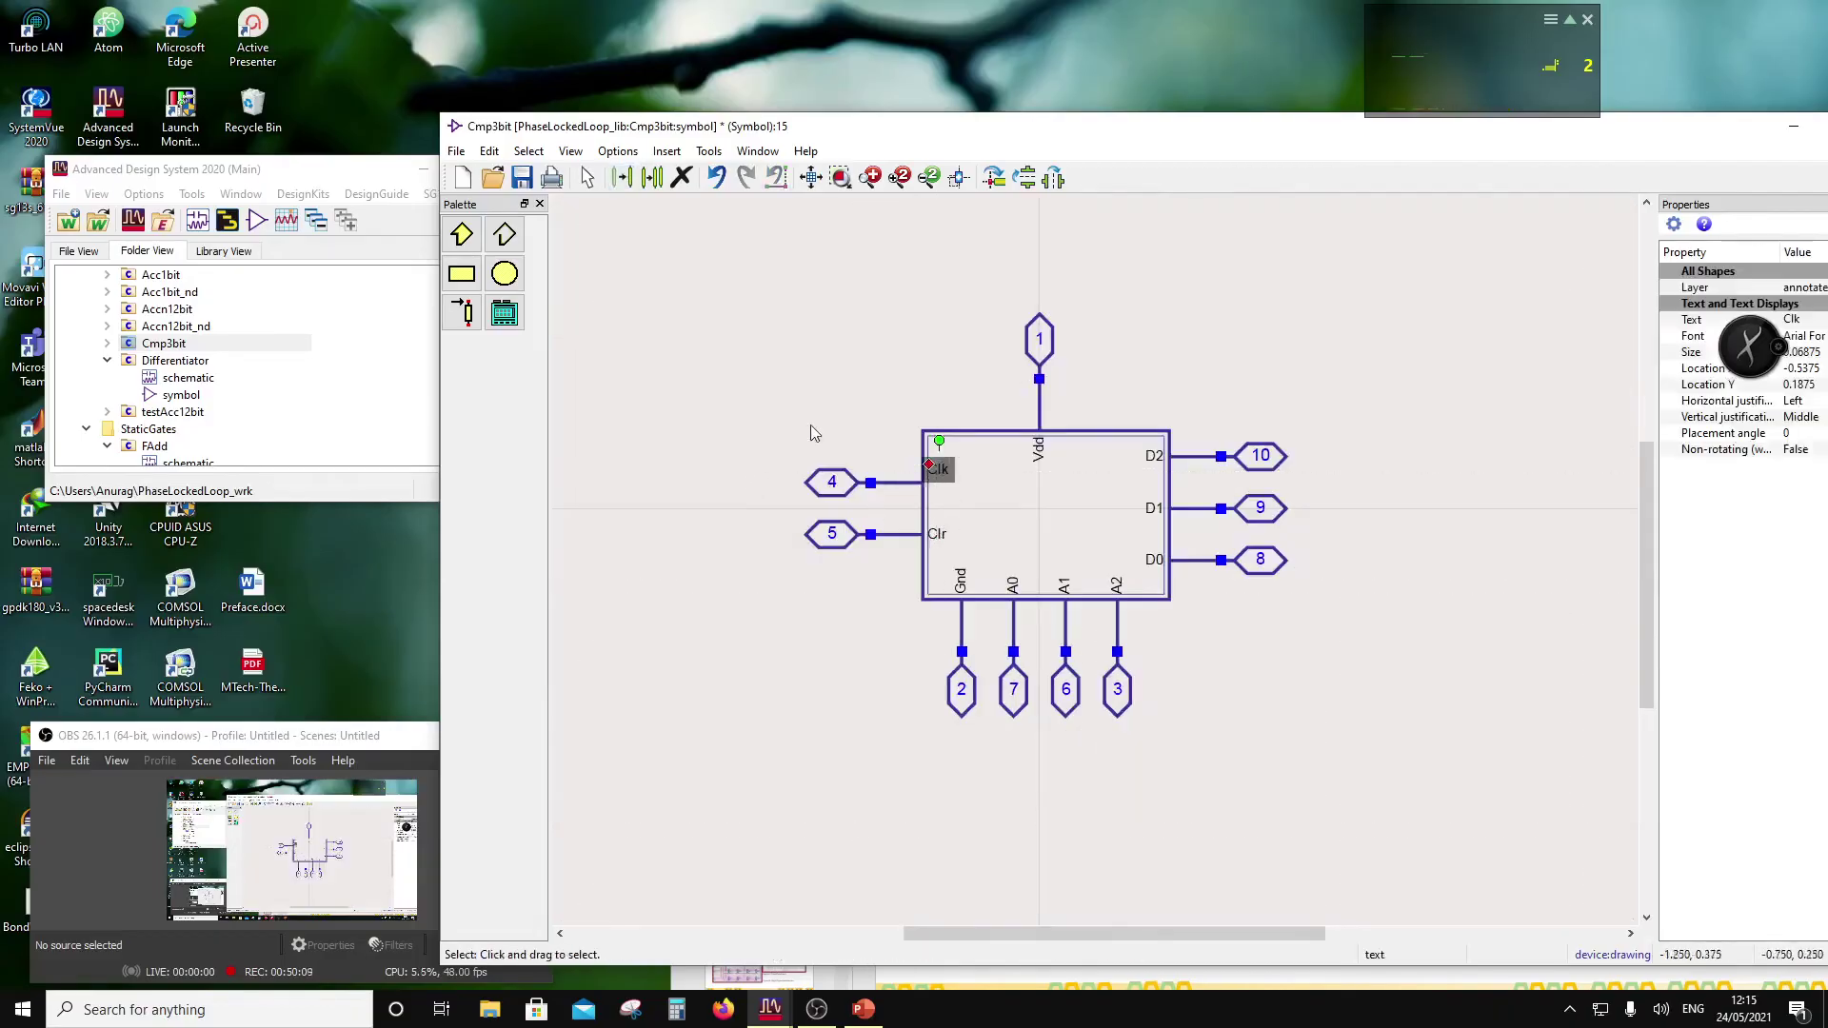
Step: Draw a medium-thickness clock triangle on the body's left edge at the Clk pin
click(891, 388)
click(505, 235)
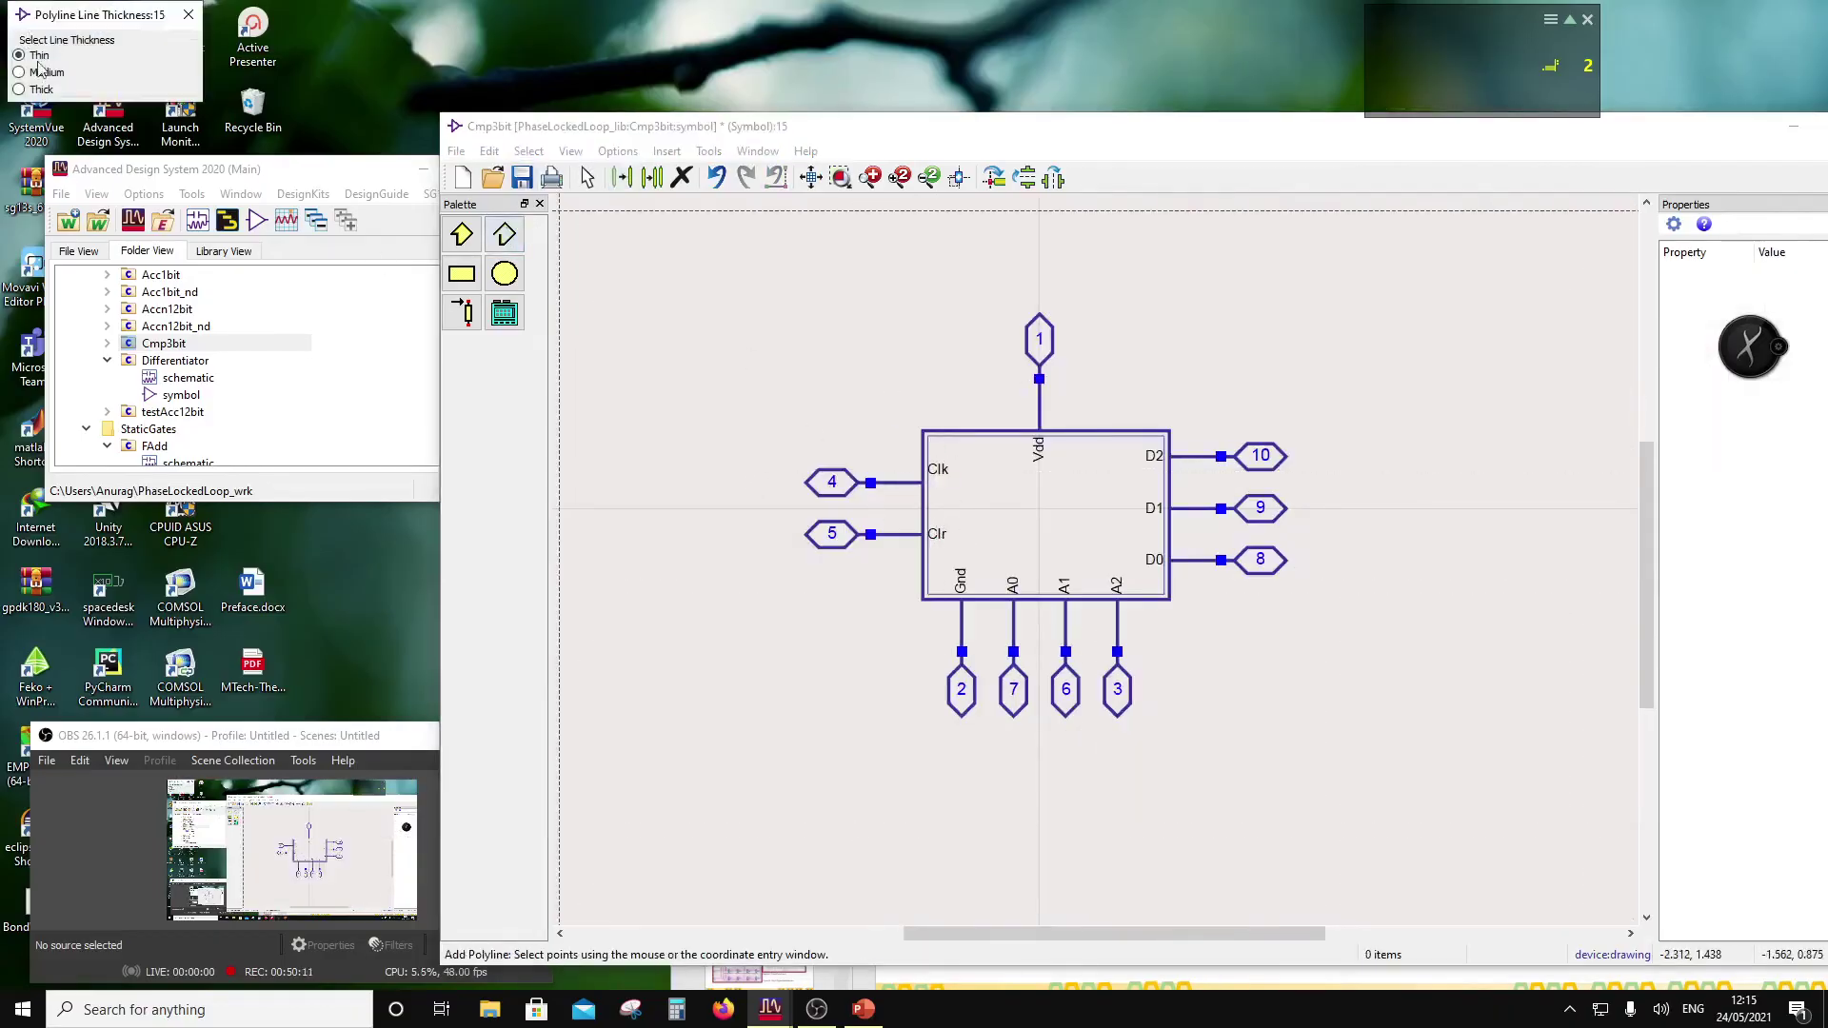
scroll(885, 528, up, 2)
click(987, 386)
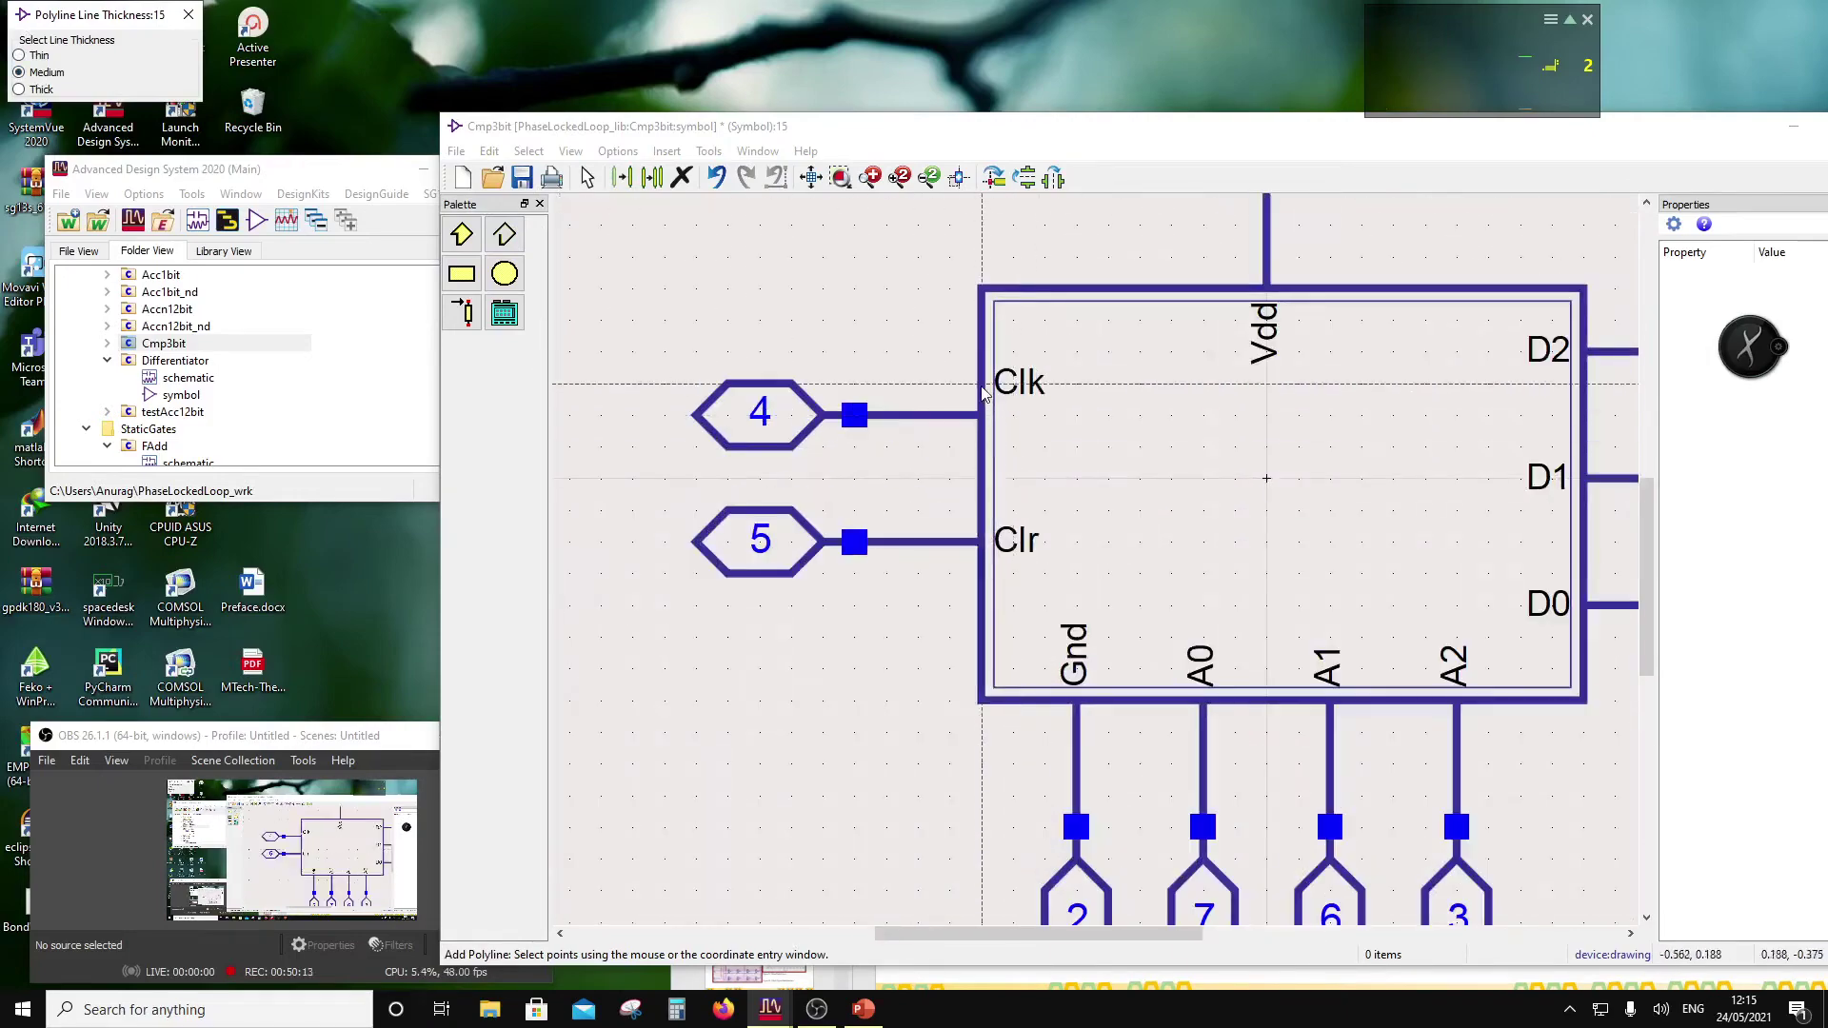
click(1062, 416)
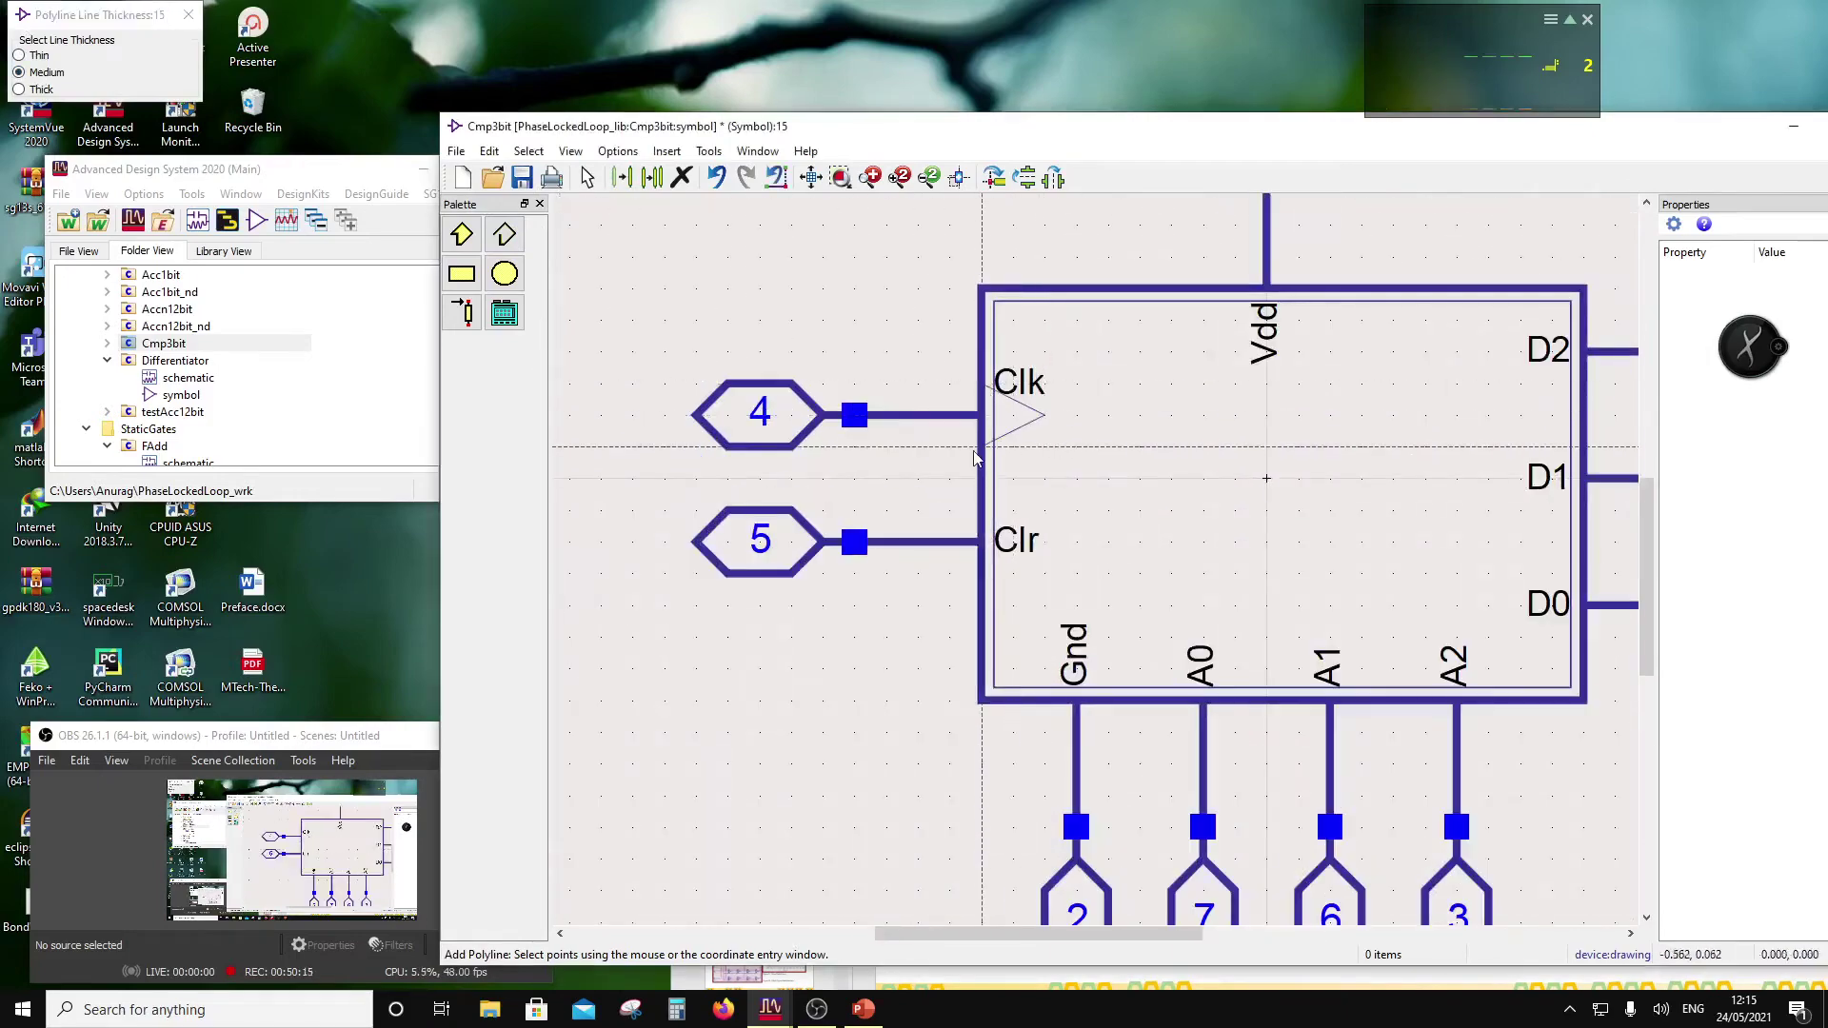
double_click(974, 458)
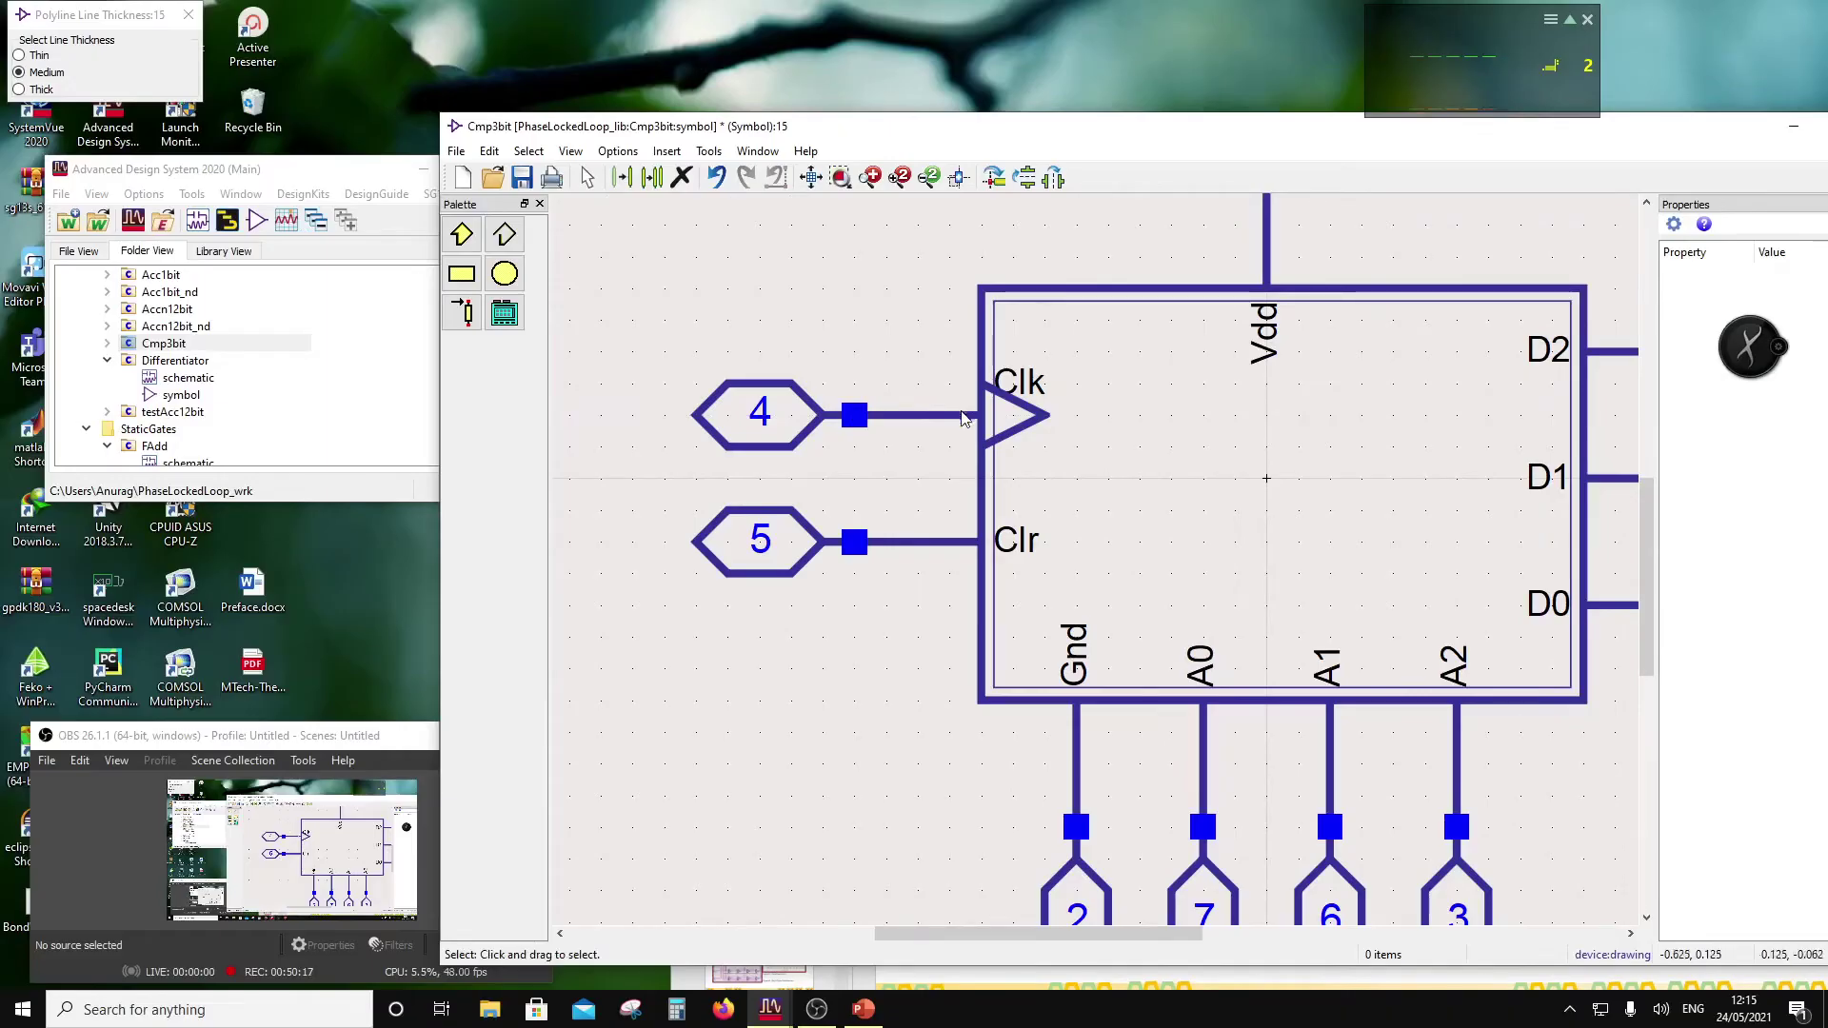
Step: Disable snapping and shift the Clk pin's line left, leaving a small gap before the symbol body
click(618, 152)
click(657, 248)
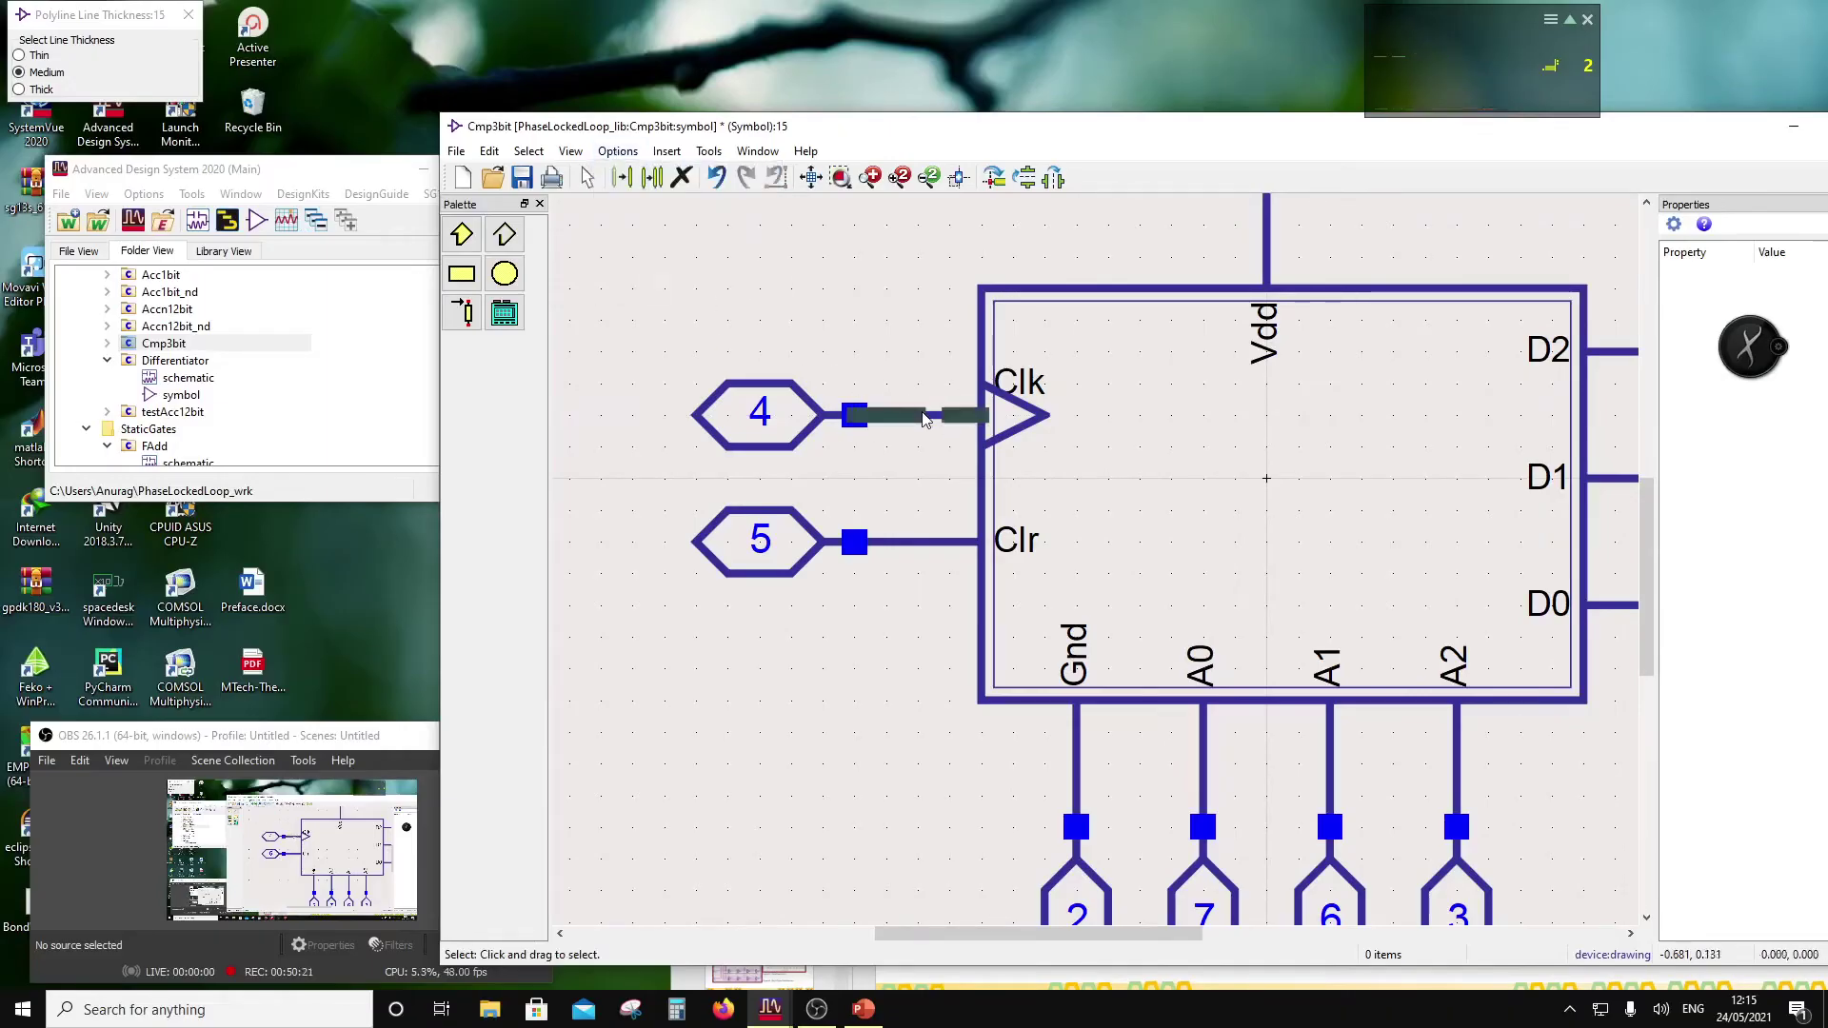
click(924, 419)
key(m)
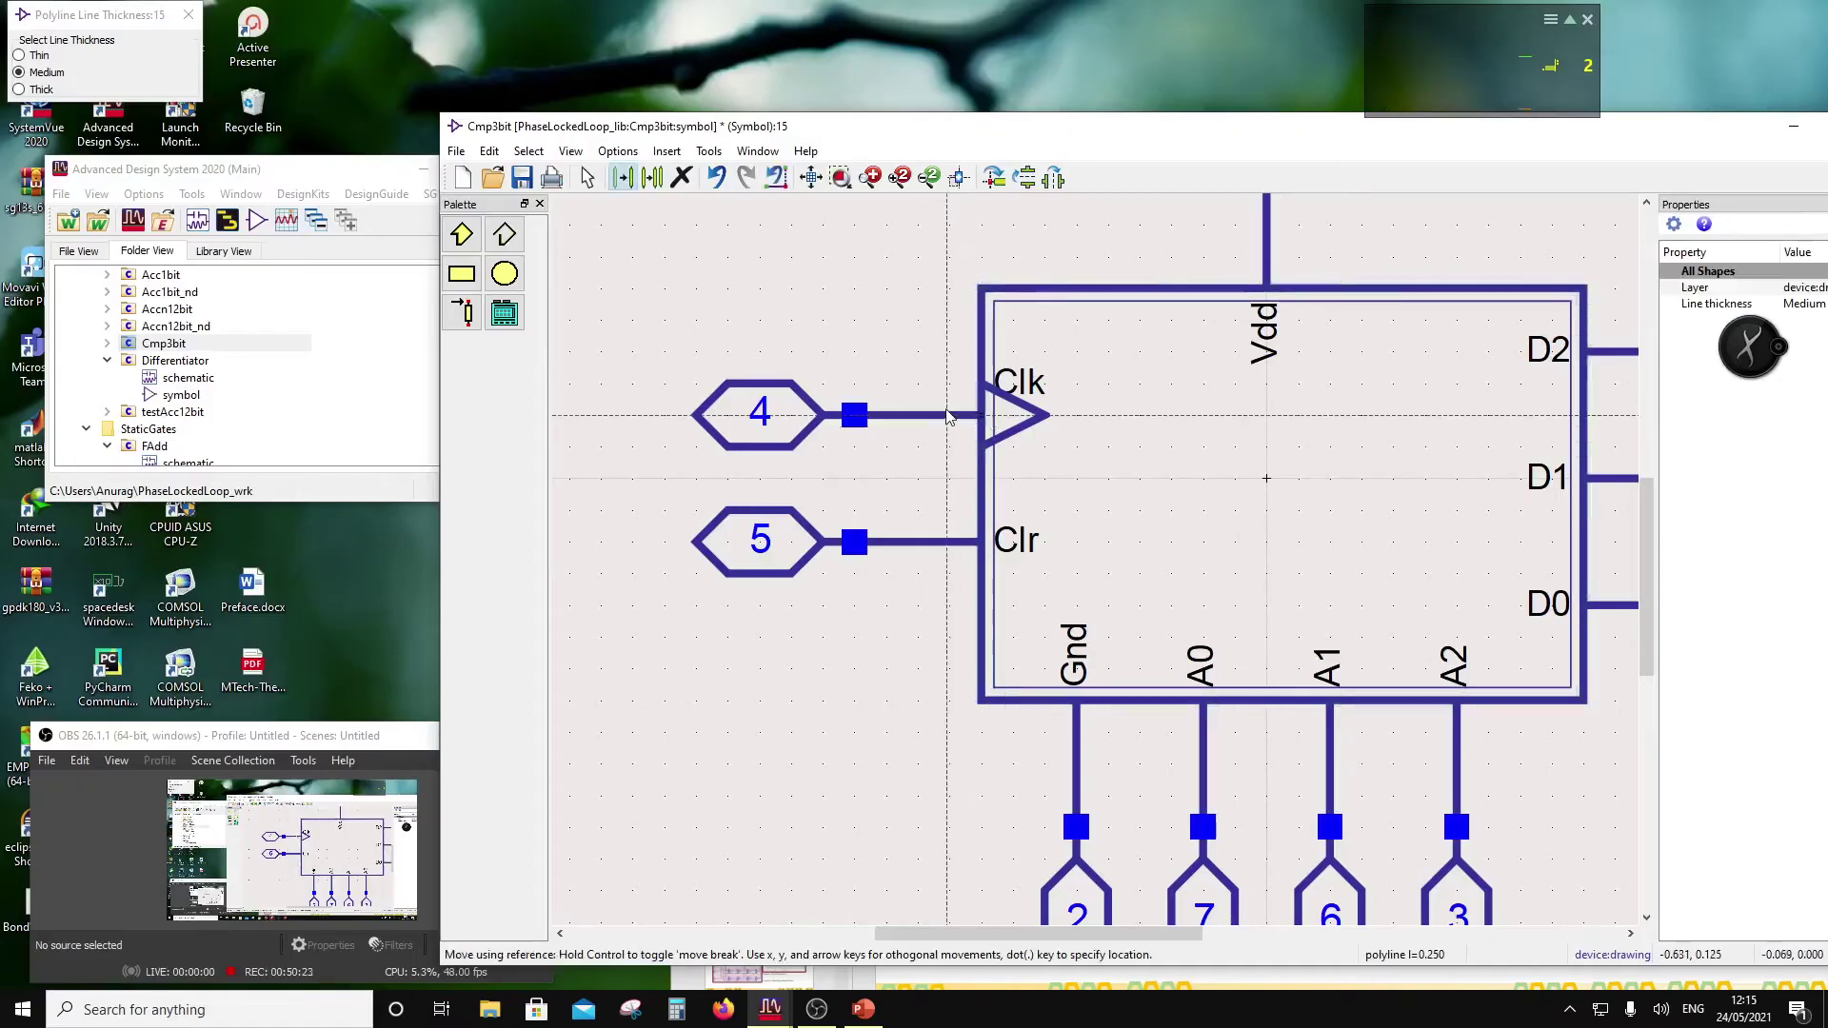
click(948, 416)
click(651, 285)
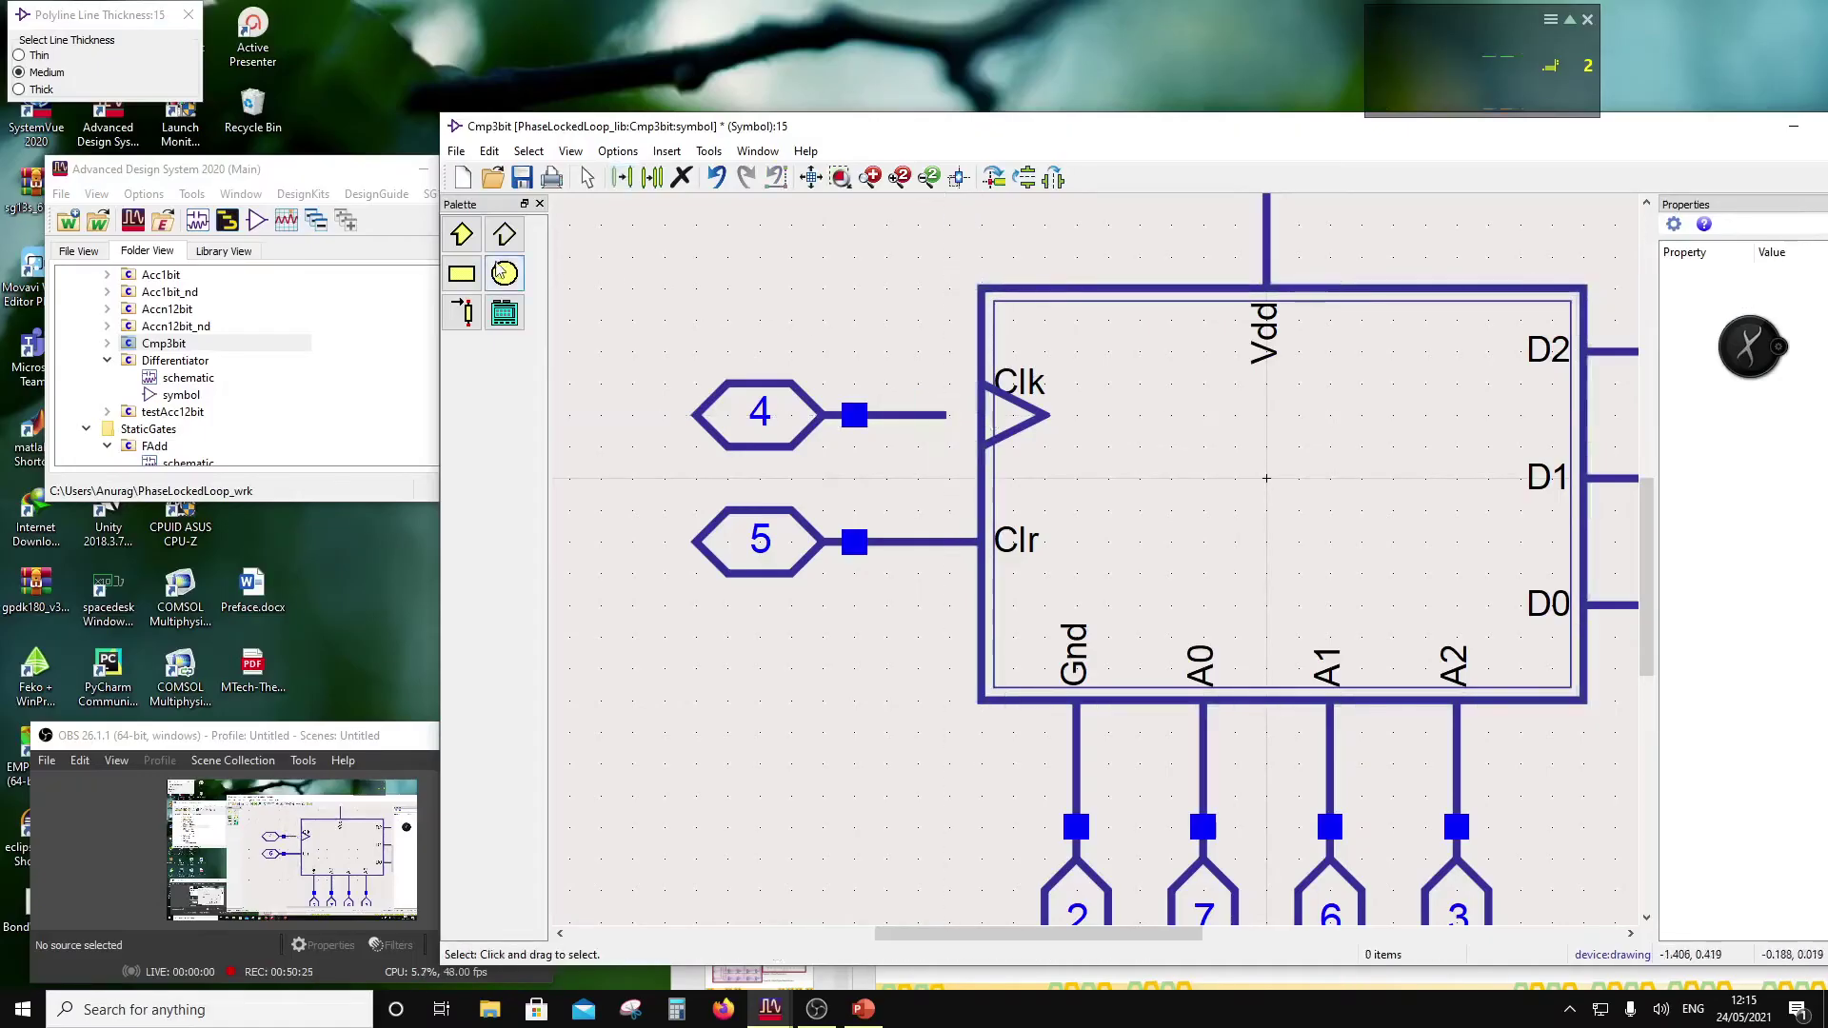
Step: Draw a medium-thickness circle of radius 0.025 and move it into the gap between the Clk line and the body
click(504, 273)
click(29, 73)
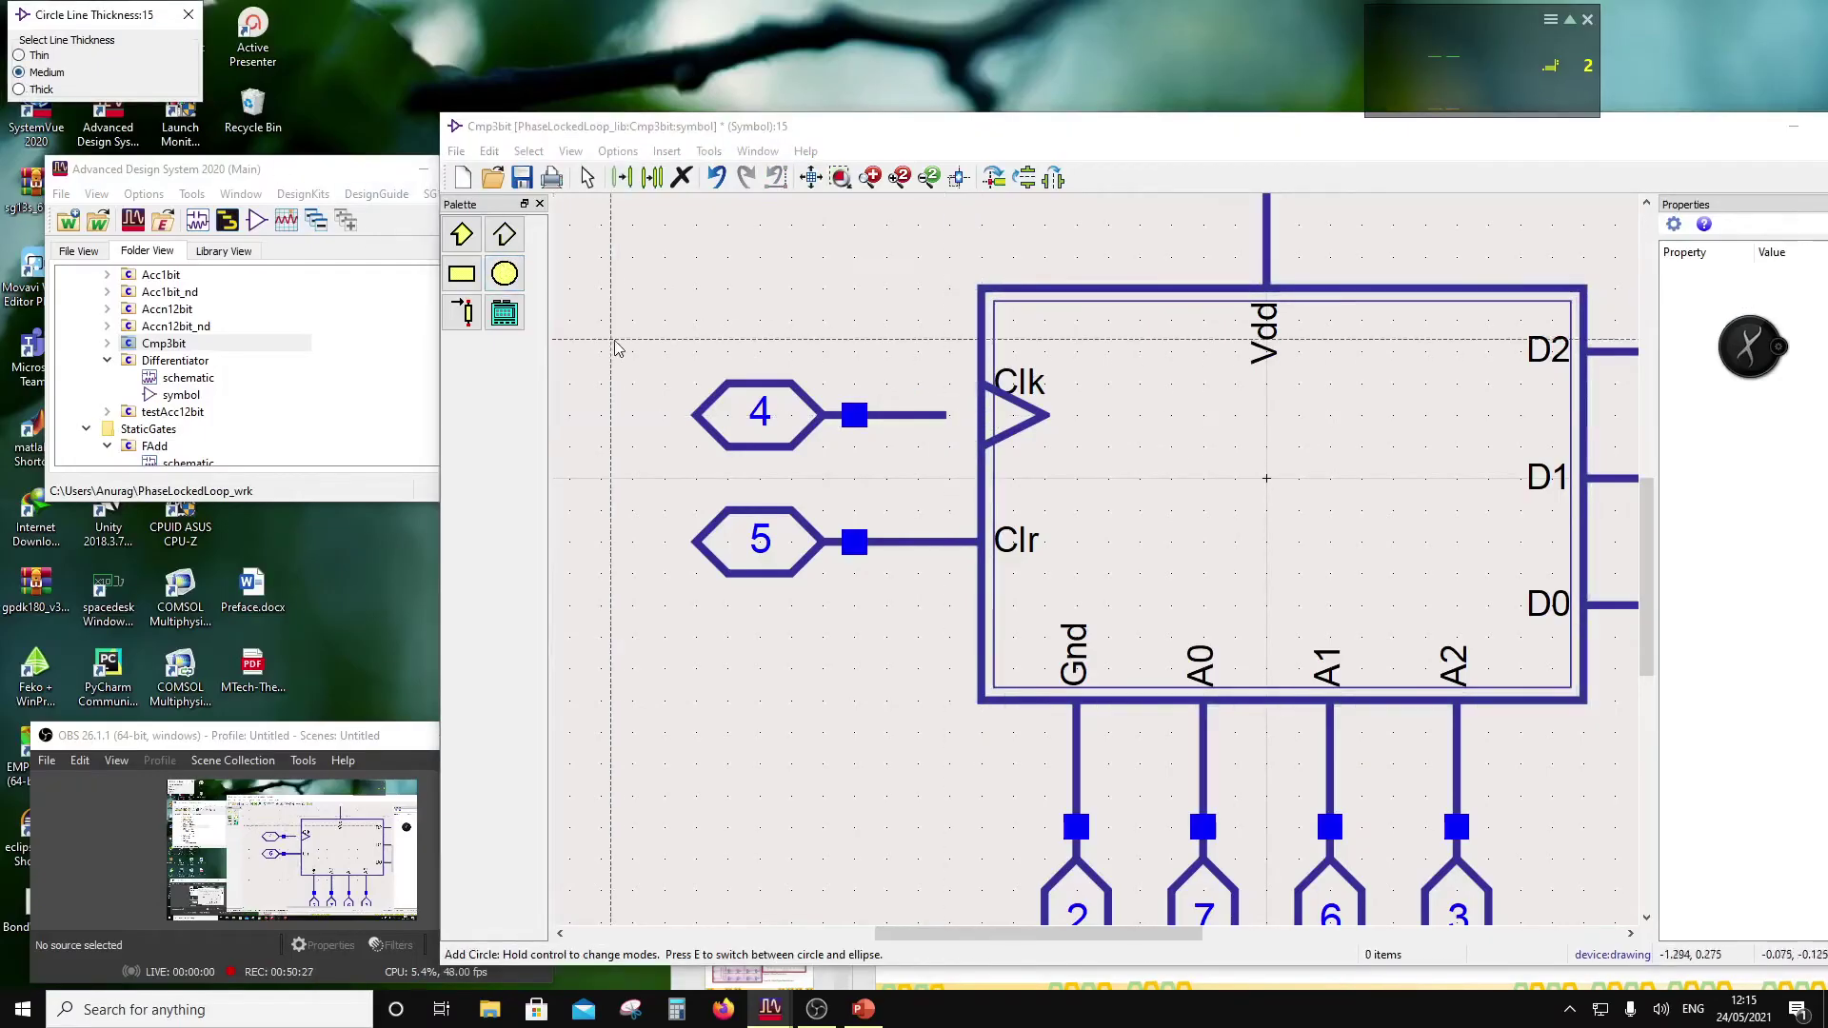
click(736, 301)
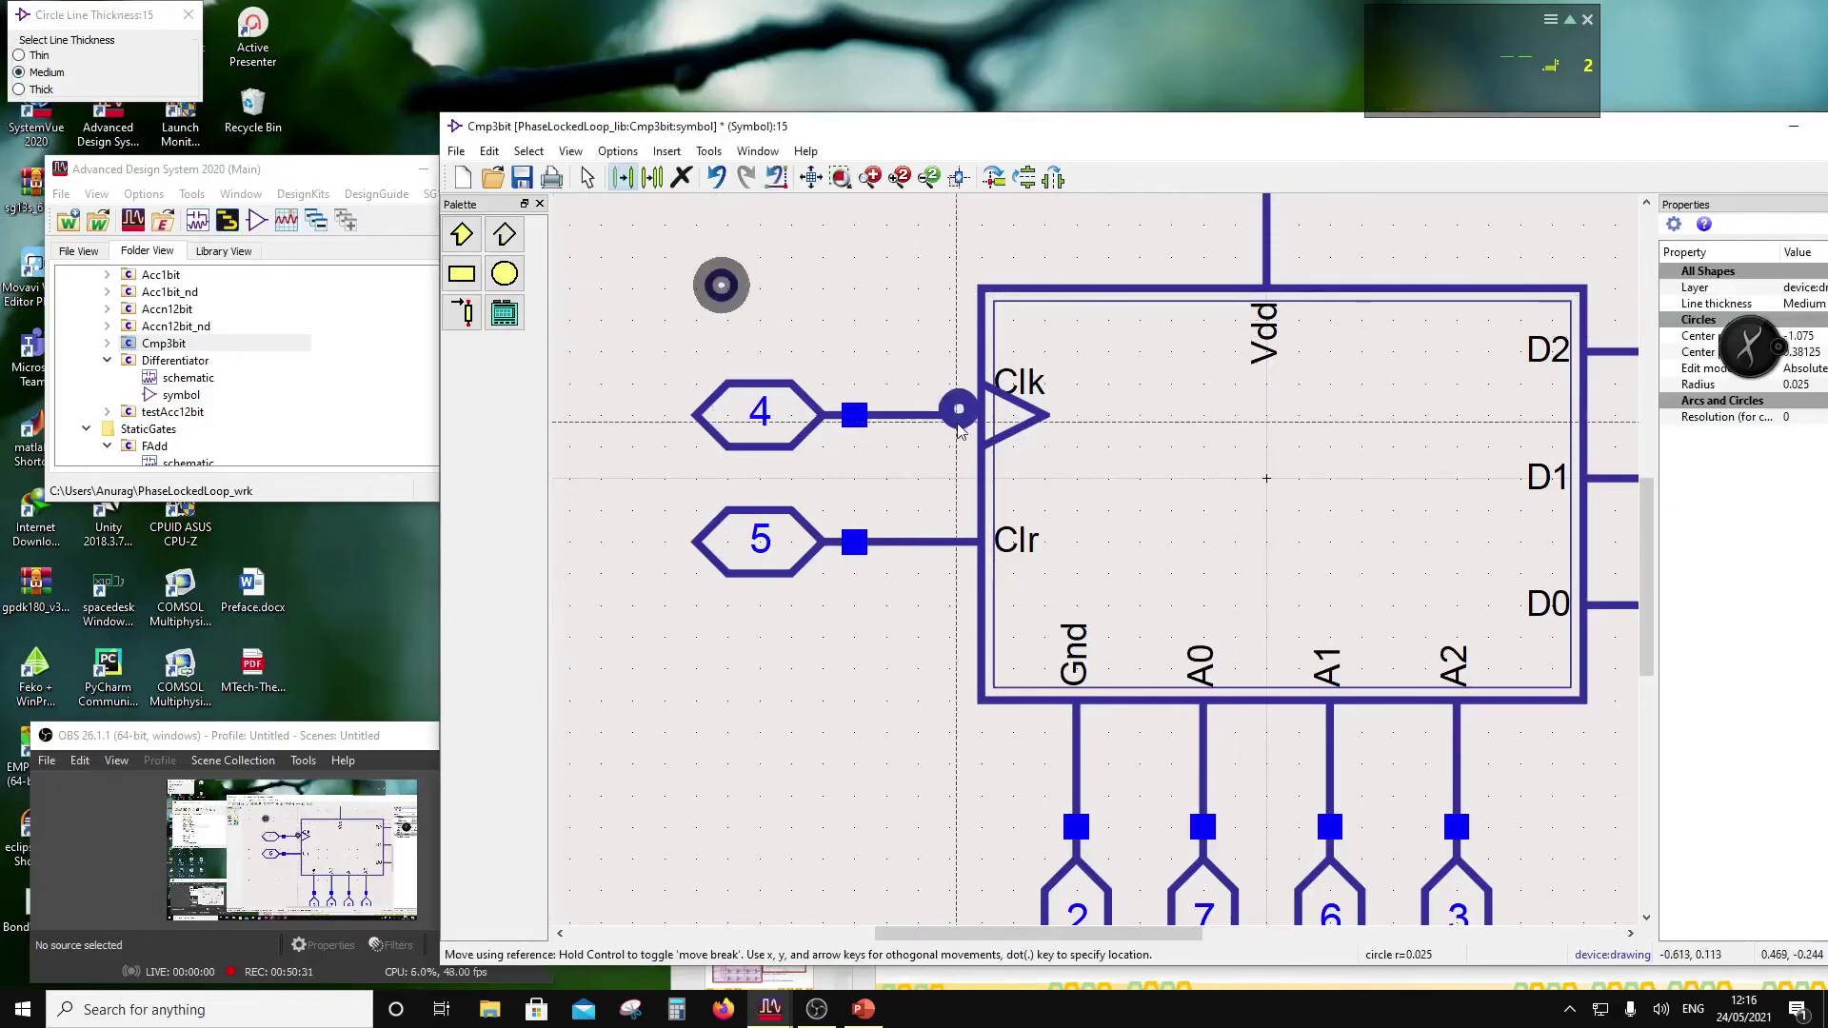
click(962, 432)
click(844, 371)
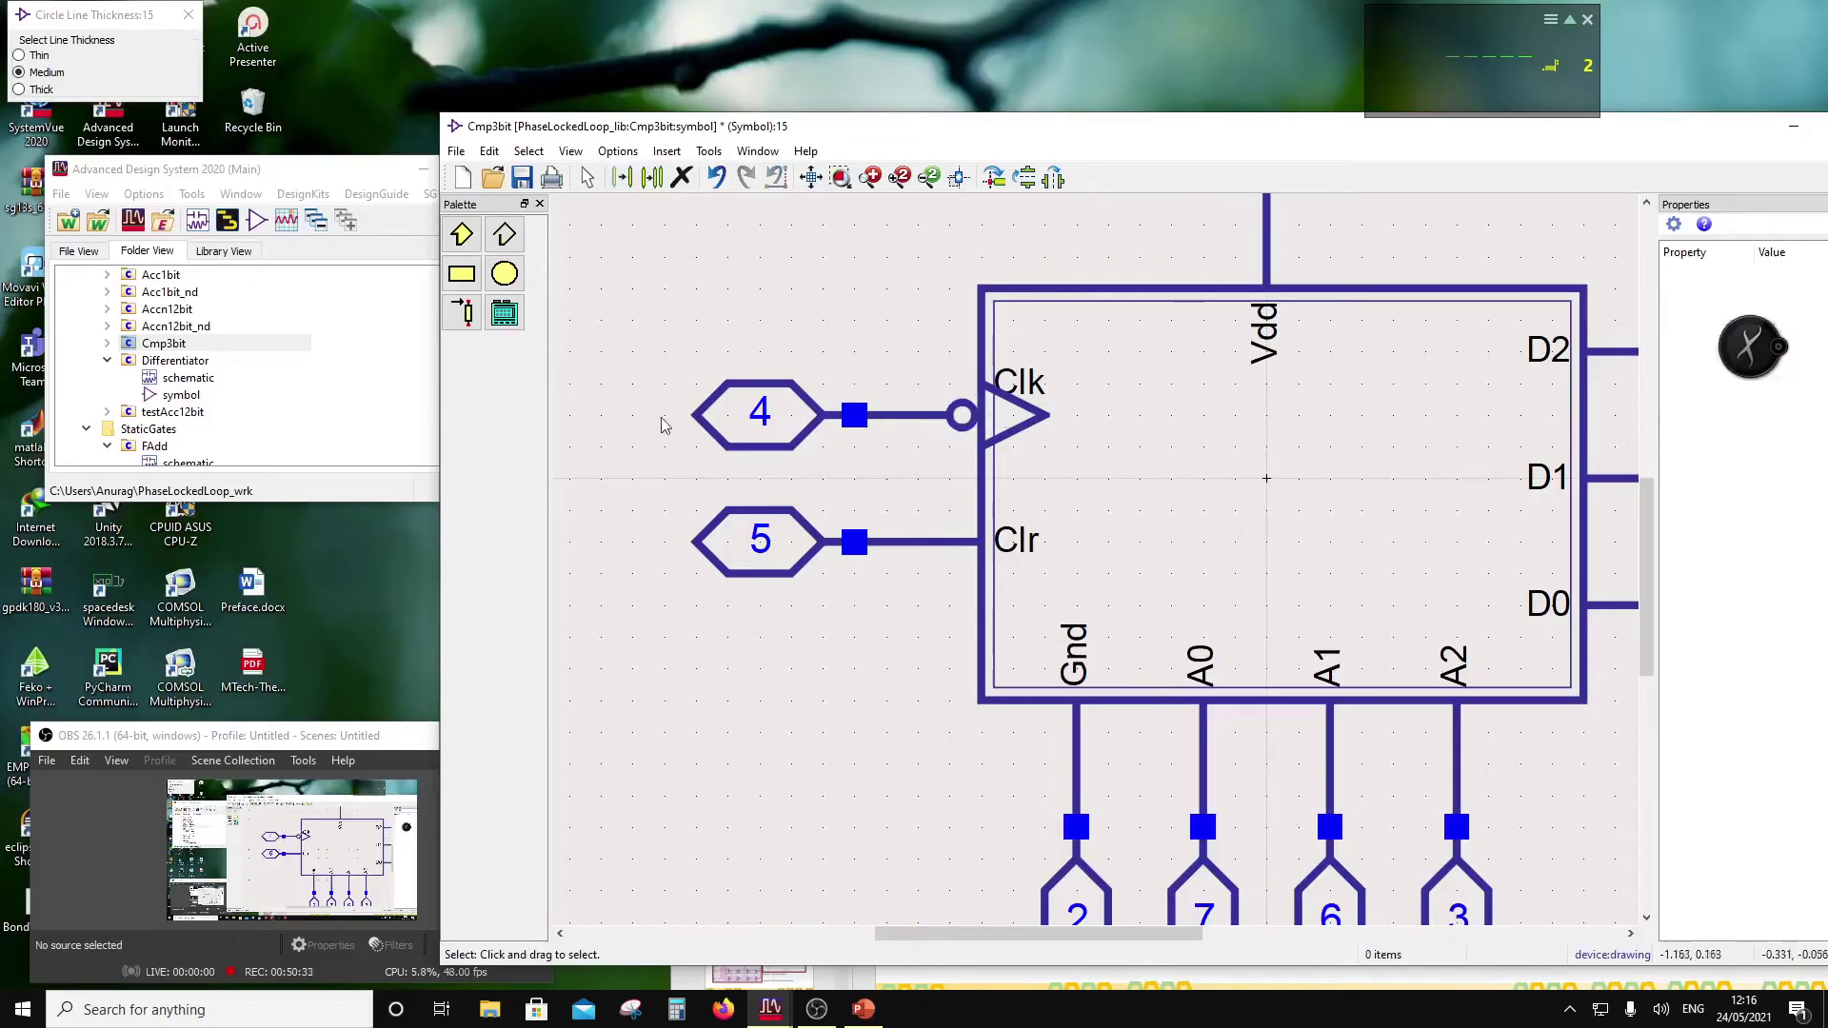
Step: Save the Cmp3bit symbol and close its window
click(521, 177)
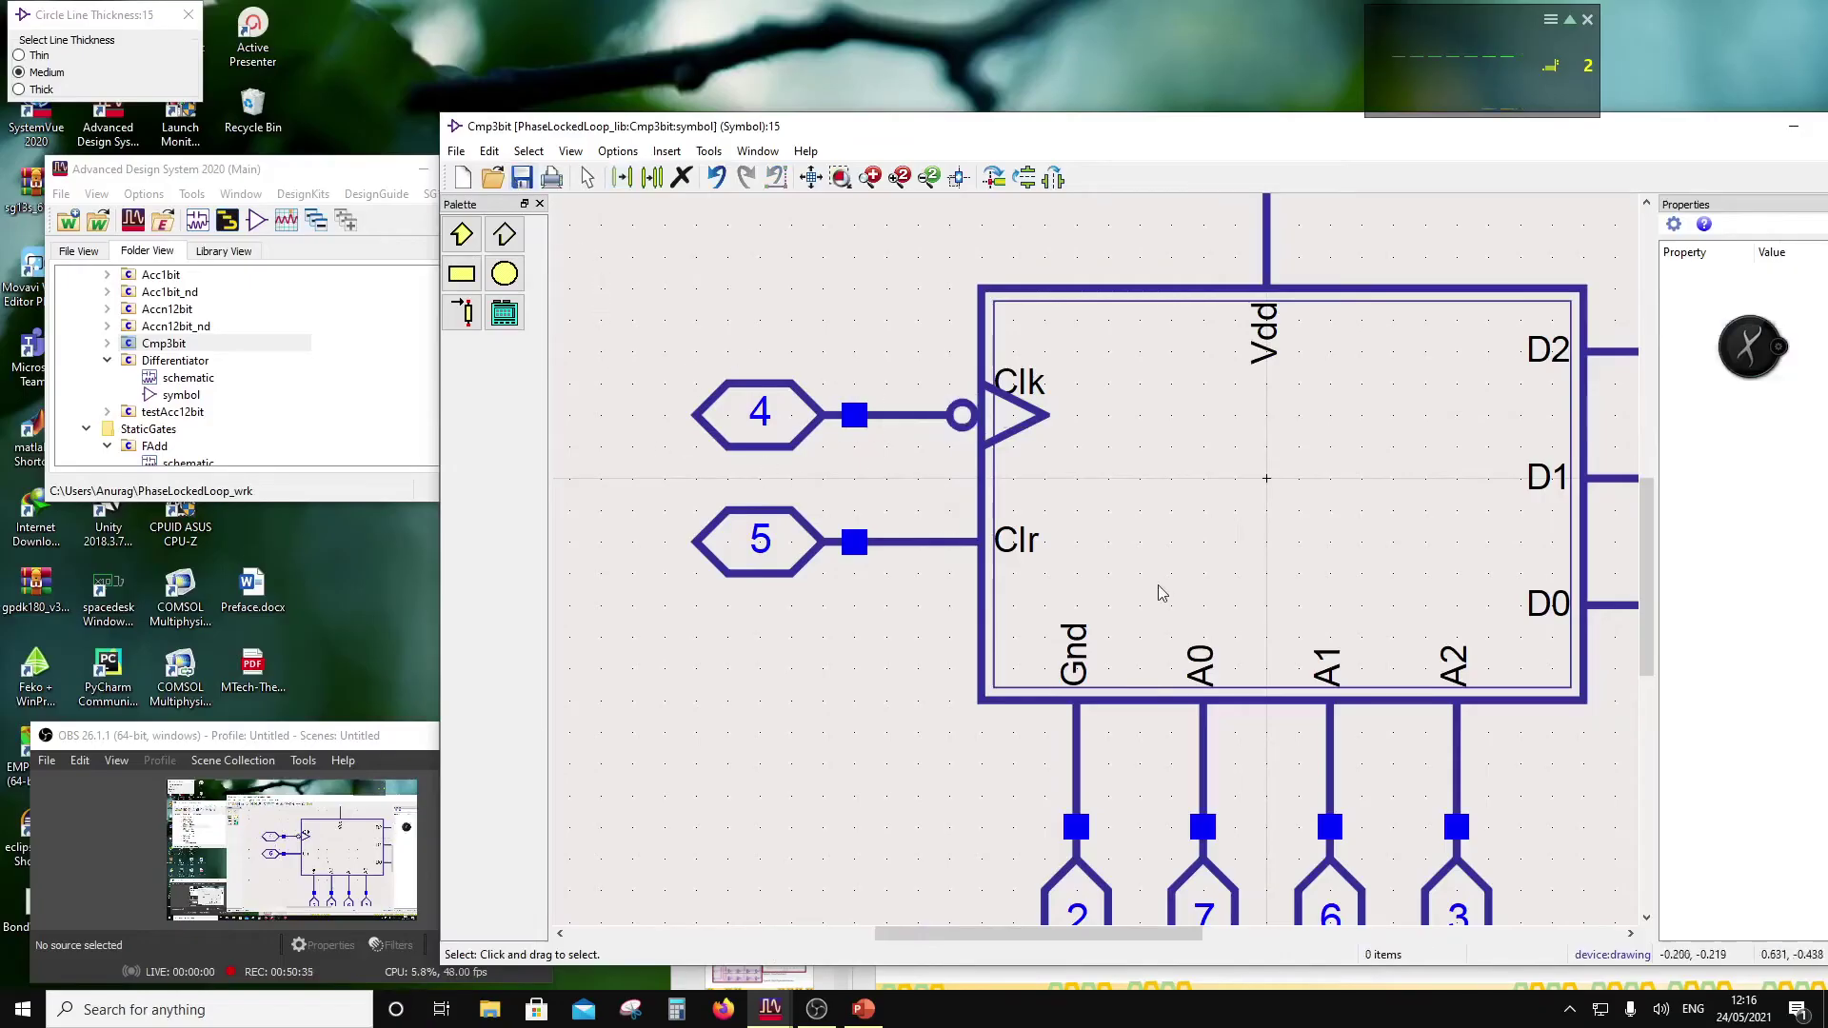
scroll(1171, 600, down, 2)
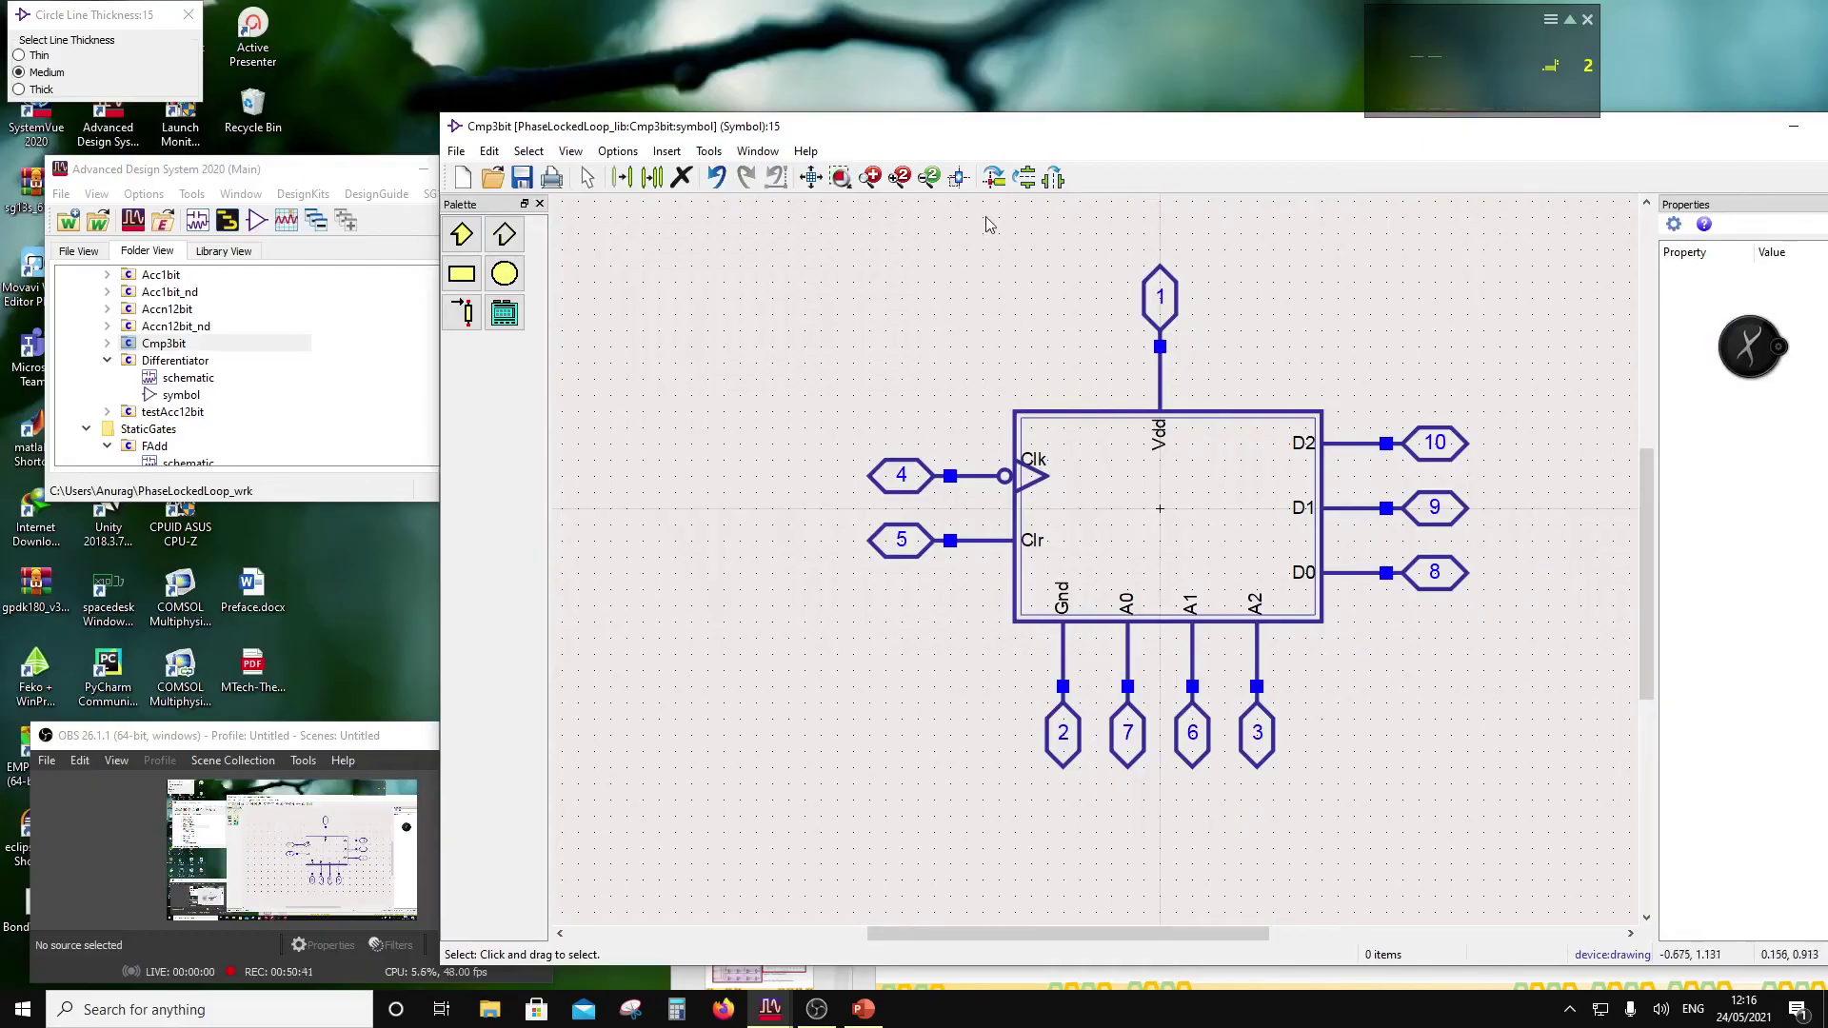
double_click(1305, 119)
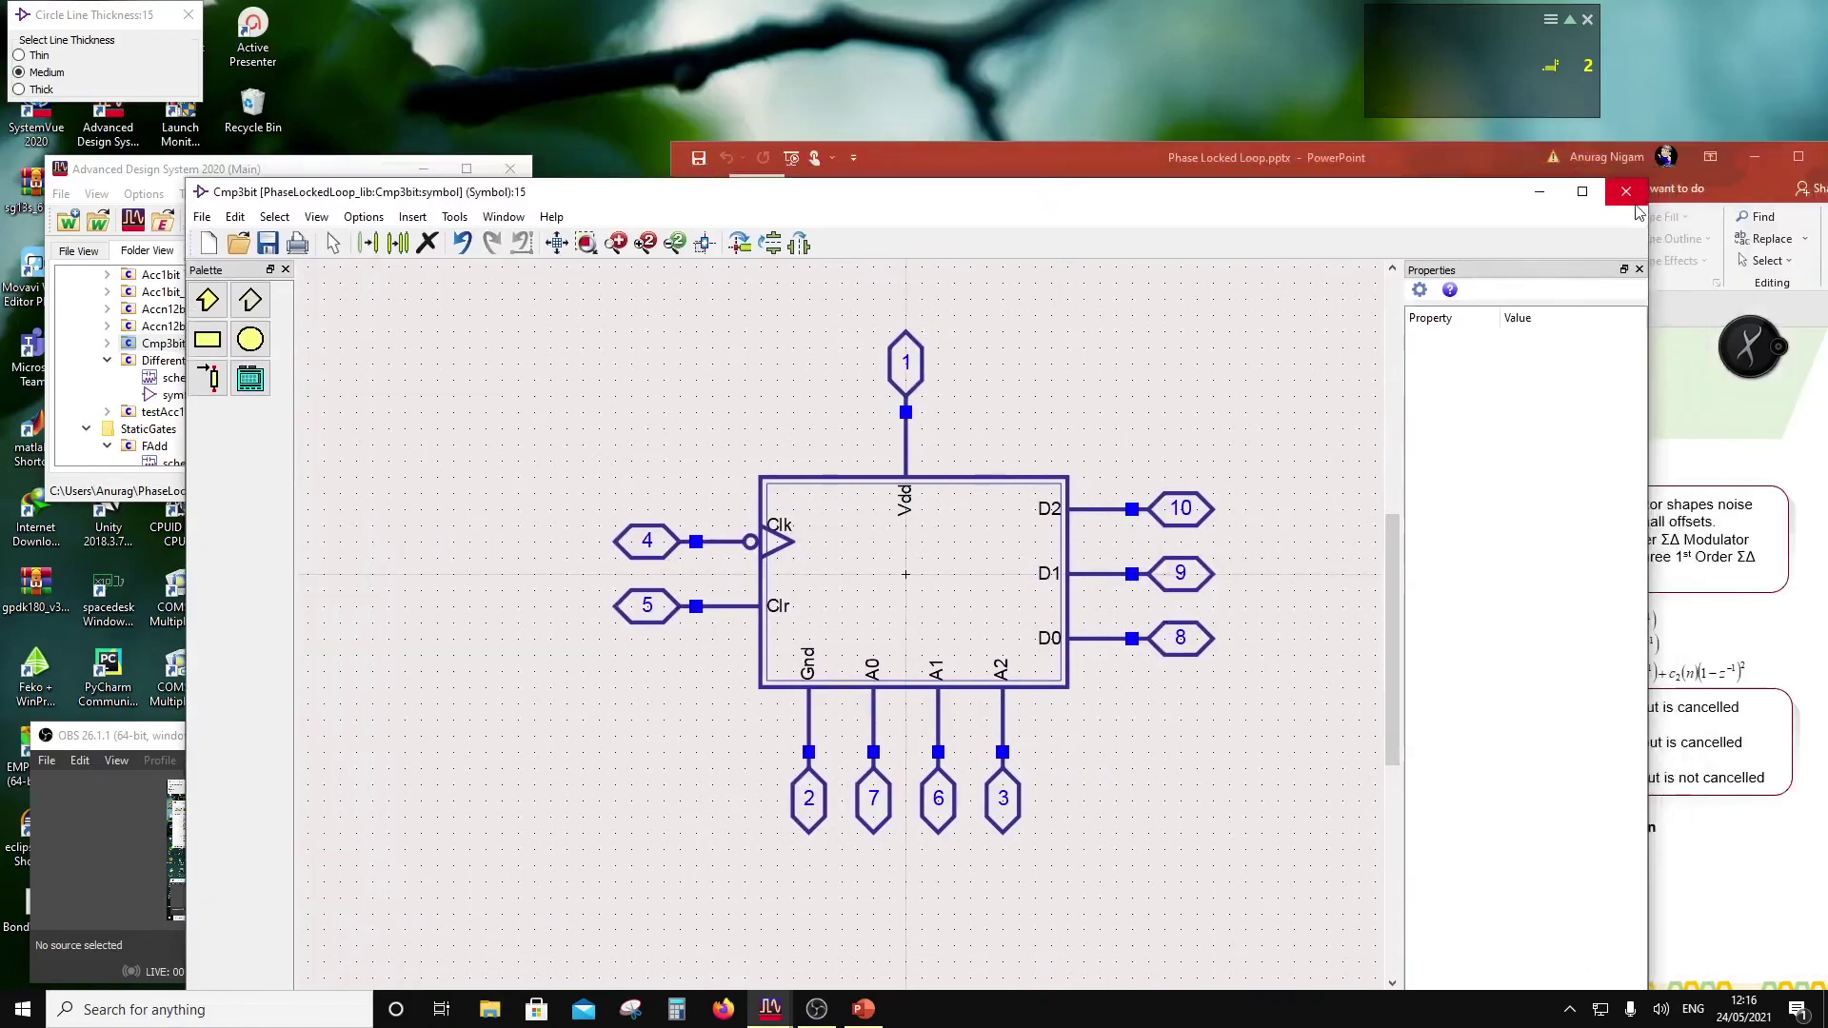
key(alt+F4)
Step: Create a new schematic for a cell named MASH_1_1_1SD in the SigmaDeltaBlks folder
scroll(138, 297, up, 1)
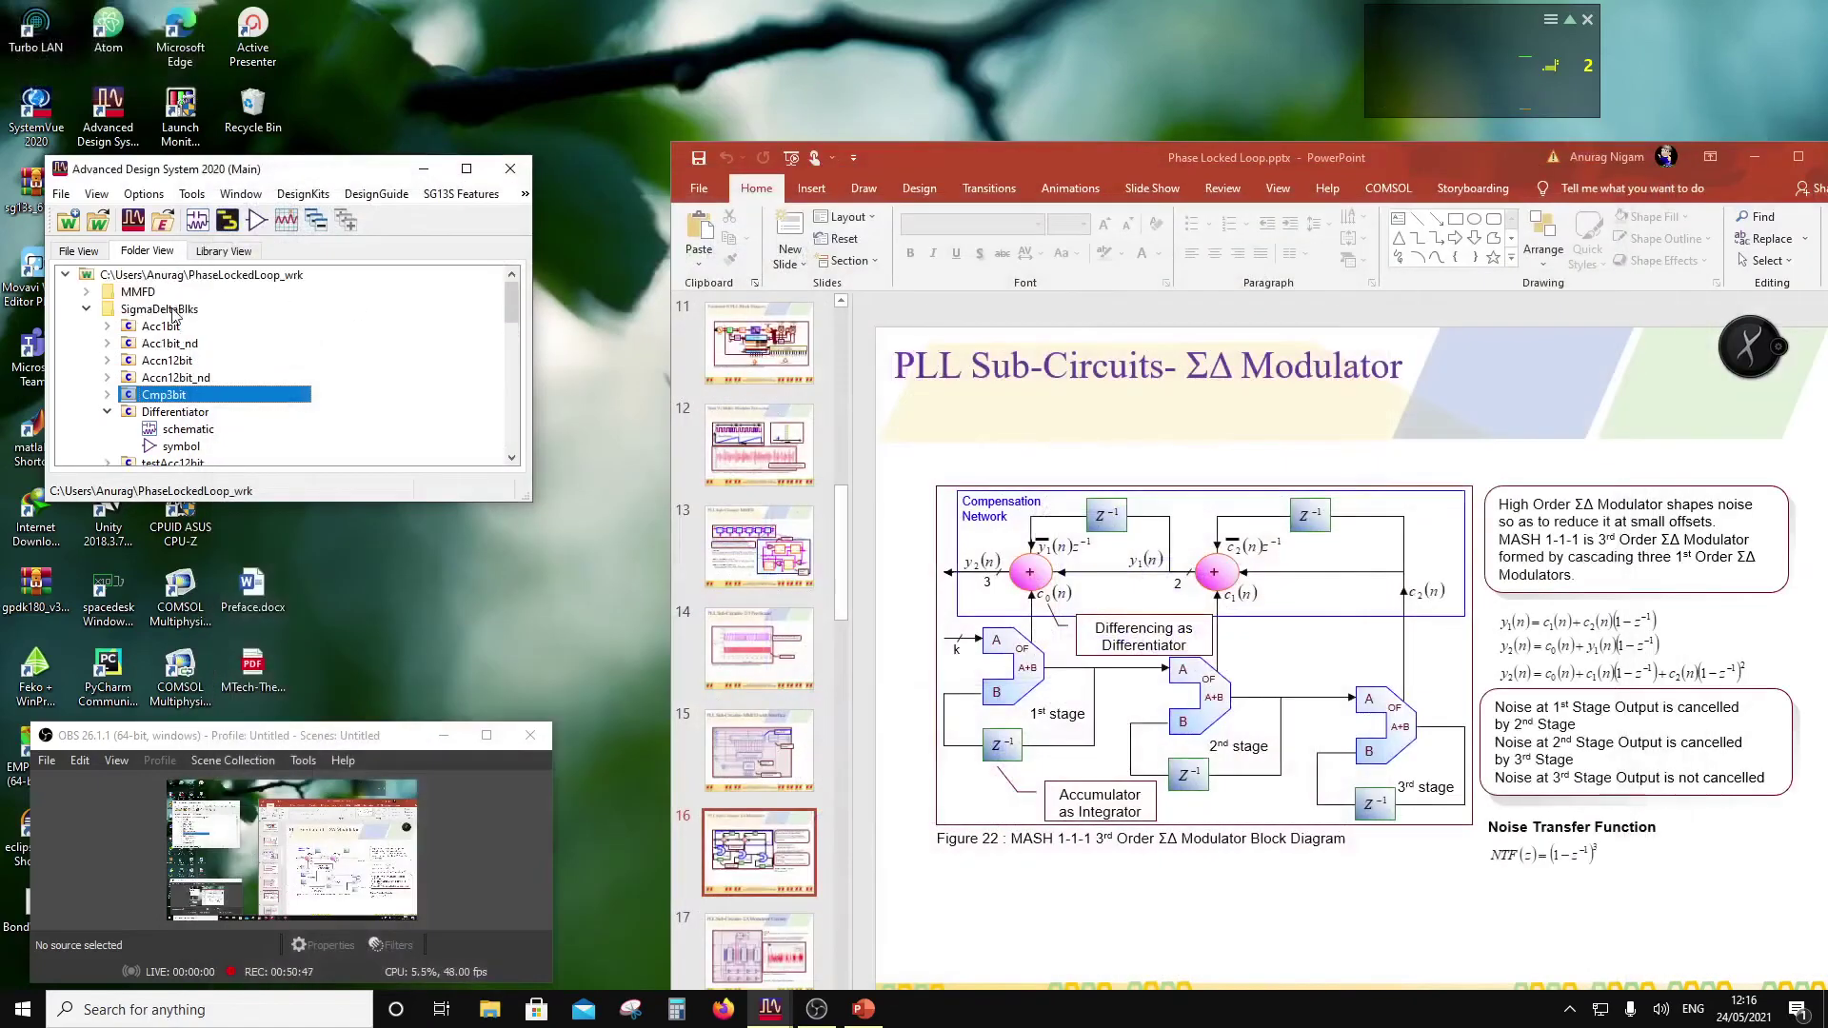
right_click(136, 309)
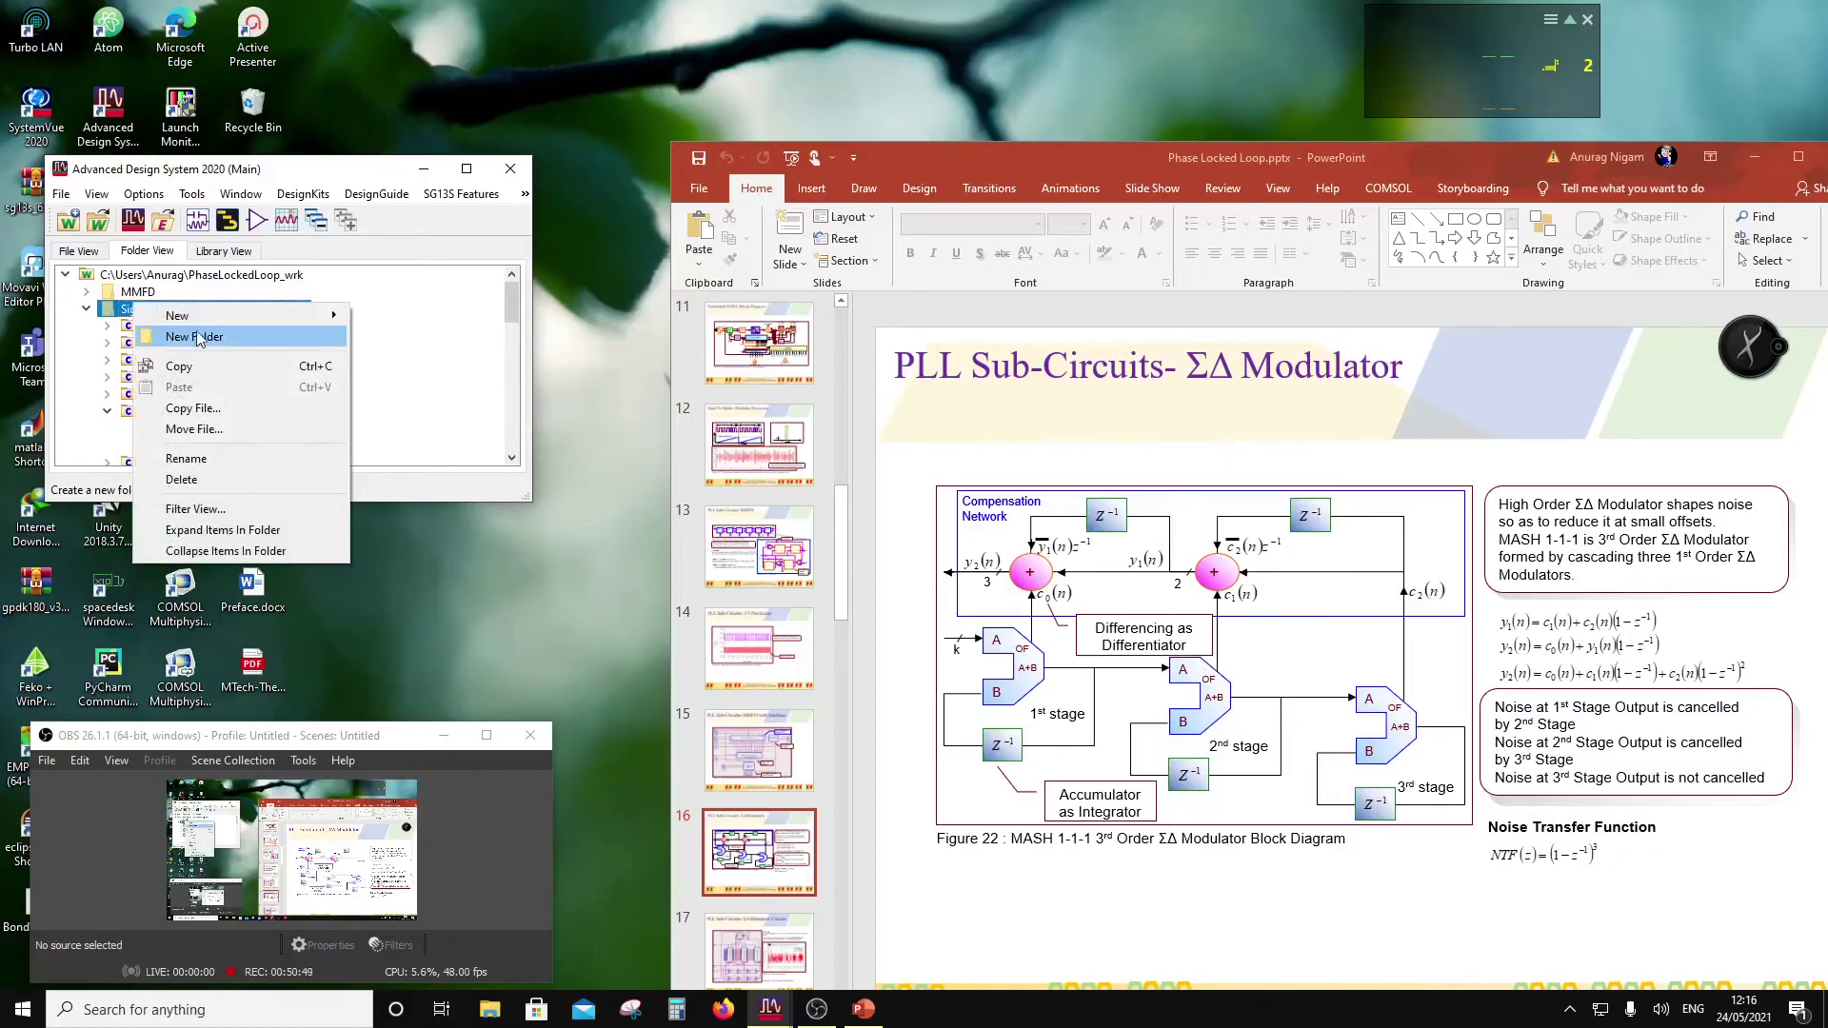
mouse_move(190, 315)
click(407, 318)
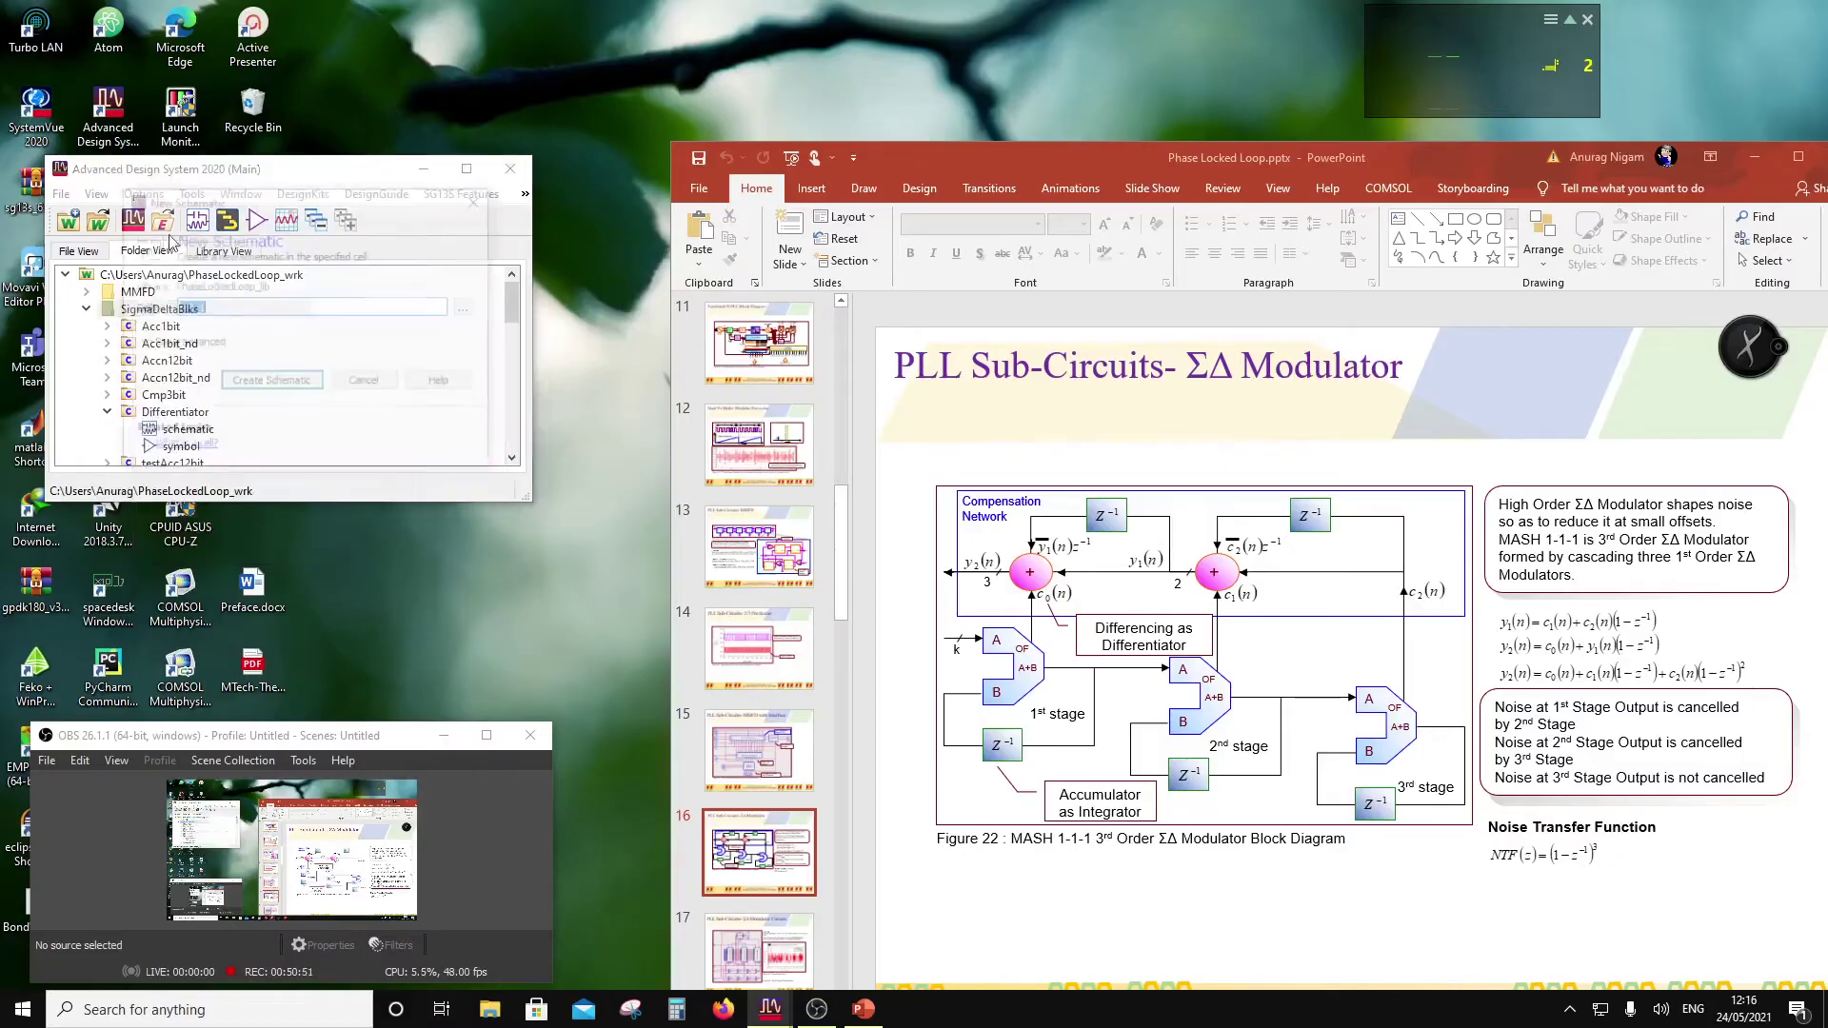
text(MASH_1_1_1SD)
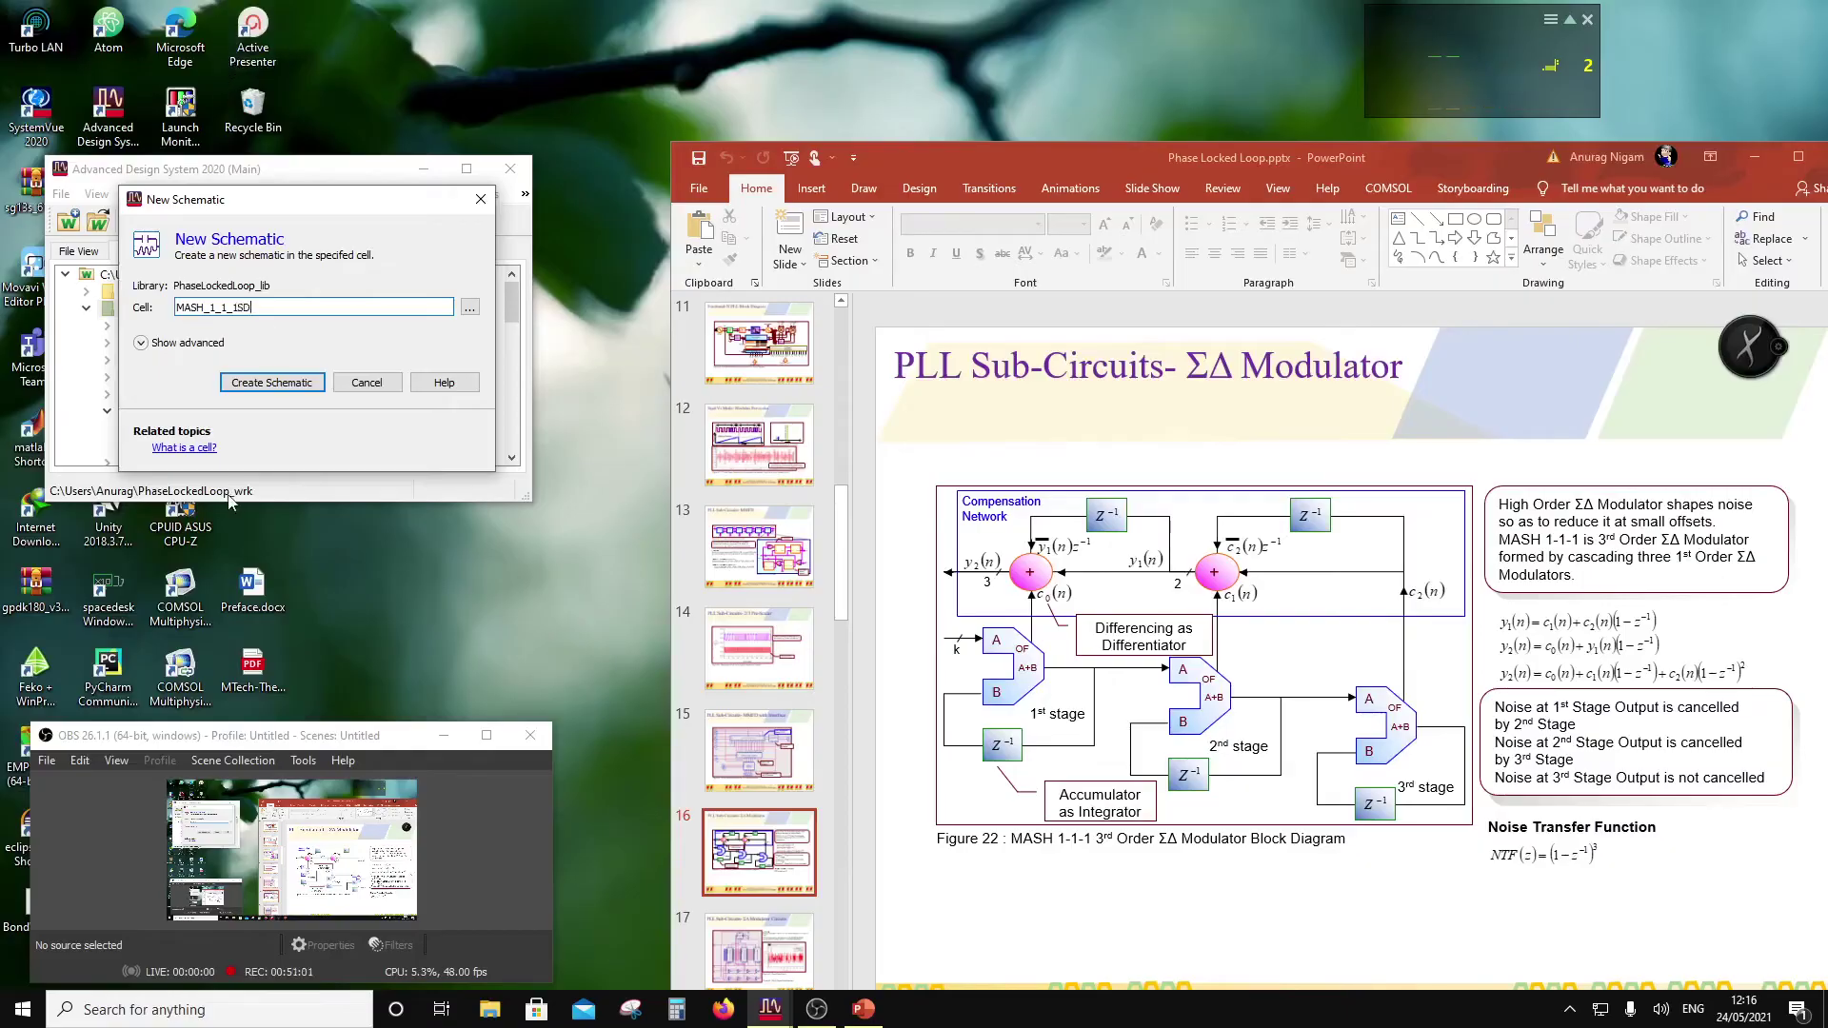
click(272, 382)
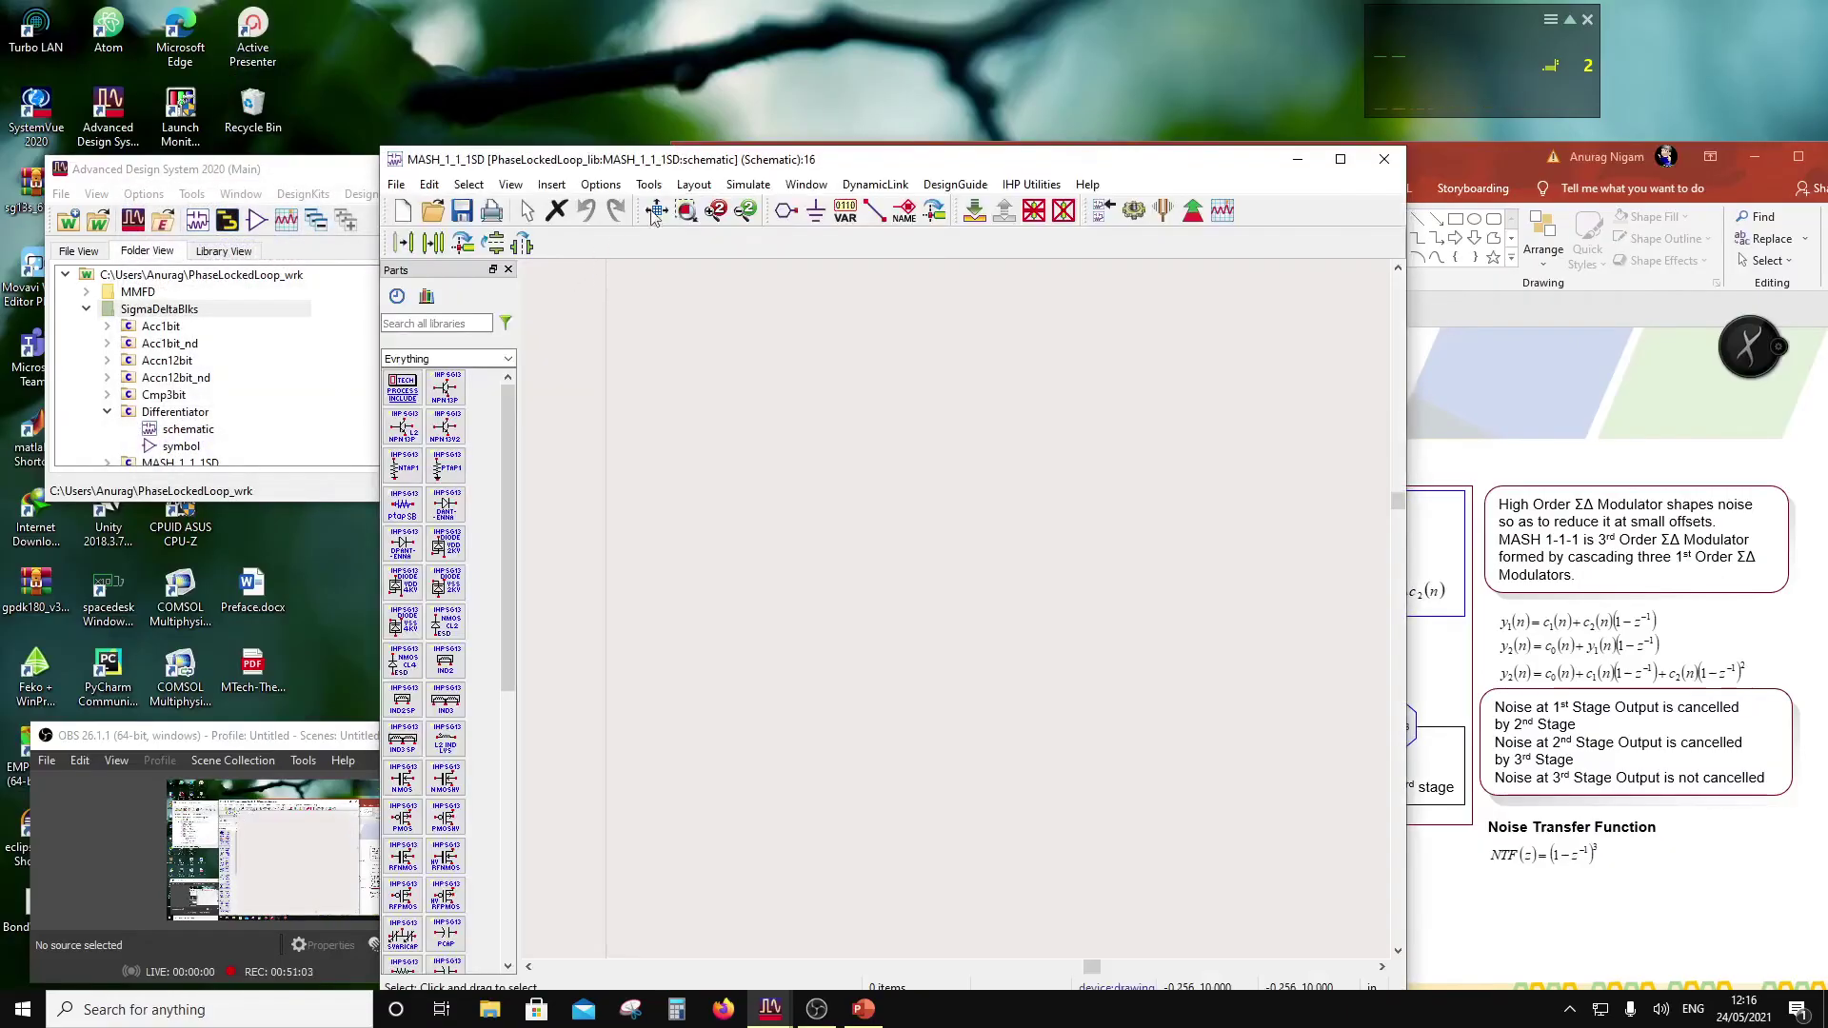
scroll(1031, 505, up, 1)
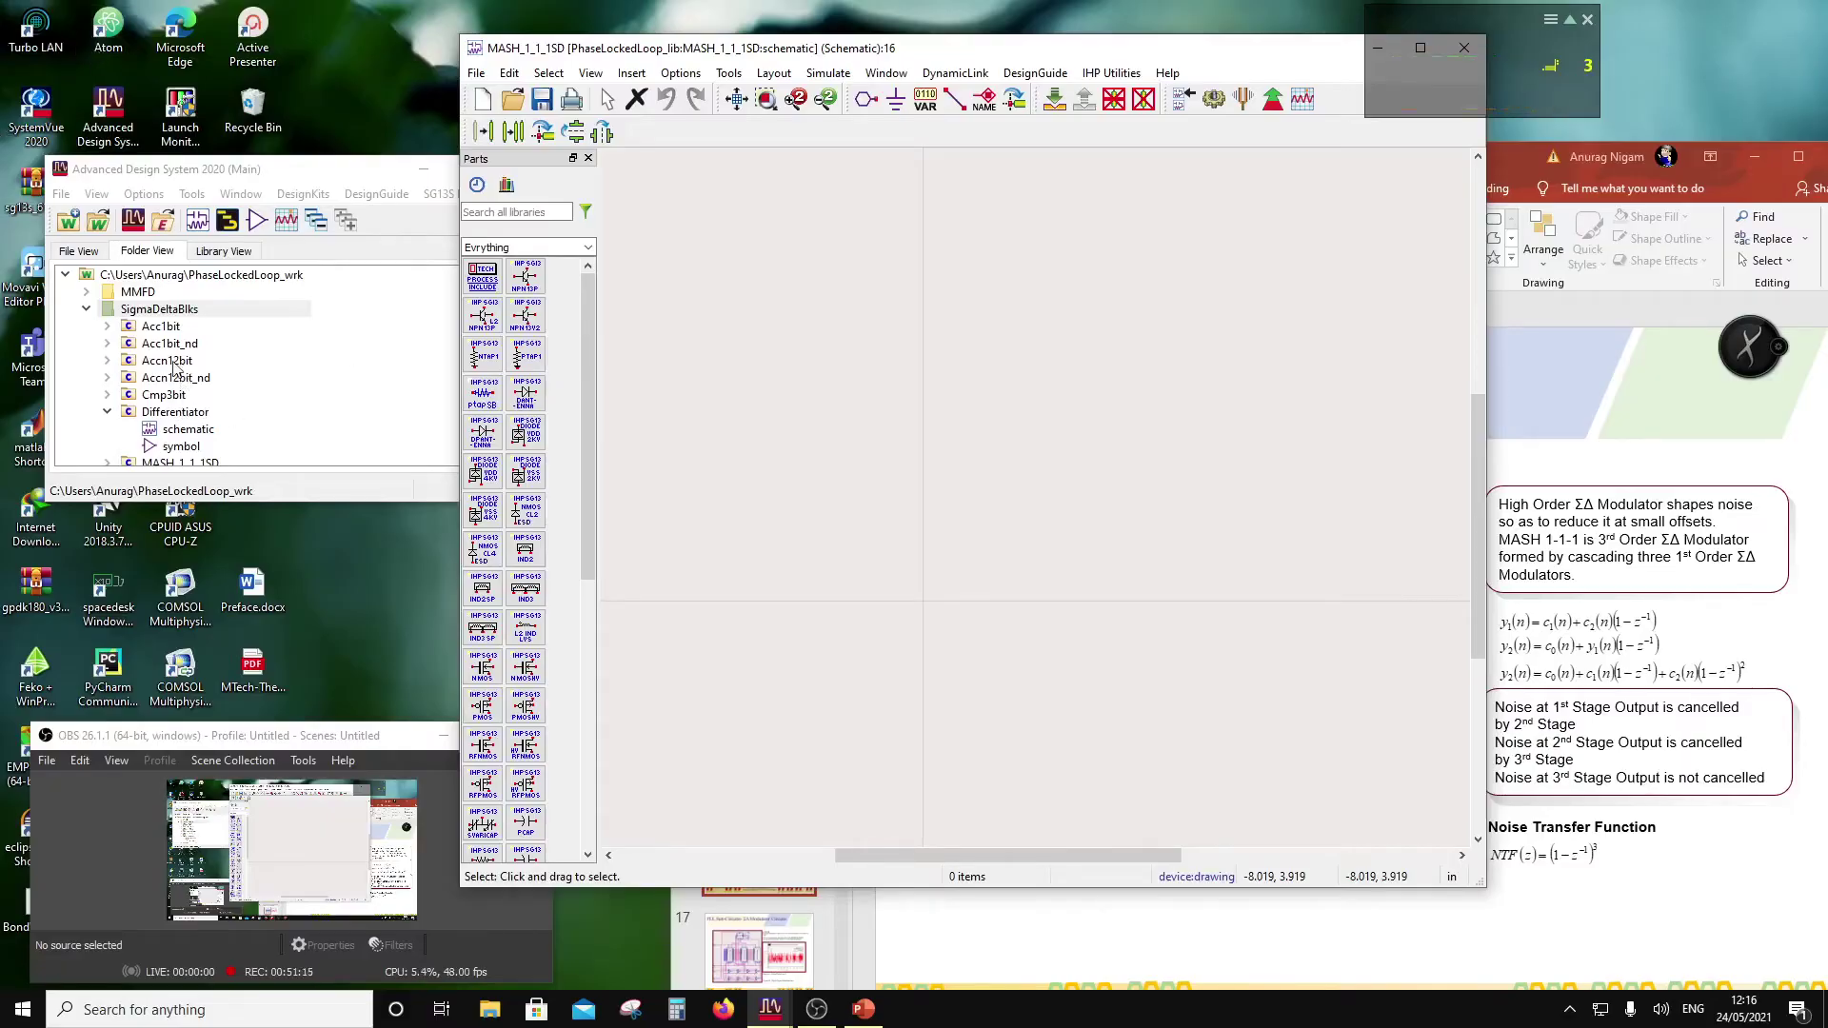
Step: Open the Accn12bit_nd schematic and delete the NOTg inverter pairs from the Clr line
click(109, 378)
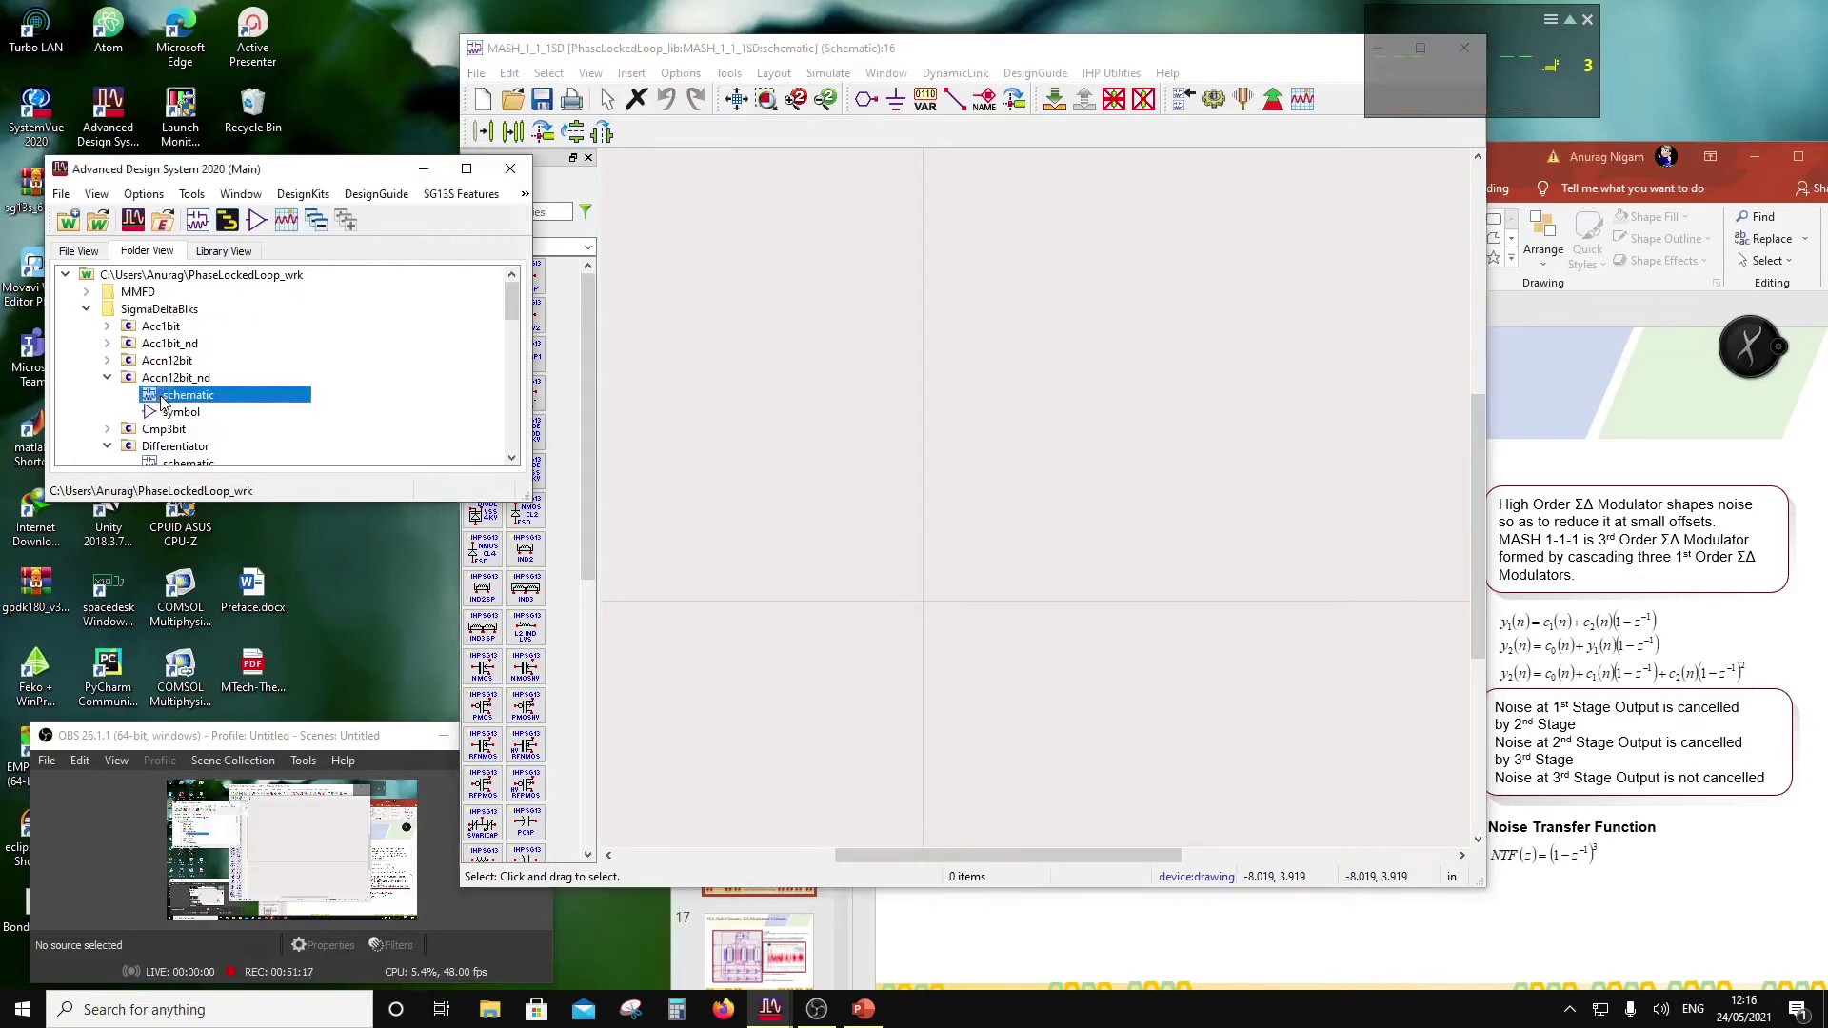
double_click(163, 397)
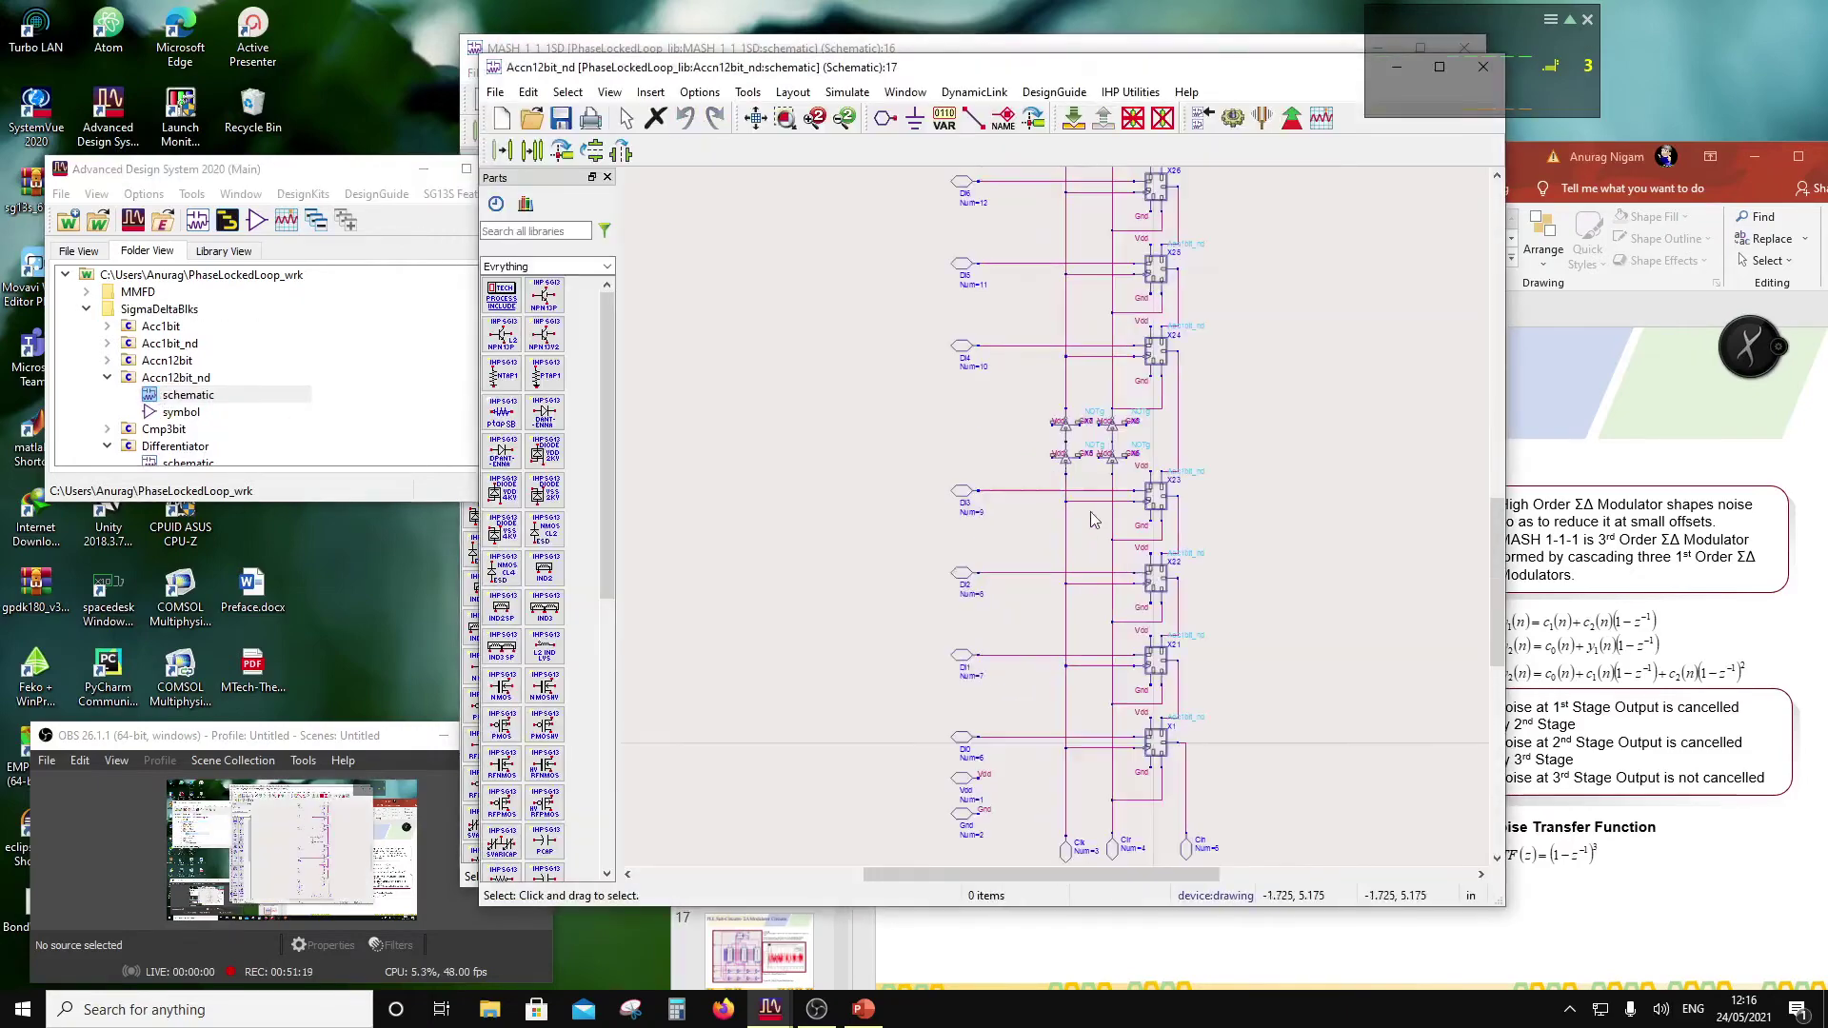
click(1121, 465)
key(Delete)
click(1121, 436)
key(Delete)
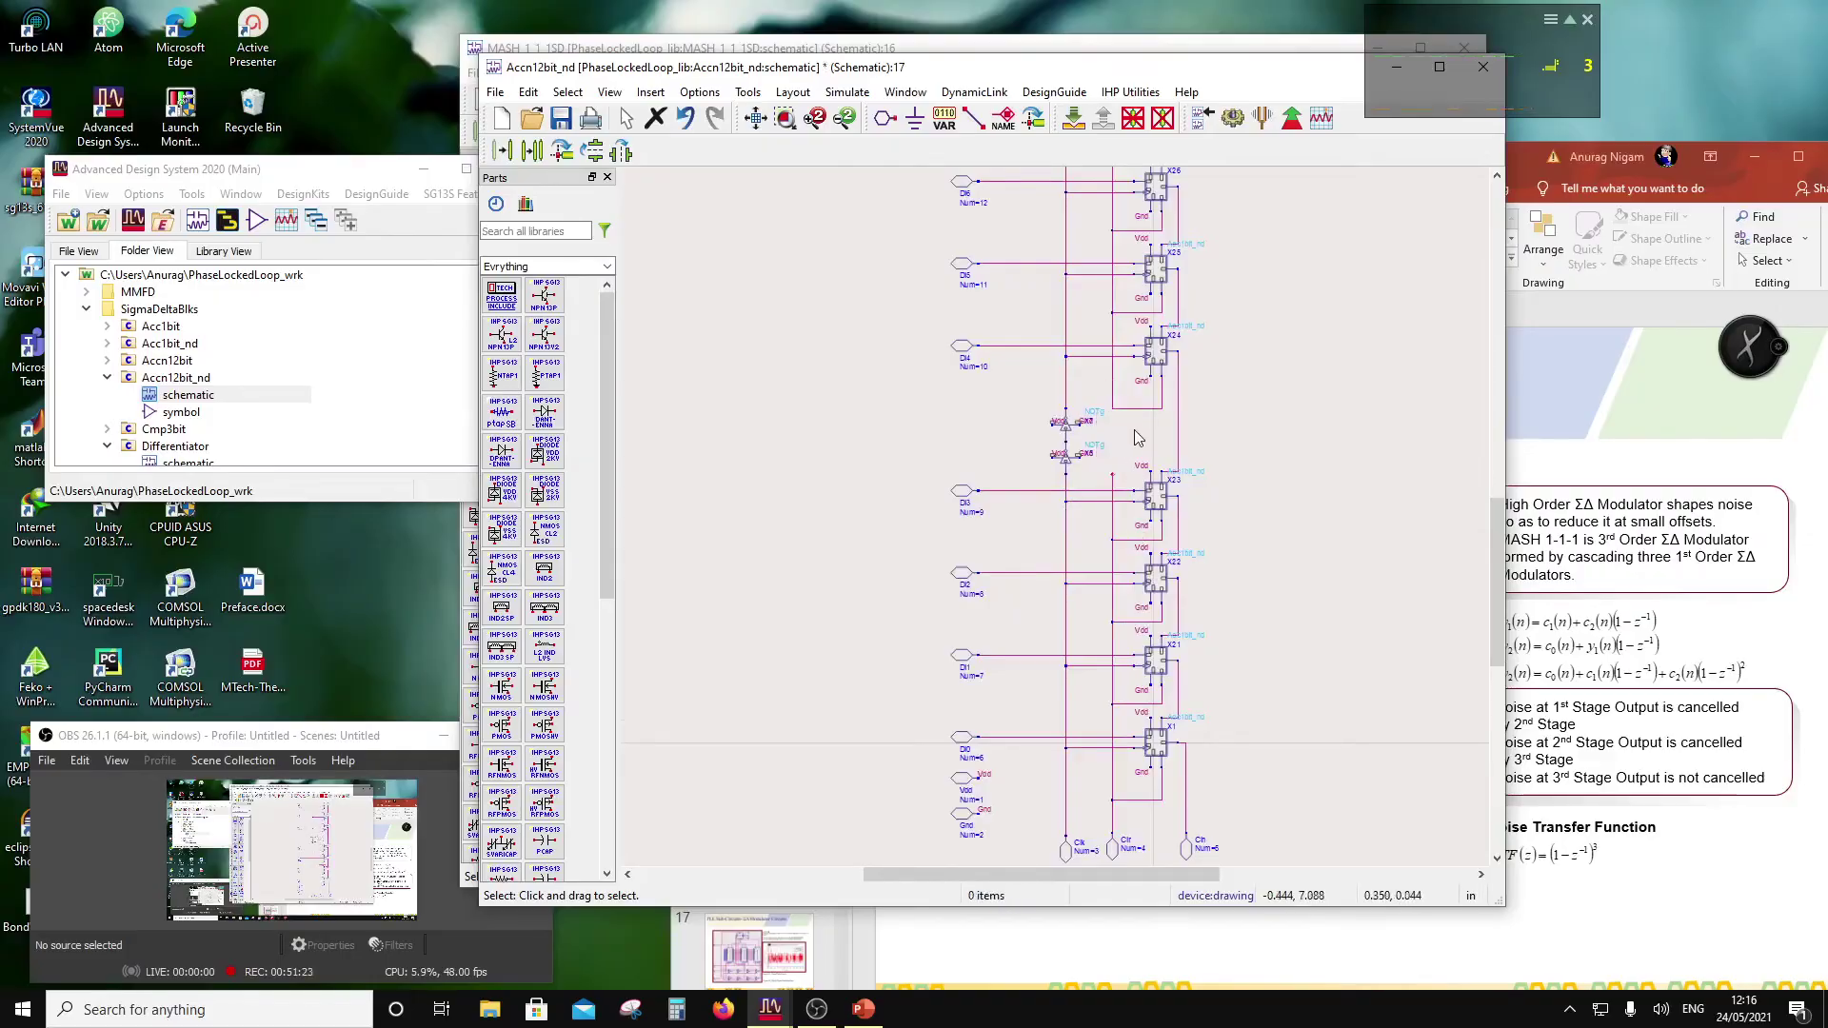
scroll(1138, 438, down, 1)
scroll(1073, 366, down, 1)
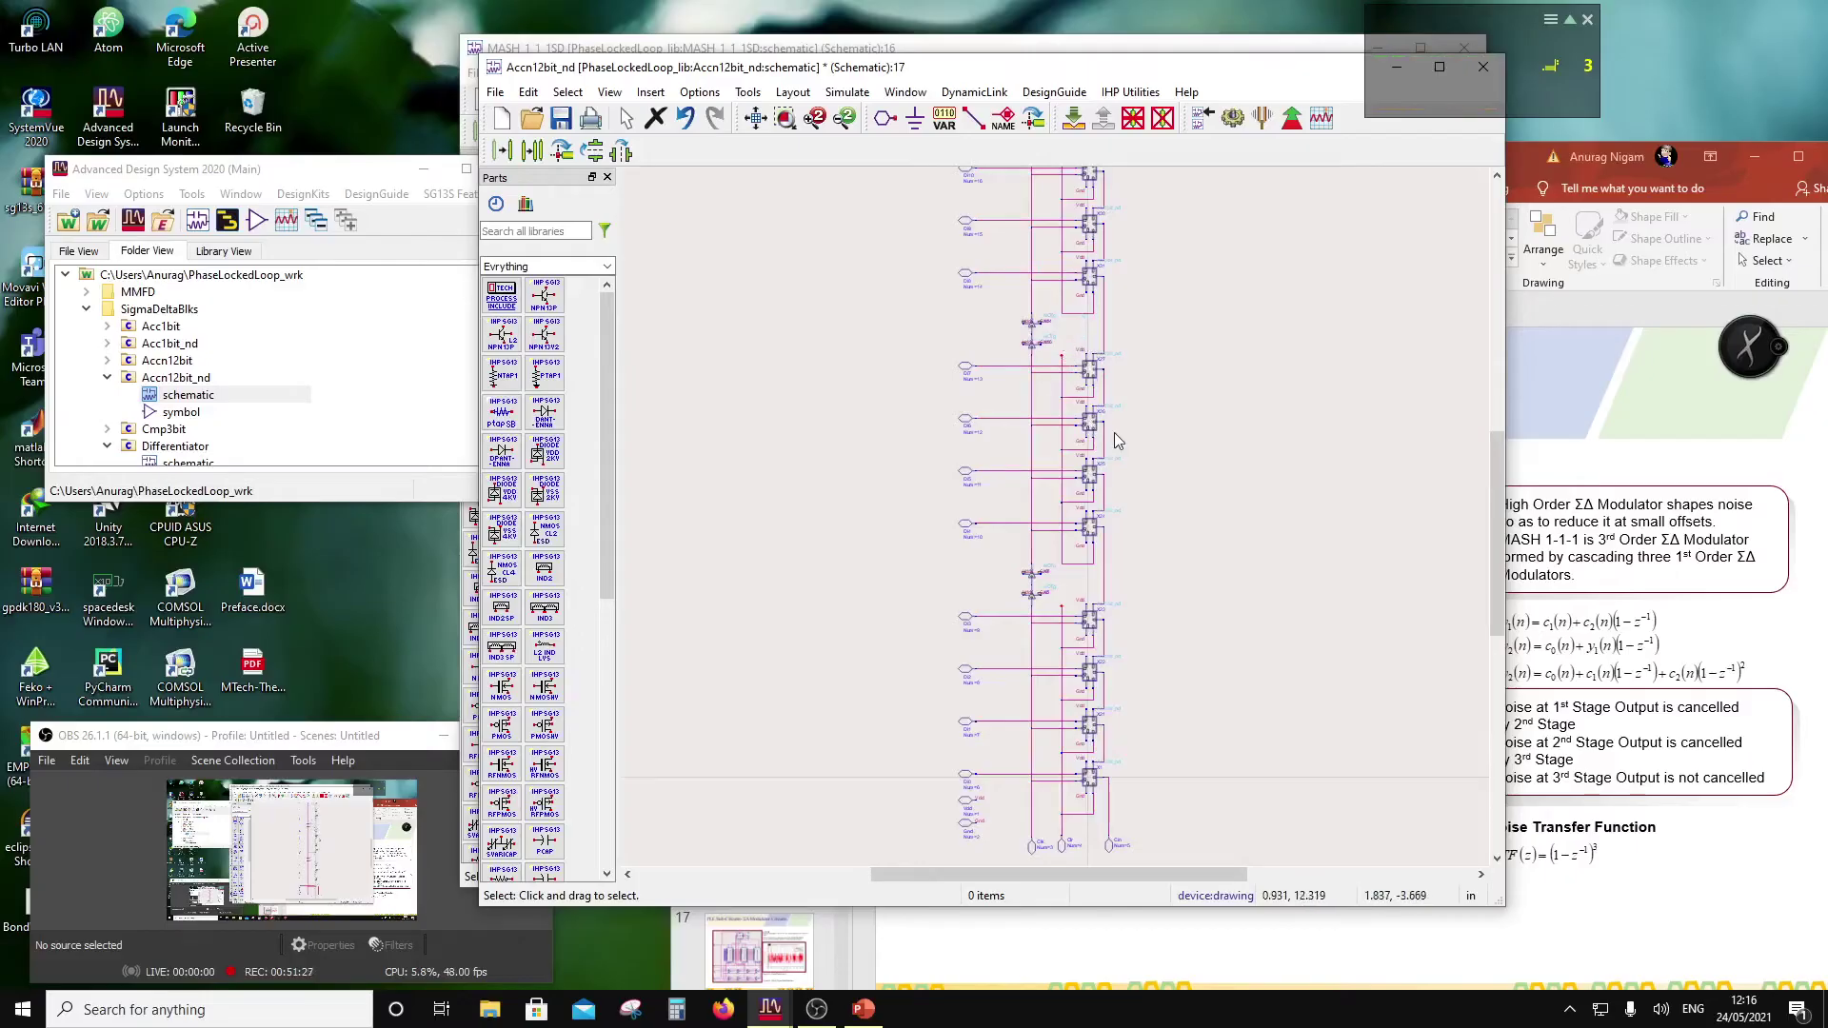
Step: Enable snapping and wire across the gaps left by the deleted inverters so the Clr line is continuous
click(973, 118)
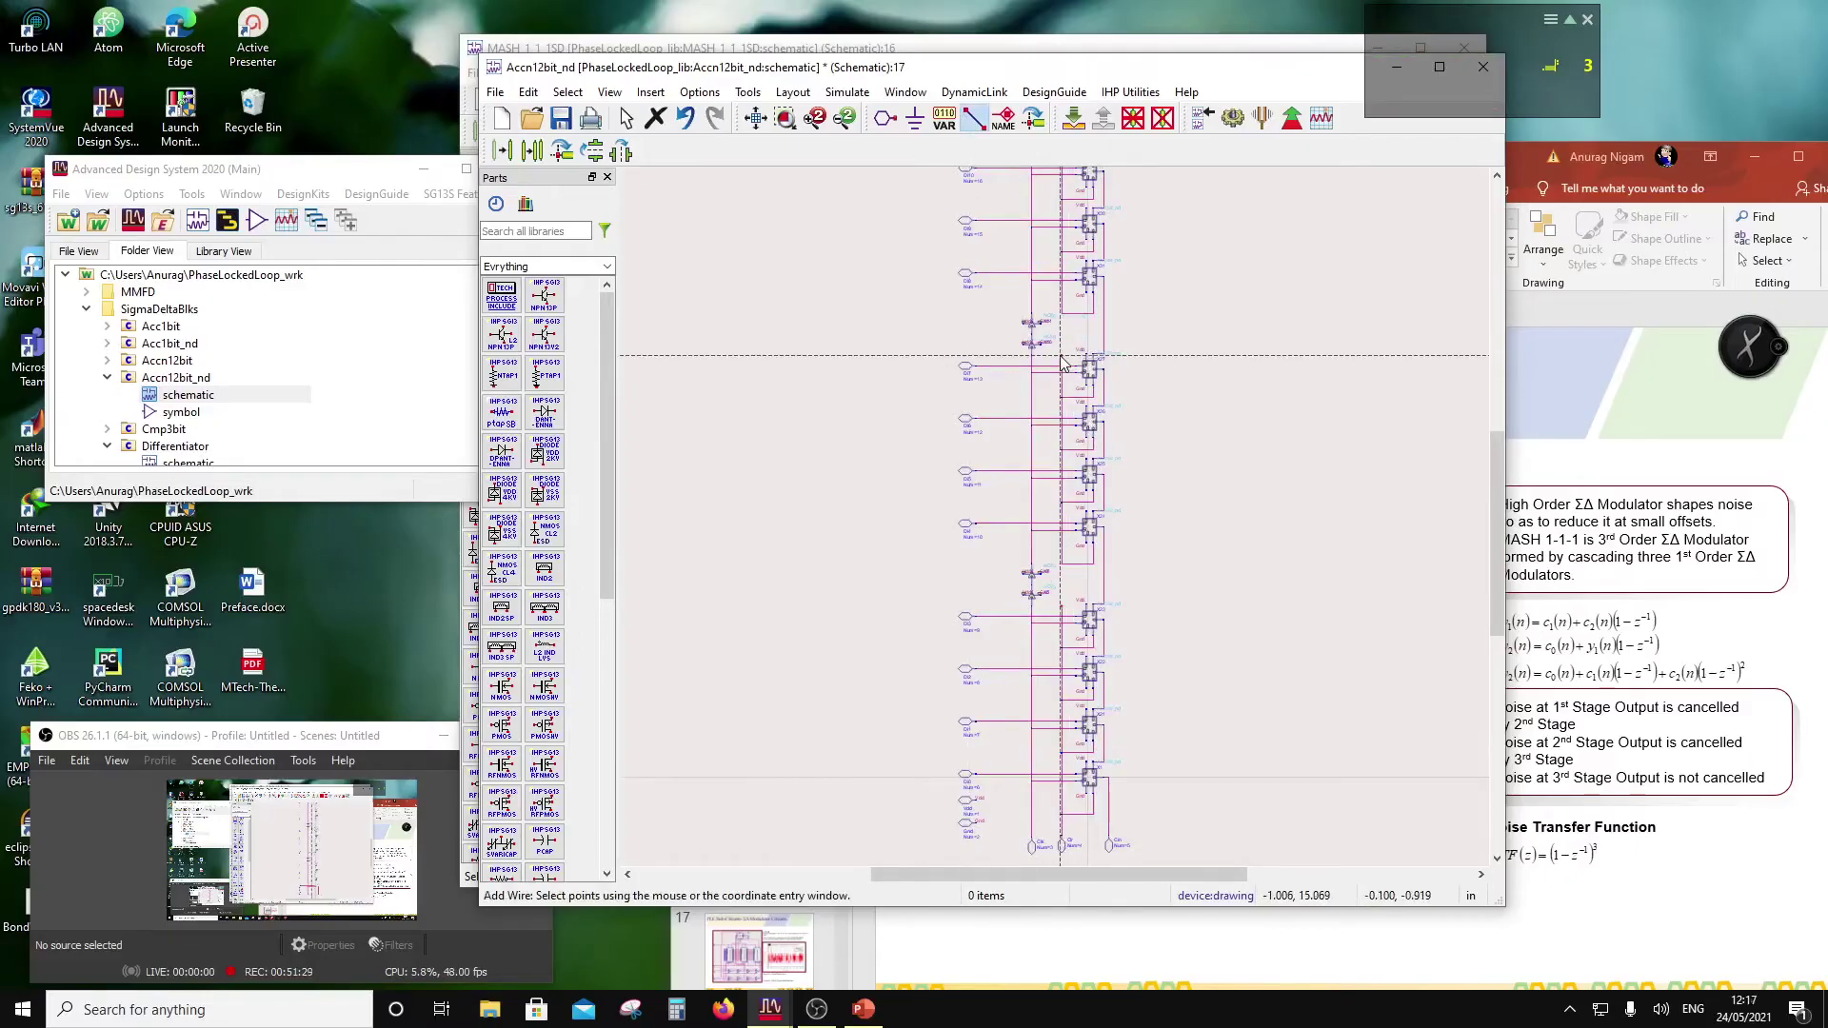
scroll(1062, 363, up, 2)
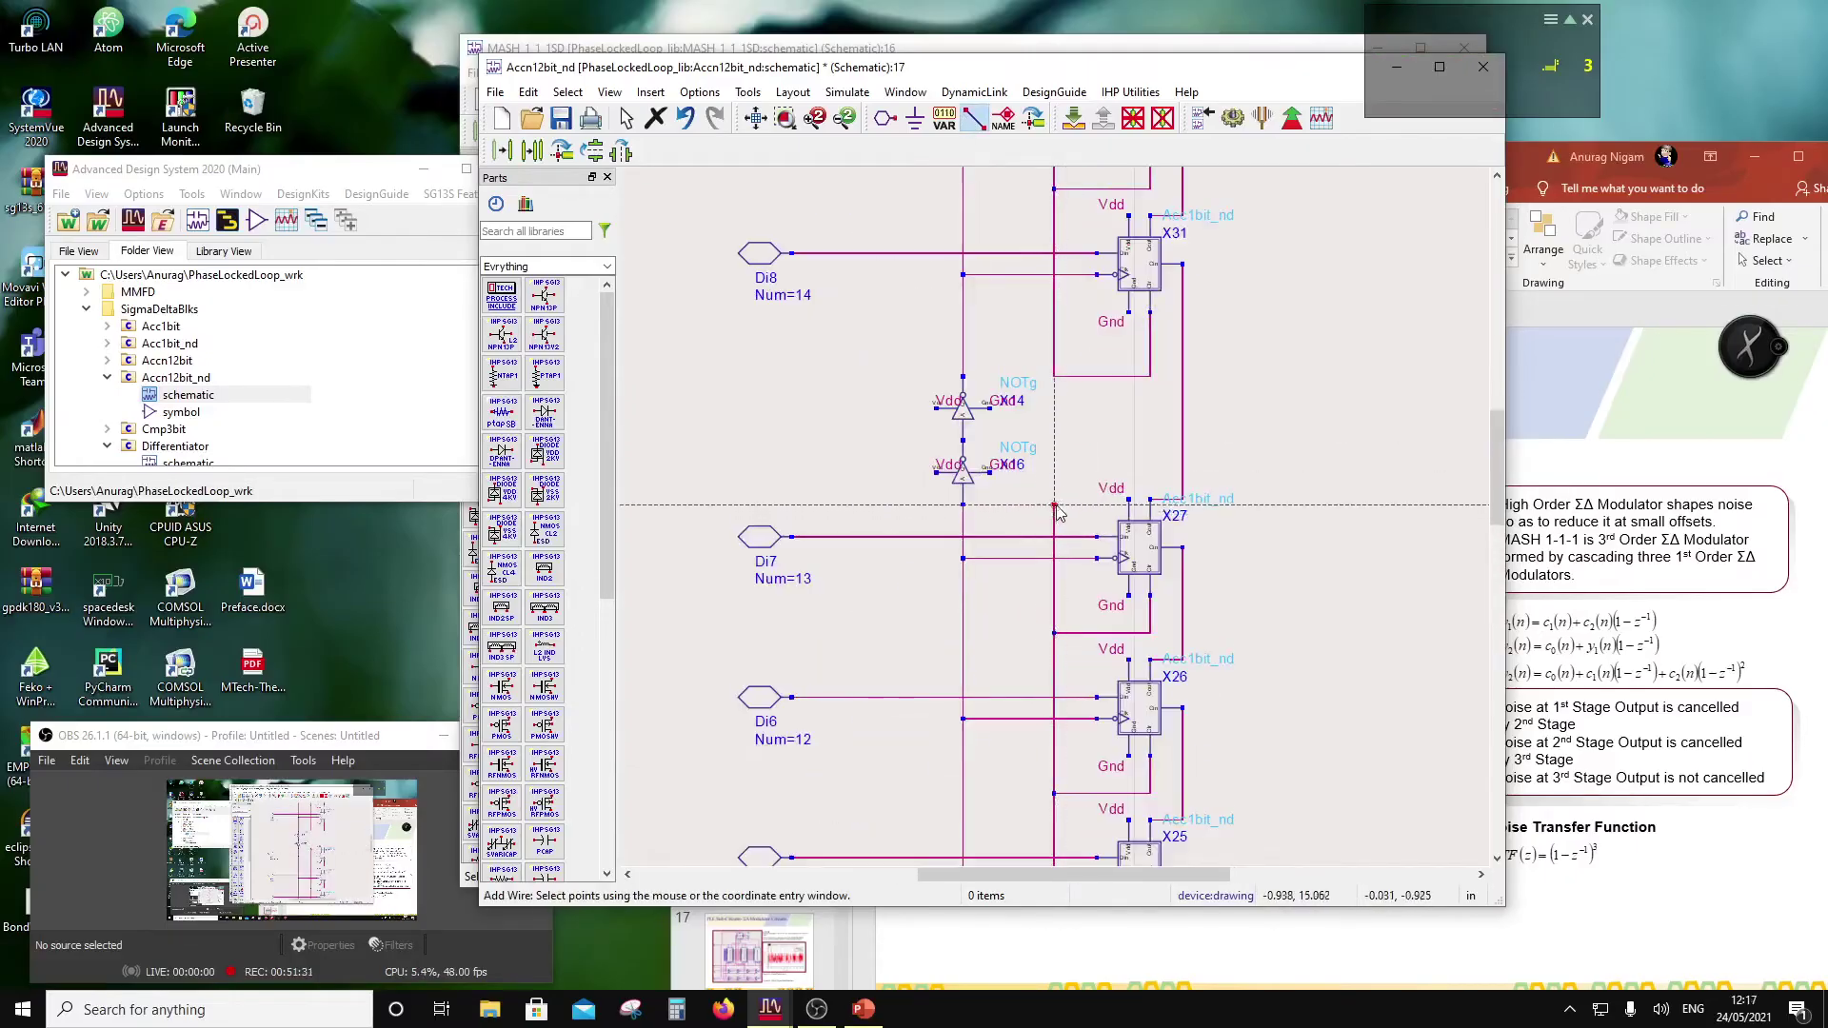
click(660, 92)
mouse_move(679, 94)
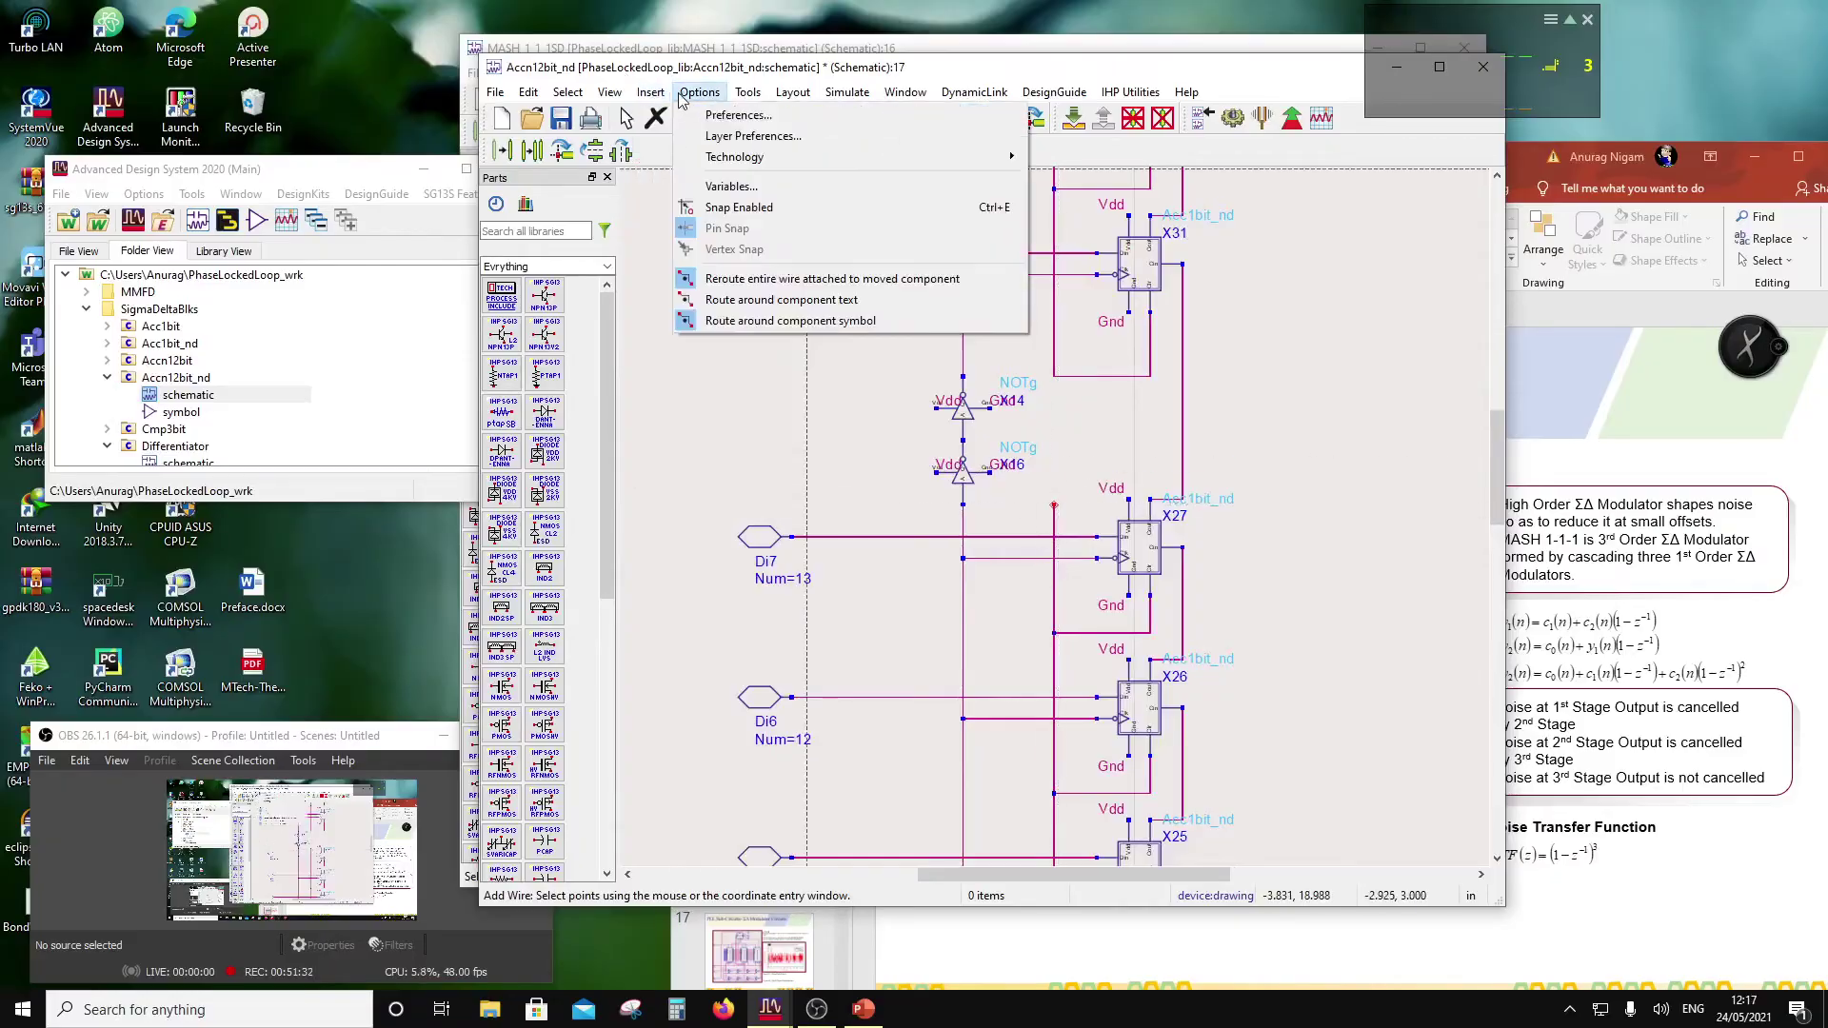
click(714, 205)
scroll(1057, 514, down, 3)
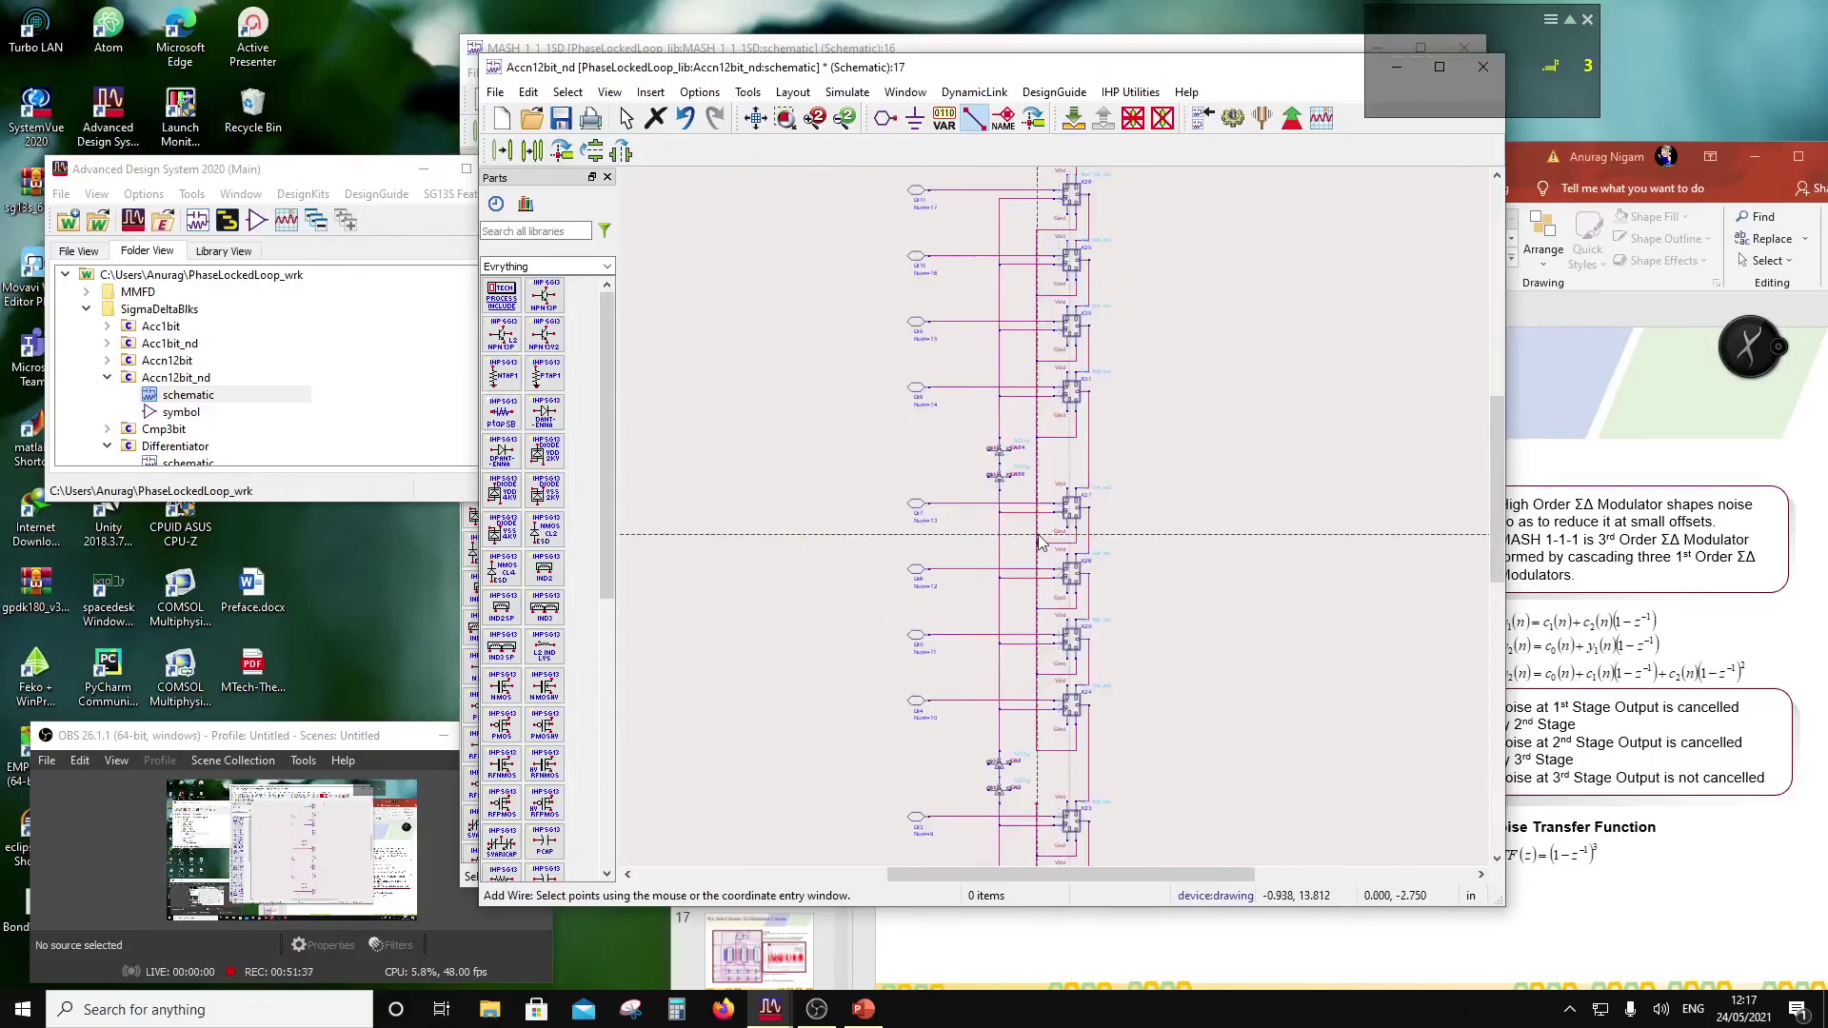
scroll(1028, 571, up, 3)
click(1013, 608)
scroll(1016, 533, up, 2)
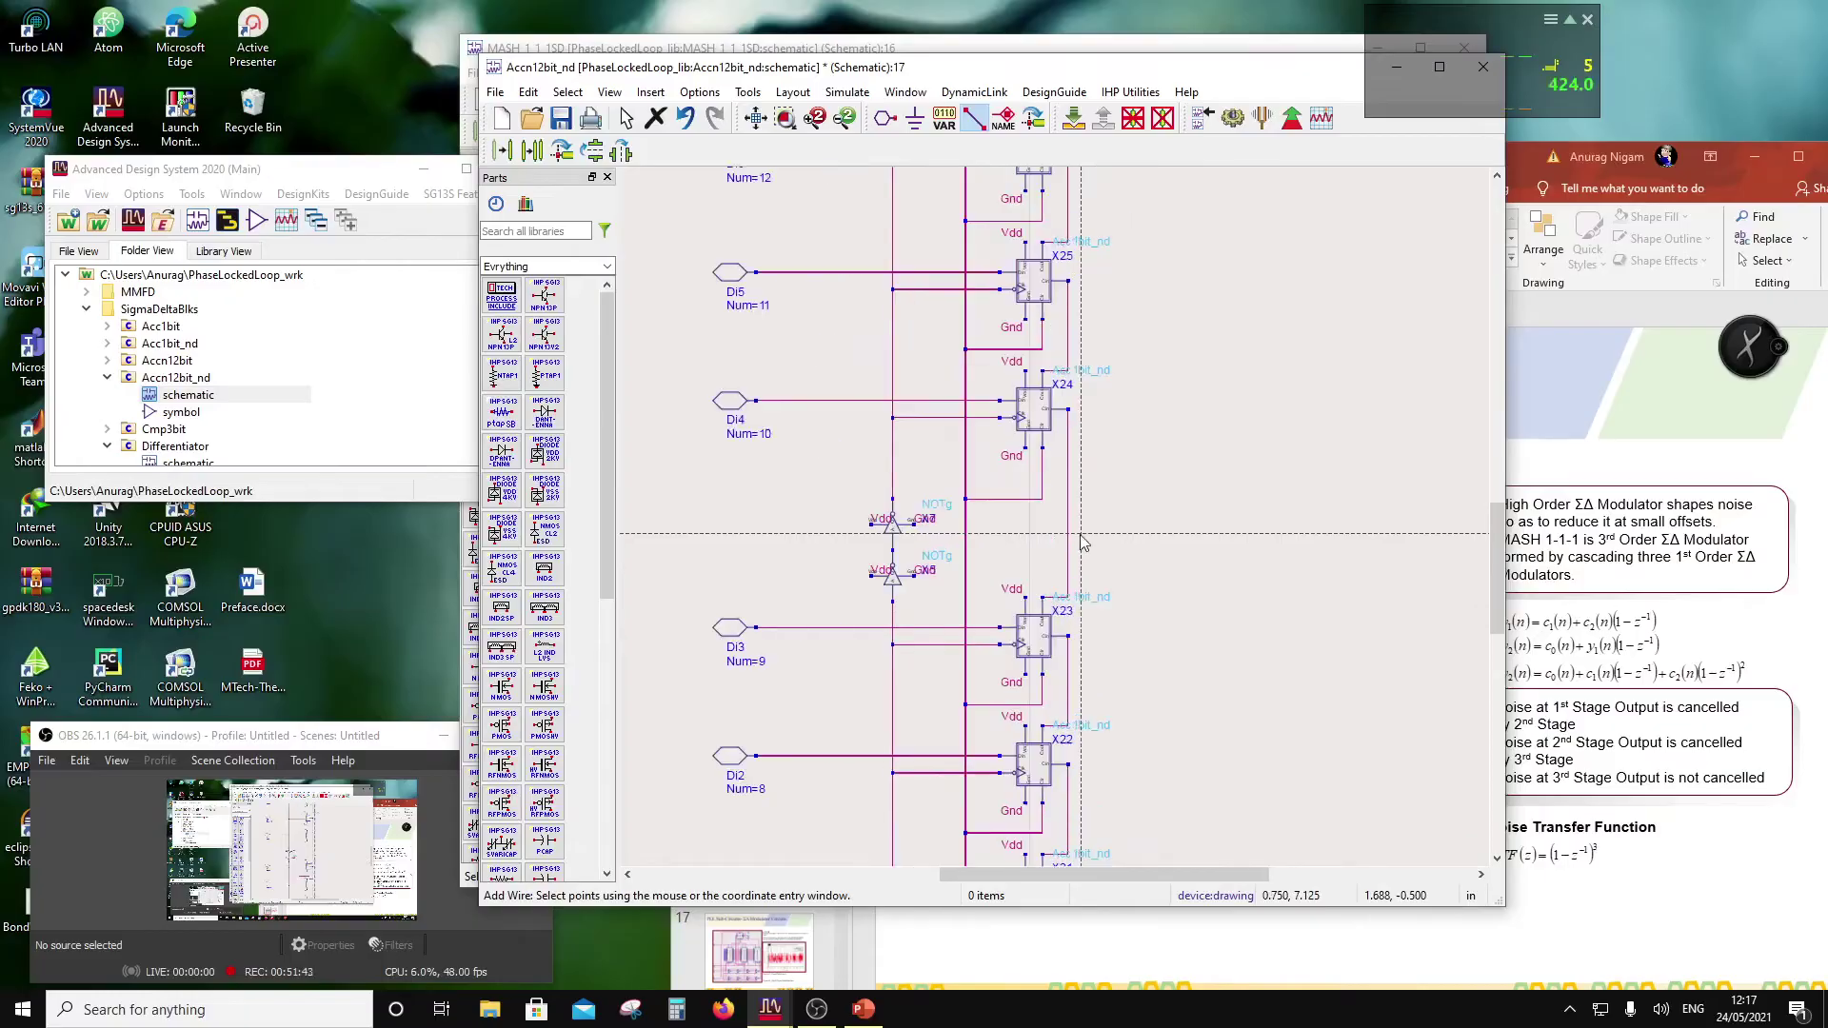
scroll(1067, 531, down, 5)
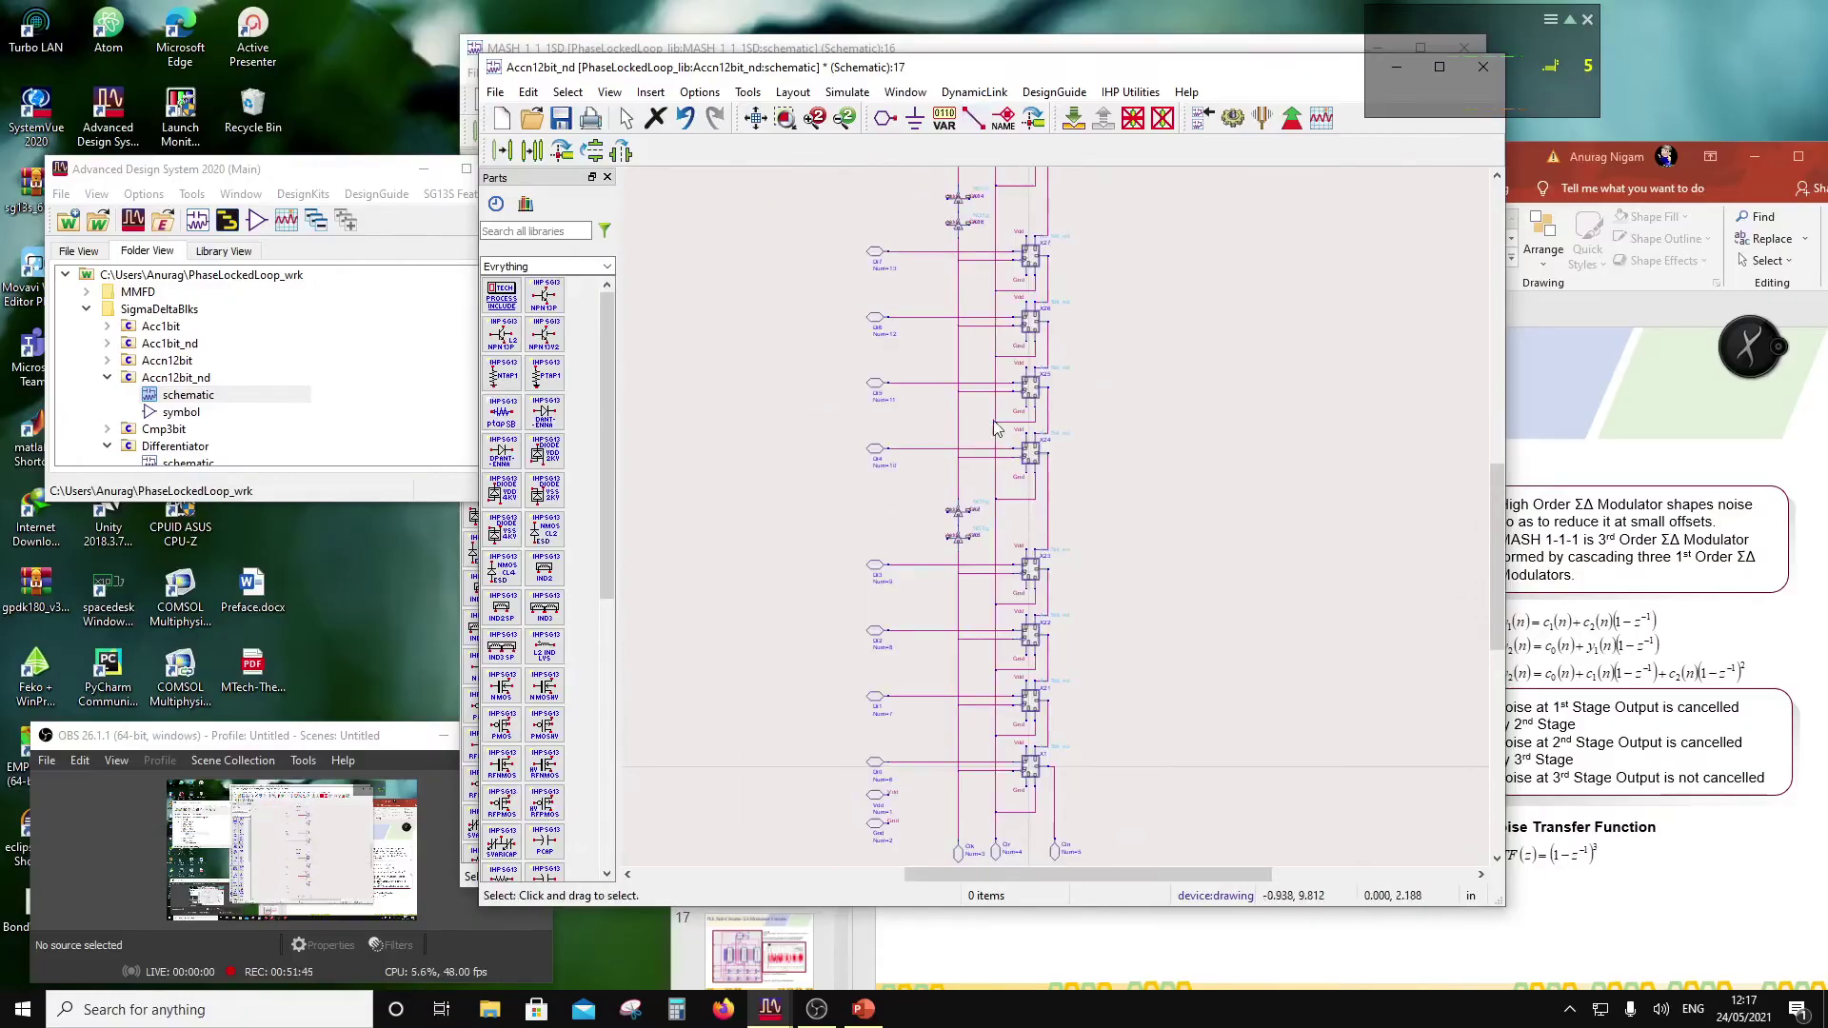
key(Escape)
Step: Inspect the Acc1bit_nd schematic inside instance X24 and return to the Accn12bit_nd level
scroll(1044, 496, up, 2)
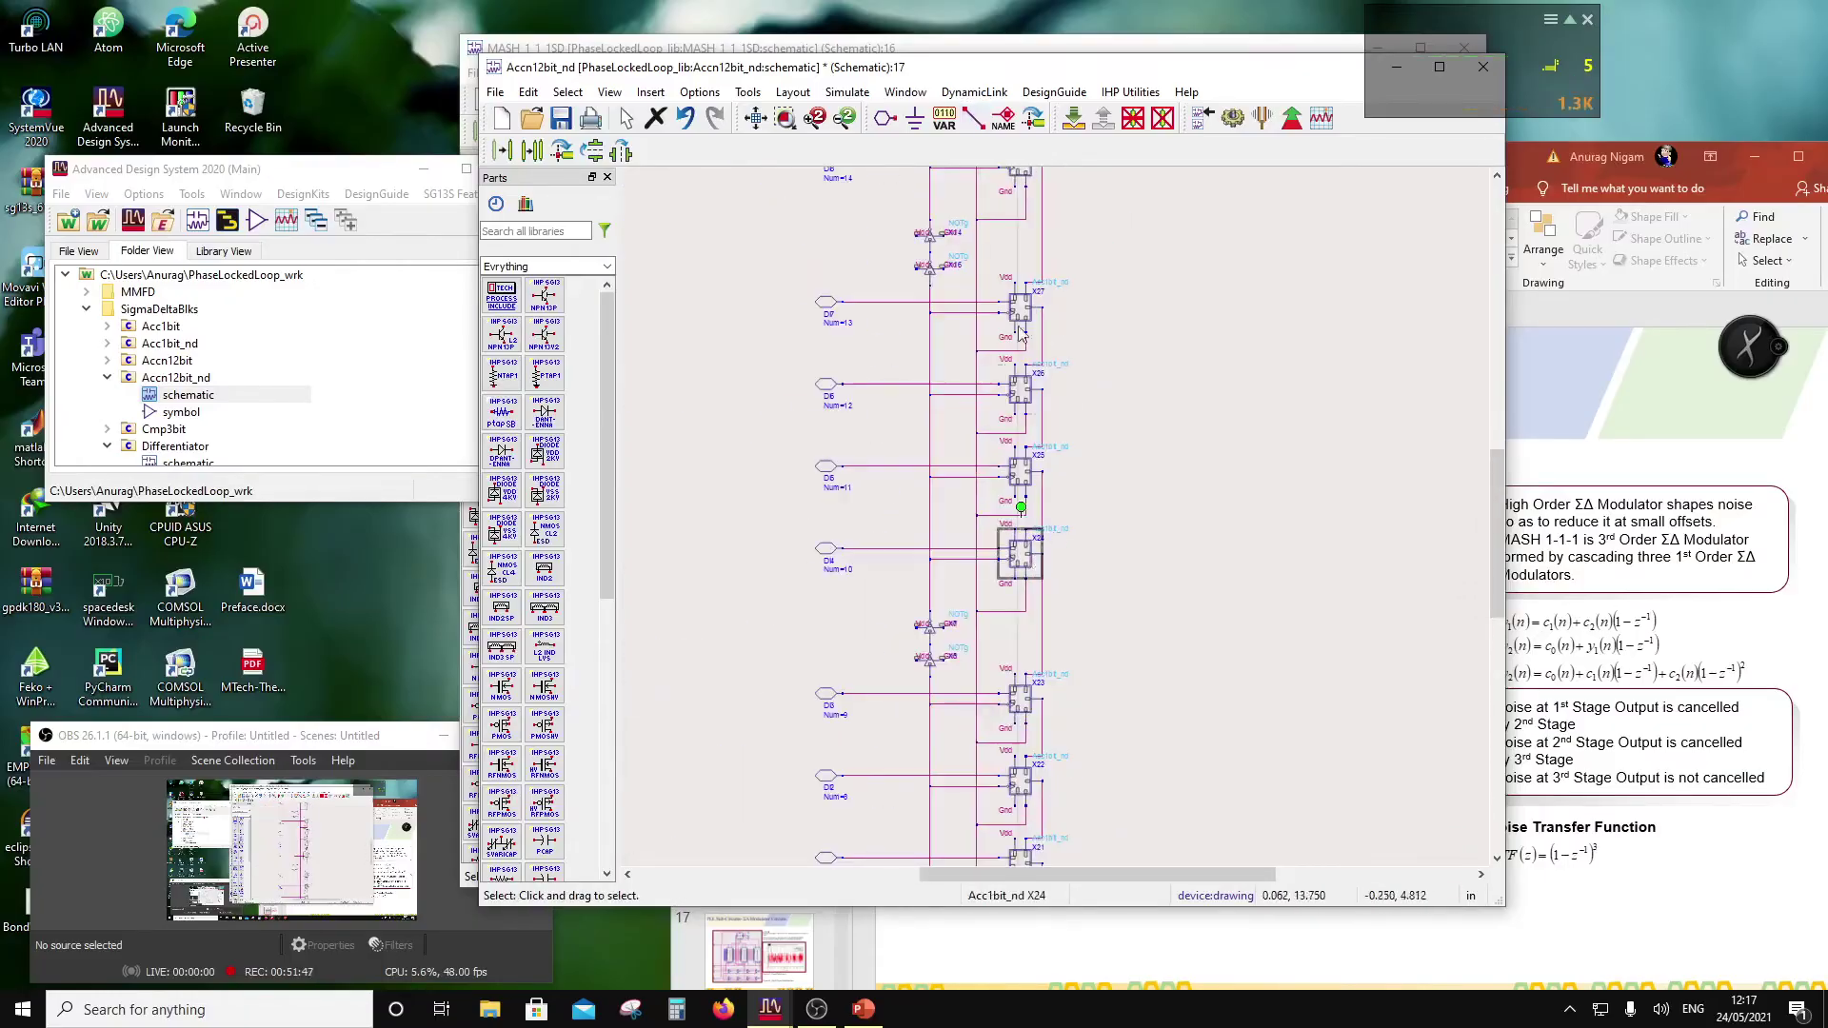
click(1072, 117)
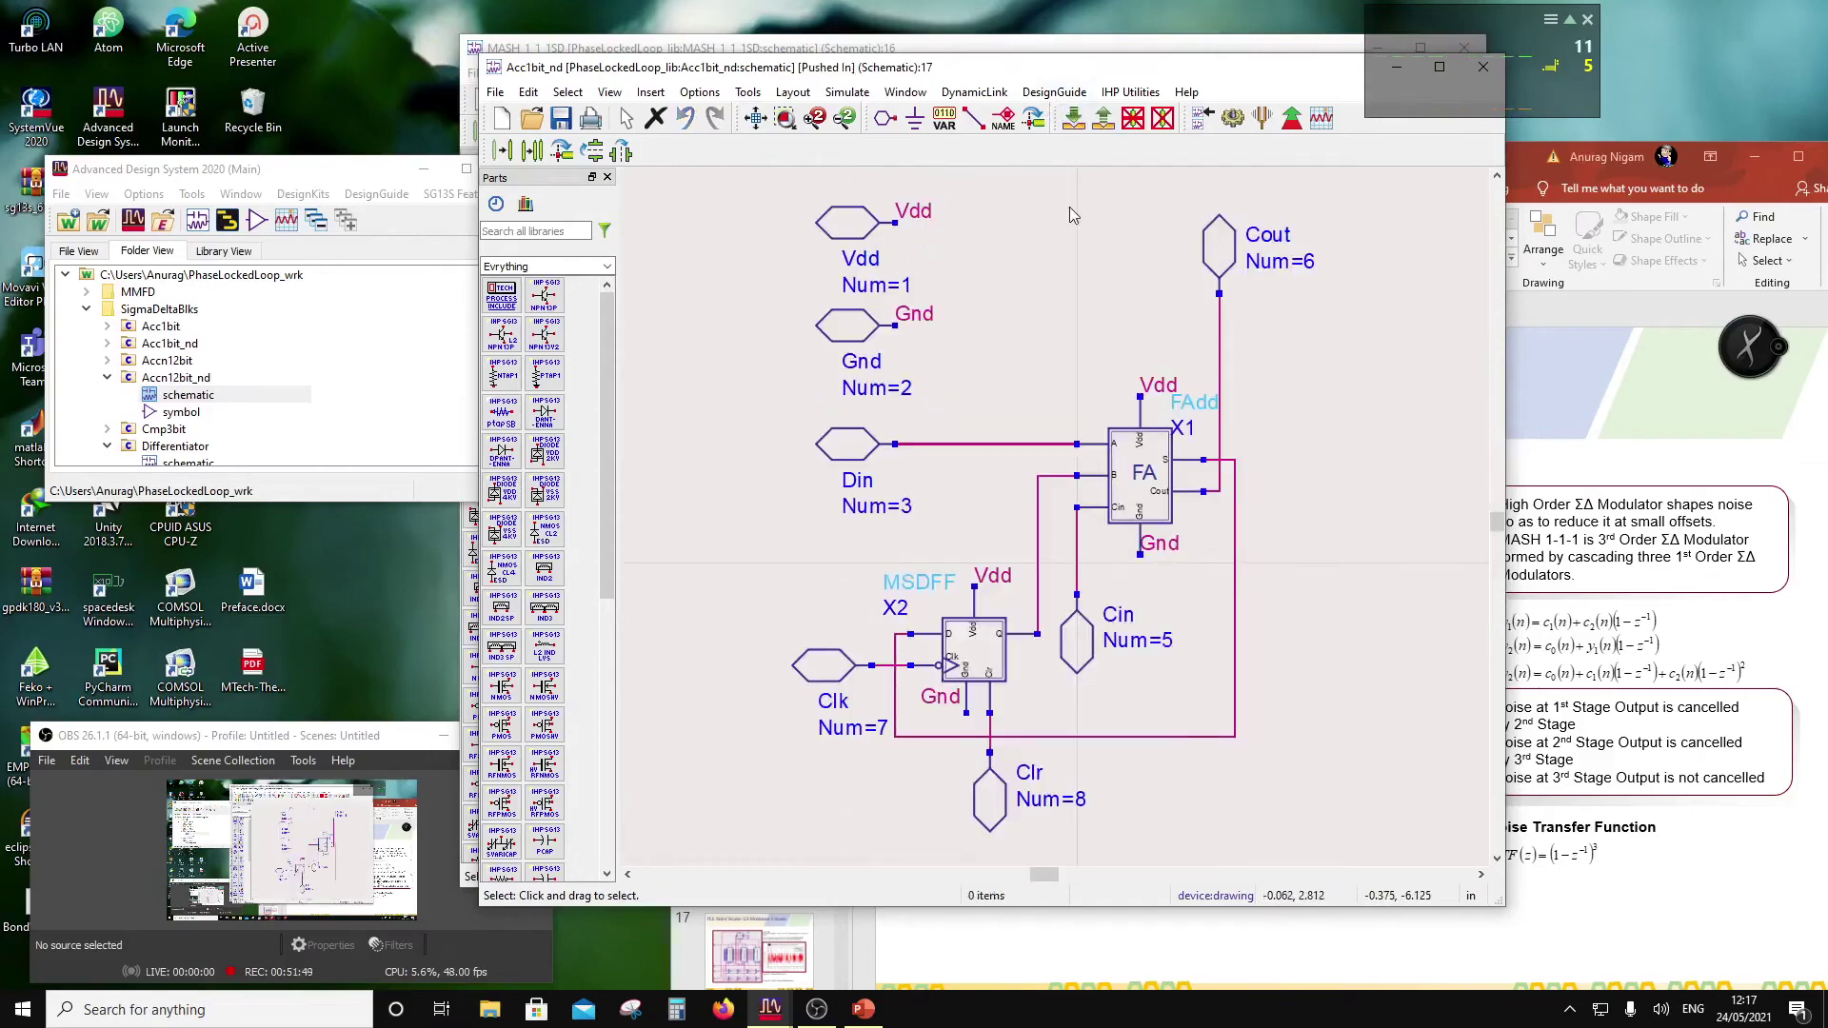
click(1103, 116)
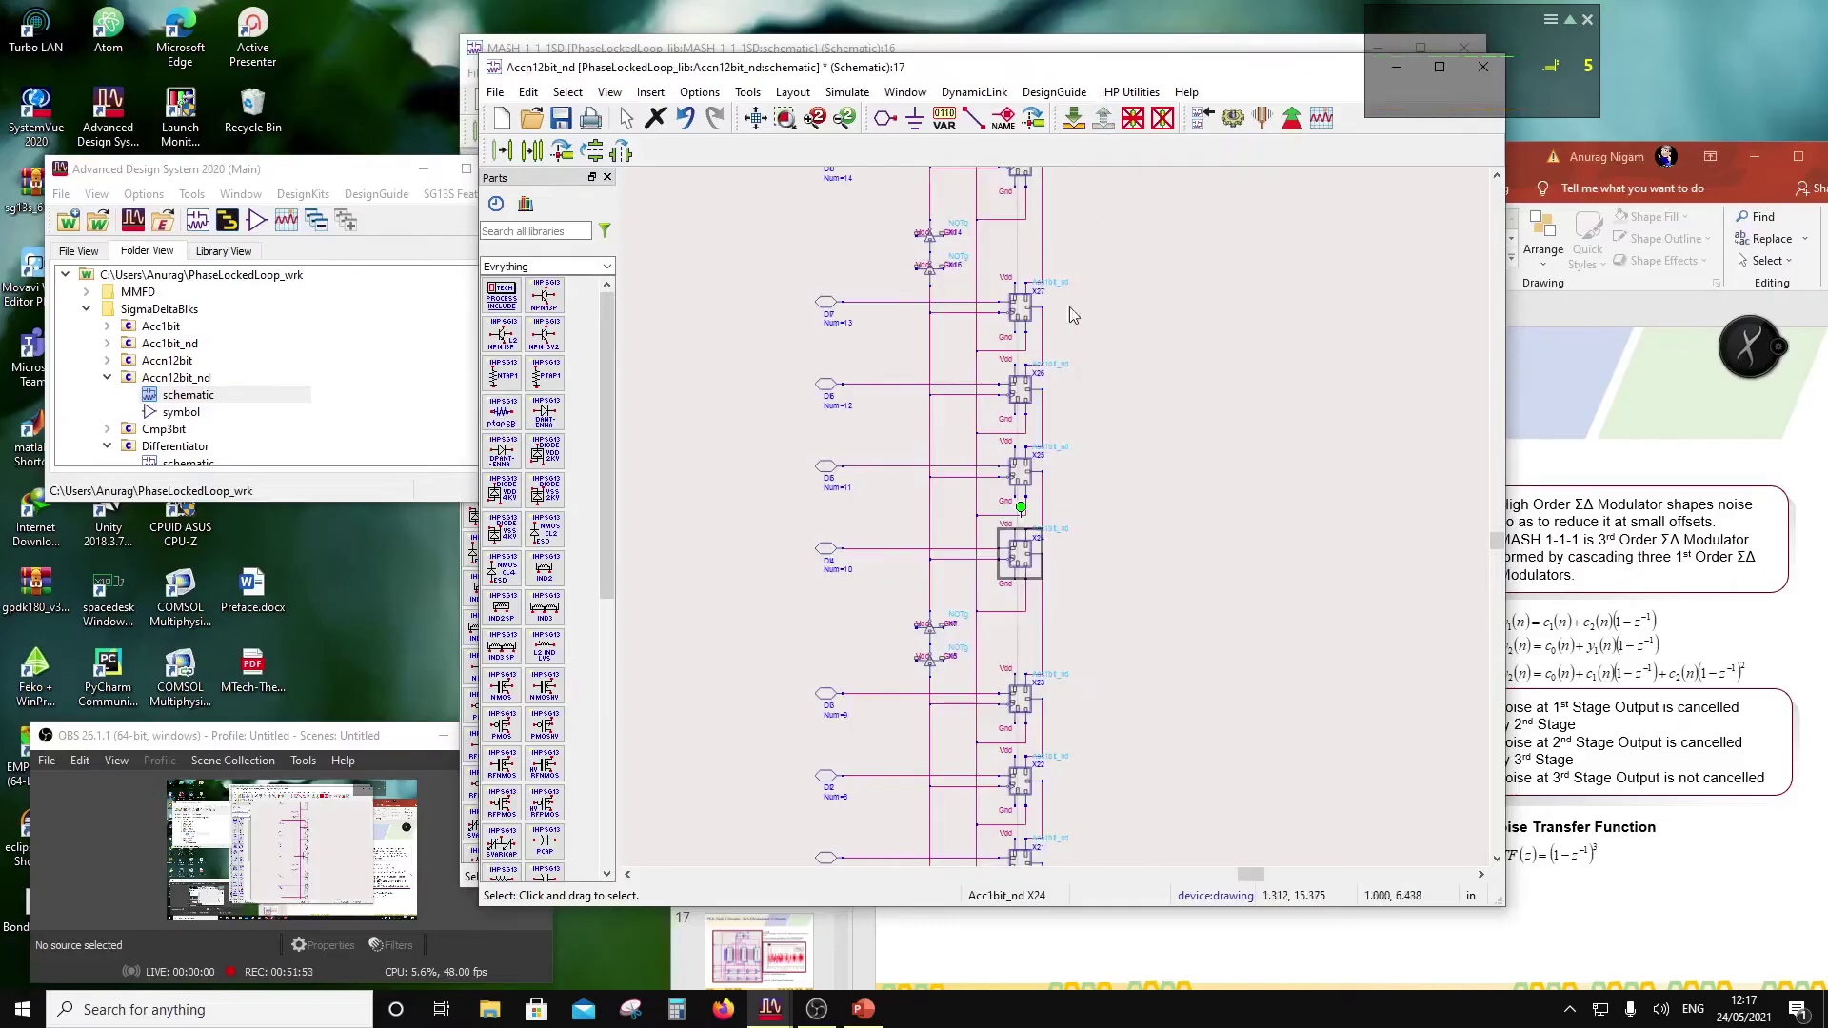
Step: Save the Accn12bit_nd schematic and close its window
click(560, 119)
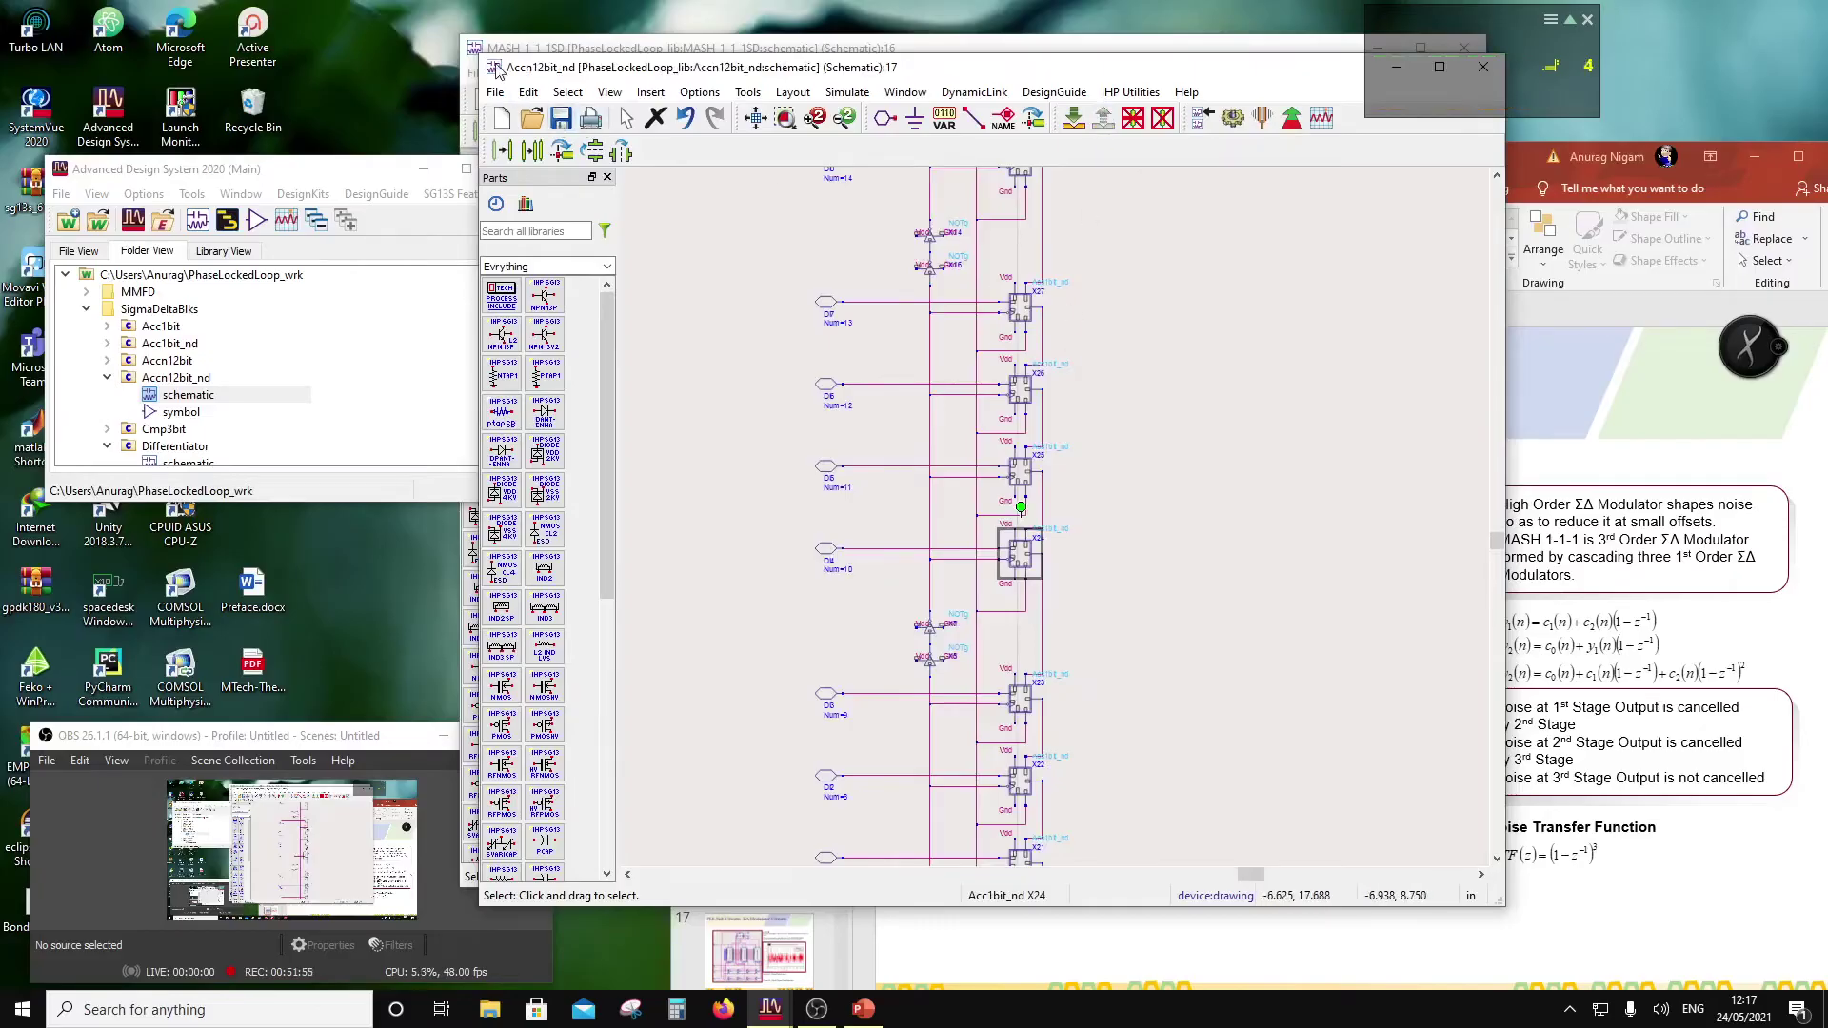
double_click(495, 69)
Step: Place two Accn12bit instances side by side near the origin of the MASH_1_1_1SD schematic
drag(166, 360, 947, 610)
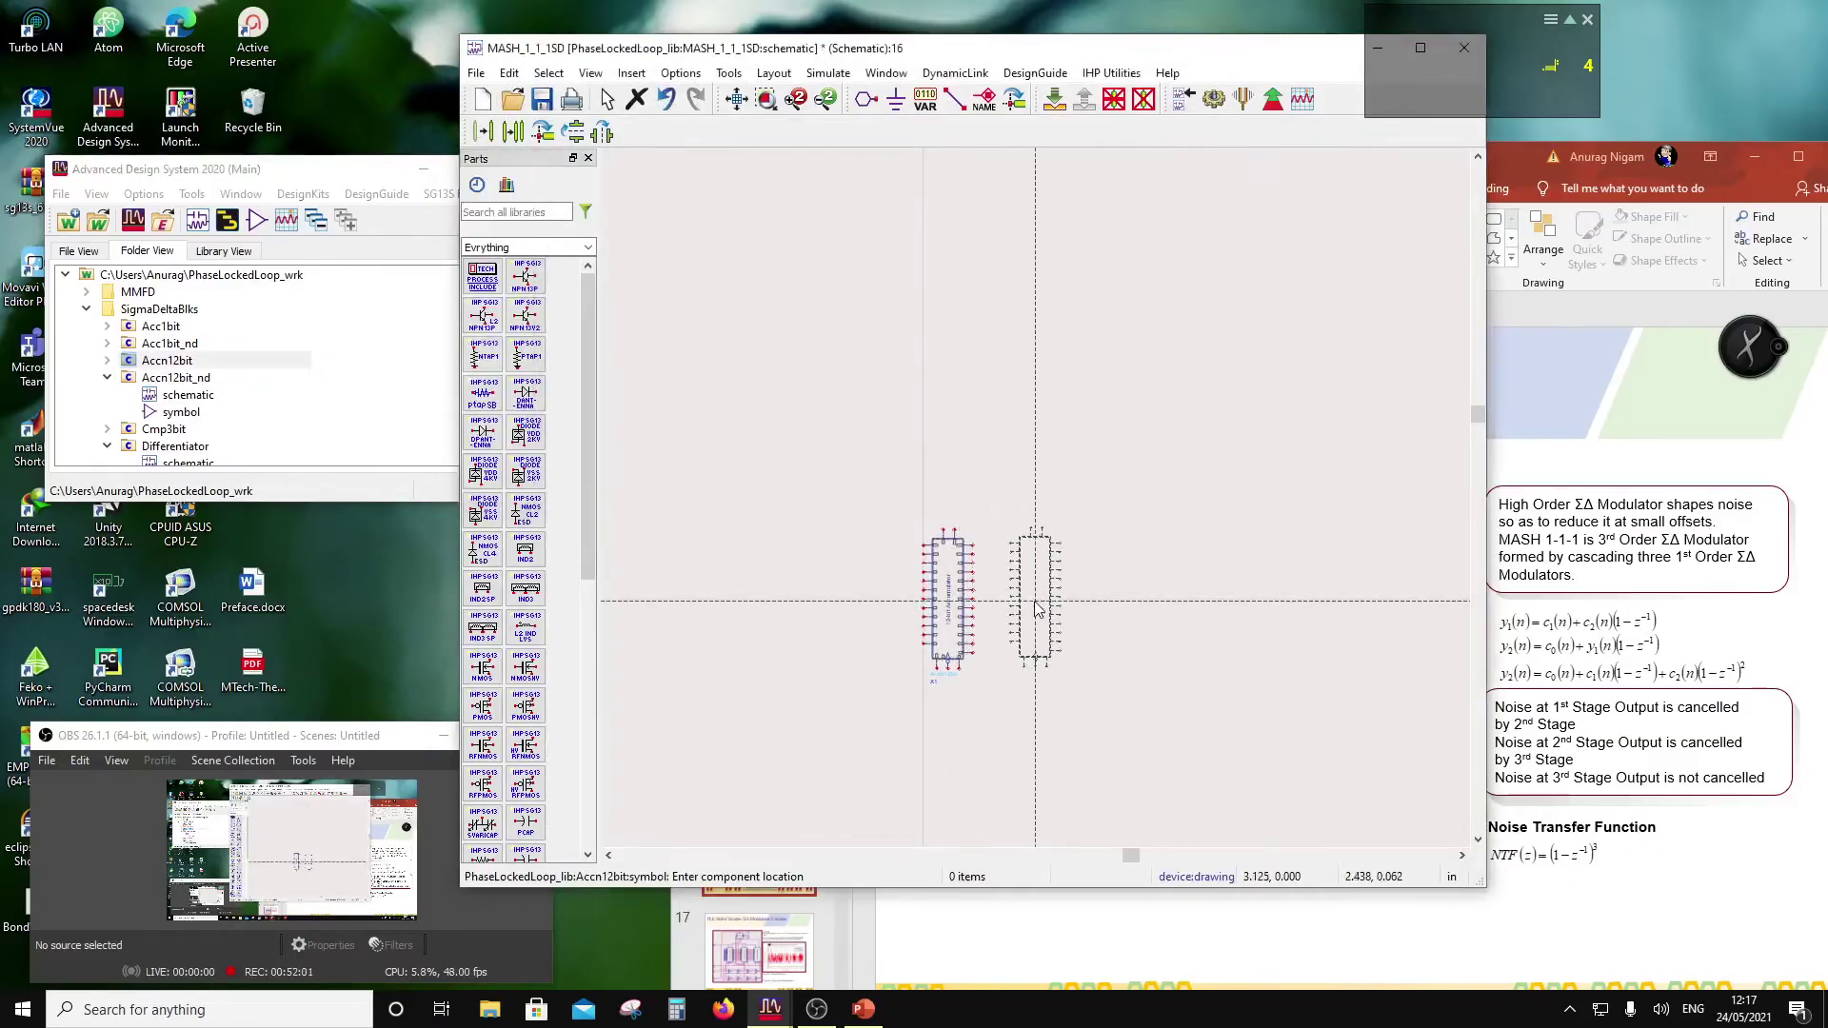
click(1037, 609)
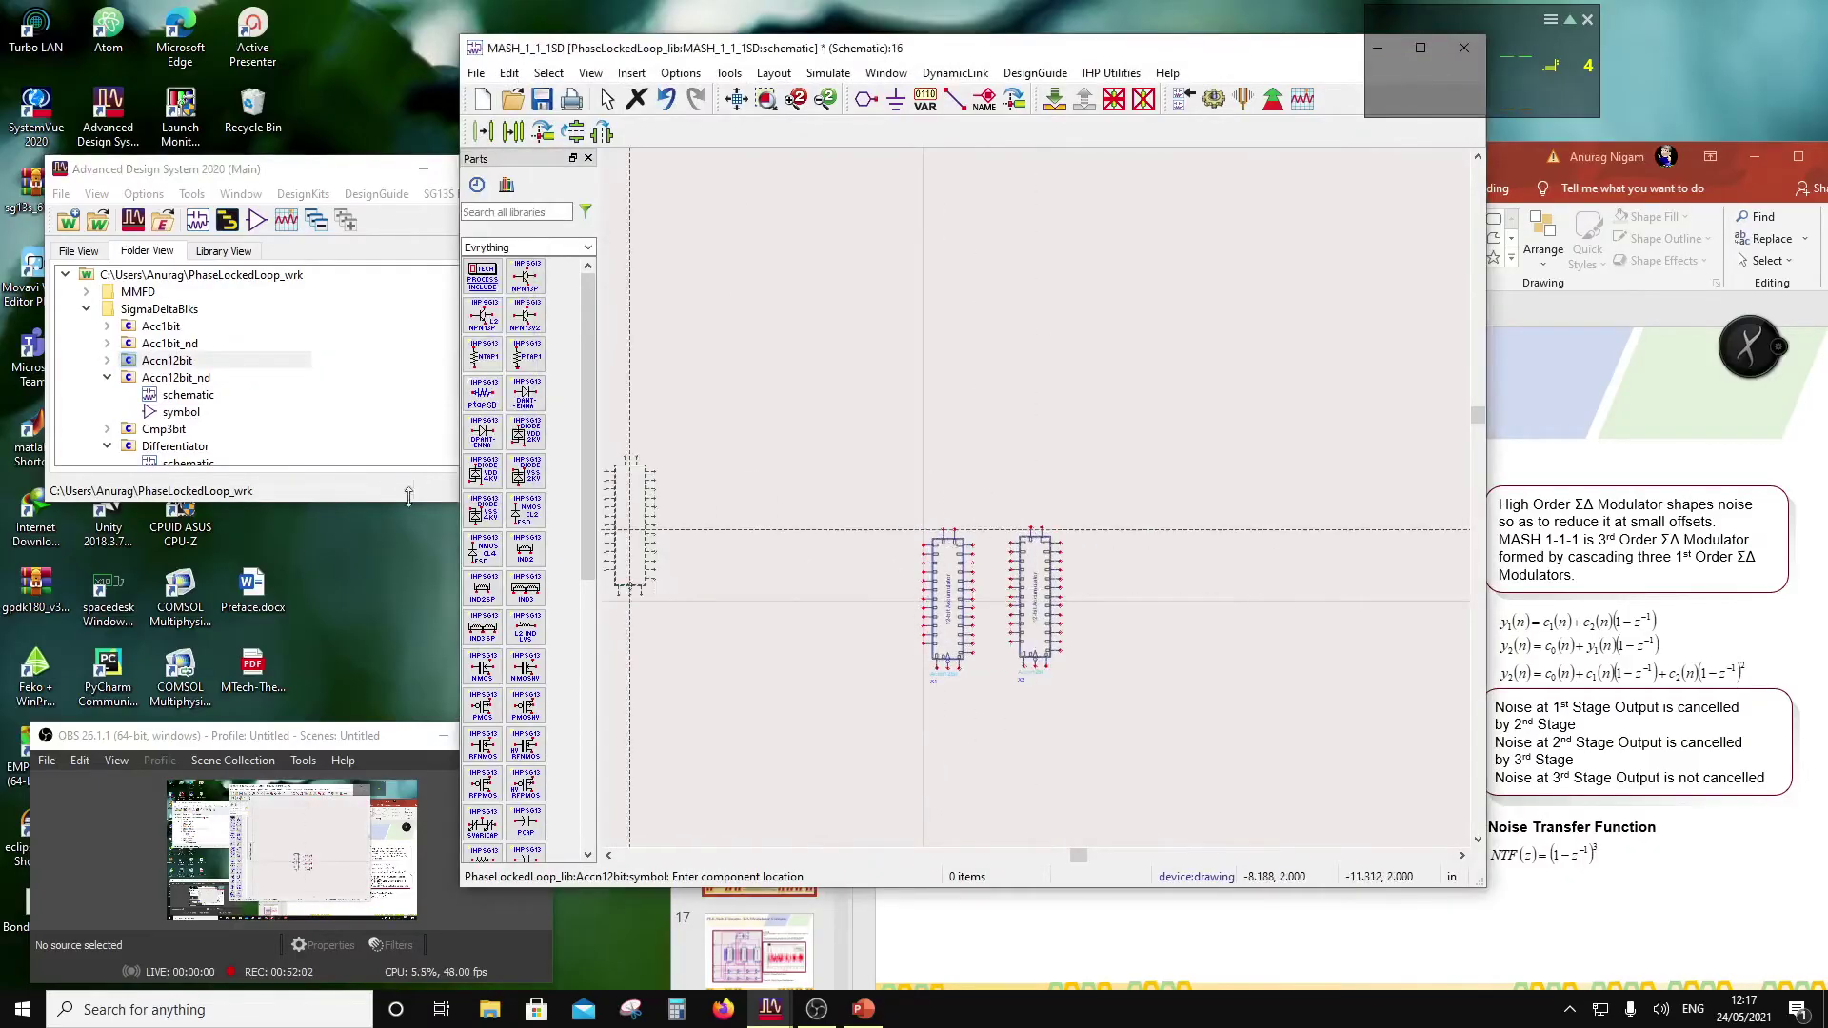
Step: Place a third Accn12bit instance beside the two existing accumulators in the MASH_1_1_1SD schematic
click(170, 378)
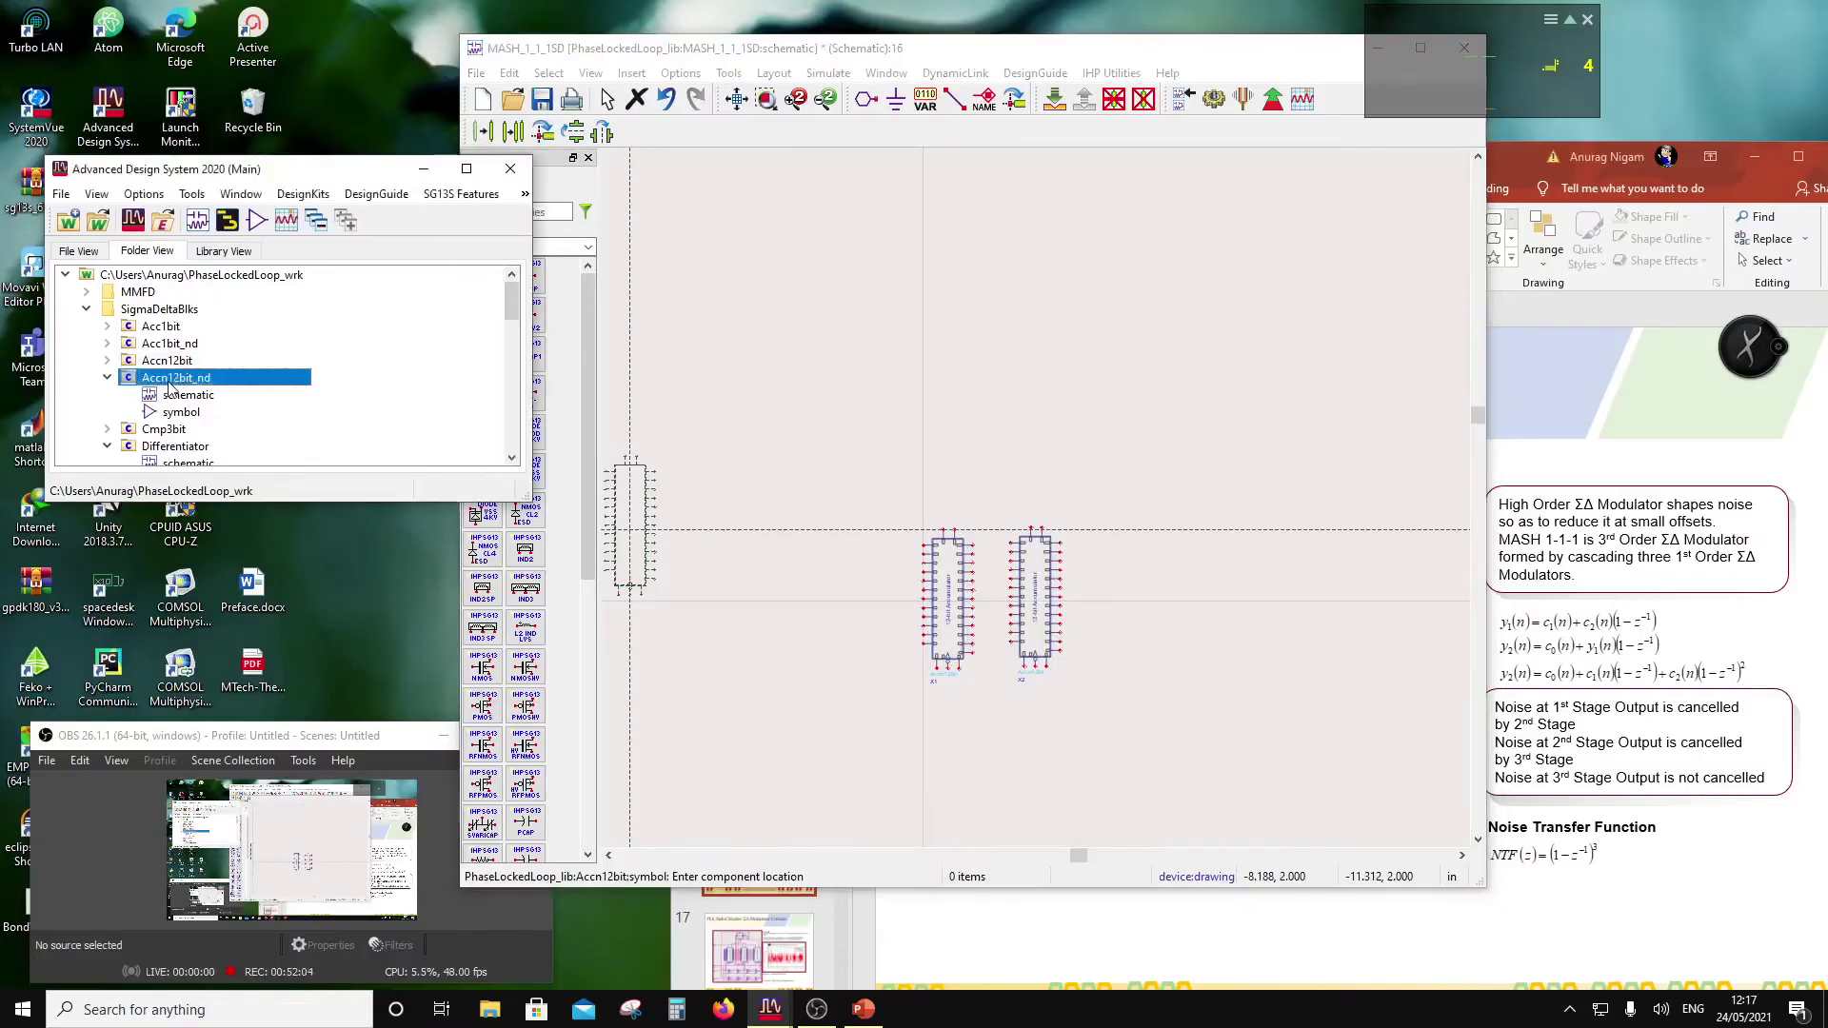
click(1126, 609)
key(Escape)
scroll(966, 559, up, 3)
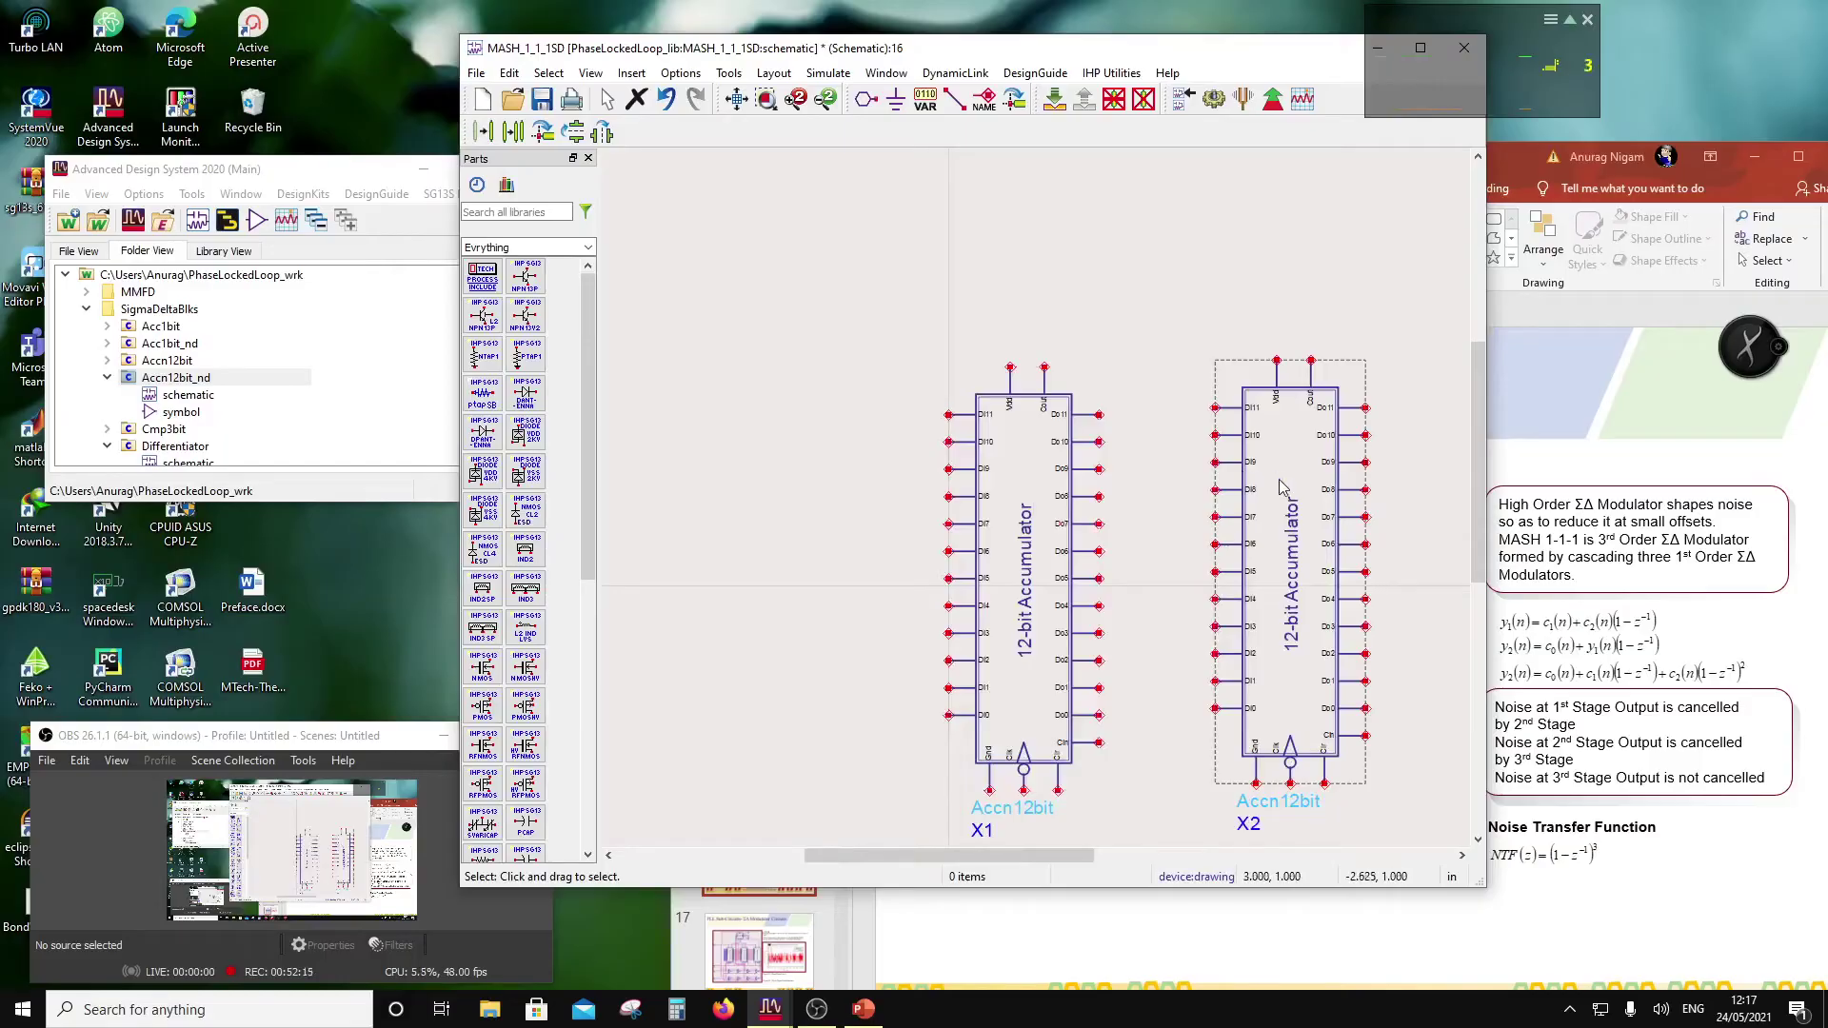
Step: Align X2 and X3 in a row with X1, with each stage's Do11–Do0 outputs wired to the next stage's Di11–Di0 inputs
mouse_move(1294, 505)
mouse_down()
mouse_move(1183, 514)
mouse_move(1280, 518)
mouse_up()
click(1064, 319)
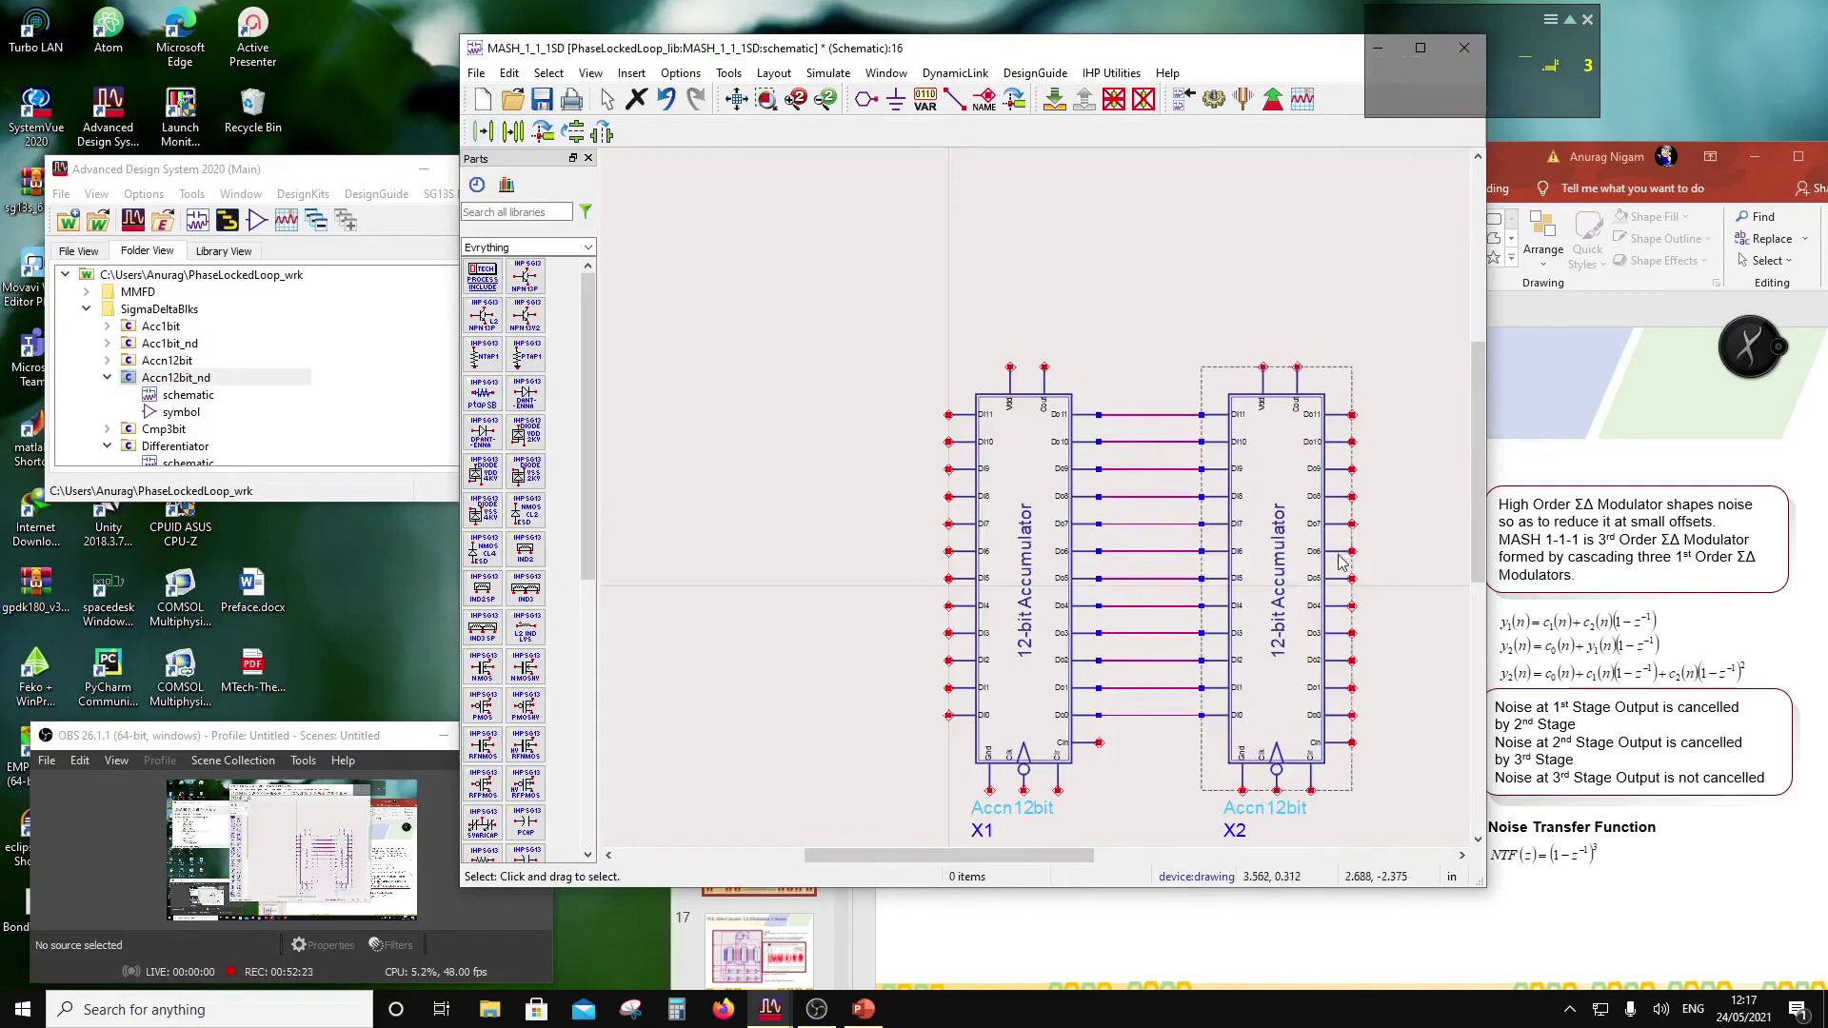
scroll(1238, 495, down, 2)
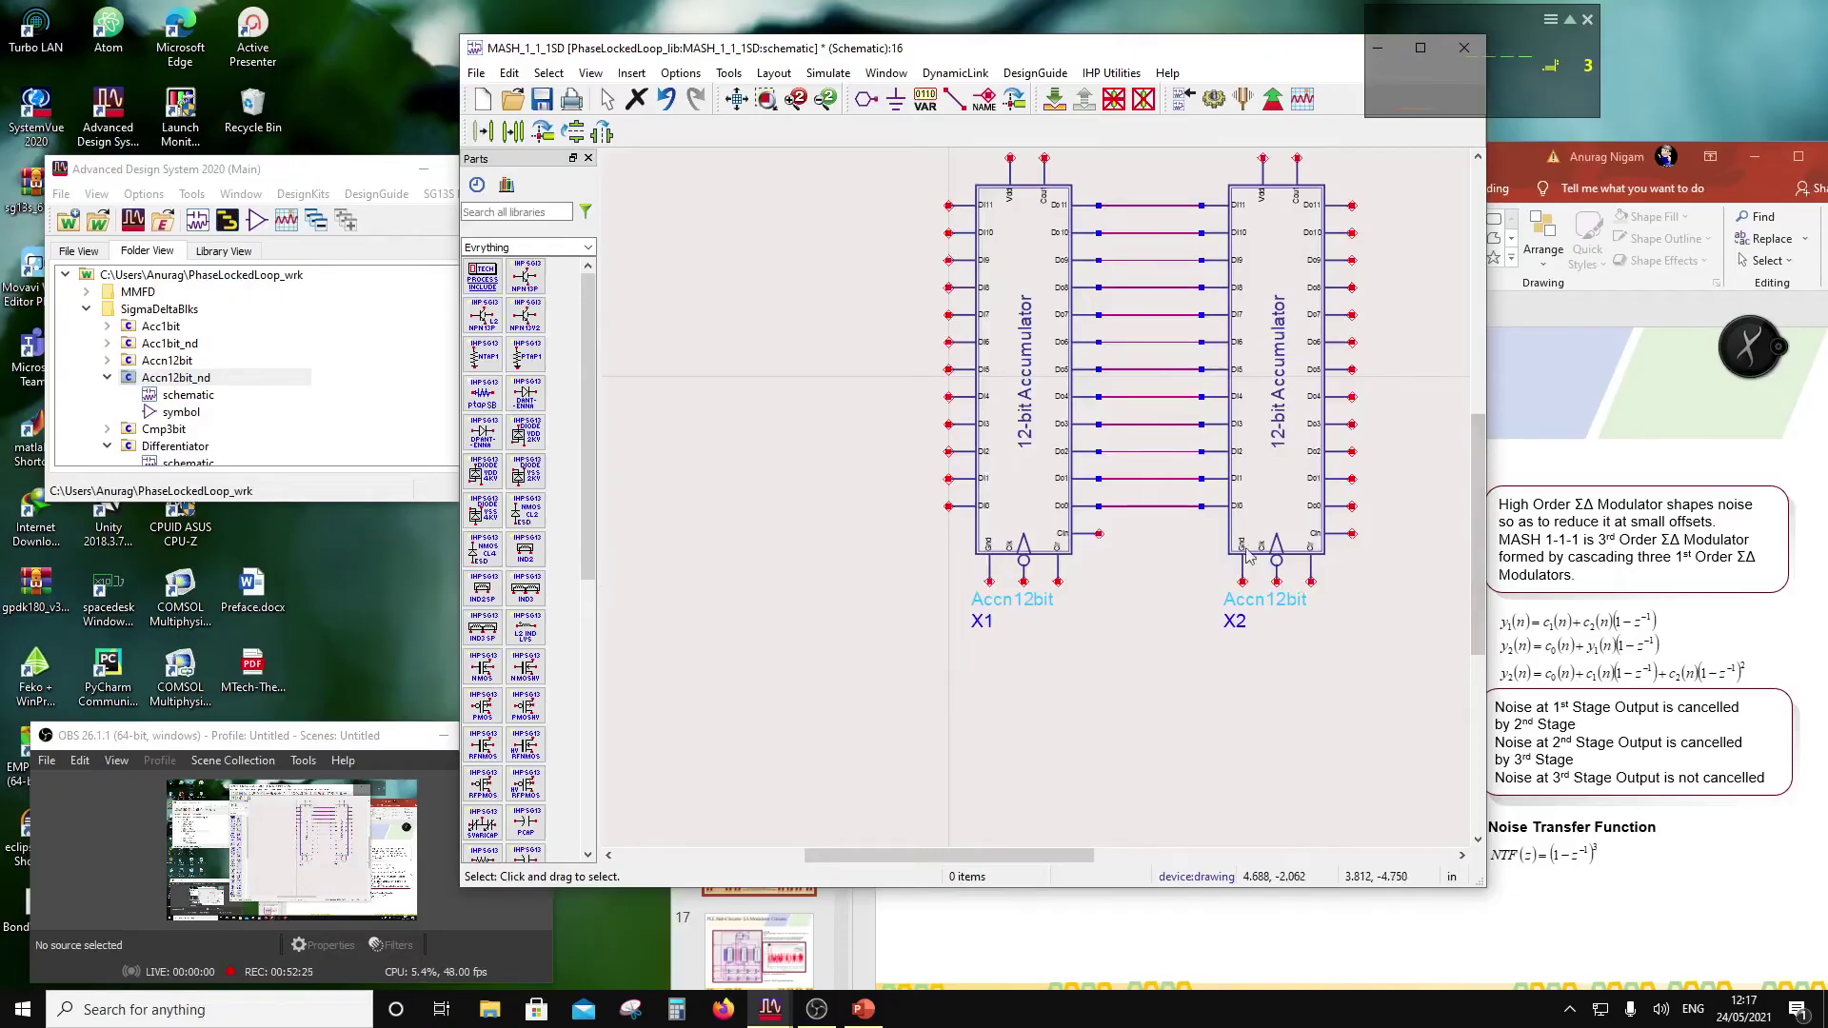
scroll(1161, 466, right, 3)
drag(1259, 433, 1212, 433)
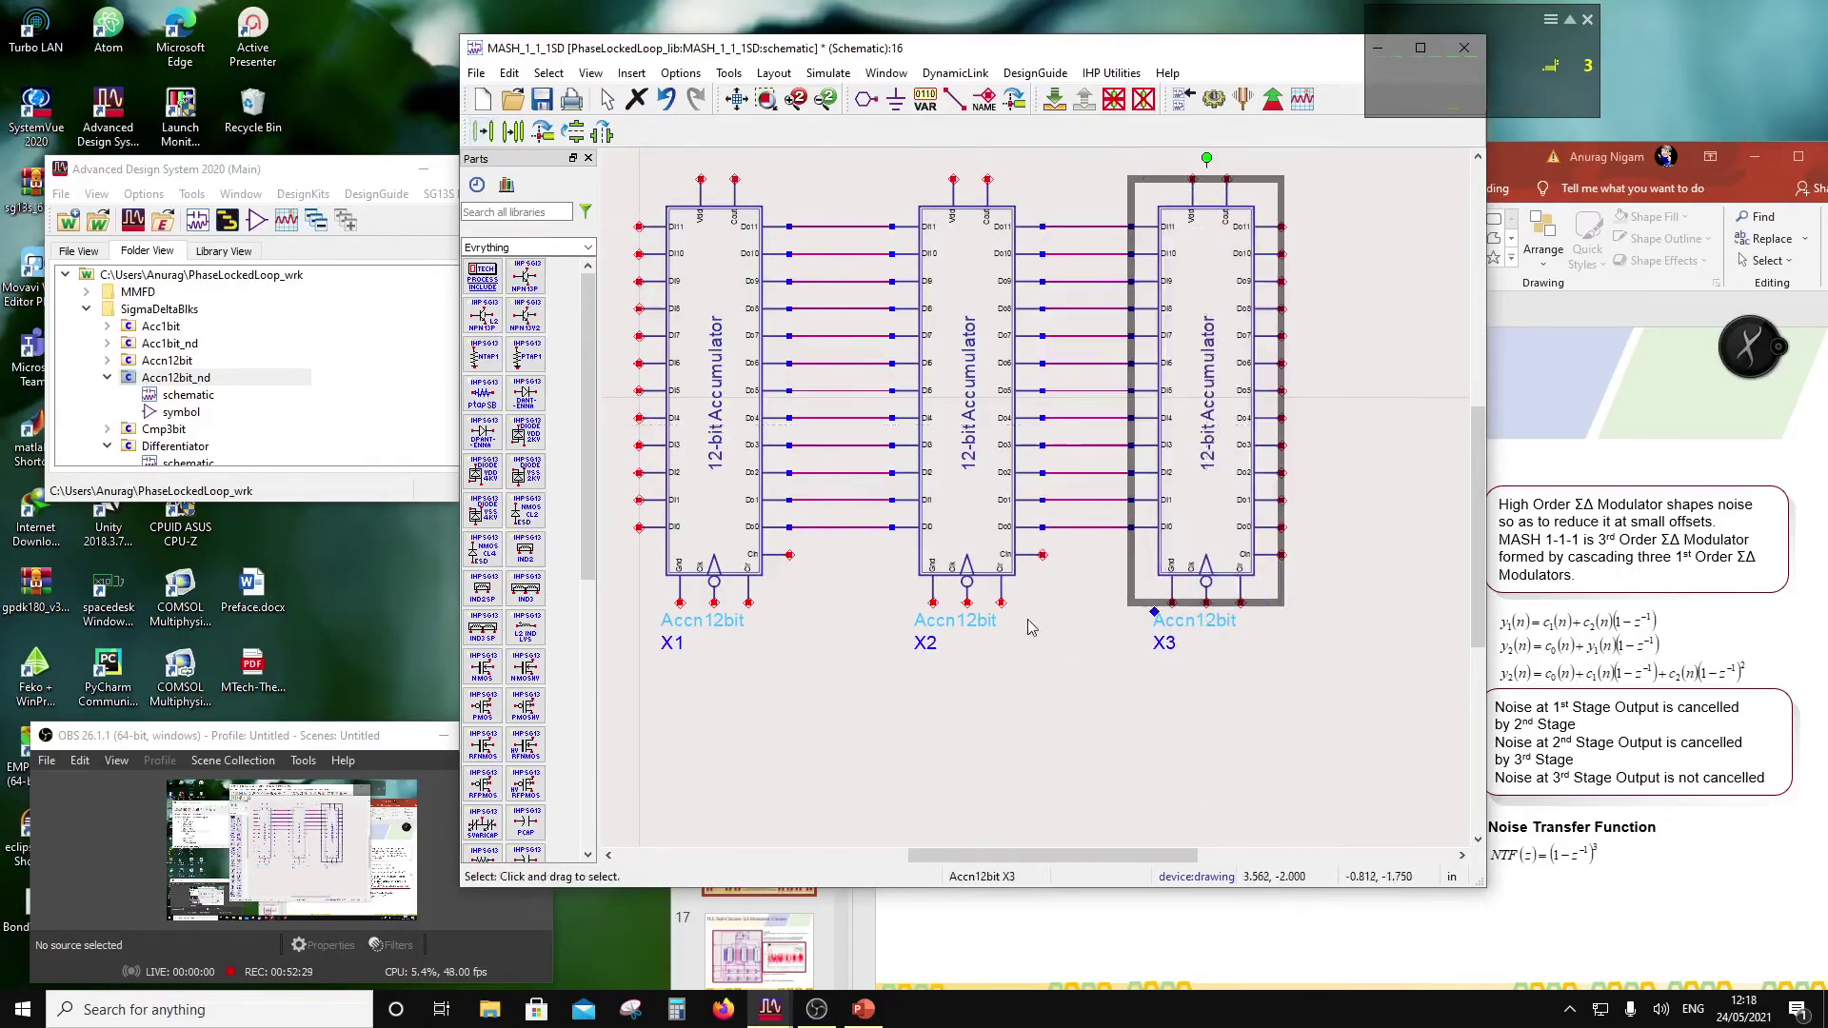
click(860, 665)
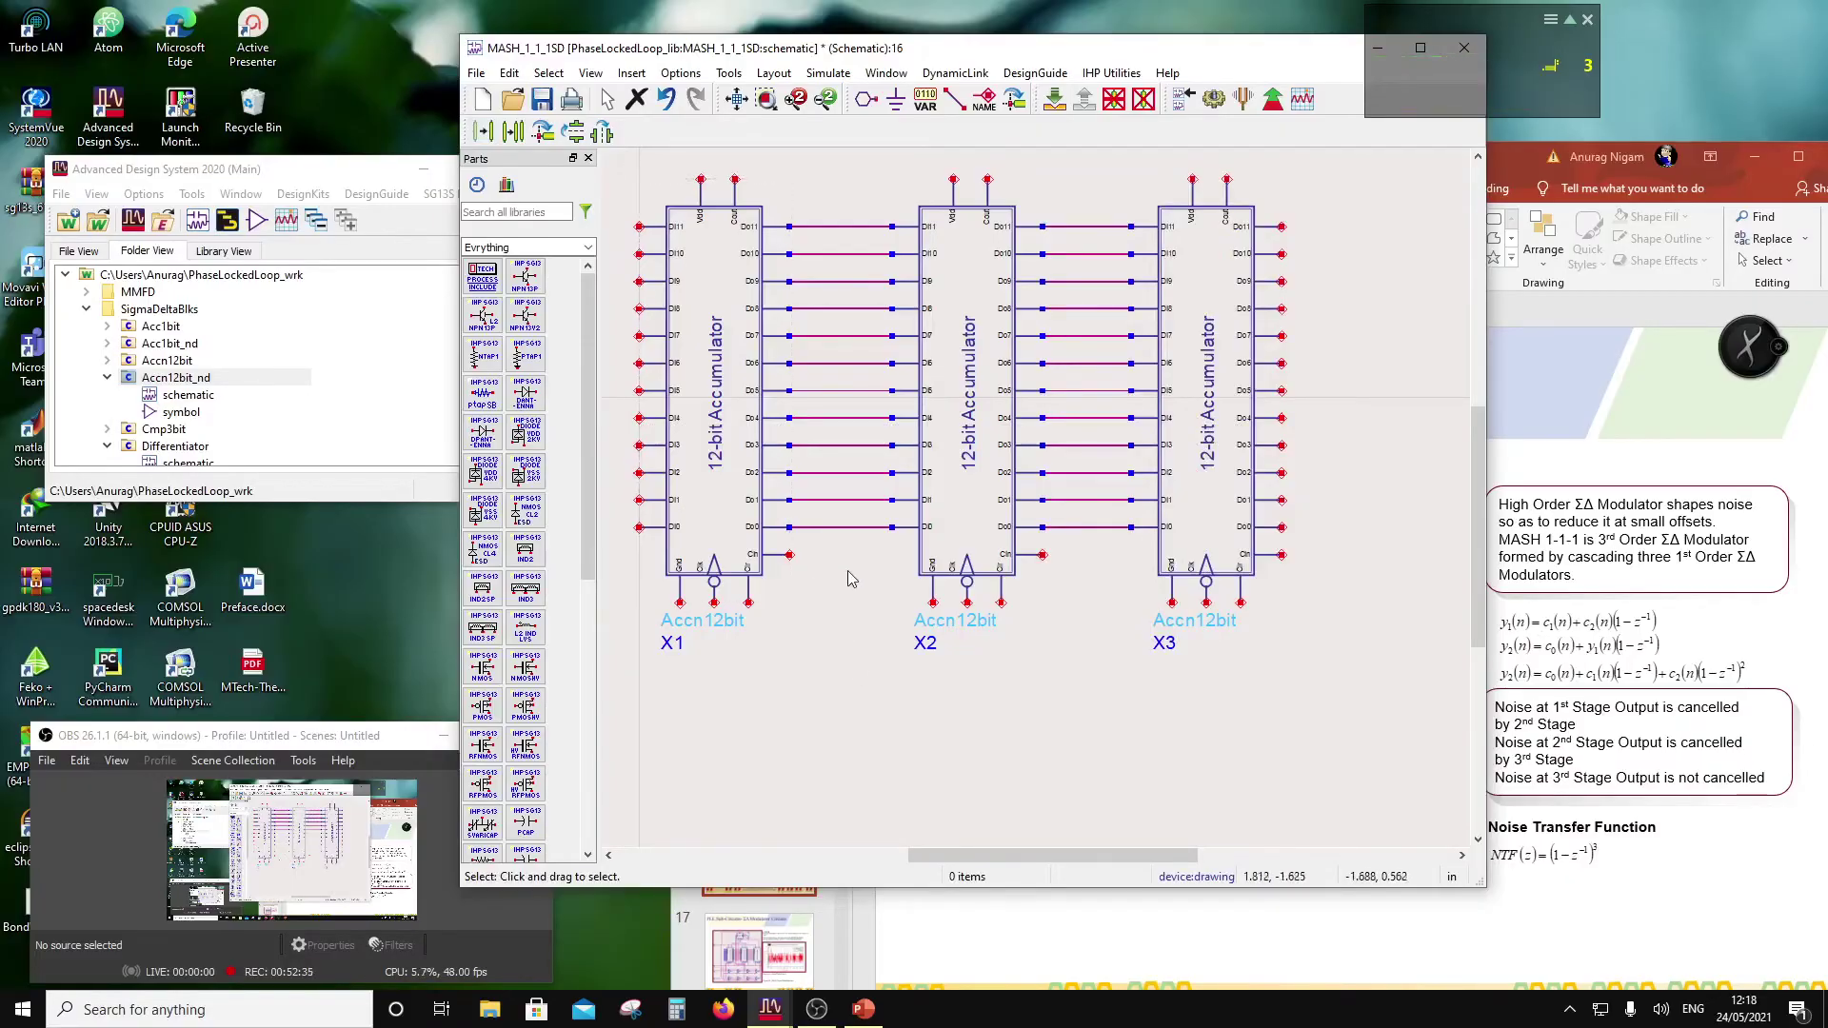
Step: Place dot pins Vdd (number 1) and Gnd (number 2), one below the other, above and left of the accumulators
scroll(834, 447, down, 2)
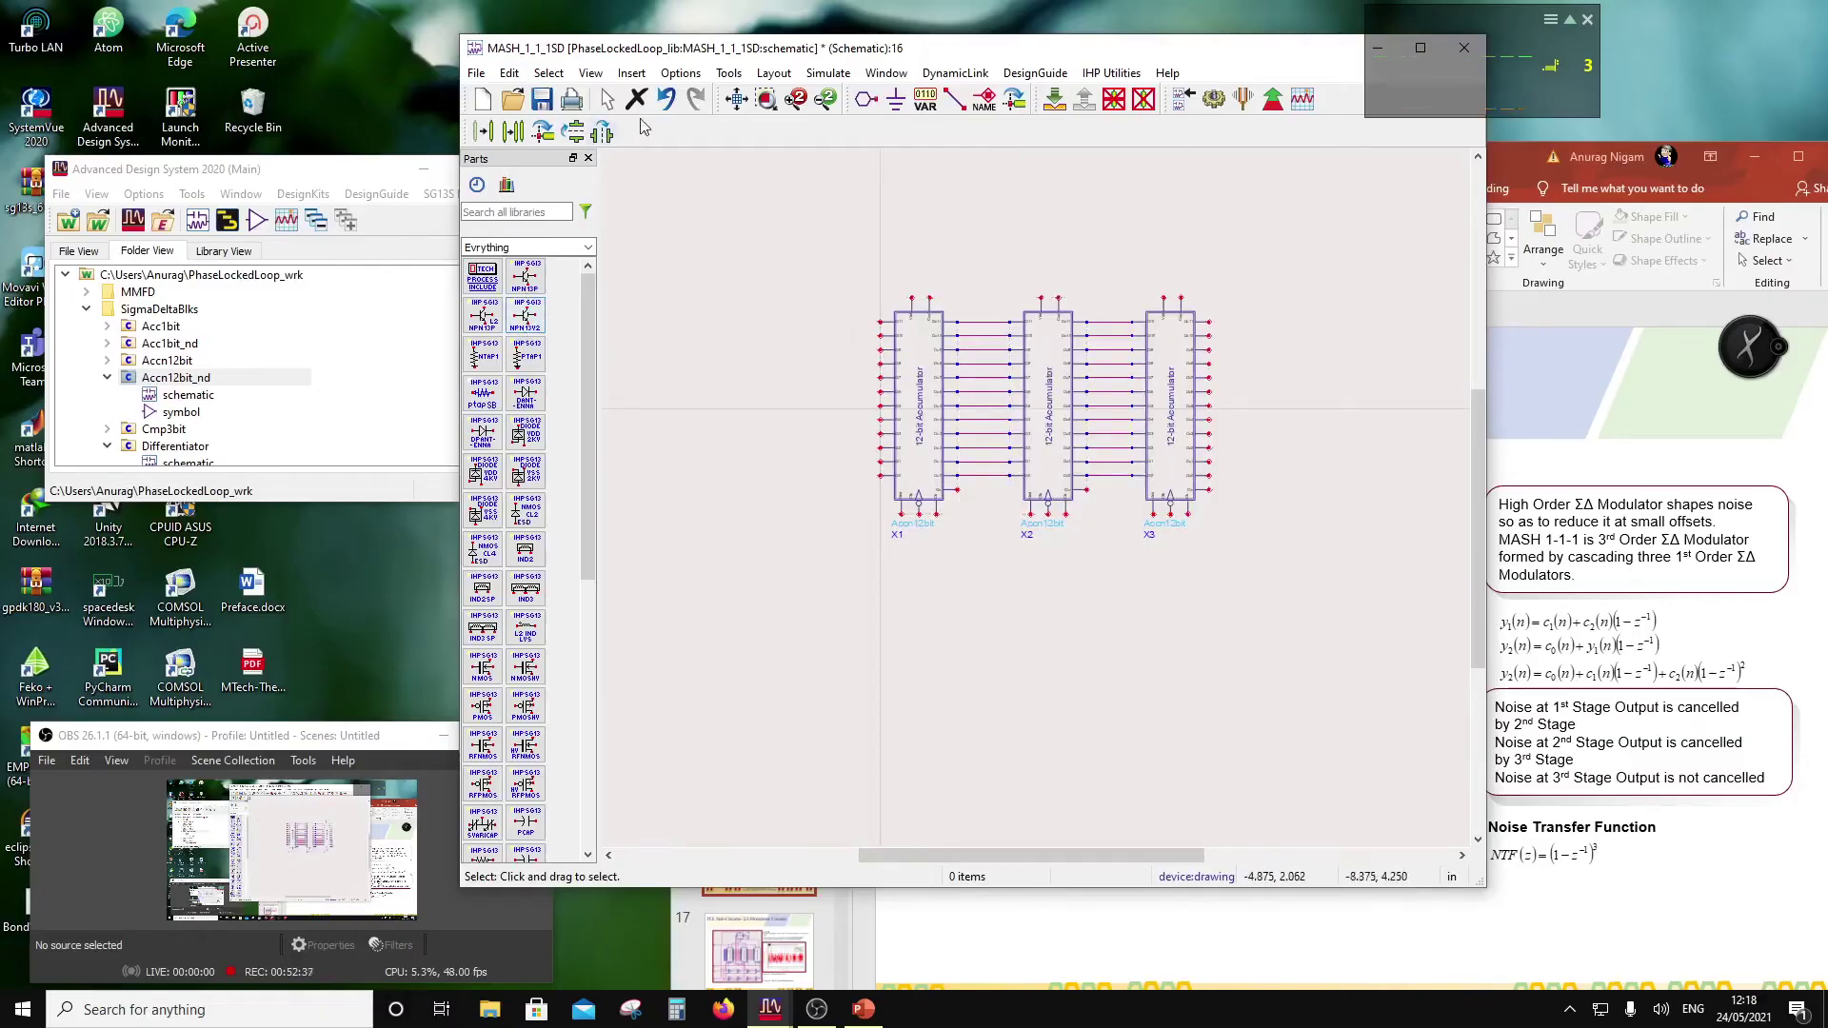
click(866, 99)
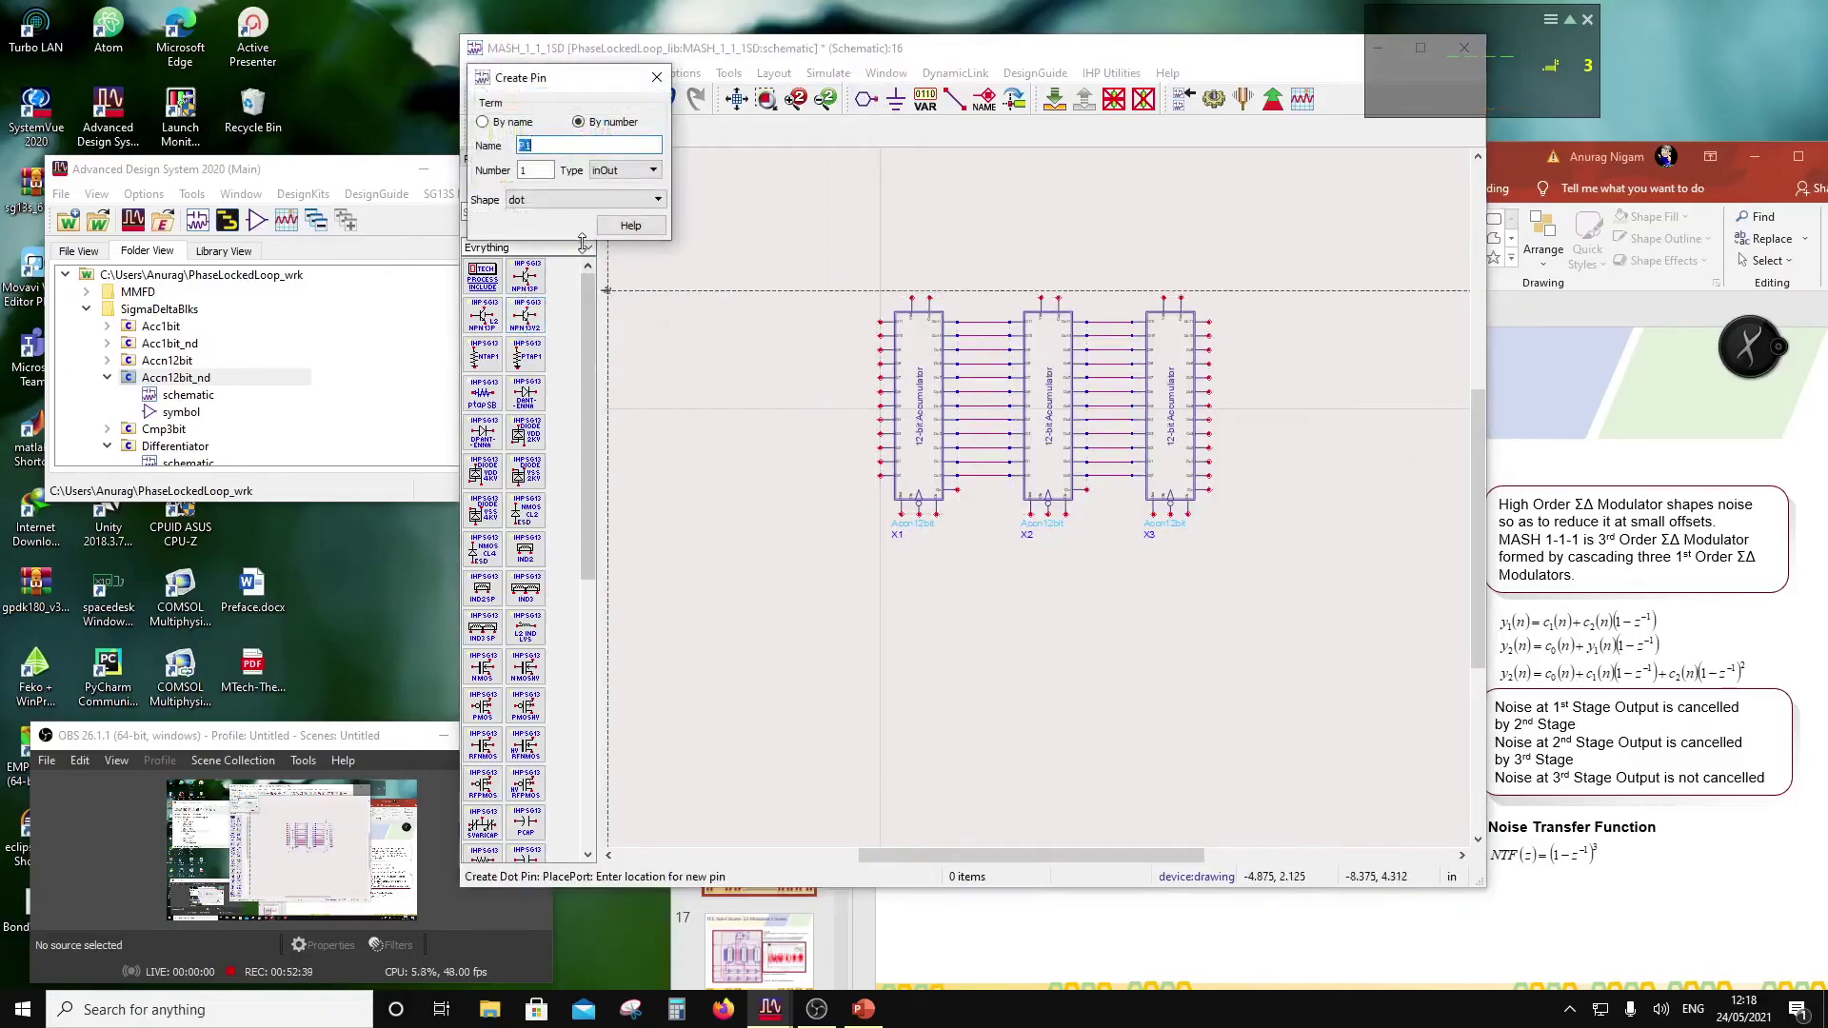
text(Vdd)
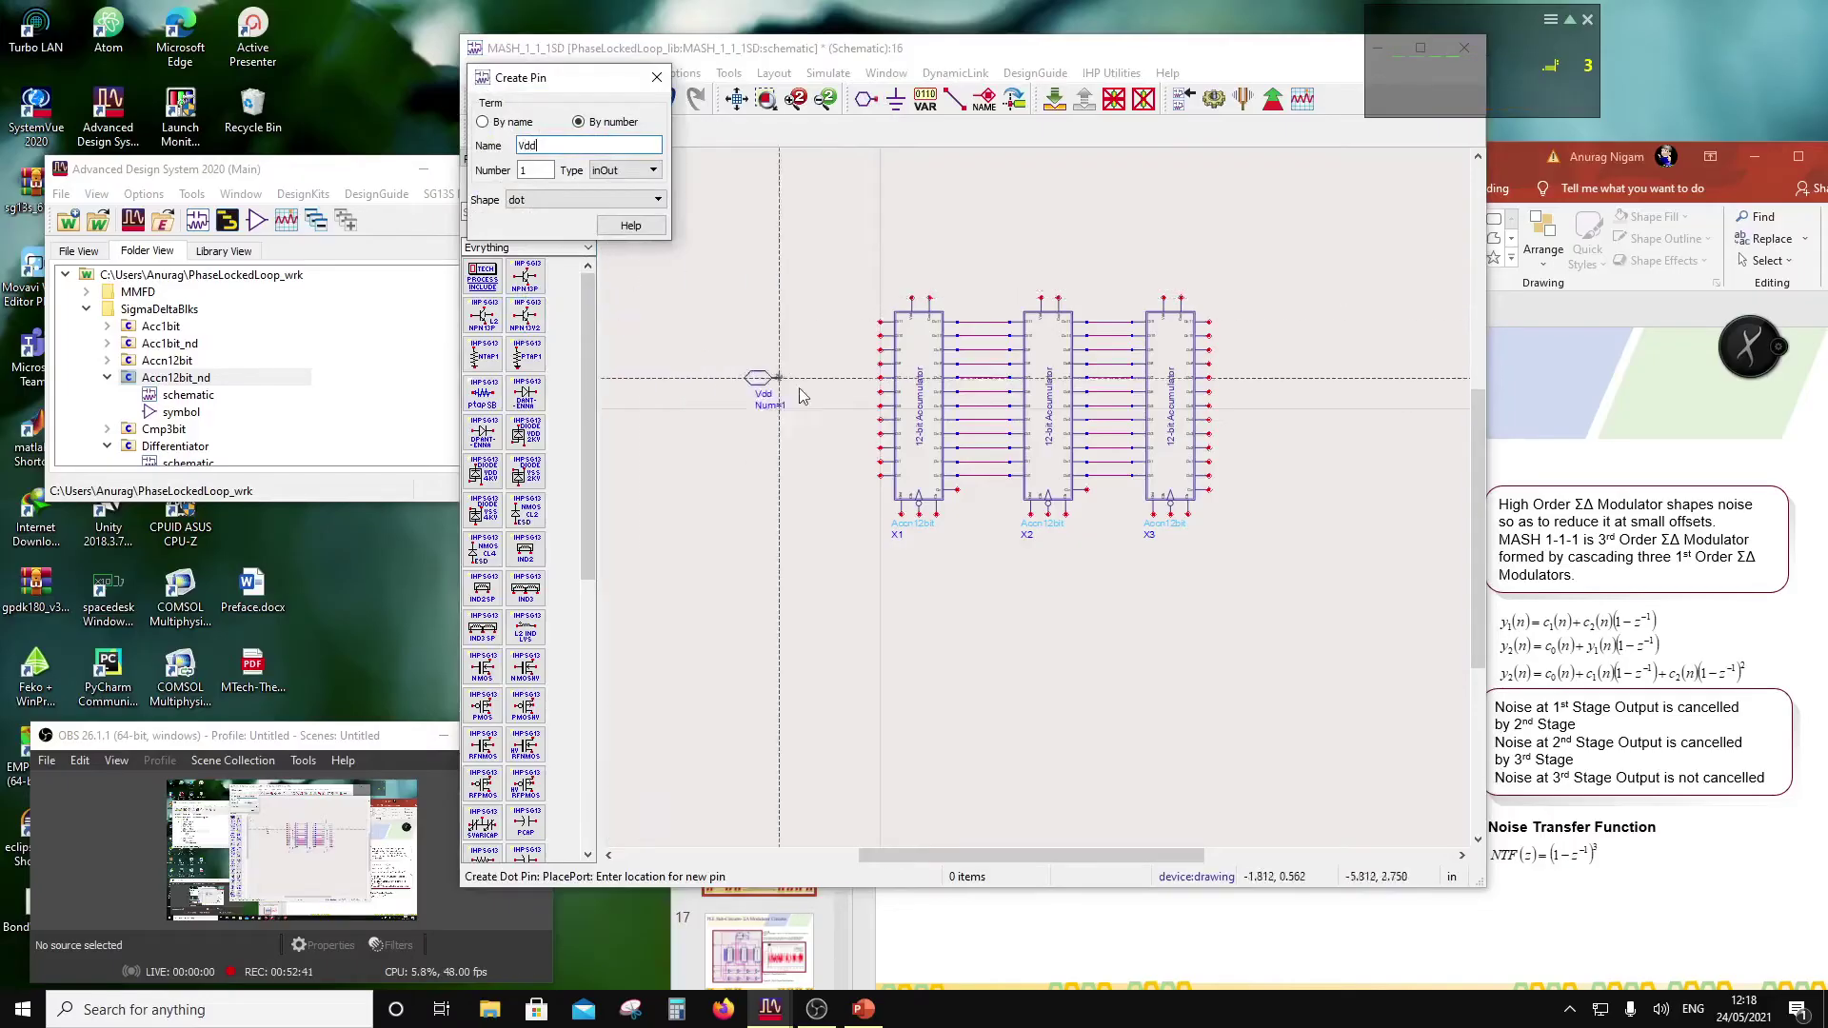
click(815, 204)
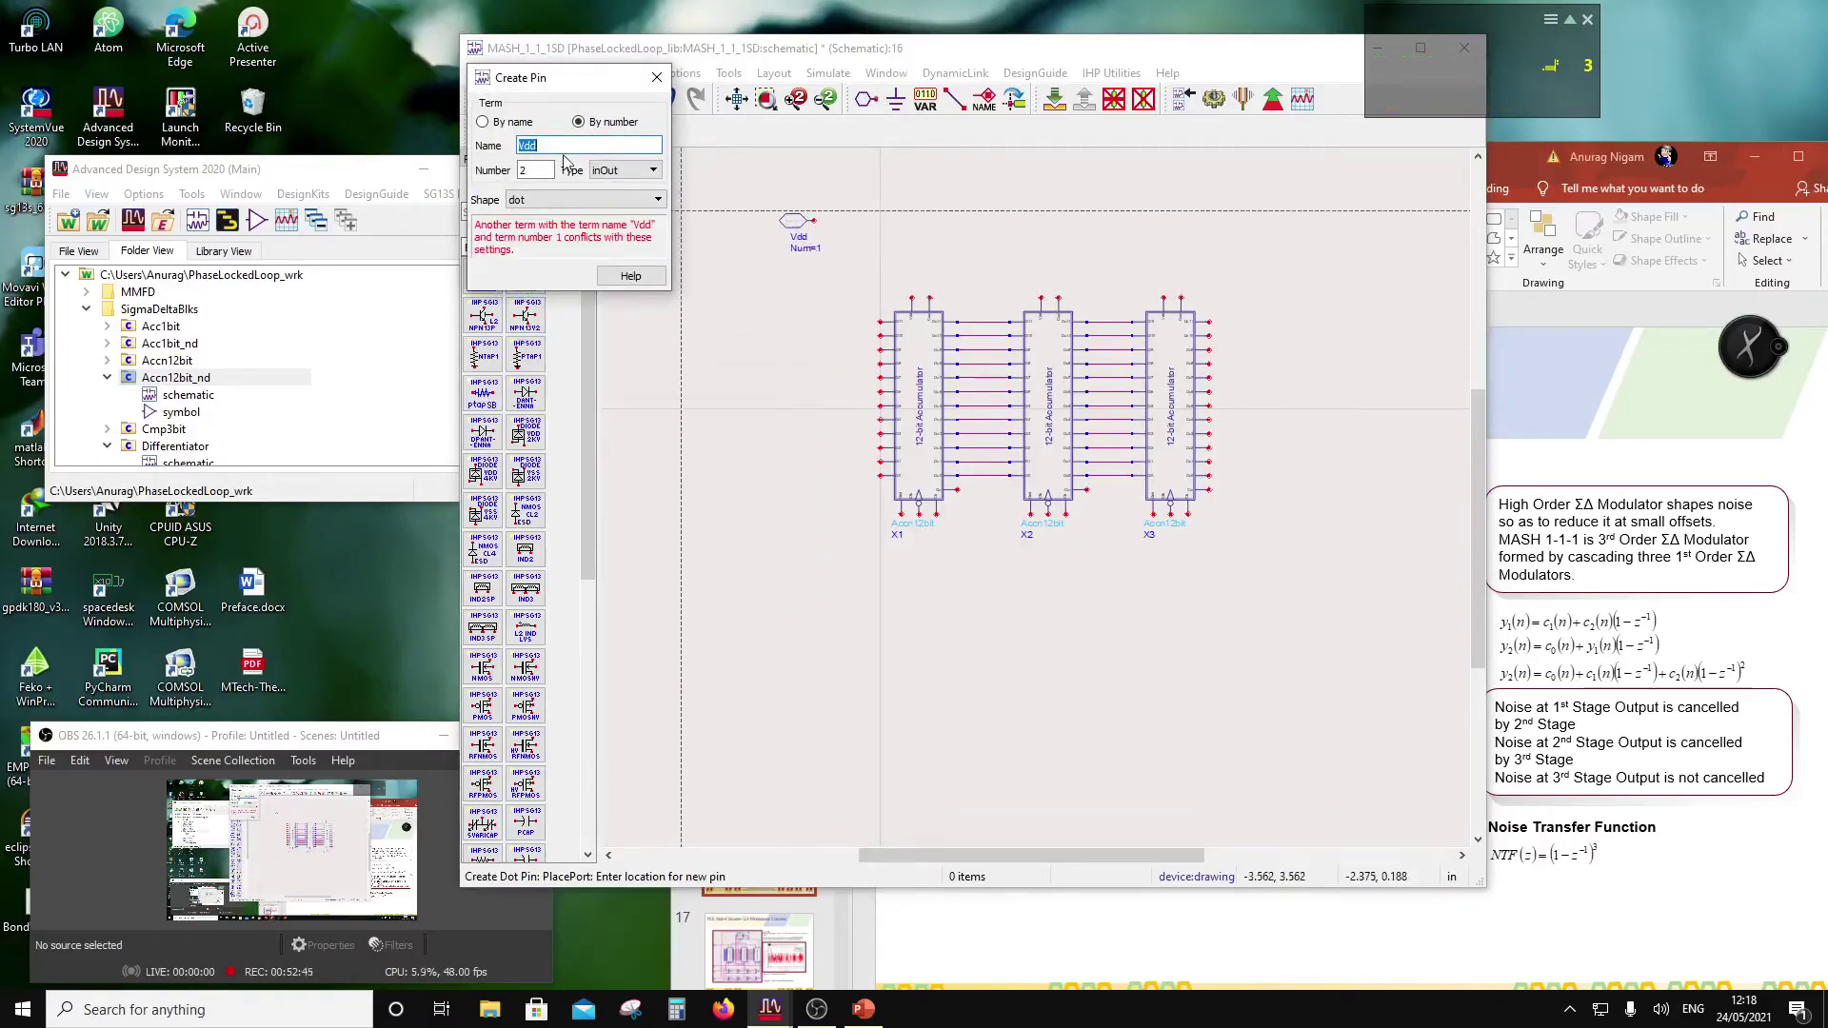
text(Gnd)
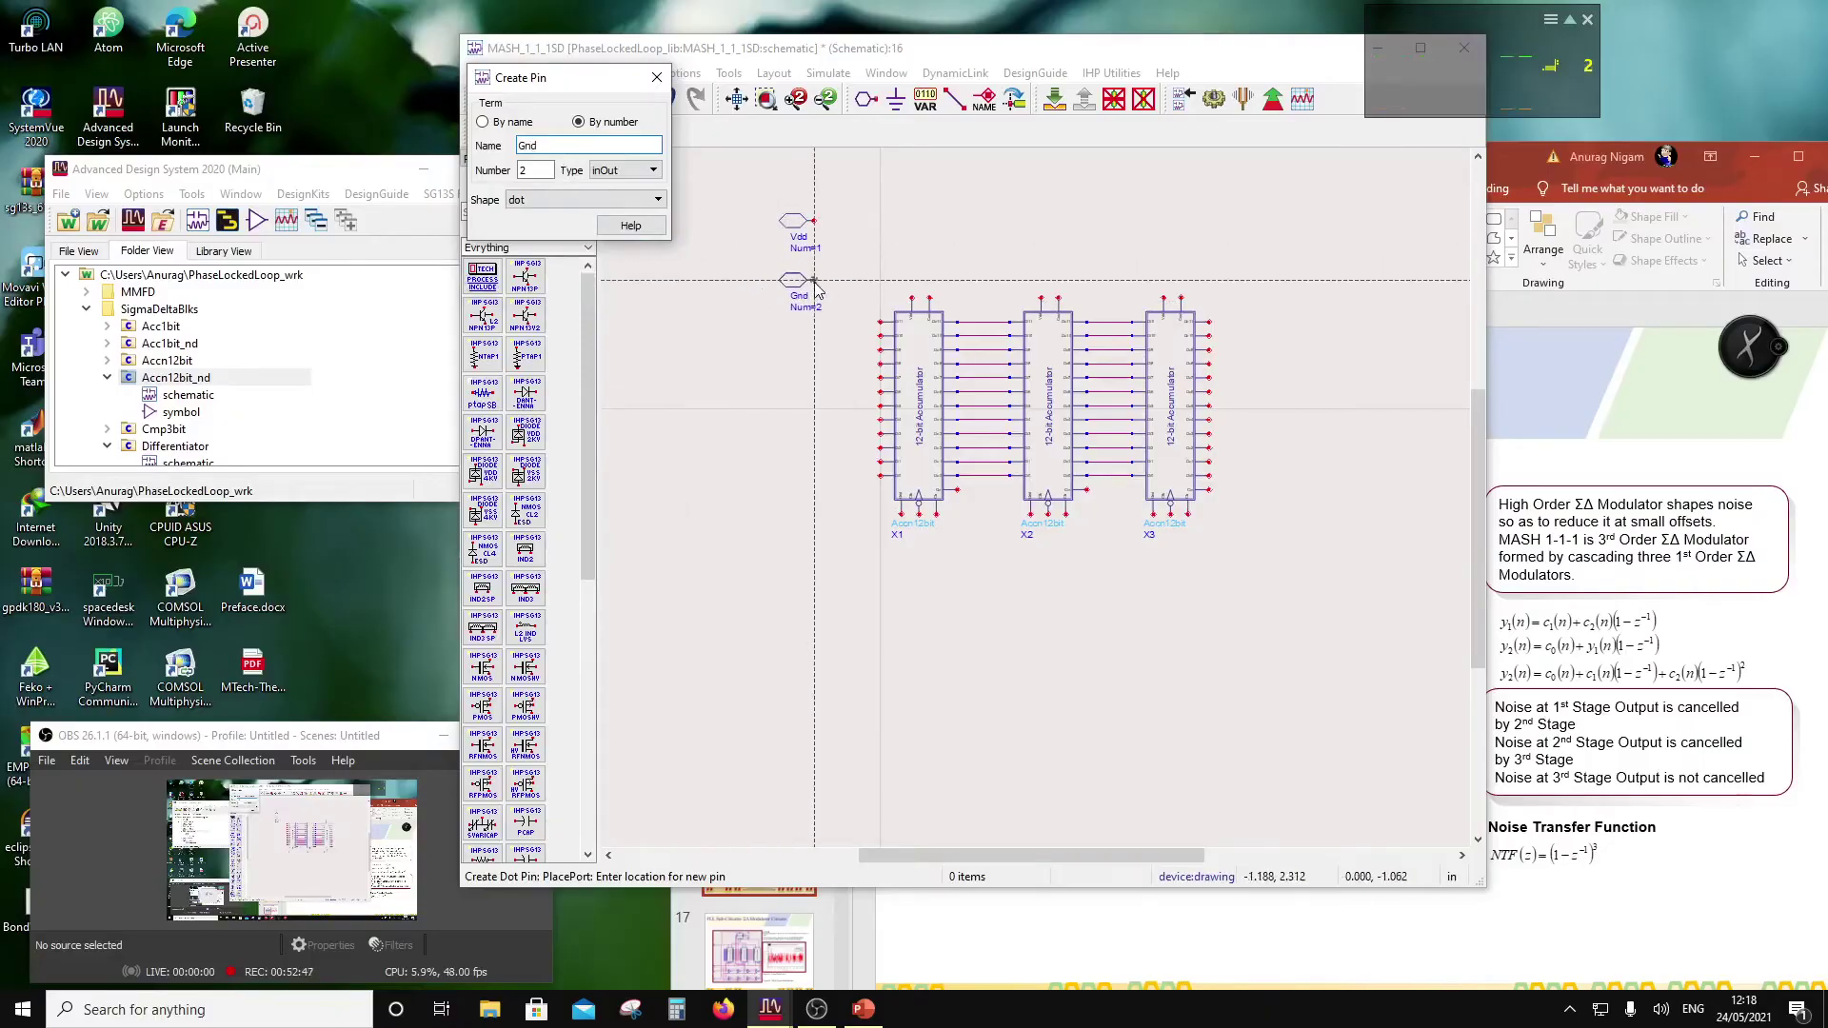
click(814, 276)
key(Escape)
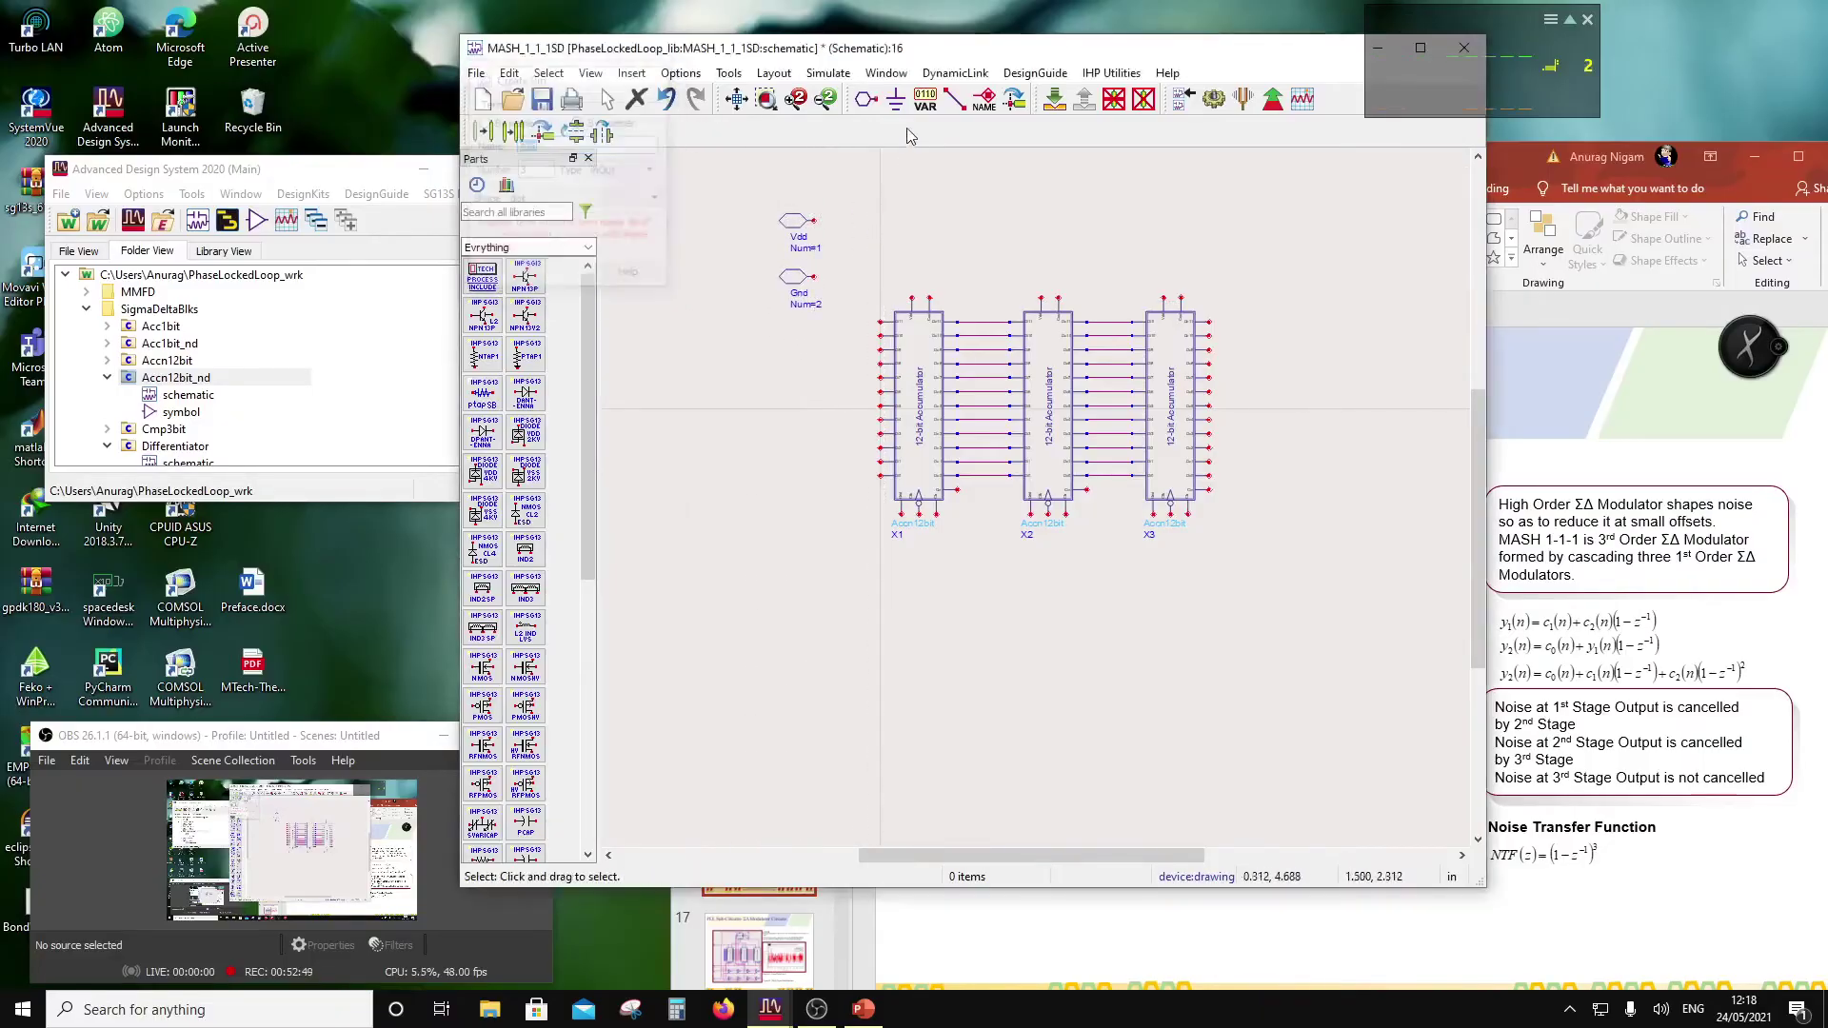
Step: Add wire labels Vdd and Gnd to the connection points of the matching schematic pins
click(983, 103)
click(815, 216)
text(Mdd)
click(817, 270)
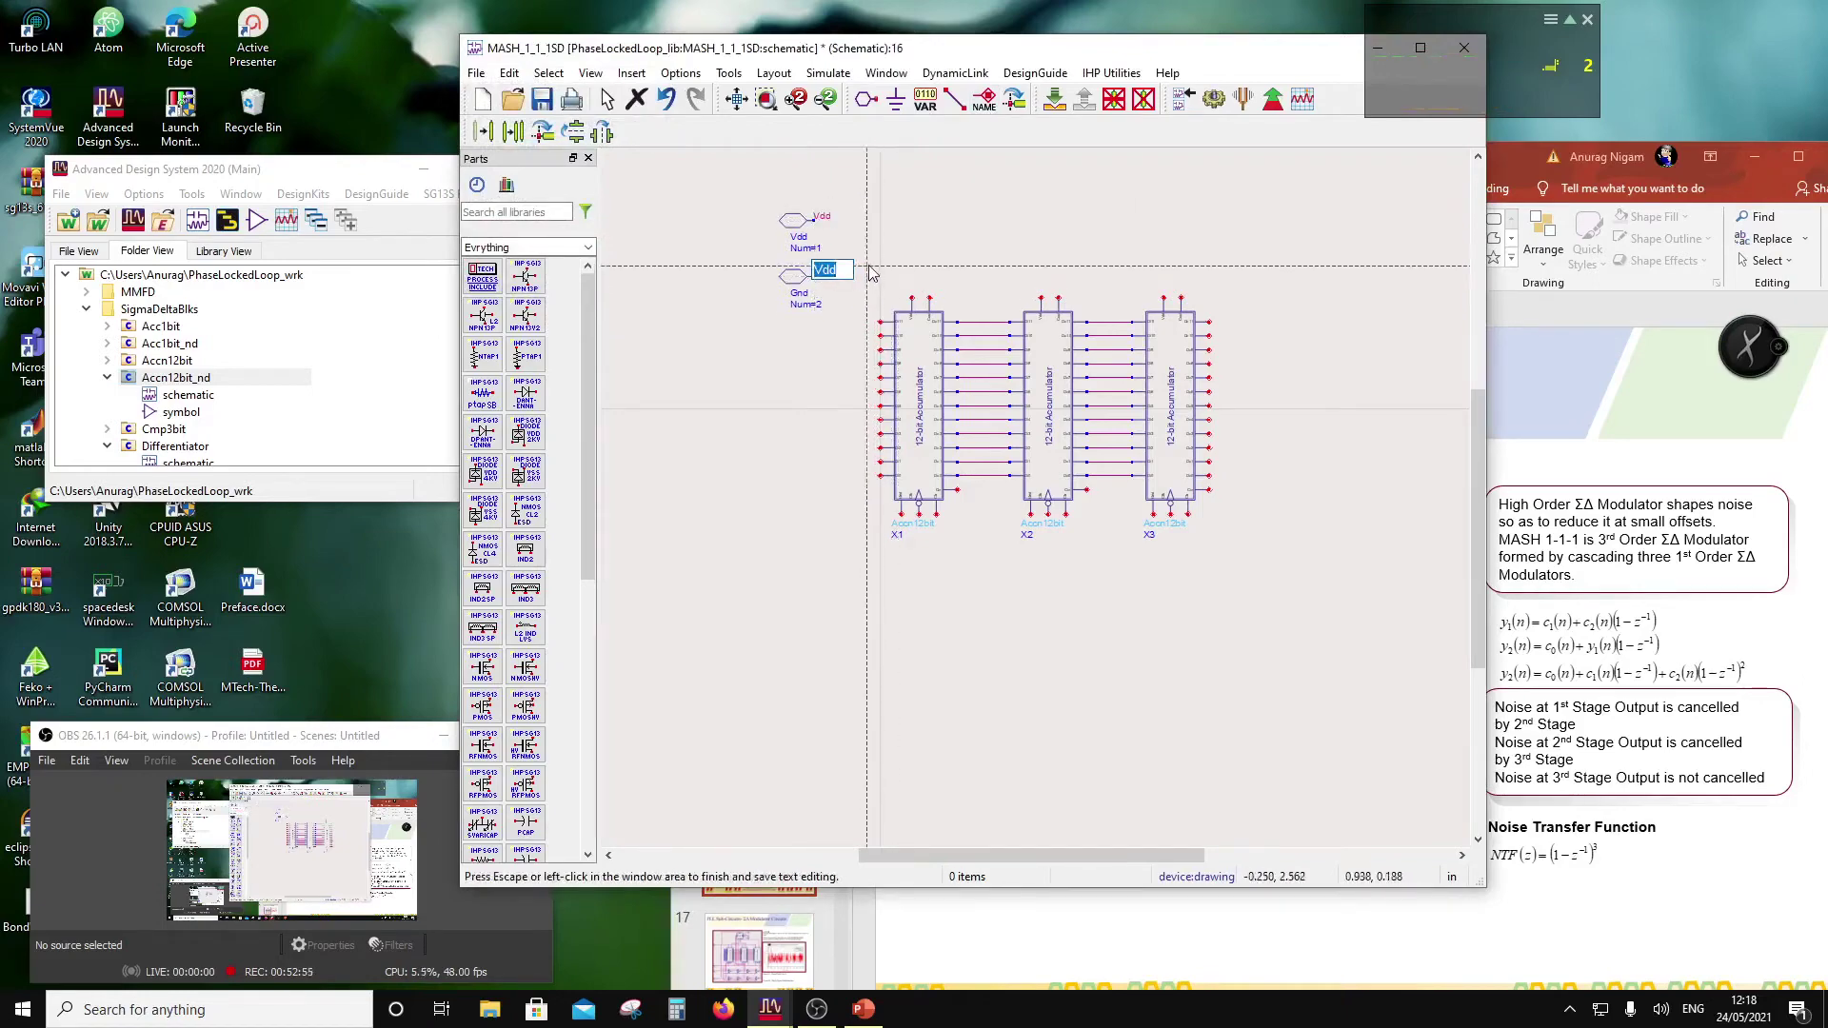
text(nd)
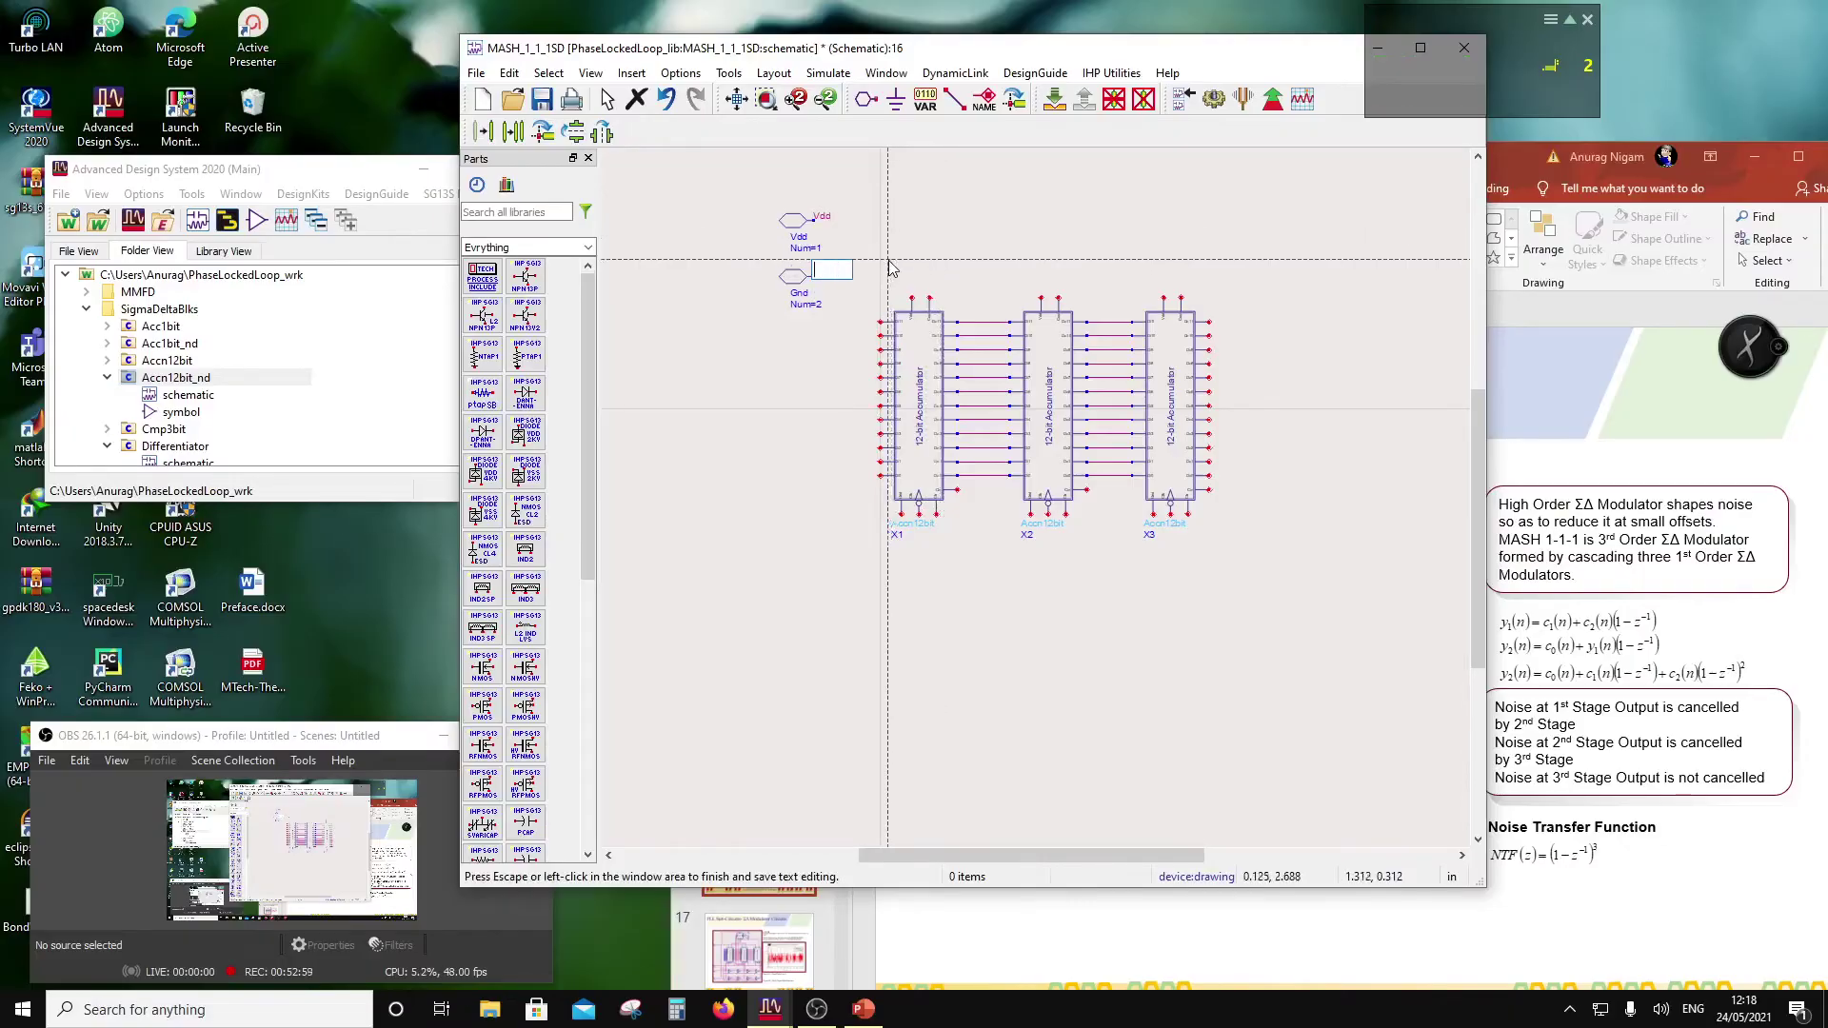
key(Escape)
Step: Label the Gnd terminals of all three accumulators X1, X2 and X3 with the Gnd net name
scroll(986, 445, up, 3)
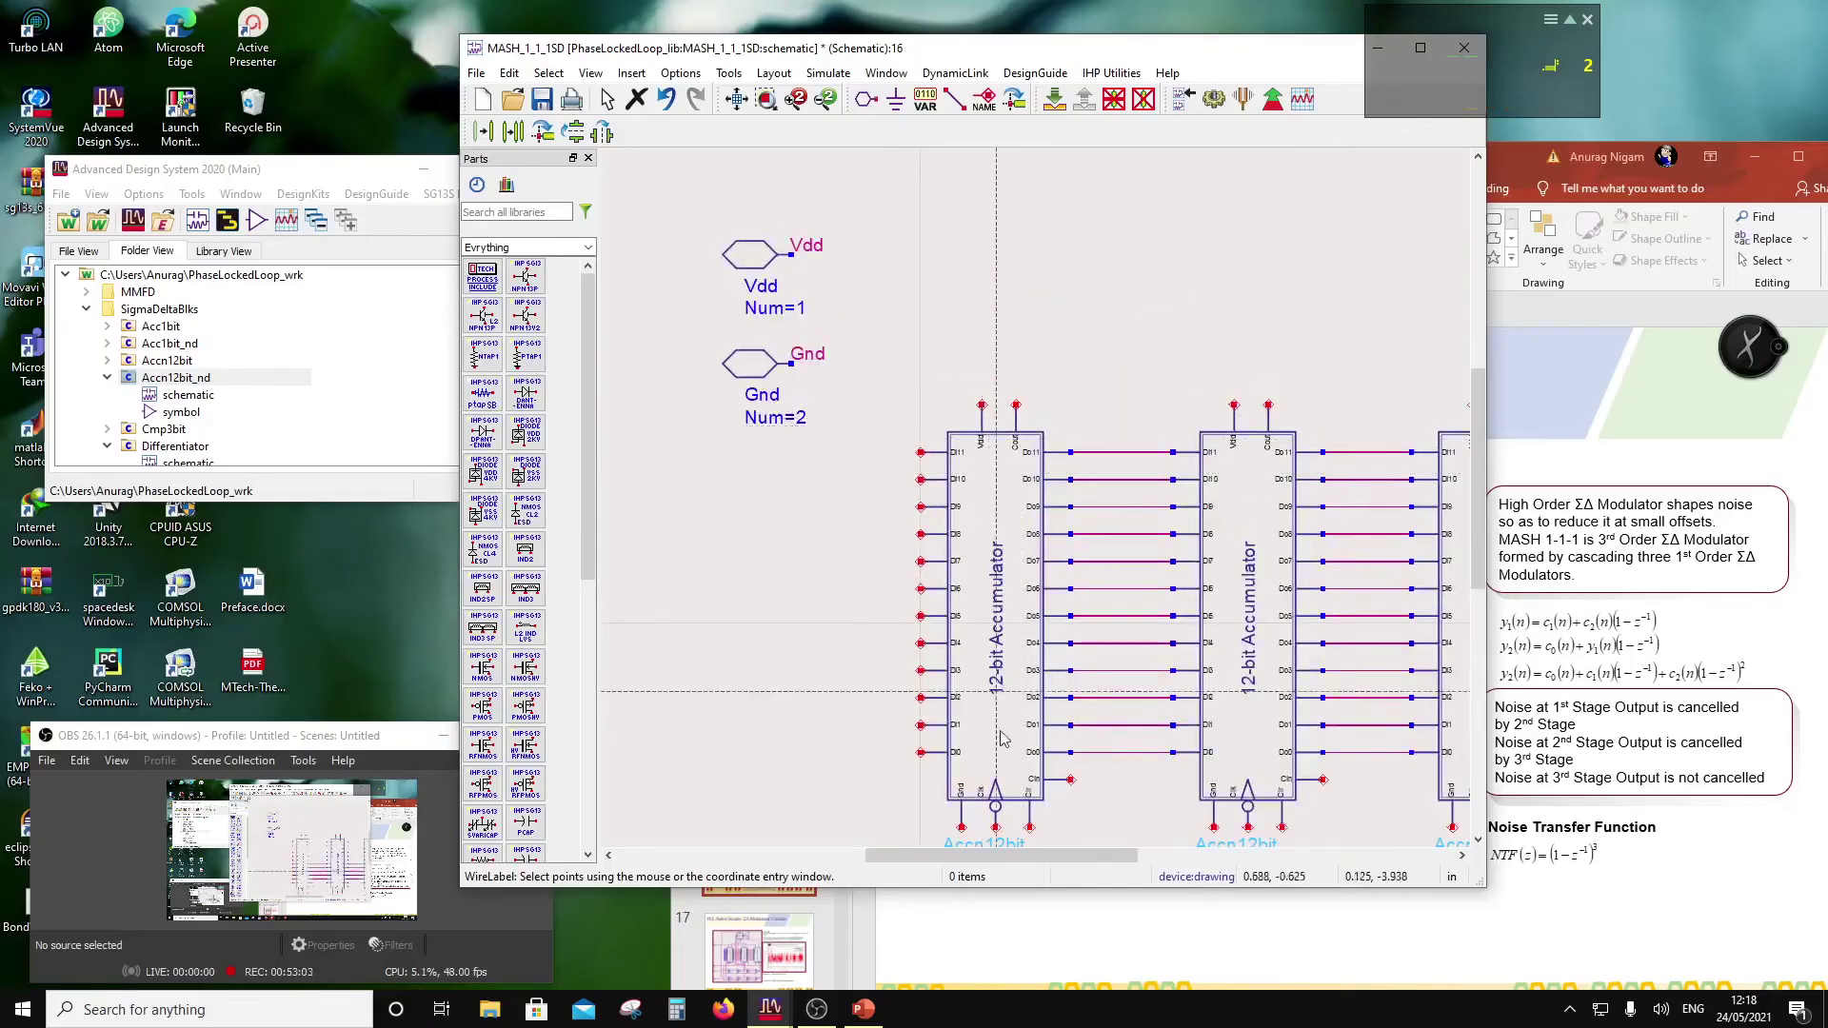
scroll(990, 667, down, 1)
click(991, 665)
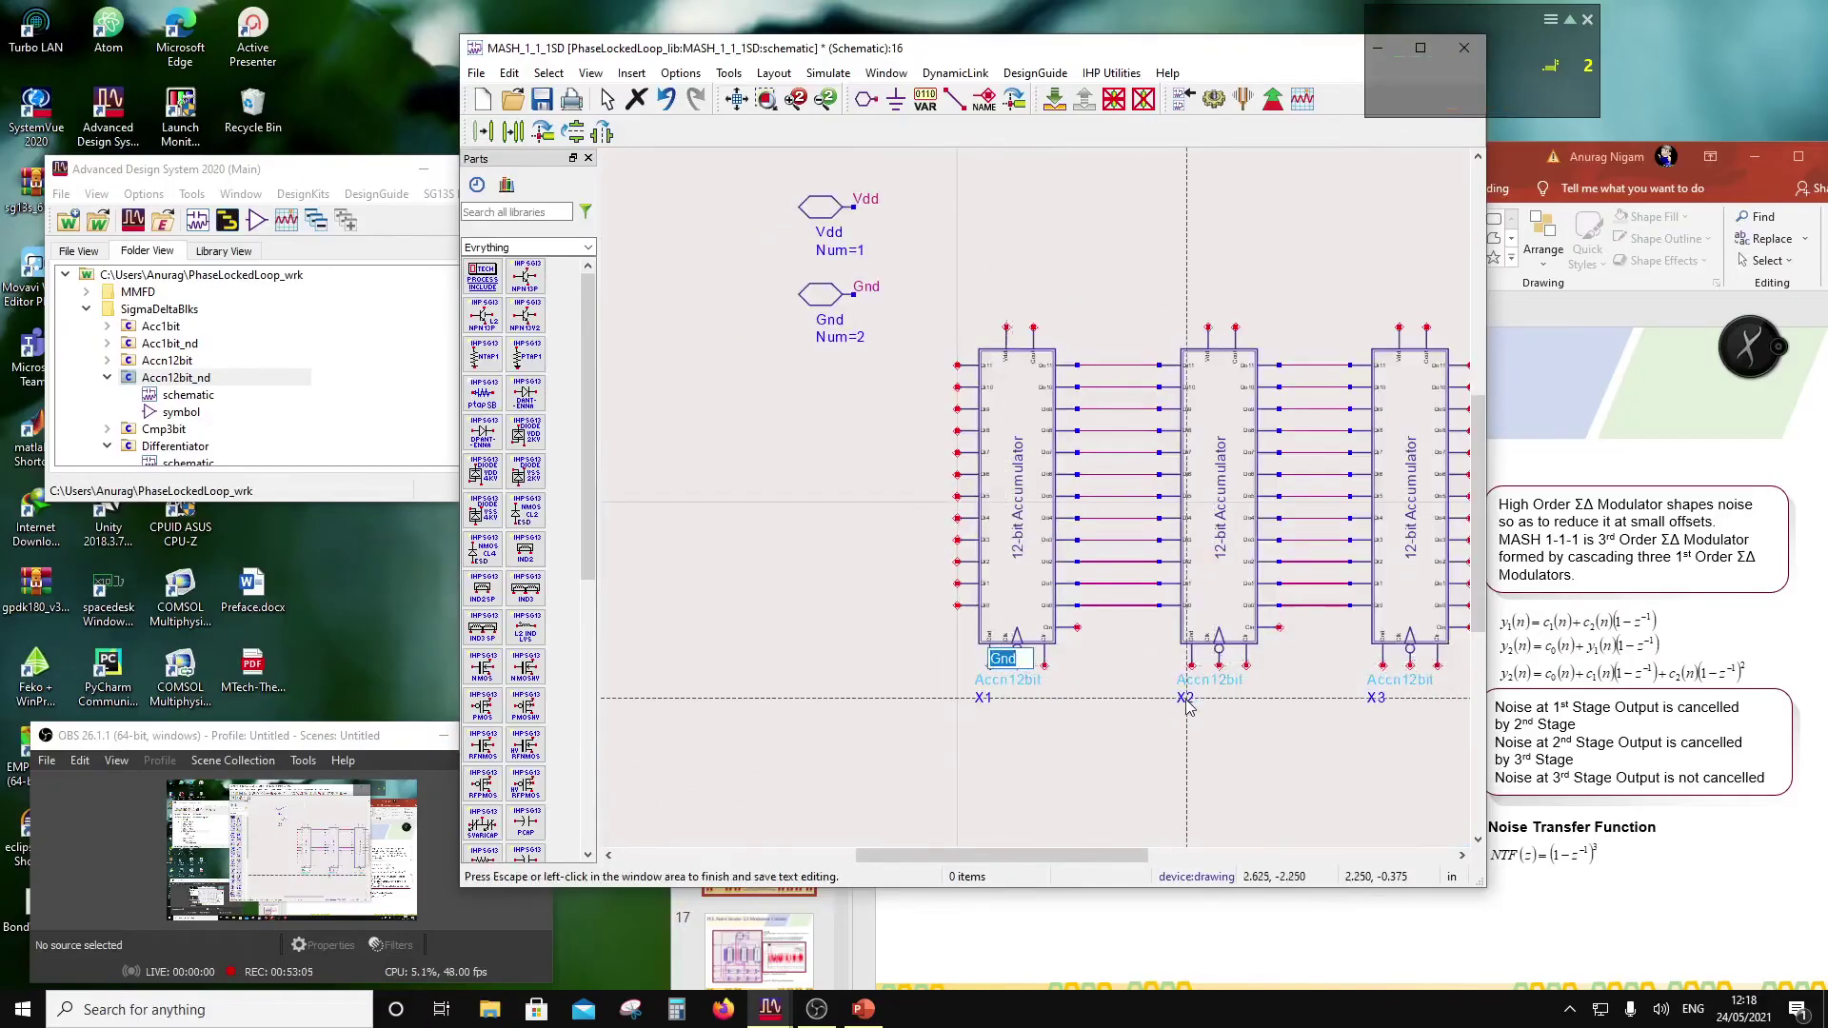
click(1192, 665)
key(Escape)
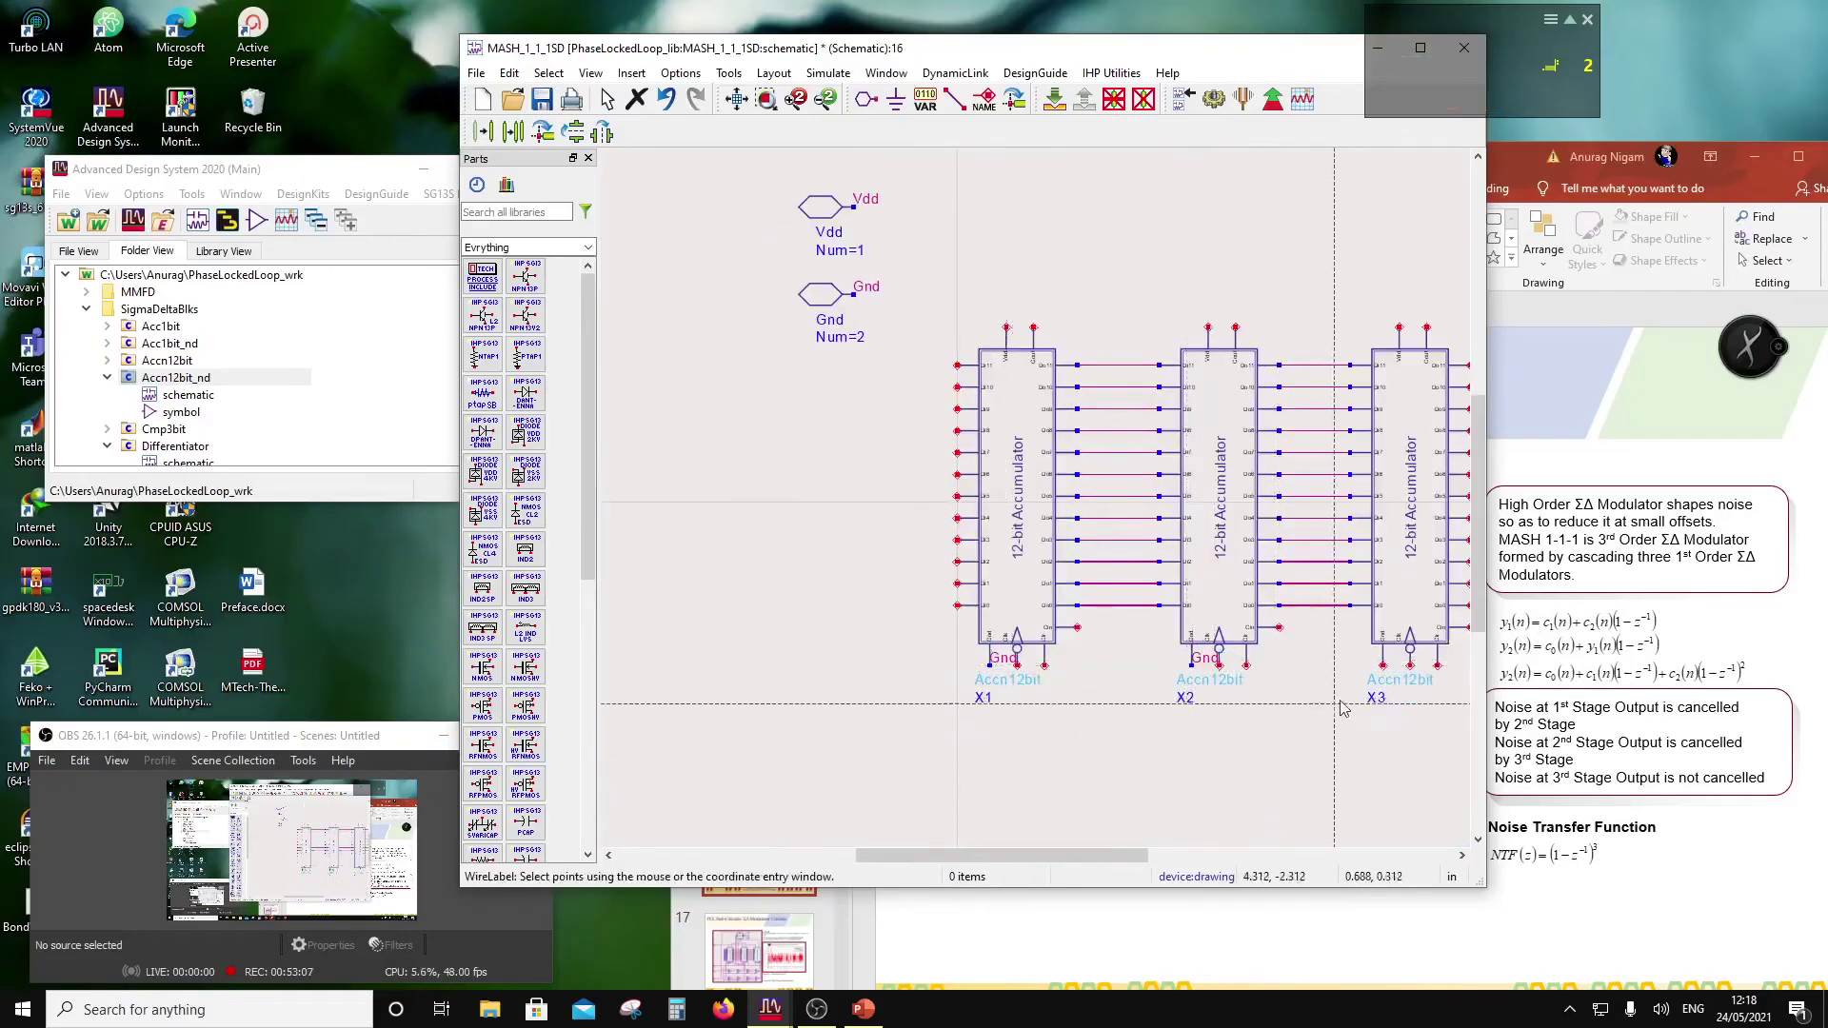
click(1384, 664)
key(Escape)
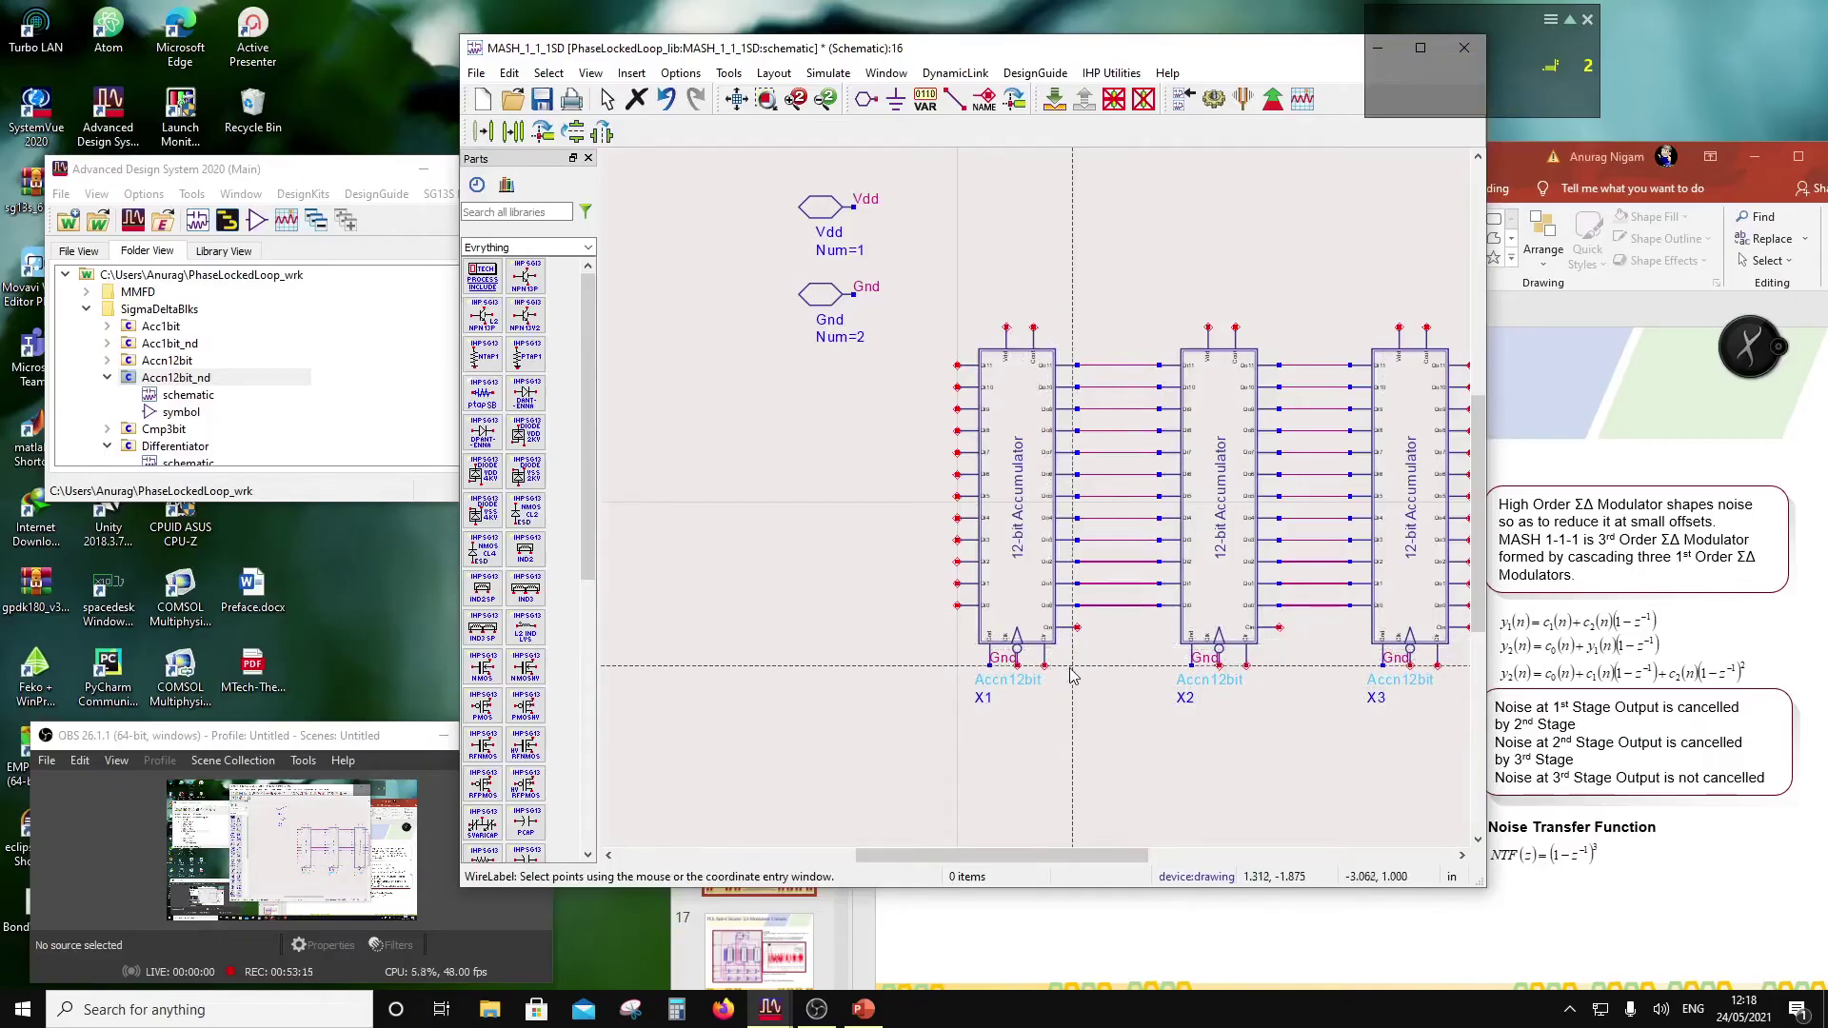
Step: Tie the Cin terminals of X1, X2 and X3 to ground by labelling them Gnd
click(1077, 627)
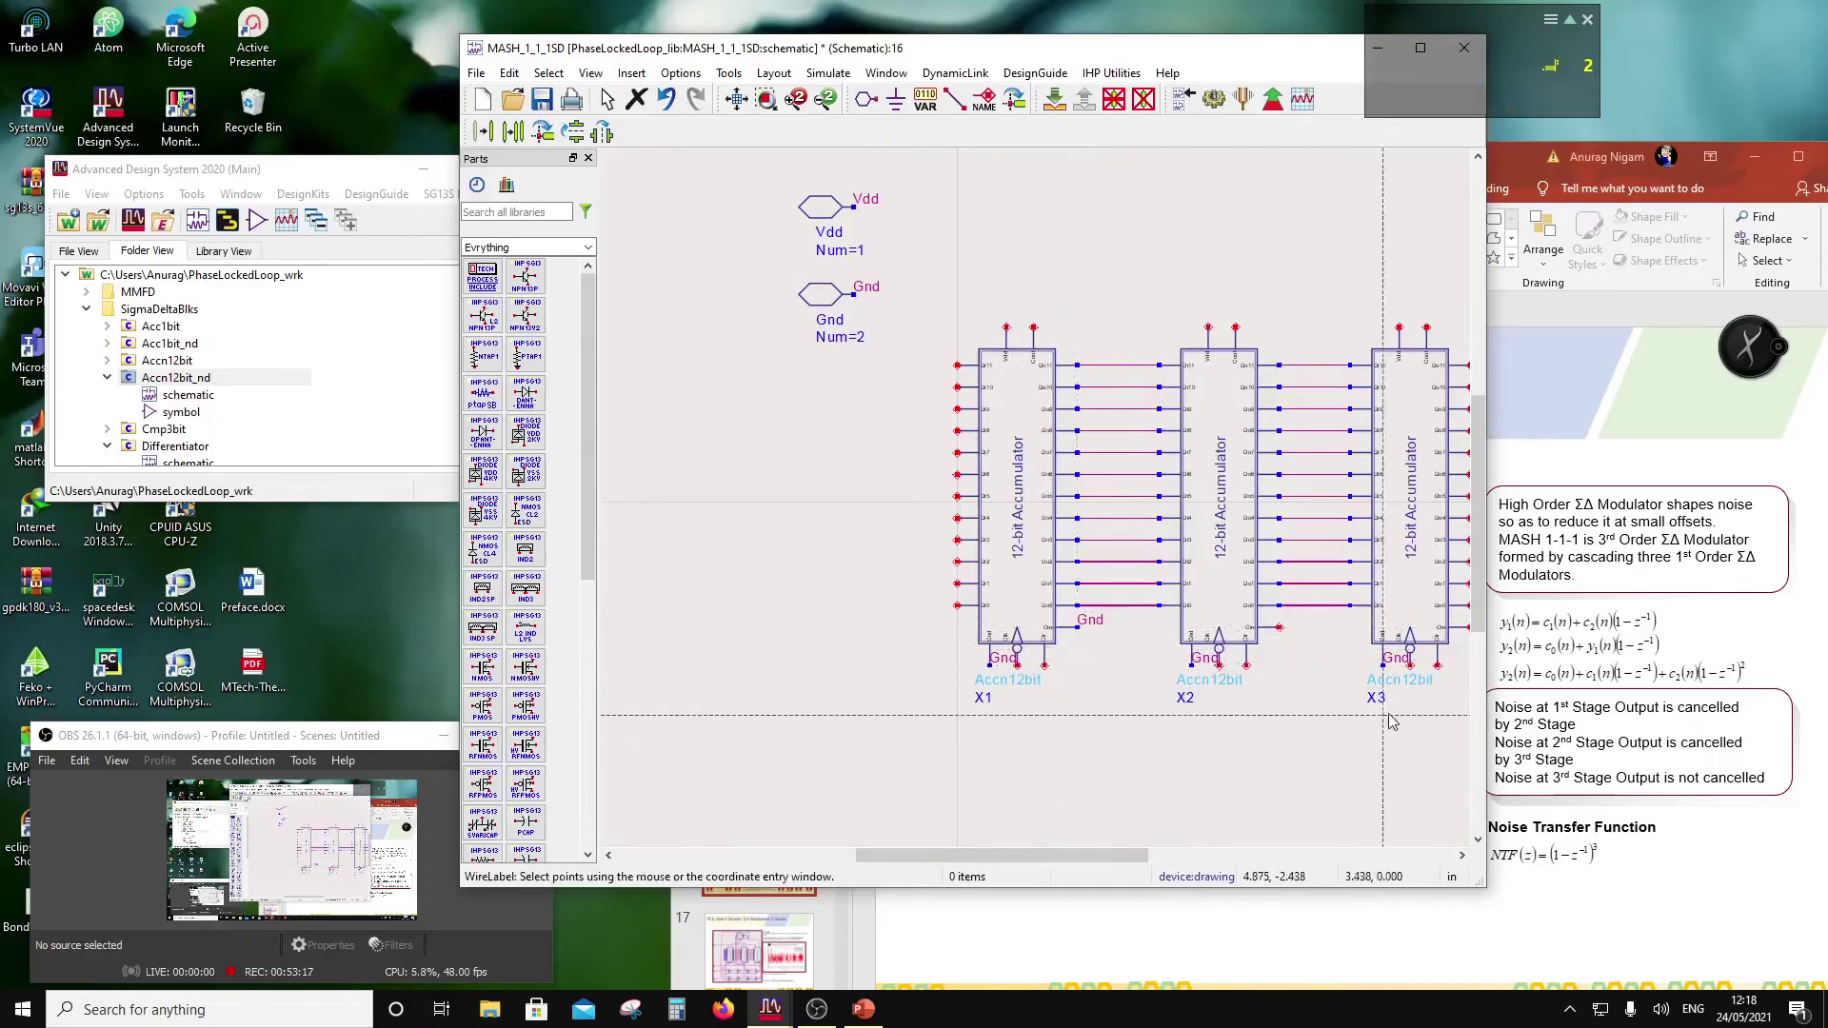
click(1279, 627)
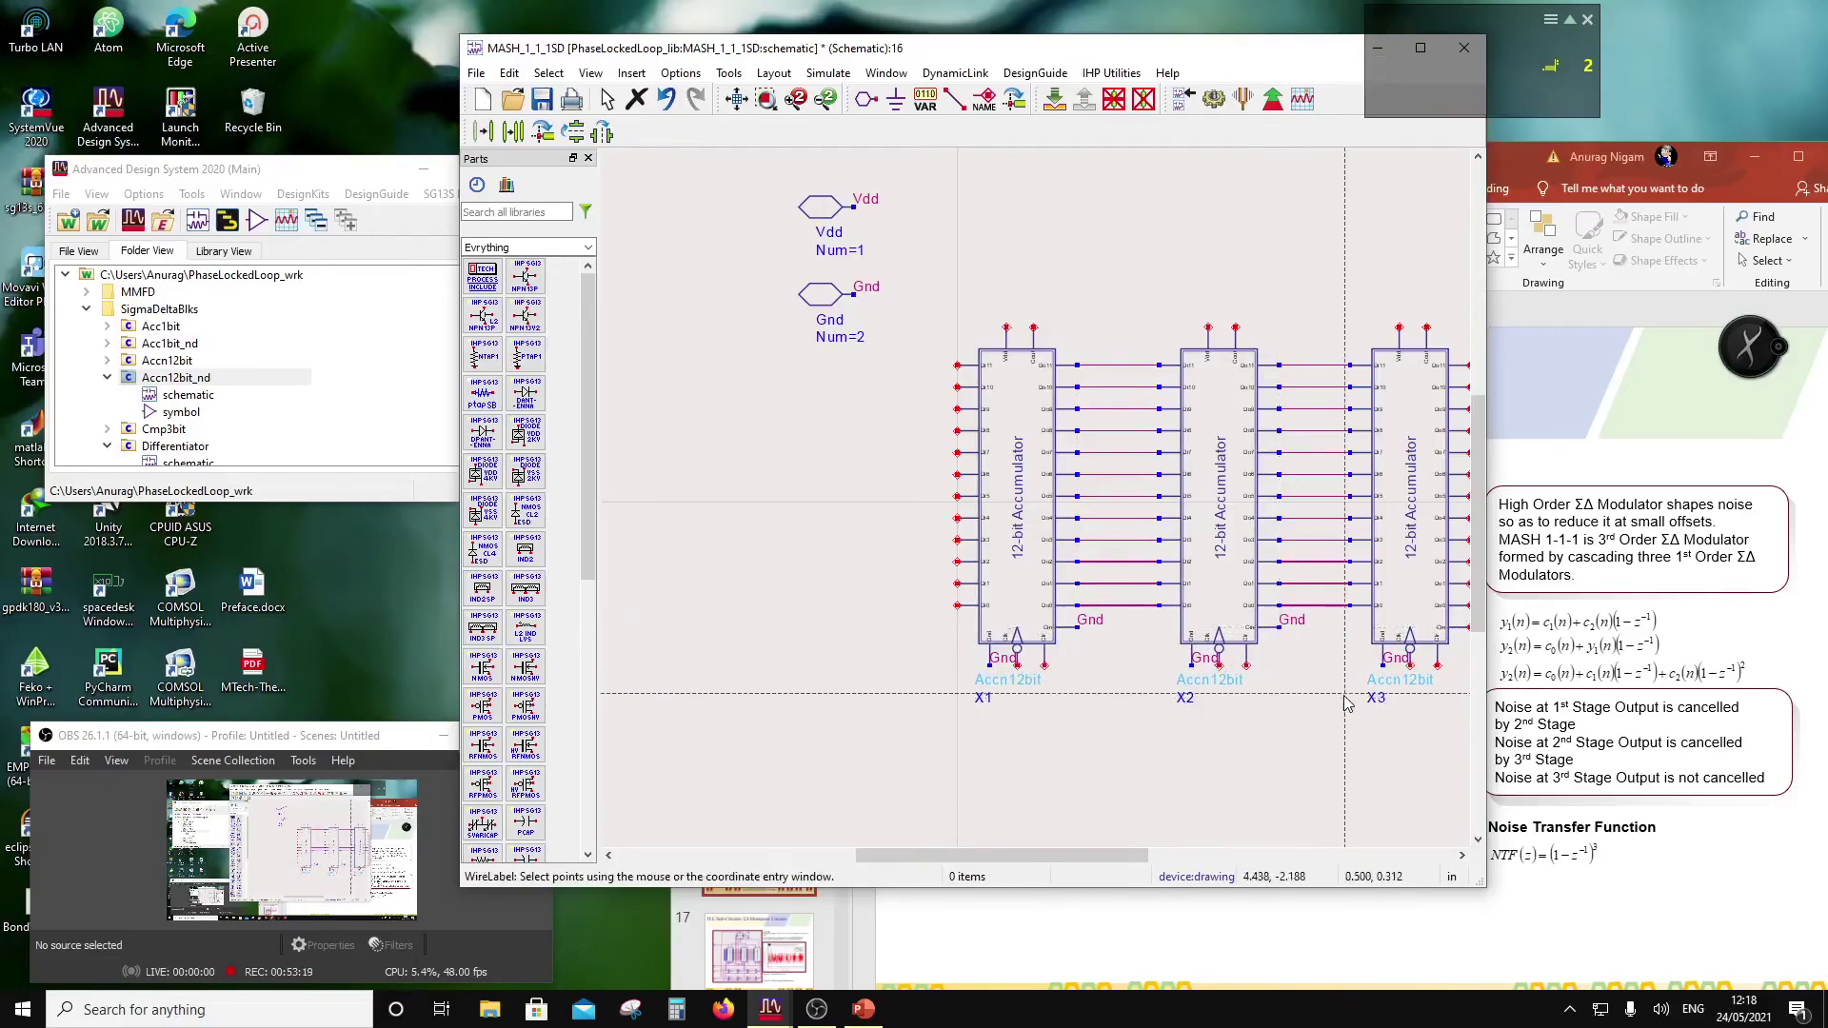
scroll(1345, 703, down, 2)
click(1197, 497)
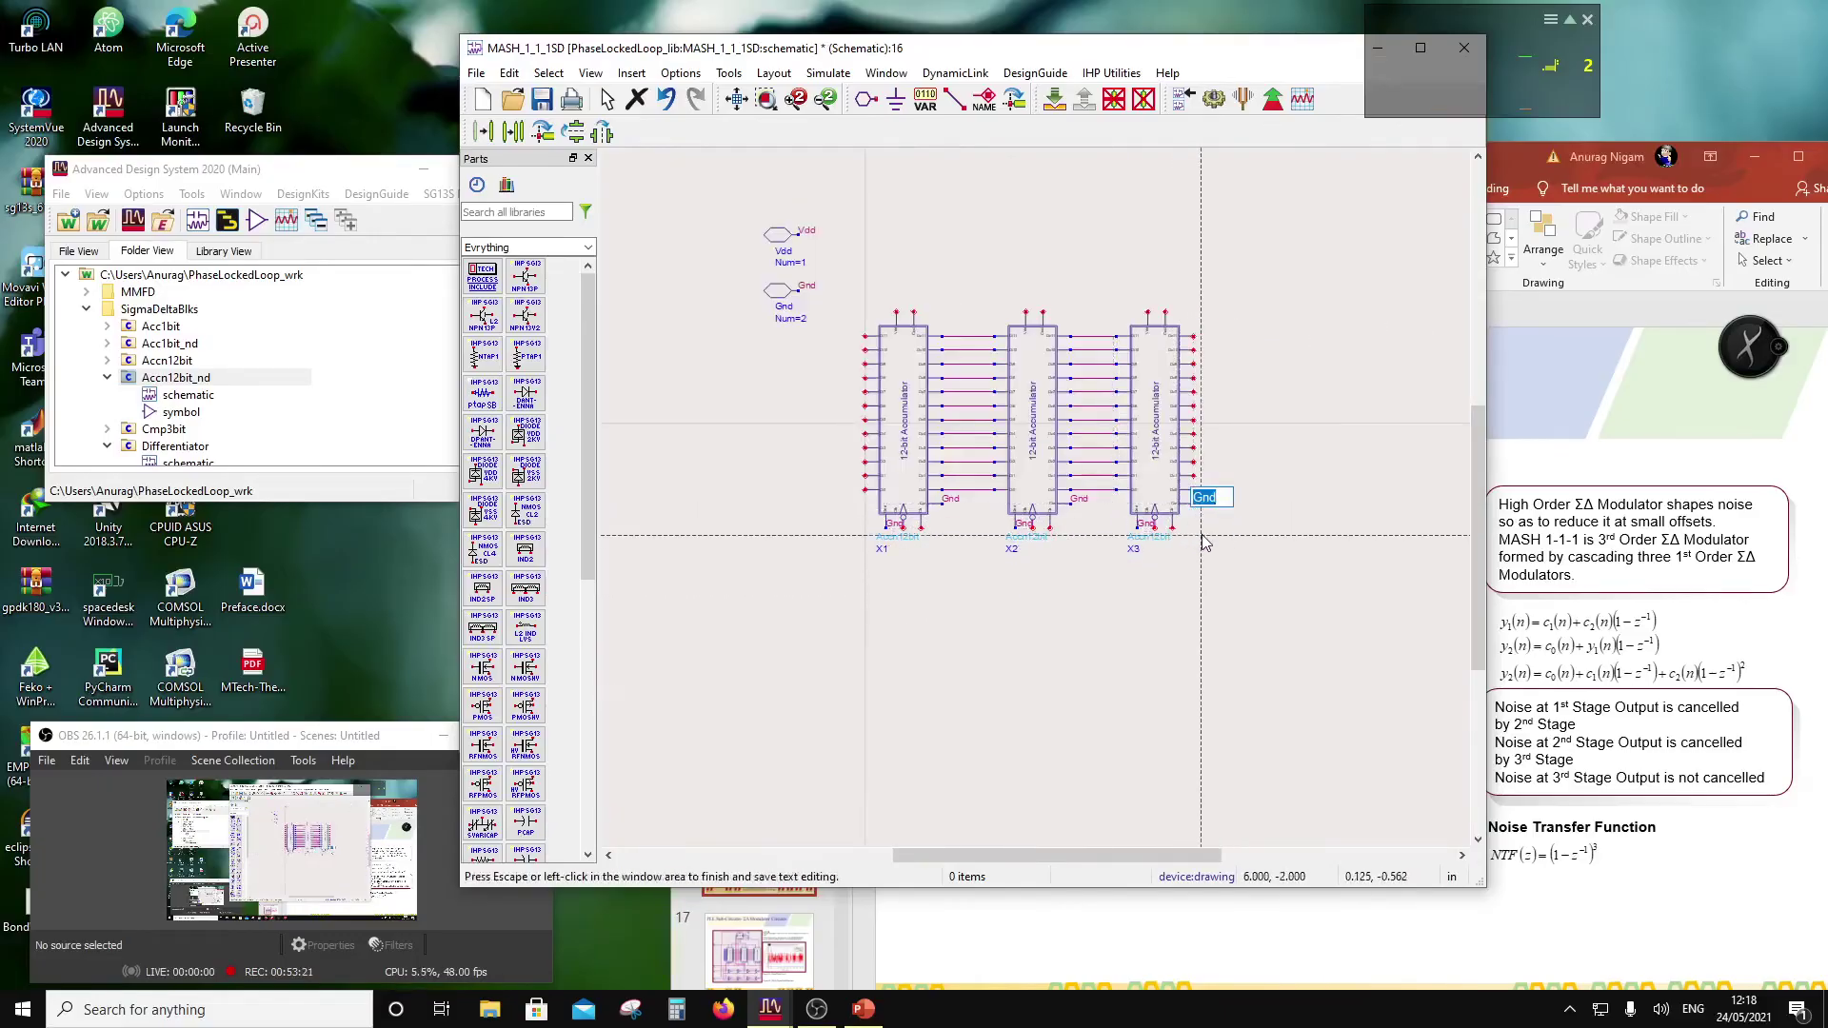
click(1202, 540)
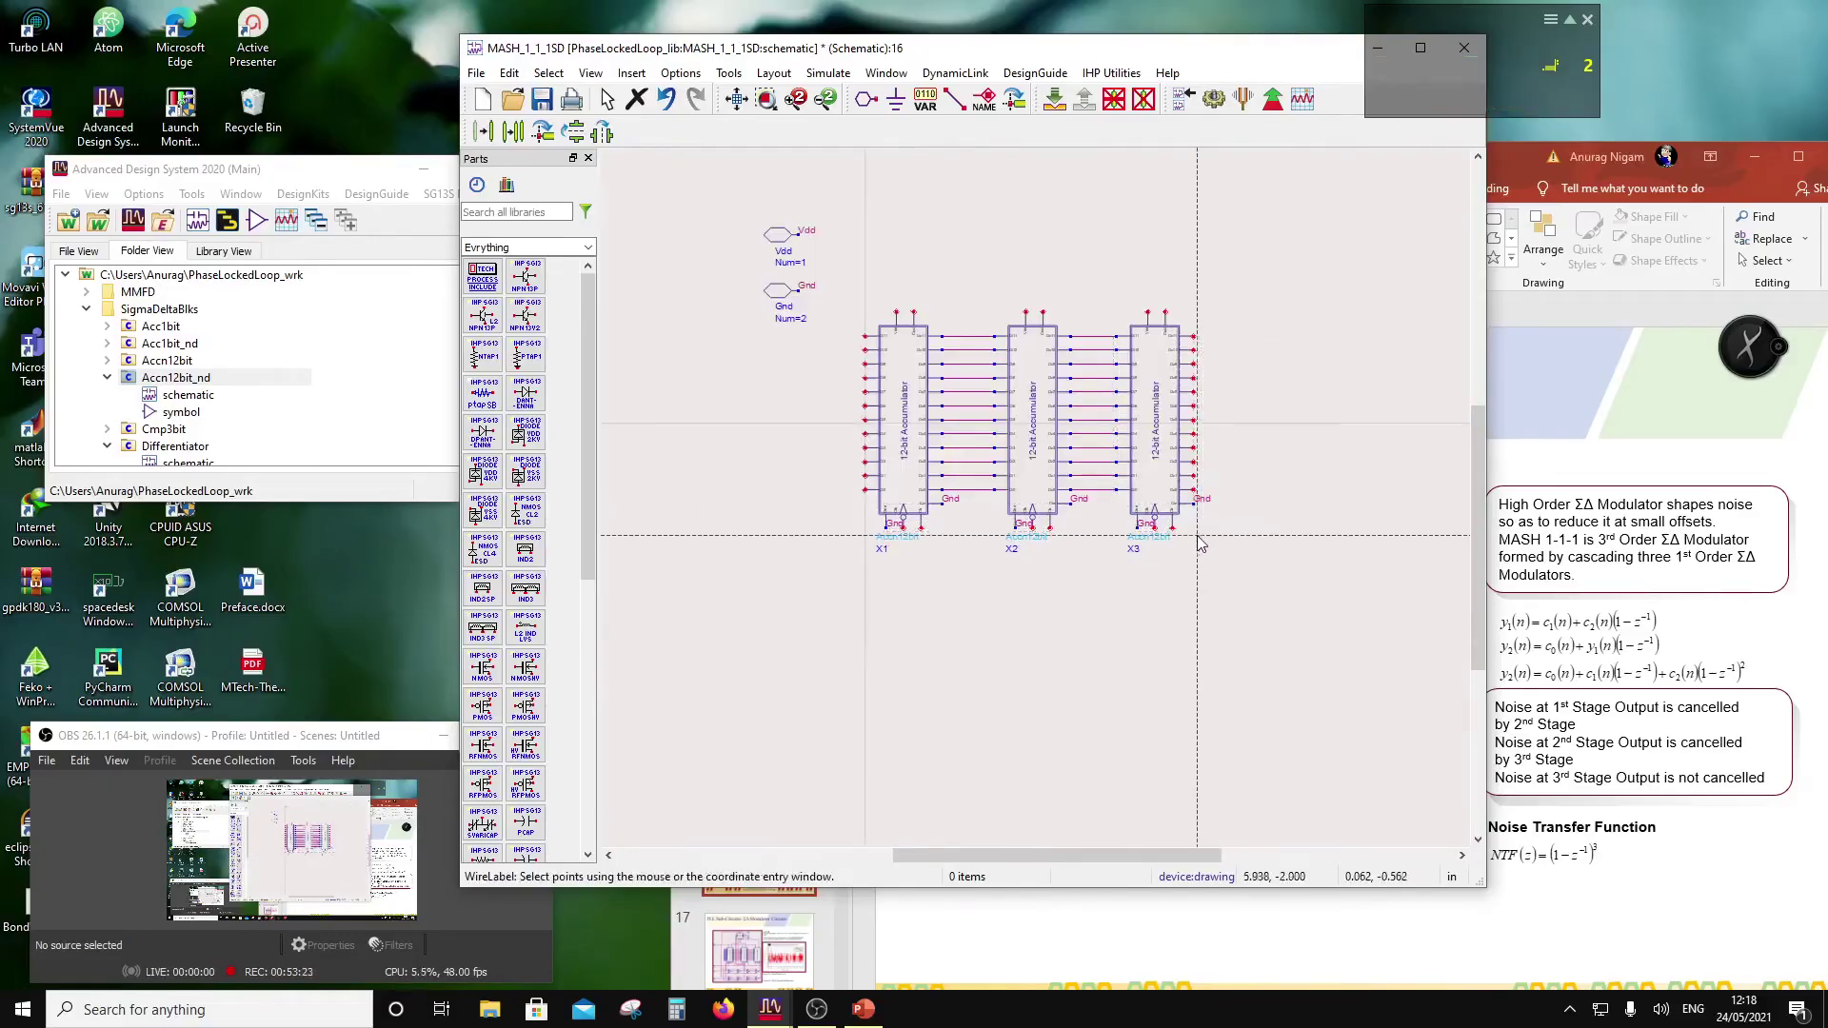
key(Escape)
scroll(1174, 537, up, 3)
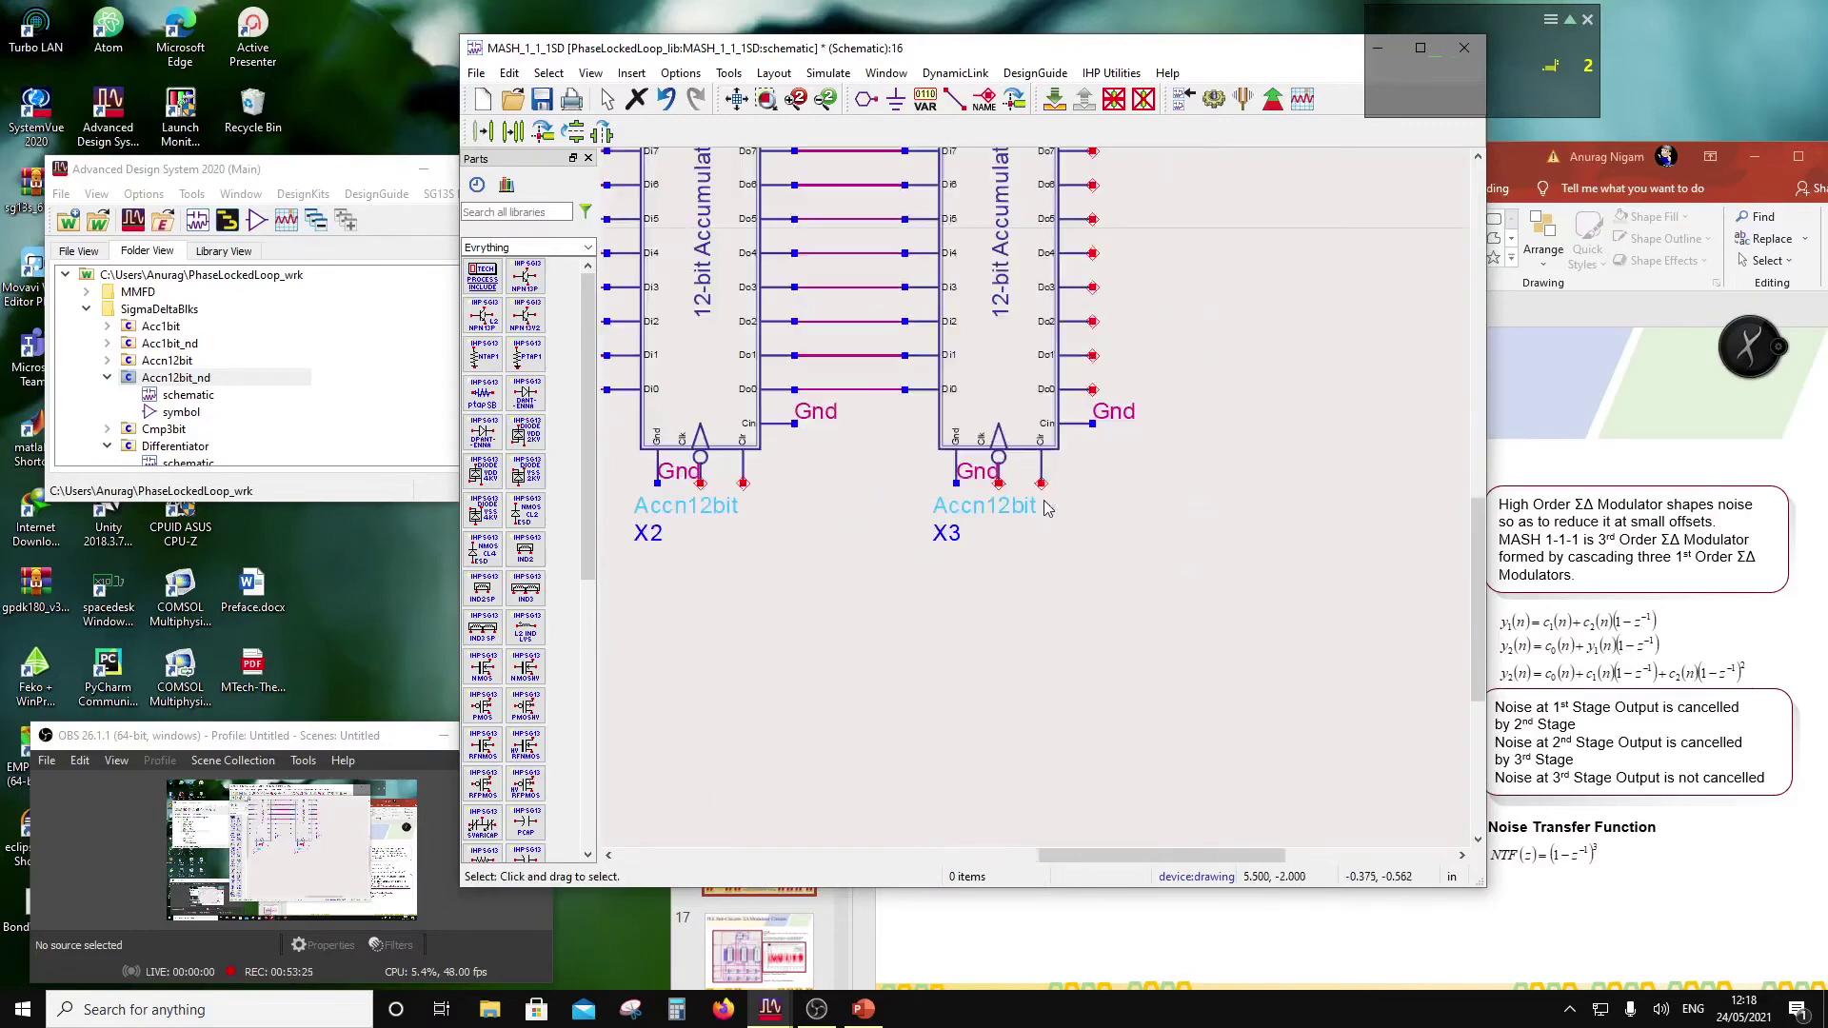
Step: Replace accumulator X3 with the Accn12bit_nd component by changing its component name
click(981, 506)
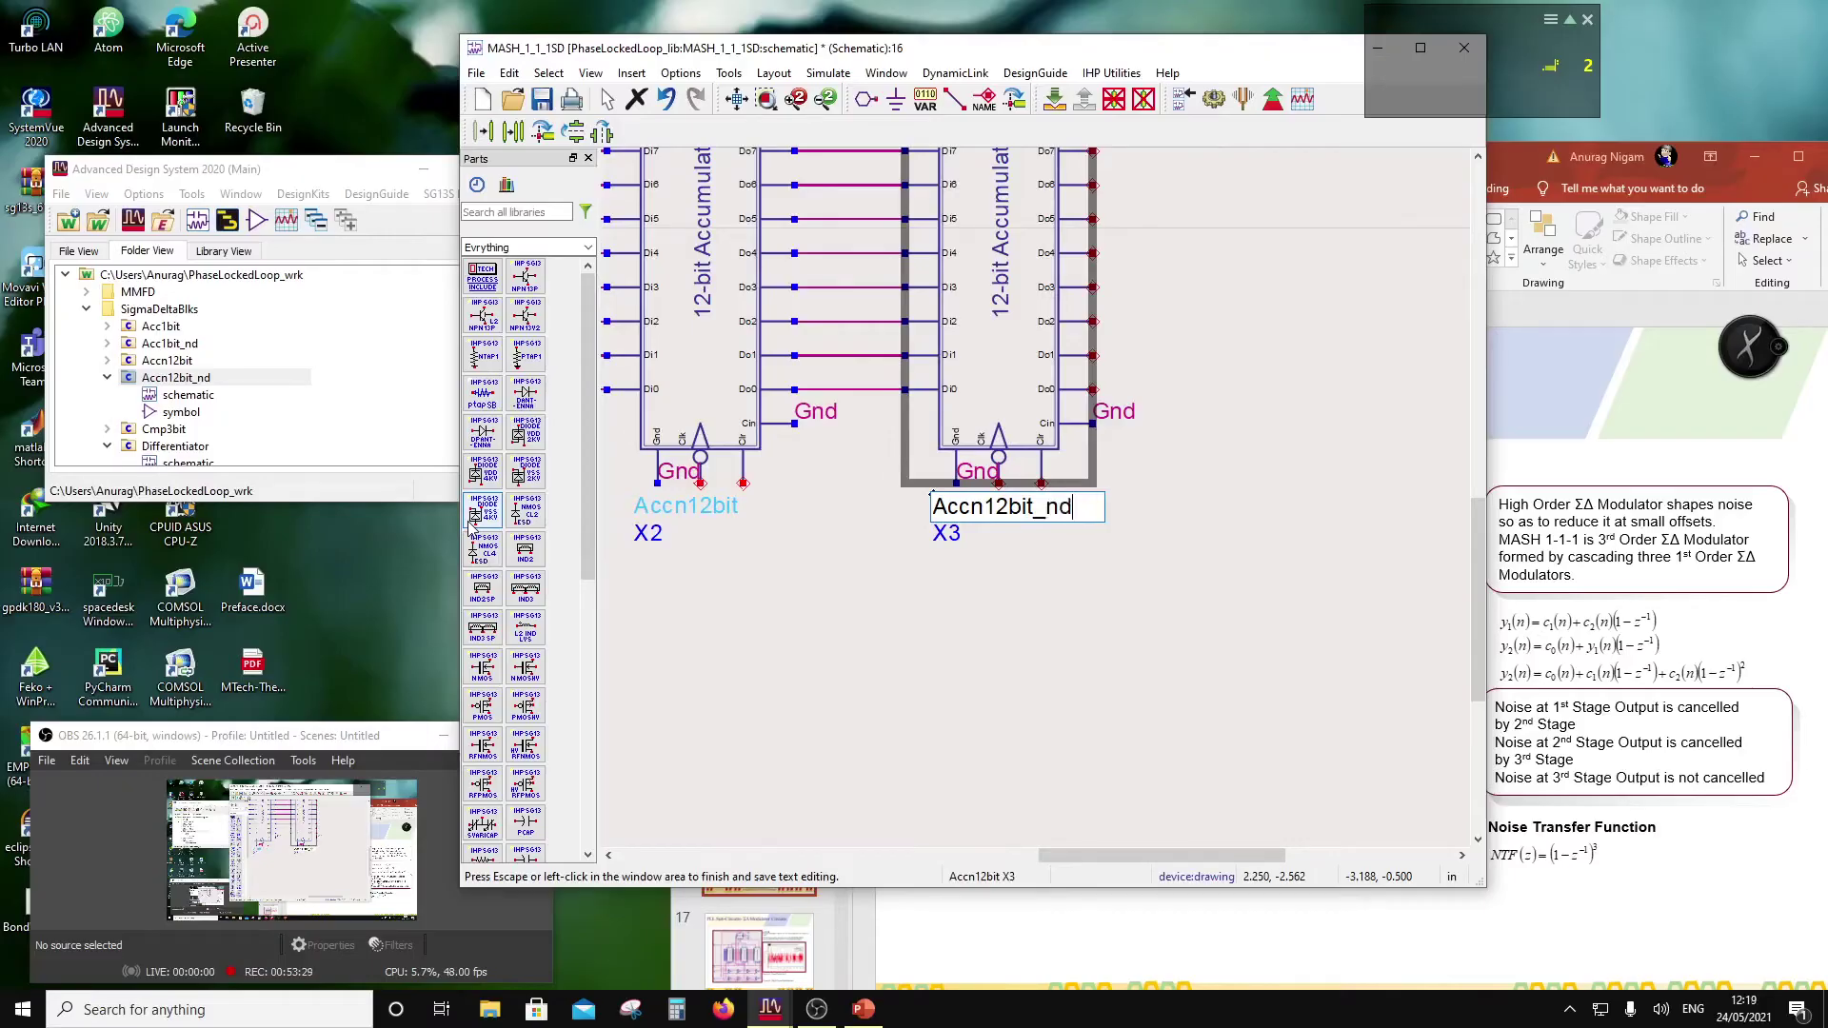
click(935, 661)
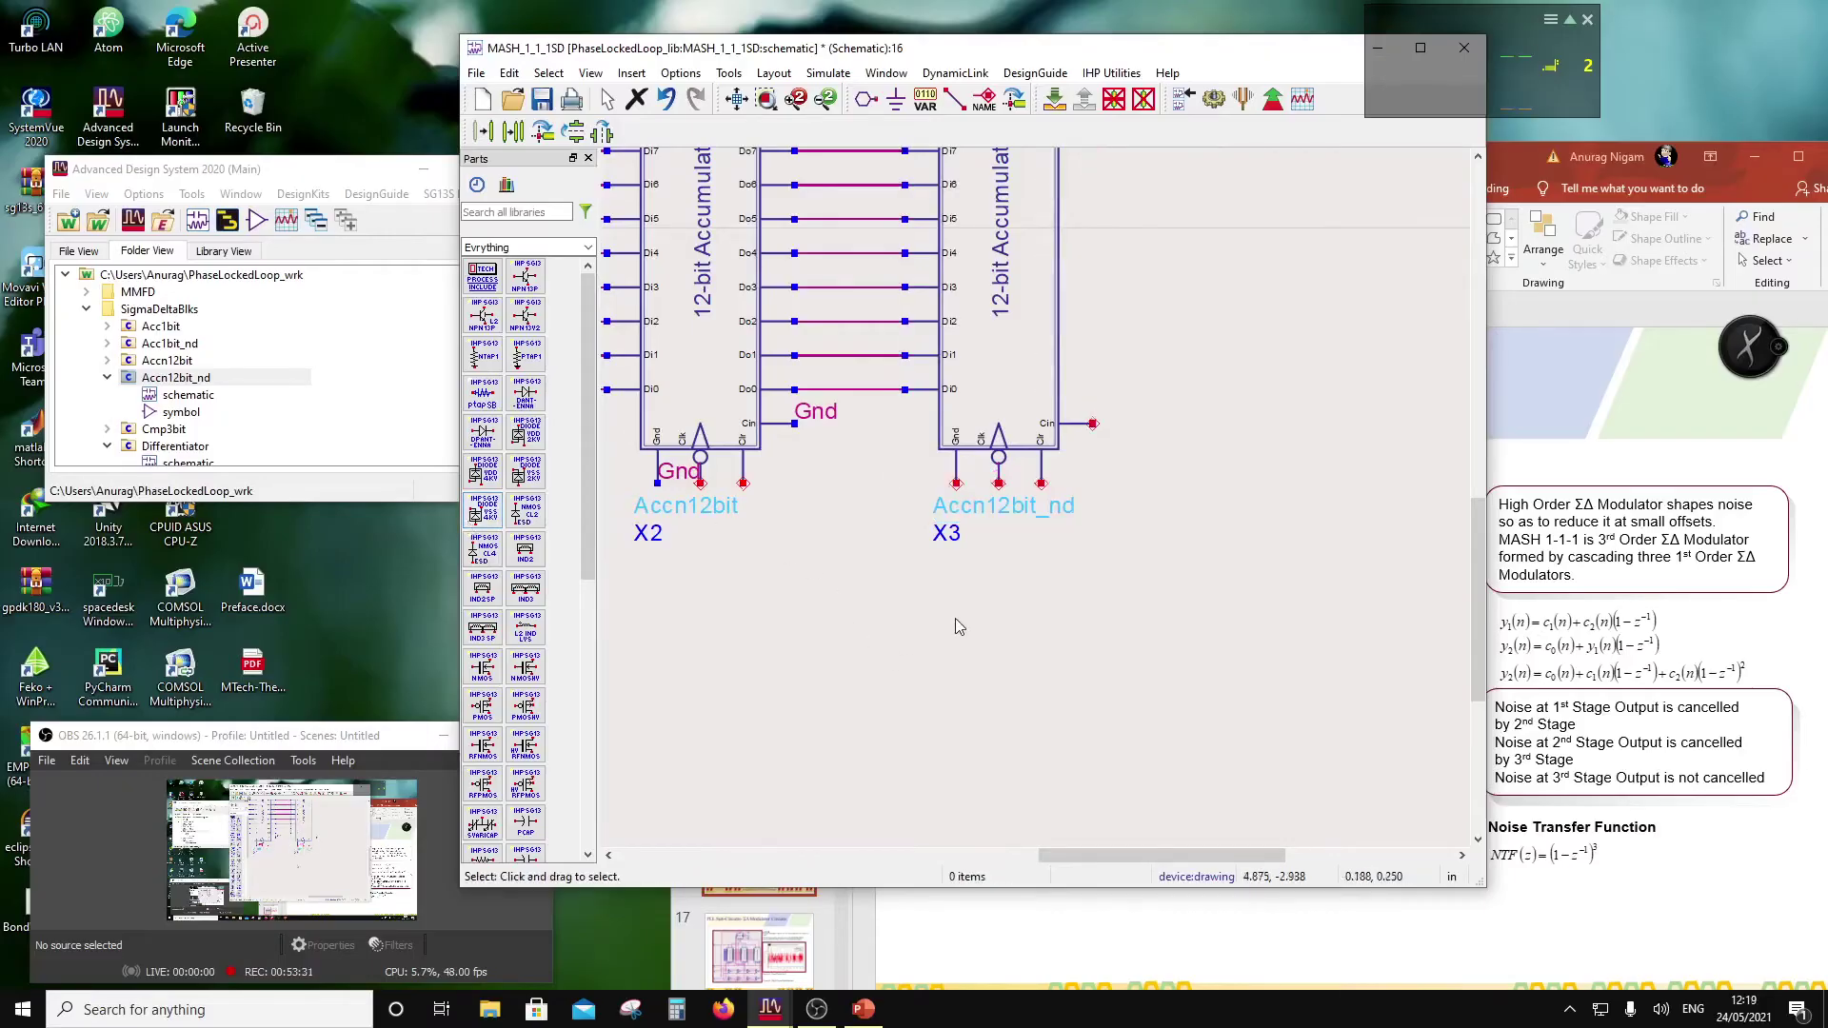
scroll(962, 404, down, 2)
scroll(992, 535, up, 1)
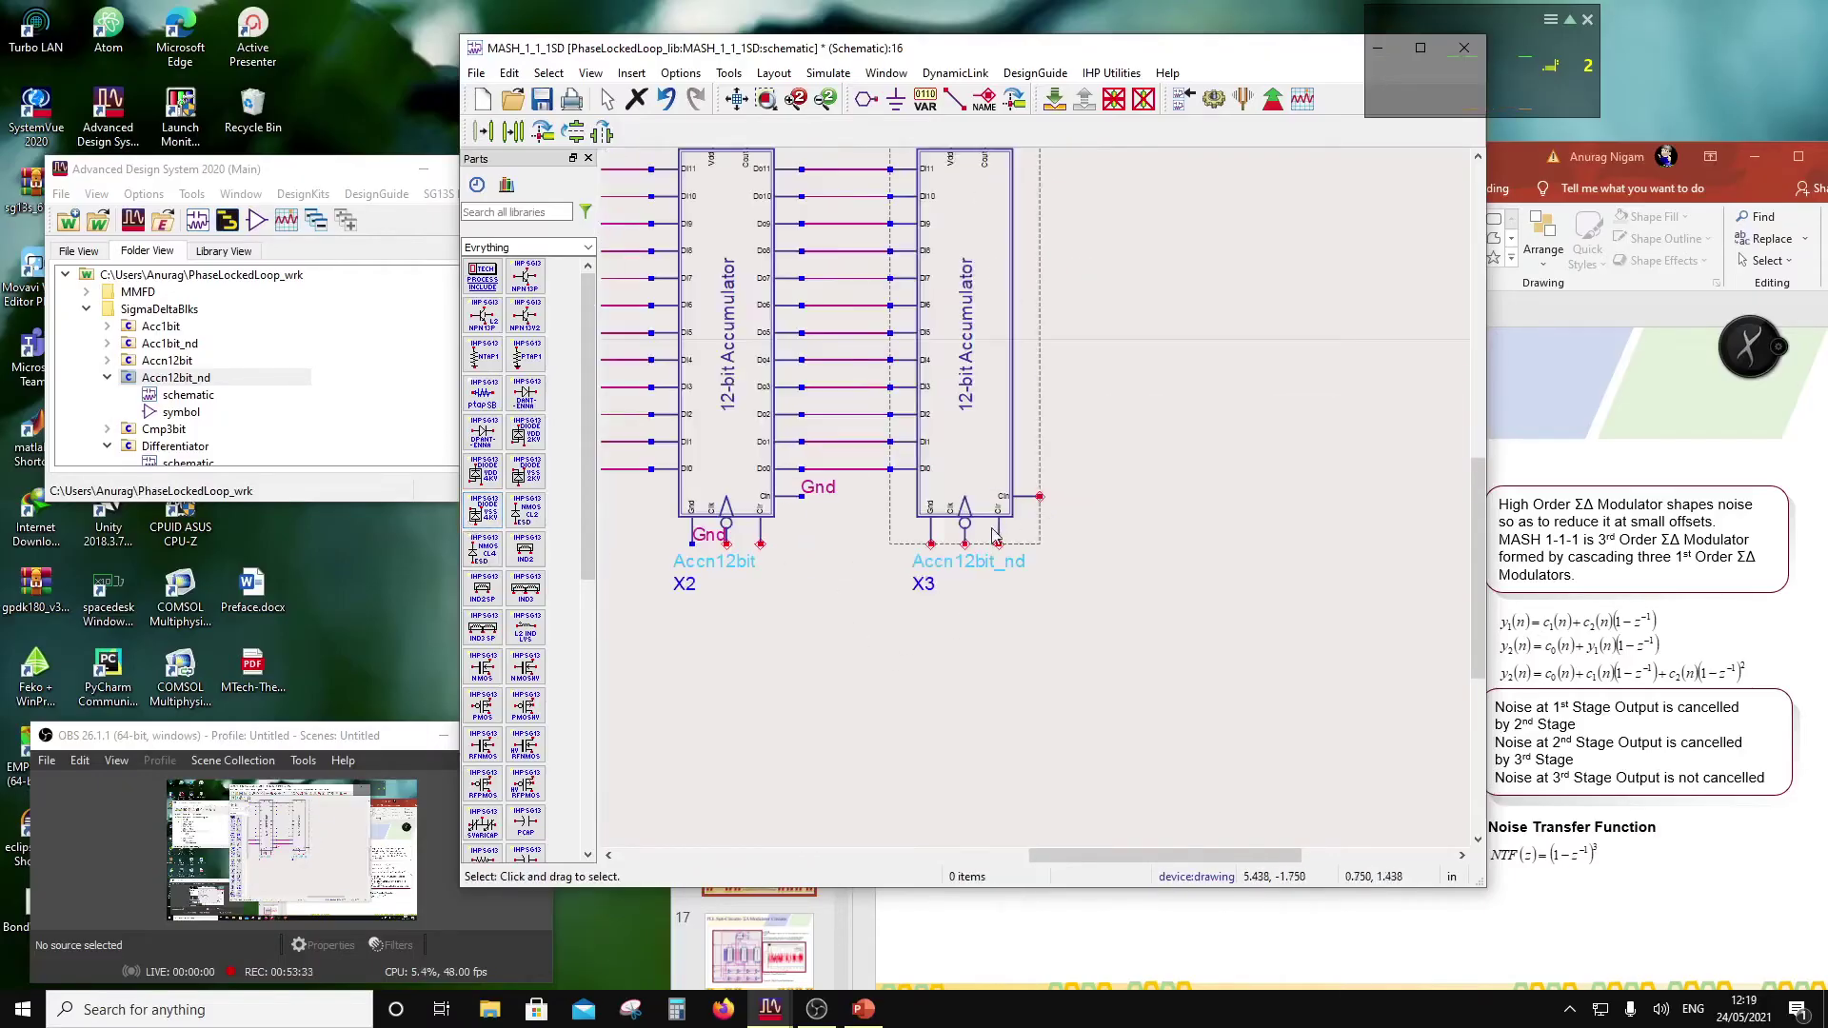
Step: Add Gnd wire labels to the Cin and Gnd pins of accumulator X3
scroll(994, 535, down, 2)
click(983, 98)
click(1102, 491)
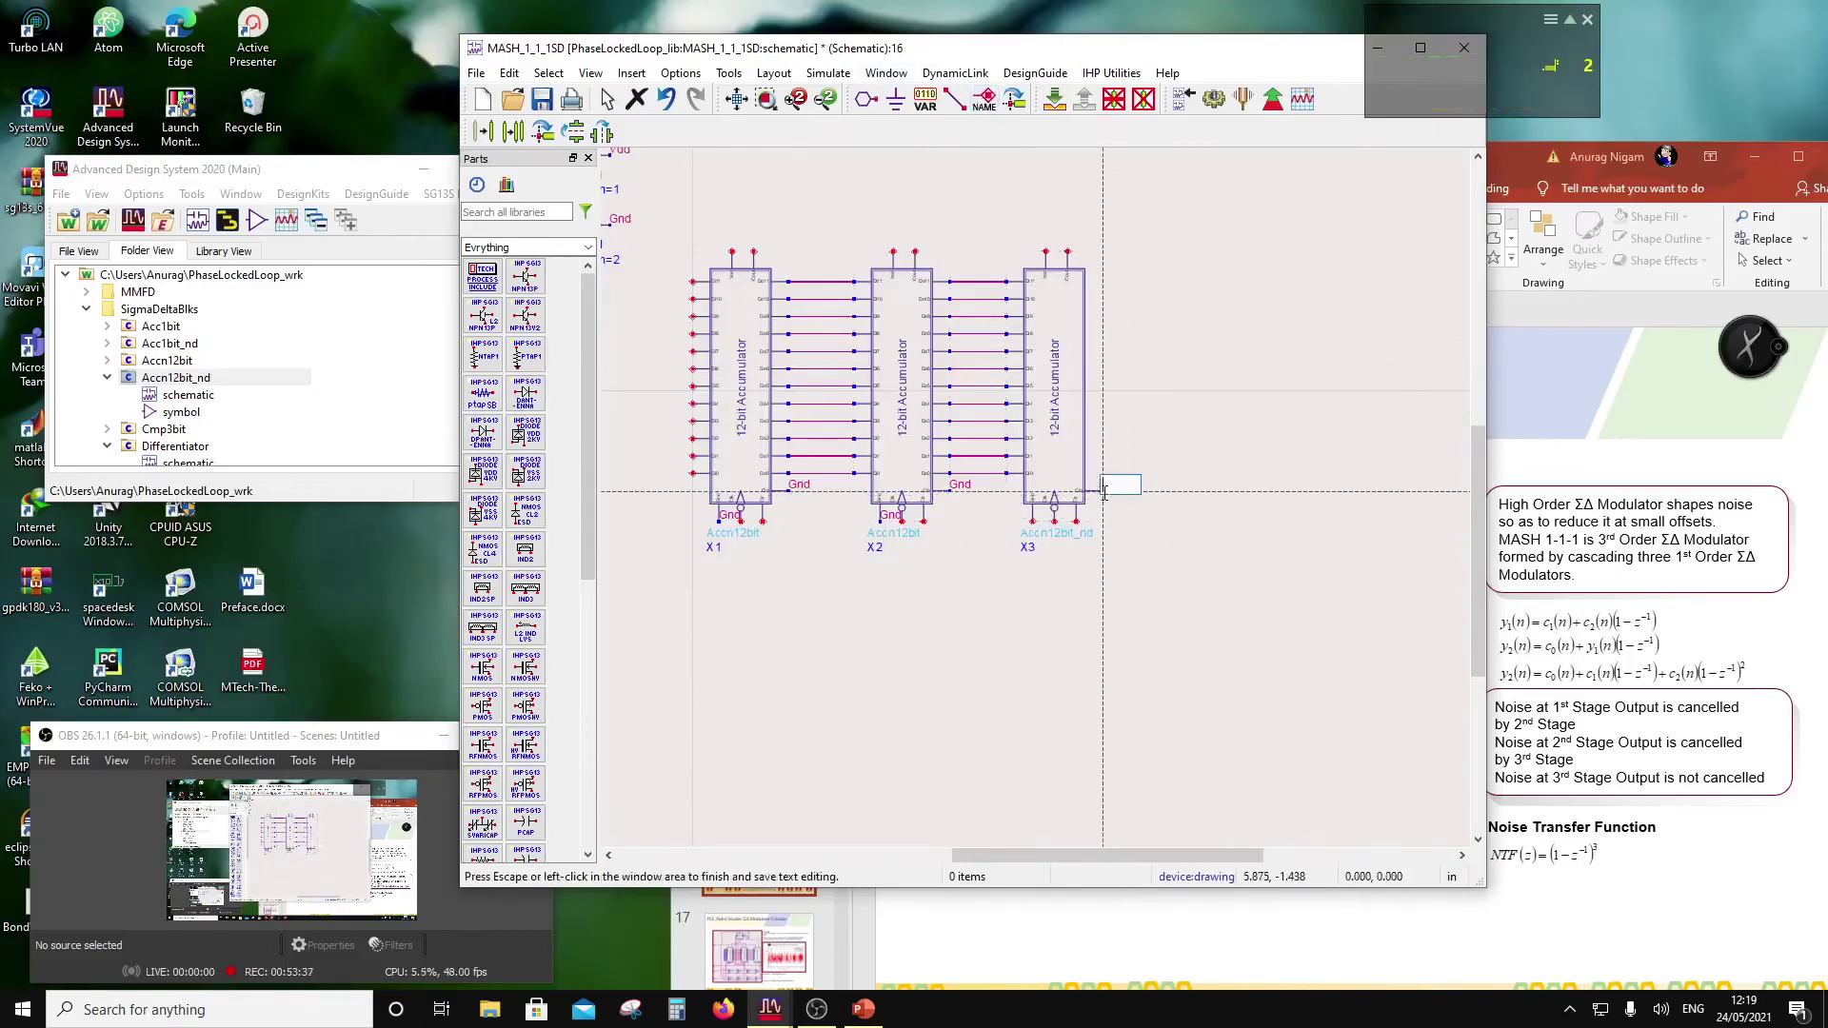
text(Gnd)
key(Escape)
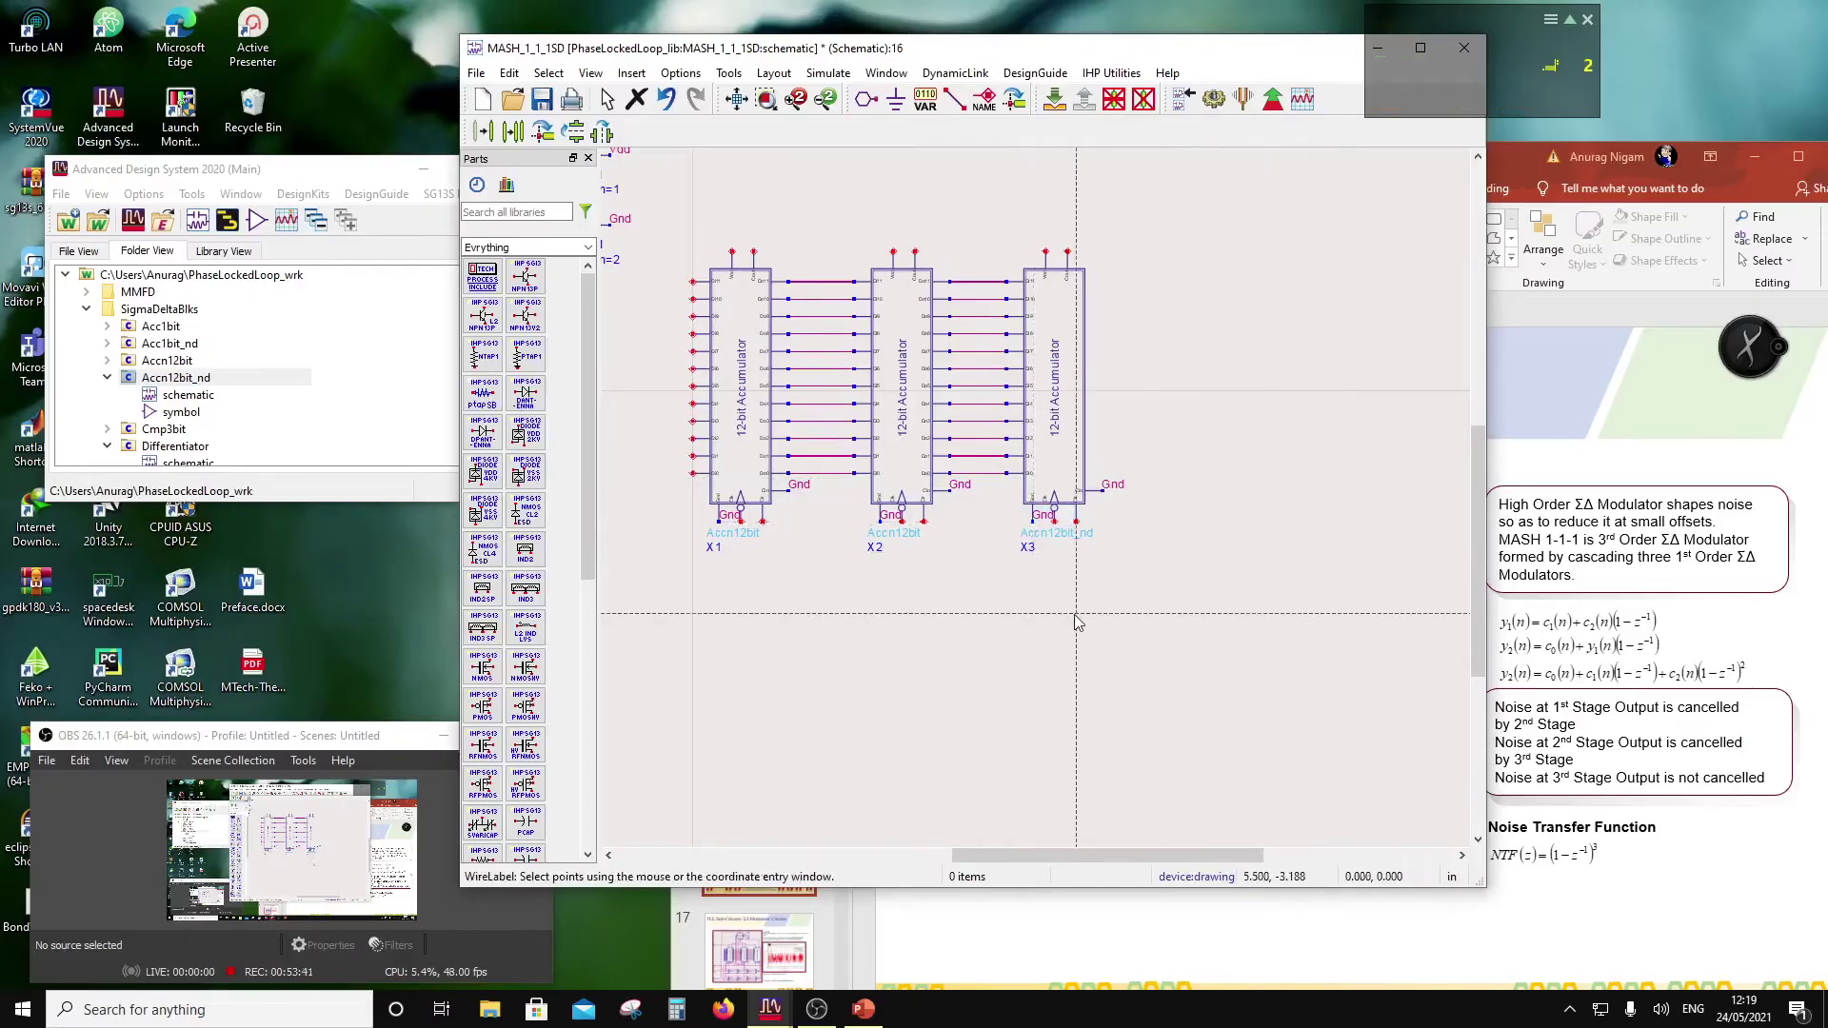
key(Escape)
Step: Move the Gnd labels under accumulators X1, X2 and X3 to the left of their Gnd pins
scroll(1029, 498, up, 3)
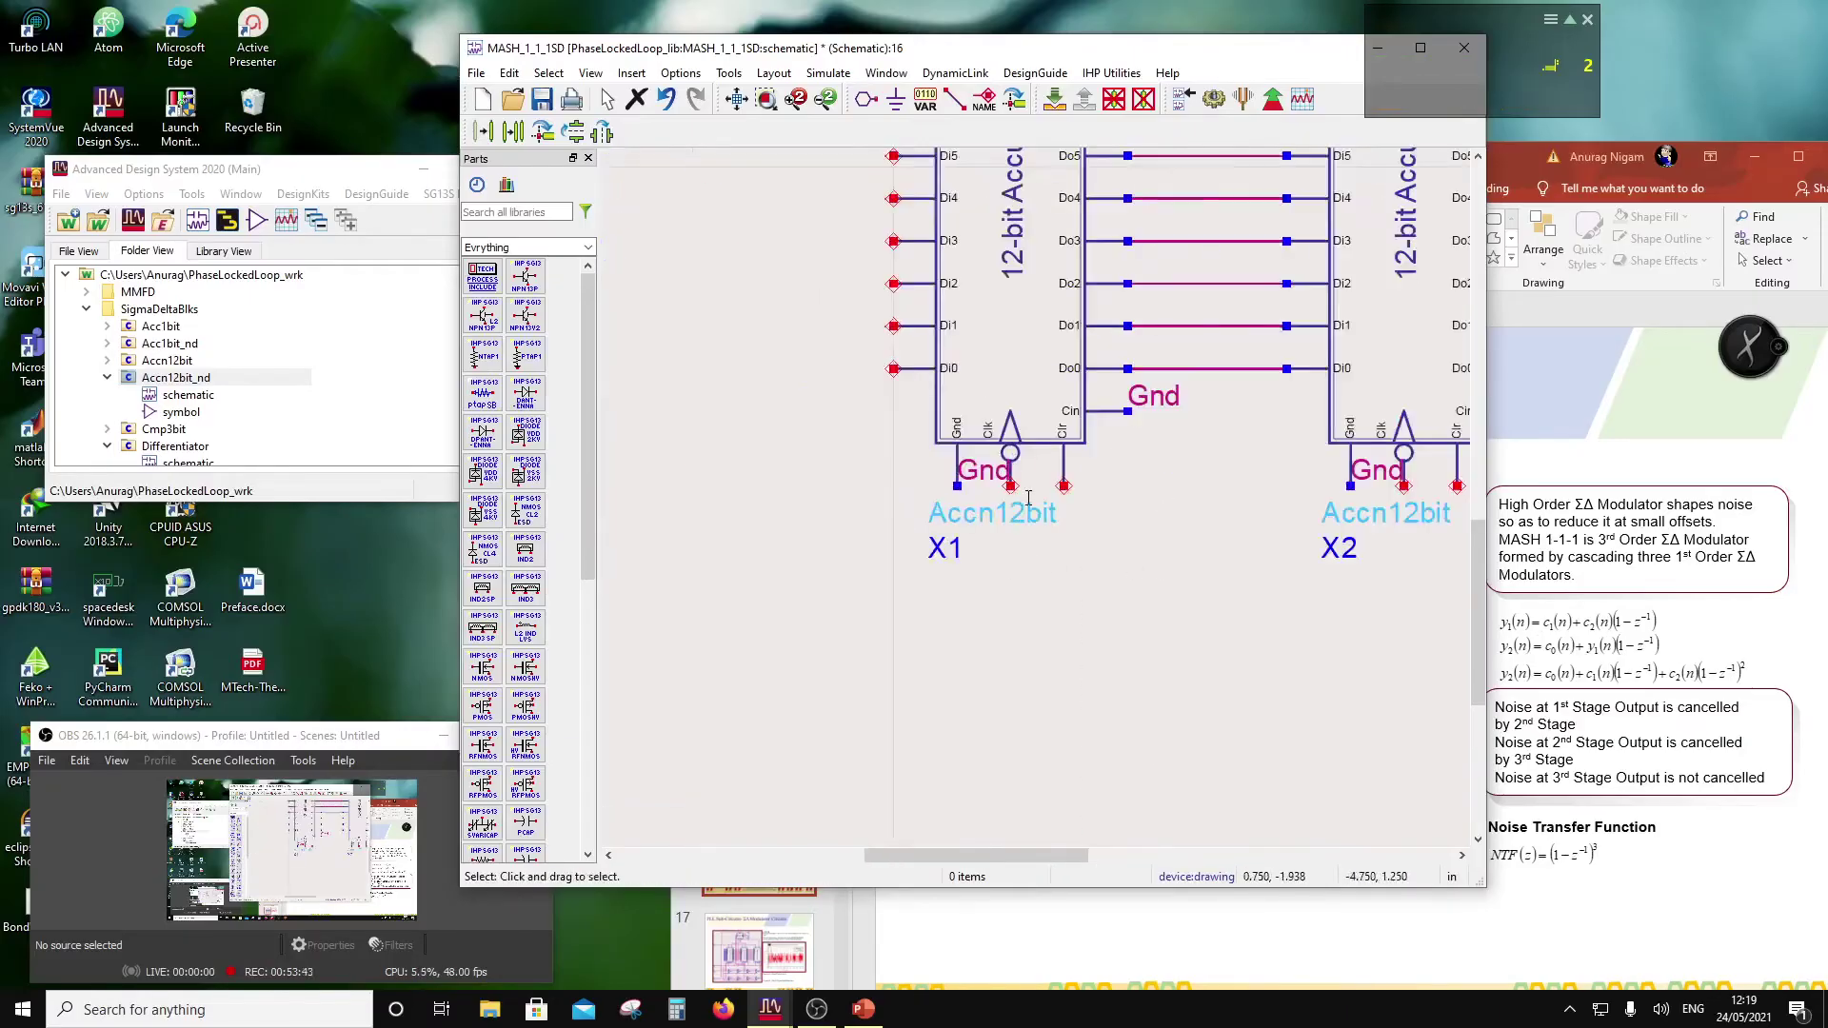
scroll(1028, 498, down, 2)
scroll(1102, 500, down, 1)
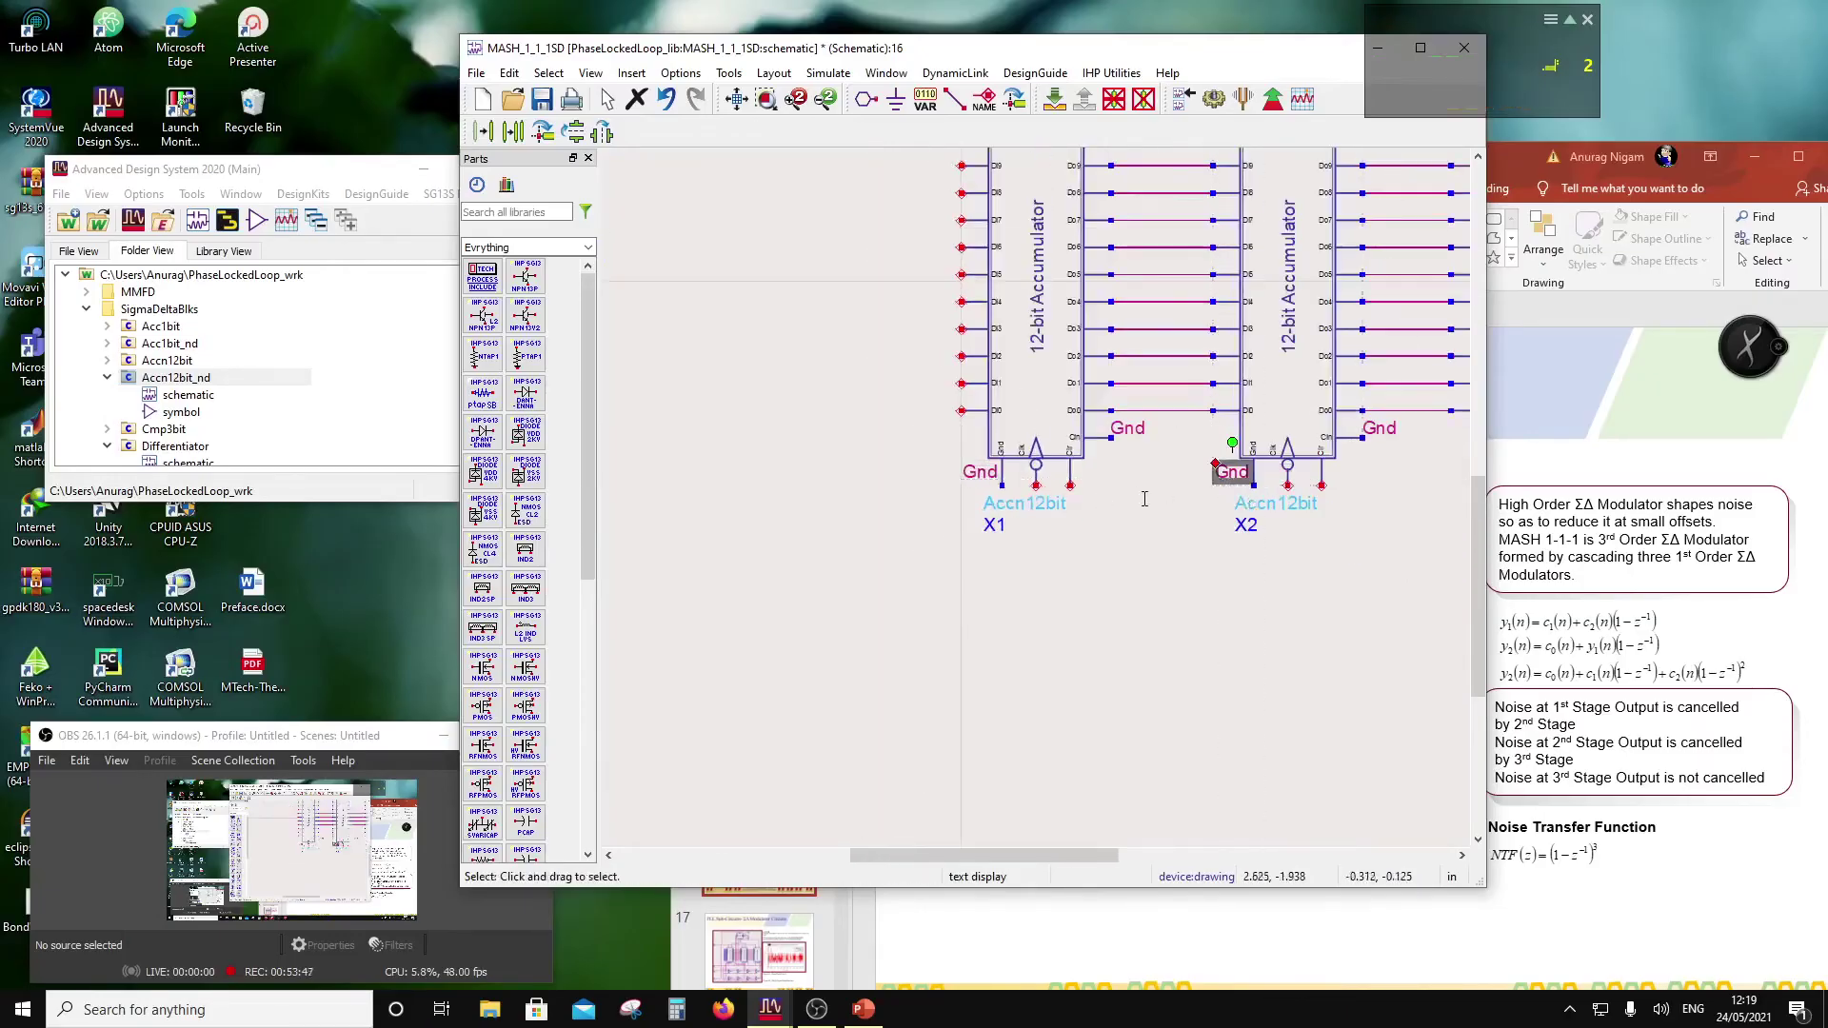
scroll(1257, 488, down, 1)
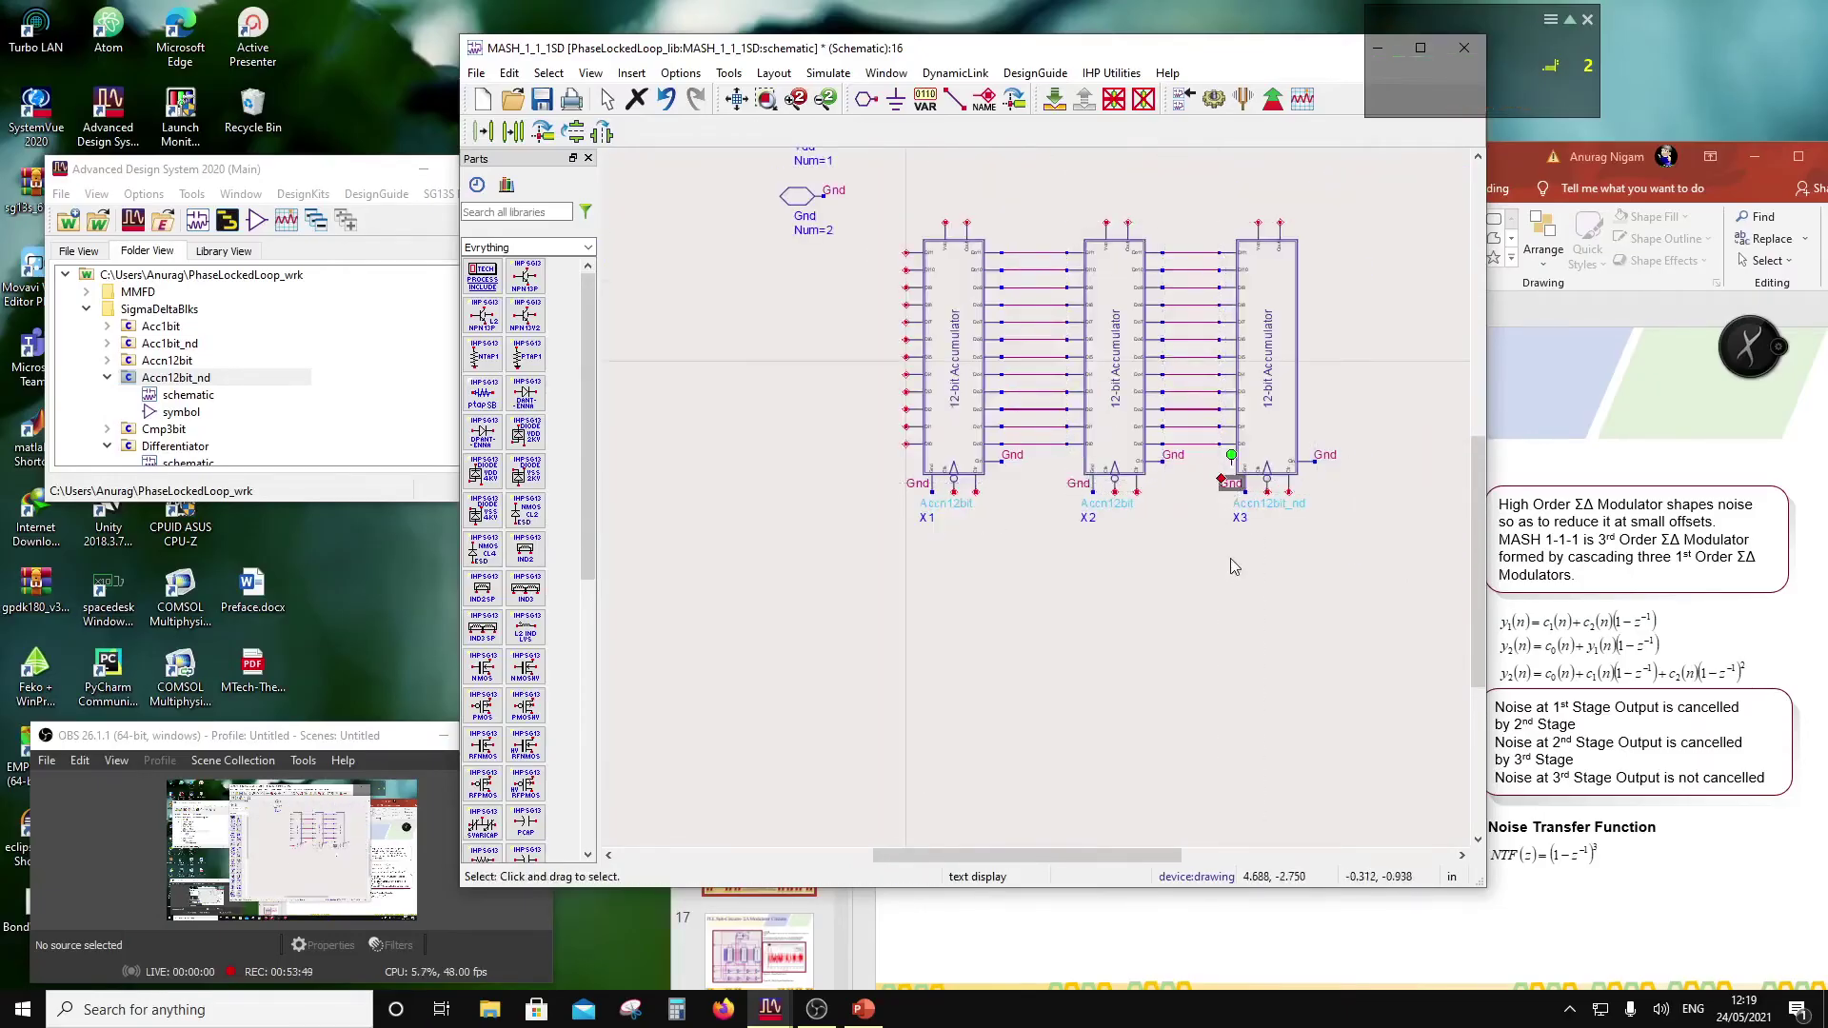
scroll(1064, 534, down, 1)
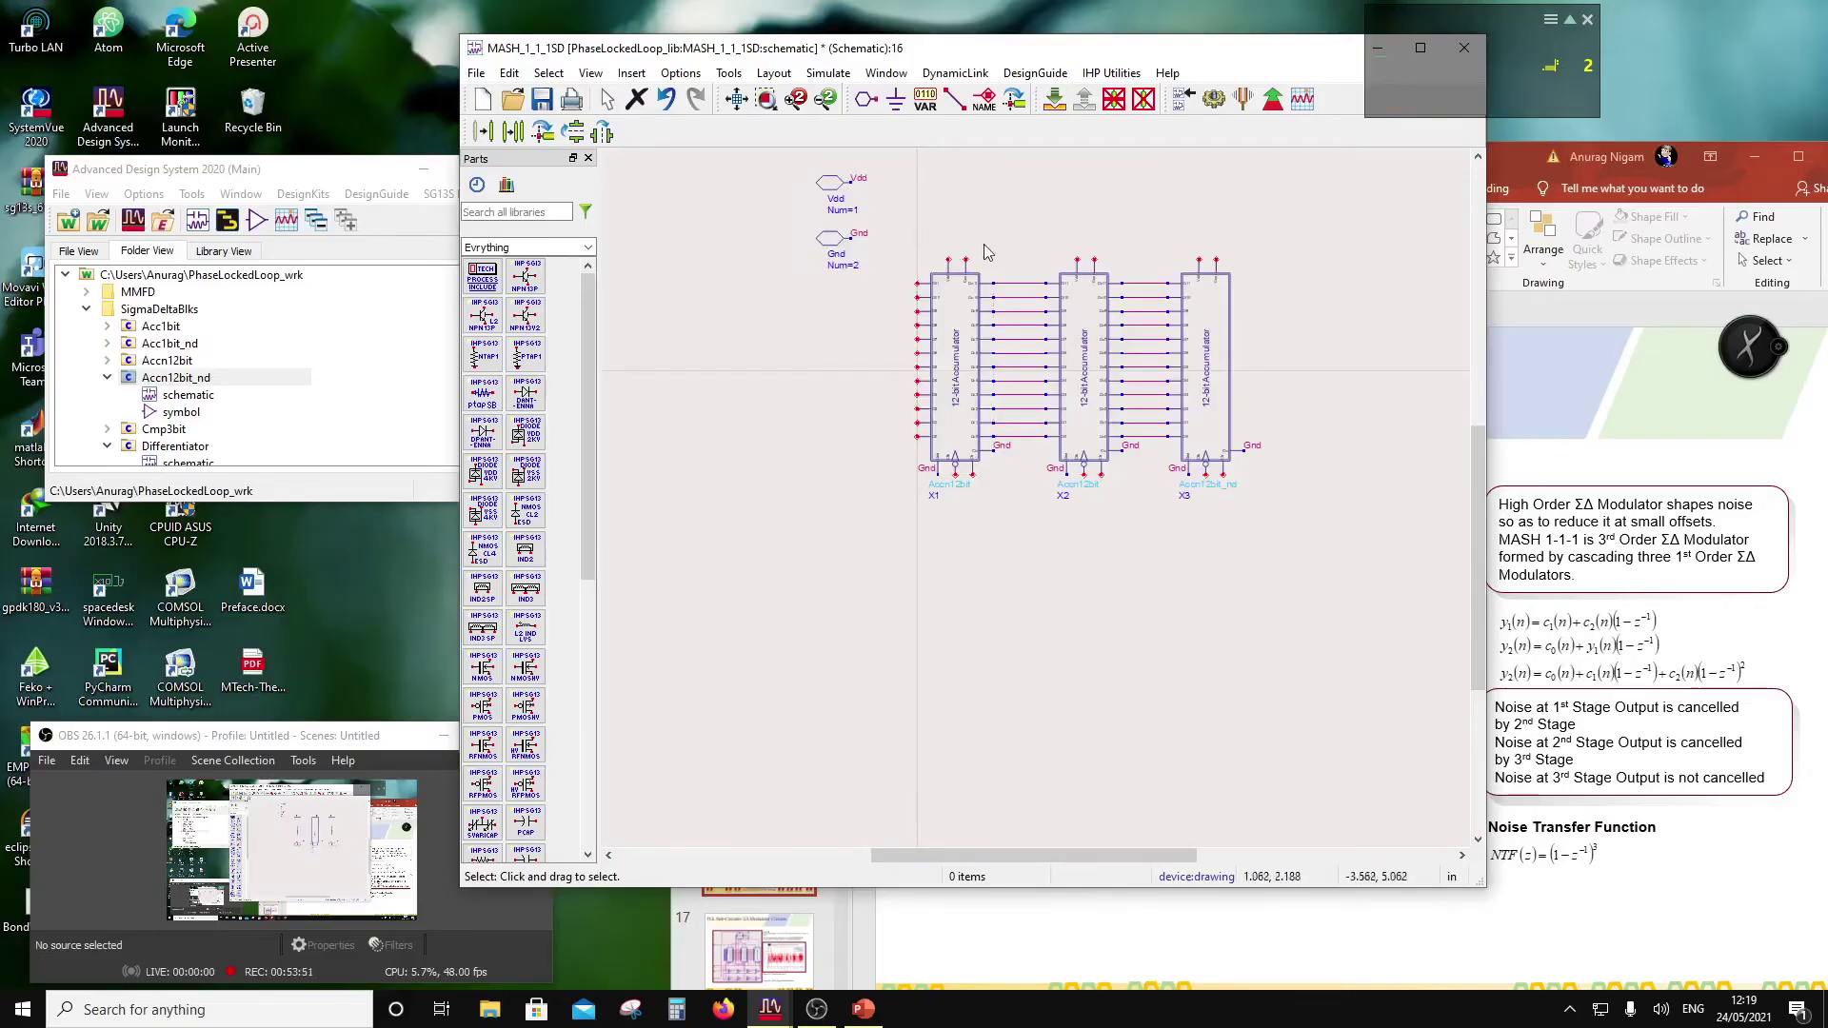
Step: Add Vdd wire labels to the Vdd pins of accumulators X1, X2 and X3
scroll(976, 258, up, 3)
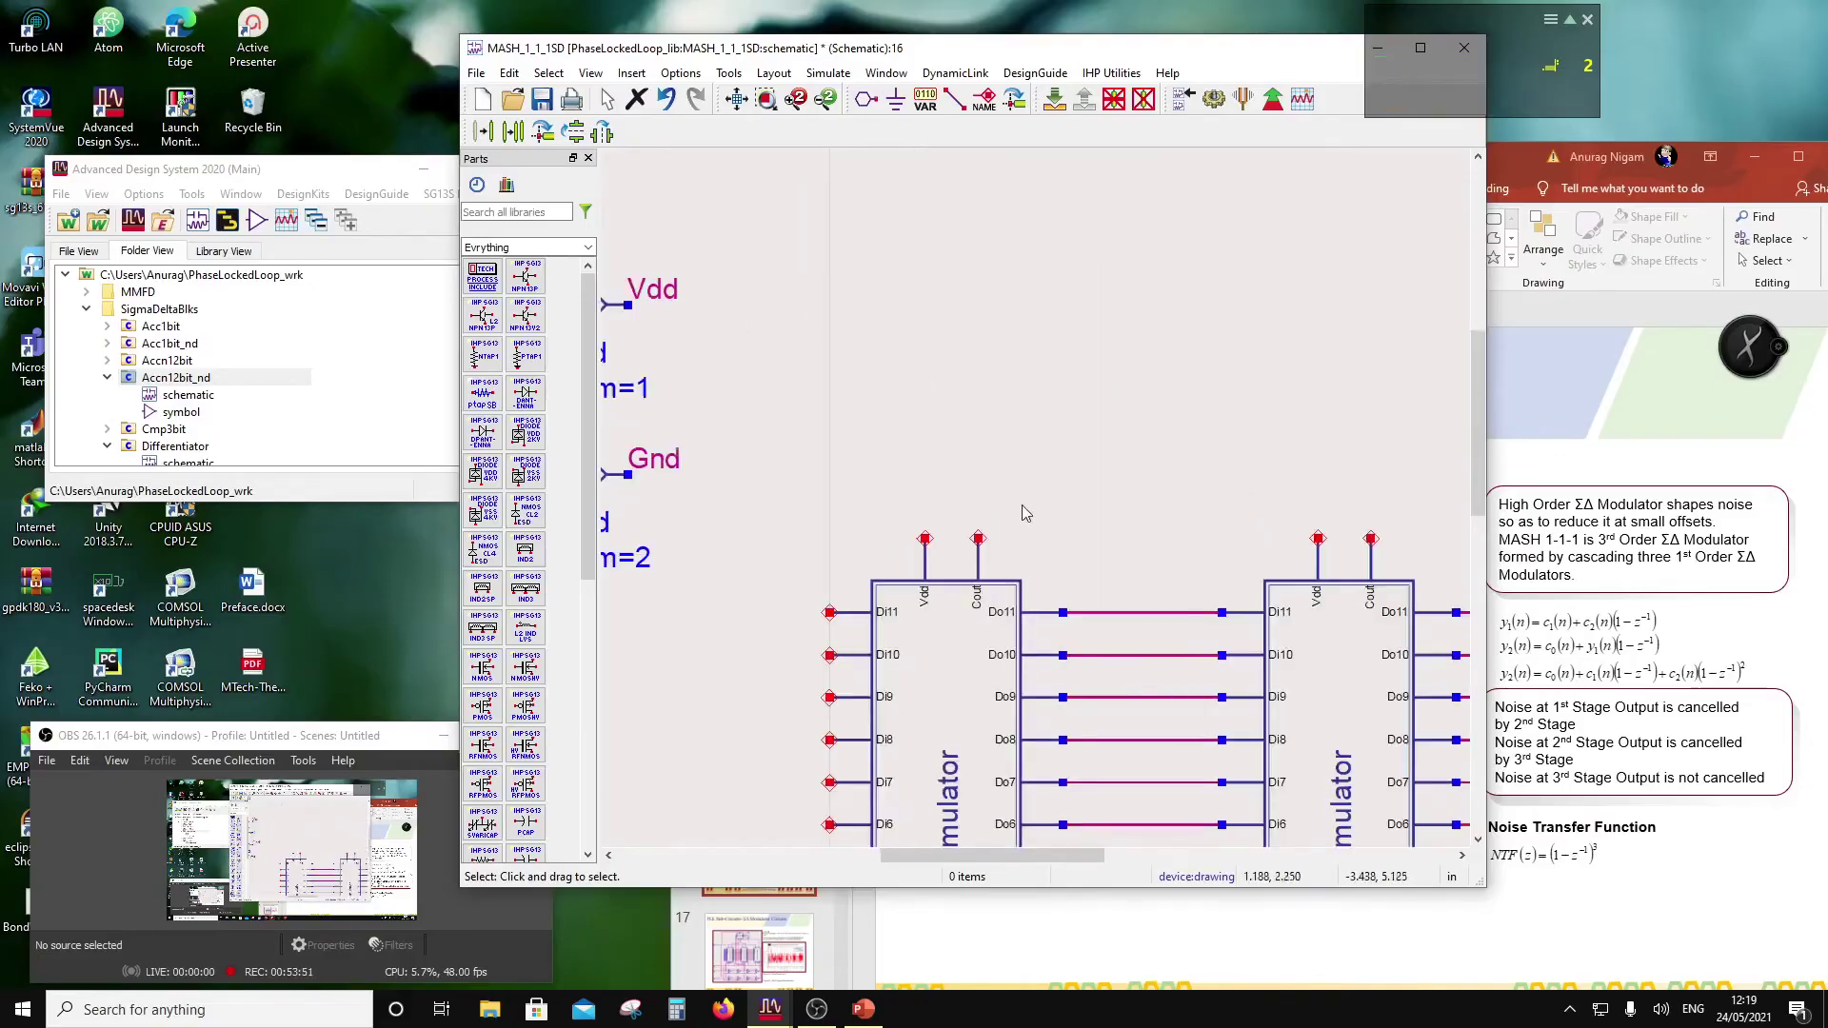
click(987, 102)
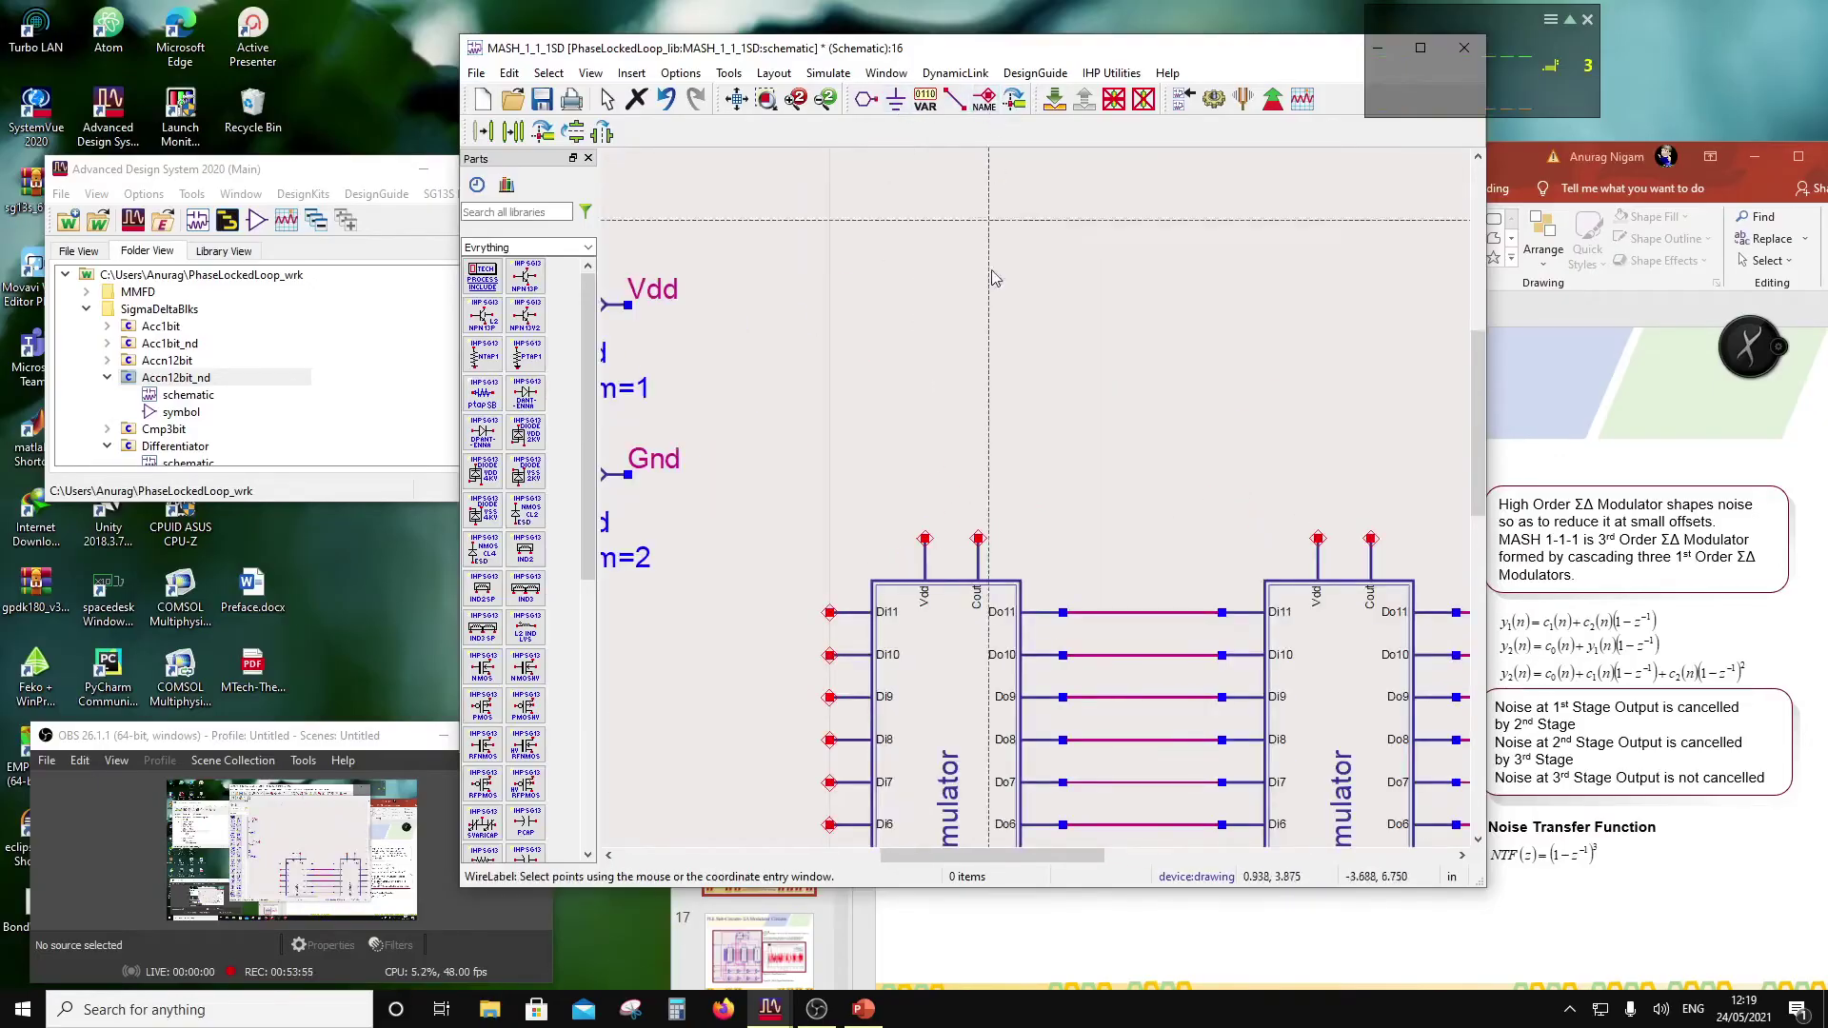
click(925, 539)
text(Vdd)
click(1072, 481)
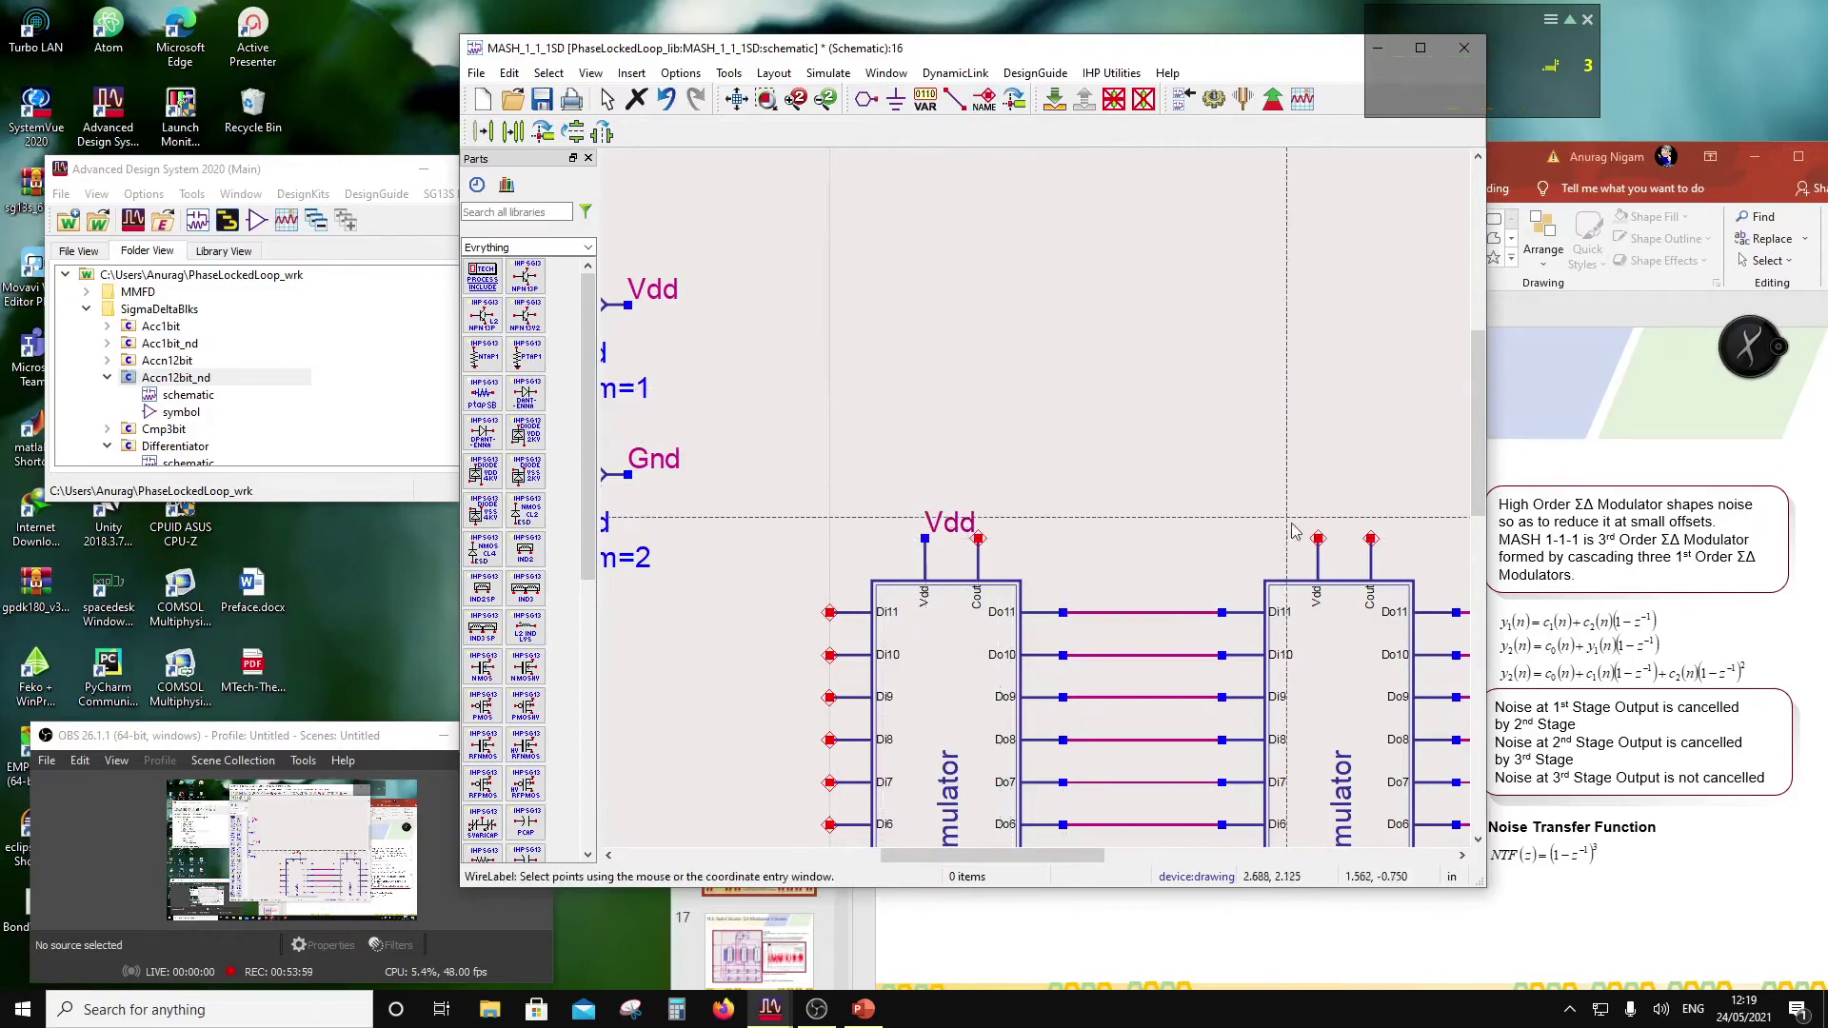
click(1317, 539)
click(1193, 433)
scroll(1194, 433, down, 2)
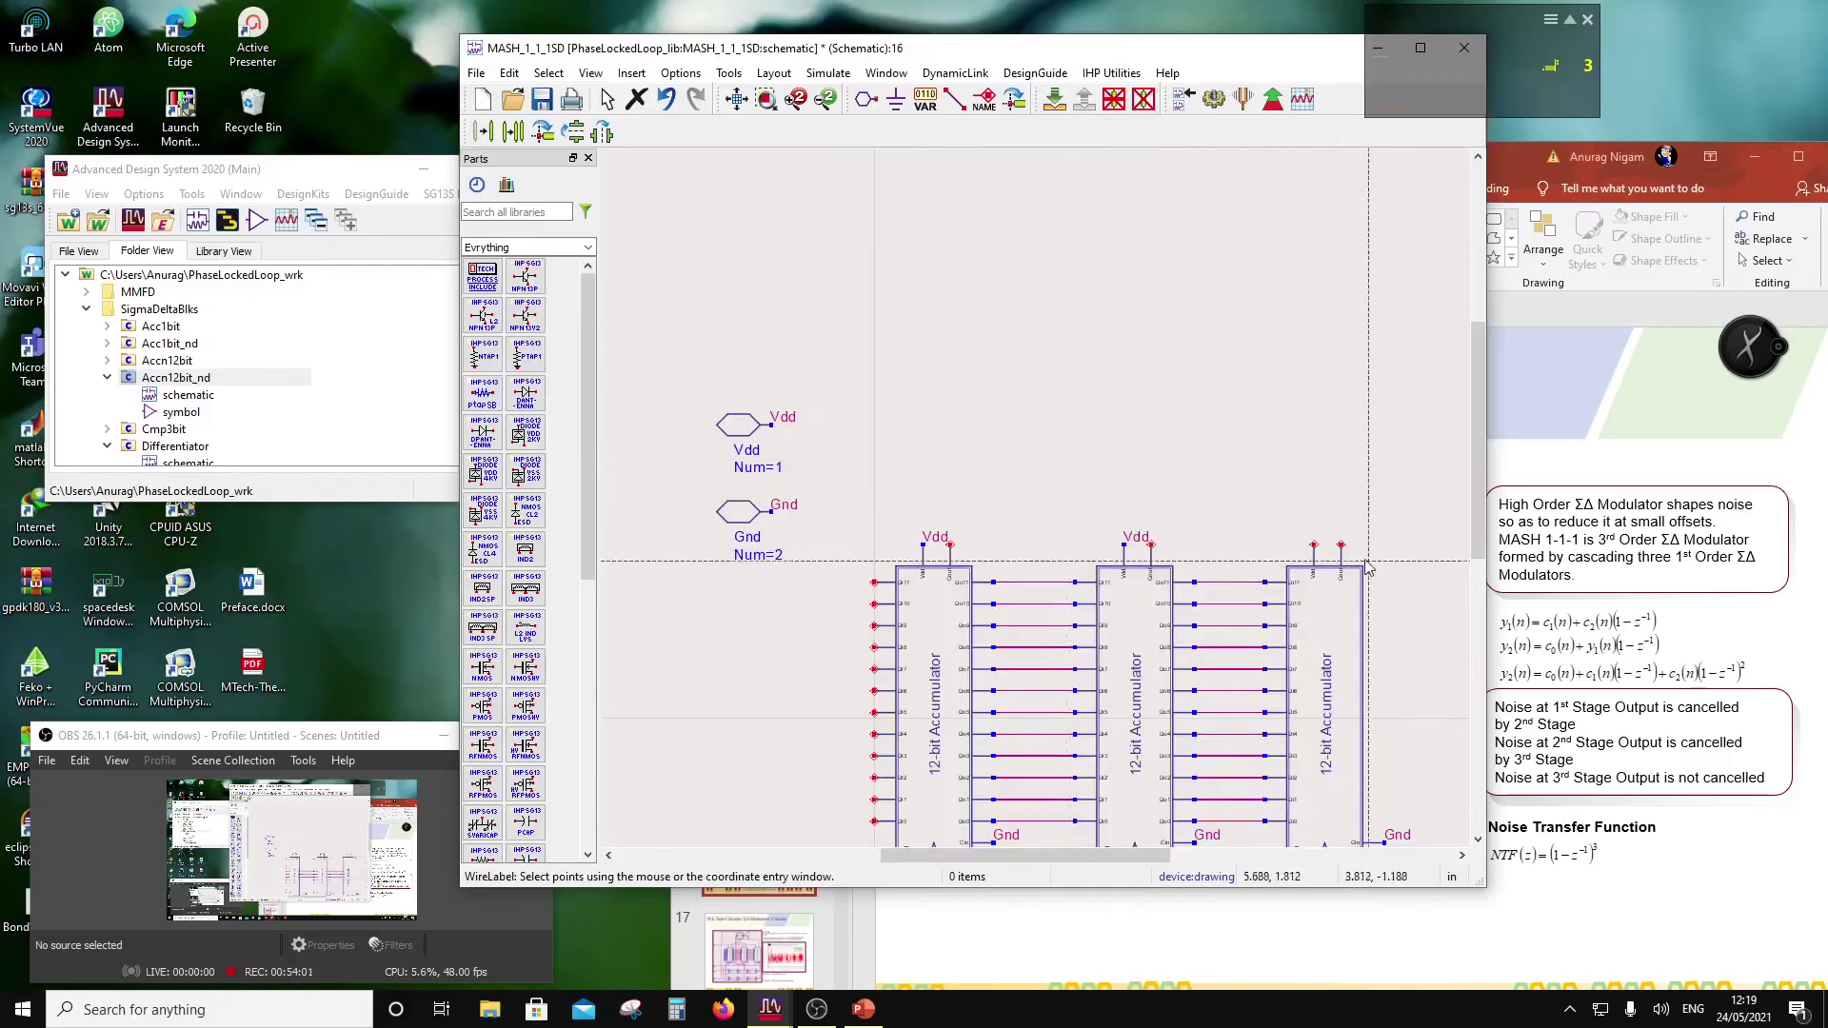
click(1313, 545)
click(1172, 464)
key(Escape)
Step: Move the three accumulators' Vdd labels to the left of their pins, clear of the Cout pins
drag(935, 537, 907, 532)
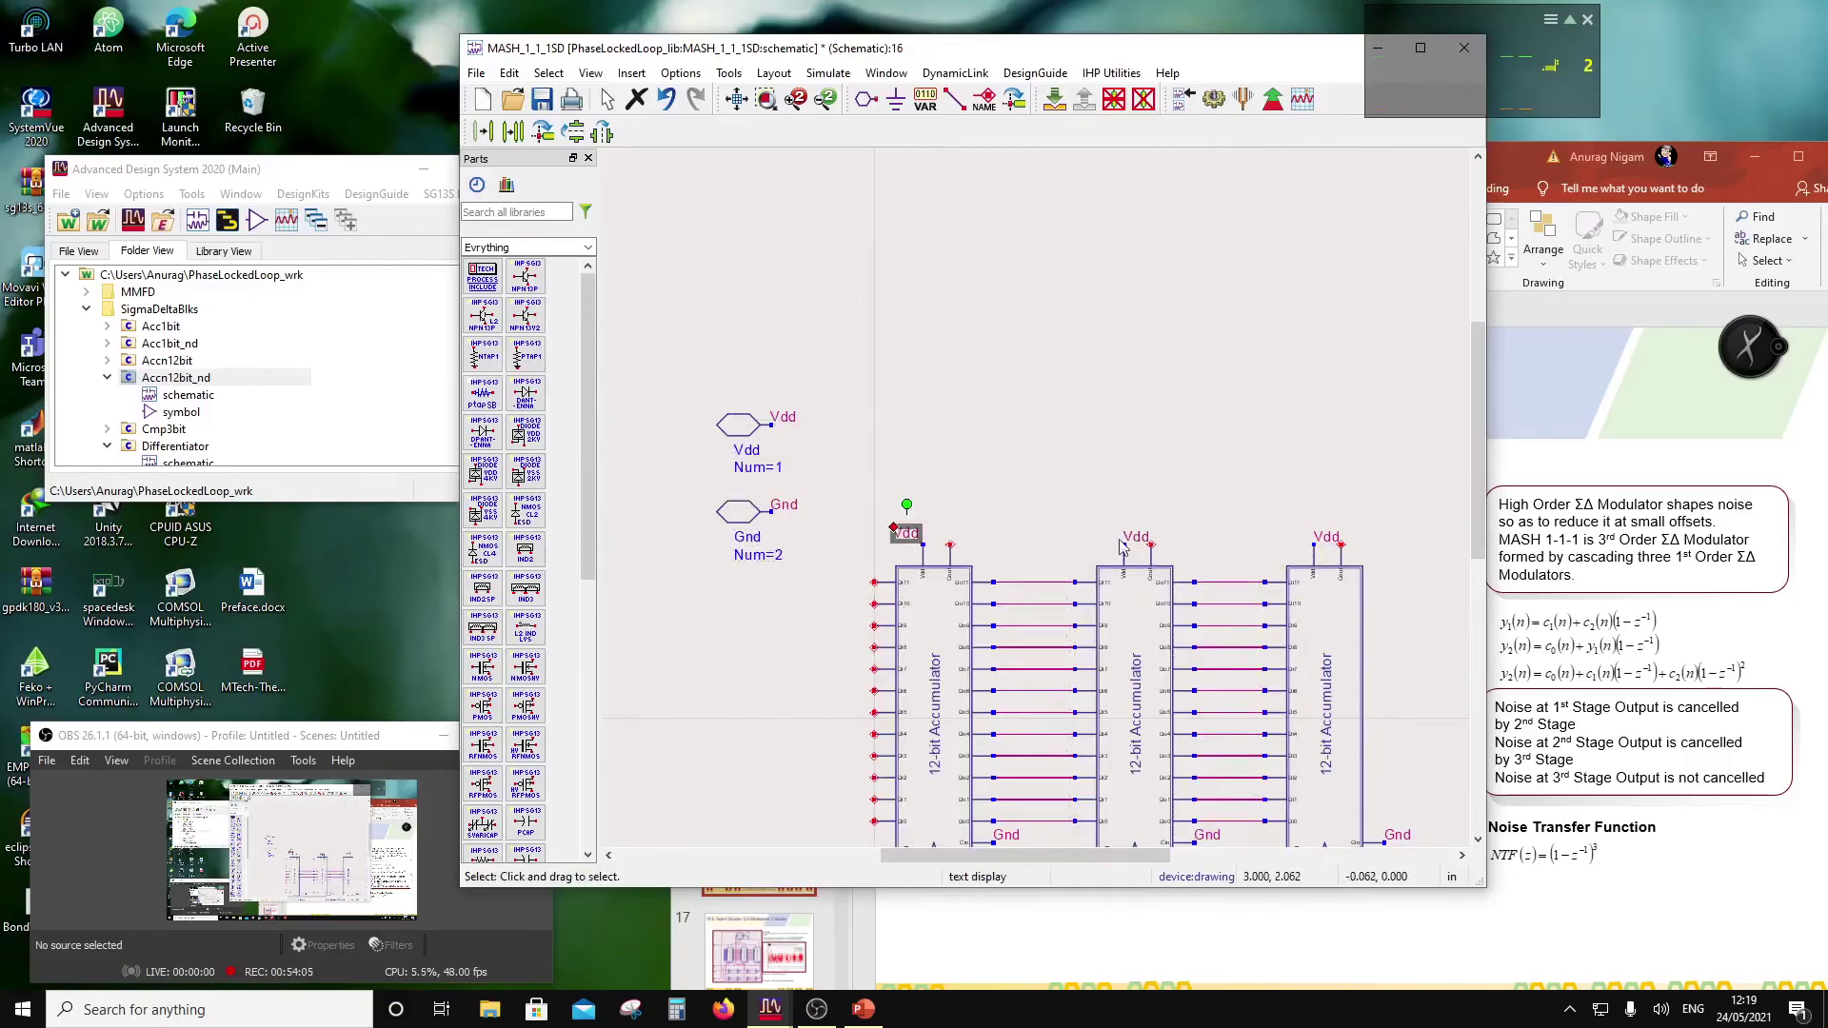
drag(1139, 549, 1111, 545)
drag(1326, 541, 1296, 536)
click(1150, 436)
Step: Place a Cmp3bit instance above the middle accumulator and move its name text above the block
scroll(168, 419, down, 2)
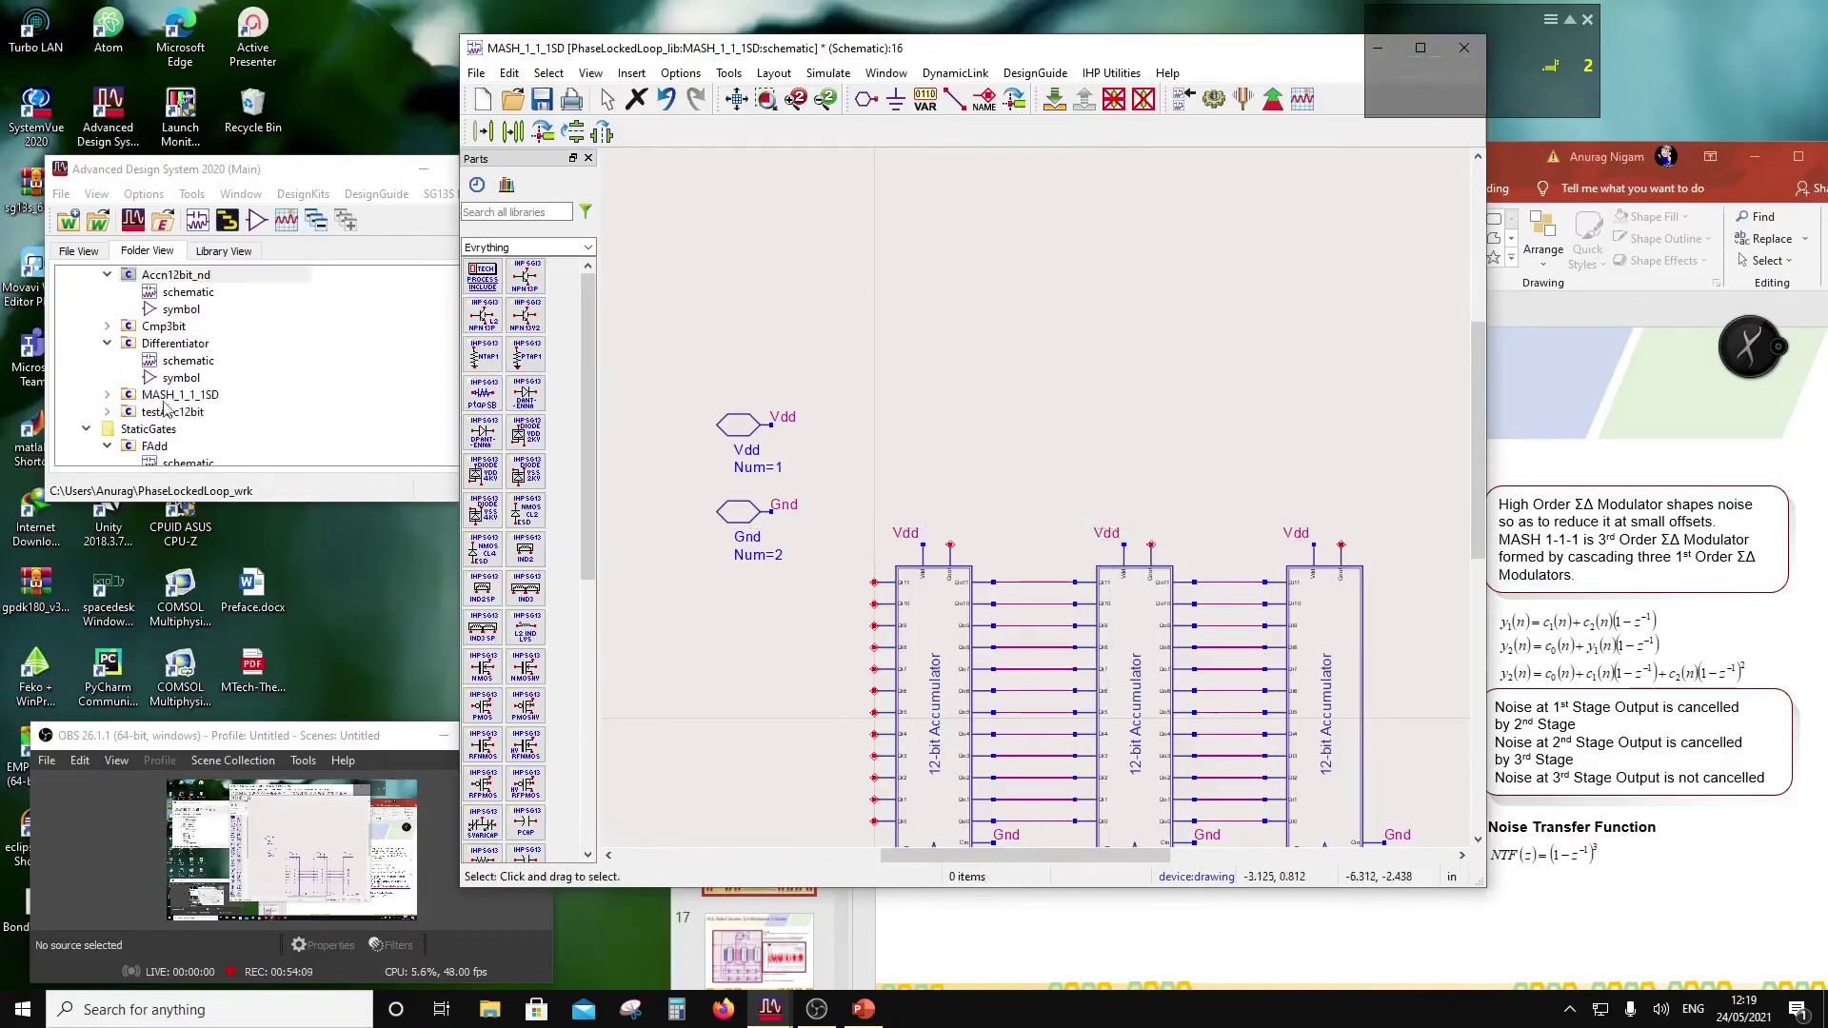
drag(164, 326, 1107, 415)
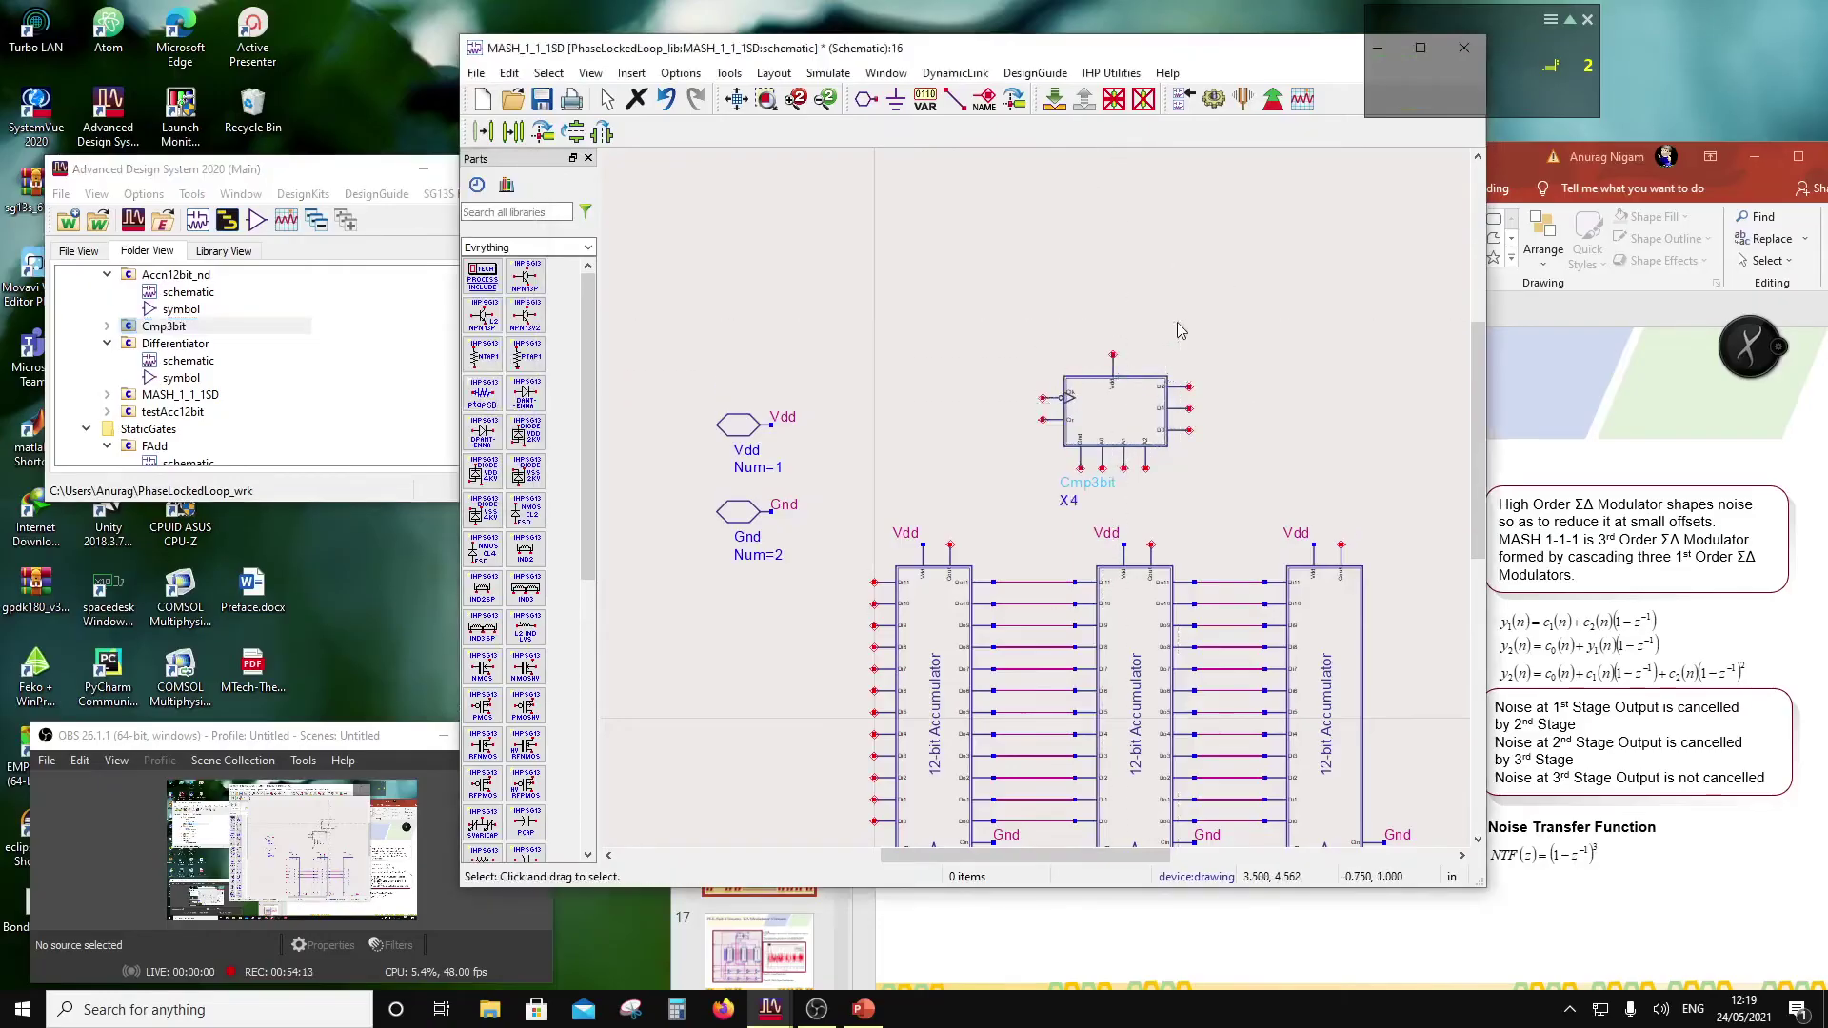
drag(1149, 440, 1165, 360)
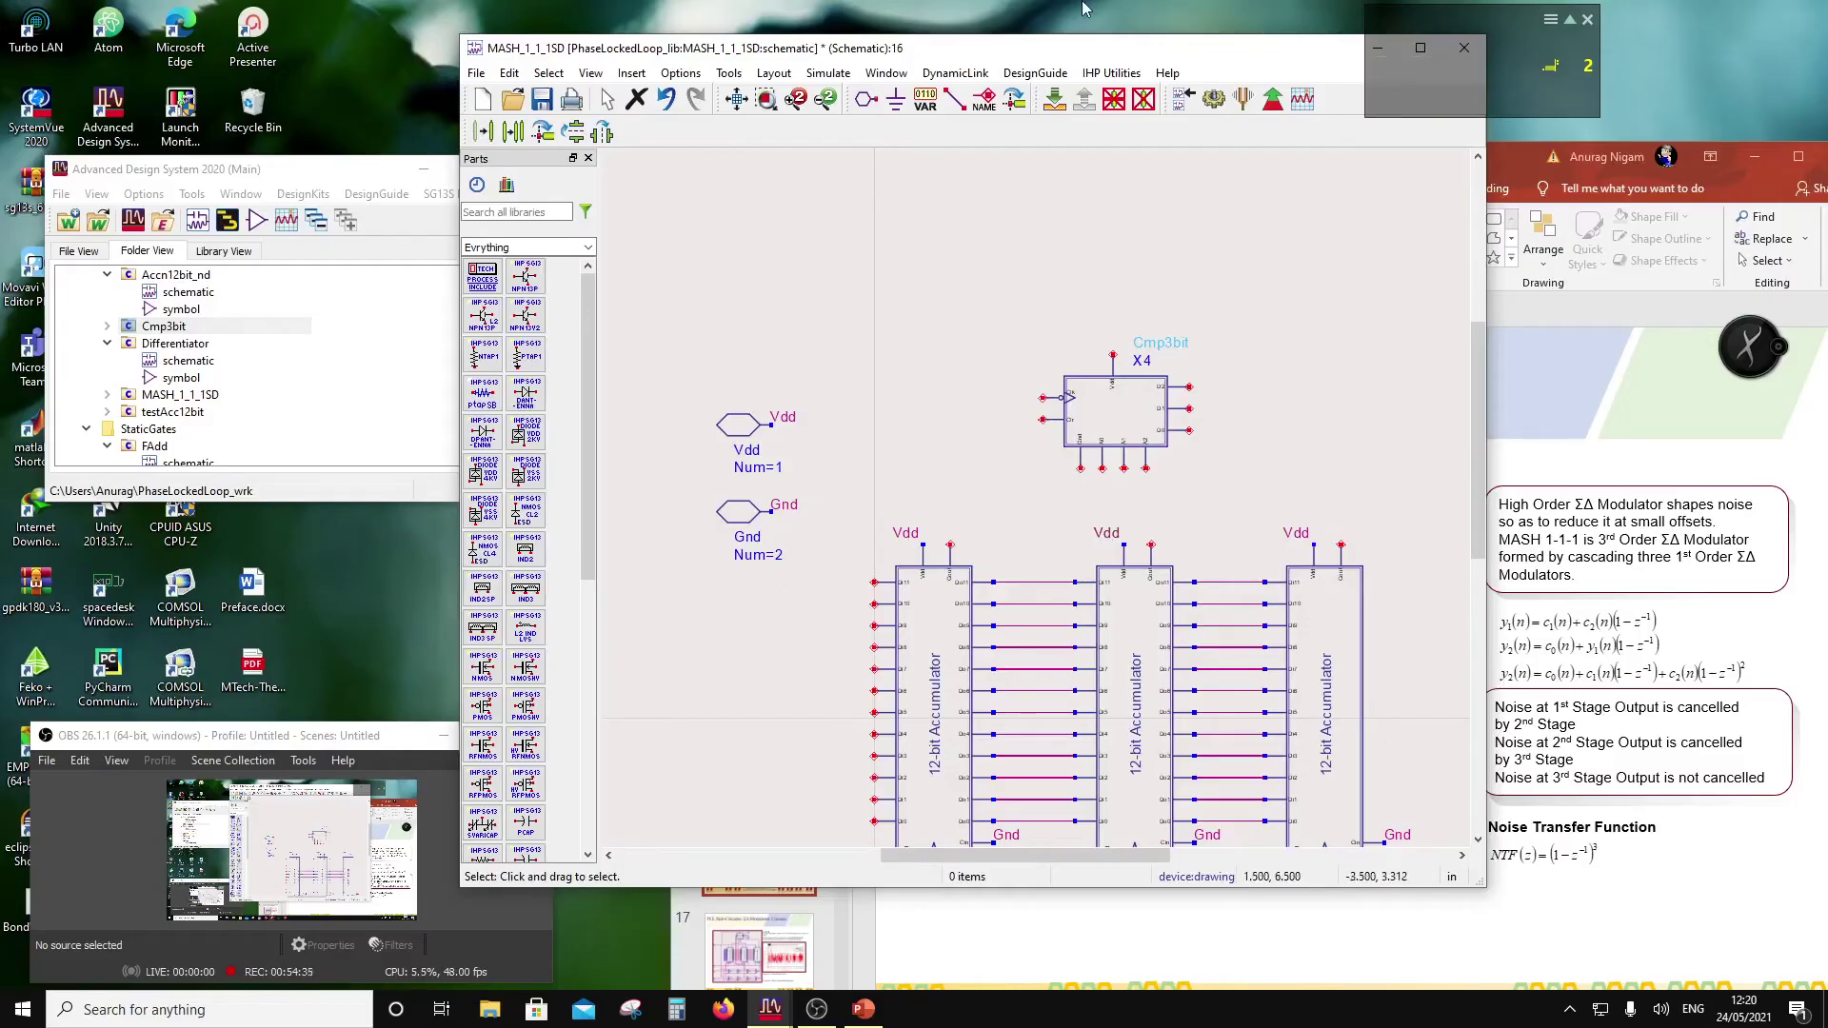
Step: Add Vdd wire labels to the Vdd and Gnd pins of Cmp3bit X4, and move the Gnd pin's label left of the pin
click(984, 98)
click(1113, 355)
text(Vdd)
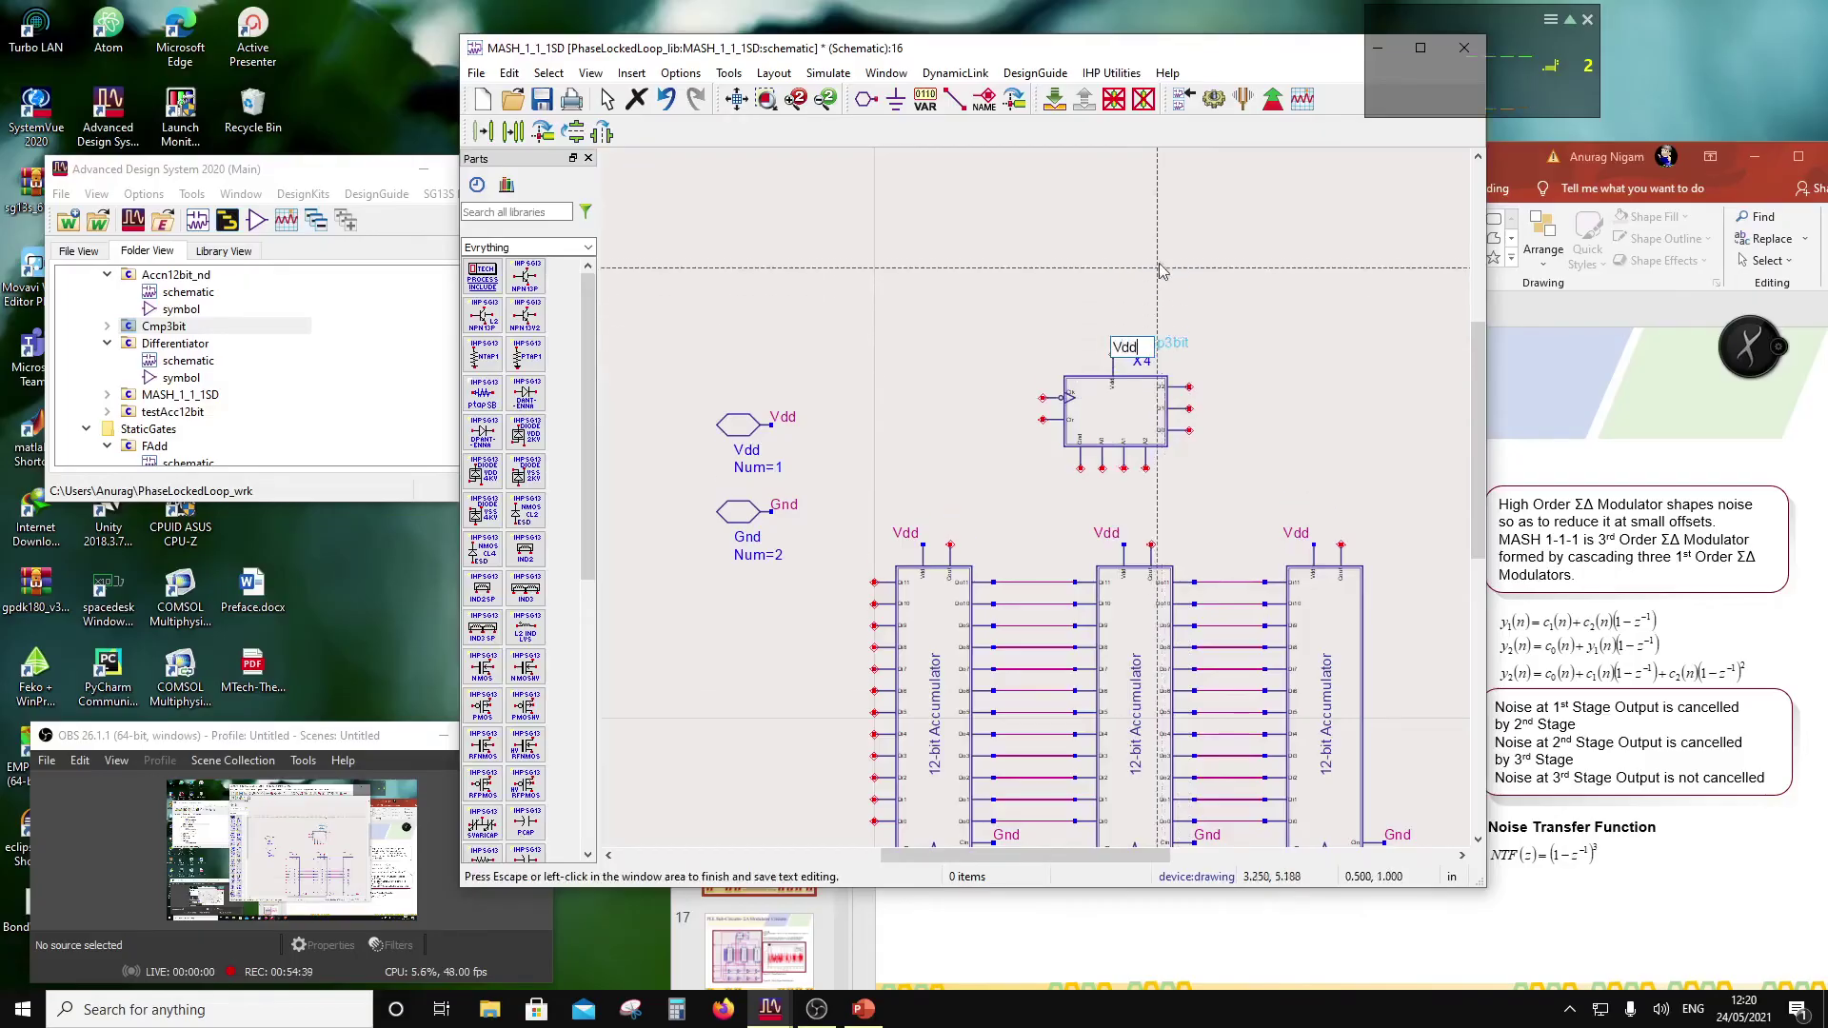
click(1082, 469)
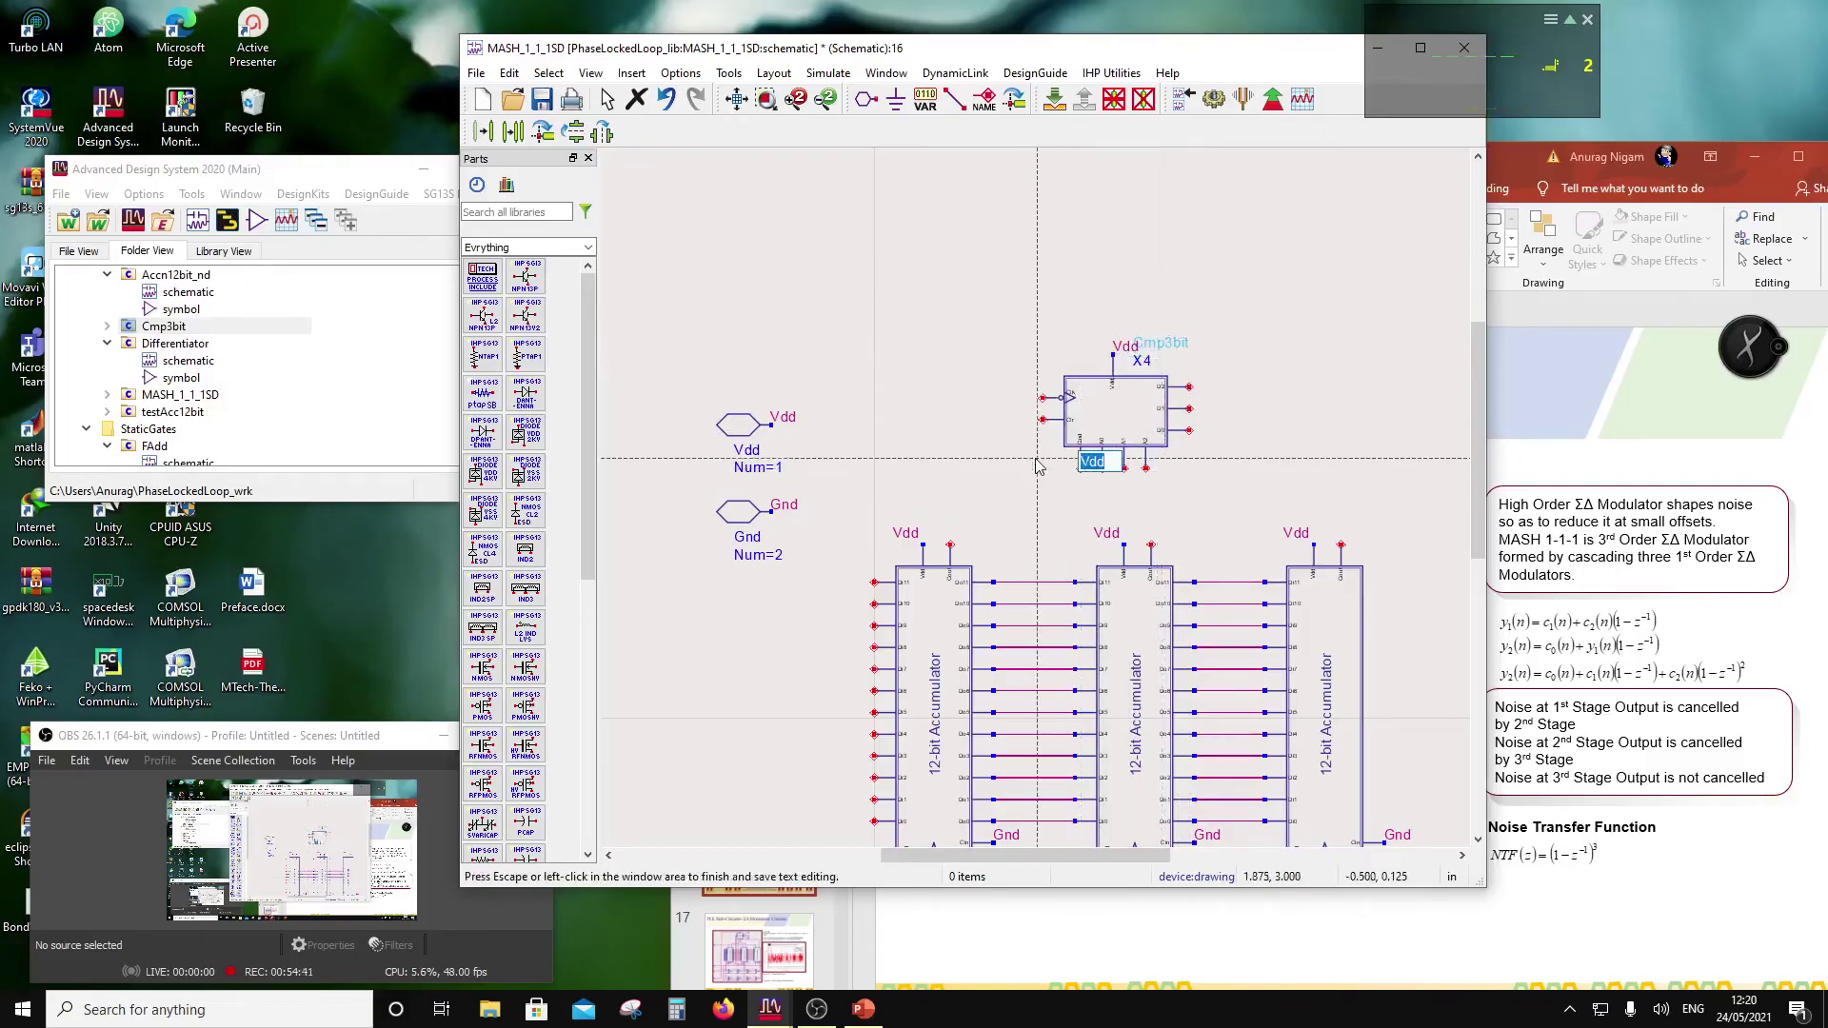
key(Escape)
scroll(1047, 471, up, 3)
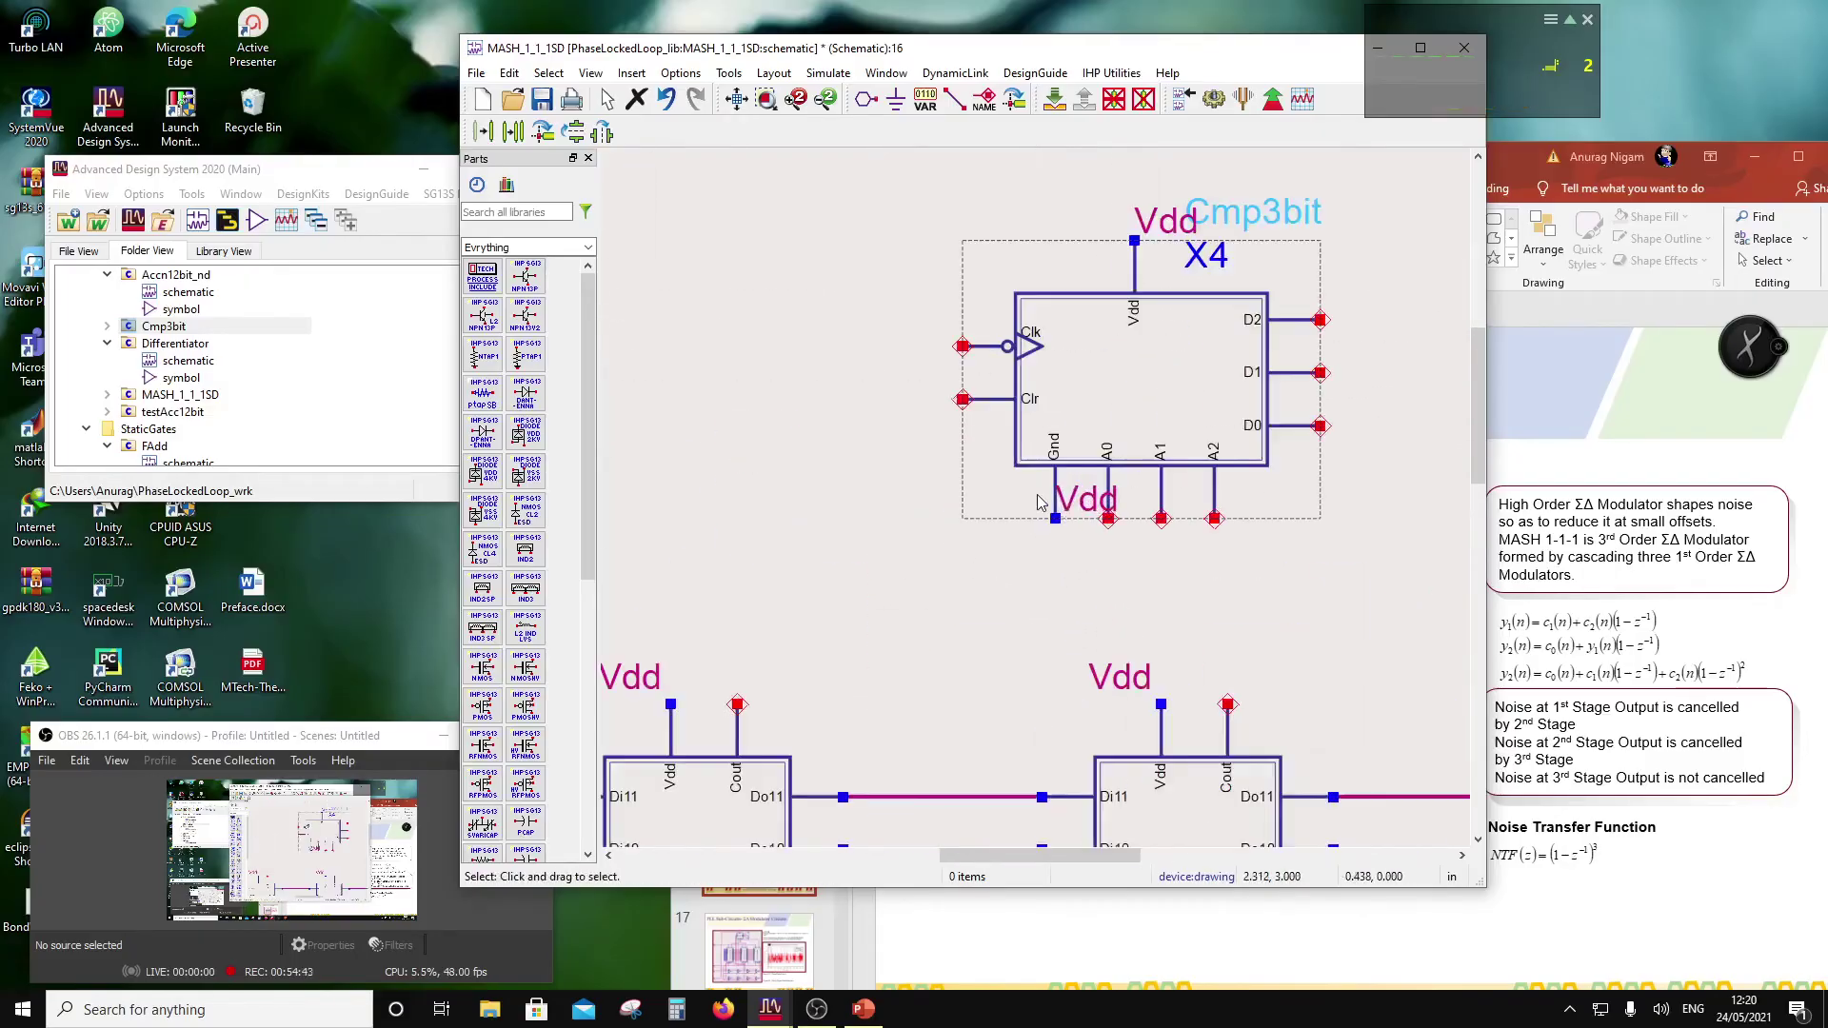
drag(1085, 497, 1016, 490)
click(1038, 543)
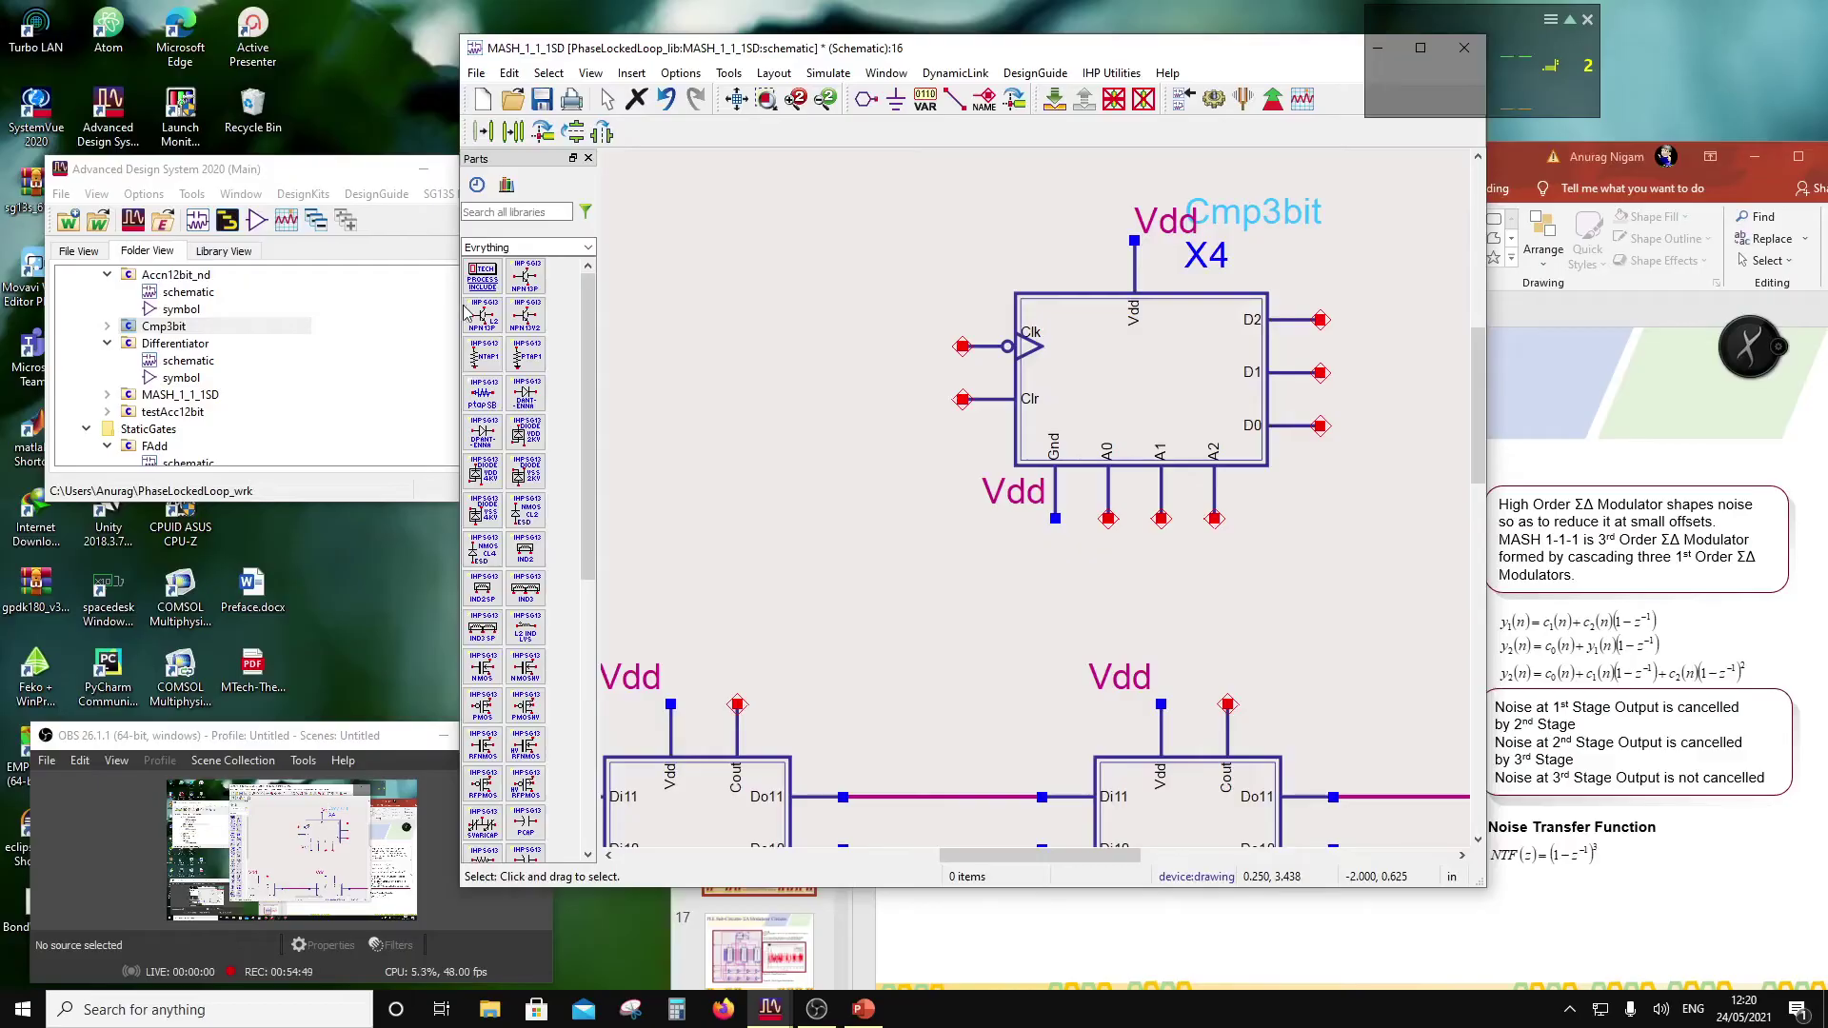
Step: Wire the Cout pins of accumulators X1, X2 and X3 to the A0, A1 and A2 inputs of Cmp3bit X4
click(954, 98)
click(738, 704)
click(1108, 519)
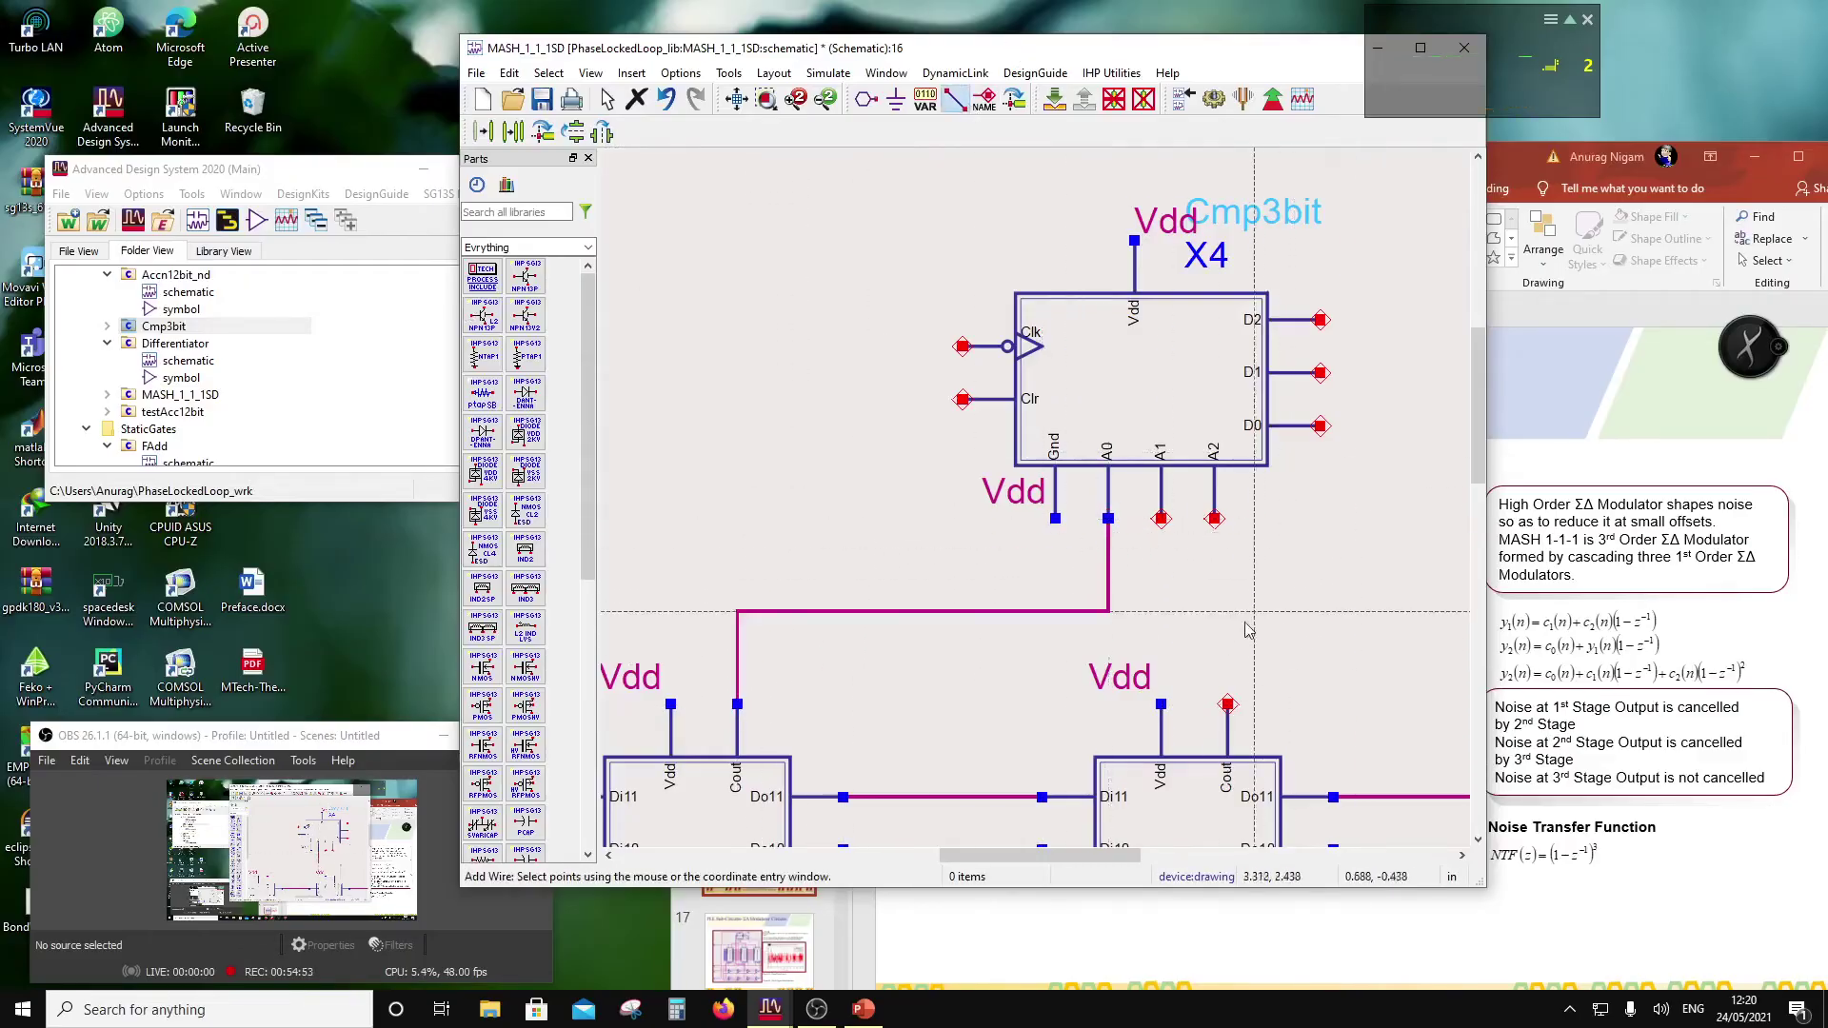
click(1228, 705)
click(1160, 519)
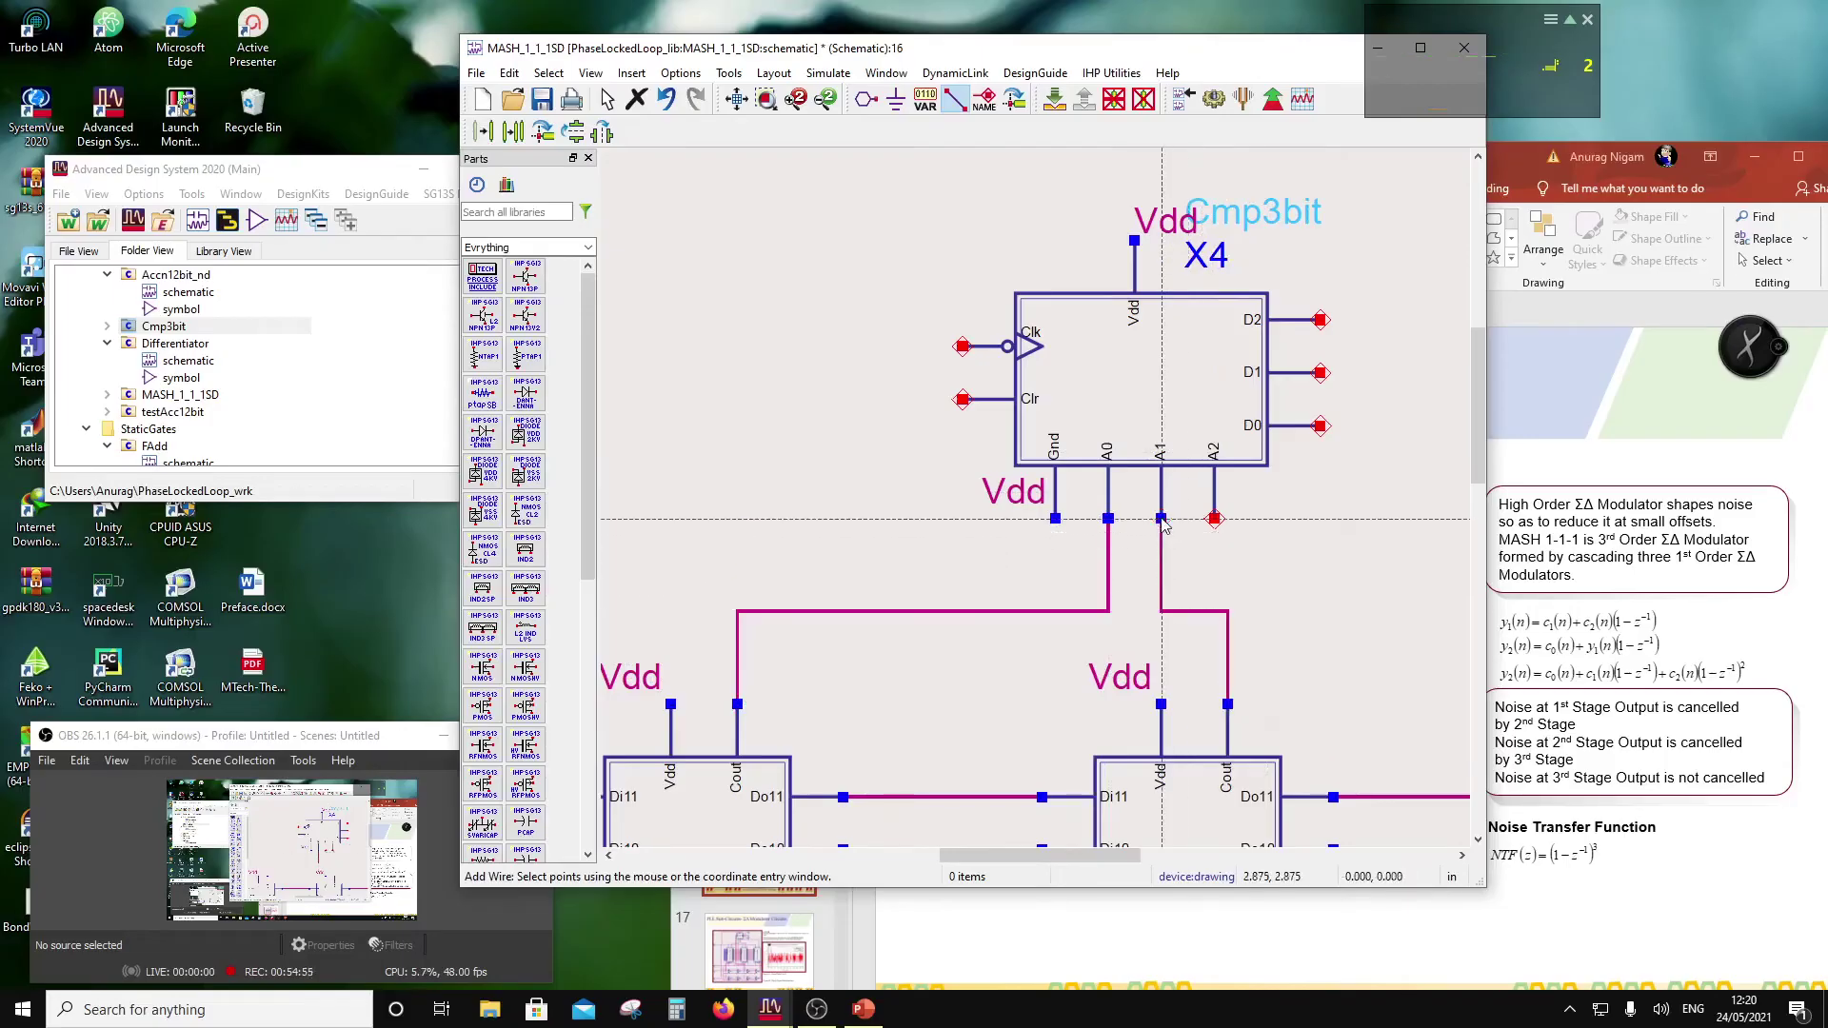
scroll(1297, 616, down, 2)
click(1354, 587)
click(1047, 467)
key(Escape)
Step: Check the MASH 1-1-1 modulator block diagram in PowerPoint against the wired schematic in Advanced Design System
key(alt+Tab)
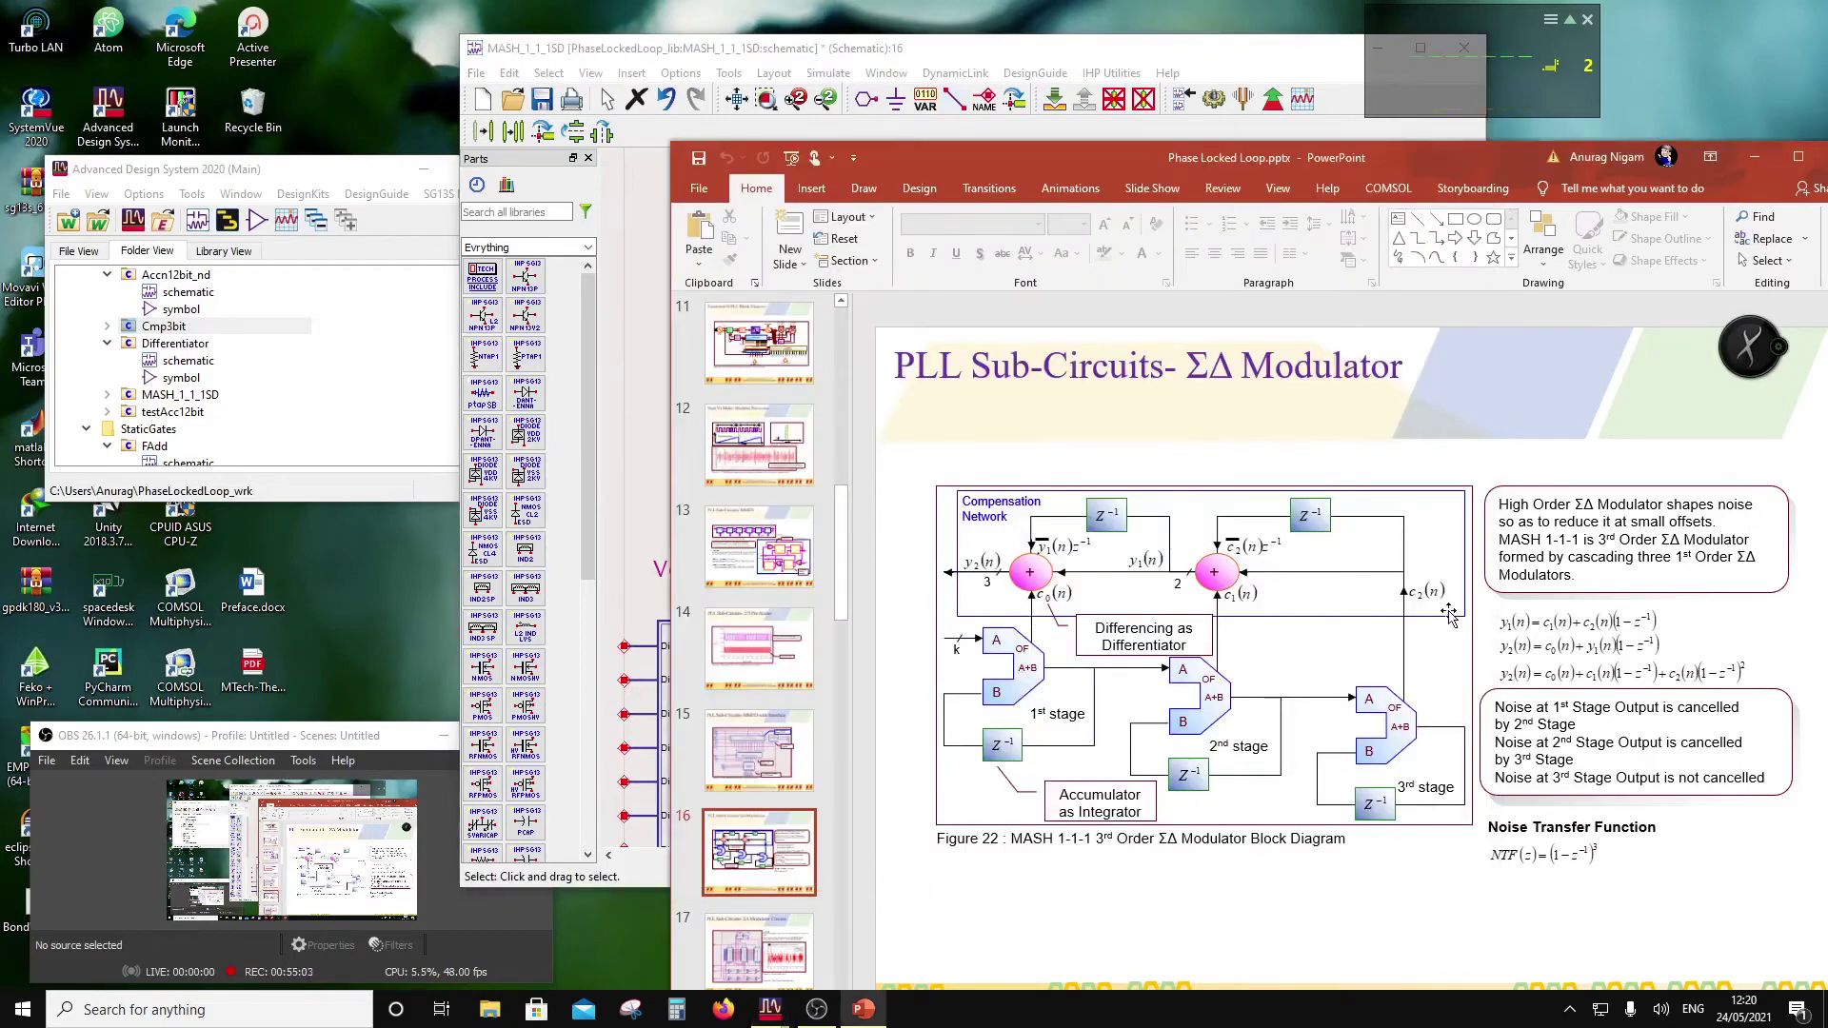
click(828, 52)
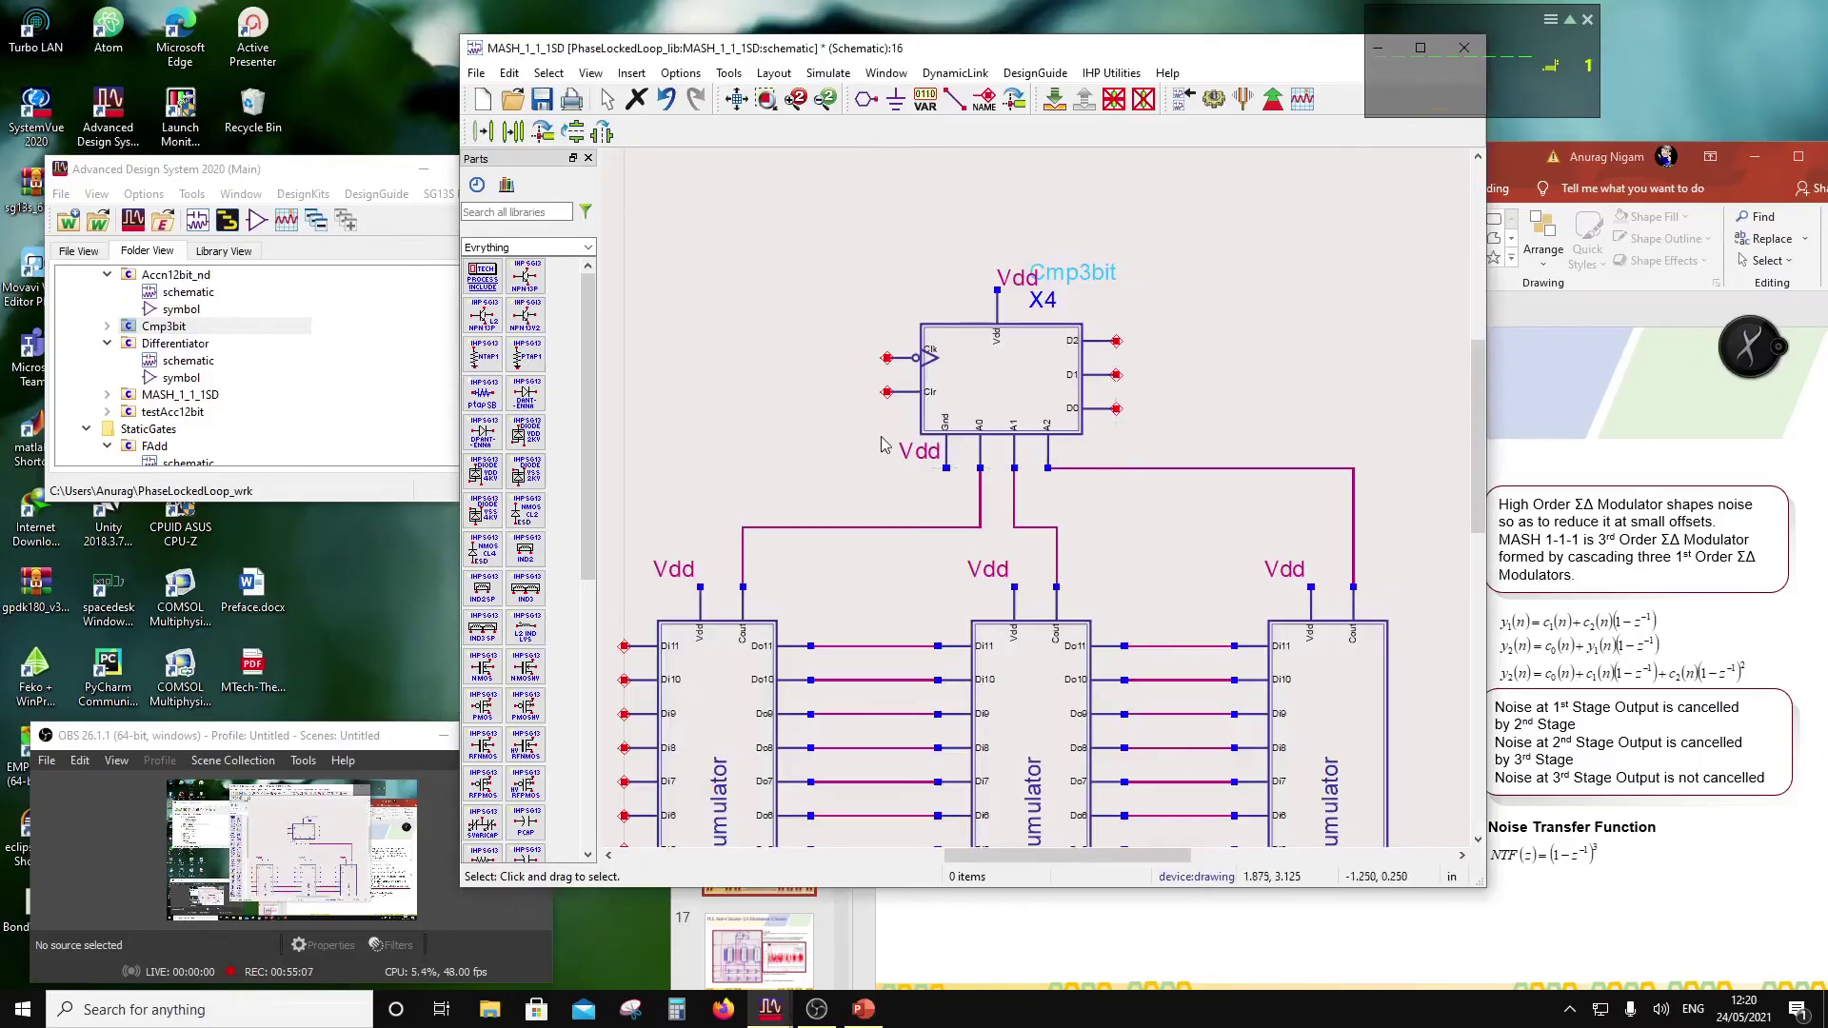
scroll(952, 495, down, 3)
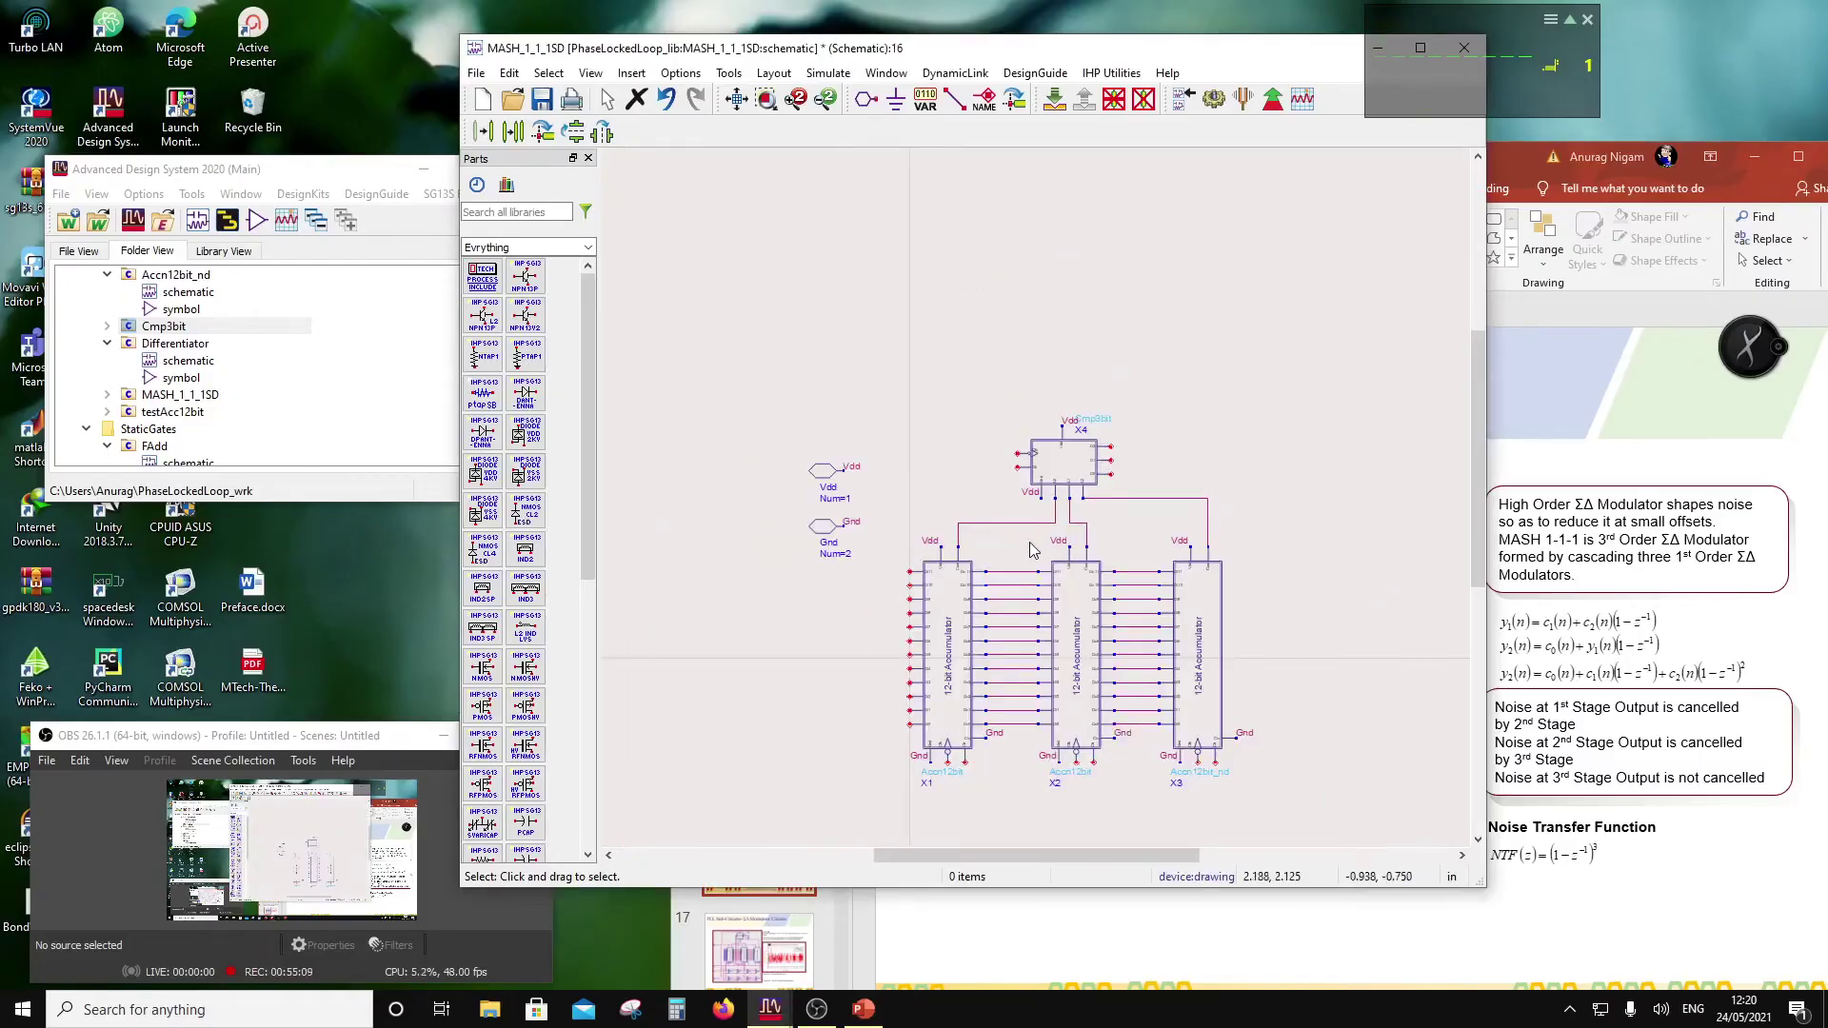
Step: Place input pins F0 to F5, numbered 3 to 8, in a staggered row beside the lower six data inputs of accumulator X1
scroll(1033, 547, up, 2)
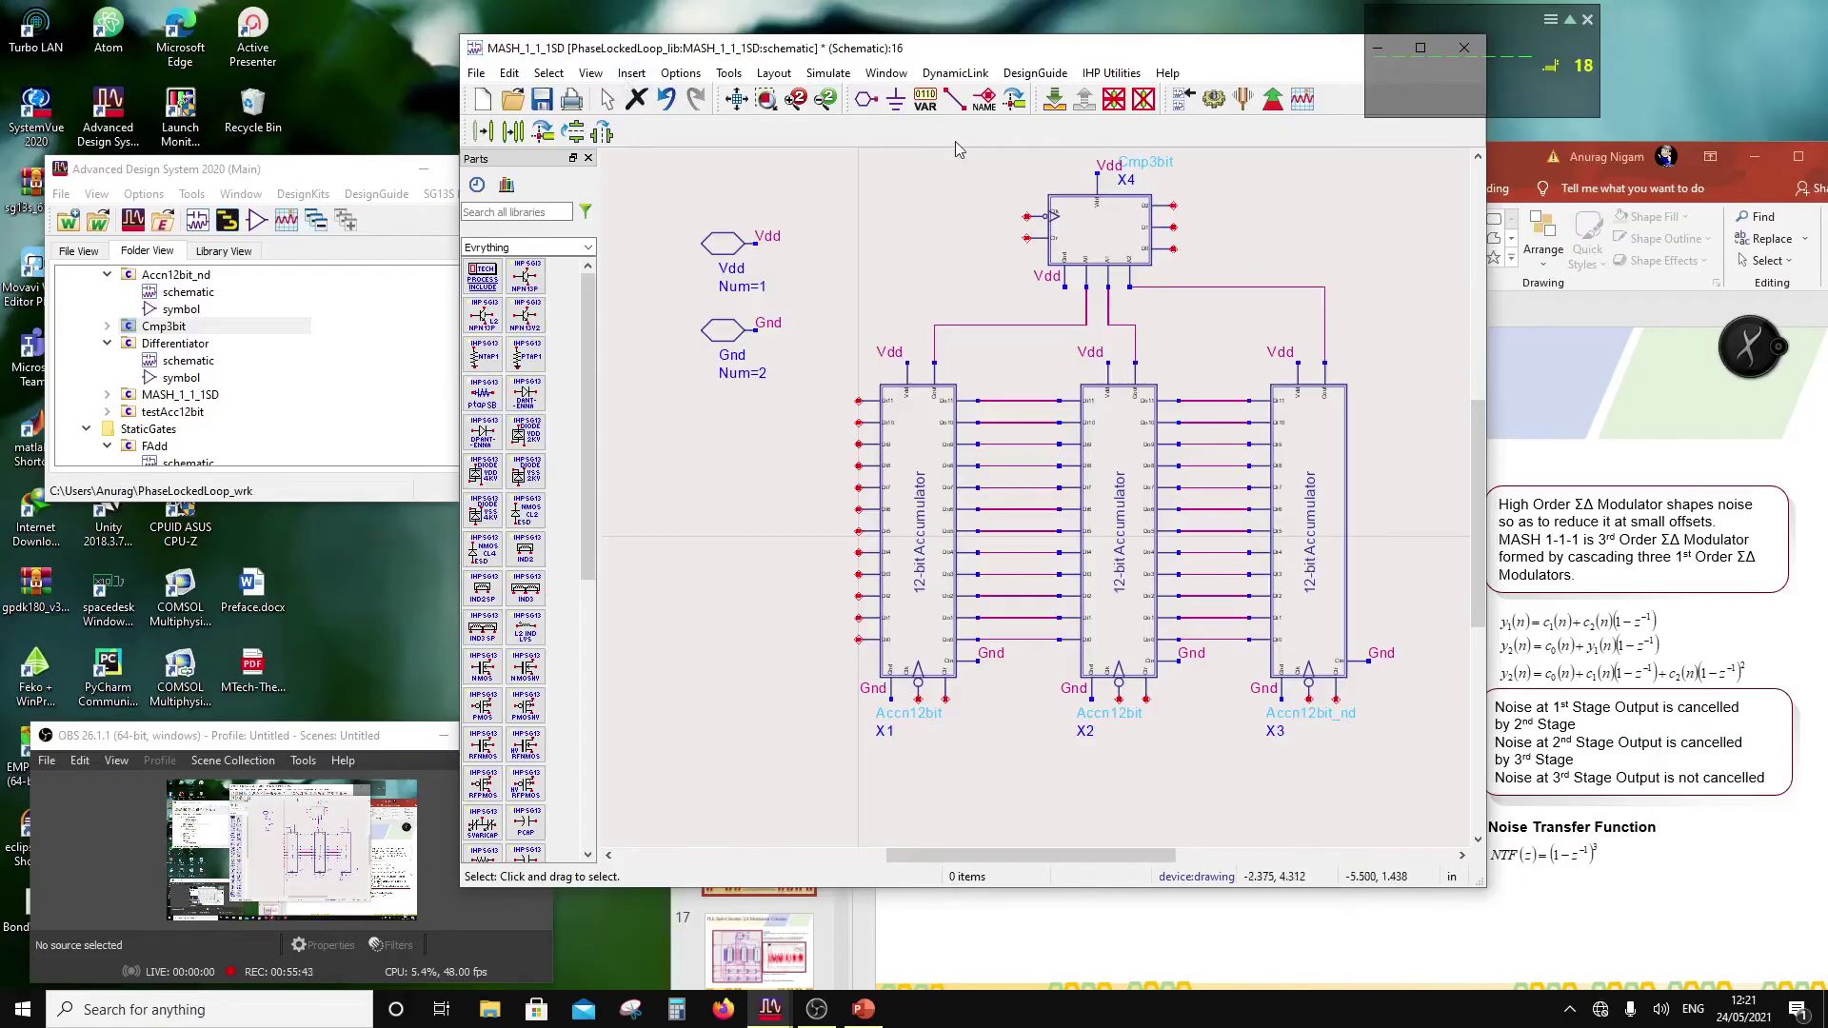
click(894, 104)
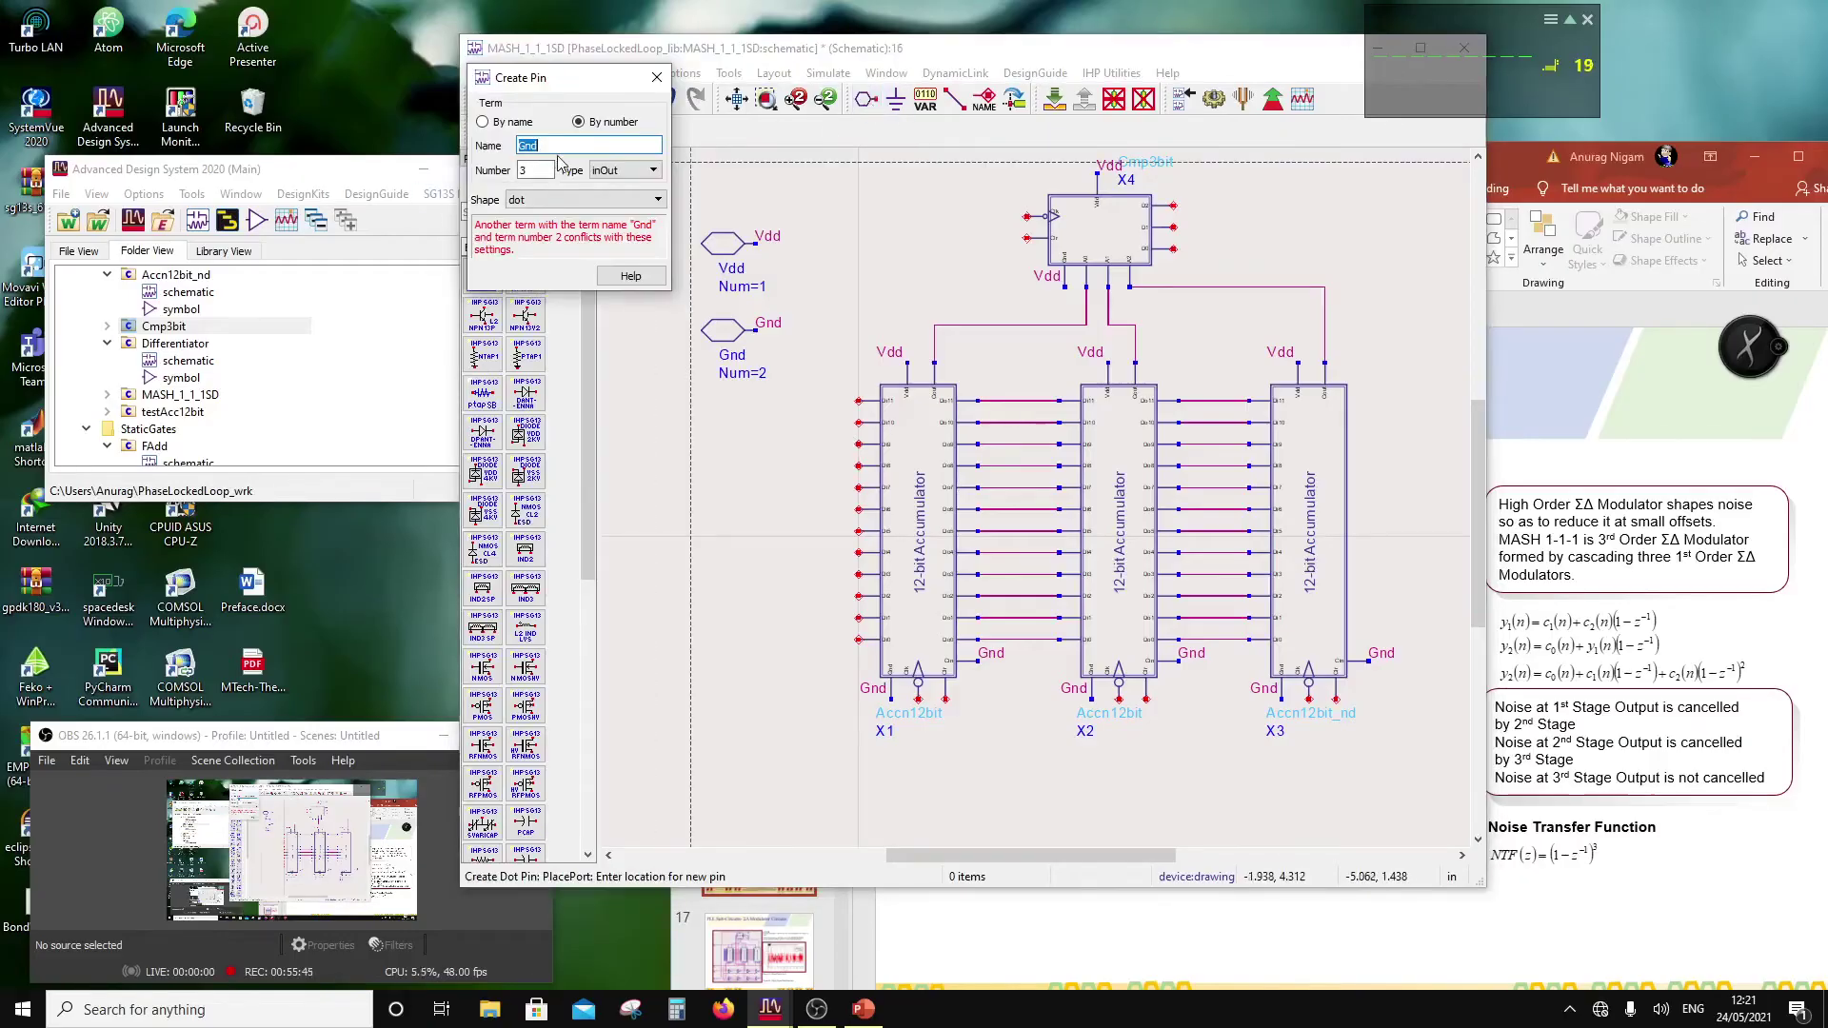
text(C)
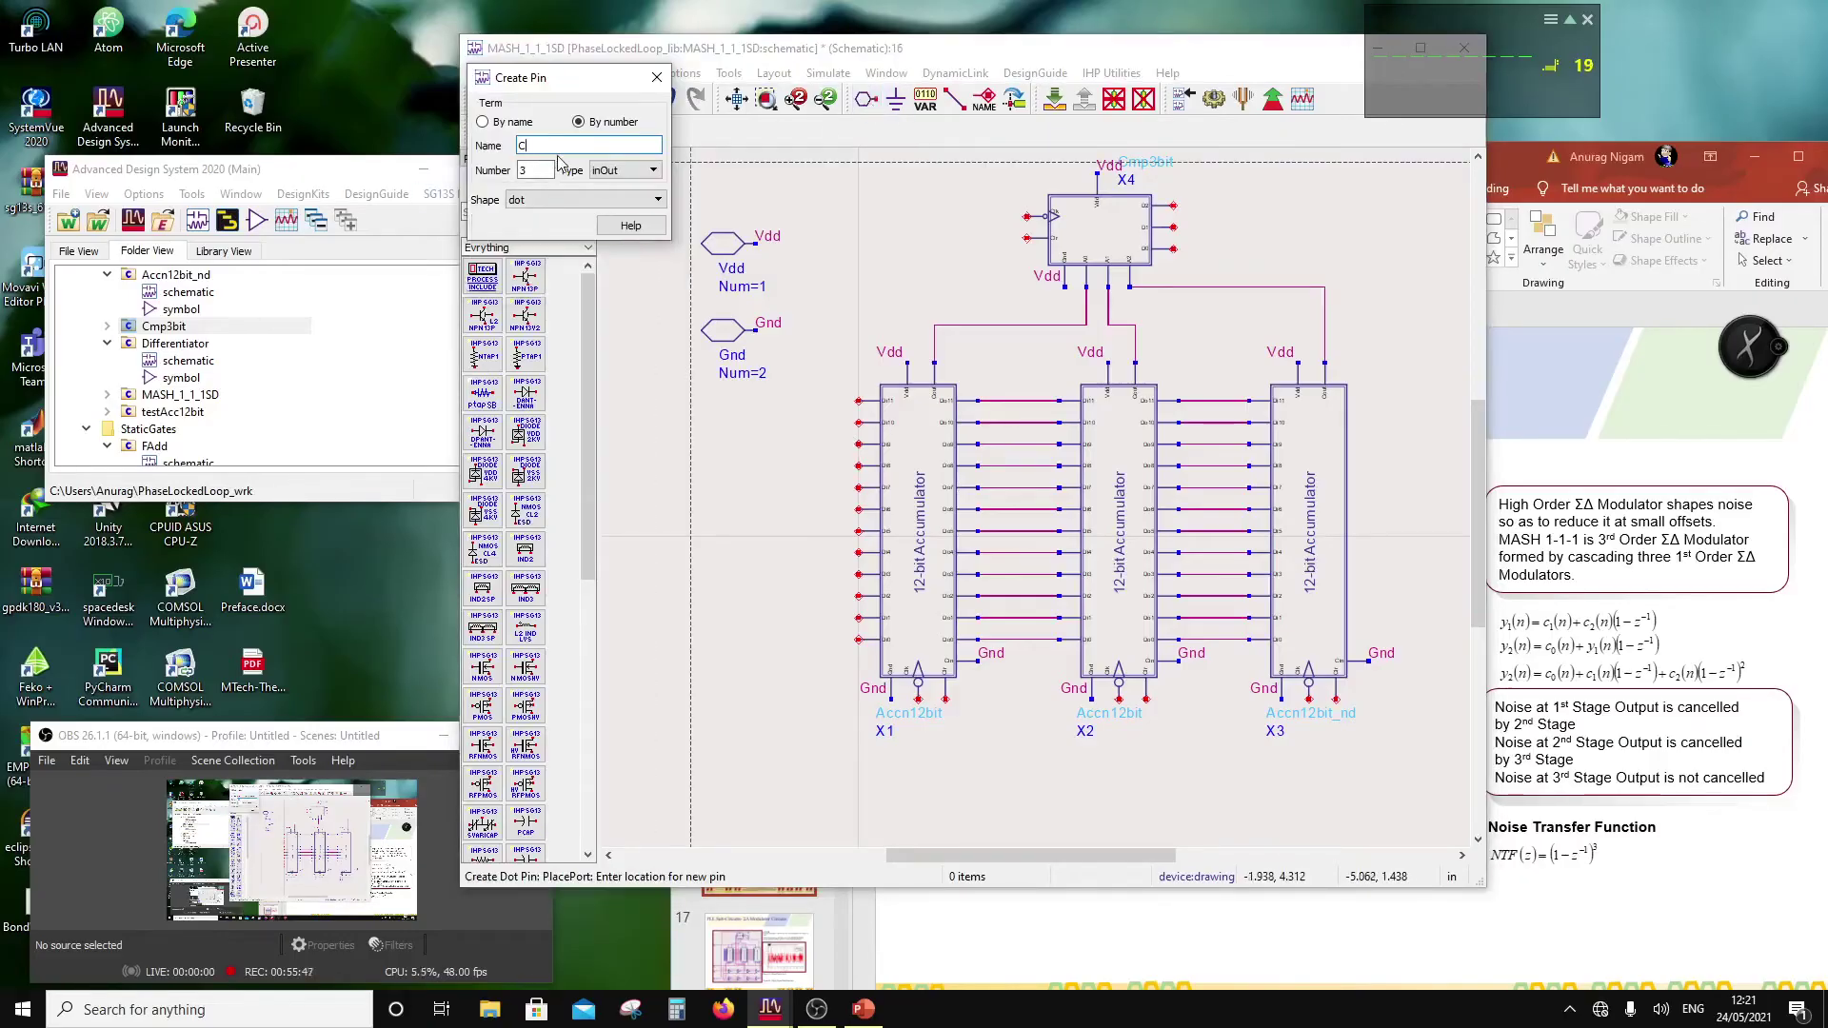
key(BackSpace)
text(F0)
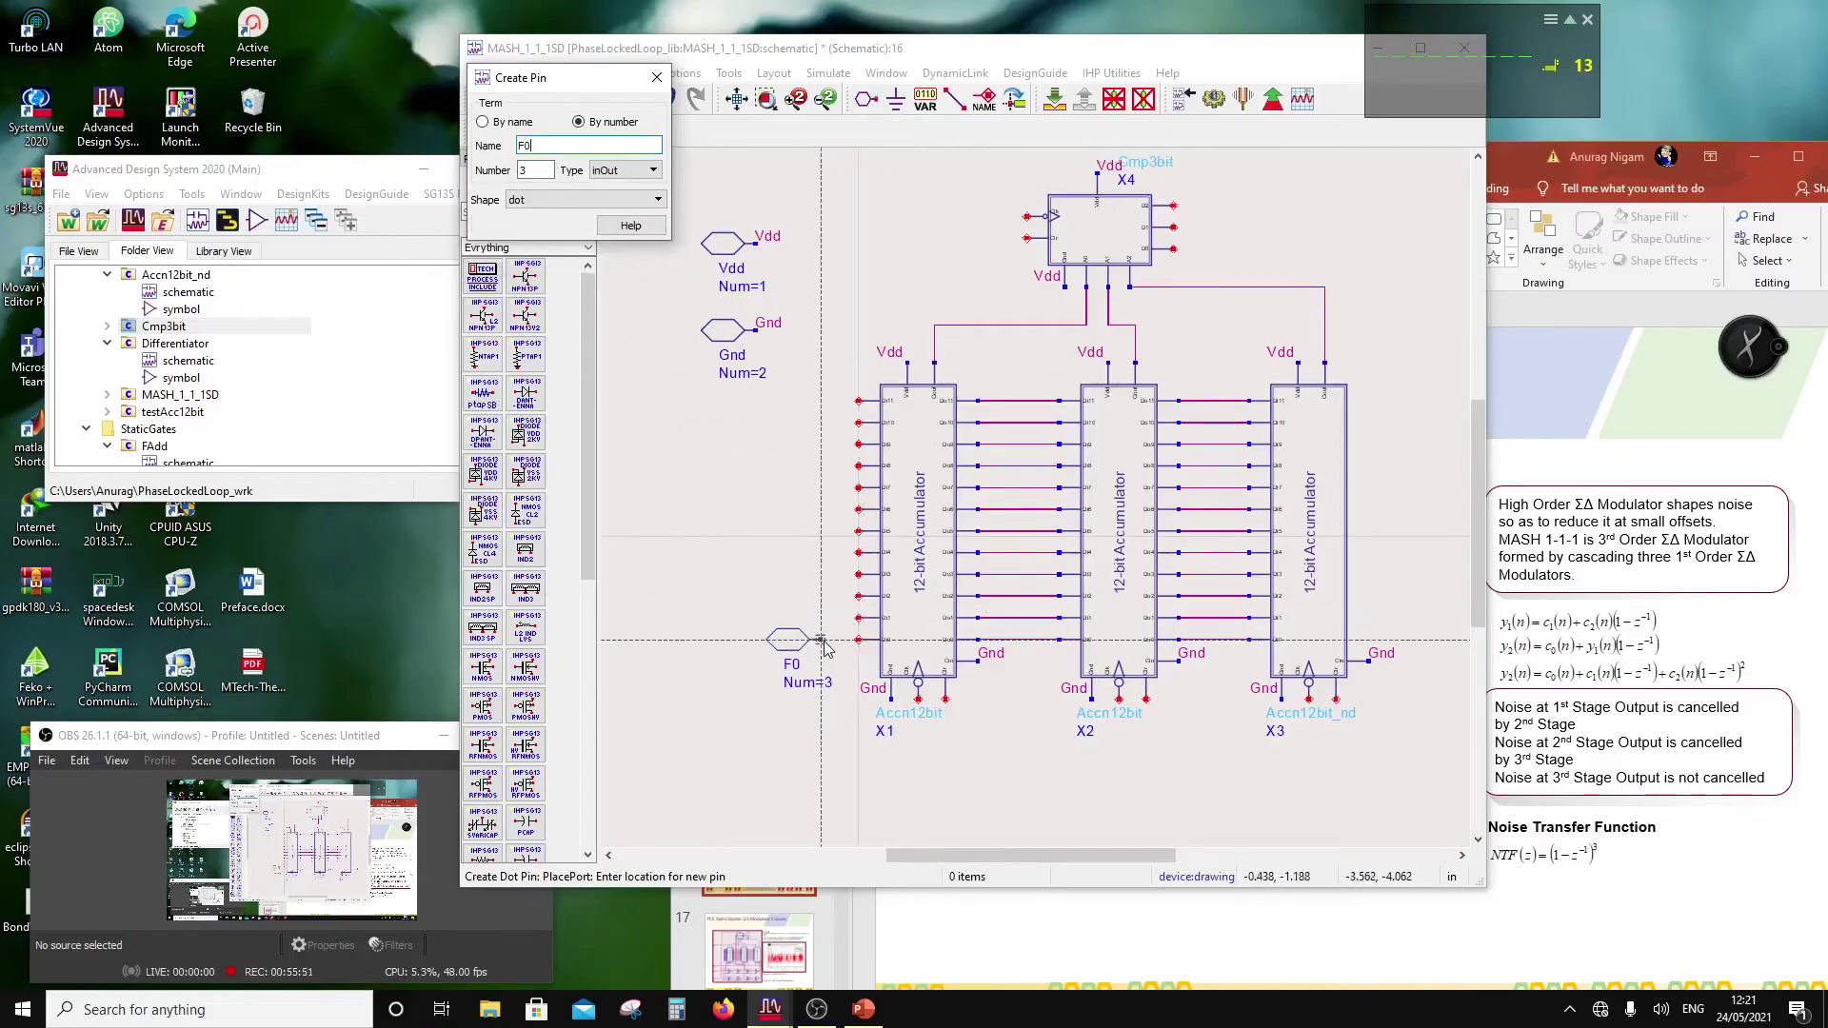
click(823, 644)
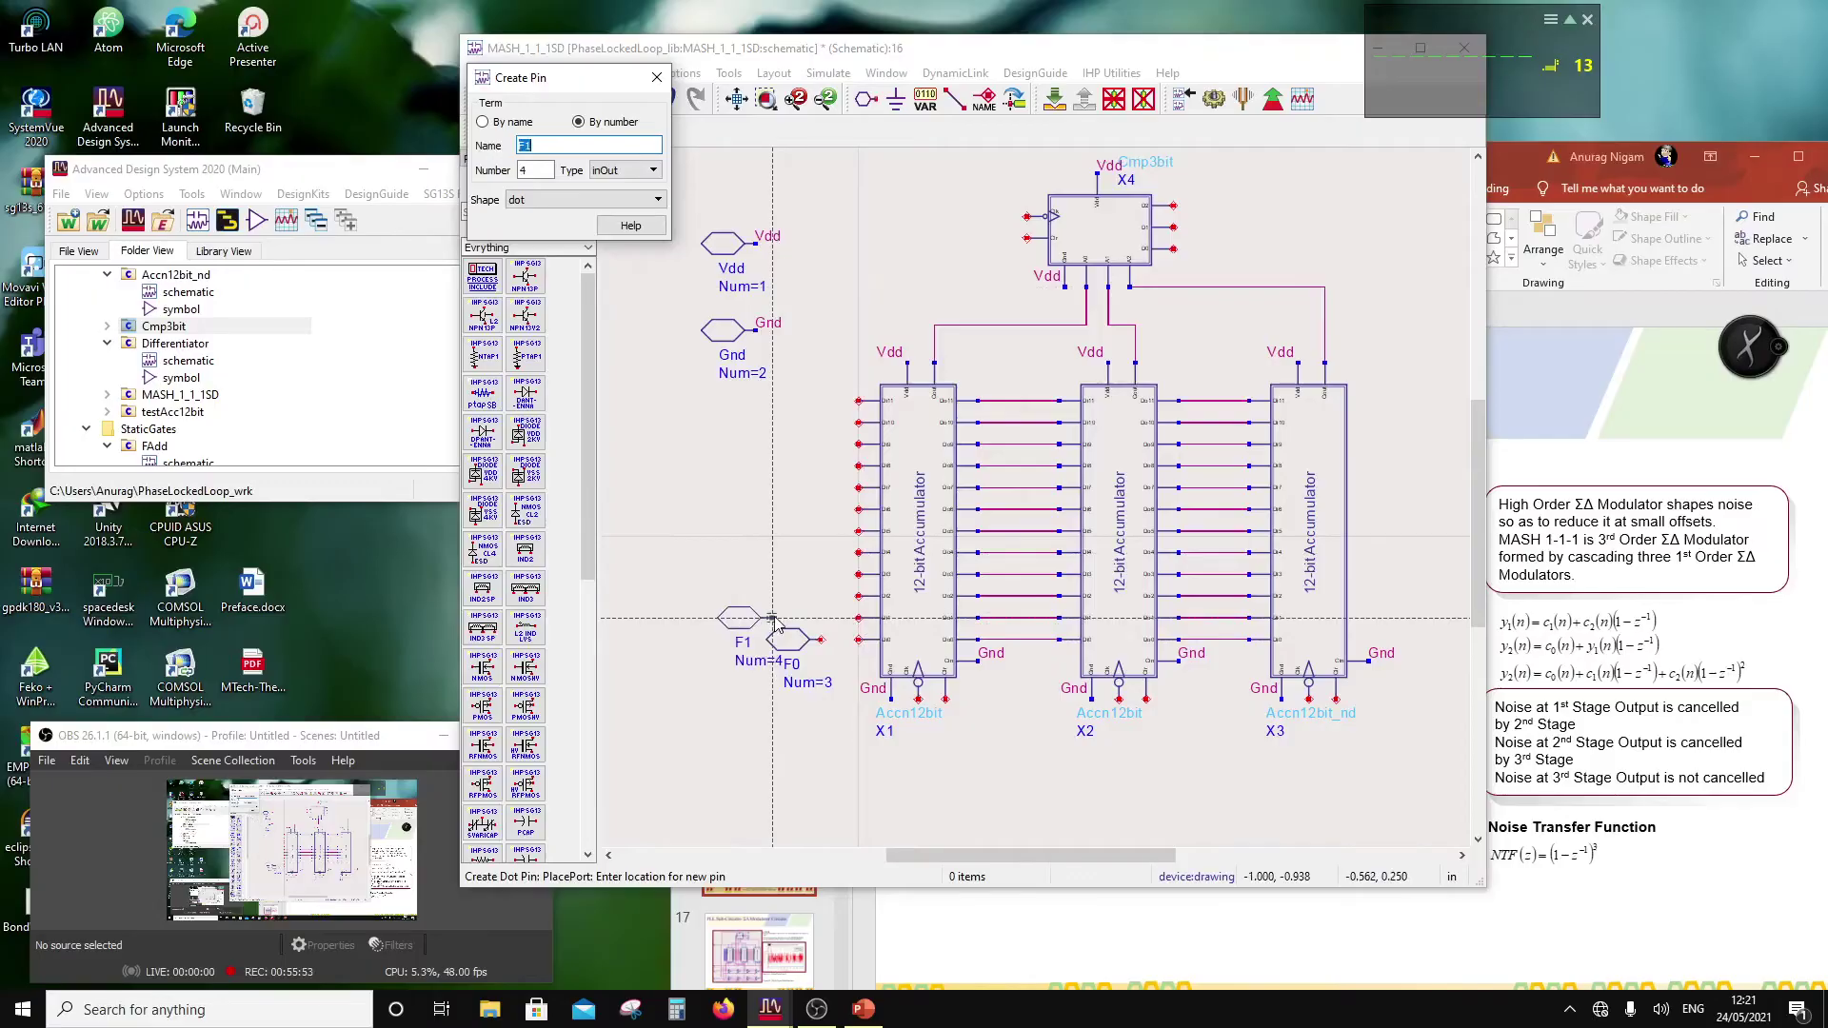
click(773, 621)
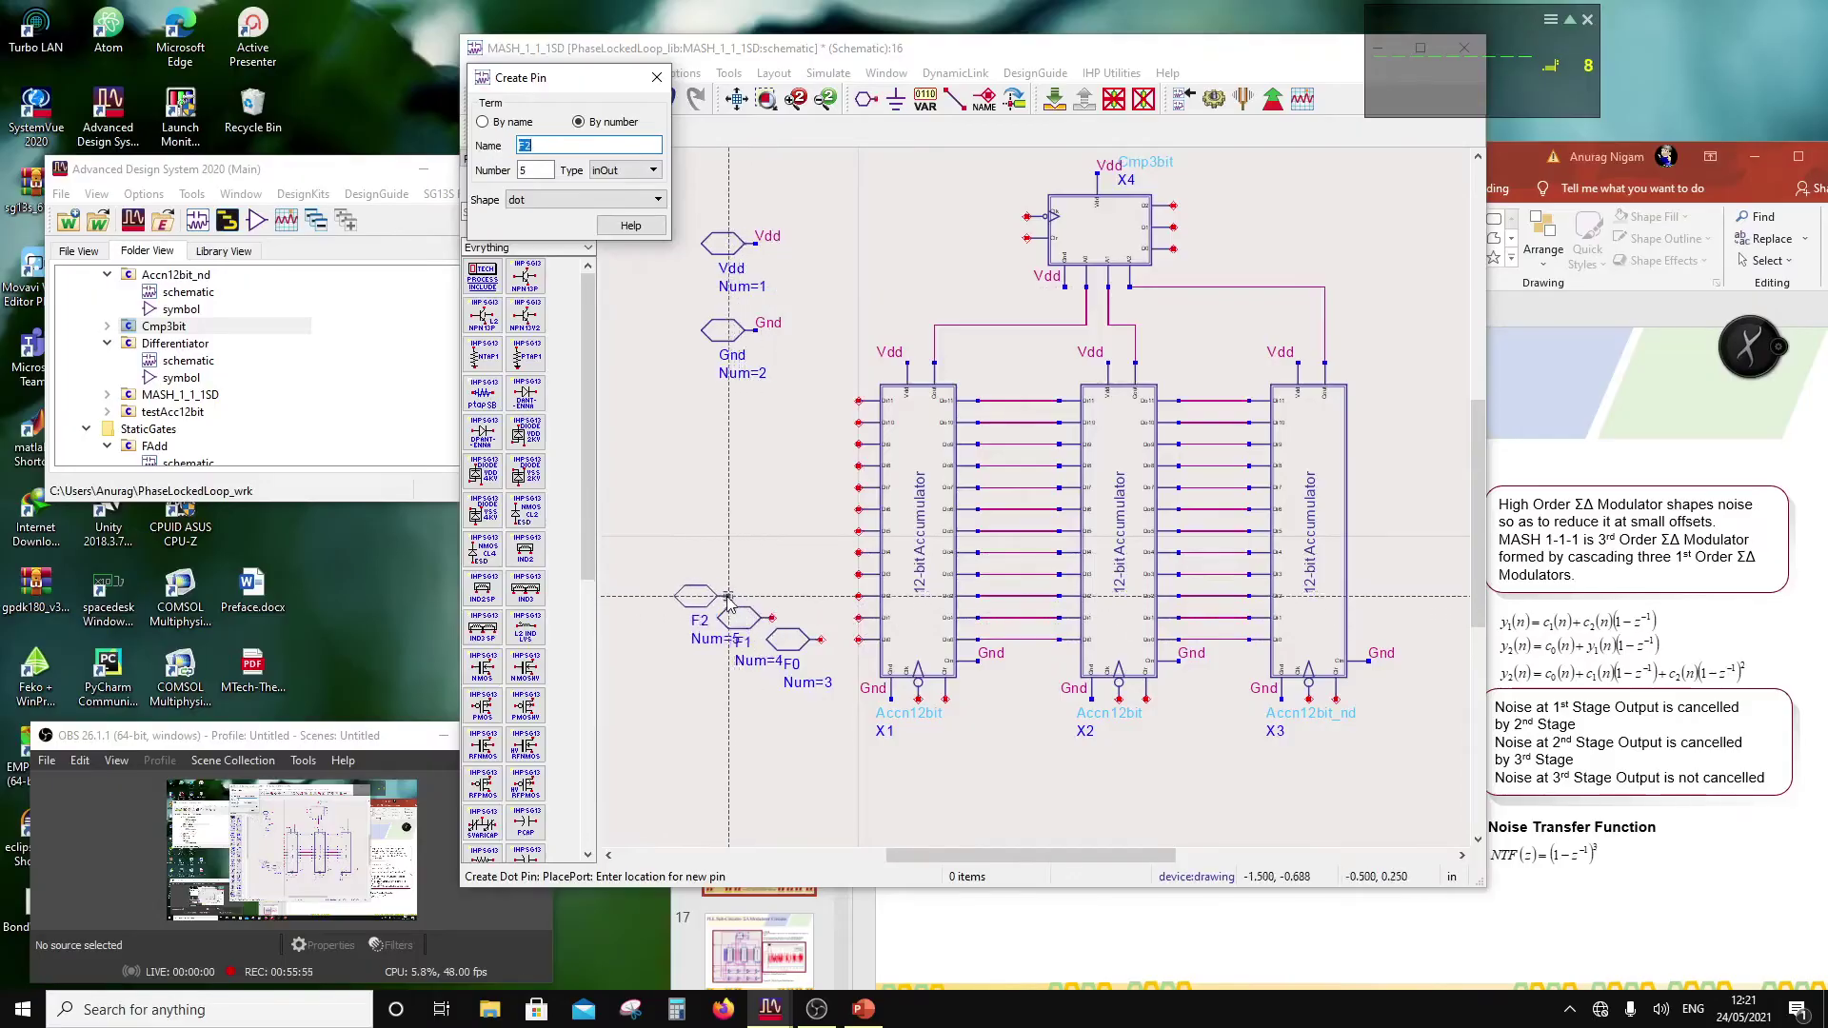
click(729, 597)
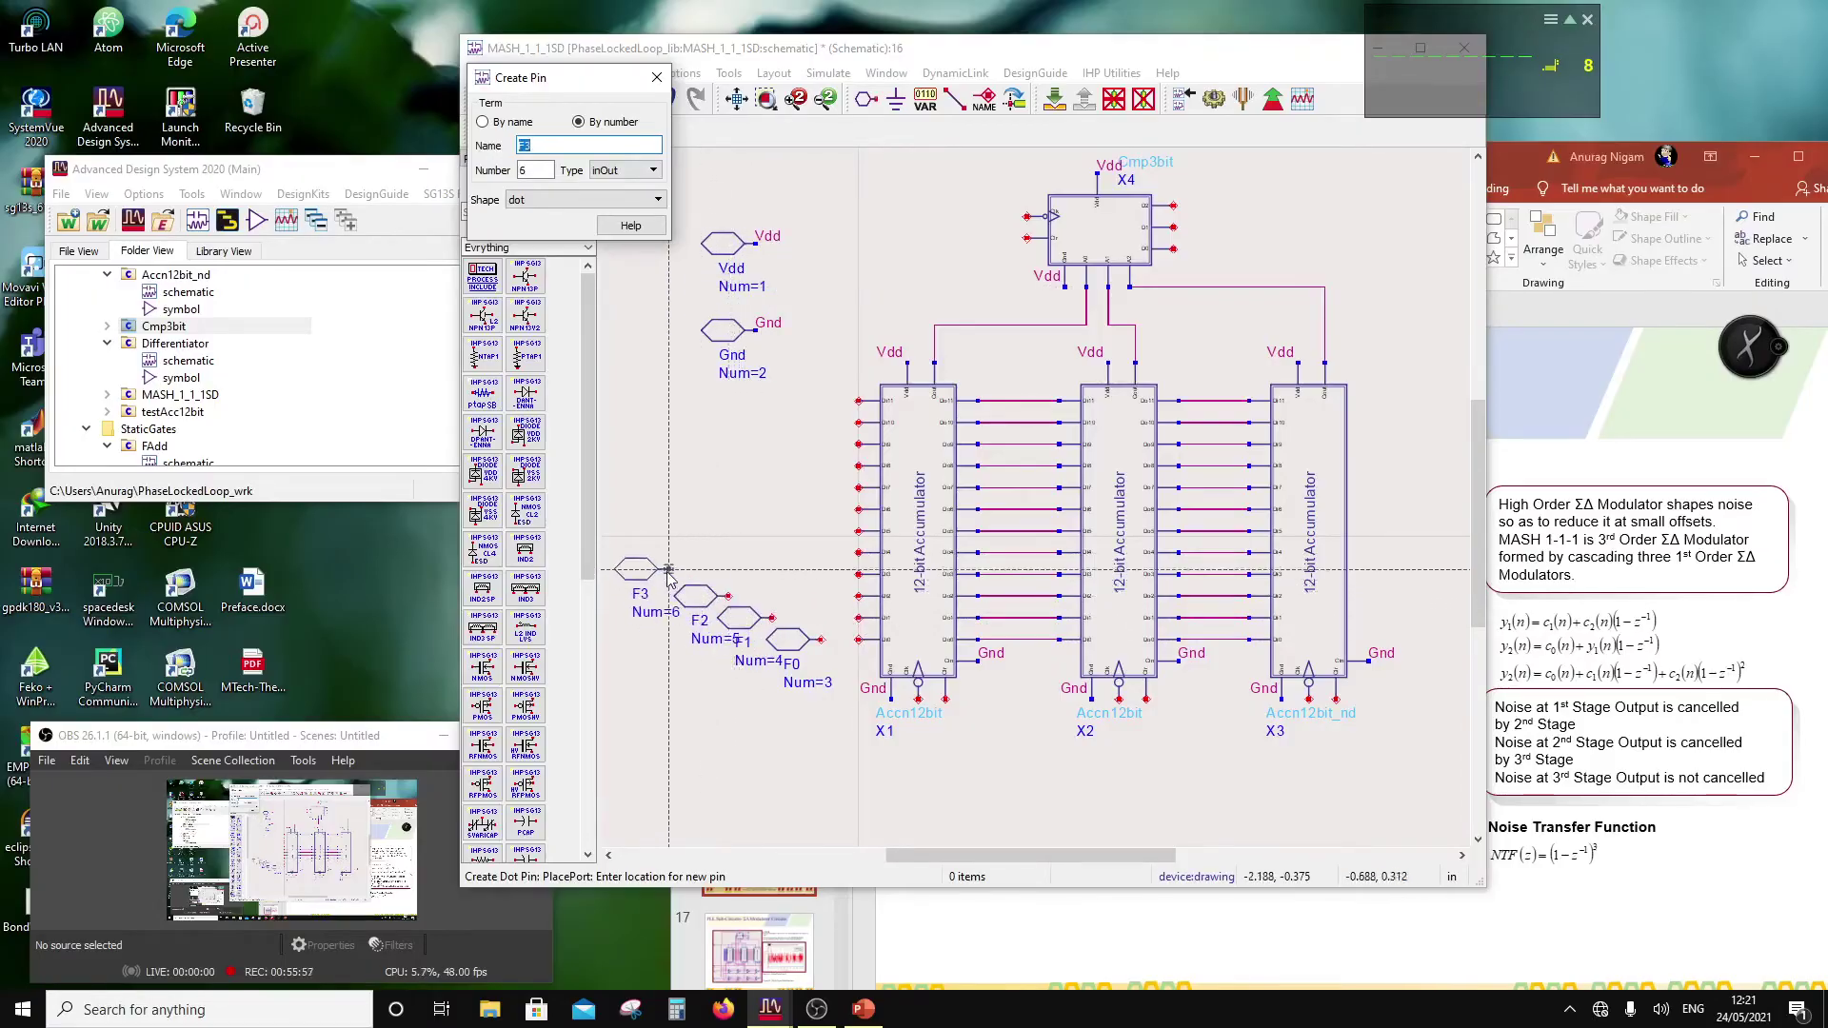
click(678, 578)
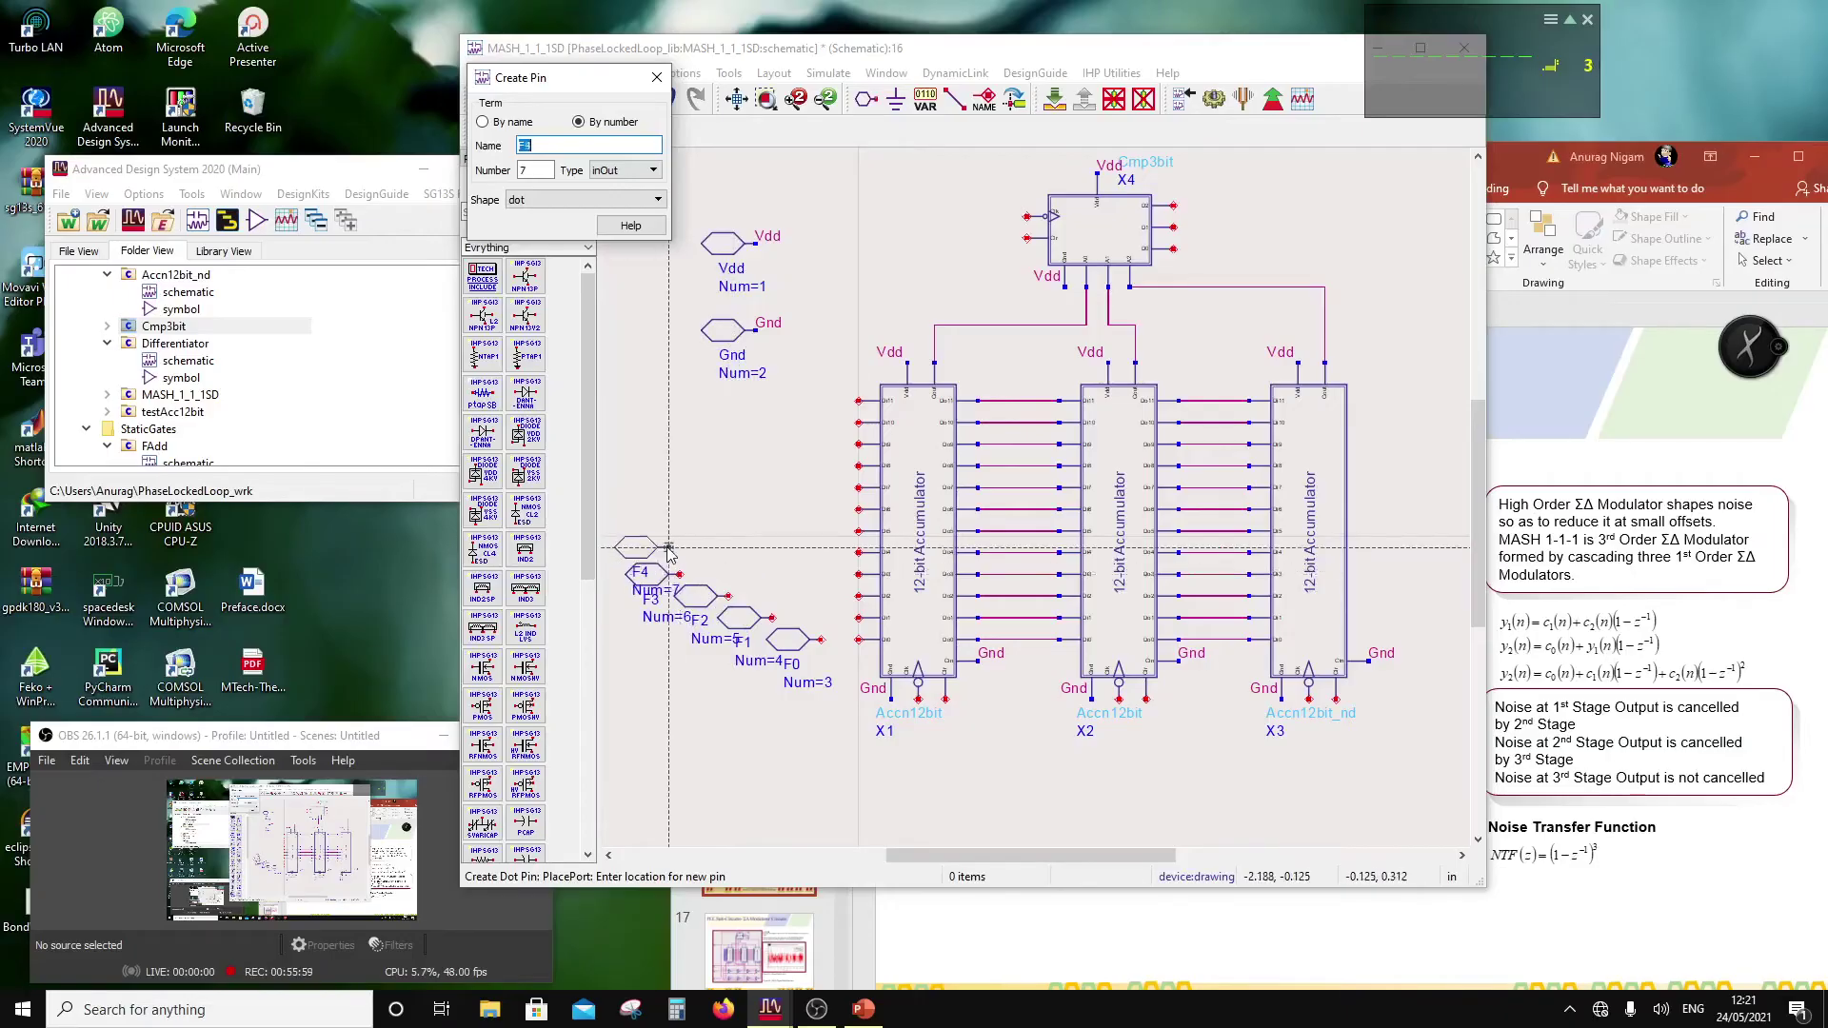
scroll(852, 527, down, 1)
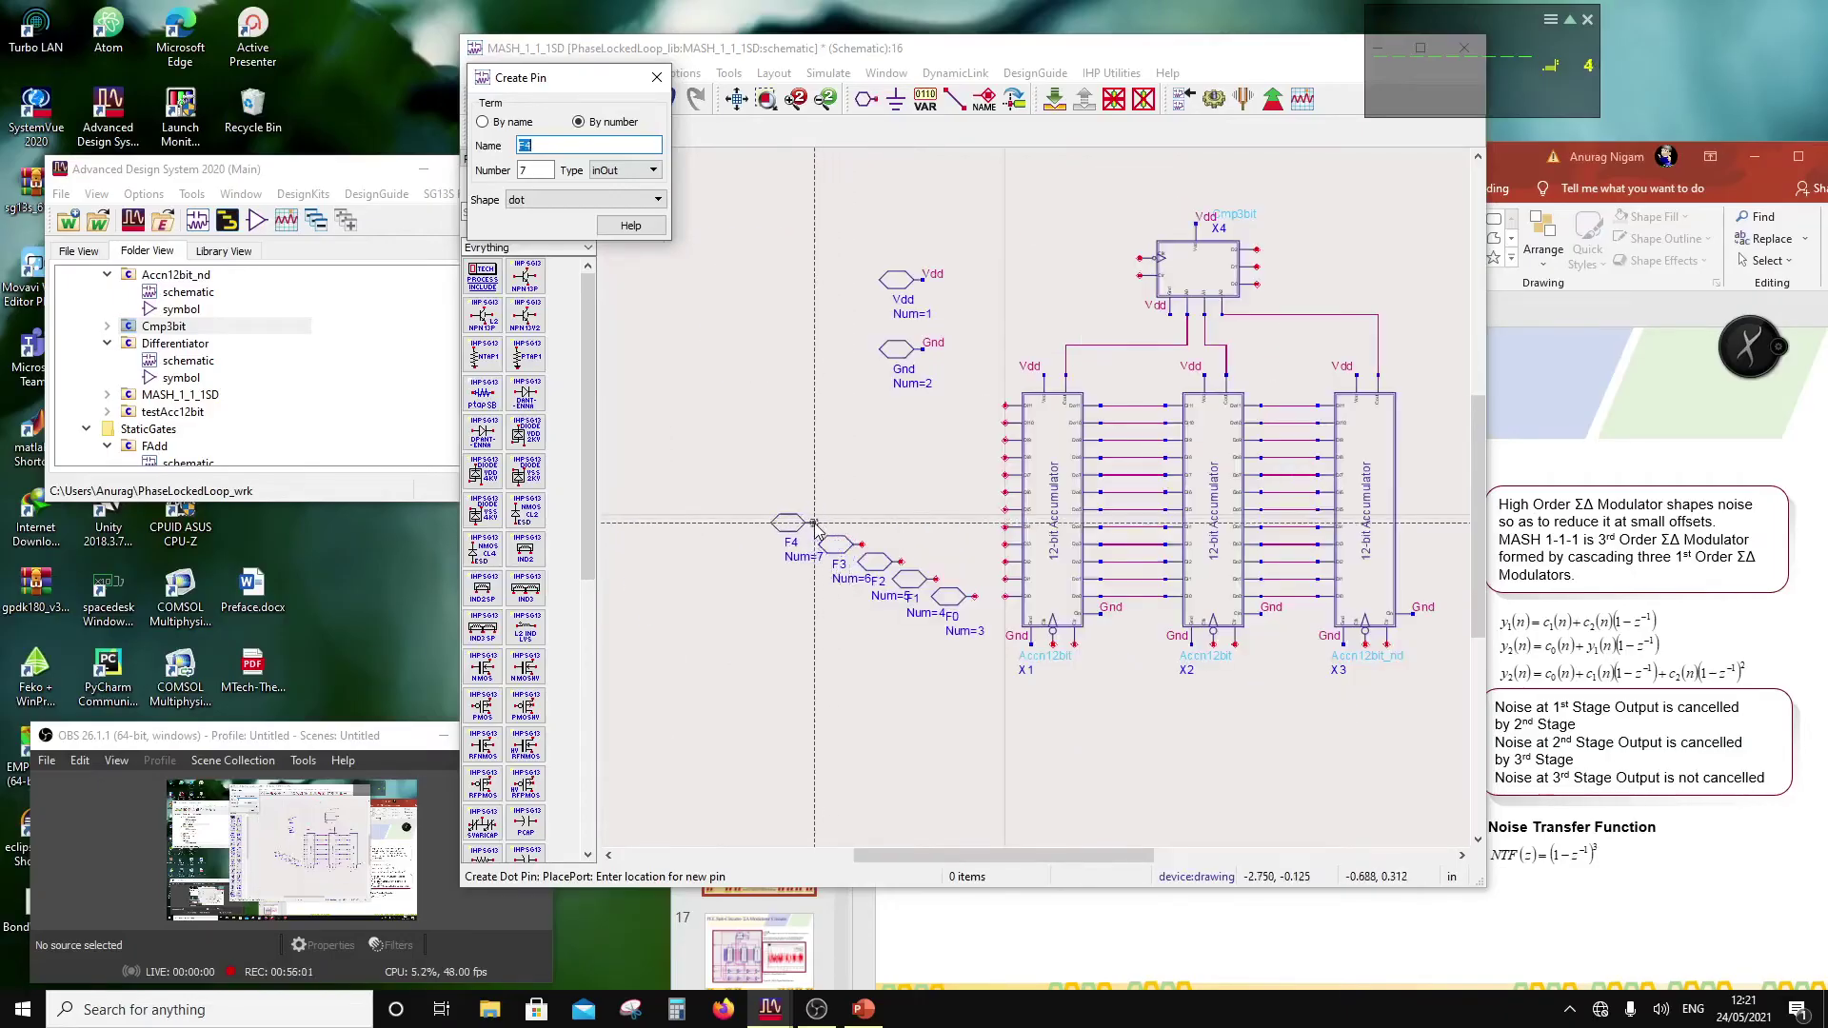
click(815, 529)
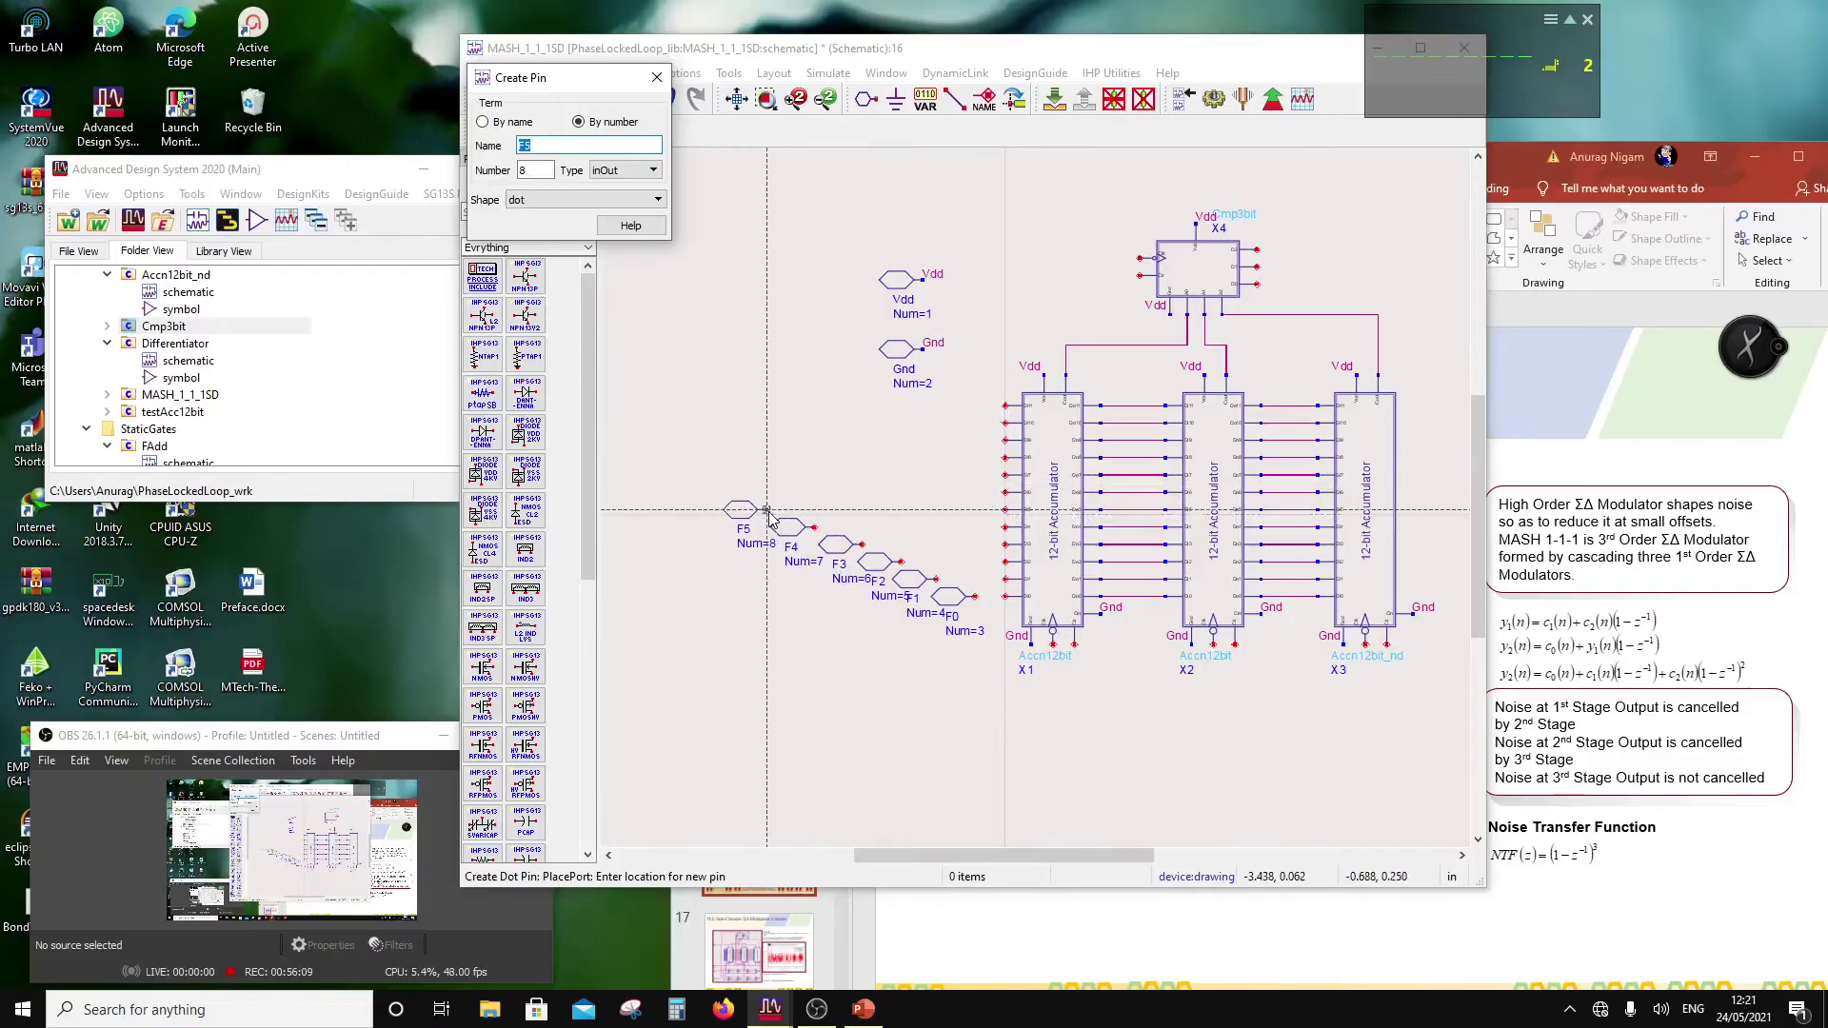
click(767, 512)
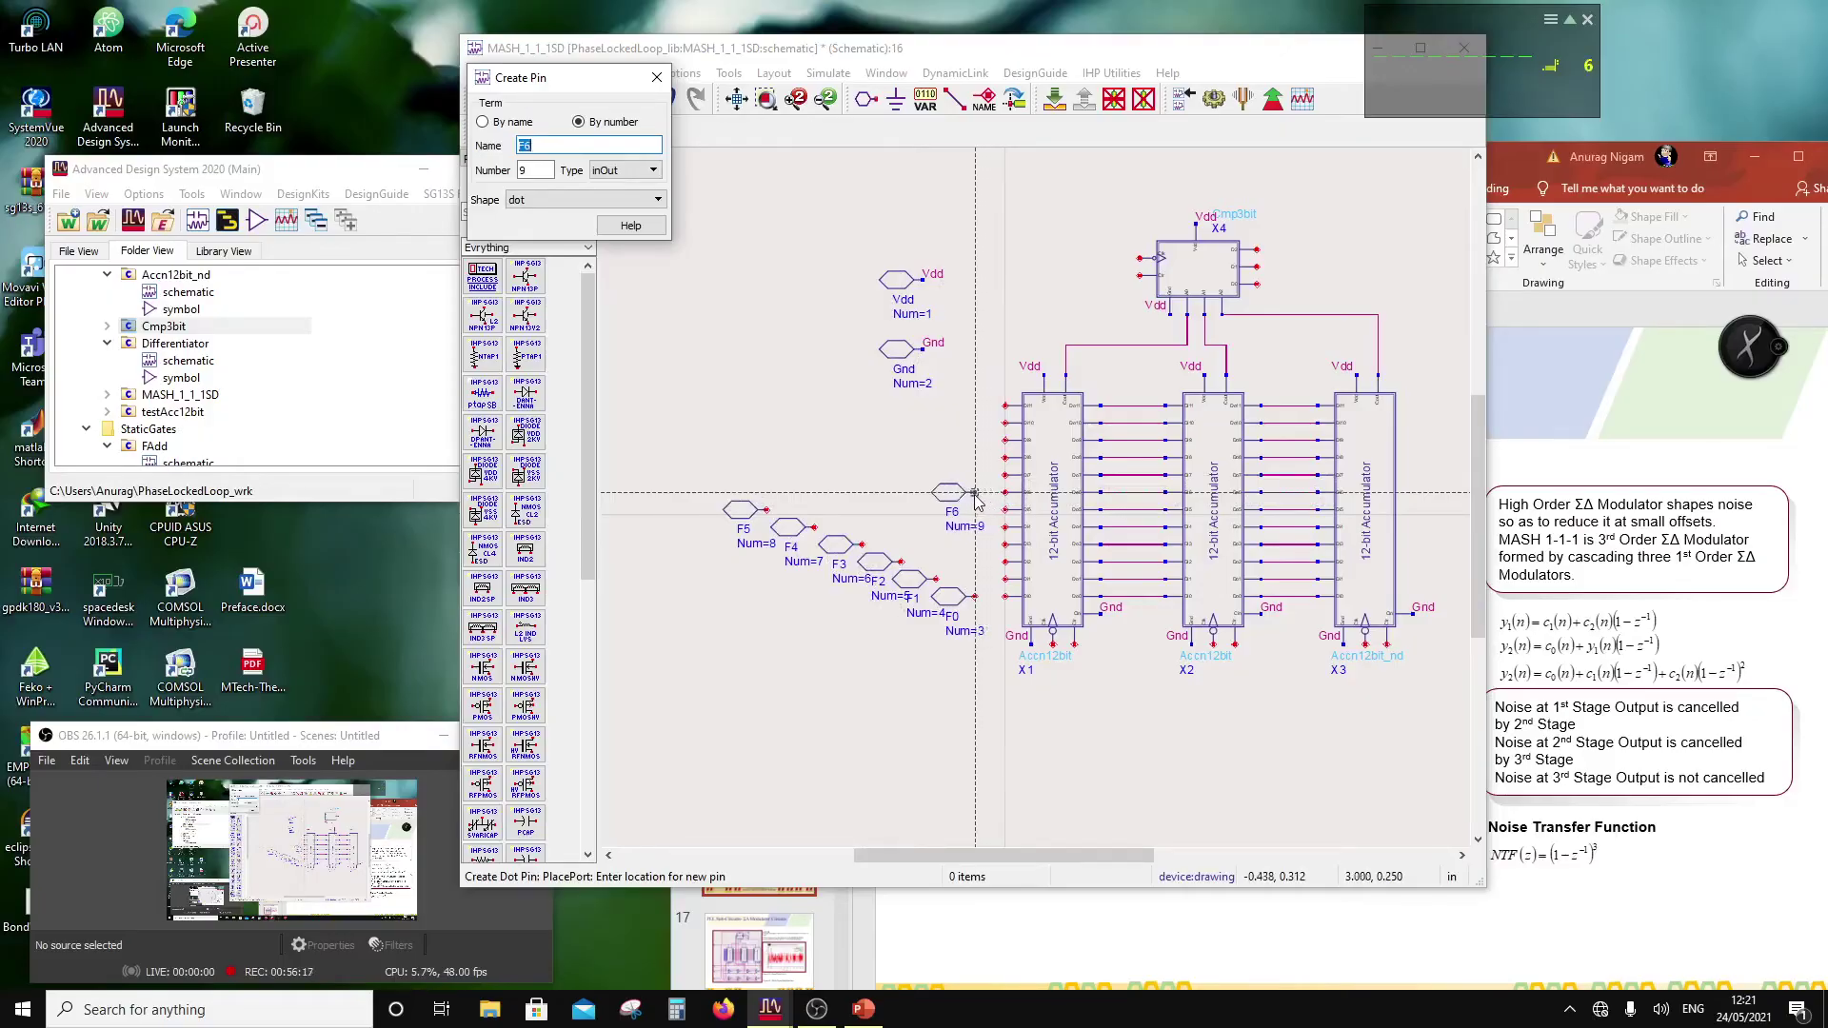
Step: Place input pins F6 to F11, numbered 9 to 14, staggered beside the upper six data inputs of accumulator X1
click(974, 493)
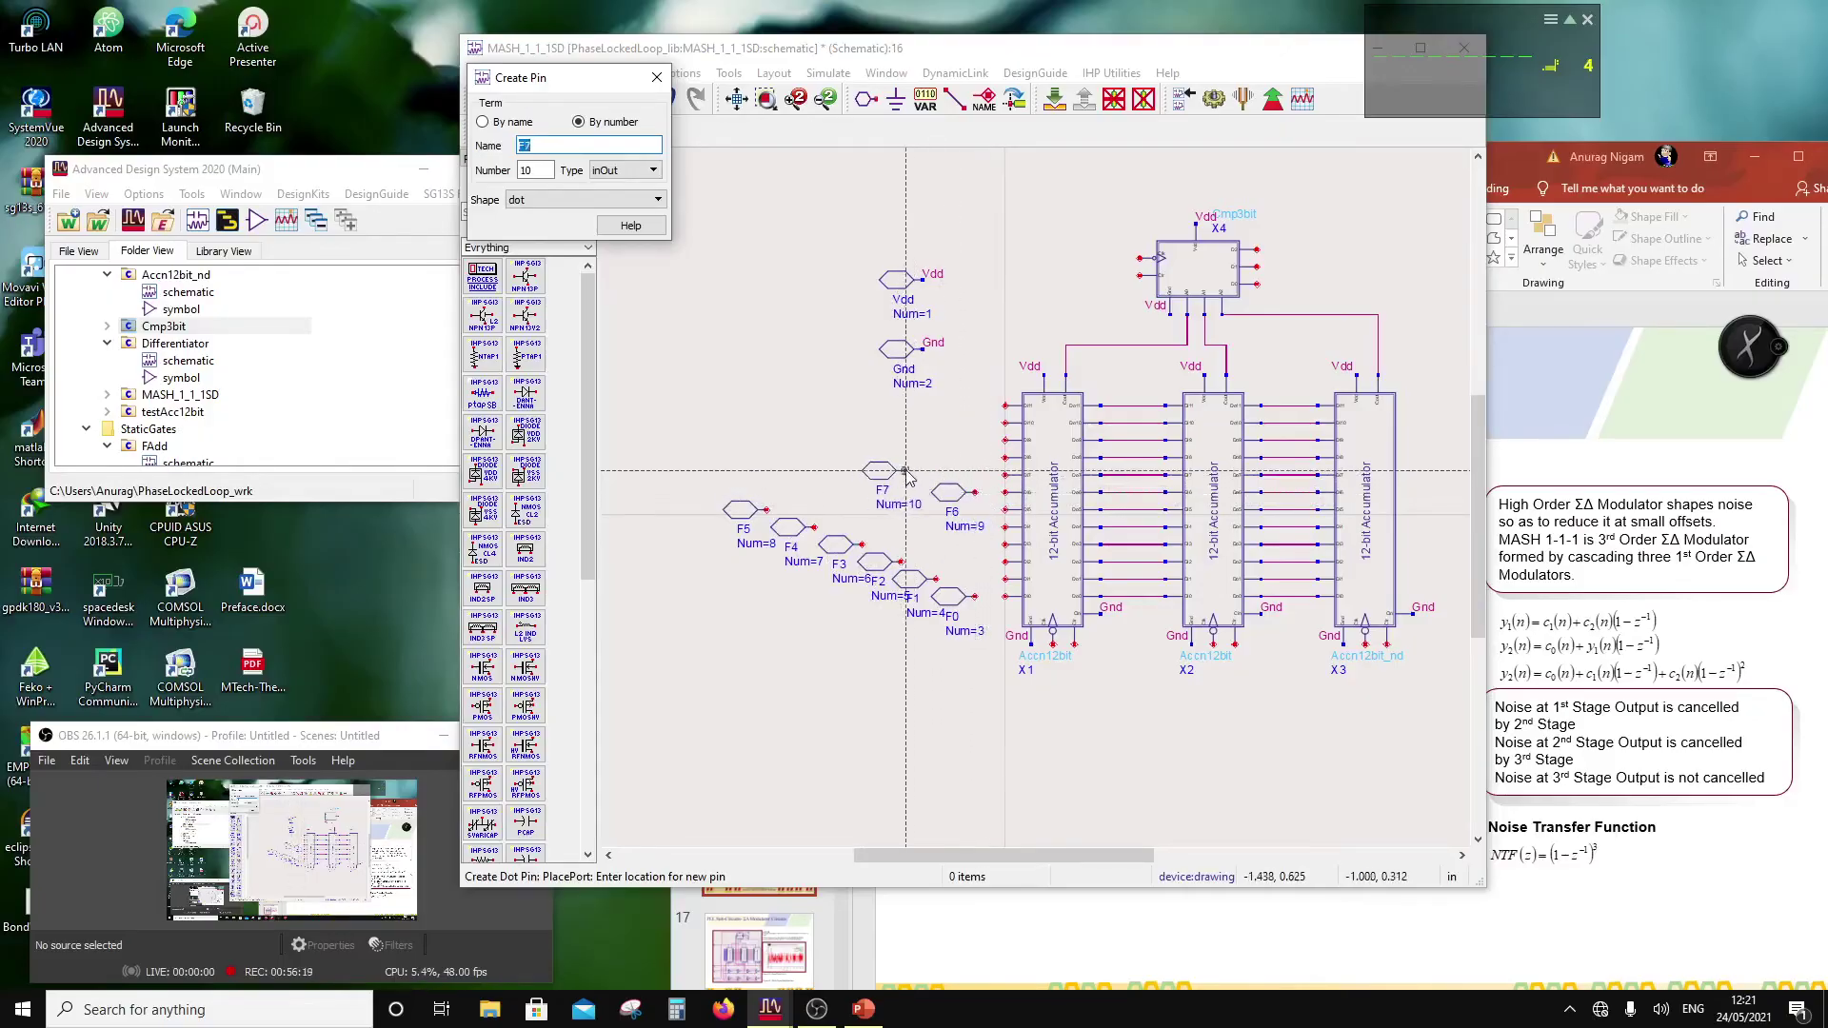
click(917, 476)
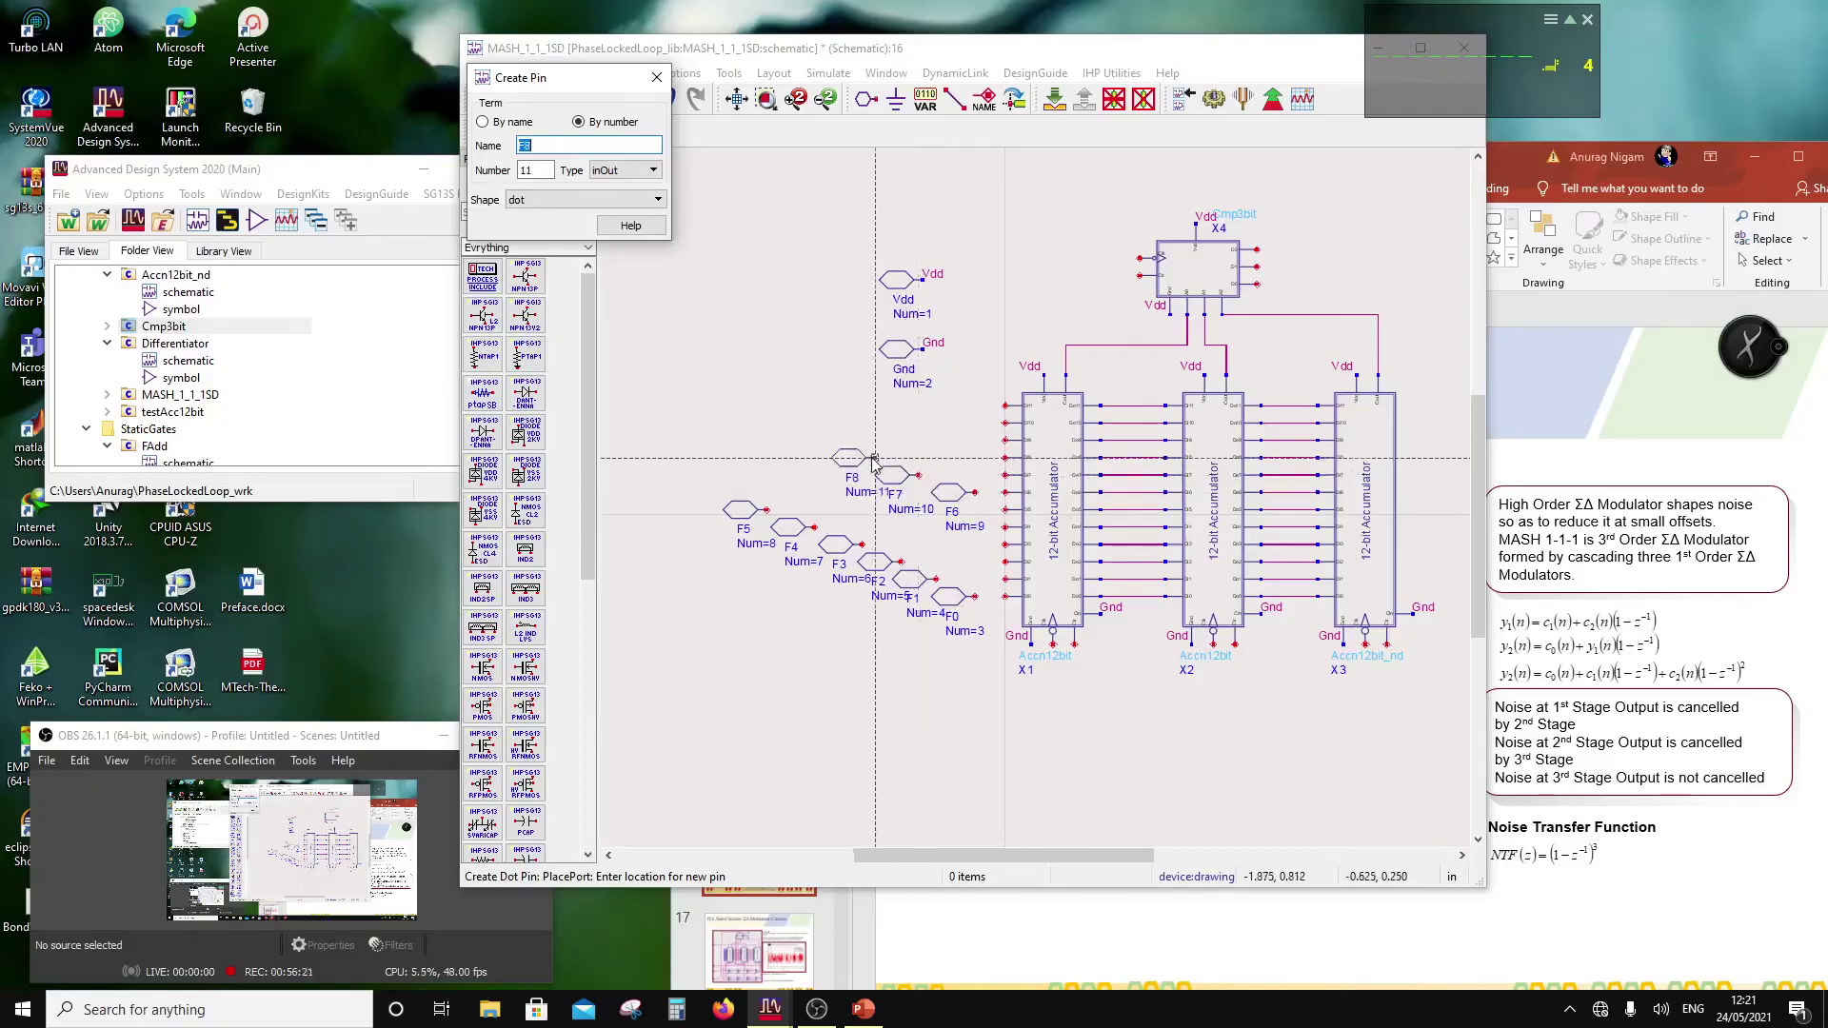
click(865, 459)
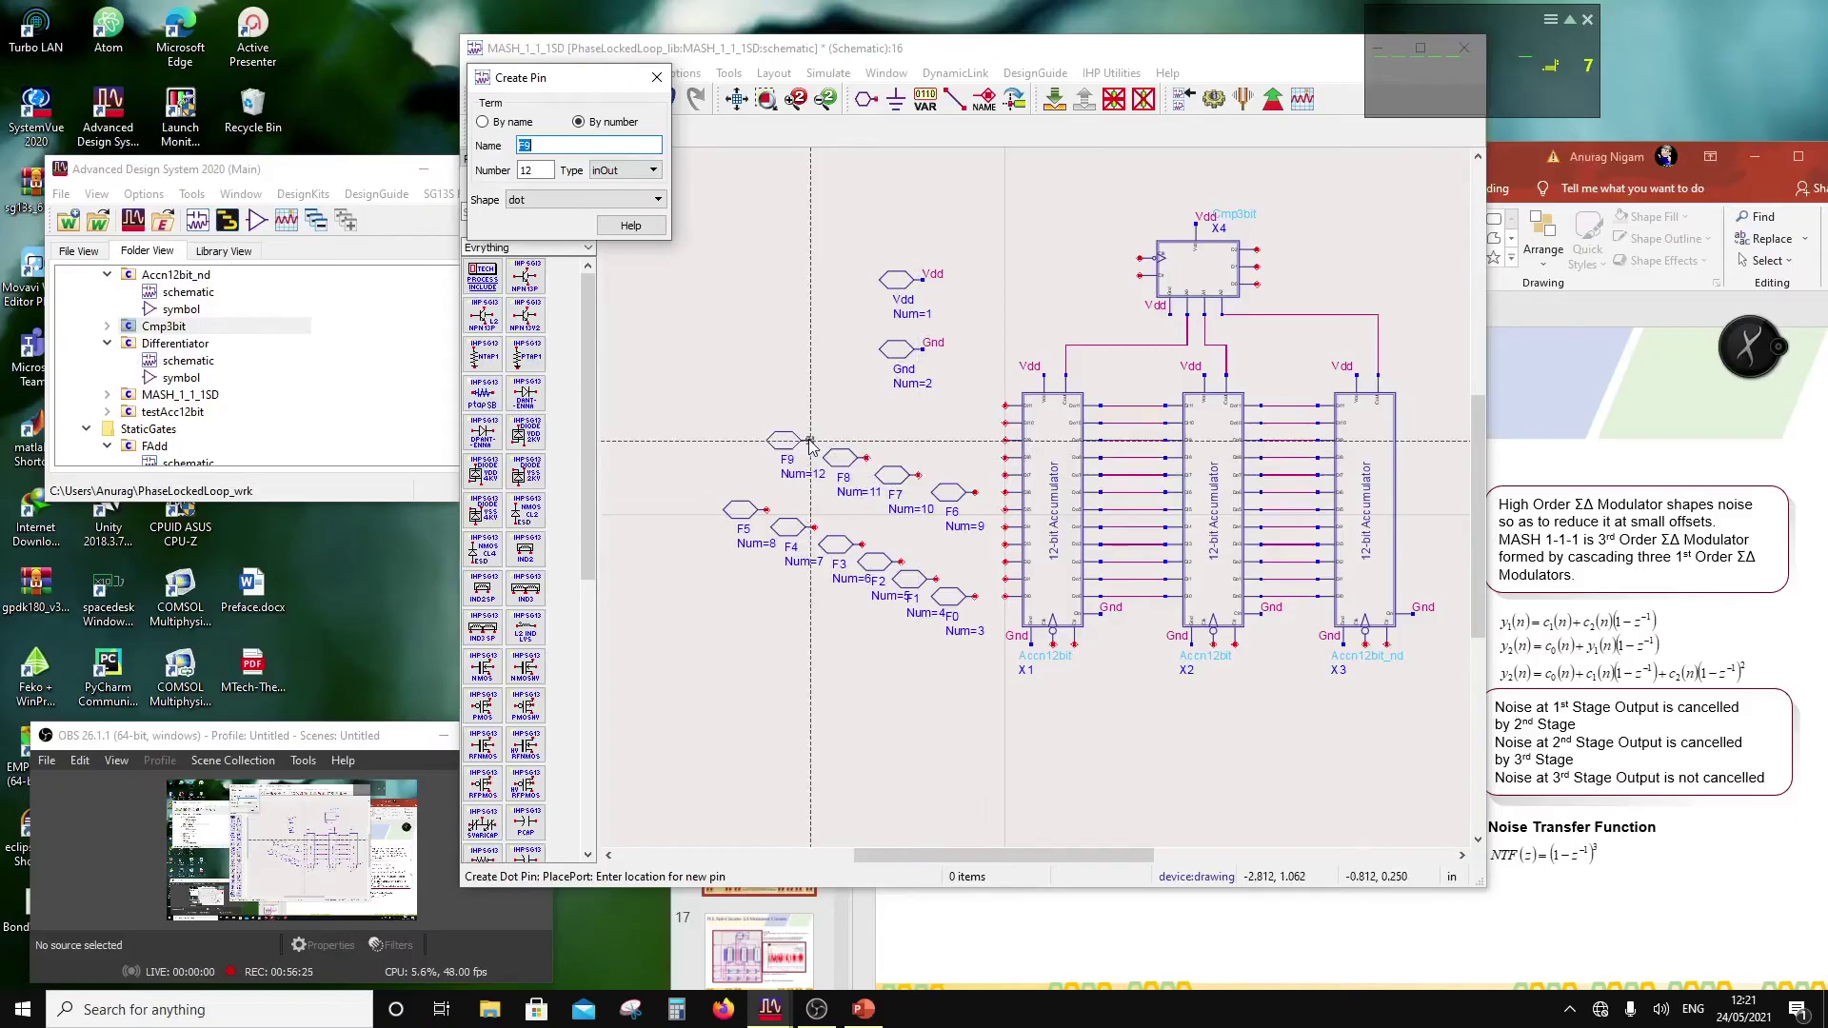
click(809, 443)
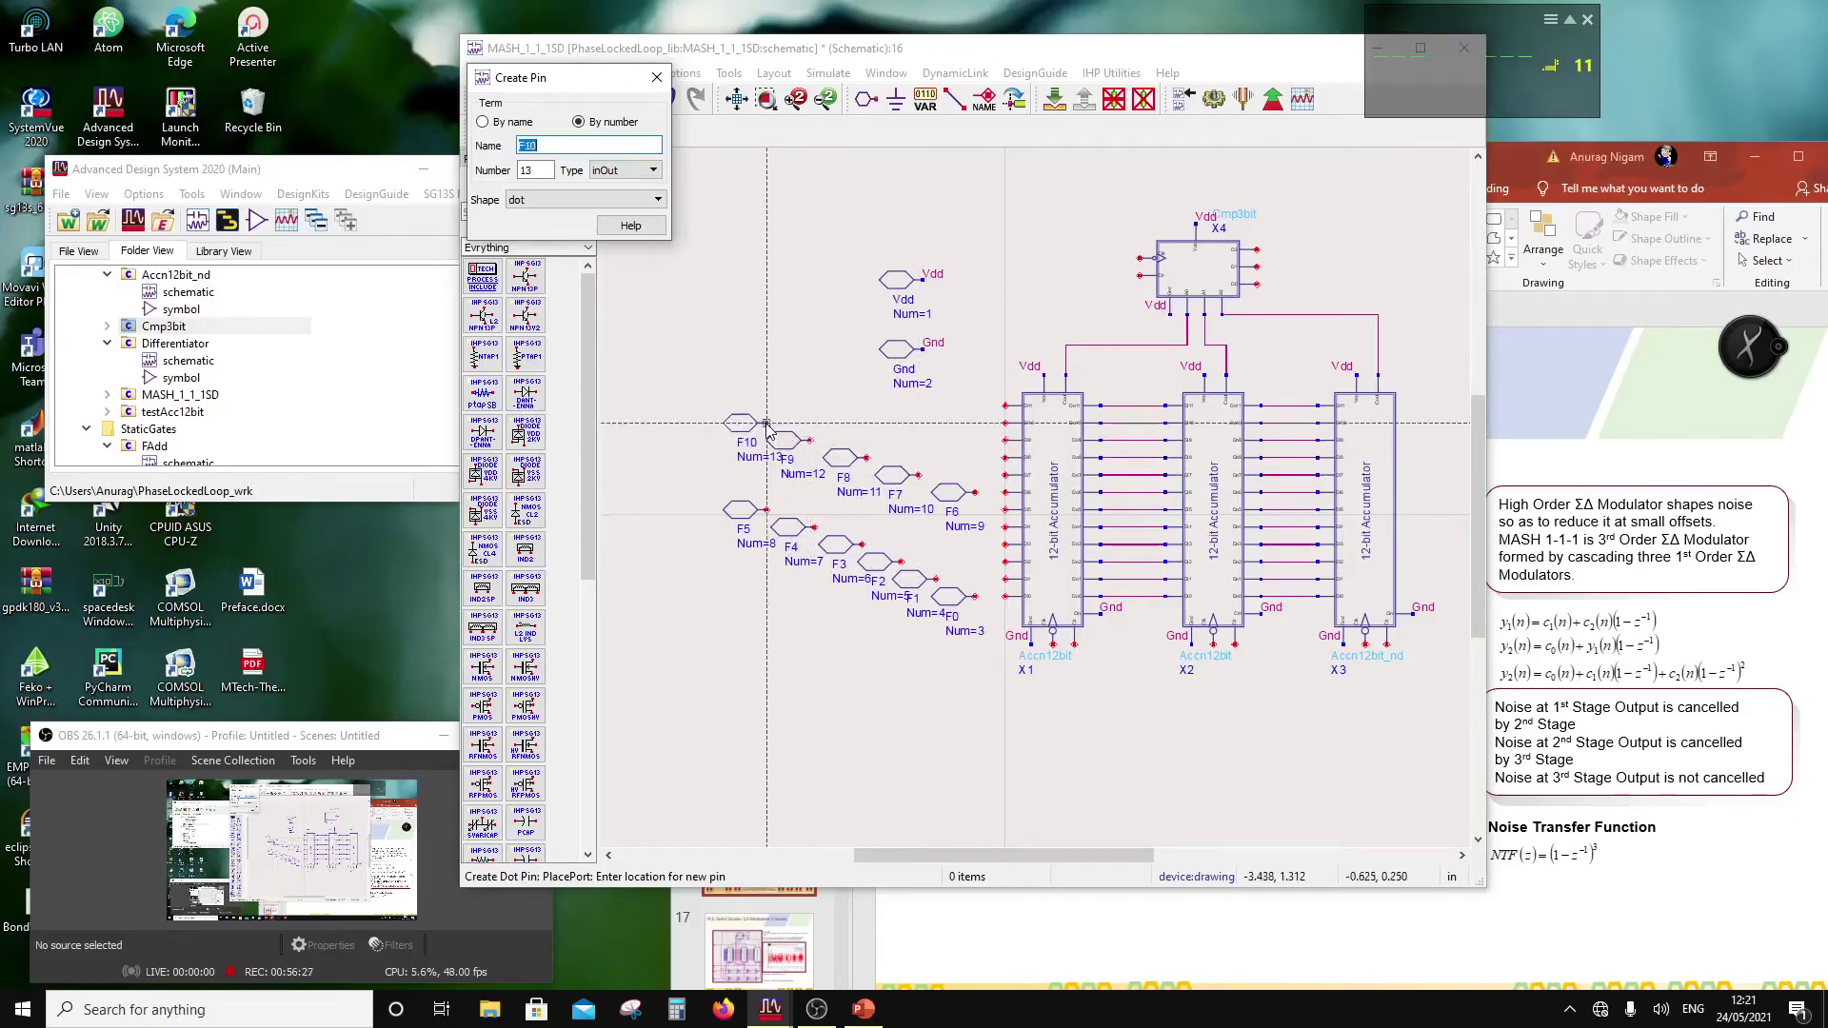
click(761, 424)
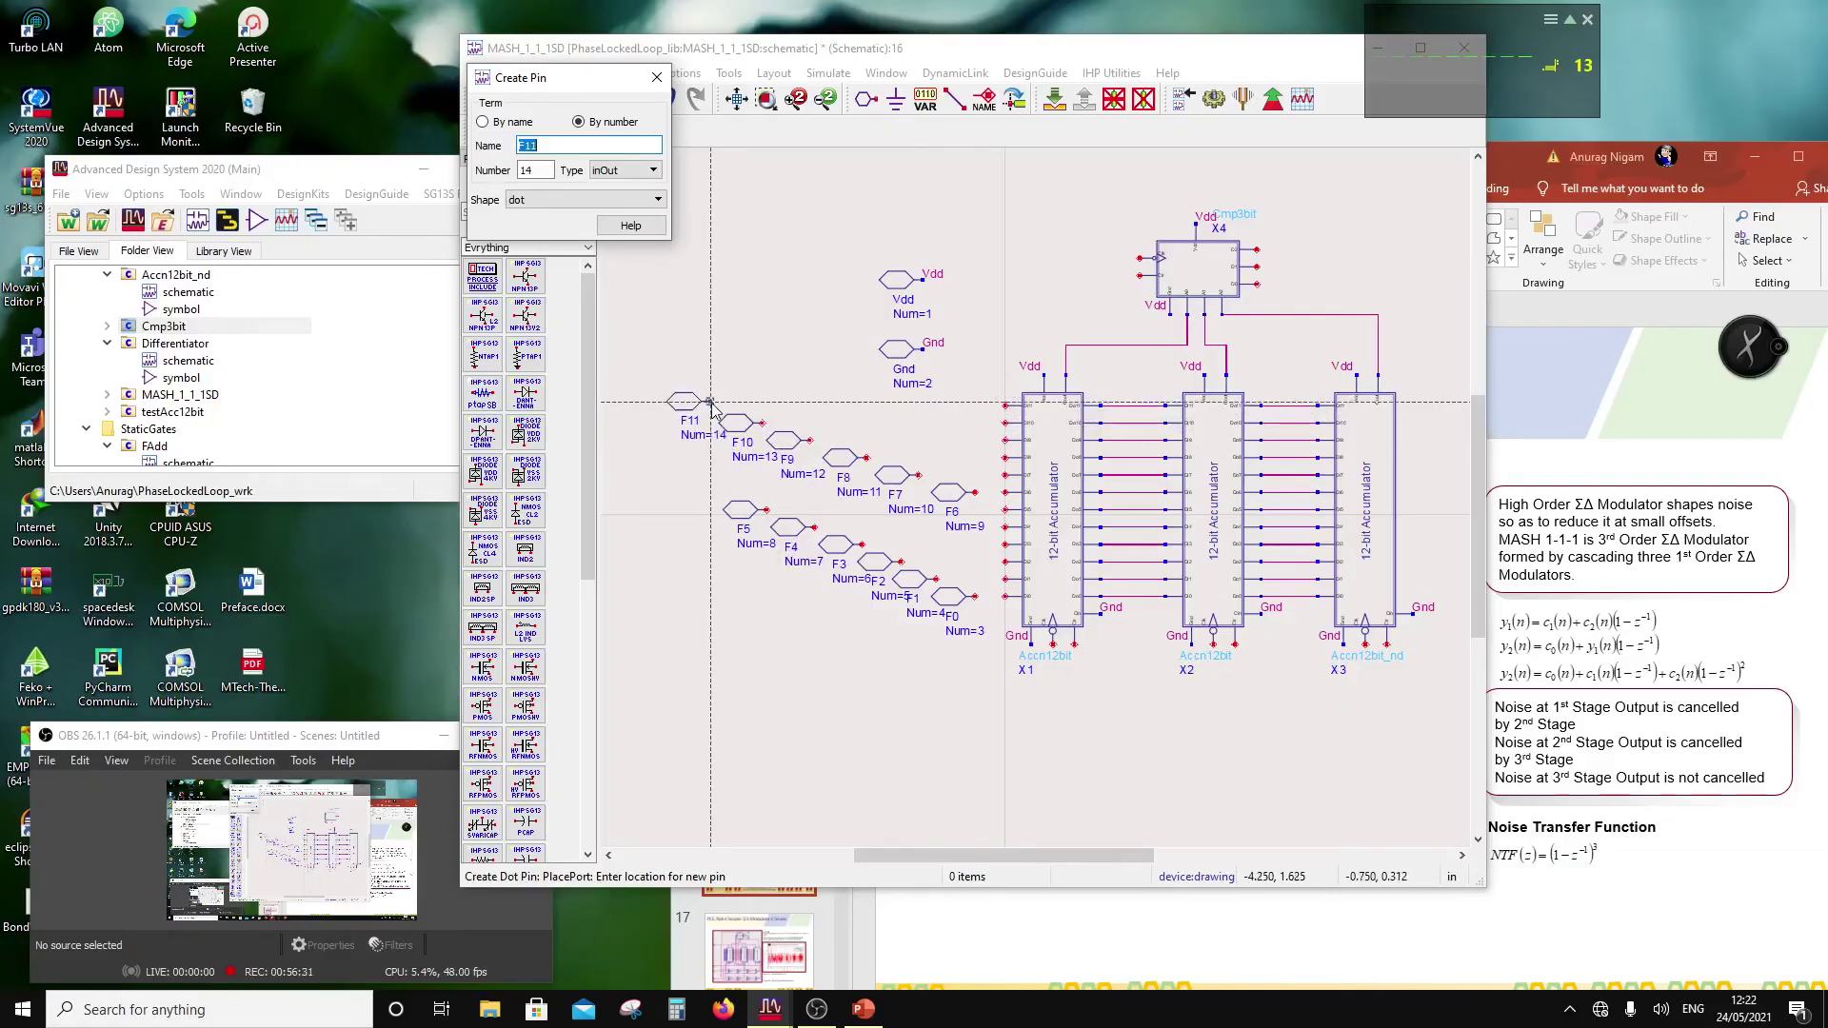
click(712, 407)
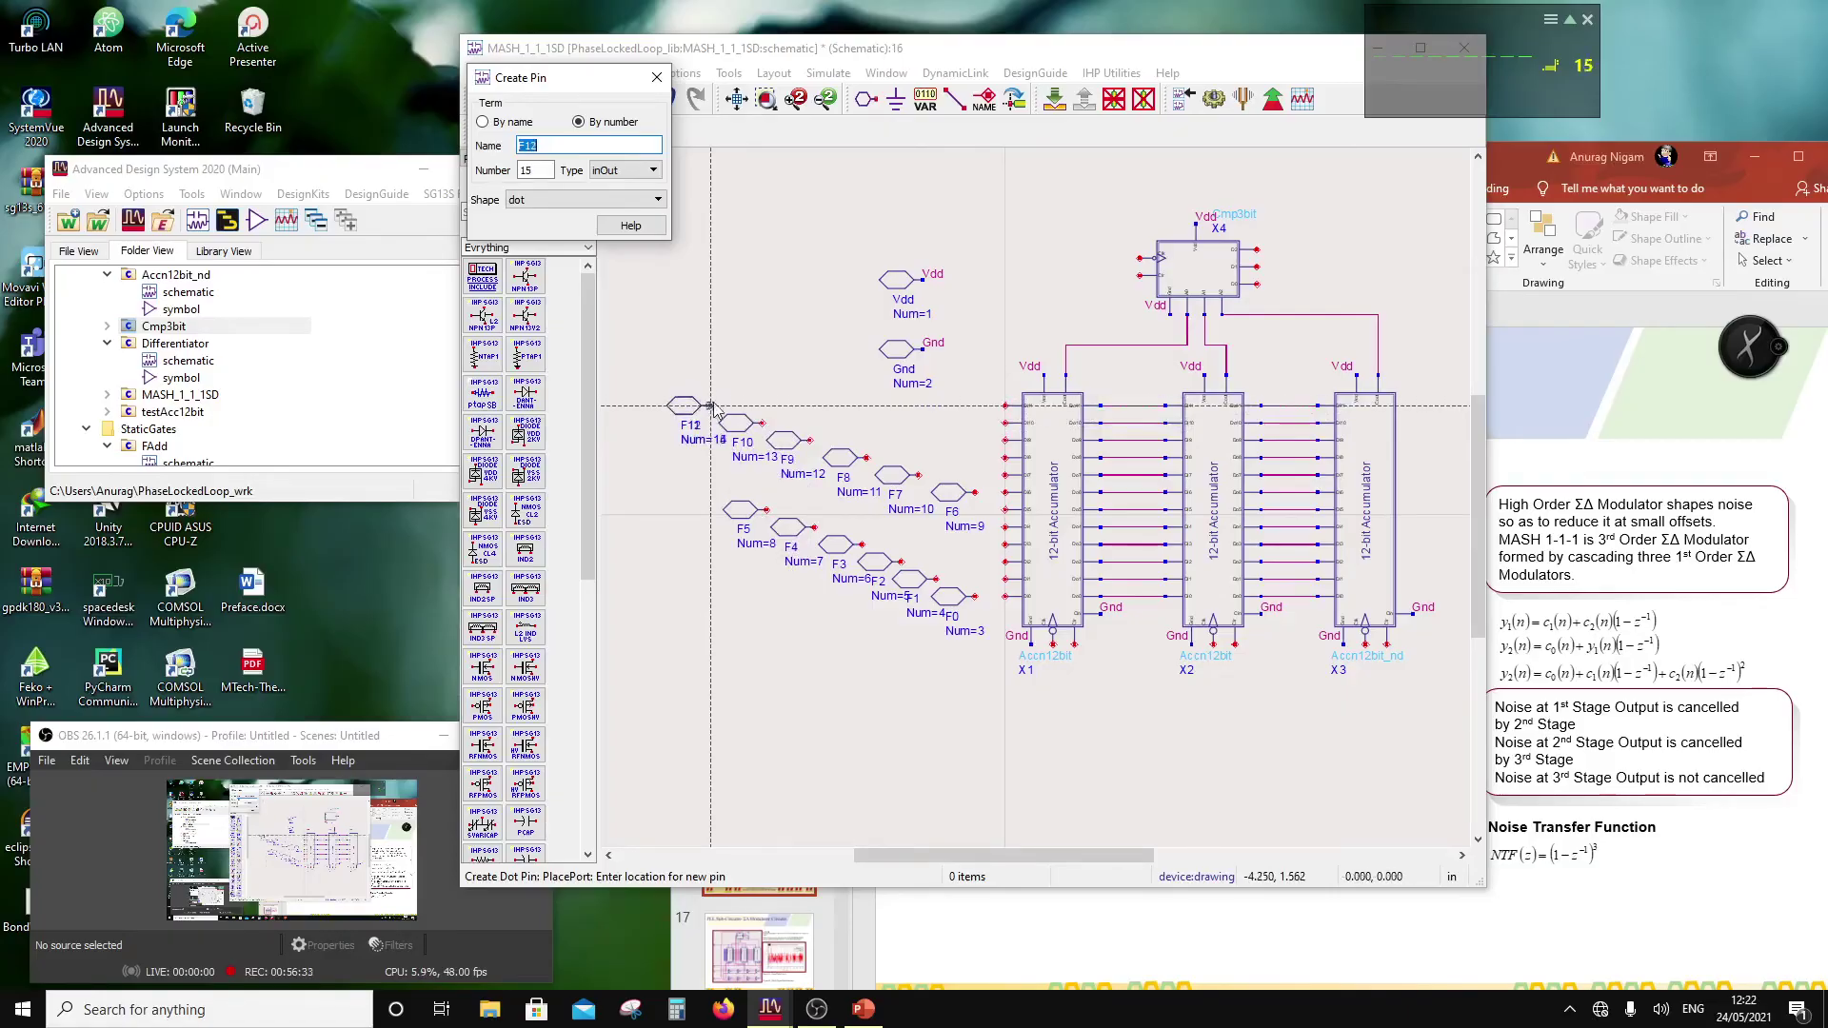
key(Escape)
Step: Wire pins F0 to F5 straight to the matching lower six data inputs of accumulator X1
scroll(990, 466, up, 2)
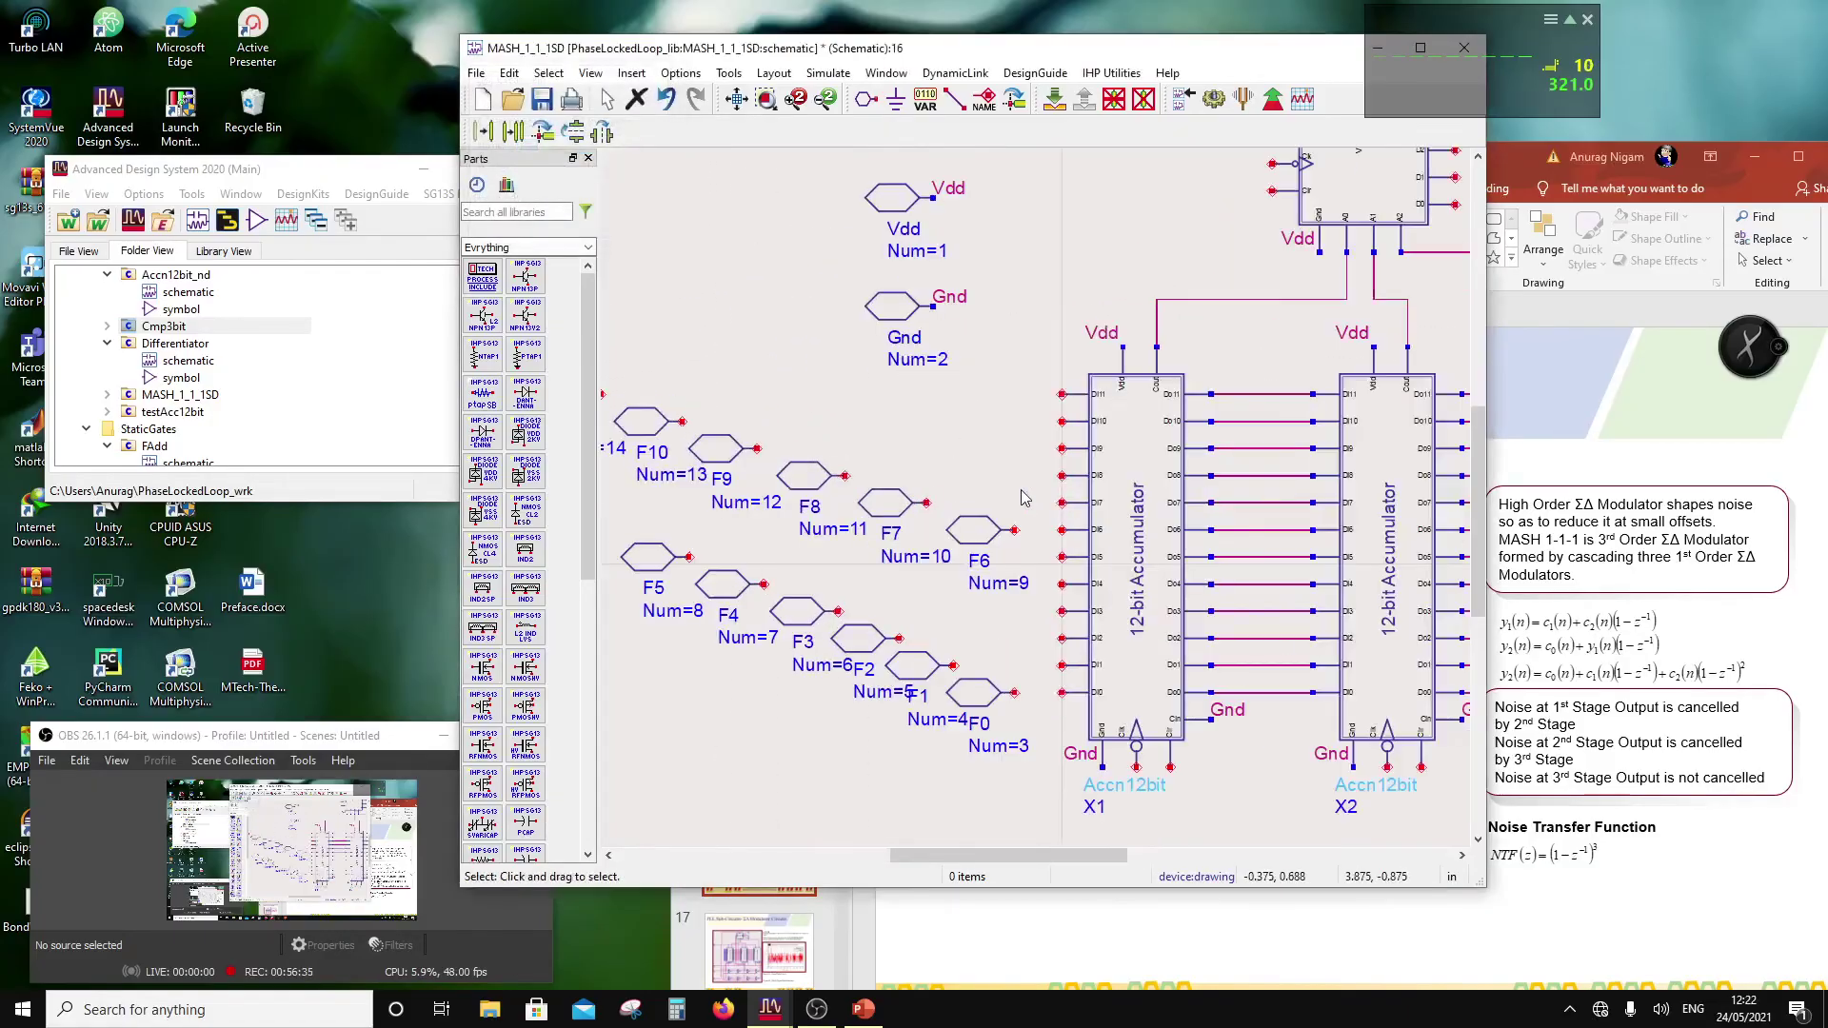
scroll(1023, 496, down, 1)
click(955, 99)
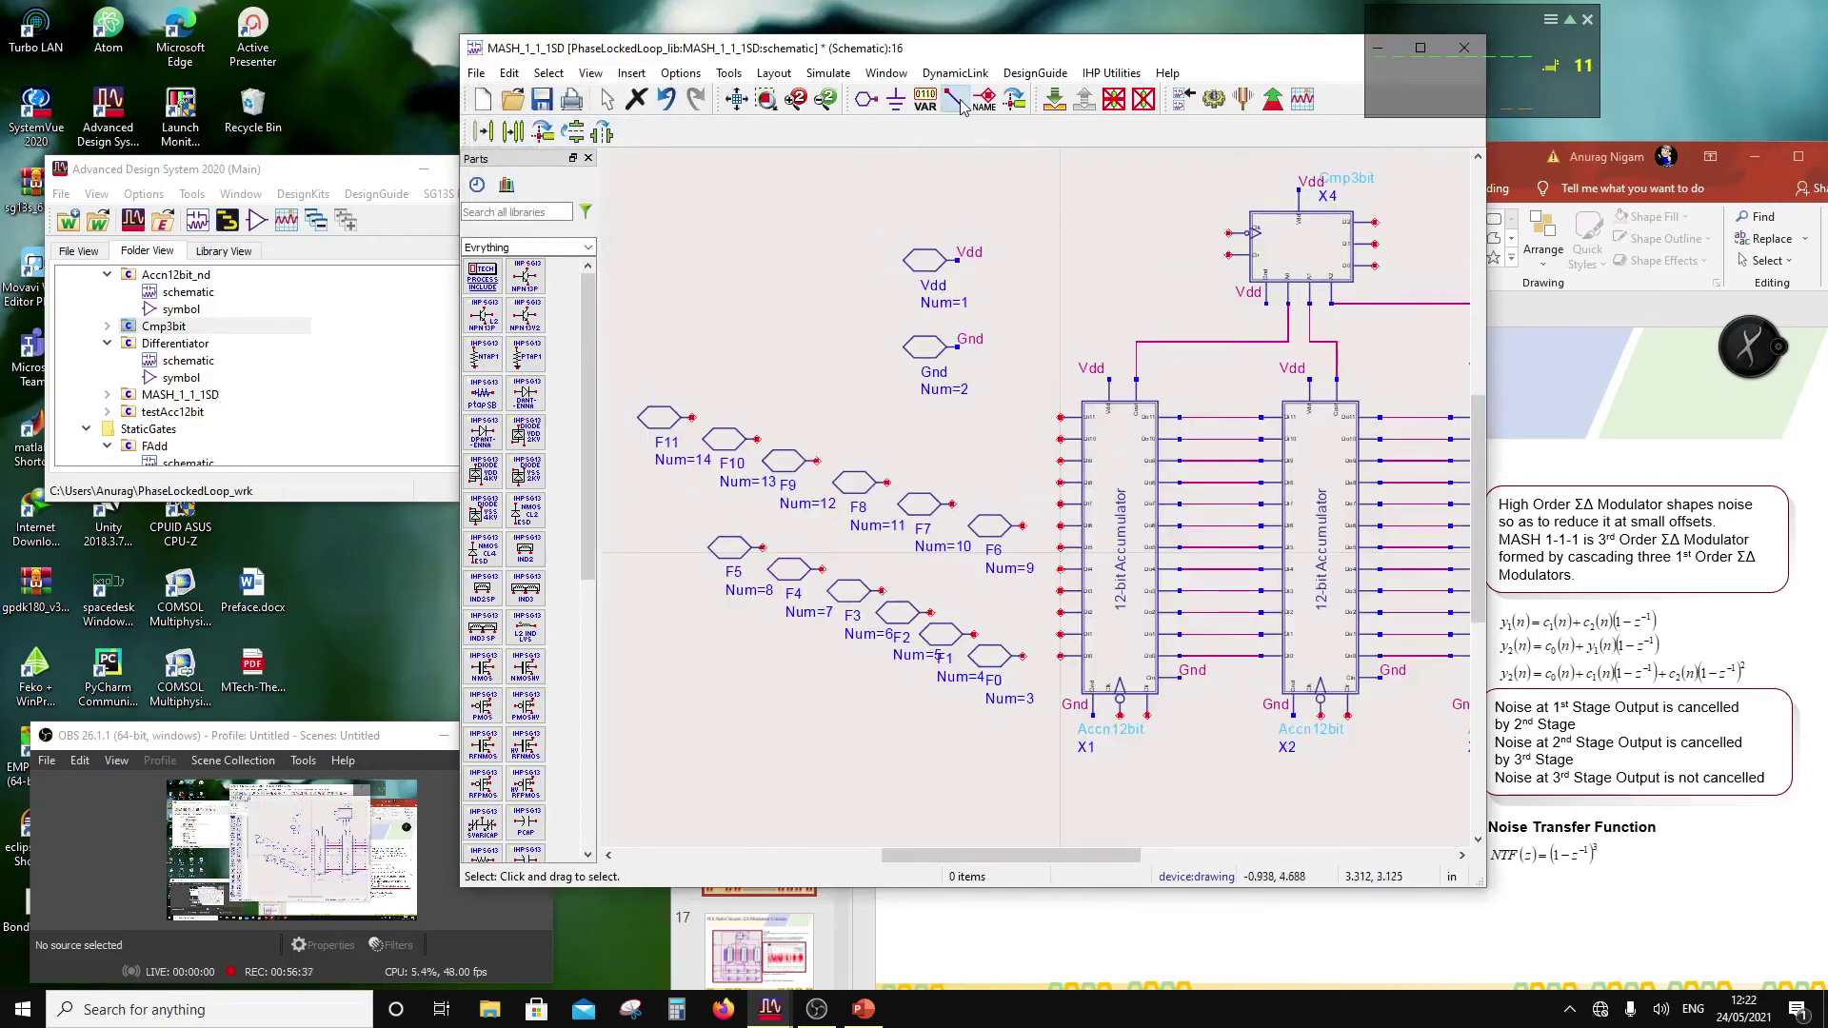
click(1059, 655)
click(1022, 656)
click(972, 634)
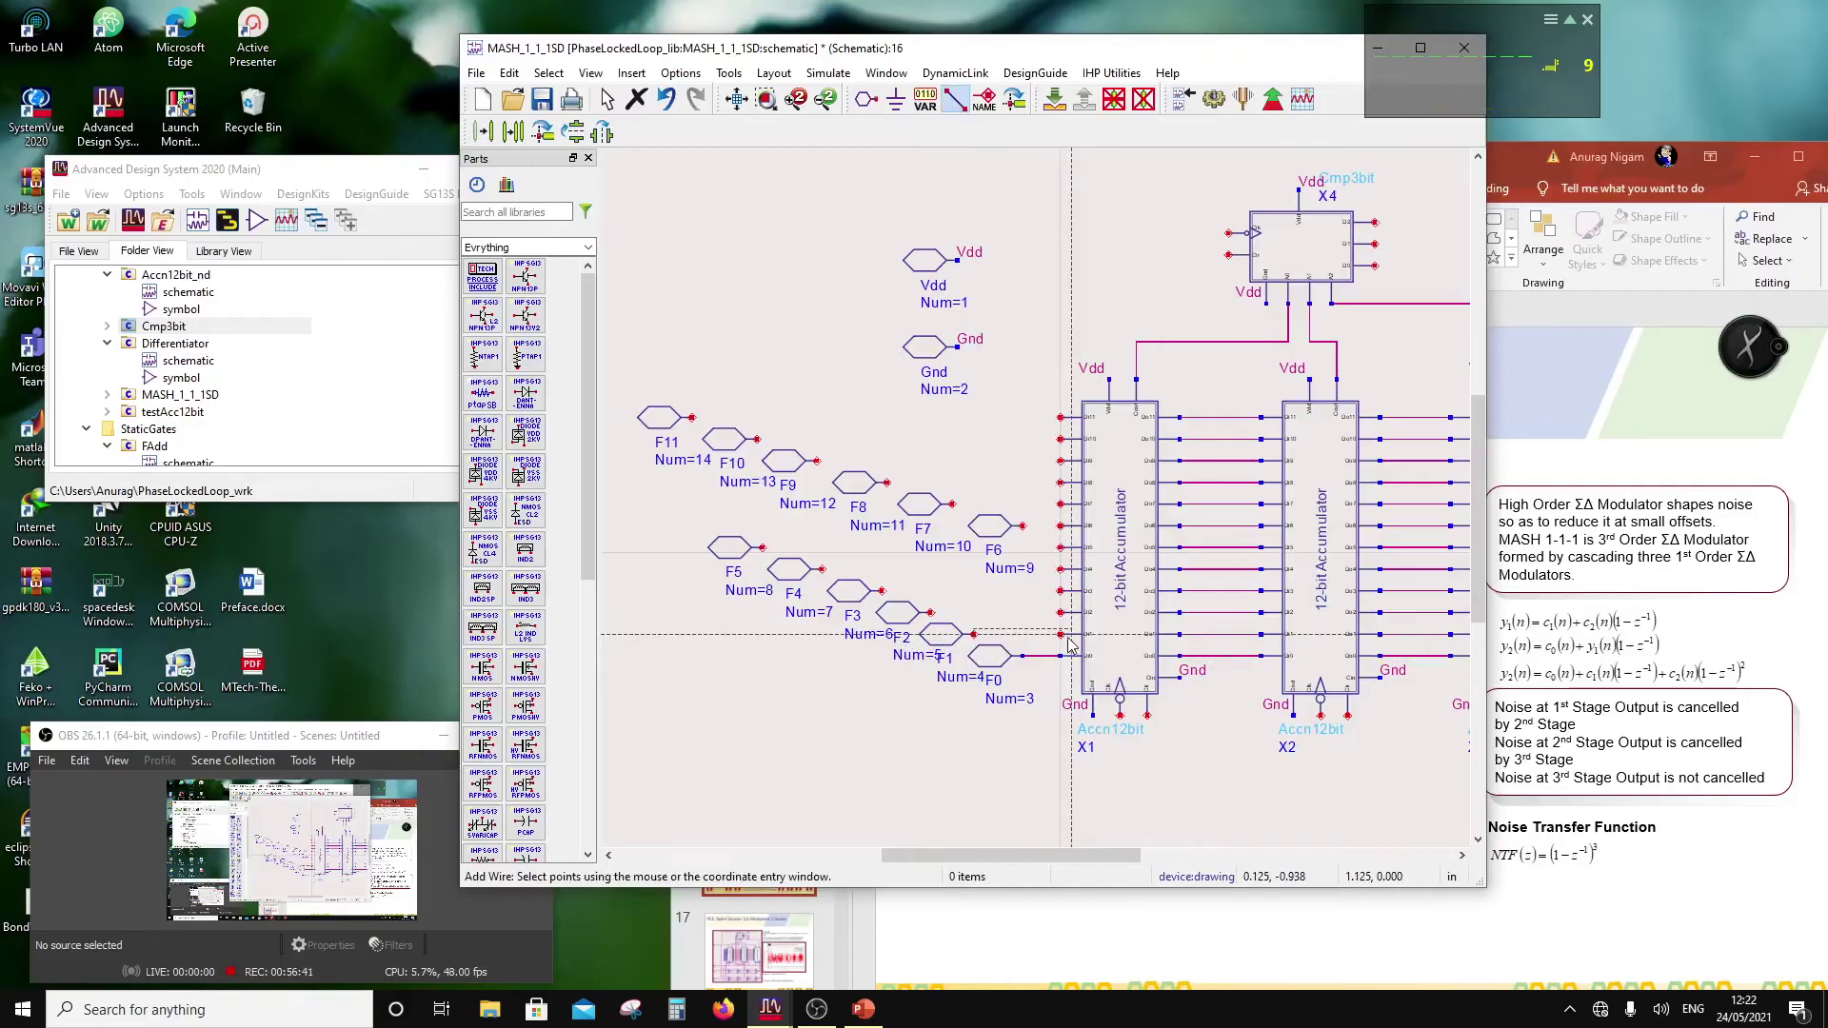
click(1059, 634)
click(930, 612)
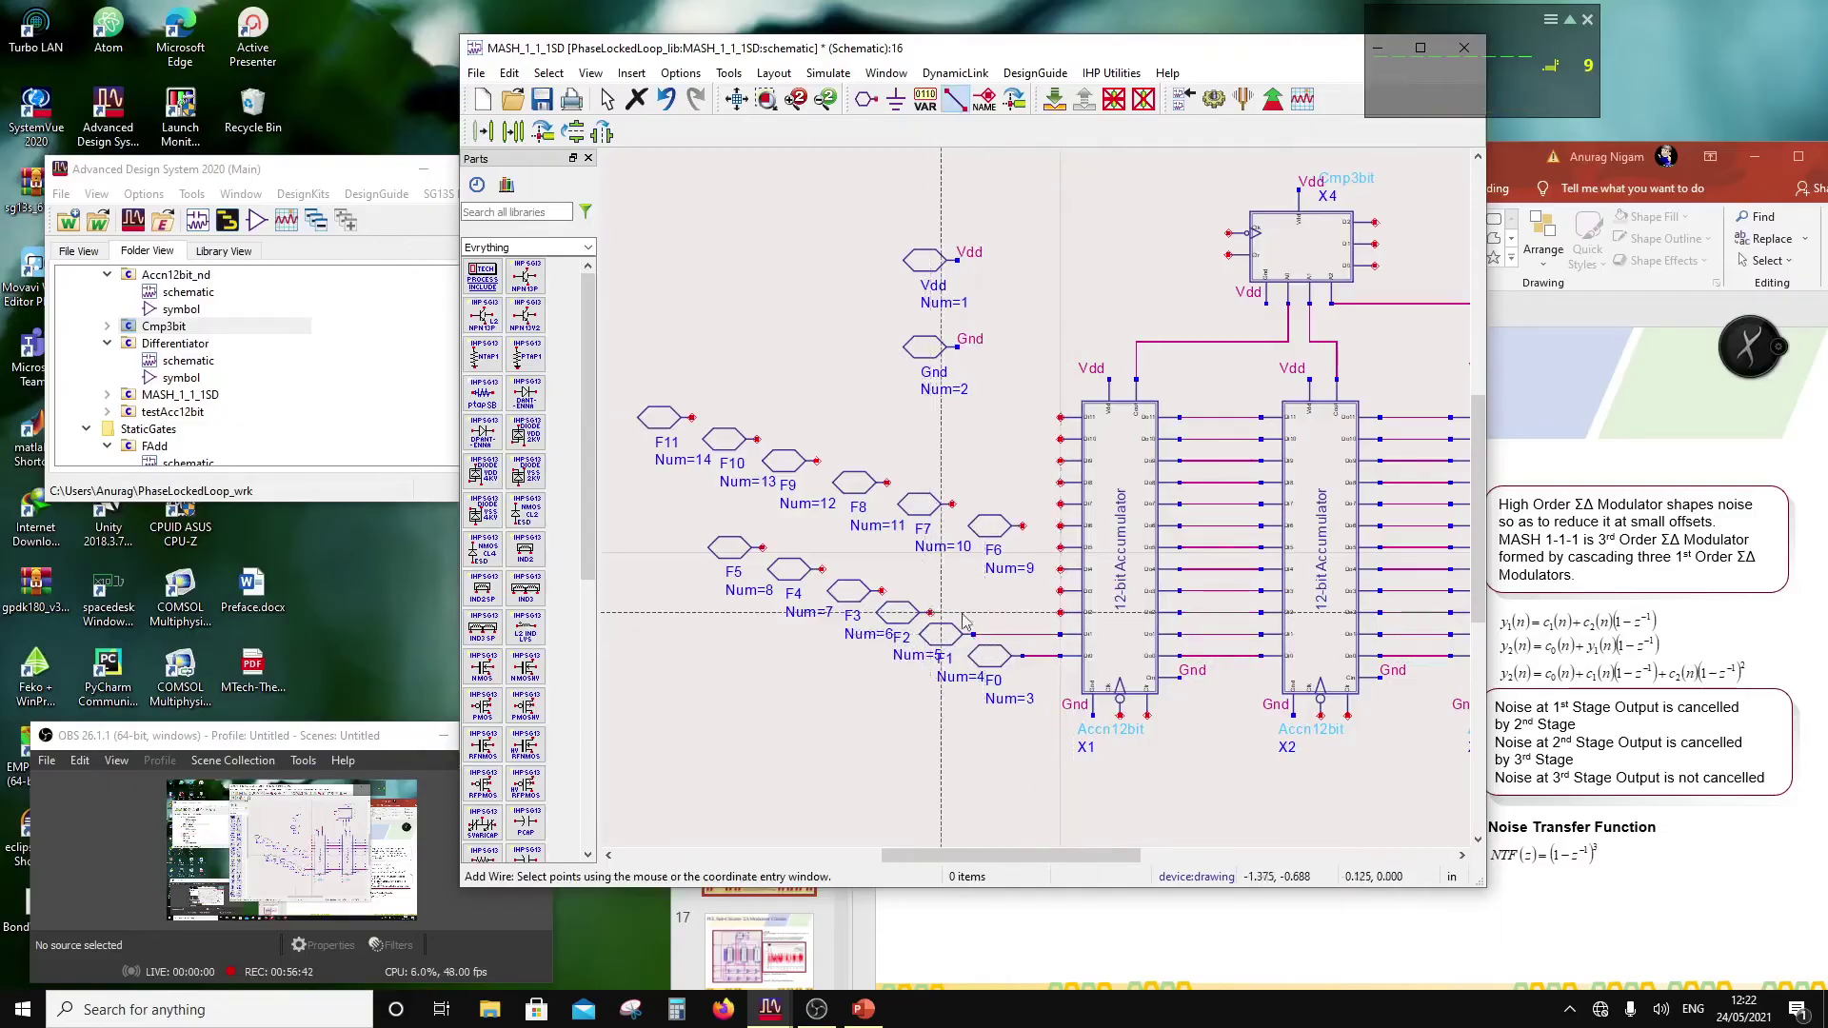
click(1060, 613)
click(882, 591)
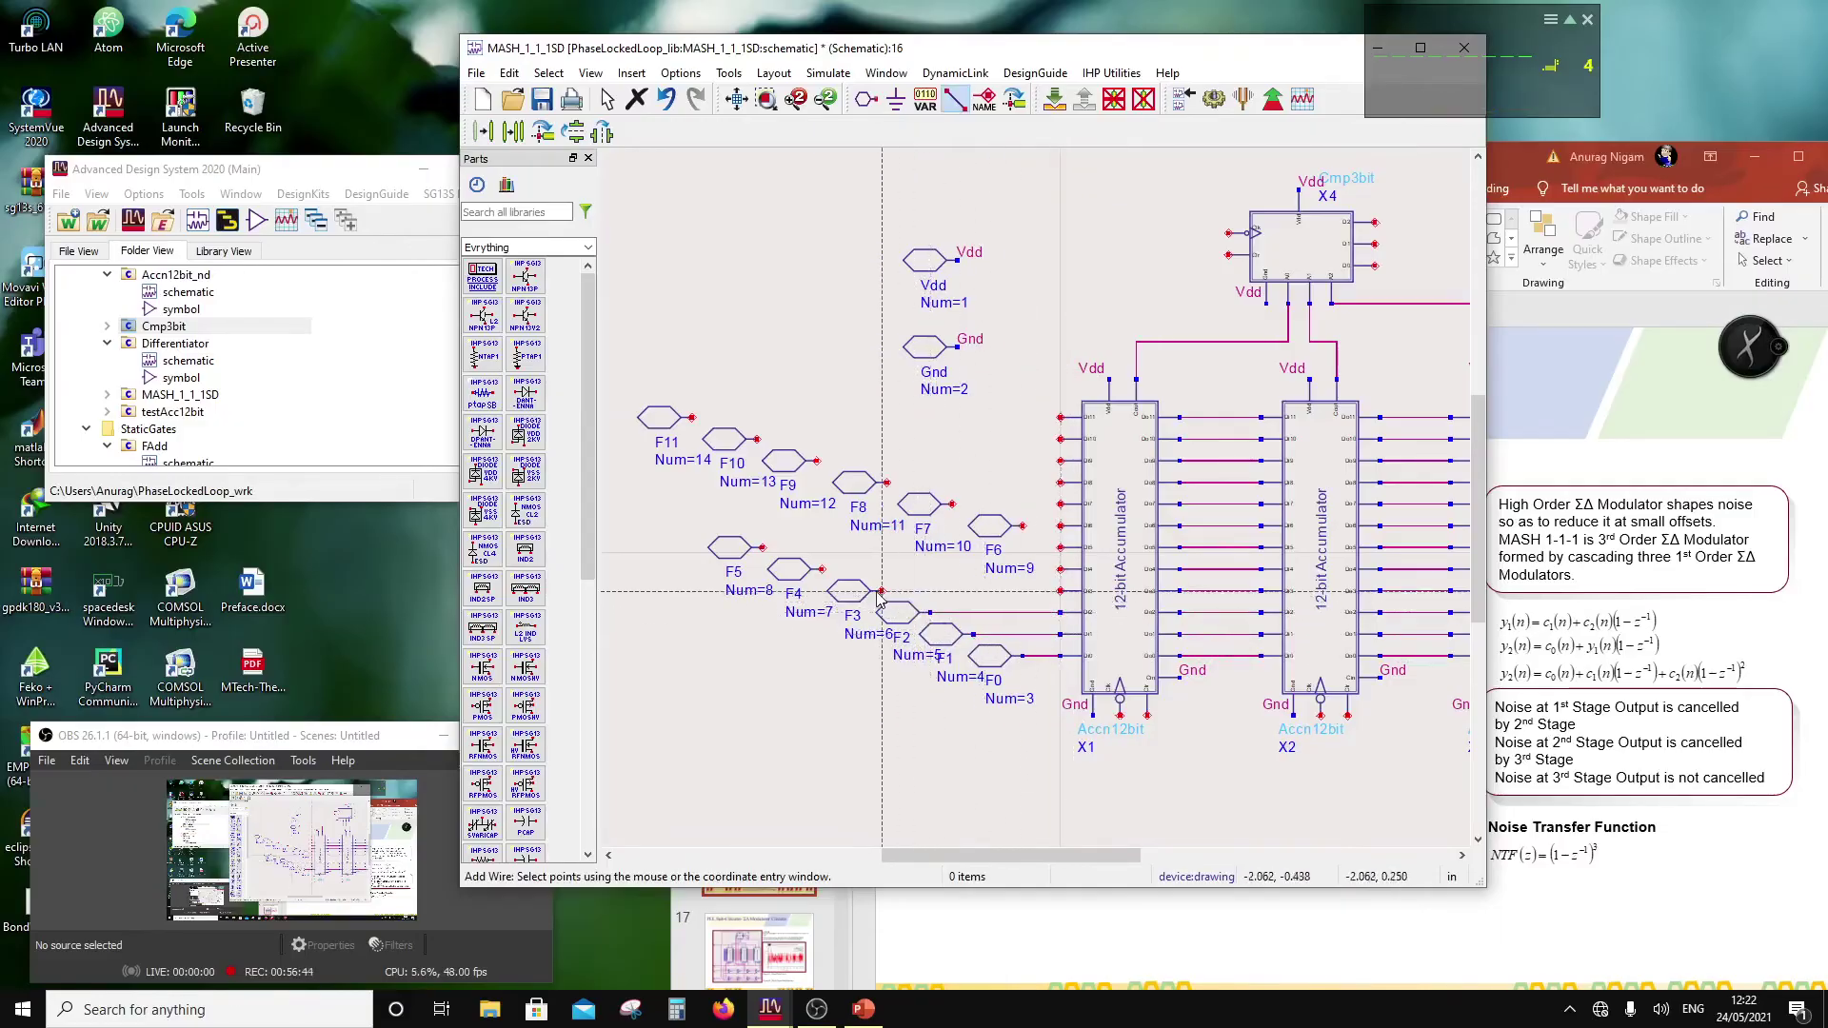
click(1059, 591)
click(822, 570)
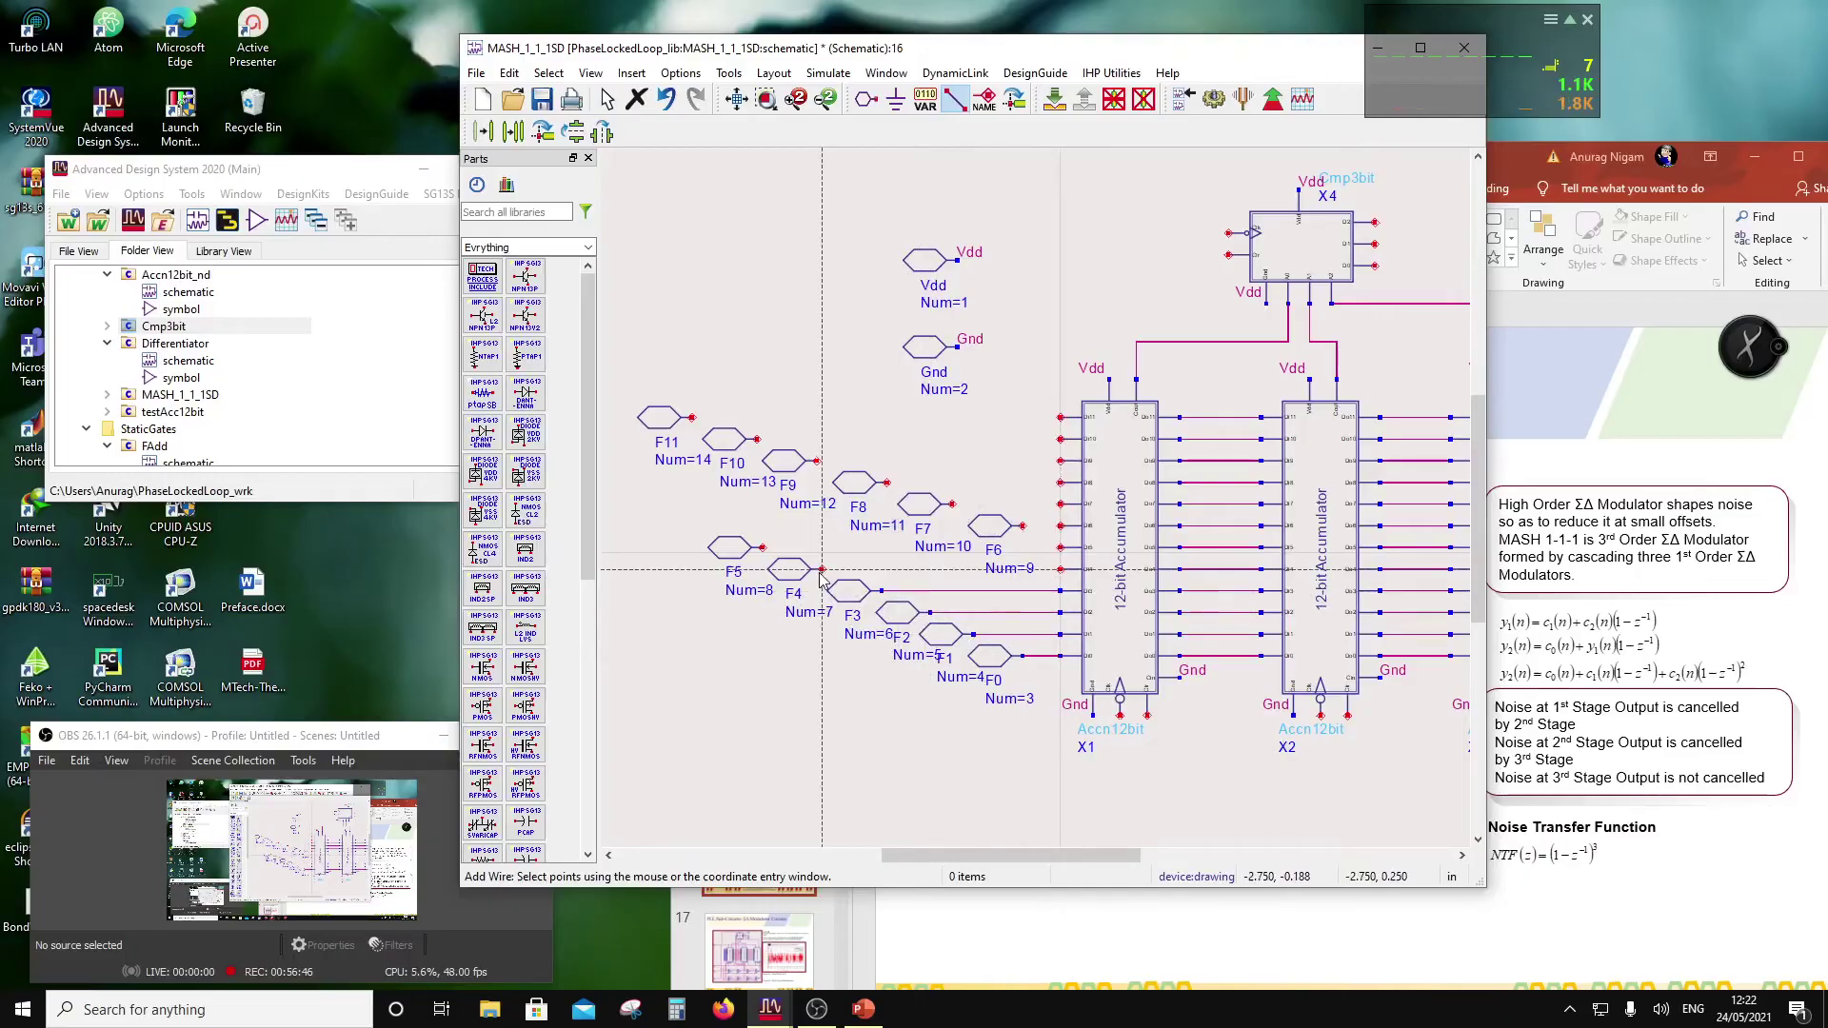
click(1059, 569)
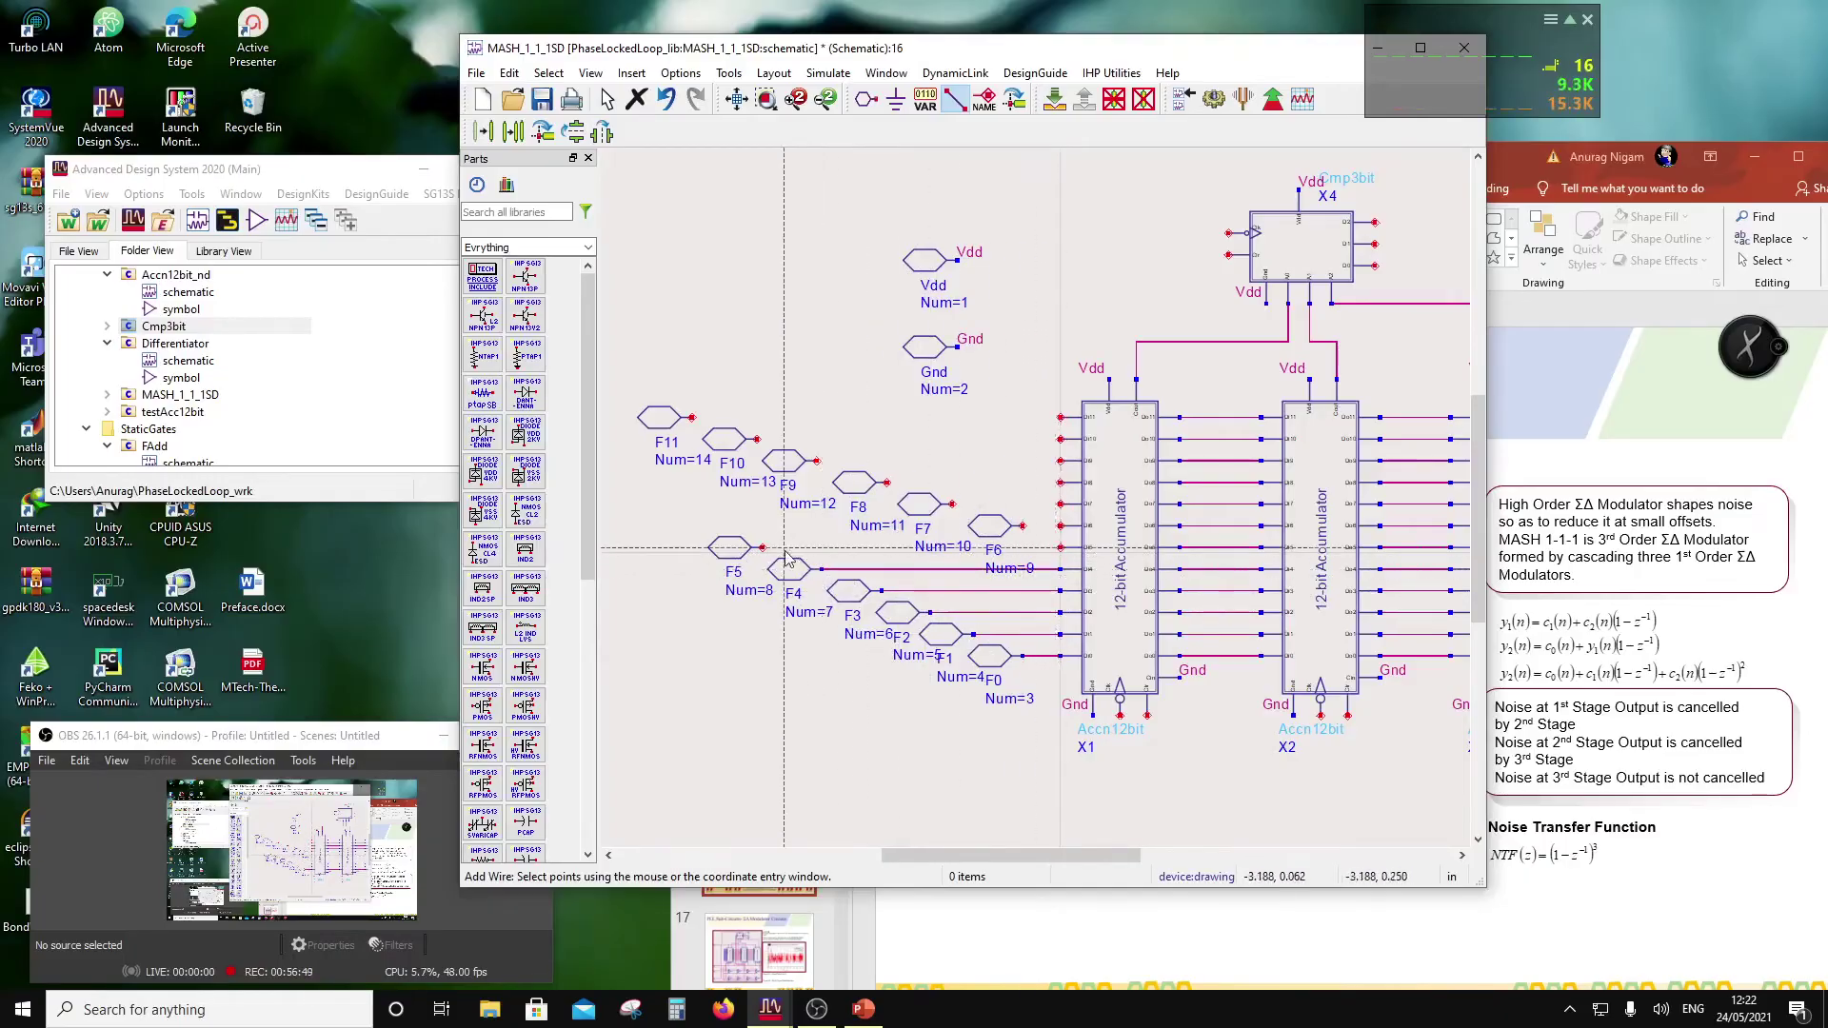
click(763, 548)
click(1059, 548)
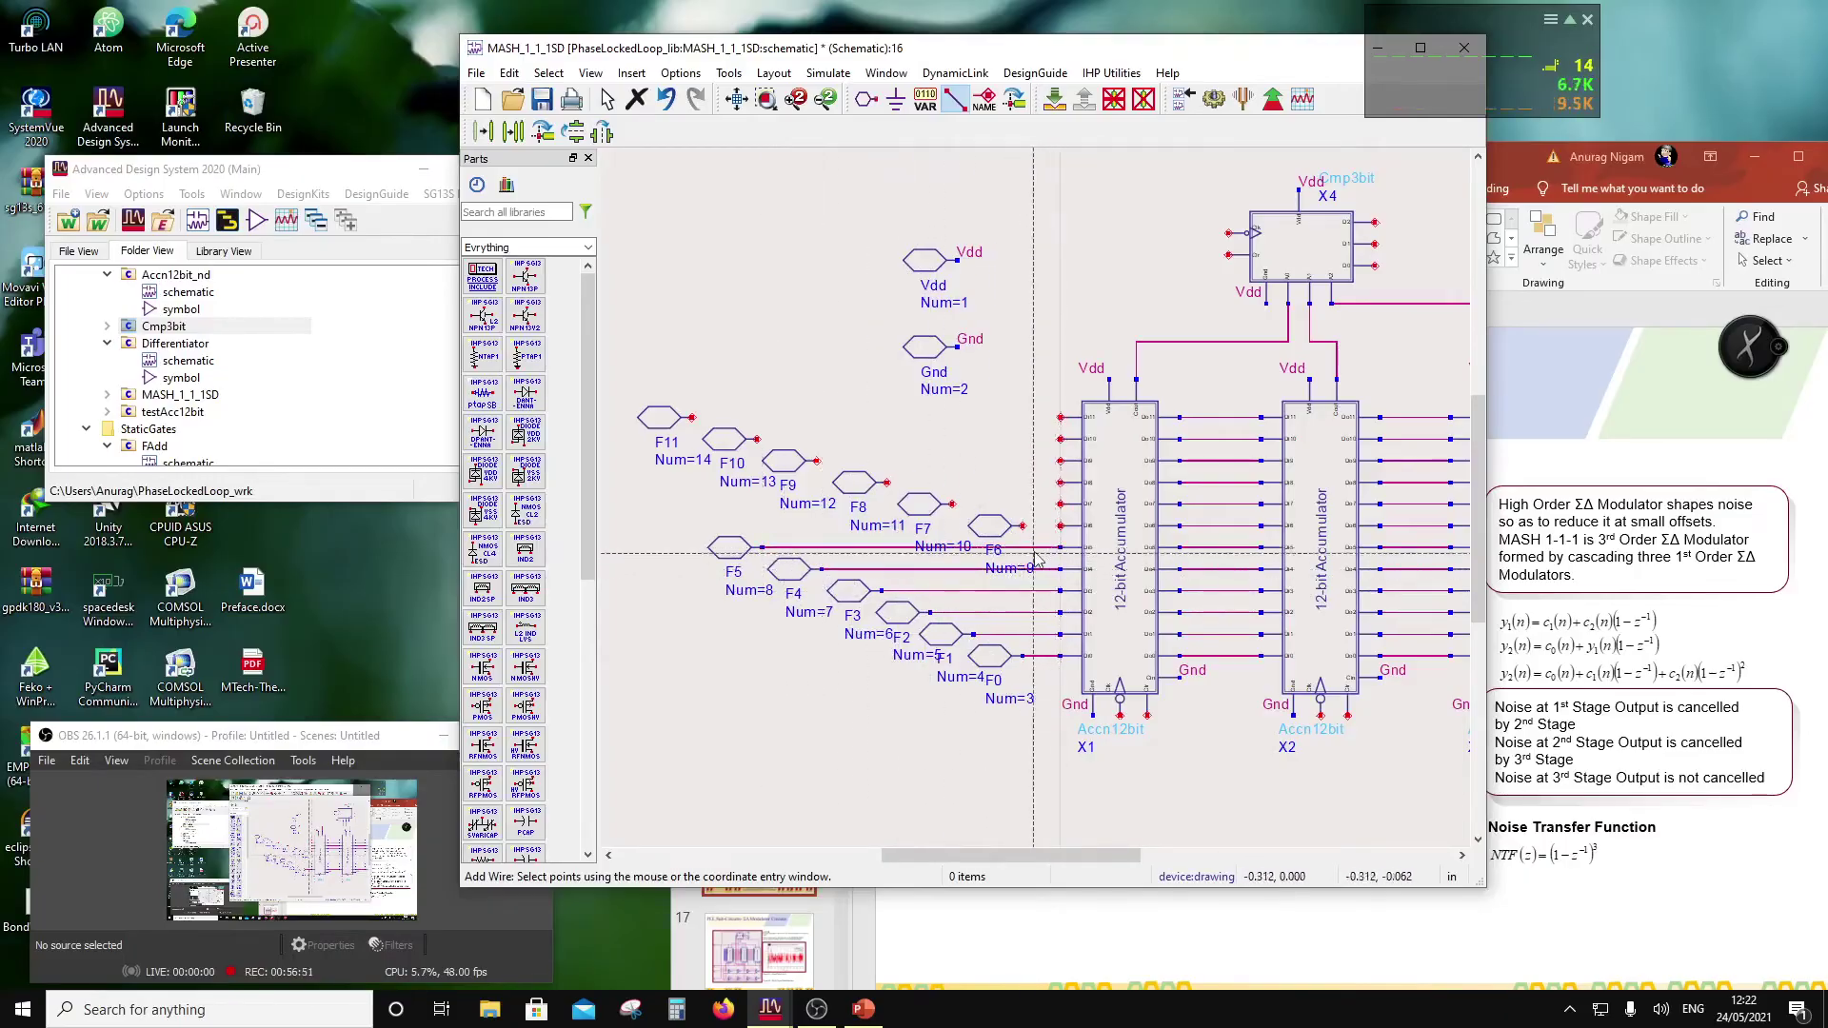
Step: Wire pins F6 to F11 straight to the matching upper six data inputs of accumulator X1
click(1022, 525)
click(1059, 525)
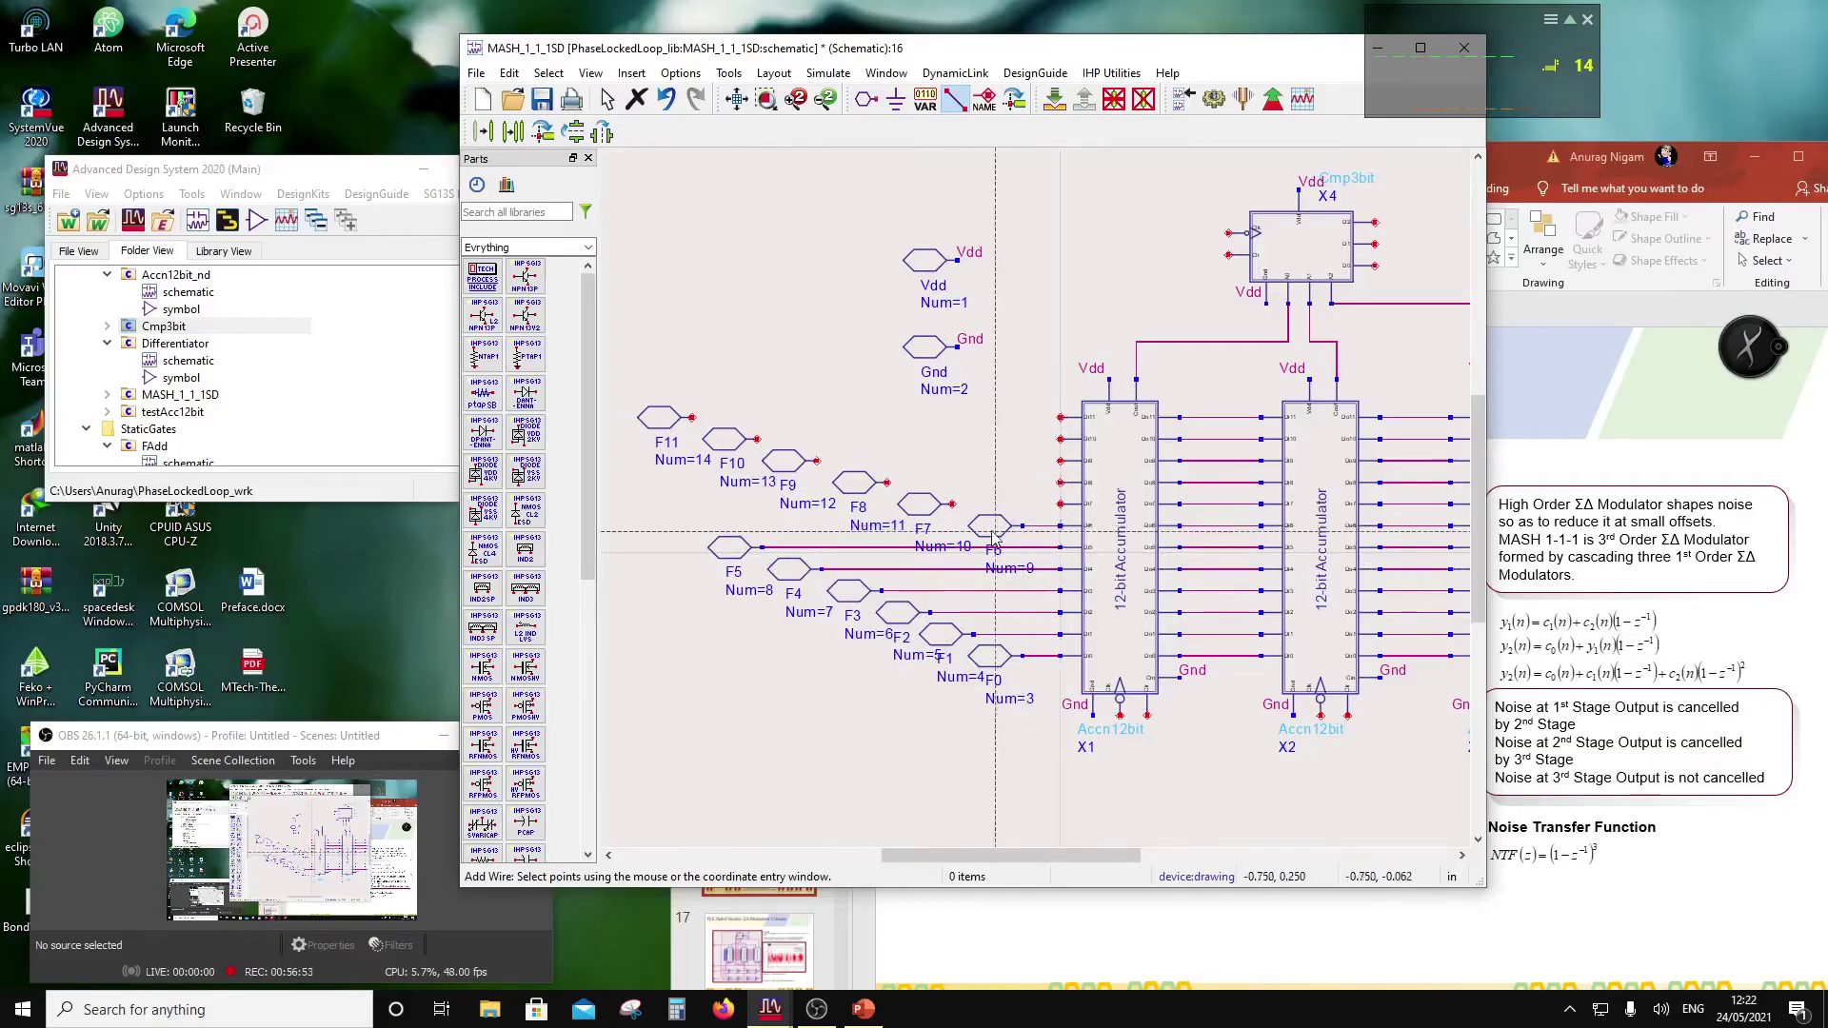
click(951, 504)
click(1059, 504)
click(886, 483)
click(1059, 482)
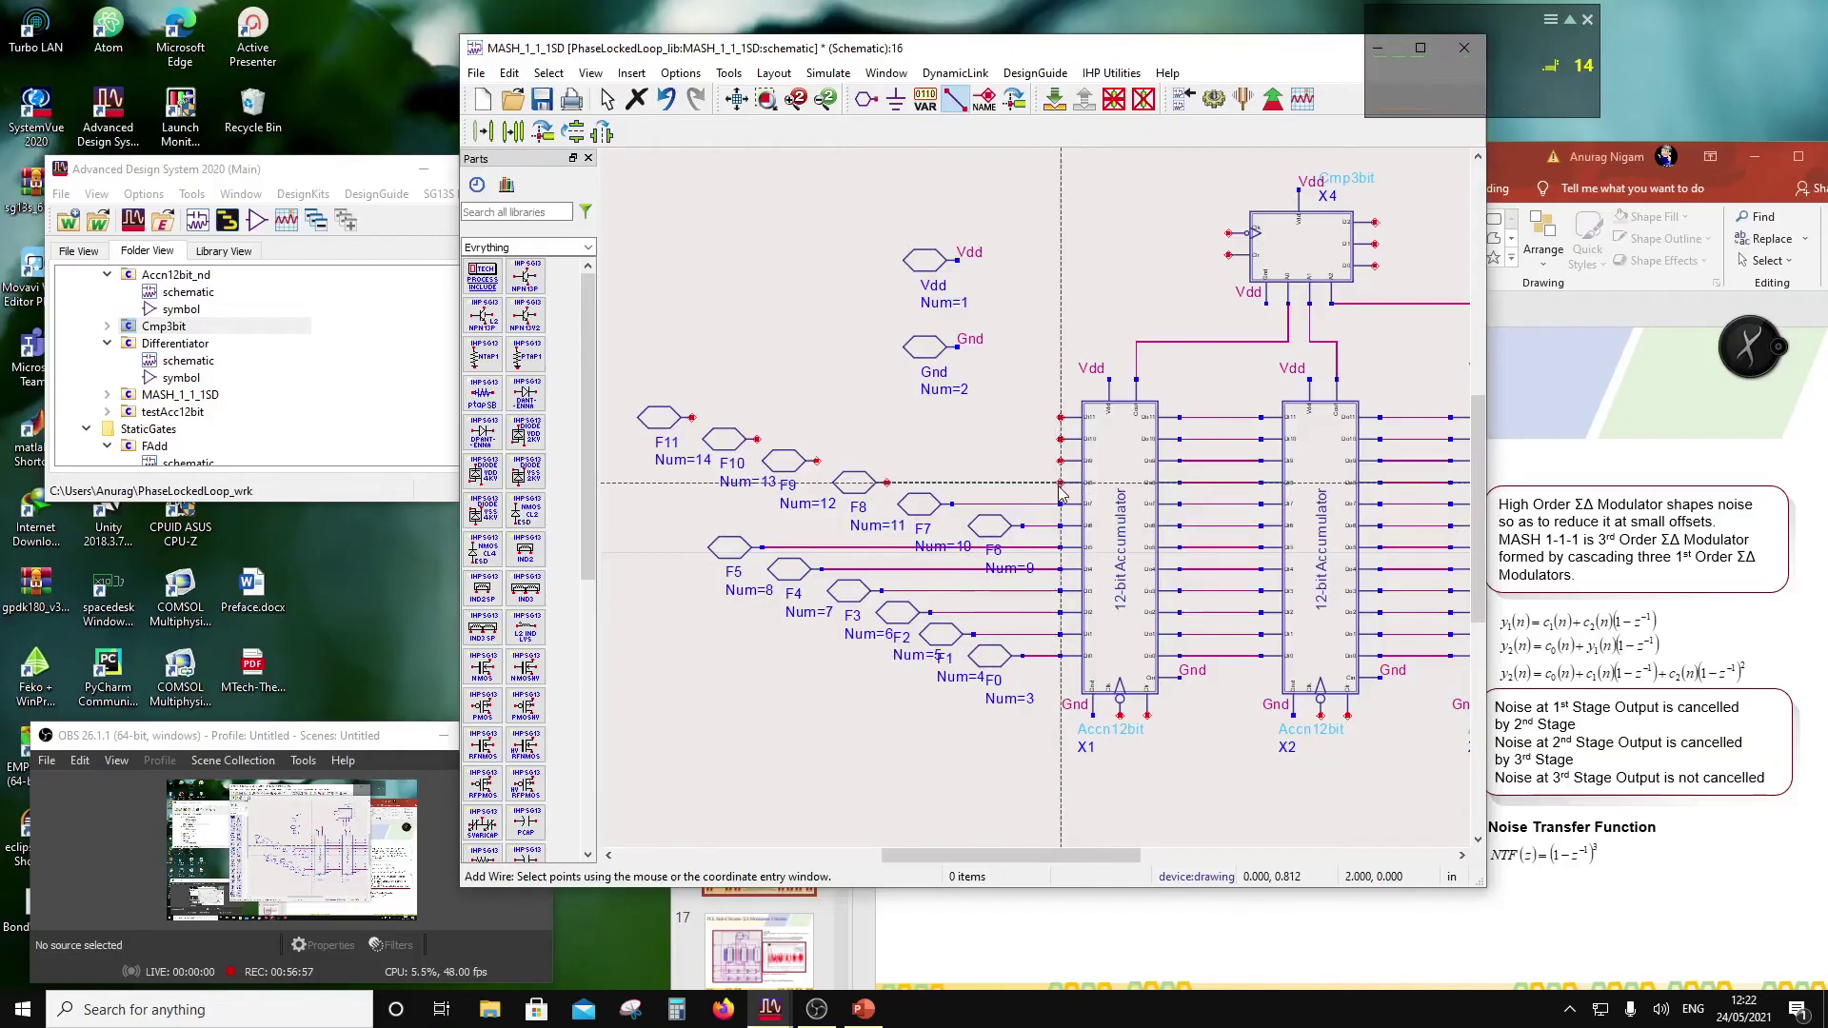
click(815, 460)
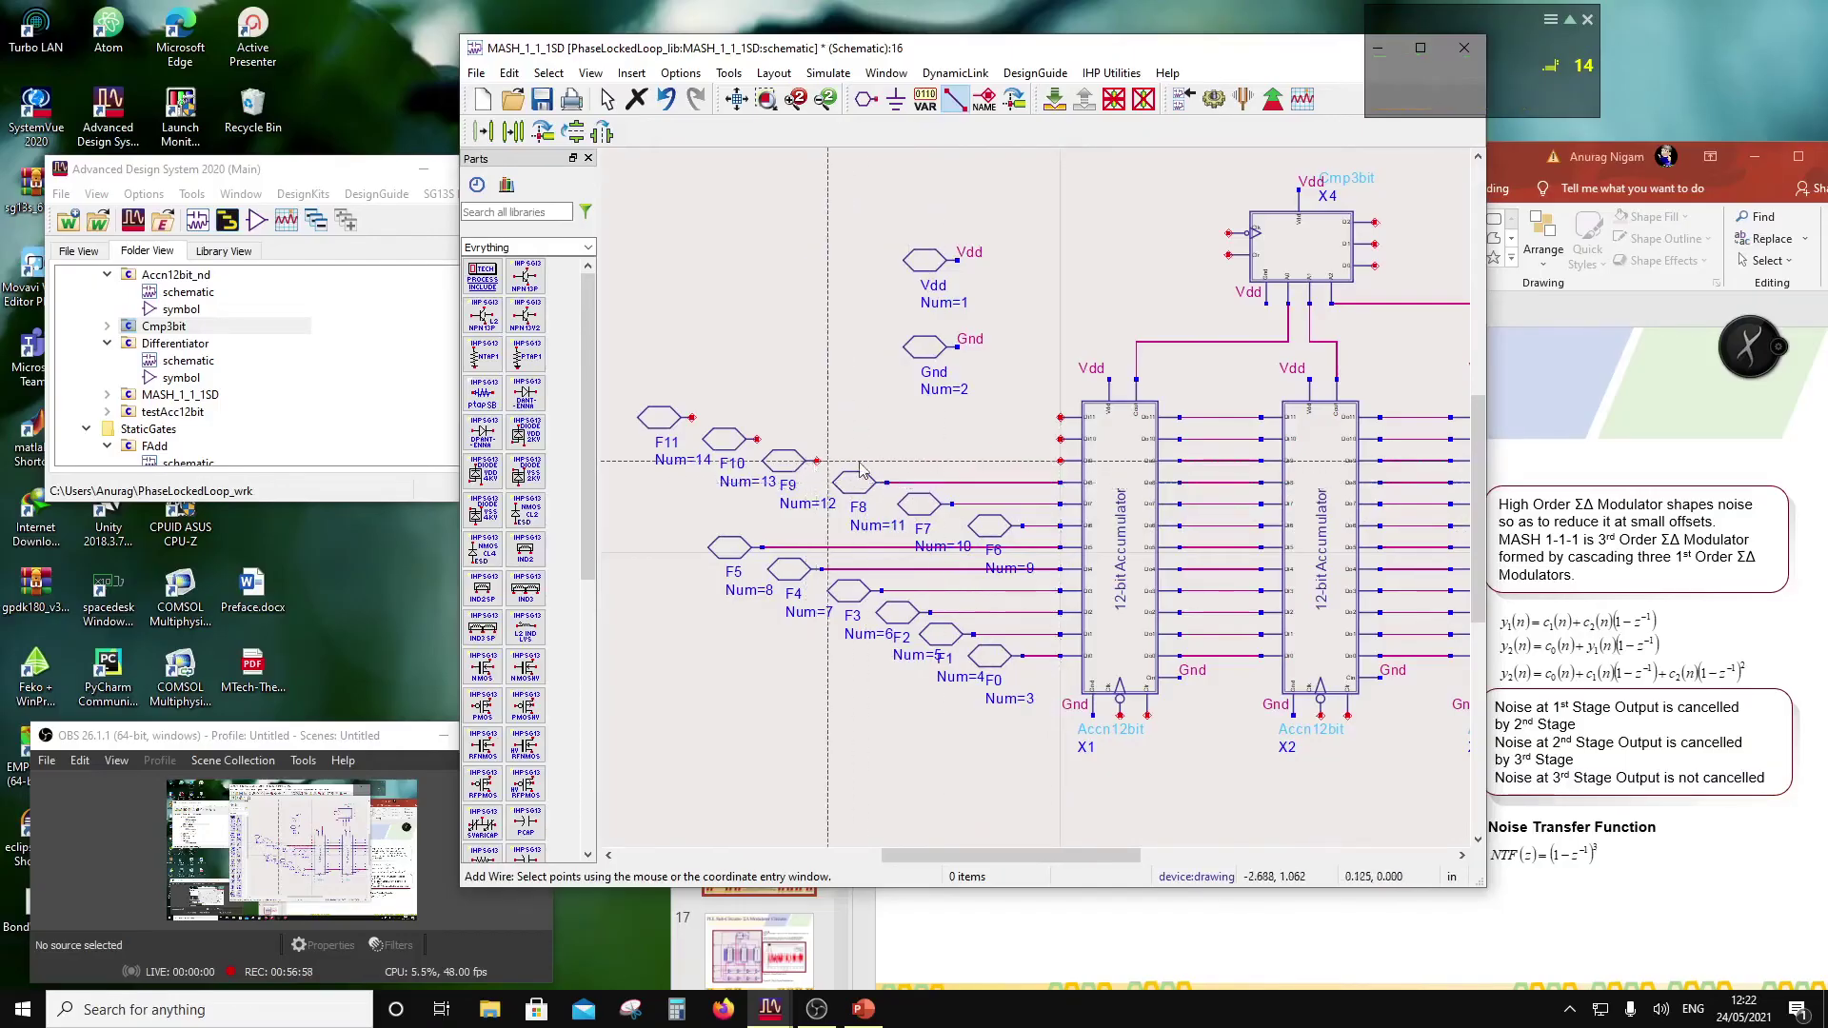
click(1059, 461)
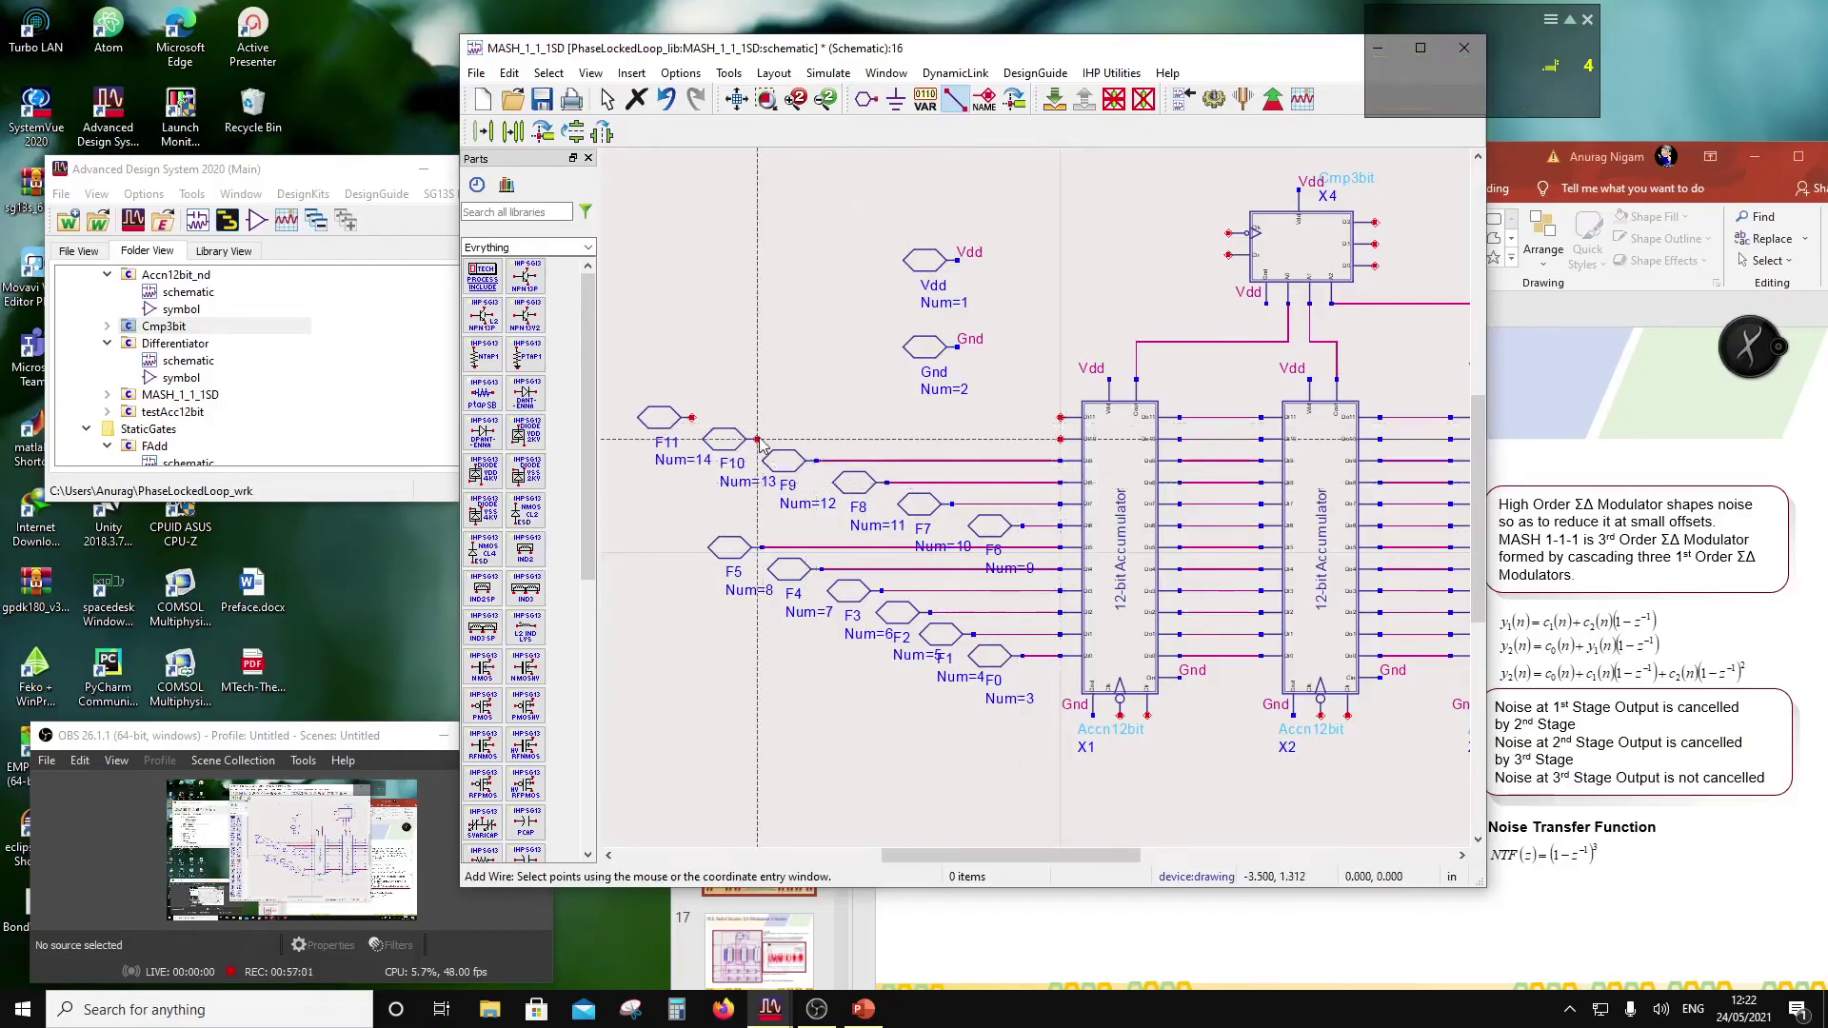
click(1059, 439)
click(756, 439)
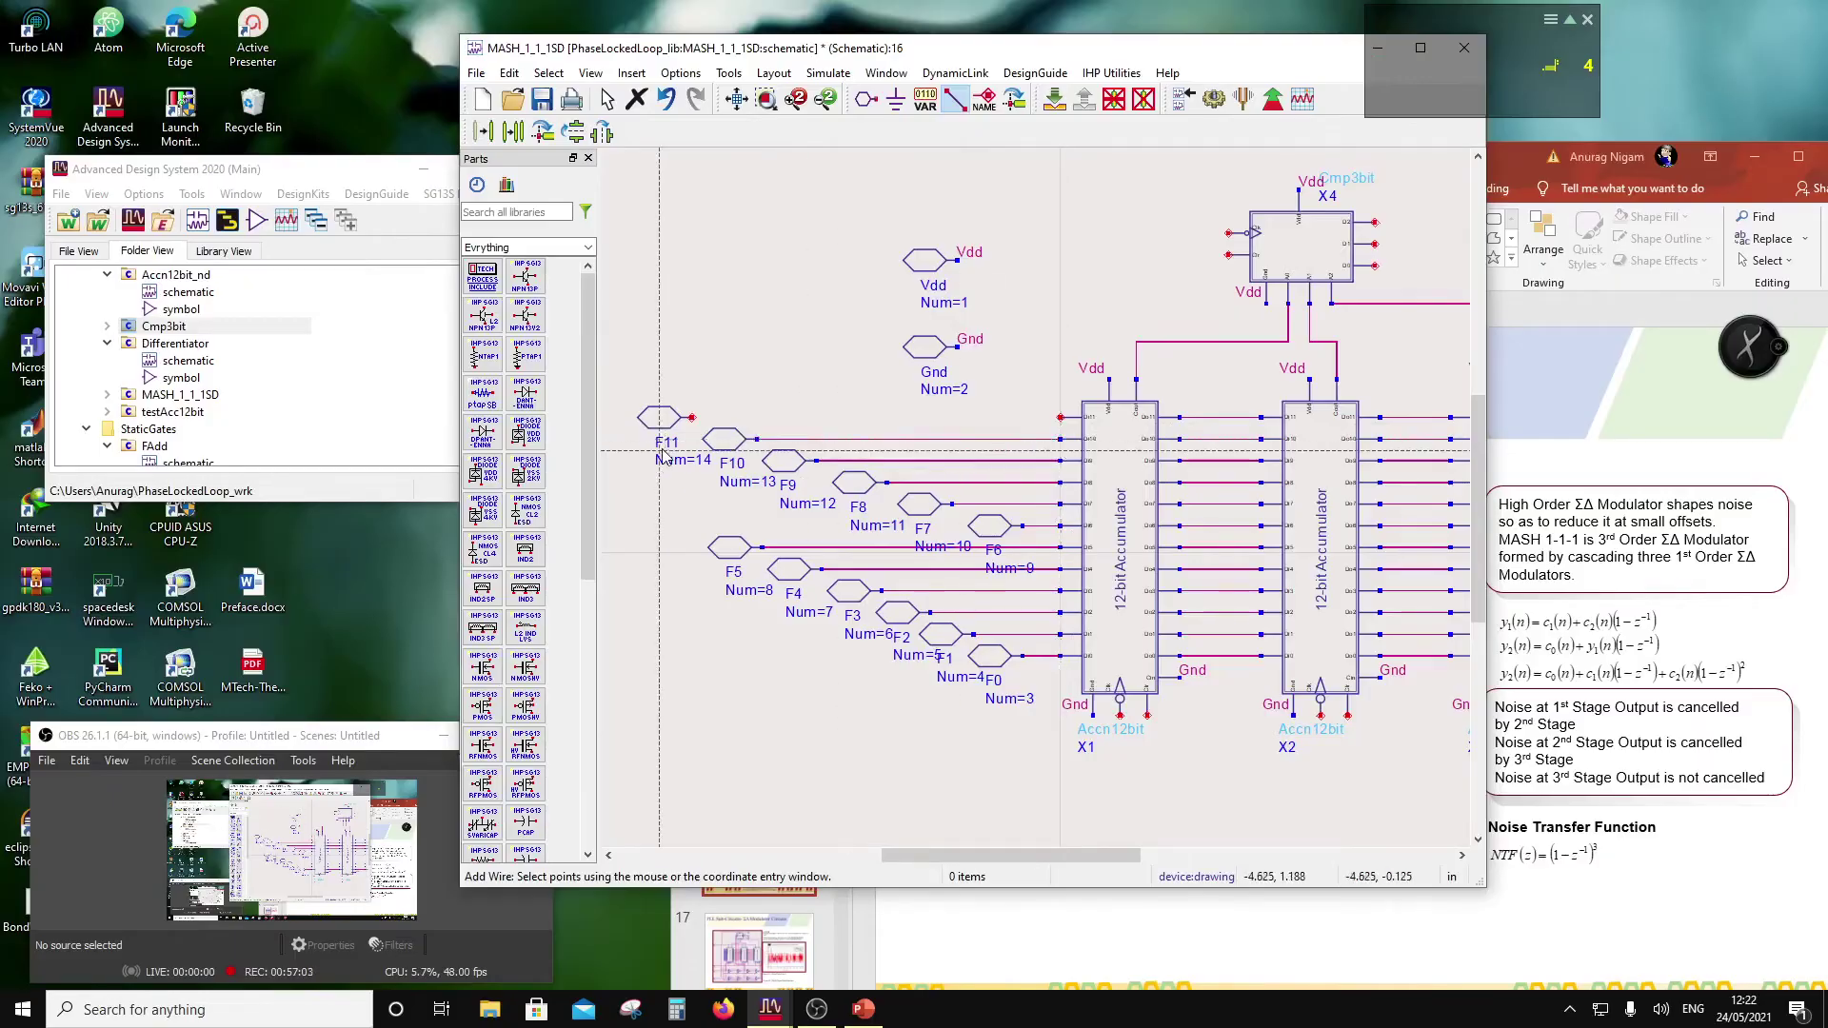
click(691, 417)
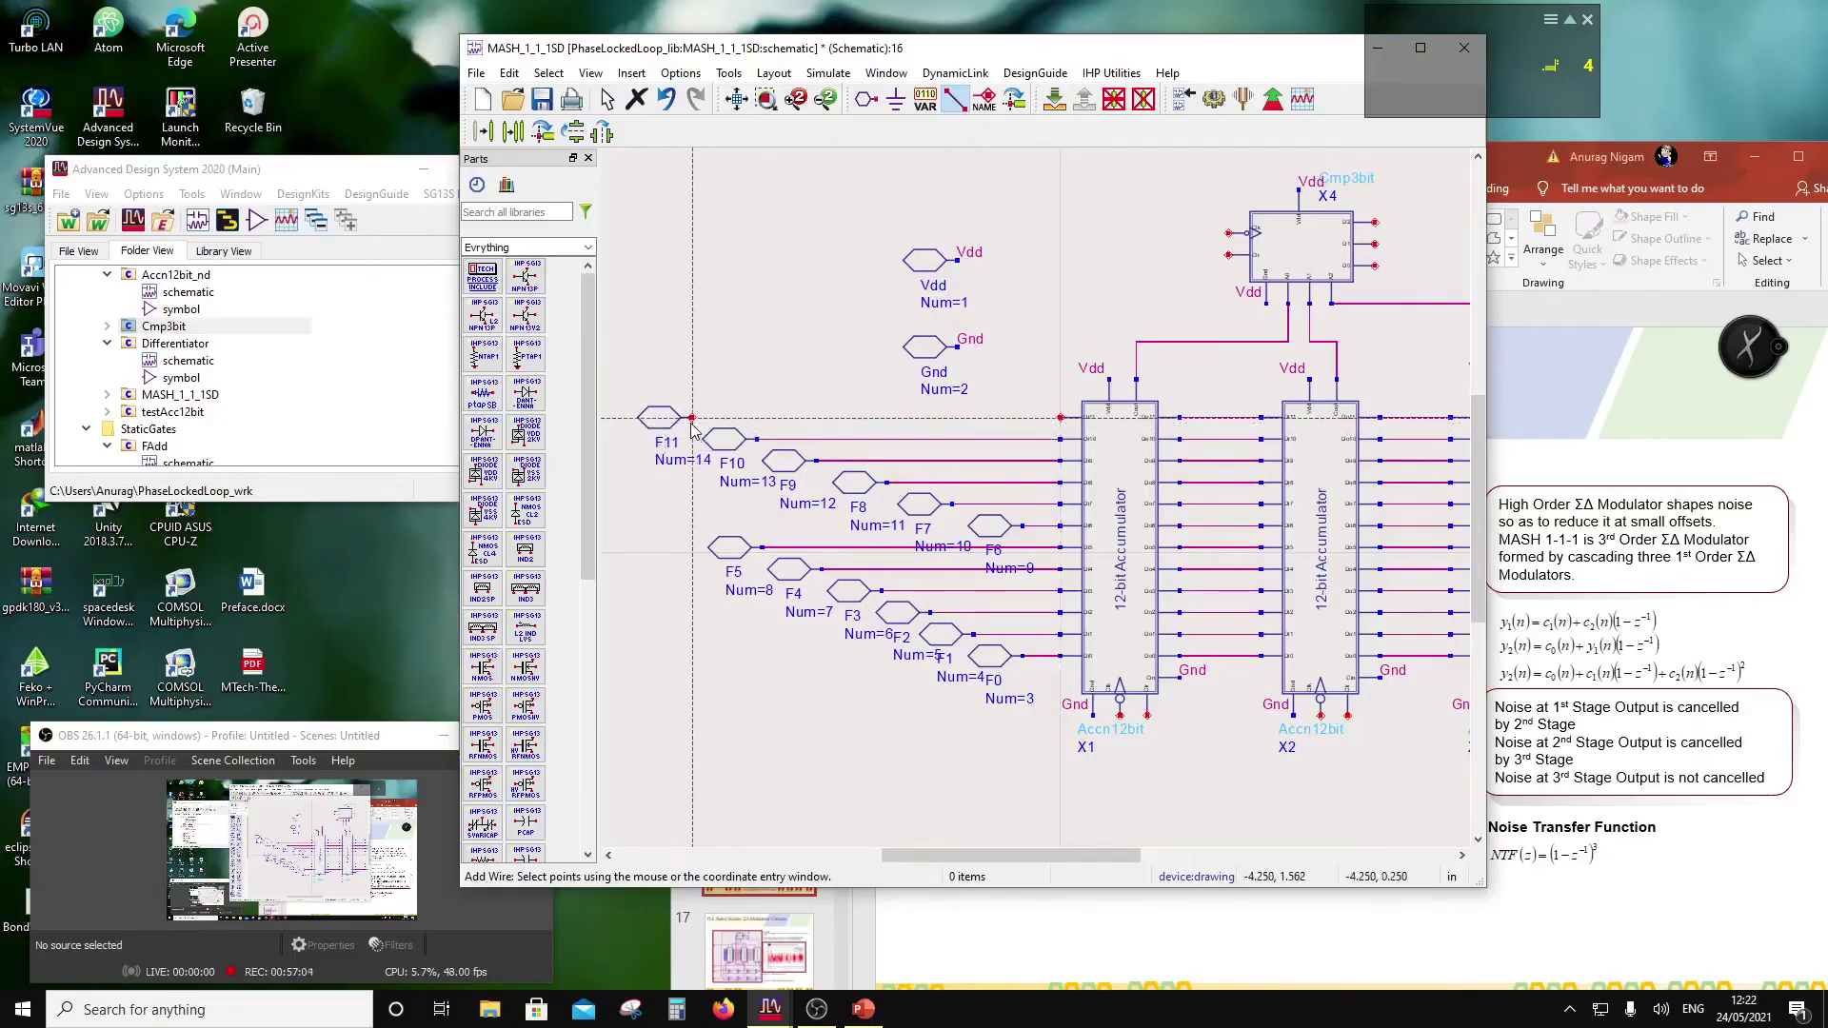
click(1060, 416)
key(Escape)
Step: Place output pins D0, D1 and D2, numbered 15 to 17, staggered beside the matching outputs of the Cmp3bit block X4
scroll(1028, 580, down, 2)
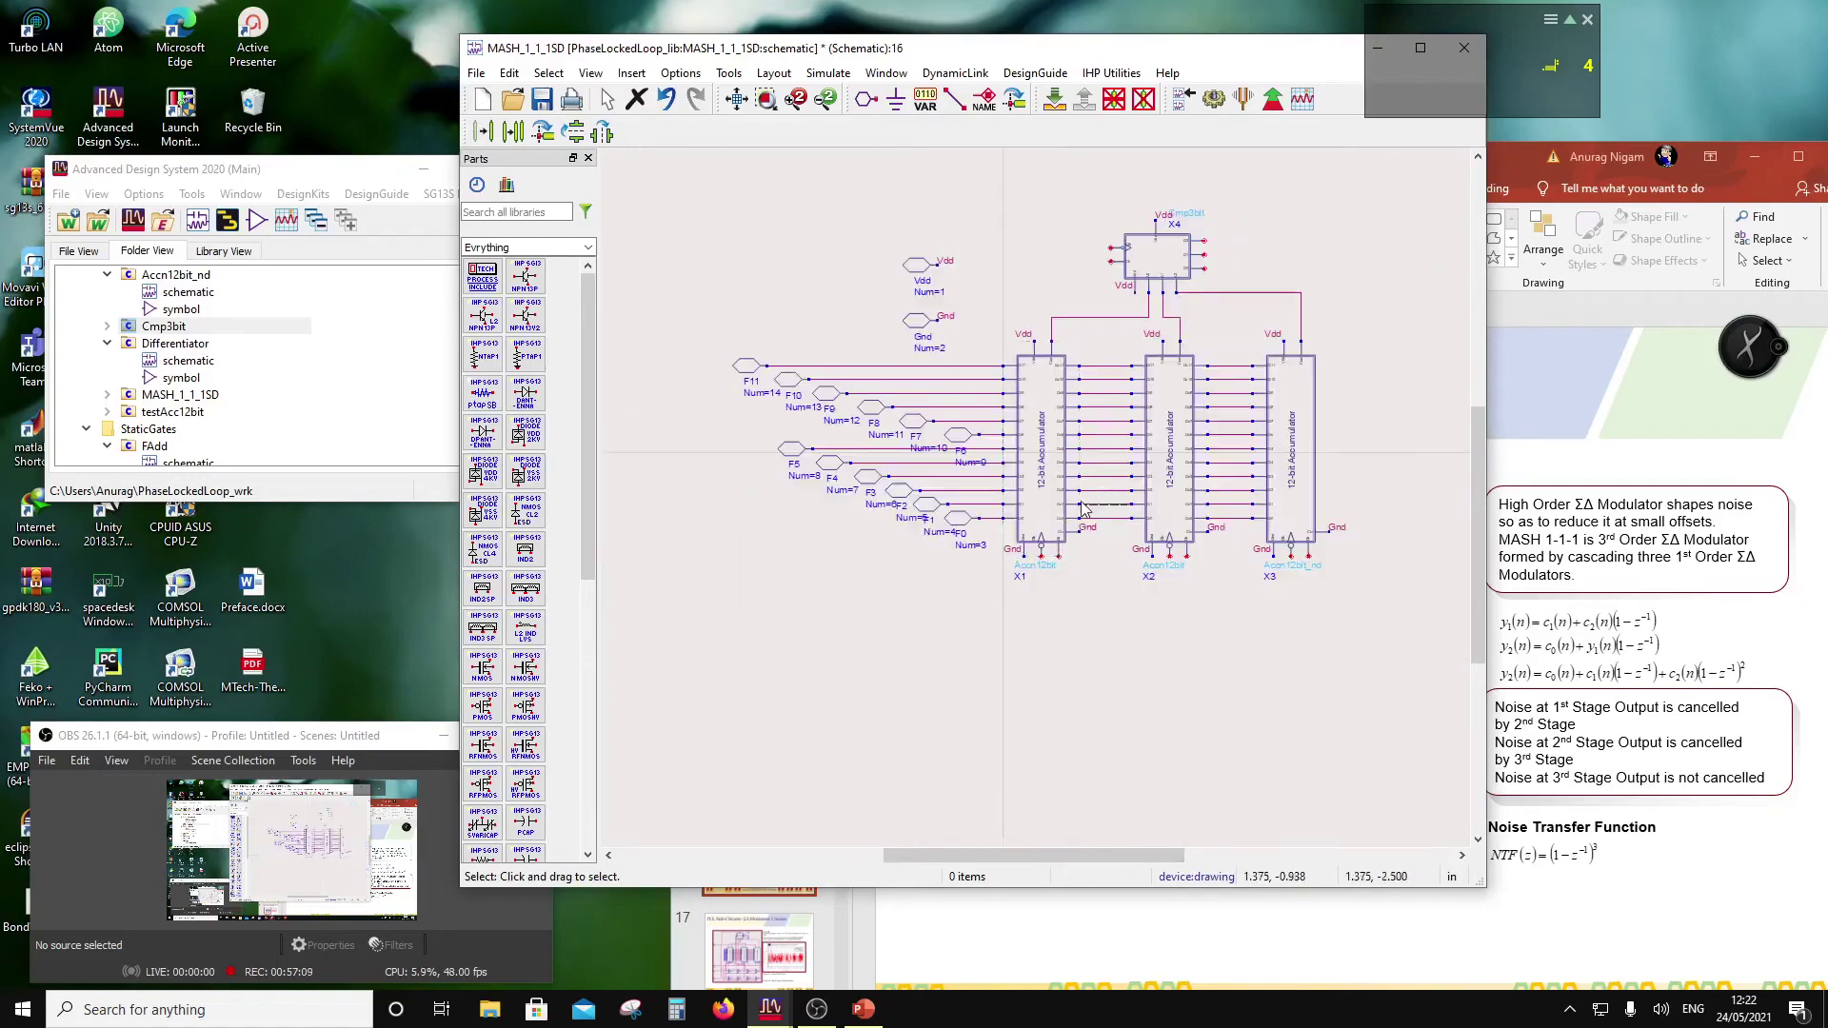
scroll(1133, 255, up, 2)
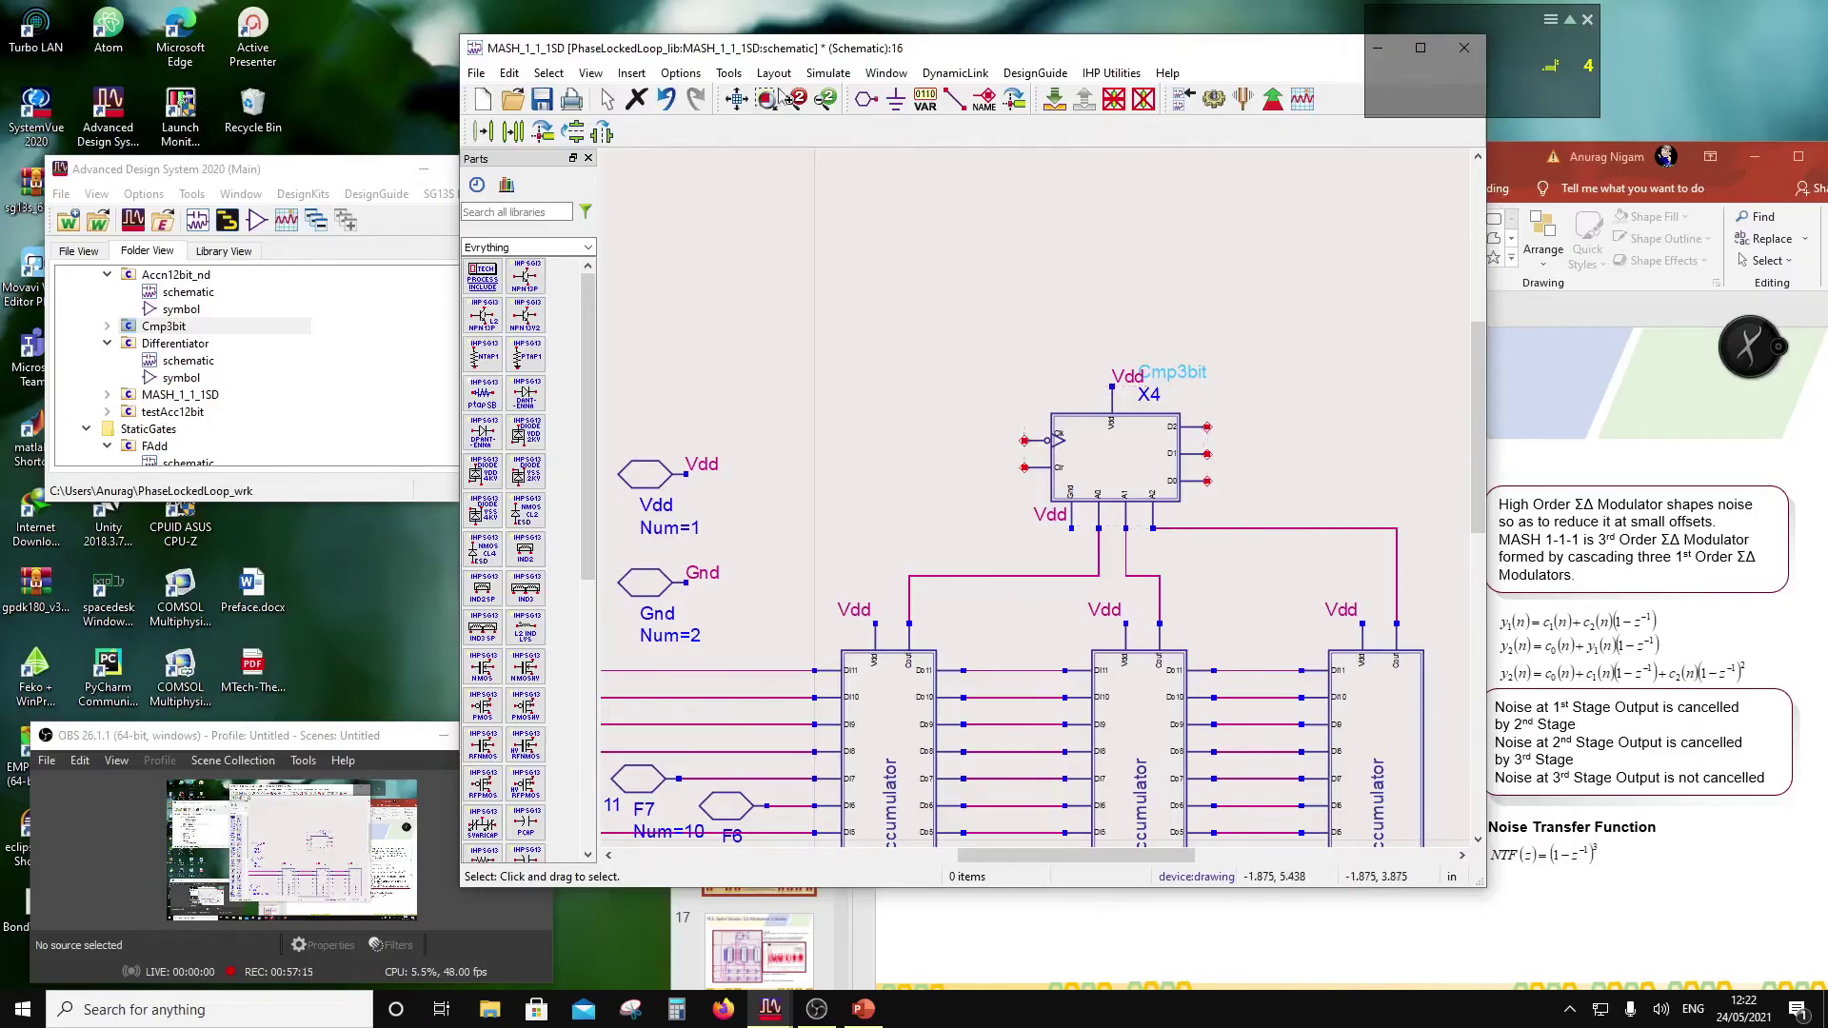
click(865, 98)
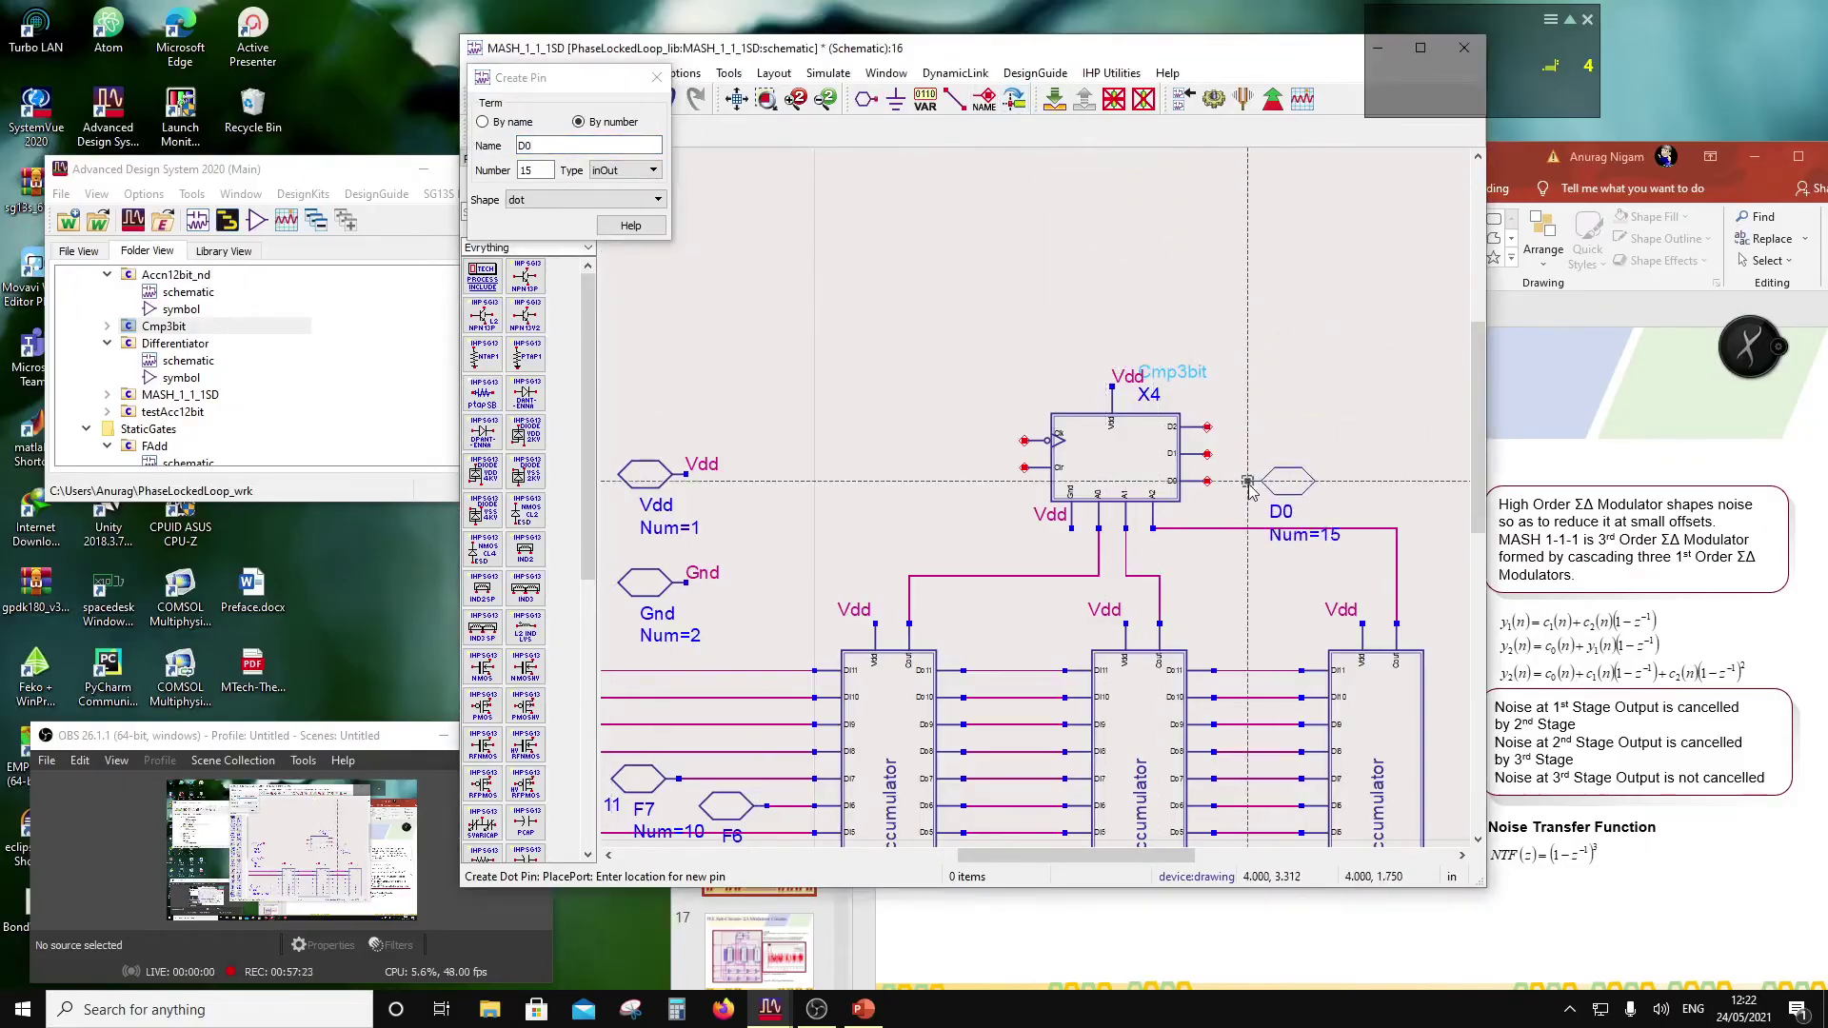
click(1240, 482)
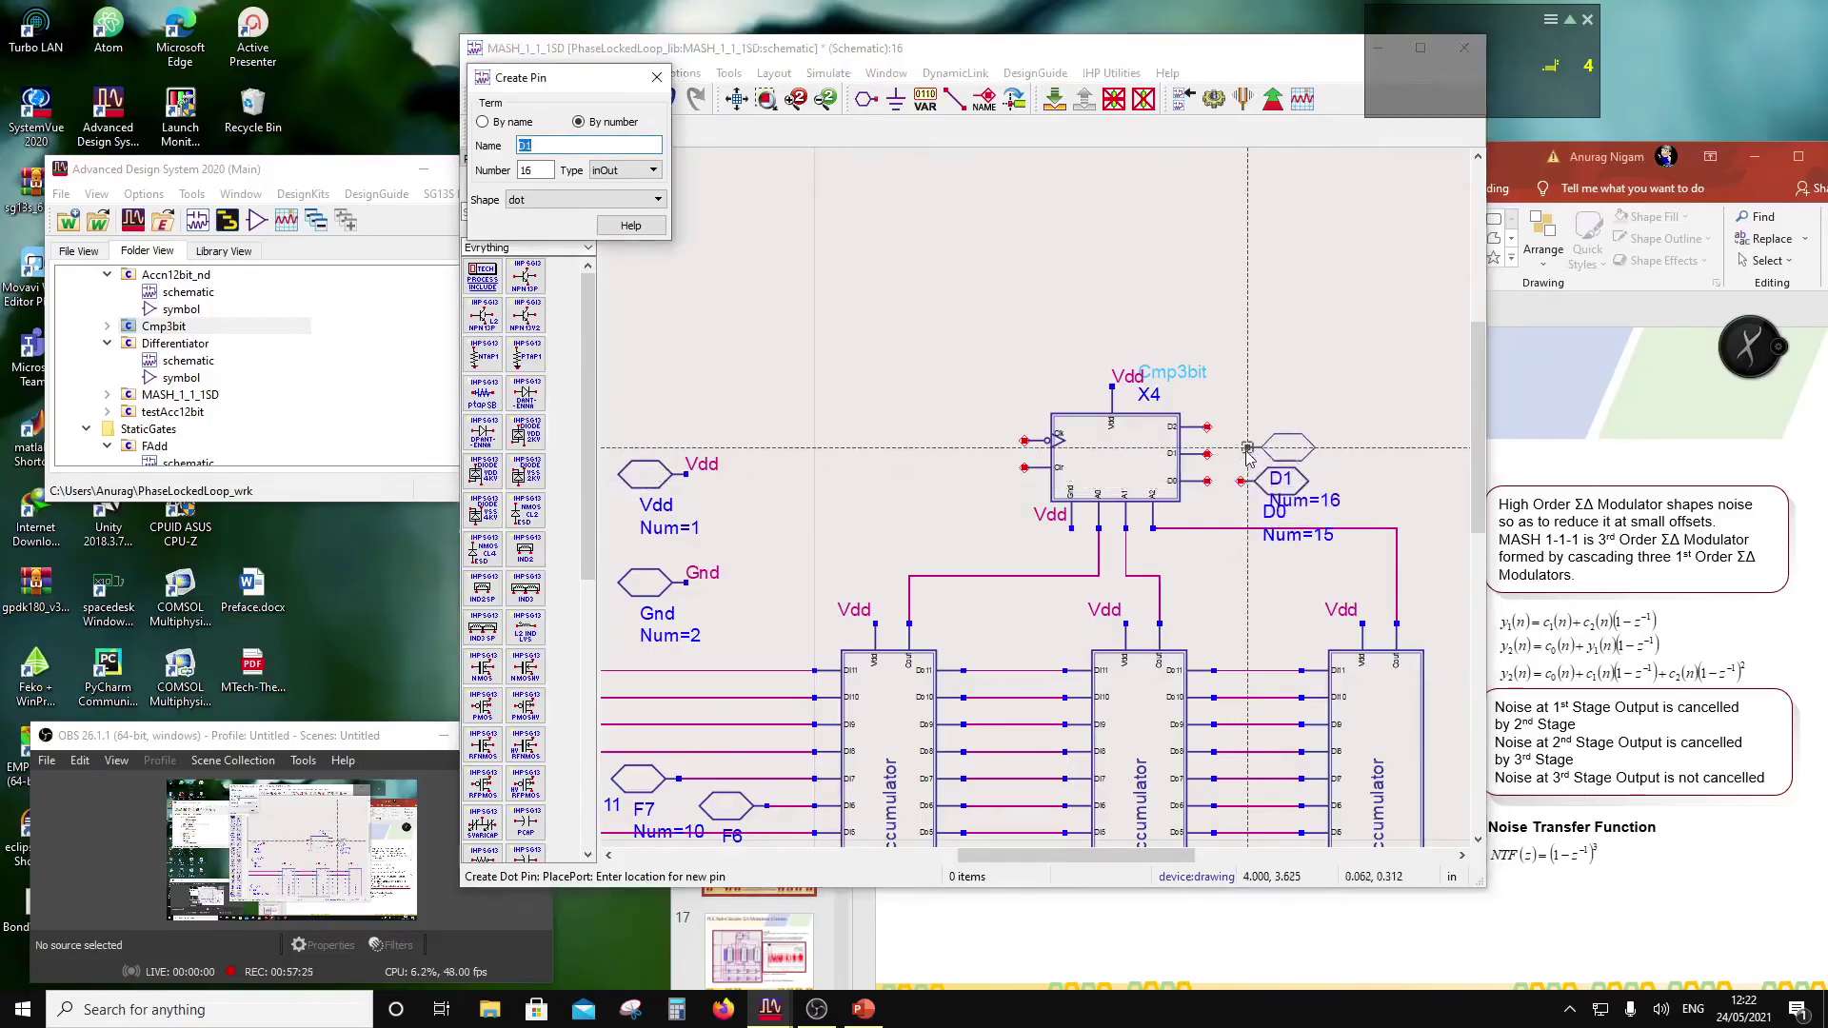
click(1308, 455)
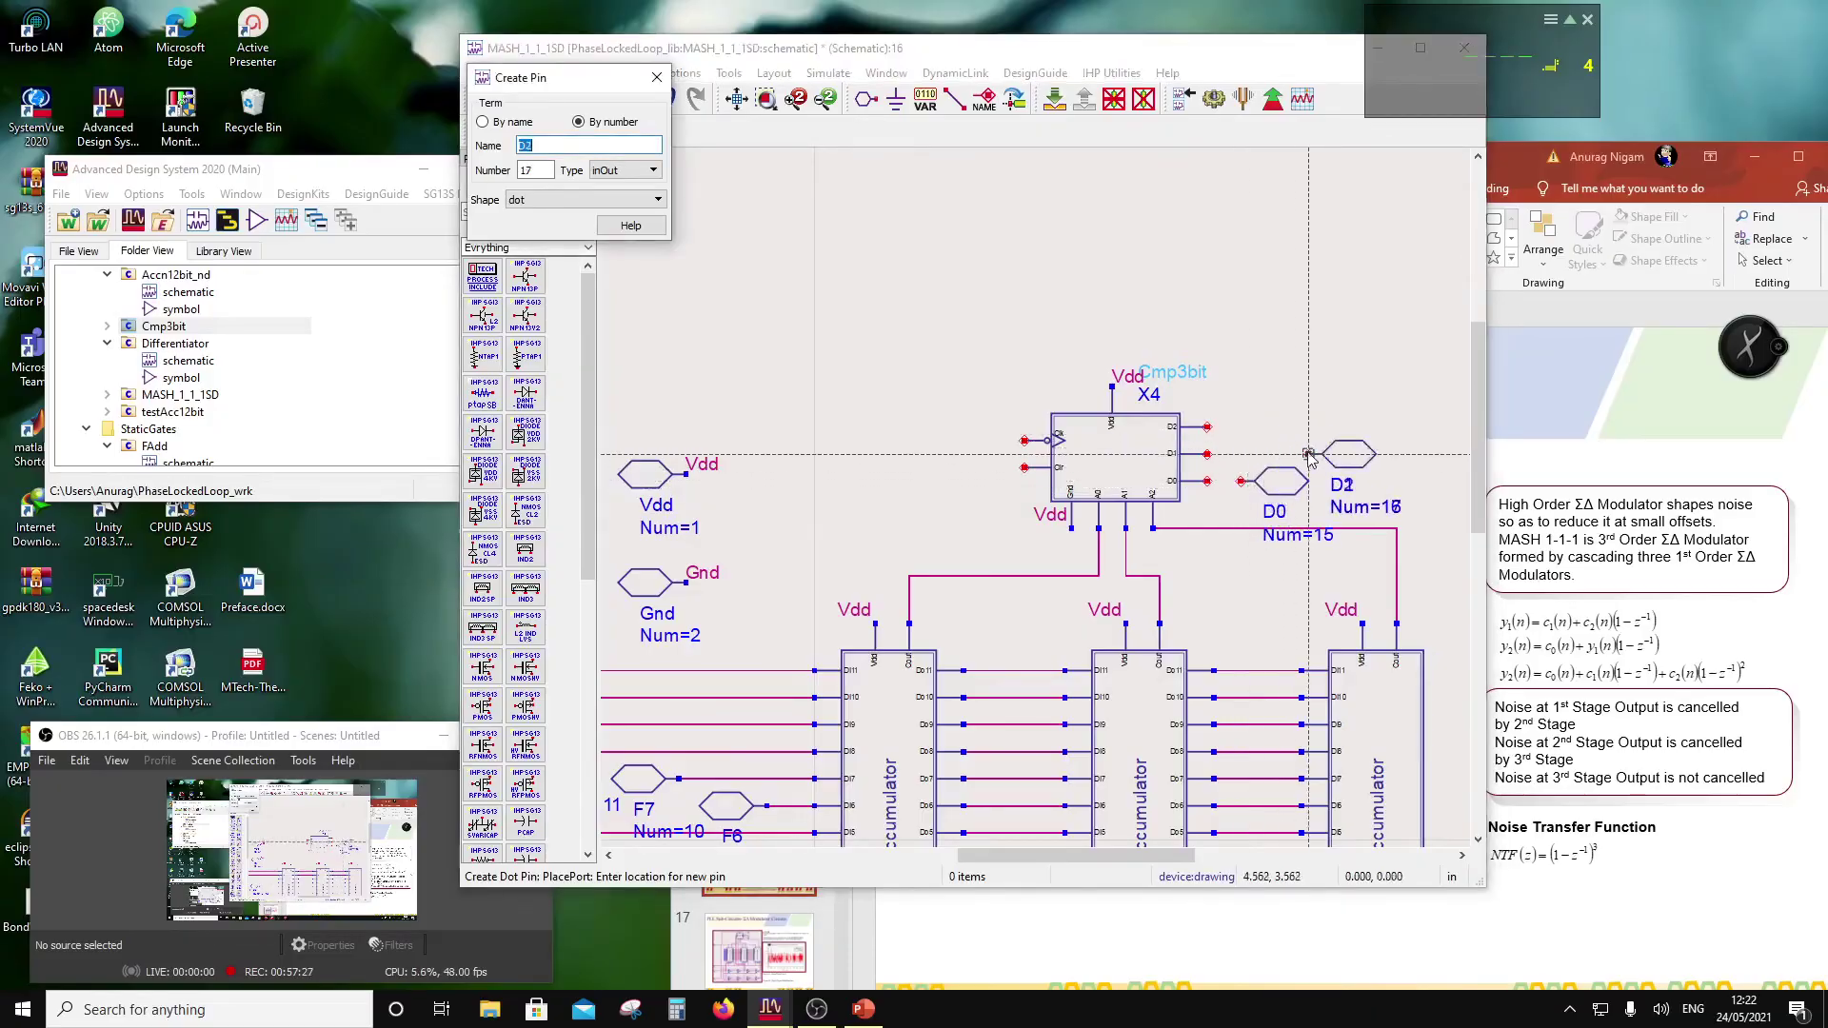
click(1378, 422)
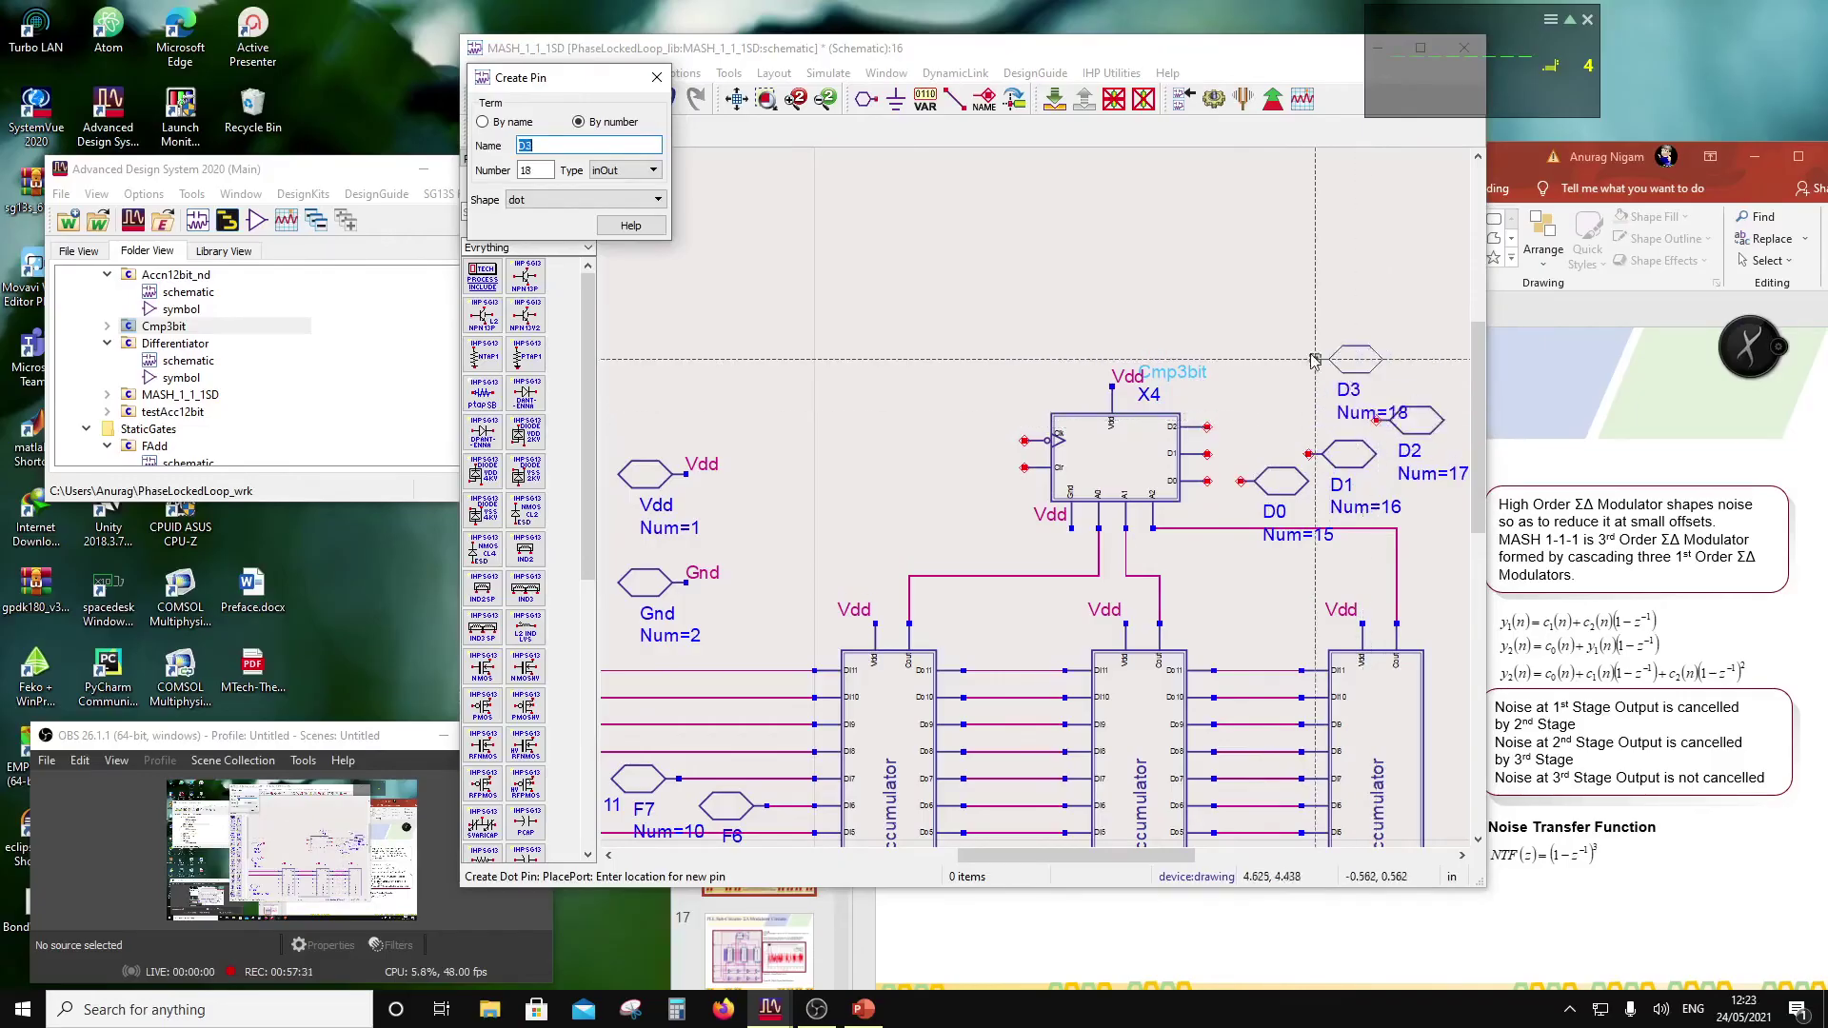
key(Escape)
Step: Wire outputs D0, D1 and D2 of X4 to their pins and align the D2 pin level with its output
click(954, 101)
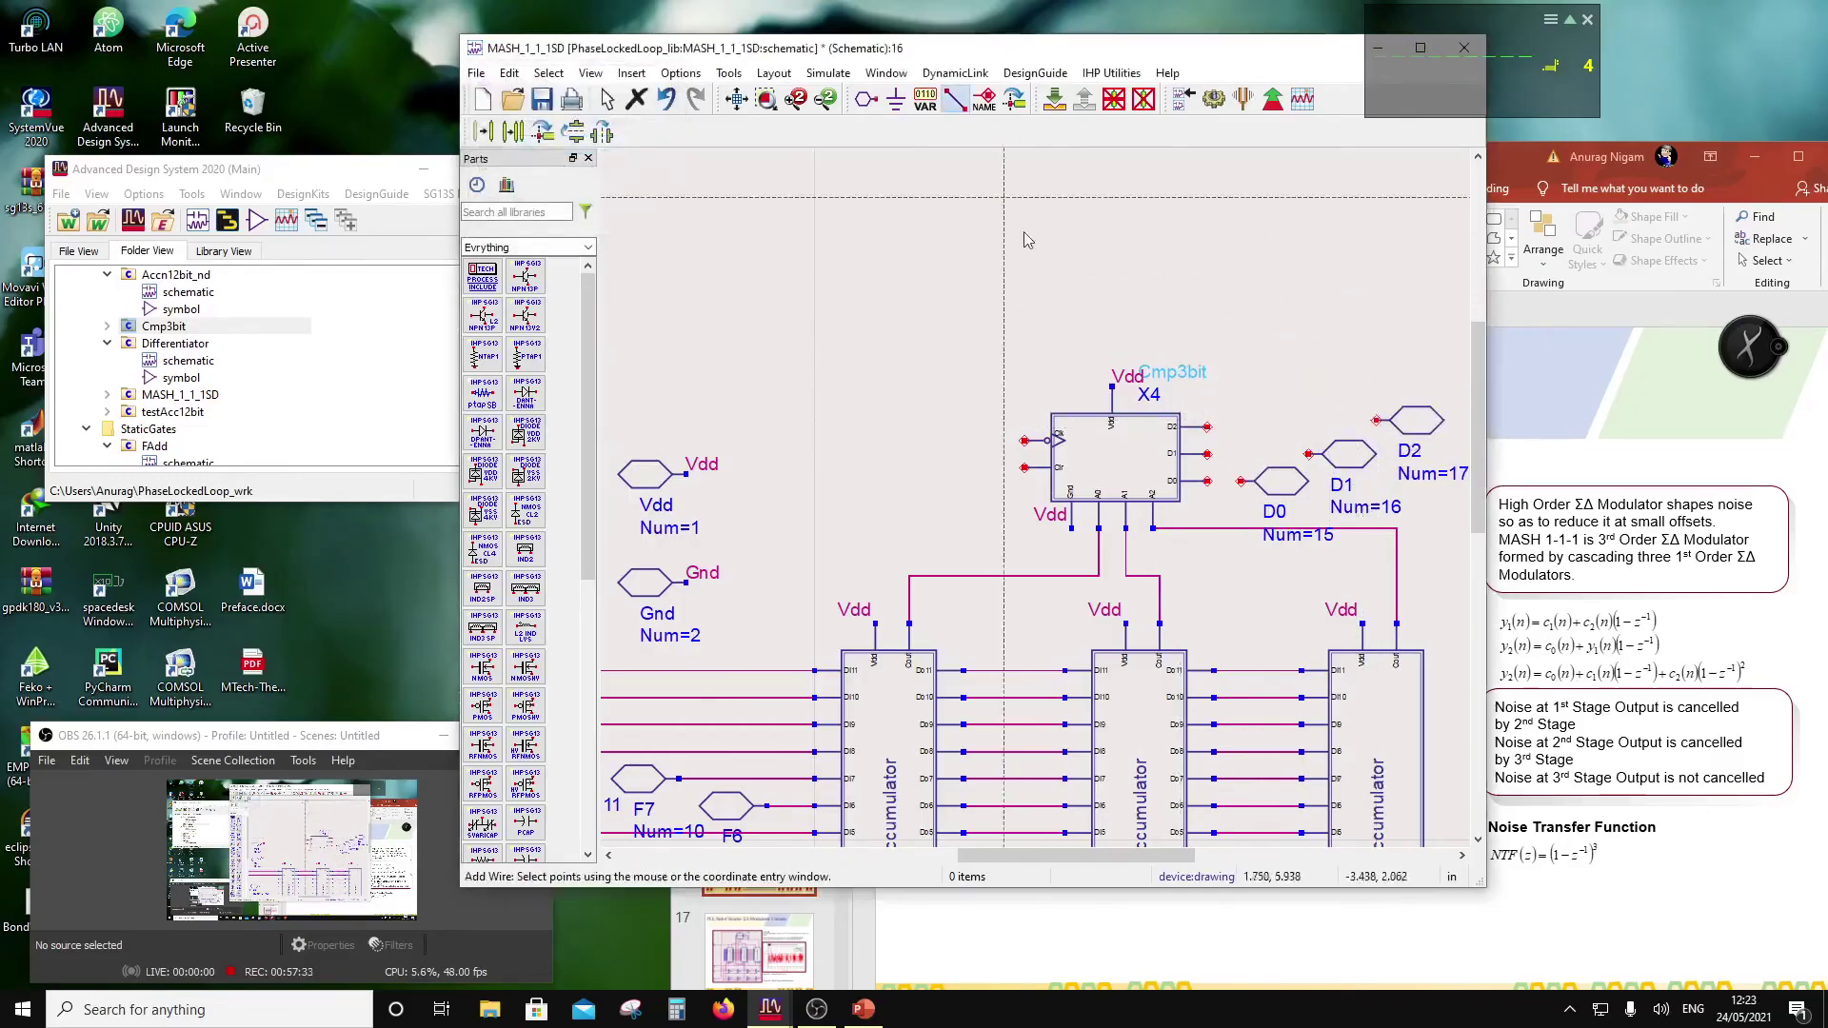
click(1207, 481)
click(1241, 480)
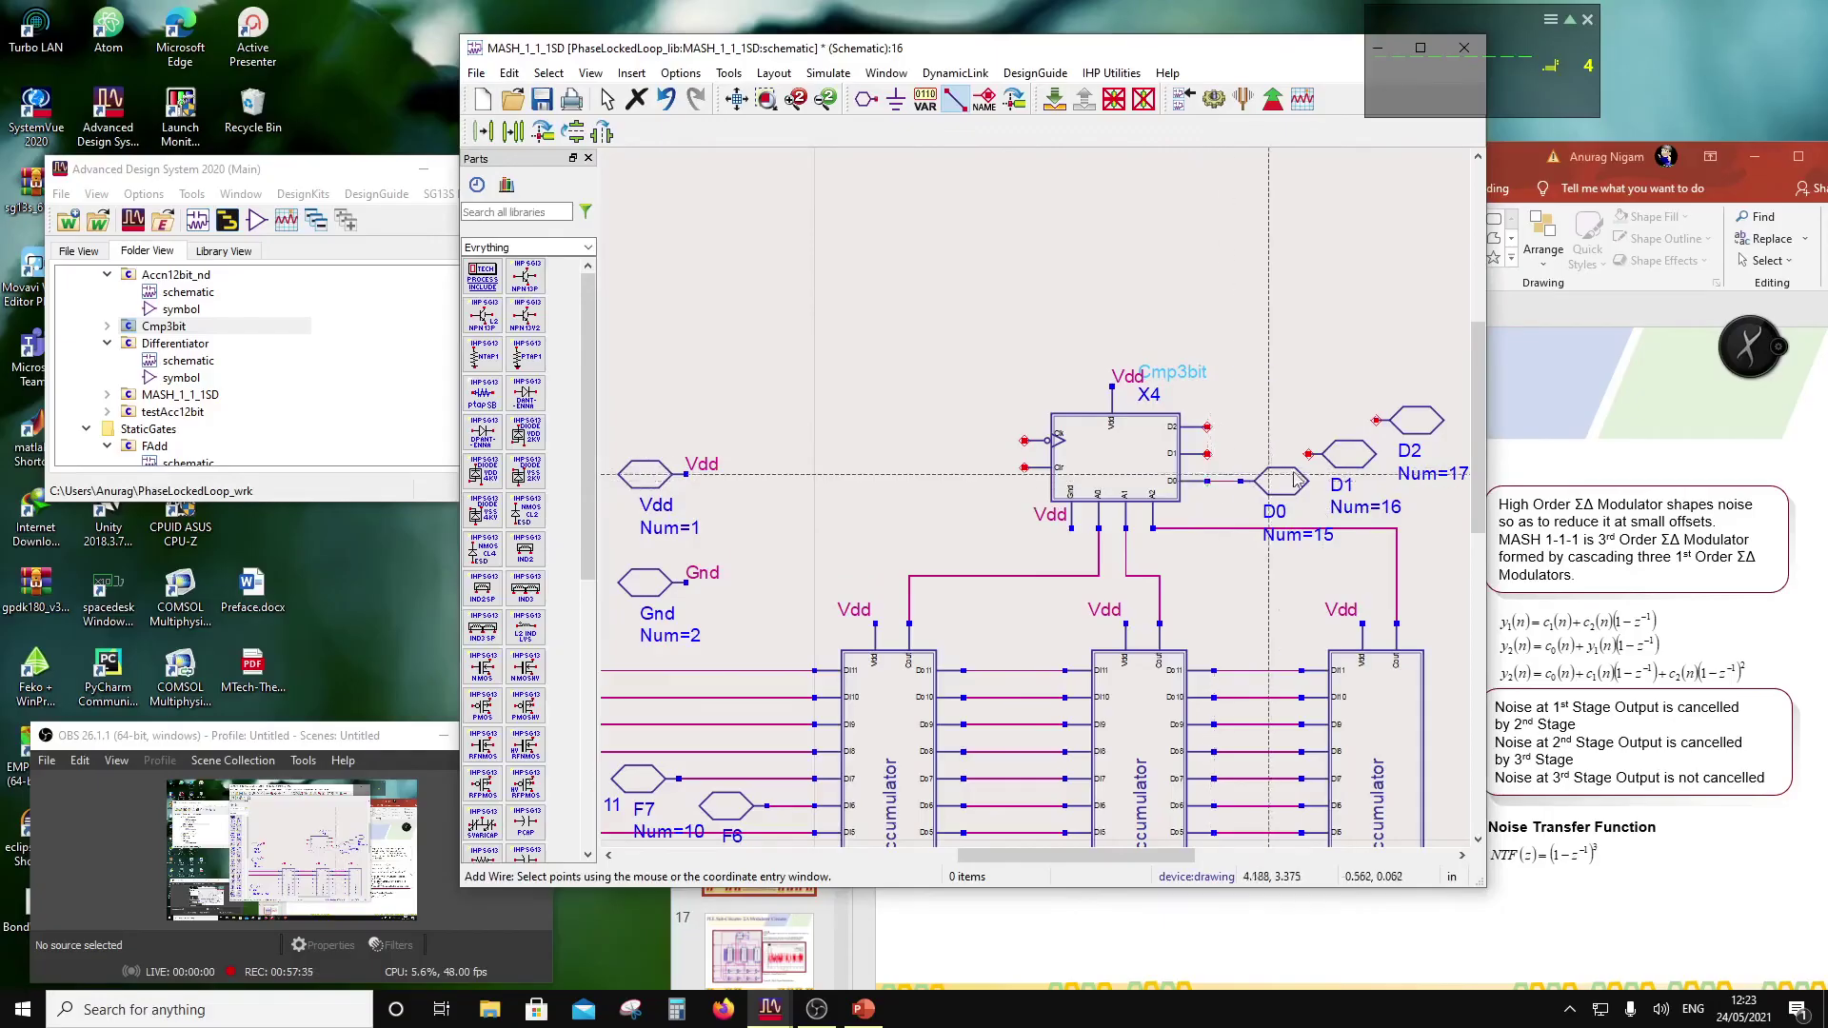
click(1207, 454)
click(1308, 454)
click(1207, 427)
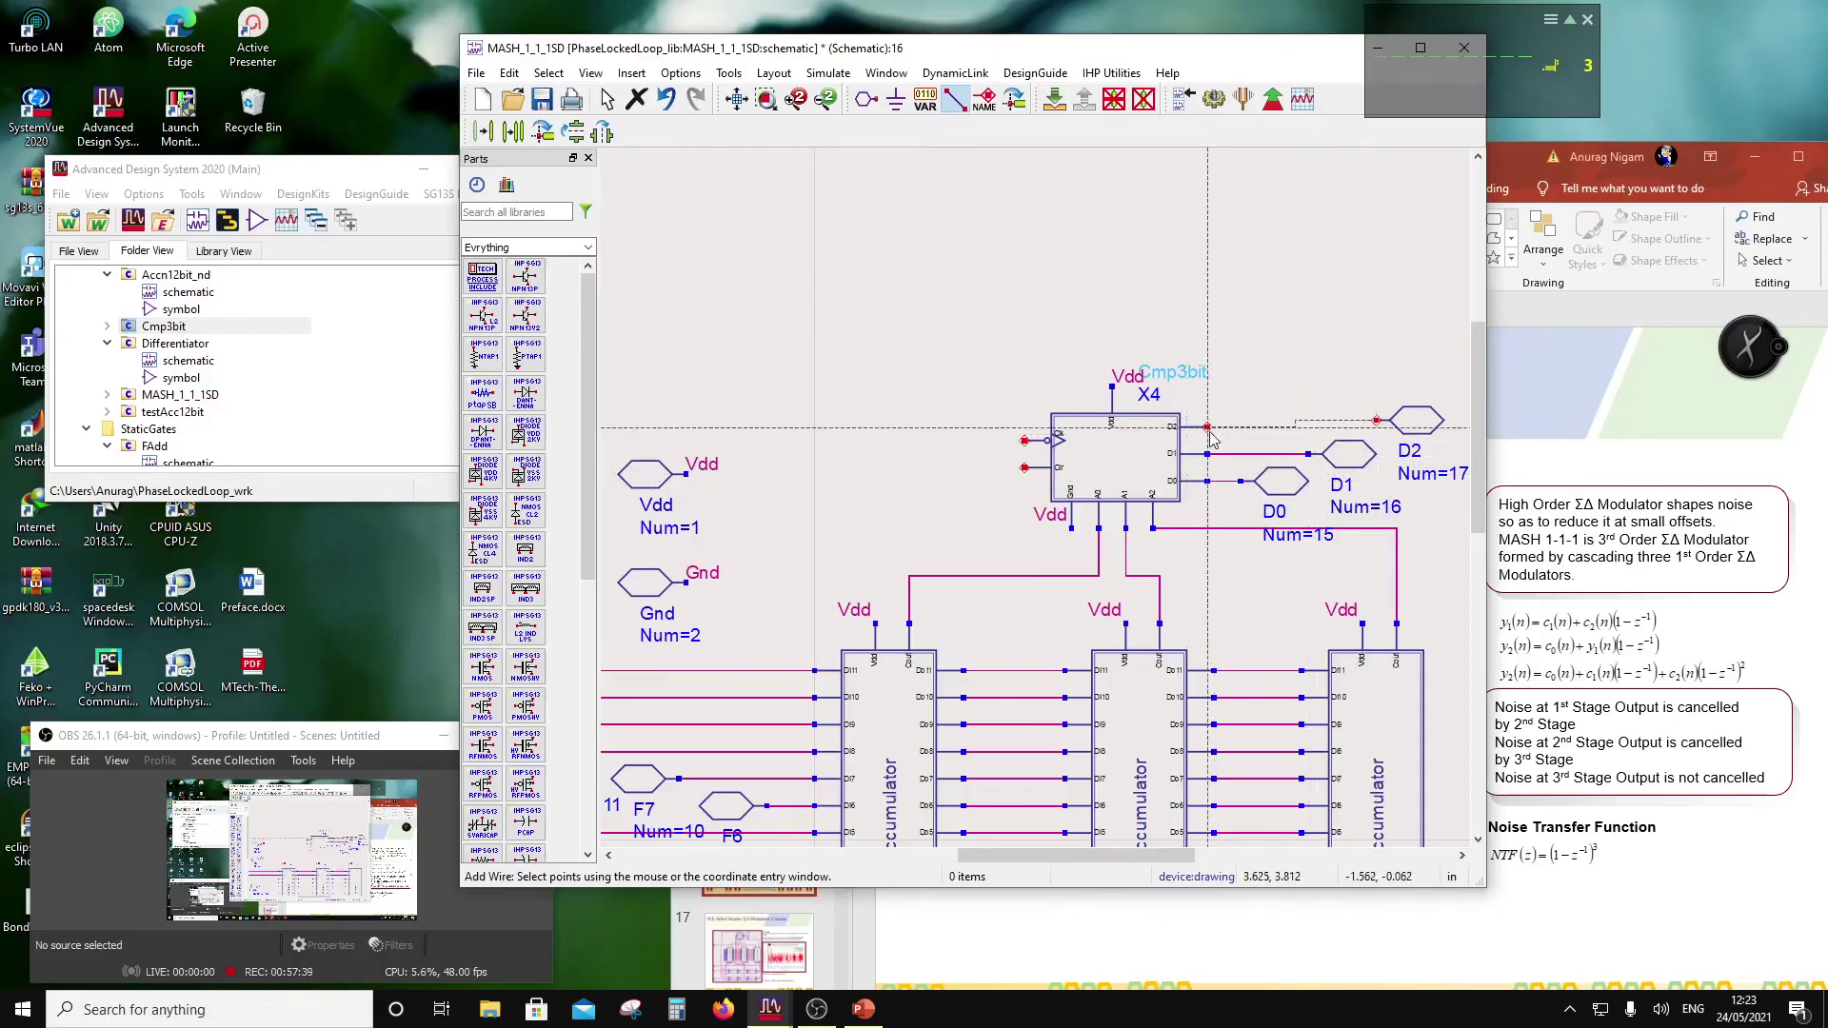
drag(1431, 437, 1423, 440)
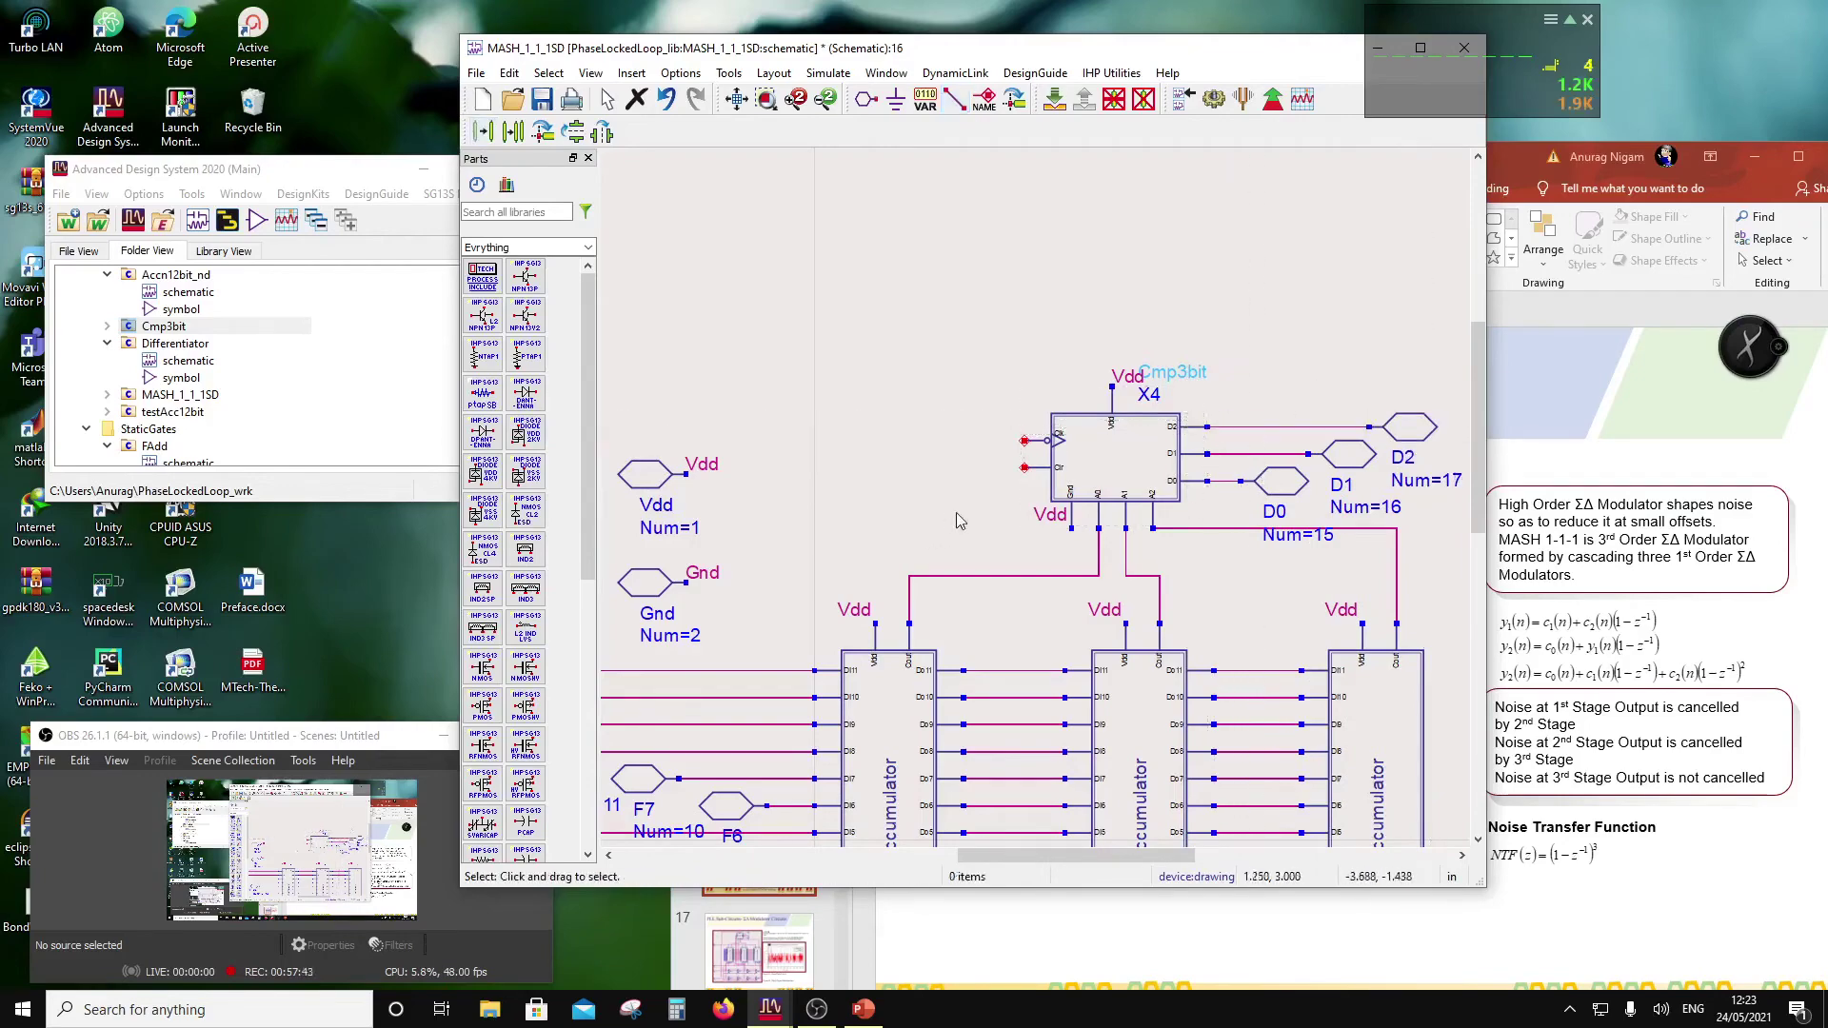
Step: Place pins Clk, numbered 18, and Clr, numbered 19, one above the other below the F input pins
scroll(1028, 536, down, 2)
scroll(1027, 536, down, 2)
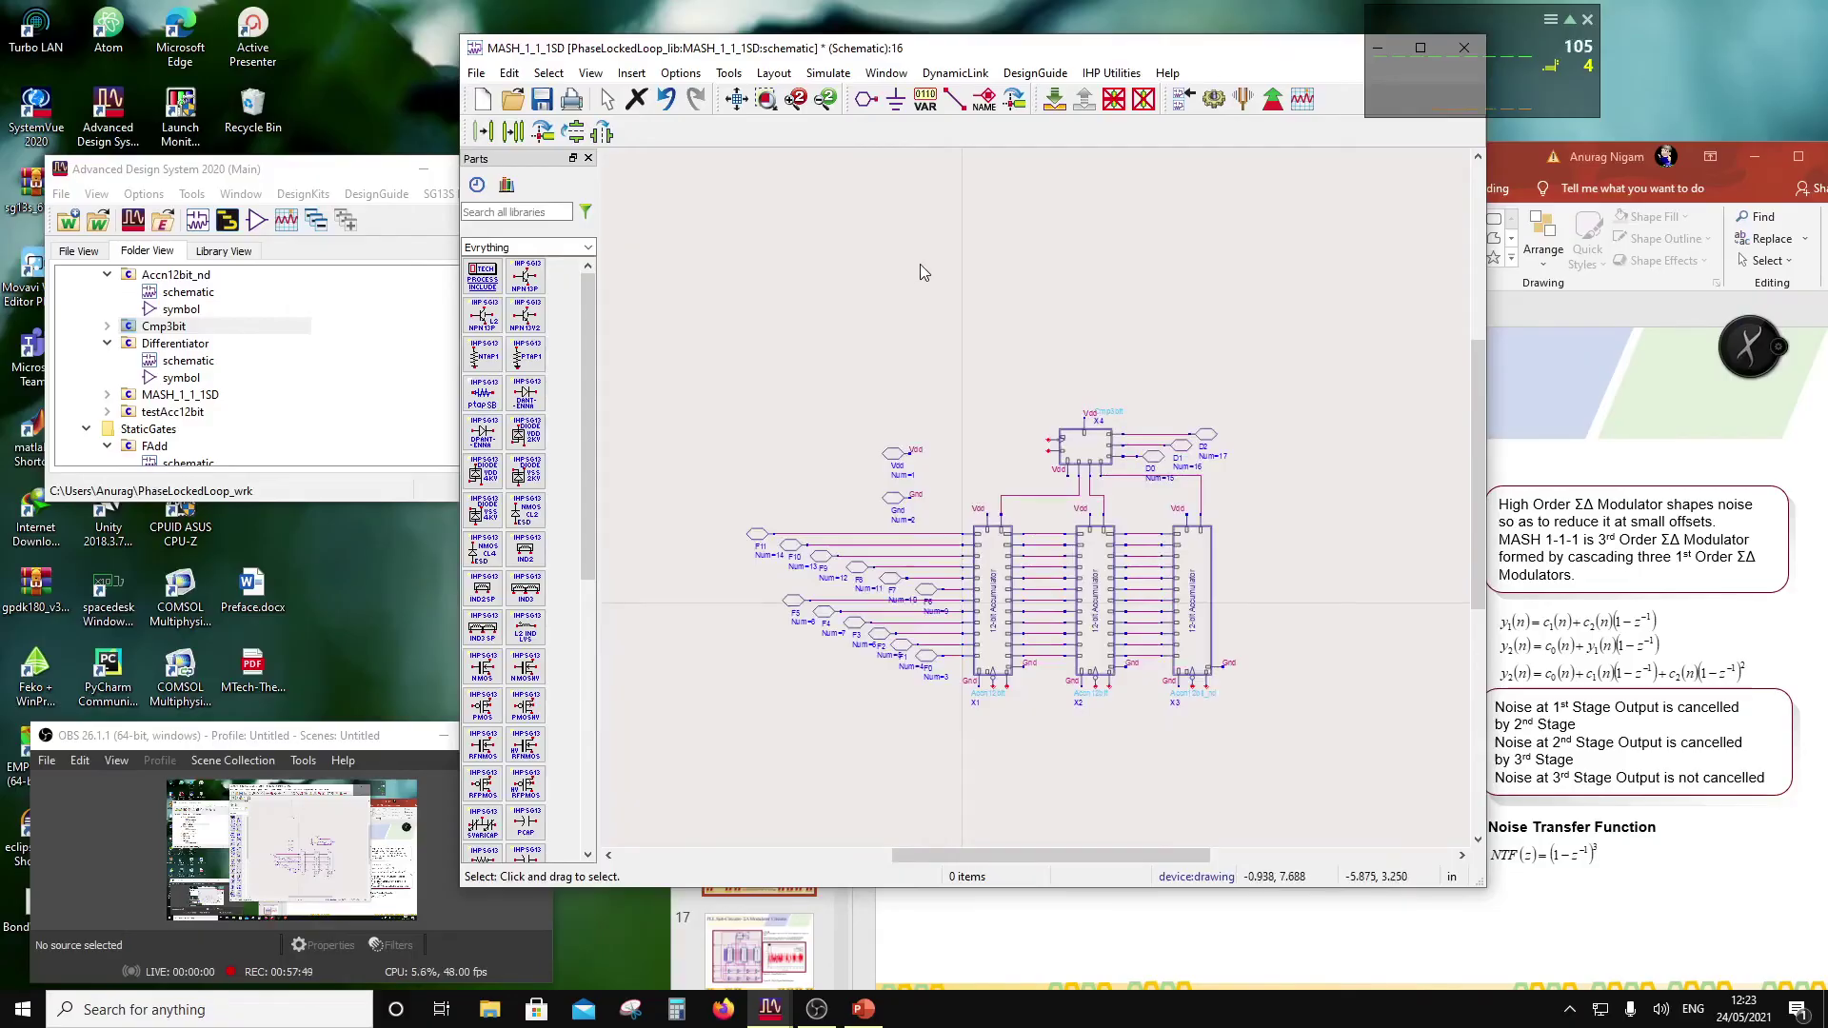
scroll(962, 618, up, 1)
scroll(1039, 570, up, 1)
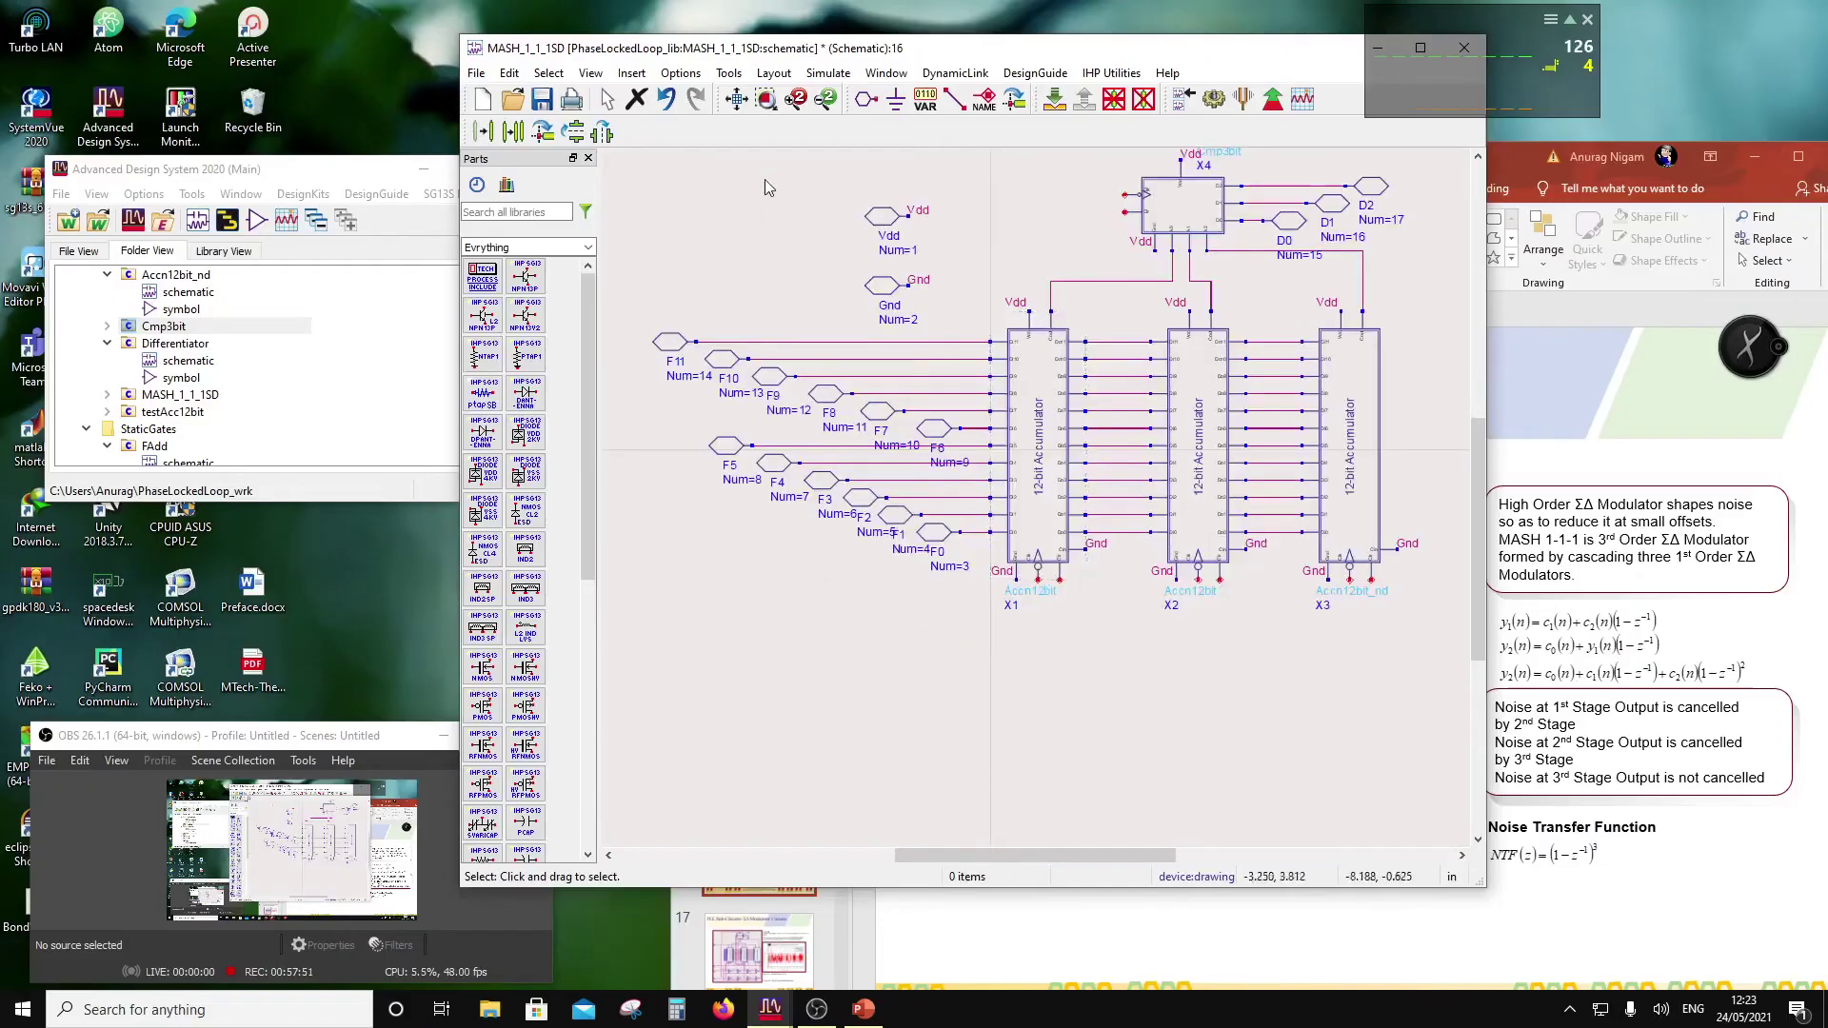
click(872, 101)
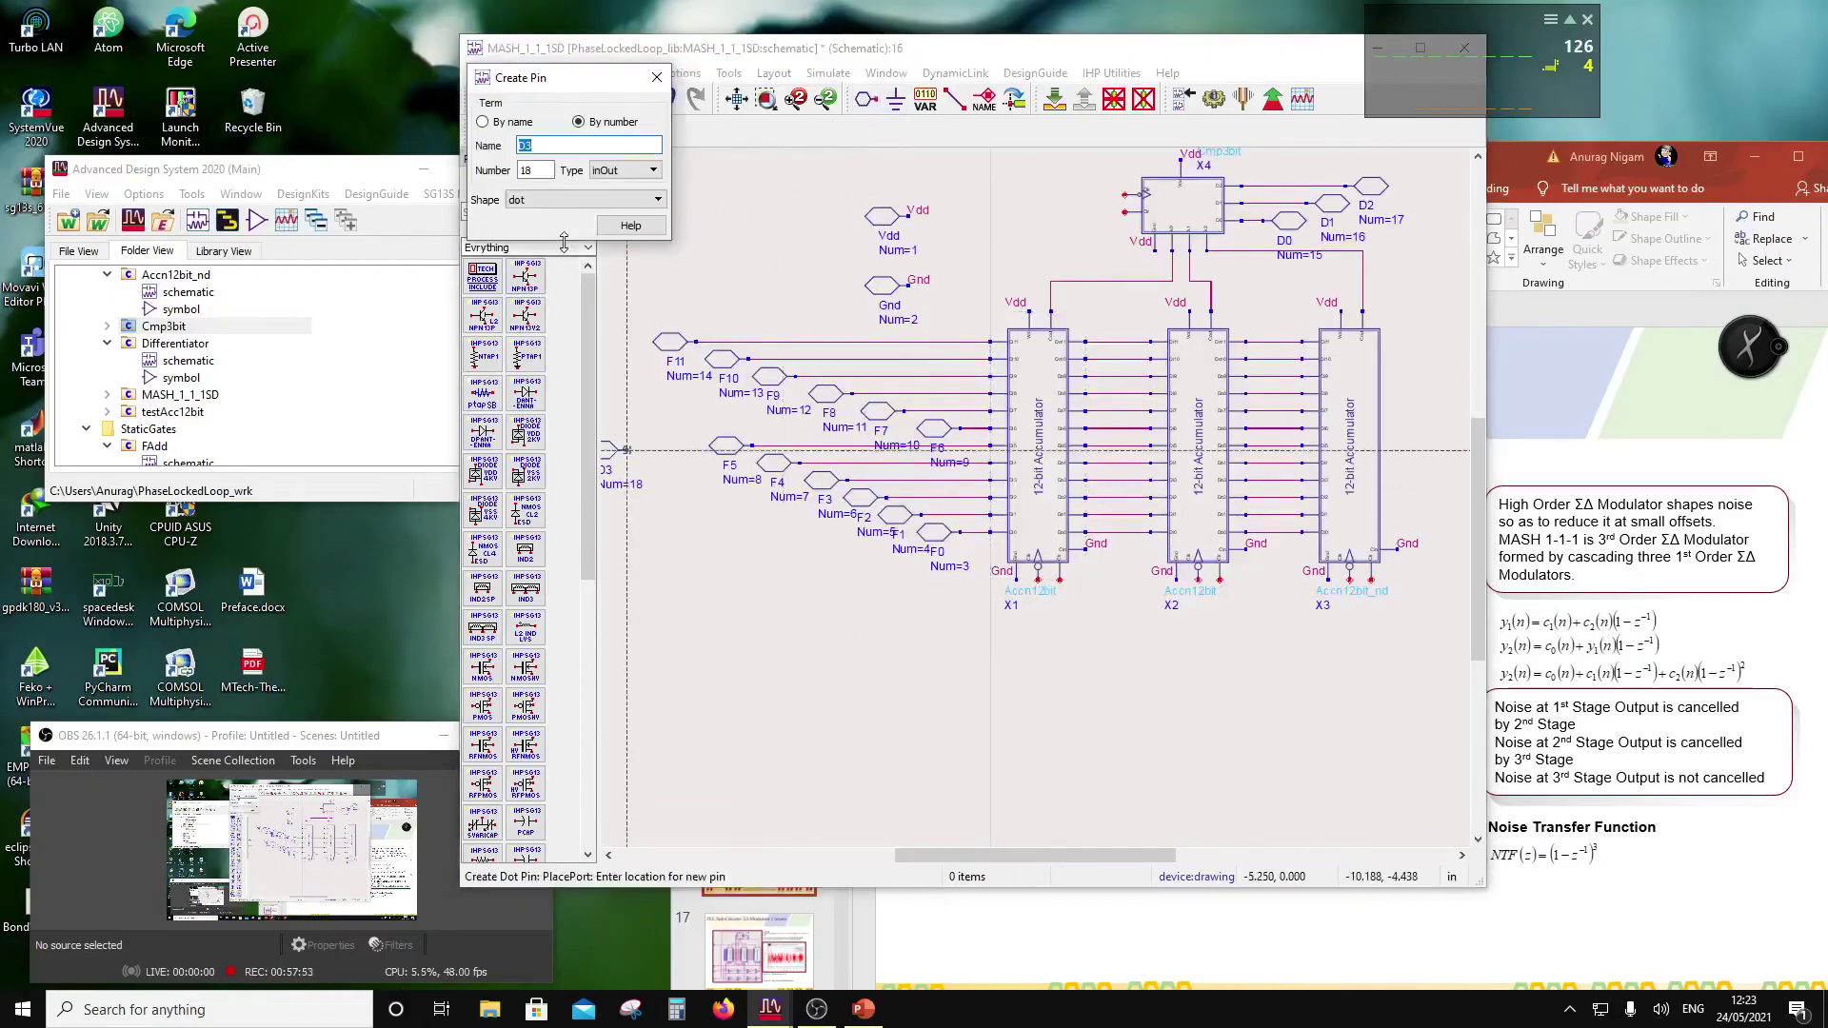
text(Clk)
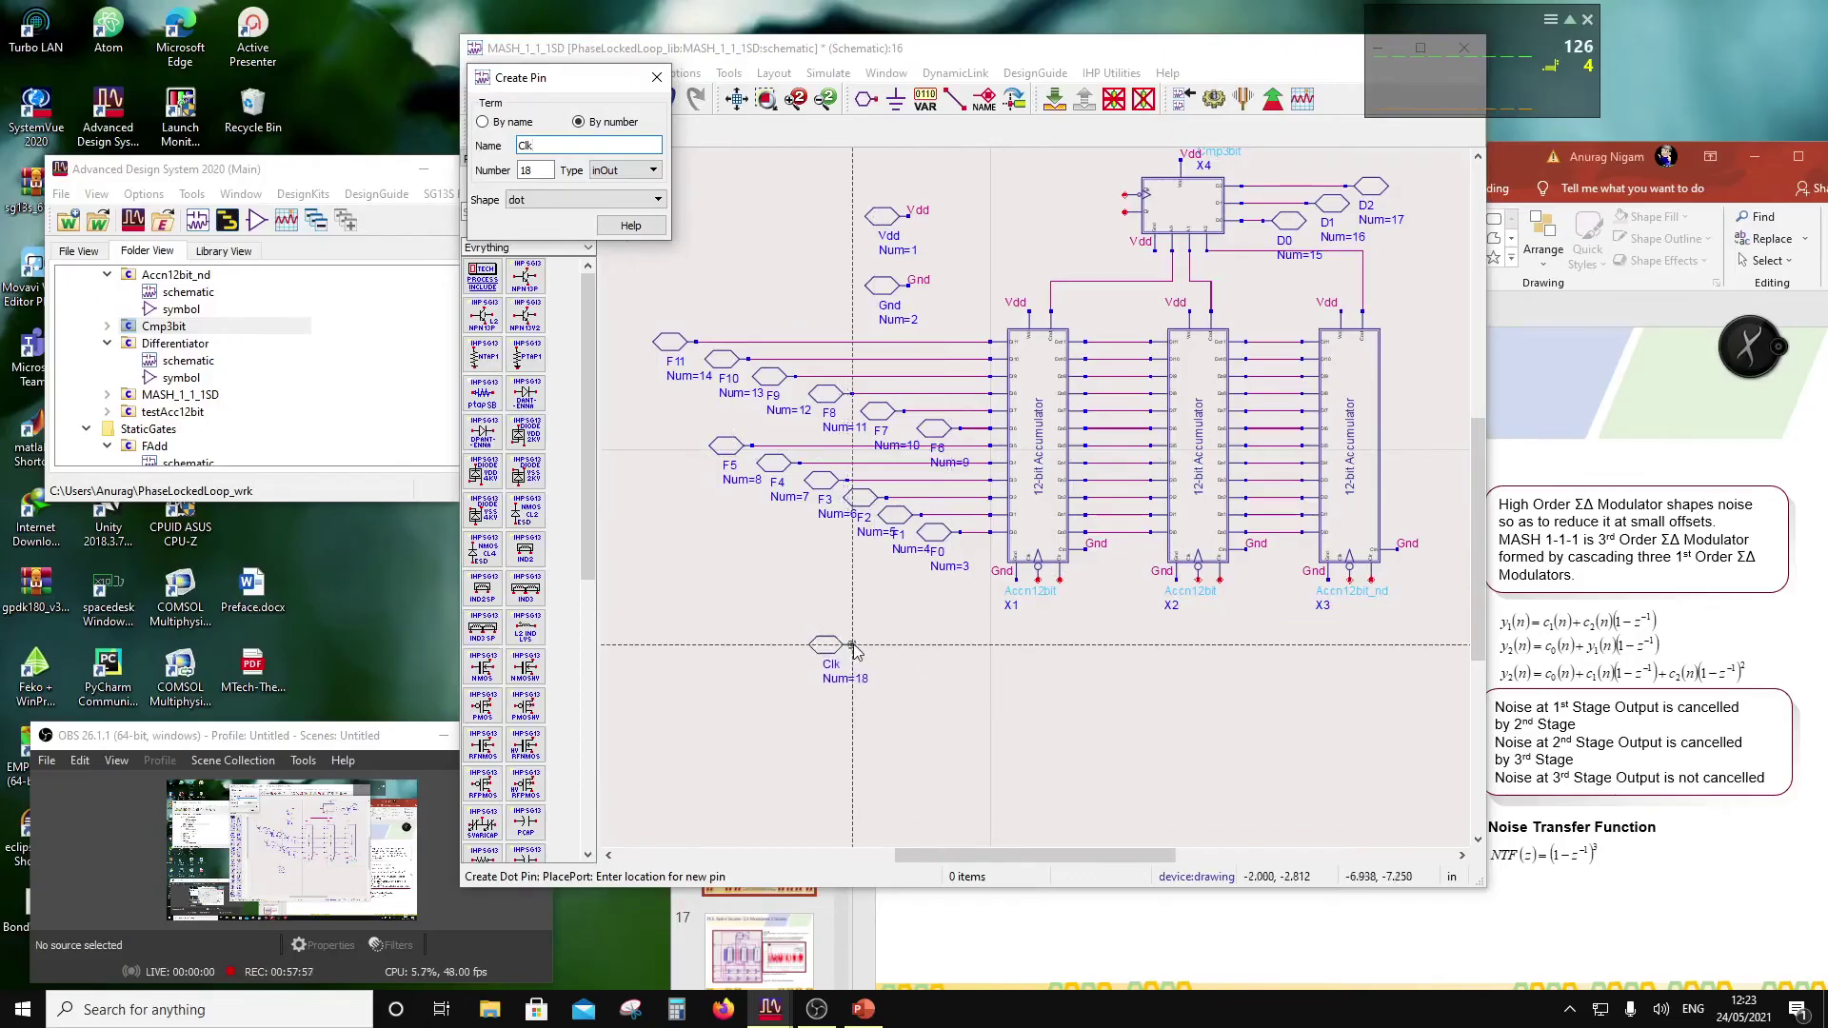
click(852, 644)
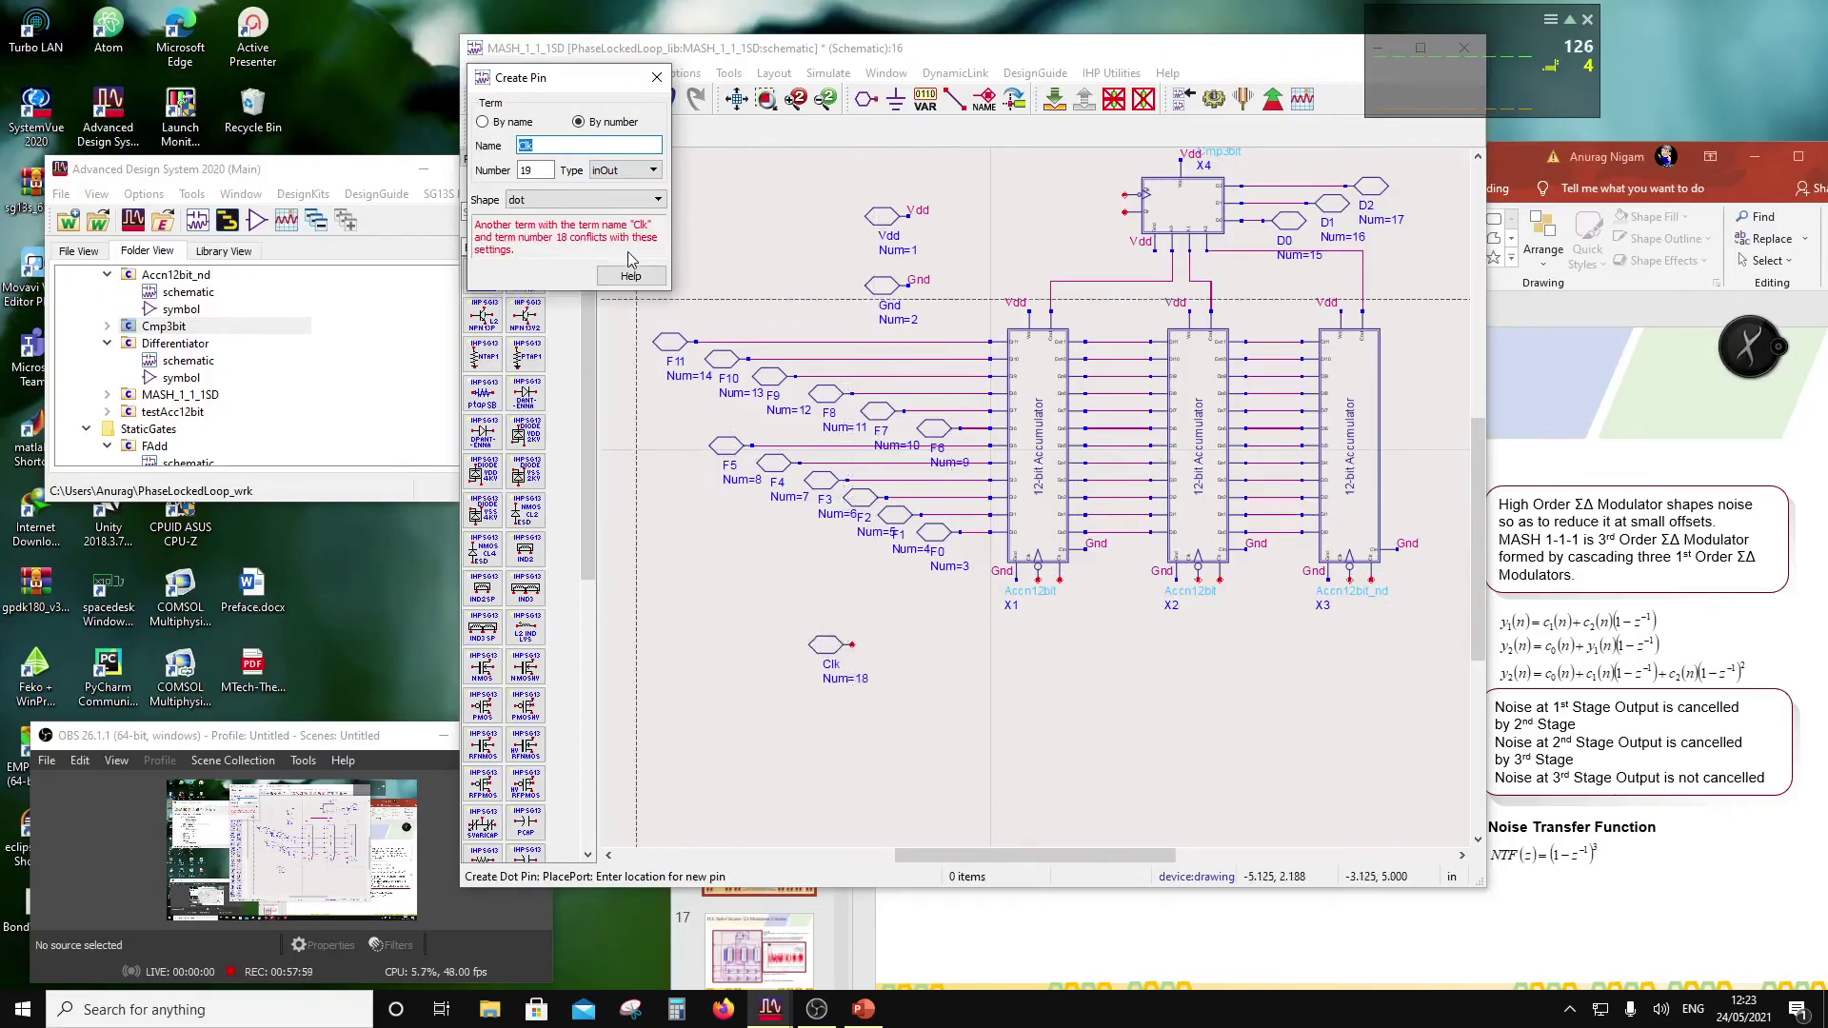
text(Clr)
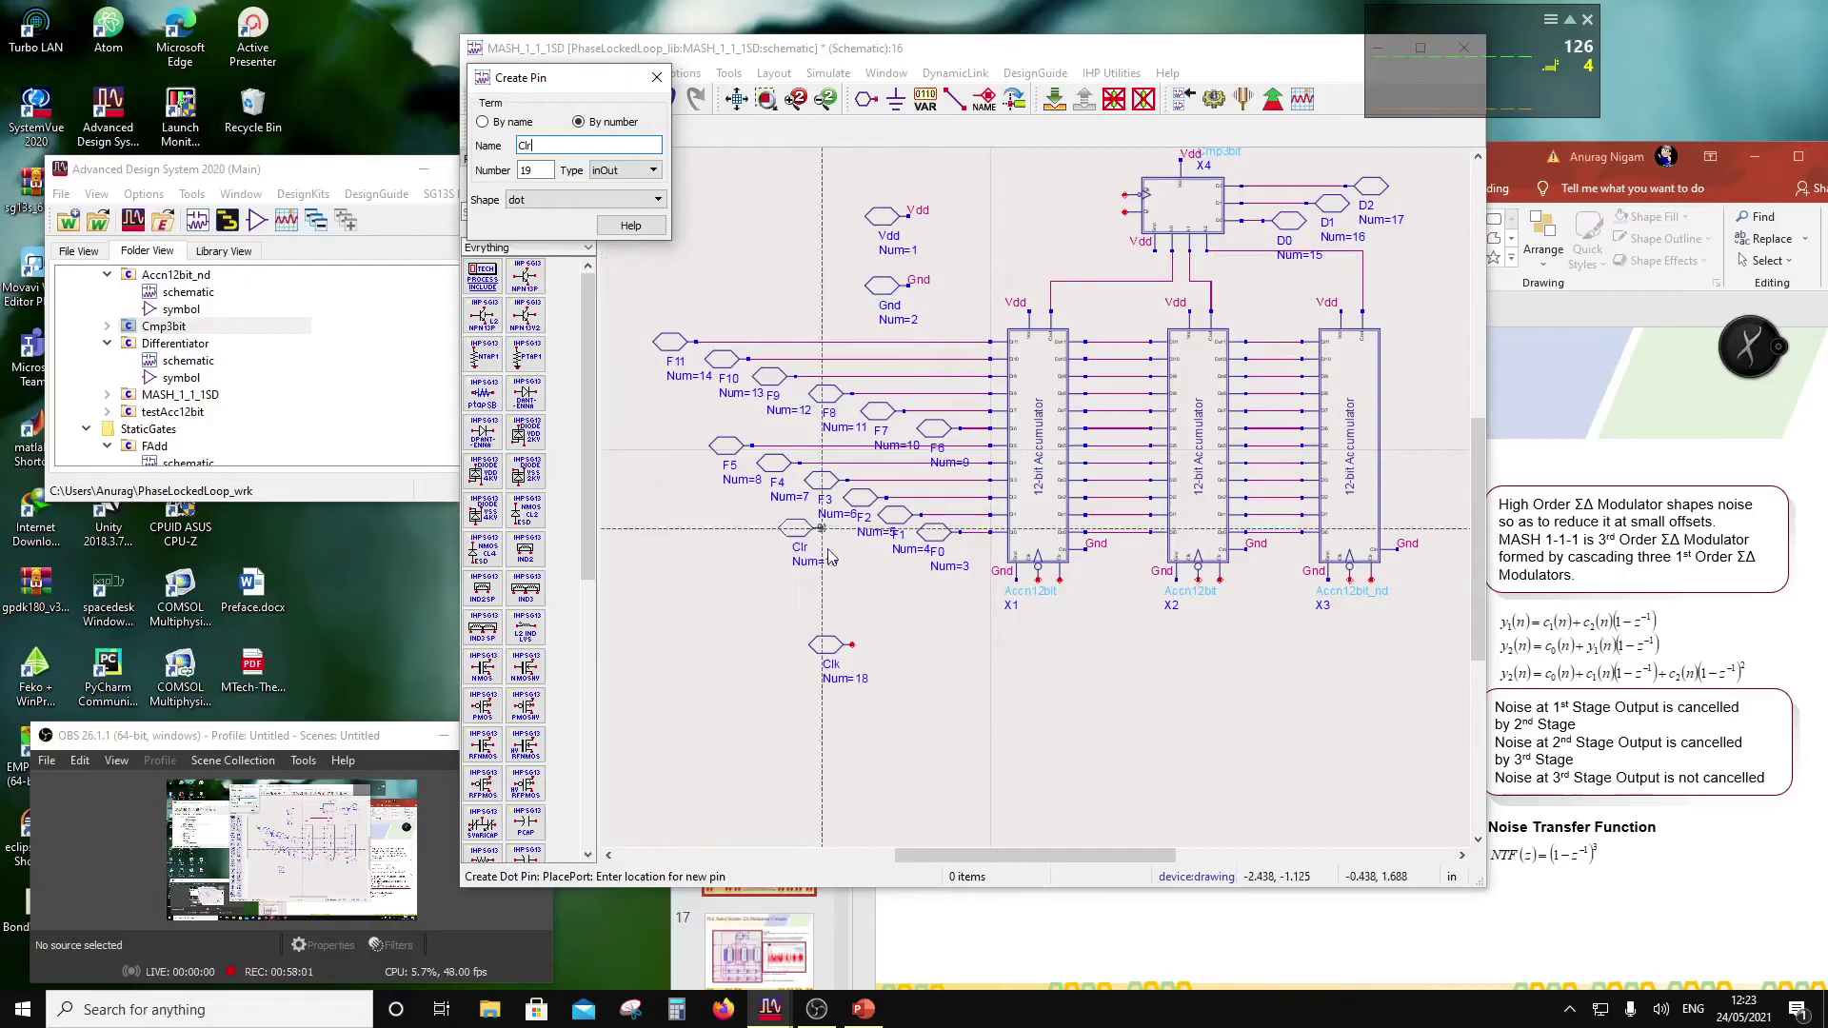
click(854, 727)
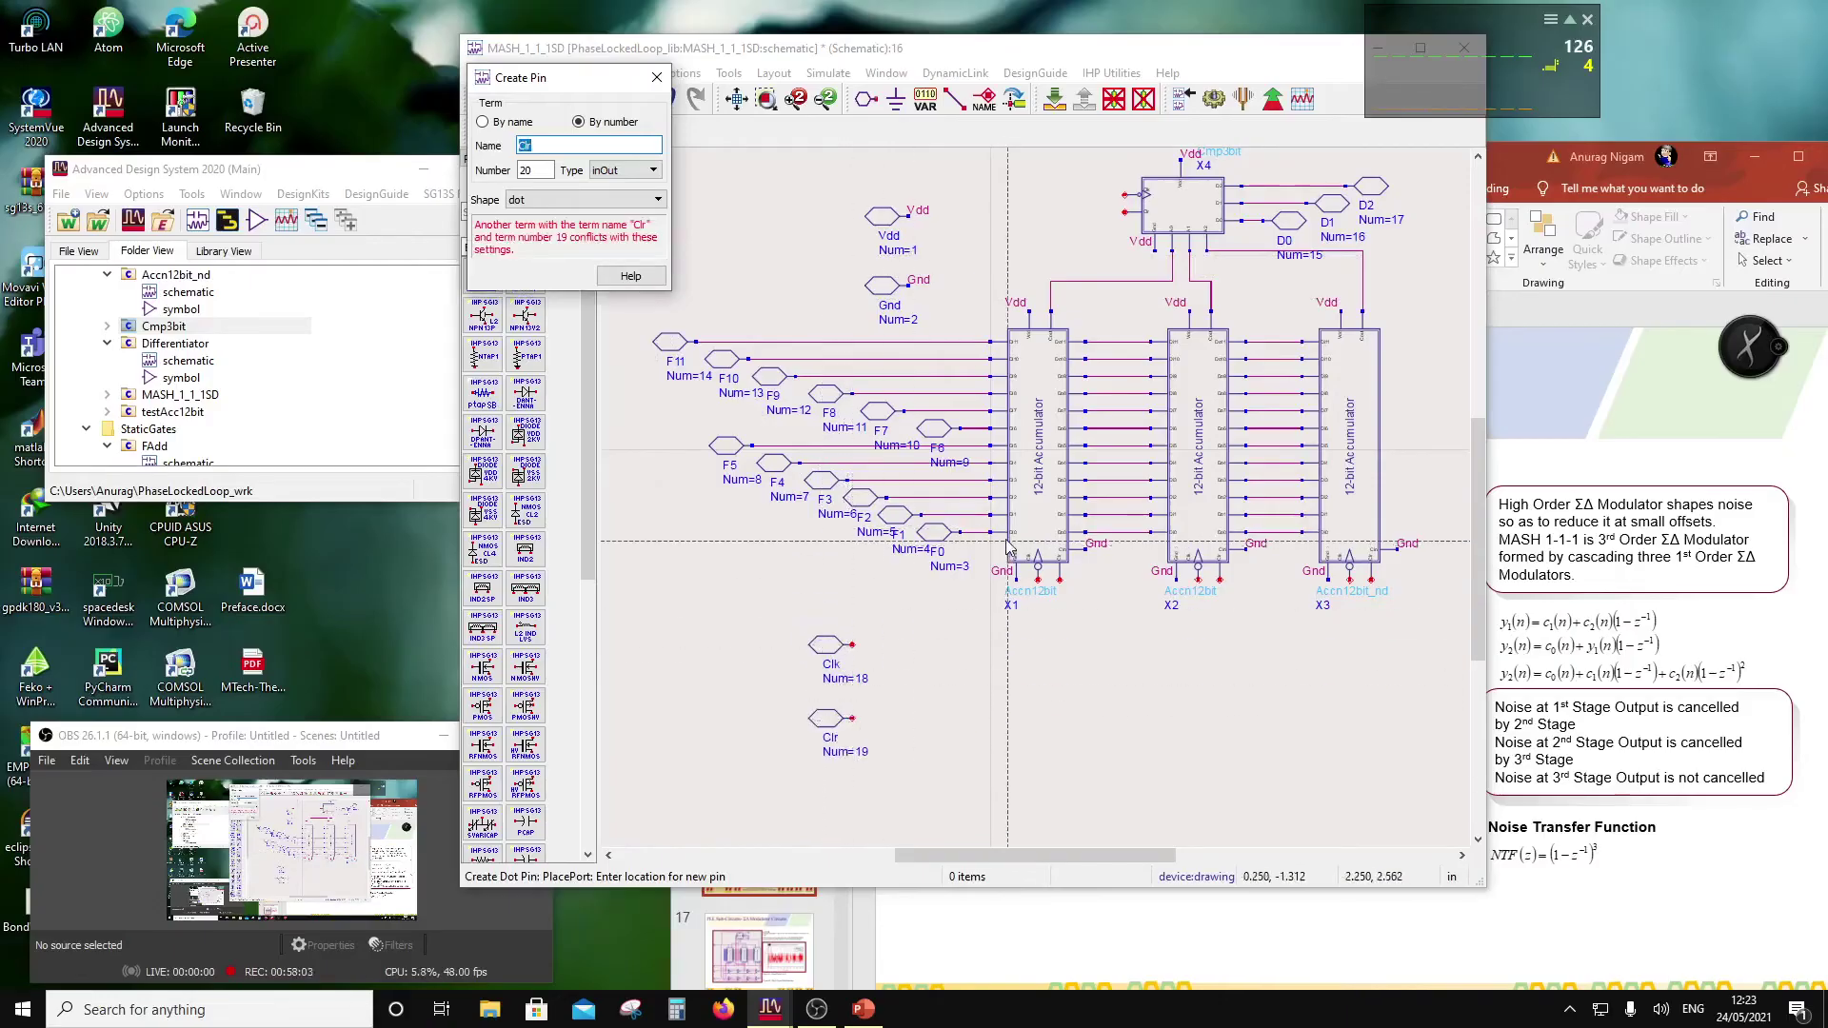
key(Escape)
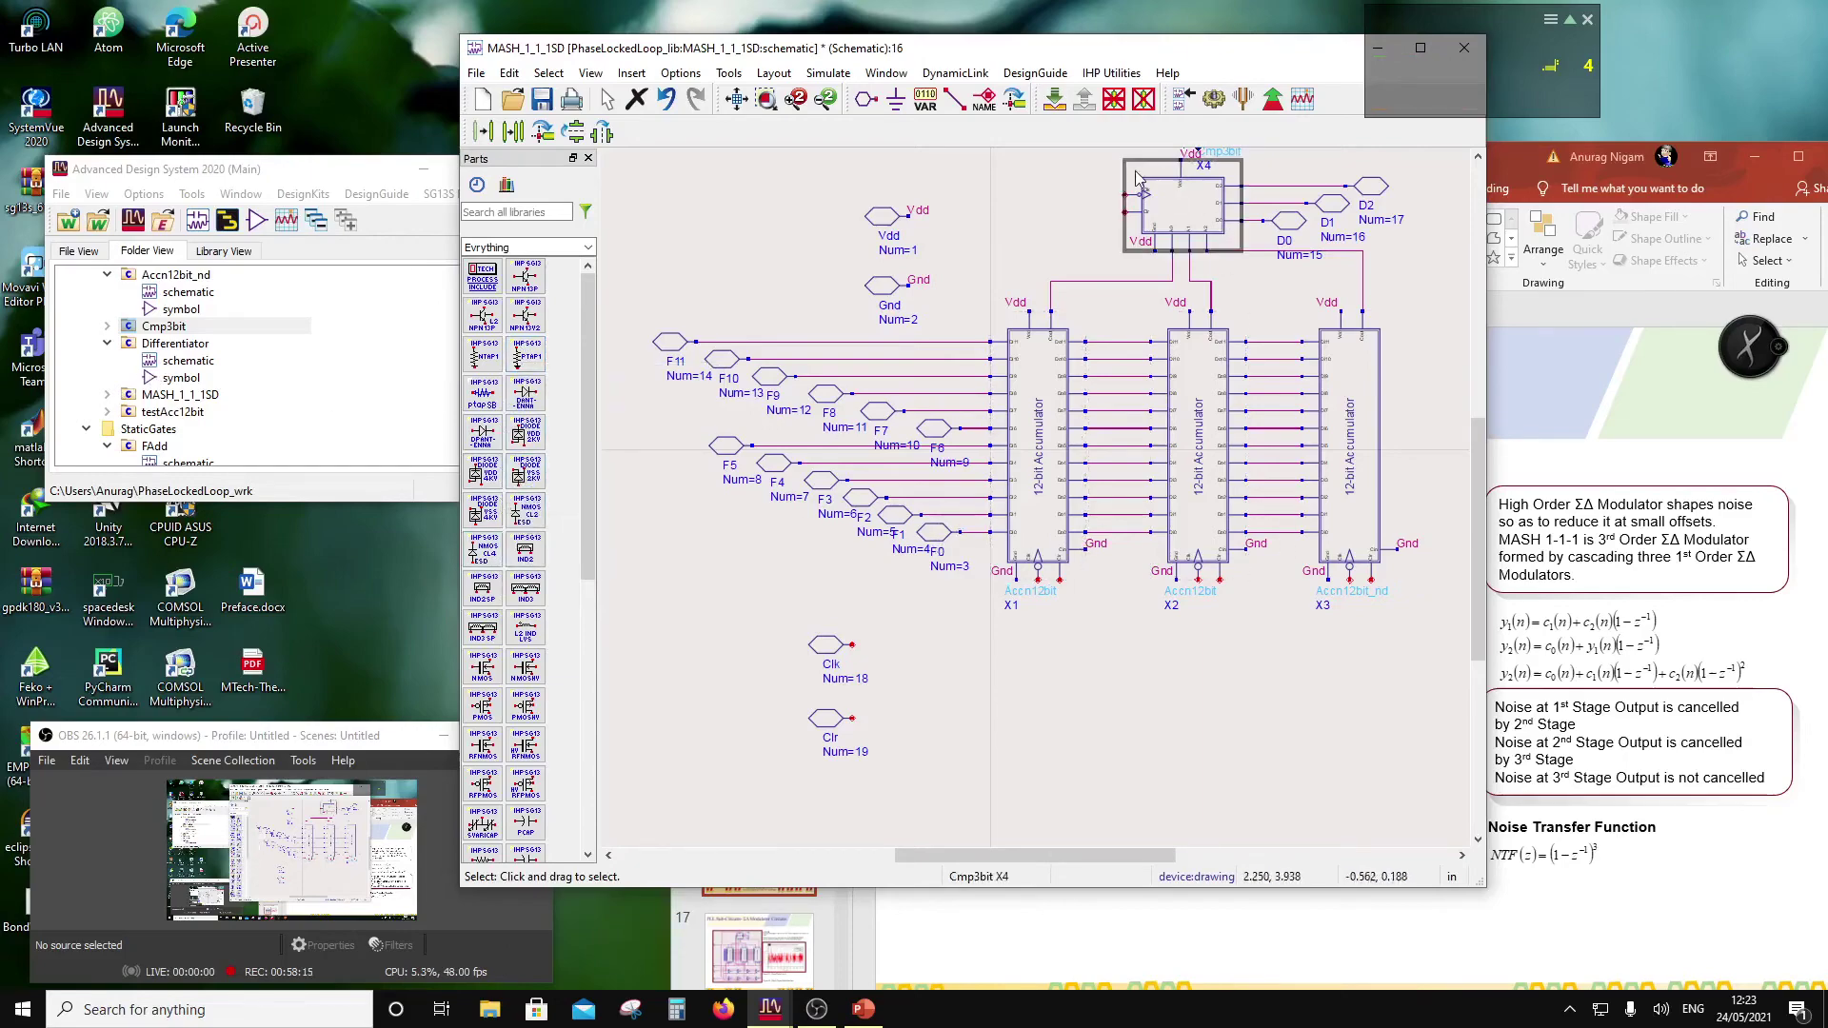
Step: Copy the chained NOTg inverters X12 and X13 from inside the Cmp3bit block X4 and return to the MASH_1_1_1SD schematic
click(1054, 98)
drag(812, 657, 721, 585)
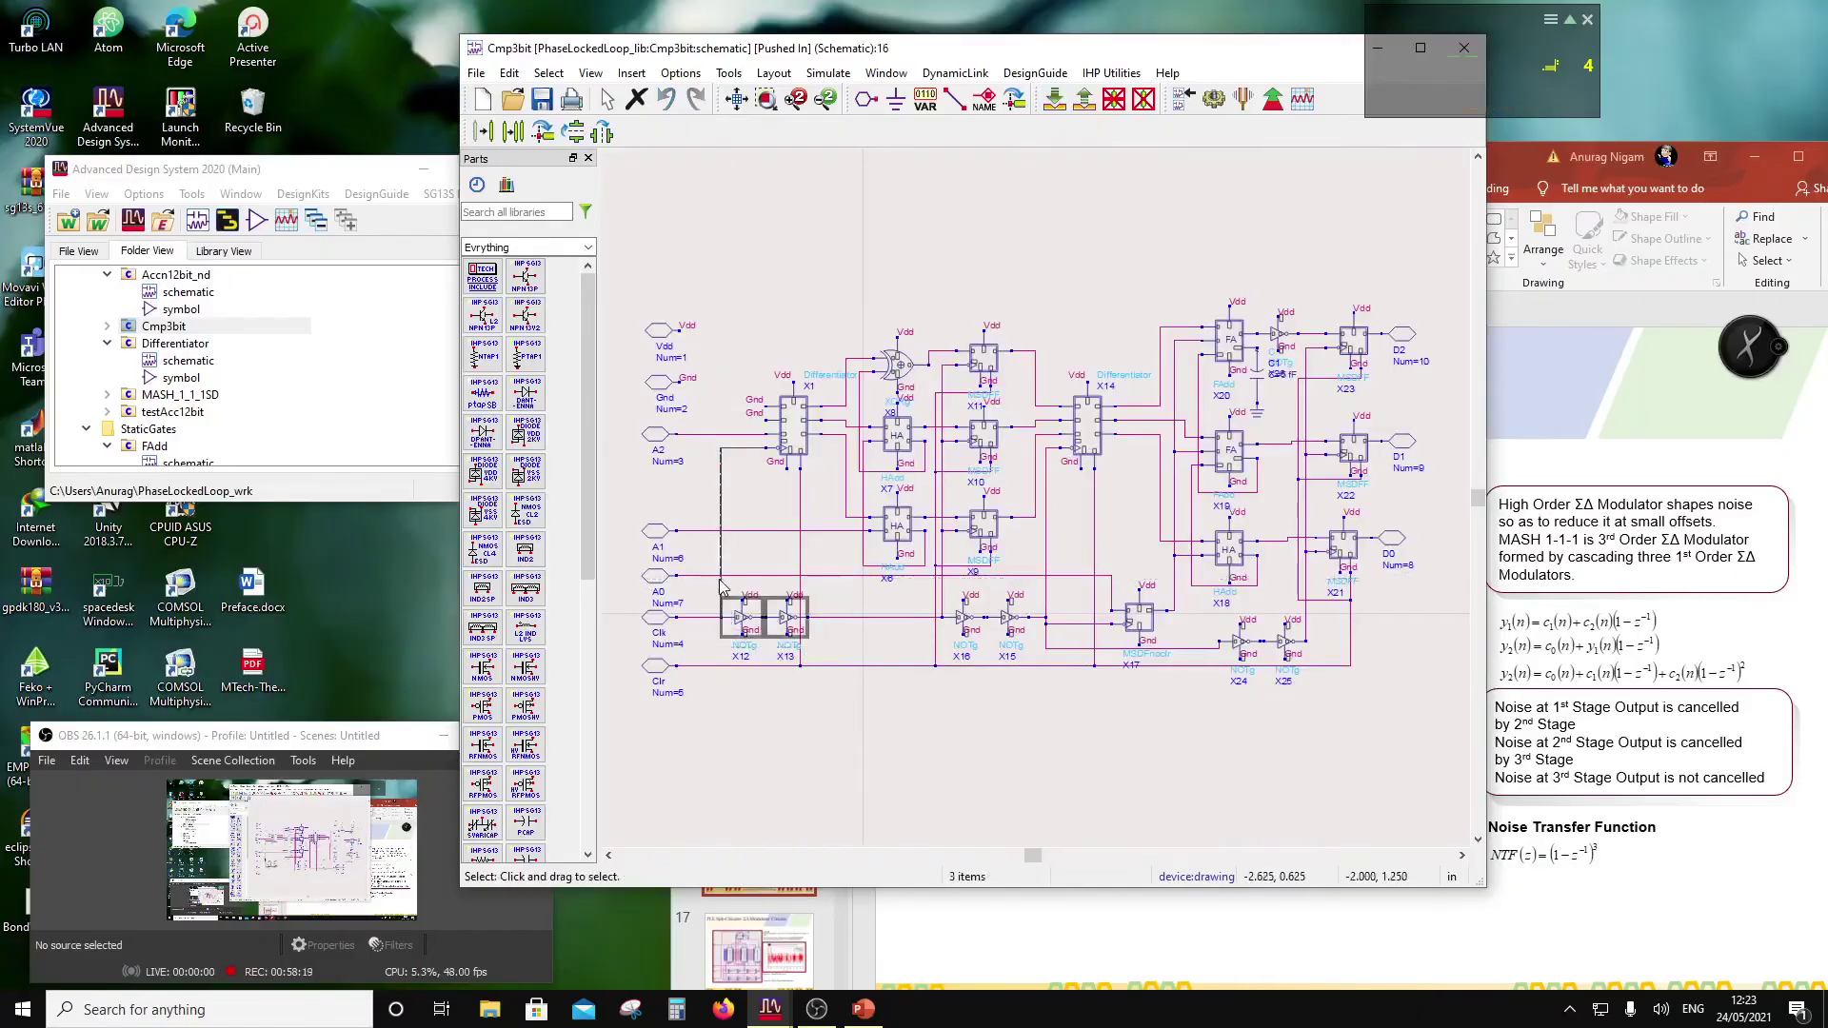
click(509, 73)
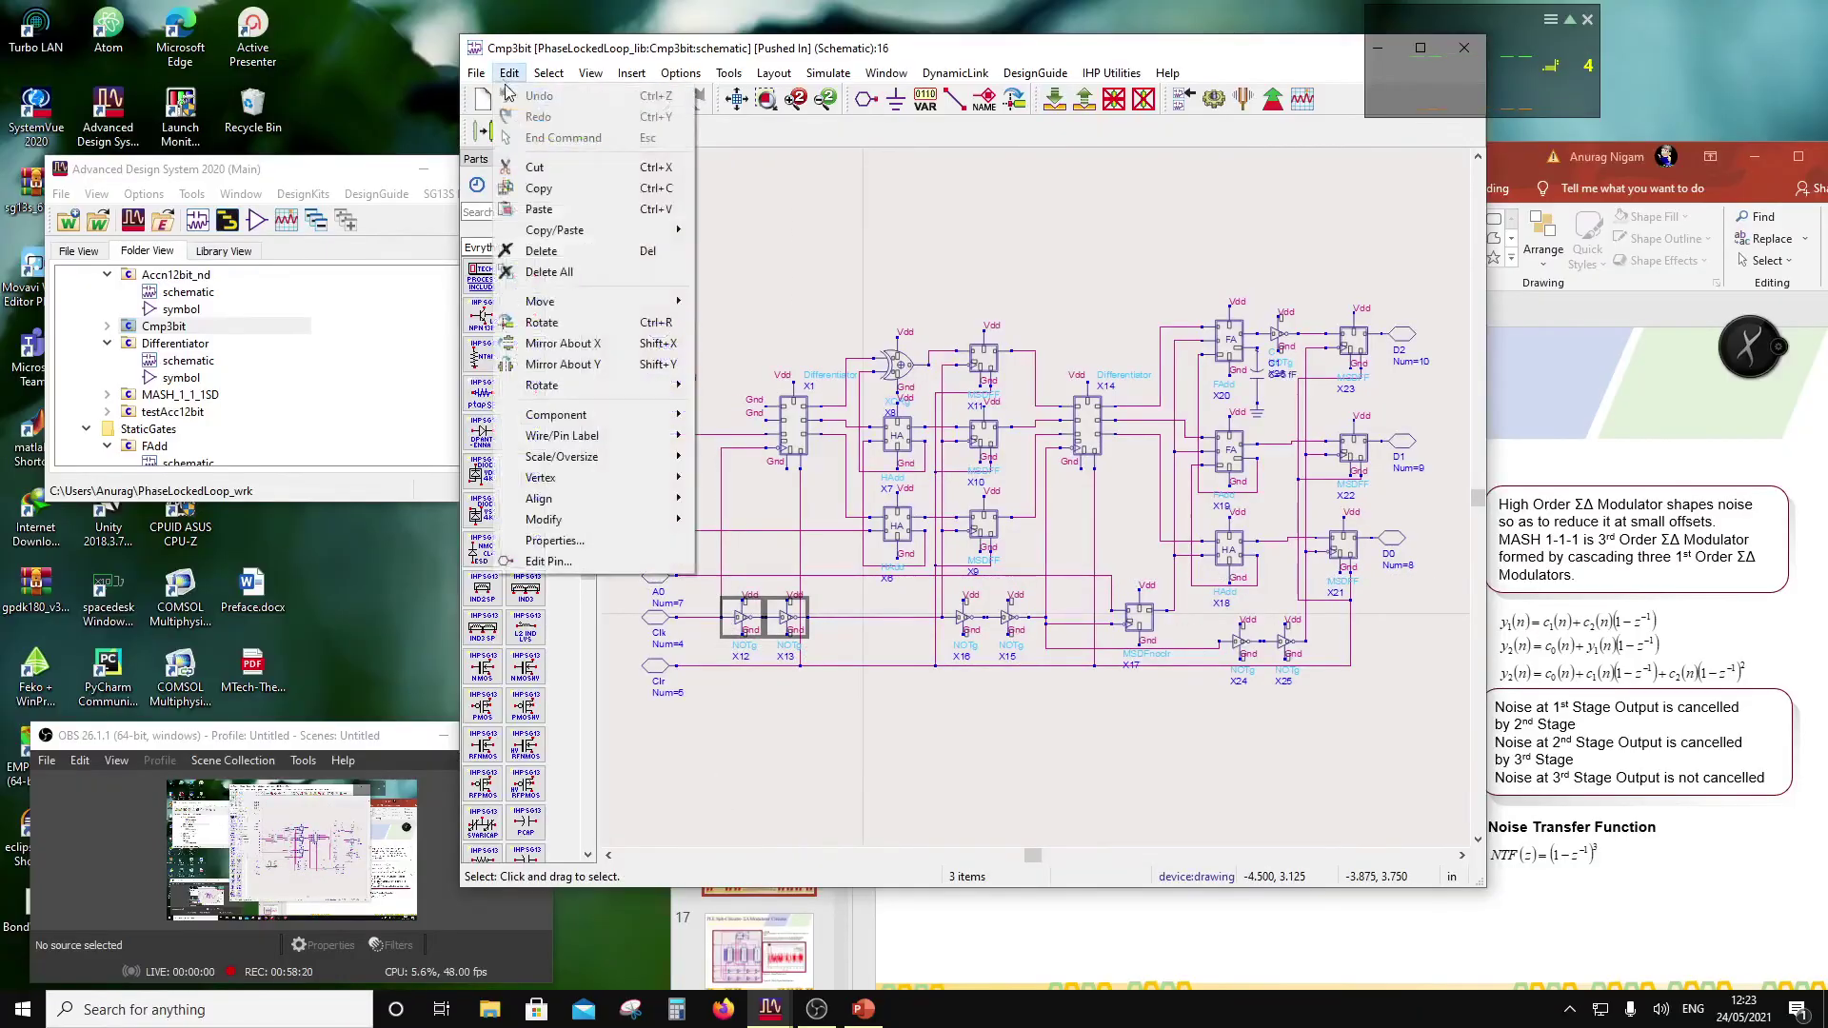
click(537, 190)
click(1084, 98)
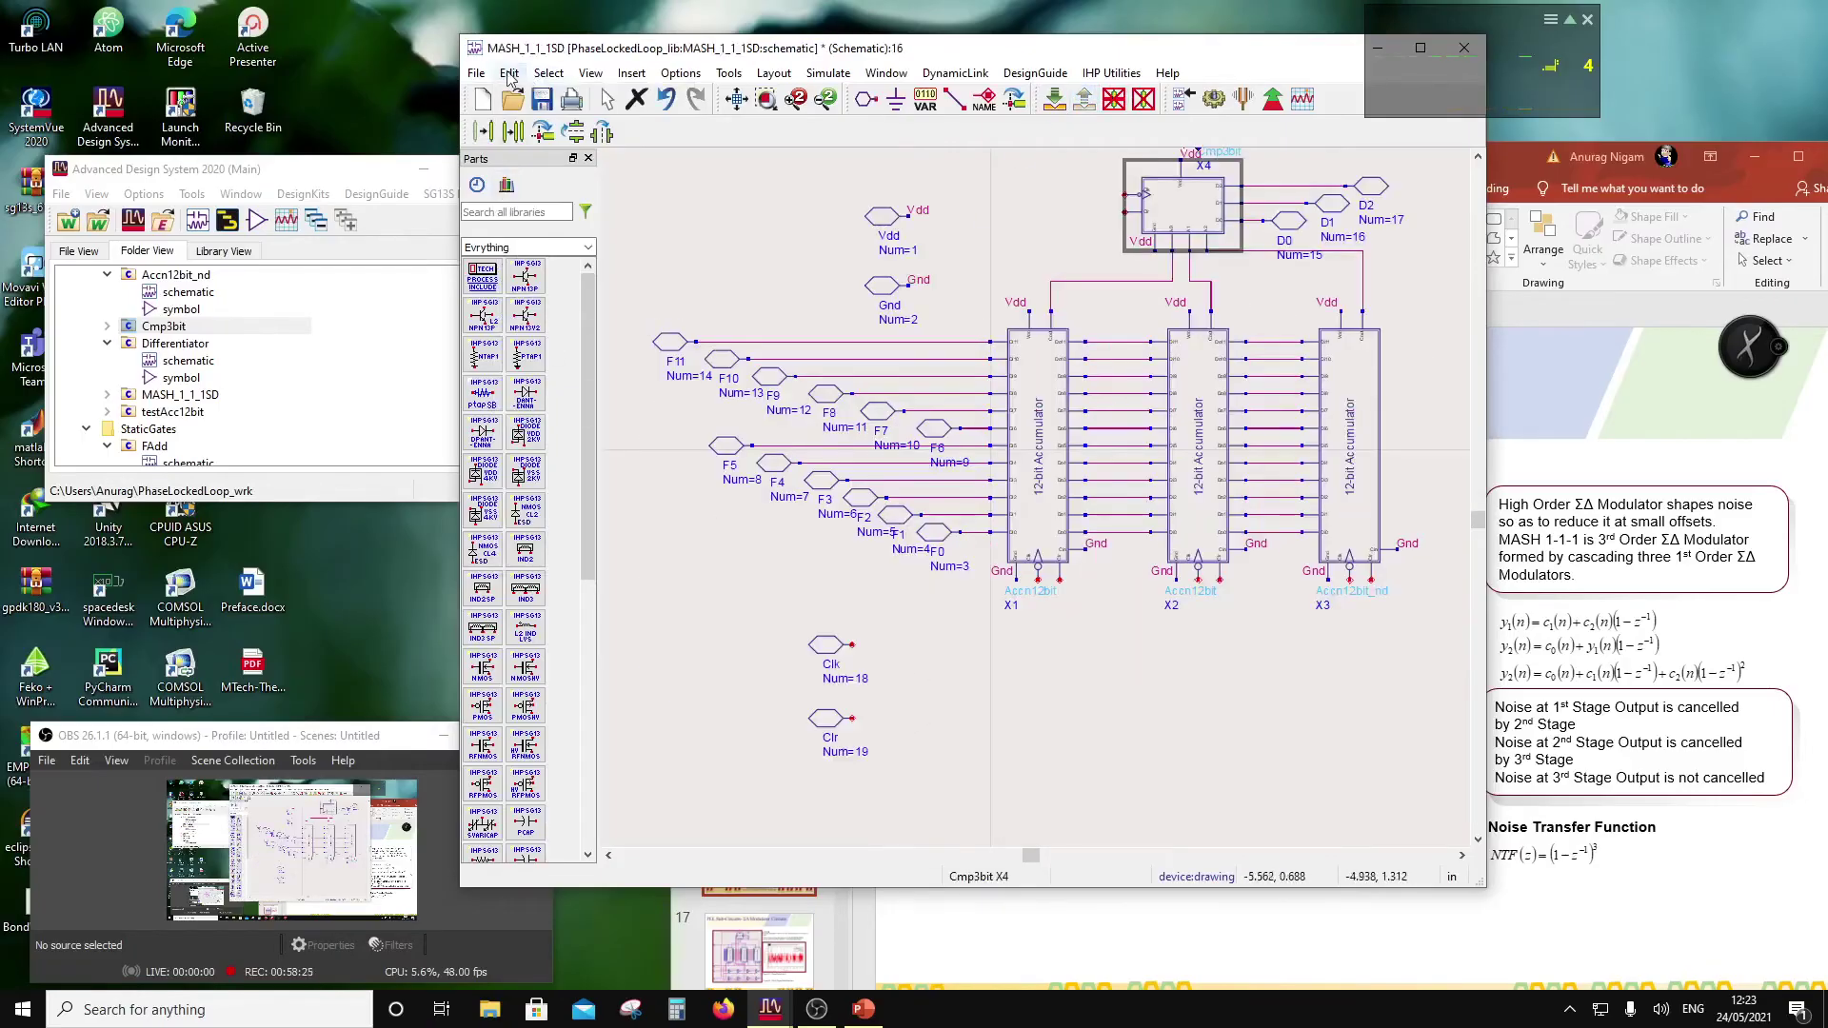
Step: Paste the inverter pair four times, placing two pairs in line with the Clk pin and two in line with the Clr pin
click(509, 73)
click(537, 208)
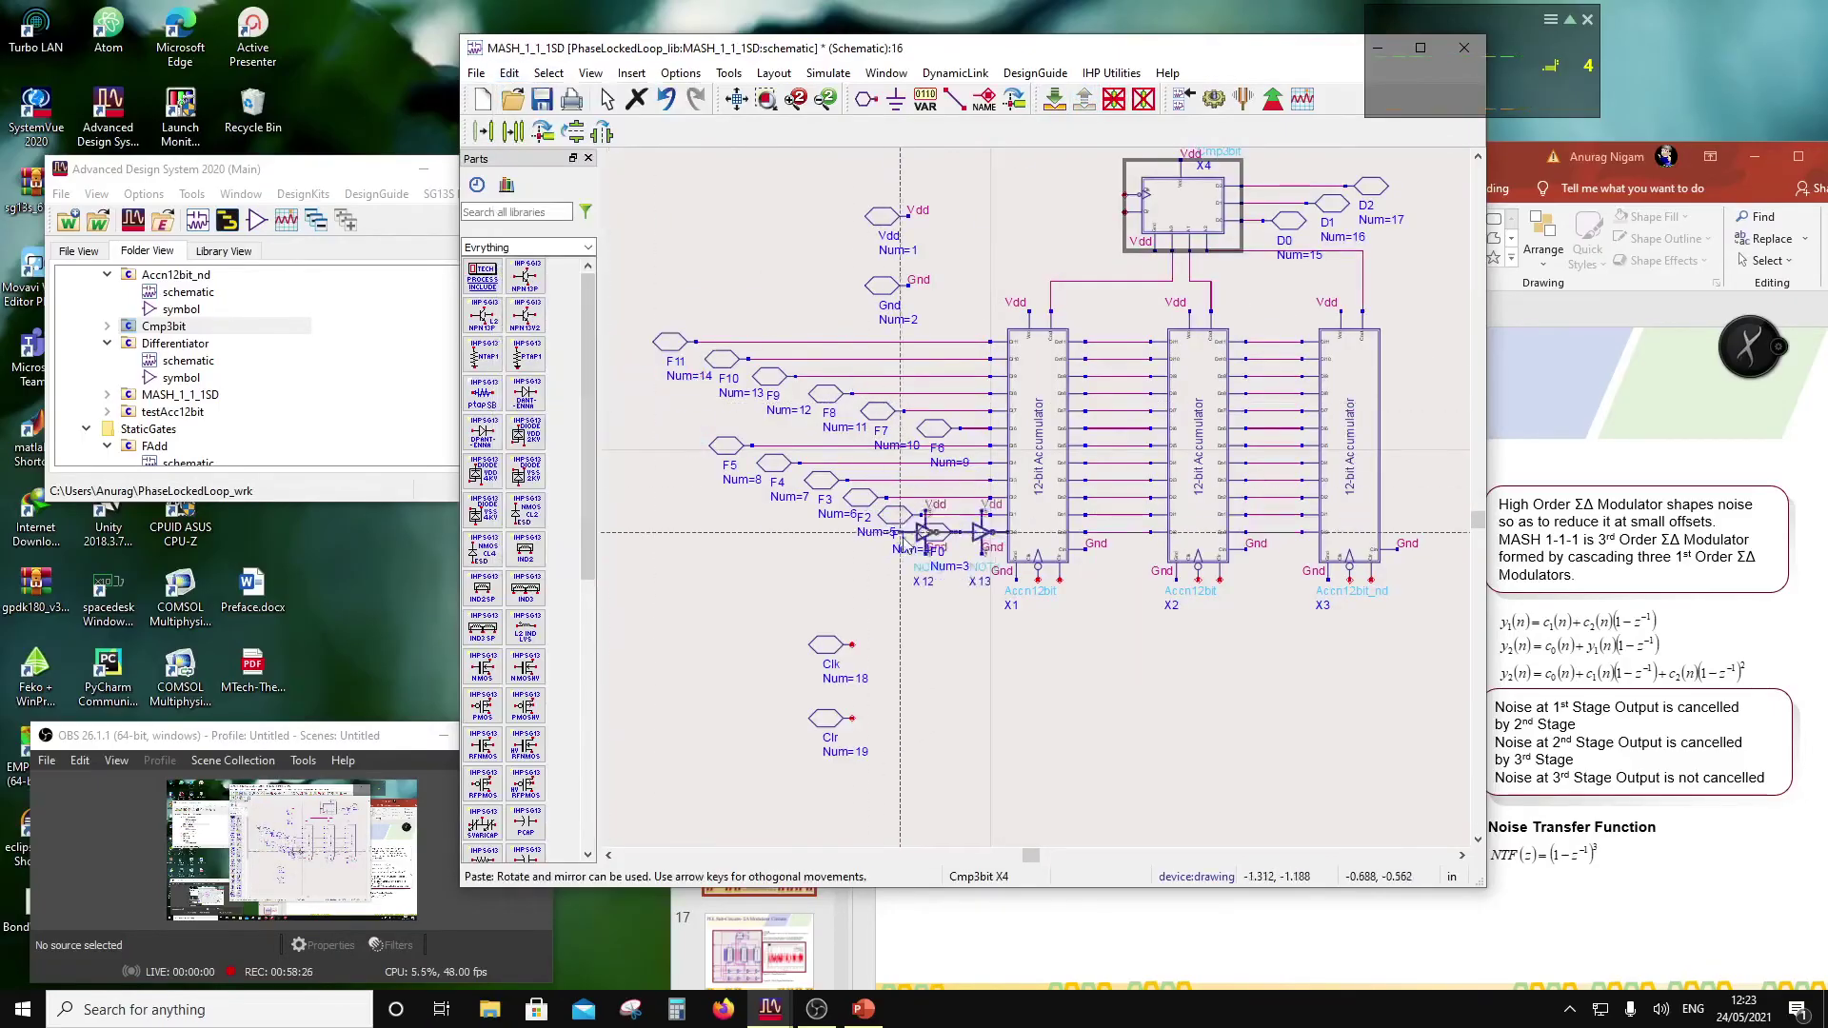
click(874, 650)
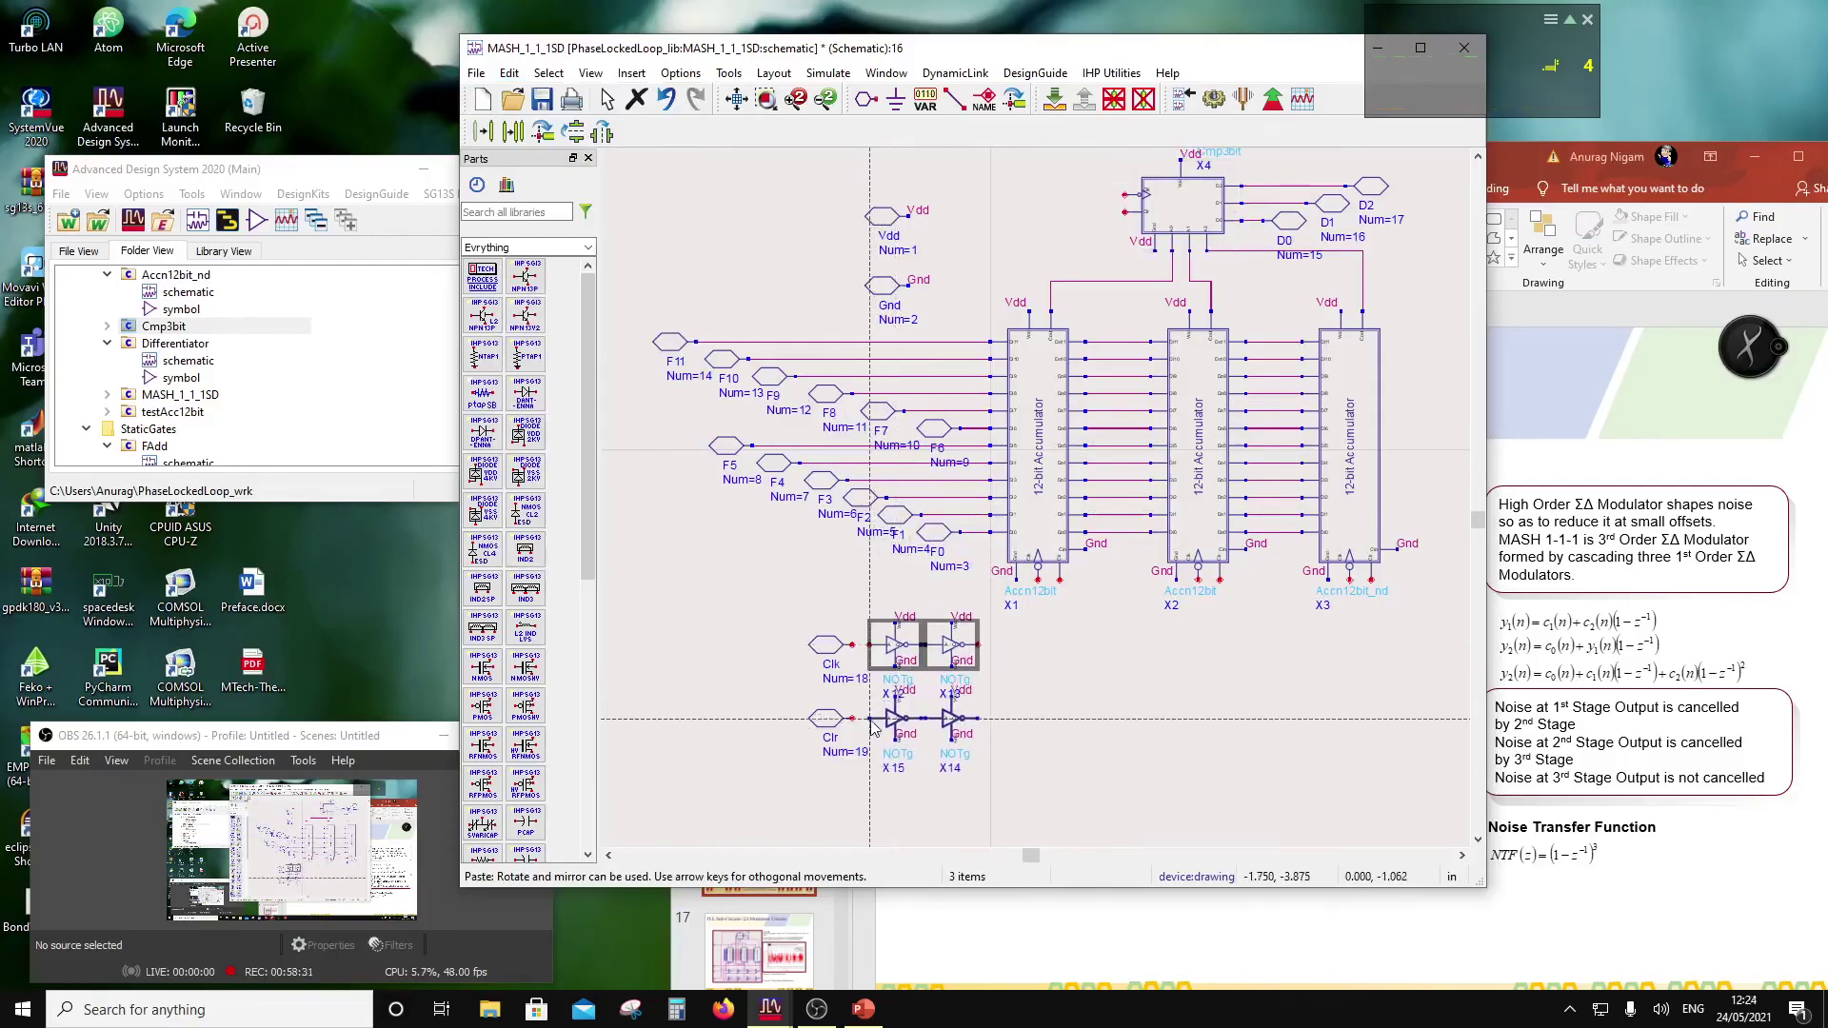
click(874, 724)
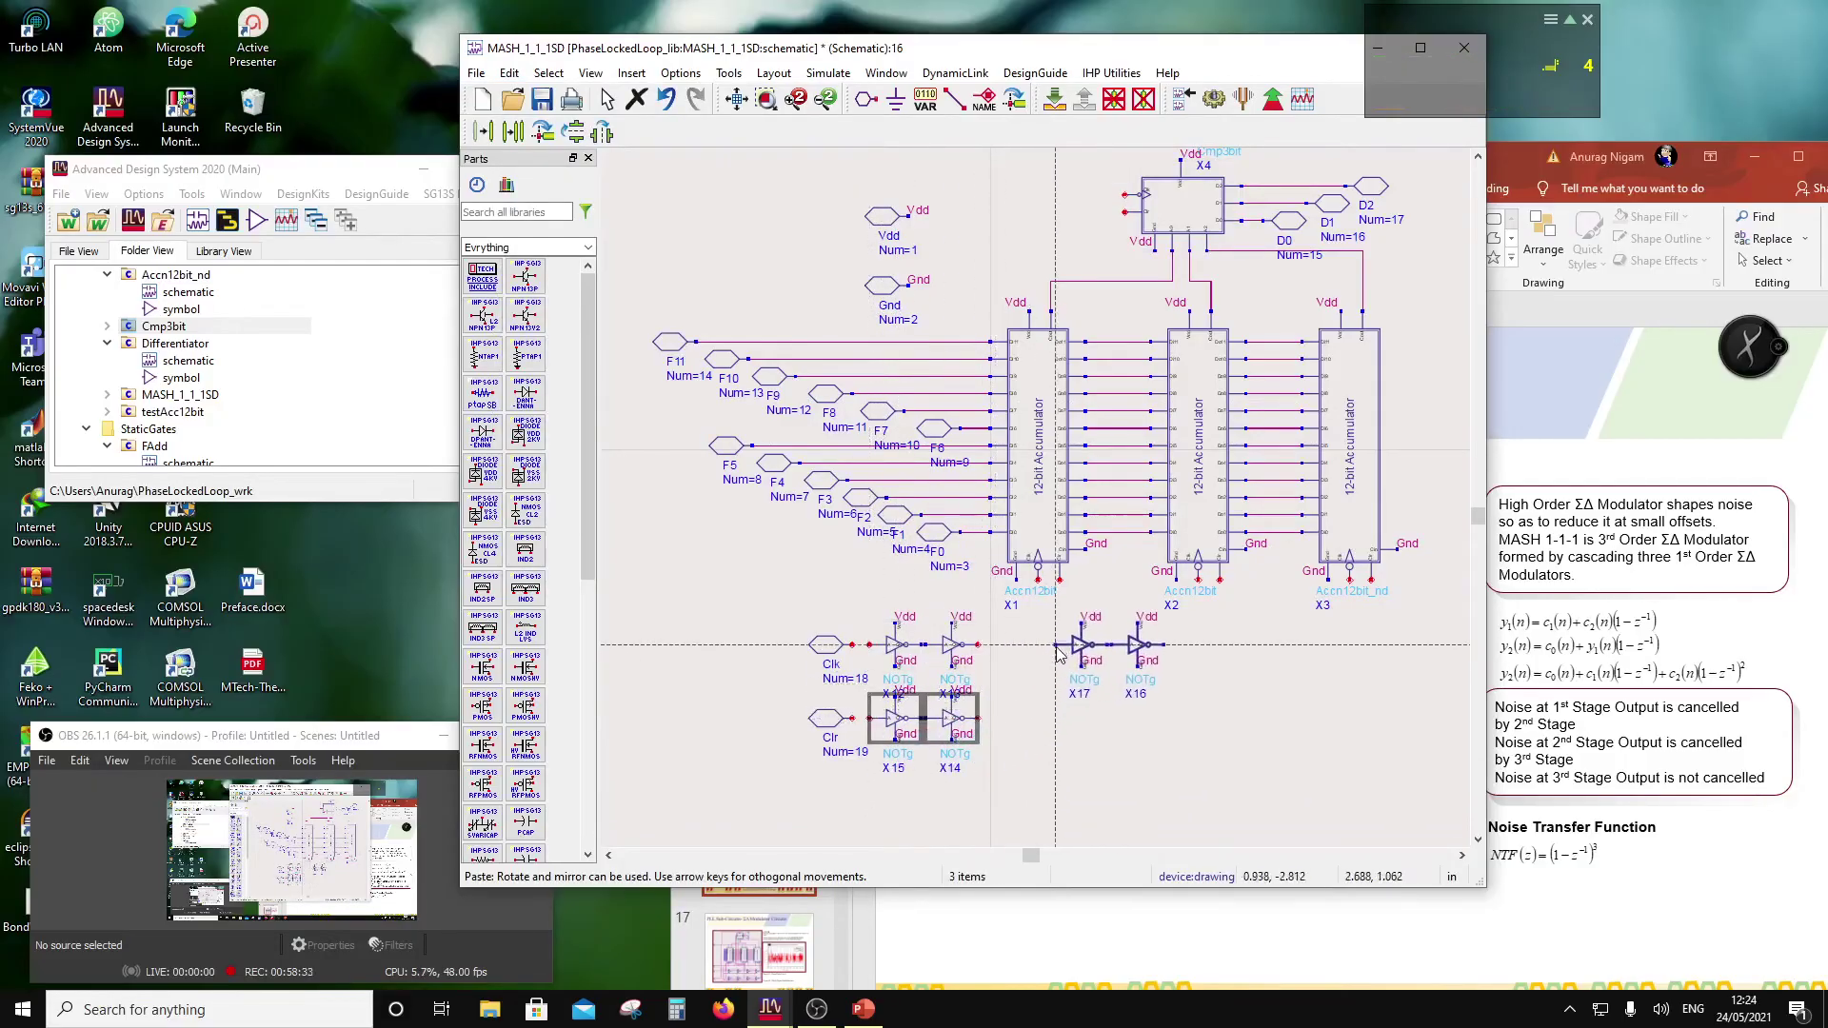
click(1030, 653)
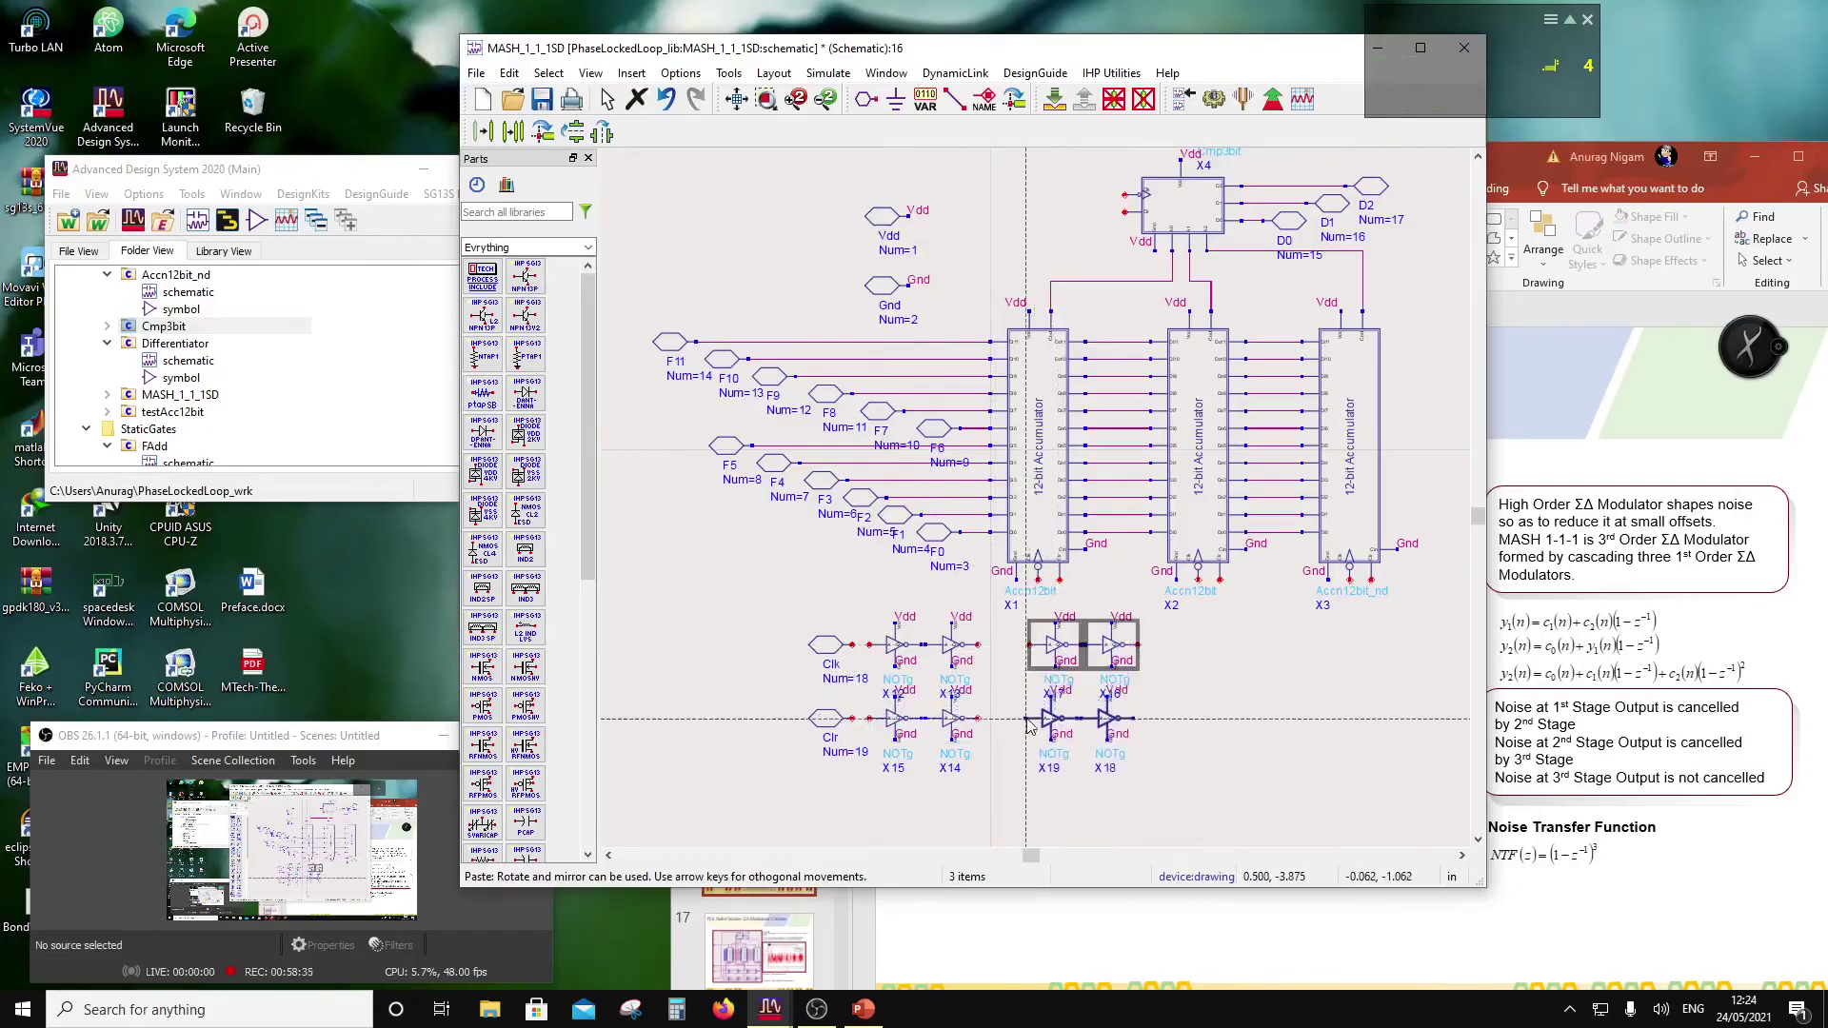
click(1029, 725)
key(Escape)
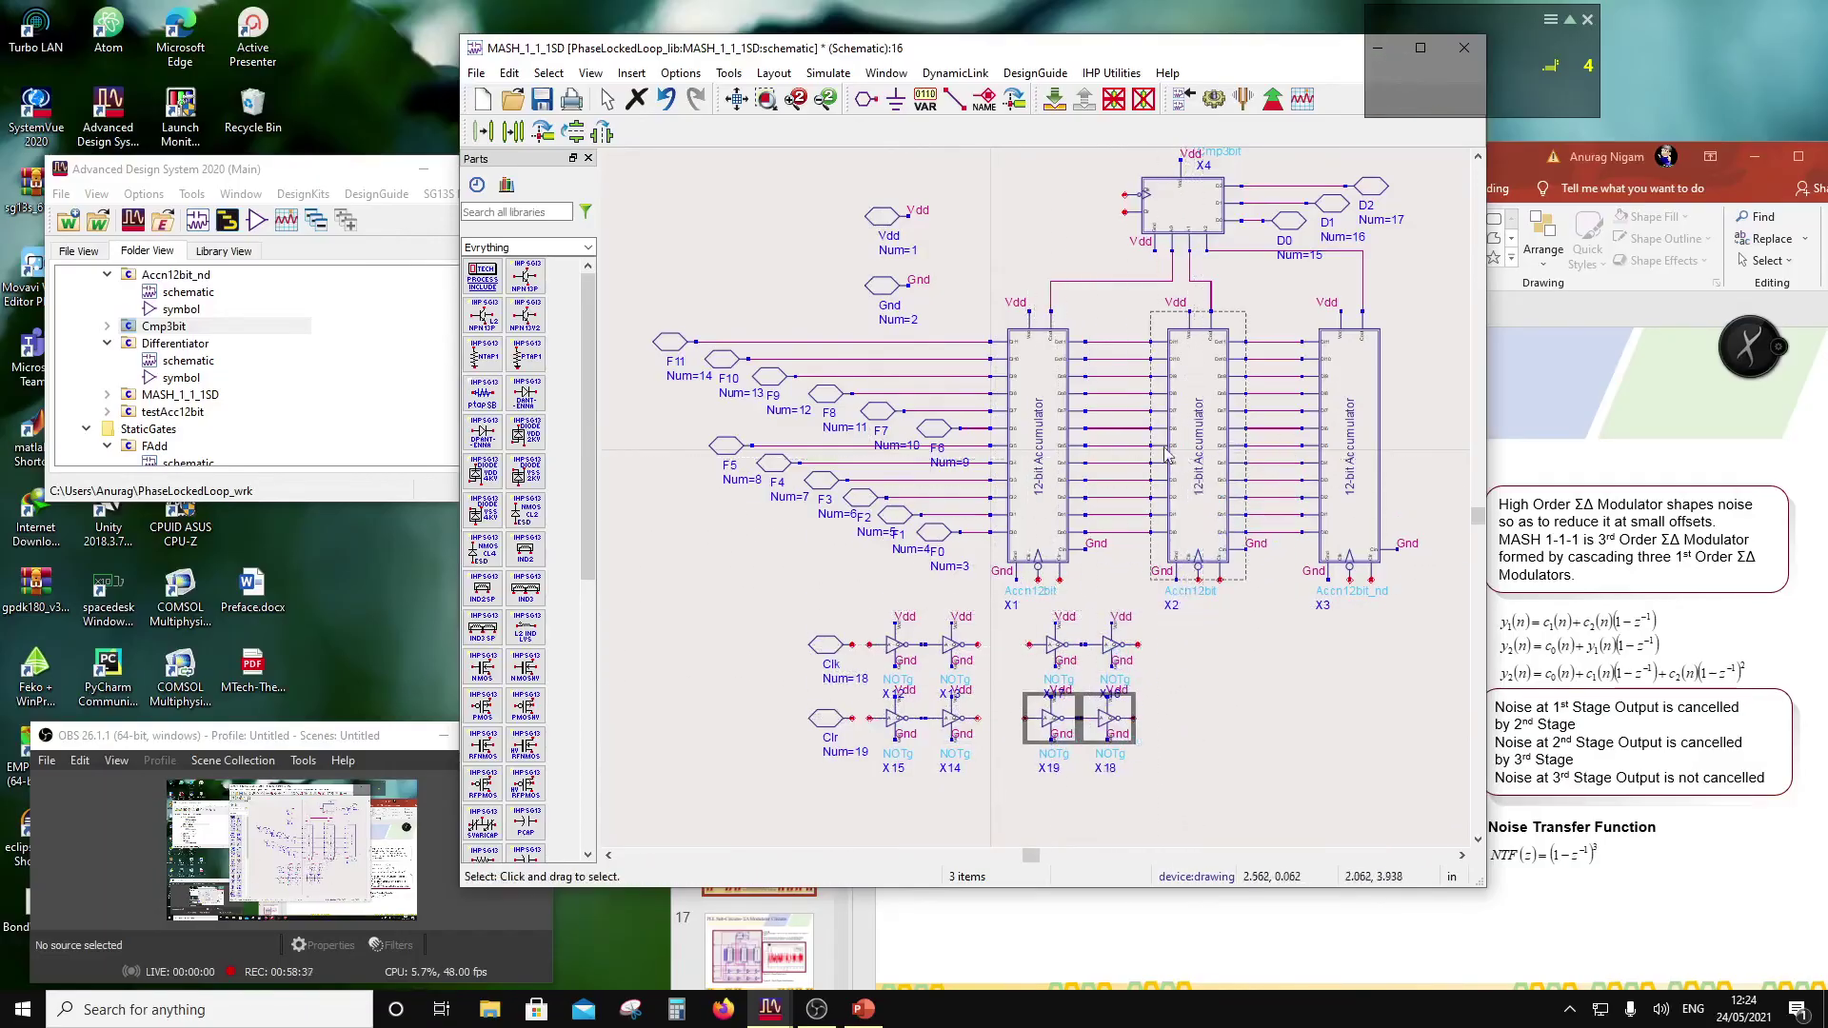
Step: Wire the Clk and Clr pins to their first inverter pairs and link each first pair to the second pair in its row
click(954, 98)
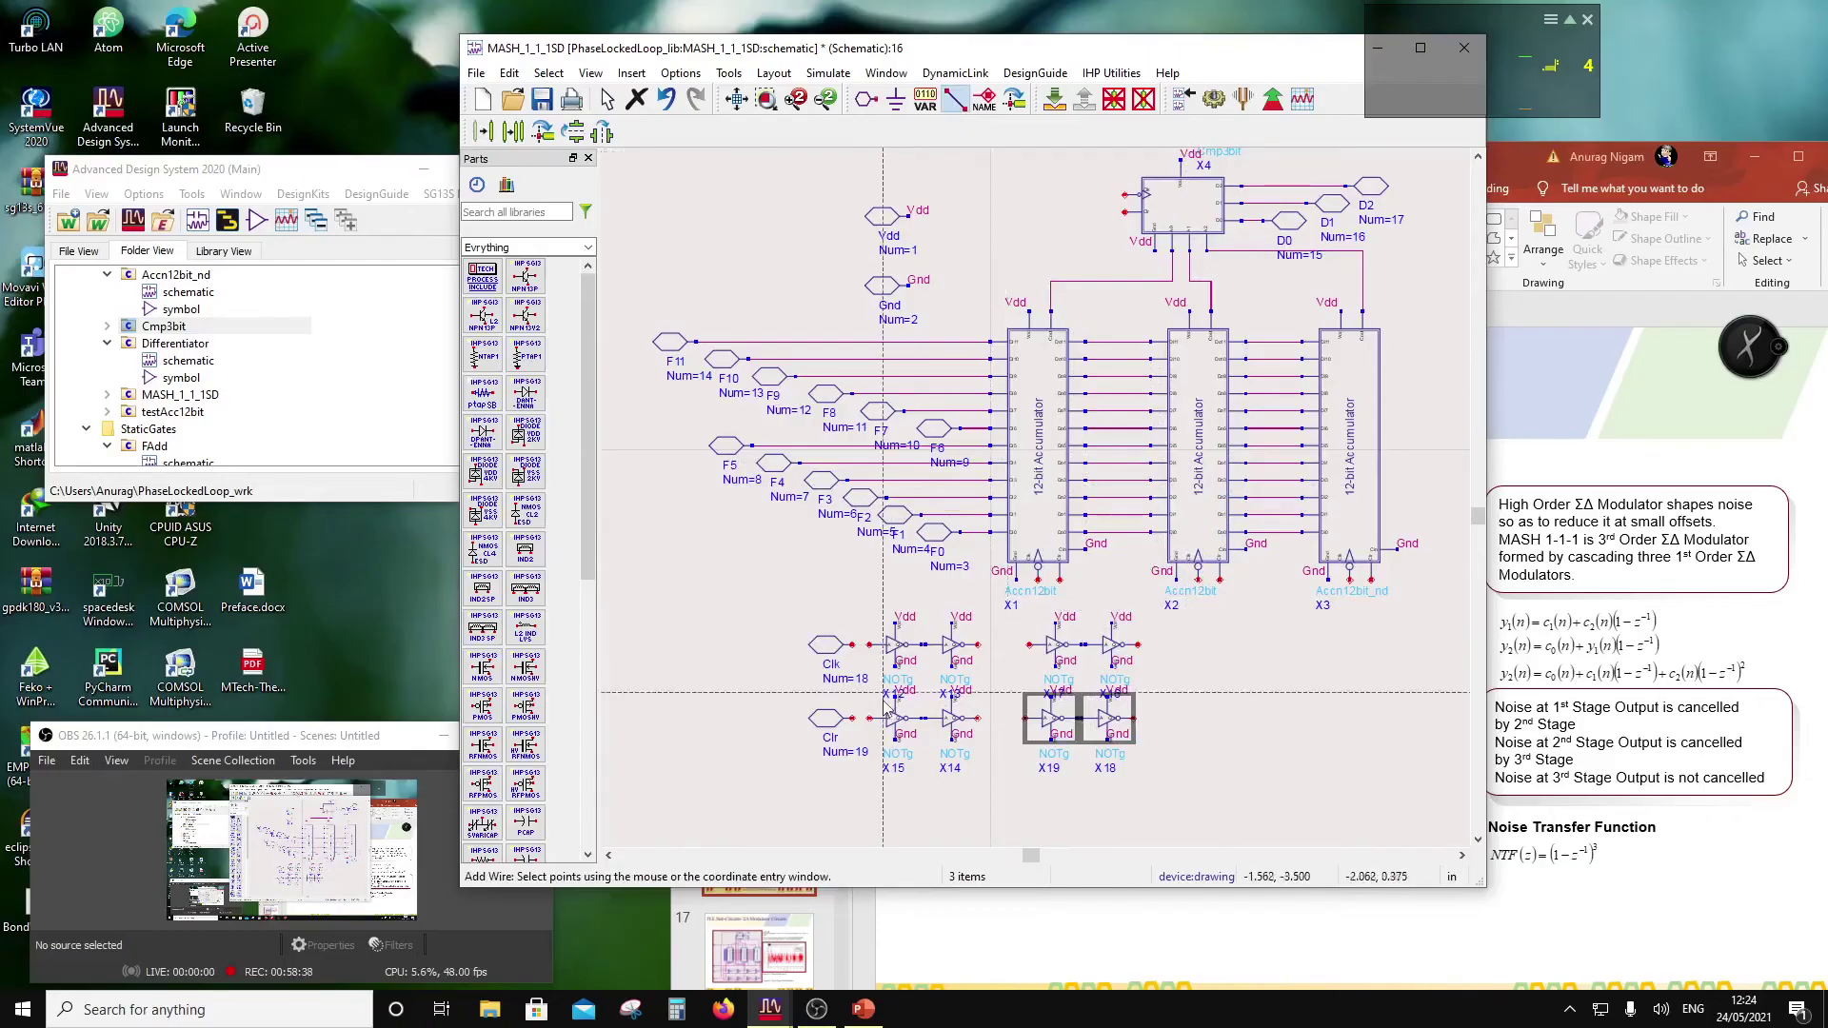
click(872, 648)
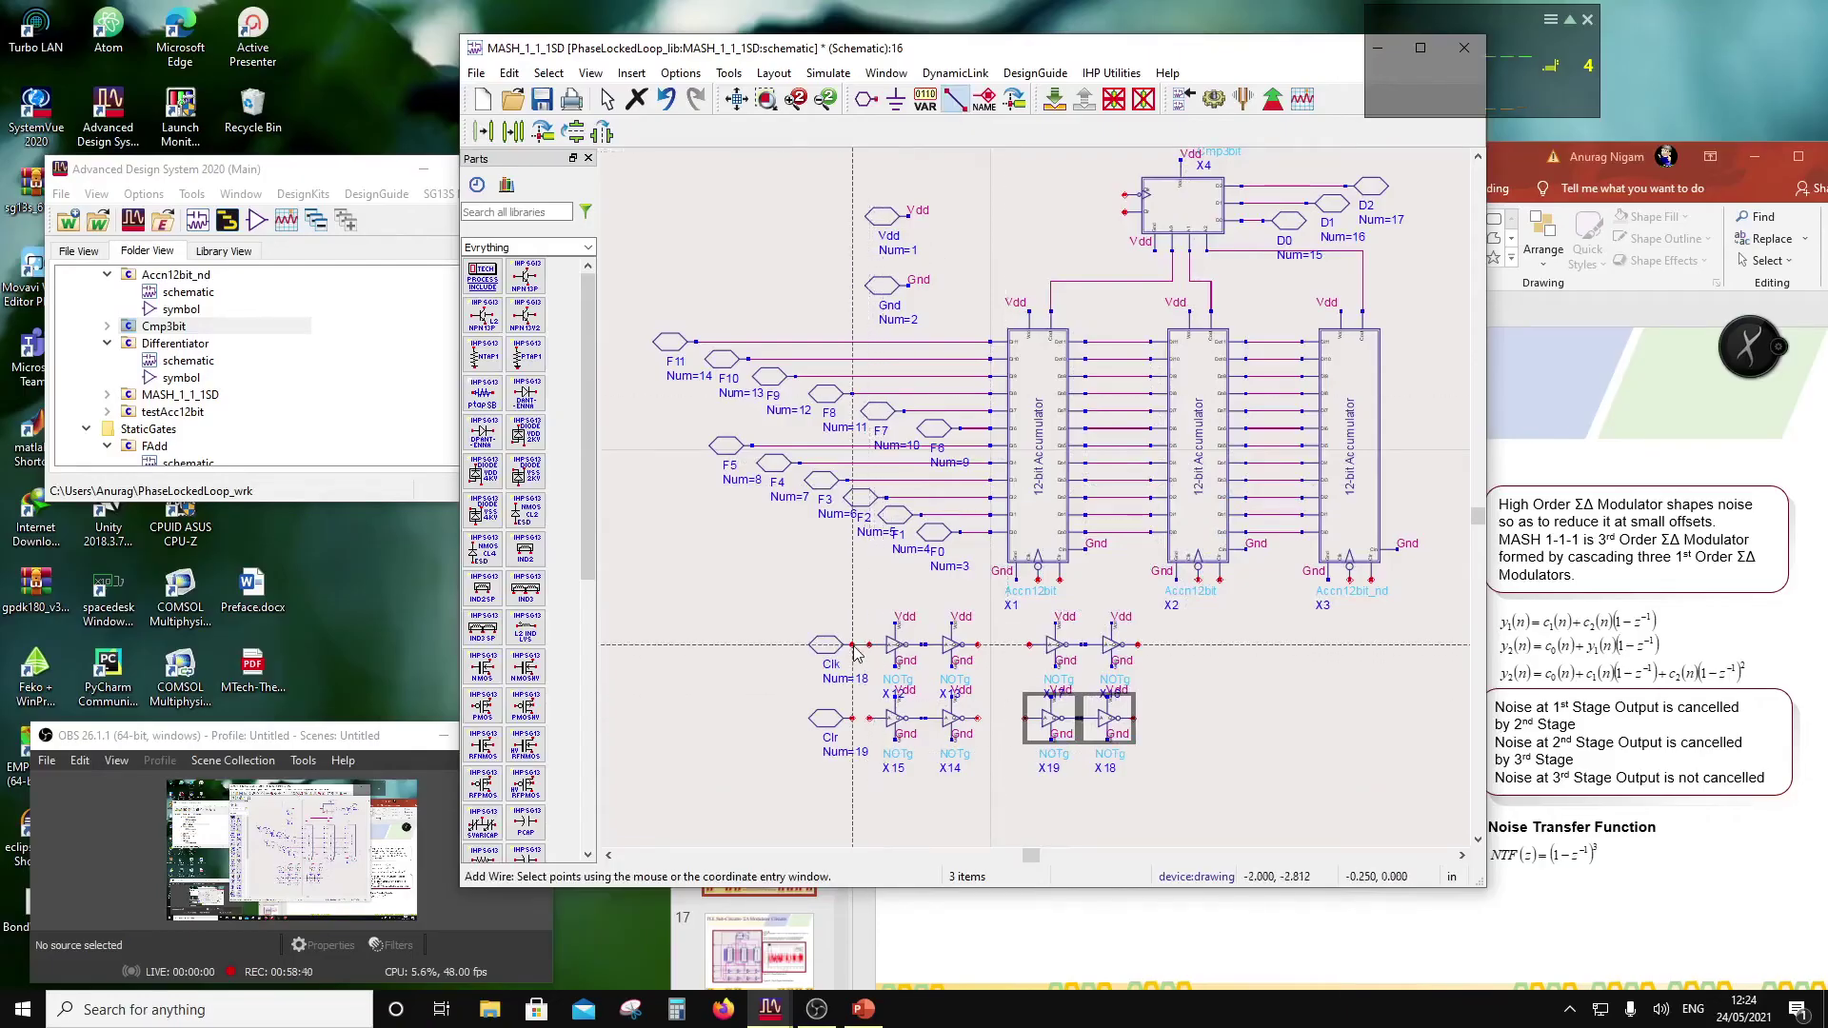
click(852, 719)
click(869, 718)
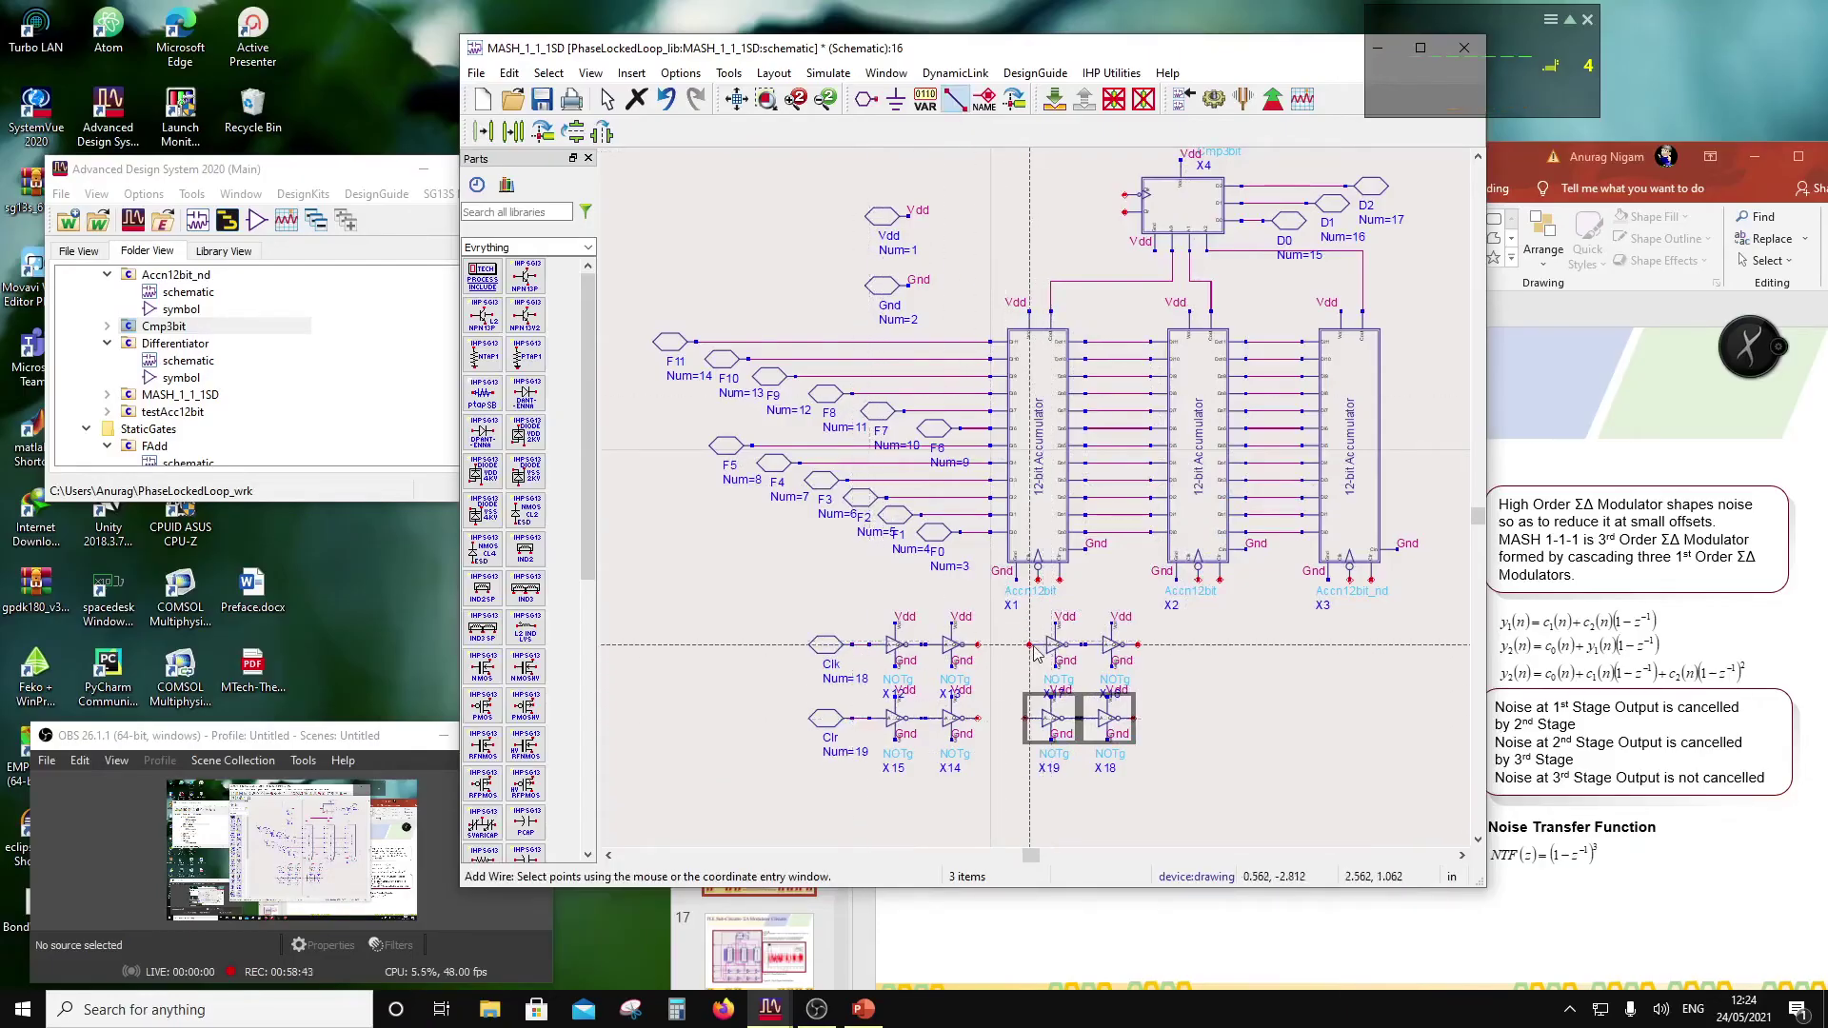
click(979, 645)
click(1028, 644)
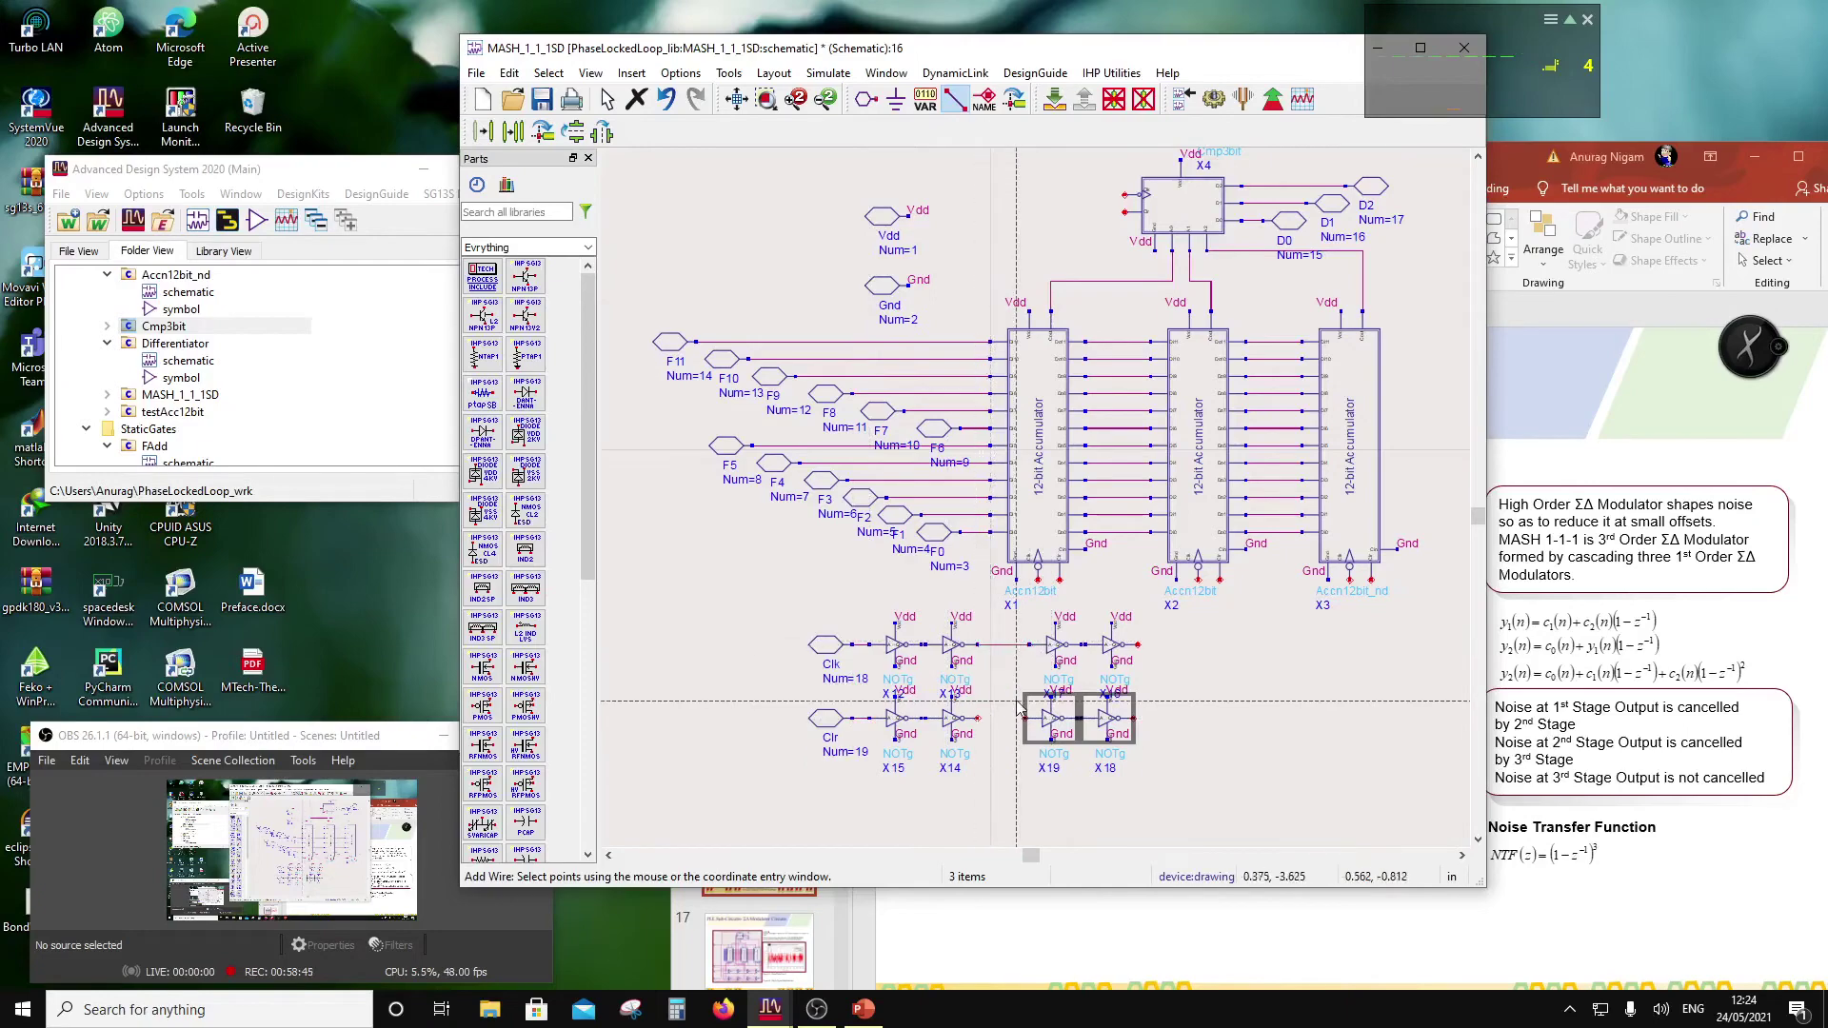
click(1020, 719)
key(Escape)
Step: Move all the Clk and Clr inverter pairs together farther from their pins, below accumulators X1 and X2
click(1193, 782)
click(861, 606)
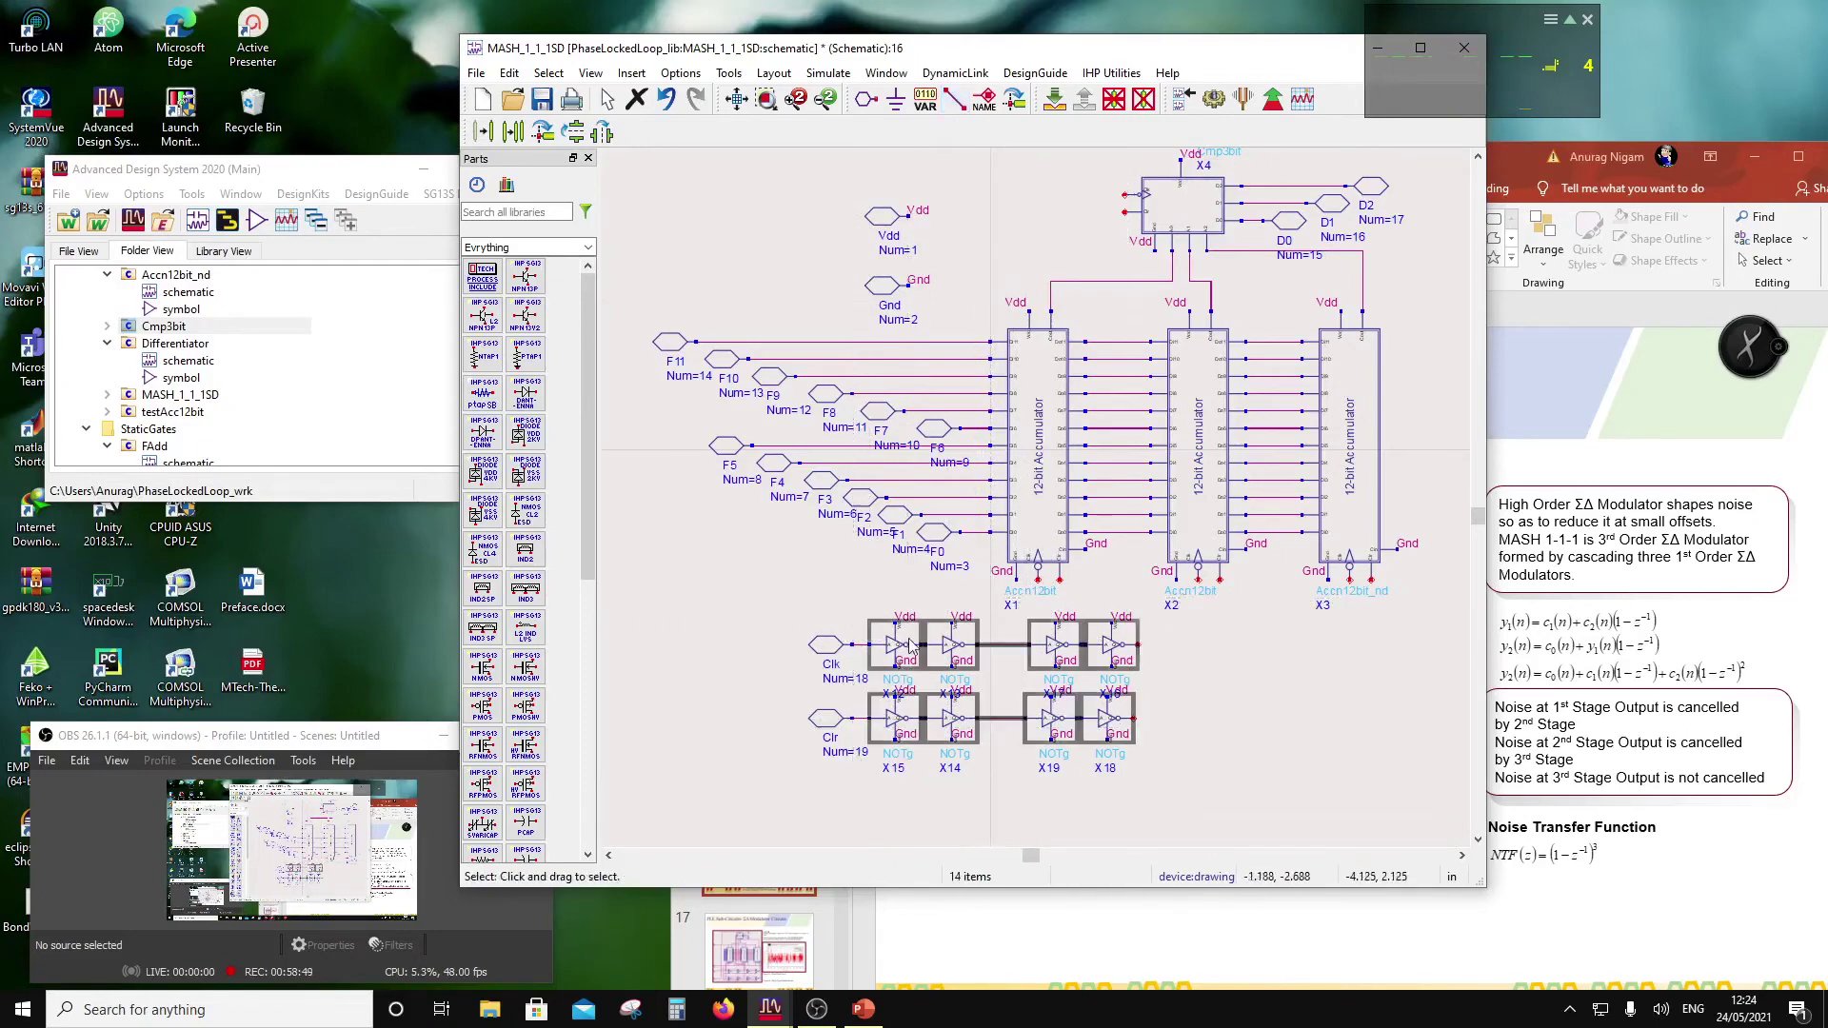
drag(912, 649, 1016, 640)
click(894, 641)
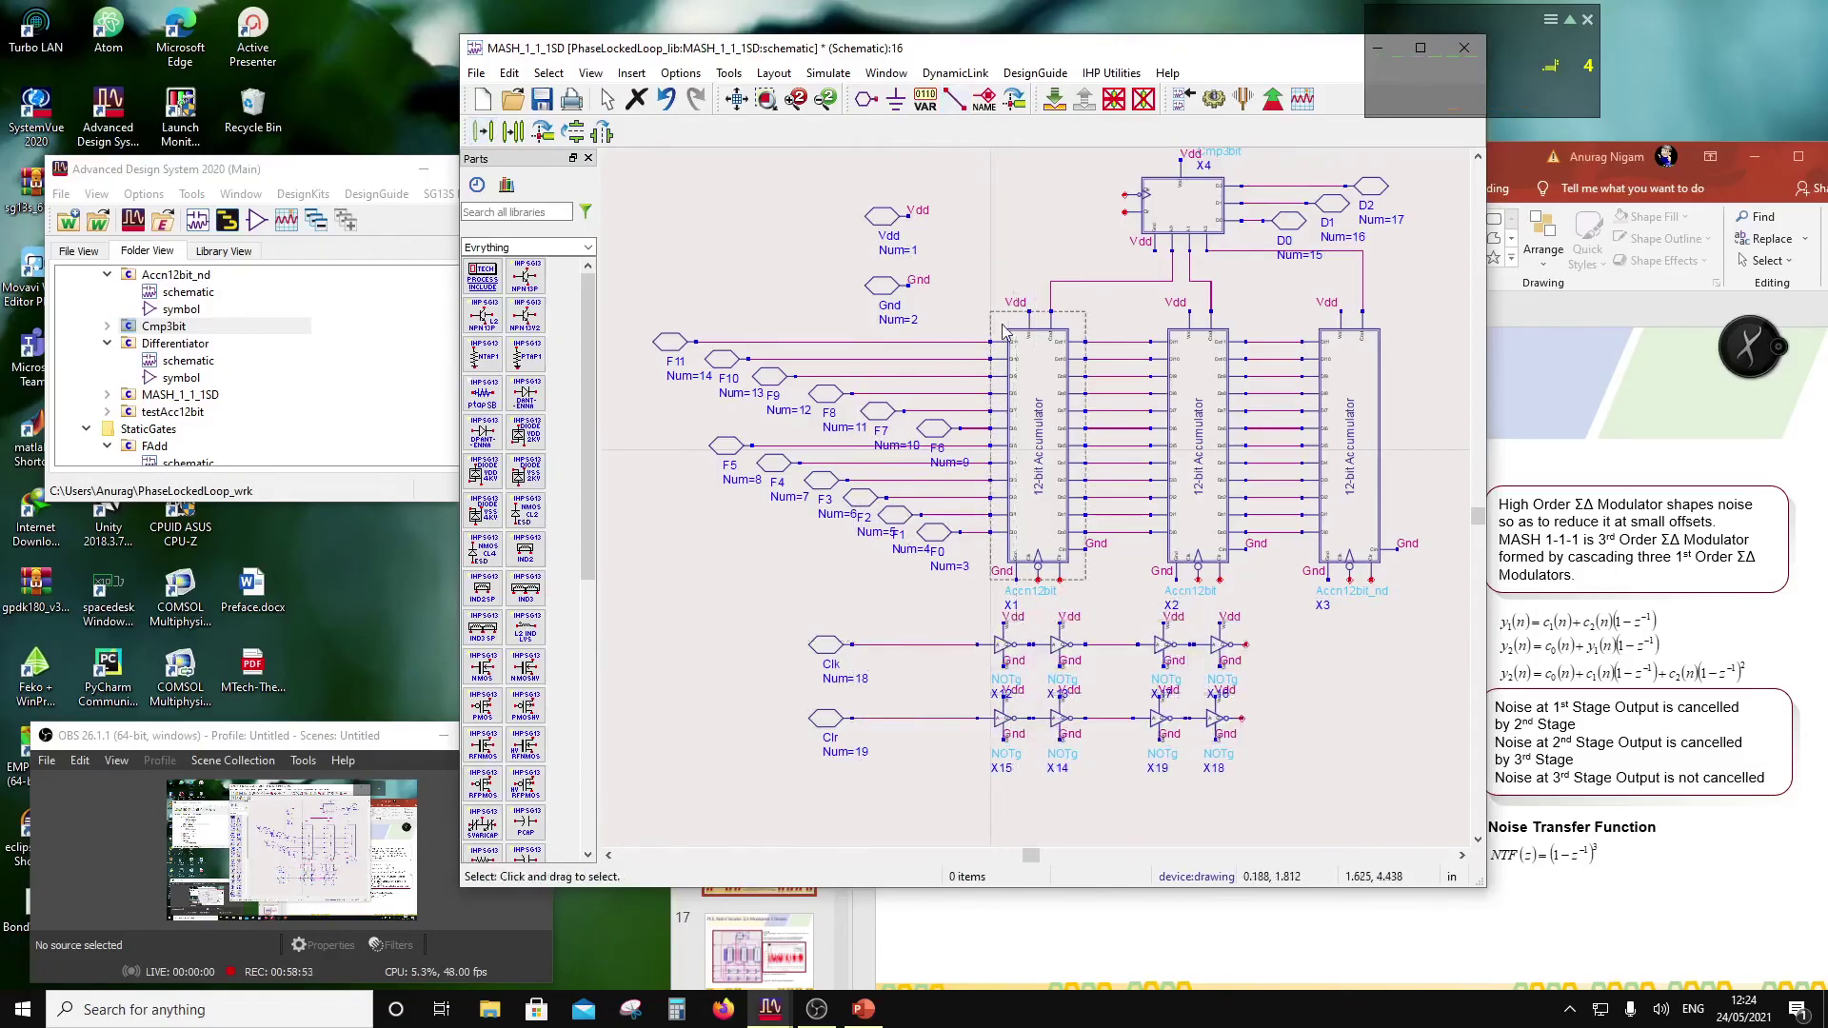
Step: Wire accumulator X1's Clk and Clr pins to the Clk and Clr lines just ahead of their first inverters
scroll(1038, 564, up, 2)
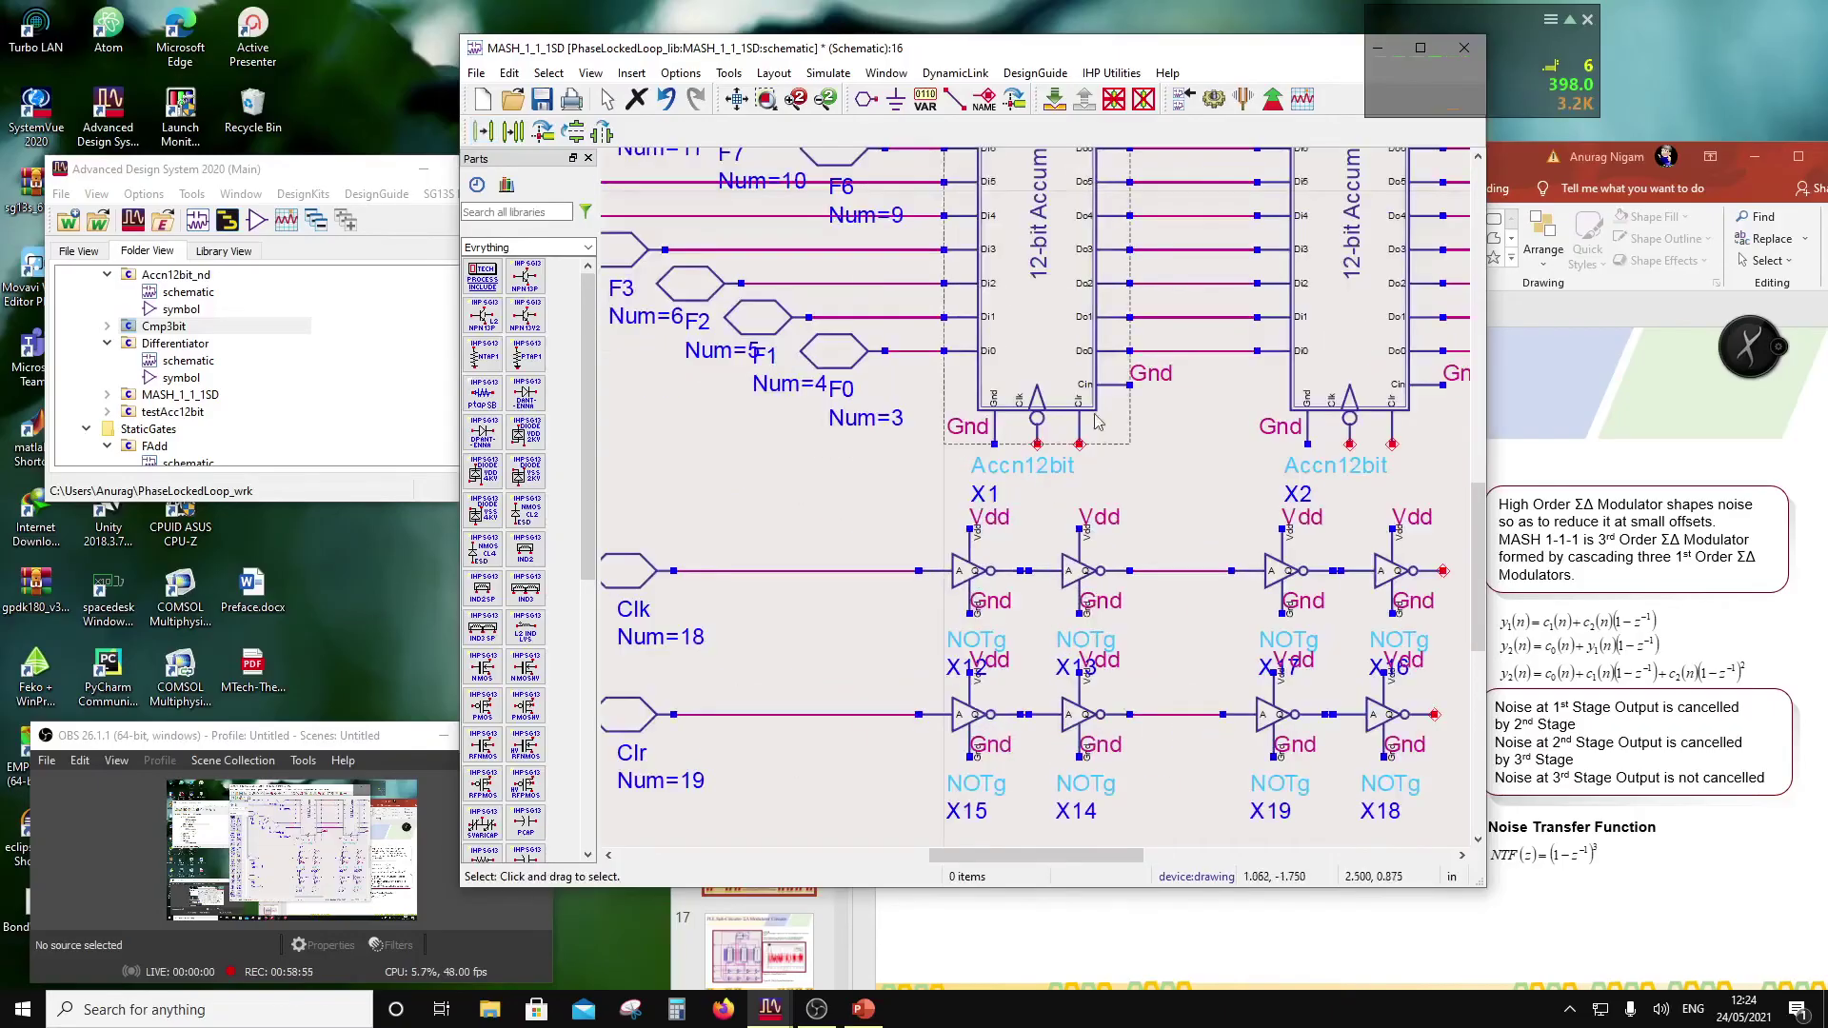
click(954, 99)
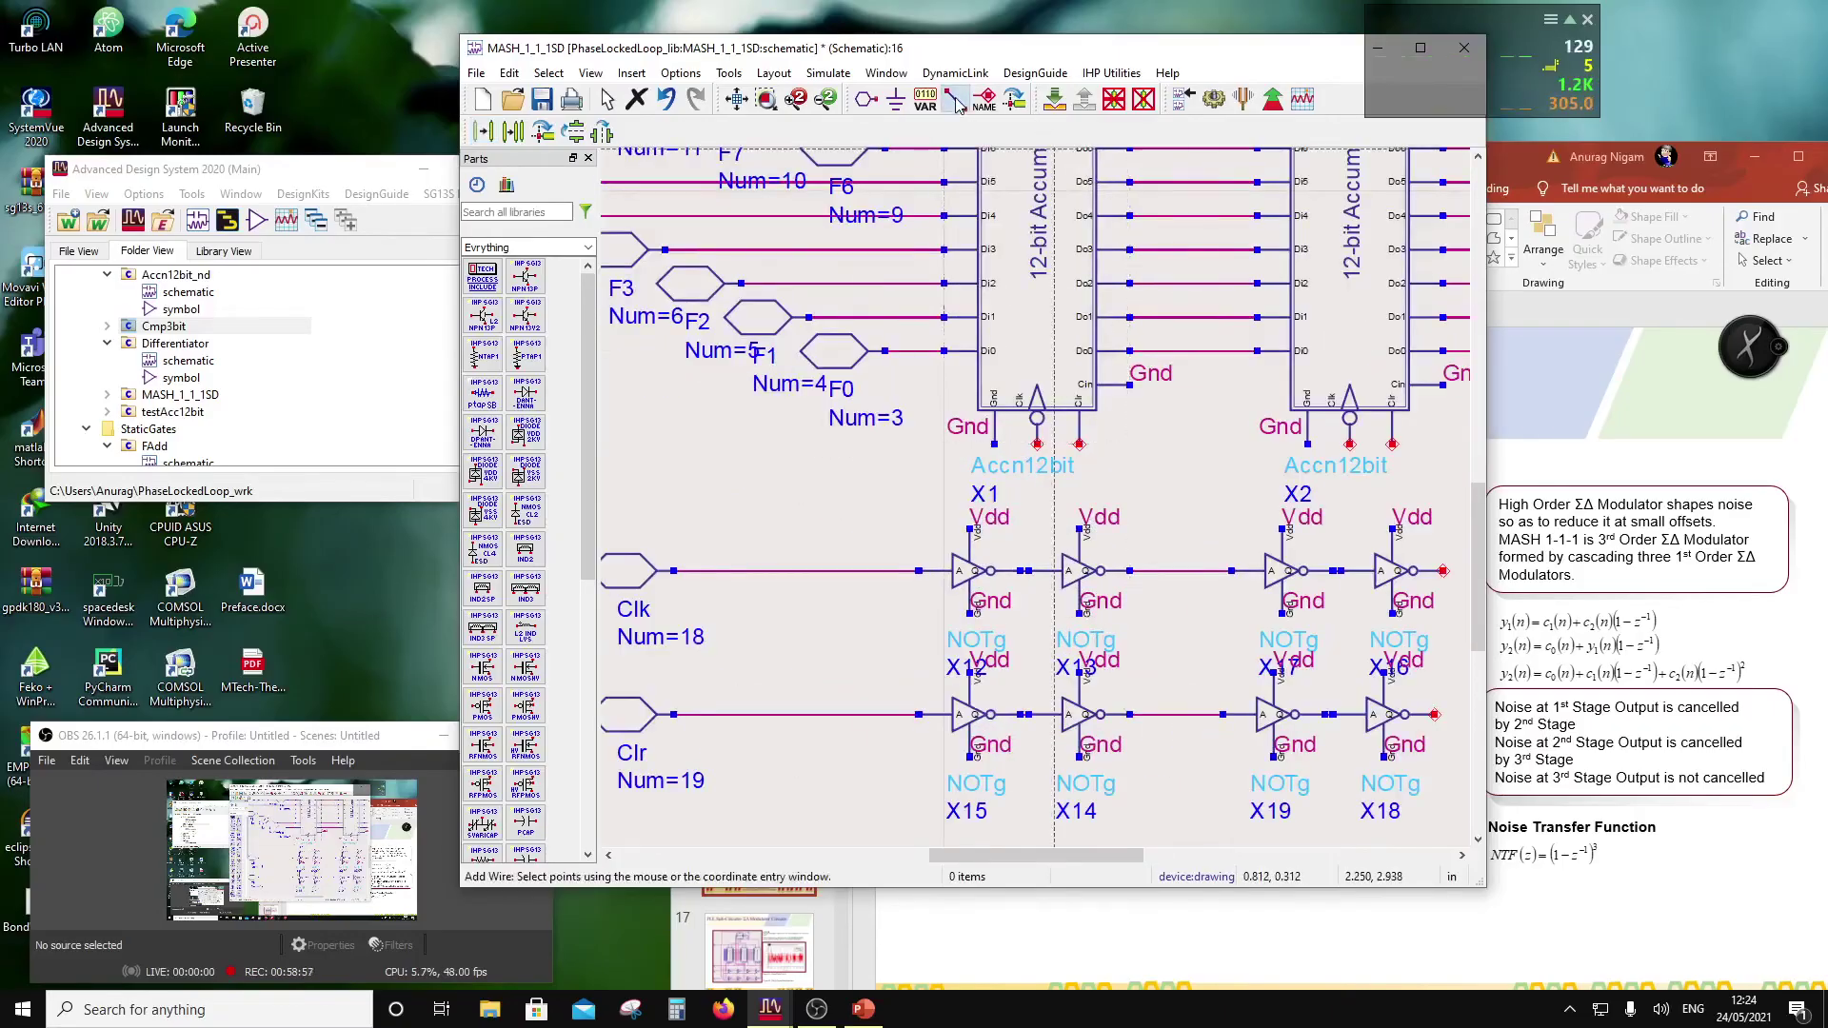
click(919, 571)
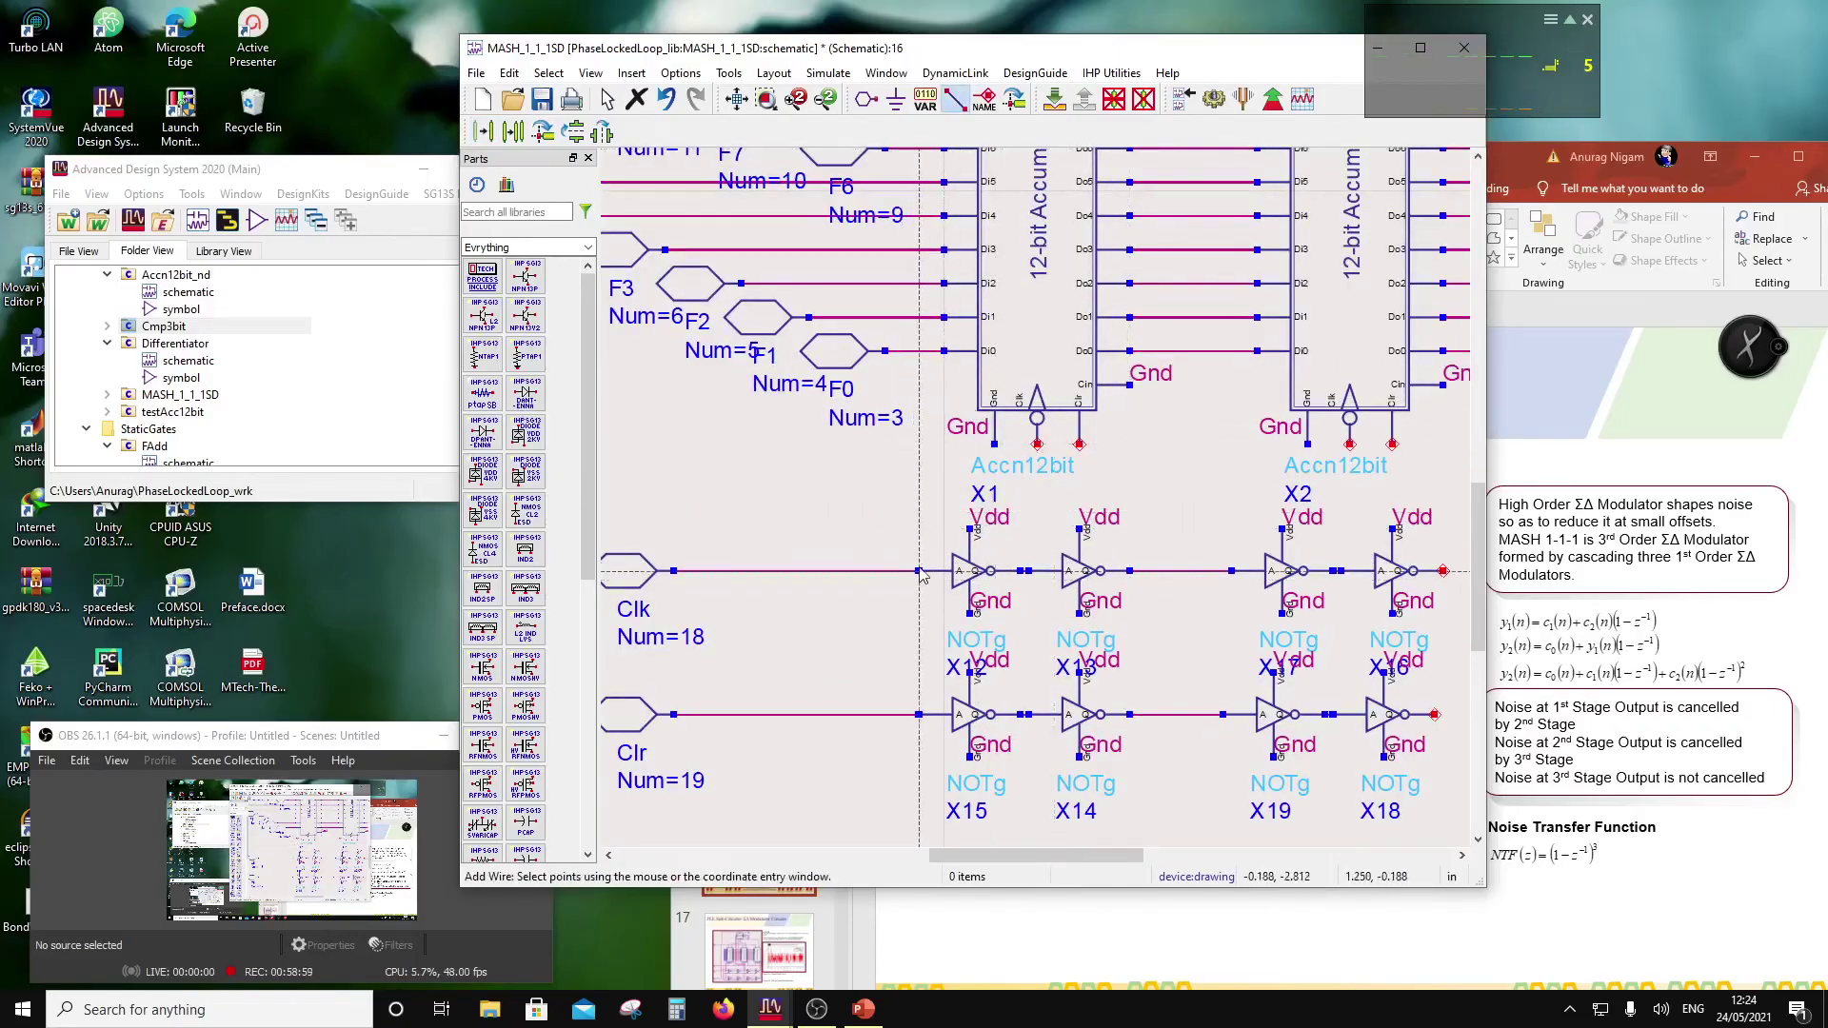
click(1036, 444)
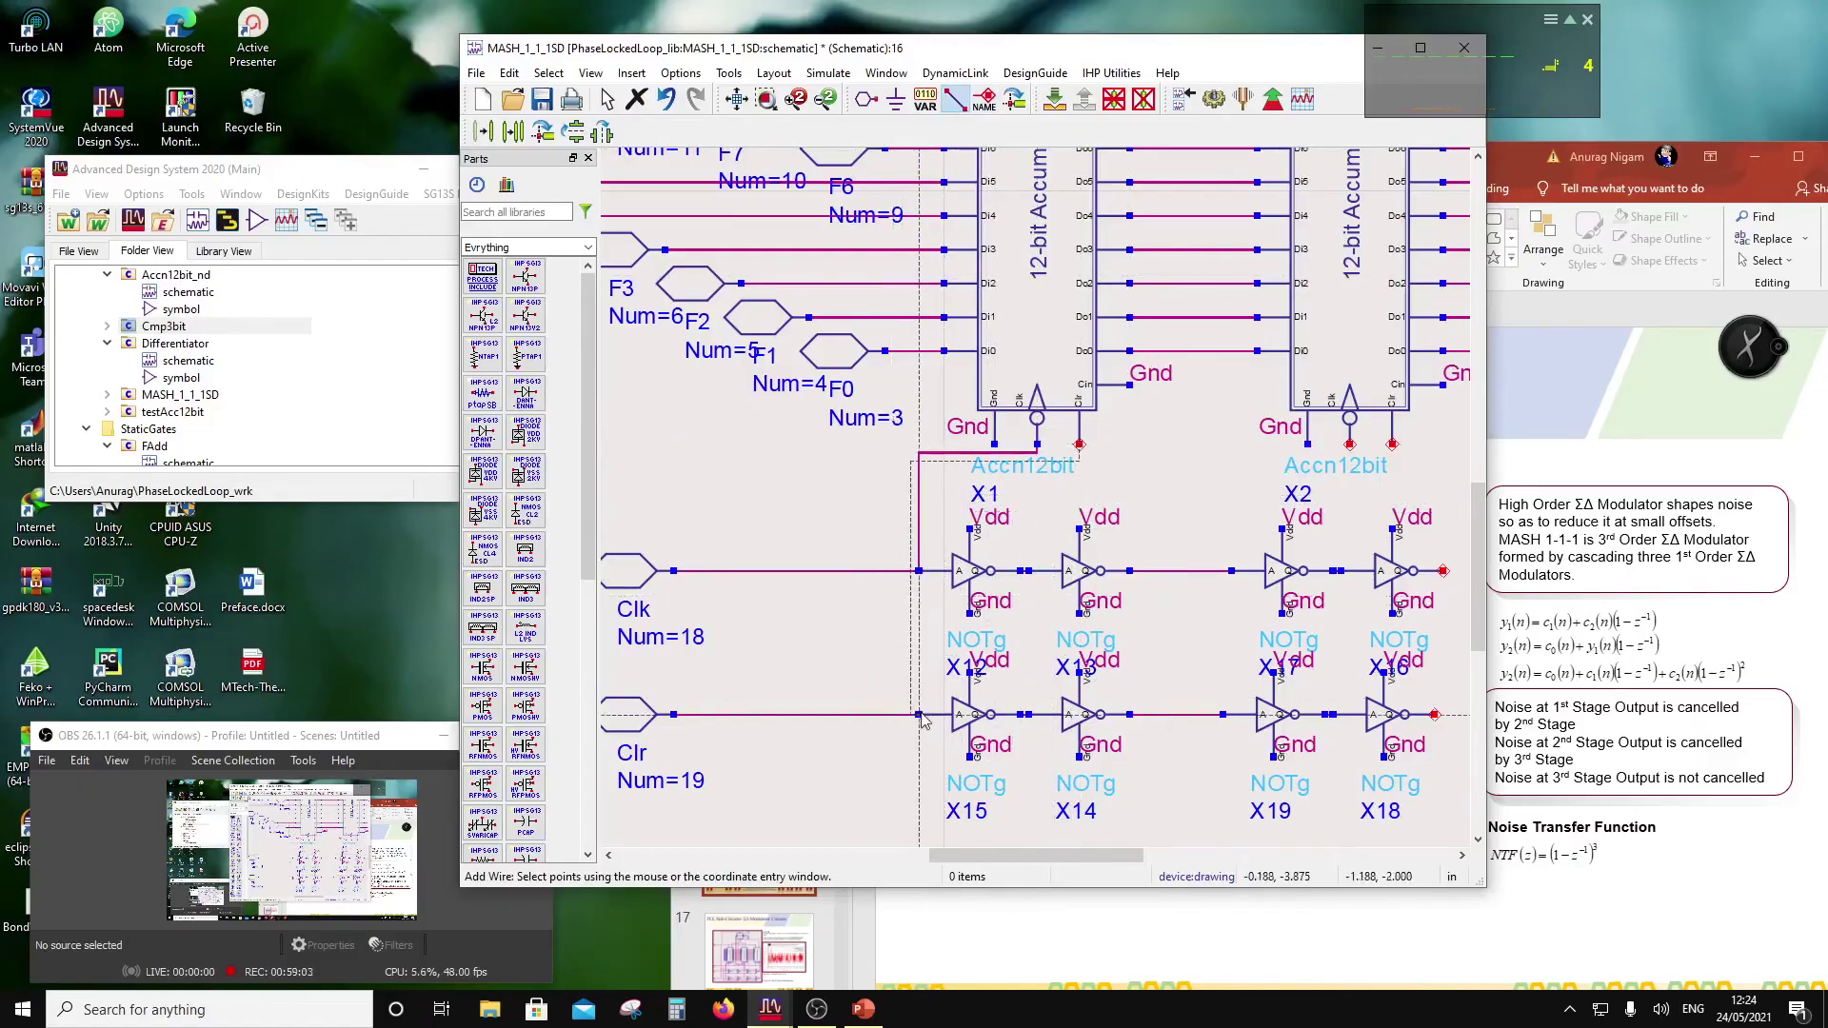
click(919, 714)
click(1078, 445)
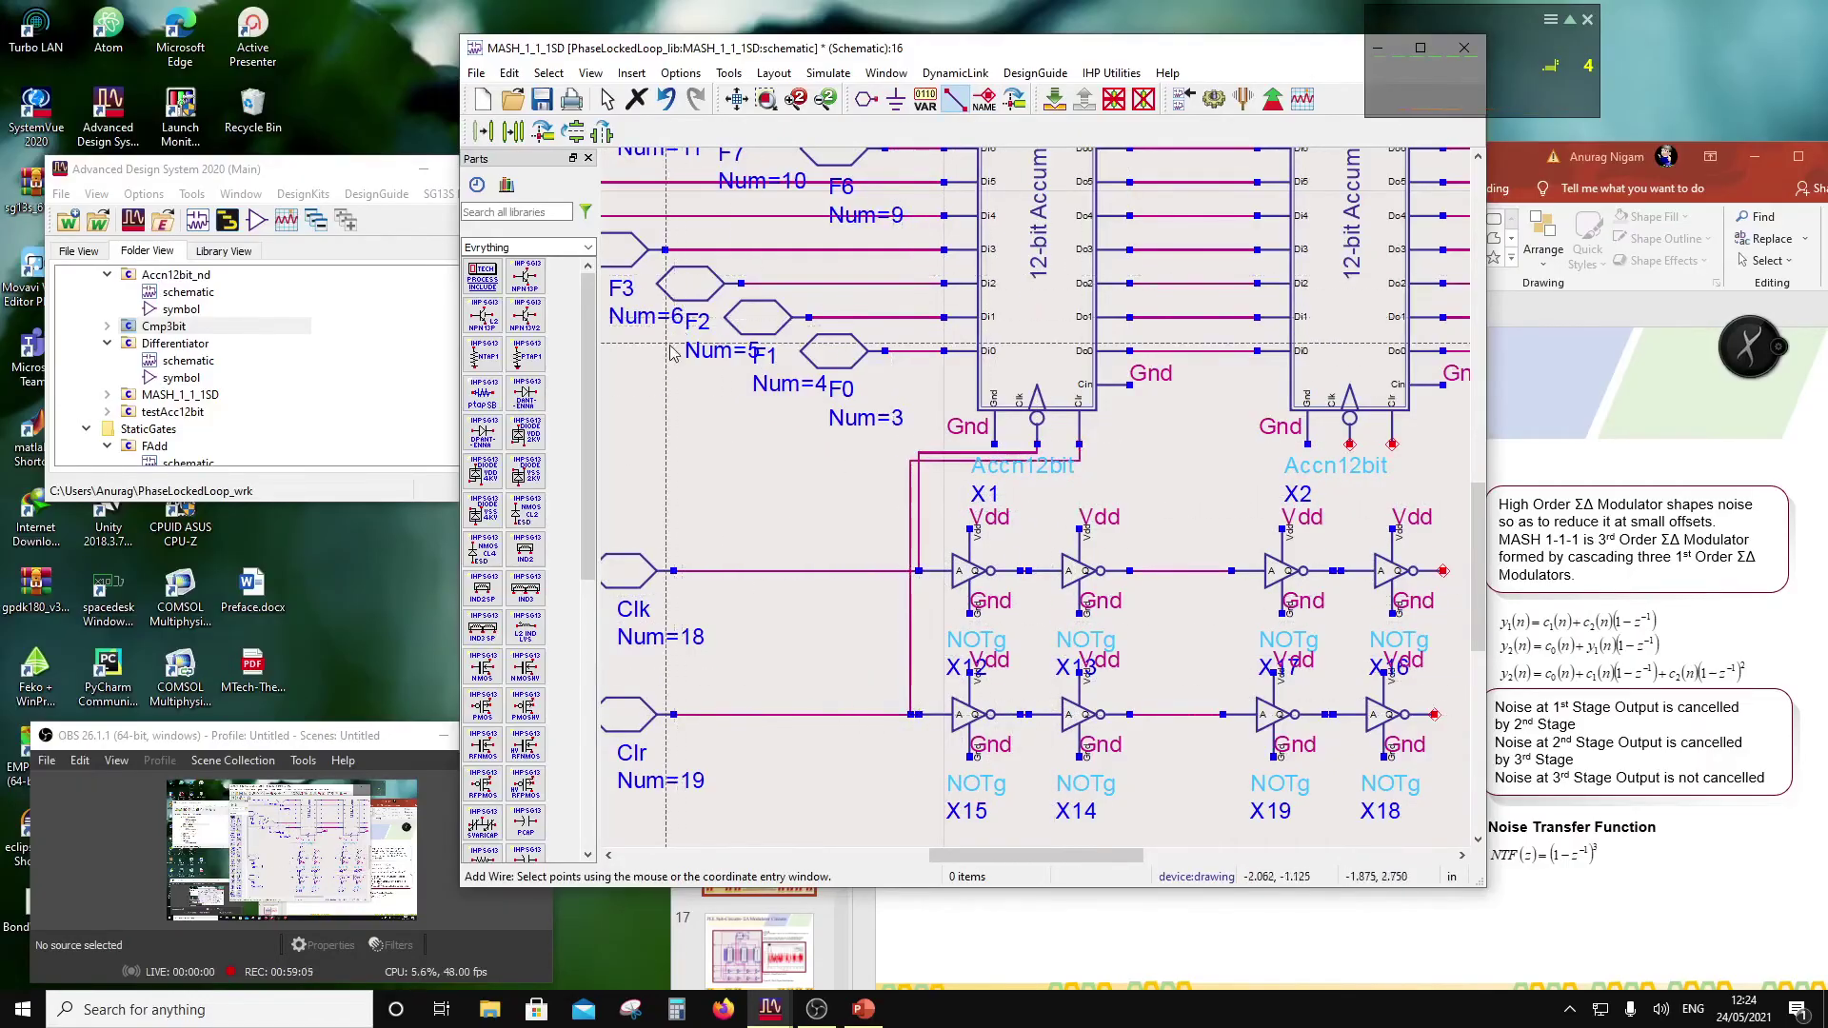
key(Escape)
Step: Move the second Clk and Clr inverter pairs, X16 to X19, farther along their lines to sit between accumulators X2 and X3
scroll(893, 487, down, 1)
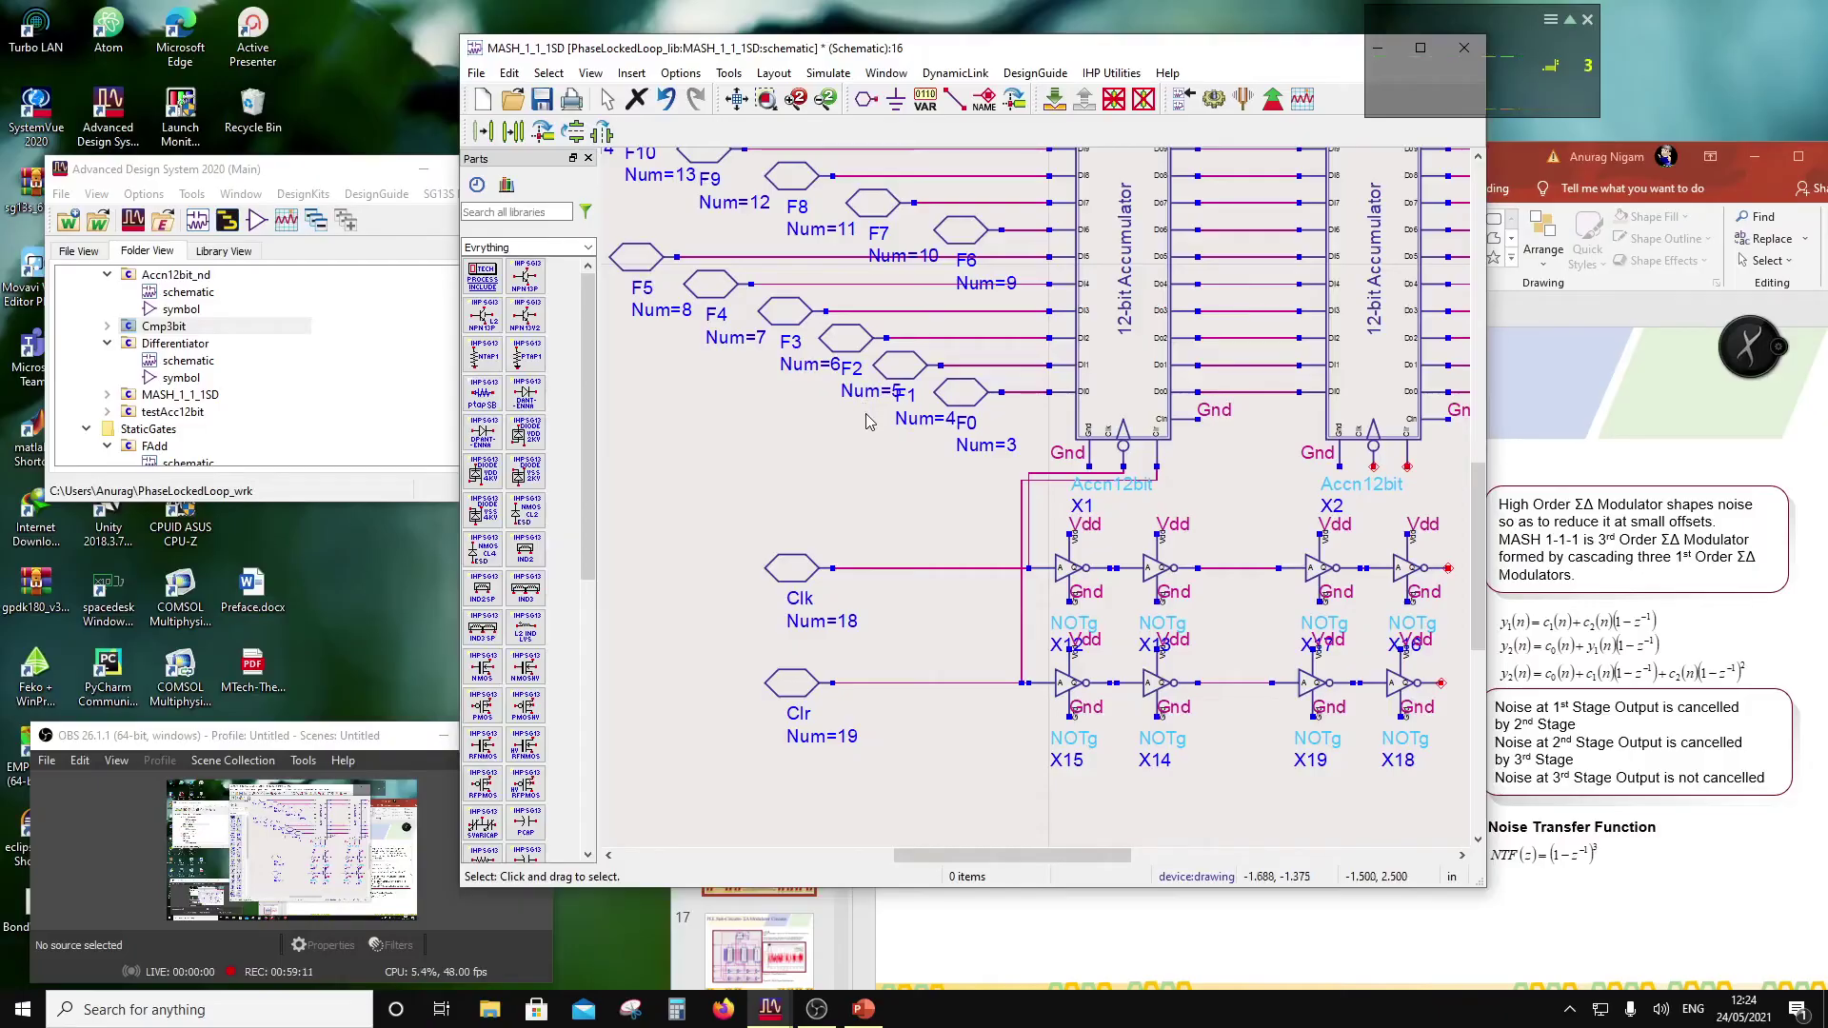
drag(1297, 538, 1140, 706)
drag(1060, 647, 1174, 648)
Step: Wire accumulator X2's Clk and Clr pins to the Clk and Clr lines between the first and second inverter pairs
click(952, 99)
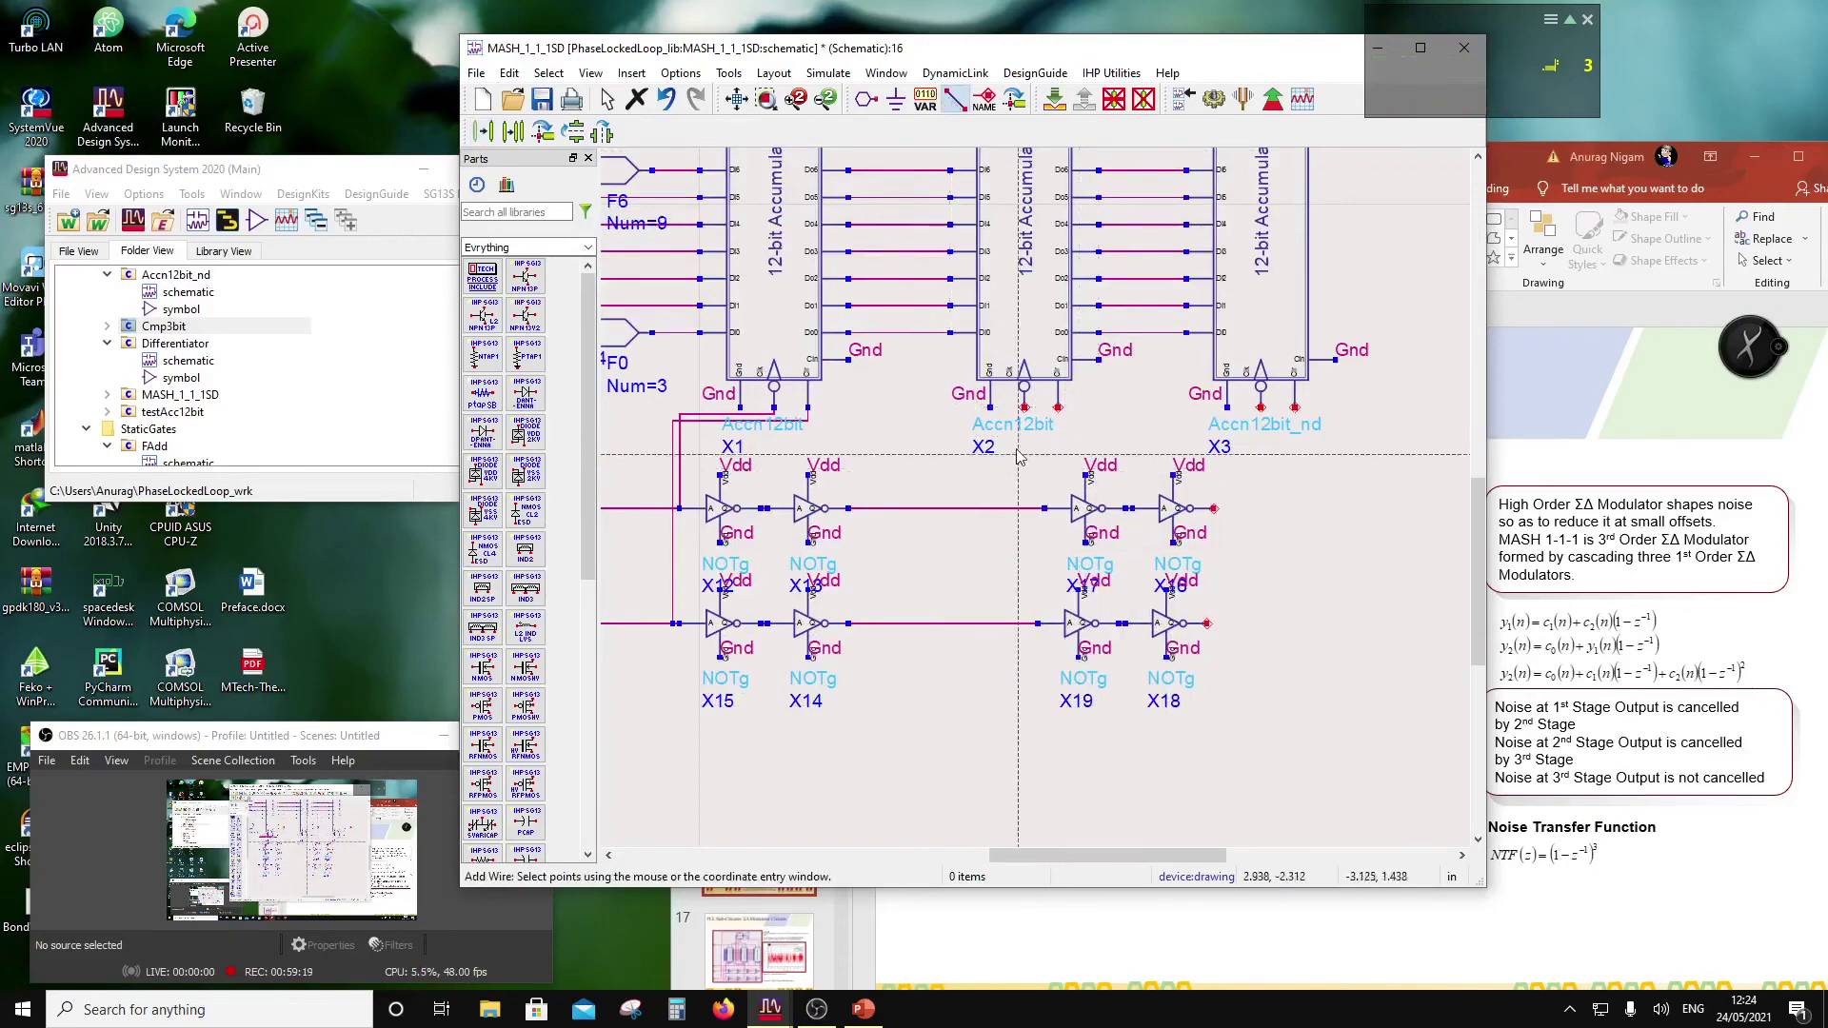
scroll(1028, 423, down, 2)
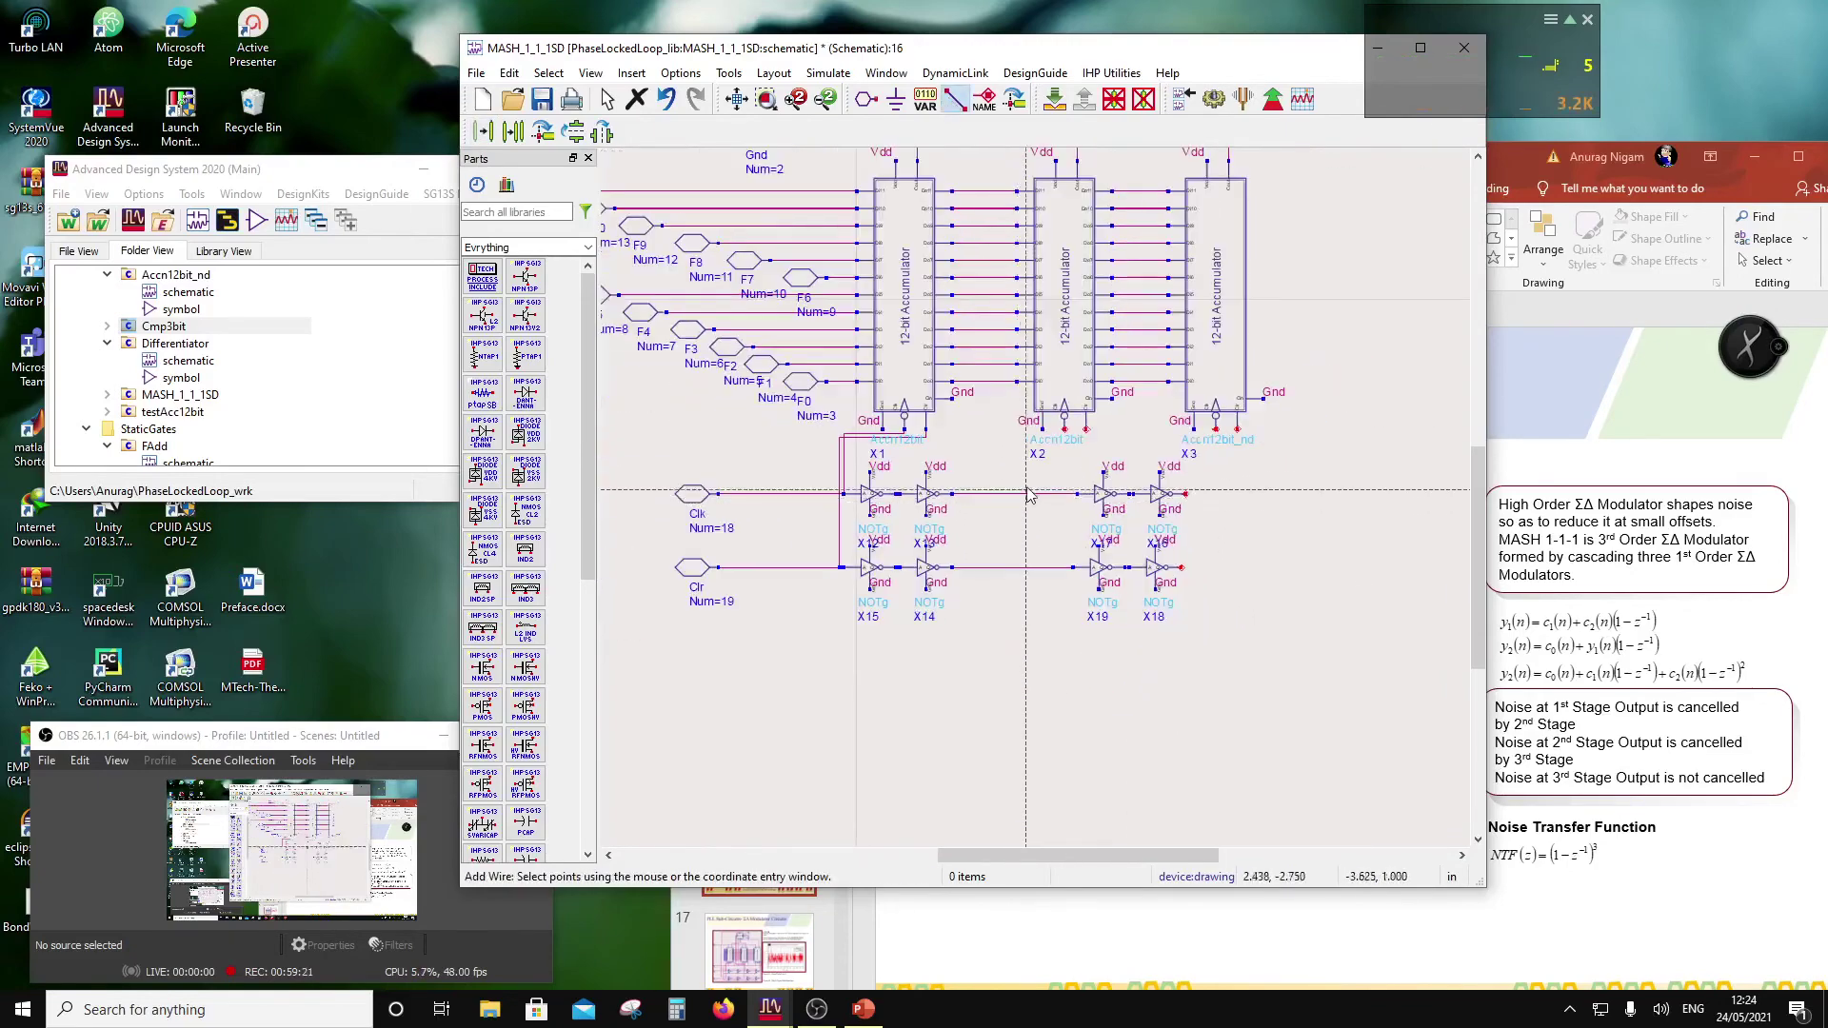
click(1063, 433)
click(1063, 493)
click(1085, 433)
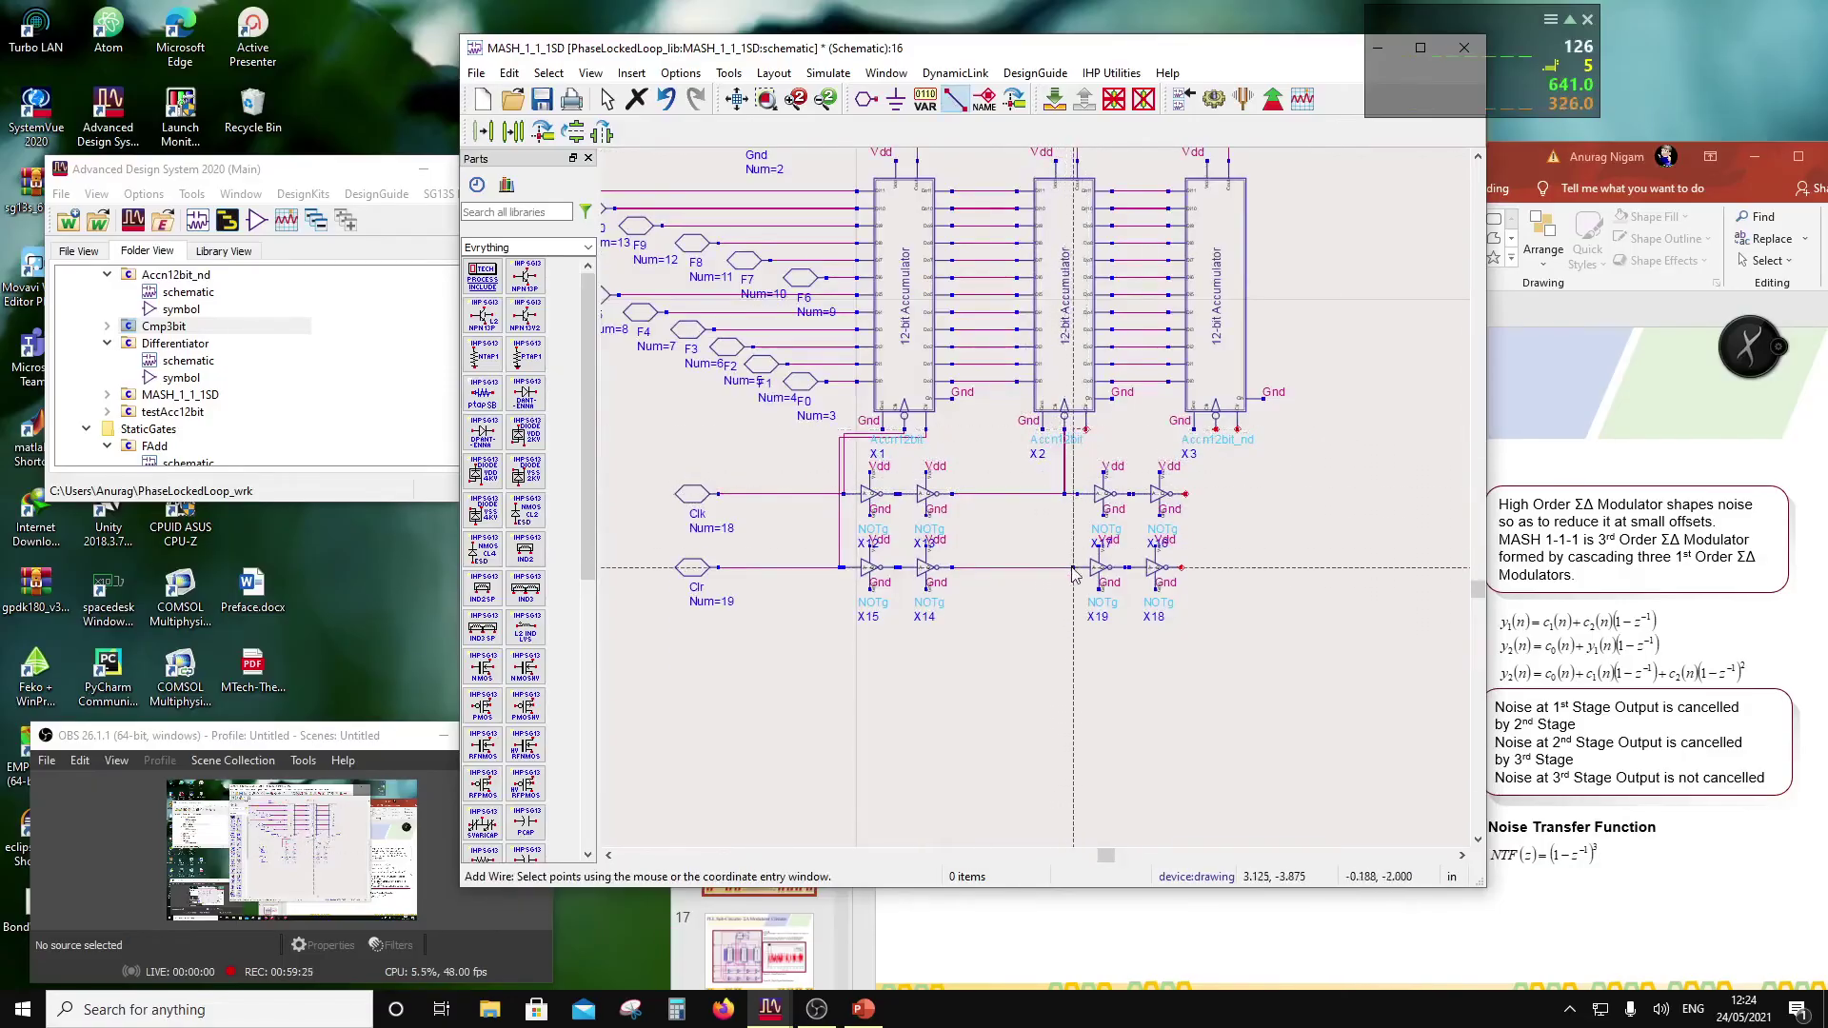
click(1072, 567)
Step: Wire accumulator X3's Clk and Clr pins to the outputs of the last Clk and Clr inverters, X16 and X18
scroll(1152, 564, up, 2)
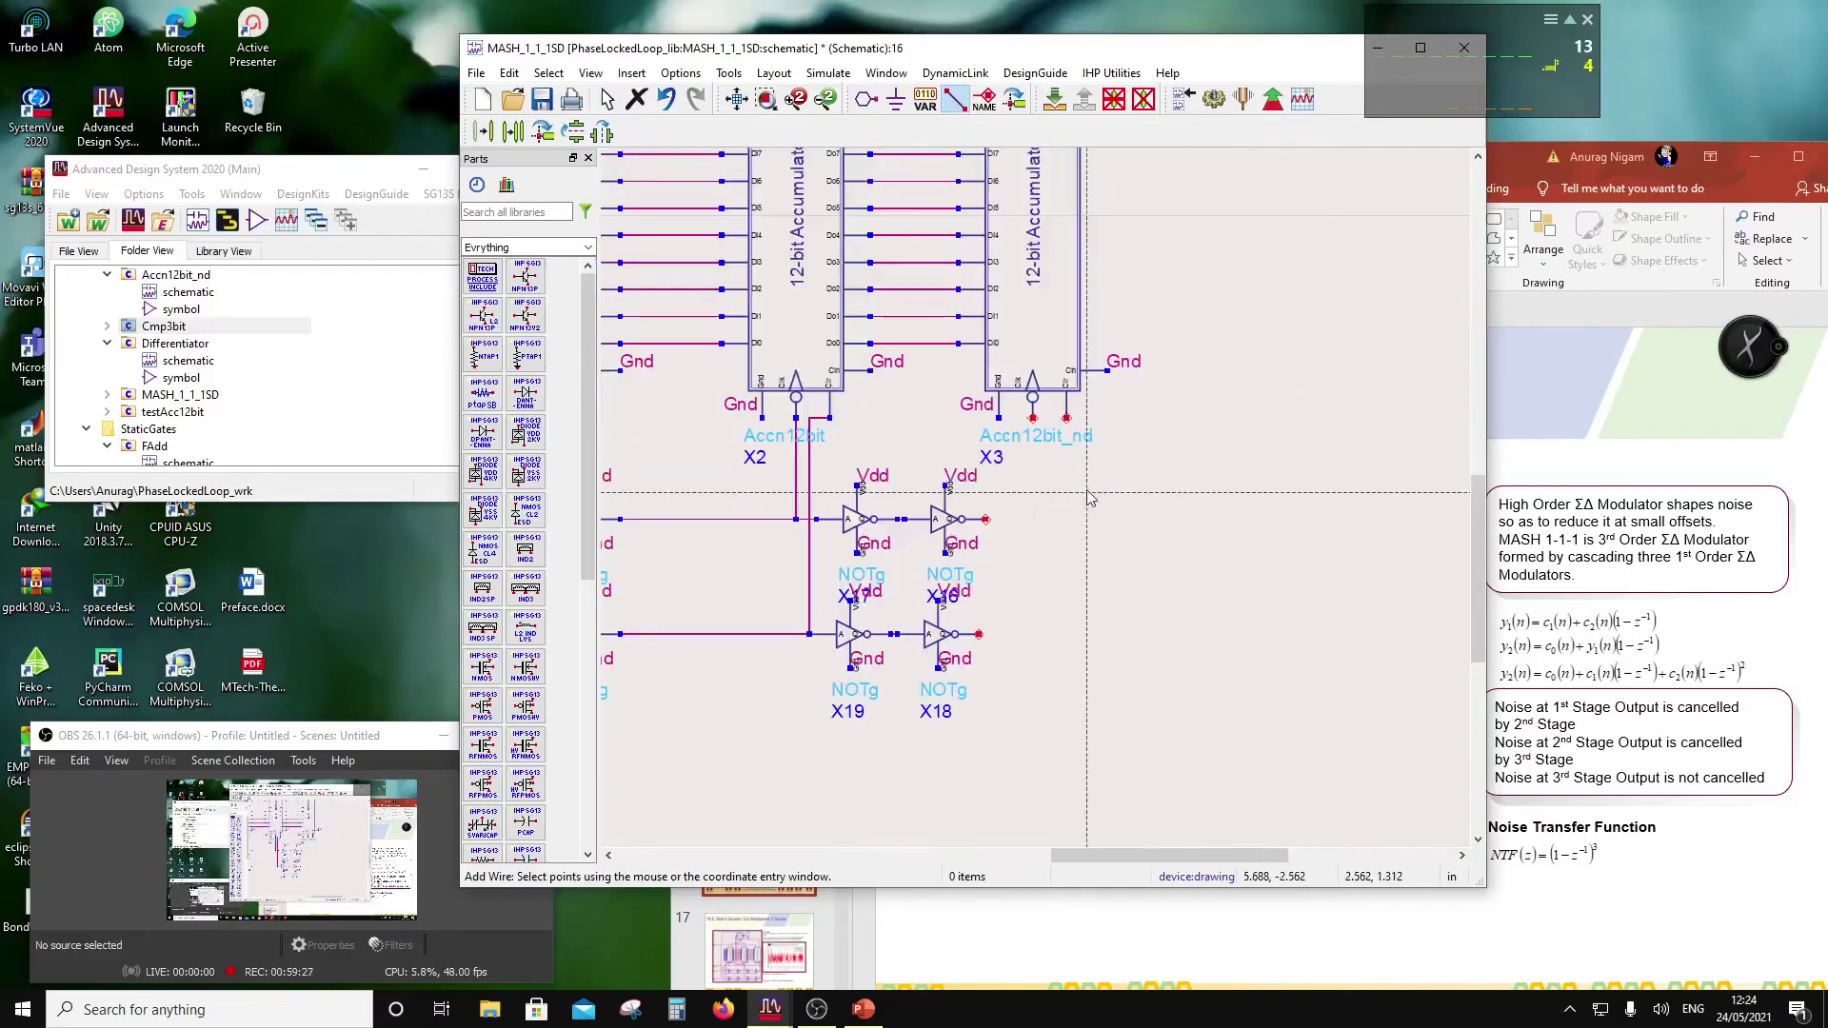
click(1032, 419)
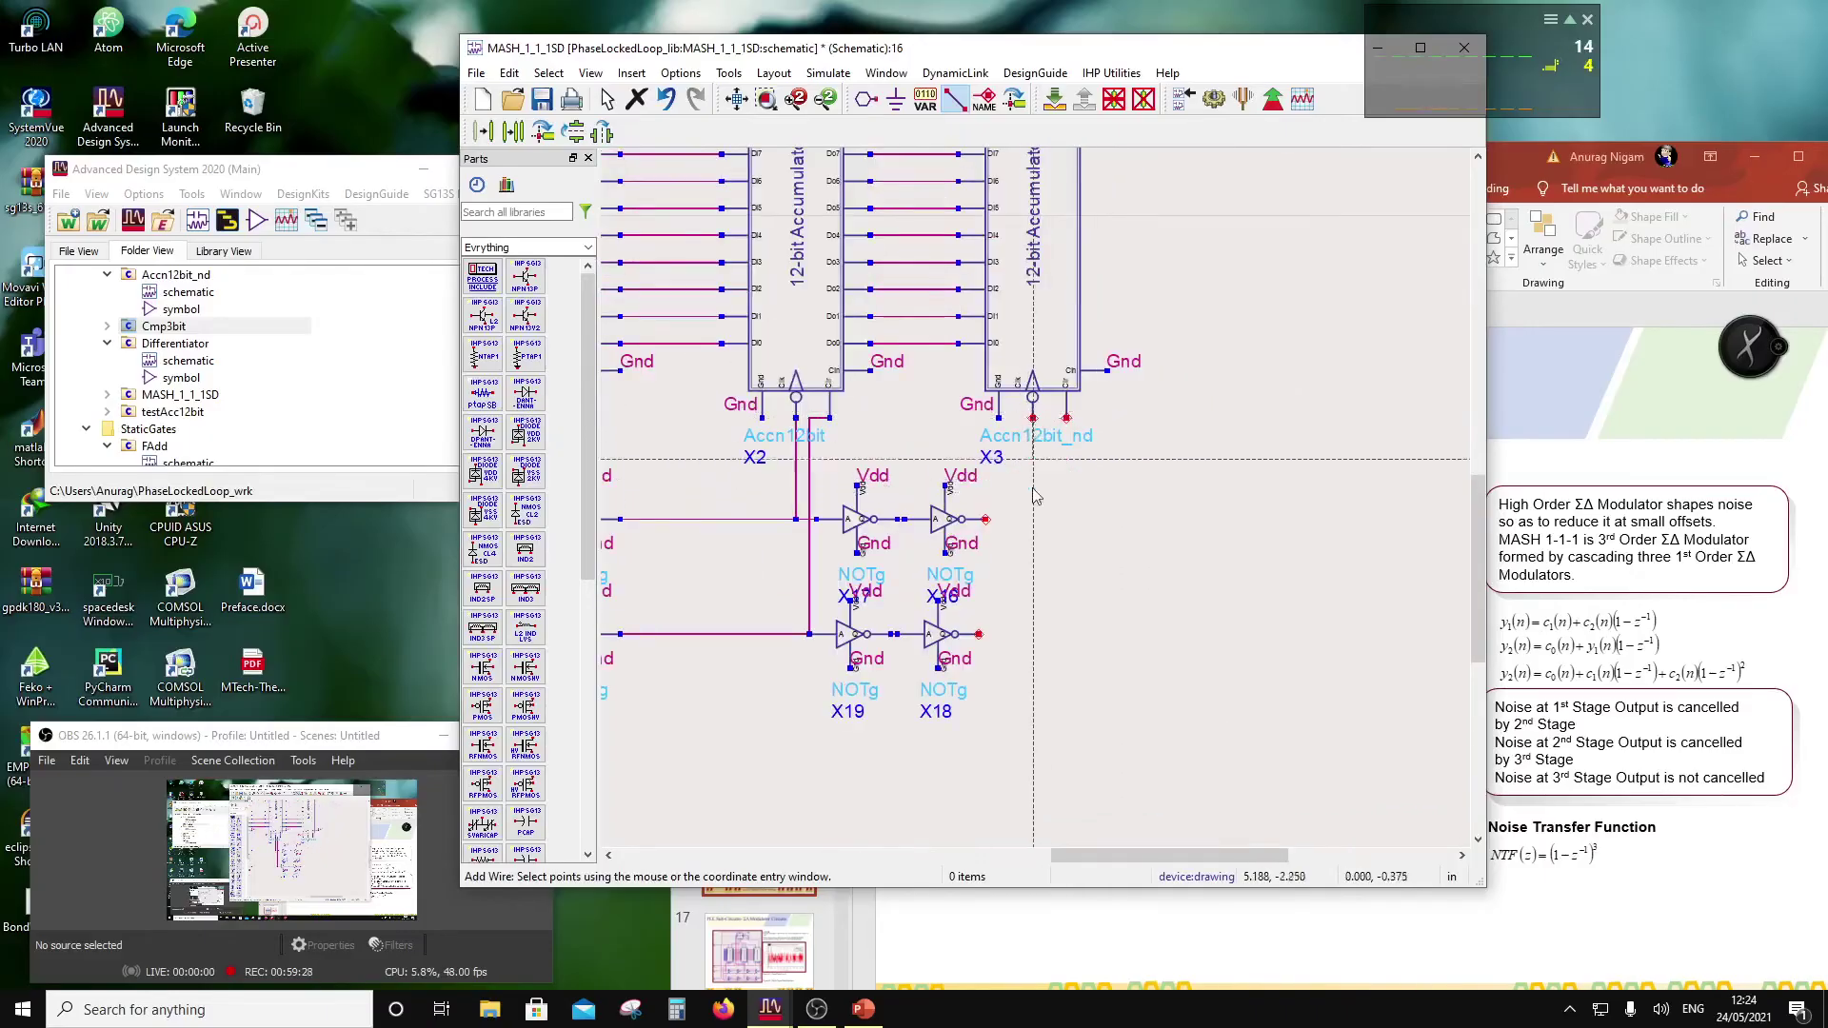
click(985, 518)
scroll(850, 533, down, 3)
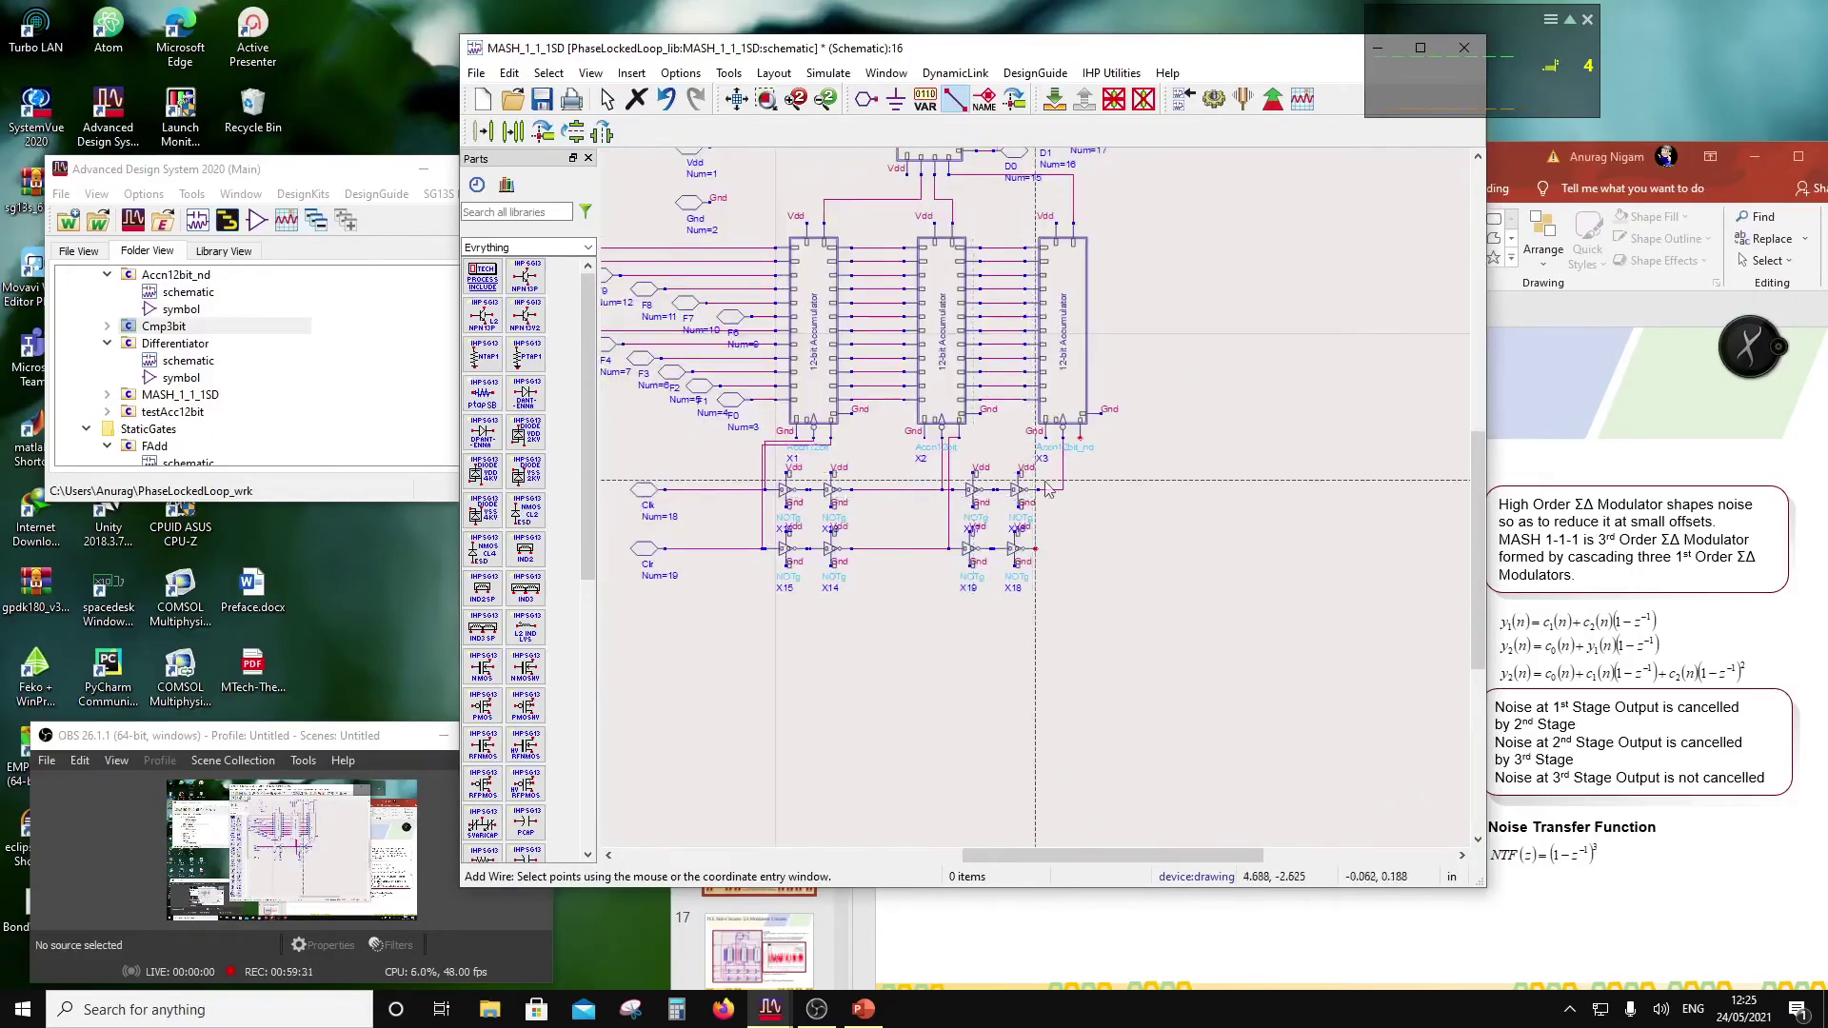
click(1083, 442)
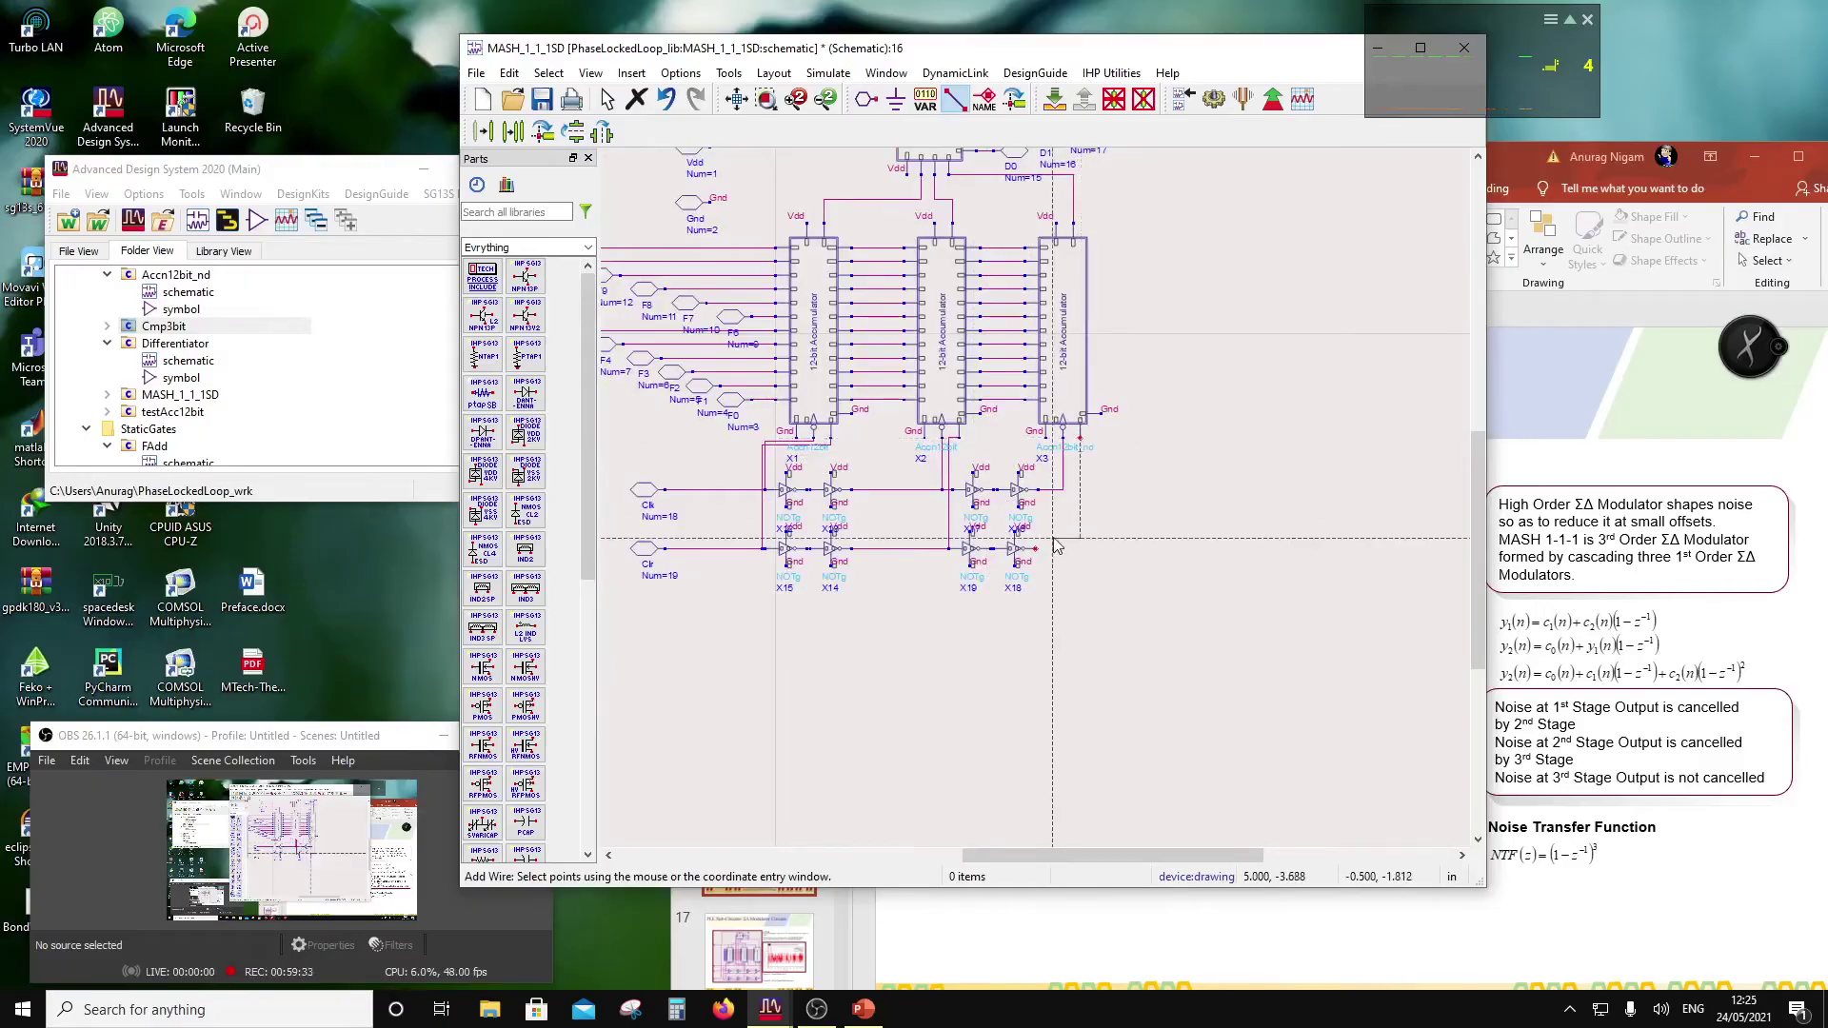
click(1036, 549)
key(Escape)
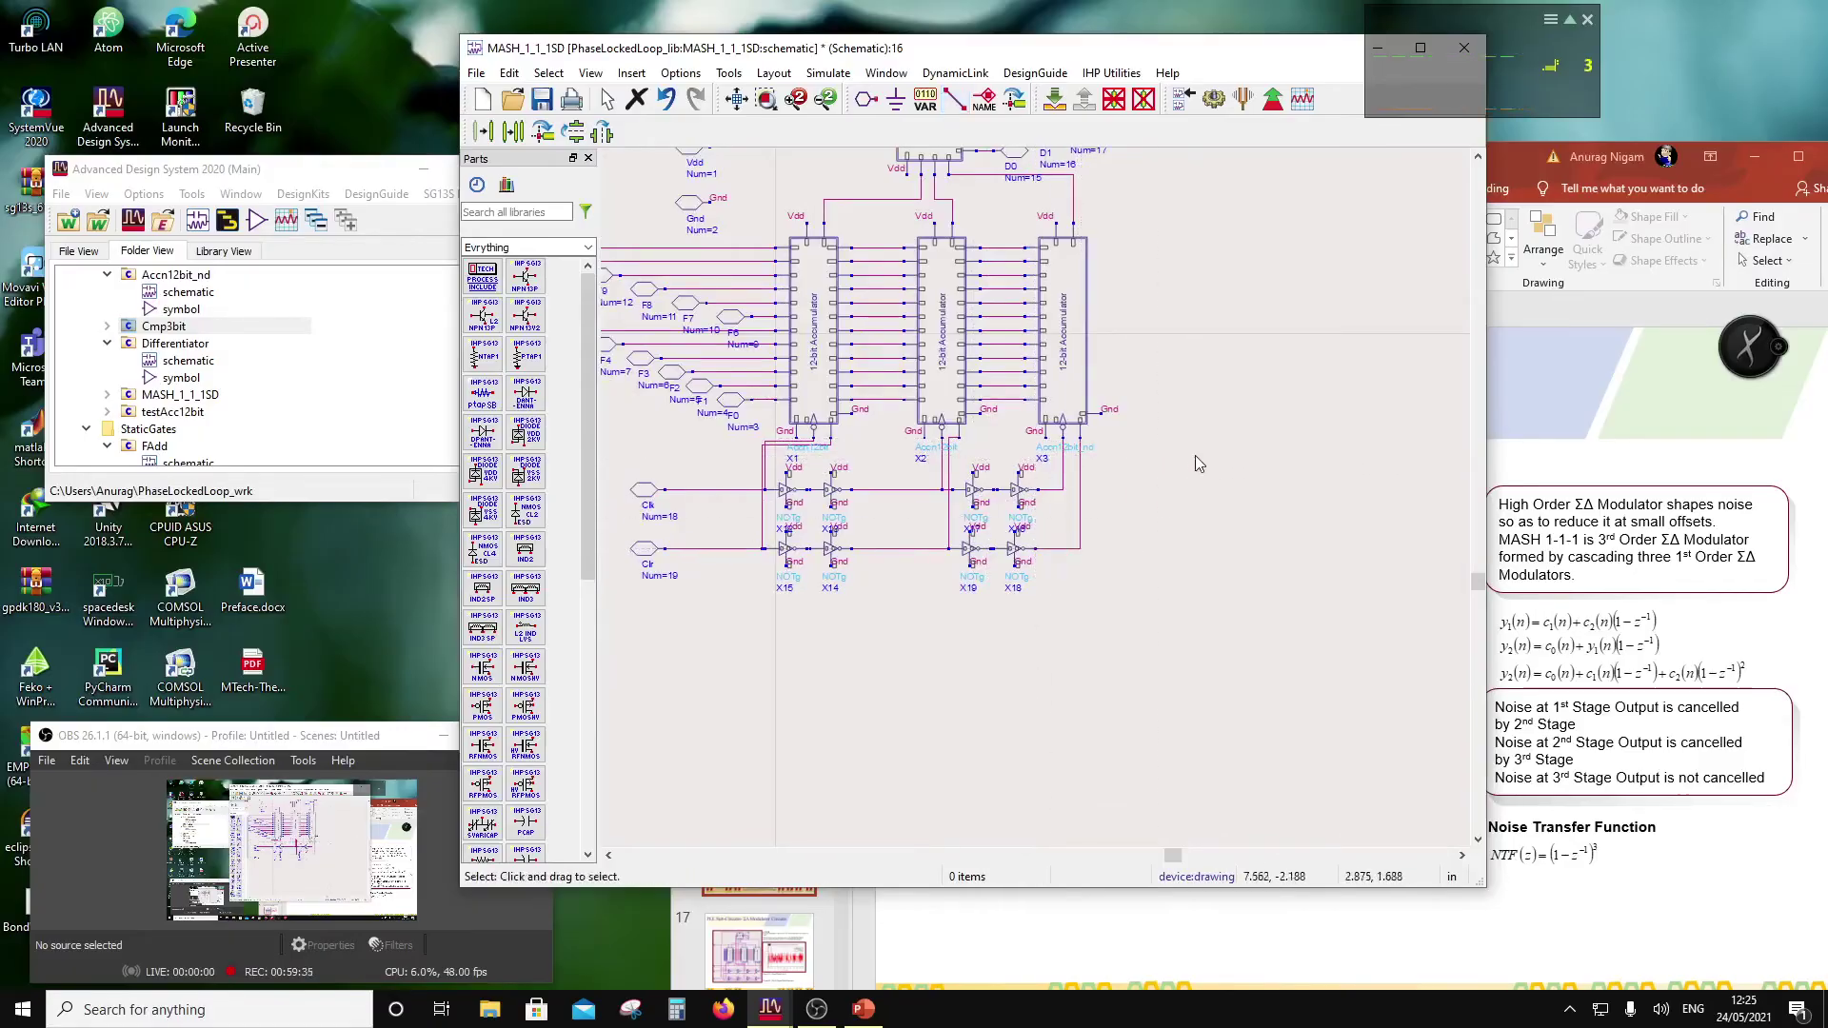
Step: Wire the Clk and Clr pins of the Cmp3bit block X4 to the Clk and Clr lines between the two inverter pairs
scroll(1094, 495, down, 1)
scroll(993, 385, up, 1)
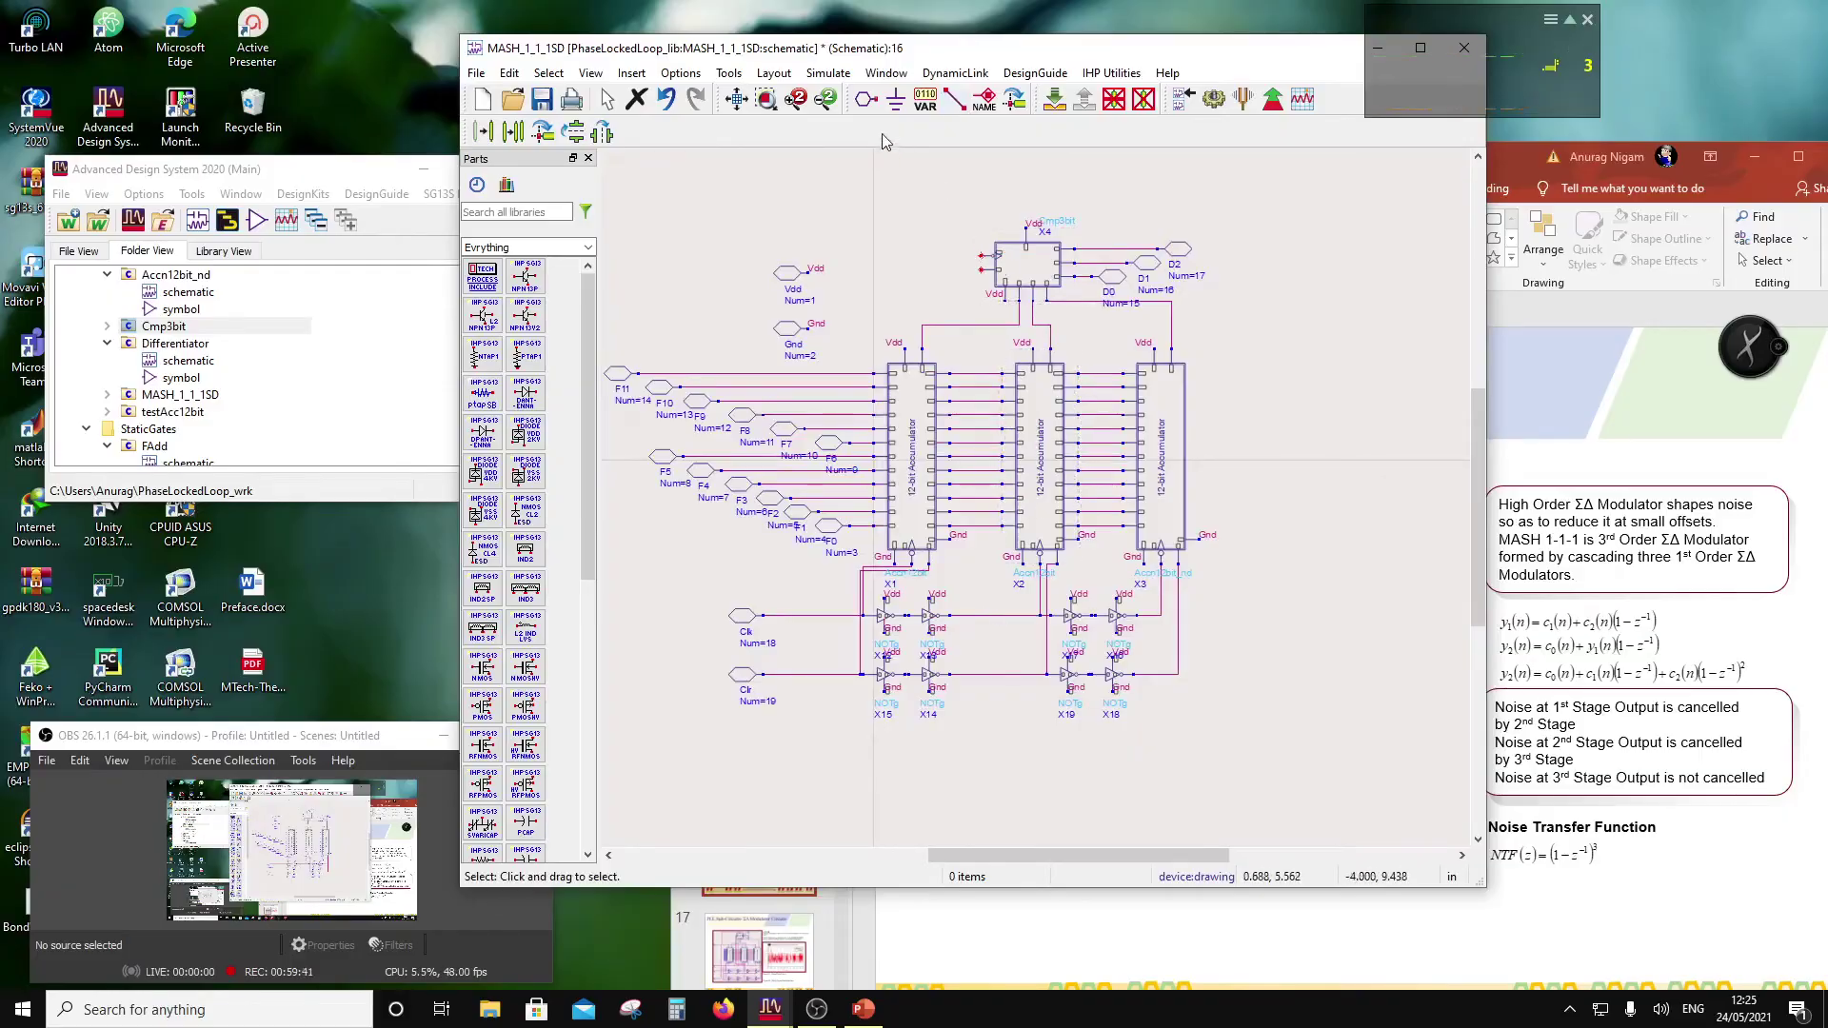
click(960, 101)
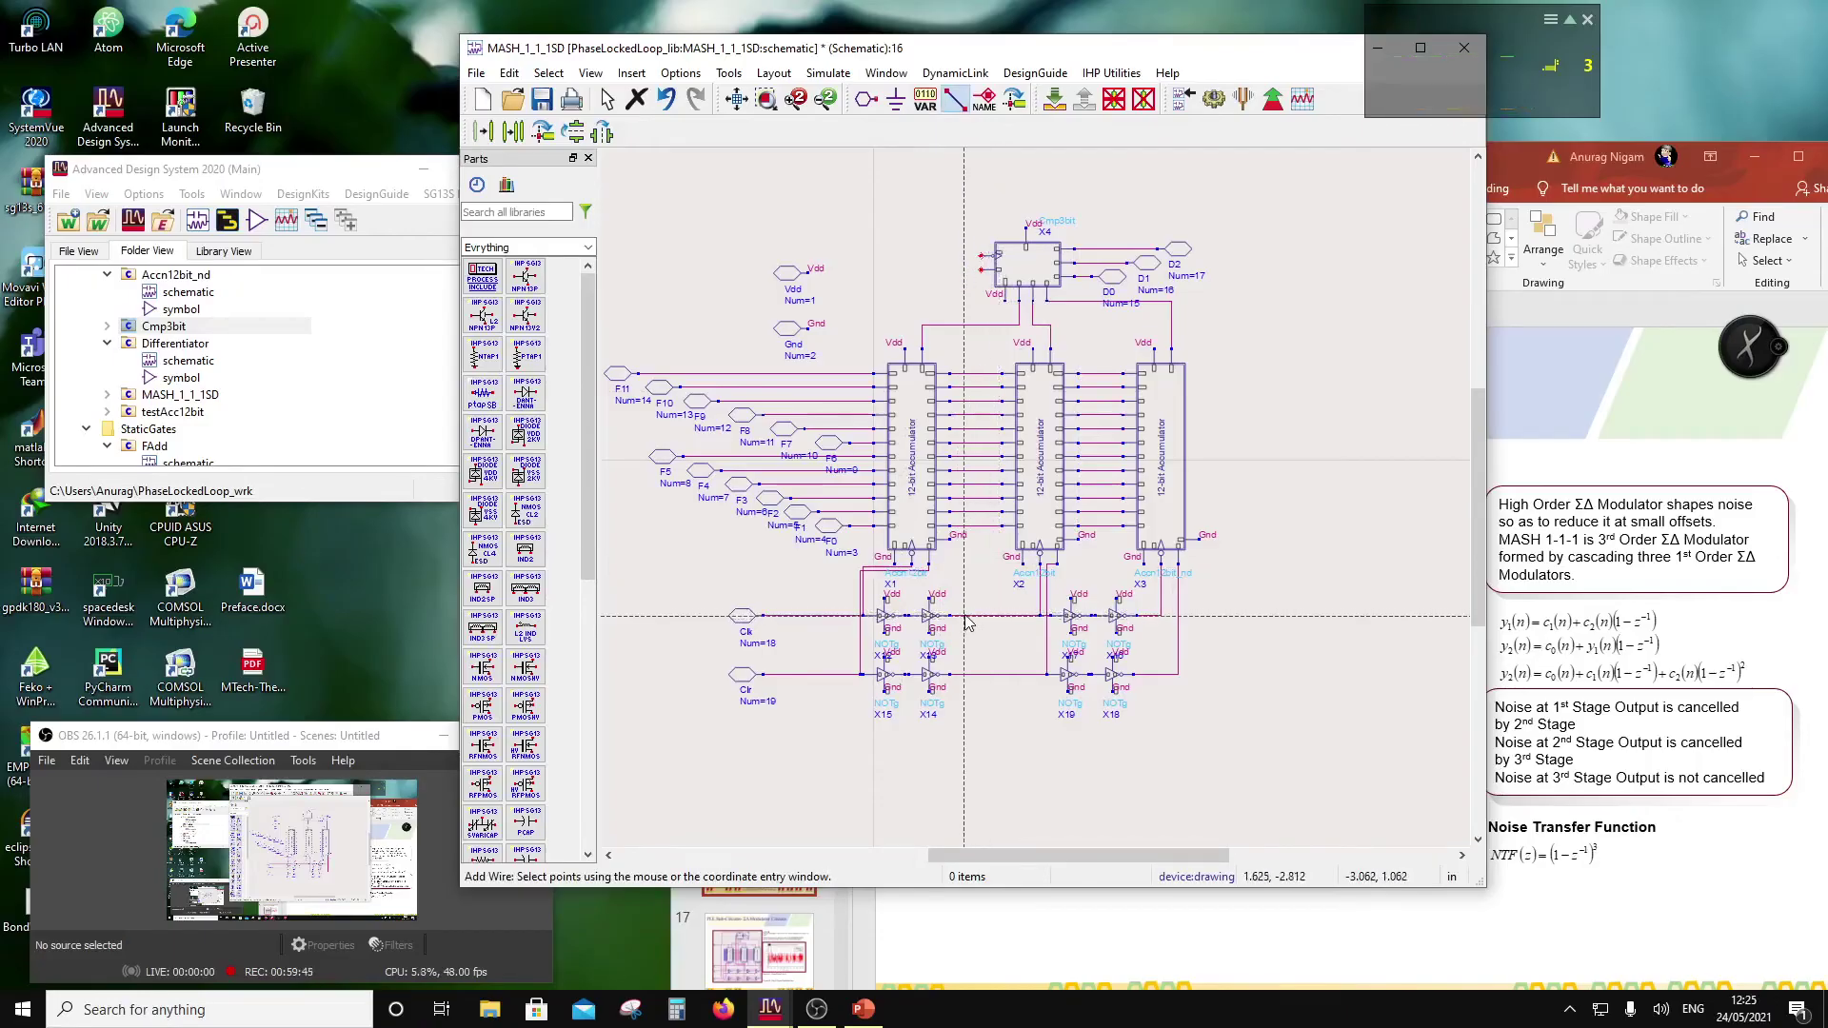
scroll(997, 257, up, 4)
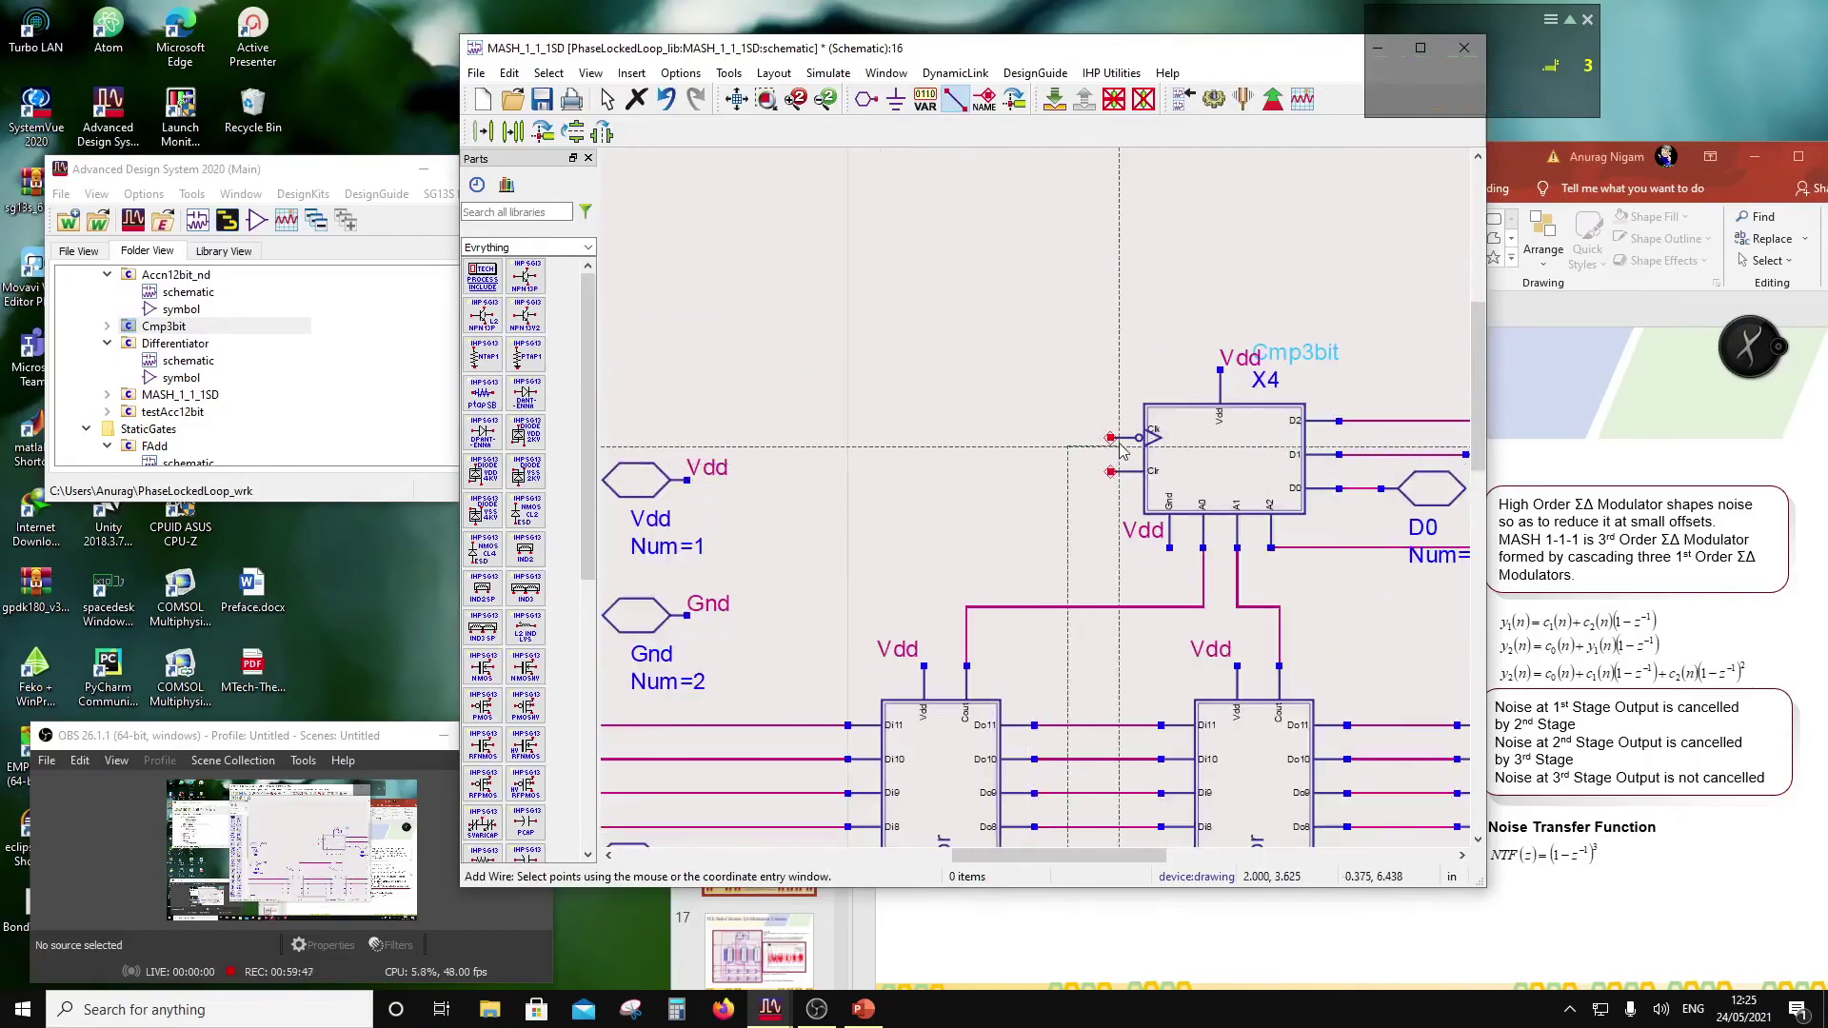
click(1111, 438)
scroll(1054, 540, down, 3)
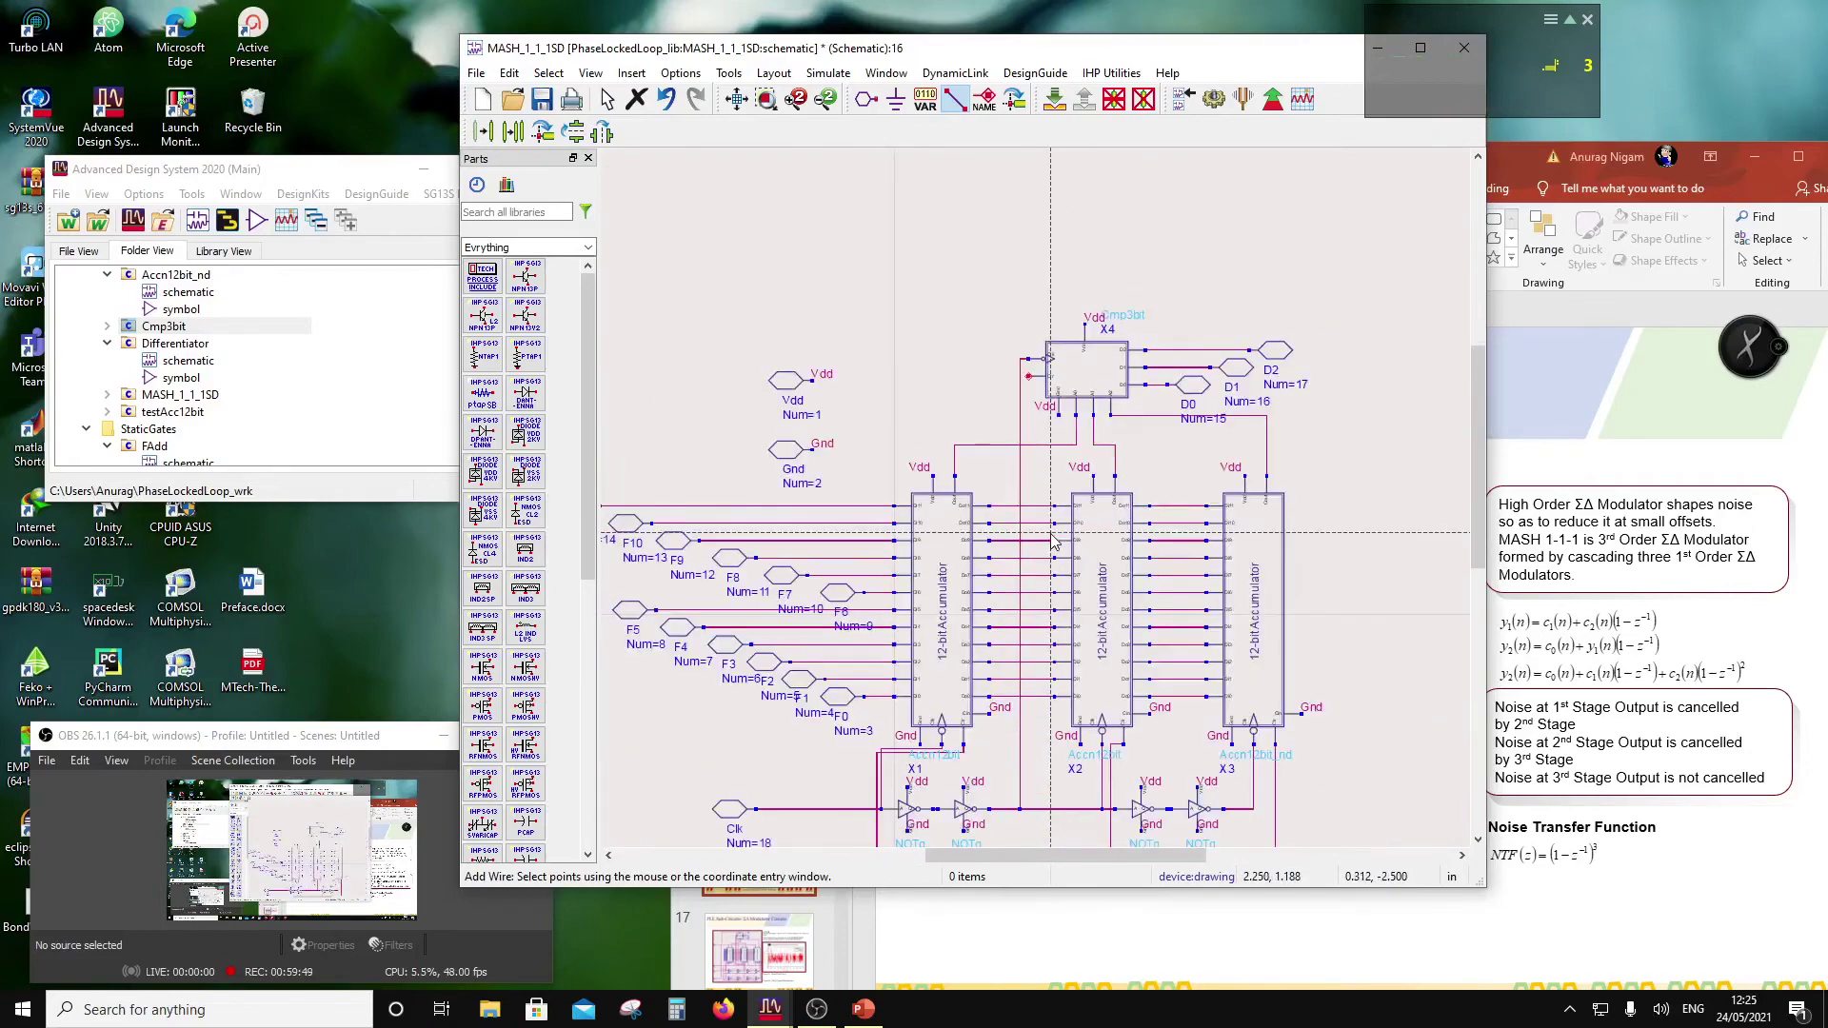
scroll(1053, 540, down, 1)
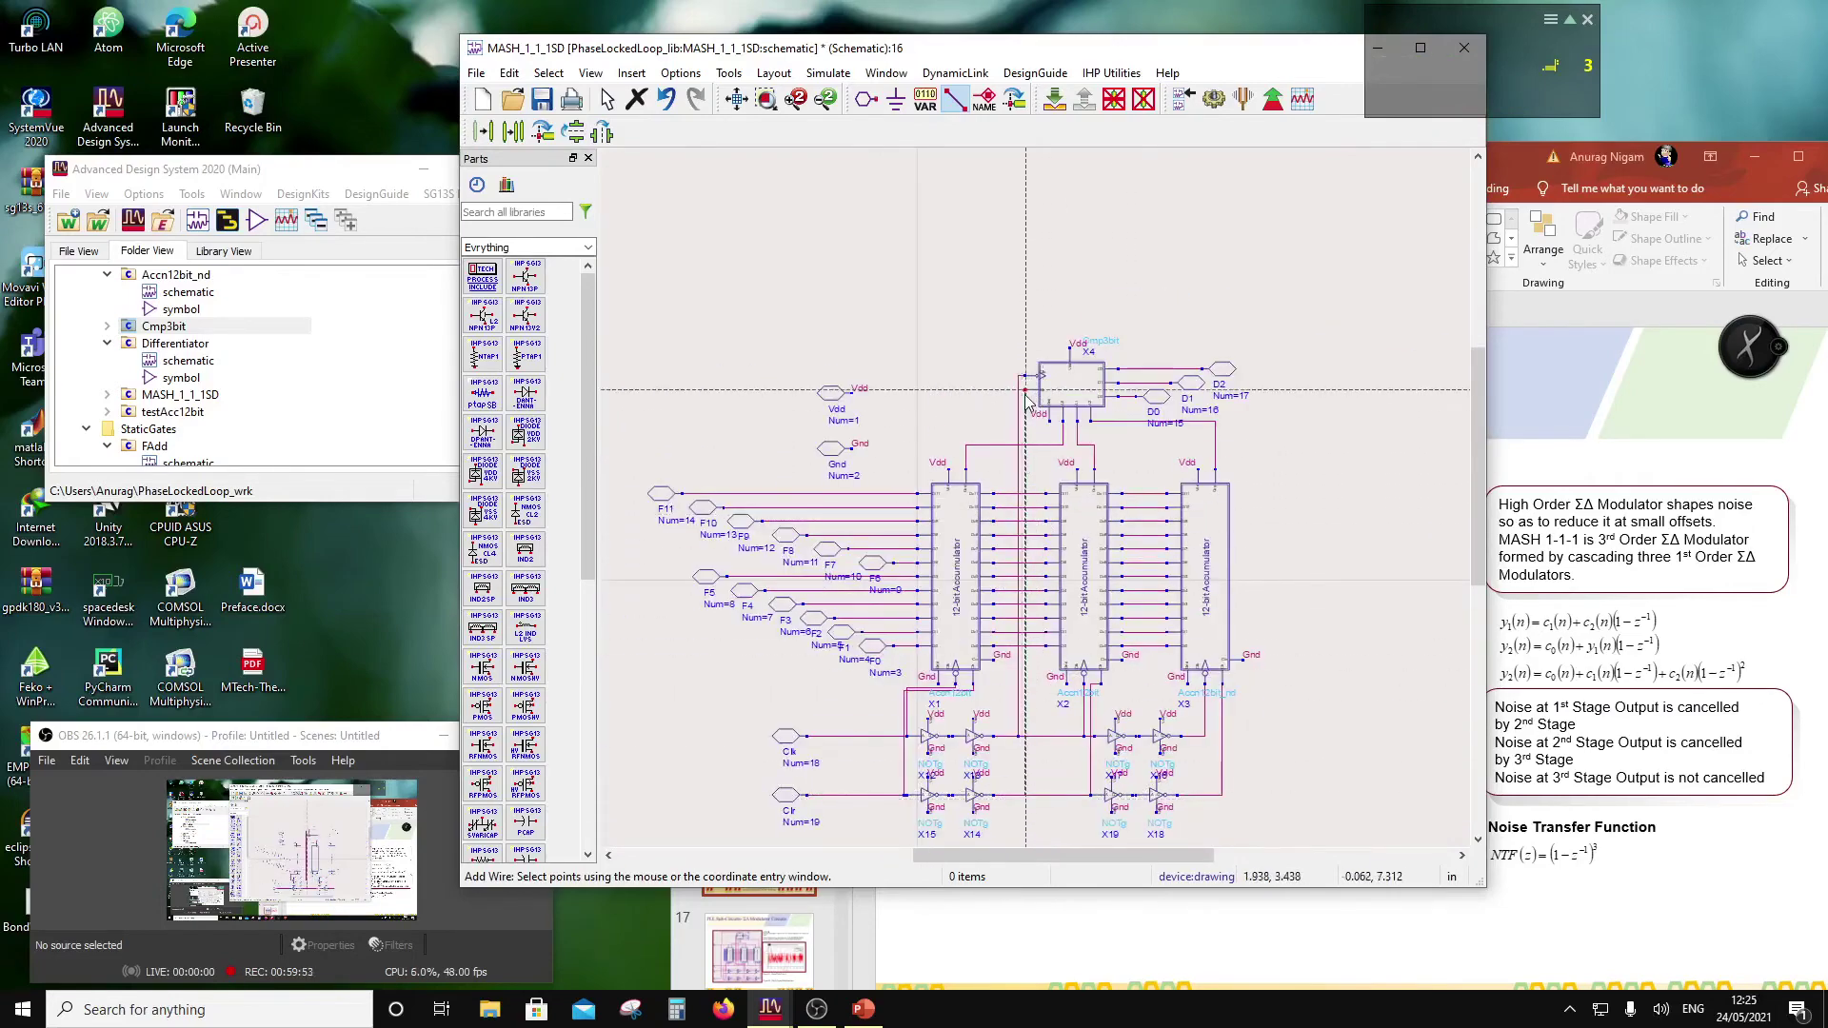
key(Escape)
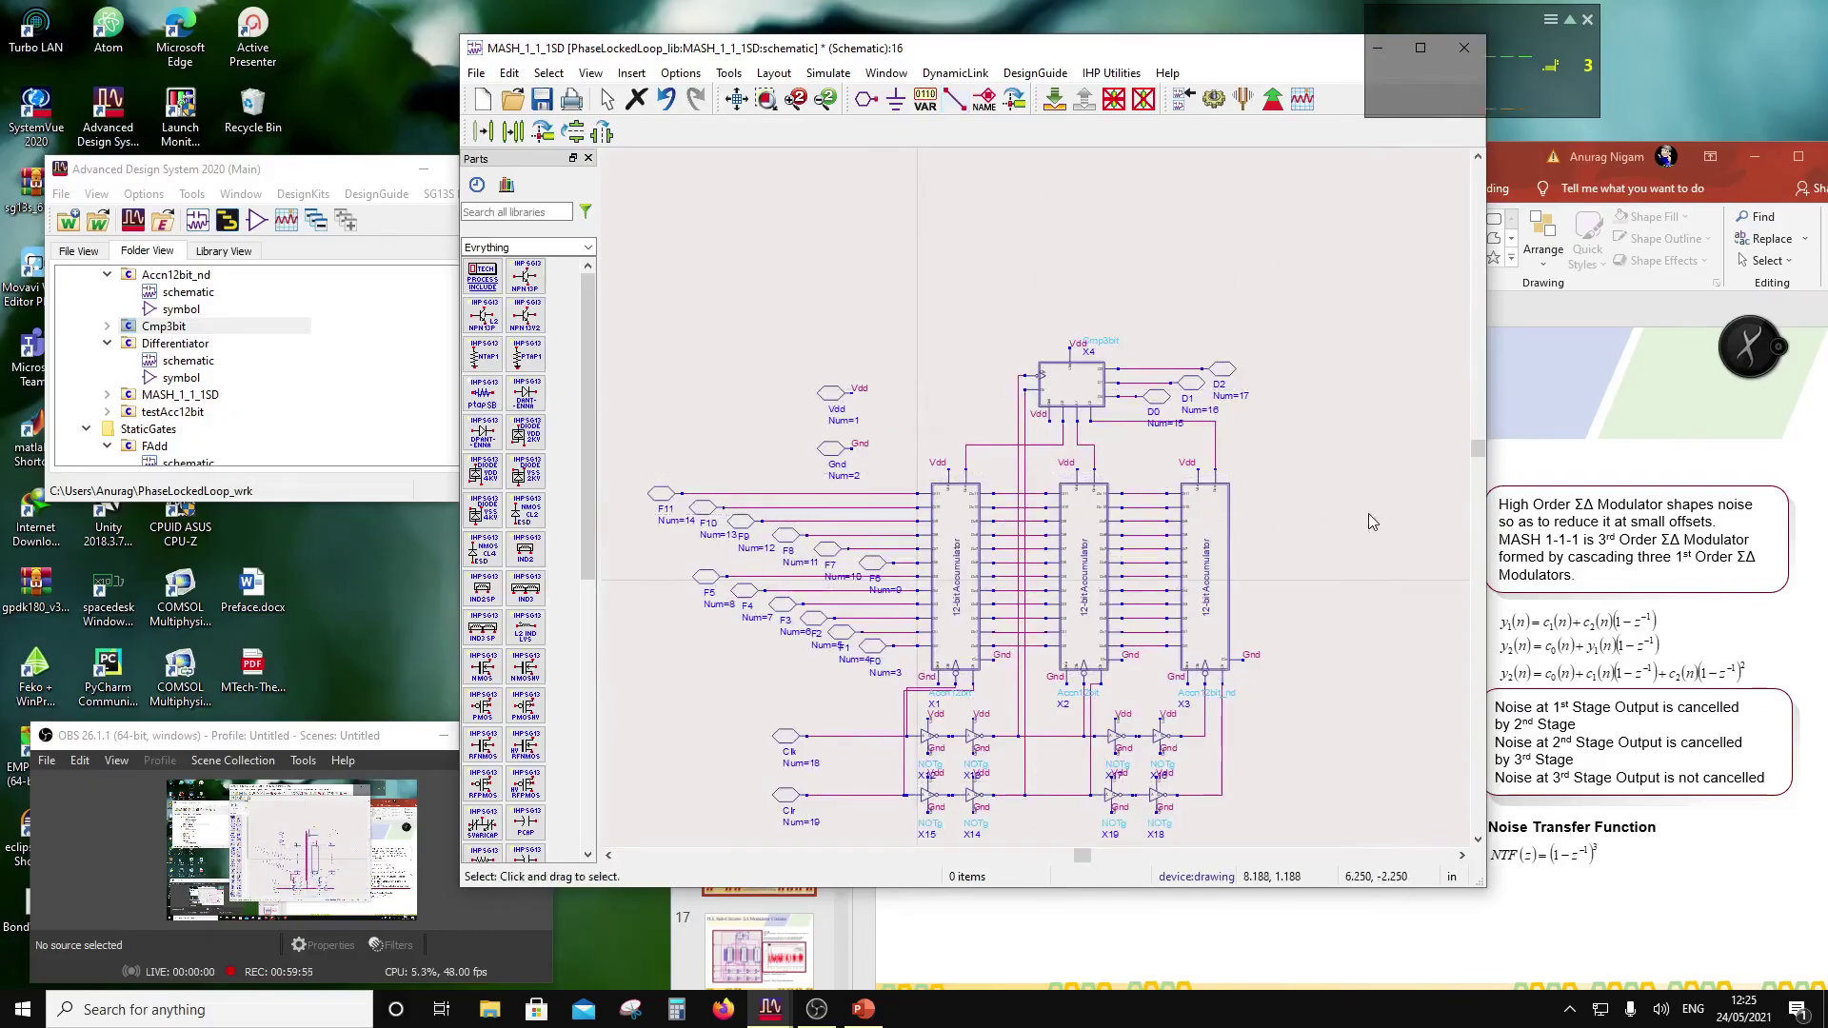
scroll(1088, 512, down, 2)
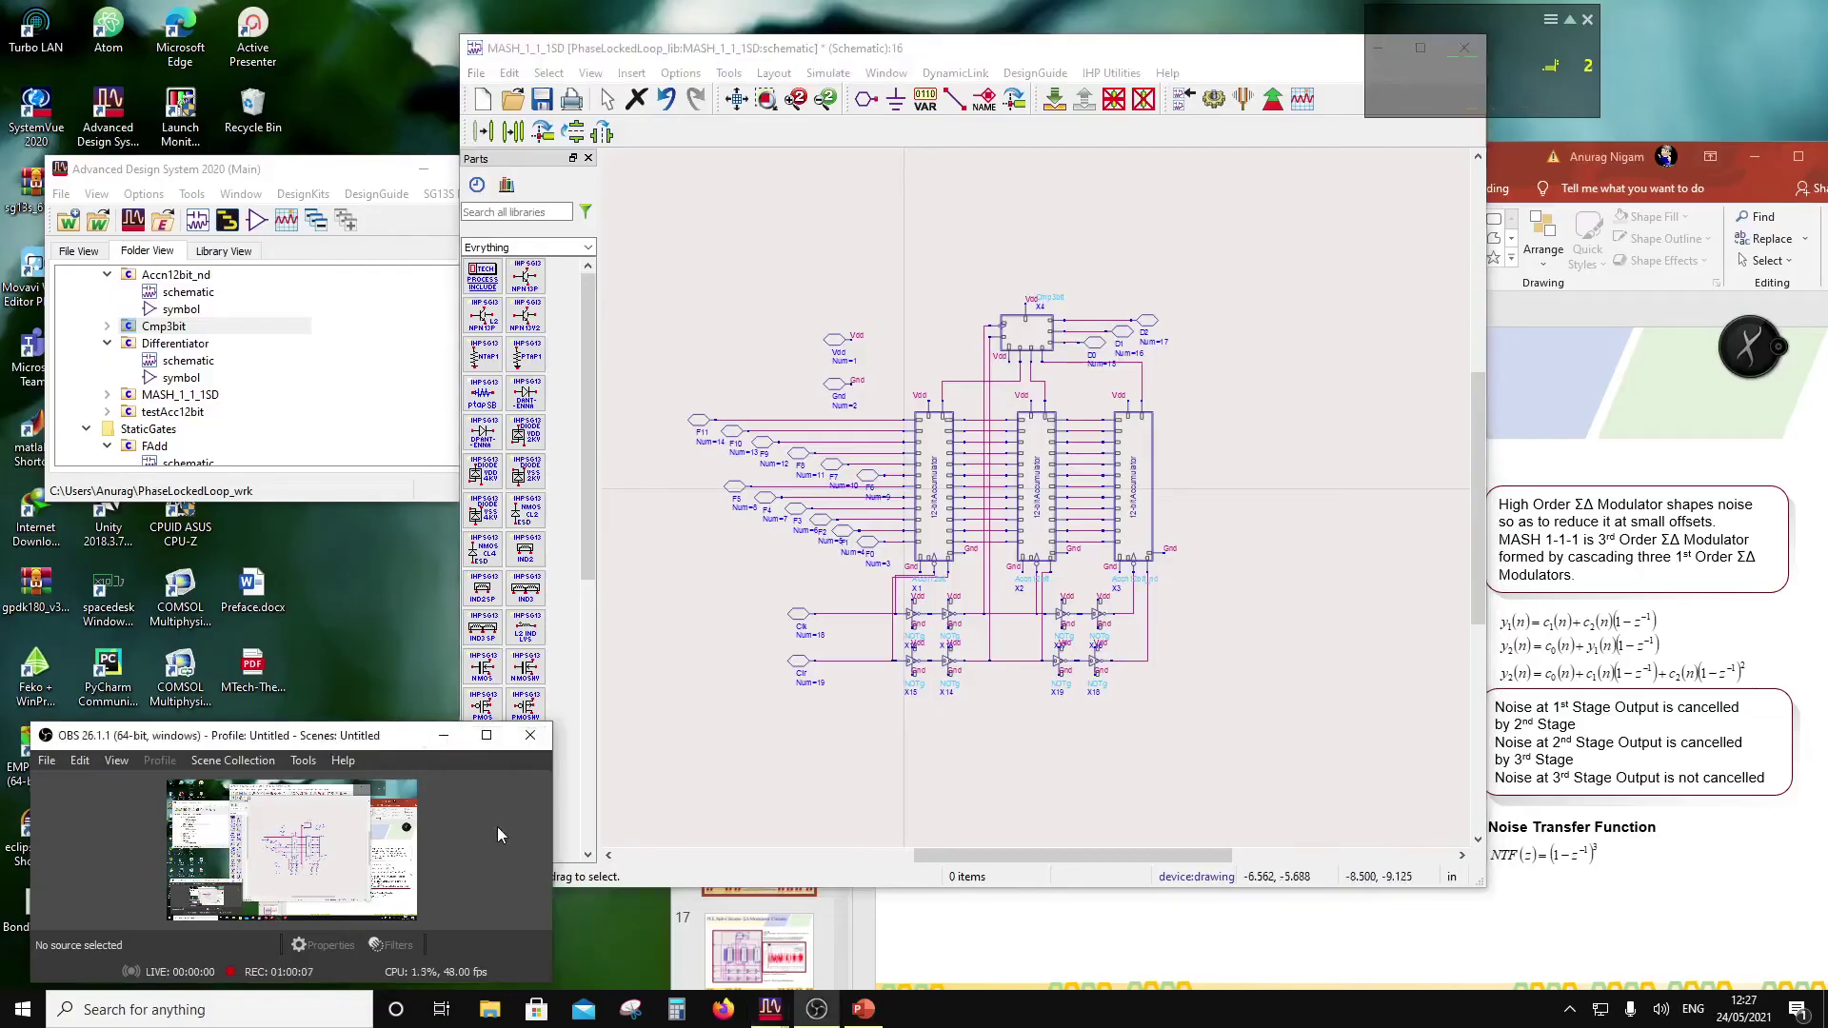
Step: Create a new symbol for the MASH_1_1_1SD cell and generate its body and pins
right_click(140, 398)
mouse_move(207, 440)
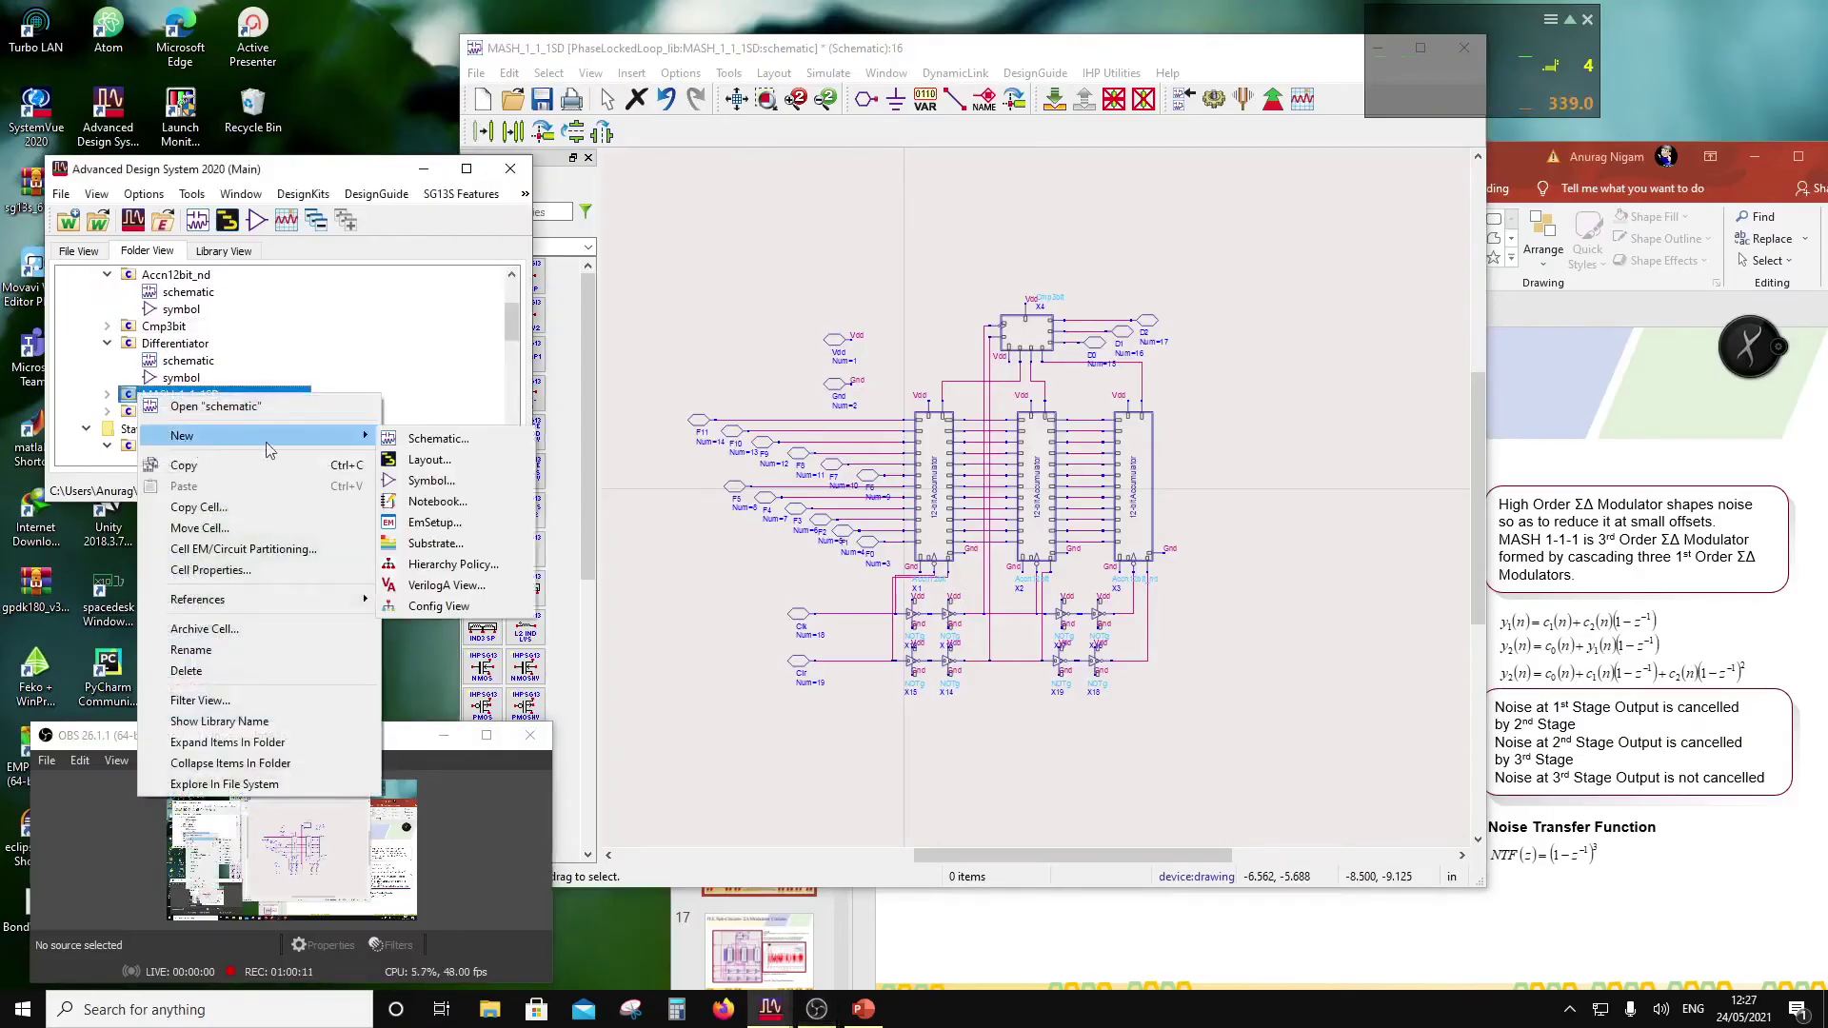
click(430, 480)
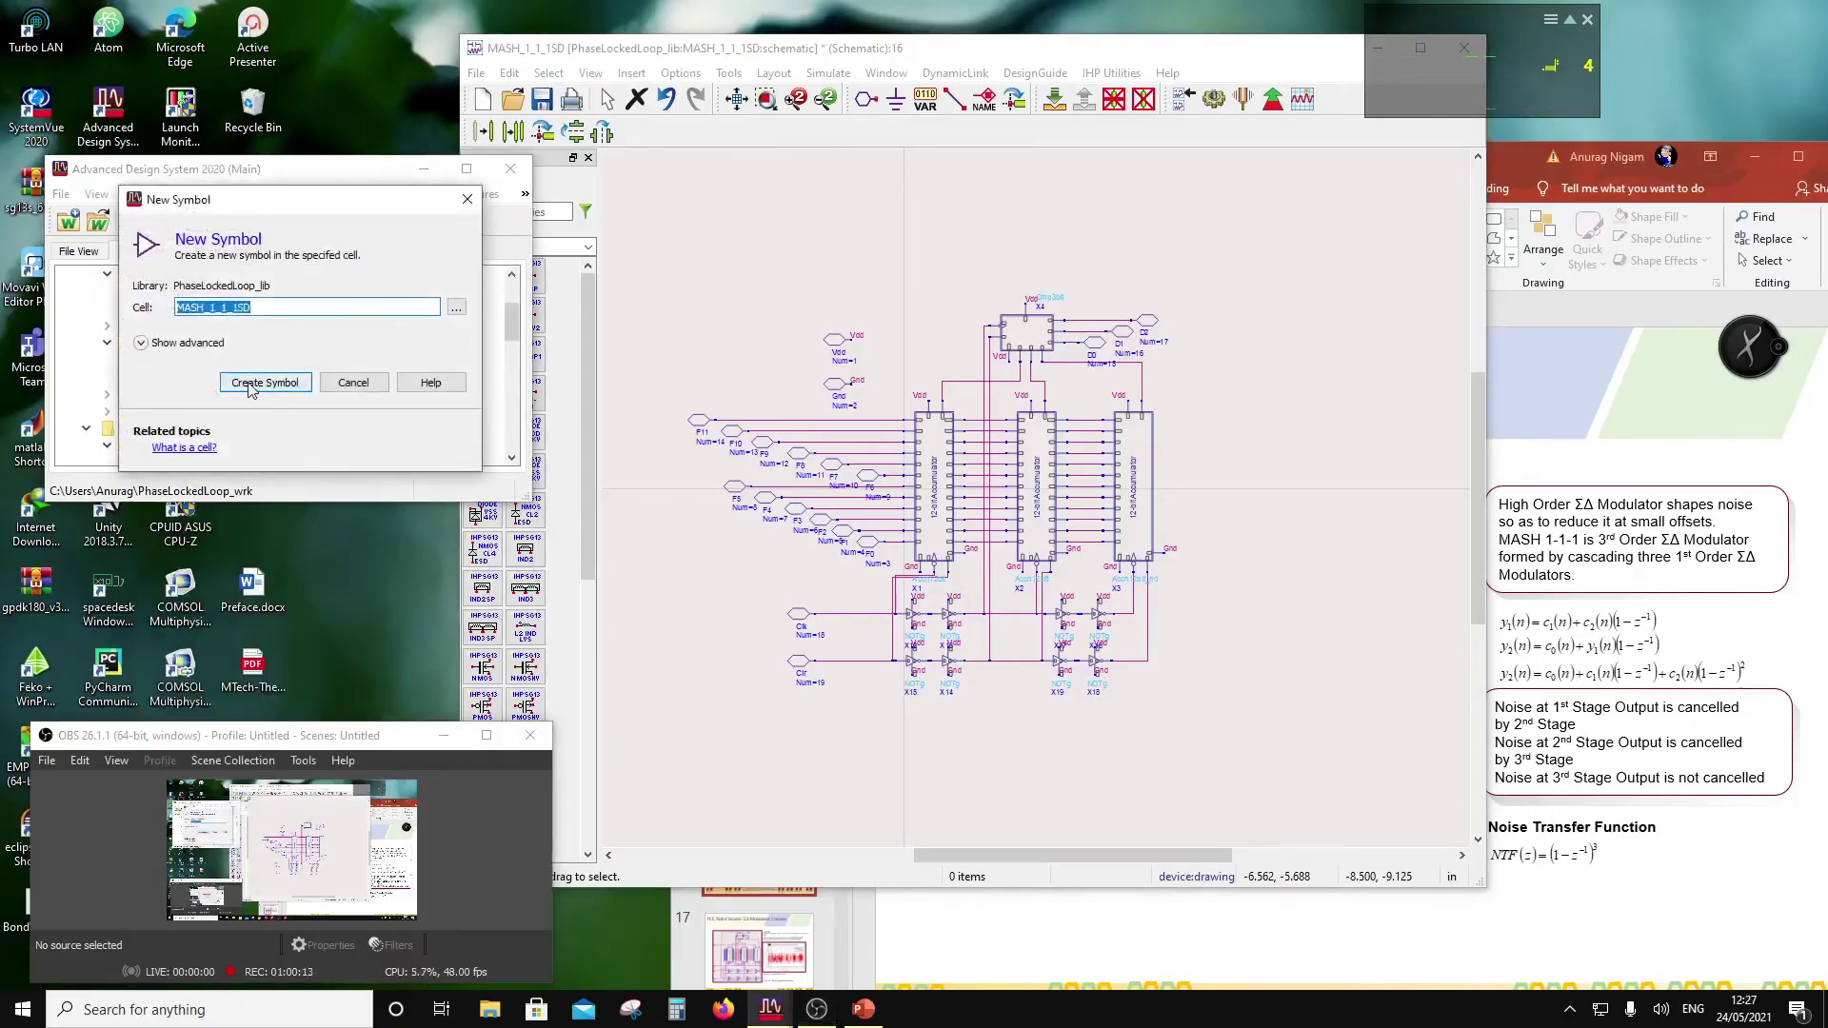
click(265, 385)
click(236, 710)
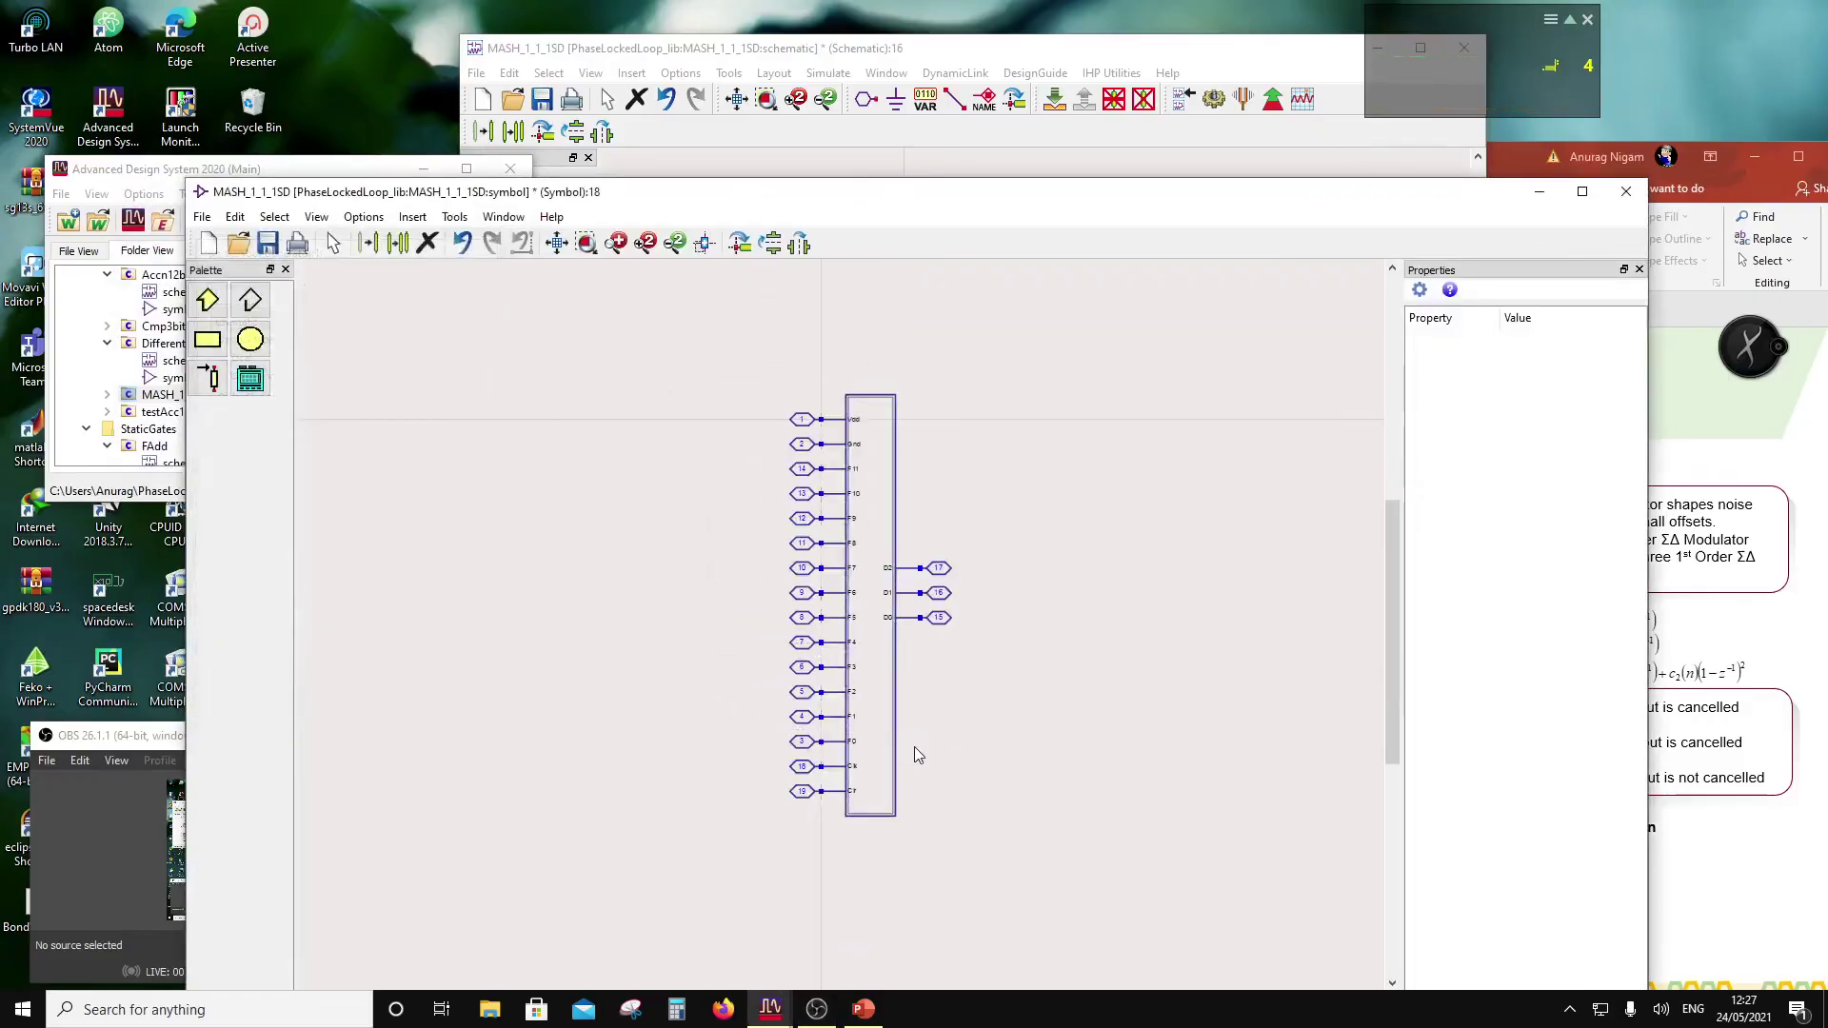
Step: Rotate the Clr pin 19 and Gnd pin 2 of the symbol to point downward and set them aside beside the body
scroll(908, 706, up, 1)
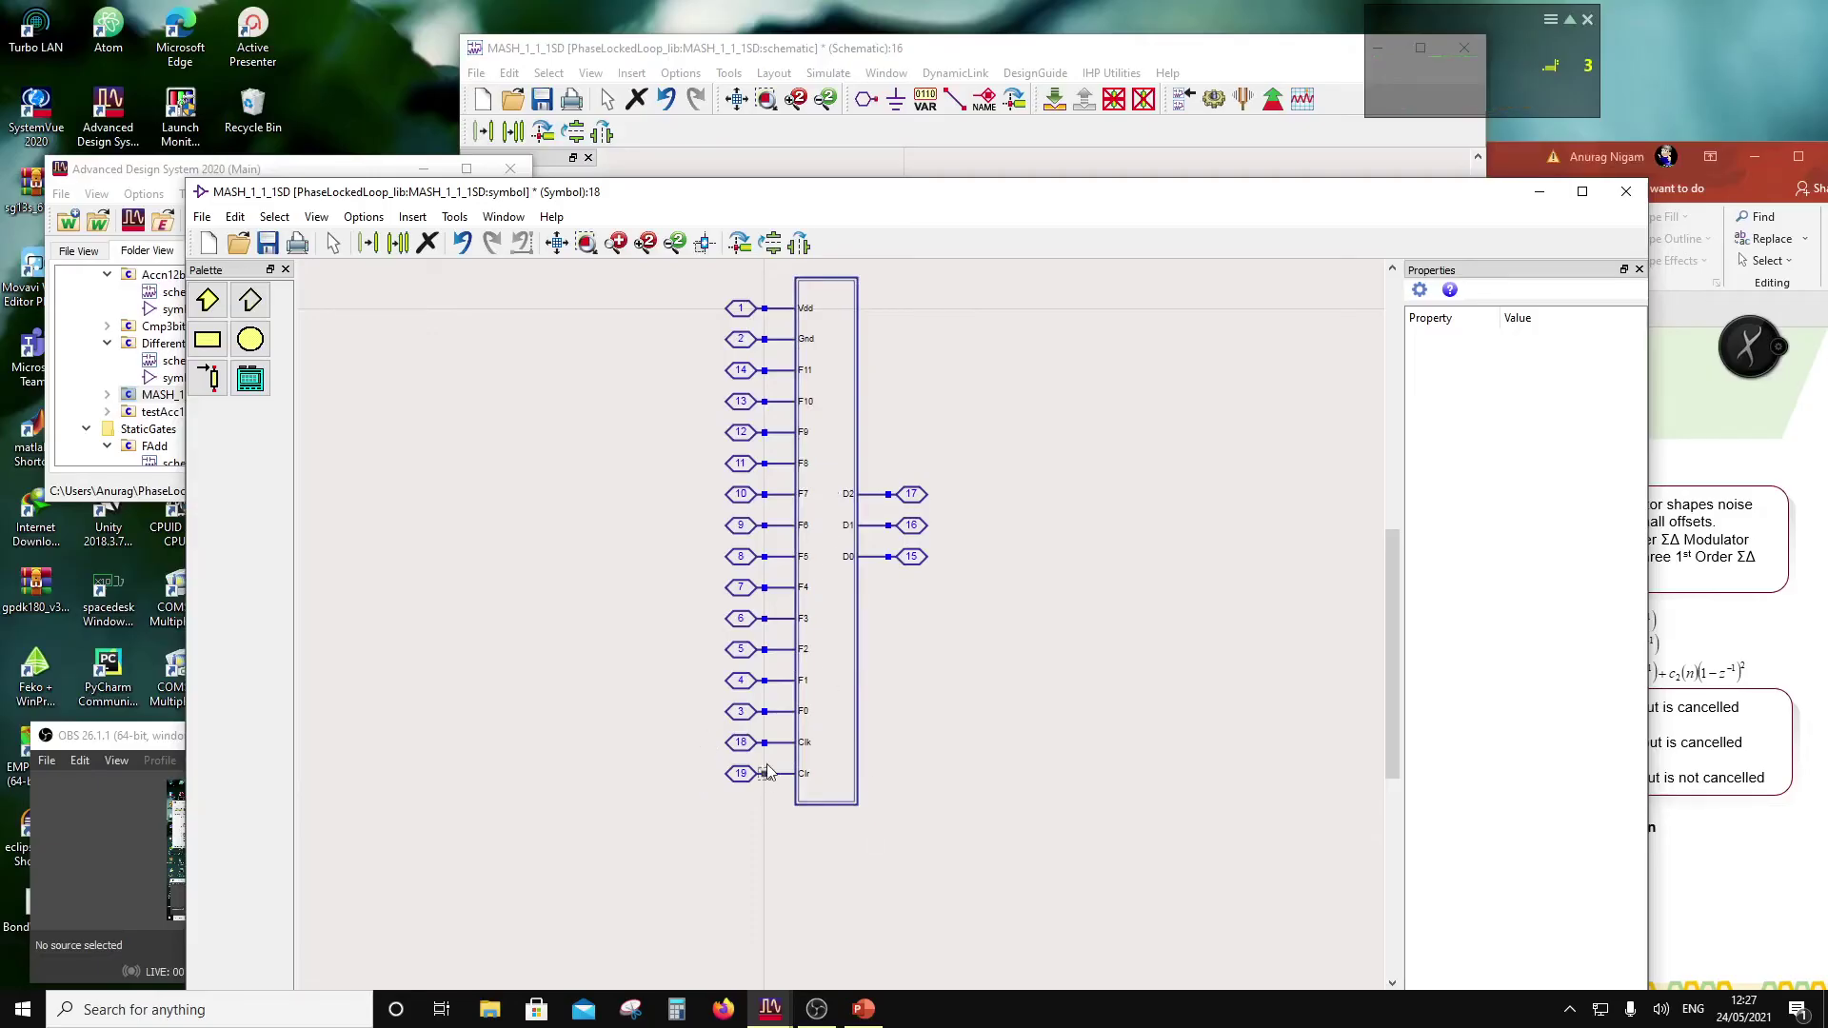
drag(709, 754, 841, 790)
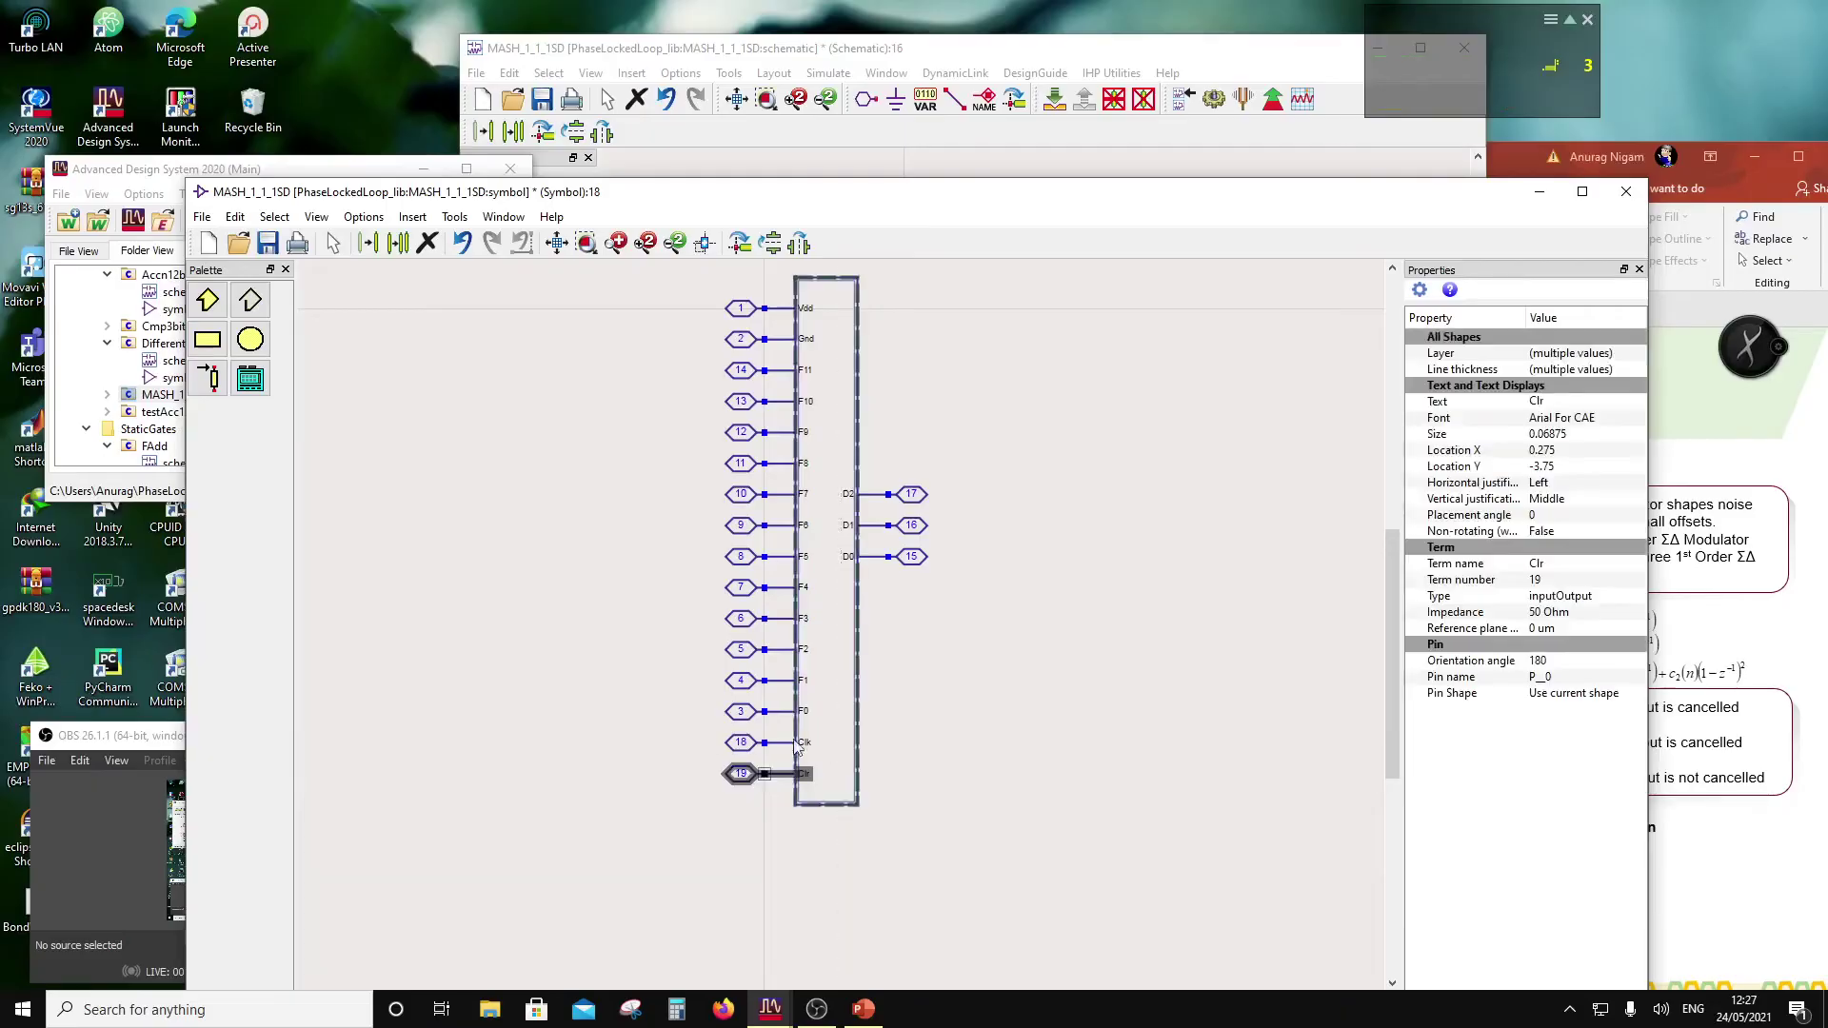
click(740, 248)
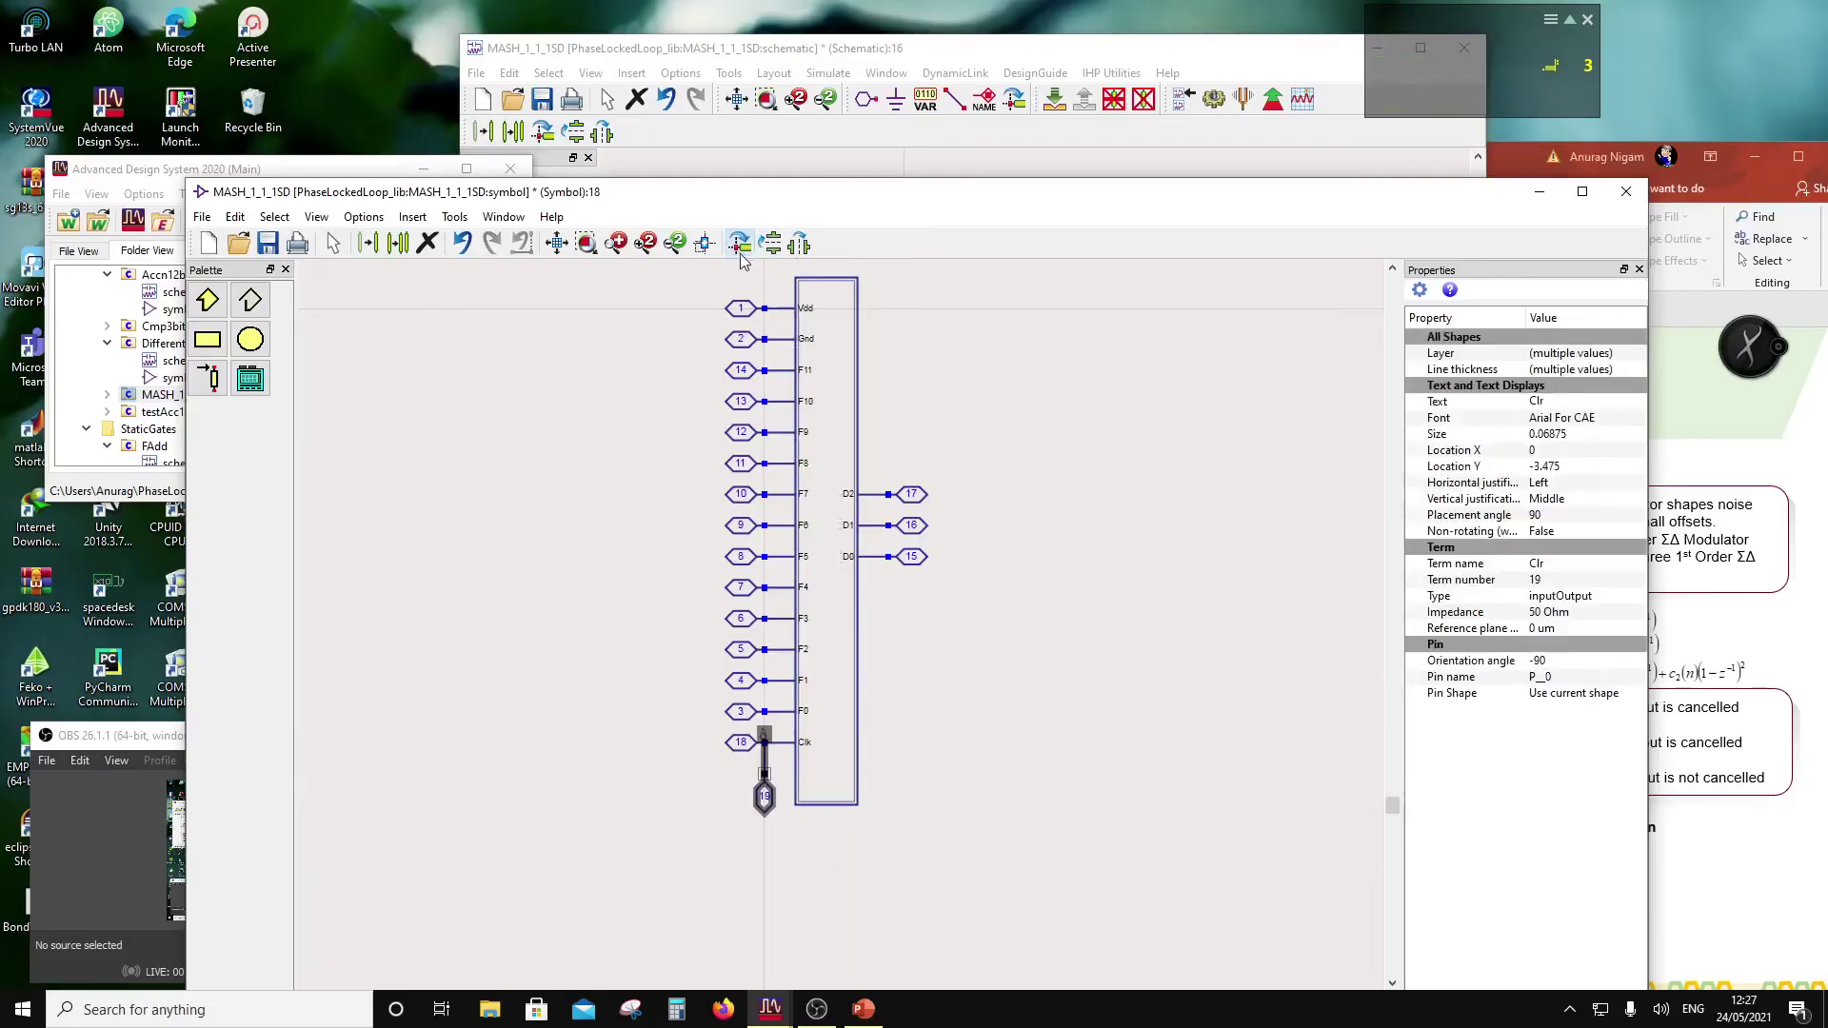
drag(775, 805, 1030, 805)
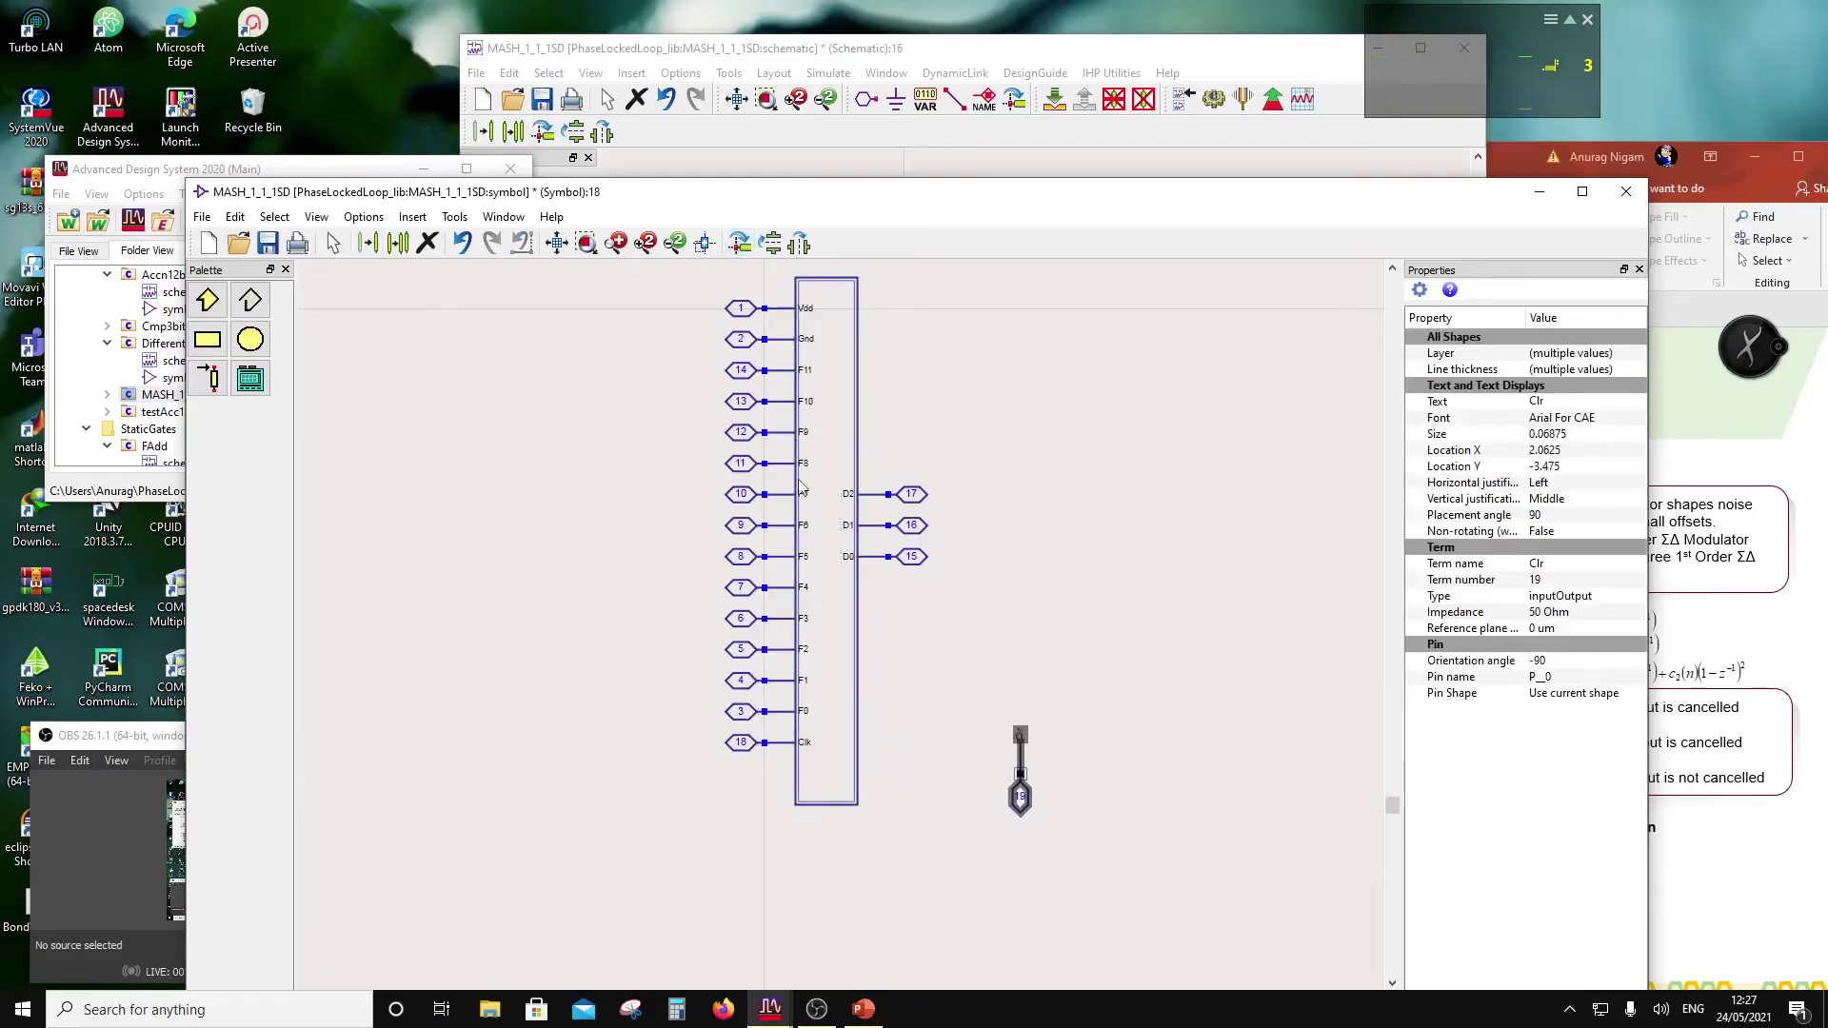
click(752, 340)
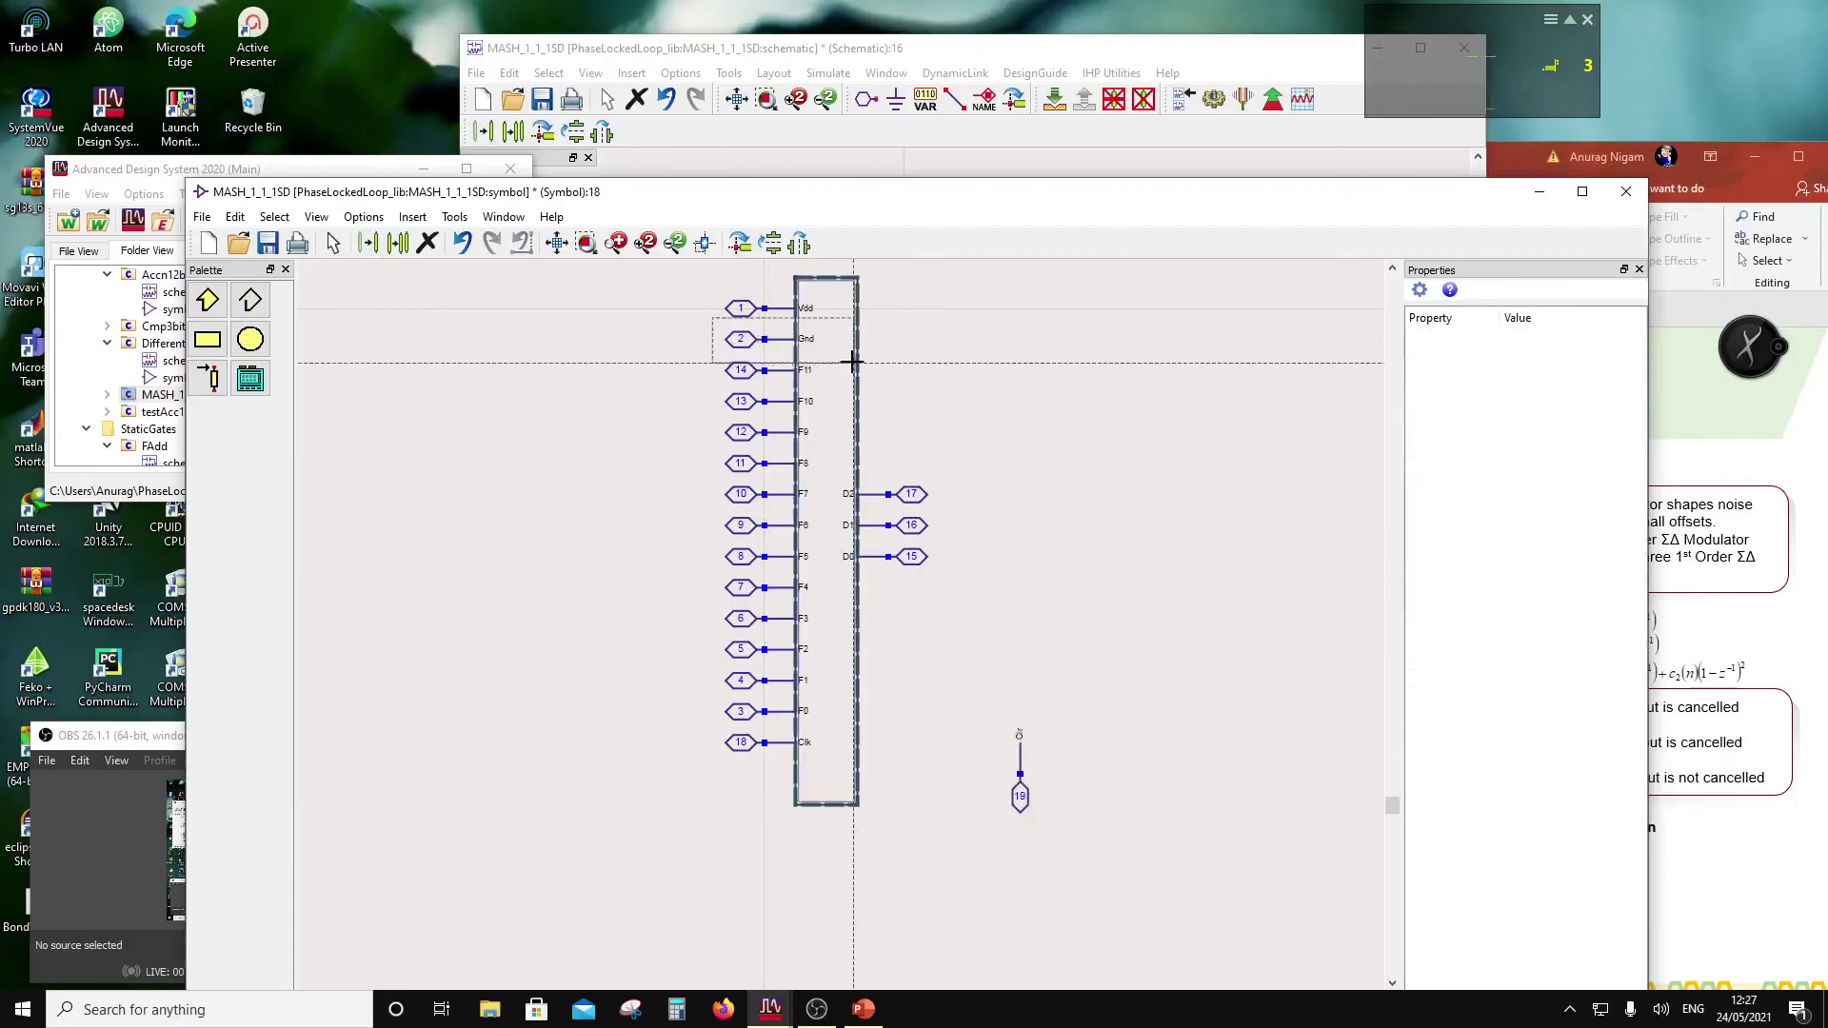
click(740, 248)
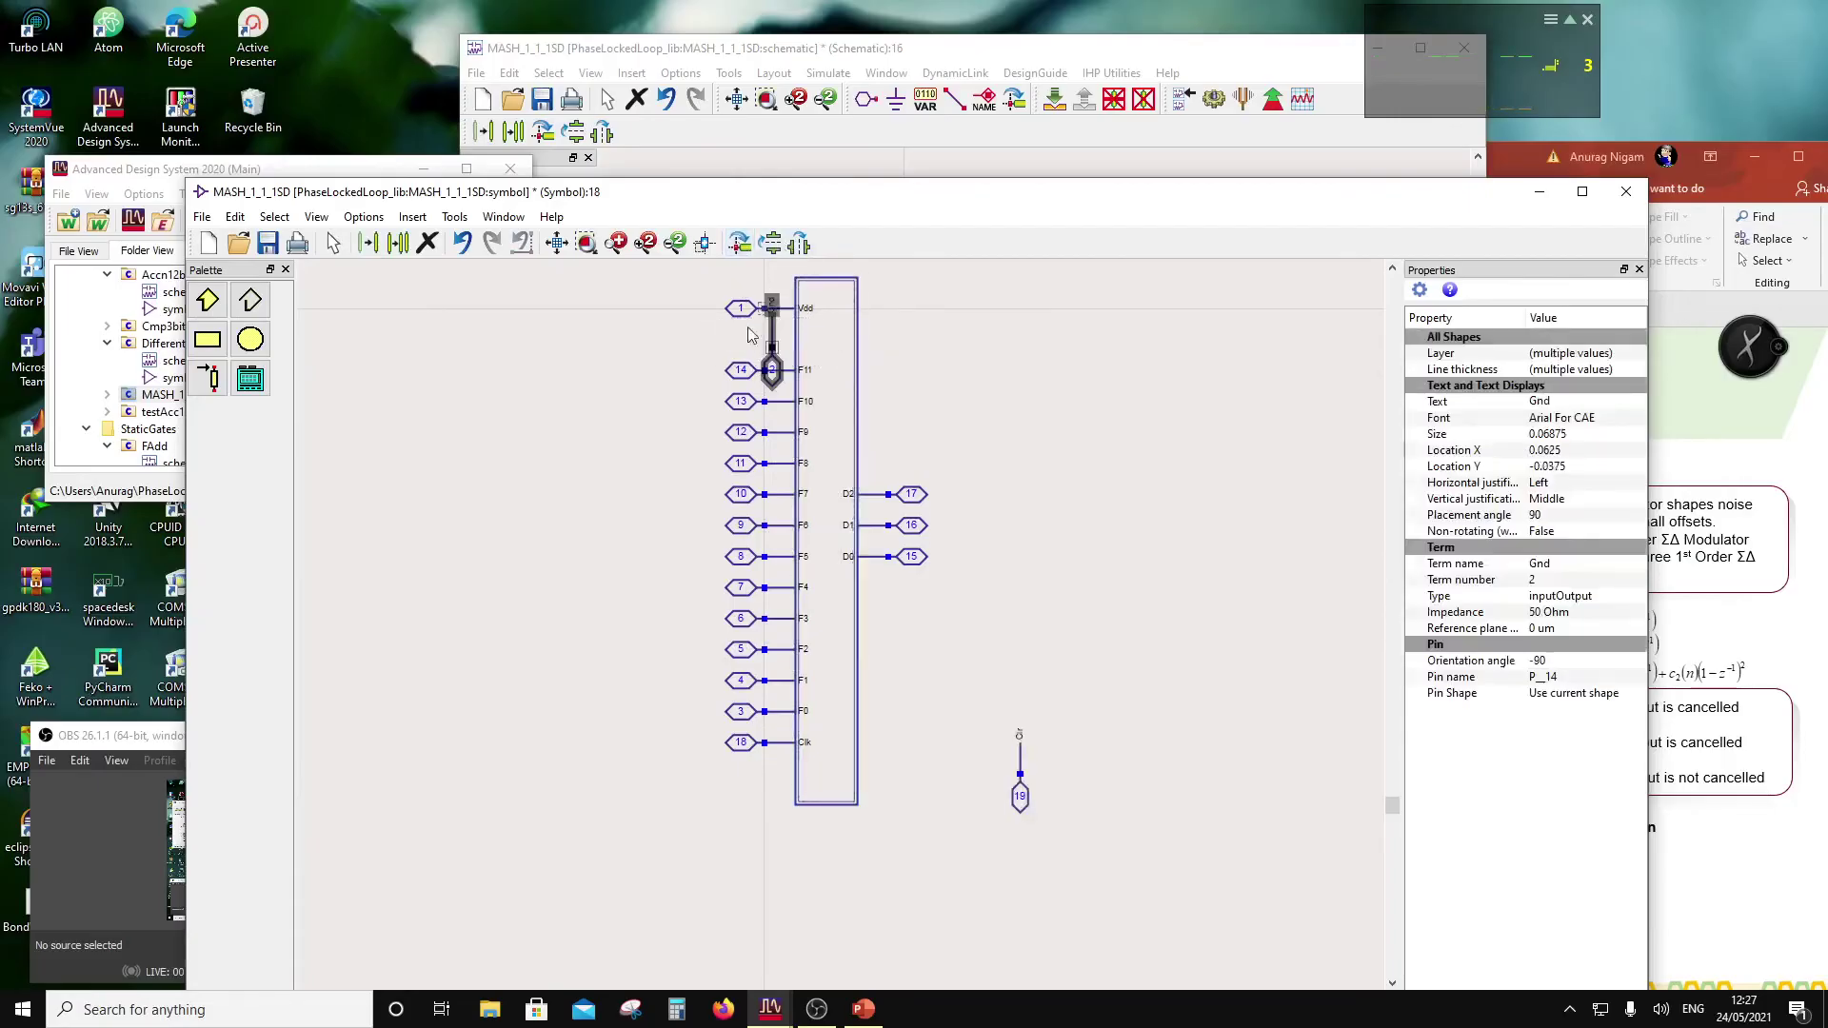
drag(771, 369, 985, 790)
Step: Move the rotated Gnd and Clr pins together onto the lower edge of the symbol body
click(1072, 801)
drag(1146, 818, 935, 701)
drag(1015, 790, 838, 857)
click(978, 796)
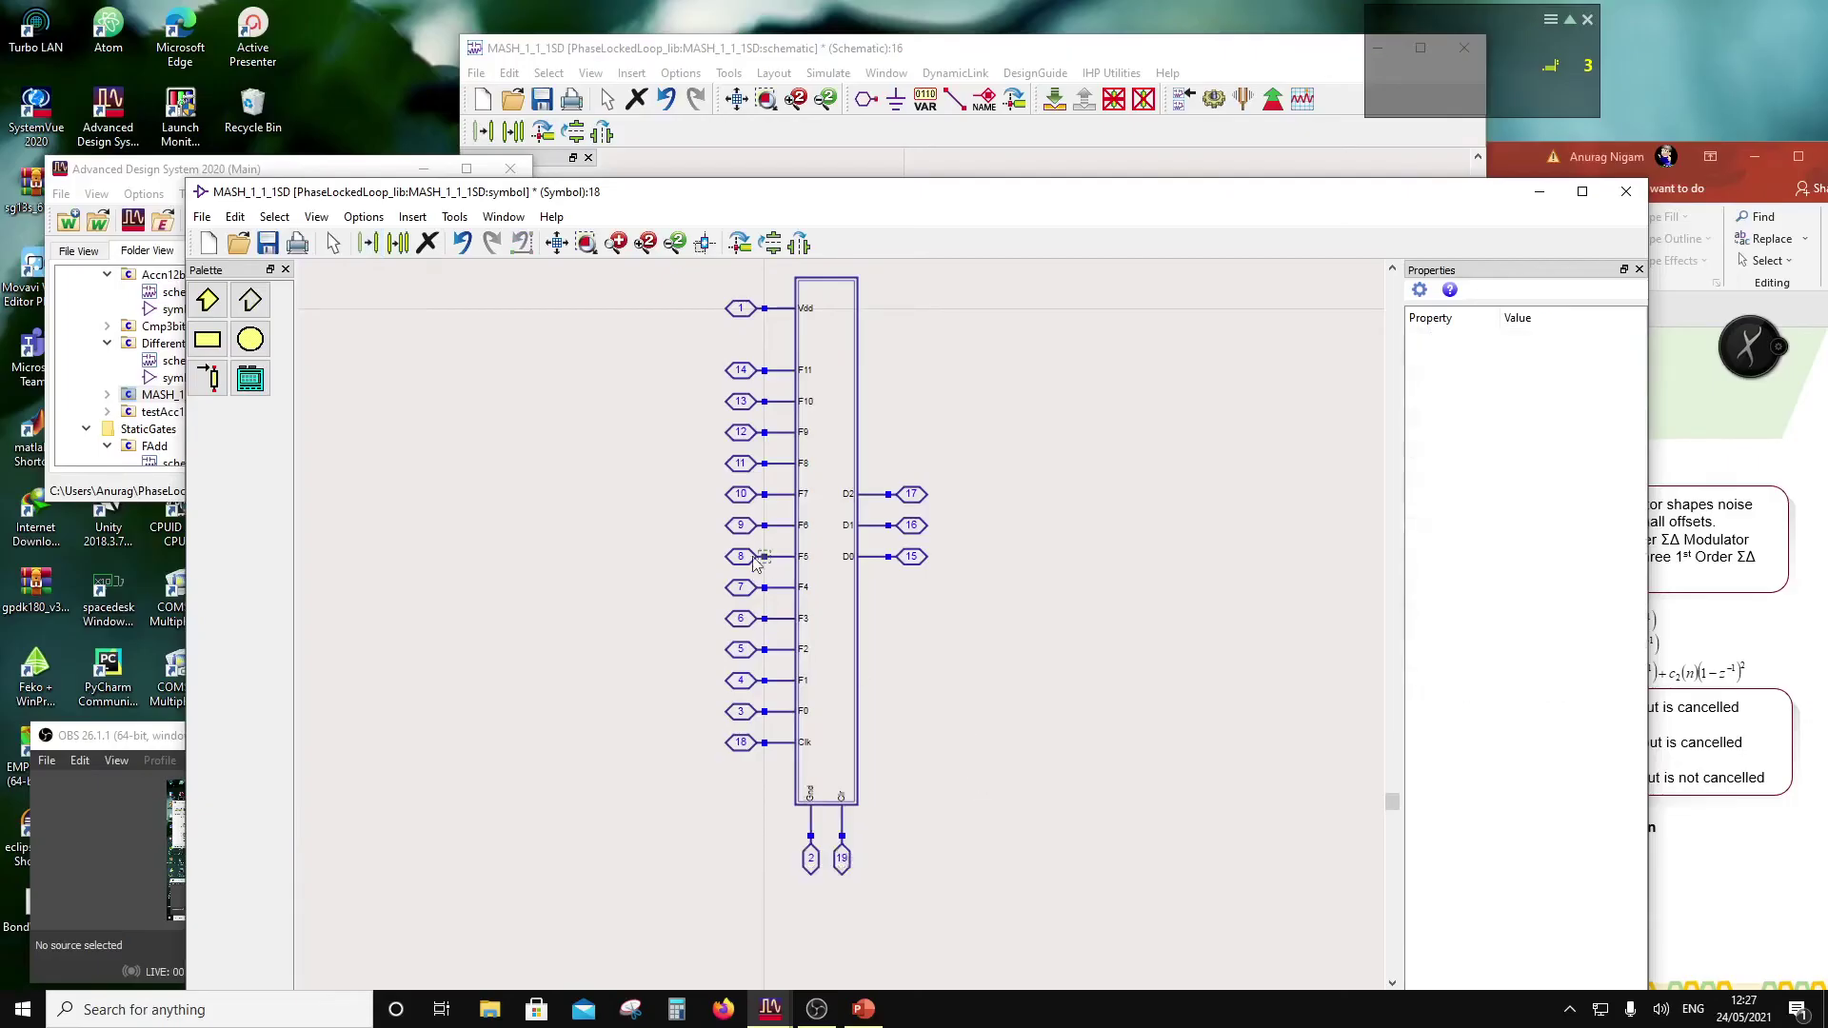
Step: Shorten the symbol body by raising the lower edge of both its rectangles to just below the Clk pin
drag(800, 779, 856, 805)
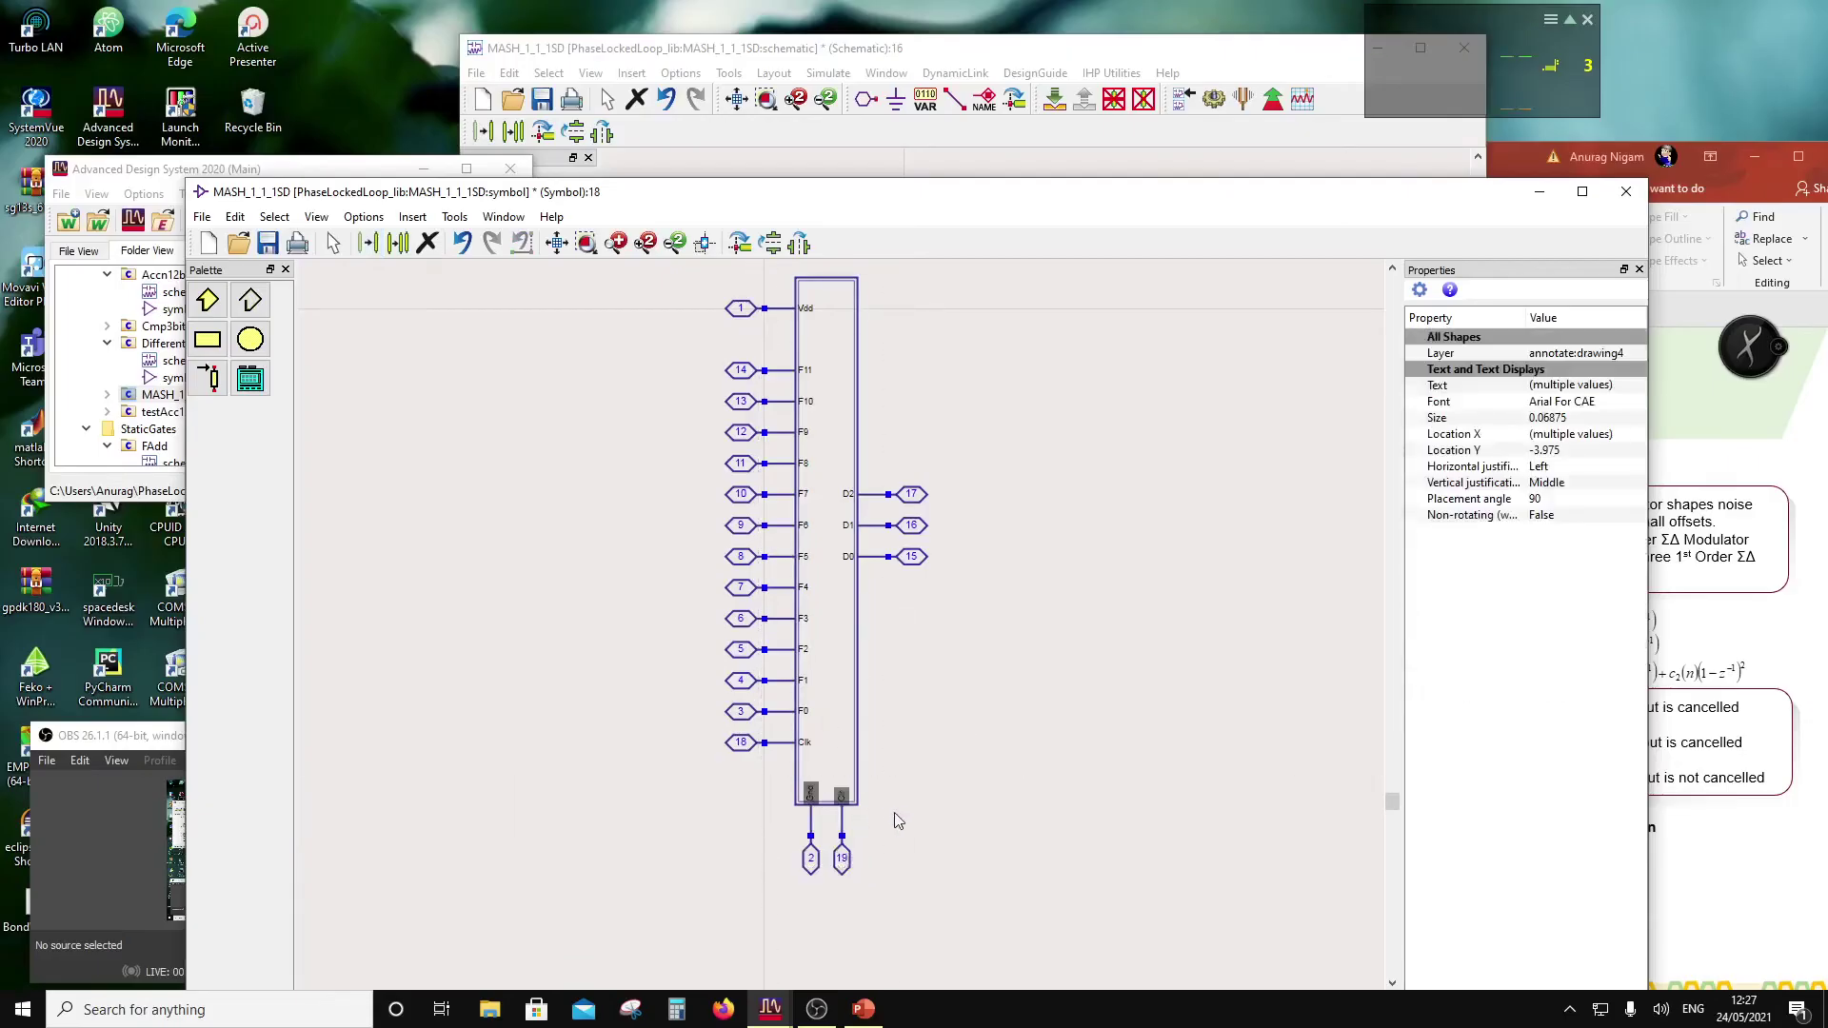
scroll(897, 821, up, 4)
click(820, 669)
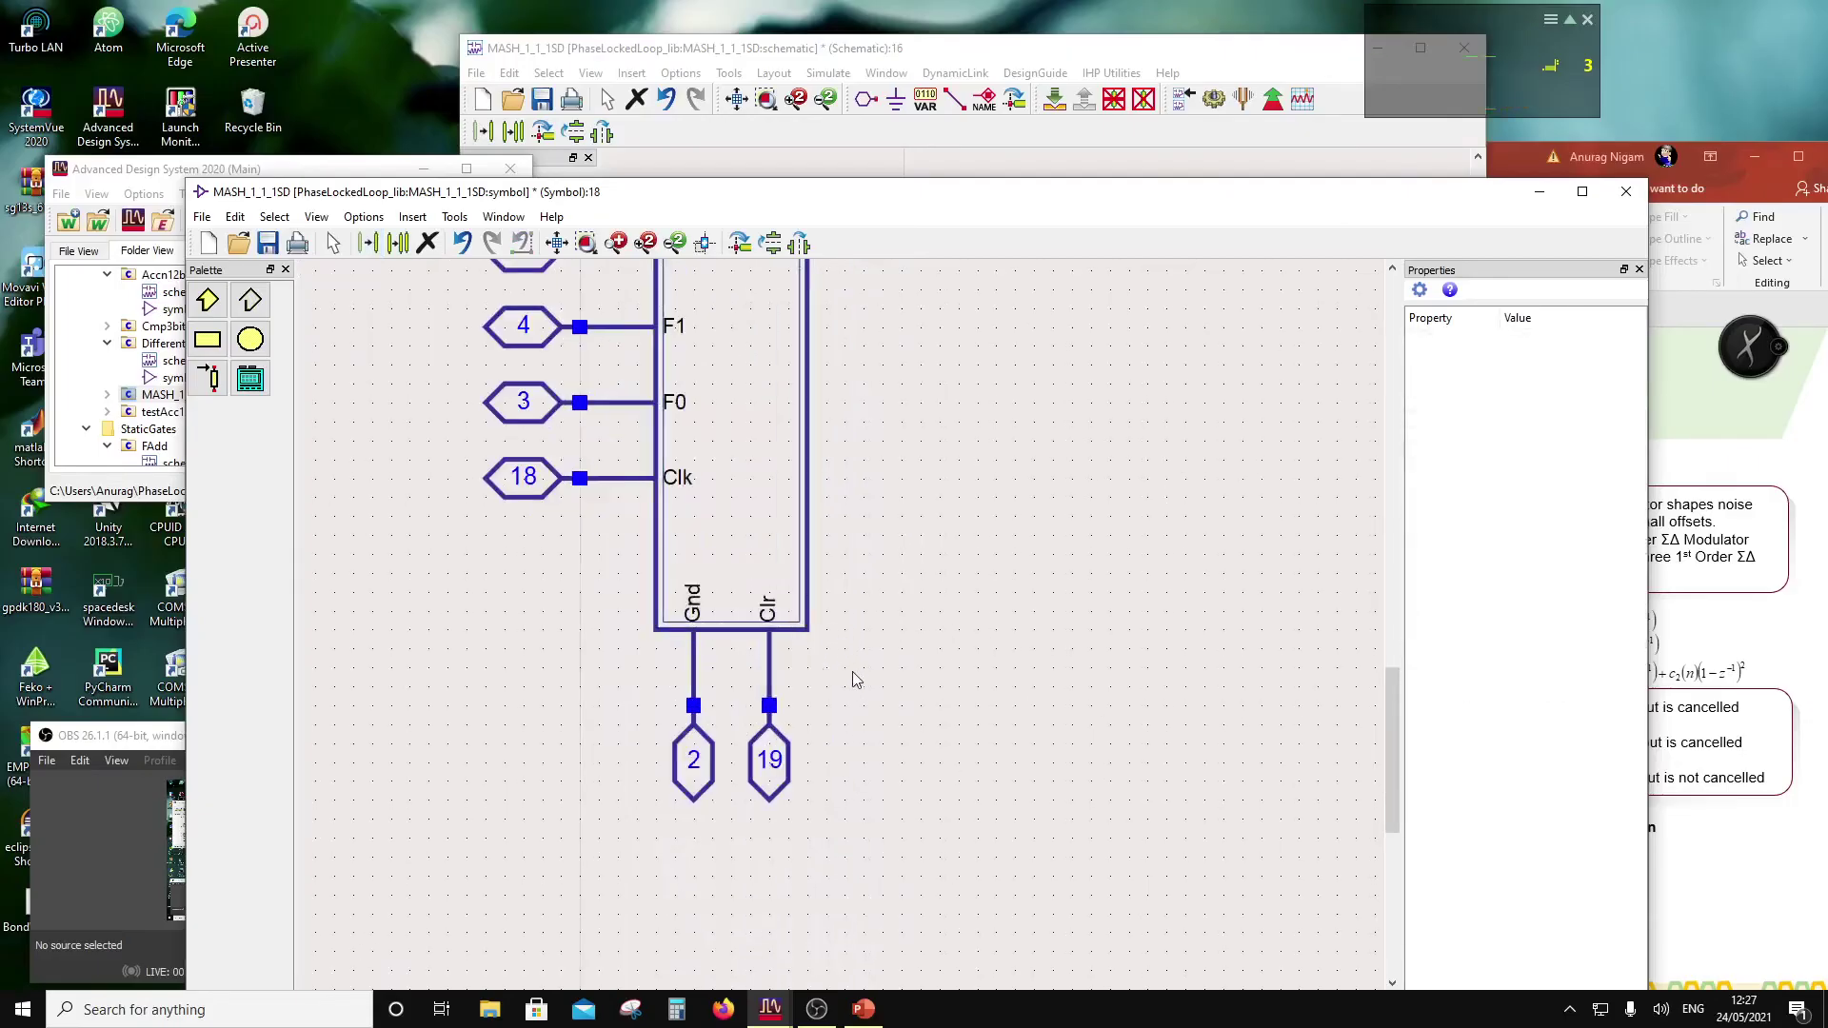
drag(860, 674, 716, 632)
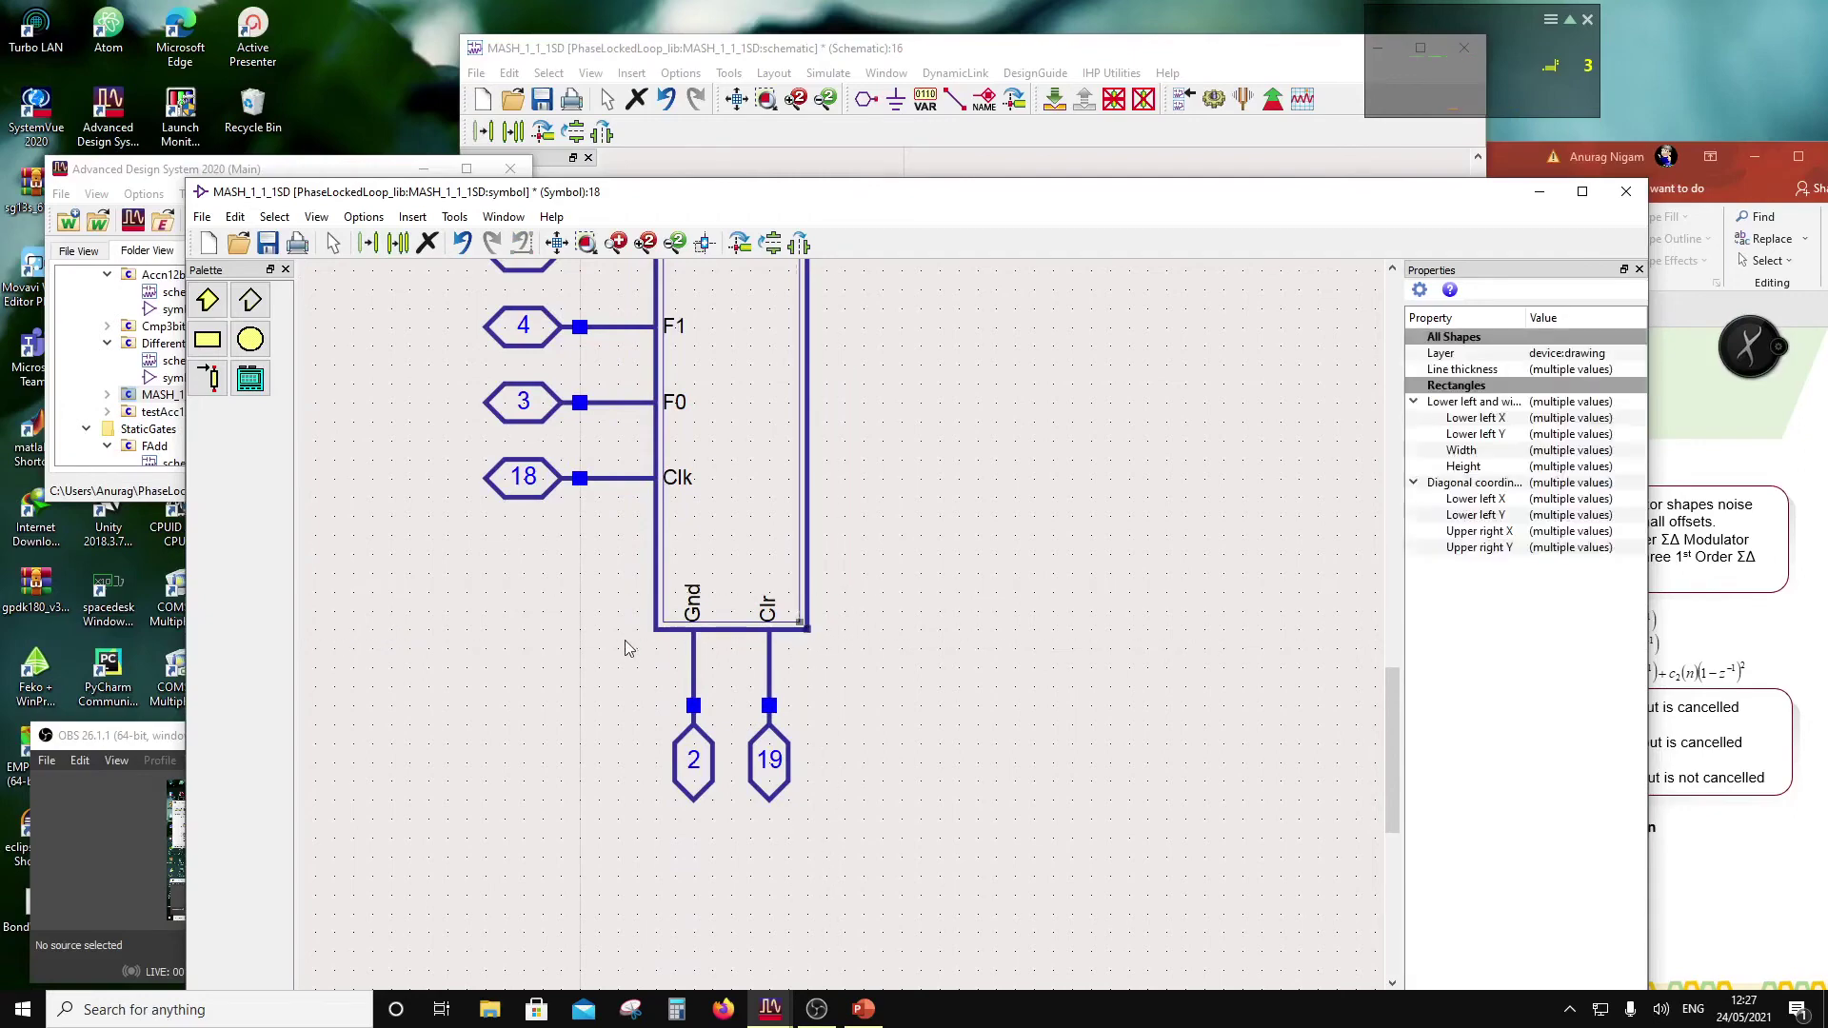
drag(807, 635, 811, 533)
click(866, 724)
Step: Move the Gnd and Clr pins up together to meet the shortened body's lower edge
drag(802, 814, 653, 579)
drag(768, 632, 769, 553)
drag(769, 543, 844, 583)
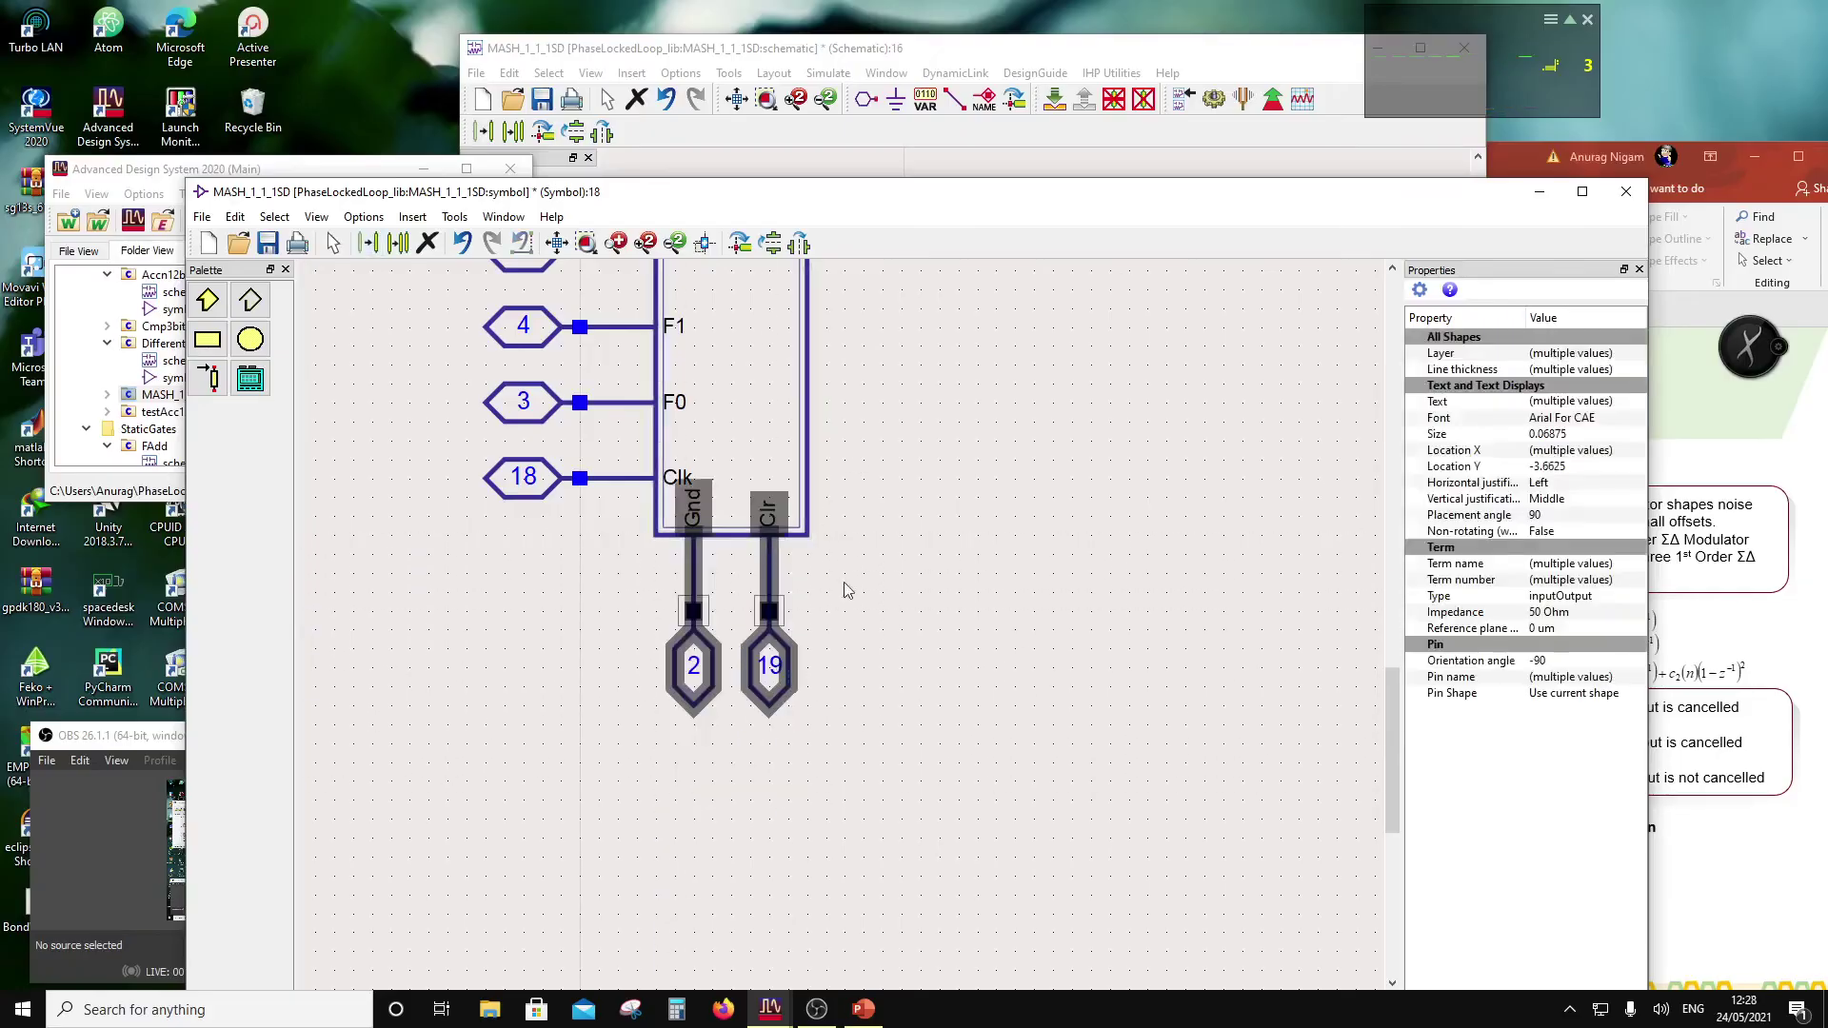
Step: Rotate the Vdd pin 1 to point upward and set it aside to the left of the symbol body
scroll(842, 592, down, 2)
scroll(849, 562, down, 2)
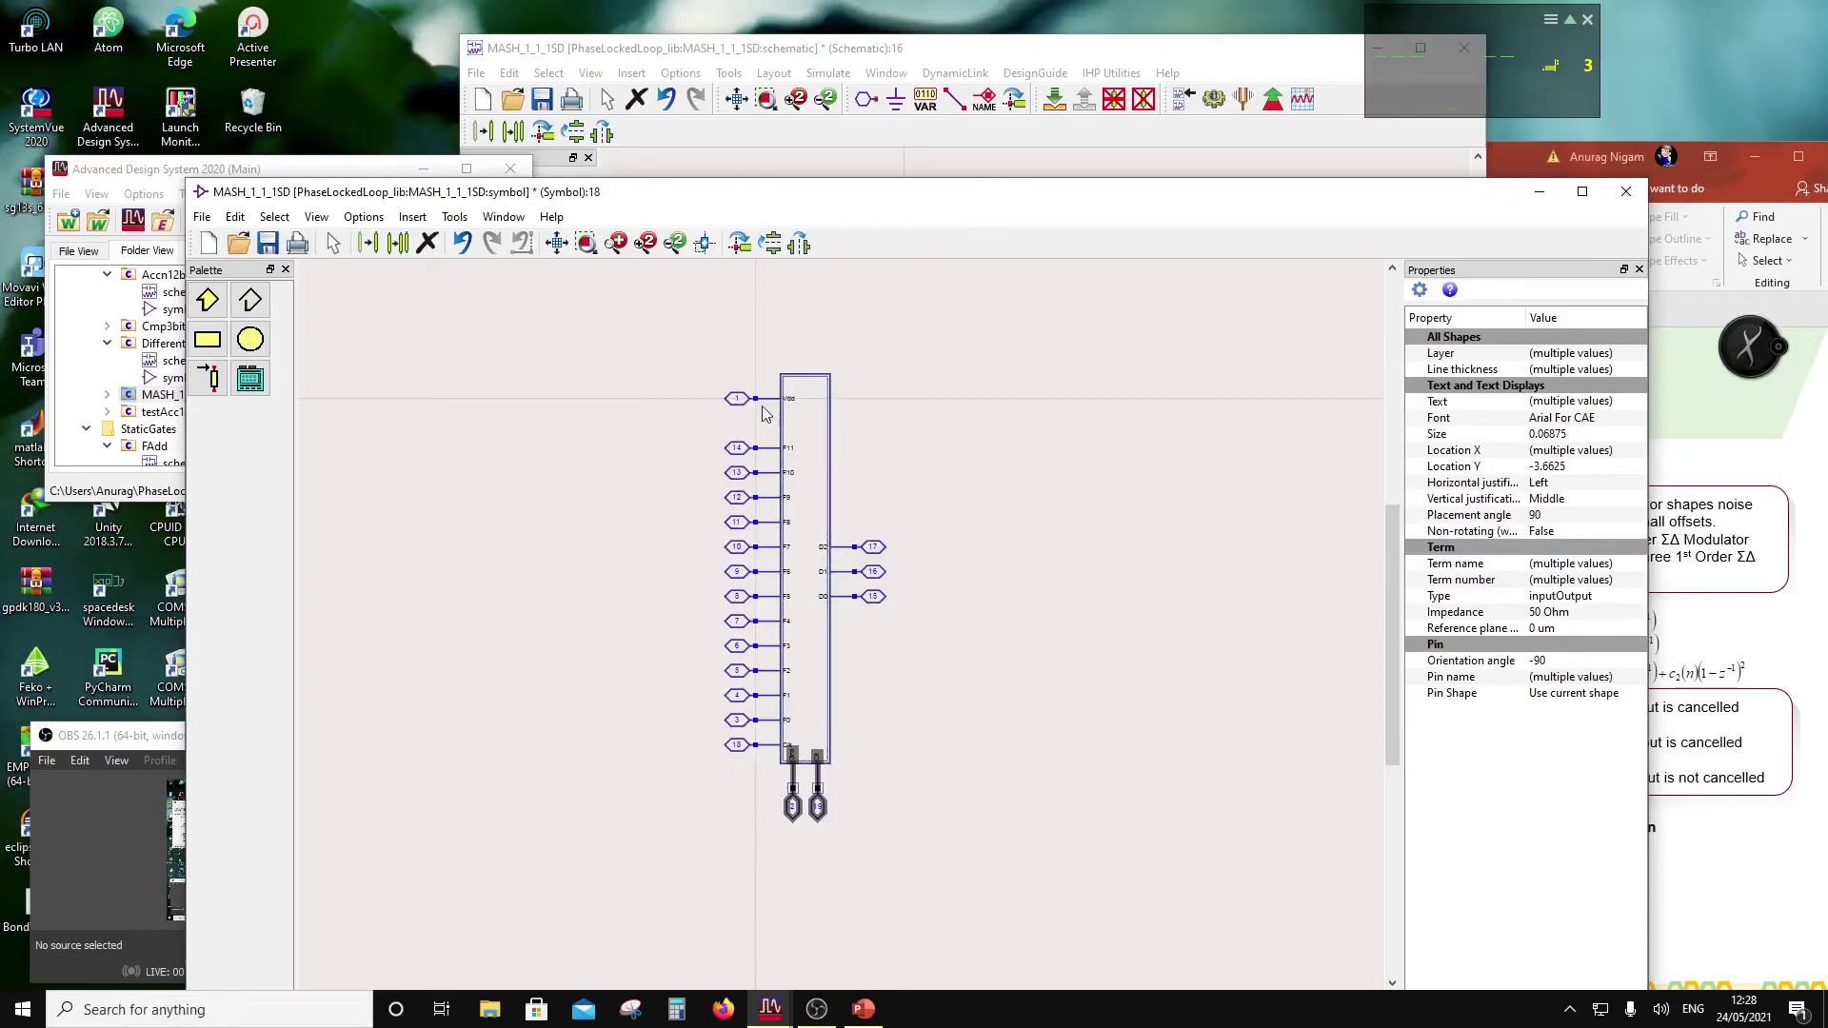
drag(693, 388, 811, 424)
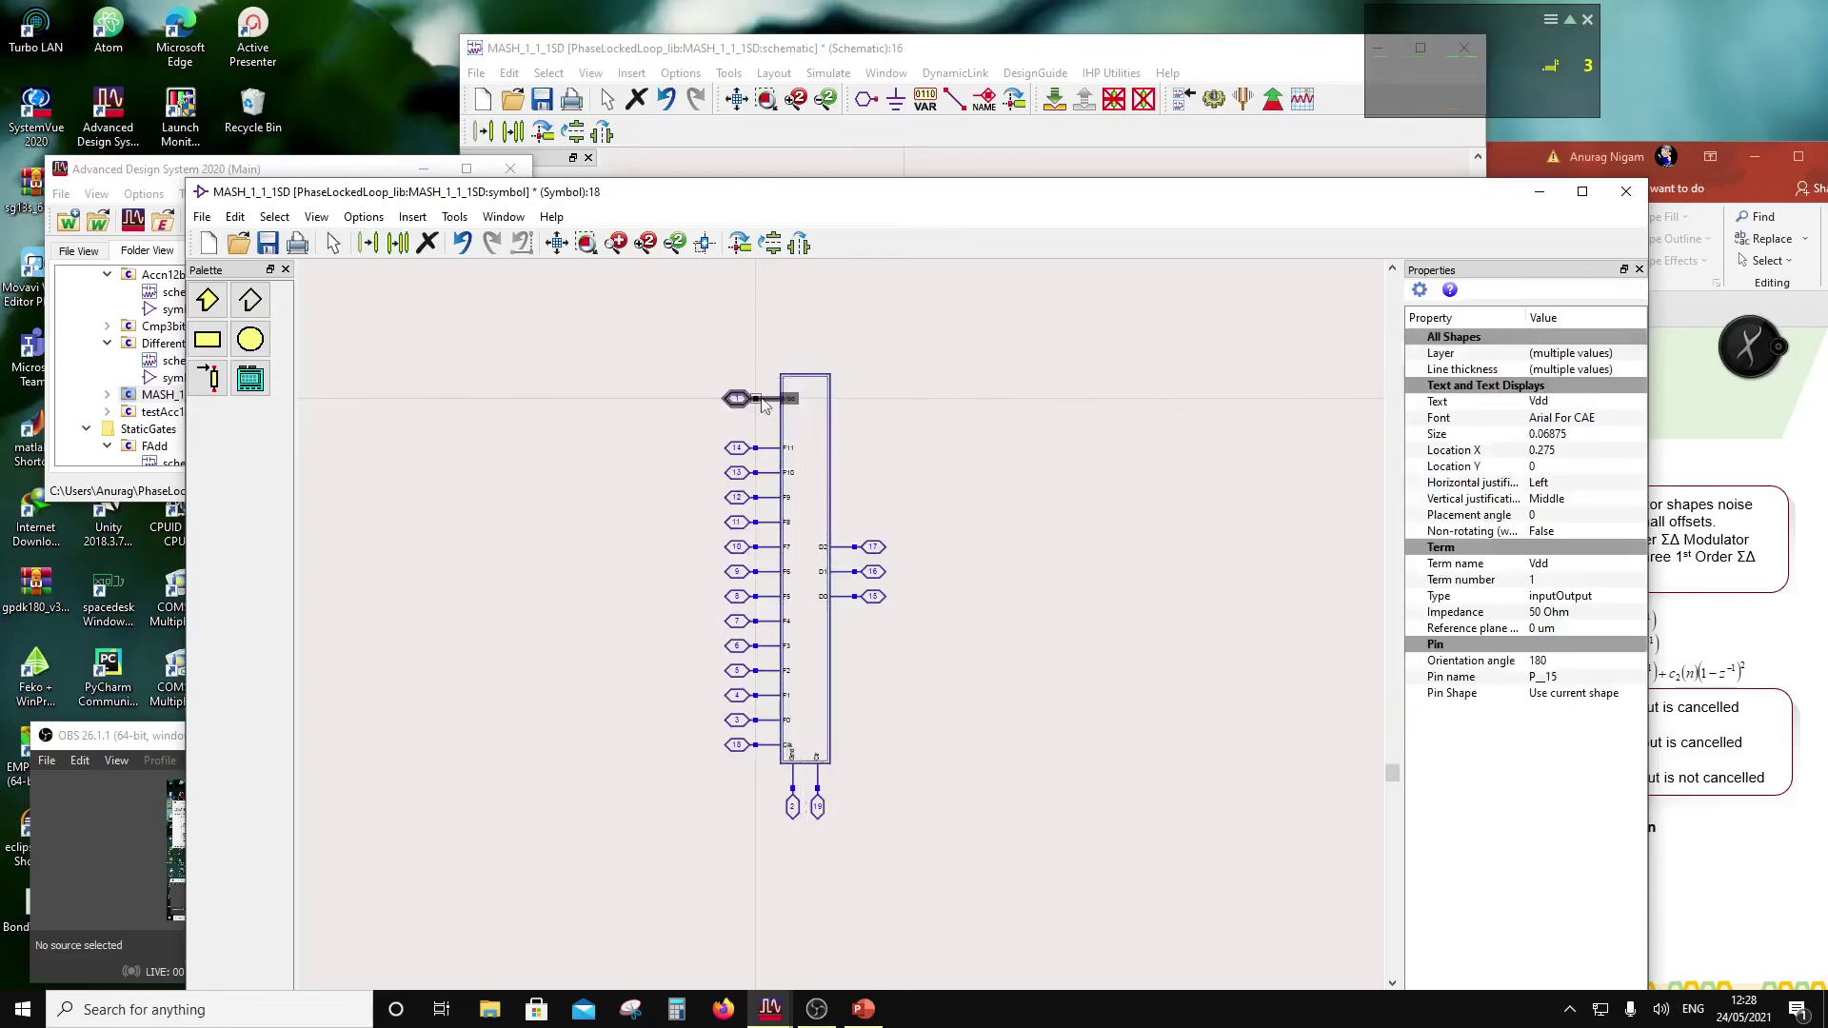
click(739, 242)
drag(759, 422, 586, 421)
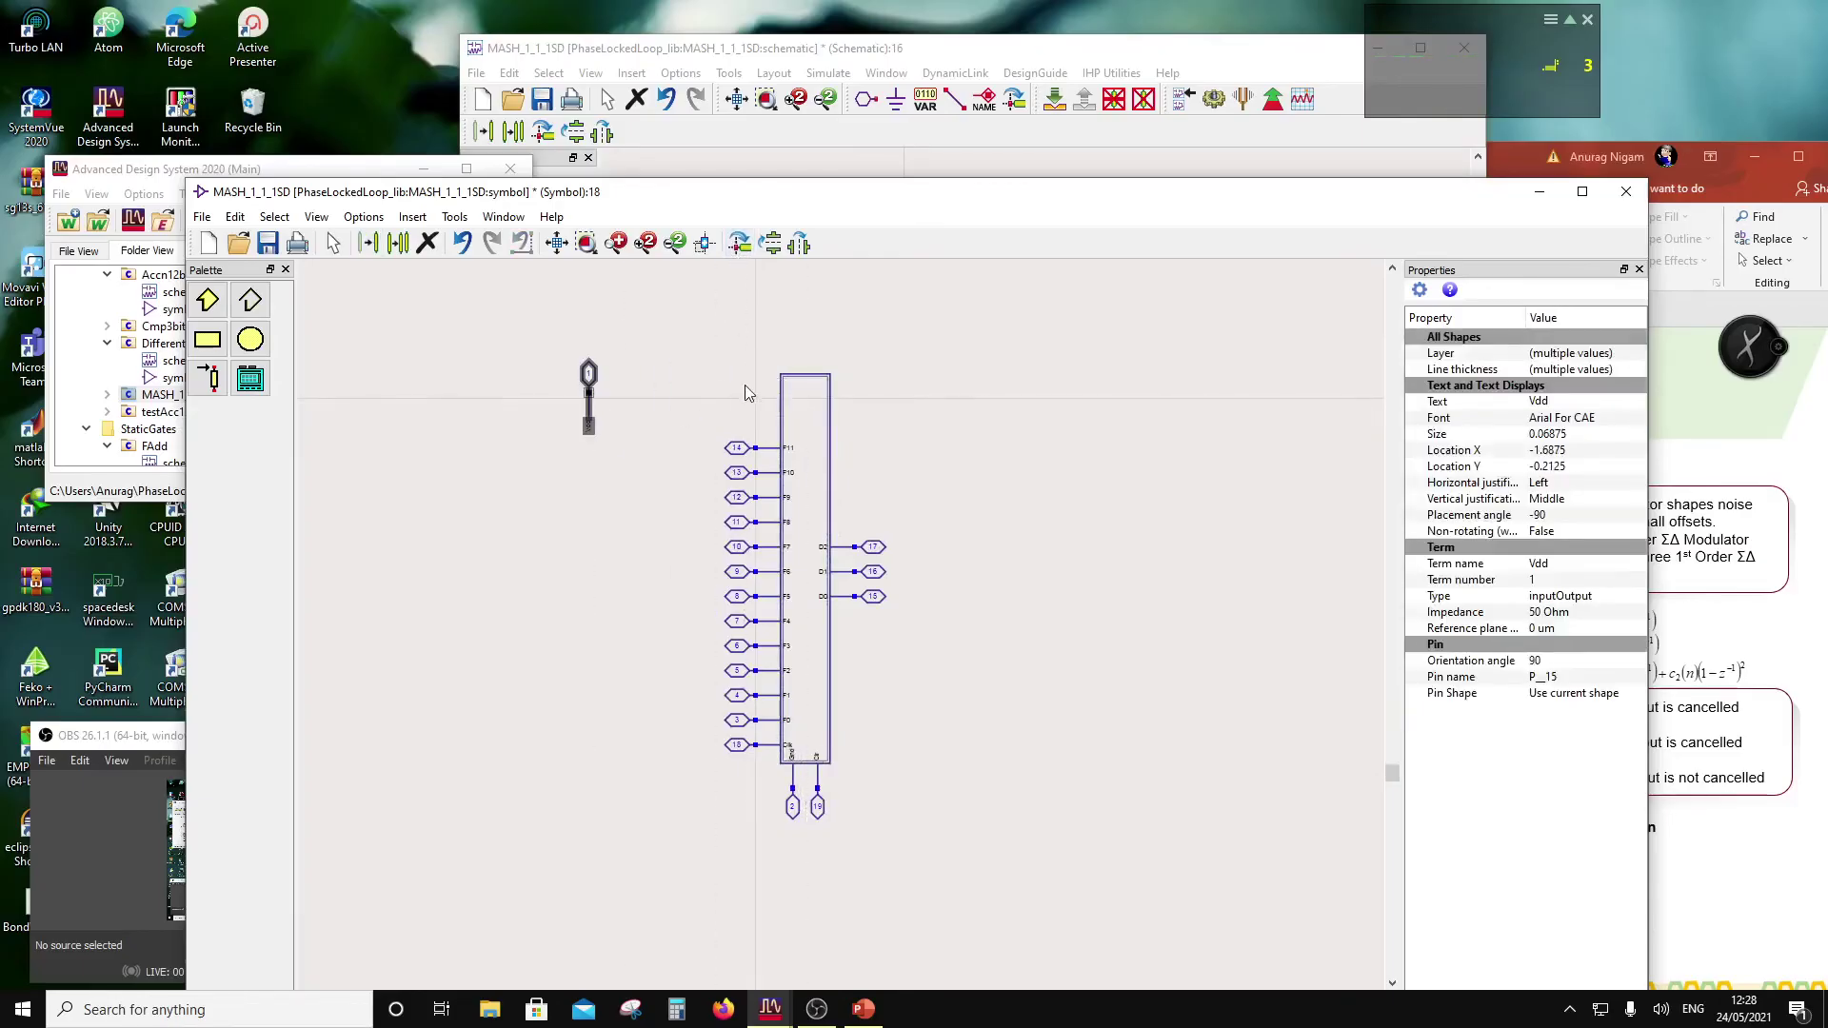
Step: Shorten the symbol body by lowering the upper edge of both its rectangles to just above the F11 pin
click(895, 387)
click(830, 397)
drag(835, 402, 836, 432)
Step: Move the rotated Vdd pin onto the middle of the symbol body's upper edge
click(588, 422)
drag(588, 421, 806, 436)
click(752, 423)
Step: Move the entire symbol, with all its pins, so that the drawing origin falls inside its body
scroll(852, 447, down, 2)
drag(669, 416, 946, 891)
drag(826, 765, 773, 629)
scroll(832, 621, up, 3)
scroll(836, 620, down, 1)
click(871, 592)
scroll(859, 596, down, 1)
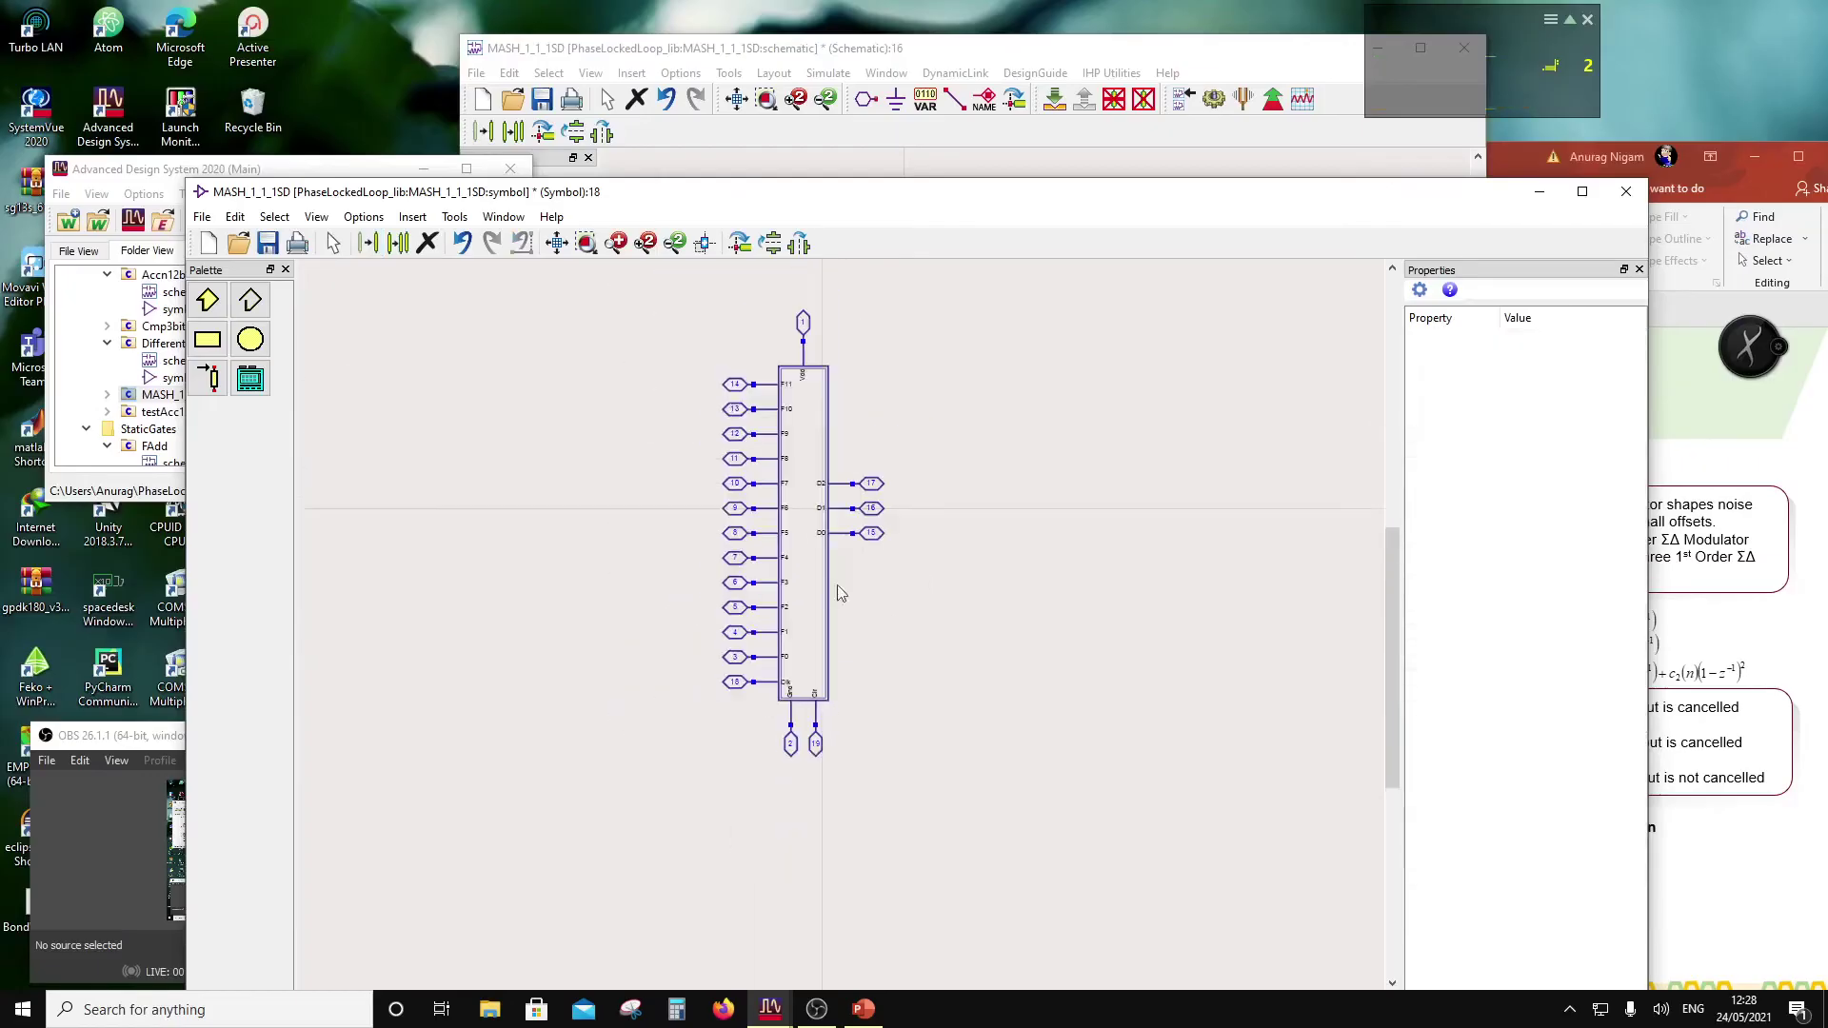
Step: Reposition the complete symbol so the vertical axis runs through the body's centre and pin D0 lies on the horizontal axis
drag(681, 295, 931, 776)
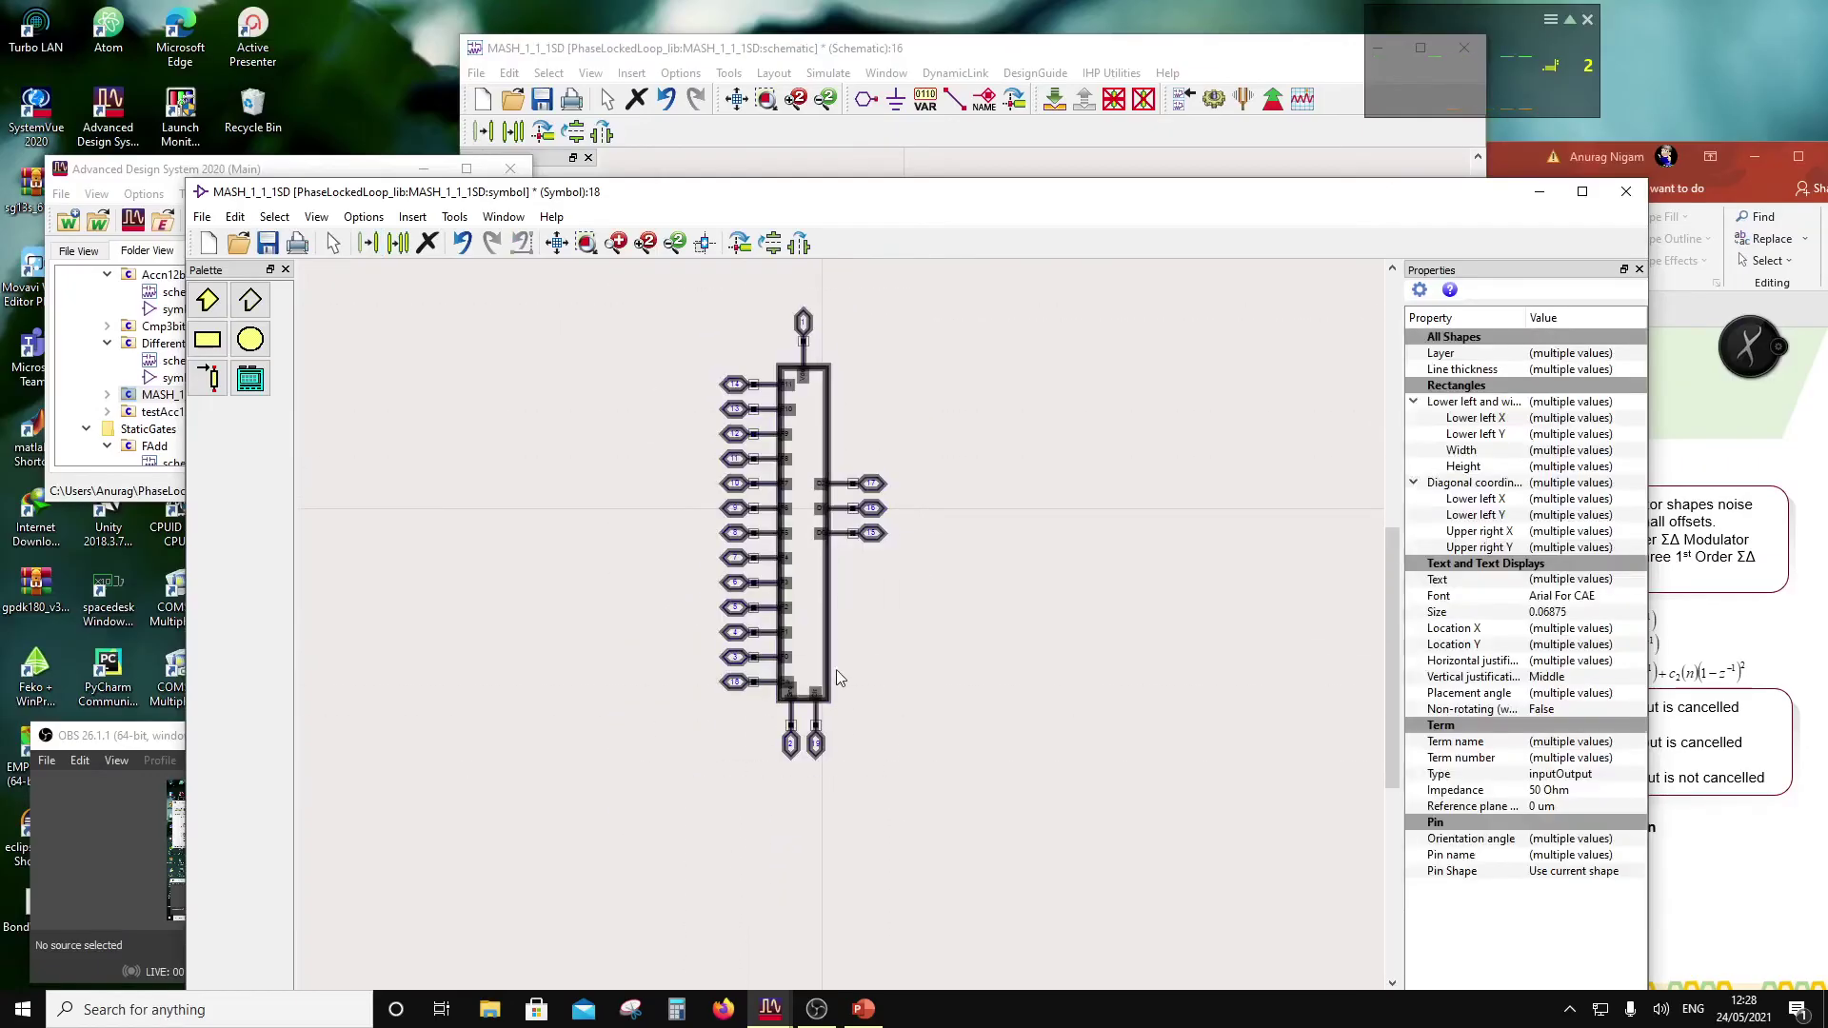
drag(829, 664, 849, 664)
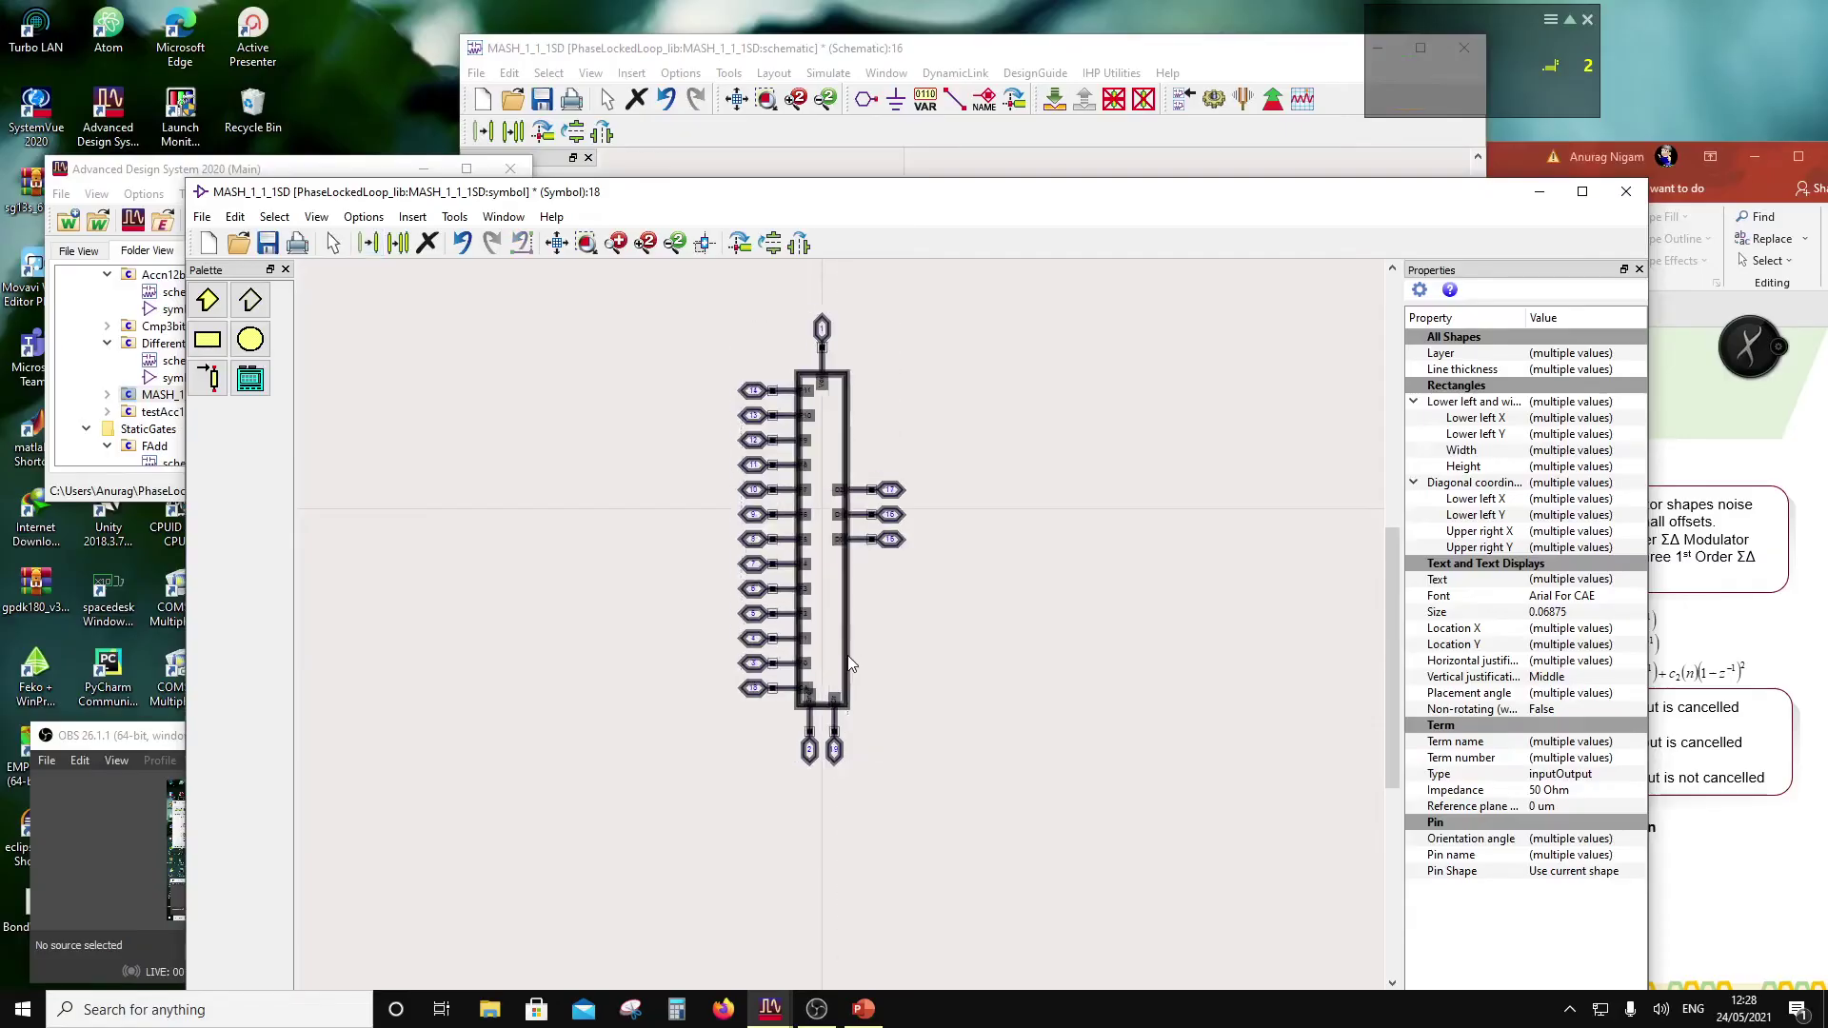
scroll(841, 609, up, 2)
drag(843, 567, 844, 514)
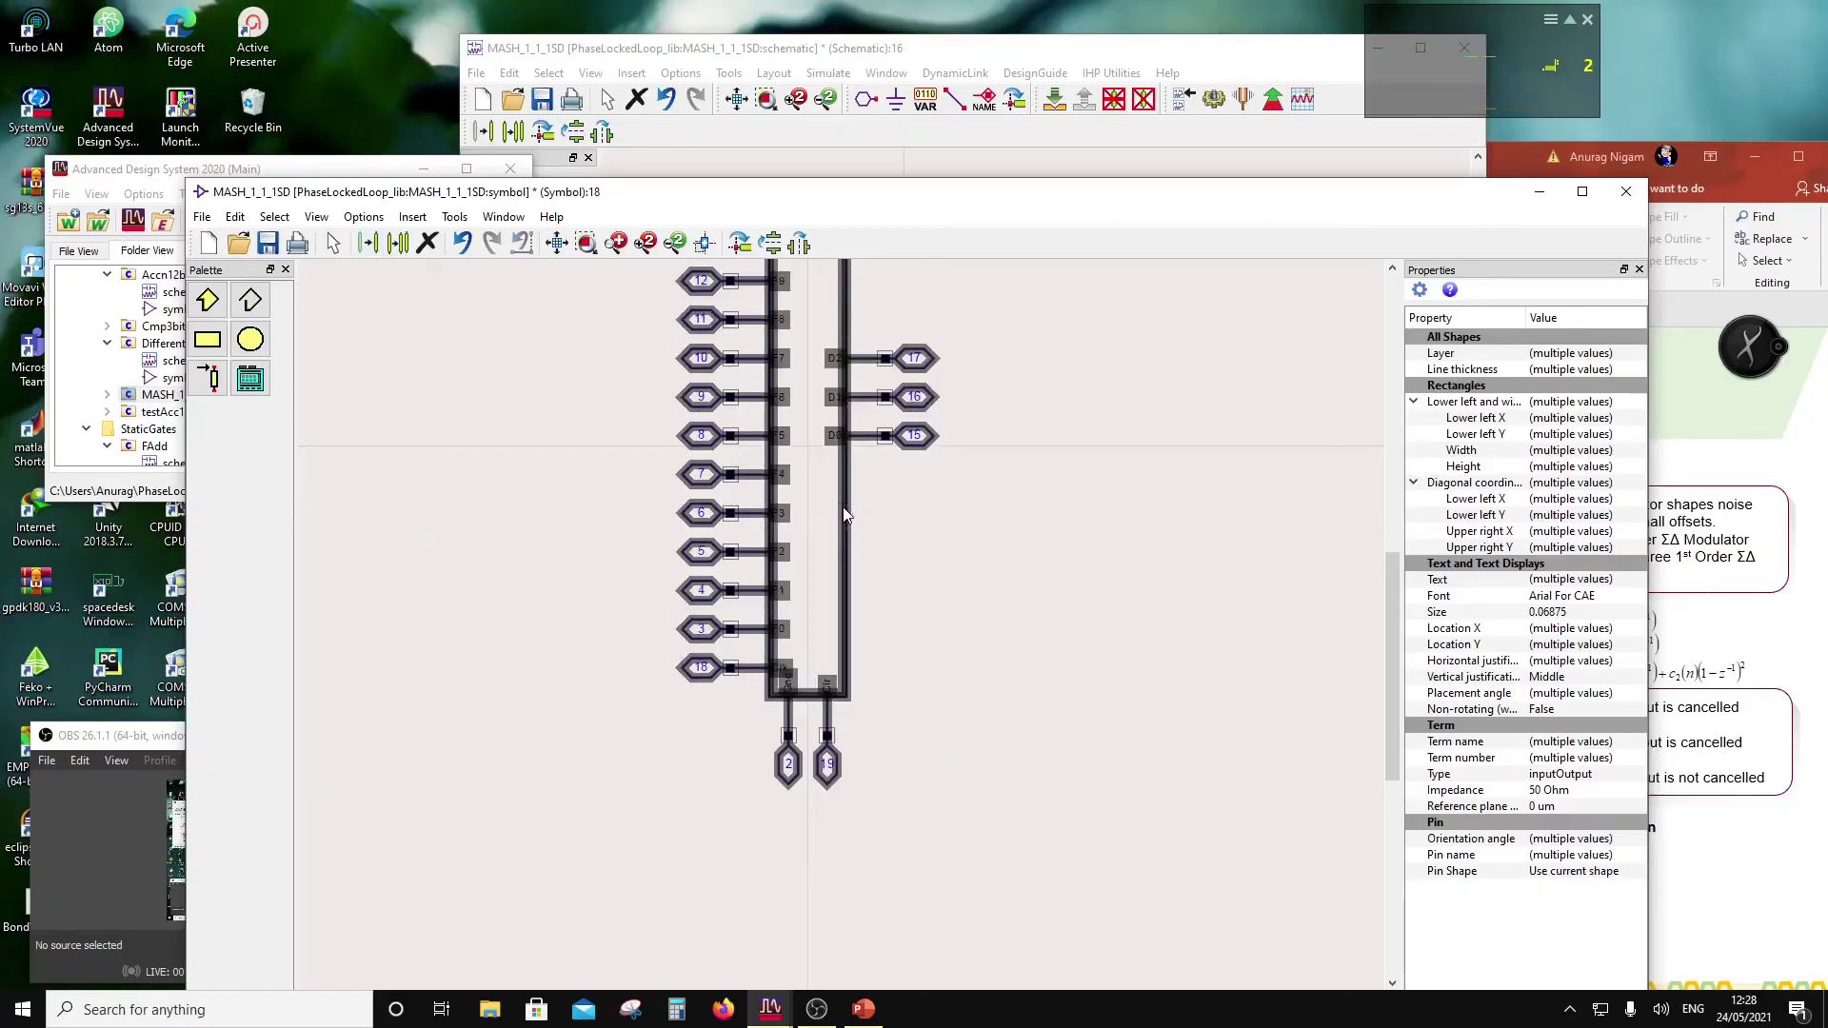
click(977, 586)
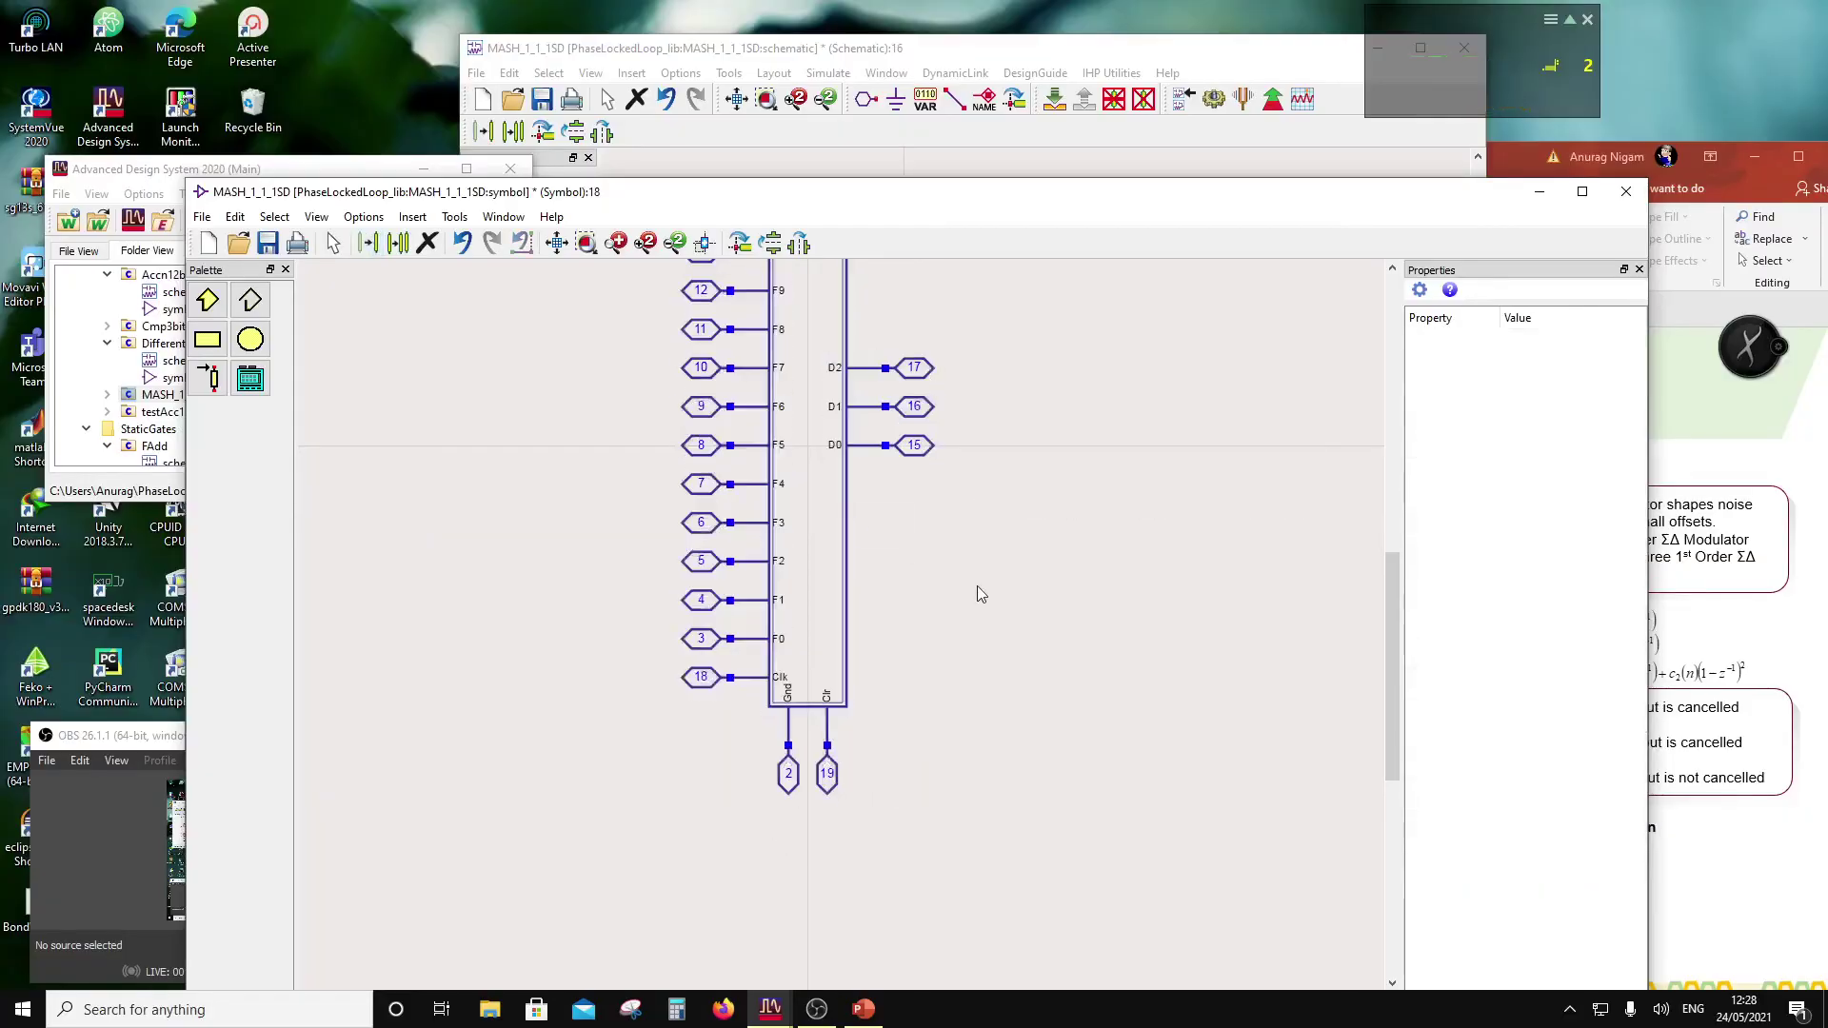
scroll(876, 621, down, 2)
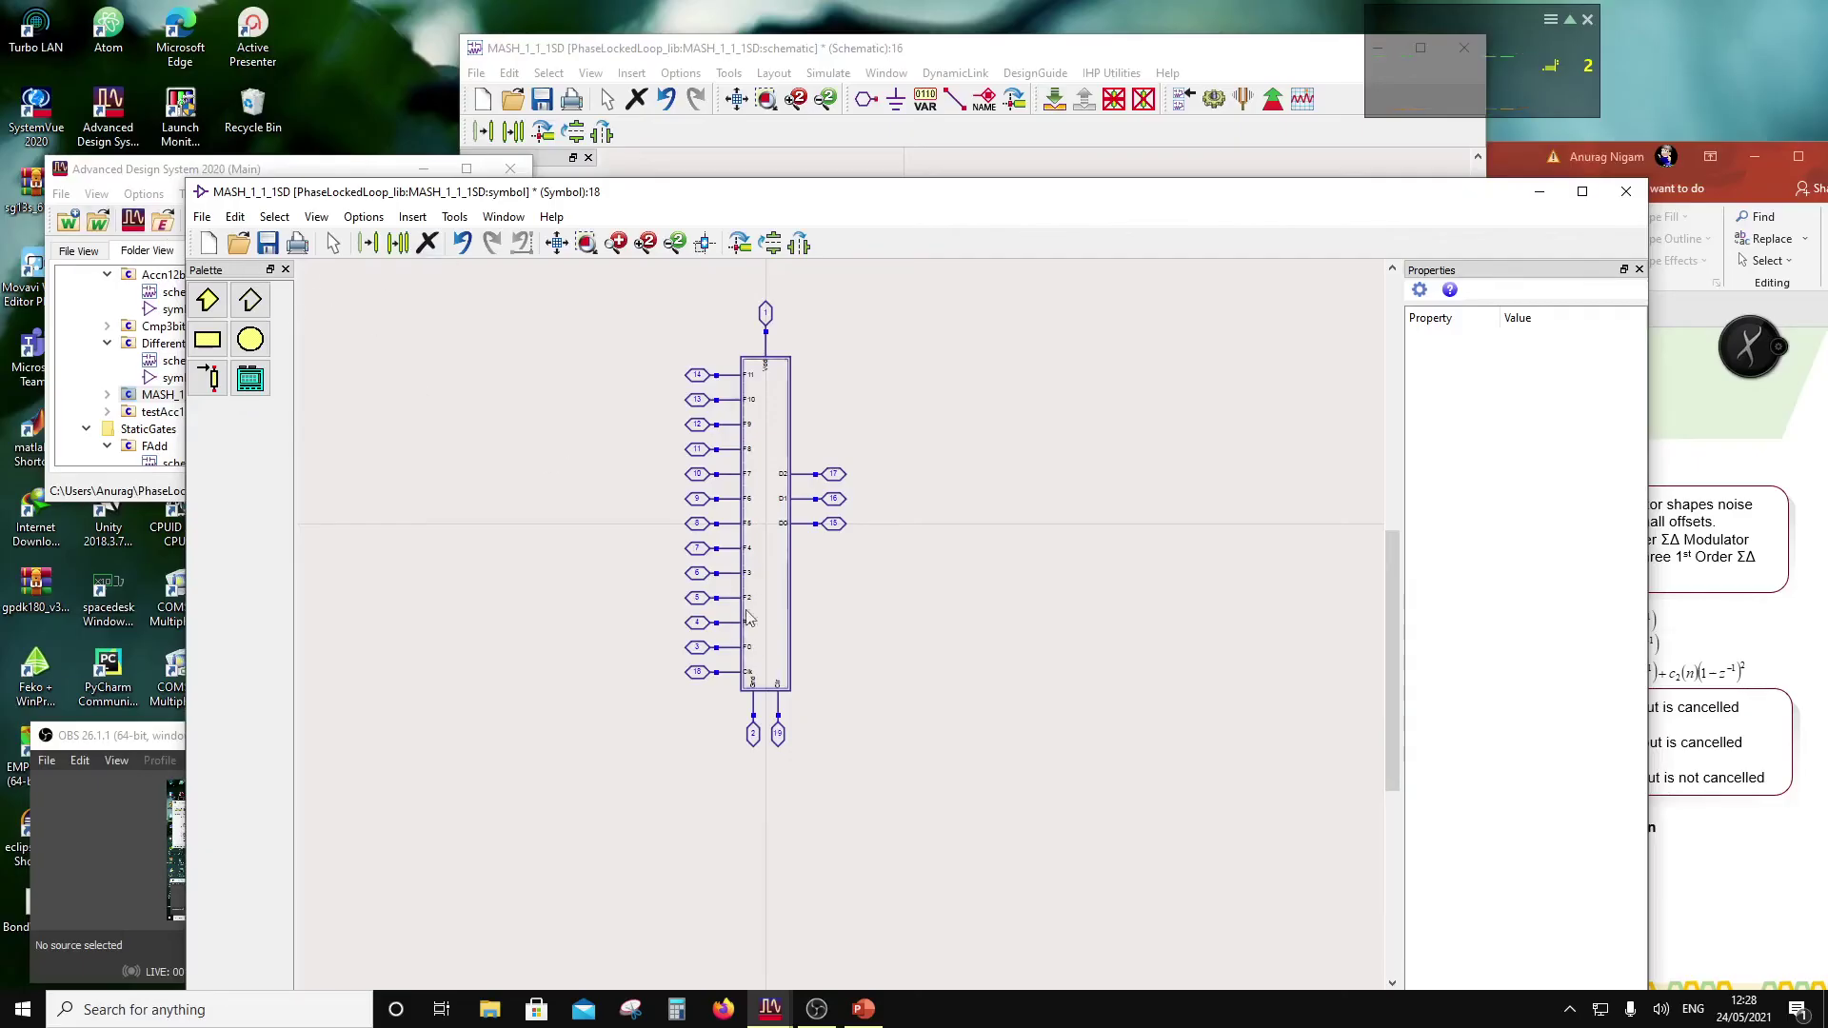
Step: Move the Clk label slightly up inside the body to make room for a clock marker
scroll(799, 620, up, 4)
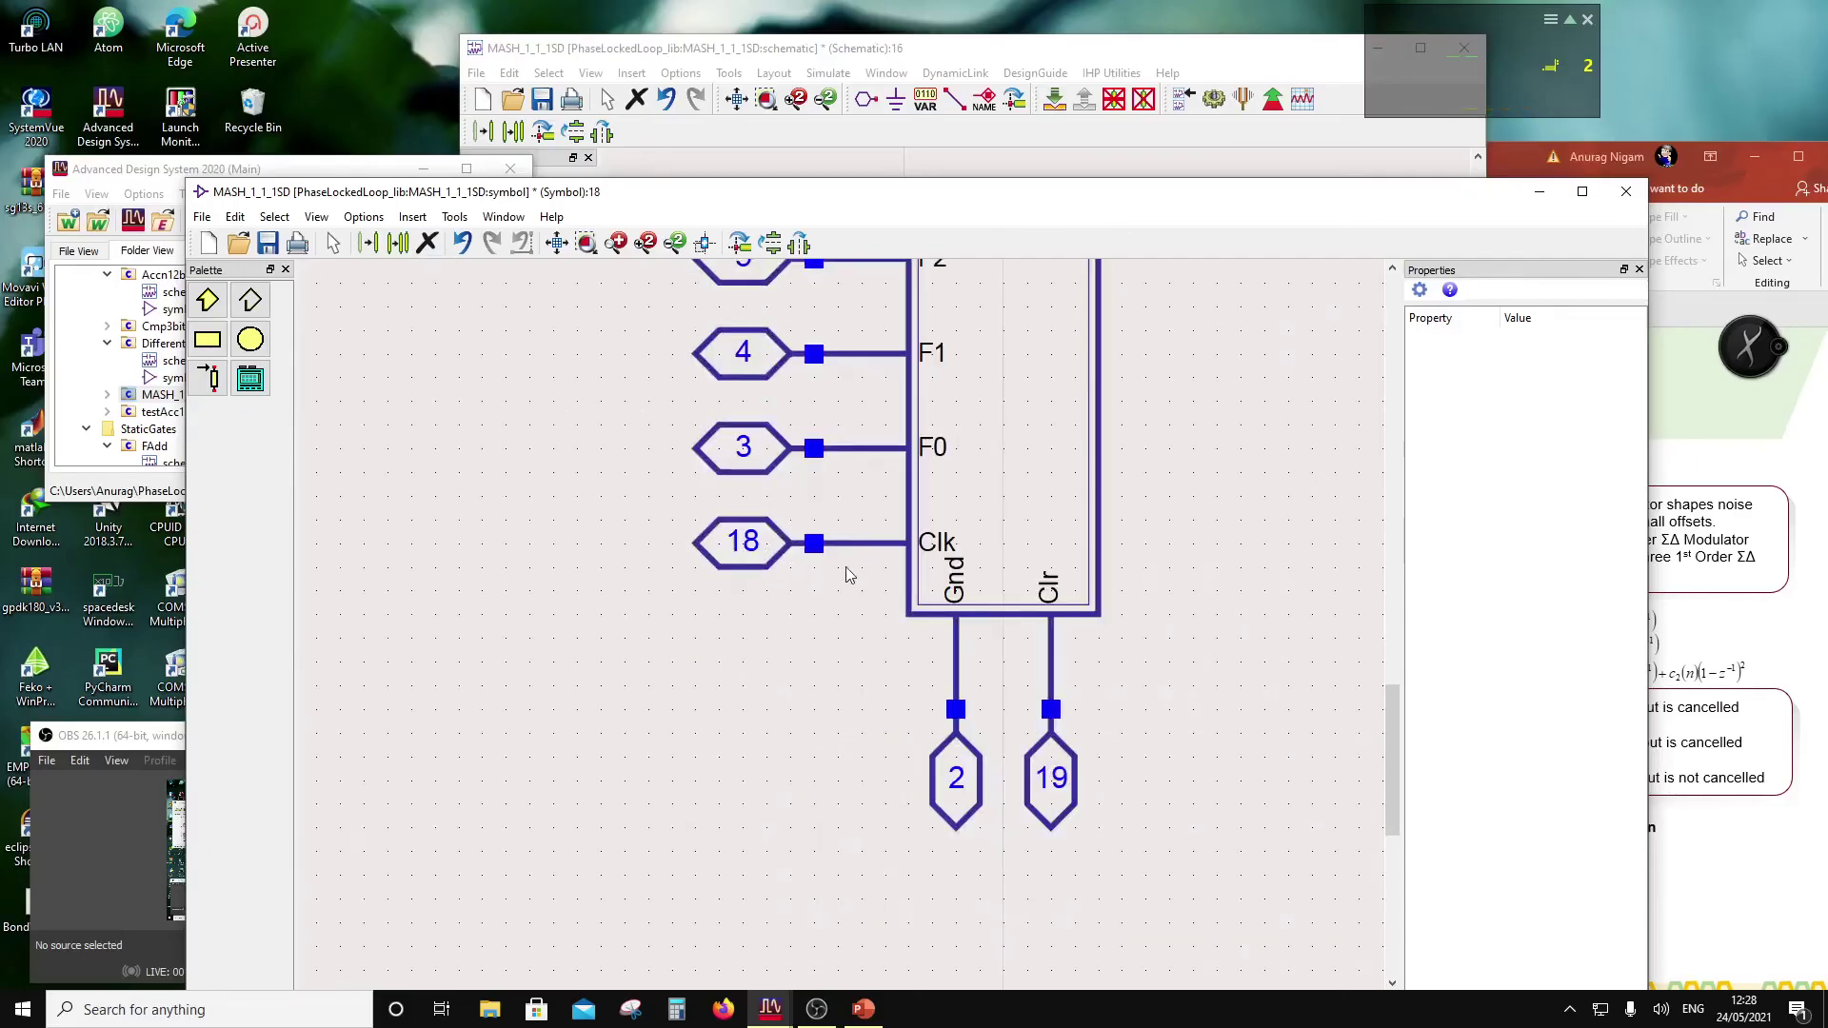
drag(935, 540, 933, 520)
click(706, 499)
Step: Draw a medium-thickness polyline forming a clock triangle inside the body's edge at the Clk pin
click(249, 302)
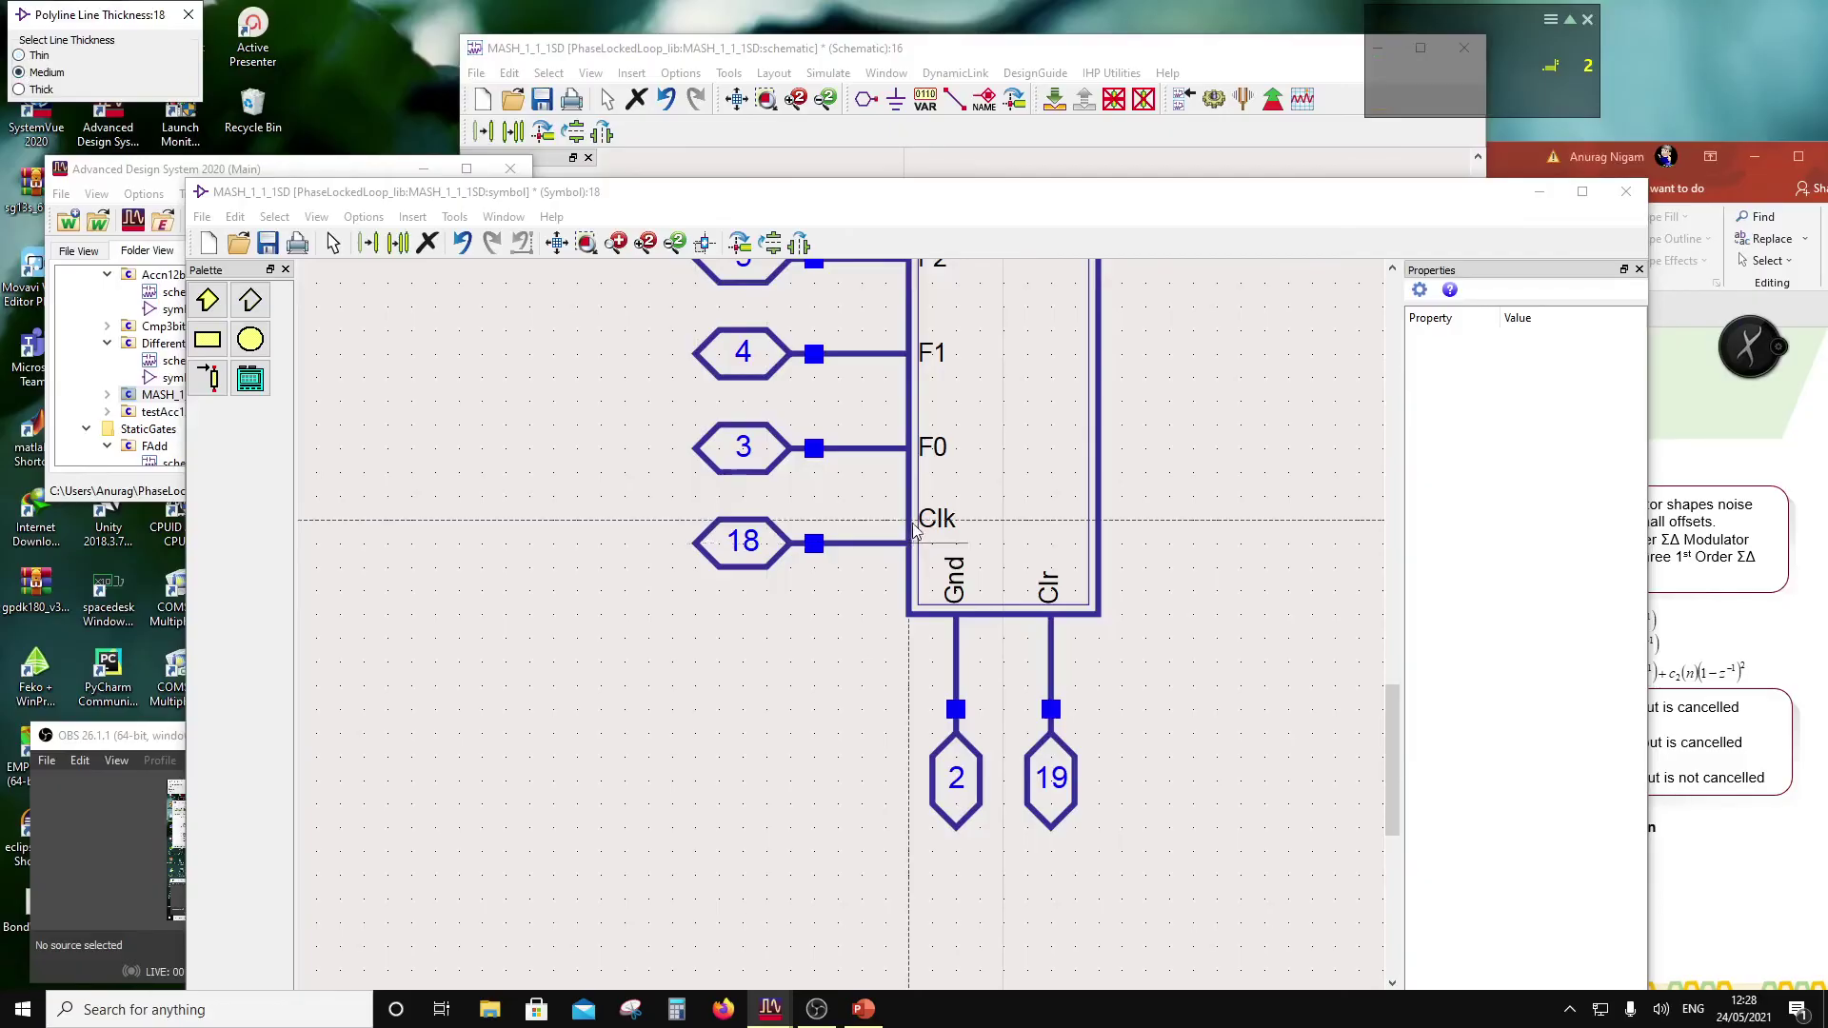
click(957, 543)
double_click(912, 568)
key(Escape)
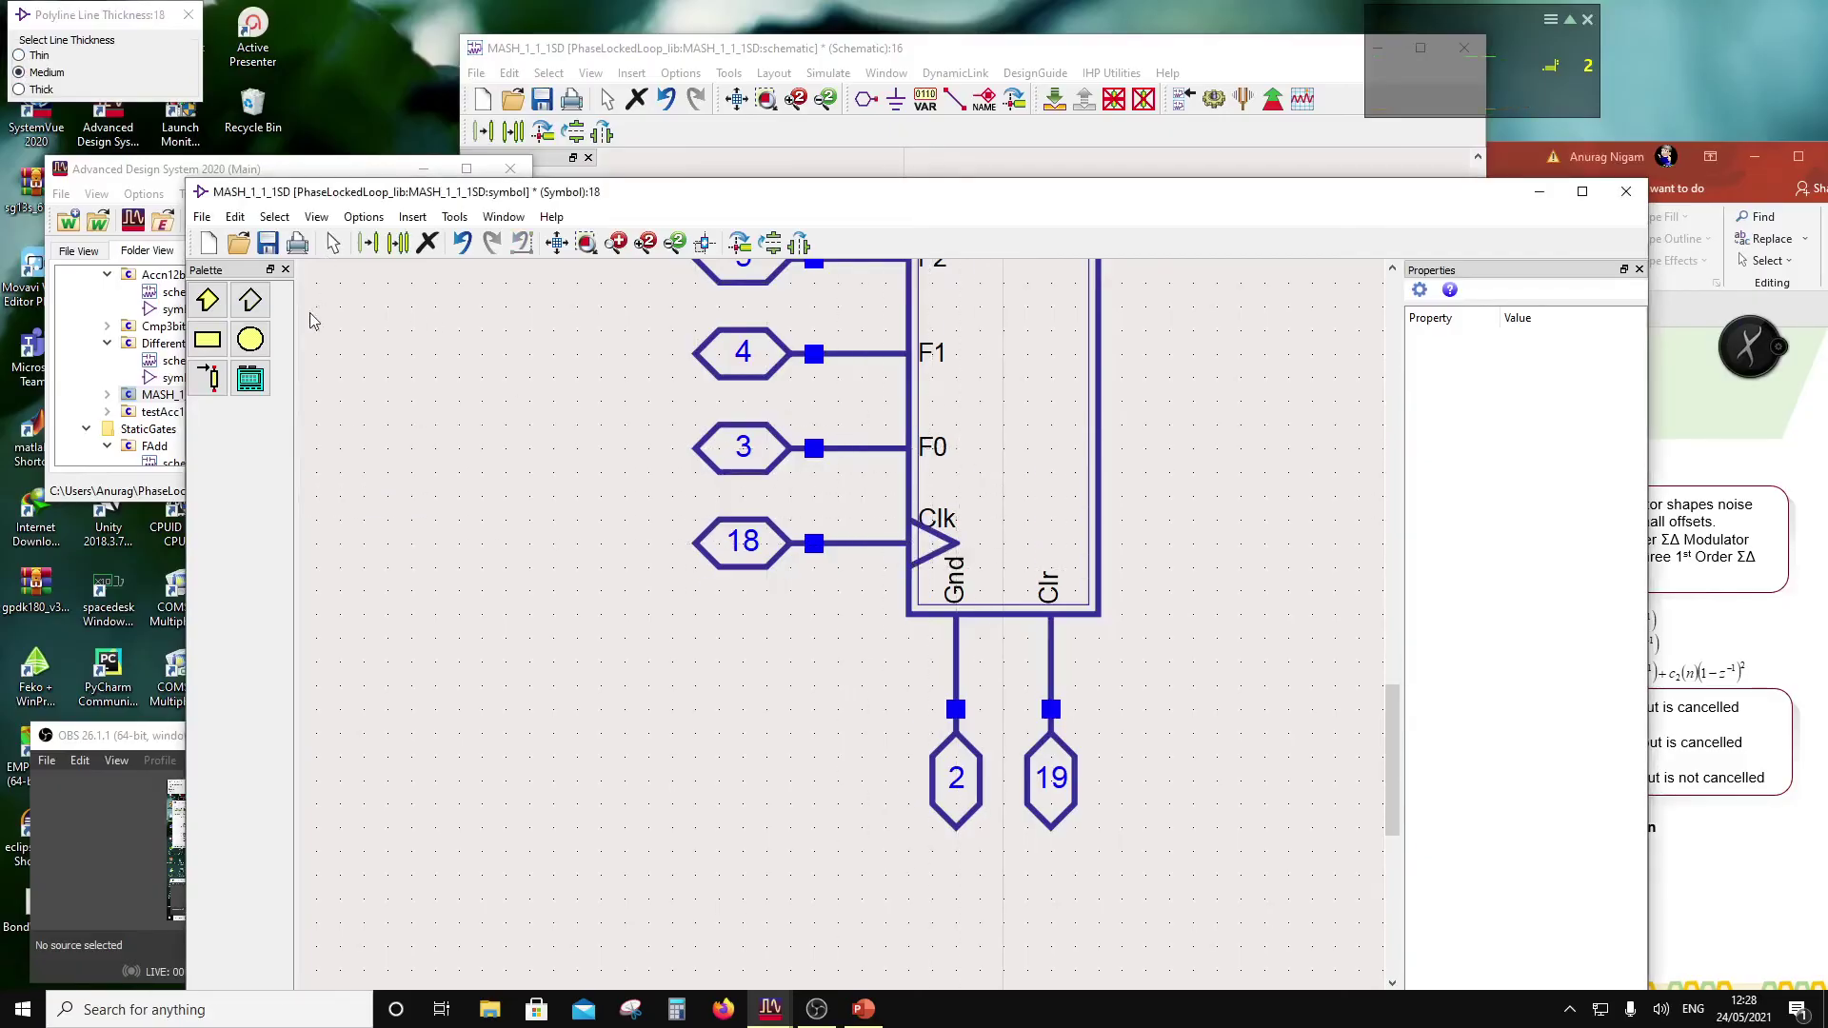
Step: Shorten the Clk pin's lead line at its body end, leaving a small gap before the body edge
click(860, 547)
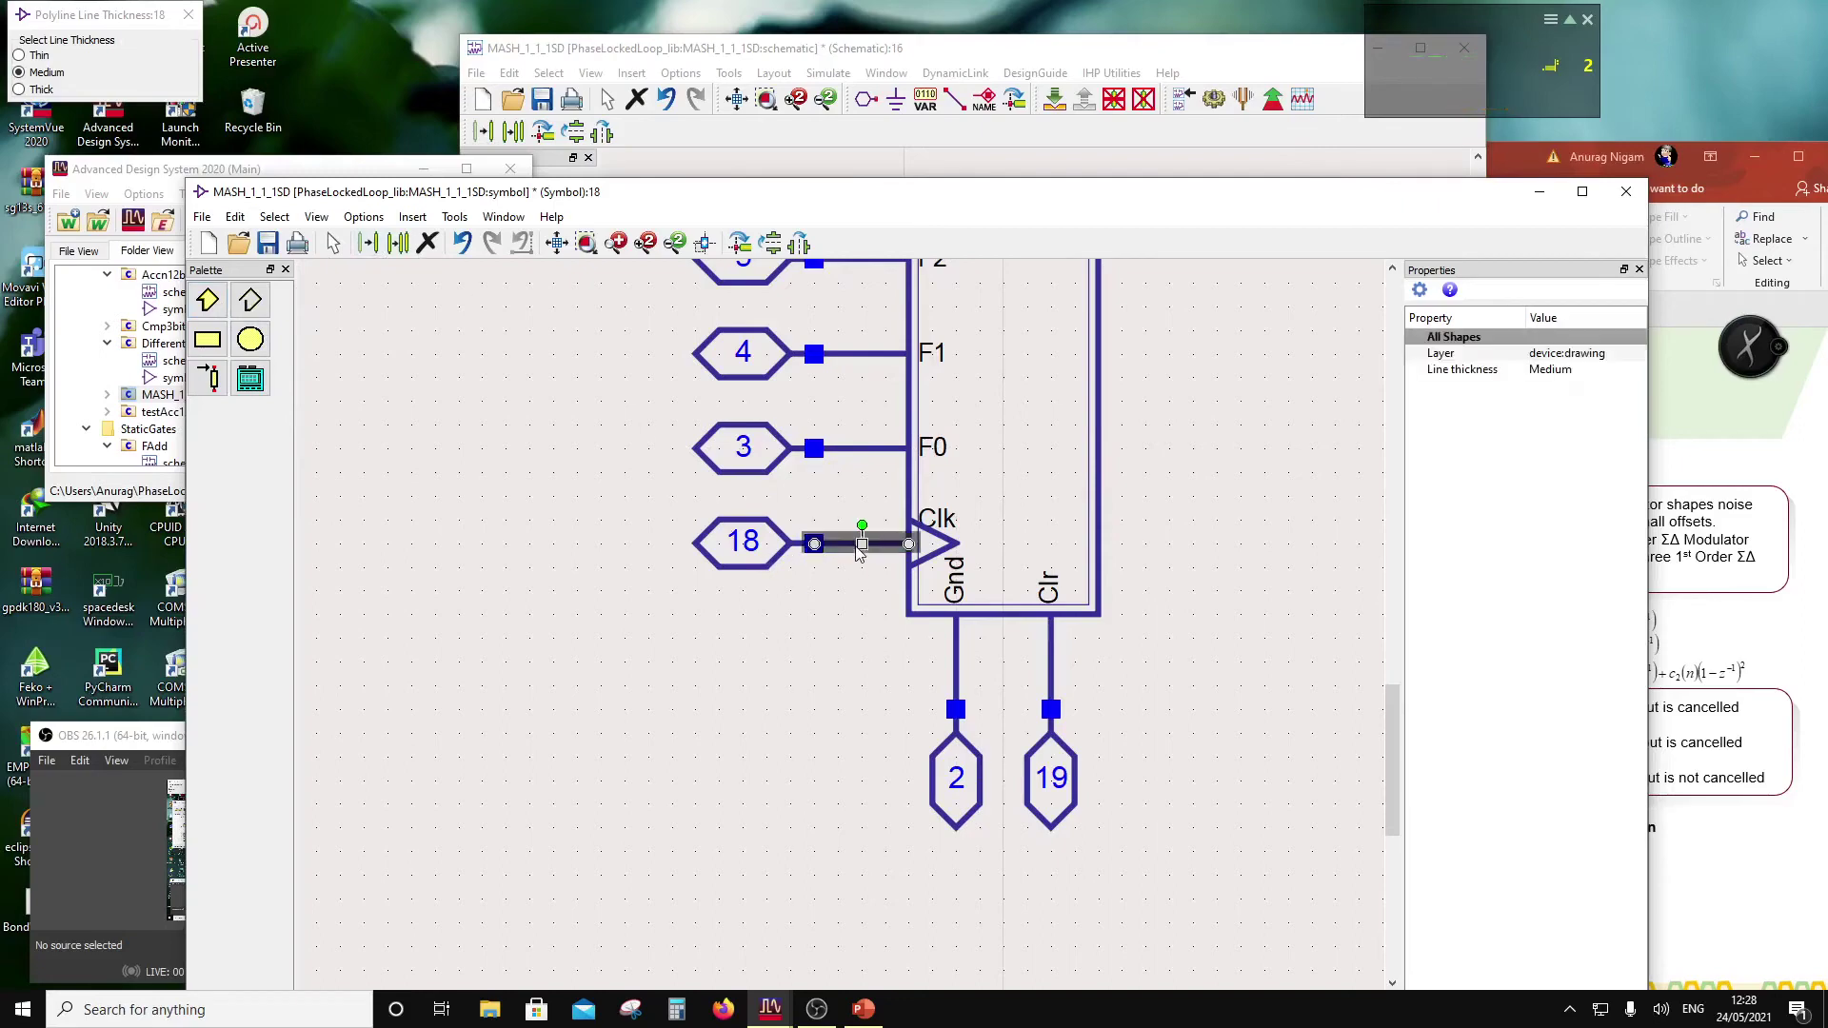
click(363, 217)
click(392, 316)
key(ctrl+shift+p)
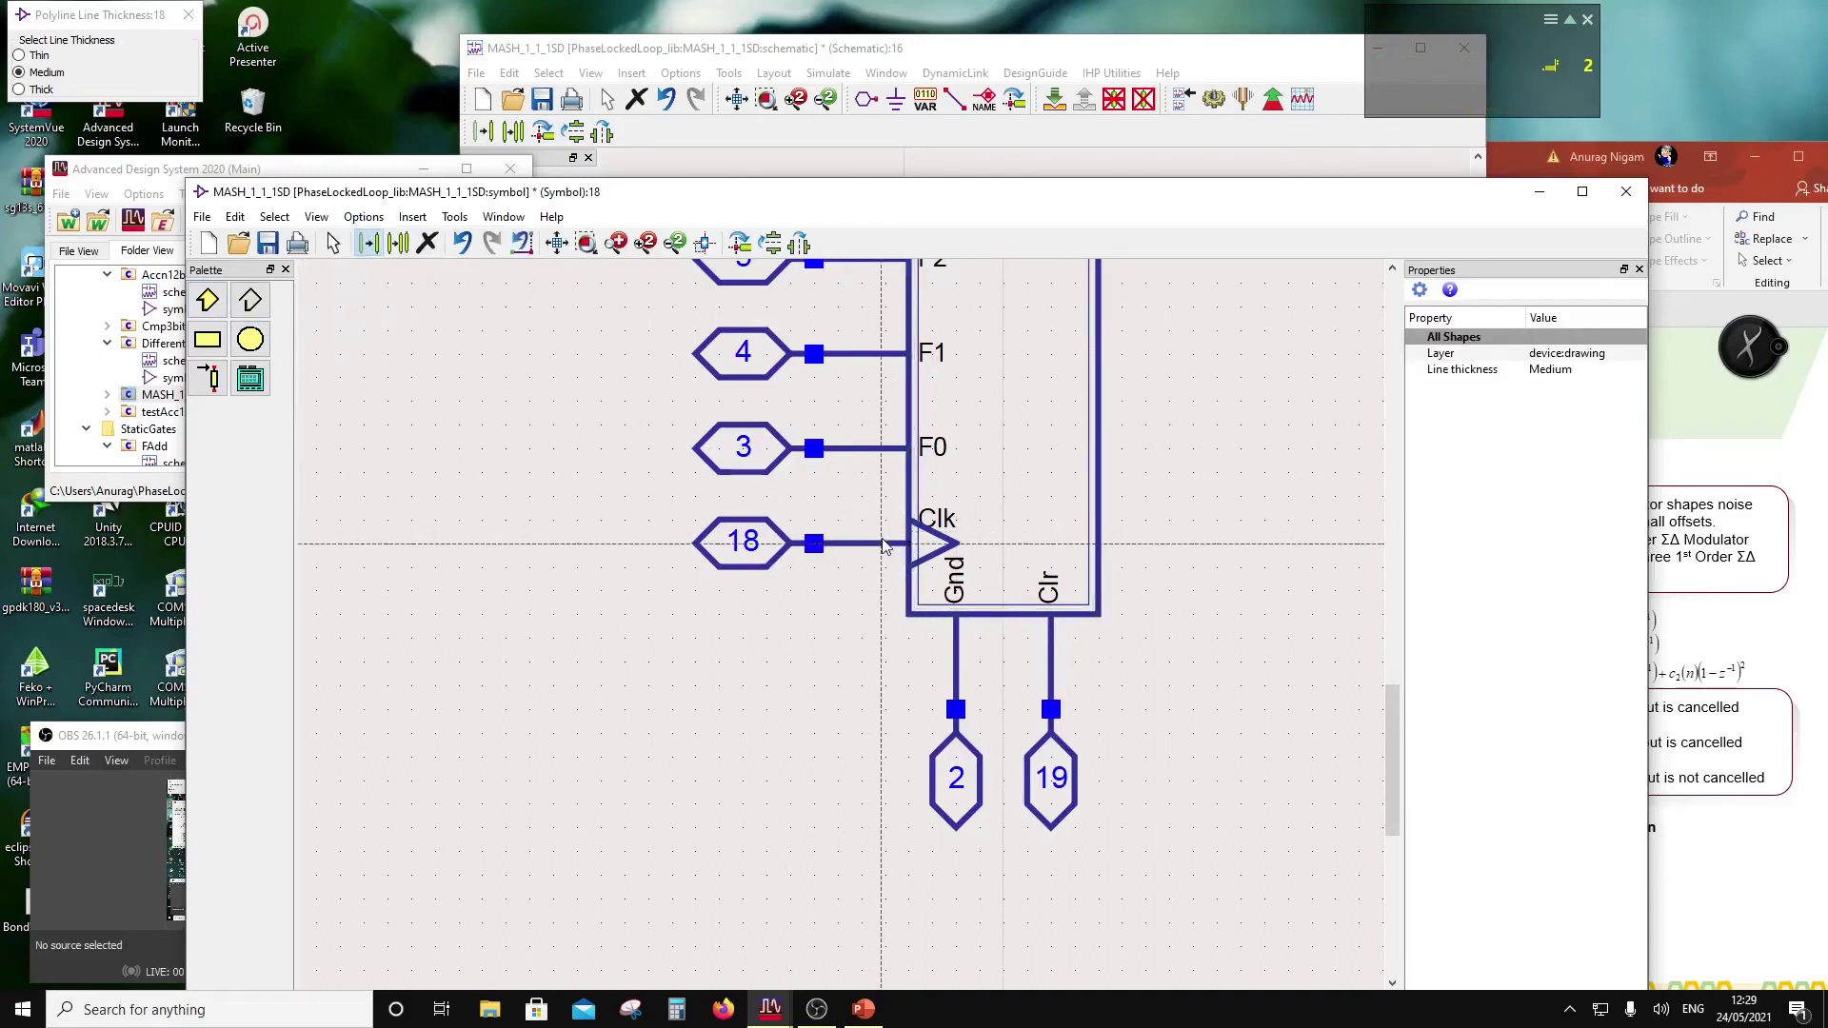
key(Escape)
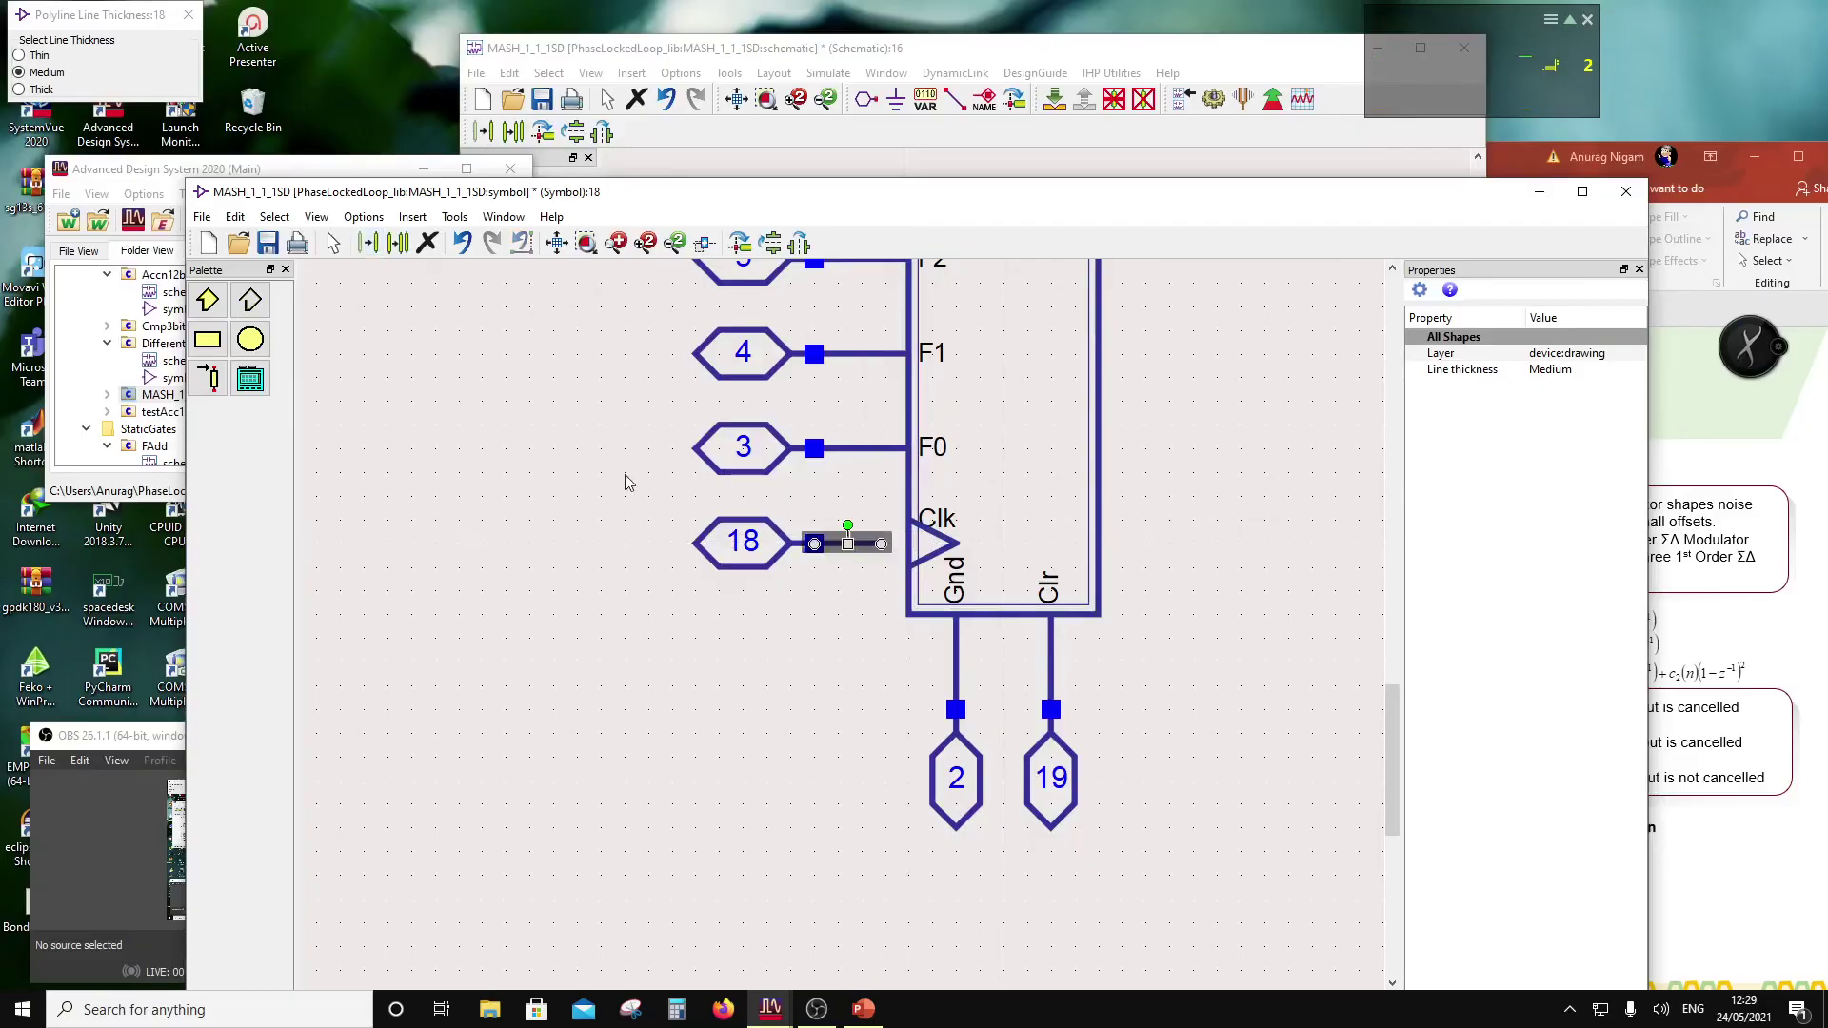
click(628, 481)
Step: Draw a medium-thickness circle of about 0.0375 radius and place it in the gap between the Clk lead and the body
click(251, 341)
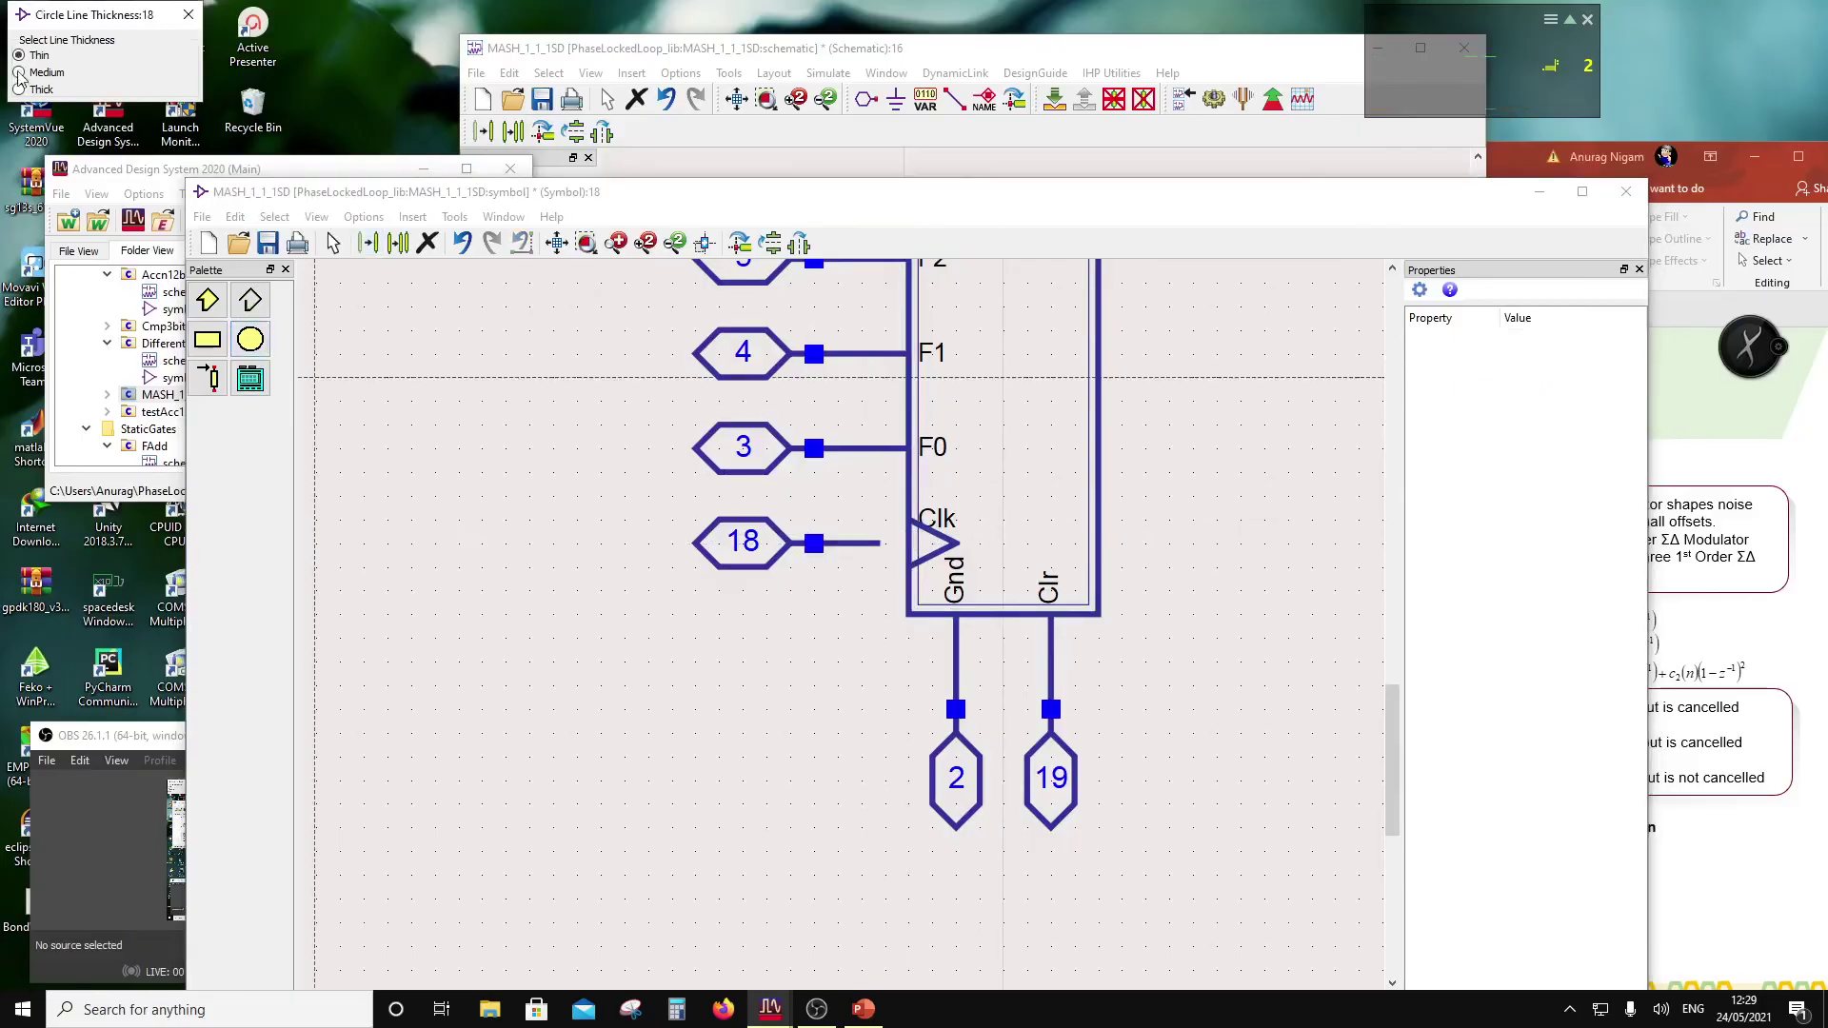
click(422, 534)
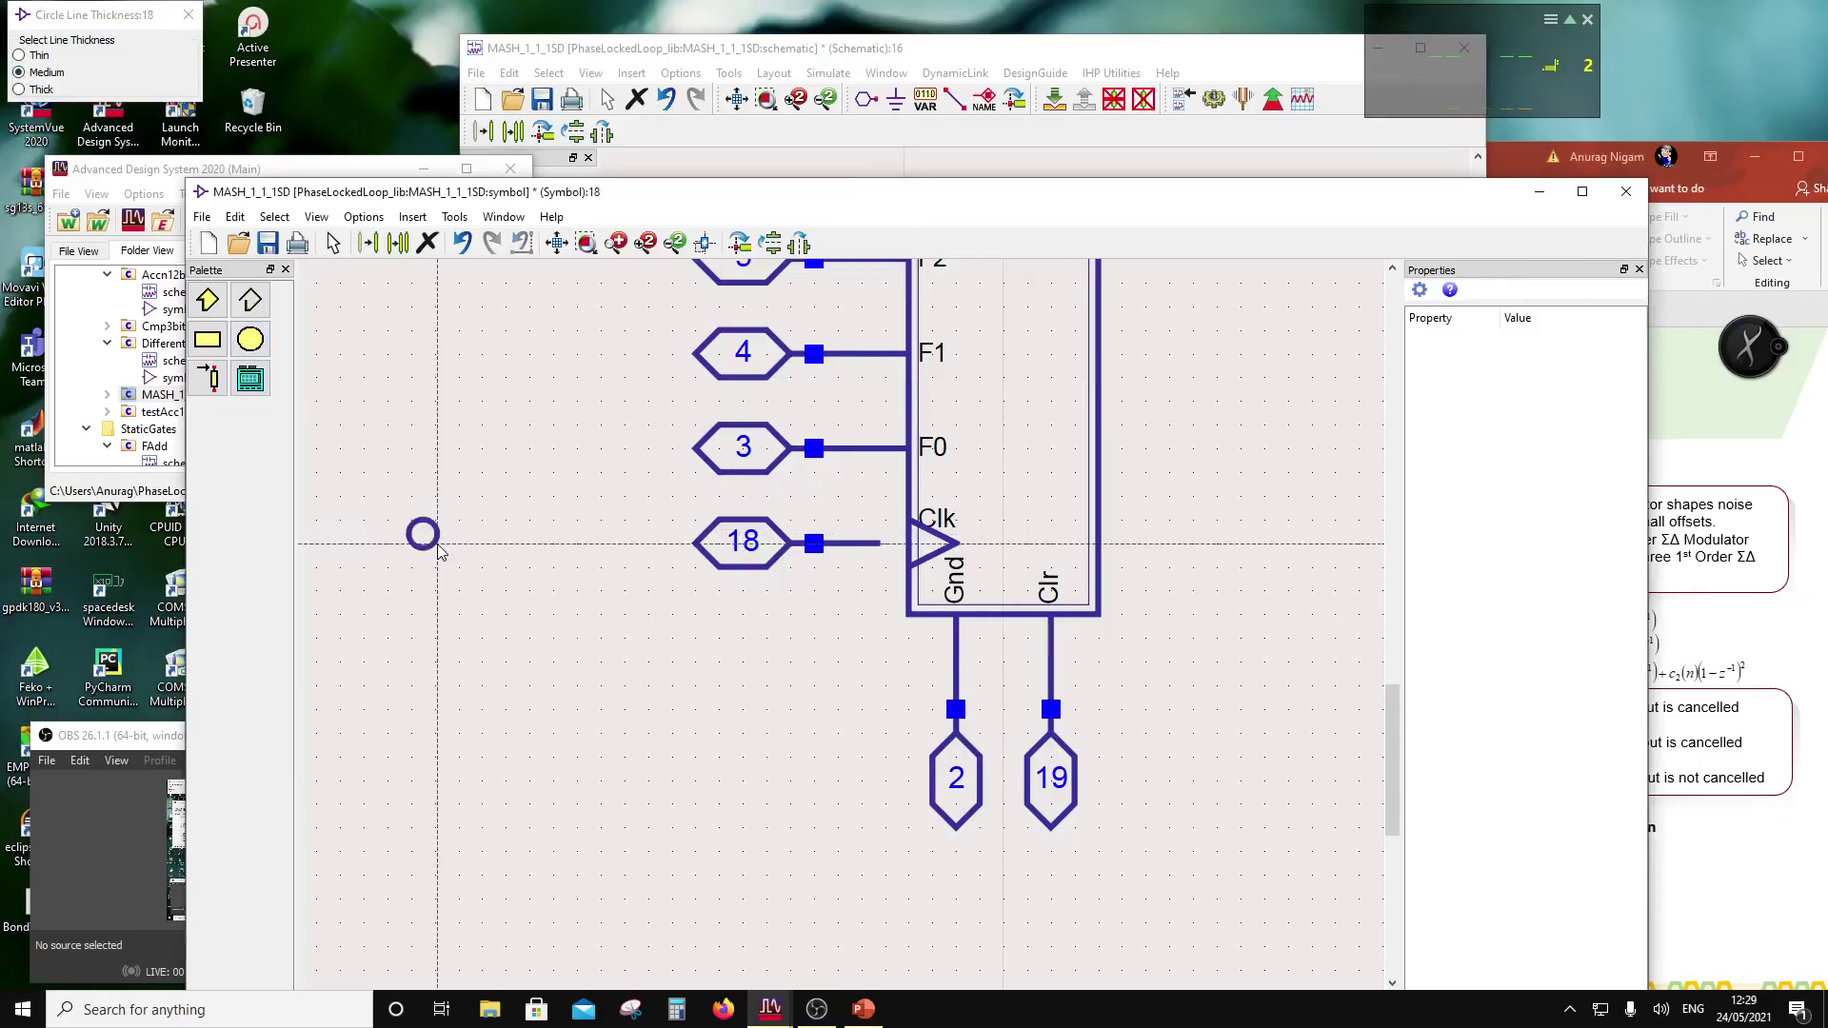
click(439, 551)
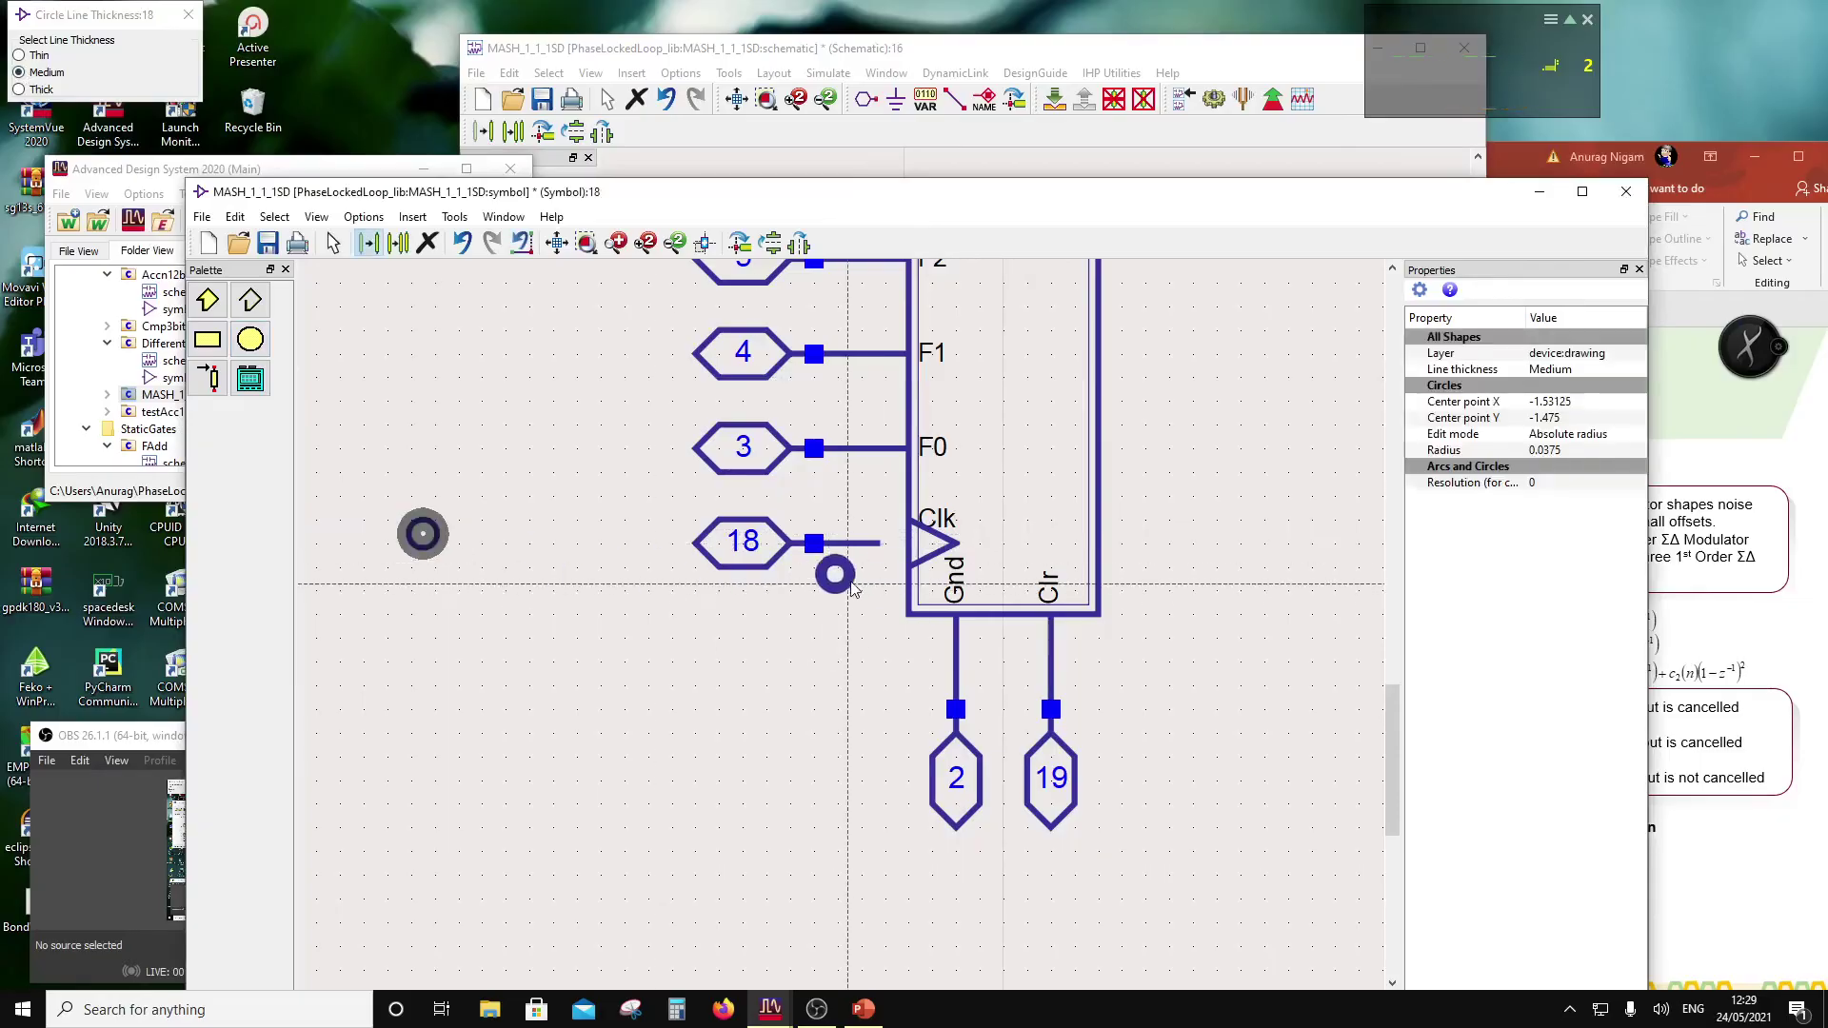
click(906, 557)
key(Escape)
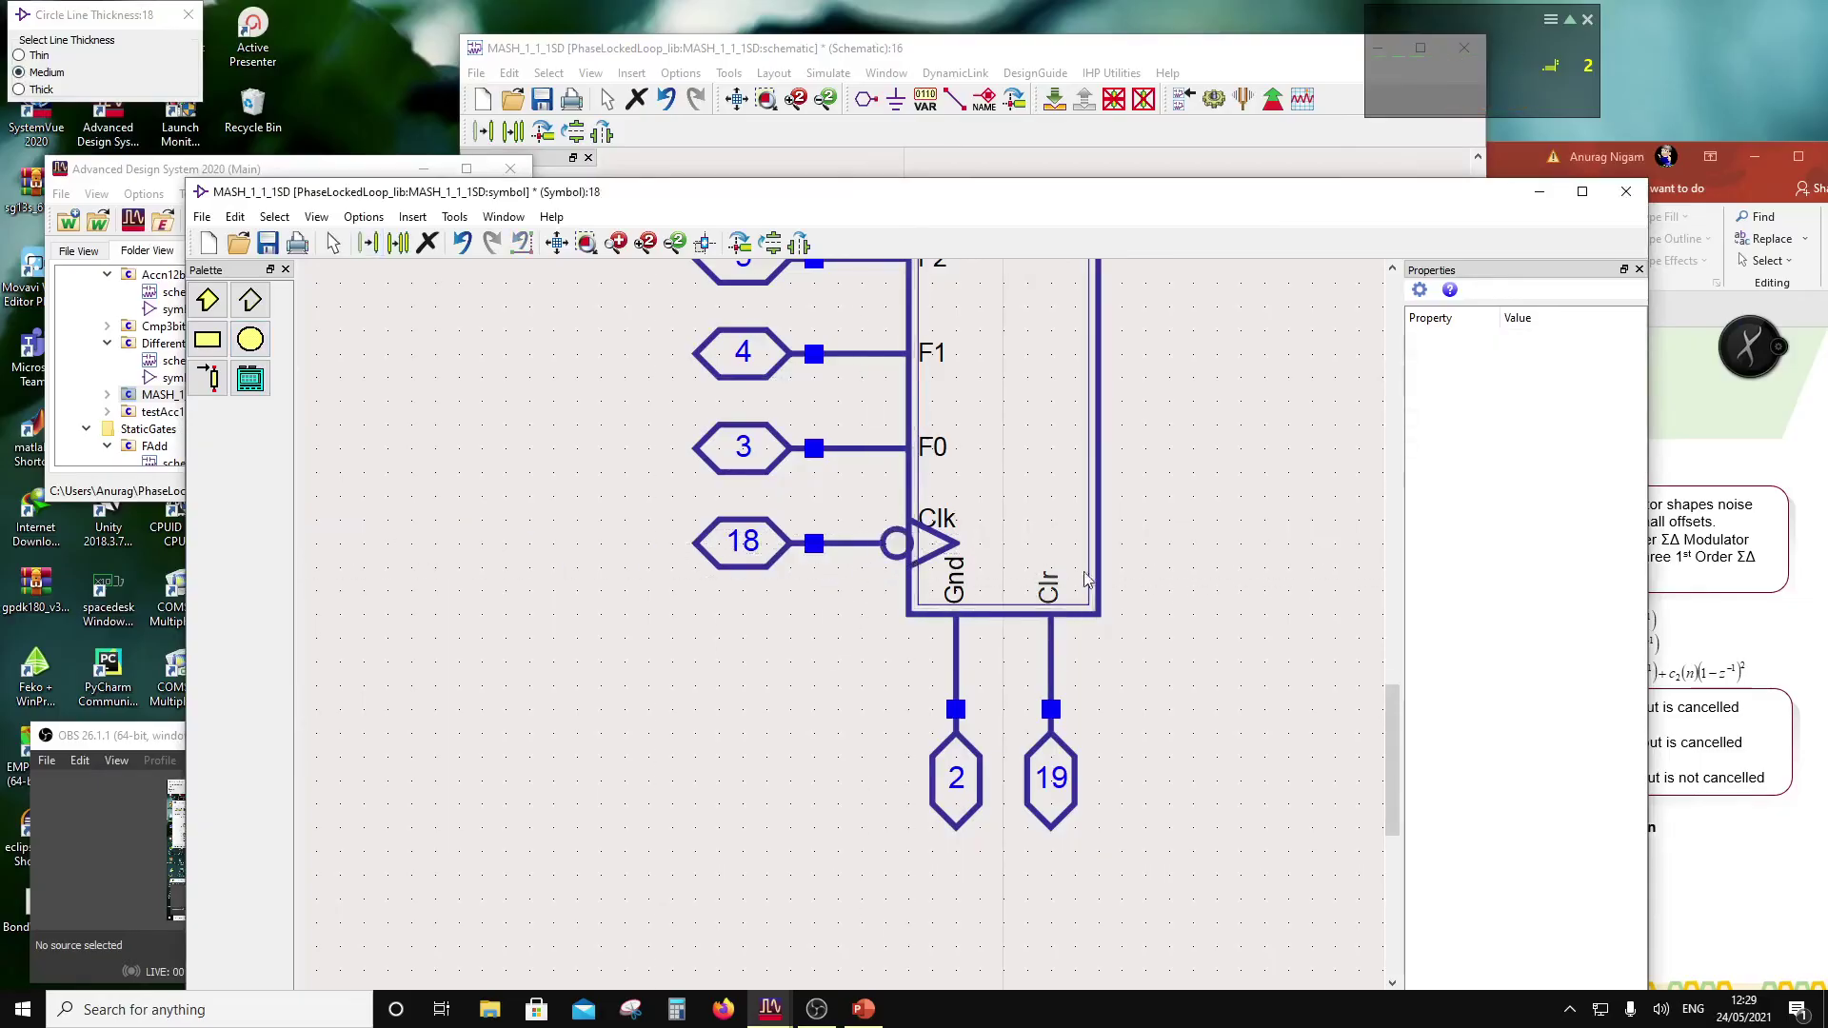
Step: Resize the Clk inversion circle to a 0.0375 radius centred at X -0.29375, fitting it between the lead and the body edge
click(891, 552)
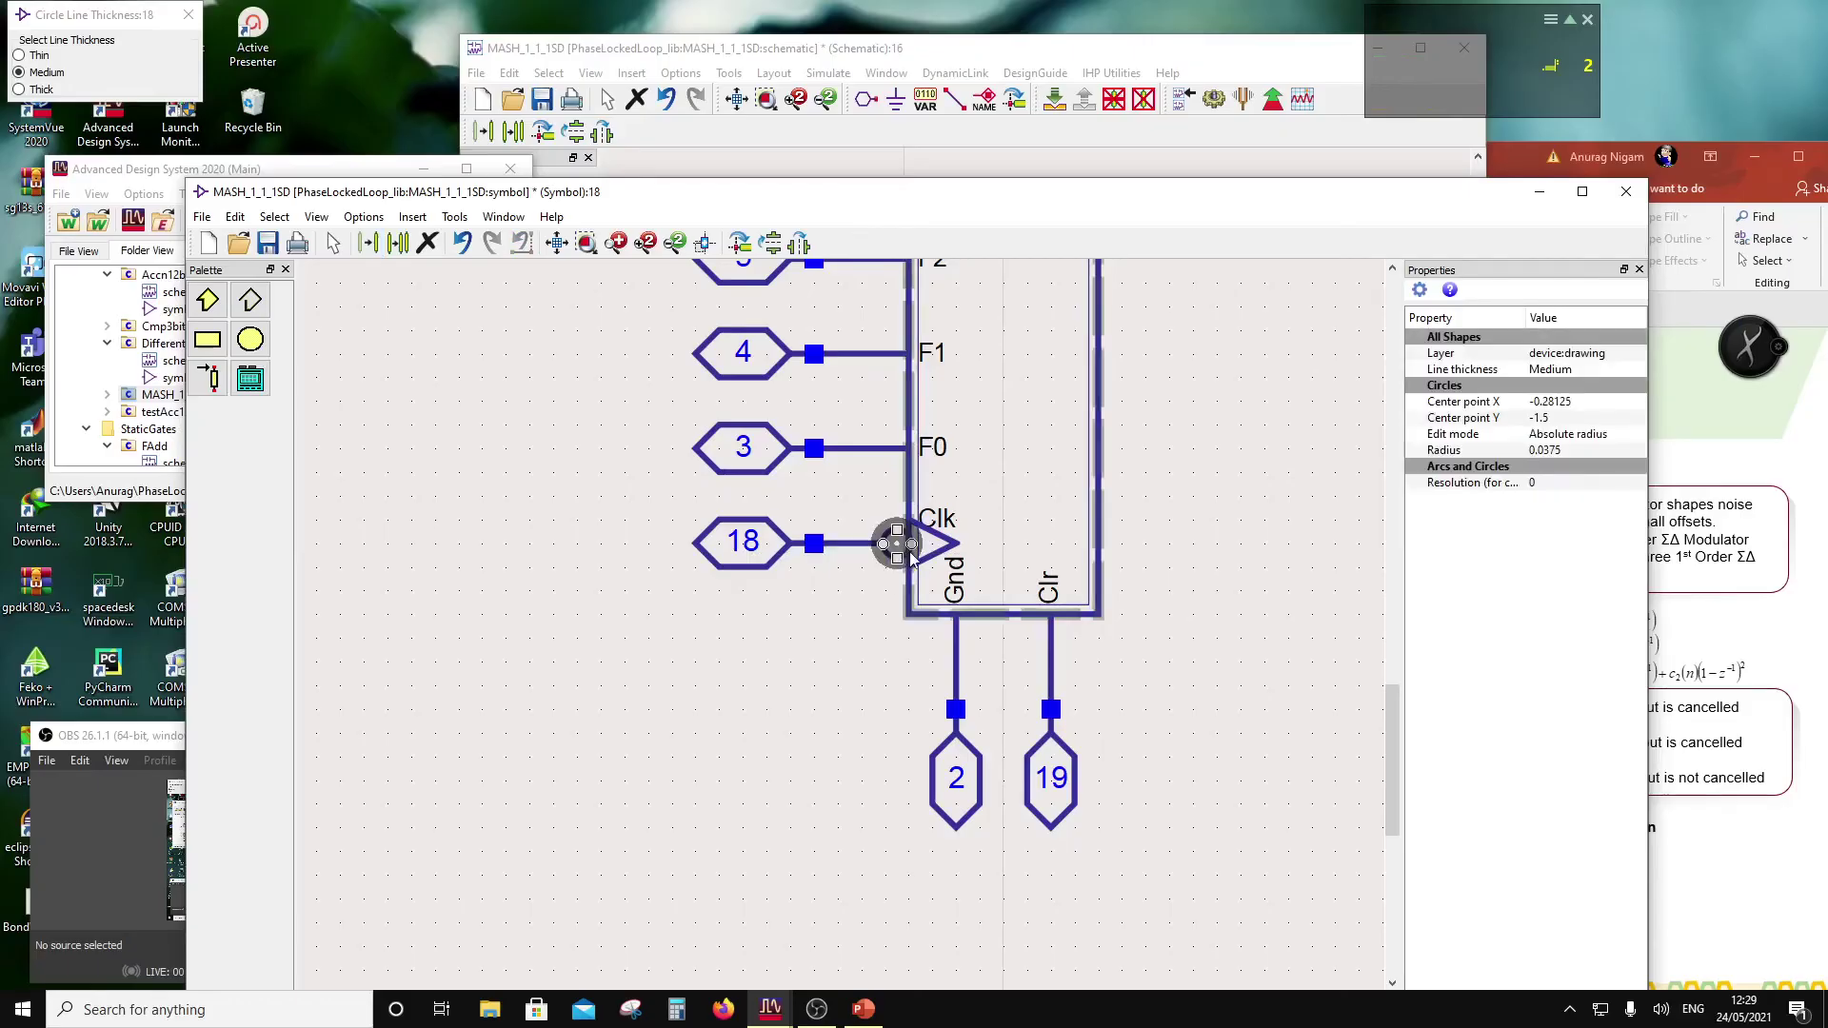
drag(911, 544, 893, 545)
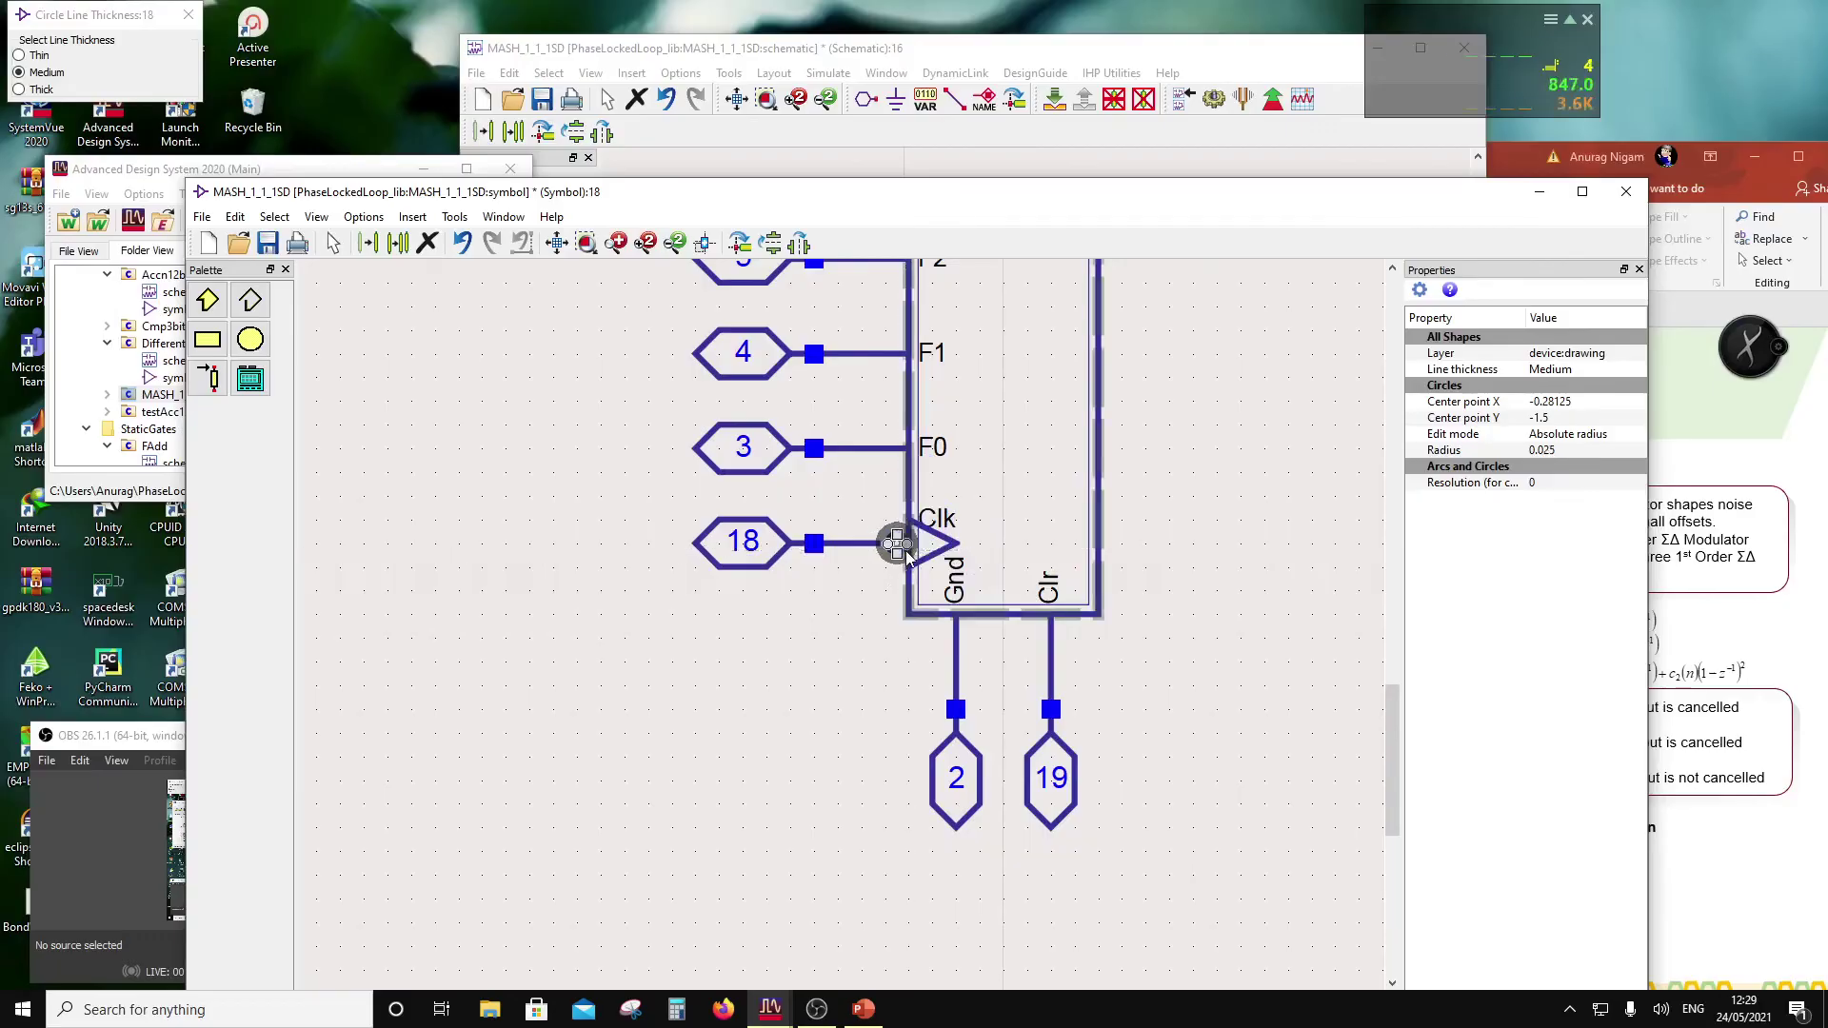
click(893, 635)
scroll(887, 559, up, 2)
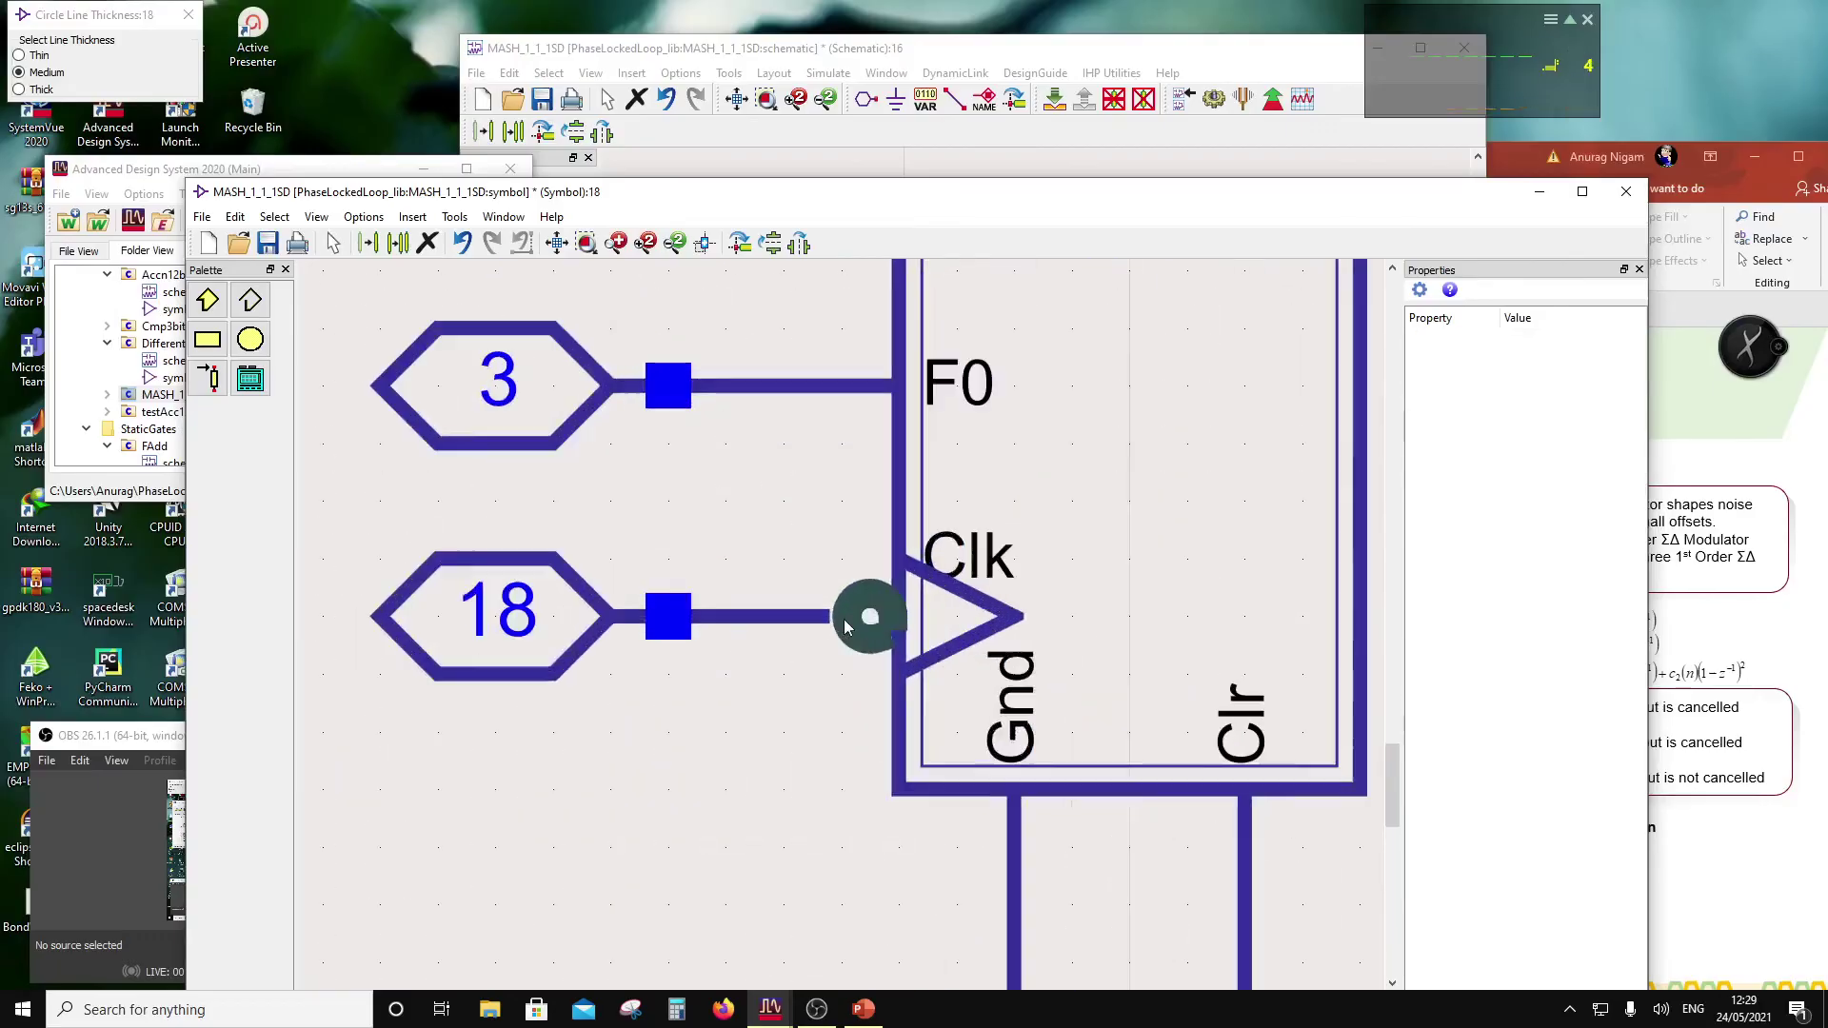
click(846, 629)
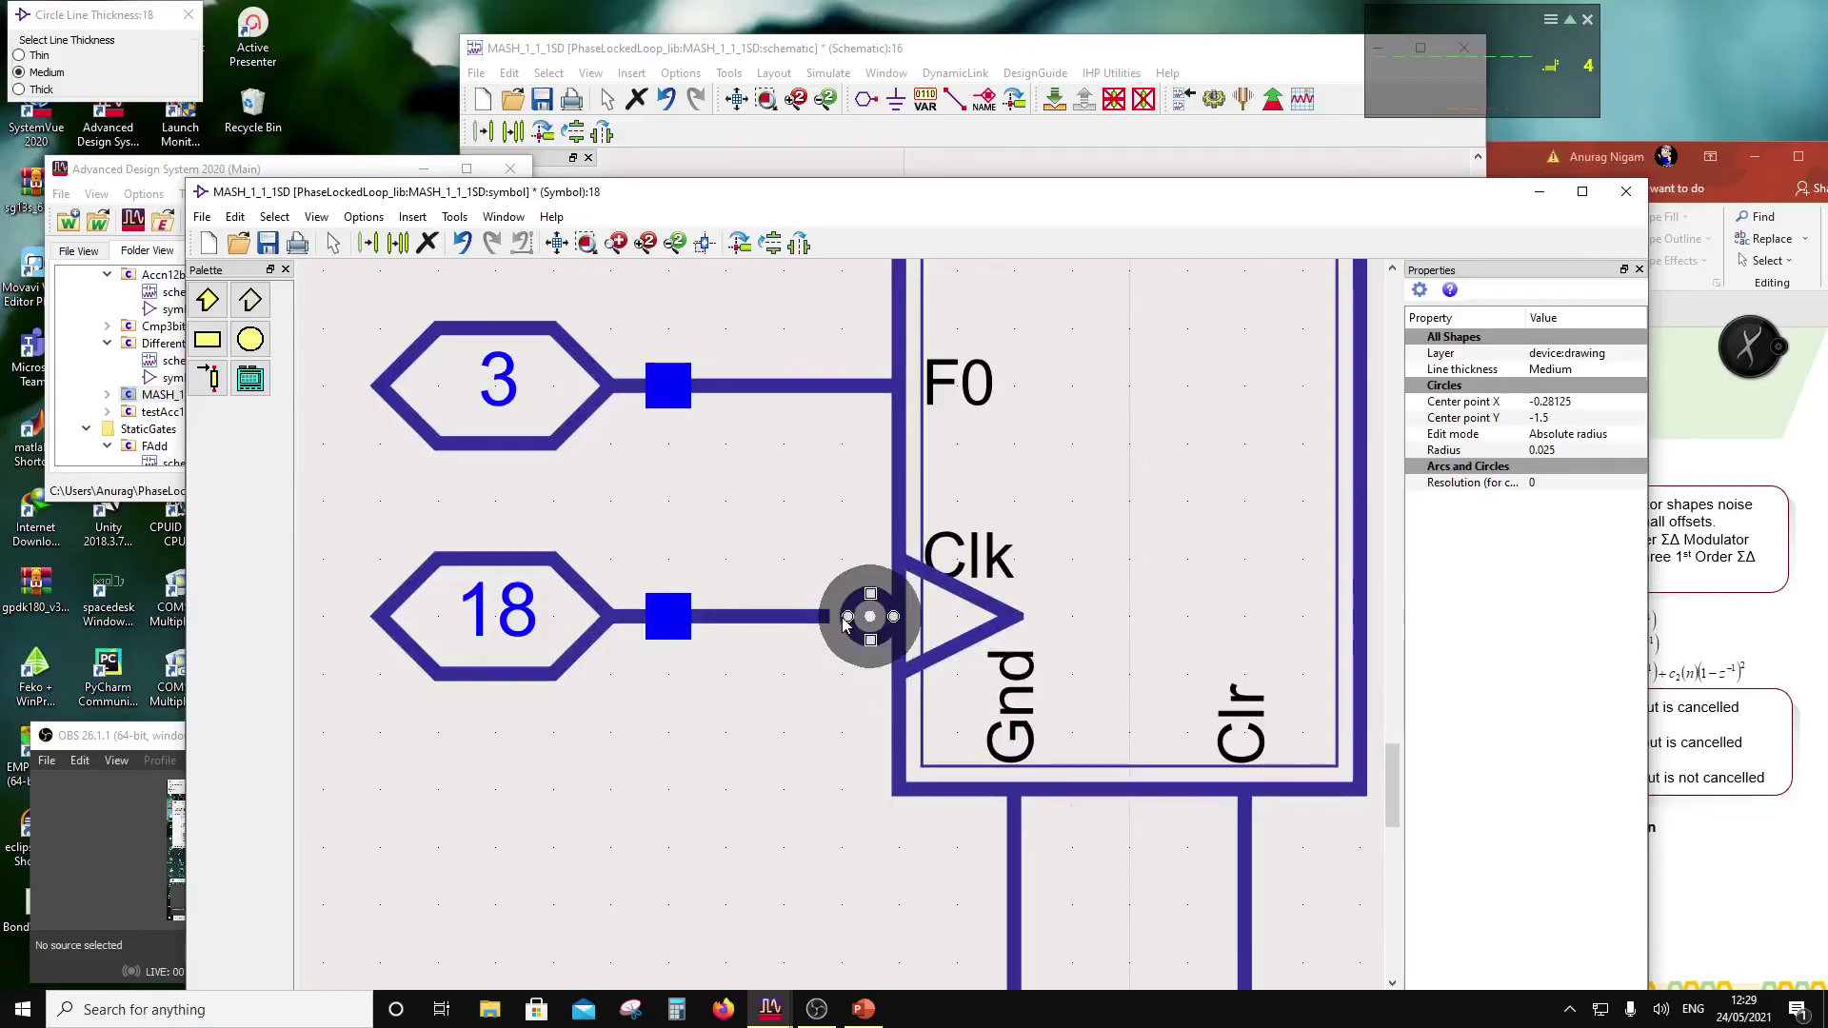
mouse_move(846, 617)
mouse_down()
mouse_move(850, 655)
mouse_move(838, 641)
mouse_up()
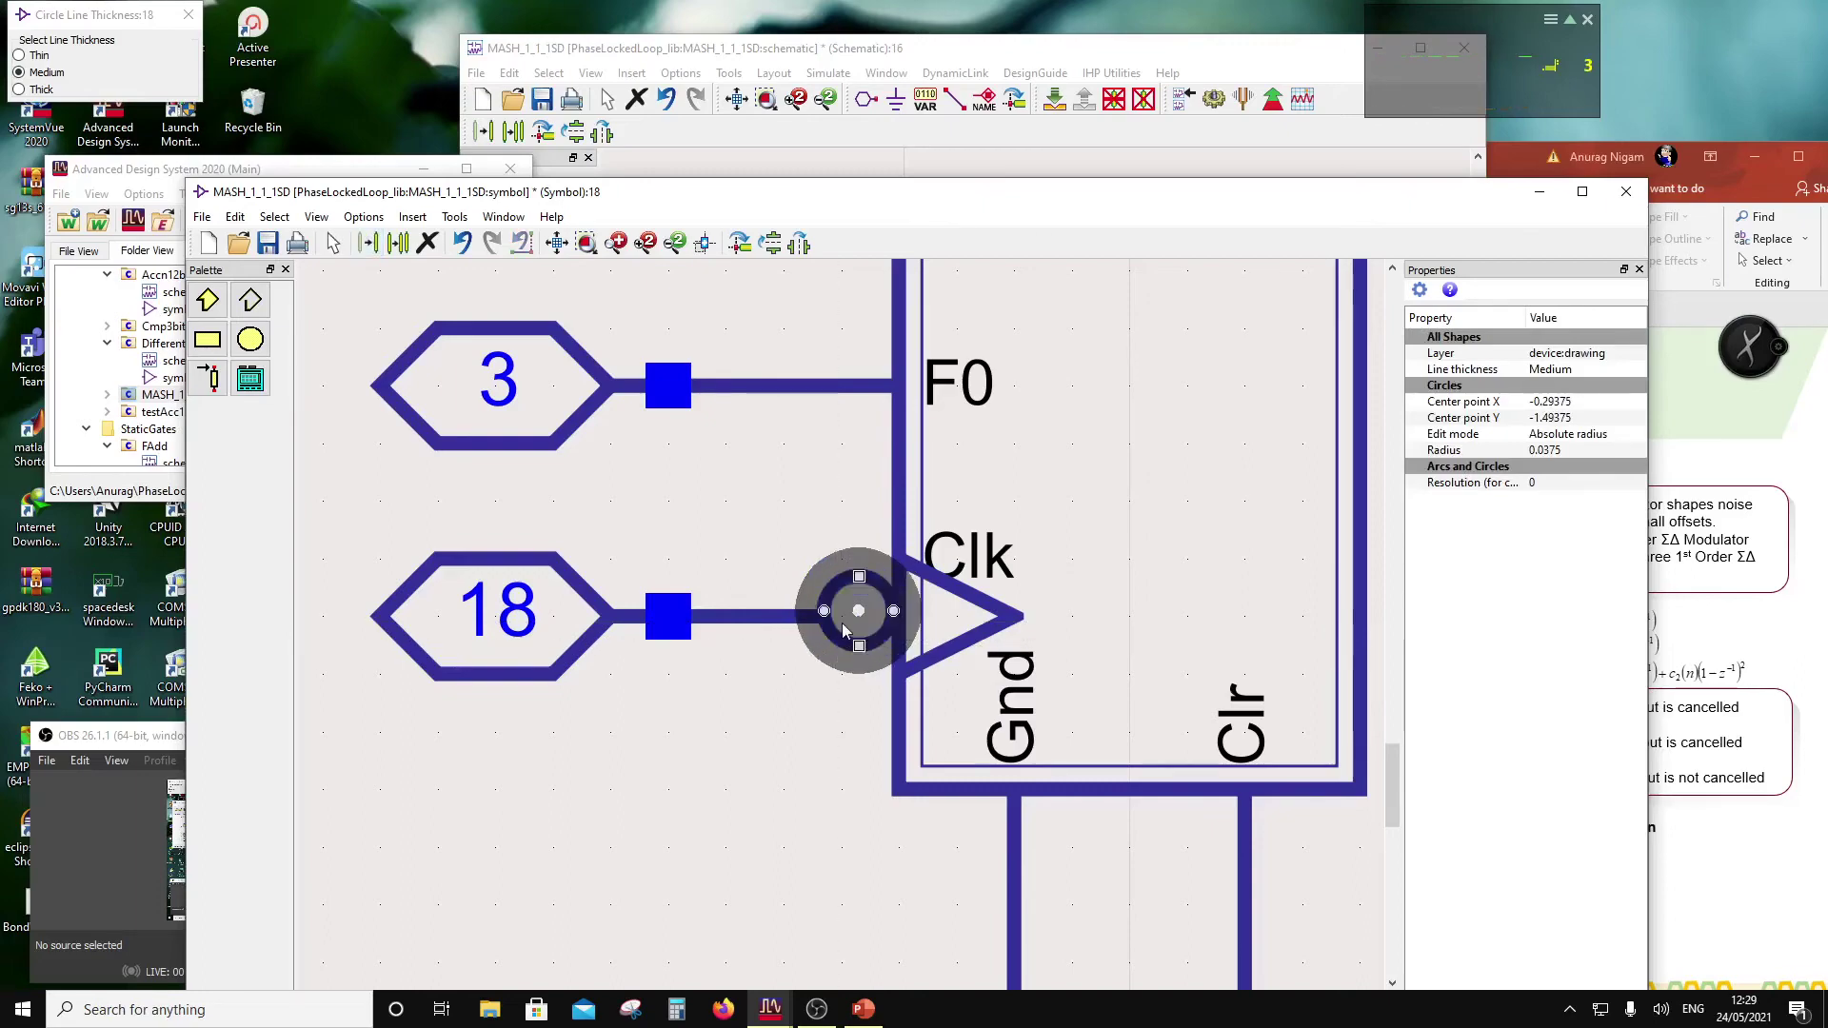
scroll(841, 623, up, 2)
click(837, 657)
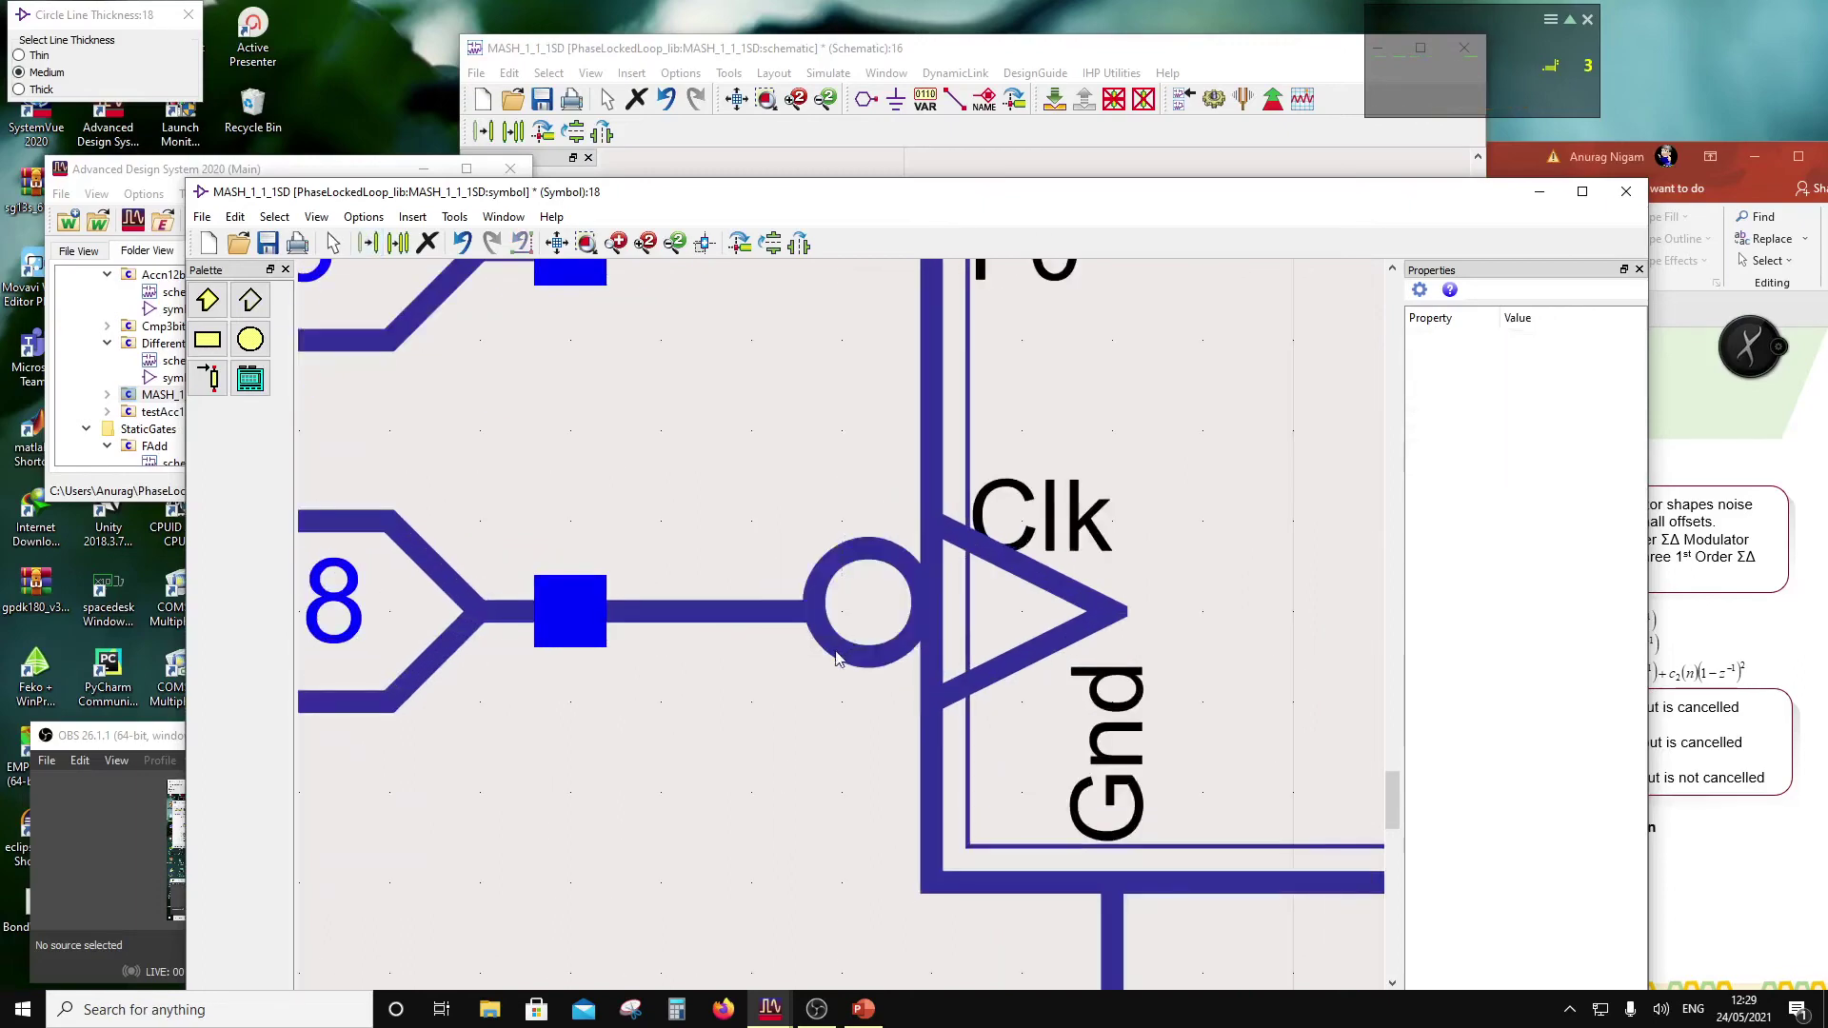
Step: Shift the inversion circle slightly down so it is centred on the Clk lead line
scroll(839, 651, down, 1)
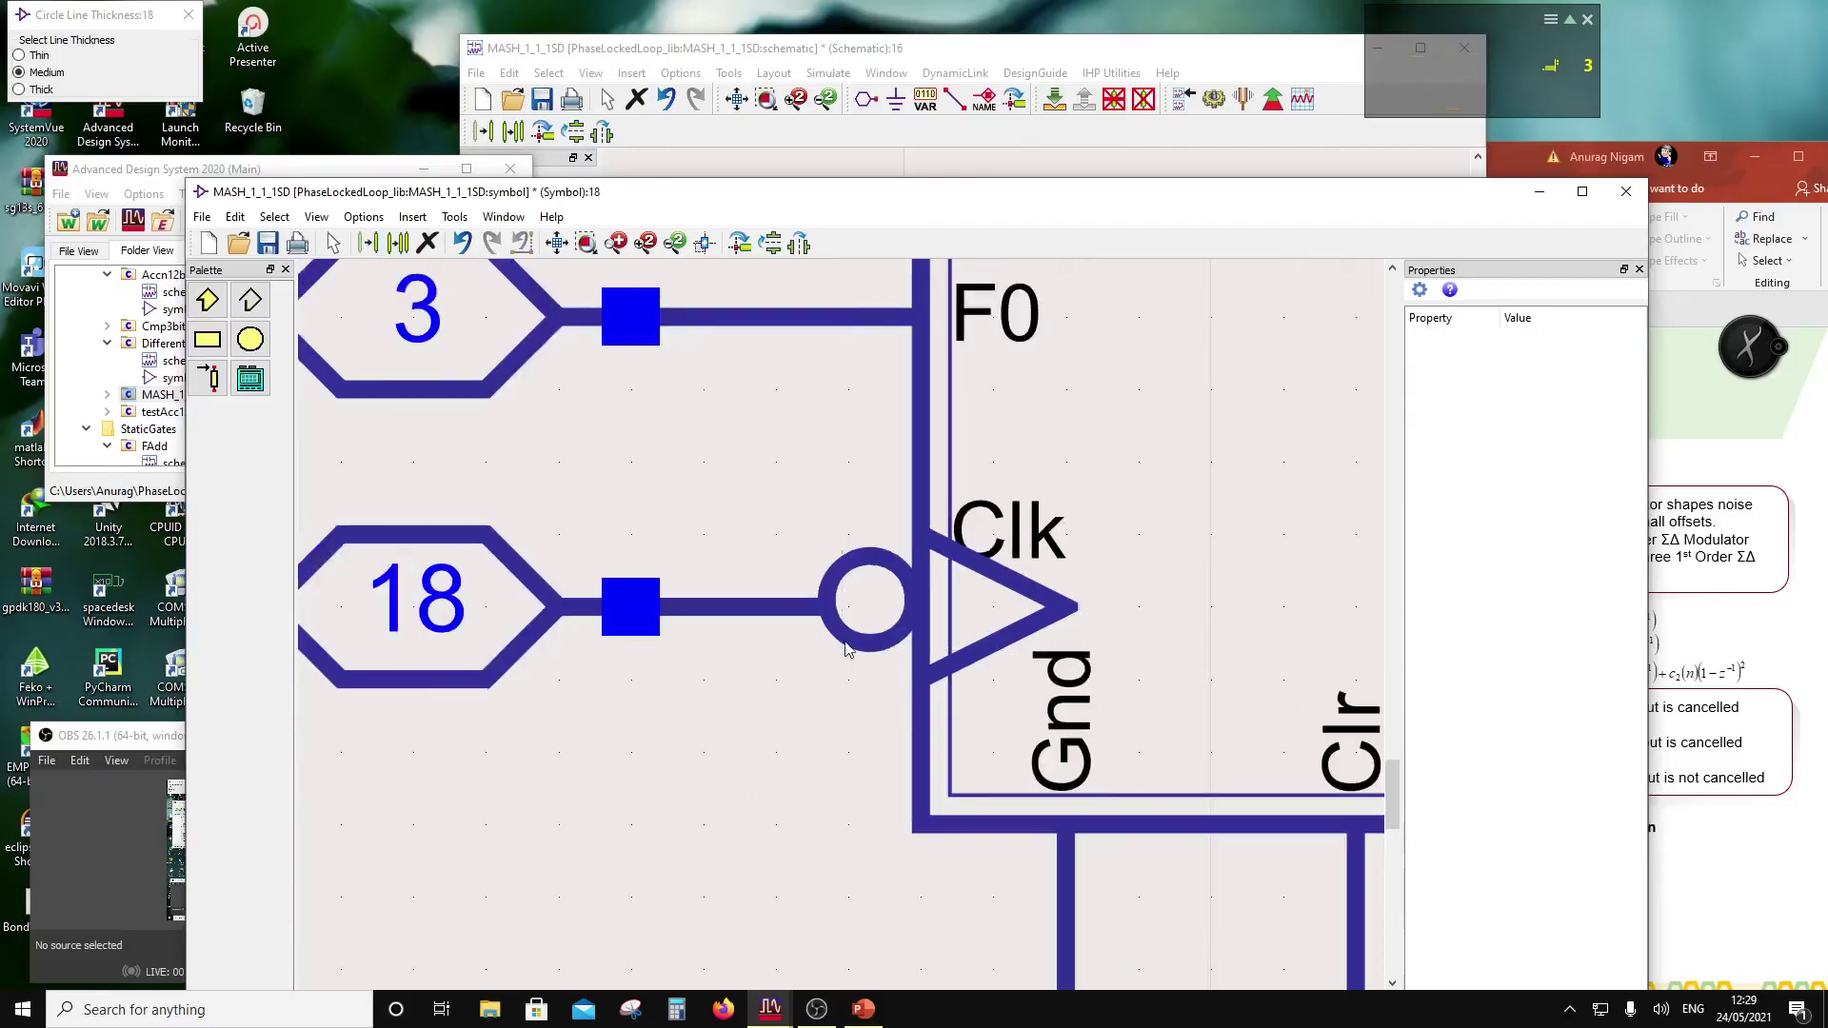
scroll(850, 625, down, 1)
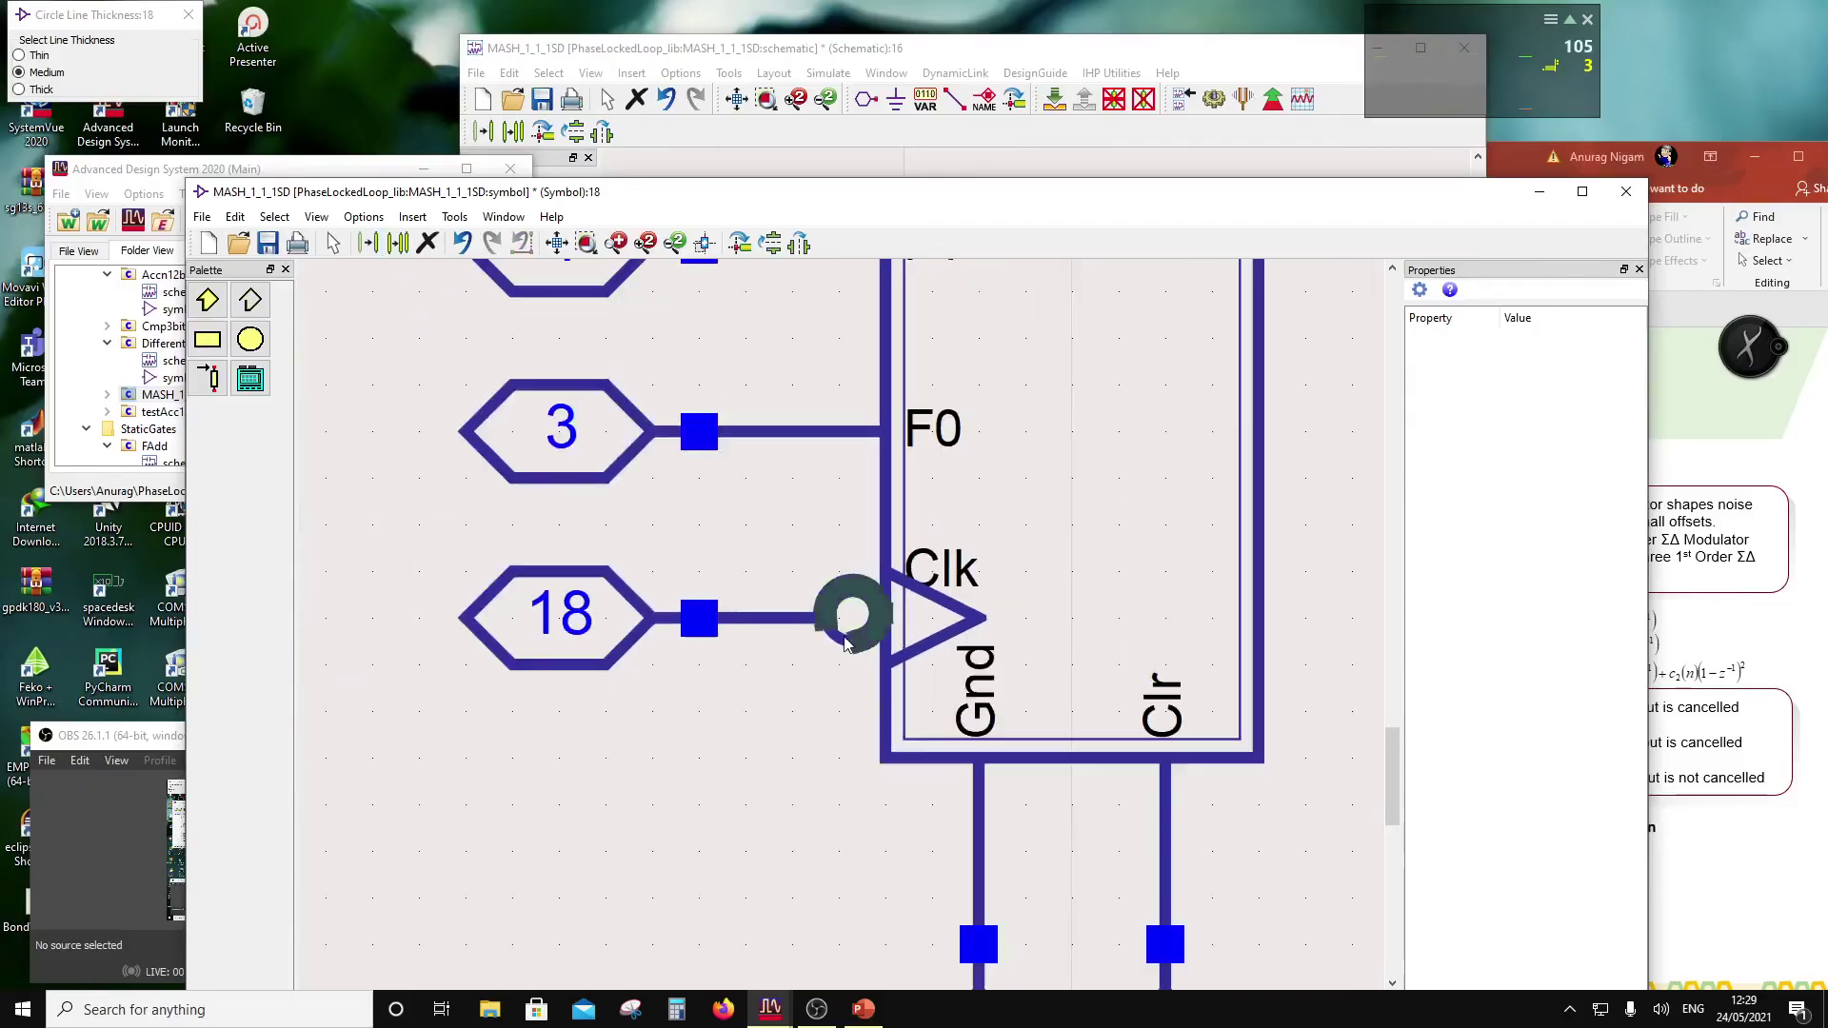
click(847, 655)
drag(846, 655, 846, 653)
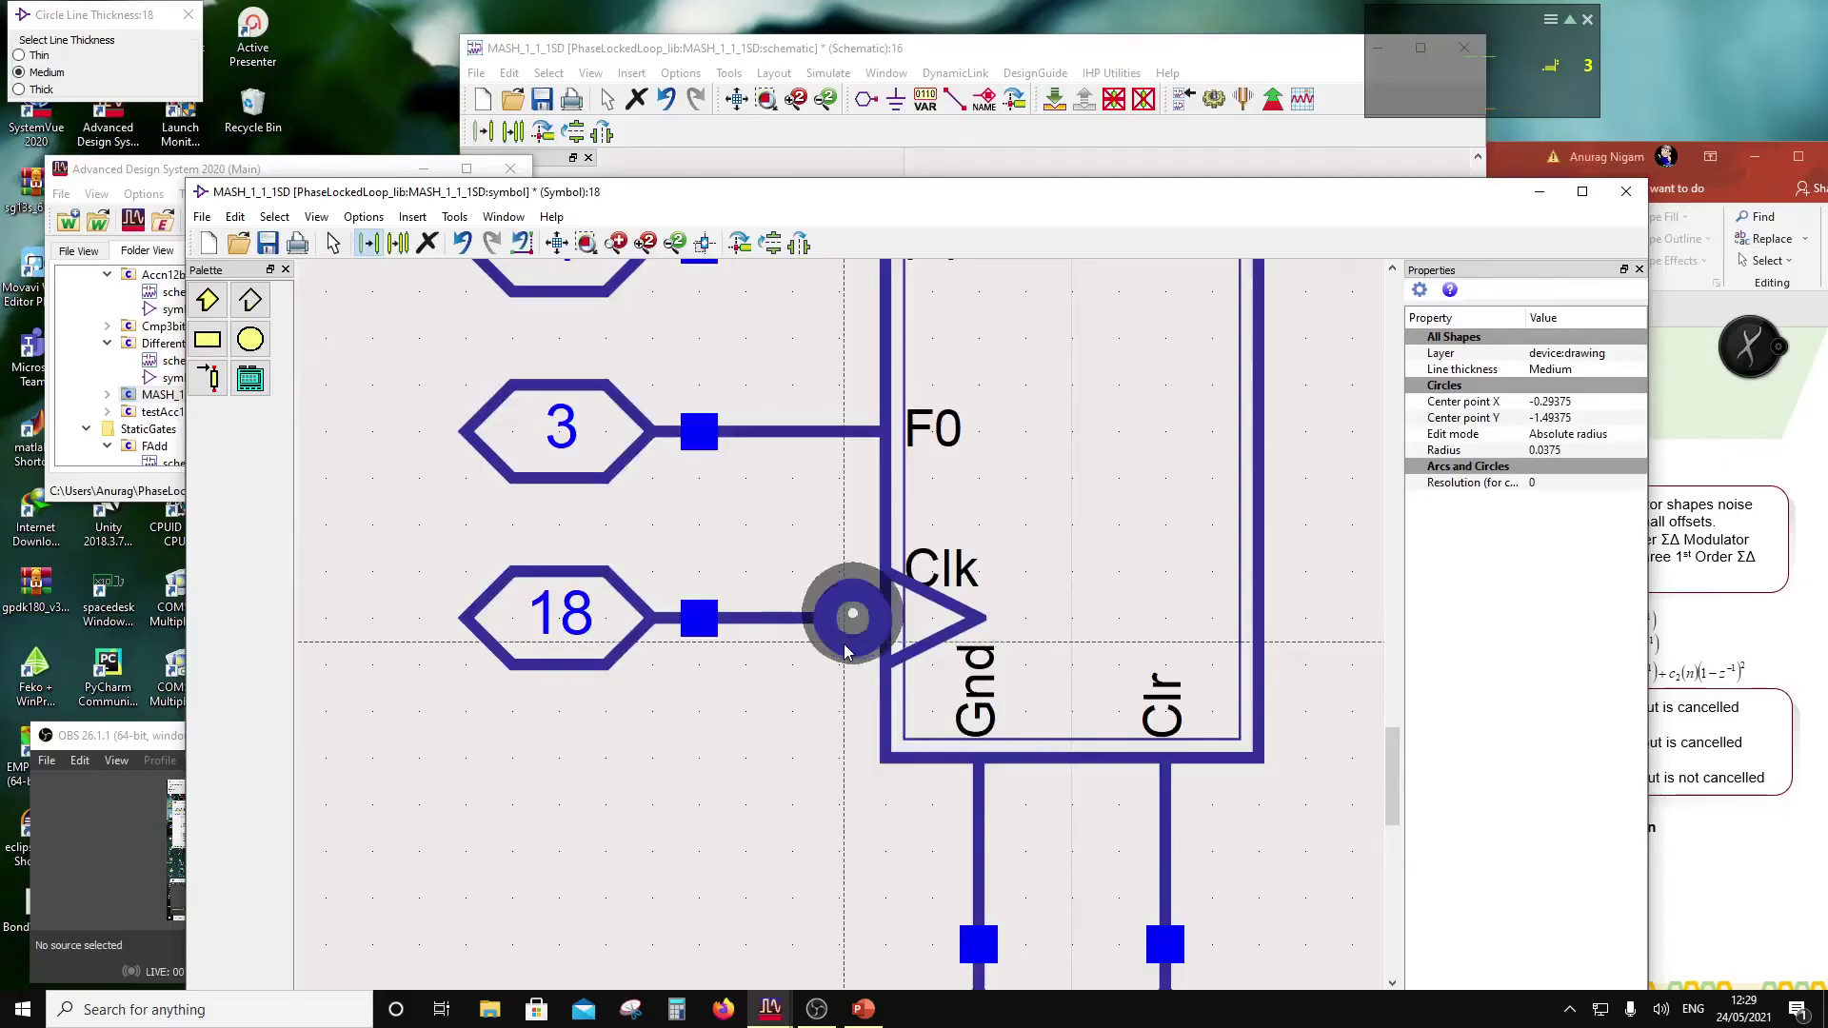
click(824, 690)
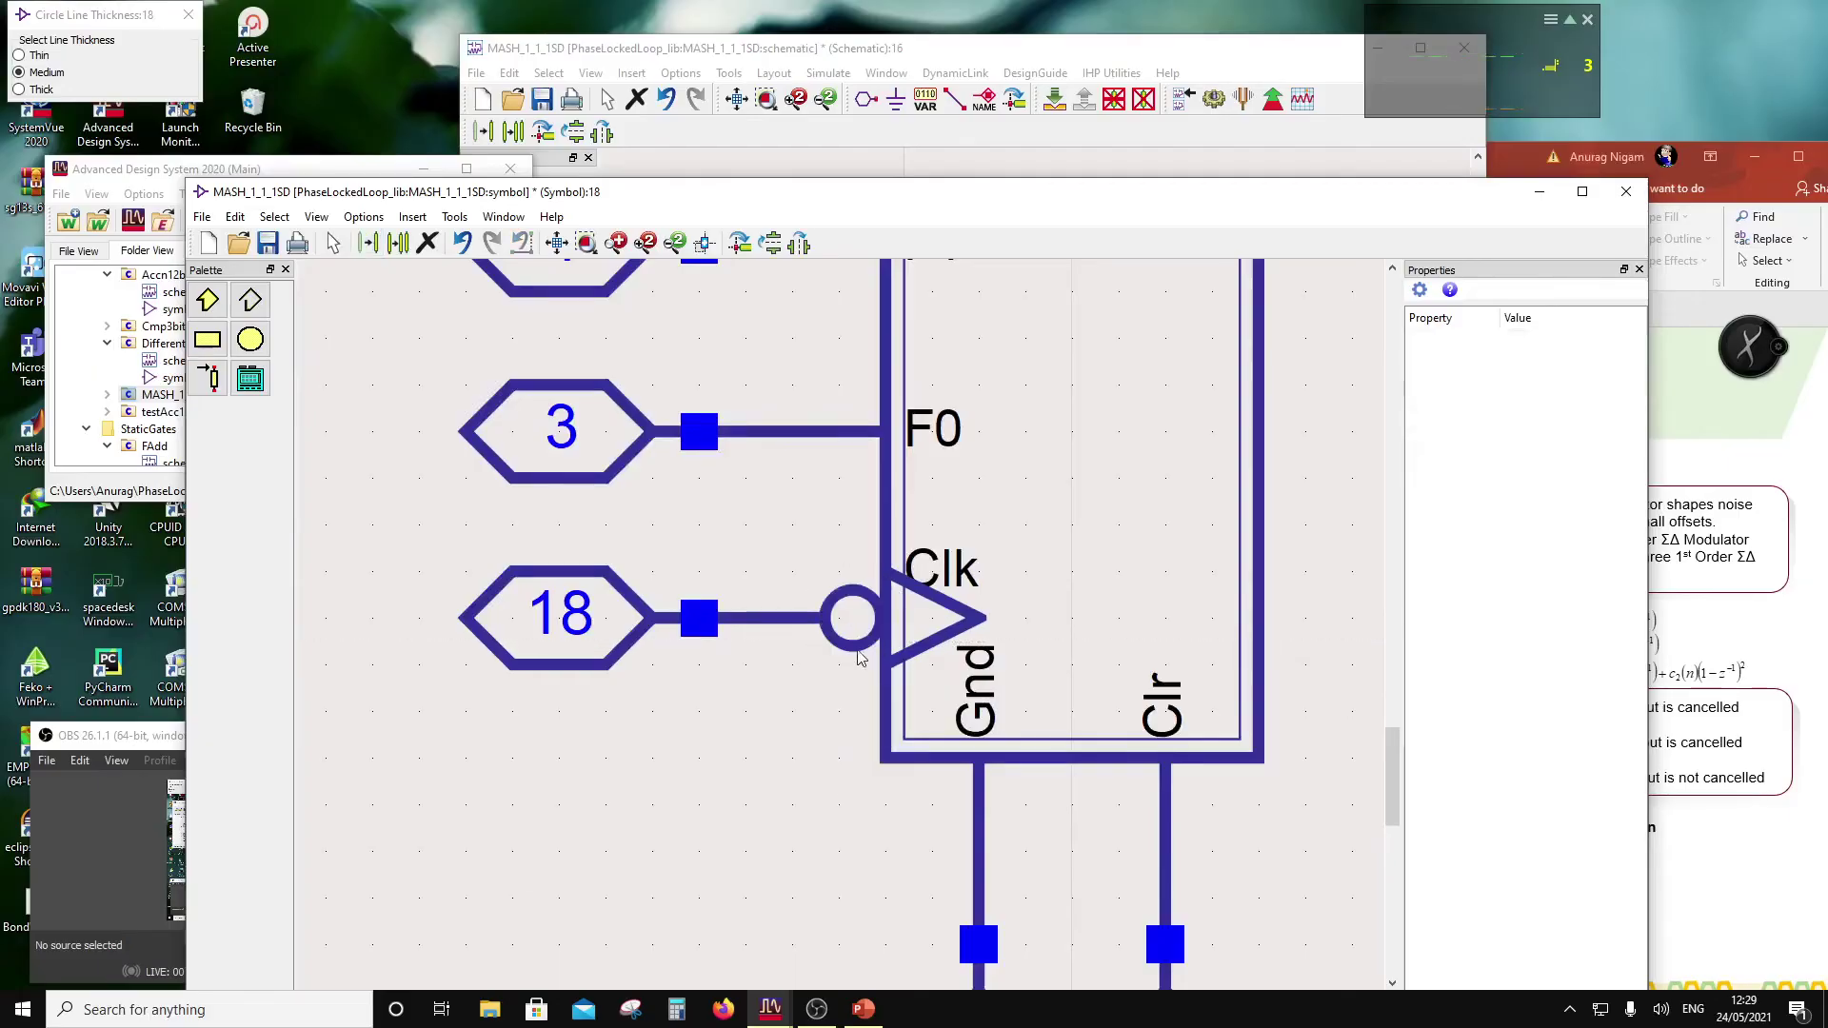
Step: Add the text "Sigma Delta Modulator" beside the symbol body, below the D0 pin
scroll(856, 657, down, 1)
click(324, 221)
click(373, 318)
scroll(846, 657, down, 1)
click(364, 217)
click(416, 219)
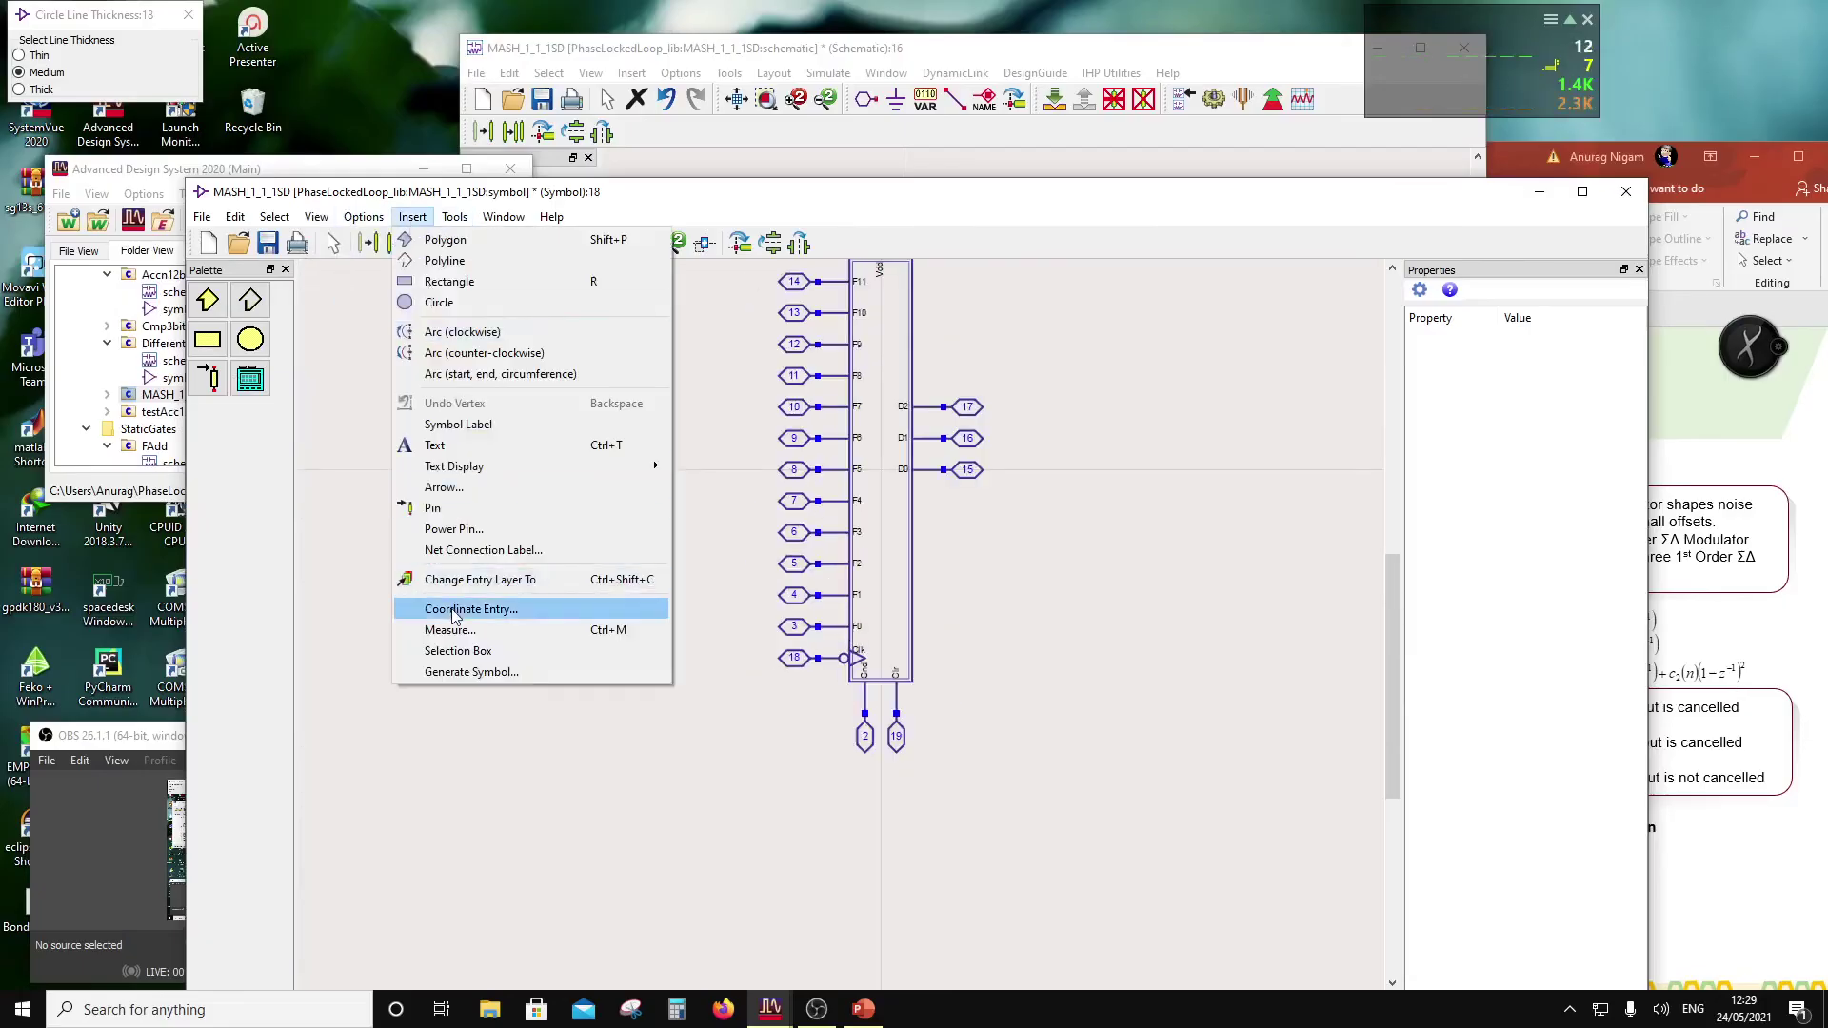
click(447, 445)
click(980, 592)
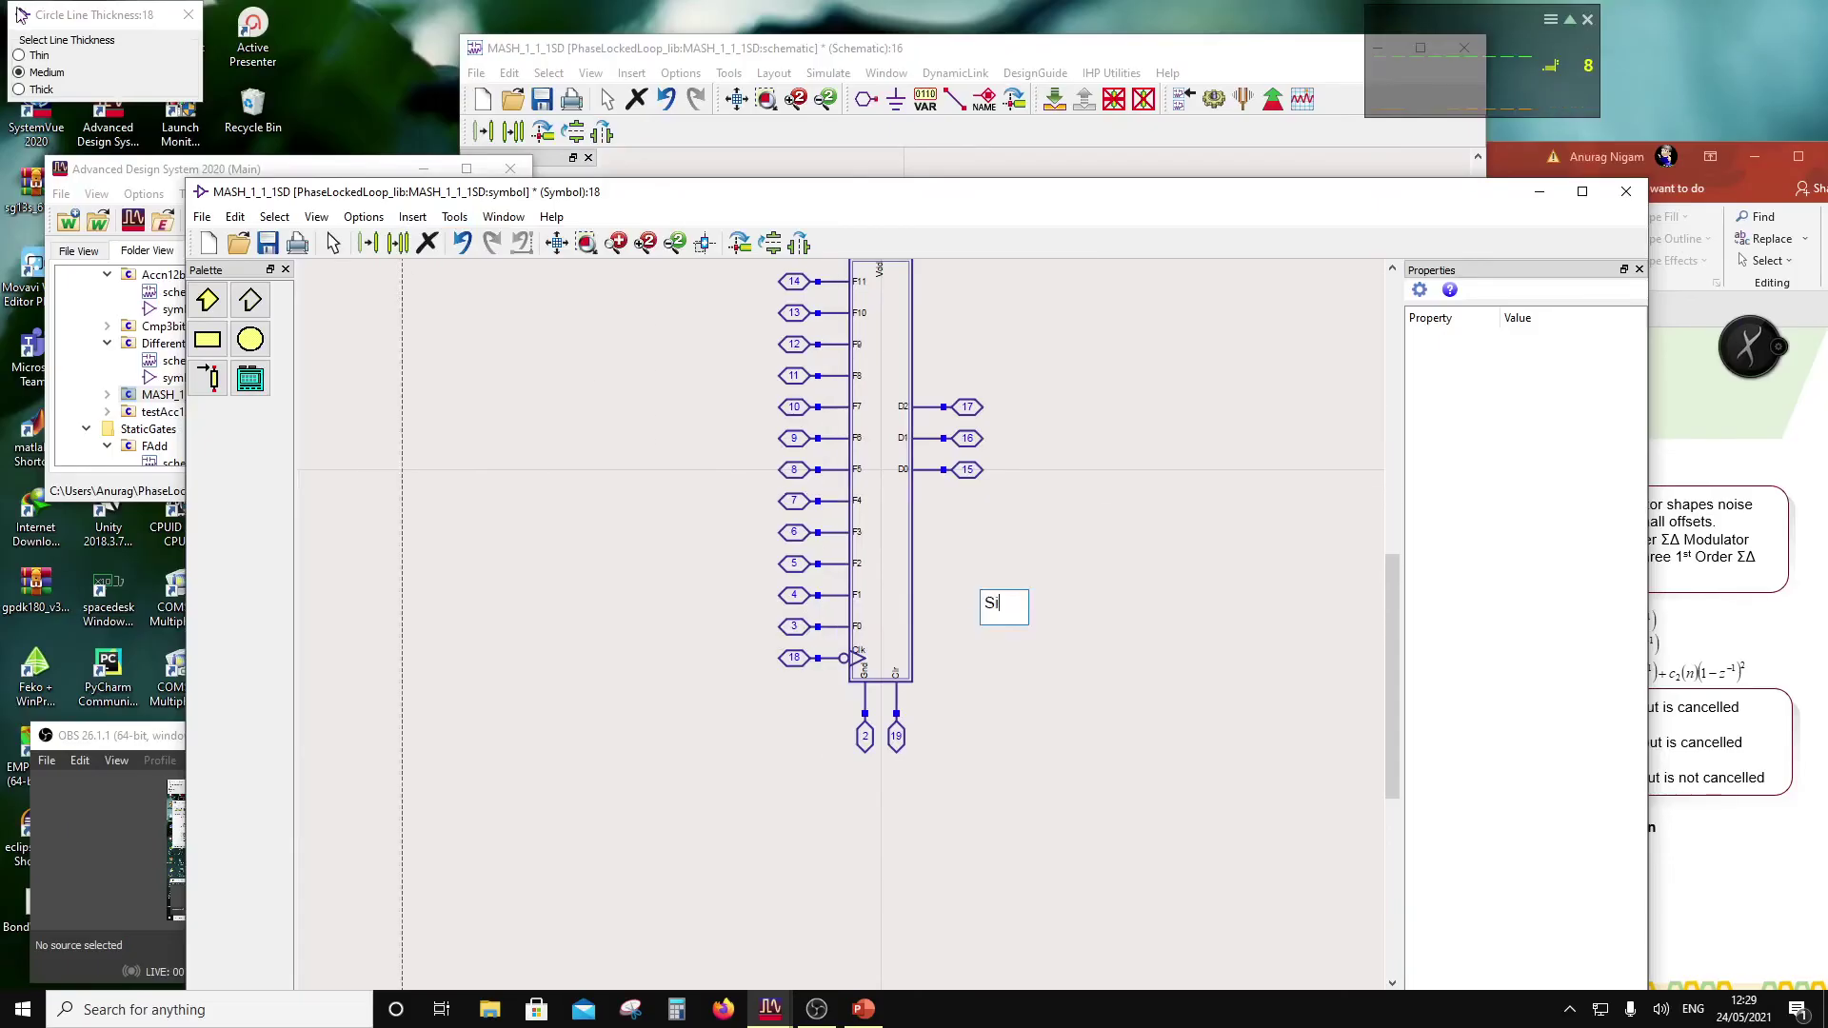
text(Sigma Delta)
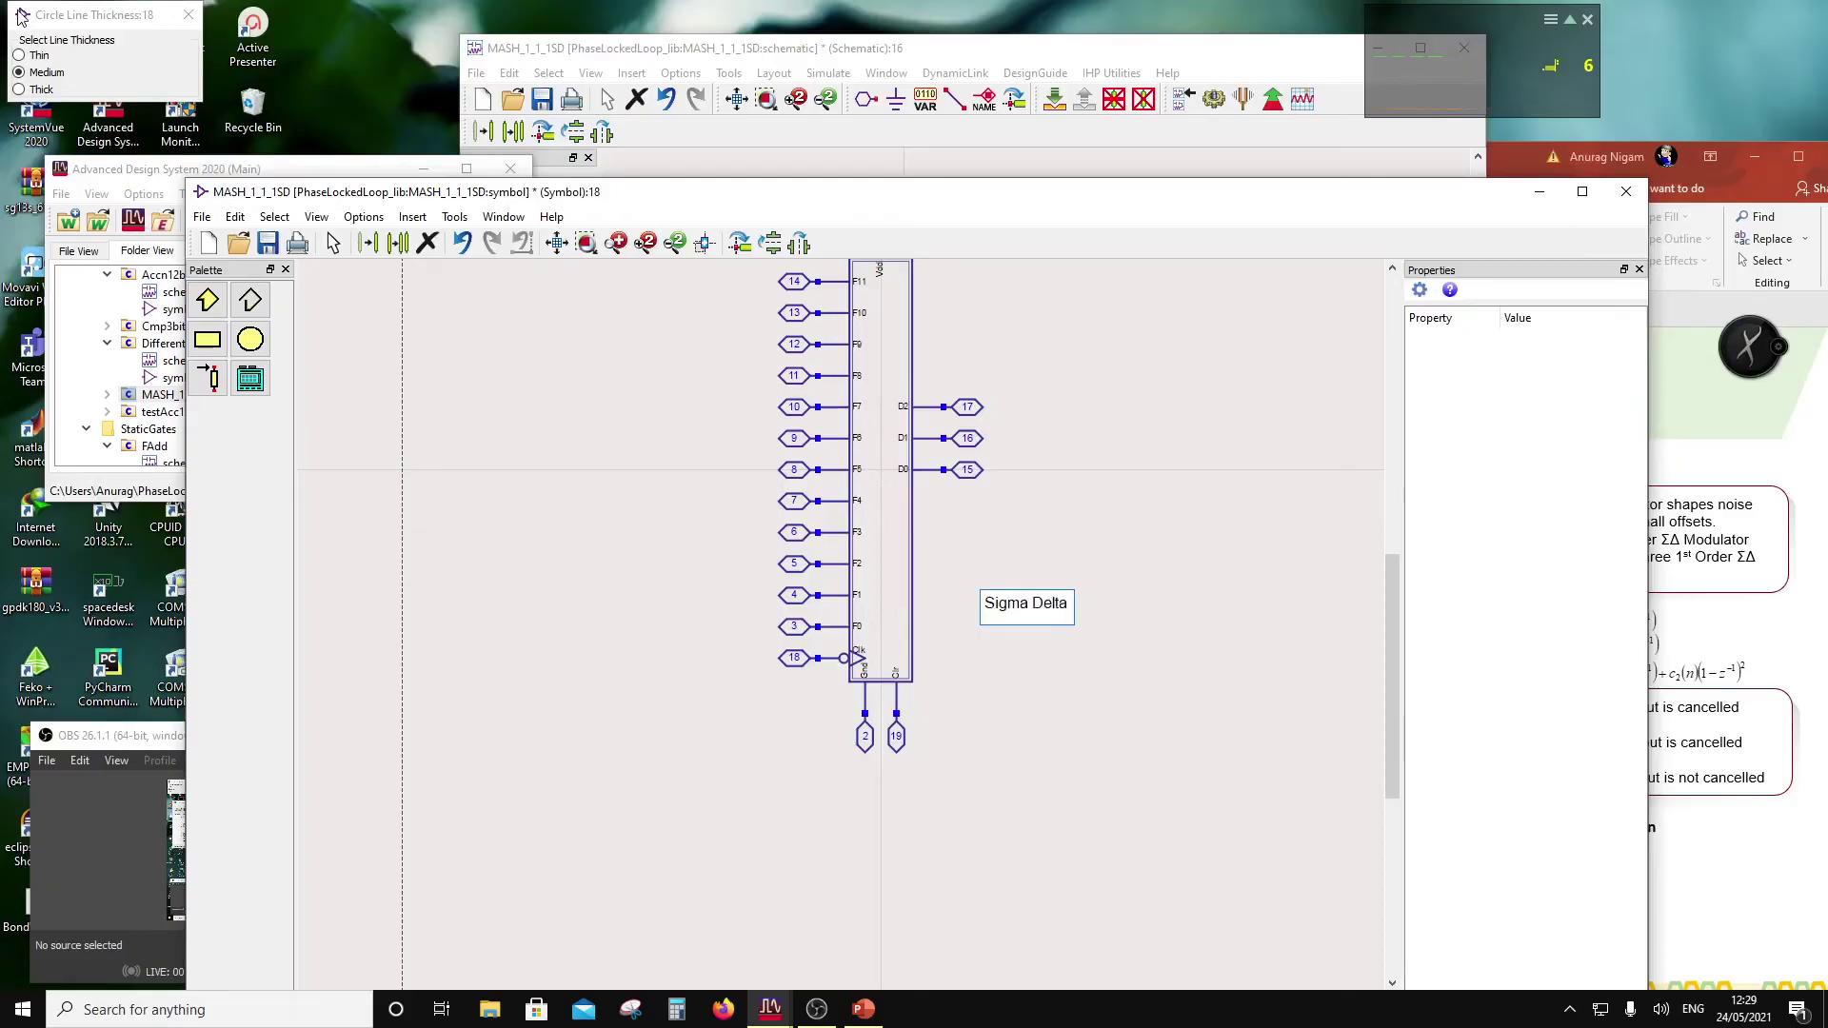
text( Modulator)
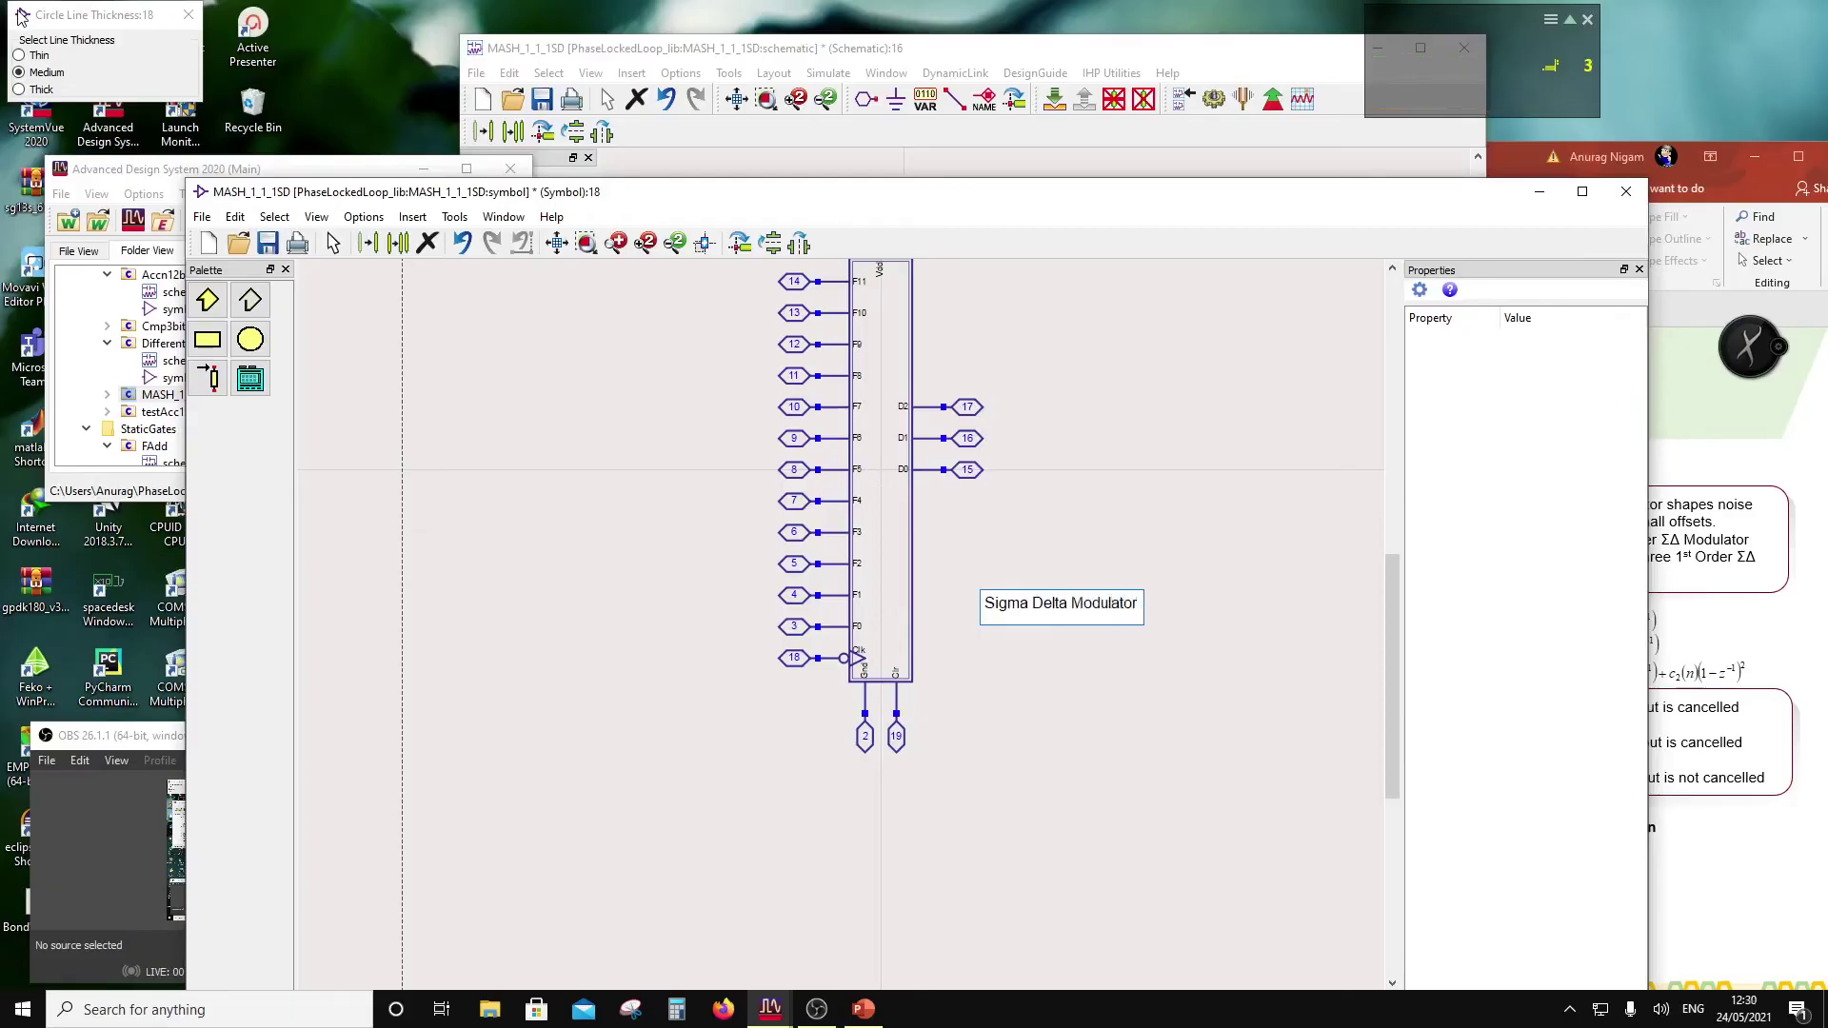
click(1052, 746)
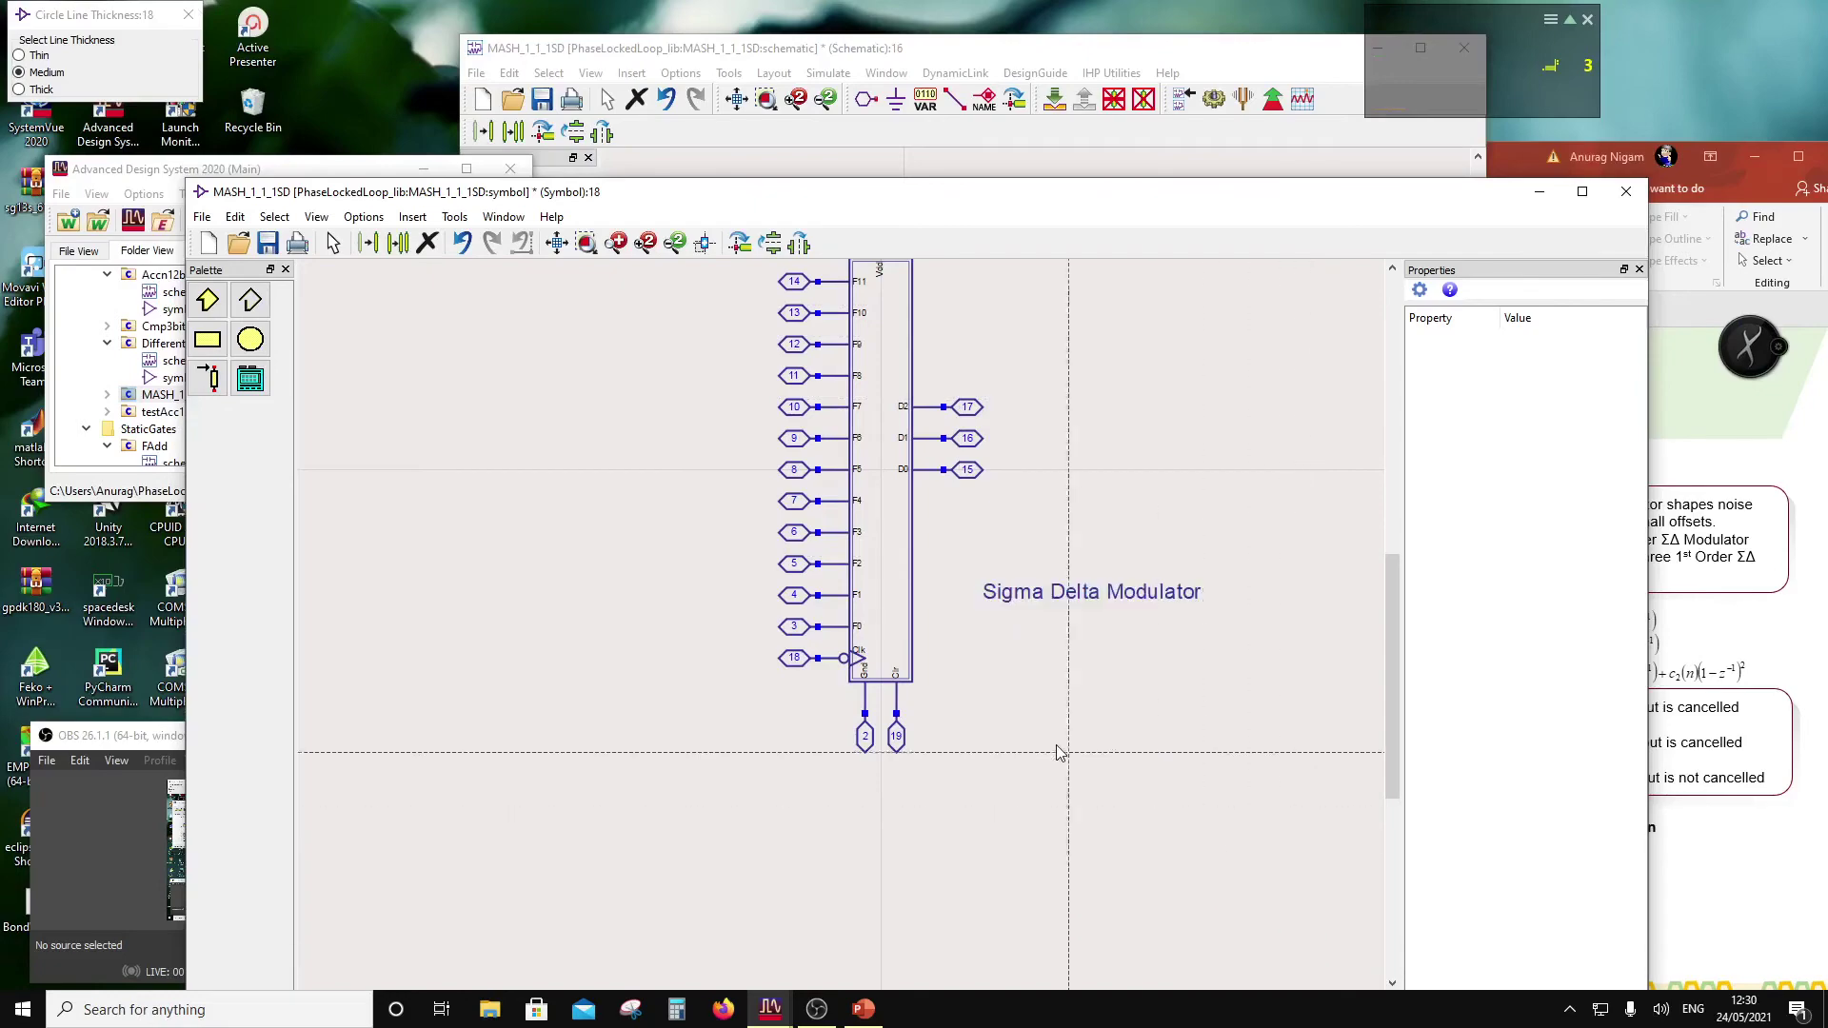
Step: Rotate the "Sigma Delta Modulator" text to a 90-degree placement angle so it reads upward
click(1072, 610)
click(742, 243)
click(747, 247)
click(747, 247)
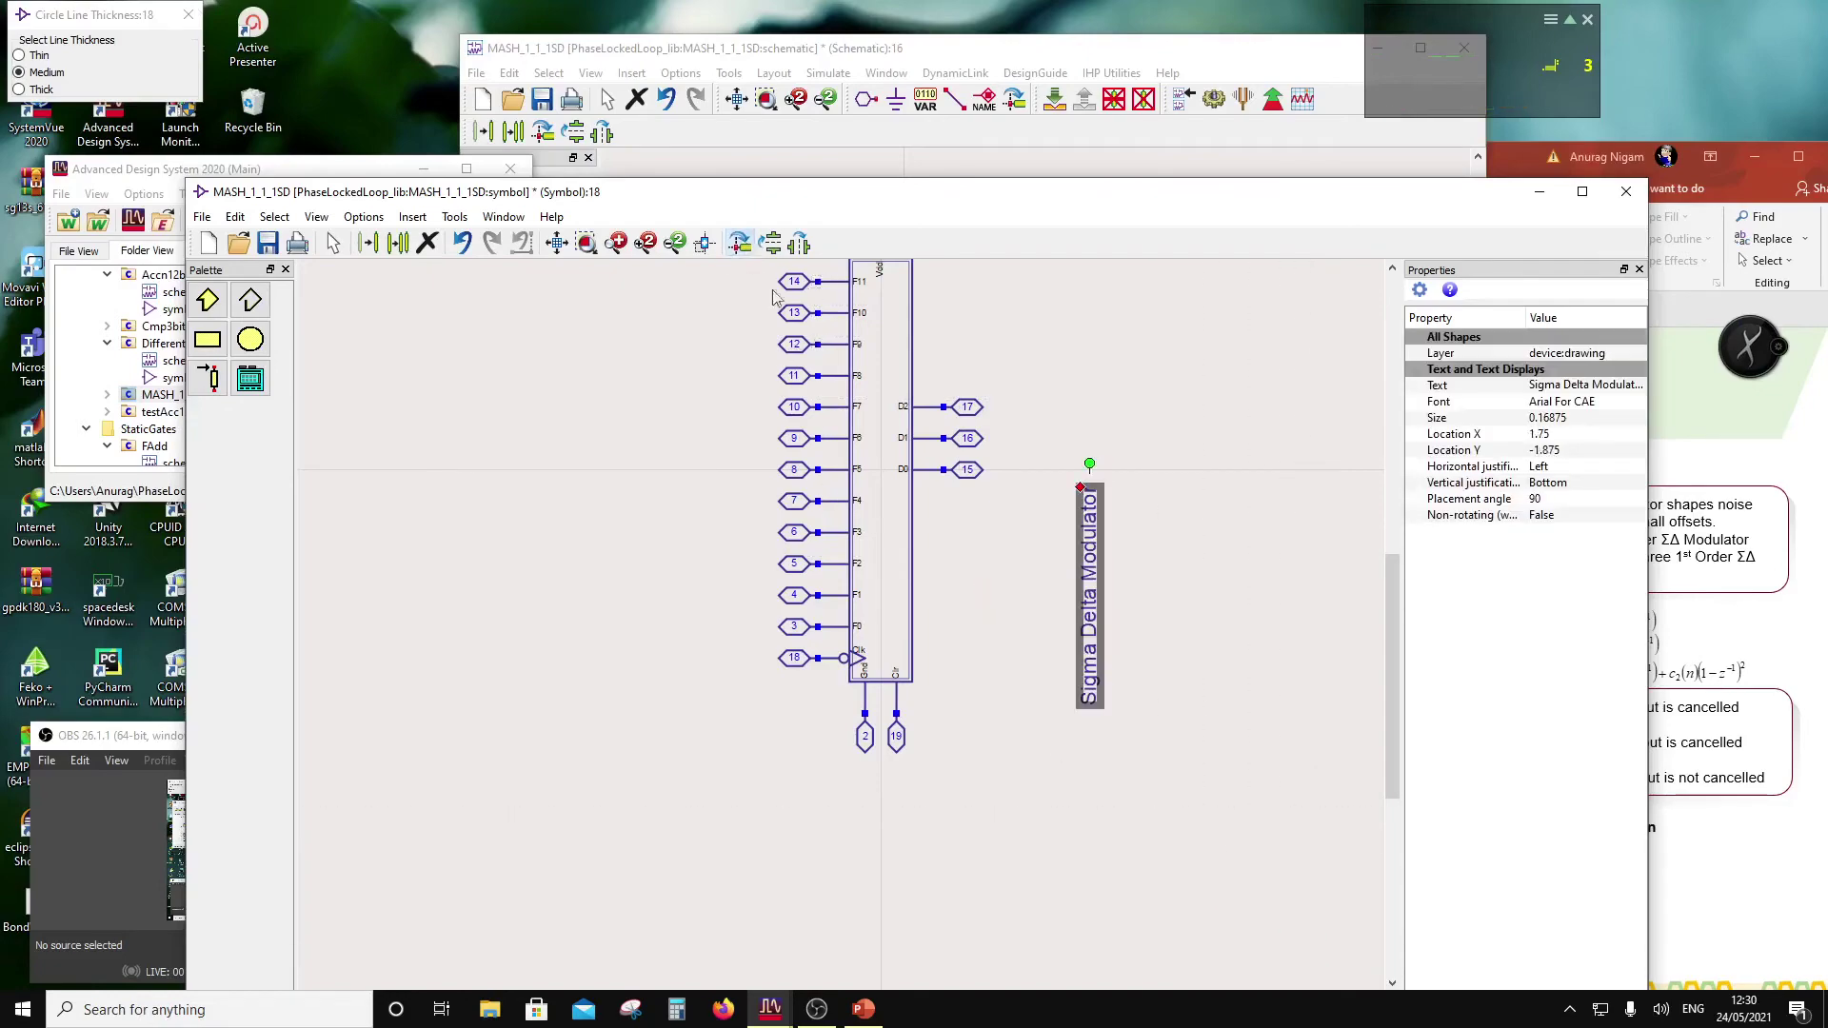
Step: Move the "Sigma Delta Modulator" text inside the symbol body, running along its length, and save the symbol
drag(1095, 619, 885, 481)
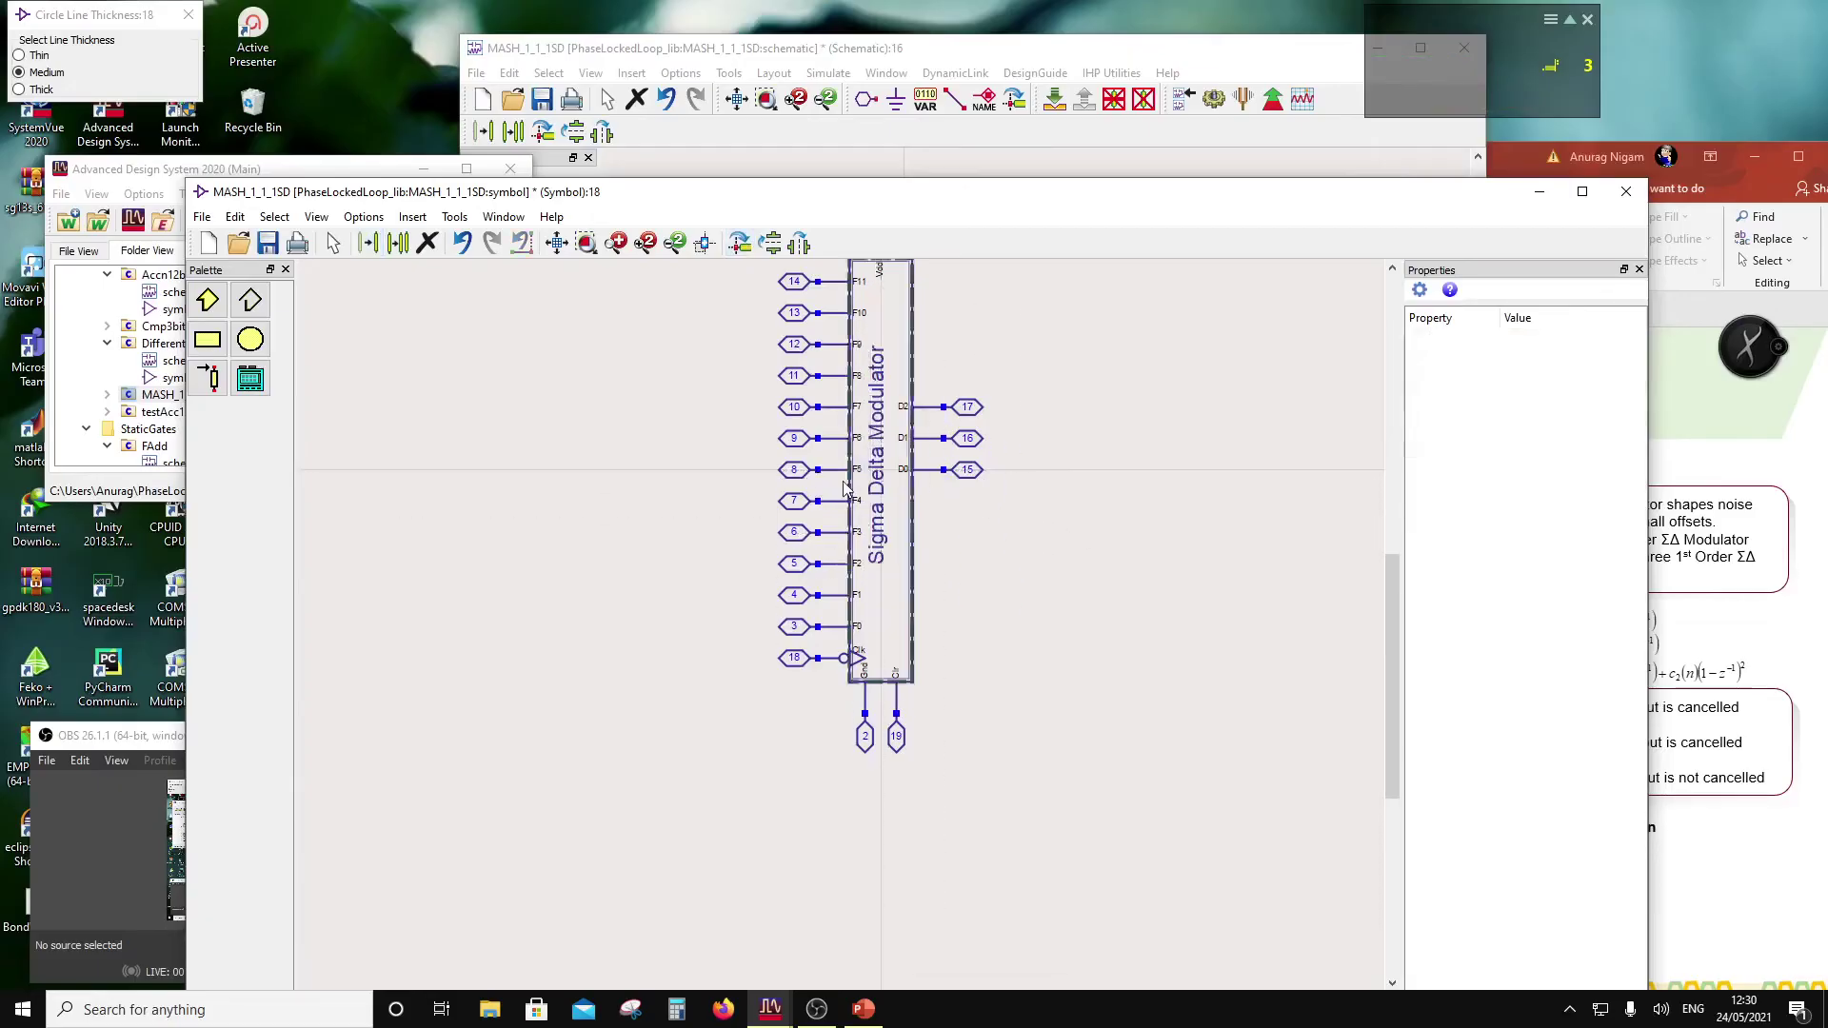
key(f)
key(ctrl+s)
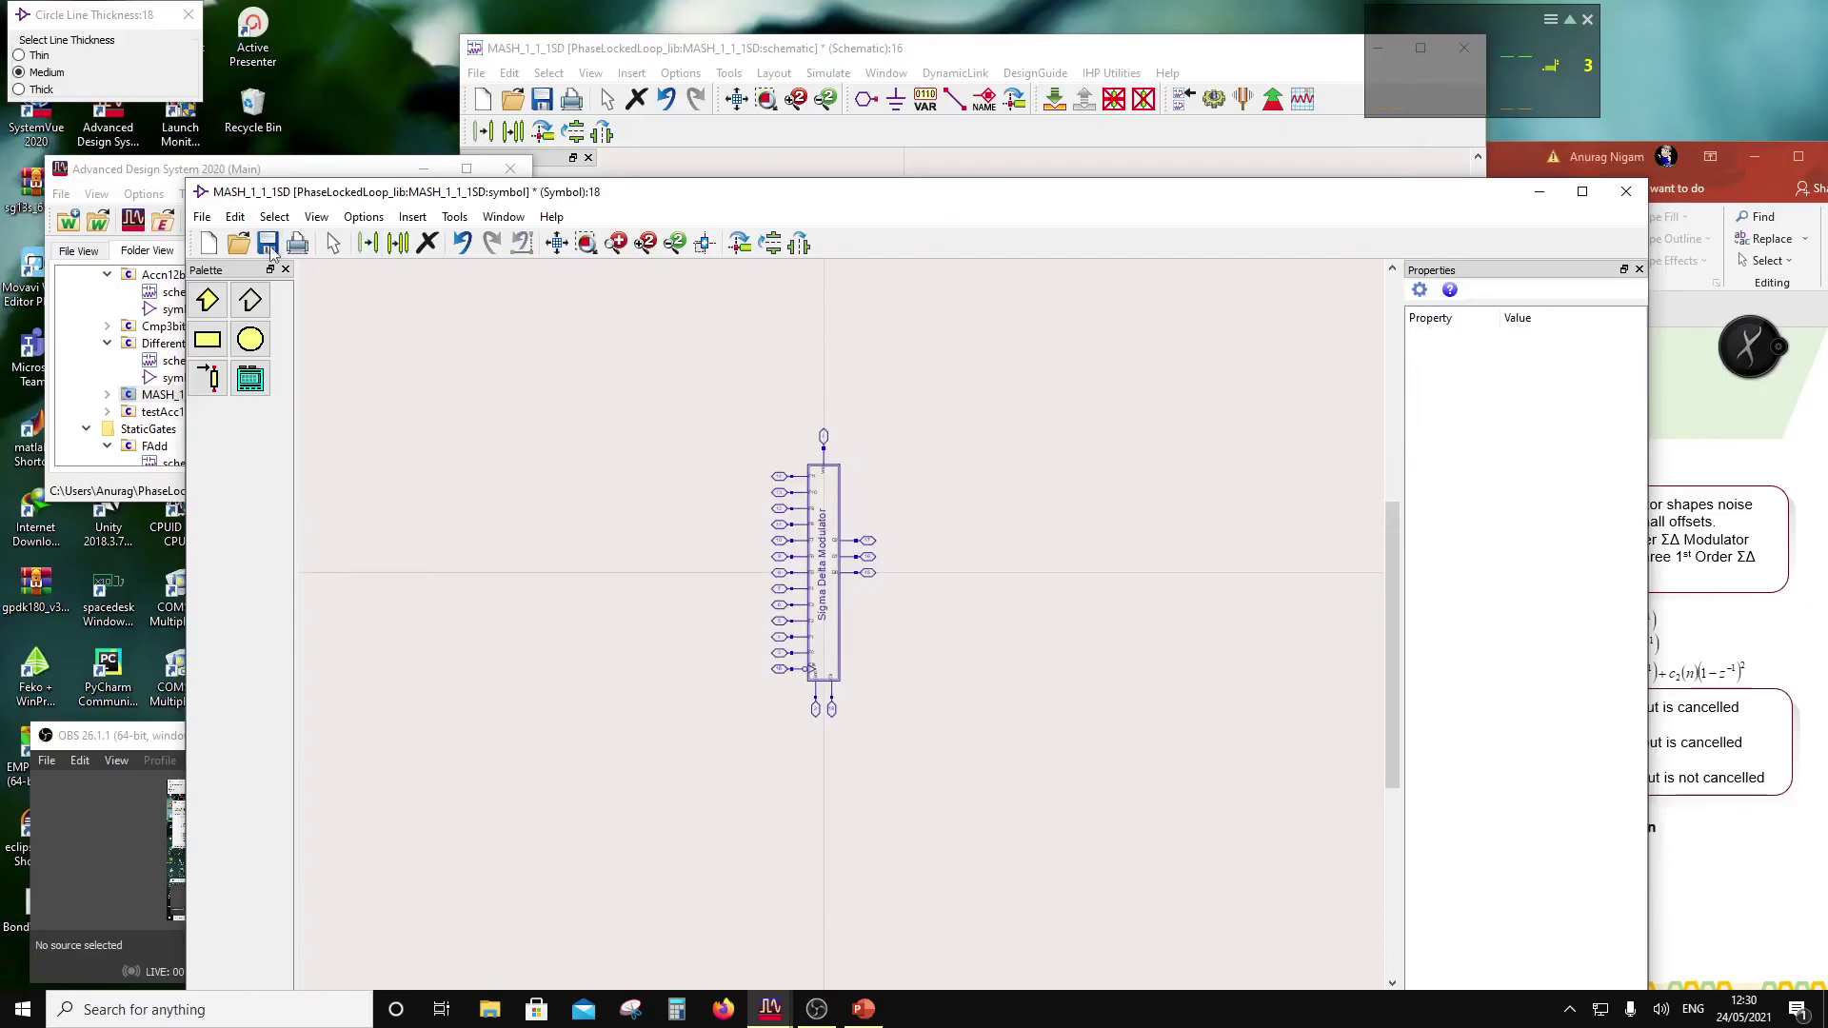
Step: Close the symbol and schematic windows of MASH_1_1_1SD
click(1626, 192)
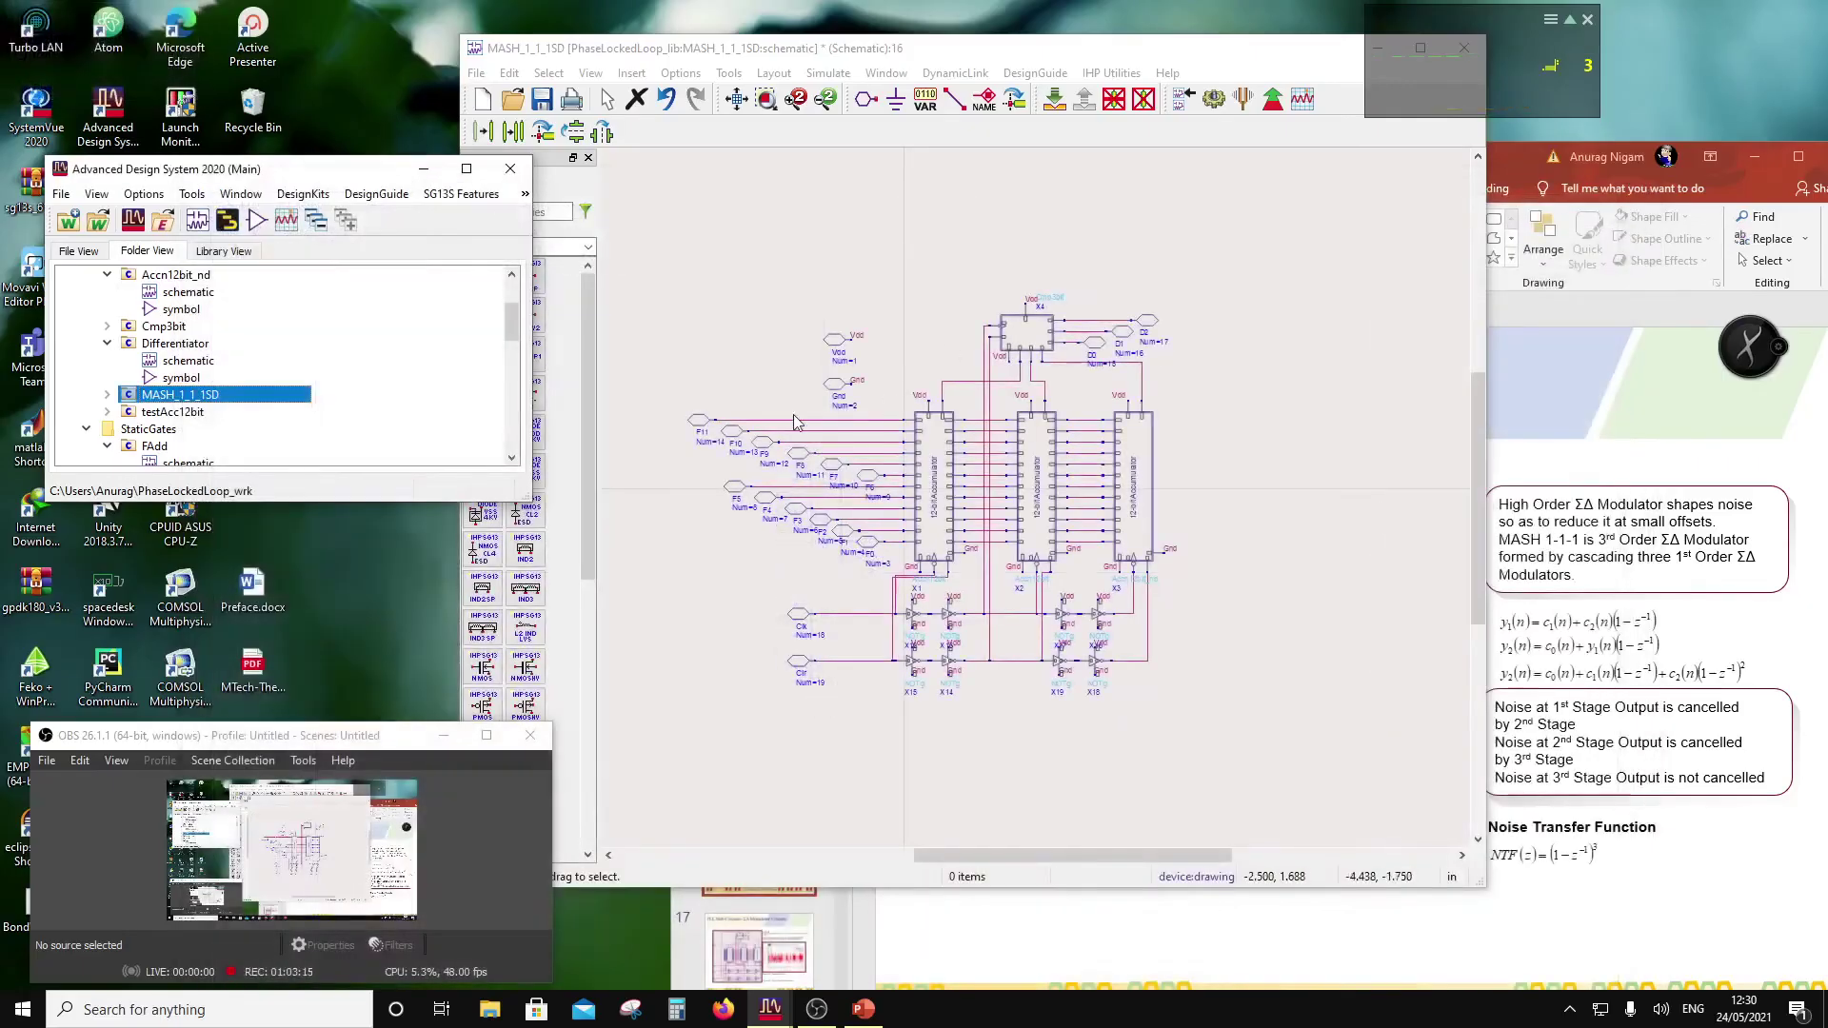
drag(1193, 55, 1109, 251)
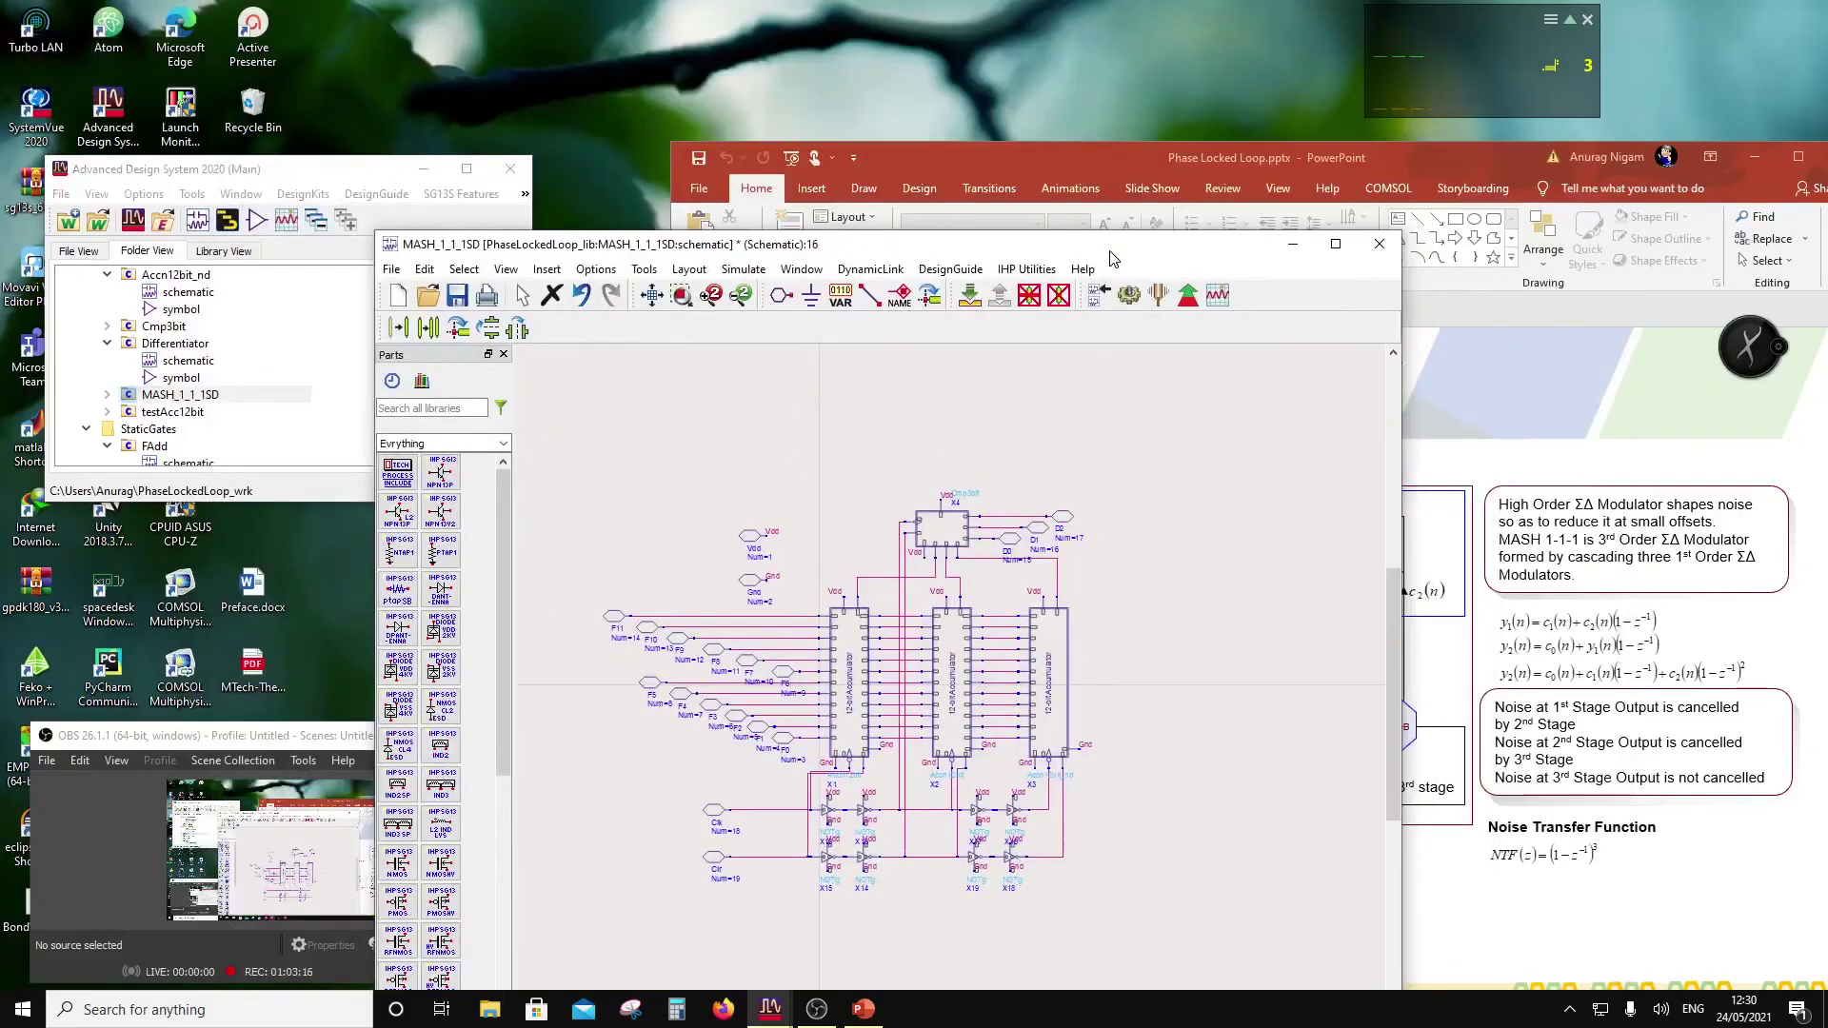
click(1375, 247)
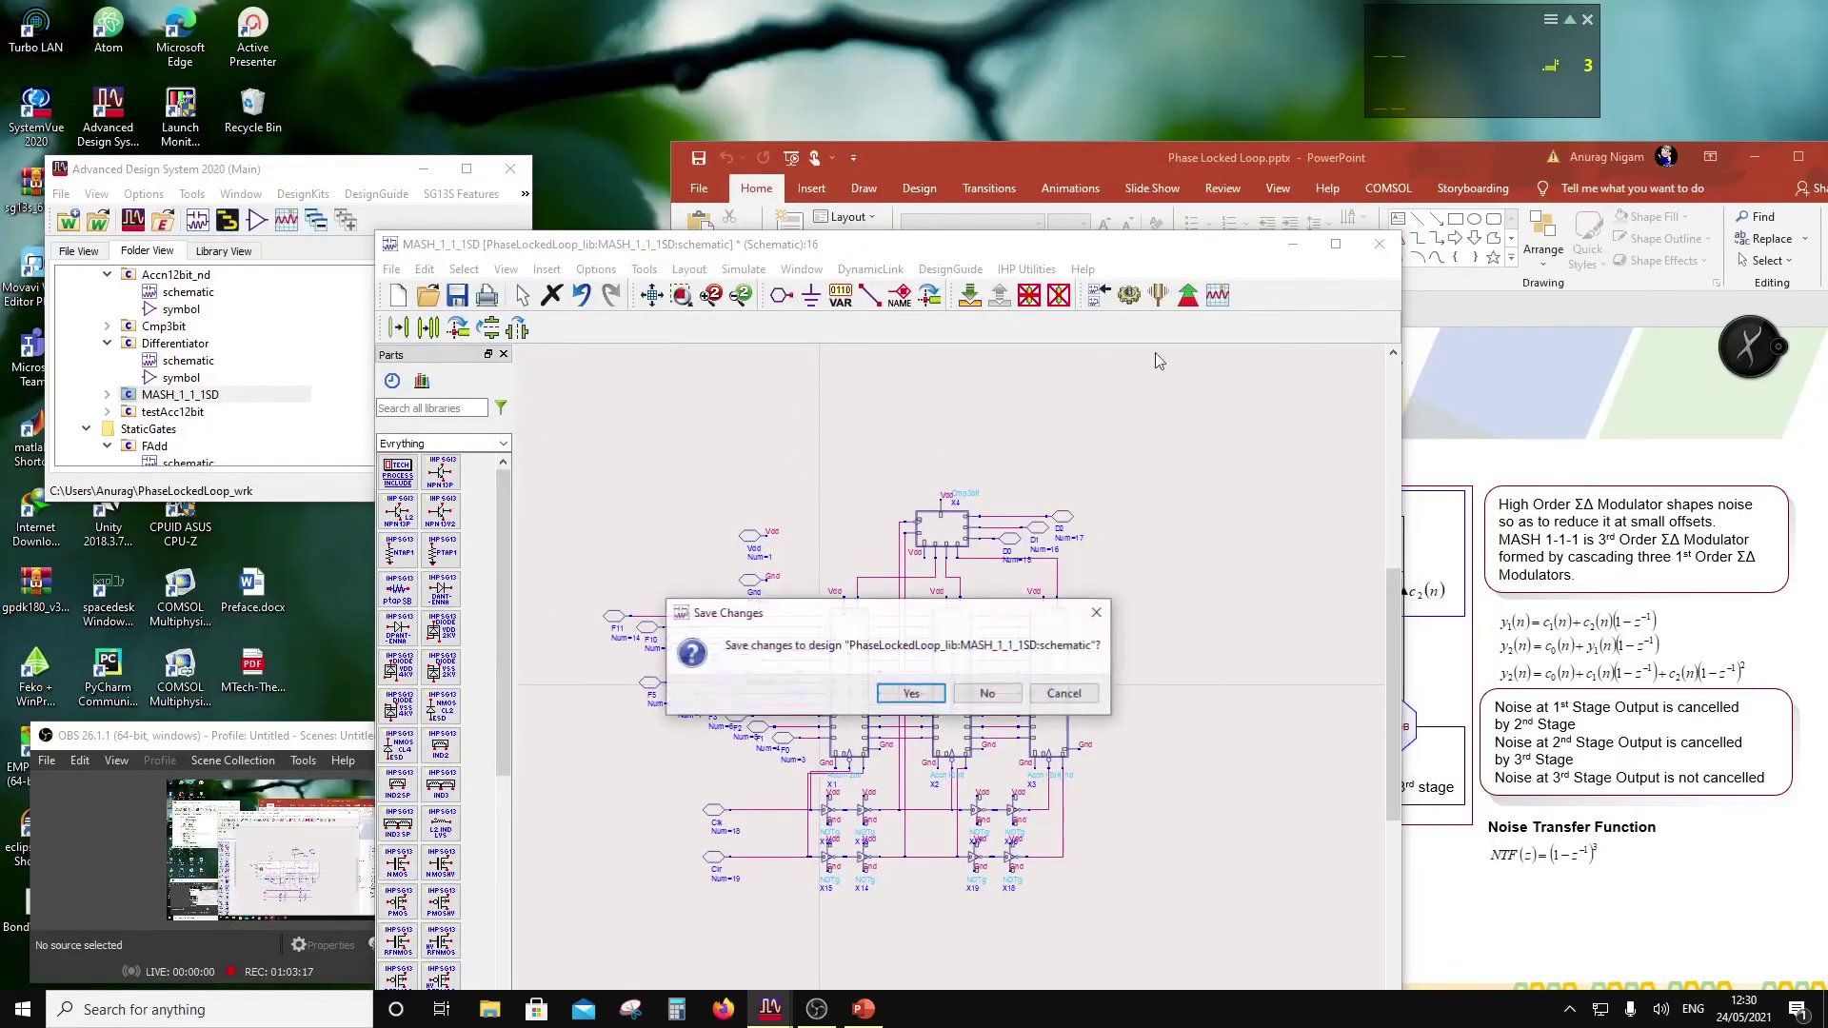
click(959, 696)
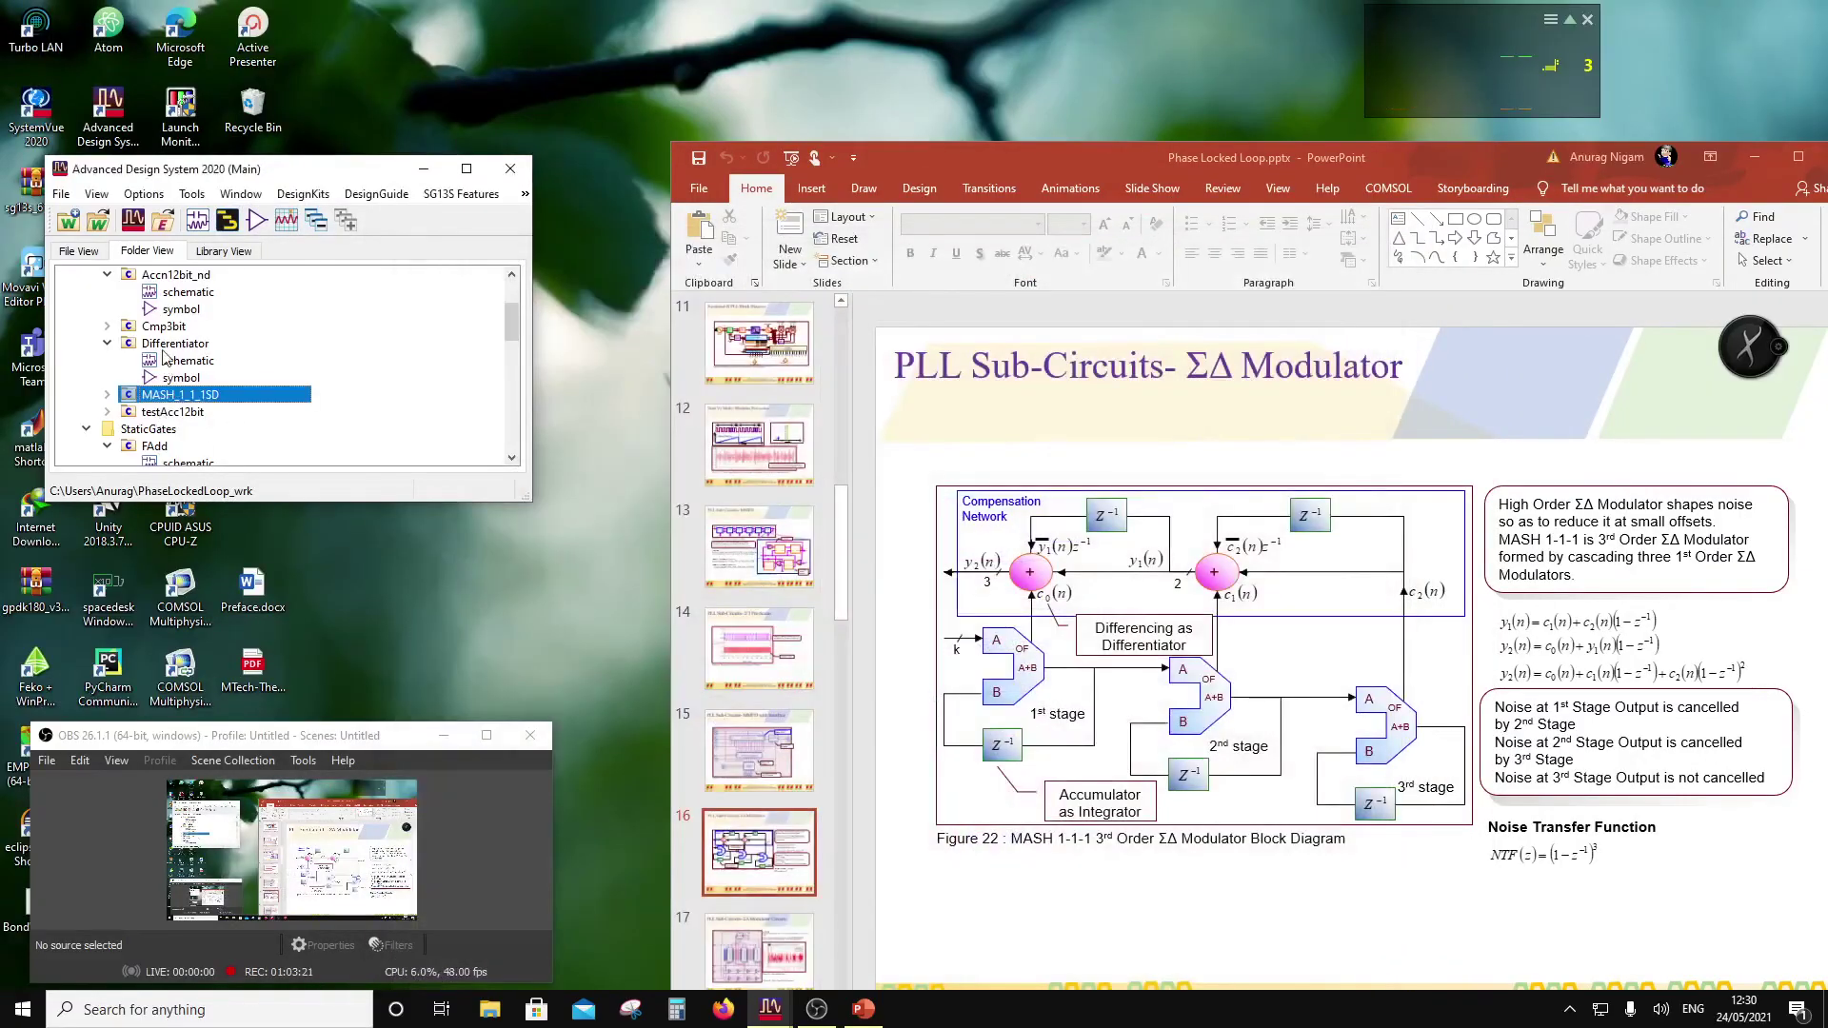
Step: Reopen the symbol and schematic views of MASH_1_1_1SD to check them, closing each one after viewing
click(107, 395)
double_click(181, 429)
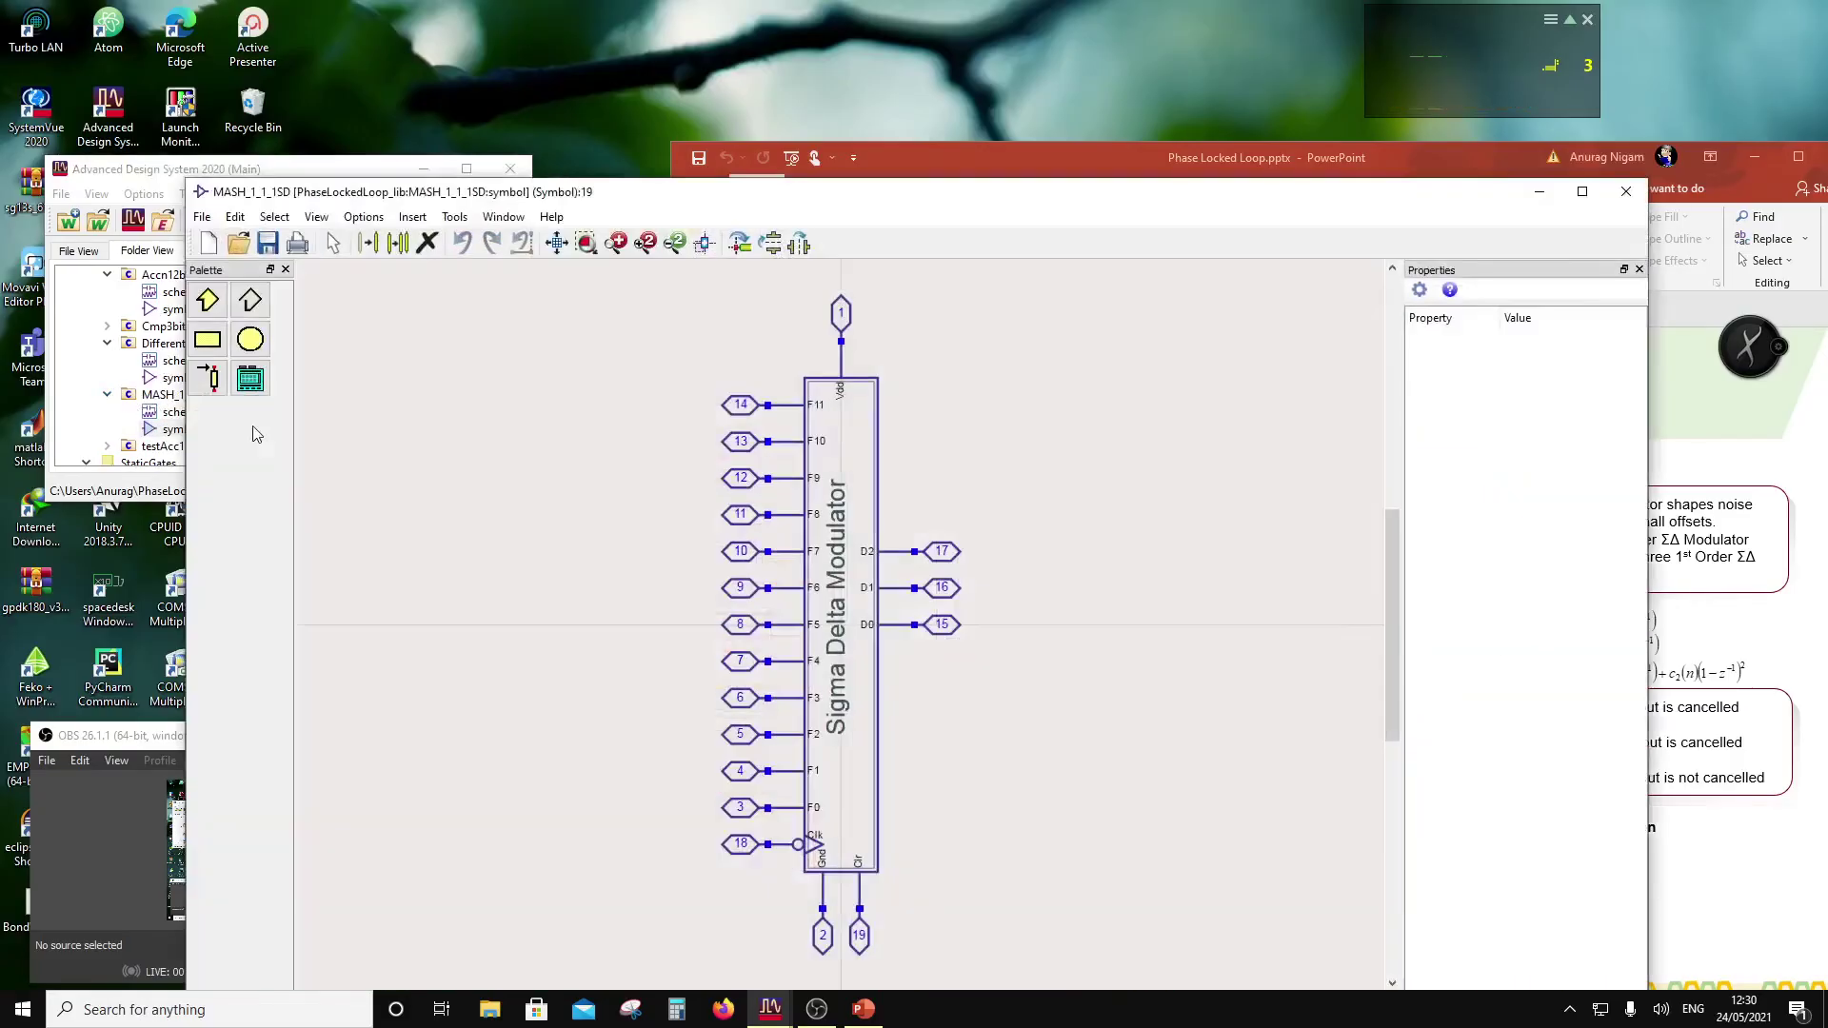
click(1625, 195)
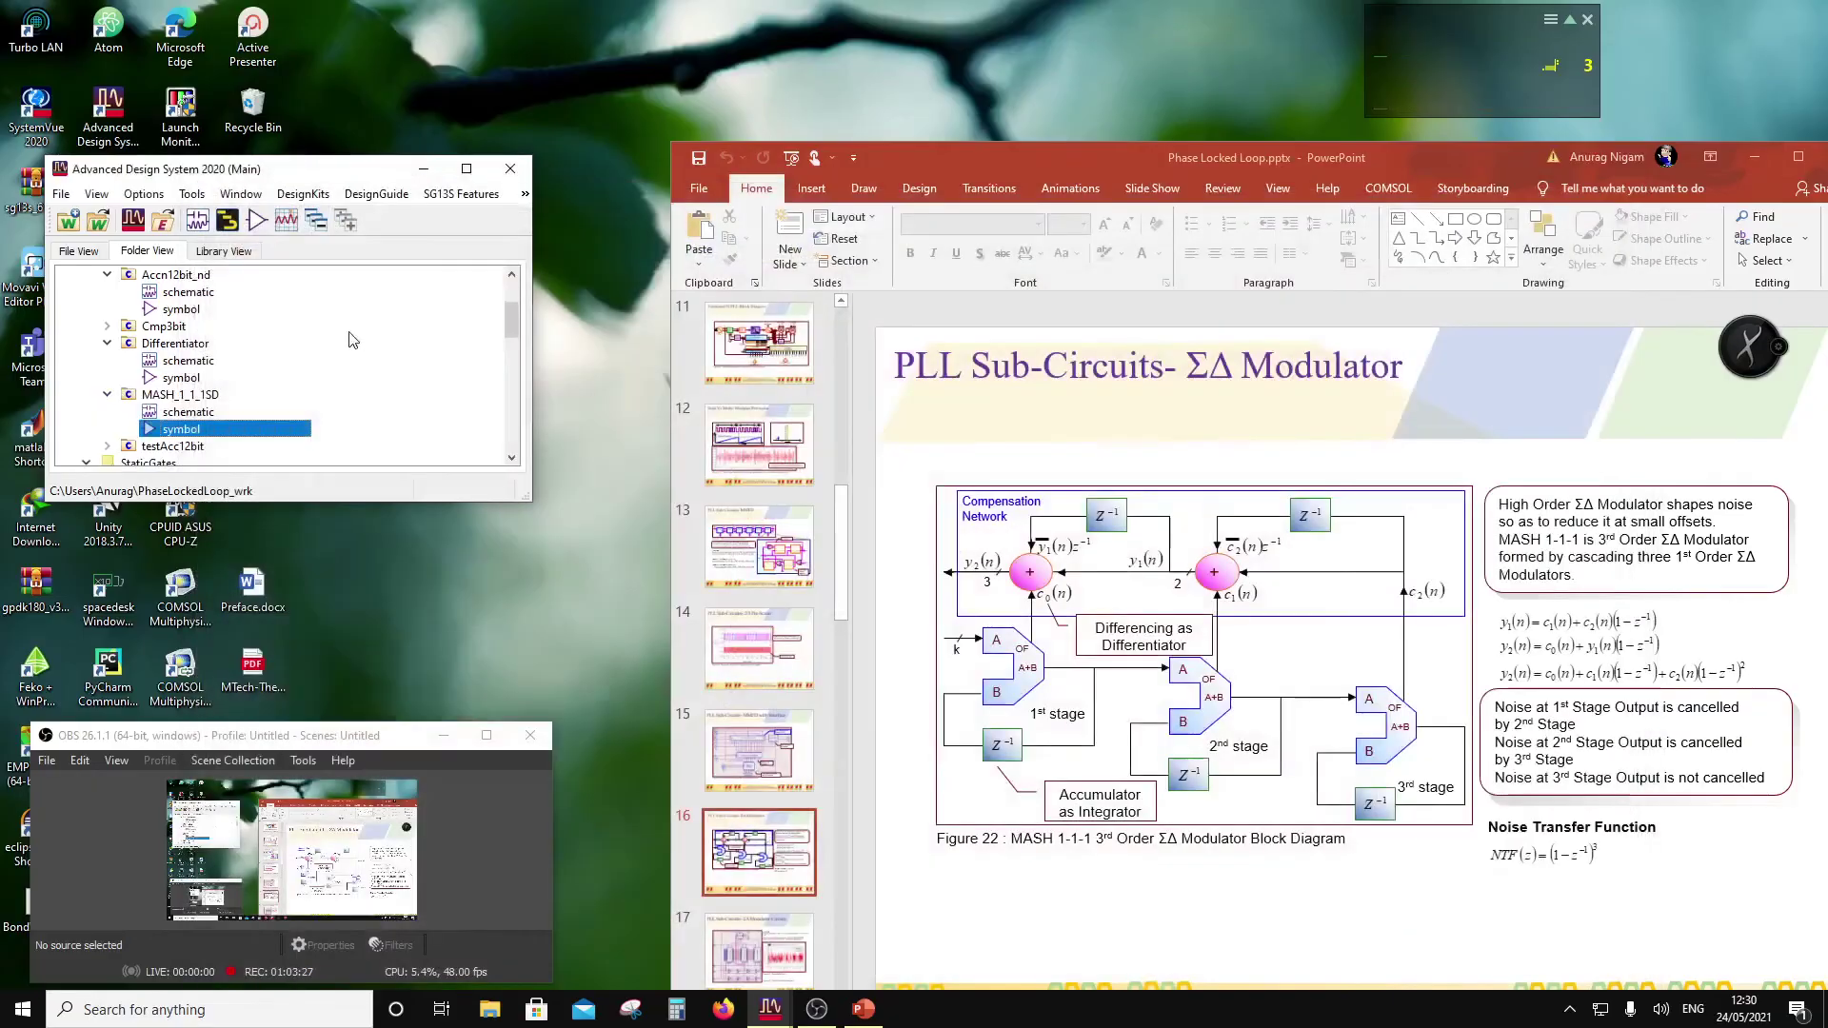
double_click(197, 411)
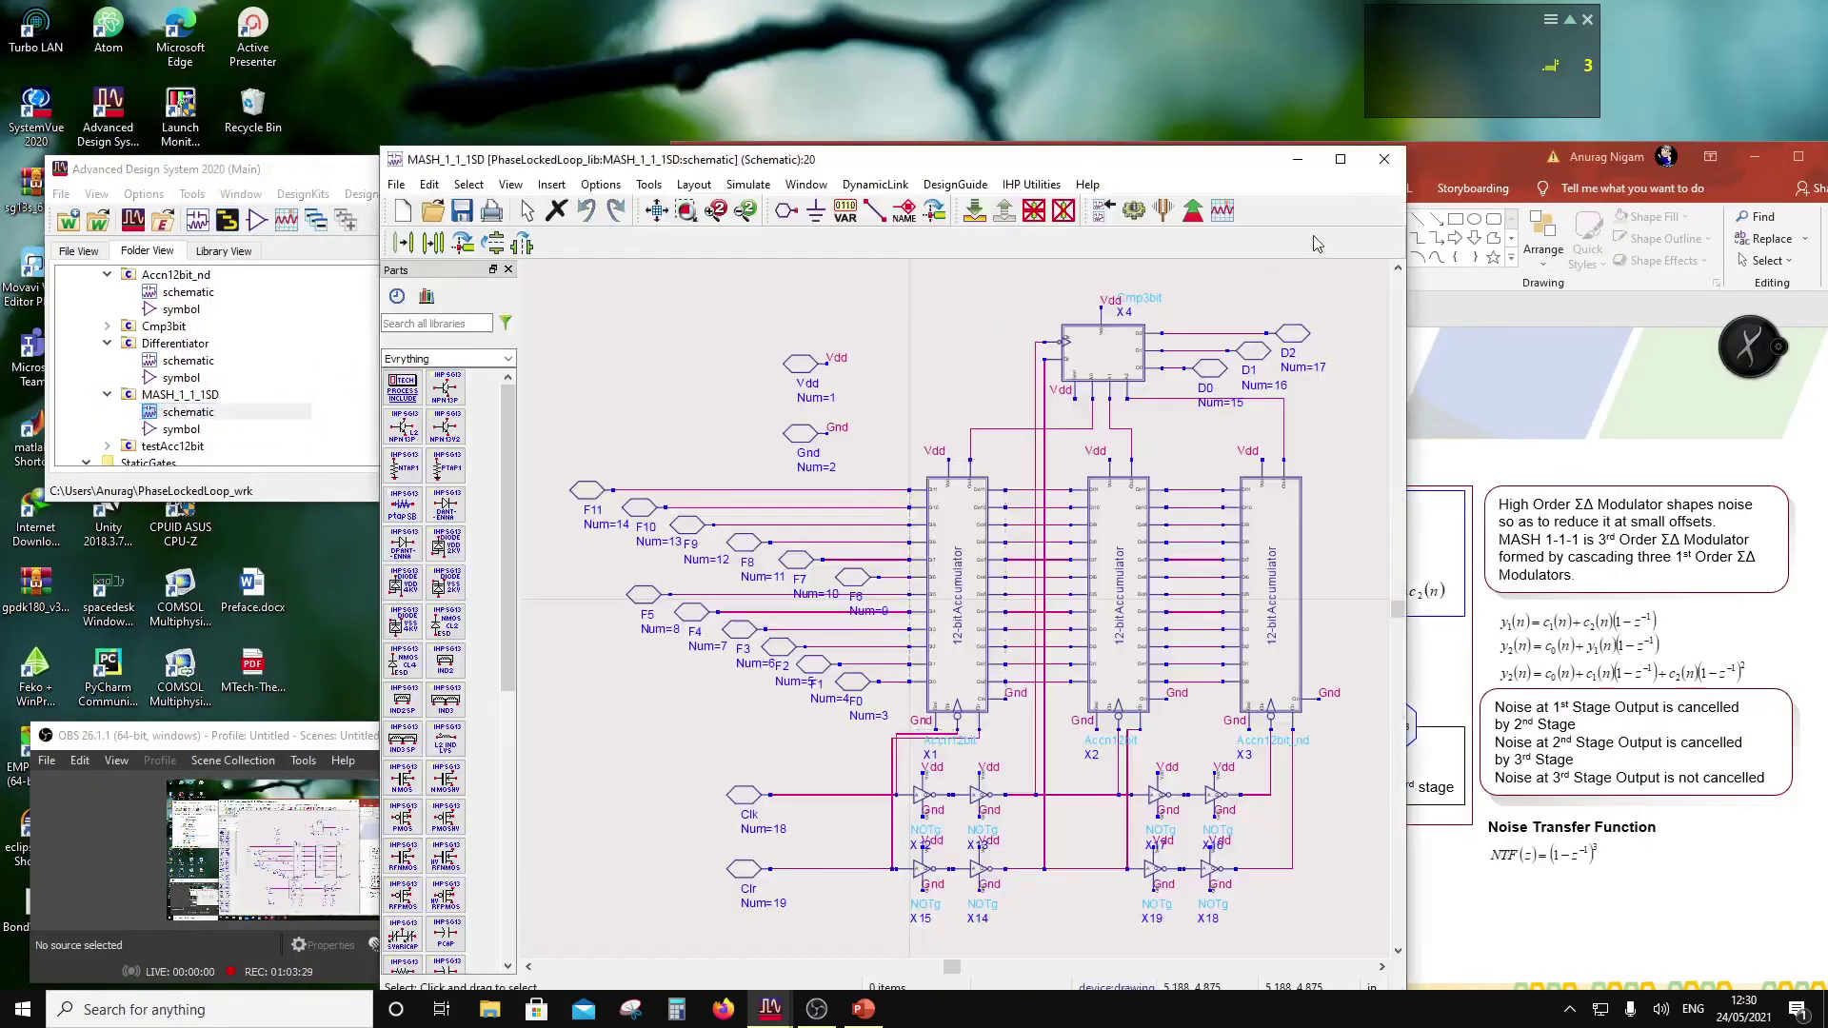
click(1384, 159)
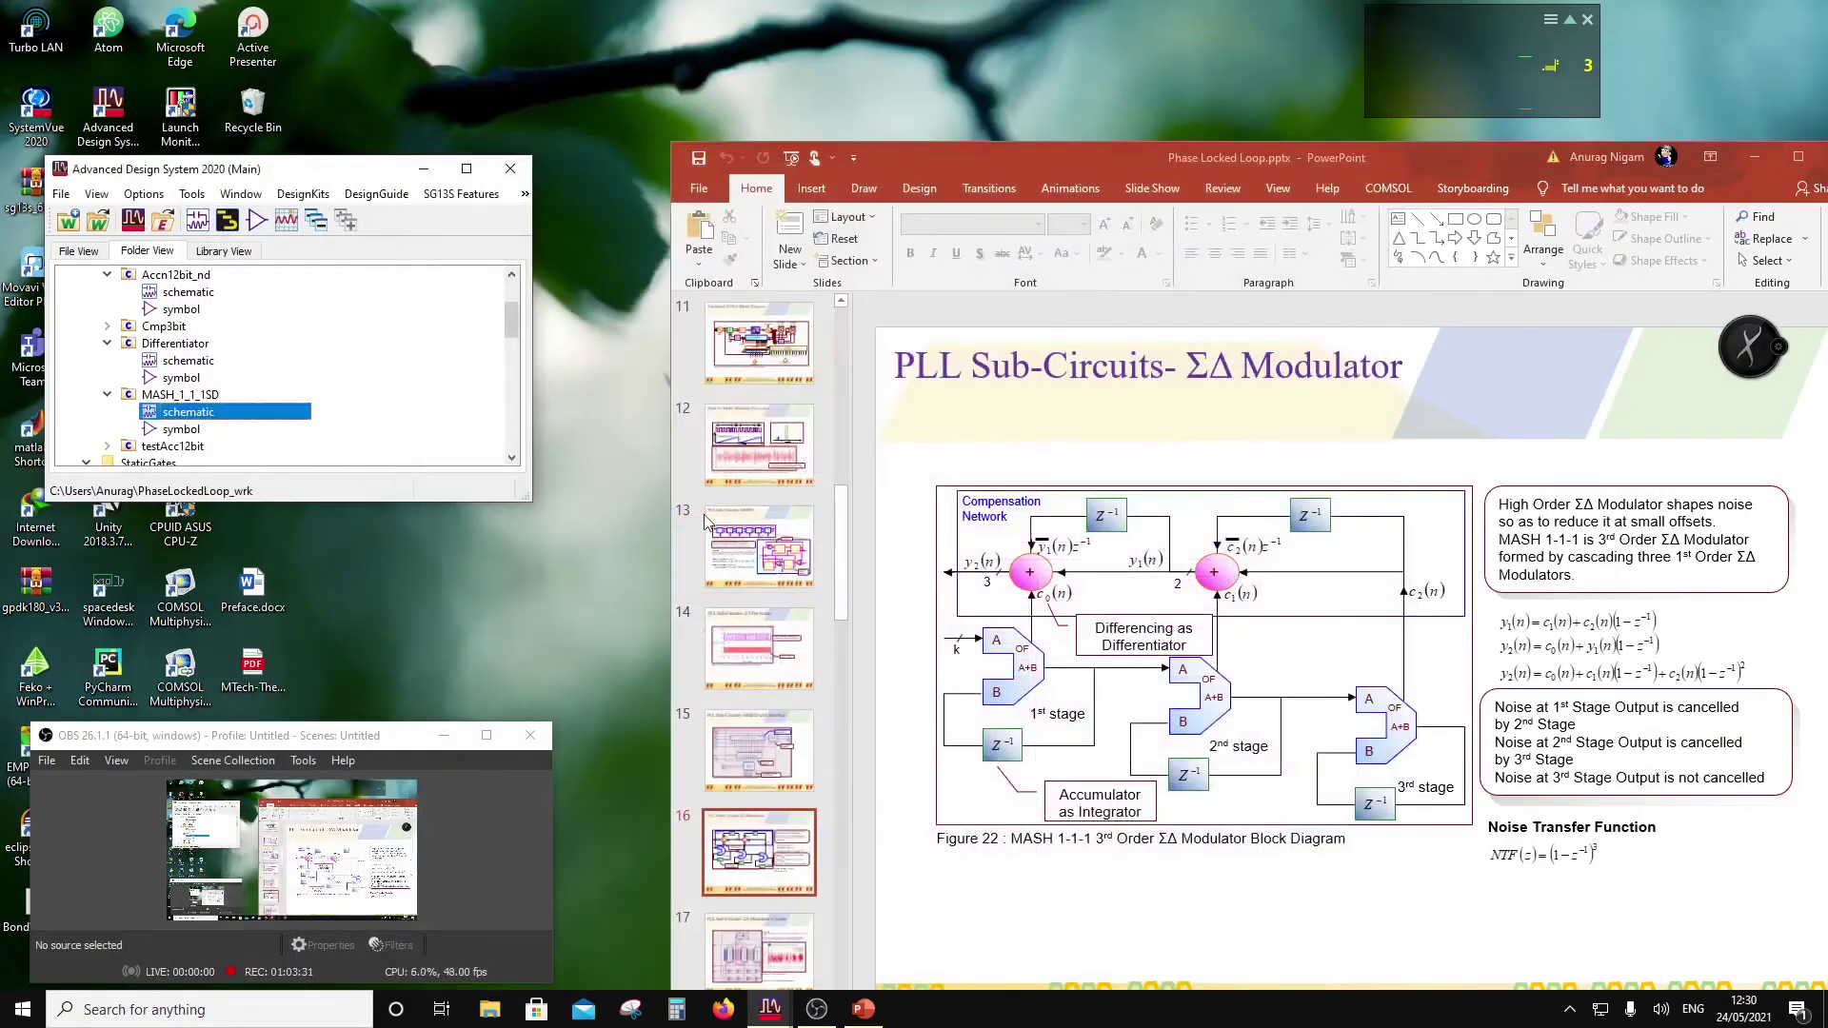
Step: Create a new schematic cell named testMASH1_1_1 in the SigmaDeltaBlks folder
scroll(193, 386, up, 2)
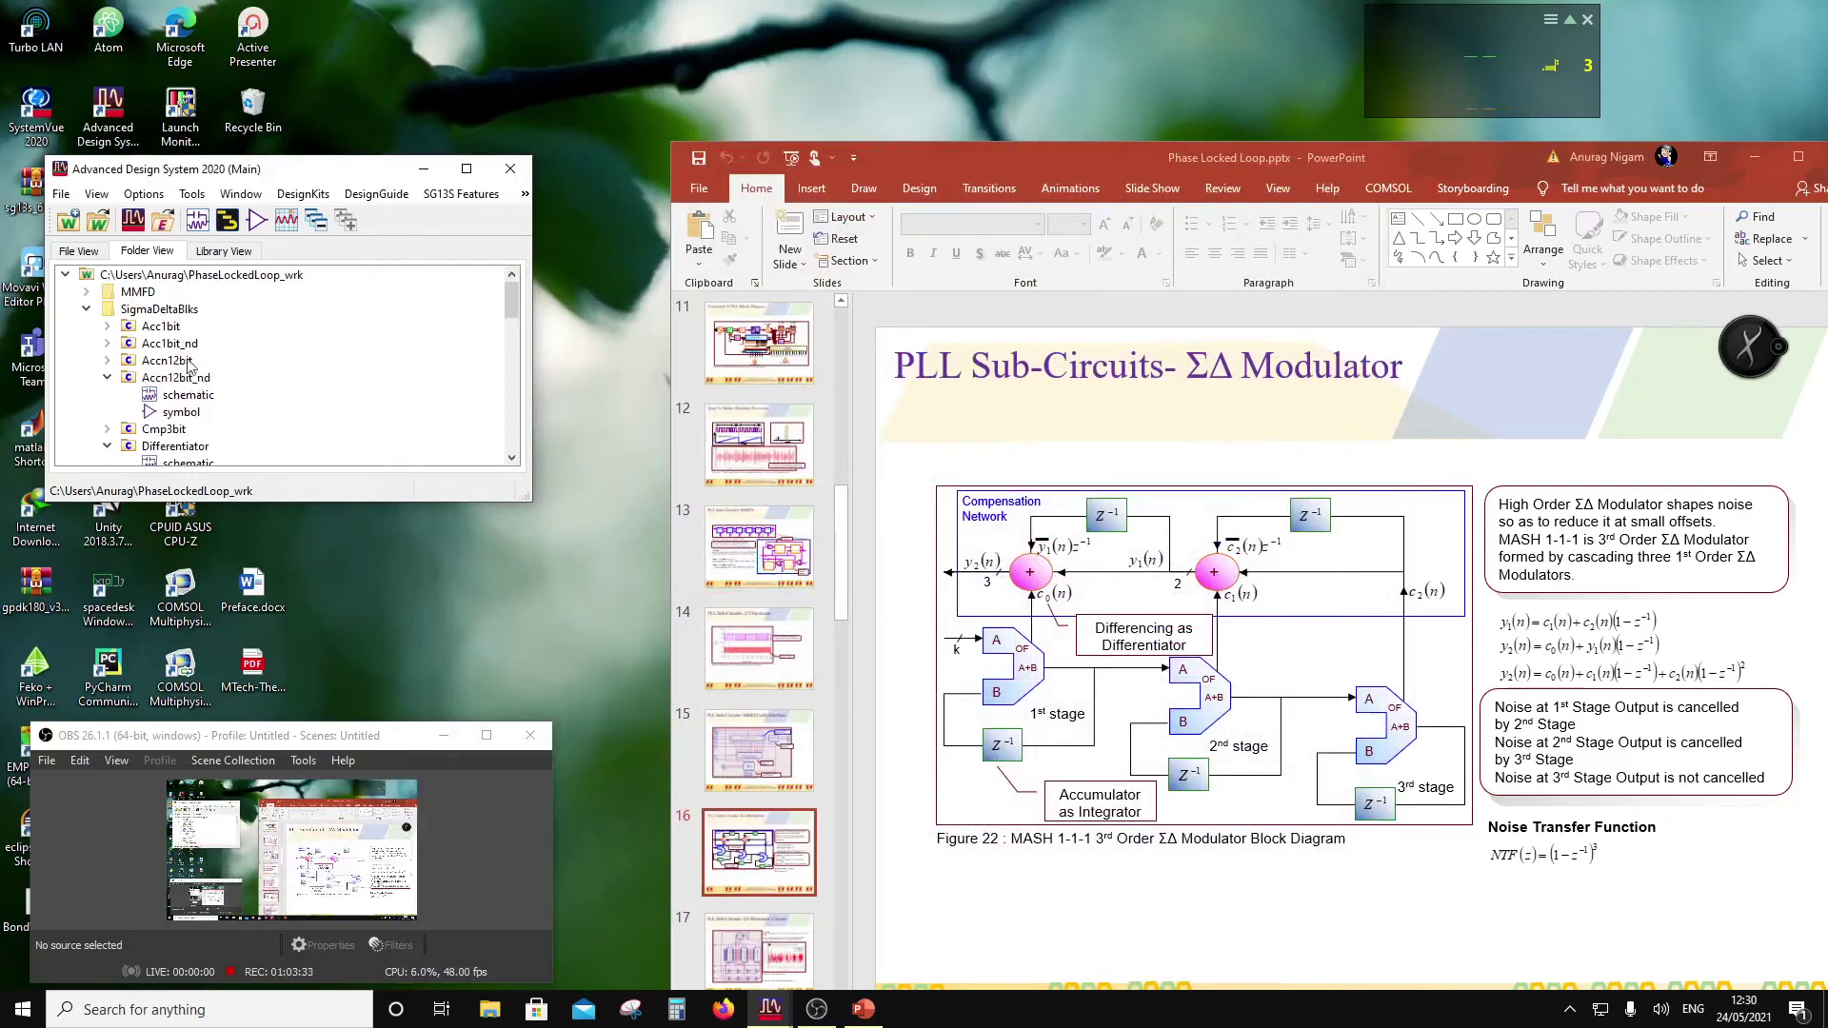
right_click(157, 311)
mouse_move(219, 311)
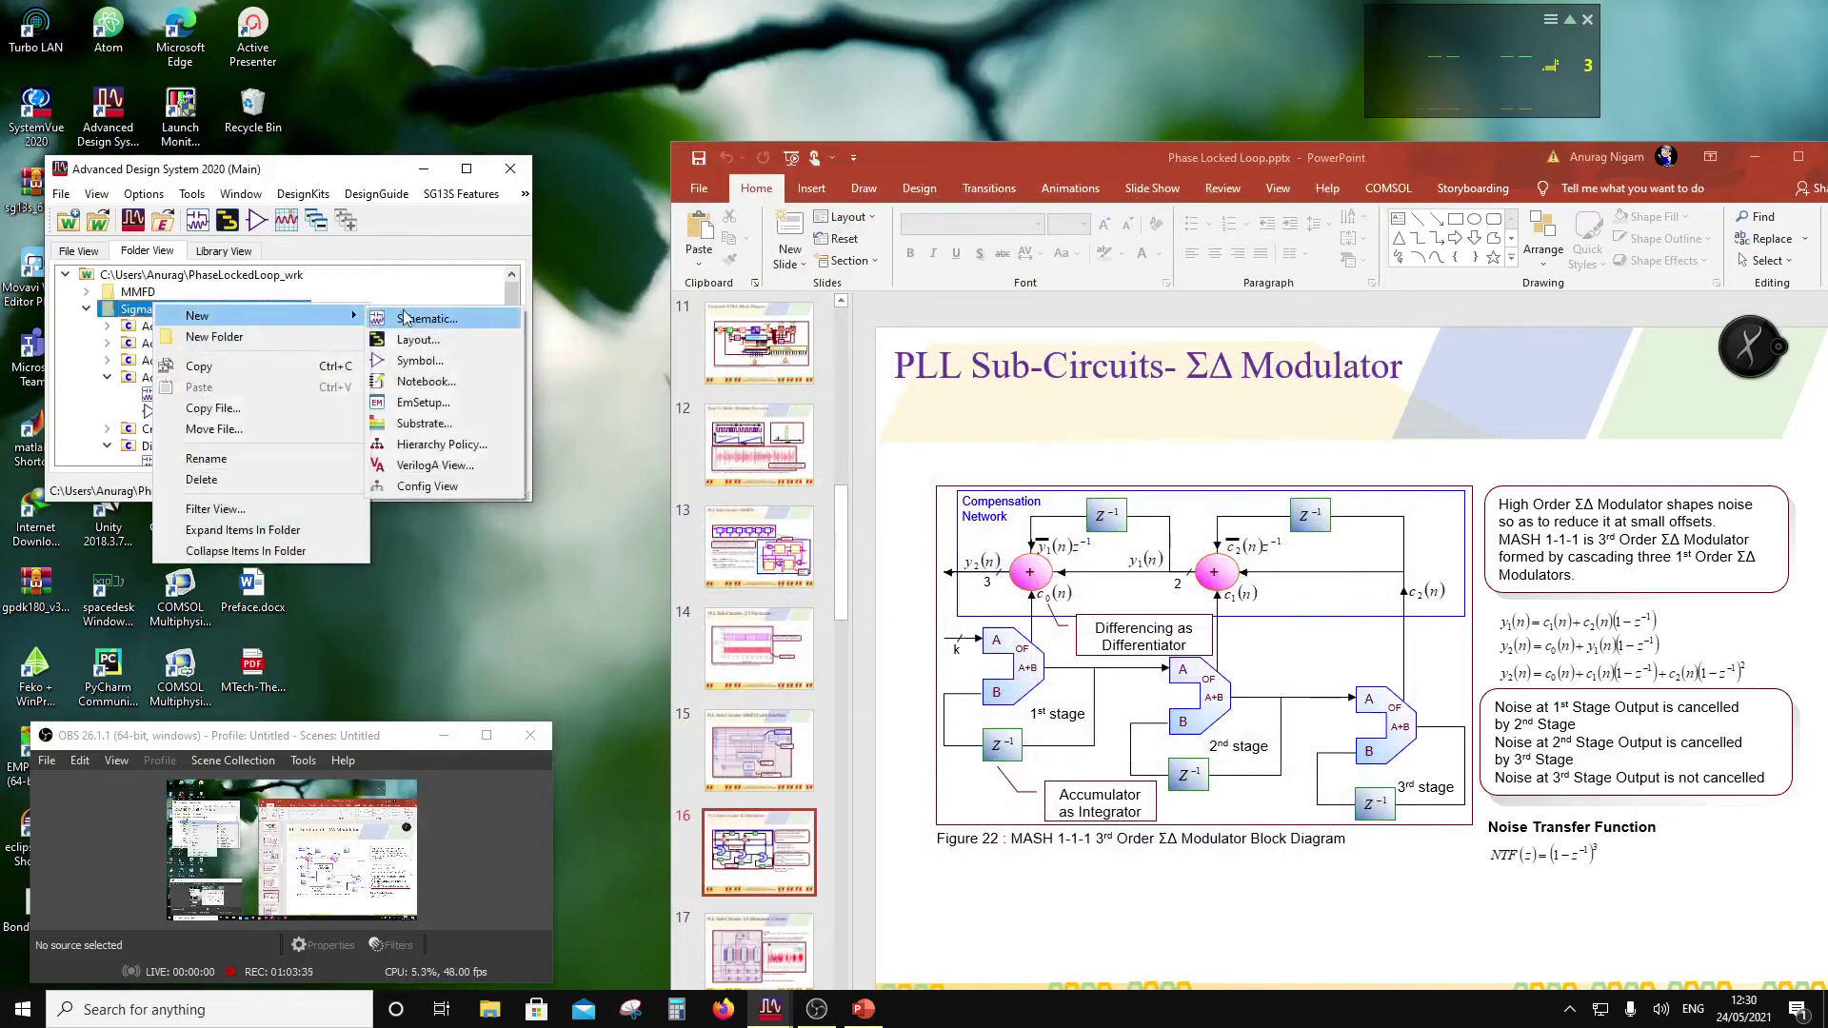
click(399, 316)
text(testMASH1)
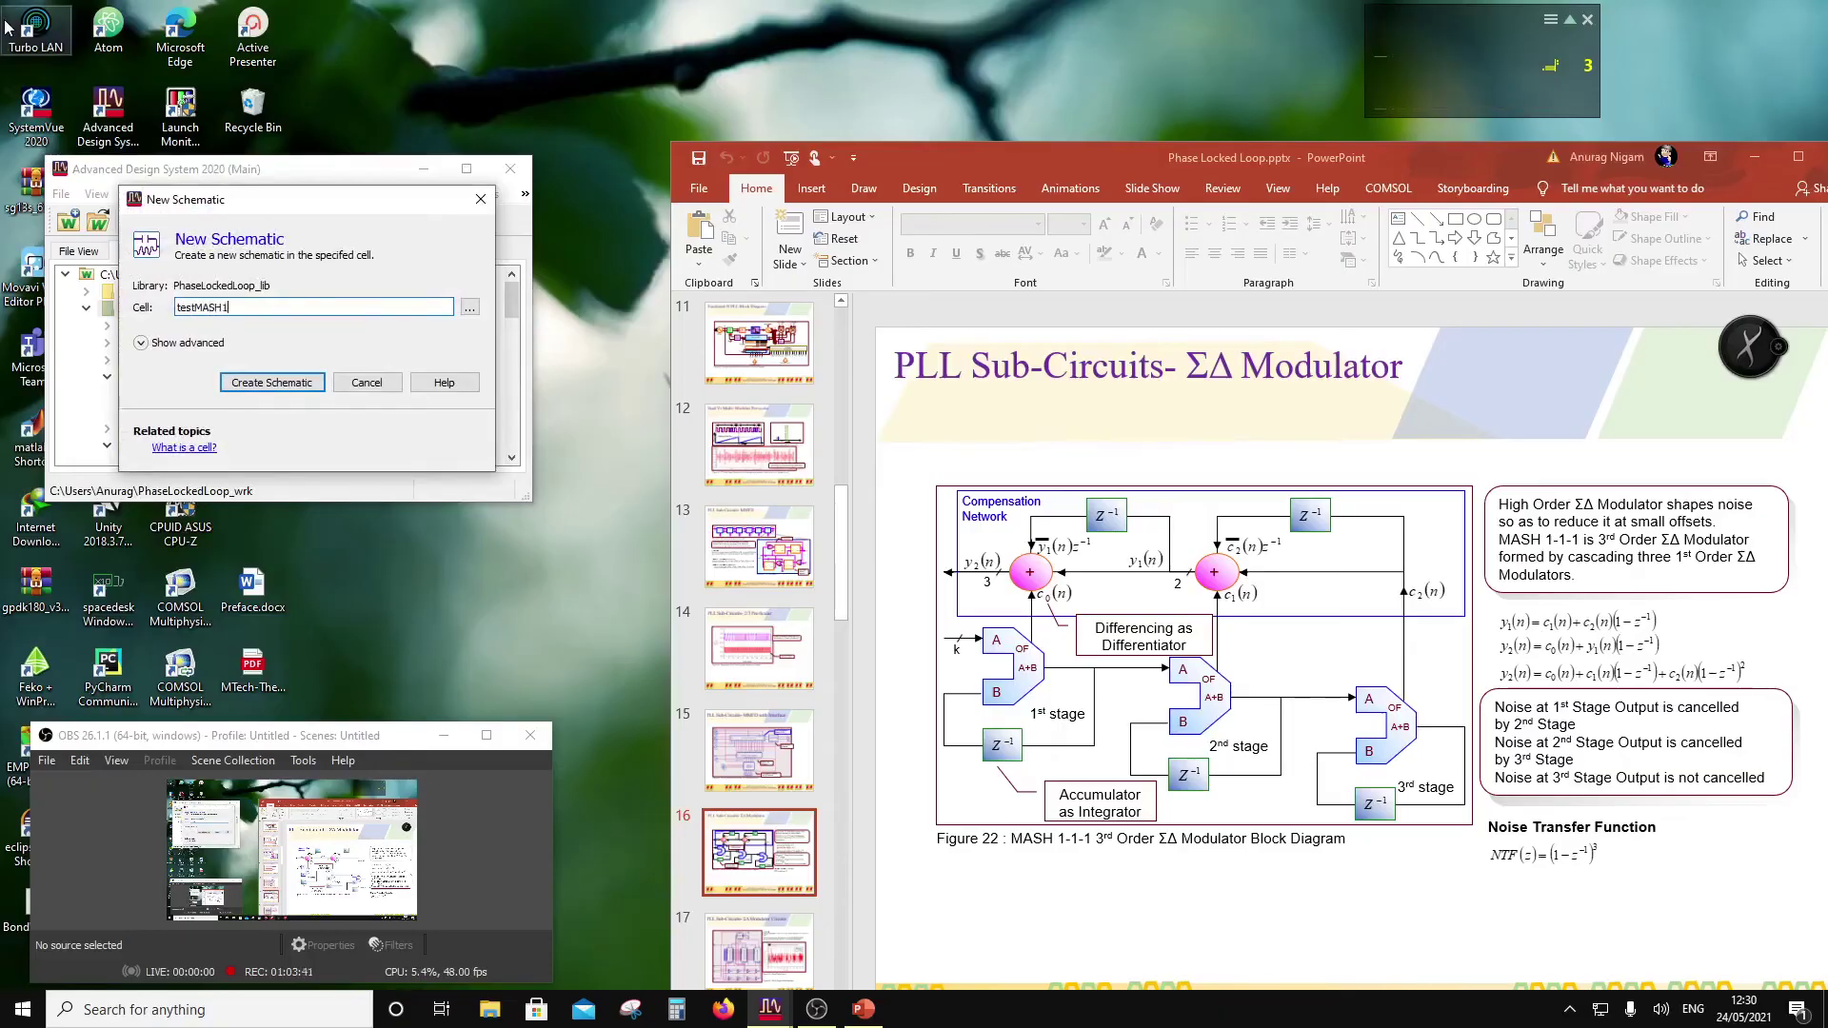
text(_1))
text(1)
click(267, 381)
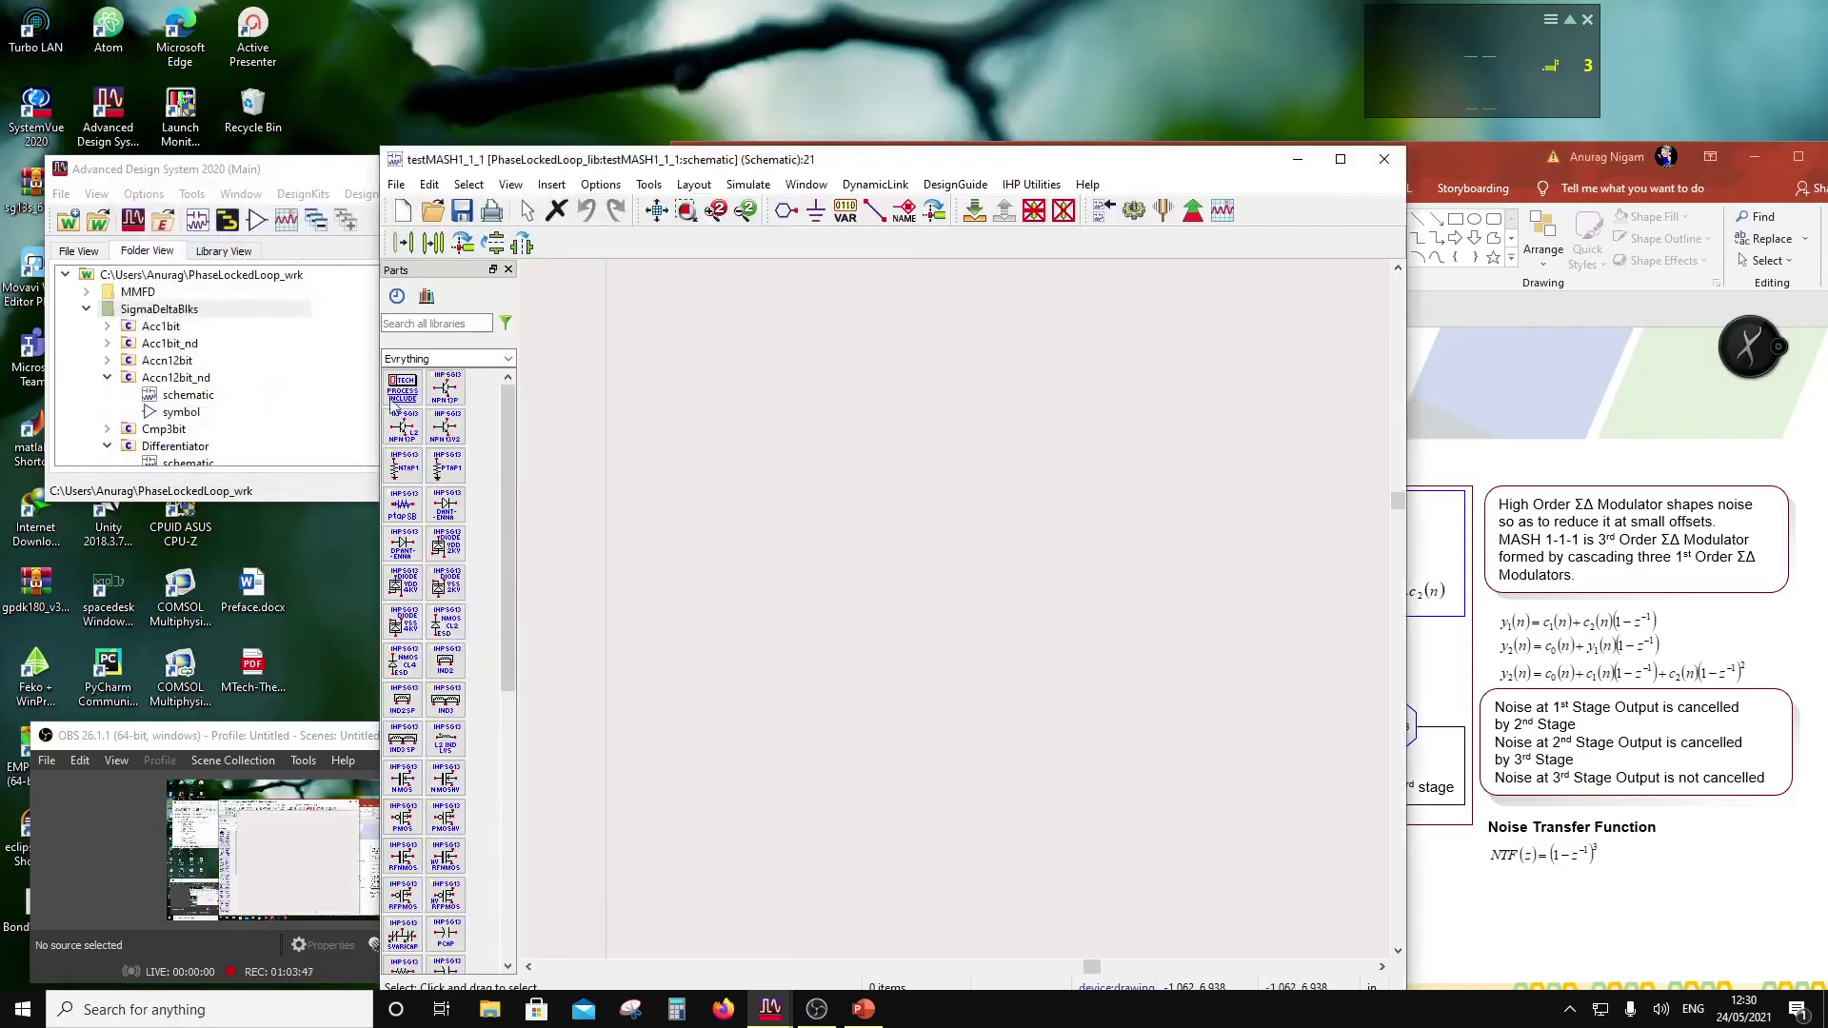
Step: Place an instance of MASH_1_1_1SD at the origin of the testMASH1_1_1 schematic
scroll(197, 411, down, 2)
click(176, 394)
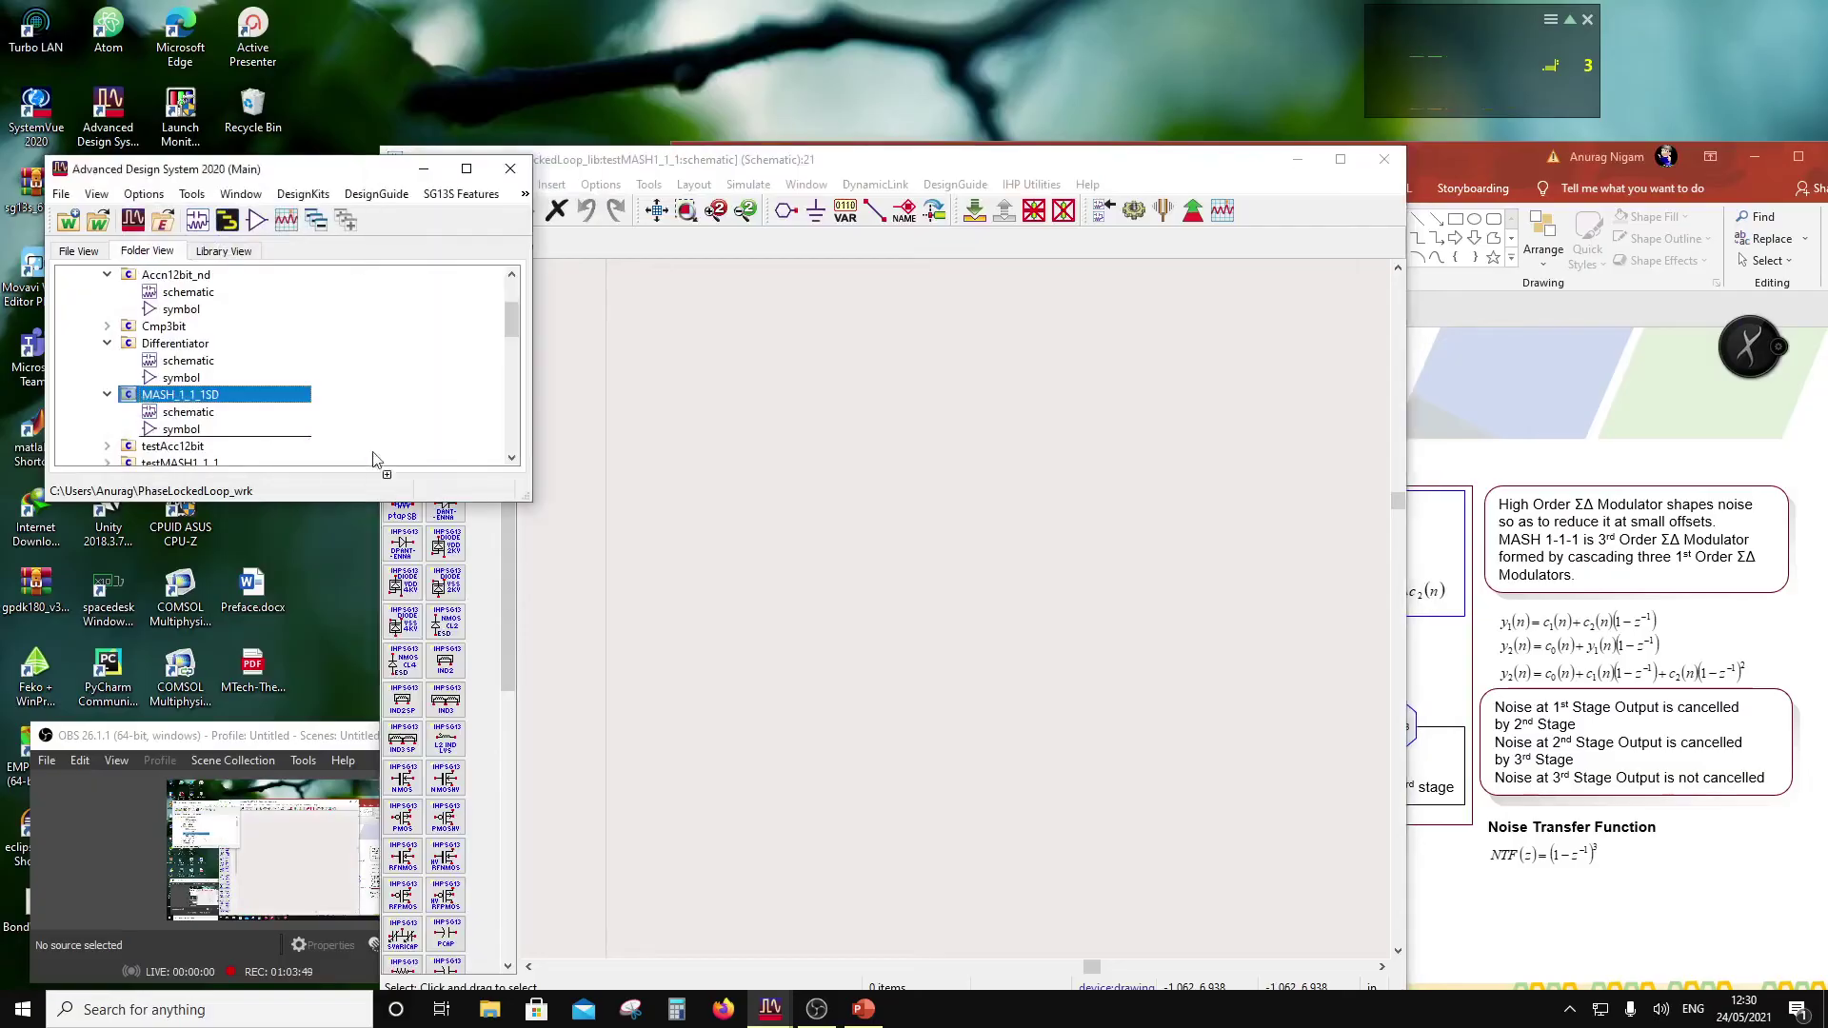
drag(787, 626, 787, 626)
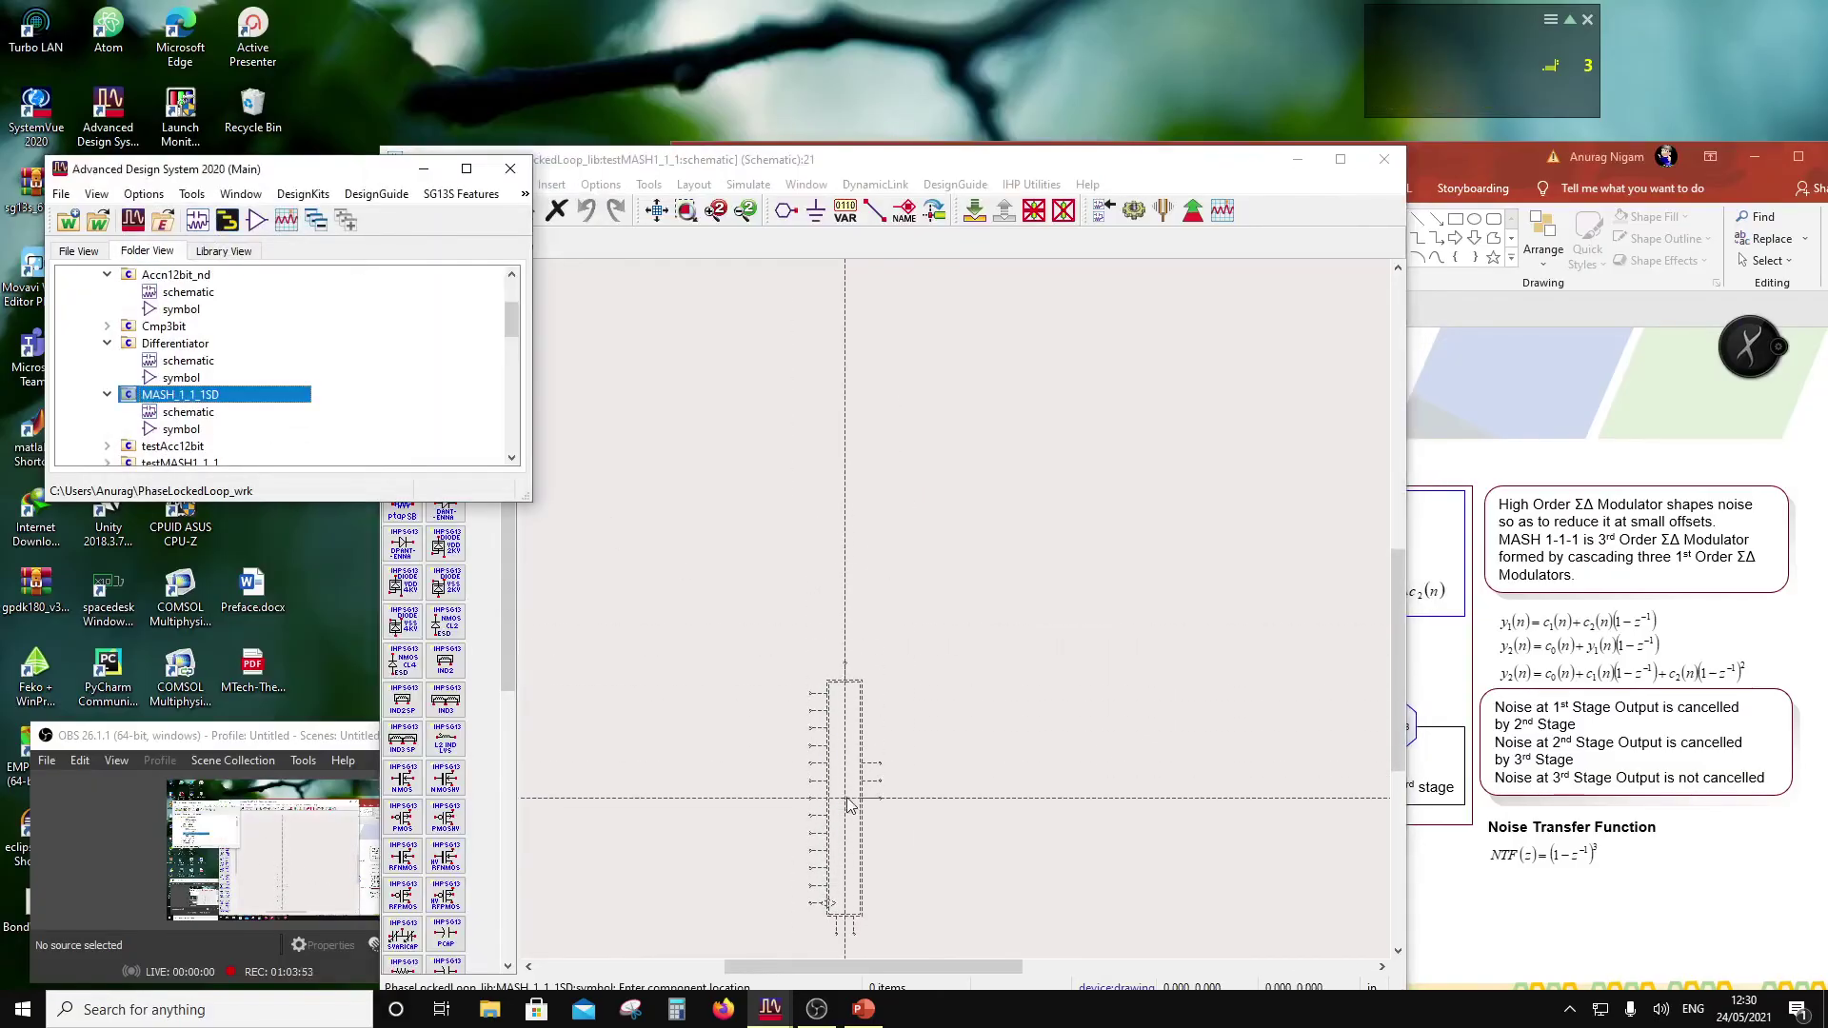
click(850, 804)
key(Escape)
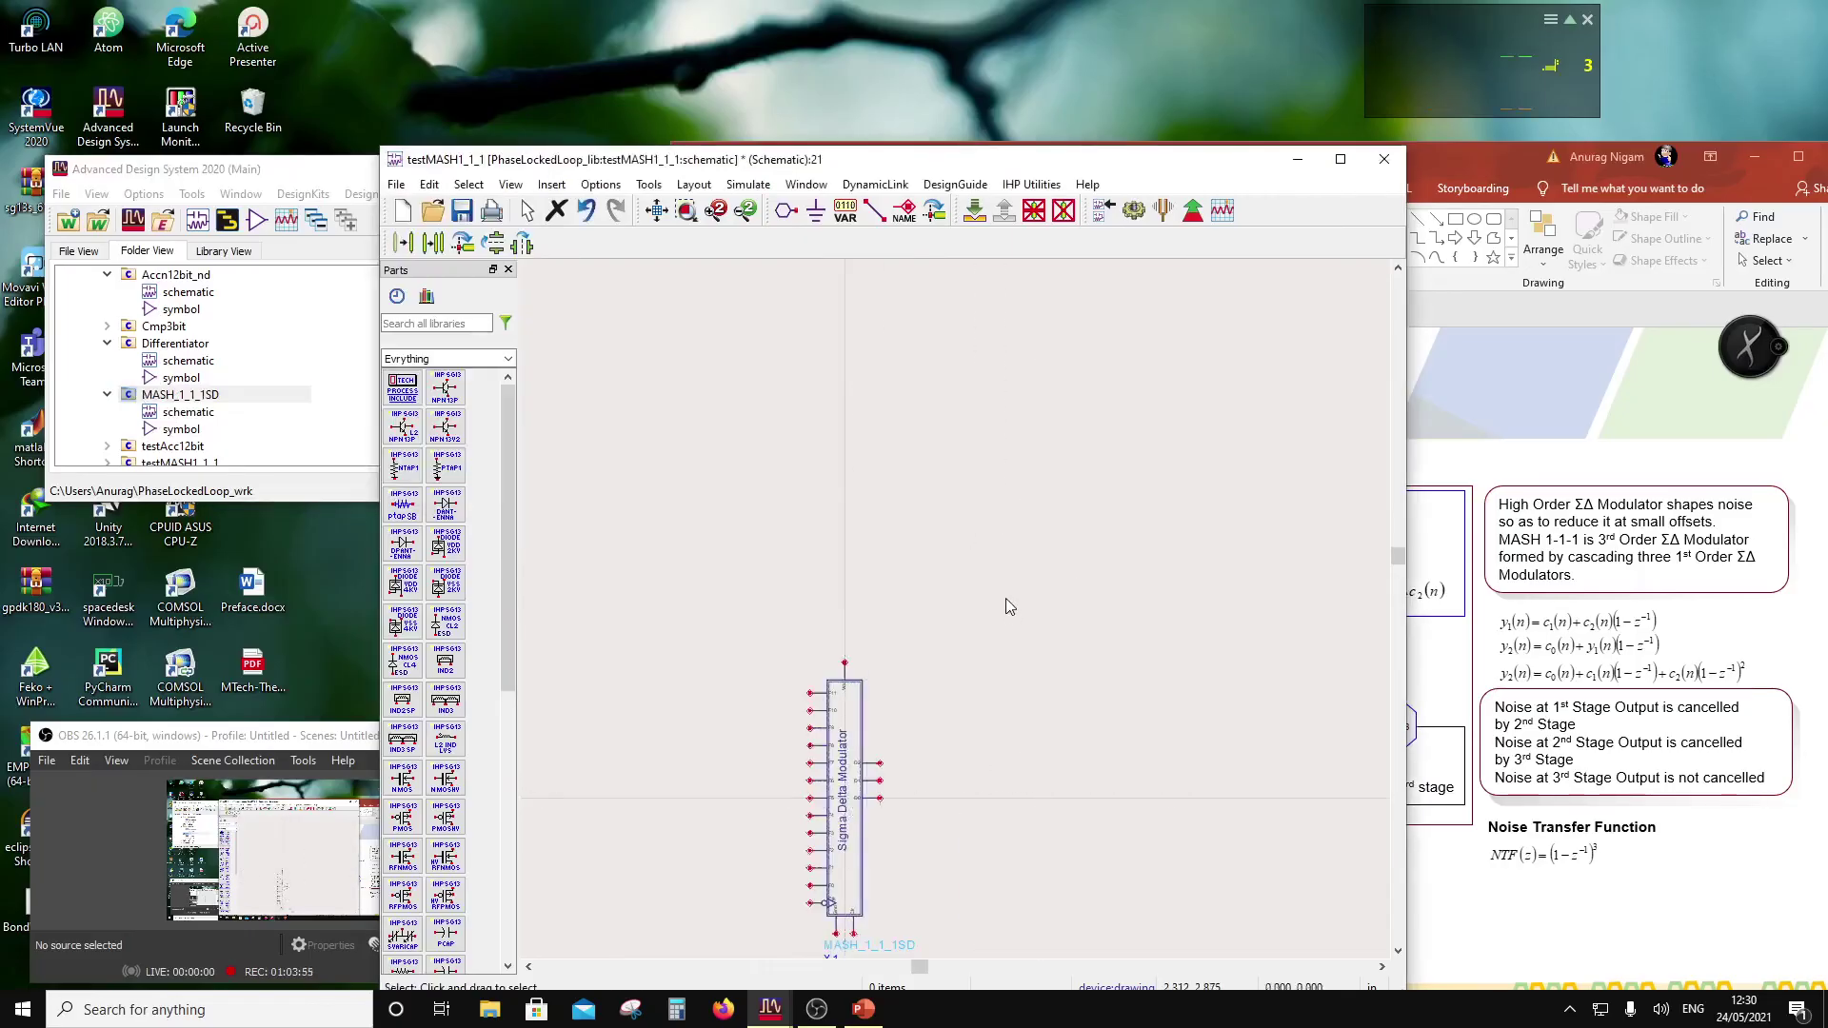
Step: Move the annotation text of the MASH_1_1_1SD instance from below the symbol to beside its upper end
scroll(970, 652, down, 2)
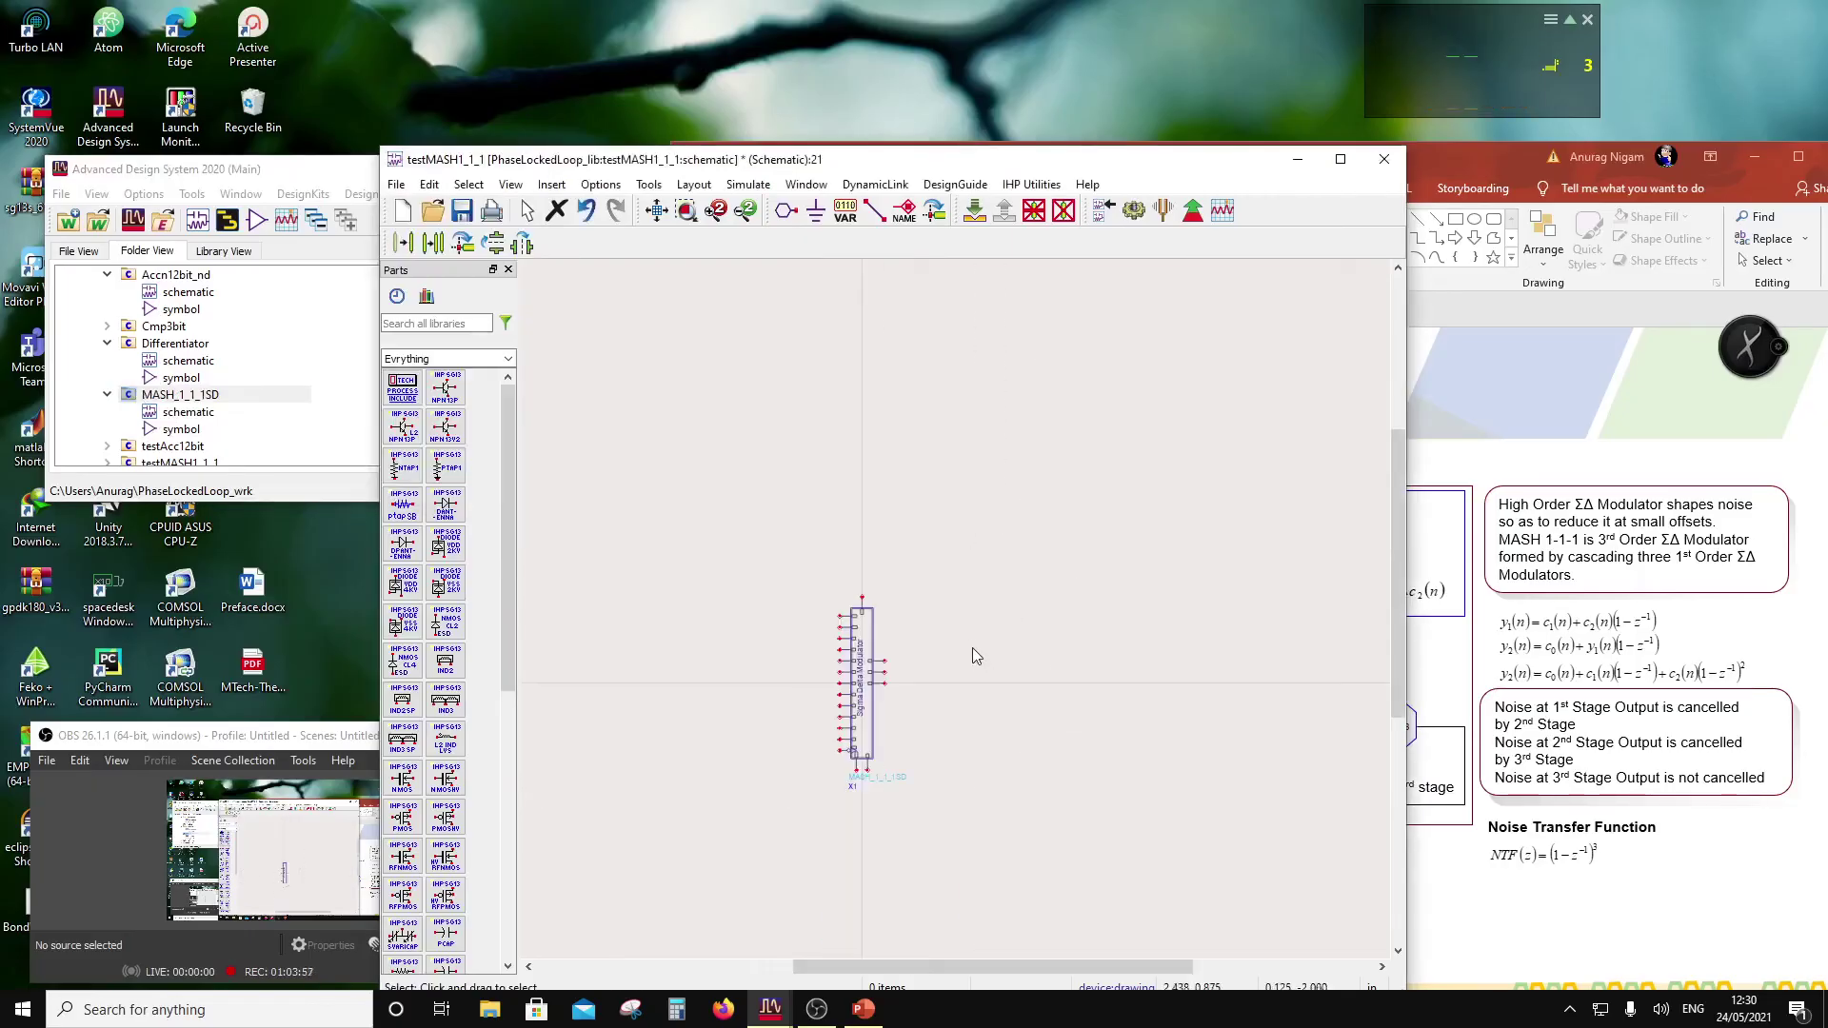
scroll(905, 667, up, 2)
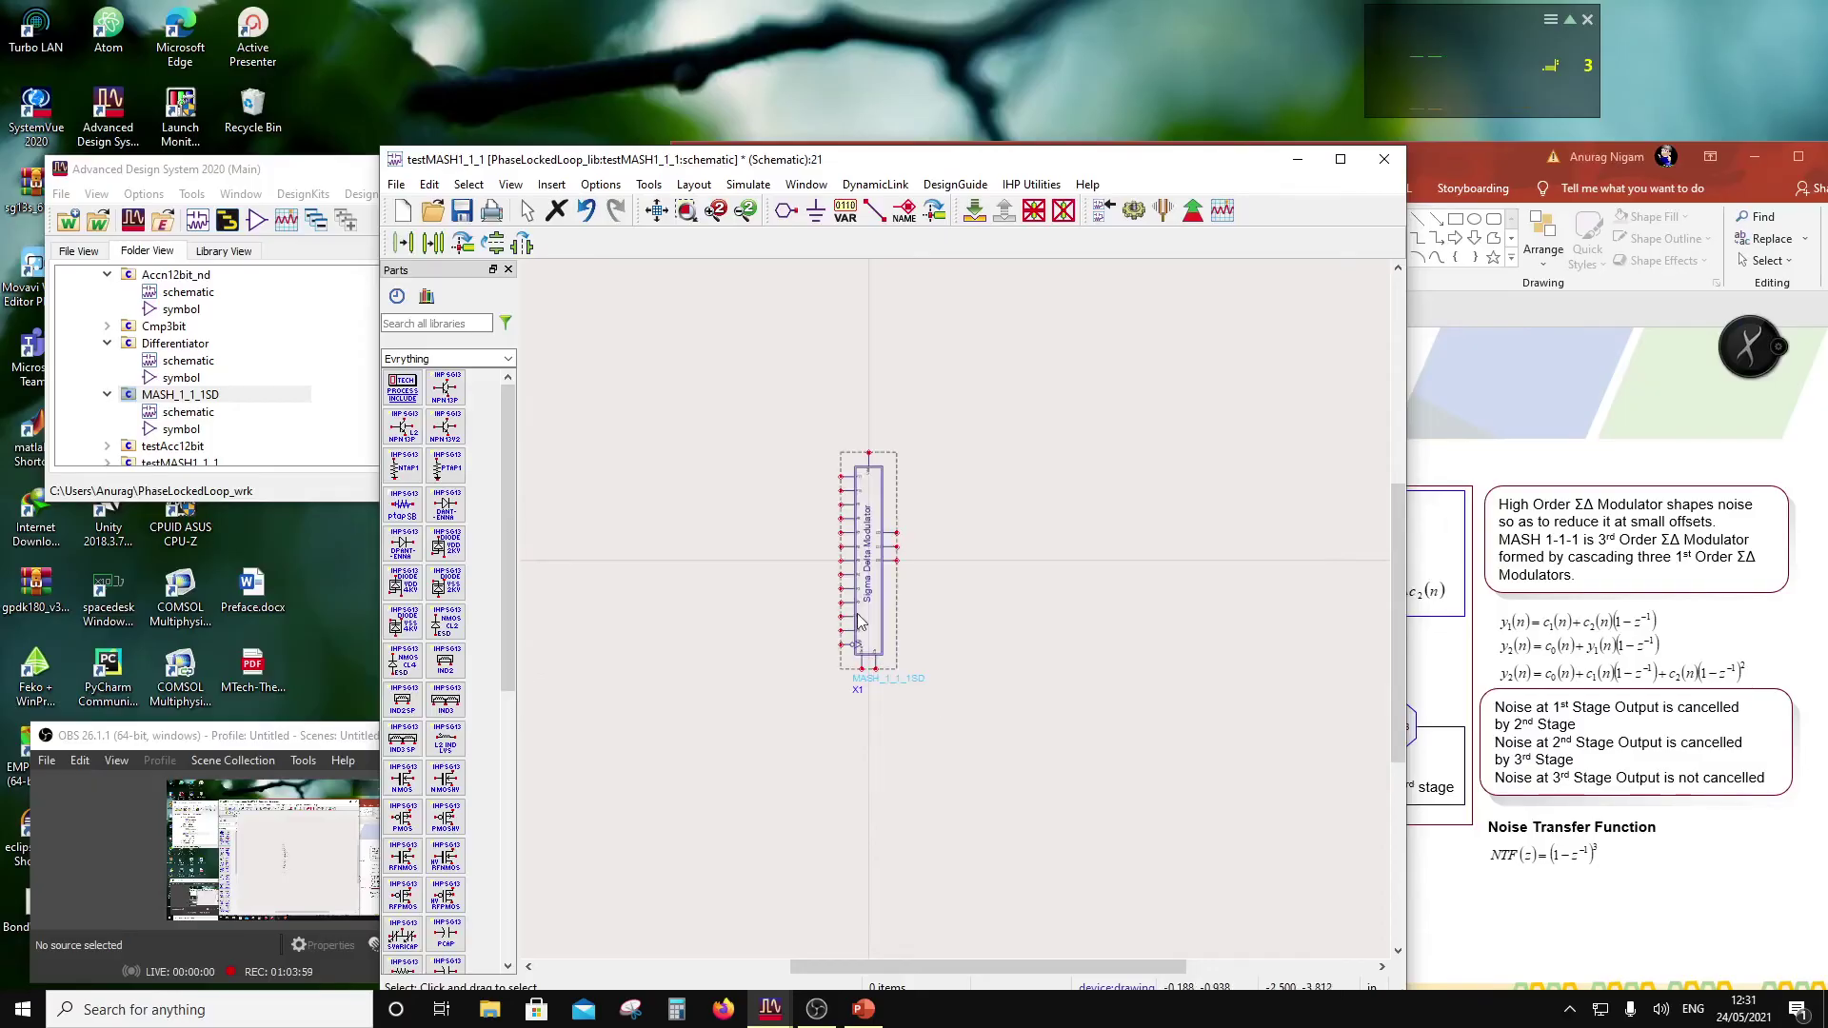
click(876, 609)
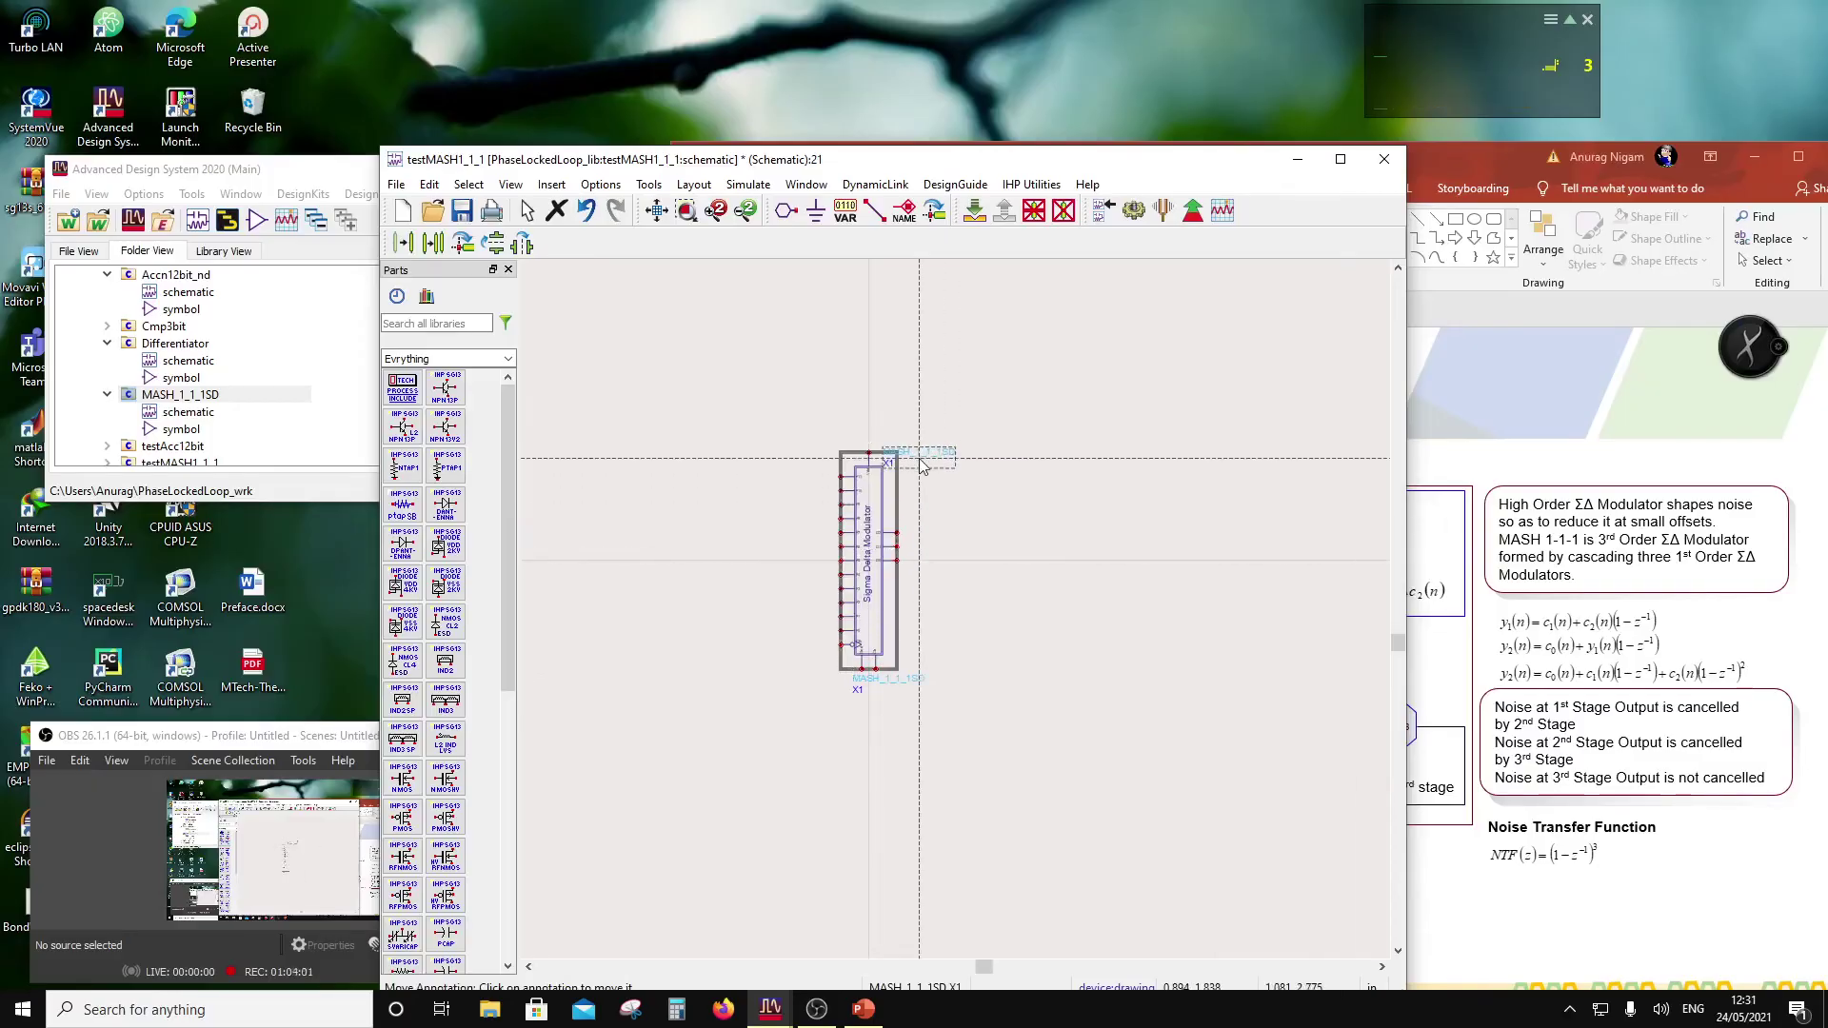
click(961, 457)
scroll(914, 615, up, 1)
click(914, 615)
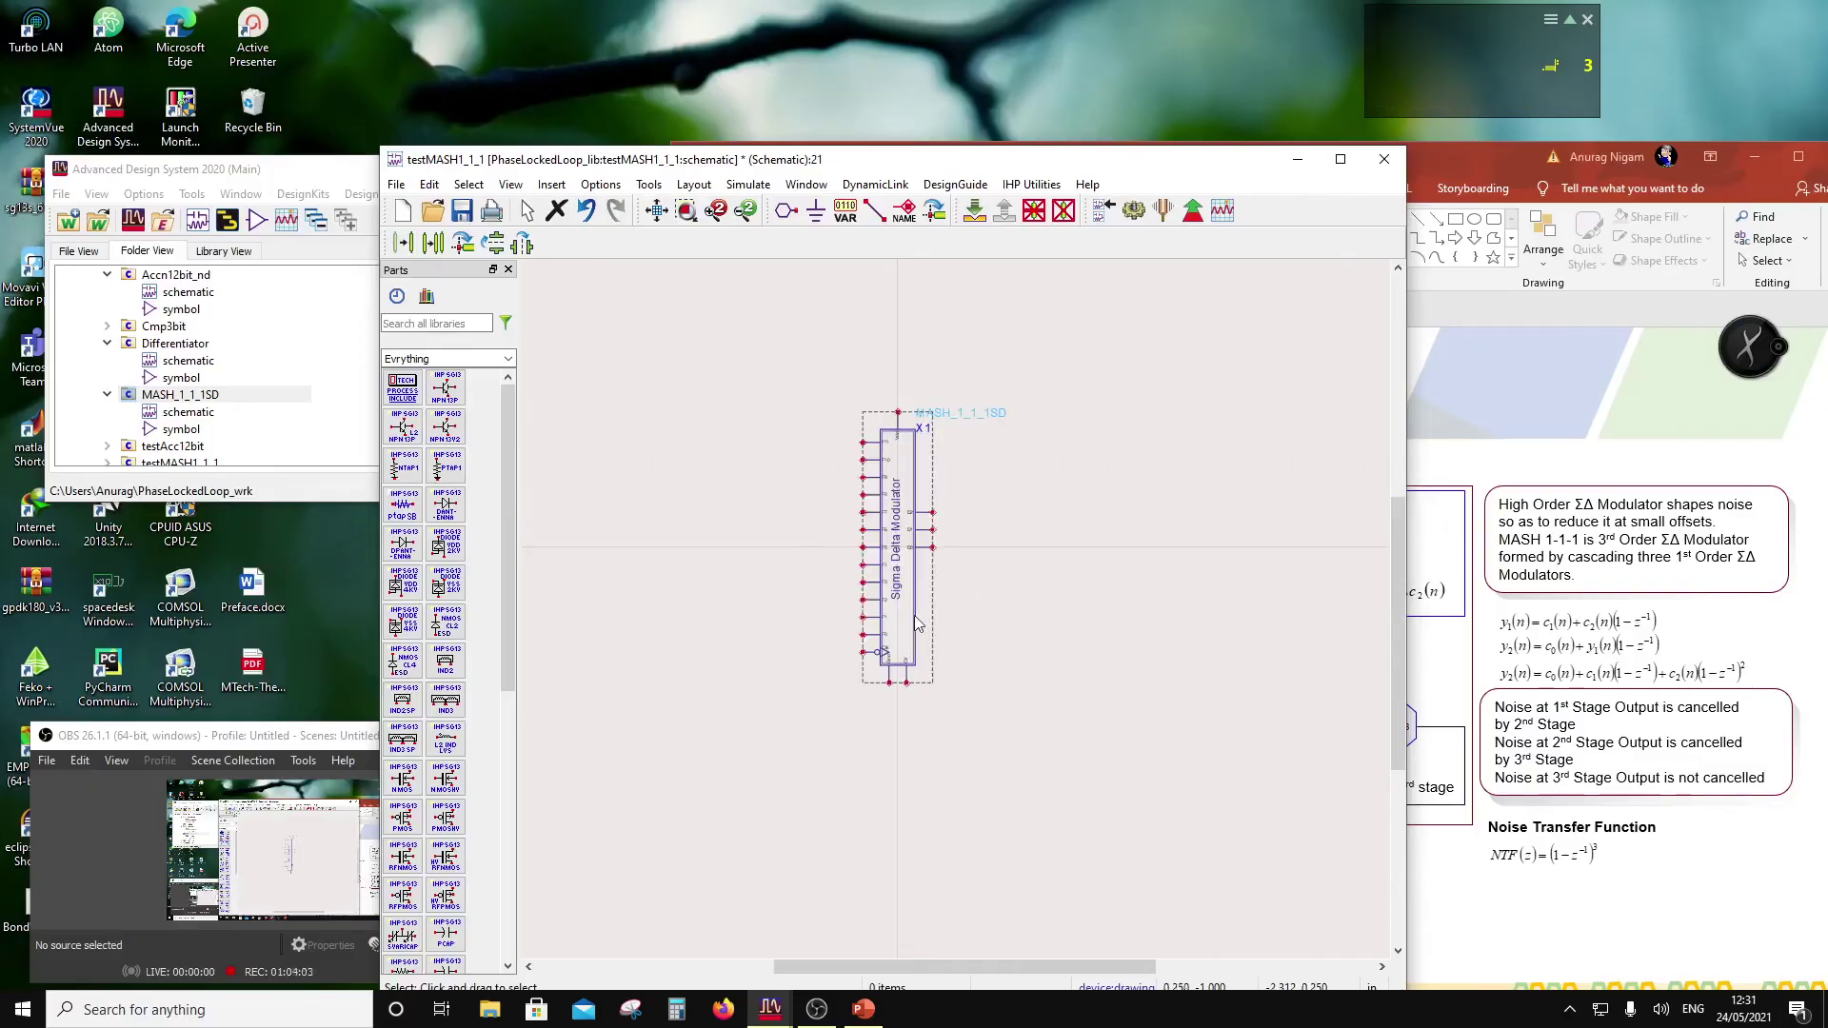
click(990, 609)
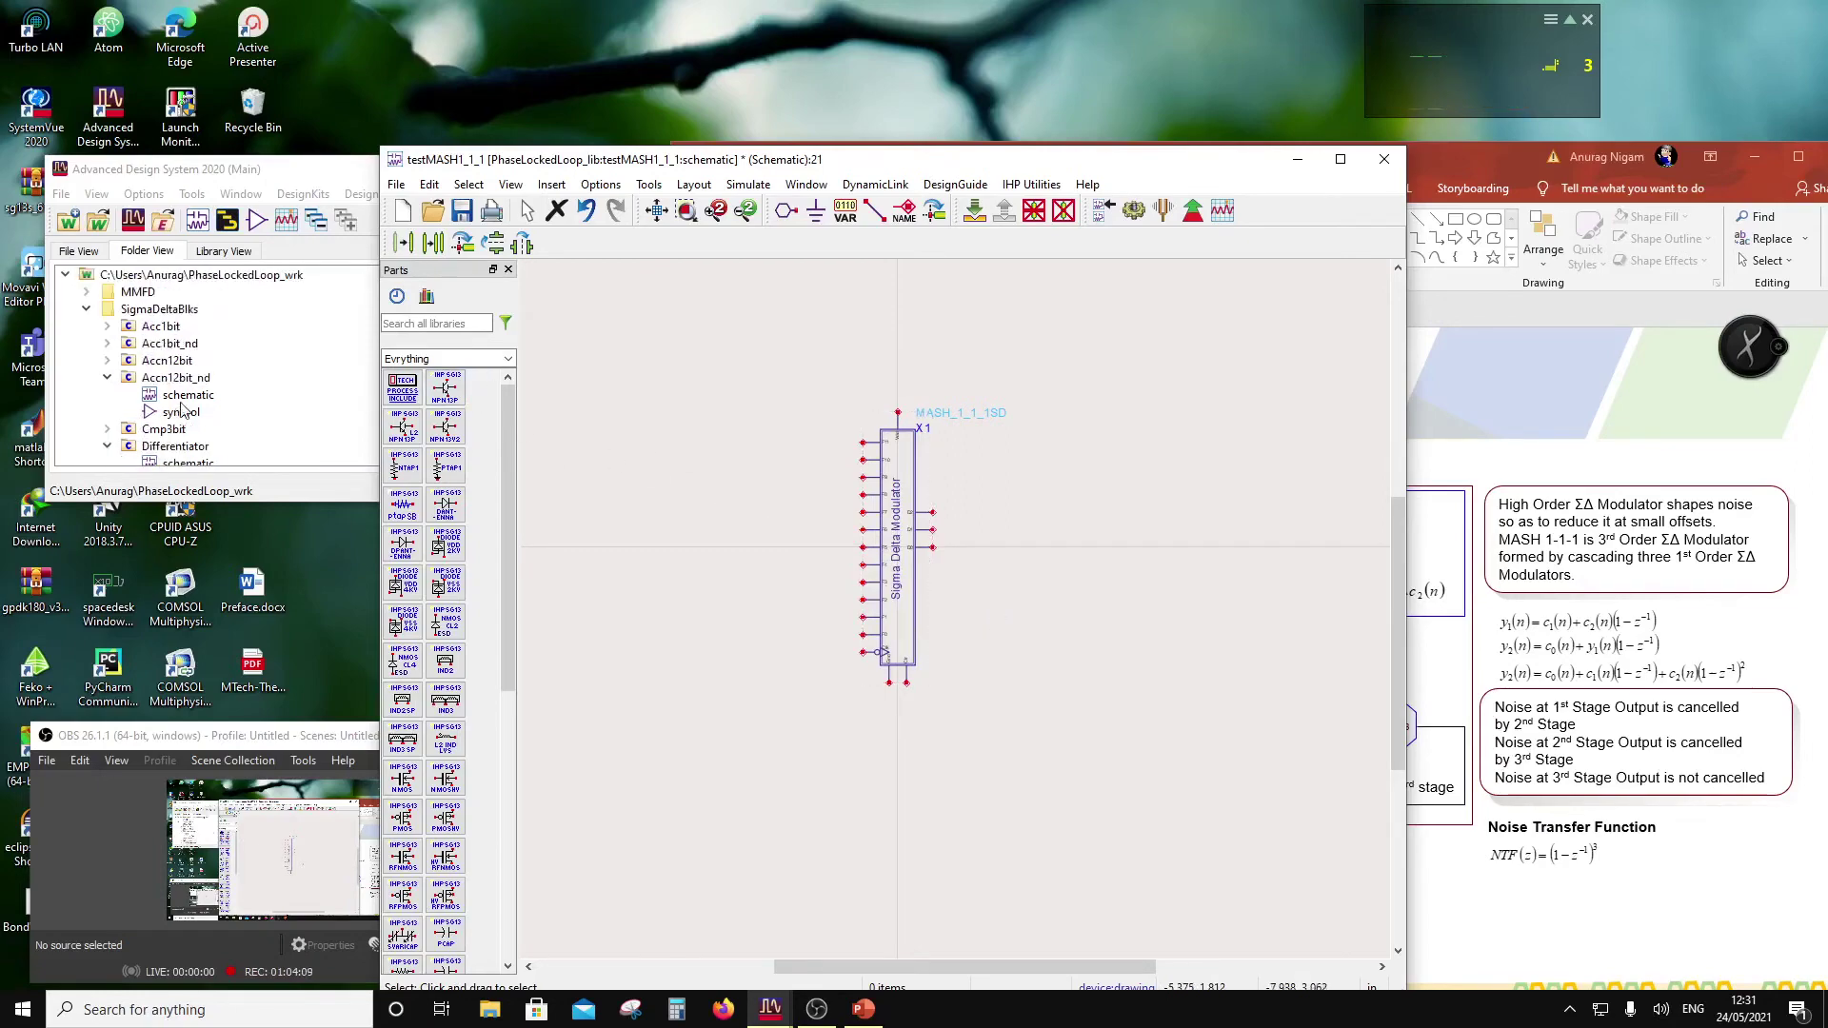
Step: Find the testAcc12bit cell in the workspace tree and open its schematic
scroll(174, 385, down, 5)
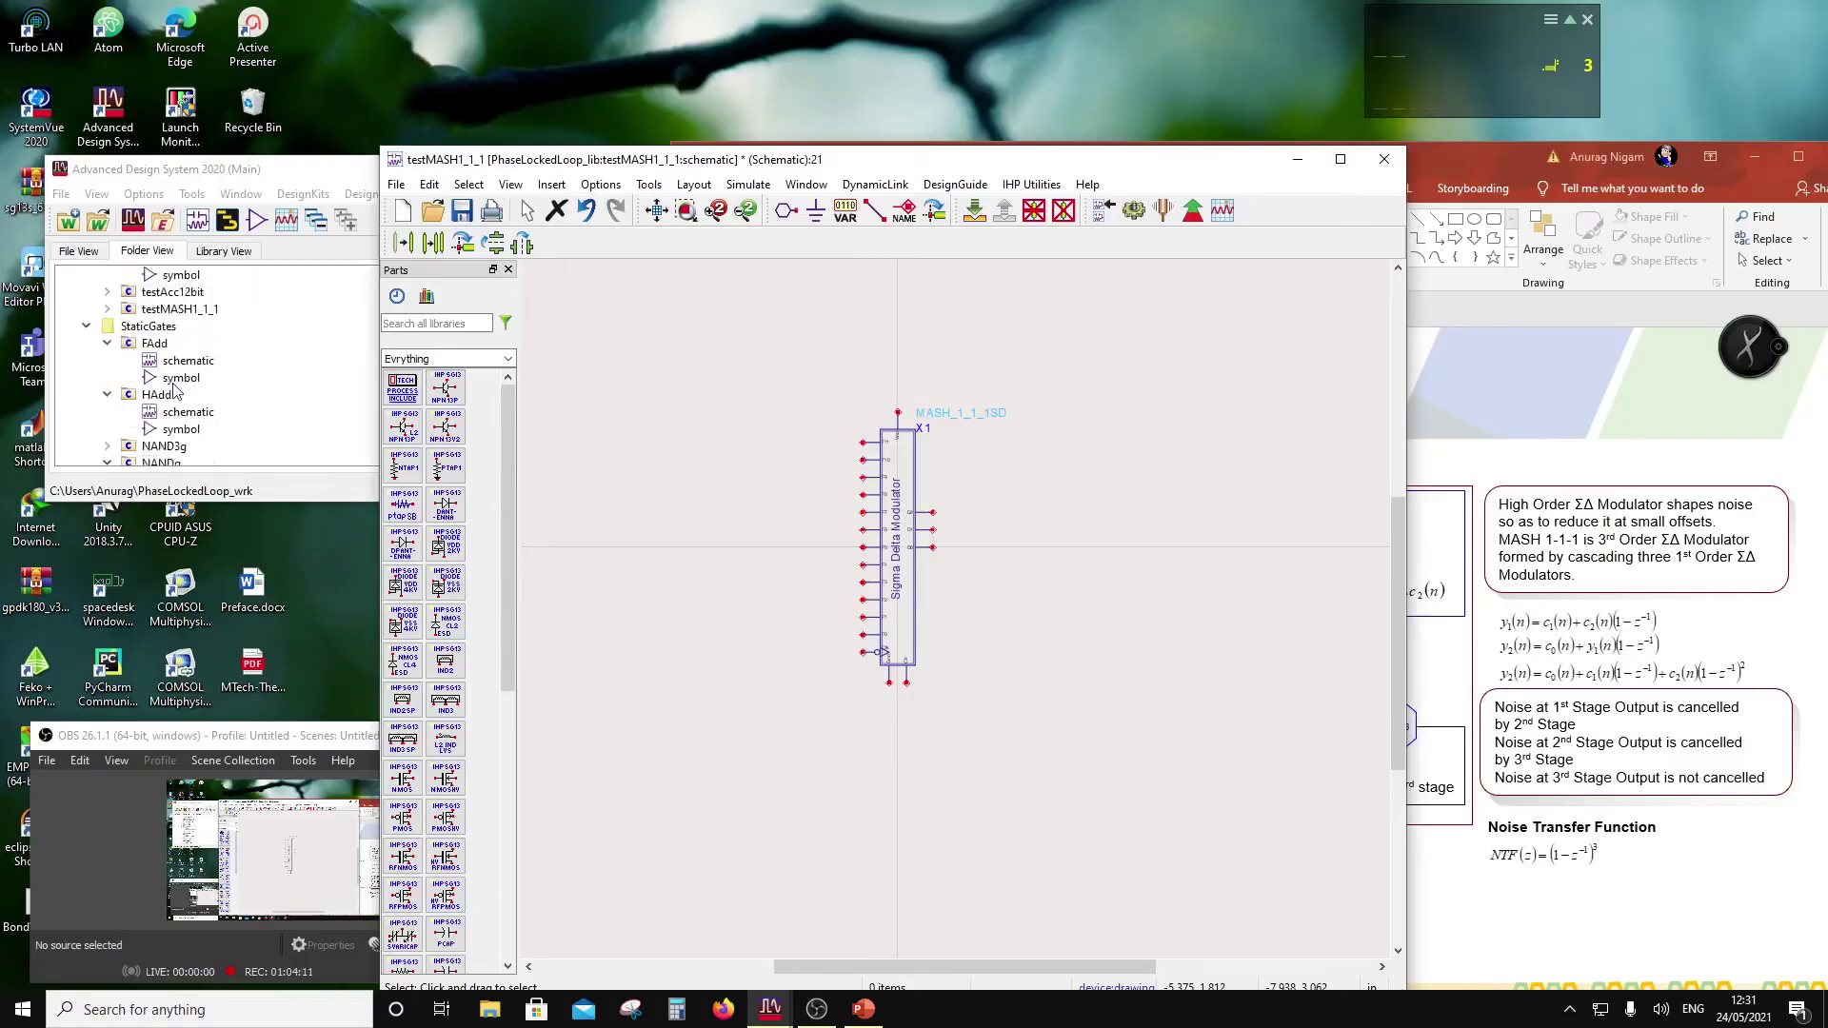
scroll(174, 390, down, 6)
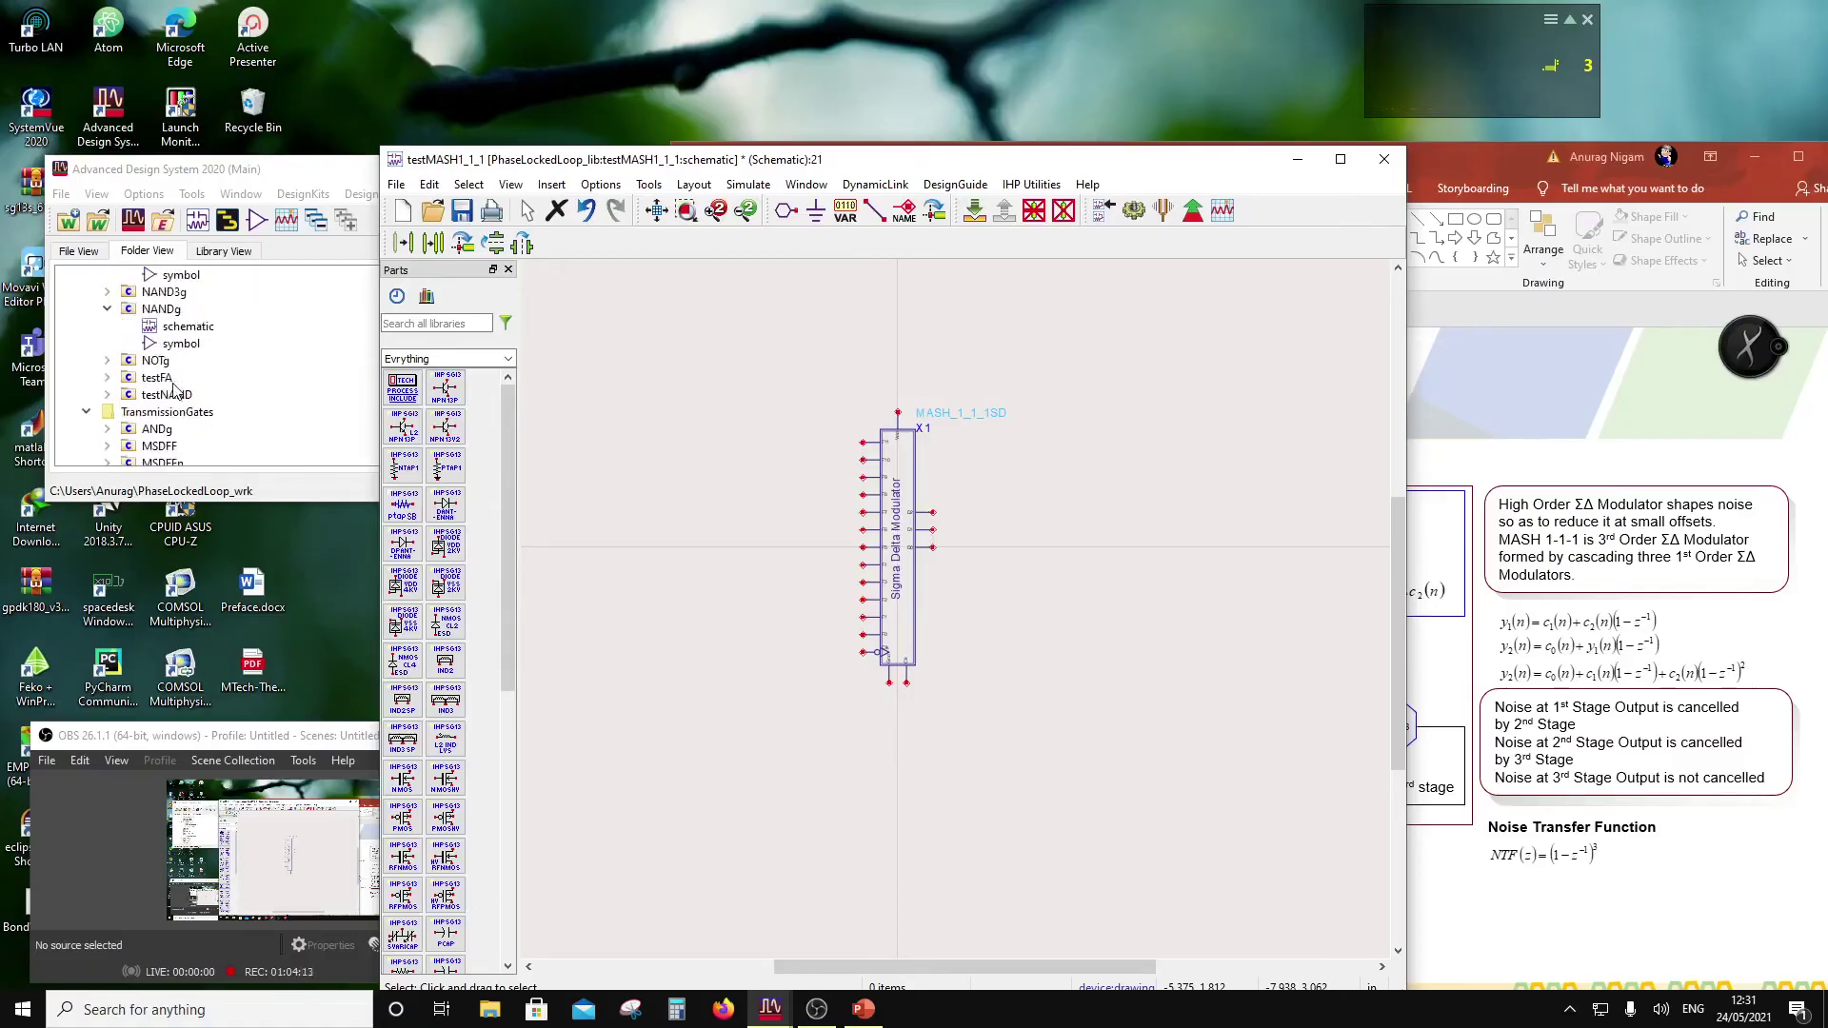
scroll(174, 388, up, 2)
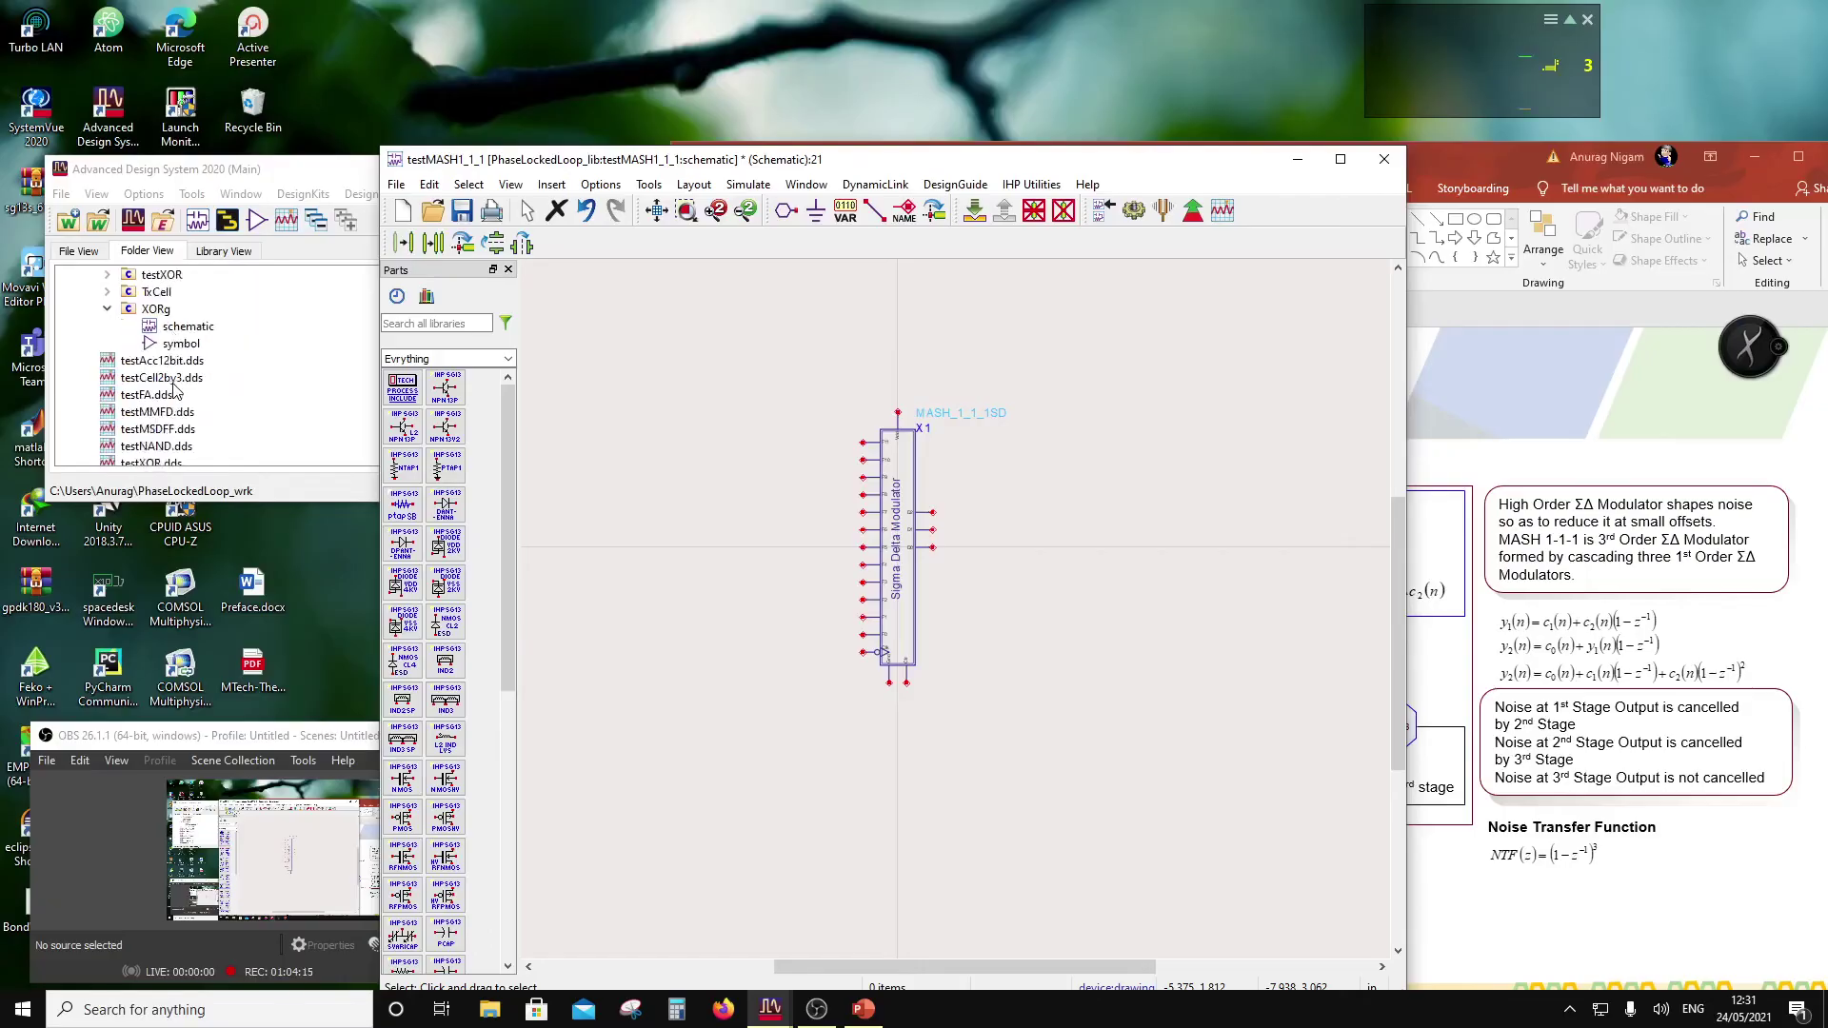
scroll(174, 388, up, 2)
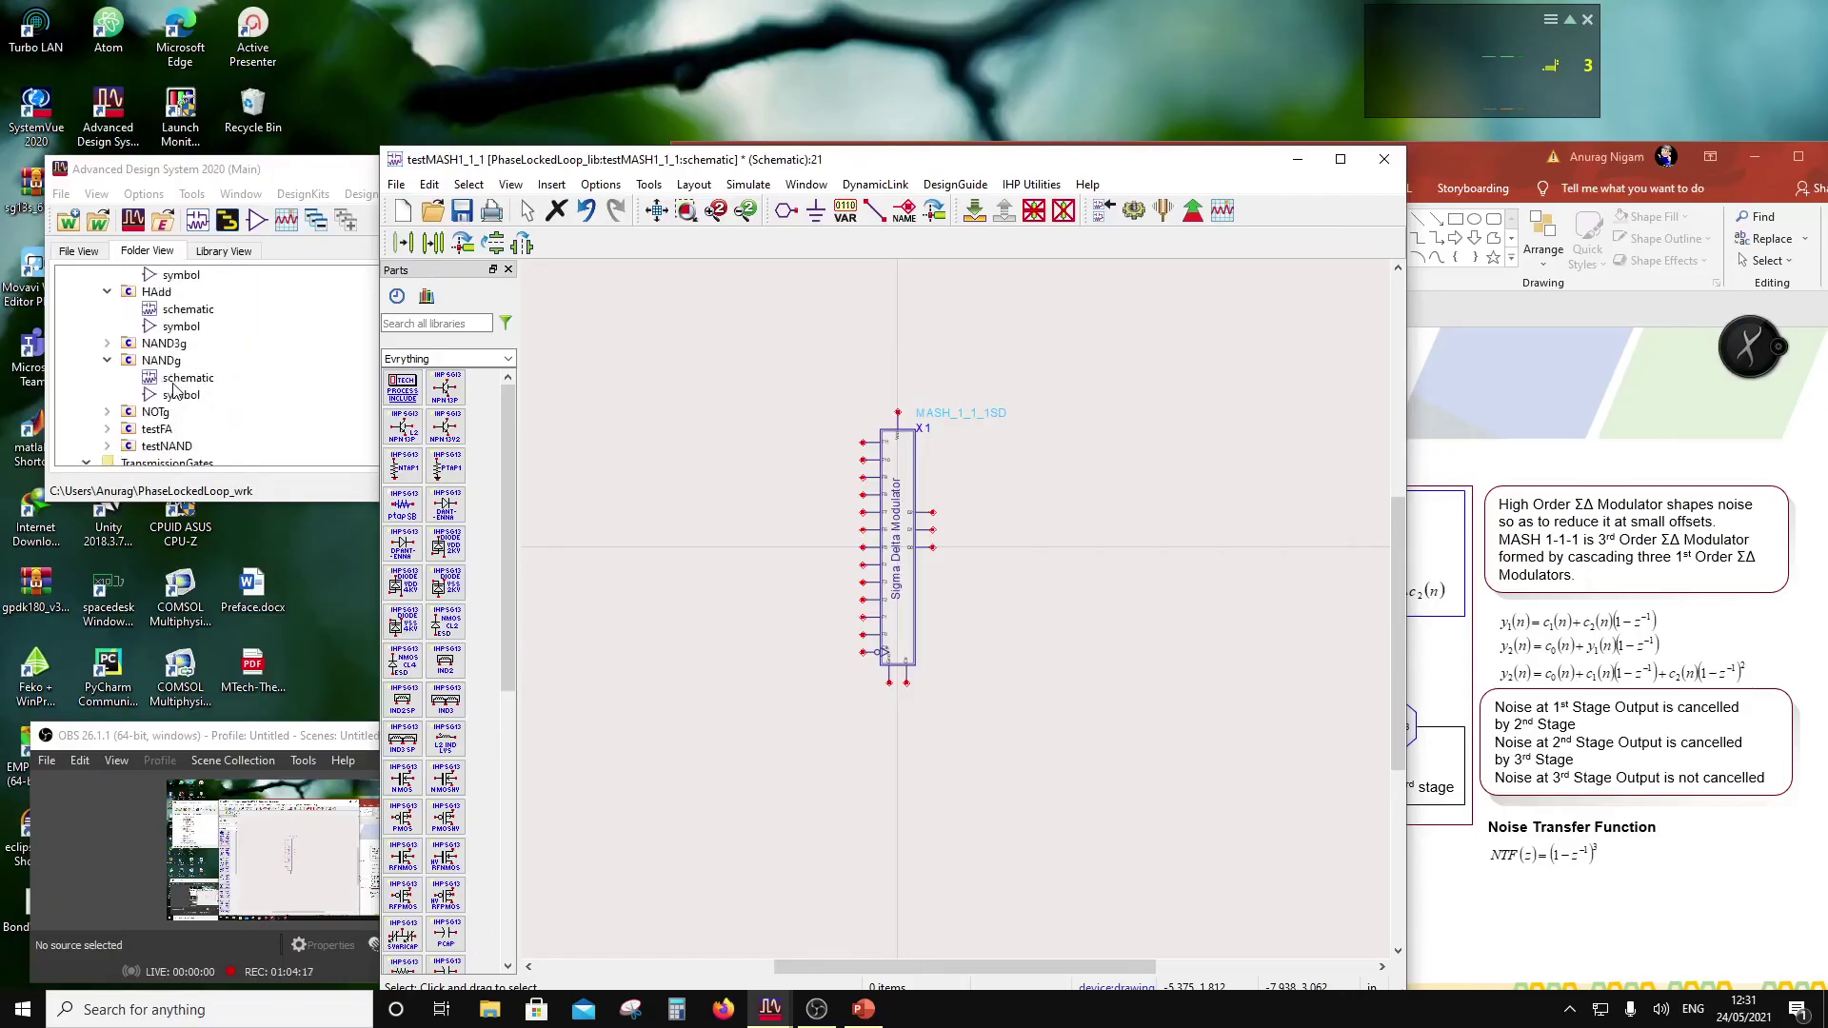
scroll(175, 389, up, 2)
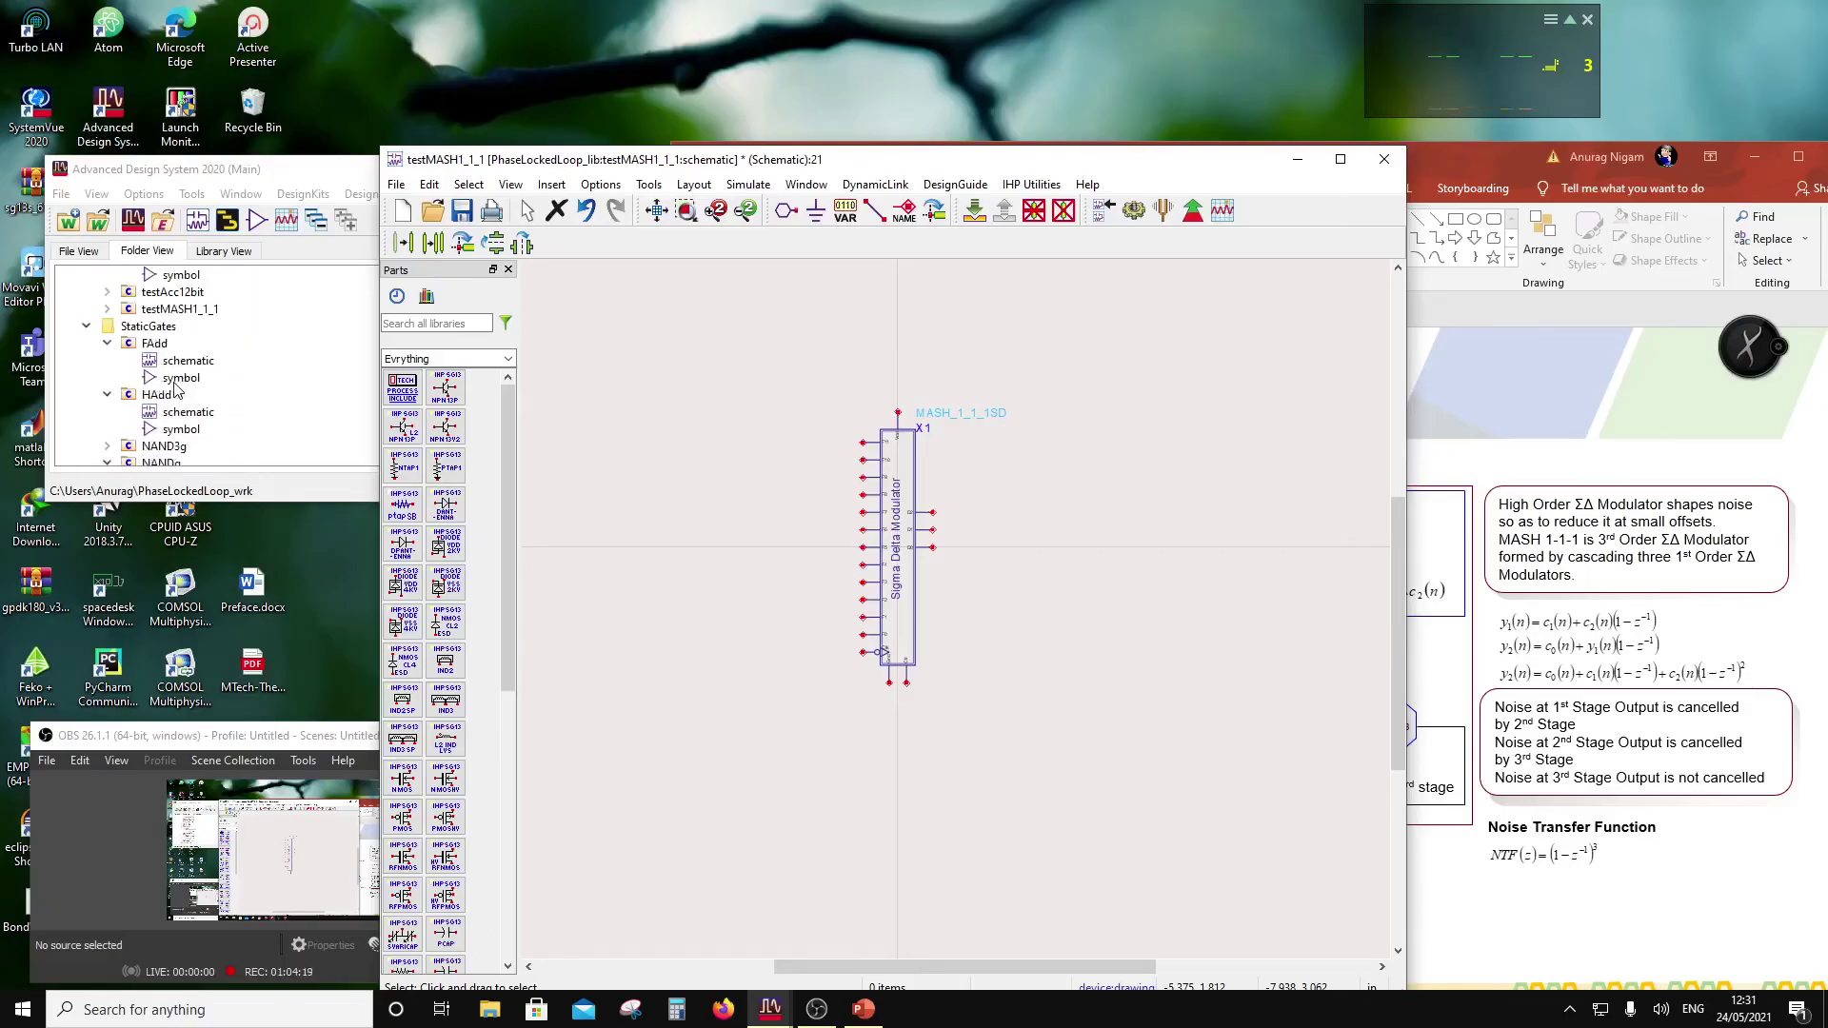
scroll(174, 389, up, 1)
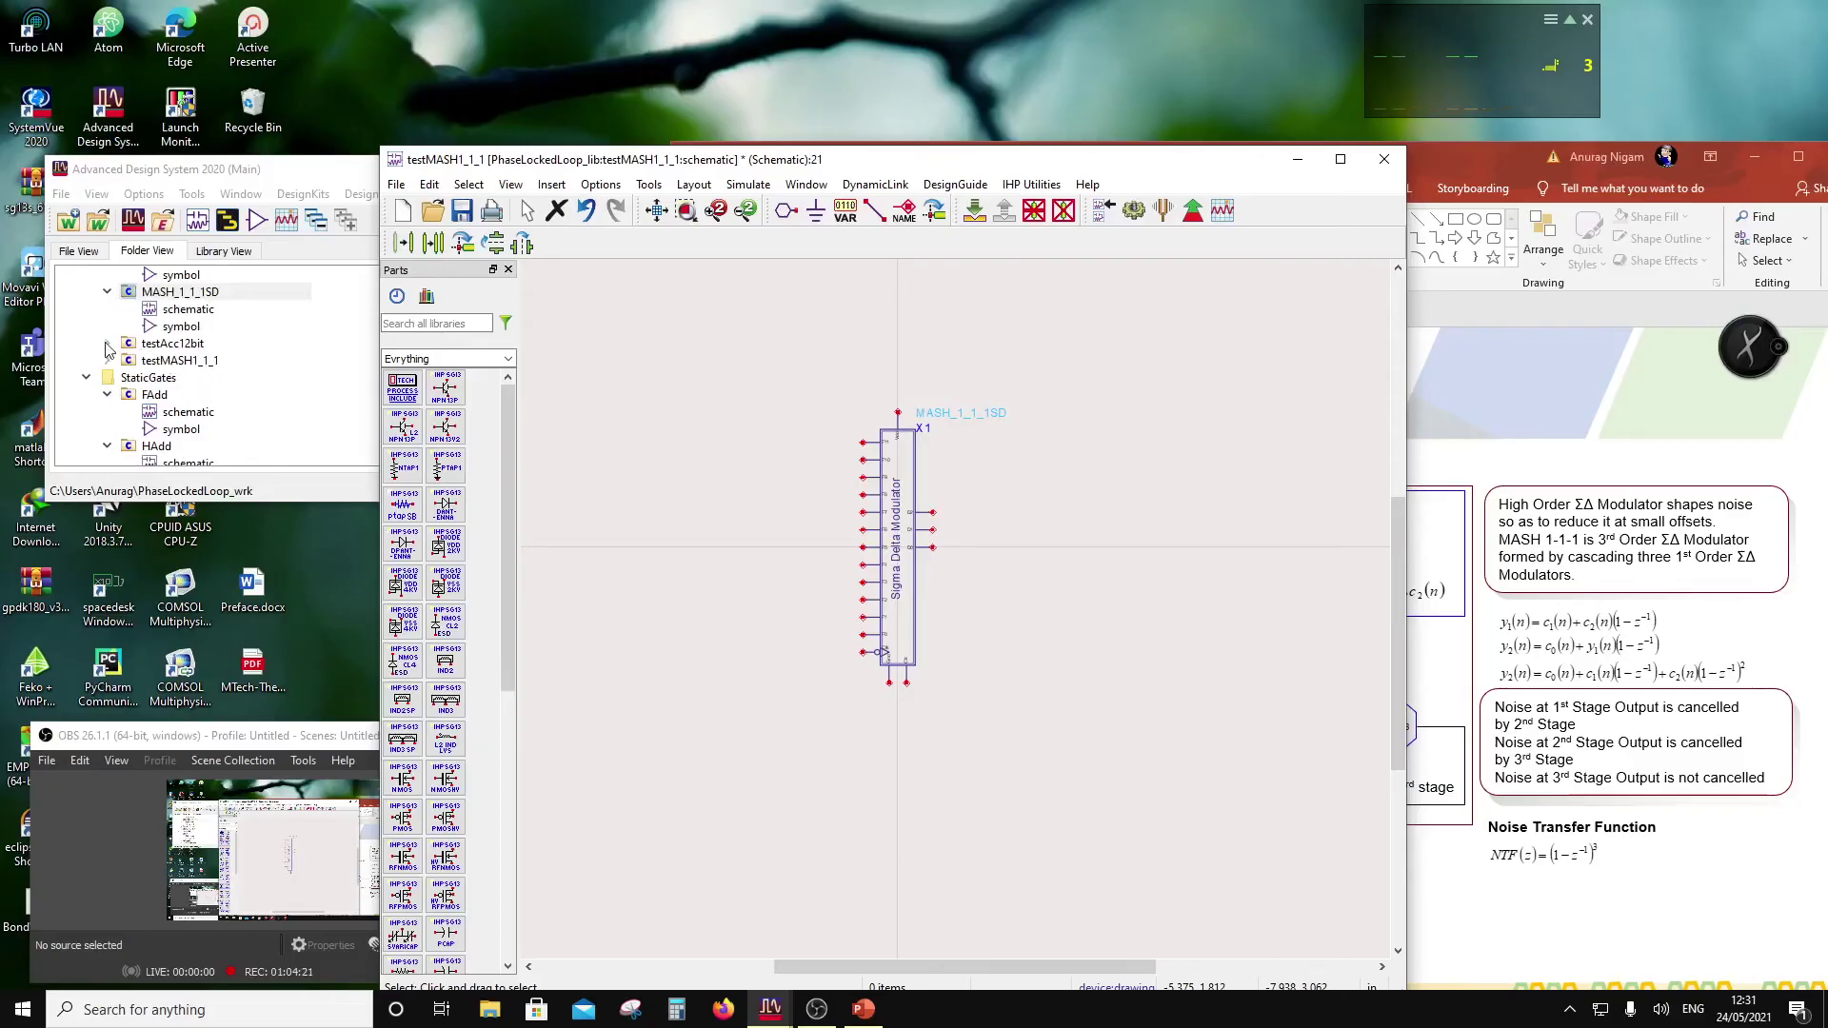
click(108, 343)
double_click(188, 360)
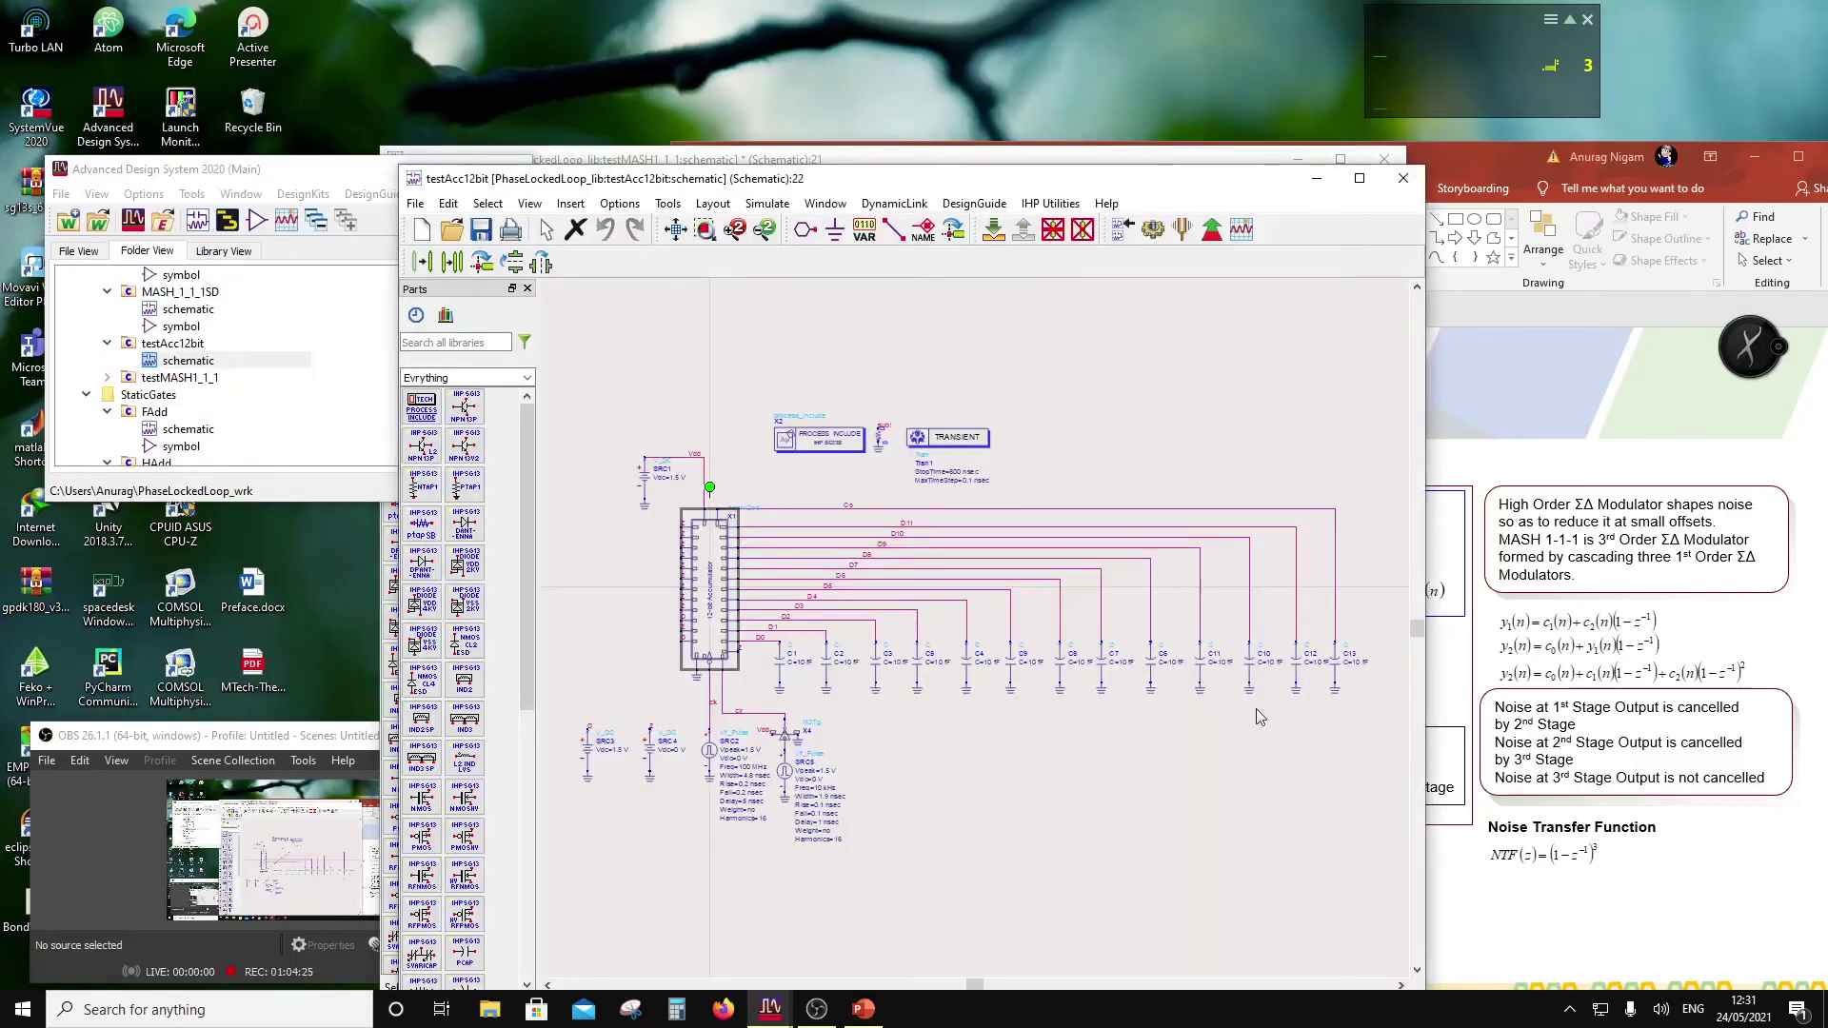
Step: Copy capacitors C1–C3, the process include, substrate tie, transient controller, DC and pulse sources and the NOTg inverter from testAcc12bit into testMASH1_1_1
drag(768, 702, 905, 638)
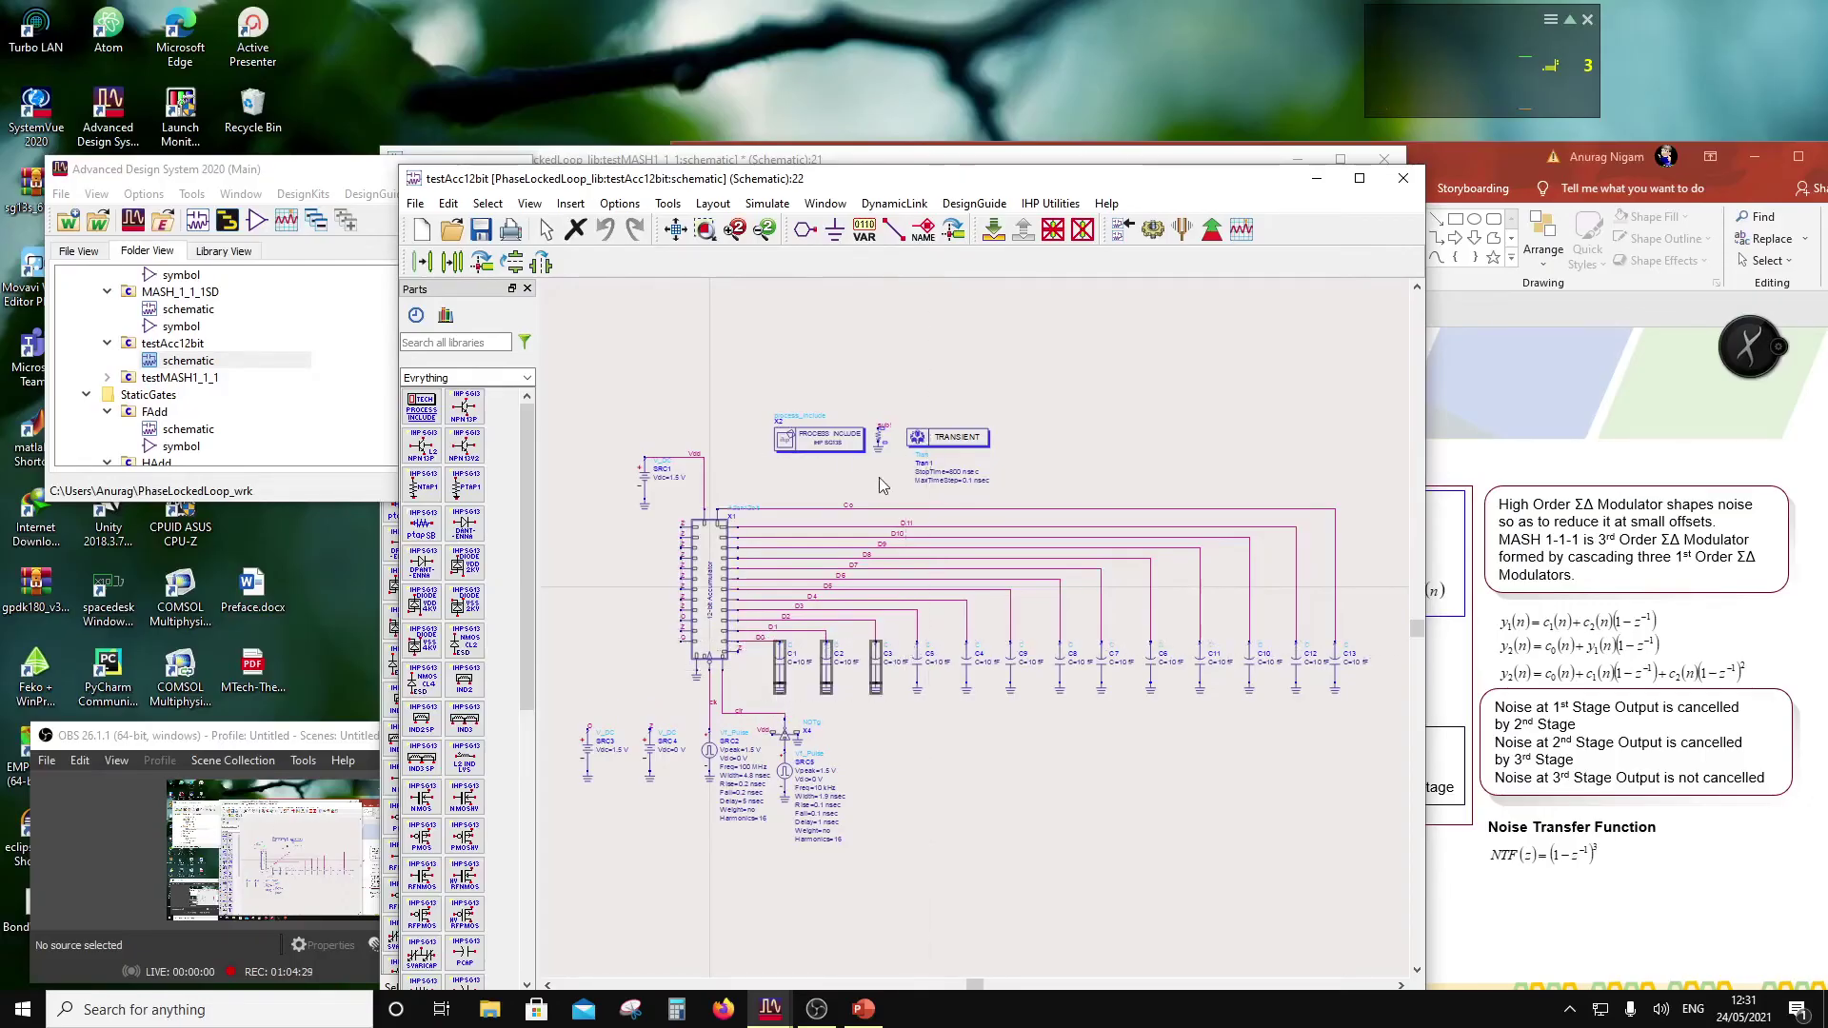
click(835, 456)
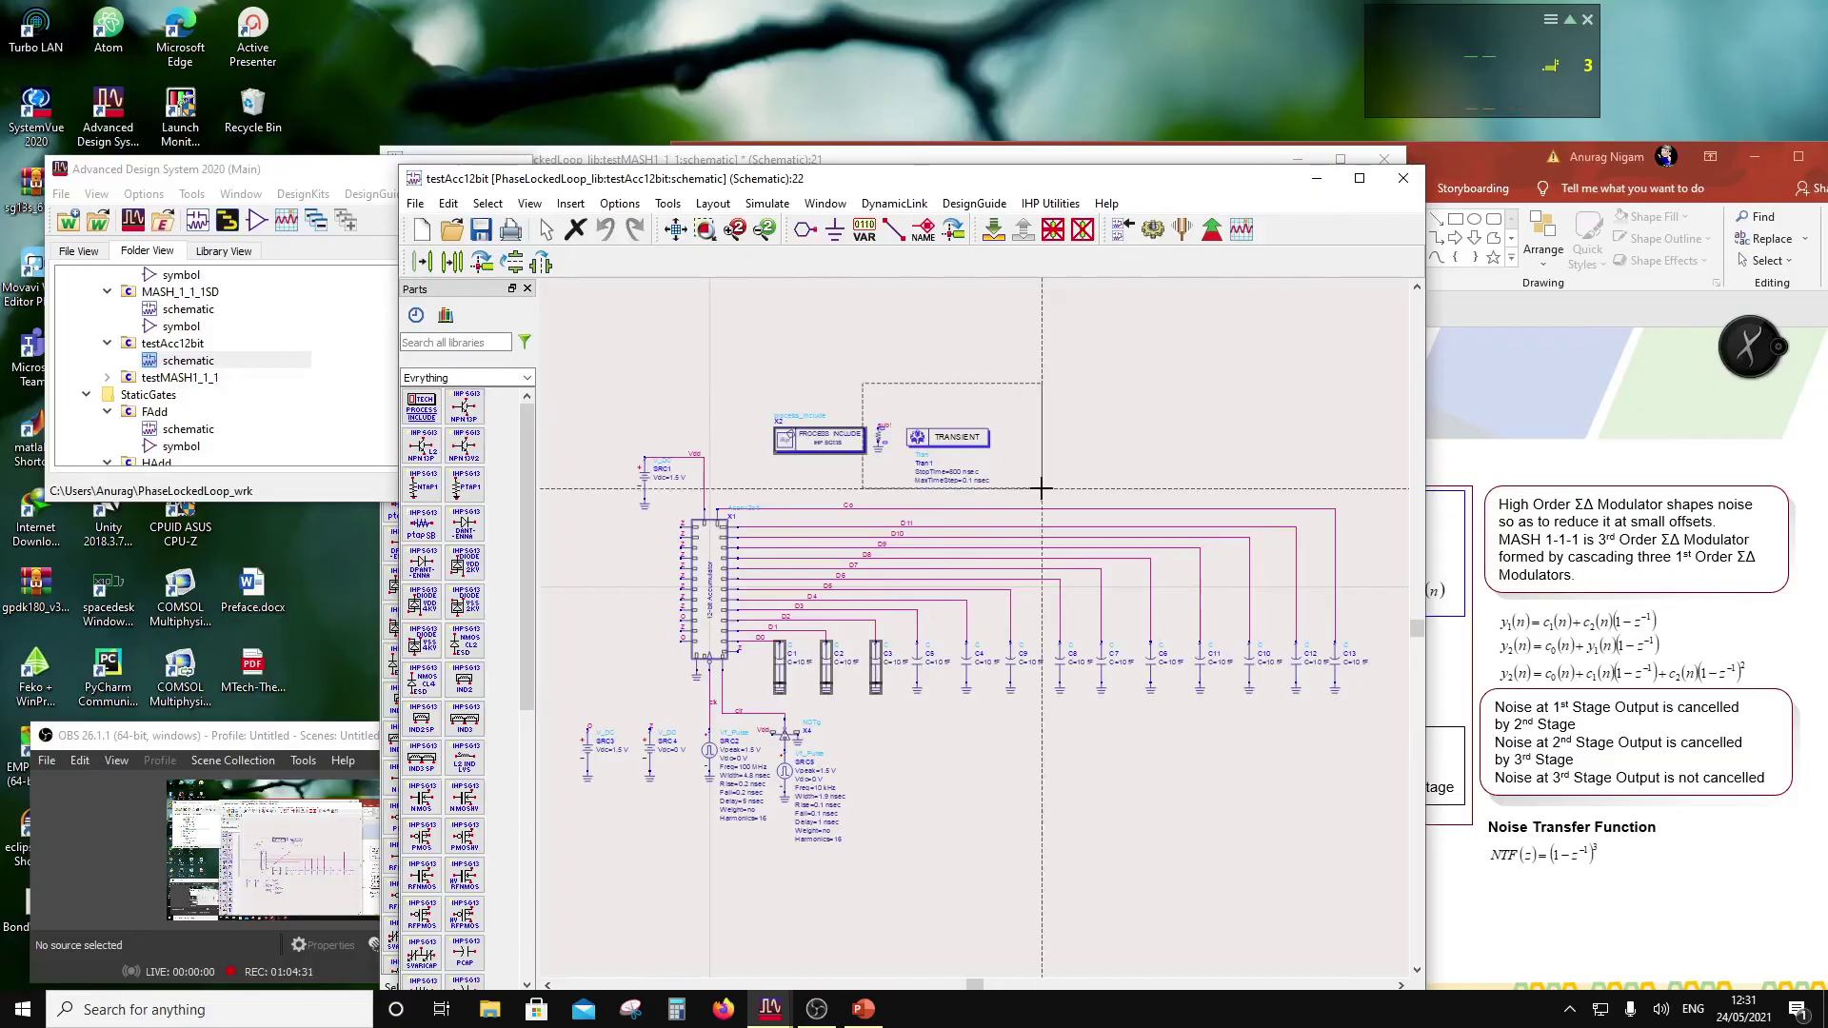
drag(619, 431, 668, 530)
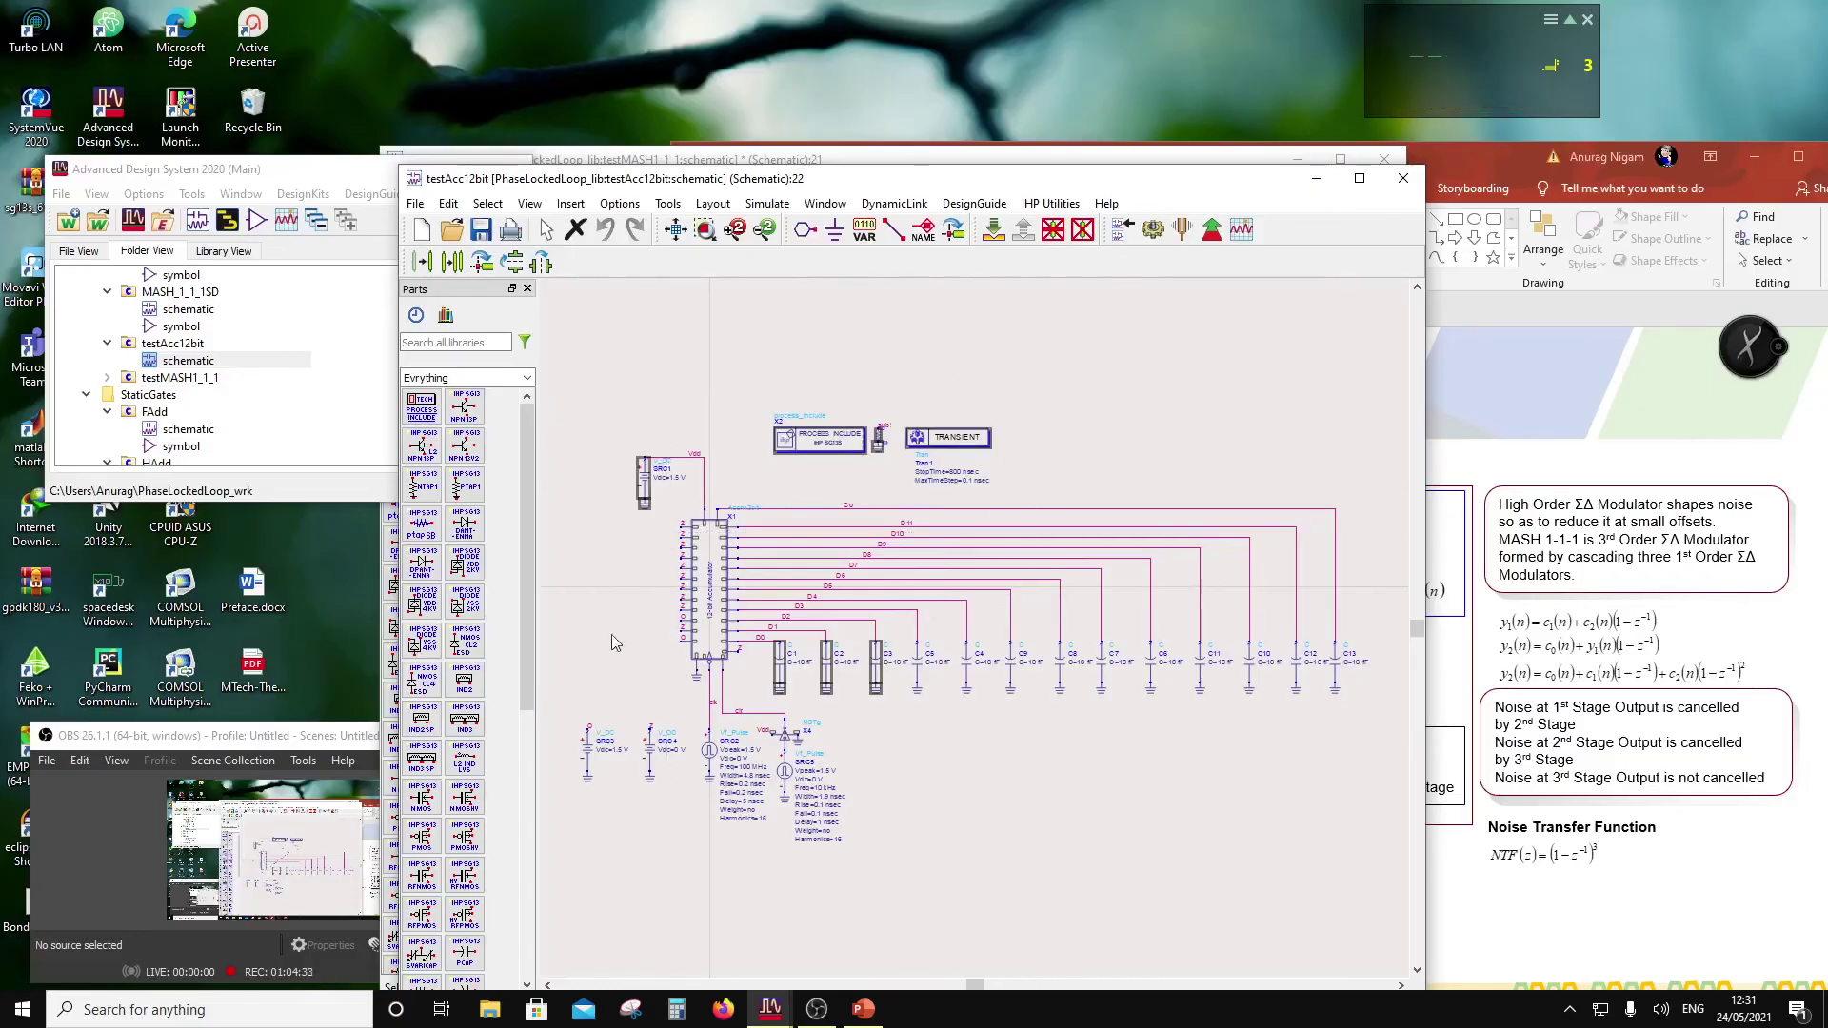
drag(571, 700, 678, 829)
drag(881, 863, 681, 721)
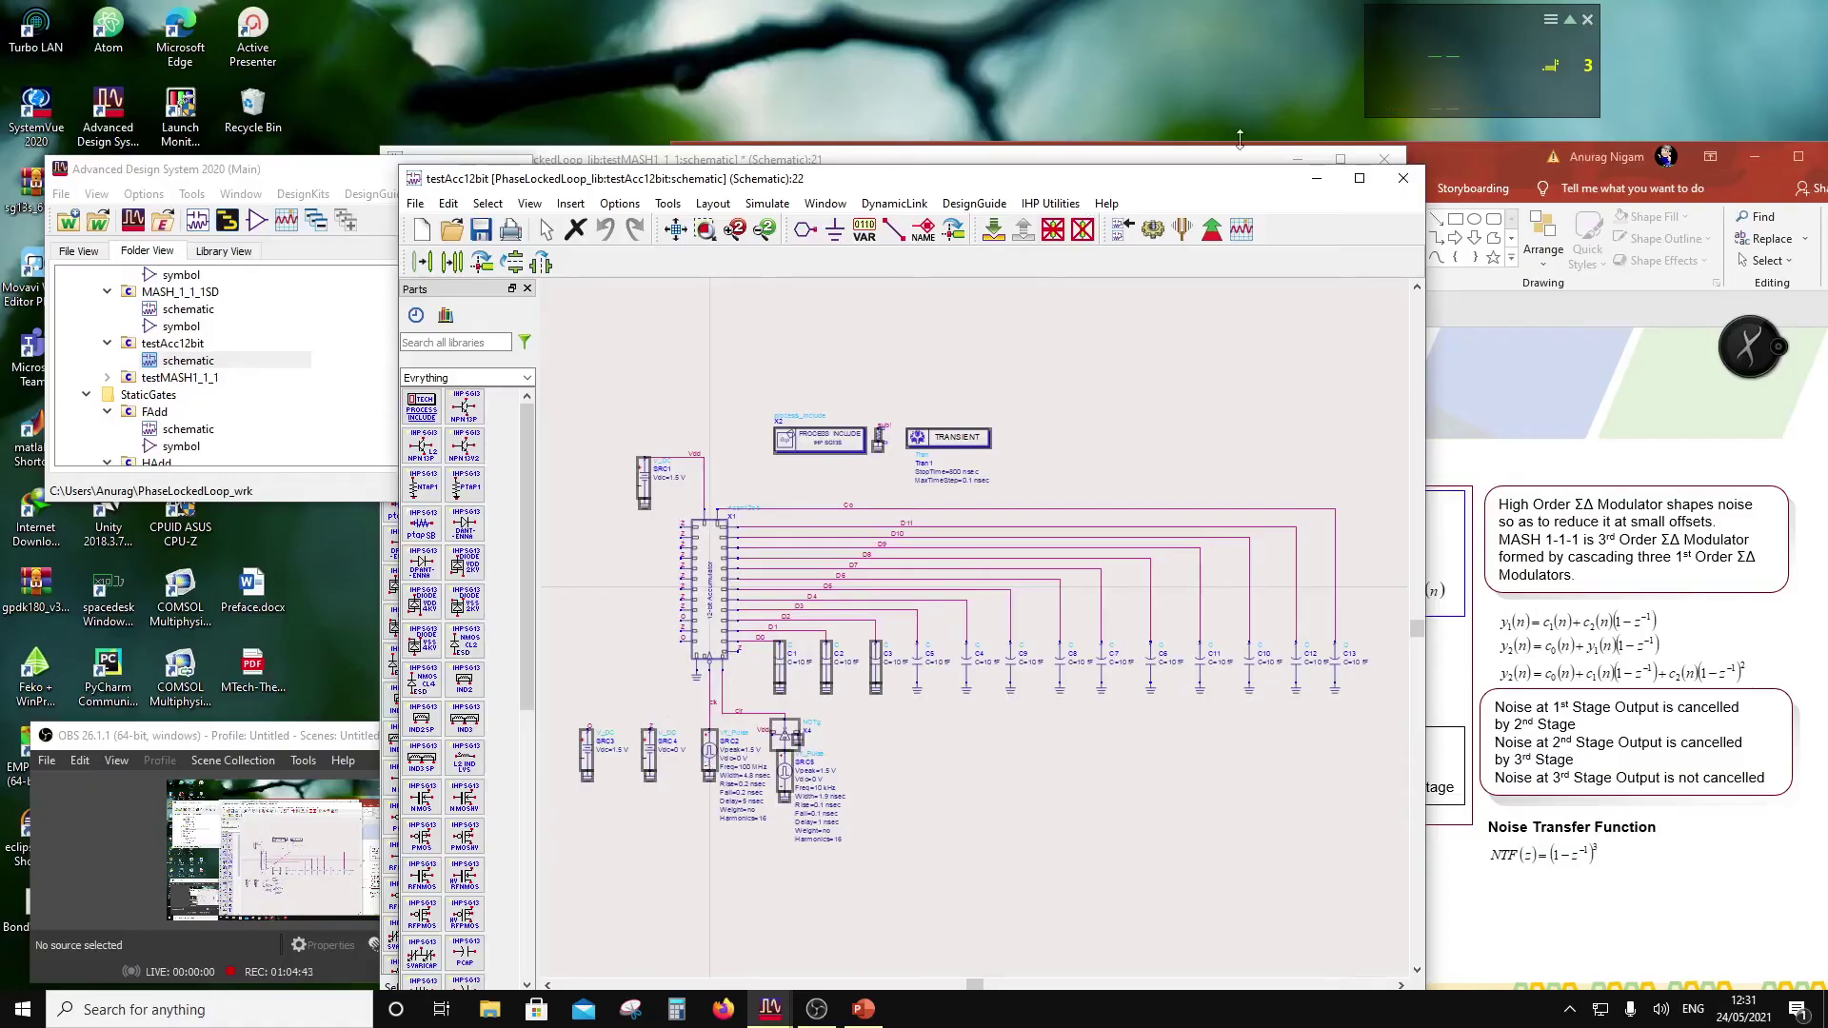
click(1183, 165)
key(ctrl+v)
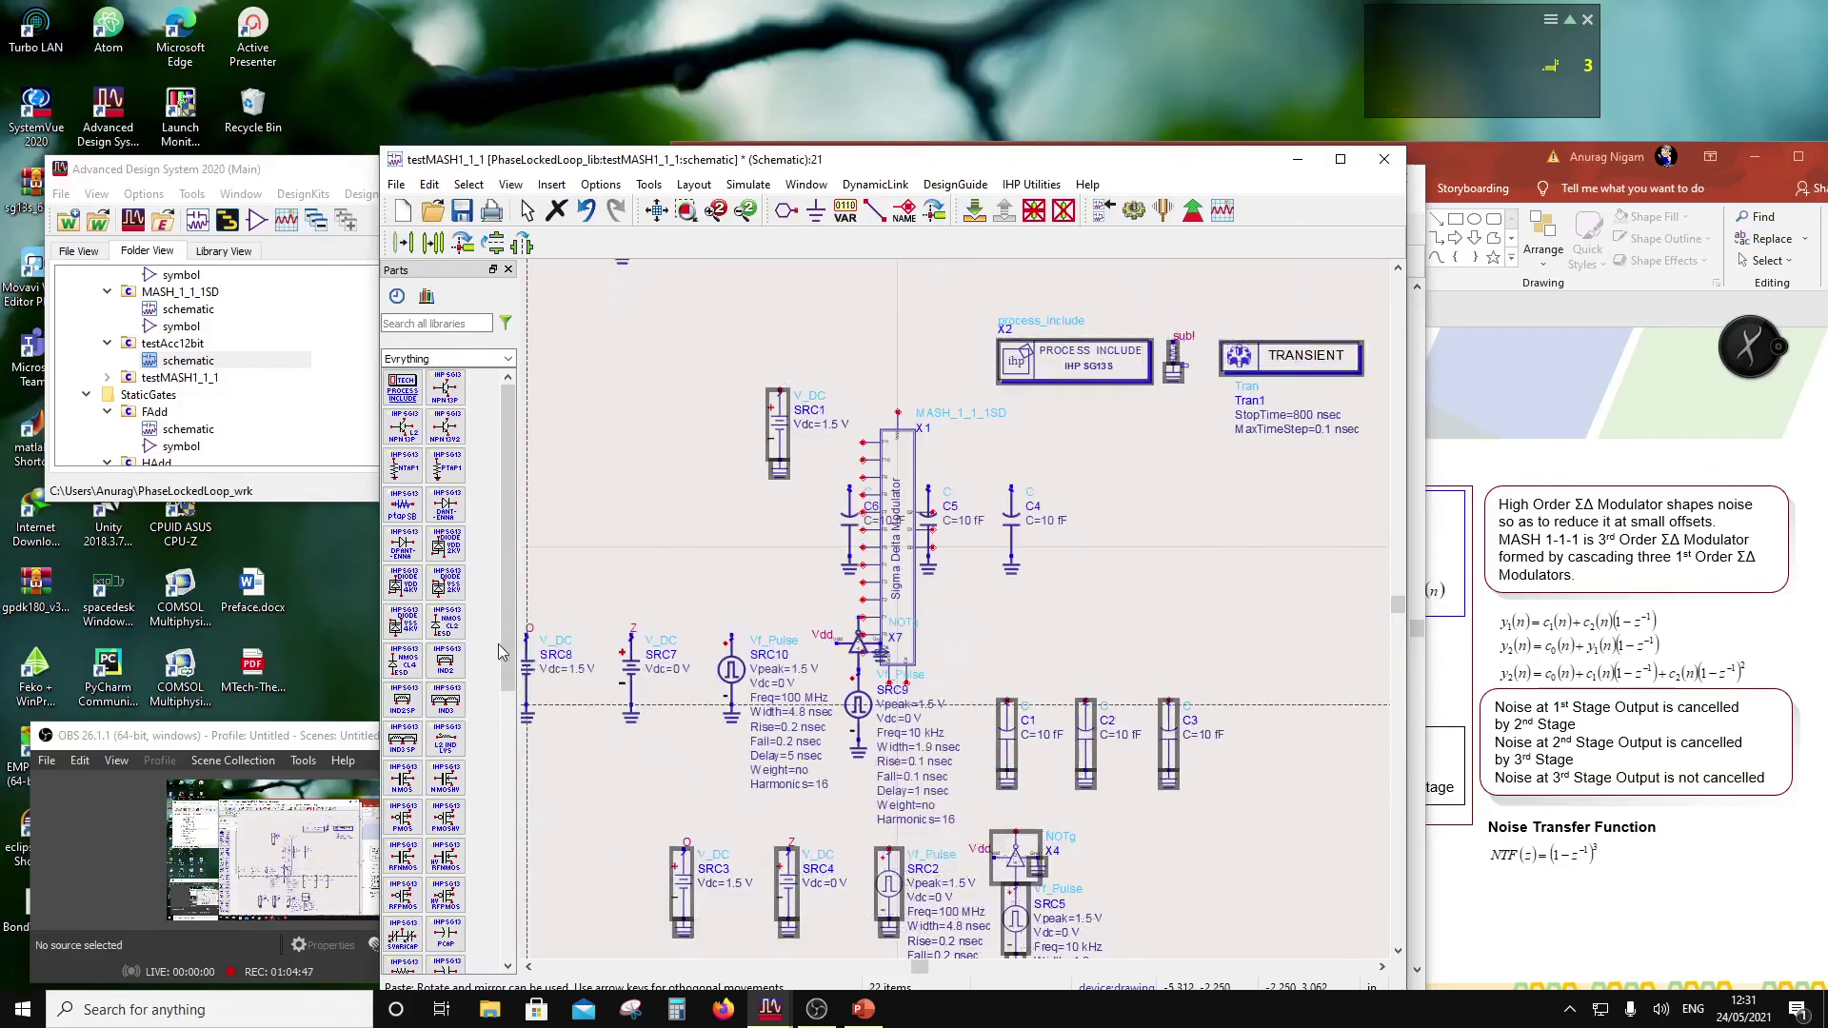
key(Escape)
Step: Move capacitors C1, C2 and C3 into a row beside the modulator's D0–D2 outputs
drag(983, 691, 985, 609)
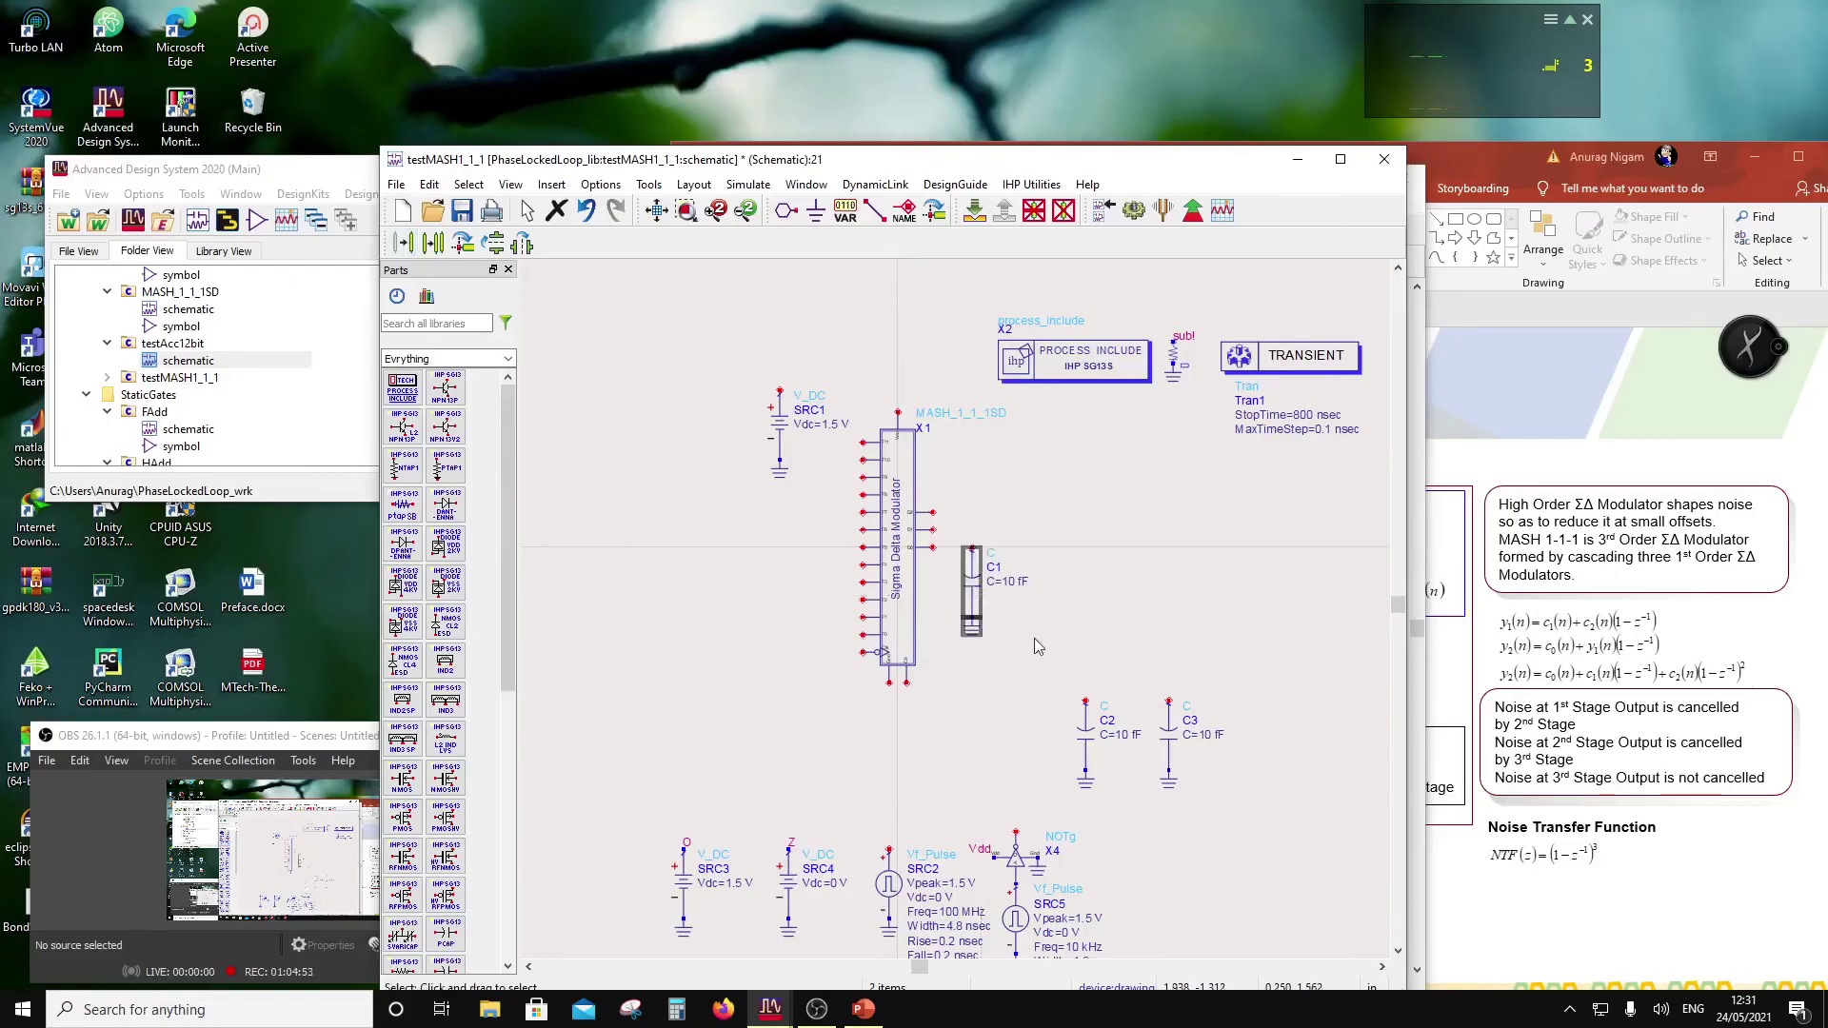
drag(1073, 724, 1032, 569)
drag(1127, 653, 1111, 586)
click(1211, 787)
Step: Wire modulator outputs D0, D1 and D2 to capacitors C1, C2 and C3 respectively
click(875, 211)
click(933, 547)
click(971, 549)
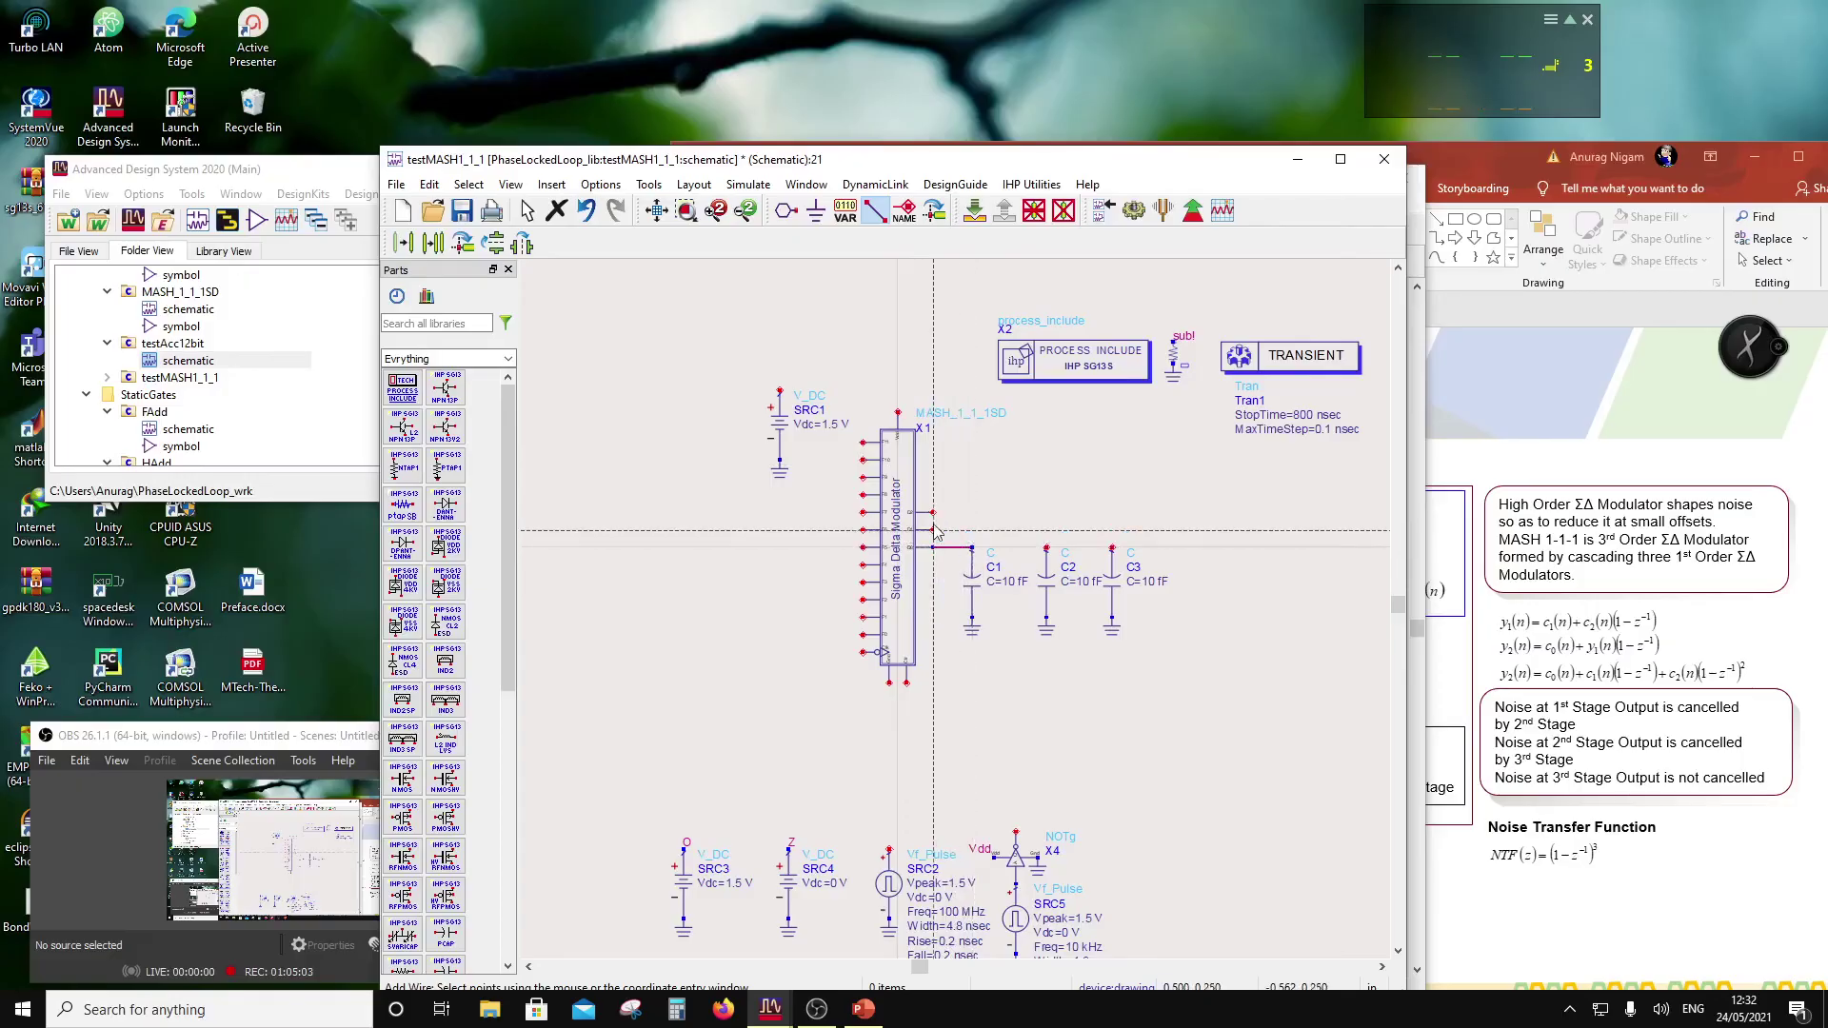
click(933, 530)
click(1046, 548)
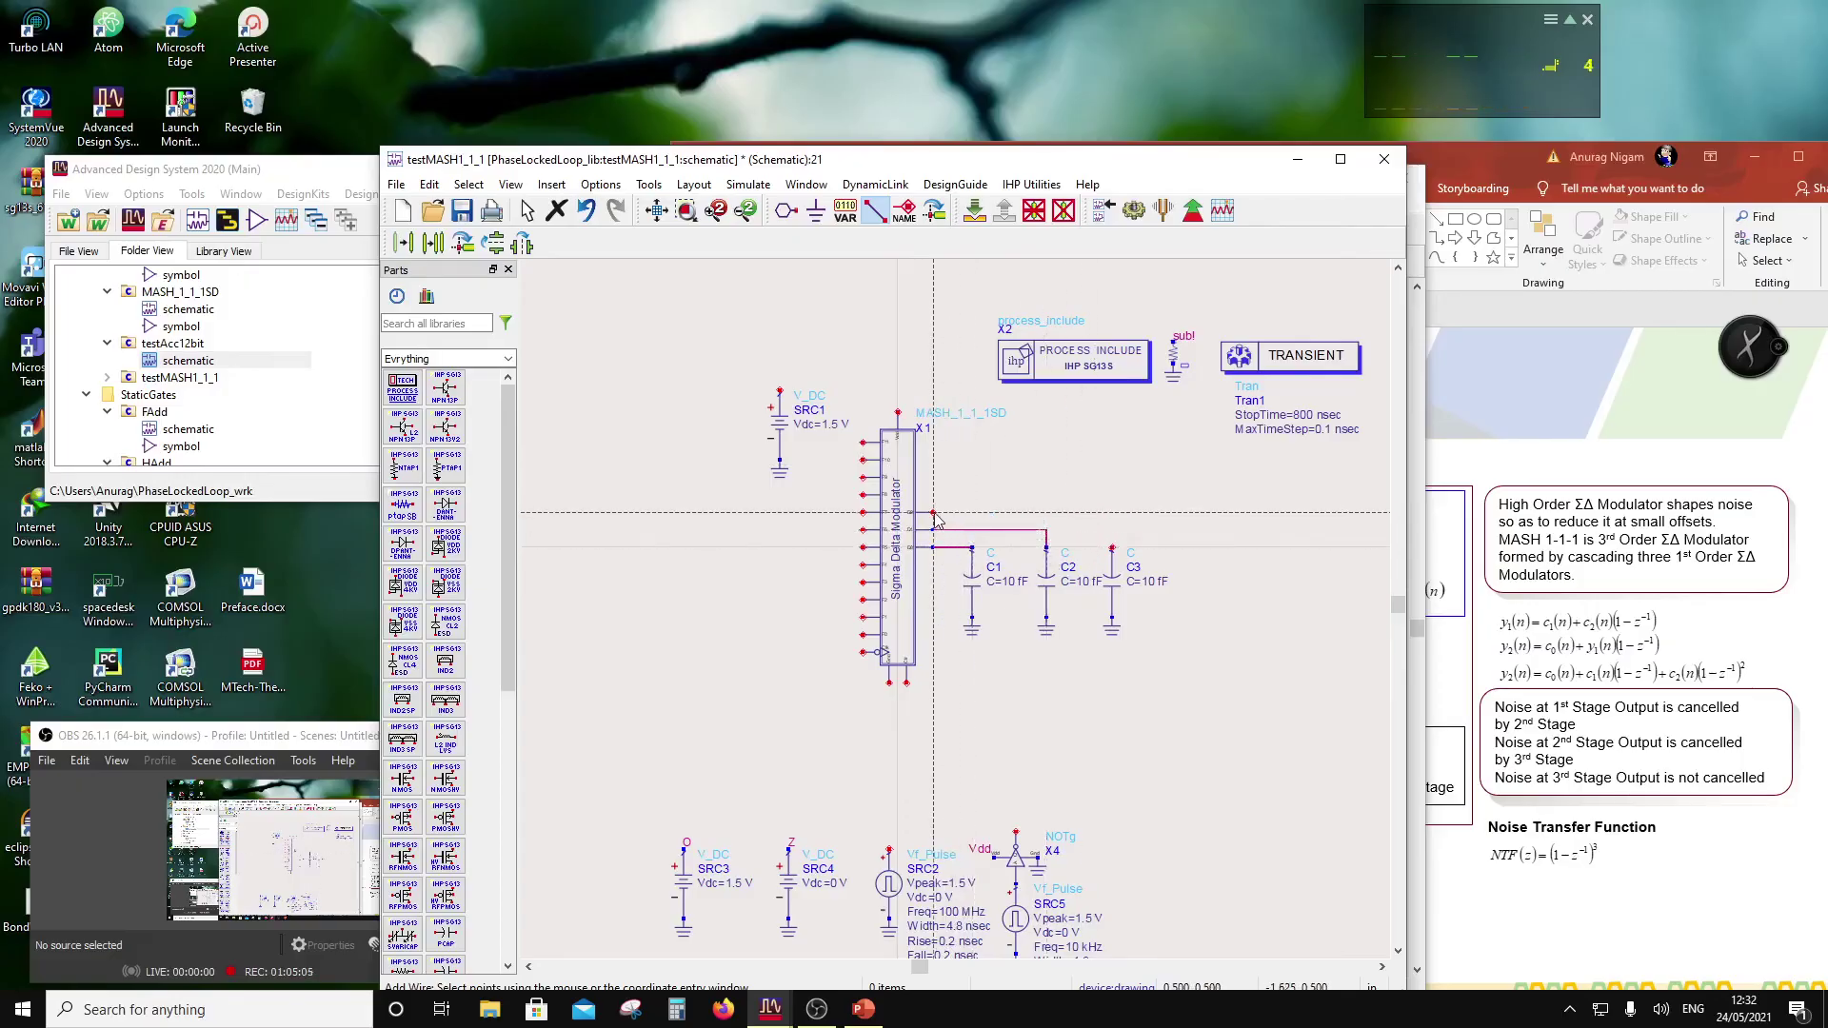
click(1111, 549)
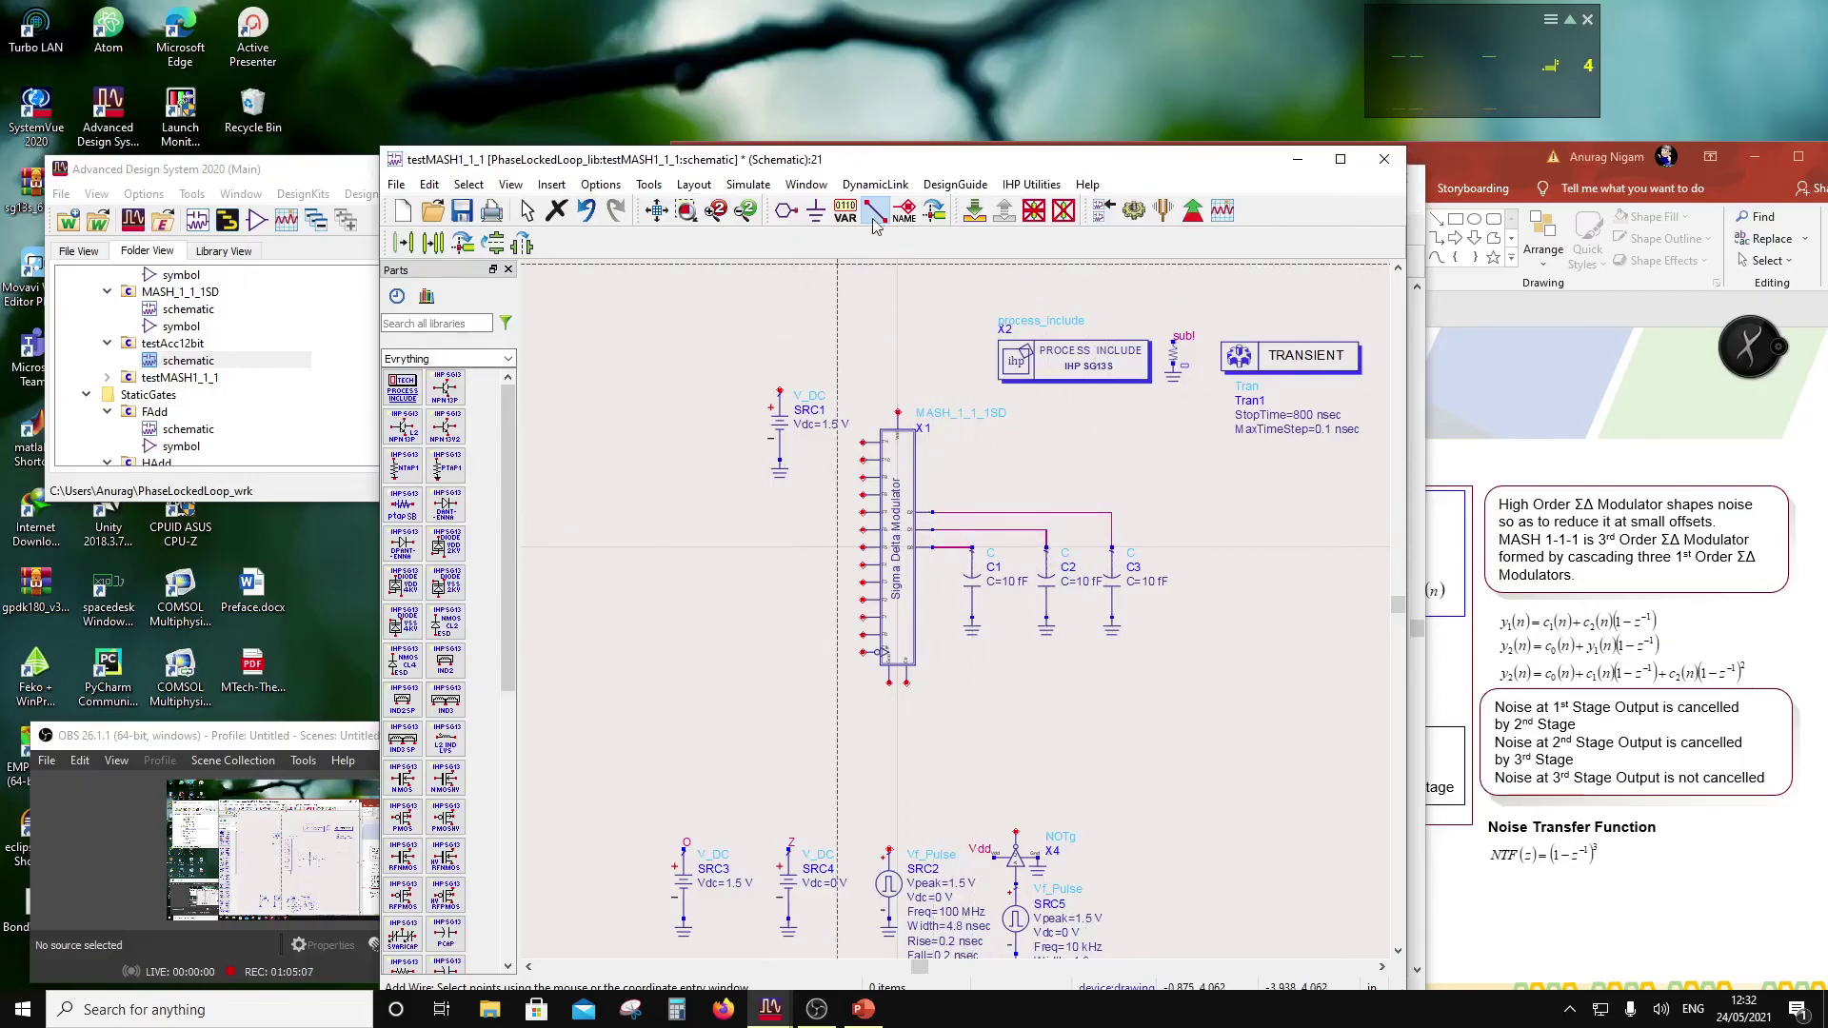
Step: Wire the SRC1 DC source to the modulator's supply pin and attach a ground to its Gnd pin
click(780, 392)
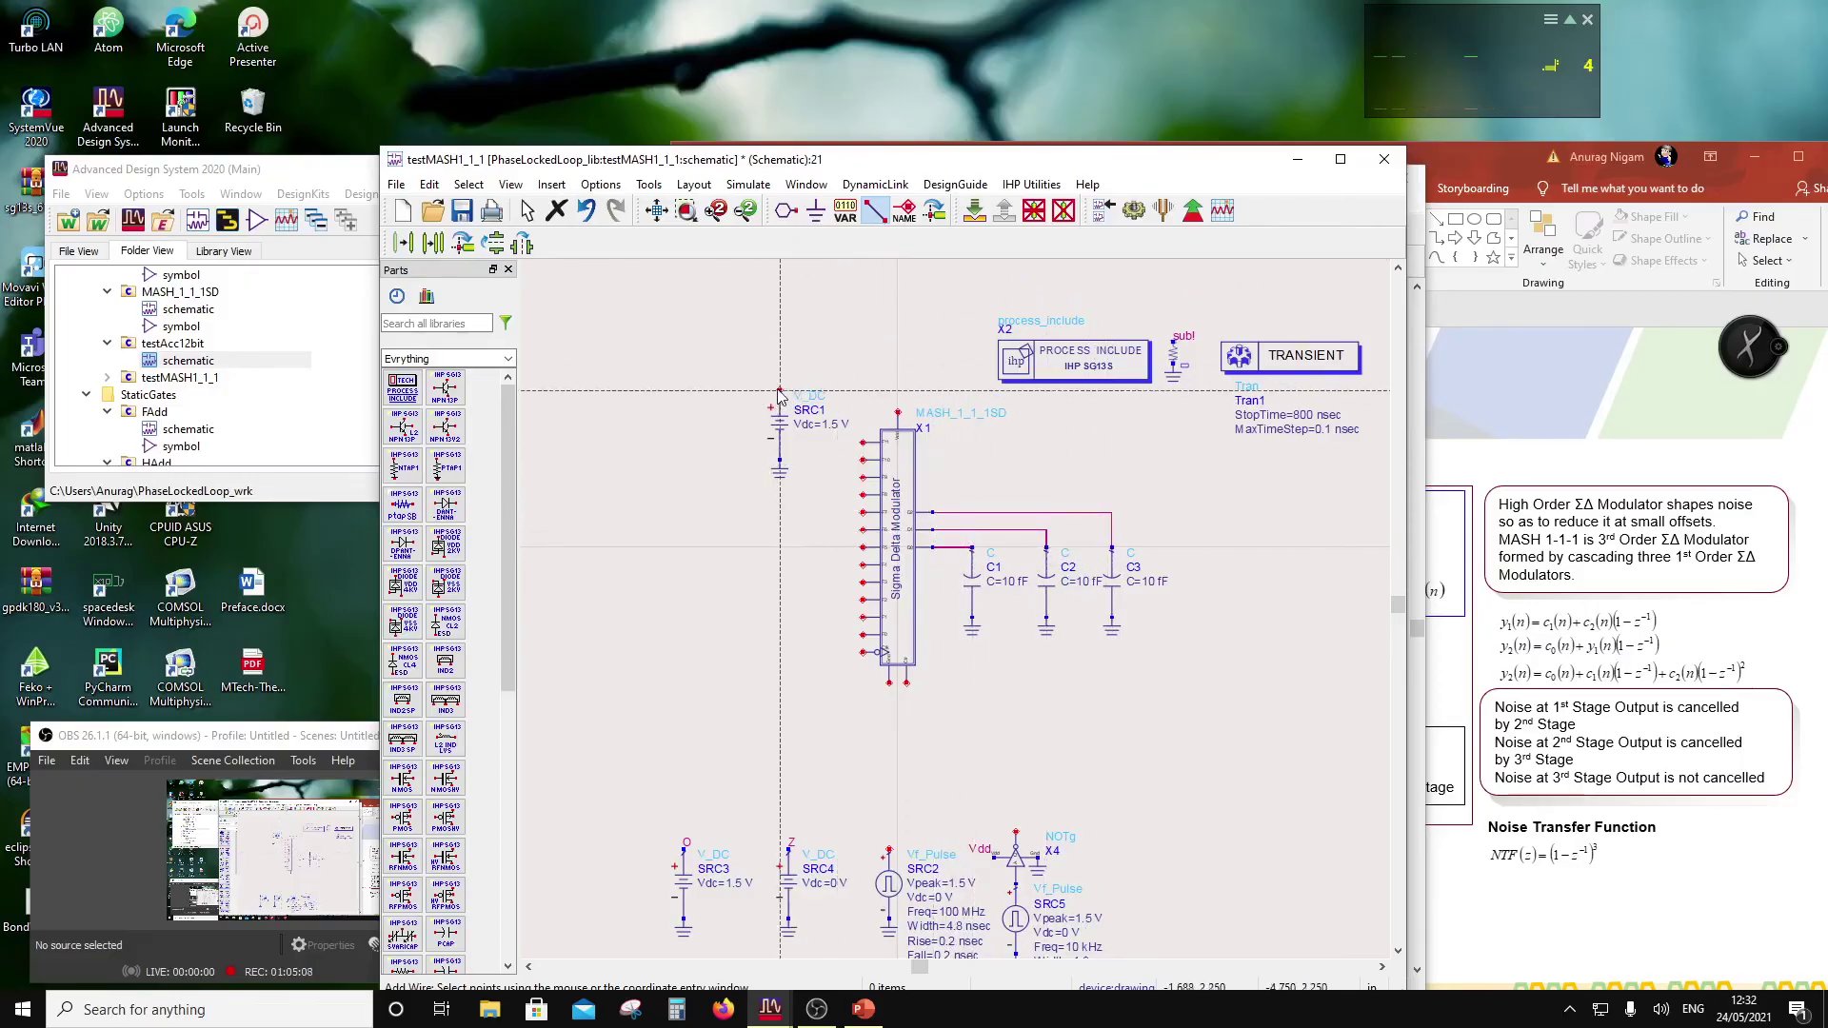
click(897, 412)
click(816, 209)
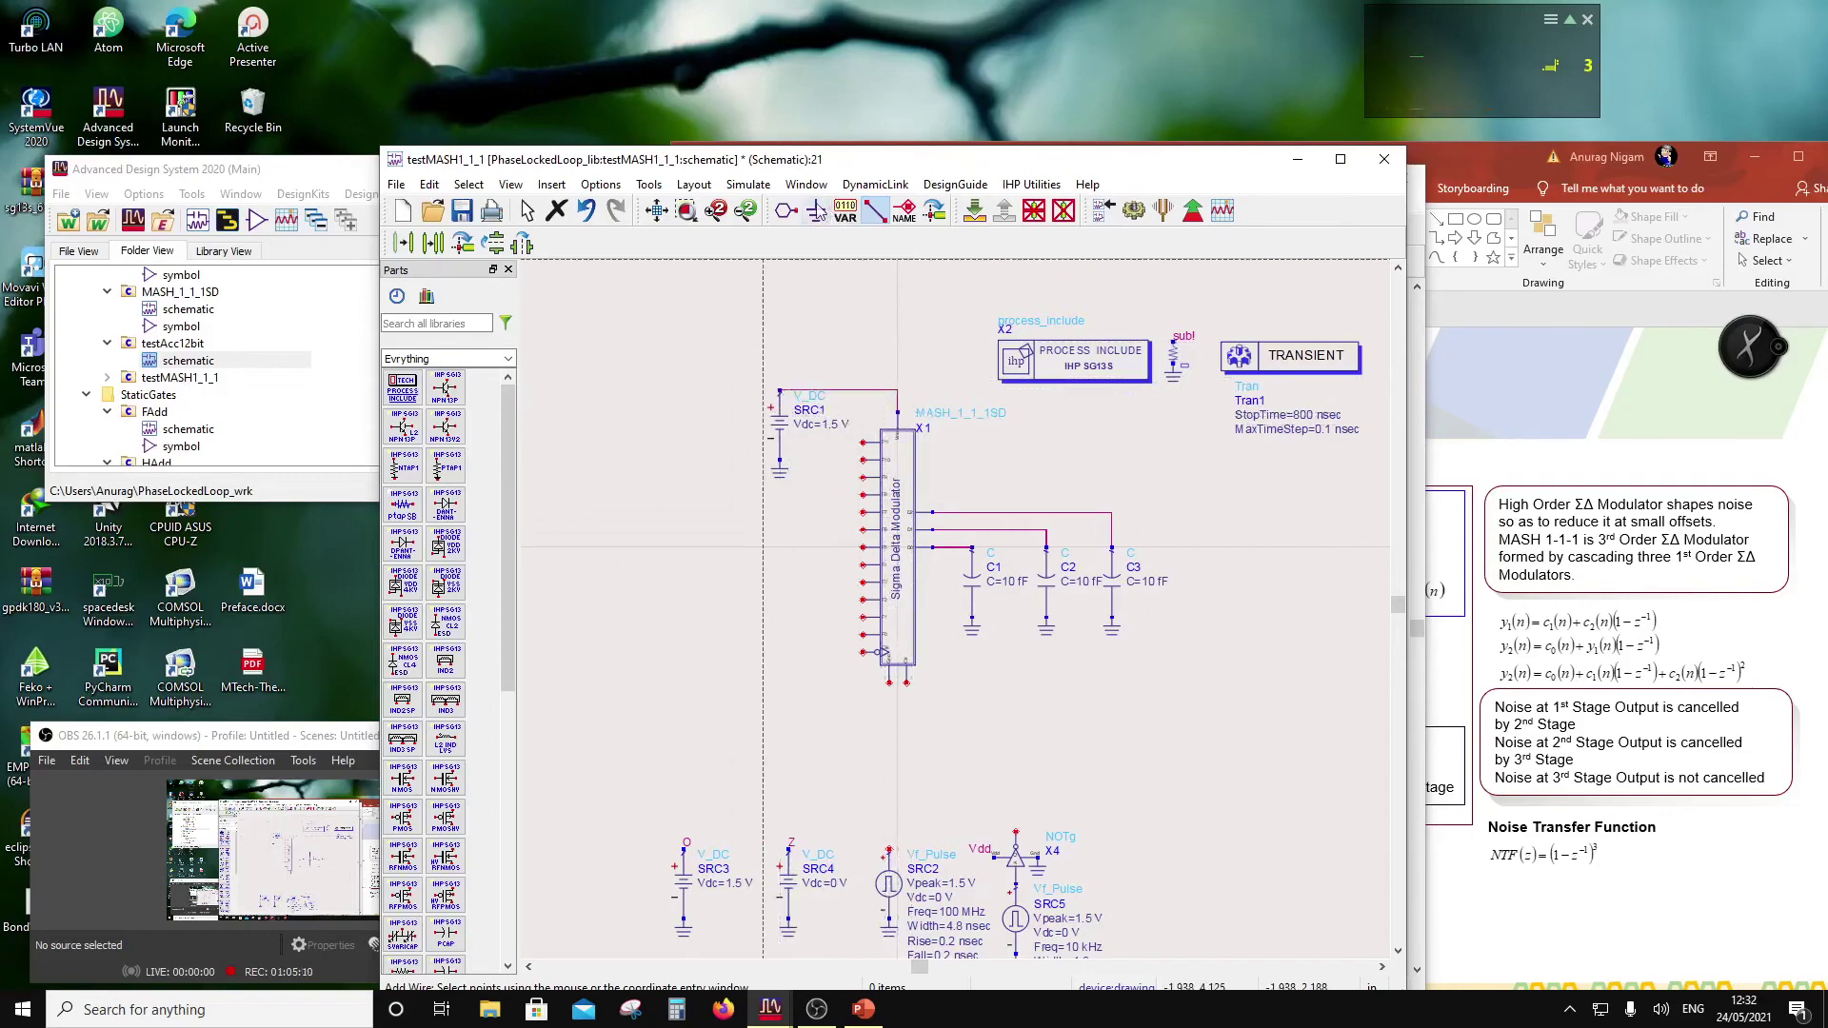
click(889, 685)
key(Escape)
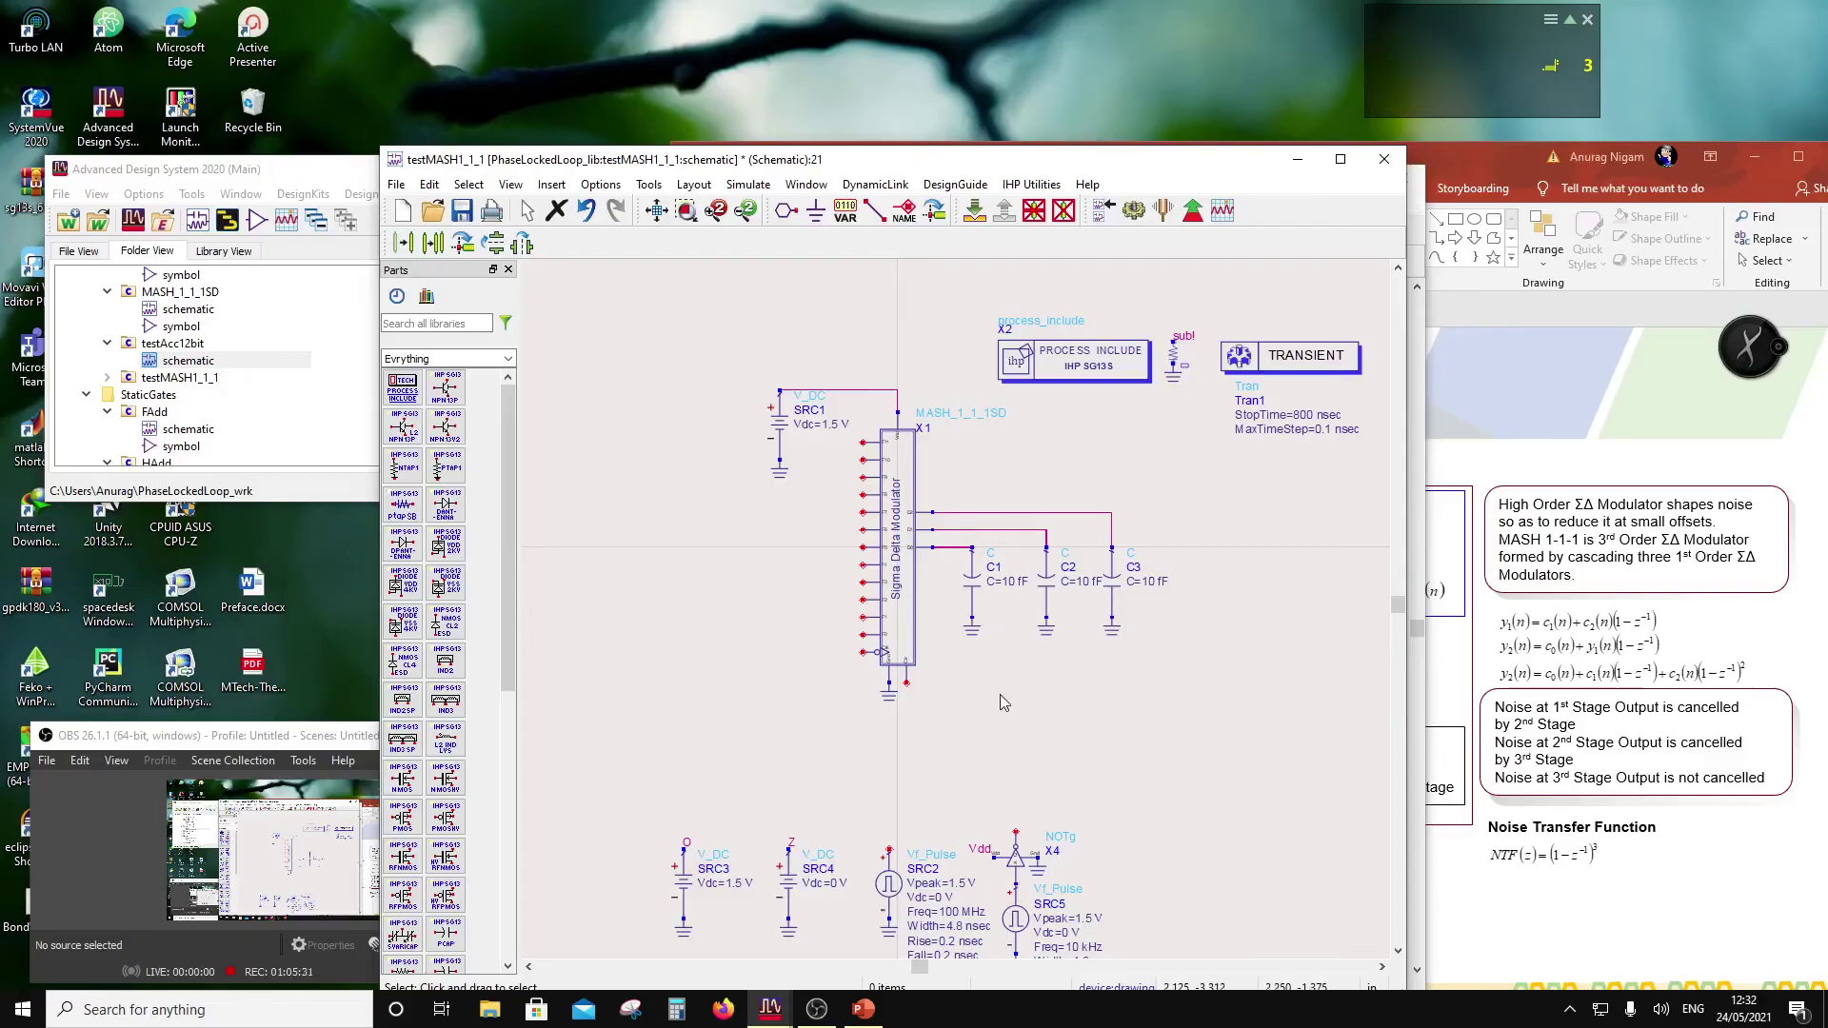
Step: Wire the modulator's Clr pin to the output of the NOTg inverter X4
scroll(1001, 703, down, 1)
scroll(1005, 709, down, 2)
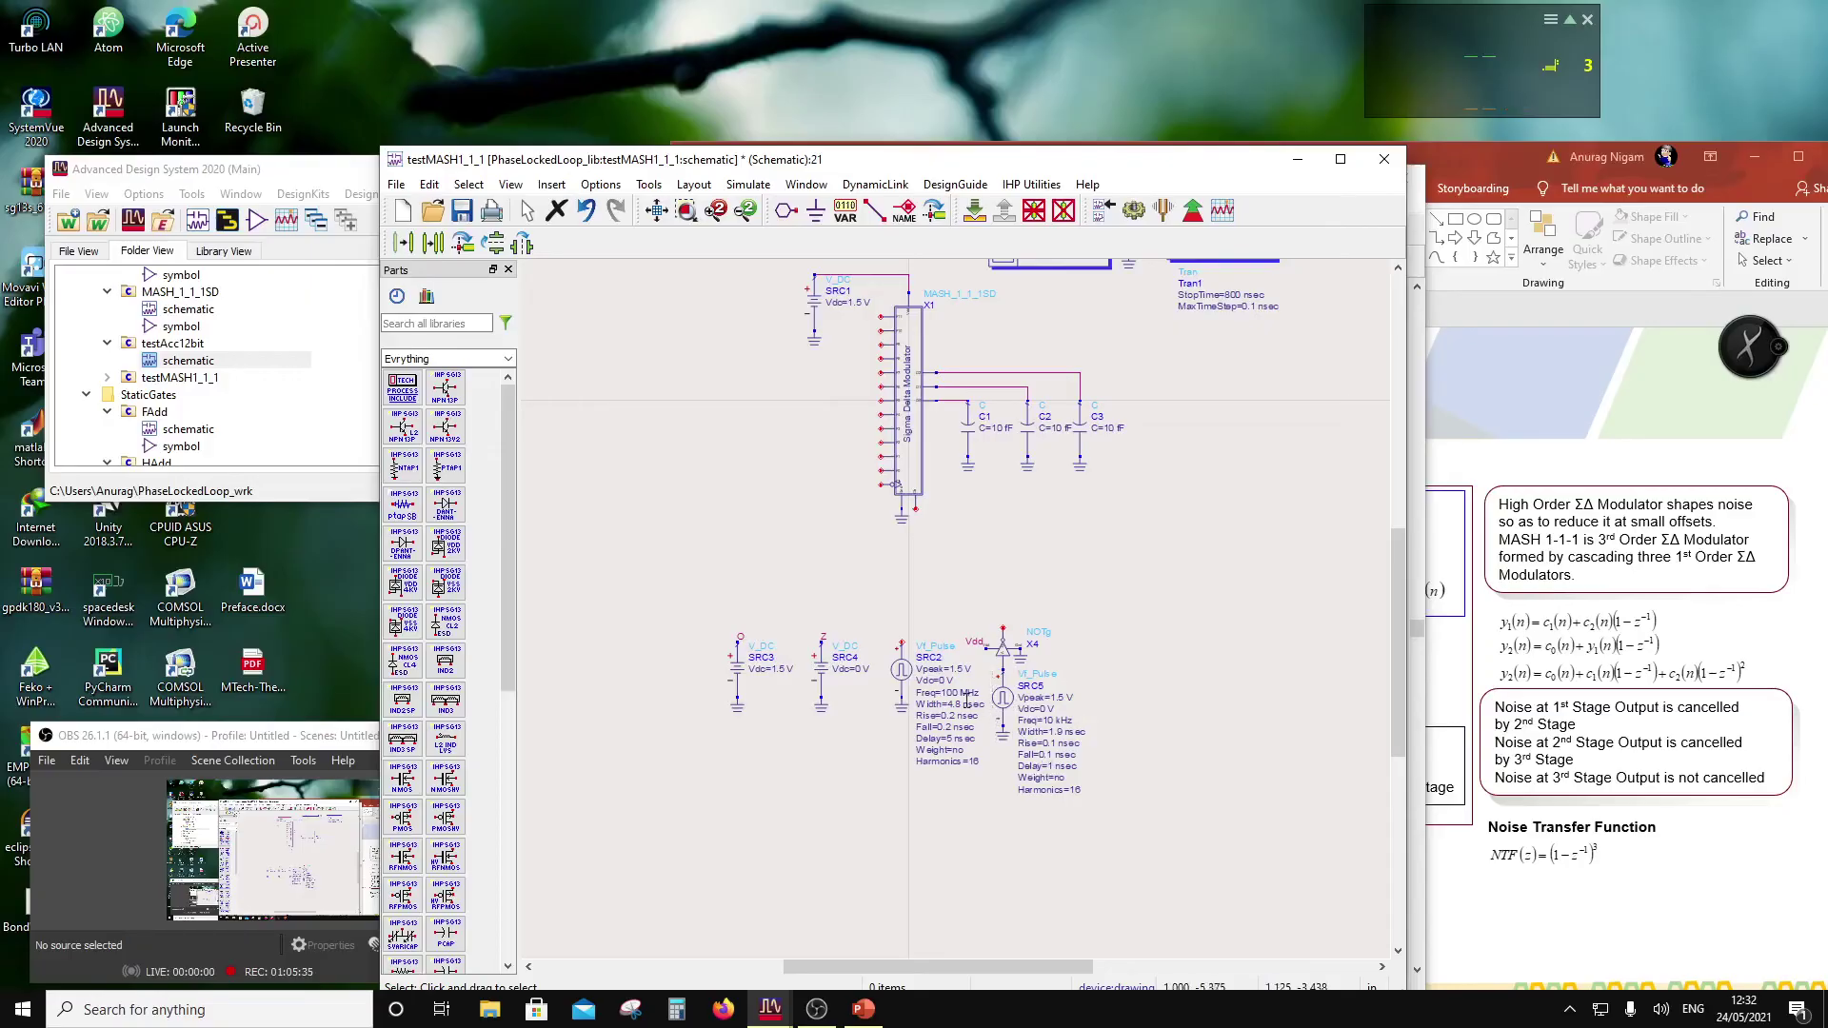
click(874, 210)
scroll(919, 515, up, 2)
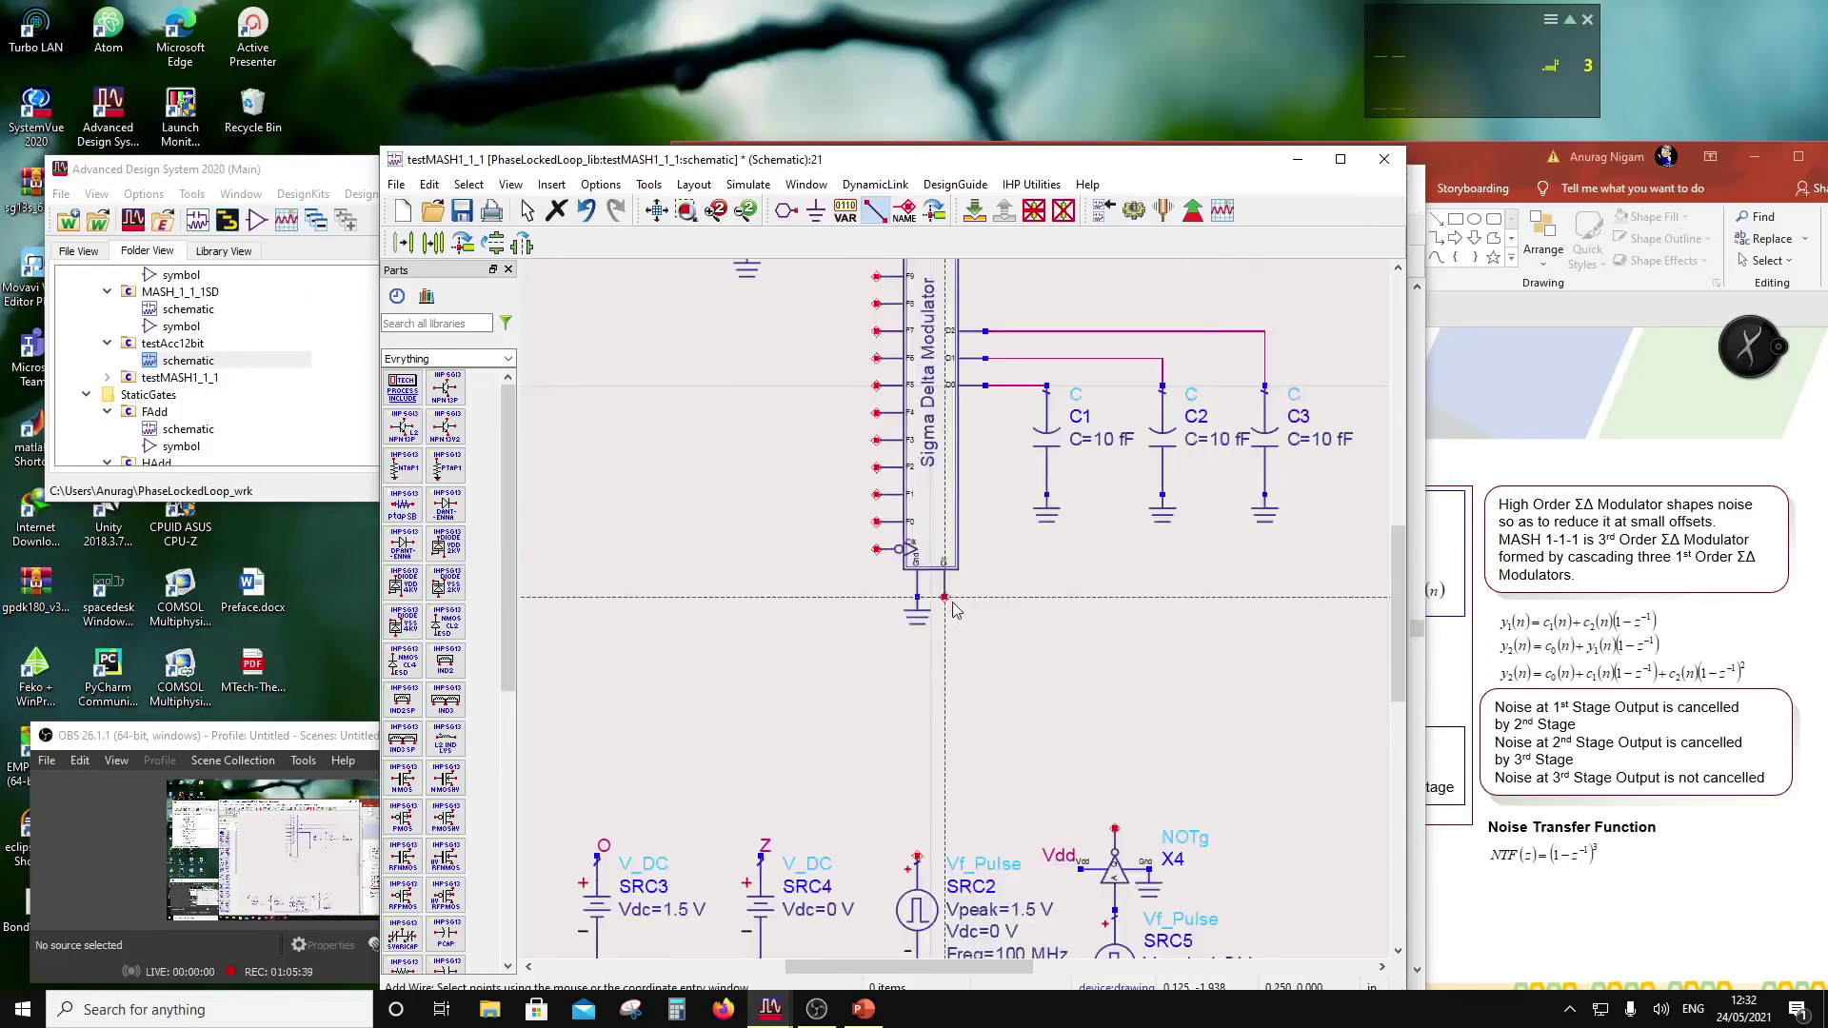
click(946, 605)
click(1157, 895)
Step: Wire the SRC2 pulse source to the modulator's clock input and set its delay to 4 nsec
scroll(993, 762, down, 1)
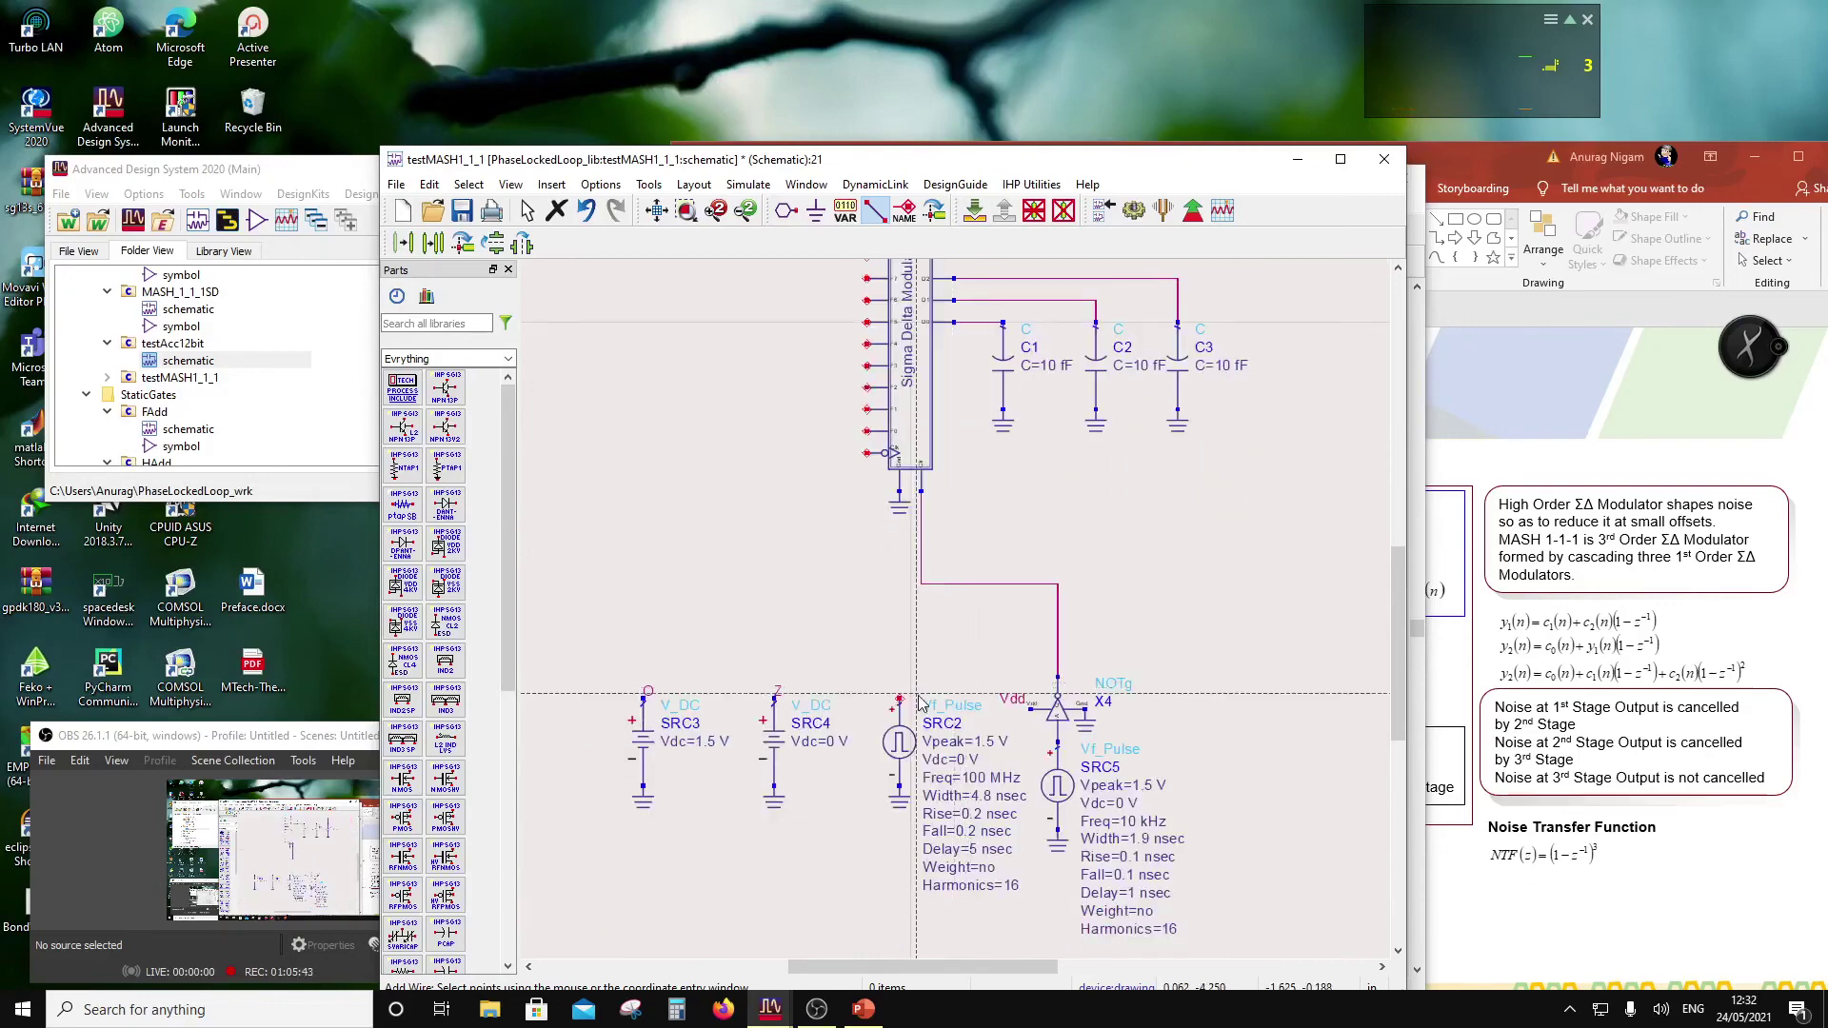
click(898, 699)
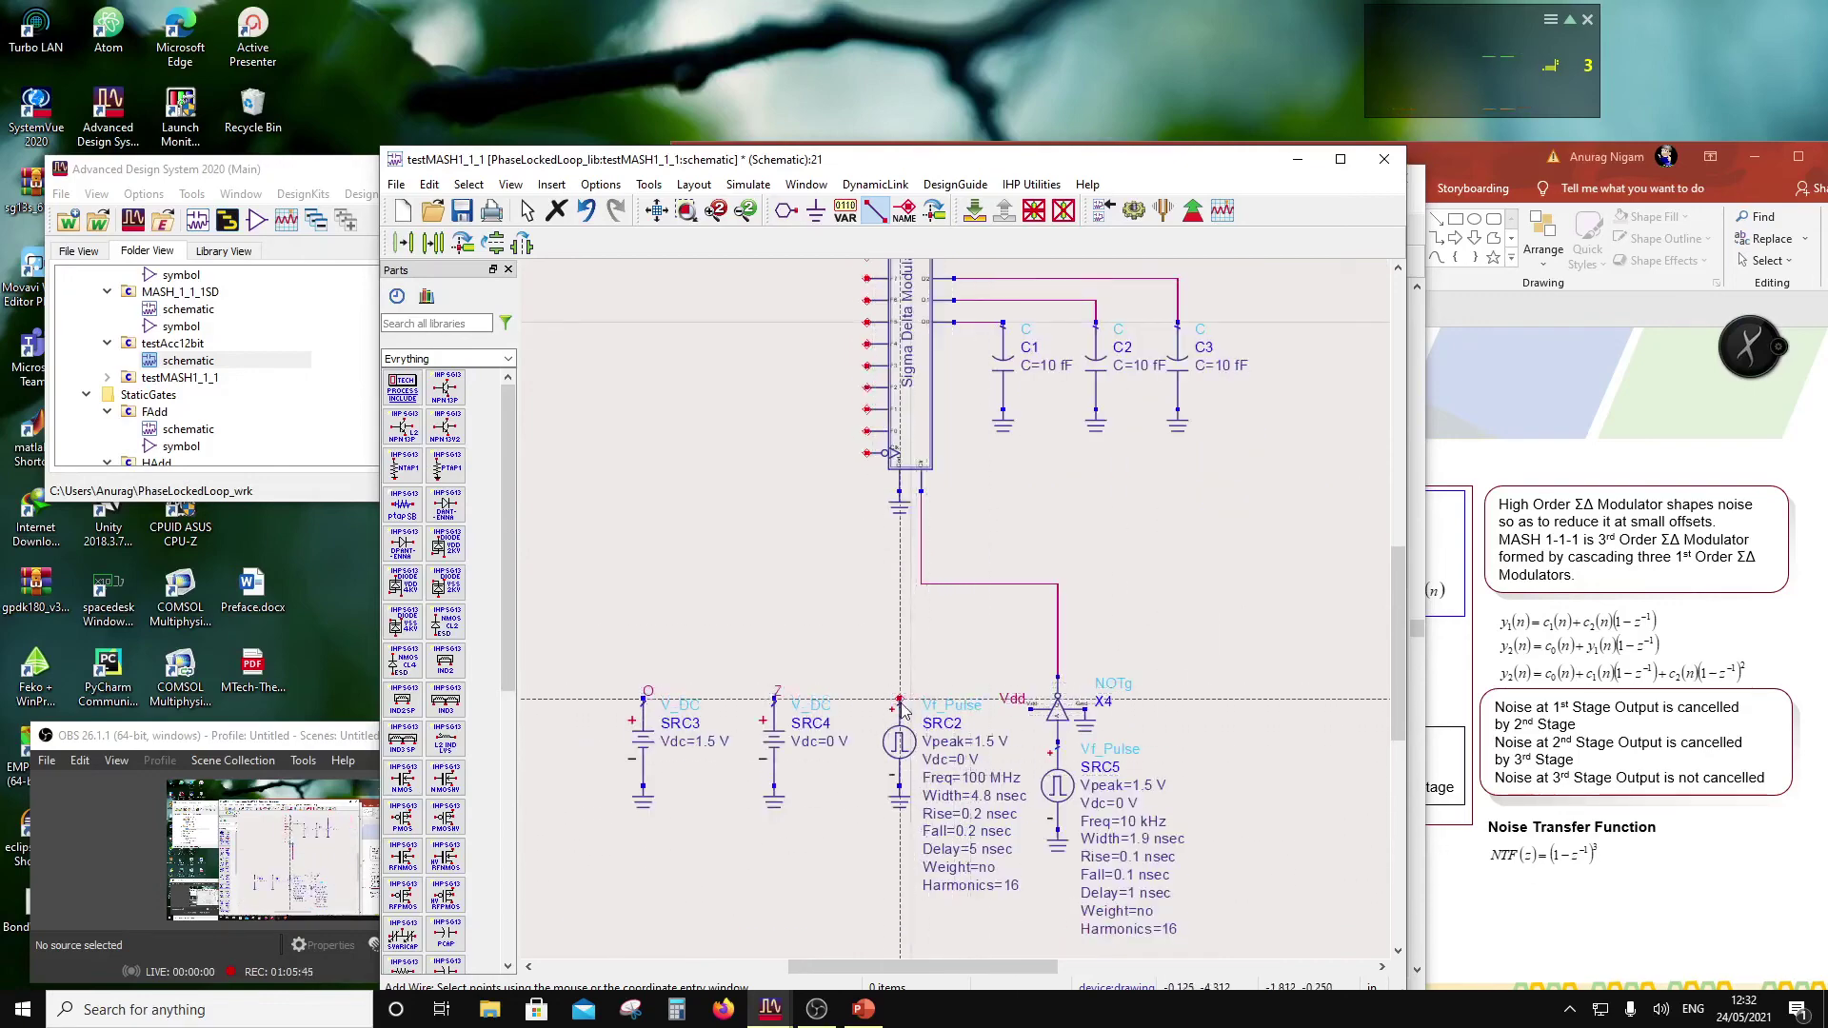
click(869, 454)
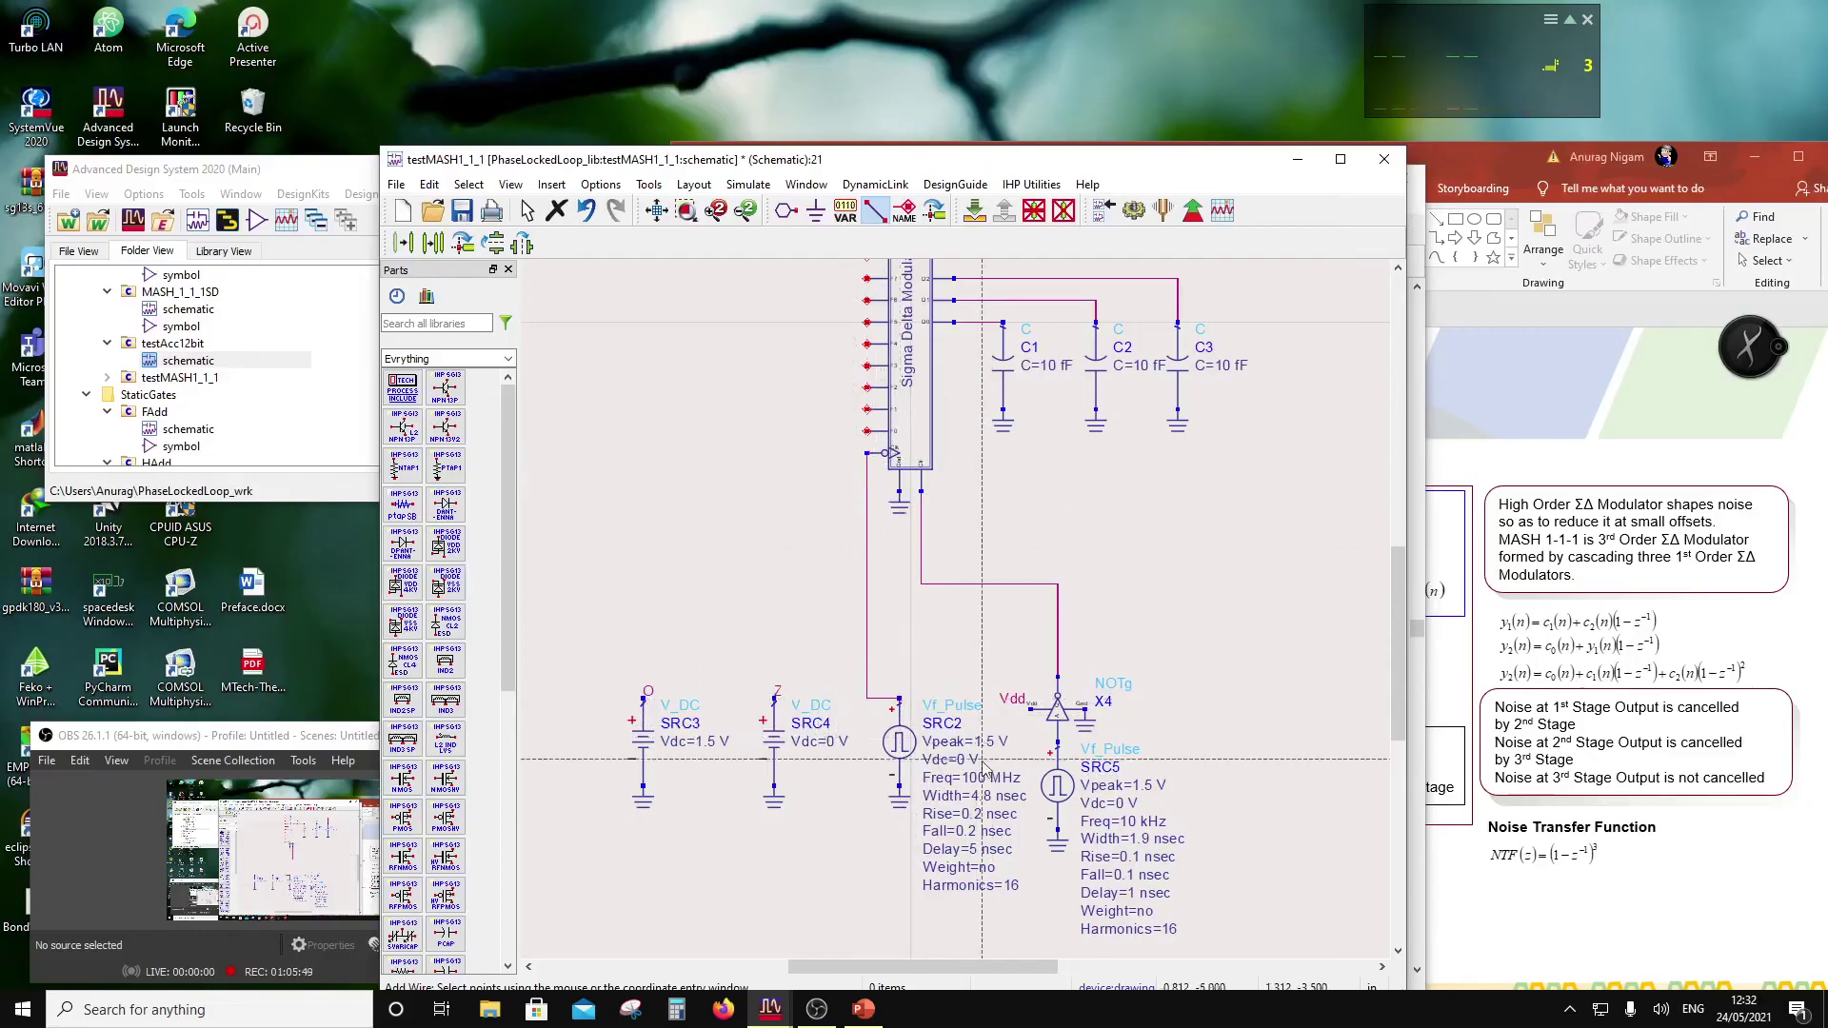
double_click(976, 850)
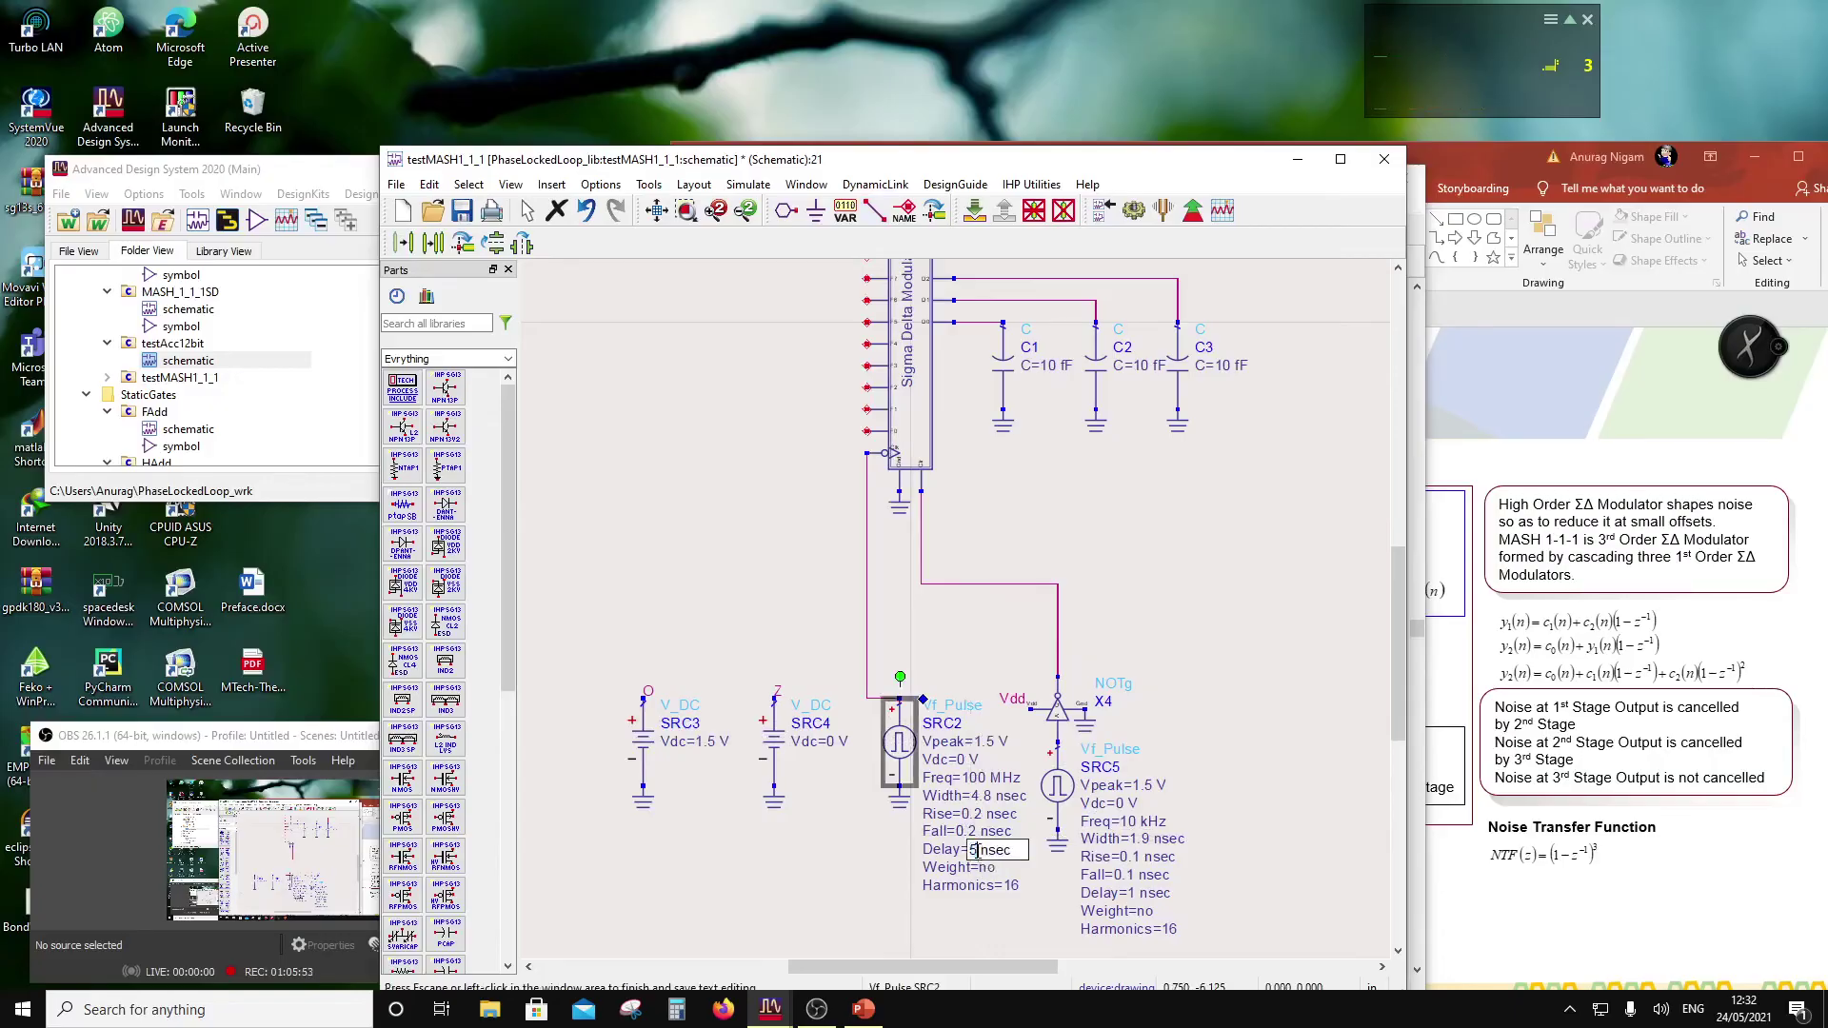
text(4)
click(968, 904)
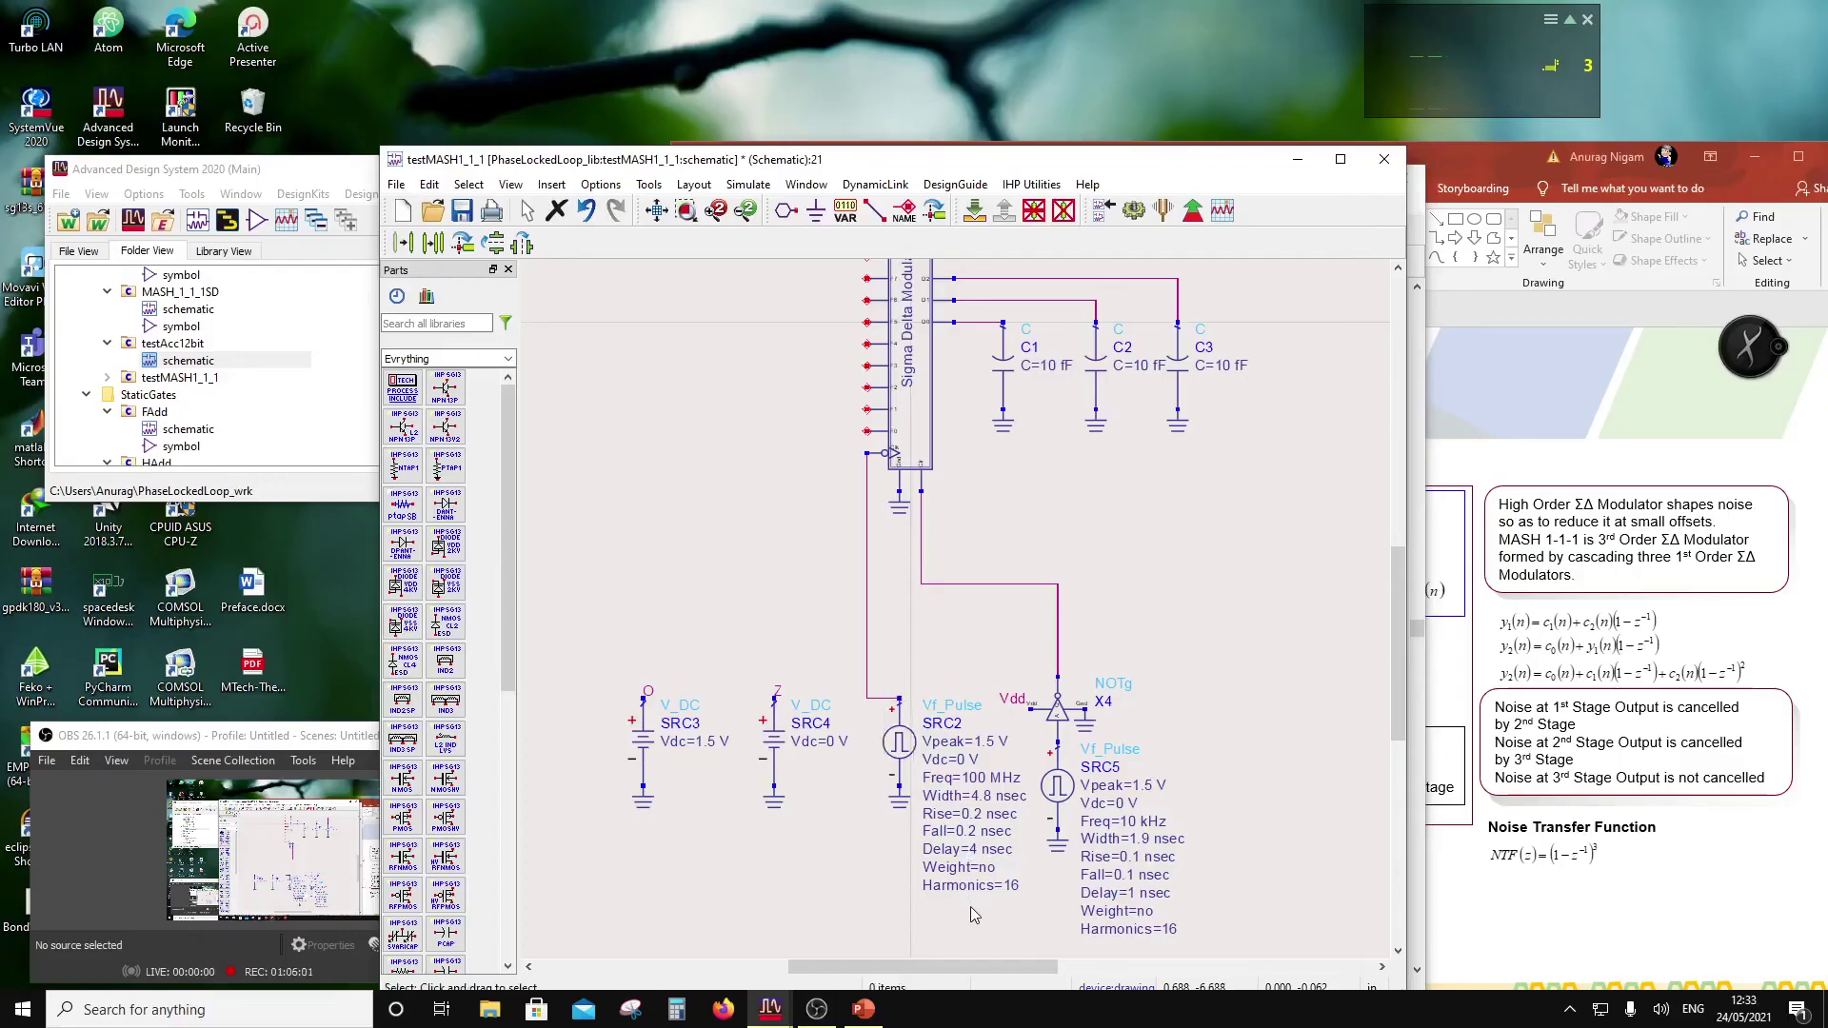
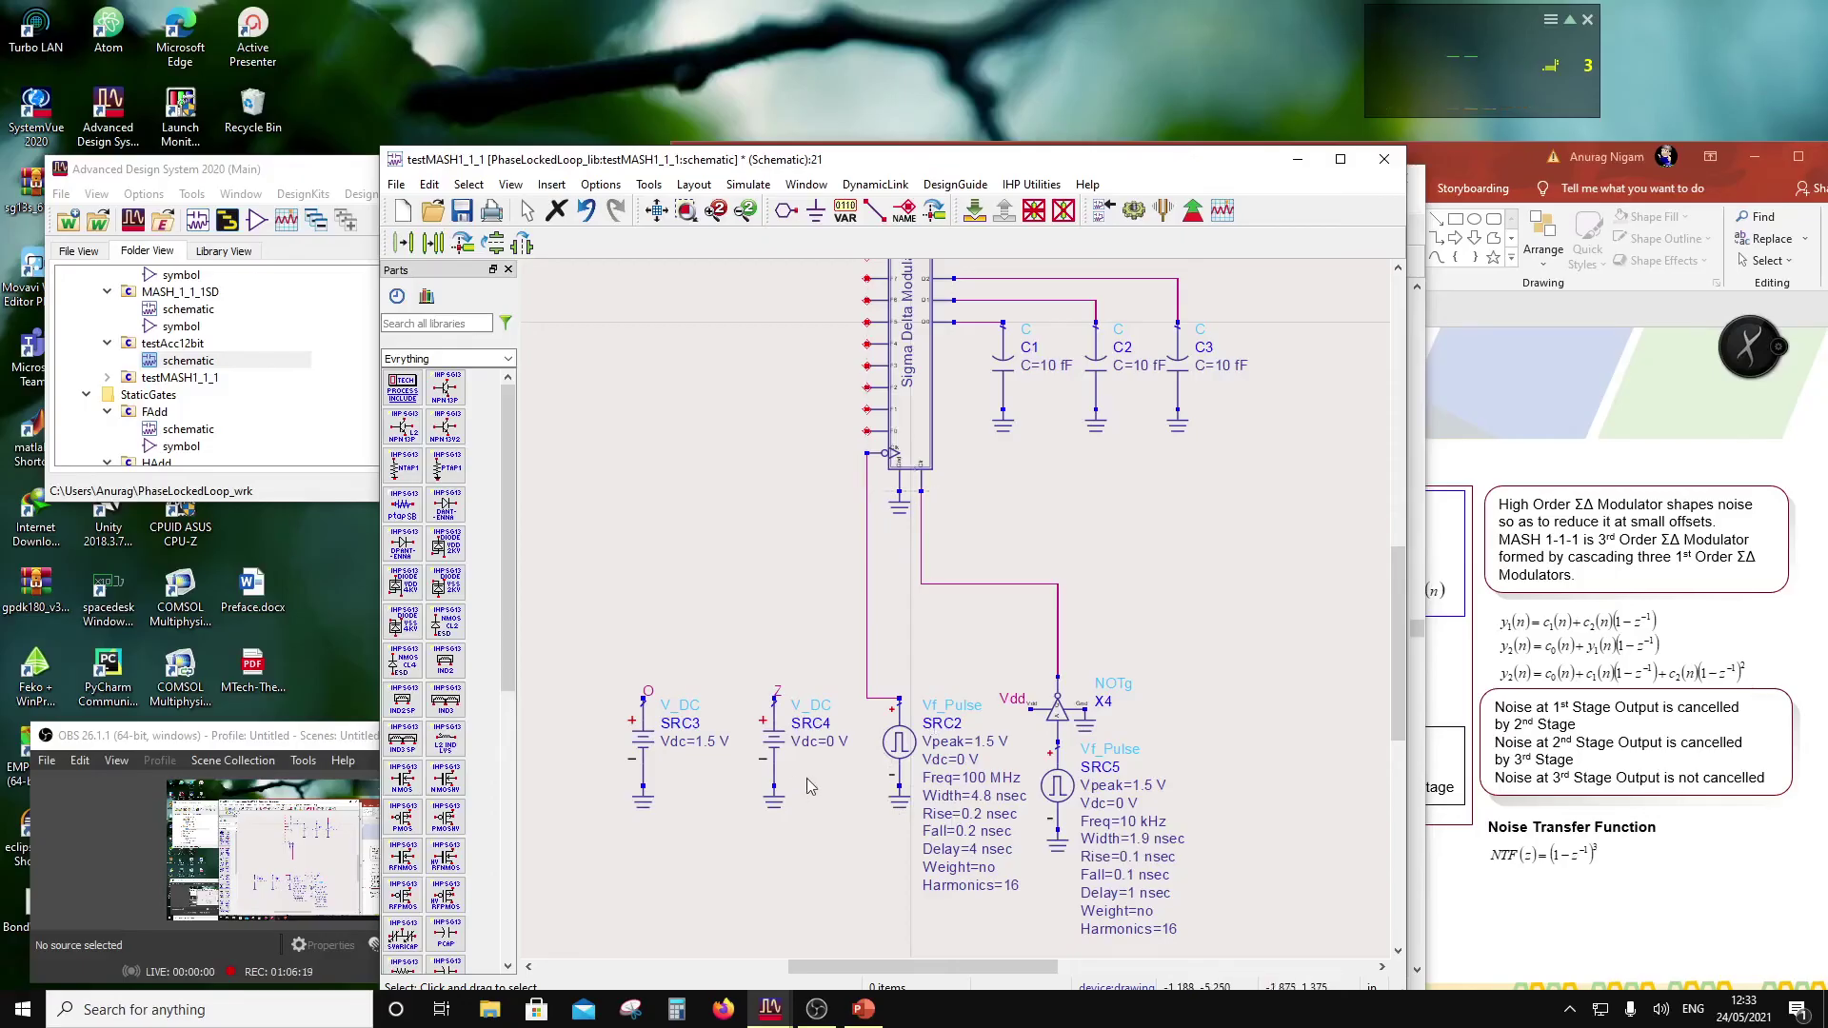
scroll(934, 768, down, 2)
scroll(915, 620, up, 1)
scroll(915, 620, up, 1)
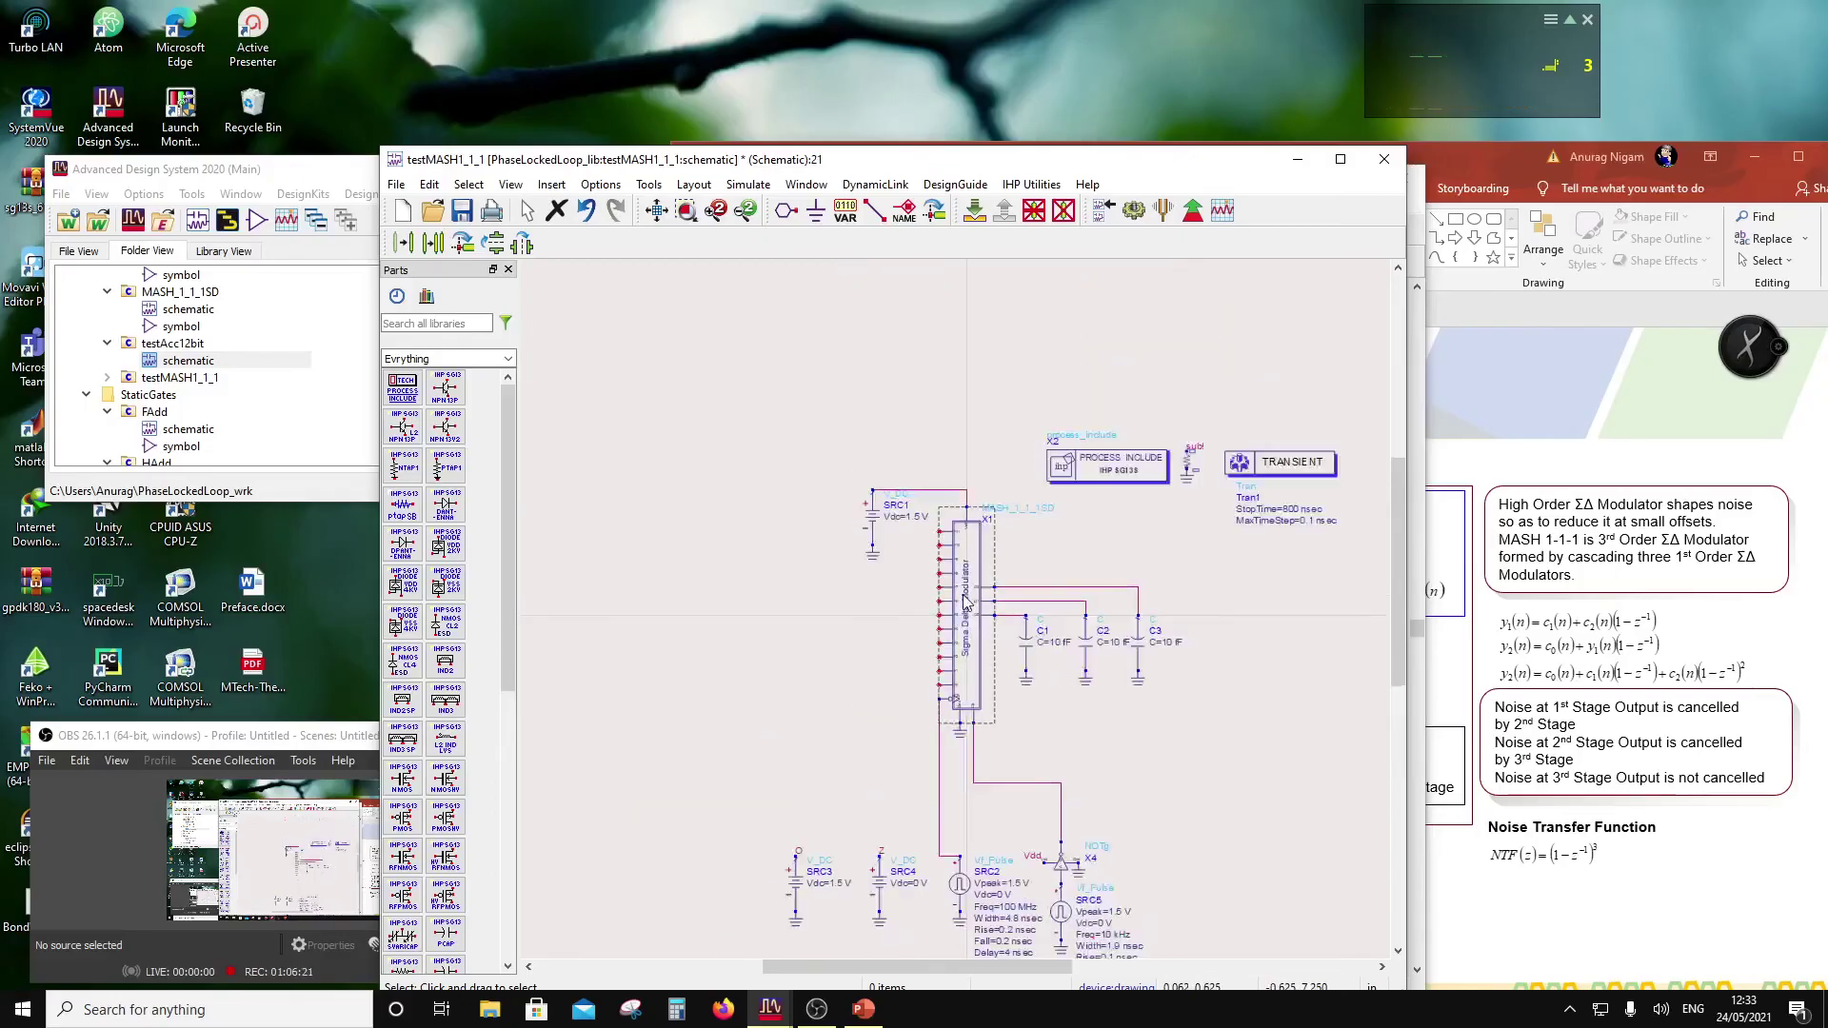
scroll(942, 637, up, 1)
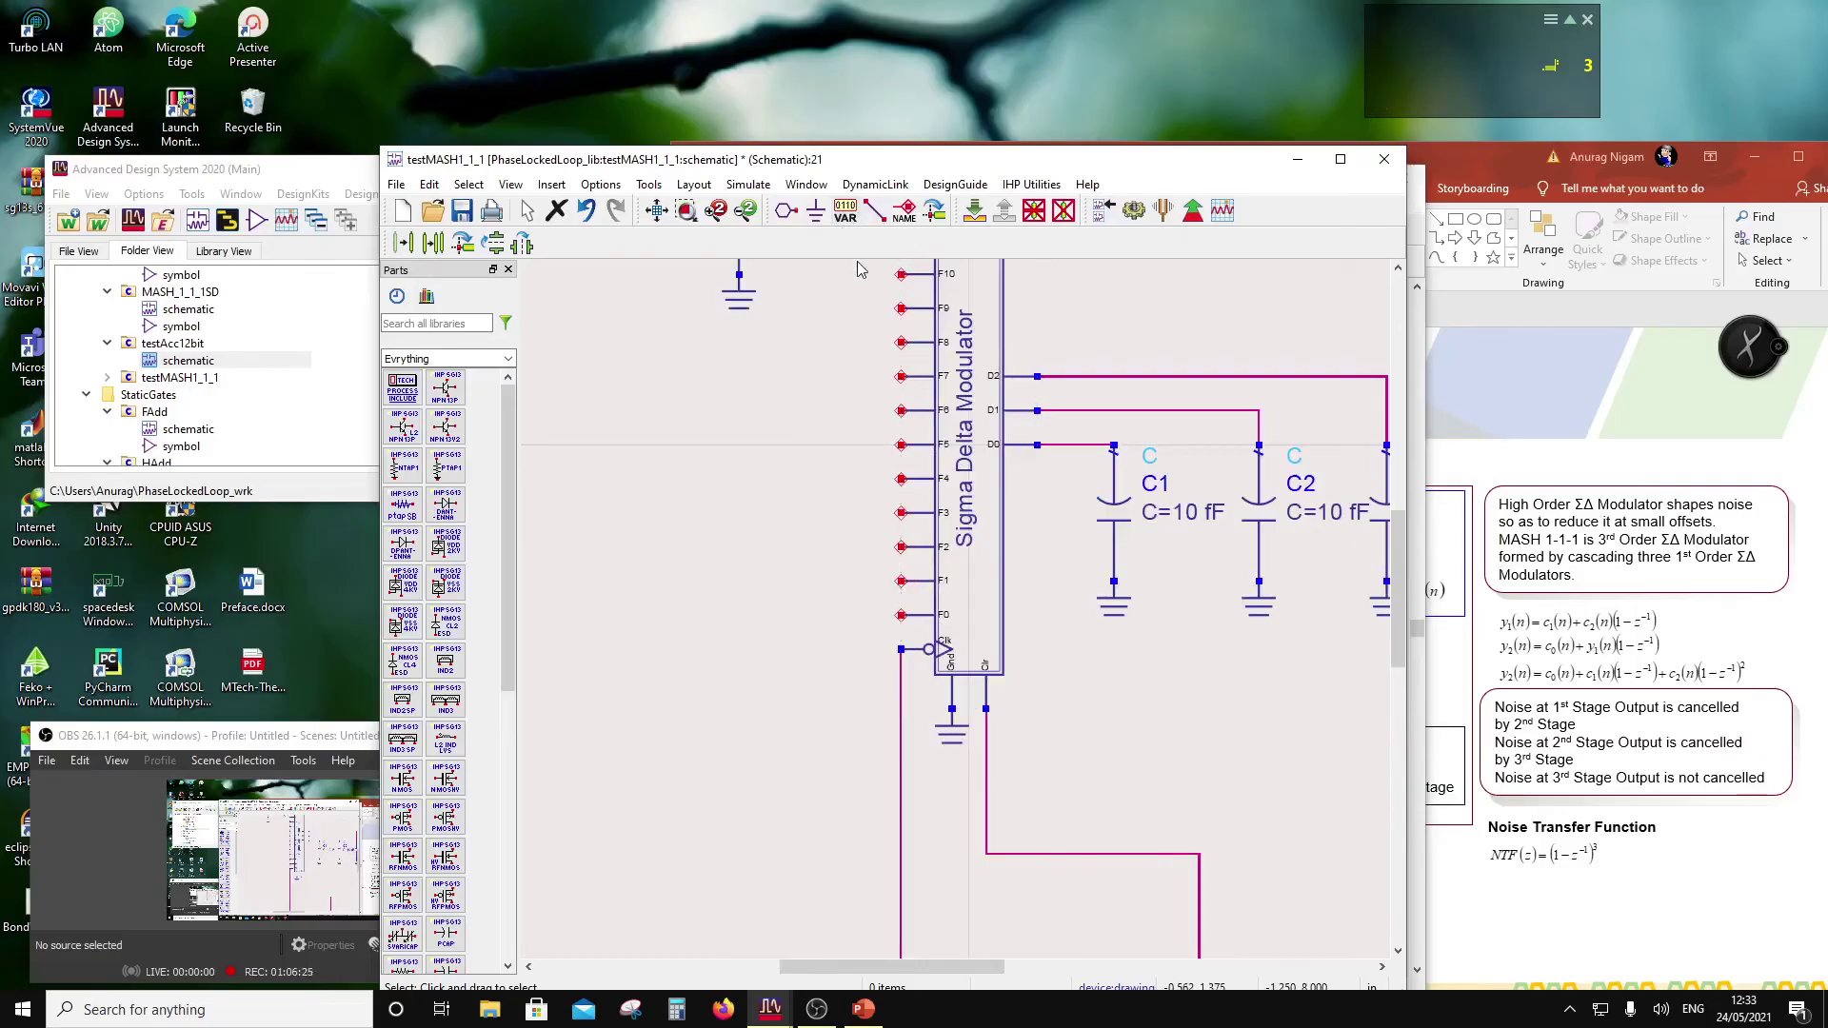
scroll(836, 592, down, 1)
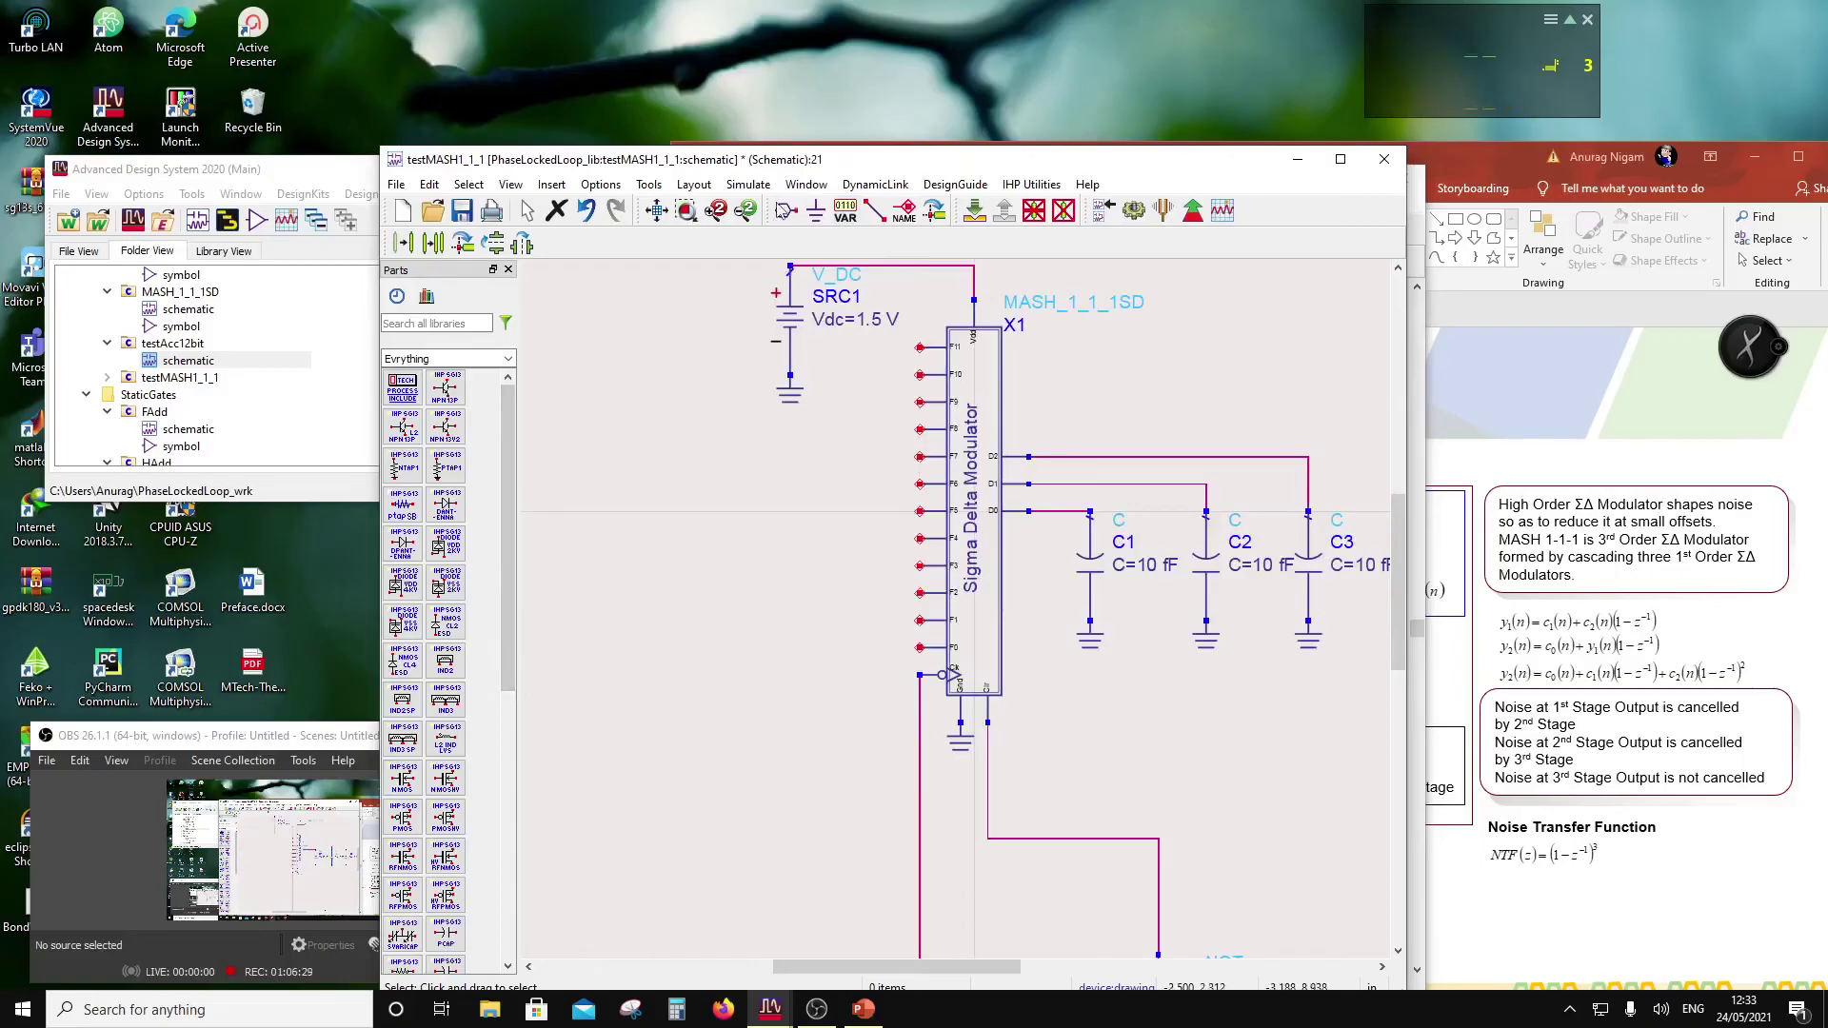
click(684, 187)
mouse_move(648, 185)
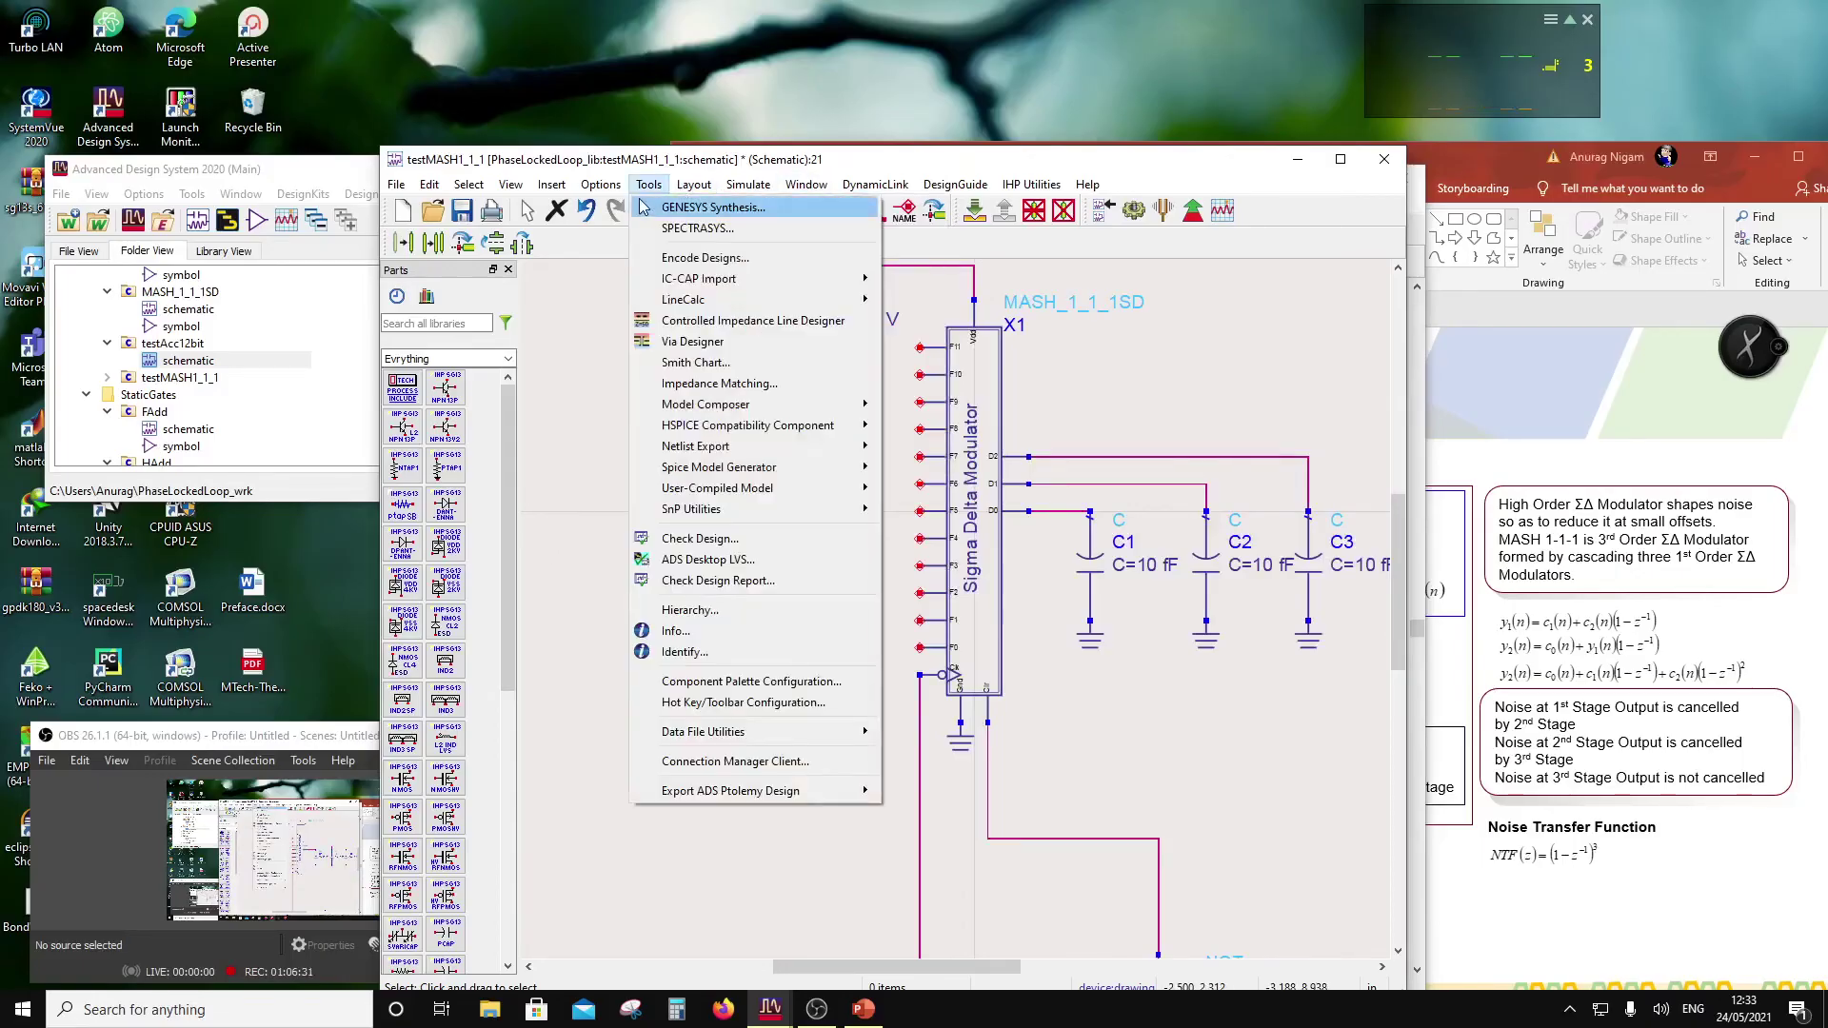
mouse_move(551, 185)
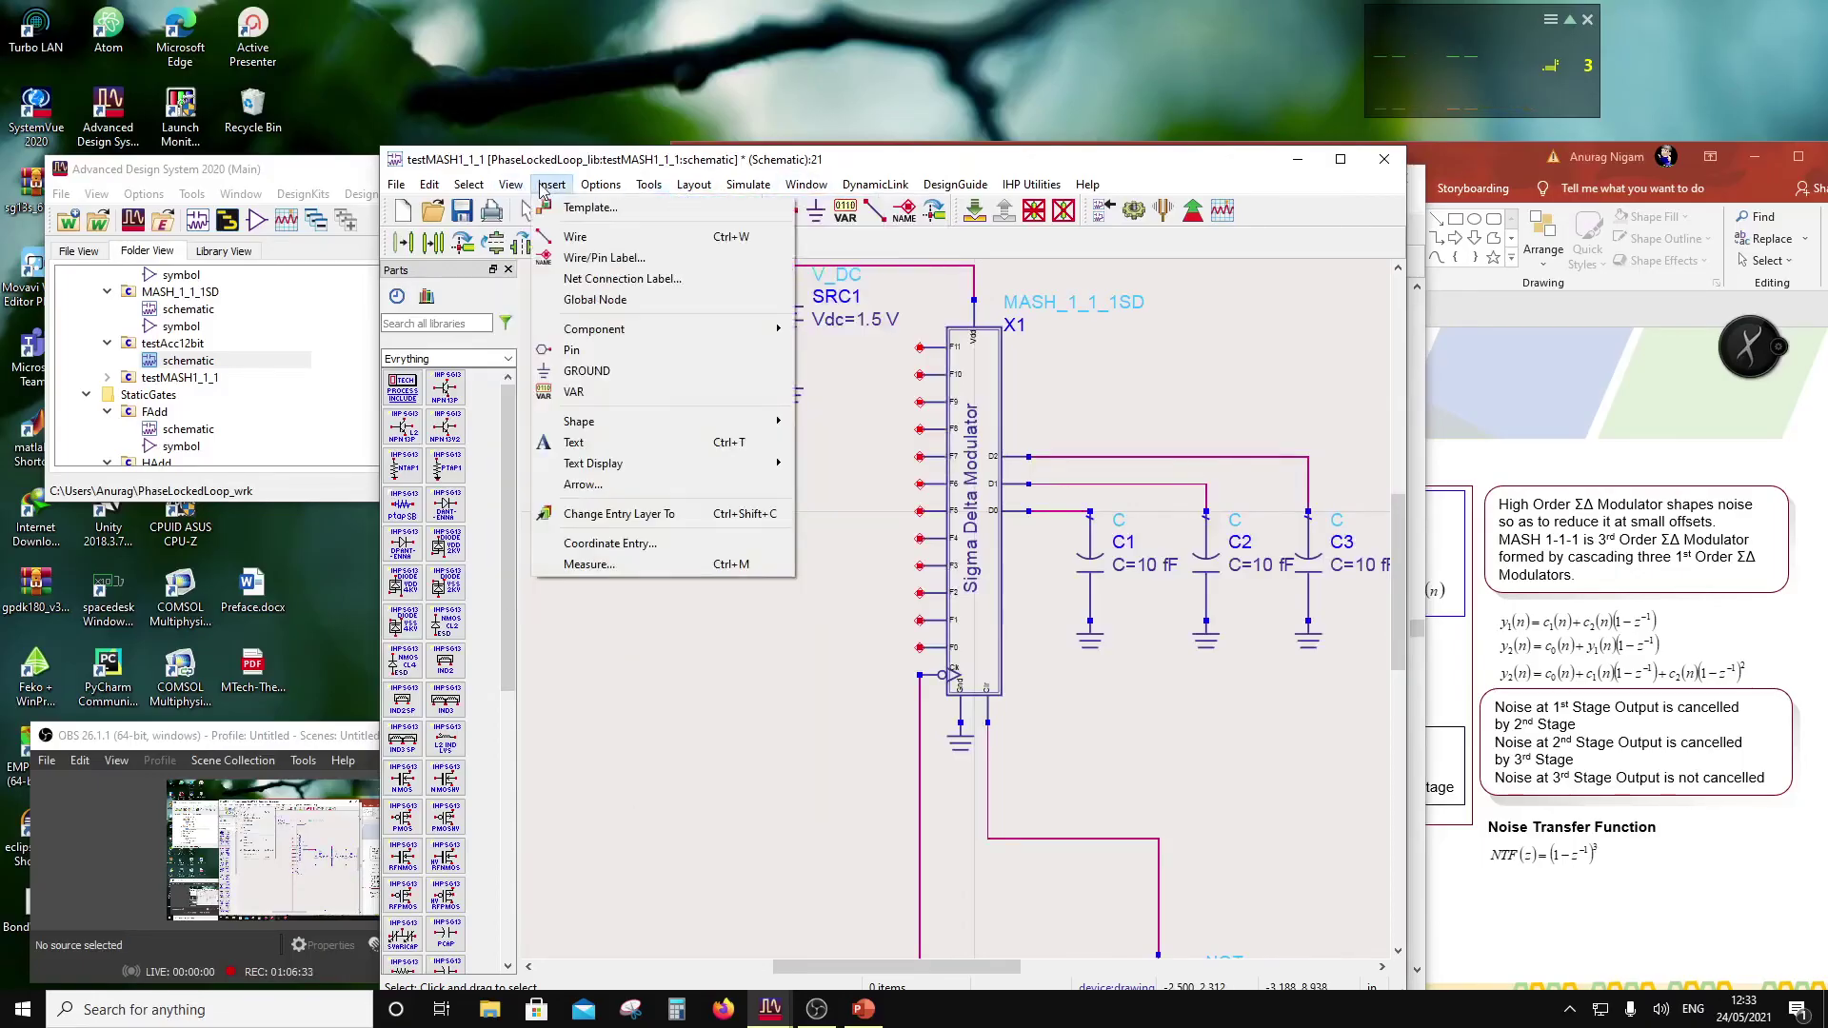
click(574, 442)
click(682, 687)
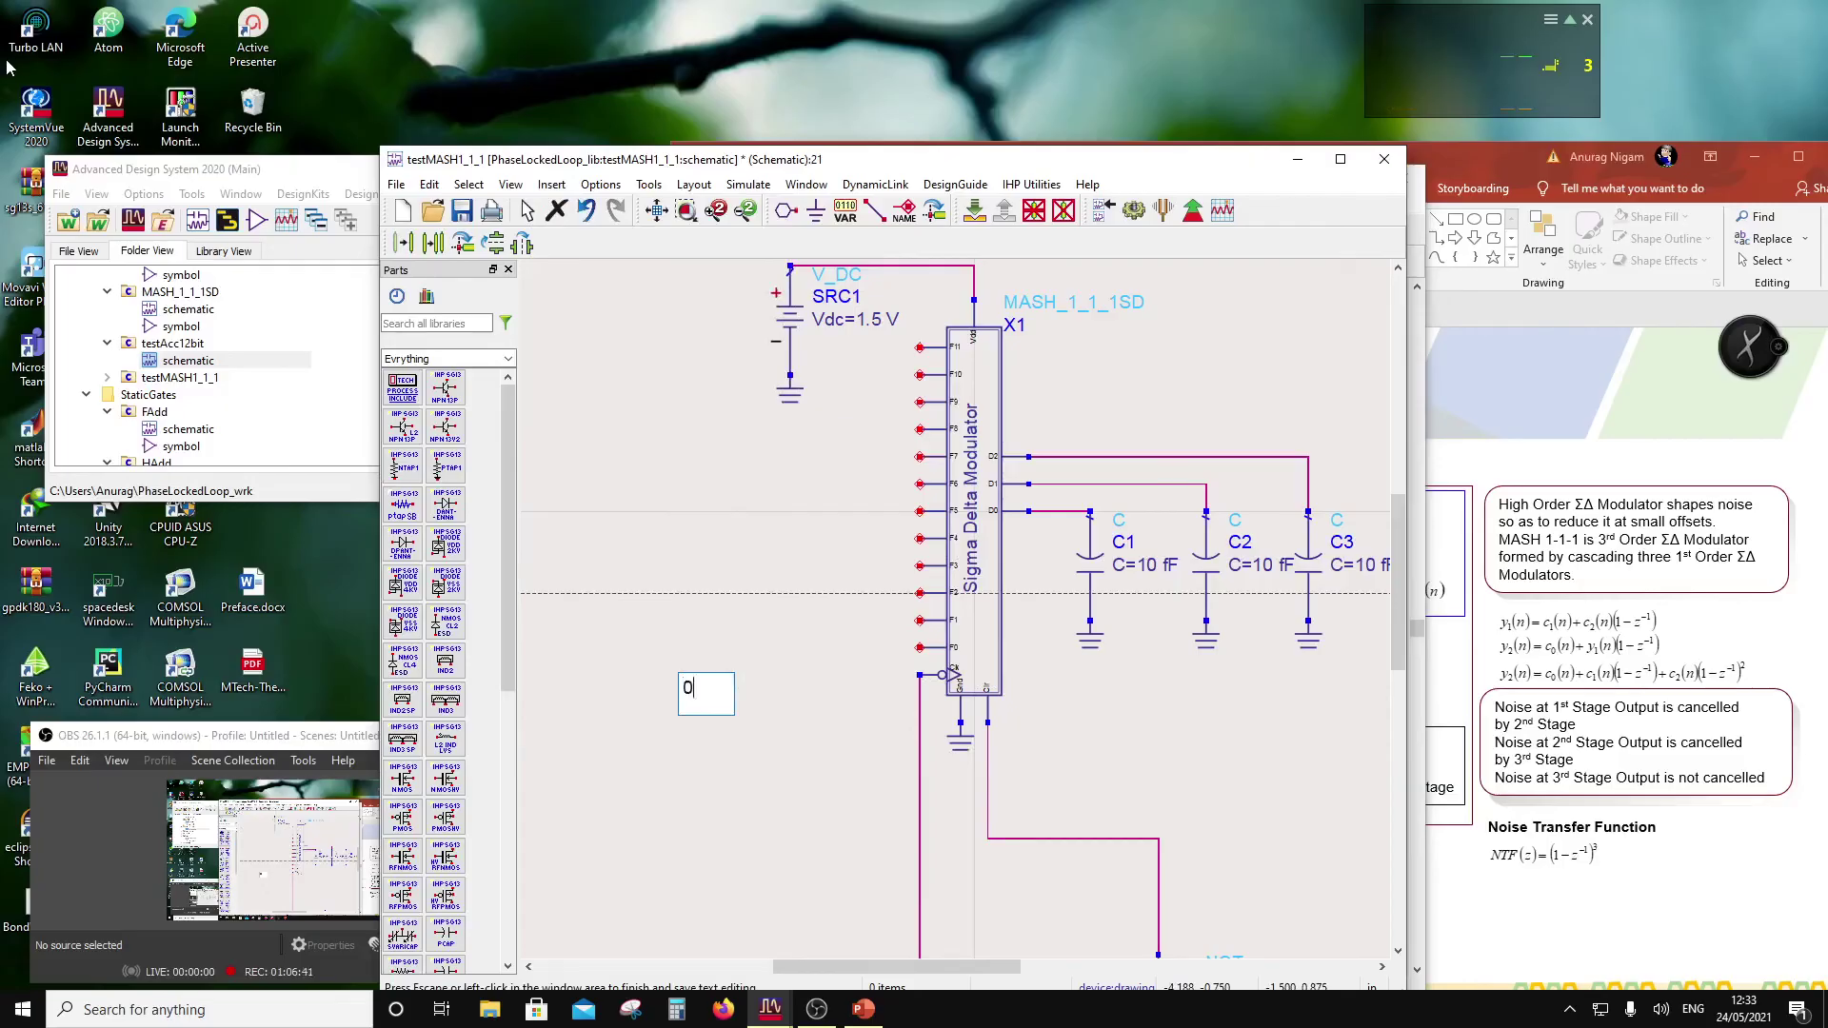
text(0110111011)
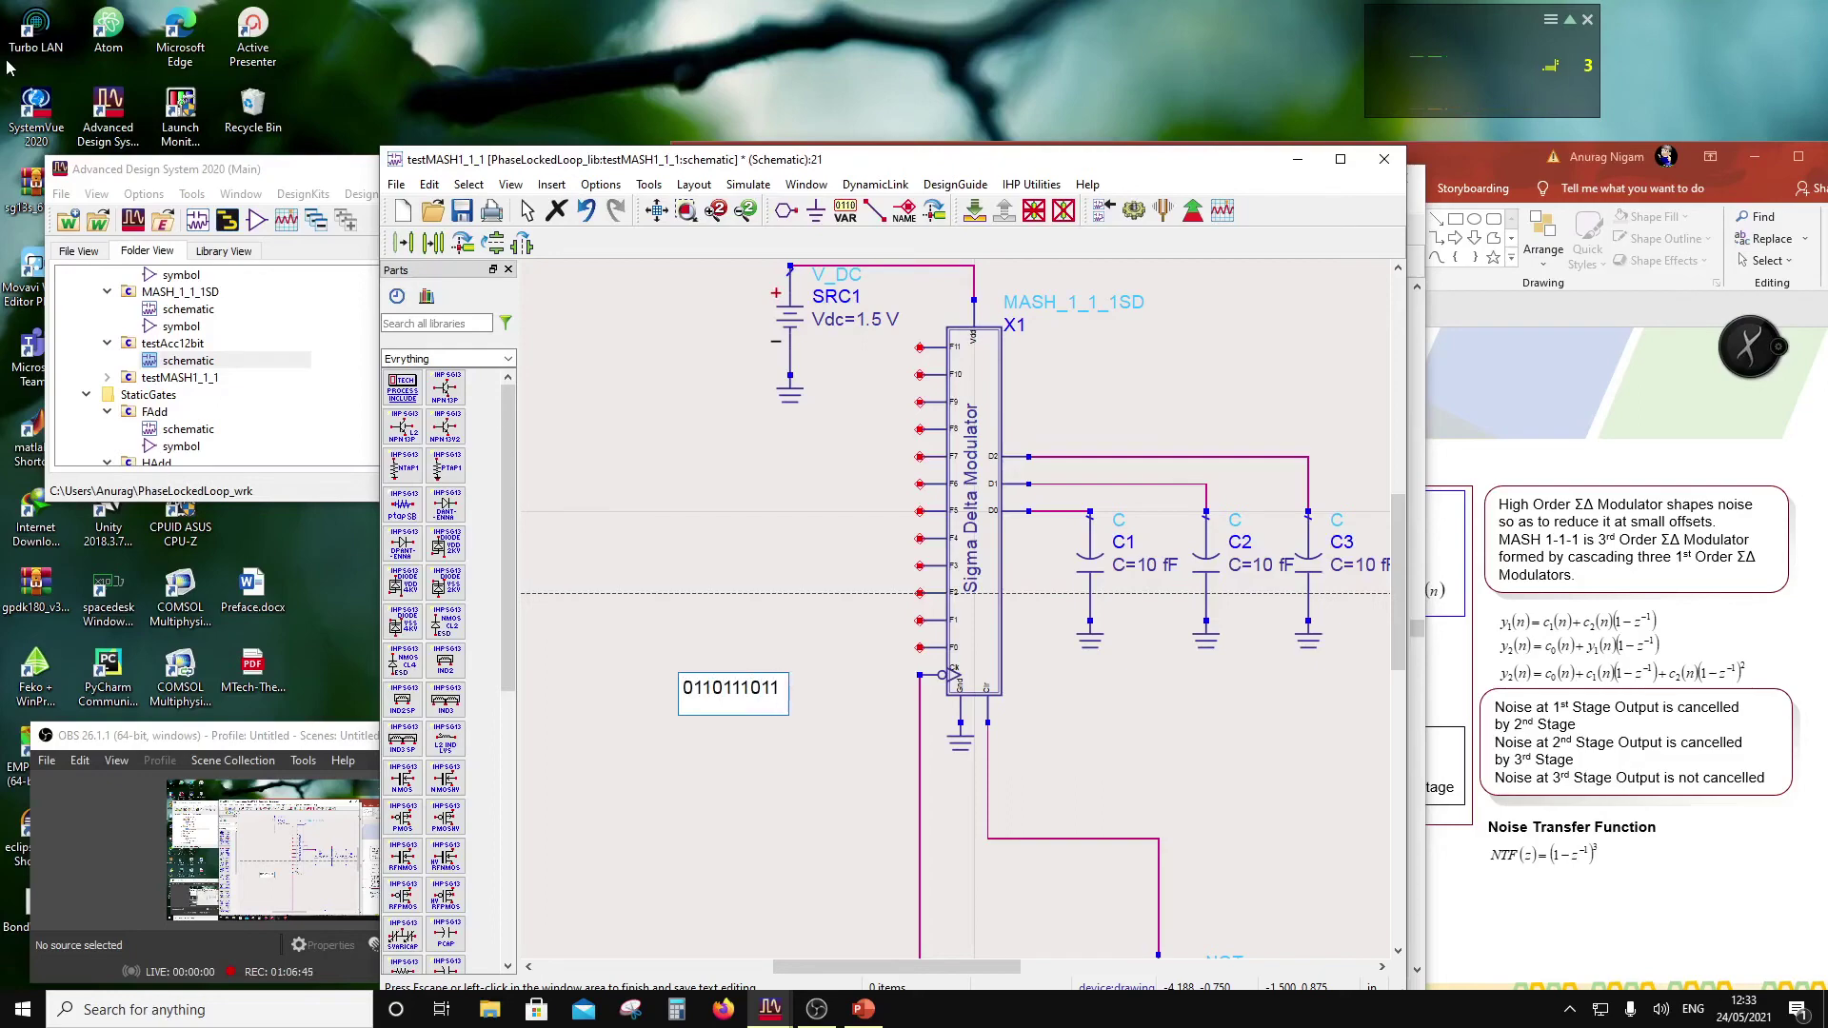
text(11)
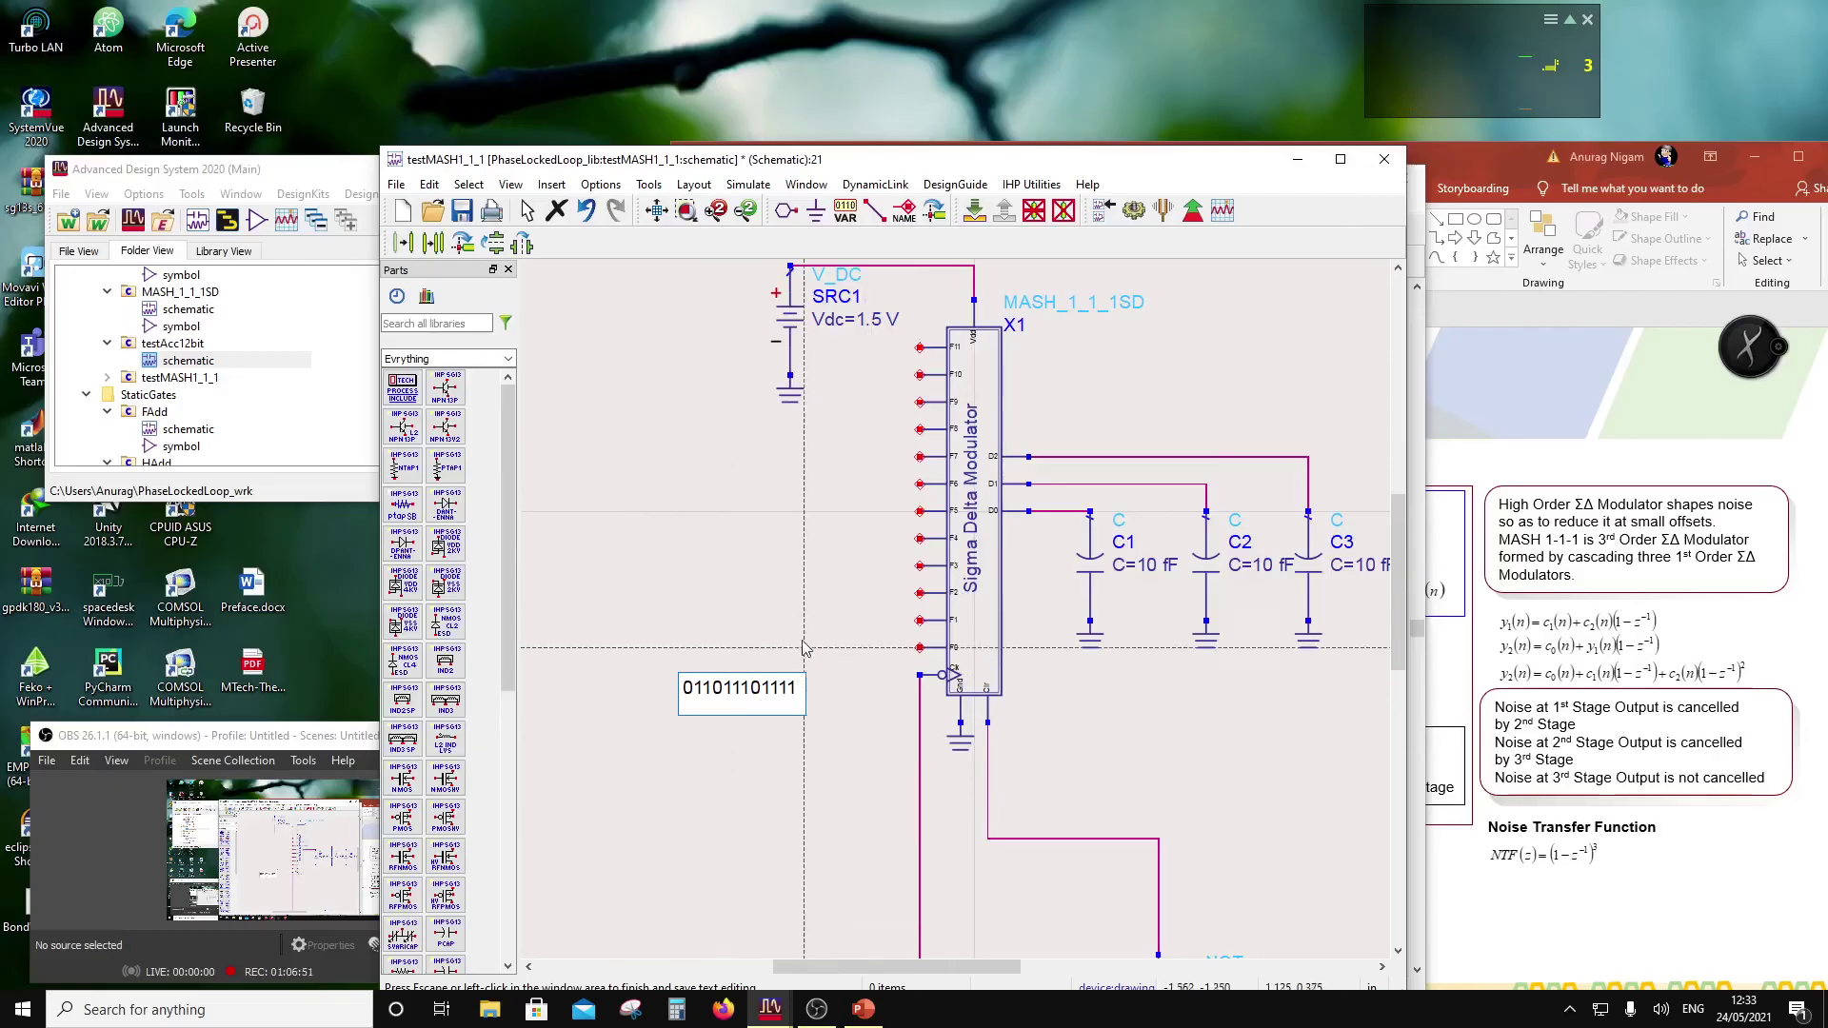
click(798, 598)
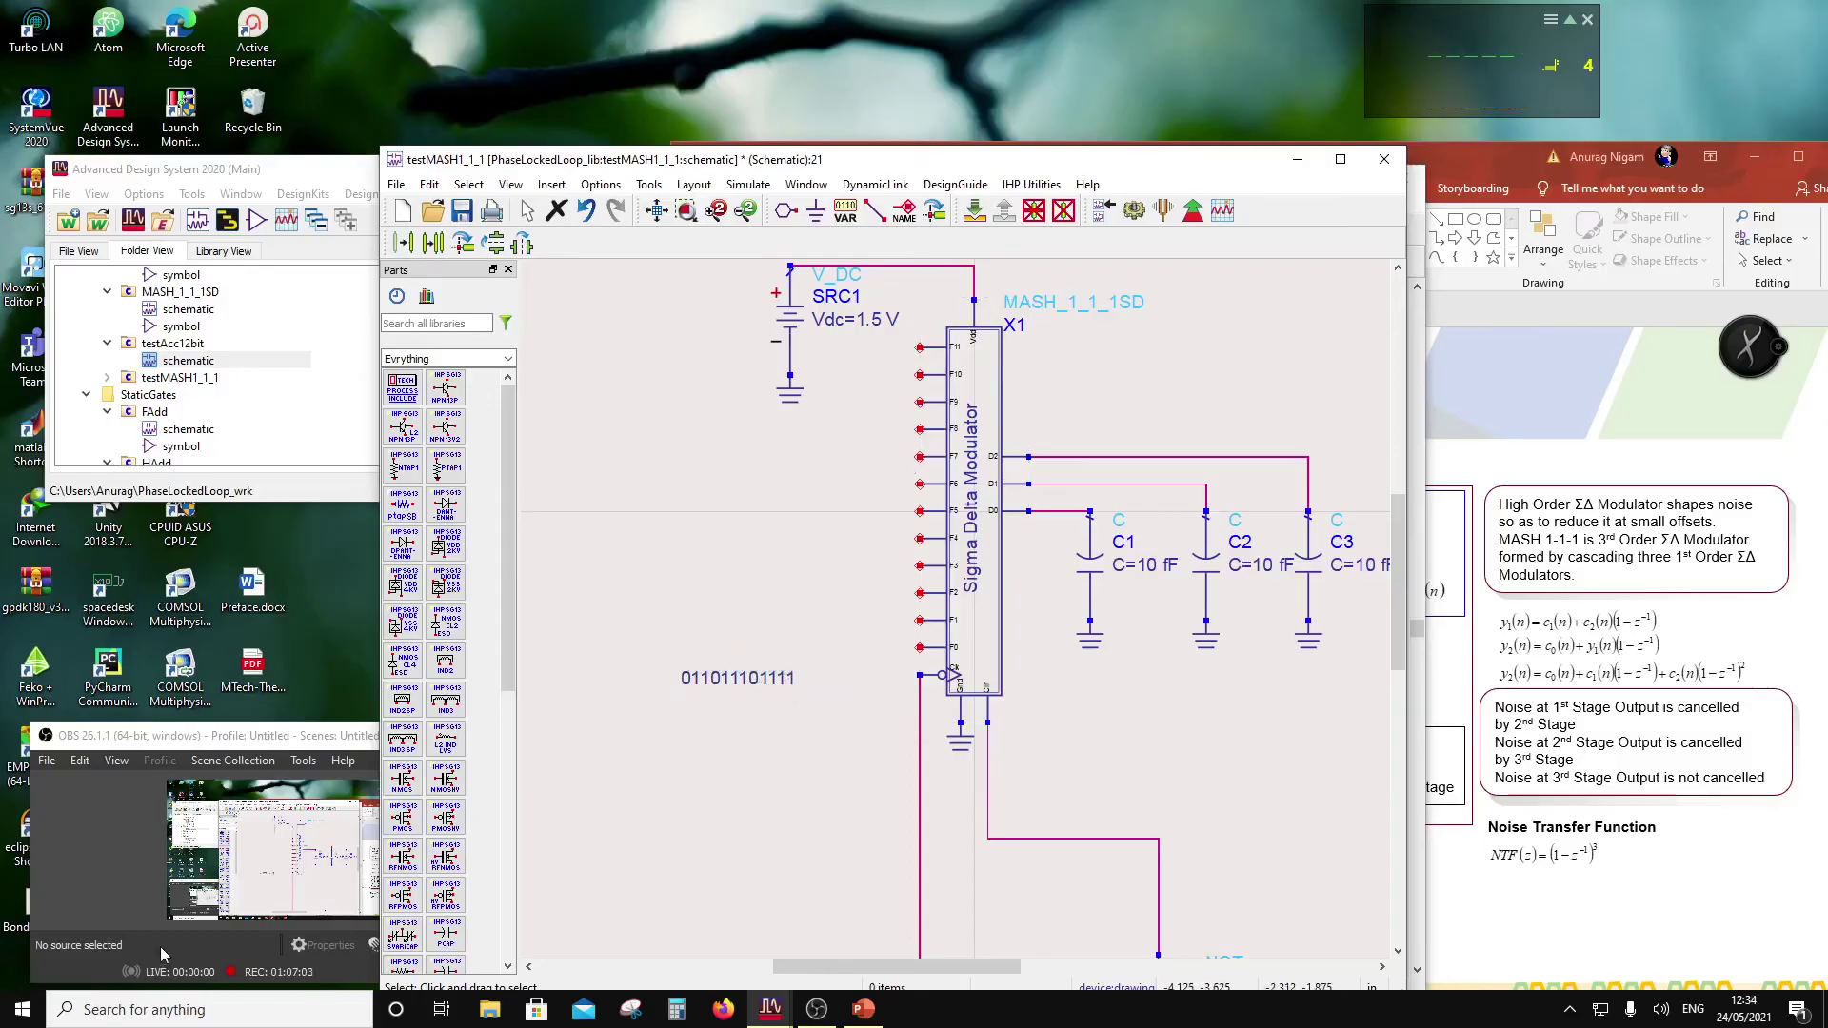
Step: Open Calculator in Programmer mode with hexadecimal entry and place its window so the binary note stays visible
click(122, 1009)
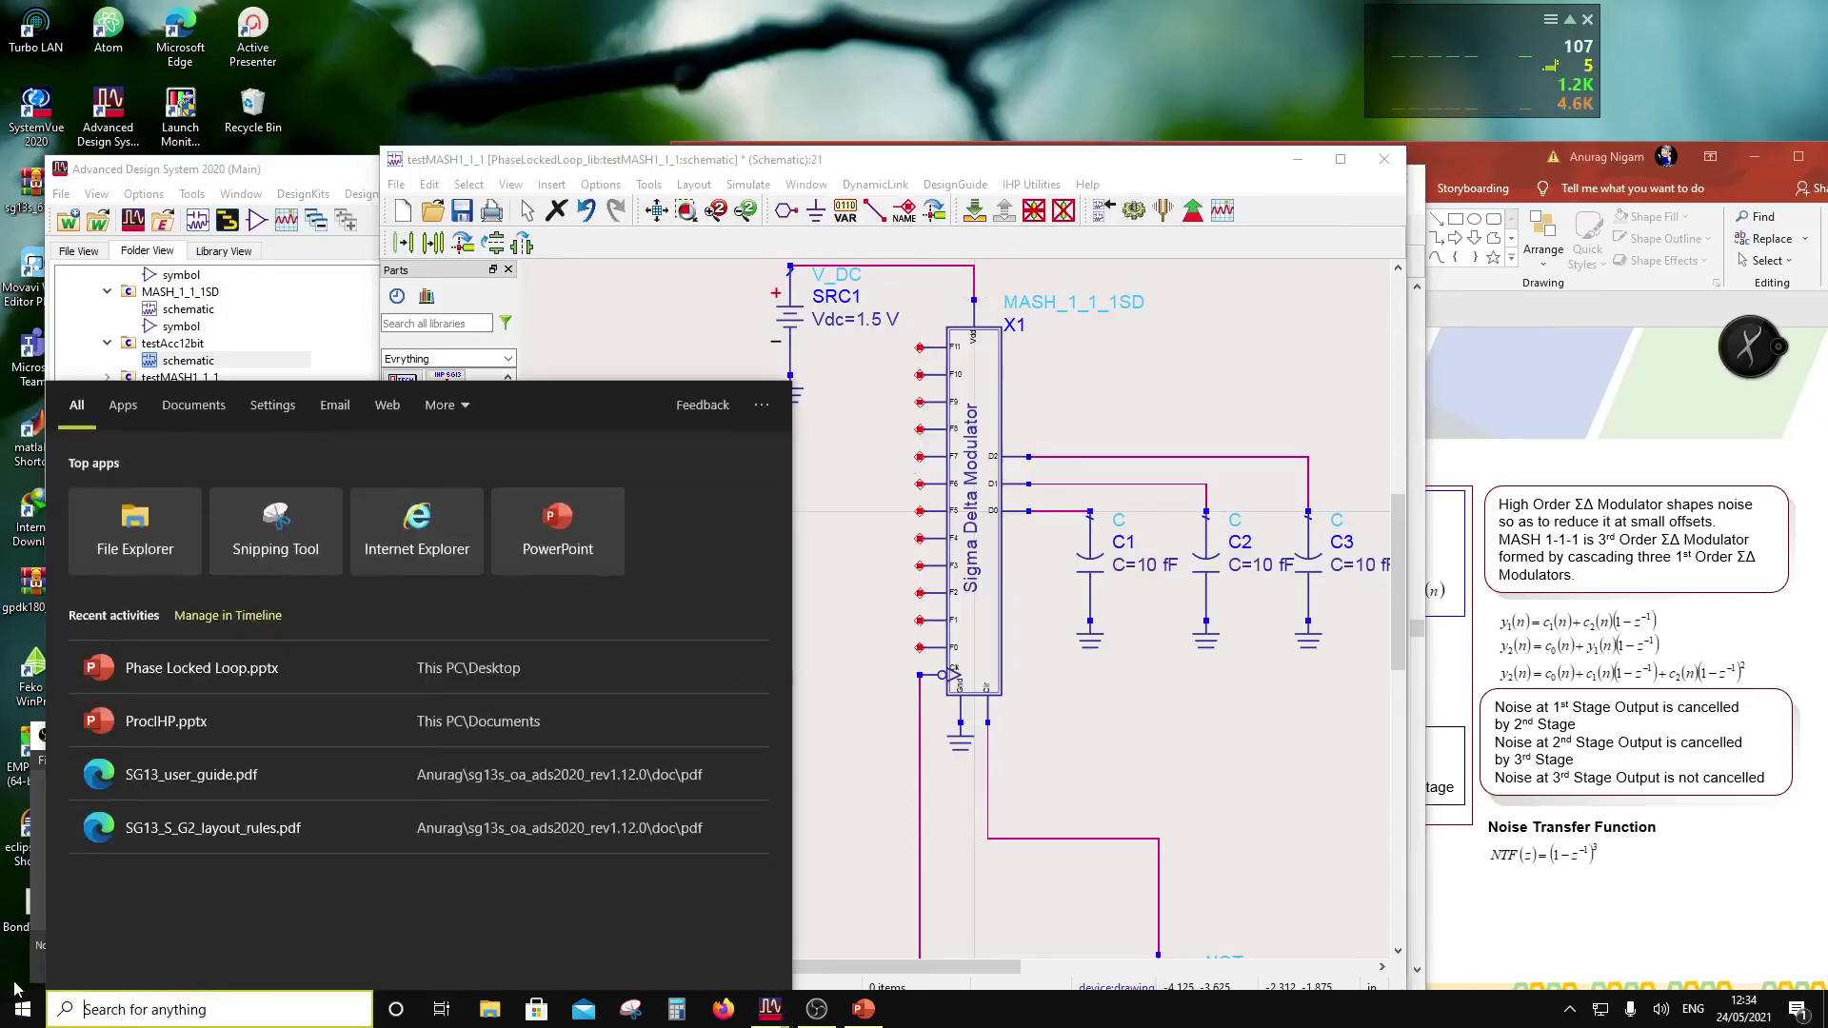
text(calc)
click(221, 478)
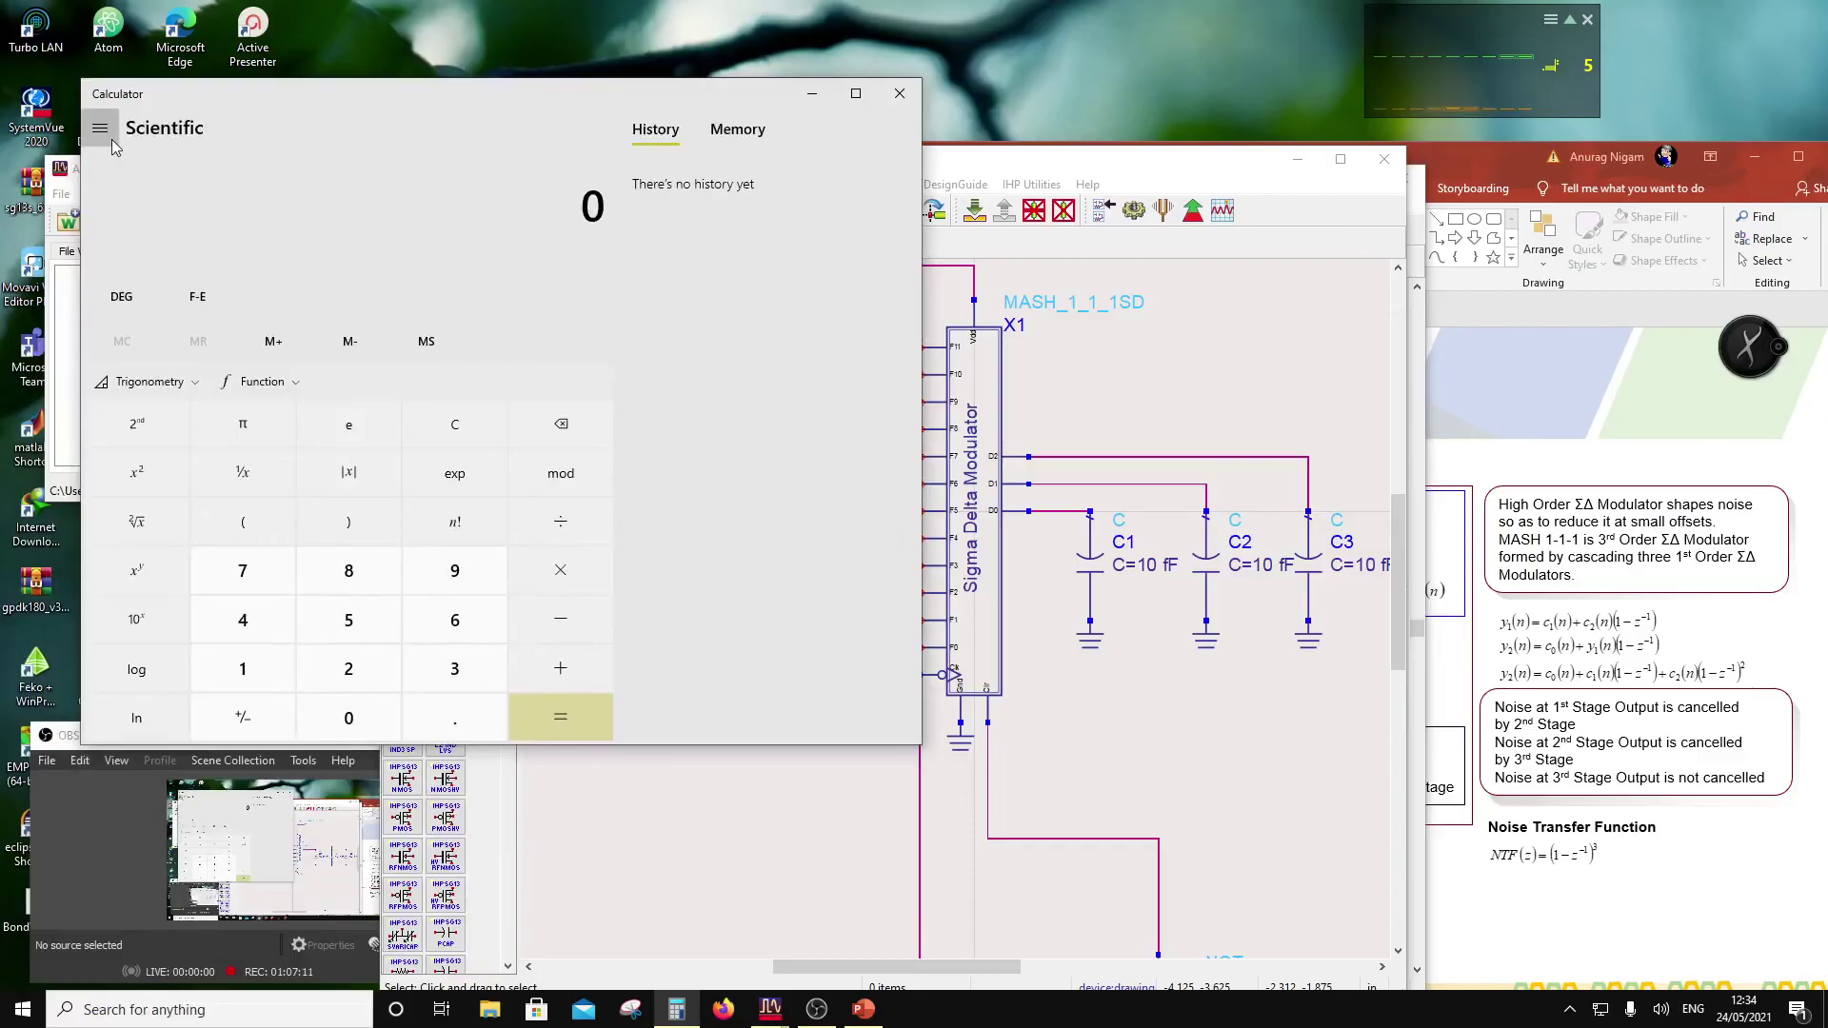
click(103, 131)
click(155, 326)
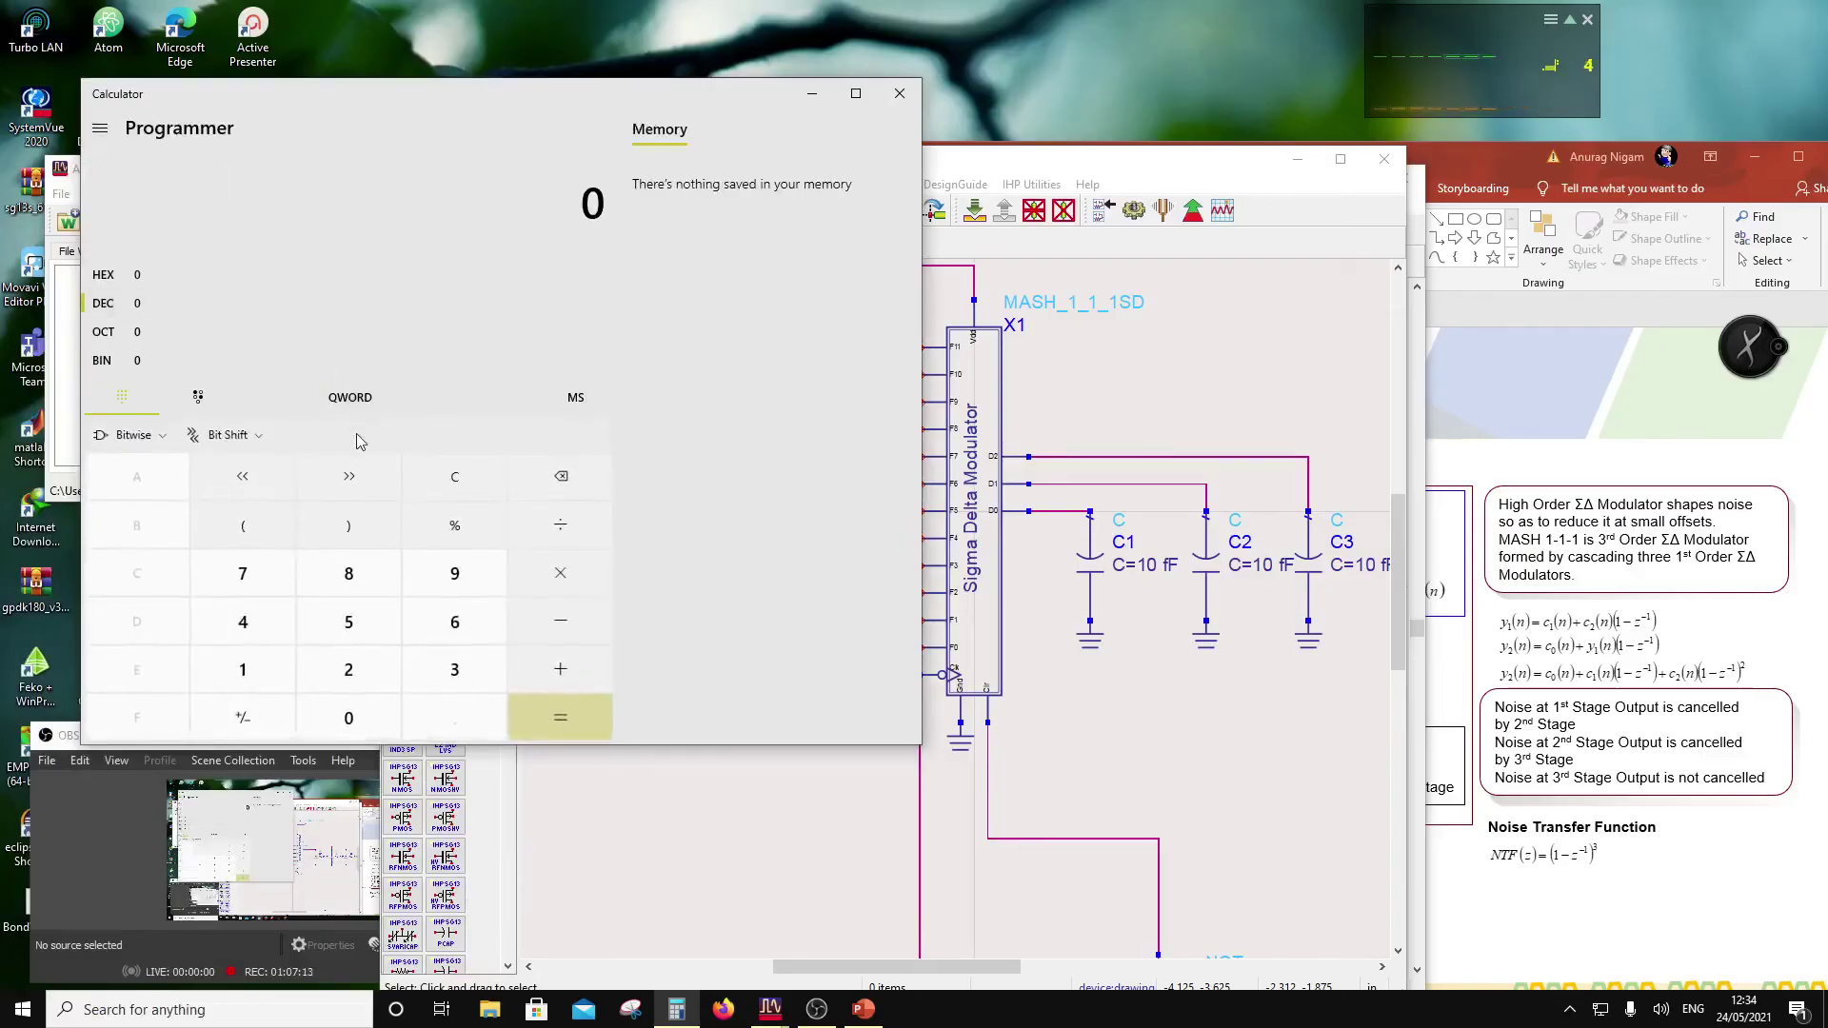
click(128, 281)
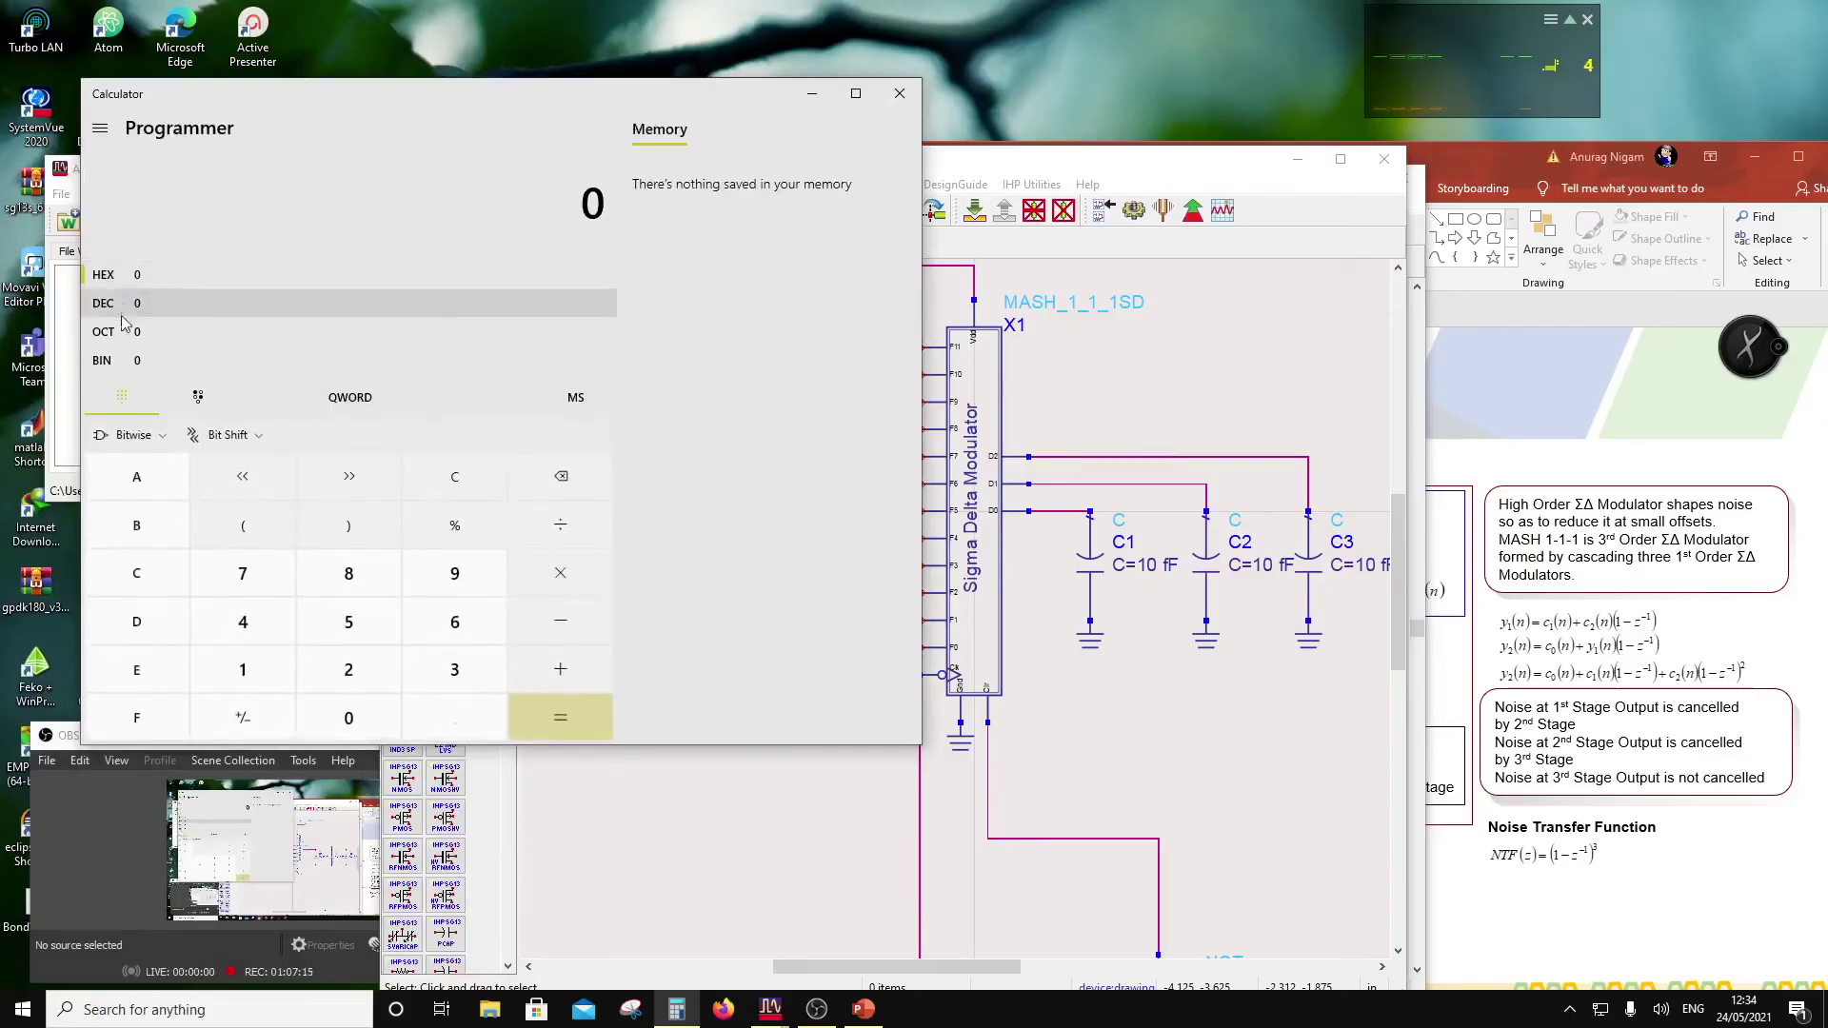
drag(204, 101, 1066, 275)
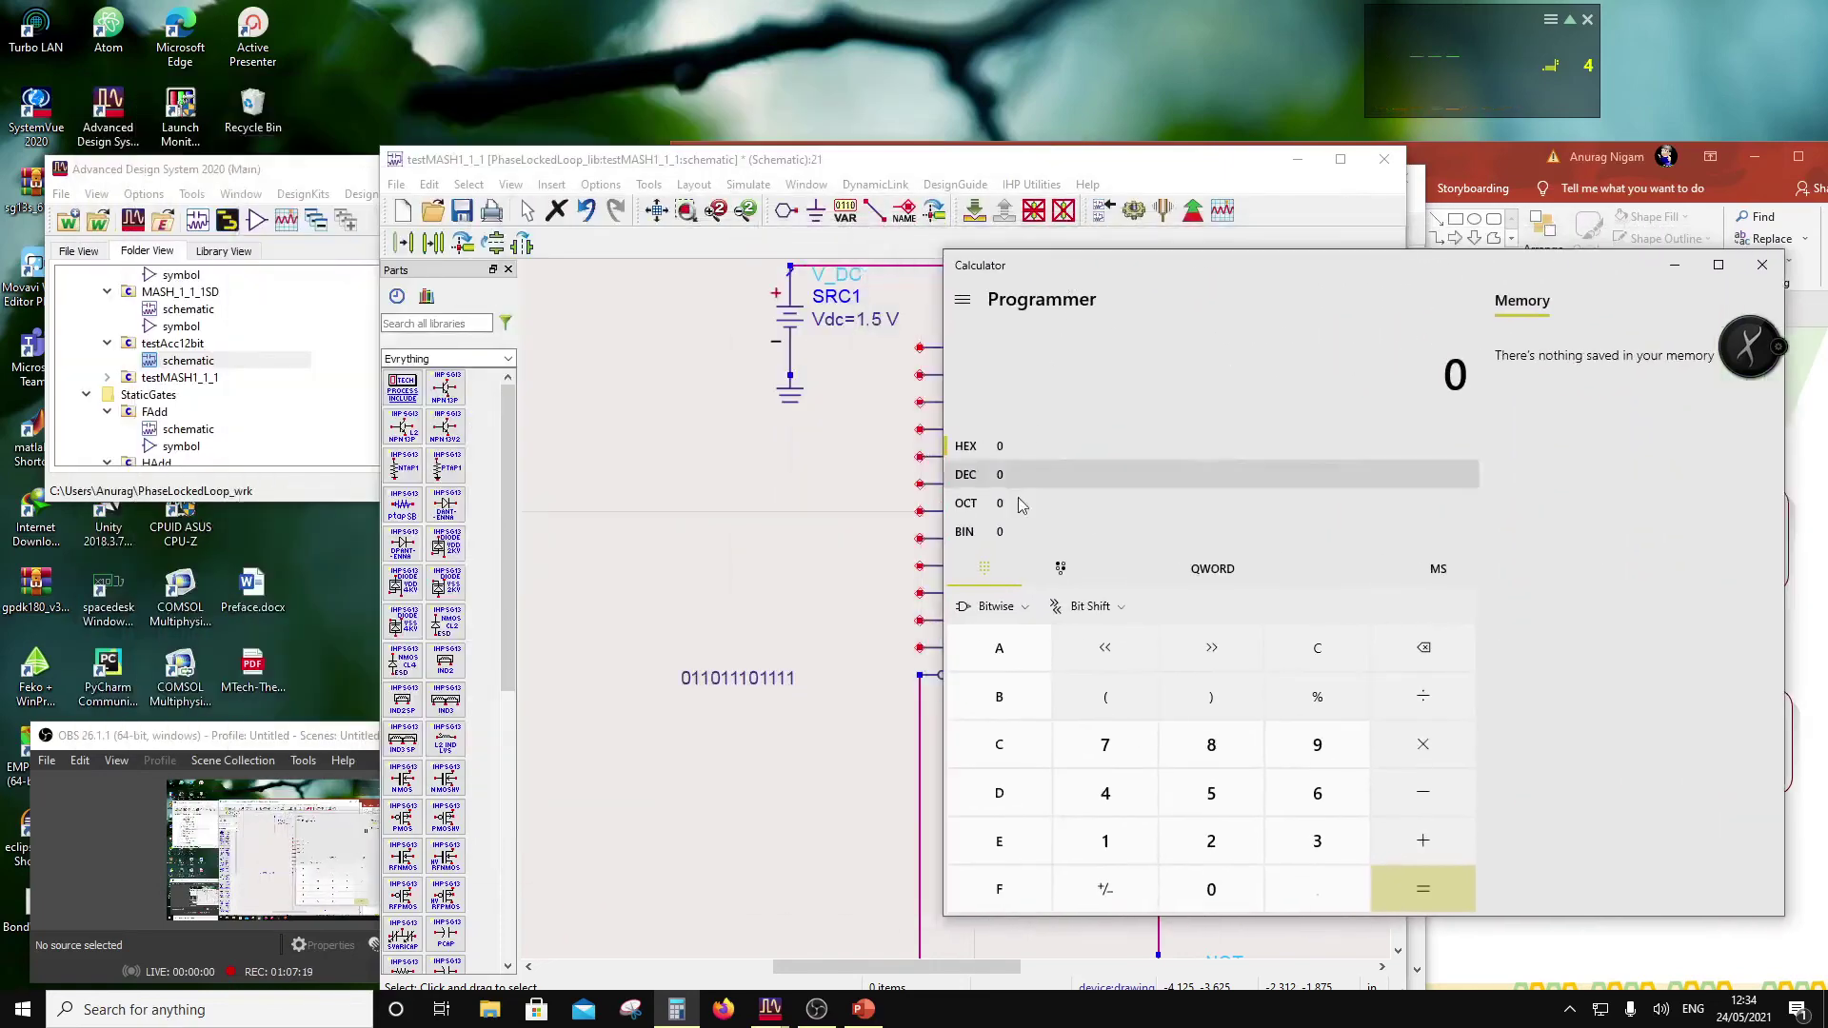
Step: Enter the hexadecimal value 6EF to view its decimal and binary equivalents, then return to hexadecimal
click(1314, 800)
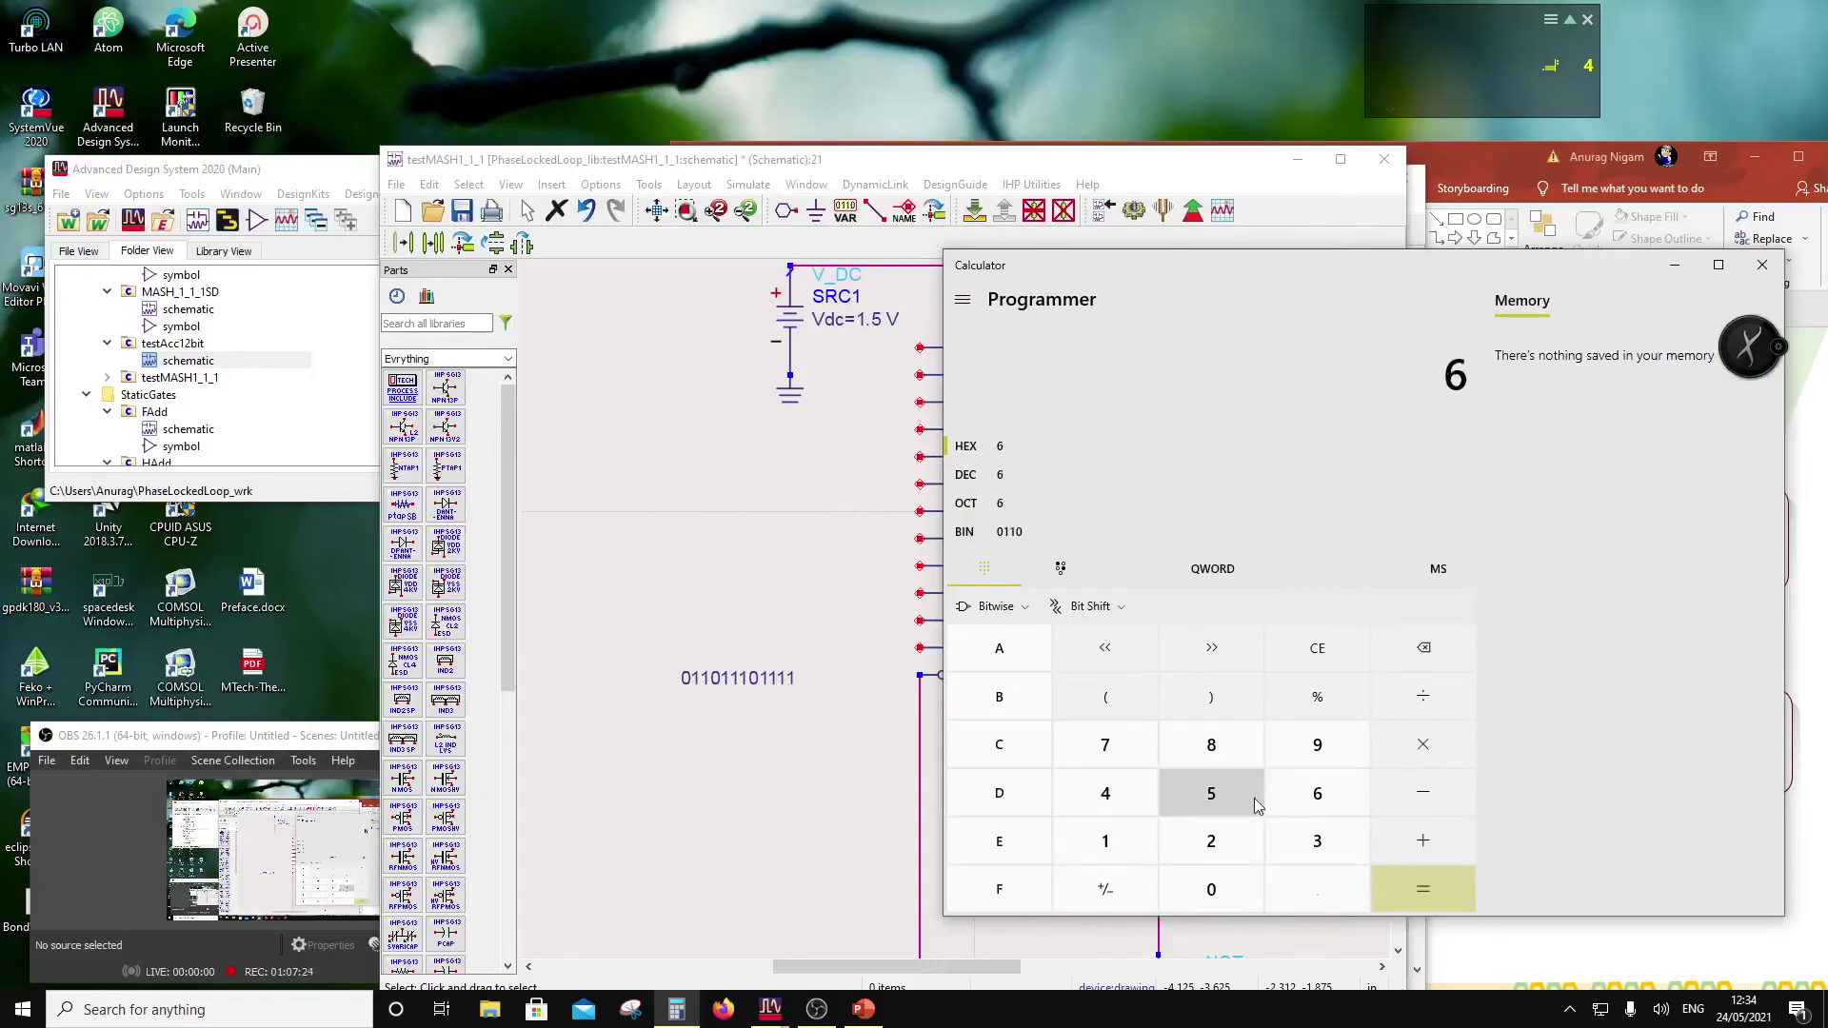
click(1000, 842)
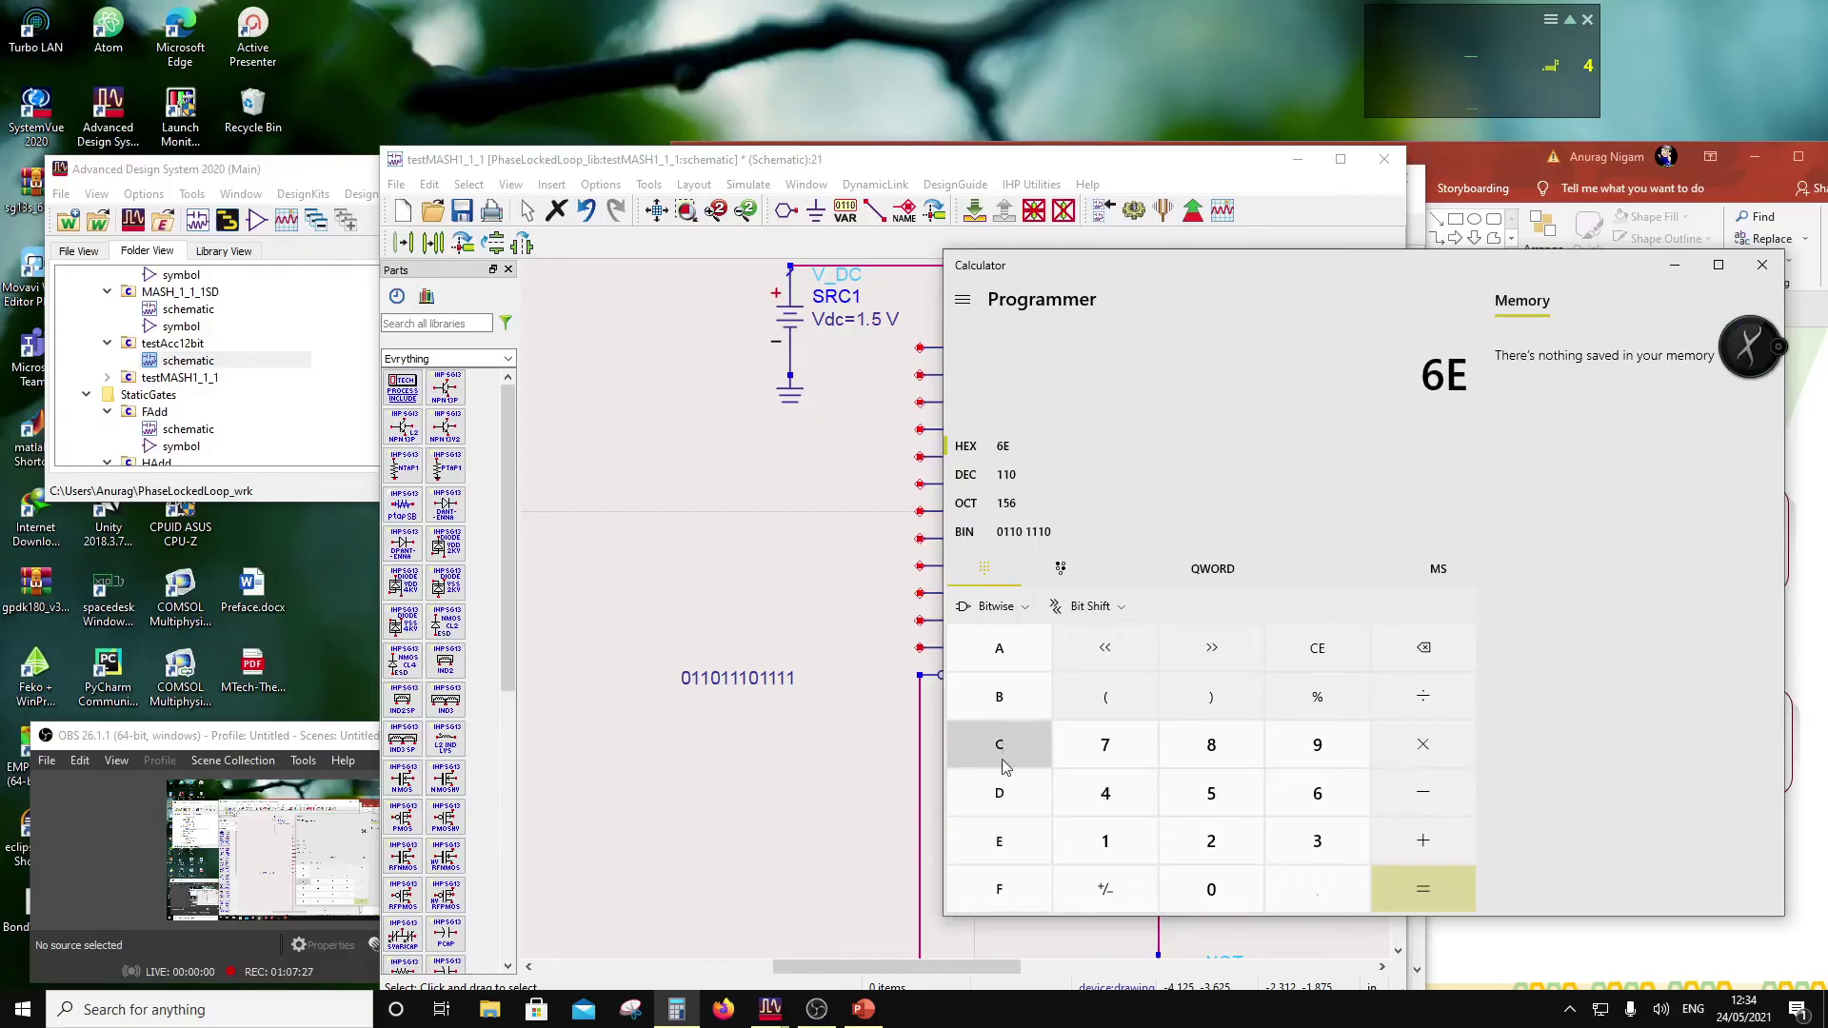
click(1005, 888)
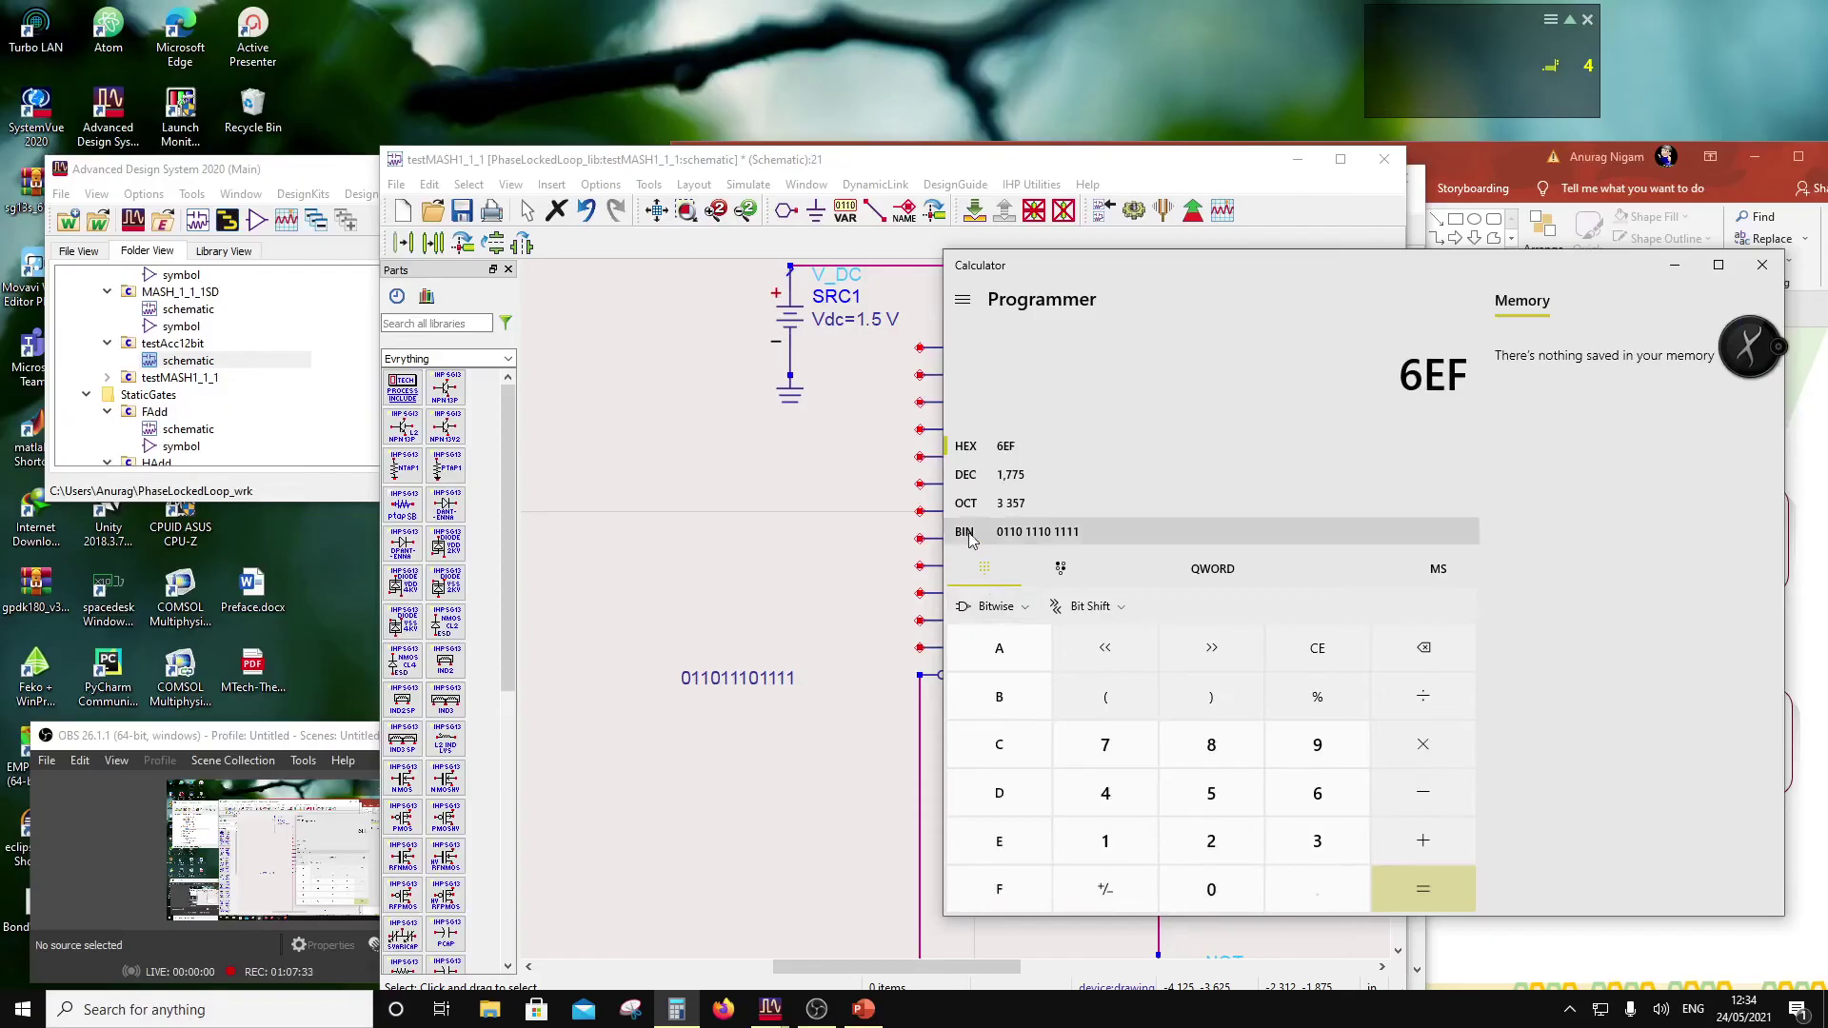
click(970, 477)
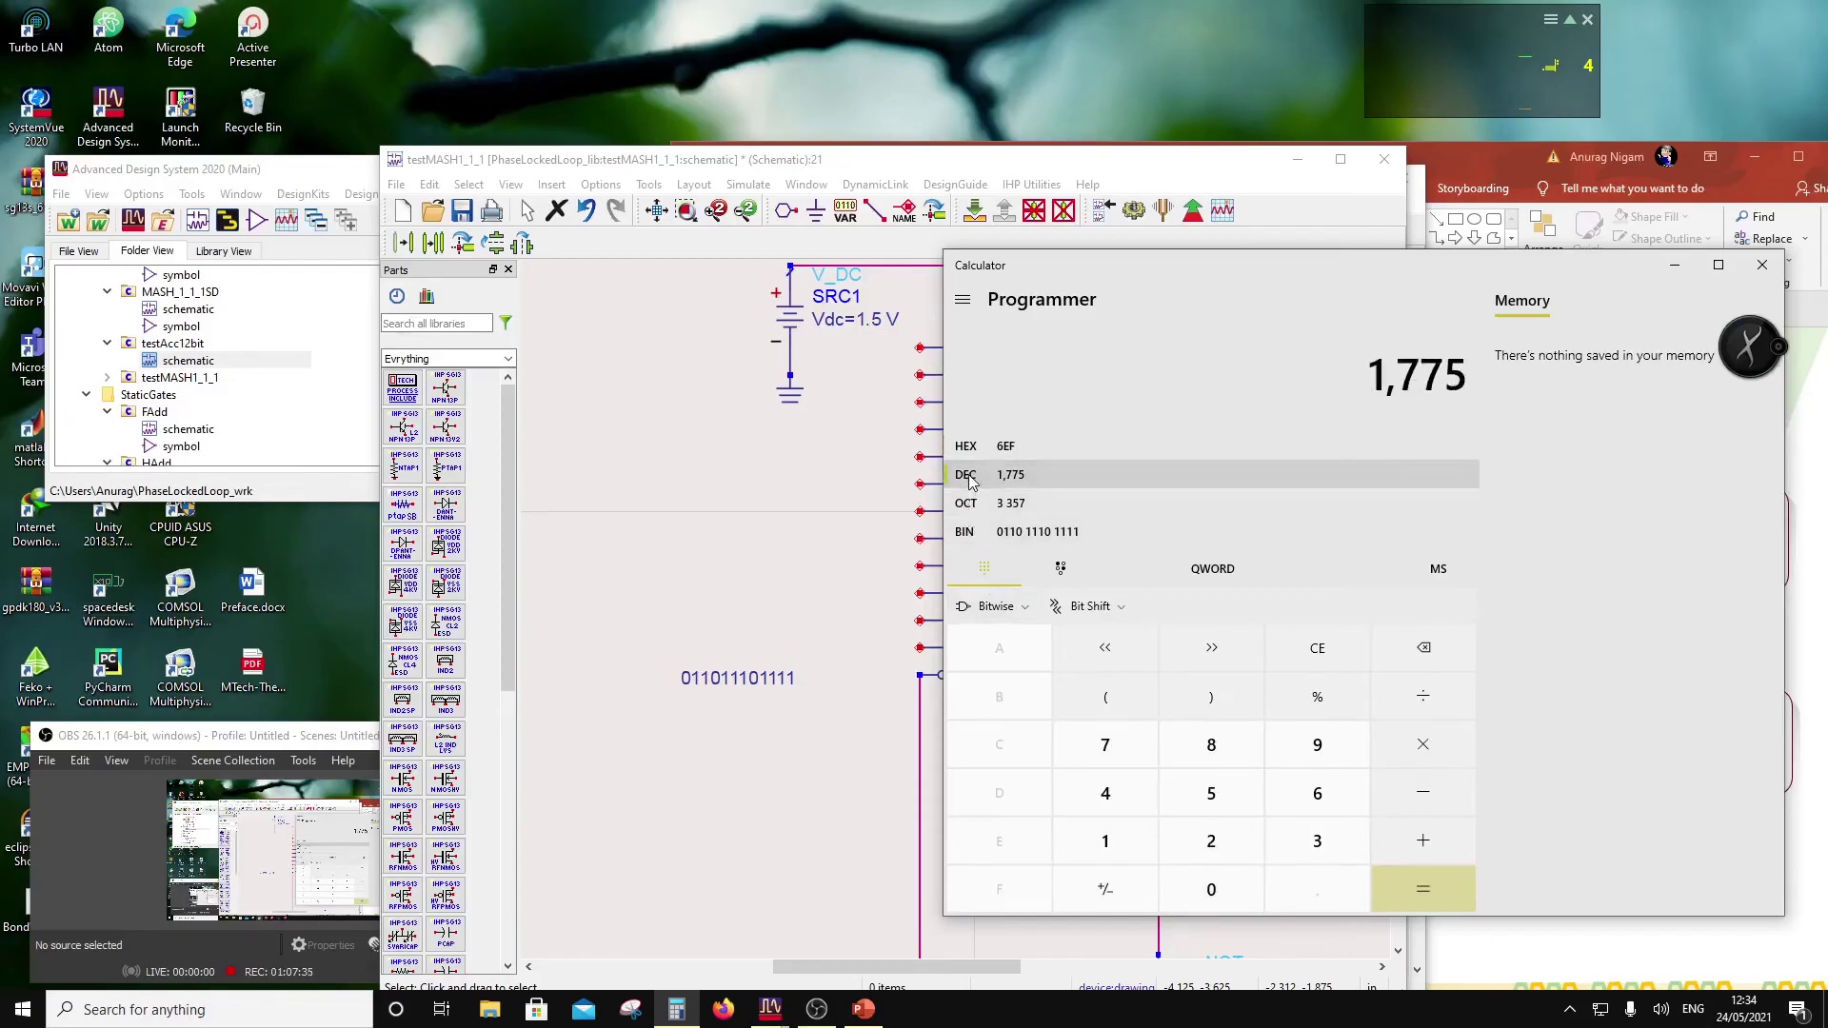
click(968, 451)
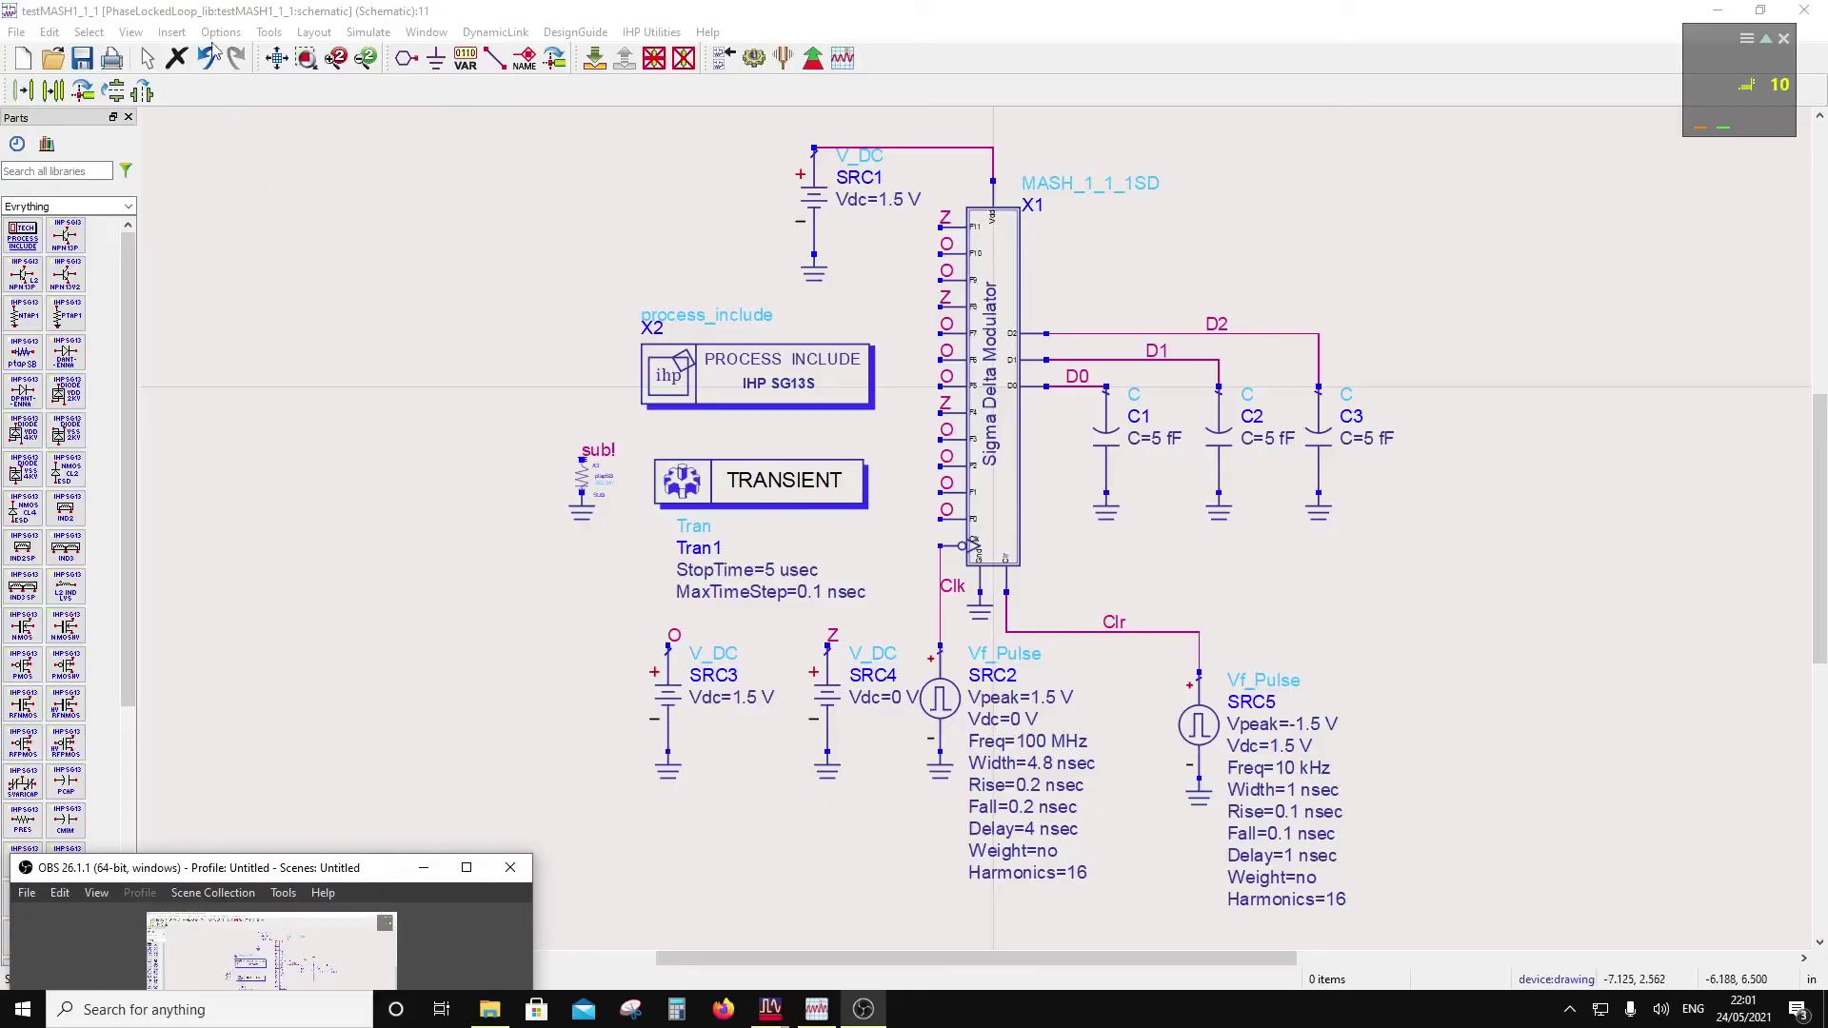
click(1013, 285)
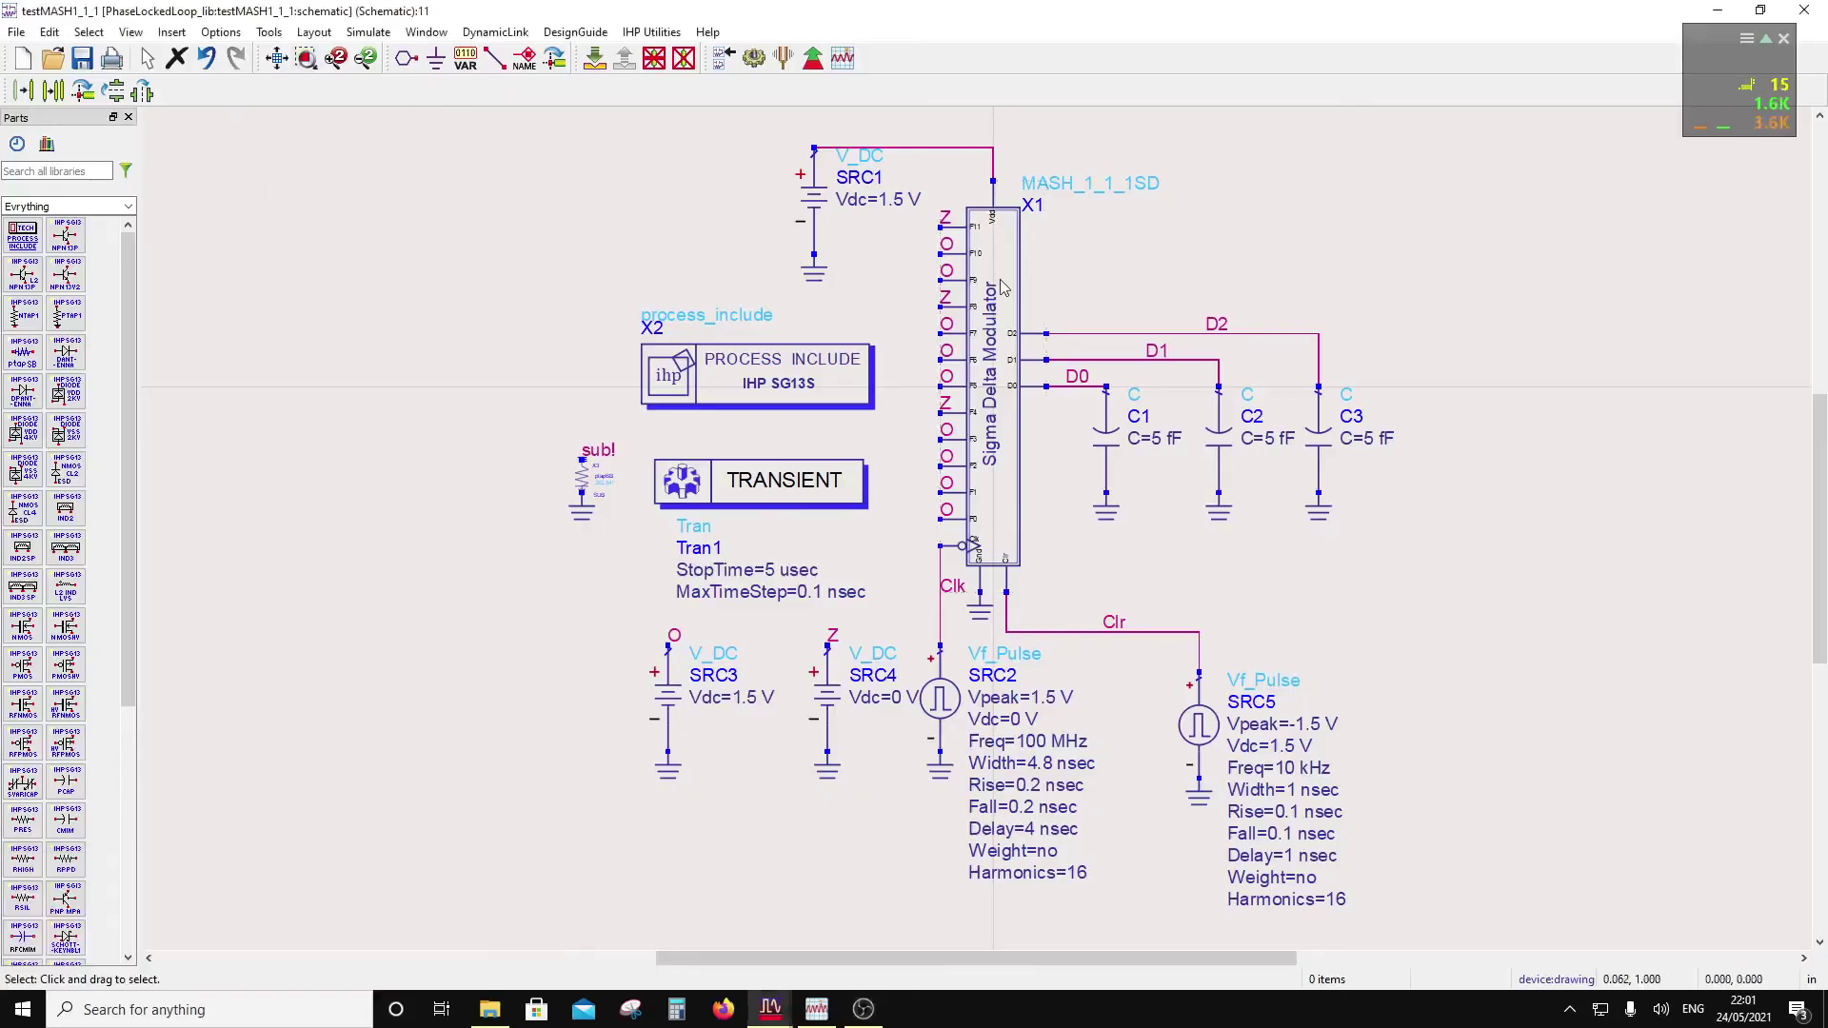
Step: Open the MASH_1_1_1SD modulator's internal schematic and examine its three accumulator stages and the clock and clear buffers
click(594, 60)
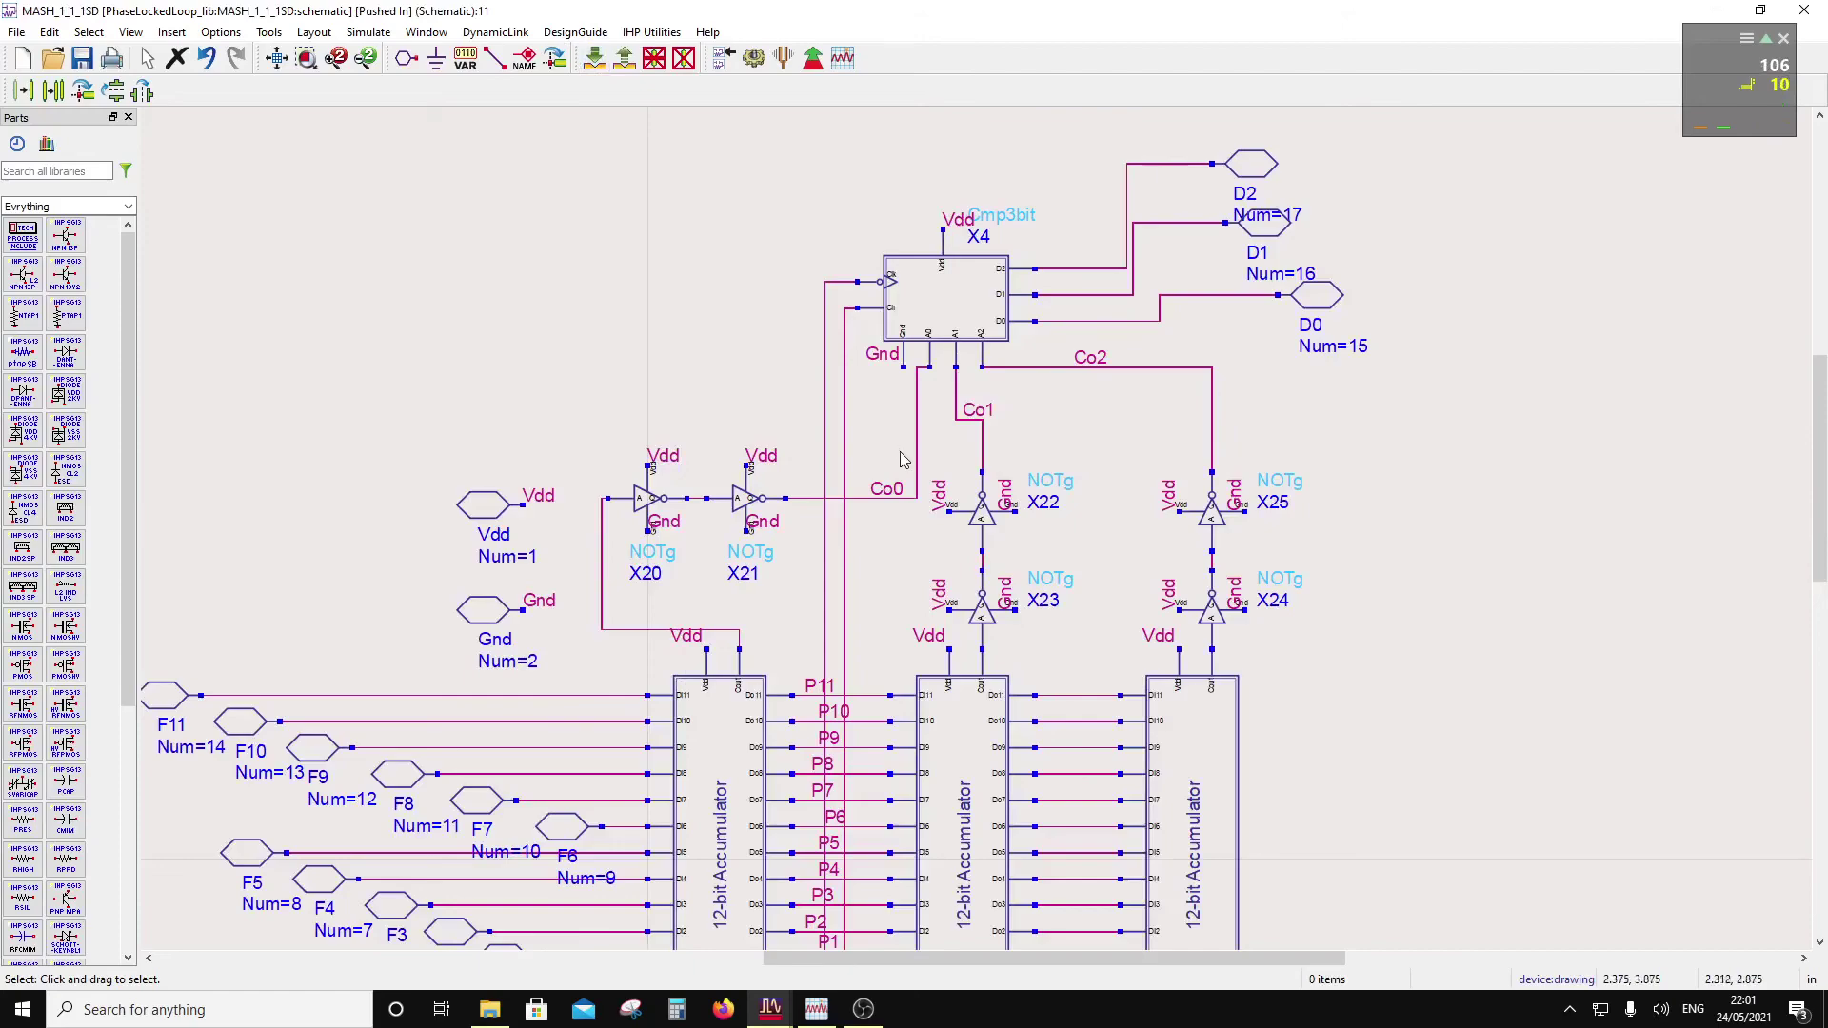
scroll(901, 462, down, 1)
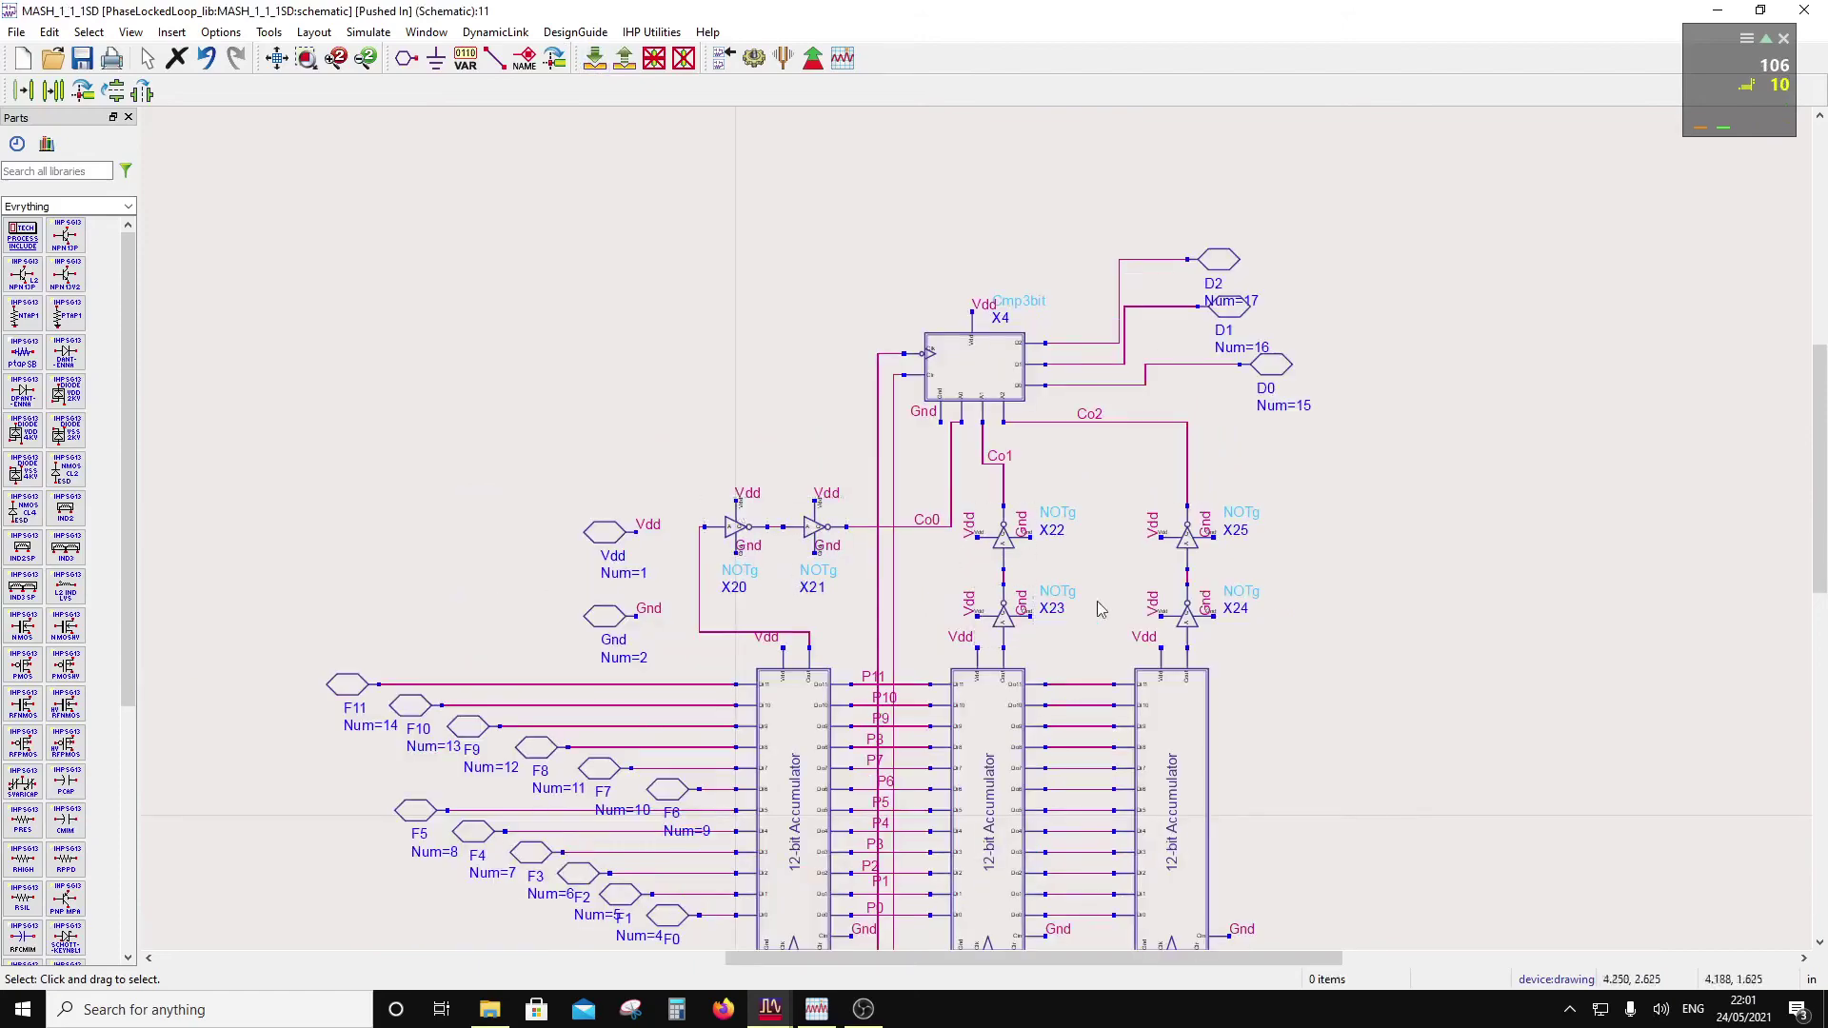
scroll(942, 666, down, 2)
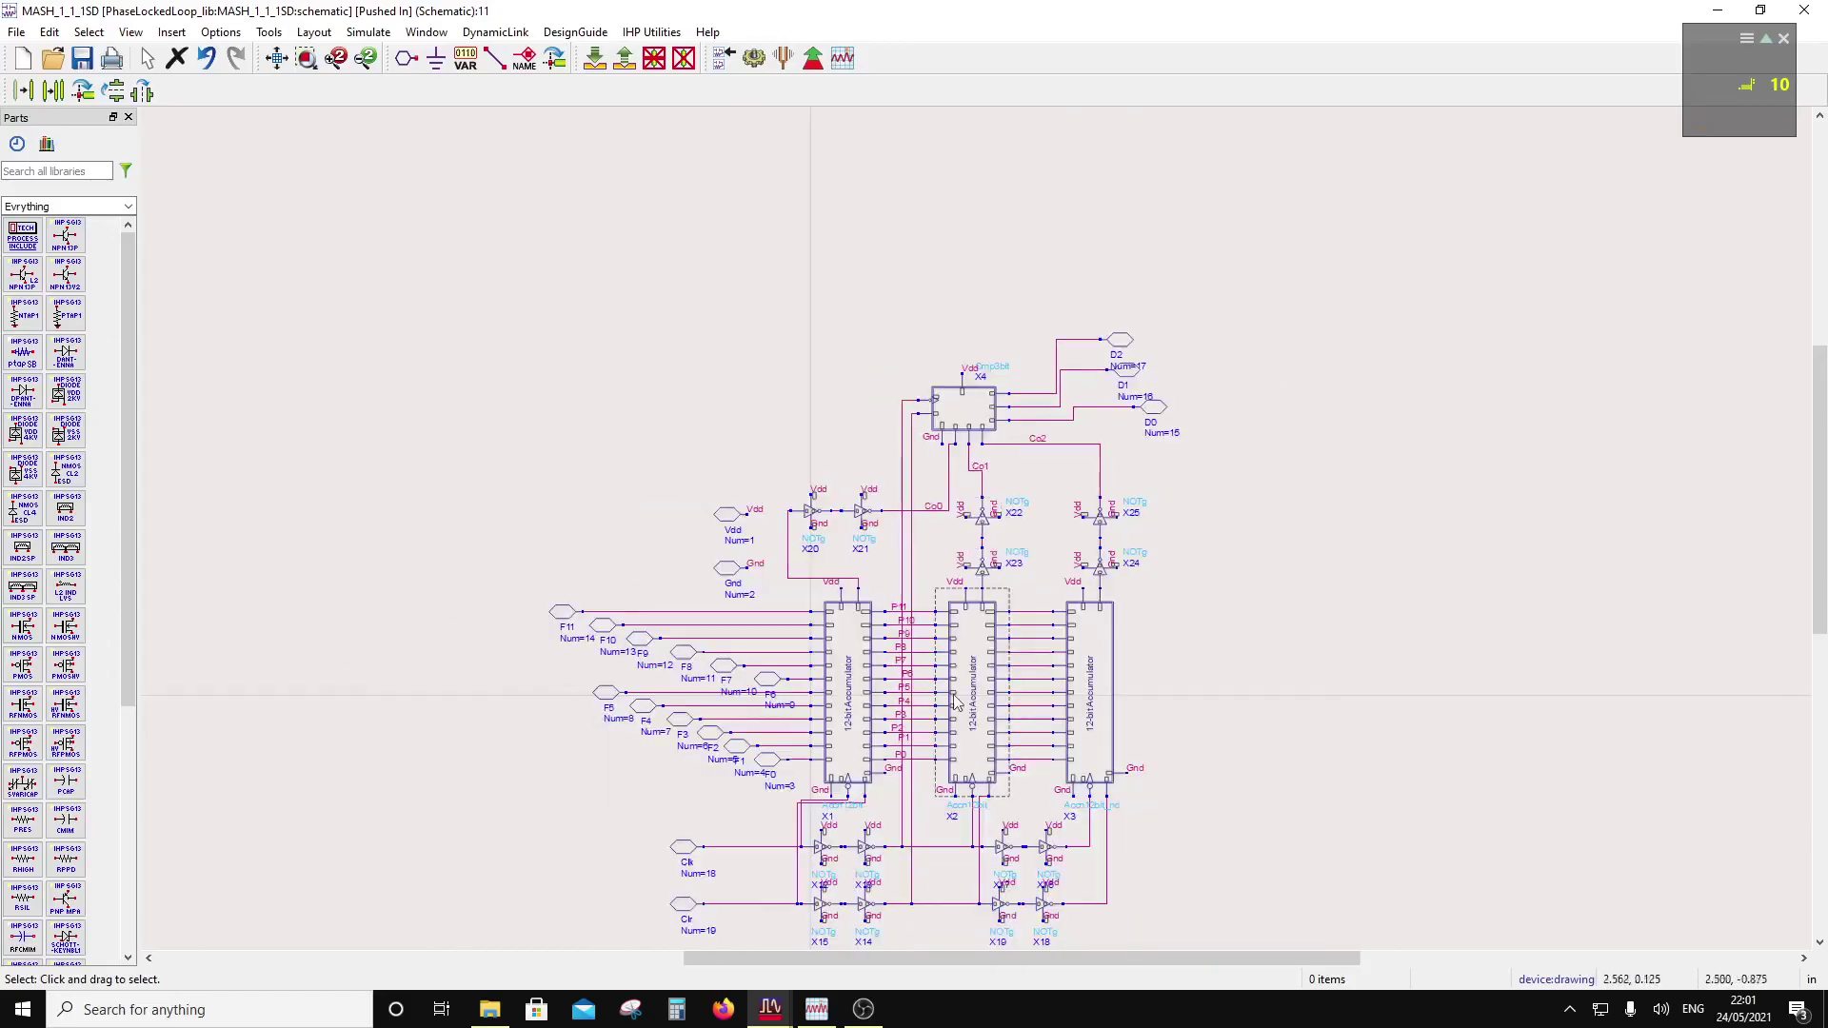
scroll(942, 677, up, 2)
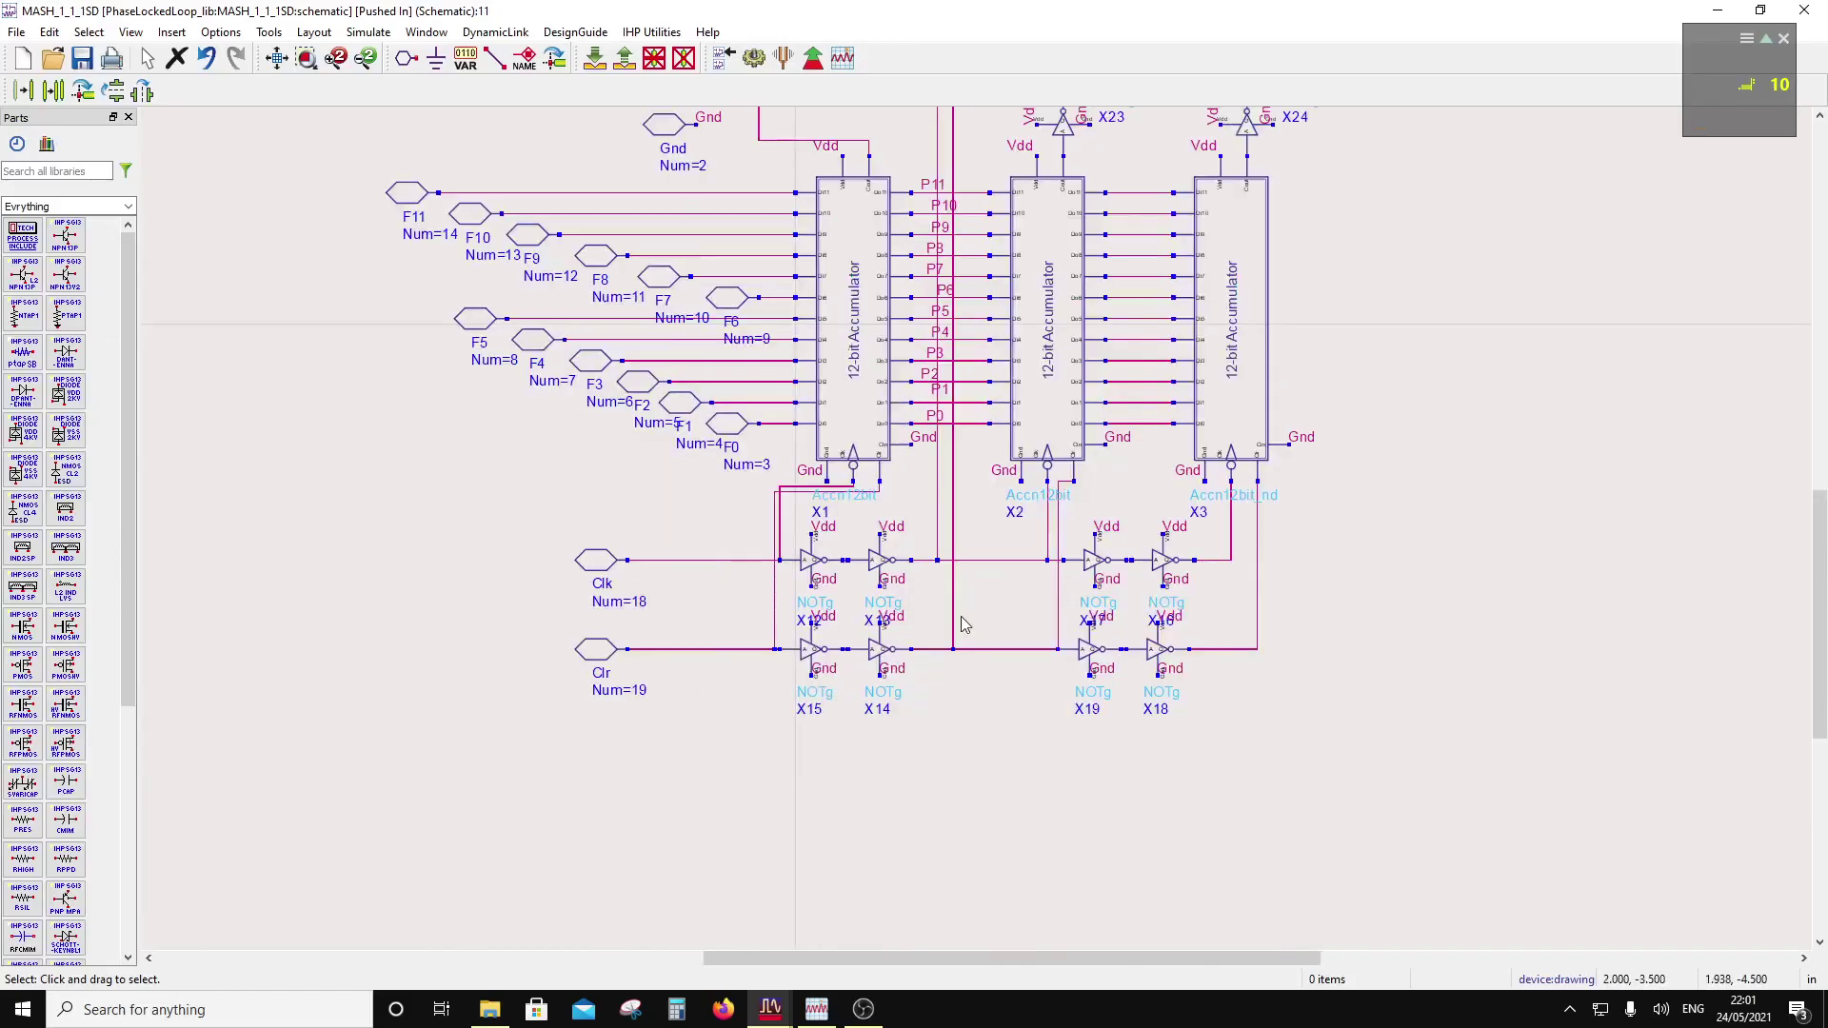
Step: Inspect the internal schematic of the second 12-bit accumulator X2 and return to the modulator schematic
click(942, 374)
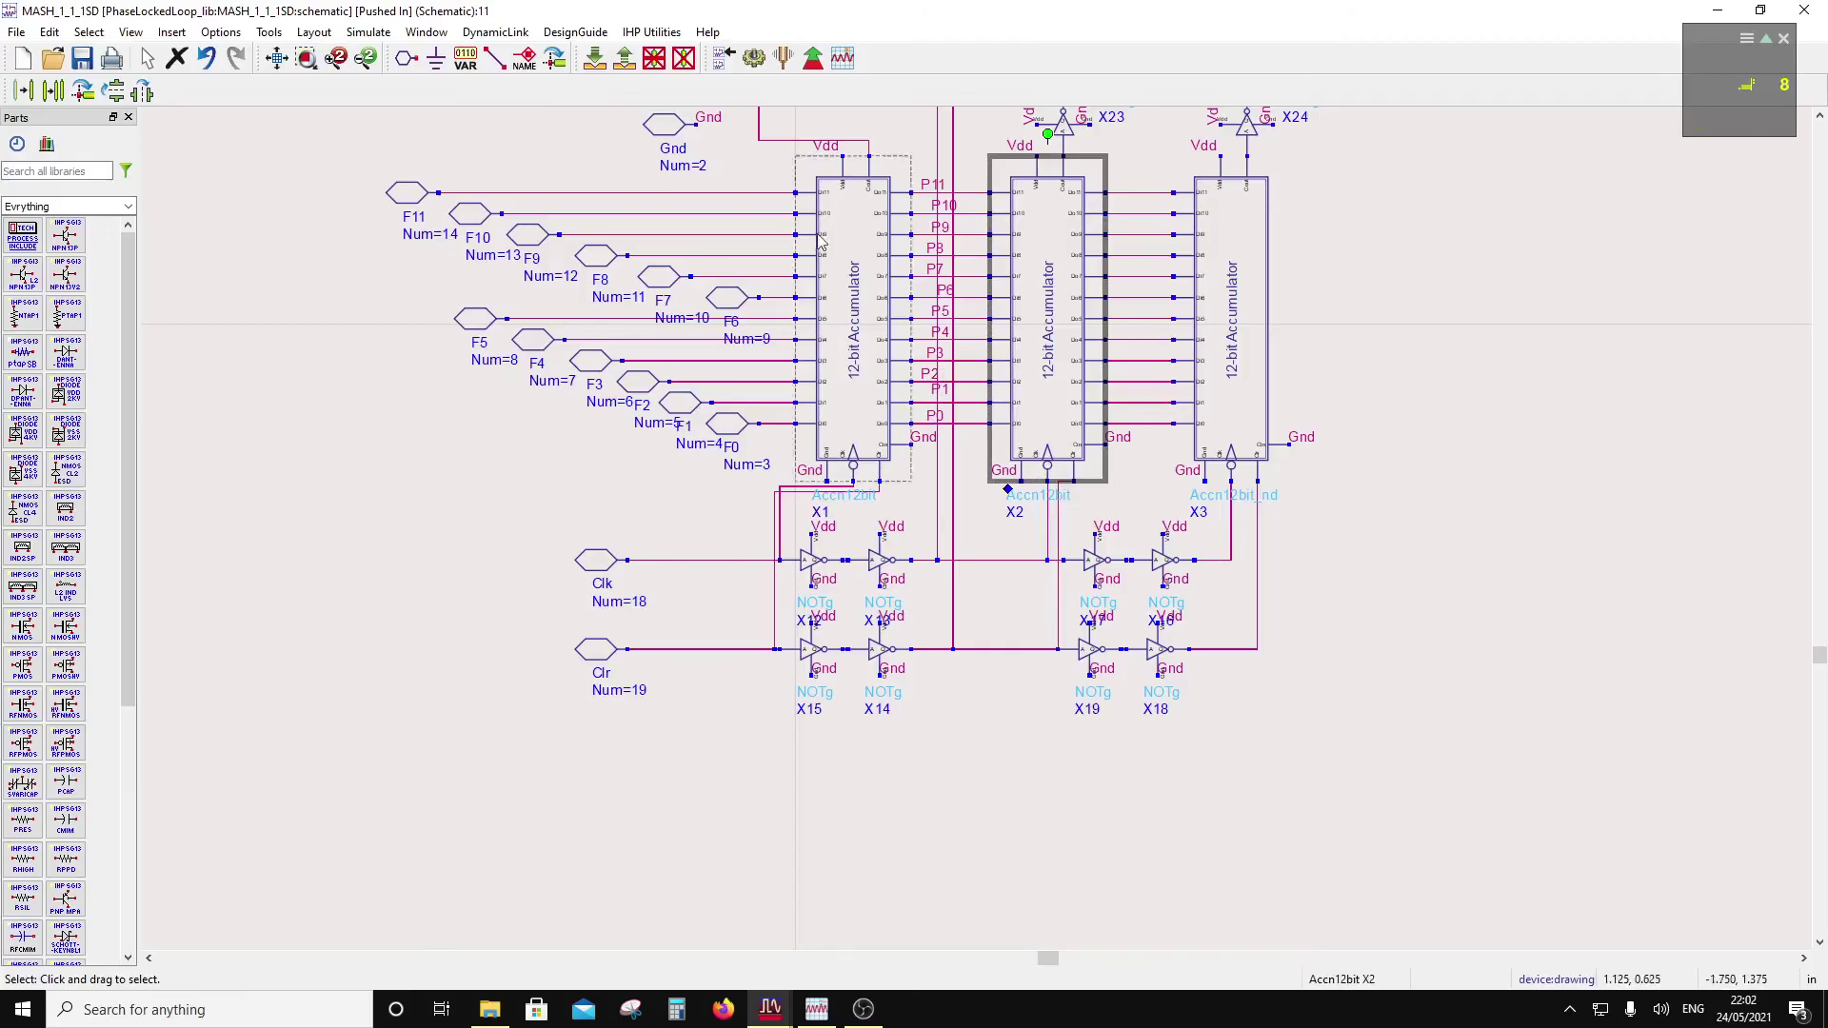
click(594, 57)
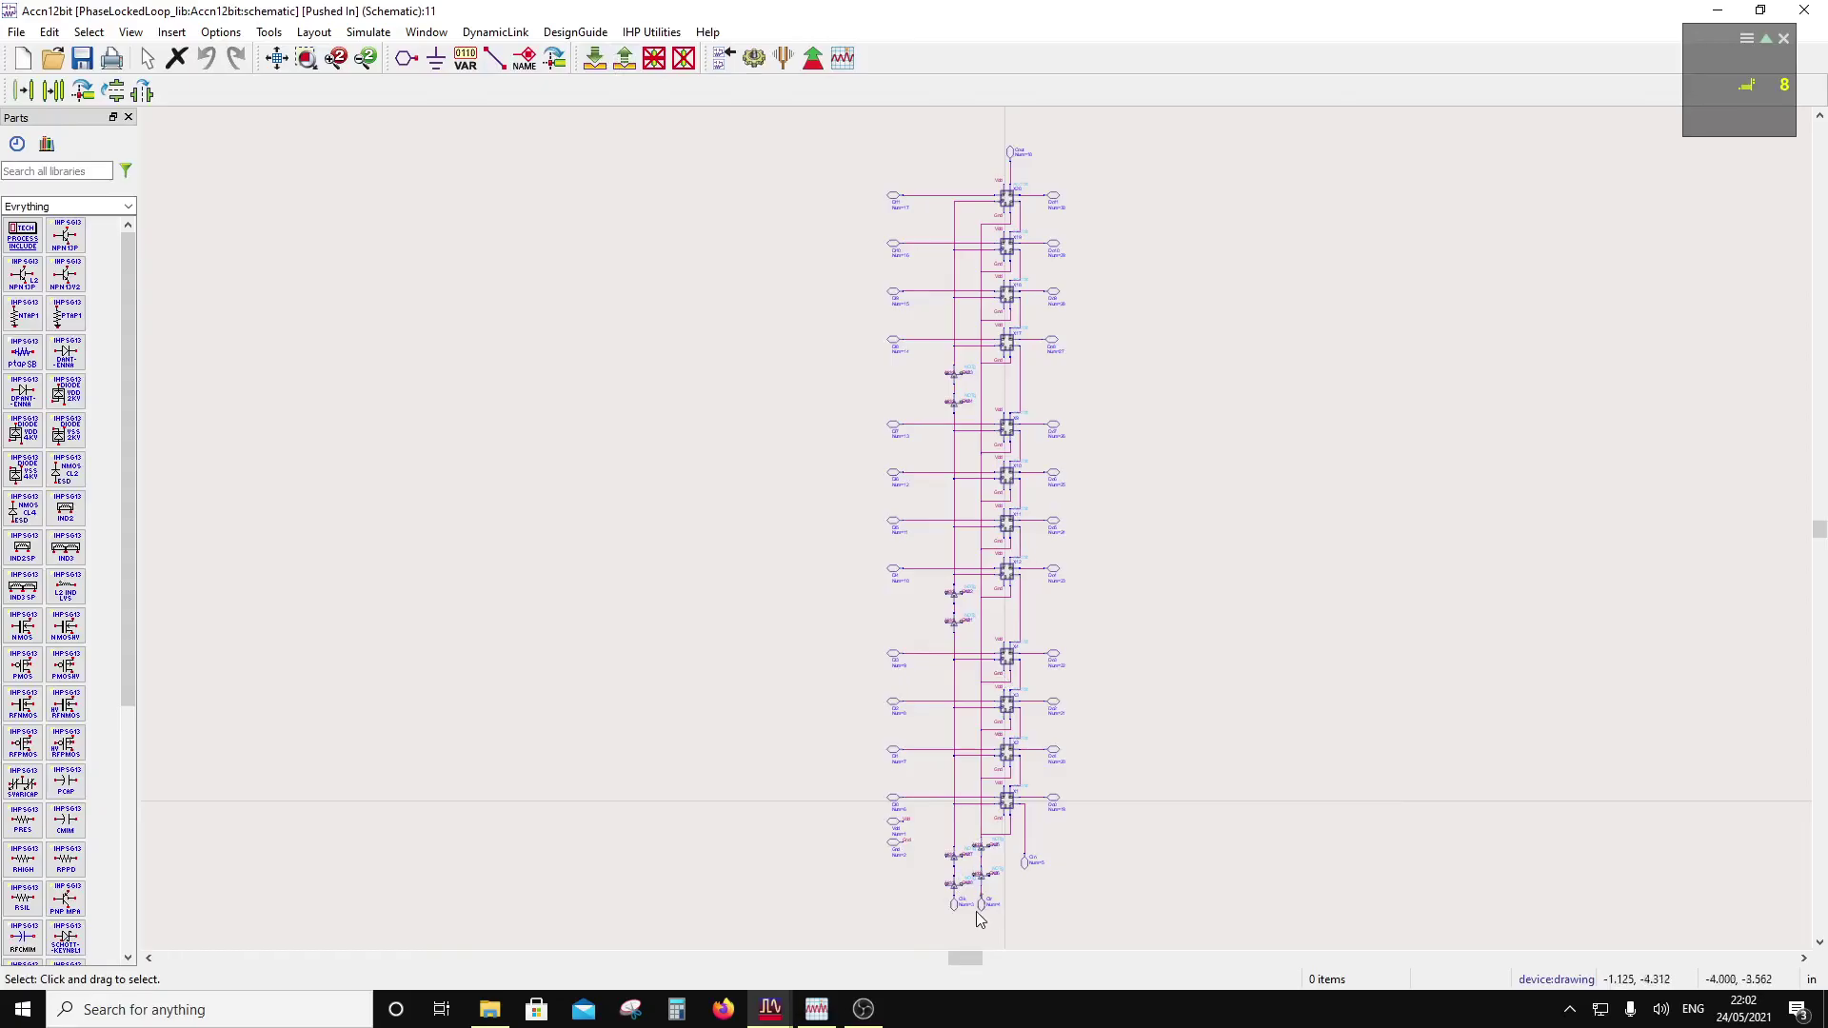
click(623, 59)
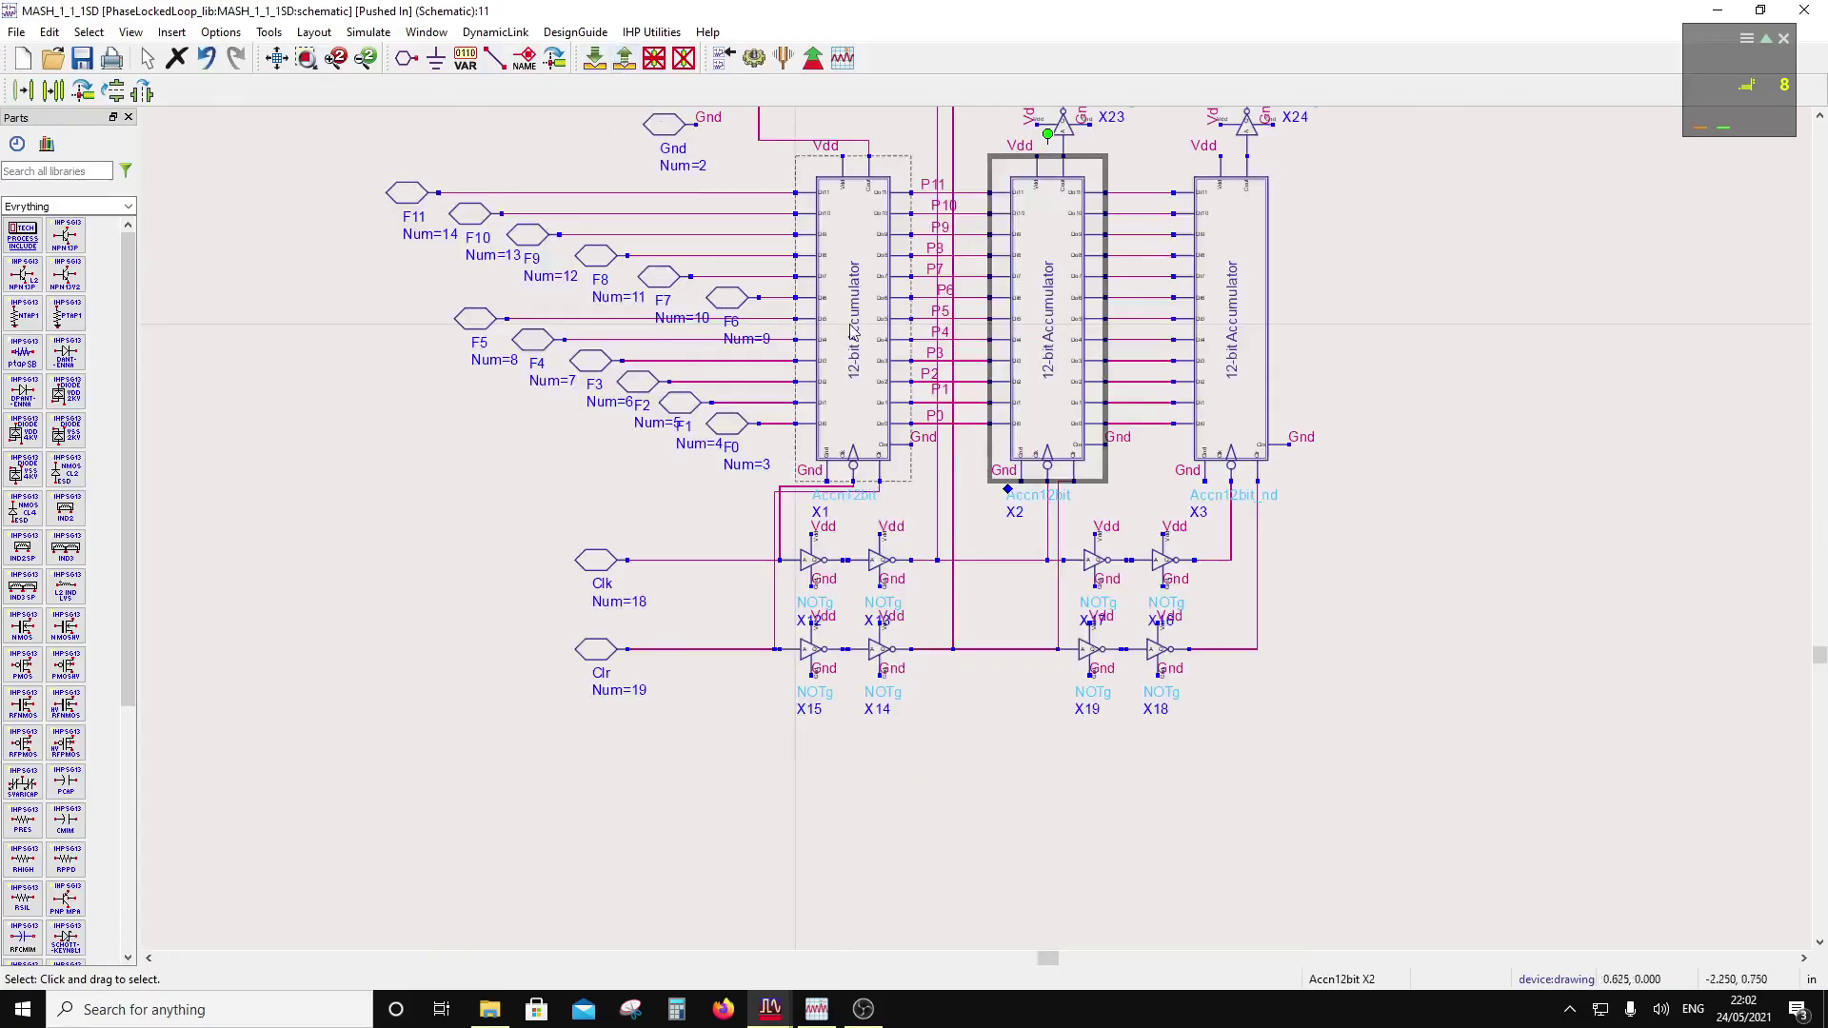
Step: Examine how the accumulator carry outputs feed the Cmp3bit block X4, and return to the test bench schematic
scroll(930, 567, down, 2)
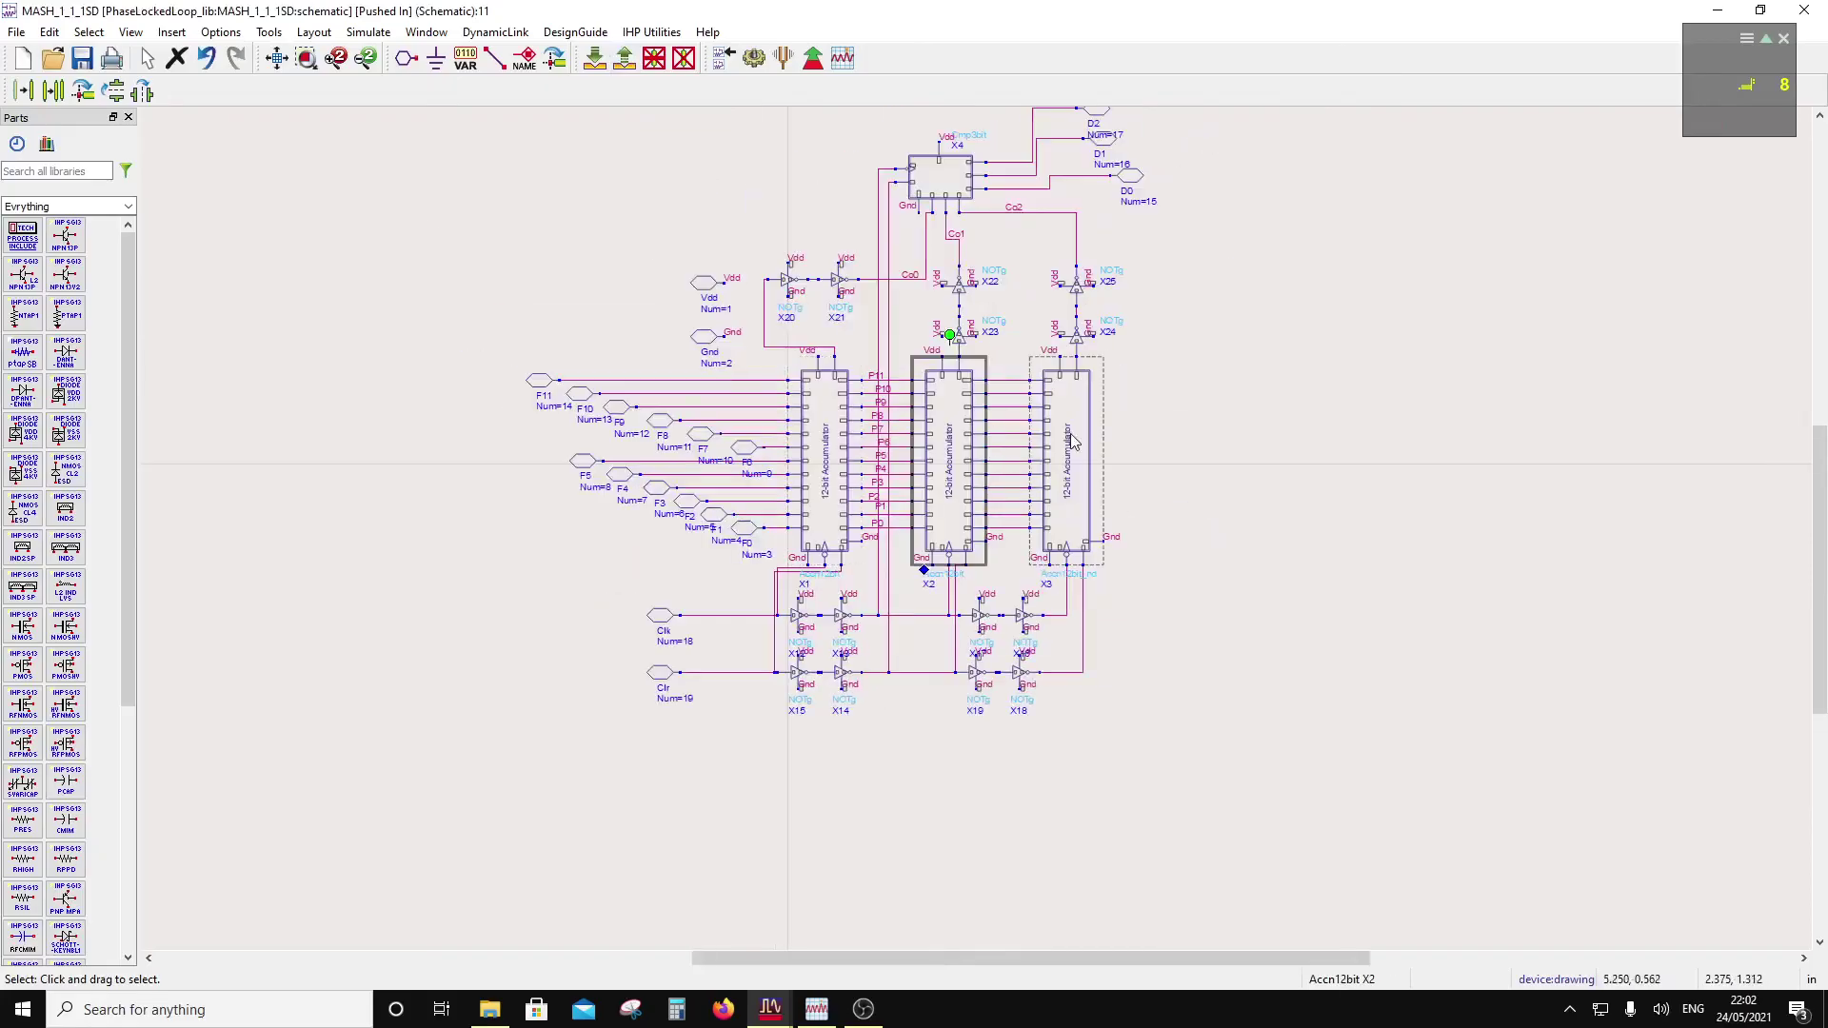
scroll(971, 285, up, 1)
click(966, 362)
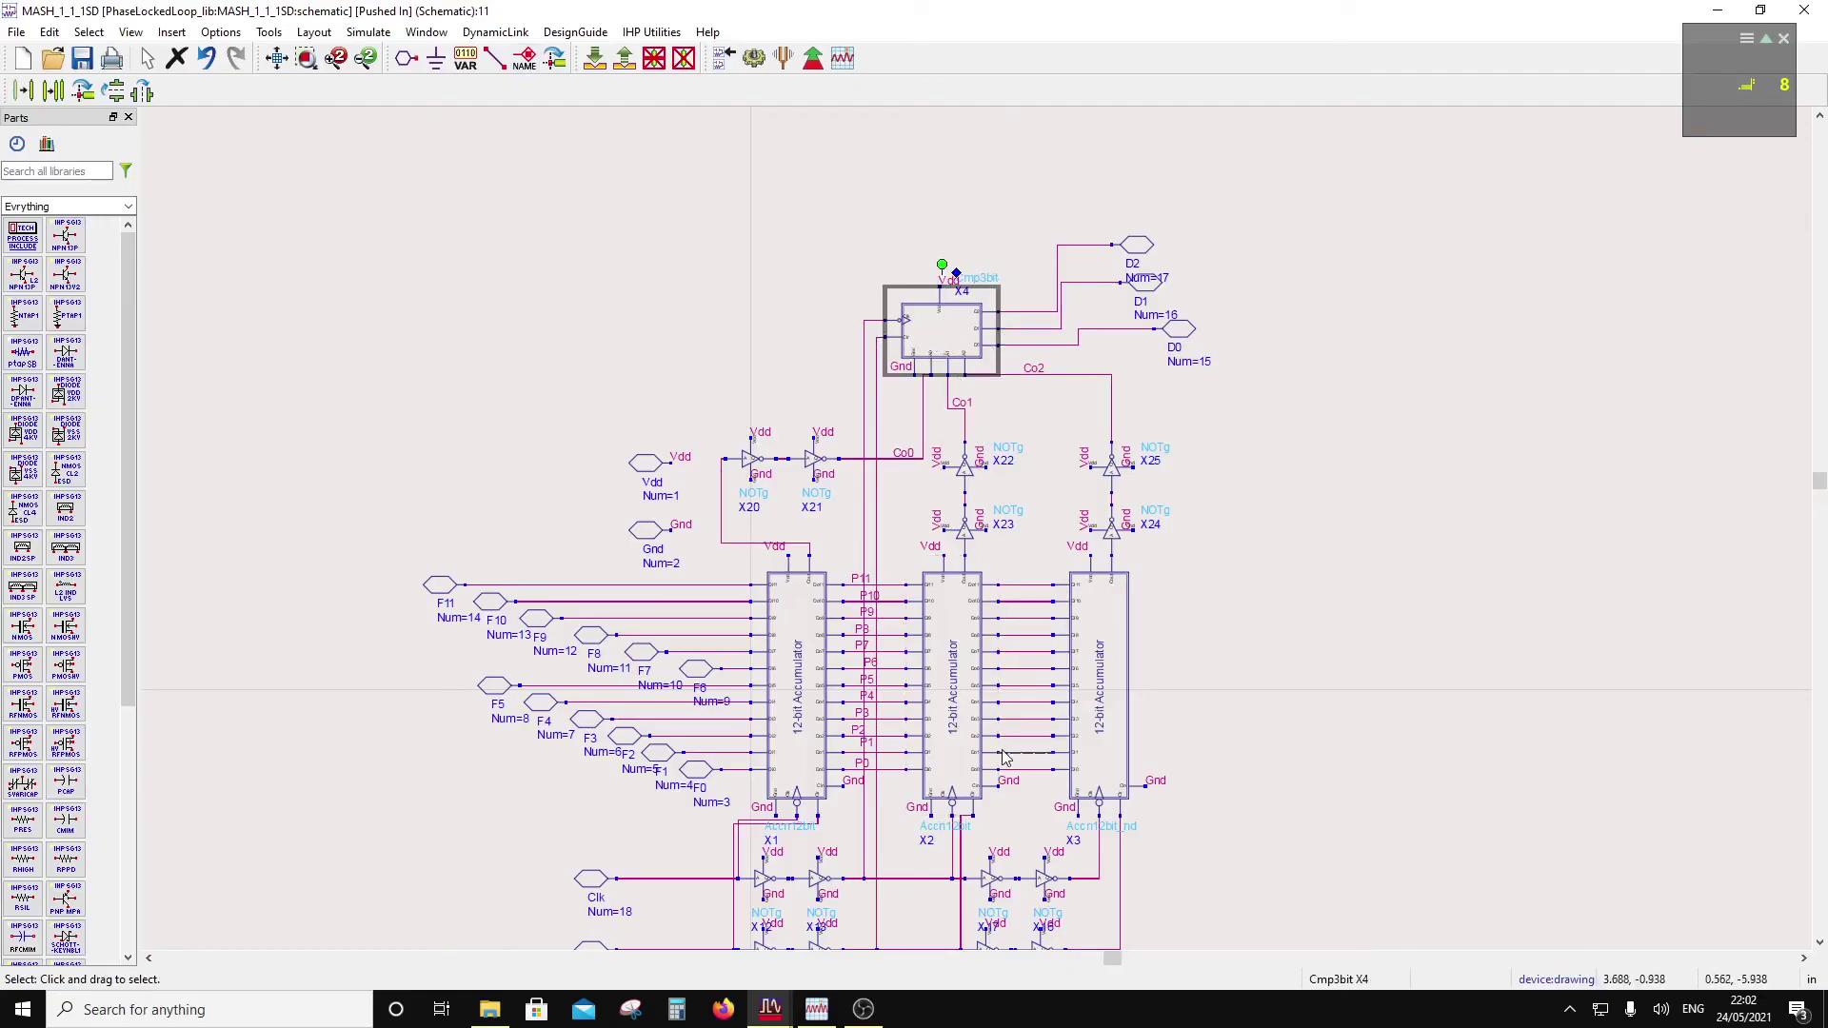
click(625, 58)
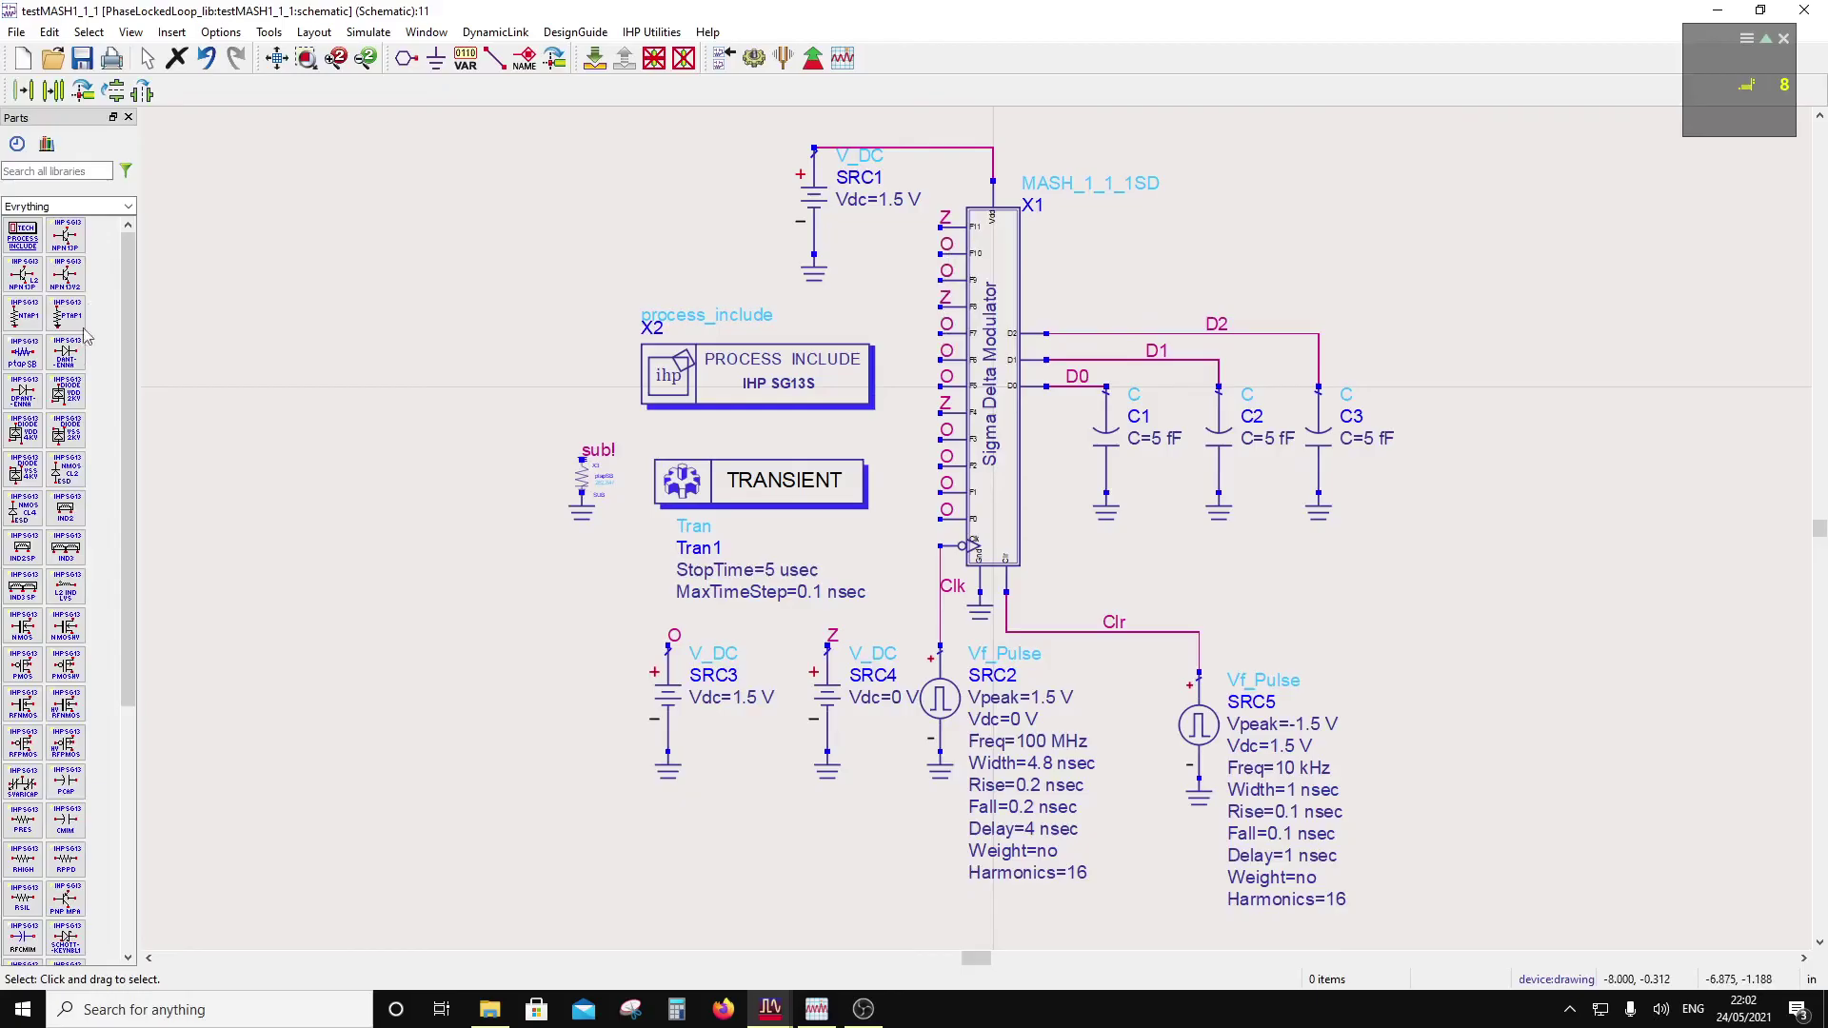
click(172, 32)
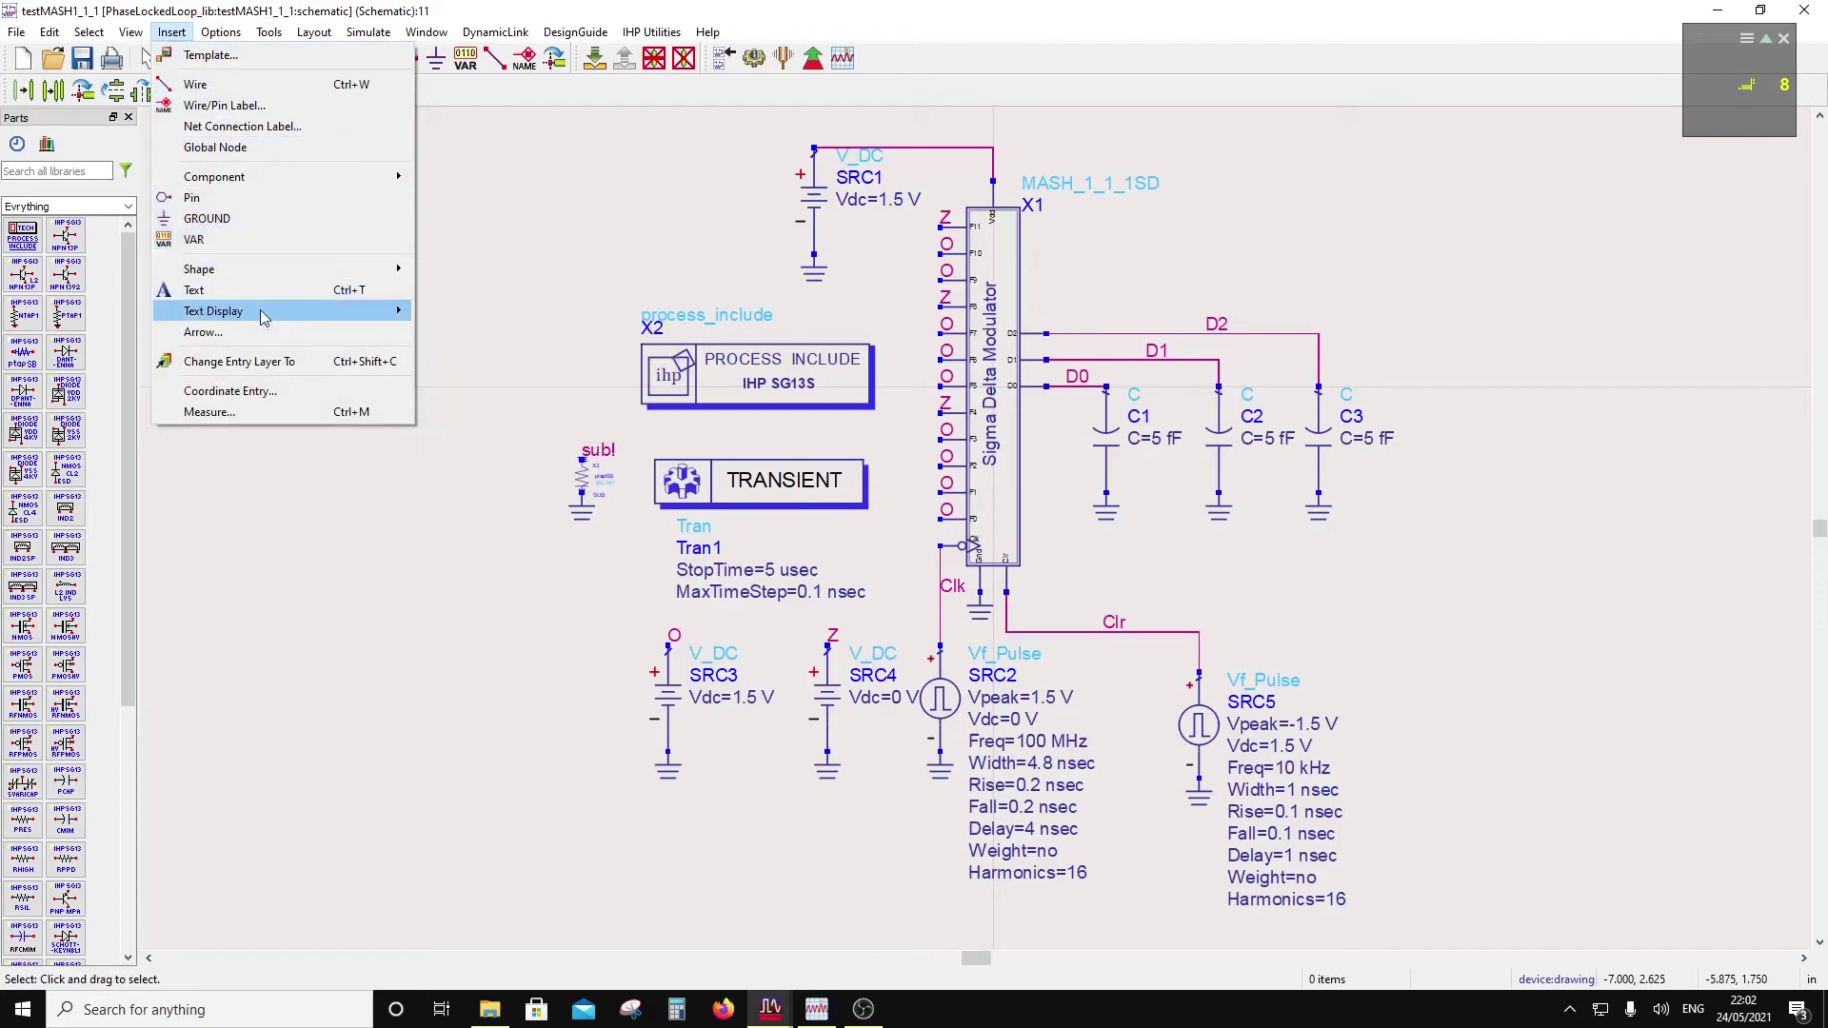
click(218, 292)
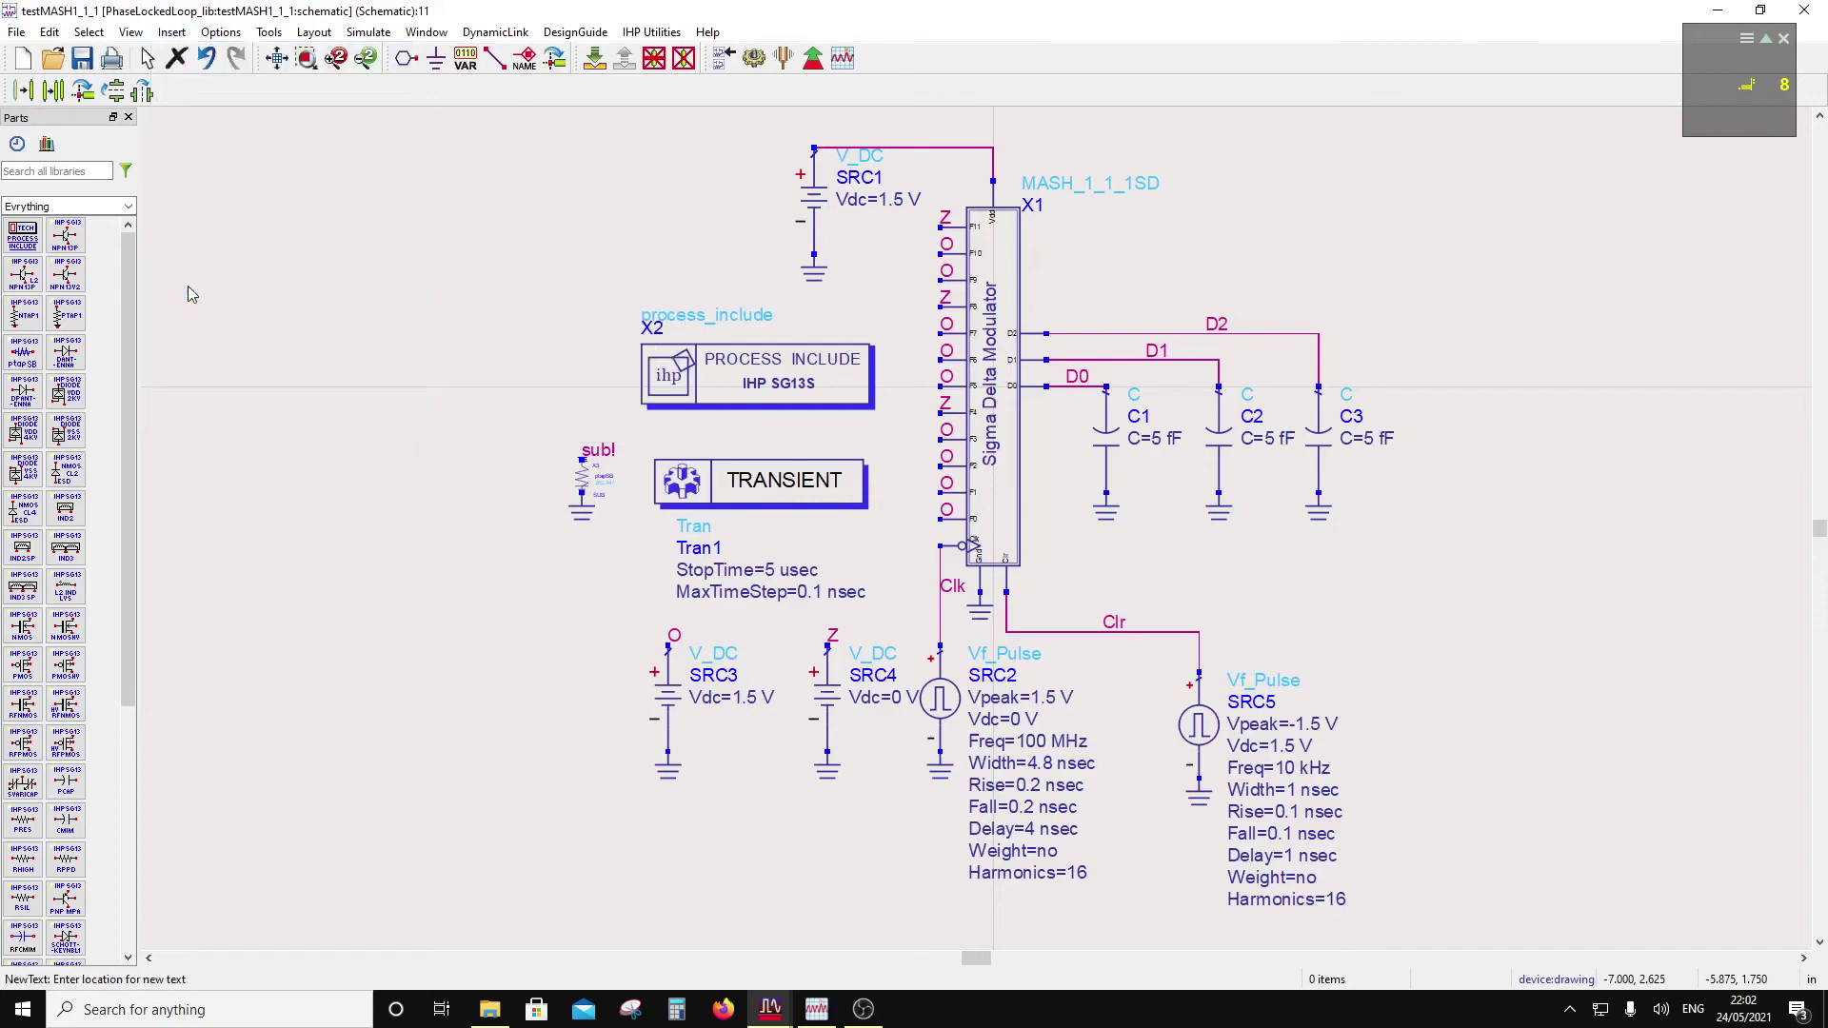
click(1222, 571)
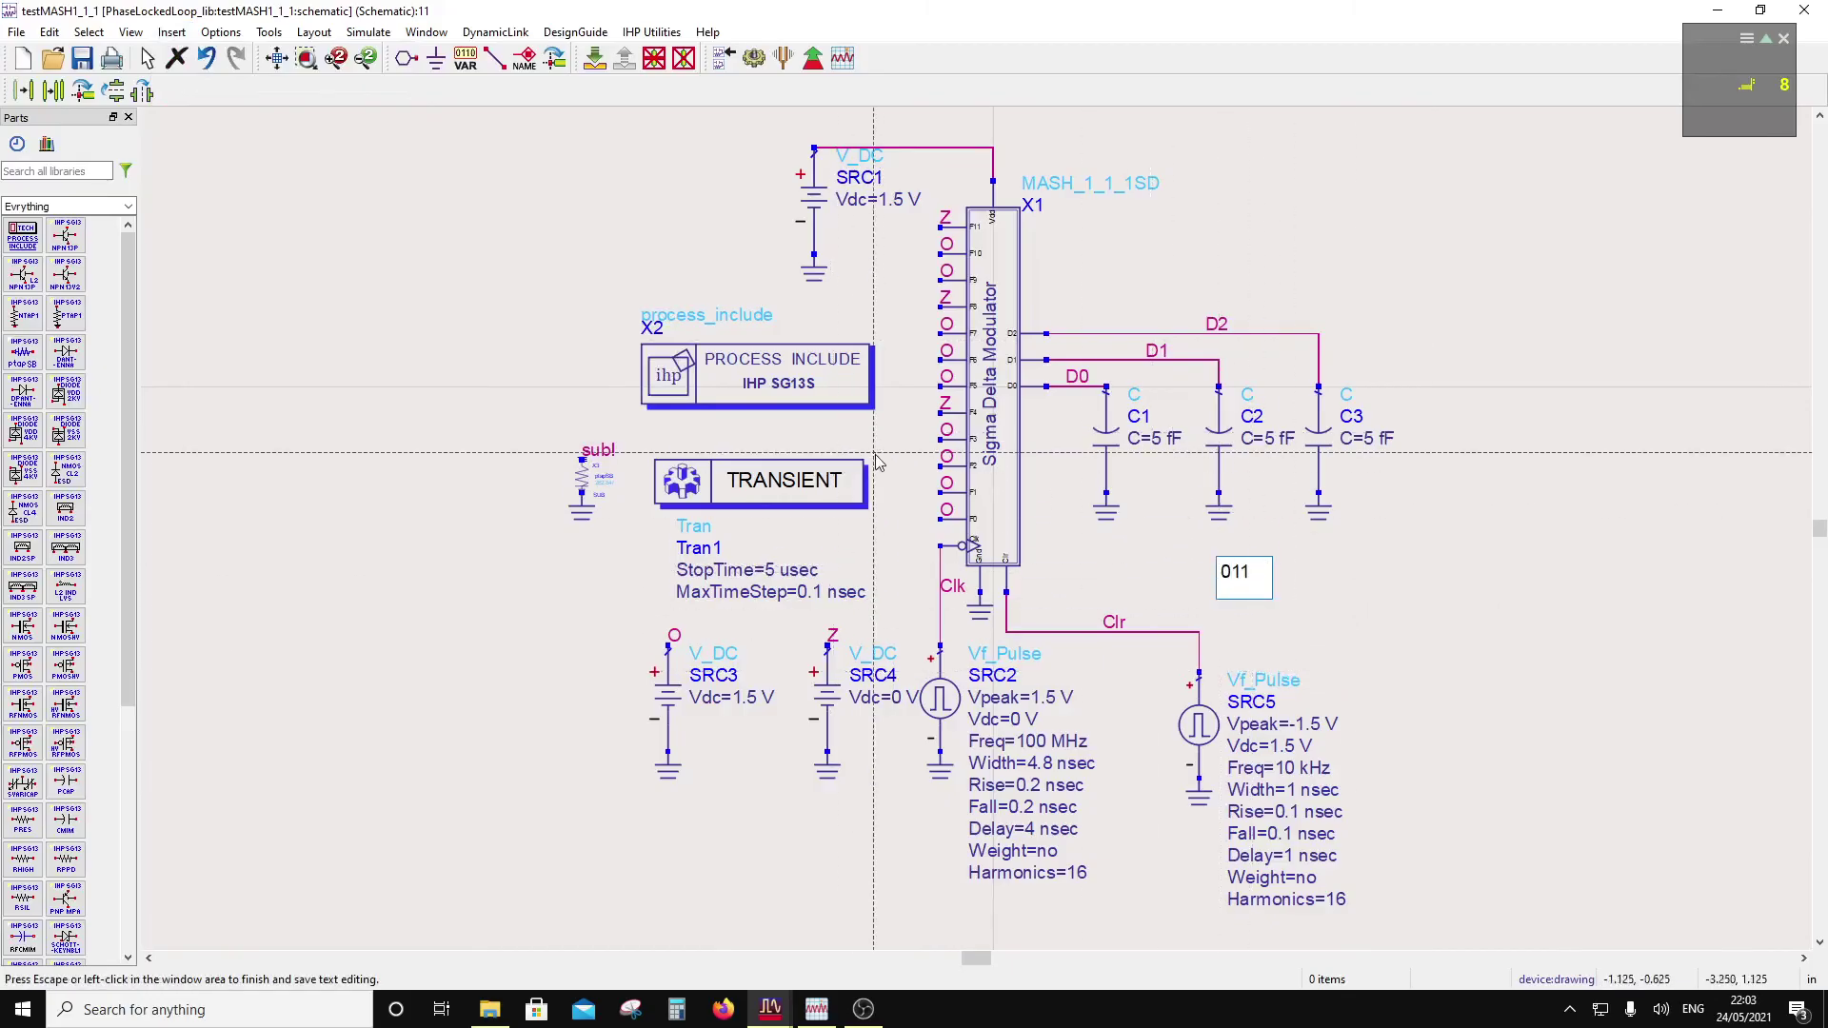
text(011011100)
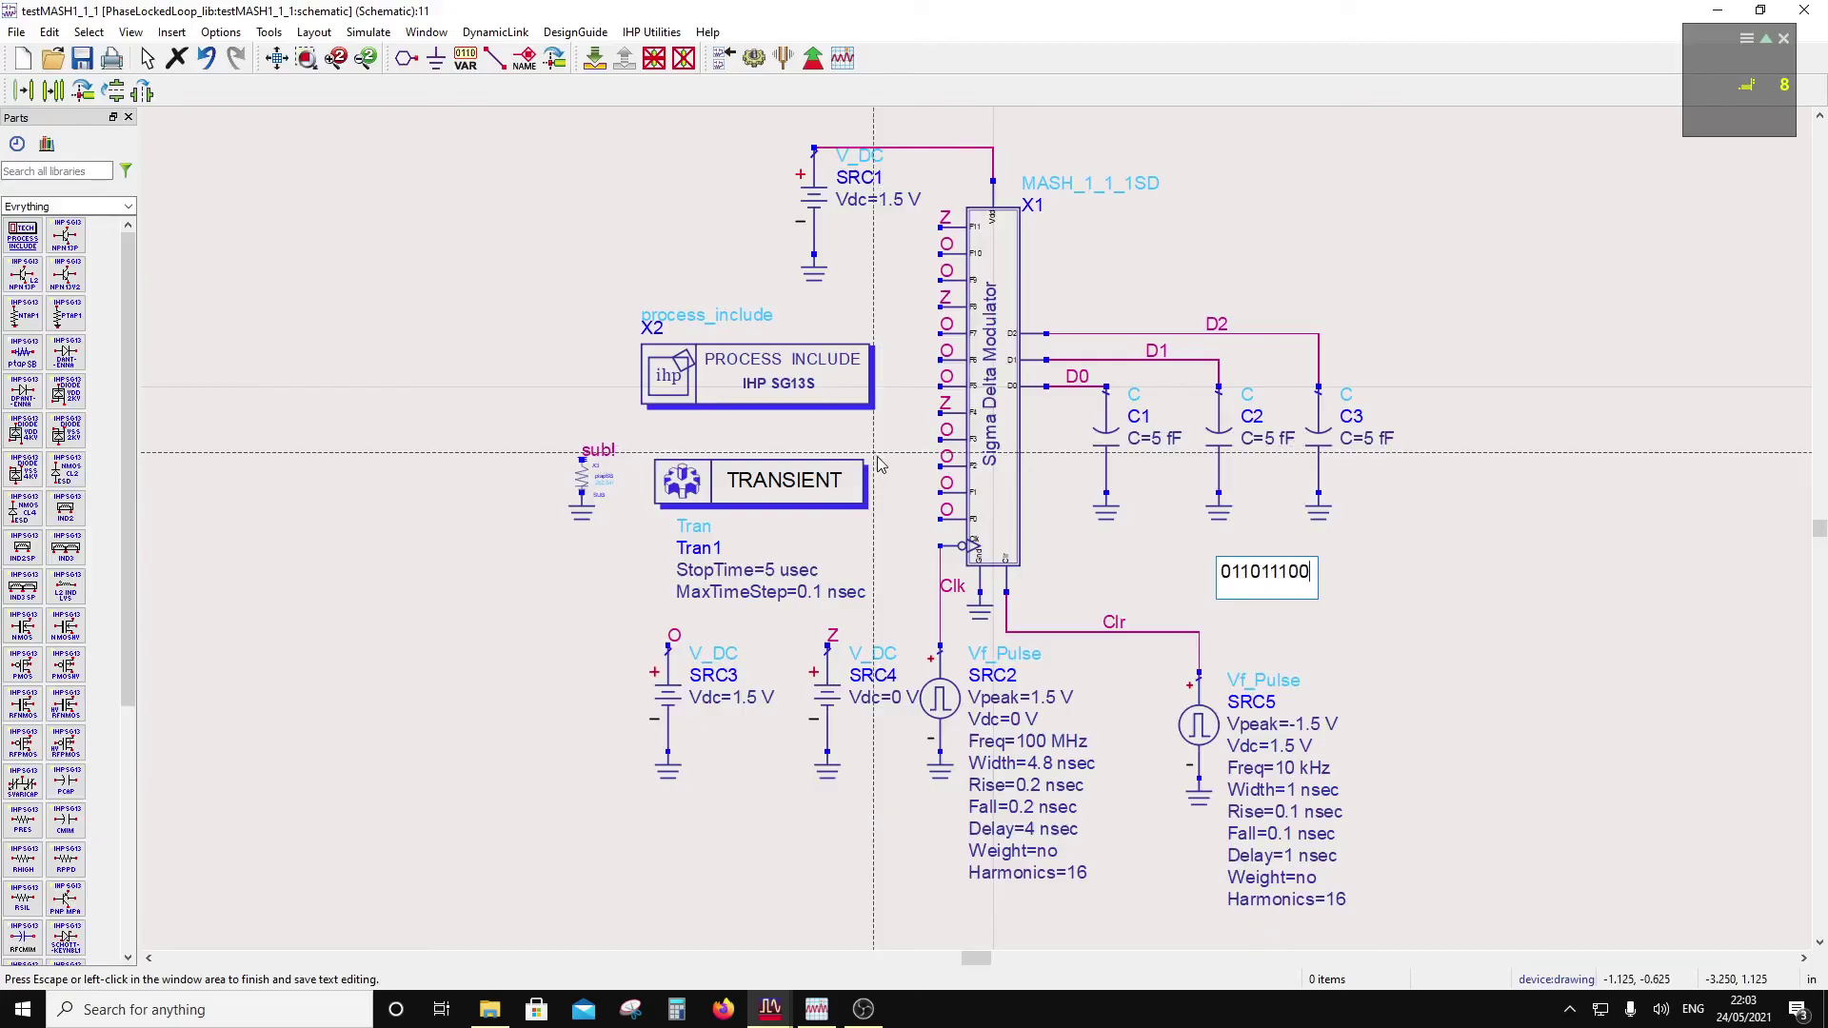
key(BackSpace)
text(111)
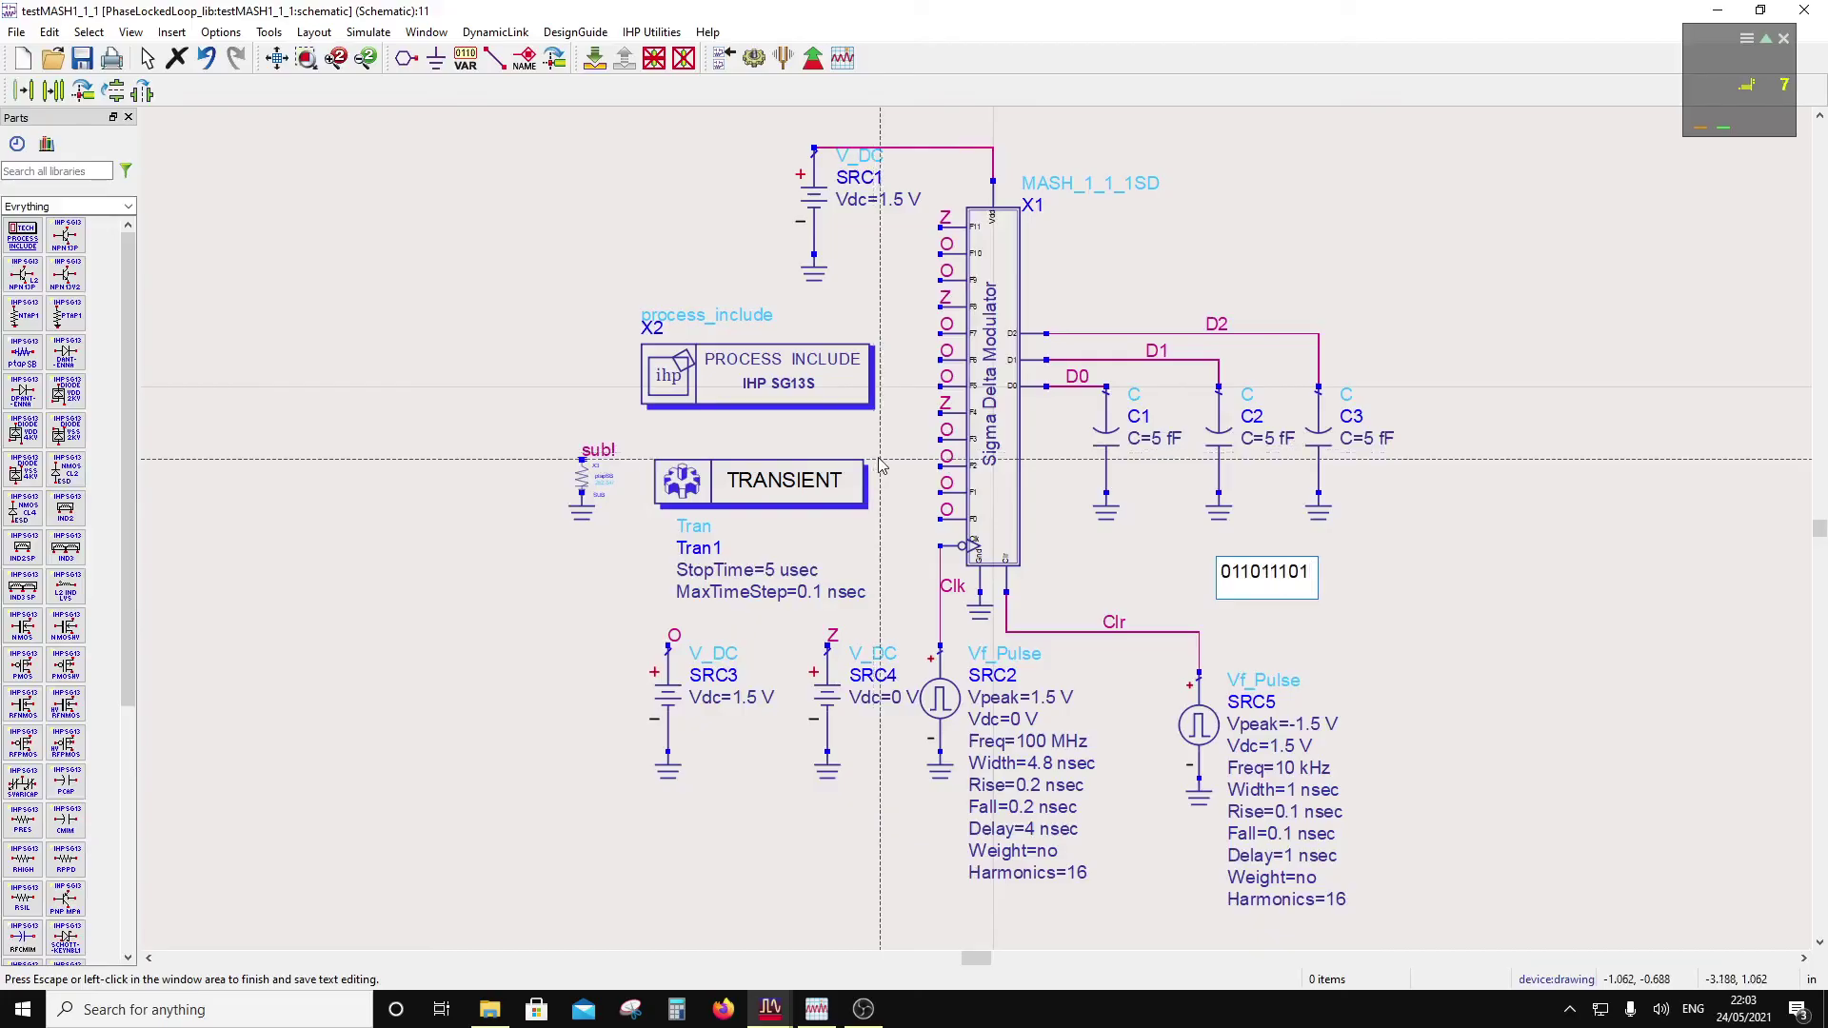
text(1)
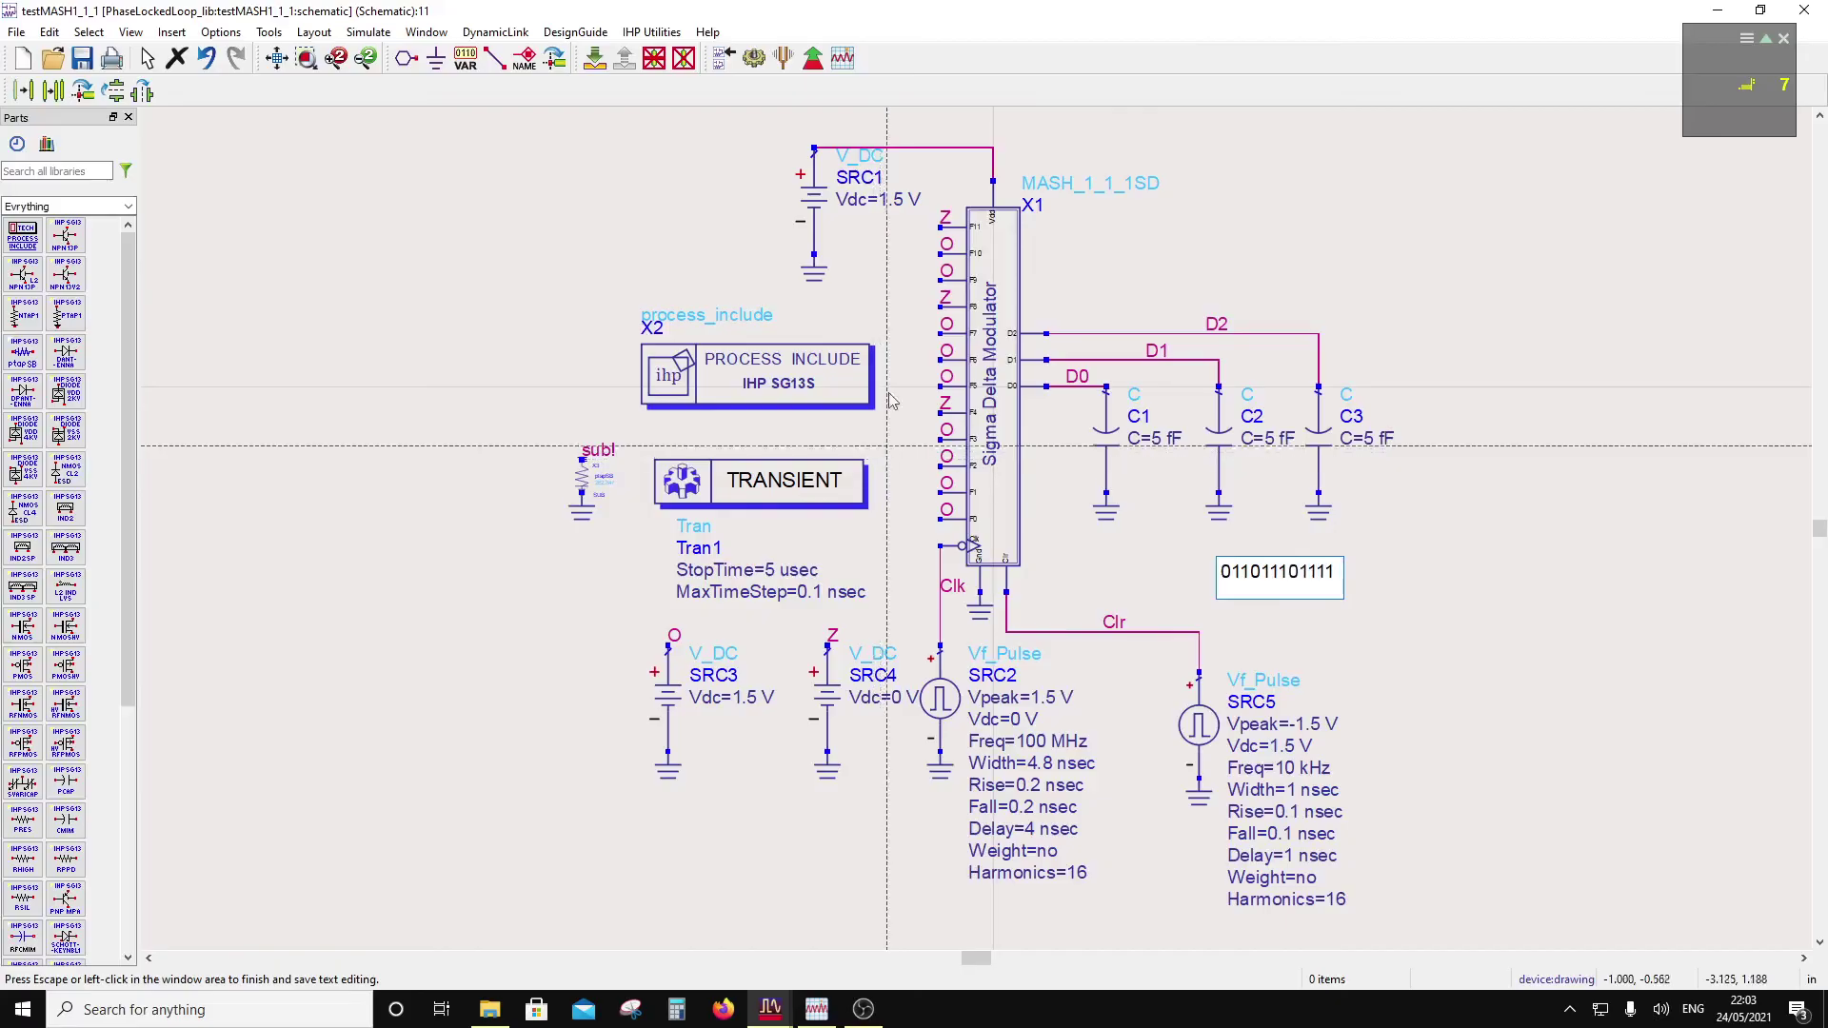
text(=6EF)
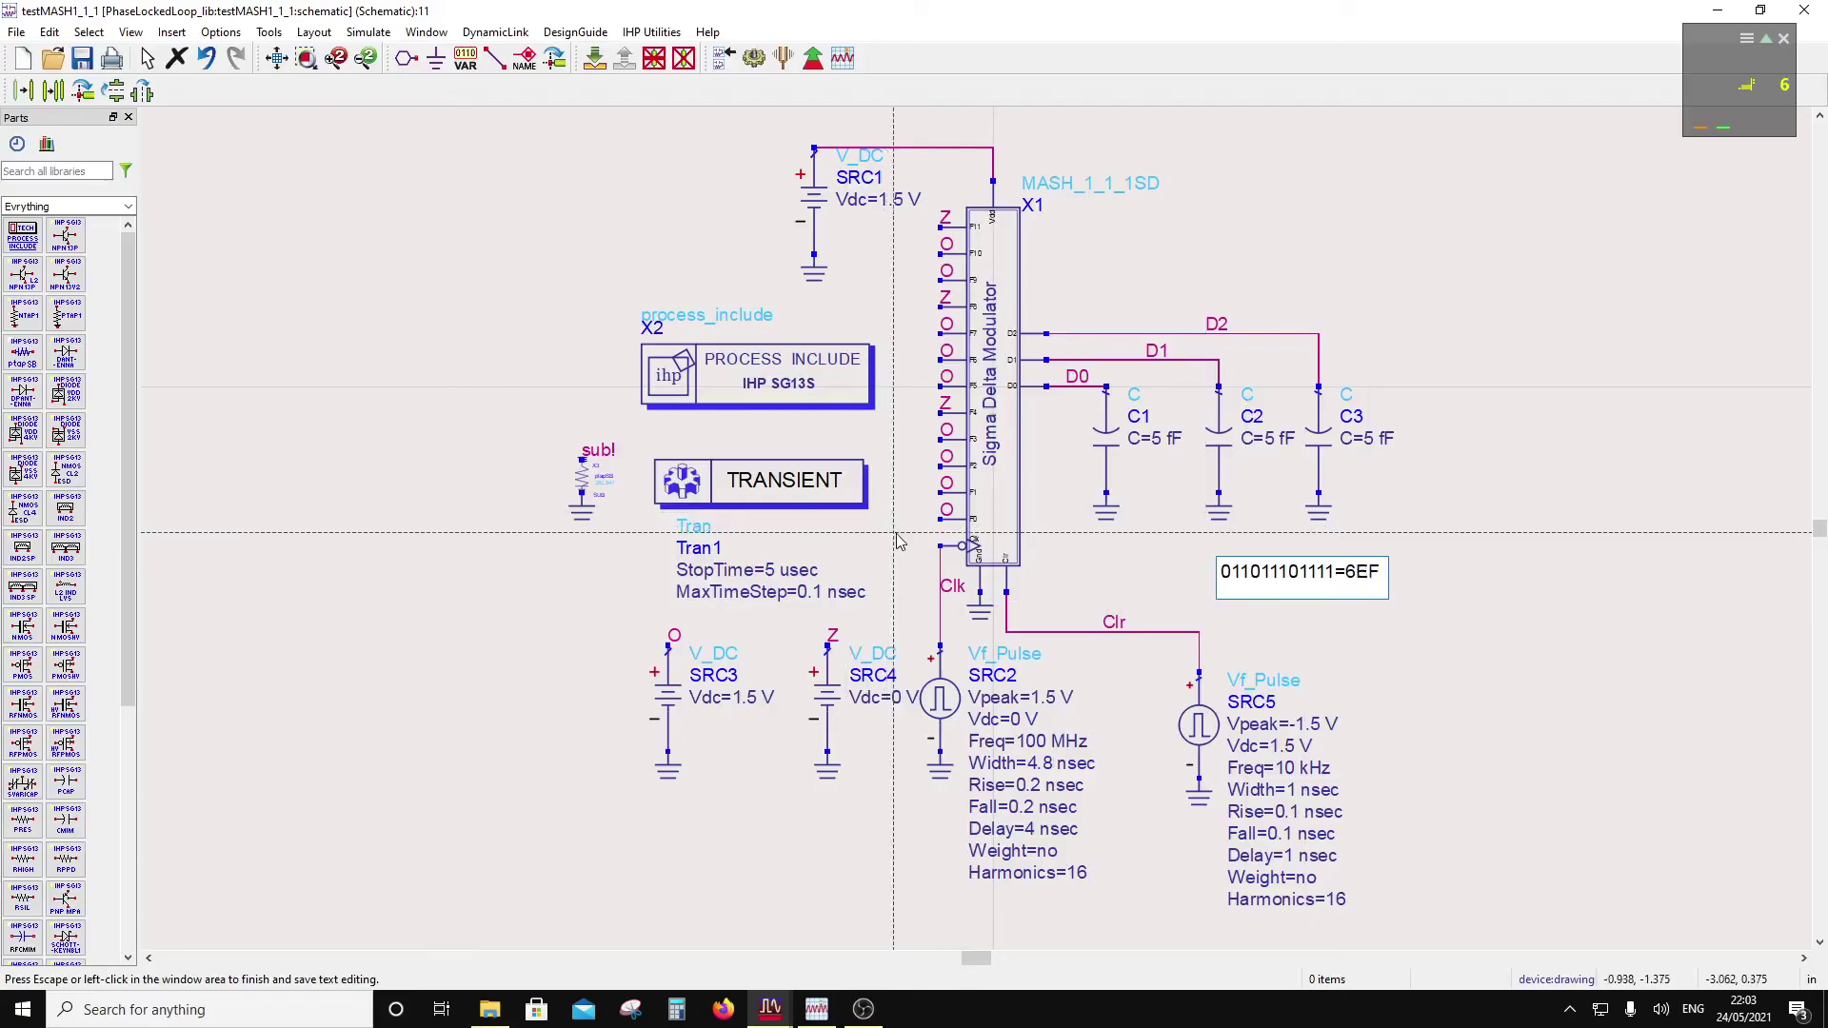
text(0x)
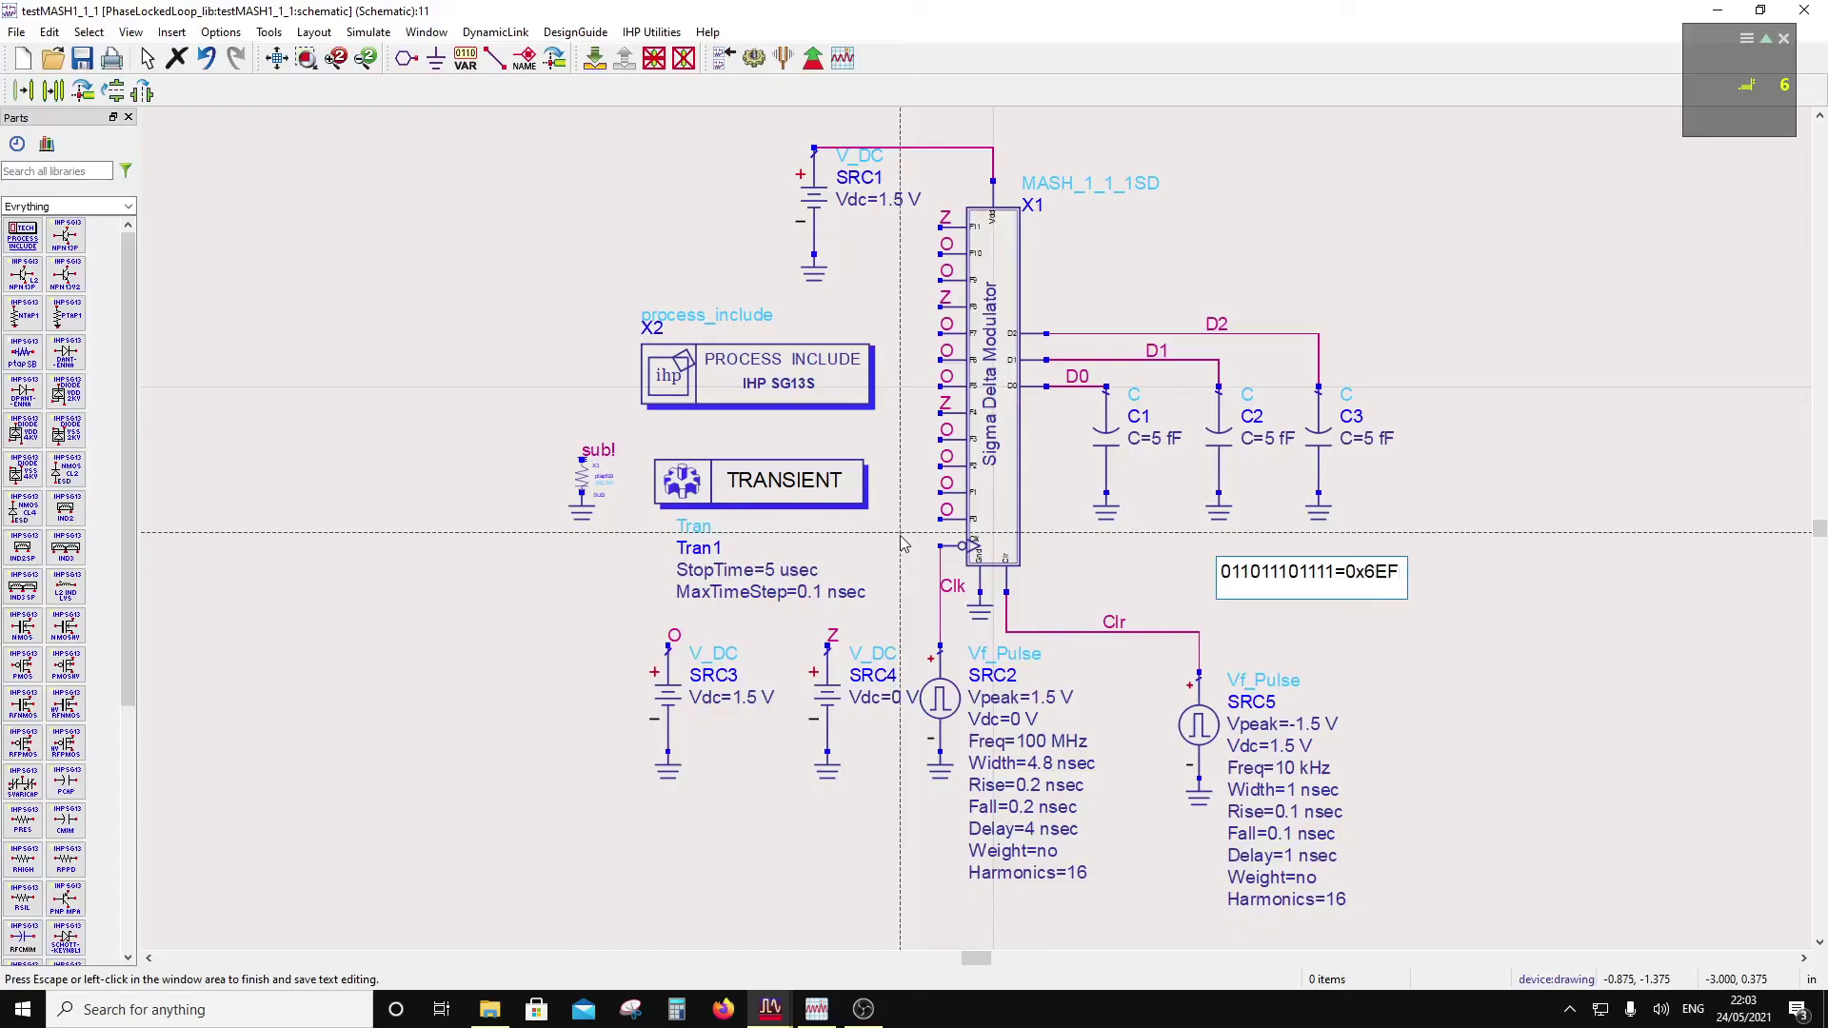
text(=1775)
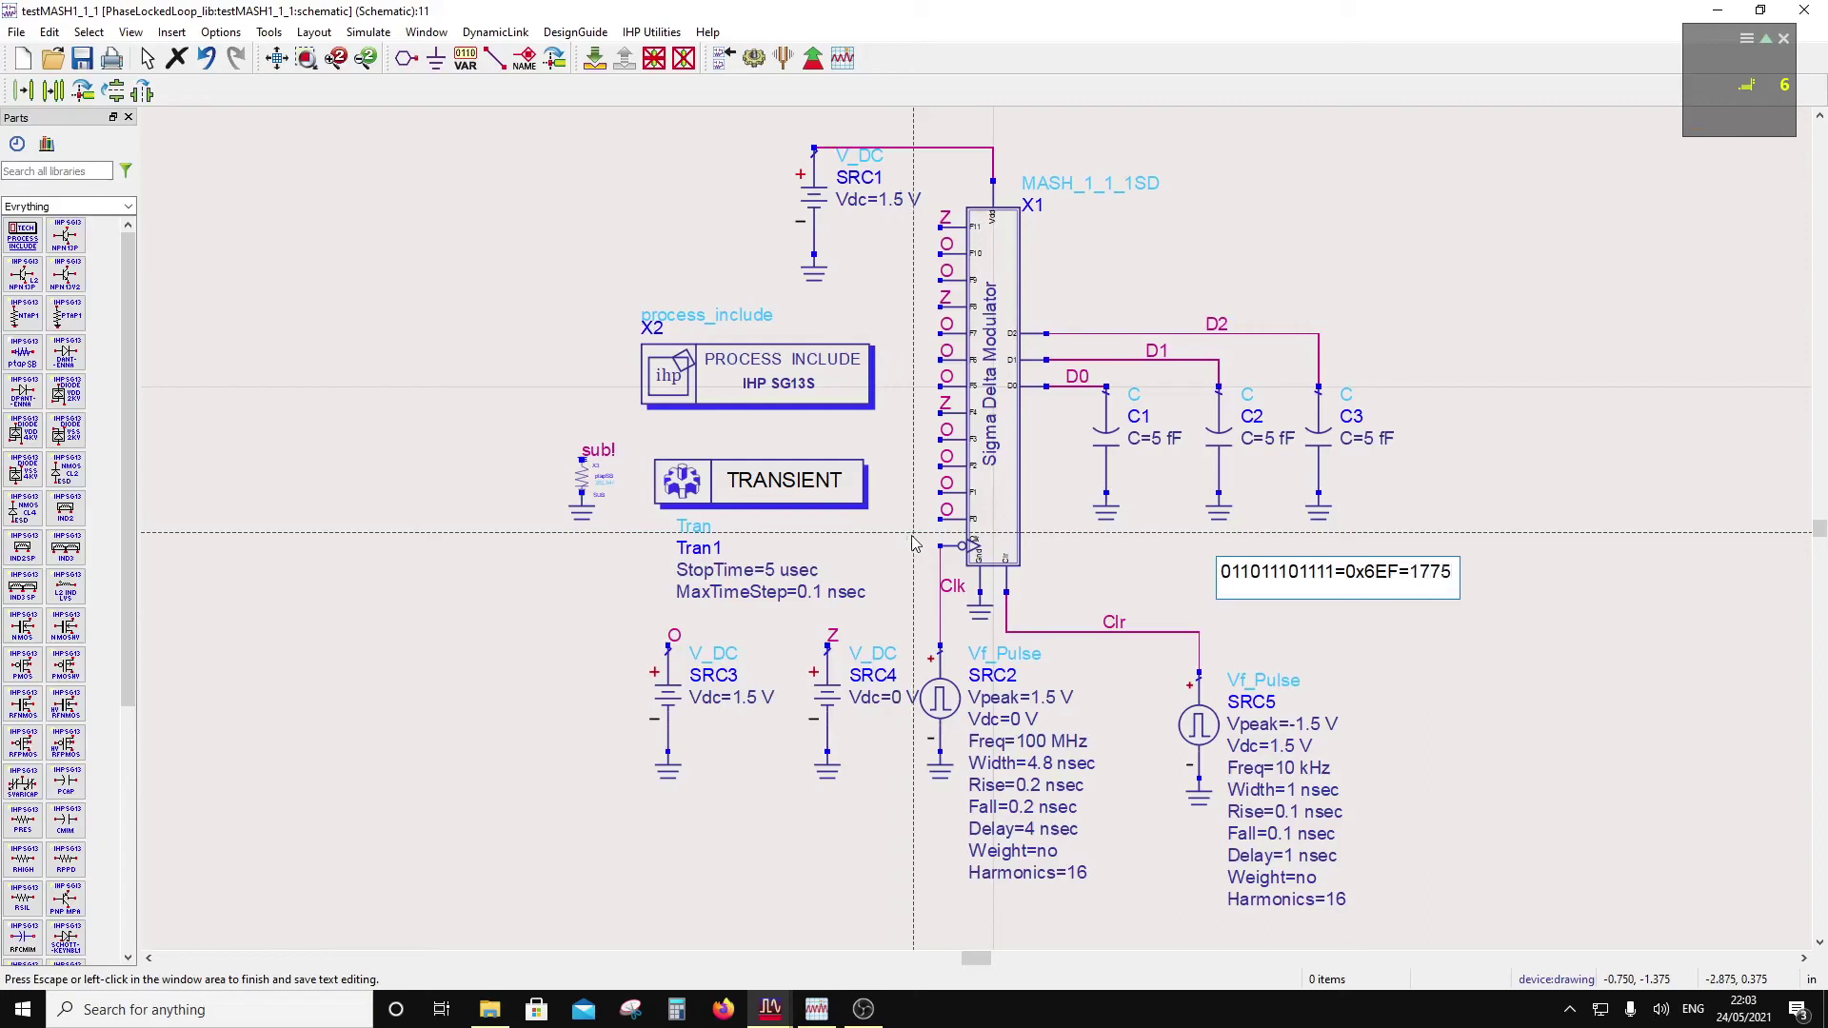
click(743, 474)
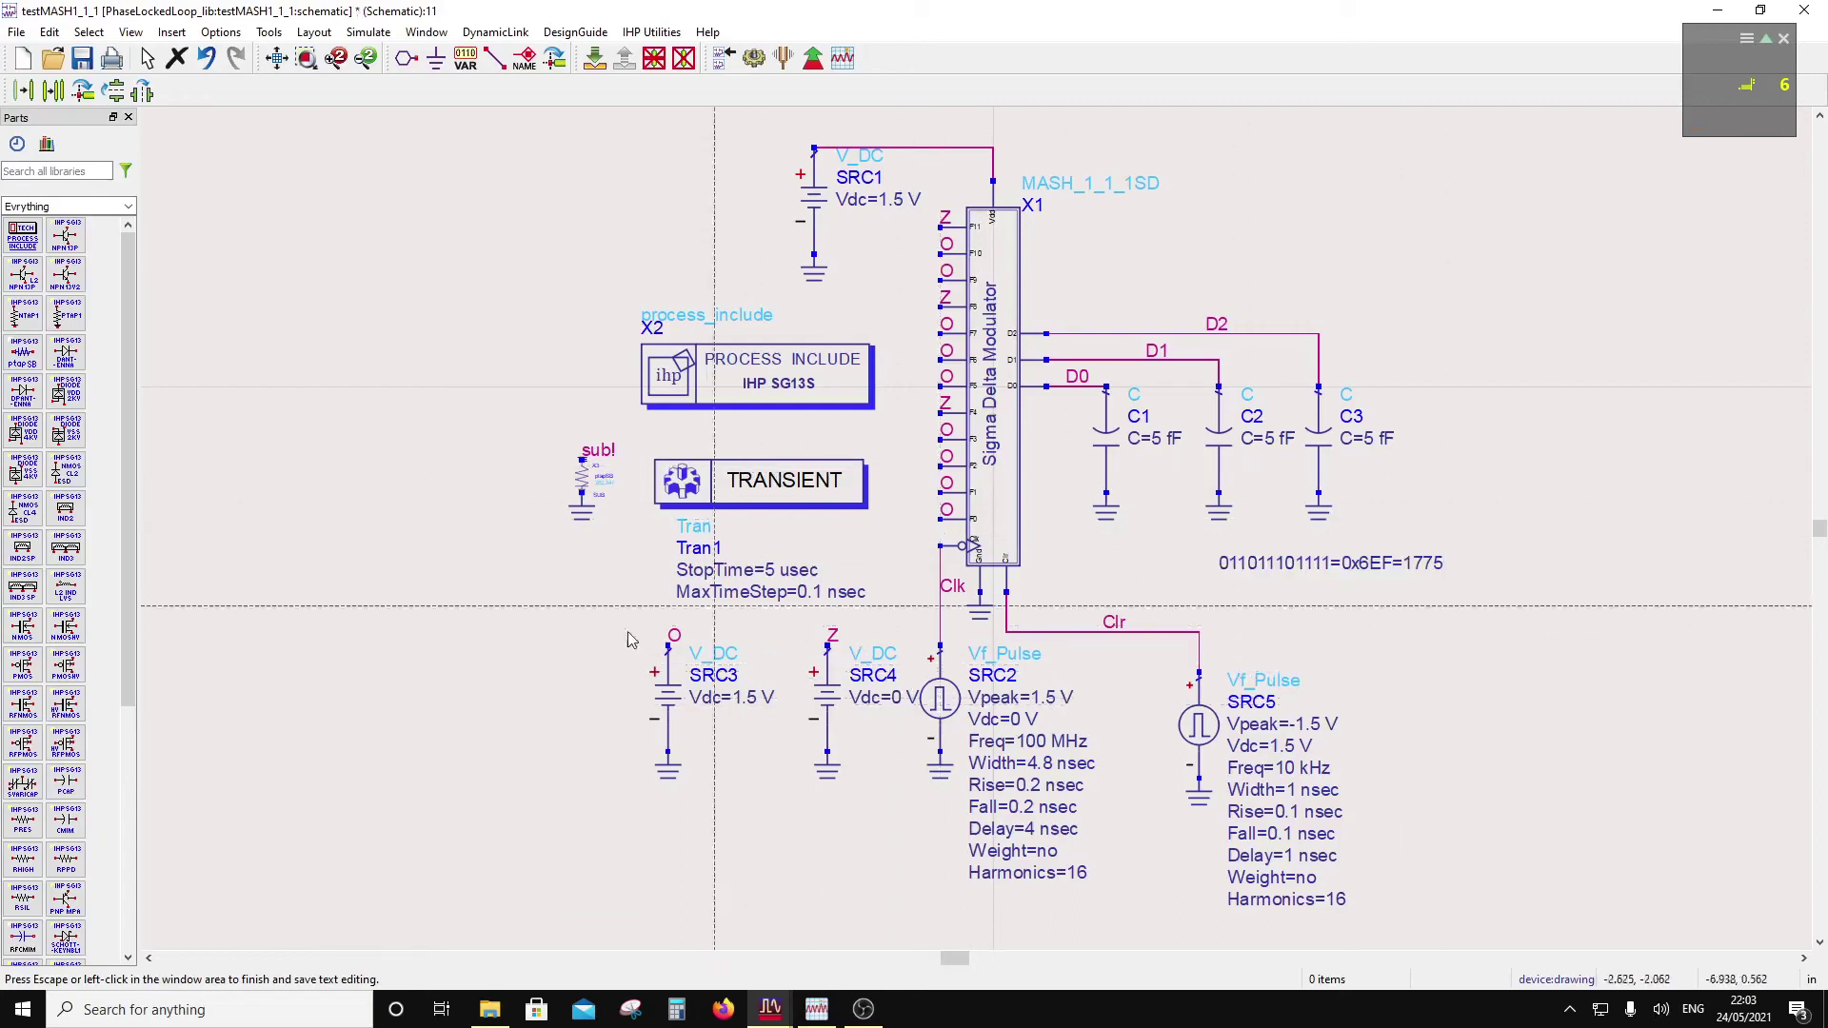
Step: Add the text note Total No. of States=2^12=4096 directly below the input word note
click(1221, 598)
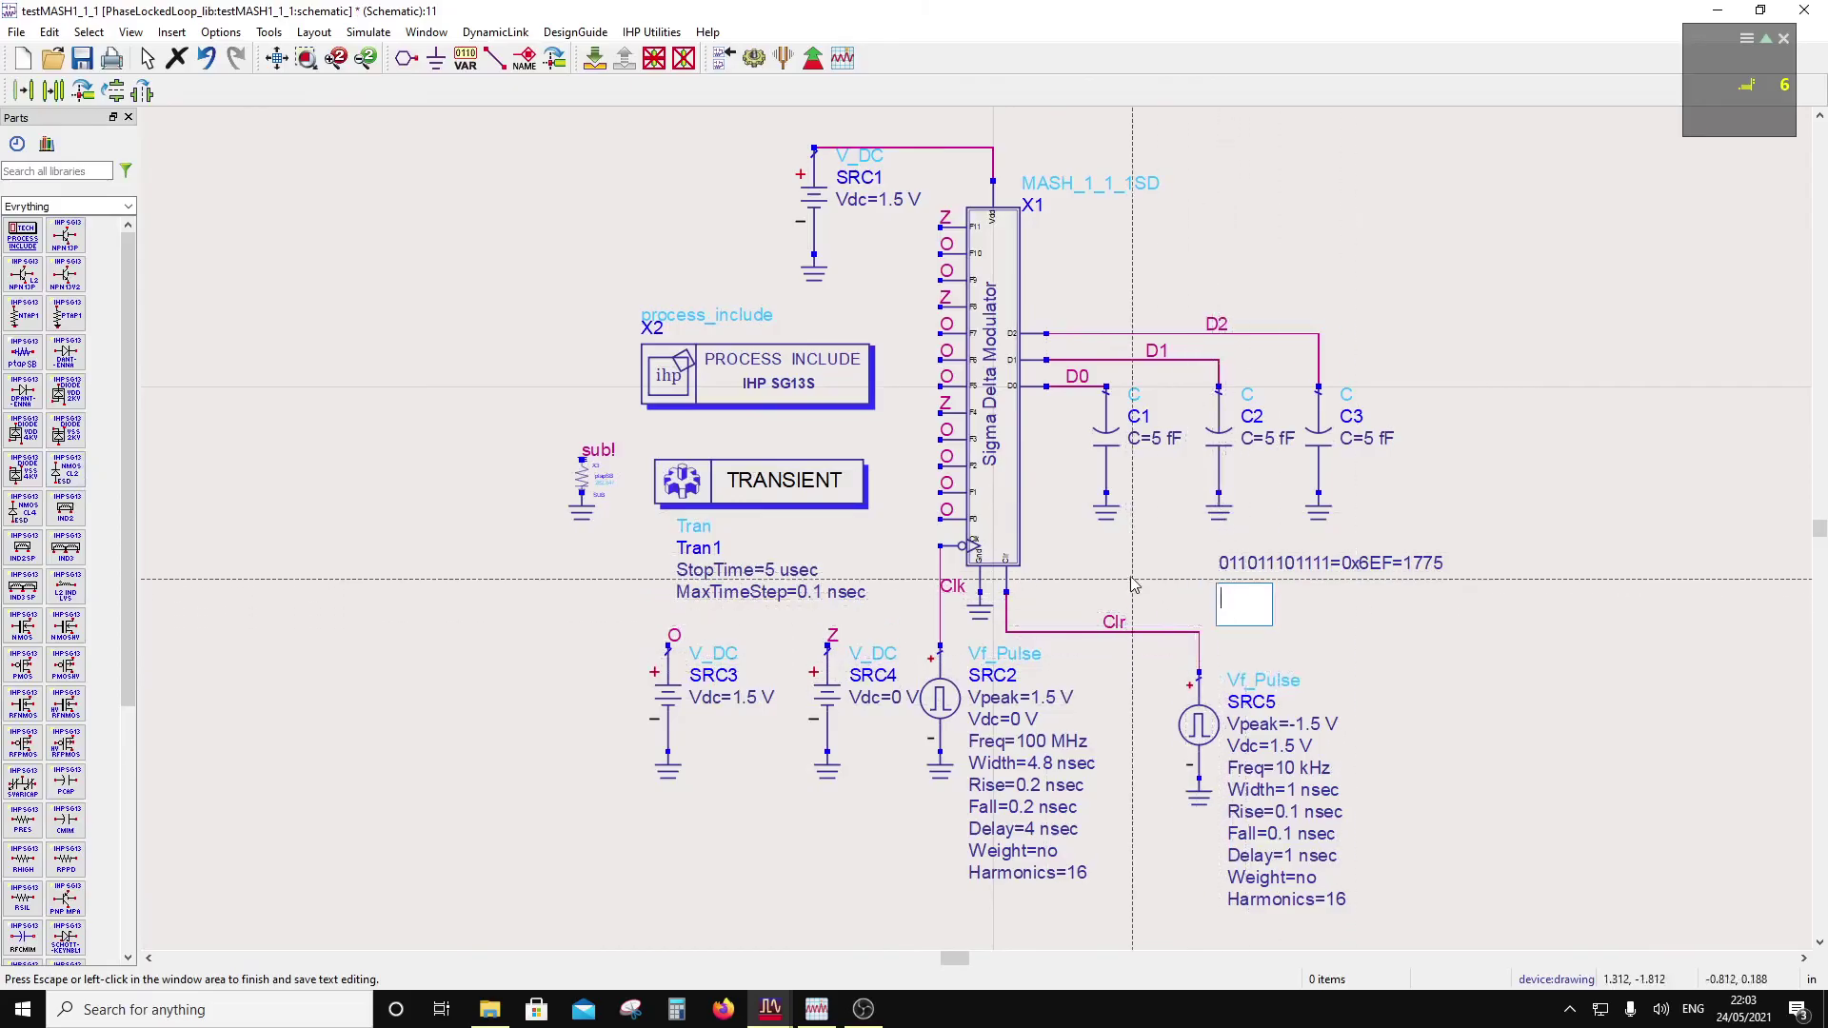
text(Total No. of )
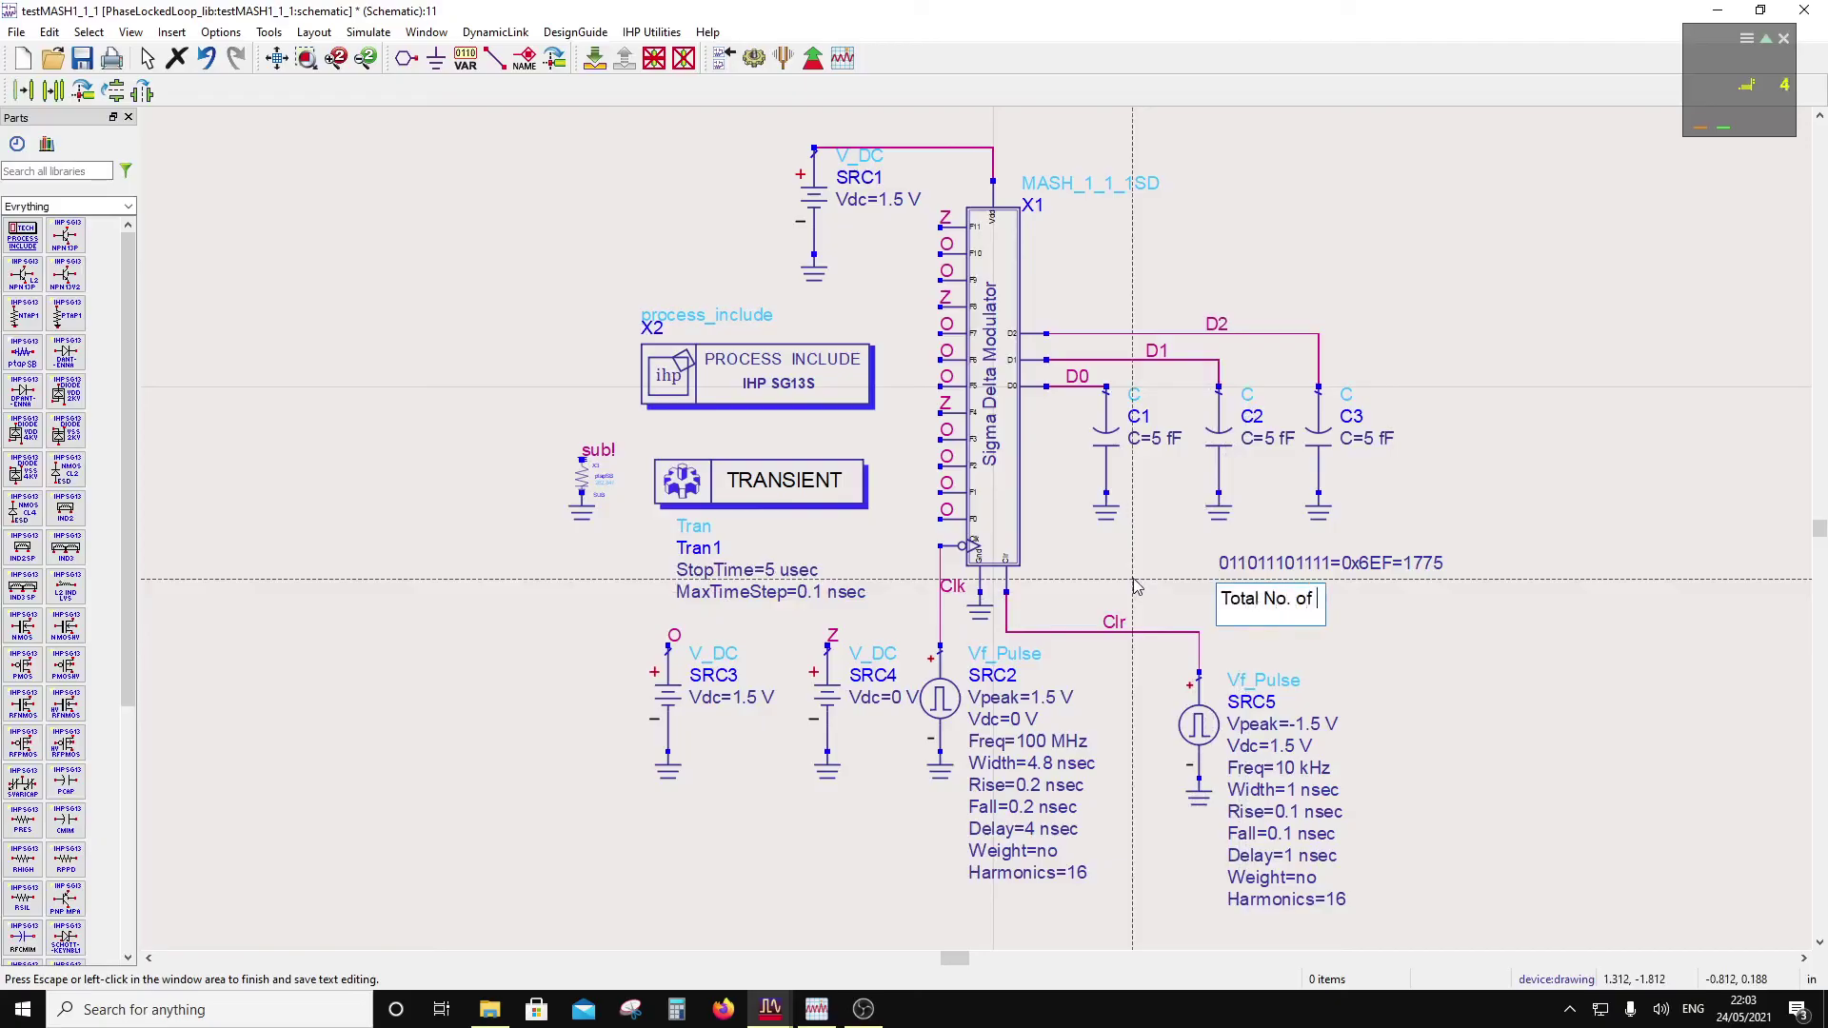
text(States=)
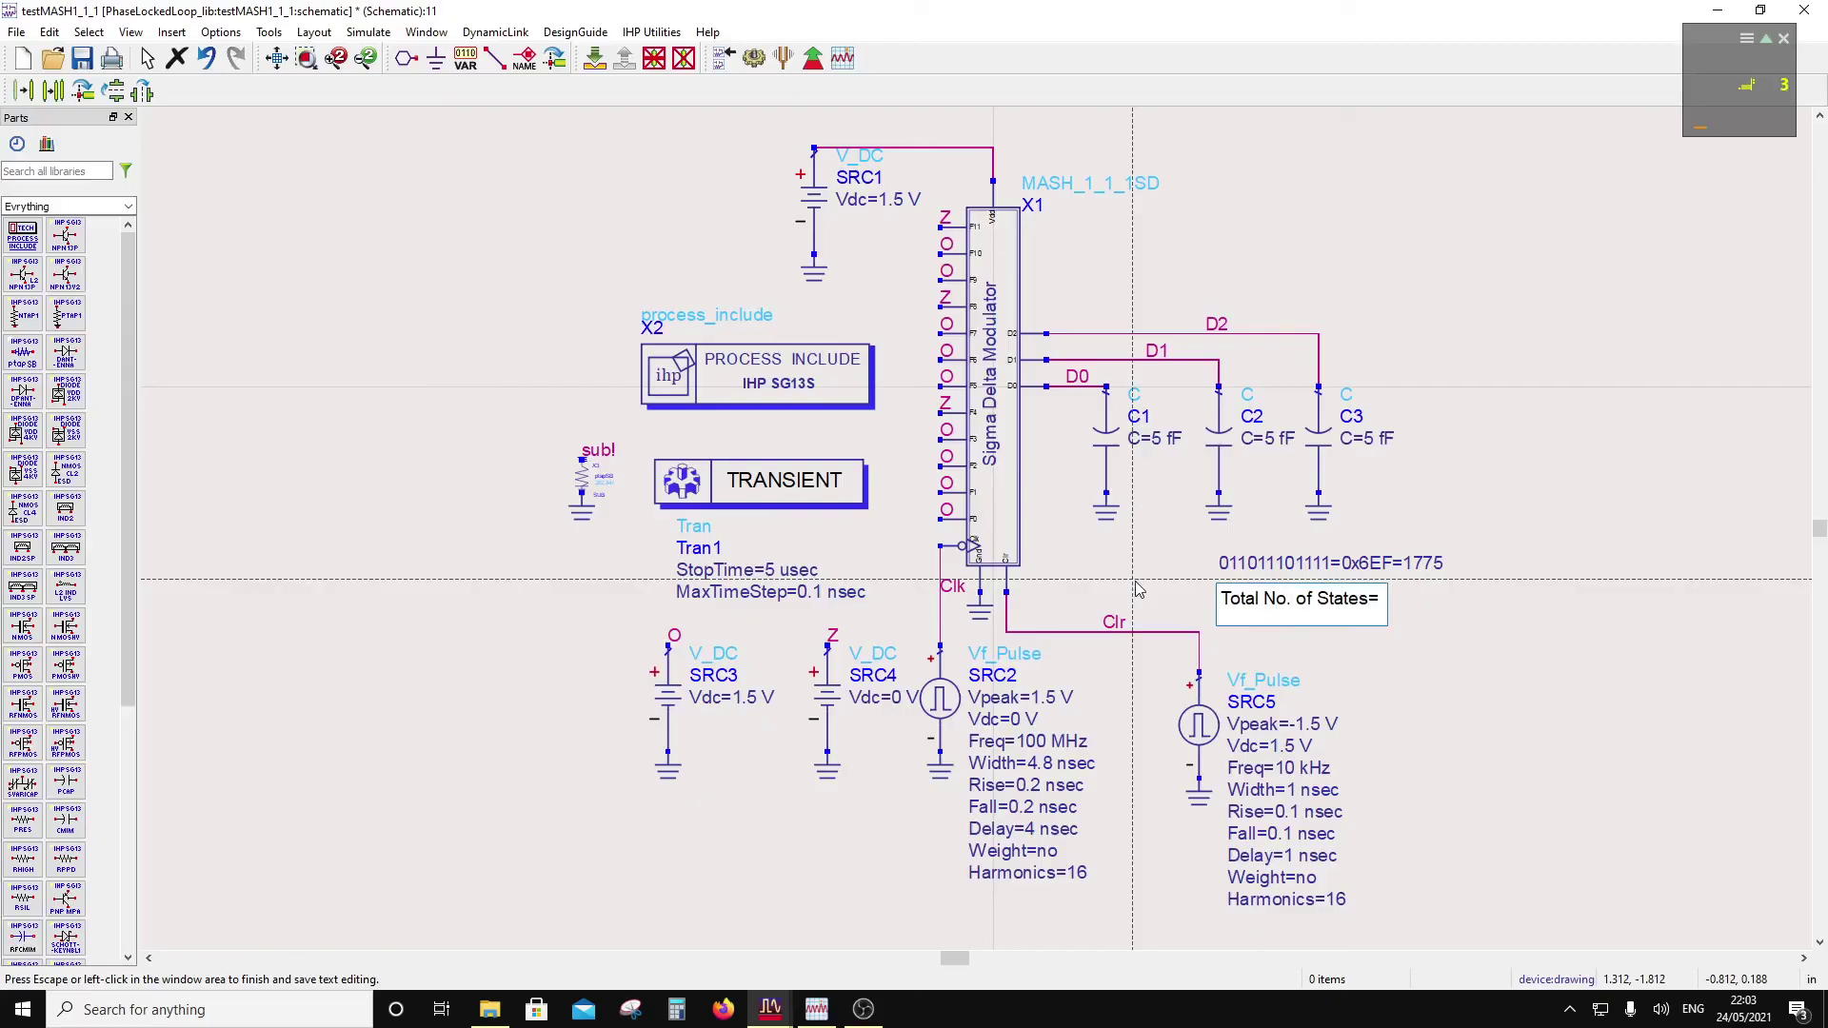
text(2)
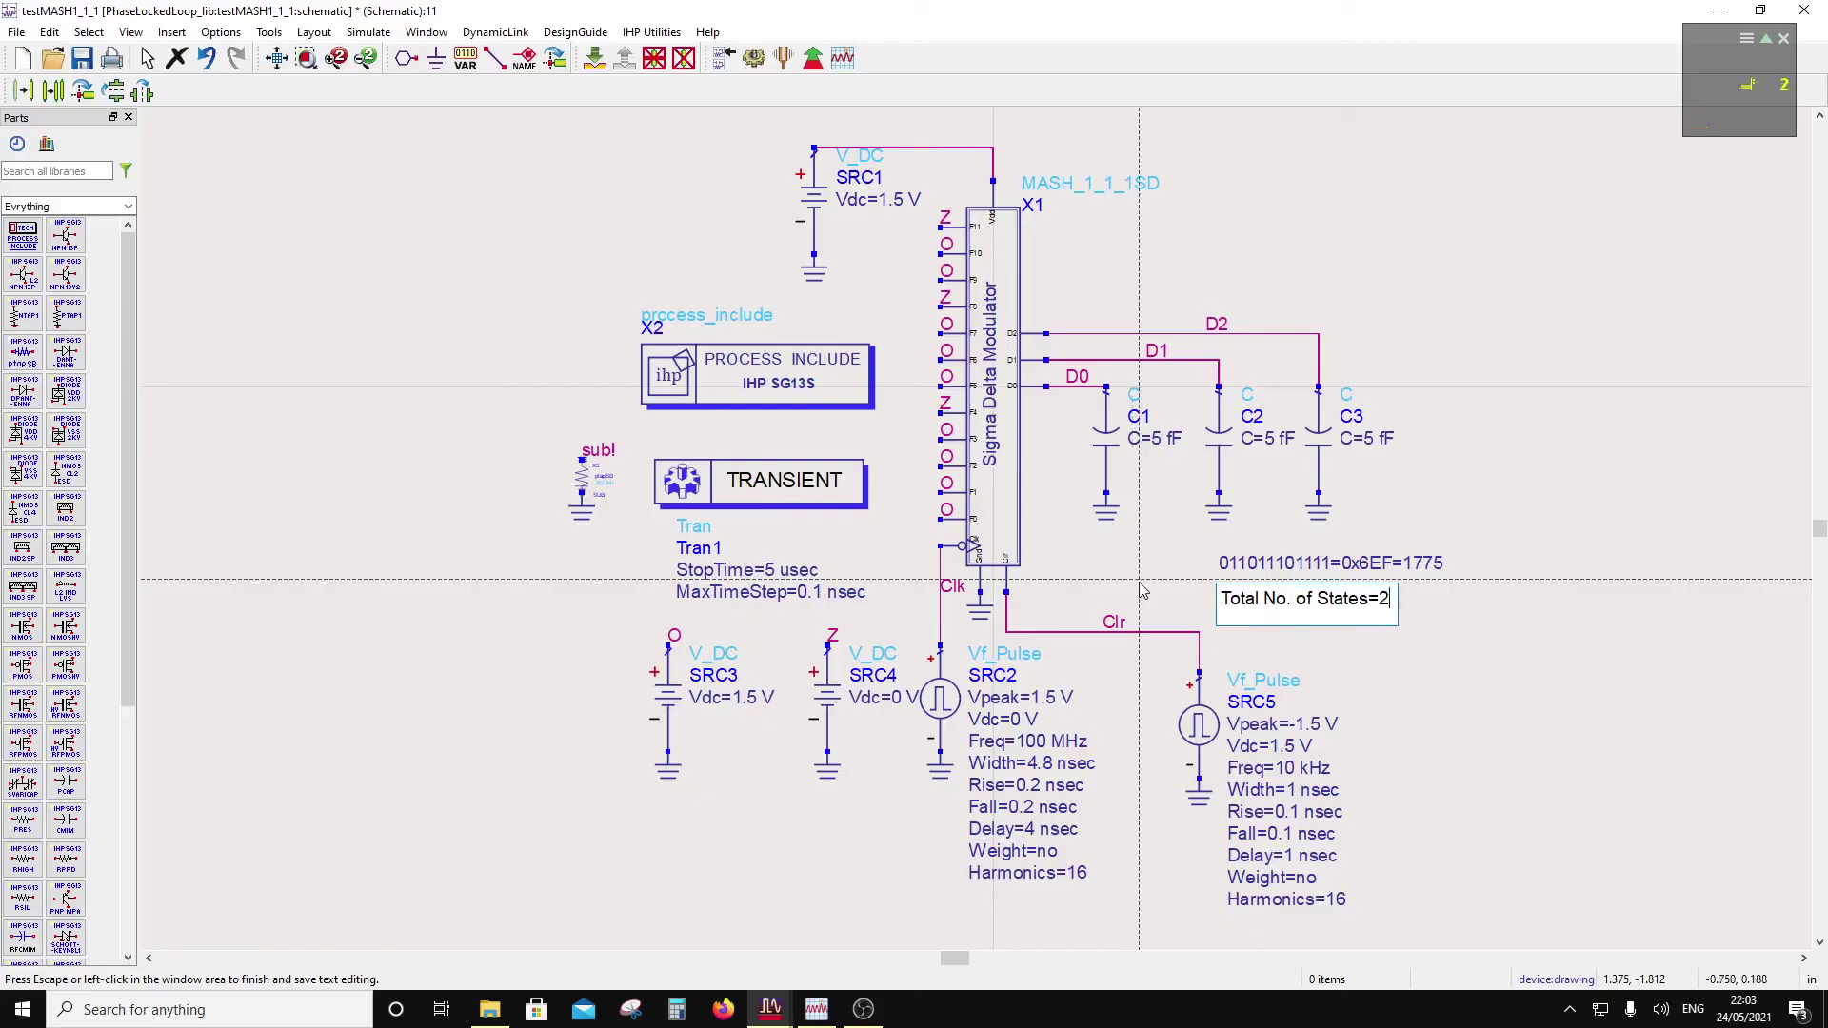
text(^12=4)
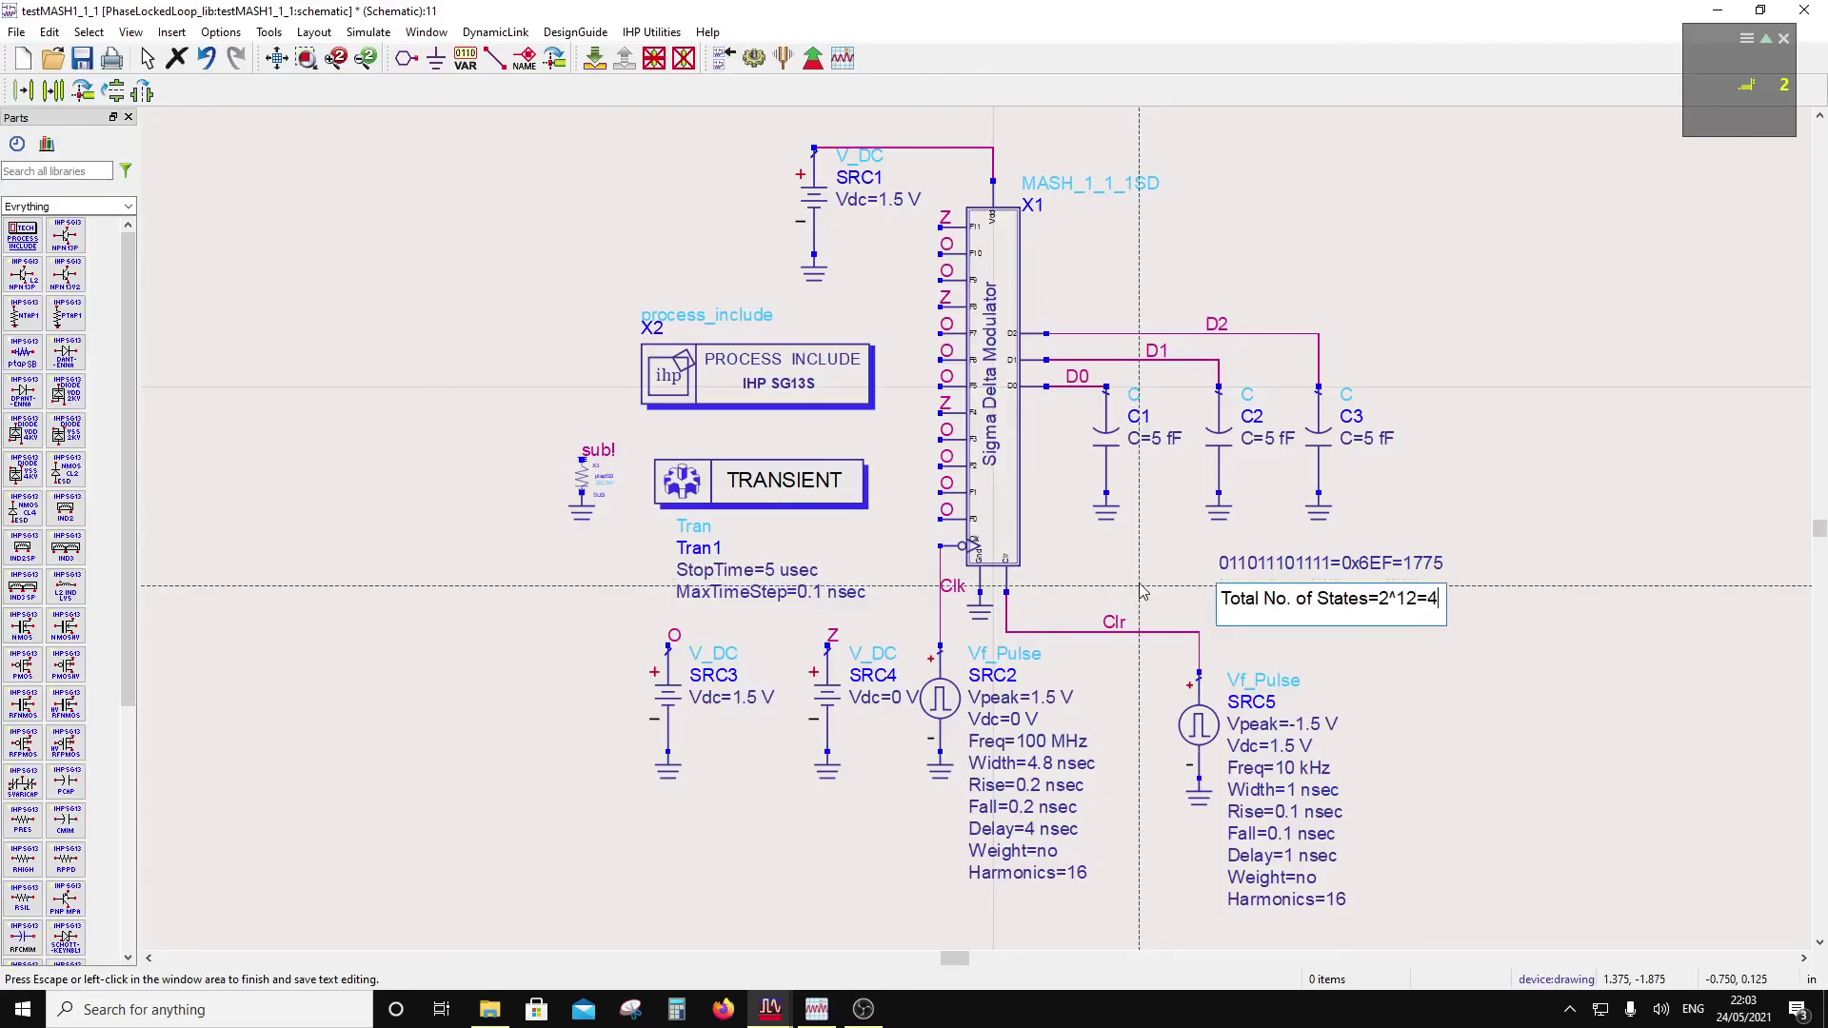
text(096)
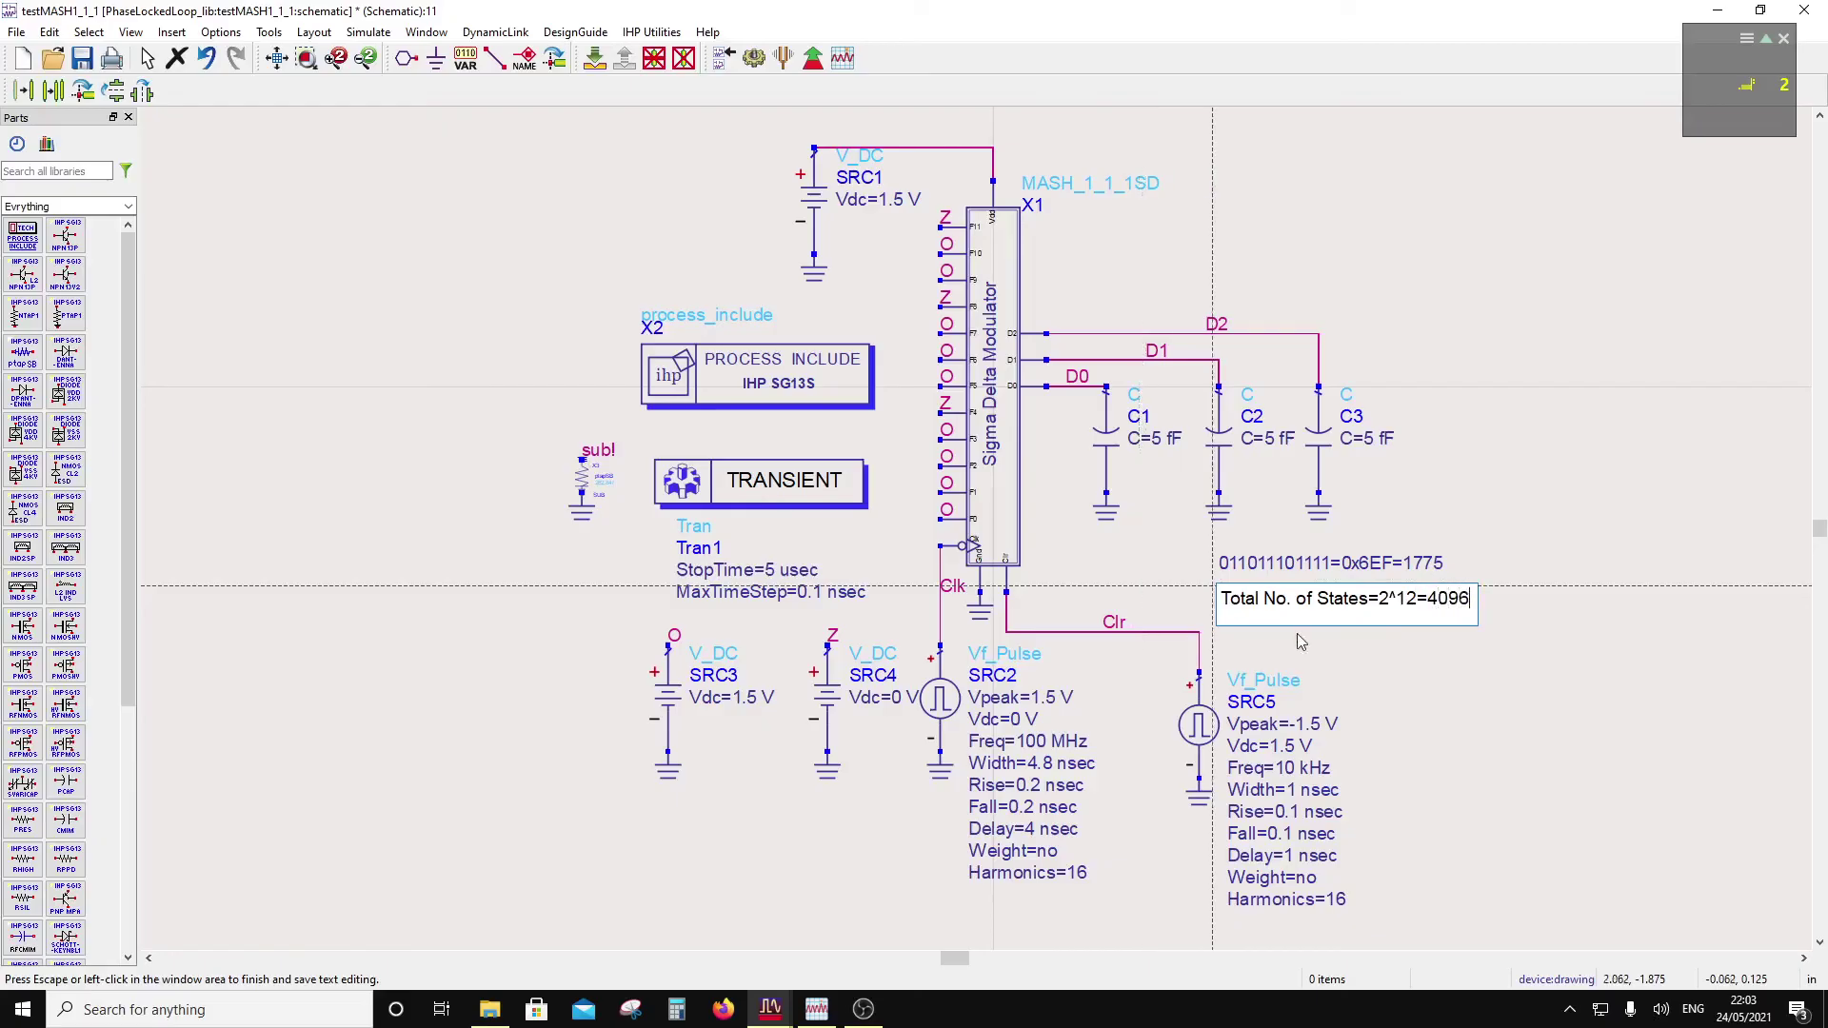
click(1150, 600)
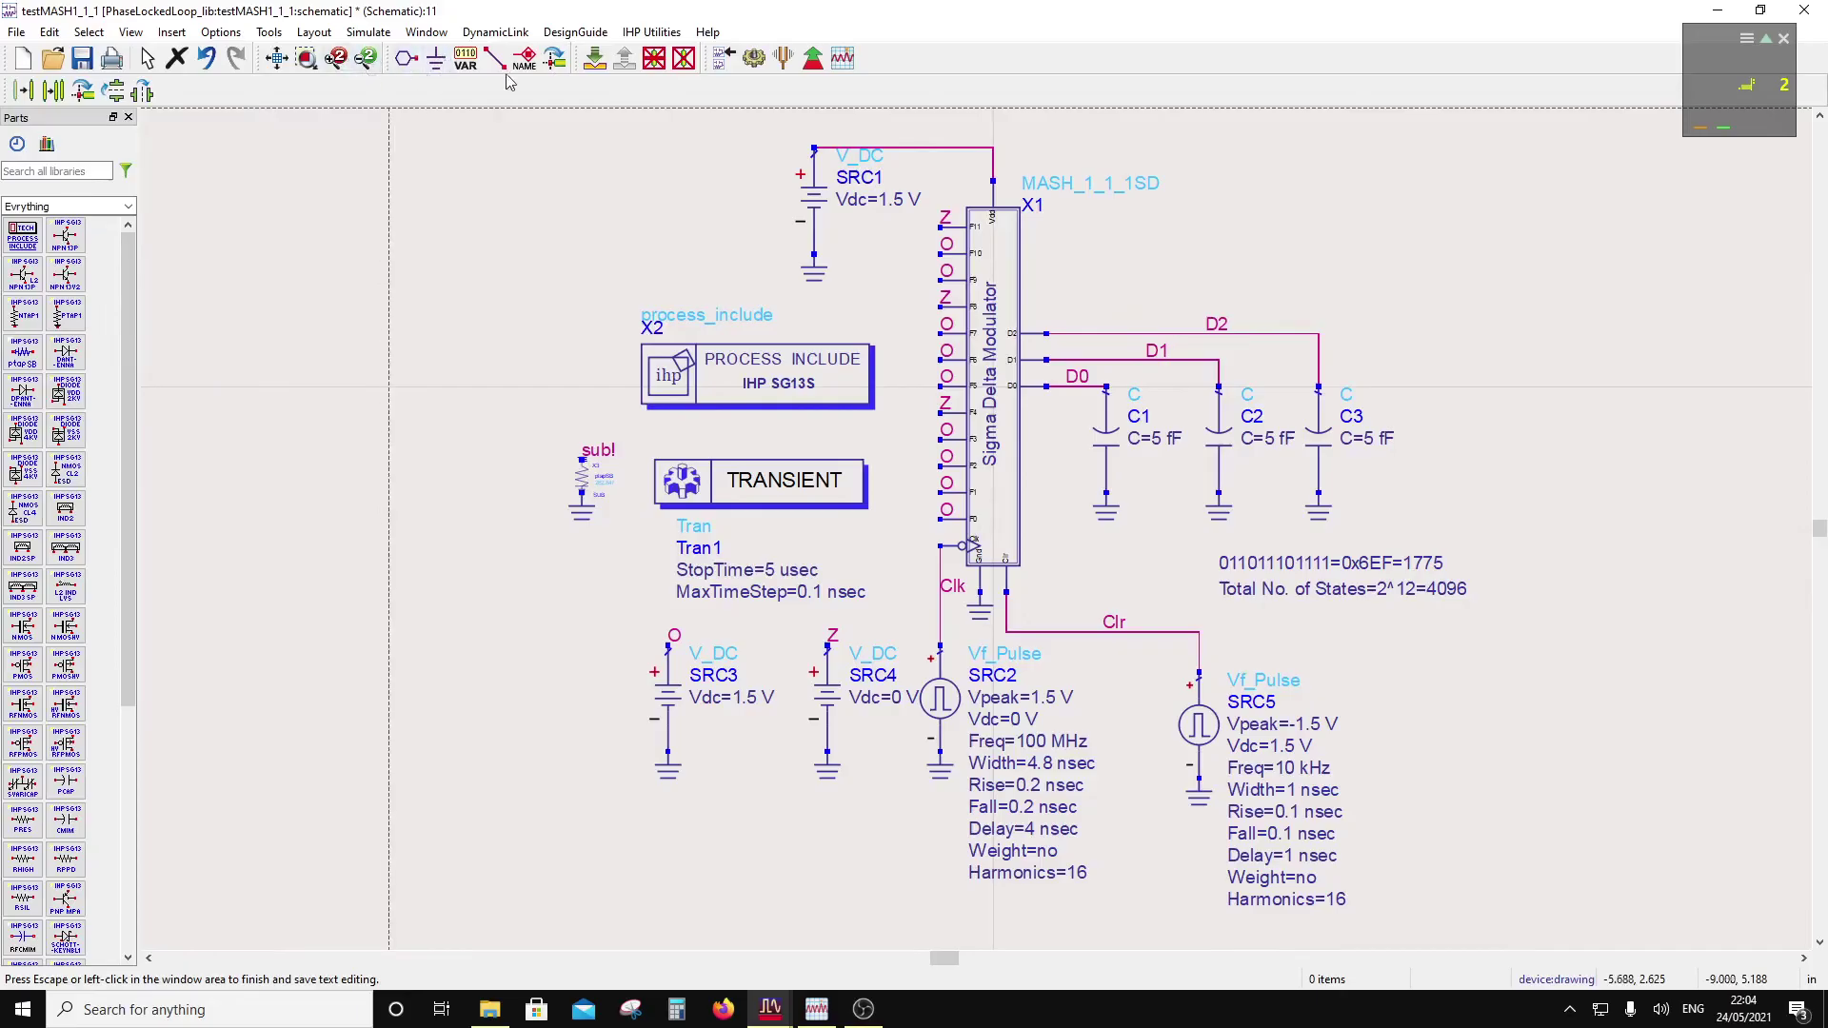
Step: Add the text note Mean(D2 D1 D0)=3+1775/4096=3.4333 directly below the total number of states note
click(1228, 630)
text(Mean()
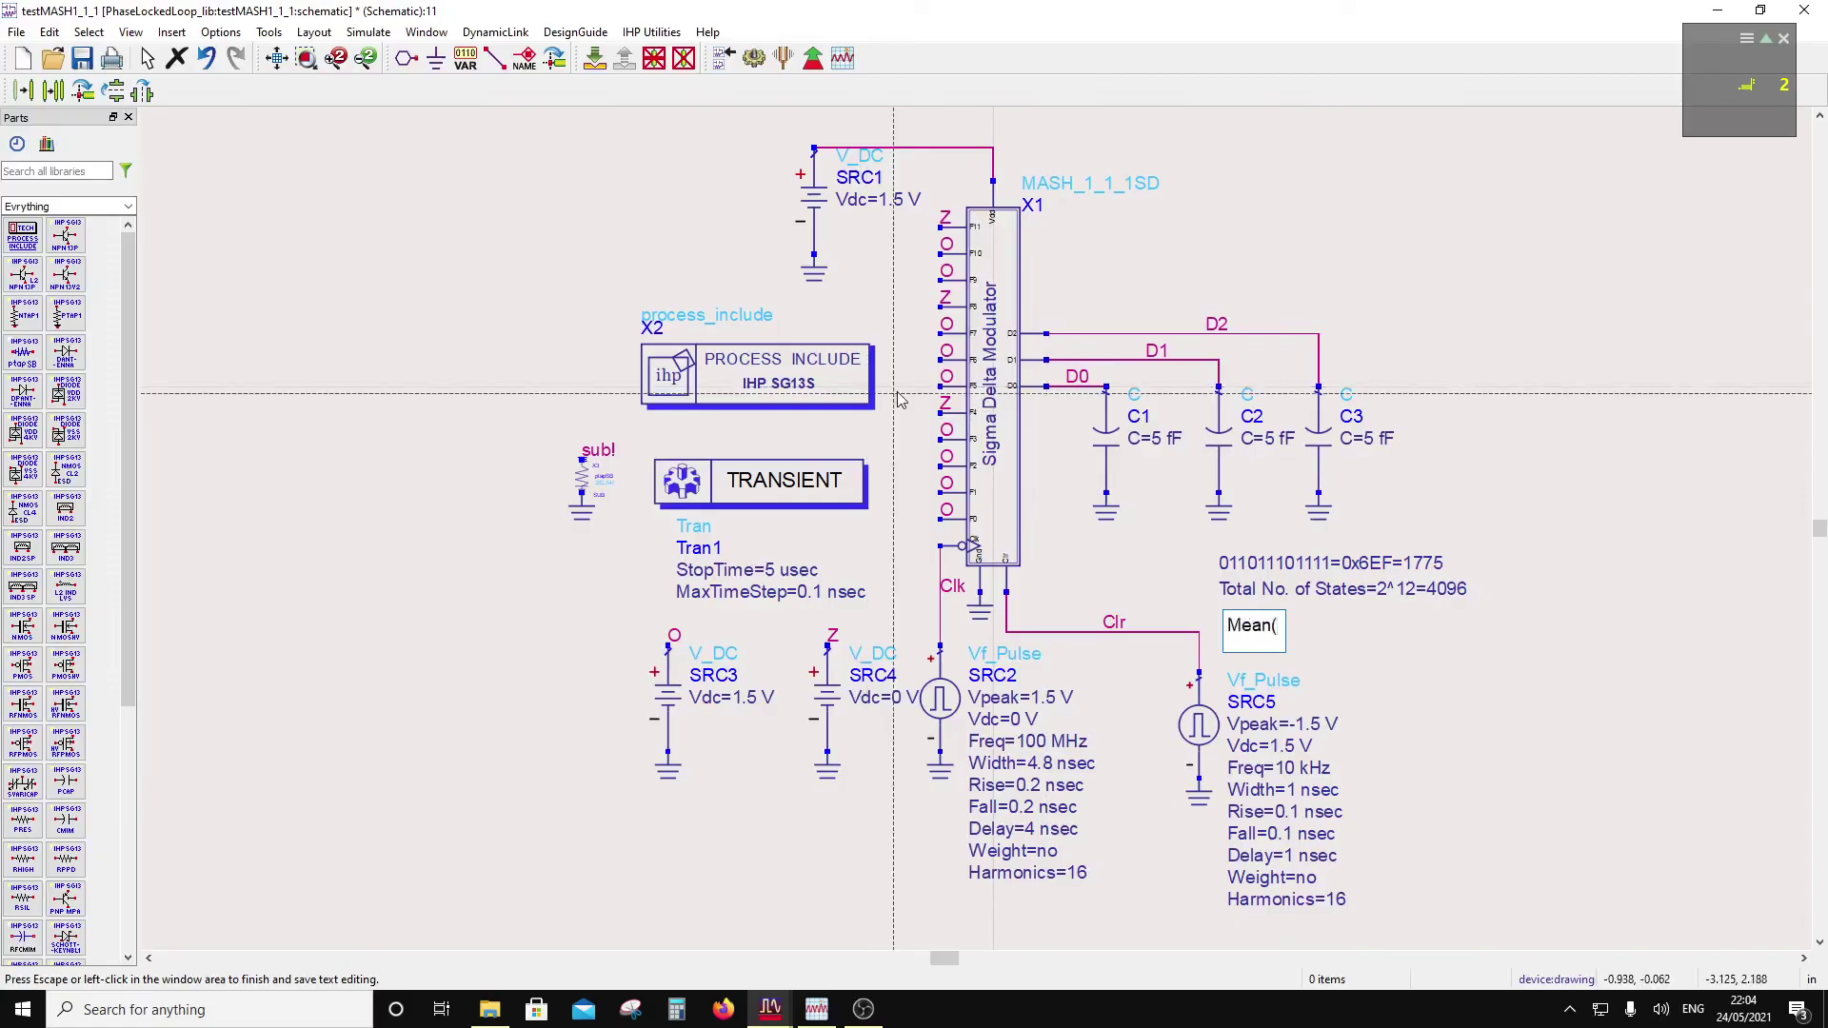
text(D2)
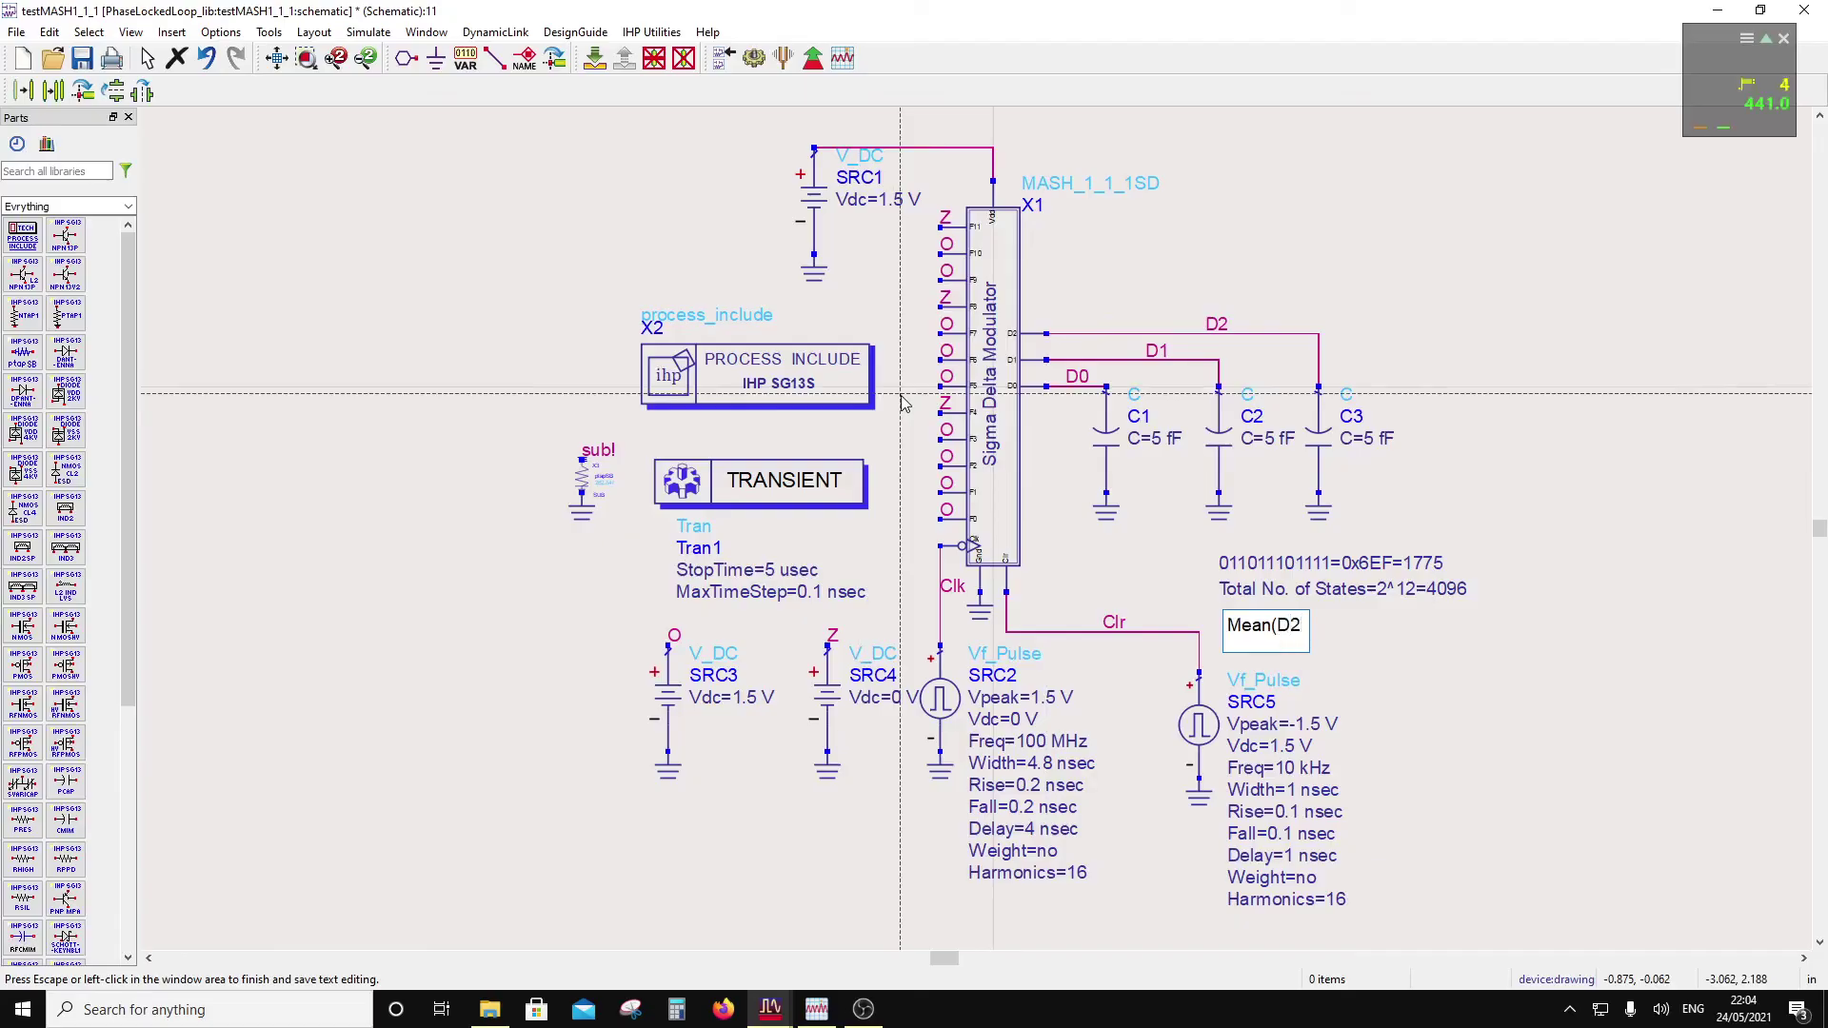
text( D1 D0)=)
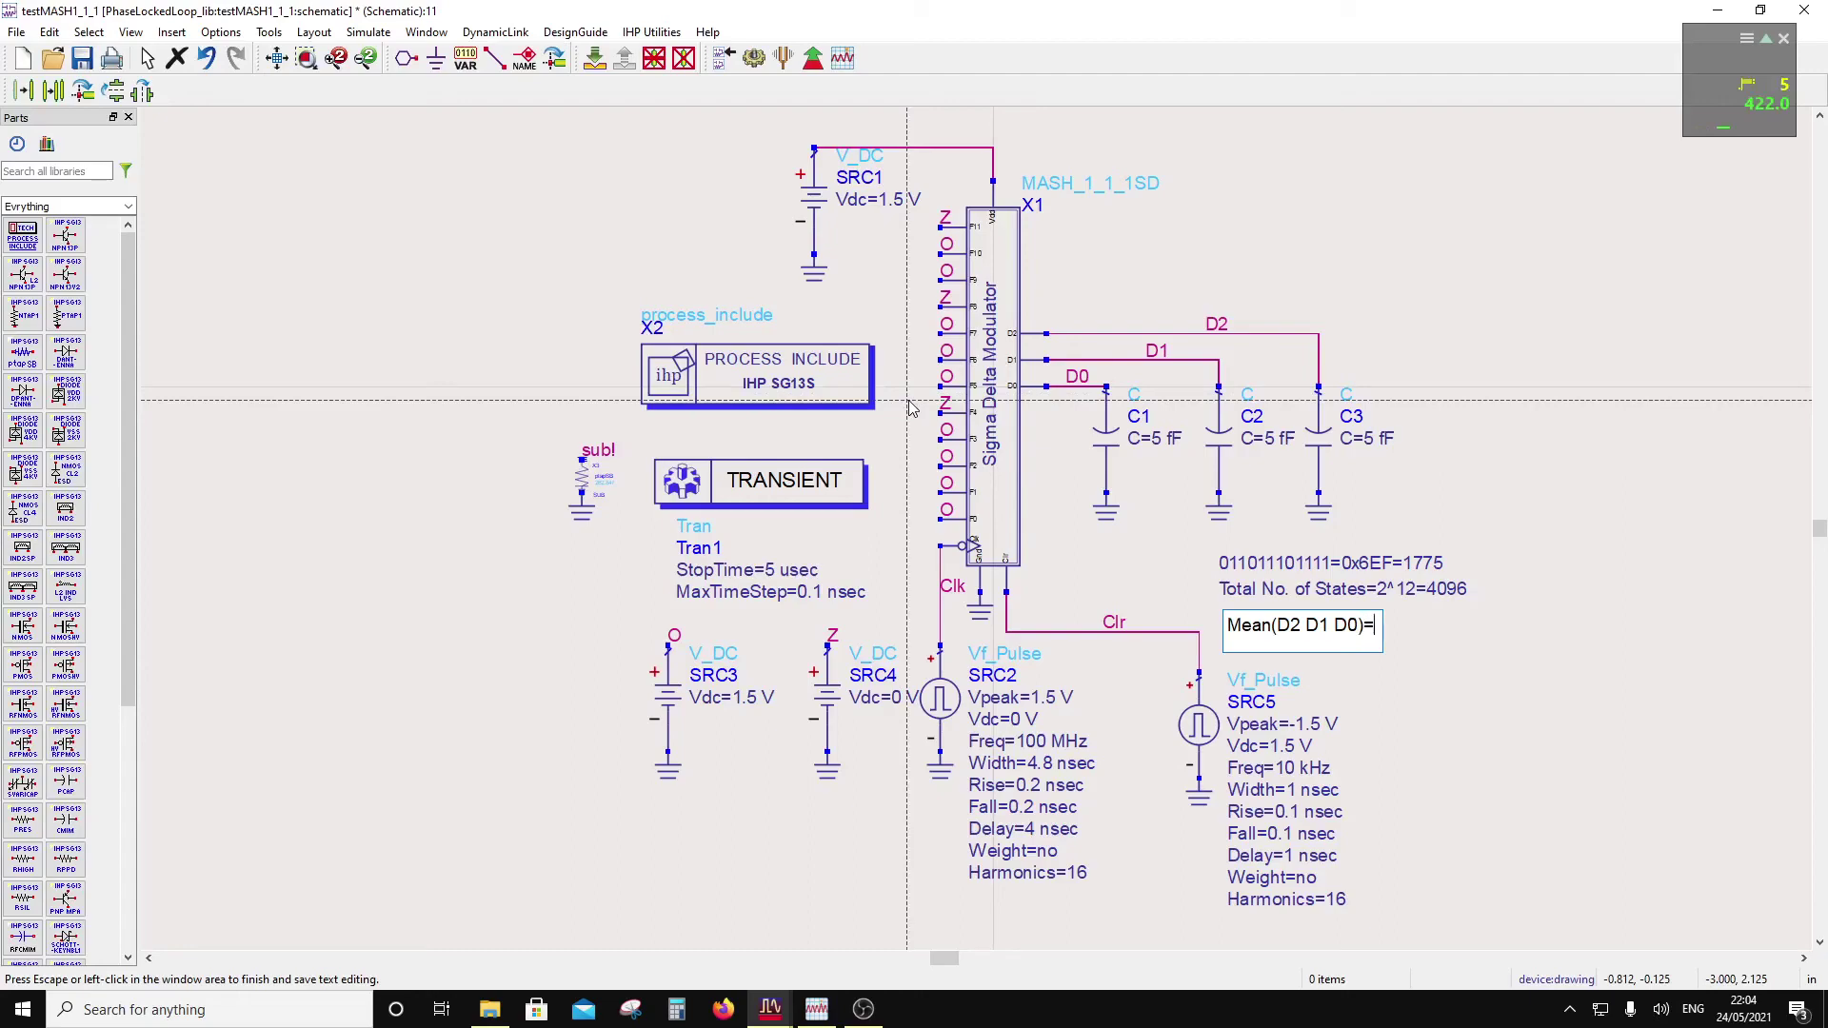
text(3+)
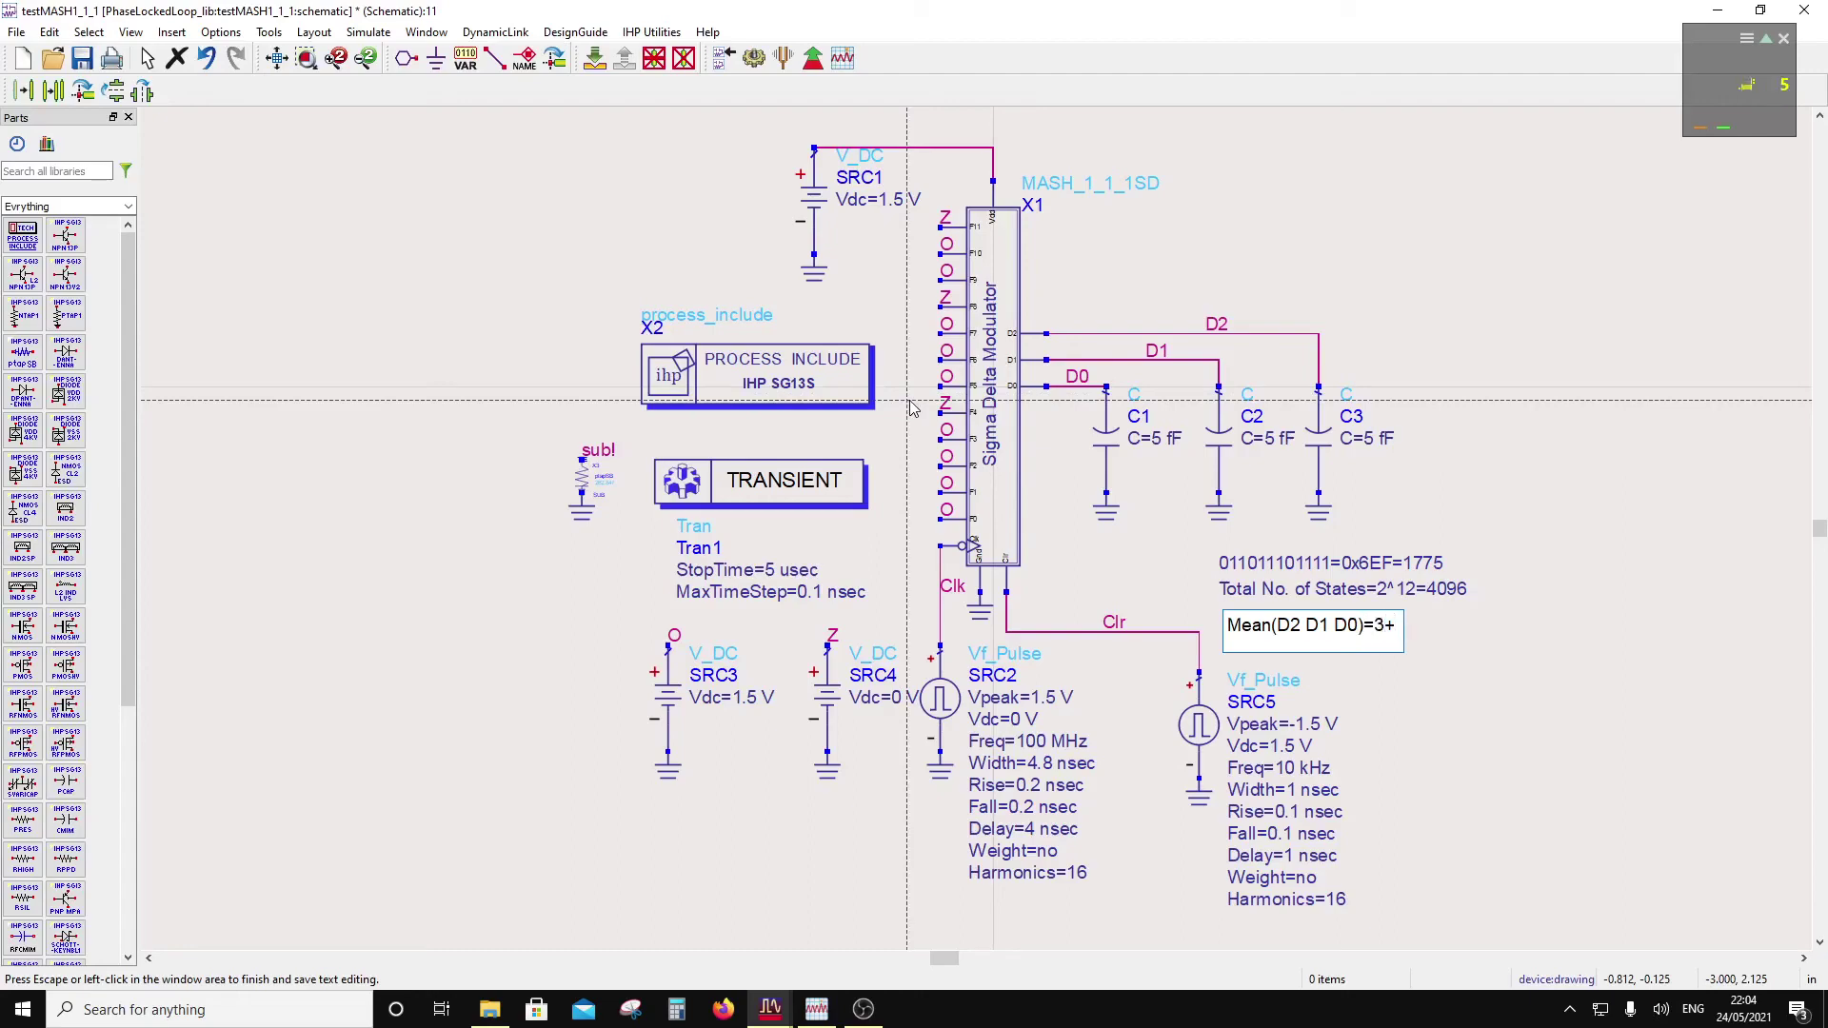
text(1775)
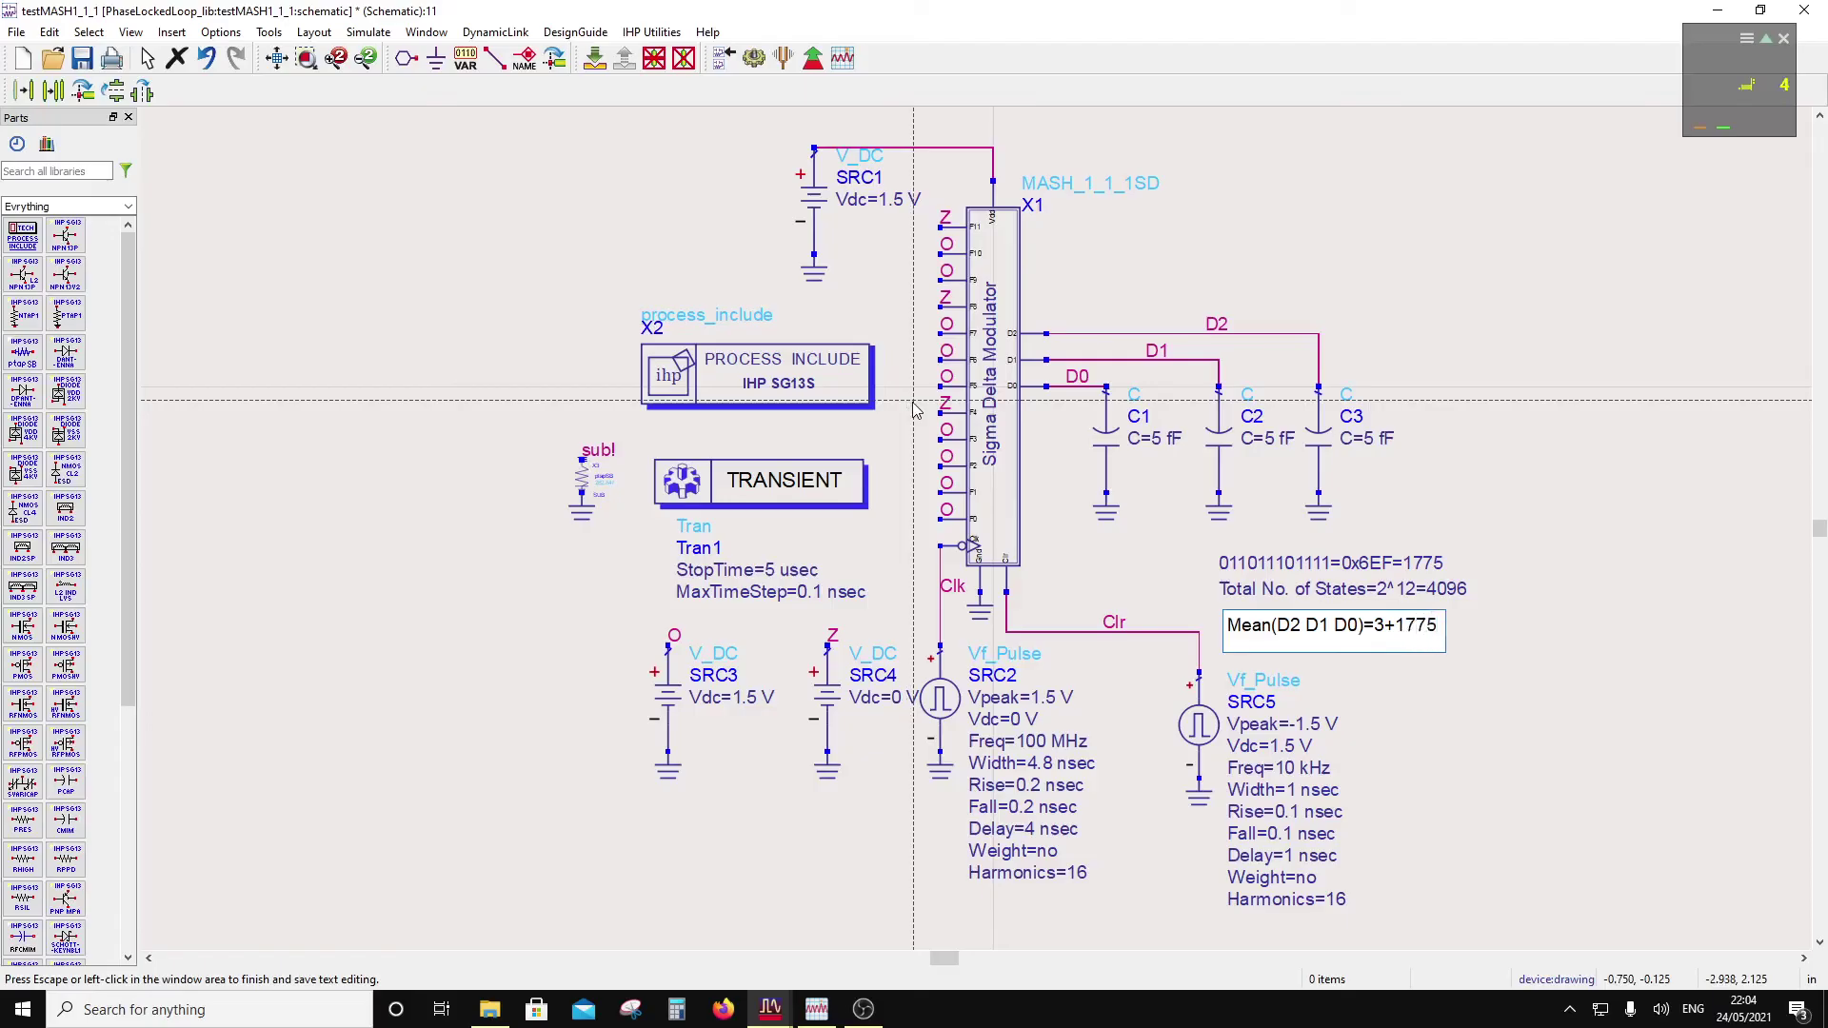
text(/4096)
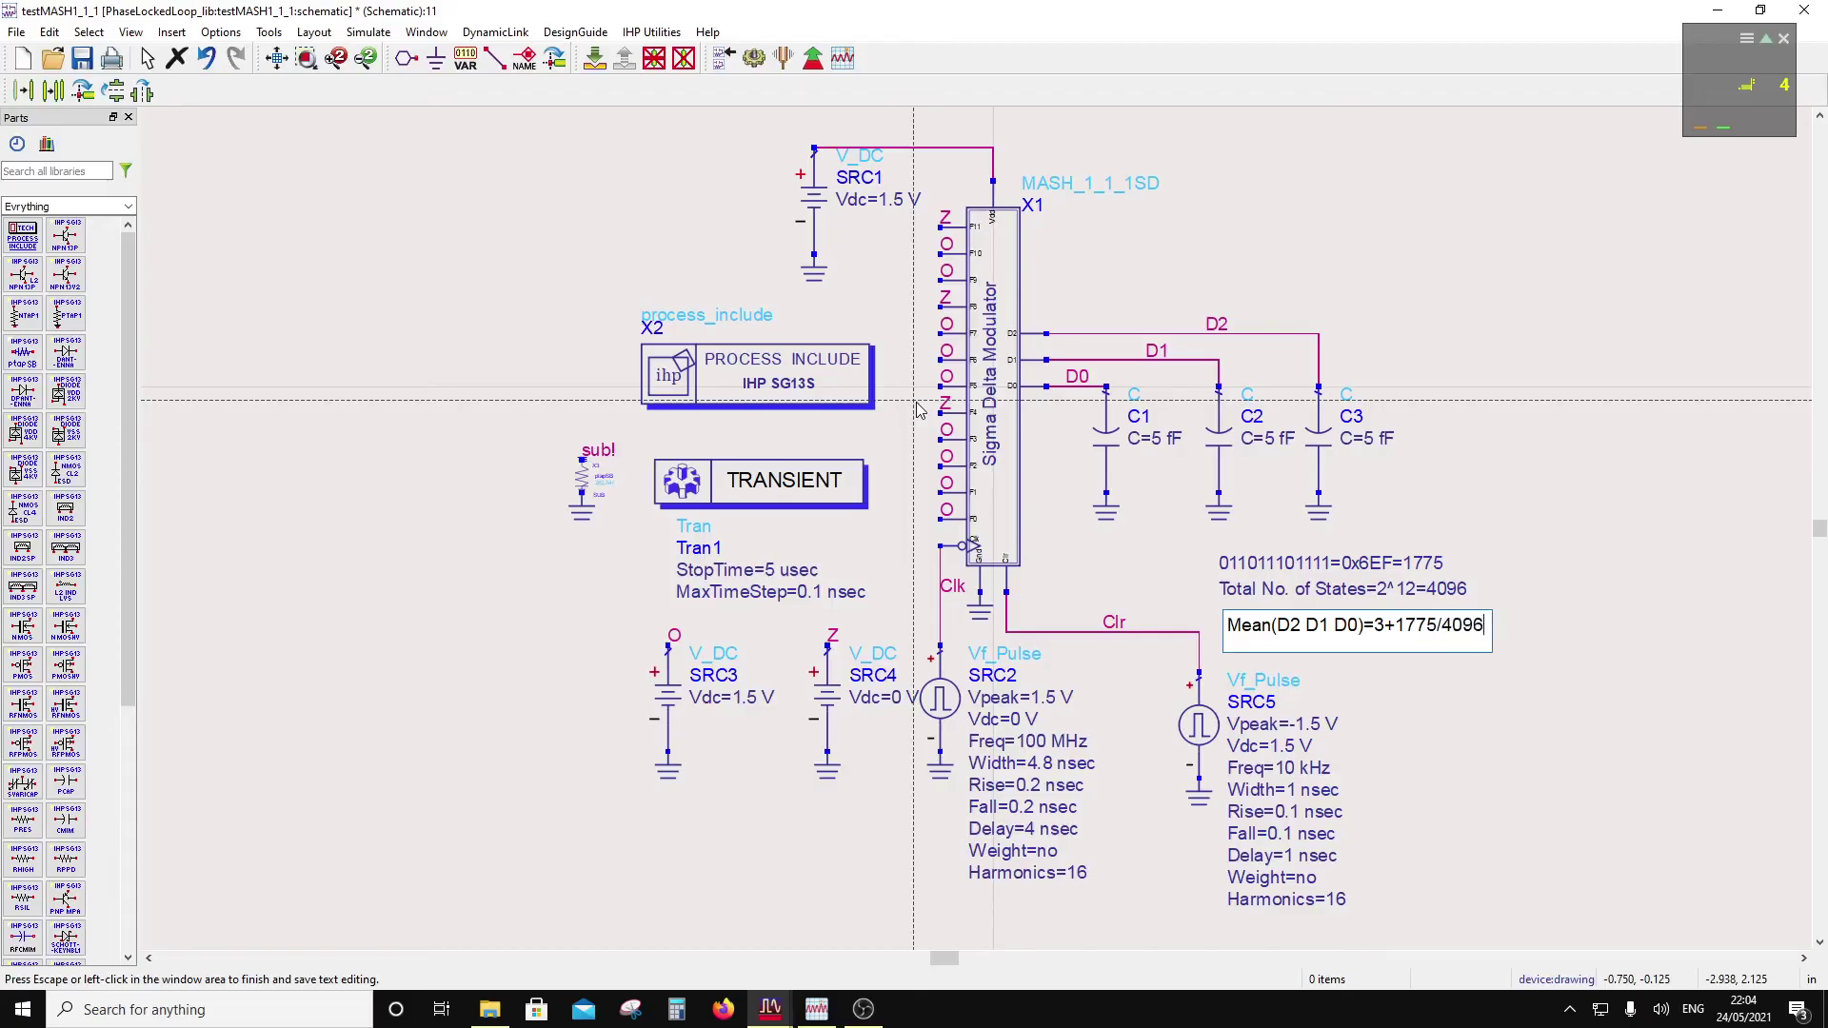
text(=3.43)
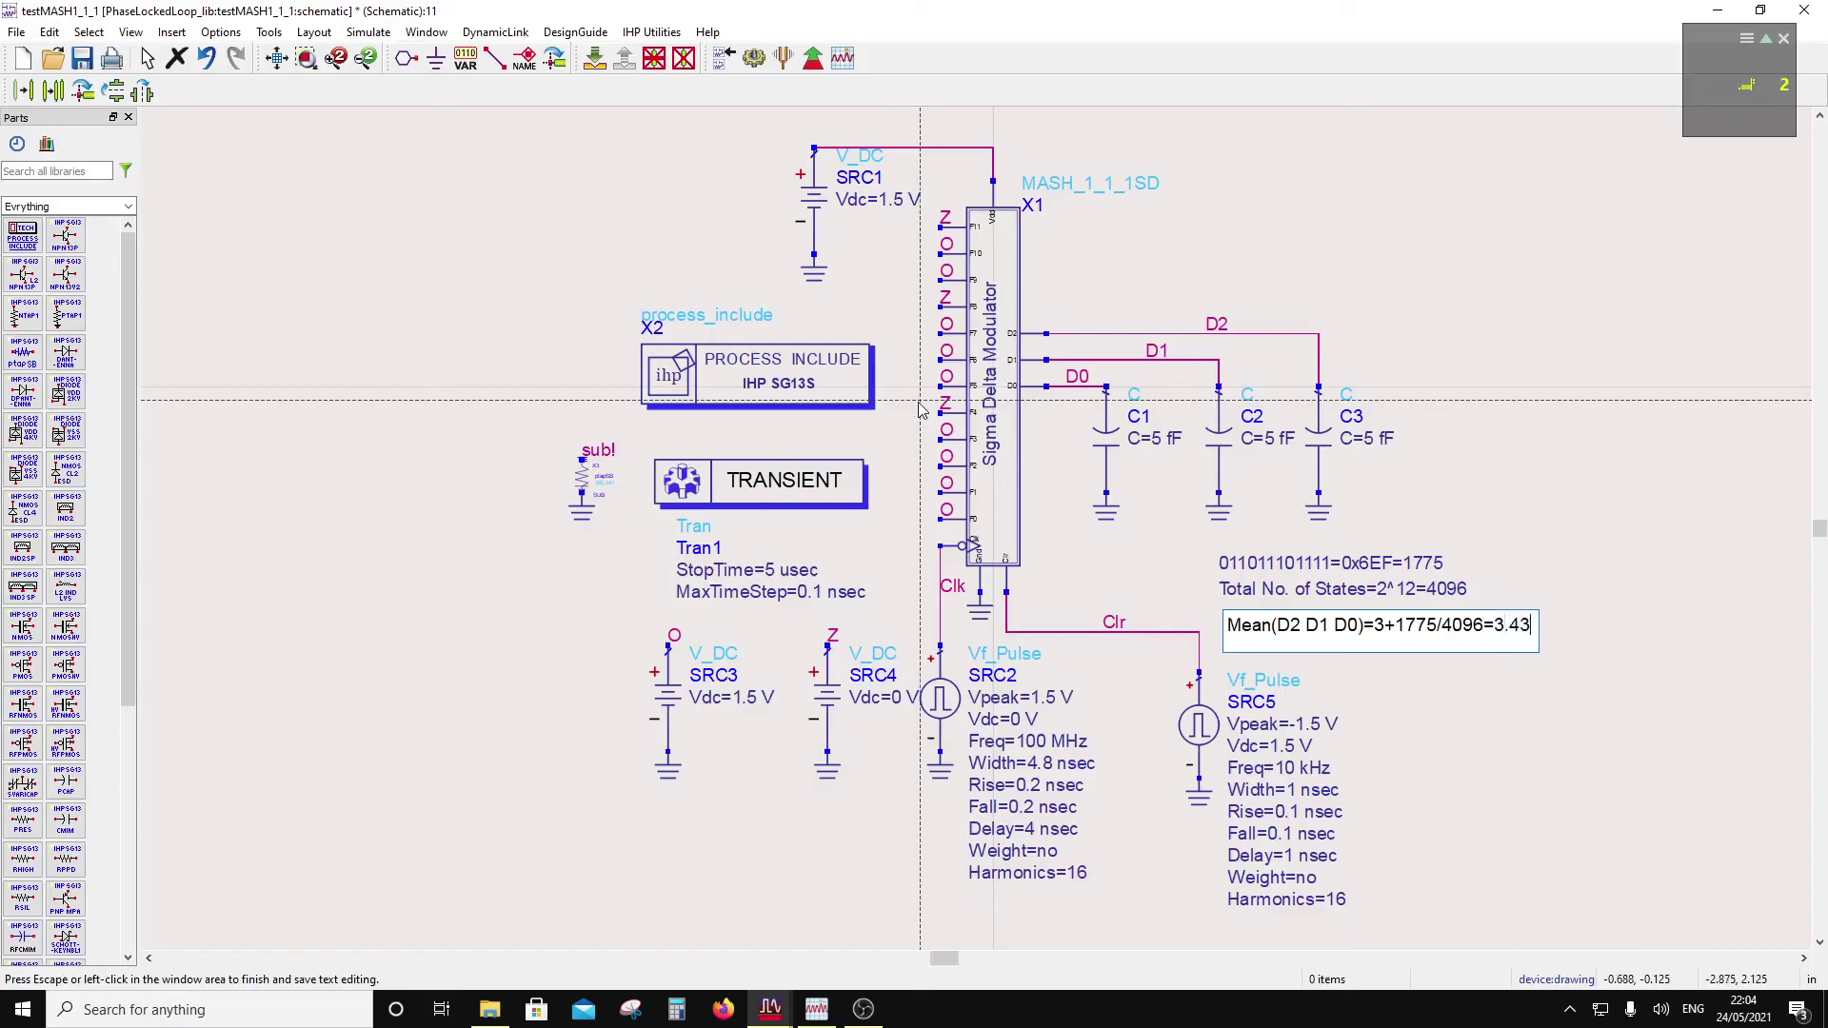
text(33)
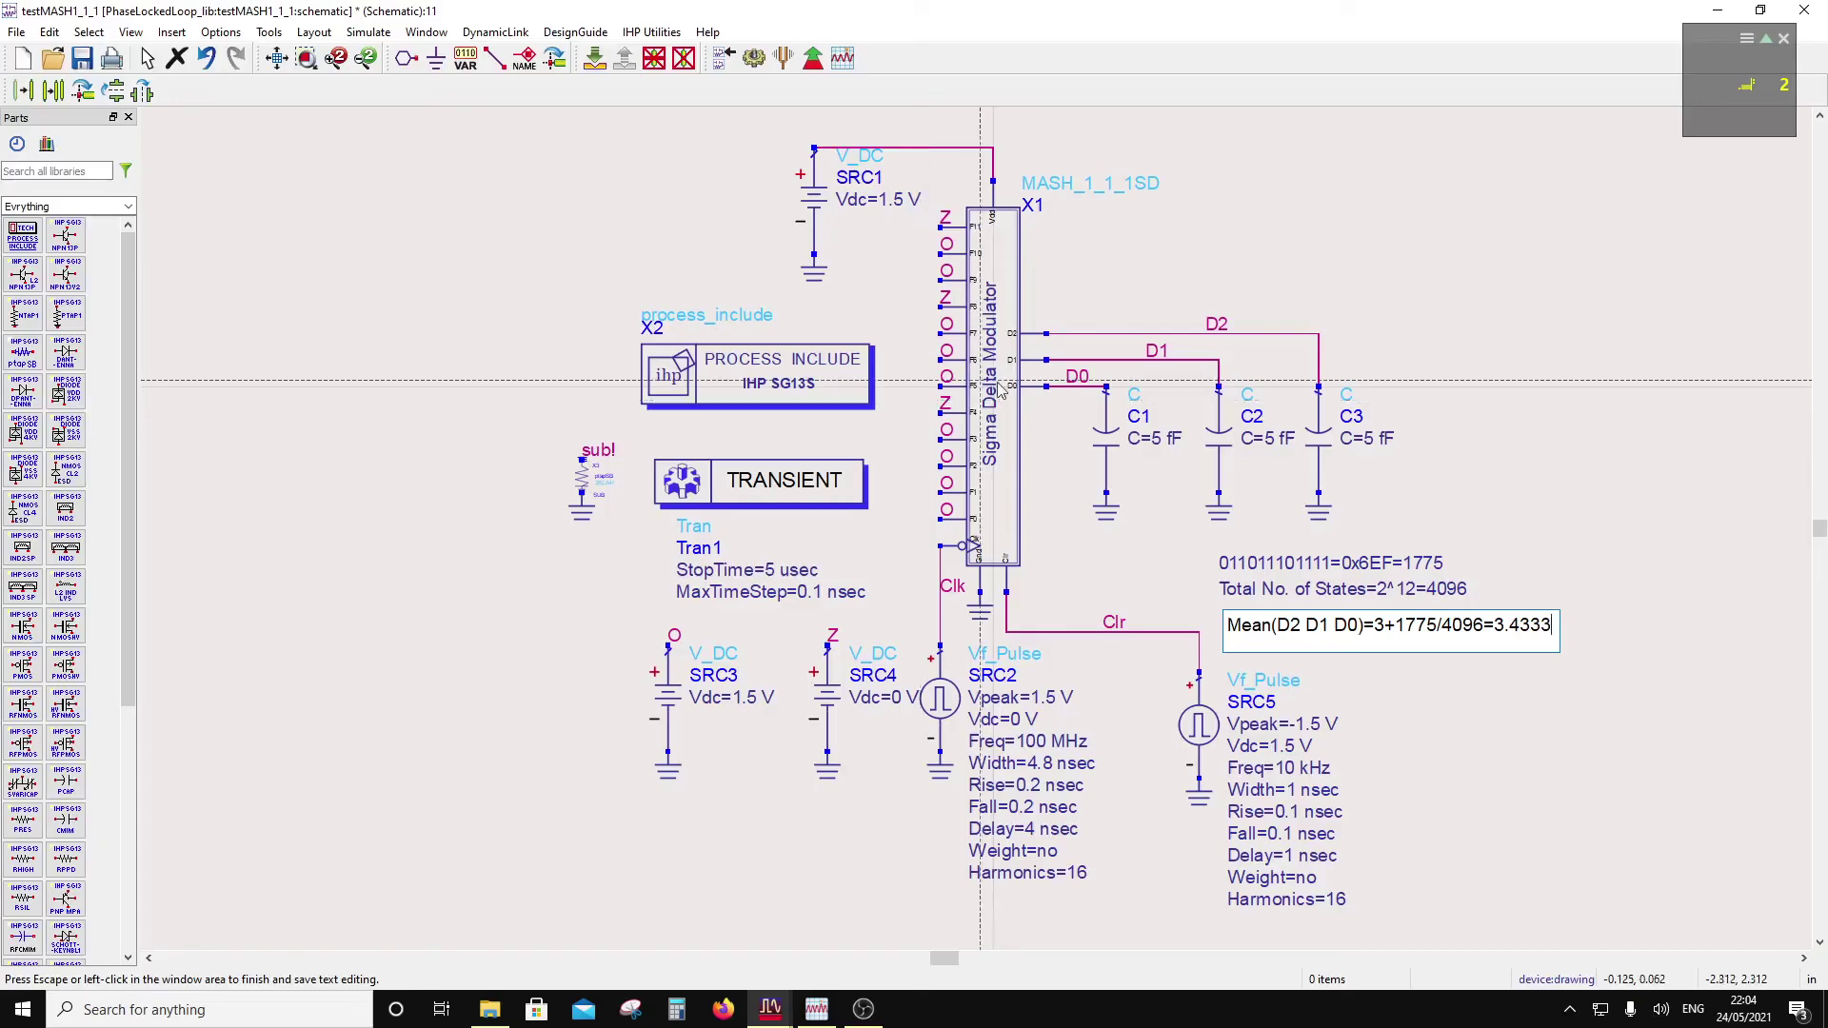
click(1425, 679)
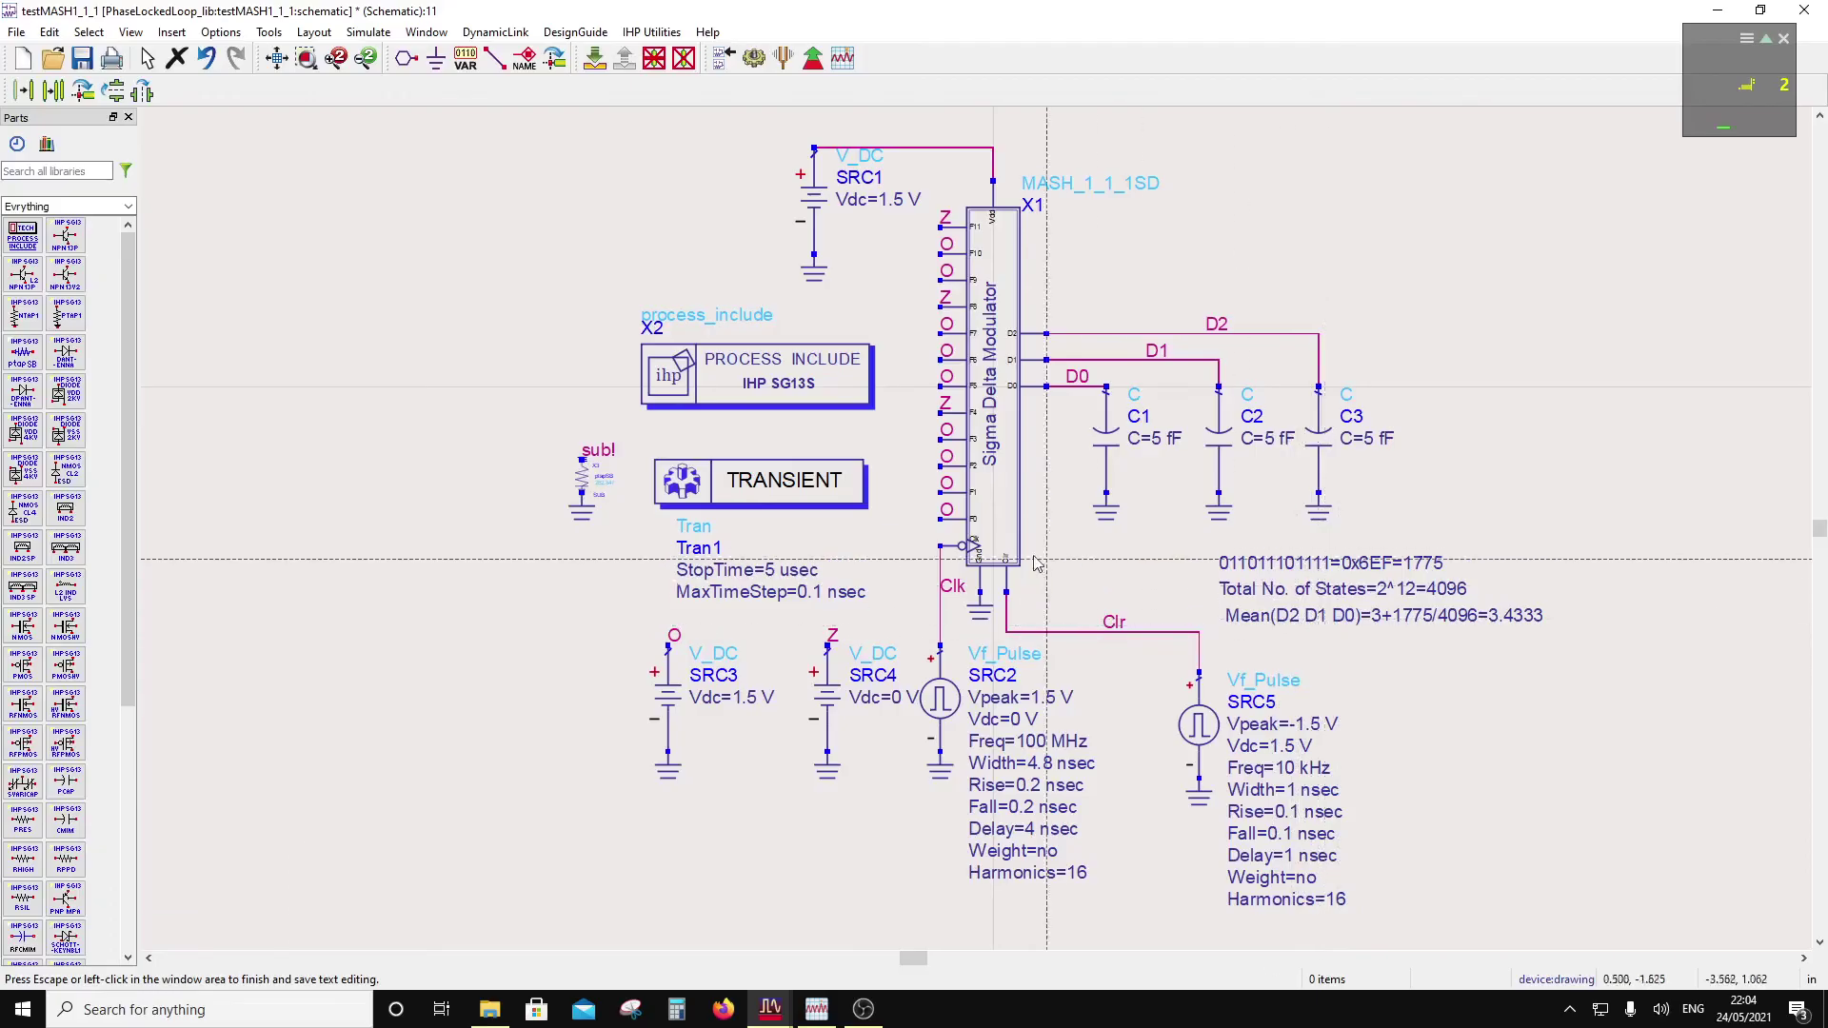
key(Escape)
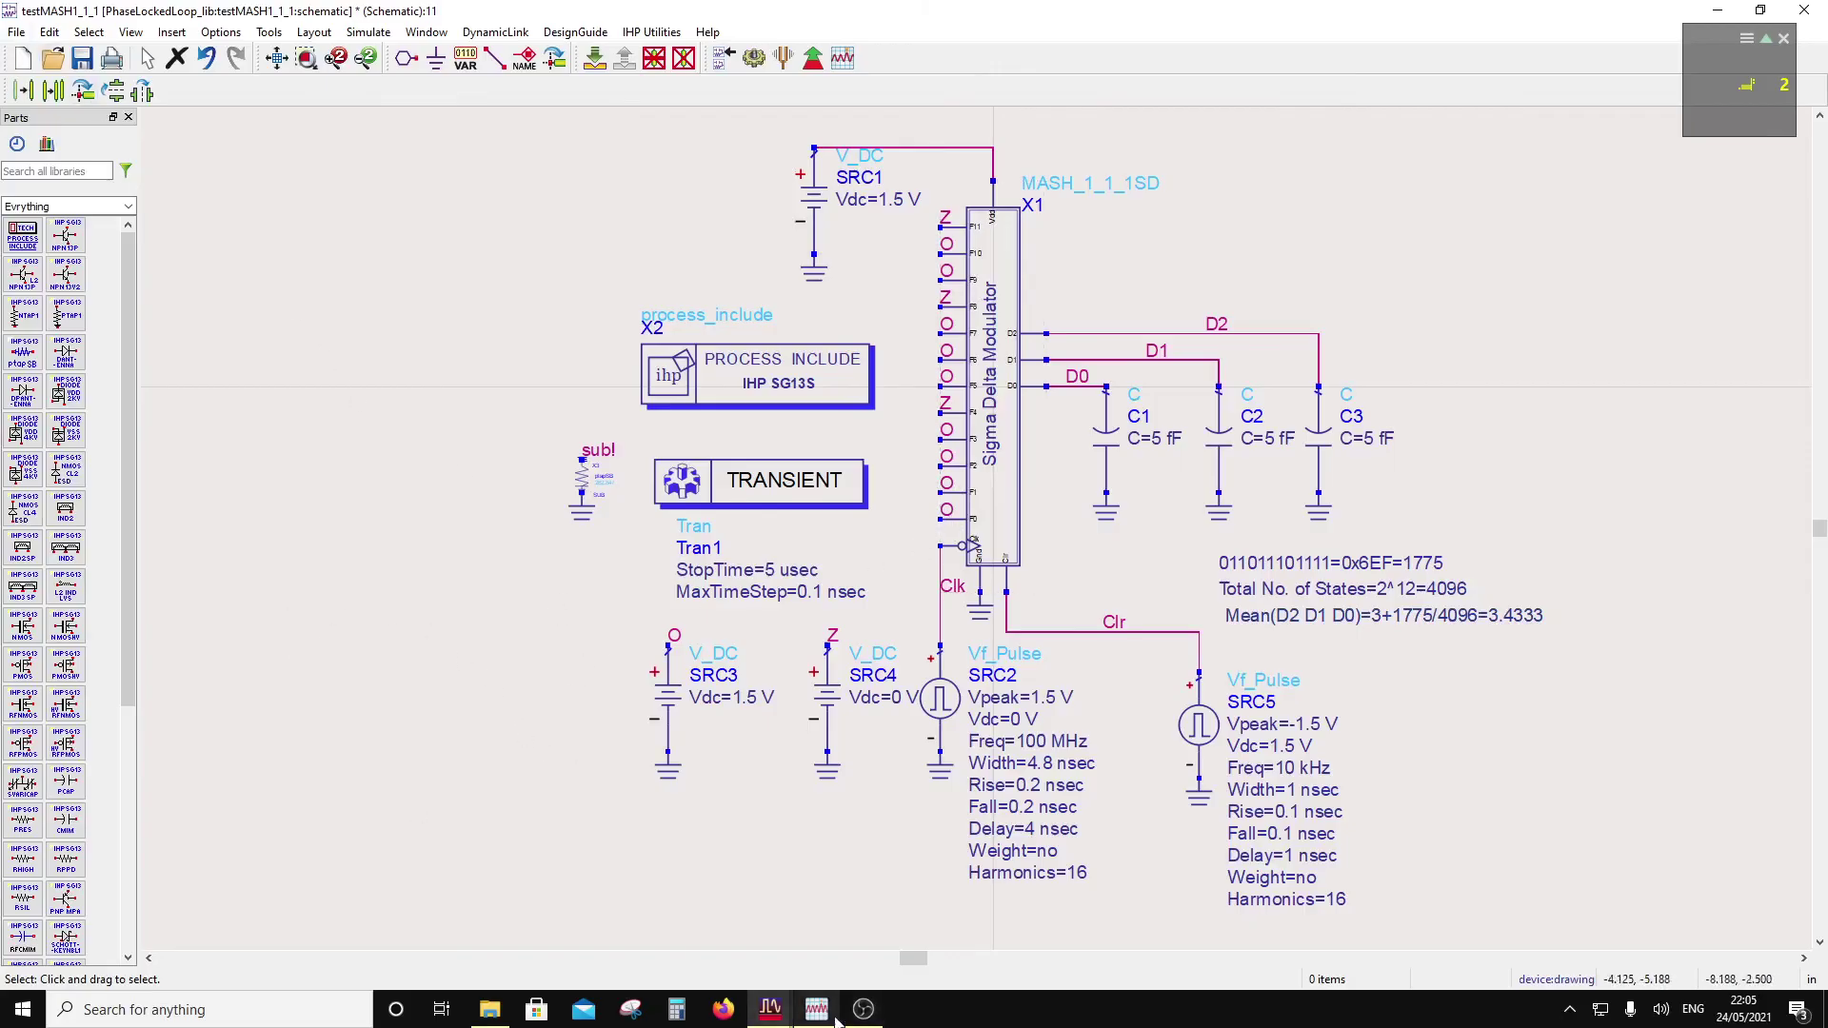
click(864, 1009)
drag(313, 860, 341, 763)
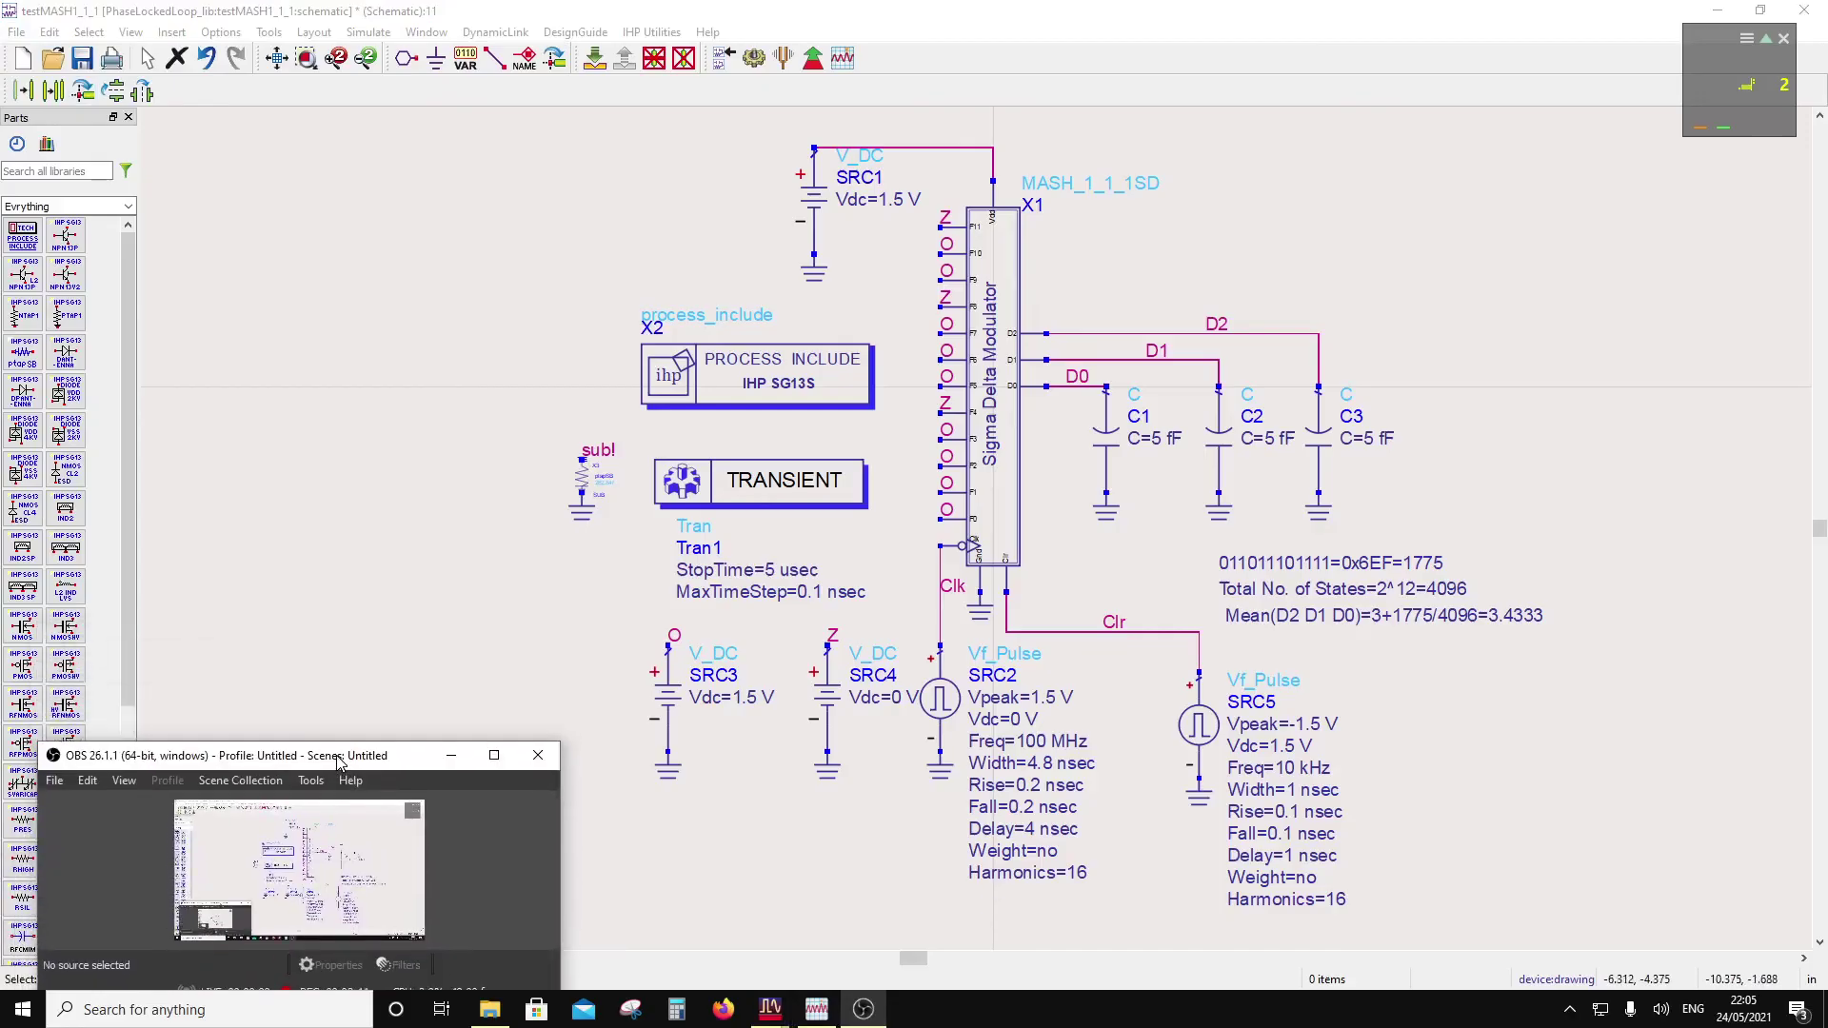
click(359, 625)
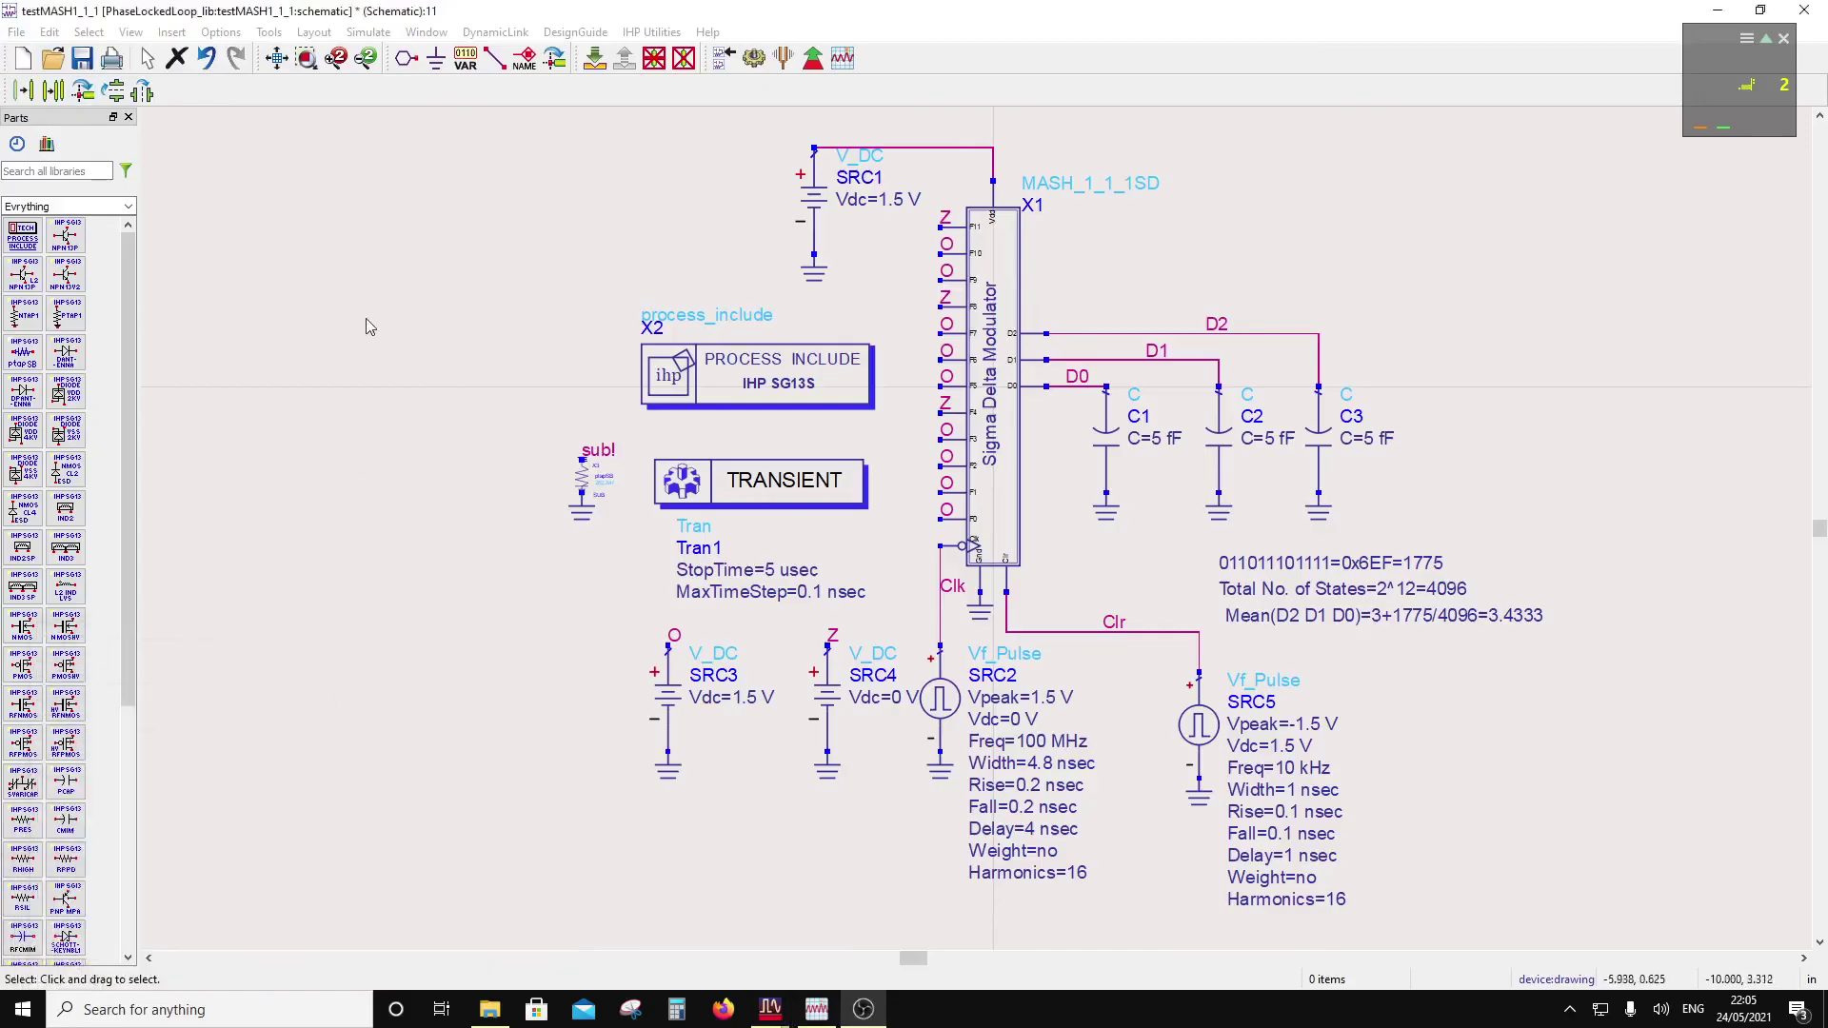
Step: Simulate the testMASH1_1_1 test bench and maximize its data display window
click(753, 60)
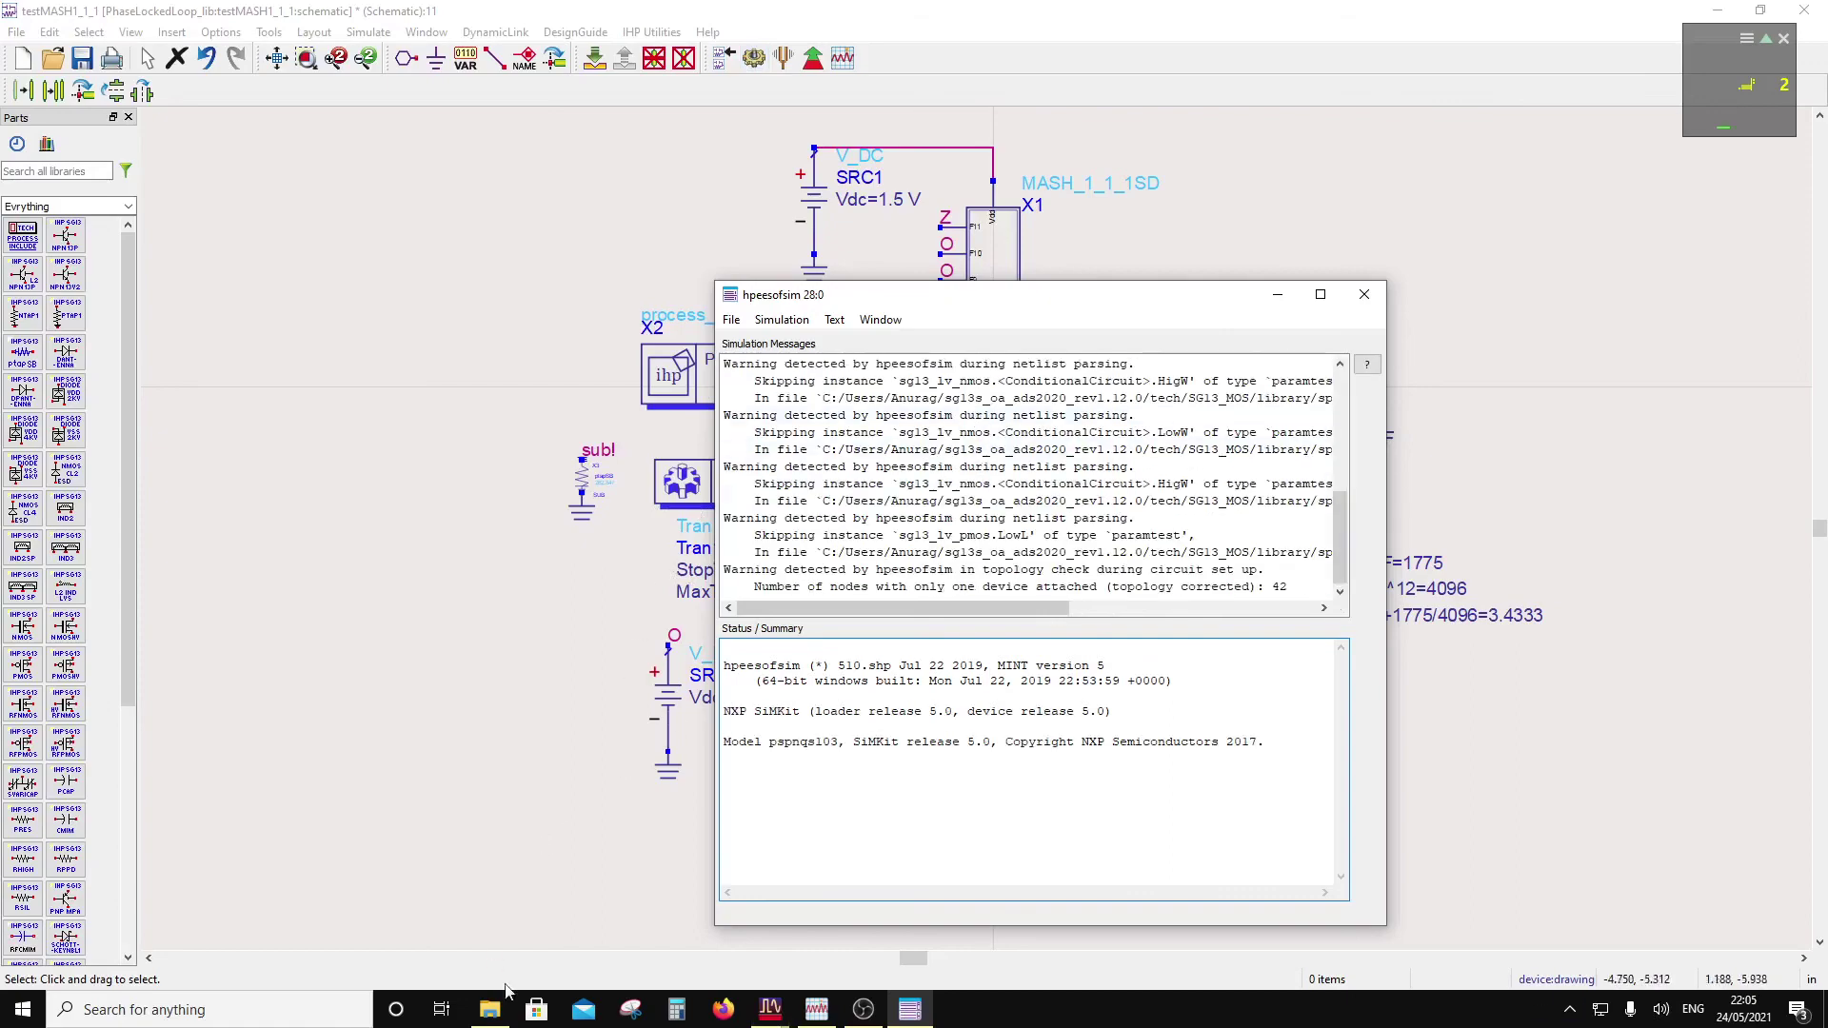
click(862, 1009)
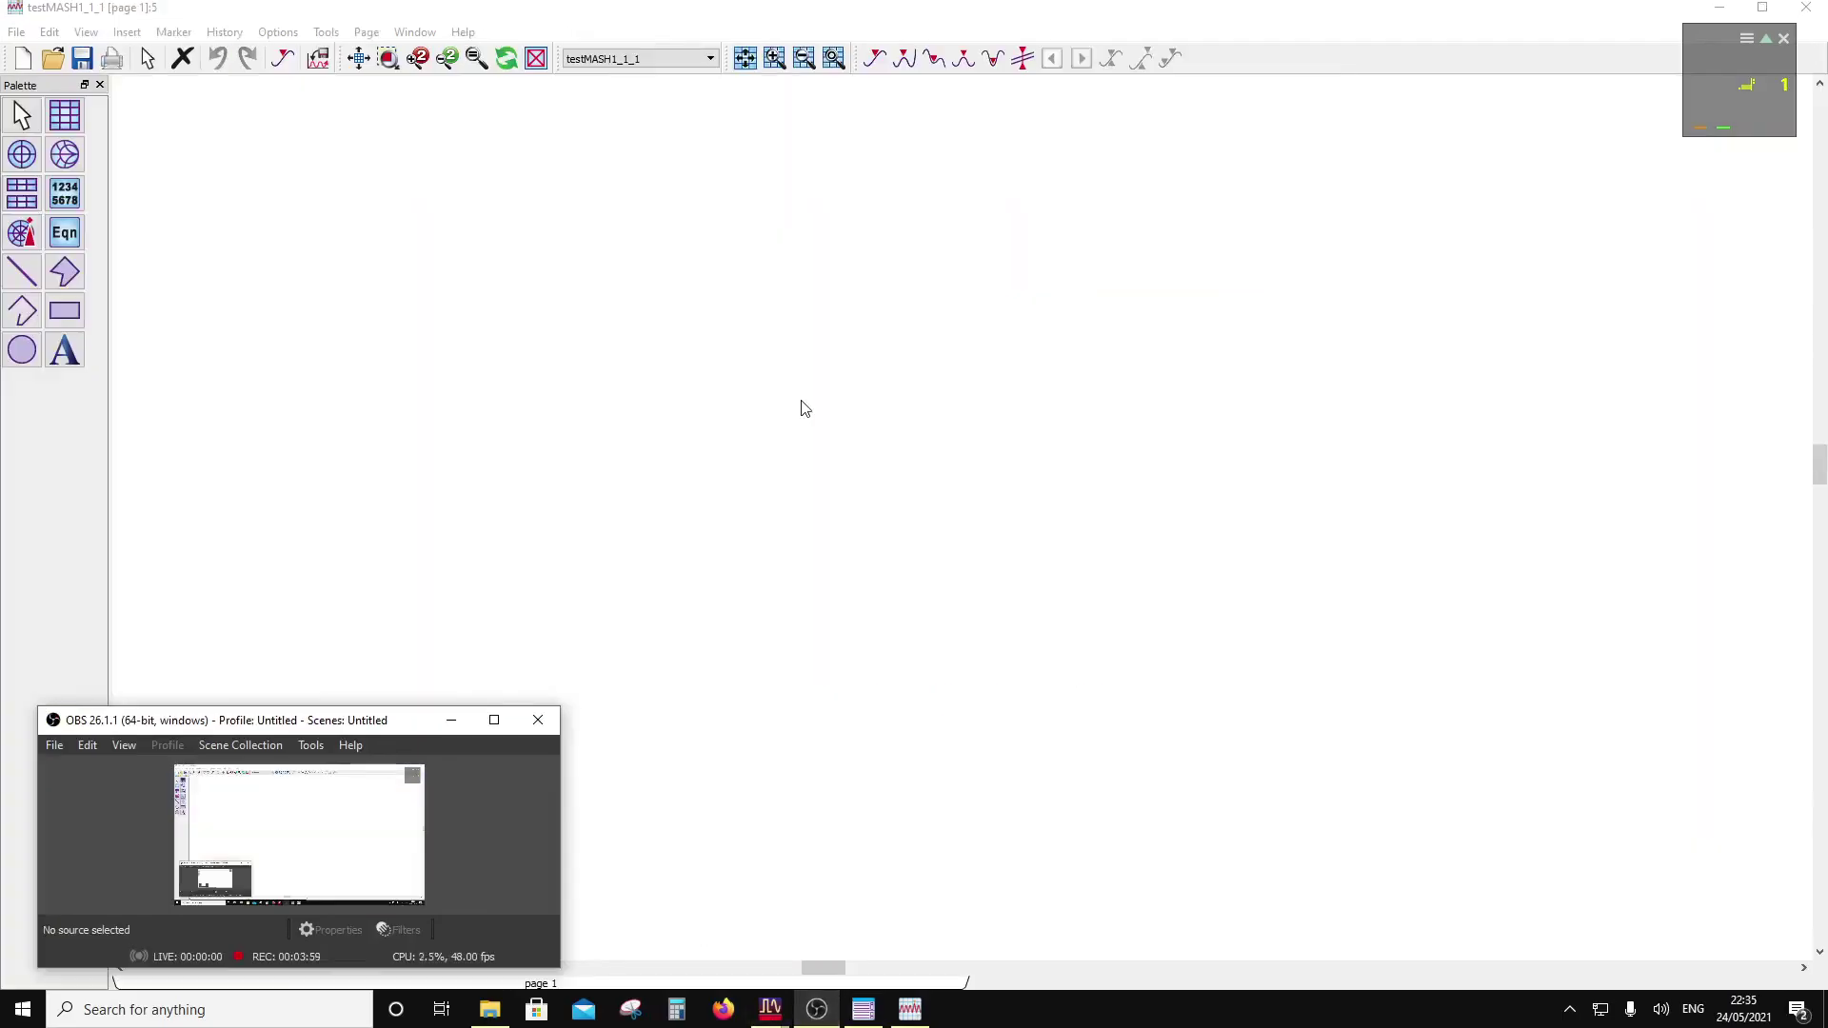
click(890, 90)
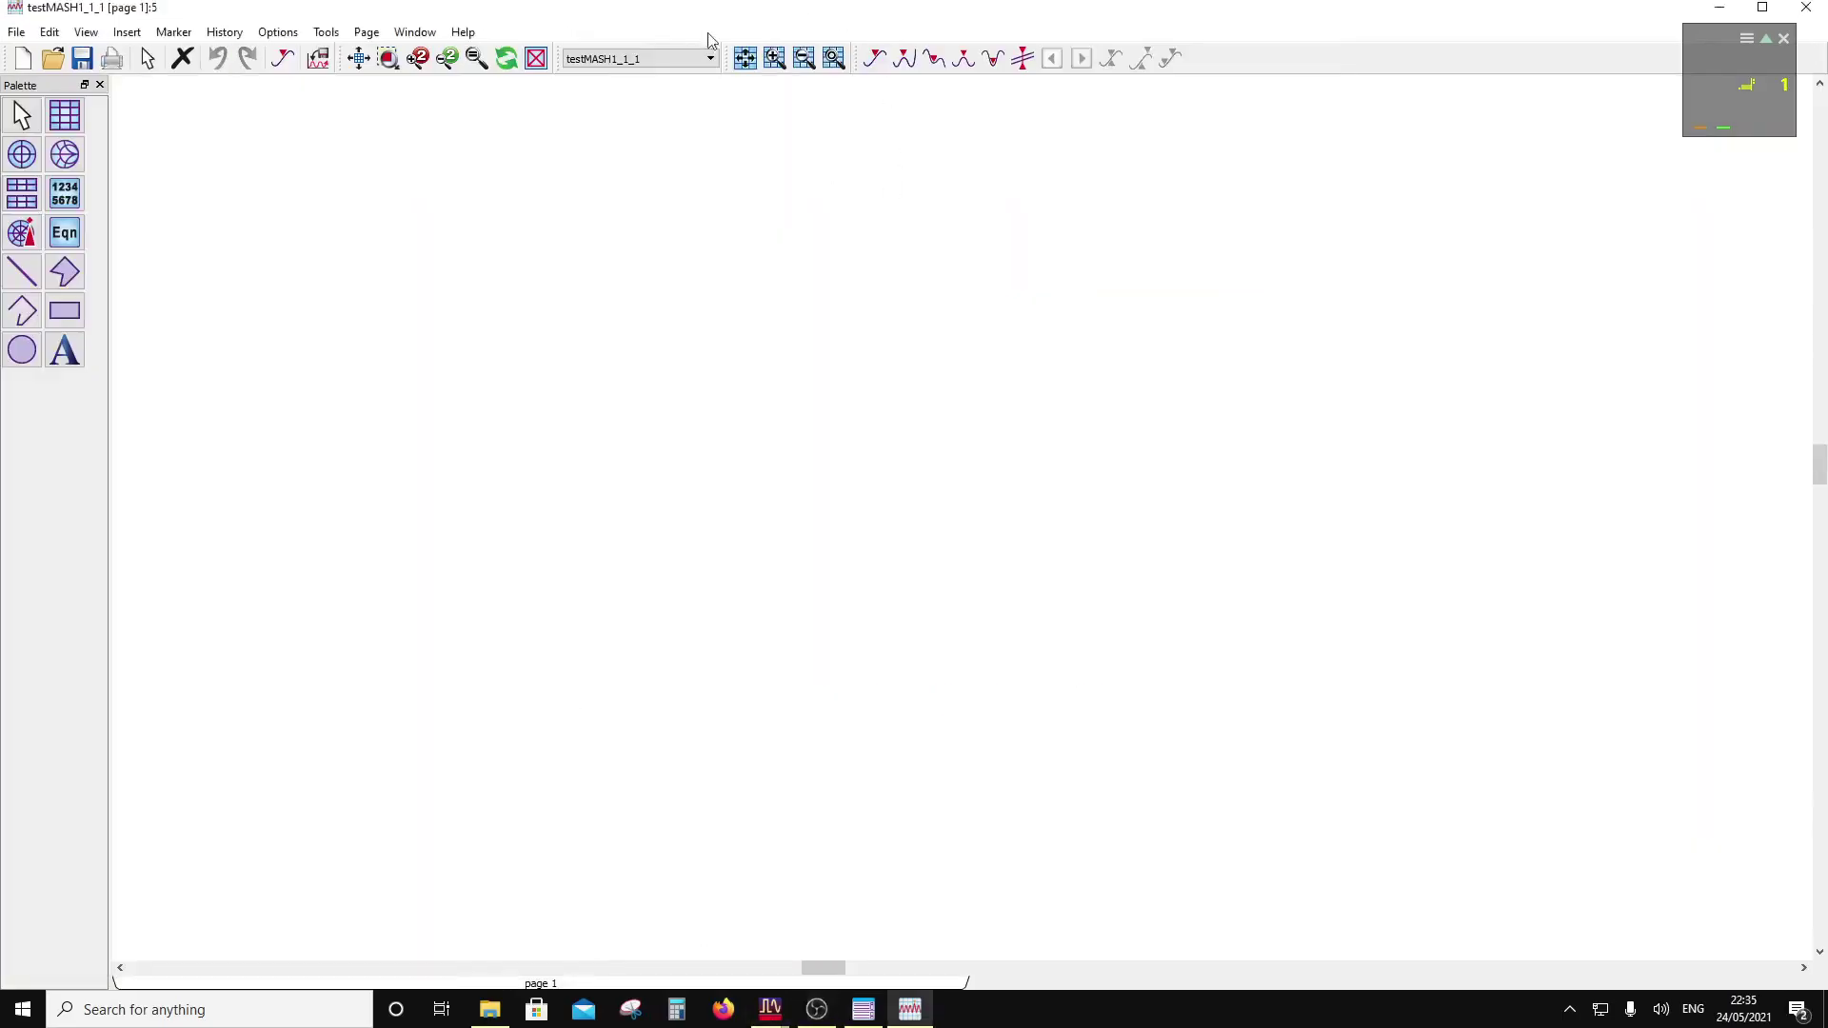
double_click(673, 12)
drag(854, 31, 677, 9)
Step: Insert a rectangular plot of the modulator output traces D2, D1 and D0 on the empty data display page
click(72, 119)
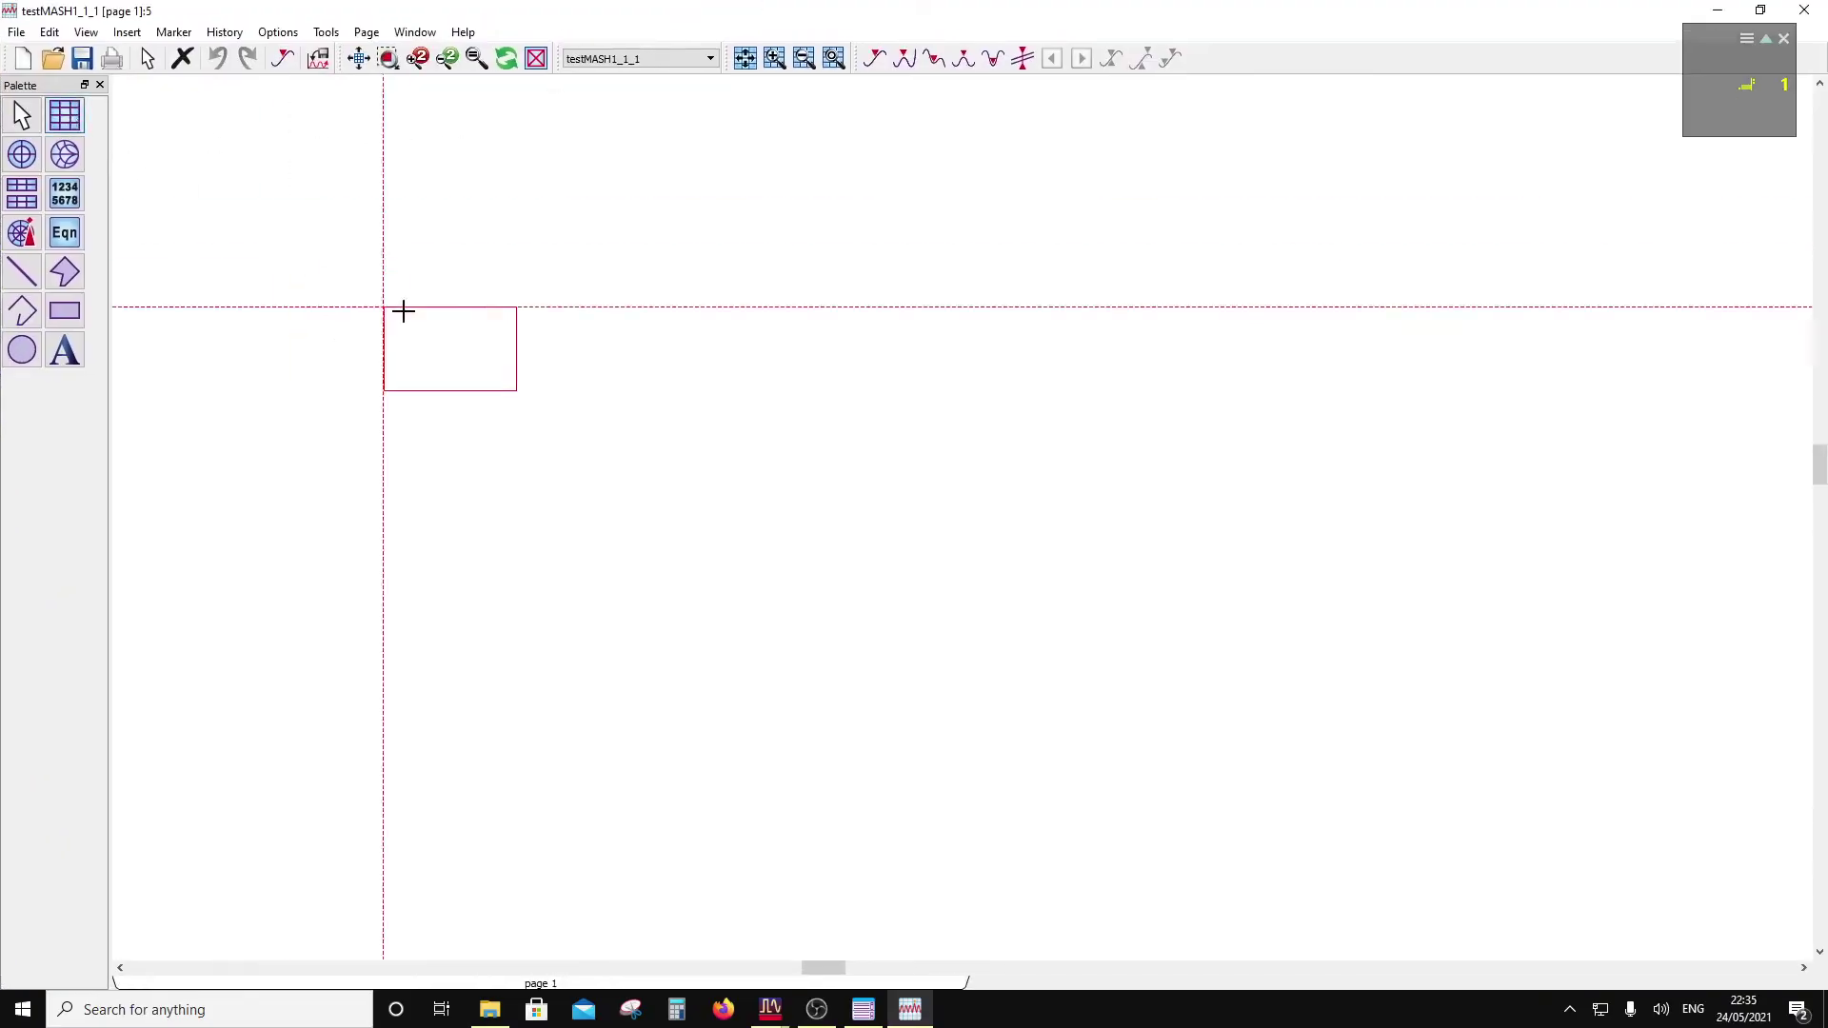
click(686, 393)
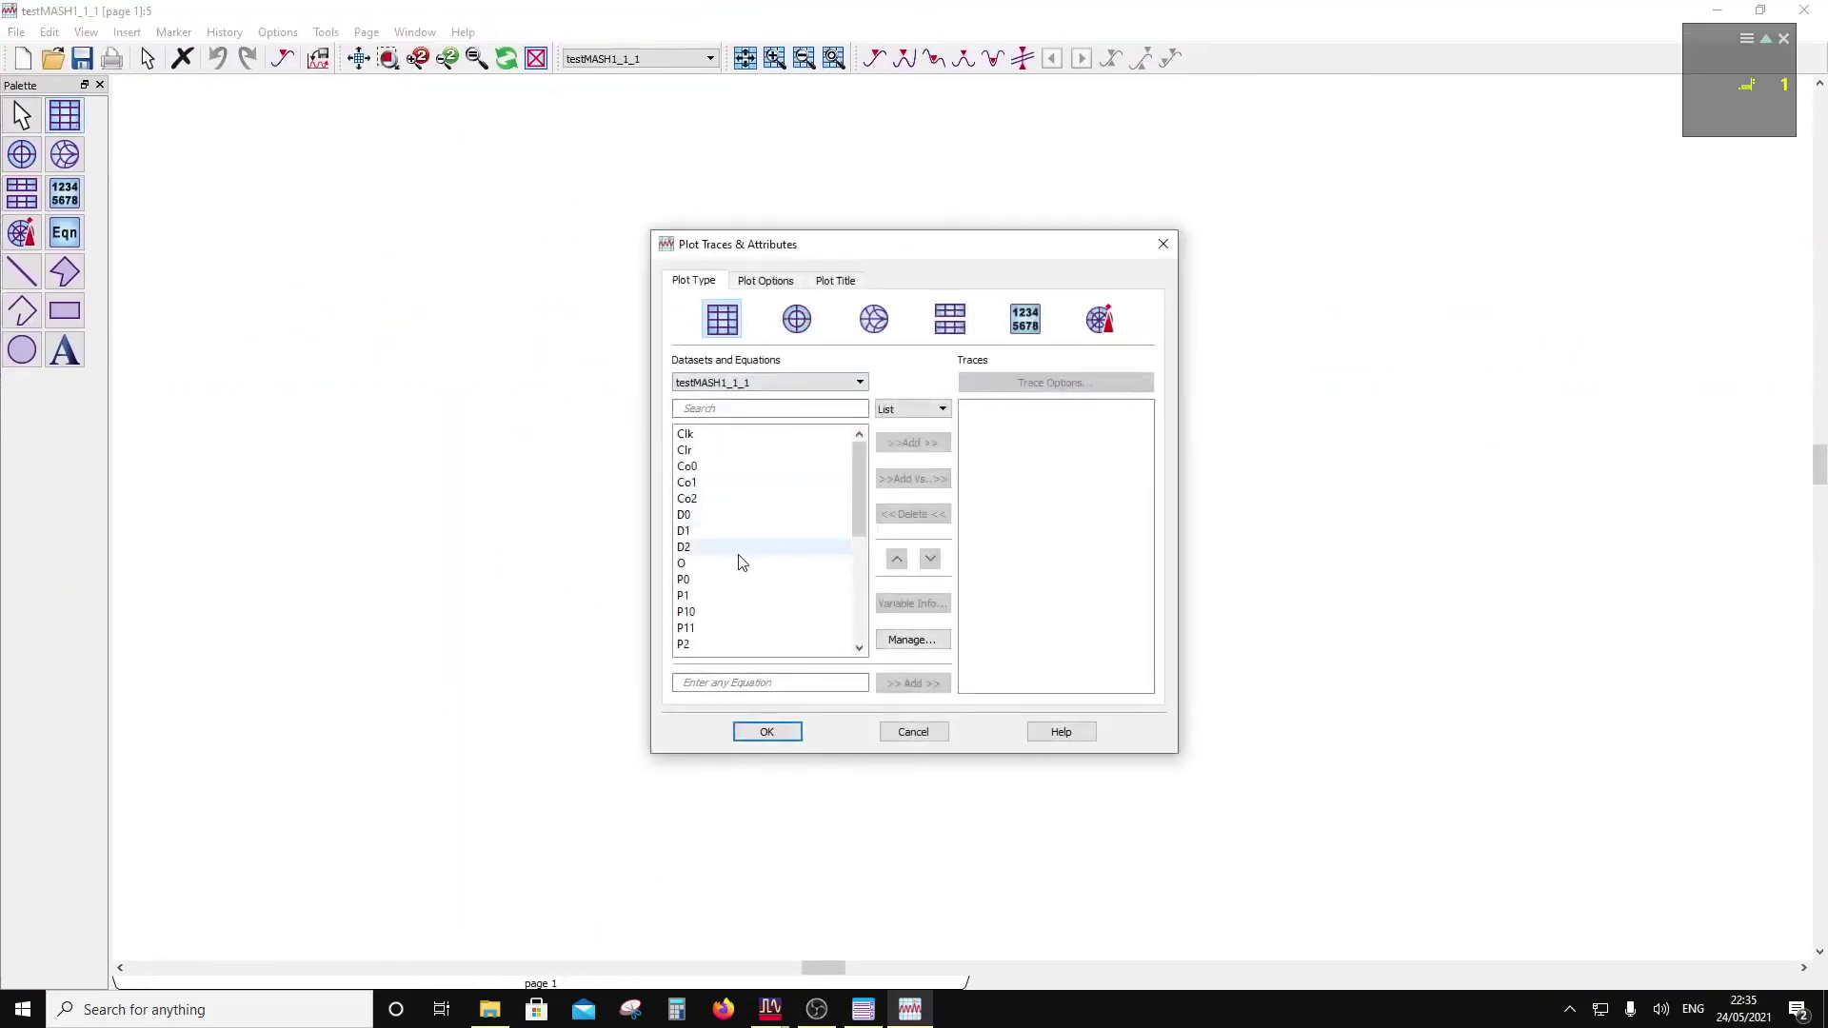
click(714, 547)
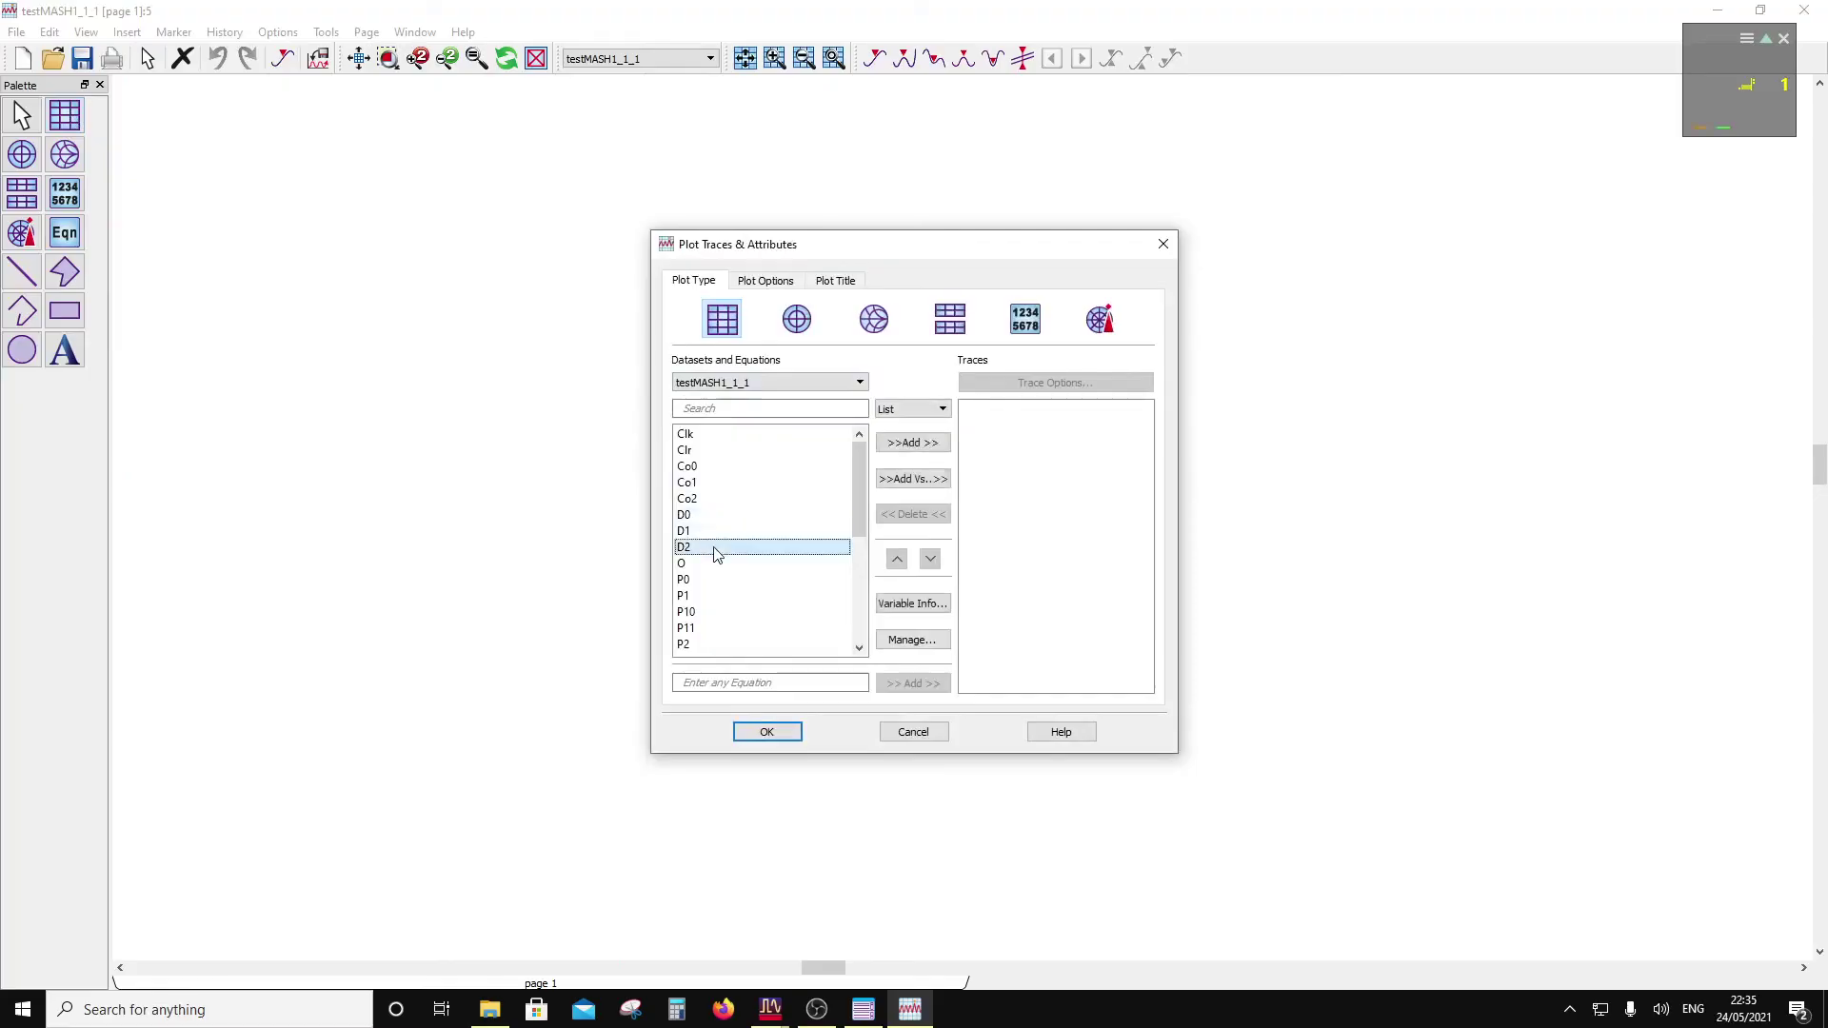
click(893, 444)
click(727, 521)
click(729, 531)
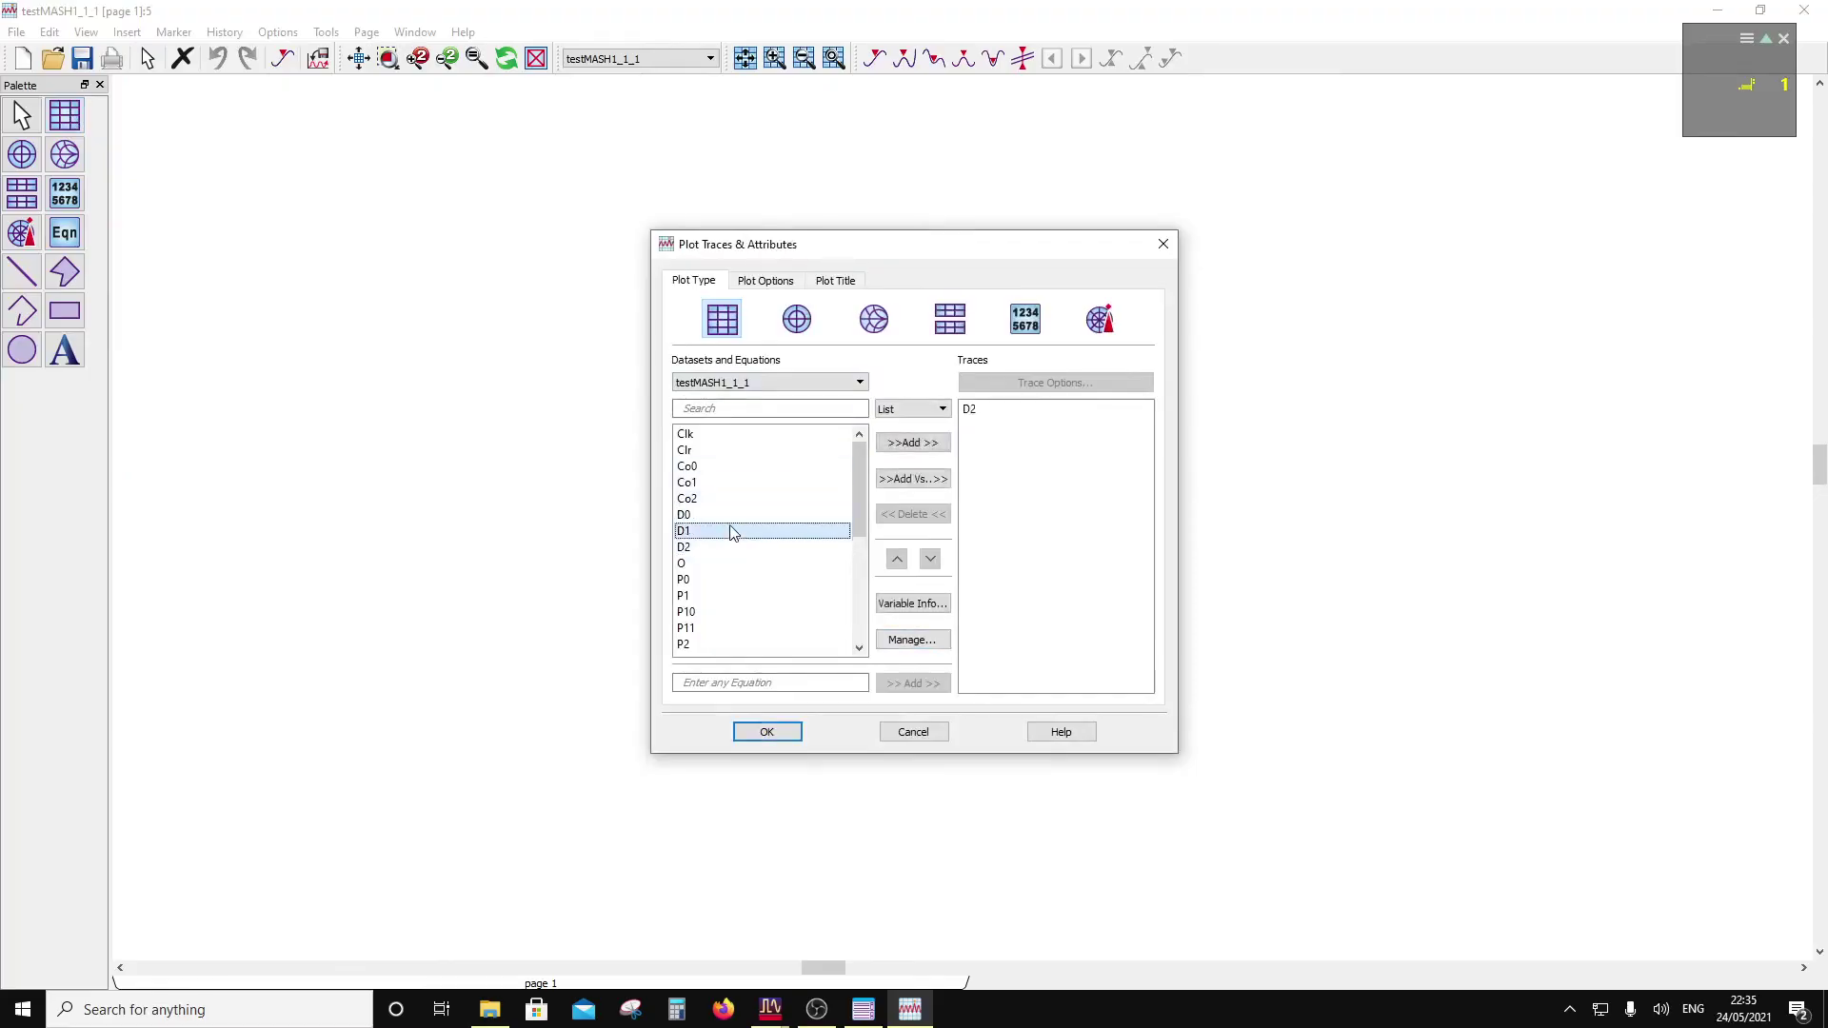
click(912, 444)
click(798, 516)
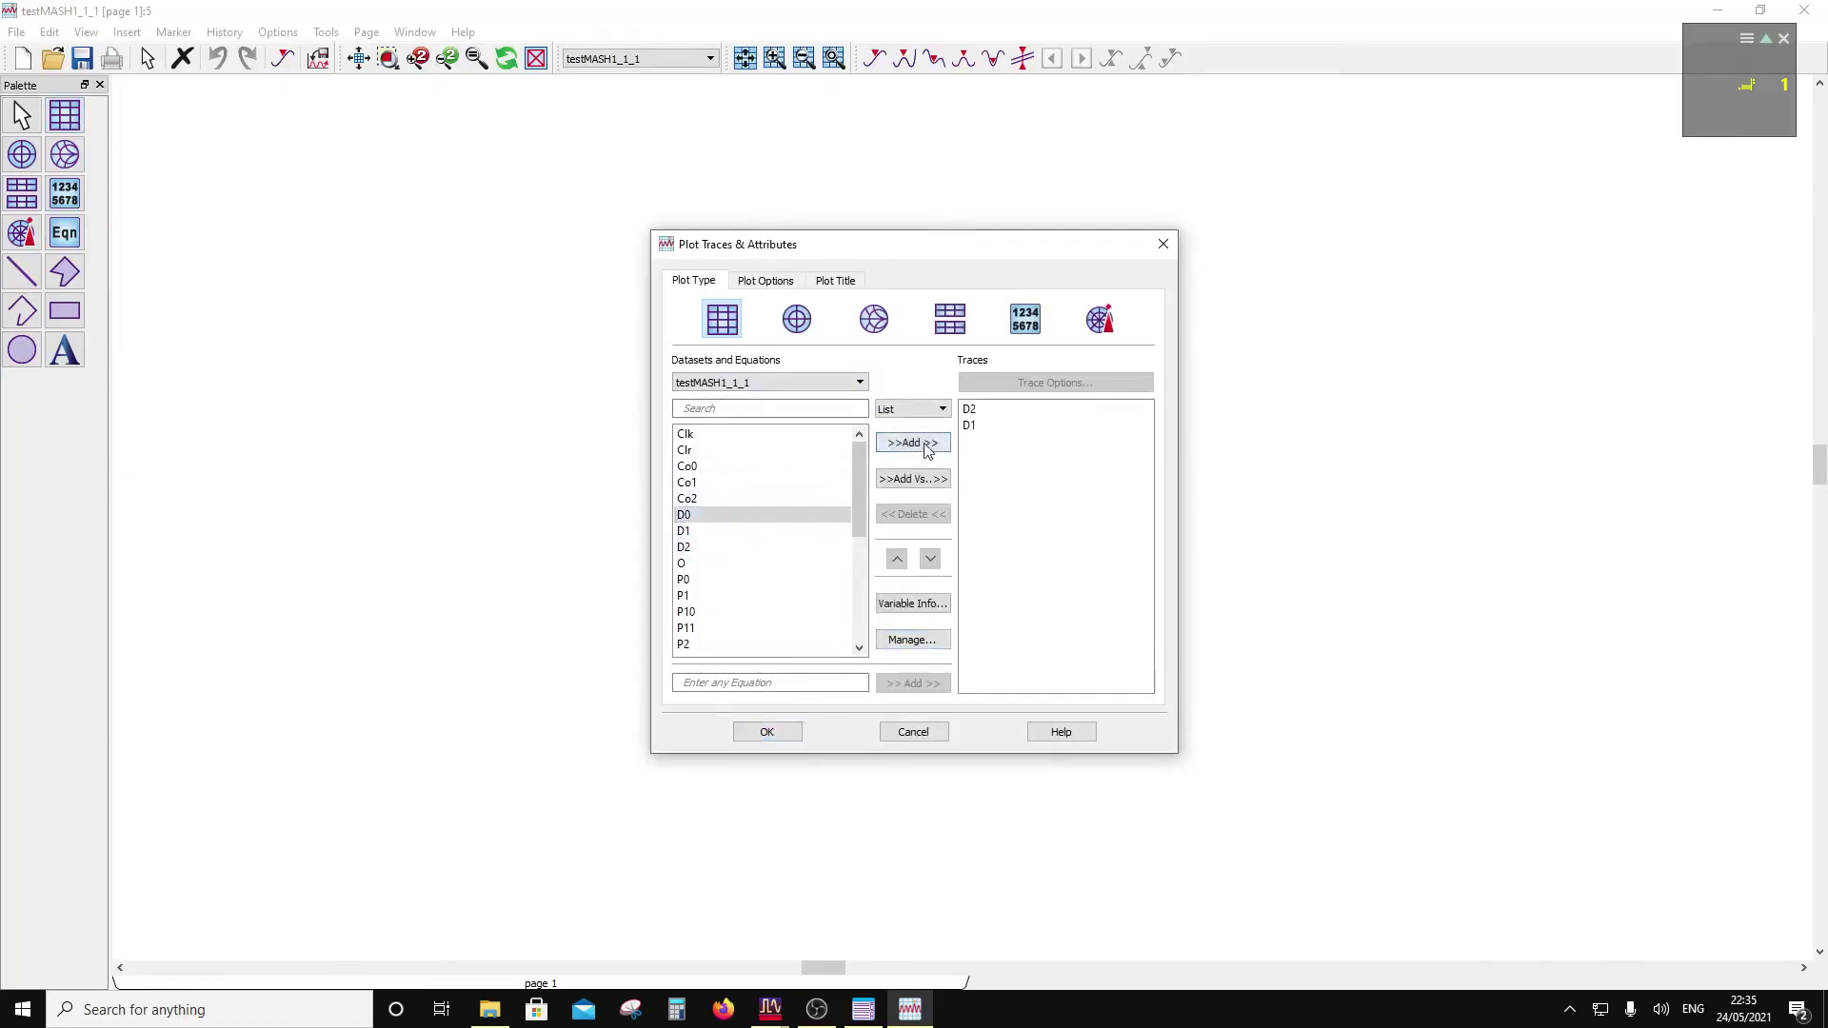
click(766, 732)
Step: Stretch the D2, D1, D0 plot wide across the page and change it to a stacked rectangular plot
scroll(912, 511, up, 1)
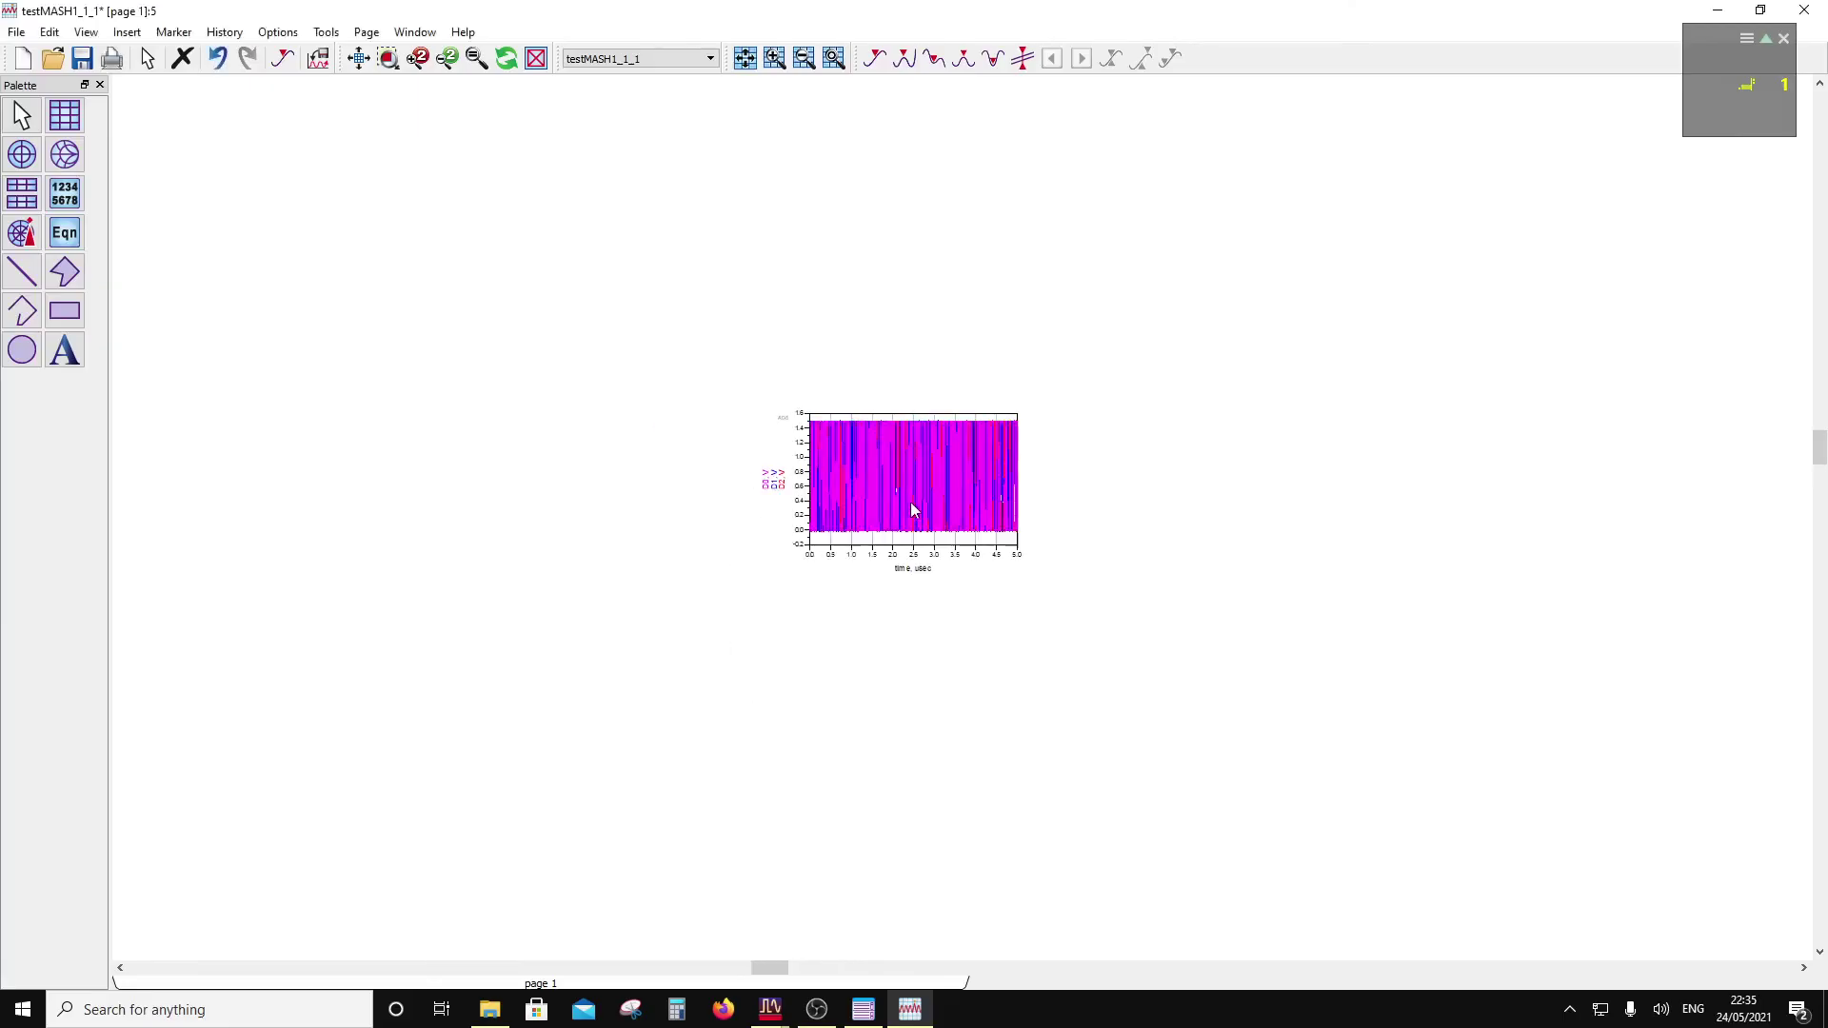
drag(914, 543, 1529, 303)
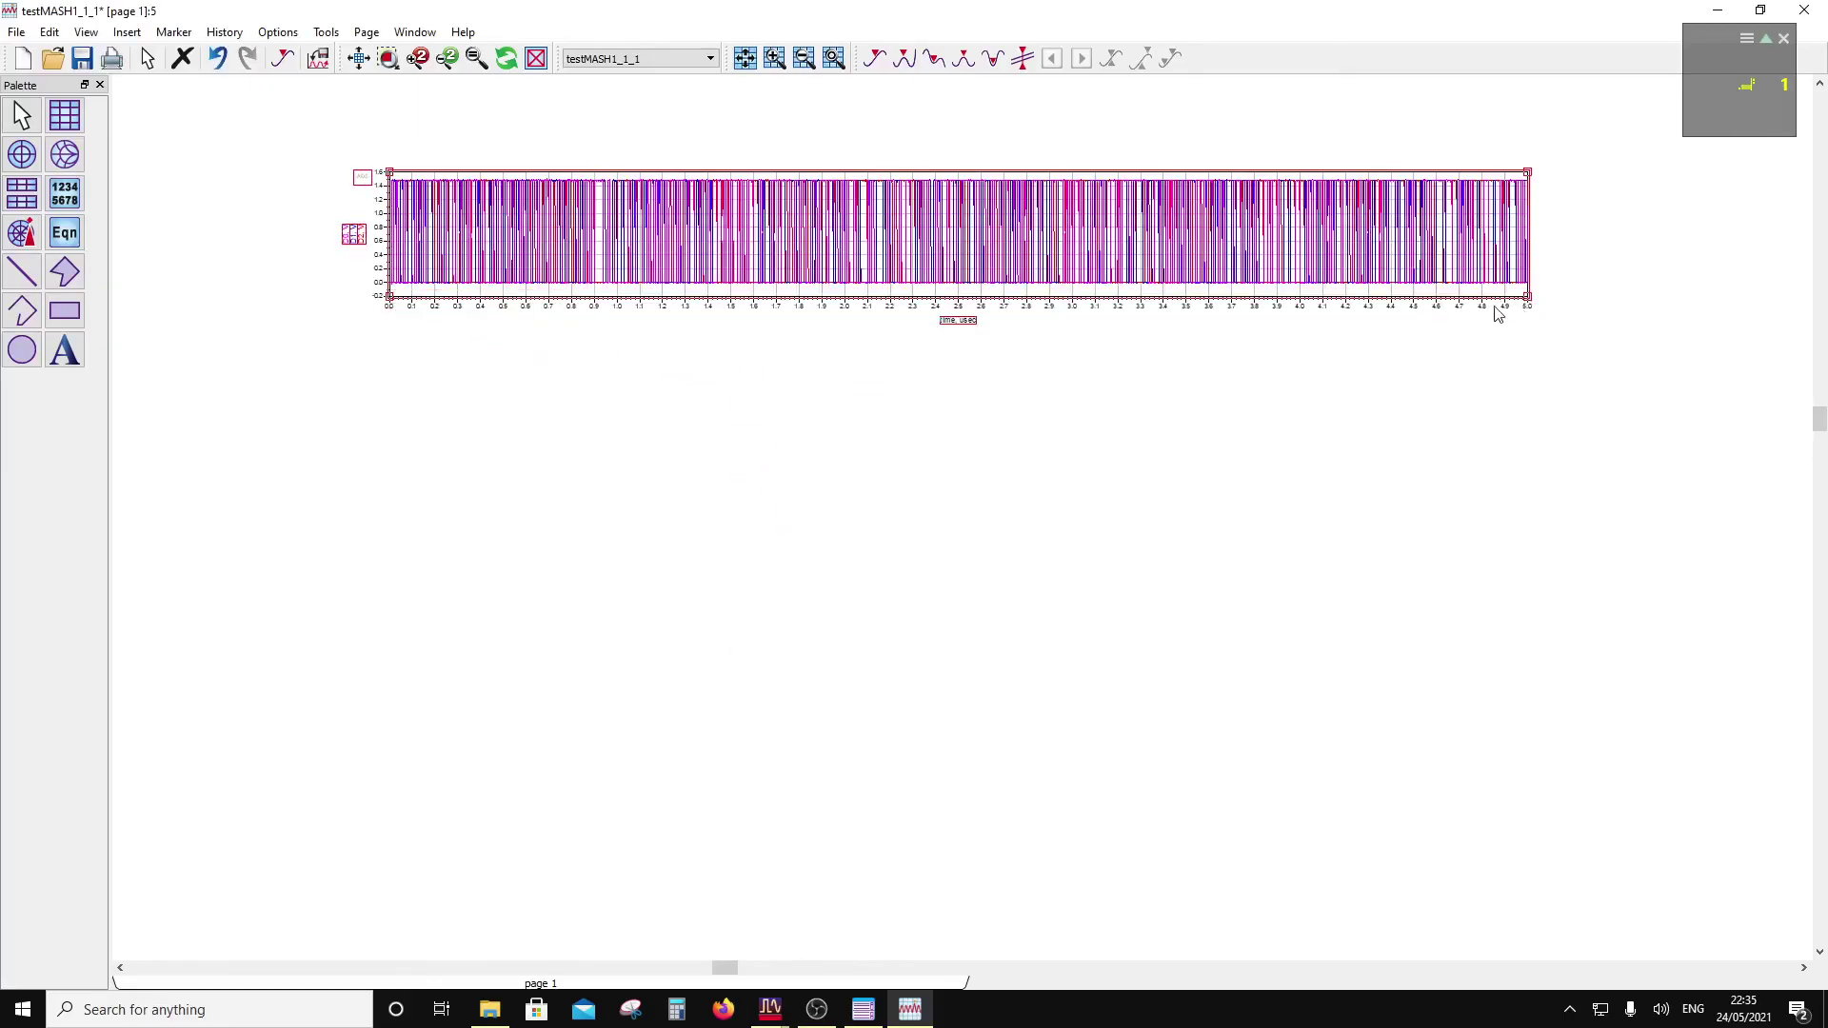
double_click(602, 285)
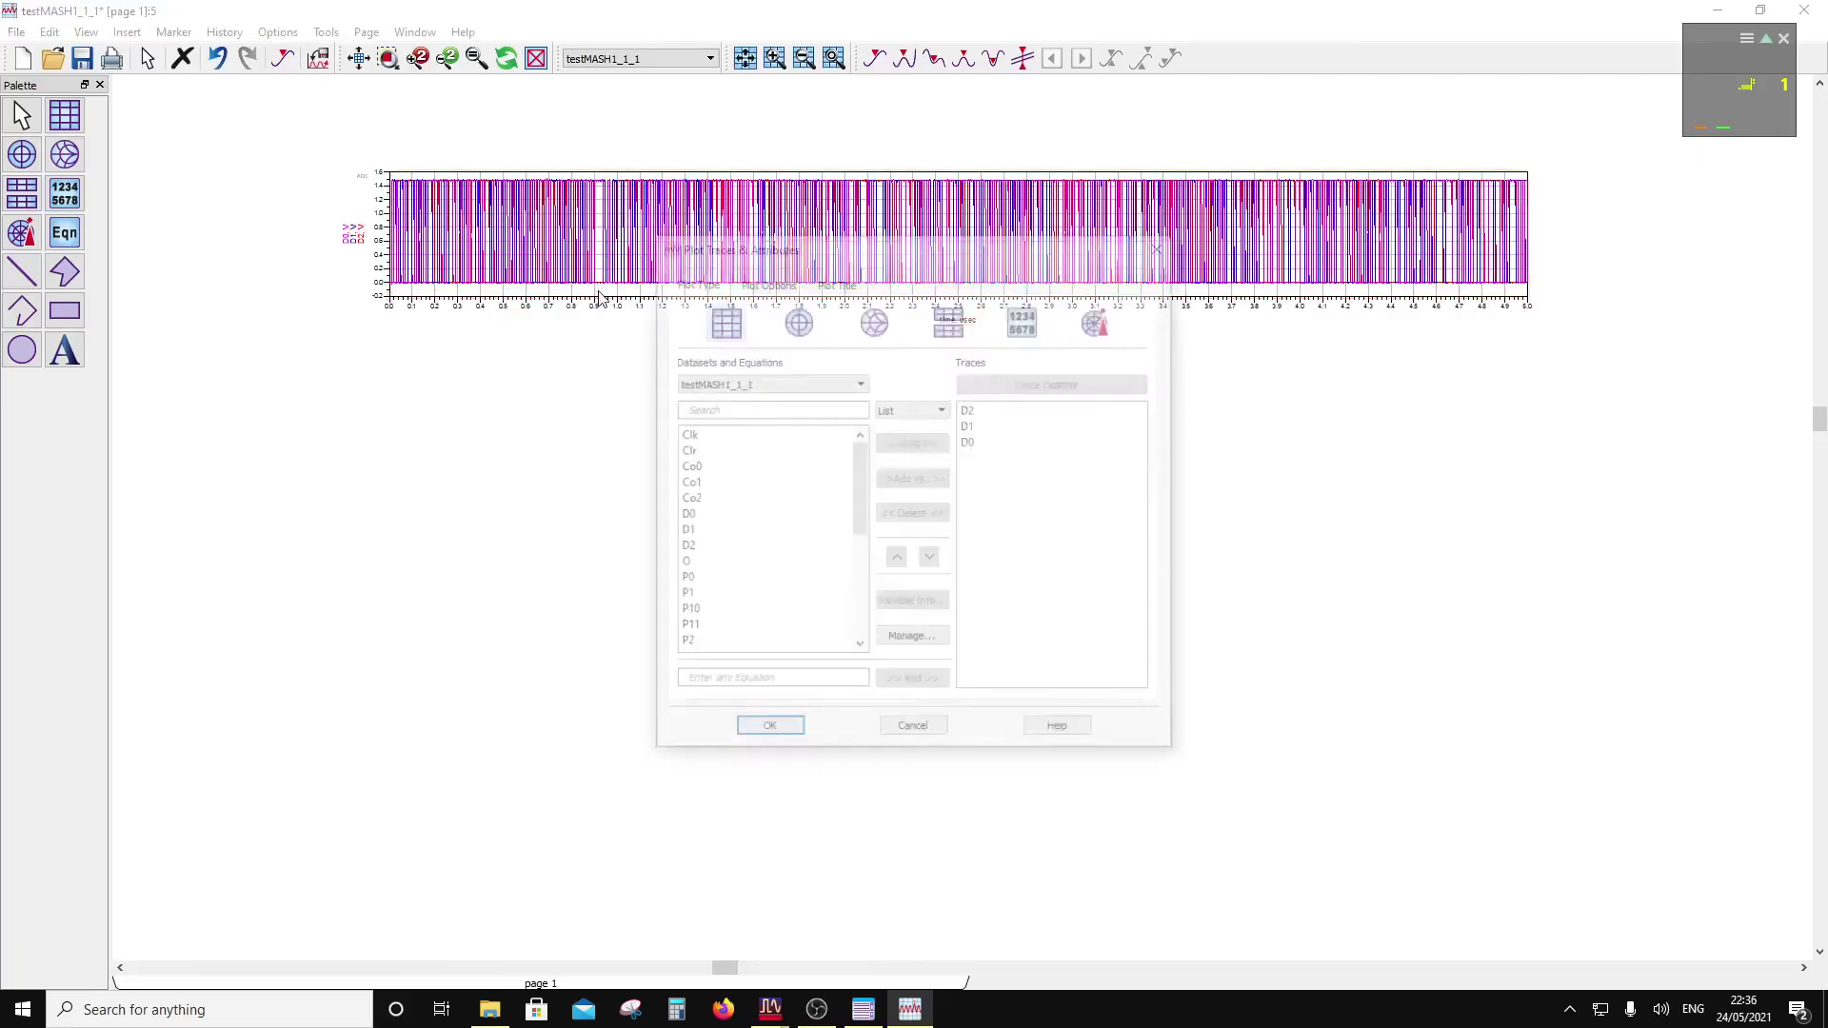
click(952, 321)
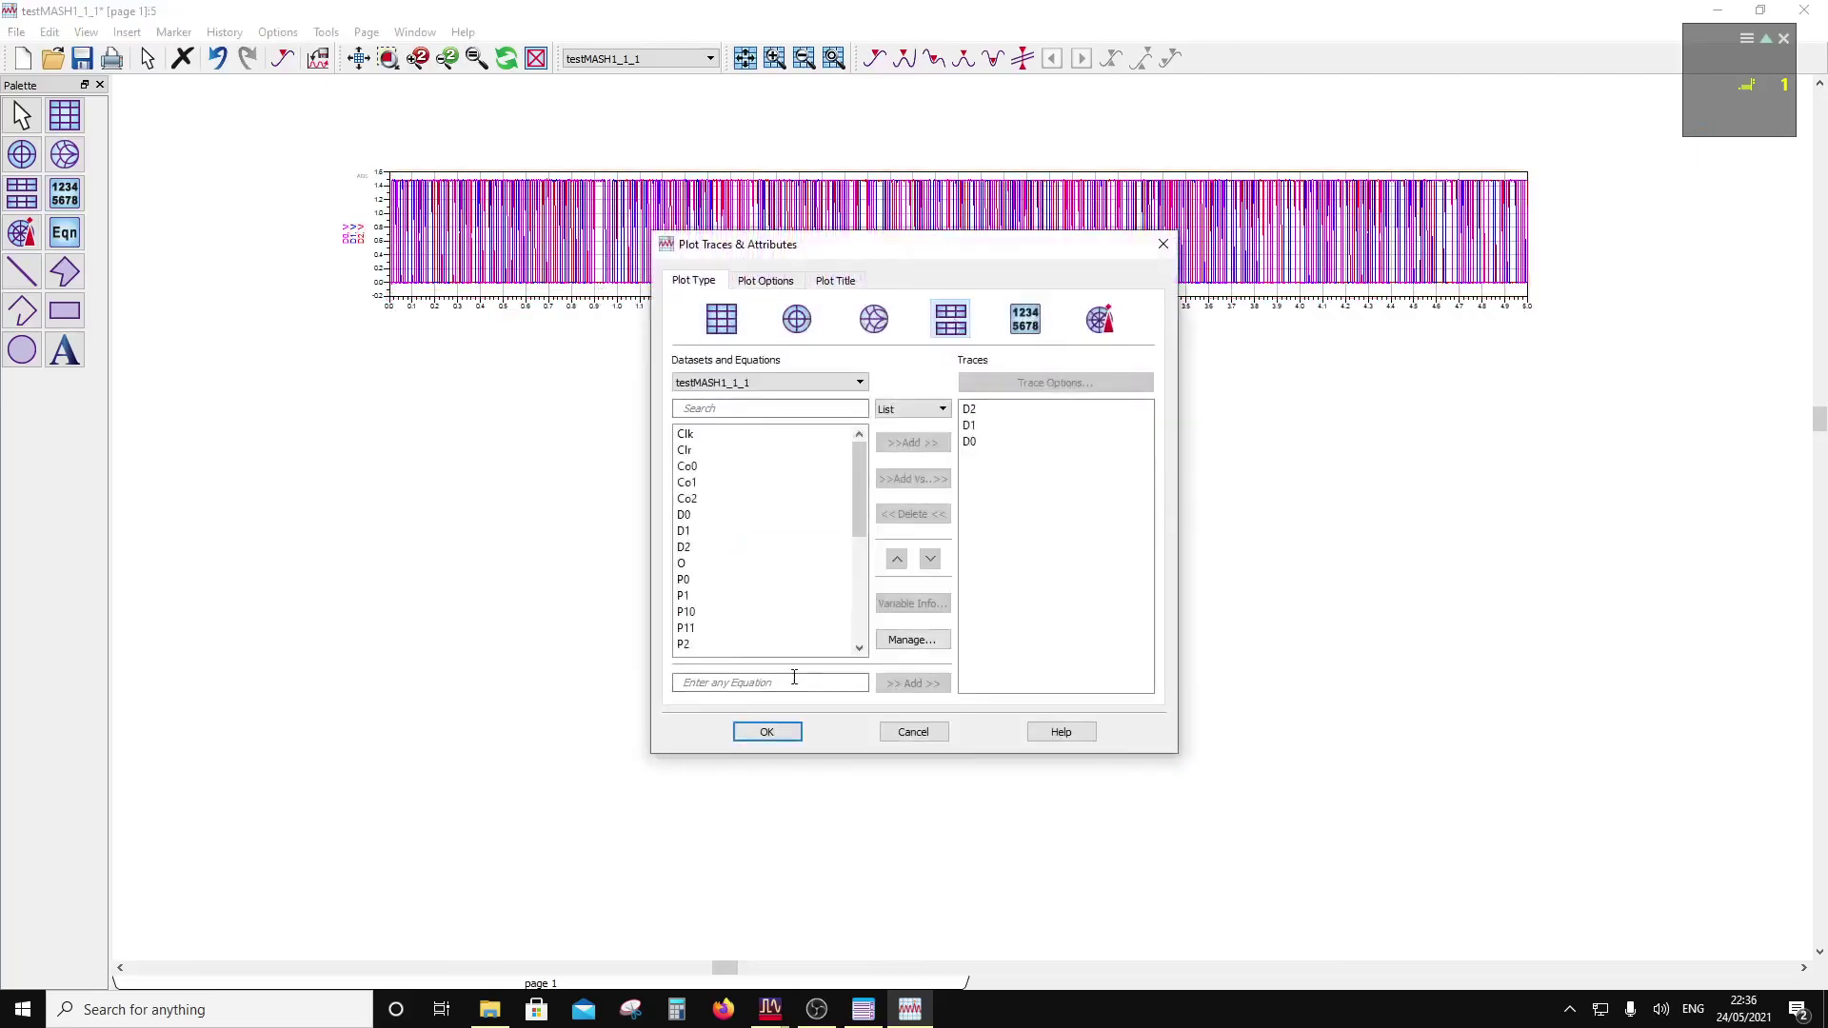
click(764, 731)
scroll(640, 245, up, 1)
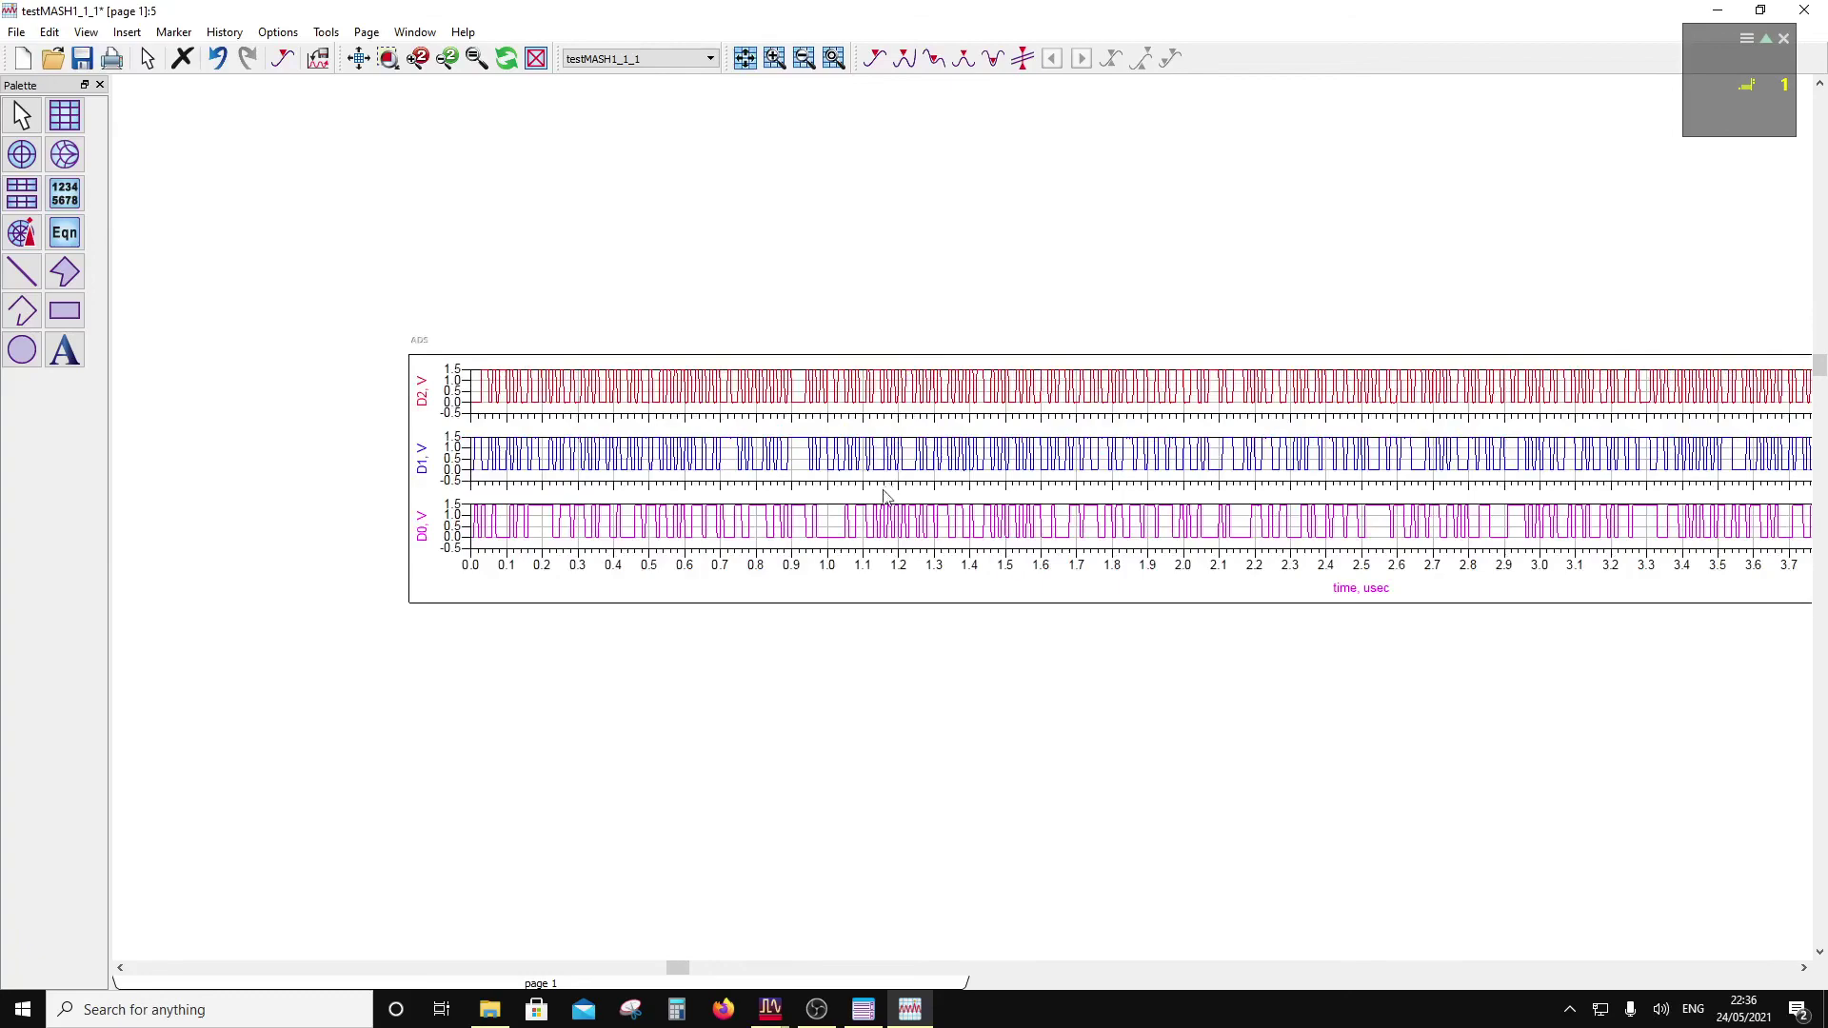
scroll(883, 495, up, 1)
scroll(1169, 599, down, 1)
scroll(1181, 540, down, 1)
click(1037, 554)
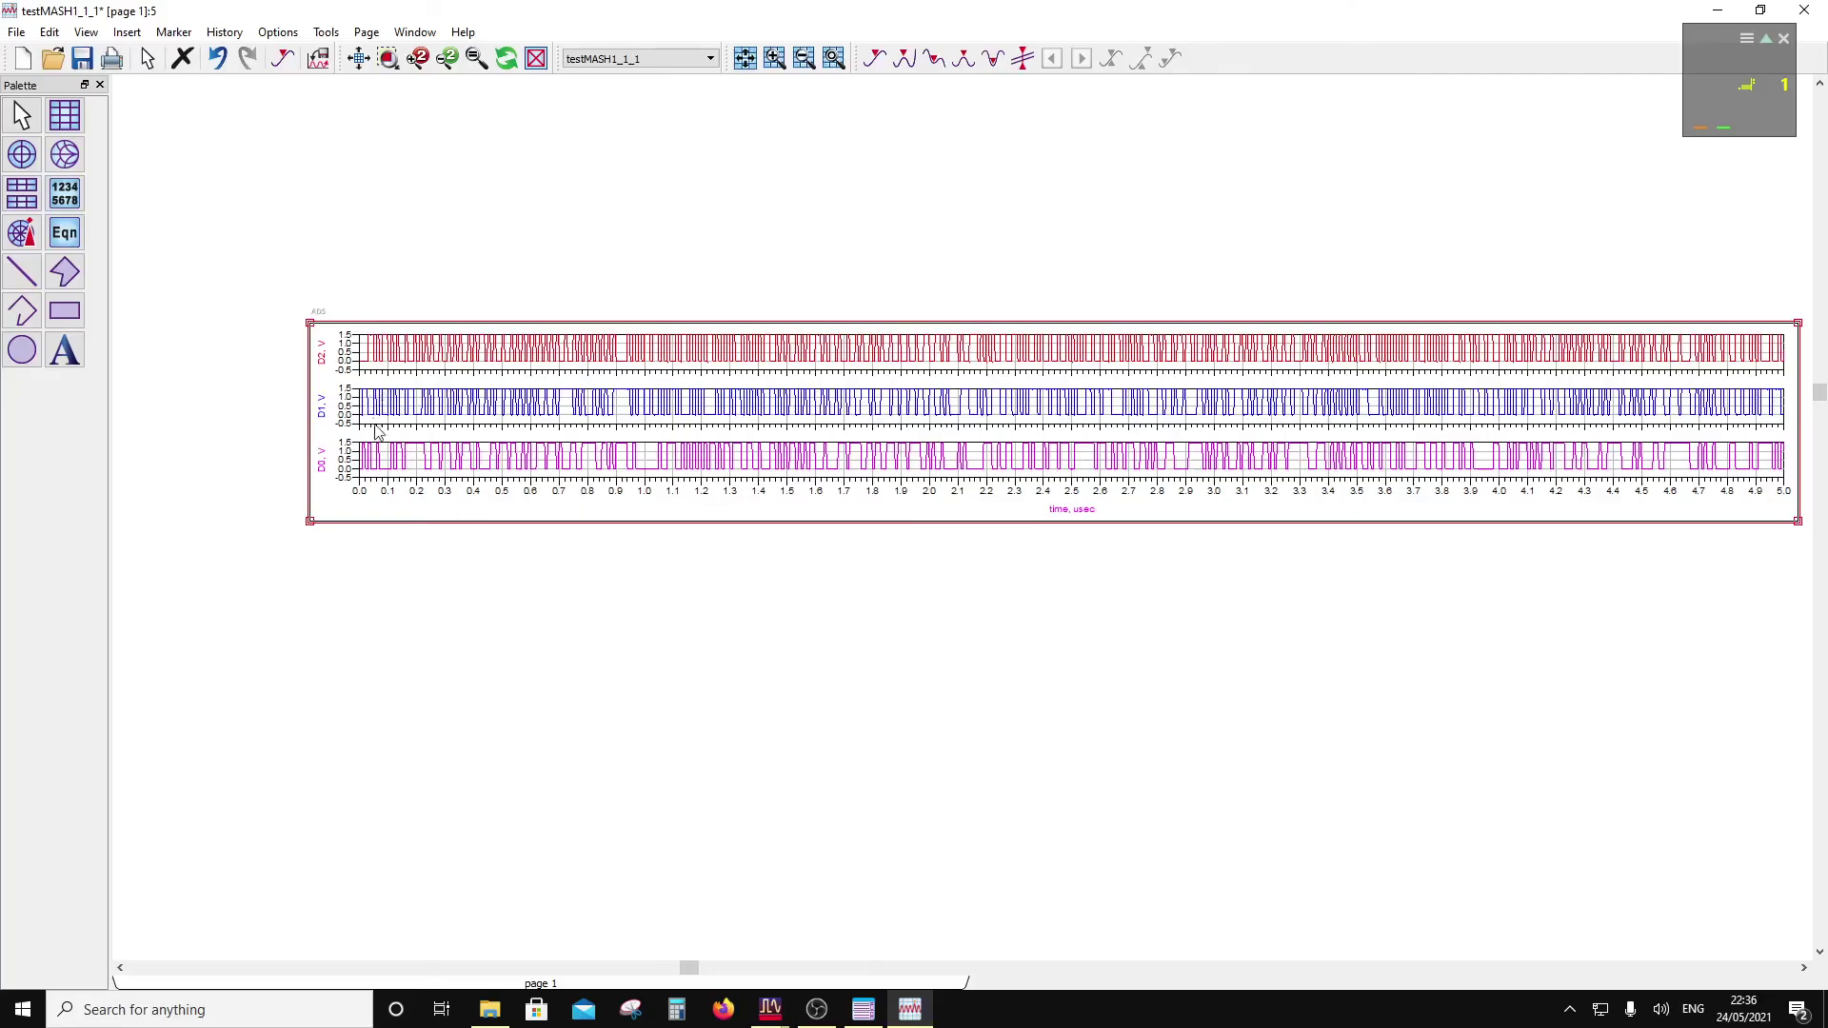
double_click(396, 510)
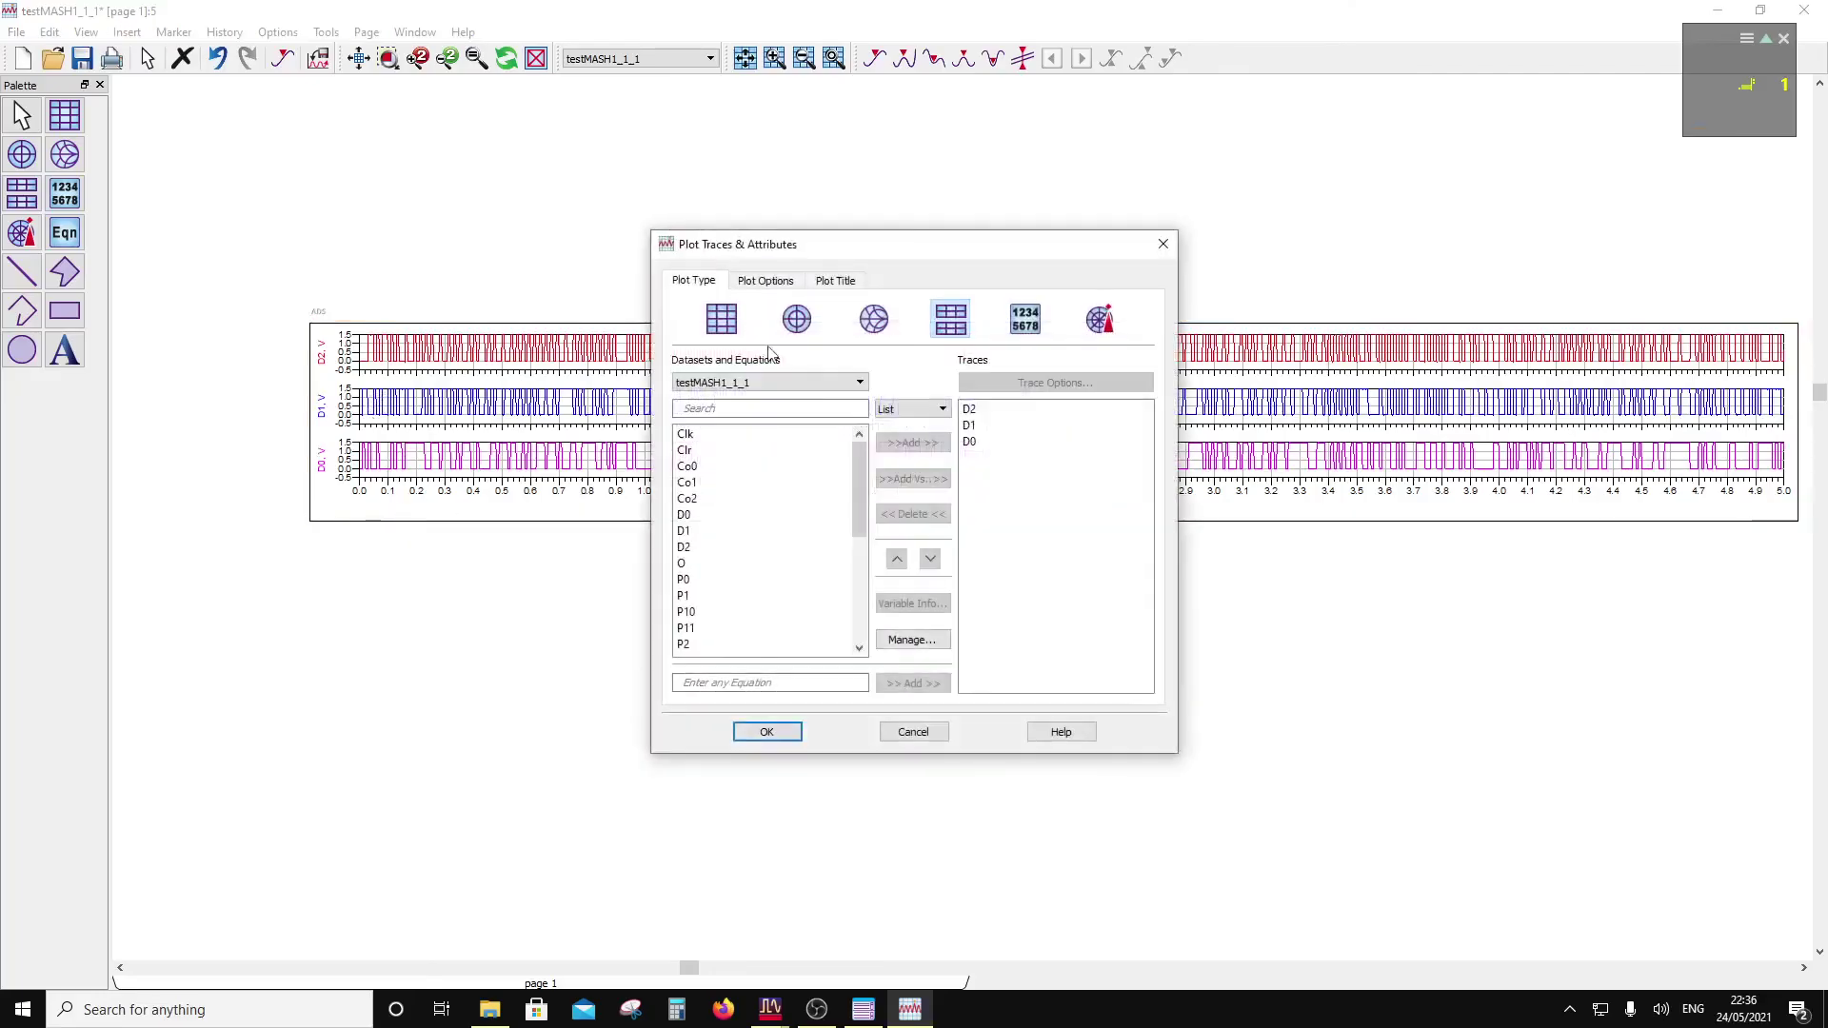
click(1162, 244)
Step: Create the equation vaule=D0/1.5+D1/1.5*2+D2/1.5*4 and place it directly below the stacked plot
click(65, 232)
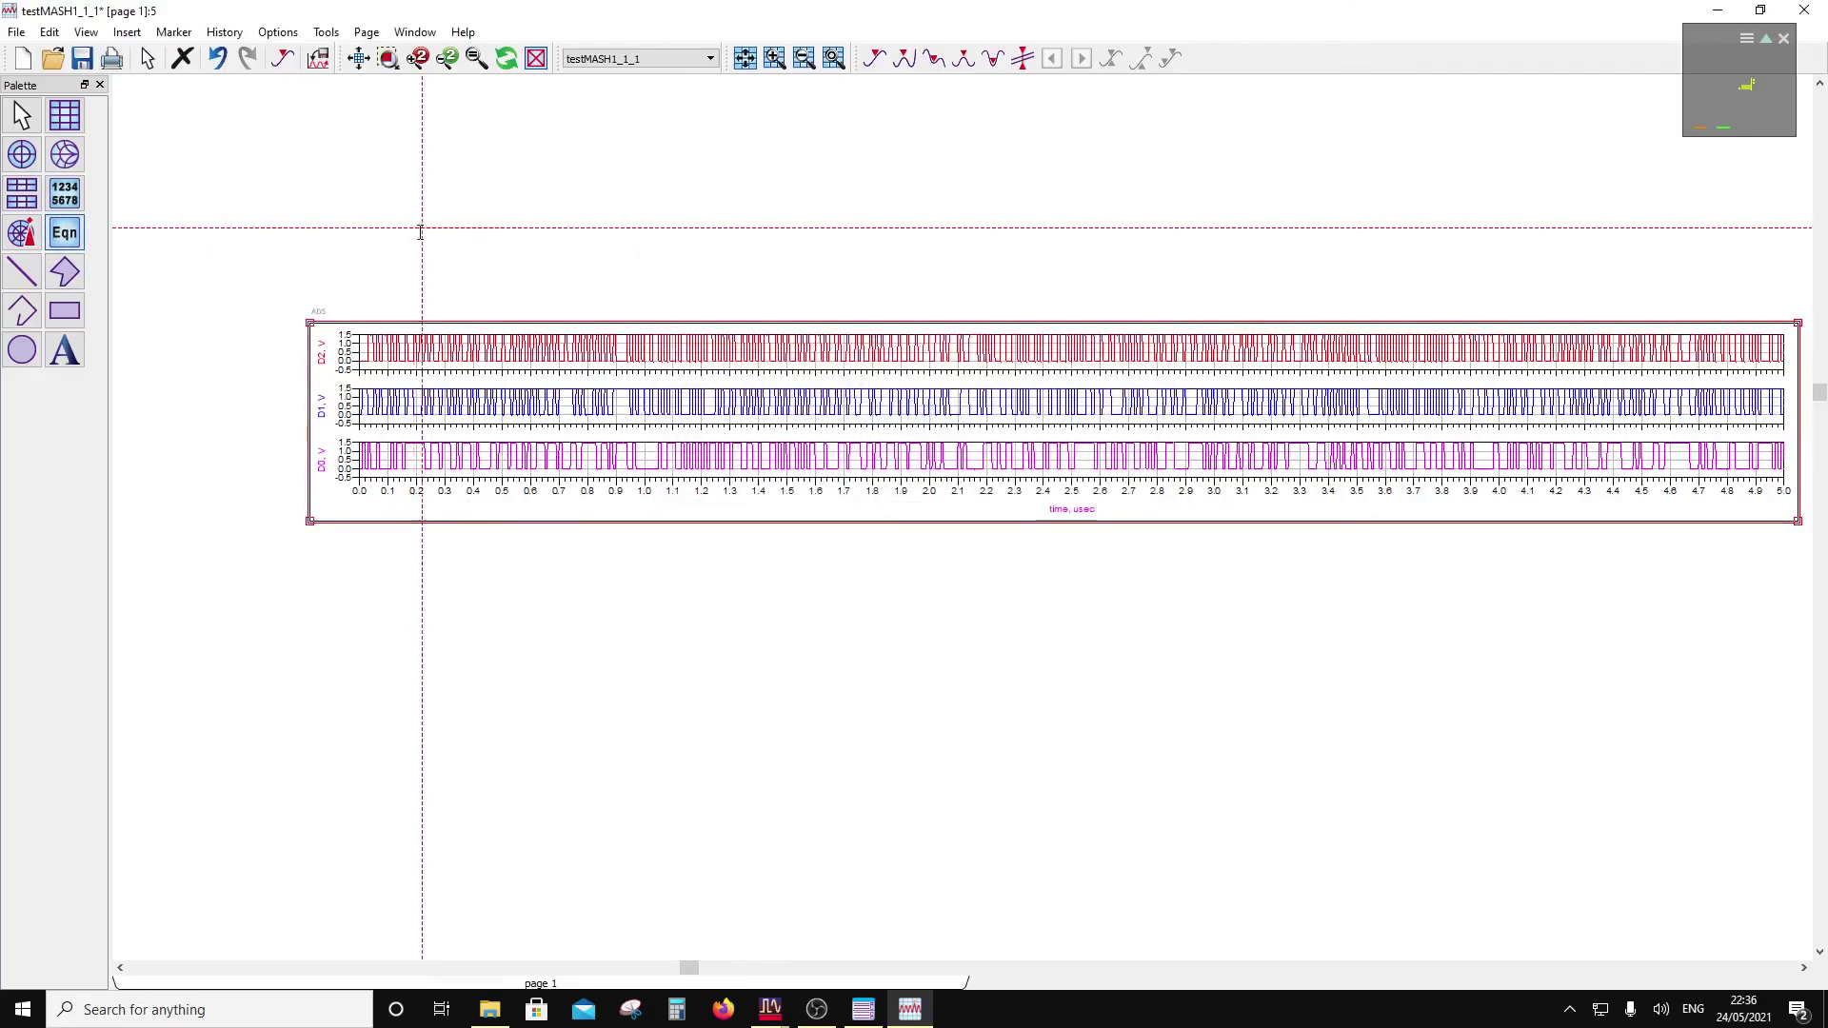
click(419, 229)
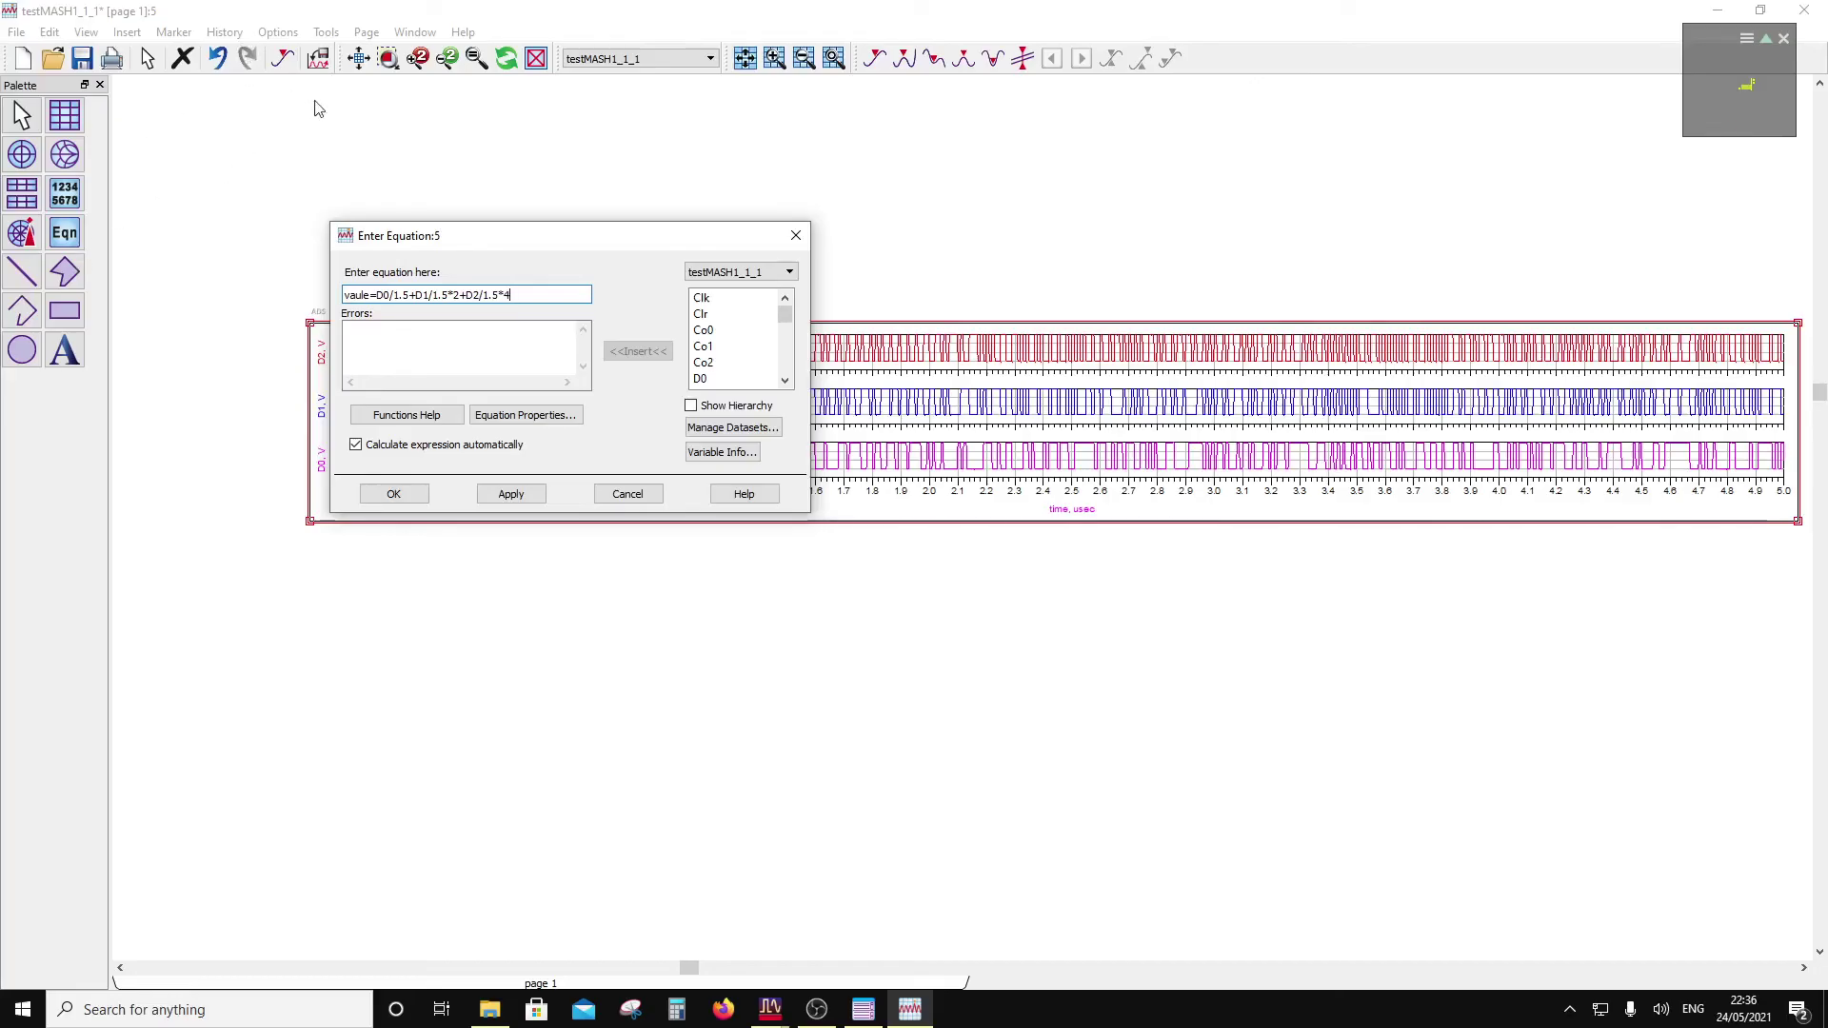
click(395, 494)
drag(433, 246, 322, 547)
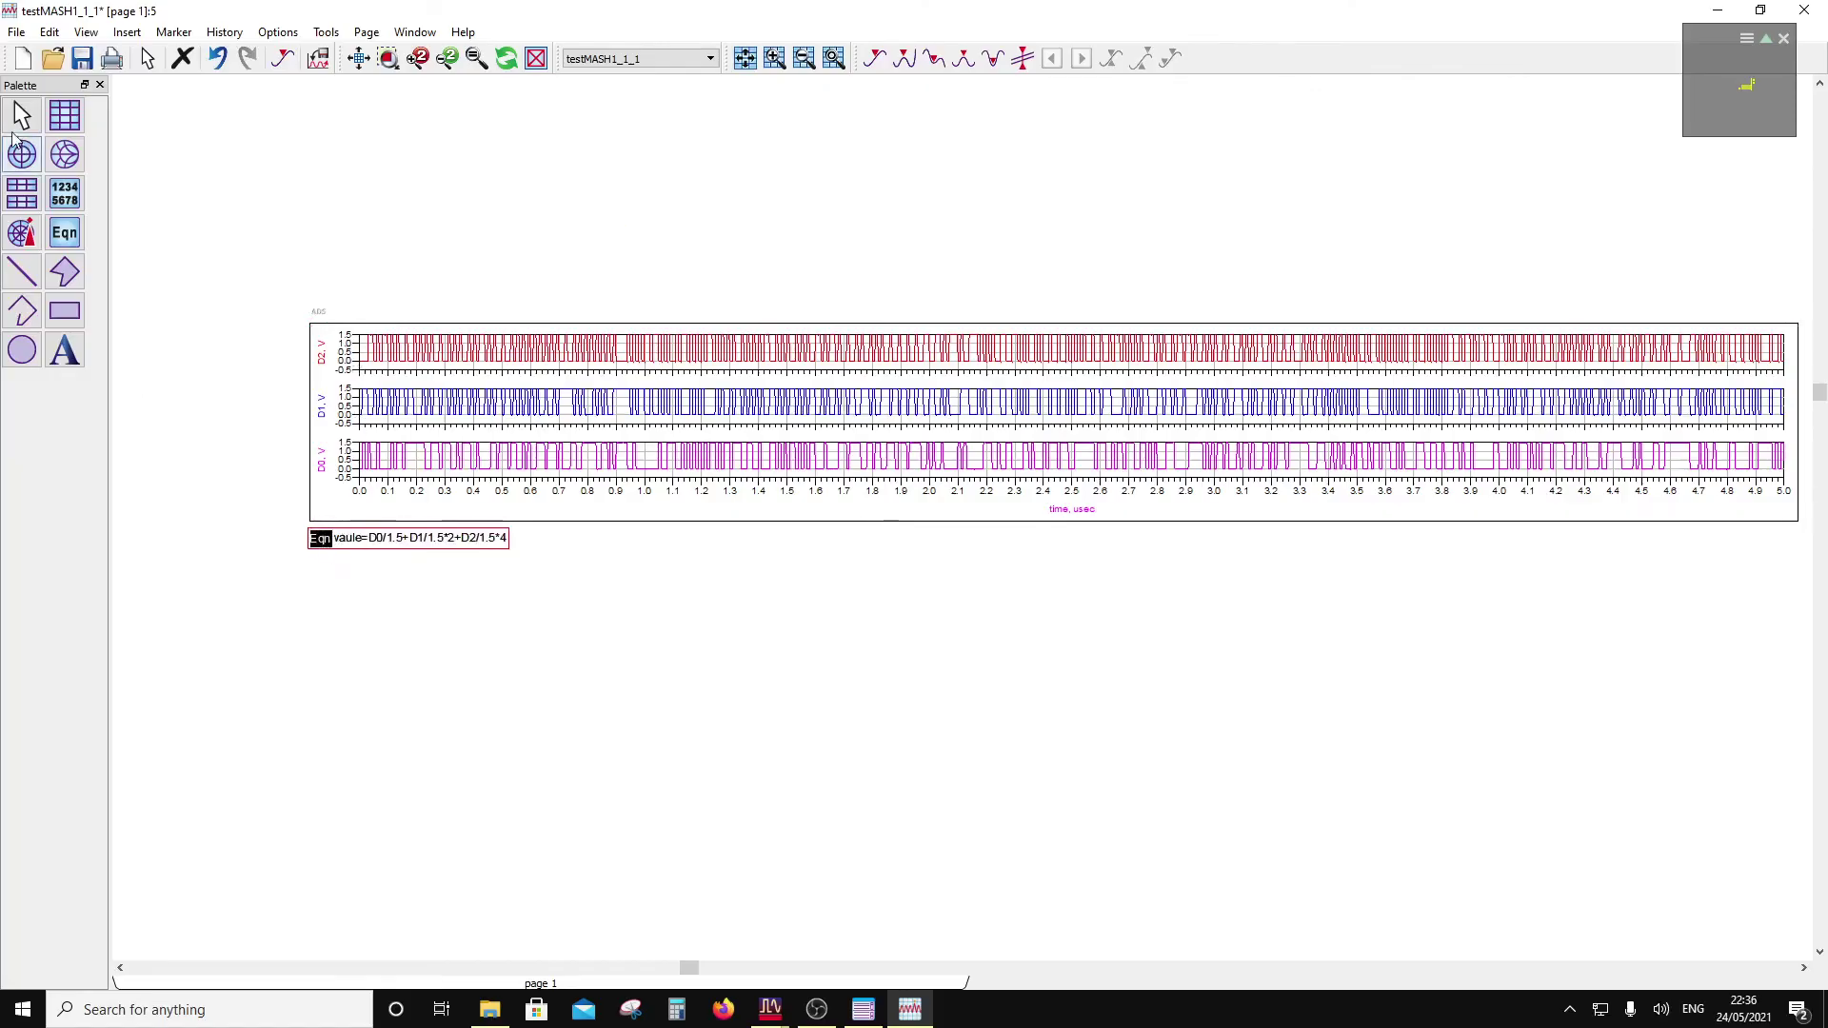
Step: Duplicate the stacked plot below the equation and delete traces D2, D1 and D0 from the copy
click(328, 512)
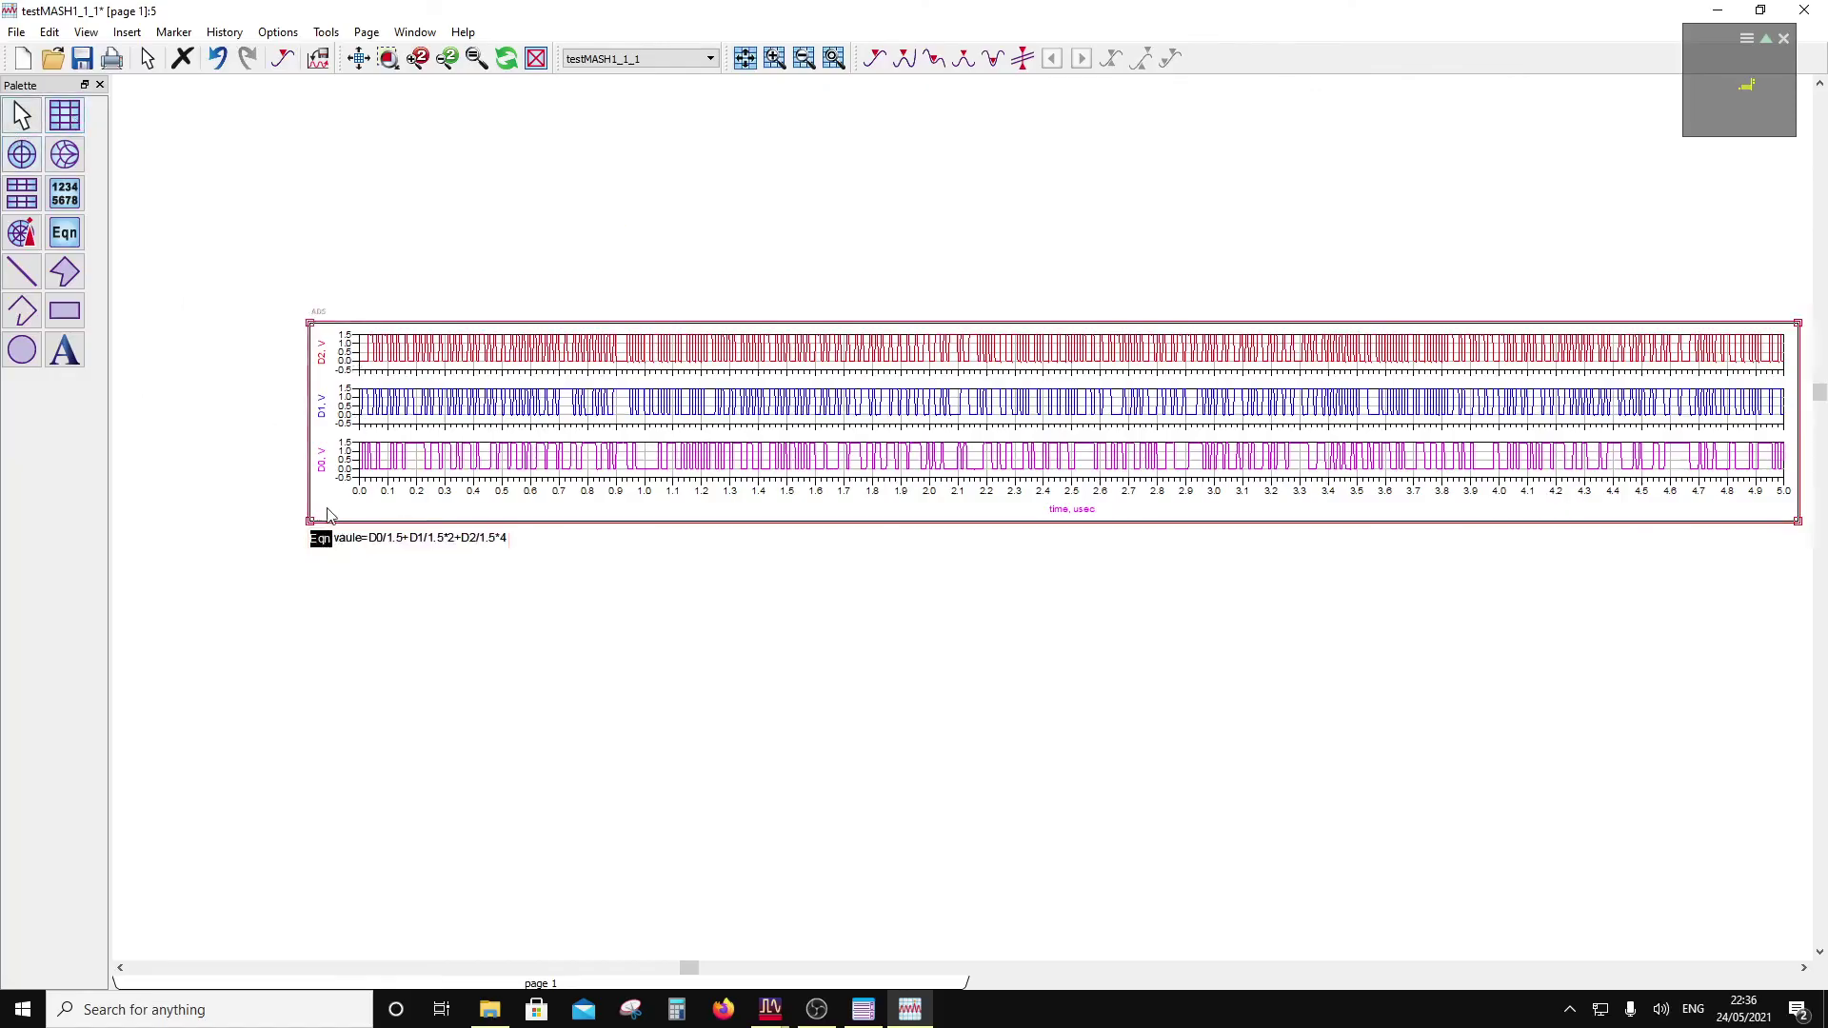
drag(327, 512, 317, 577)
double_click(400, 748)
click(971, 409)
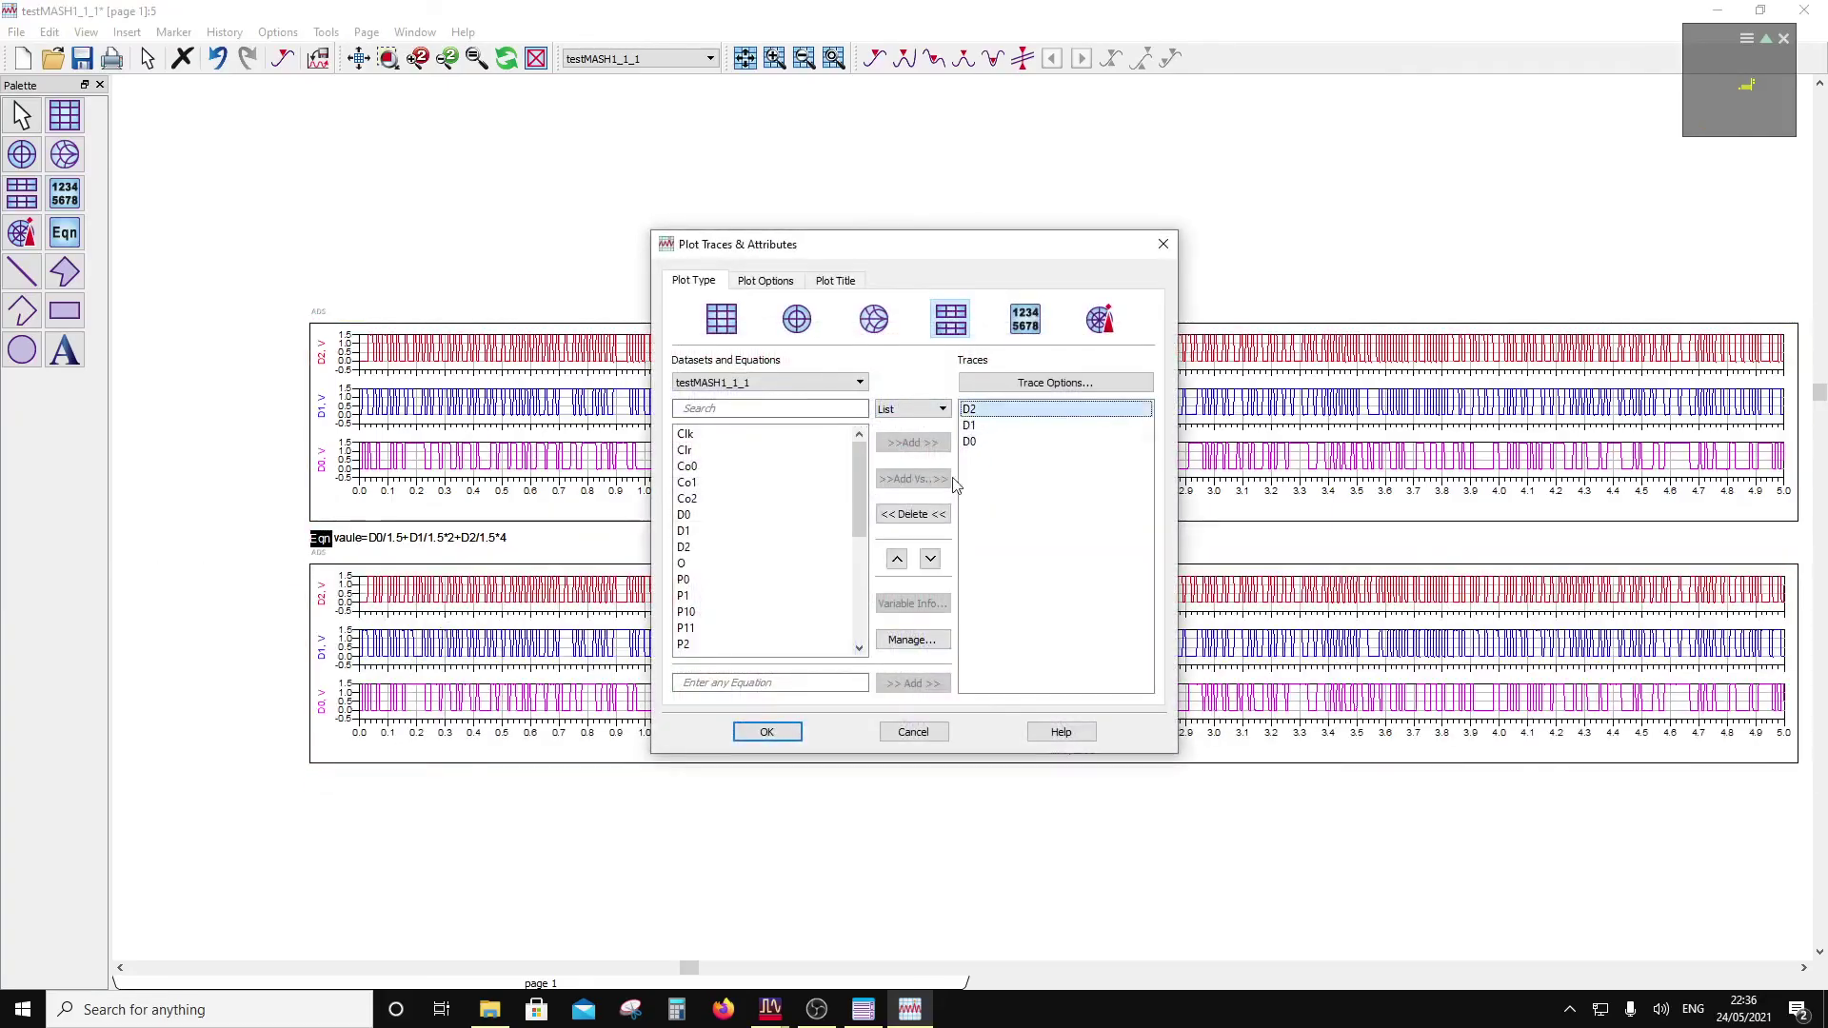
click(912, 514)
click(975, 411)
click(916, 517)
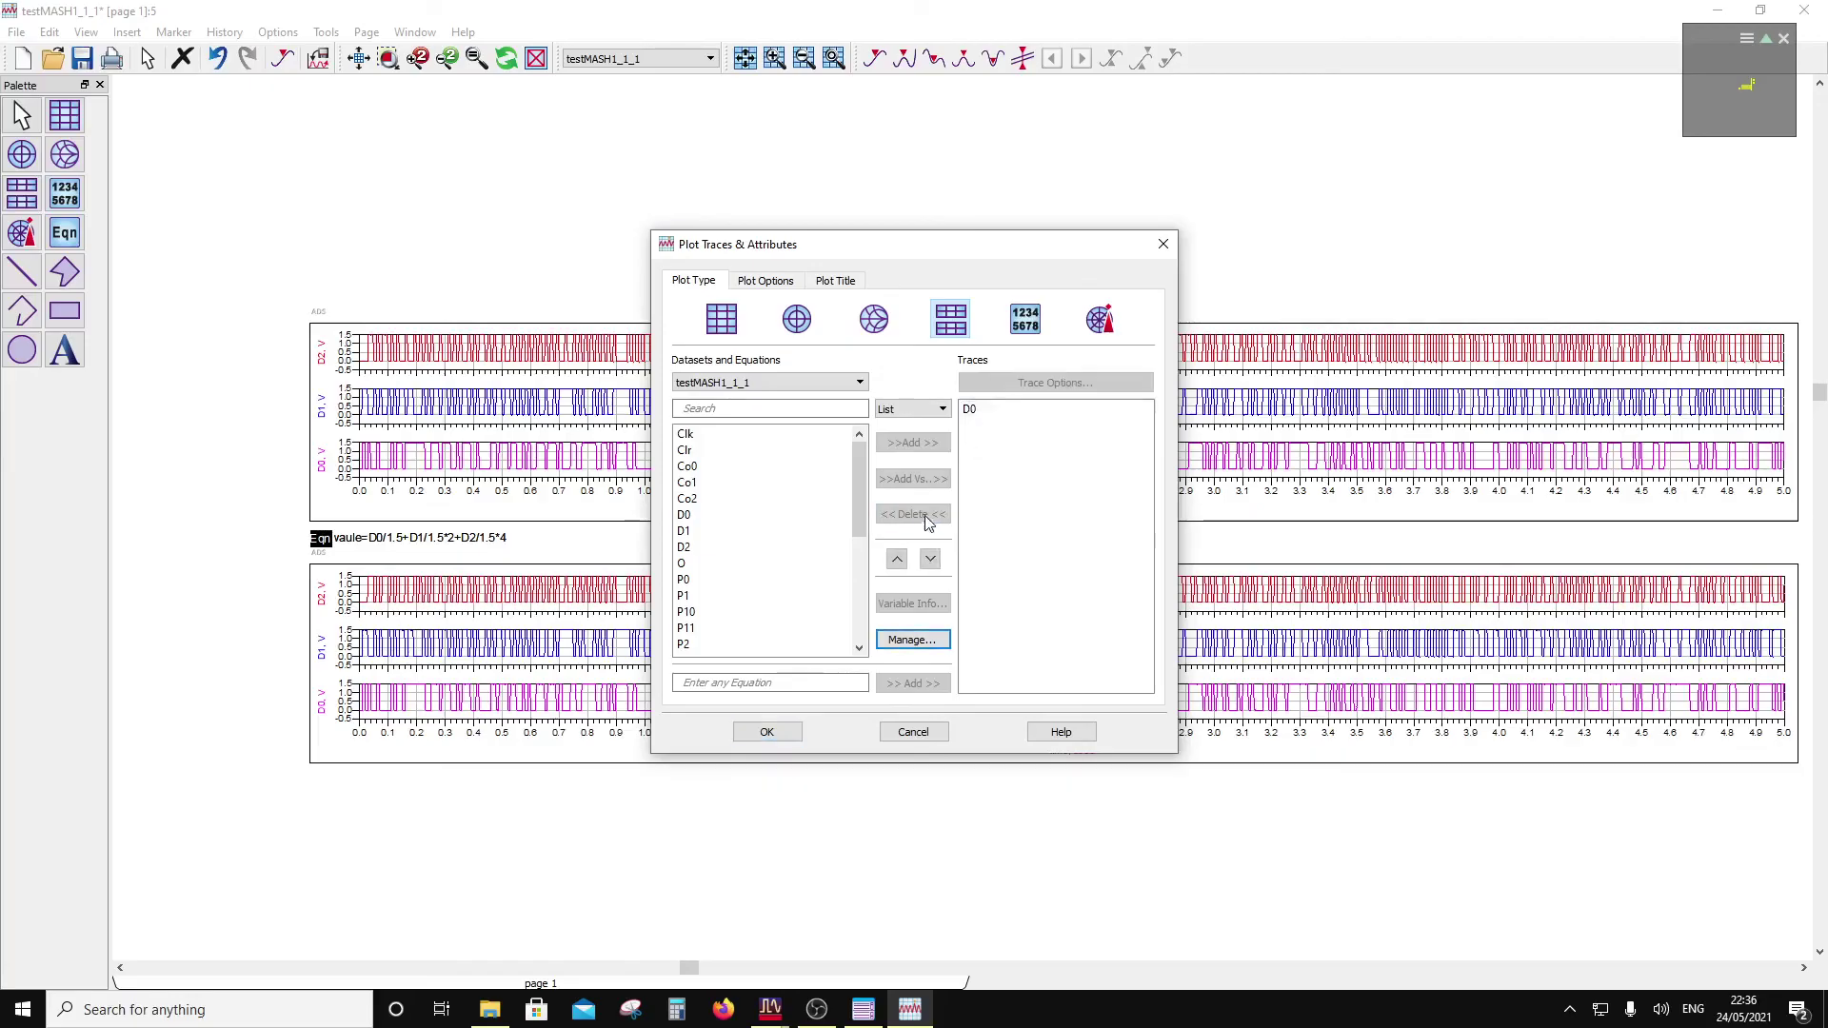
click(980, 413)
click(921, 520)
Step: Plot the vaule equation from the Equations dataset as the only trace of the lower stacked plot
click(728, 382)
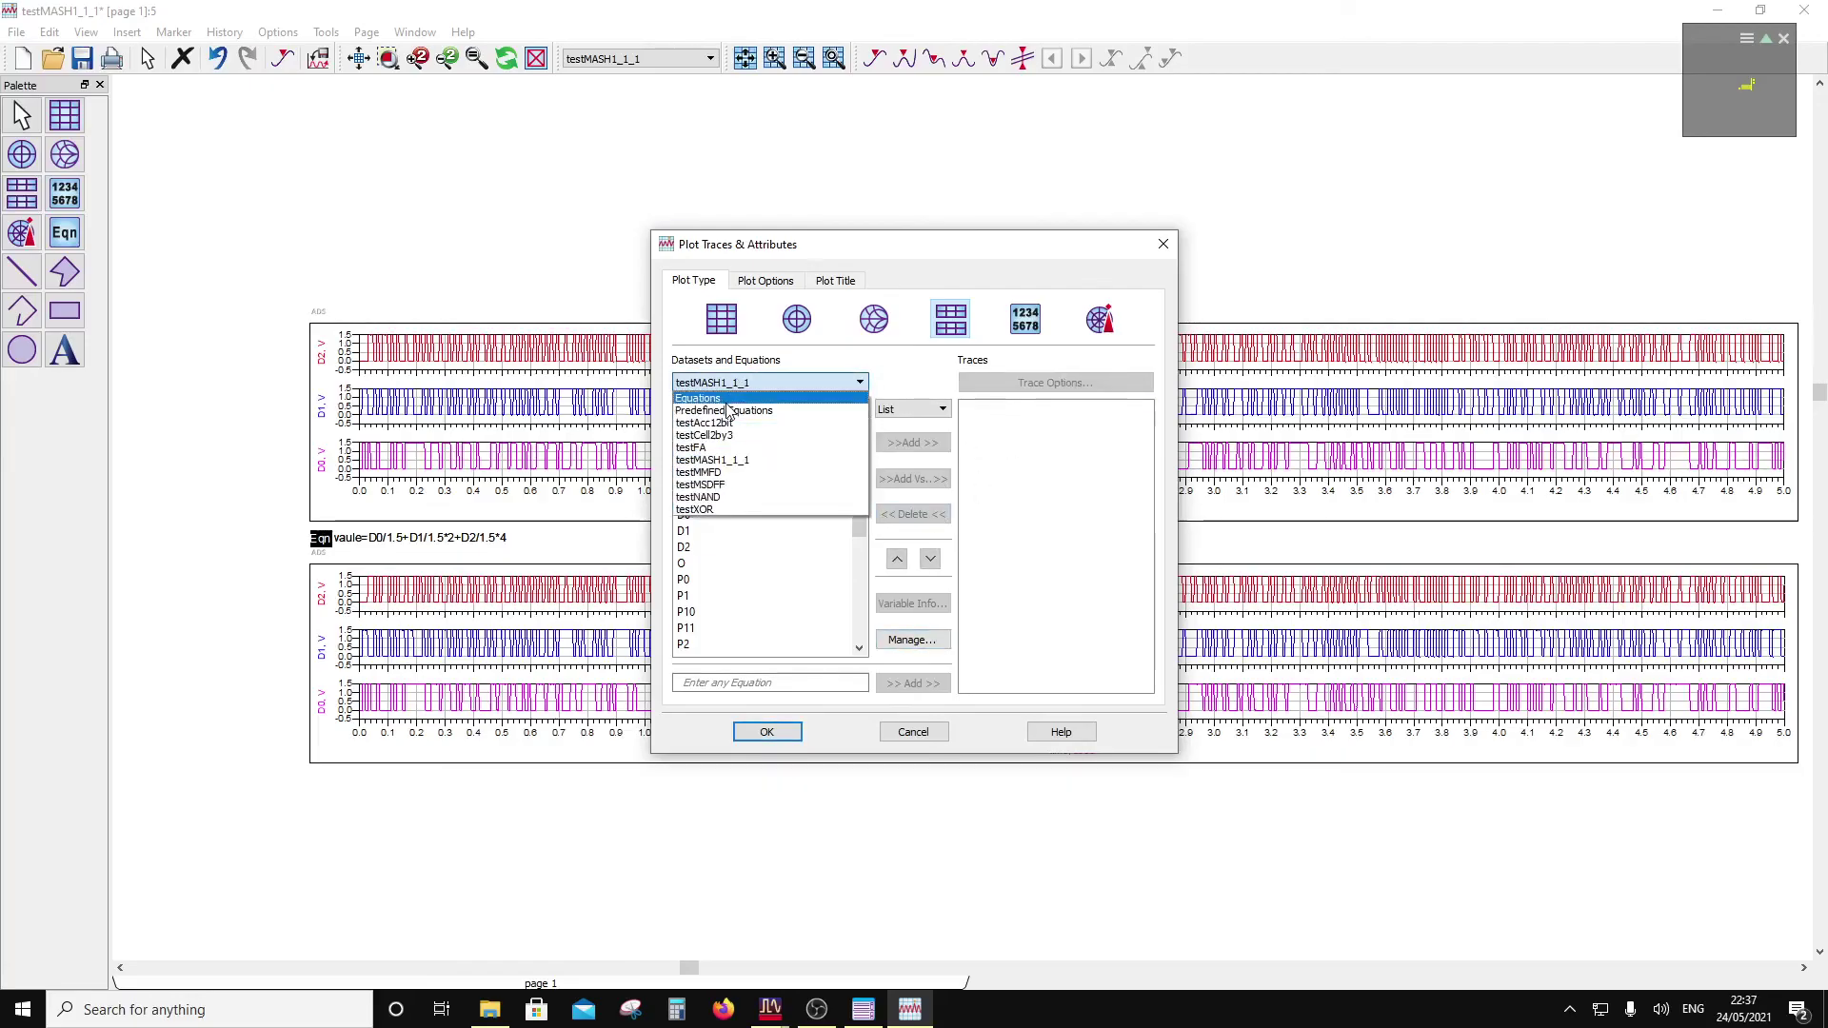
click(704, 398)
click(690, 434)
click(912, 442)
click(767, 731)
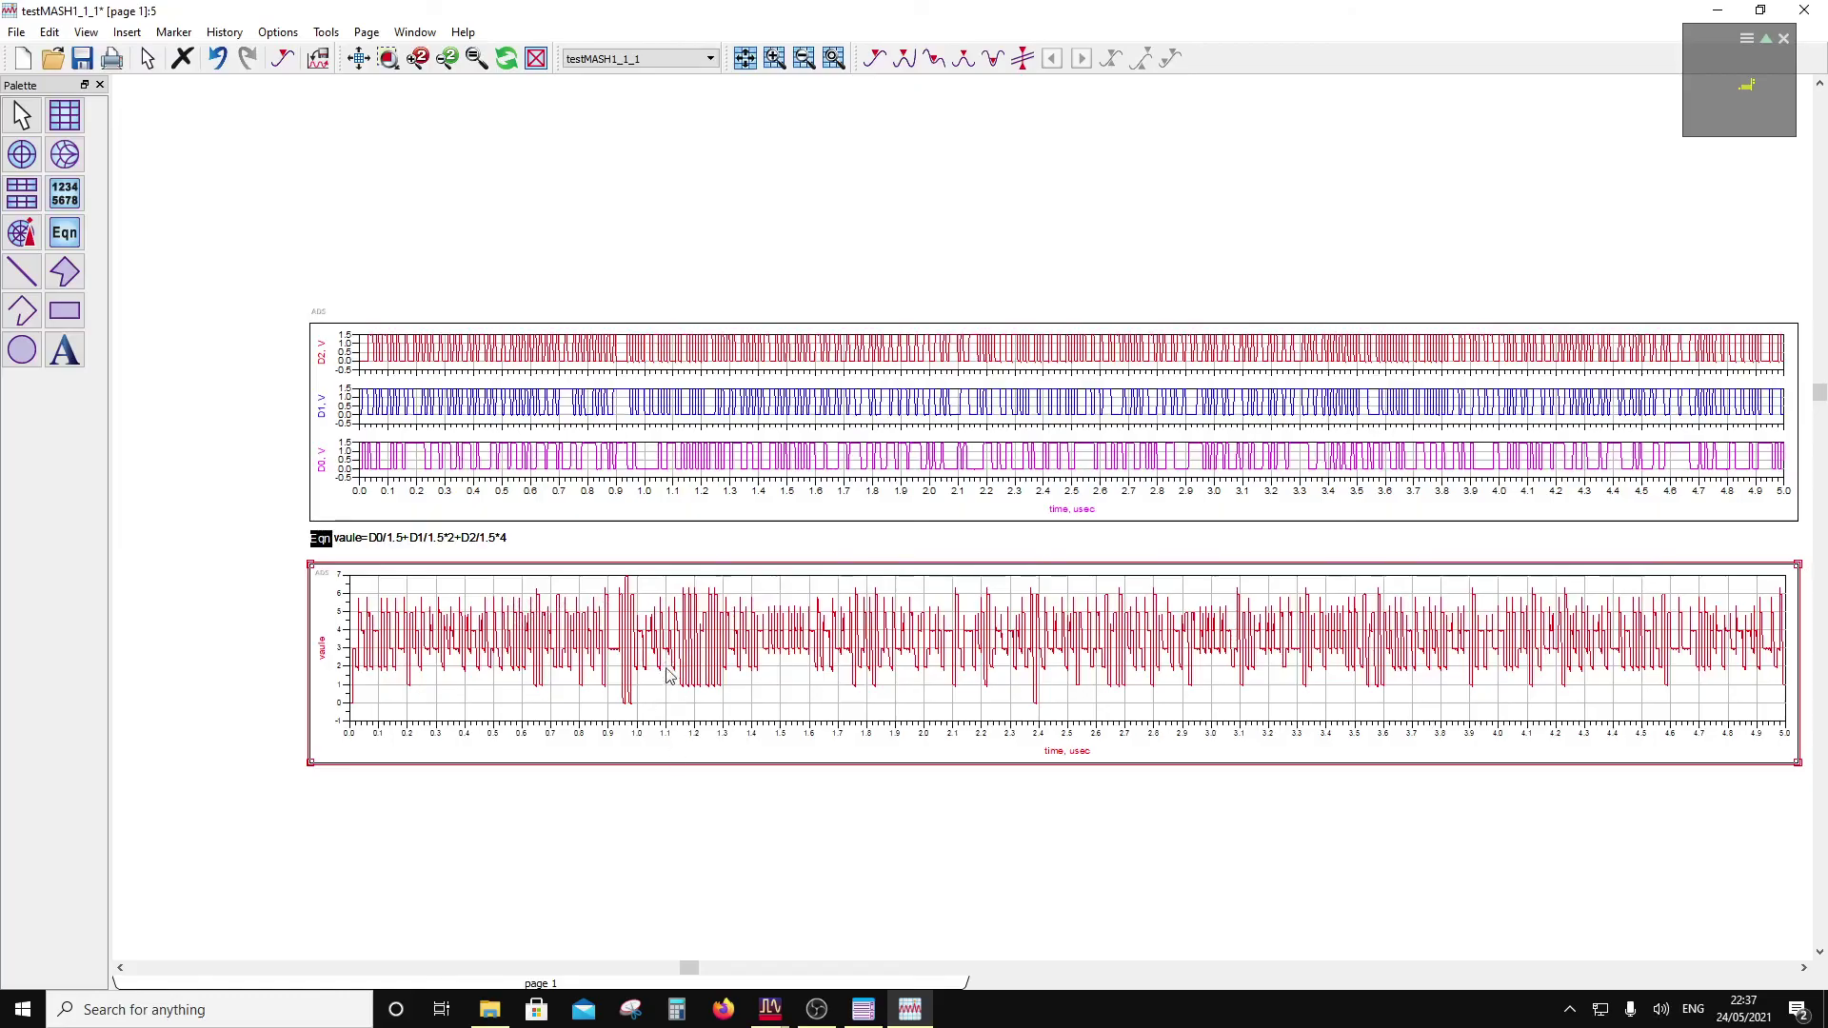
Step: Duplicate the vaule equation and place the copy just below the lower stacked plot
click(323, 545)
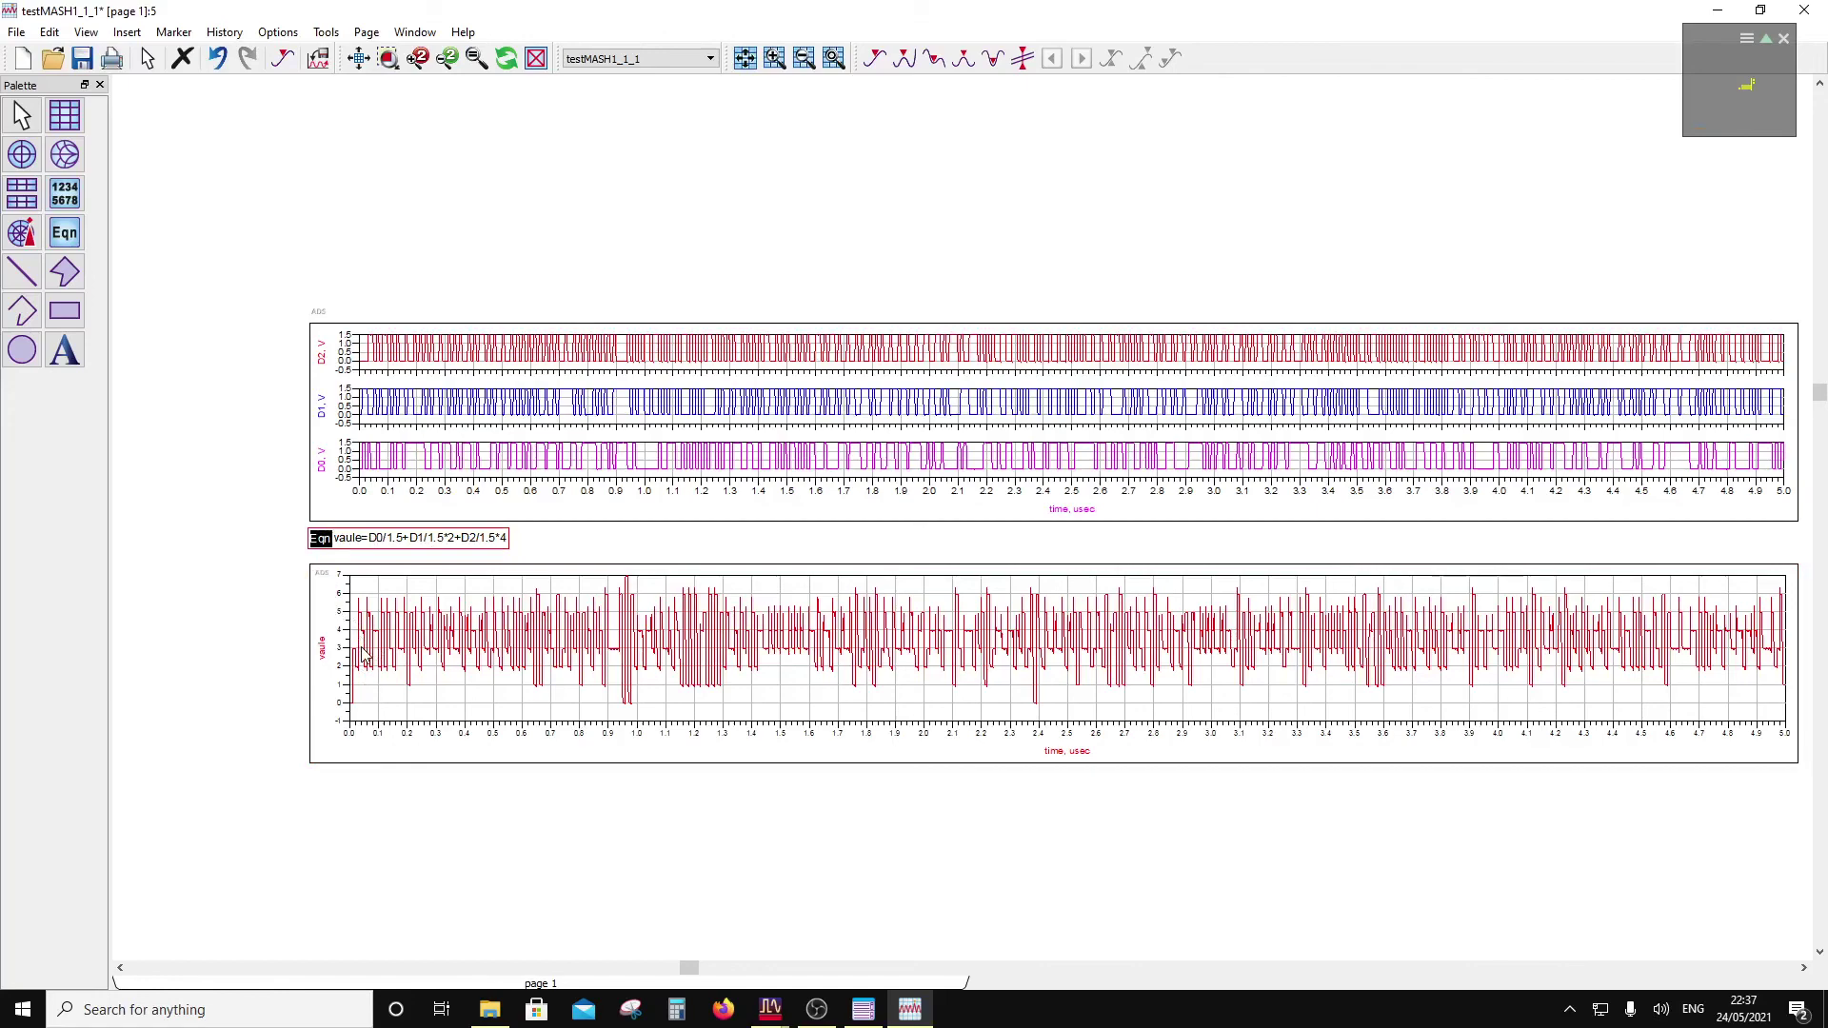
mouse_move(364, 657)
key(ctrl+c)
key(ctrl+v)
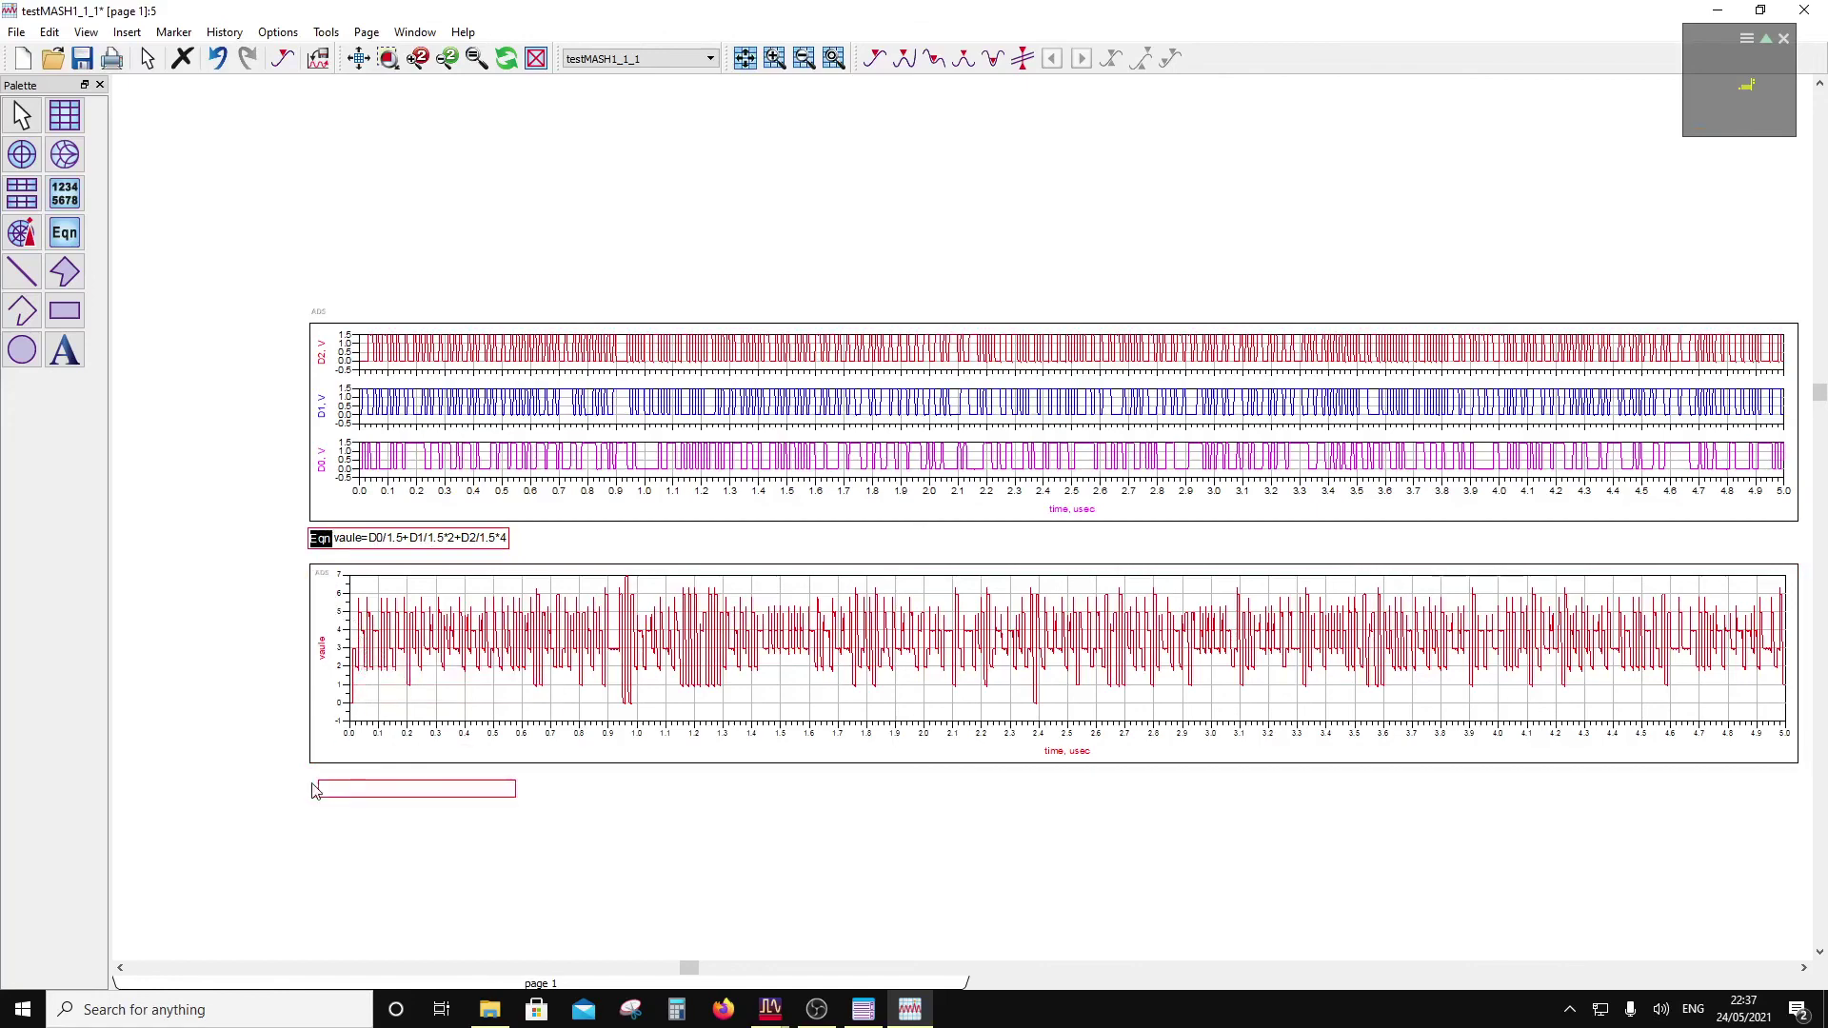
click(310, 779)
Step: Rewrite the copied equation below the lower plot as meanvaule=mean(value)
click(347, 790)
click(344, 790)
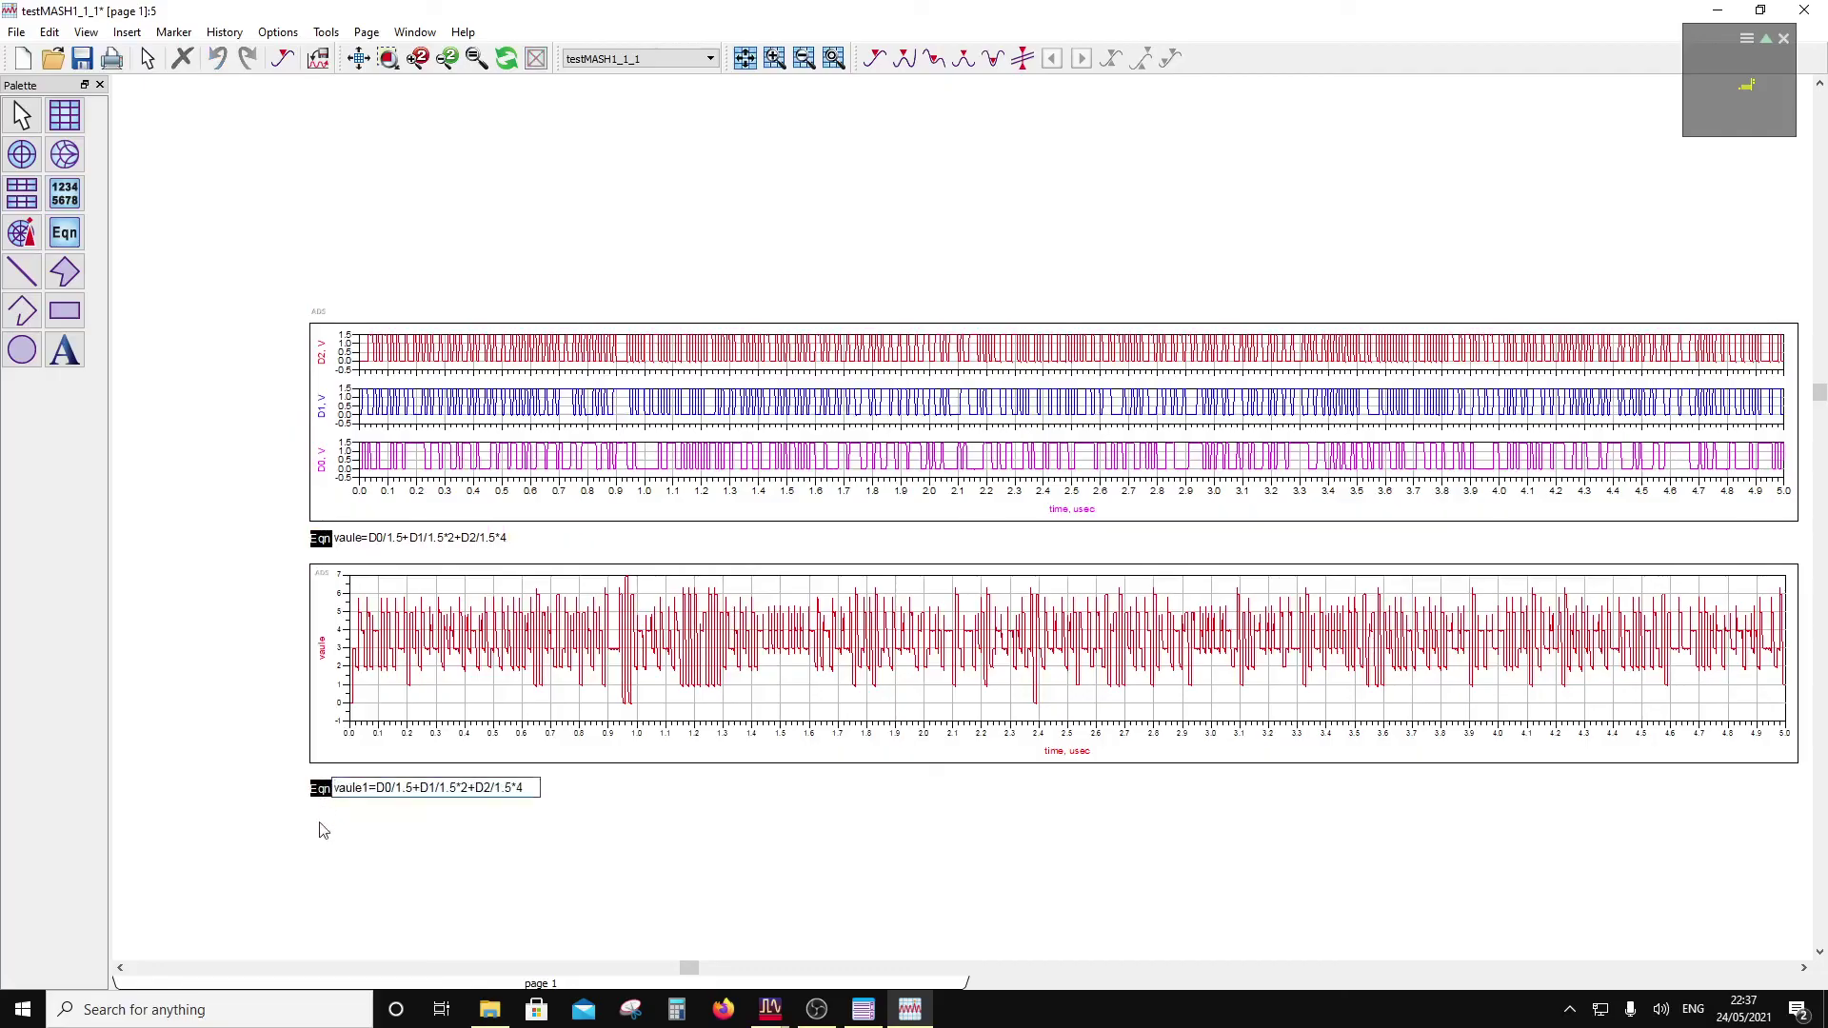
text(mean)
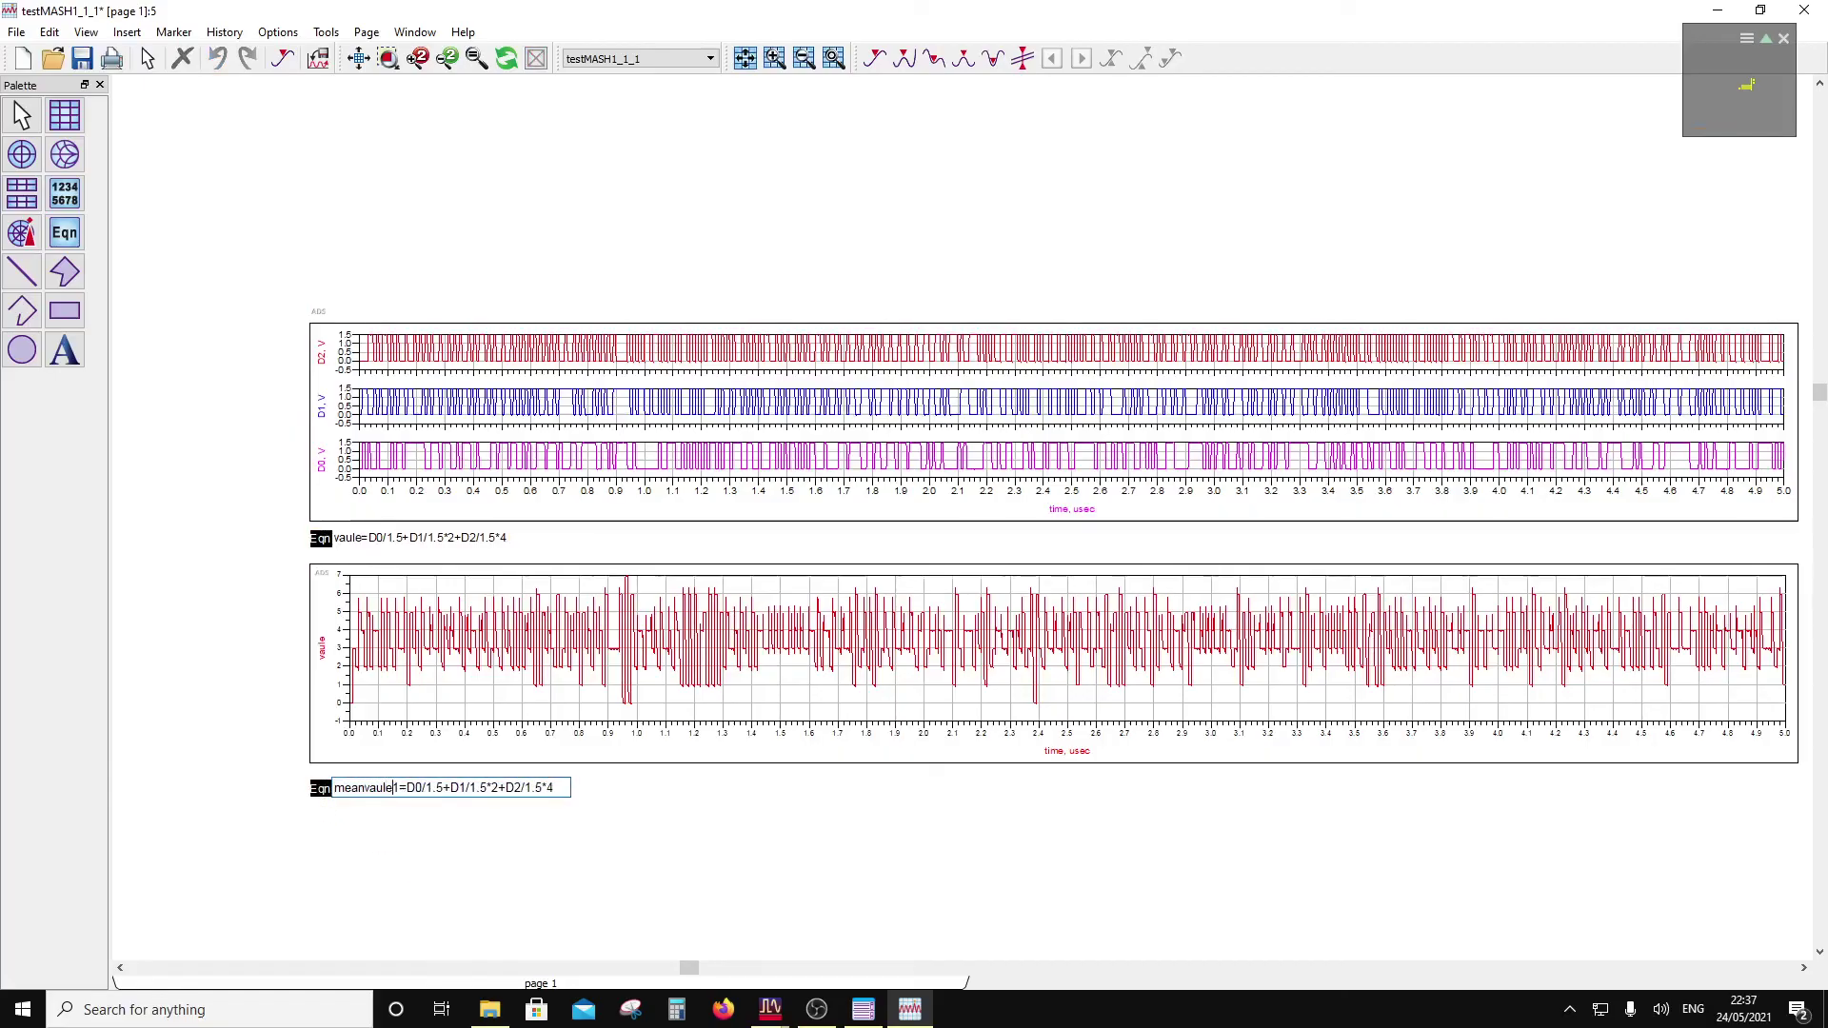
key(BackSpace)
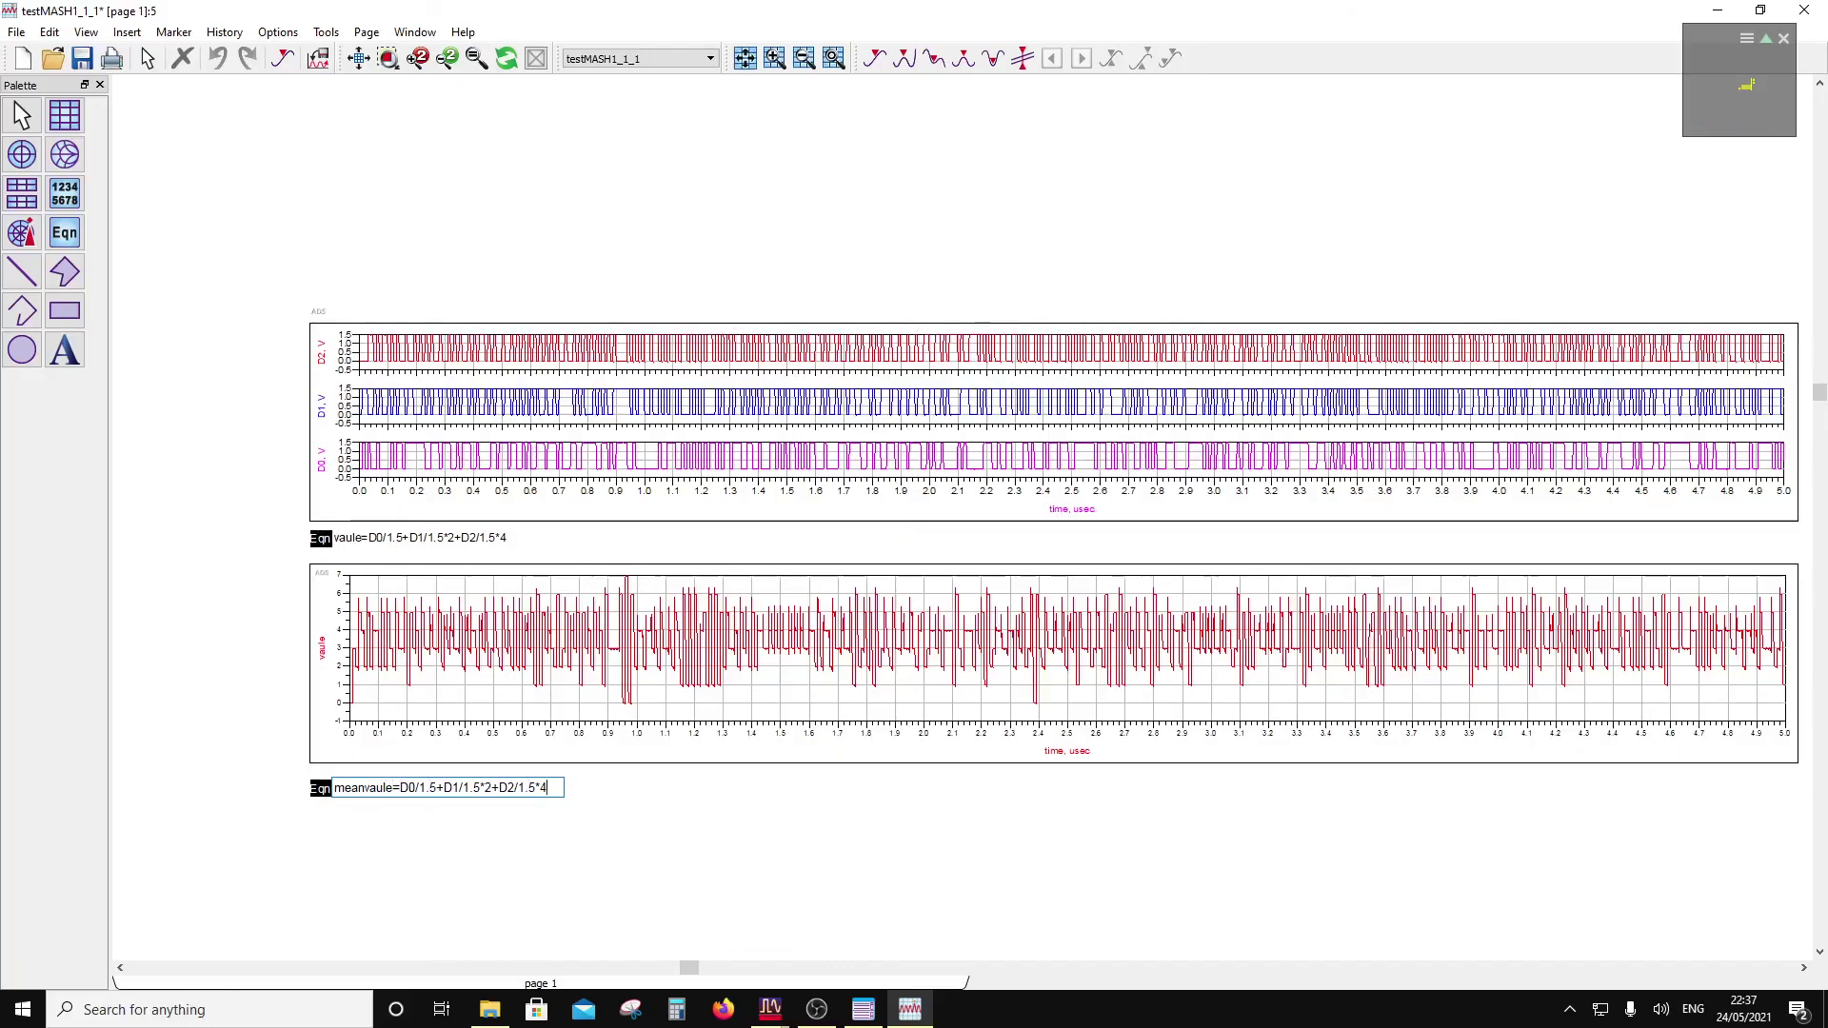
key(BackSpace)
key(BackSpace)
key(BackSpace)
key(BackSpace)
key(BackSpace)
key(BackSpace)
key(BackSpace)
key(BackSpace)
key(BackSpace)
key(BackSpace)
key(BackSpace)
key(BackSpace)
key(BackSpace)
key(BackSpace)
key(BackSpace)
key(BackSpace)
key(BackSpace)
key(BackSpace)
key(BackSpace)
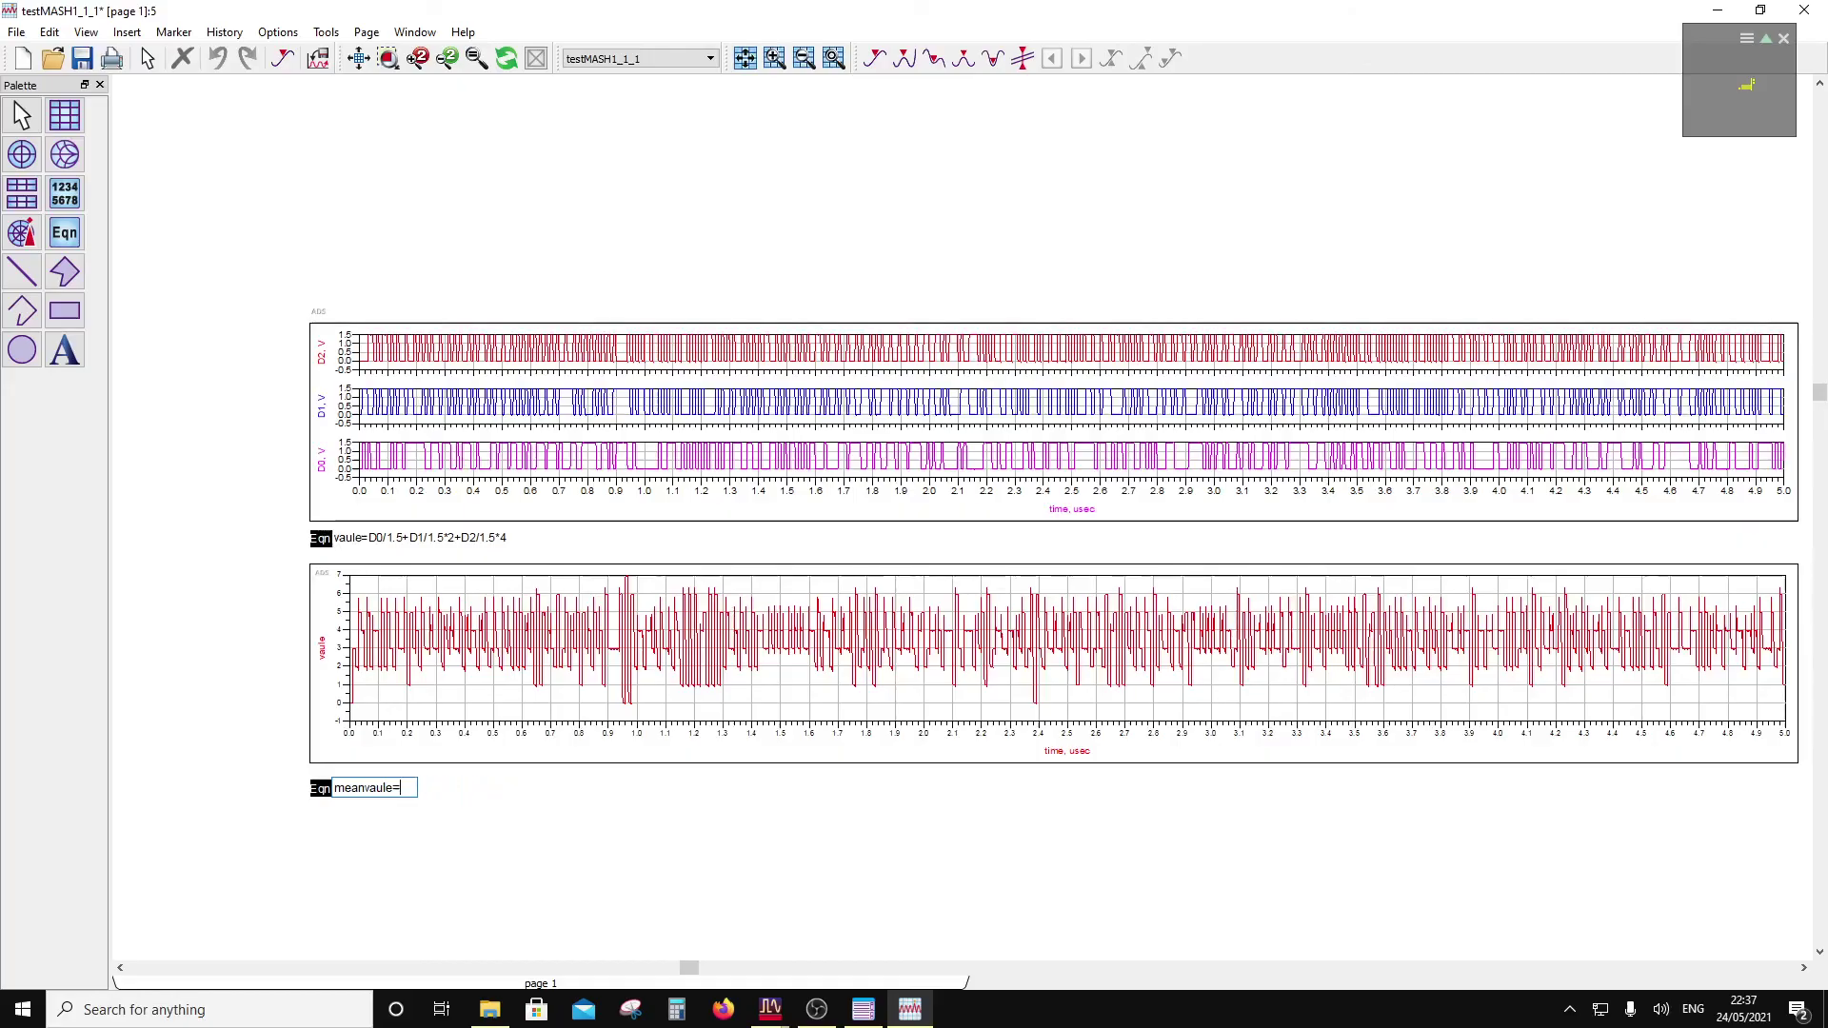
text(mean)
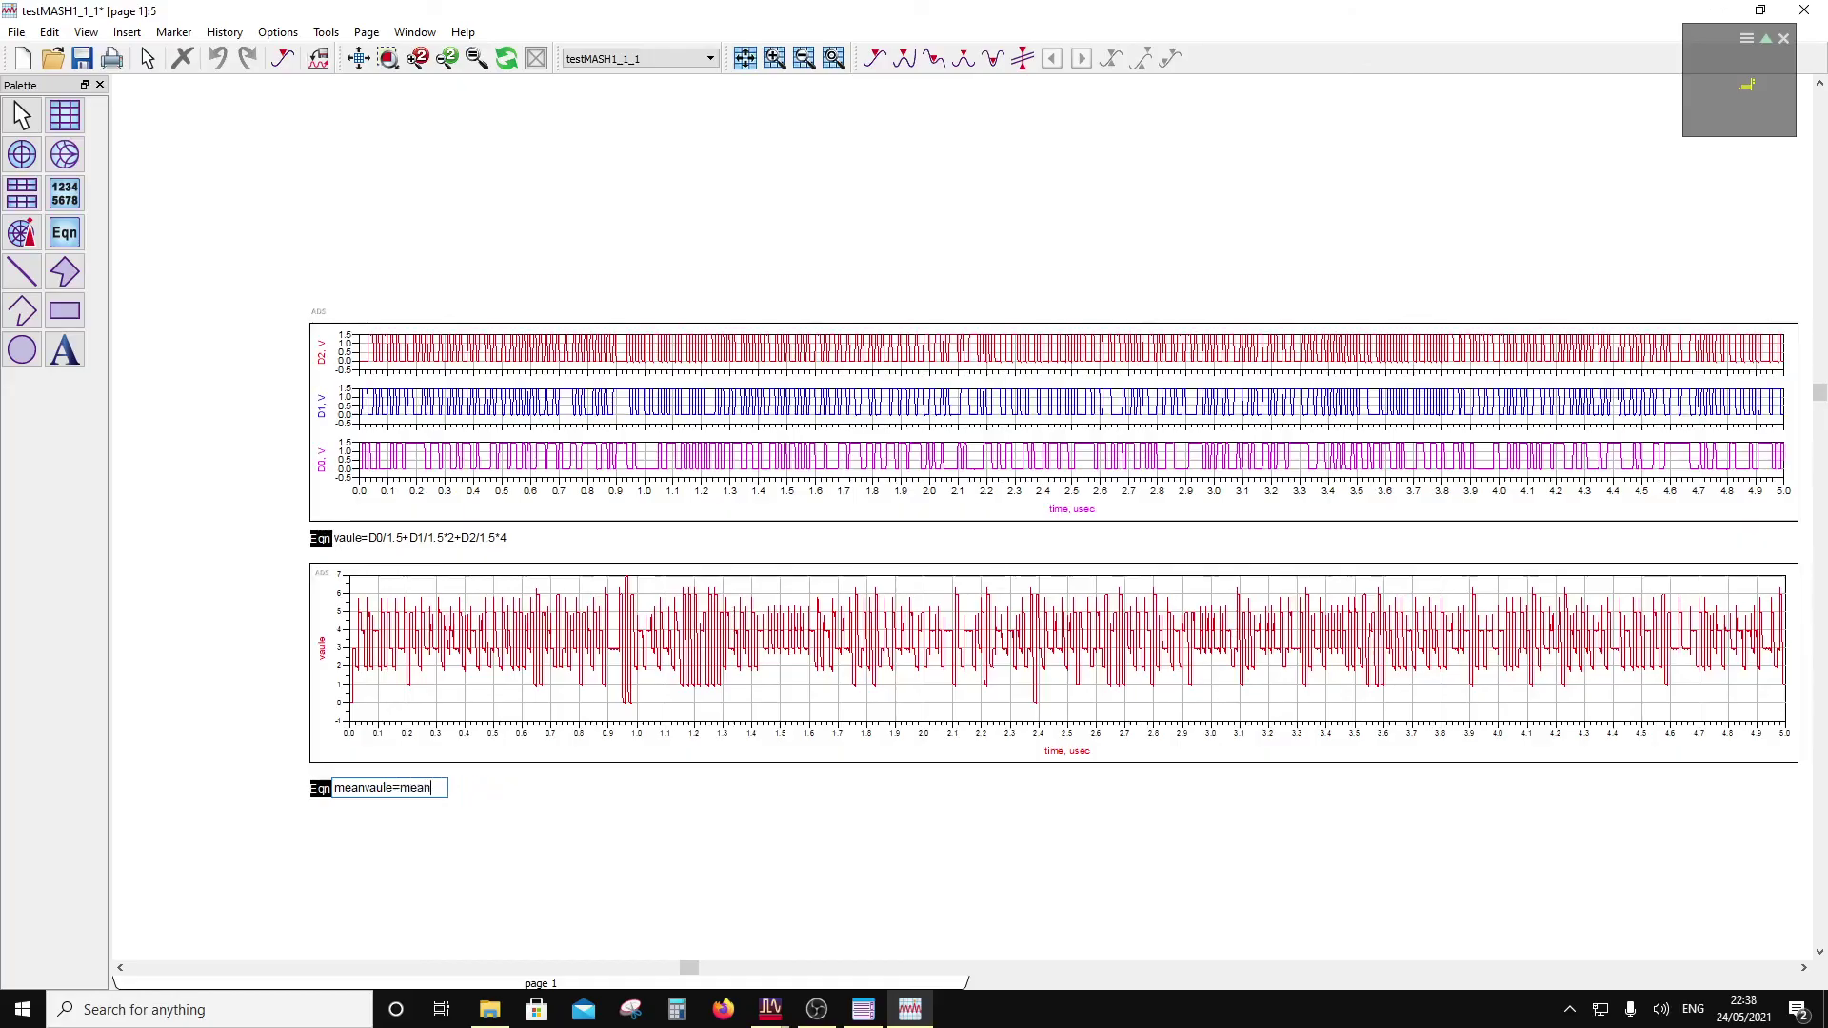
text((value))
key(Return)
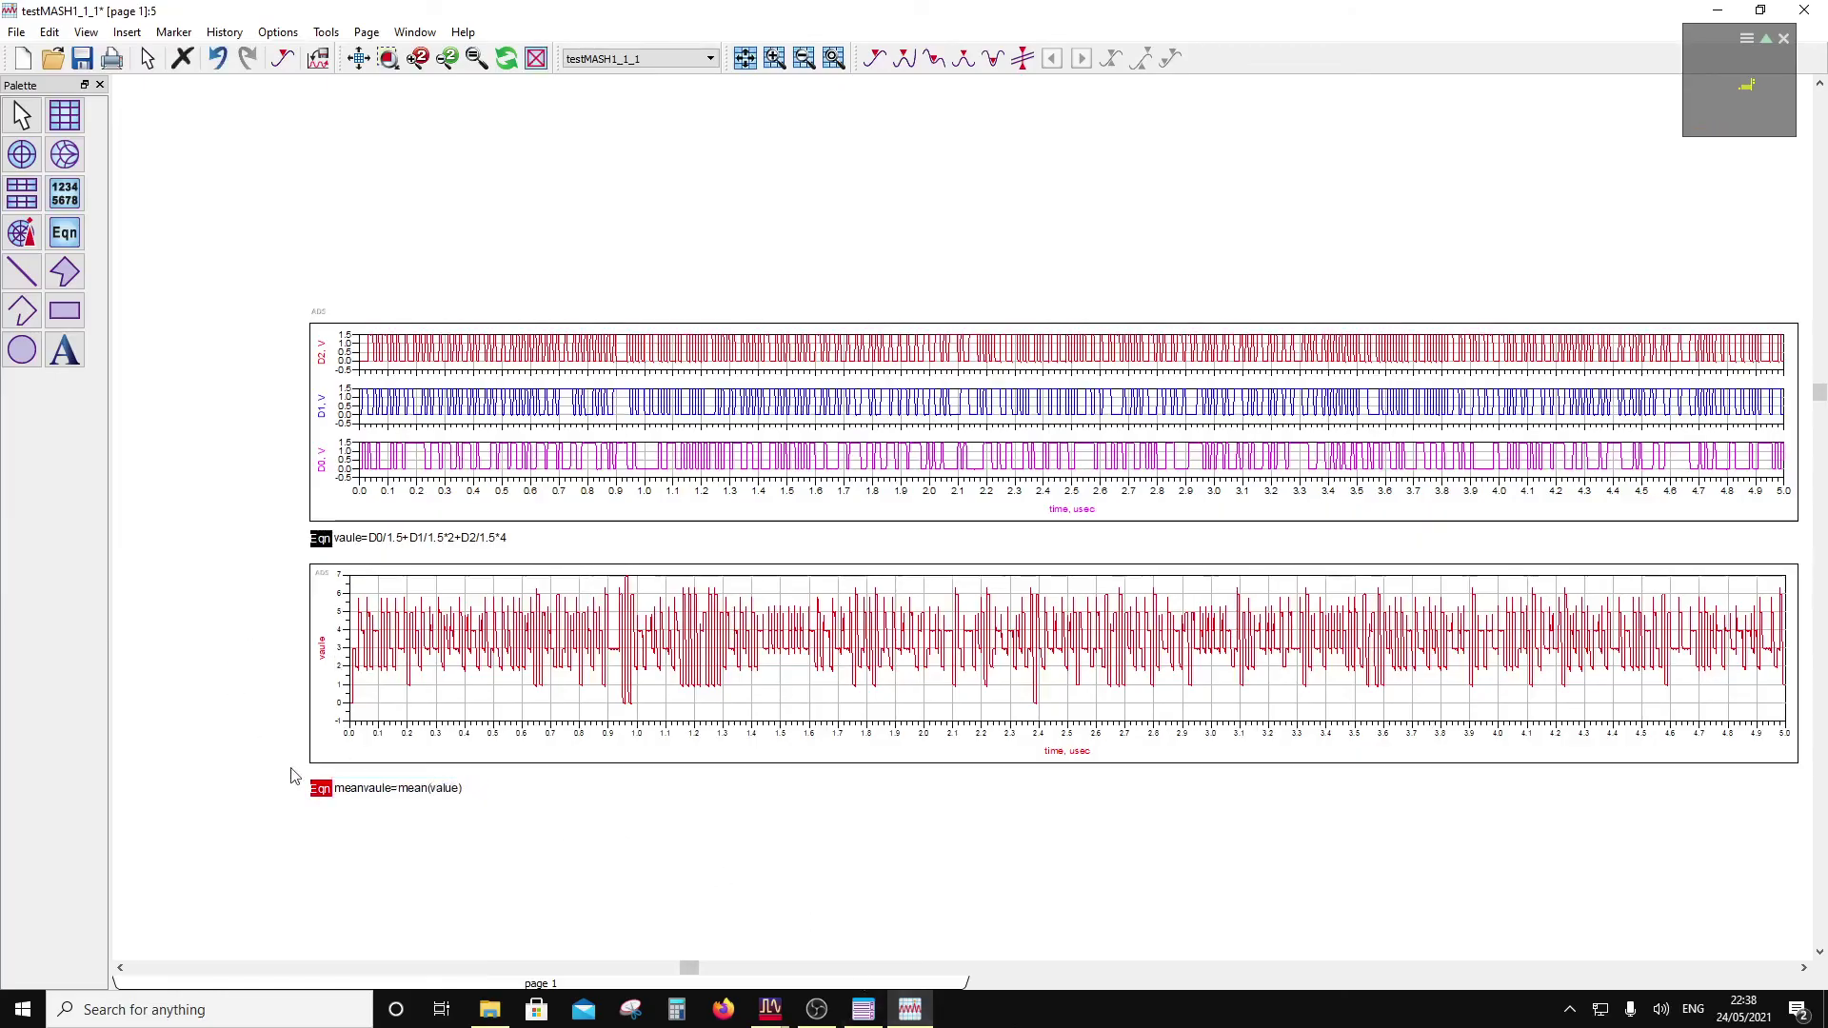
Step: Correct the spelling of the mean equation's name to meanvalue
scroll(424, 798, up, 2)
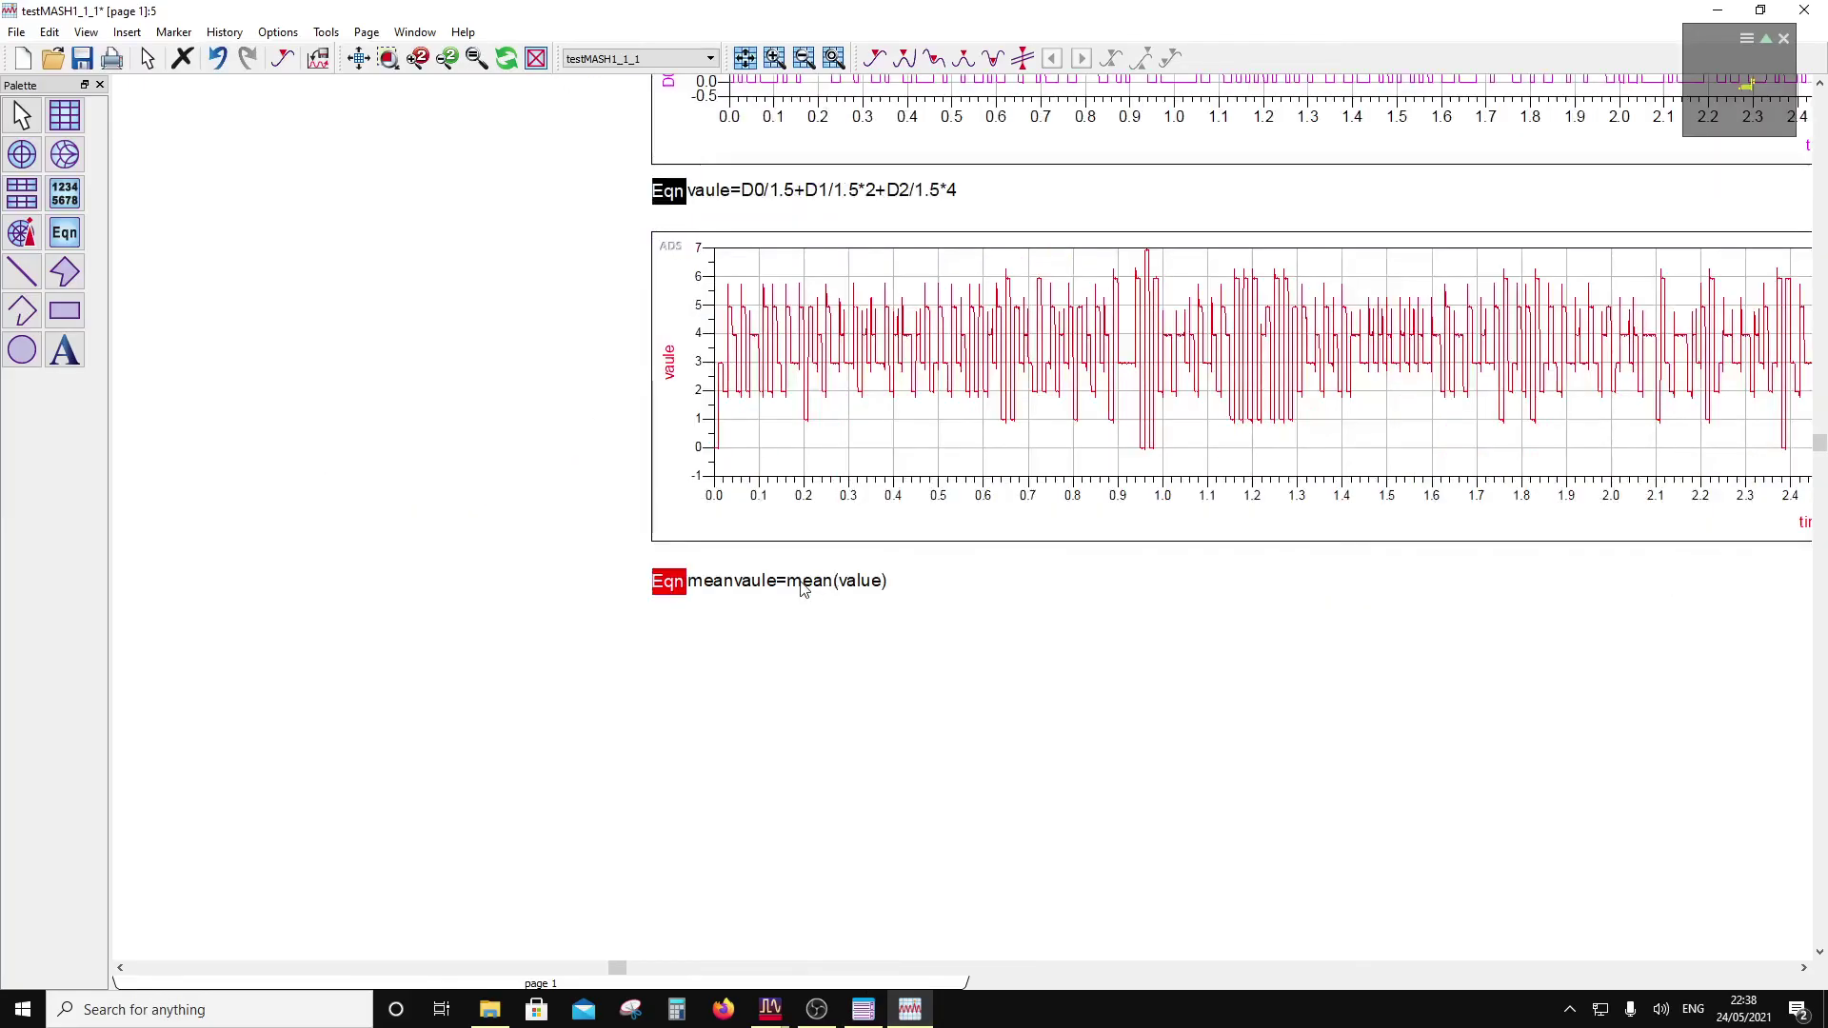
click(753, 585)
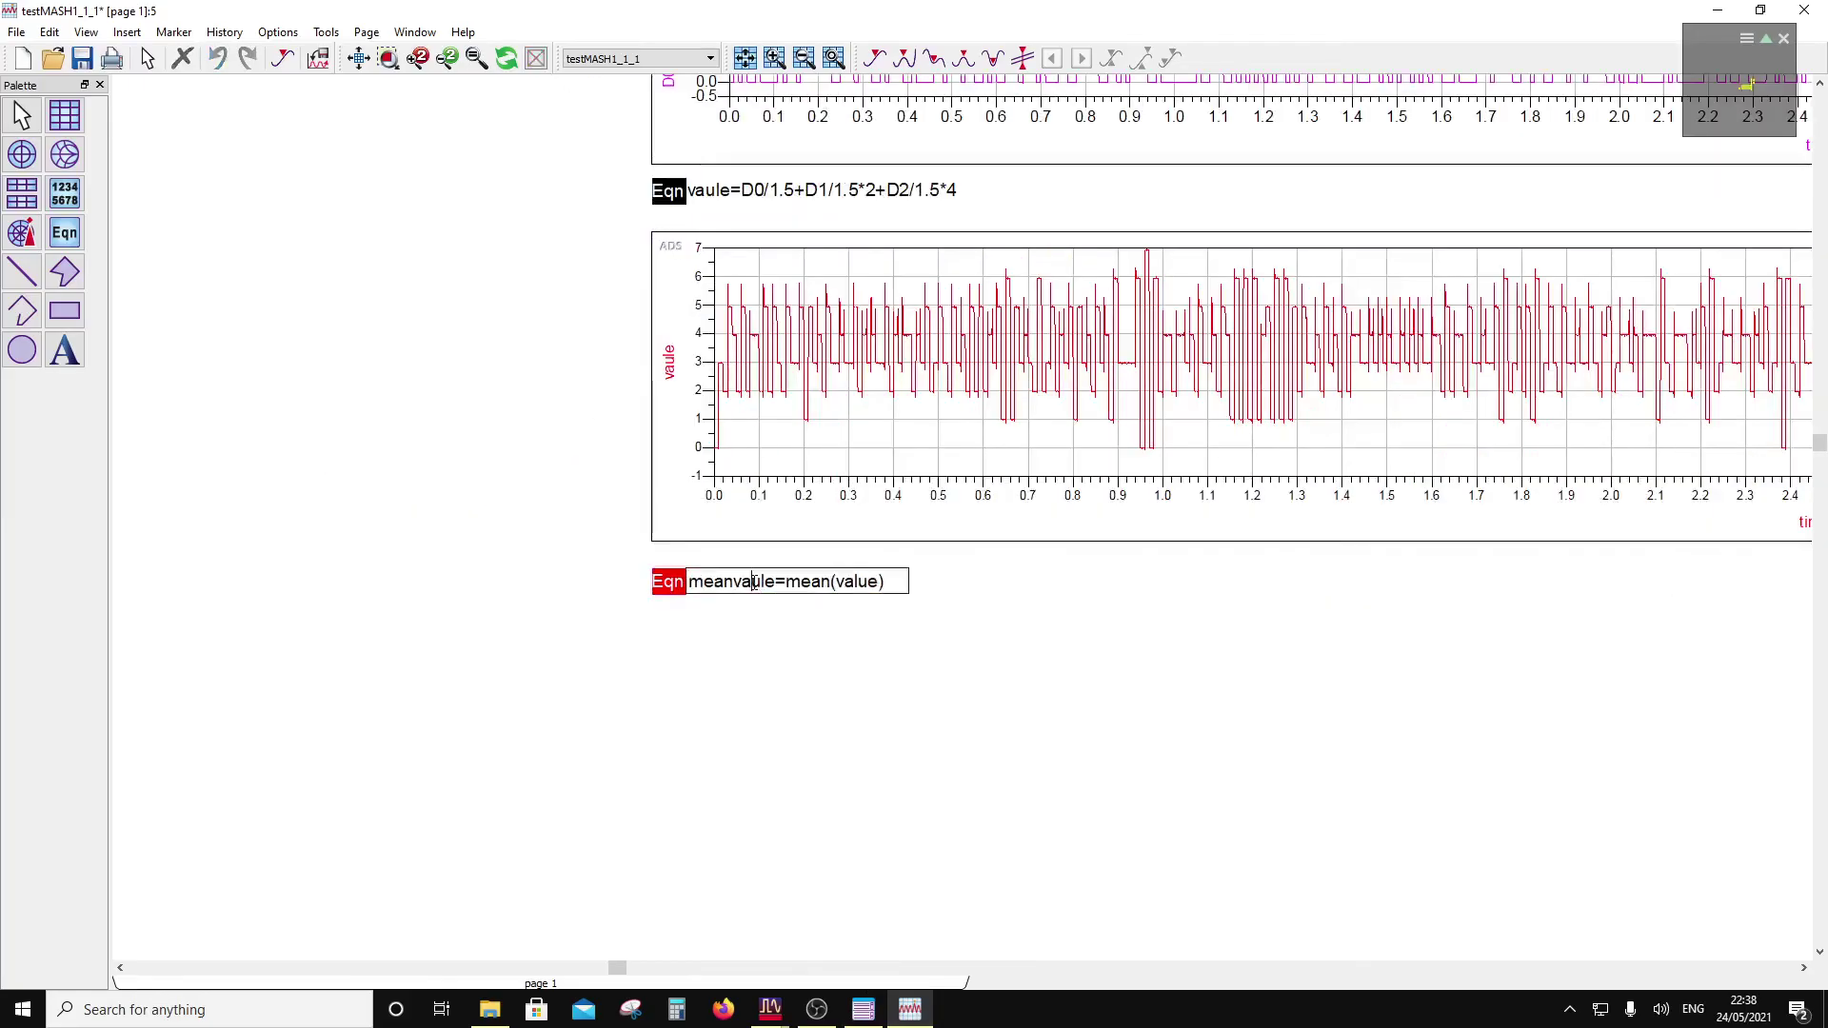
key(Delete)
key(Right)
text(u)
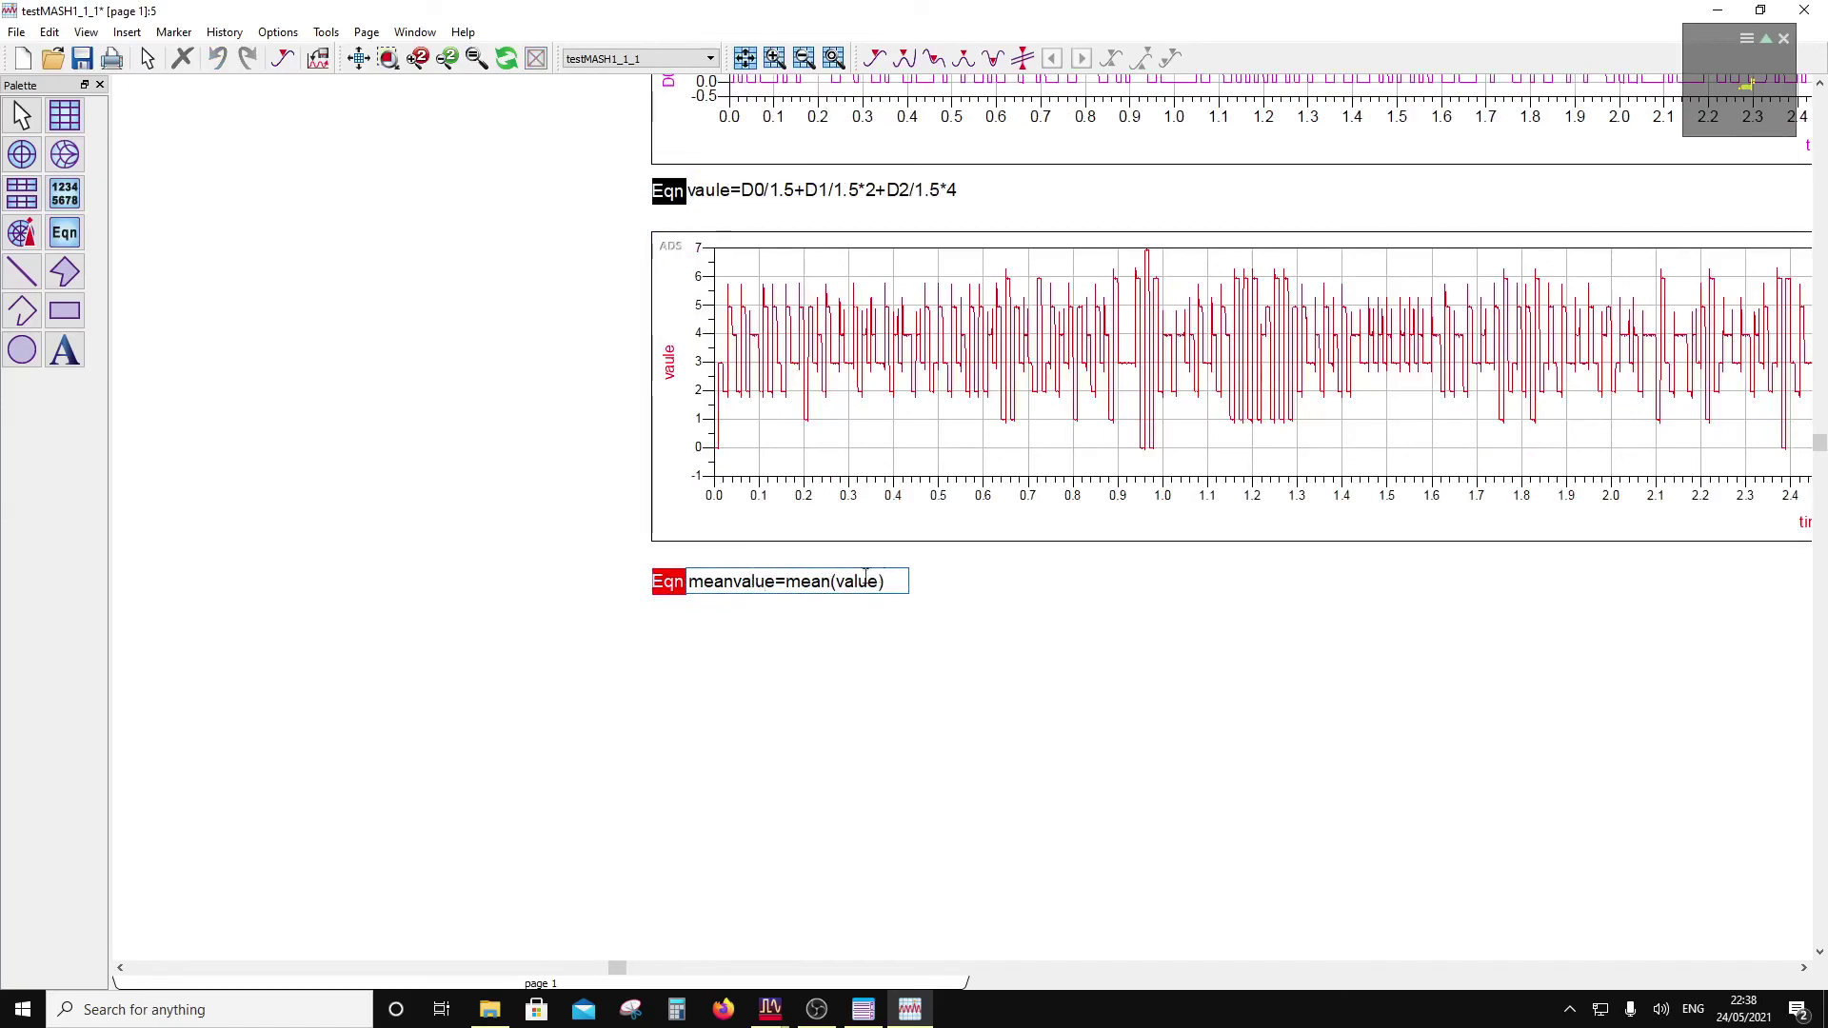
Step: Try the capitalised function name Mean in the meanvalue equation, check the equation's errors, and restore mean
key(BackSpace)
text(M)
key(Return)
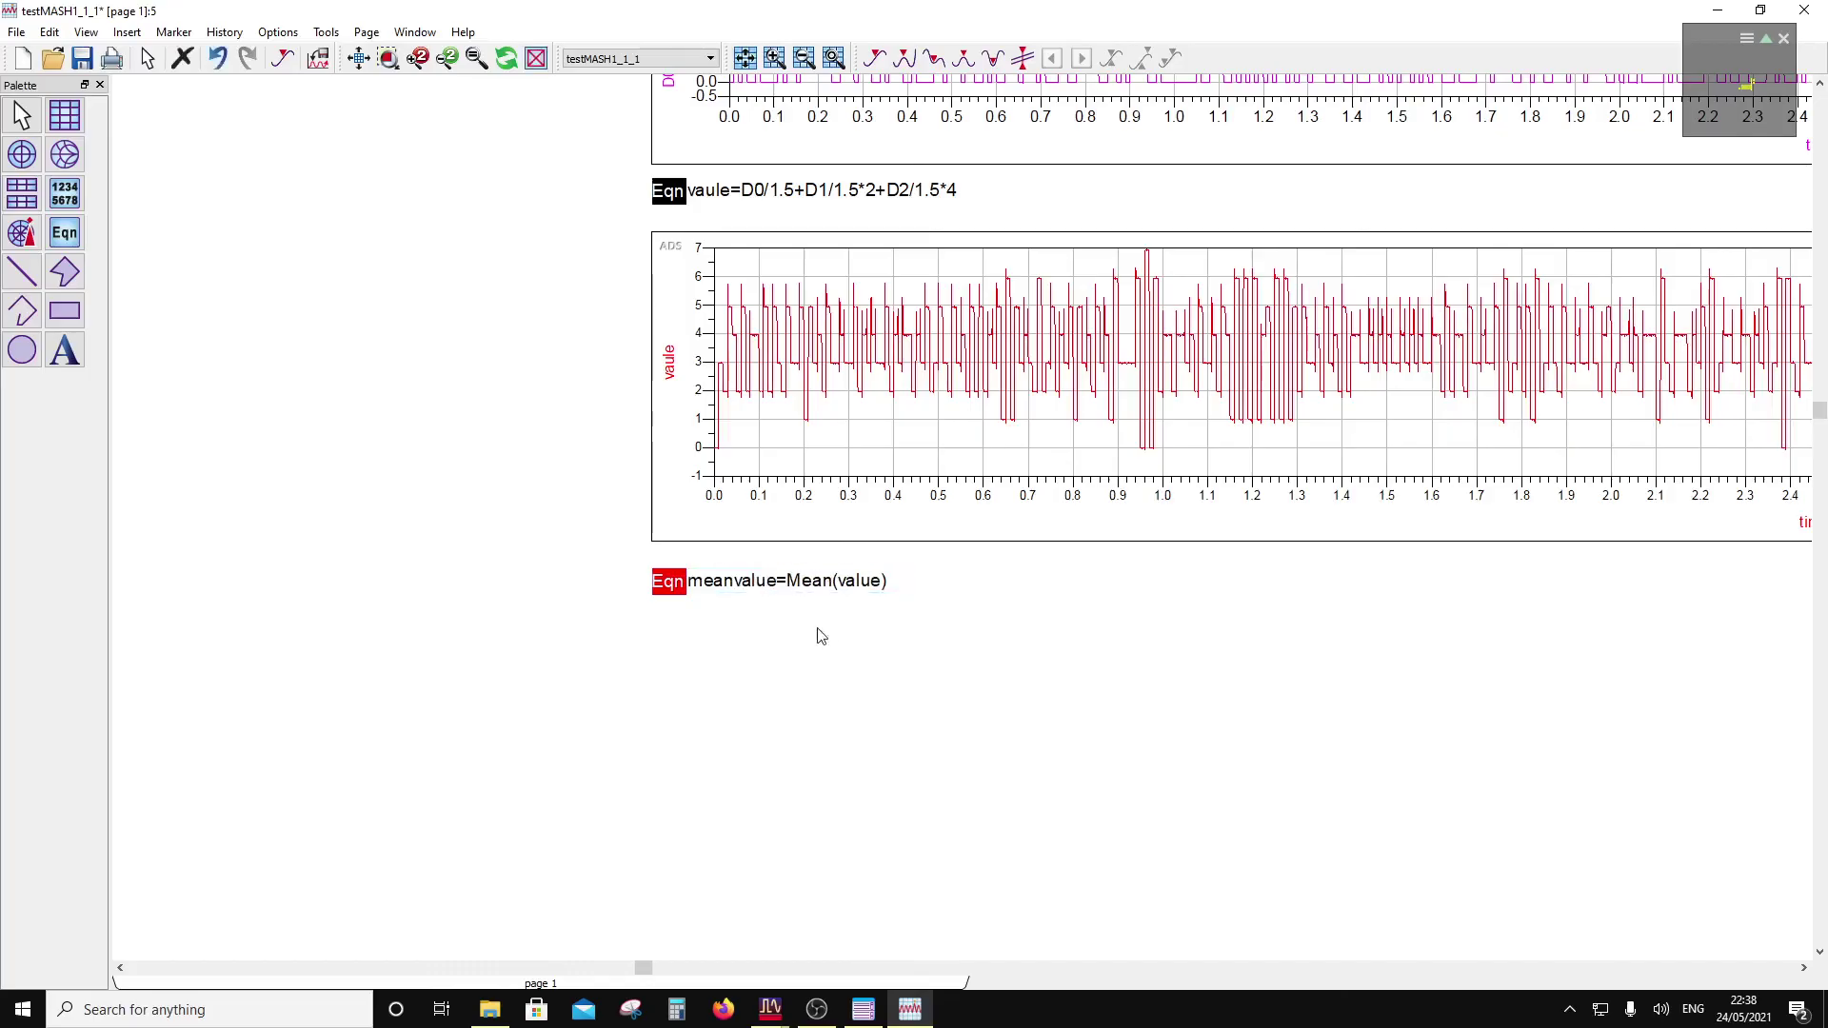
double_click(678, 584)
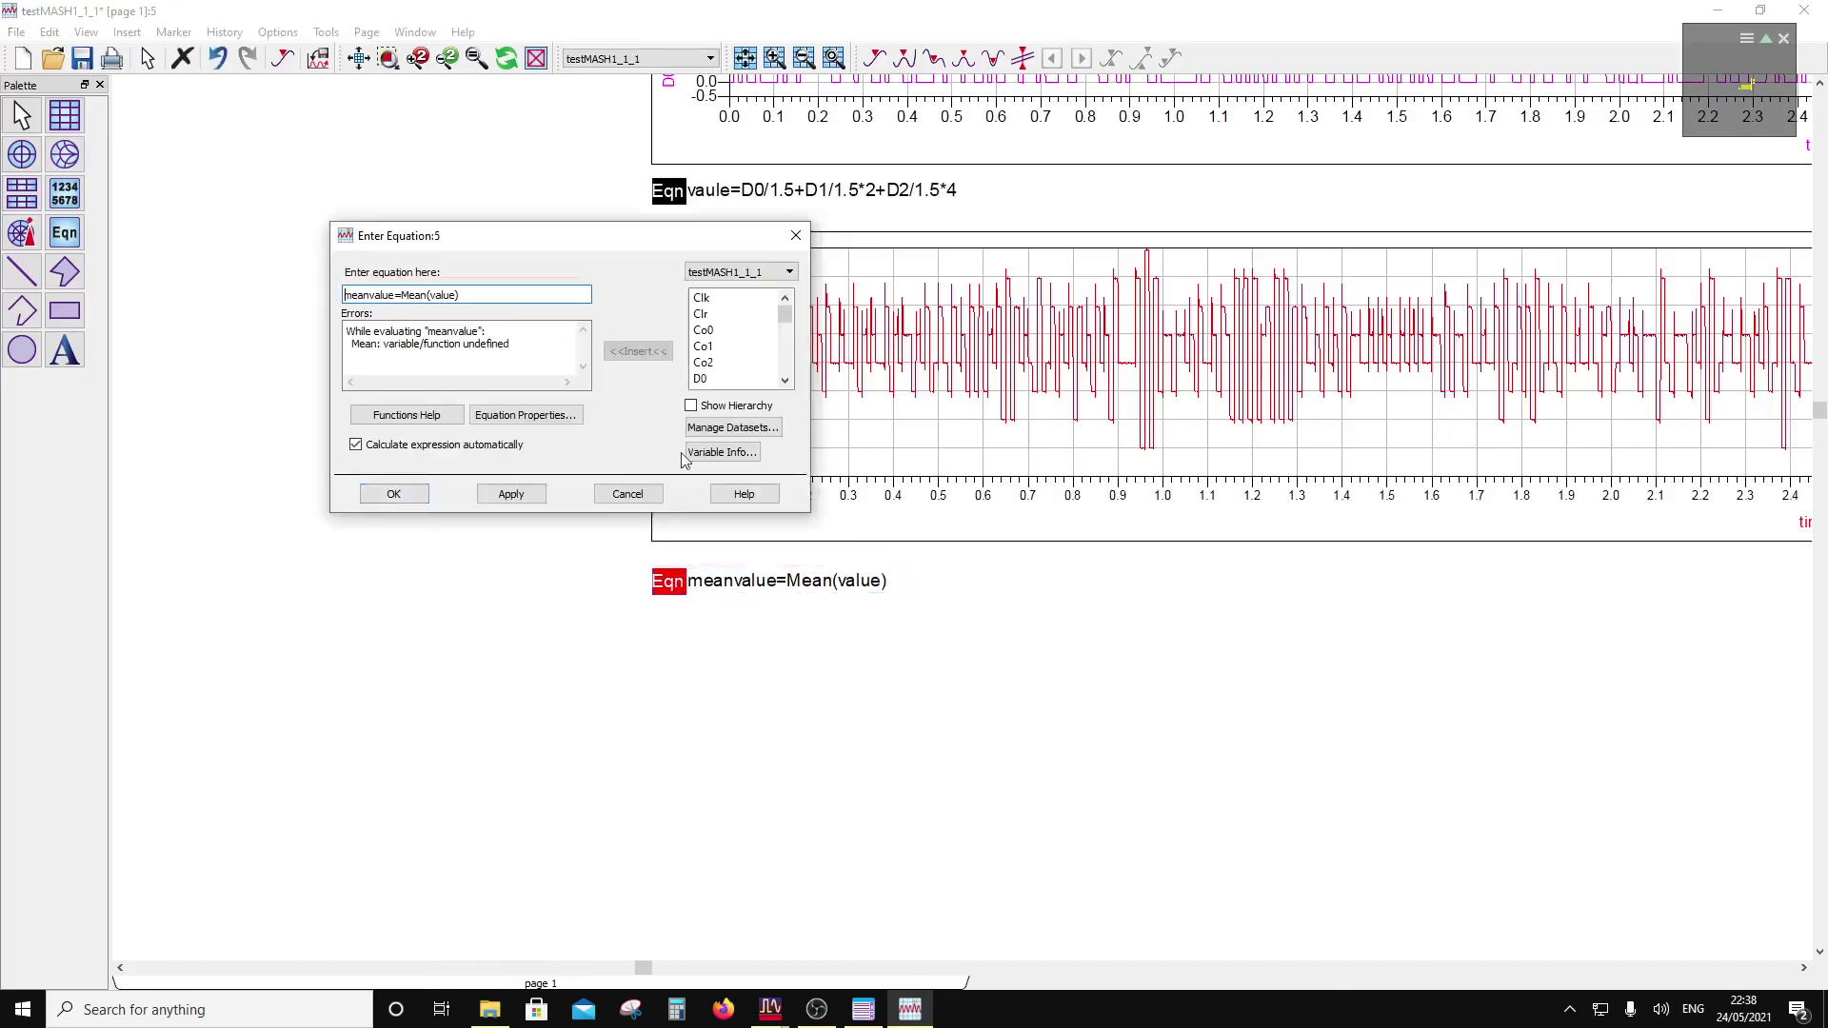
click(796, 235)
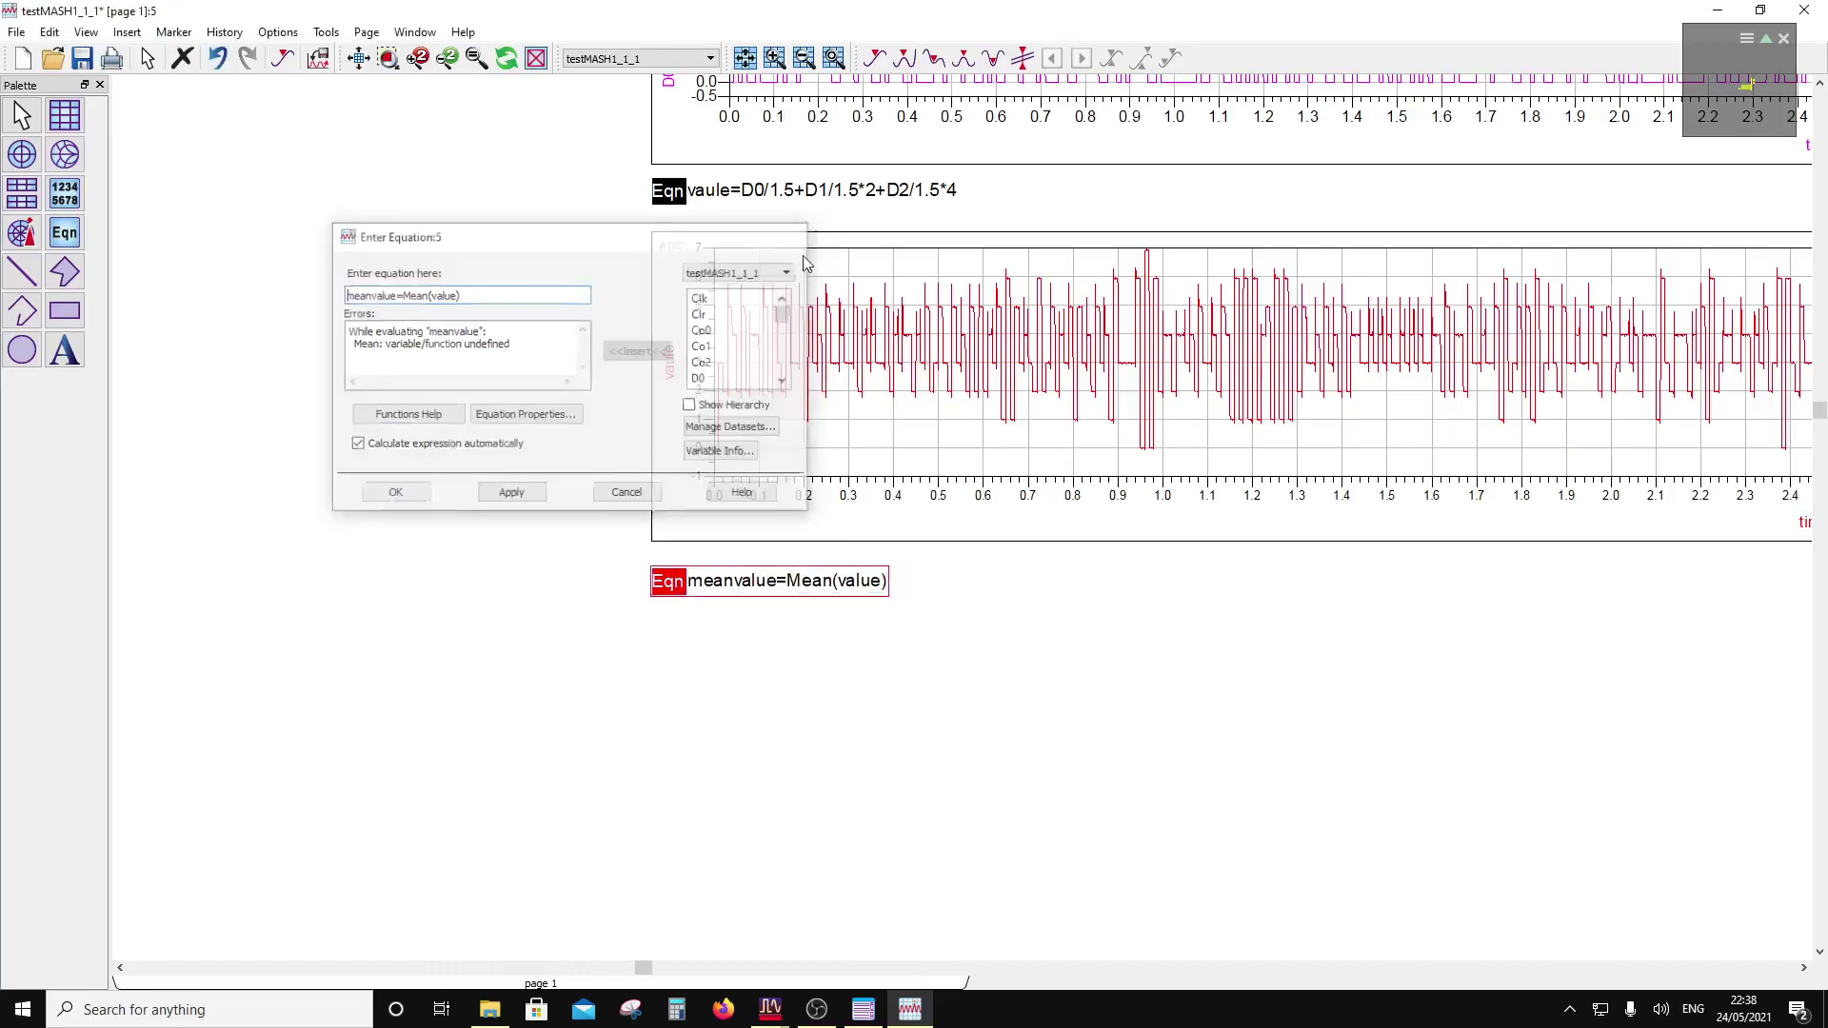
click(802, 591)
key(BackSpace)
text(m)
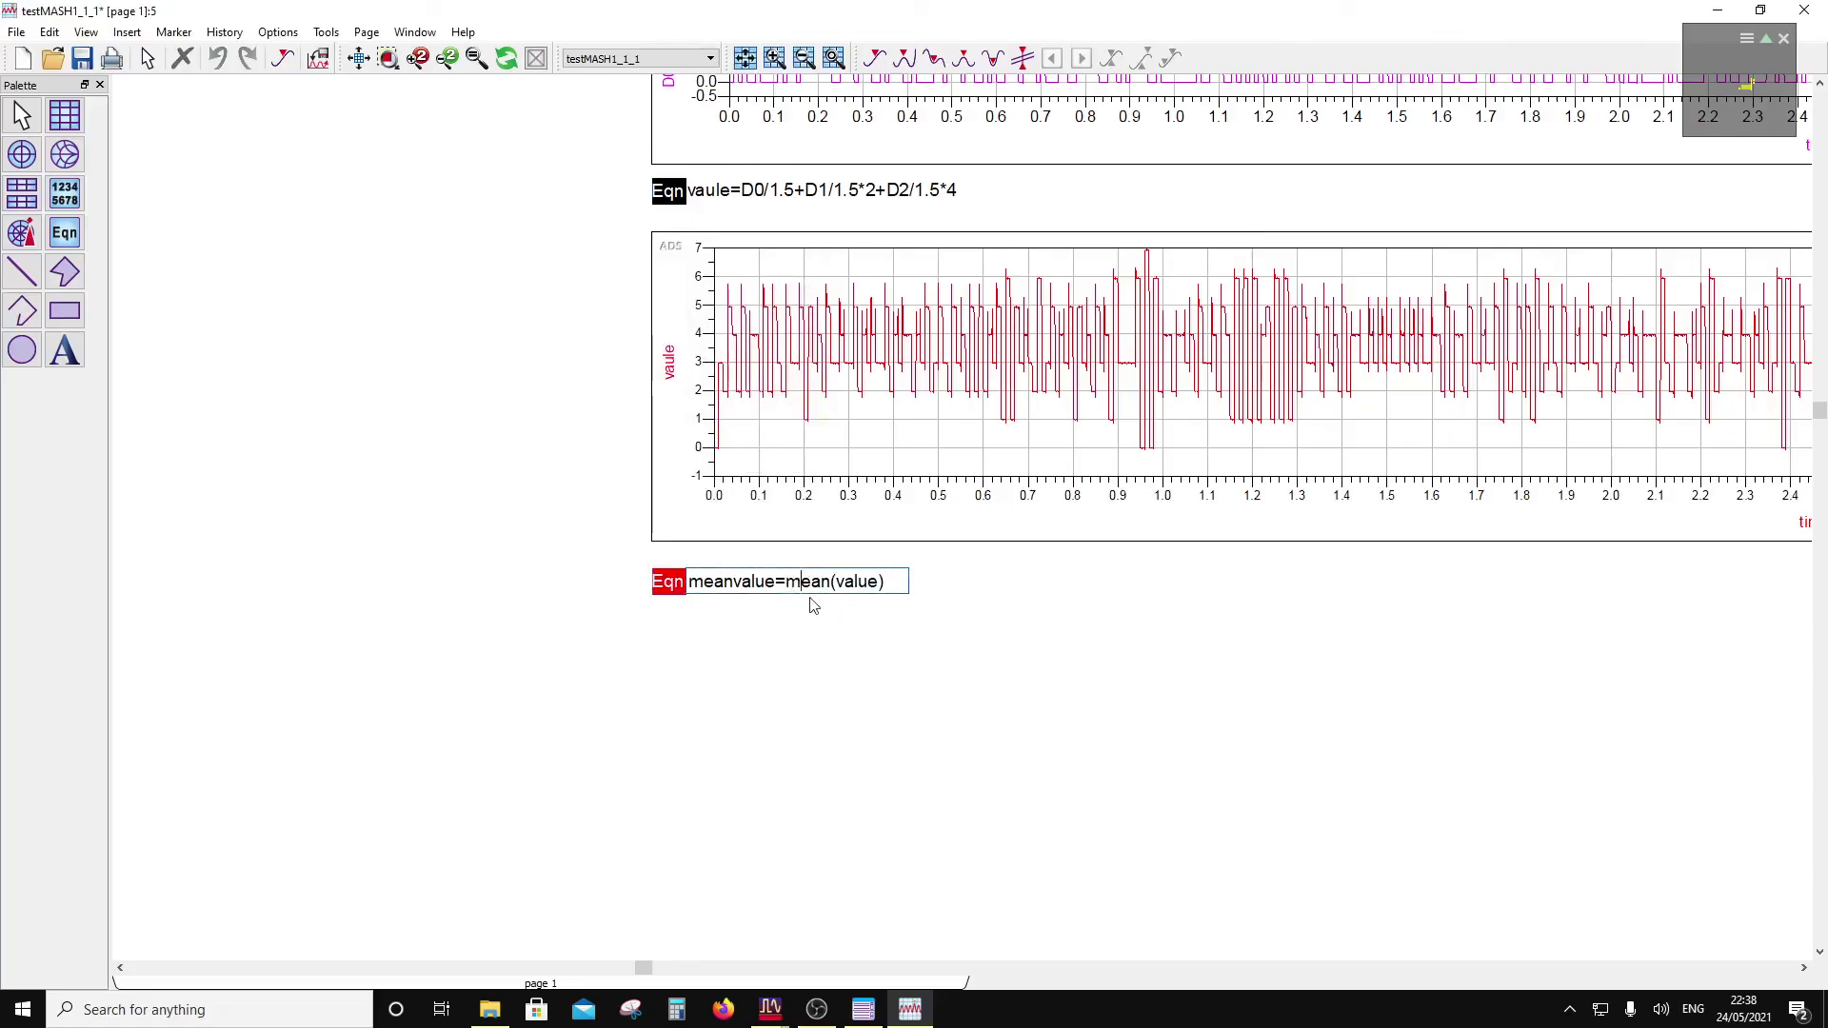
Step: Rename the D0, D1, D2 sum equation above the lower plot to value
click(724, 196)
key(BackSpace)
key(BackSpace)
text(lu)
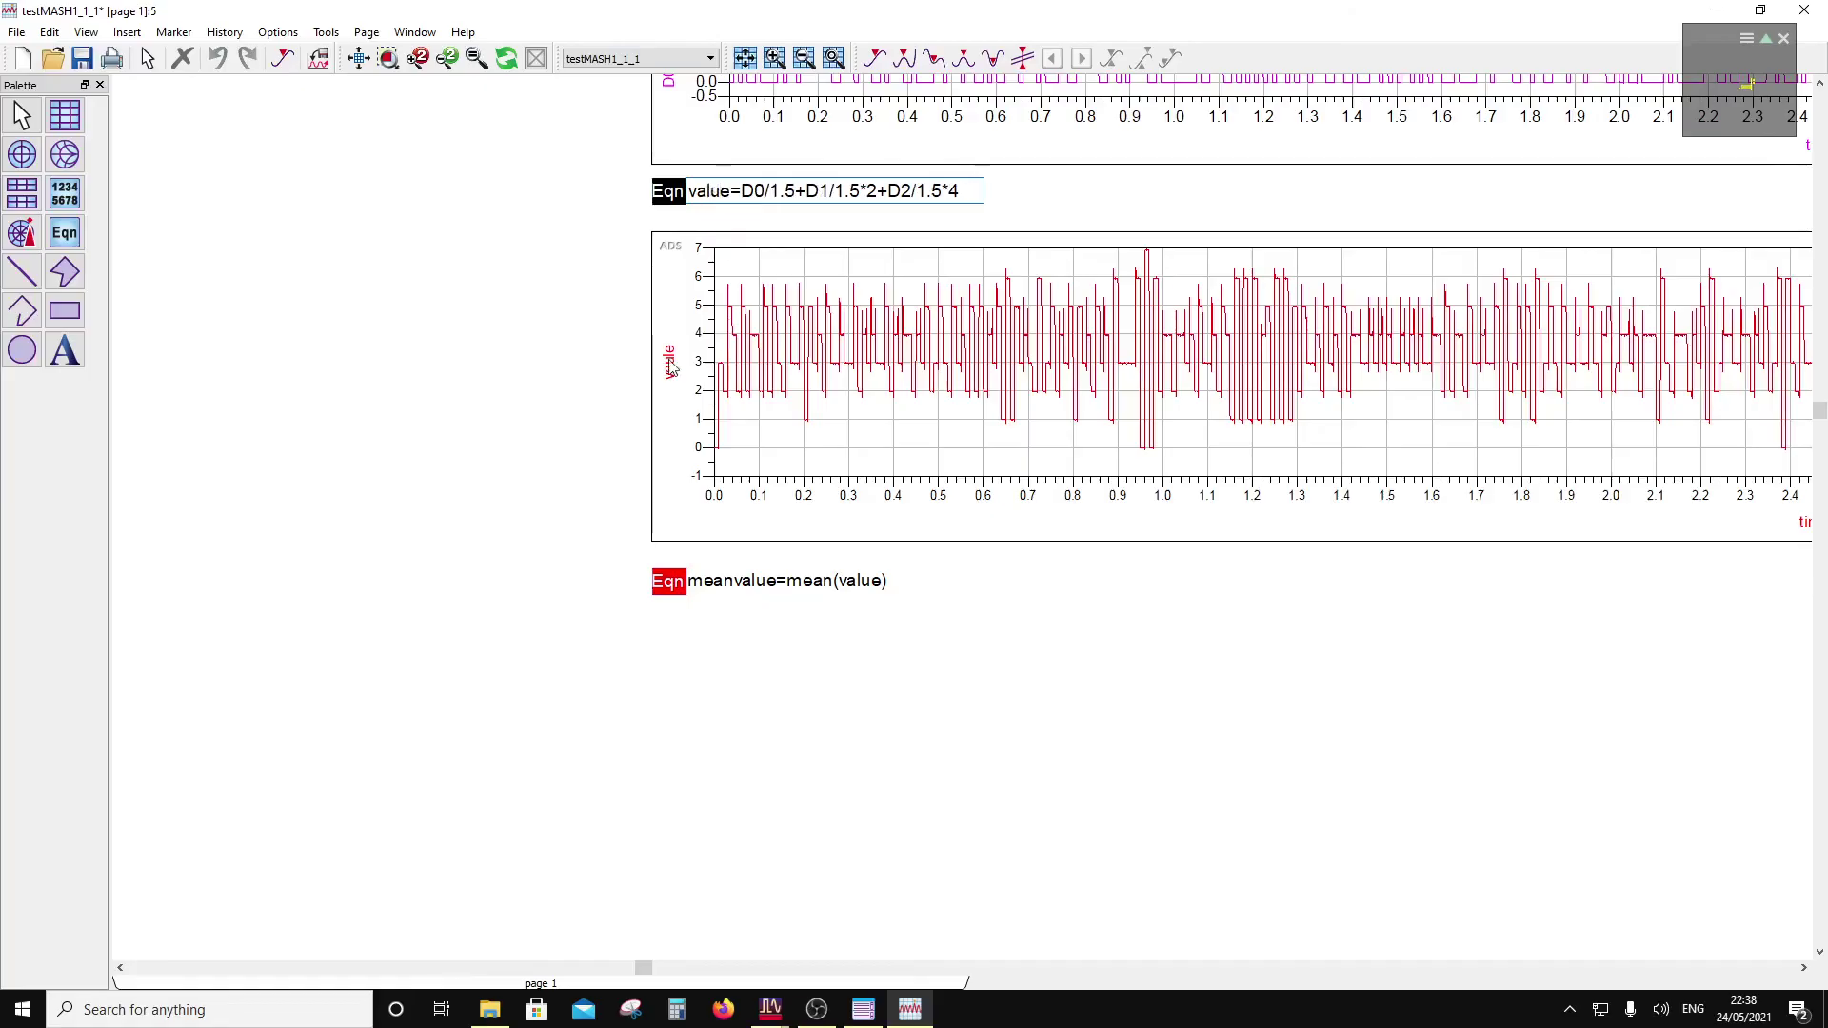
key(Return)
Step: Change the trace expression of the lower stacked plot to value
double_click(671, 379)
key(BackSpace)
text(ue)
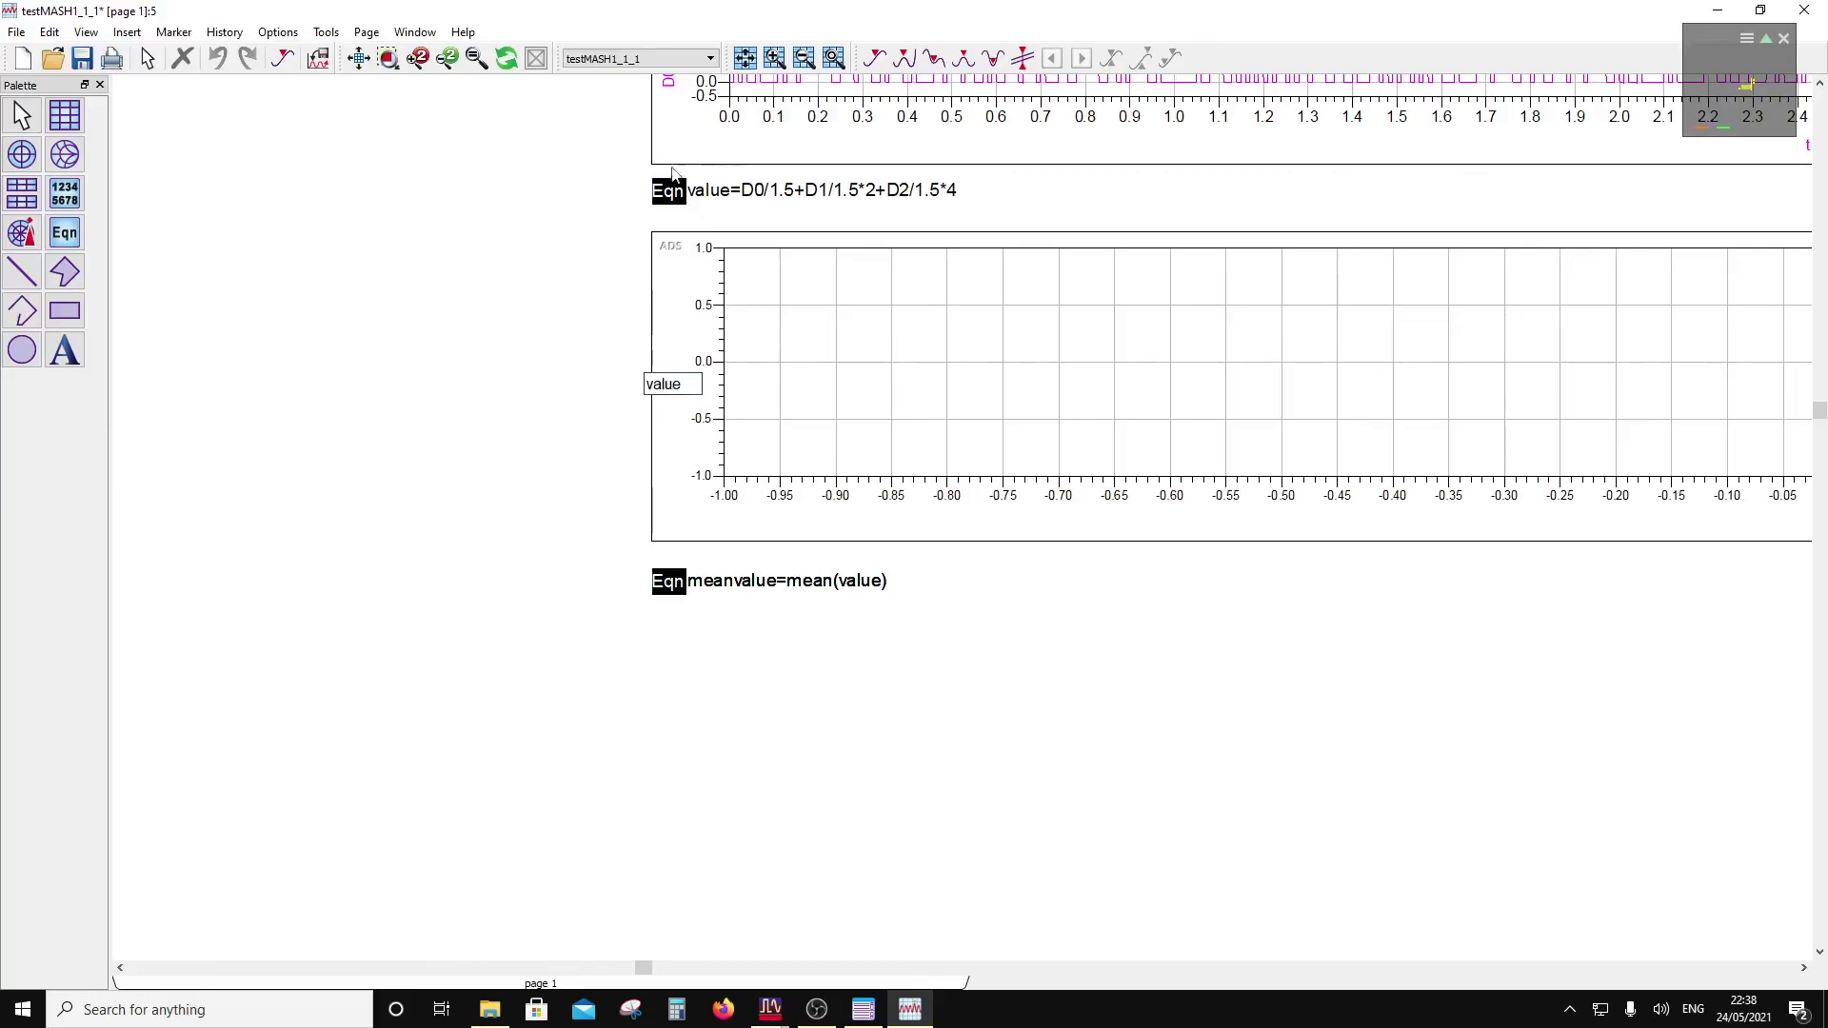
click(627, 274)
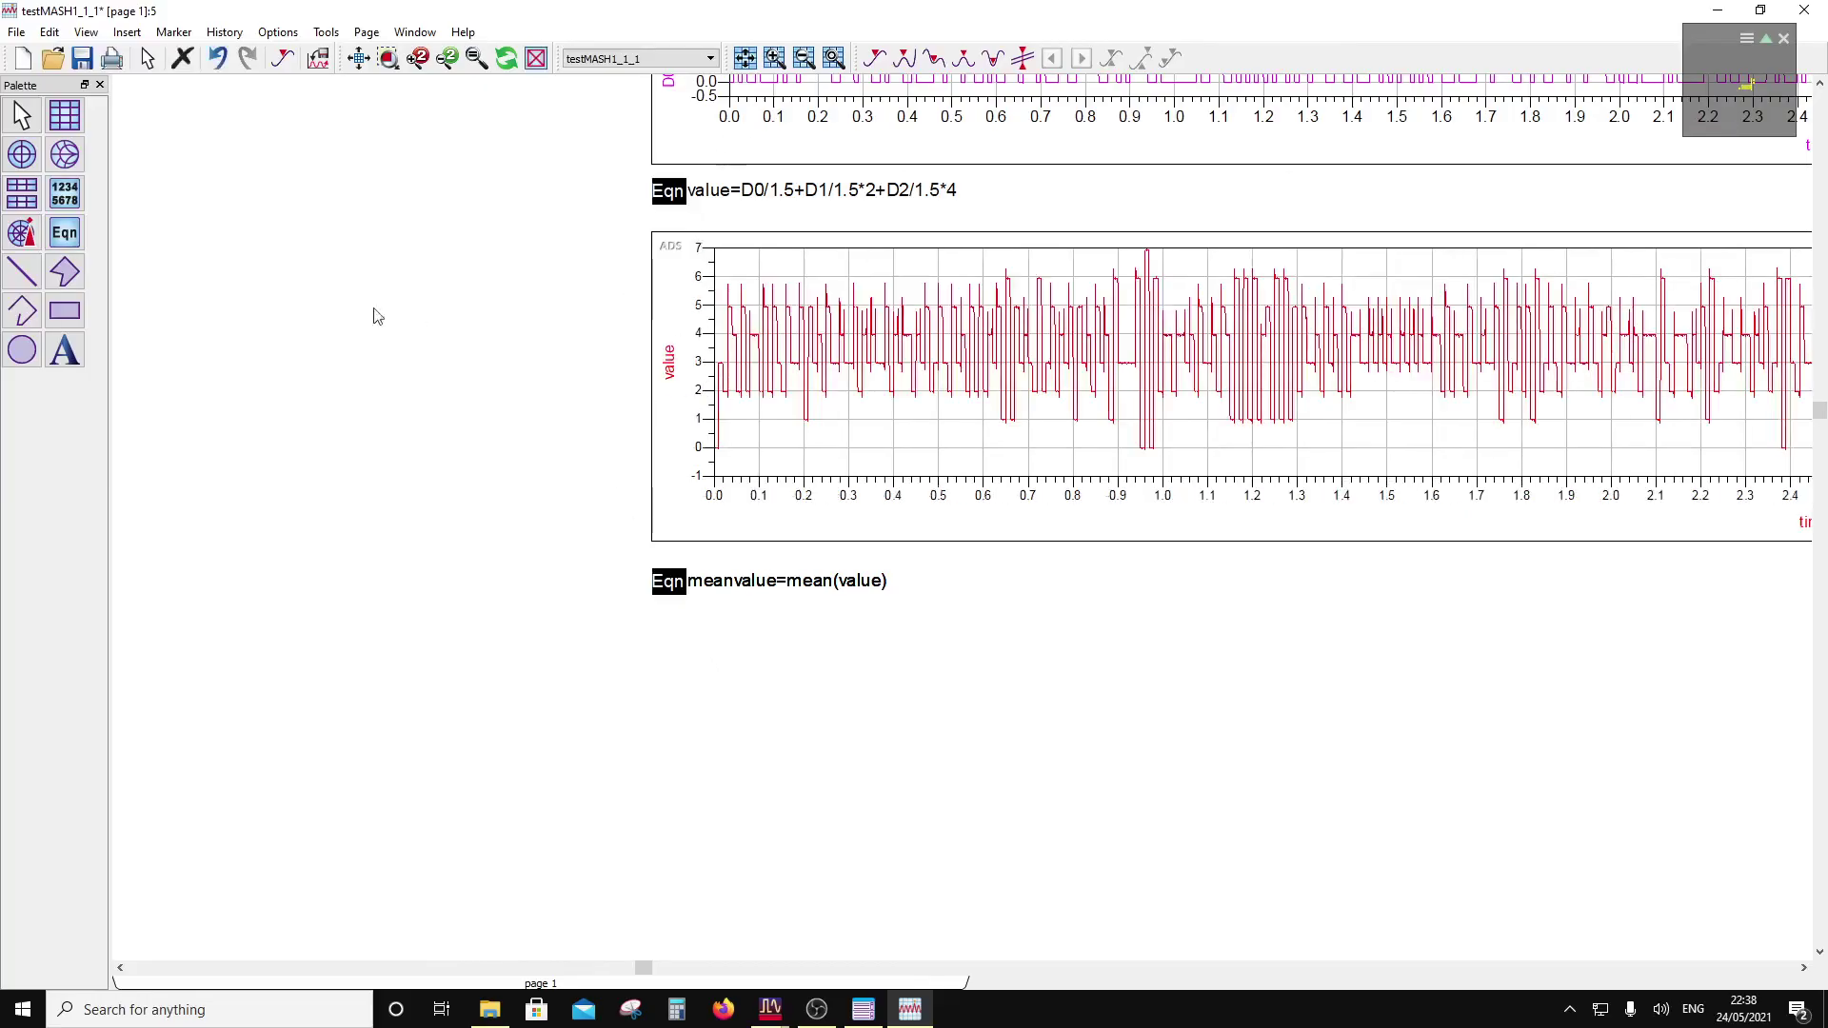
Step: Insert a list below the mean equation showing meanvalue from the Equations dataset
click(64, 195)
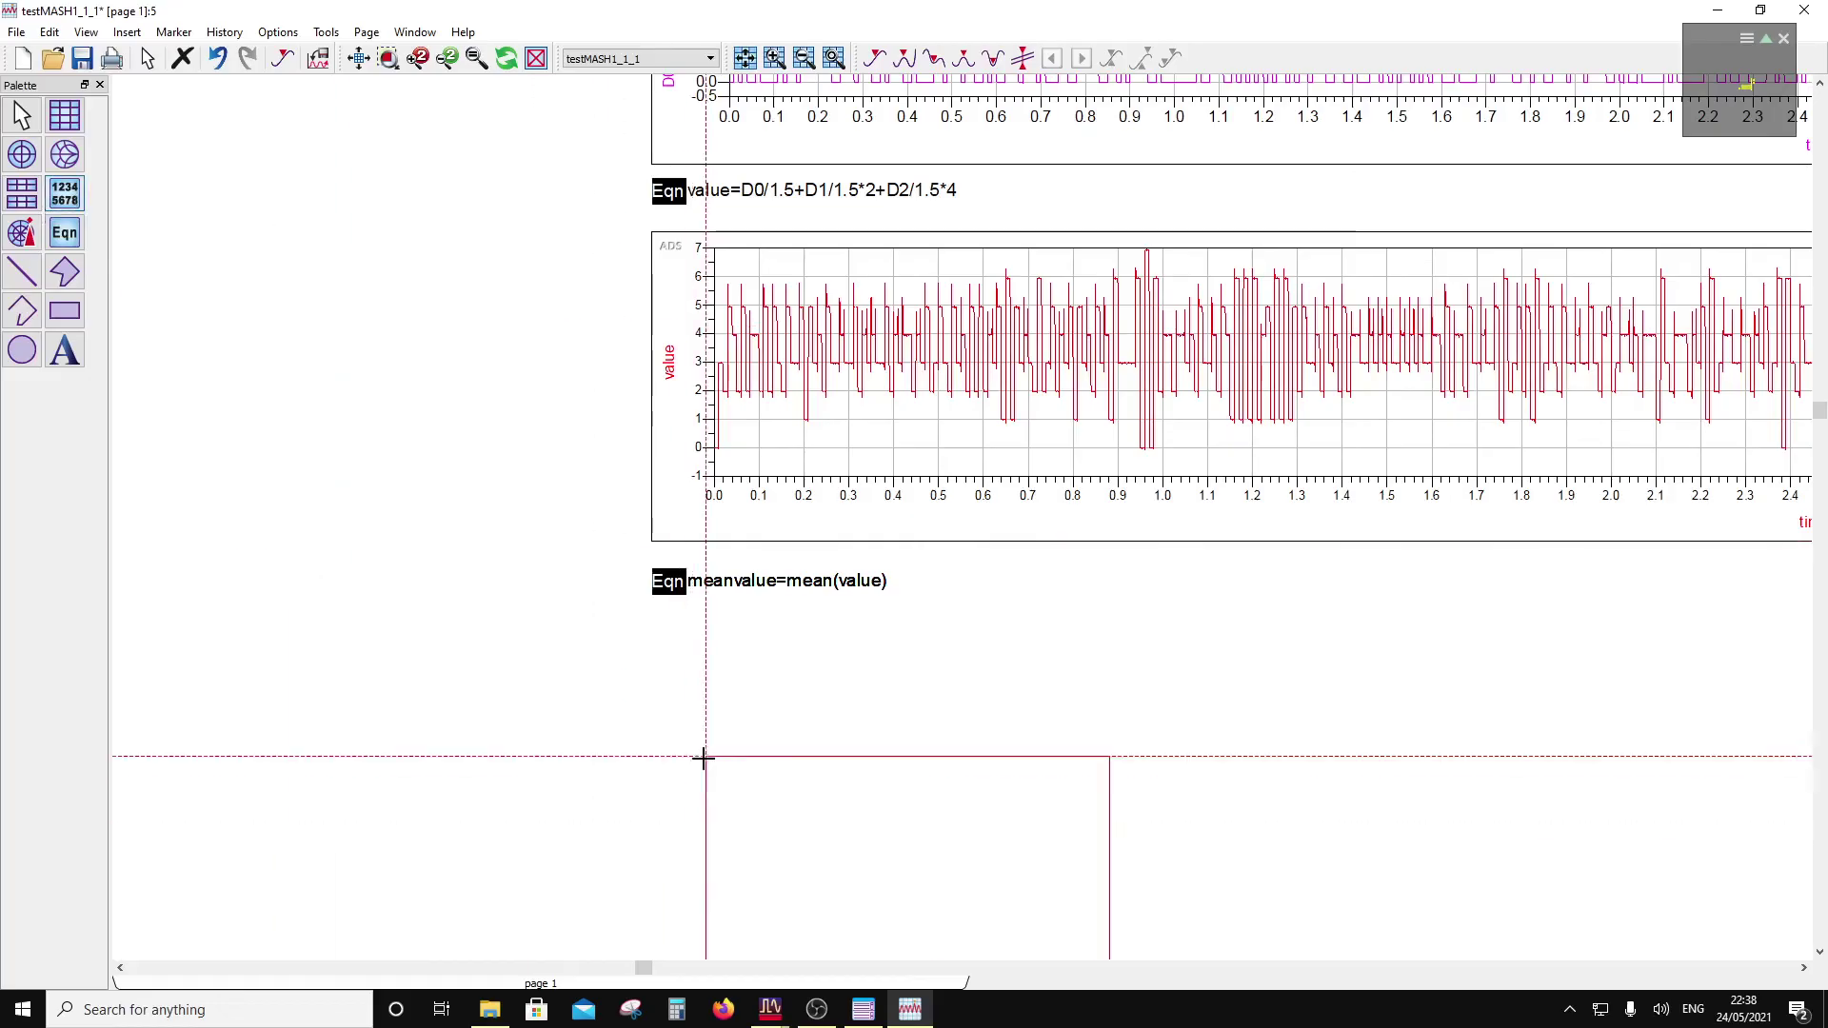
click(665, 620)
click(719, 381)
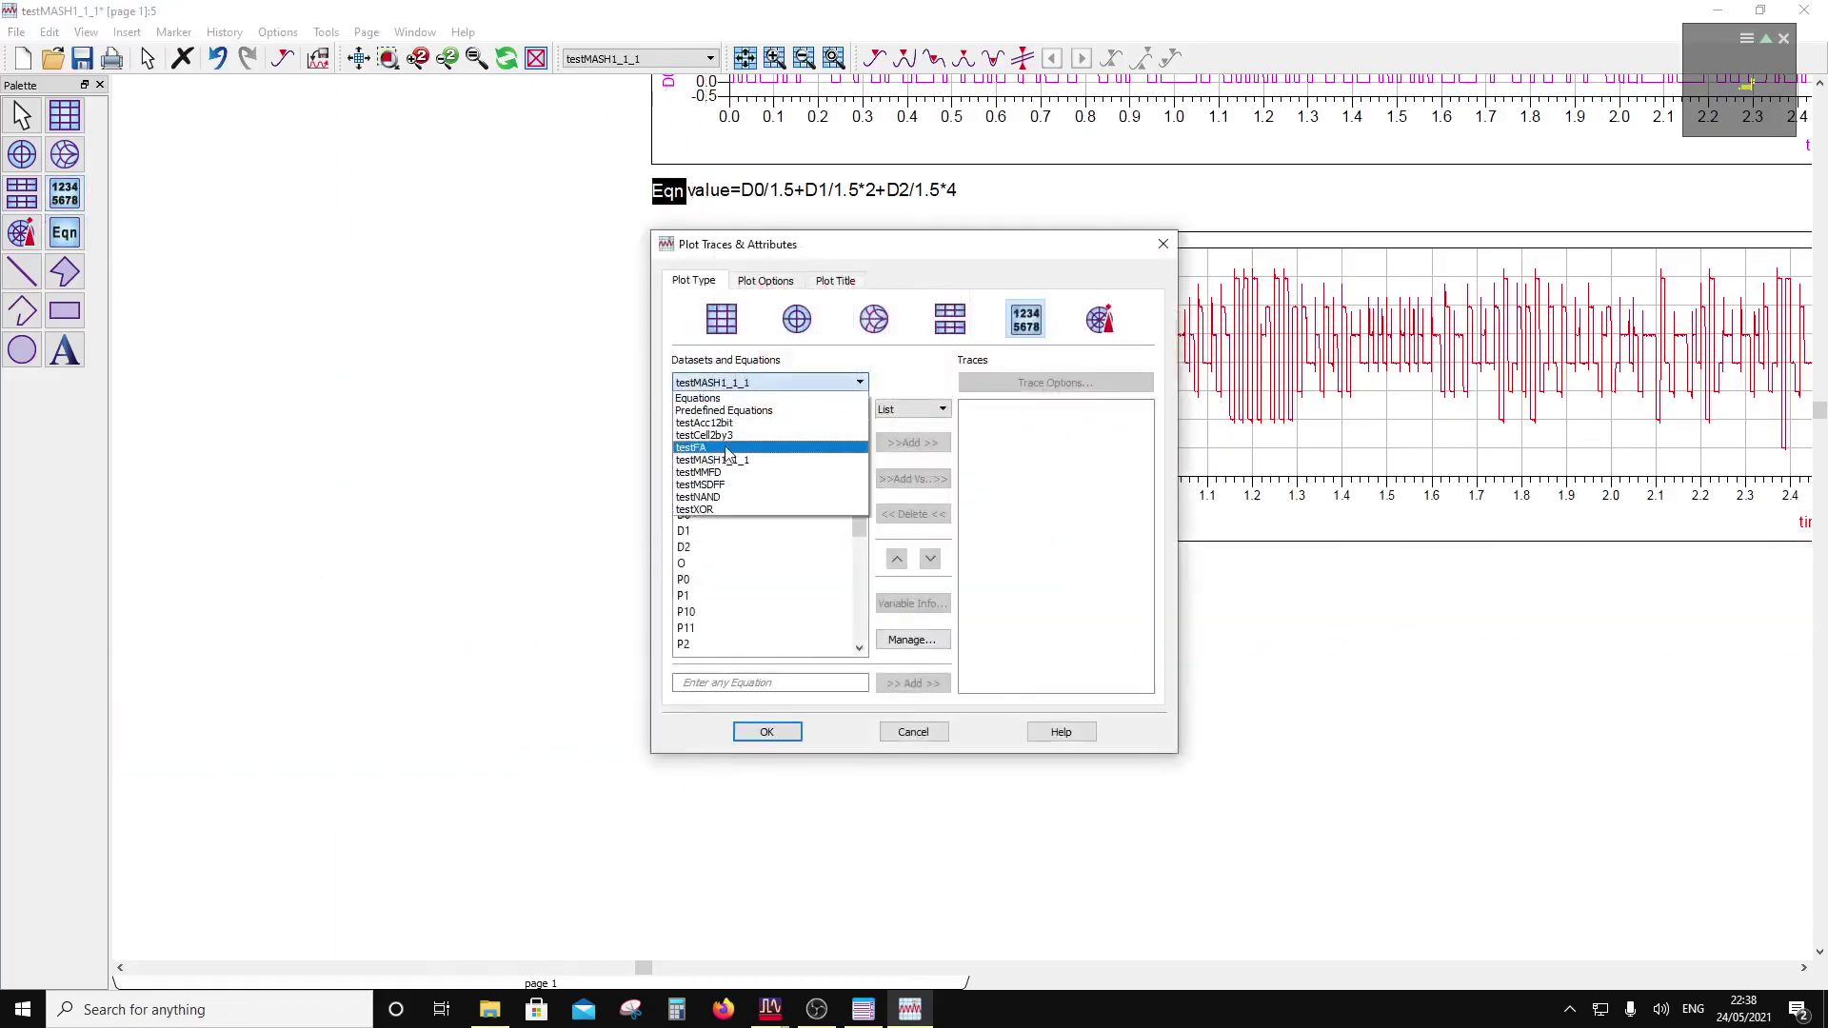
click(734, 401)
click(704, 434)
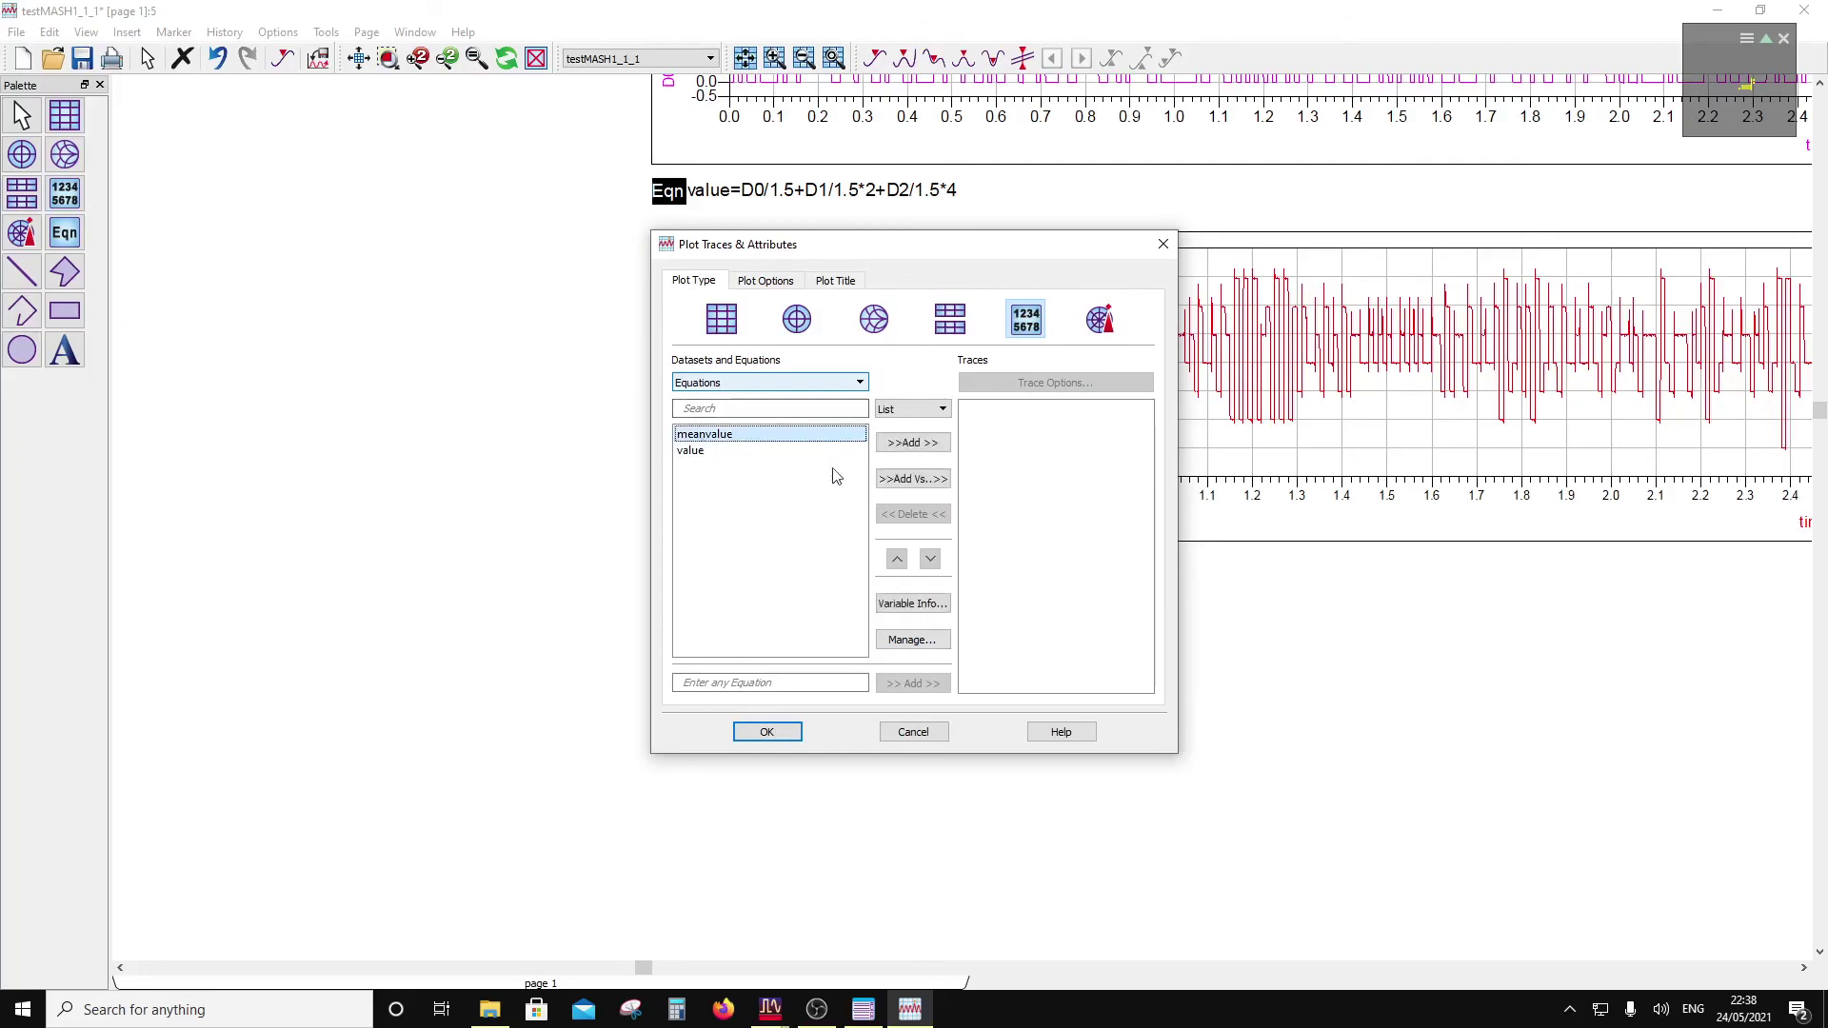
click(904, 443)
click(782, 734)
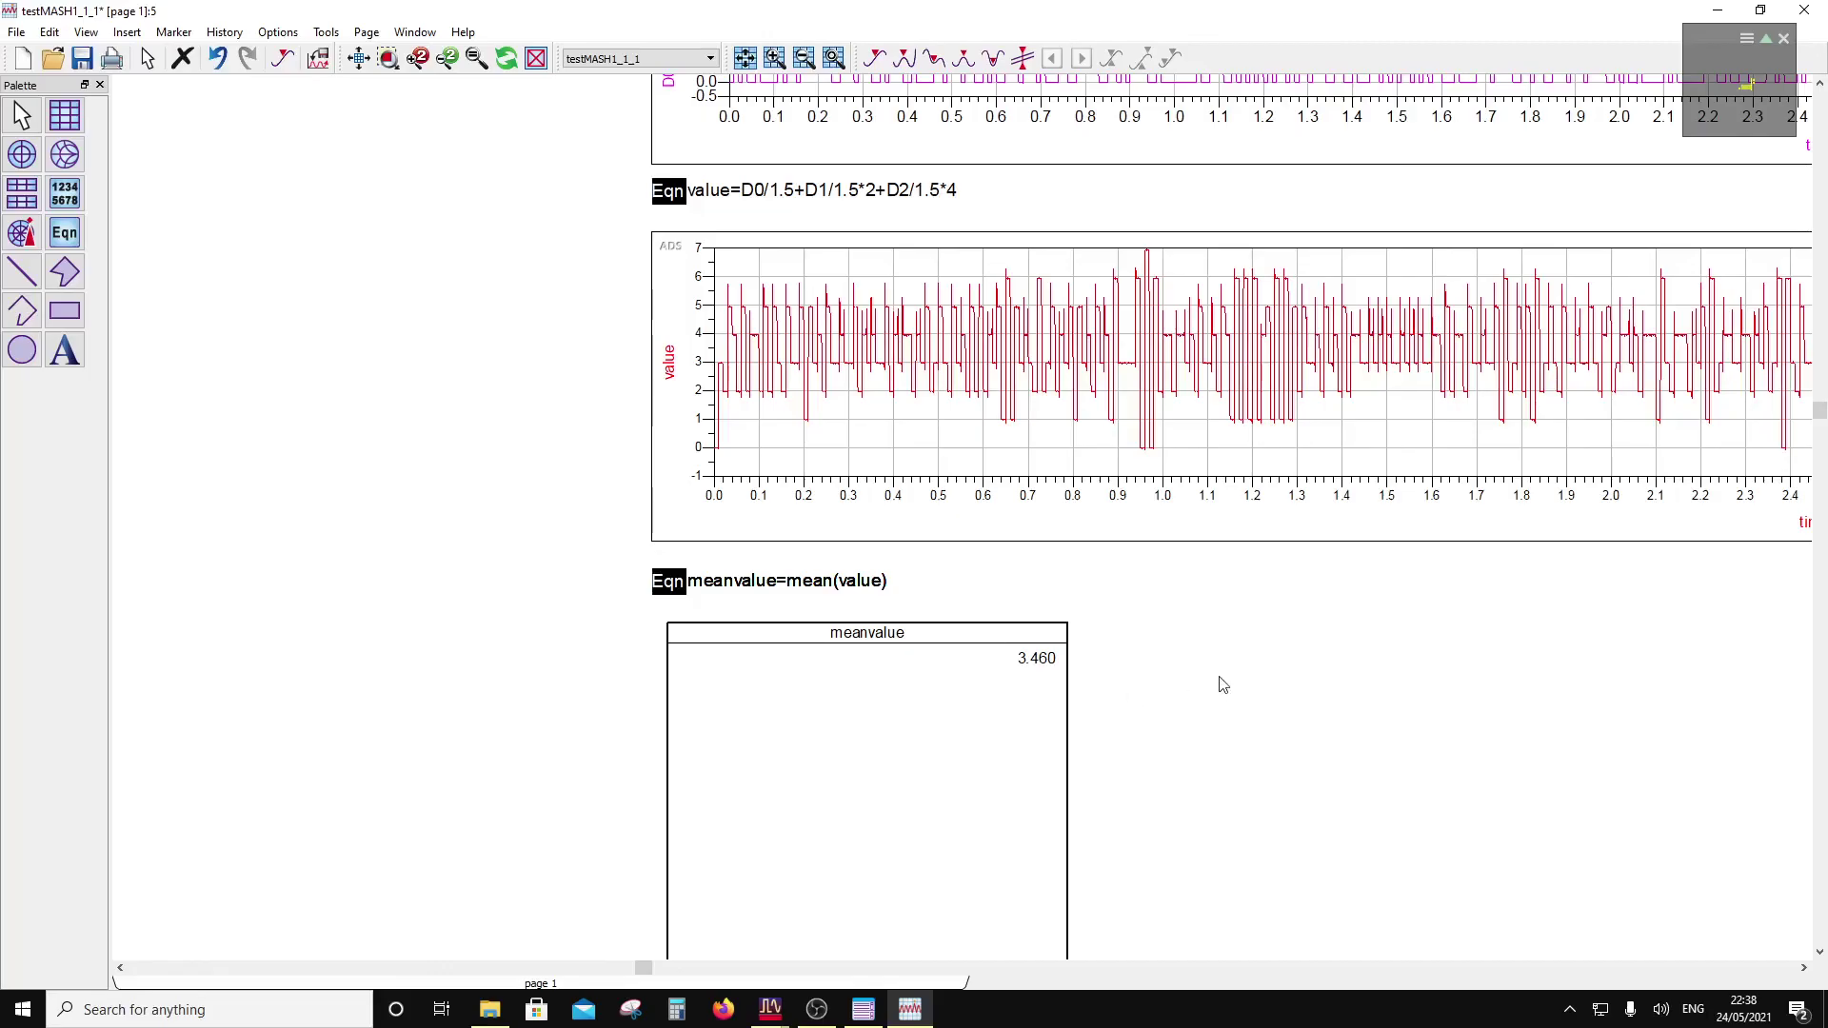
Step: Shrink the meanvalue list to a compact box and place it on the value plot, near 3.0 usec
scroll(1223, 685, down, 1)
scroll(1371, 431, down, 1)
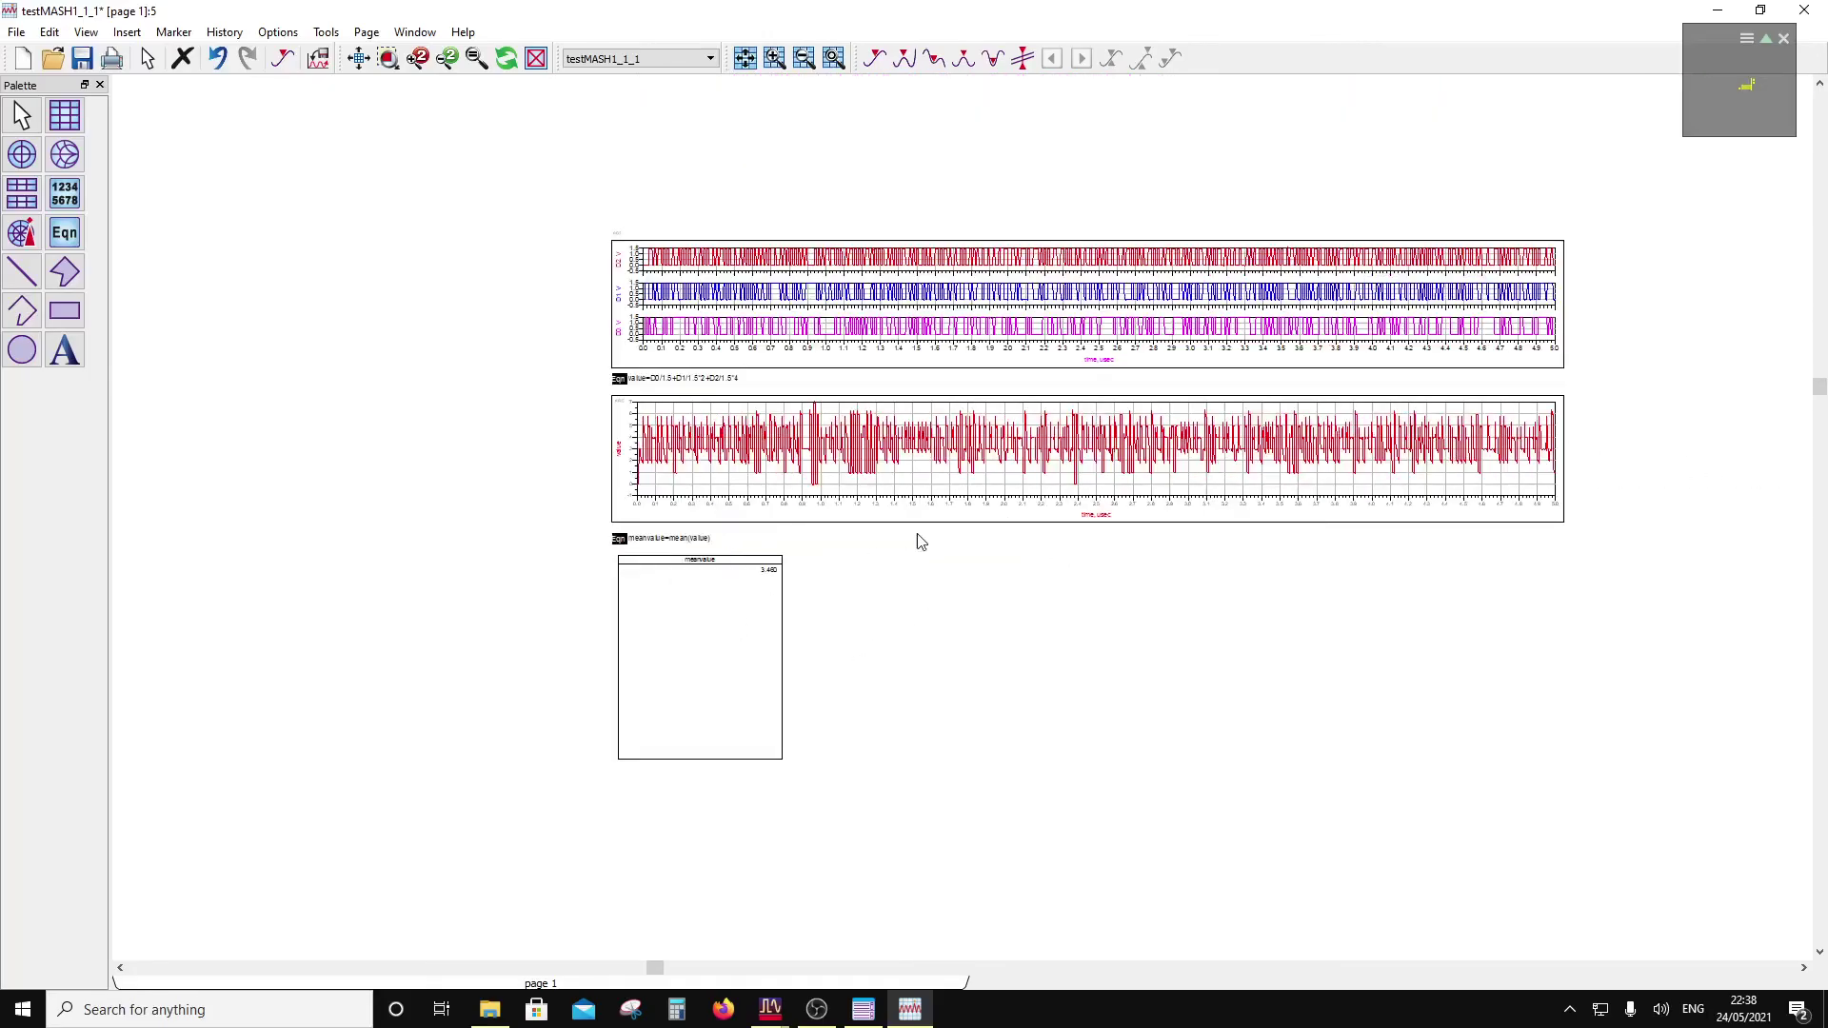
scroll(920, 542, up, 2)
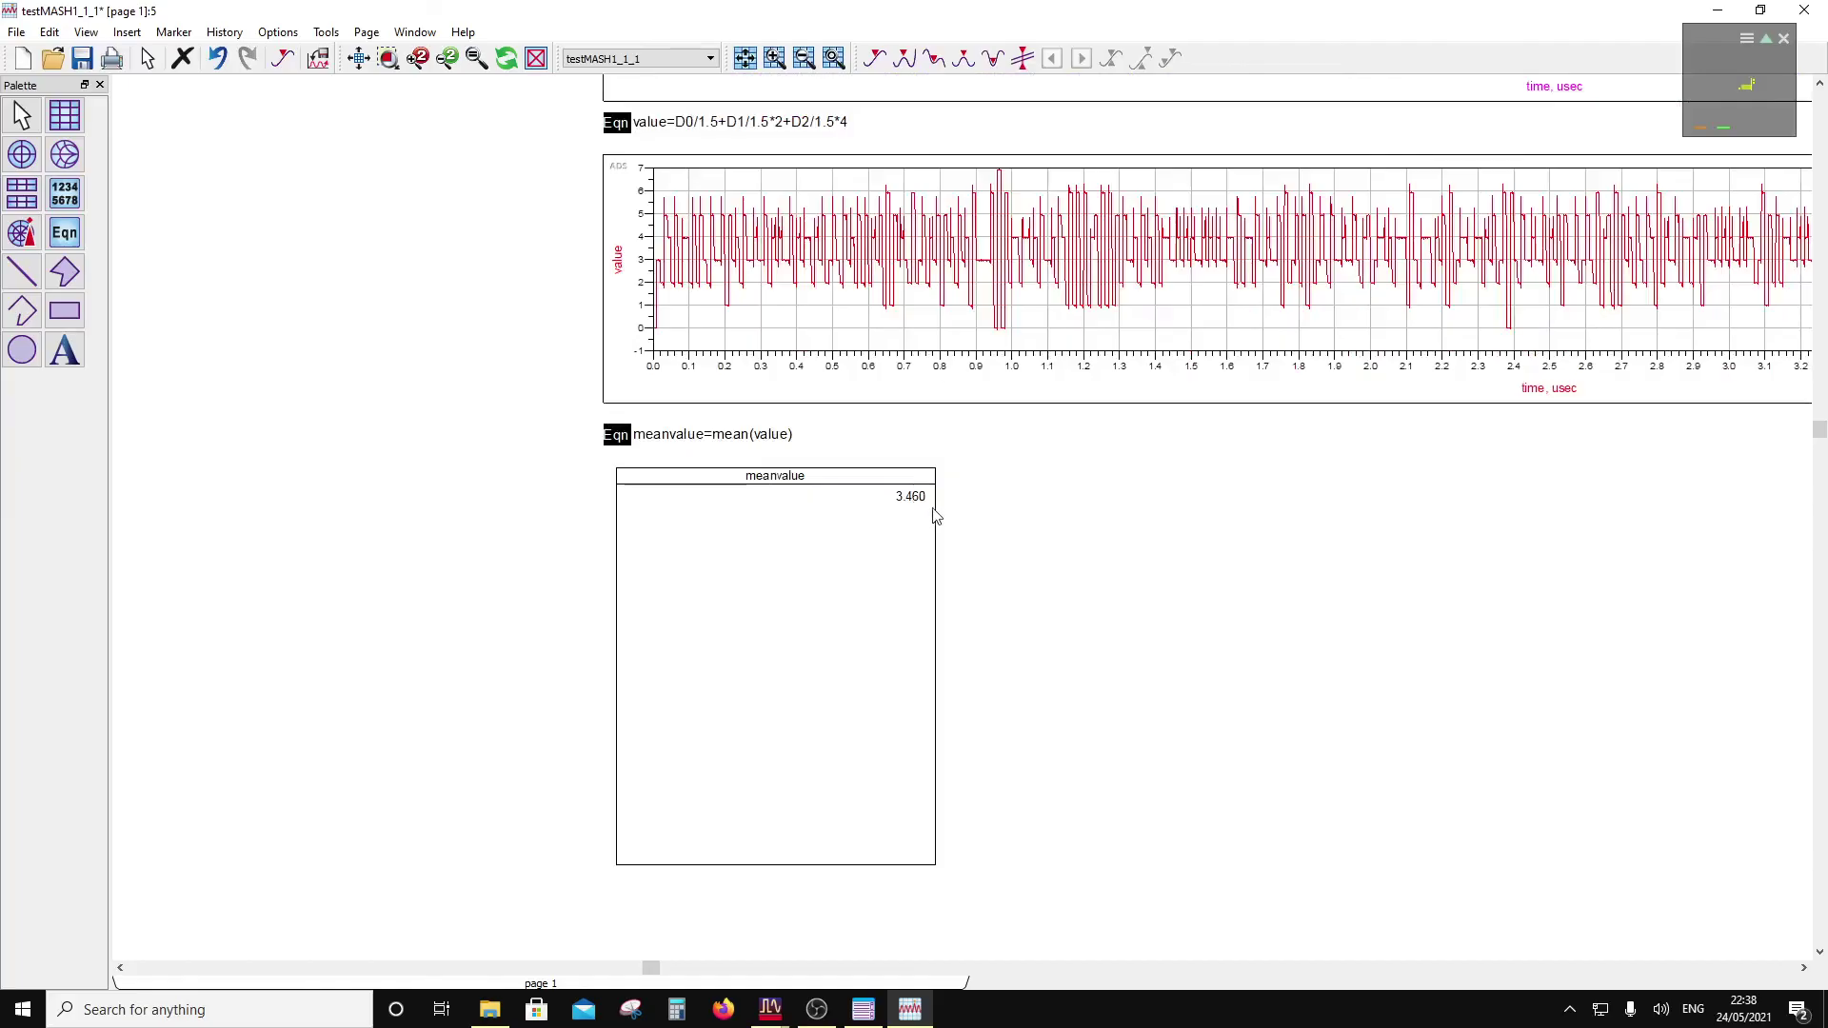
drag(874, 612, 841, 611)
drag(930, 870, 926, 628)
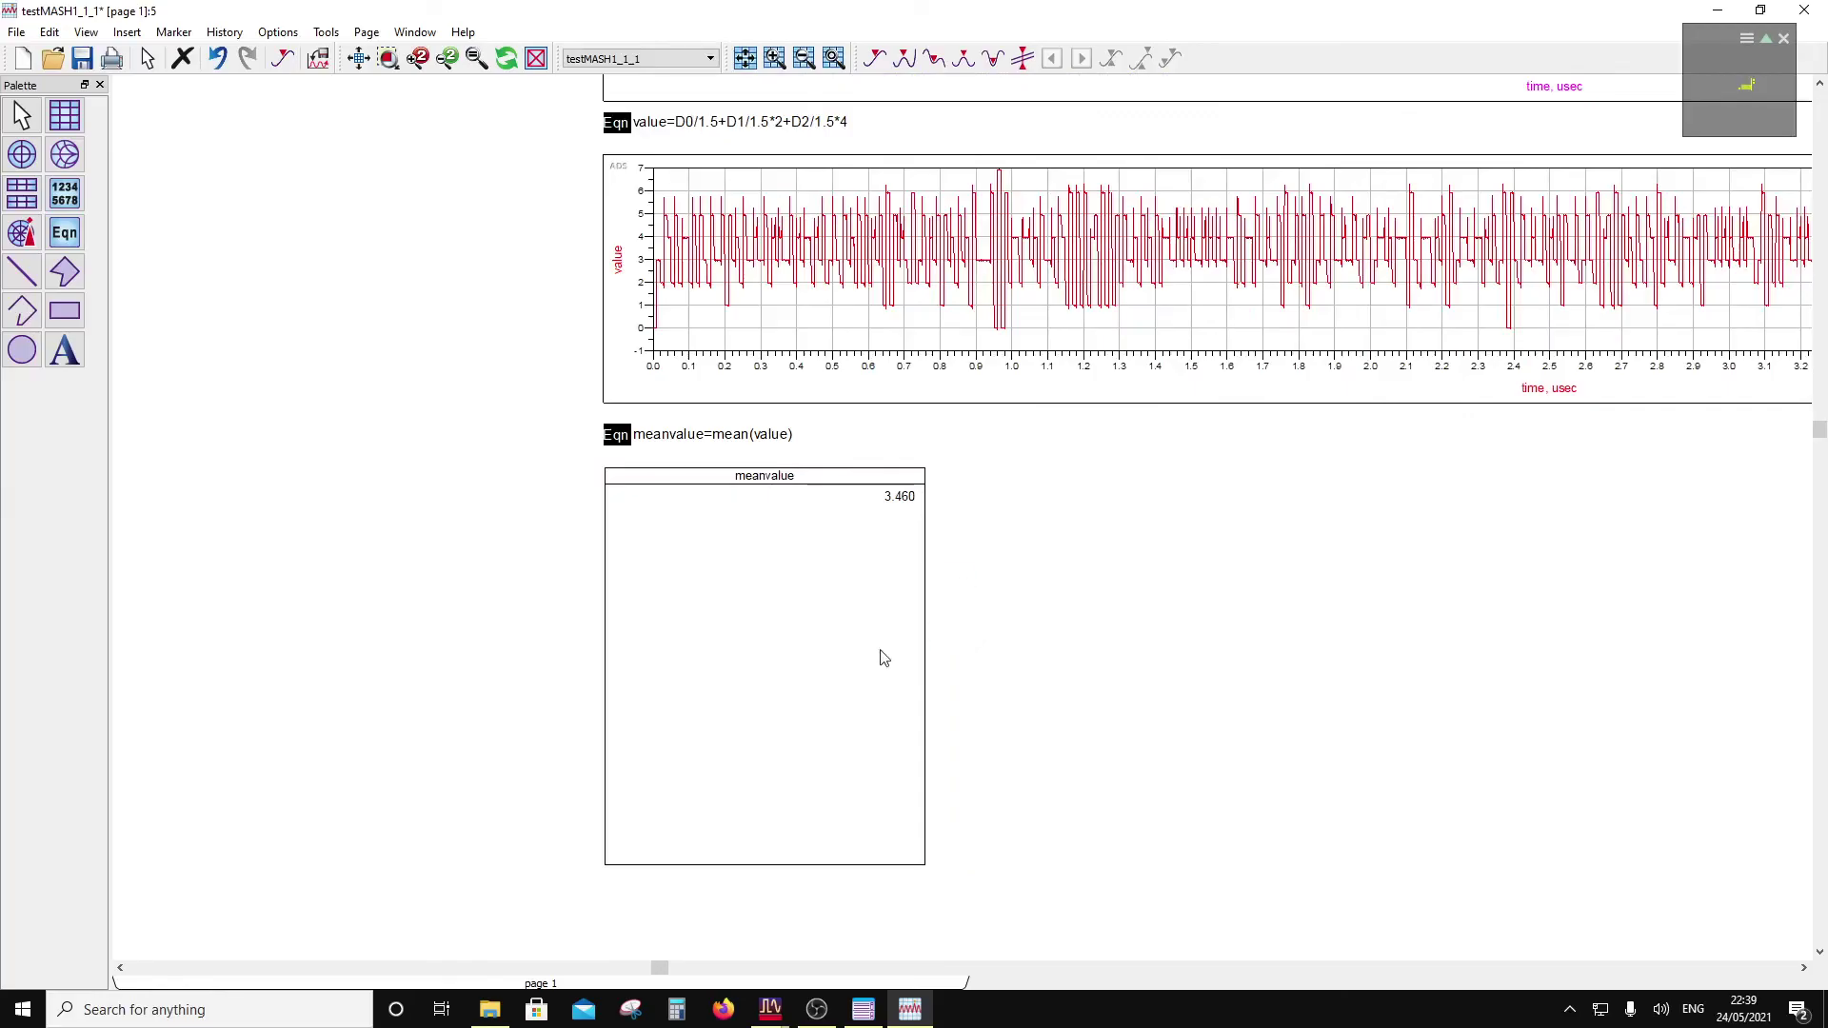
drag(928, 869, 942, 518)
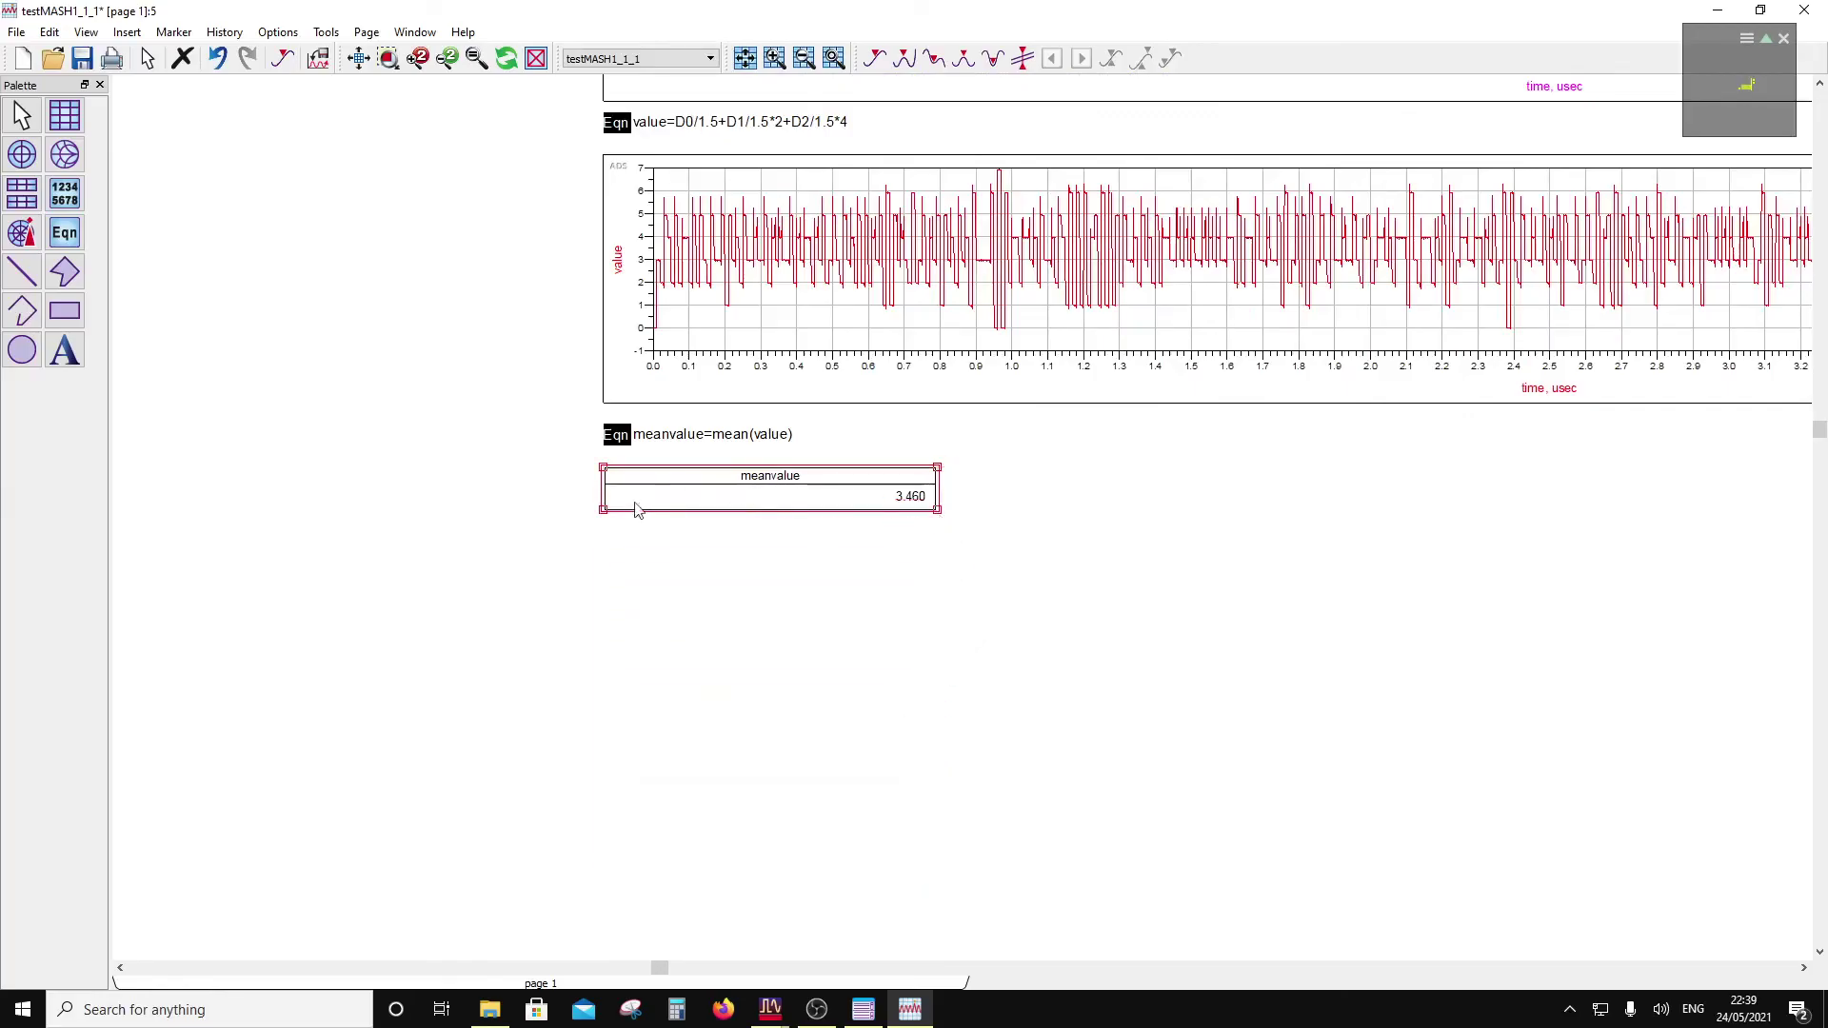
drag(609, 516, 1706, 348)
click(719, 353)
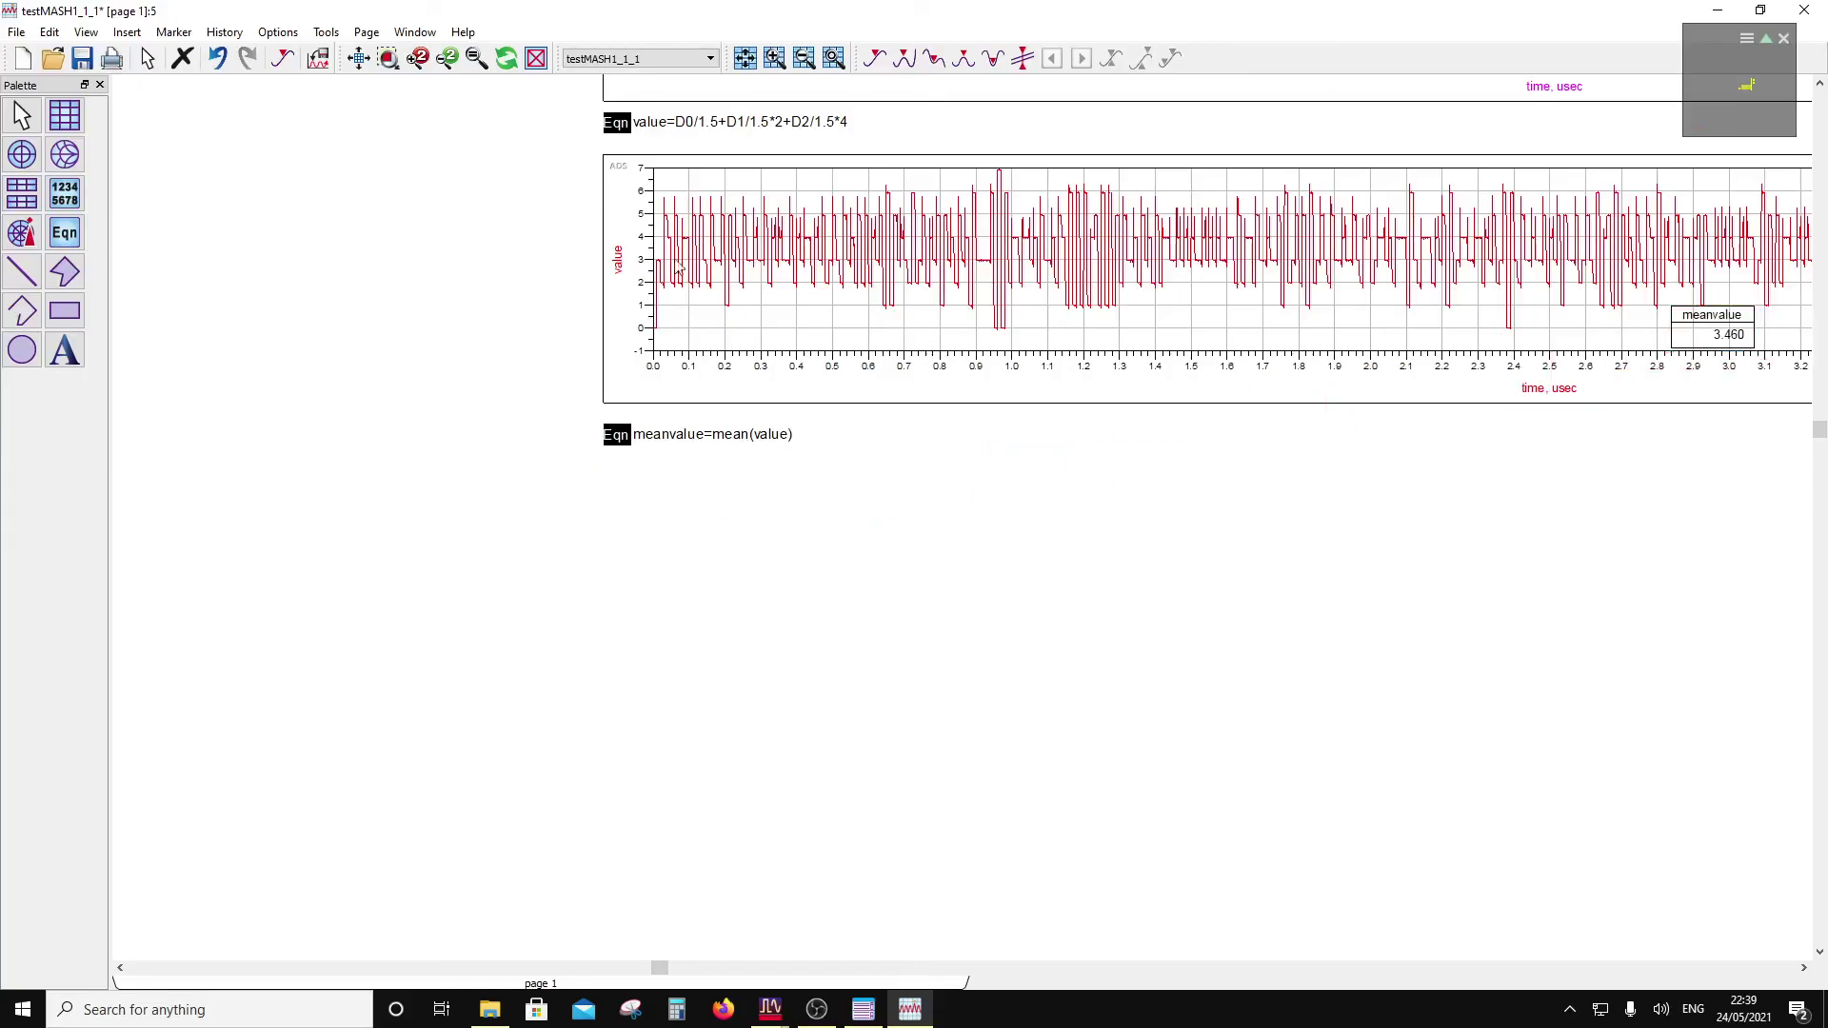
Step: Examine the value trace's levels up close and save the data display
scroll(700, 252, up, 5)
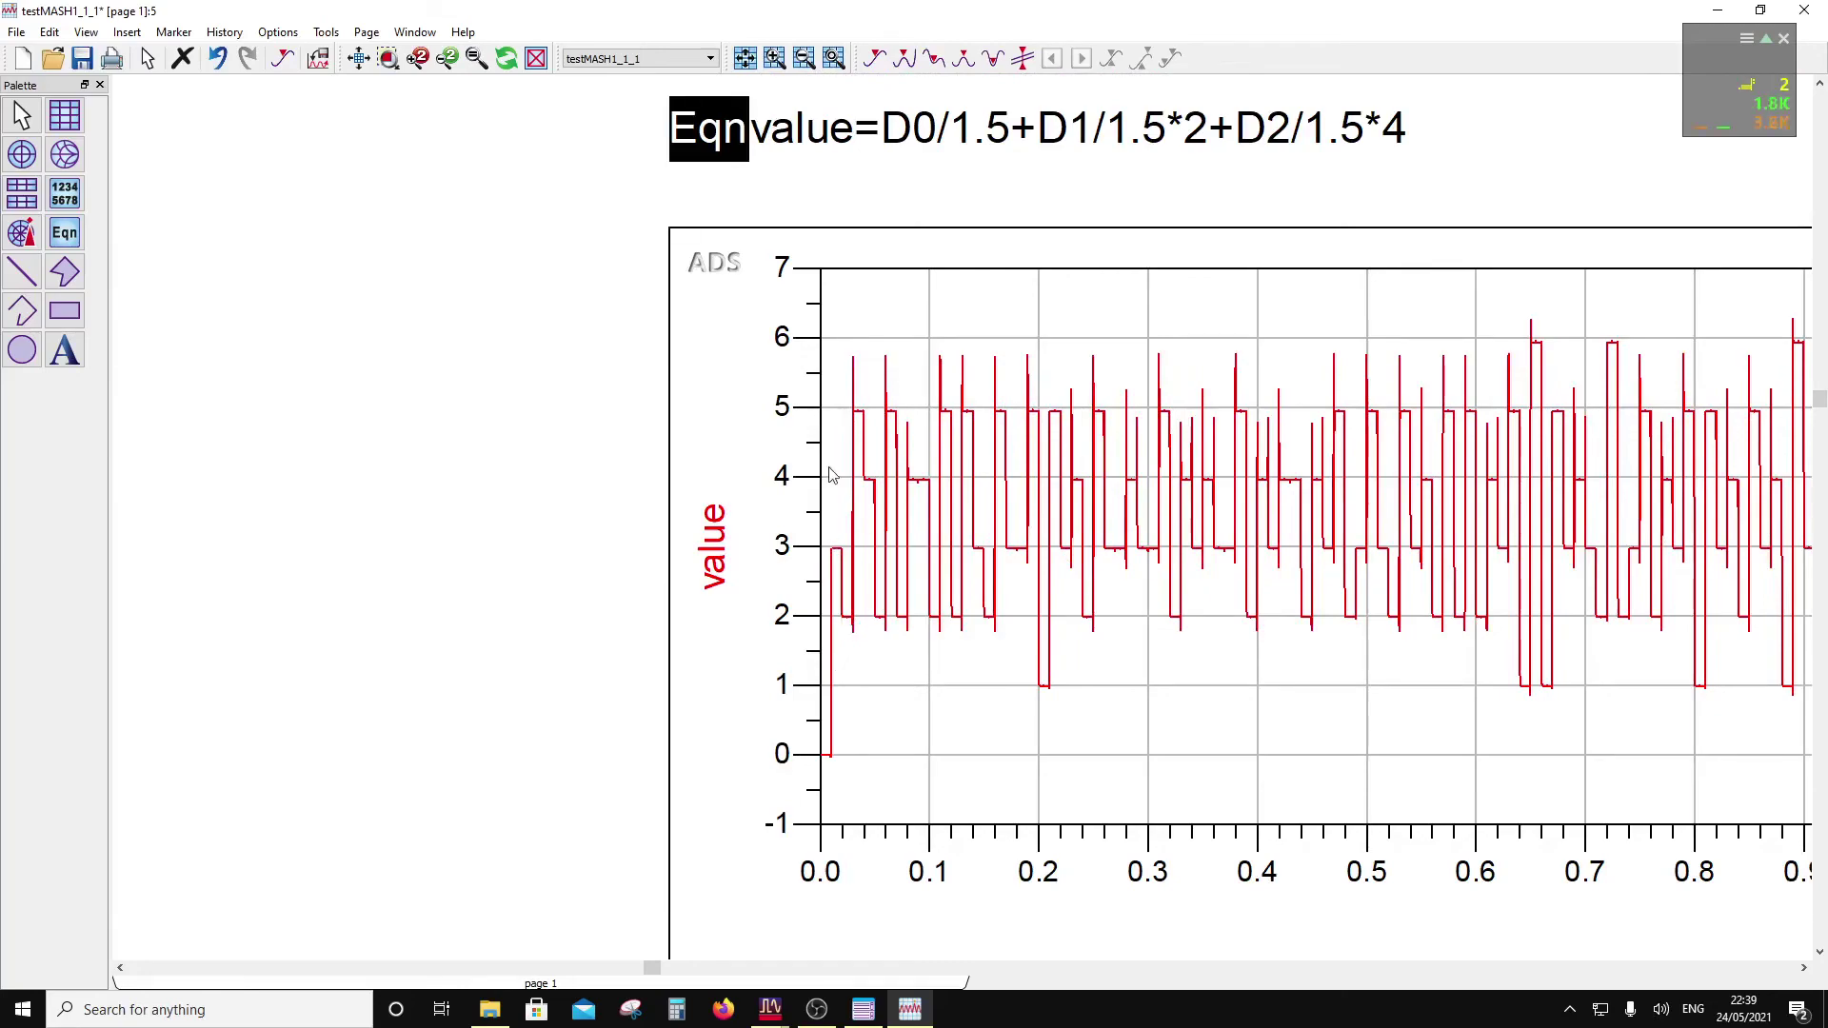
scroll(1109, 555, down, 4)
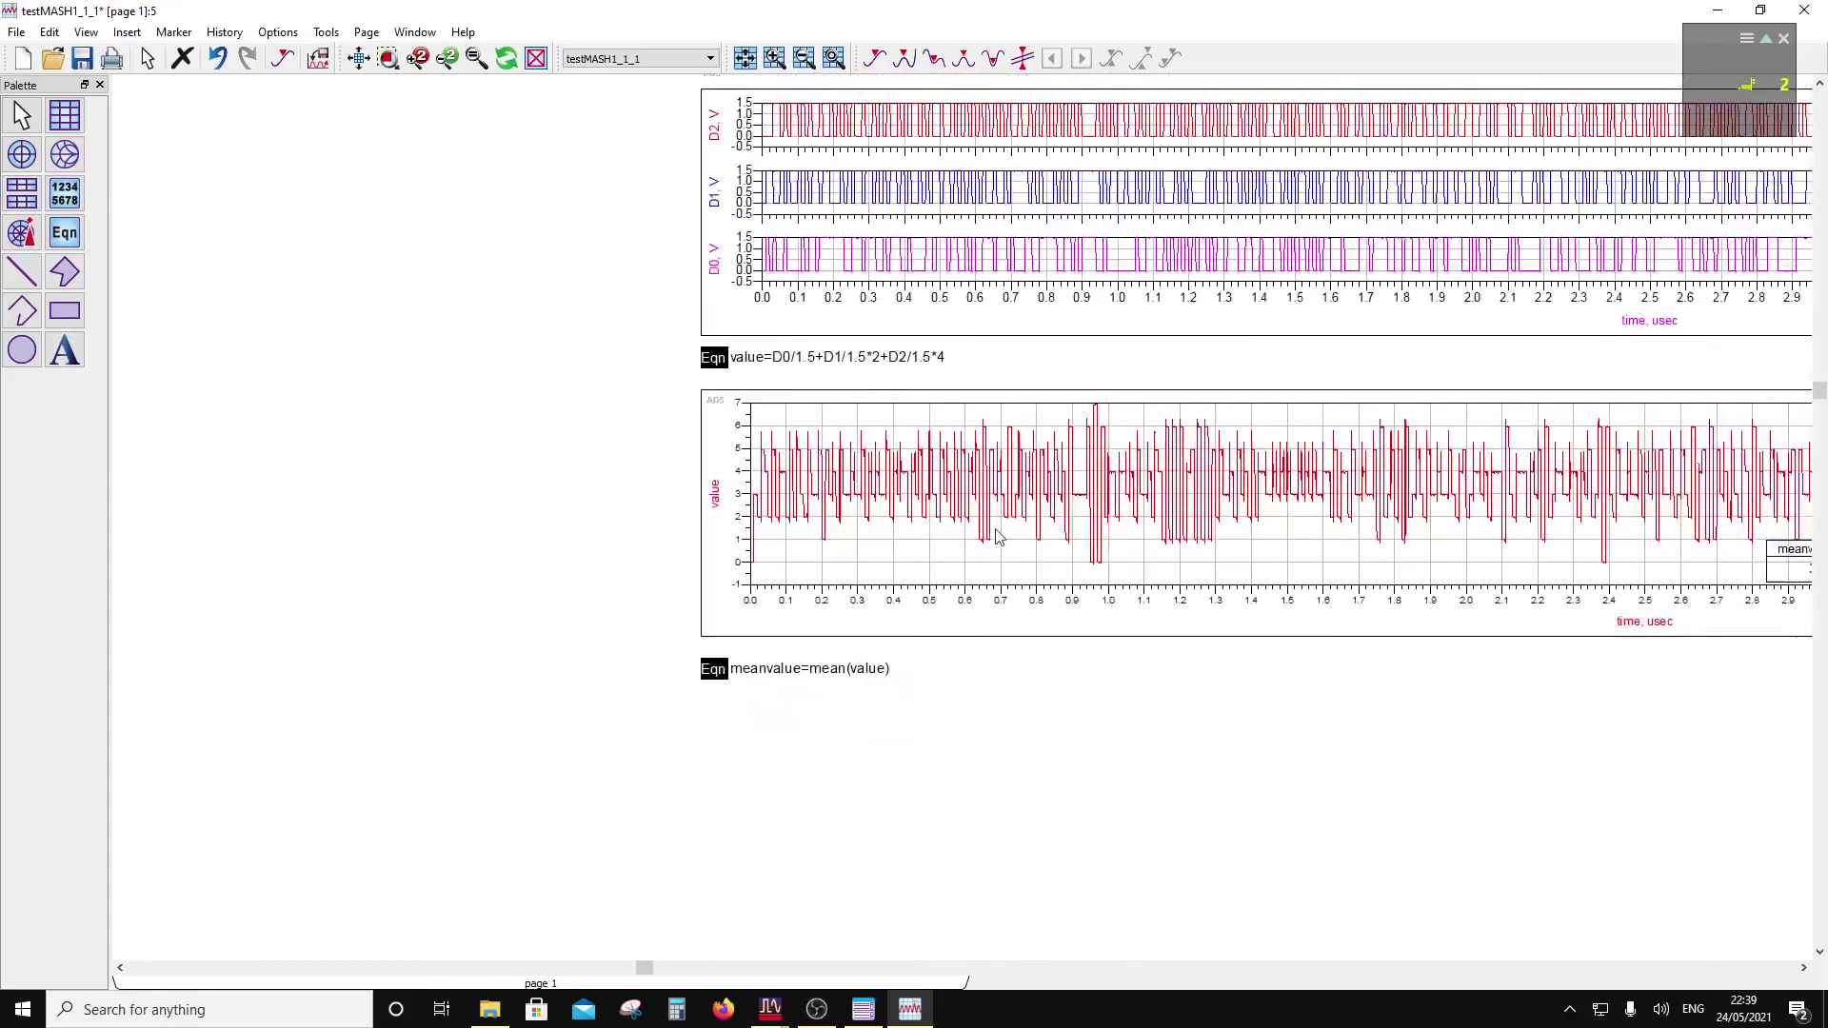
scroll(999, 518, up, 1)
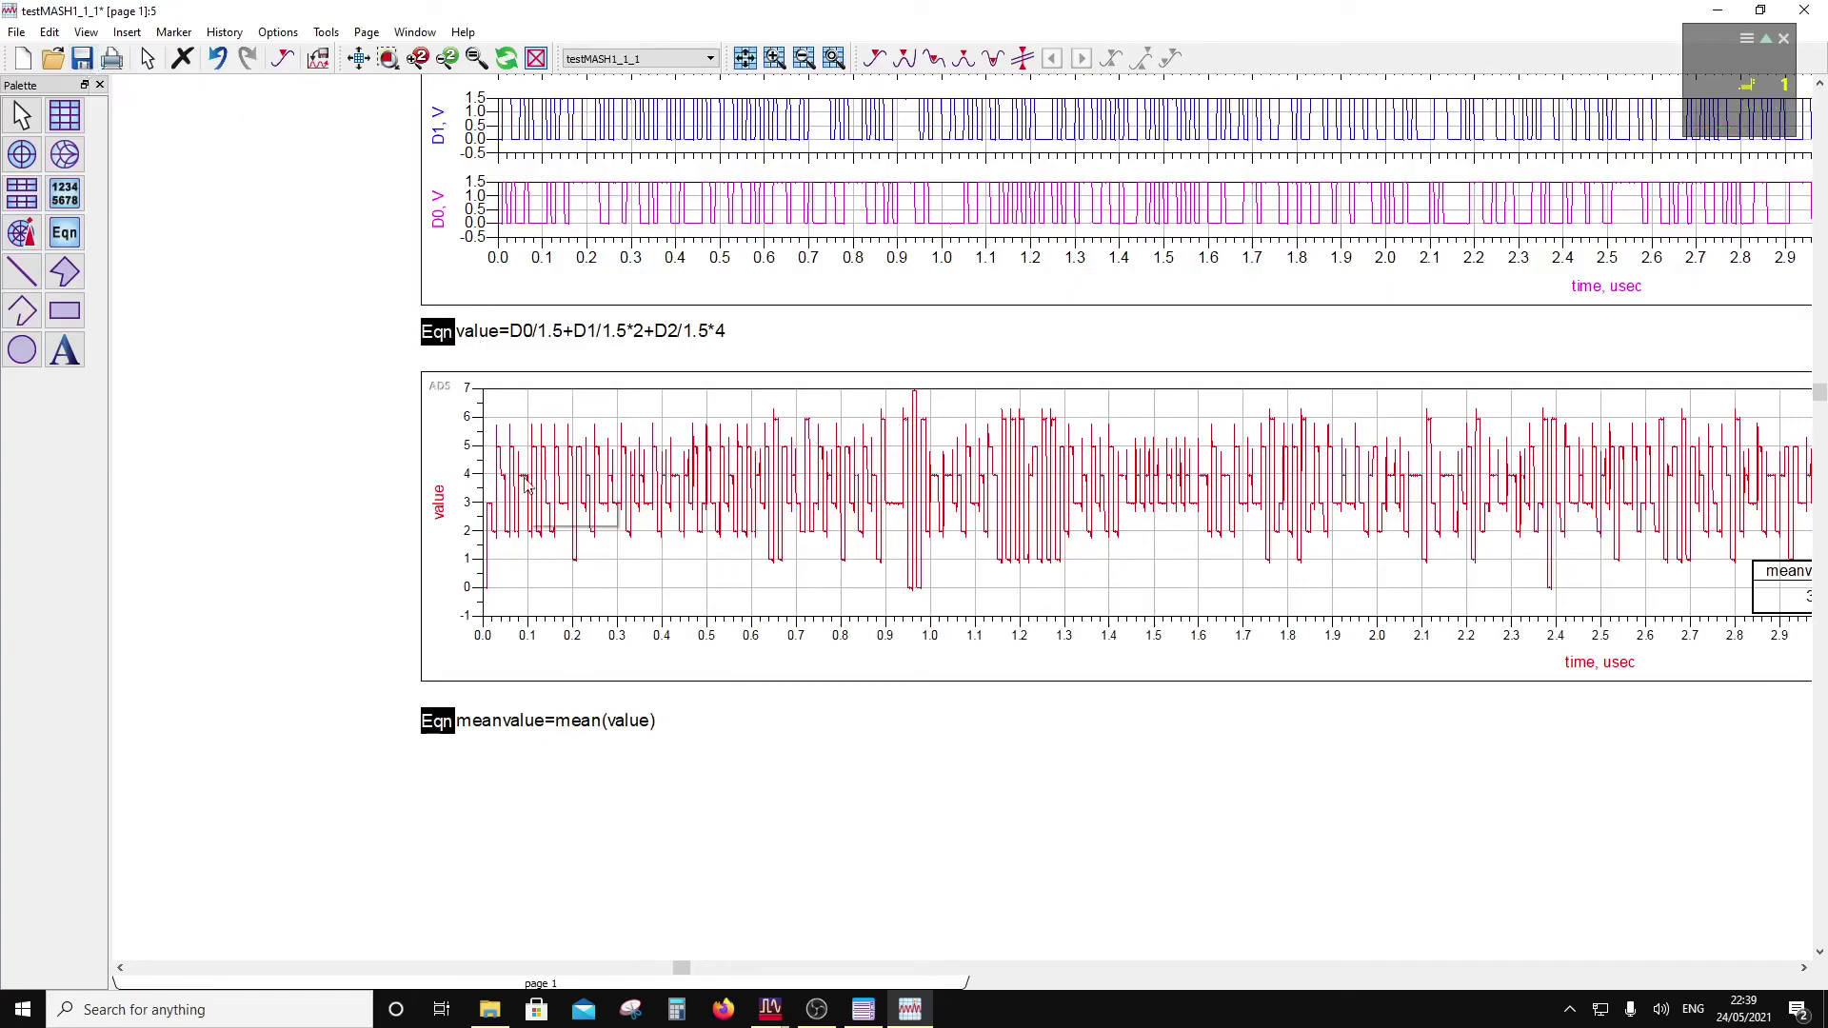
mouse_move(625, 517)
click(84, 60)
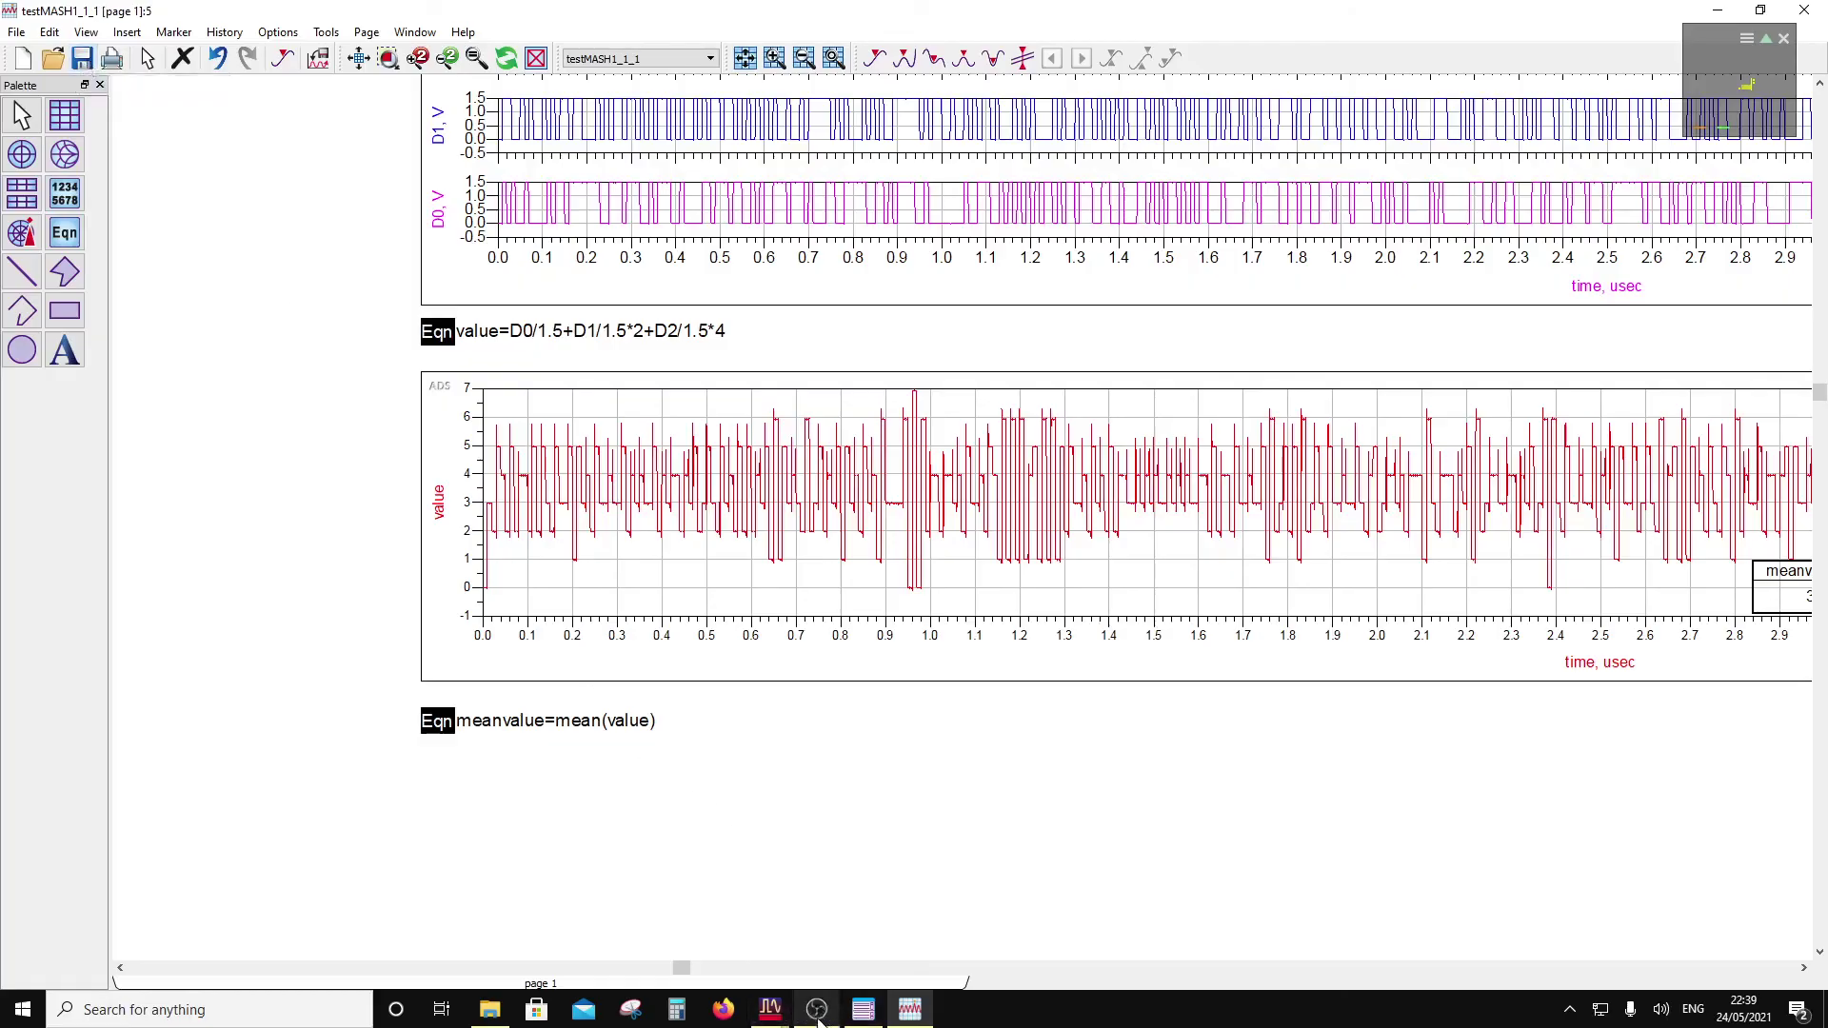
Step: Switch to the testMASH1_1_1 schematic and descend into the MASH_1_1_1SD modulator X1
mouse_move(816, 1009)
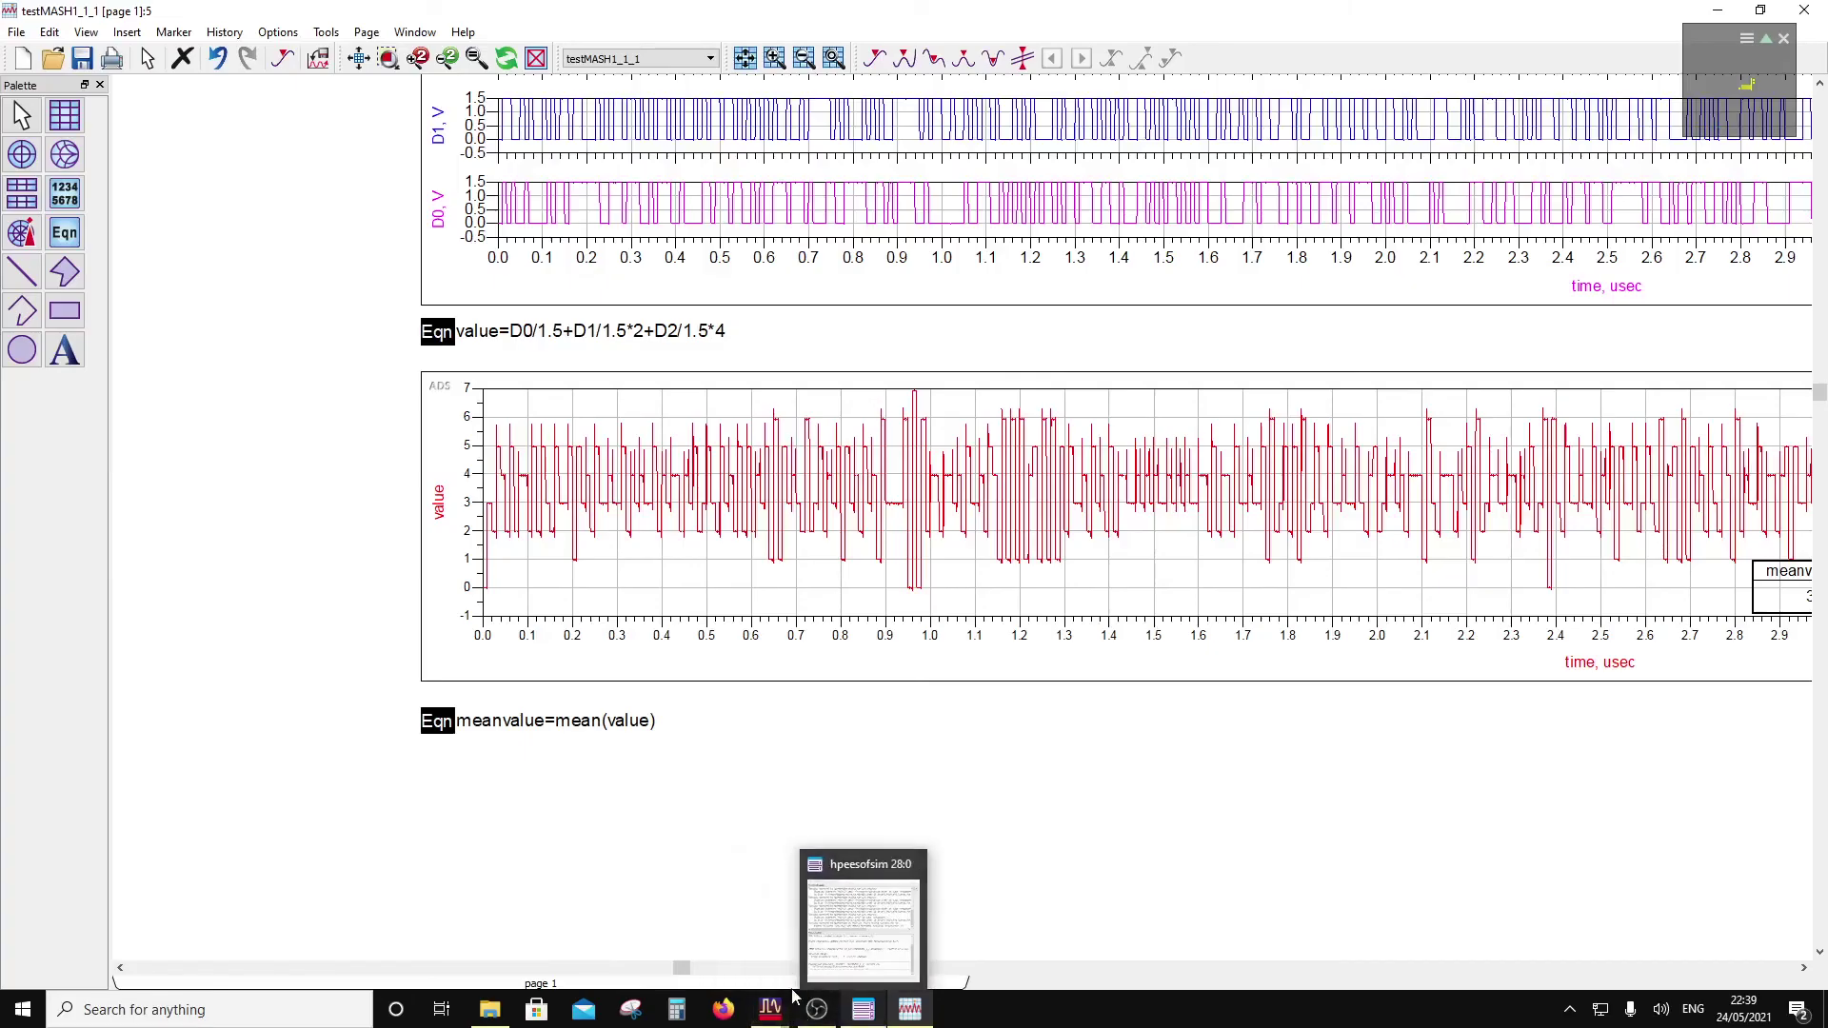
click(805, 977)
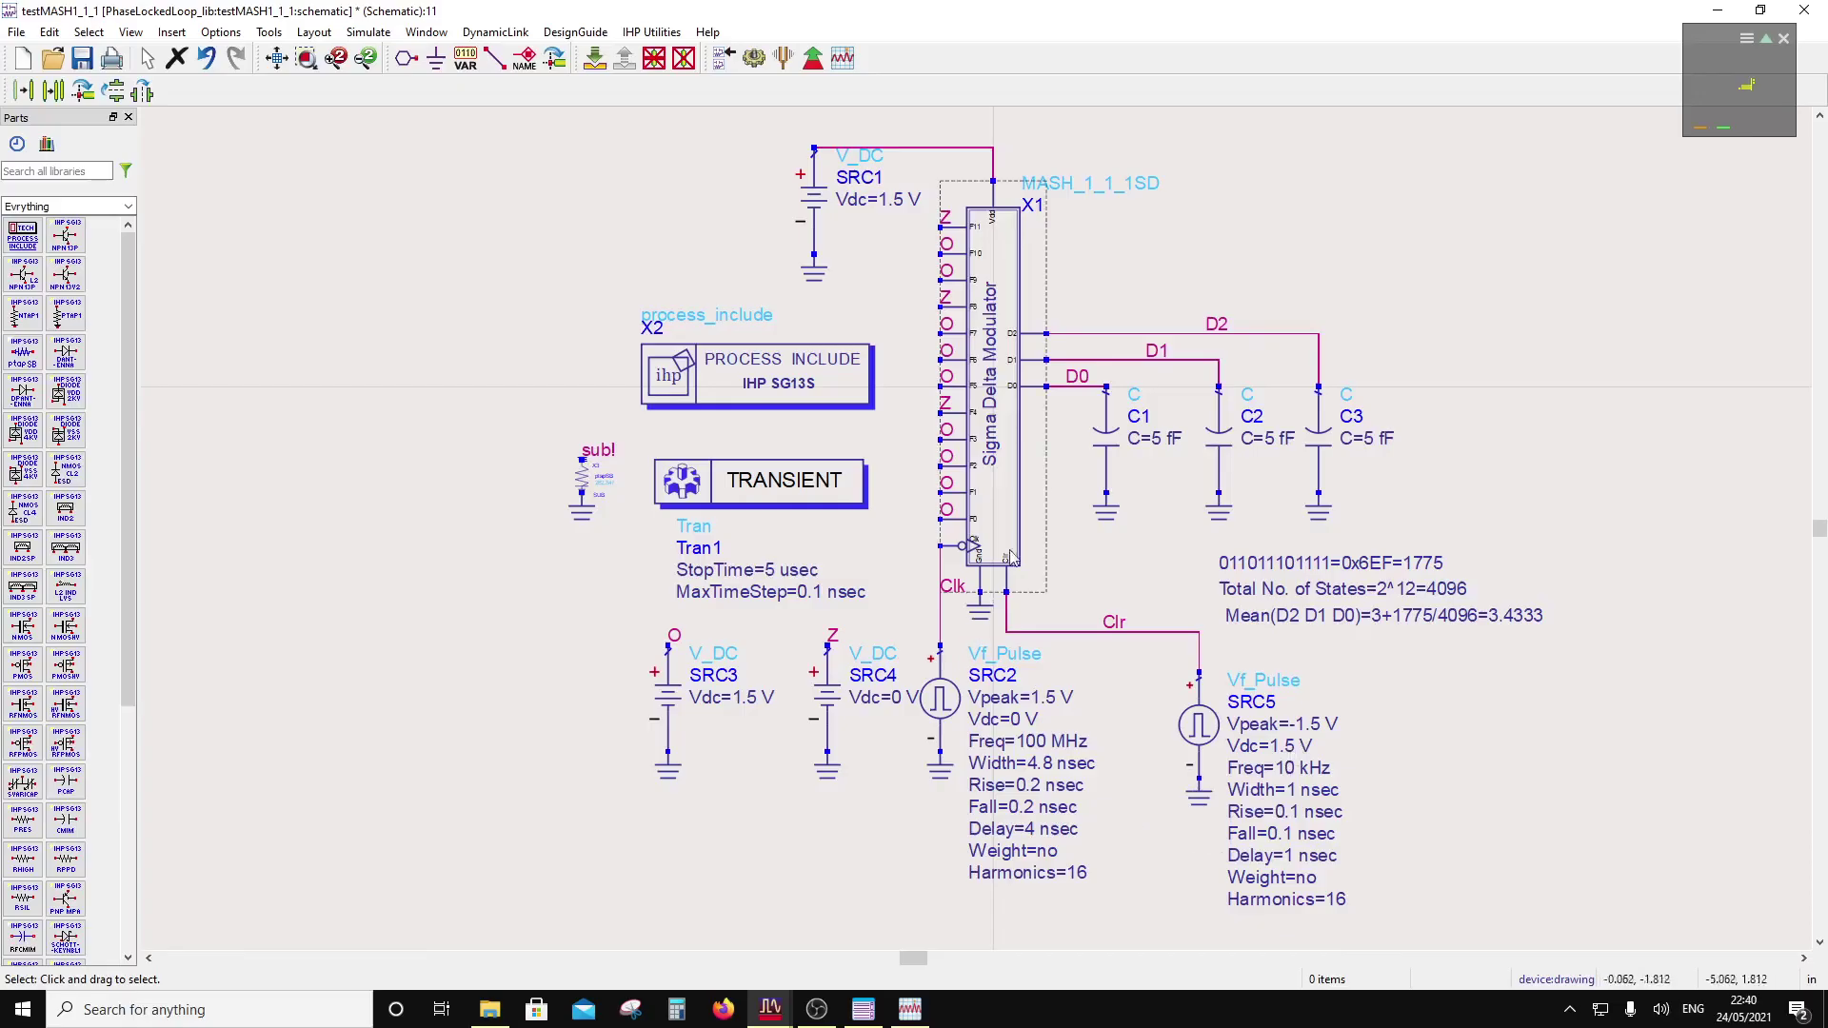
click(991, 462)
click(594, 59)
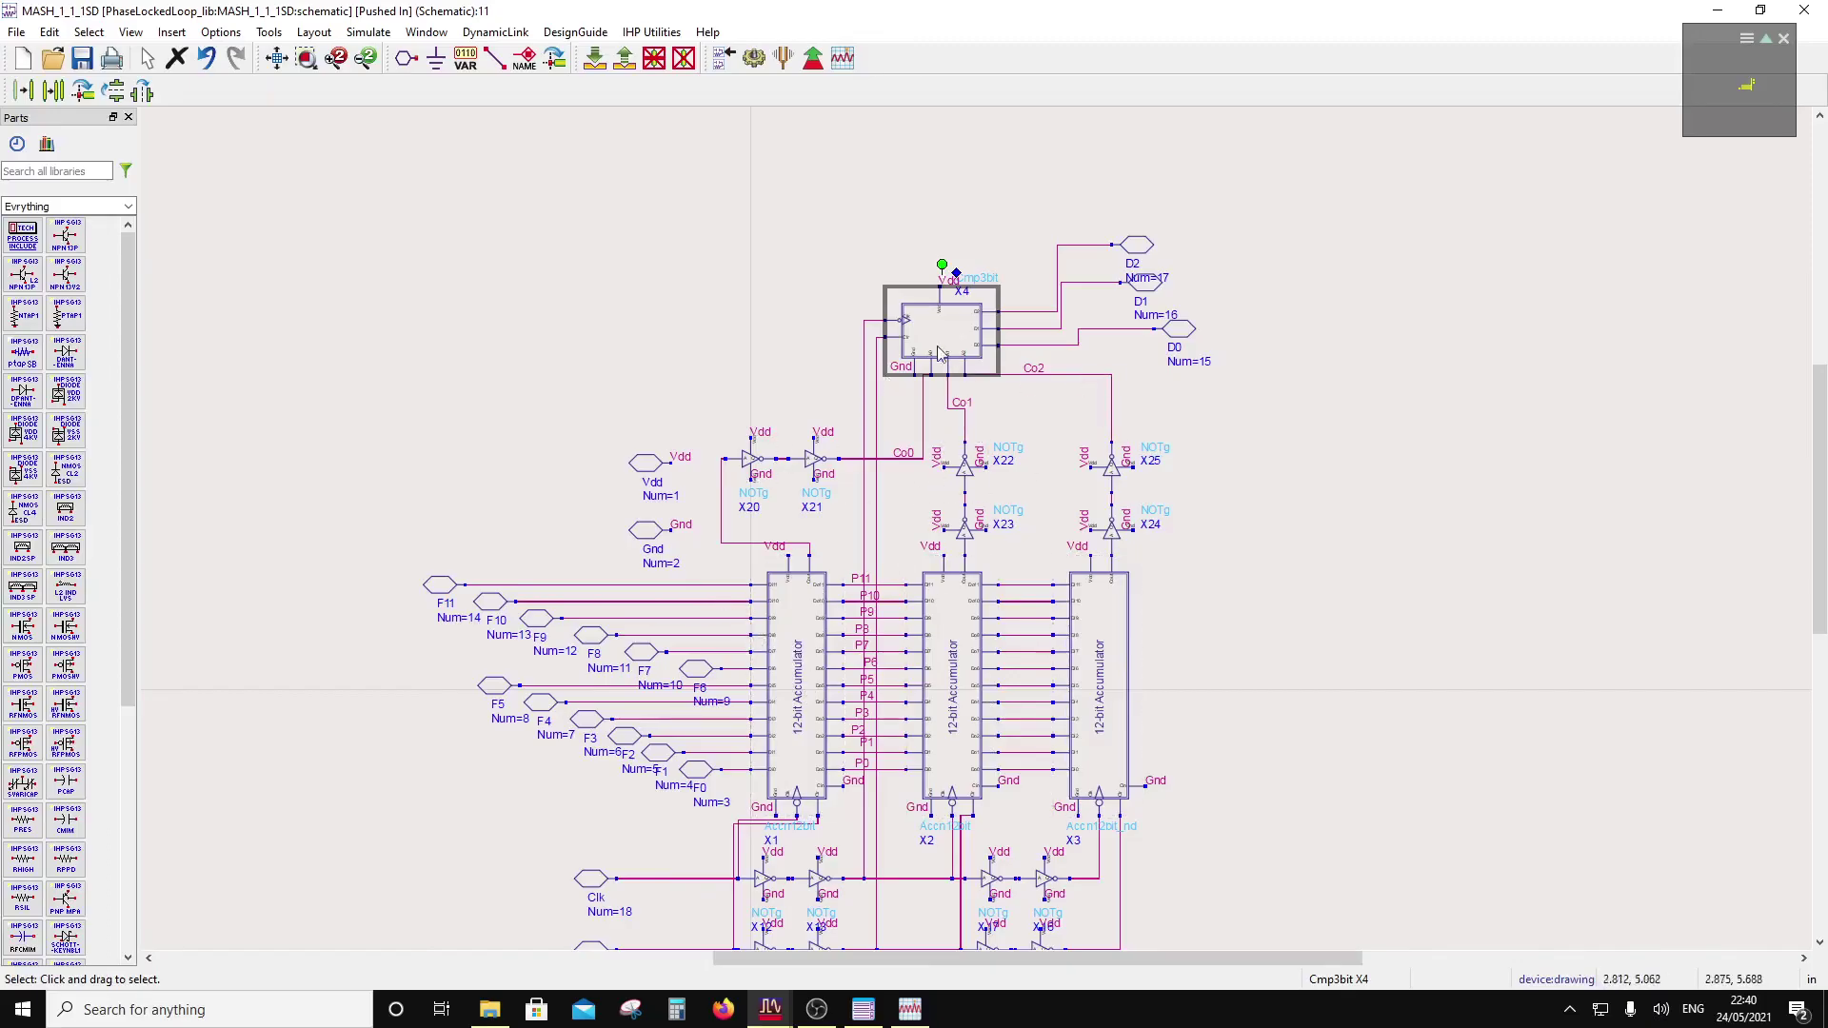
Step: Descend into the Cmp3bit block X4 and examine its two Differentiator blocks, X1 and X14
click(594, 58)
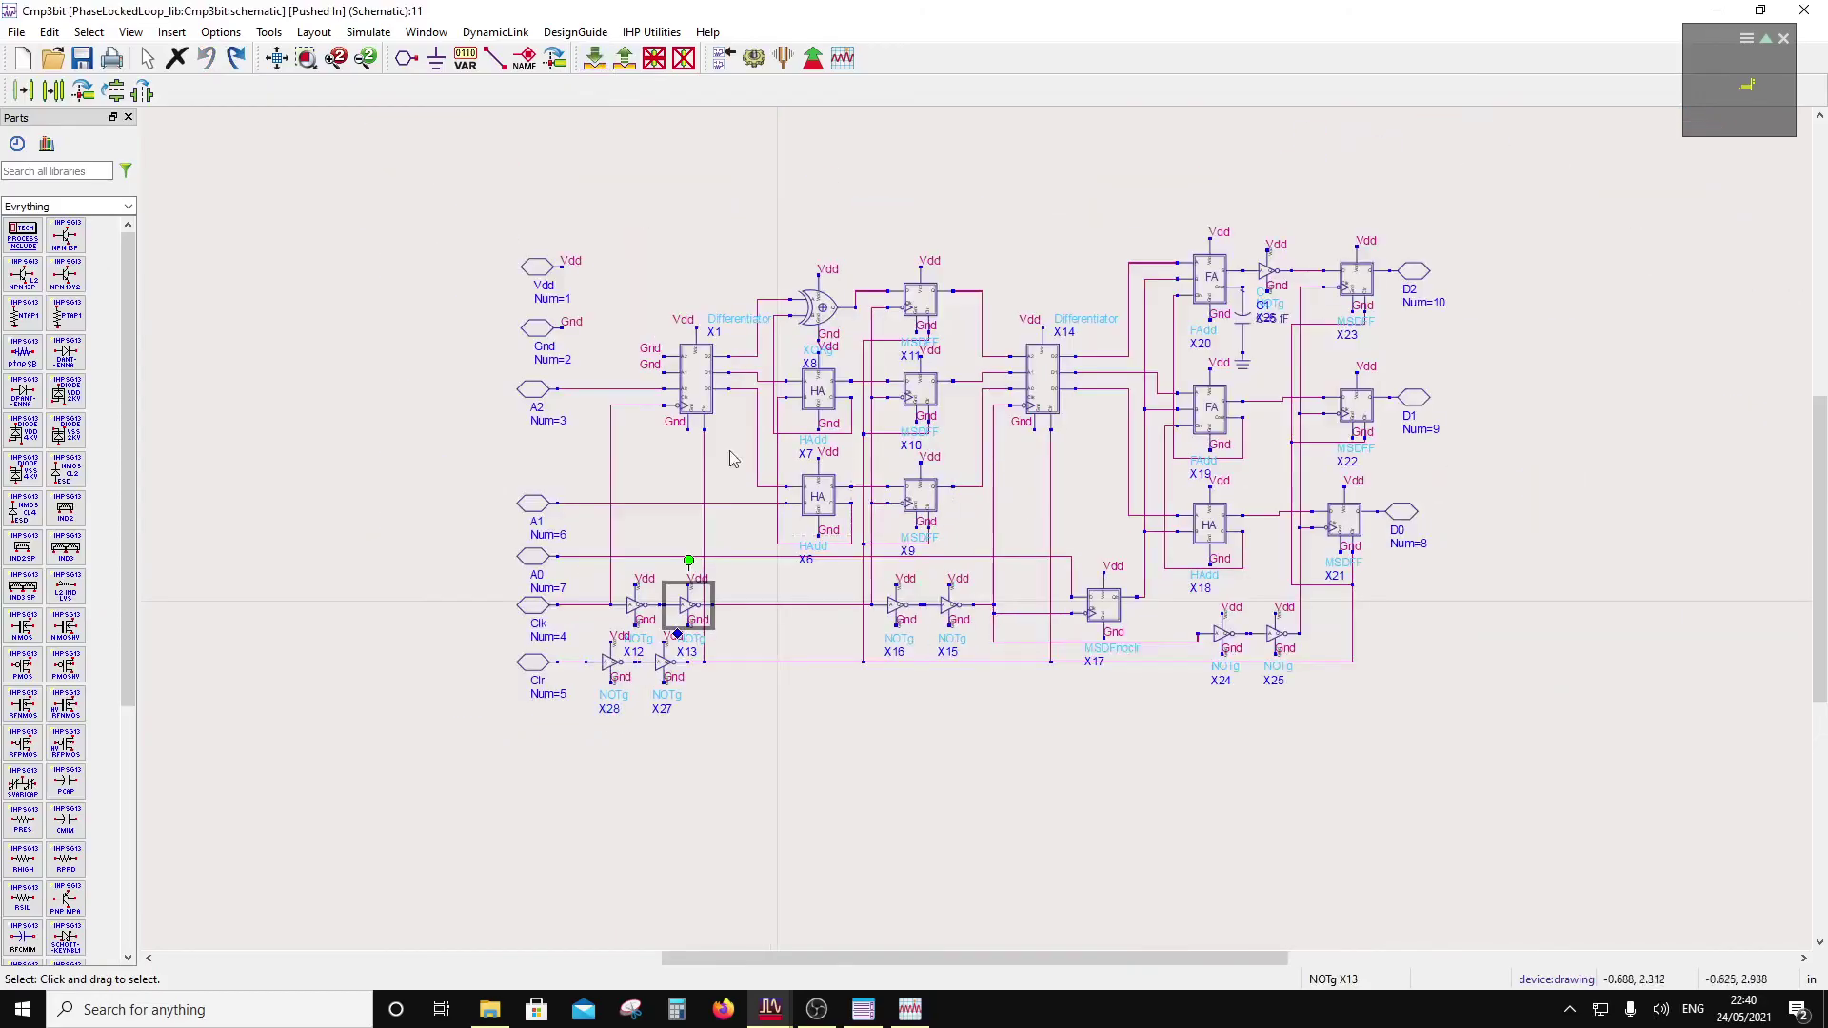
click(695, 398)
click(1047, 383)
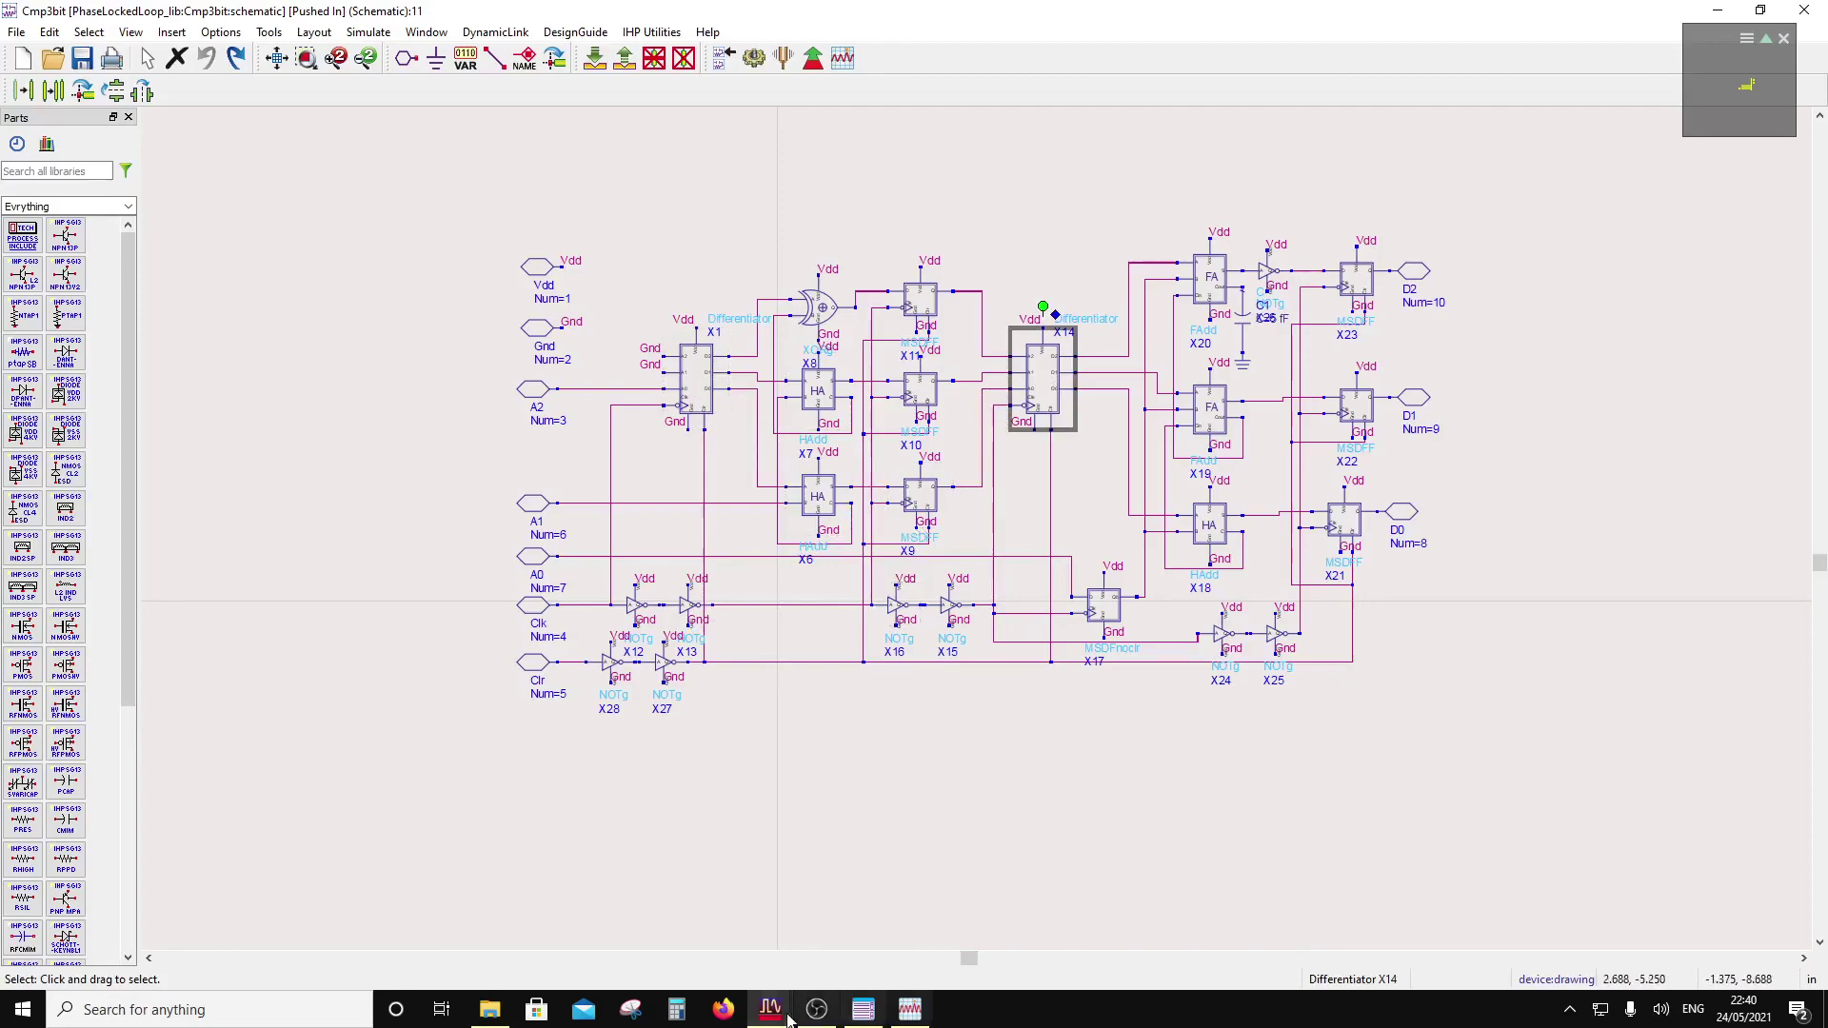
Step: Open Phase Locked Loop.pptx in PowerPoint and go to slide 16, the ΣΔ Modulator block diagram
click(21, 1009)
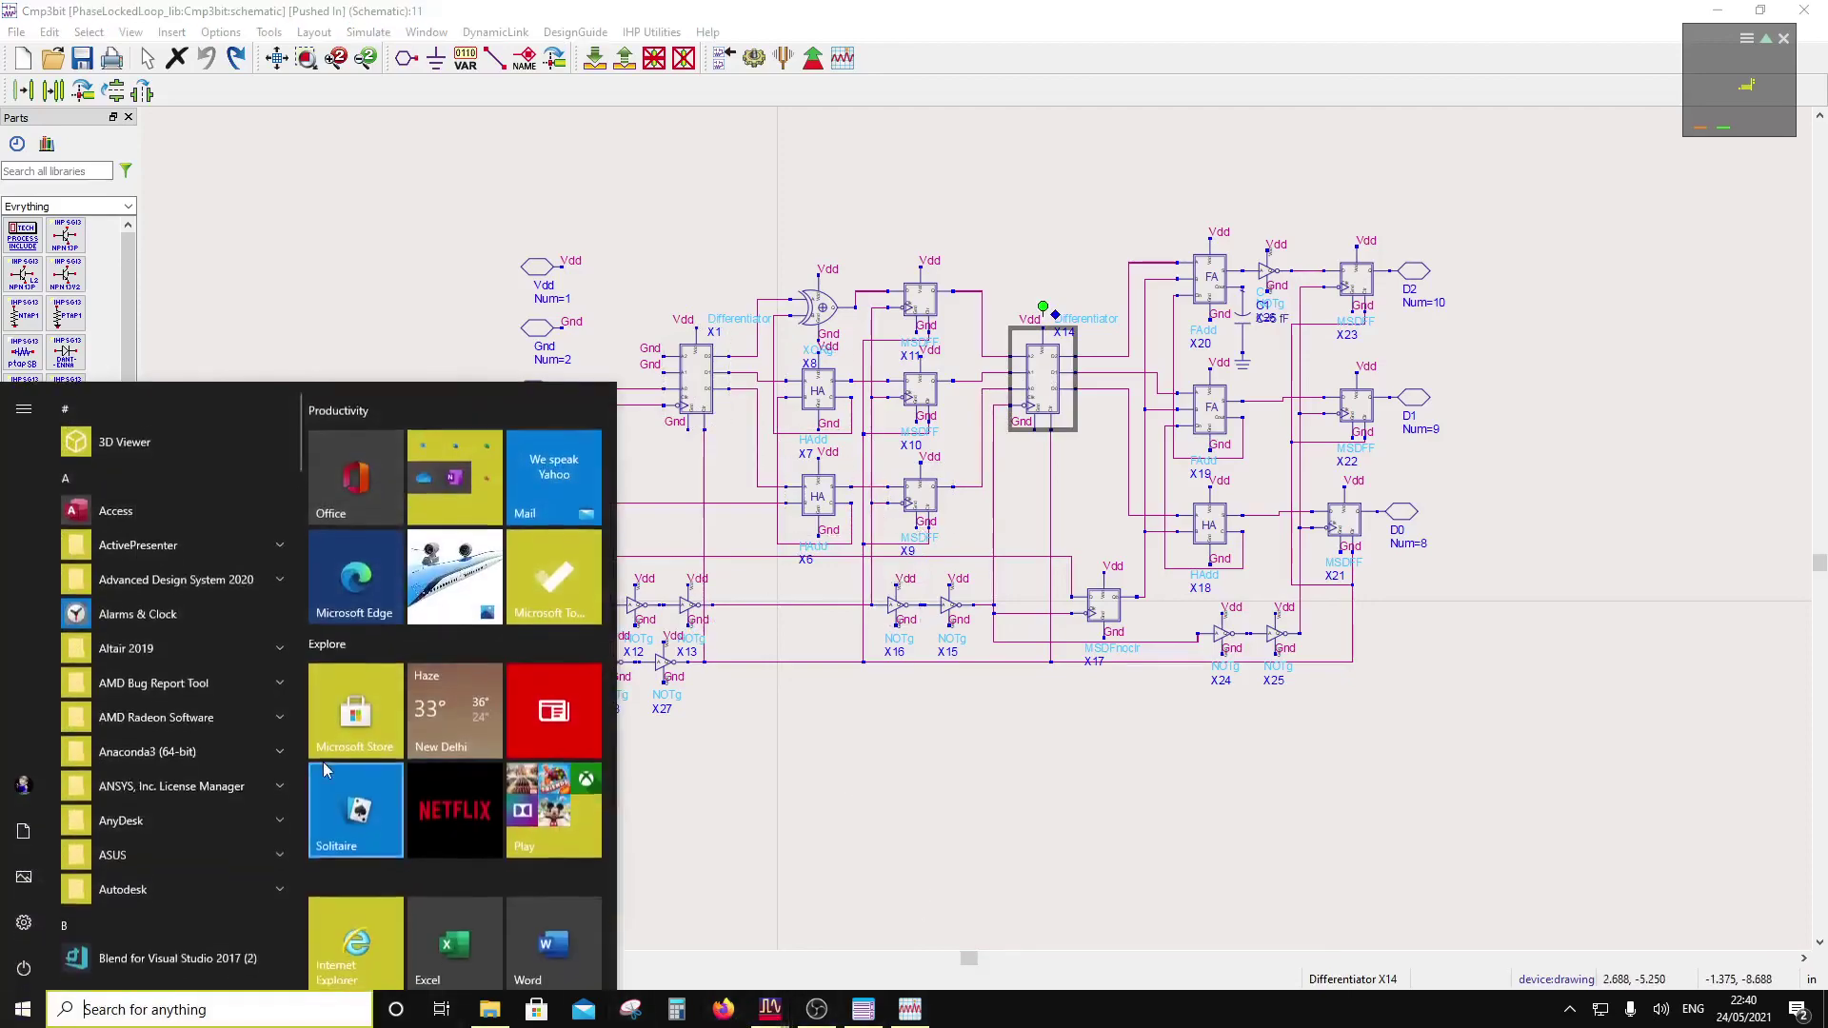
scroll(386, 828, down, 3)
click(362, 790)
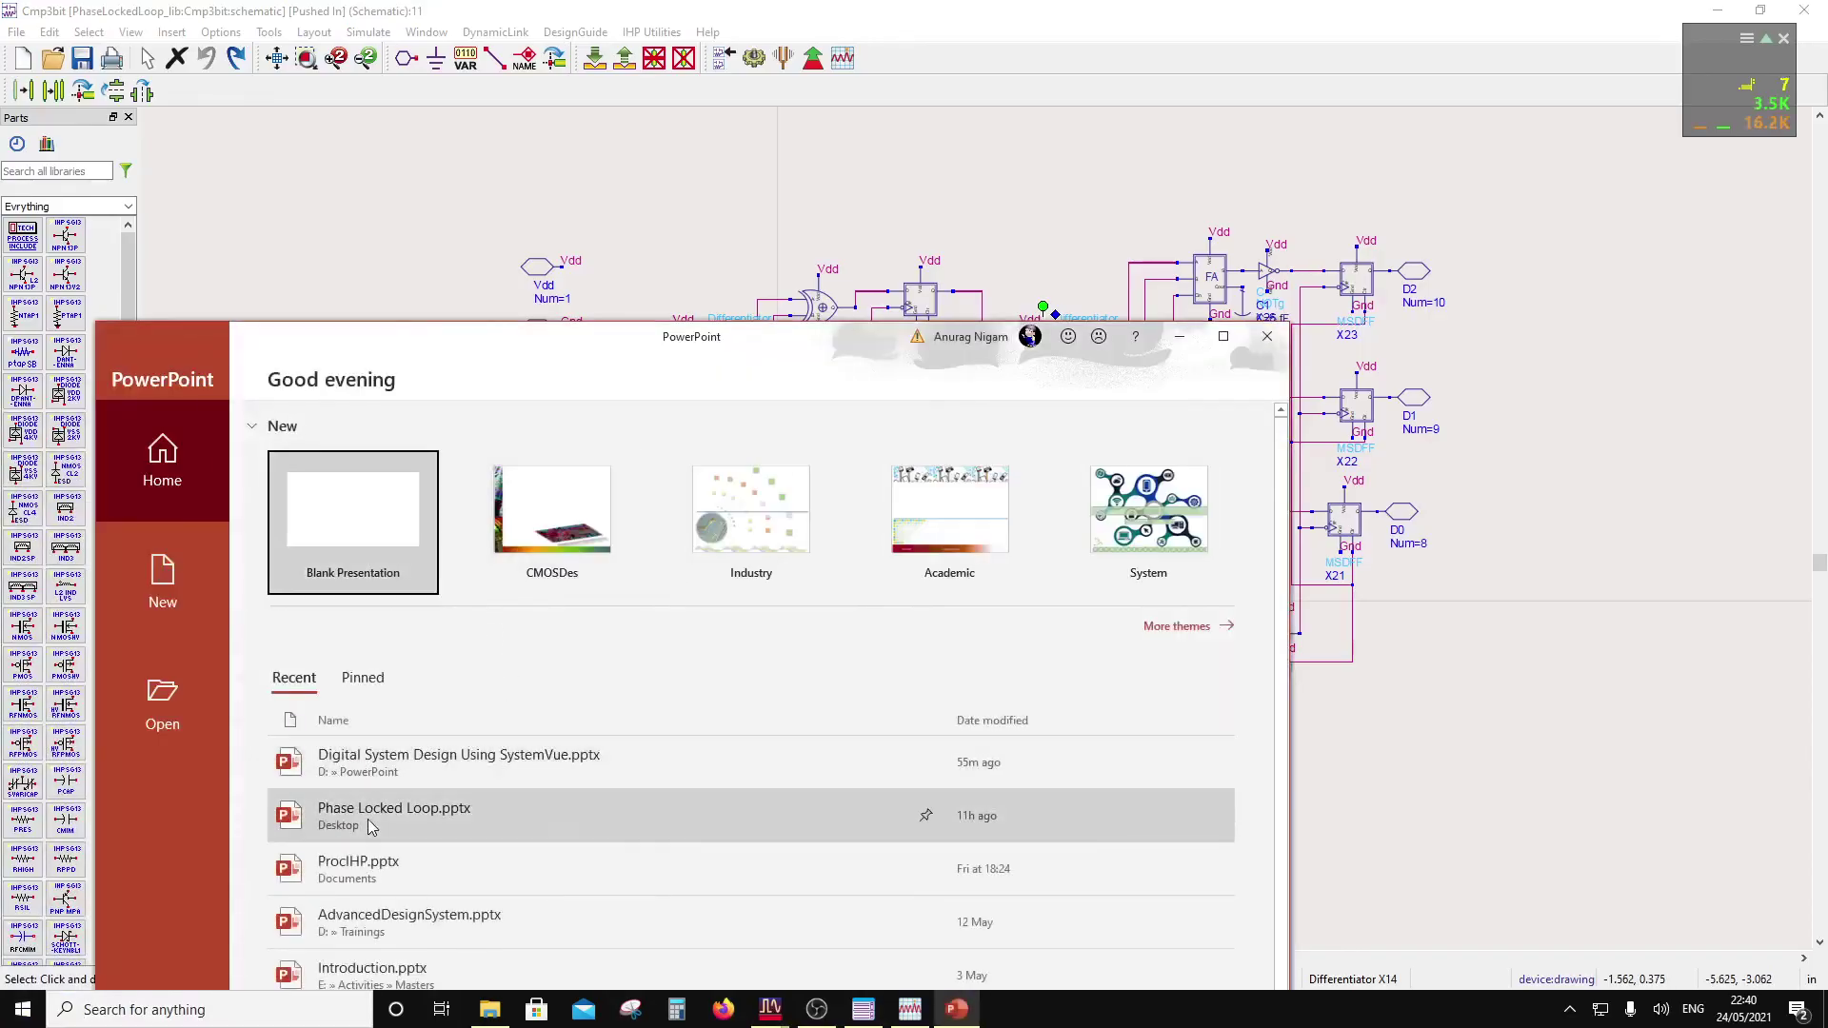
click(371, 818)
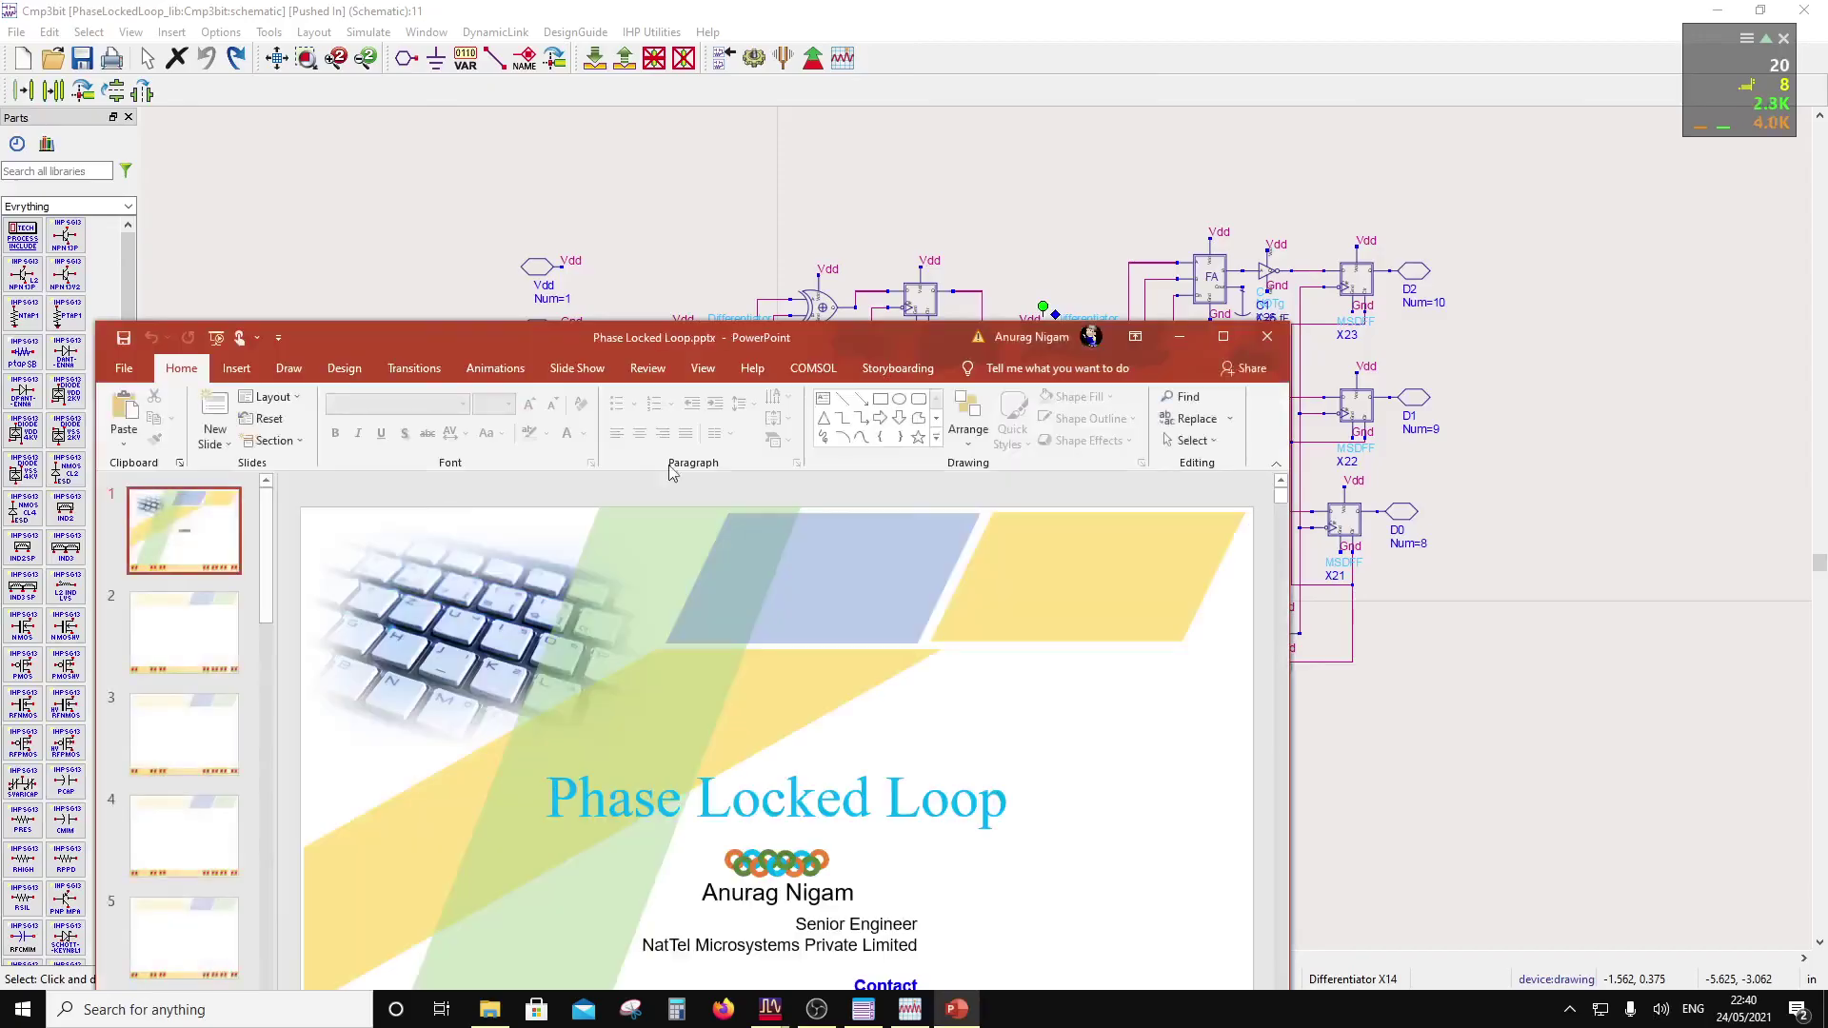
click(1176, 785)
drag(834, 369, 1003, 163)
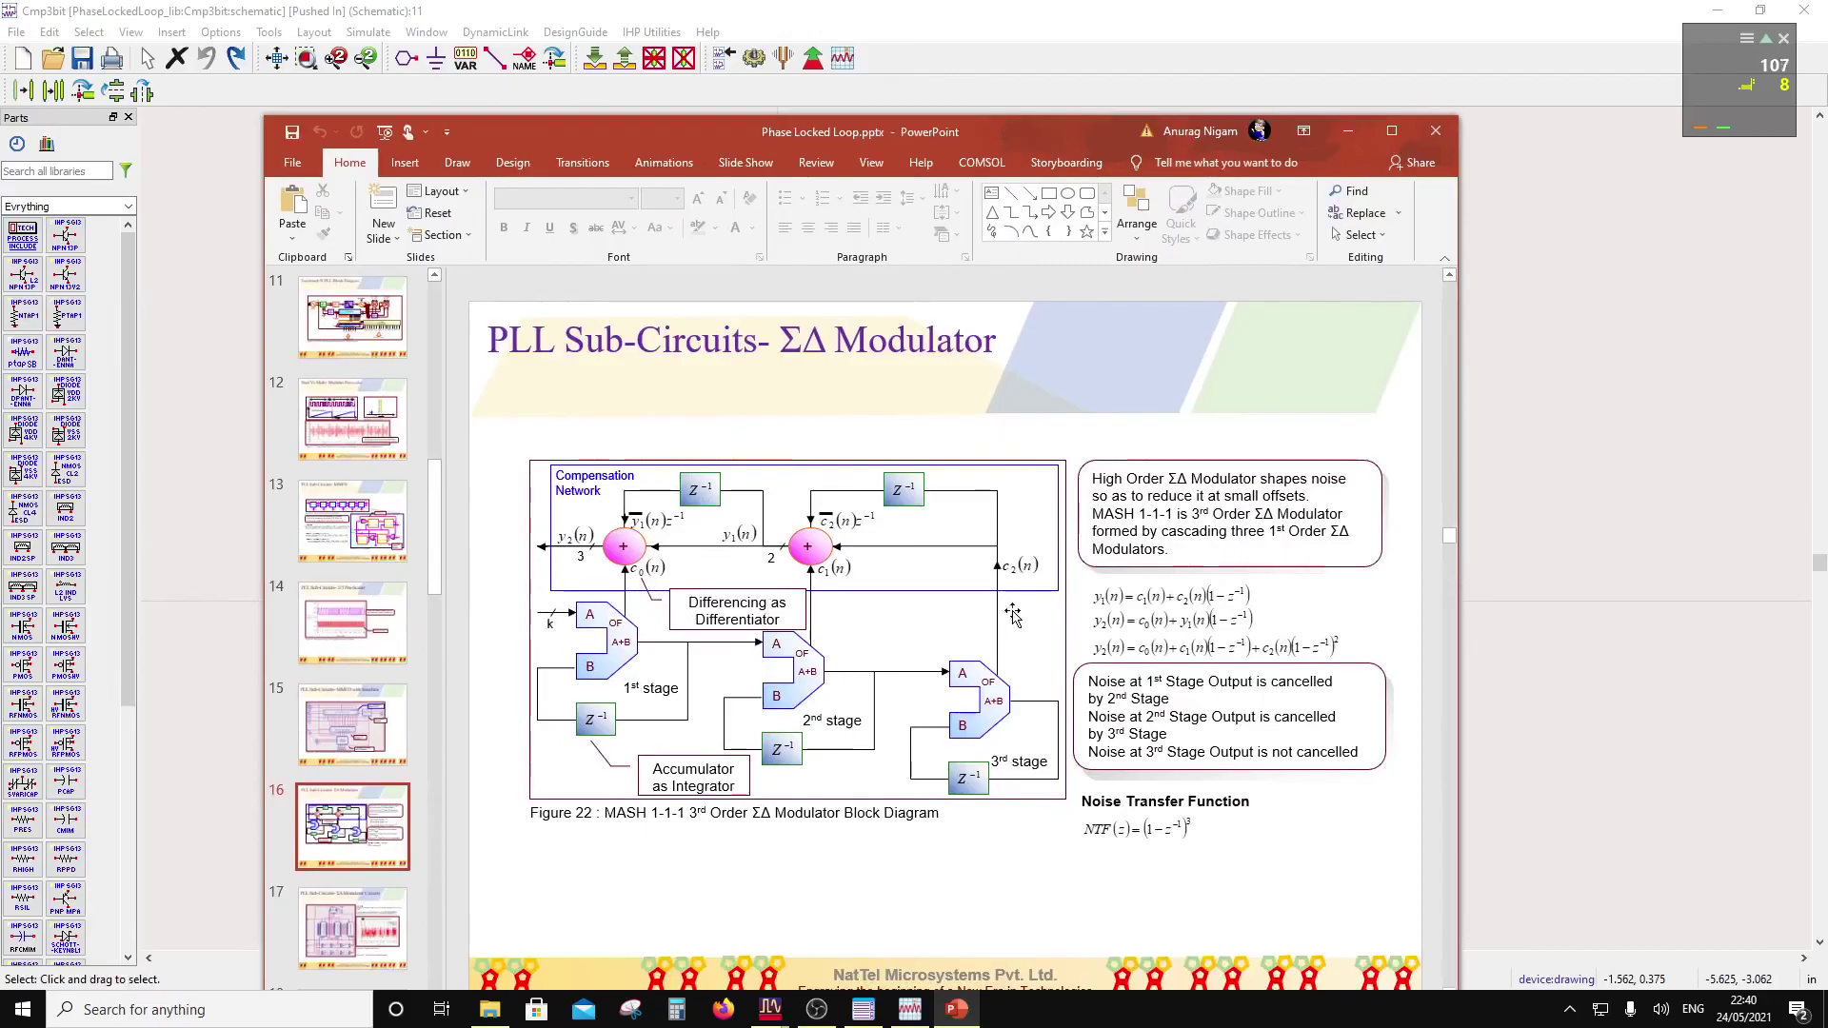